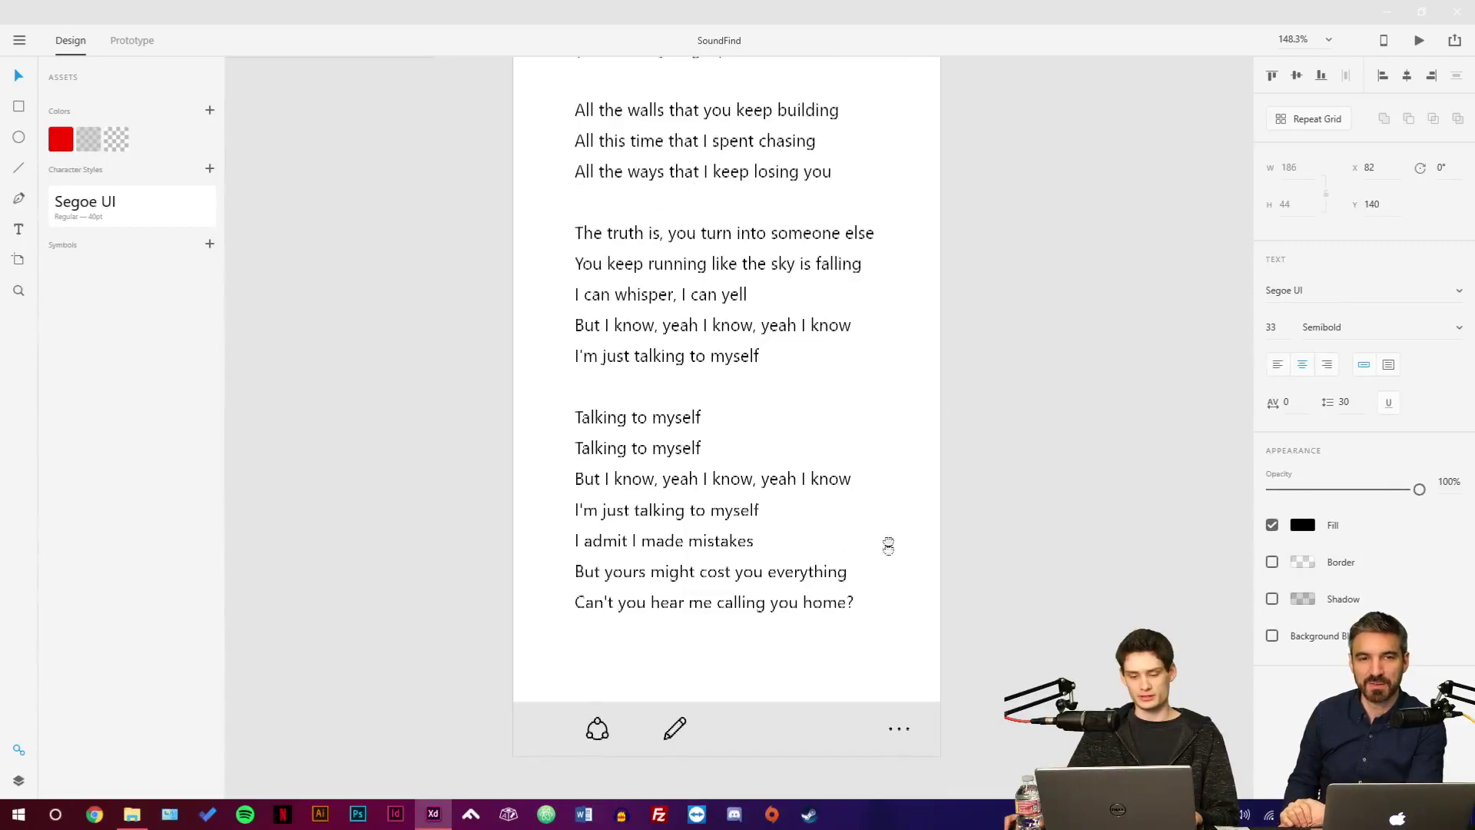
# Examine the song Result artboard with its lyrics, and the login options on the Create Account artboard.
pyautogui.scroll(8, 880, 384)
pyautogui.hscroll(2, 878, 377)
pyautogui.scroll(4, 832, 367)
pyautogui.hscroll(-3, 832, 366)
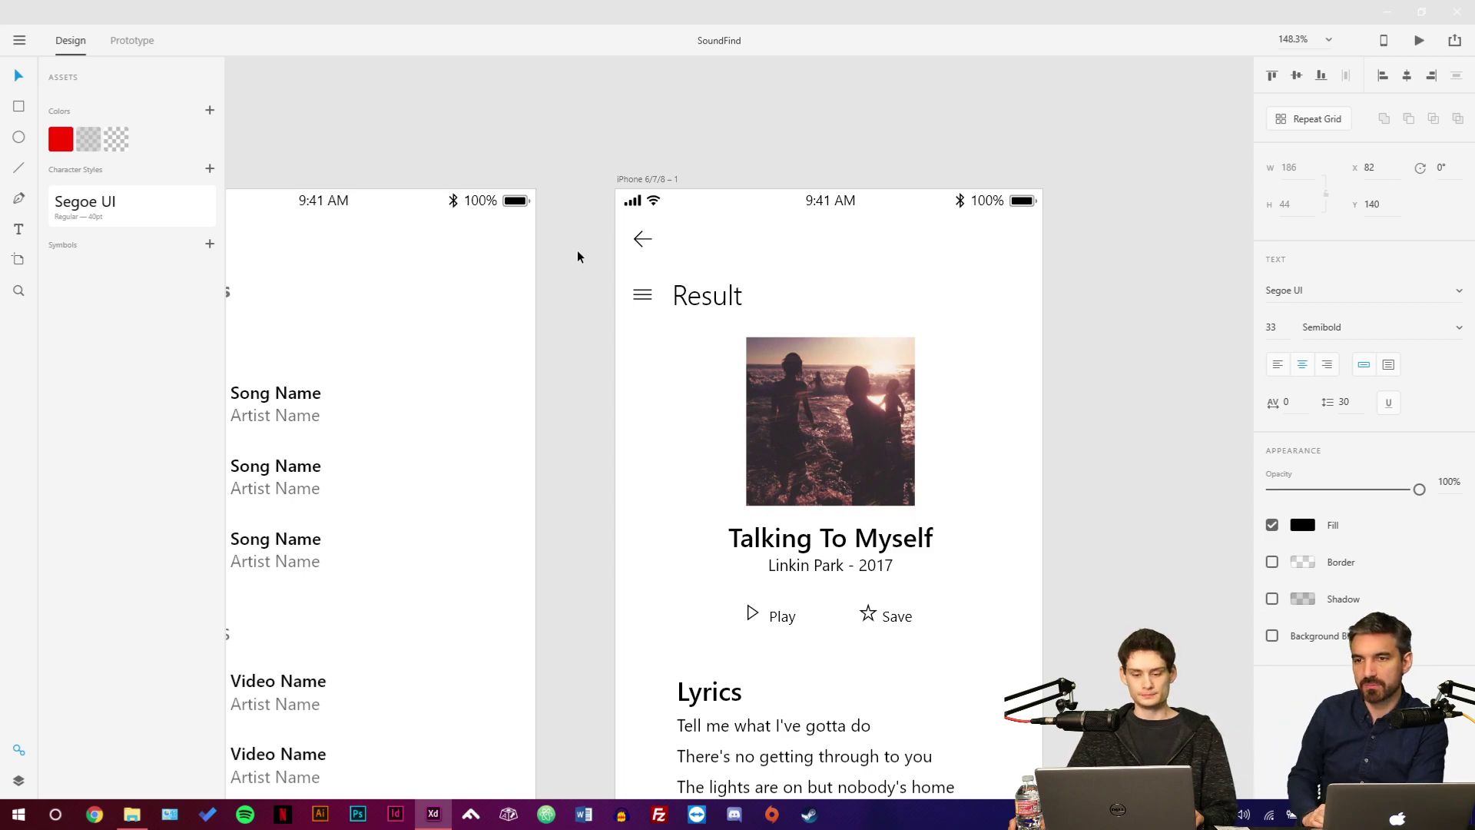
pyautogui.scroll(-5, 578, 256)
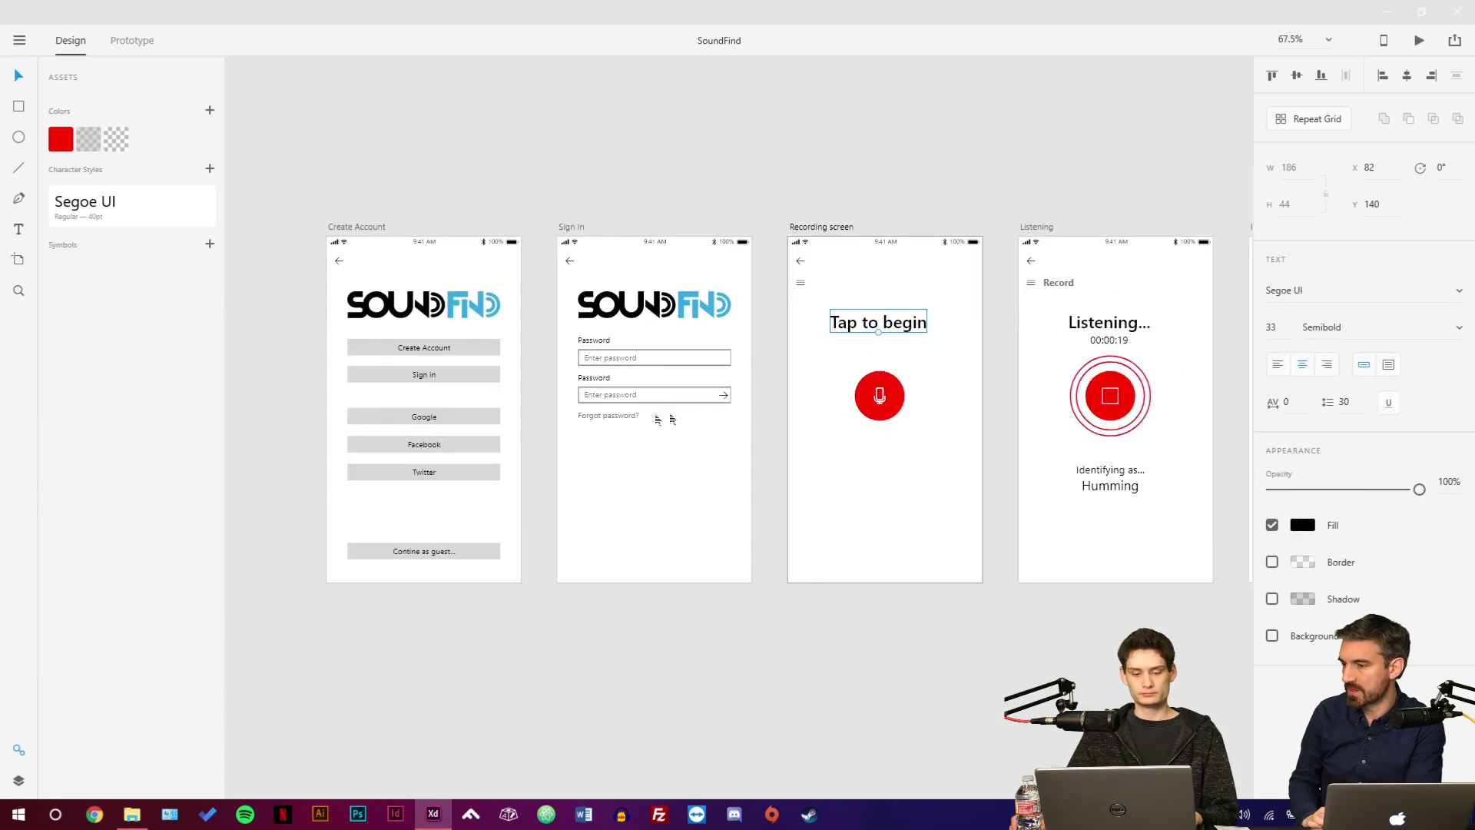
pyautogui.scroll(4, 660, 419)
pyautogui.scroll(2, 667, 341)
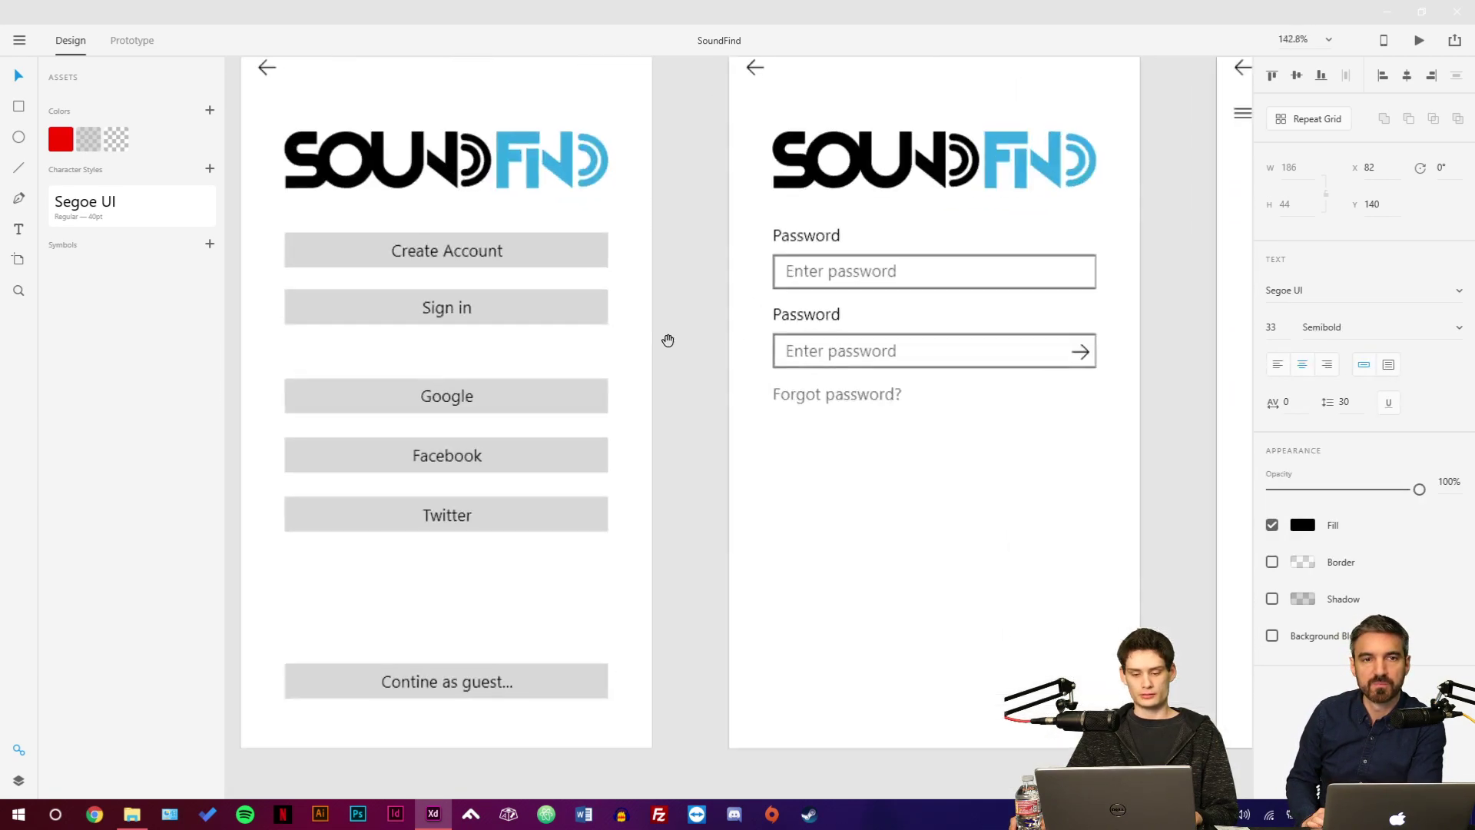
pyautogui.scroll(-4, 749, 401)
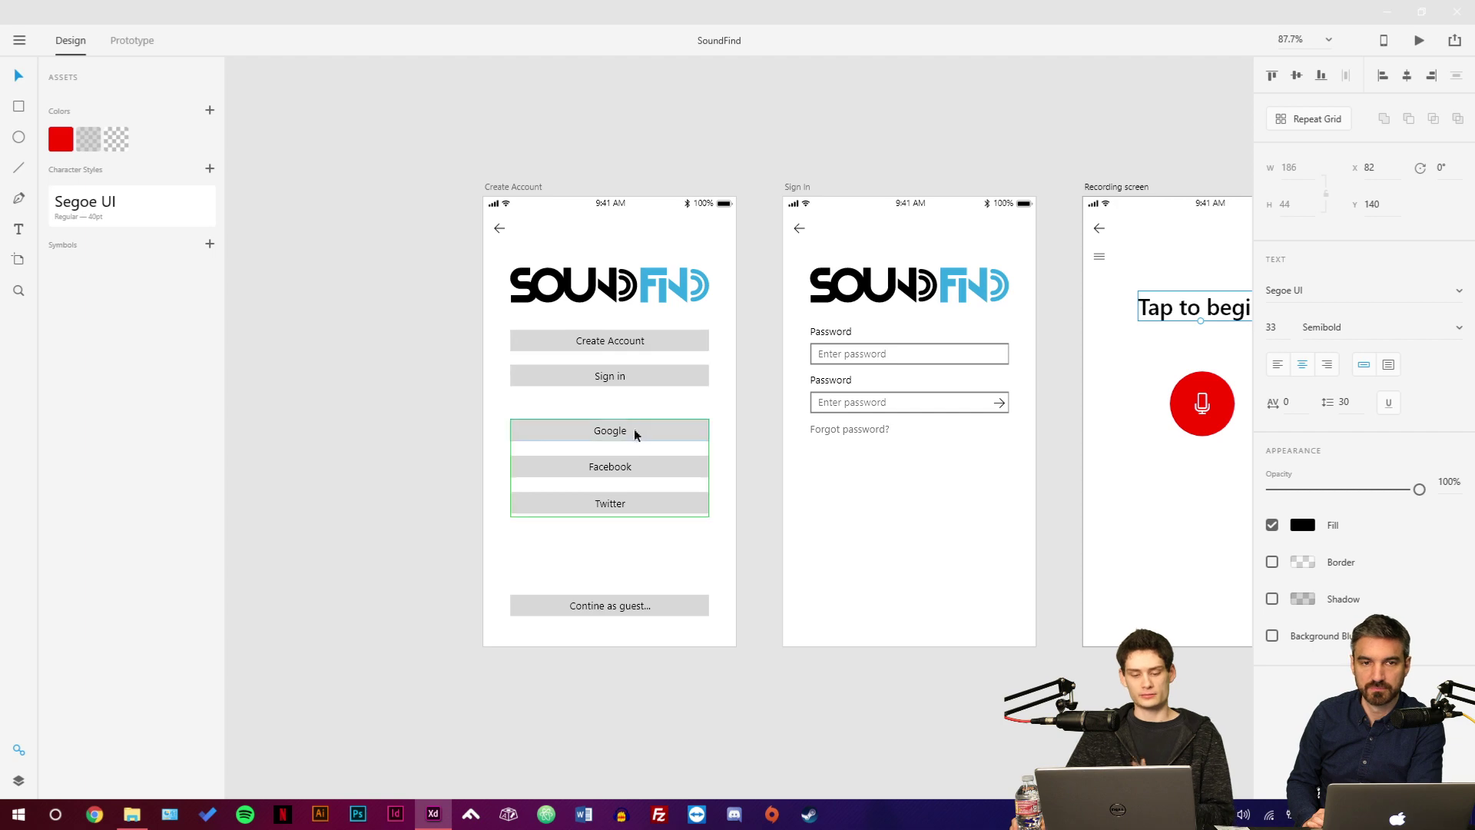
pyautogui.scroll(3, 643, 419)
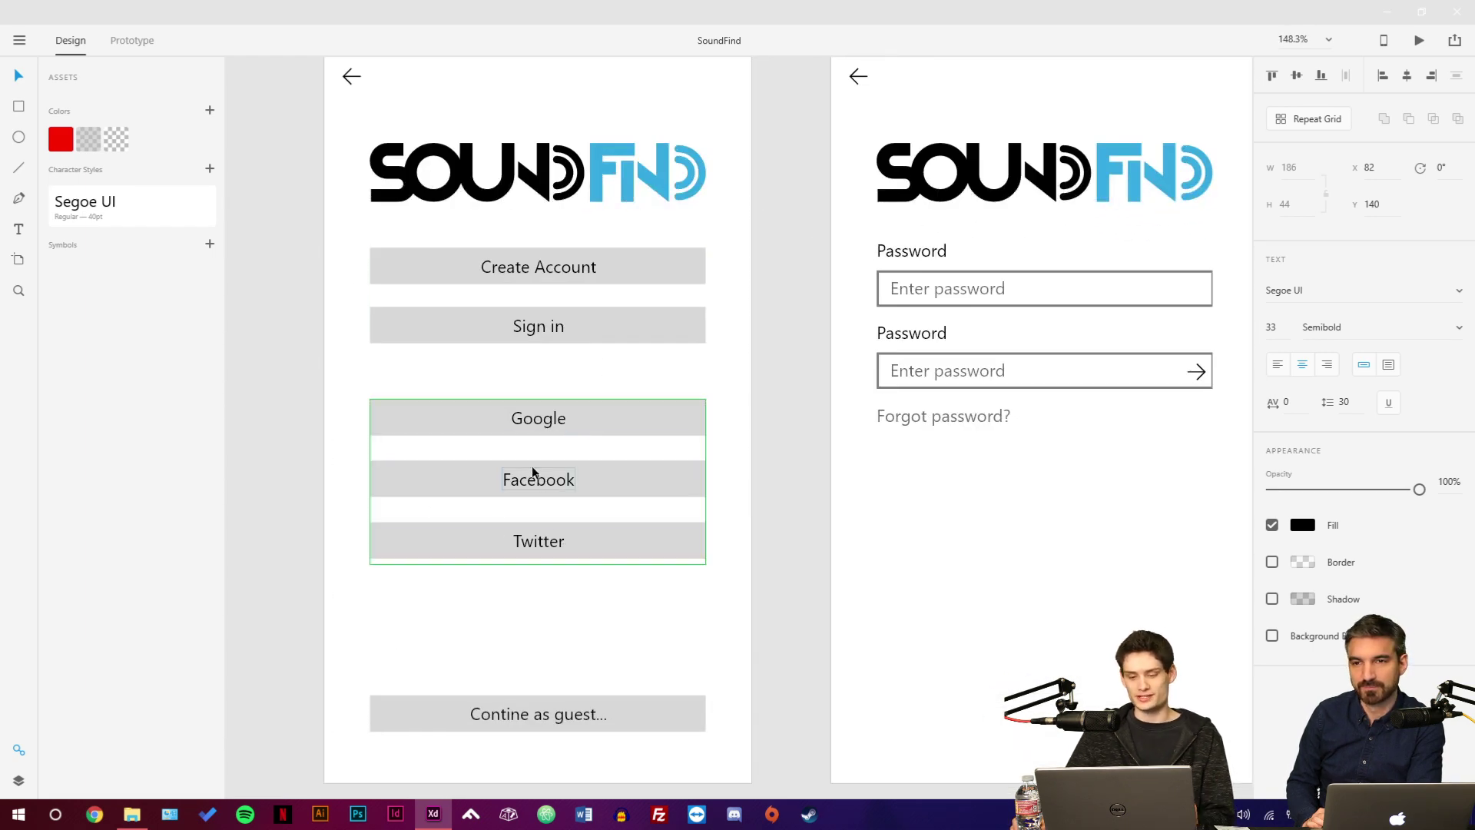
# Inspect the account buttons, the Sign In artboard's password fields and the Recording screen artboard.
pyautogui.click(575, 325)
pyautogui.hscroll(3, 671, 369)
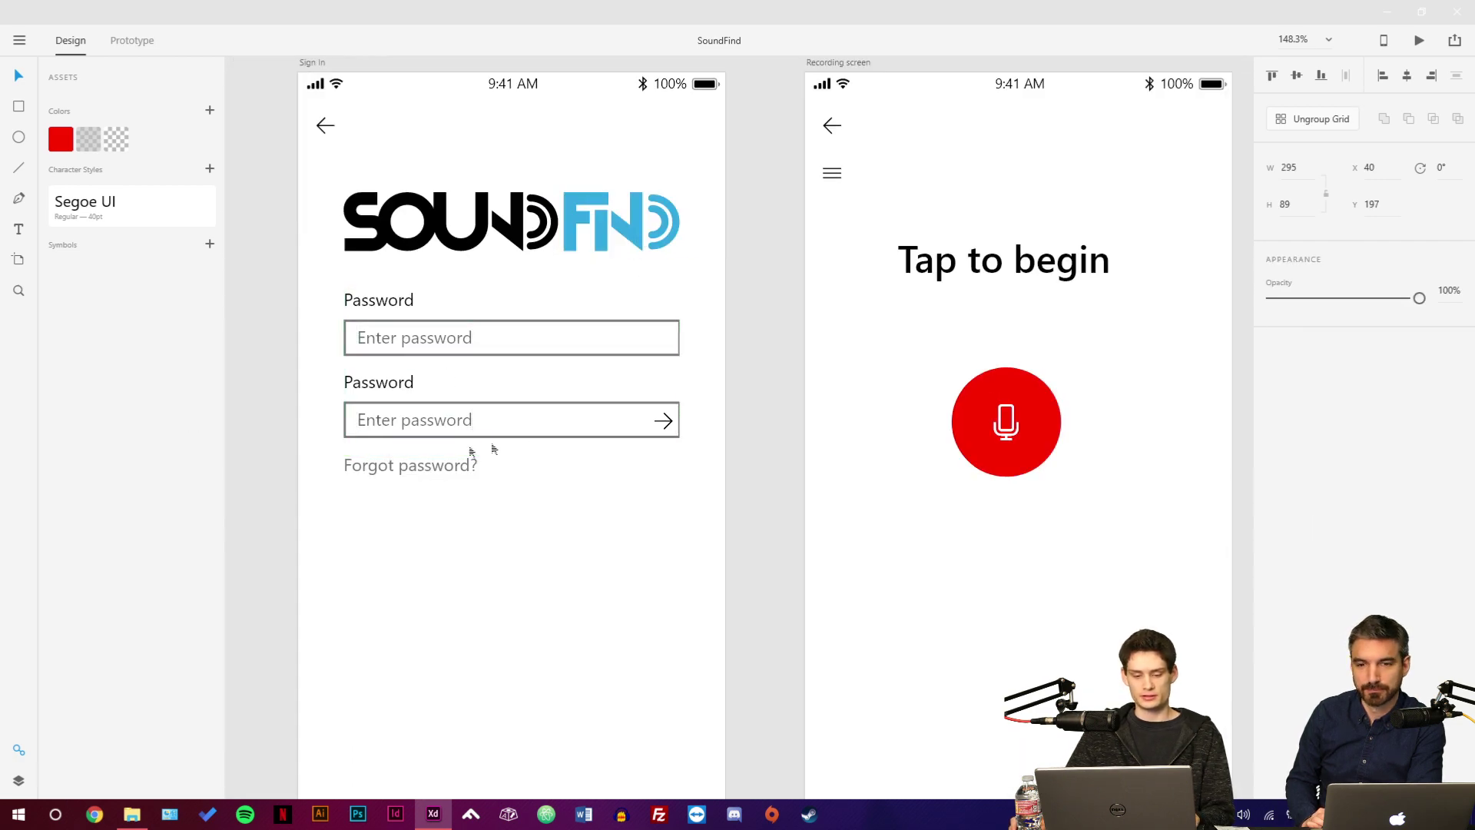
pyautogui.hscroll(2, 638, 485)
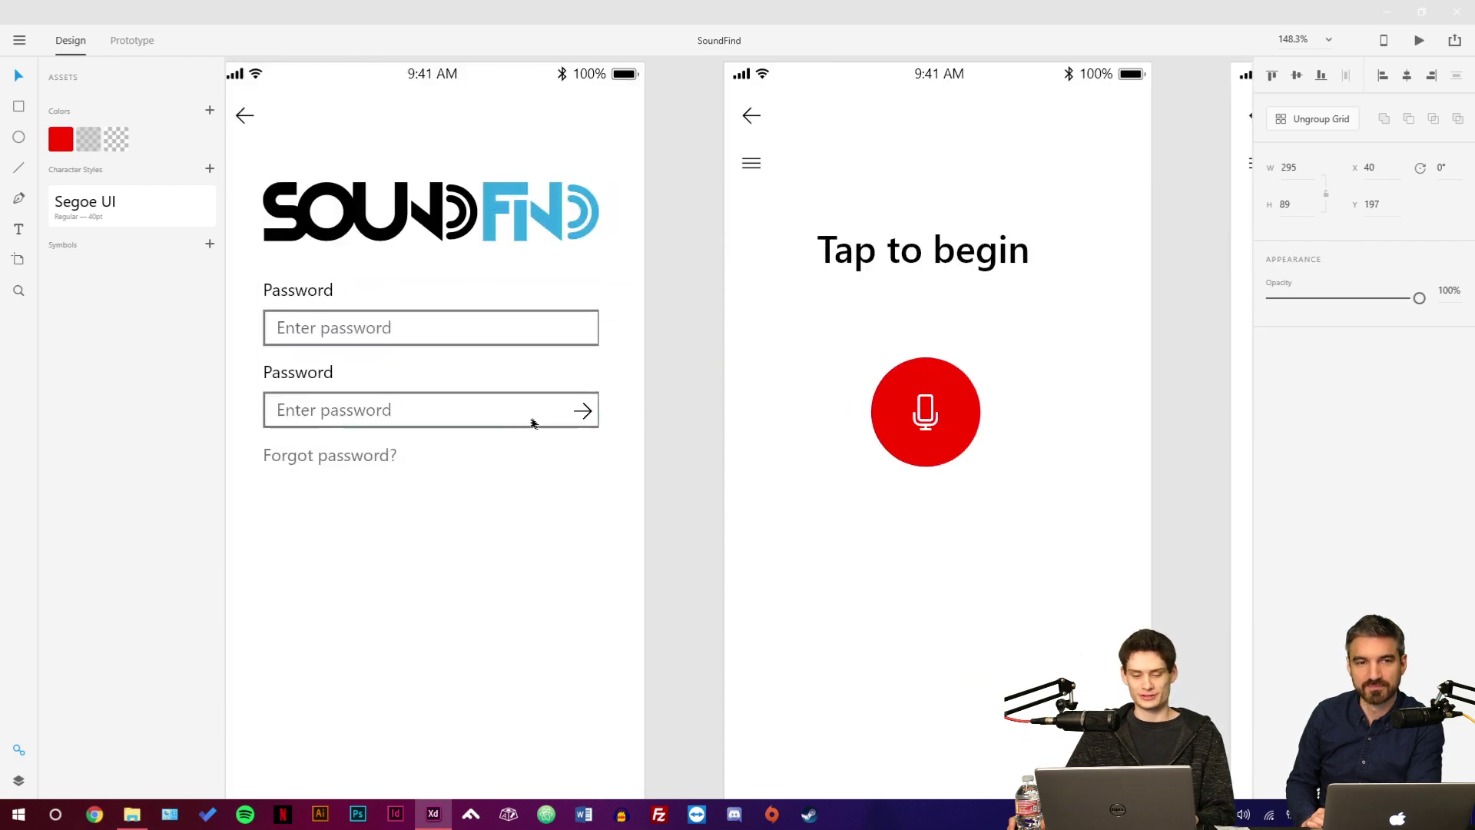
pyautogui.hscroll(5, 734, 441)
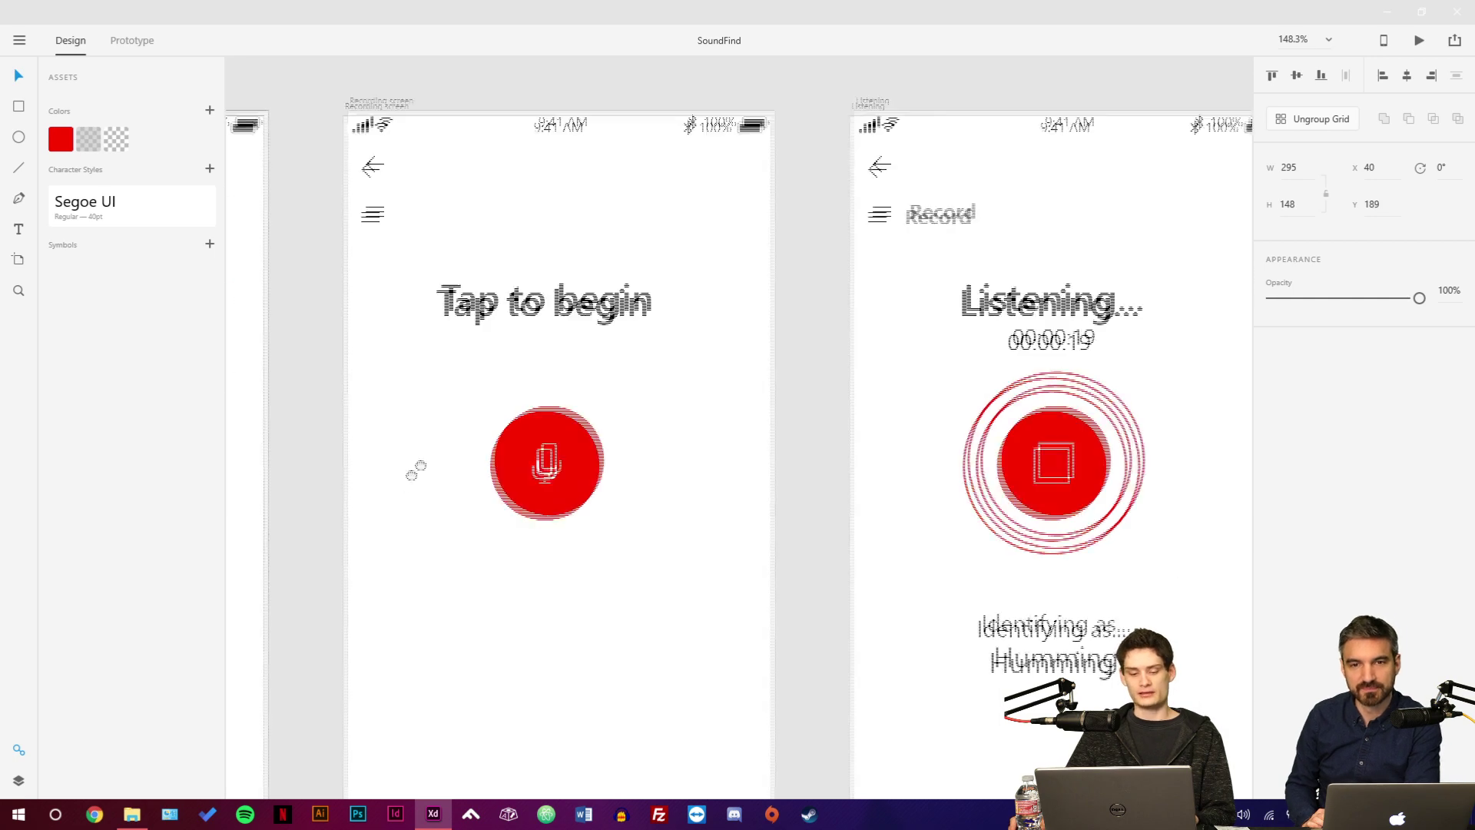
pyautogui.hscroll(-2, 477, 398)
pyautogui.scroll(-3, 616, 410)
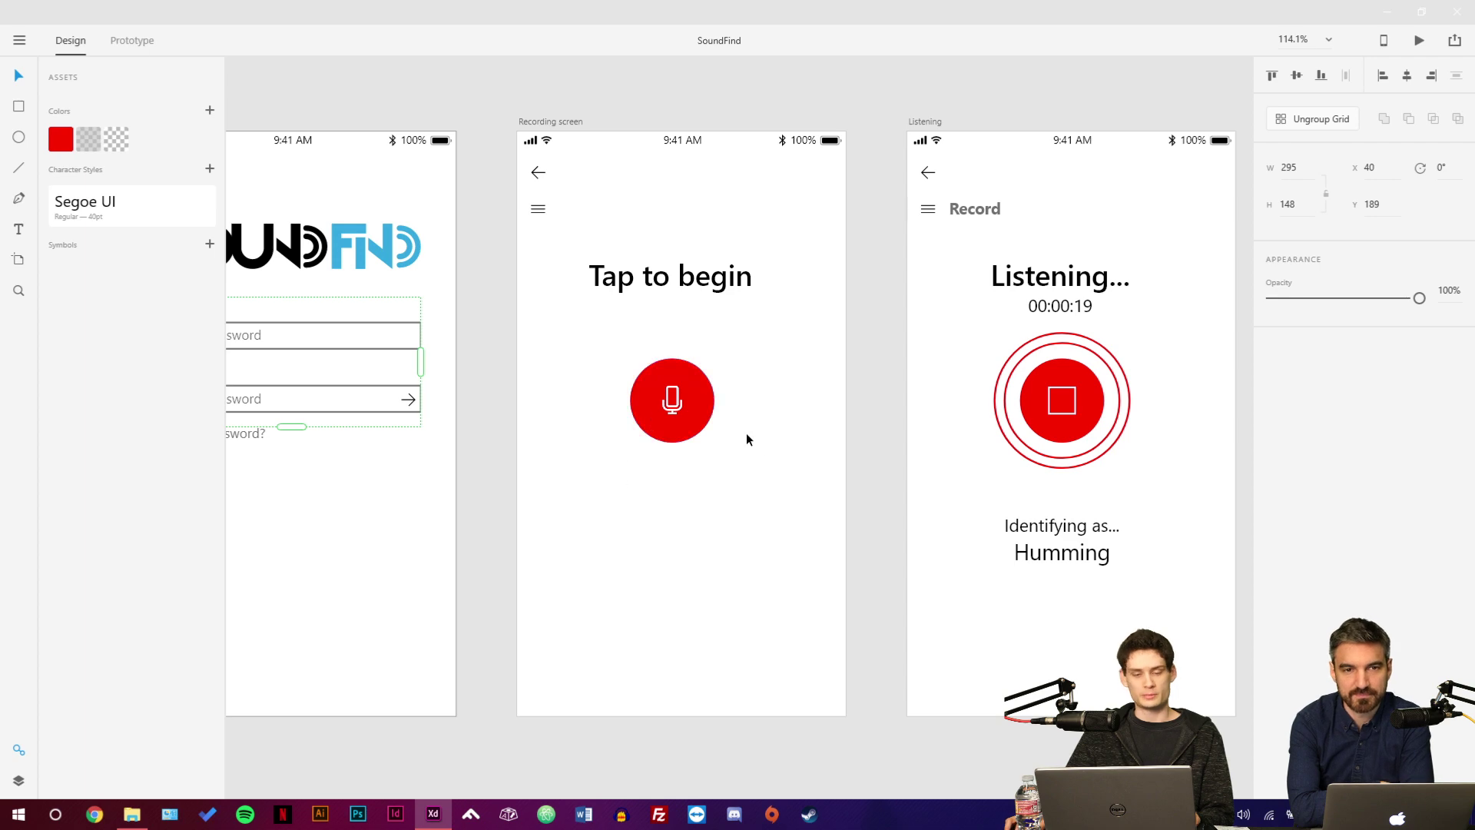
# Inspect the microphone icon on the Recording screen artboard and the stop square on the Listening artboard.
pyautogui.click(684, 402)
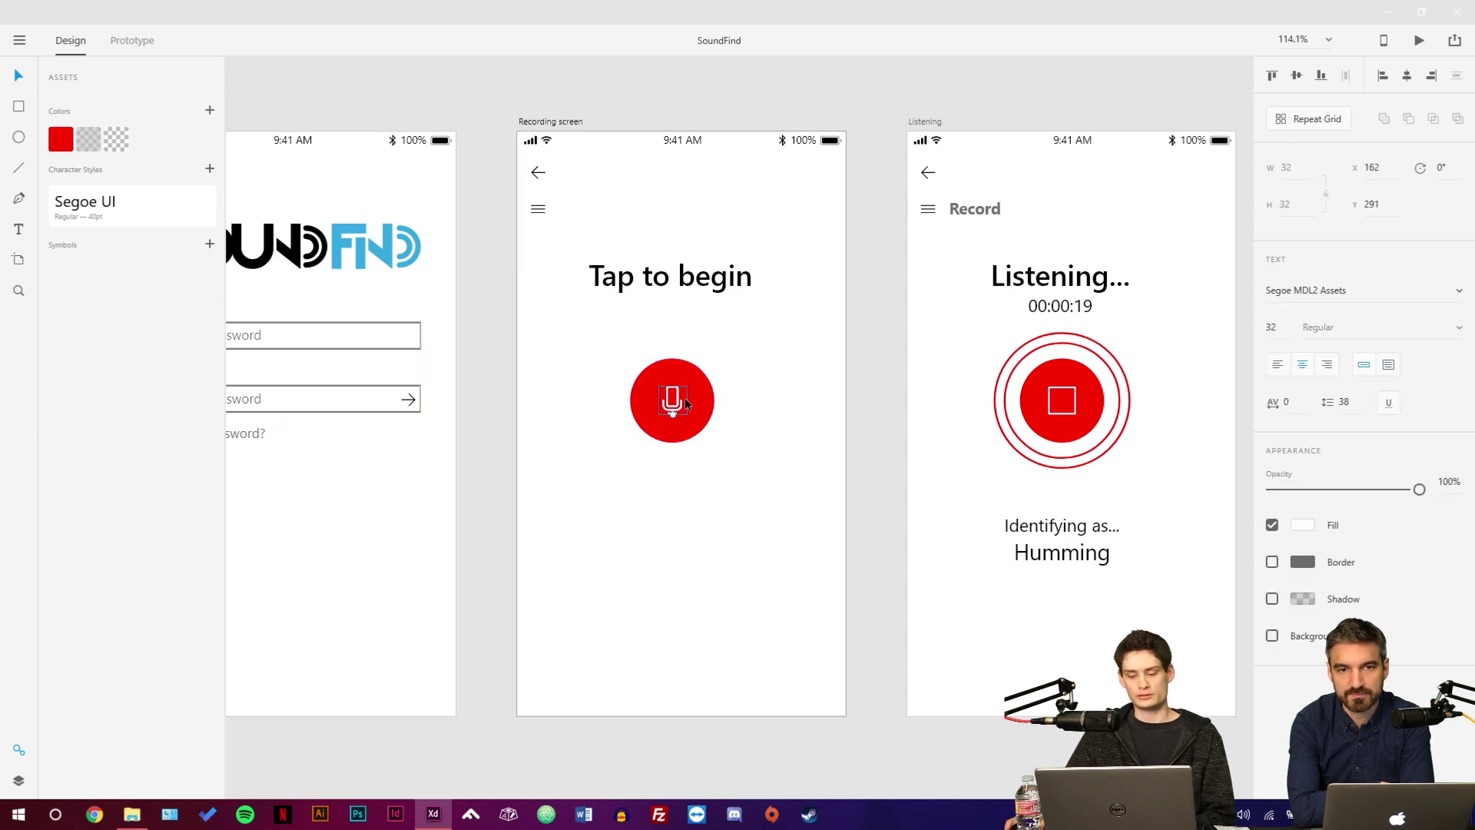
pyautogui.click(739, 480)
pyautogui.moveTo(785, 468); pyautogui.dragTo(491, 466)
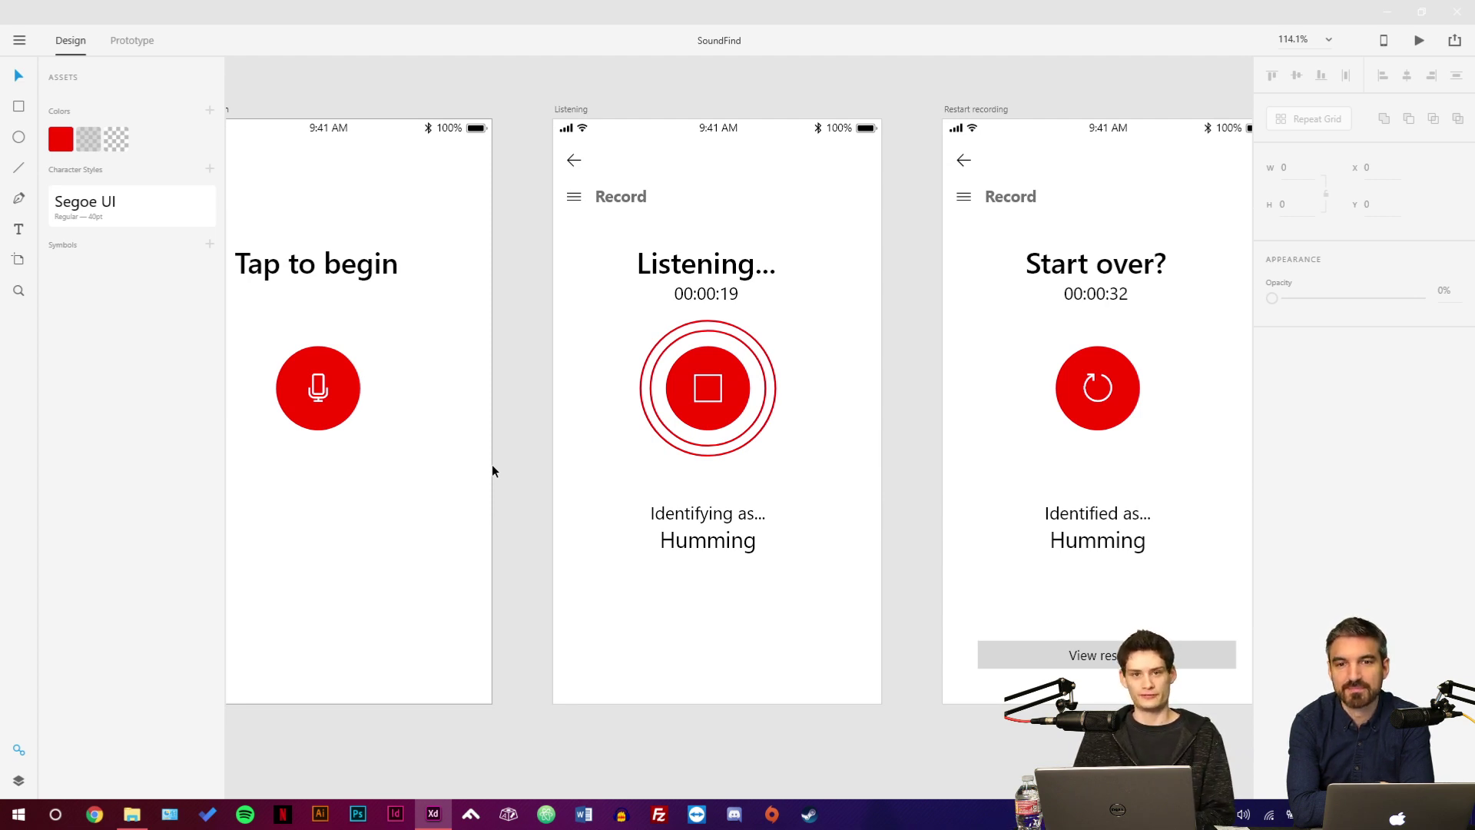
pyautogui.moveTo(543, 474); pyautogui.dragTo(459, 484)
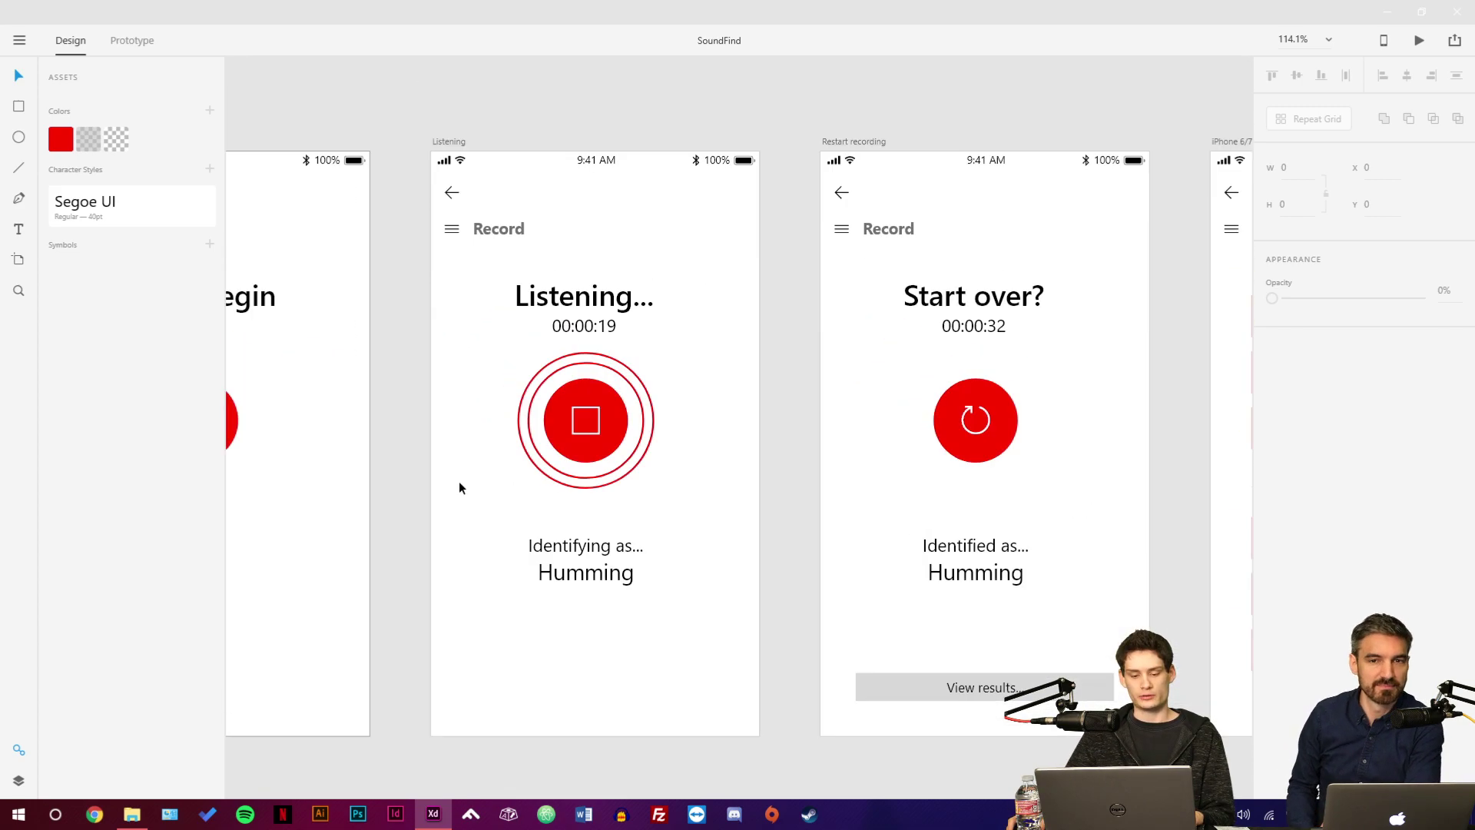
pyautogui.moveTo(697, 564); pyautogui.dragTo(594, 533)
pyautogui.click(434, 405)
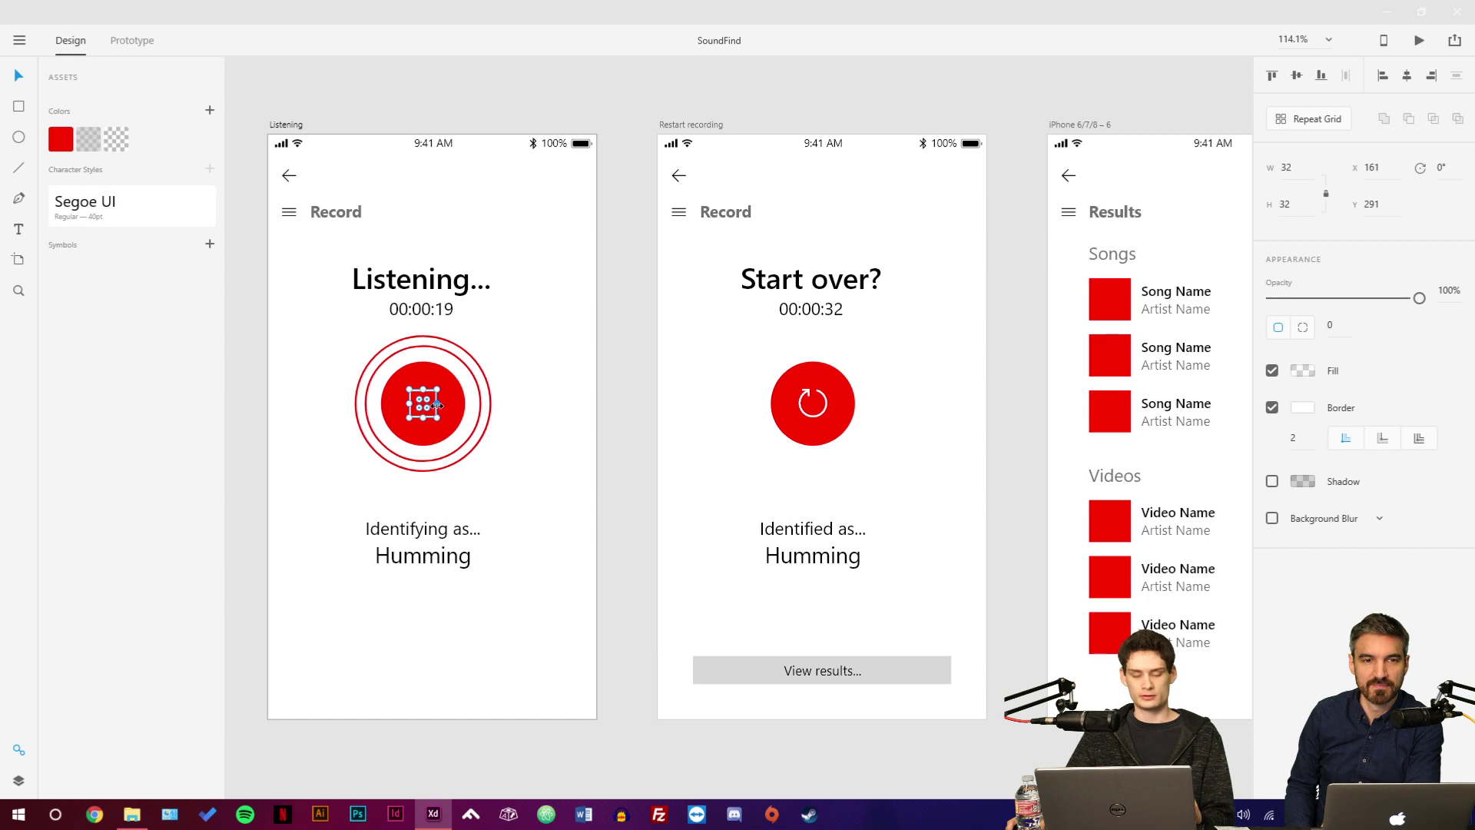
pyautogui.moveTo(598, 451); pyautogui.dragTo(510, 471)
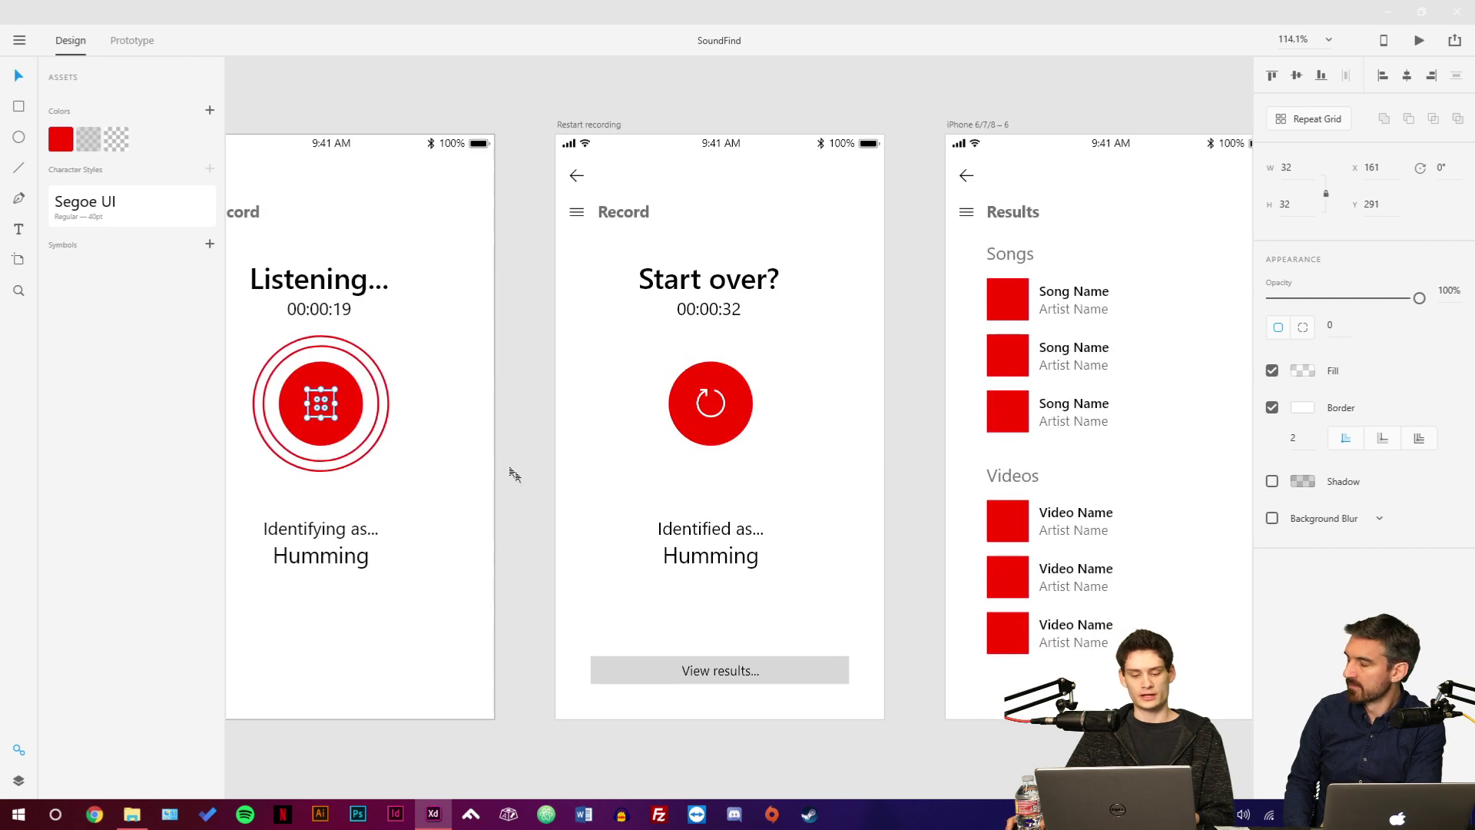
# Inspect the "View results..." button on the Restart recording artboard, the Results list and the song Result page.
pyautogui.click(711, 674)
pyautogui.moveTo(711, 677); pyautogui.dragTo(404, 700)
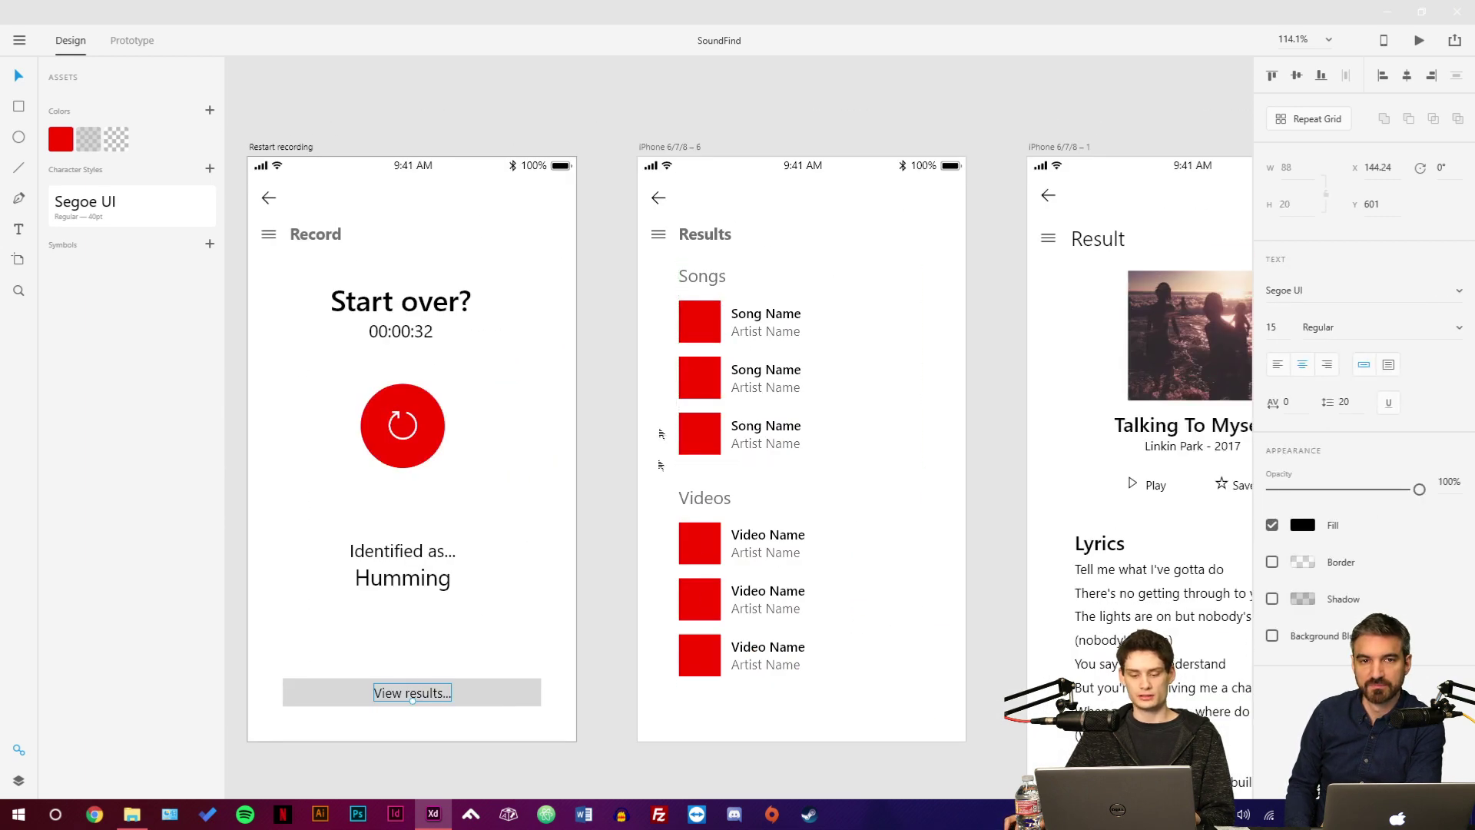
pyautogui.moveTo(902, 467); pyautogui.dragTo(598, 459)
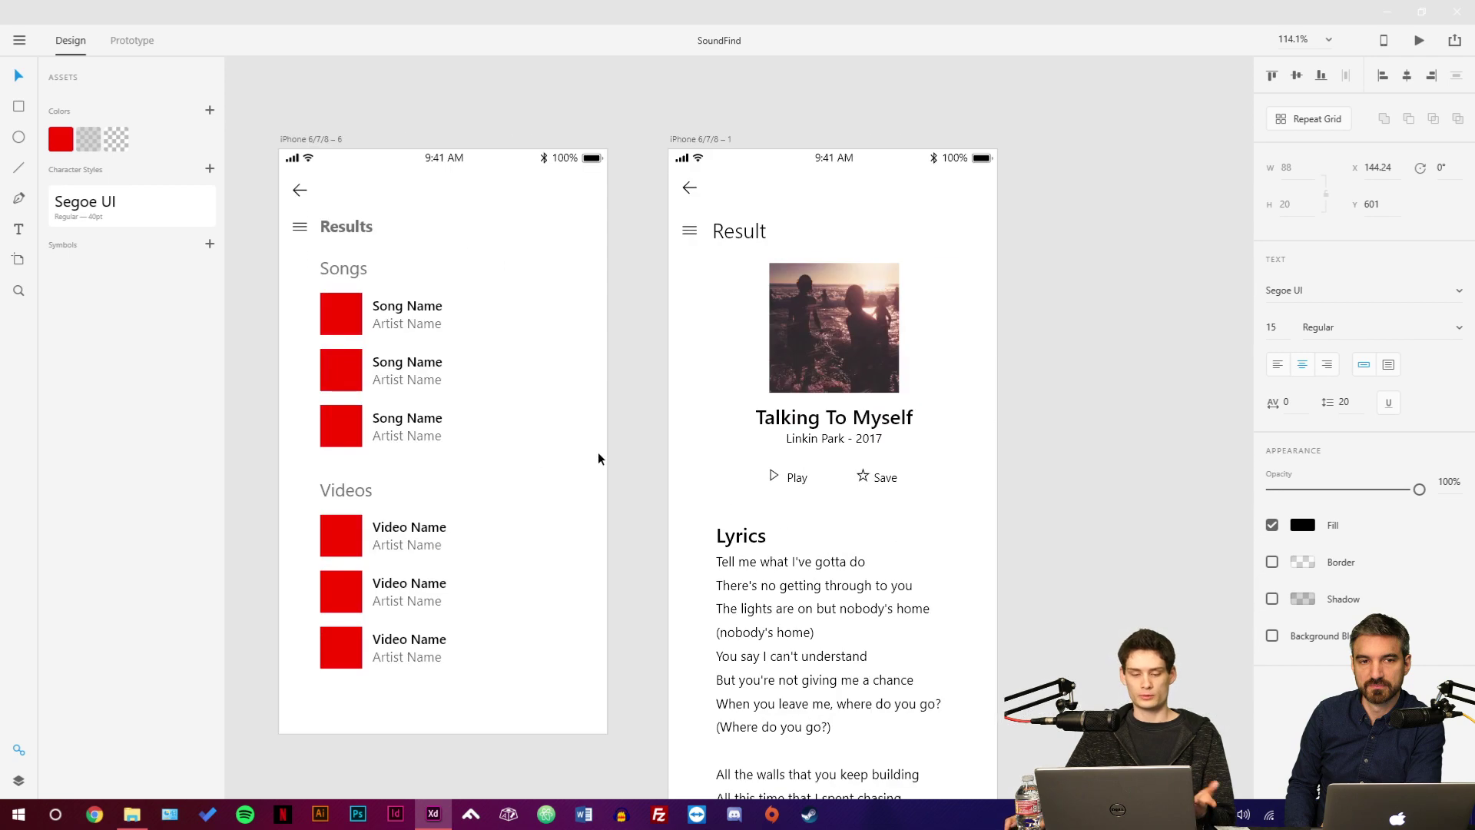
pyautogui.click(467, 312)
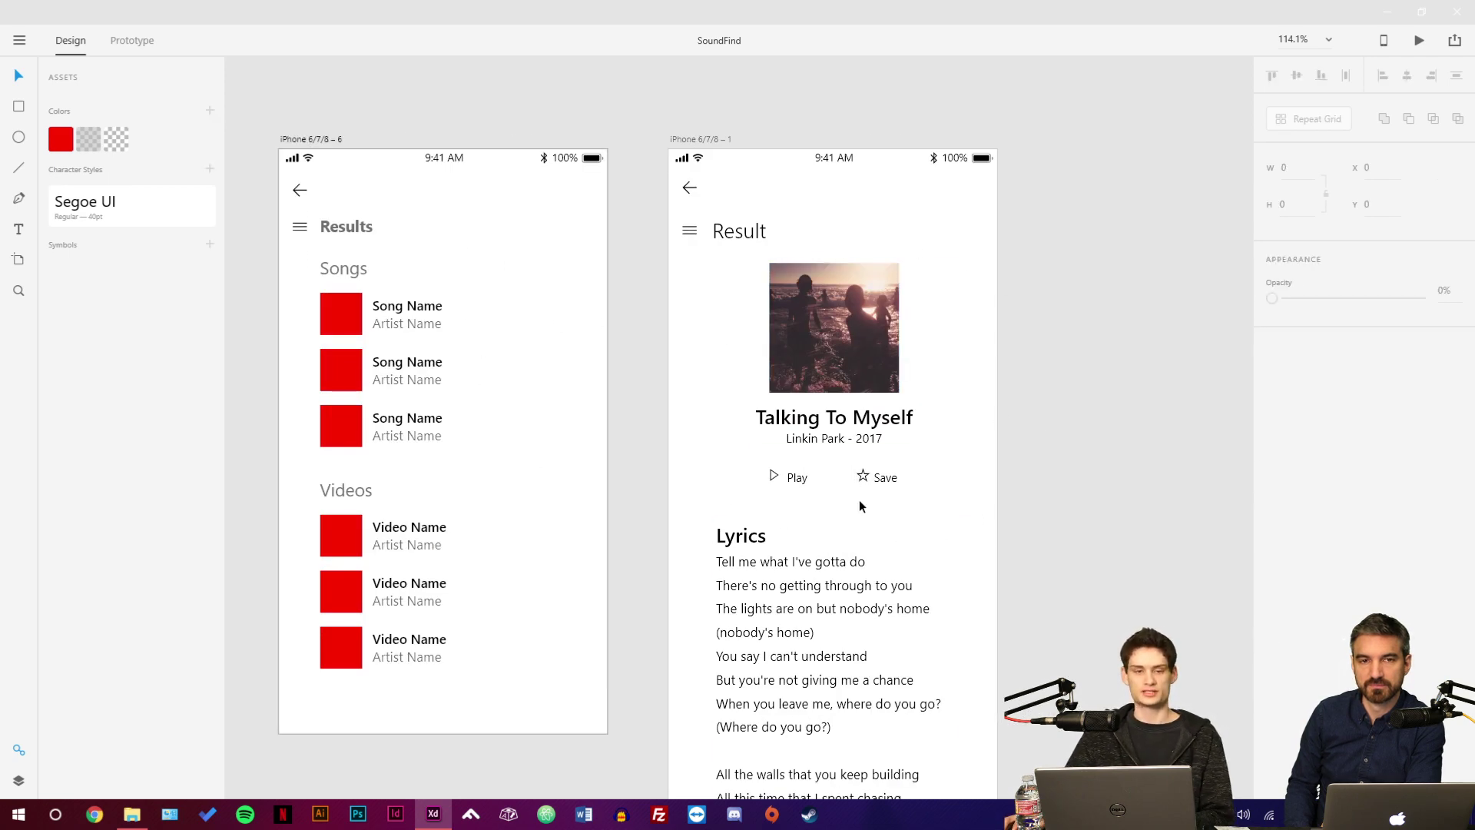
pyautogui.moveTo(860, 506); pyautogui.dragTo(817, 543)
pyautogui.moveTo(681, 580); pyautogui.dragTo(988, 424)
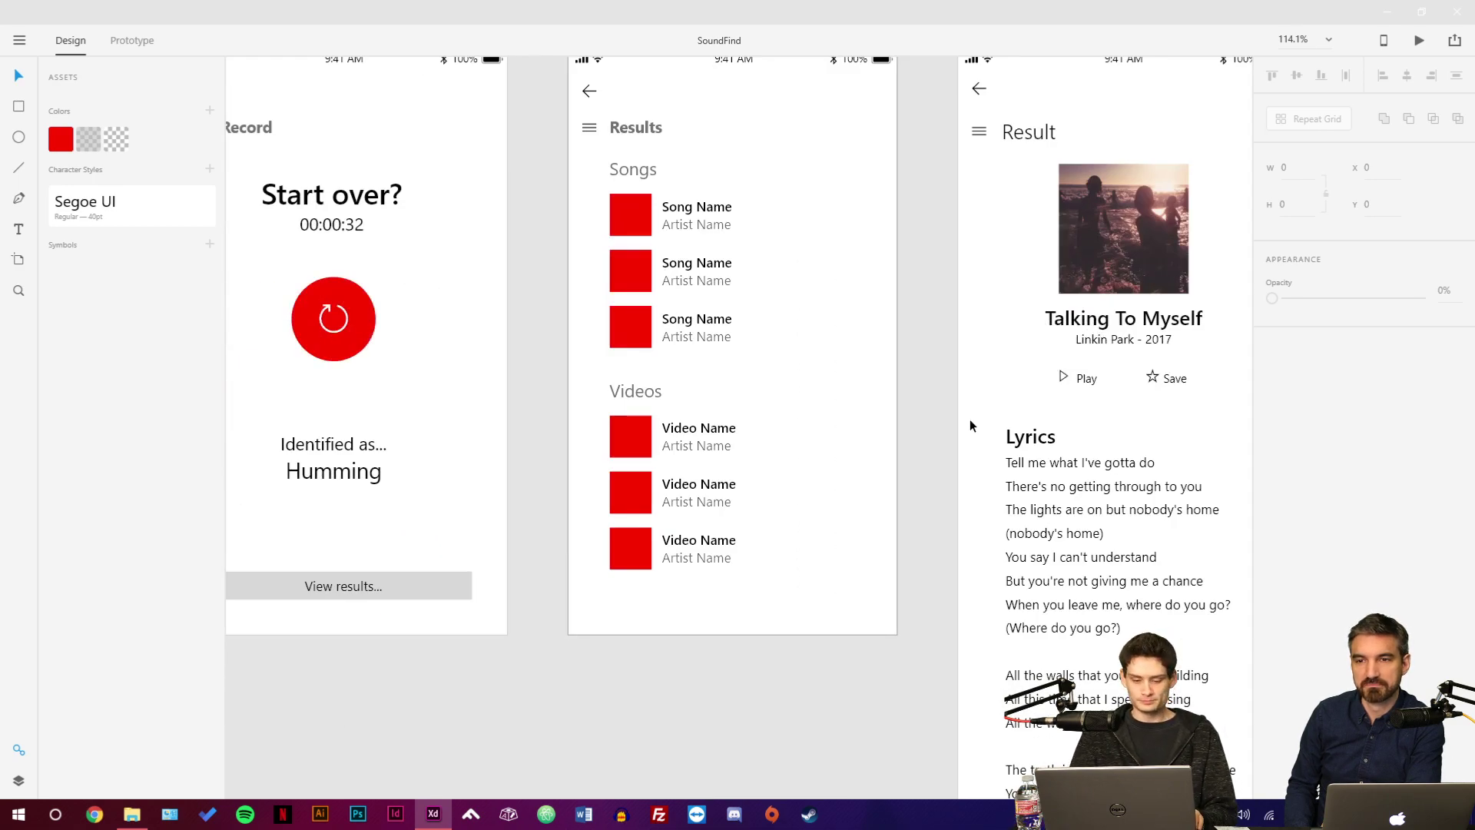
# Review the screen flow again from Create Account and Sign In through Recording, Listening and Restart recording.
pyautogui.moveTo(135, 566); pyautogui.dragTo(649, 567)
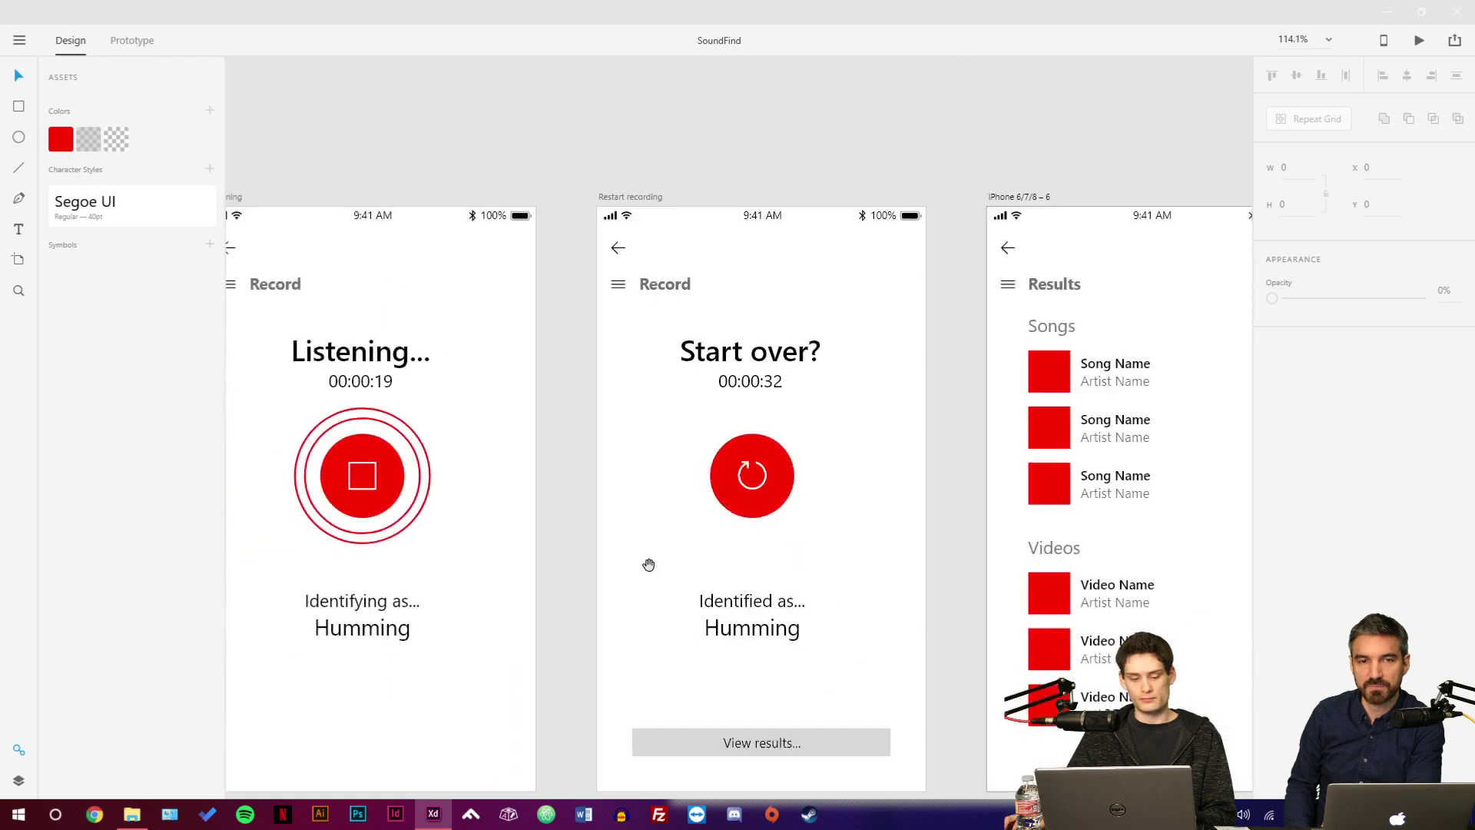
pyautogui.moveTo(256, 510); pyautogui.dragTo(1104, 542)
pyautogui.moveTo(840, 553); pyautogui.dragTo(849, 559)
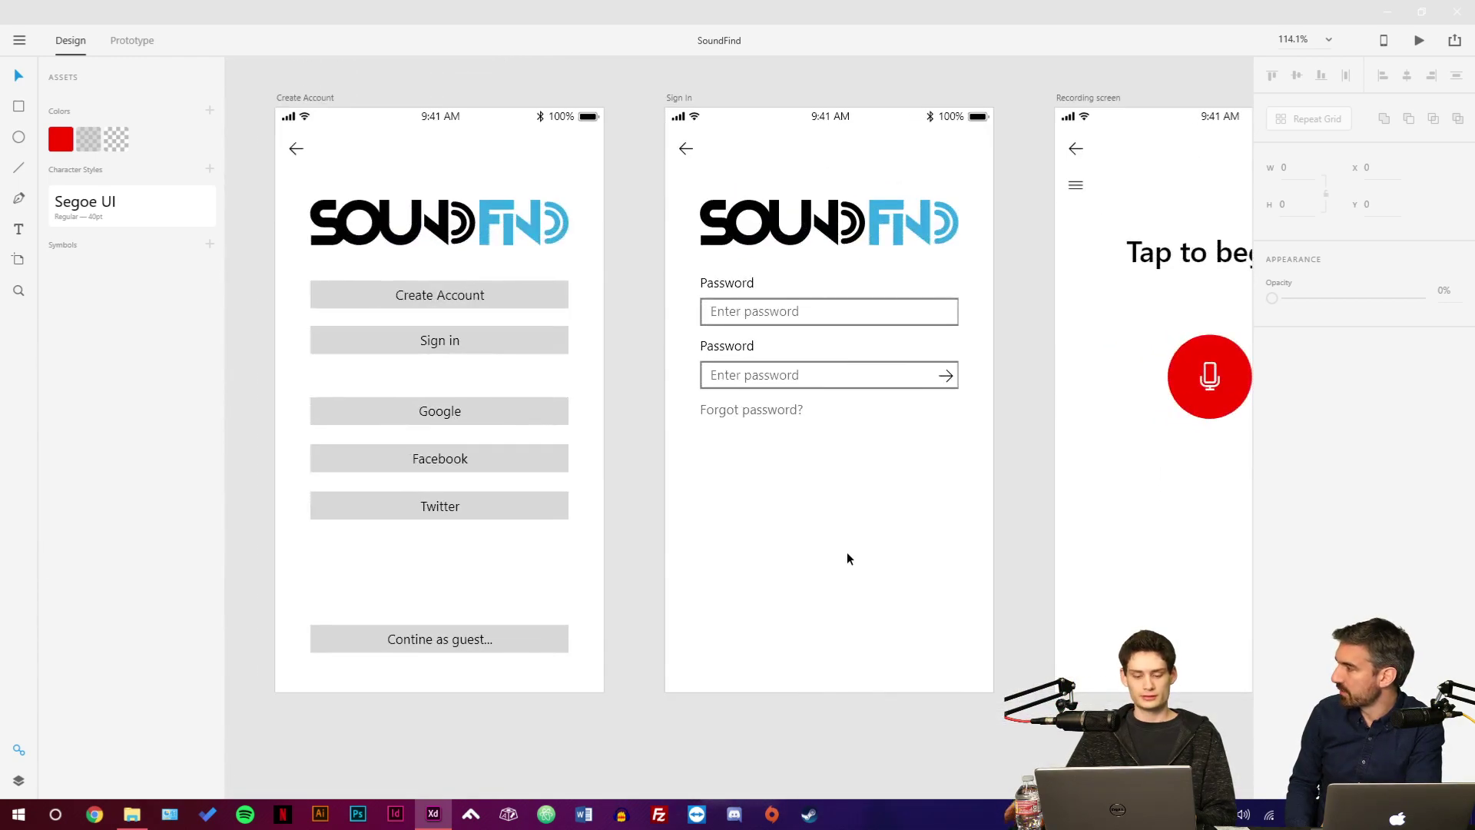
pyautogui.hscroll(5, 712, 481)
pyautogui.scroll(-5, 636, 537)
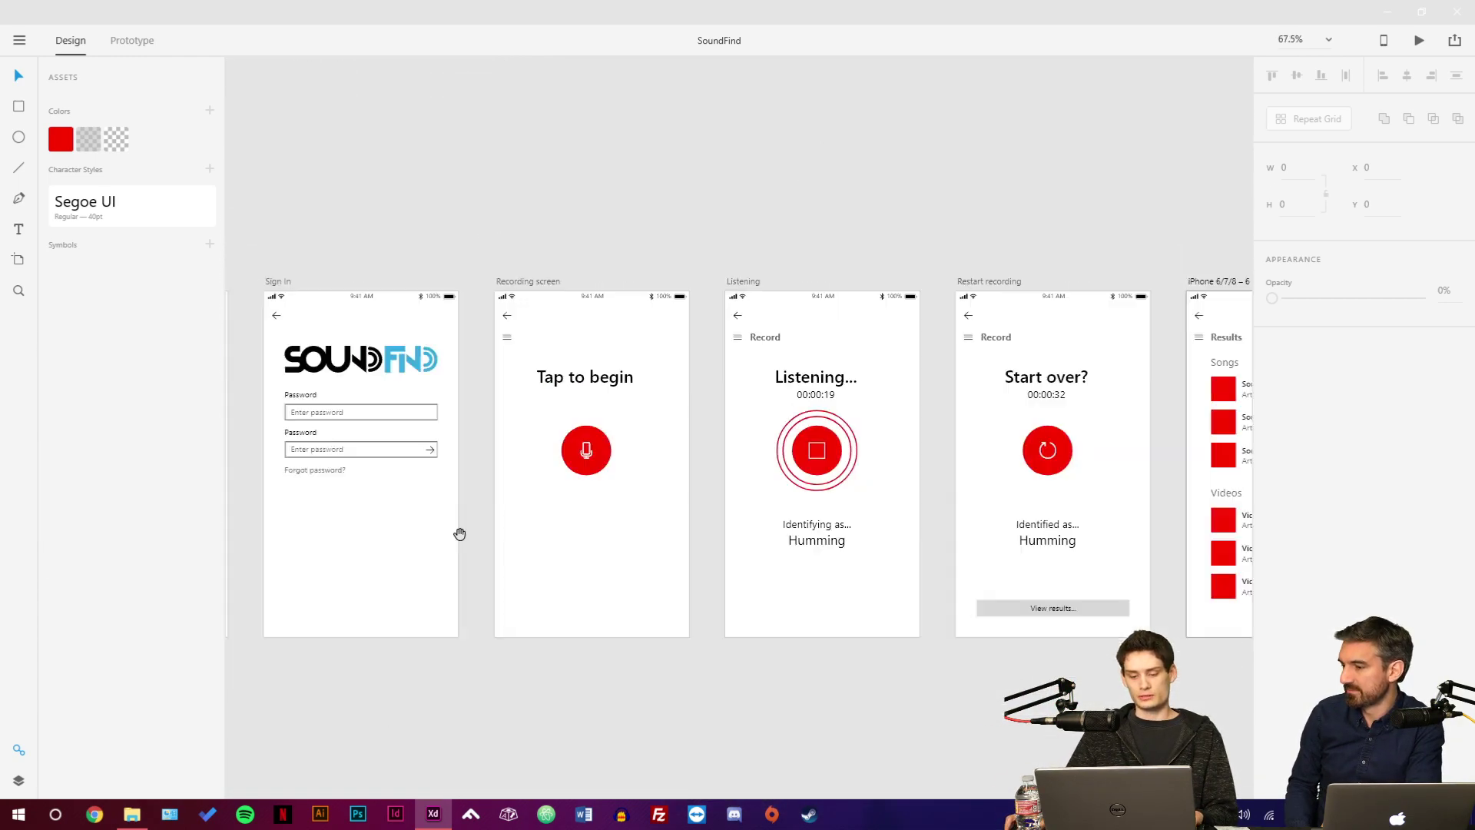
pyautogui.hscroll(3, 463, 530)
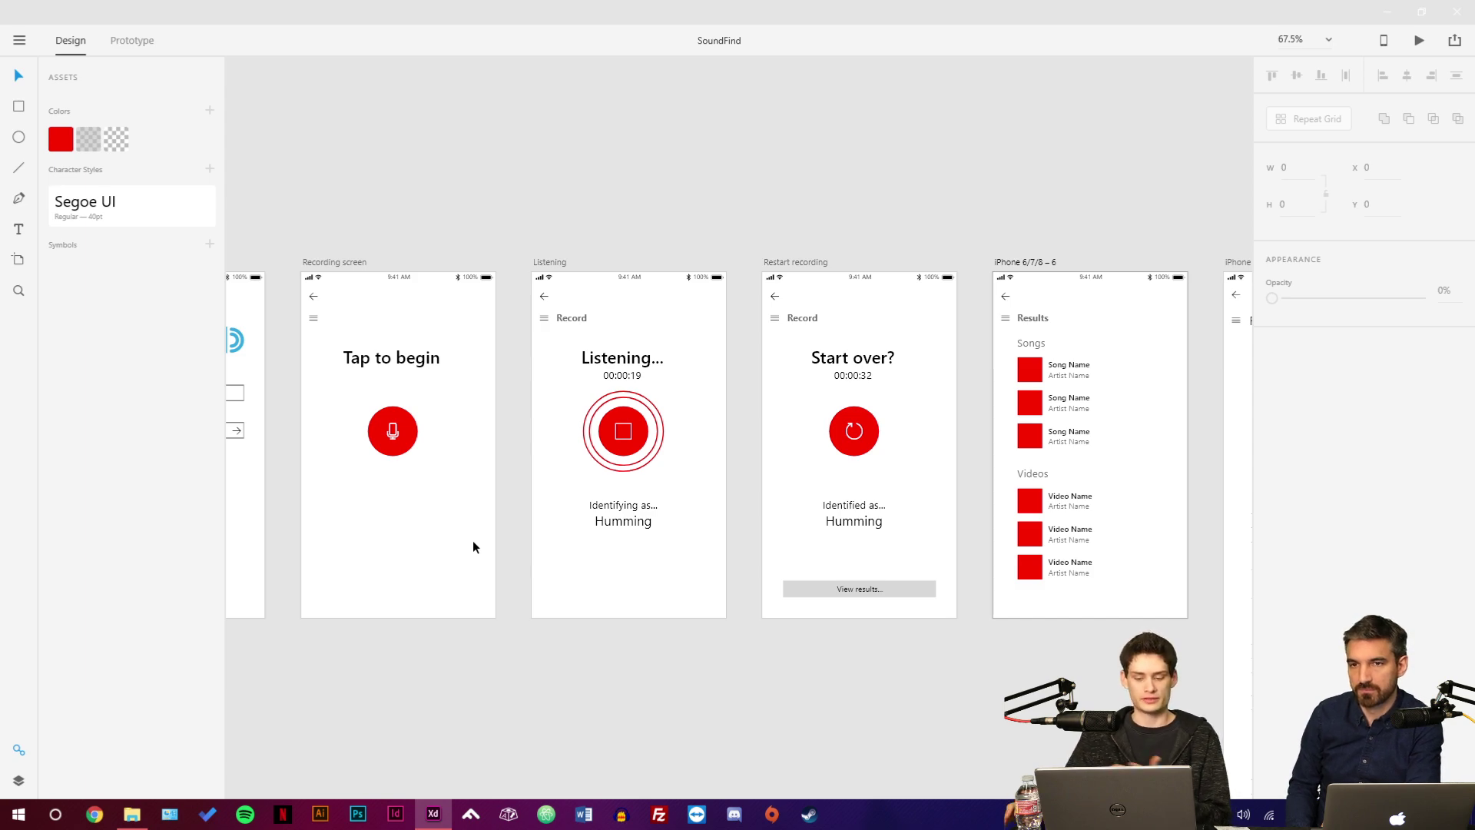
# Compare the page headers on the Restart recording, Results and song Result artboards.
pyautogui.scroll(5, 784, 362)
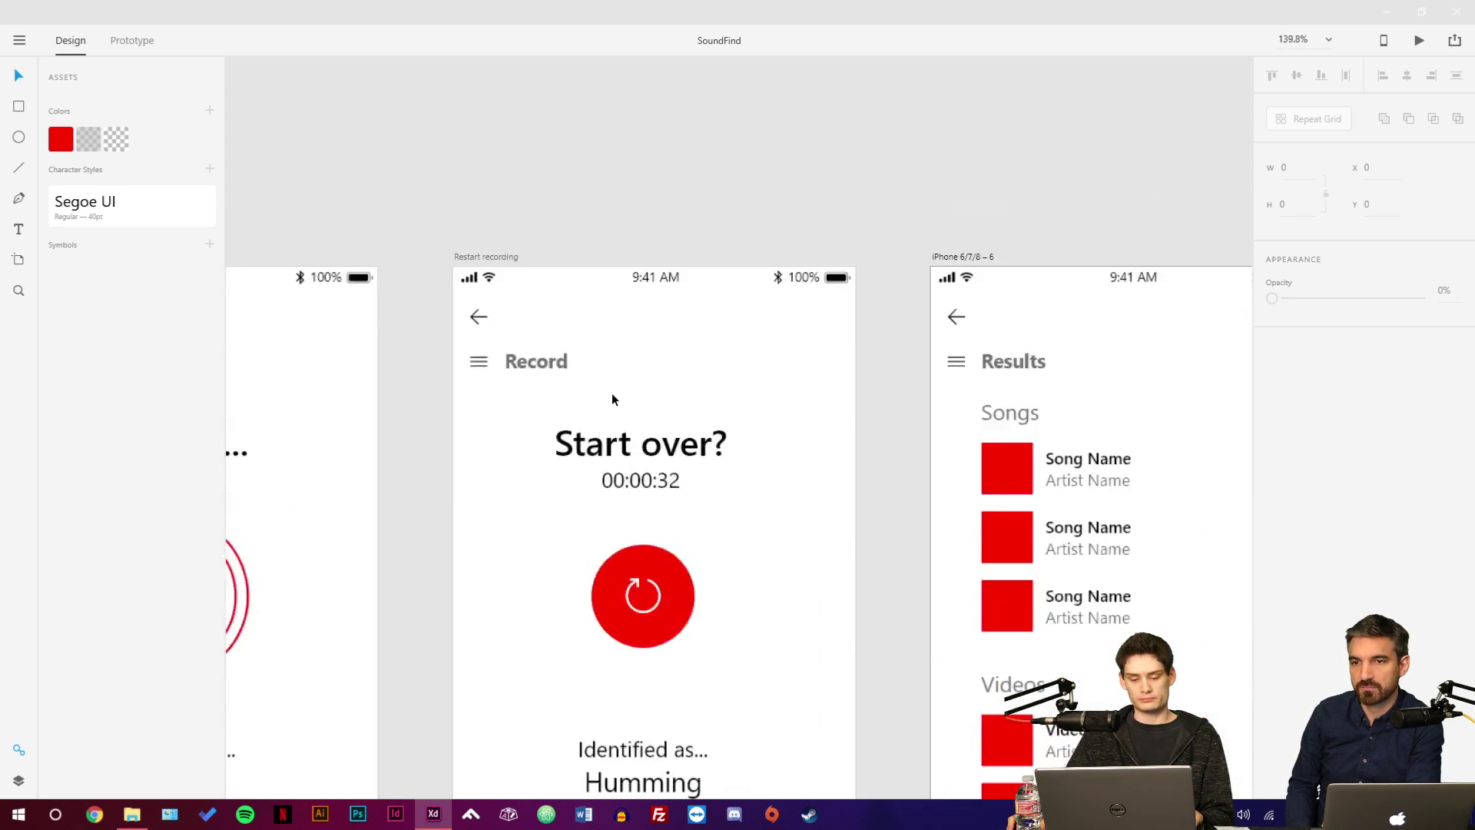
pyautogui.scroll(4, 669, 403)
pyautogui.scroll(-5, 607, 373)
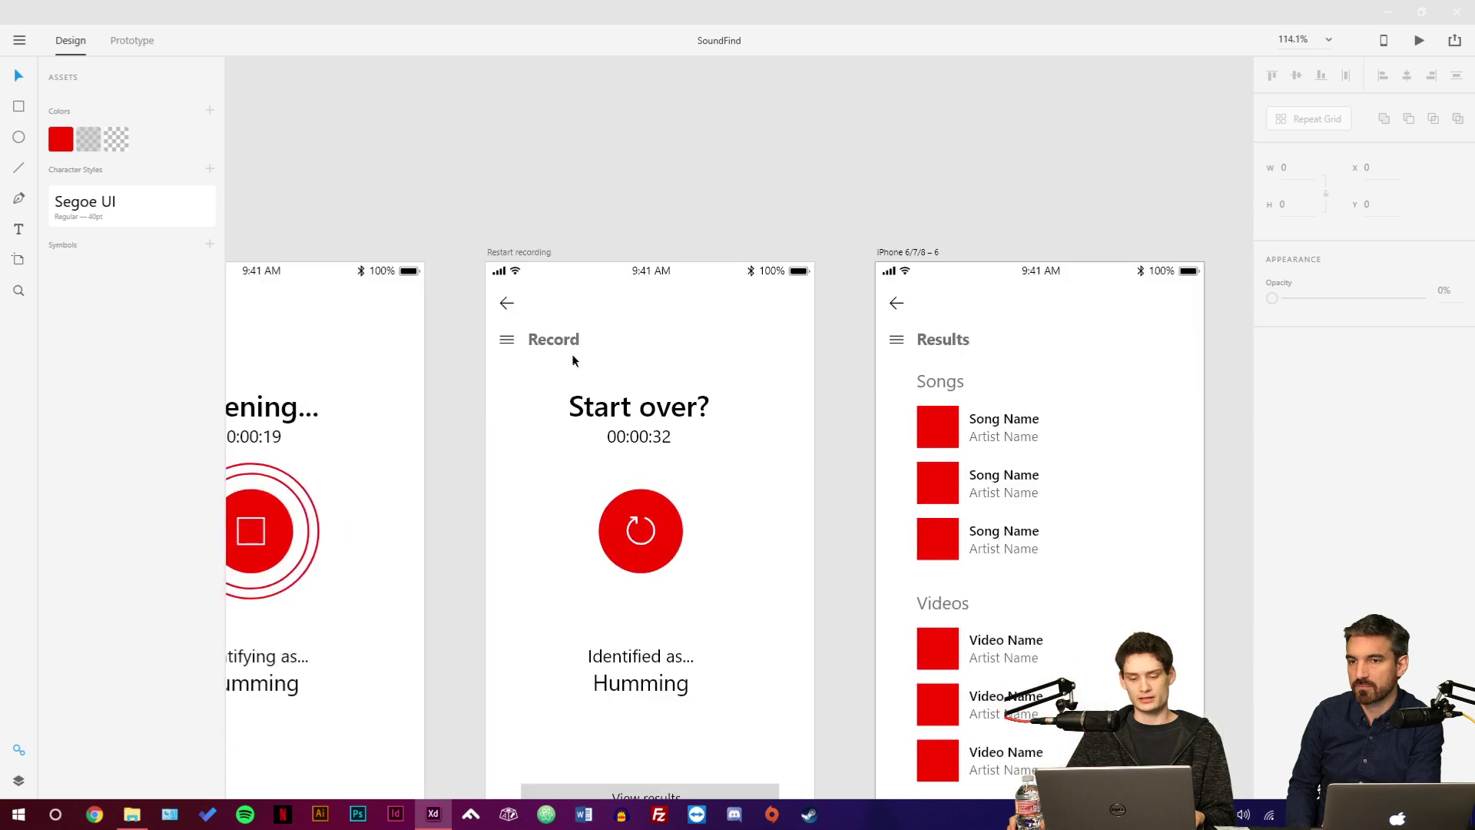
pyautogui.hscroll(5, 876, 362)
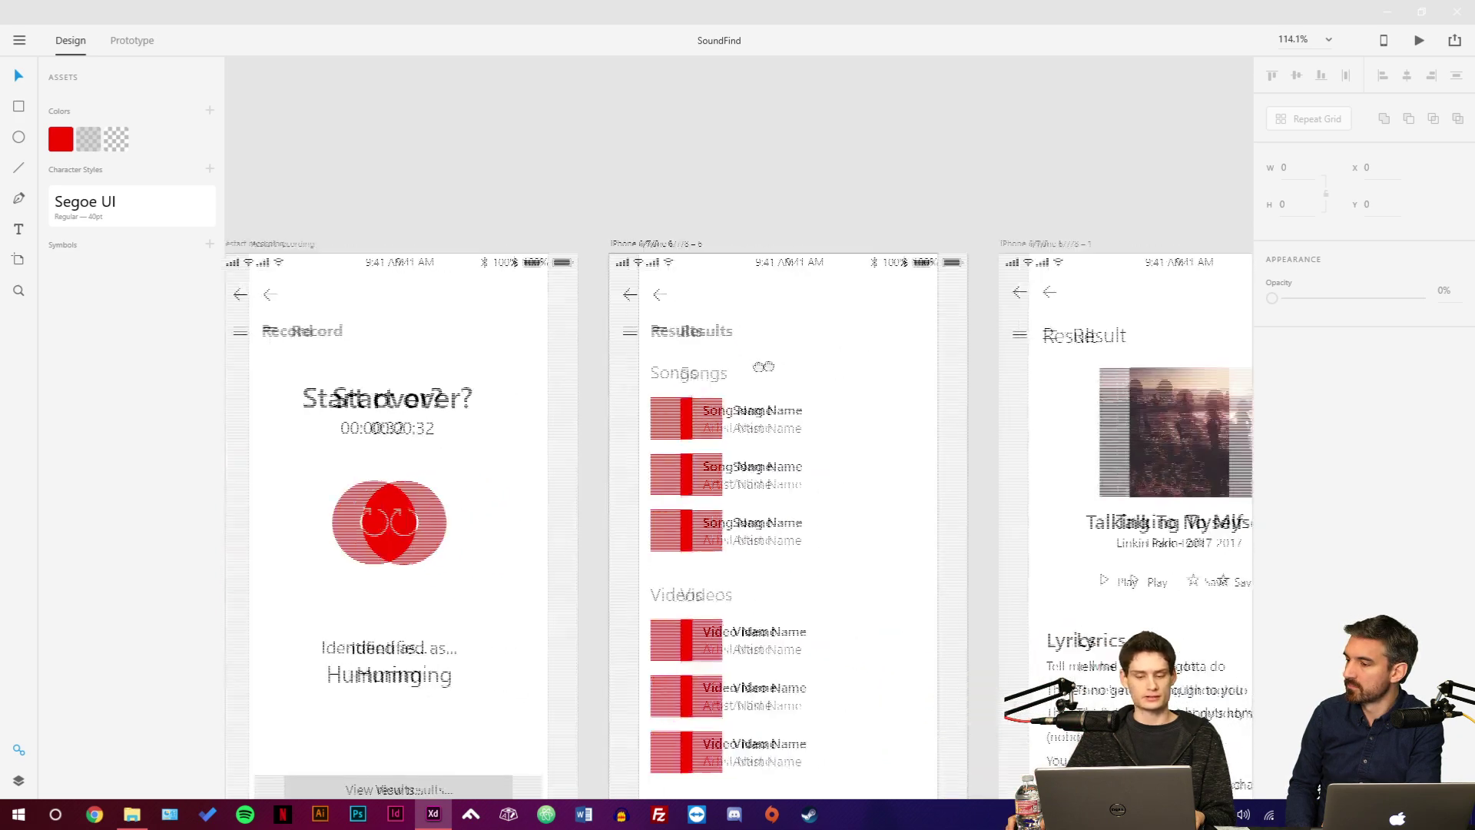
pyautogui.hscroll(3, 719, 358)
pyautogui.scroll(-1, 679, 354)
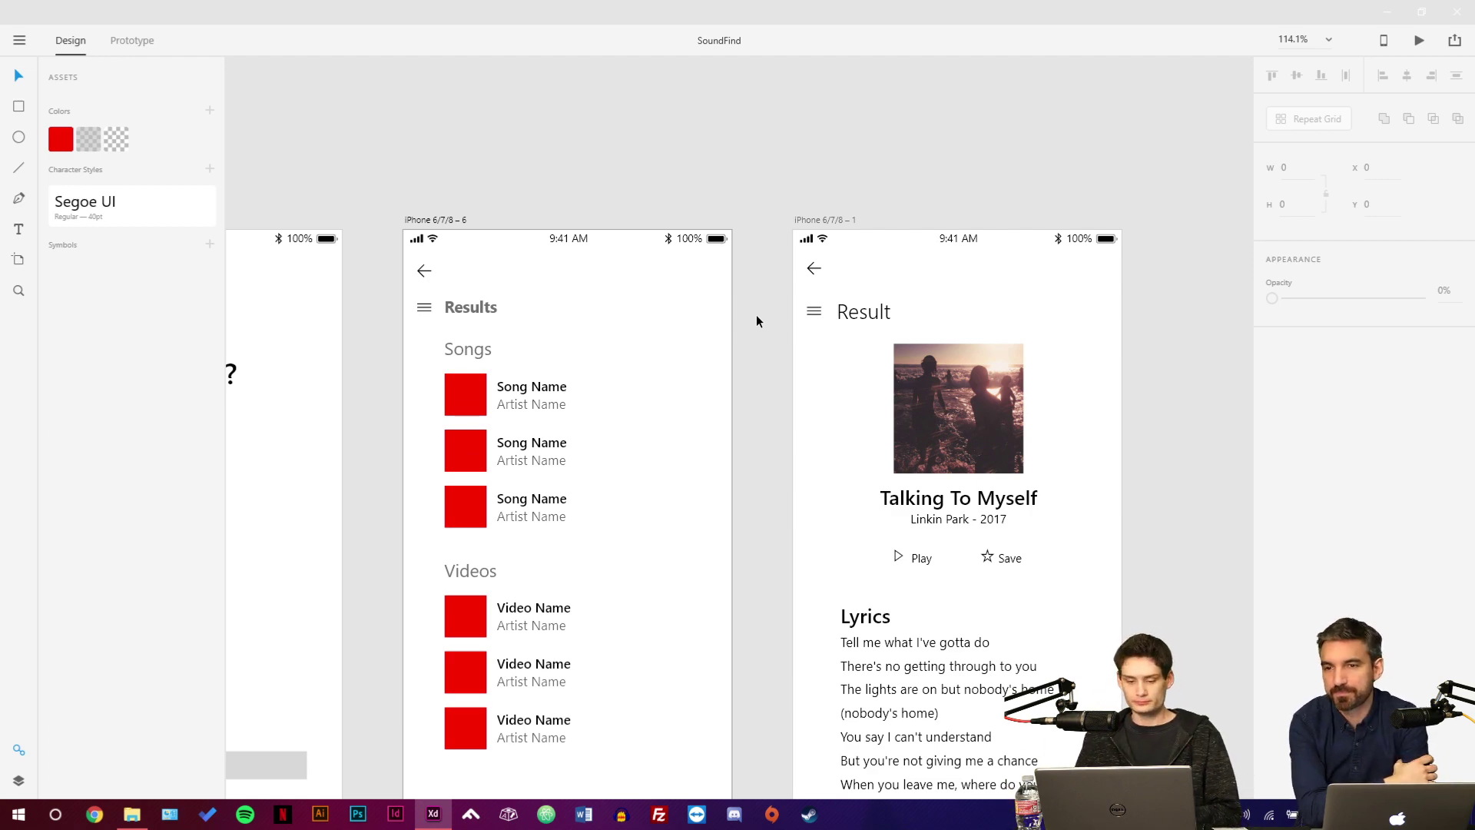
pyautogui.hscroll(3, 757, 319)
pyautogui.scroll(5, 666, 330)
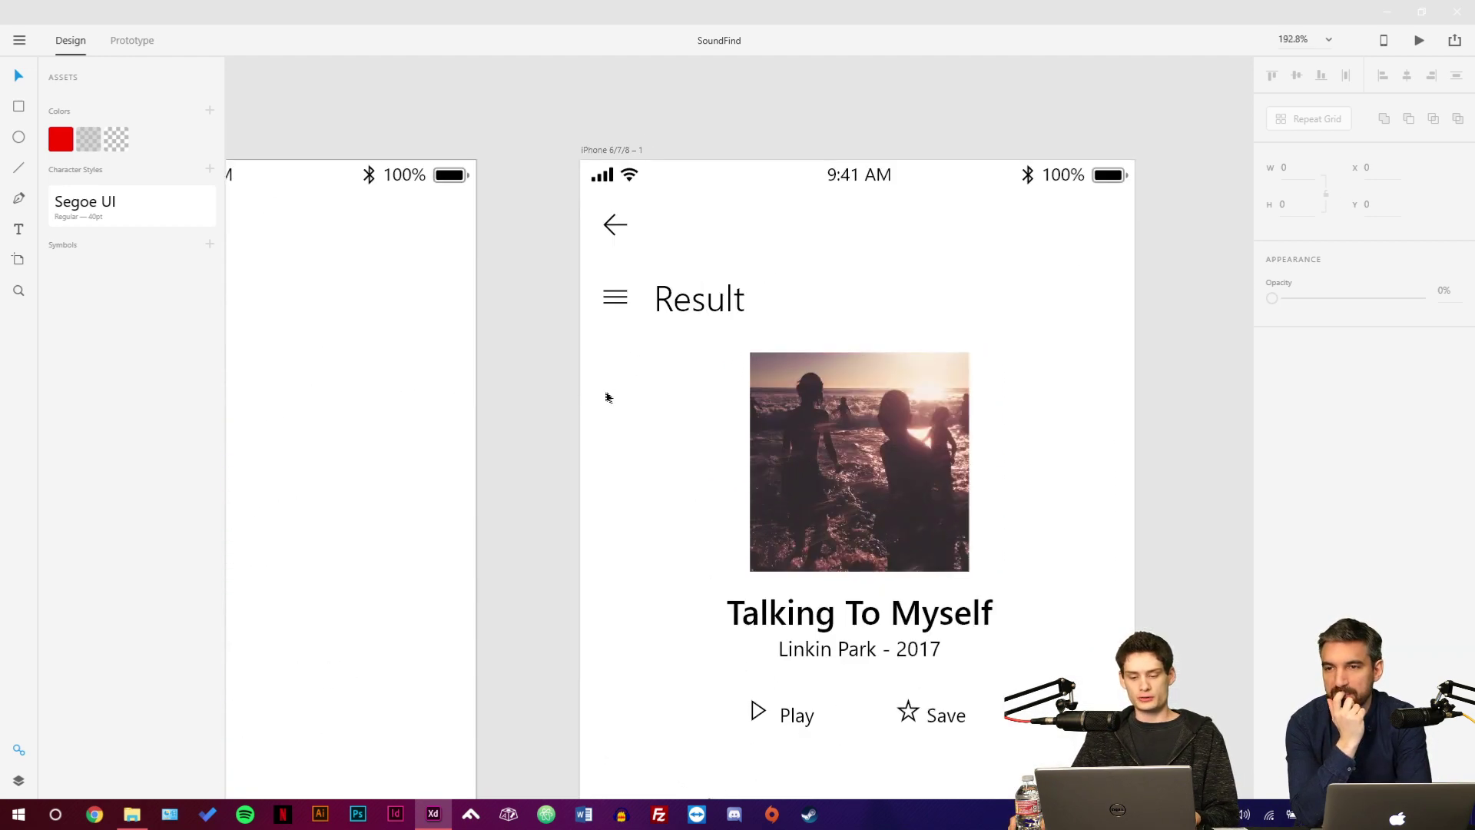
pyautogui.scroll(-3, 604, 395)
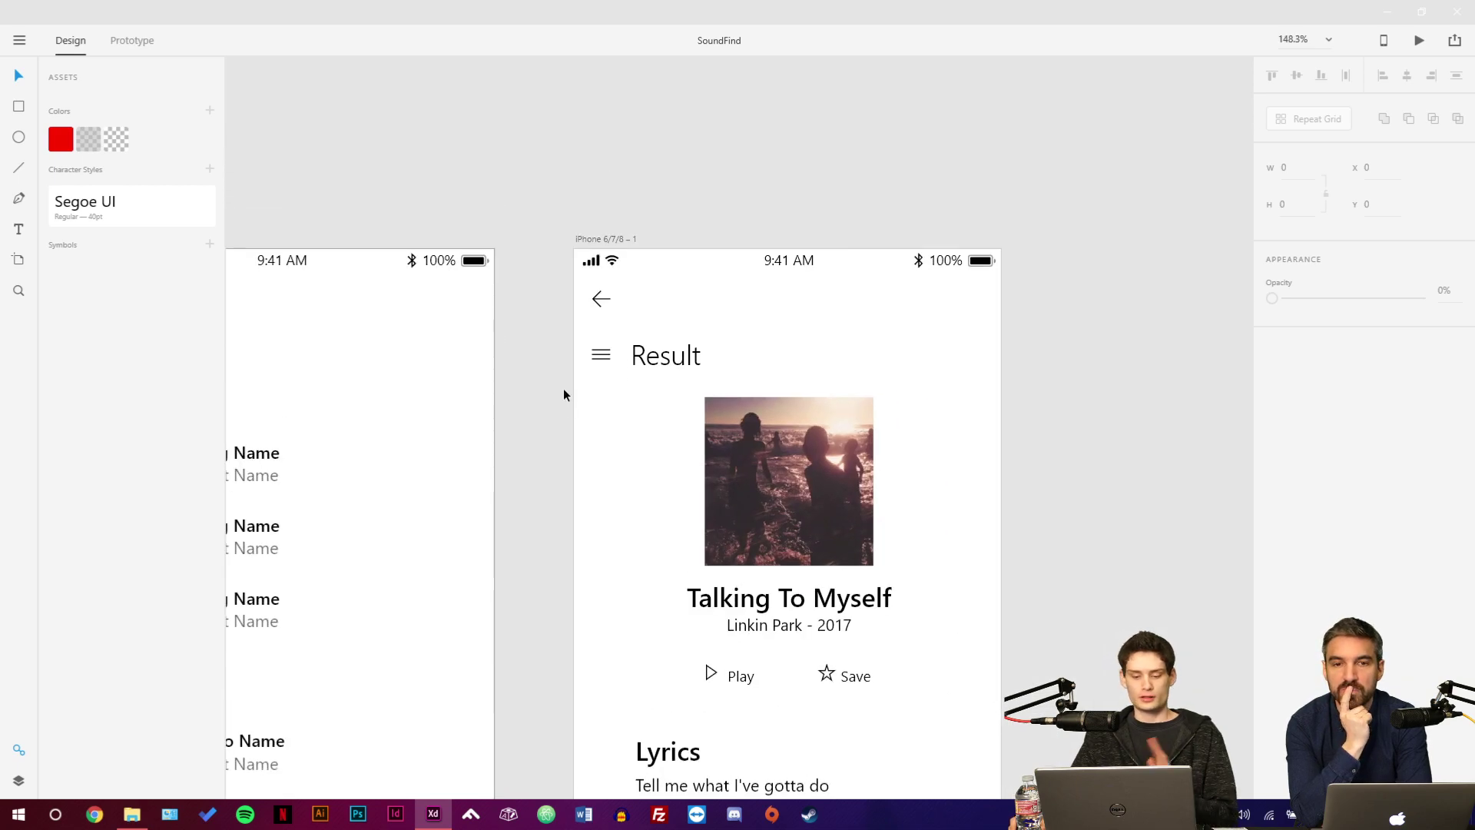
# Check the back arrow, menu icon and title on the song Result artboard against those on the Results artboard.
pyautogui.moveTo(565, 390); pyautogui.dragTo(649, 289)
pyautogui.hscroll(-5, 606, 312)
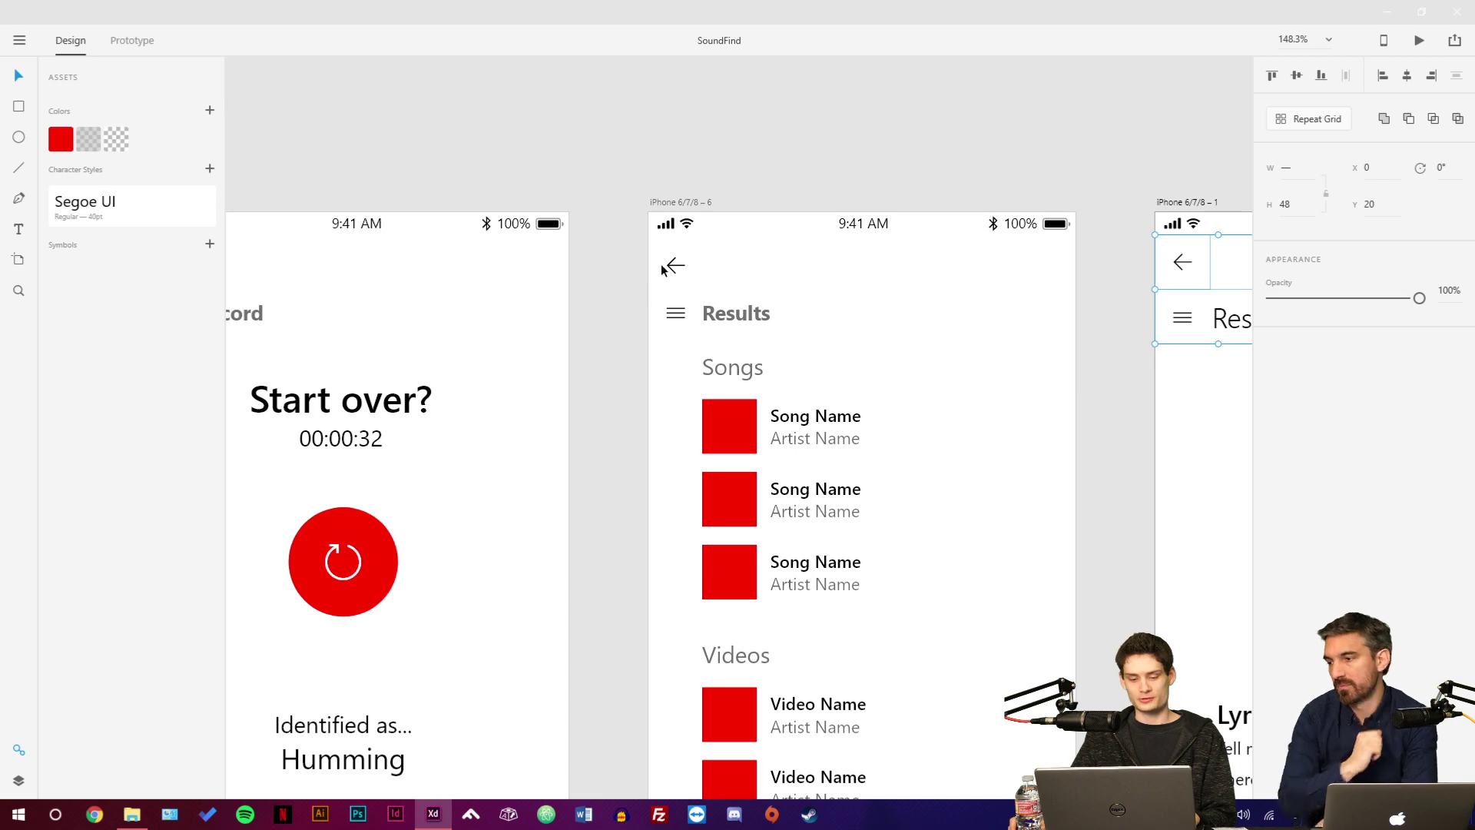
pyautogui.click(662, 269)
pyautogui.click(642, 287)
pyautogui.click(736, 313)
pyautogui.click(605, 275)
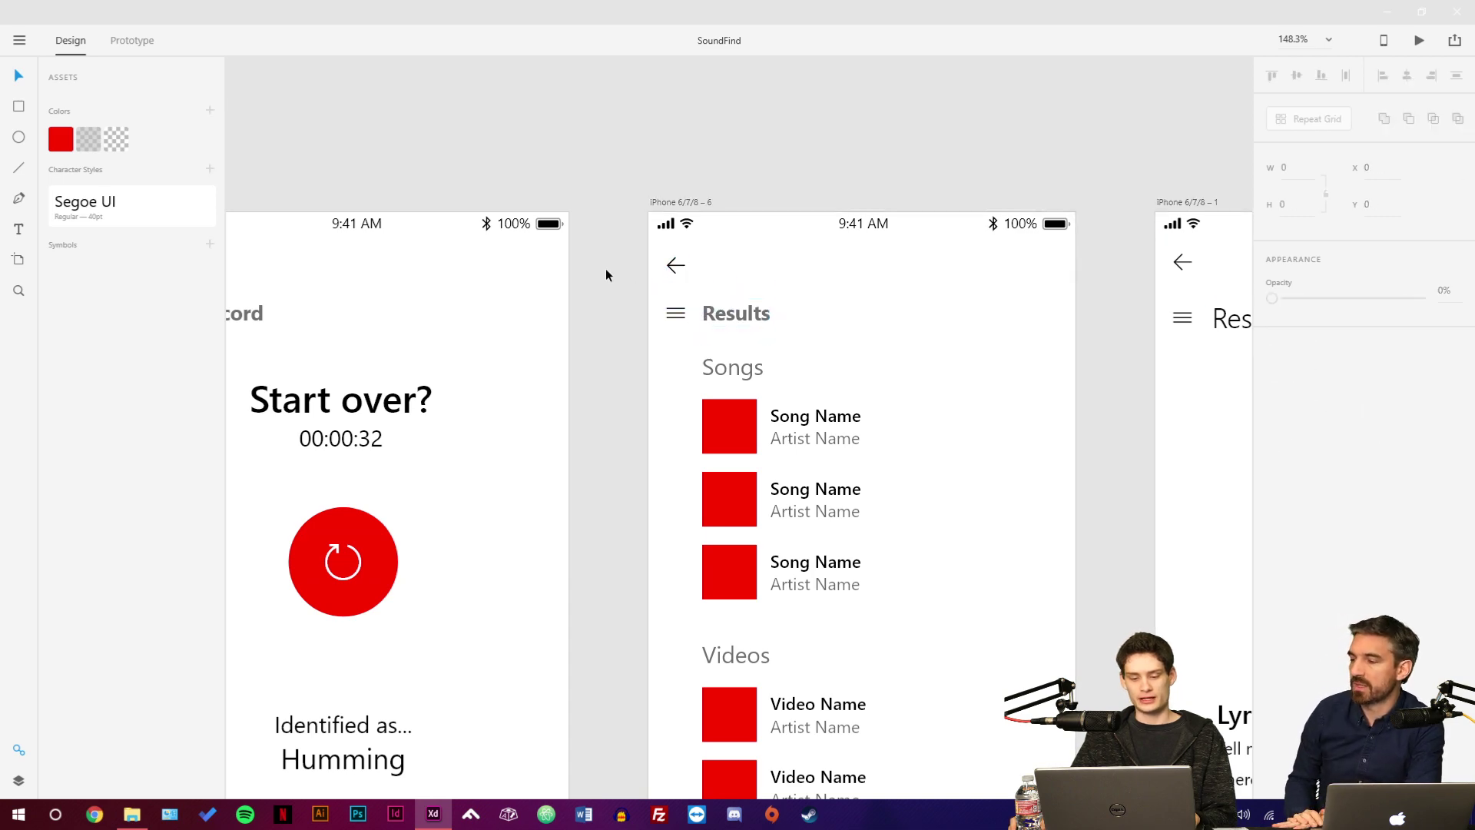
pyautogui.hscroll(5, 487, 311)
pyautogui.moveTo(611, 315); pyautogui.dragTo(745, 261)
pyautogui.moveTo(604, 182); pyautogui.dragTo(747, 334)
pyautogui.scroll(3, 676, 277)
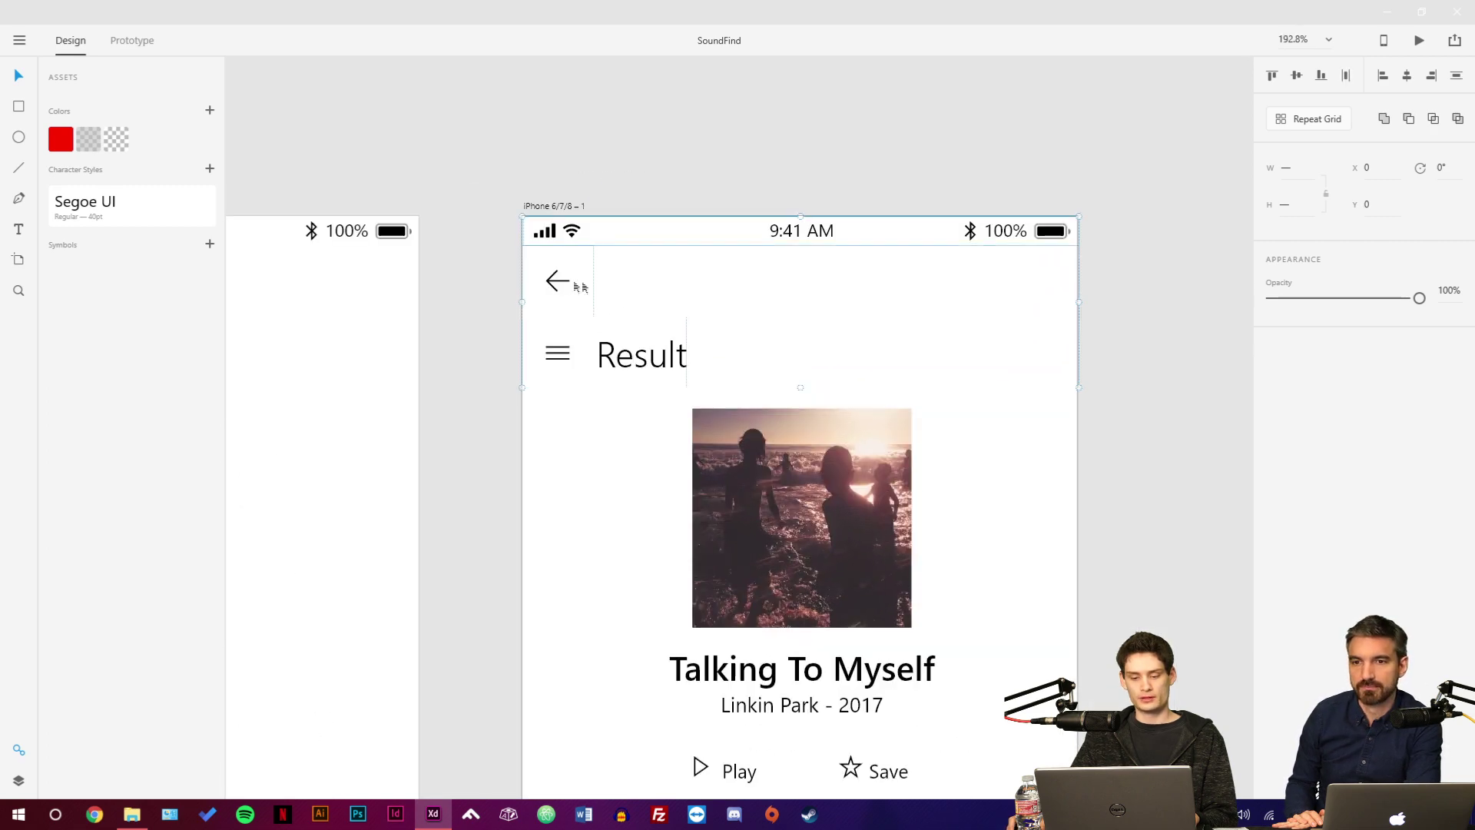
pyautogui.click(464, 309)
pyautogui.scroll(-4, 464, 310)
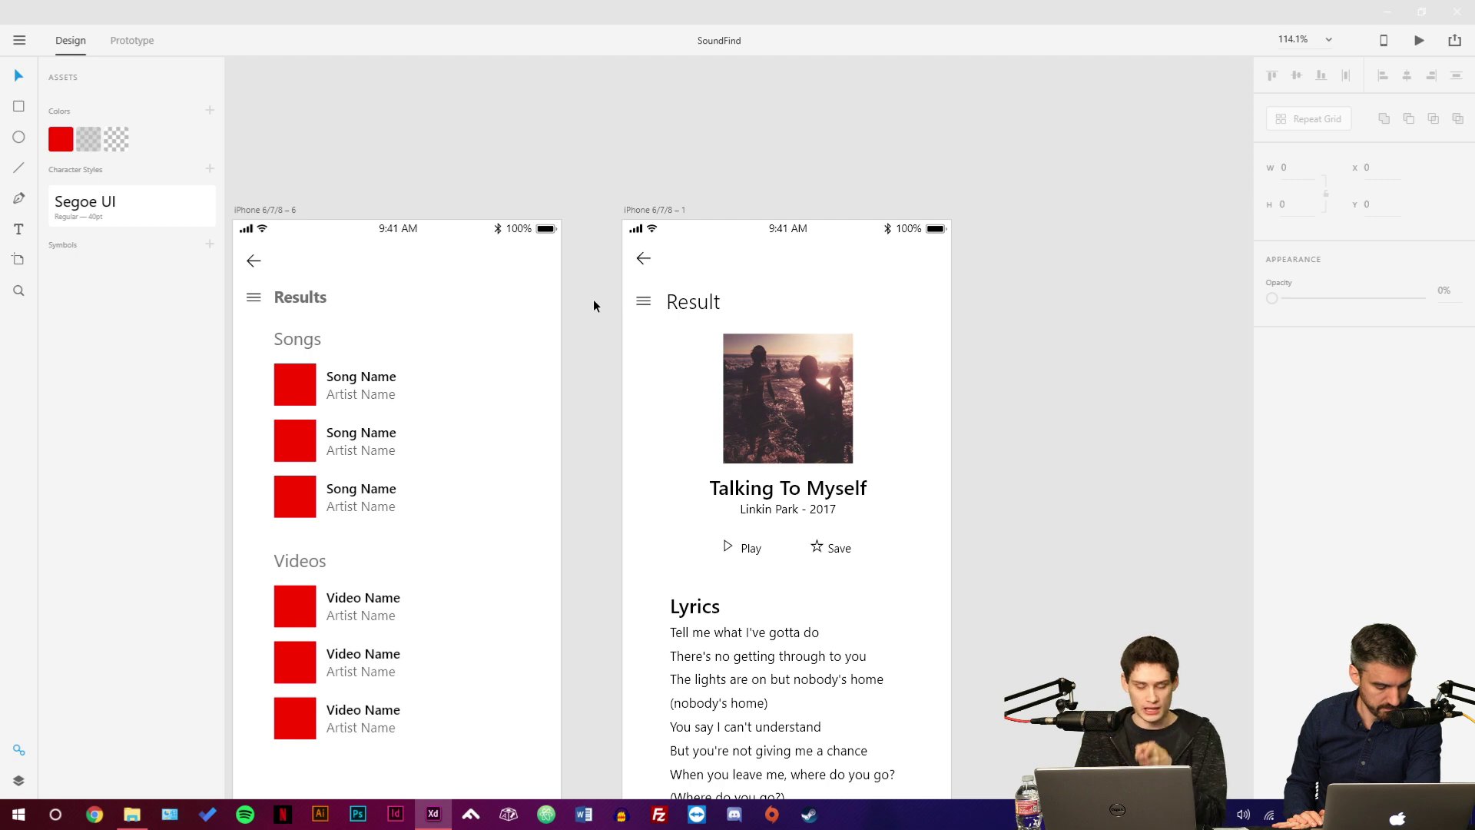
# Examine the back arrow and the menu-and-title header groups on the song Result artboard beside the Results artboard.
pyautogui.scroll(1, 629, 361)
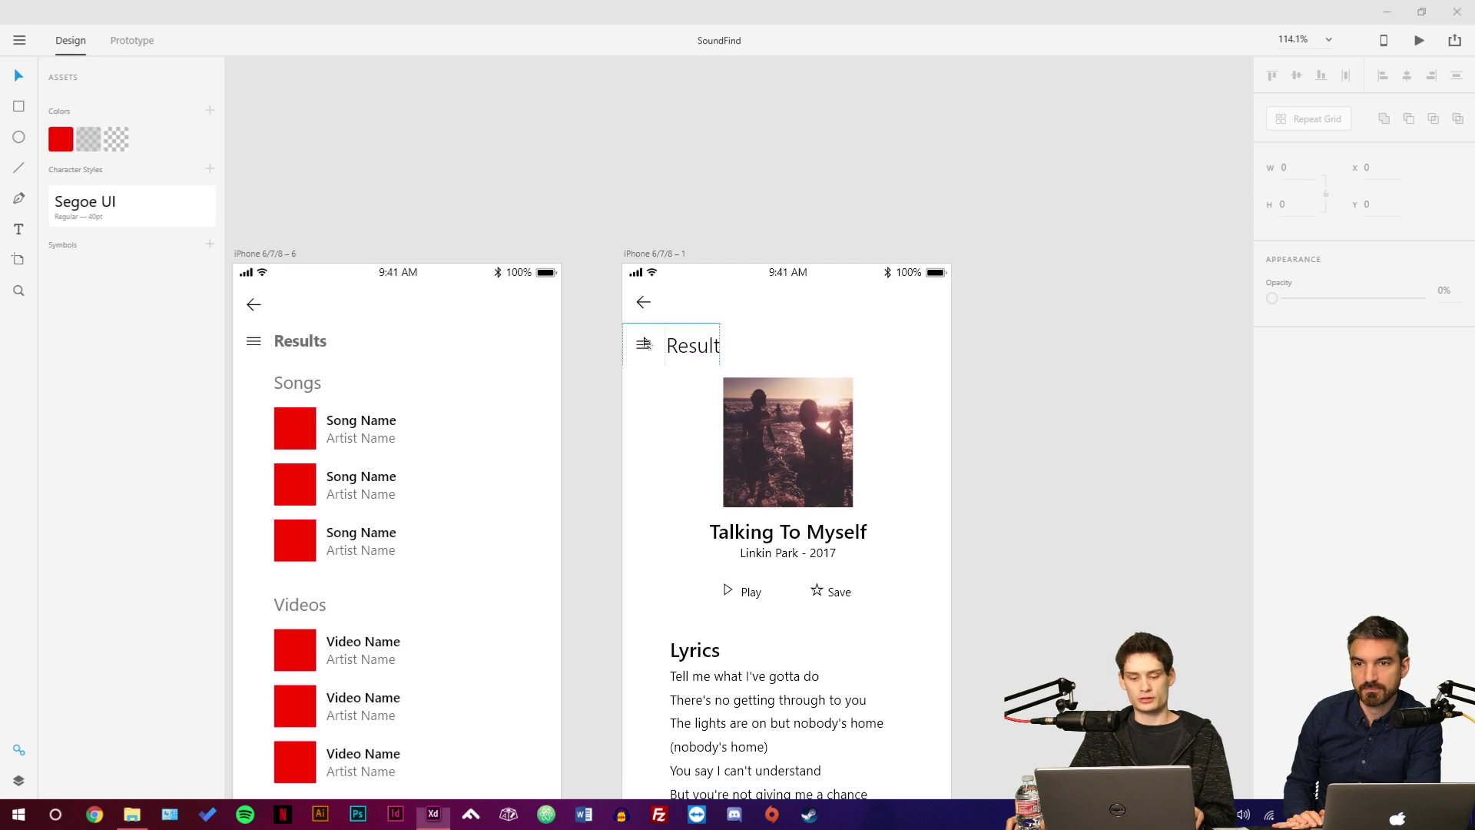
pyautogui.press('super')
pyautogui.press('super')
pyautogui.scroll(4, 626, 369)
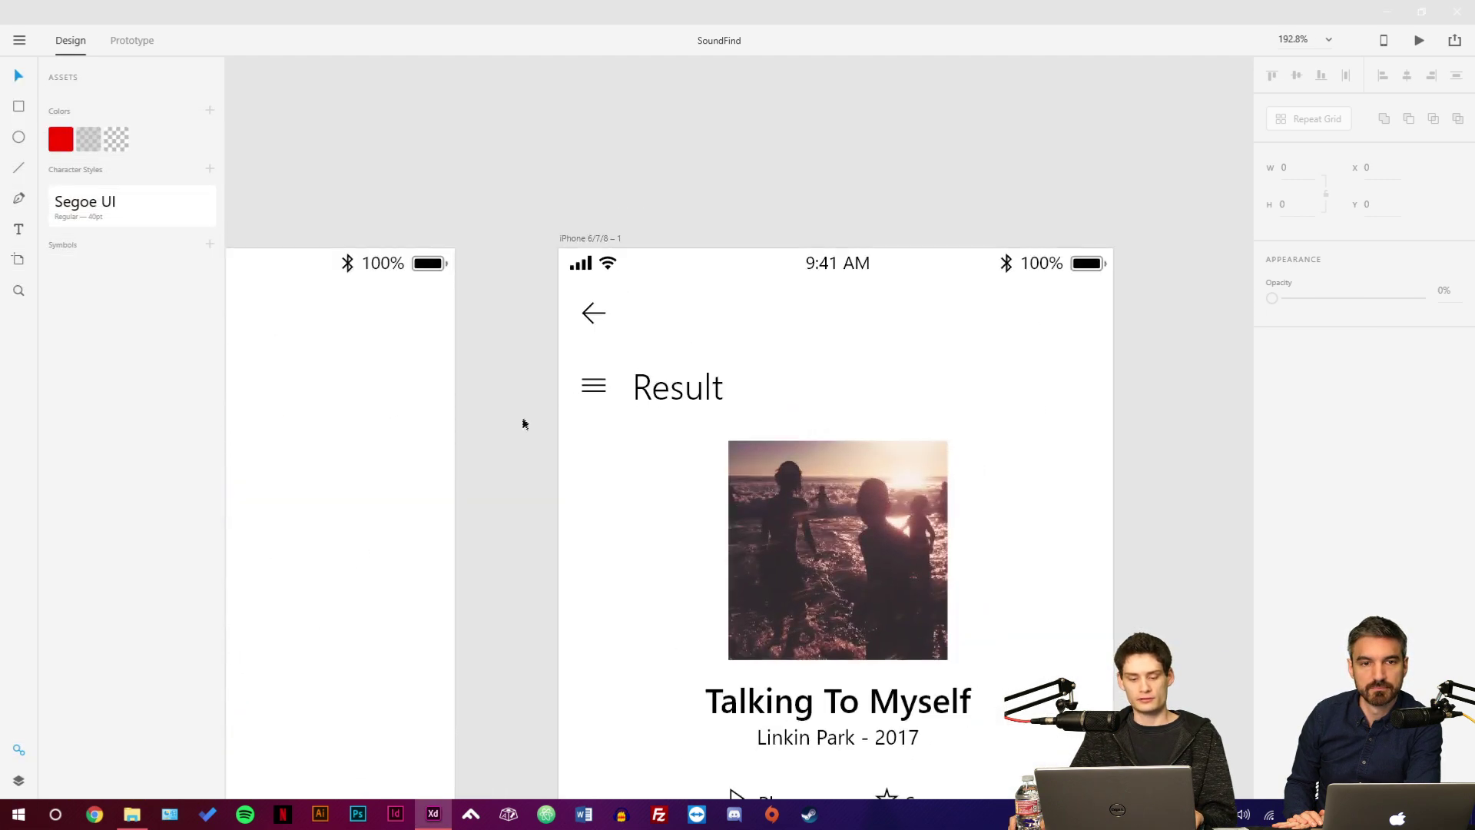
pyautogui.moveTo(524, 417); pyautogui.dragTo(793, 284)
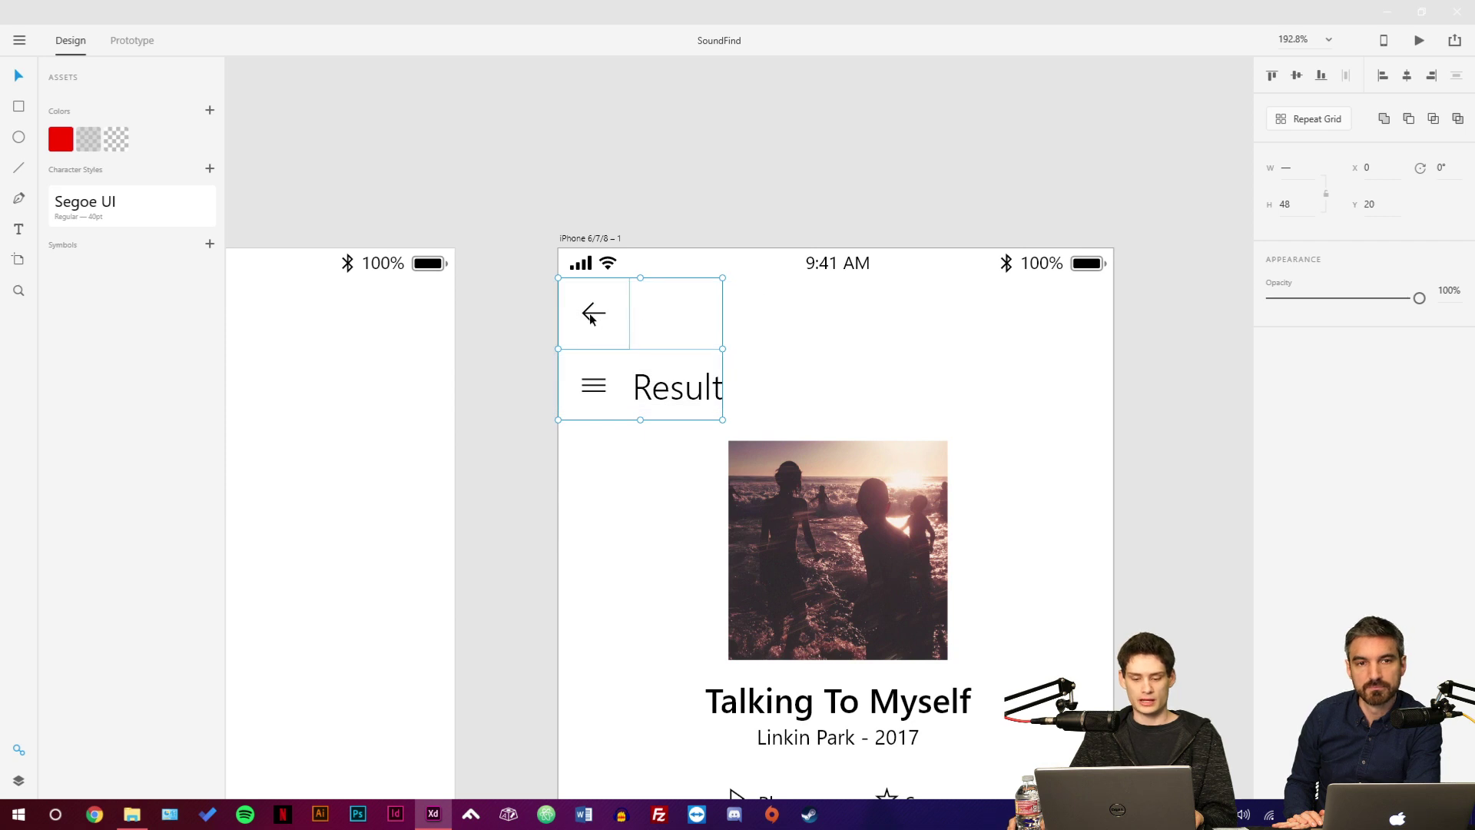
pyautogui.press('Escape')
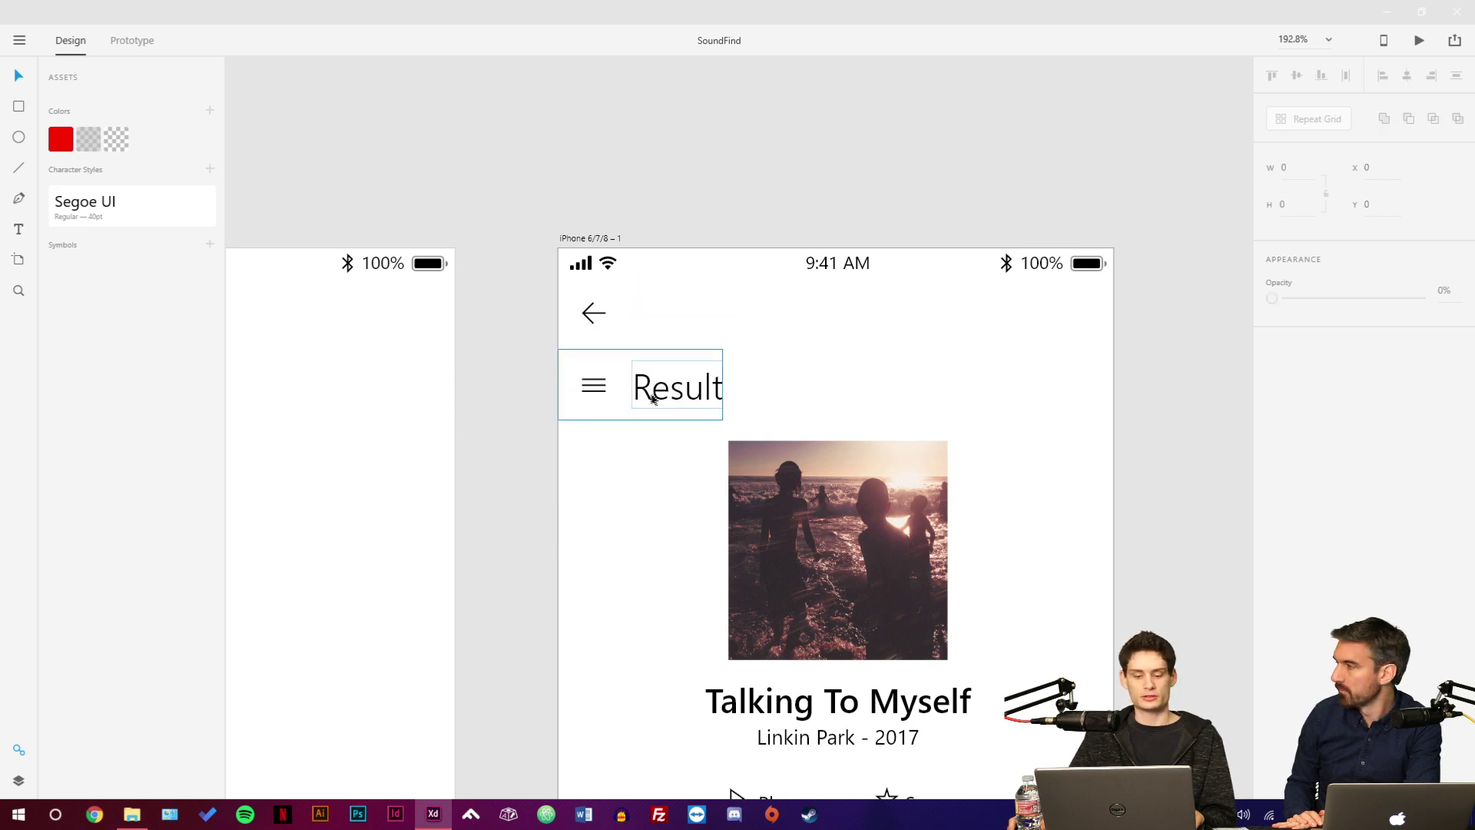
pyautogui.scroll(-3, 691, 345)
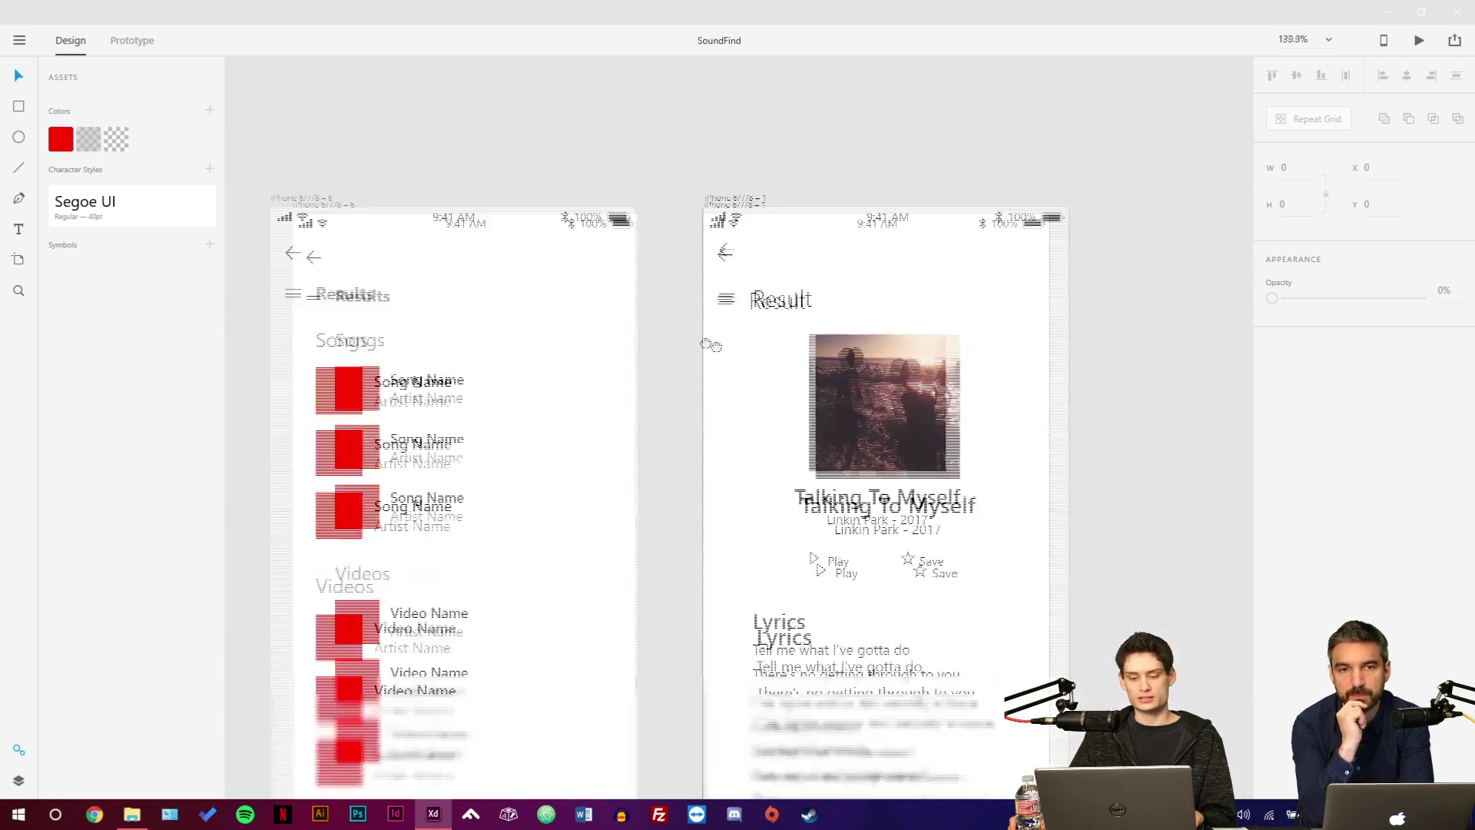
pyautogui.scroll(-2, 711, 345)
pyautogui.scroll(5, 799, 309)
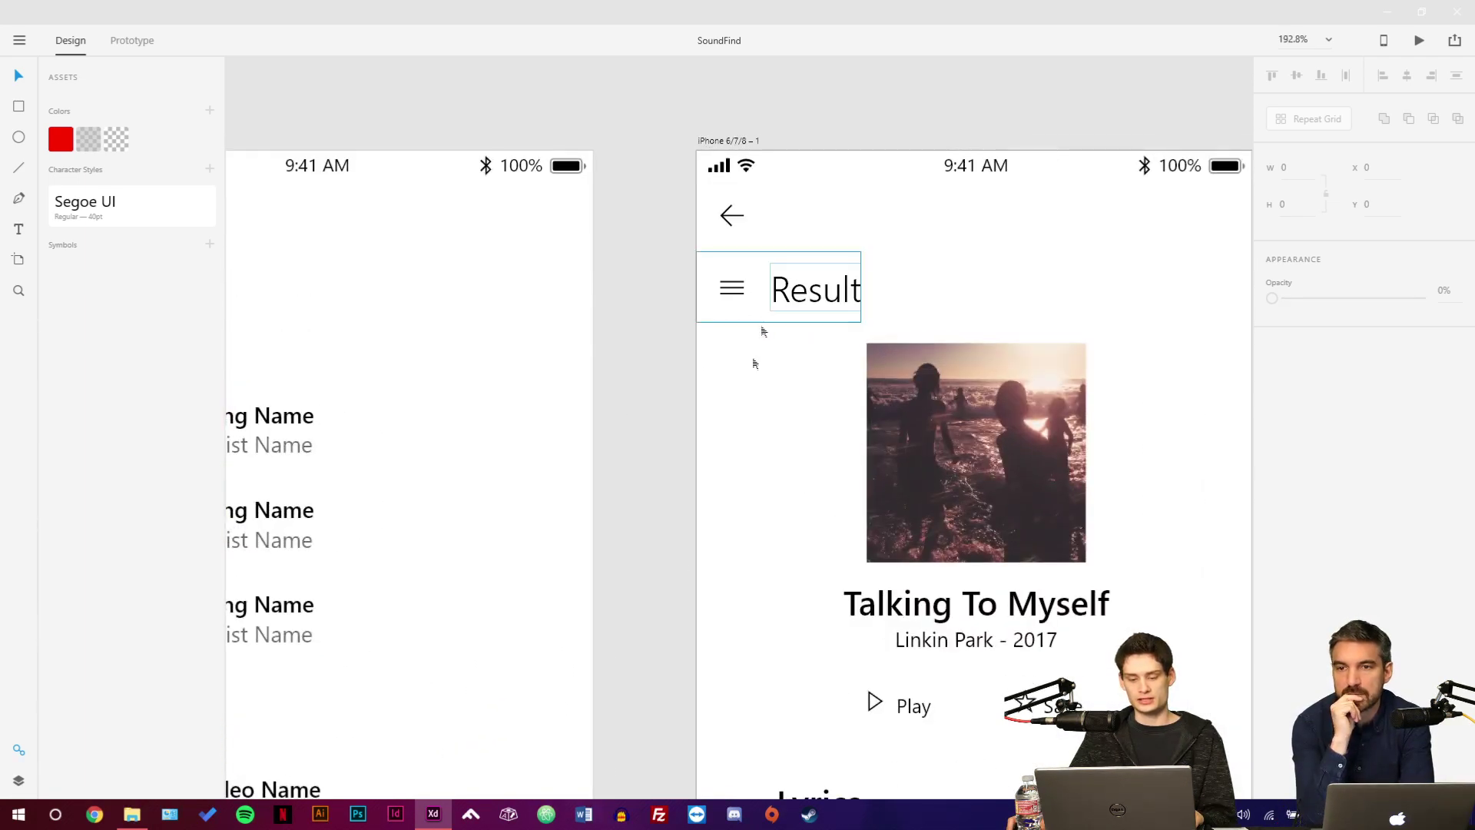
# Open WindowsUI.xd, copy the "Page title" header from its Navigation view section, and switch back to the SoundFind document.
pyautogui.moveTo(434, 813); pyautogui.dragTo(431, 625)
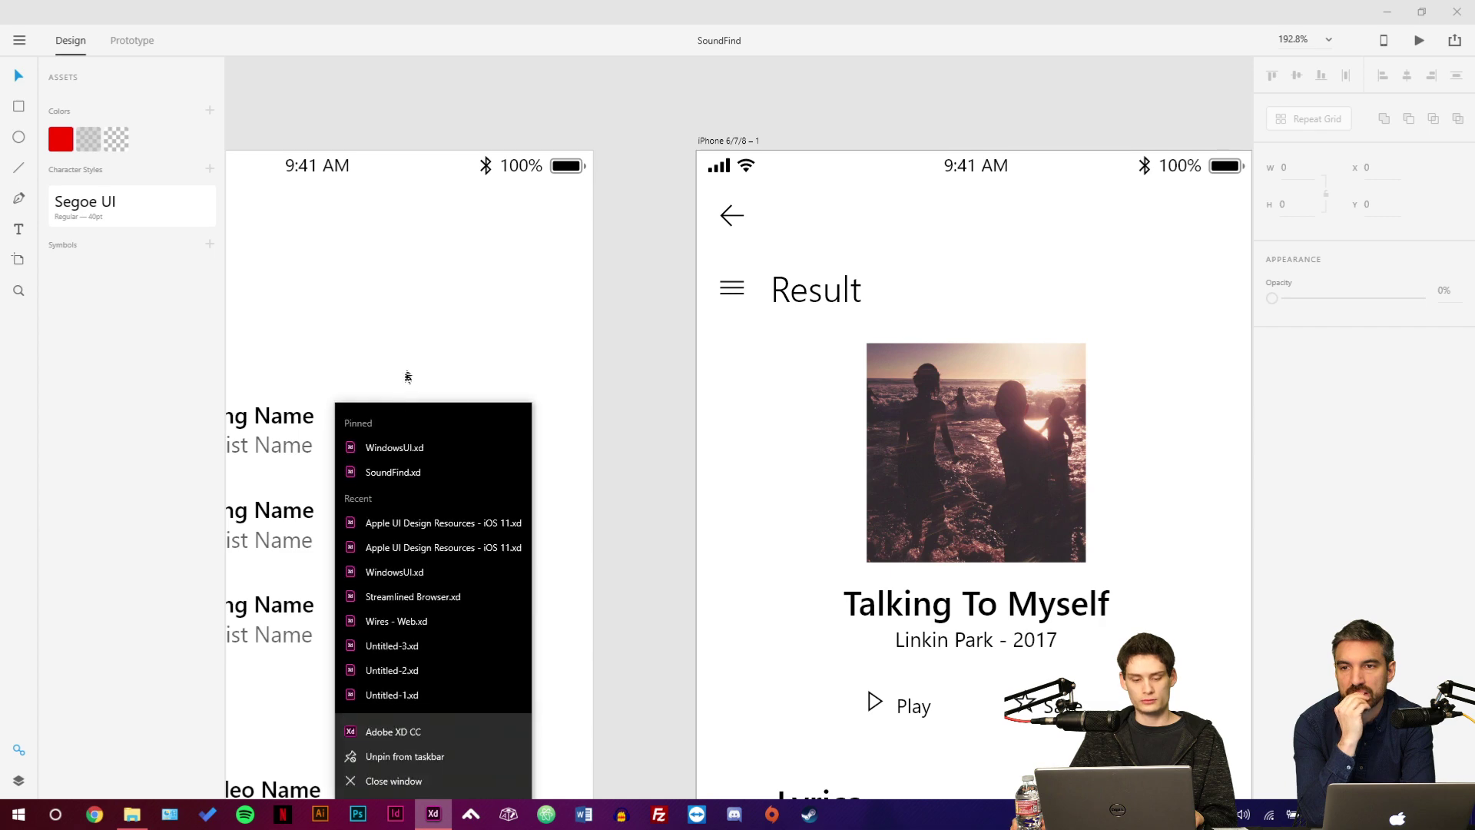
pyautogui.click(400, 453)
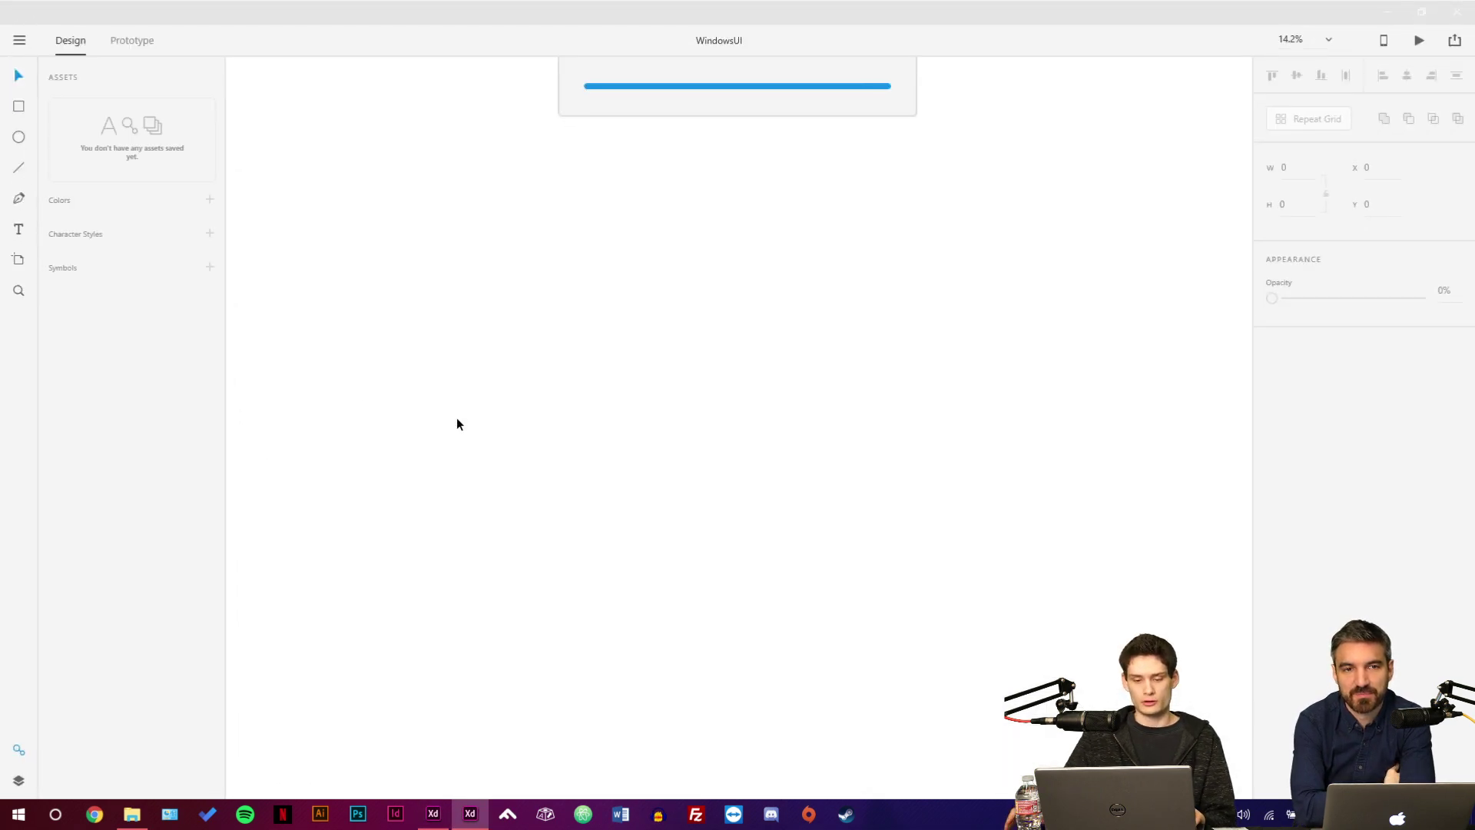
pyautogui.scroll(10, 380, 451)
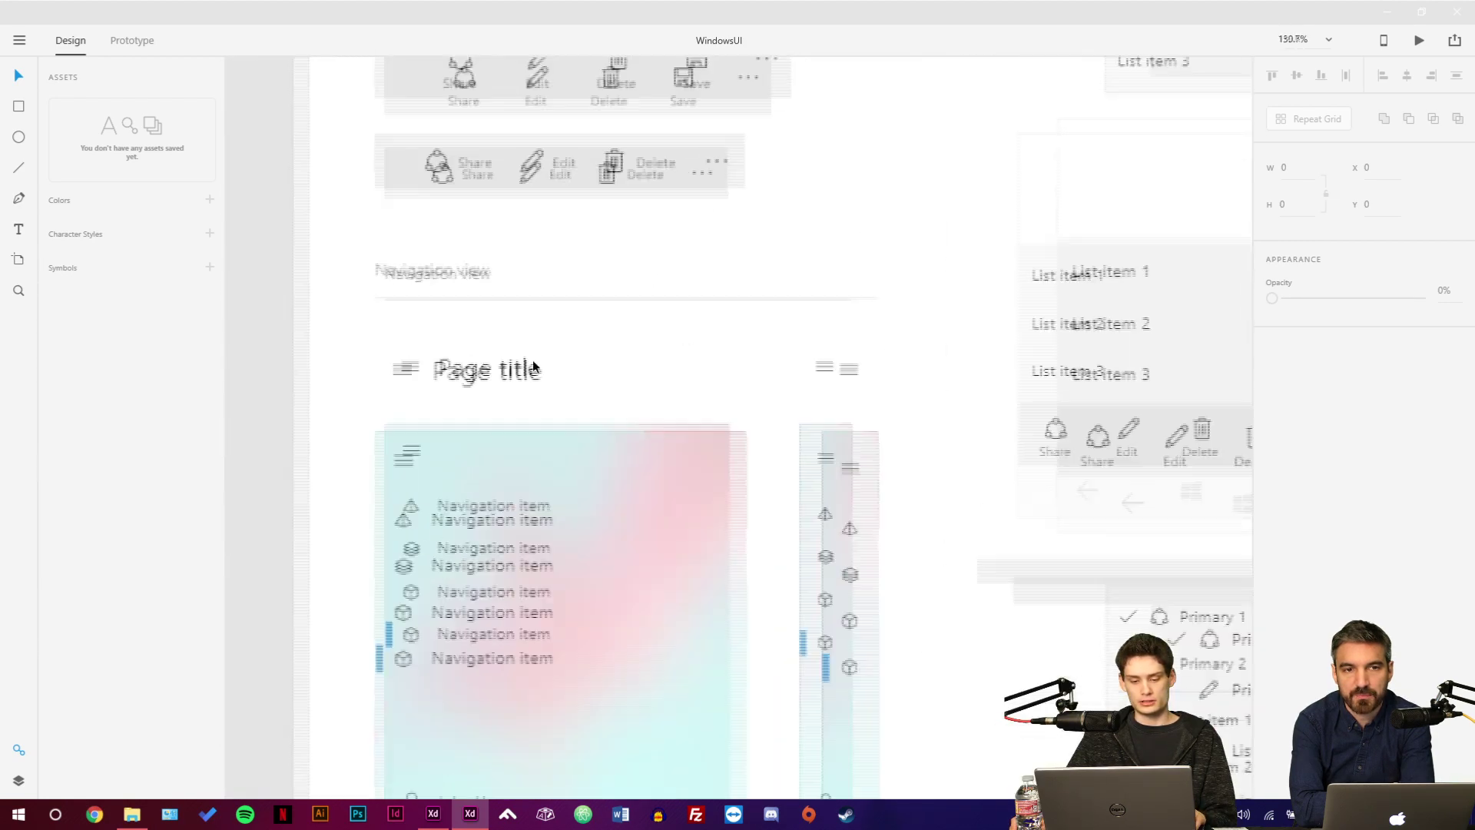
pyautogui.click(502, 379)
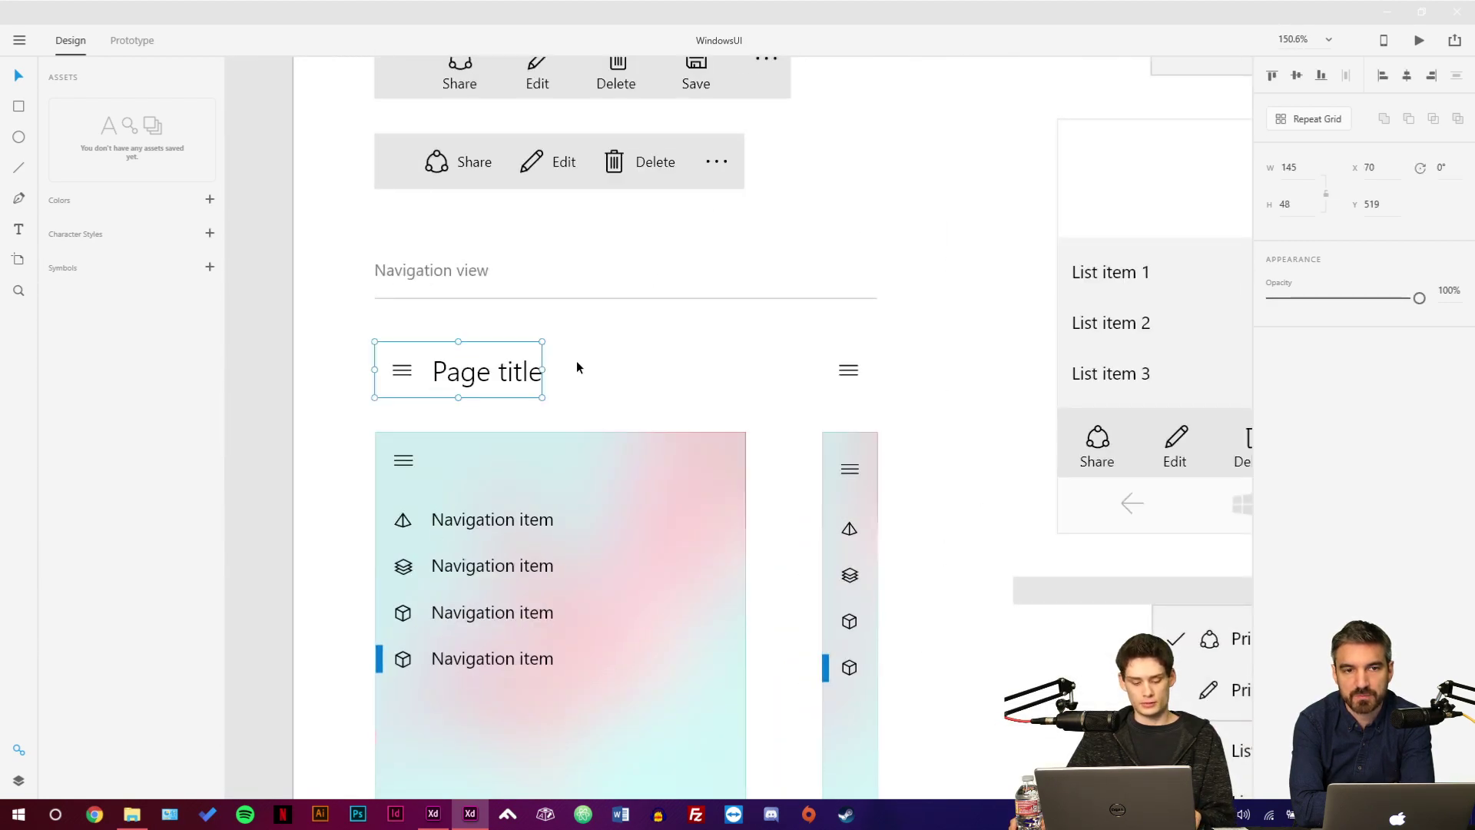
pyautogui.hotkey('alt', 'Tab')
# Try placing a pasted "Page title" header next to the Results title on the Results artboard, and delete it.
pyautogui.hotkey('ctrl', 'v')
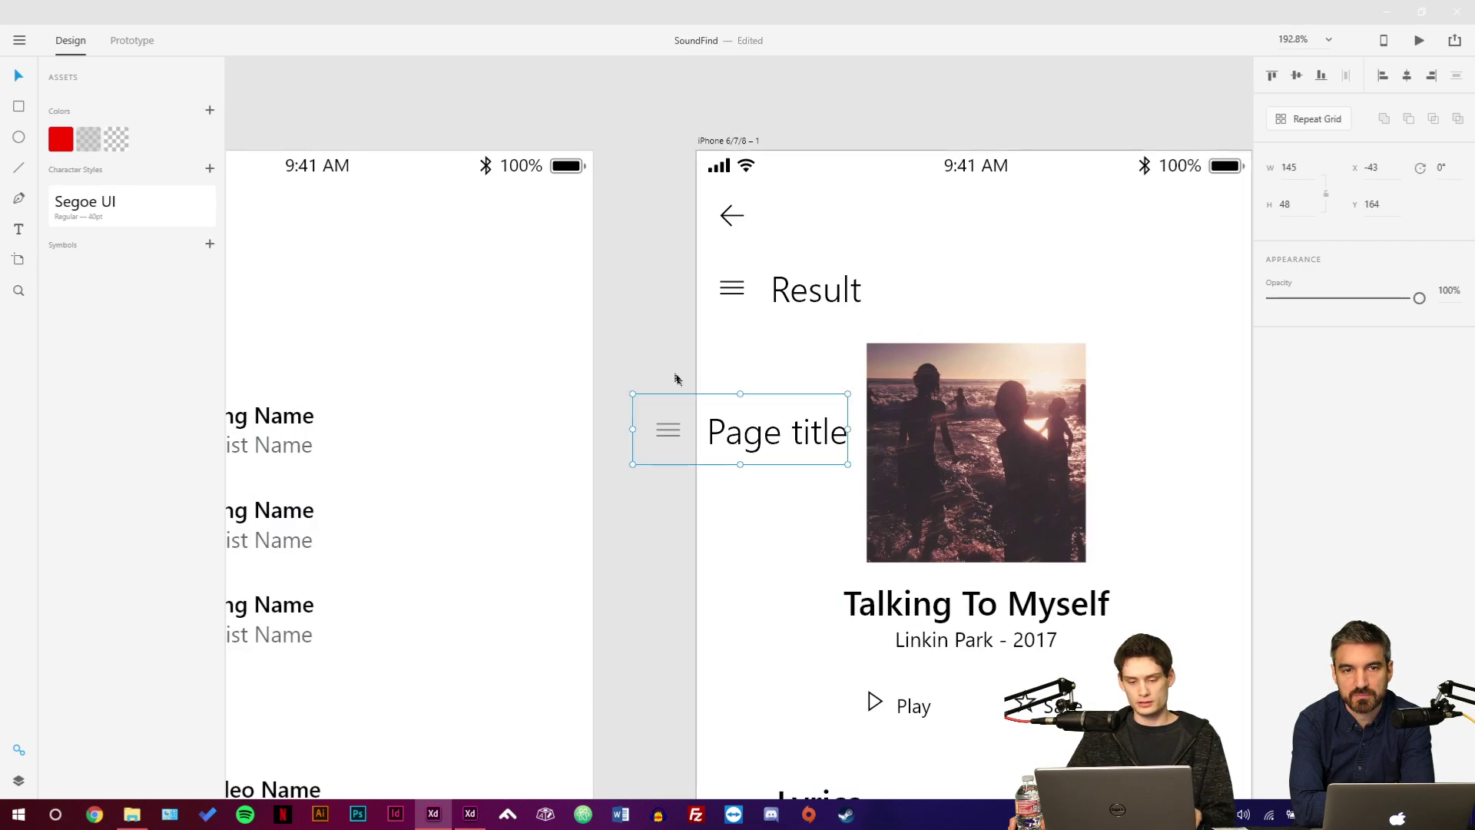
pyautogui.click(511, 342)
pyautogui.moveTo(444, 295); pyautogui.dragTo(758, 254)
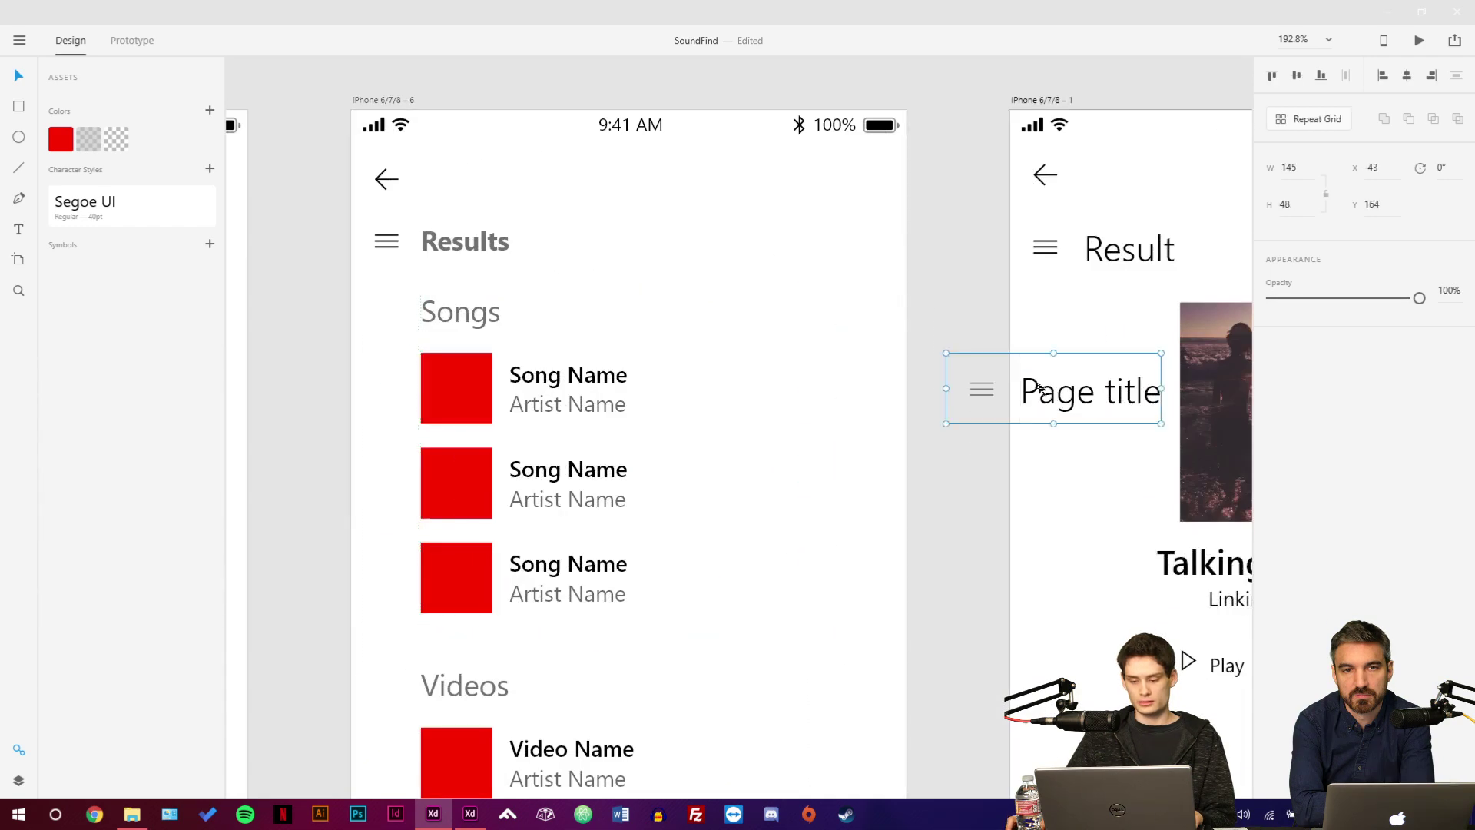
pyautogui.moveTo(1043, 382); pyautogui.dragTo(660, 260)
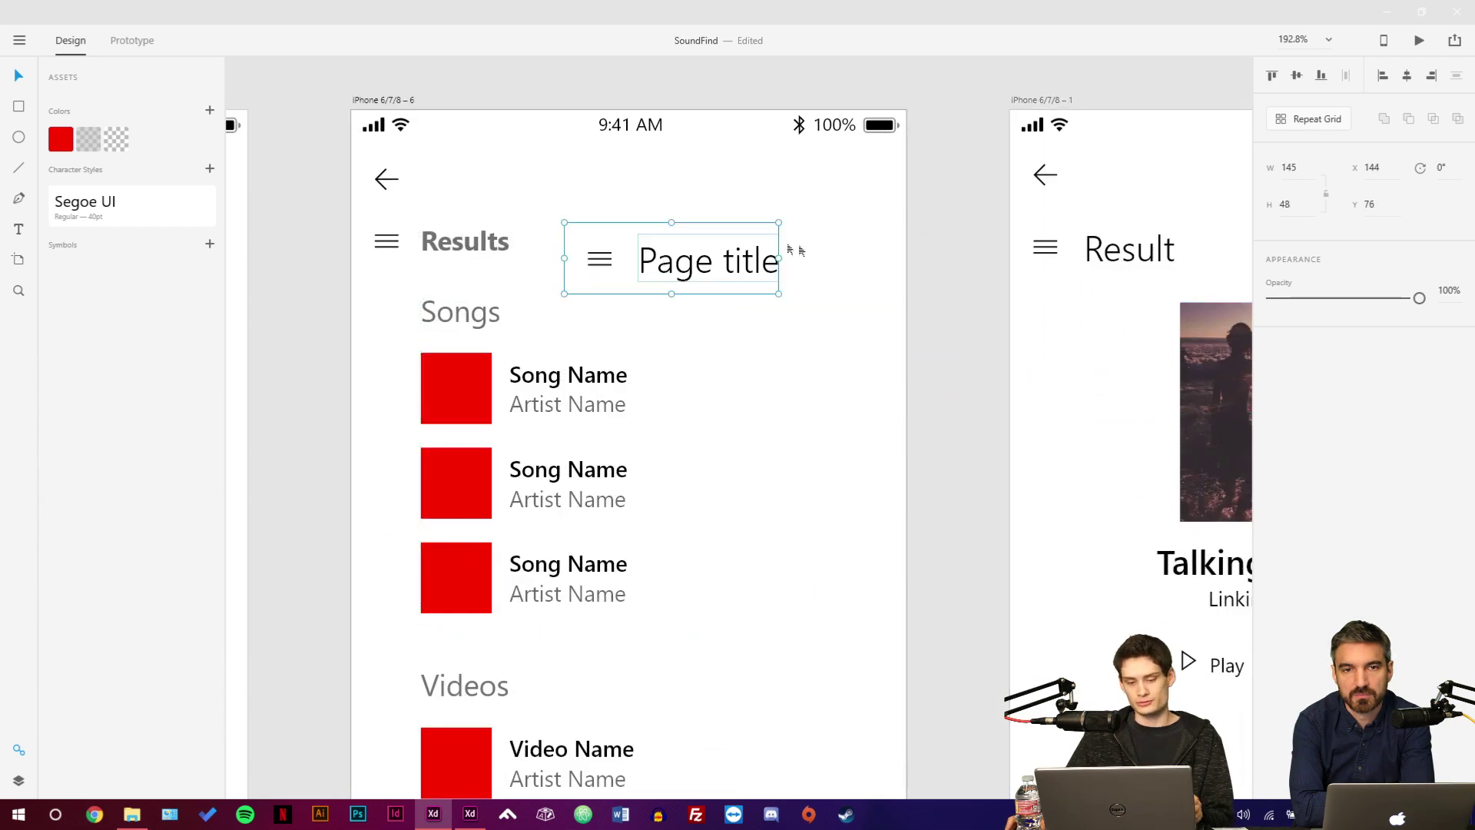
pyautogui.hscroll(3, 789, 249)
pyautogui.scroll(1, 789, 248)
pyautogui.press('Delete')
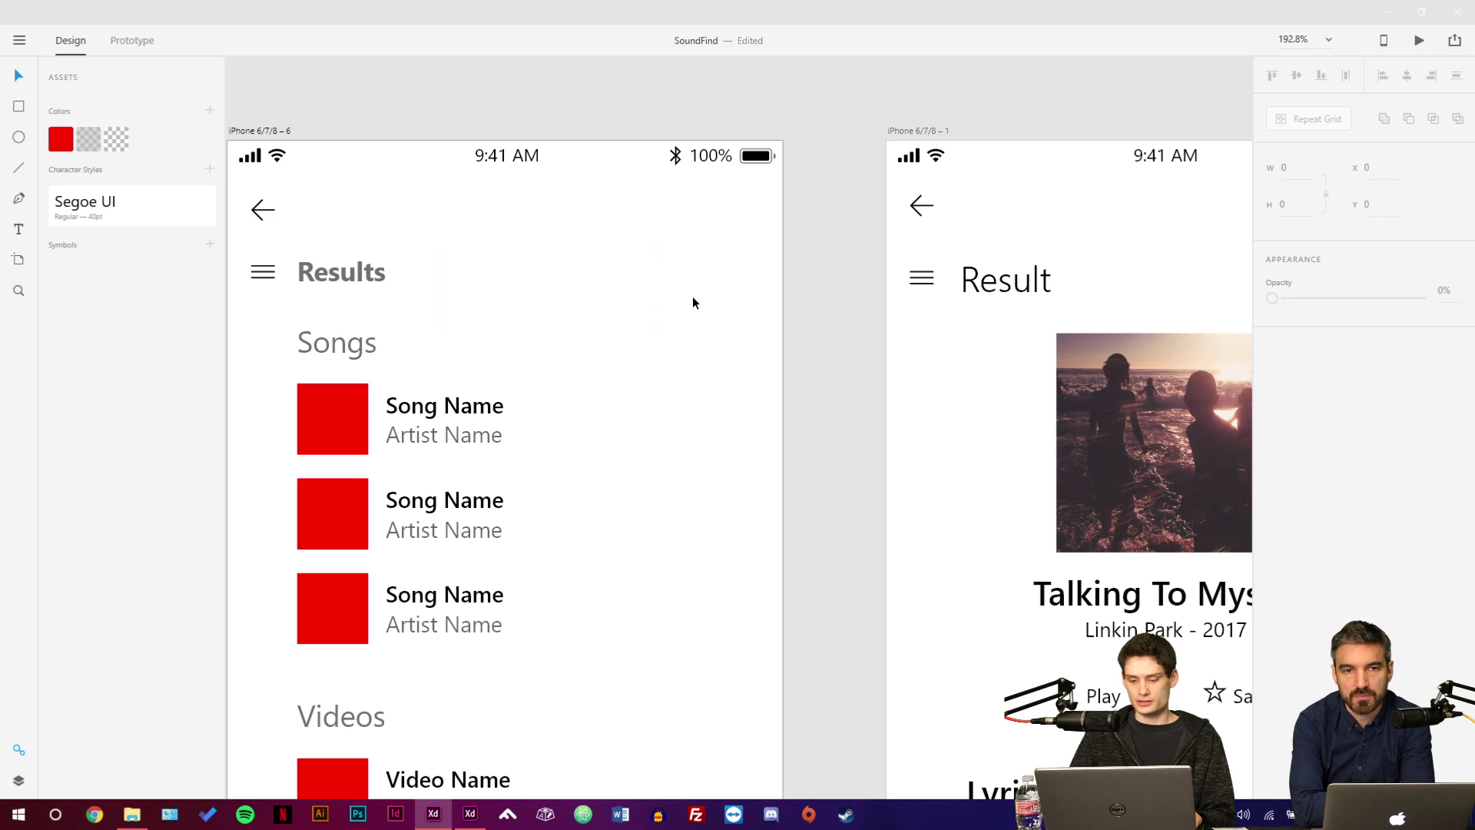
# Compare the size and position of the back arrow on the Results artboard with the one on the song Result artboard.
pyautogui.click(261, 212)
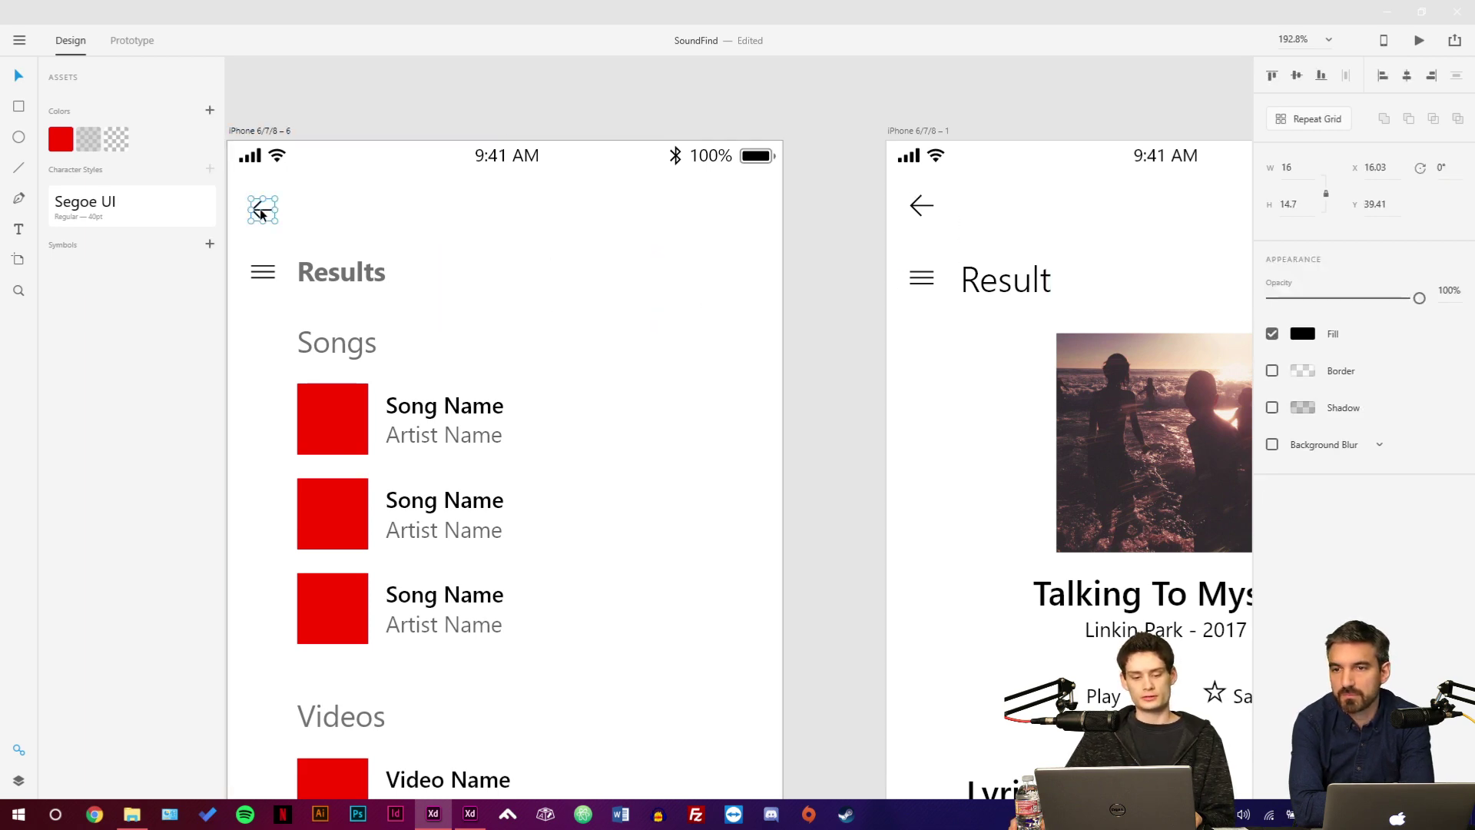
pyautogui.moveTo(261, 212); pyautogui.dragTo(507, 254)
pyautogui.scroll(5, 507, 253)
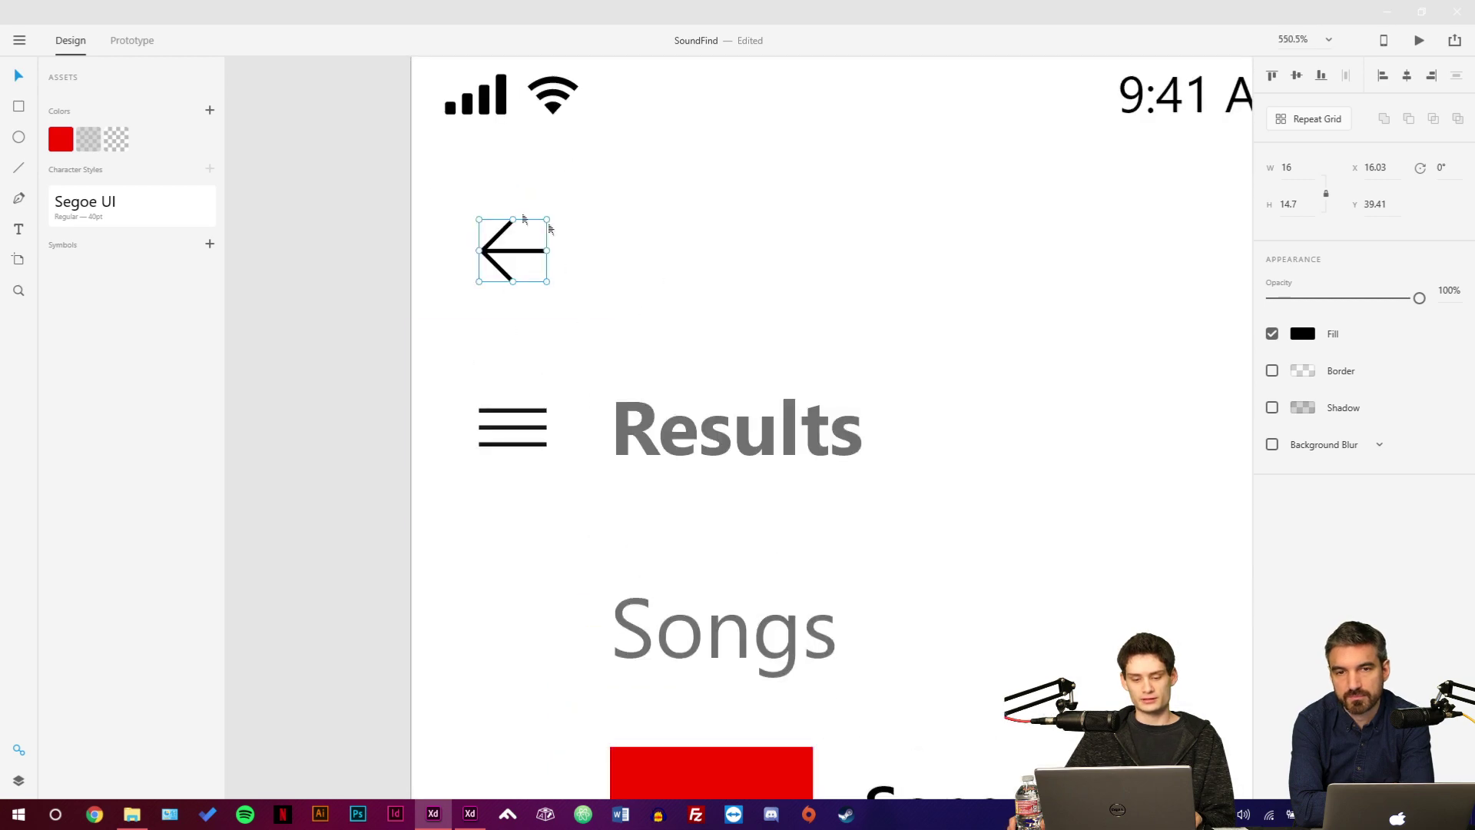
pyautogui.hscroll(10, 810, 290)
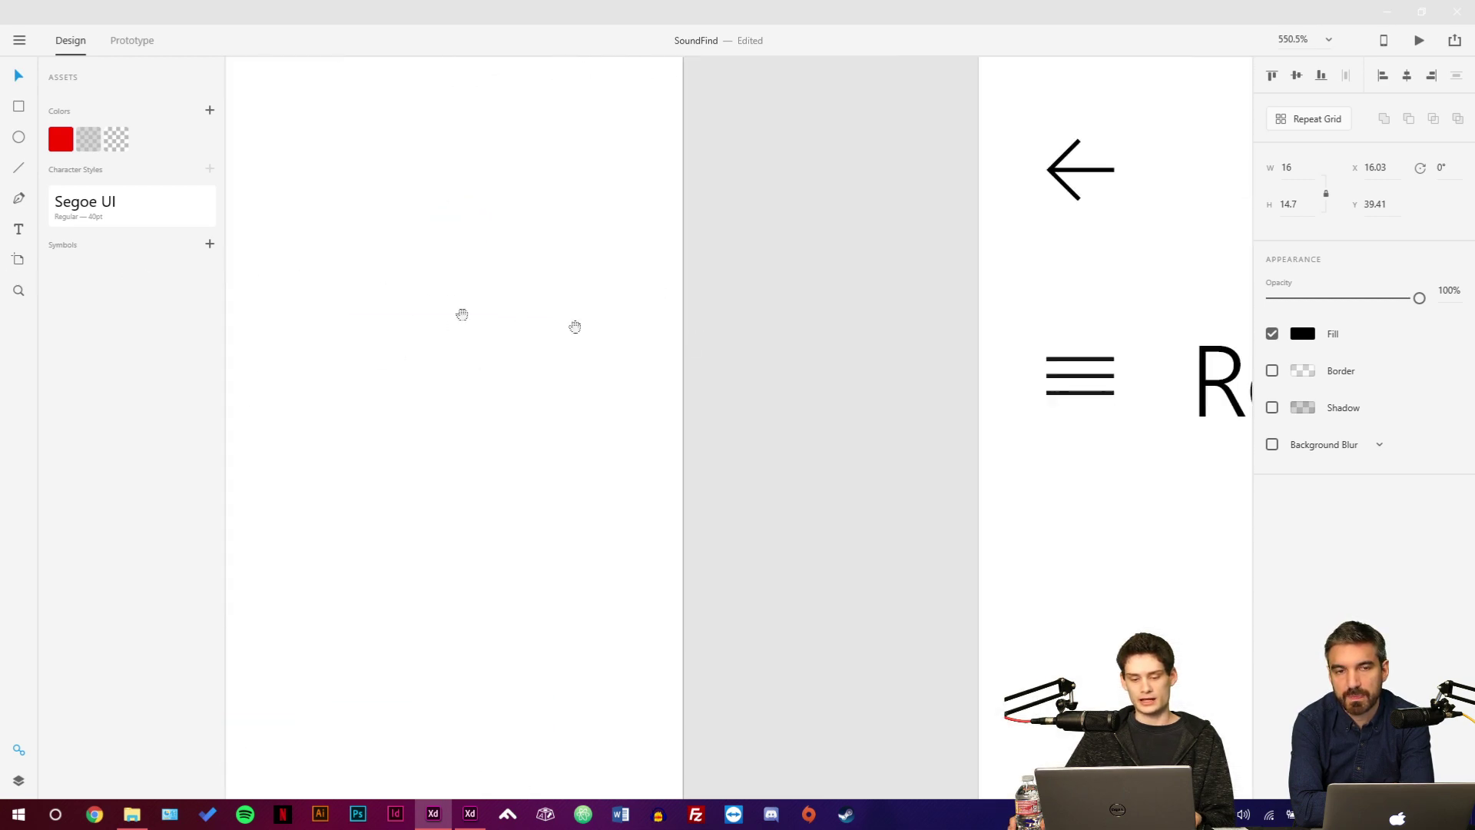
pyautogui.scroll(2, 542, 336)
pyautogui.click(535, 331)
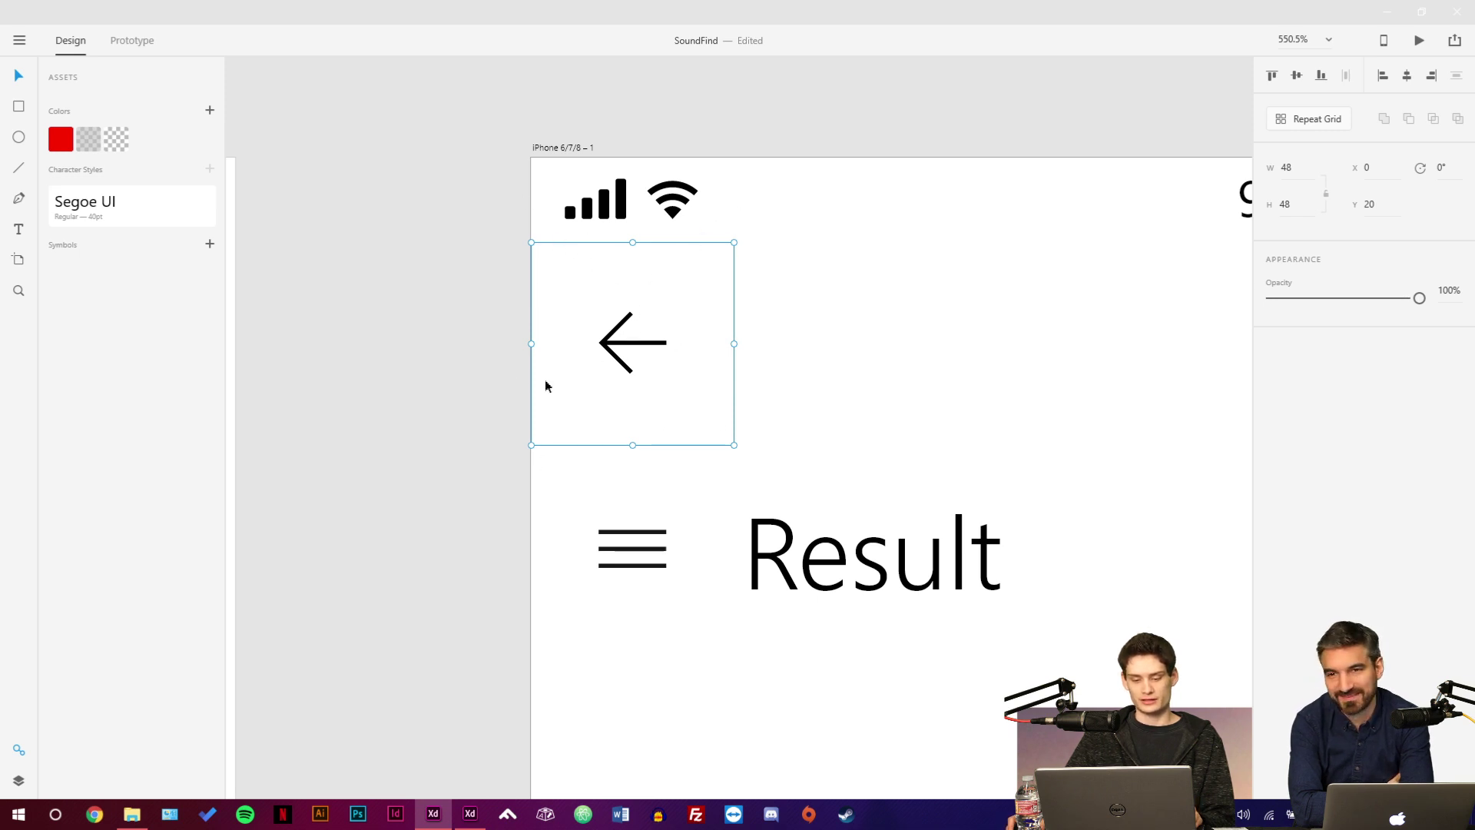
pyautogui.hscroll(-10, 592, 372)
pyautogui.scroll(-2, 774, 343)
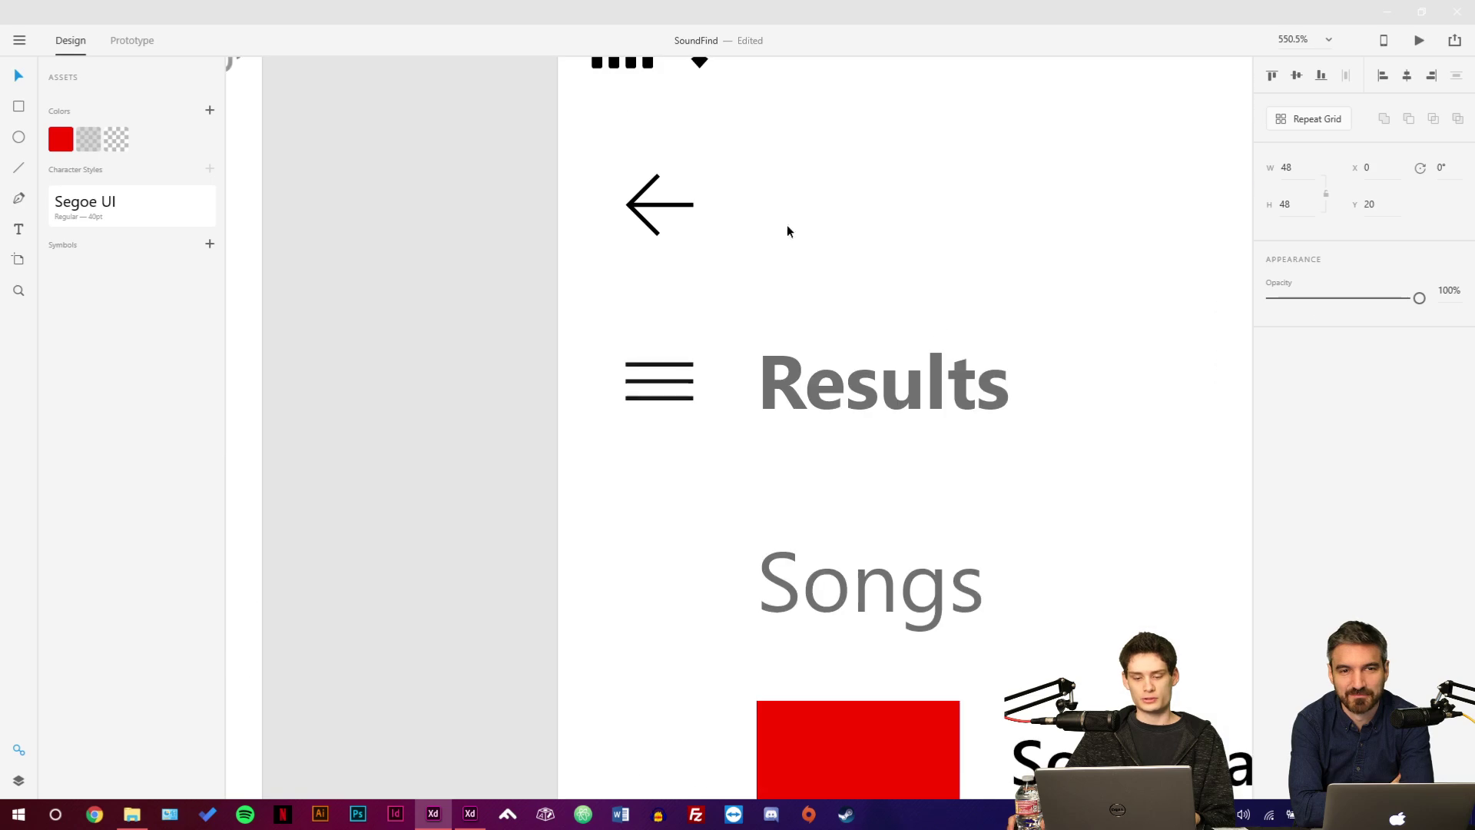
pyautogui.scroll(-3, 707, 273)
pyautogui.scroll(3, 509, 360)
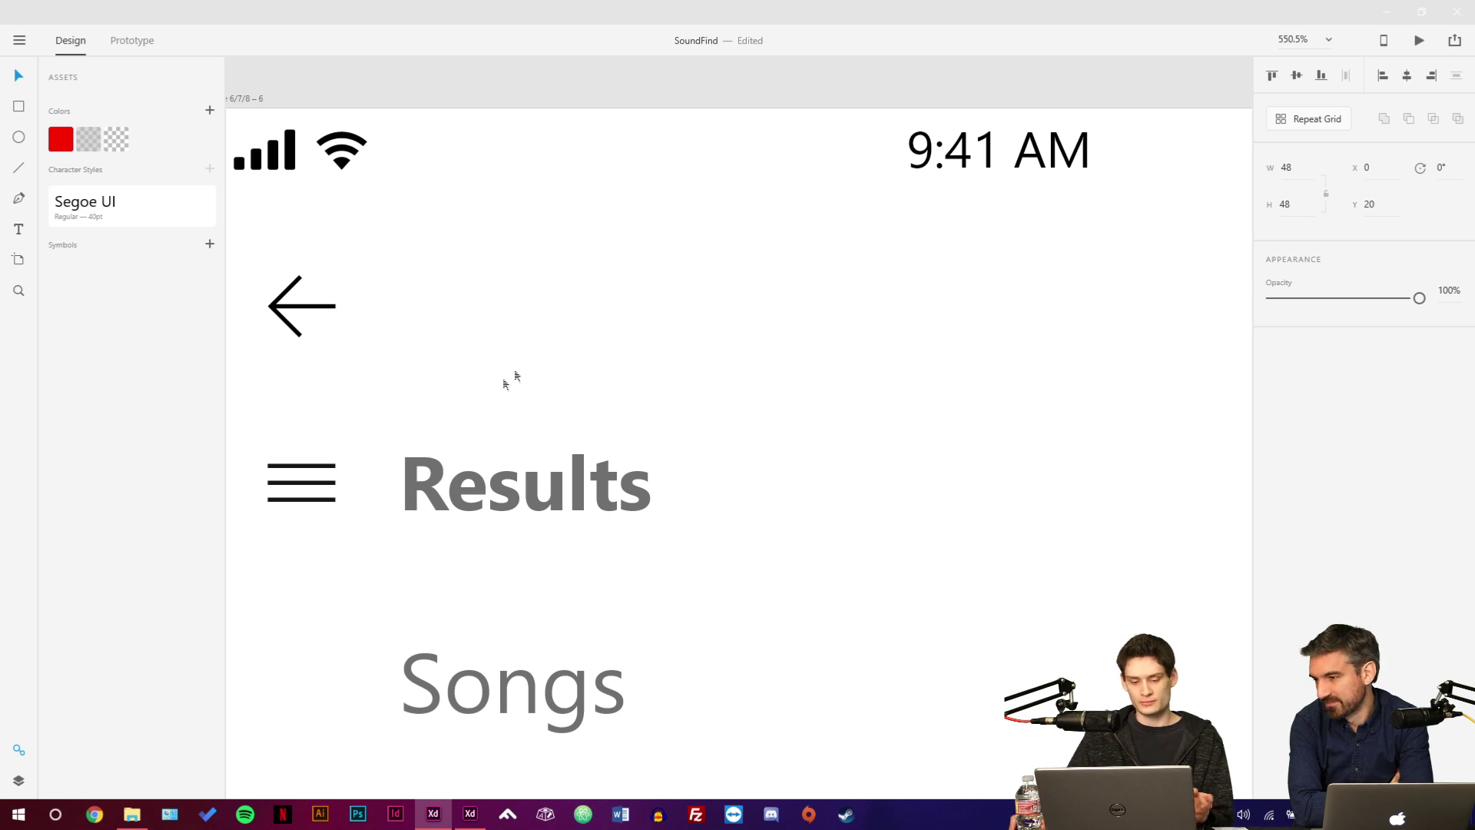
# Draw a square beside the back arrow on the Results artboard and set its size to 48 by 48.
pyautogui.click(712, 359)
pyautogui.scroll(-3, 528, 474)
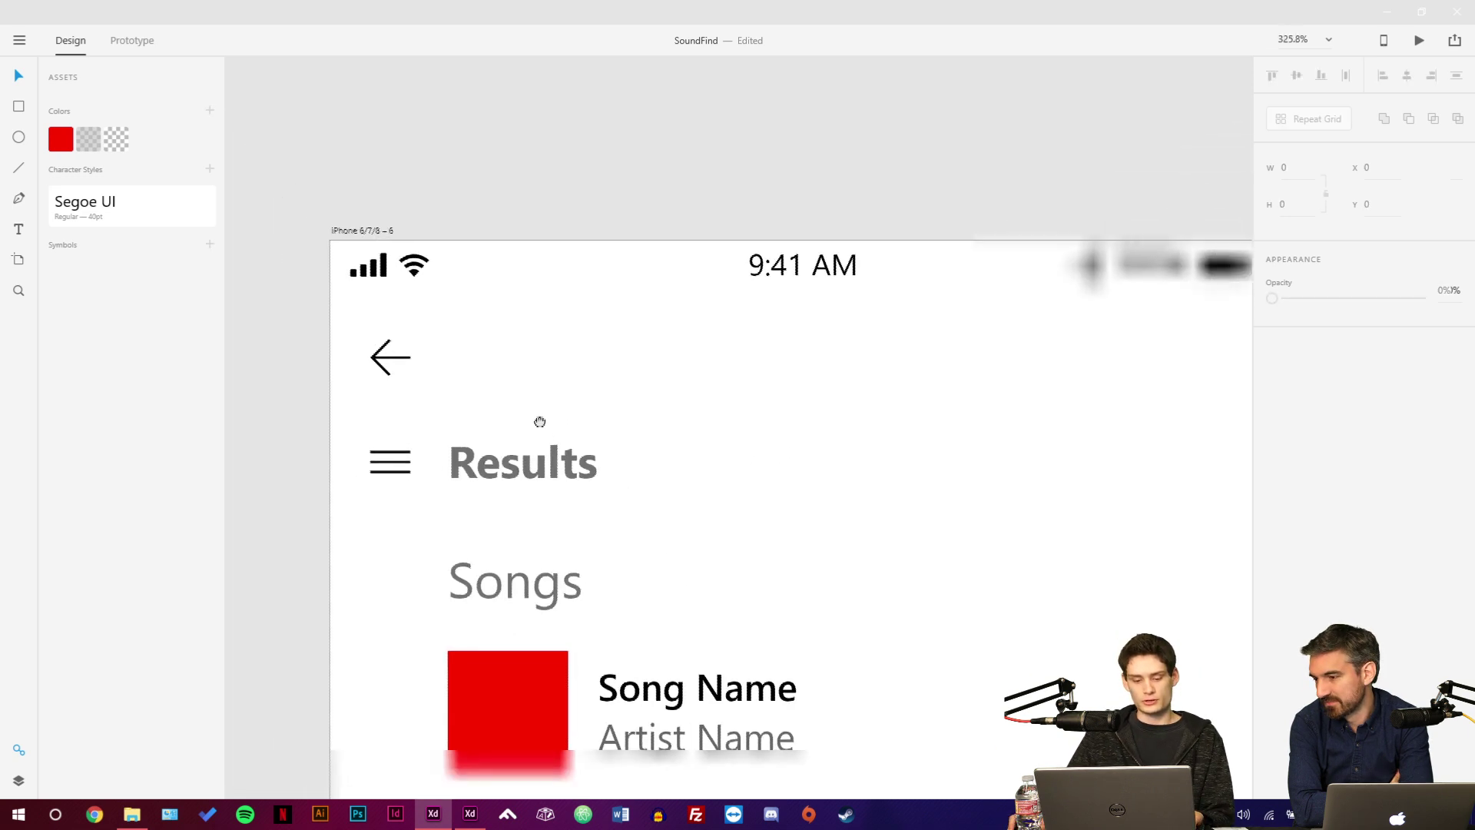
pyautogui.press('r')
pyautogui.moveTo(586, 342)
pyautogui.mouseDown()
pyautogui.moveTo(622, 360)
pyautogui.moveTo(696, 452)
pyautogui.mouseUp()
pyautogui.click(1294, 173)
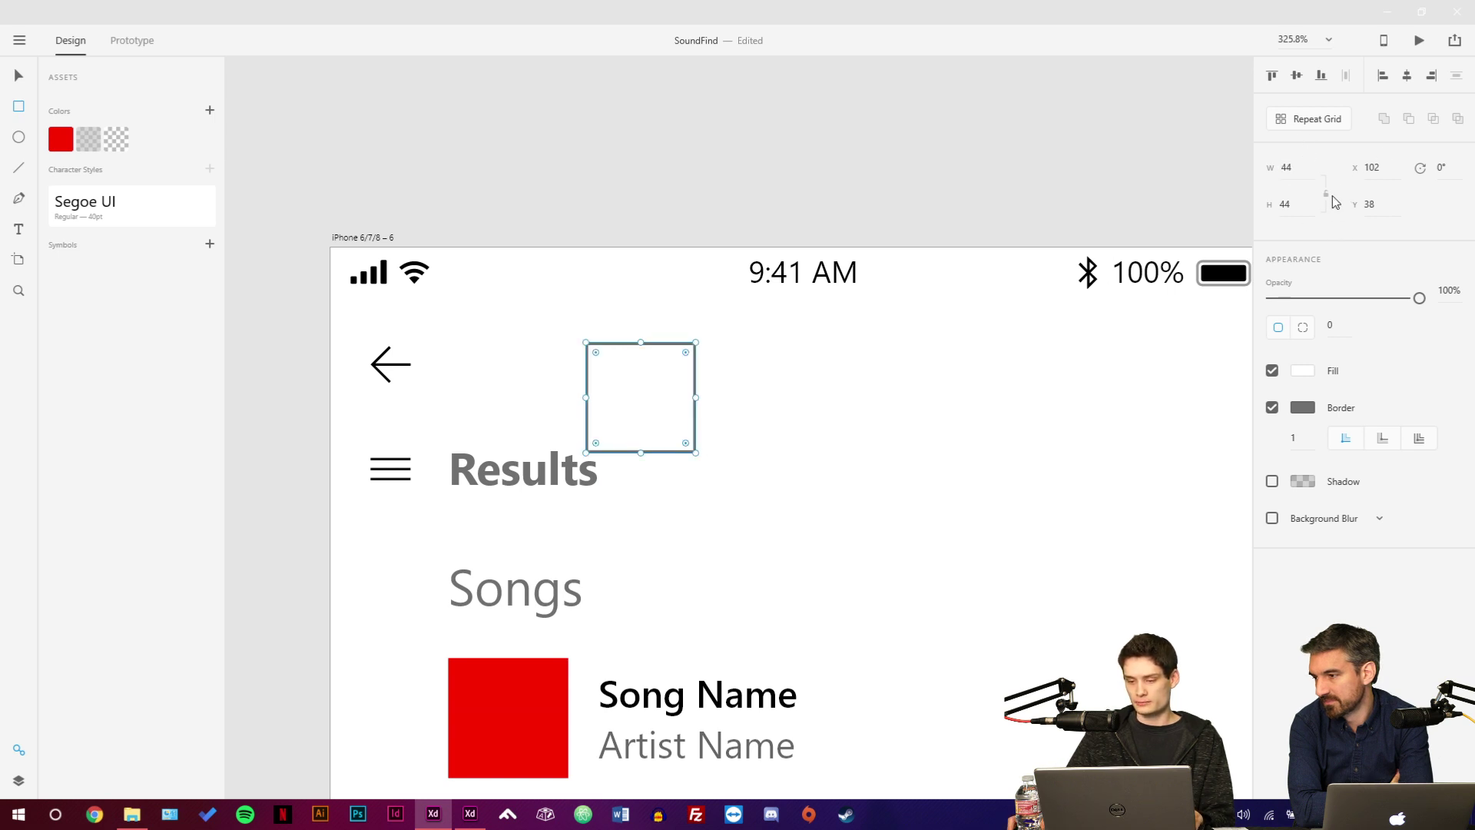
pyautogui.click(1302, 168)
pyautogui.write('48')
pyautogui.press('Return')
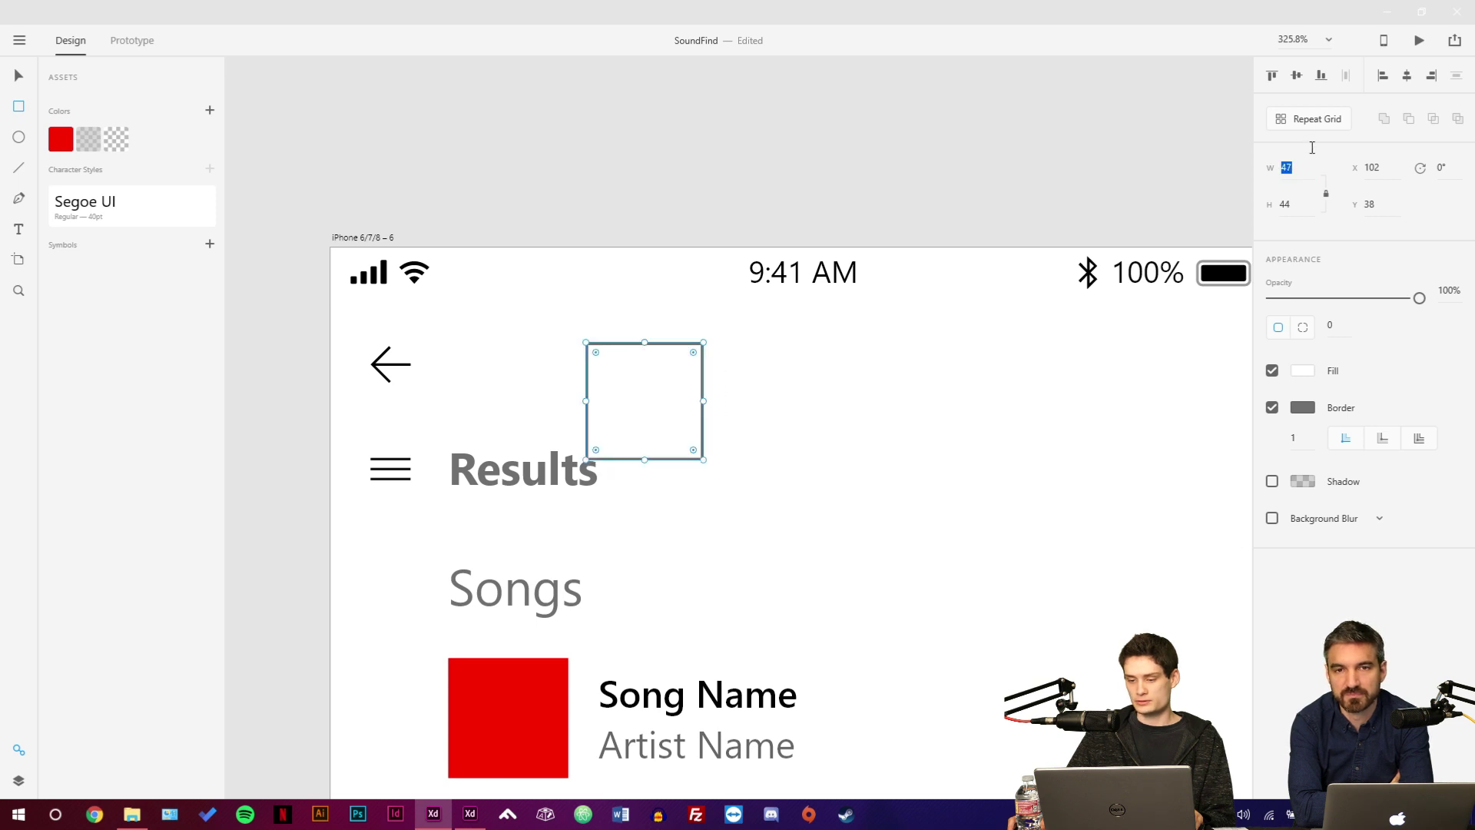
pyautogui.press('Escape')
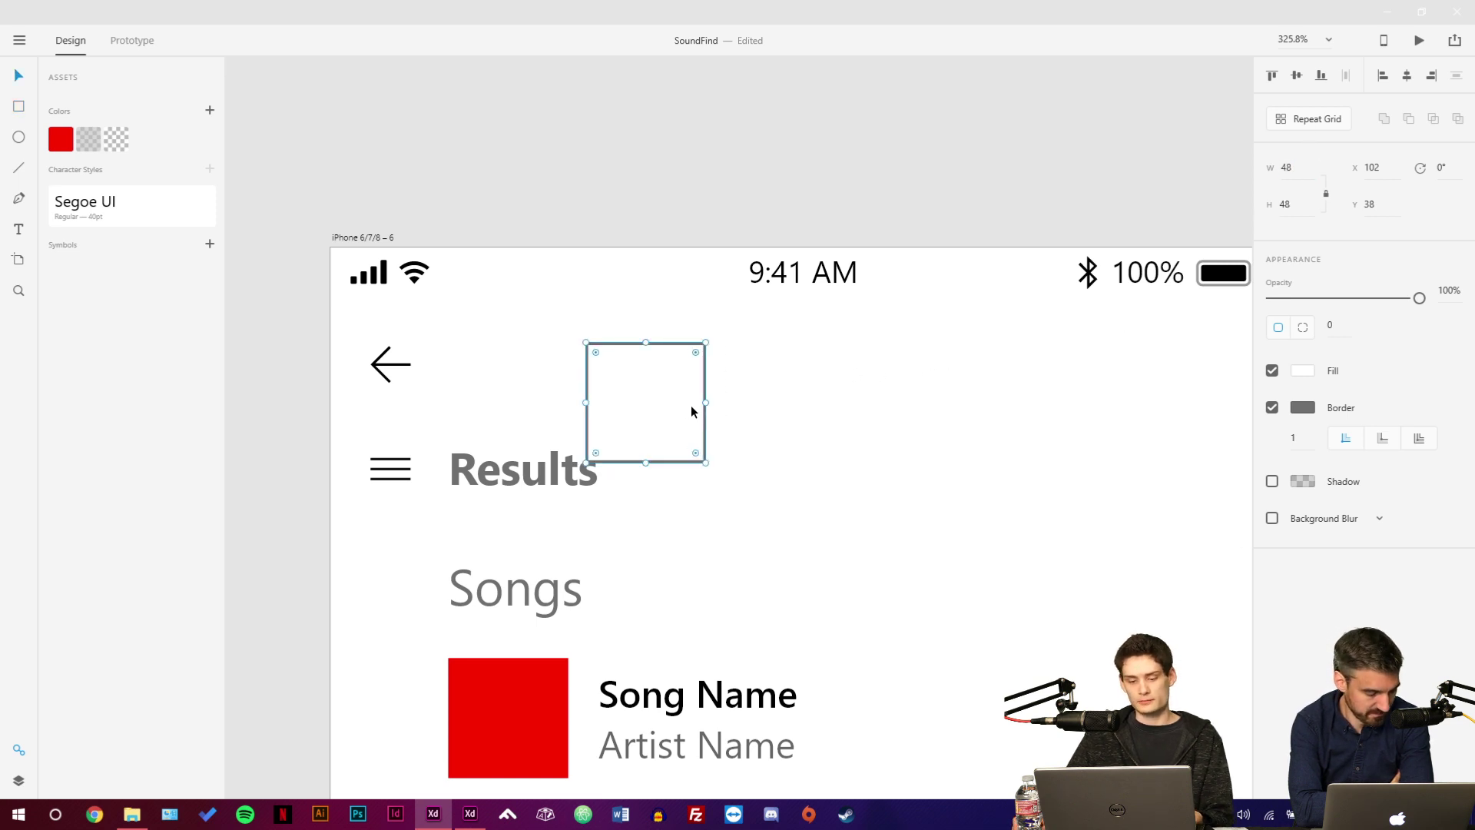
# Remove the border and fill from the 48 by 48 square on the Results artboard.
pyautogui.click(1273, 408)
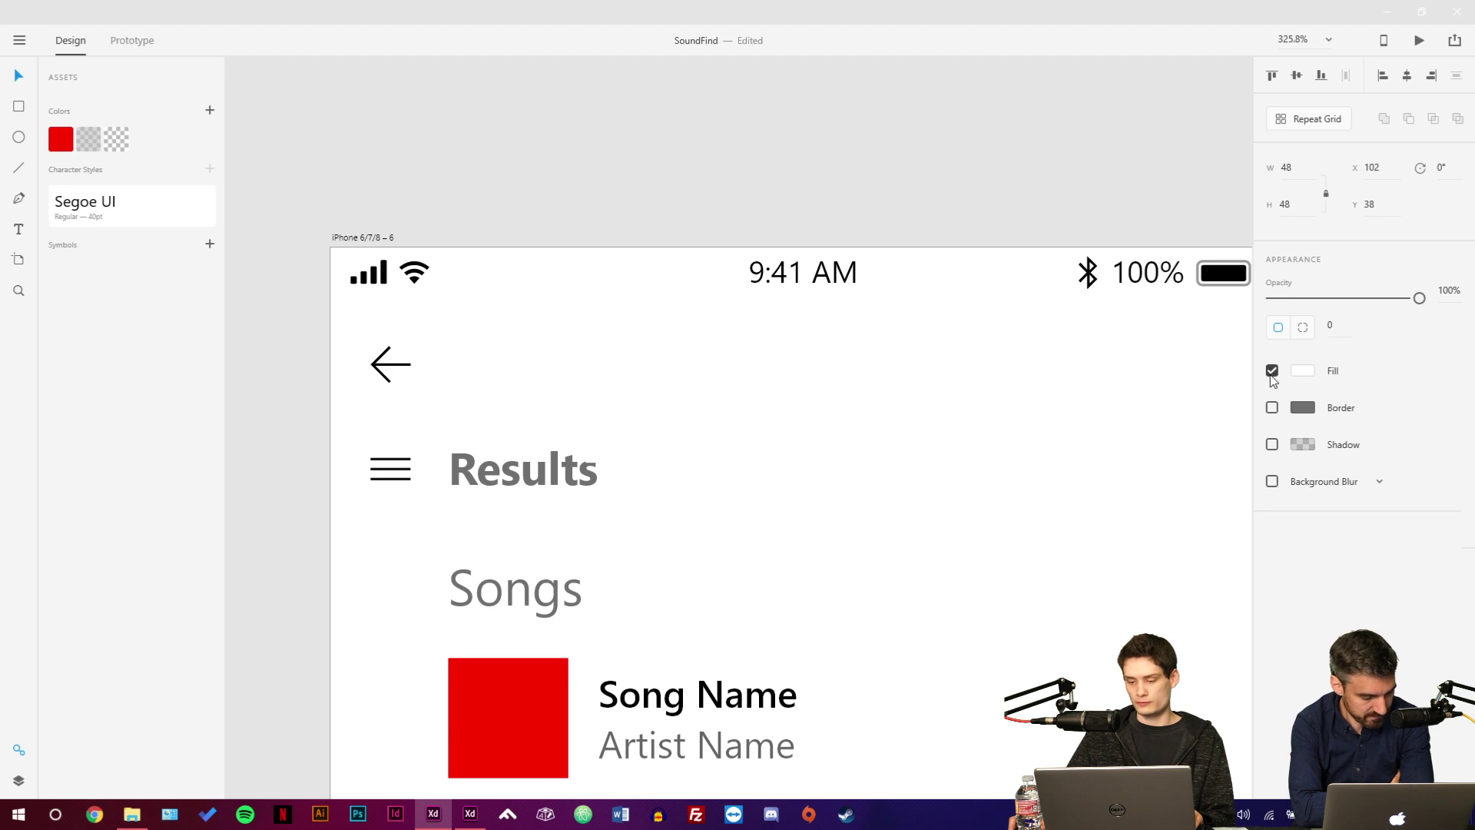
pyautogui.click(1272, 371)
pyautogui.click(648, 374)
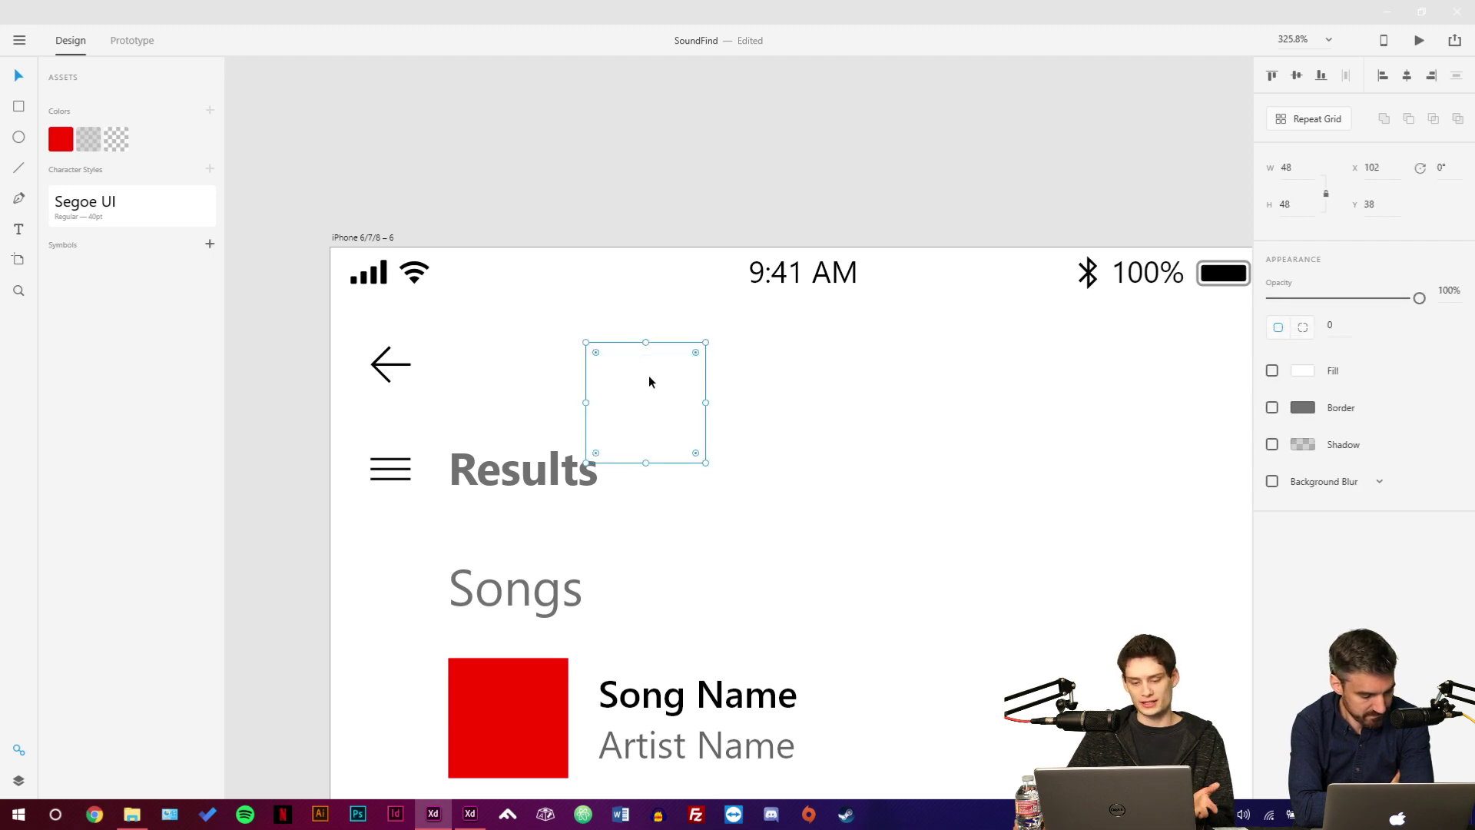
# Centre the back arrow in the invisible square, group them, and place the group directly below the status bar at the artboard's left edge.
pyautogui.moveTo(411, 370); pyautogui.dragTo(652, 405)
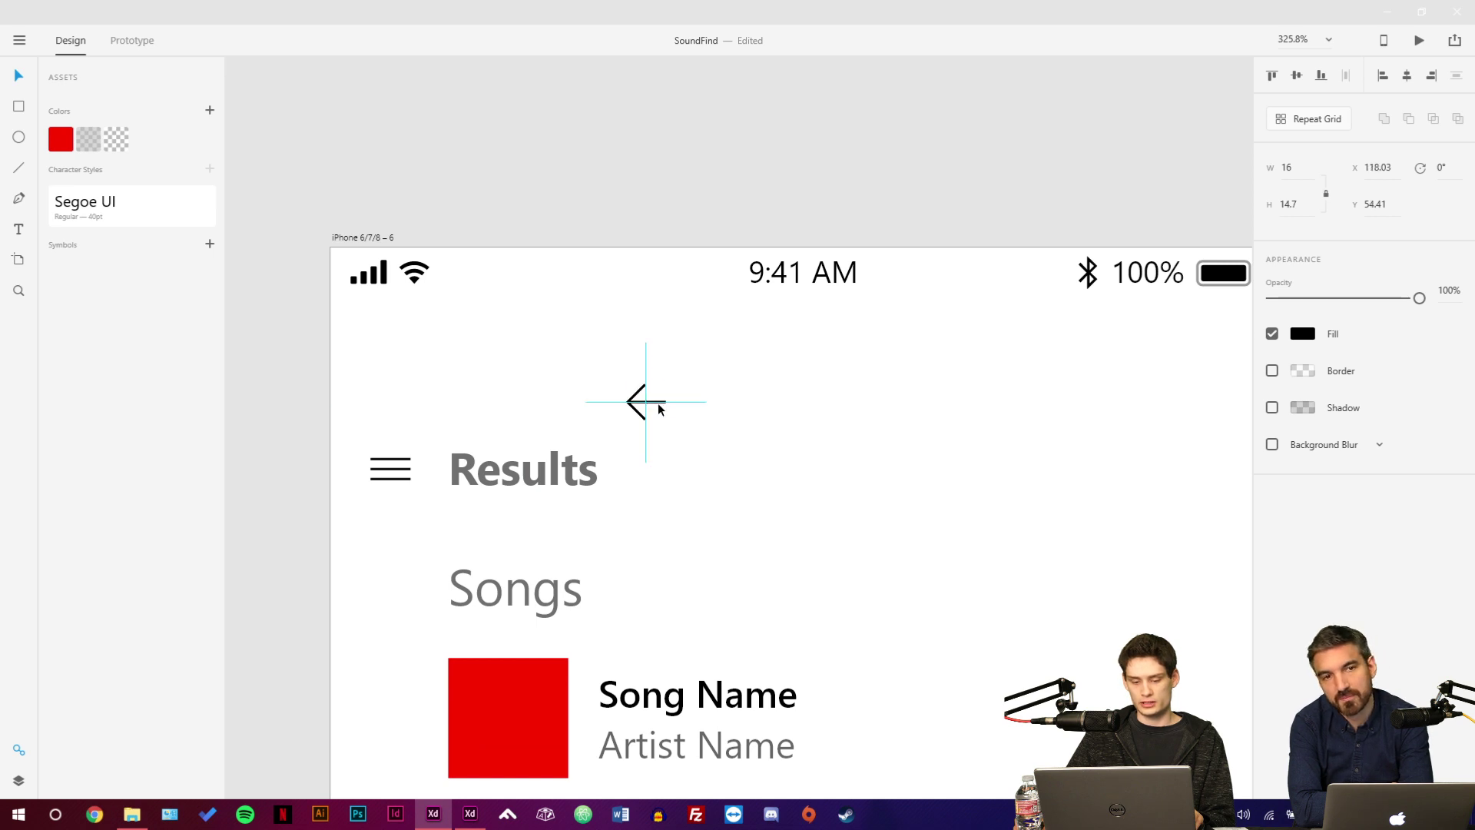
pyautogui.moveTo(757, 387); pyautogui.dragTo(395, 352)
pyautogui.hotkey('ctrl', 'g')
pyautogui.keyDown('shift'); pyautogui.click(343, 264); pyautogui.keyUp('shift')
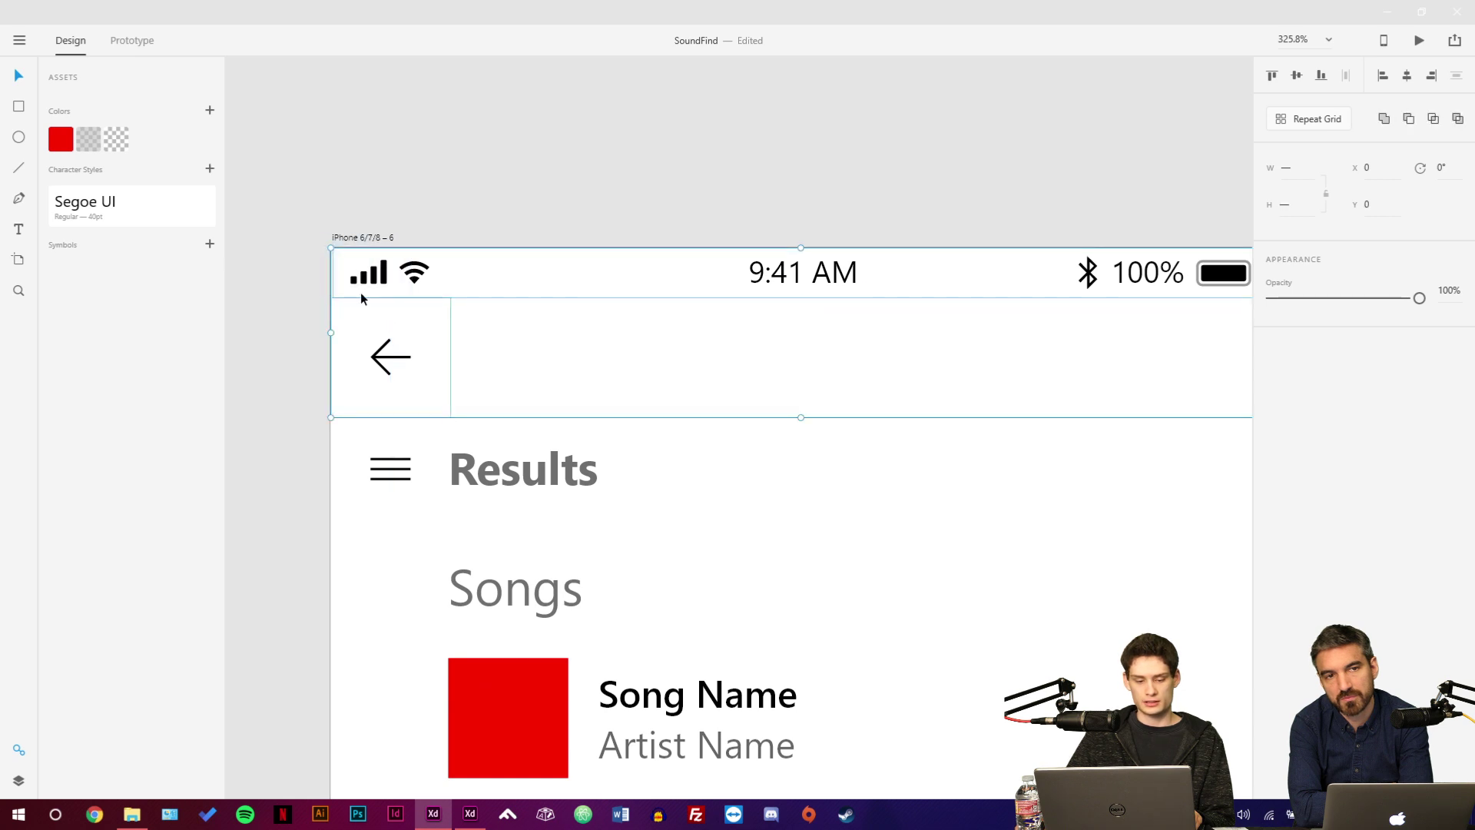
pyautogui.click(285, 361)
# Delete the old menu icon and the bold "Results" title from the Results artboard.
pyautogui.click(390, 470)
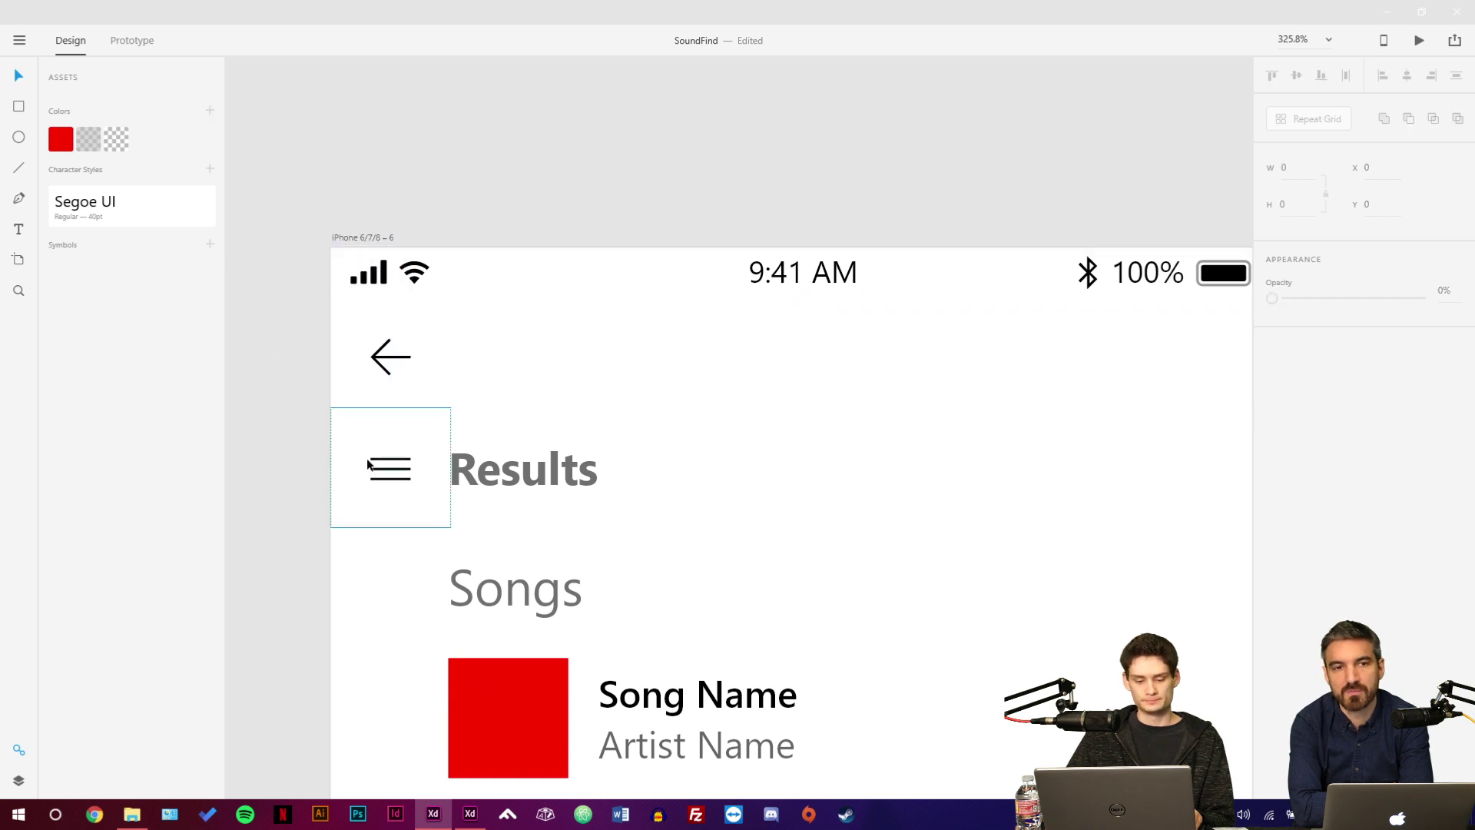
pyautogui.keyDown('shift'); pyautogui.click(526, 486); pyautogui.keyUp('shift')
pyautogui.press('Delete')
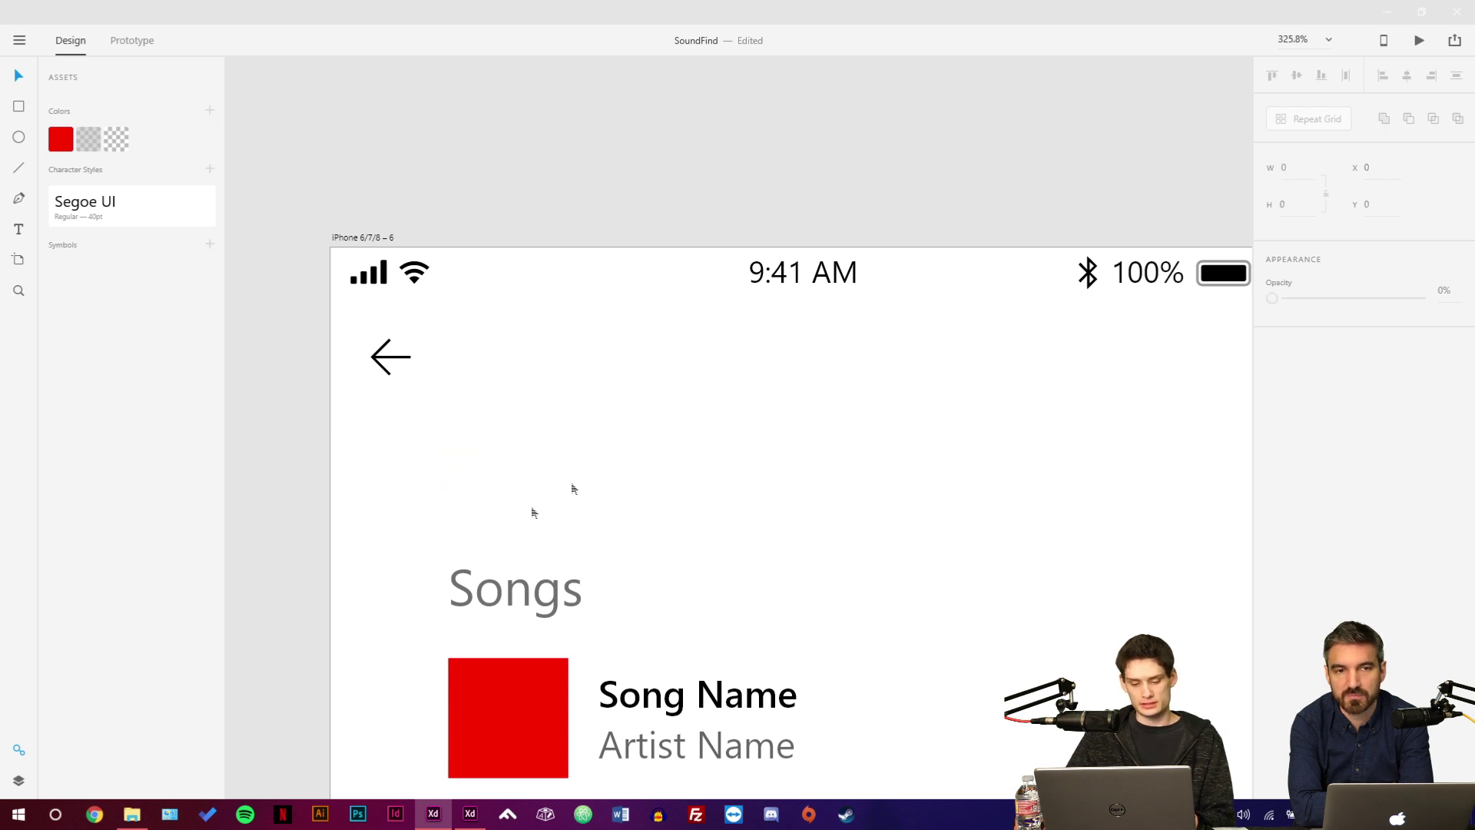
# Paste the copied "Page title" header onto the Results artboard and place it below the back arrow at X 0, Y 68.
pyautogui.hotkey('ctrl', 'v')
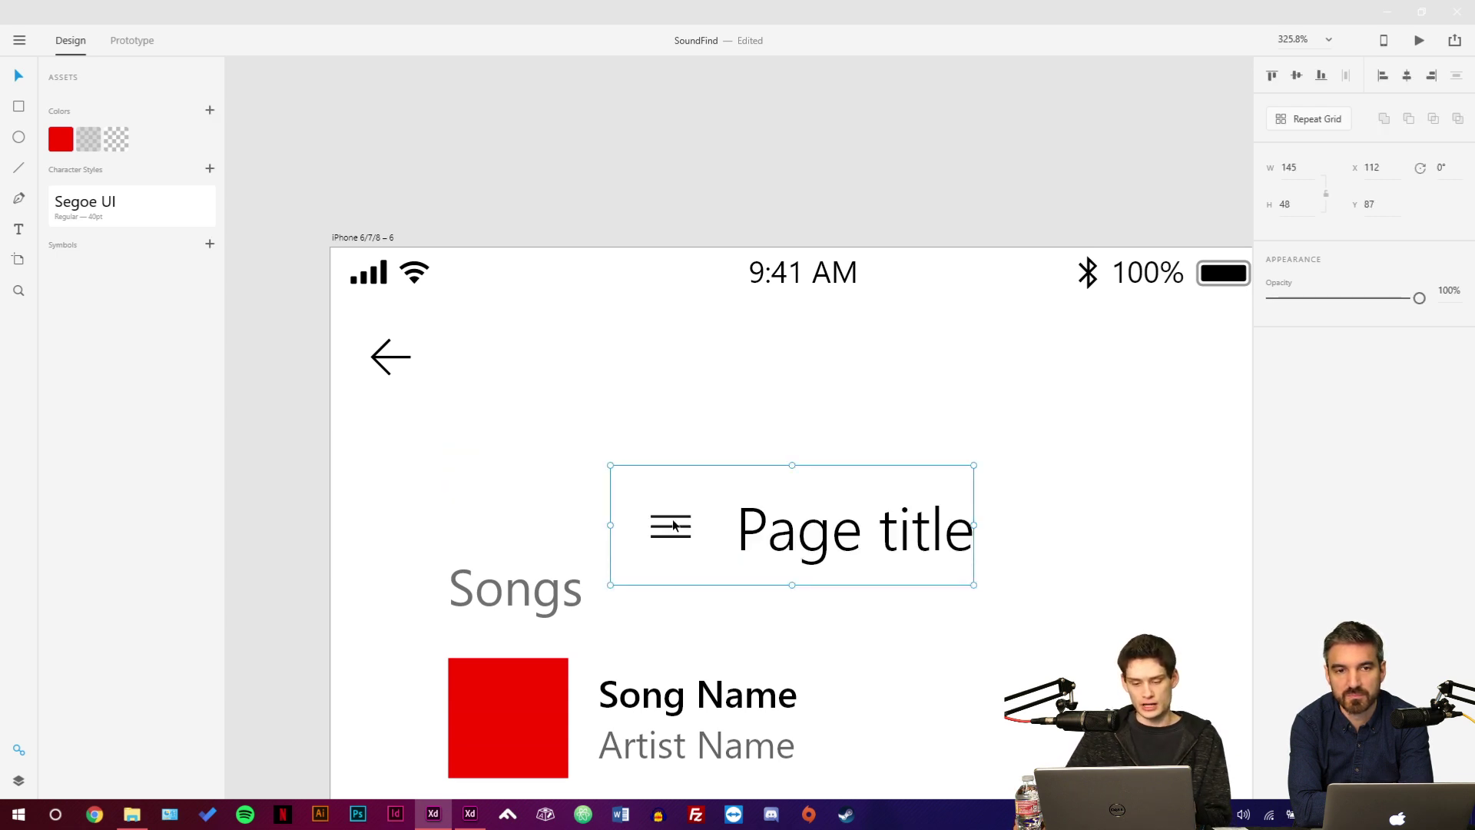
pyautogui.moveTo(674, 521); pyautogui.dragTo(396, 475)
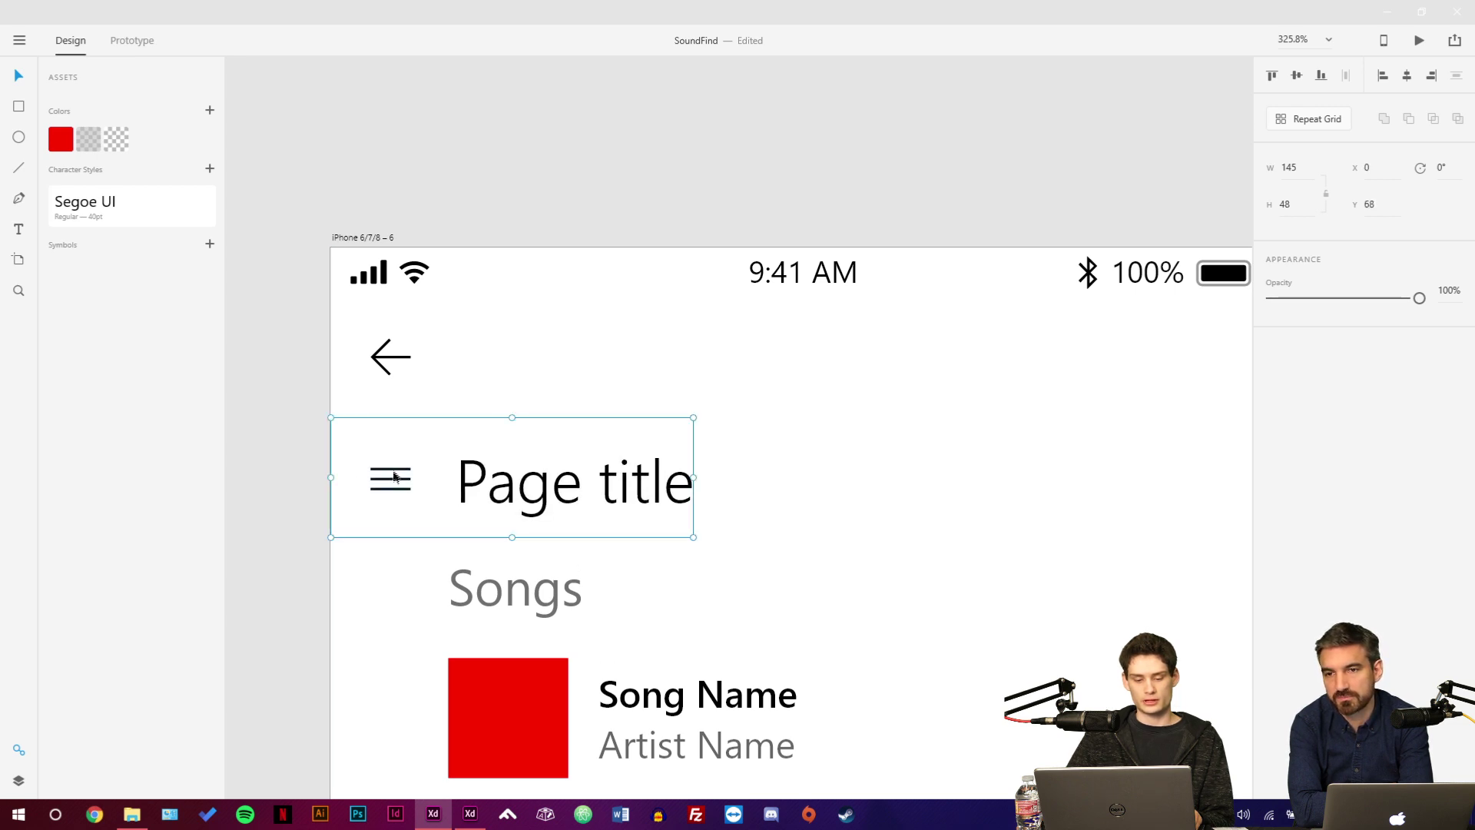
pyautogui.scroll(-5, 346, 369)
pyautogui.click(350, 378)
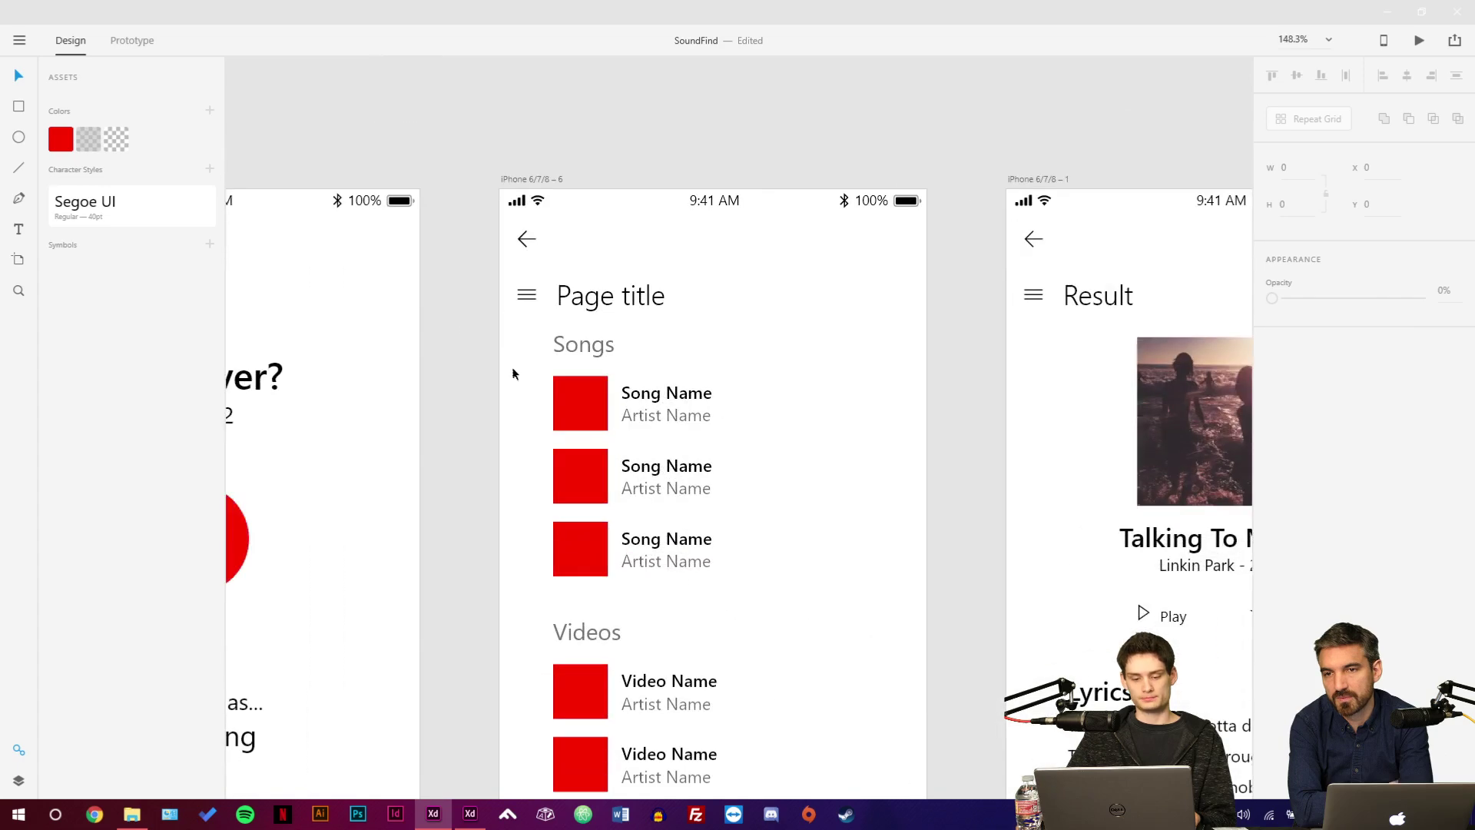
# Replace the "Page title" text on the Results artboard with "Results" and save the document.
pyautogui.scroll(-3, 514, 374)
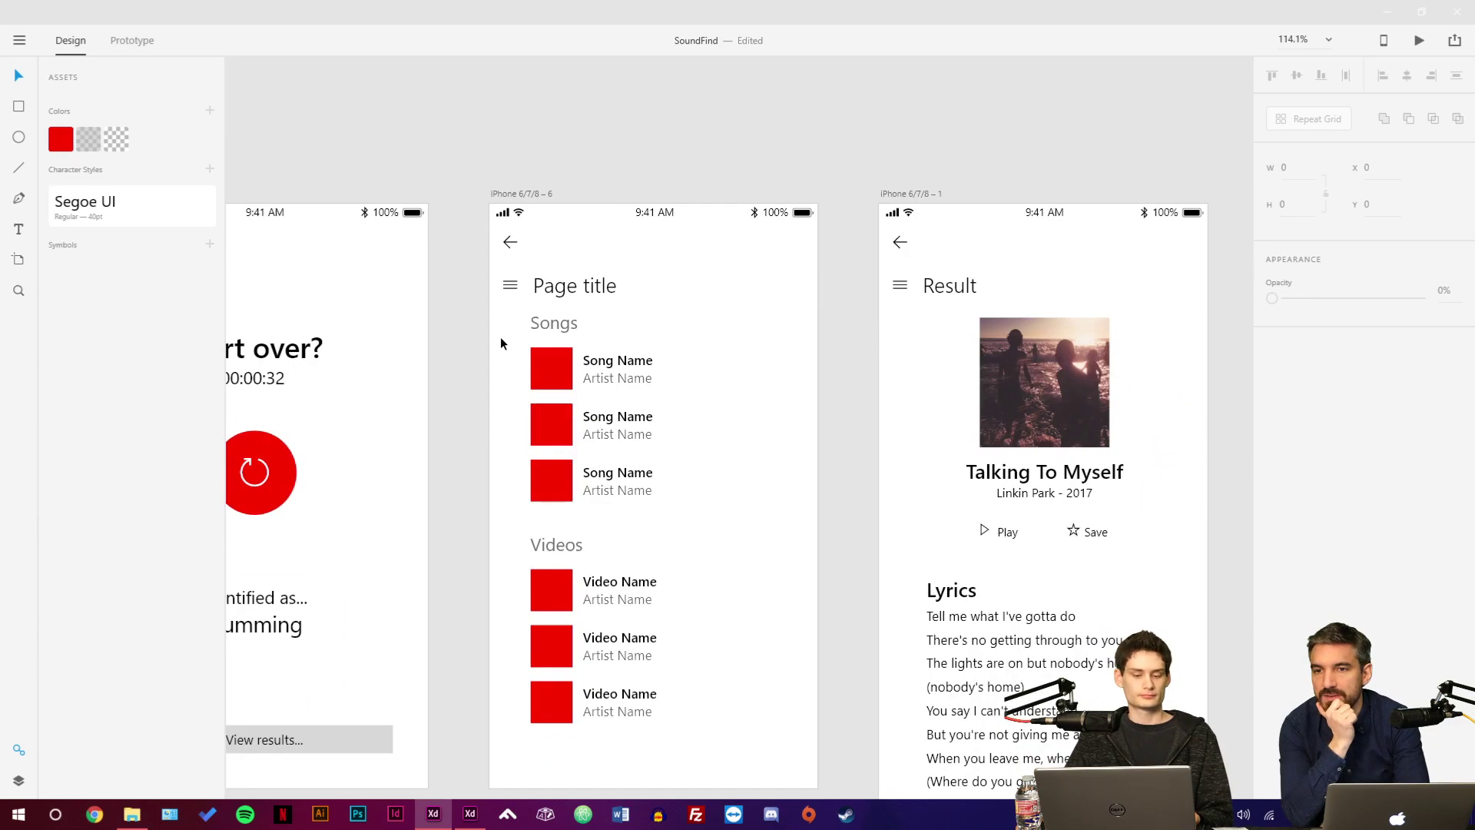
pyautogui.press('t')
pyautogui.click(584, 285)
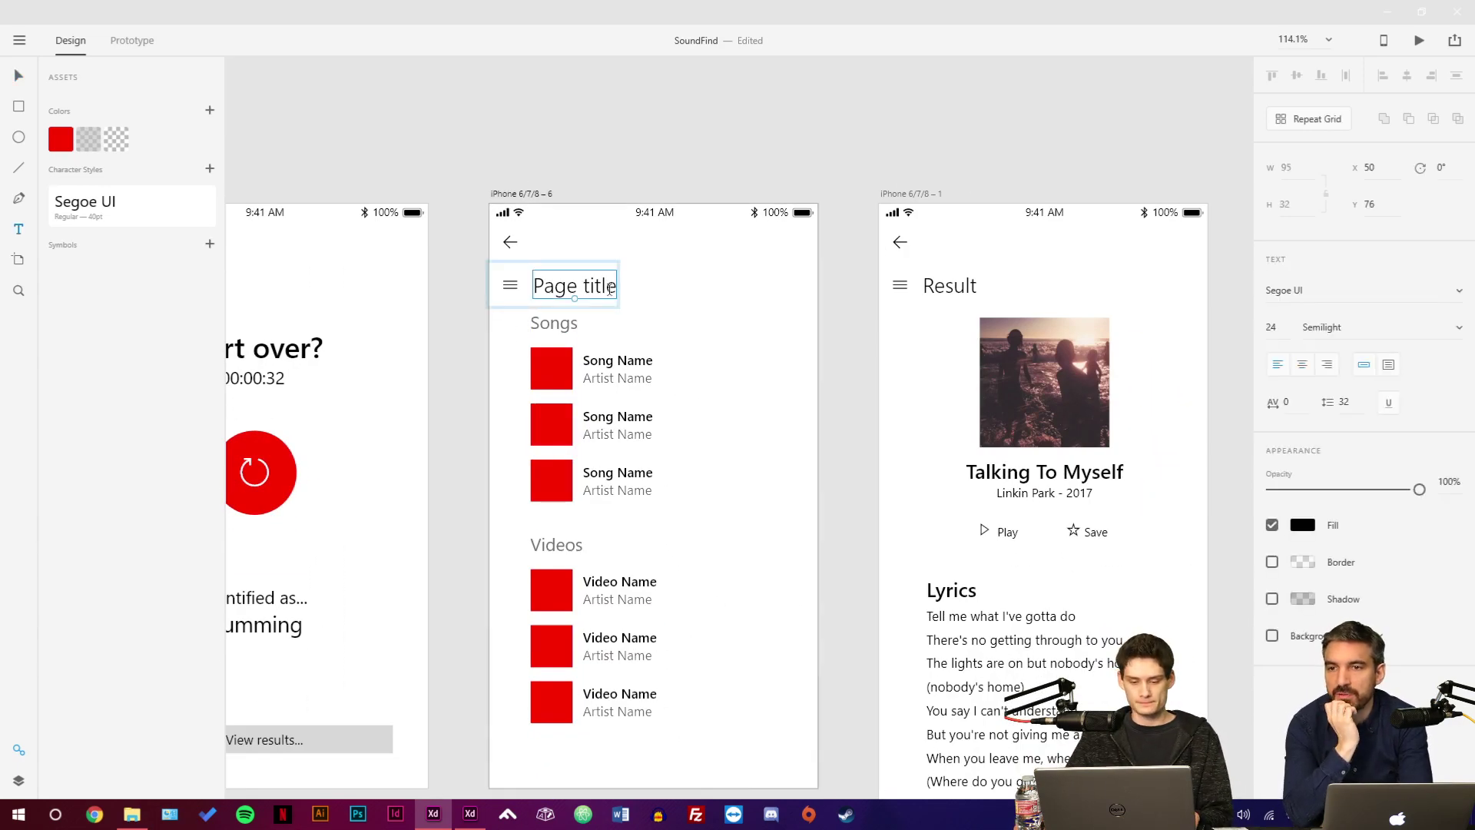
pyautogui.hotkey('ctrl', 'a')
pyautogui.write('Results')
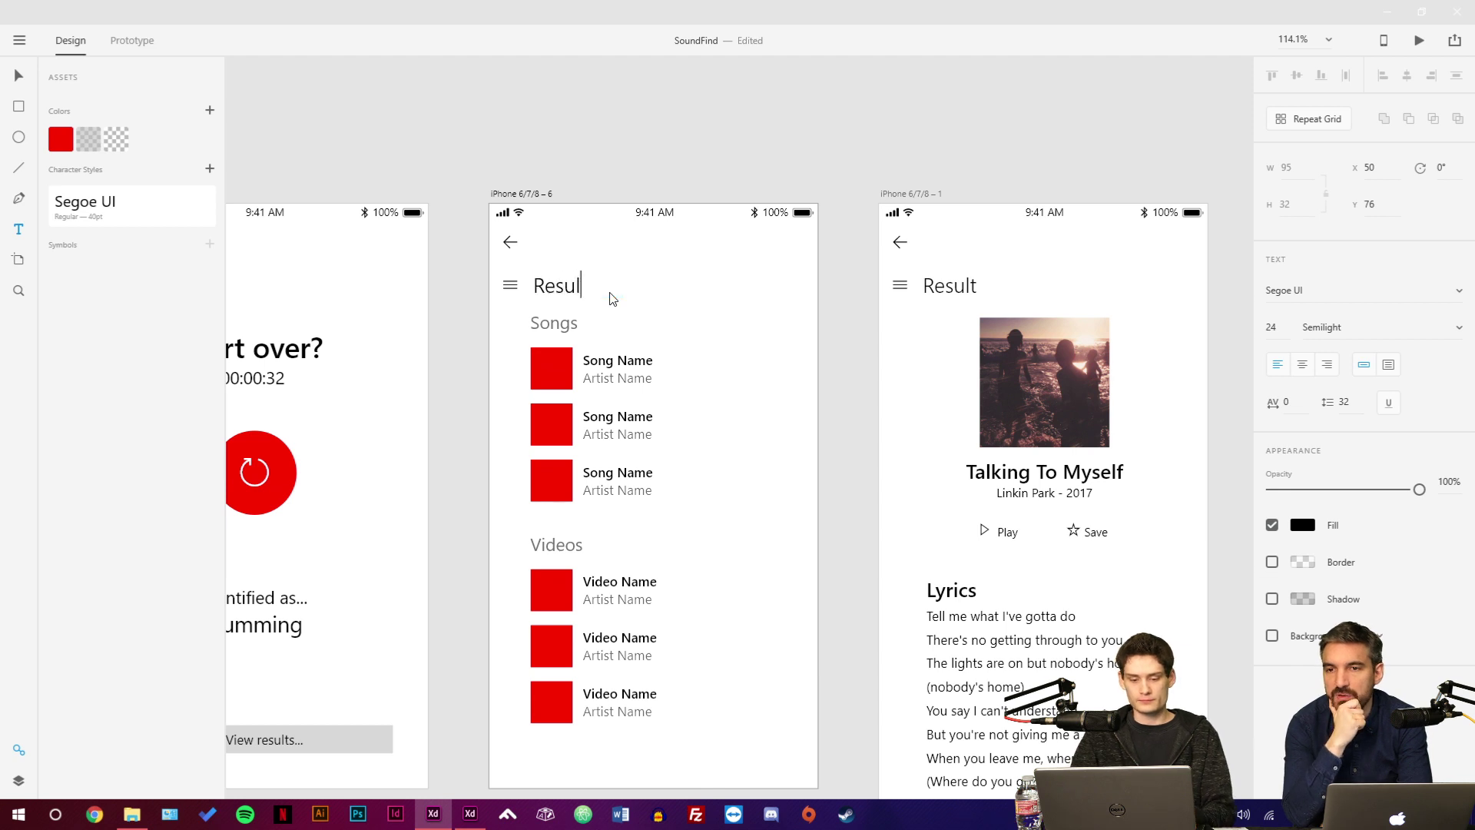
pyautogui.press('Escape')
pyautogui.press('v')
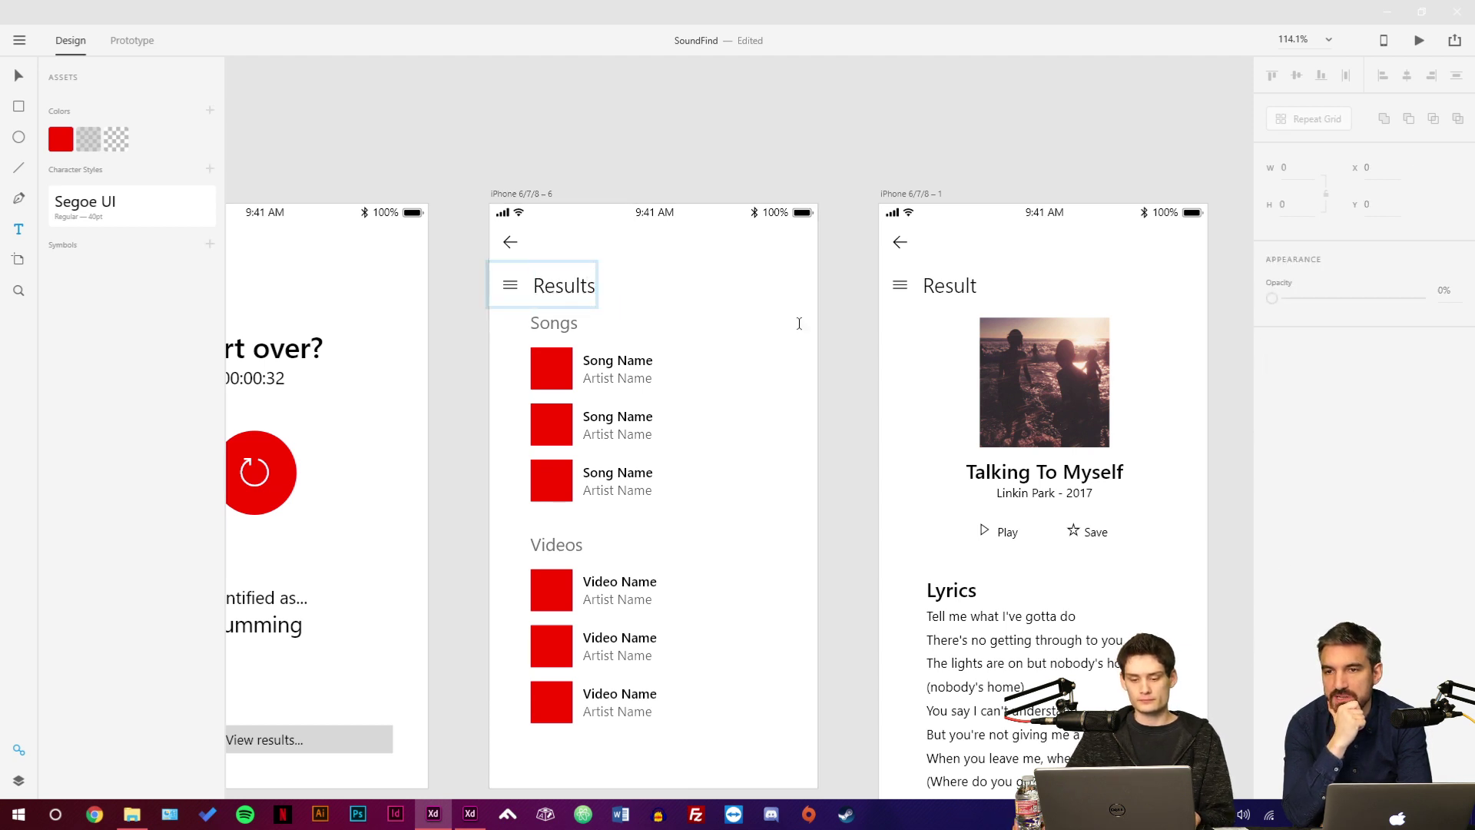
pyautogui.click(845, 335)
pyautogui.hotkey('ctrl', 's')
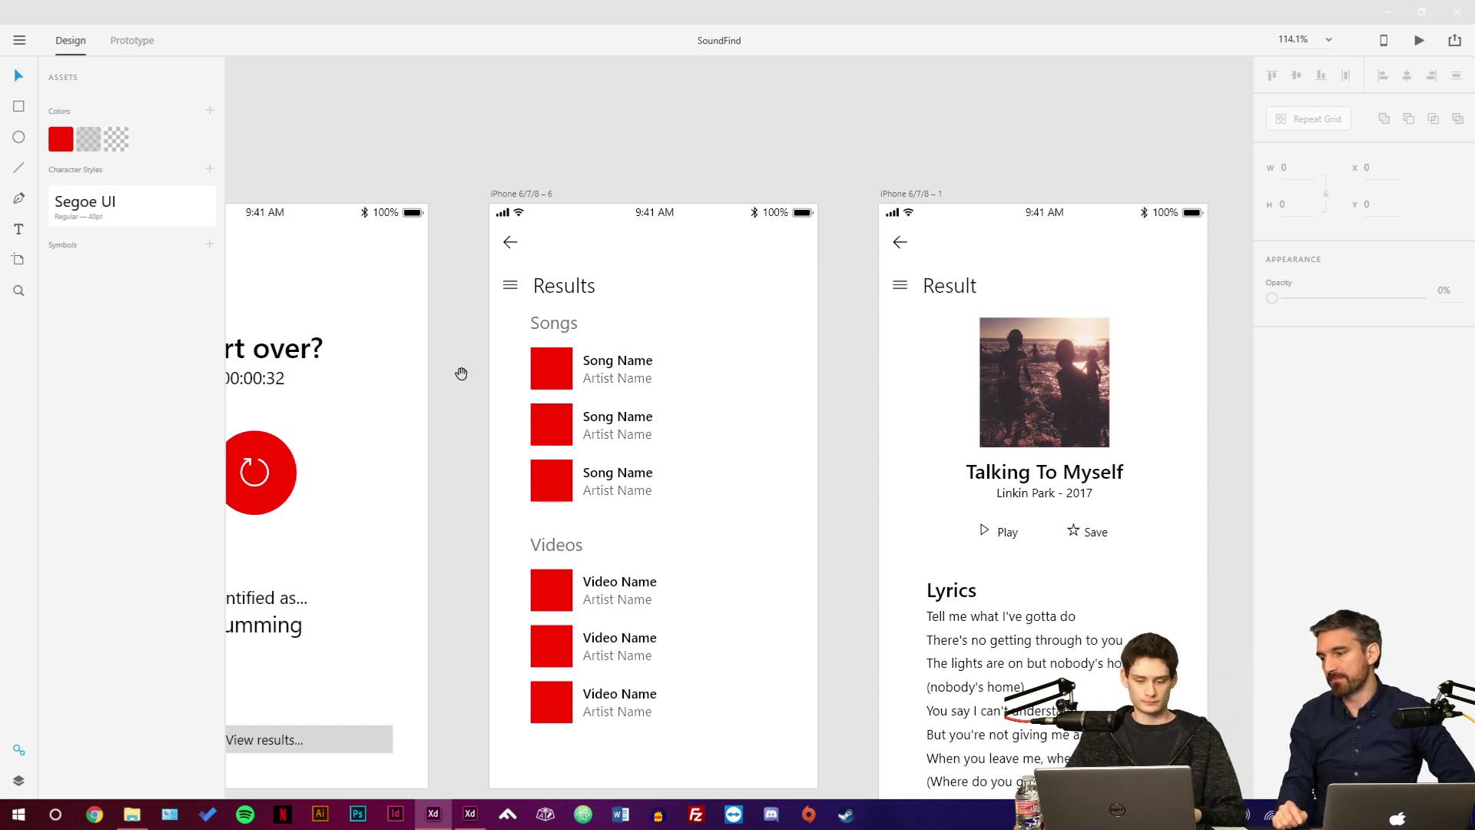
# Select and copy the back arrow and "Results" title groups from the Results artboard.
pyautogui.moveTo(461, 372); pyautogui.dragTo(914, 296)
pyautogui.scroll(3, 903, 285)
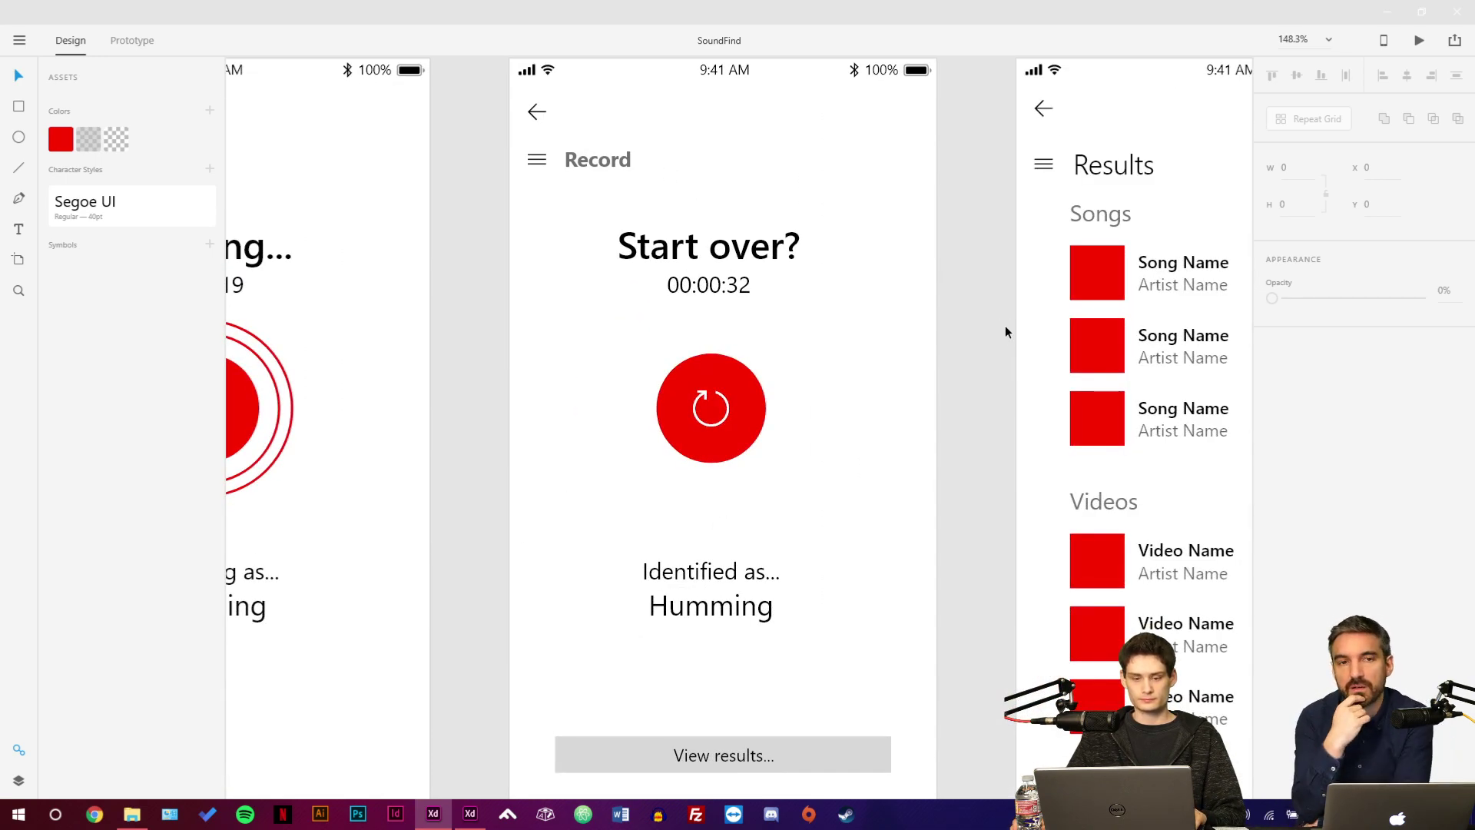
pyautogui.scroll(-3, 1005, 325)
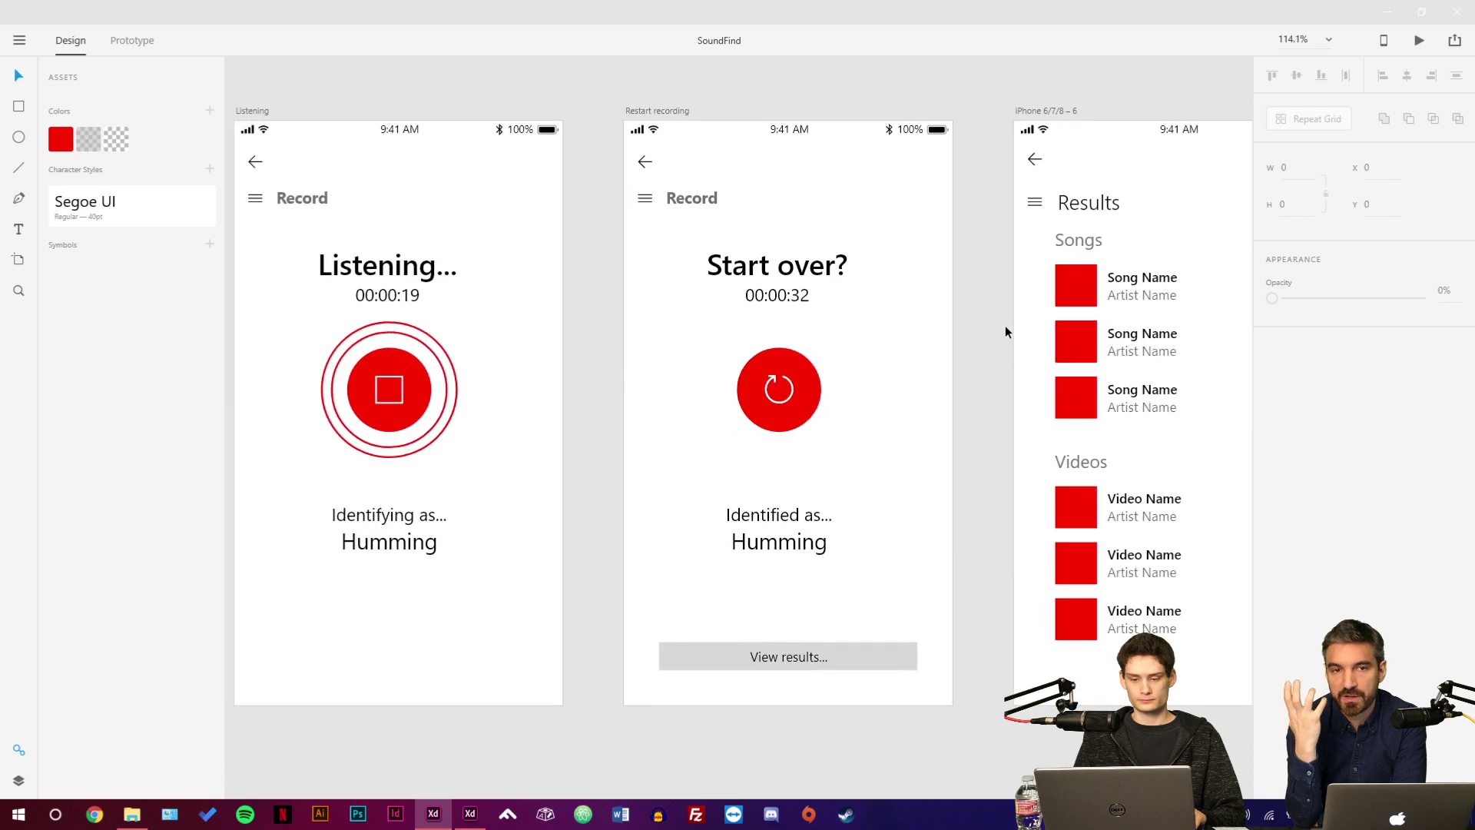
pyautogui.scroll(3, 1005, 325)
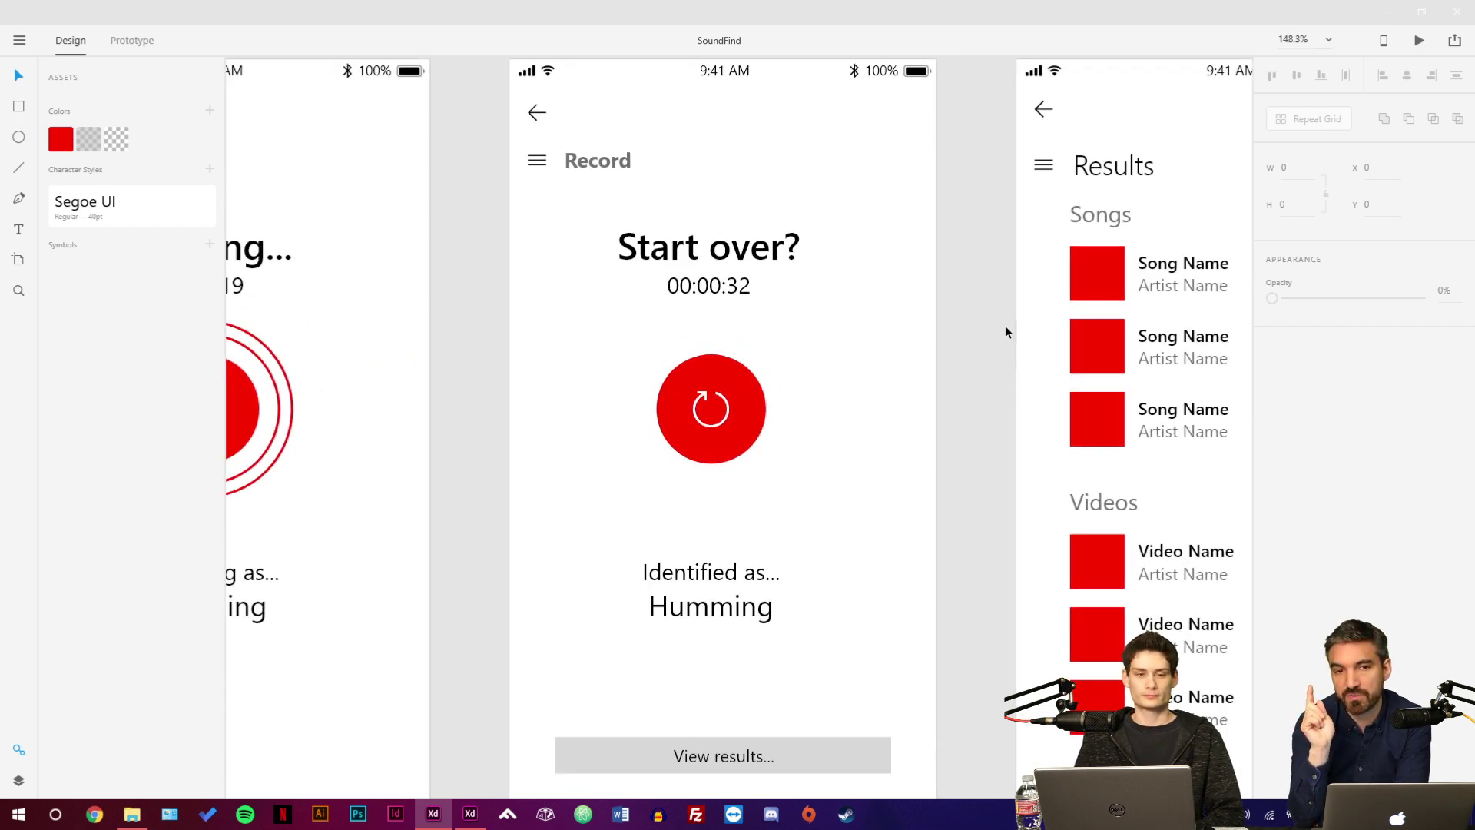
pyautogui.scroll(-1, 863, 554)
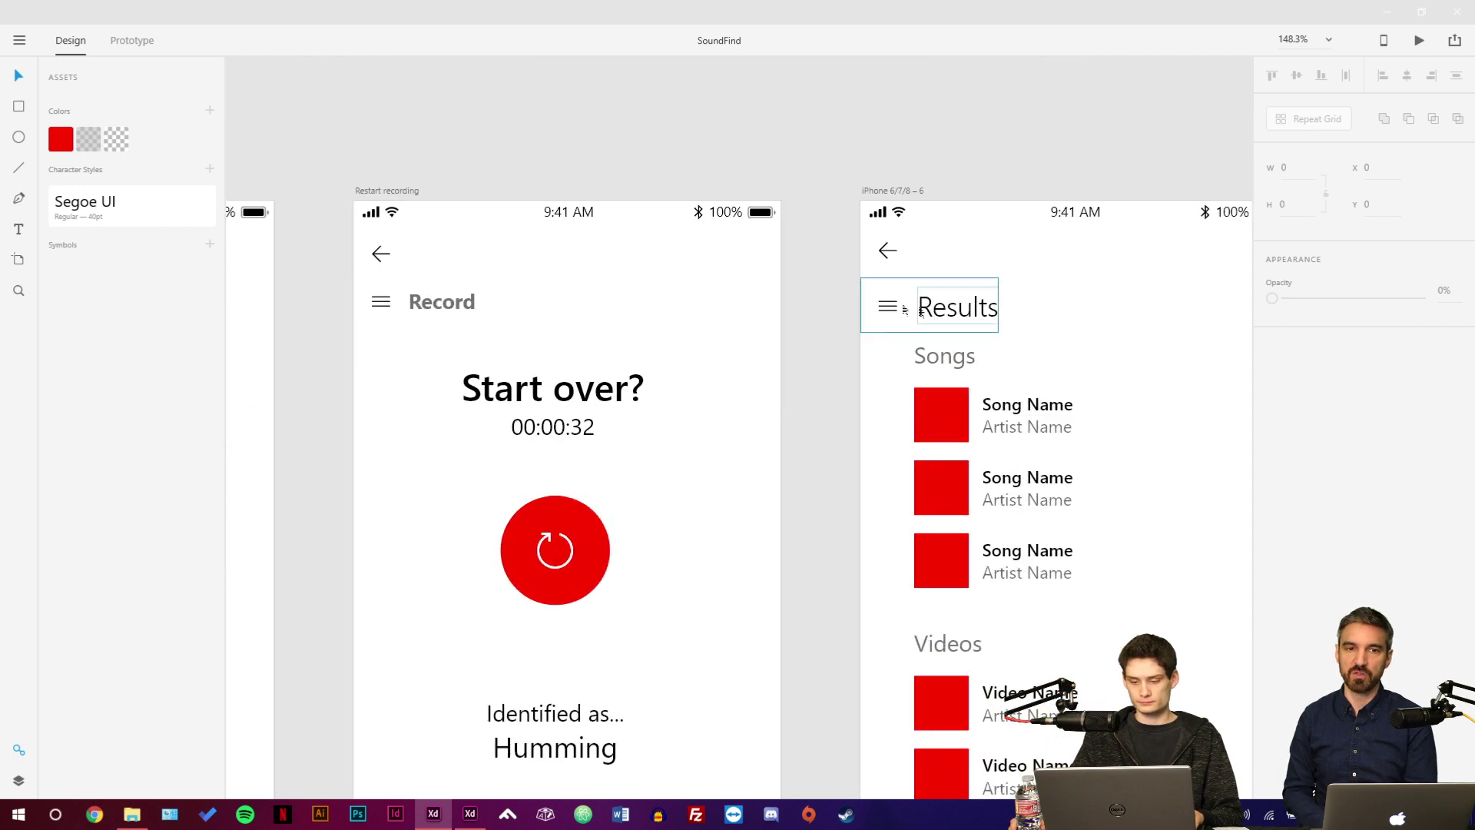
pyautogui.moveTo(850, 311); pyautogui.dragTo(971, 236)
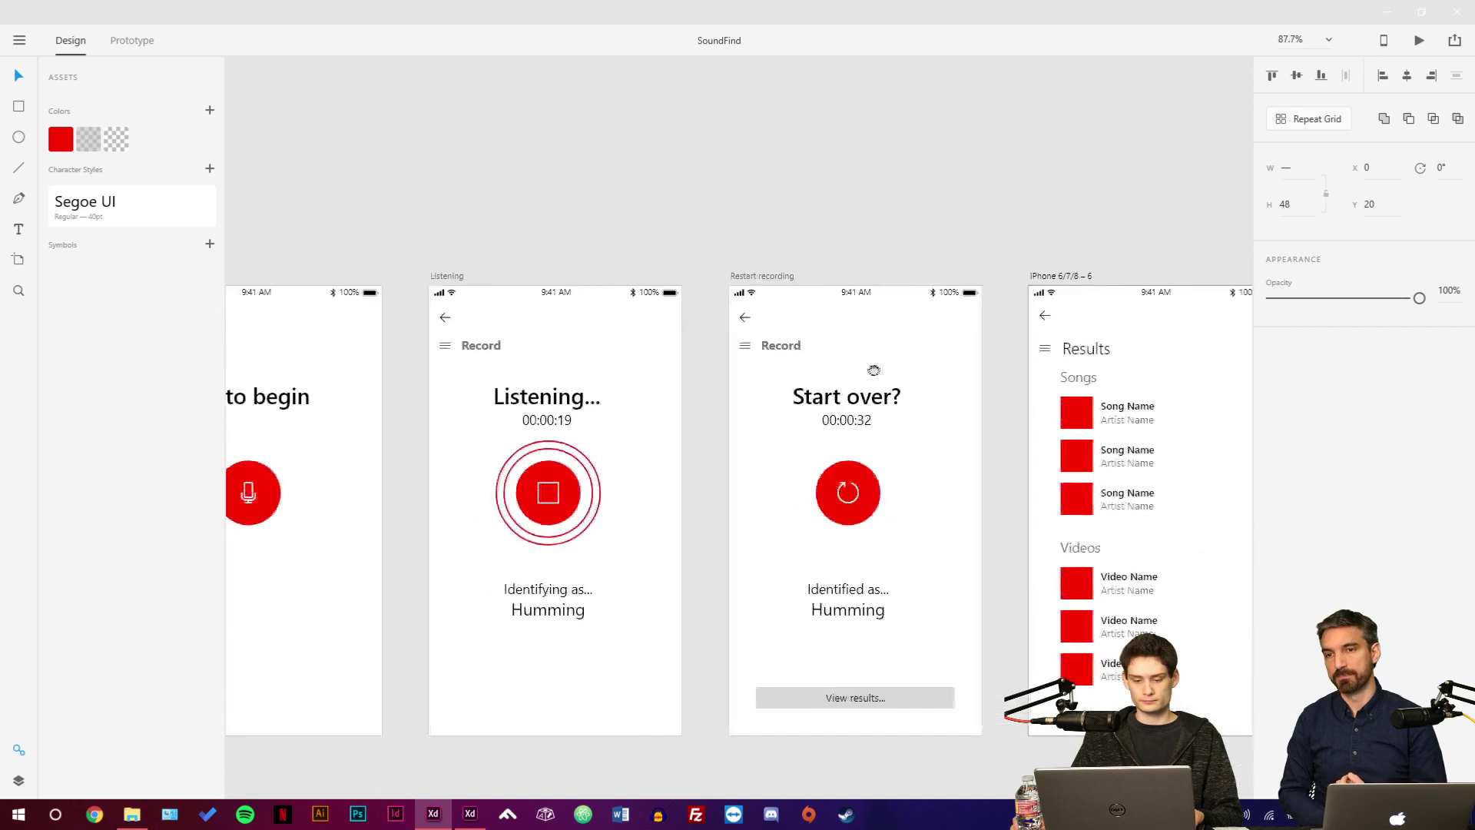
# Delete the old back arrows, menu icons and "Record" titles from the Recording screen, Listening and Restart recording artboards.
pyautogui.moveTo(883, 367); pyautogui.dragTo(219, 315)
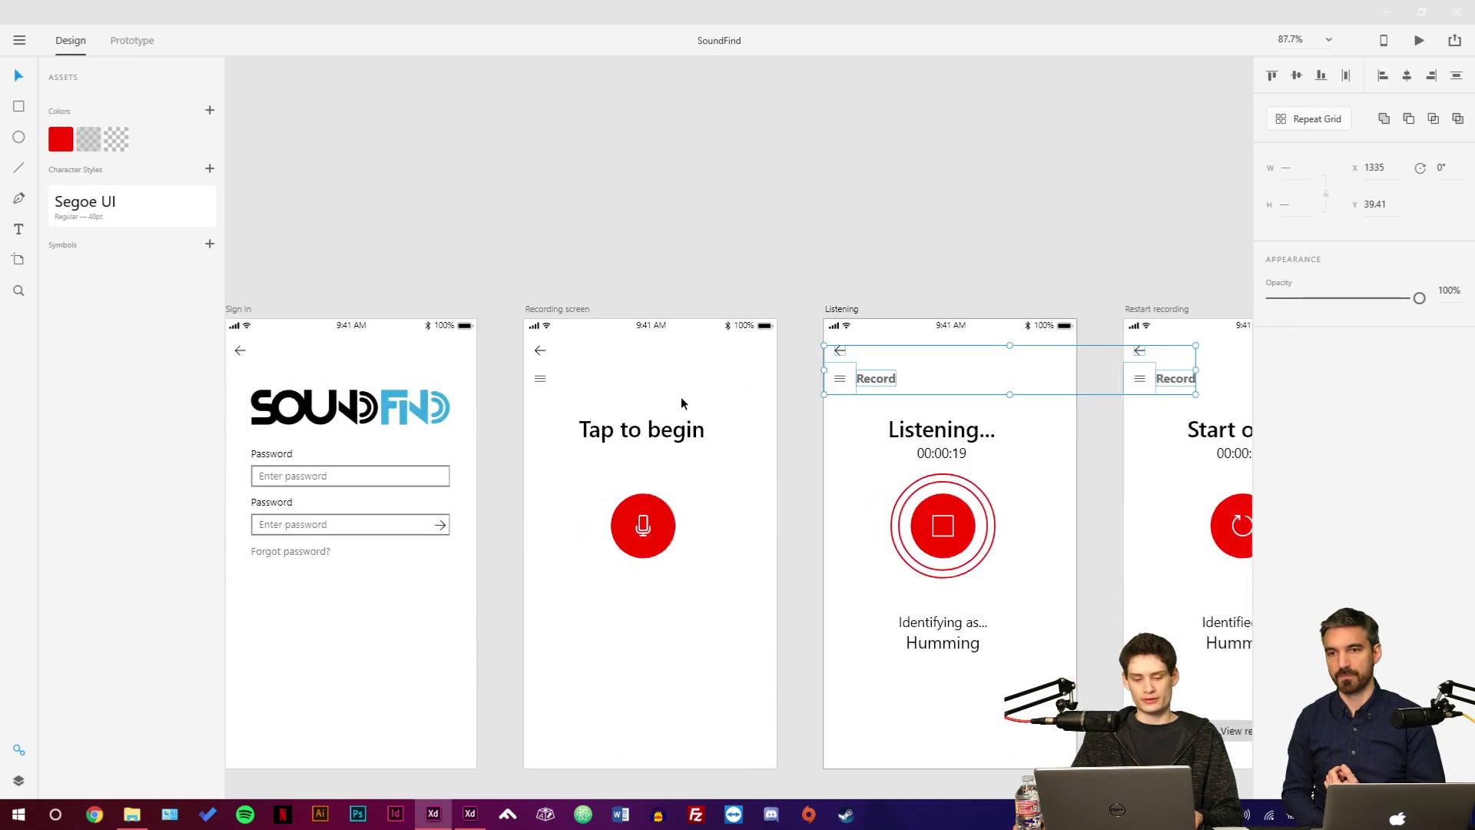
pyautogui.moveTo(624, 394); pyautogui.dragTo(523, 348)
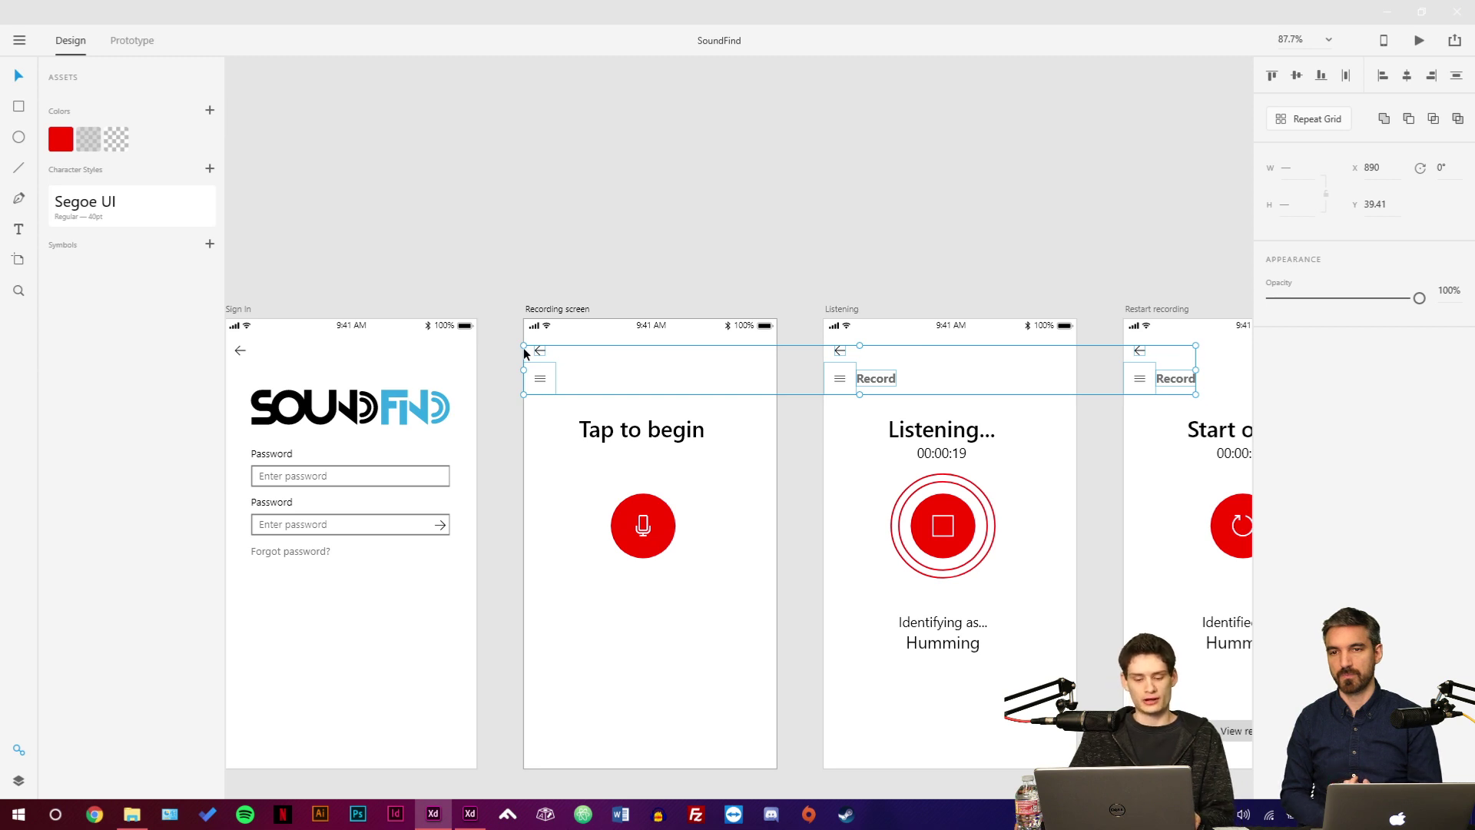
pyautogui.press('Delete')
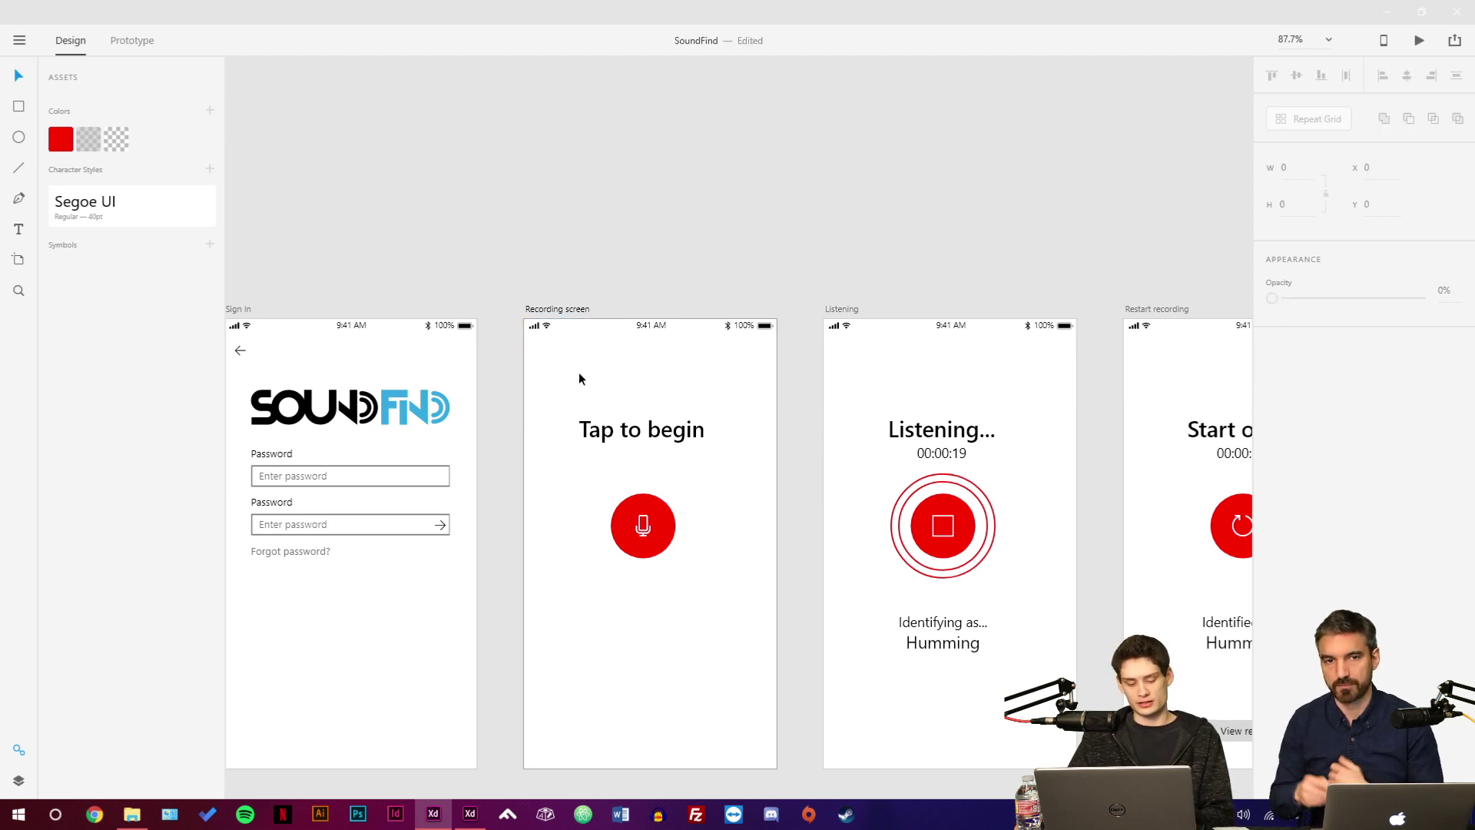
# Paste the copied back arrow and title header onto the Recording screen, Listening and Restart recording artboards.
pyautogui.hotkey('ctrl', 'v')
pyautogui.click(886, 380)
pyautogui.hotkey('ctrl', 'v')
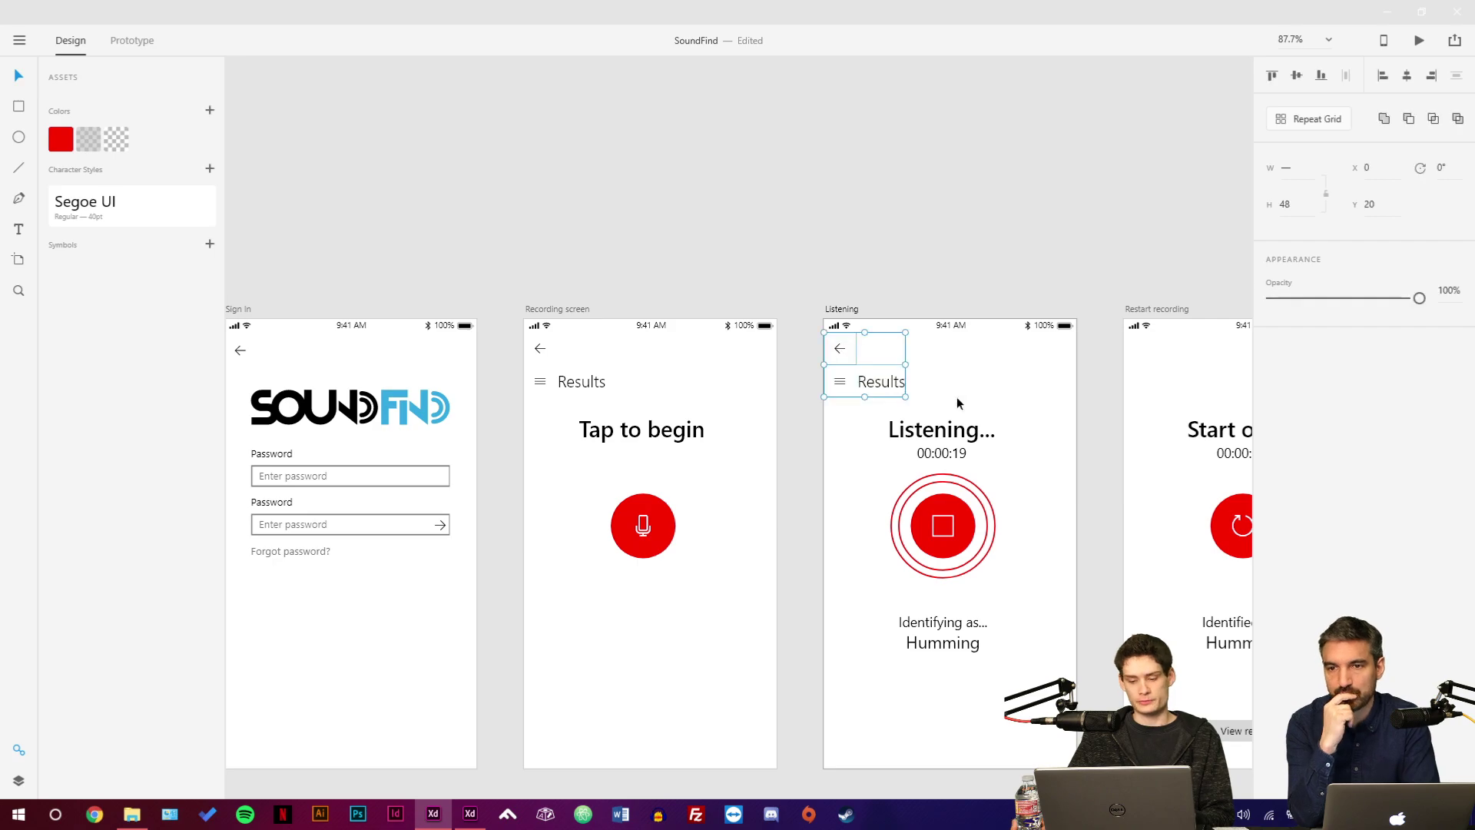
pyautogui.moveTo(957, 396); pyautogui.dragTo(410, 382)
pyautogui.click(610, 351)
pyautogui.hotkey('ctrl', 'v')
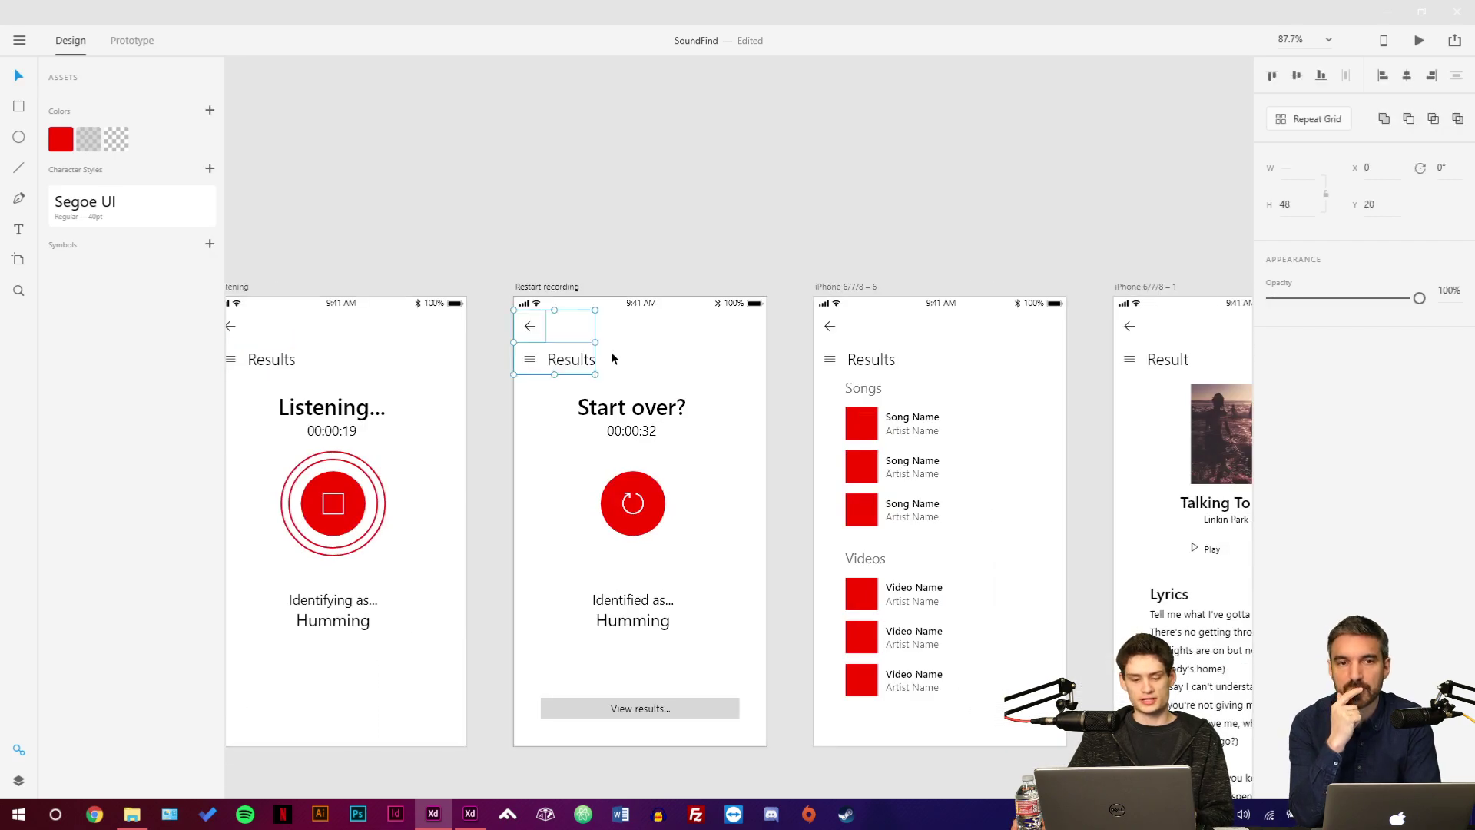
pyautogui.click(476, 415)
# Change the page title on the Recording screen artboard to "Recording".
pyautogui.hscroll(-5, 481, 412)
pyautogui.scroll(-1, 481, 412)
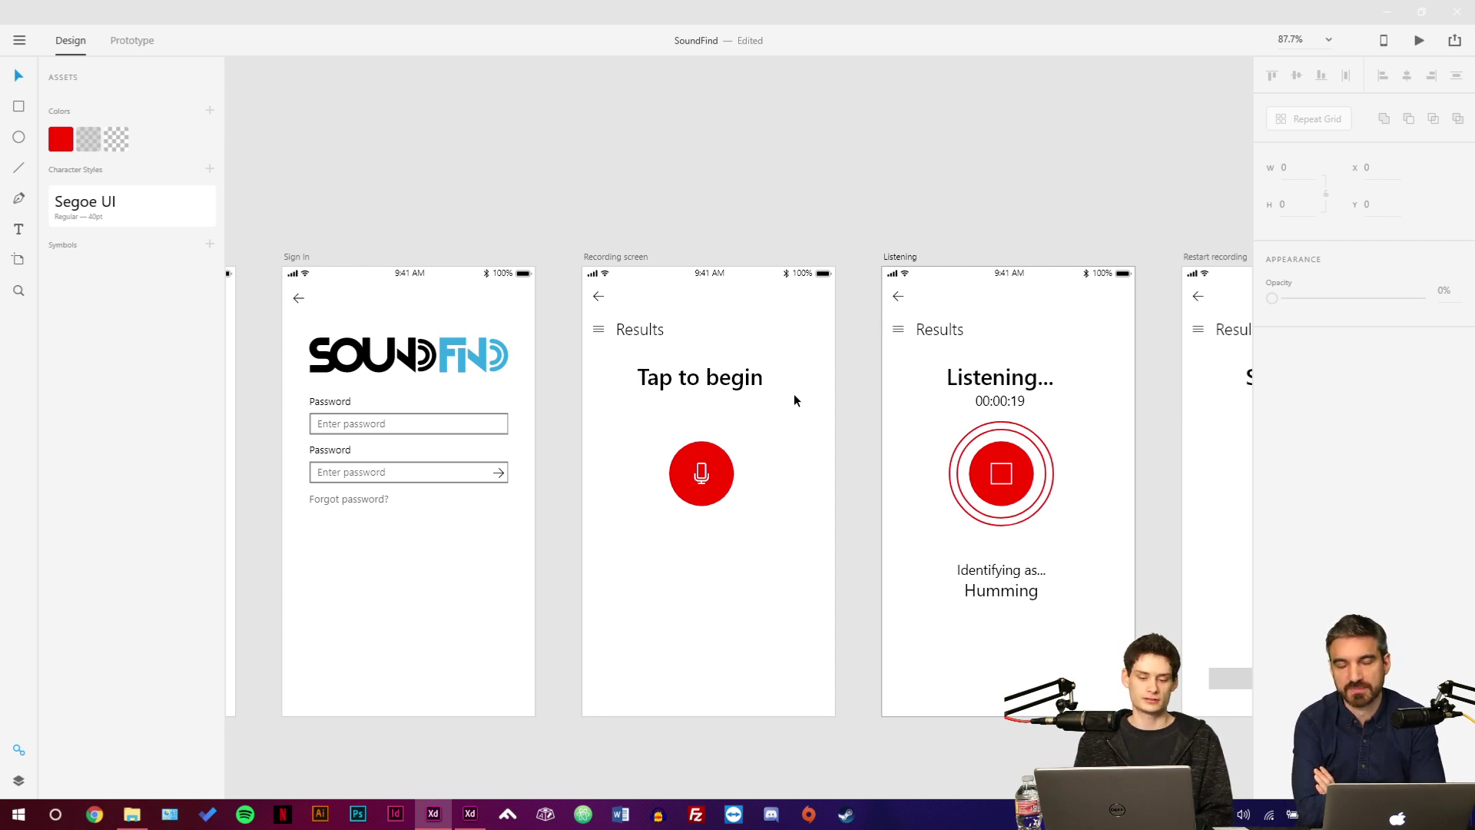
pyautogui.press('t')
pyautogui.hscroll(2, 691, 400)
pyautogui.scroll(1, 692, 399)
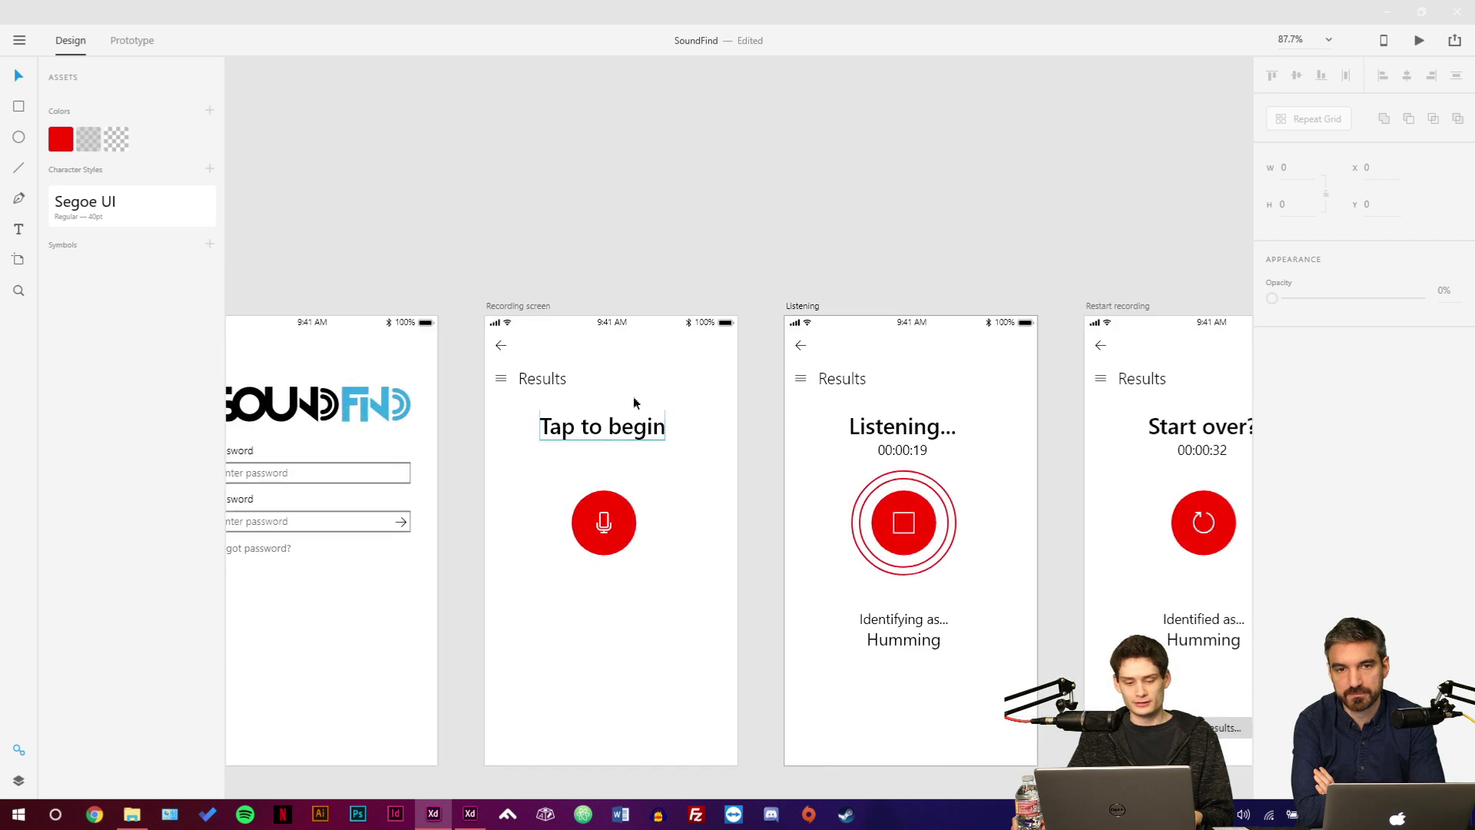
pyautogui.click(547, 379)
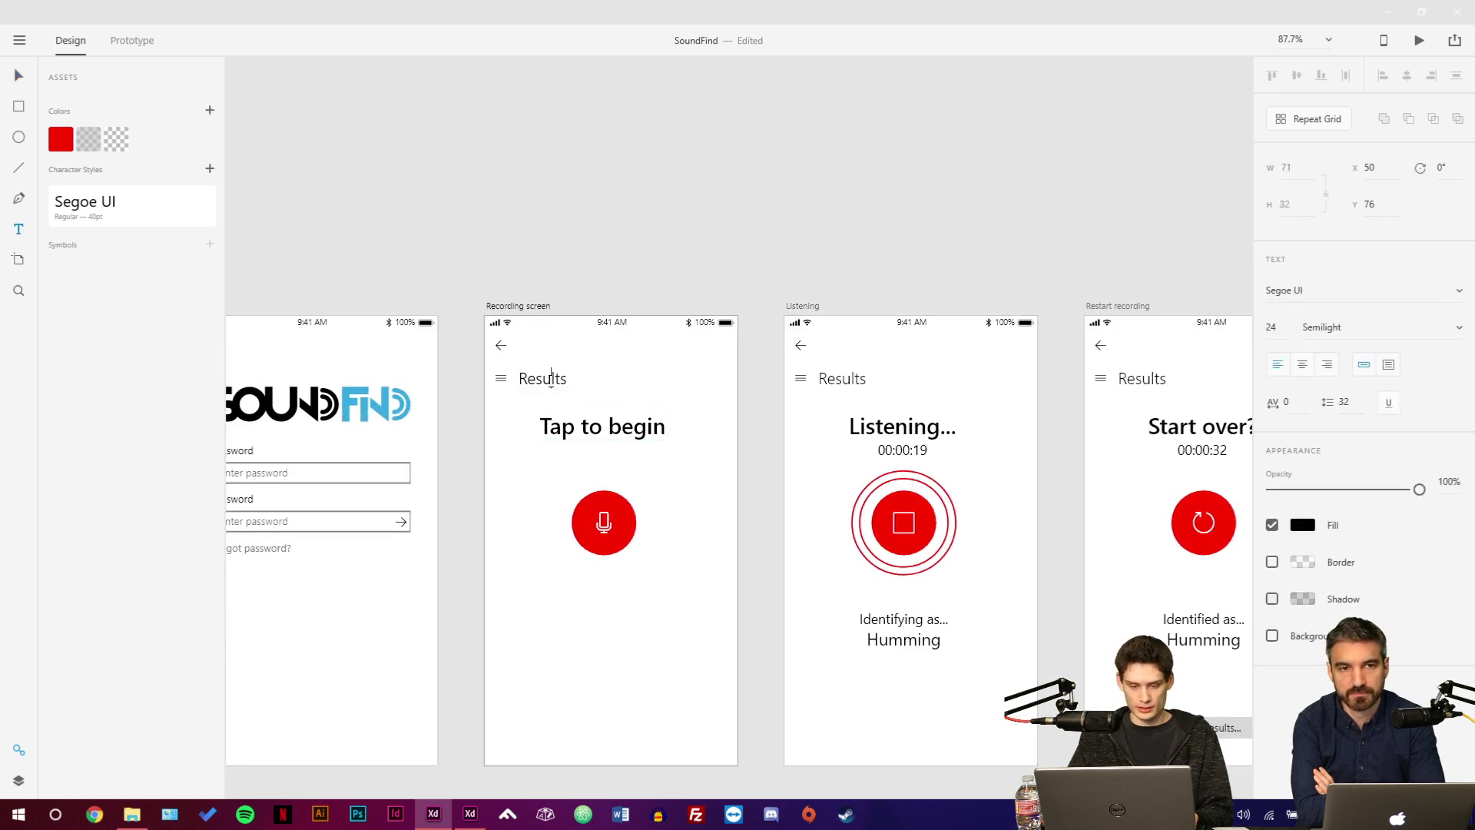
pyautogui.doubleClick(547, 379)
pyautogui.write('Rec')
pyautogui.hotkey('ctrl', 'z')
pyautogui.doubleClick(547, 379)
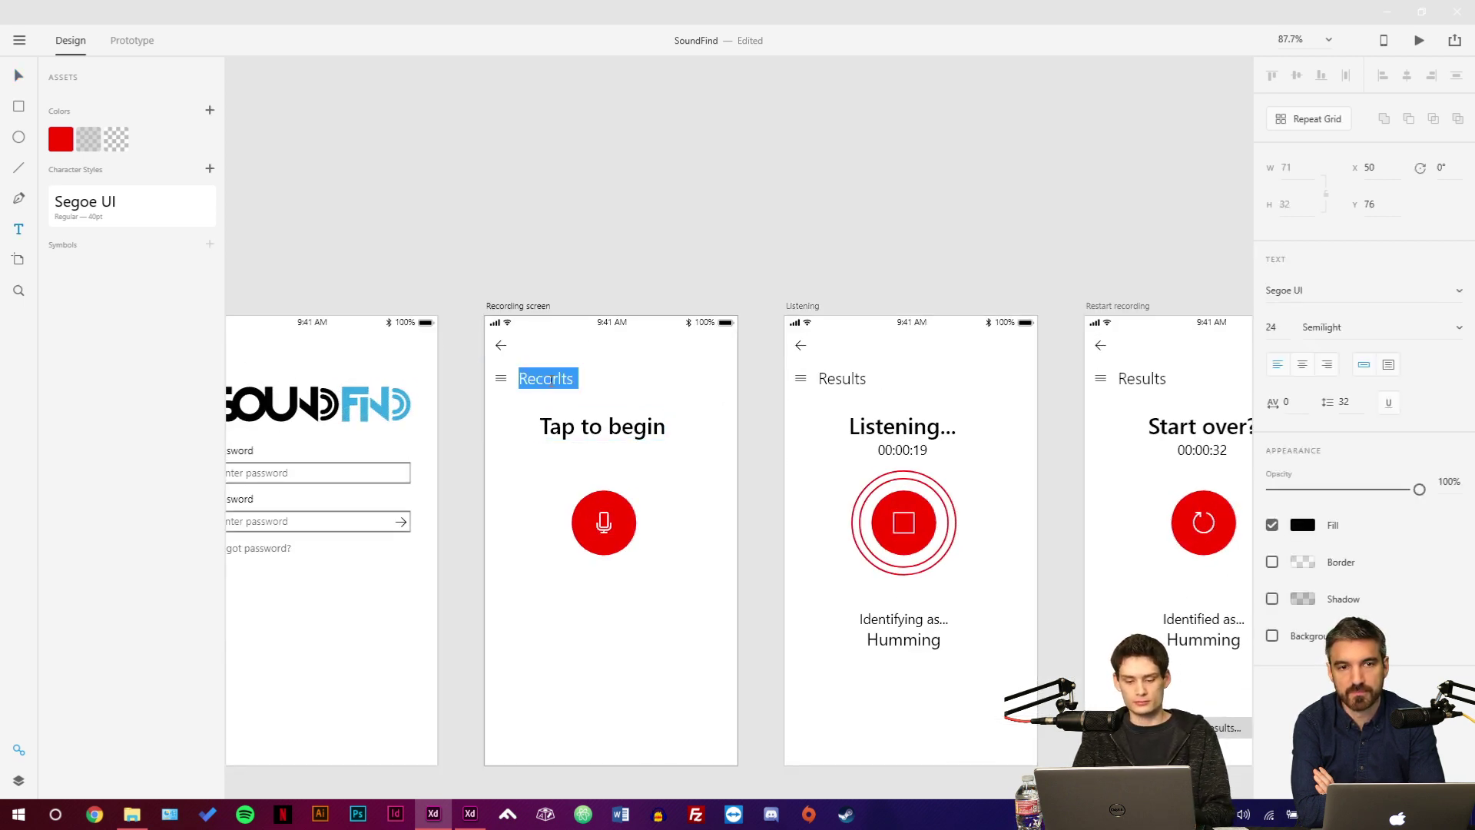
pyautogui.write('Record')
pyautogui.press('BackSpace')
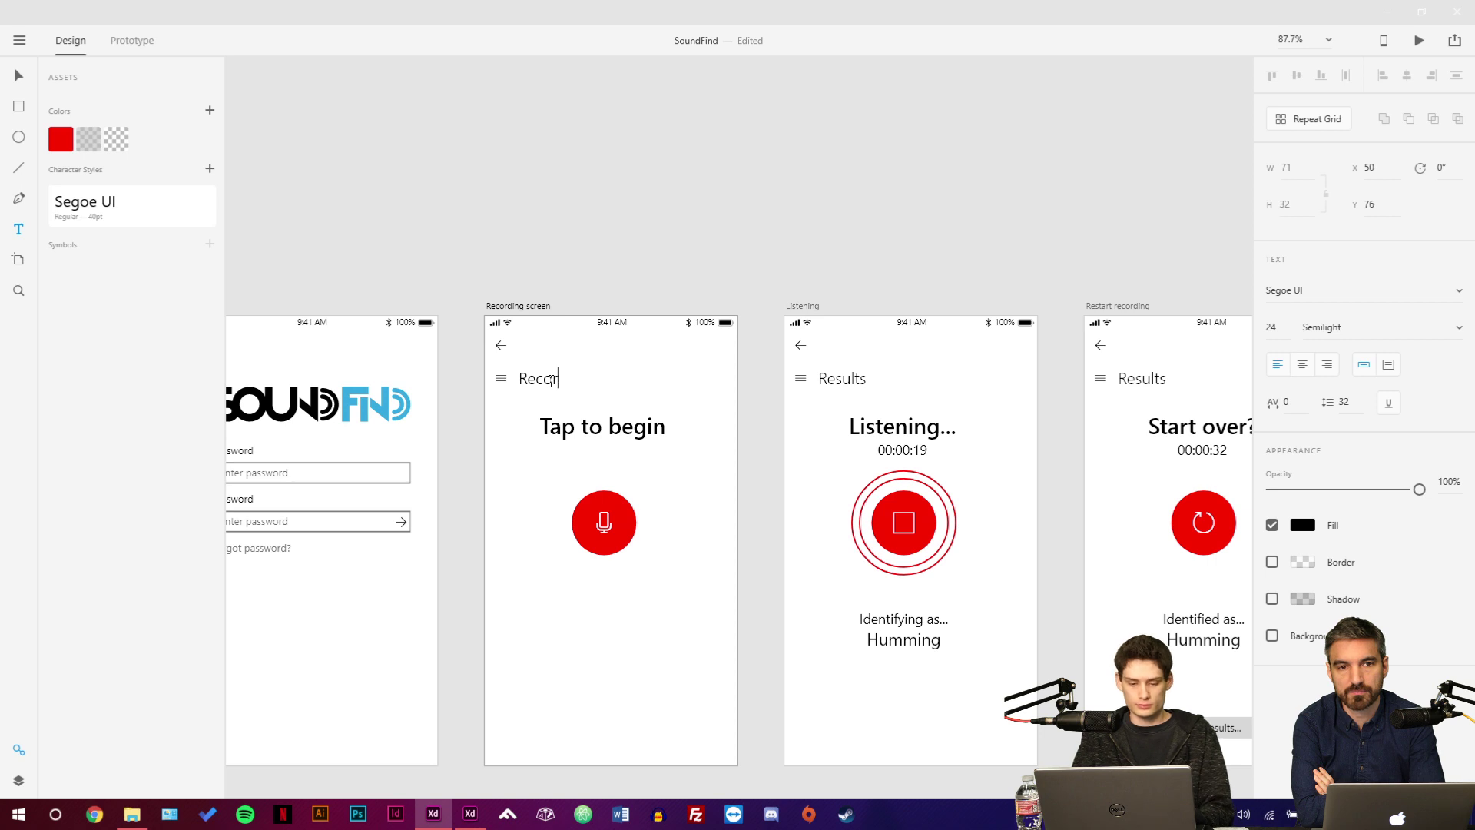
pyautogui.press('BackSpace')
pyautogui.press('BackSpace')
pyautogui.press('BackSpace')
pyautogui.write('cord')
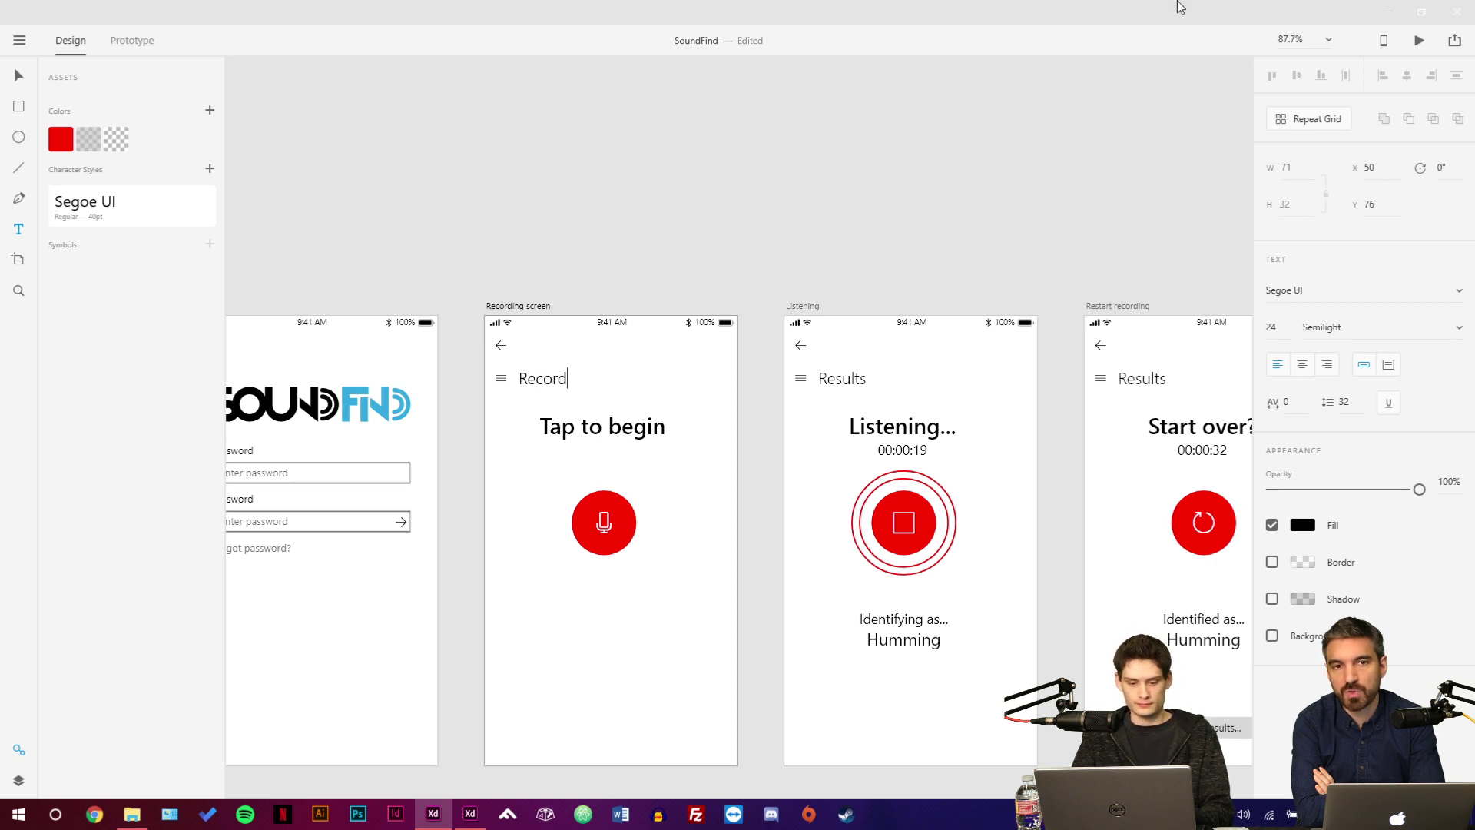
pyautogui.write('ing')
pyautogui.press('Escape')
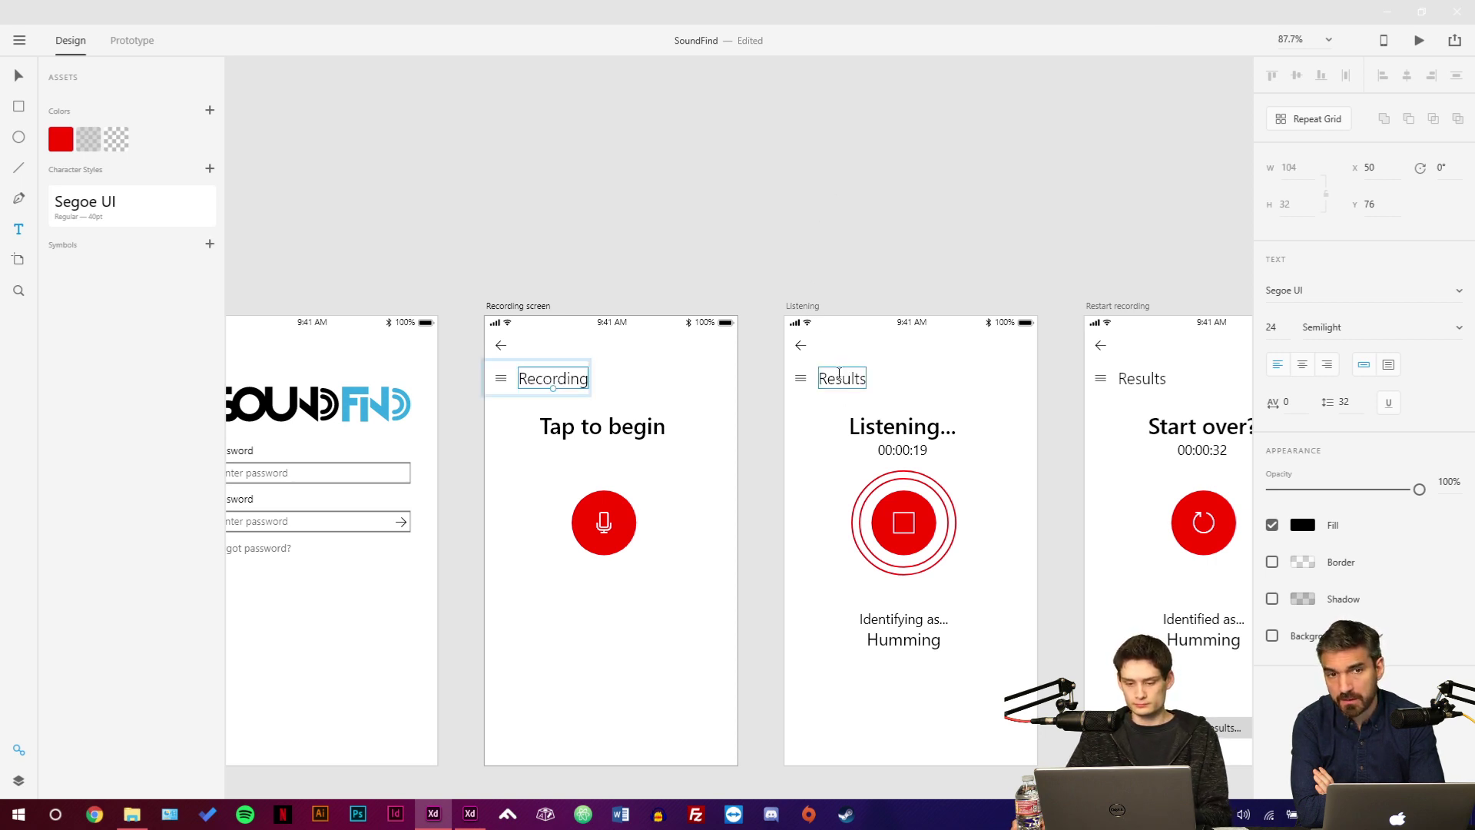
# Change the page title on the Listening artboard to "Recording".
pyautogui.click(840, 376)
pyautogui.doubleClick(840, 376)
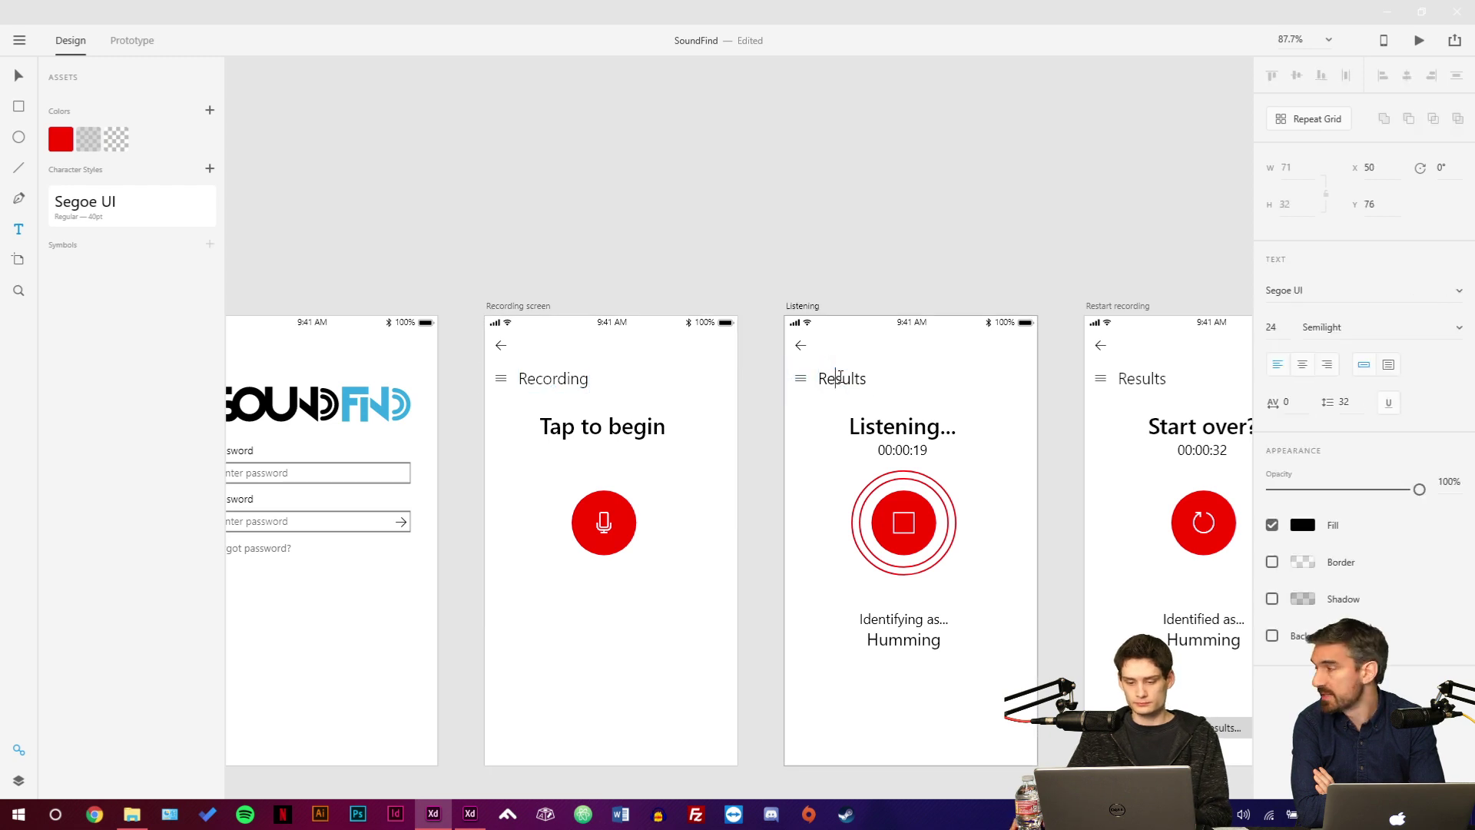
pyautogui.doubleClick(840, 377)
pyautogui.write('Recording')
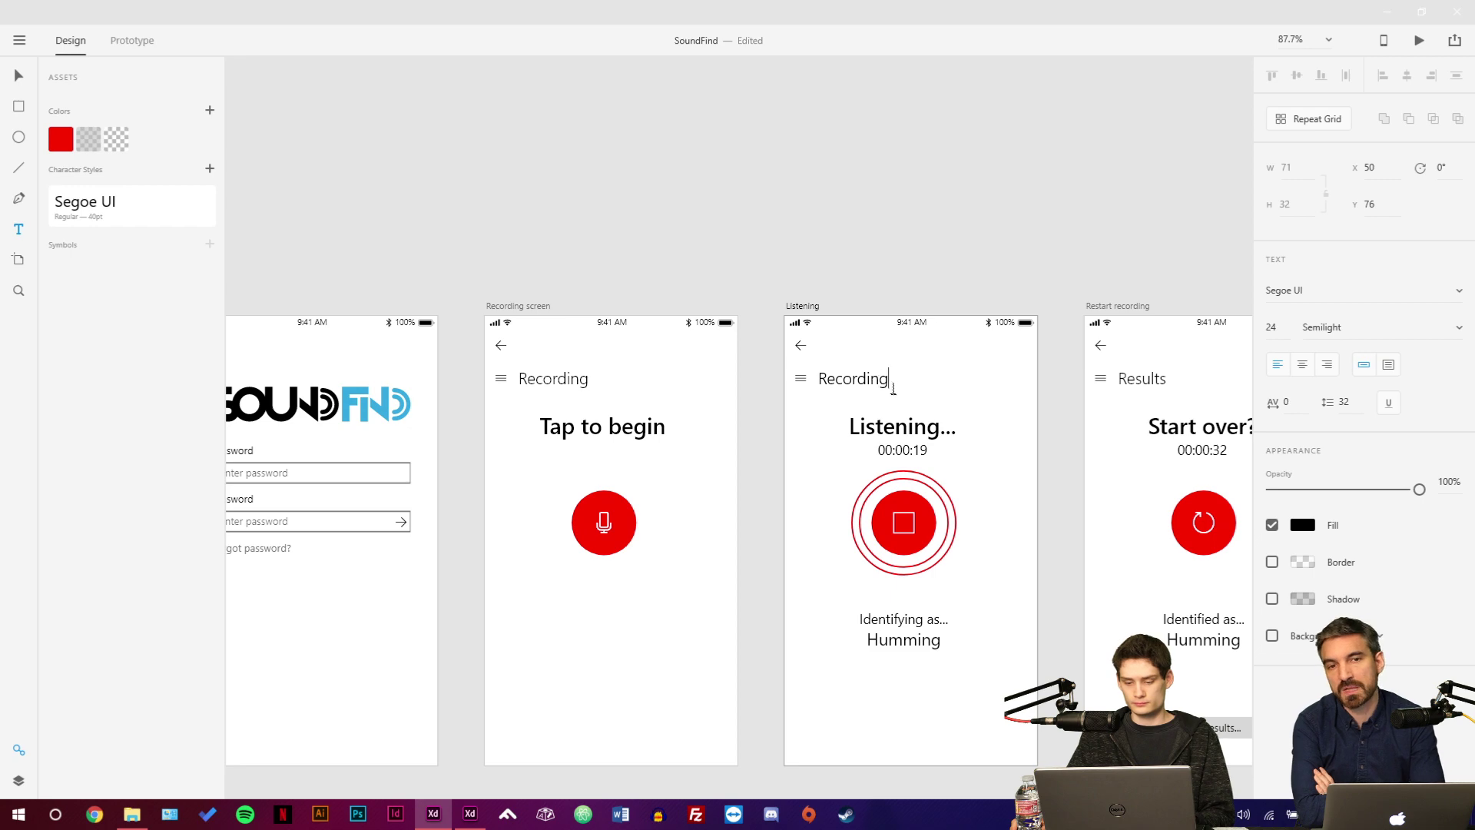
pyautogui.press('Escape')
# Change the page title on the Restart recording artboard to "Recording" and deselect it.
pyautogui.hscroll(3, 956, 393)
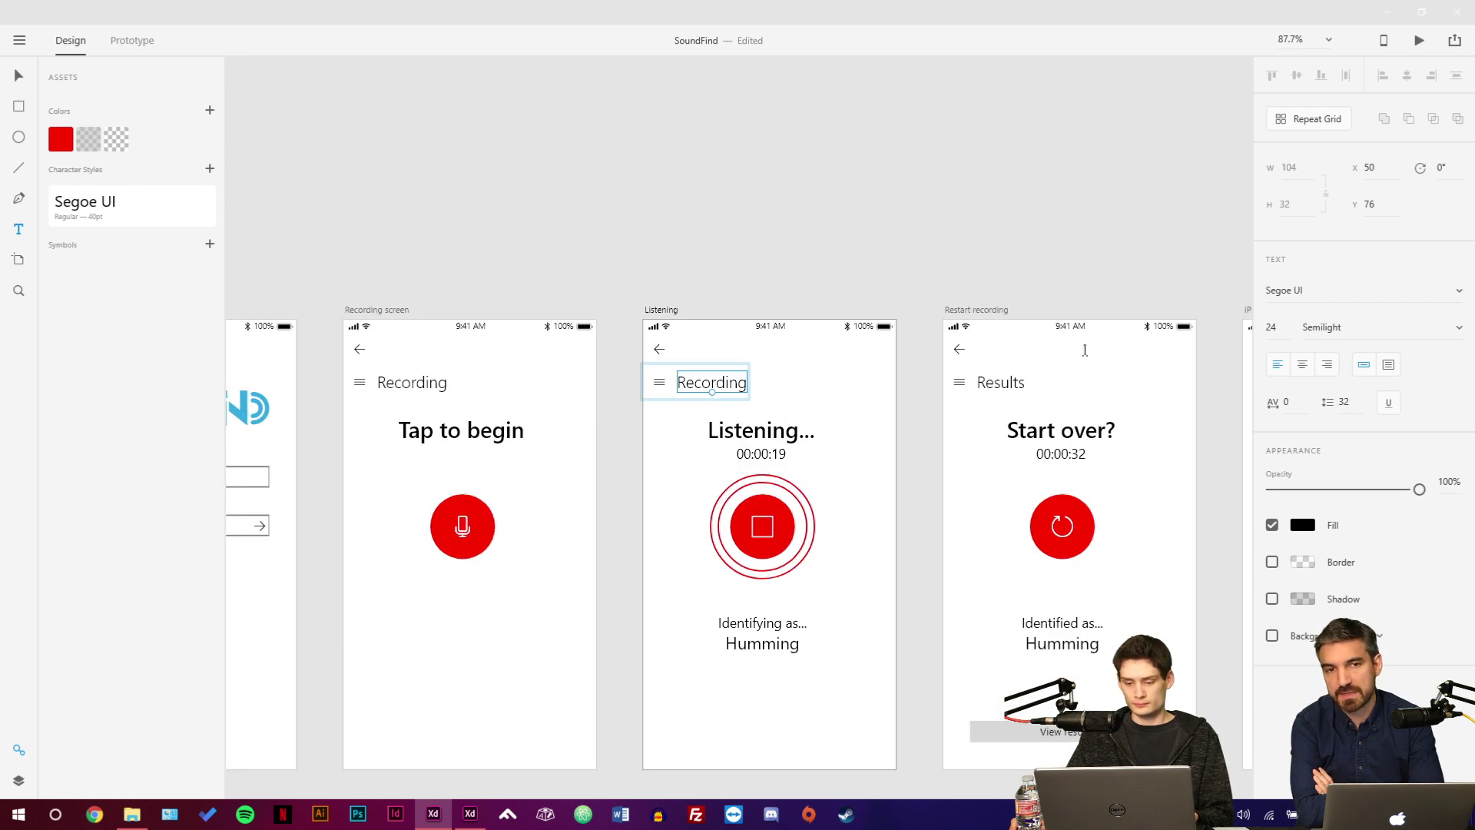
pyautogui.click(1010, 382)
pyautogui.doubleClick(1014, 382)
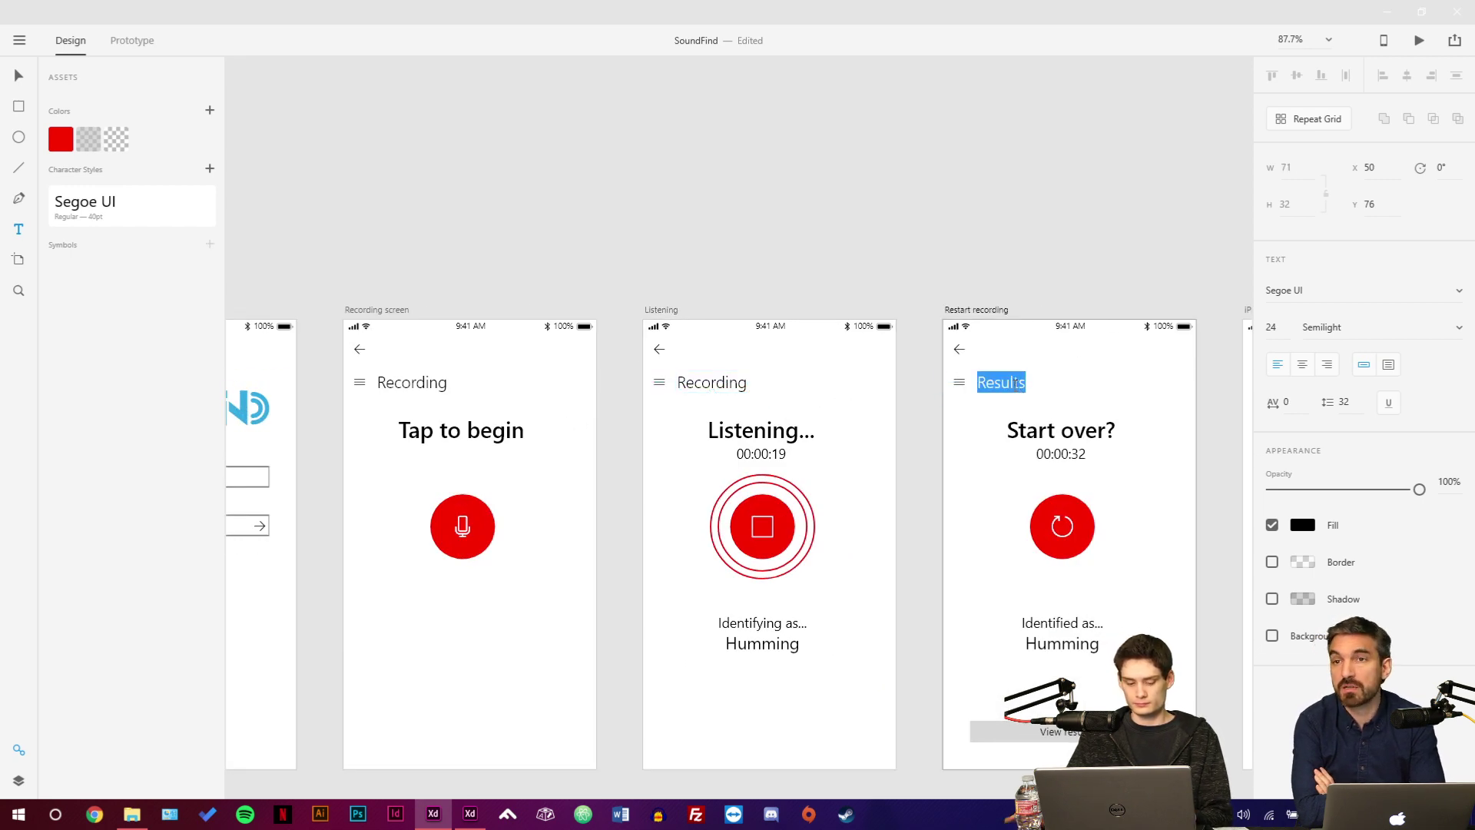
pyautogui.write('Recording')
pyautogui.press('Escape')
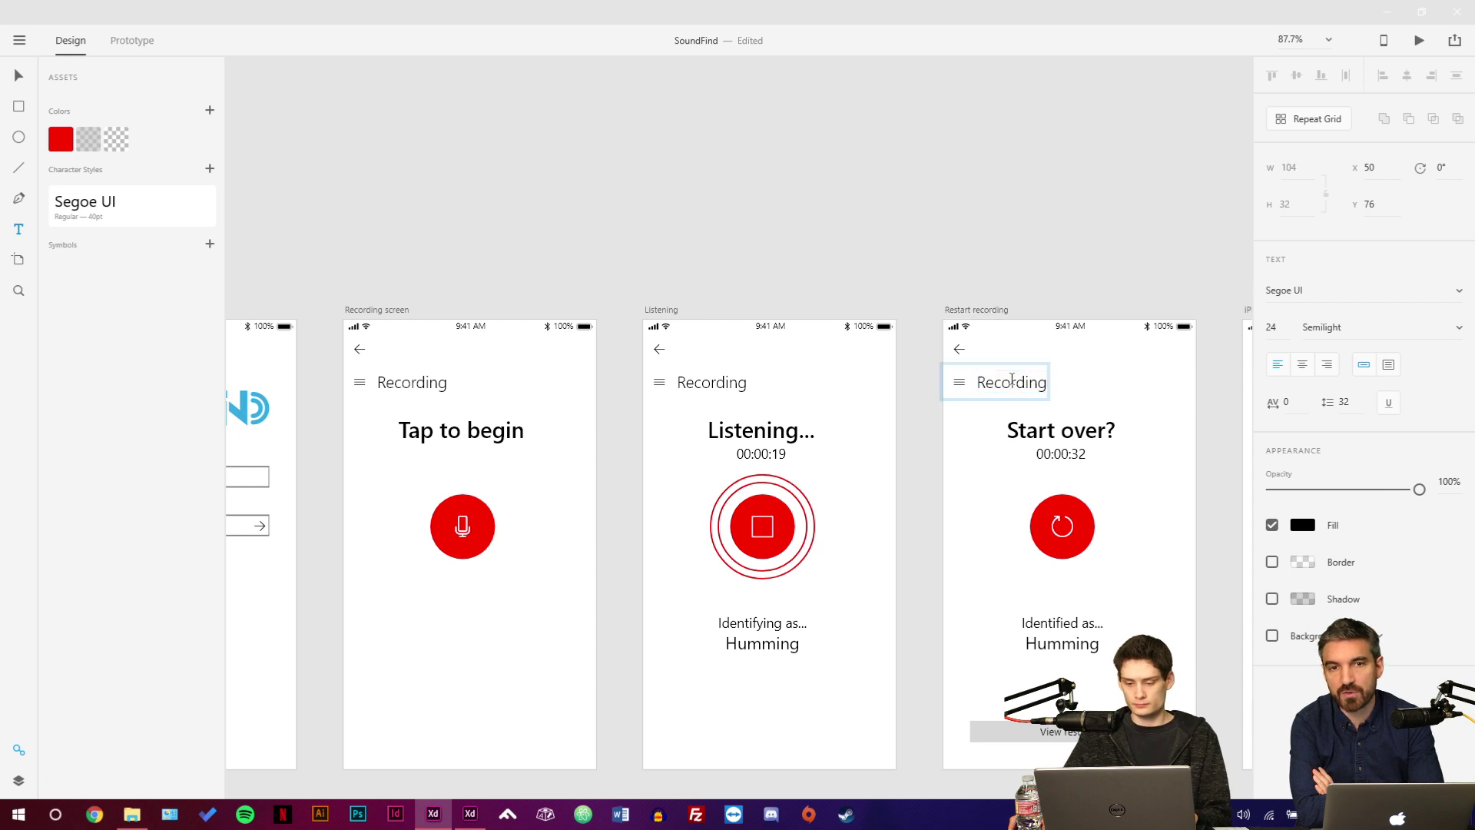
pyautogui.click(929, 429)
# Widen the Songs repeat grid on the Results artboard to 328 so it reaches the artboard's right edge.
pyautogui.scroll(-4, 915, 441)
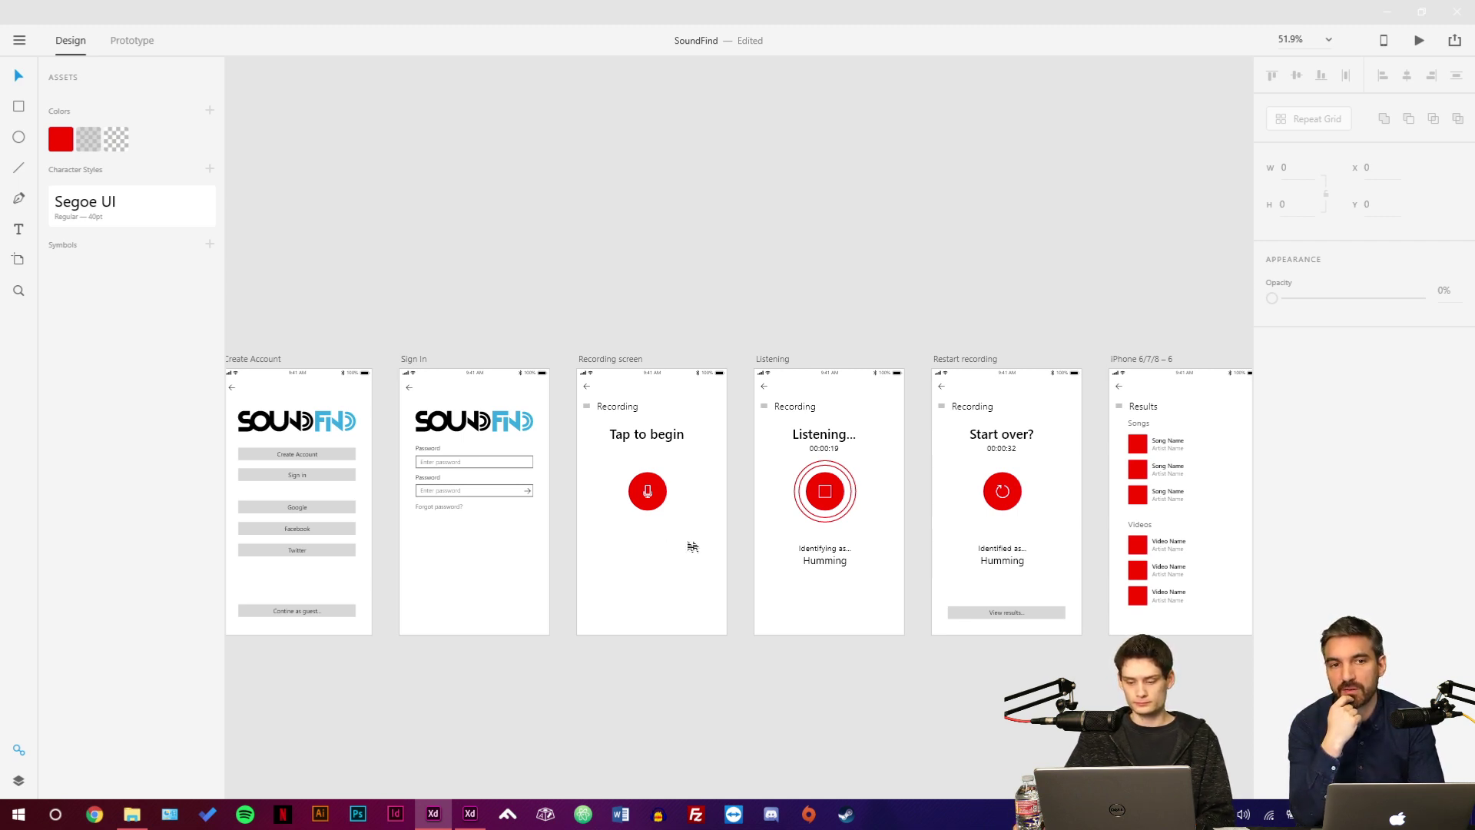
pyautogui.moveTo(1073, 553); pyautogui.dragTo(795, 536)
pyautogui.scroll(6, 878, 484)
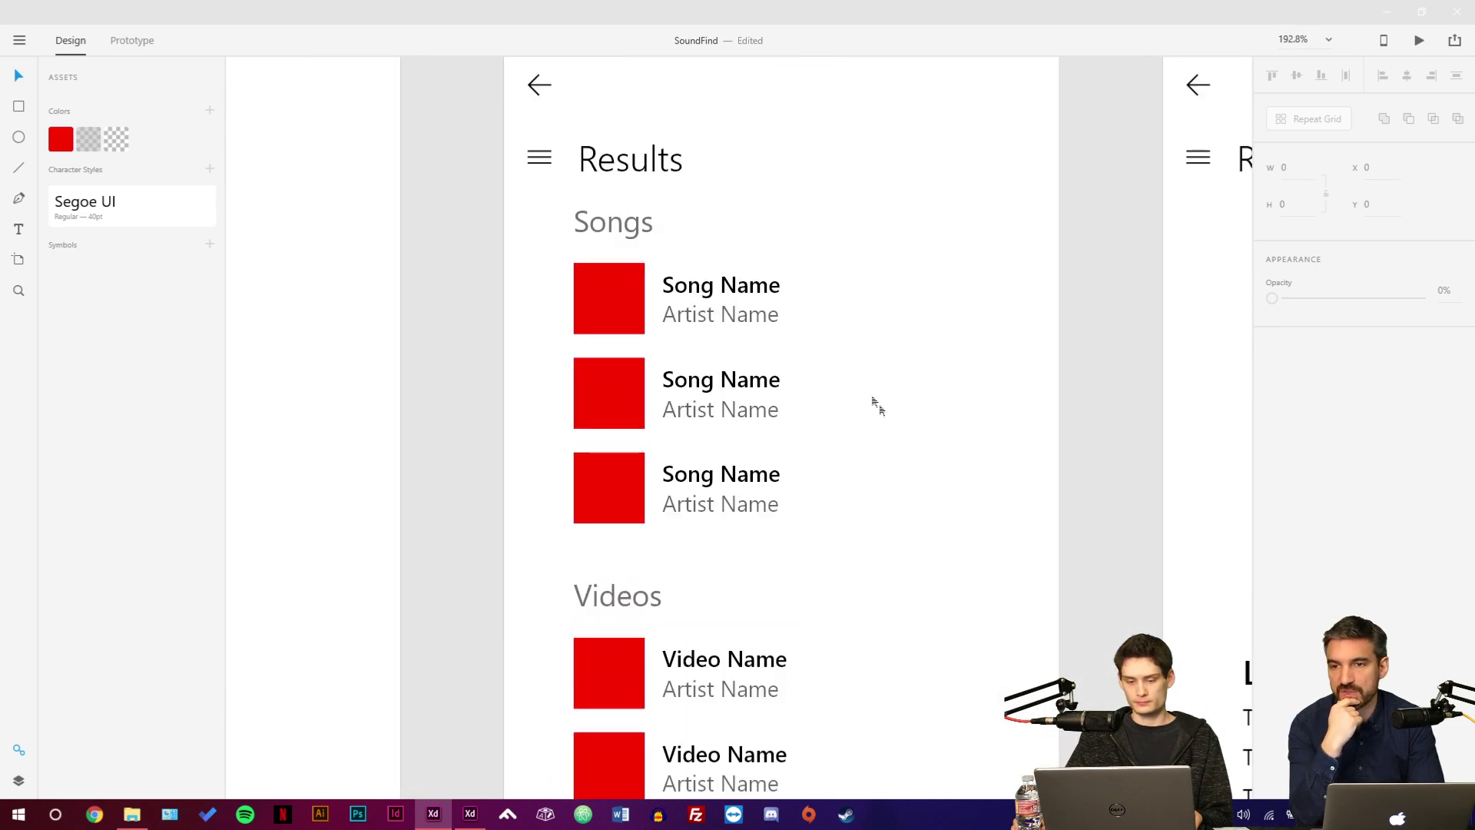
pyautogui.click(732, 296)
pyautogui.moveTo(990, 373); pyautogui.dragTo(1059, 373)
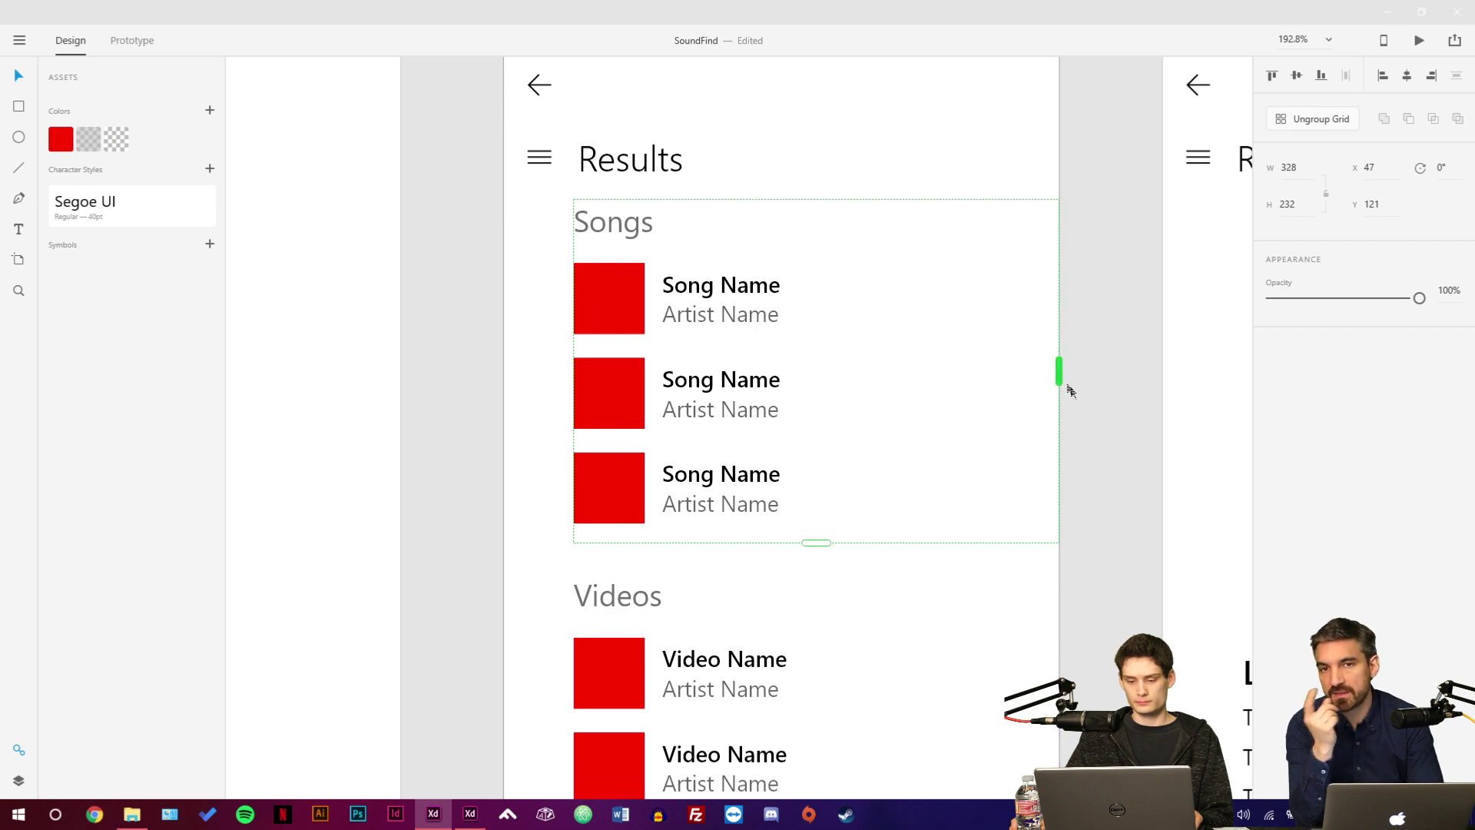
# Widen the Videos repeat grid on the Results artboard to the artboard's right edge and deselect it.
pyautogui.scroll(-4, 1073, 445)
pyautogui.click(794, 476)
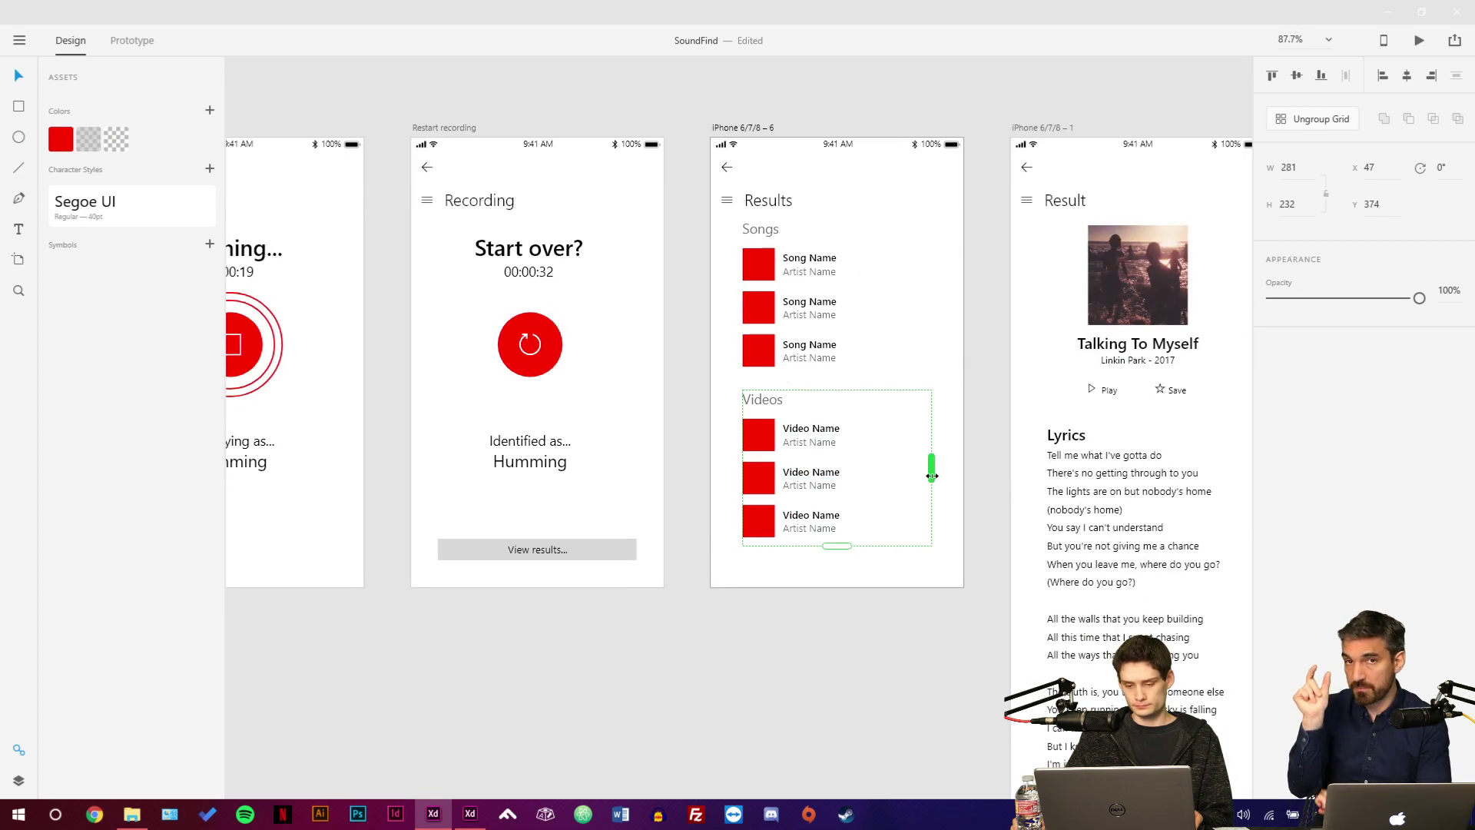
pyautogui.moveTo(931, 468); pyautogui.dragTo(962, 462)
pyautogui.click(980, 454)
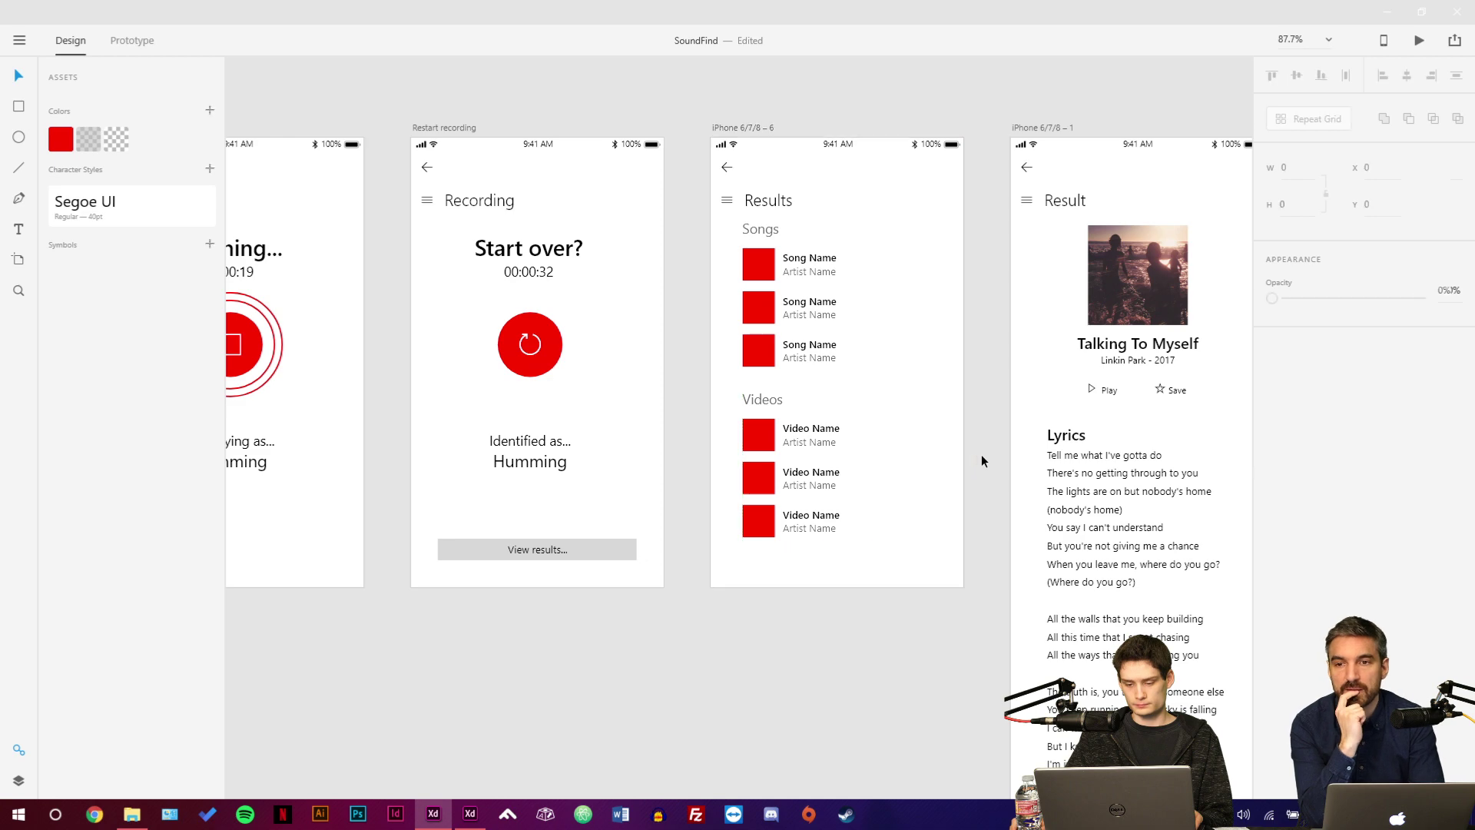
# Save the SoundFind document.
pyautogui.moveTo(965, 444); pyautogui.dragTo(823, 457)
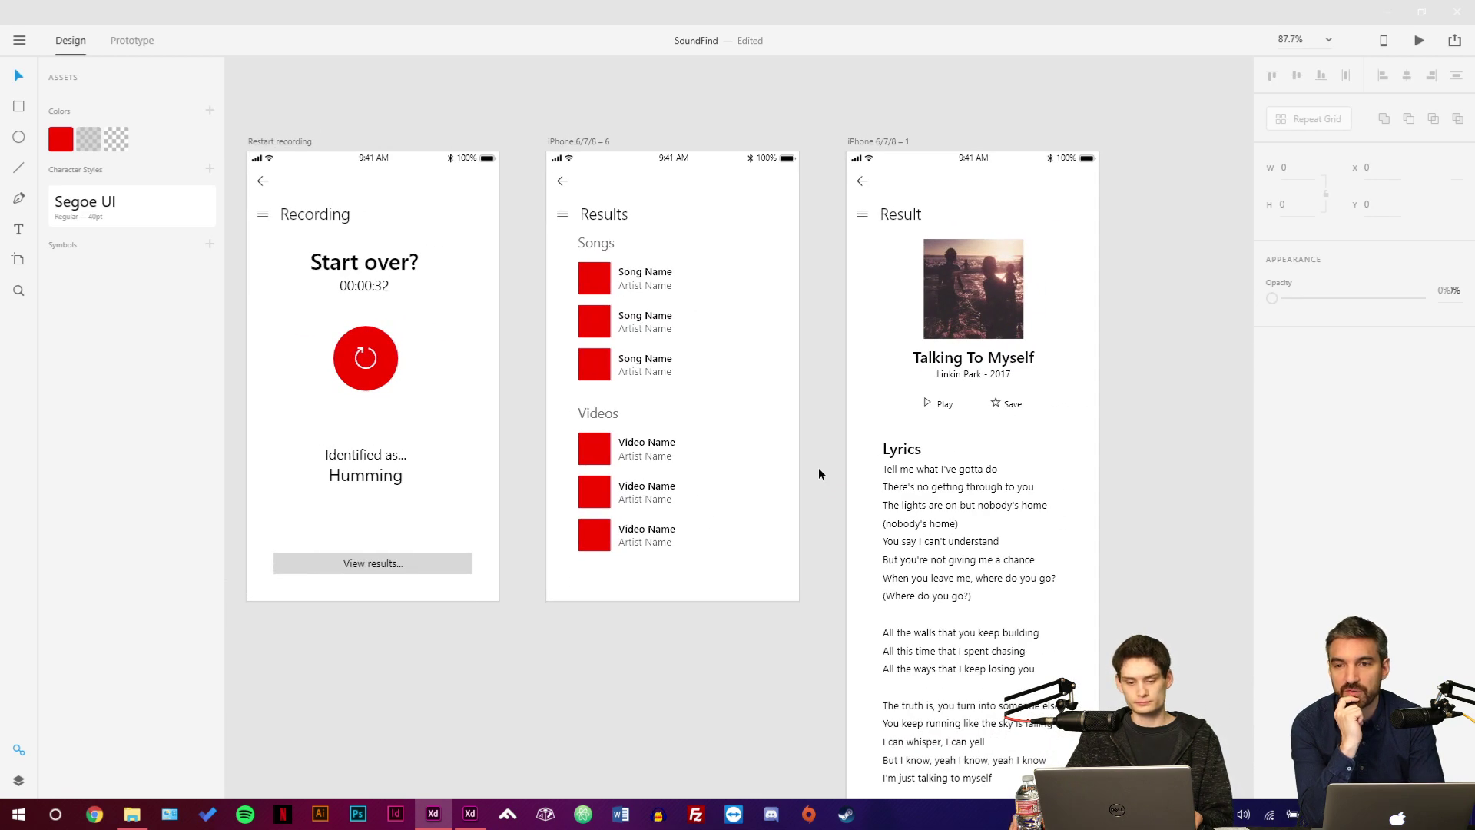
pyautogui.hotkey('ctrl', 's')
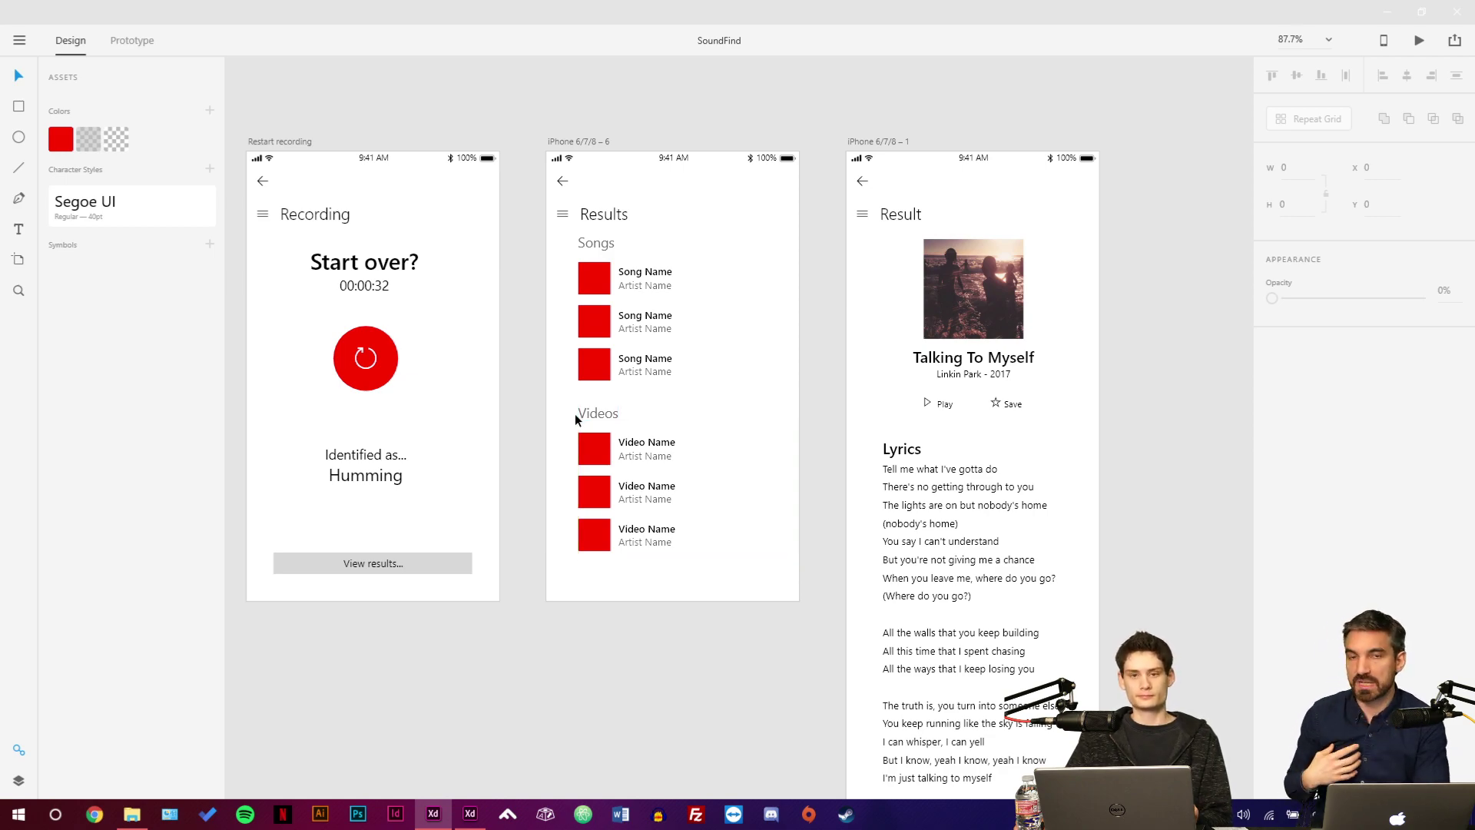
pyautogui.hscroll(-15, 575, 414)
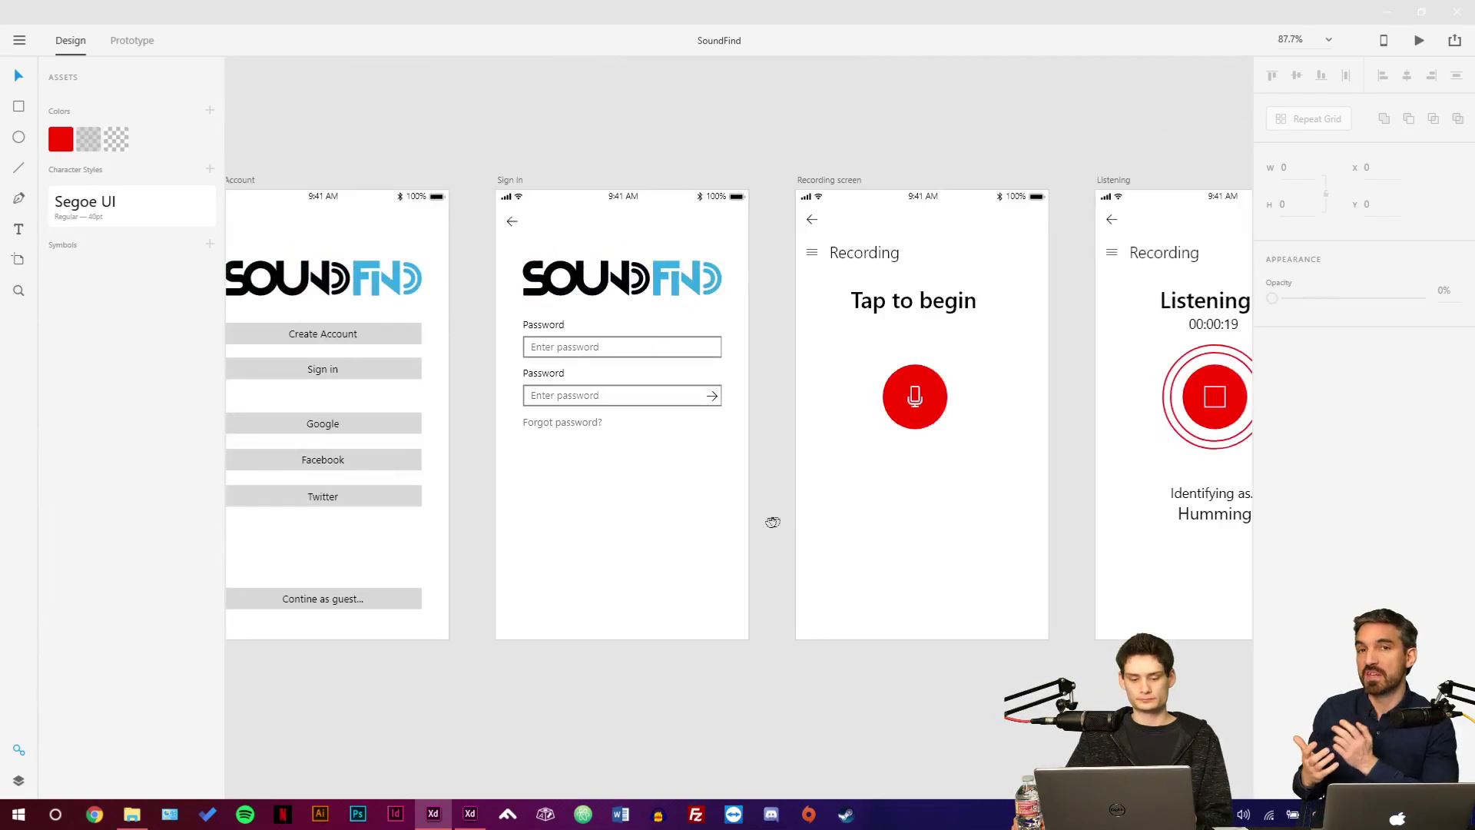
# Review the SoundFind artboards from Create Account to Result, along with the Menu view components in the WindowsUI document.
pyautogui.moveTo(772, 522); pyautogui.dragTo(886, 520)
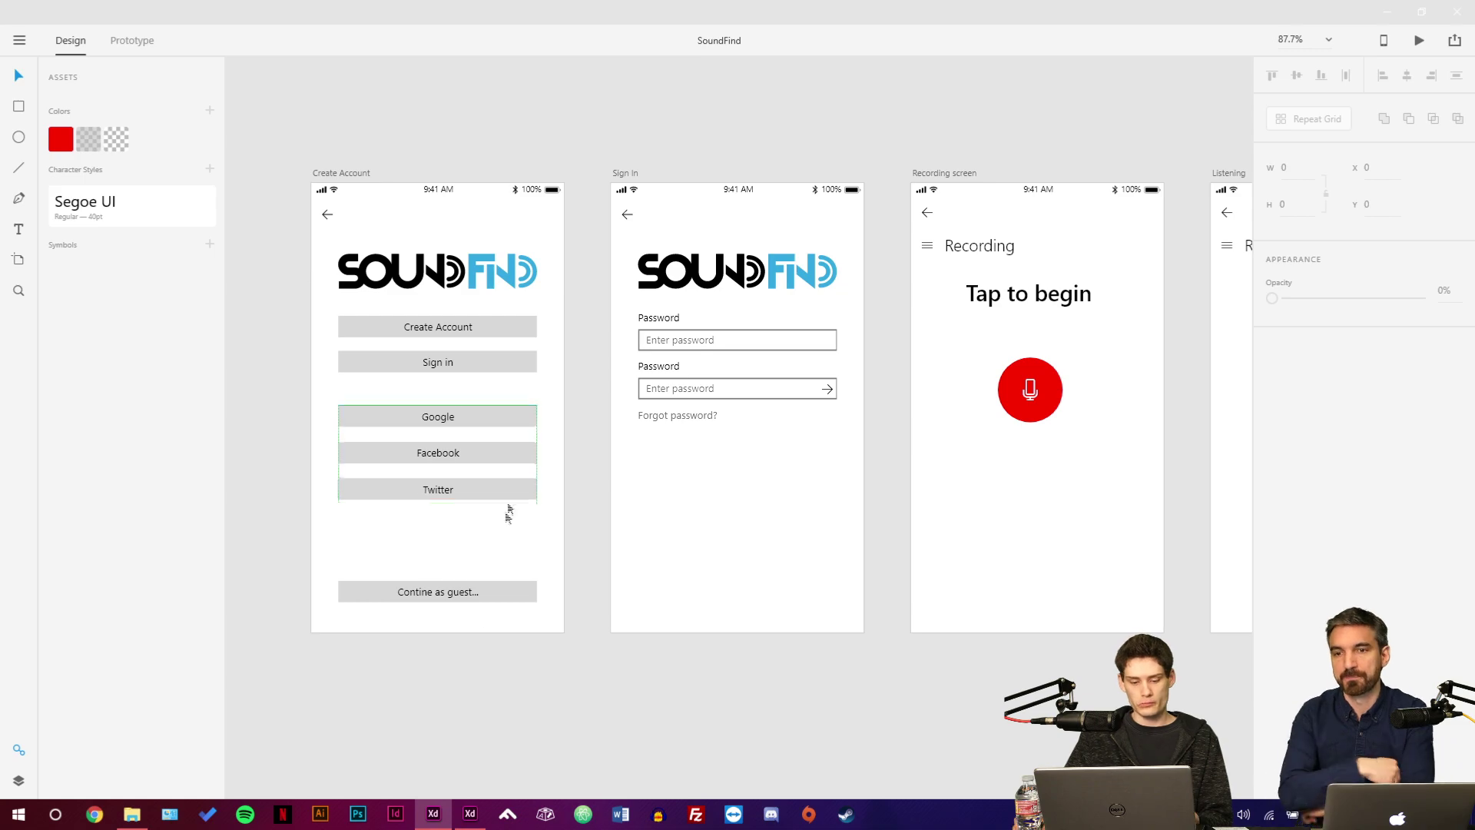
pyautogui.click(470, 814)
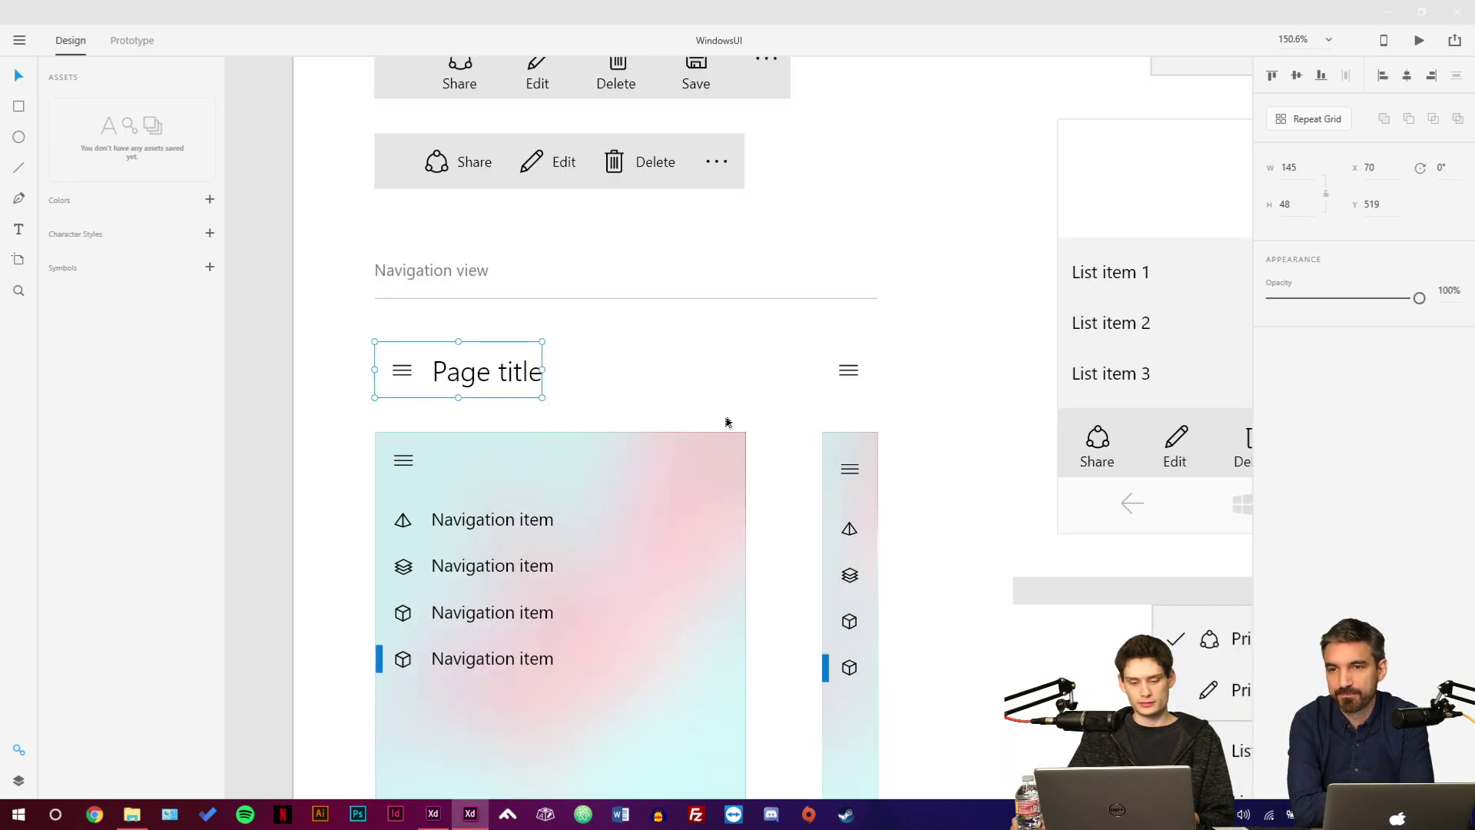
pyautogui.scroll(-5, 734, 390)
pyautogui.moveTo(725, 397); pyautogui.dragTo(547, 459)
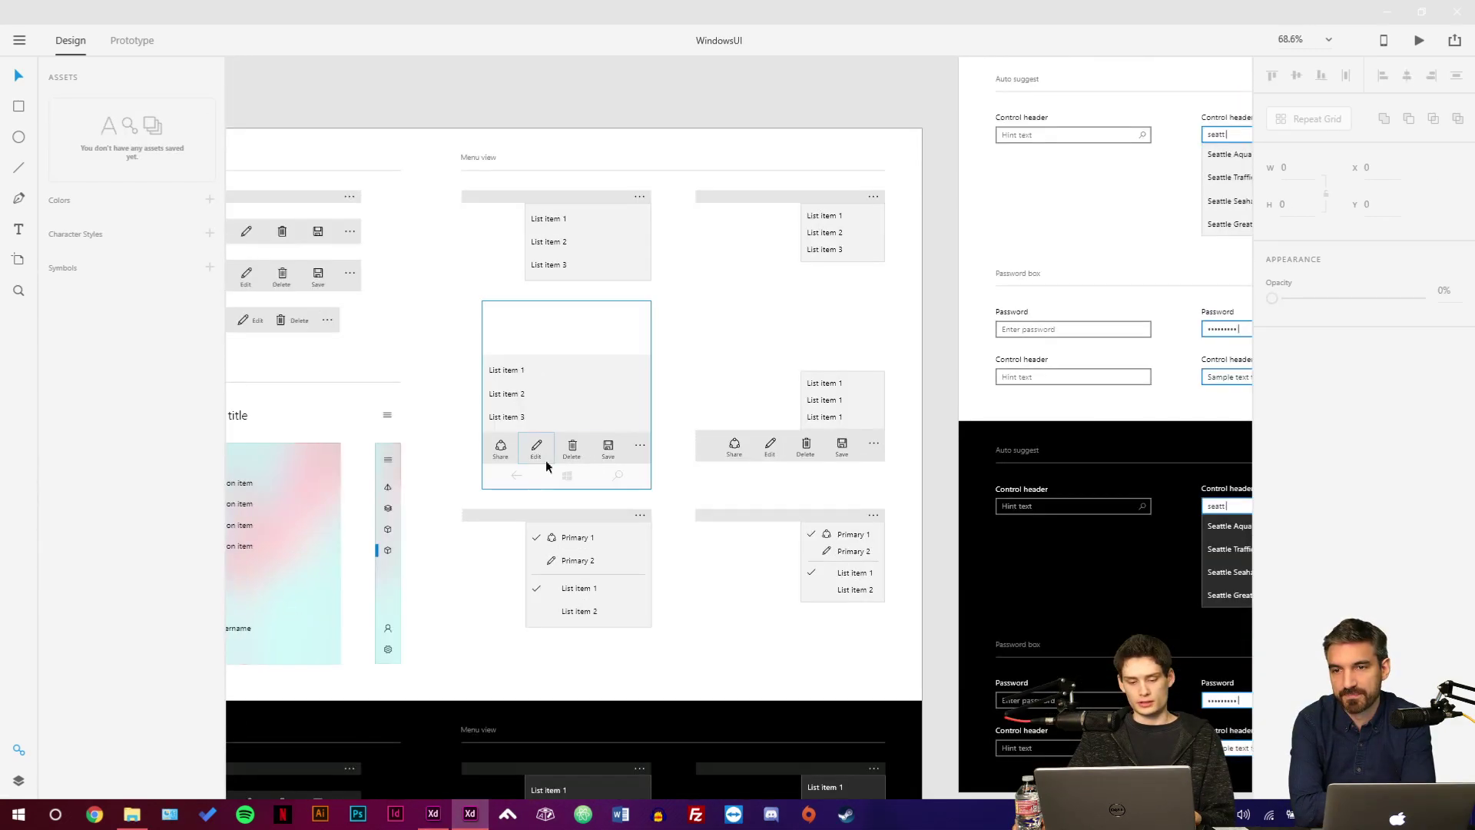
pyautogui.hotkey('alt', 'Tab')
pyautogui.hscroll(10, 538, 476)
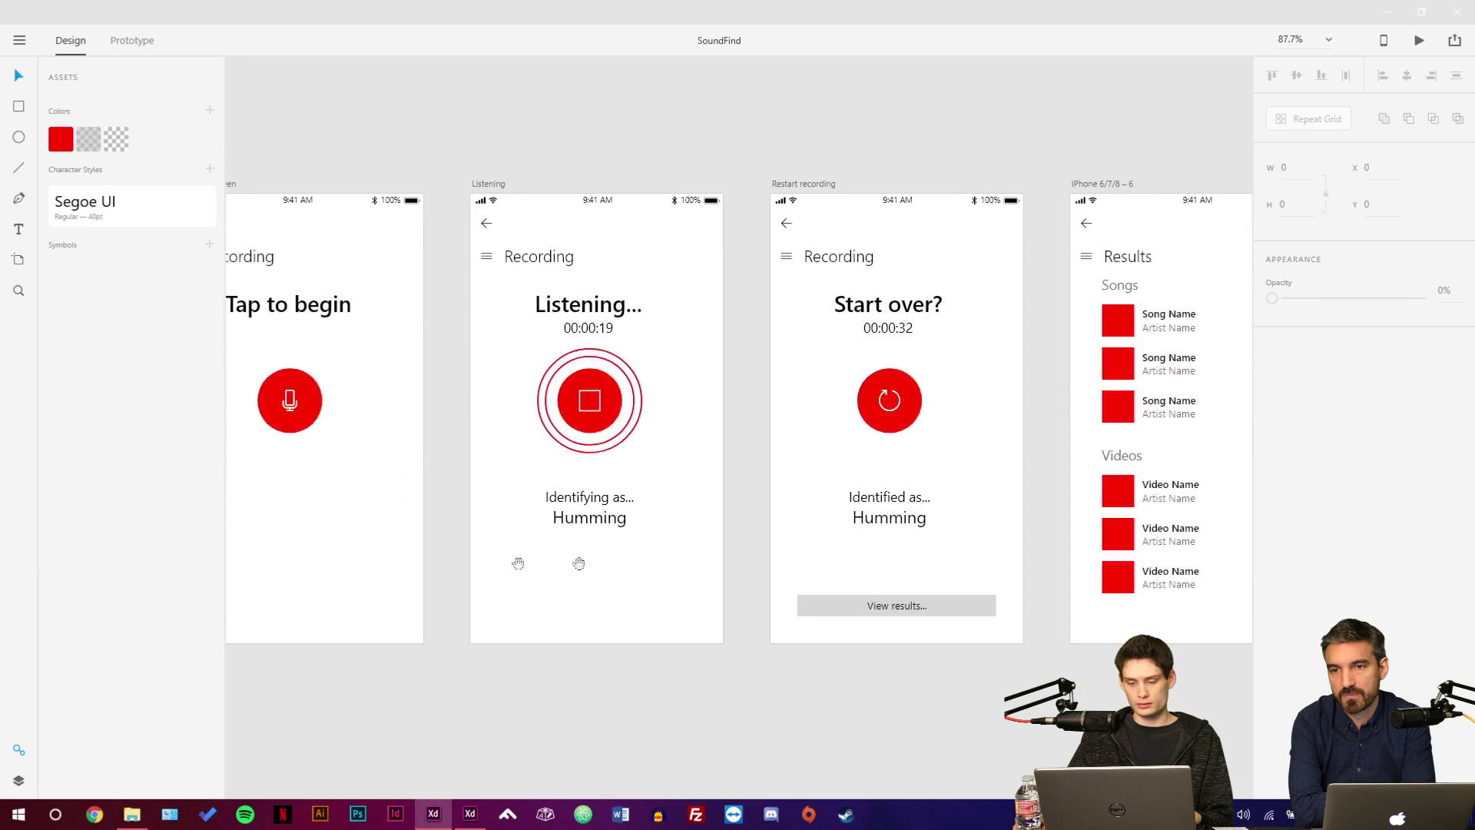
pyautogui.hscroll(5, 392, 529)
pyautogui.scroll(2, 392, 529)
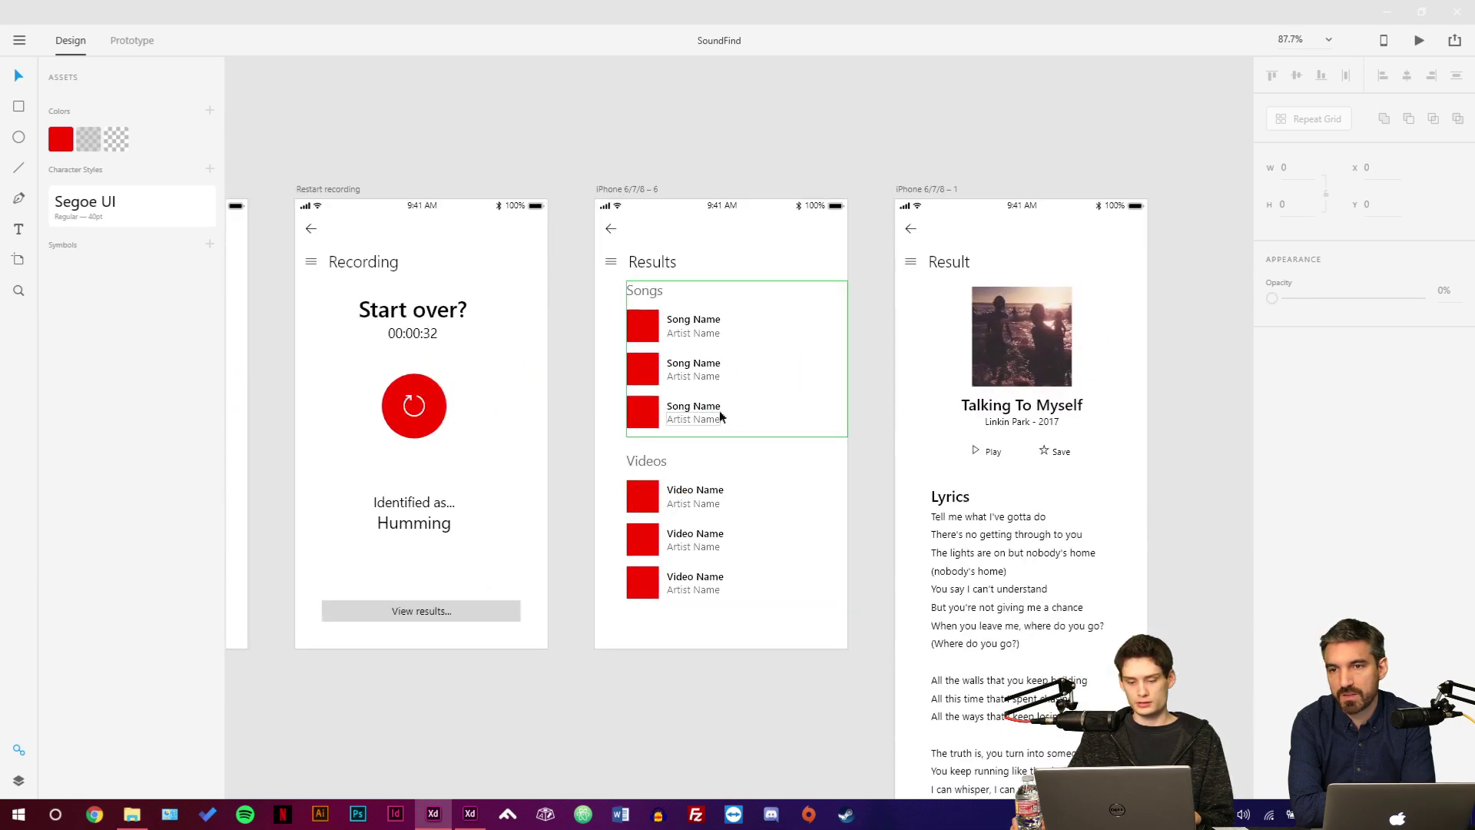
pyautogui.moveTo(615, 419); pyautogui.dragTo(888, 419)
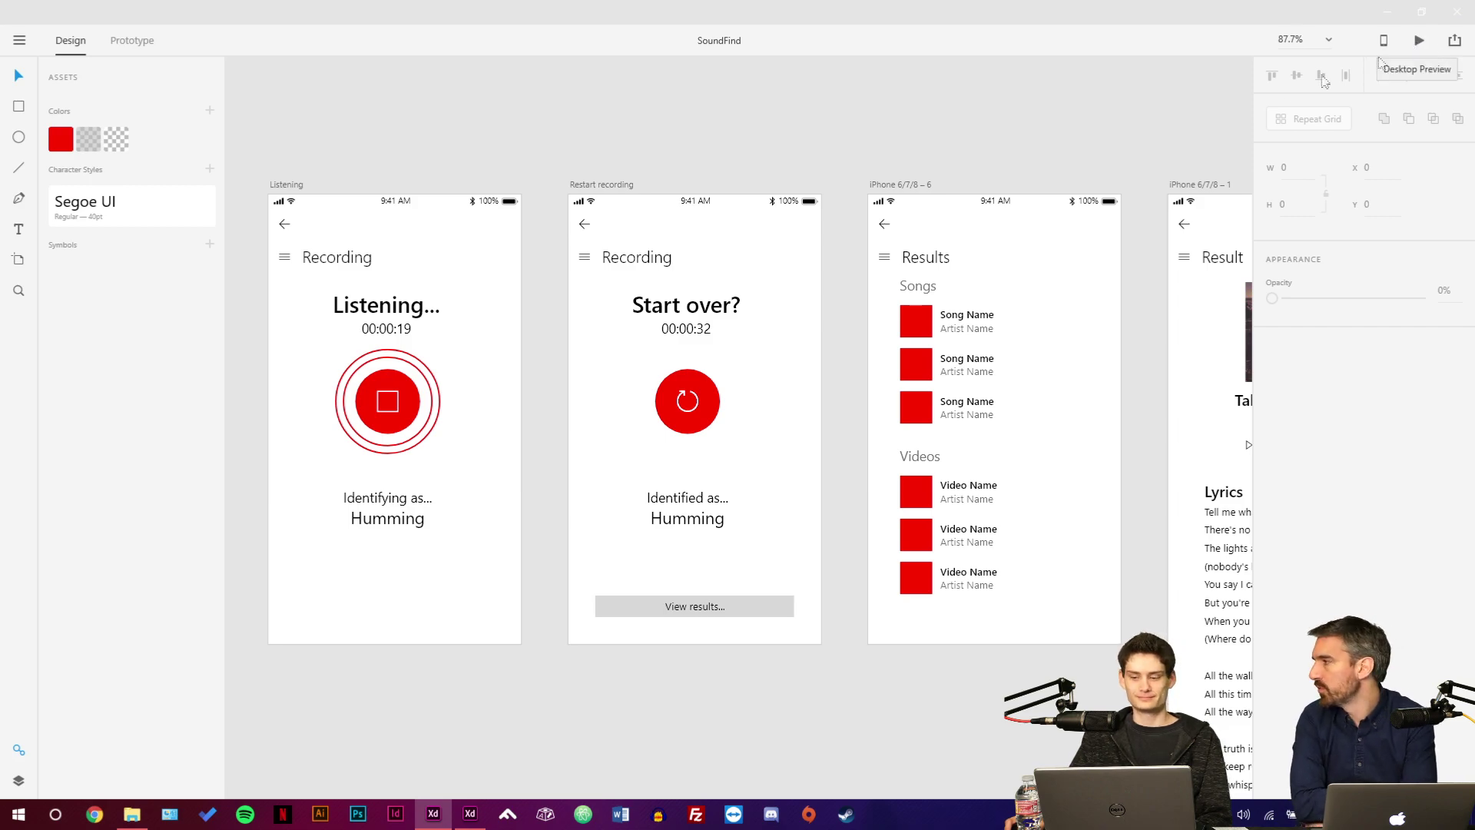
pyautogui.hscroll(-5, 613, 237)
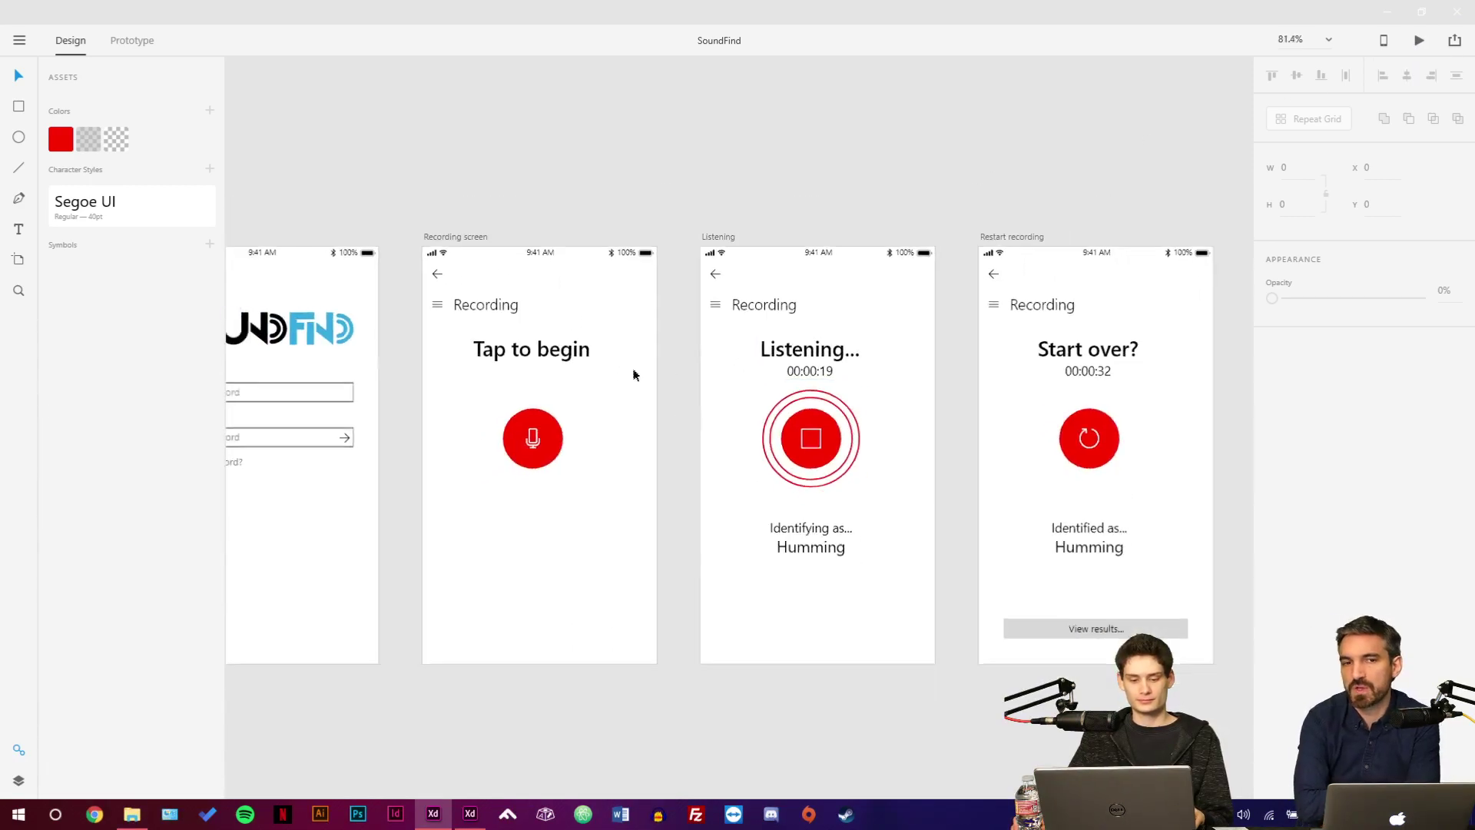
pyautogui.scroll(-5, 635, 375)
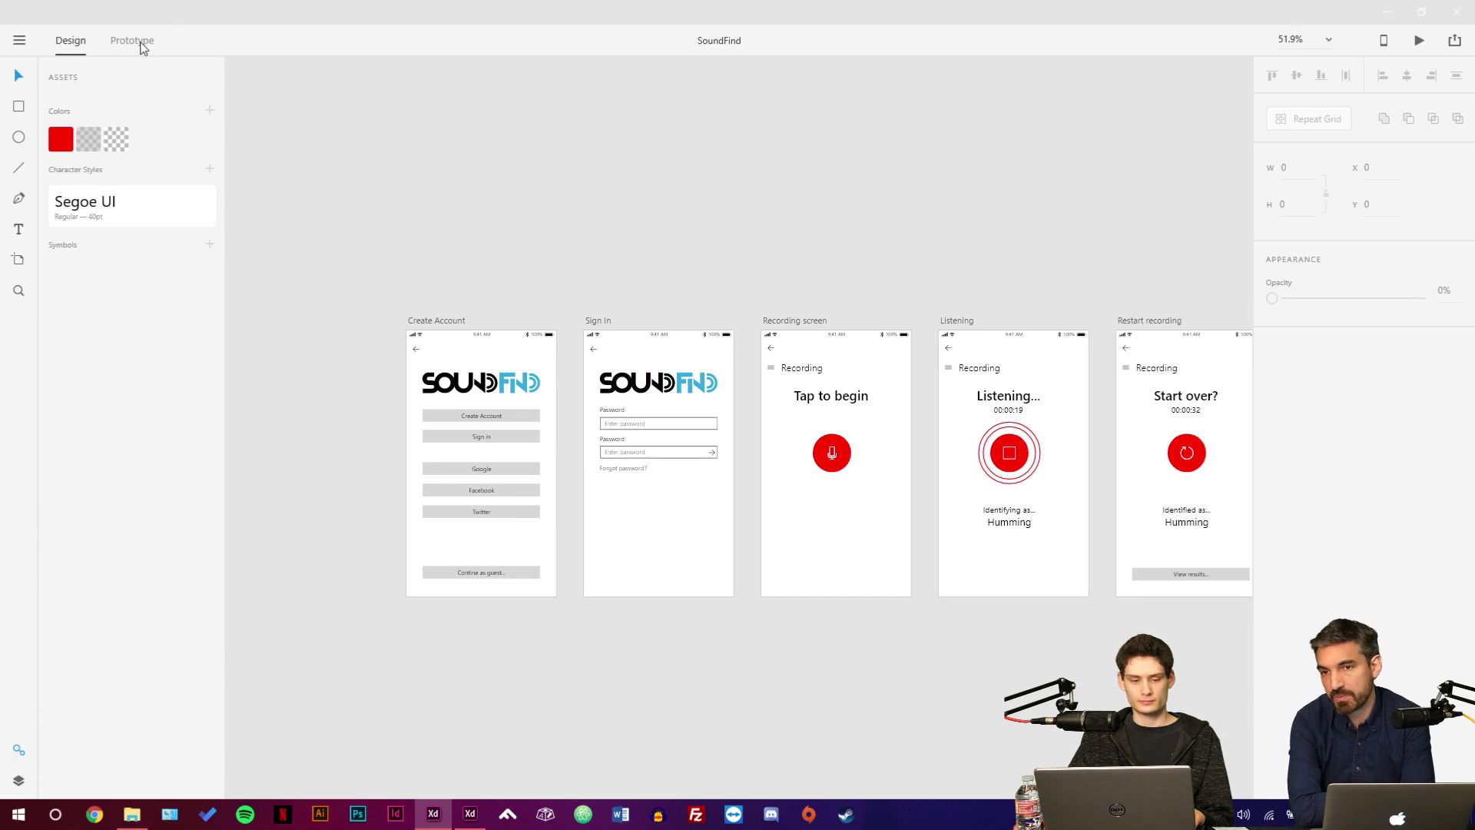
# Switch to prototyping and link the arrow in the Sign in screen's lower password field to the Recording screen artboard.
pyautogui.click(142, 44)
pyautogui.scroll(4, 613, 477)
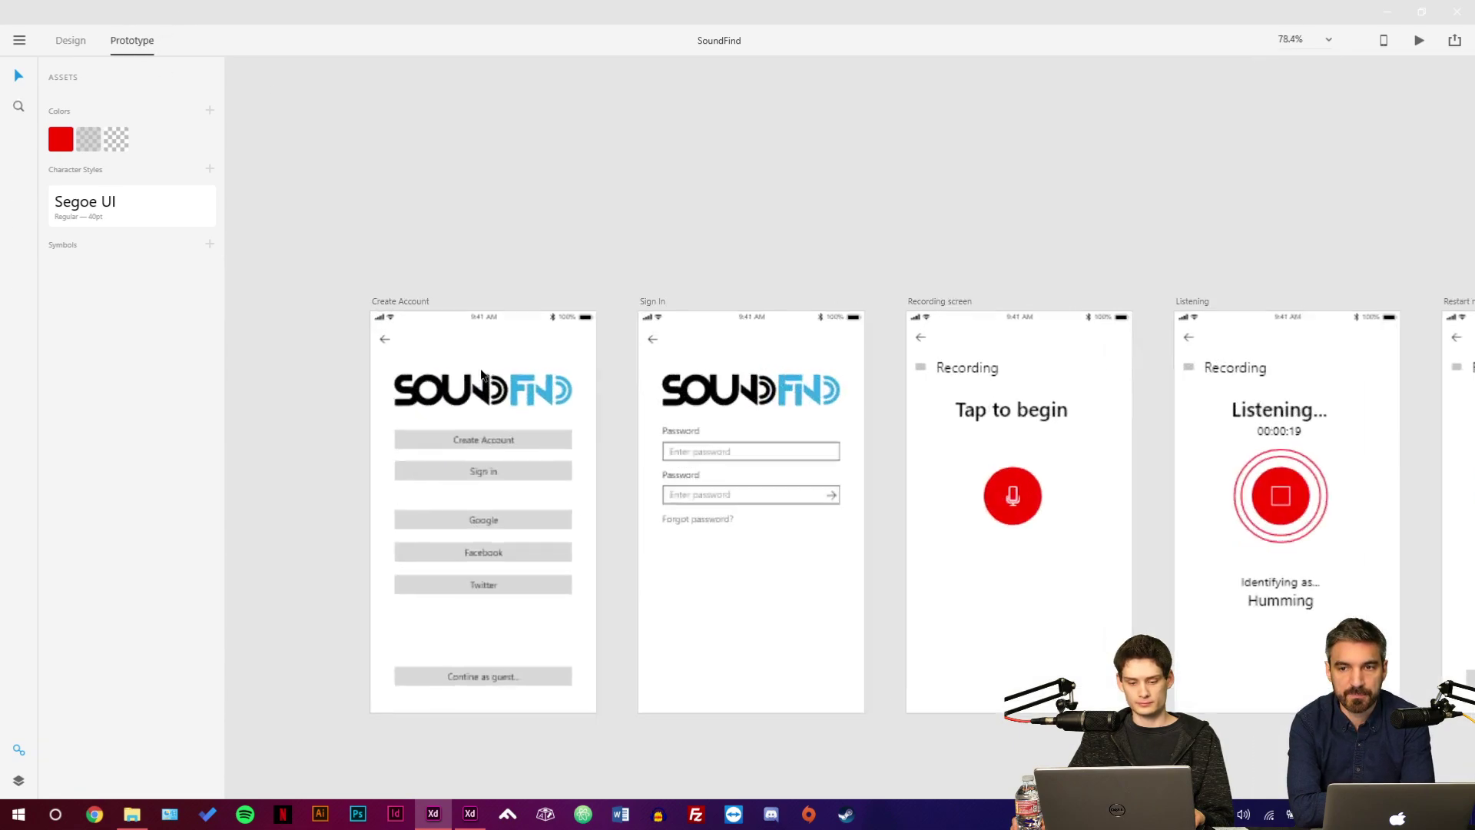
pyautogui.click(418, 258)
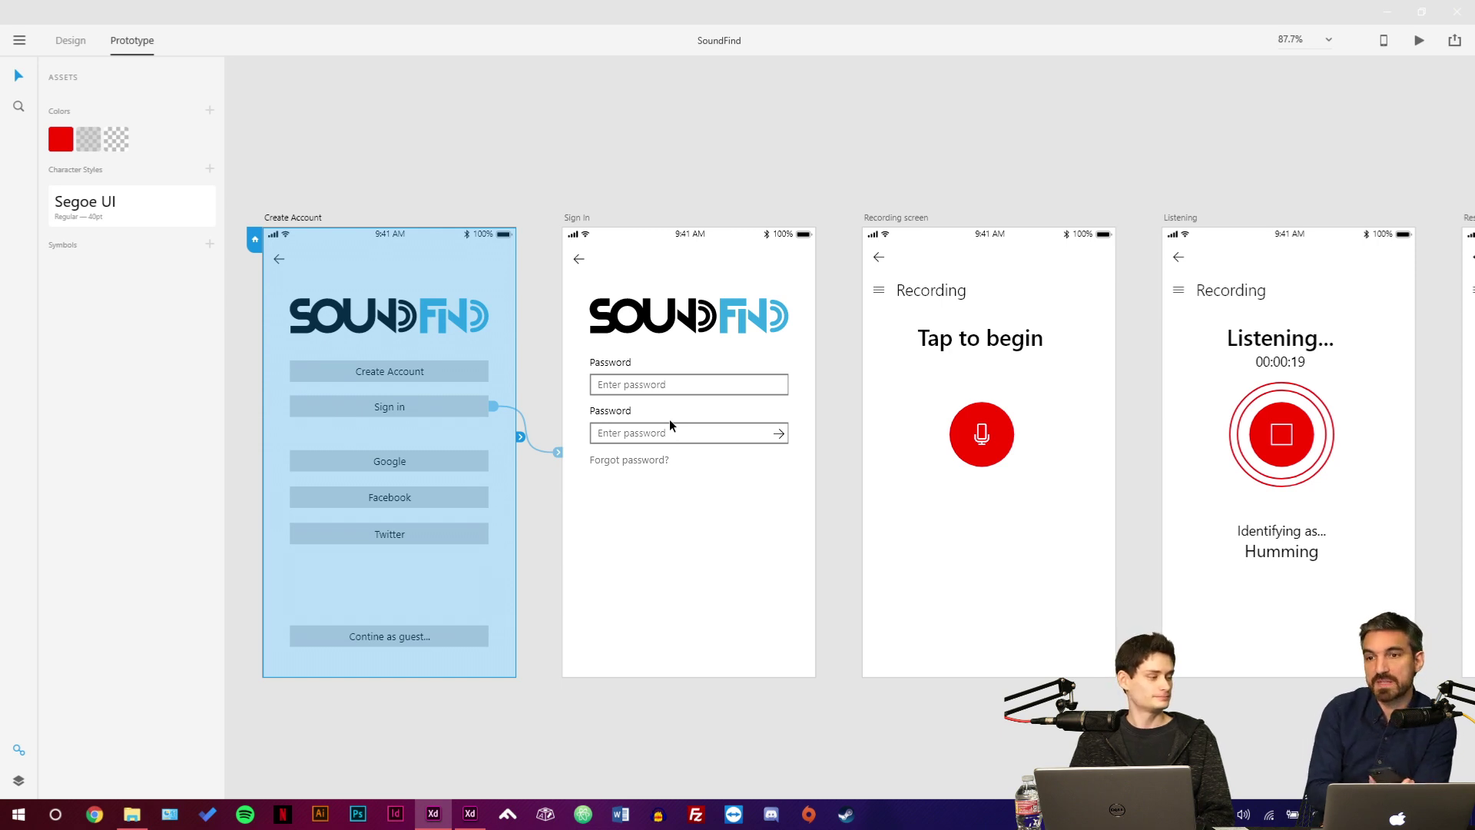
pyautogui.click(782, 436)
pyautogui.moveTo(789, 434); pyautogui.dragTo(868, 444)
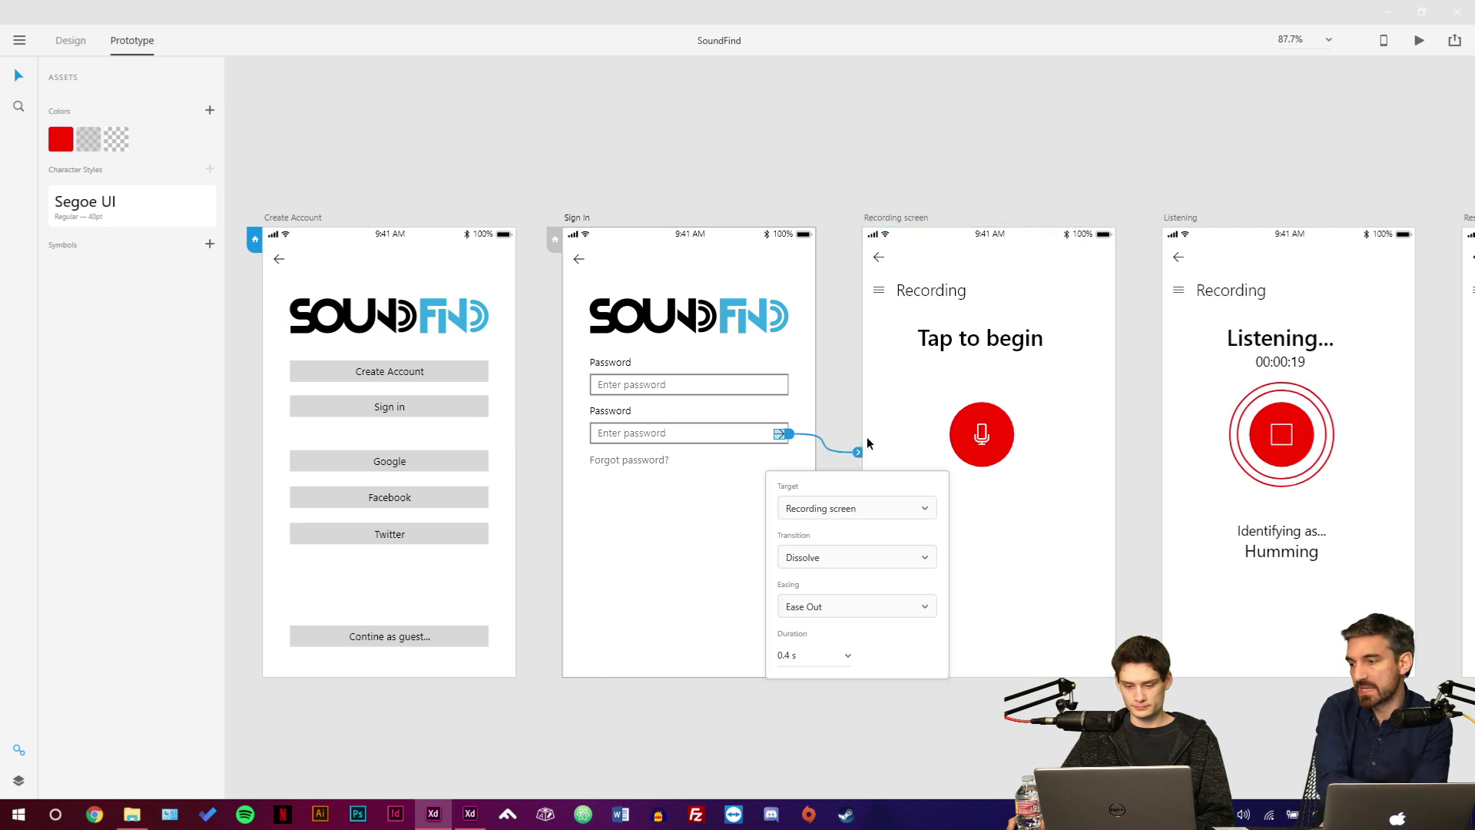
# Set the Sign in arrow link's transition to Slide Left with a duration of 0.2 s, and deselect it.
pyautogui.click(818, 607)
pyautogui.click(832, 580)
pyautogui.click(843, 557)
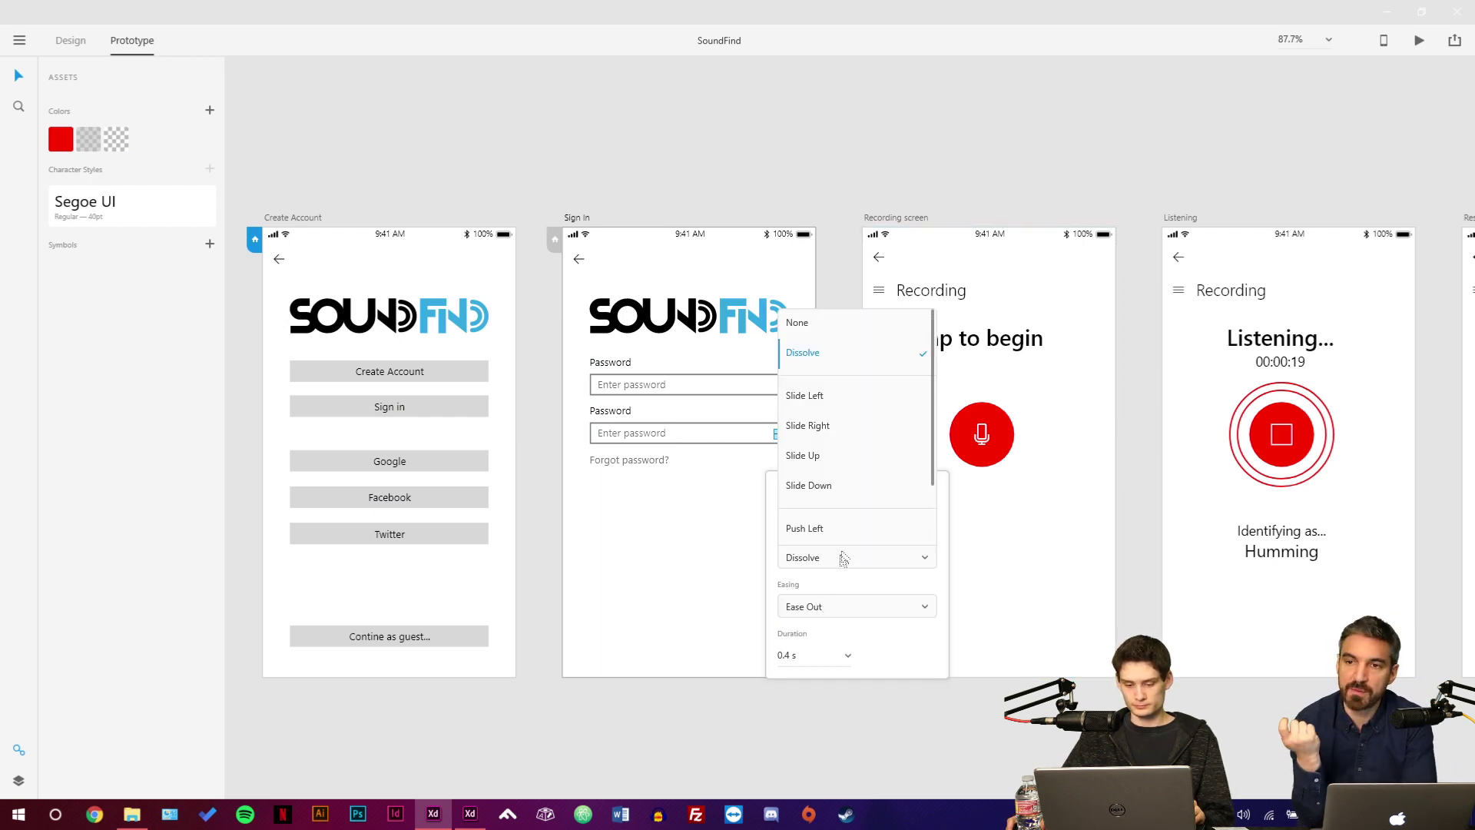
pyautogui.click(840, 398)
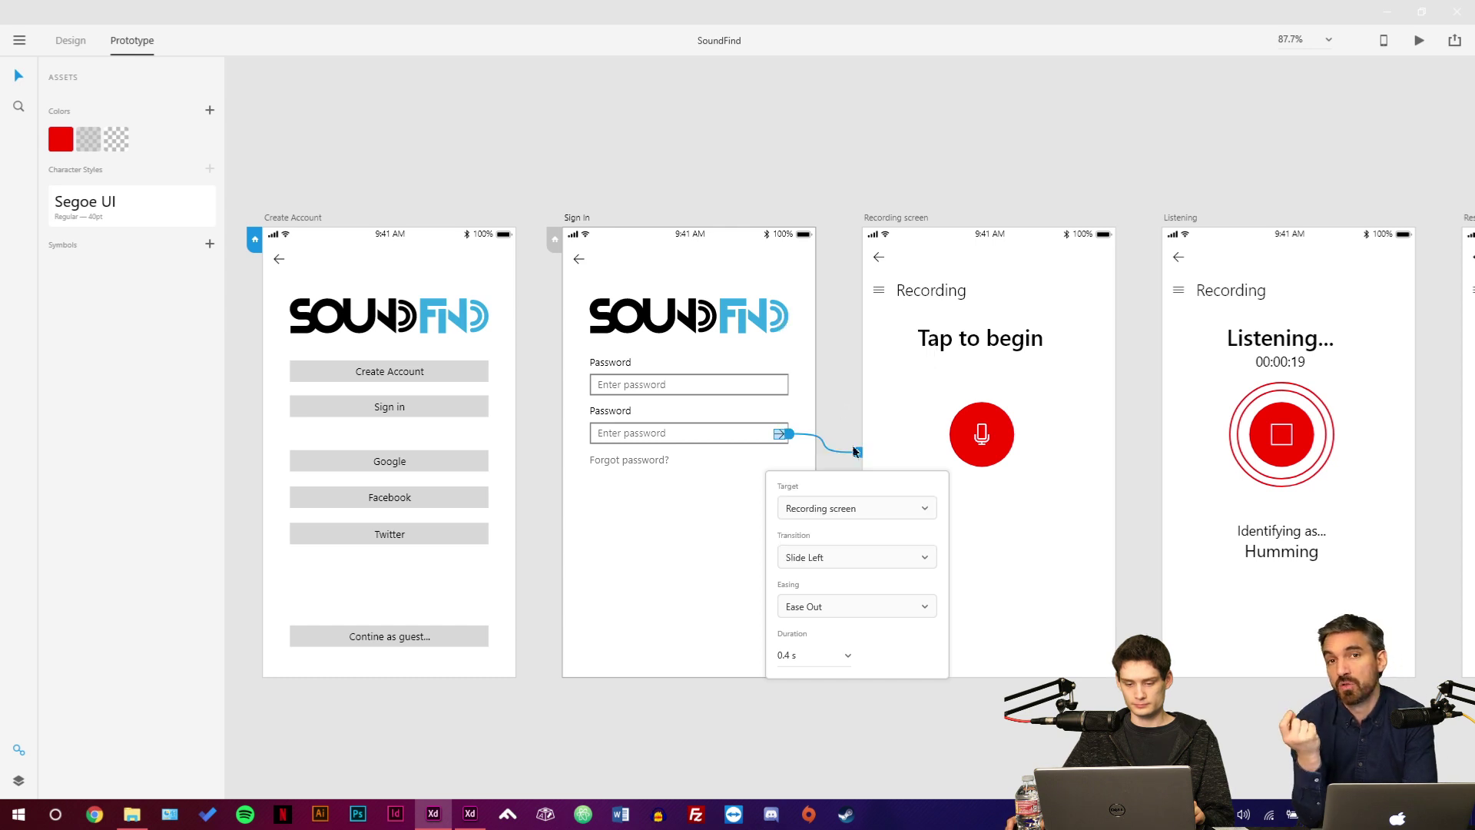
pyautogui.click(821, 653)
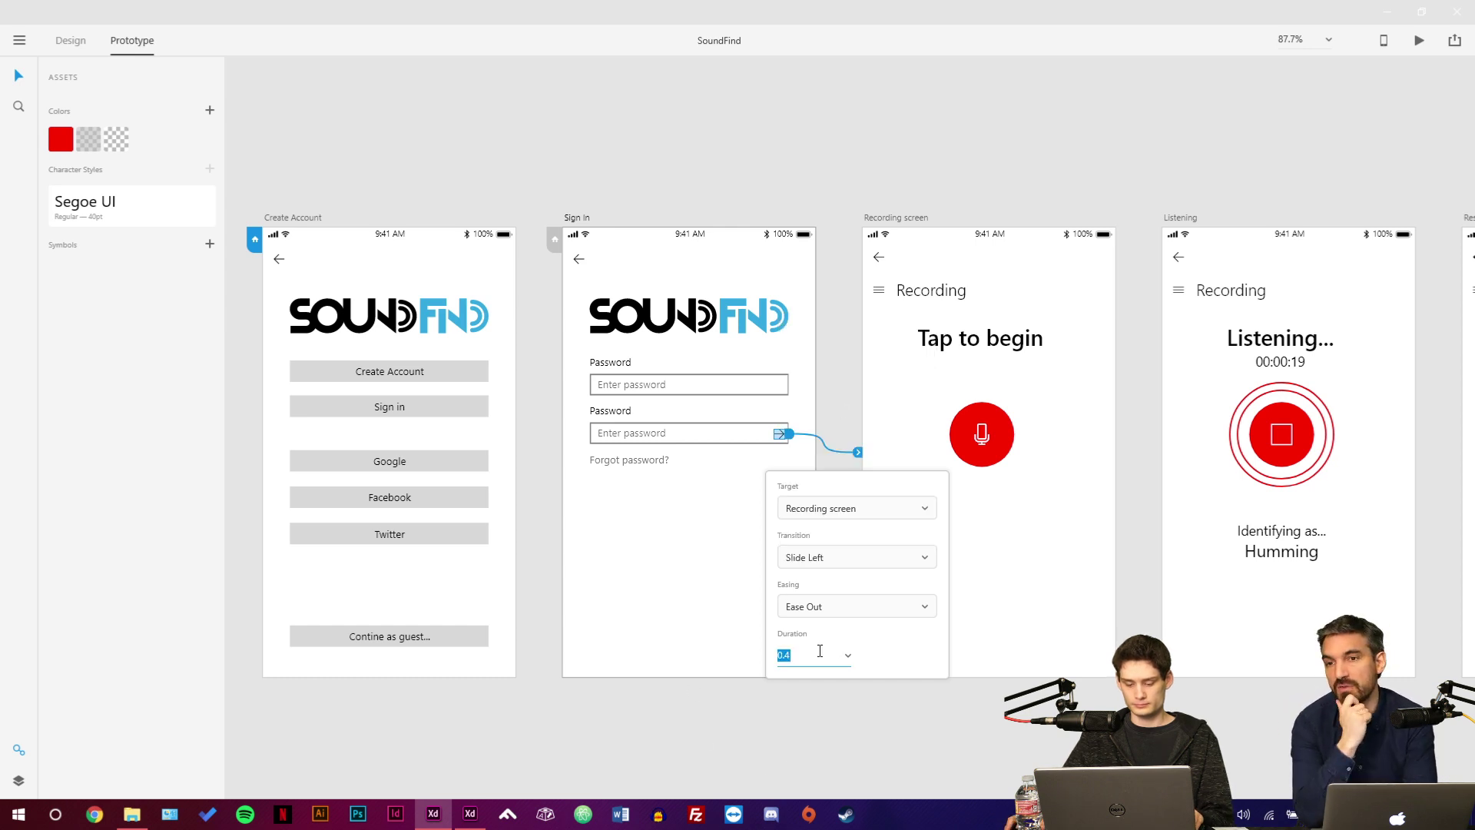
pyautogui.write('0.3')
pyautogui.click(709, 642)
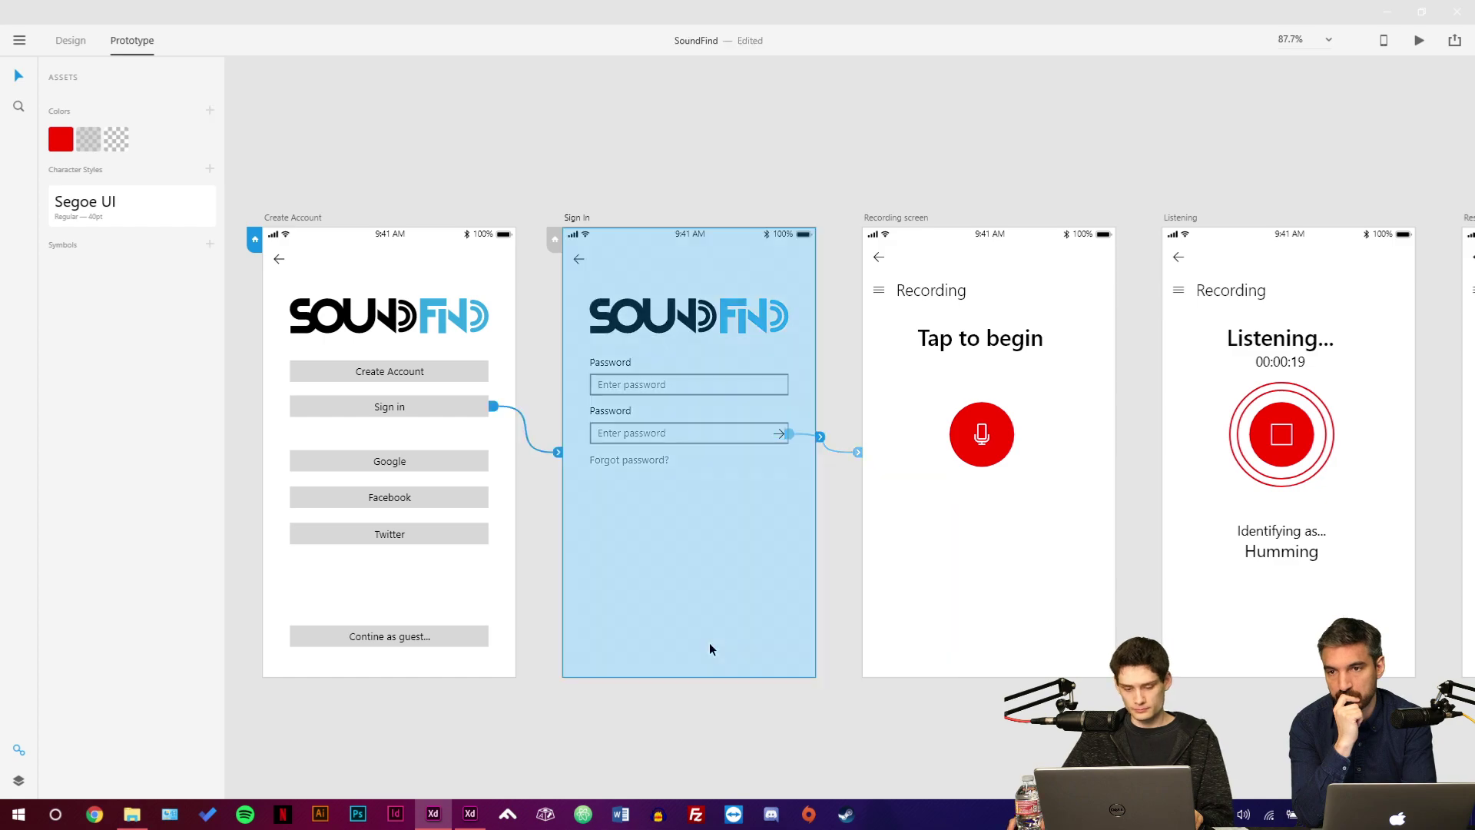
pyautogui.click(838, 542)
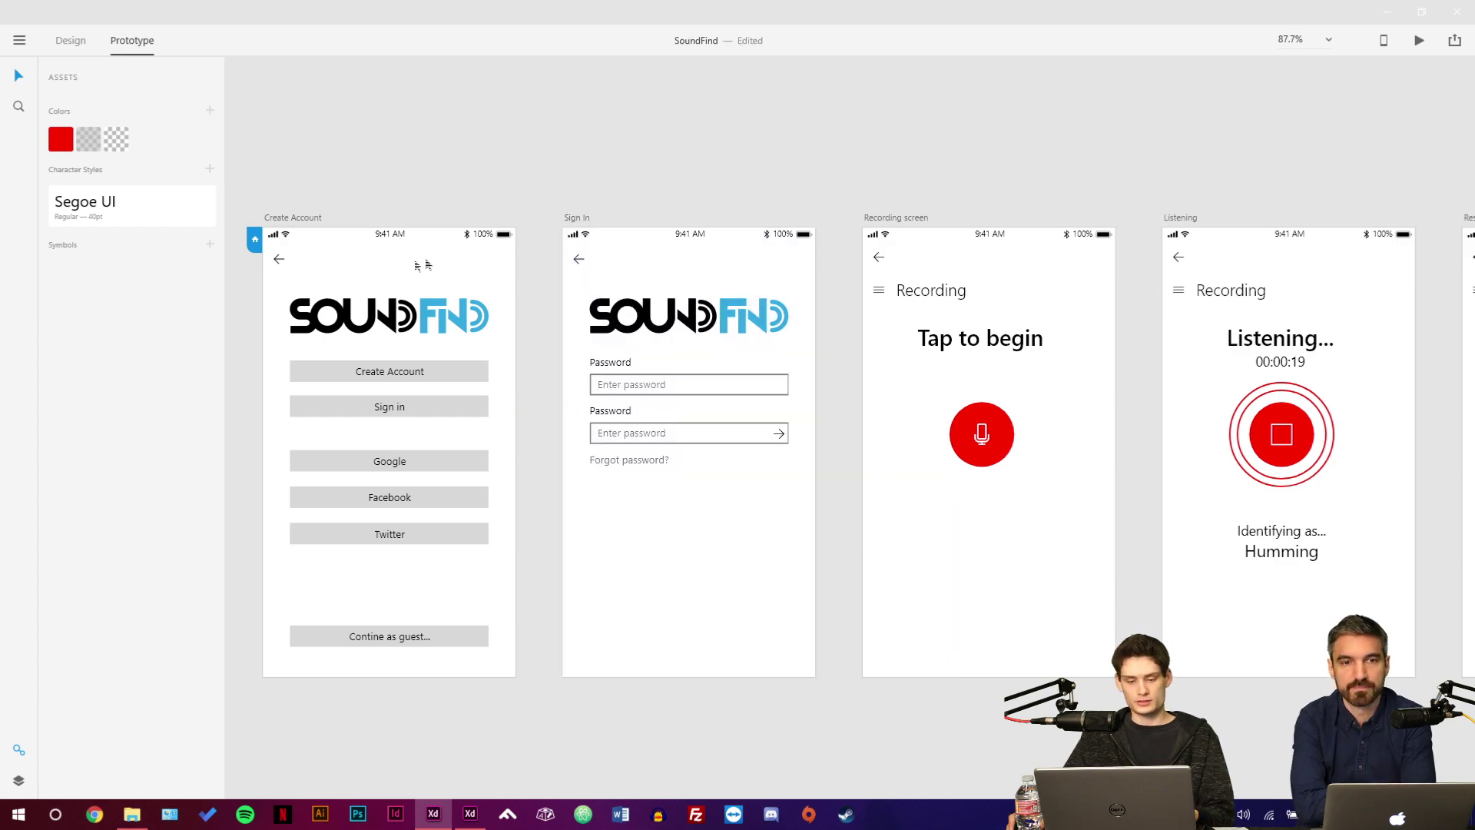
# Link the whole Recording screen artboard to the Listening artboard.
pyautogui.hscroll(3, 461, 269)
pyautogui.scroll(-1, 461, 269)
pyautogui.hscroll(2, 537, 354)
pyautogui.scroll(2, 537, 354)
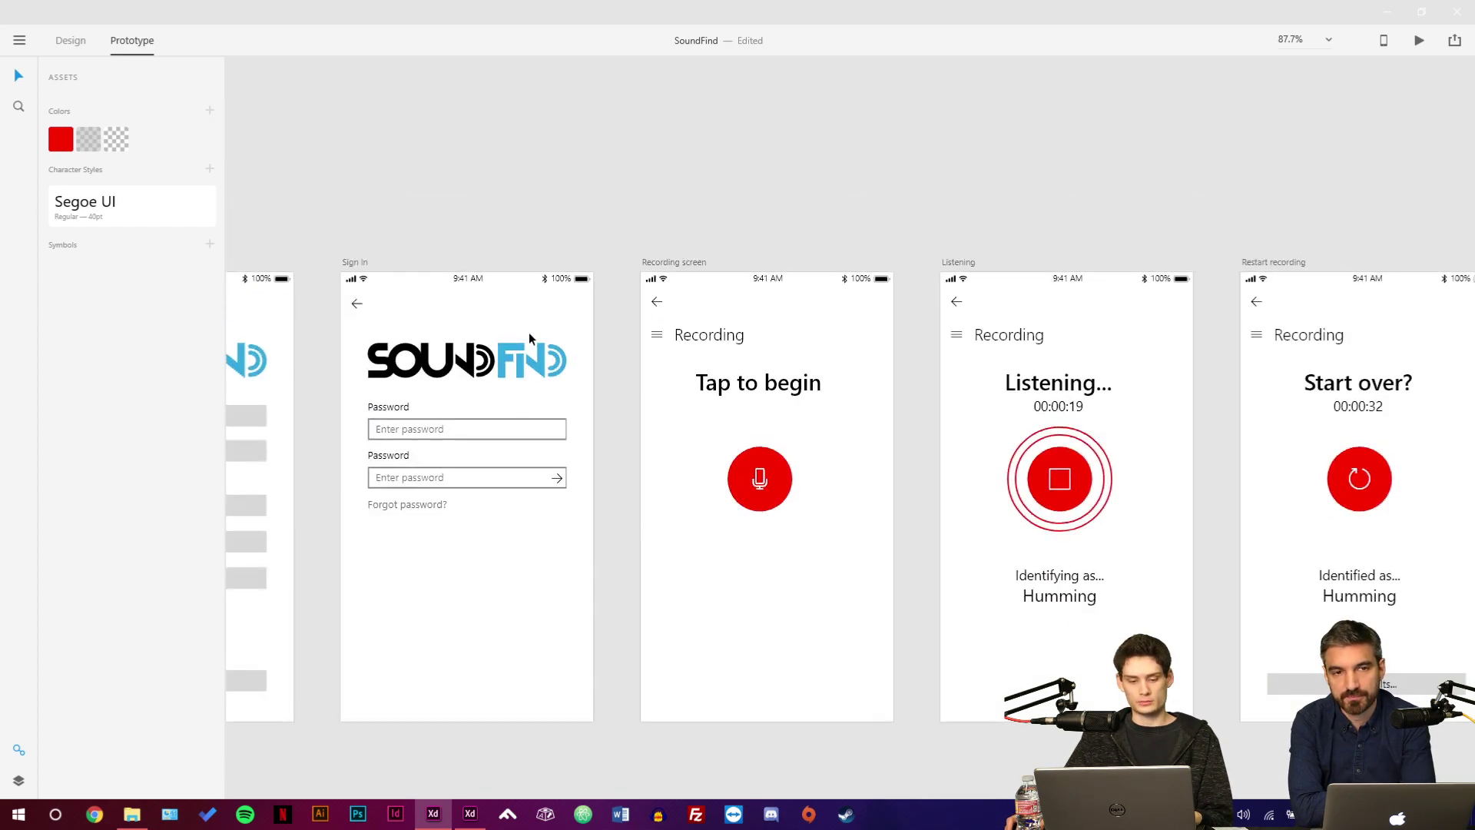
pyautogui.hscroll(2, 537, 353)
pyautogui.hscroll(2, 538, 368)
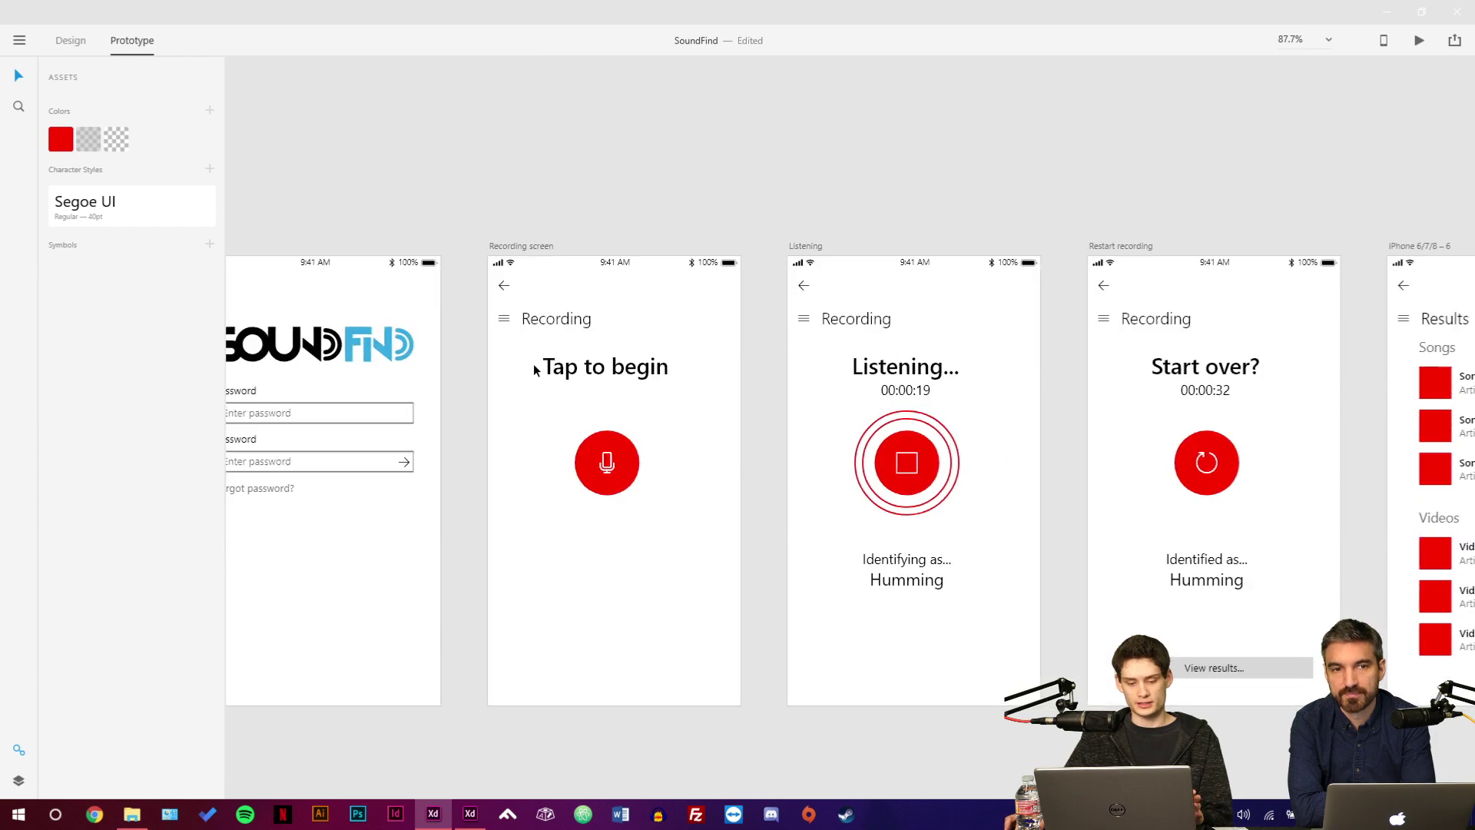
pyautogui.hscroll(-5, 537, 370)
pyautogui.scroll(-1, 537, 371)
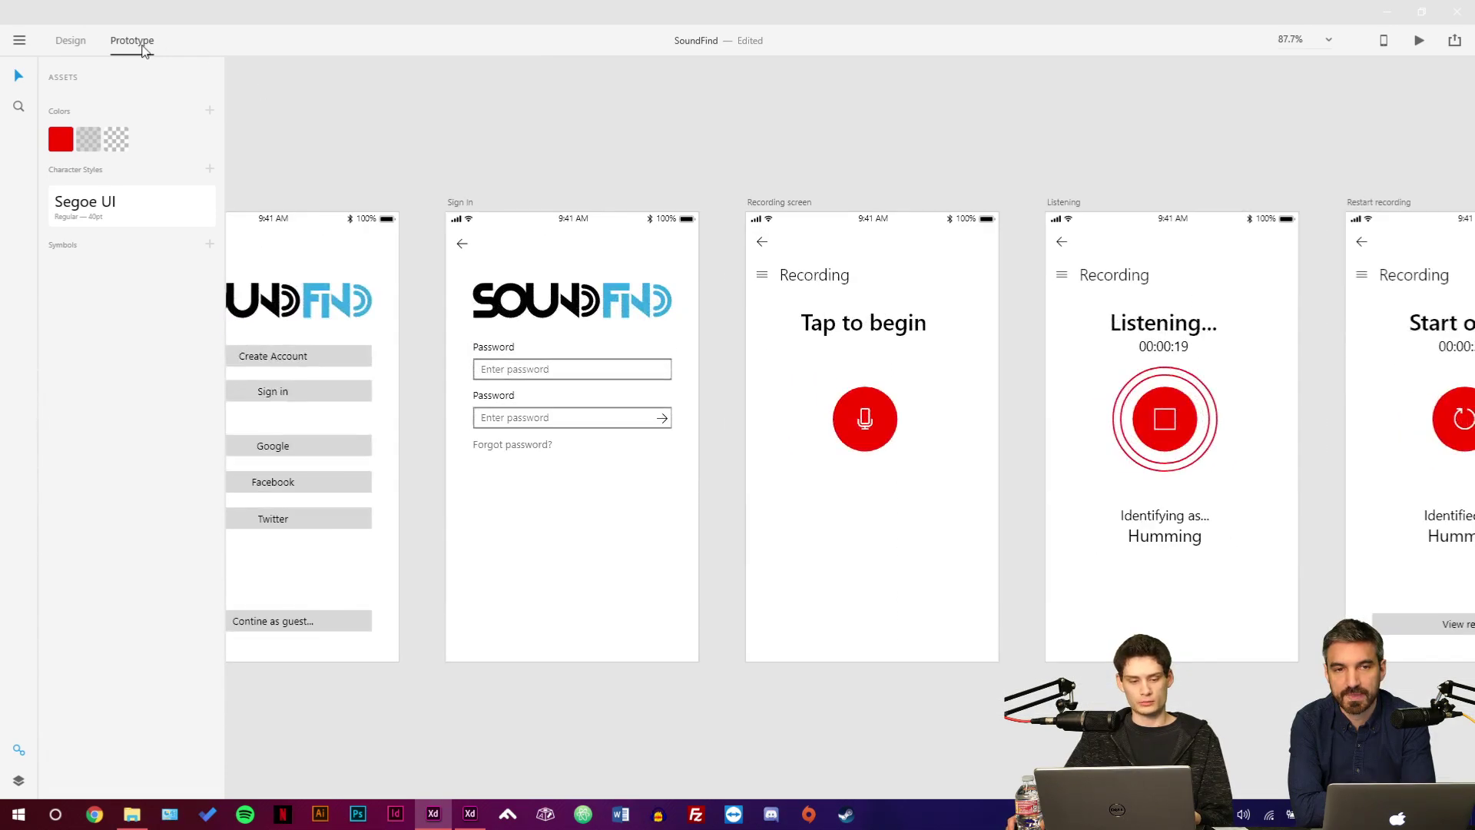
pyautogui.hscroll(6, 768, 370)
pyautogui.click(609, 480)
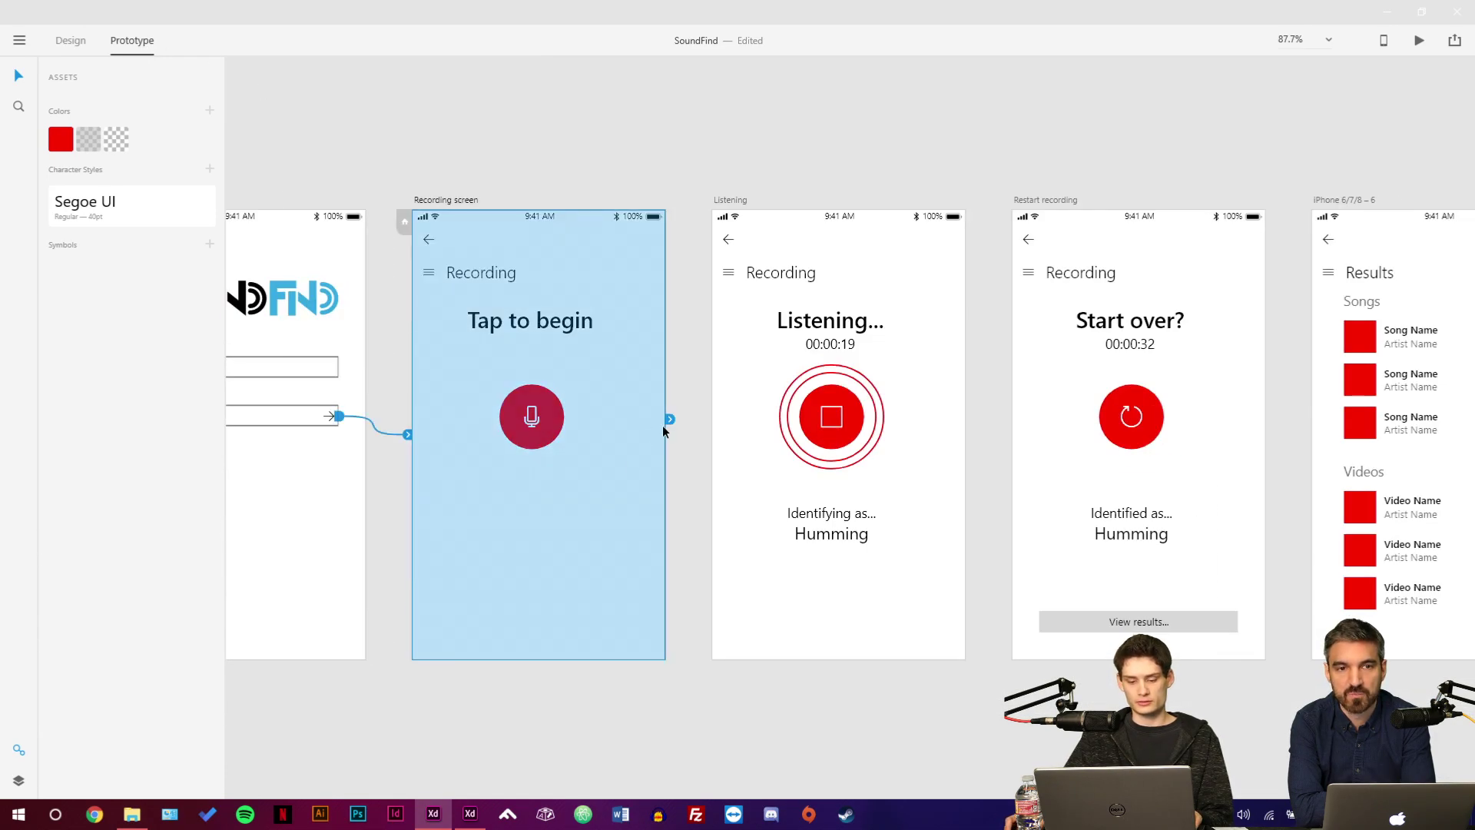
pyautogui.moveTo(670, 421); pyautogui.dragTo(759, 449)
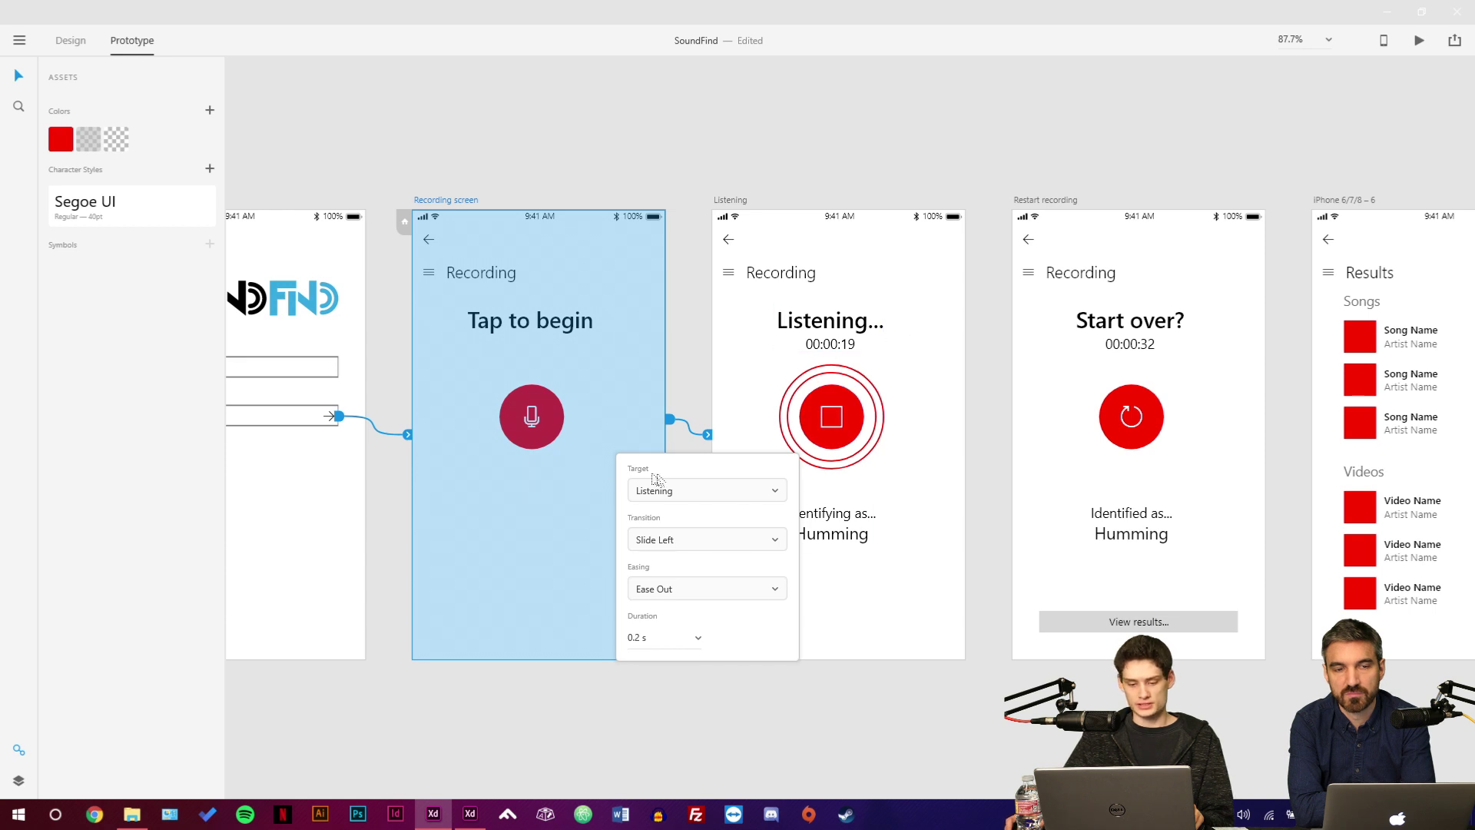
# Check the transition options of the link to Listening, keep Slide Left, and deselect the artboard.
pyautogui.click(701, 544)
pyautogui.click(700, 544)
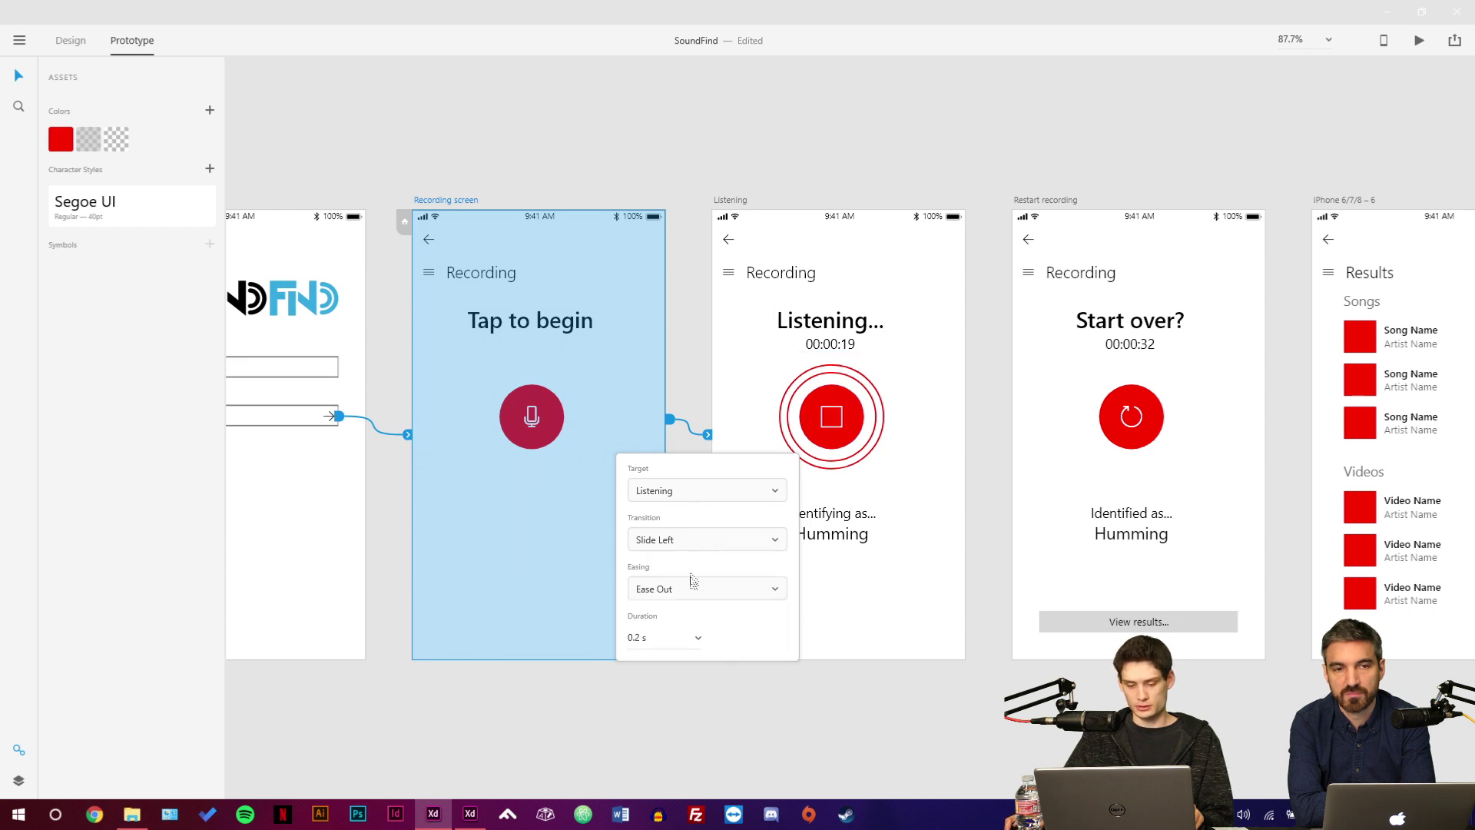
pyautogui.click(652, 542)
pyautogui.click(452, 523)
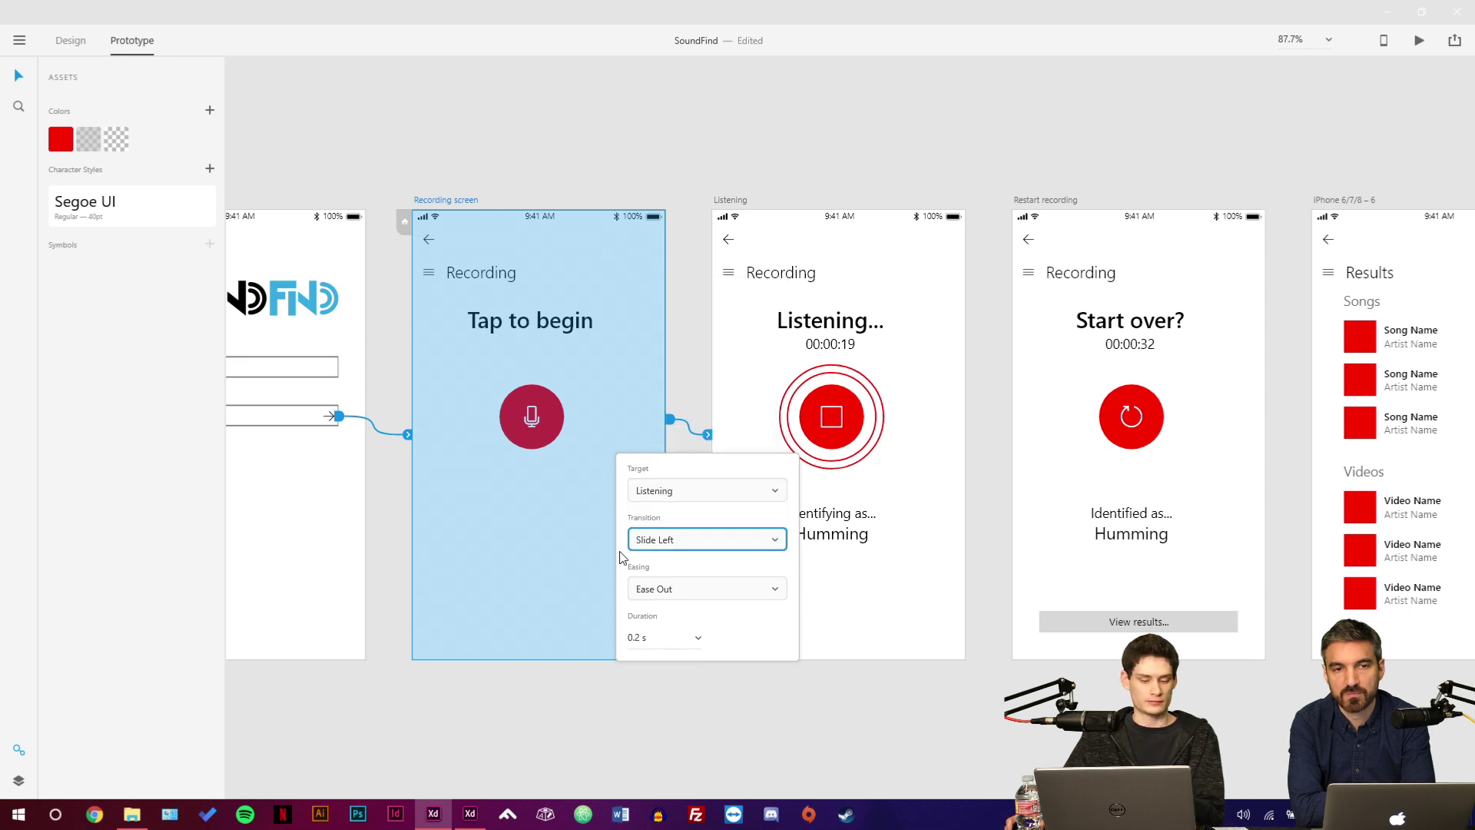
pyautogui.click(618, 661)
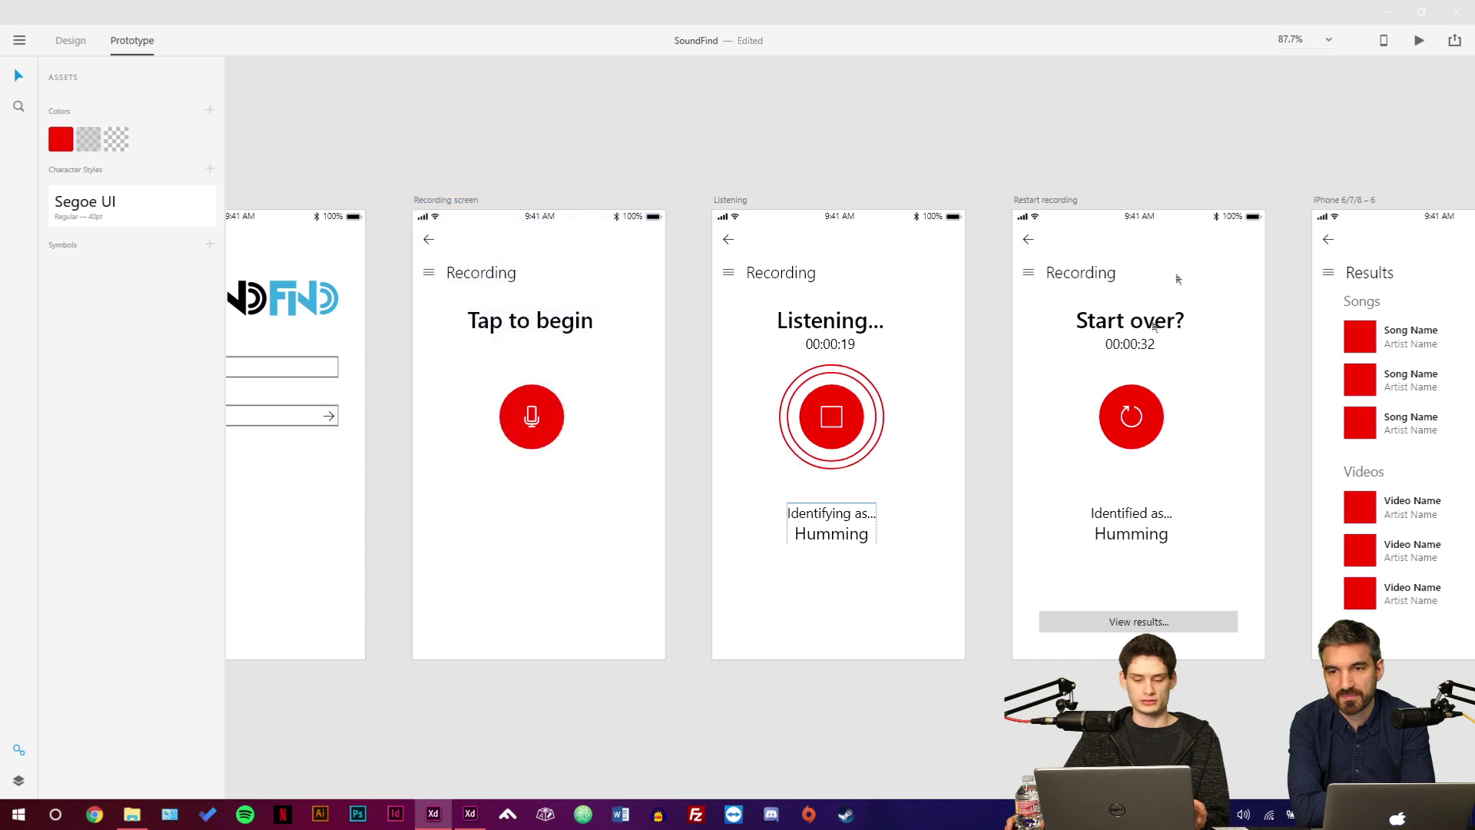
# Preview the prototype from Create Account through Sign in and Recording to the Listening screen, and close the preview.
pyautogui.click(1420, 42)
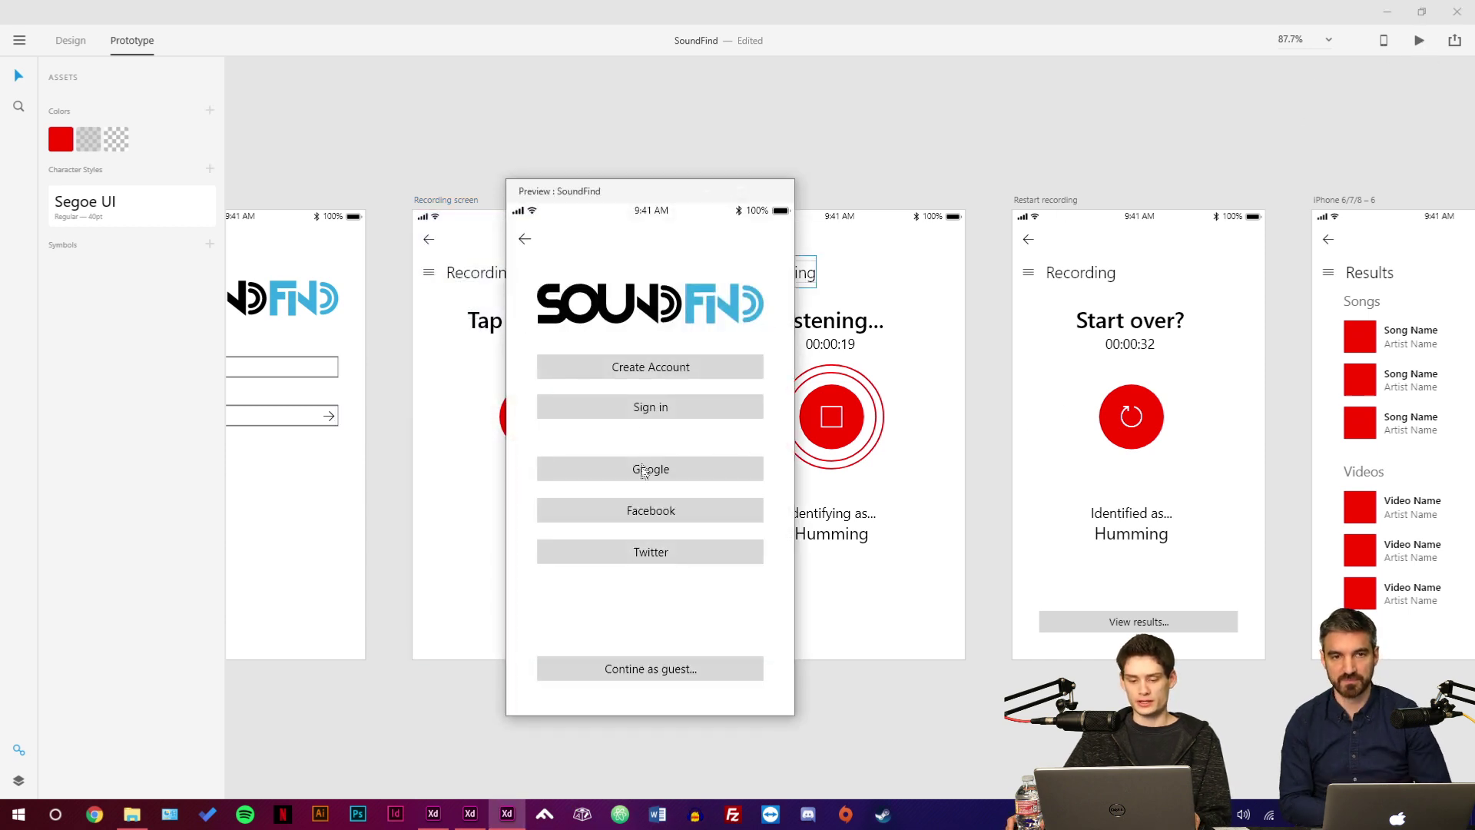
pyautogui.click(650, 408)
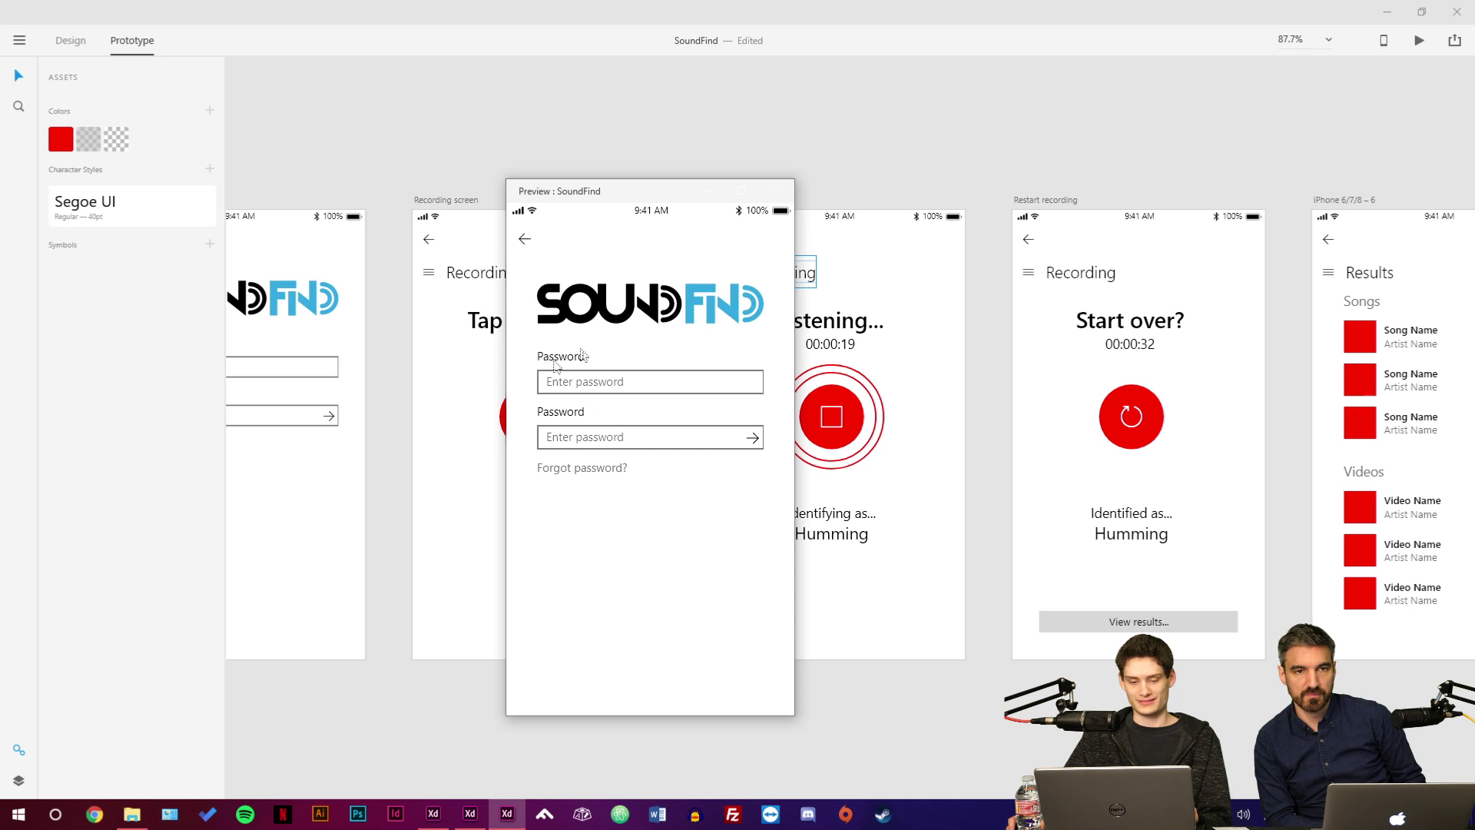
pyautogui.click(754, 439)
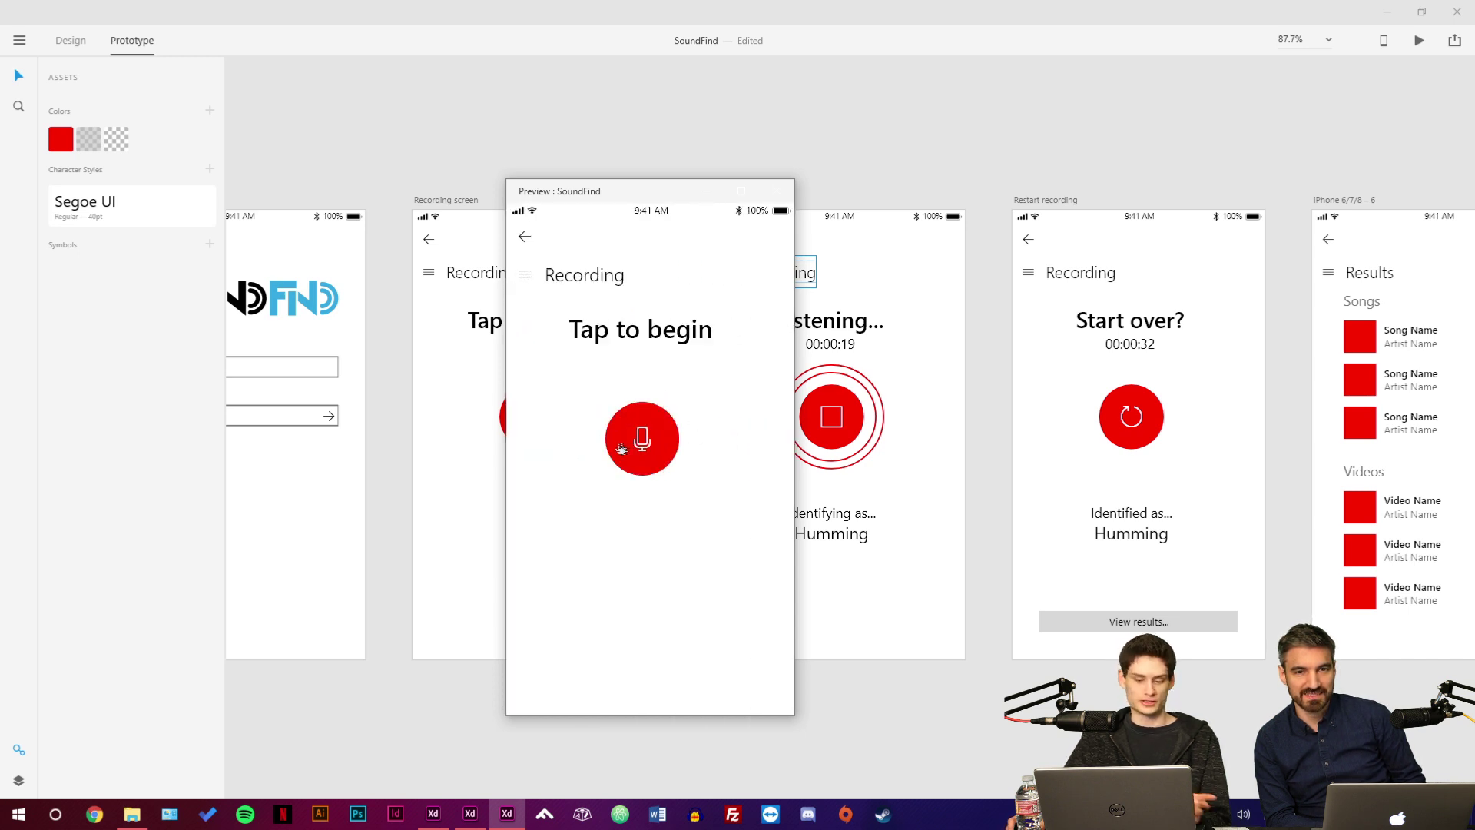
pyautogui.click(645, 442)
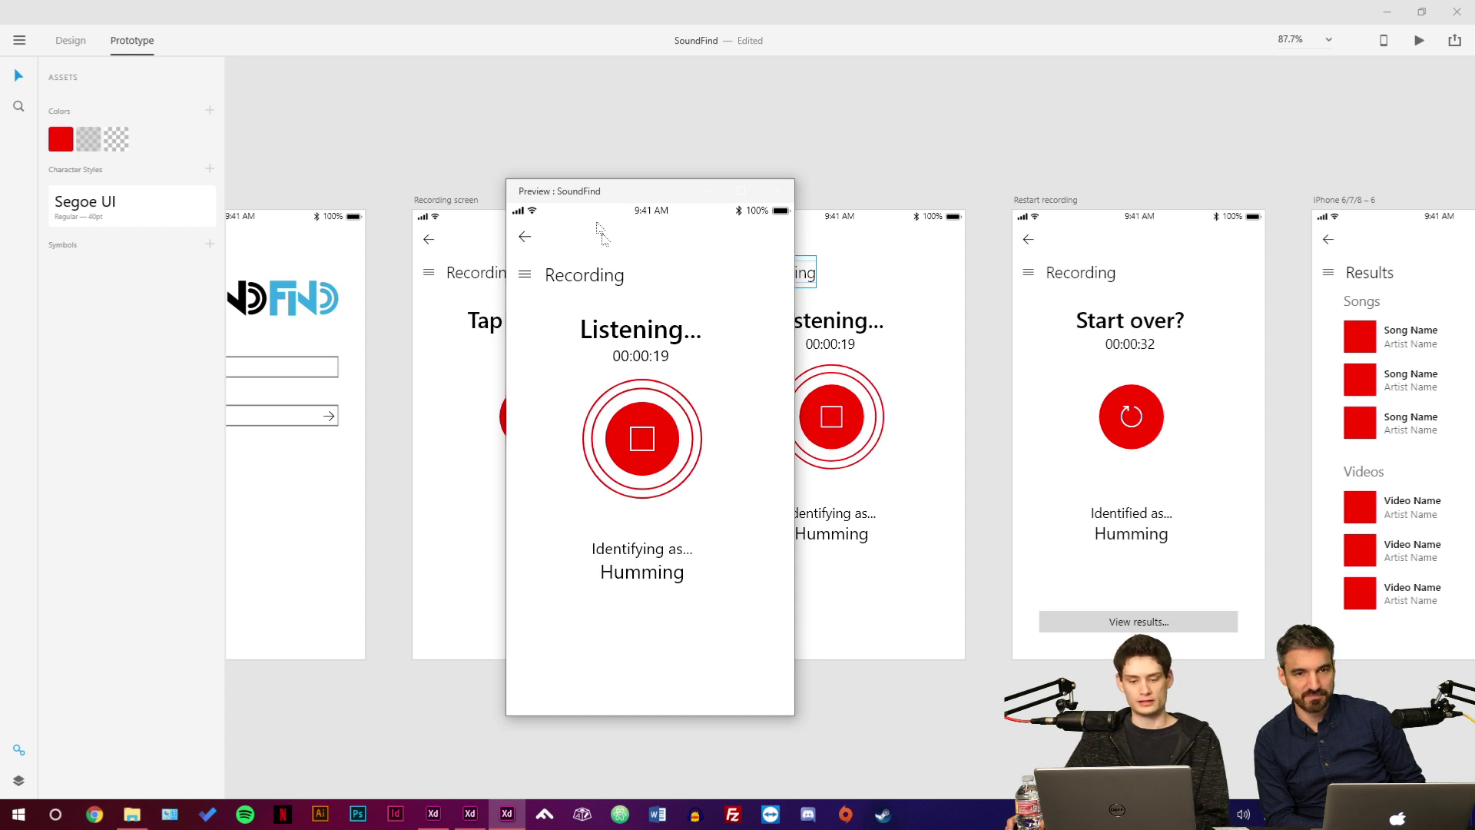
pyautogui.click(778, 189)
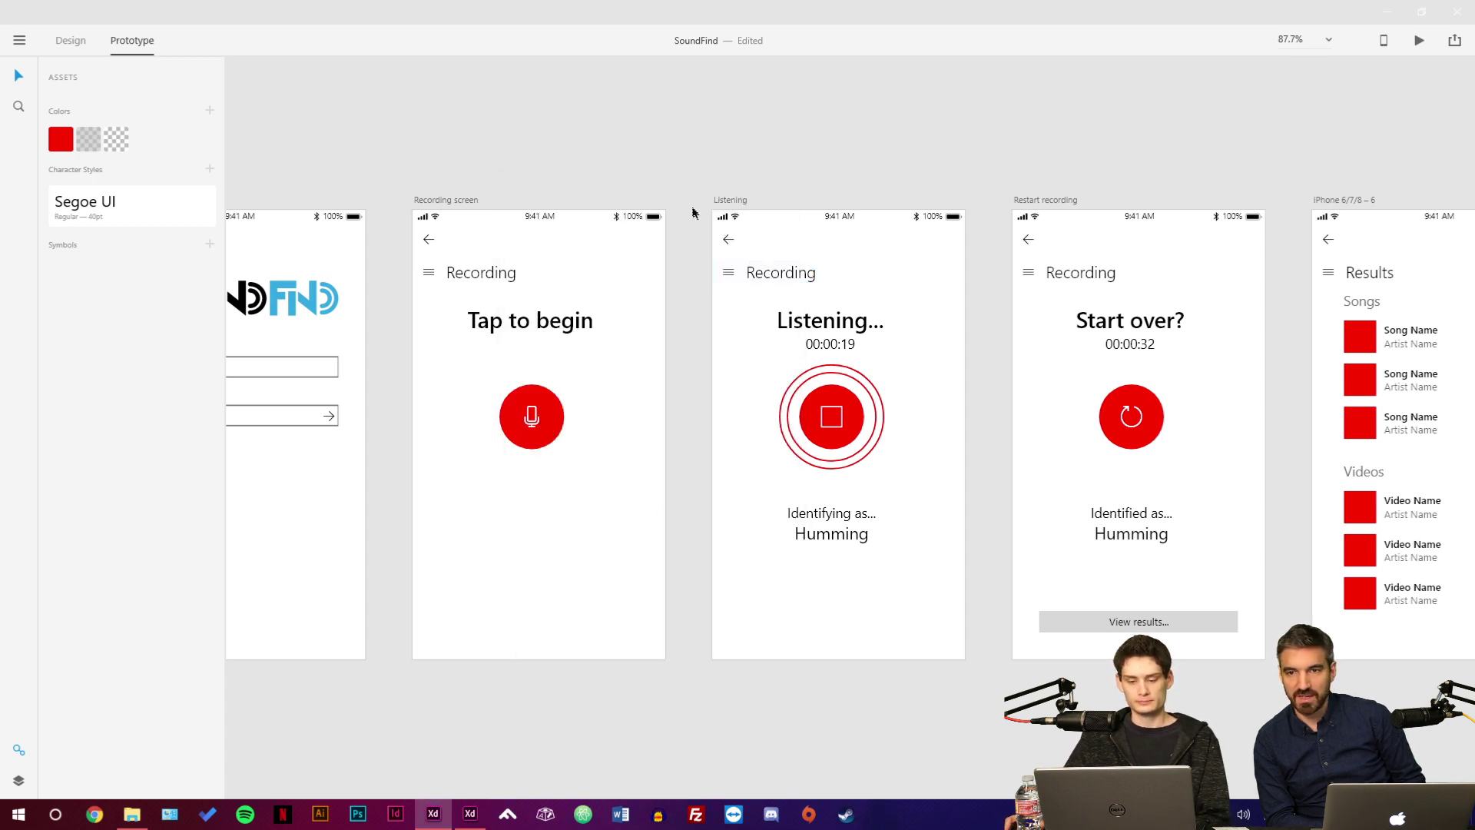
# Publish the SoundFind prototype with comments and hotspot hints allowed by creating a public link, and open it in the browser.
pyautogui.hscroll(-5, 662, 277)
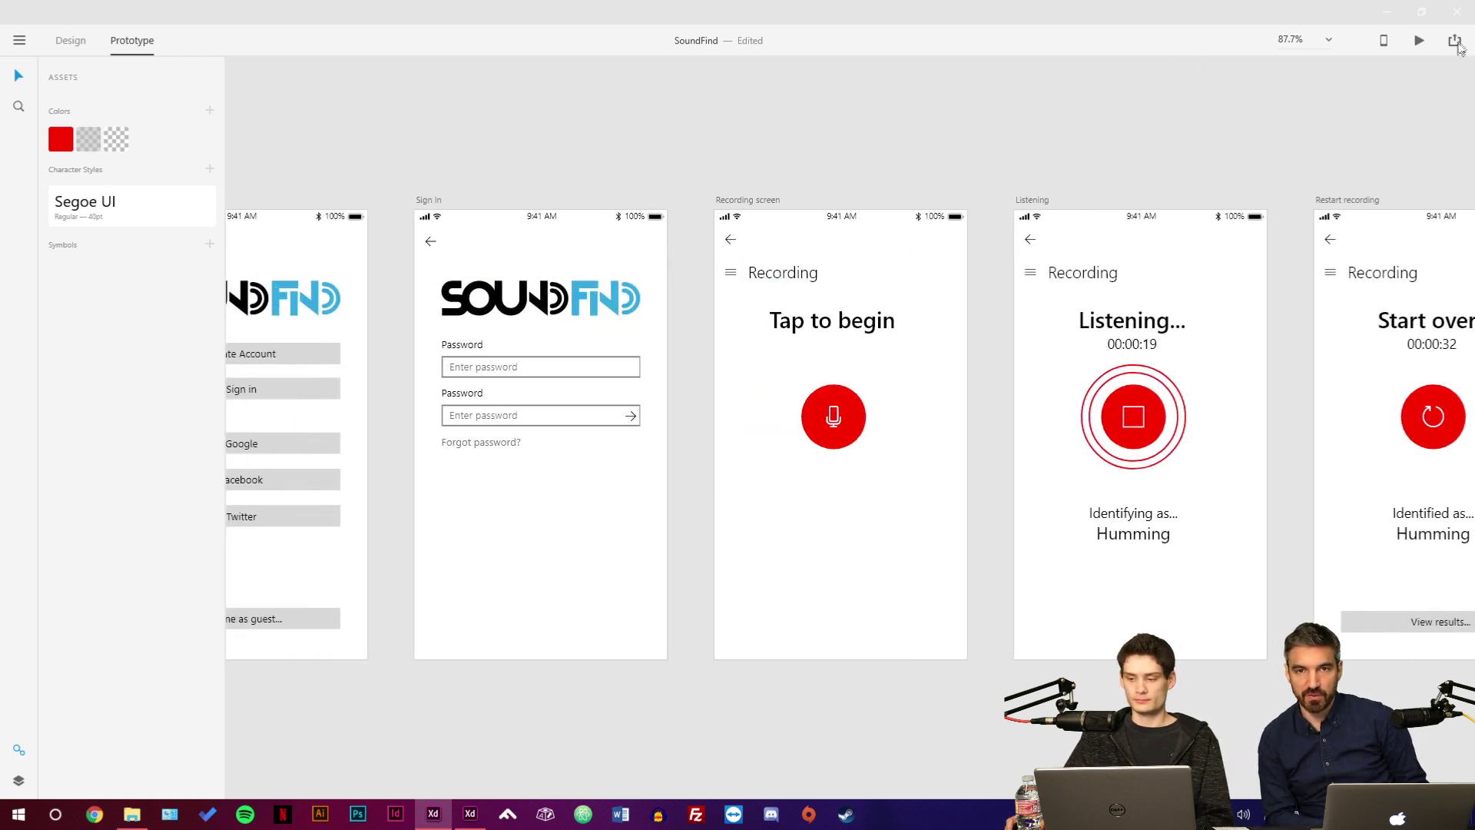
pyautogui.click(1456, 42)
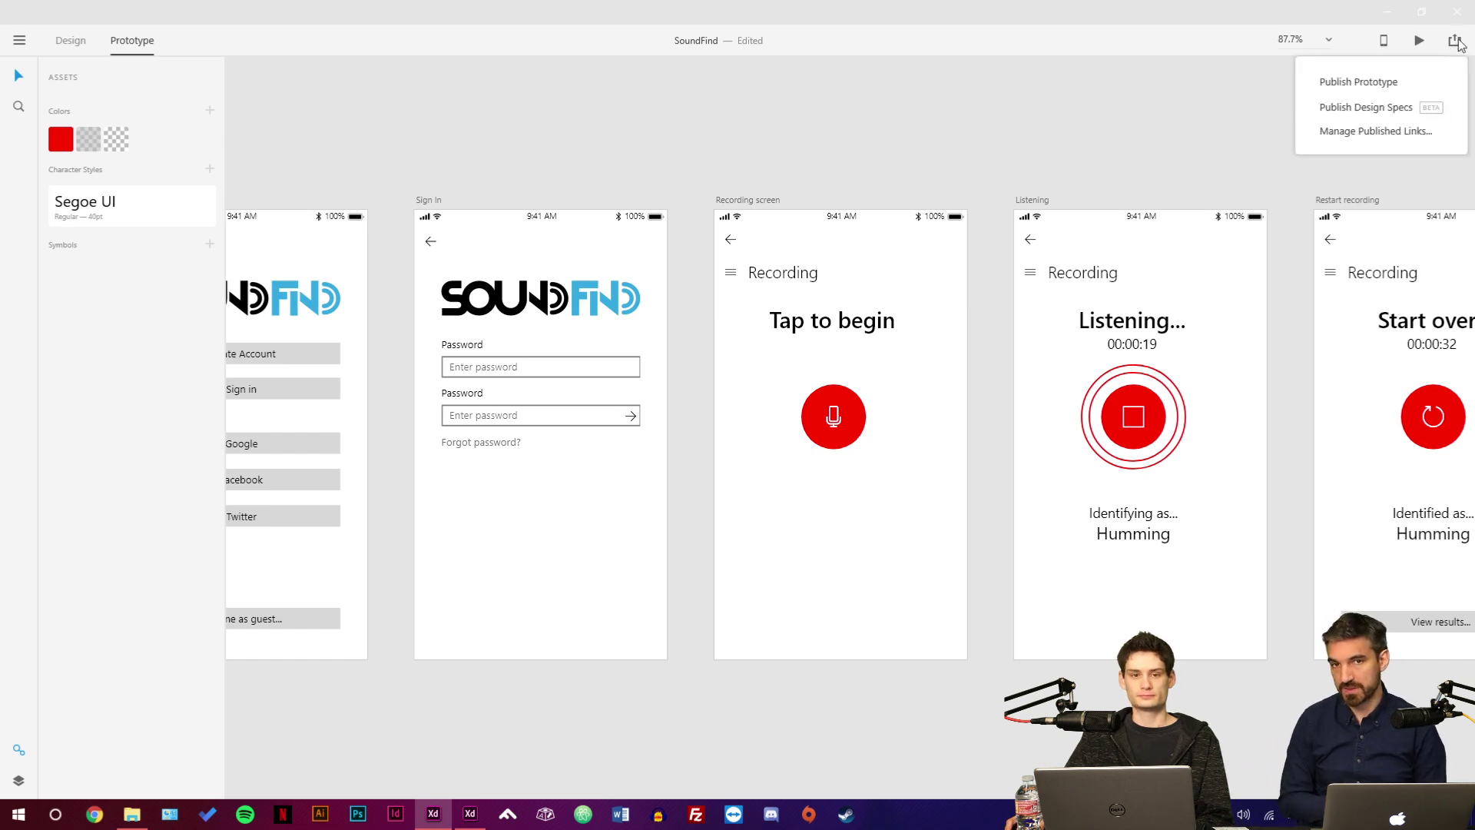
pyautogui.click(1387, 86)
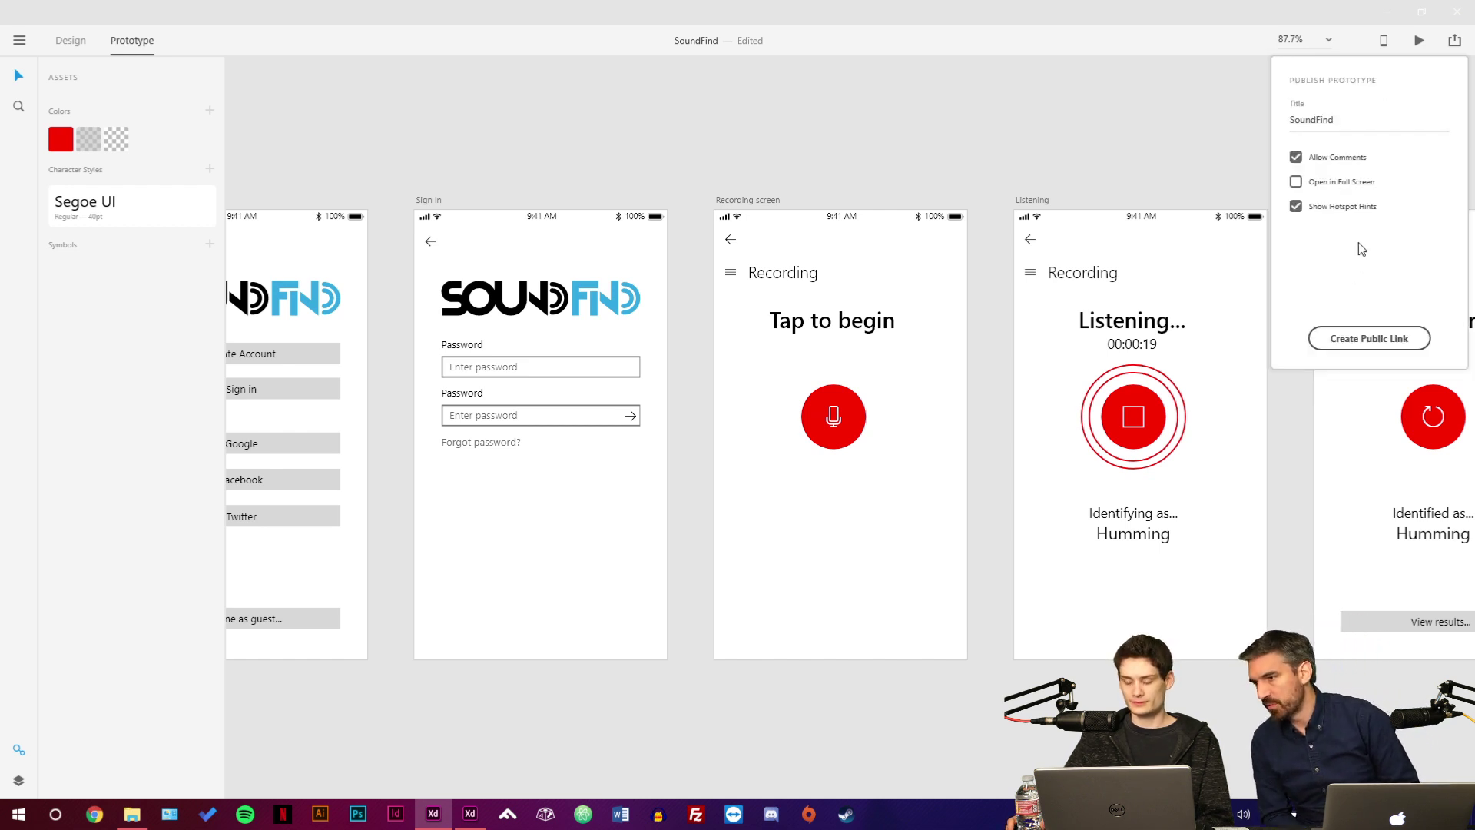
pyautogui.click(1376, 350)
pyautogui.click(1379, 351)
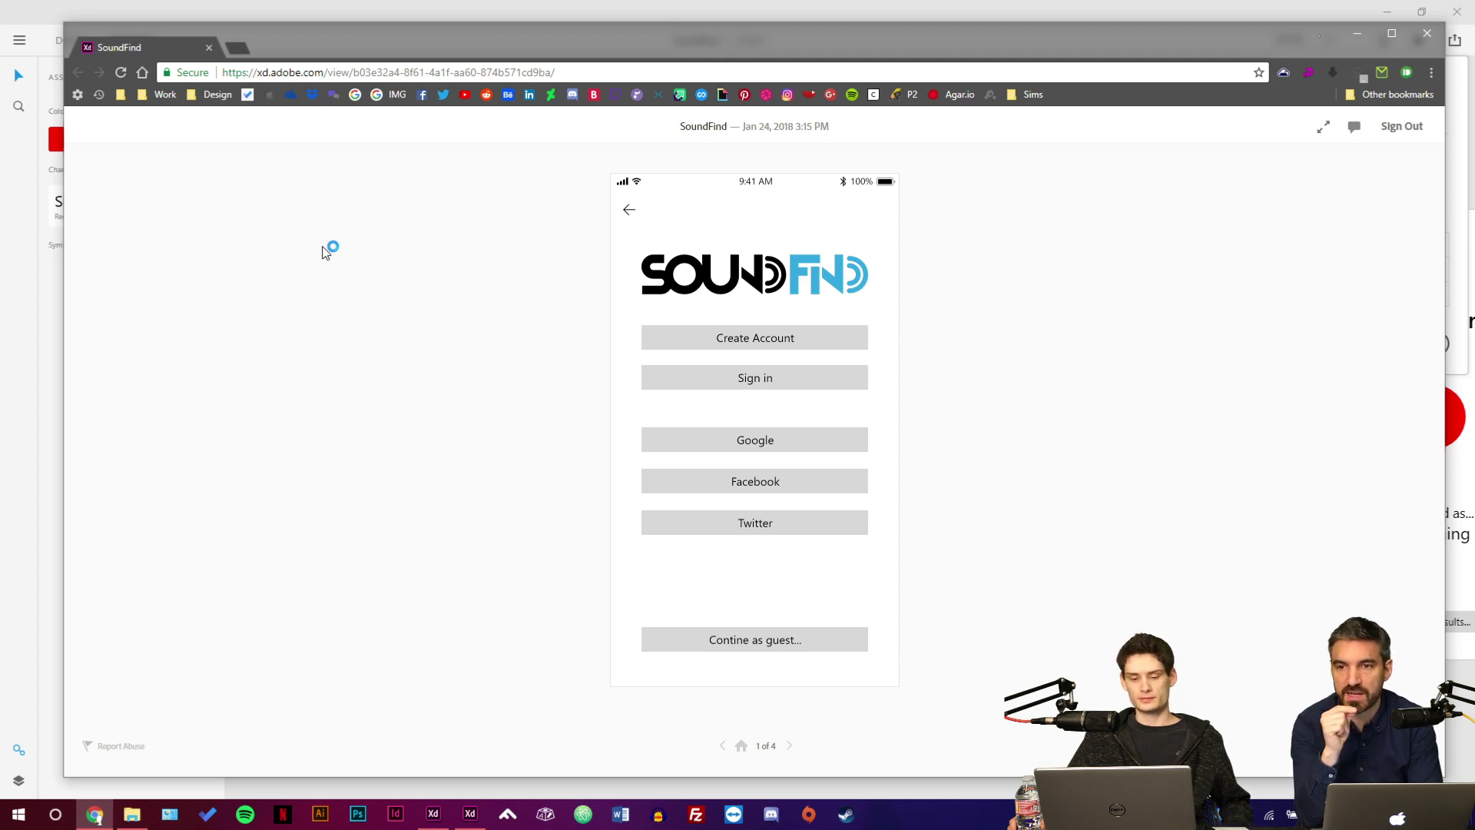
# Show the comments of the published prototype's first artboard and dismiss the mail notification.
pyautogui.click(1353, 127)
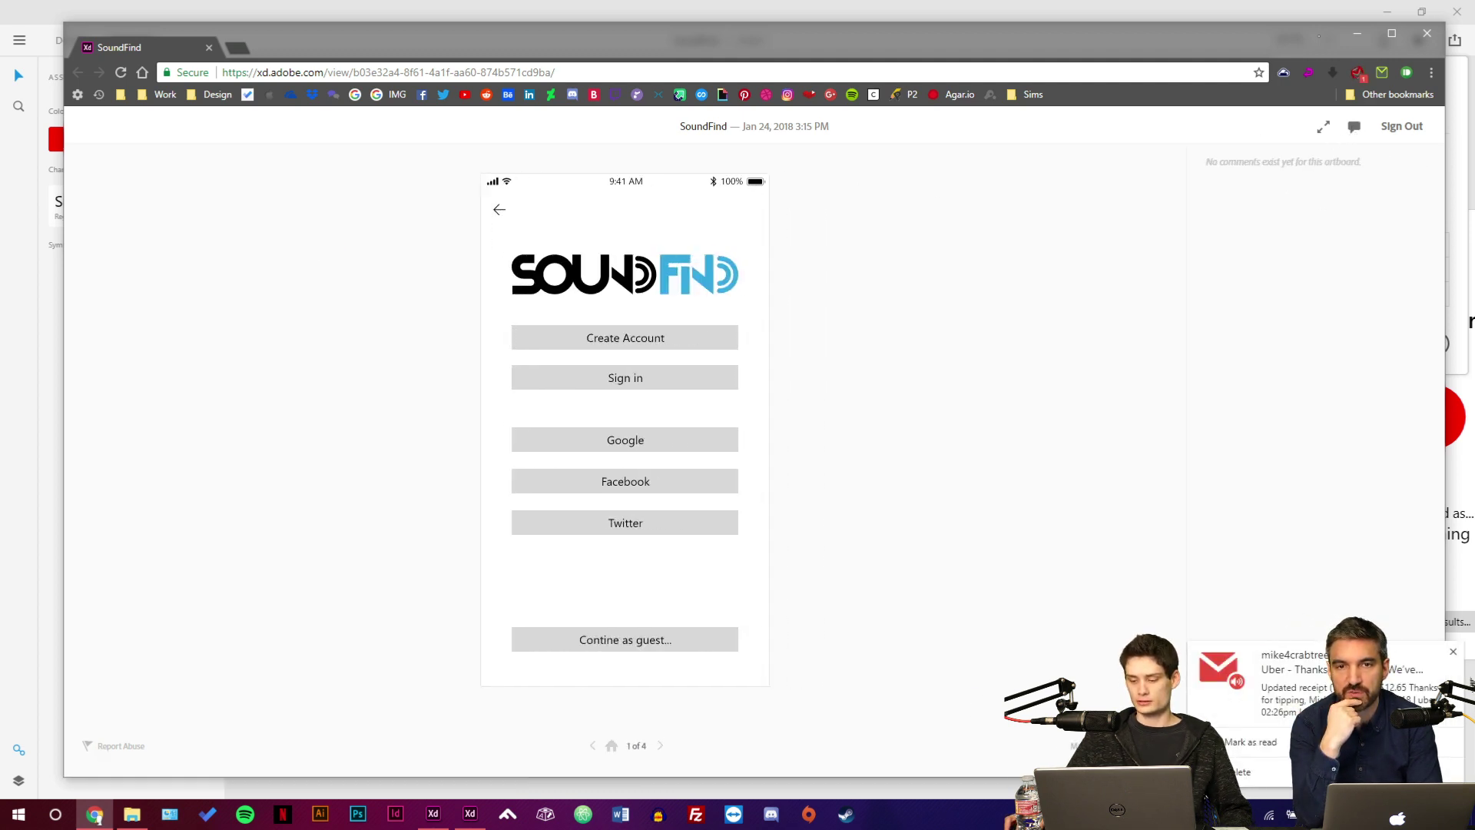
pyautogui.click(1454, 654)
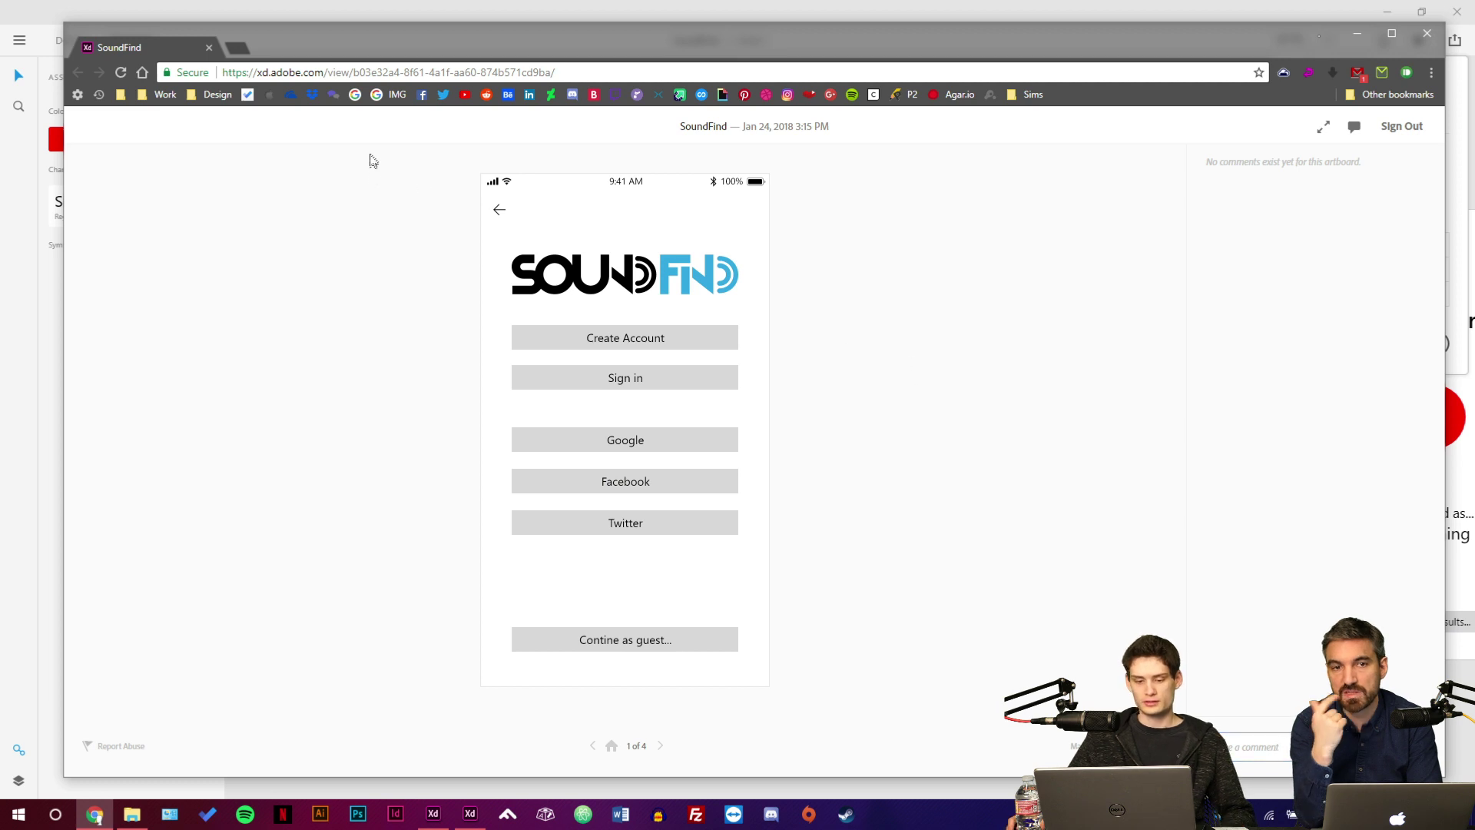
# Walk through the published prototype from Sign in via Recording to Listening, then close the browser tab and return to Adobe XD.
pyautogui.click(625, 378)
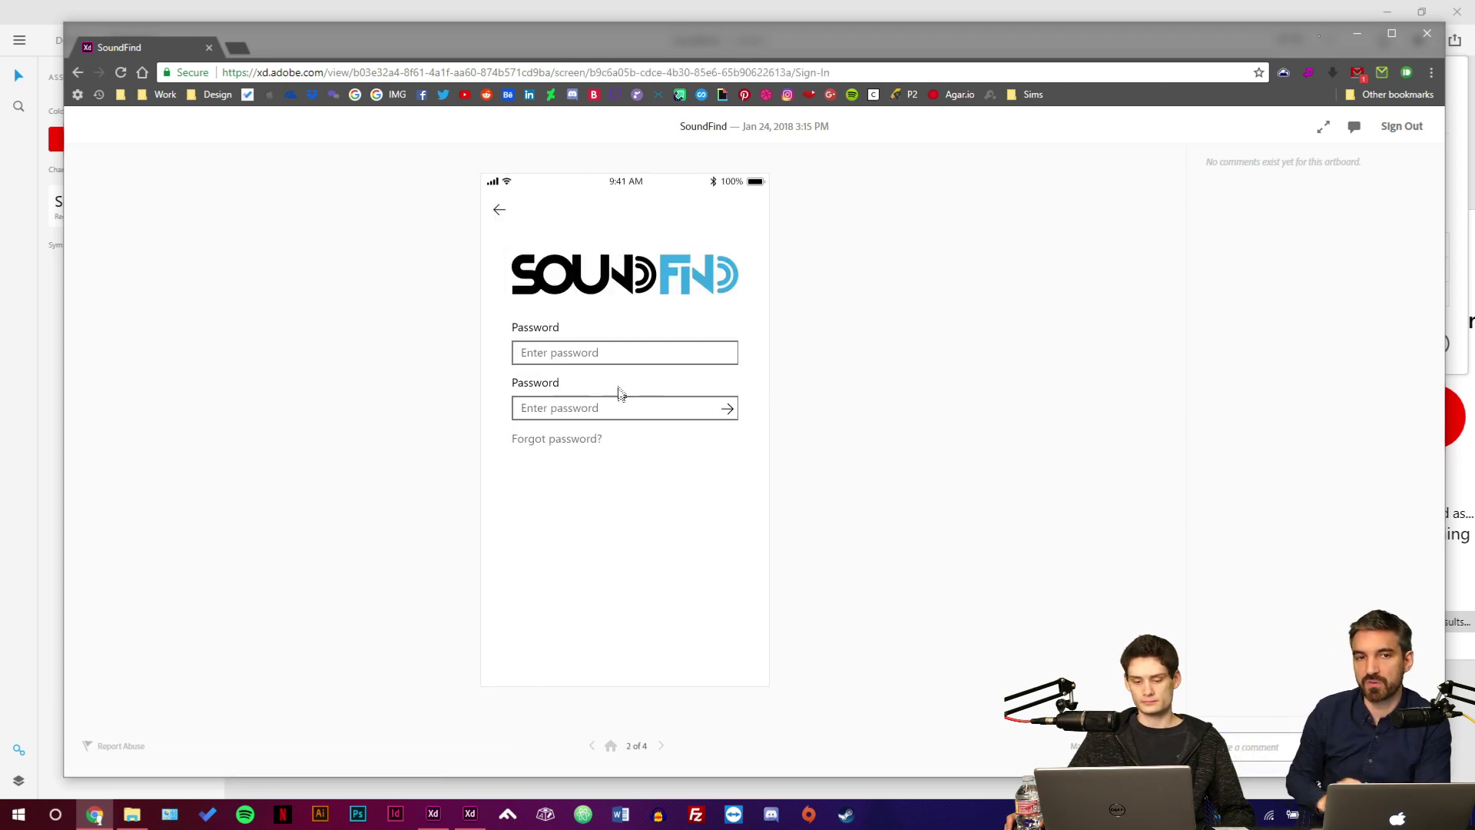
pyautogui.click(727, 413)
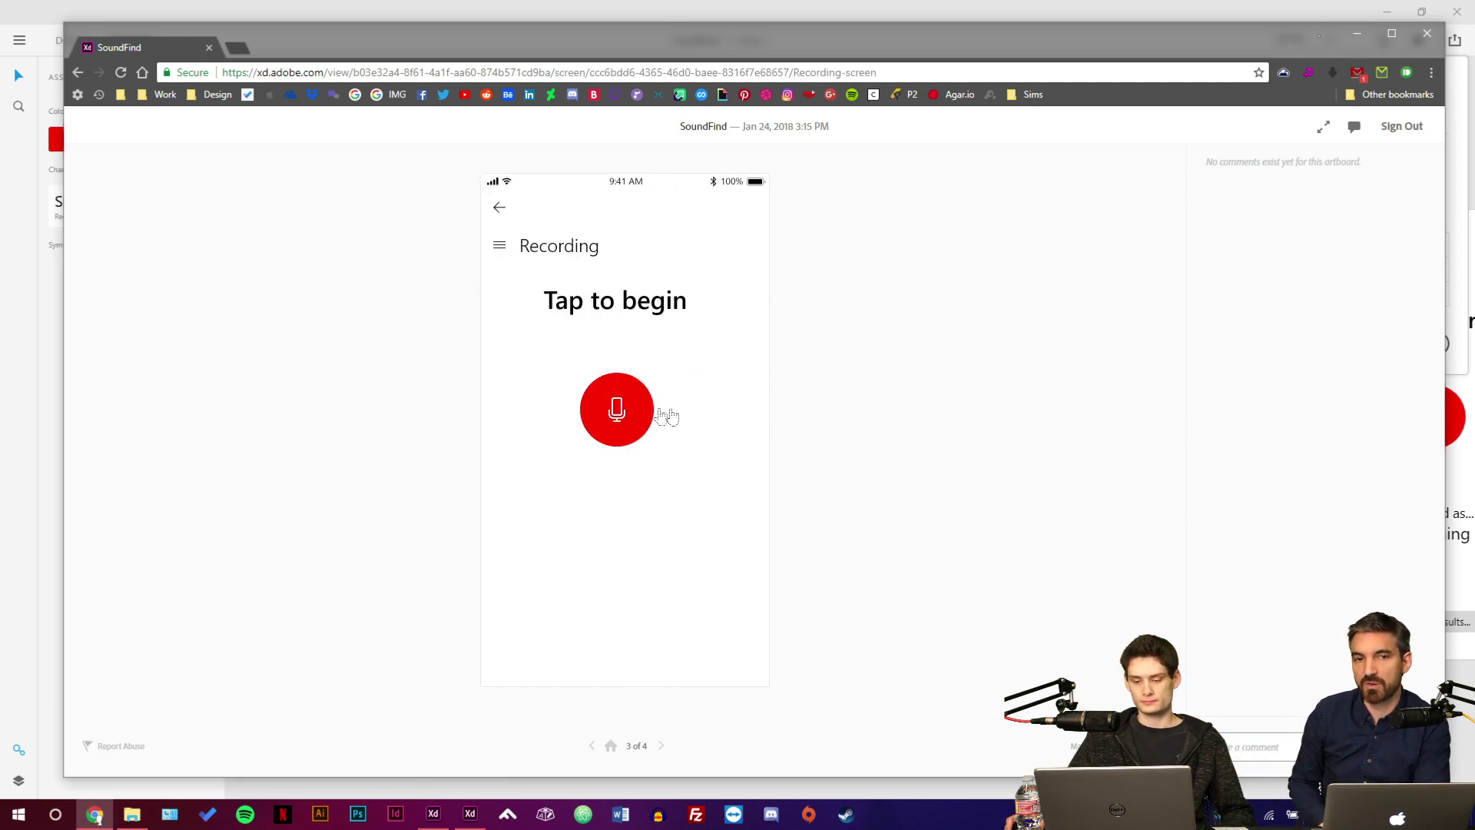
pyautogui.click(615, 409)
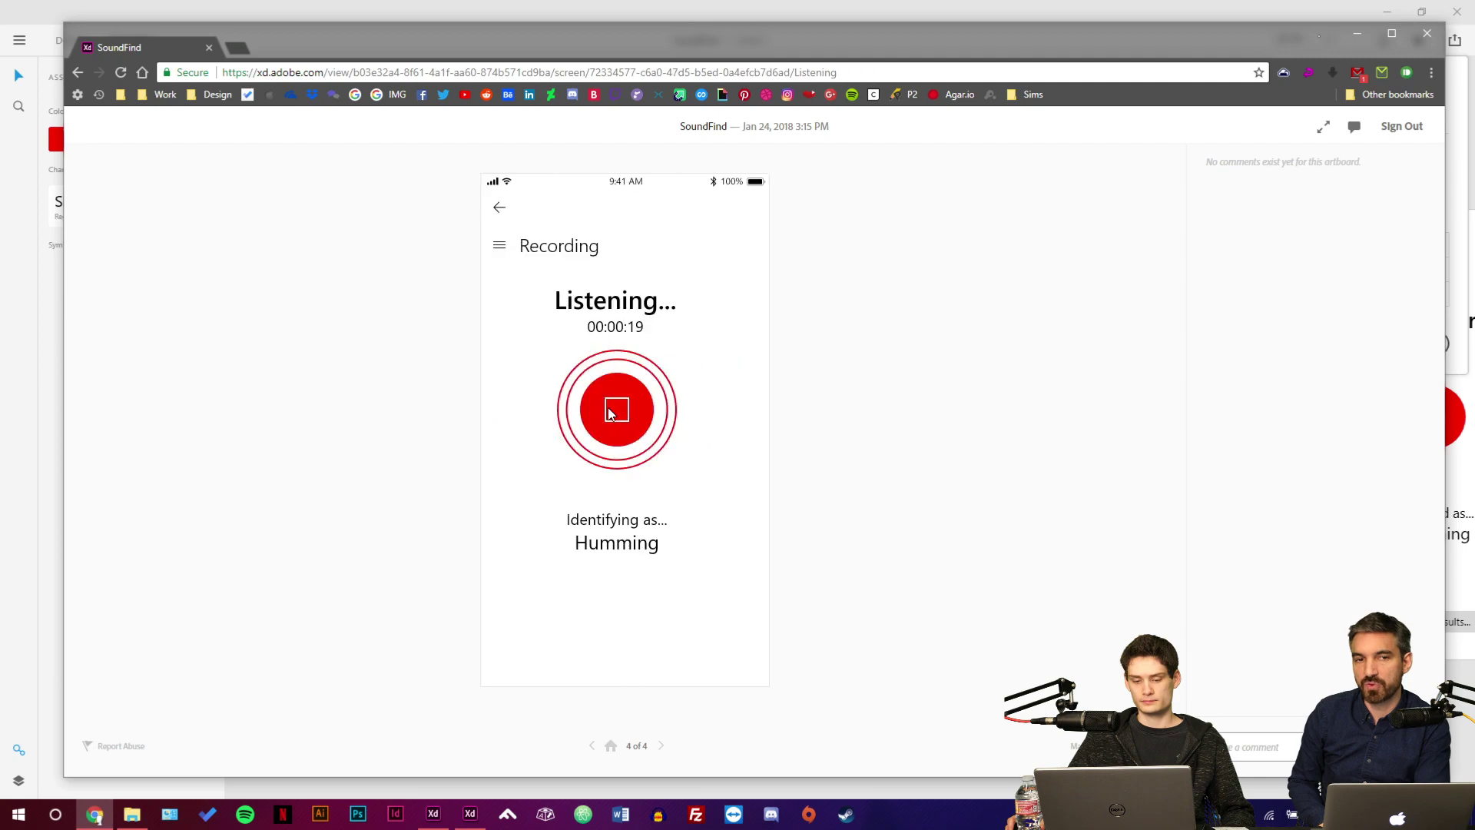
pyautogui.middleClick(125, 52)
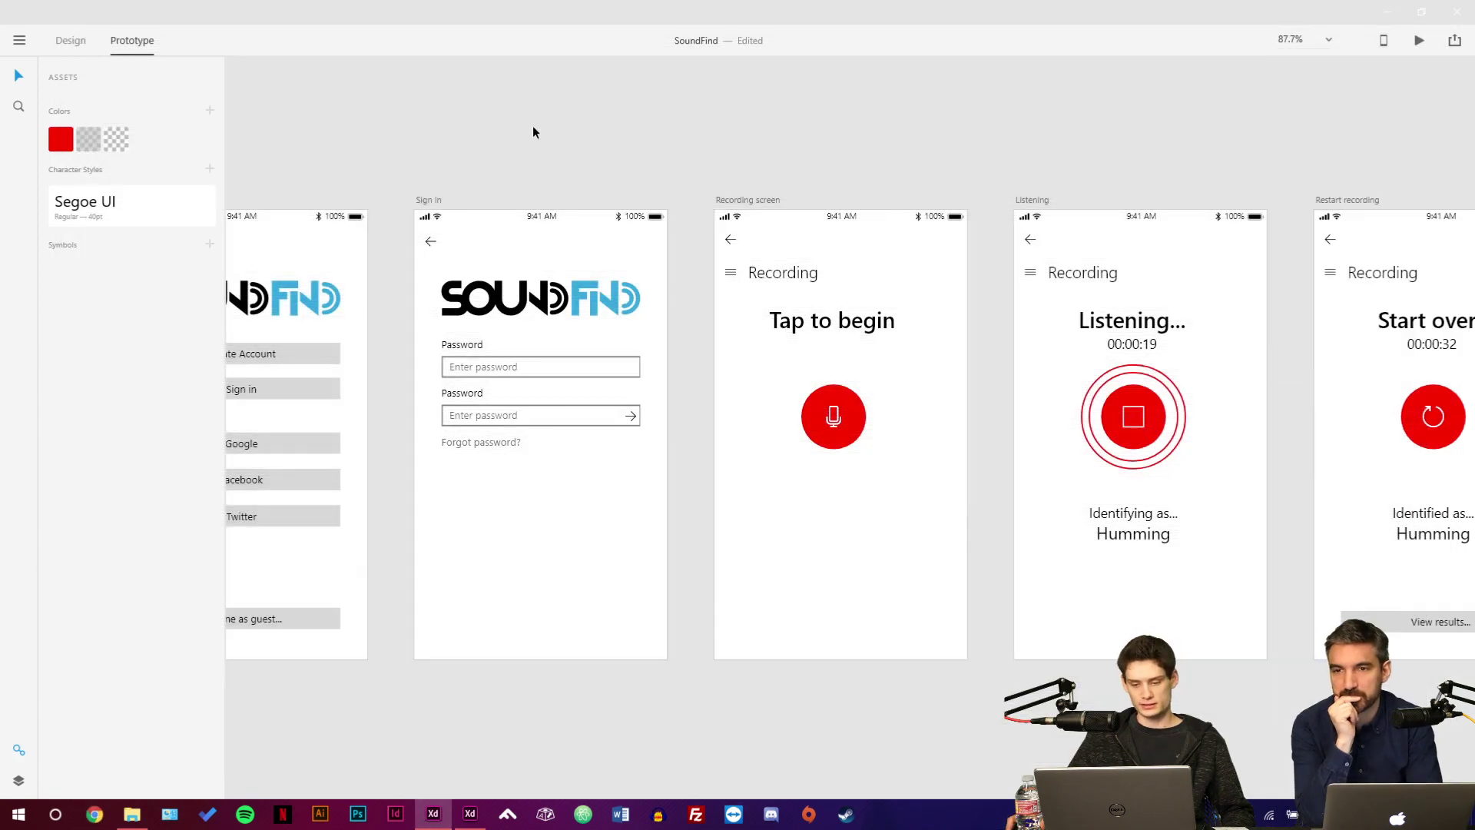
# Link the stop button on the Listening artboard to the Restart recording artboard with a Slide Left transition.
pyautogui.moveTo(964, 414); pyautogui.dragTo(614, 438)
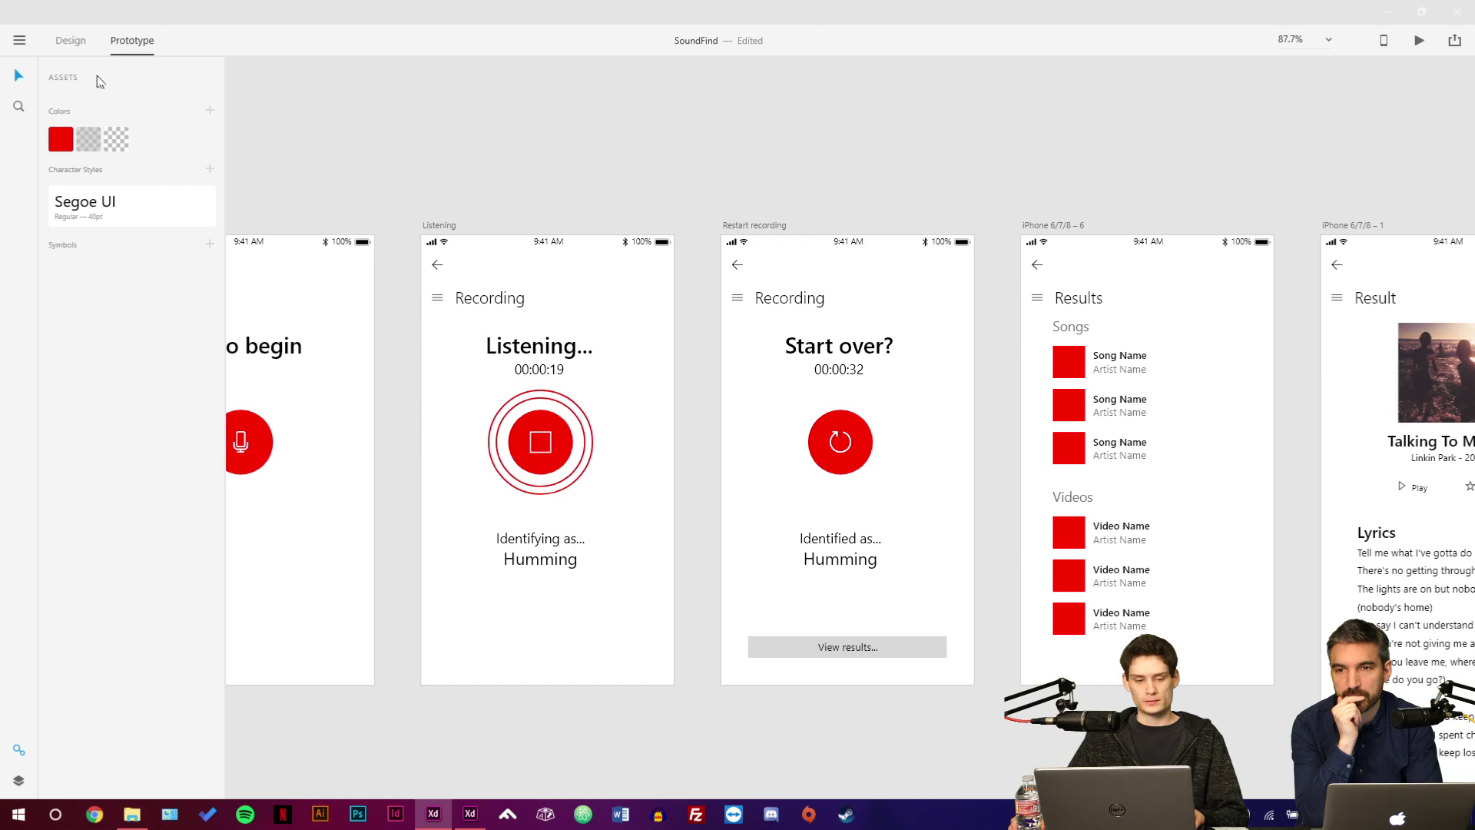
pyautogui.click(570, 450)
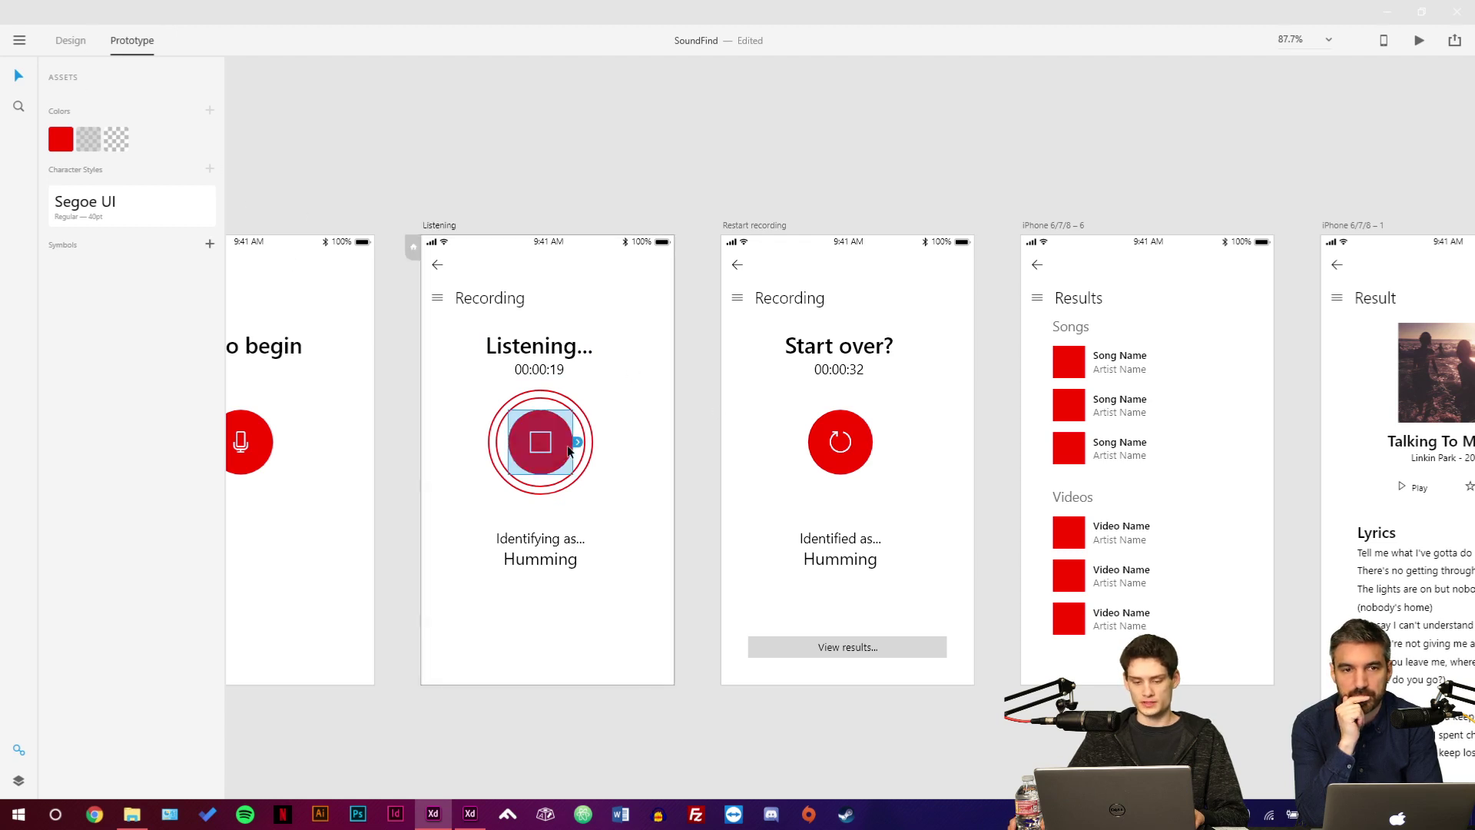
pyautogui.moveTo(577, 443); pyautogui.dragTo(736, 459)
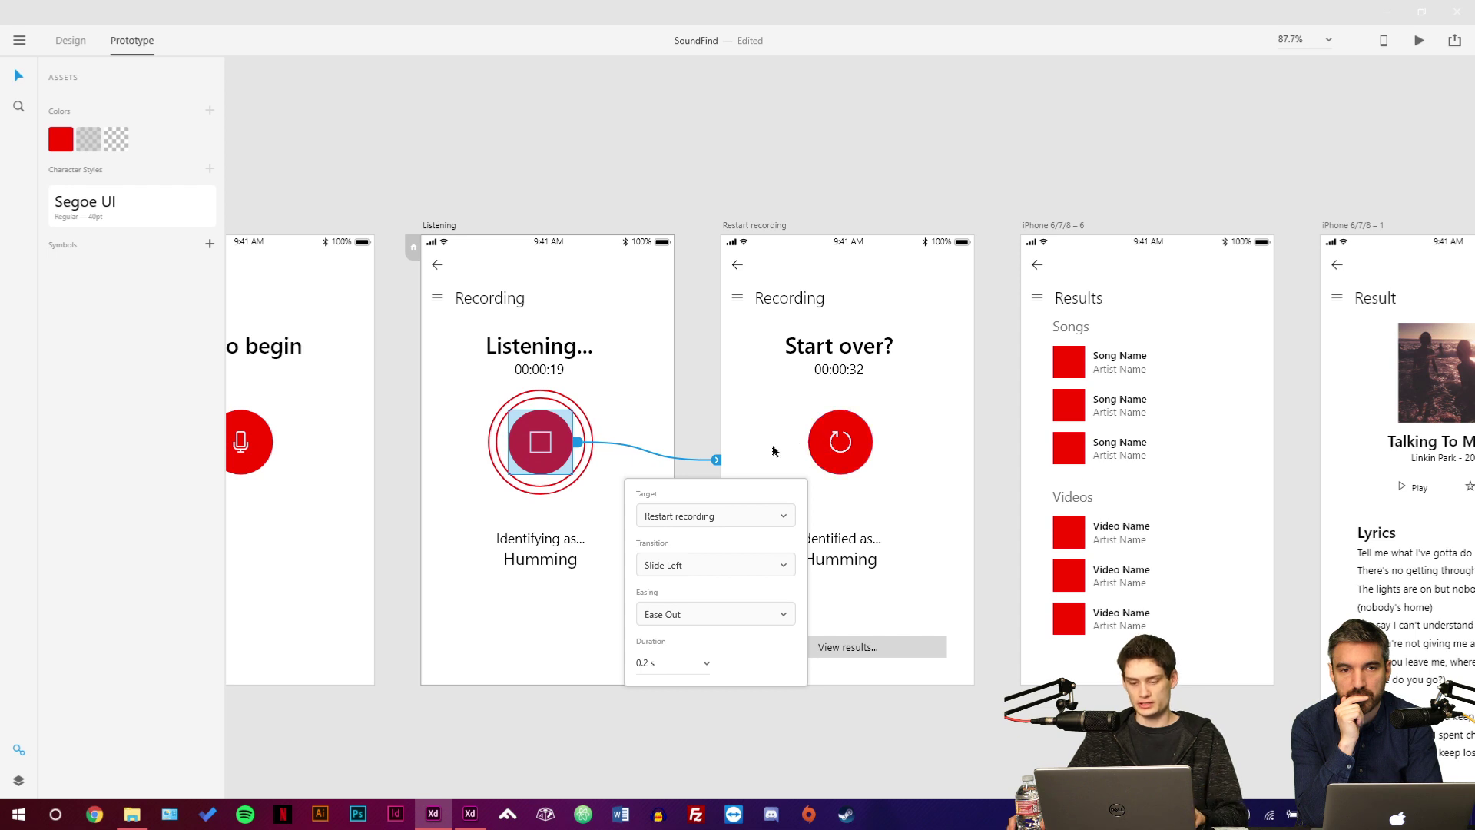
pyautogui.click(704, 408)
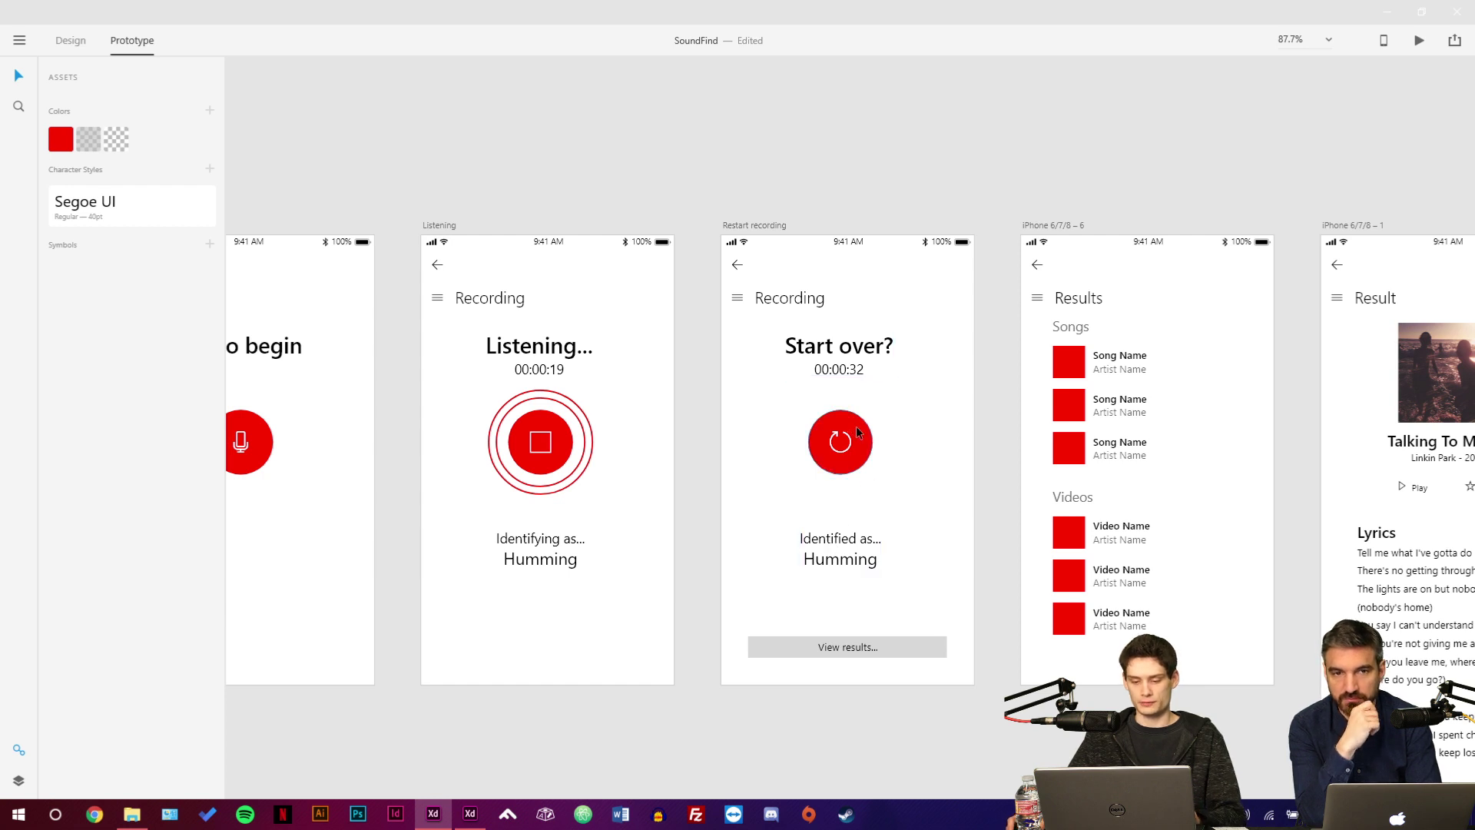
# Link the View results button on the Restart recording artboard to the Results artboard, iPhone 6/7/8 – 6, with Slide Left.
pyautogui.click(757, 405)
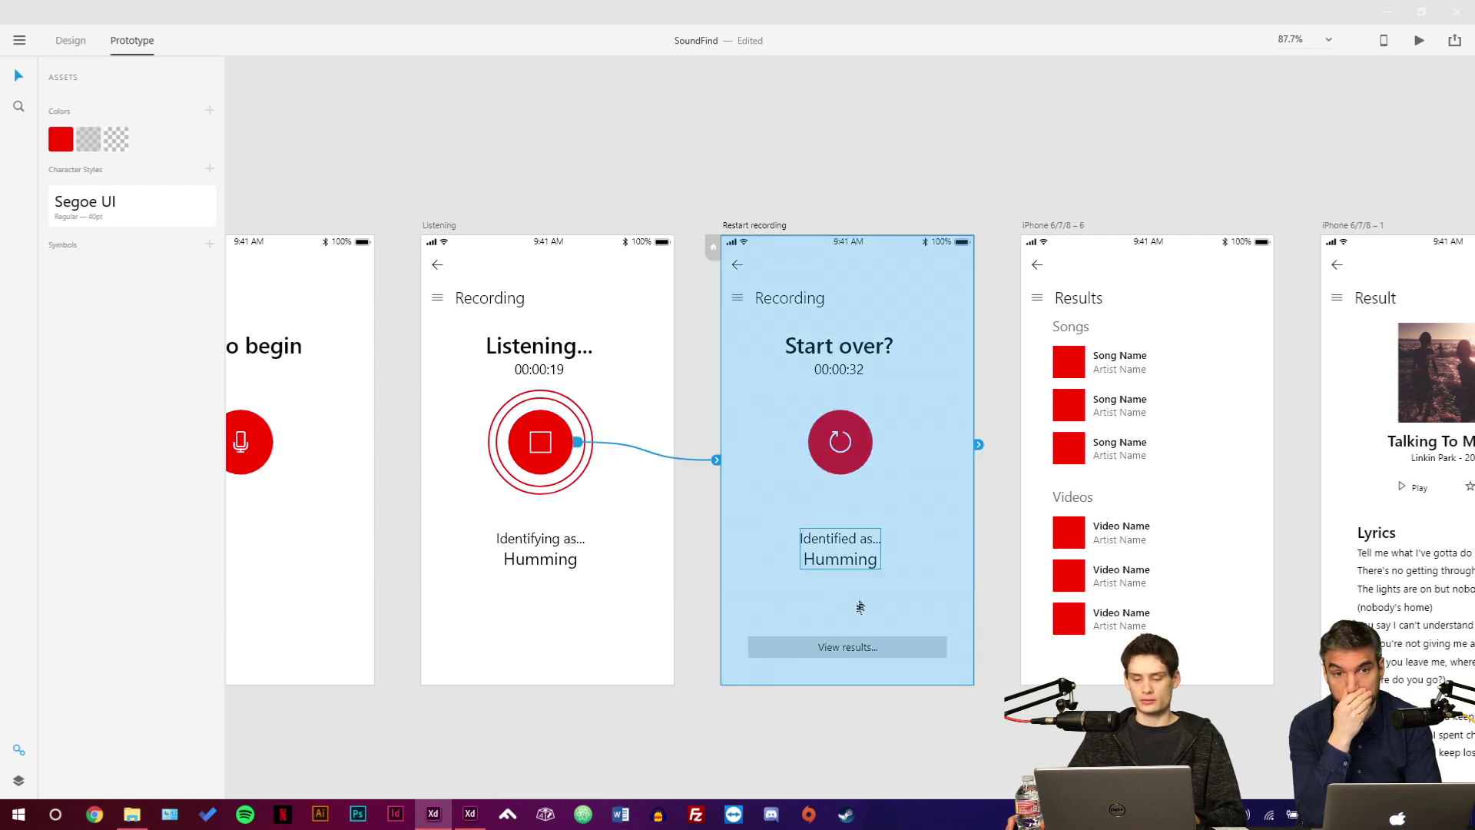
pyautogui.click(891, 653)
pyautogui.moveTo(950, 647); pyautogui.dragTo(1030, 654)
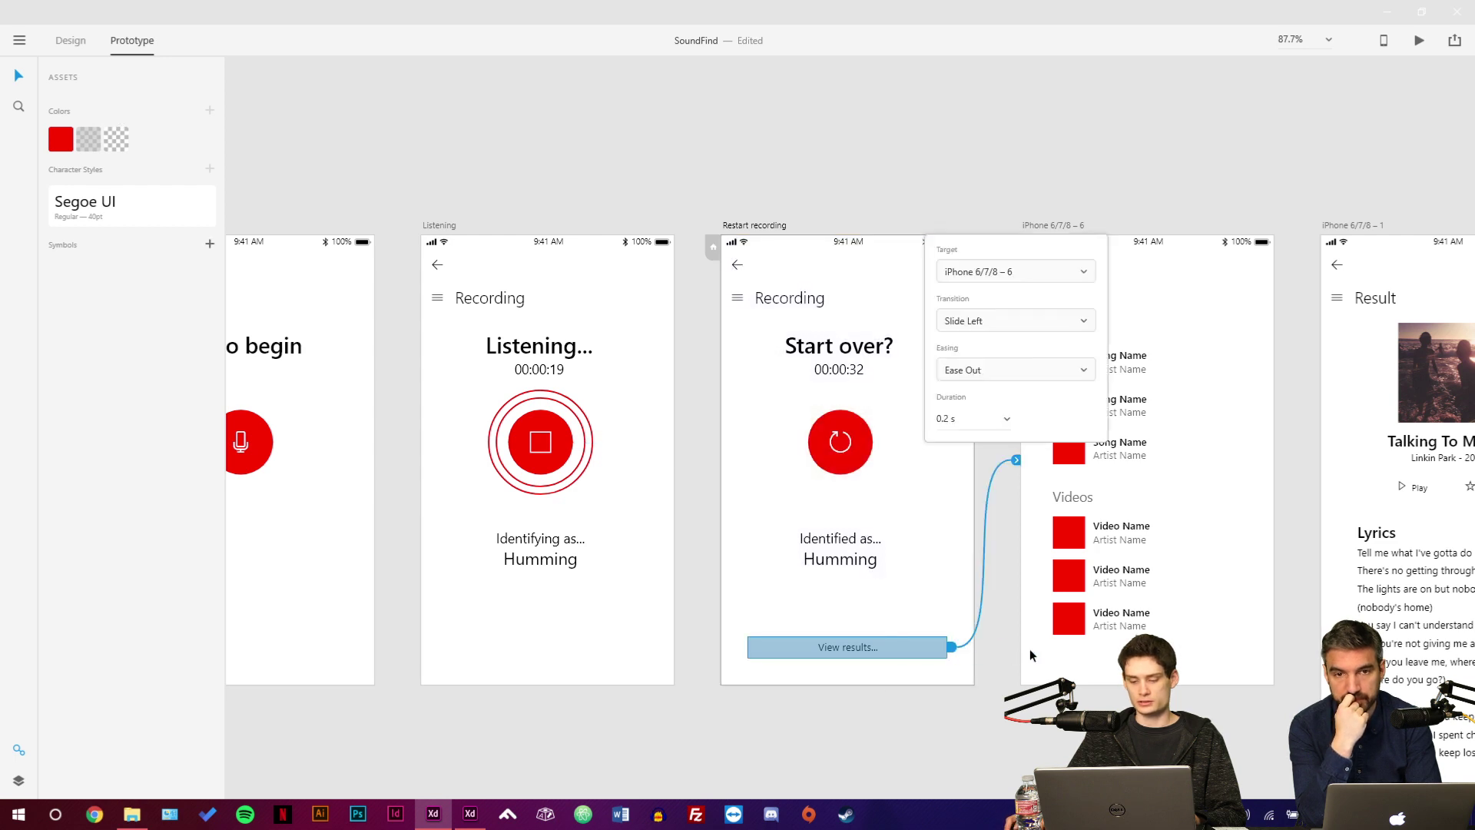
pyautogui.click(833, 79)
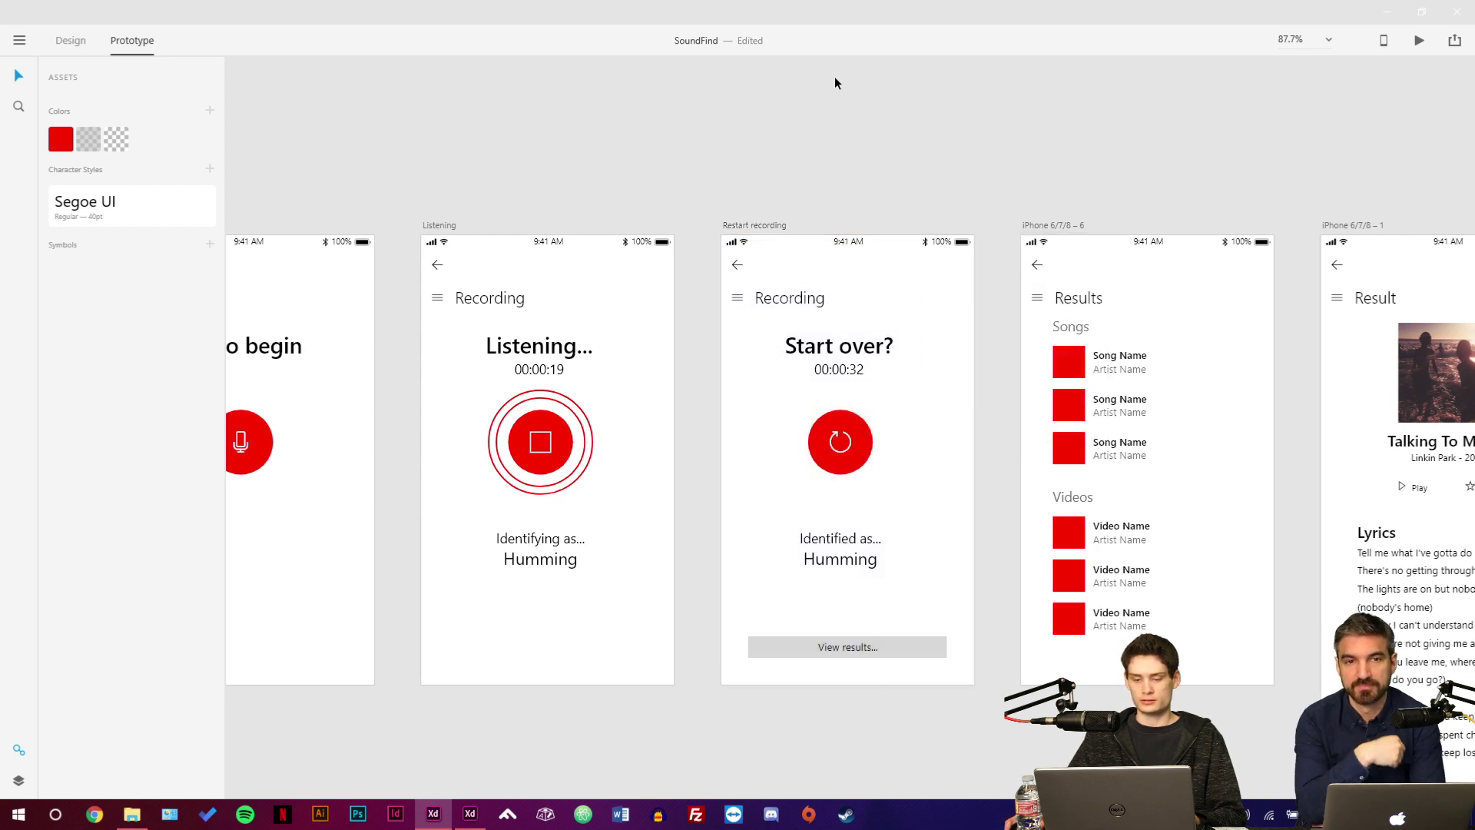
pyautogui.click(77, 40)
pyautogui.click(540, 441)
pyautogui.hscroll(-5, 740, 461)
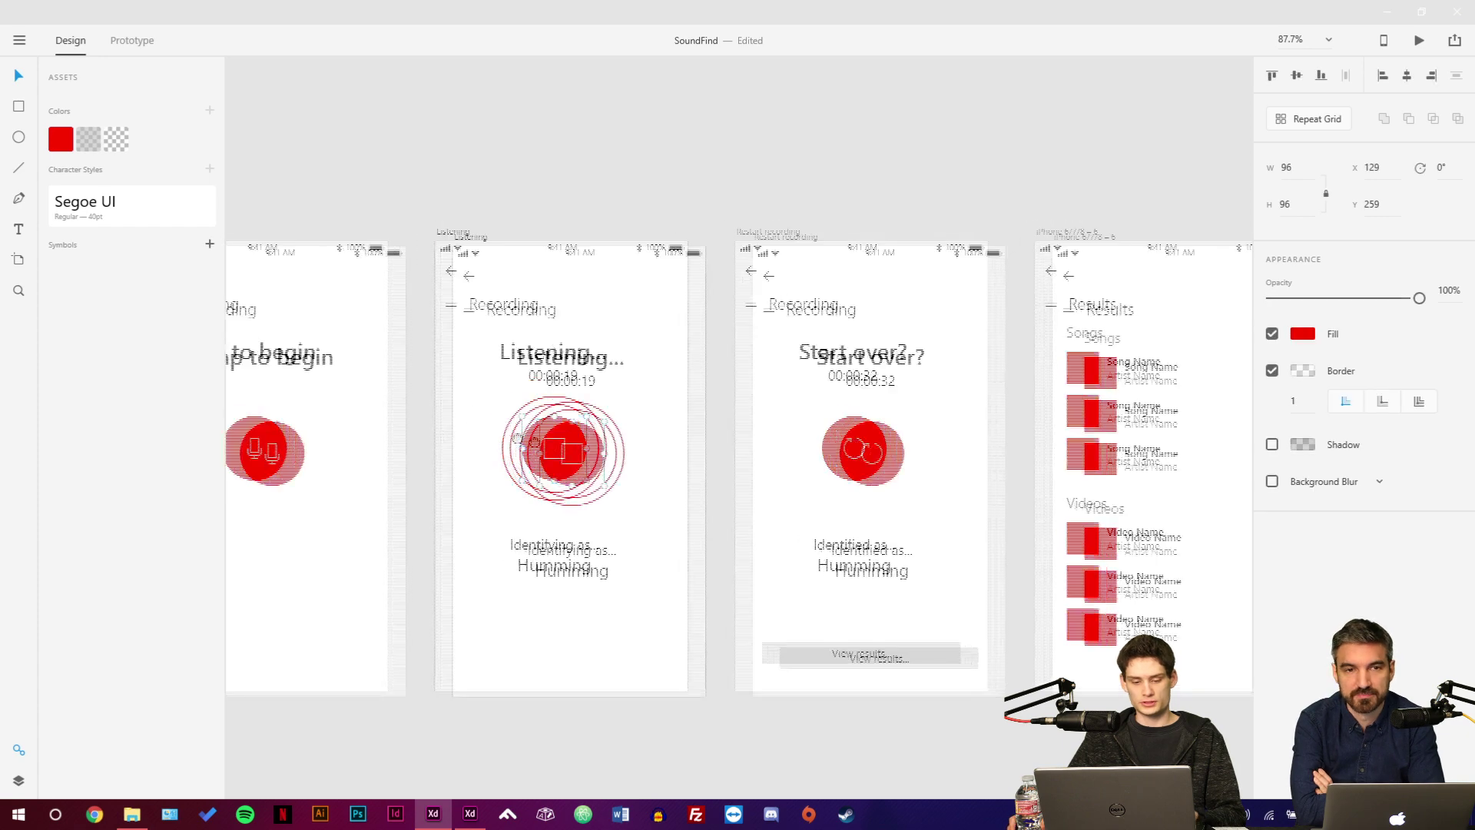
pyautogui.click(122, 40)
# Change the transition of the link from the Recording screen artboard to Listening to Dissolve.
pyautogui.click(551, 563)
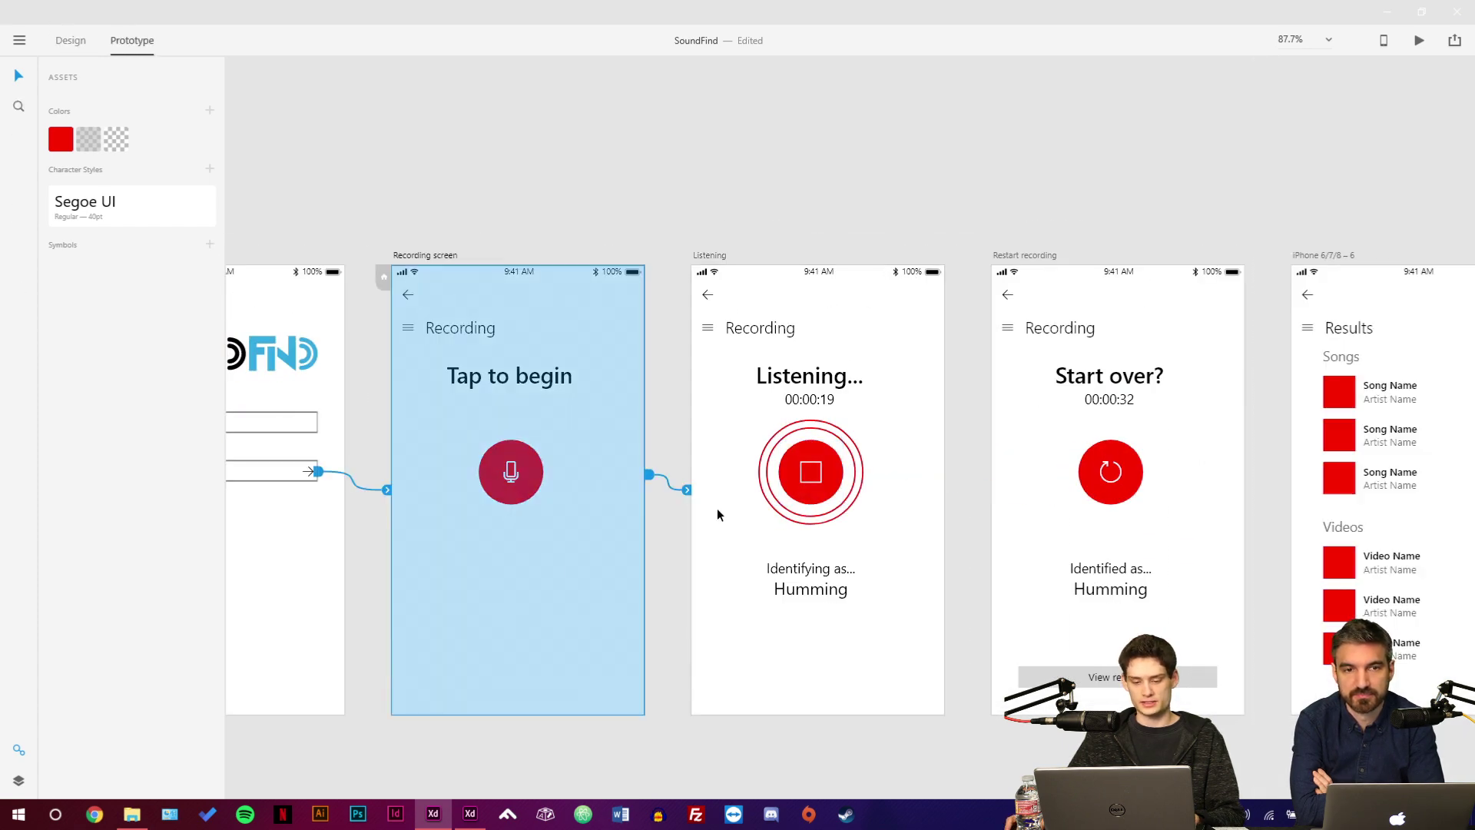
pyautogui.click(688, 492)
pyautogui.click(673, 592)
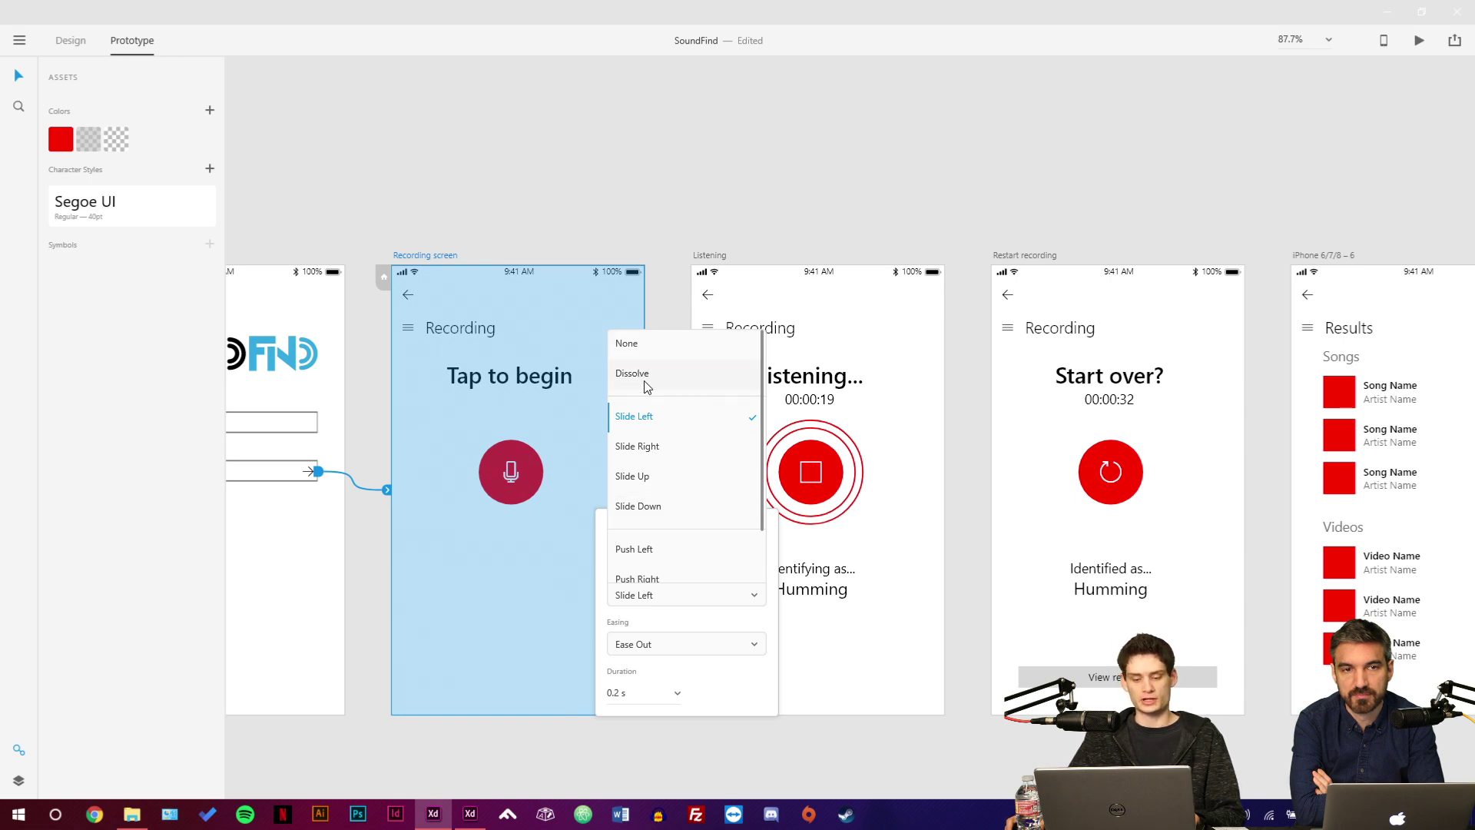
pyautogui.click(645, 380)
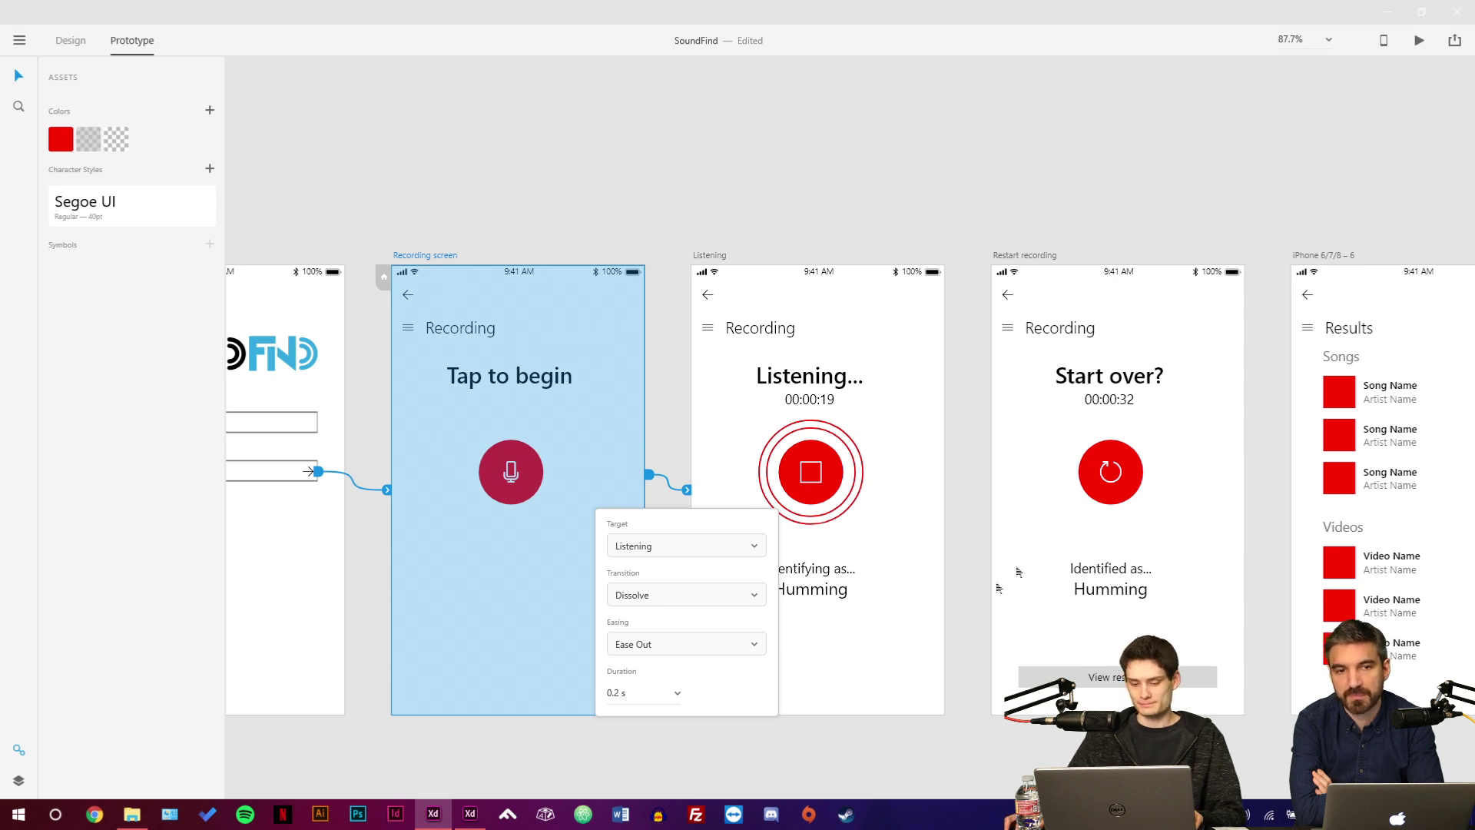
# Change the transition of the link from the Listening stop button to Restart recording to Dissolve.
pyautogui.click(1004, 472)
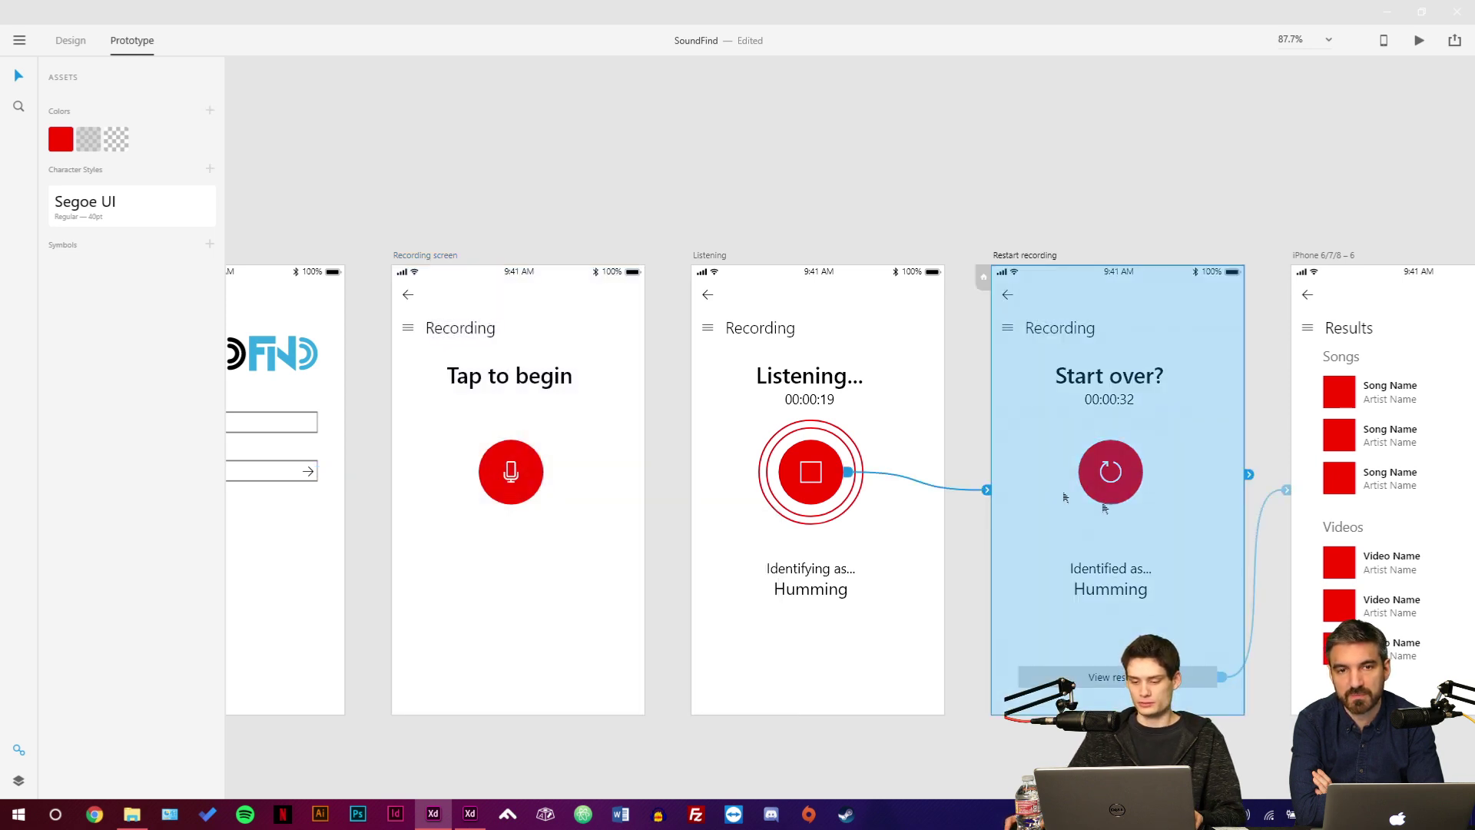
pyautogui.click(990, 494)
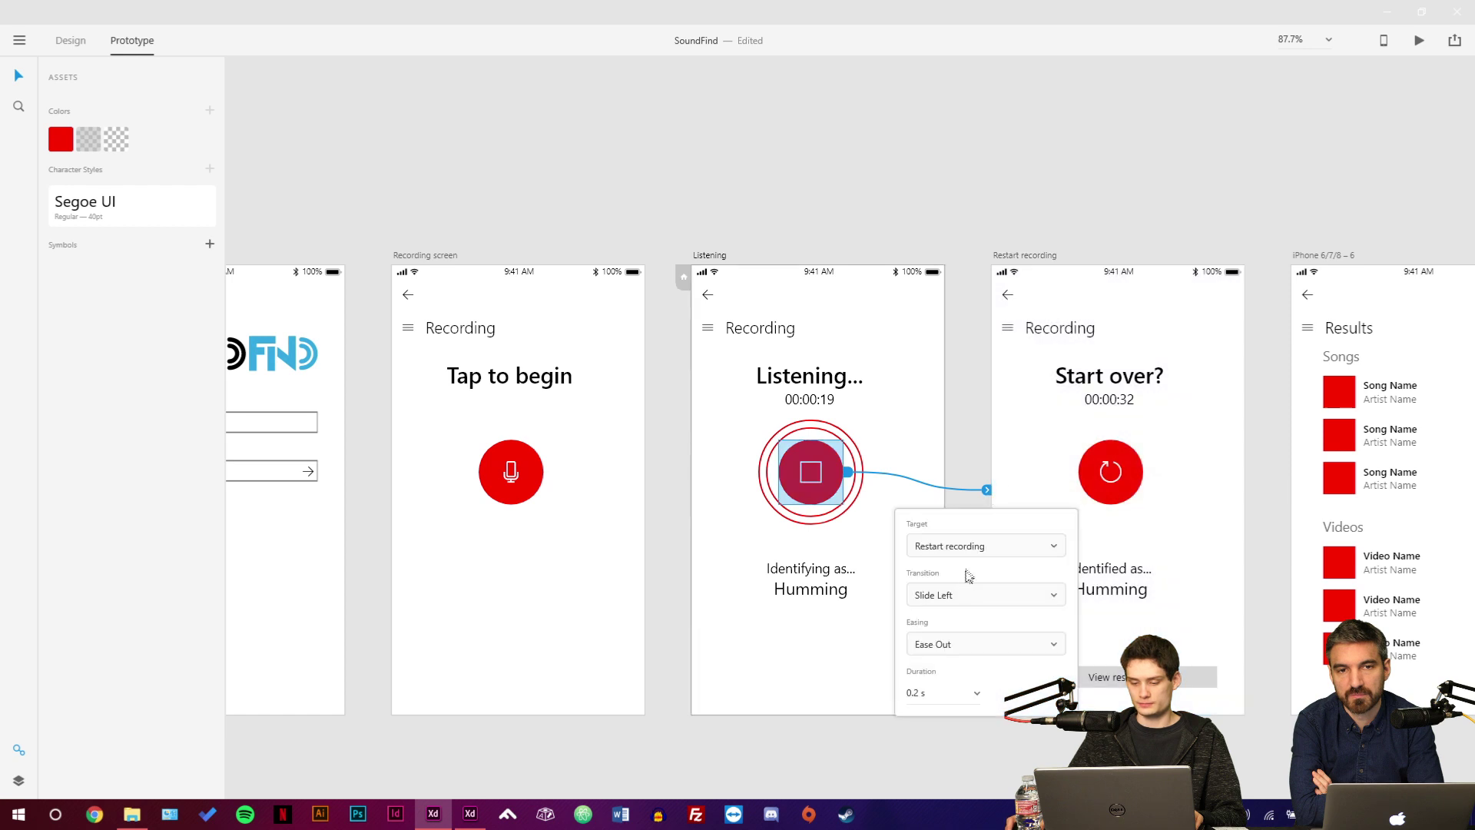
pyautogui.click(963, 592)
pyautogui.click(939, 396)
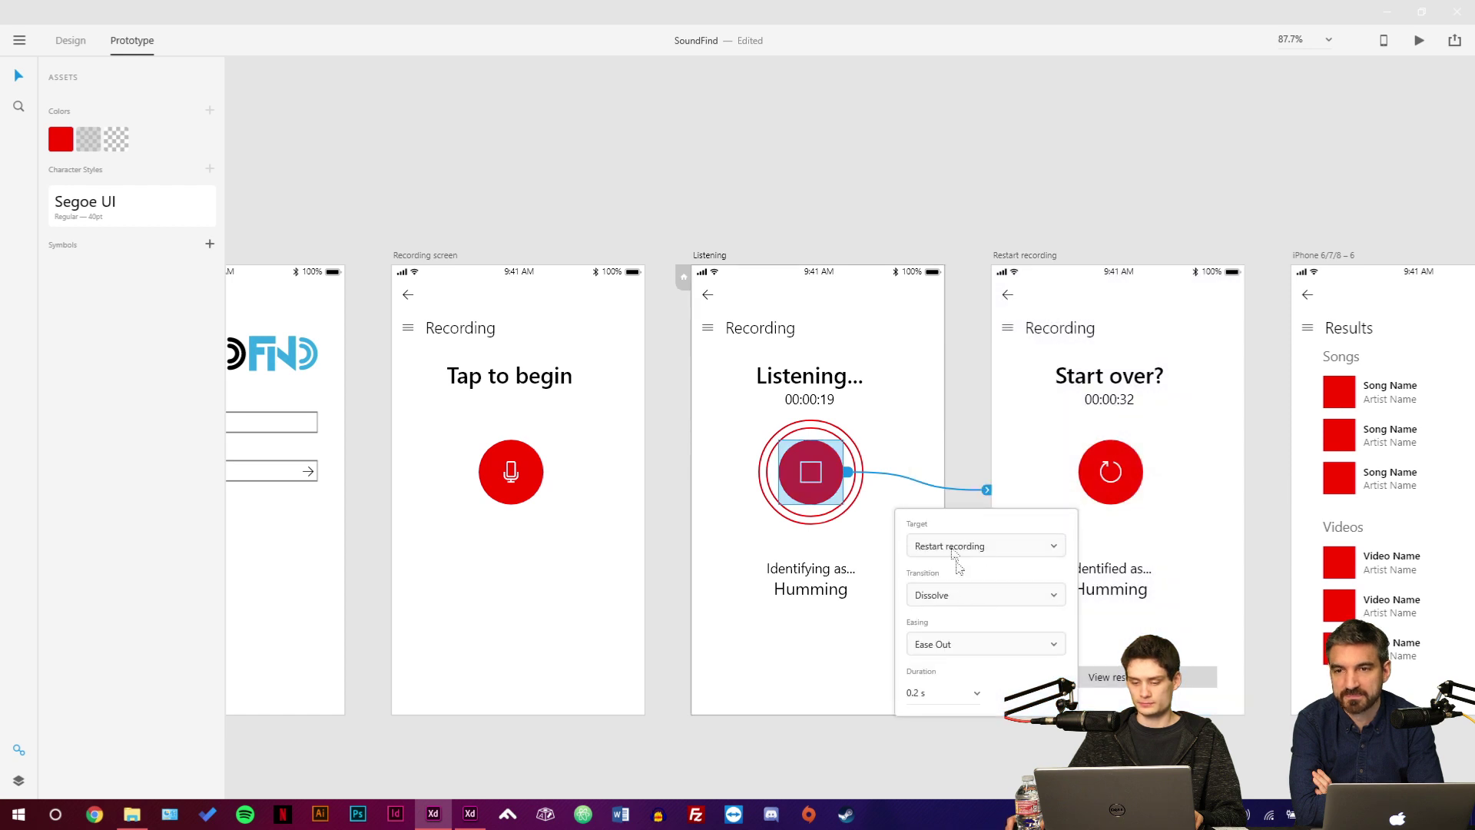
# Check the transition options of the link from Recording screen to Listening and deselect the artboard.
pyautogui.click(624, 514)
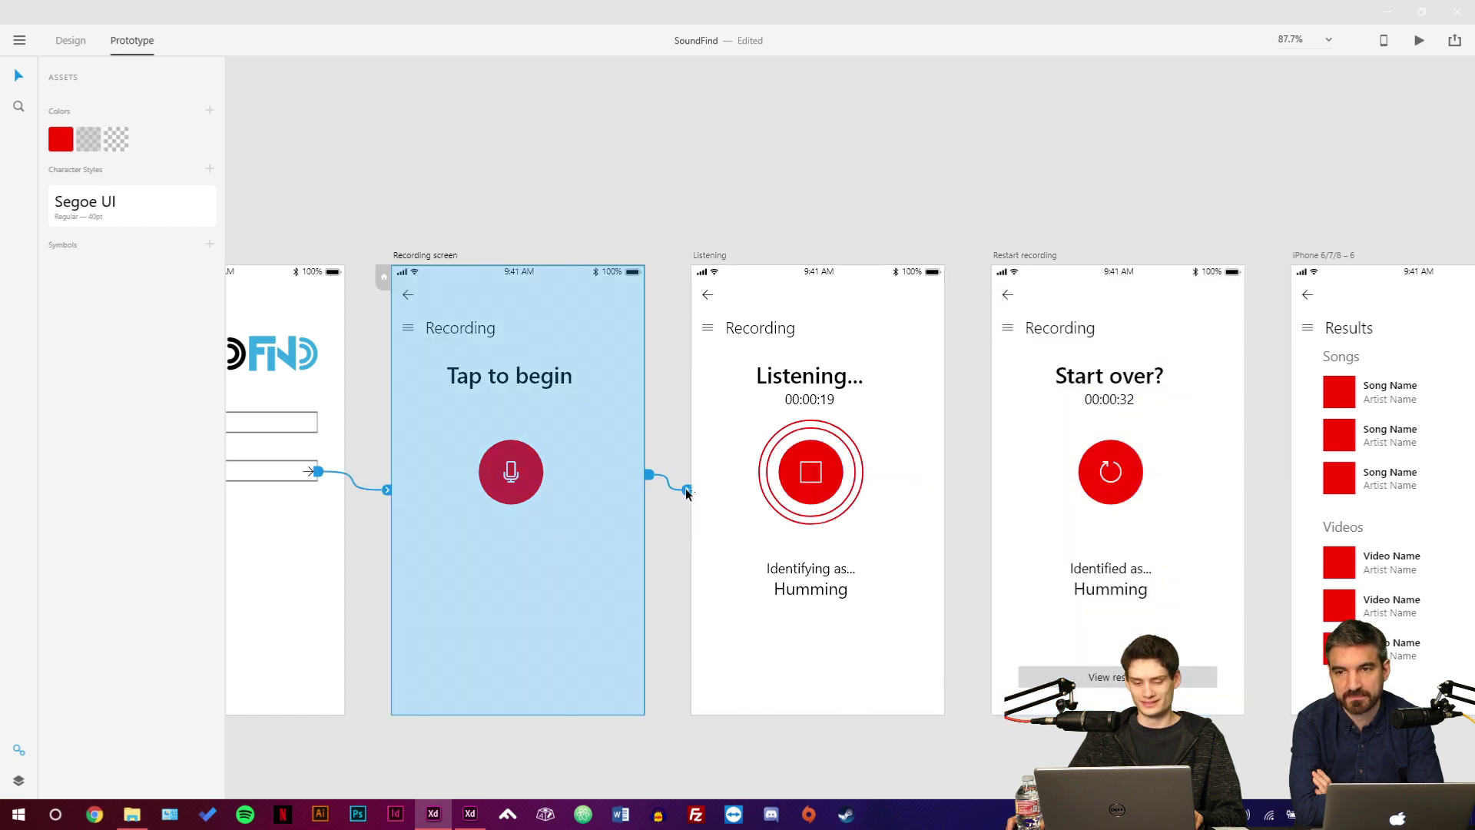
pyautogui.click(687, 488)
pyautogui.click(657, 350)
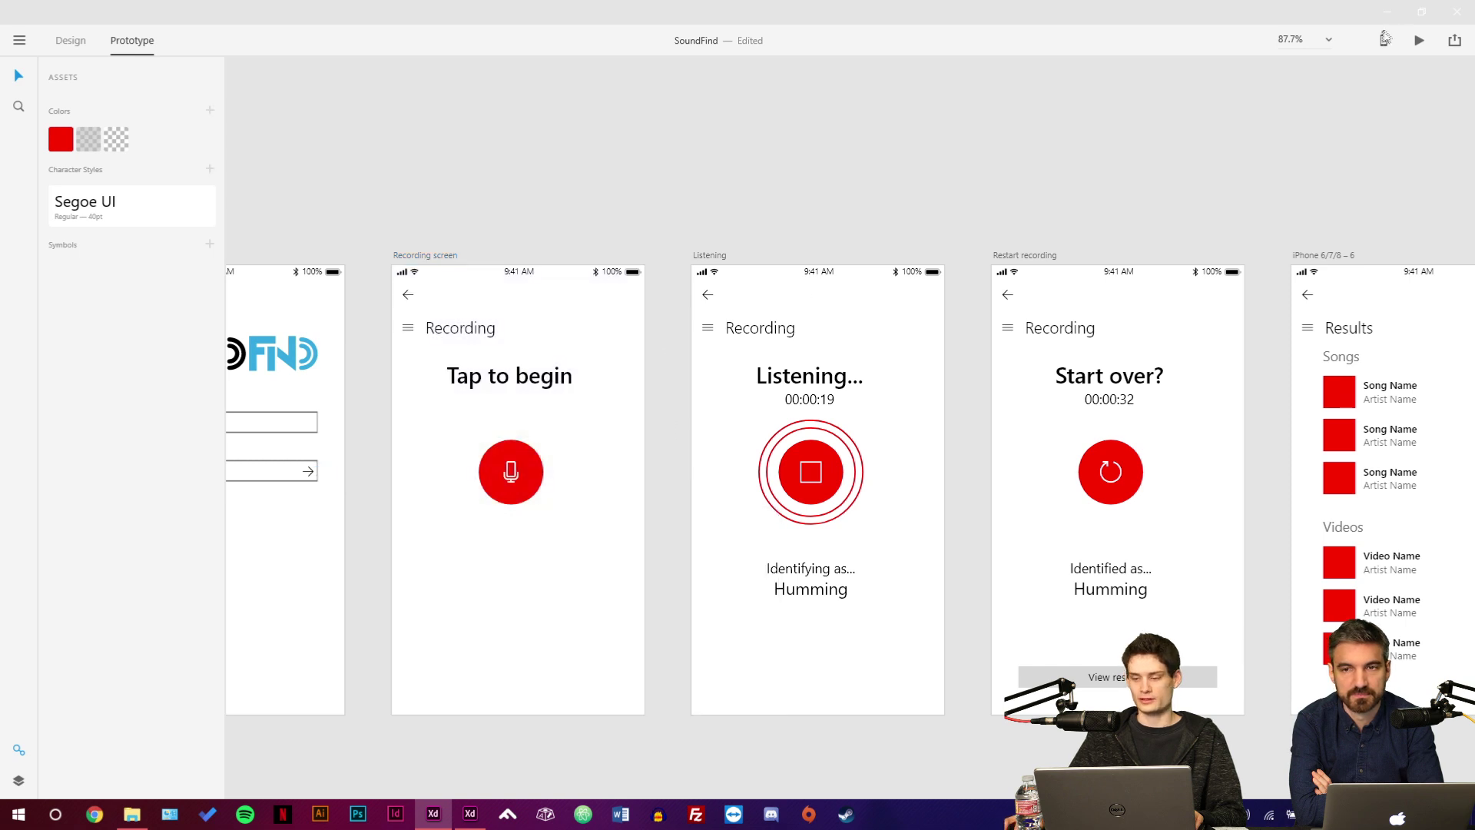
# Preview the prototype from Sign in through Recording, Listening and Start over to the Results screen, and close the preview.
pyautogui.click(1417, 40)
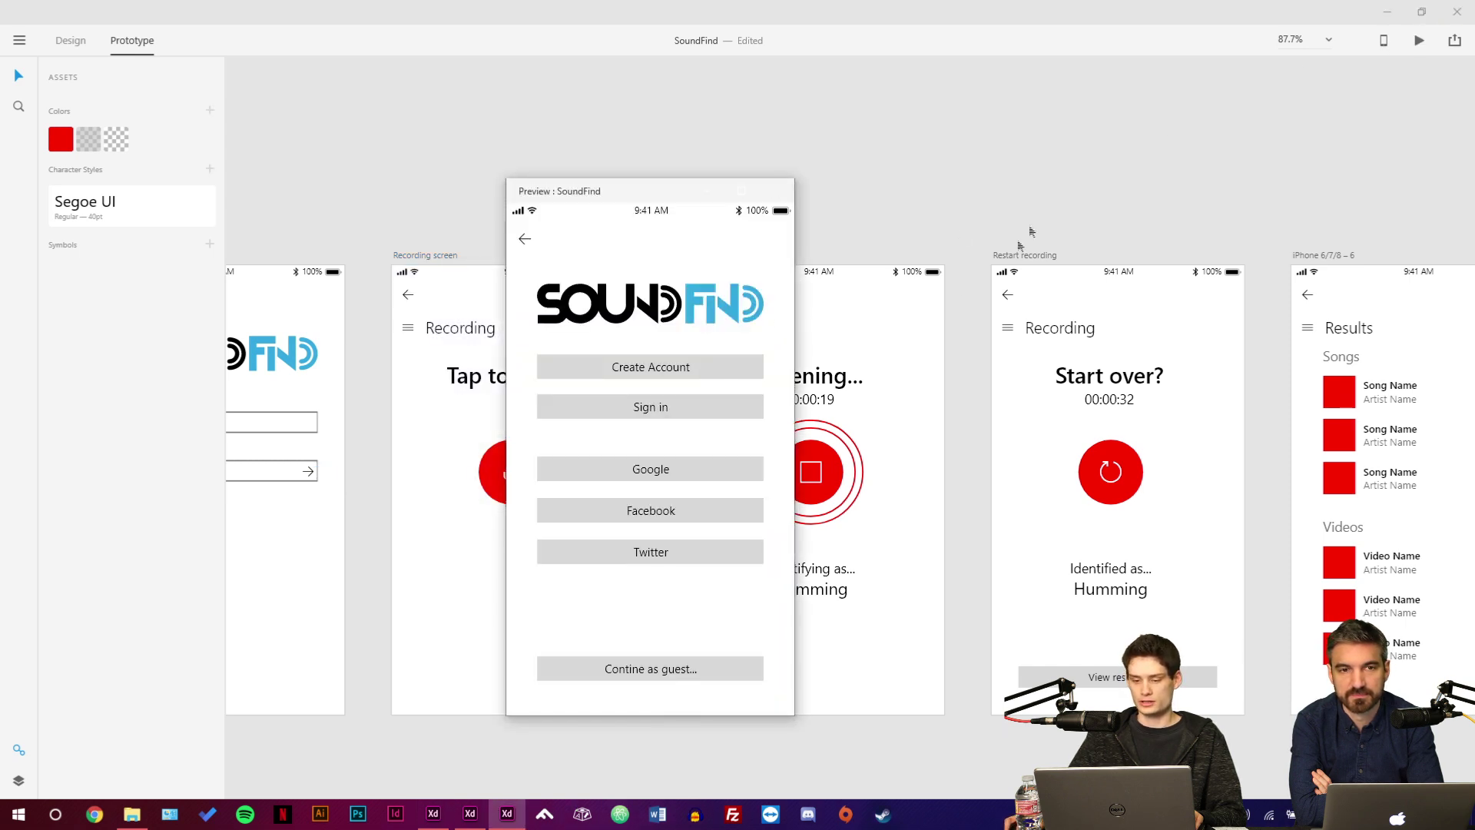
pyautogui.click(638, 405)
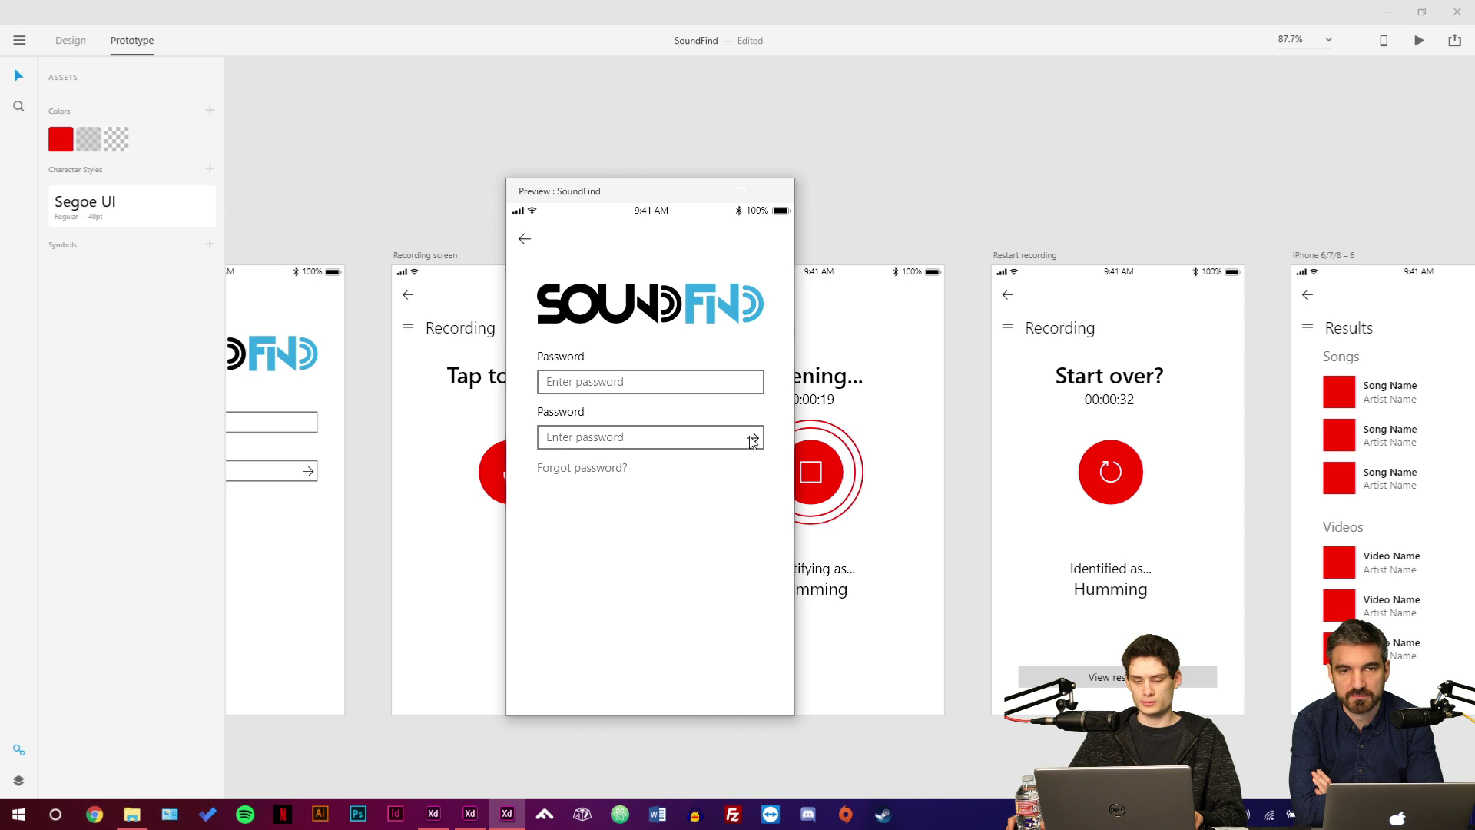
pyautogui.click(753, 438)
pyautogui.click(647, 444)
pyautogui.click(647, 444)
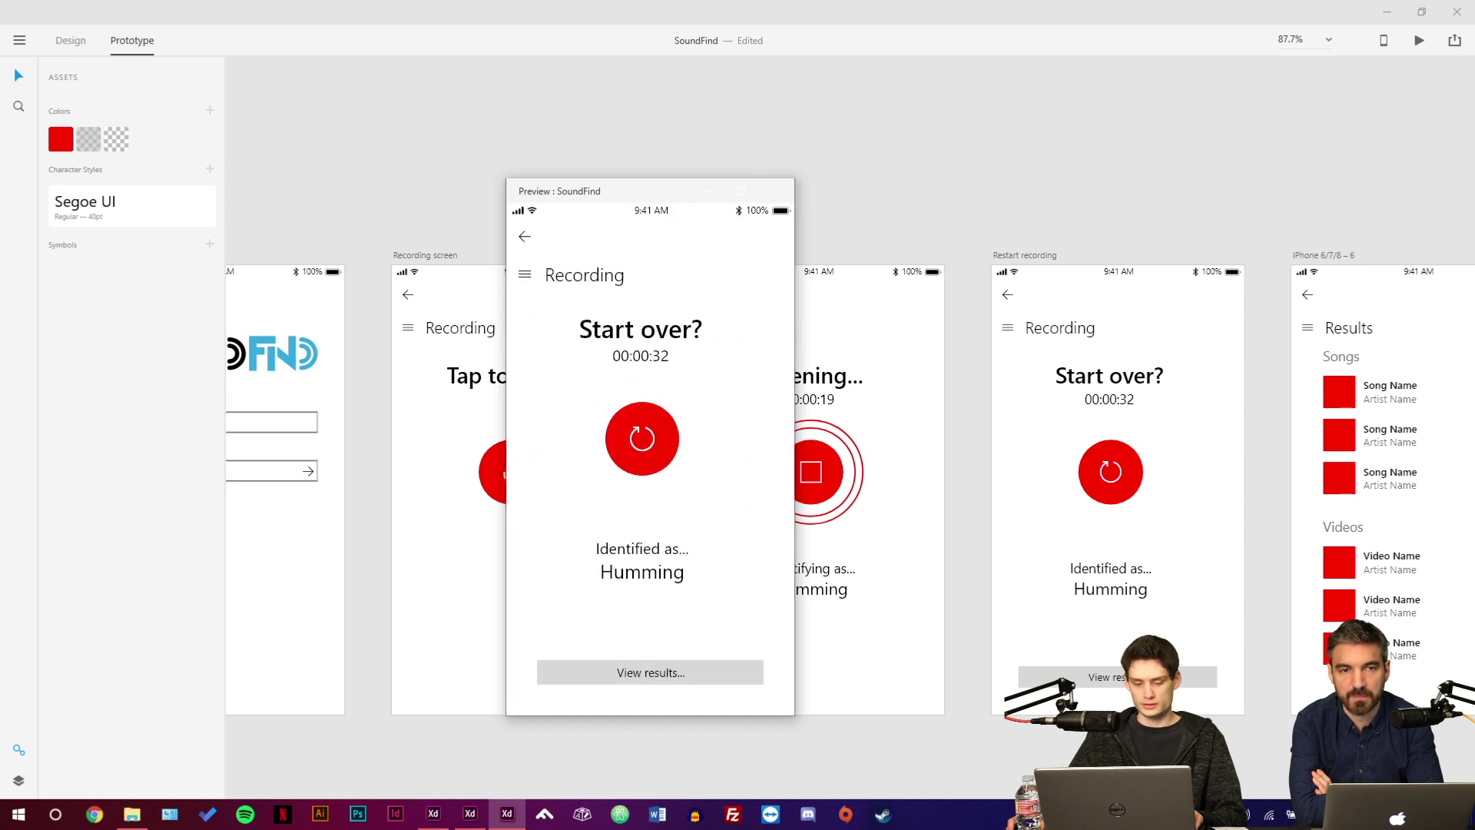
pyautogui.click(659, 680)
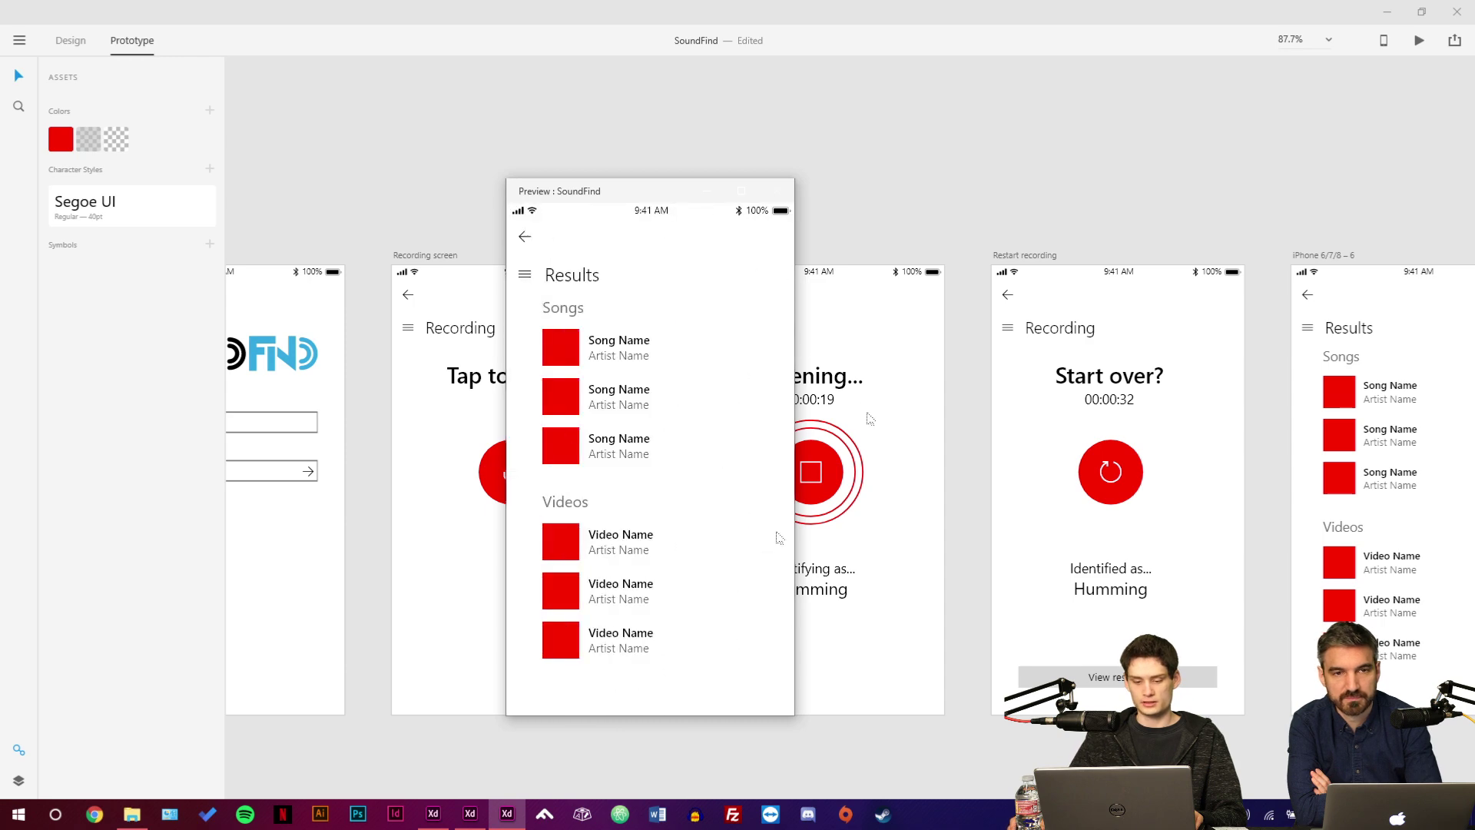
pyautogui.click(776, 190)
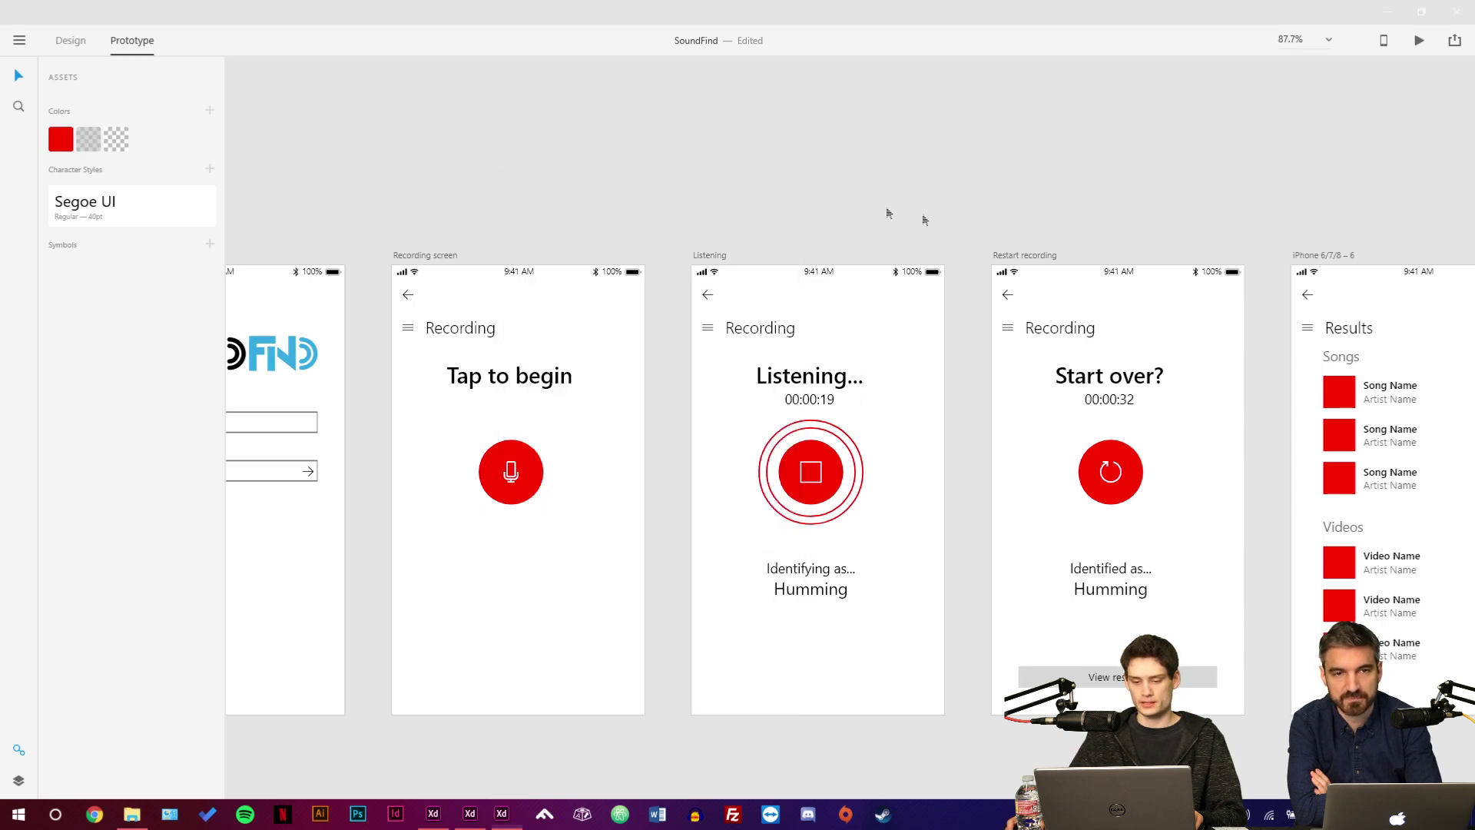
pyautogui.hscroll(10, 886, 211)
pyautogui.scroll(-2, 886, 212)
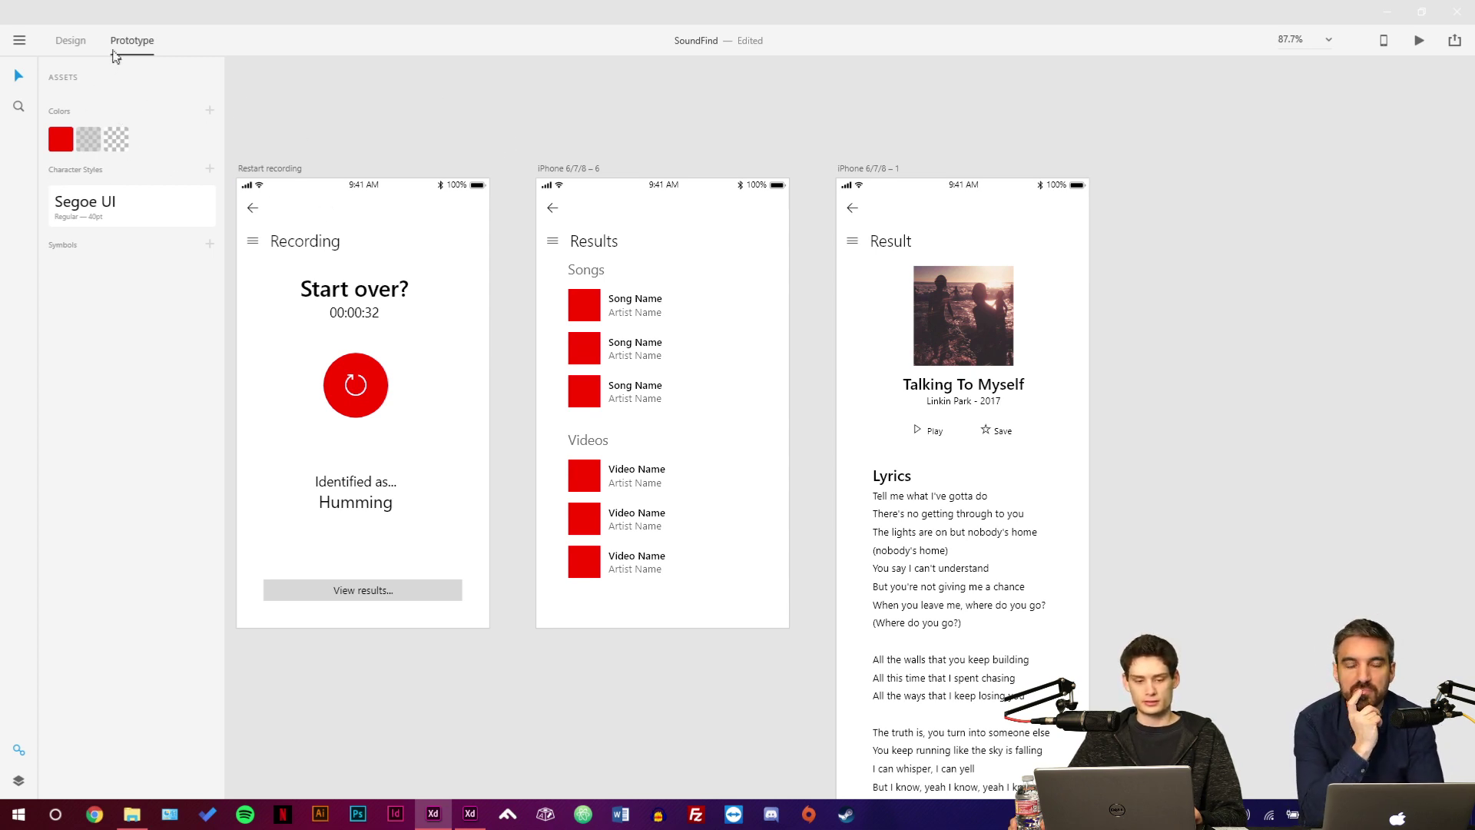
pyautogui.click(639, 300)
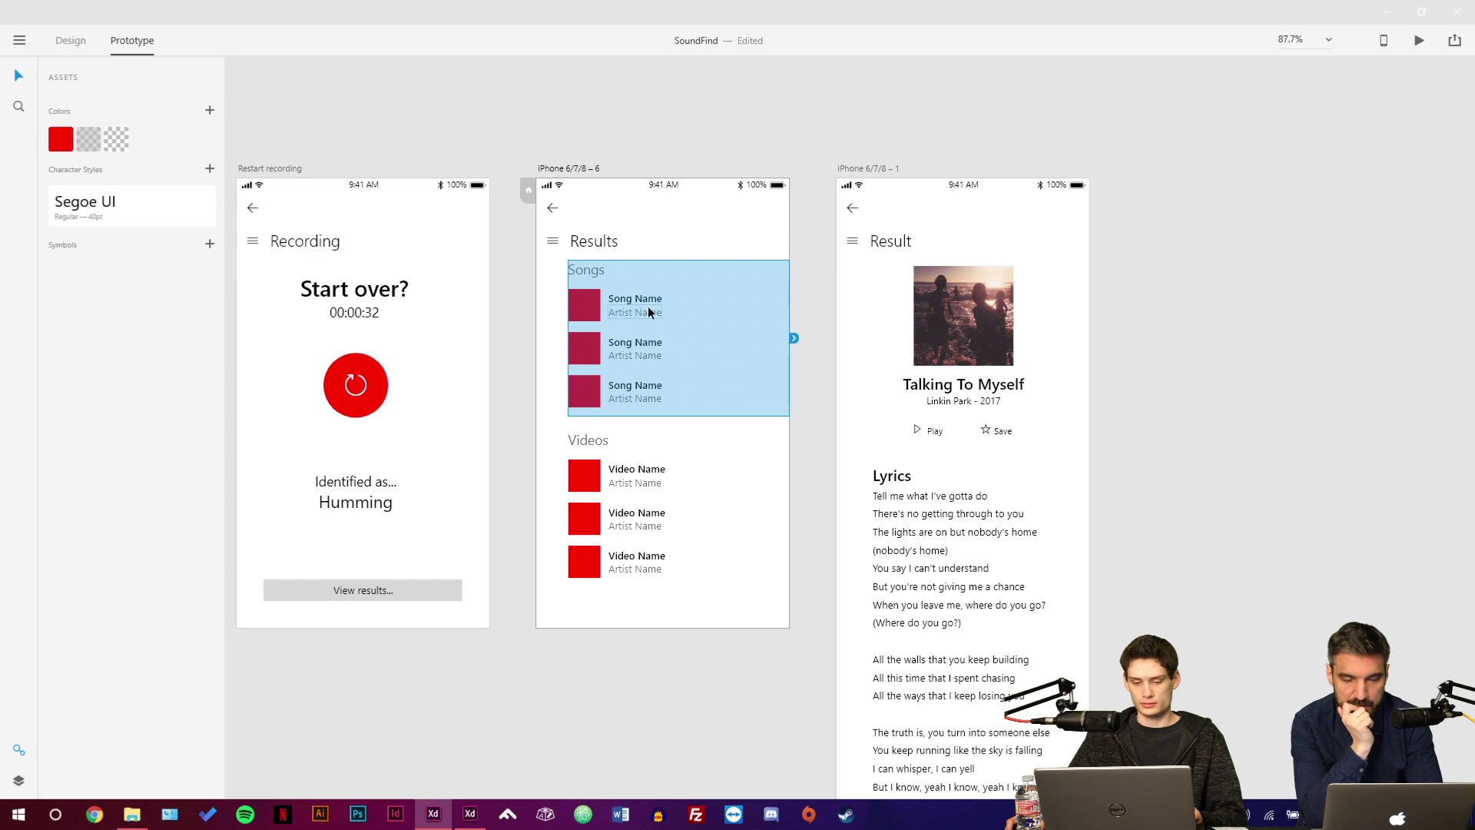
pyautogui.doubleClick(625, 300)
pyautogui.doubleClick(630, 299)
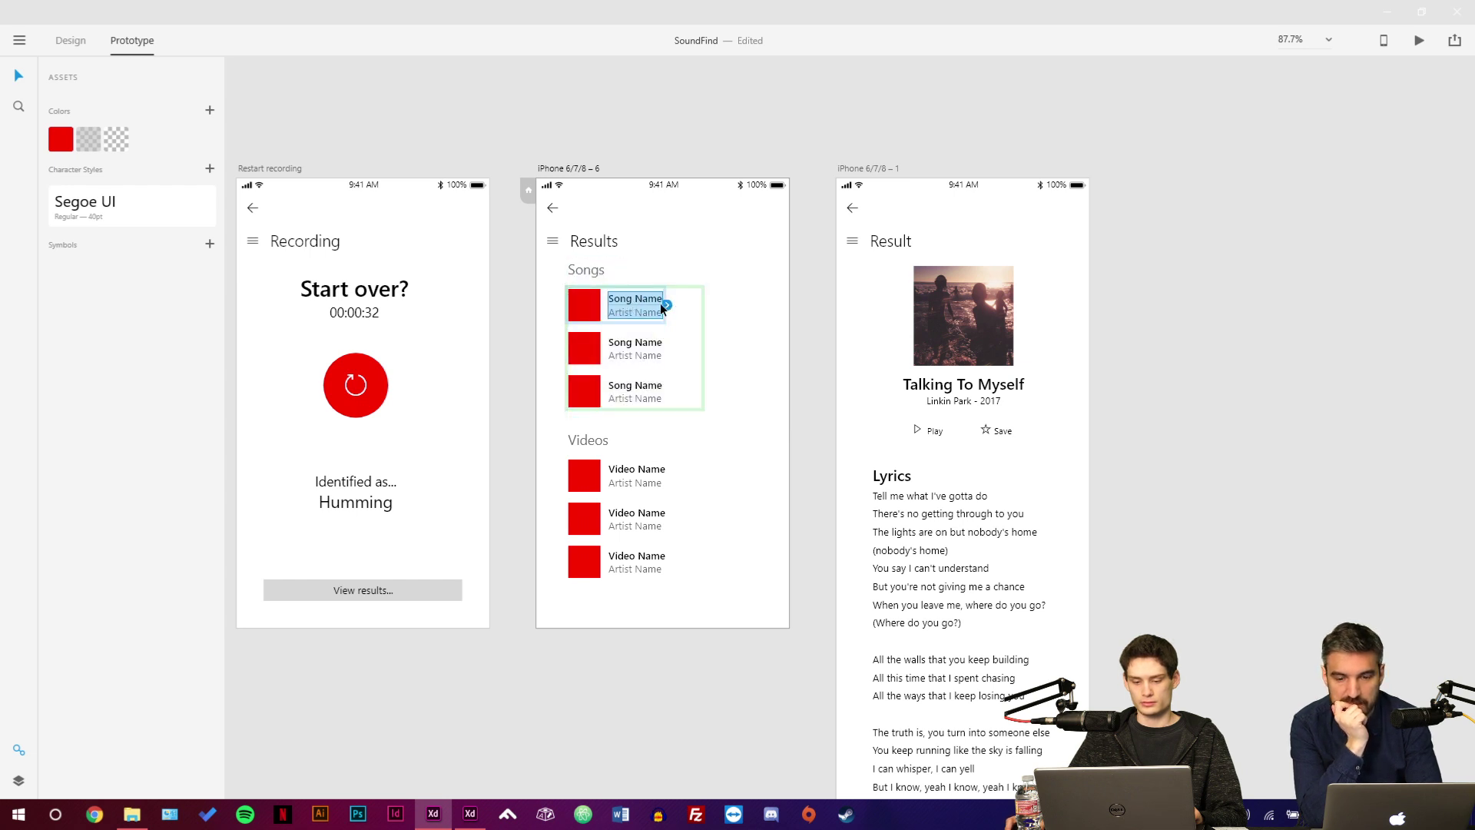
pyautogui.click(592, 311)
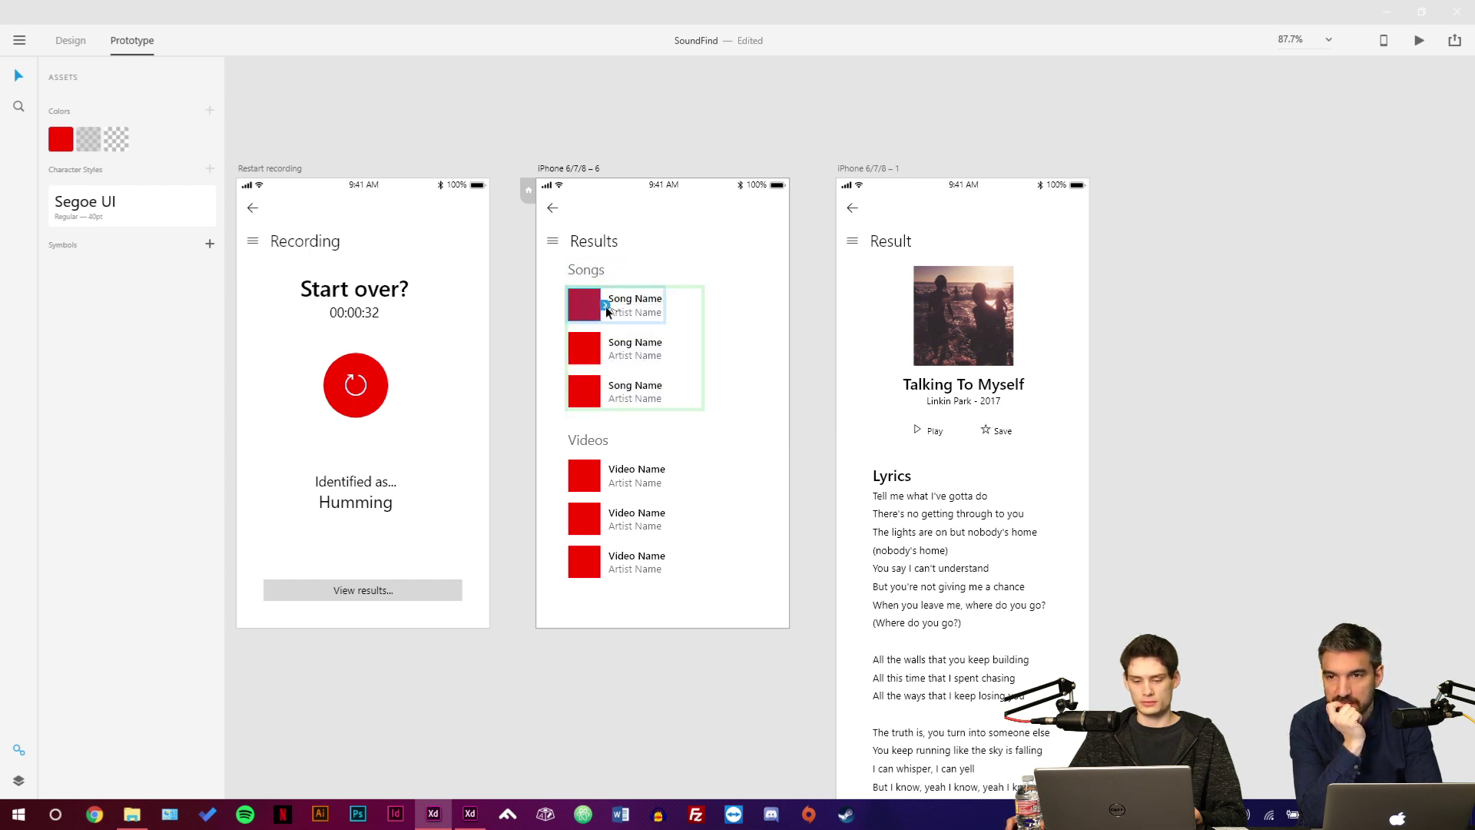
pyautogui.click(652, 307)
pyautogui.click(666, 306)
pyautogui.click(665, 321)
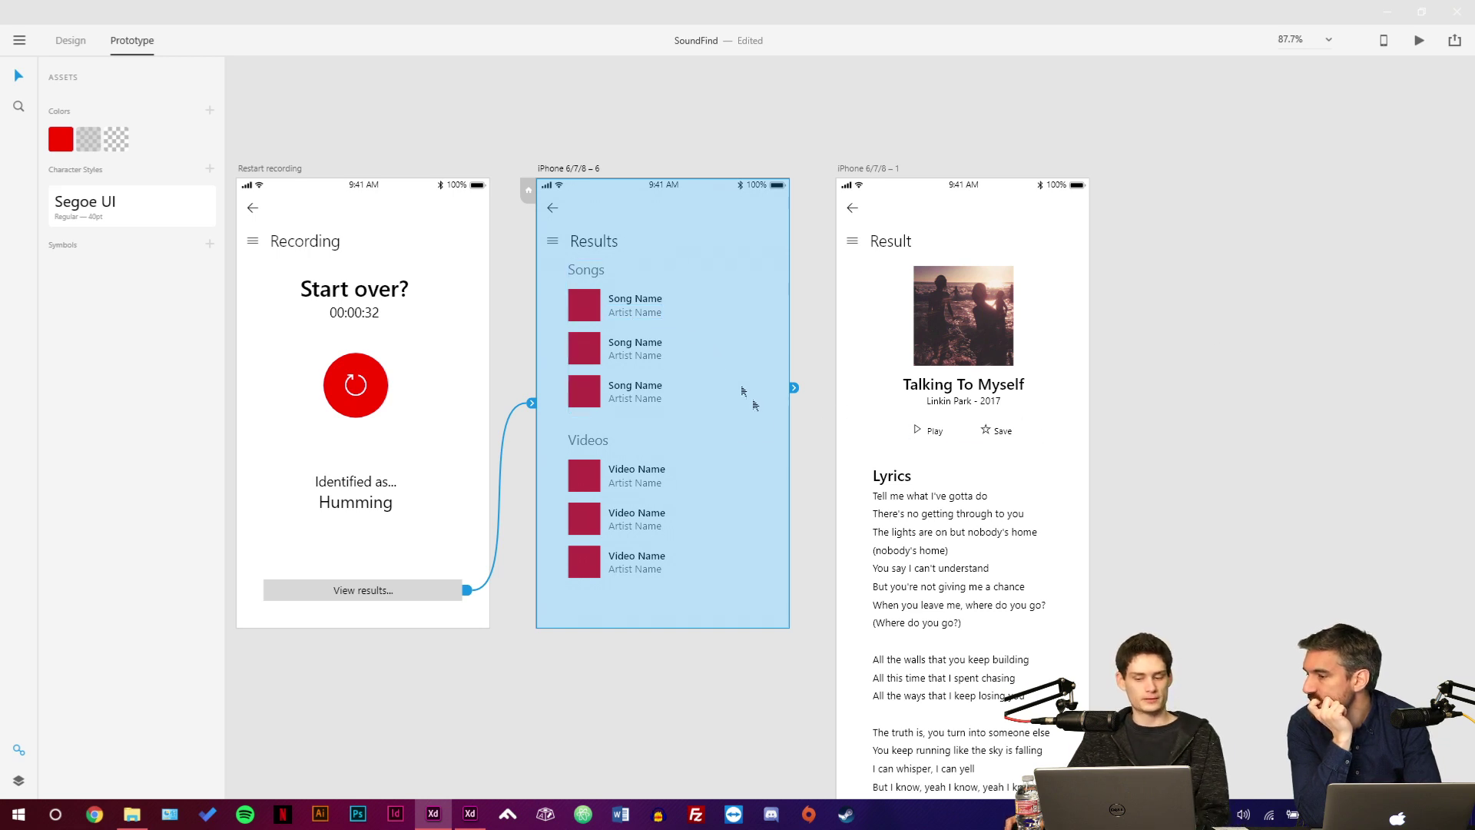
# Link the first song's name text and its red thumbnail on the Results screen to iPhone 6/7/8 – 1 with Slide Left.
pyautogui.click(623, 292)
pyautogui.doubleClick(631, 301)
pyautogui.doubleClick(639, 311)
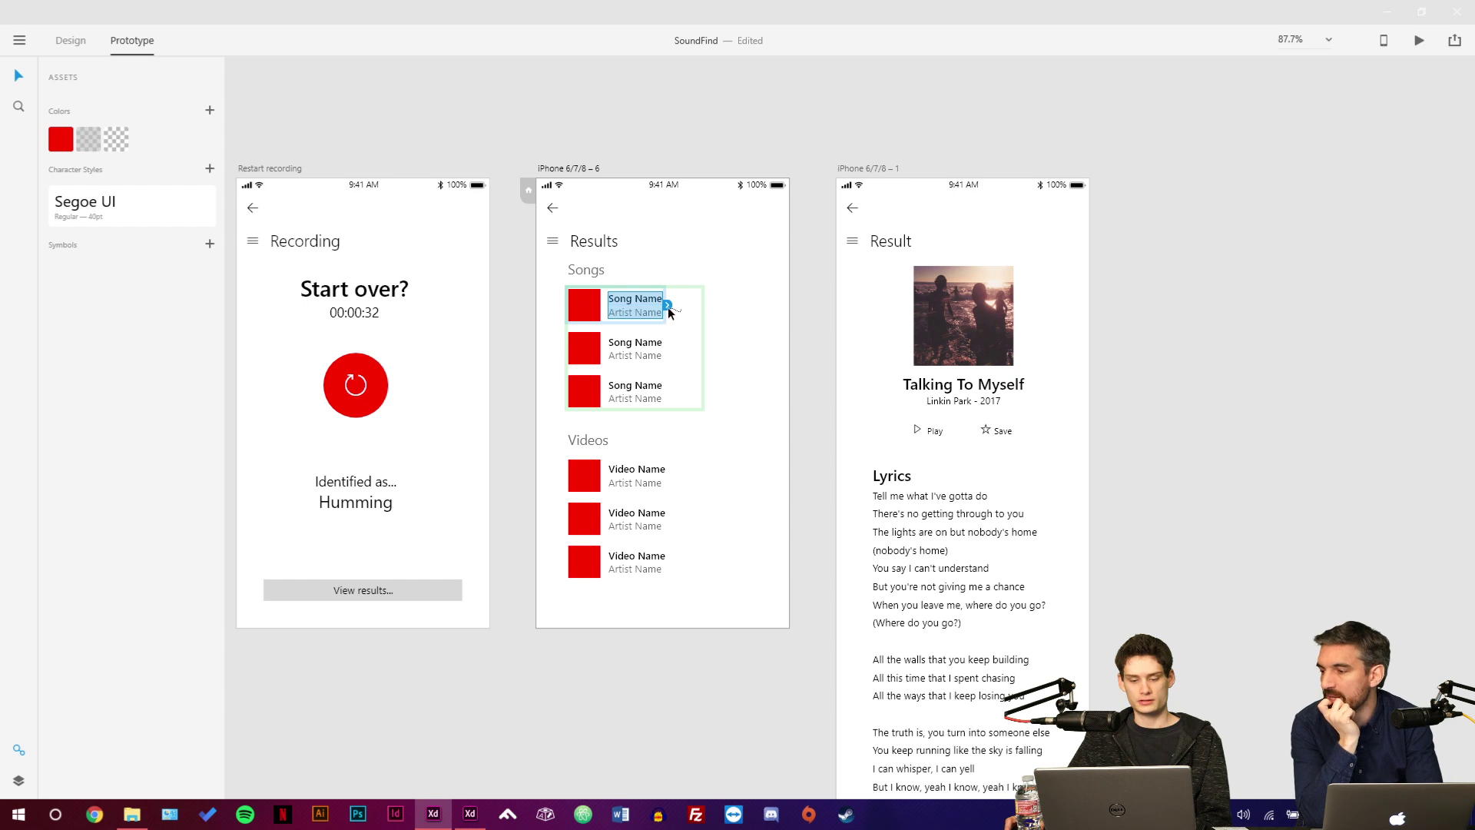
pyautogui.moveTo(668, 305); pyautogui.dragTo(823, 358)
pyautogui.click(813, 469)
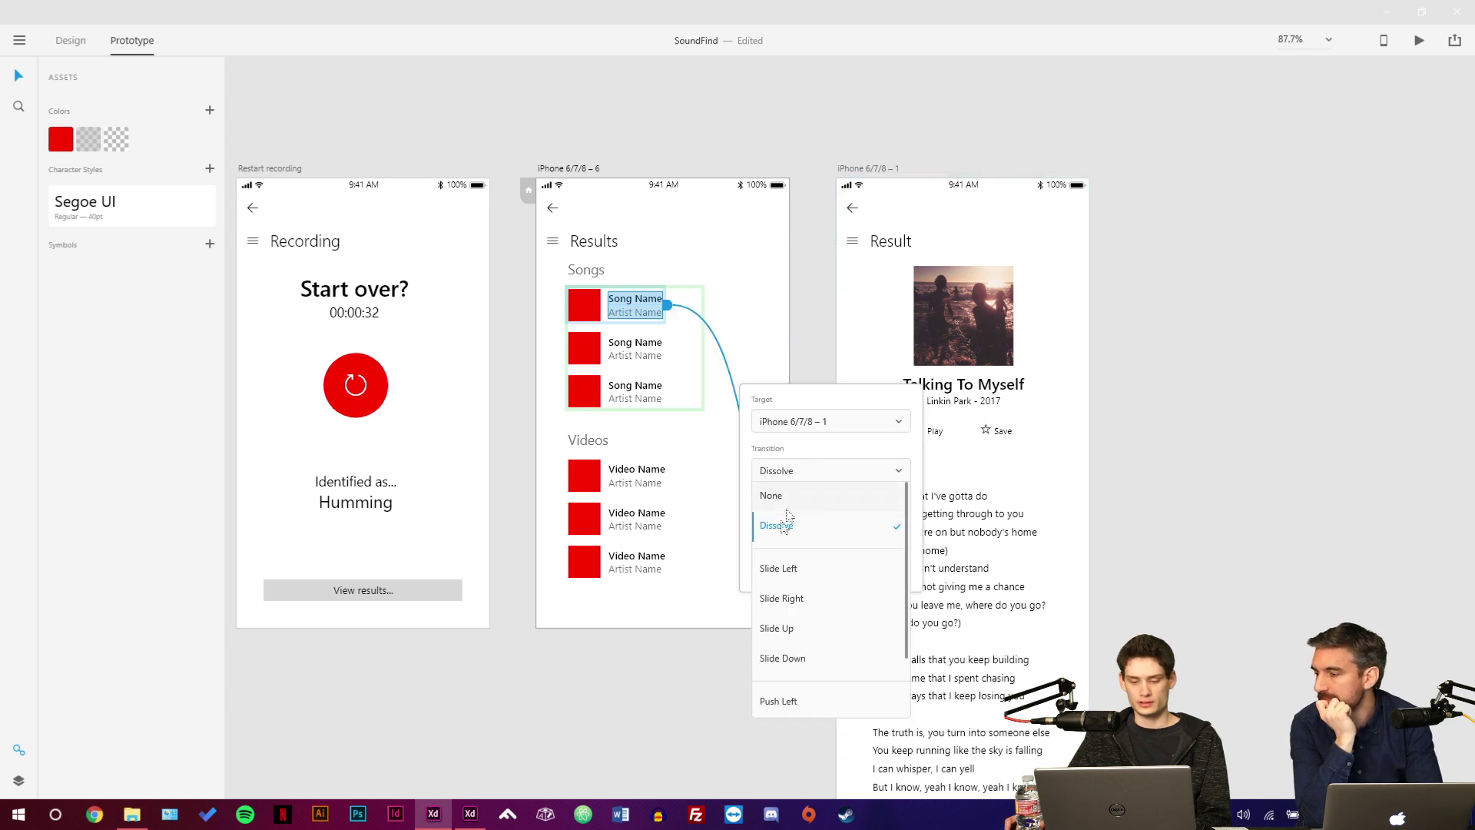
pyautogui.click(805, 570)
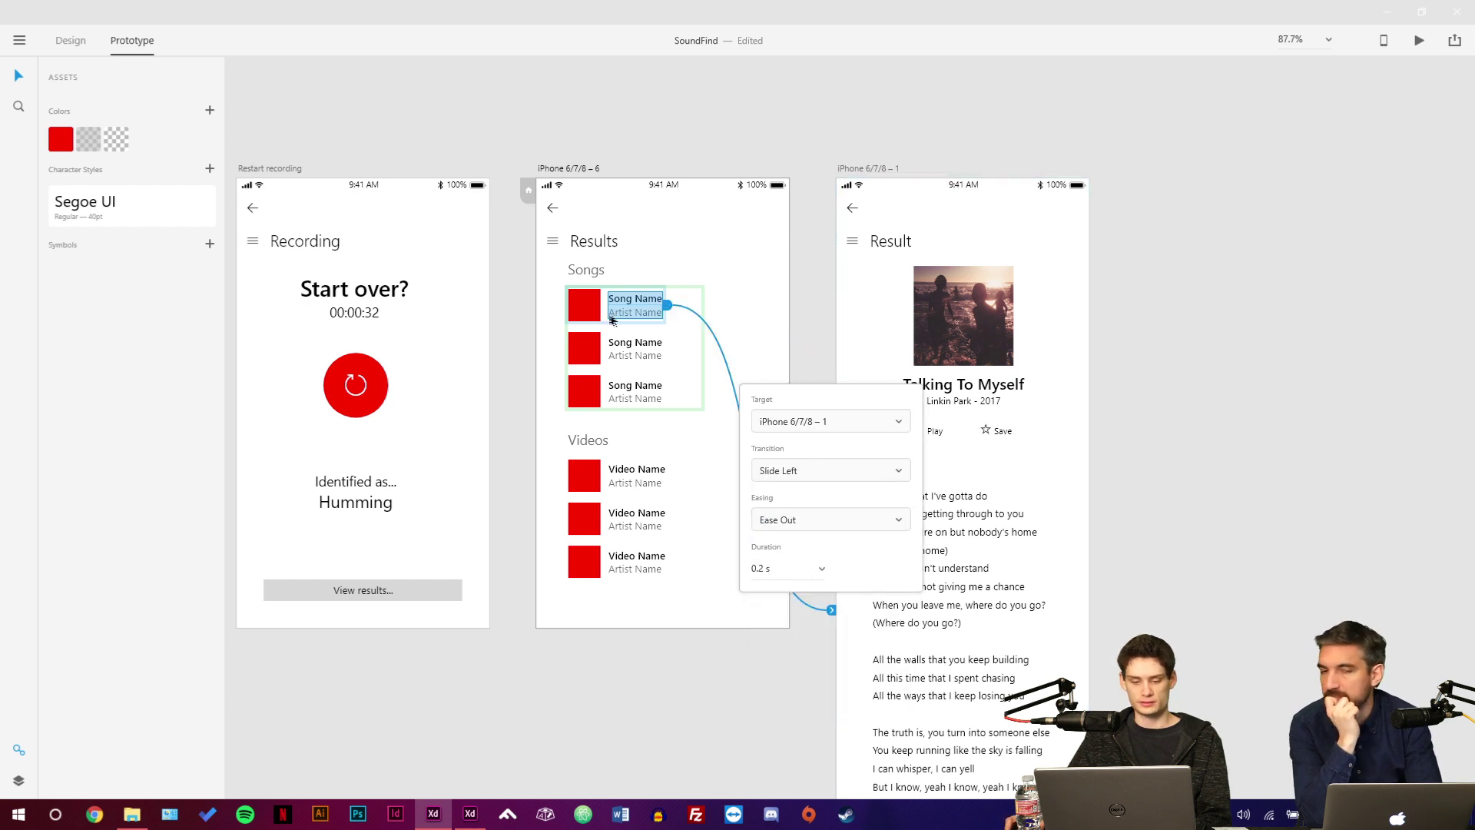
pyautogui.click(585, 305)
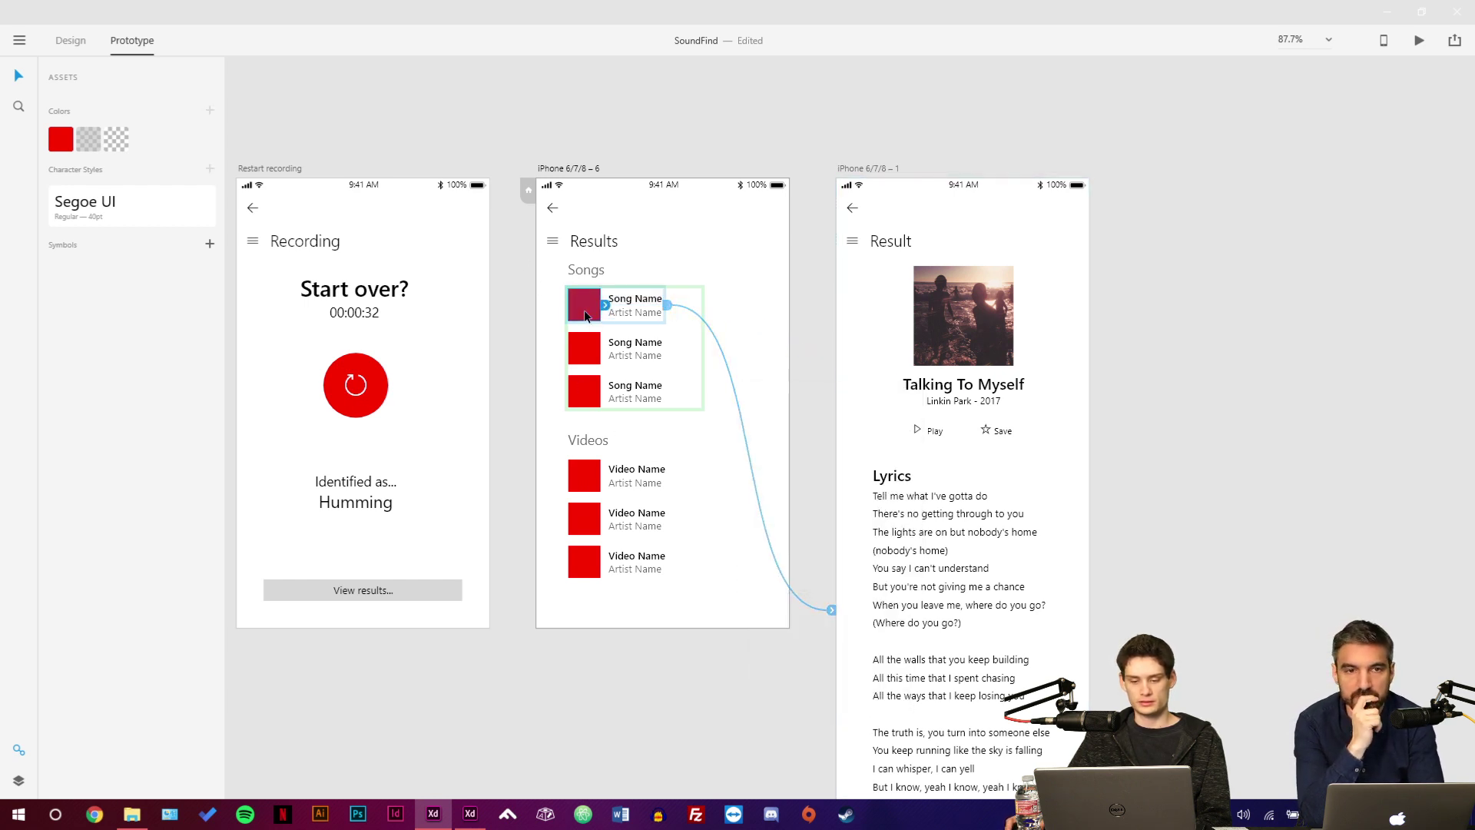
pyautogui.moveTo(606, 305); pyautogui.dragTo(840, 456)
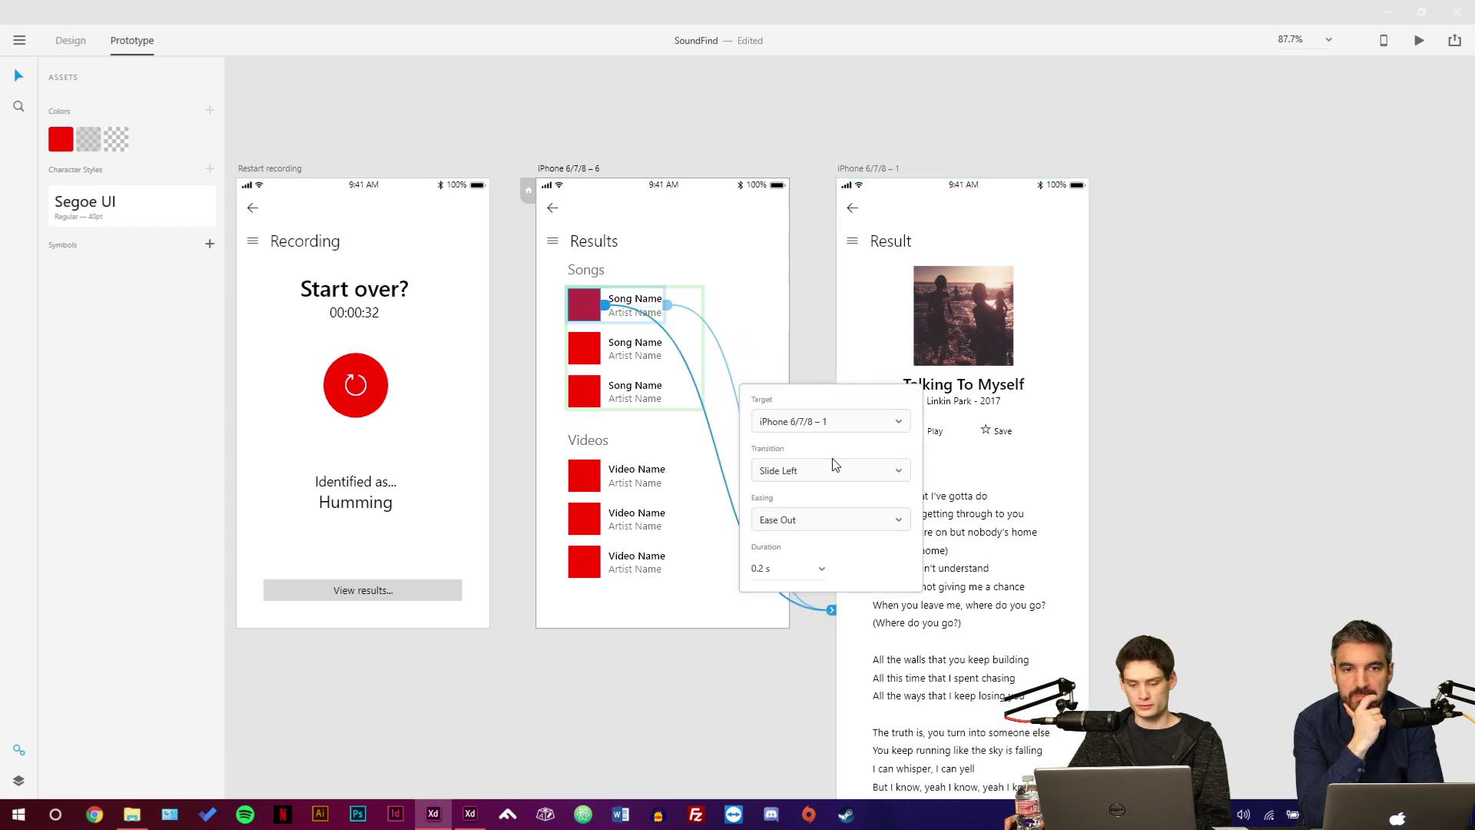
# Check the transition setting of the first song thumbnail's link and close the link settings.
pyautogui.click(835, 464)
pyautogui.click(817, 323)
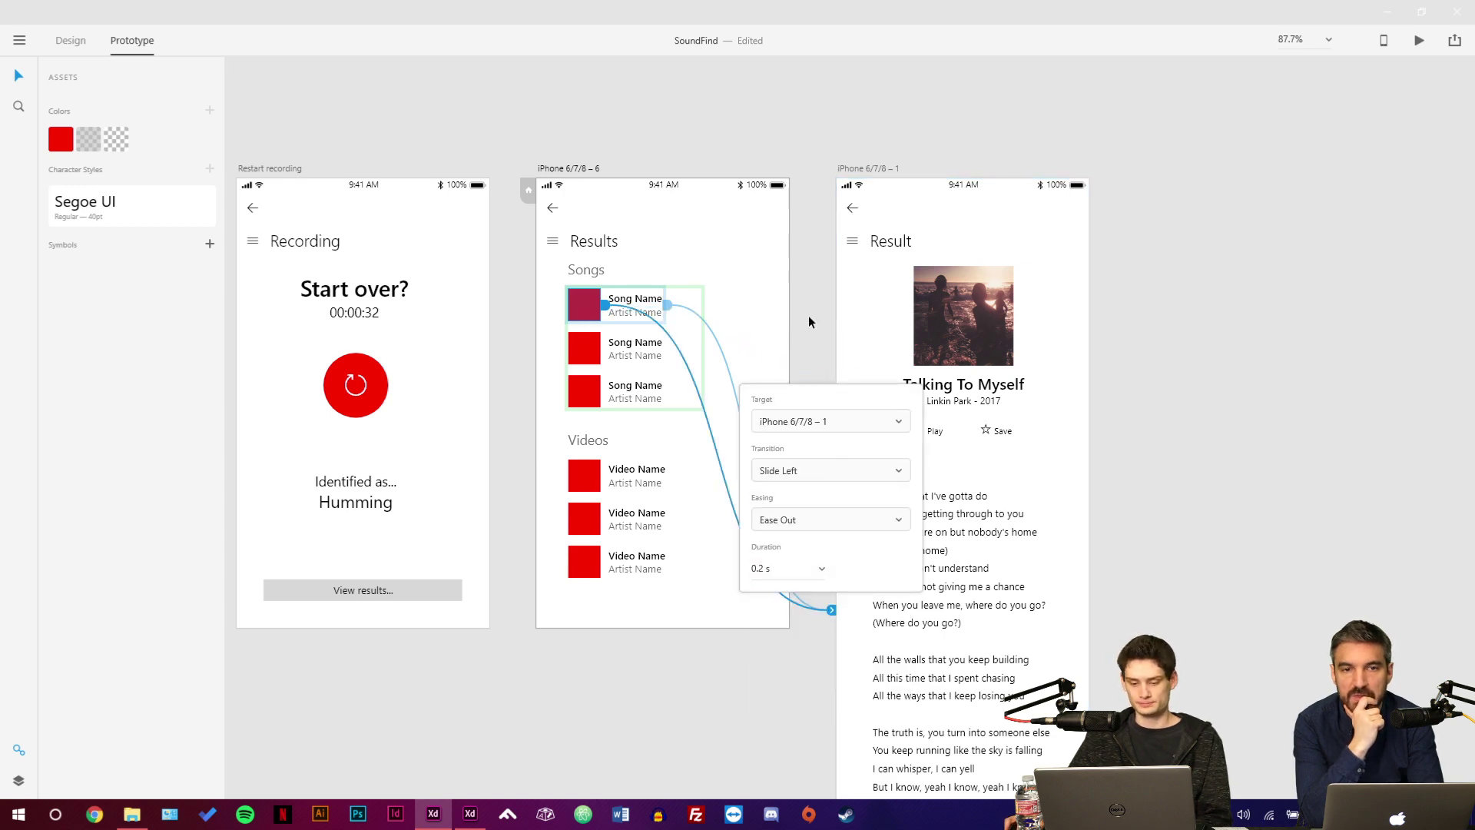
pyautogui.click(808, 316)
pyautogui.hscroll(-3, 758, 398)
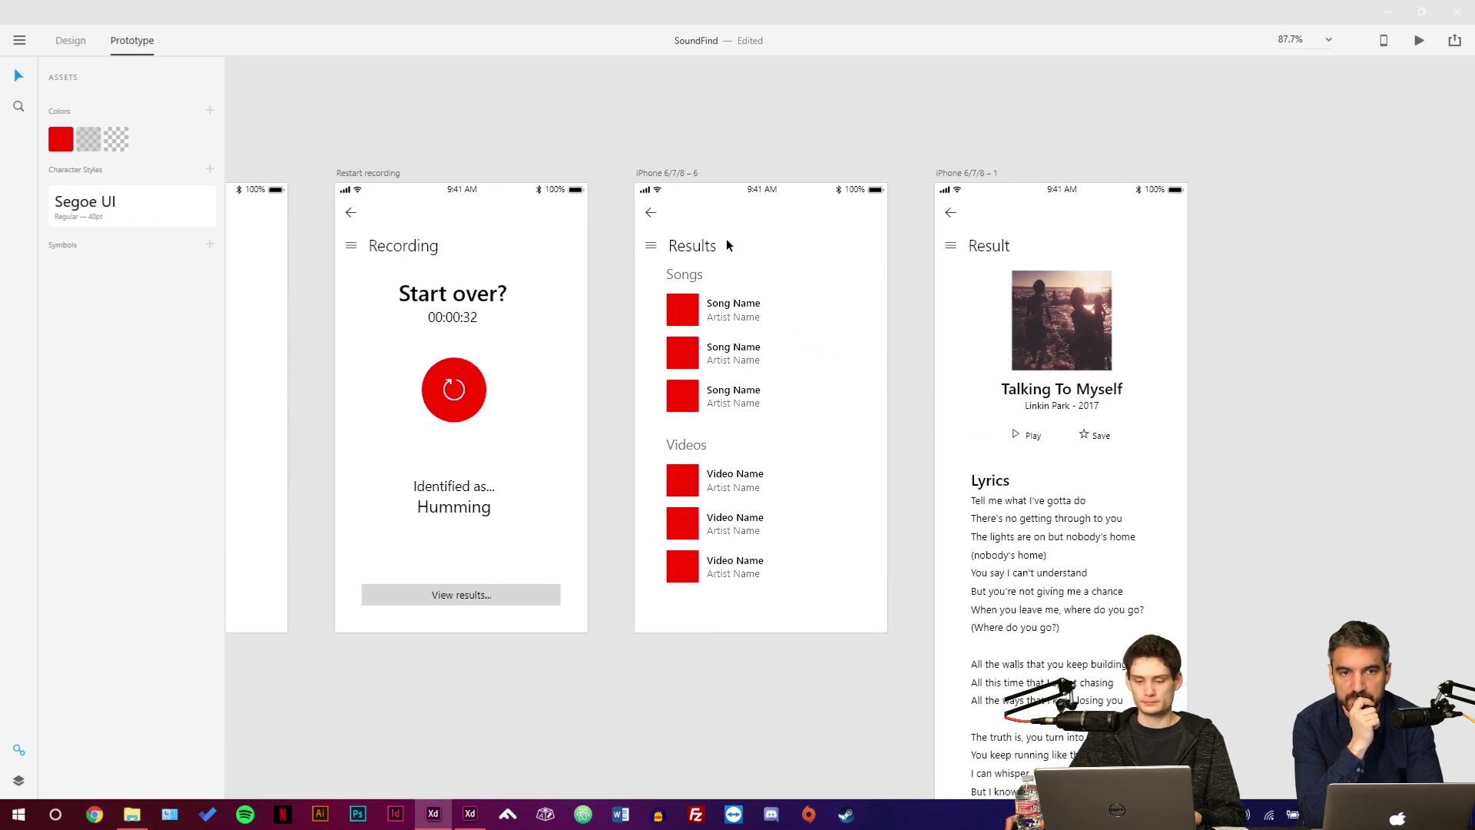
# Switch to Design mode and rename the first song in the Results list to "Talking To Myself".
pyautogui.click(741, 306)
pyautogui.scroll(5, 800, 322)
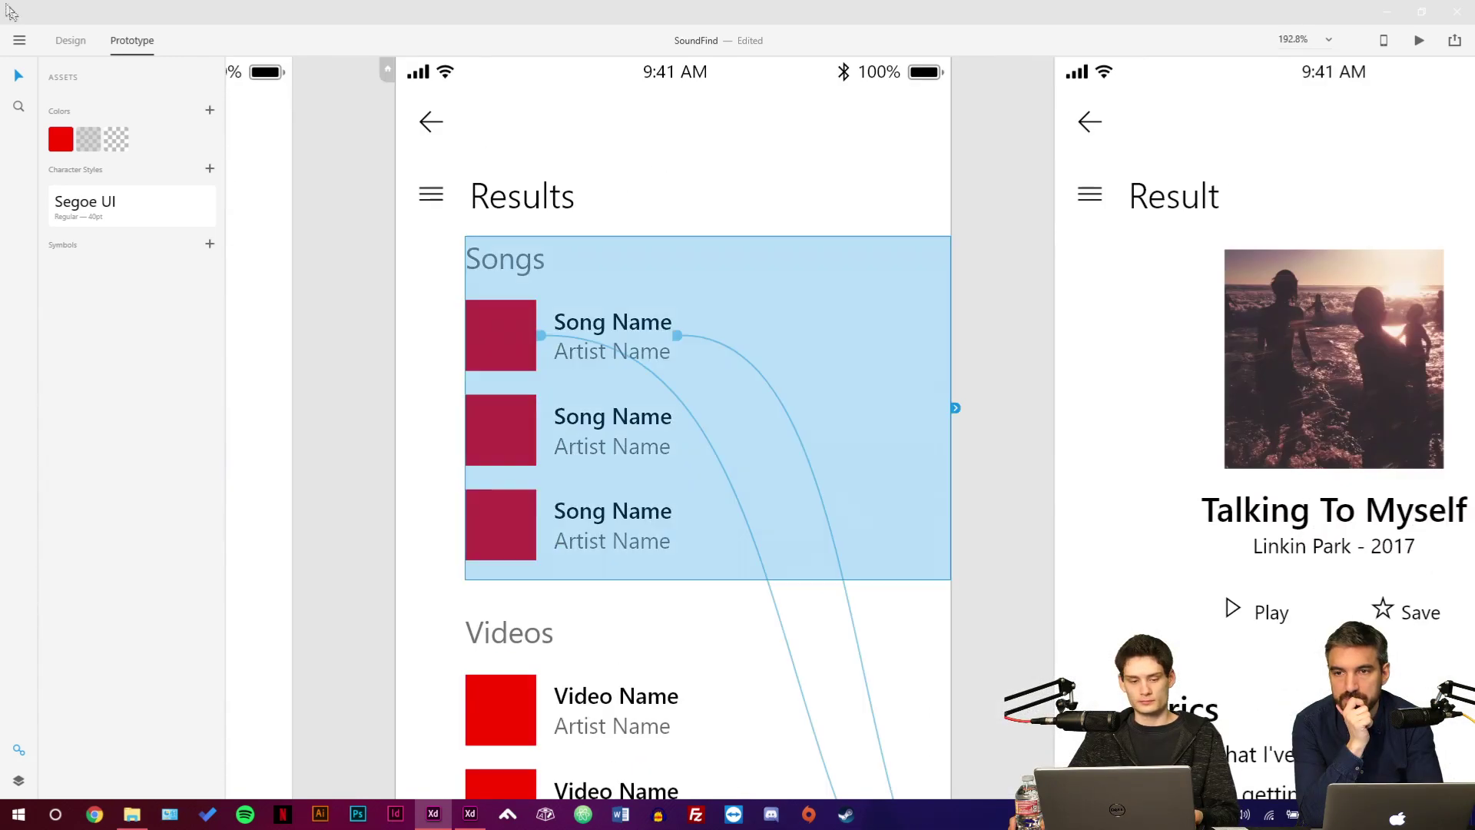
pyautogui.click(73, 40)
pyautogui.hscroll(8, 829, 445)
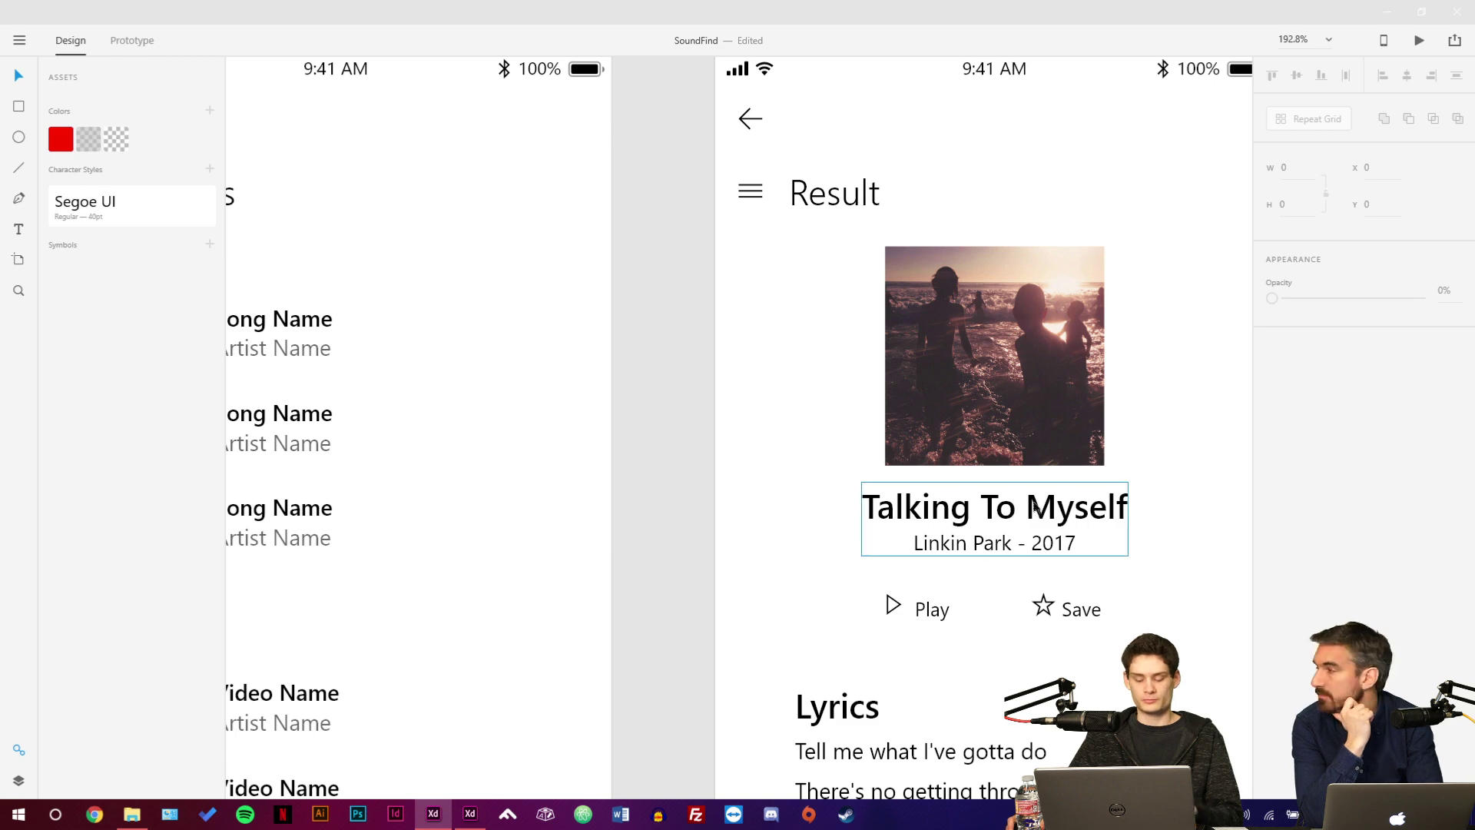
pyautogui.click(346, 352)
pyautogui.hscroll(-5, 346, 351)
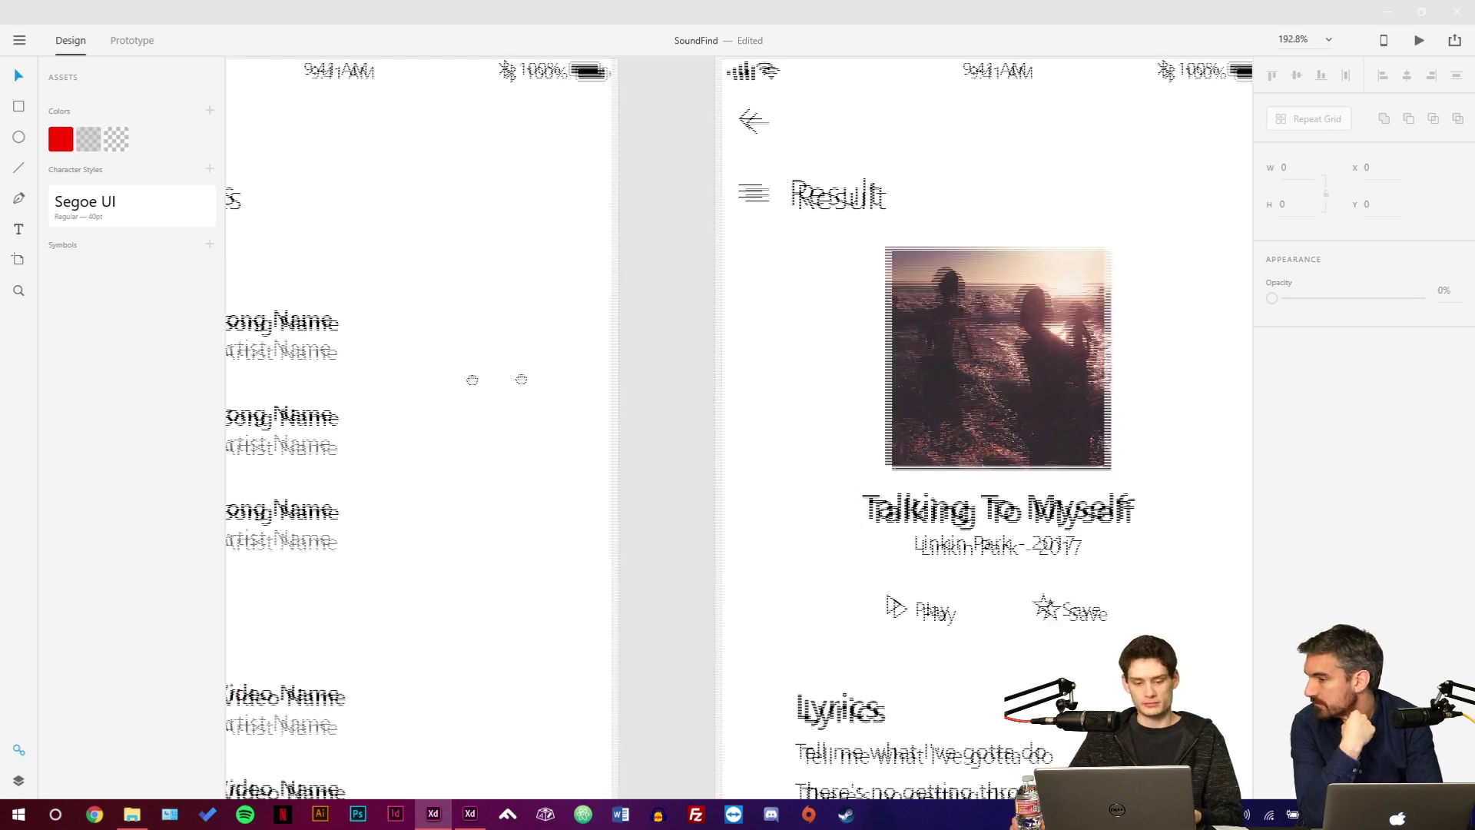
pyautogui.doubleClick(481, 315)
pyautogui.doubleClick(489, 317)
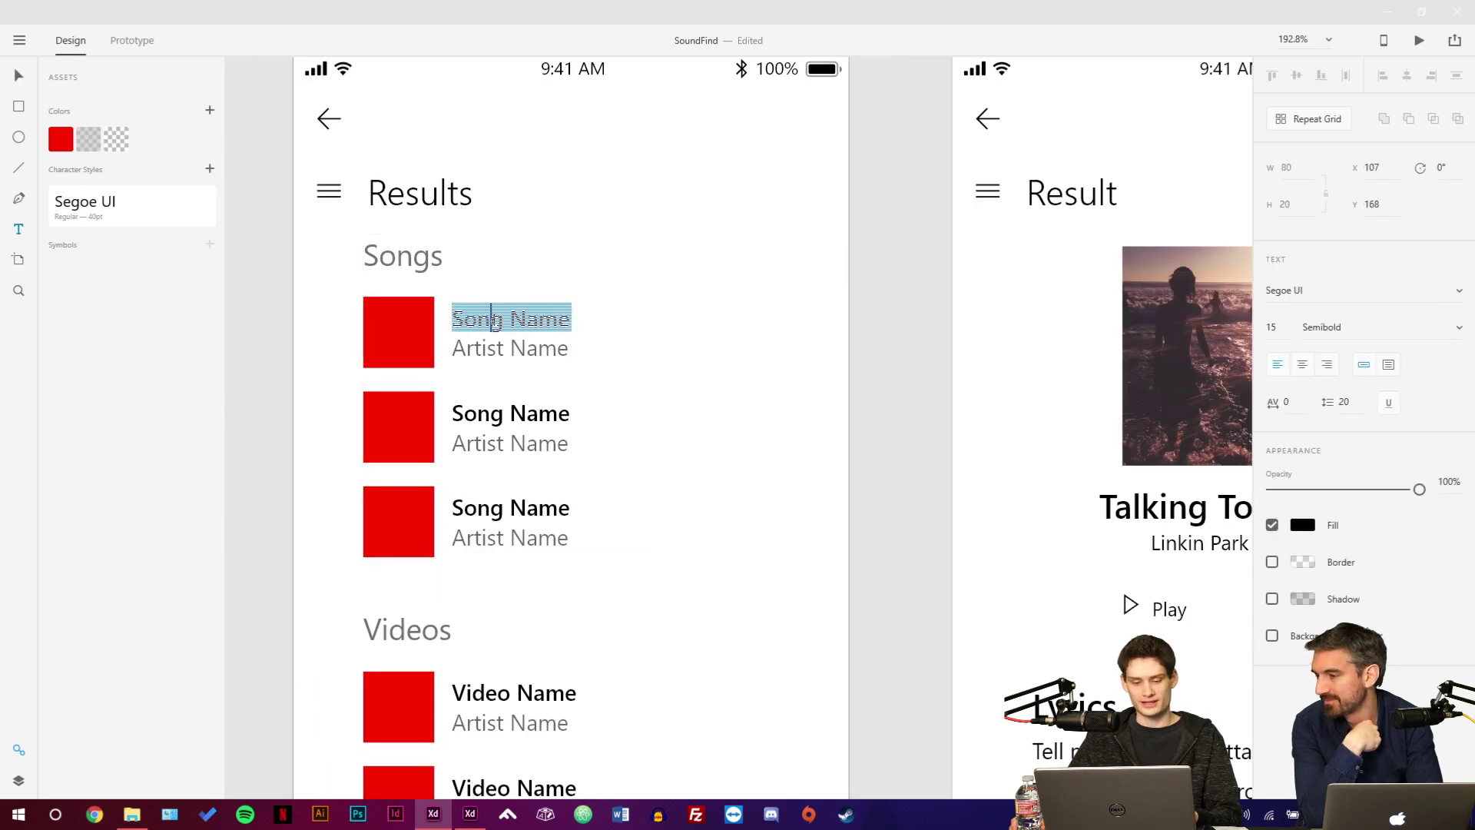
pyautogui.click(492, 318)
pyautogui.tripleClick(494, 323)
pyautogui.write('Talking t')
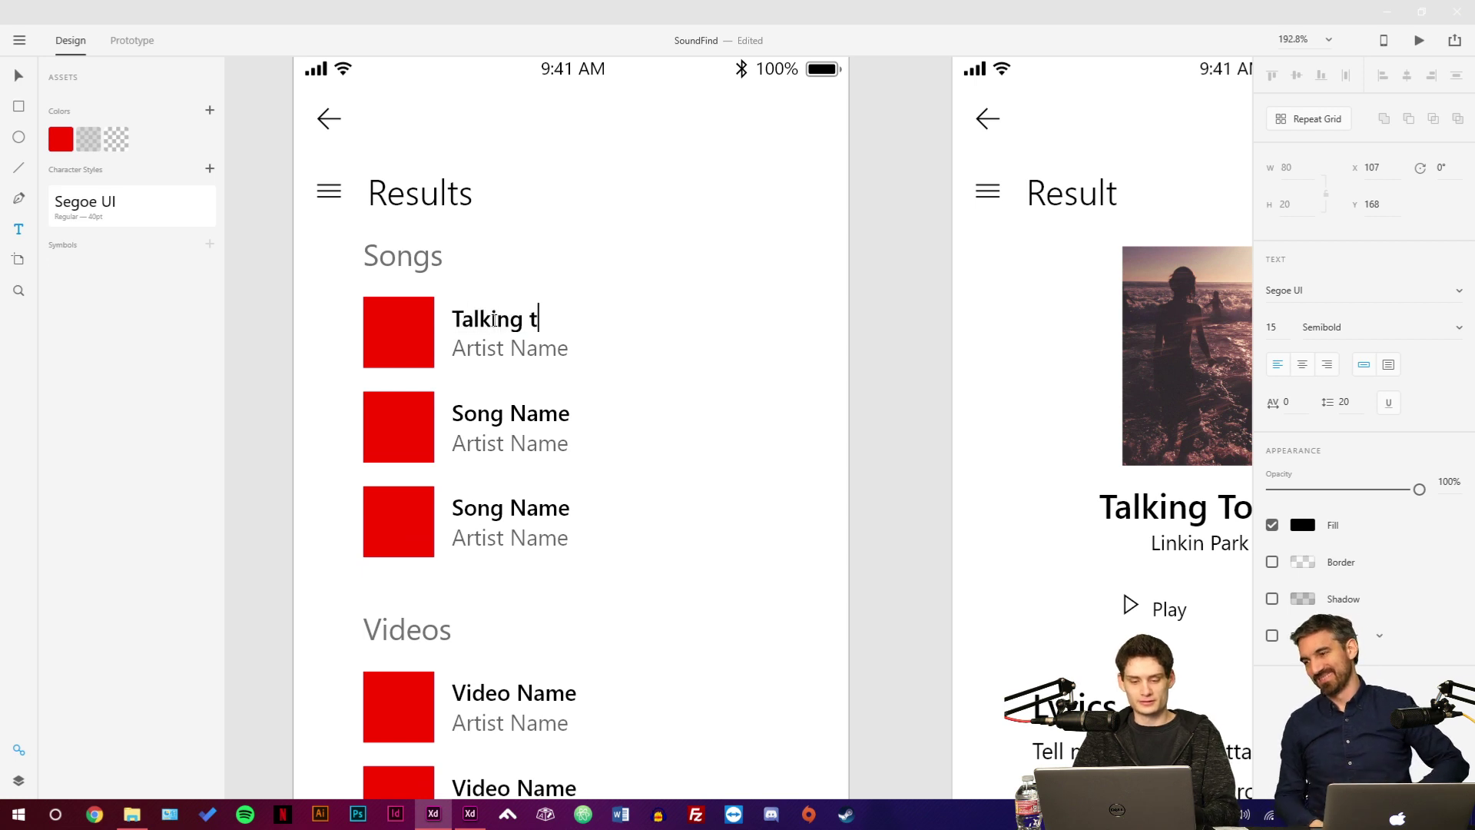
pyautogui.press('BackSpace')
pyautogui.write('To my')
pyautogui.press('BackSpace')
pyautogui.press('BackSpace')
pyautogui.write('Myself')
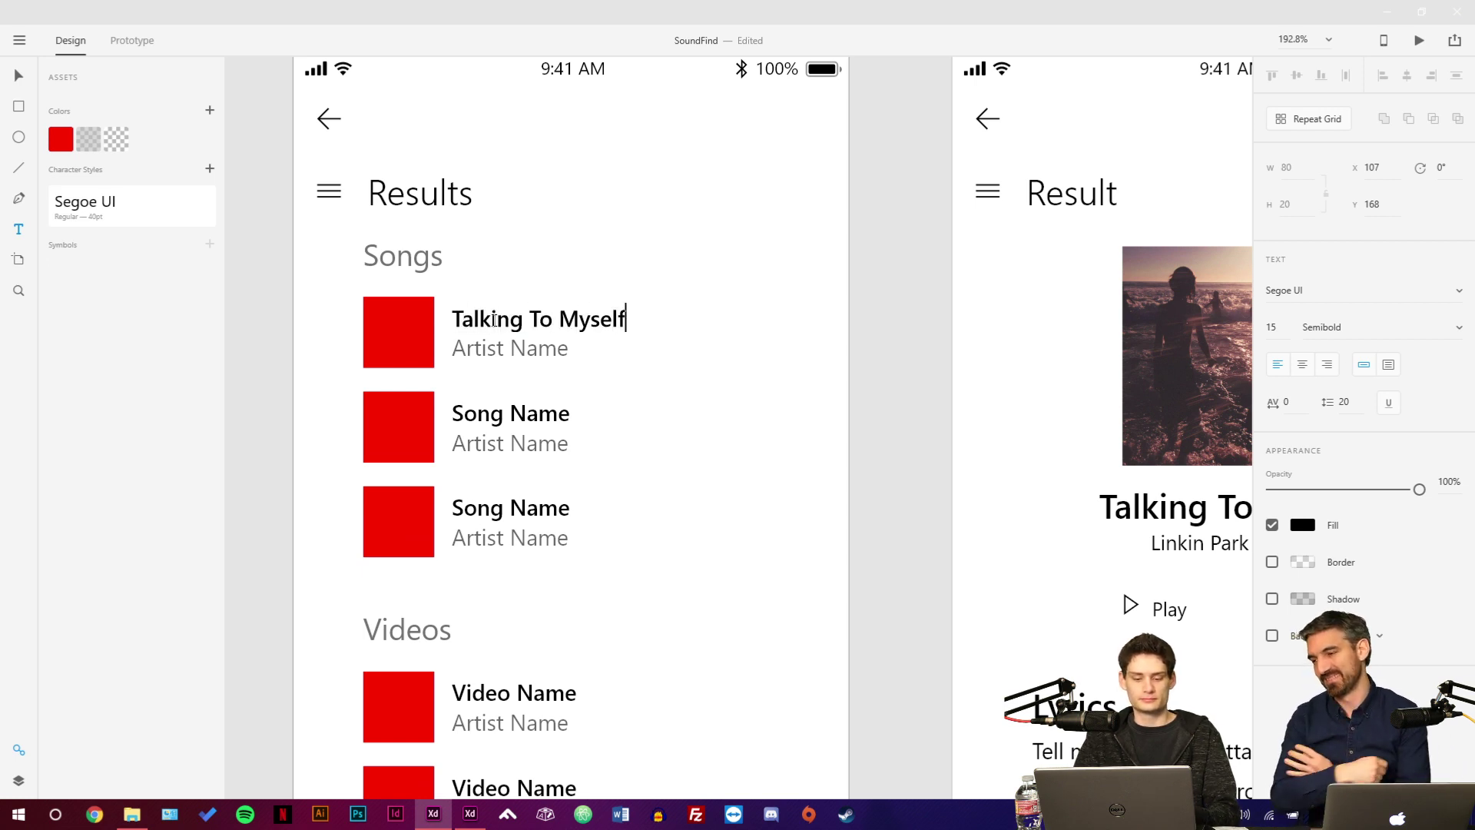
# Replace the first song's artist name on the Results screen with "Linkin Park".
pyautogui.click(478, 352)
pyautogui.doubleClick(478, 351)
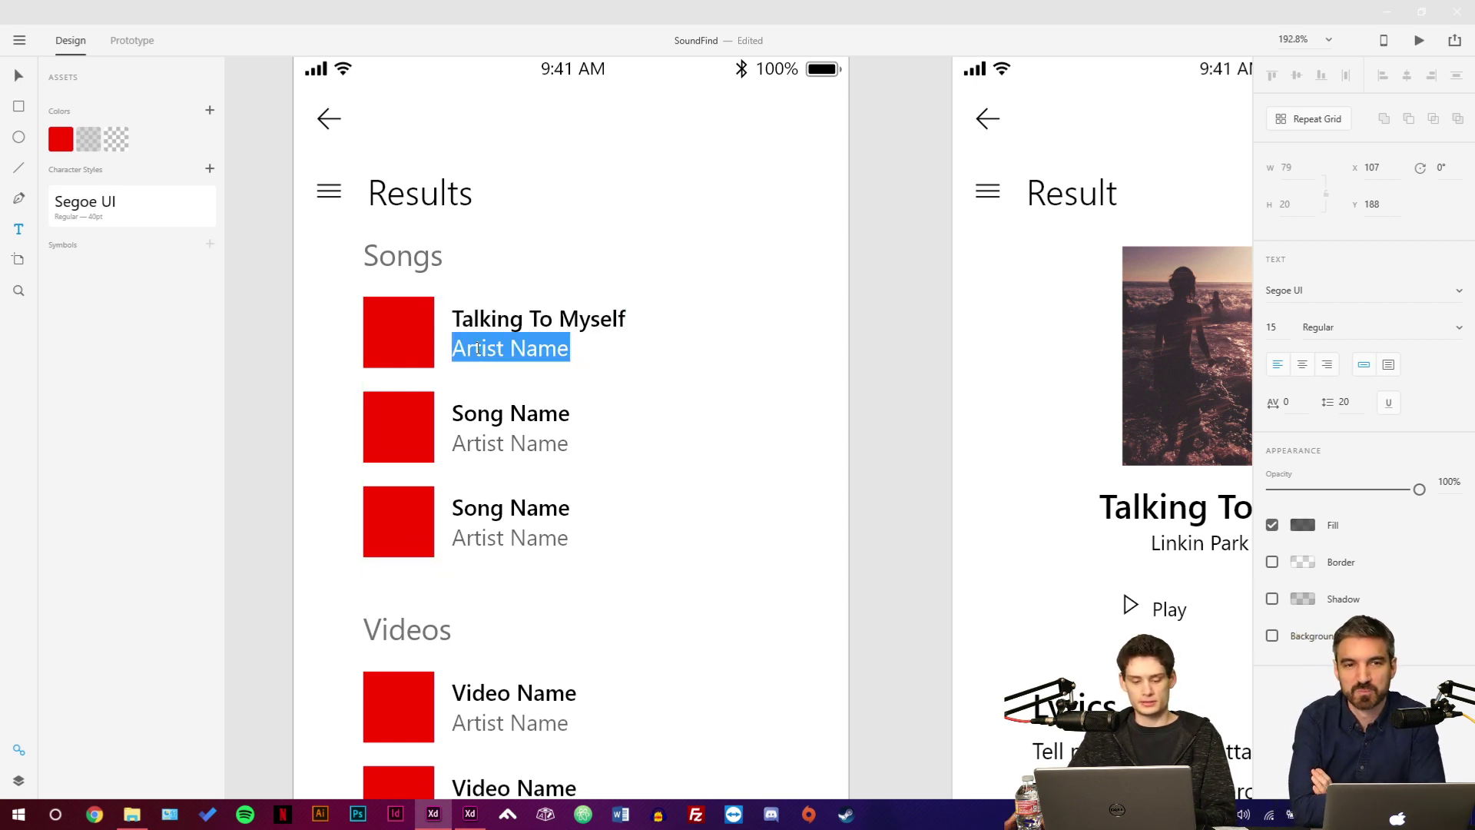
pyautogui.write('Linkin Park')
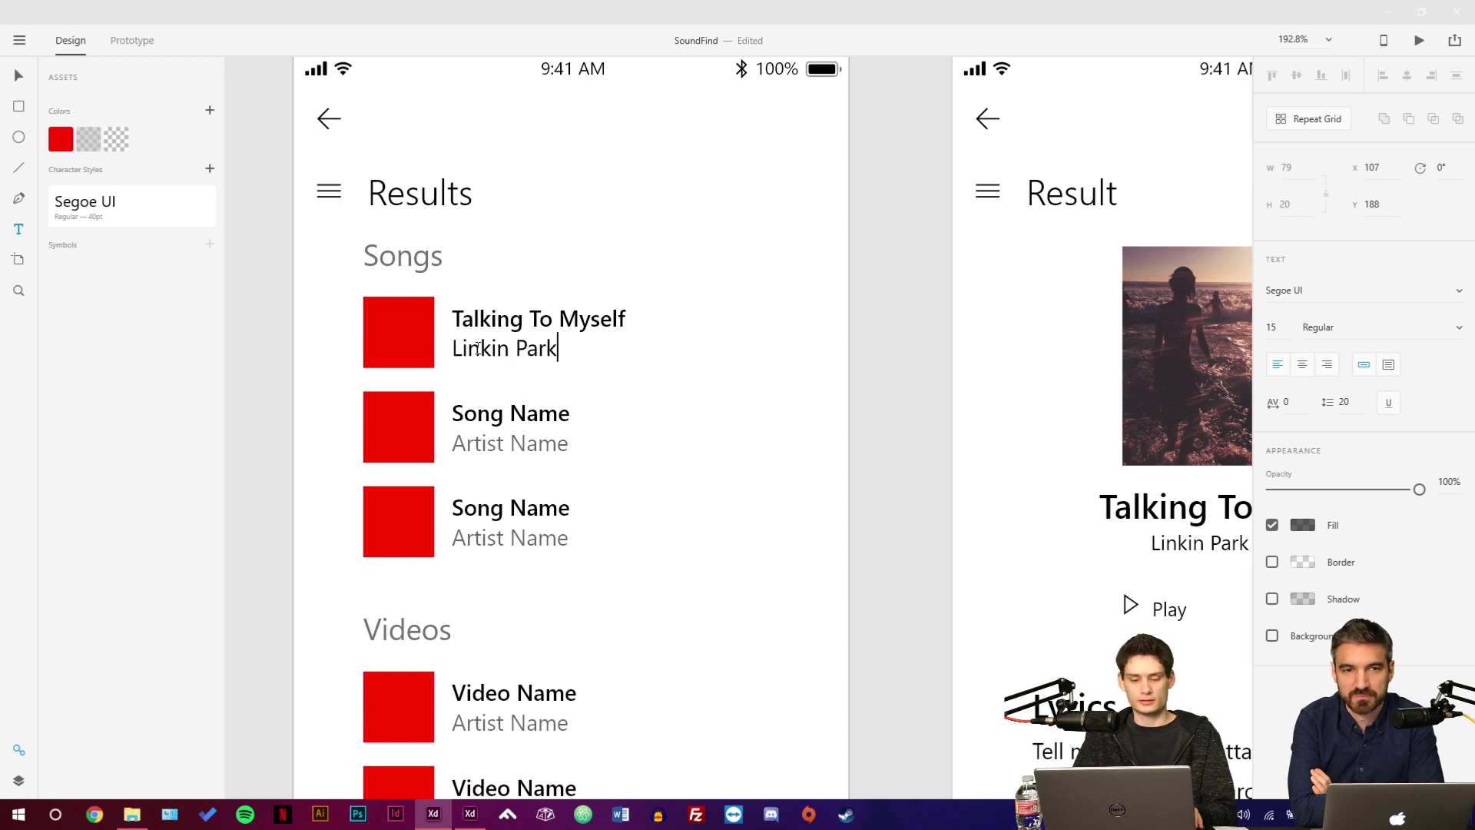
pyautogui.press('Escape')
# Copy the album cover from the Result screen to the Results screen and shrink it to about 47 × 47.
pyautogui.press('v')
pyautogui.moveTo(1152, 357); pyautogui.dragTo(420, 355)
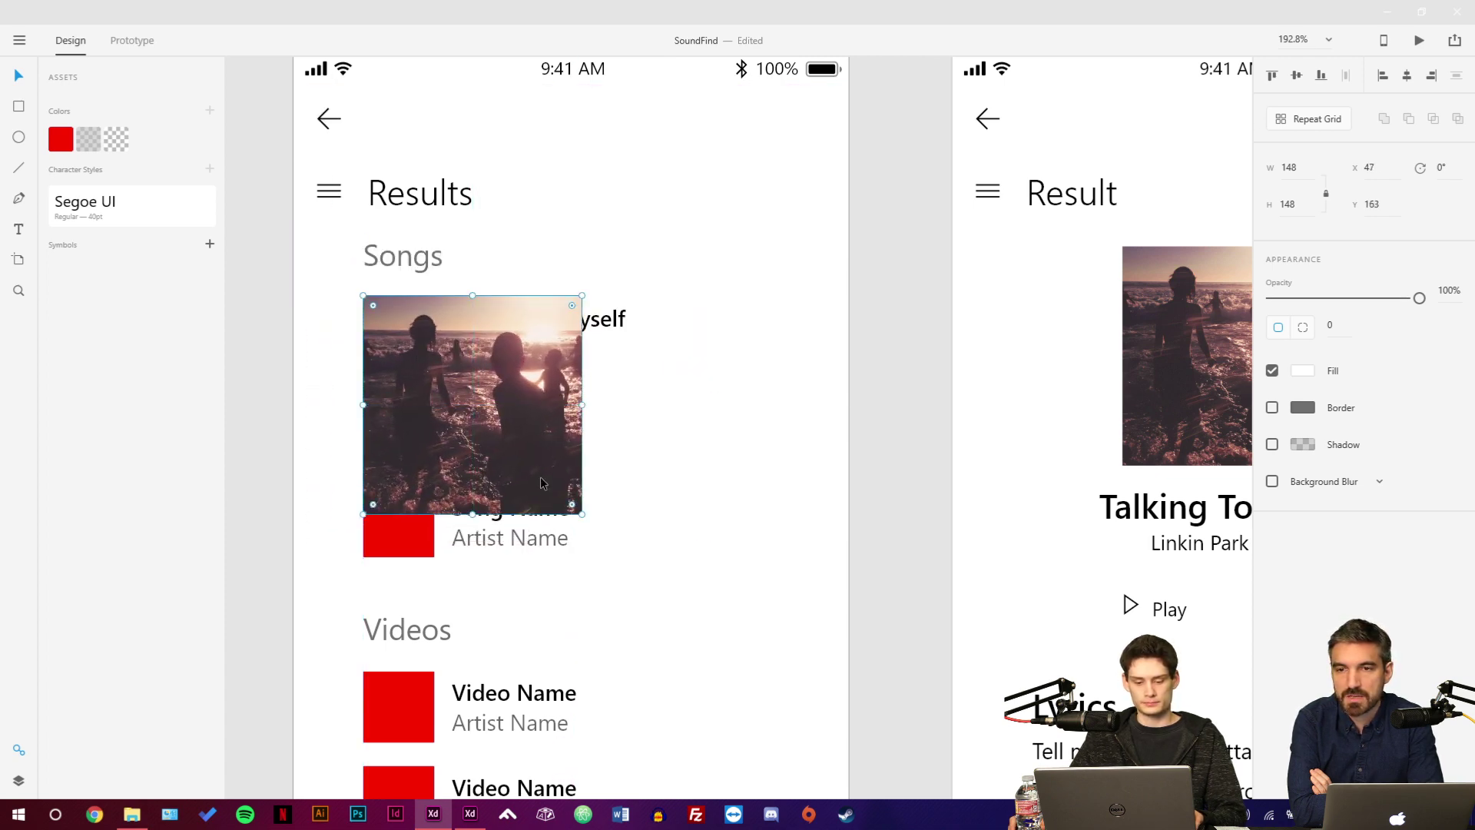
pyautogui.moveTo(580, 512); pyautogui.dragTo(428, 365)
pyautogui.scroll(6, 729, 371)
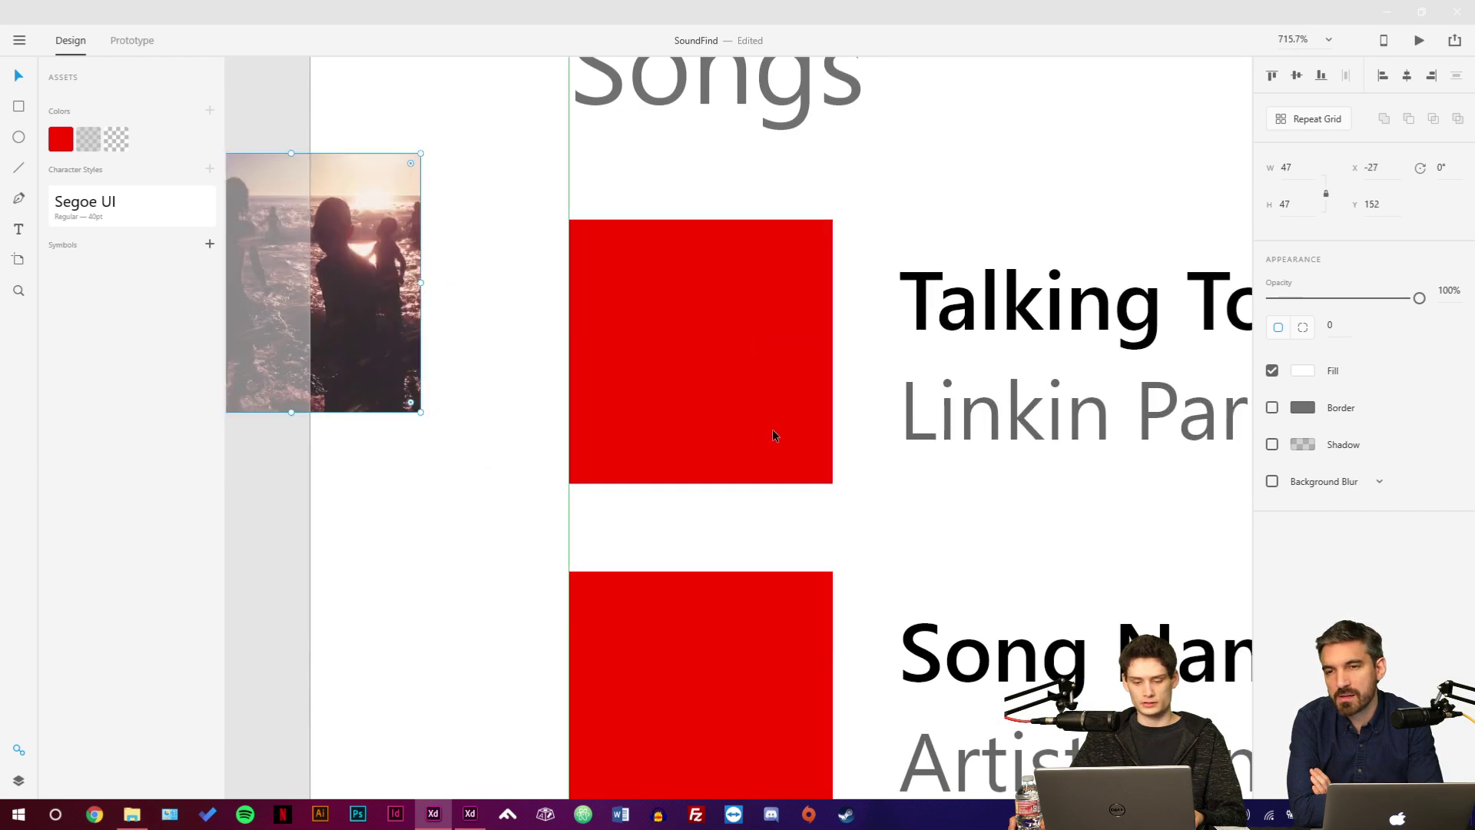
# Check the size of the first song's red thumbnail and set the album cover copy to 48 × 48.
pyautogui.click(772, 429)
pyautogui.doubleClick(638, 347)
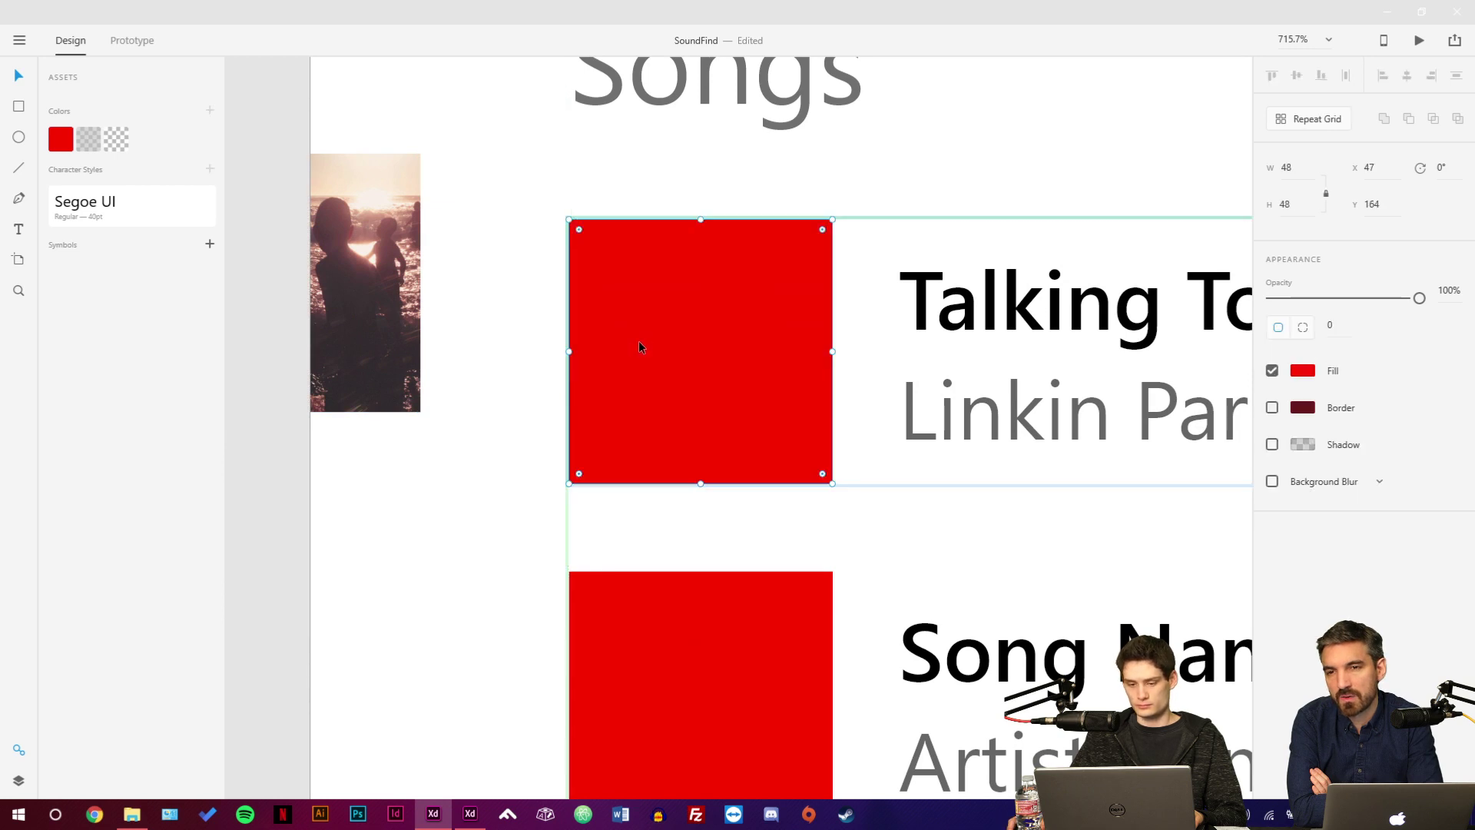
pyautogui.click(364, 258)
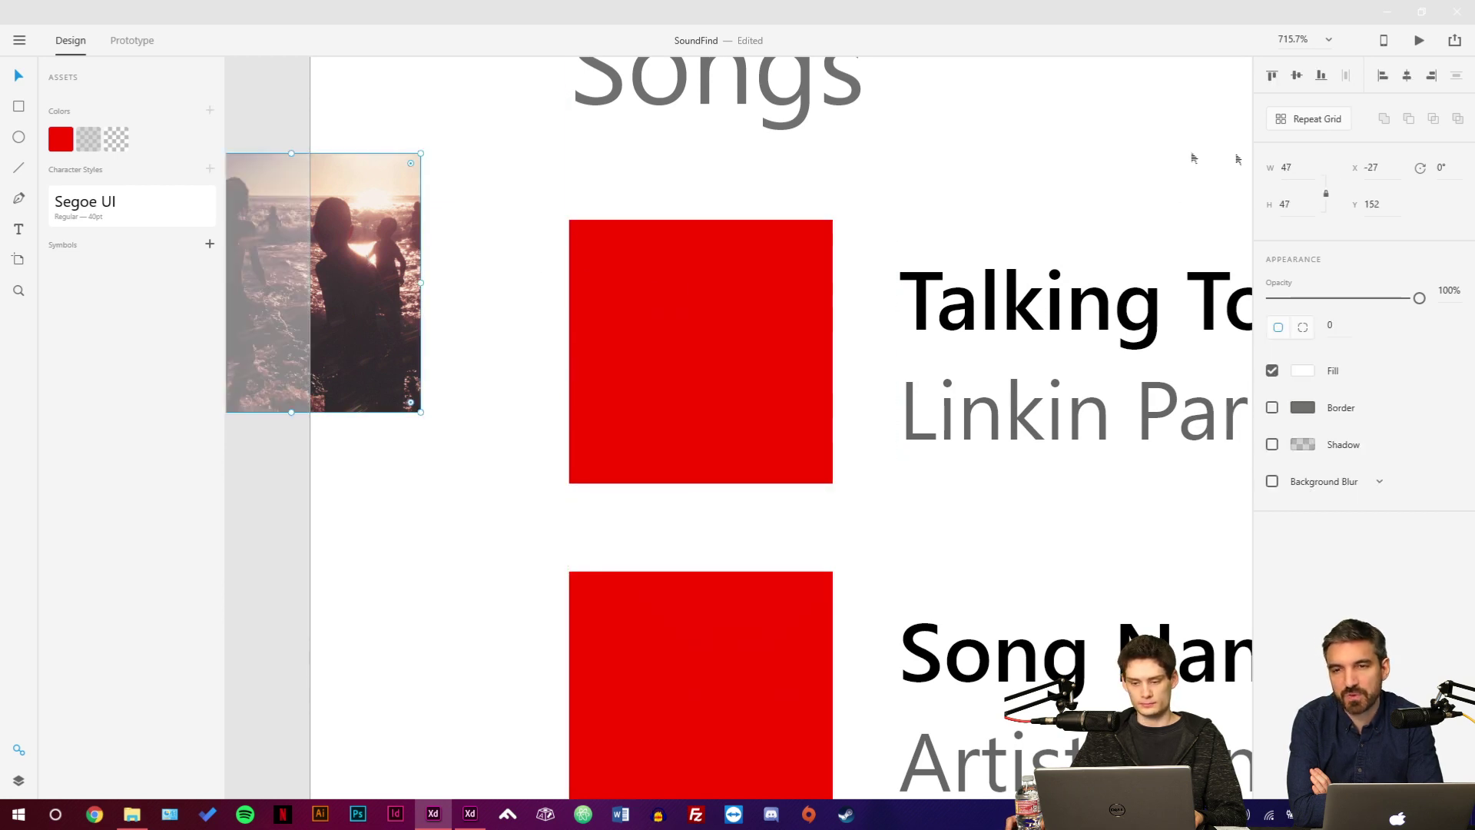
pyautogui.press('BackSpace')
pyautogui.write('8')
pyautogui.press('Return')
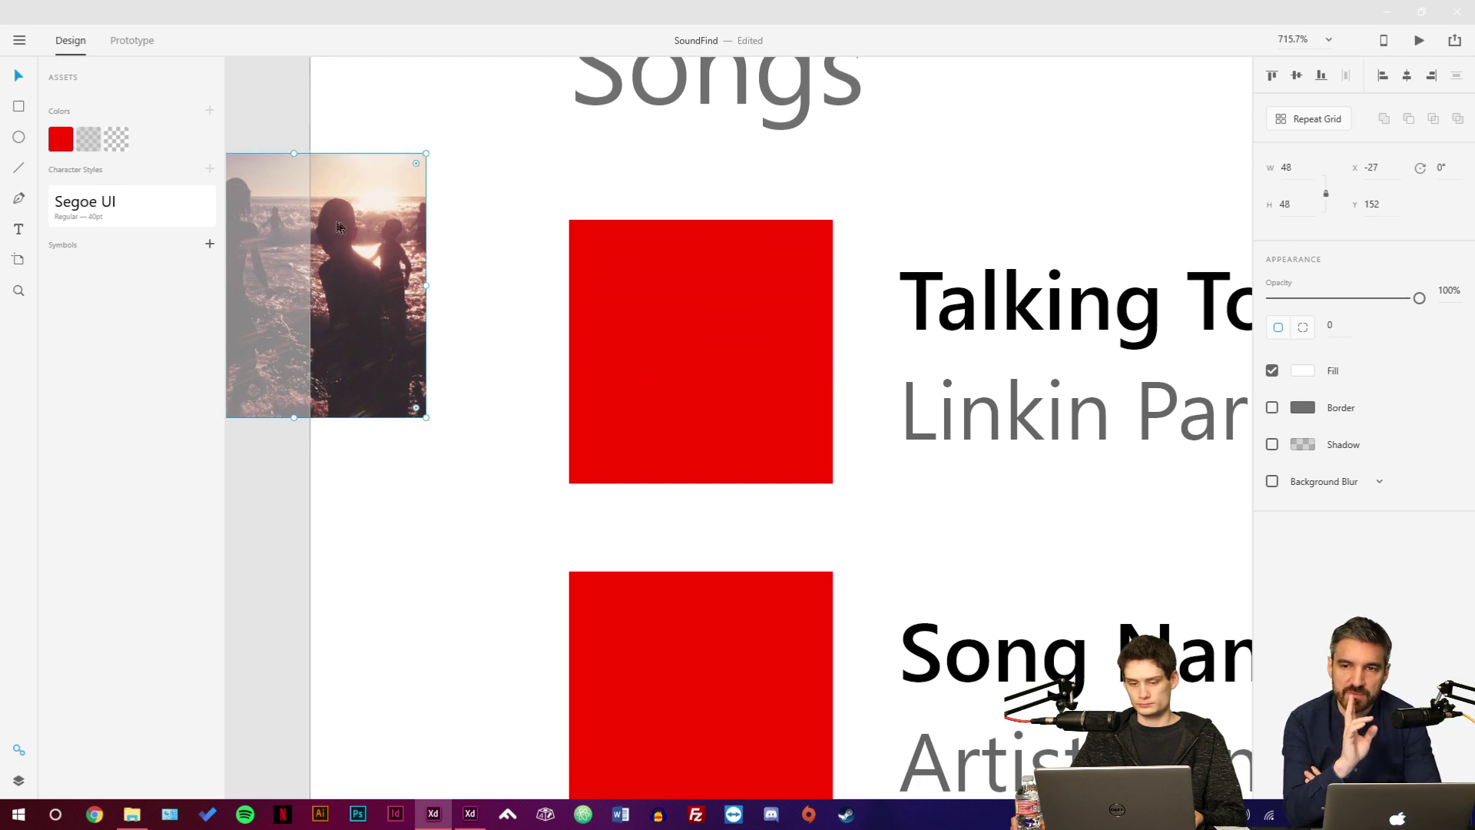
# Try placing the album cover copy over the first song's red thumbnail and delete the copy.
pyautogui.moveTo(339, 226); pyautogui.dragTo(756, 290)
pyautogui.scroll(-5, 533, 400)
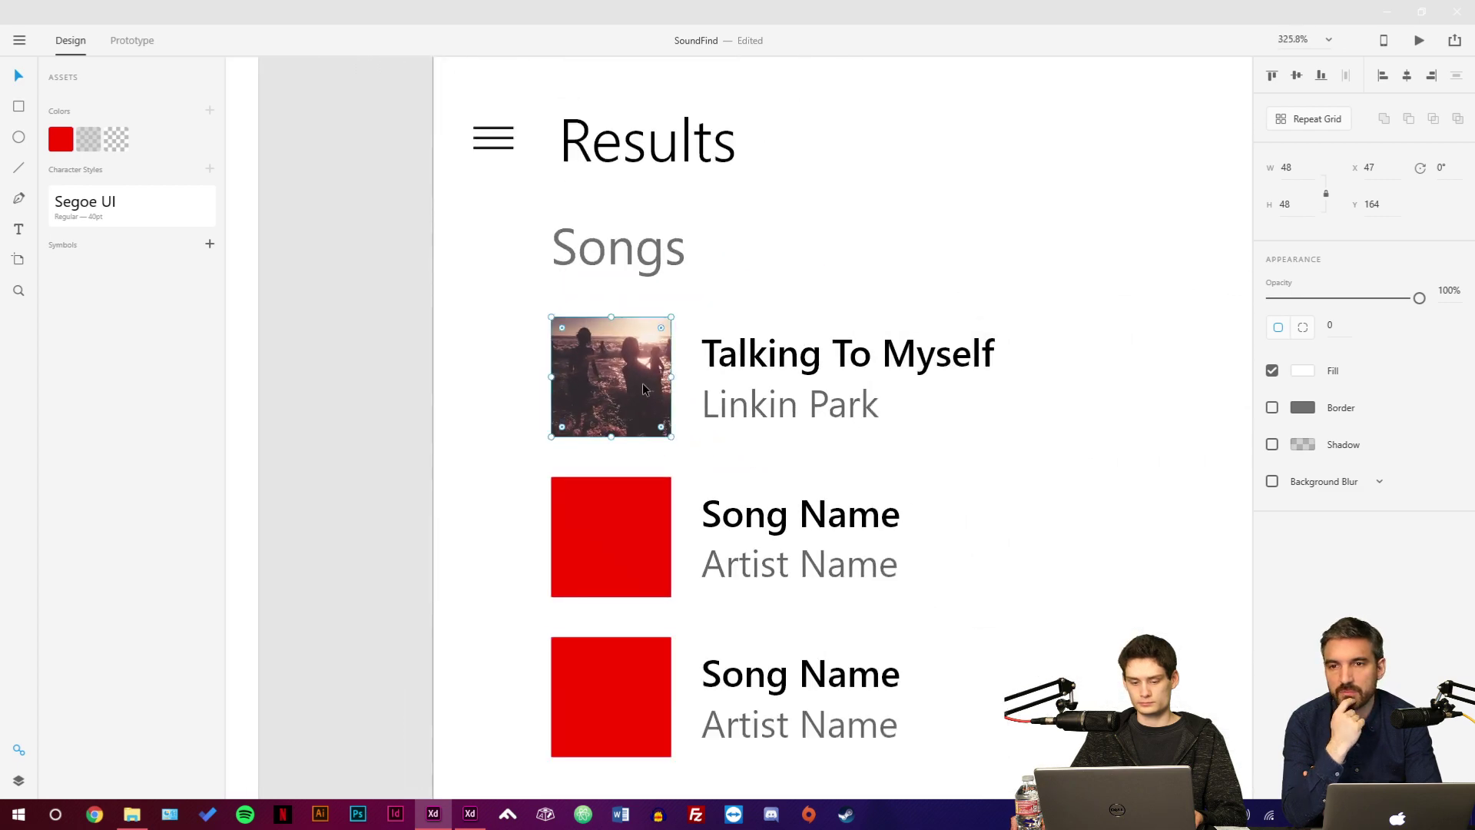
pyautogui.press('Delete')
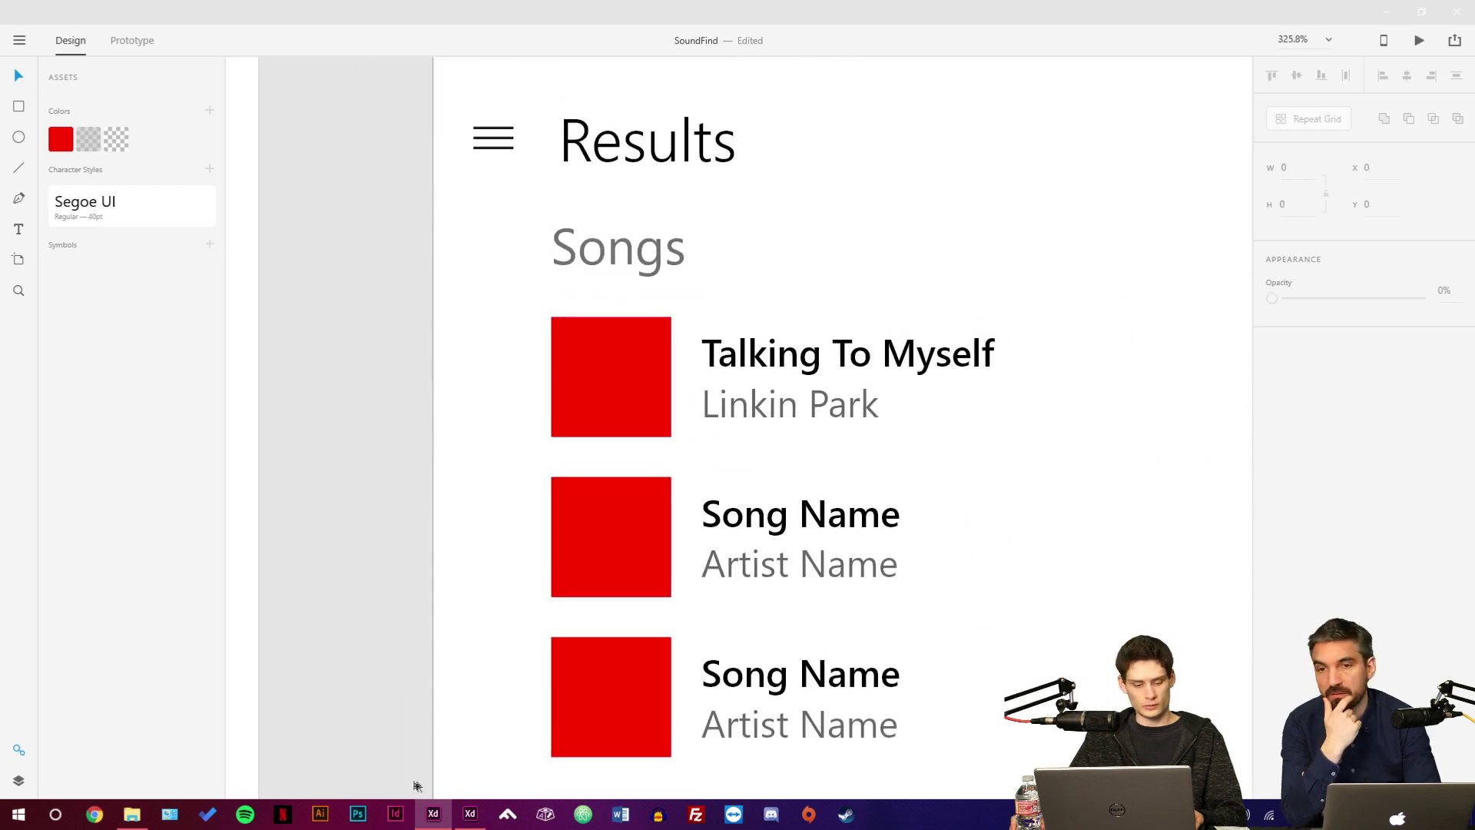
pyautogui.click(132, 813)
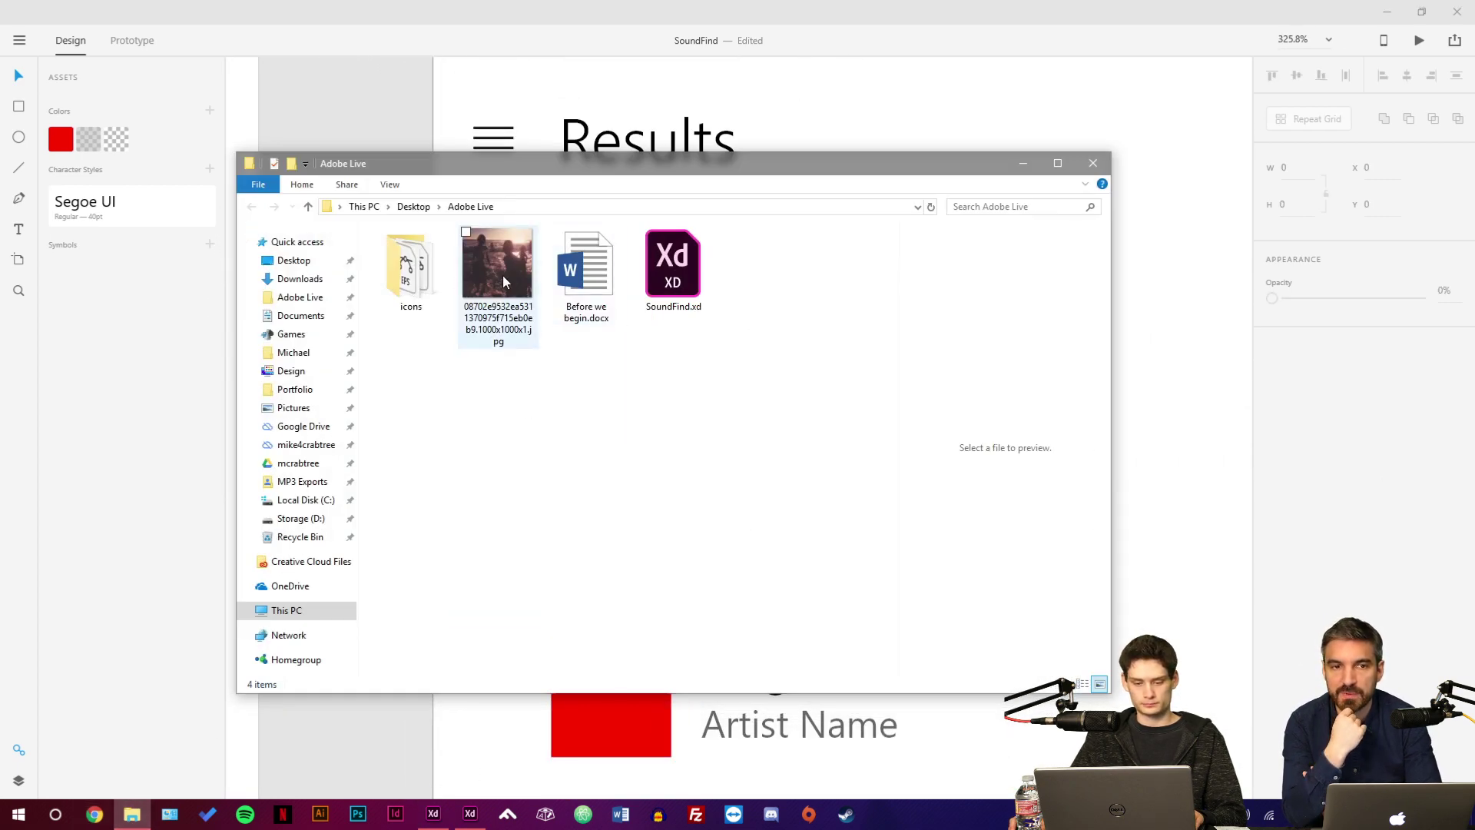
pyautogui.moveTo(564, 160); pyautogui.dragTo(565, 473)
pyautogui.moveTo(505, 551); pyautogui.dragTo(607, 376)
pyautogui.click(320, 347)
pyautogui.scroll(-3, 504, 471)
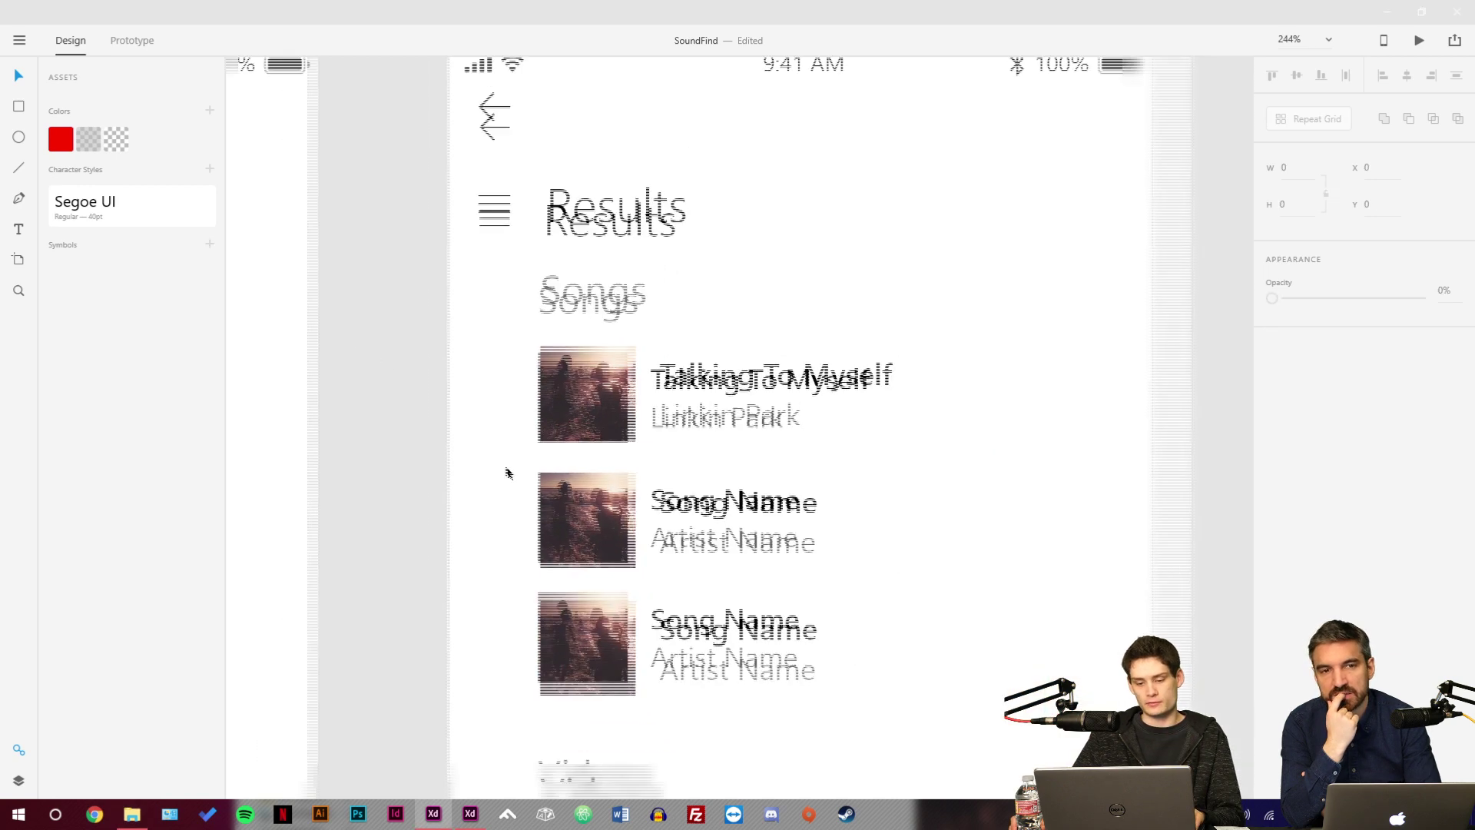
# Inspect the Songs repeat grid and its cover thumbnails on the Results screen beside the Result screen.
pyautogui.moveTo(449, 310); pyautogui.dragTo(431, 435)
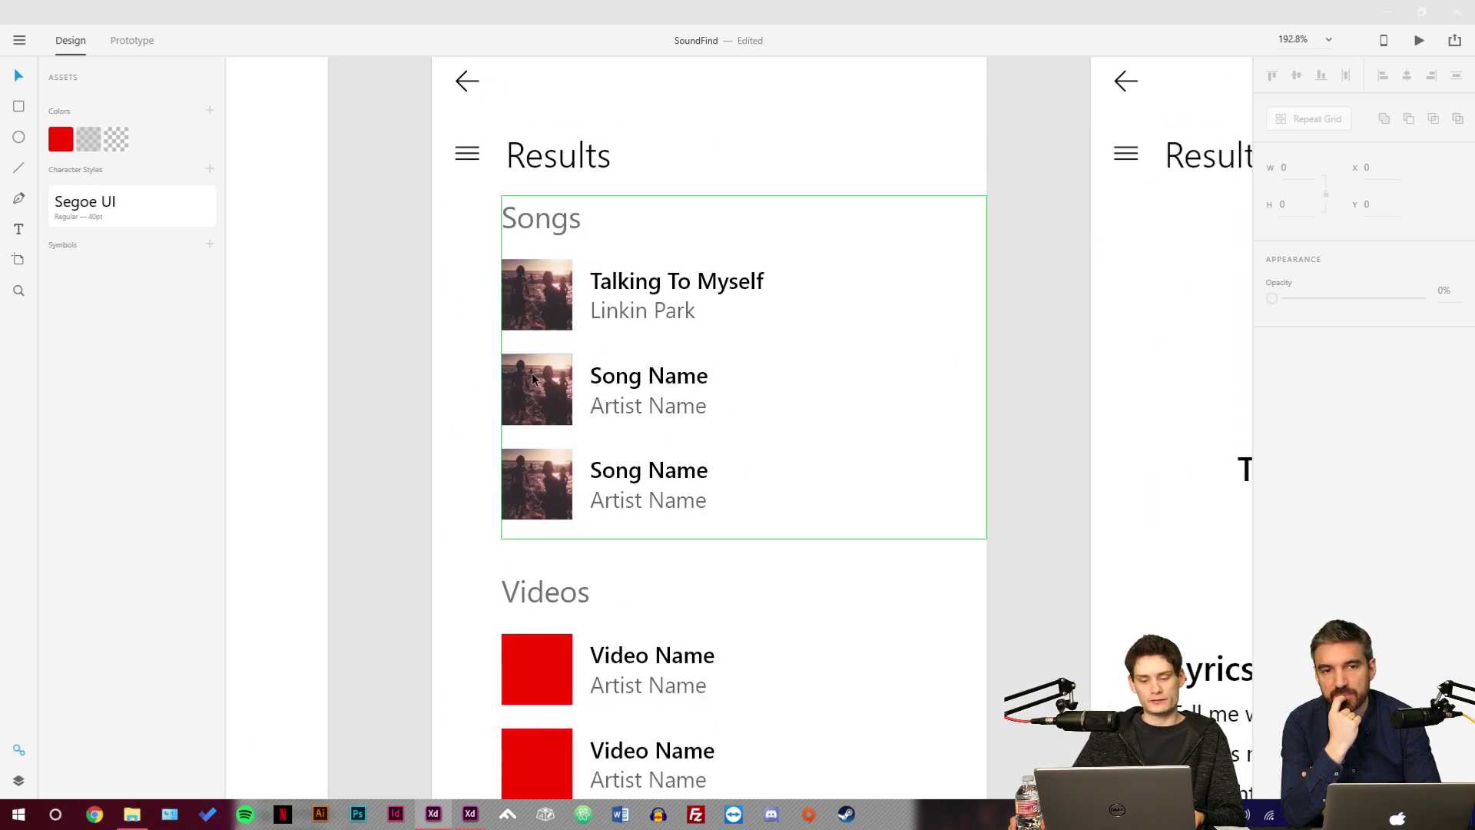
pyautogui.click(561, 417)
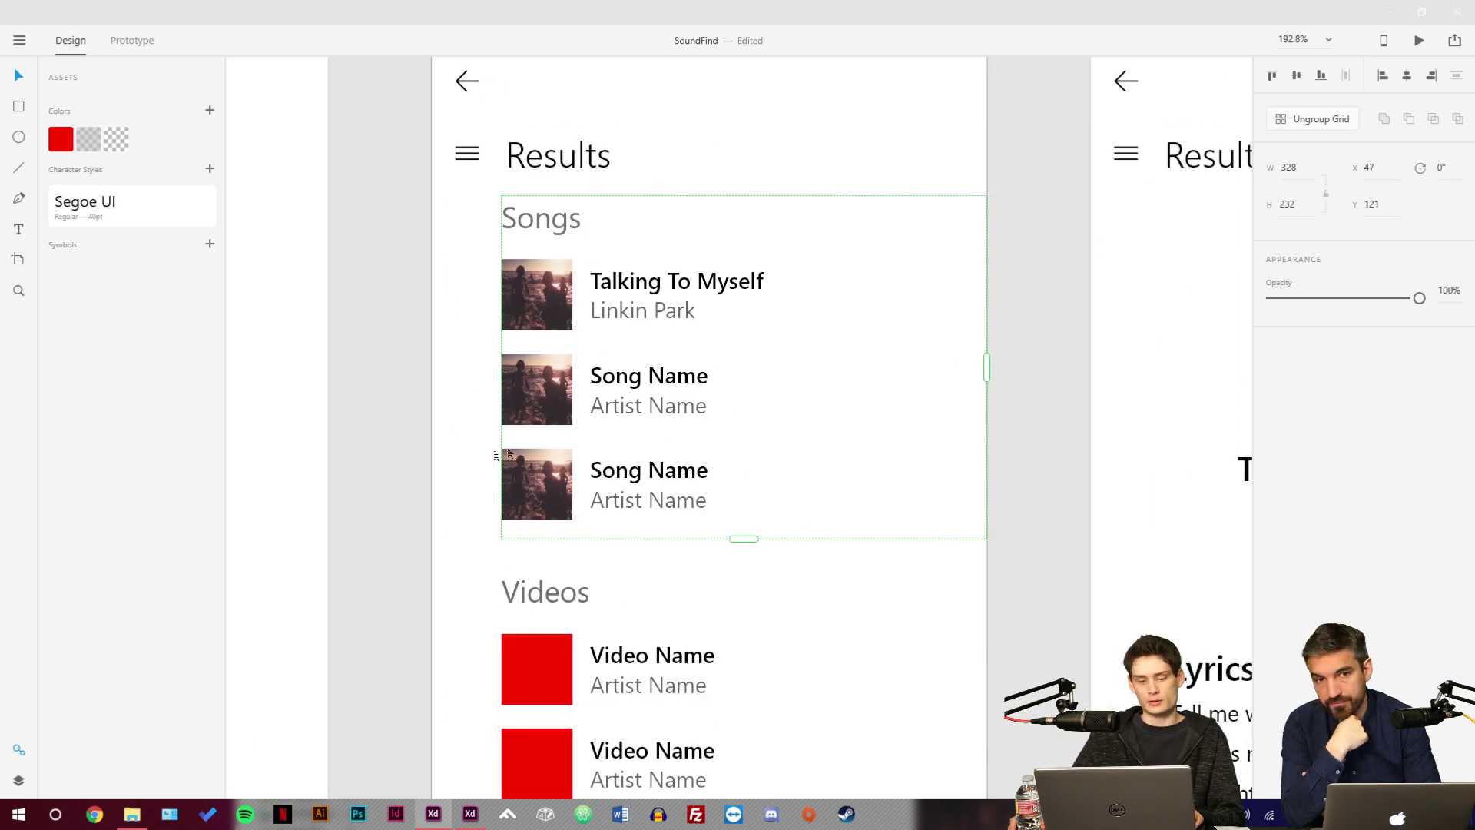
pyautogui.click(395, 428)
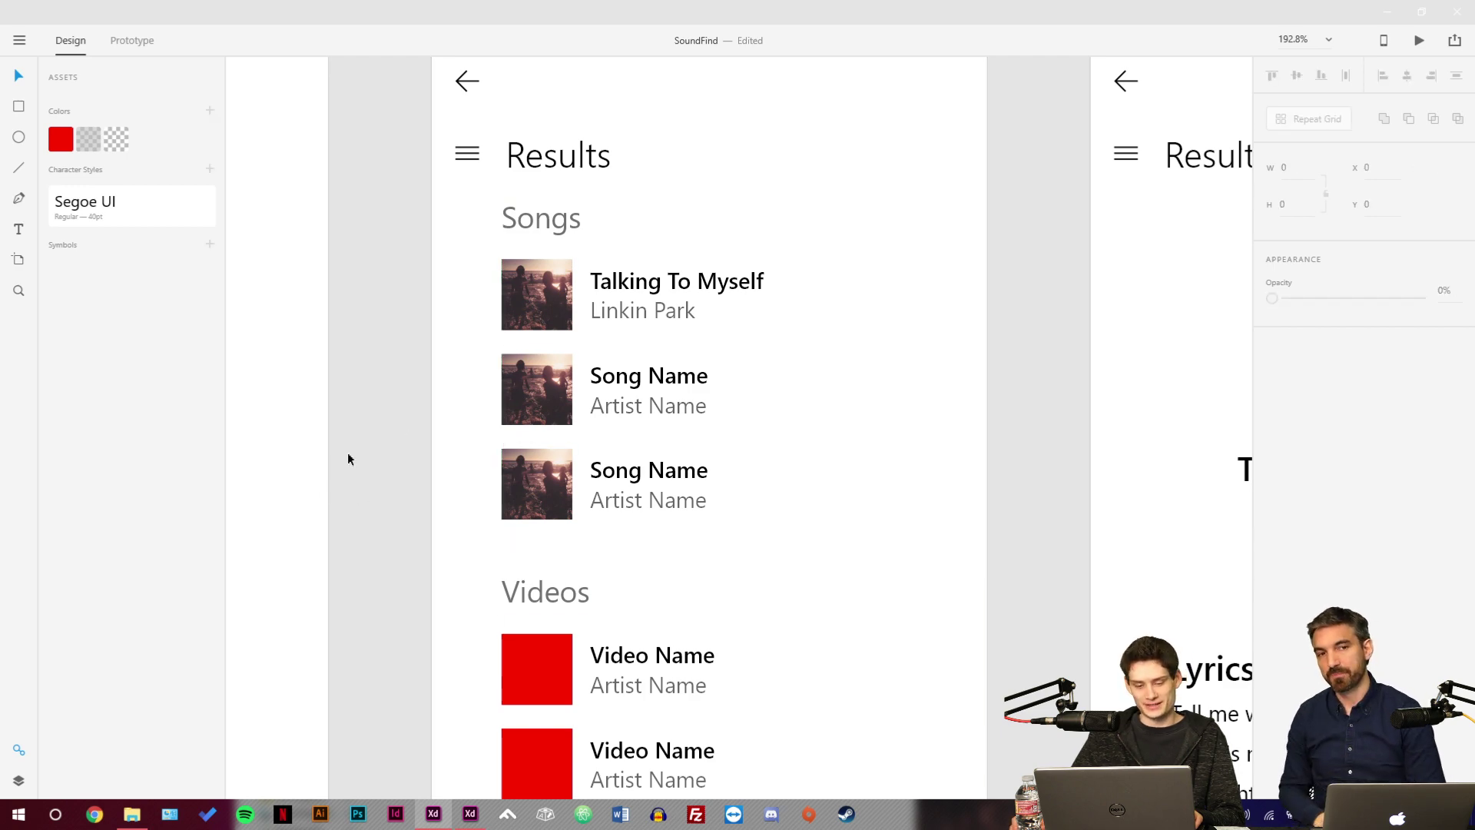
pyautogui.hscroll(3, 348, 458)
pyautogui.scroll(1, 348, 459)
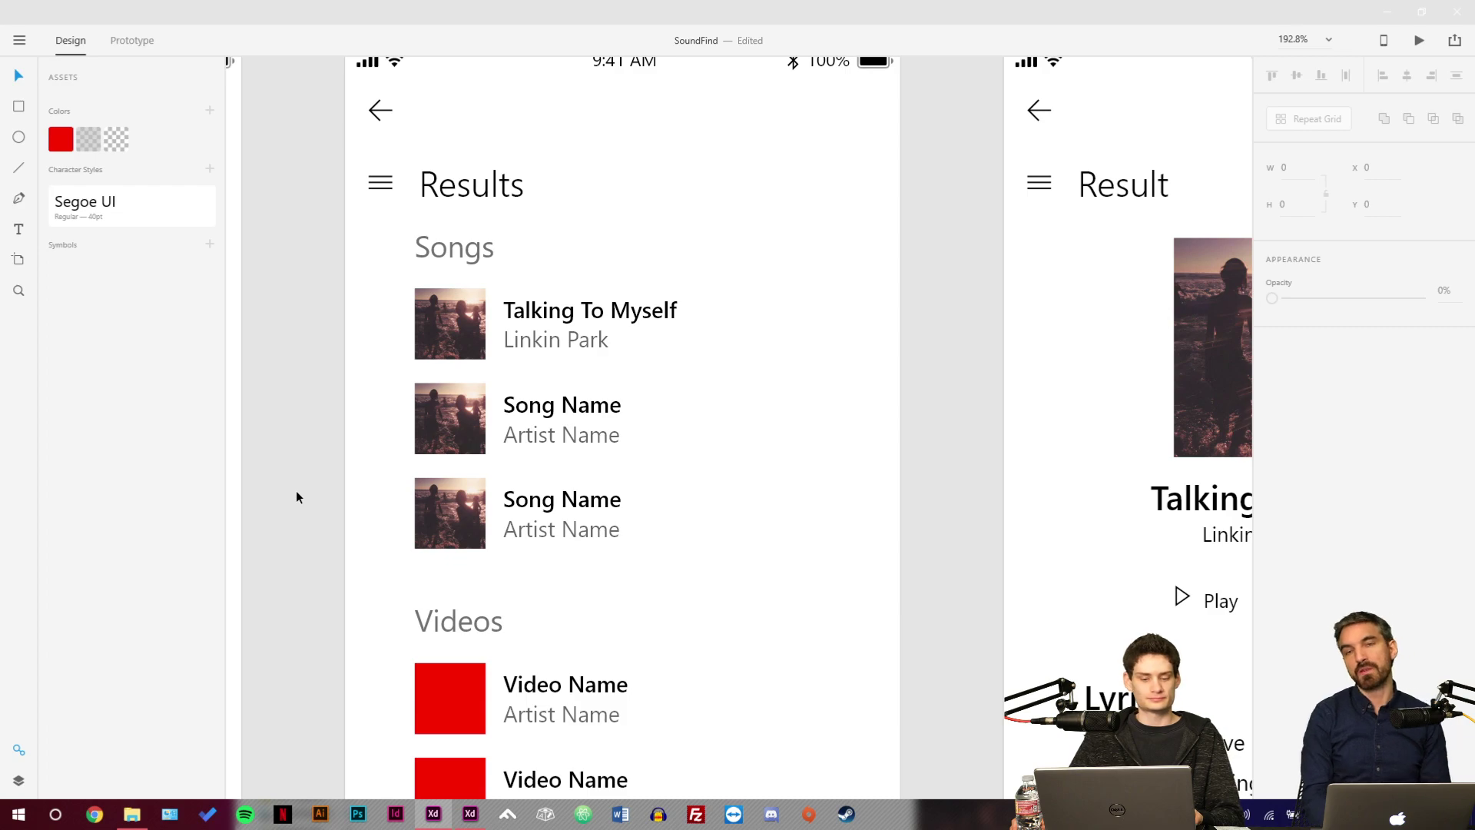
pyautogui.scroll(-3, 299, 497)
pyautogui.moveTo(316, 494); pyautogui.dragTo(566, 393)
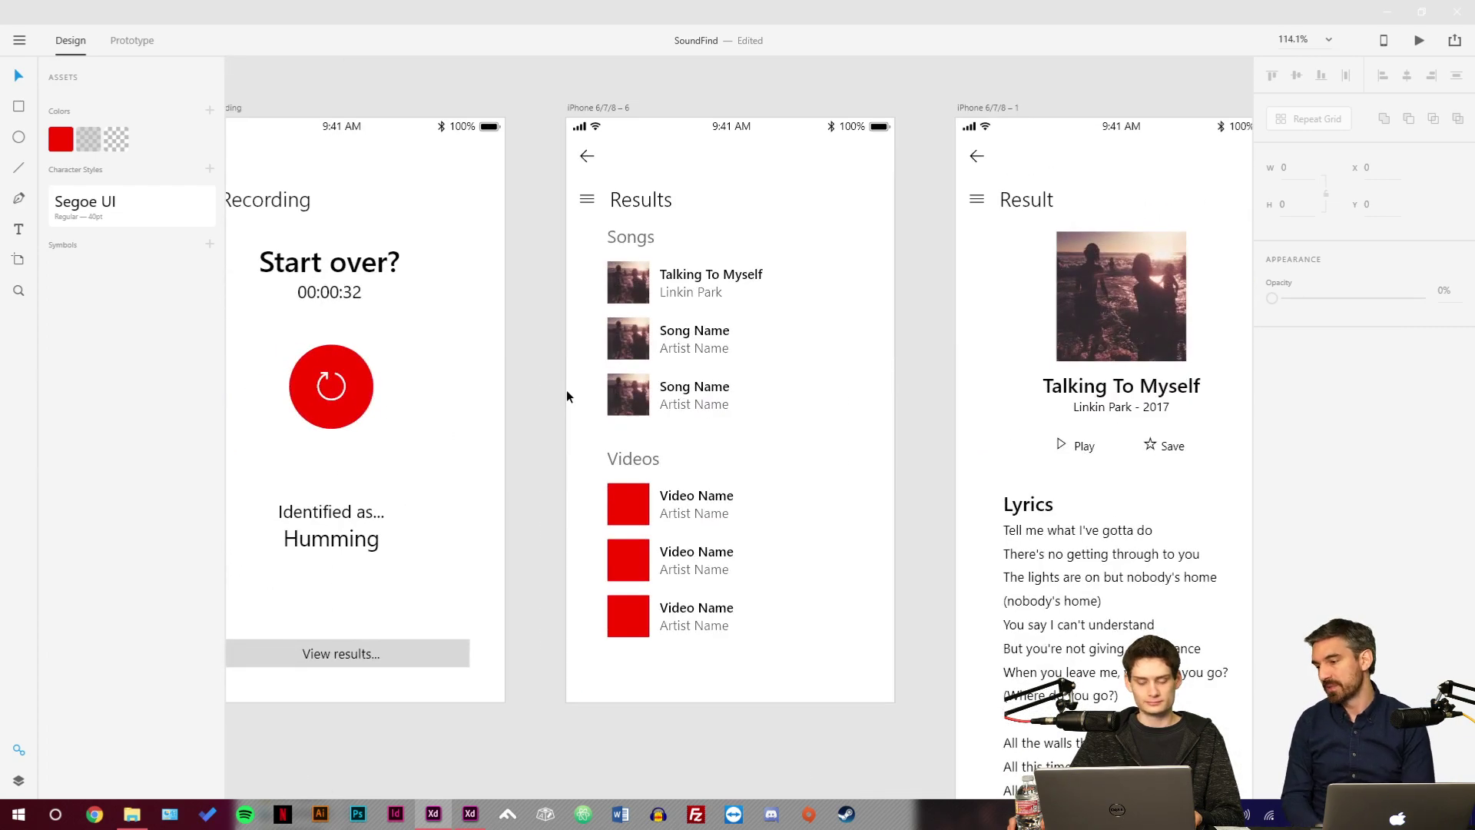
pyautogui.click(132, 814)
pyautogui.moveTo(549, 477); pyautogui.dragTo(537, 506)
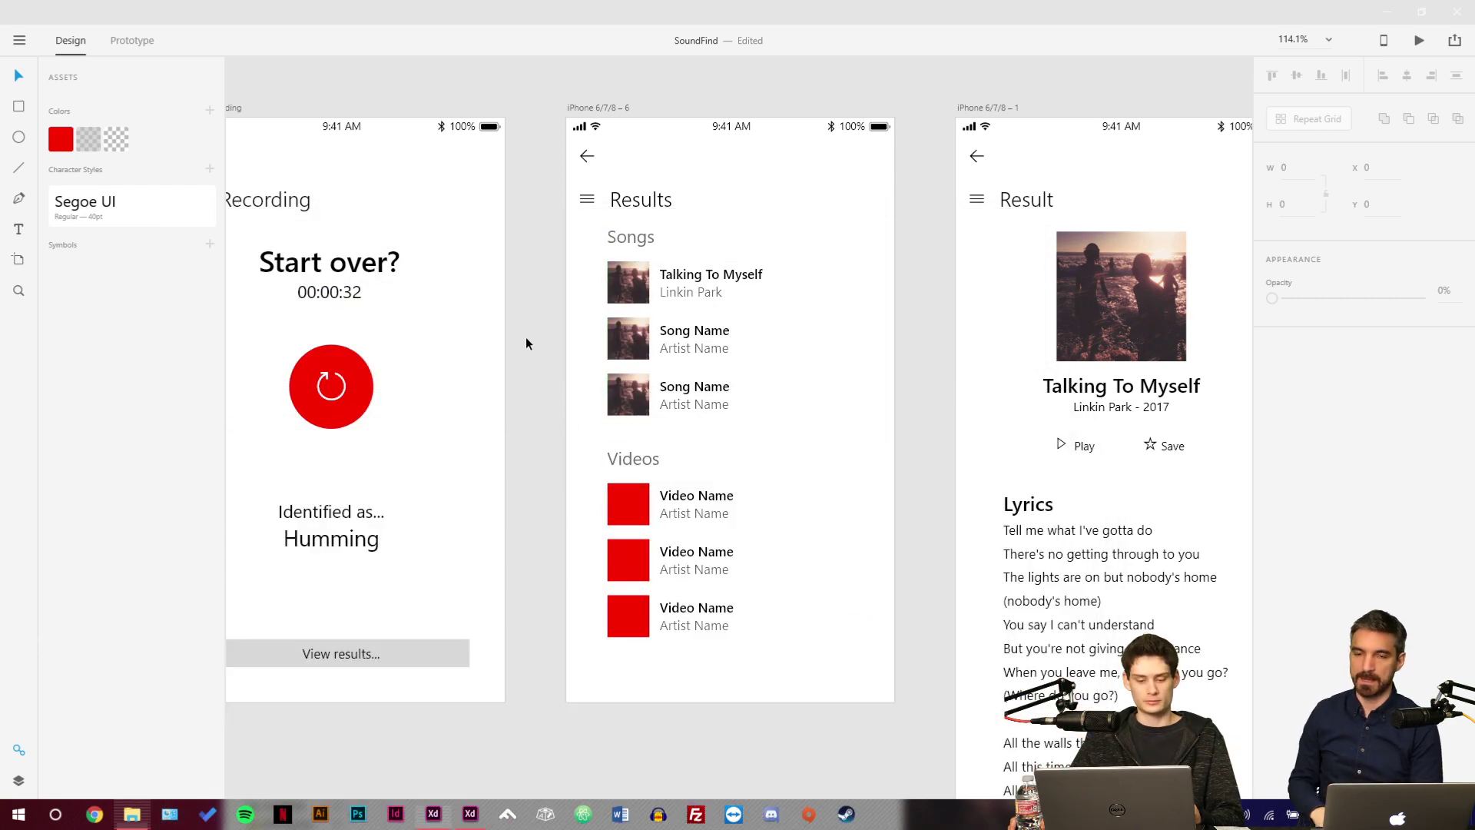
pyautogui.click(525, 339)
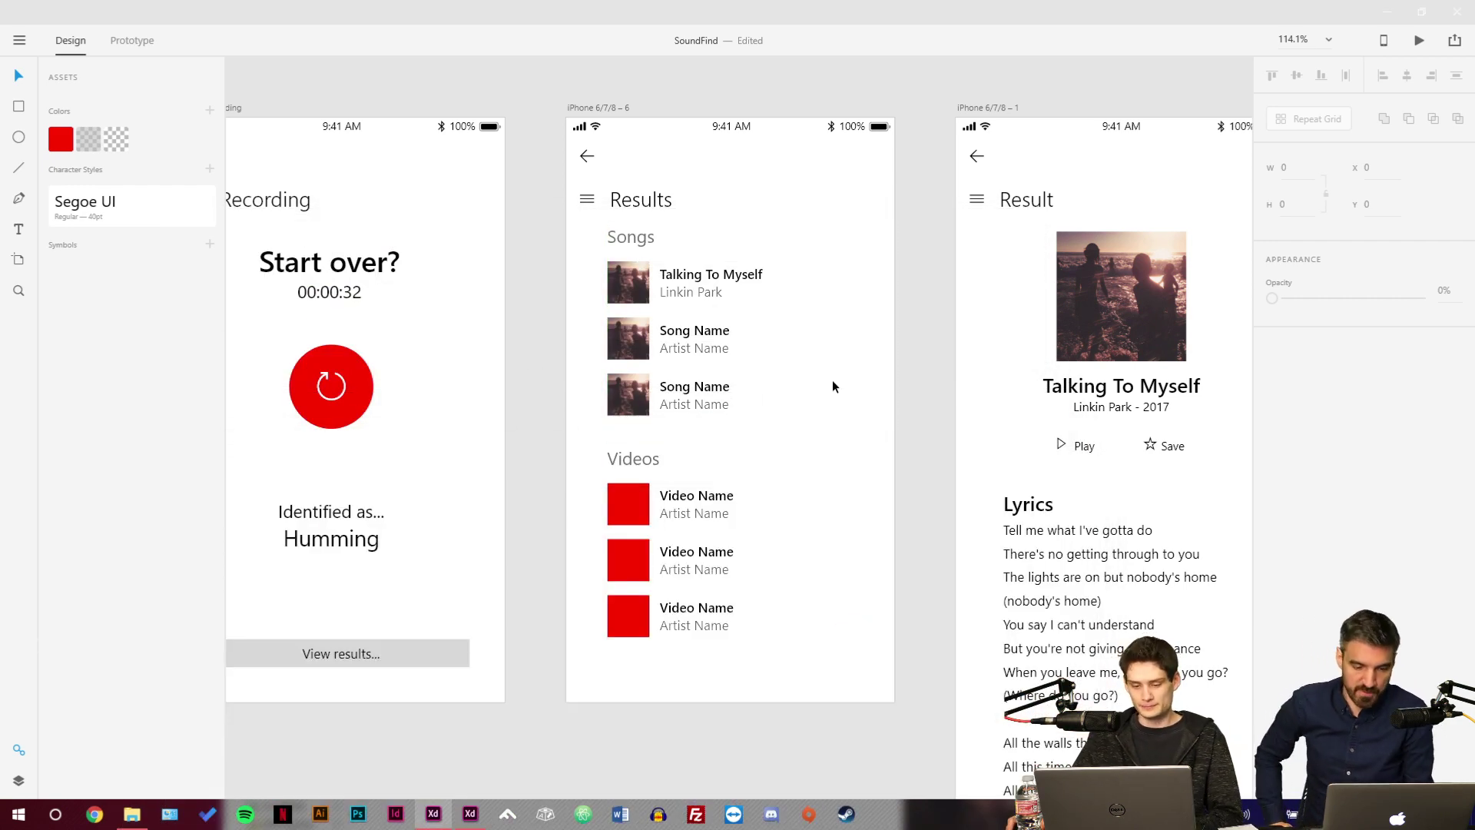
pyautogui.moveTo(889, 395); pyautogui.dragTo(713, 428)
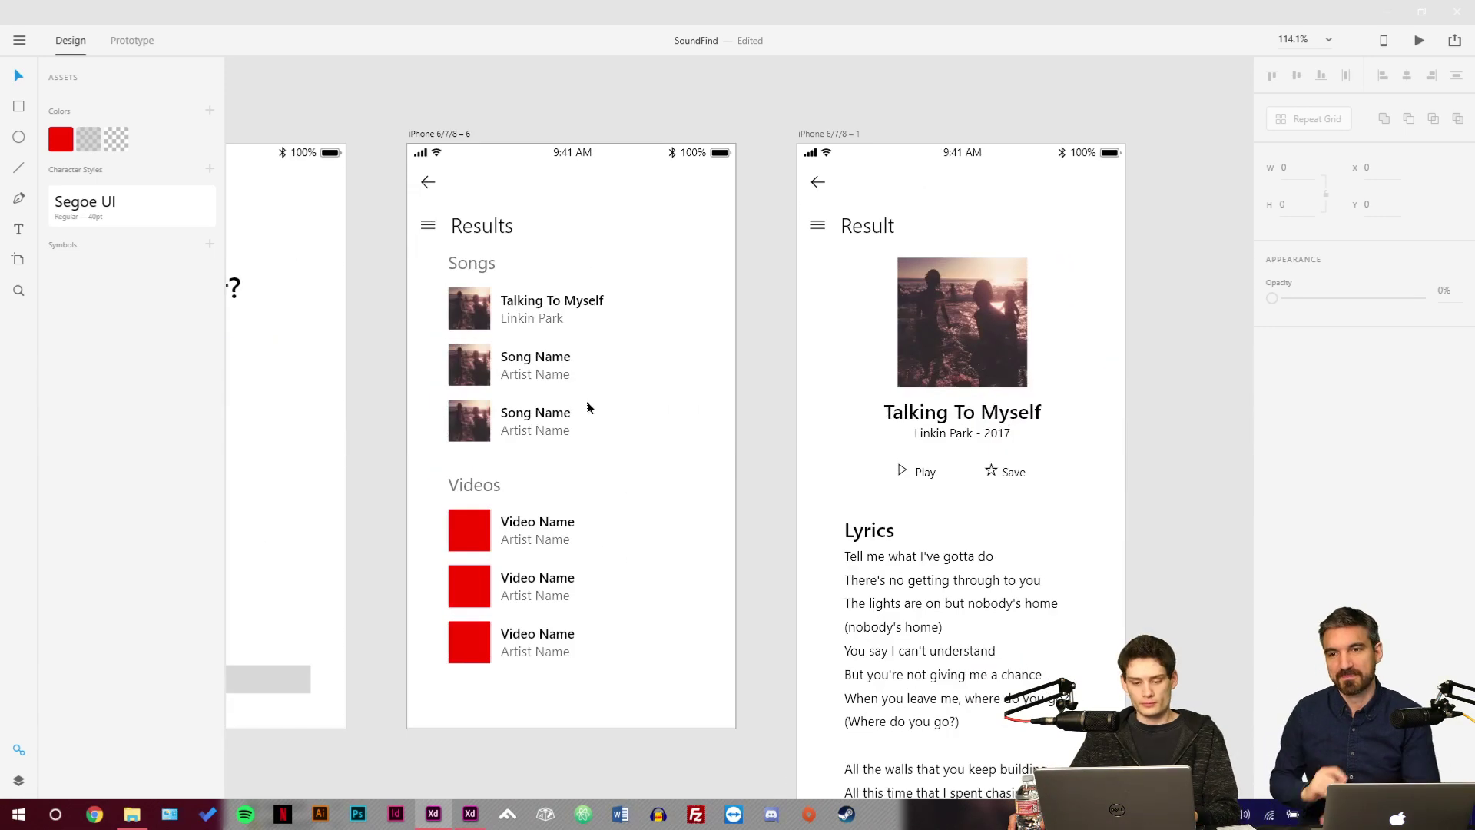
pyautogui.click(565, 358)
pyautogui.doubleClick(565, 357)
pyautogui.click(566, 356)
pyautogui.tripleClick(566, 357)
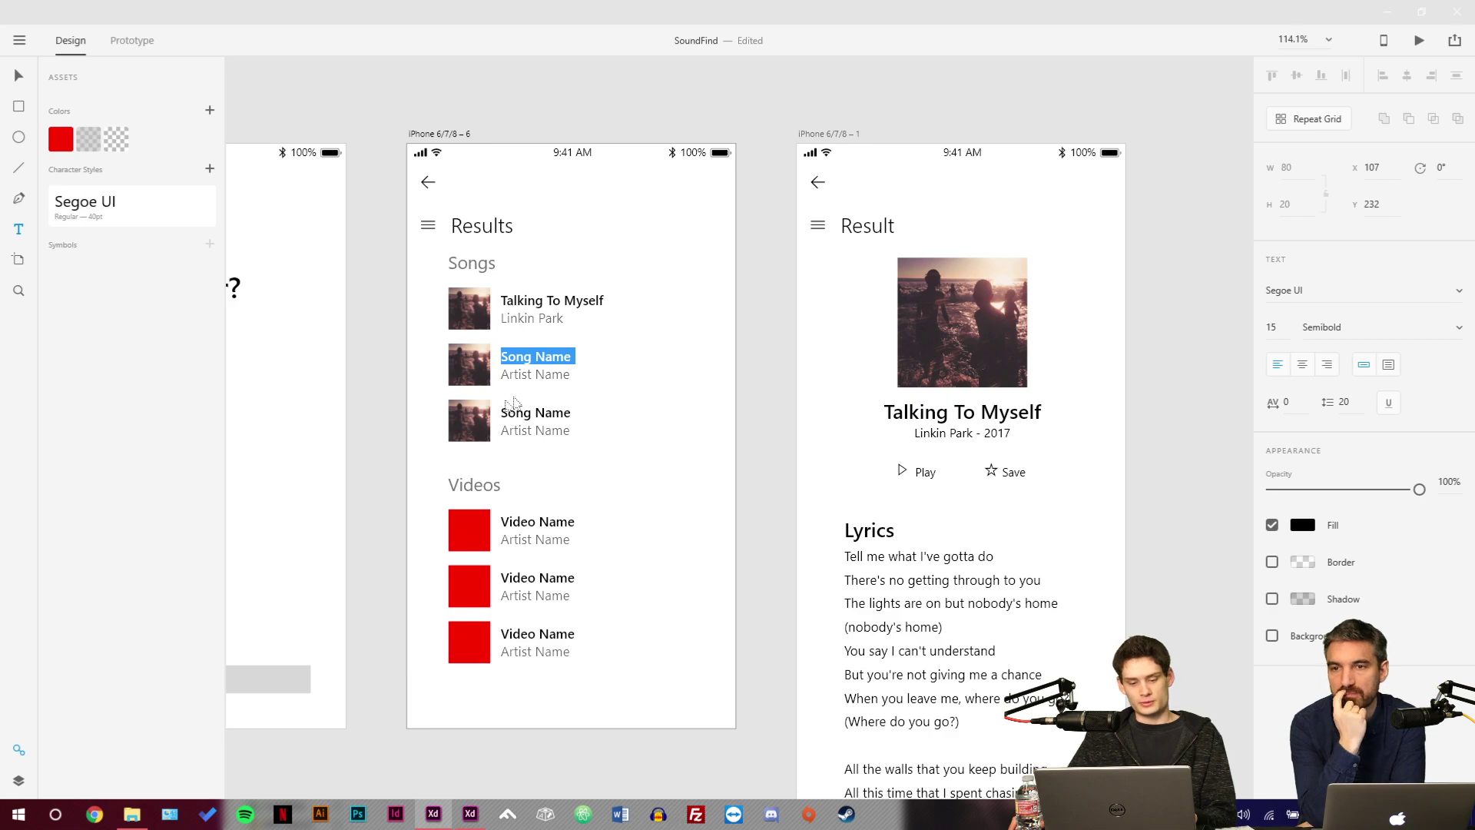
pyautogui.press('Escape')
pyautogui.moveTo(388, 441); pyautogui.dragTo(730, 412)
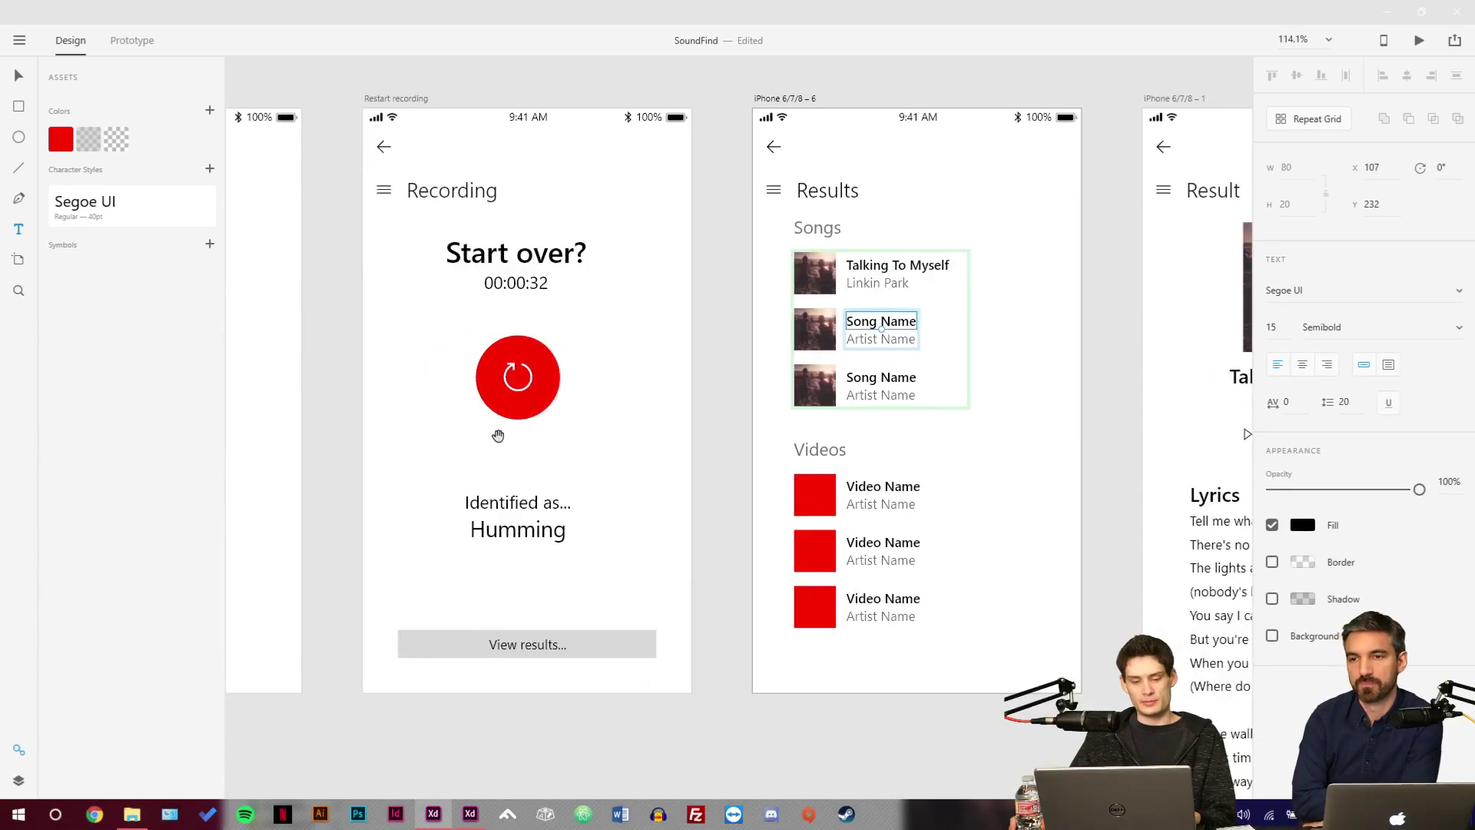
pyautogui.moveTo(498, 435); pyautogui.dragTo(674, 389)
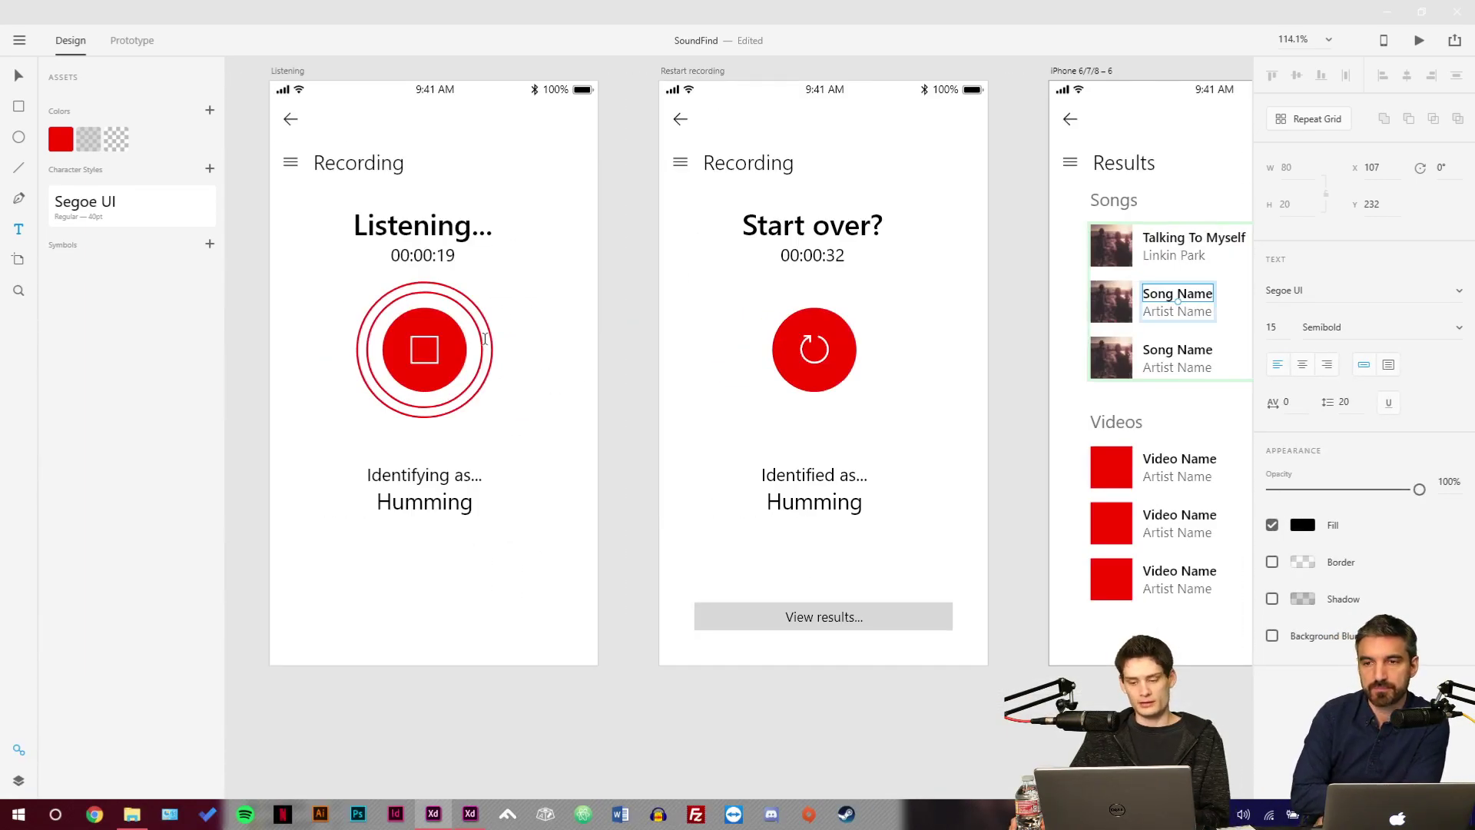
pyautogui.moveTo(613, 354); pyautogui.dragTo(438, 396)
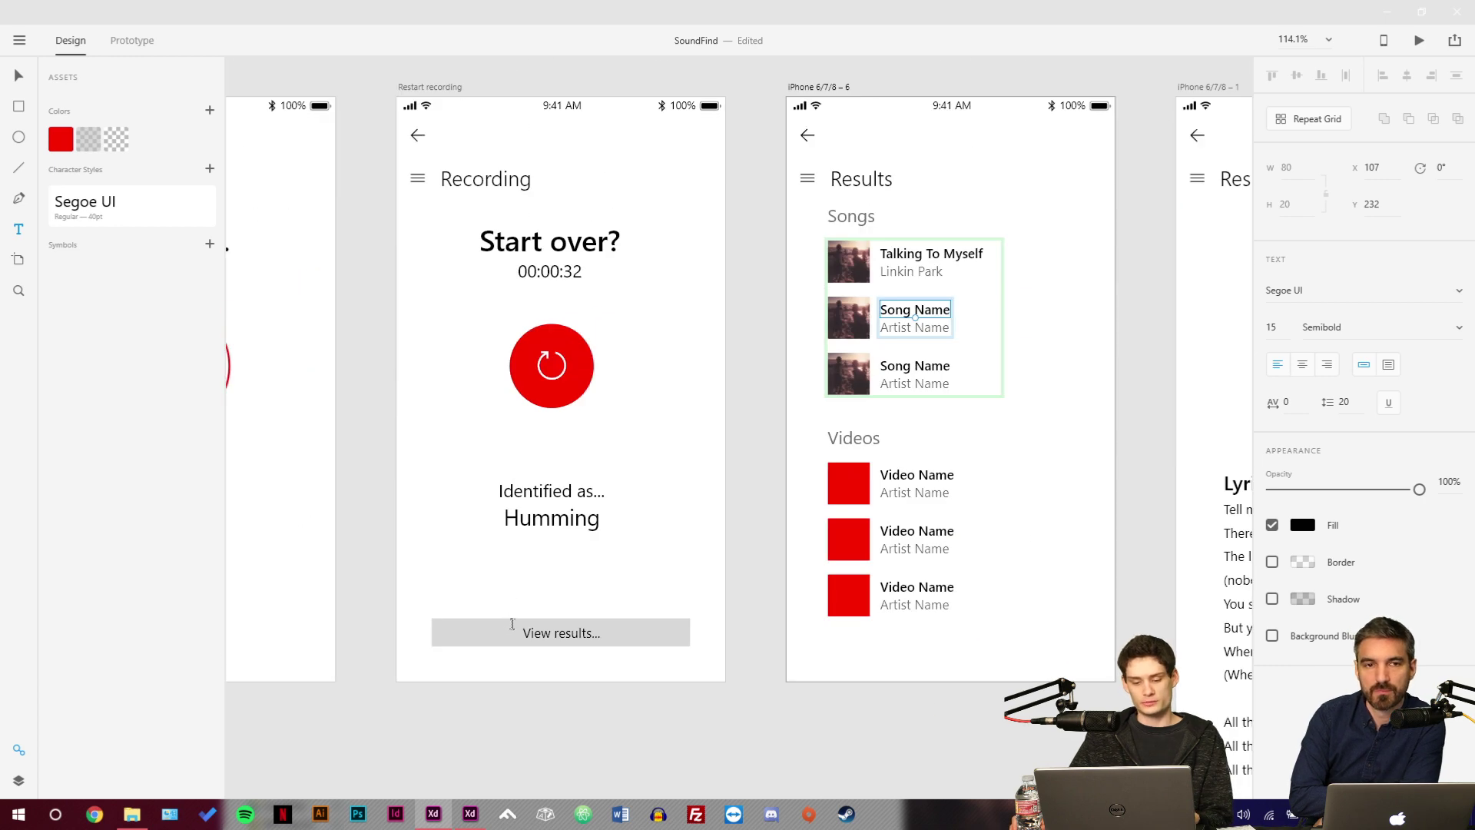
pyautogui.hscroll(5, 538, 614)
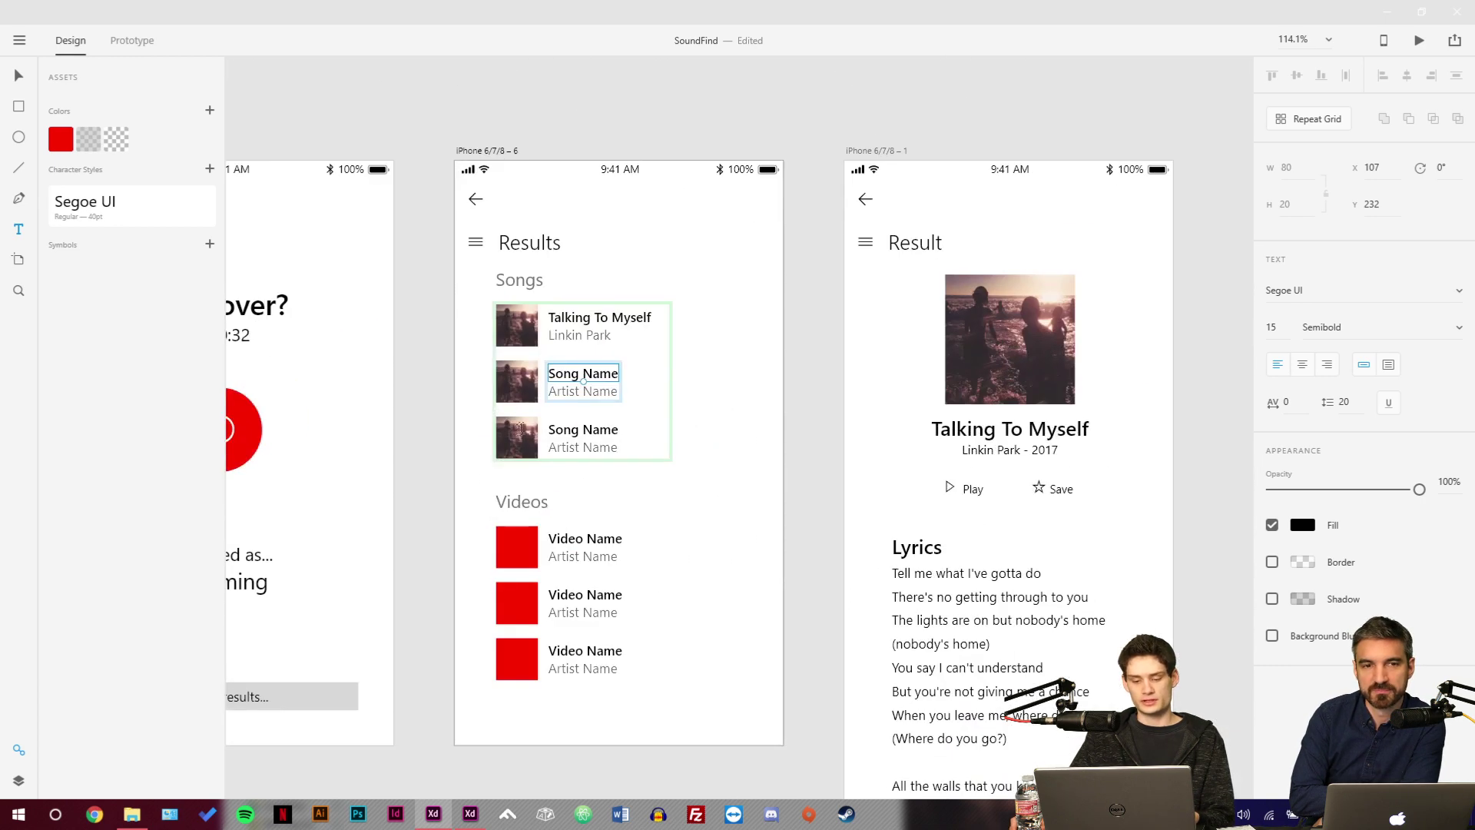
# Rename the second song in the Results screen's Songs list to "Talking To Myself (Remix)".
pyautogui.doubleClick(578, 377)
pyautogui.click(577, 376)
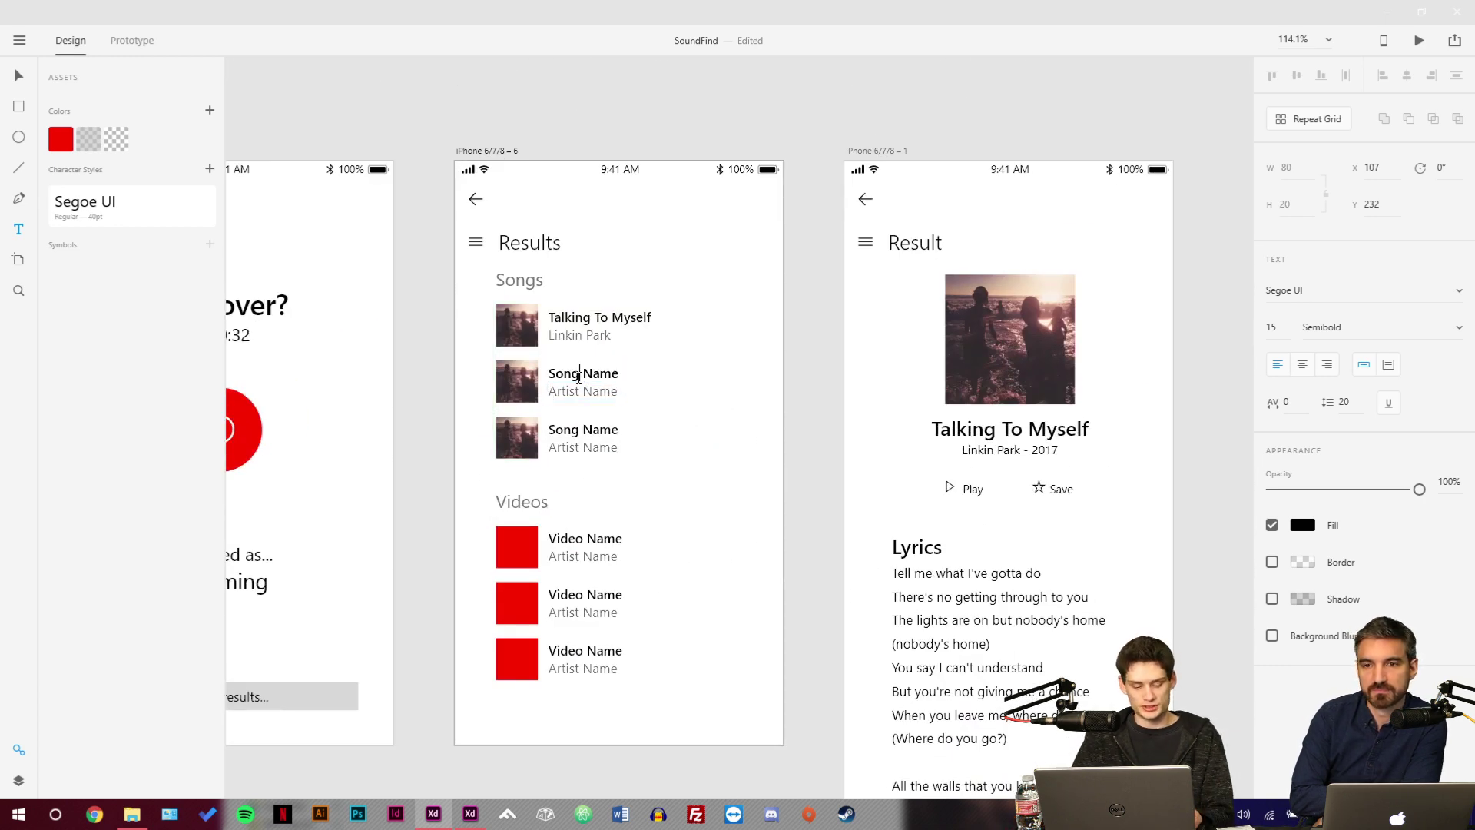
pyautogui.hotkey('ctrl', 'a')
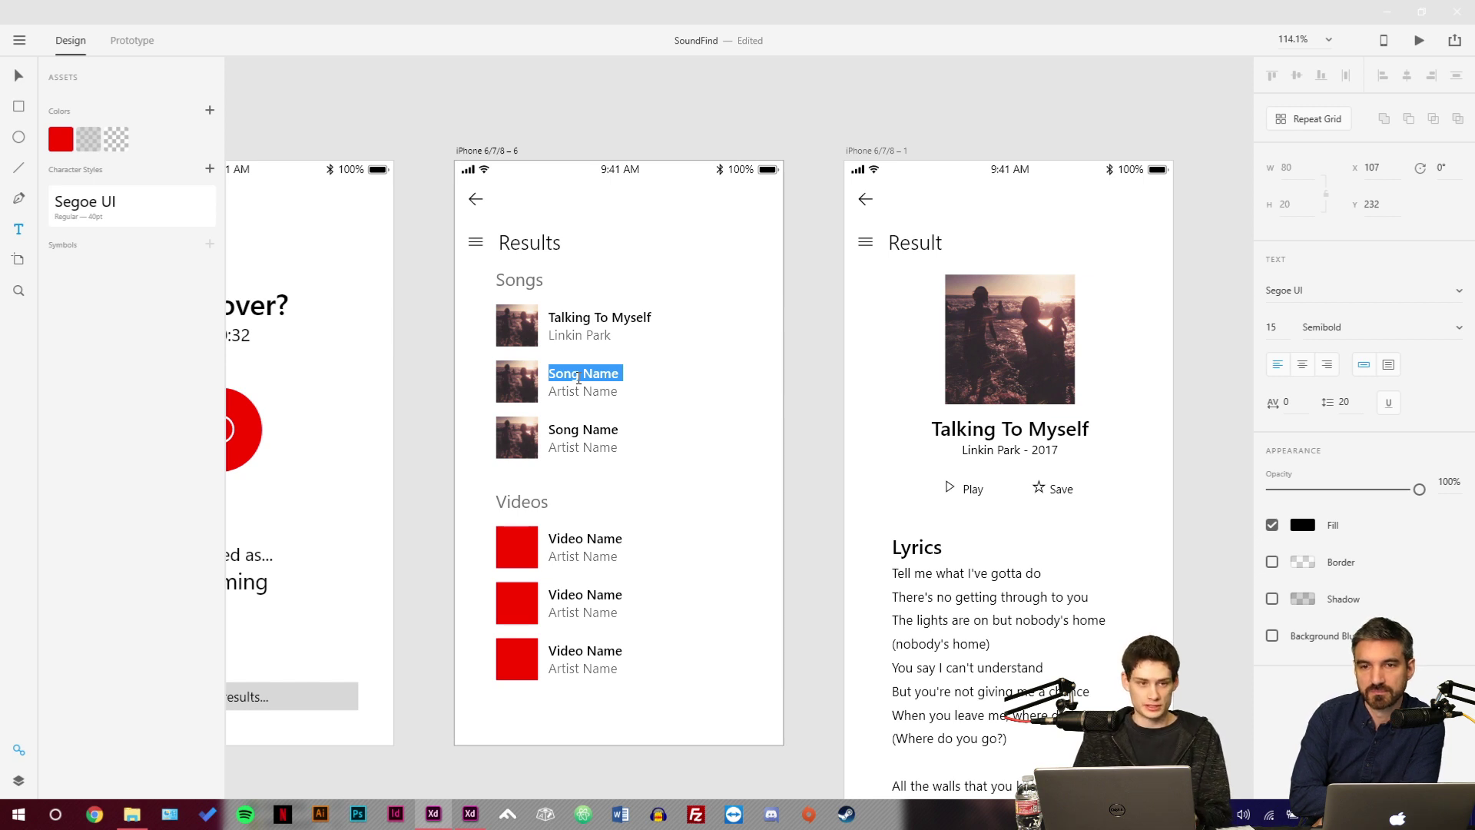
pyautogui.write('Talking To M')
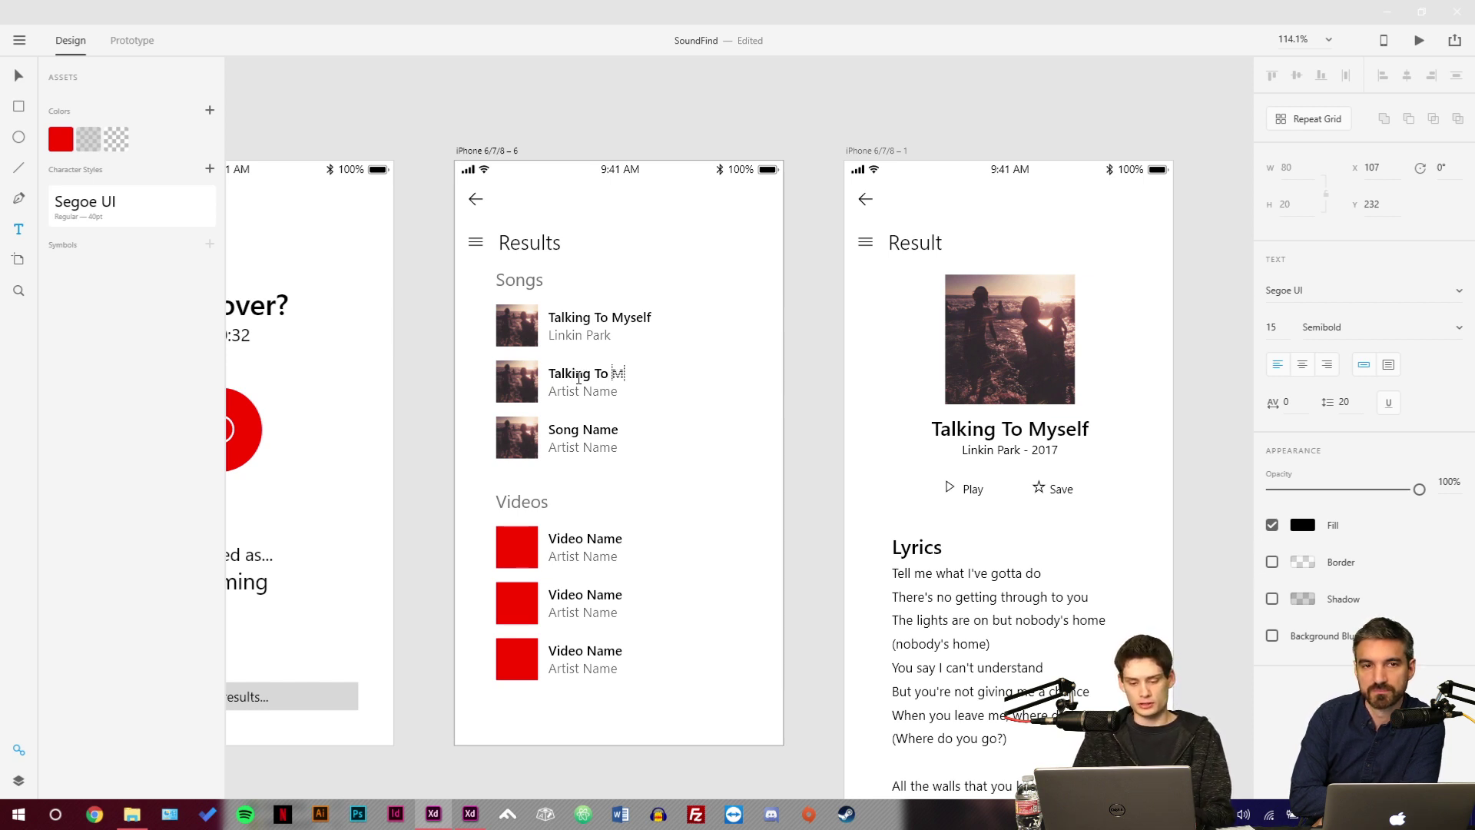
pyautogui.write('Yse')
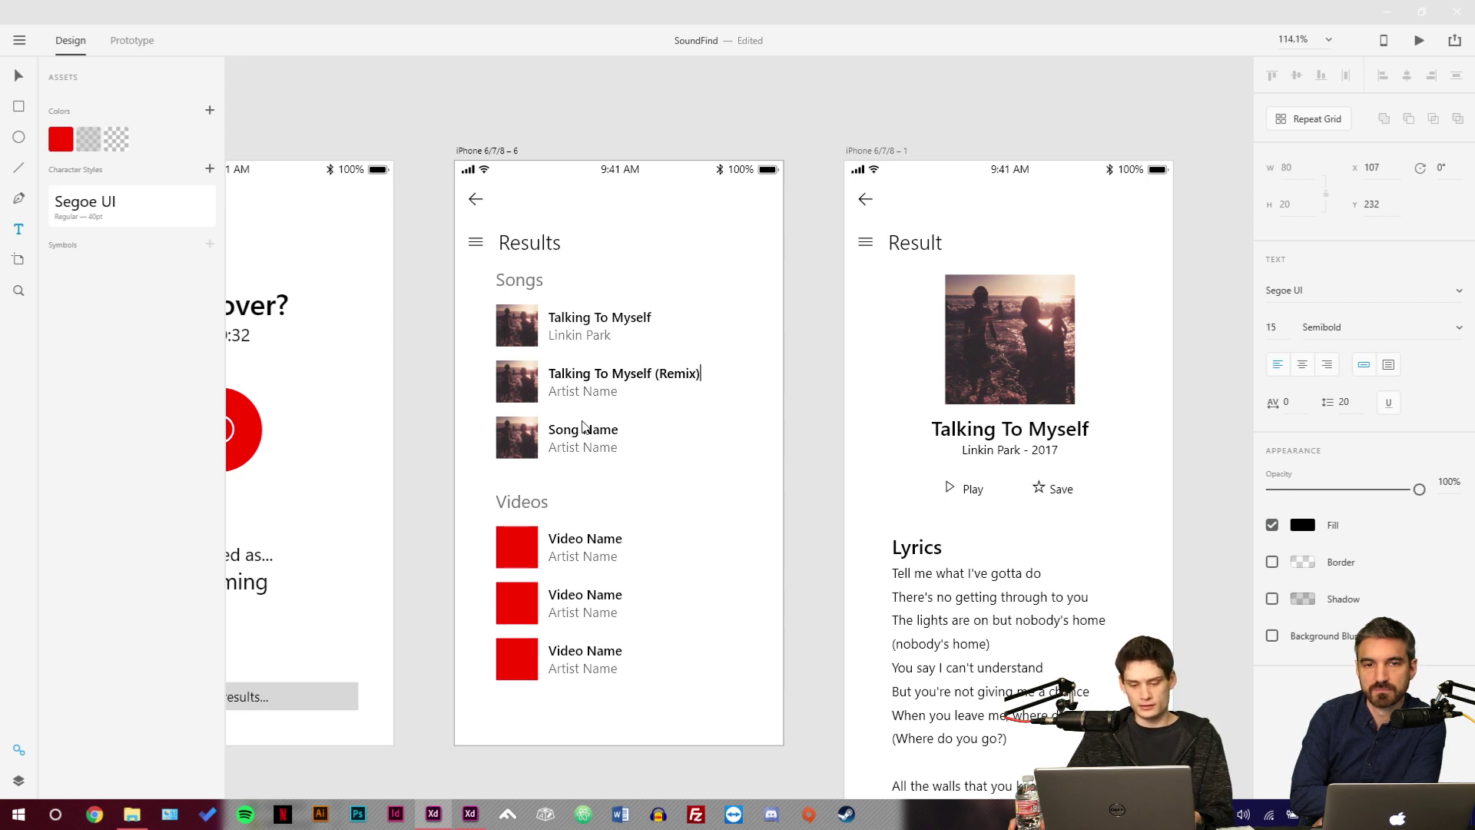
# Rename the third song in the Songs list to "Talkintg To Myself (Cover)" and finish editing the text.
pyautogui.click(591, 430)
pyautogui.doubleClick(591, 430)
pyautogui.write('T')
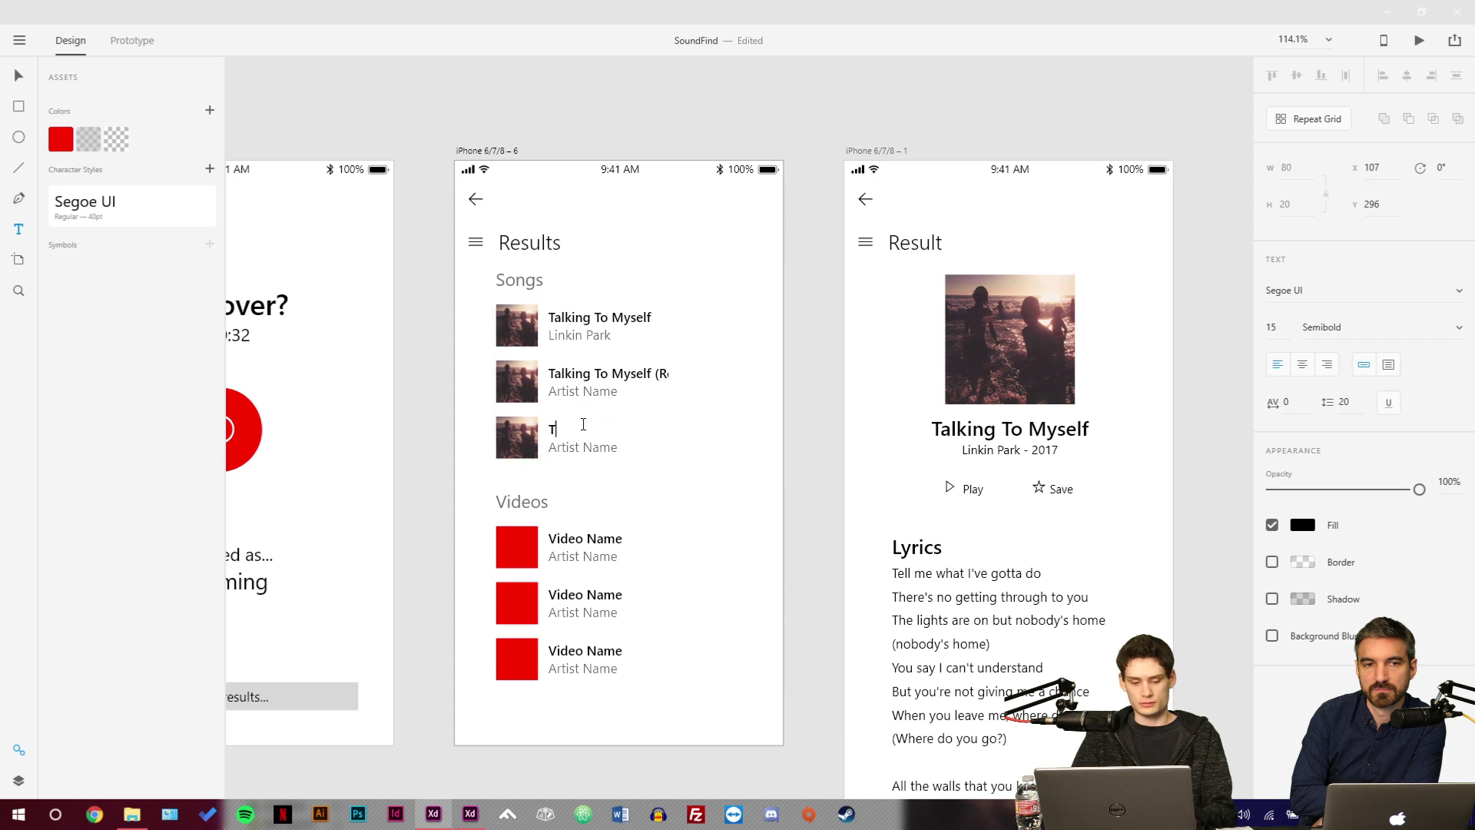
pyautogui.write('alking T')
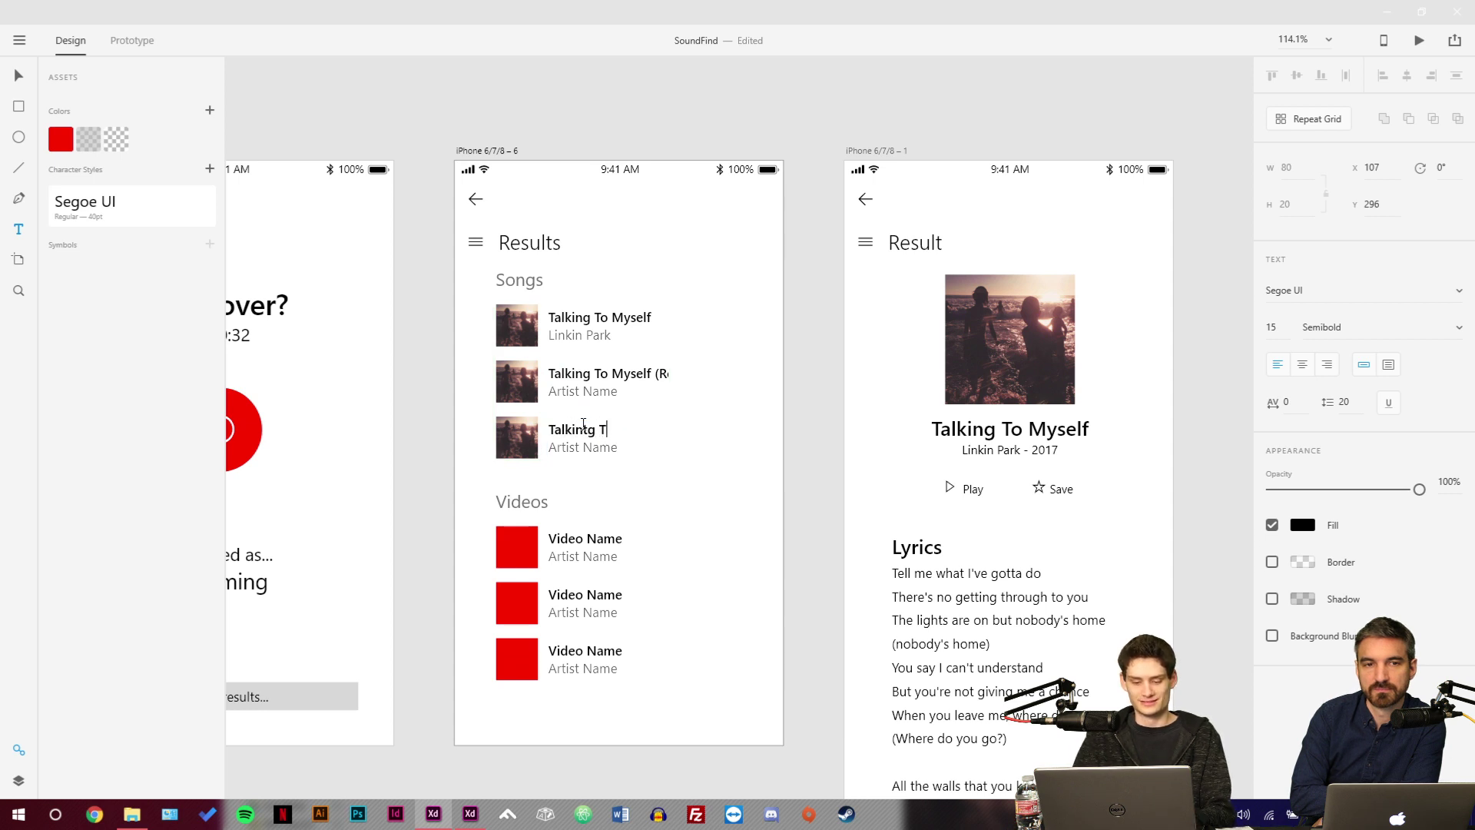
pyautogui.write('o m')
pyautogui.press('BackSpace')
pyautogui.press('BackSpace')
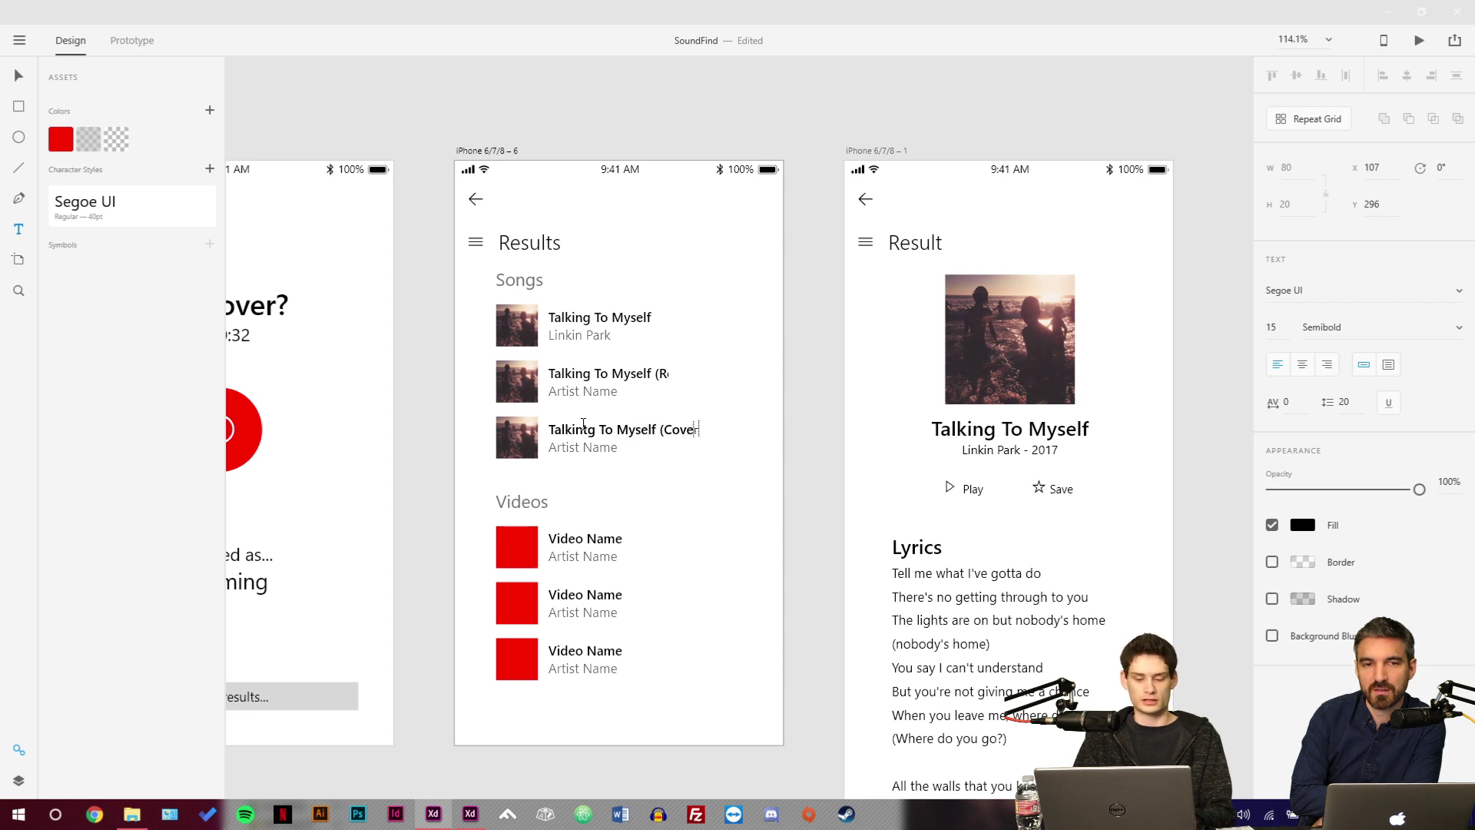
pyautogui.press('Escape')
pyautogui.press('XF86AudioMute')
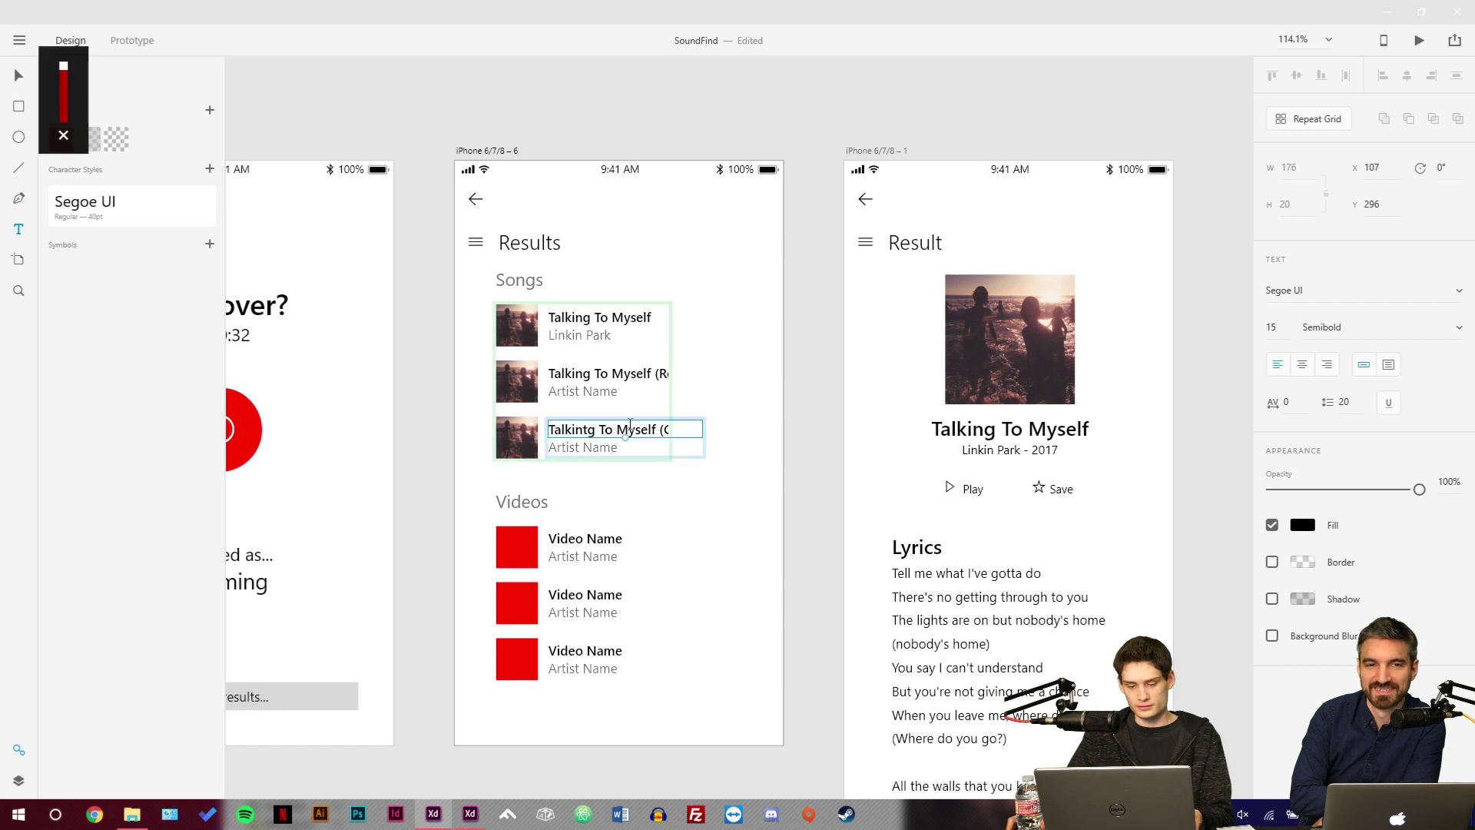
# Widen the inner Songs repeat grid to 324 and enlarge its column gap so the full titles fit in a single column.
pyautogui.click(665, 388)
pyautogui.moveTo(664, 378); pyautogui.dragTo(795, 368)
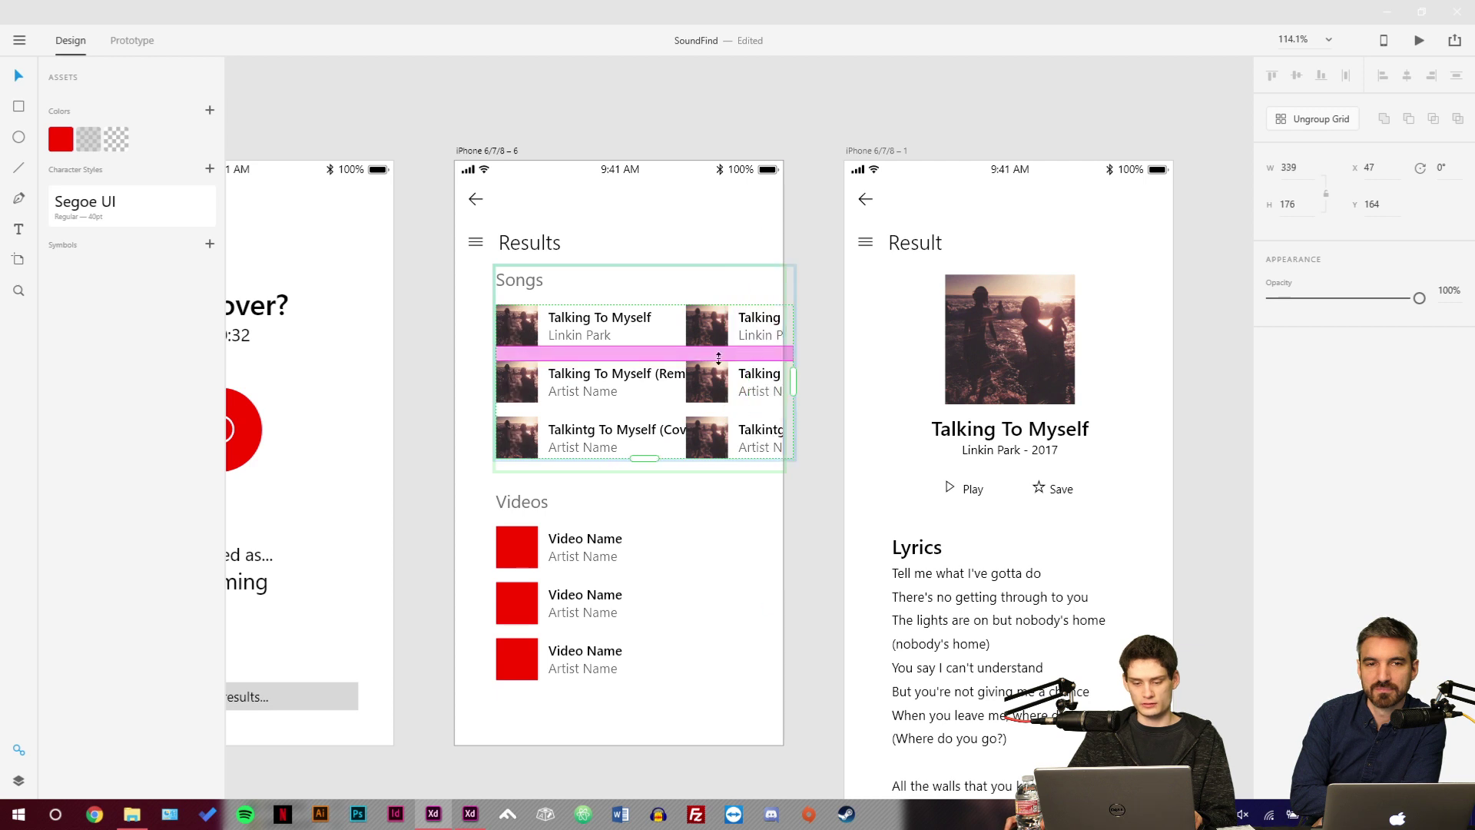
pyautogui.moveTo(693, 380); pyautogui.dragTo(811, 379)
pyautogui.moveTo(906, 378); pyautogui.dragTo(780, 371)
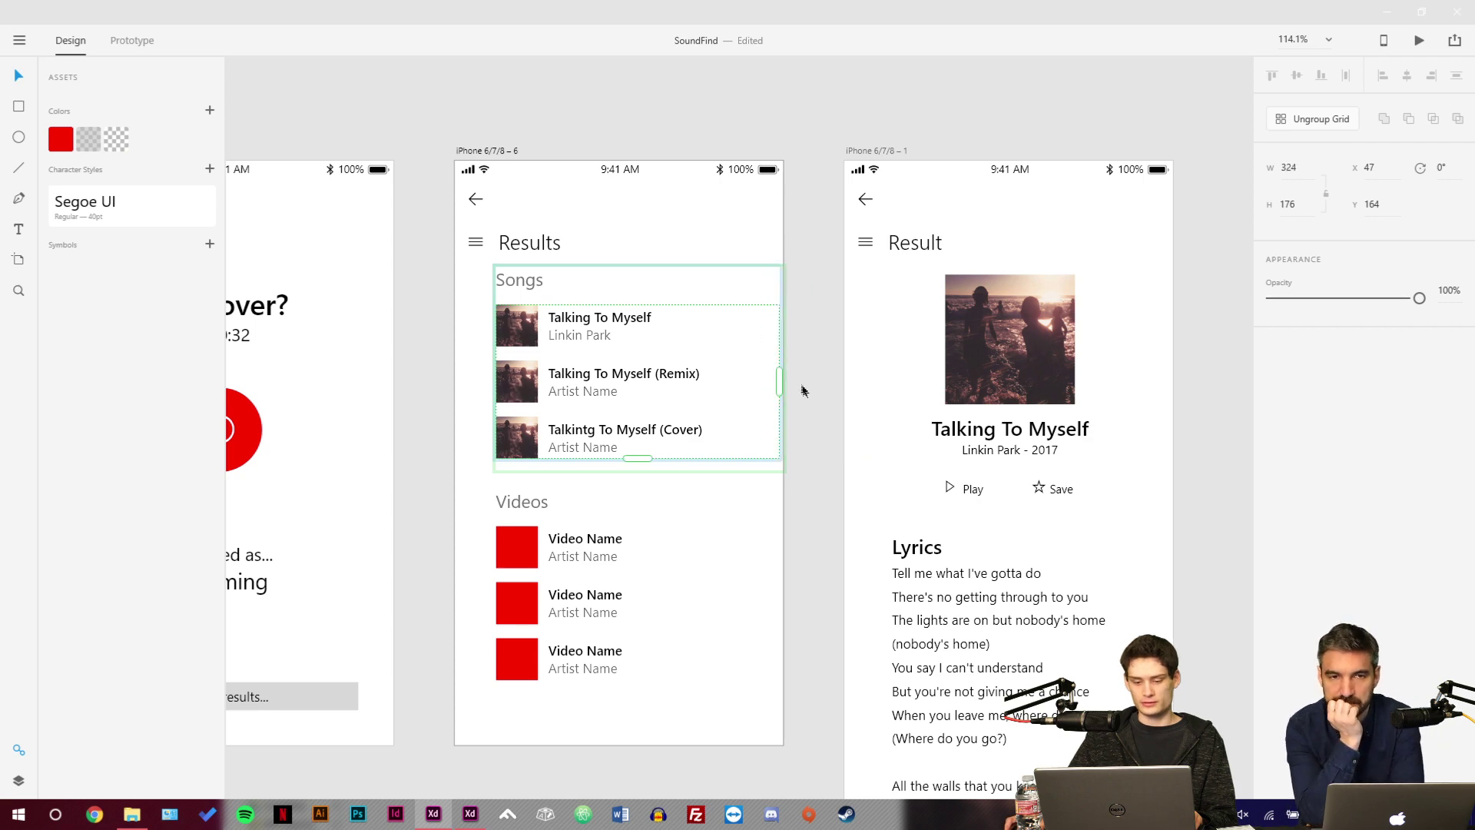
pyautogui.click(800, 389)
# Check the widened Songs grid among the other artboards and save the SoundFind document.
pyautogui.moveTo(695, 527); pyautogui.dragTo(585, 514)
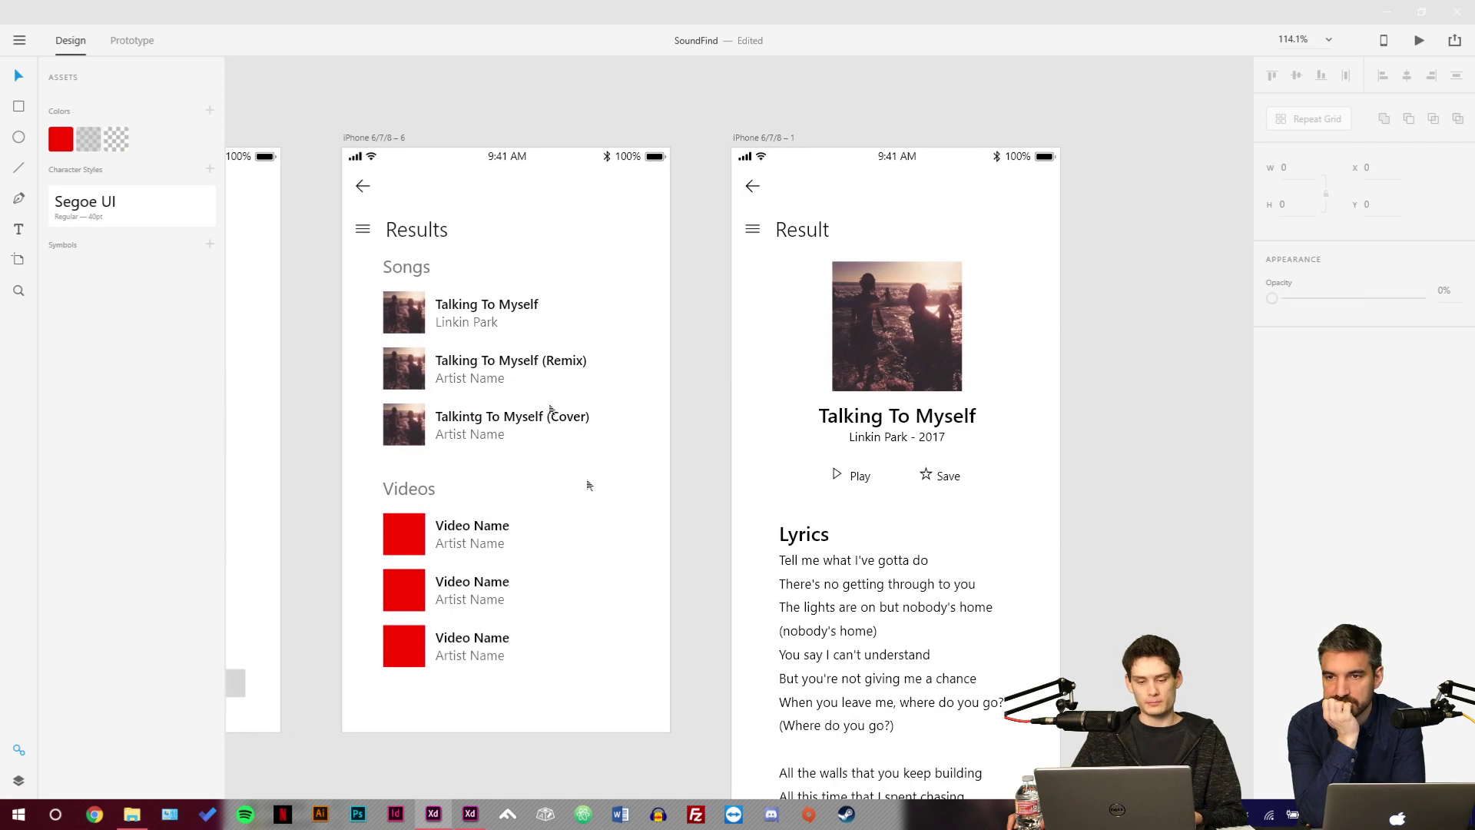
pyautogui.click(466, 307)
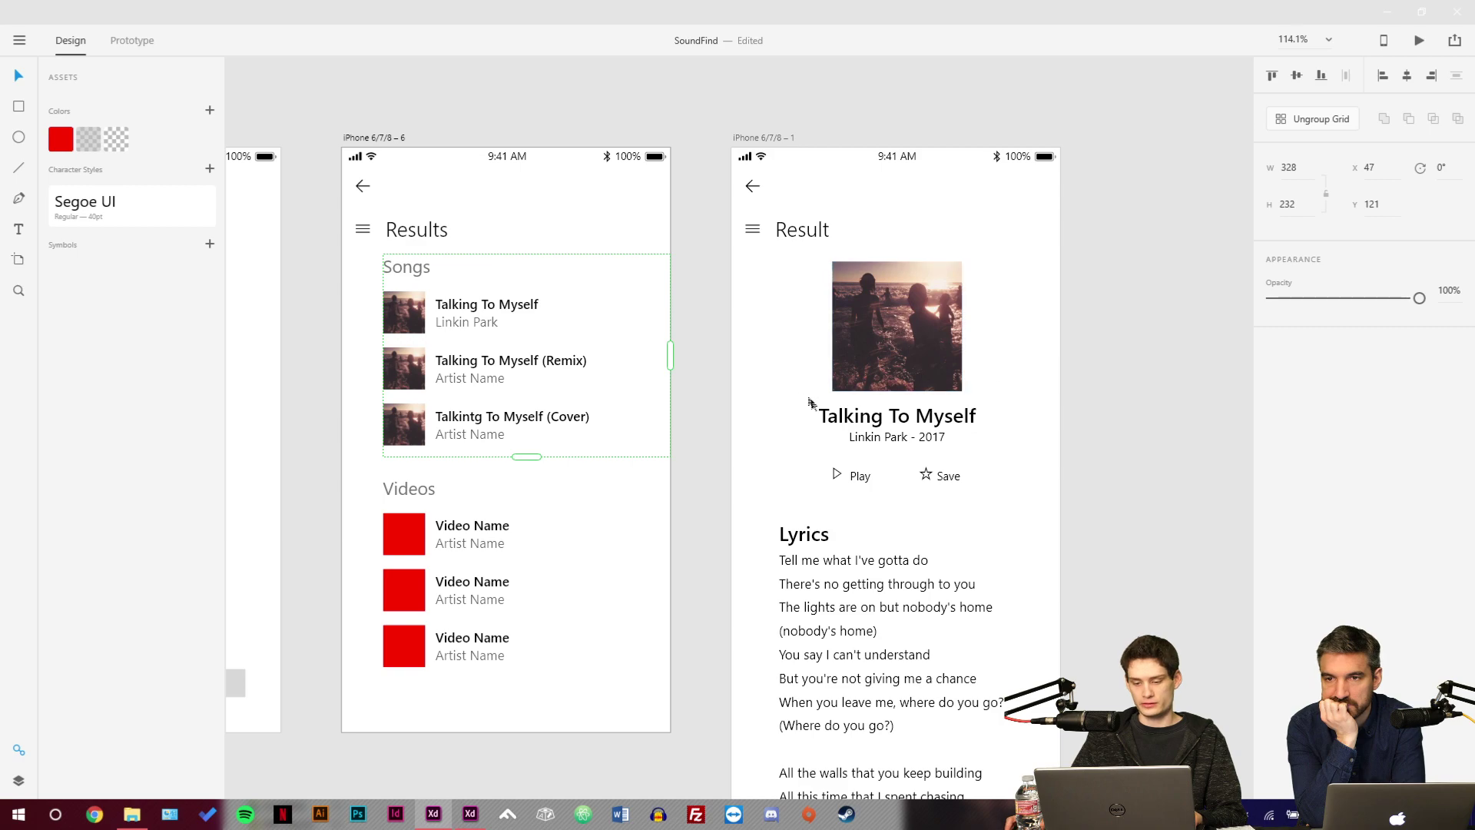
pyautogui.moveTo(812, 405); pyautogui.dragTo(955, 368)
pyautogui.scroll(-5, 945, 373)
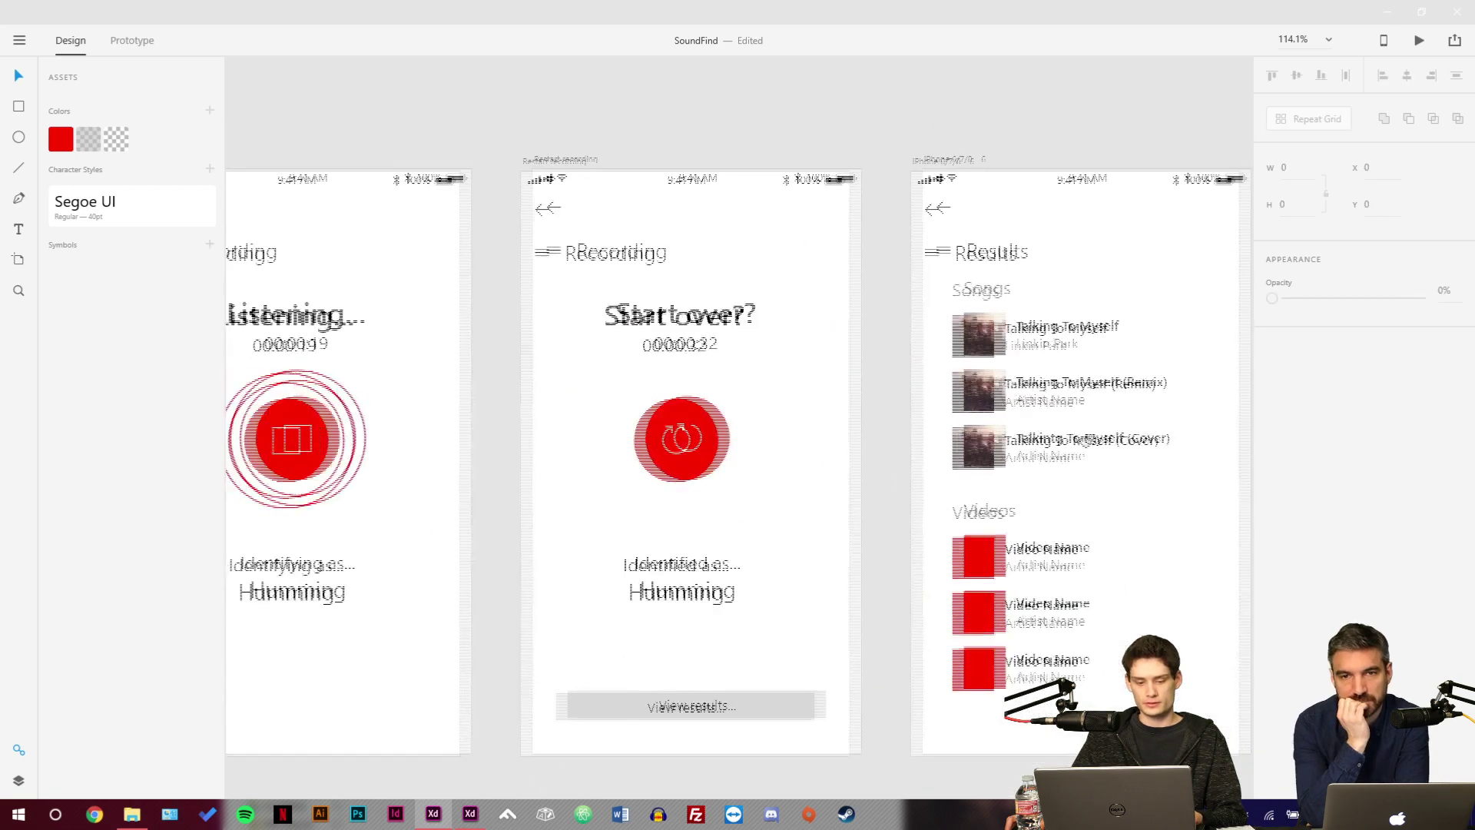
pyautogui.moveTo(651, 412); pyautogui.dragTo(740, 472)
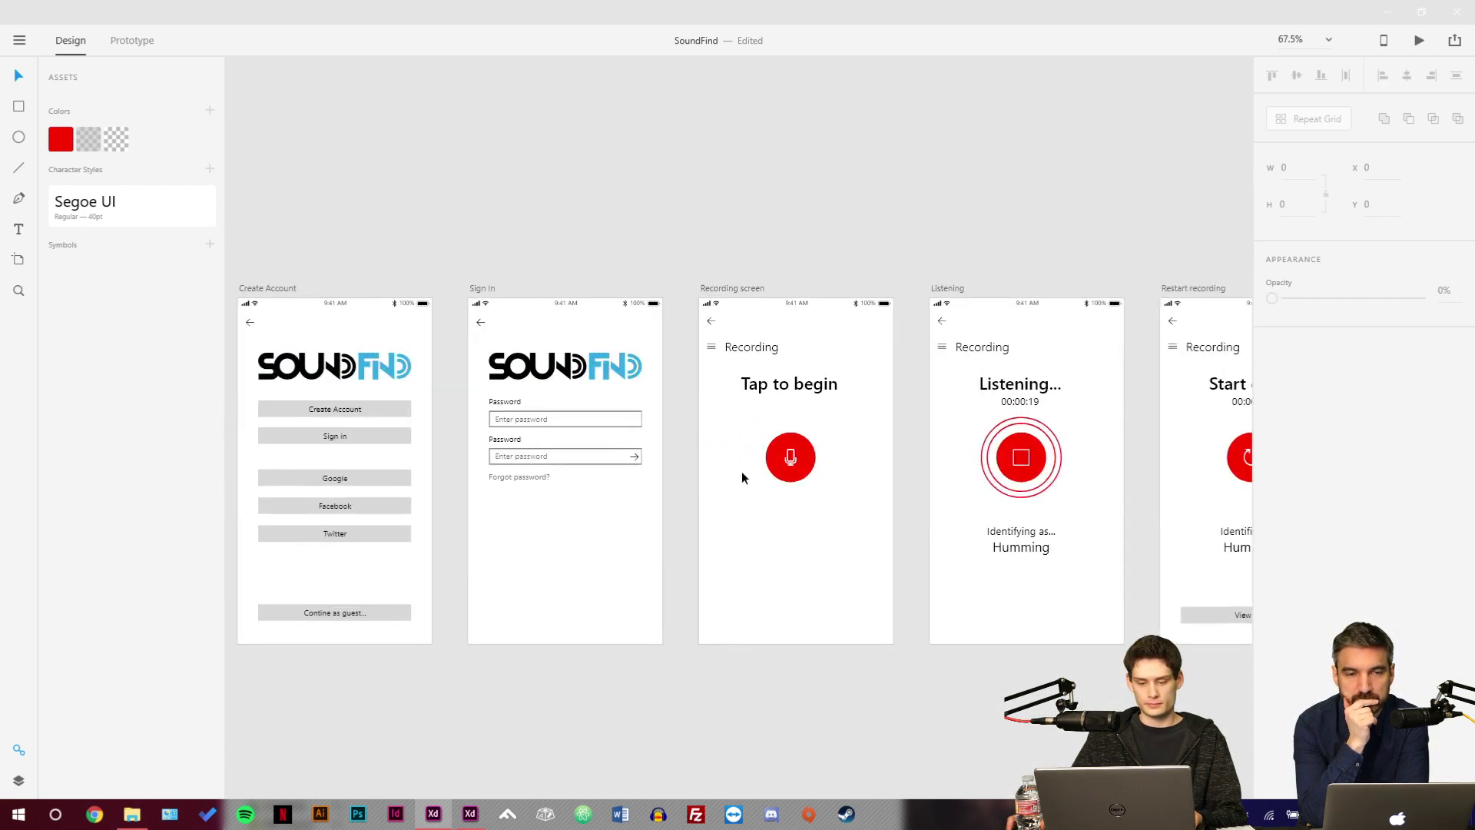
pyautogui.hotkey('ctrl', 's')
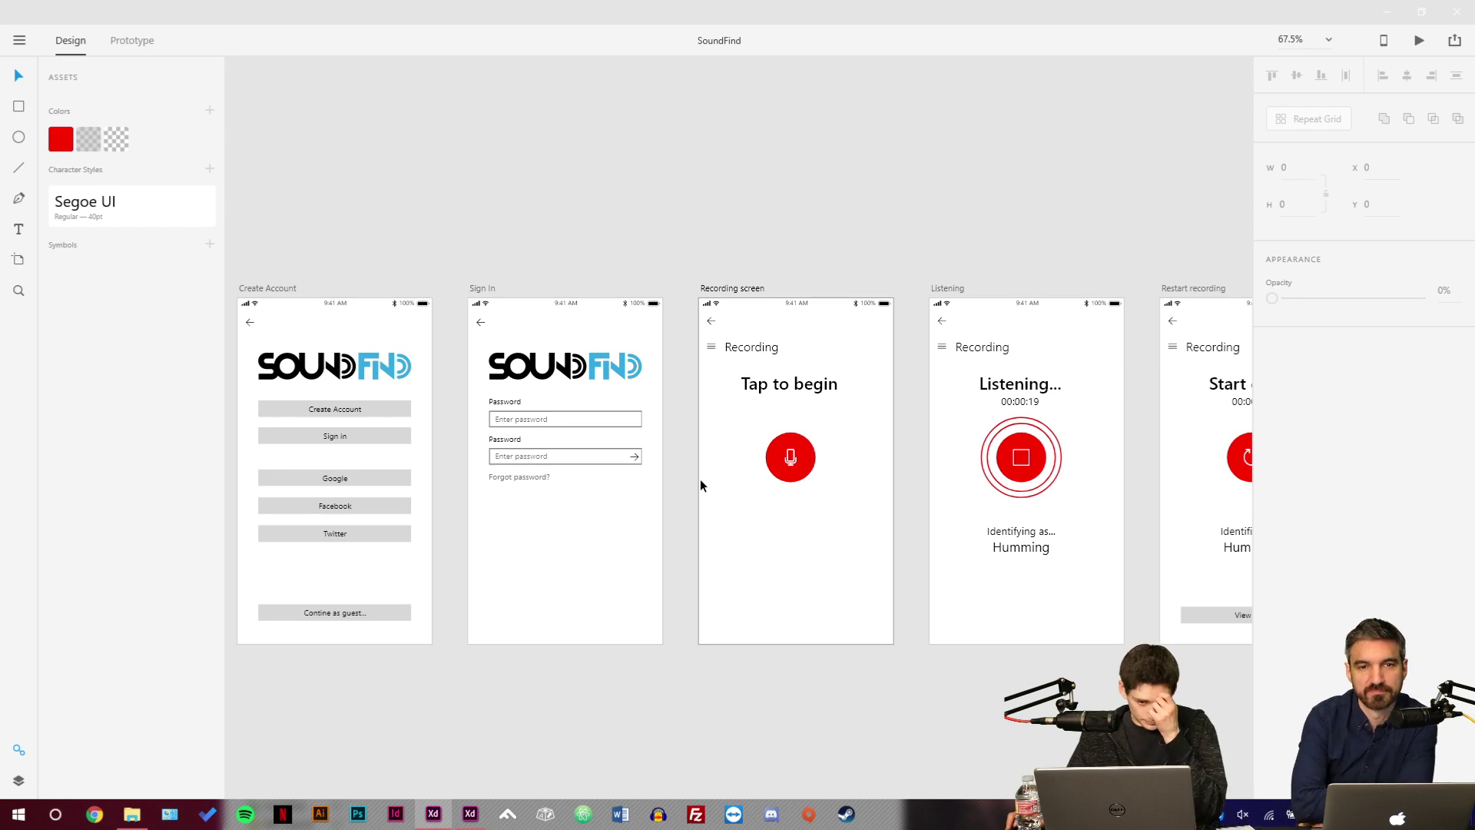
# Examine the two password fields, the arrow and the Forgot password? link on the Sign in screen.
pyautogui.scroll(6, 519, 490)
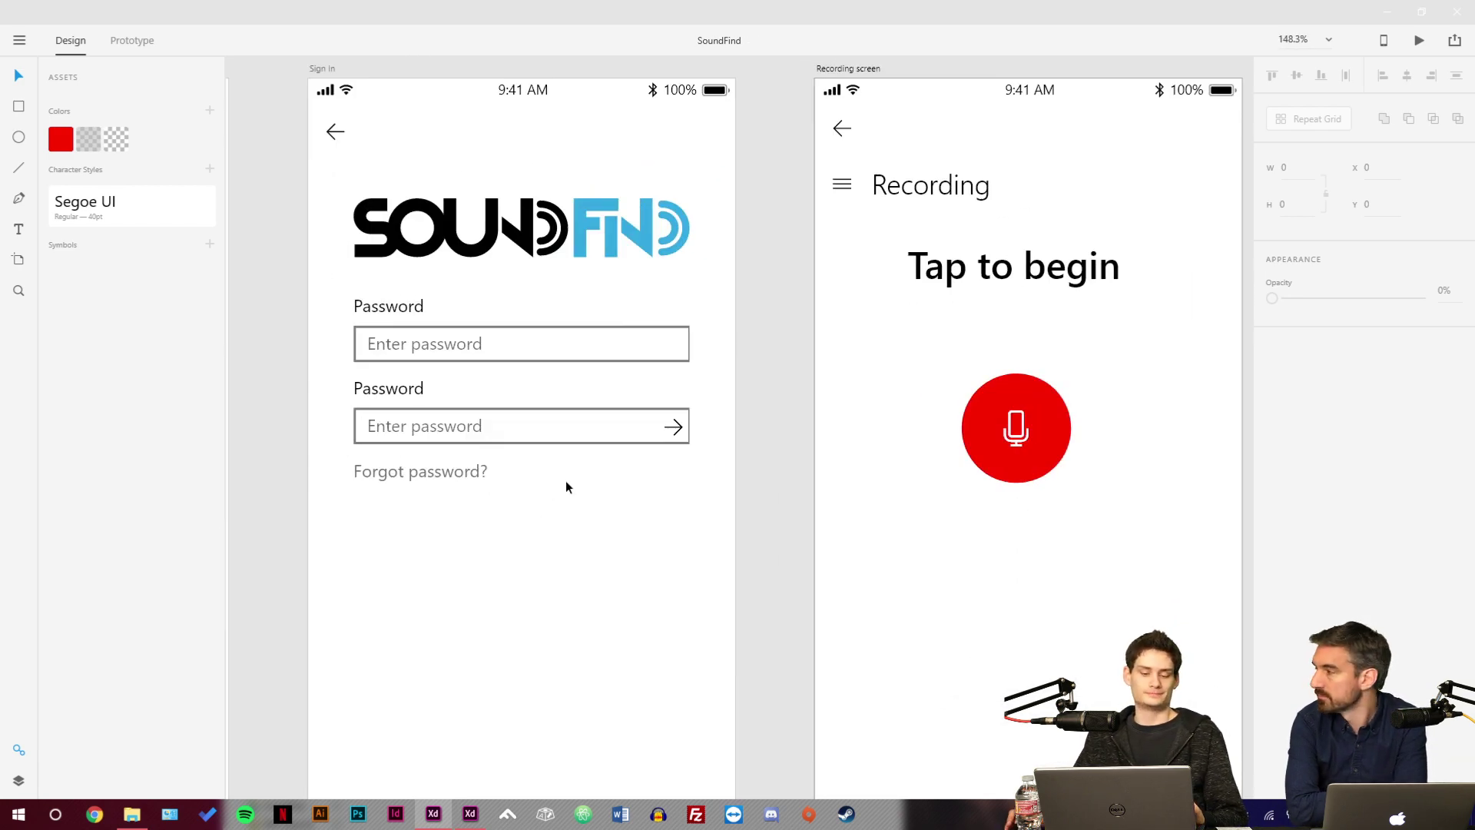
pyautogui.scroll(2, 636, 468)
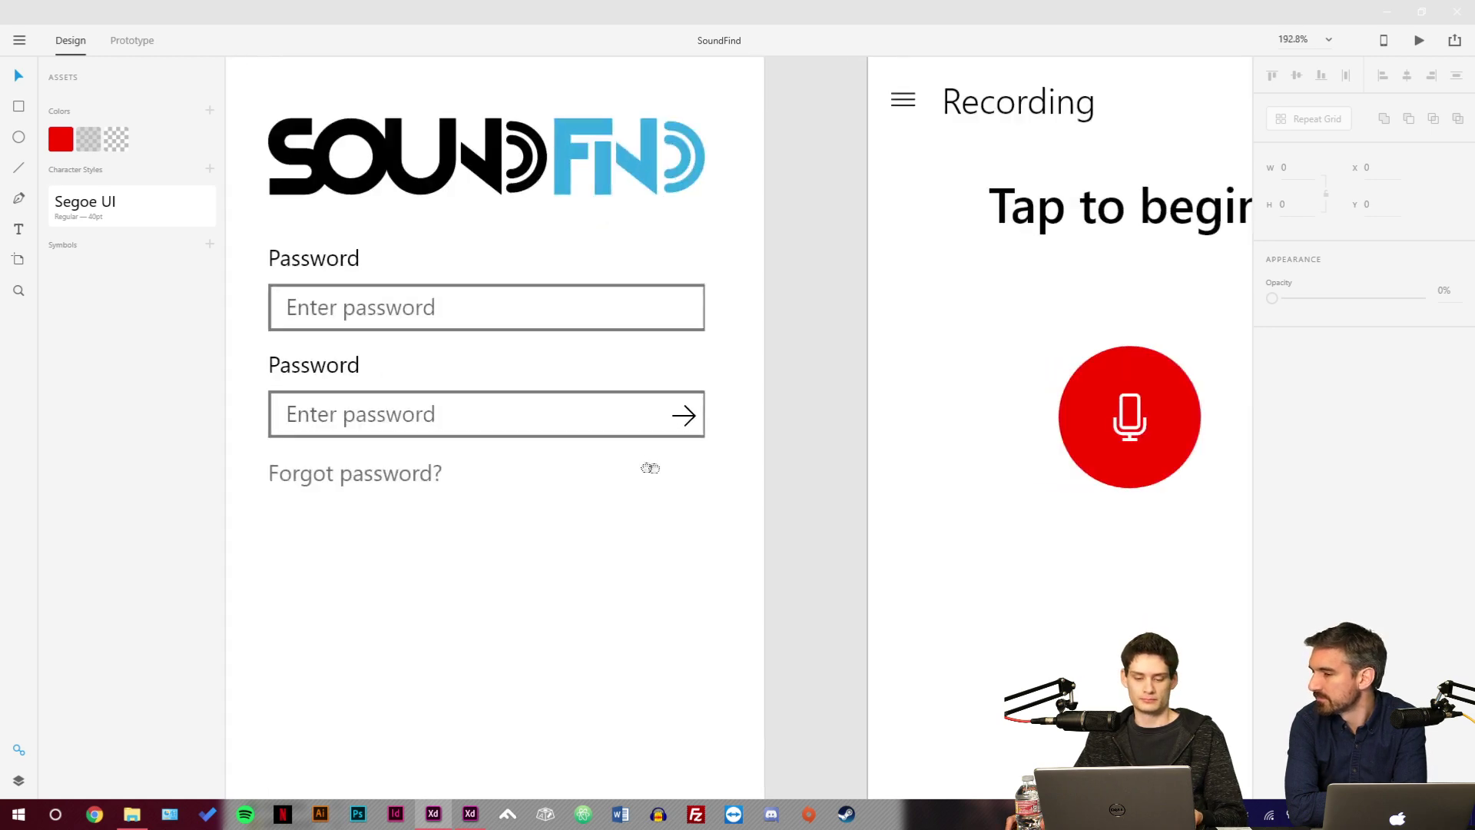
pyautogui.scroll(5, 767, 433)
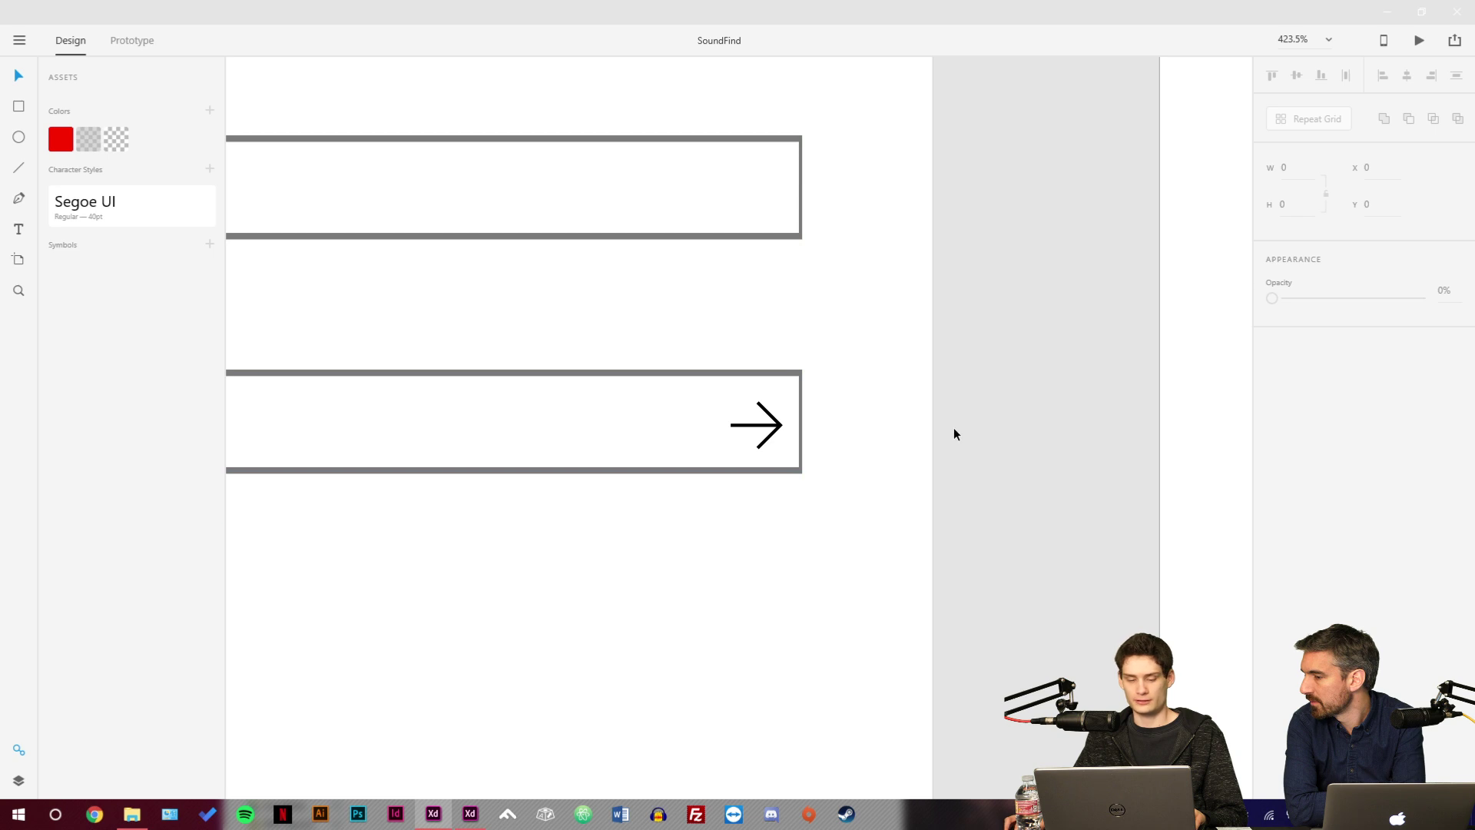
pyautogui.scroll(-3, 863, 441)
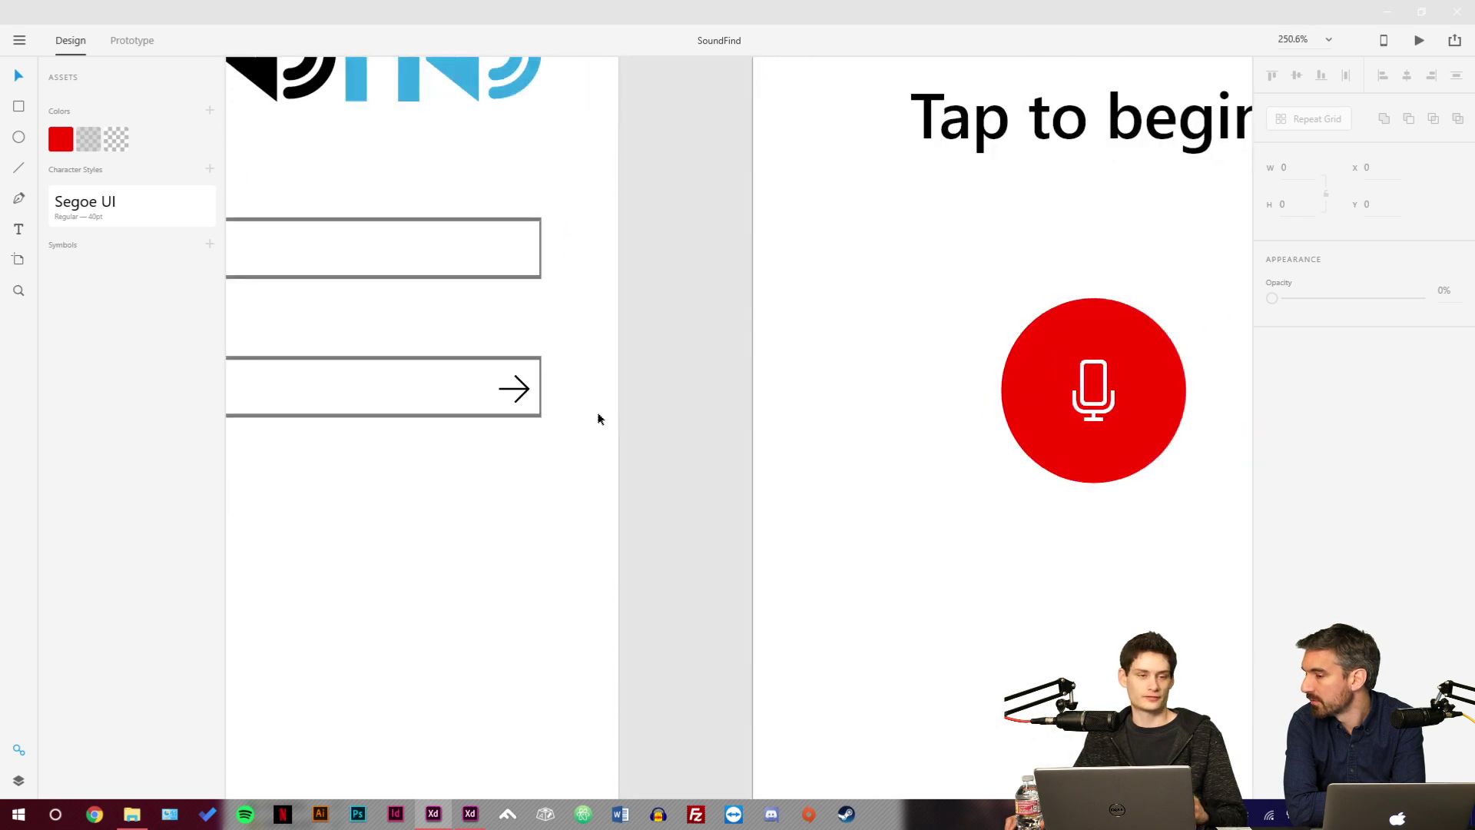
pyautogui.hscroll(-5, 588, 417)
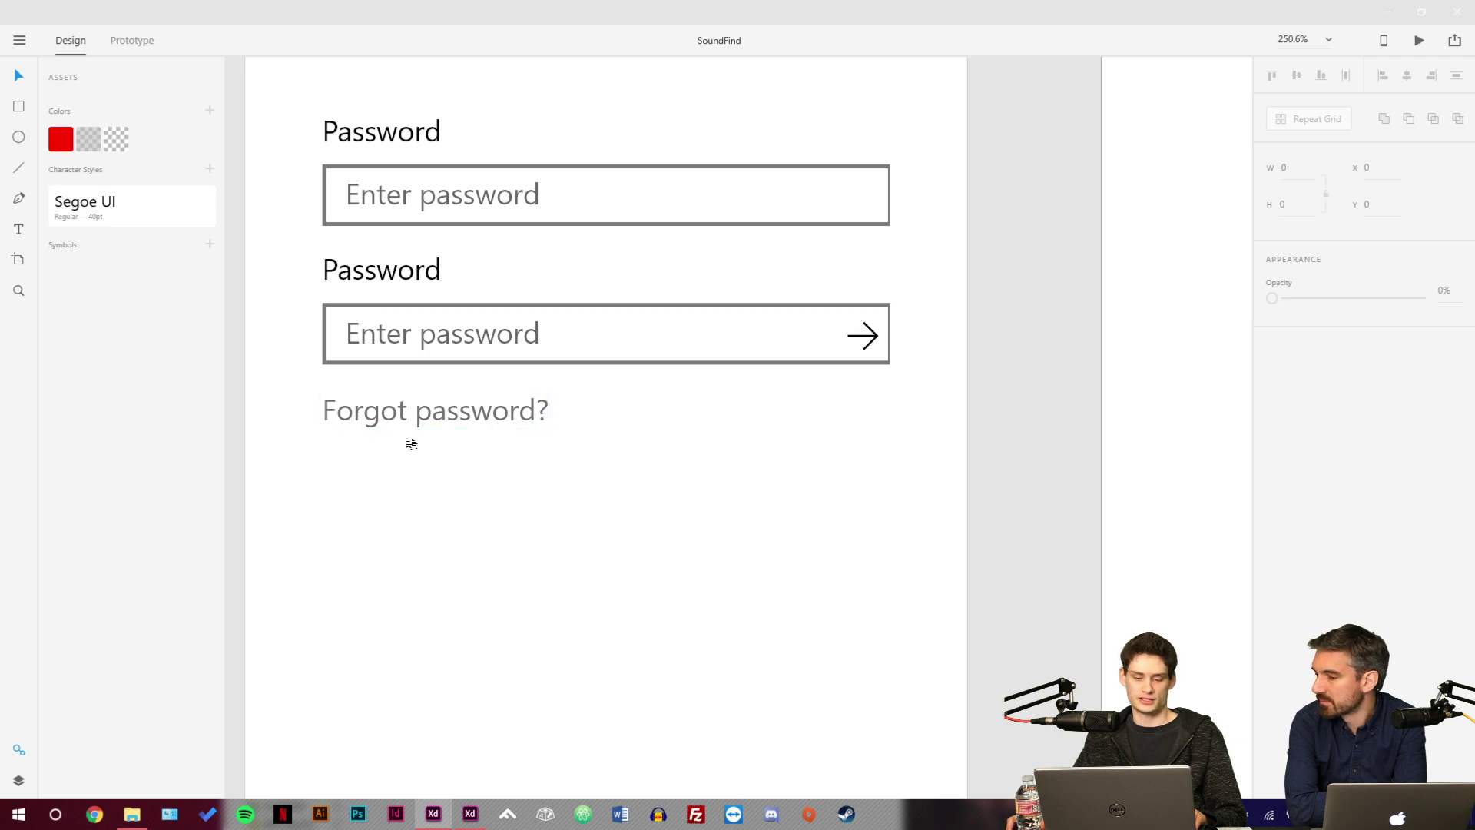
pyautogui.scroll(-3, 509, 484)
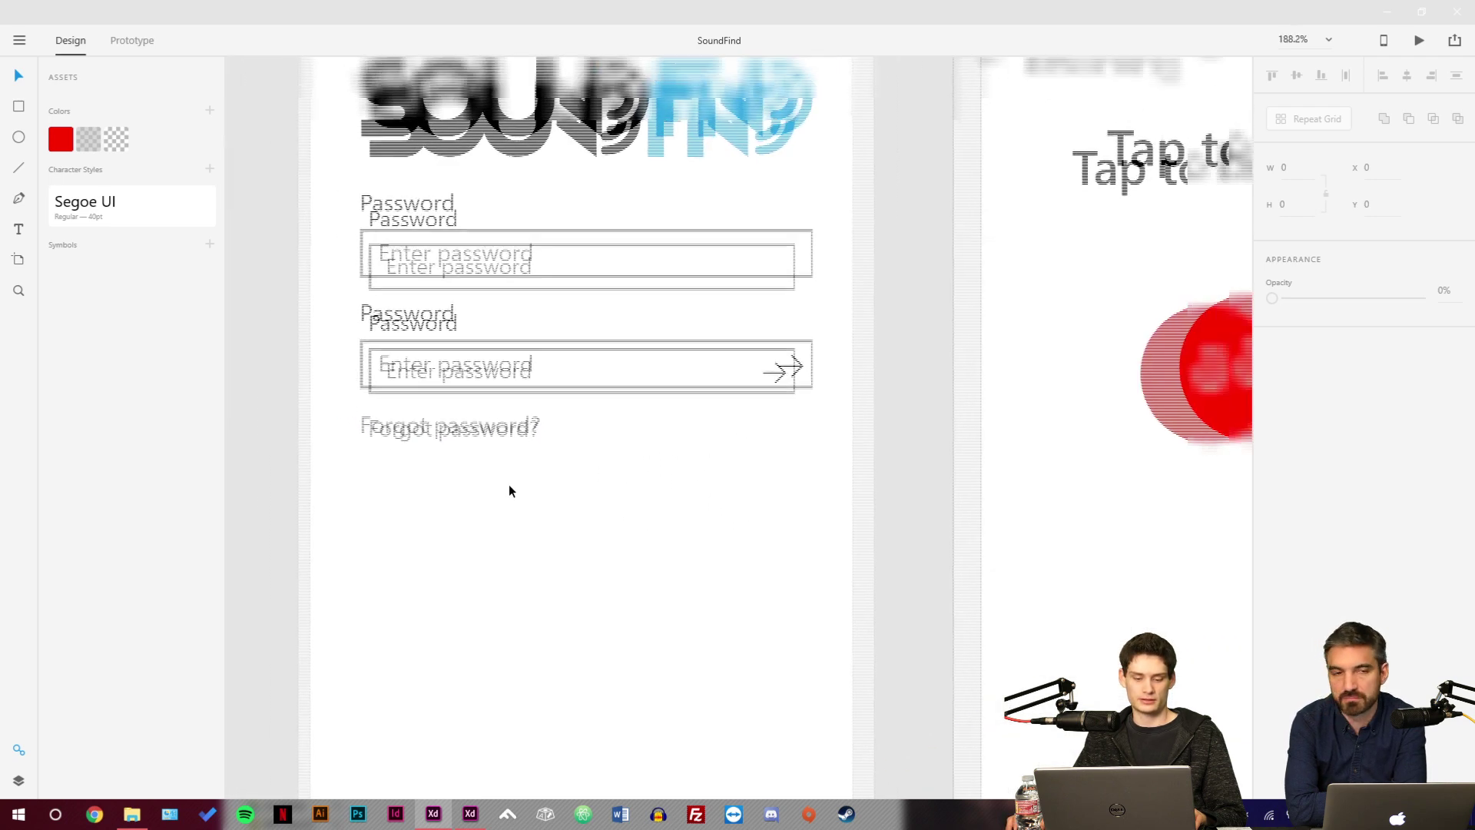
pyautogui.moveTo(530, 457); pyautogui.dragTo(520, 497)
pyautogui.hotkey('ctrl', 'z')
pyautogui.click(538, 484)
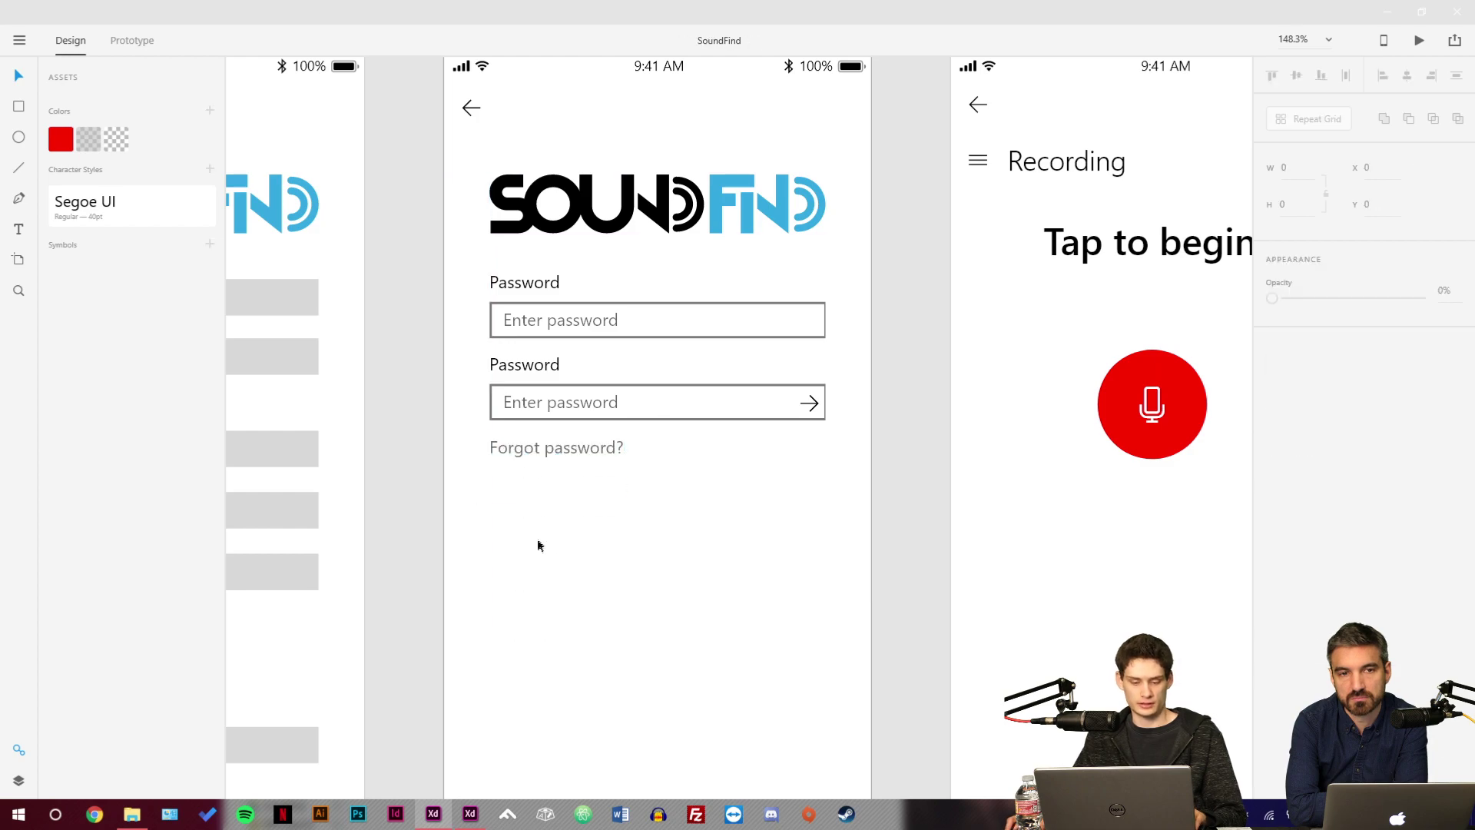
# Switch to the WindowsUI file and copy the first standard Button from the Actions artboard.
pyautogui.click(470, 813)
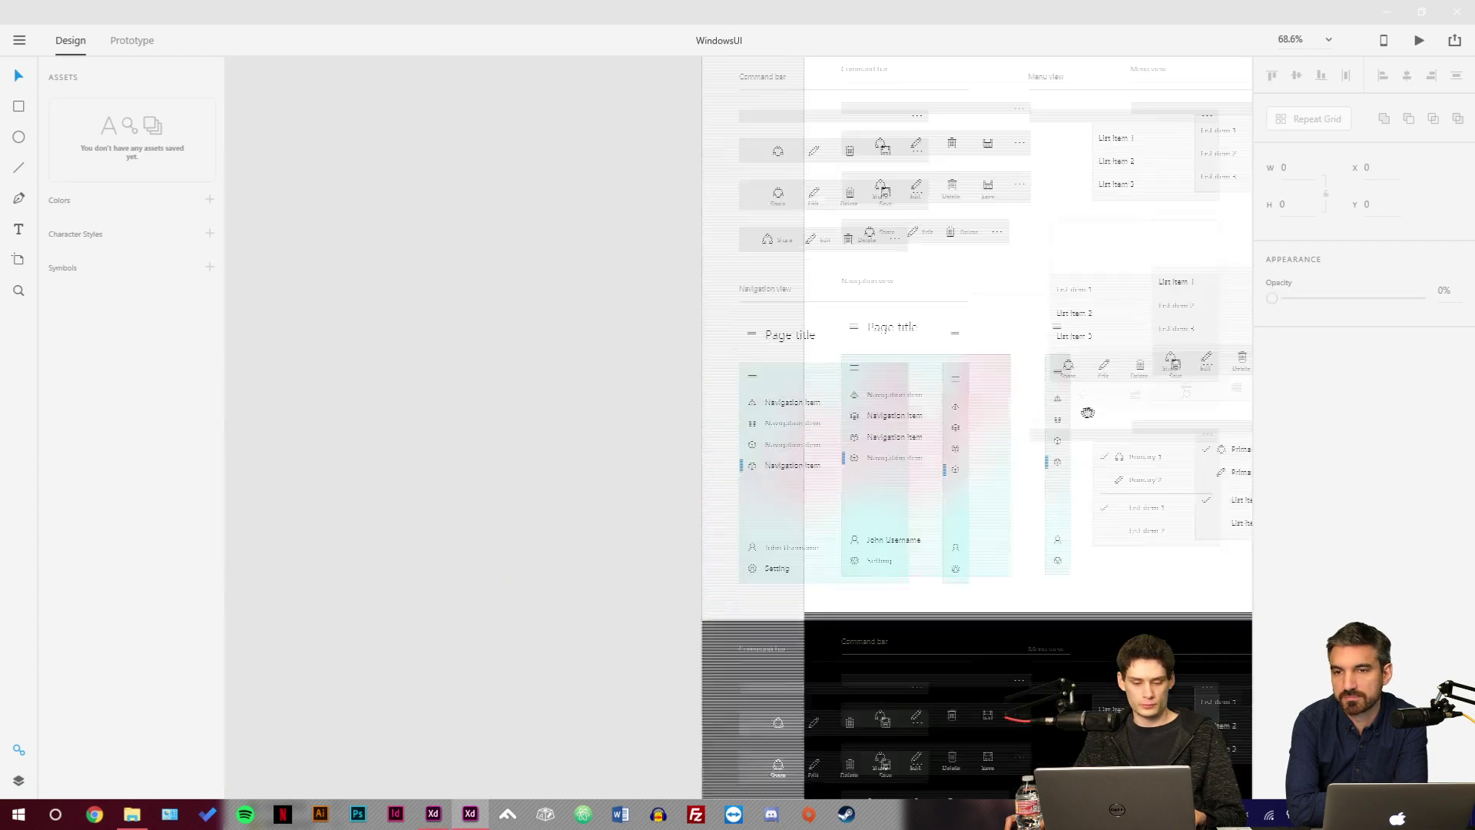
pyautogui.scroll(5, 780, 408)
pyautogui.scroll(3, 489, 435)
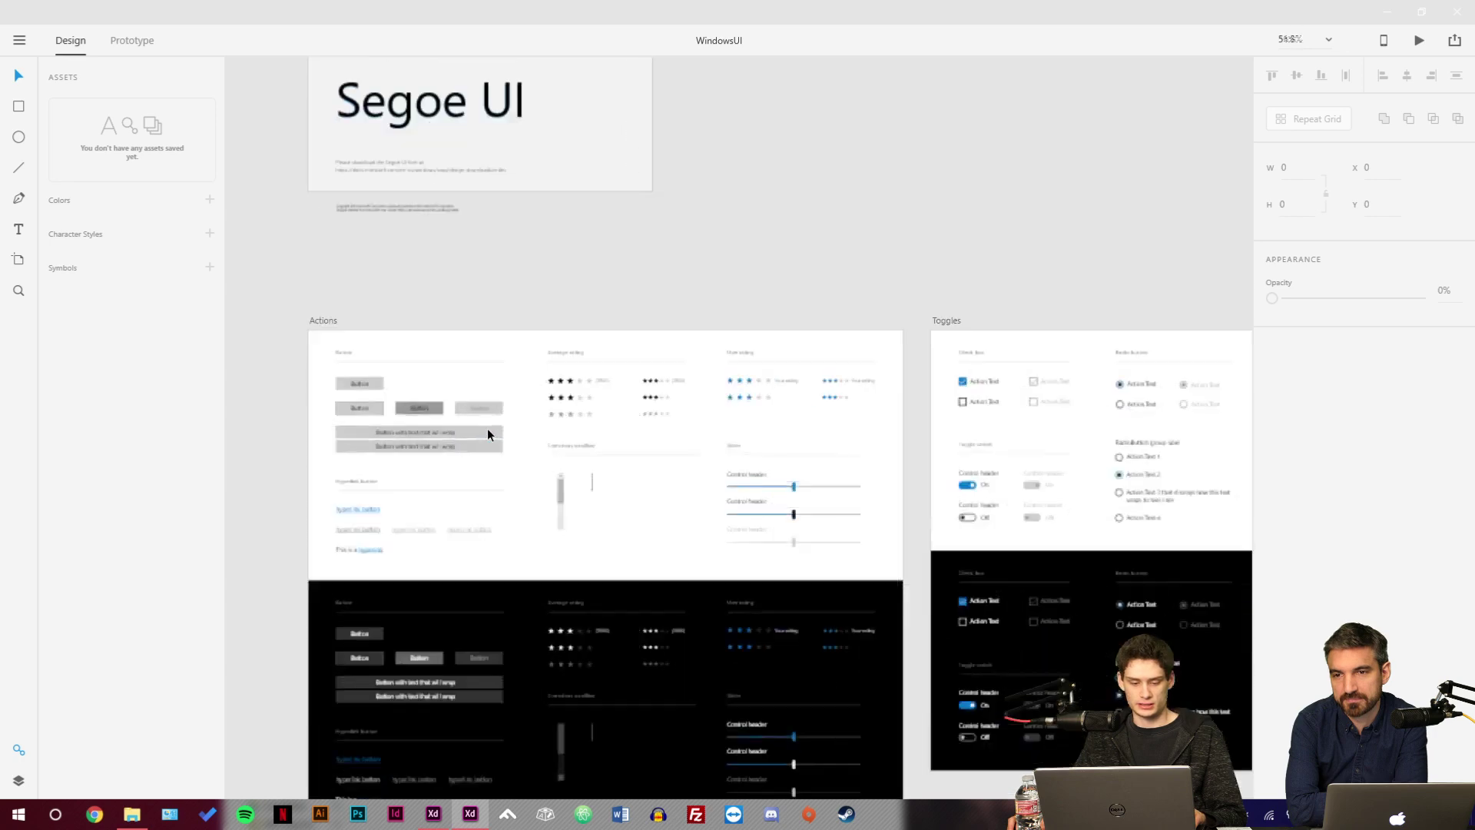
pyautogui.scroll(2, 489, 434)
pyautogui.hscroll(5, 873, 263)
pyautogui.scroll(-2, 771, 471)
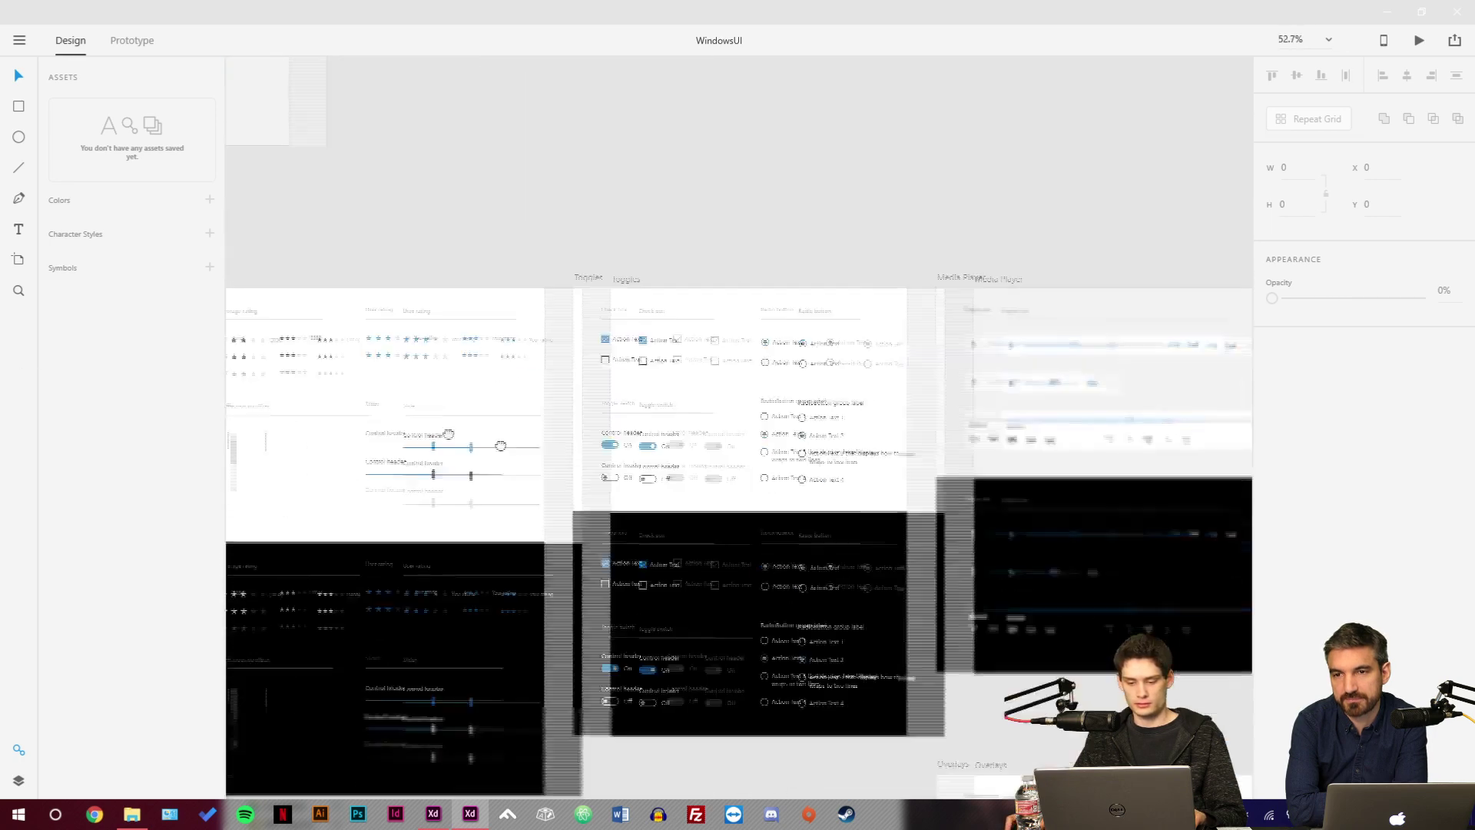
pyautogui.scroll(-5, 538, 415)
pyautogui.hscroll(8, 538, 415)
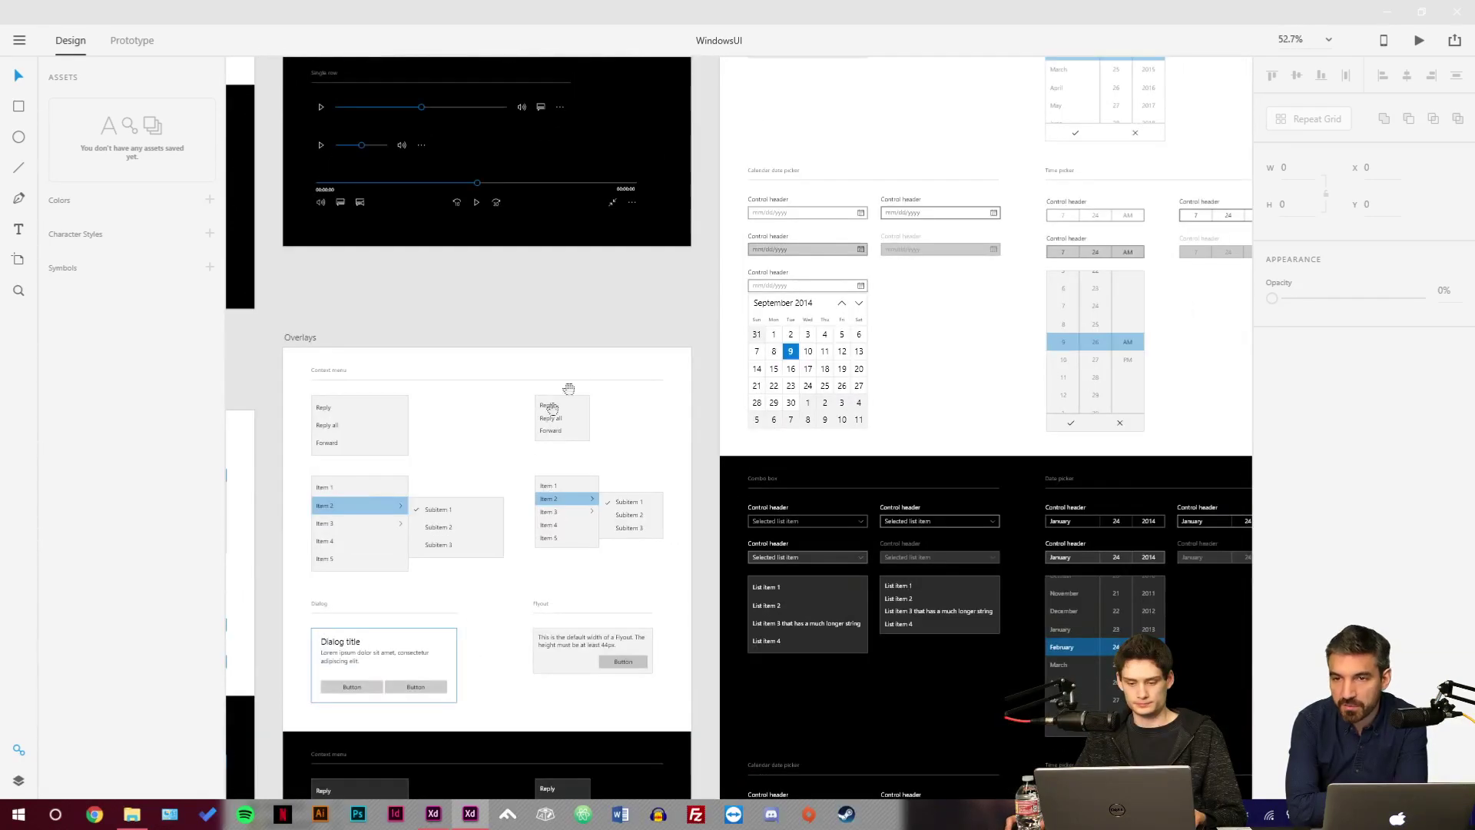
pyautogui.scroll(-6, 418, 662)
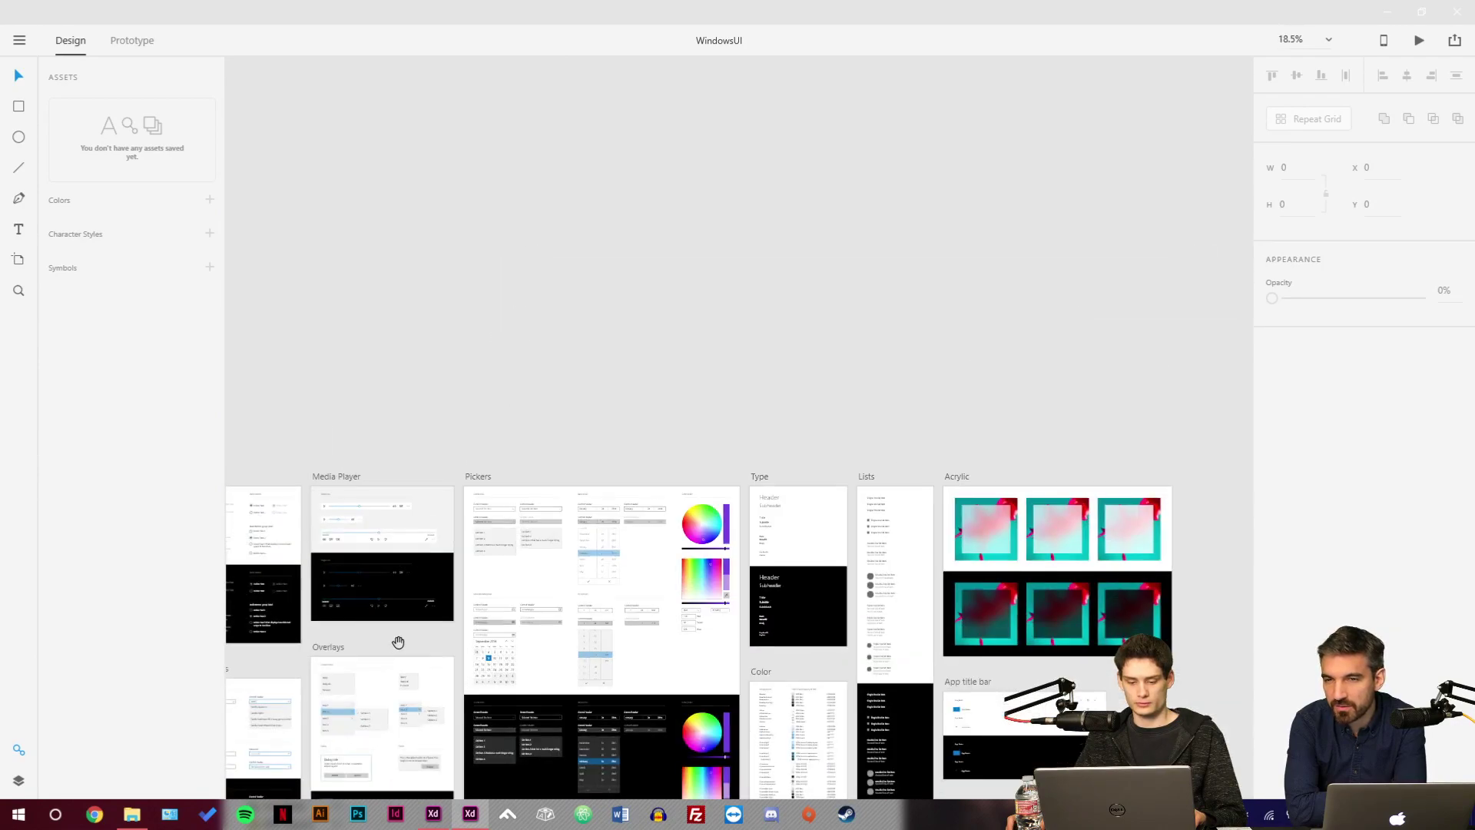
pyautogui.hscroll(-3, 398, 642)
pyautogui.scroll(5, 925, 556)
pyautogui.scroll(5, 428, 422)
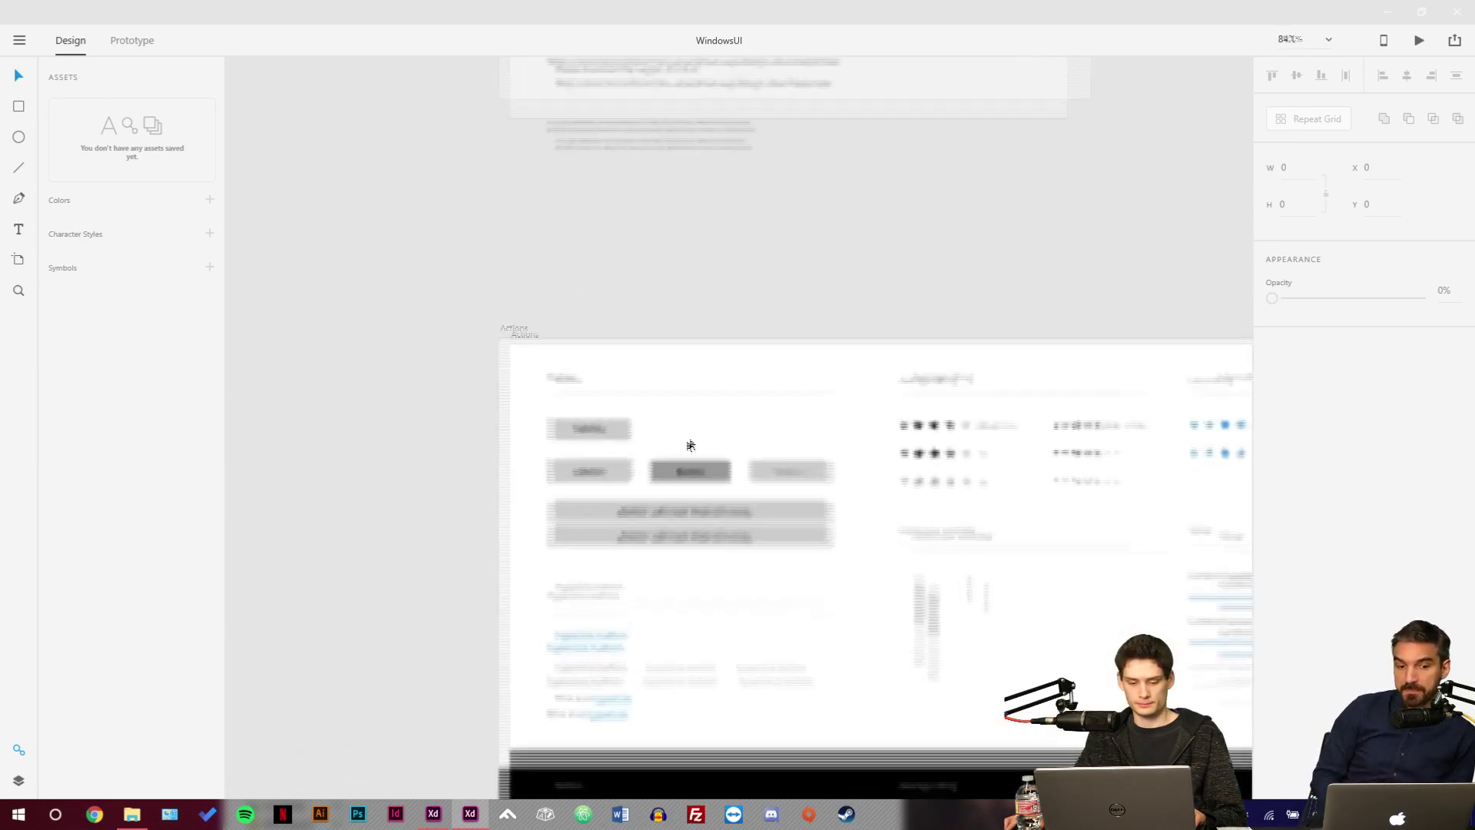
pyautogui.click(626, 431)
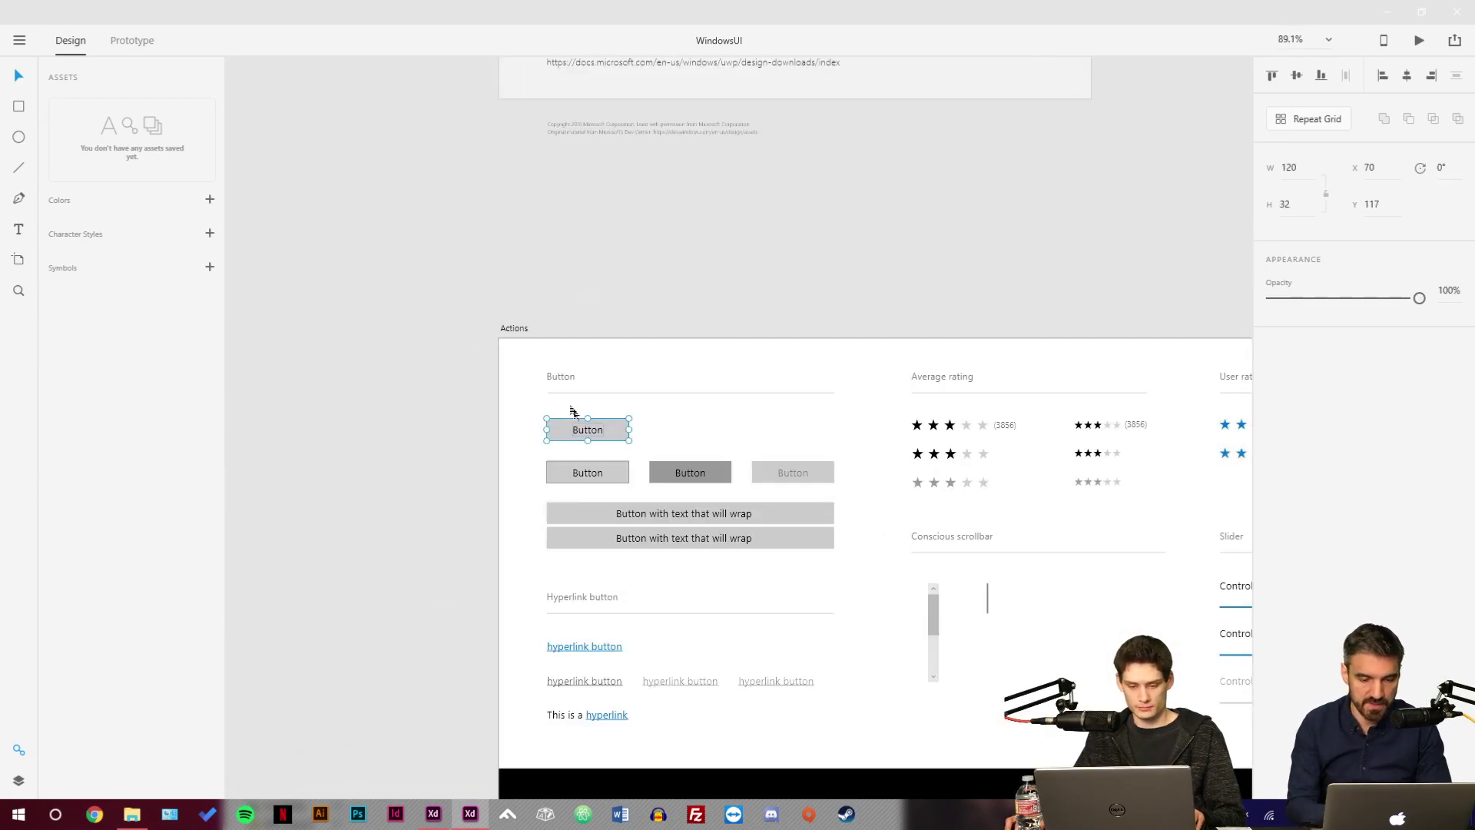
pyautogui.moveTo(616, 436); pyautogui.dragTo(616, 438)
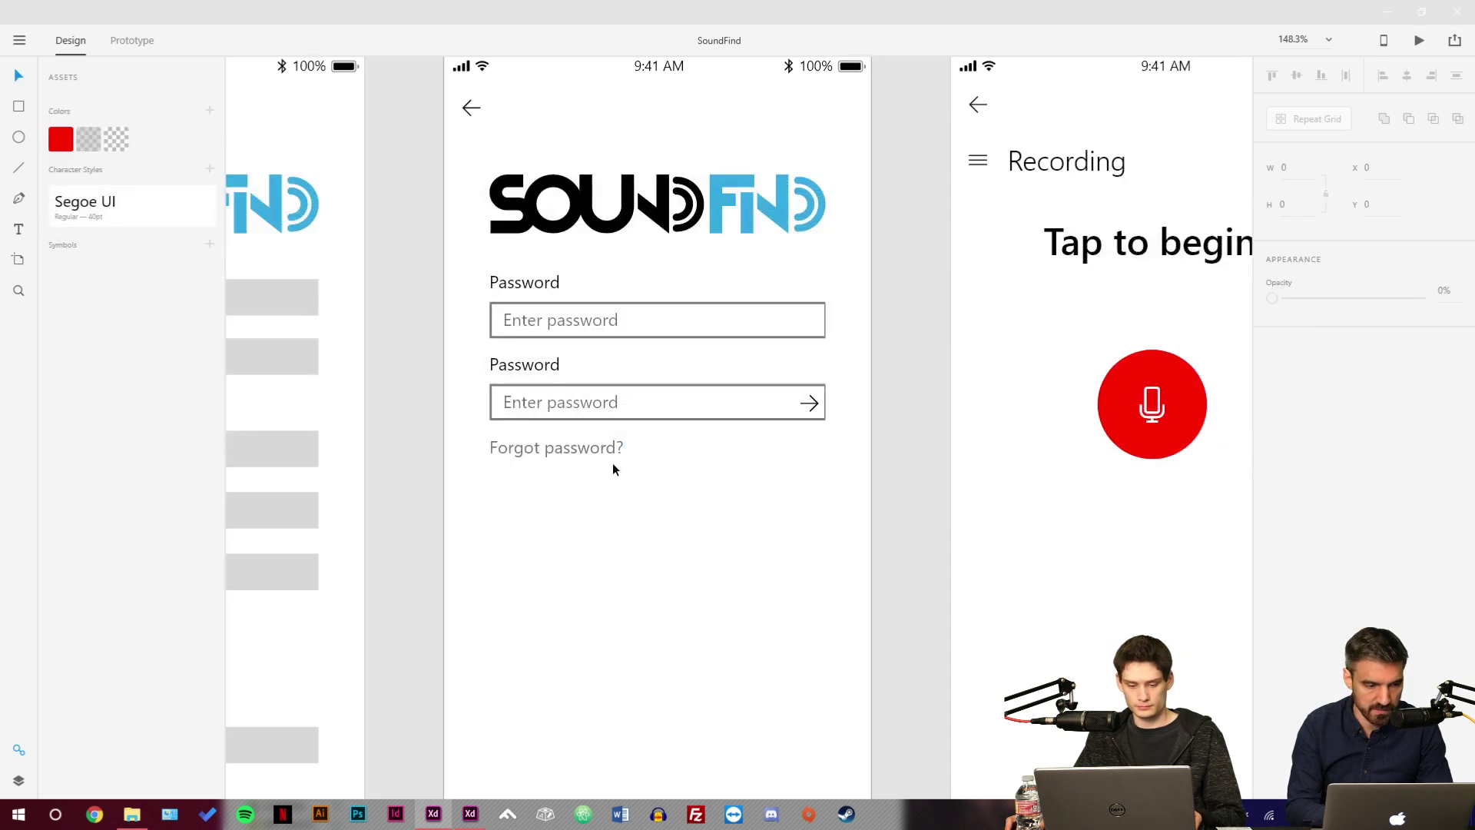
# Paste the copied button onto SoundFind's Sign in screen and move it down beneath the Forgot password? link.
pyautogui.hotkey('ctrl', 'v')
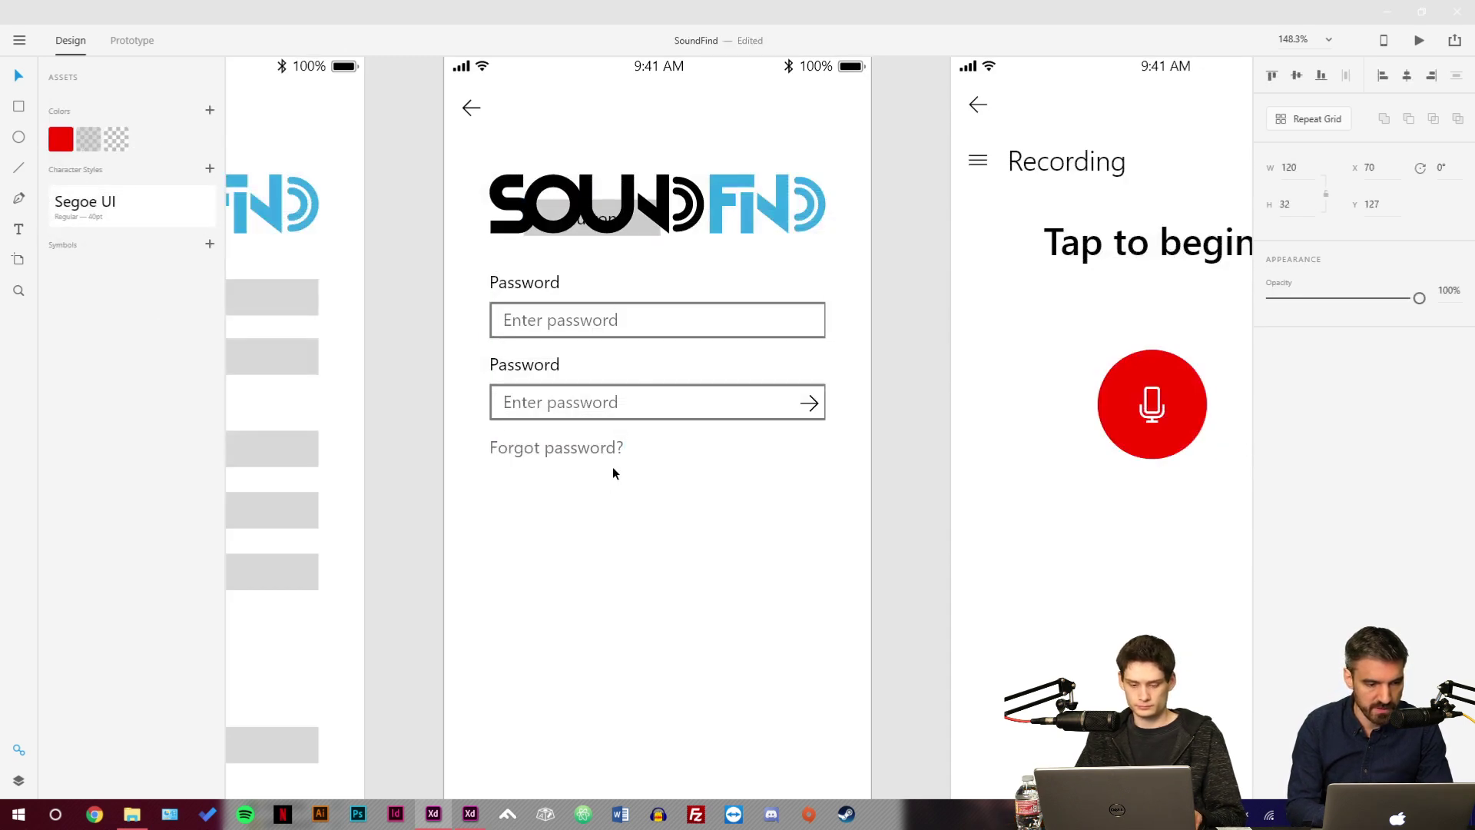
pyautogui.hotkey('shift', 'Down')
pyautogui.hotkey('shift', 'Down')
pyautogui.hotkey('shift', 'Down')
pyautogui.hotkey('shift', 'Down')
pyautogui.hotkey('shift', 'Down')
pyautogui.hotkey('shift', 'Down')
pyautogui.hotkey('shift', 'Down')
pyautogui.hotkey('shift', 'Down')
pyautogui.hotkey('shift', 'Down')
pyautogui.hotkey('shift', 'Down')
pyautogui.hotkey('shift', 'Down')
pyautogui.hotkey('shift', 'Down')
pyautogui.hotkey('shift', 'Down')
pyautogui.hotkey('shift', 'Down')
pyautogui.hotkey('shift', 'Down')
pyautogui.hotkey('shift', 'Down')
pyautogui.hotkey('shift', 'Down')
pyautogui.hotkey('shift', 'Down')
pyautogui.hotkey('shift', 'Down')
pyautogui.hotkey('shift', 'Down')
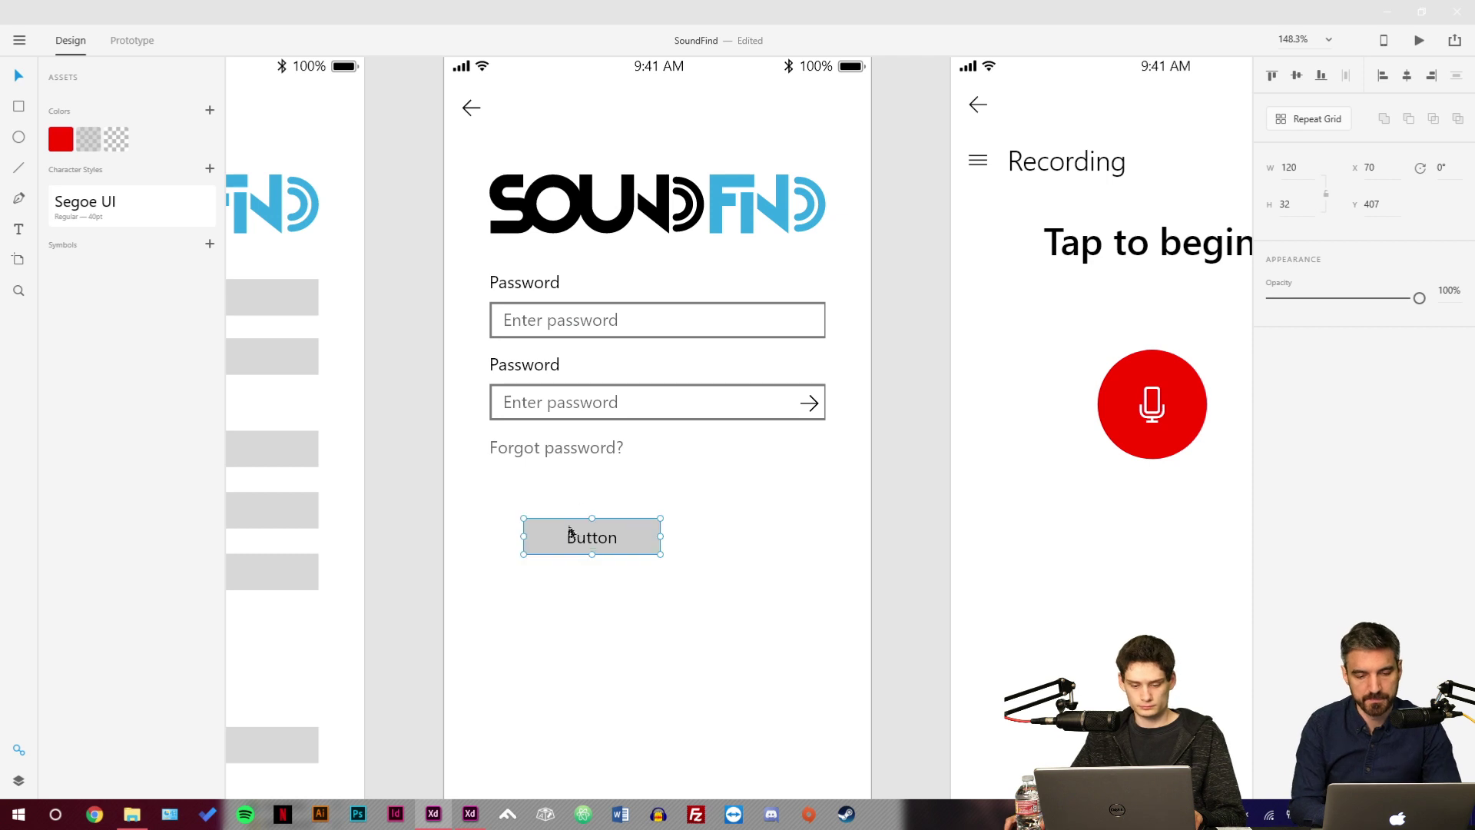
pyautogui.moveTo(581, 539); pyautogui.dragTo(775, 499)
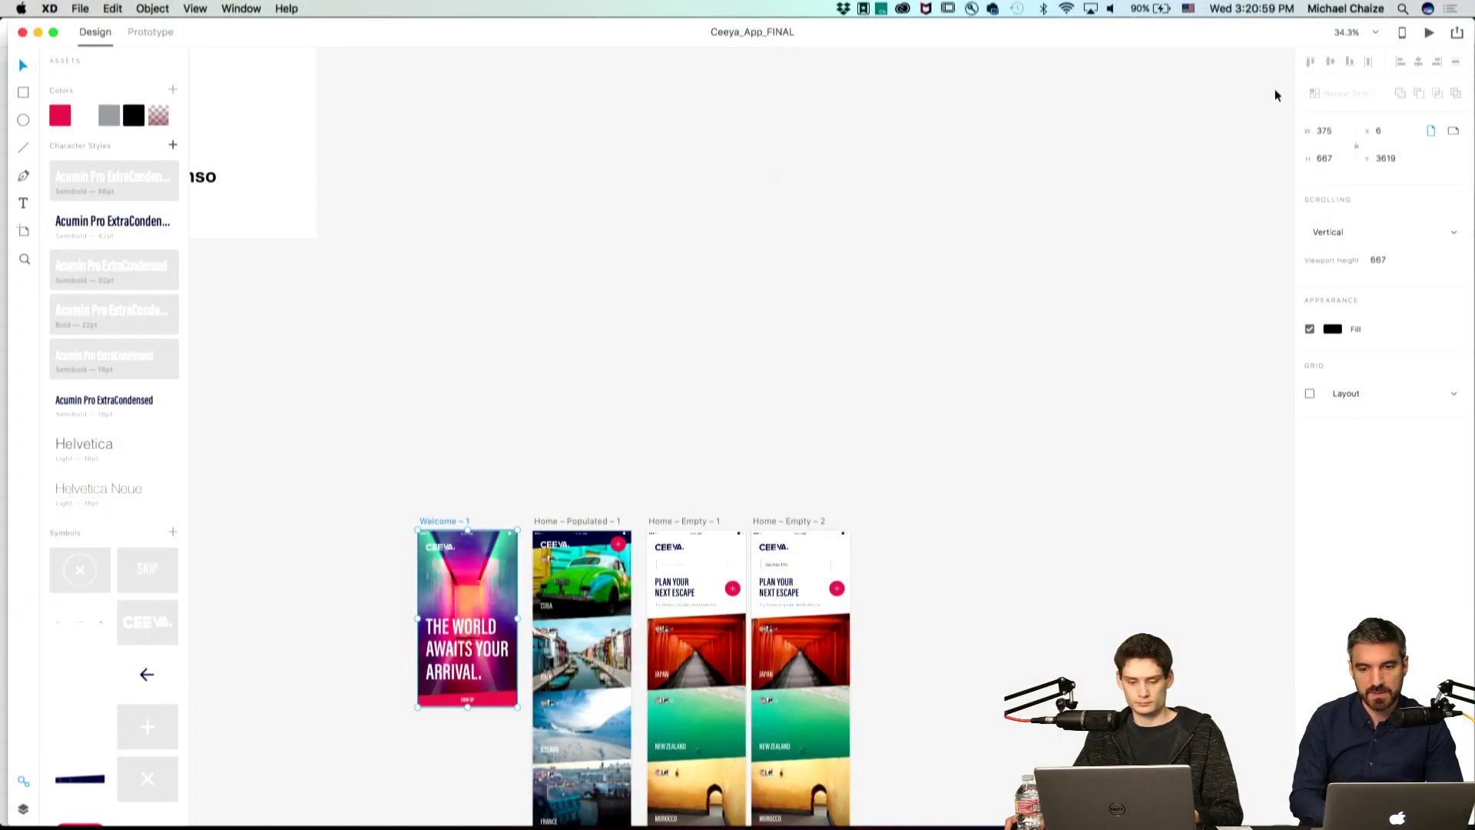
# Preview the Ceeya_App_FINAL prototype from its Welcome – 1 artboard and close the preview.
pyautogui.click(1430, 32)
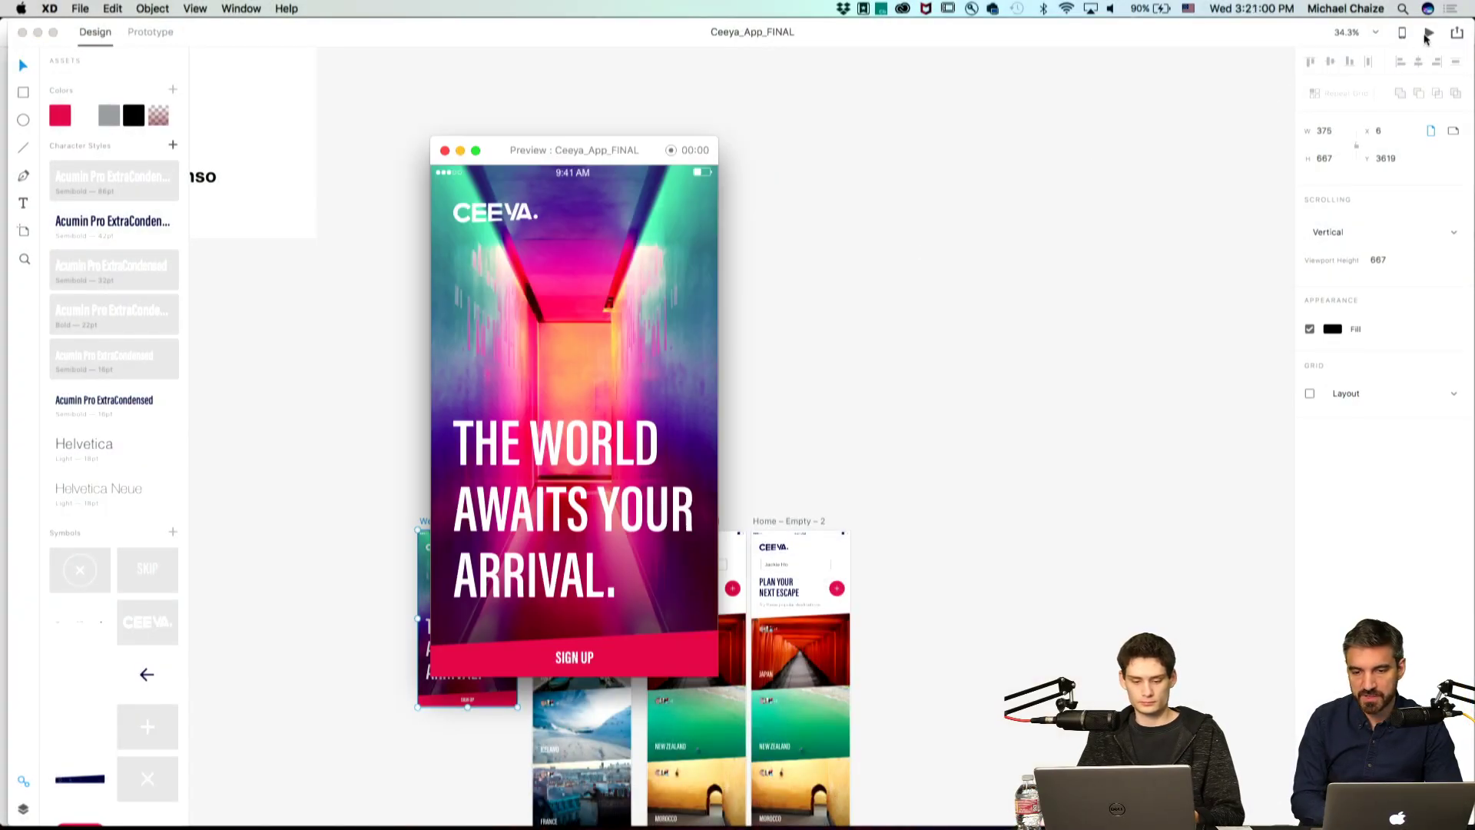
pyautogui.click(445, 150)
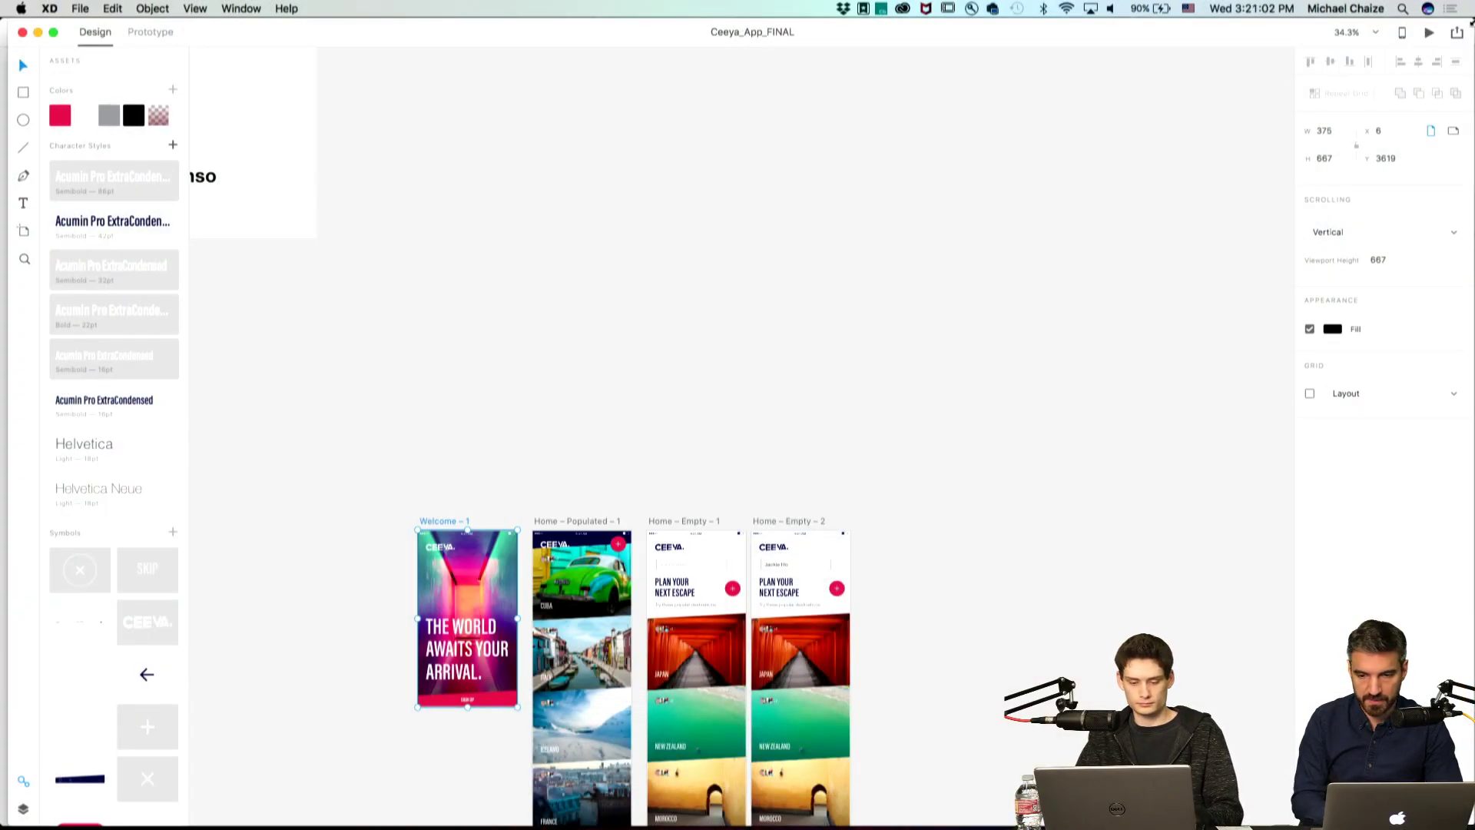
# Open the published Ceeya_App_FINAL link in the browser and post the comment "I would like to try the CEEYA logo with a black background".
pyautogui.click(1456, 35)
pyautogui.click(1388, 75)
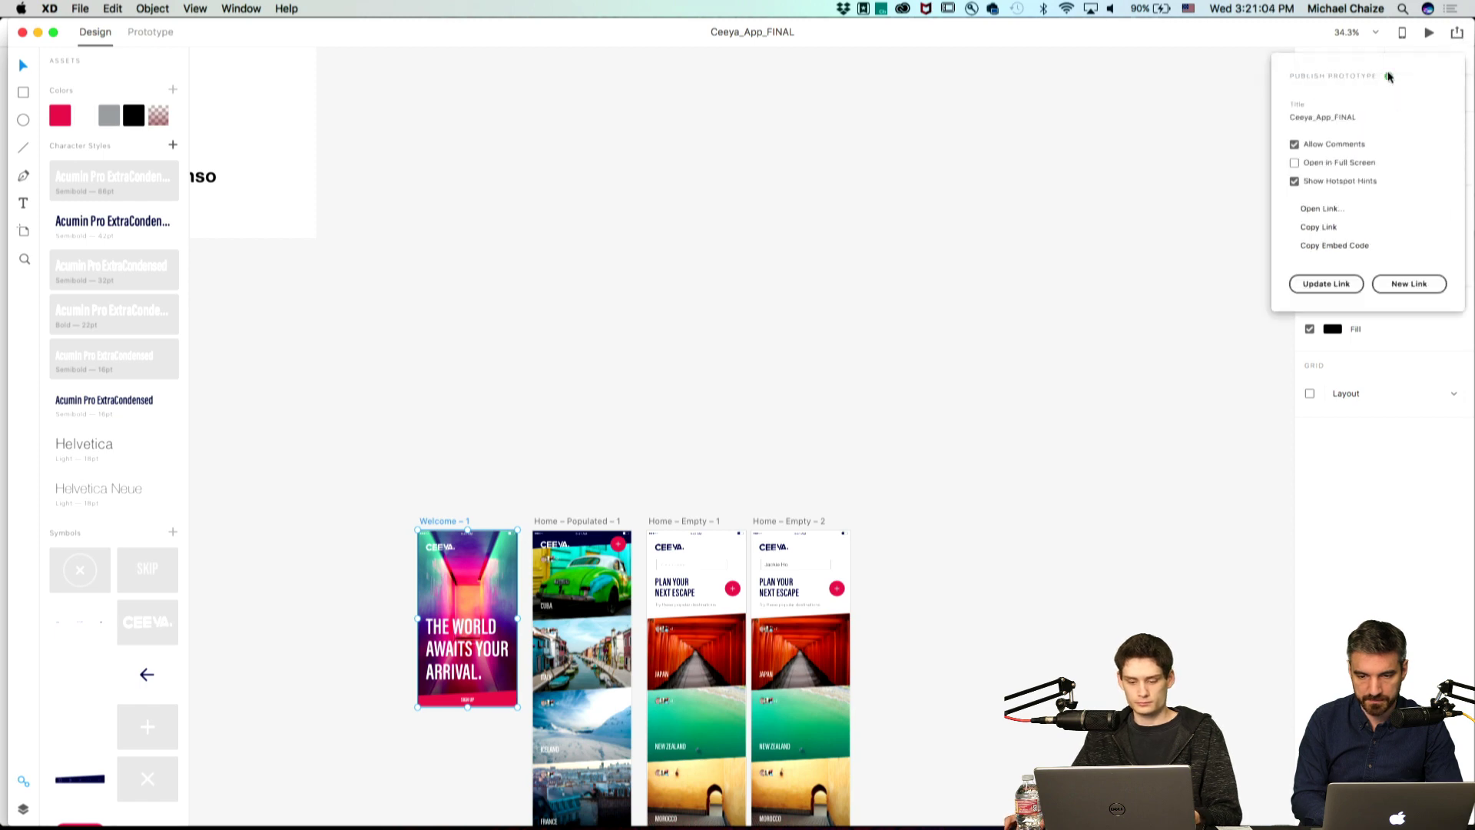
pyautogui.click(1335, 210)
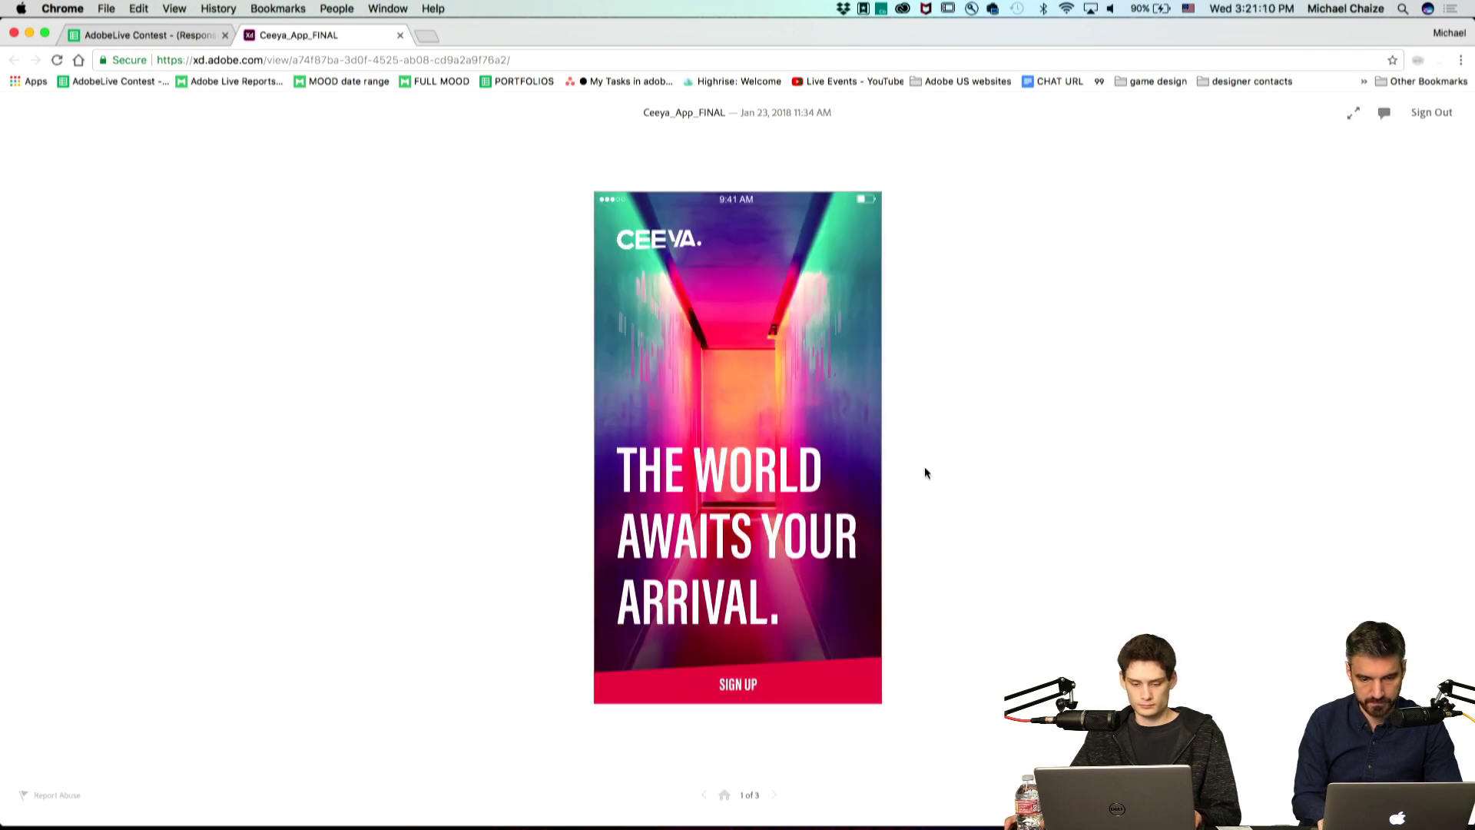
pyautogui.click(1383, 113)
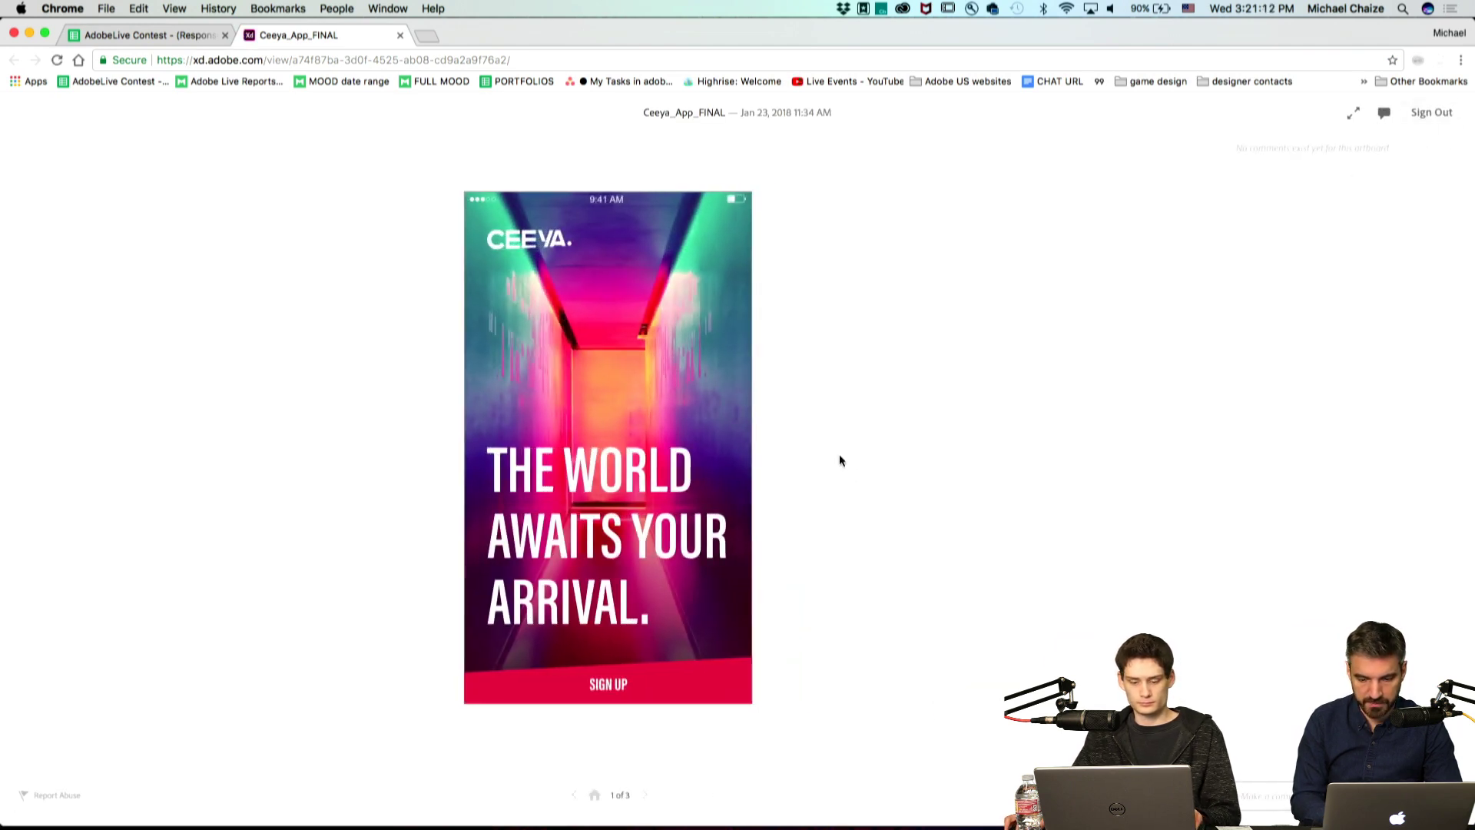
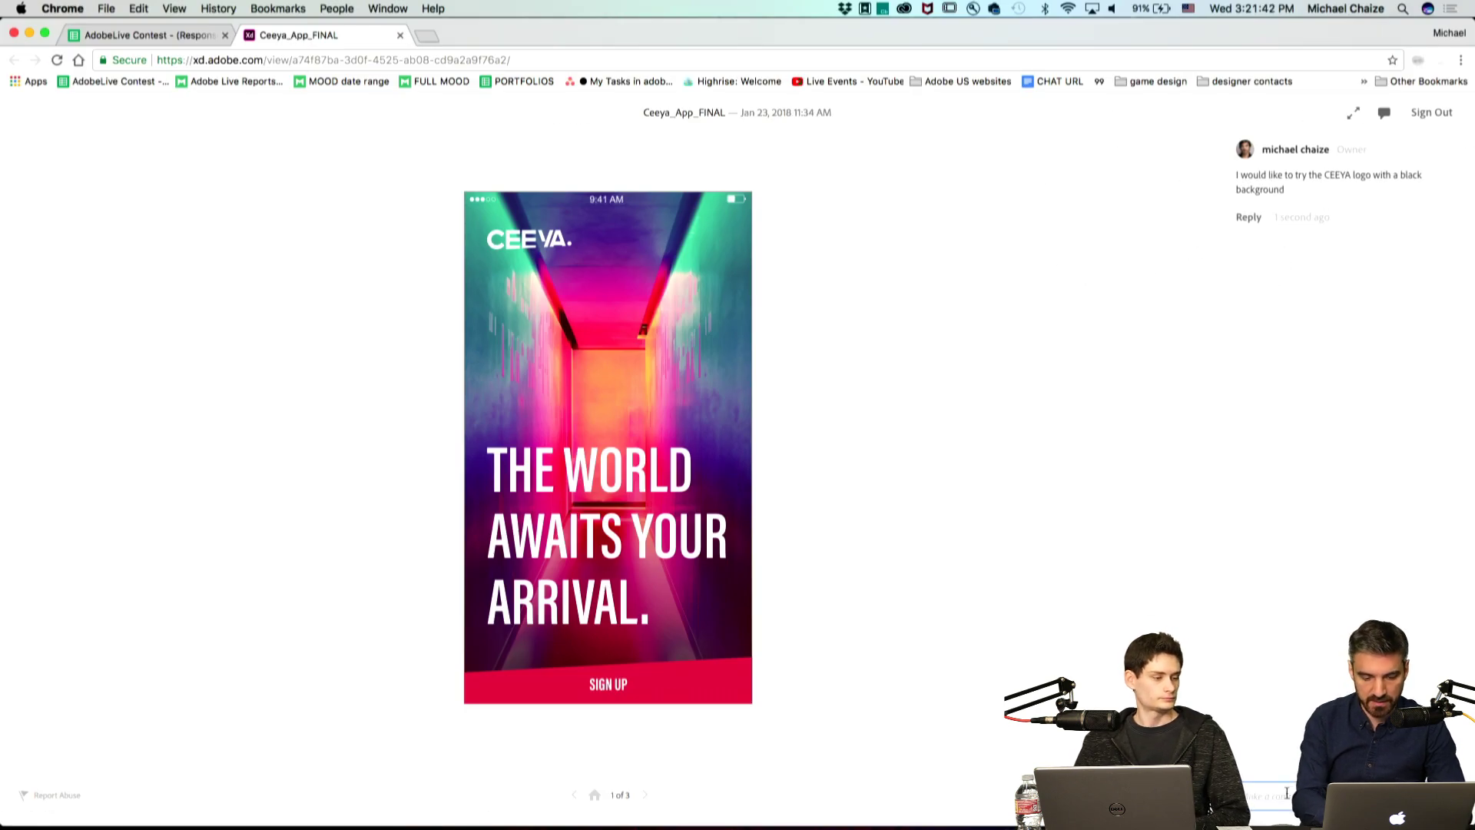
# Post the comment "Try with a black background" pinned to the CEEYA logo on the Welcome screen.
pyautogui.write('with a bl')
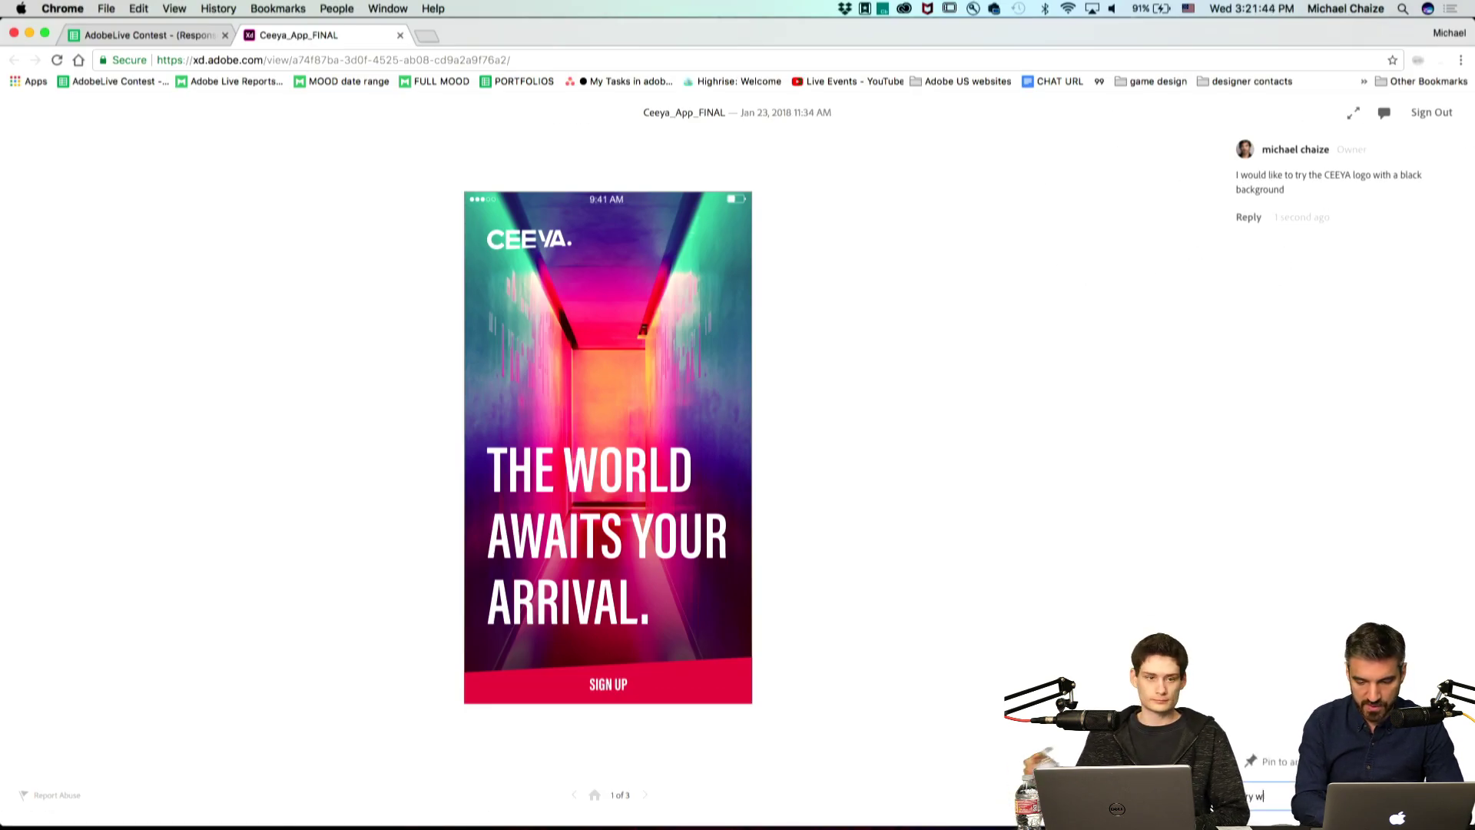
pyautogui.click(1253, 773)
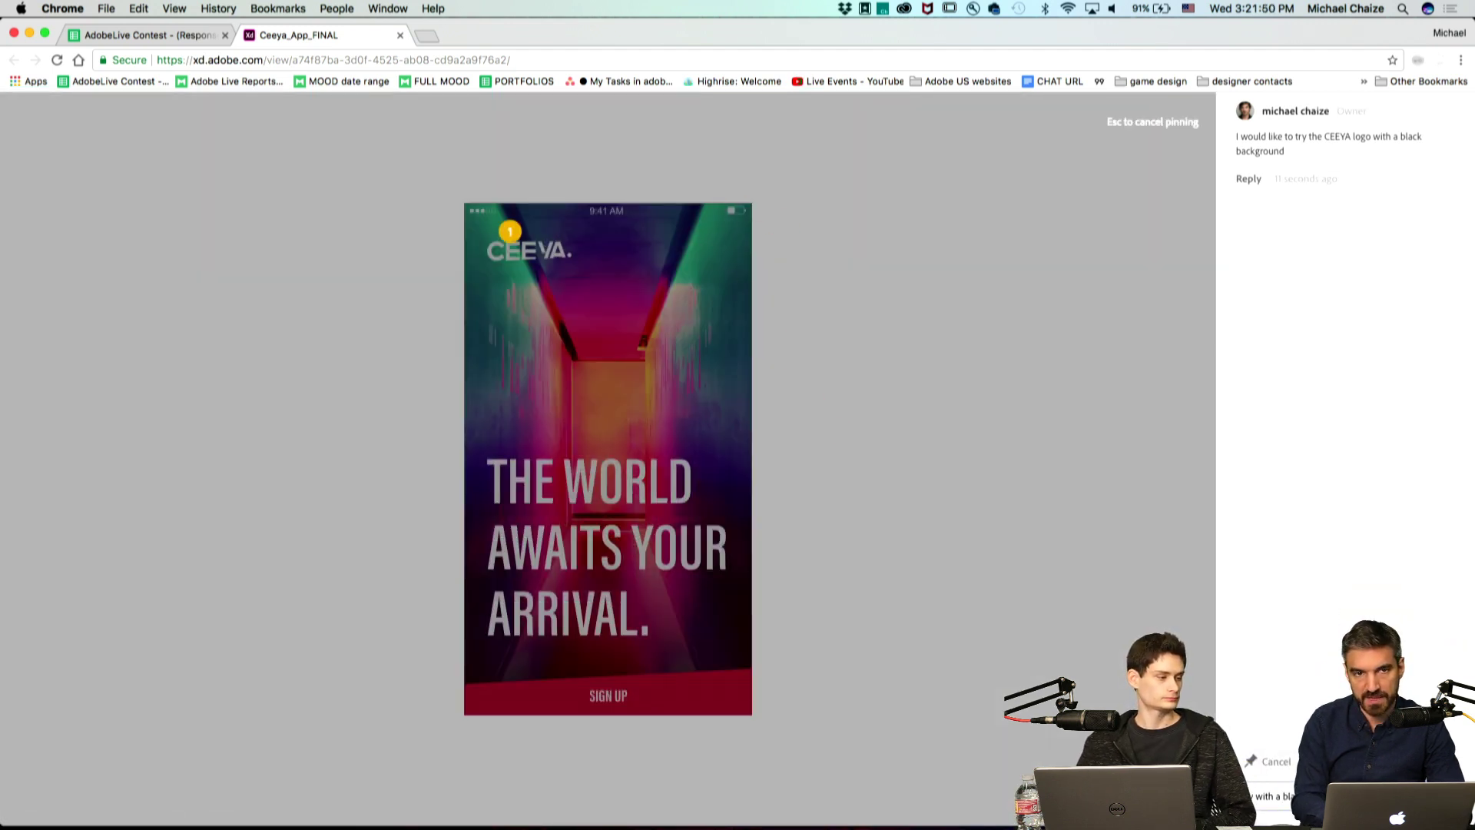
pyautogui.click(510, 246)
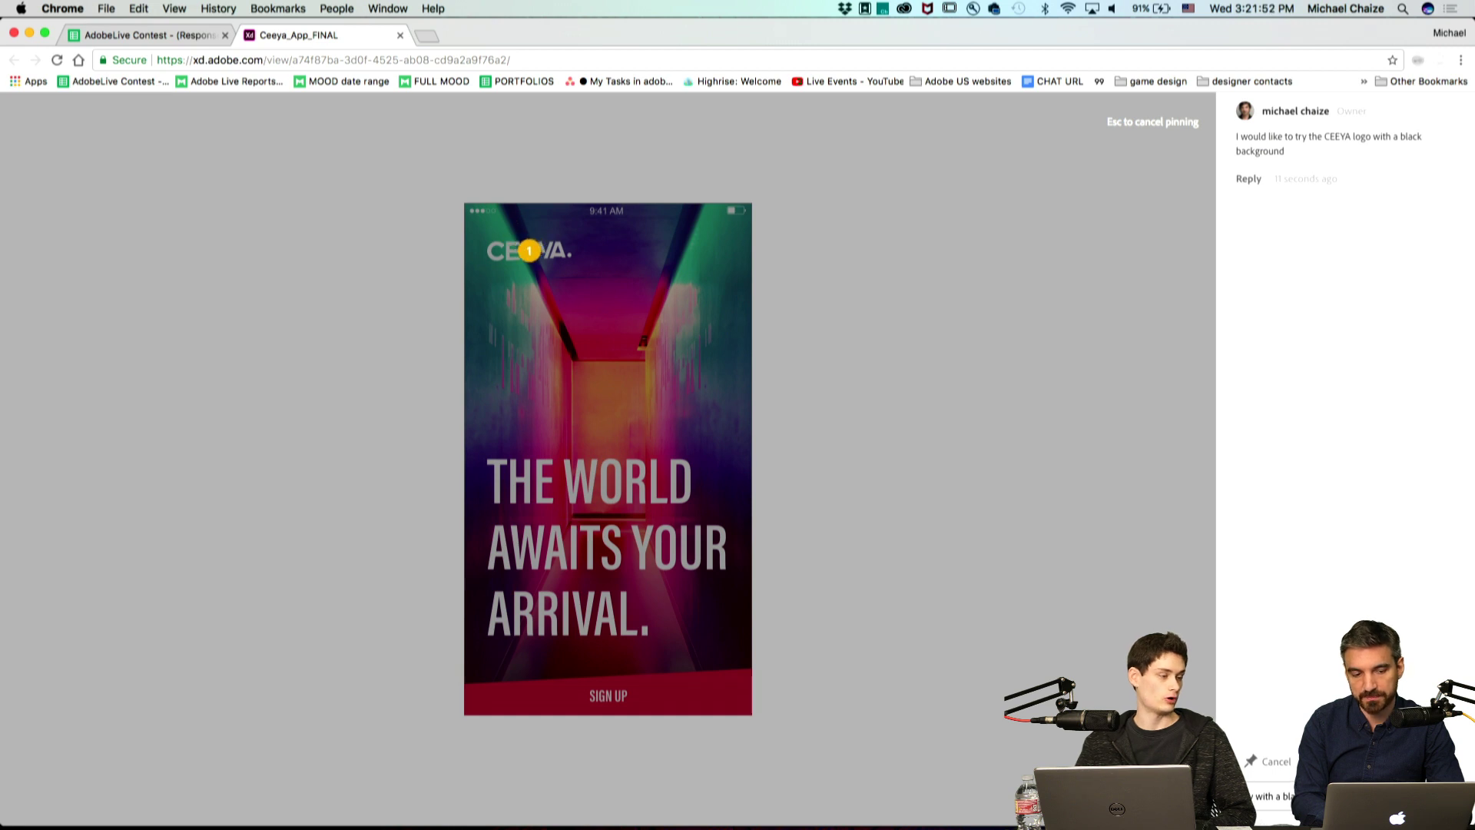
pyautogui.click(531, 250)
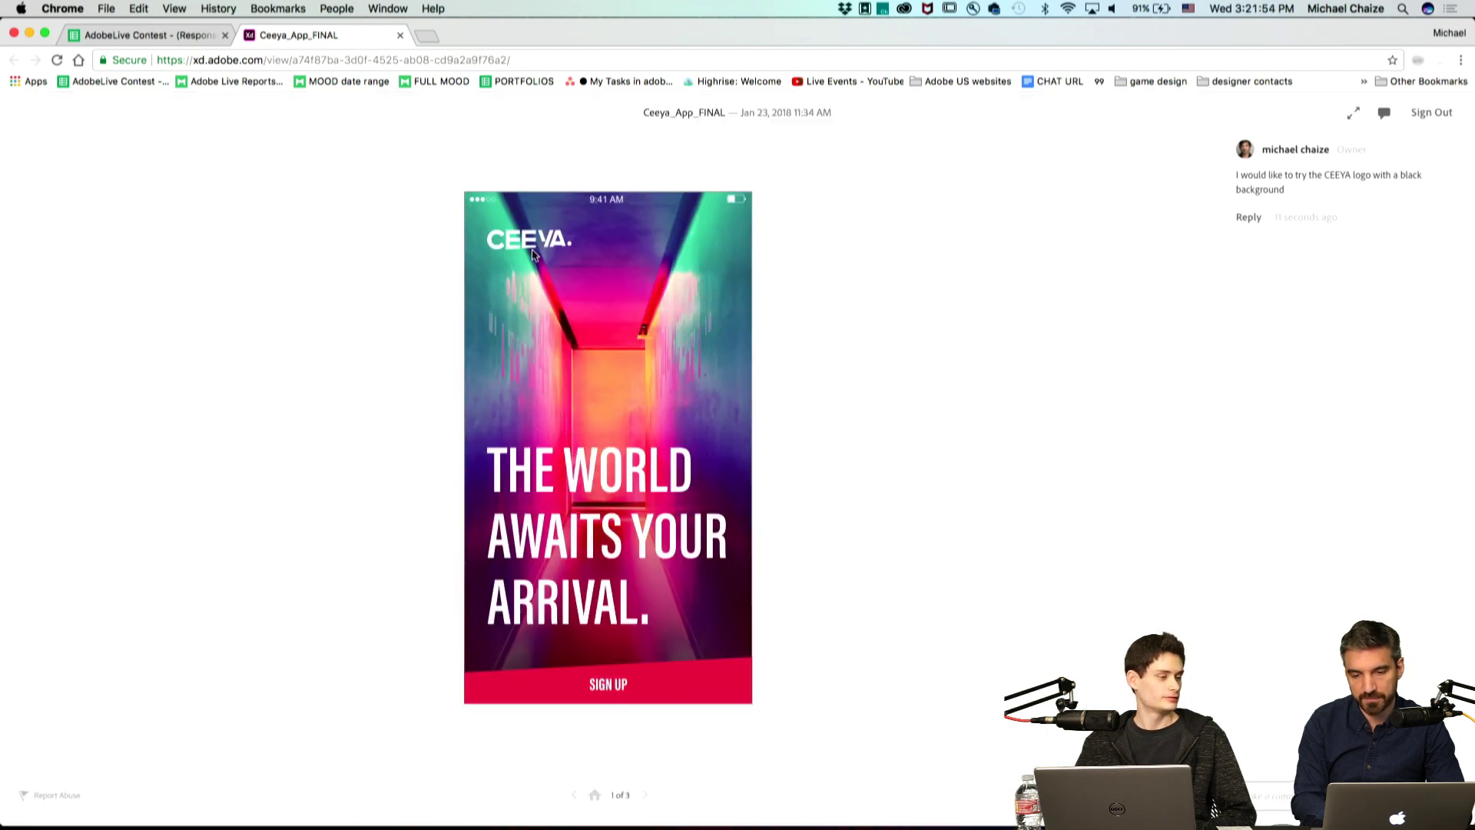
pyautogui.moveTo(1245, 264)
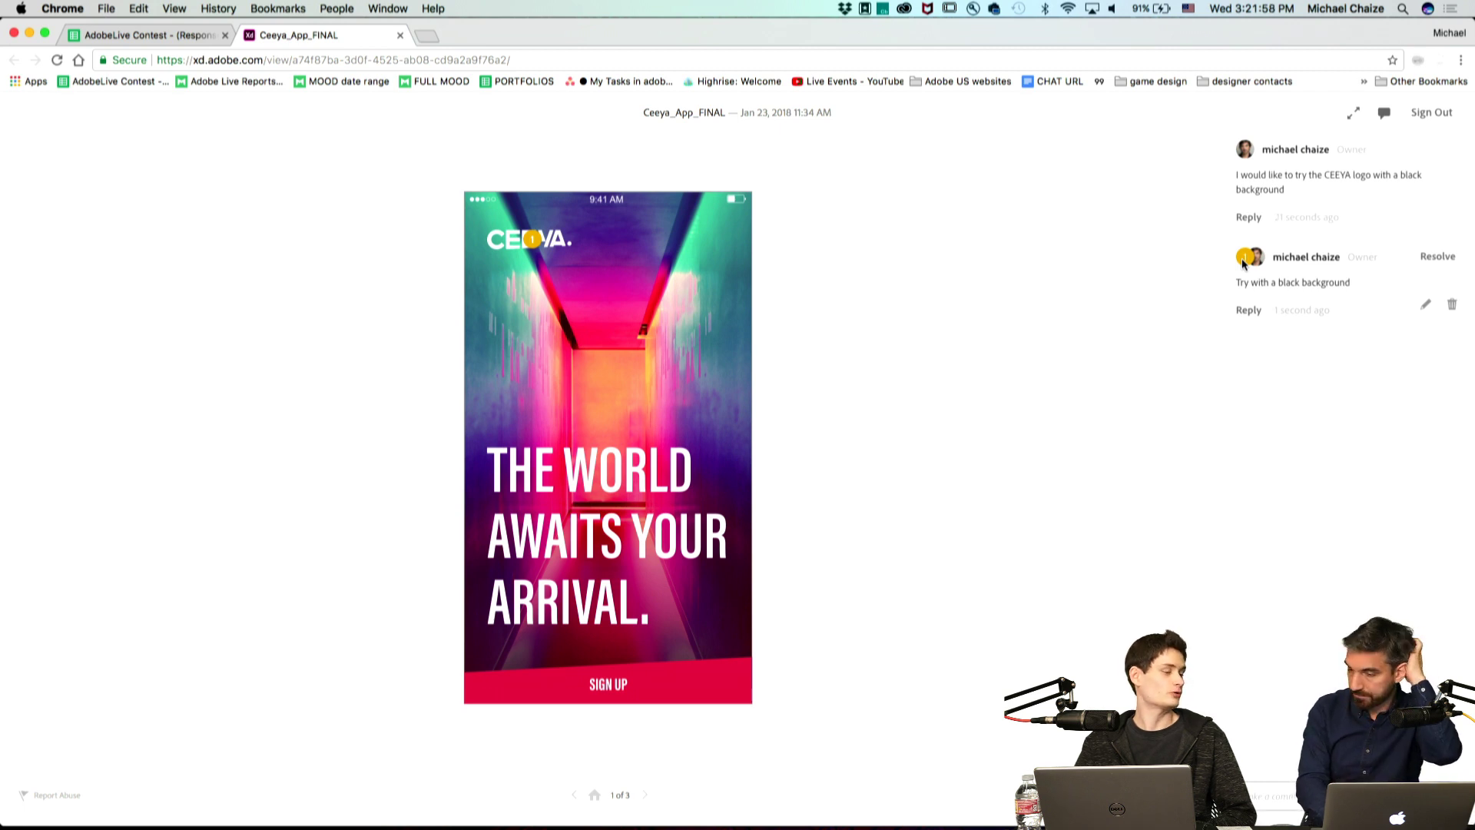
# Reply "bad idea" to the pinned comment about the black background.
pyautogui.click(1249, 309)
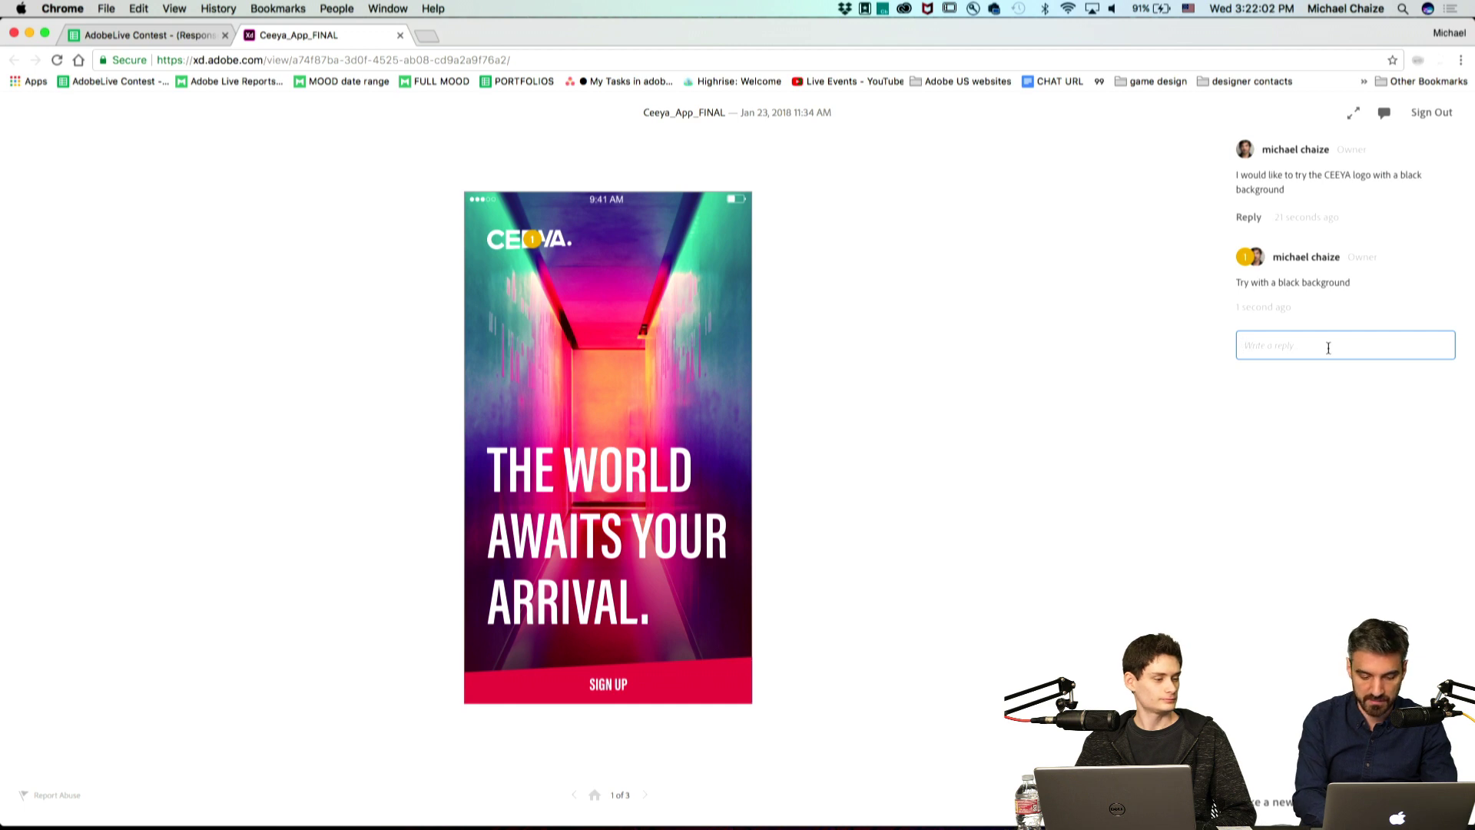
pyautogui.write('bad ide')
pyautogui.press('BackSpace')
pyautogui.press('BackSpace')
pyautogui.press('BackSpace')
pyautogui.press('BackSpace')
pyautogui.press('BackSpace')
pyautogui.press('BackSpace')
pyautogui.press('BackSpace')
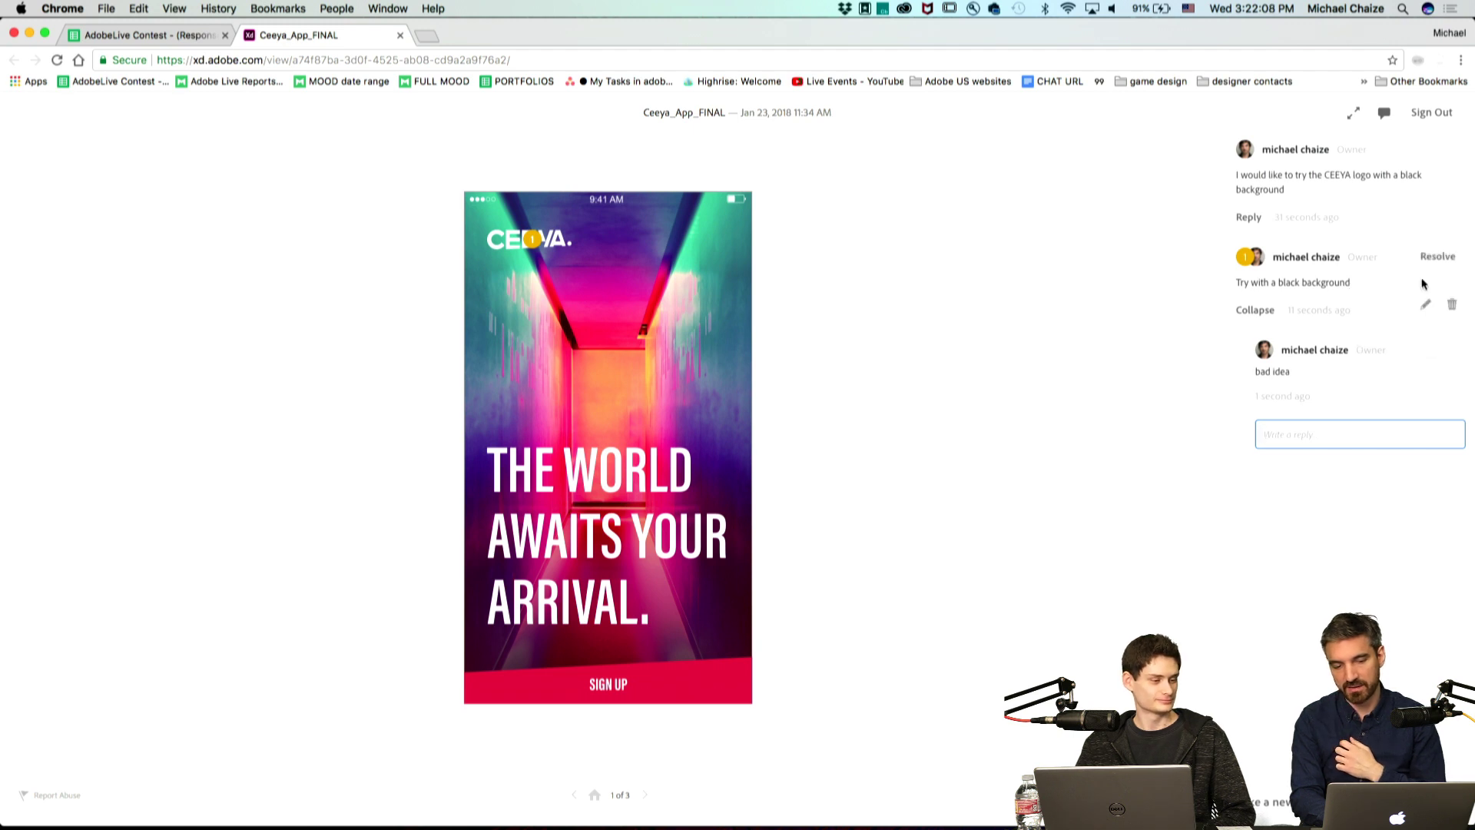
# Resolve the pinned black background comment, view the resolved comments and return to the unresolved ones.
pyautogui.click(1438, 257)
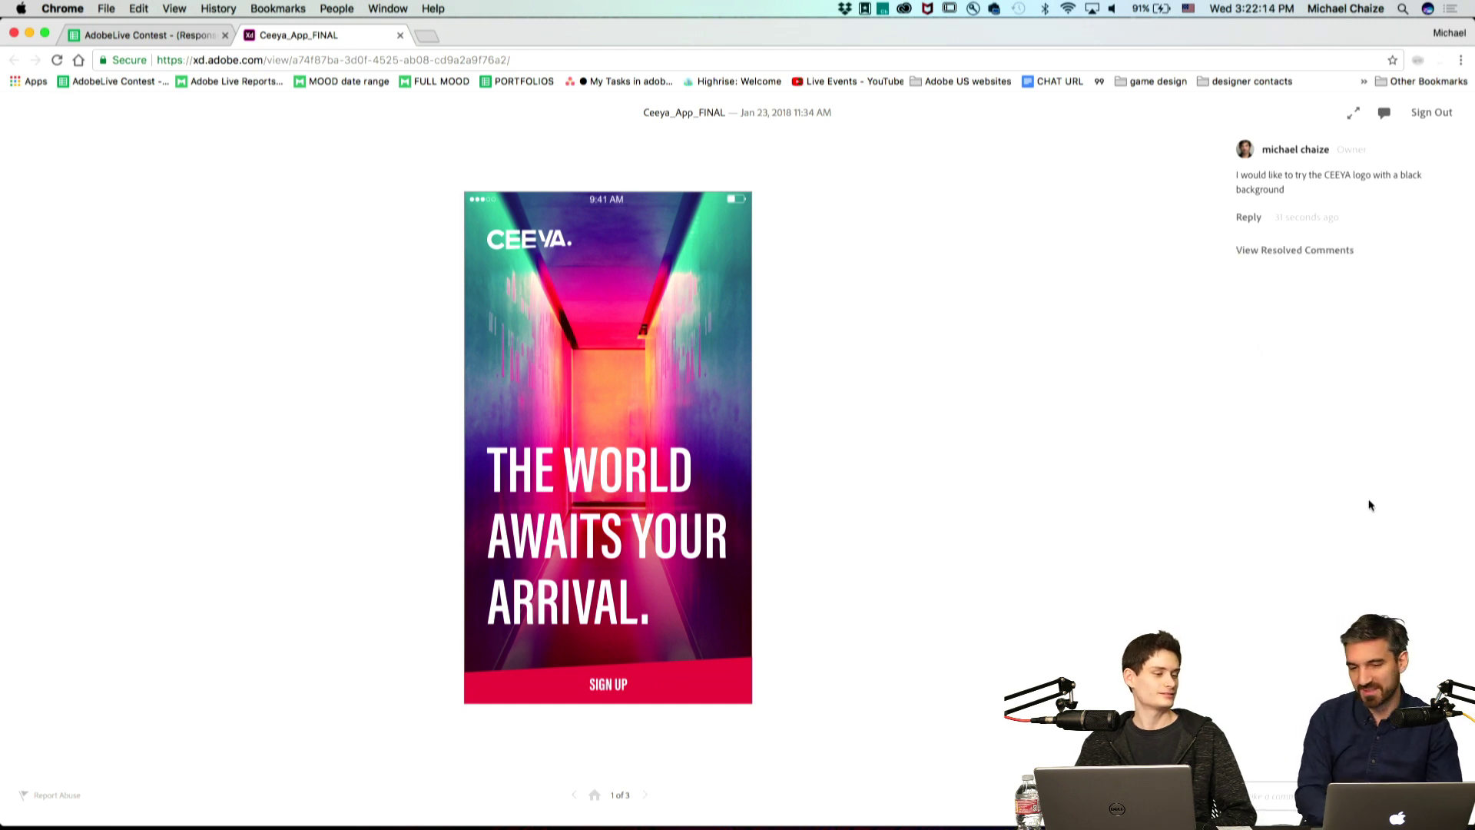
pyautogui.click(1321, 252)
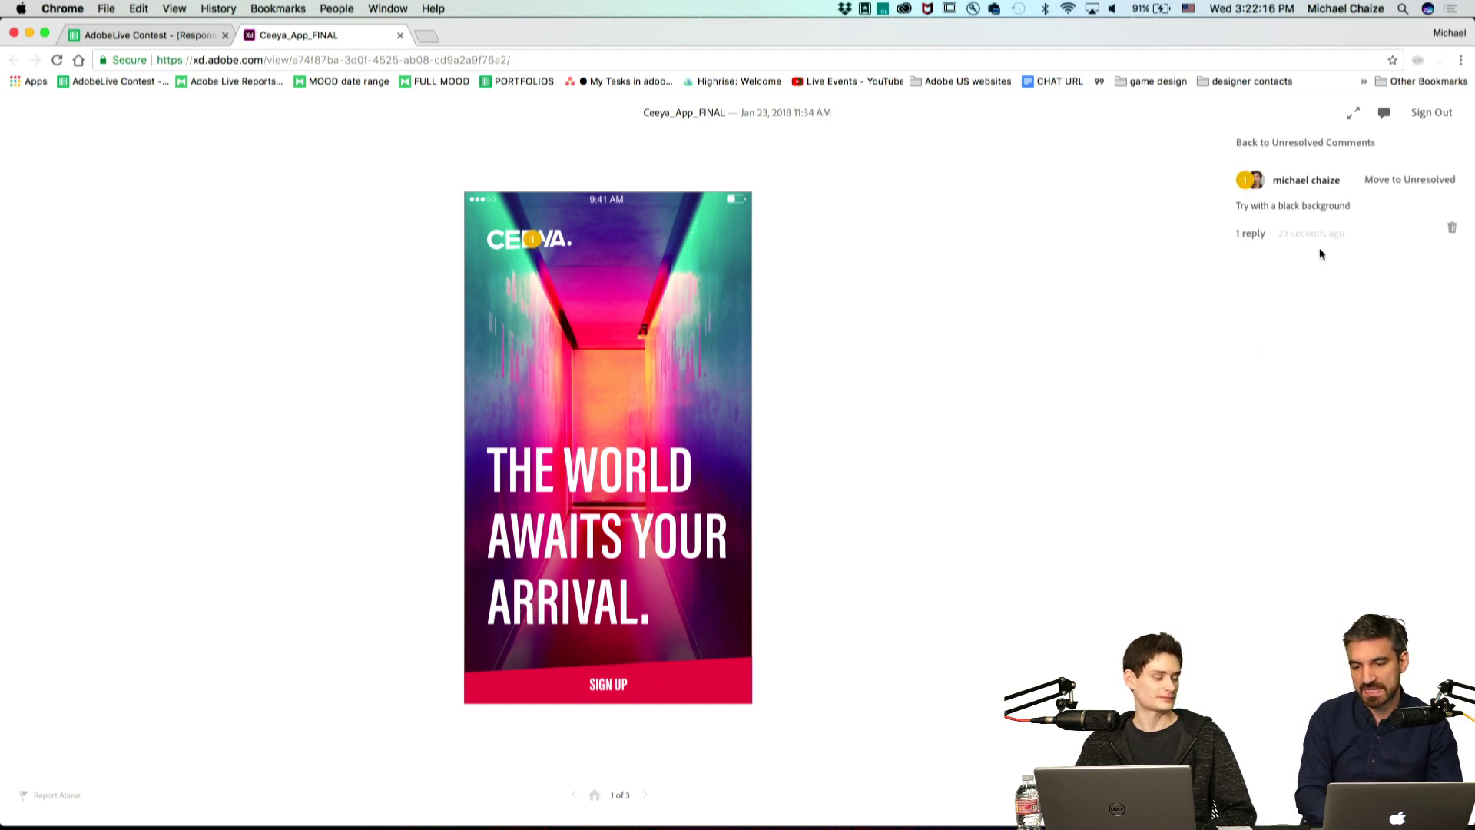
pyautogui.click(1320, 144)
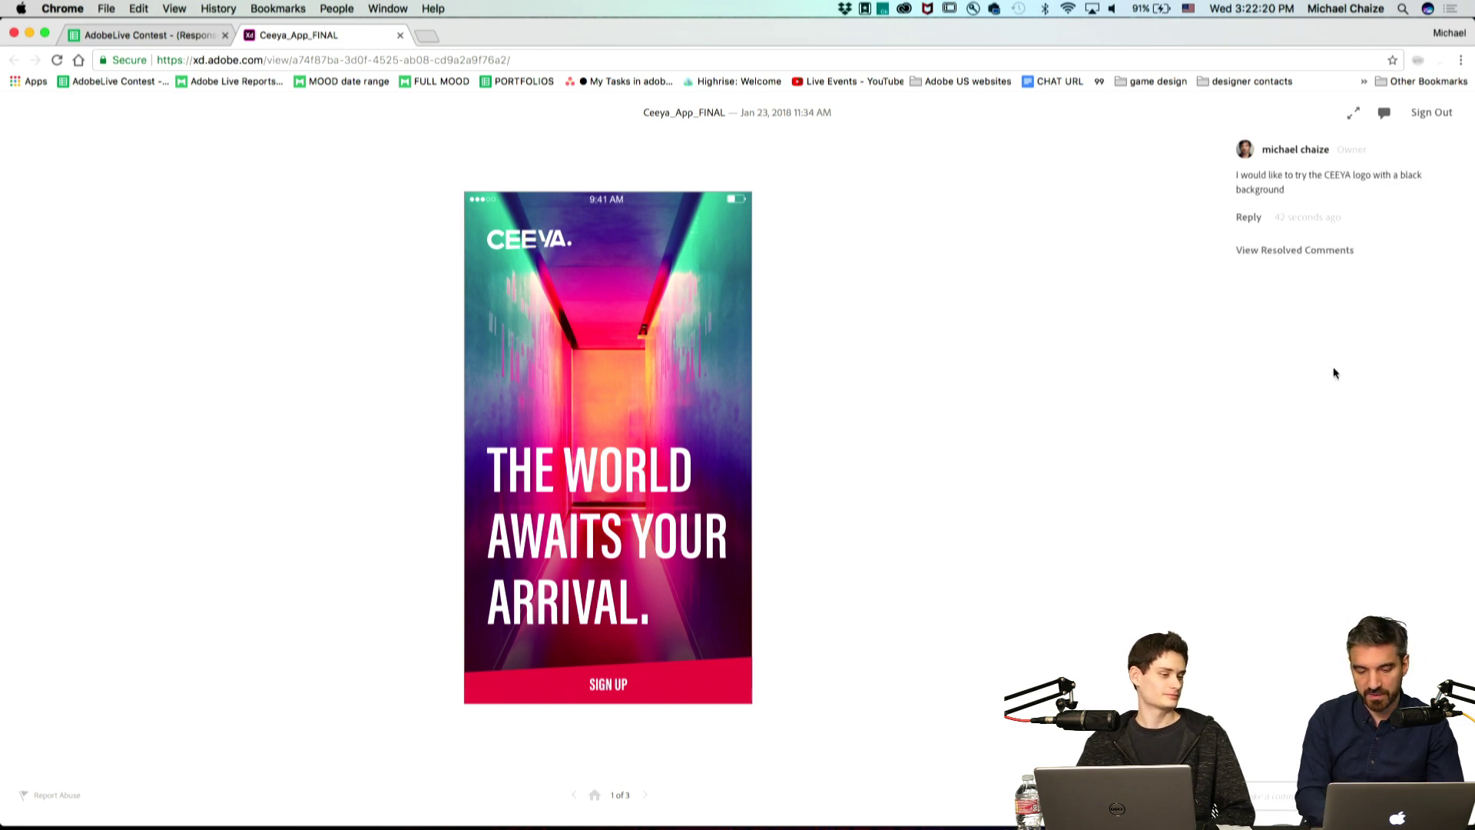
# Shorten the browser window and pin the comment "Try blue" to the upper right area of the Welcome artboard.
pyautogui.moveTo(1222, 826); pyautogui.dragTo(1227, 524)
pyautogui.click(1250, 490)
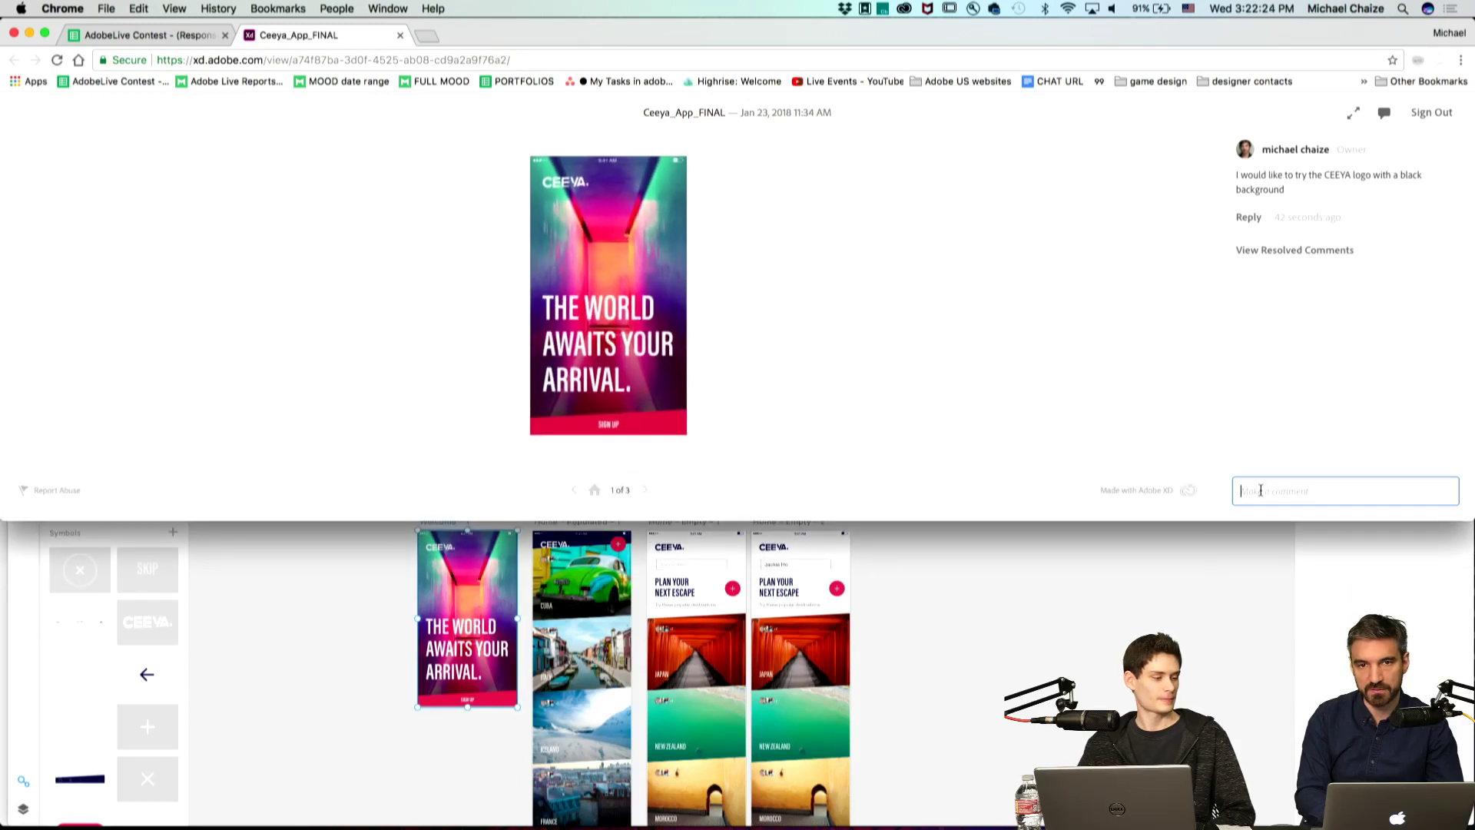
pyautogui.write('Try blue')
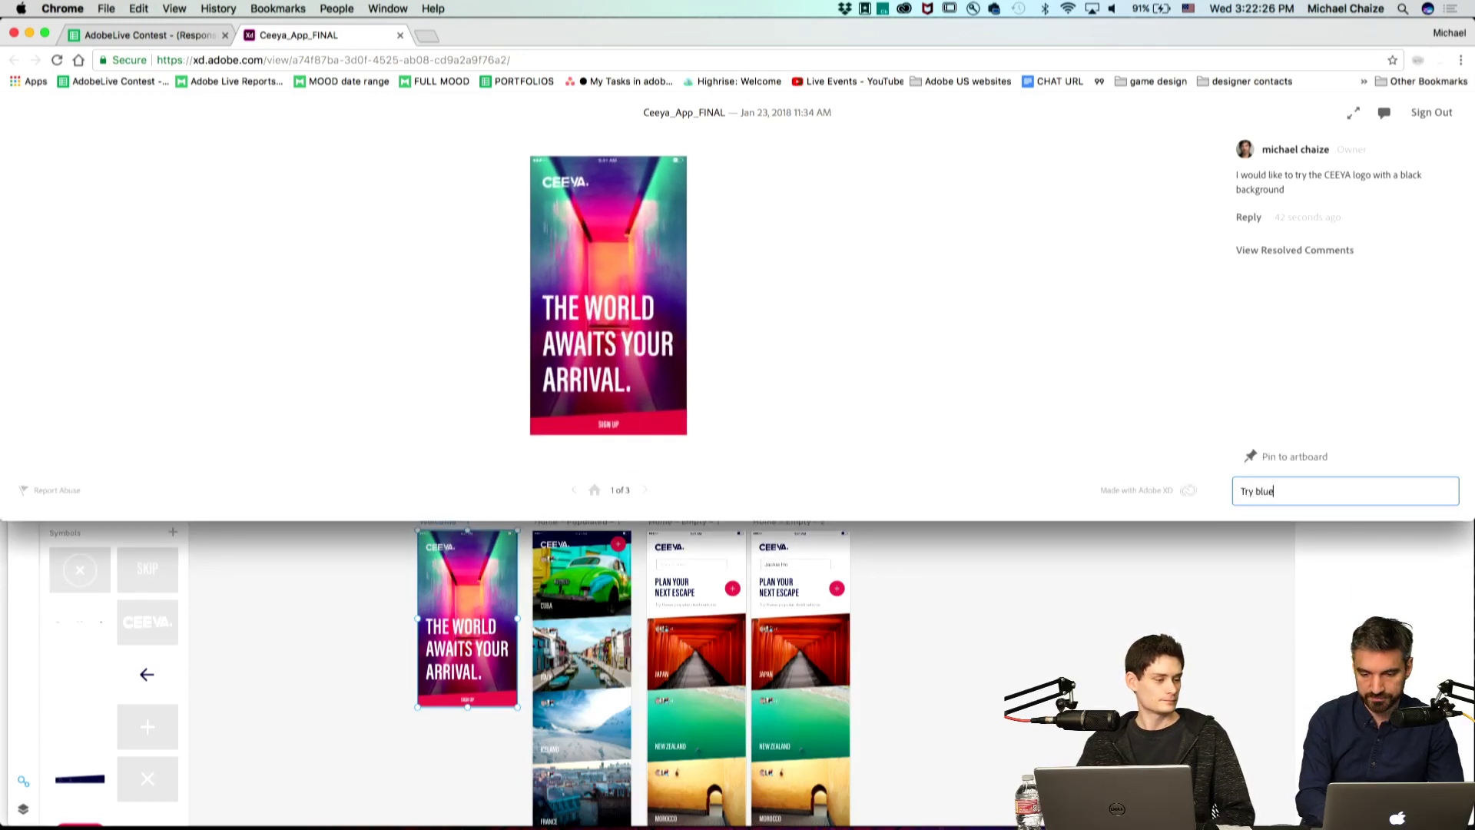
pyautogui.click(1273, 458)
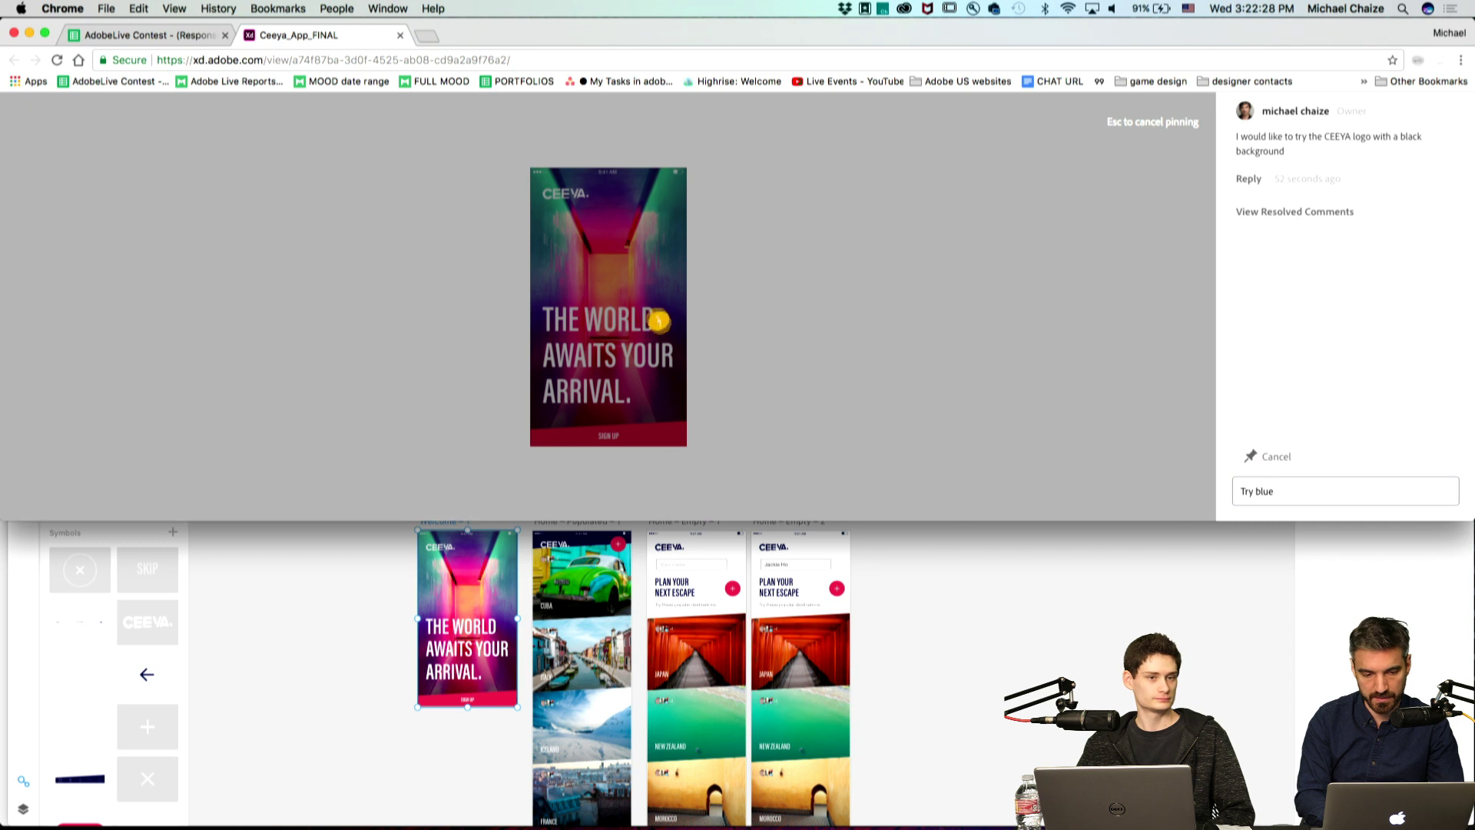
pyautogui.click(666, 203)
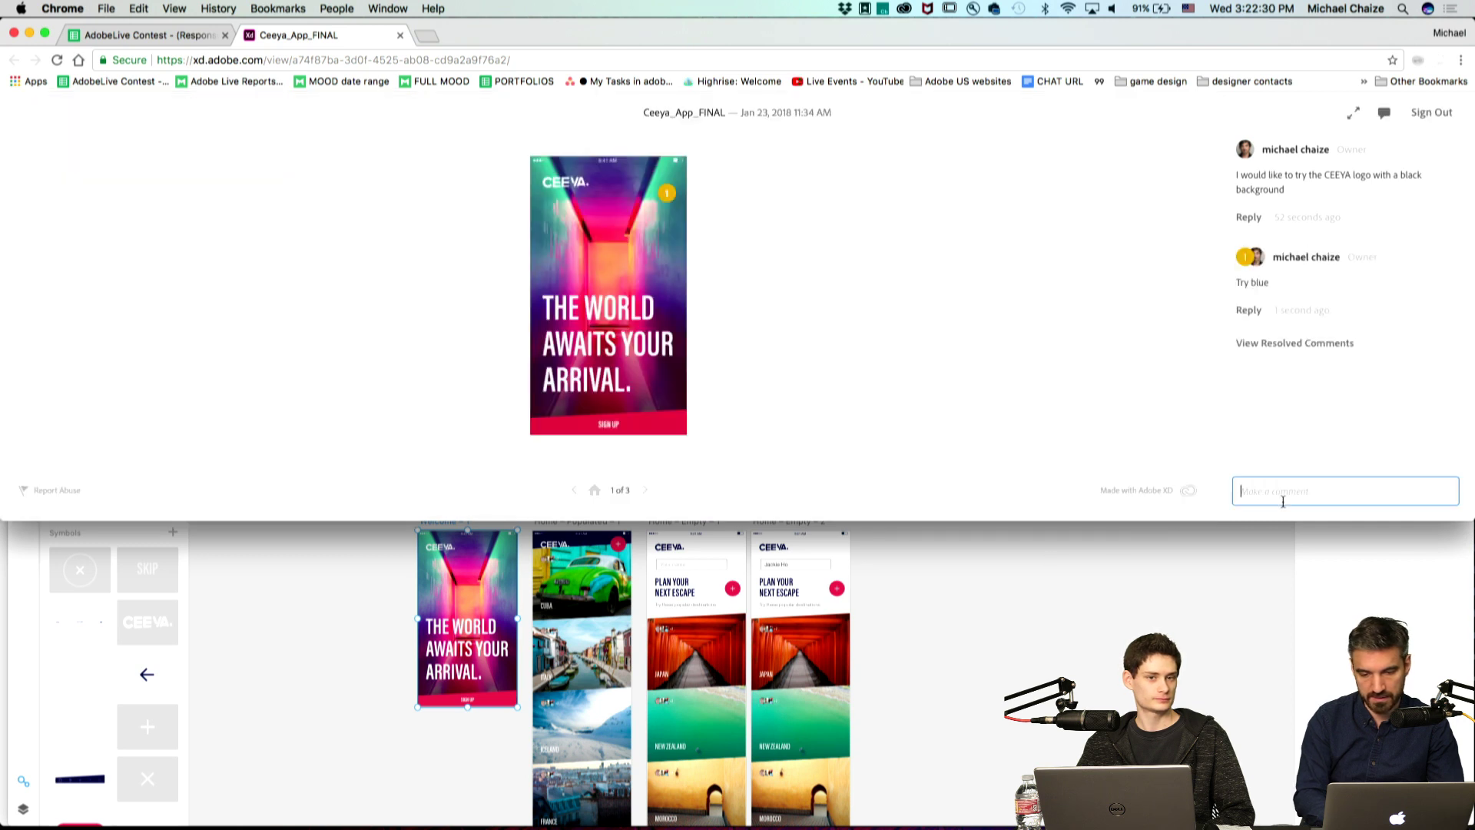
# Pin the comment "Try Futura" to the headline text on the Welcome artboard.
pyautogui.write('Try Futura')
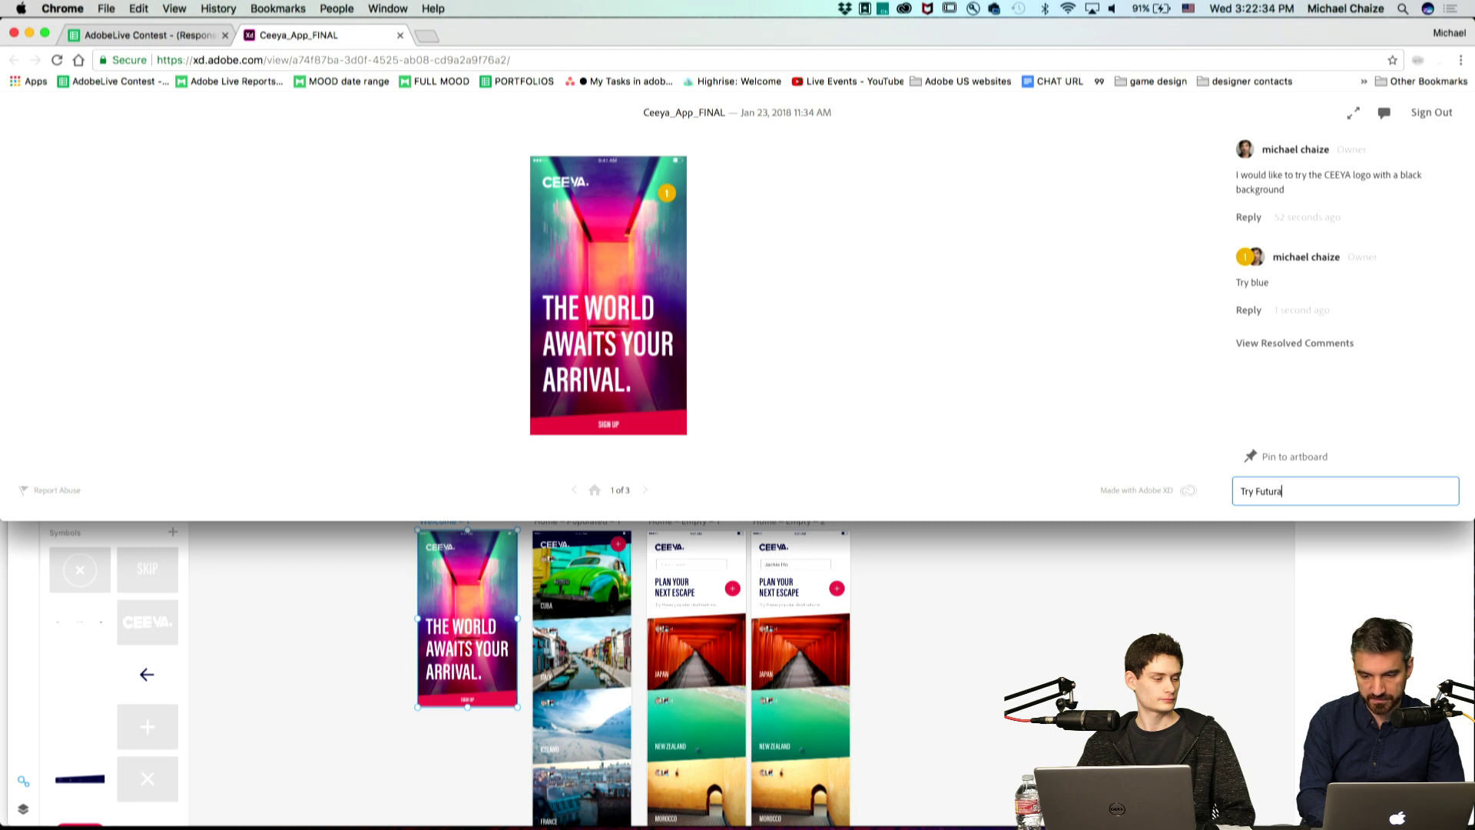
pyautogui.click(1291, 460)
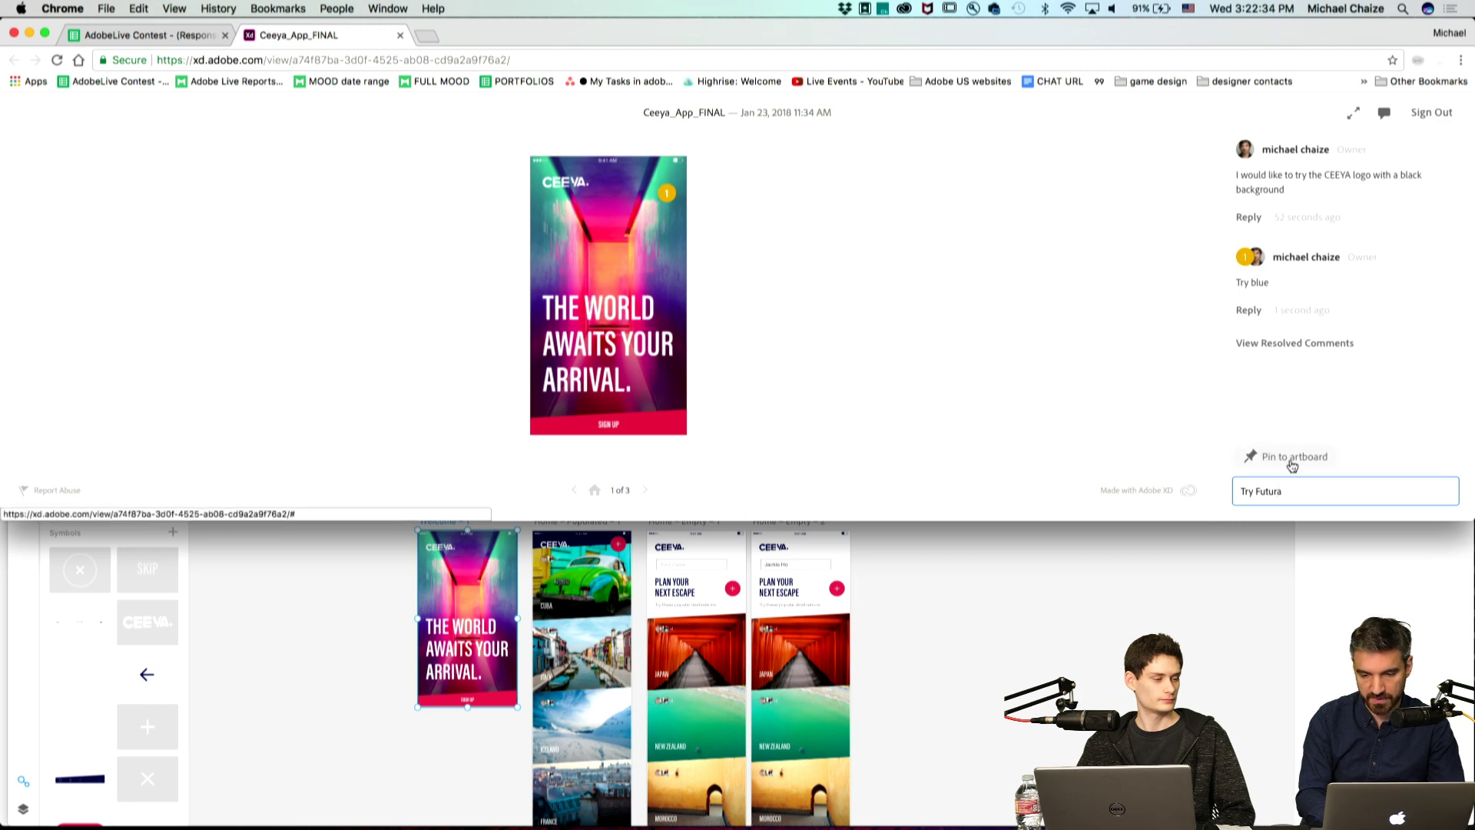
pyautogui.click(569, 361)
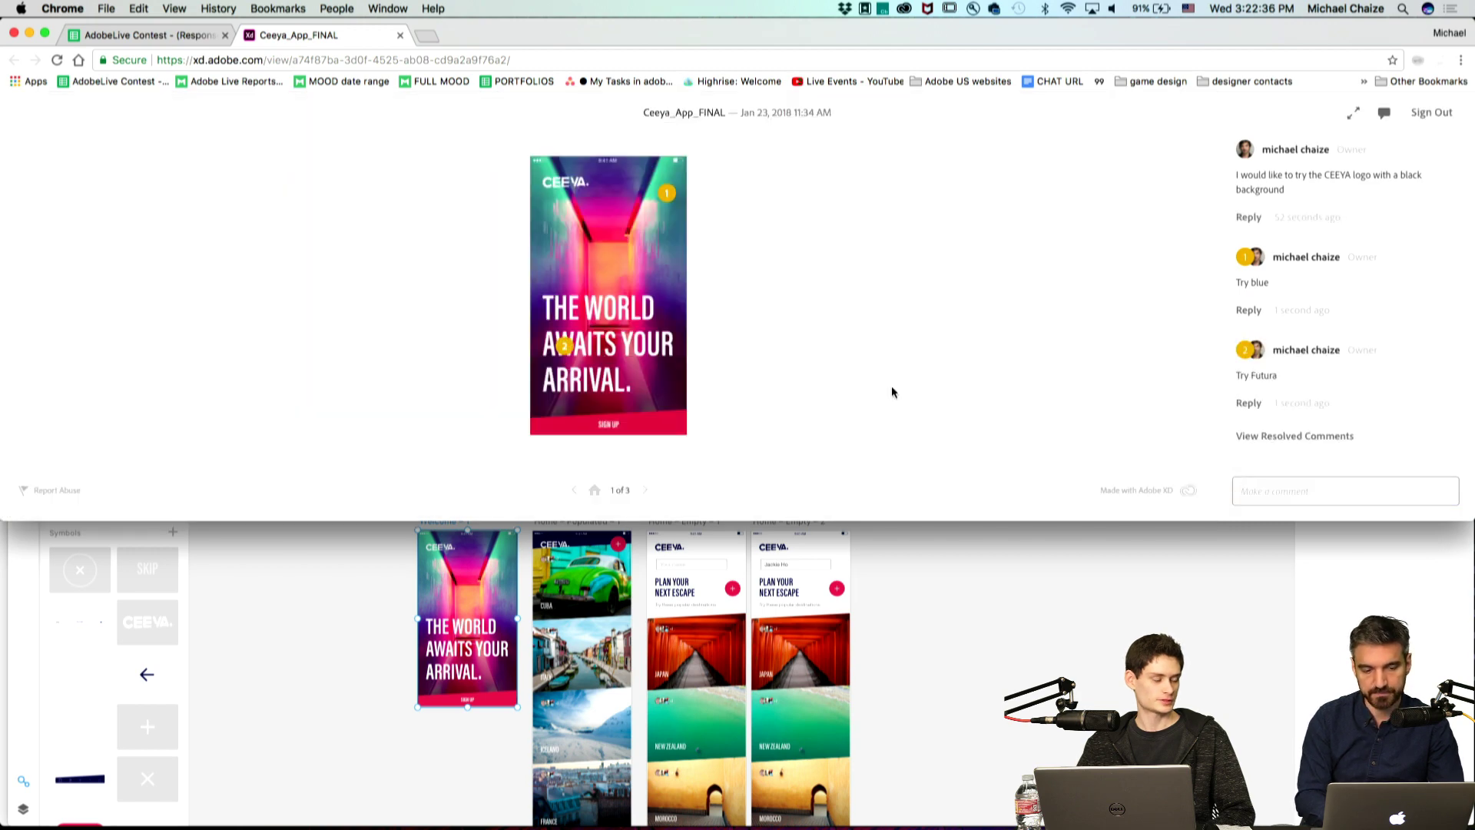
pyautogui.doubleClick(1456, 522)
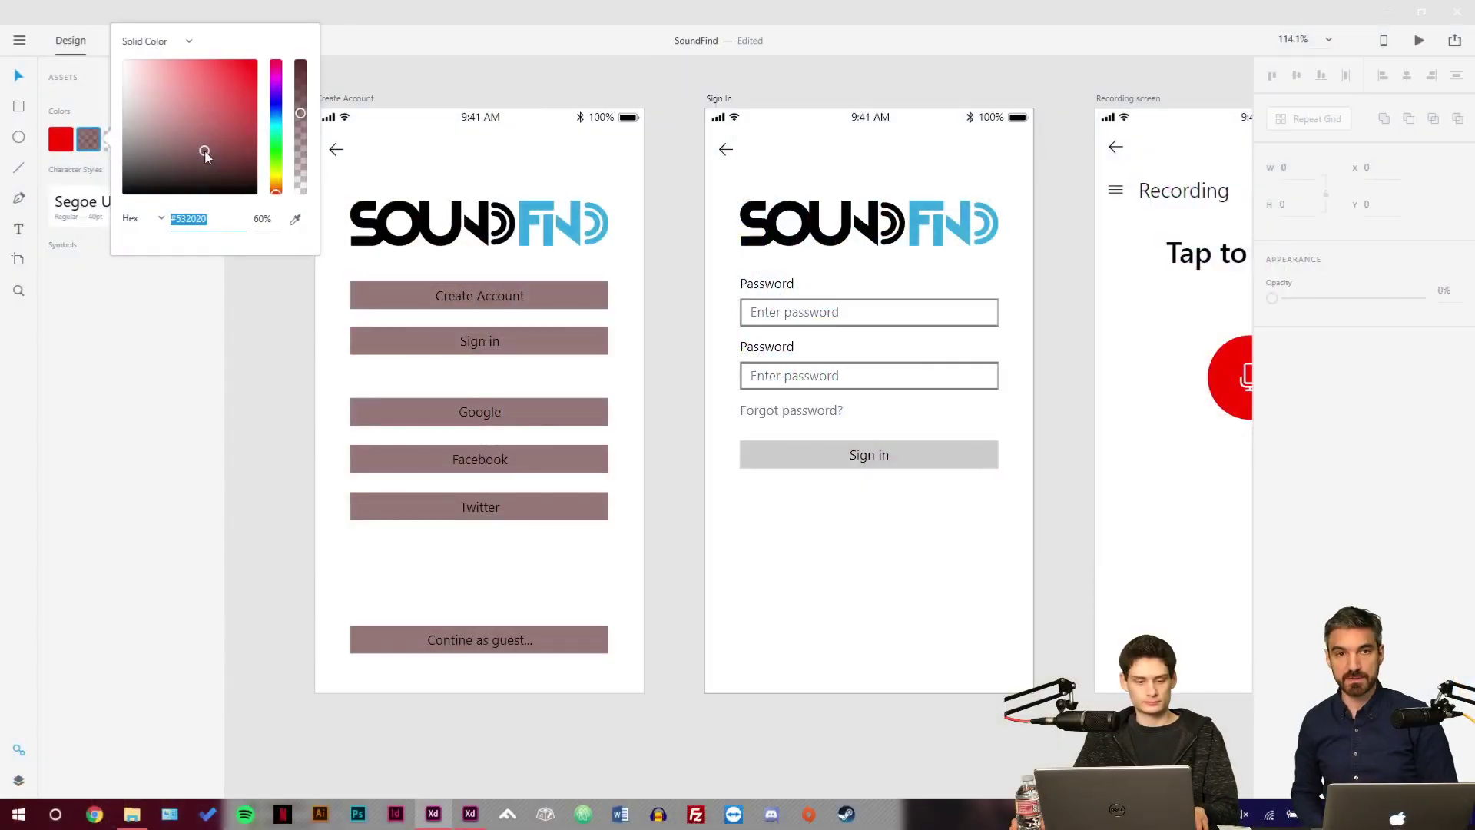
# In SoundFind, edit the translucent brown button color swatch to the blue sampled from the word FIND in the logo.
pyautogui.press('Escape')
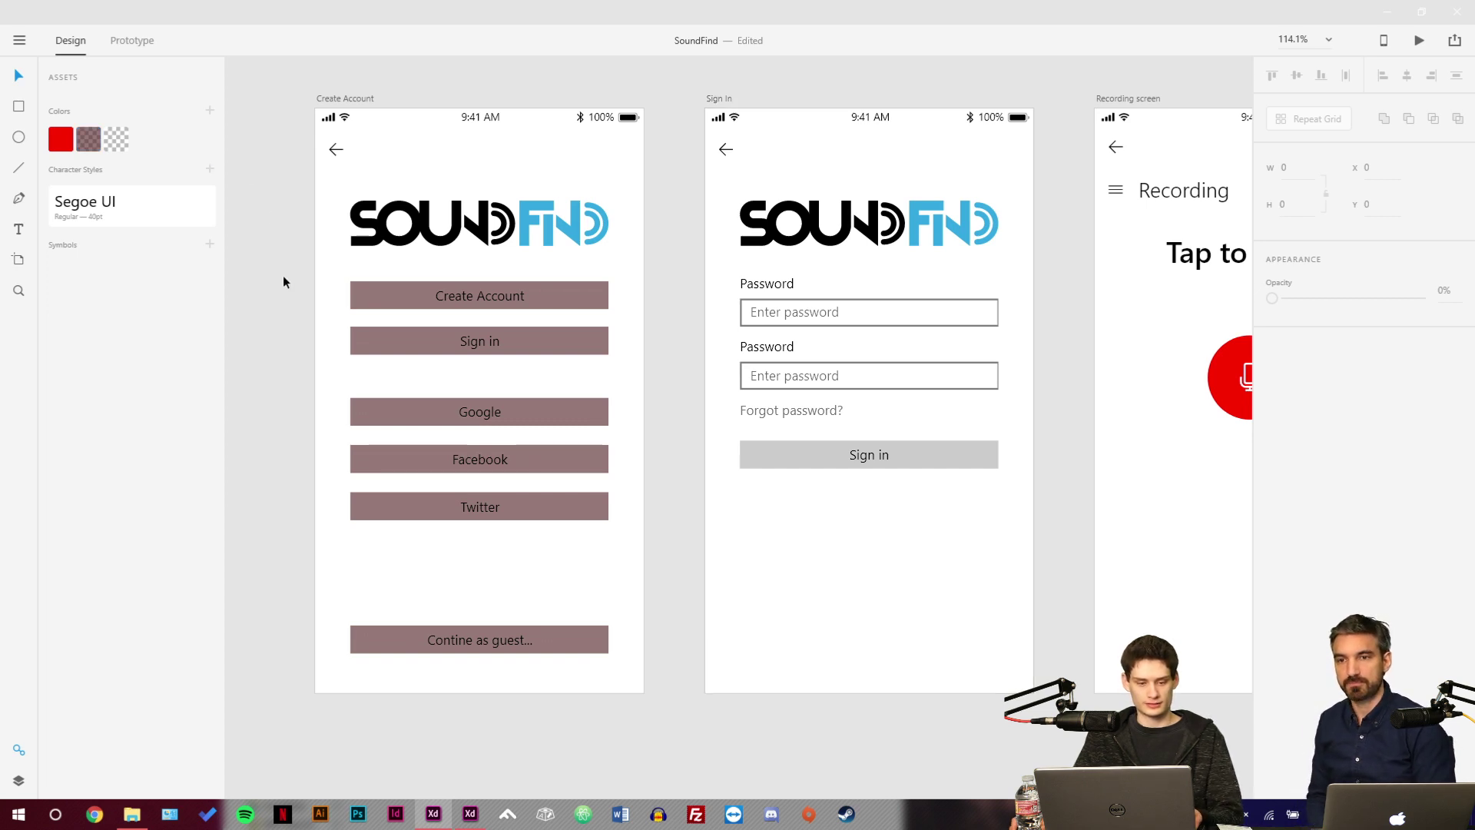
pyautogui.click(21, 44)
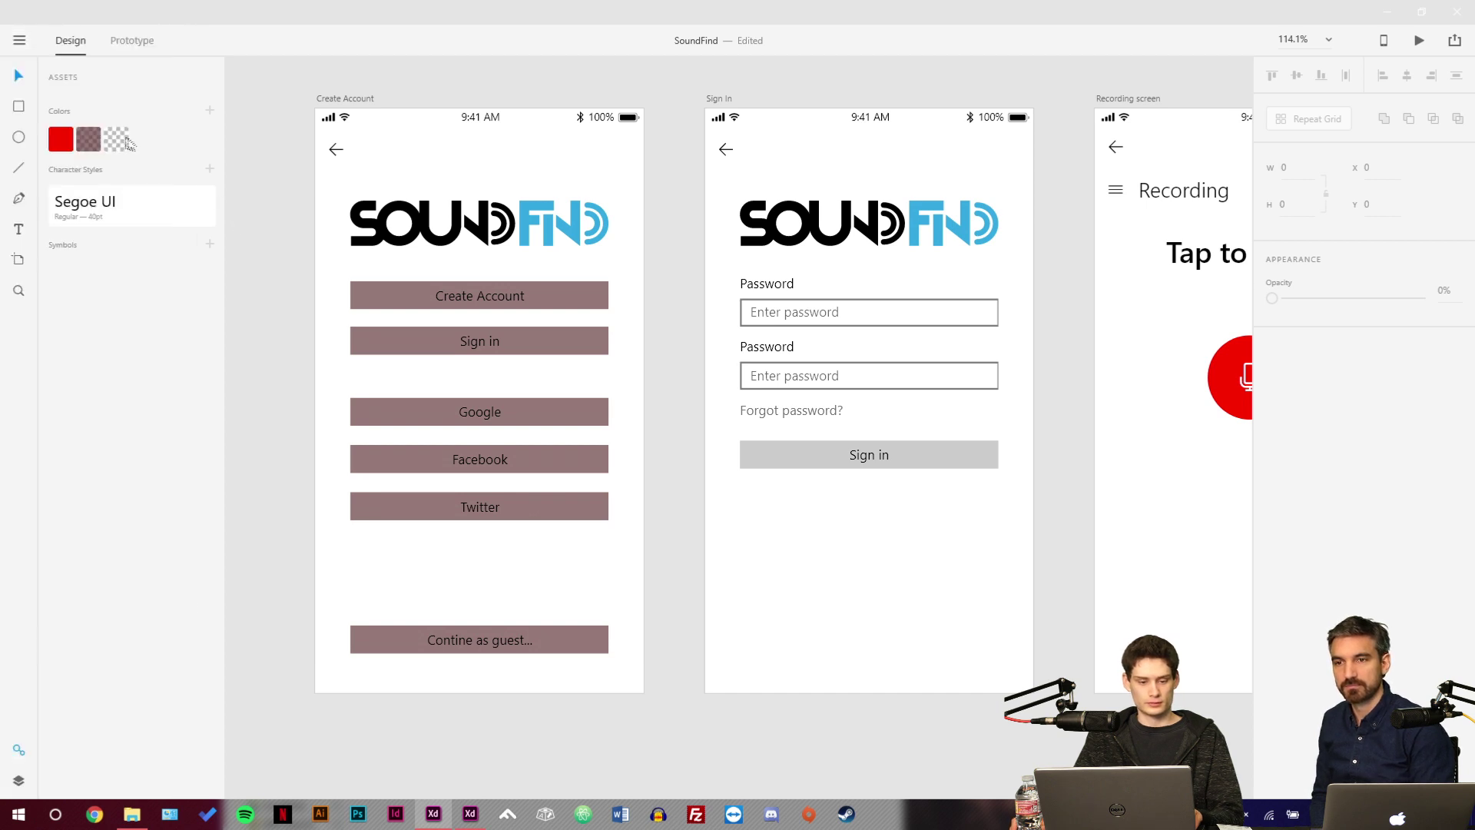
pyautogui.rightClick(90, 141)
pyautogui.click(120, 162)
pyautogui.moveTo(216, 145)
pyautogui.mouseDown()
pyautogui.moveTo(134, 109)
pyautogui.moveTo(87, 119)
pyautogui.moveTo(177, 95)
pyautogui.moveTo(193, 127)
pyautogui.mouseUp()
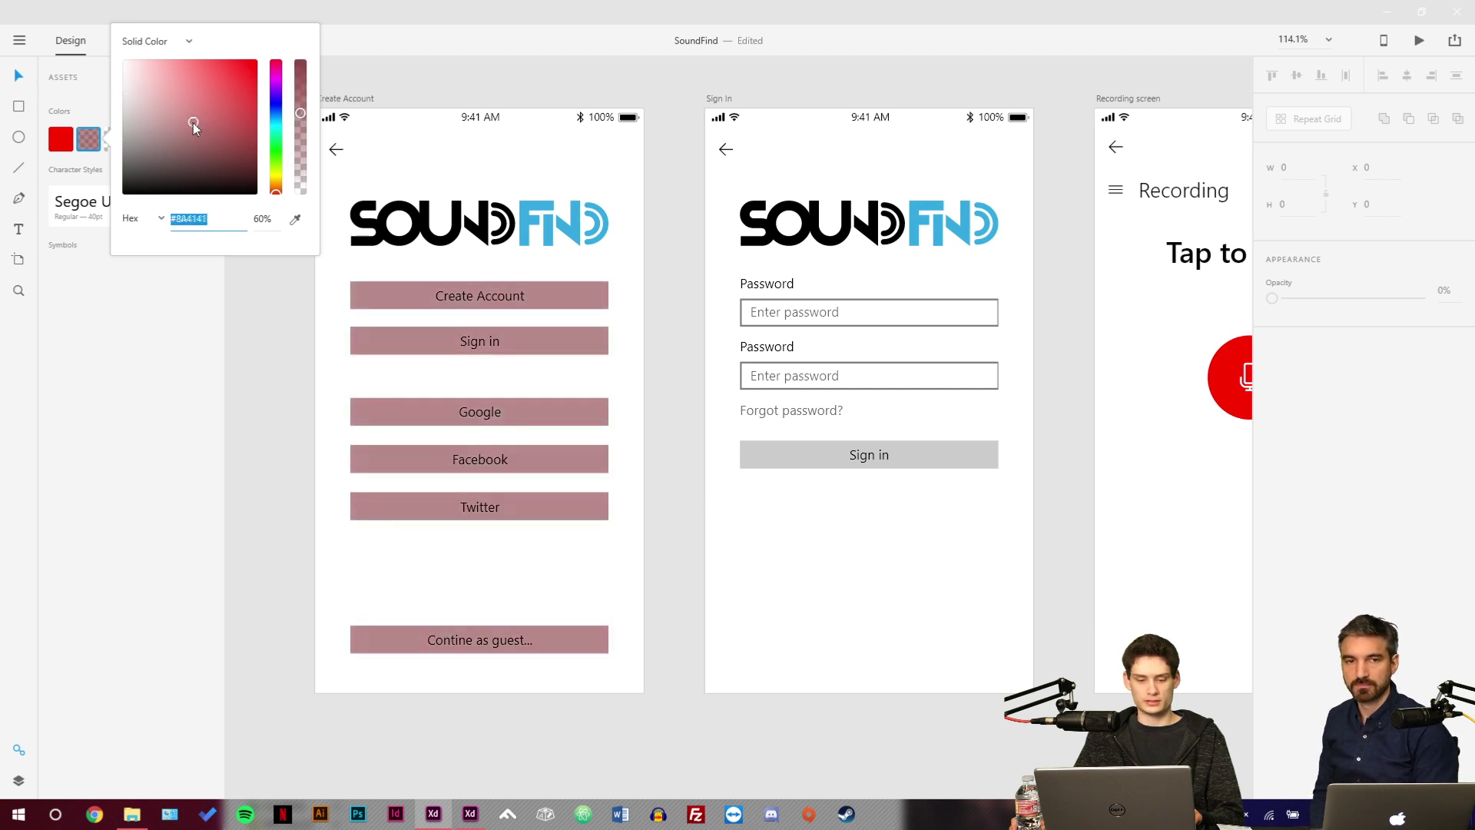
pyautogui.click(297, 220)
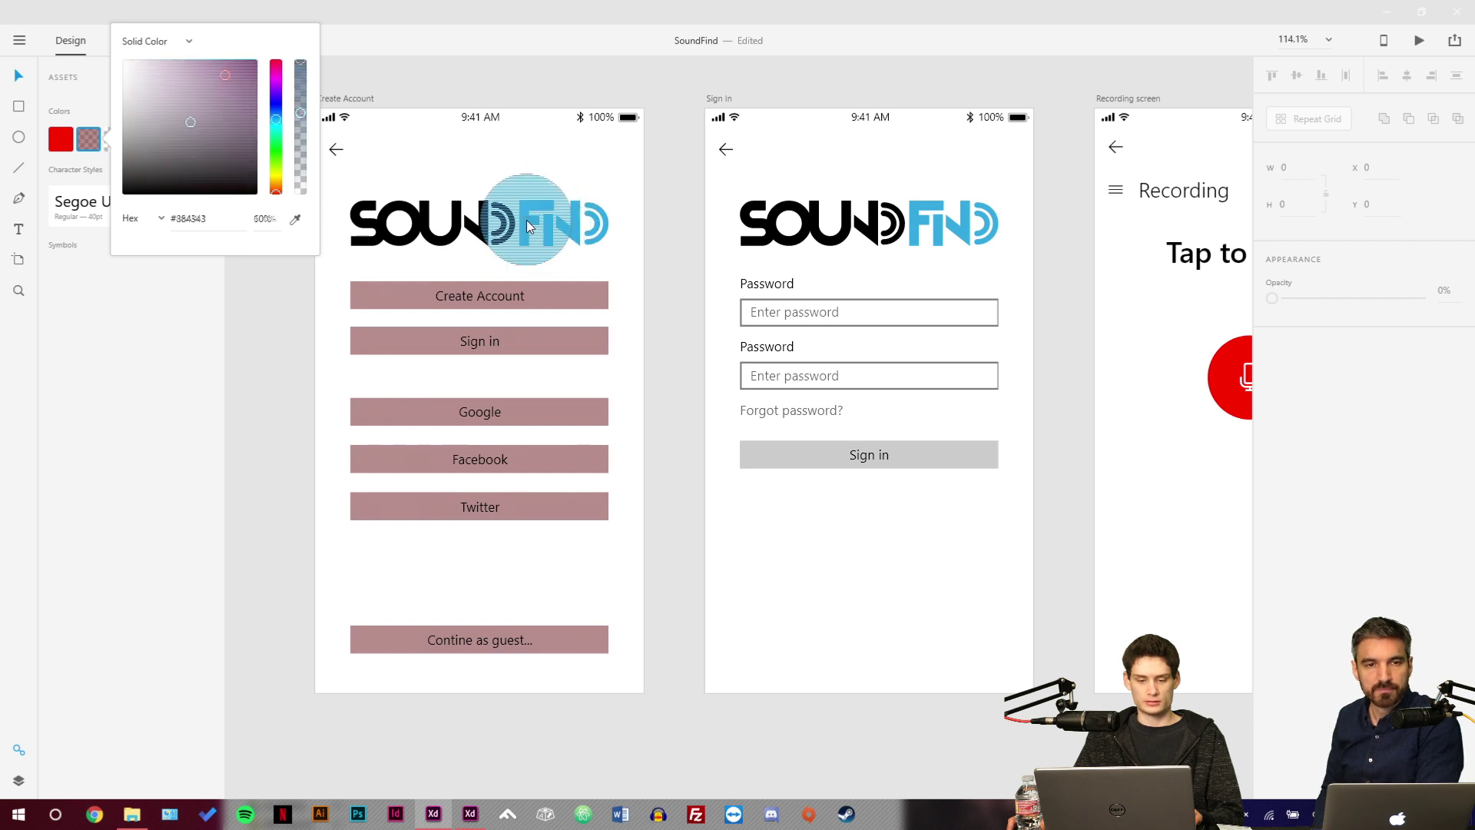
pyautogui.click(527, 220)
pyautogui.click(304, 381)
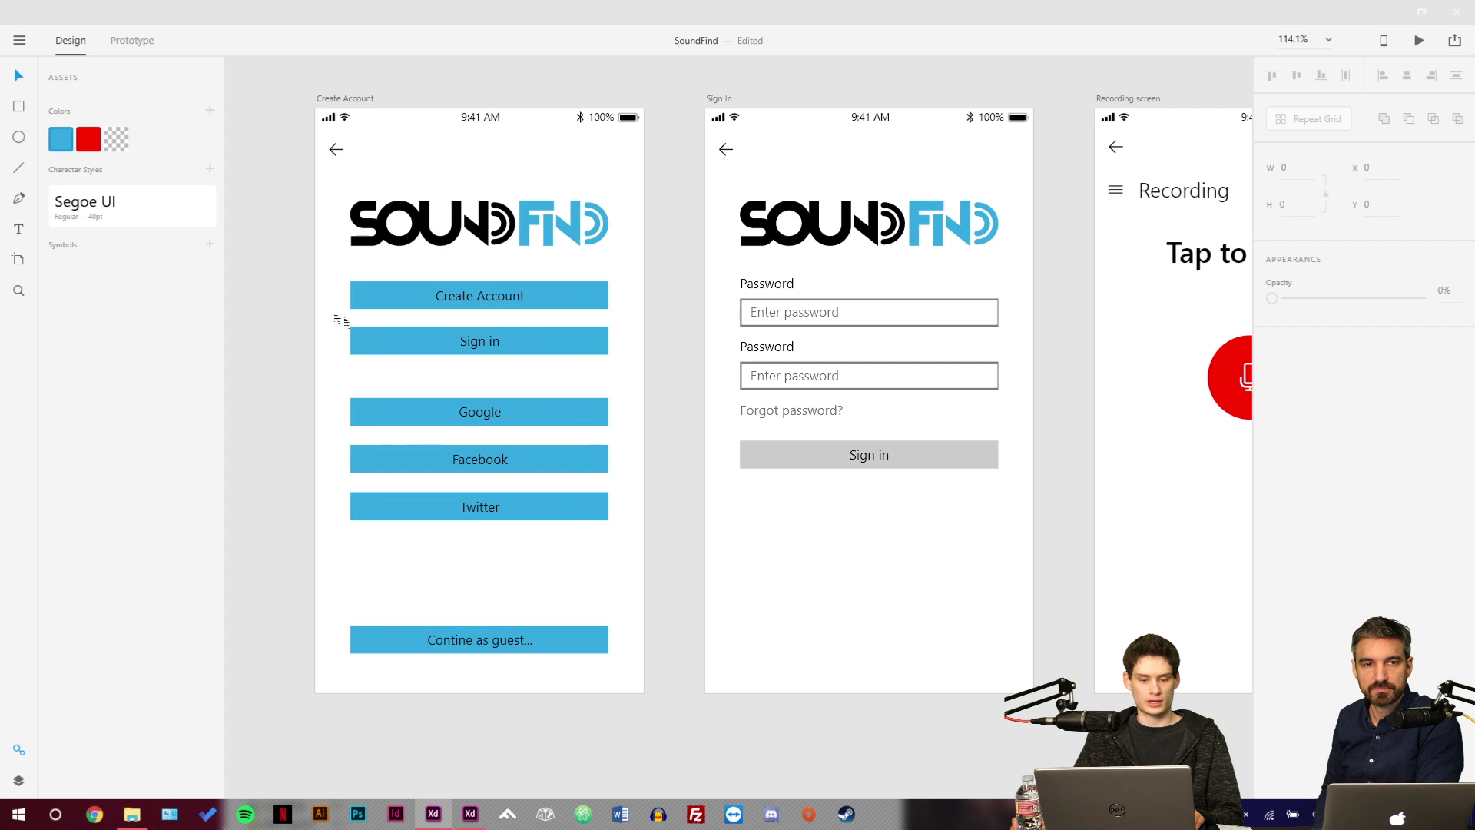
# Save the blue as a picker swatch and set the Create Account and Sign in buttons' fill to #9BDBFB at 60% opacity.
pyautogui.doubleClick(376, 345)
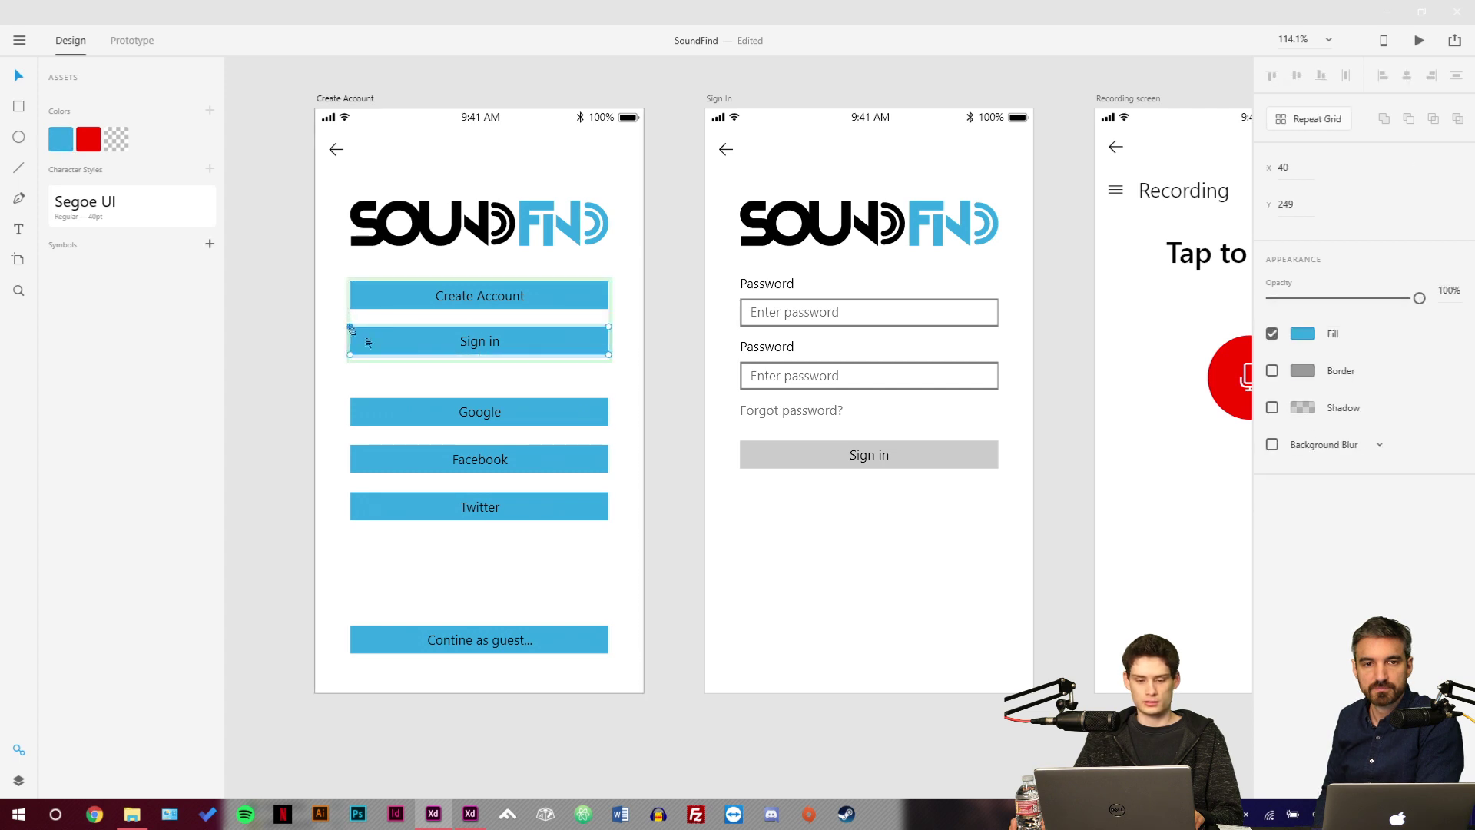
pyautogui.click(1299, 334)
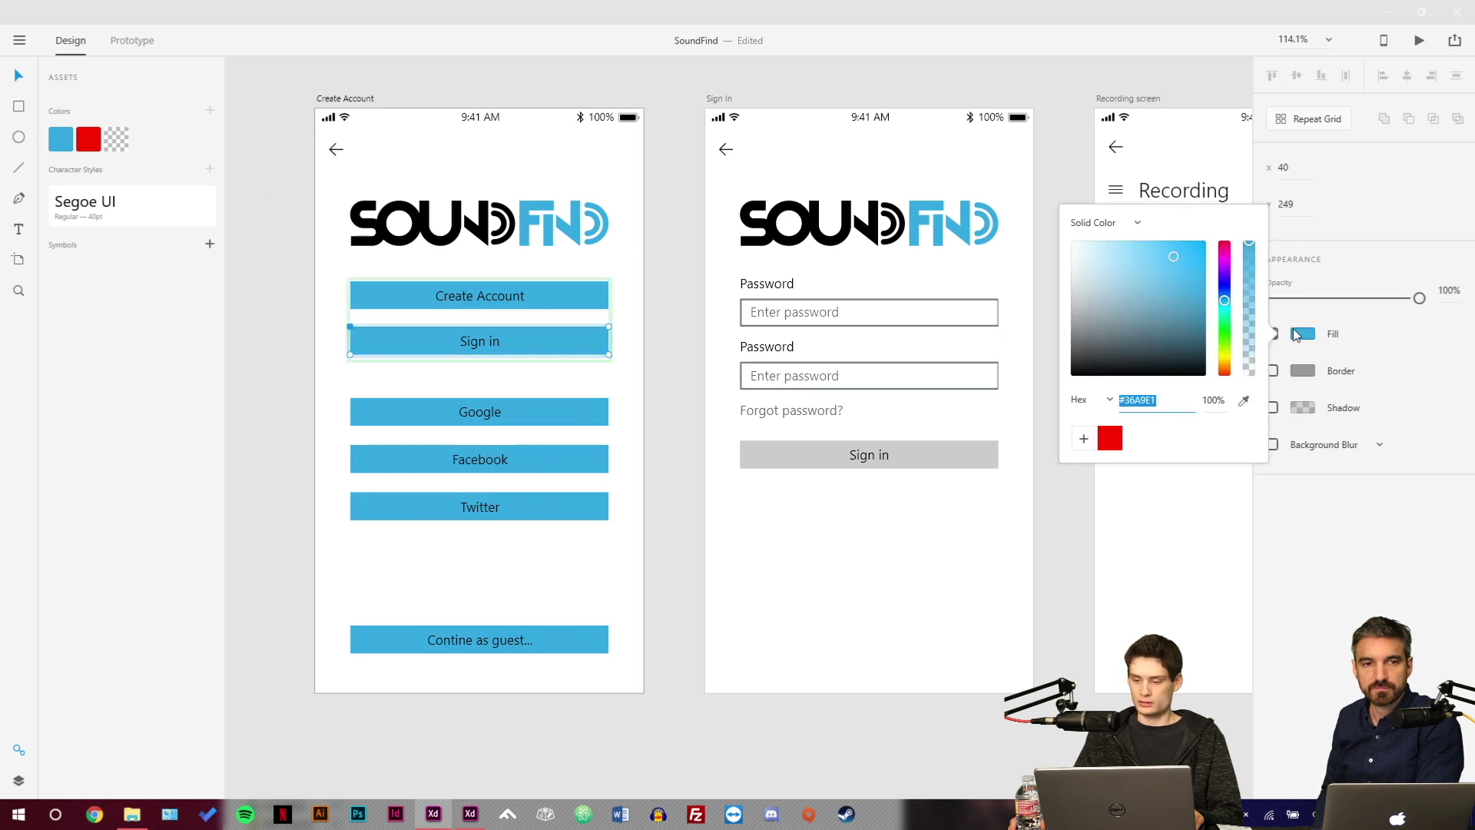
pyautogui.click(1084, 438)
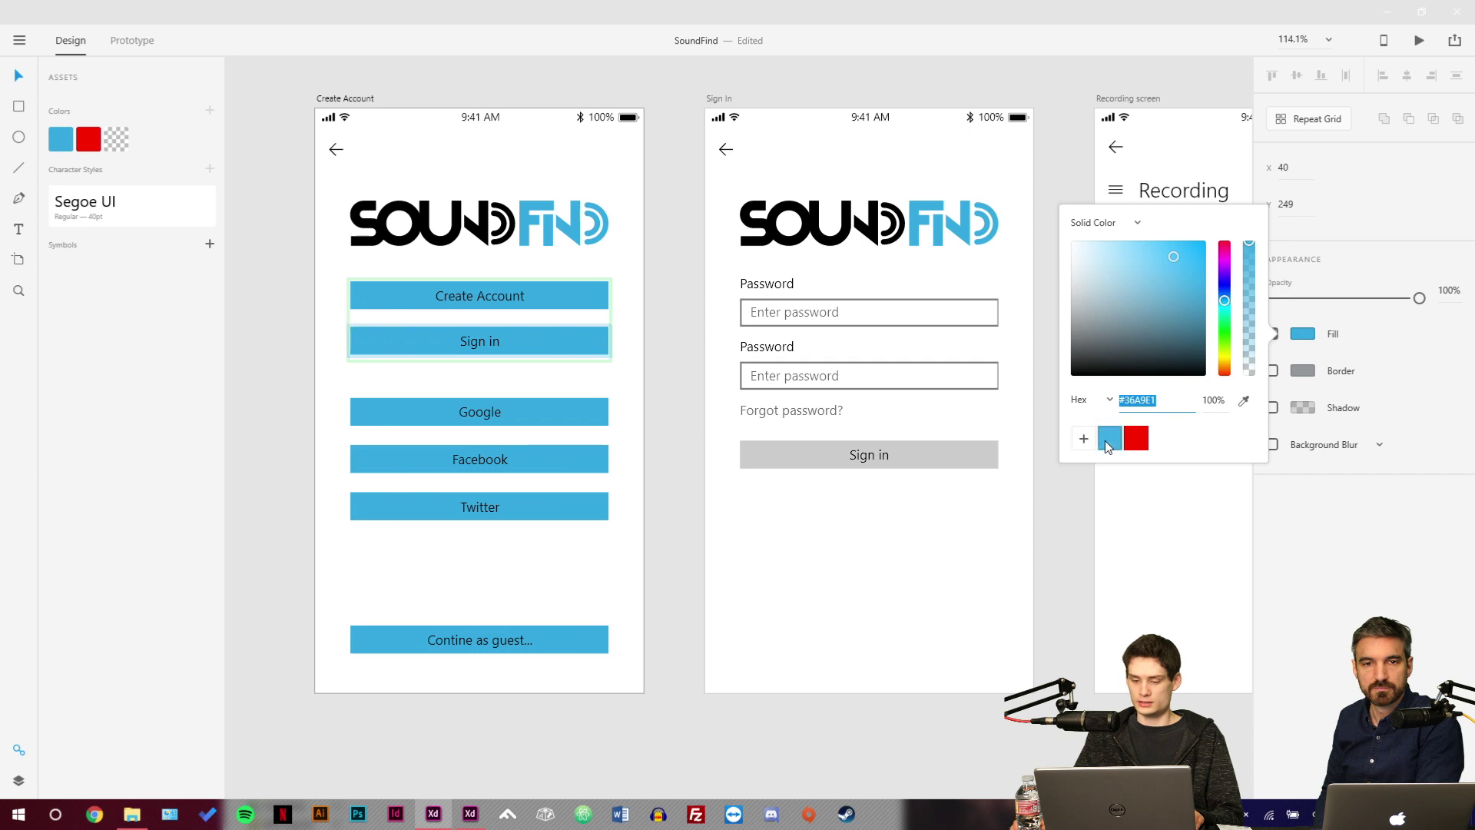
pyautogui.moveTo(1157, 307); pyautogui.dragTo(1120, 276)
pyautogui.moveTo(1081, 269); pyautogui.dragTo(1124, 245)
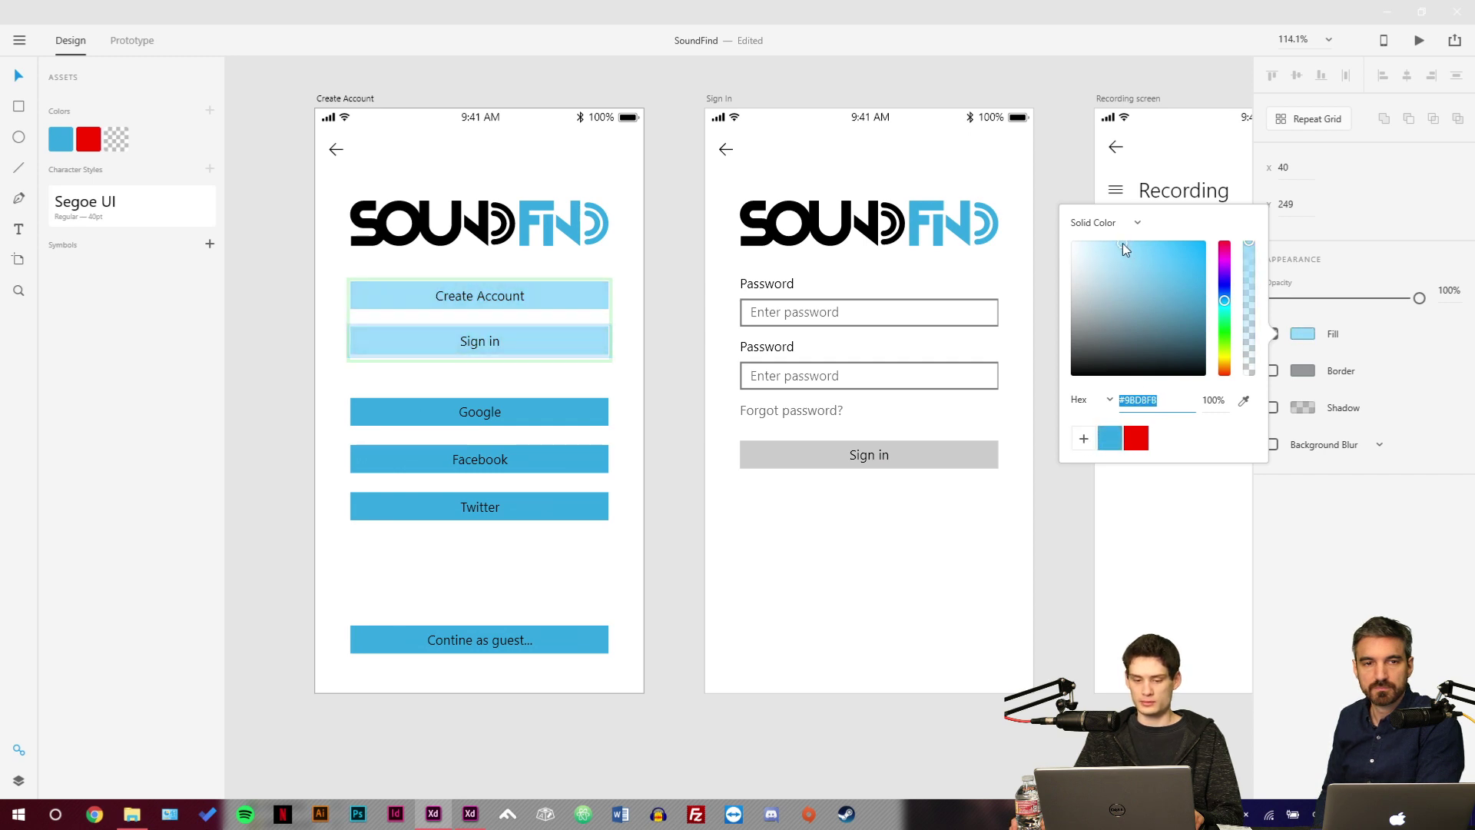
pyautogui.click(1249, 281)
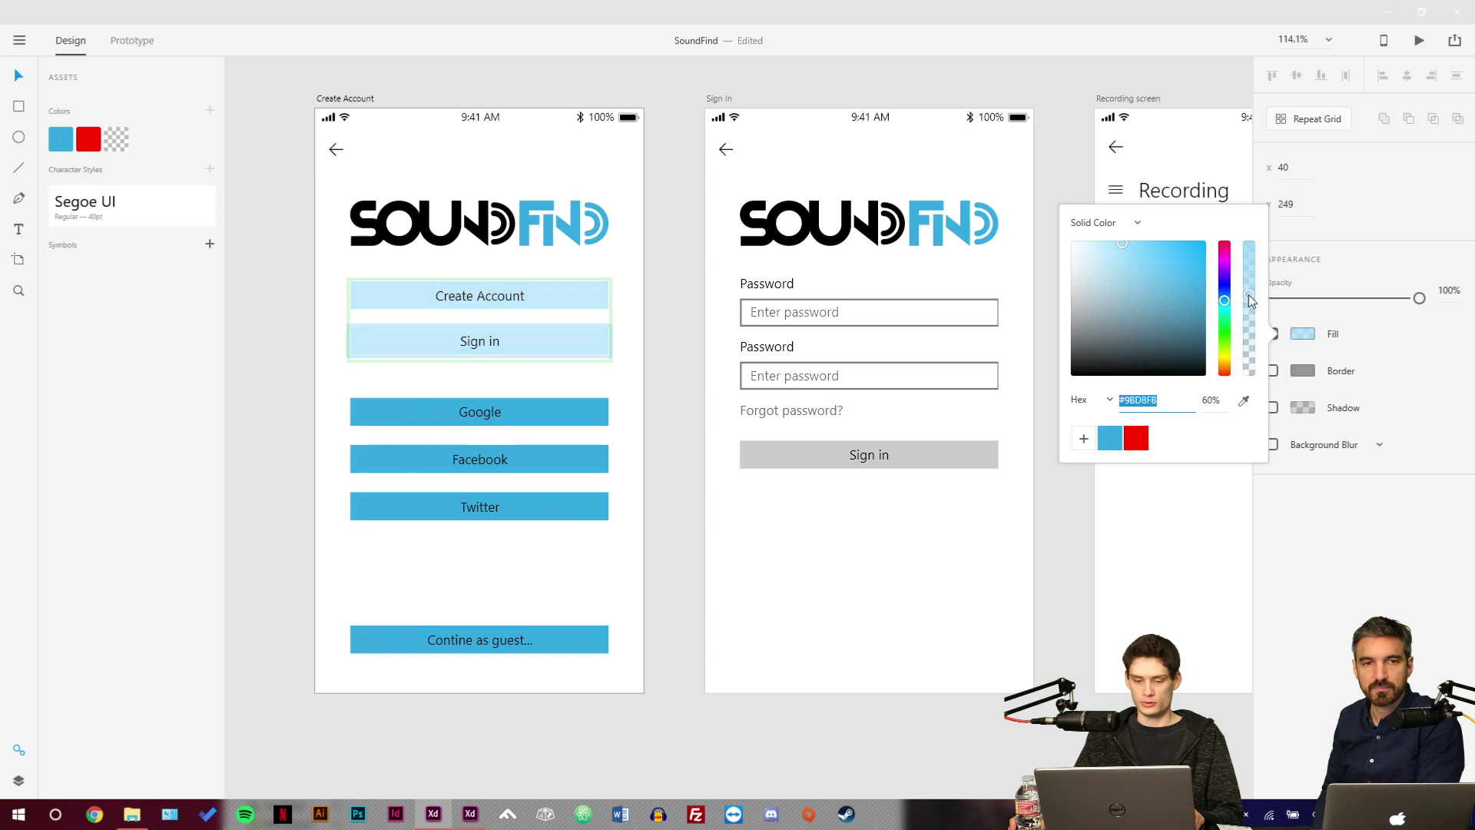
pyautogui.click(653, 436)
pyautogui.doubleClick(564, 403)
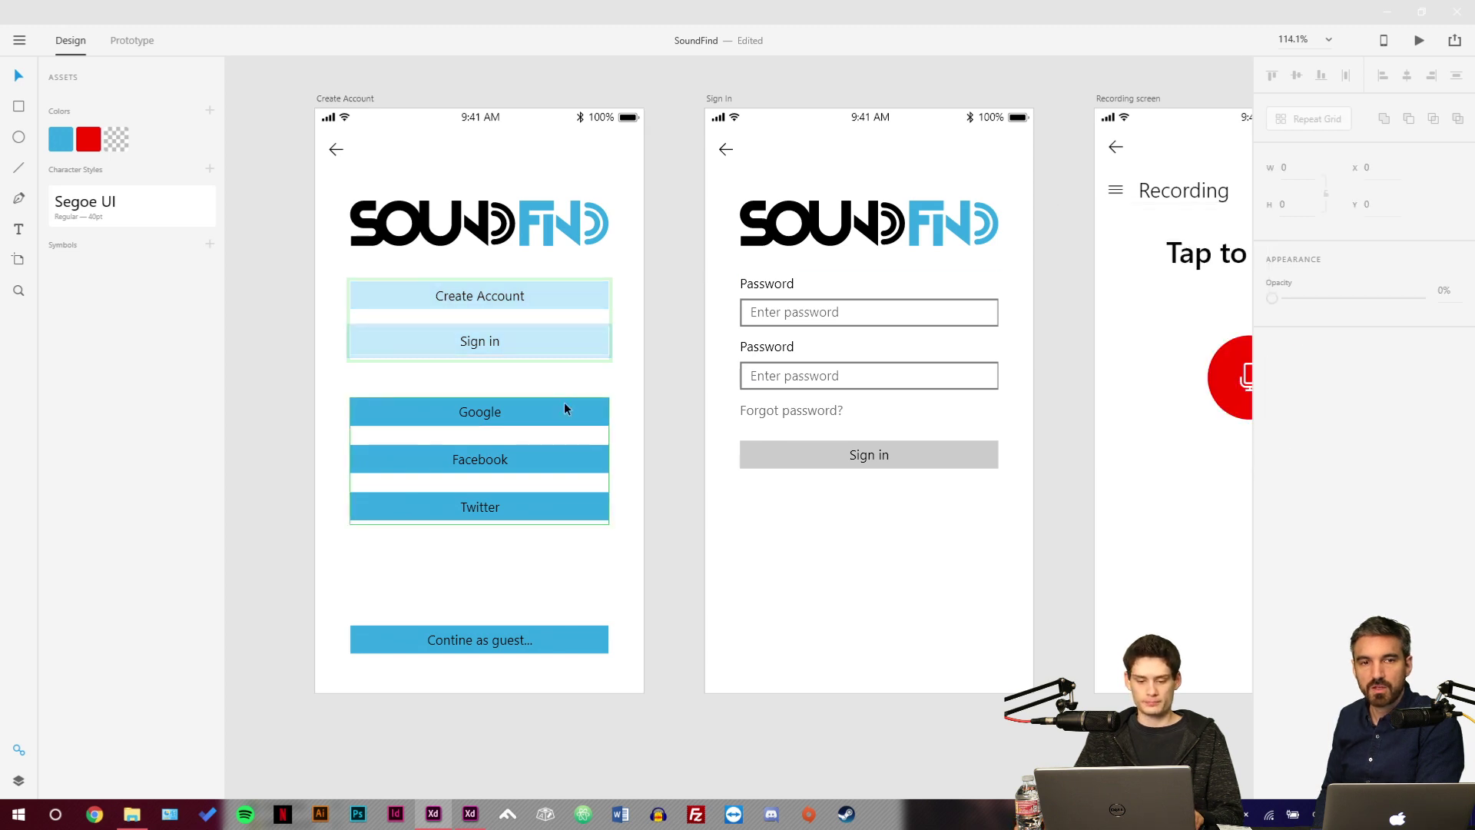
pyautogui.click(574, 461)
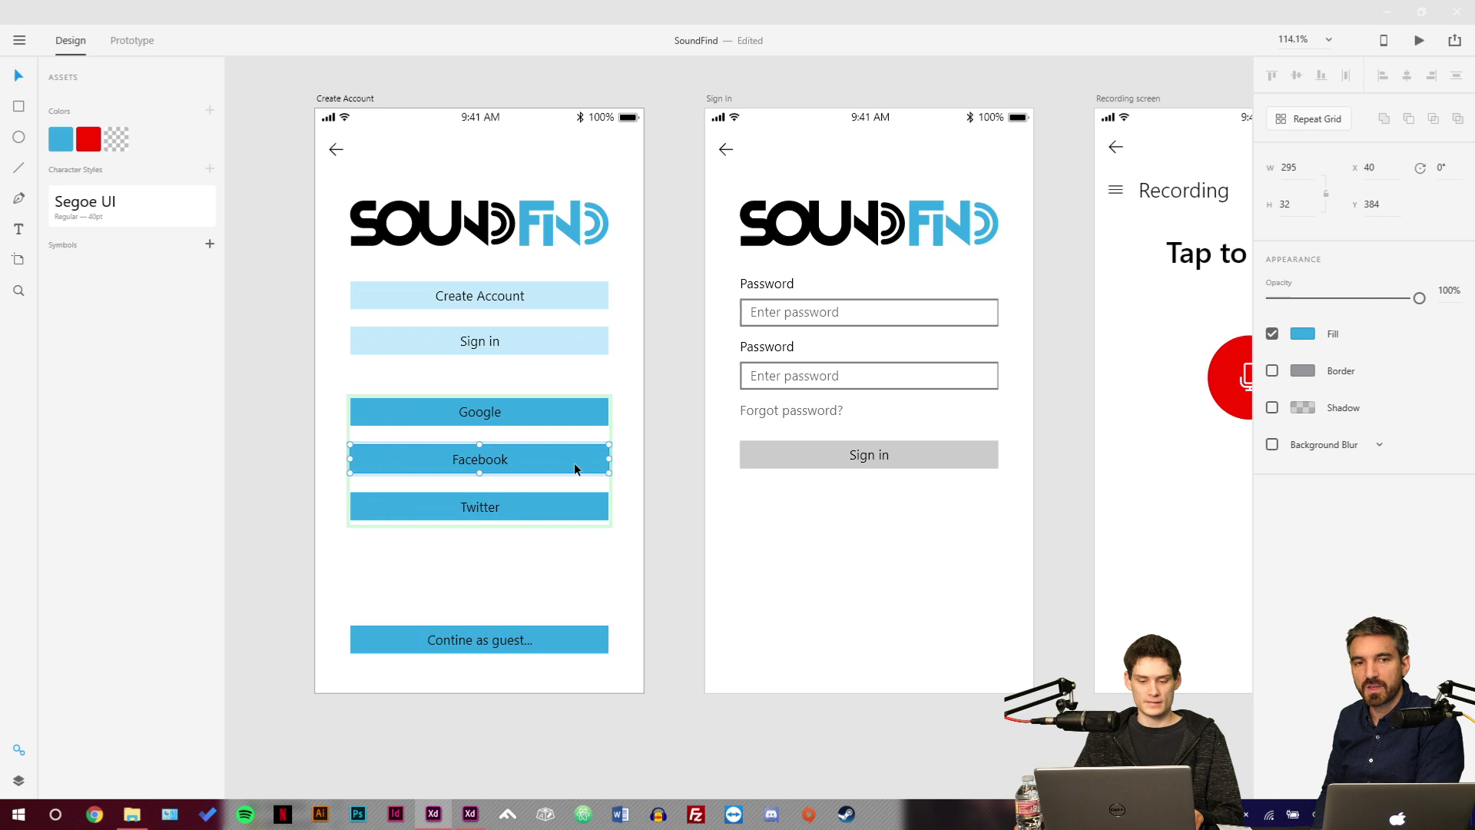
pyautogui.click(578, 420)
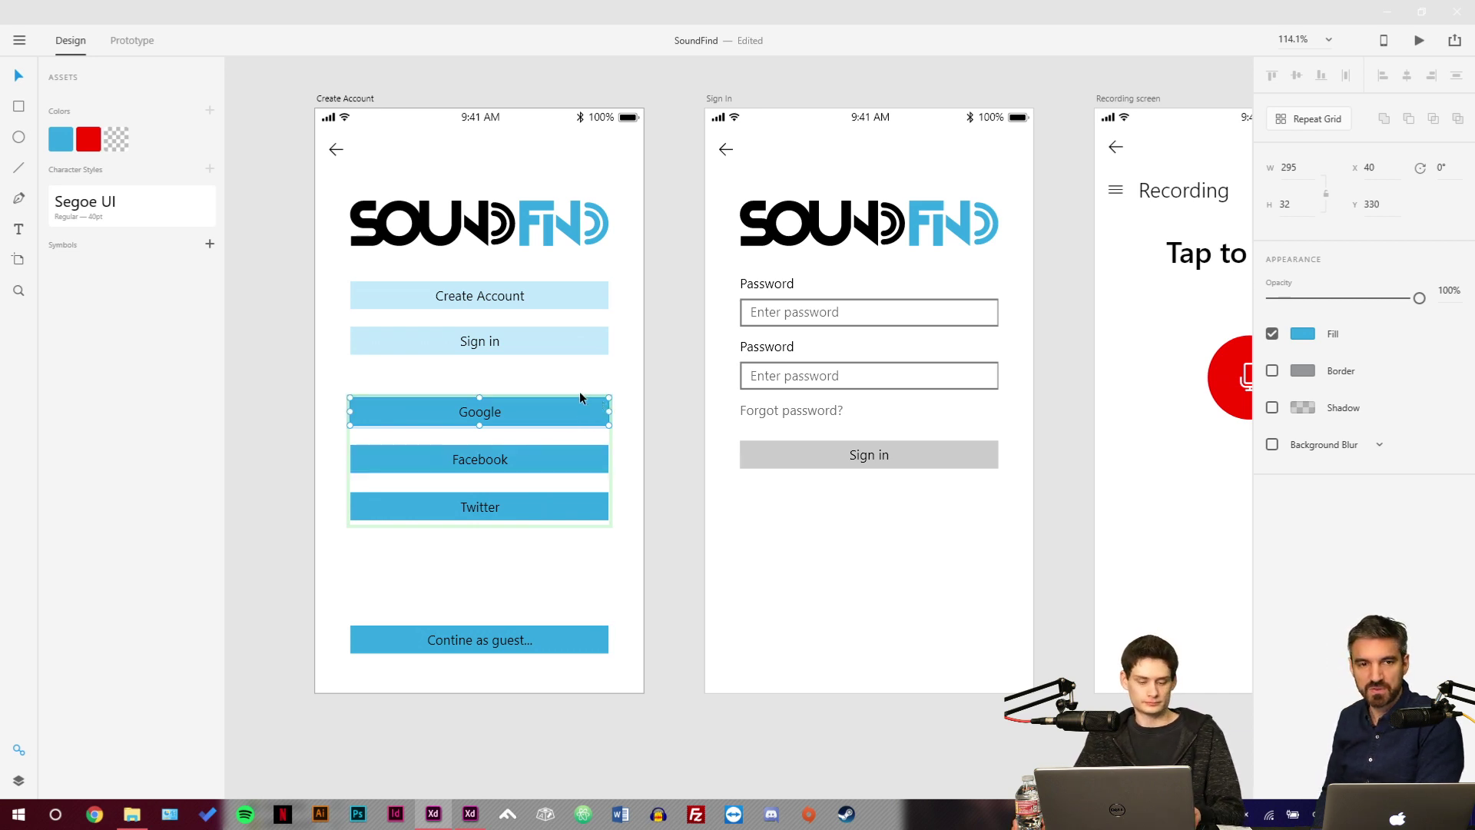
pyautogui.click(644, 392)
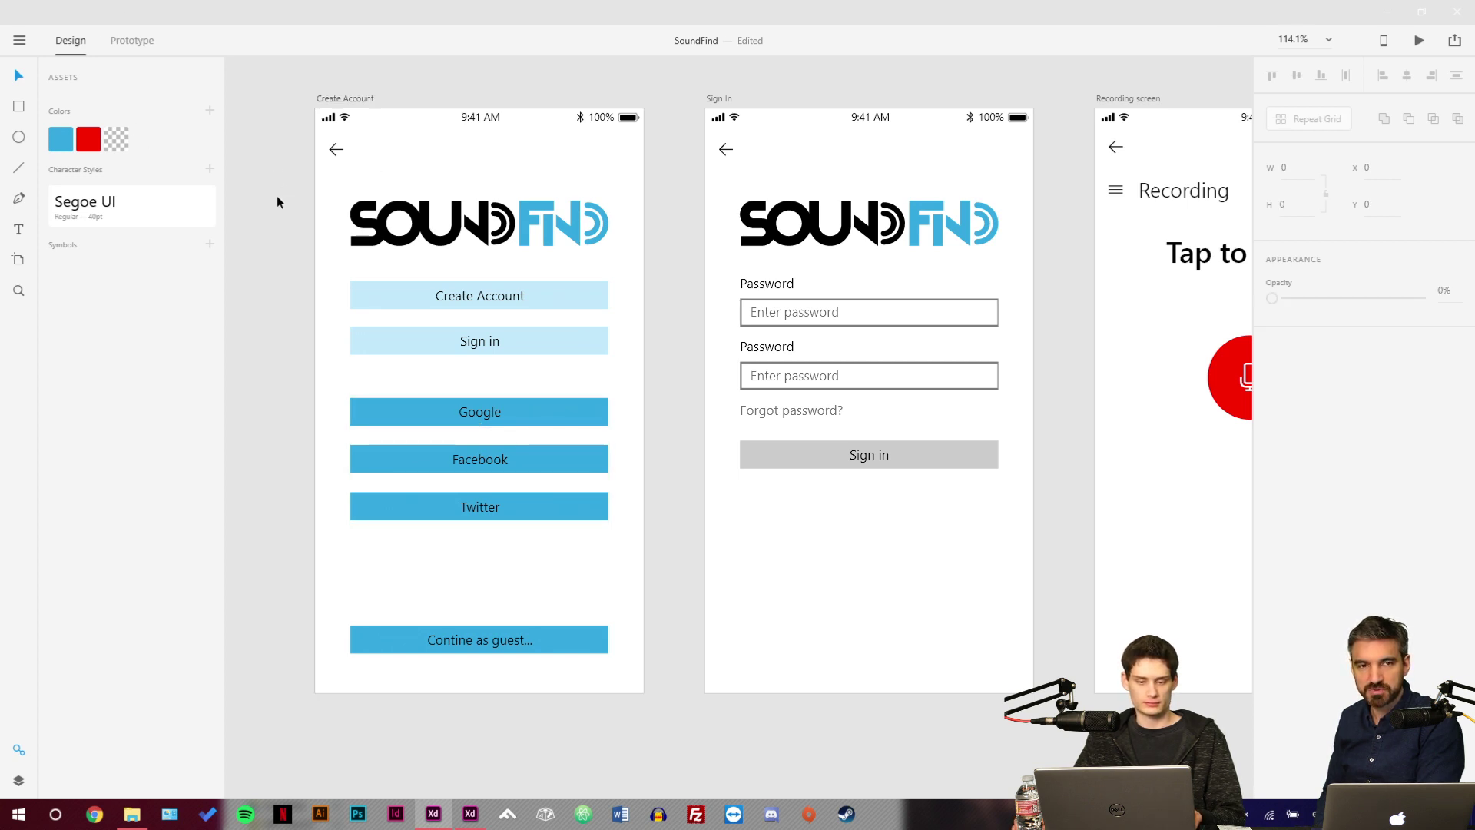
# Fill the Create Account and Sign in buttons on the Create Account artboard with the saved blue asset color.
pyautogui.click(375, 305)
pyautogui.click(376, 331)
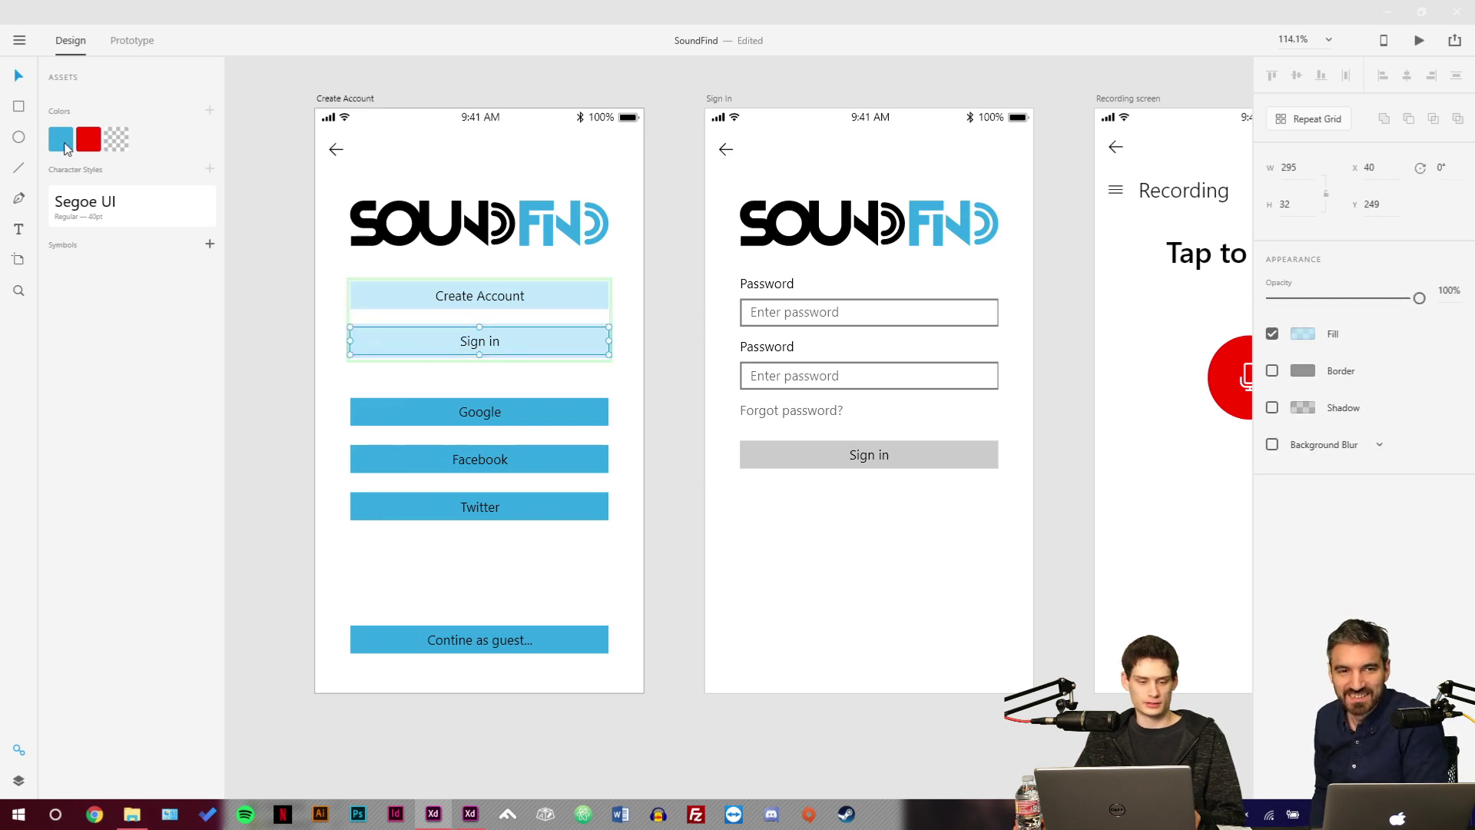
pyautogui.click(65, 143)
pyautogui.click(325, 413)
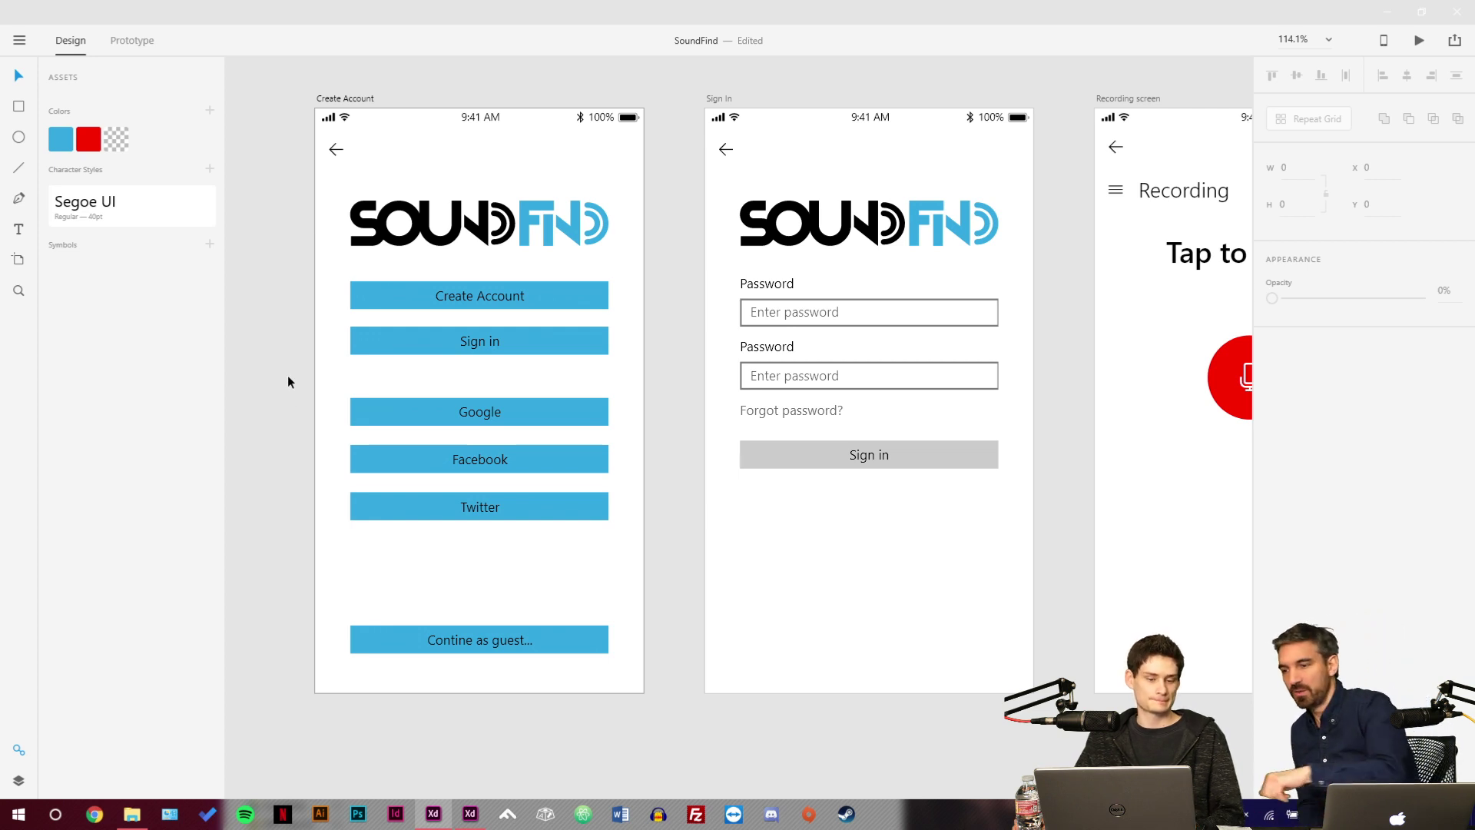
# Edit the blue asset color to the lighter blue #77C9F1.
pyautogui.rightClick(65, 142)
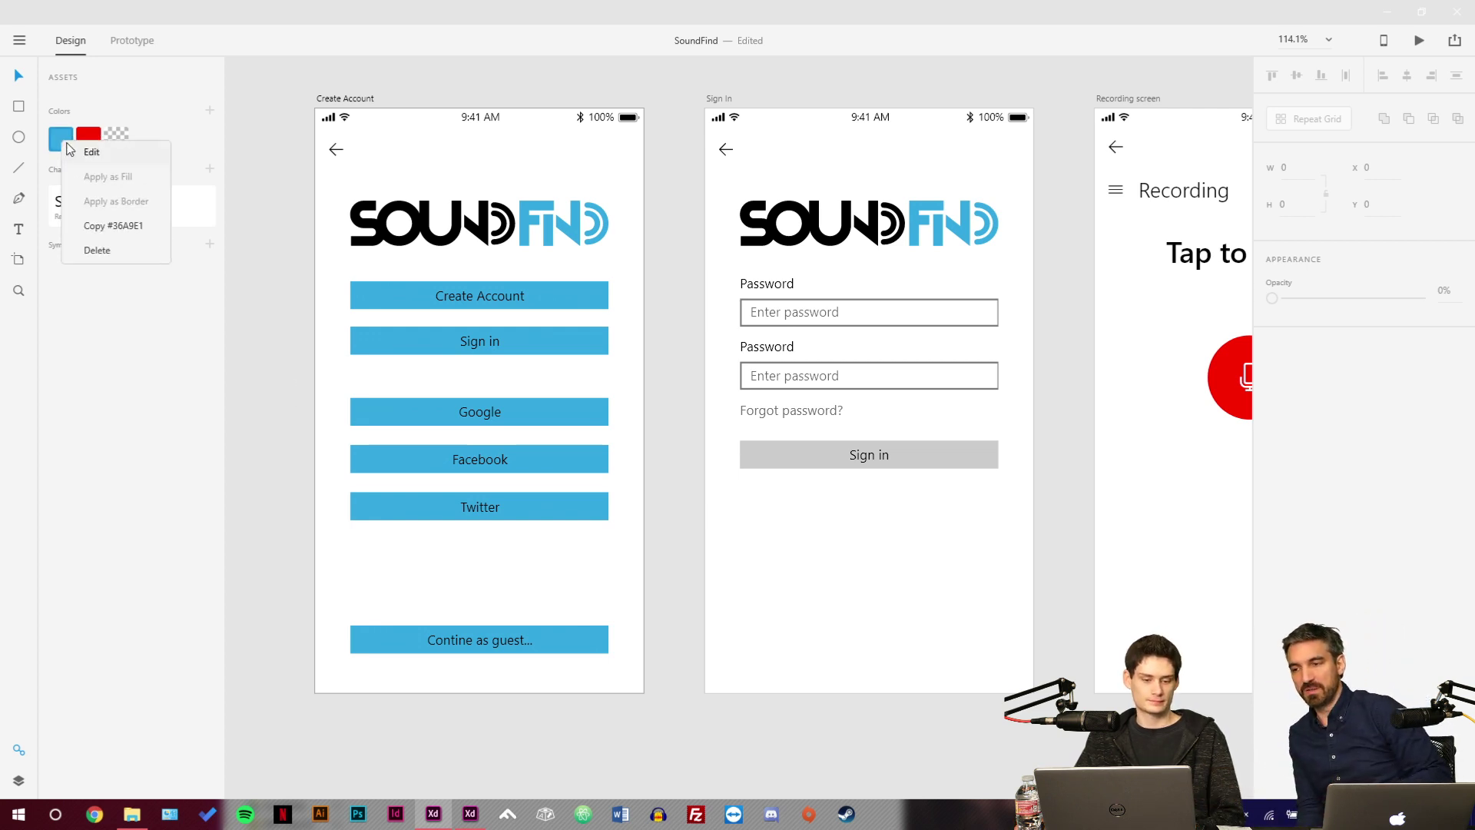
pyautogui.click(76, 151)
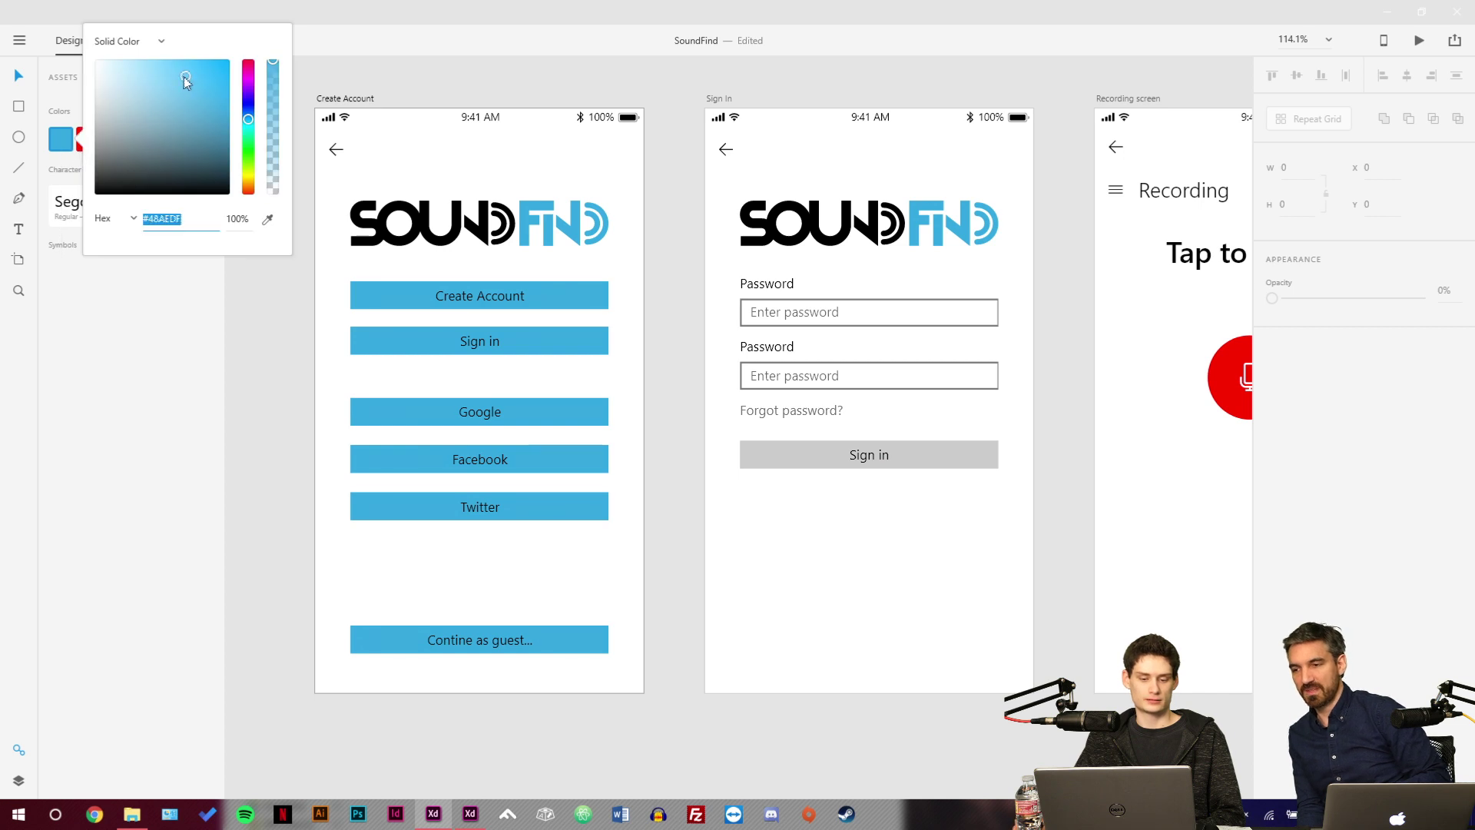
pyautogui.moveTo(185, 80)
pyautogui.mouseDown()
pyautogui.moveTo(138, 123)
pyautogui.moveTo(163, 67)
pyautogui.mouseUp()
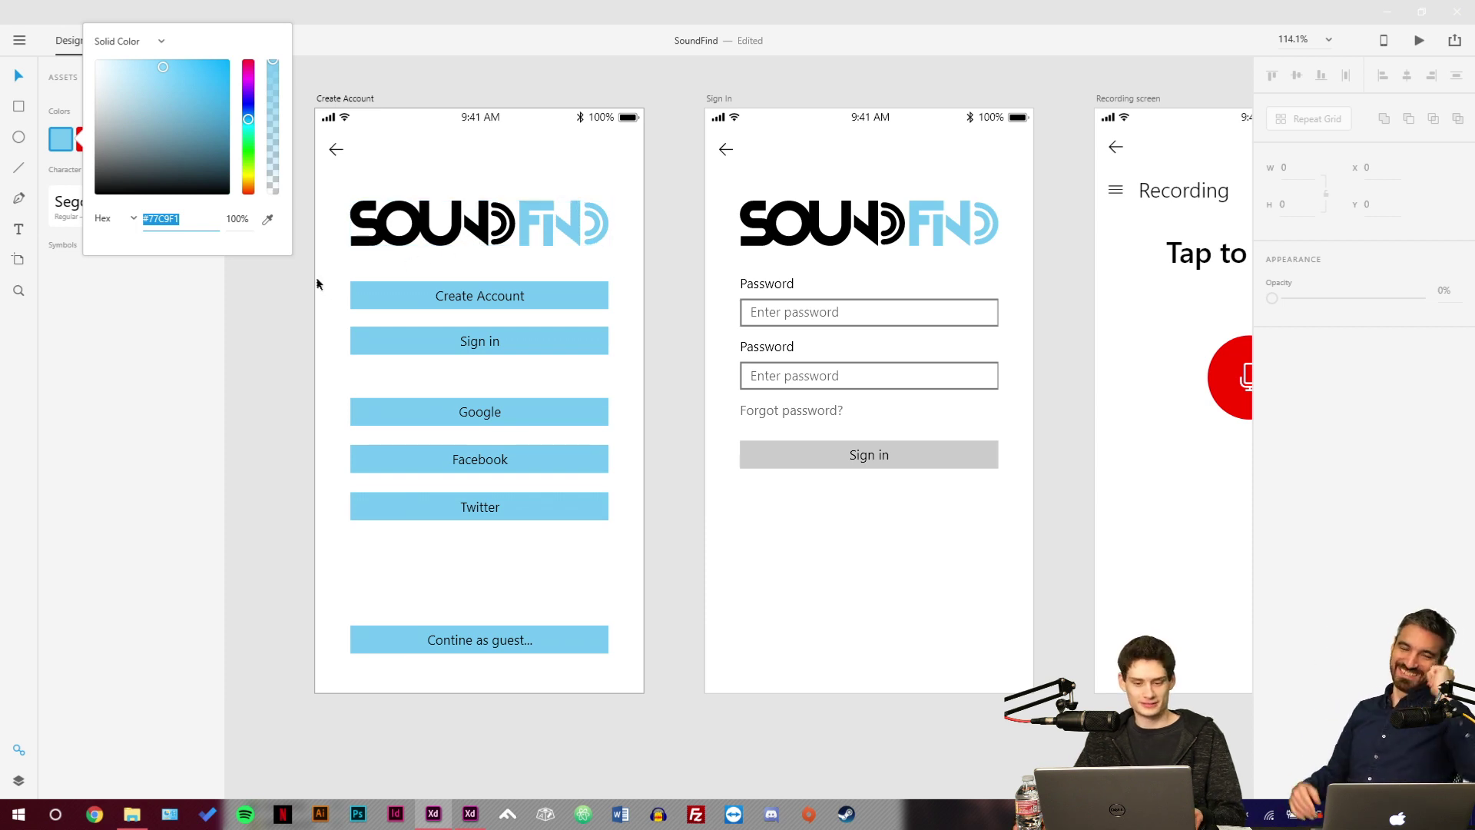
pyautogui.click(295, 299)
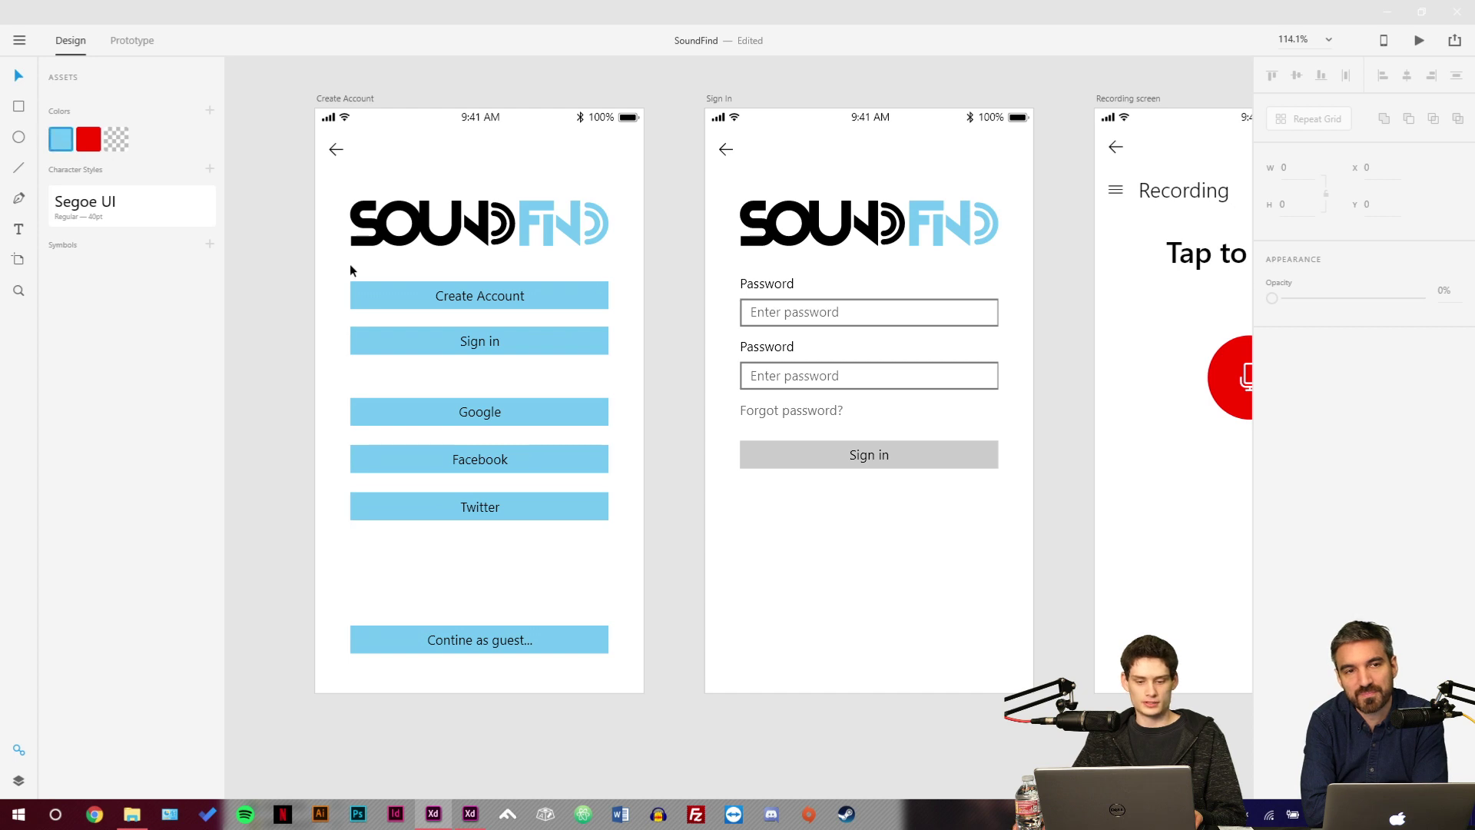
# Save the light blue as a picker swatch and fill the N of FIND in the Create Account logo with the darker blue #36A9E1.
pyautogui.click(405, 295)
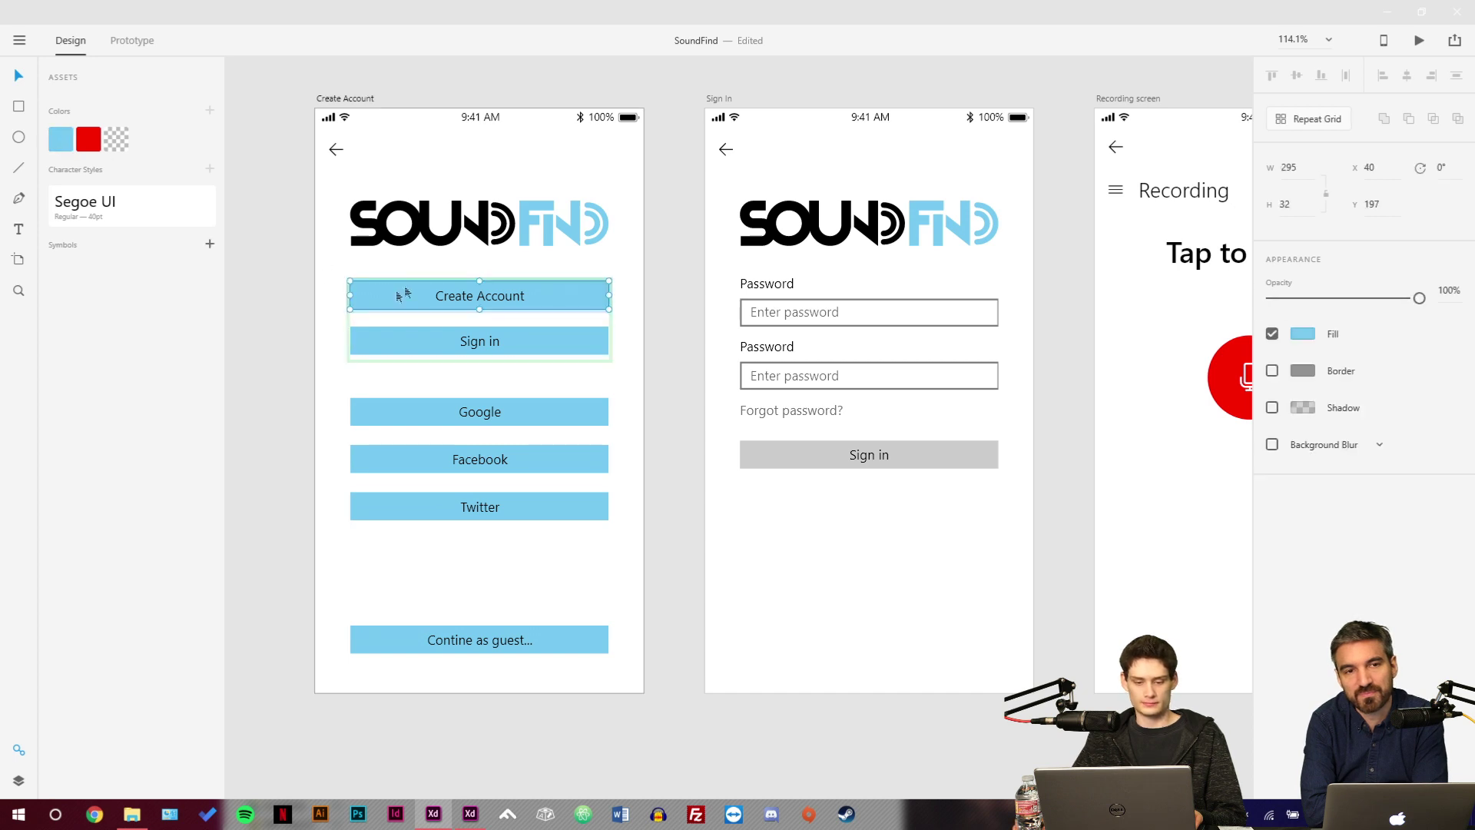
pyautogui.click(550, 233)
pyautogui.click(611, 280)
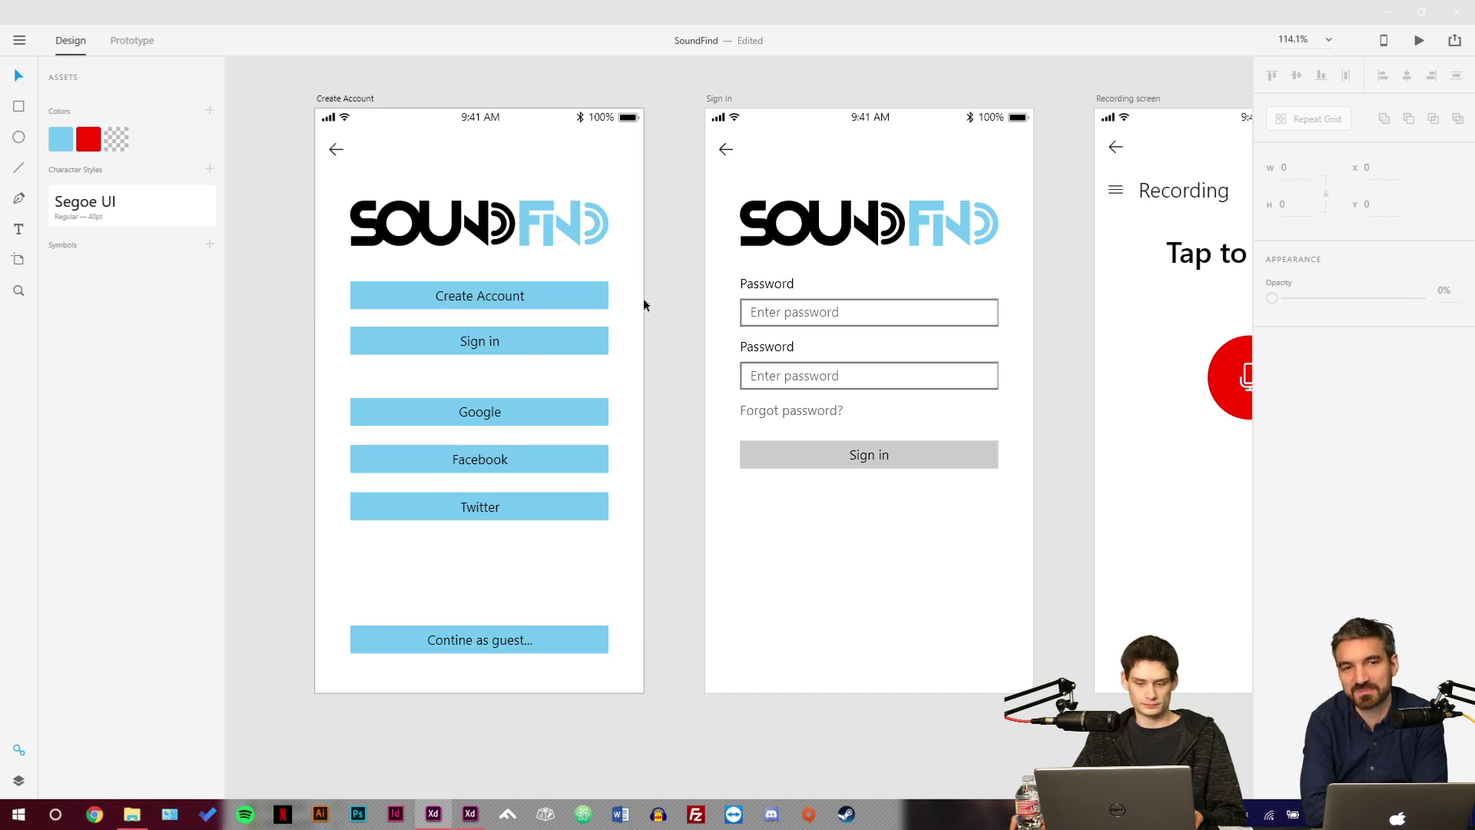
pyautogui.doubleClick(568, 226)
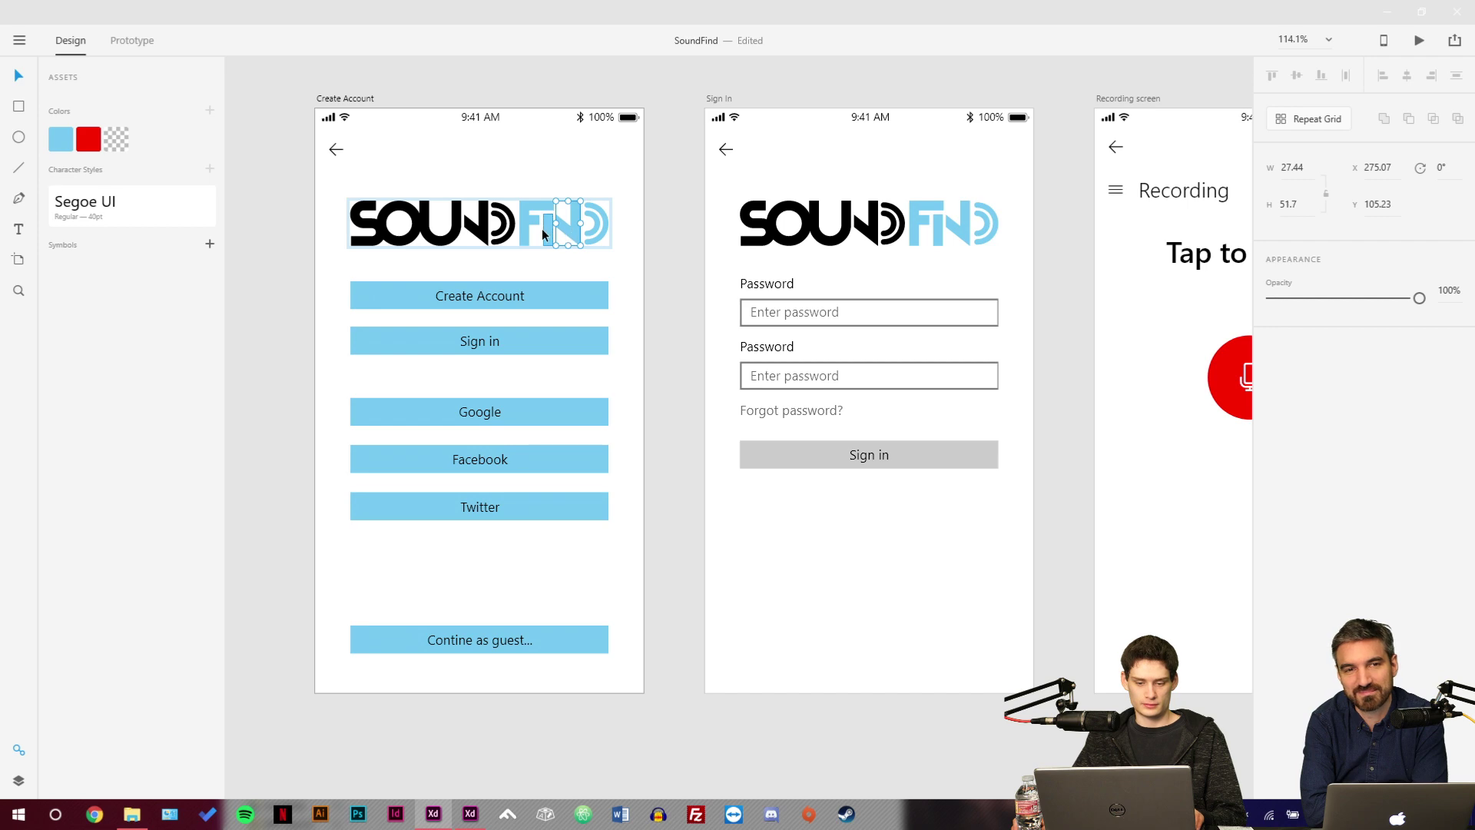
pyautogui.scroll(5, 543, 234)
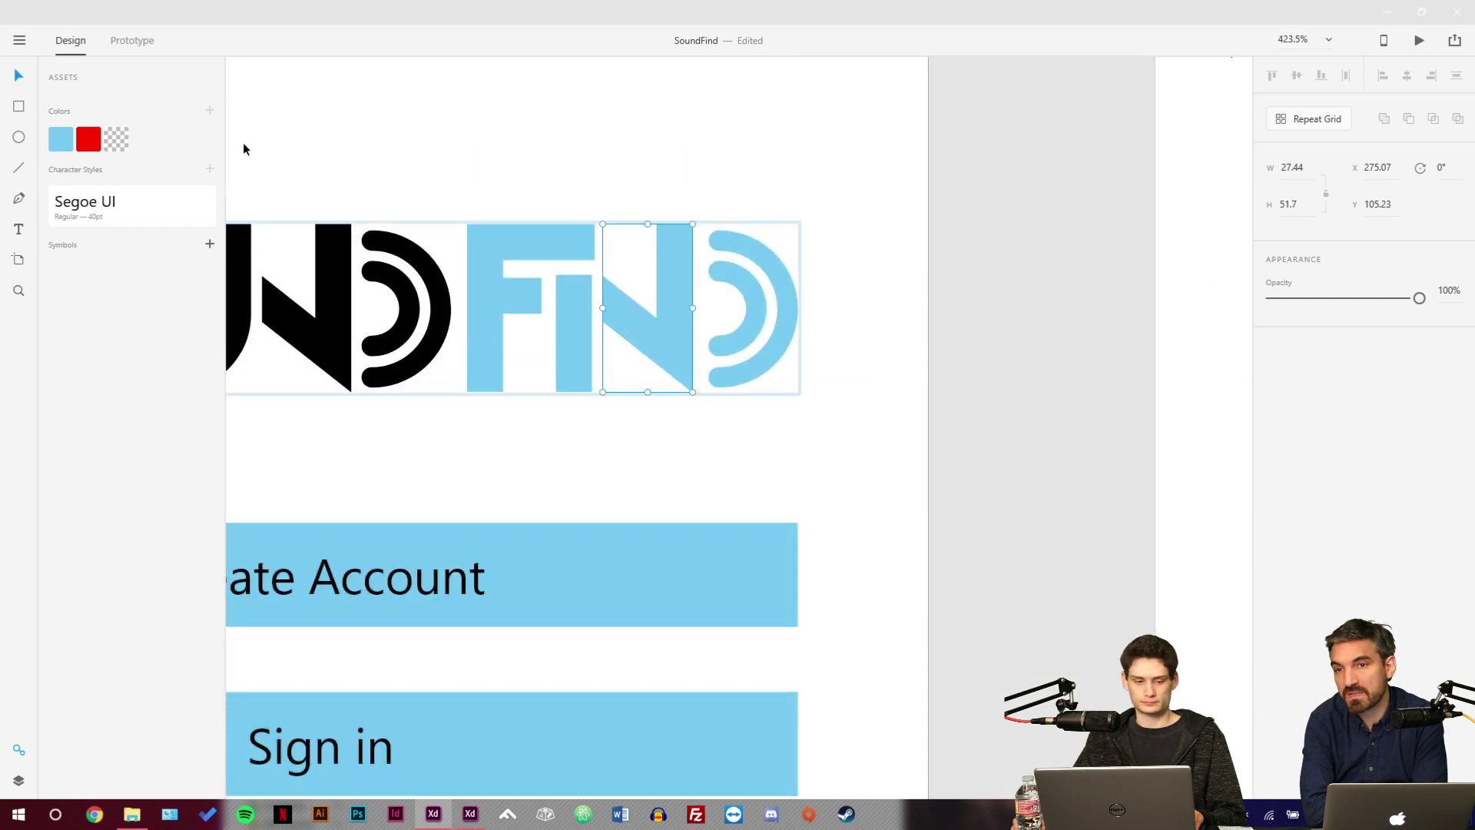
pyautogui.doubleClick(648, 318)
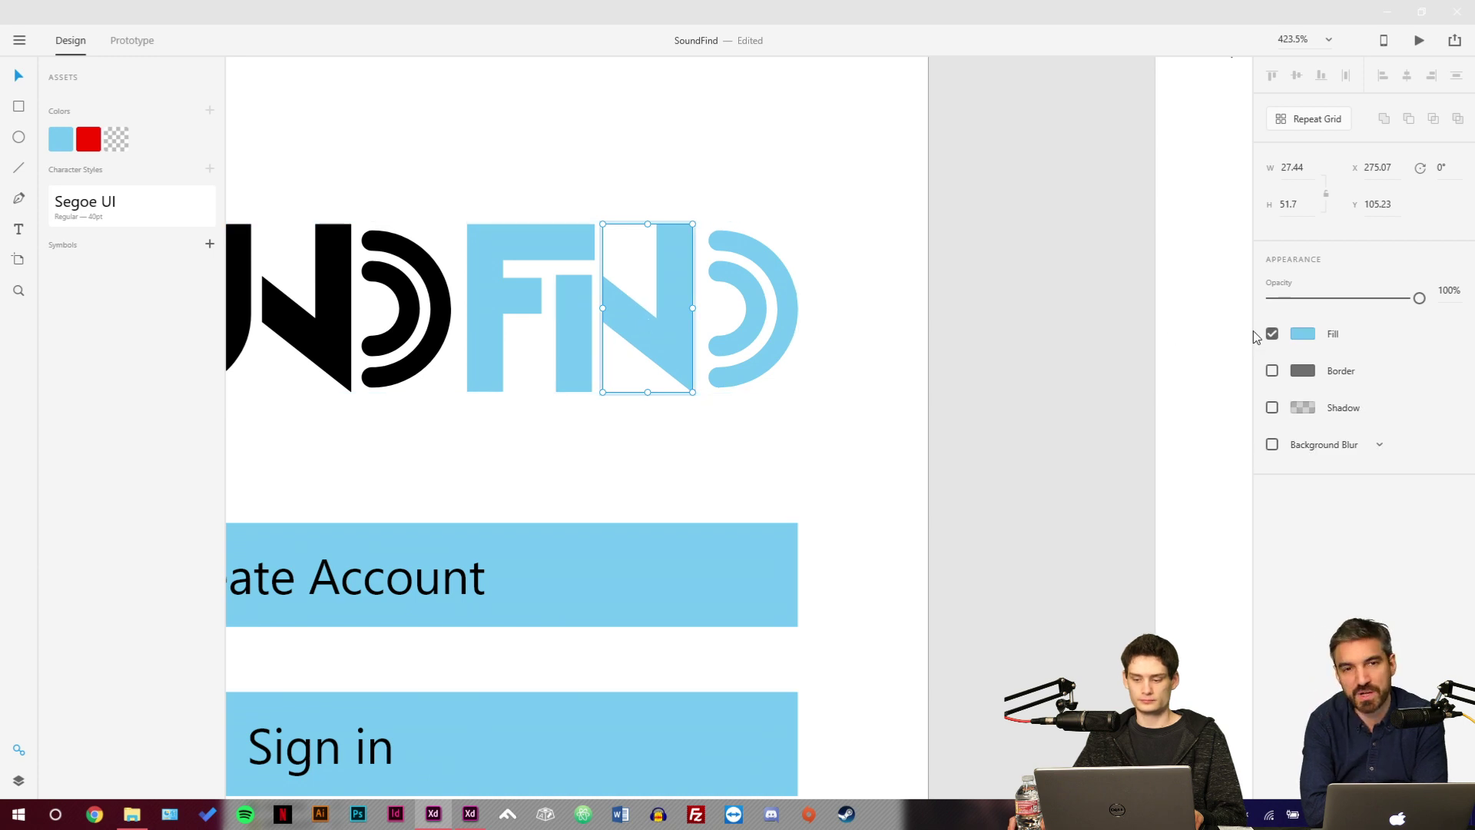
pyautogui.click(1310, 336)
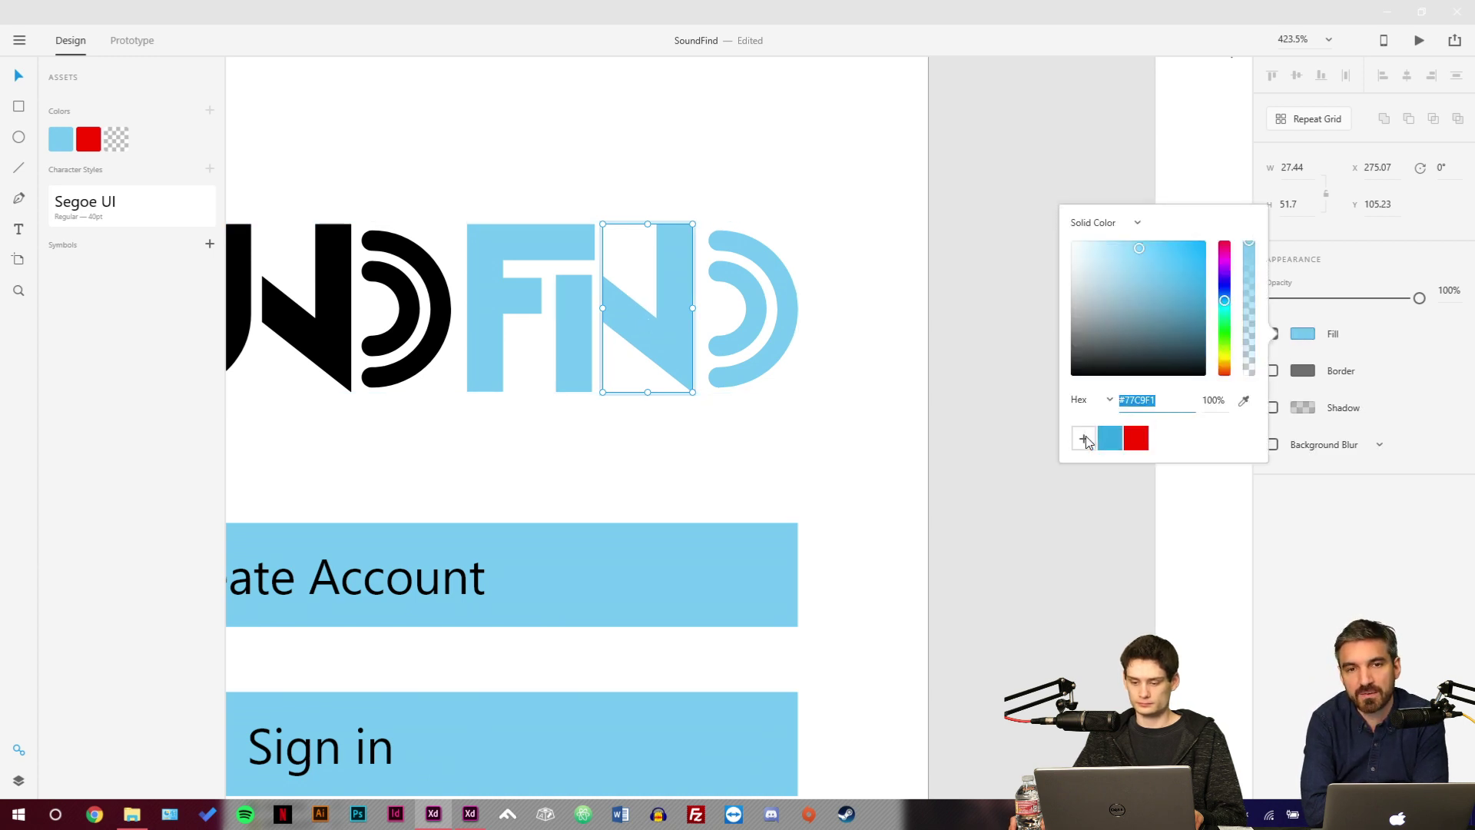
pyautogui.click(1083, 439)
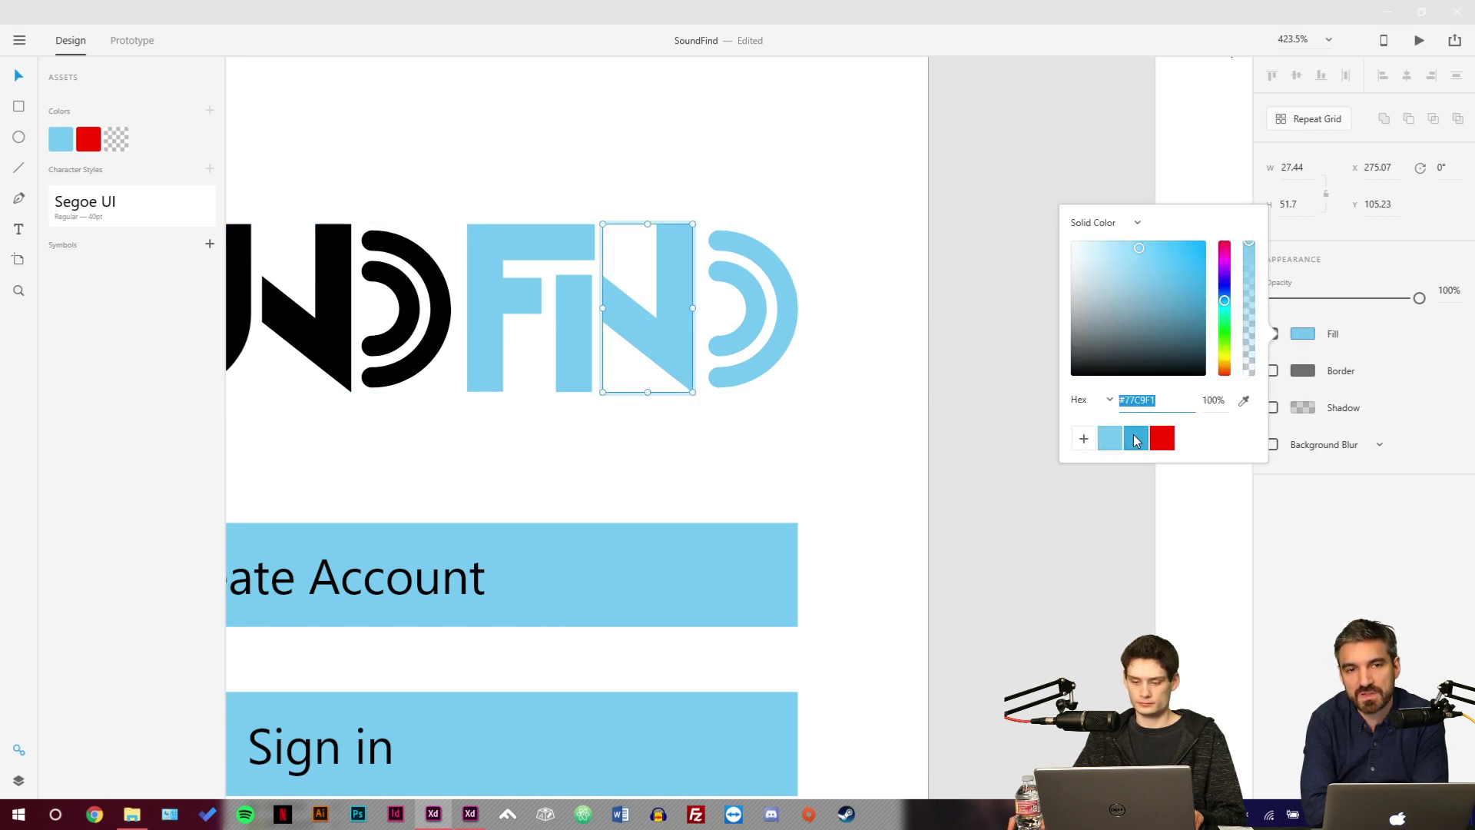
pyautogui.click(1136, 439)
# Fill the inner and outer arcs of the D in FIND with the darker blue #36A9E1 swatch.
pyautogui.click(751, 308)
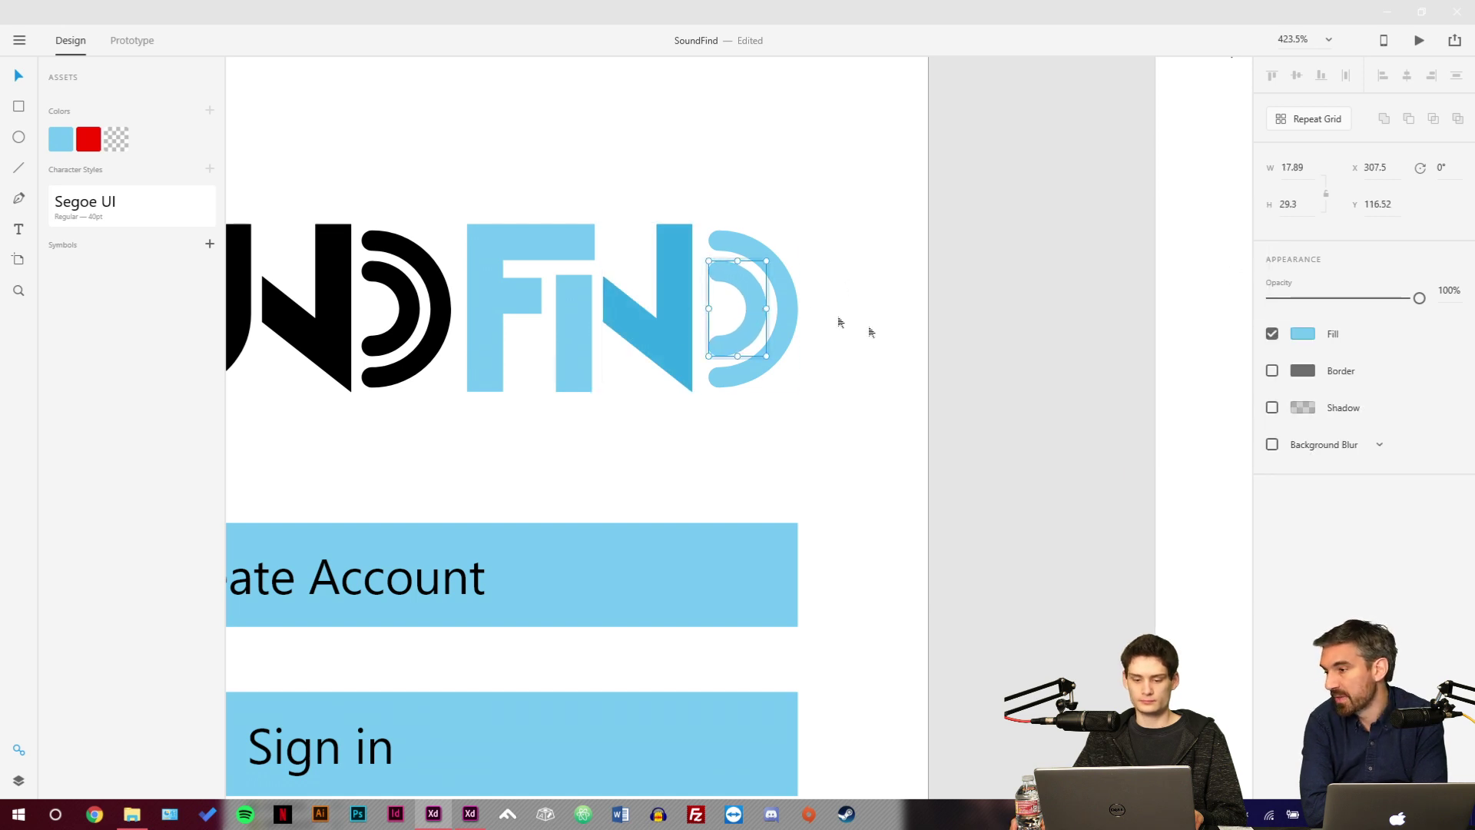
pyautogui.click(1303, 334)
pyautogui.click(1136, 439)
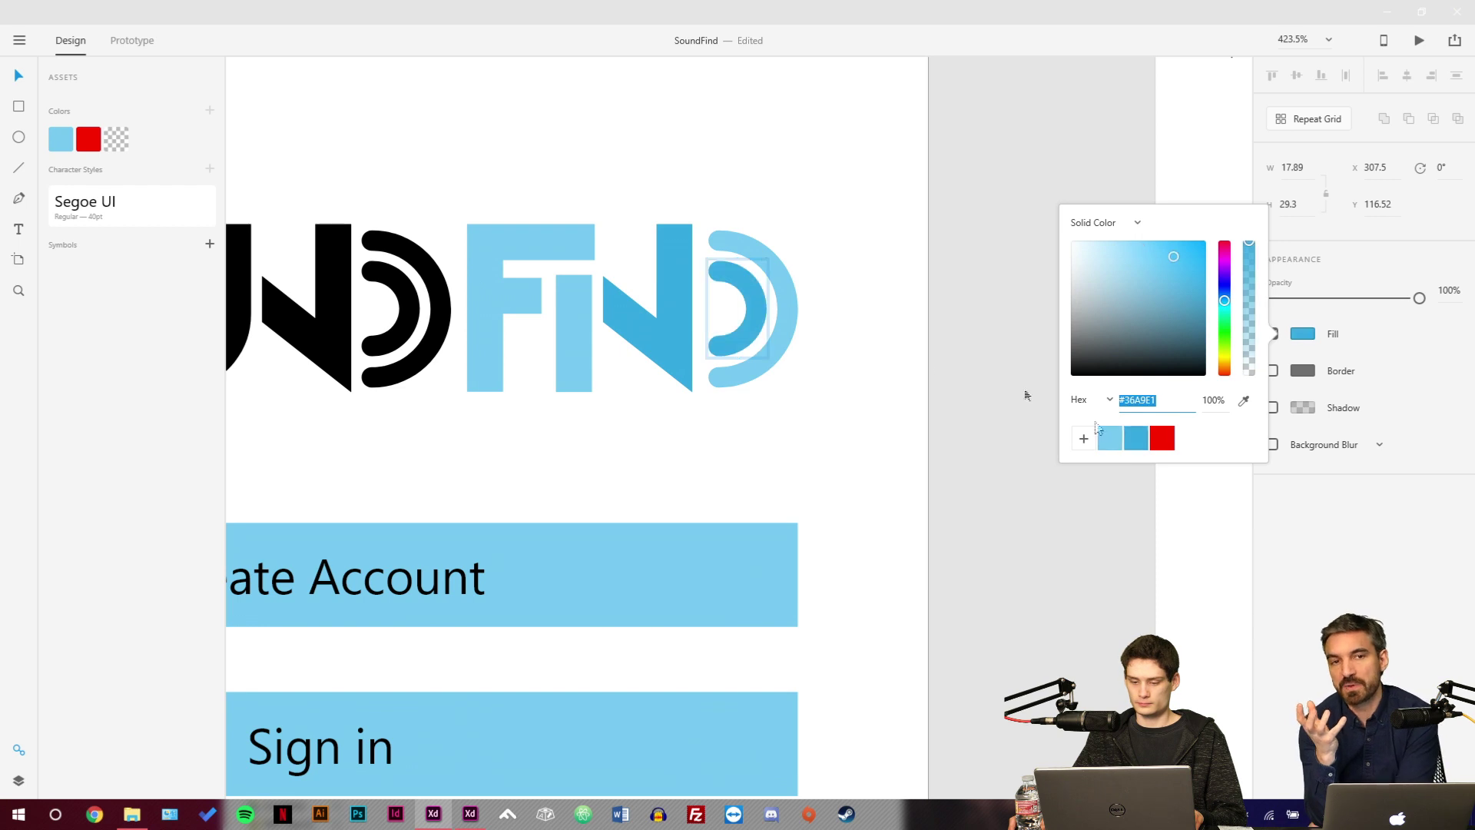
pyautogui.click(784, 296)
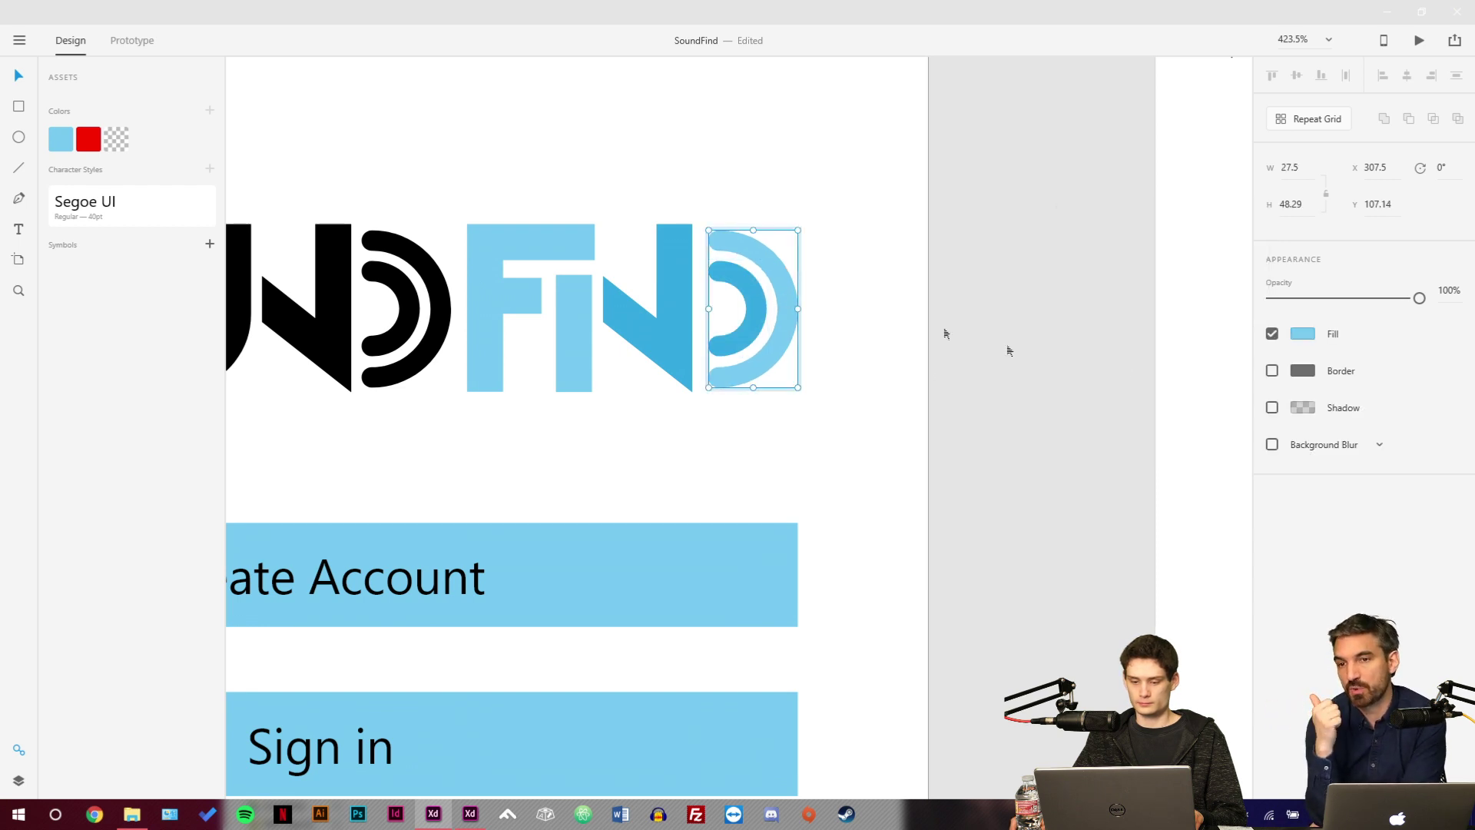
pyautogui.click(1304, 335)
pyautogui.click(1143, 444)
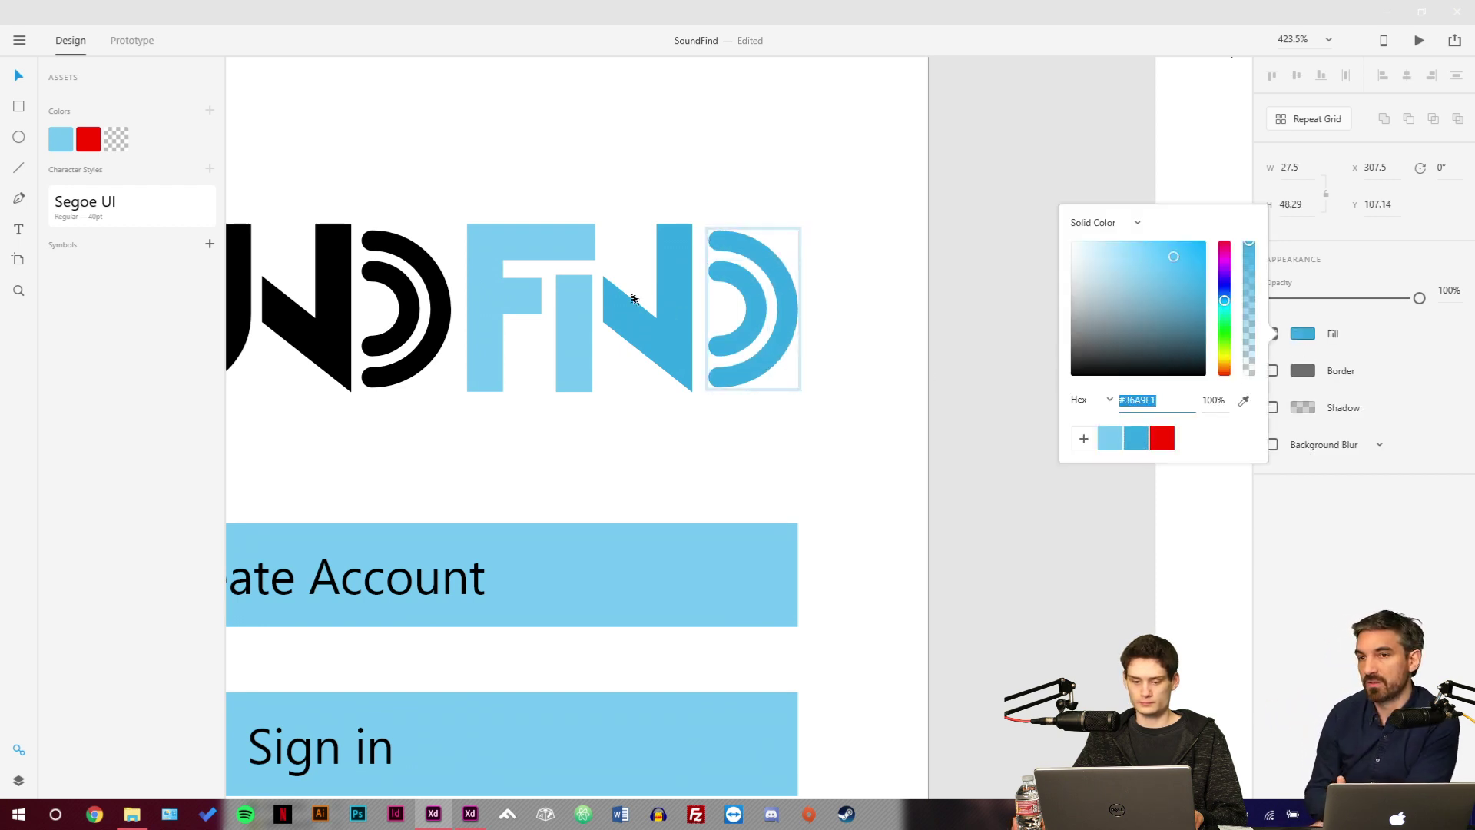
# Fill the I and F of FIND in the Create Account logo with the darker blue #36A9E1 swatch.
pyautogui.click(589, 313)
pyautogui.click(589, 312)
pyautogui.click(1305, 376)
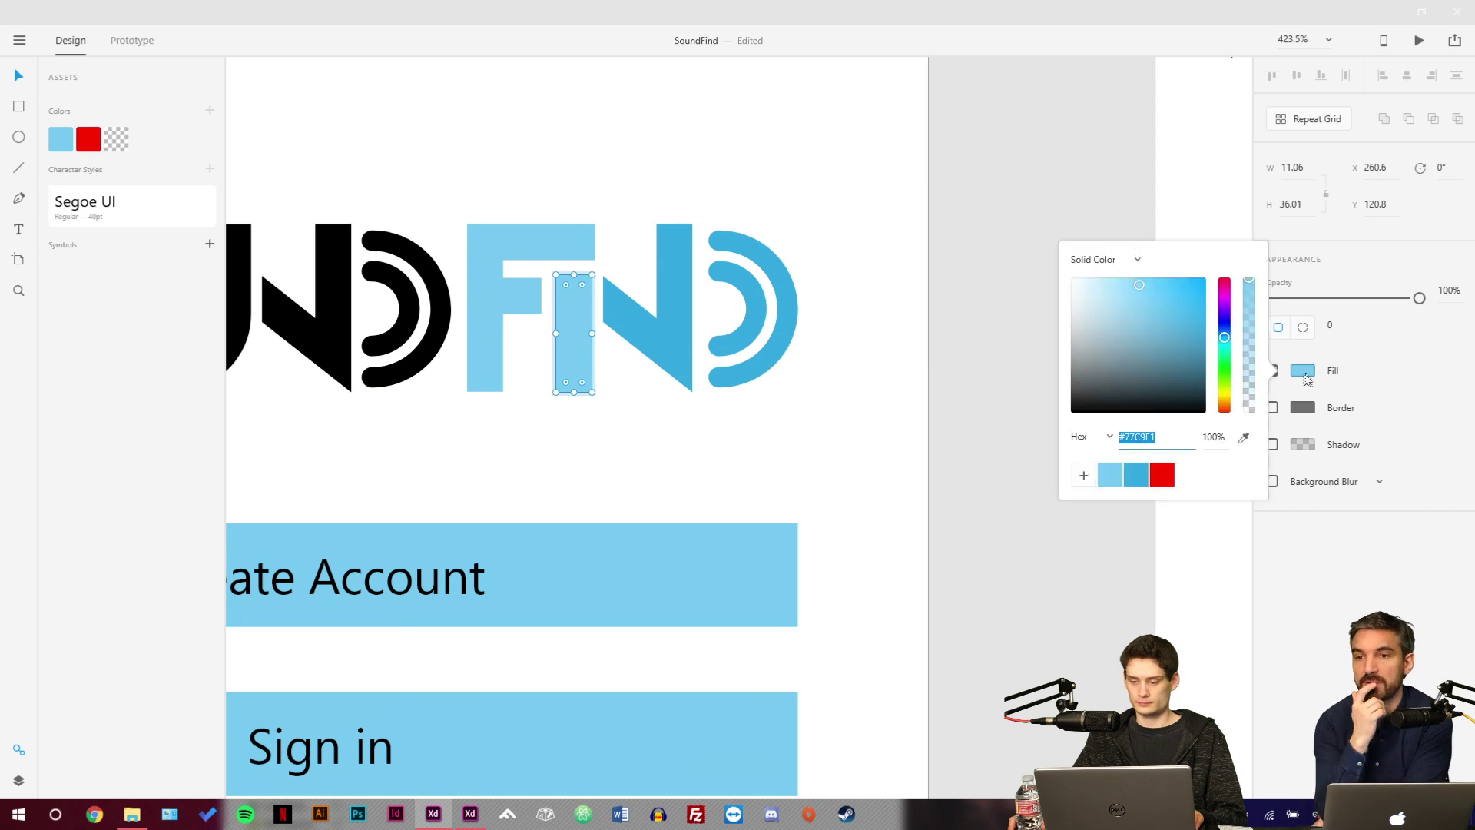
pyautogui.click(1136, 476)
pyautogui.click(497, 294)
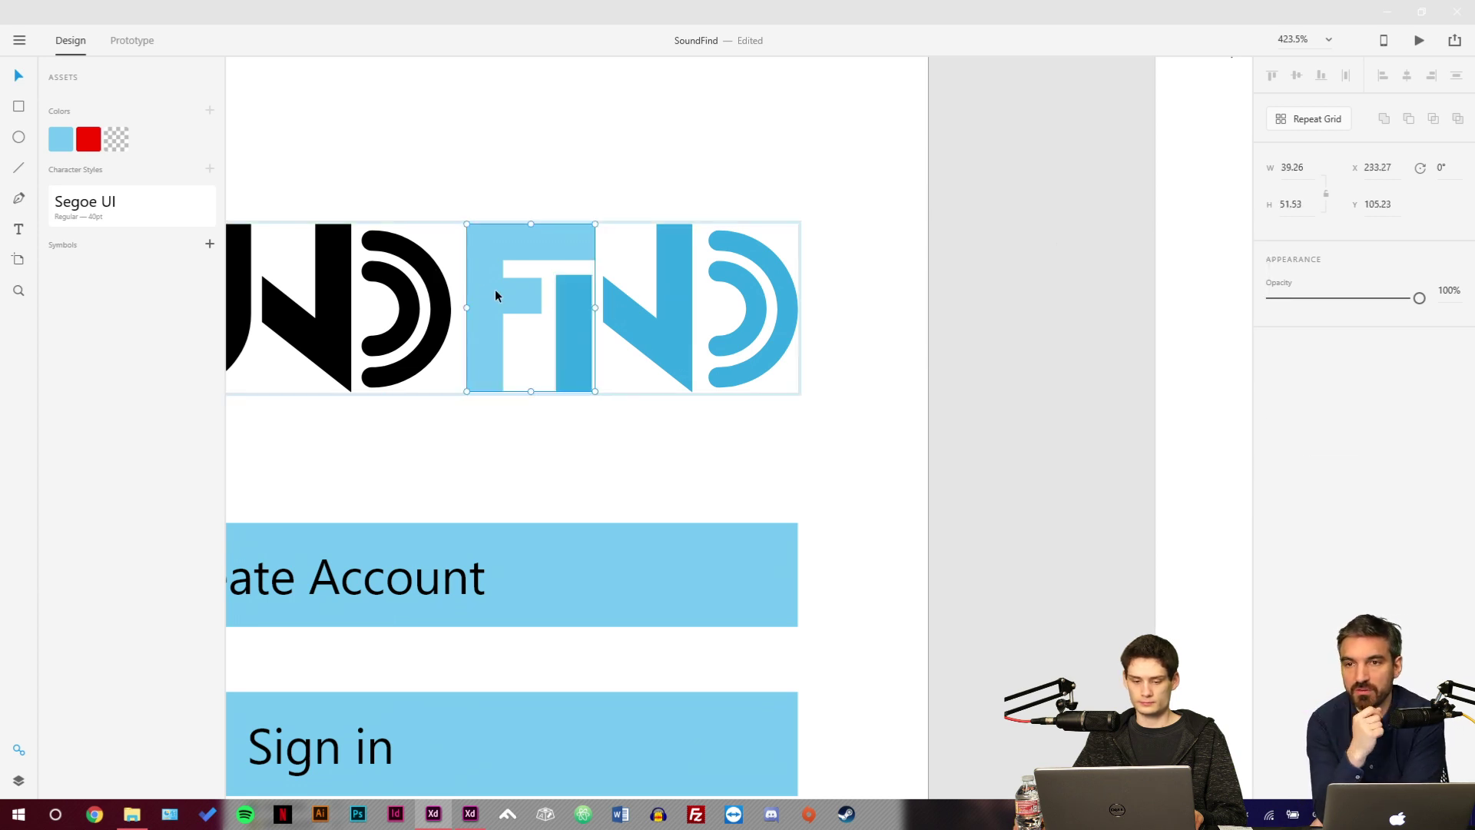
pyautogui.click(497, 294)
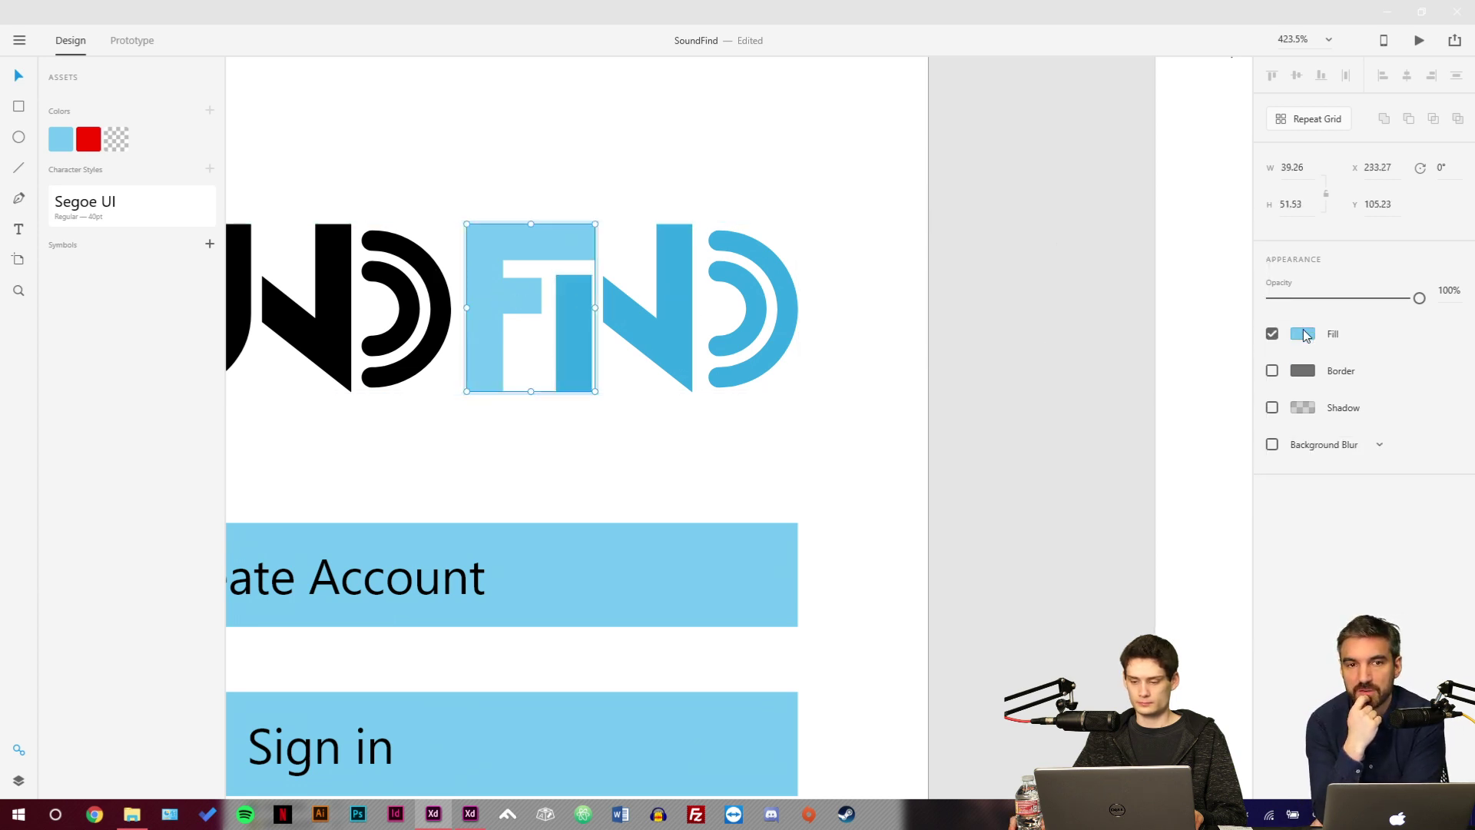
pyautogui.click(1304, 335)
pyautogui.click(1137, 439)
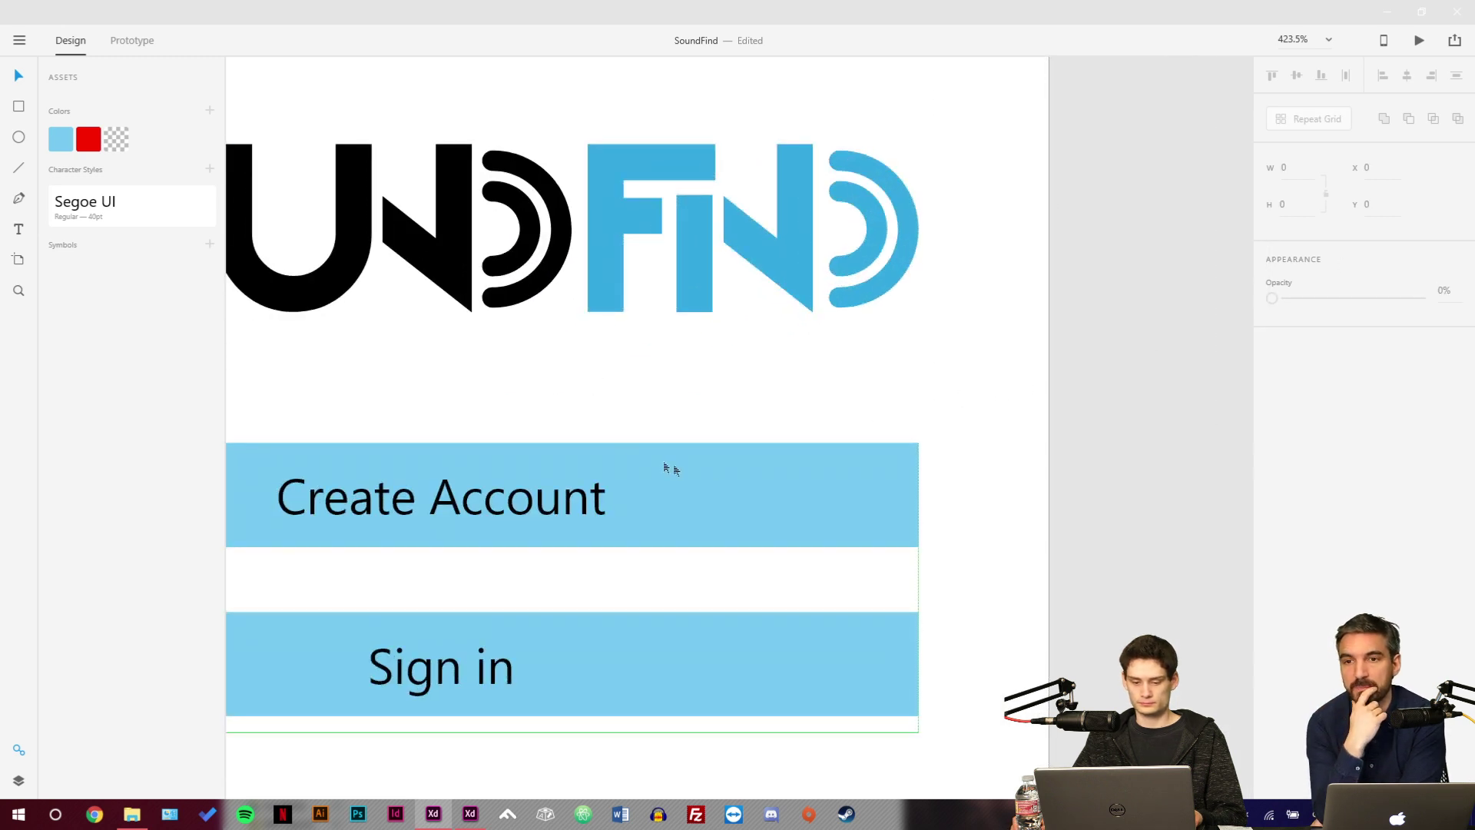
# Edit the light blue asset color to a very pale blue around #CEEFFF.
pyautogui.click(716, 484)
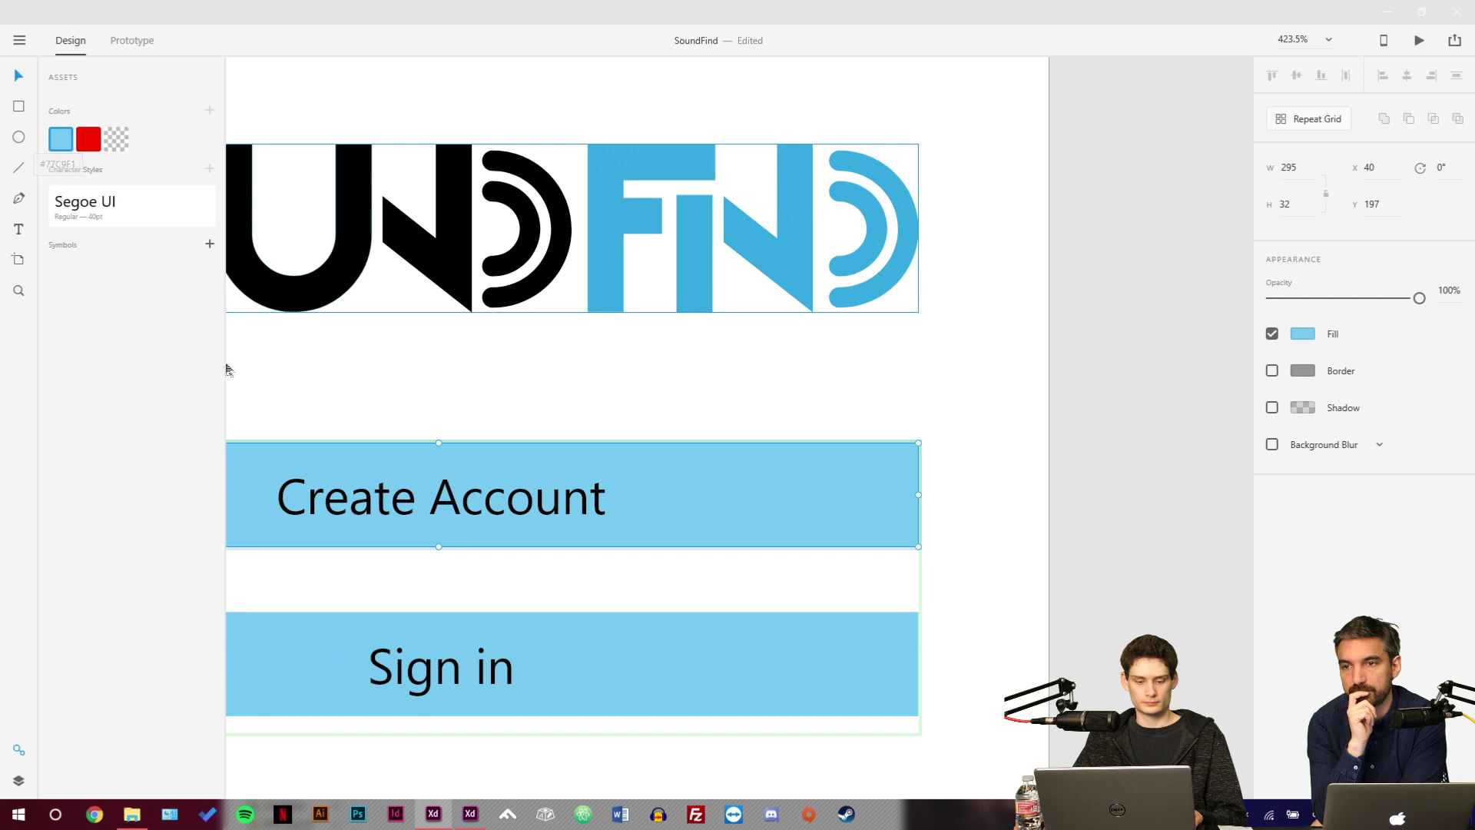
pyautogui.hscroll(-5, 540, 282)
pyautogui.scroll(-3, 540, 282)
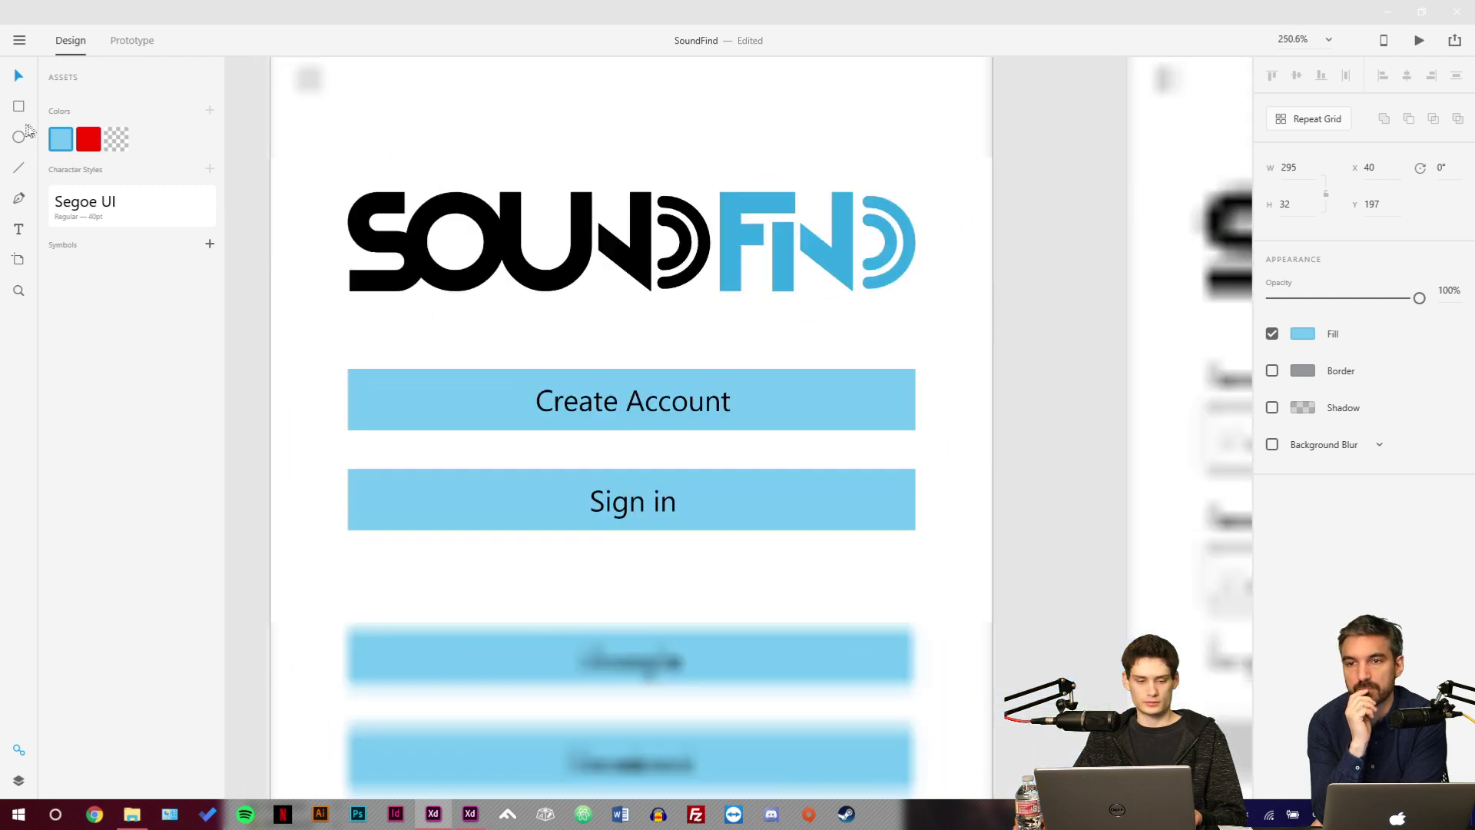
pyautogui.rightClick(60, 139)
pyautogui.click(89, 148)
pyautogui.moveTo(176, 145); pyautogui.dragTo(111, 35)
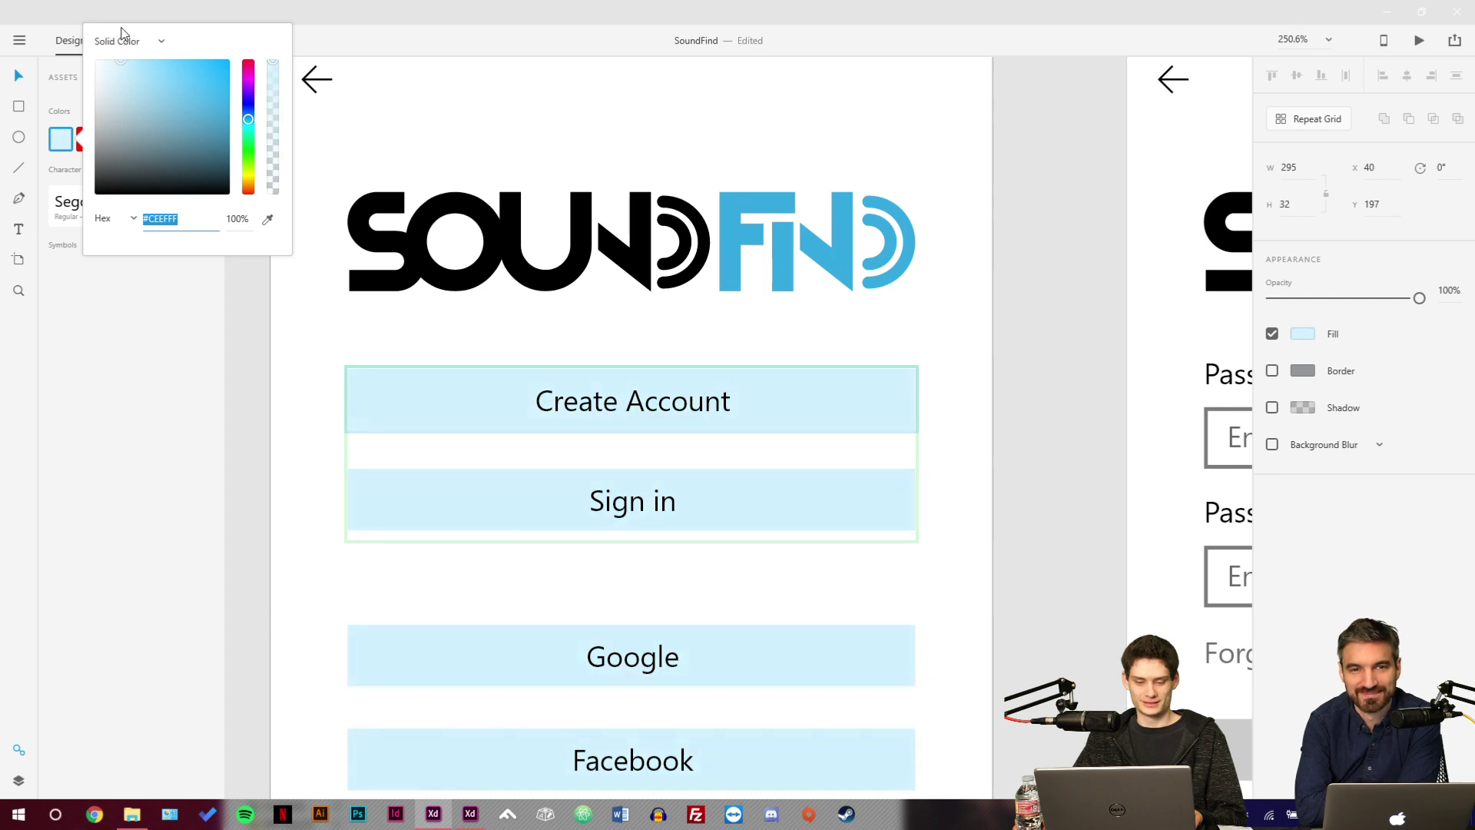
pyautogui.click(270, 332)
# Fill the gray Sign in button on the Sign in artboard with the pale blue asset color.
pyautogui.scroll(-3, 271, 332)
pyautogui.scroll(-2, 295, 406)
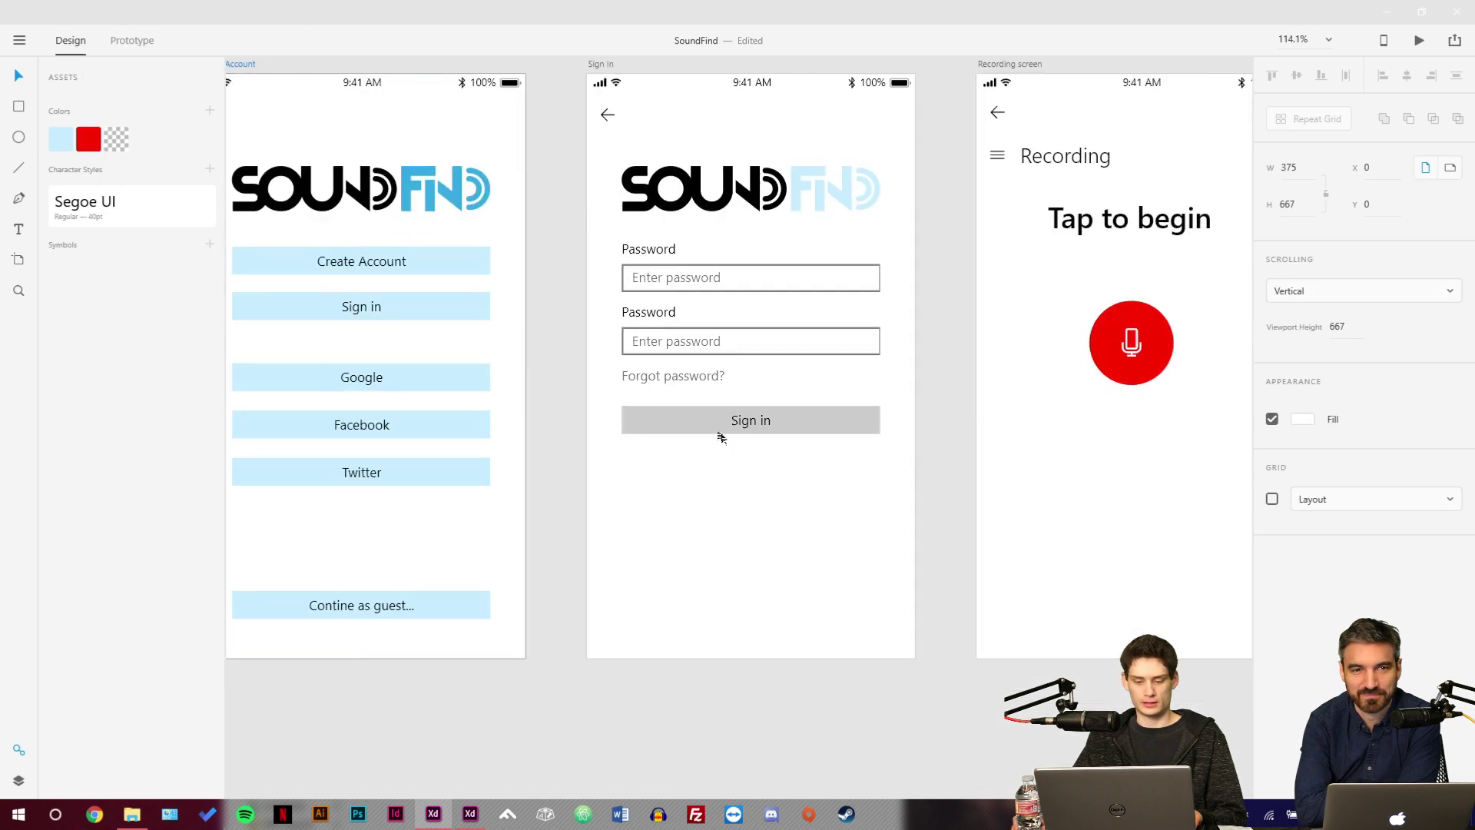
pyautogui.click(696, 422)
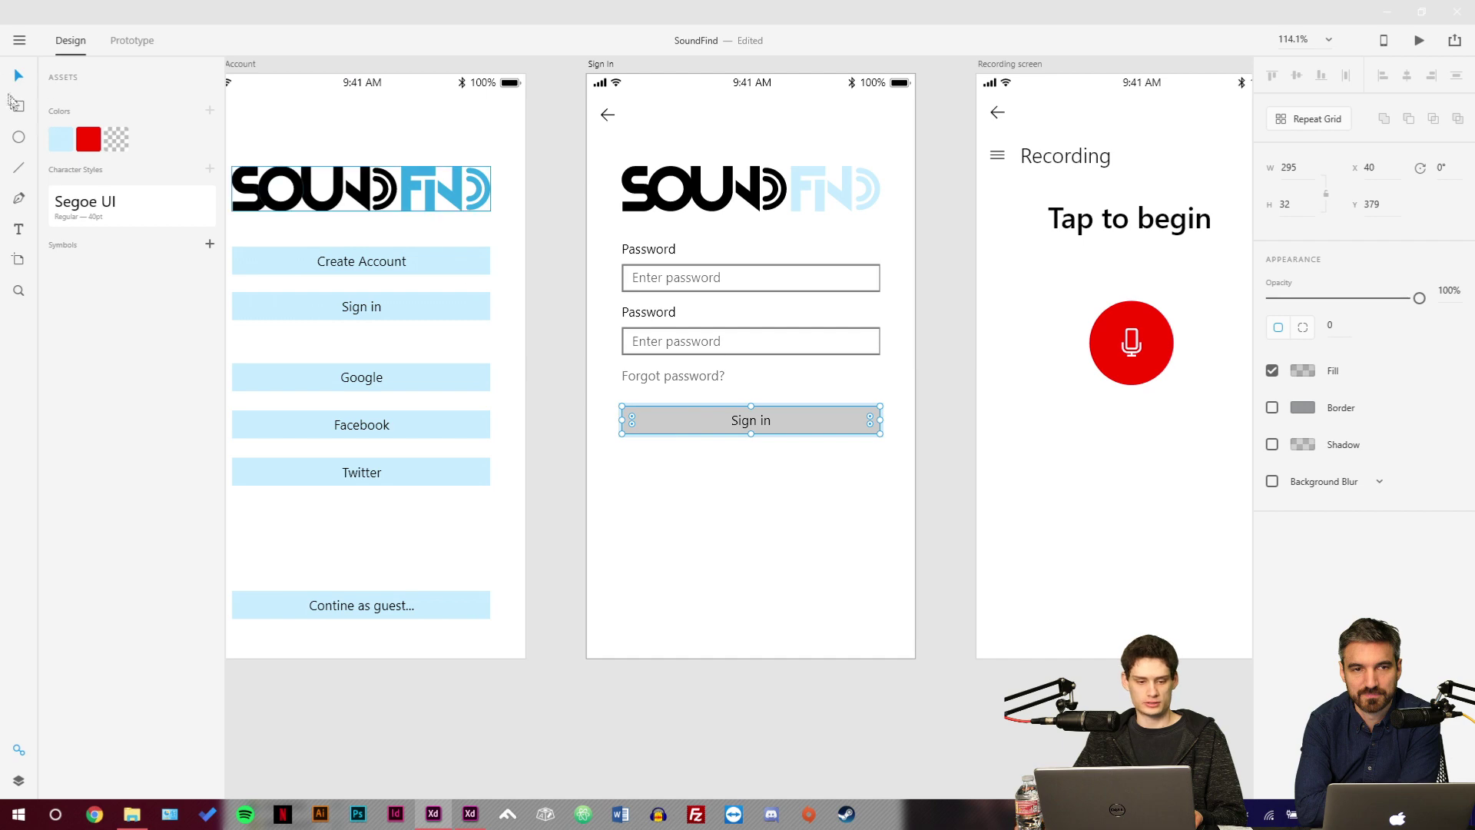
pyautogui.click(61, 139)
pyautogui.click(553, 498)
# Move the status bar on the Sign in artboard down and left onto the logo.
pyautogui.moveTo(554, 498); pyautogui.dragTo(665, 584)
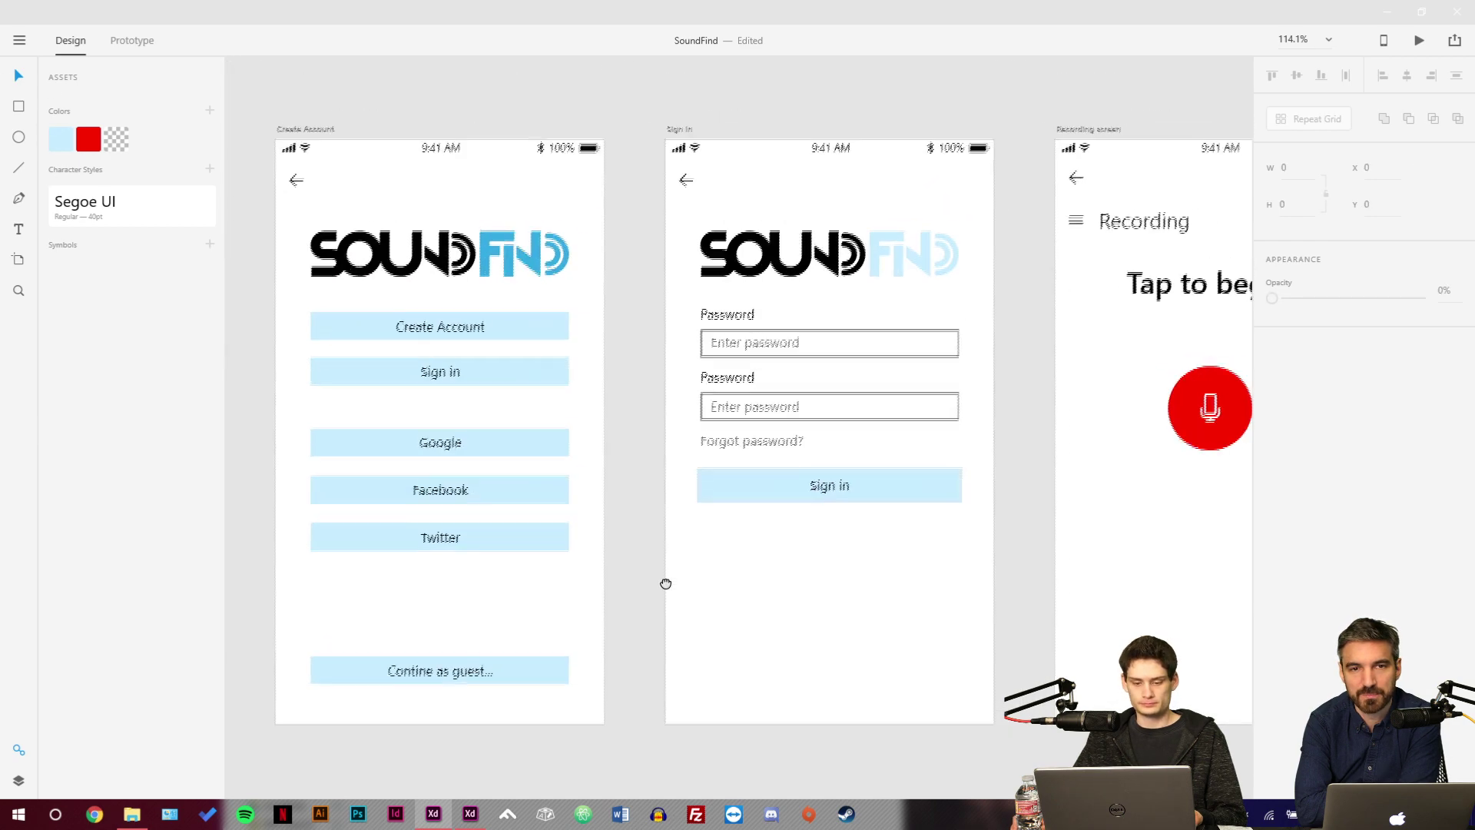
pyautogui.doubleClick(920, 263)
pyautogui.scroll(5, 914, 276)
pyautogui.scroll(-5, 905, 293)
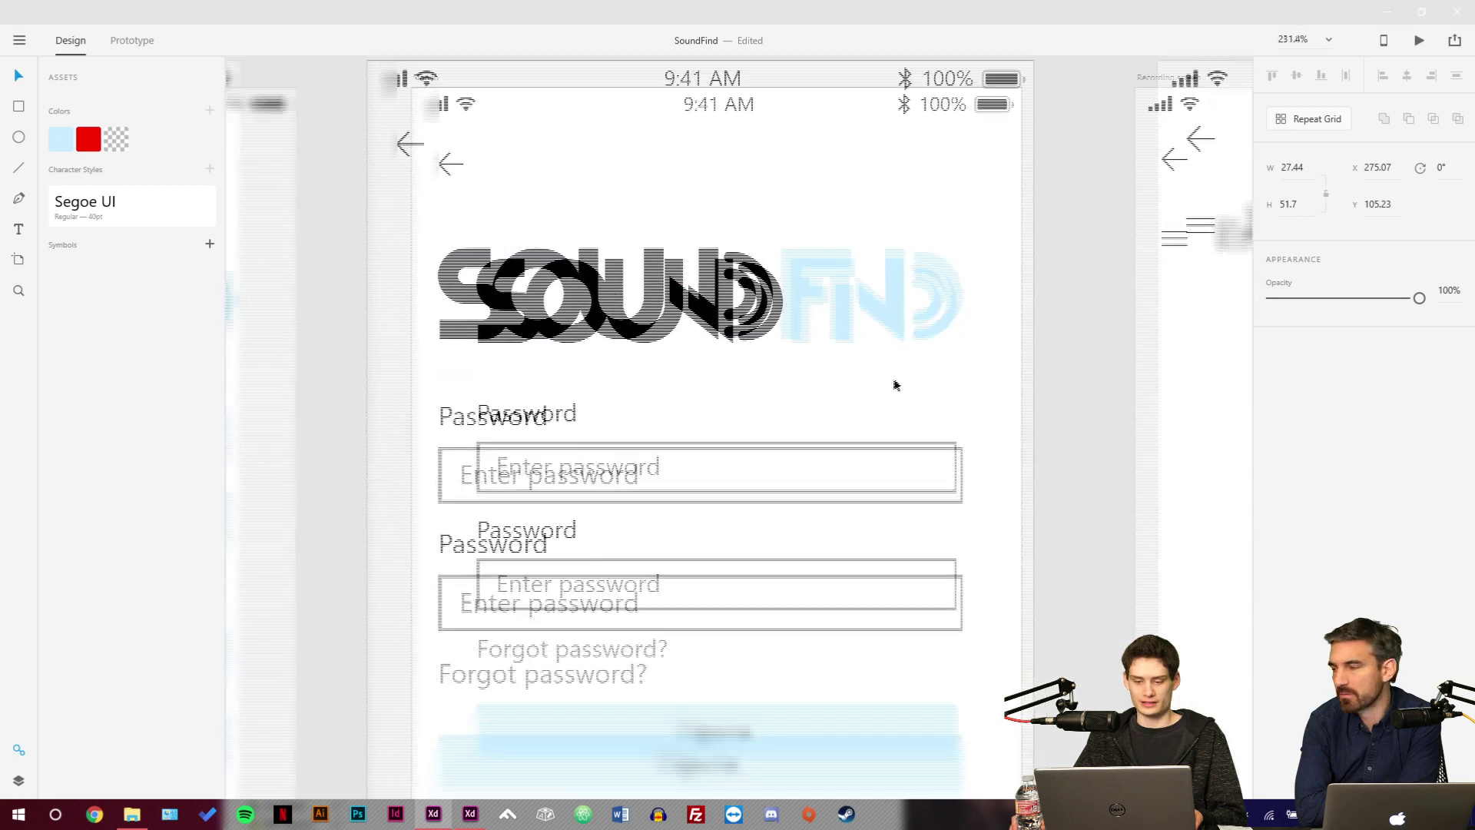
pyautogui.moveTo(946, 232); pyautogui.dragTo(848, 312)
pyautogui.click(957, 332)
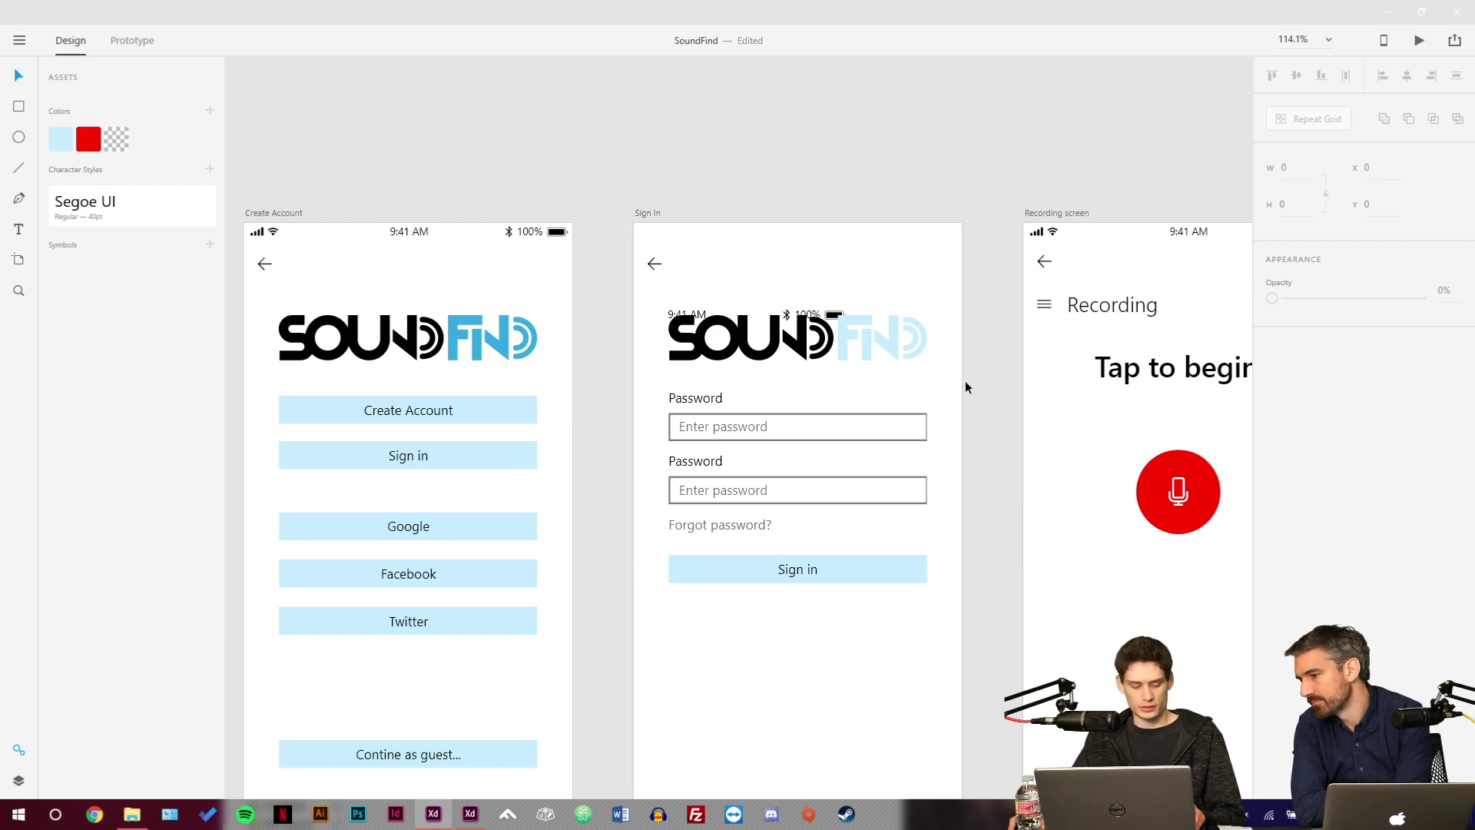
# Delete the status bar and the pale SoundFind logo from the Sign in artboard.
pyautogui.moveTo(816, 307); pyautogui.dragTo(889, 275)
pyautogui.press('Delete')
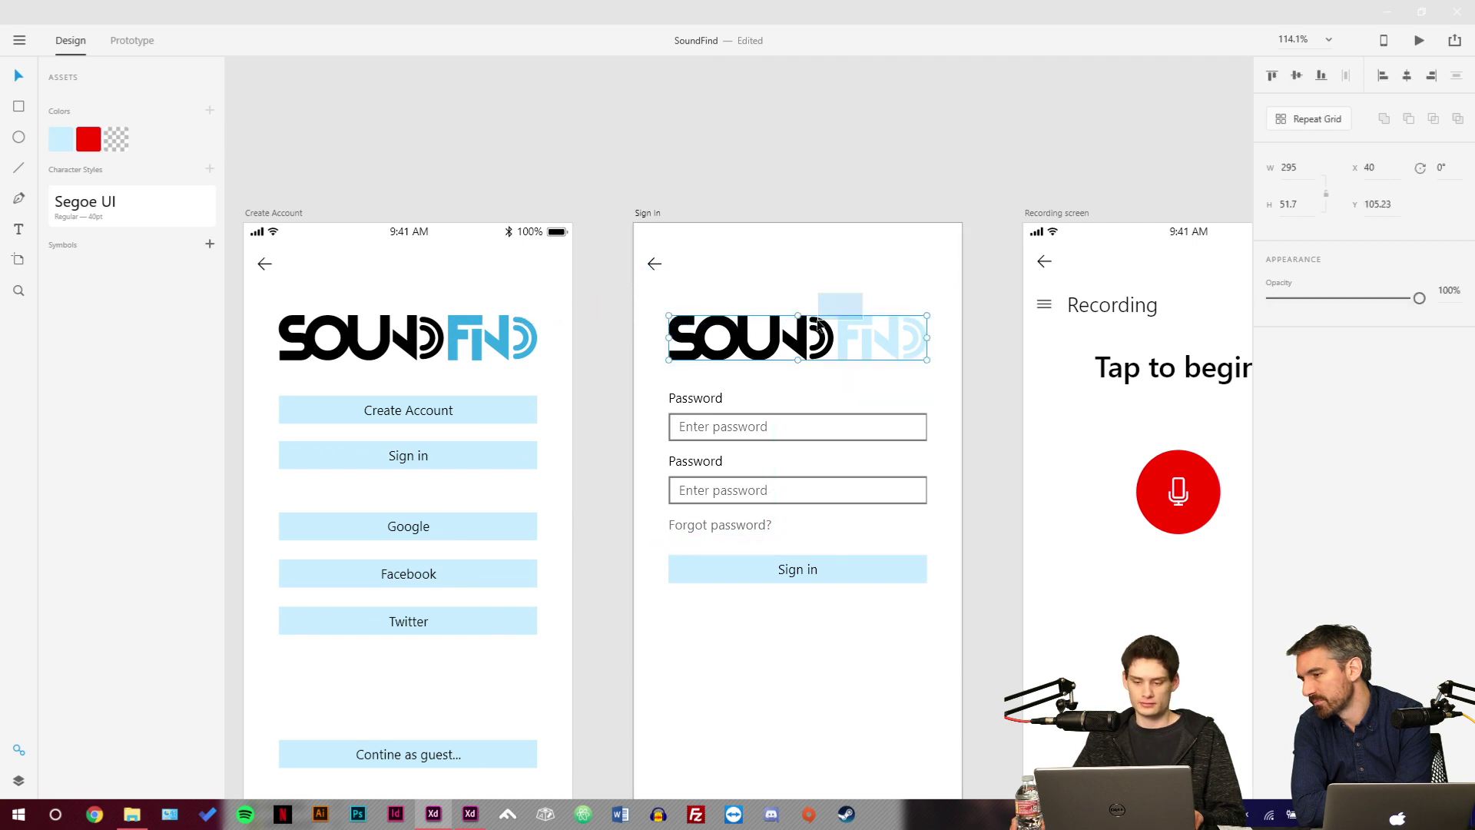
pyautogui.click(757, 361)
pyautogui.press('Delete')
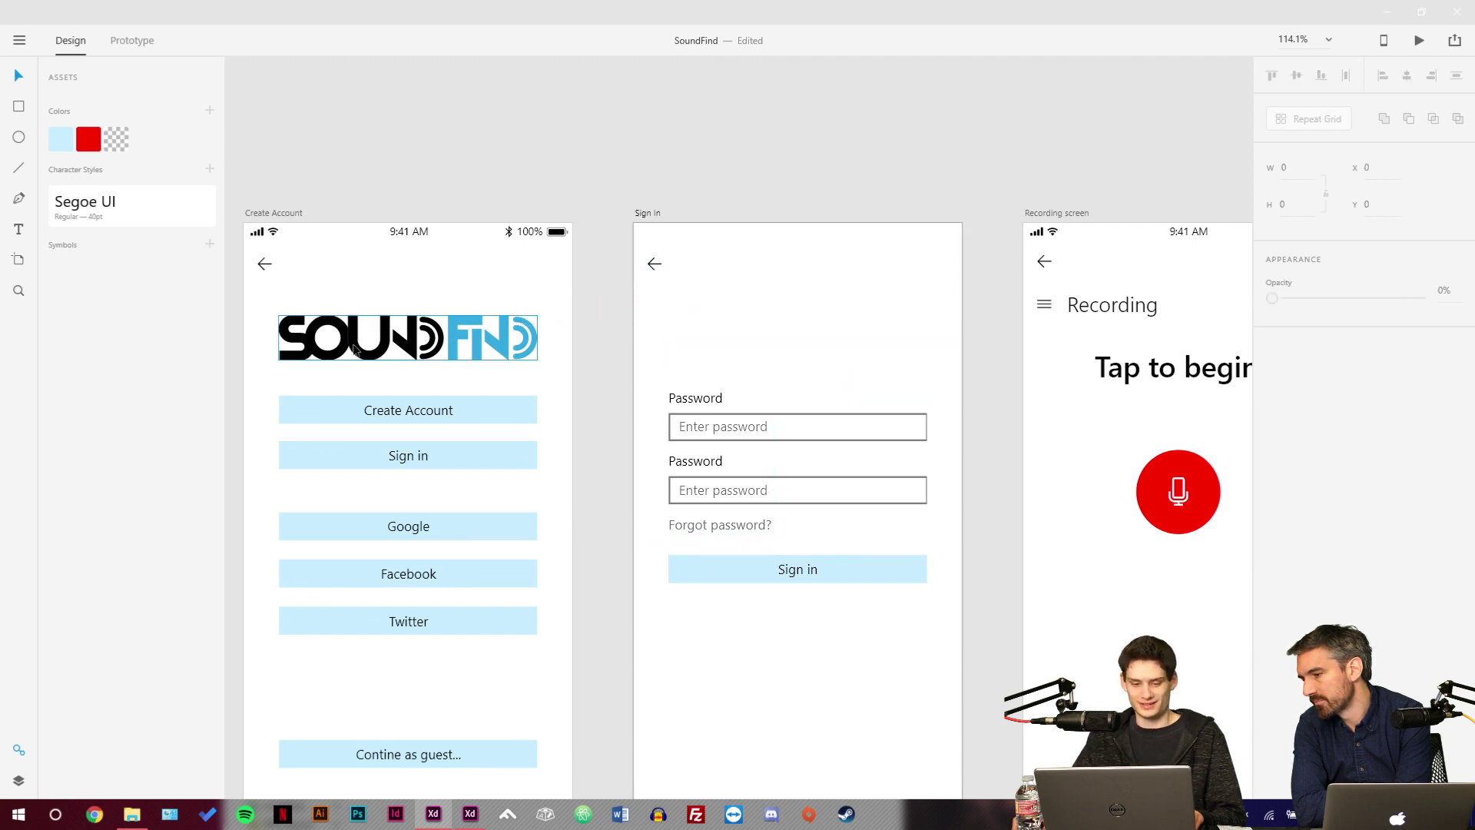
# Copy the SoundFind logo and status bar from the Create Account artboard onto the Sign in artboard.
pyautogui.moveTo(263, 362); pyautogui.dragTo(363, 382)
pyautogui.click(455, 346)
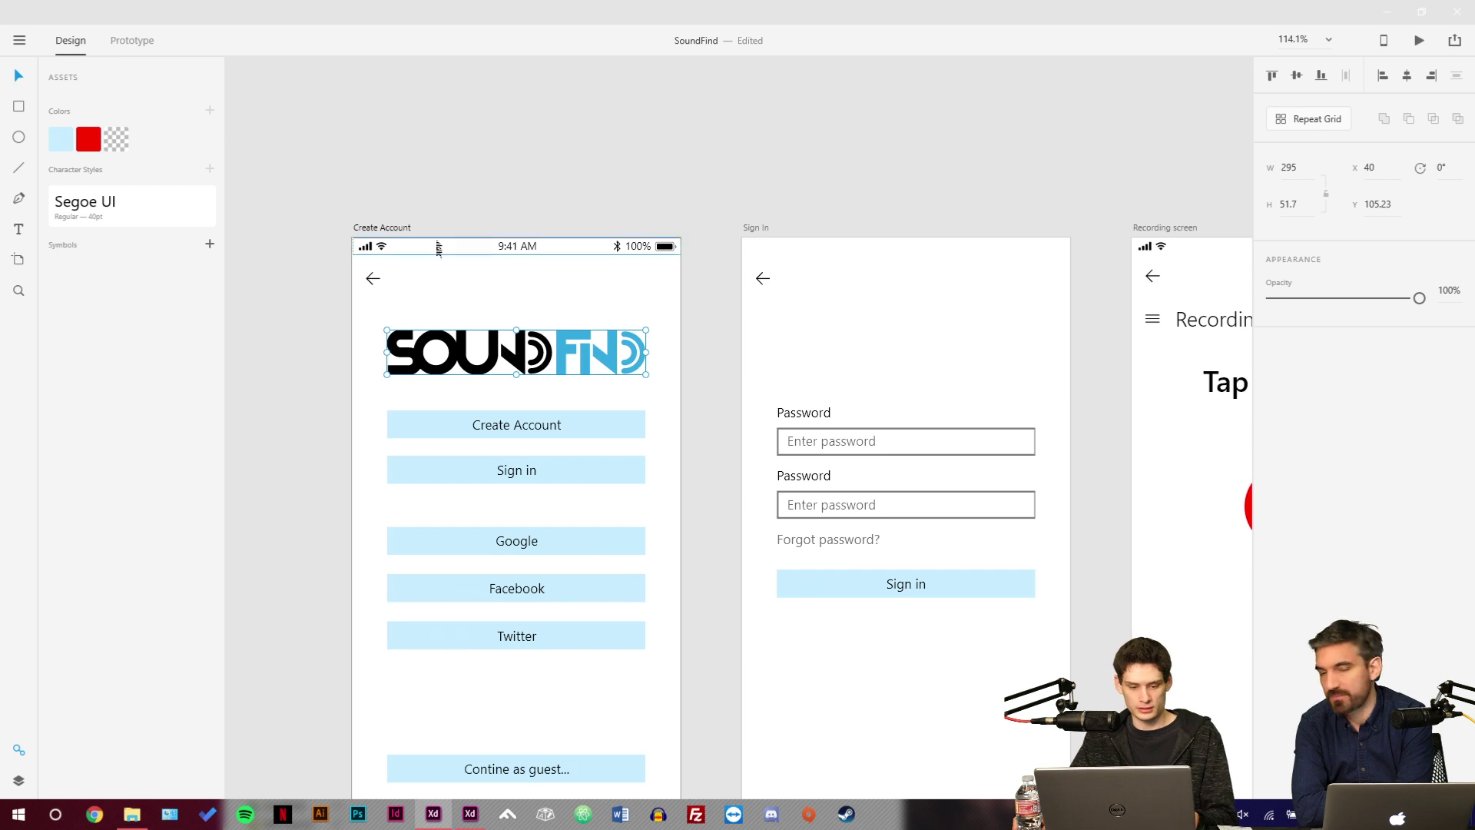
pyautogui.moveTo(461, 183); pyautogui.dragTo(520, 311)
pyautogui.hotkey('ctrl', 'v')
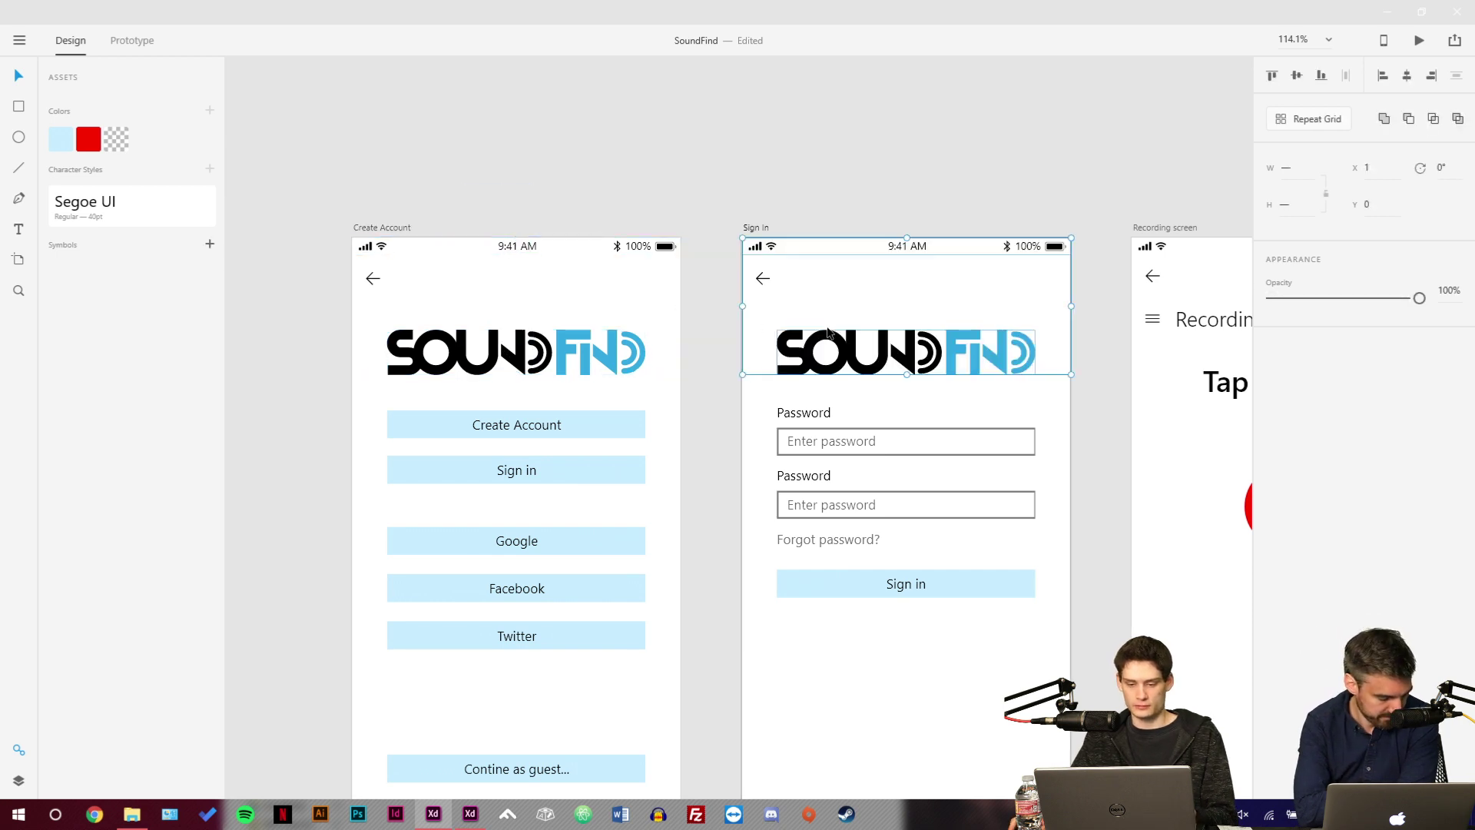
pyautogui.click(722, 349)
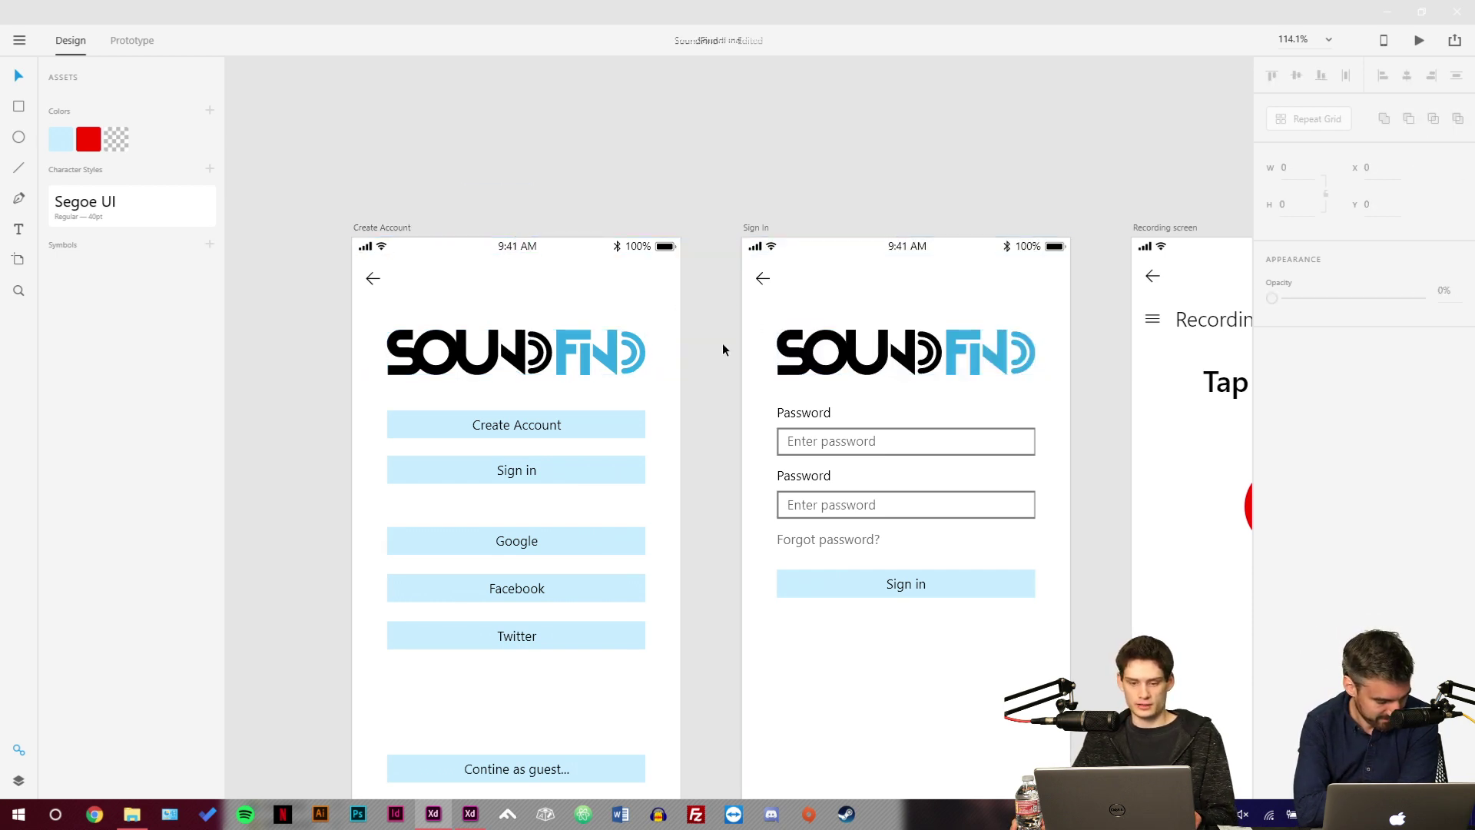
# Switch to File Explorer and reopen SoundFind.xd from the Adobe Live folder.
pyautogui.click(1421, 11)
pyautogui.click(841, 168)
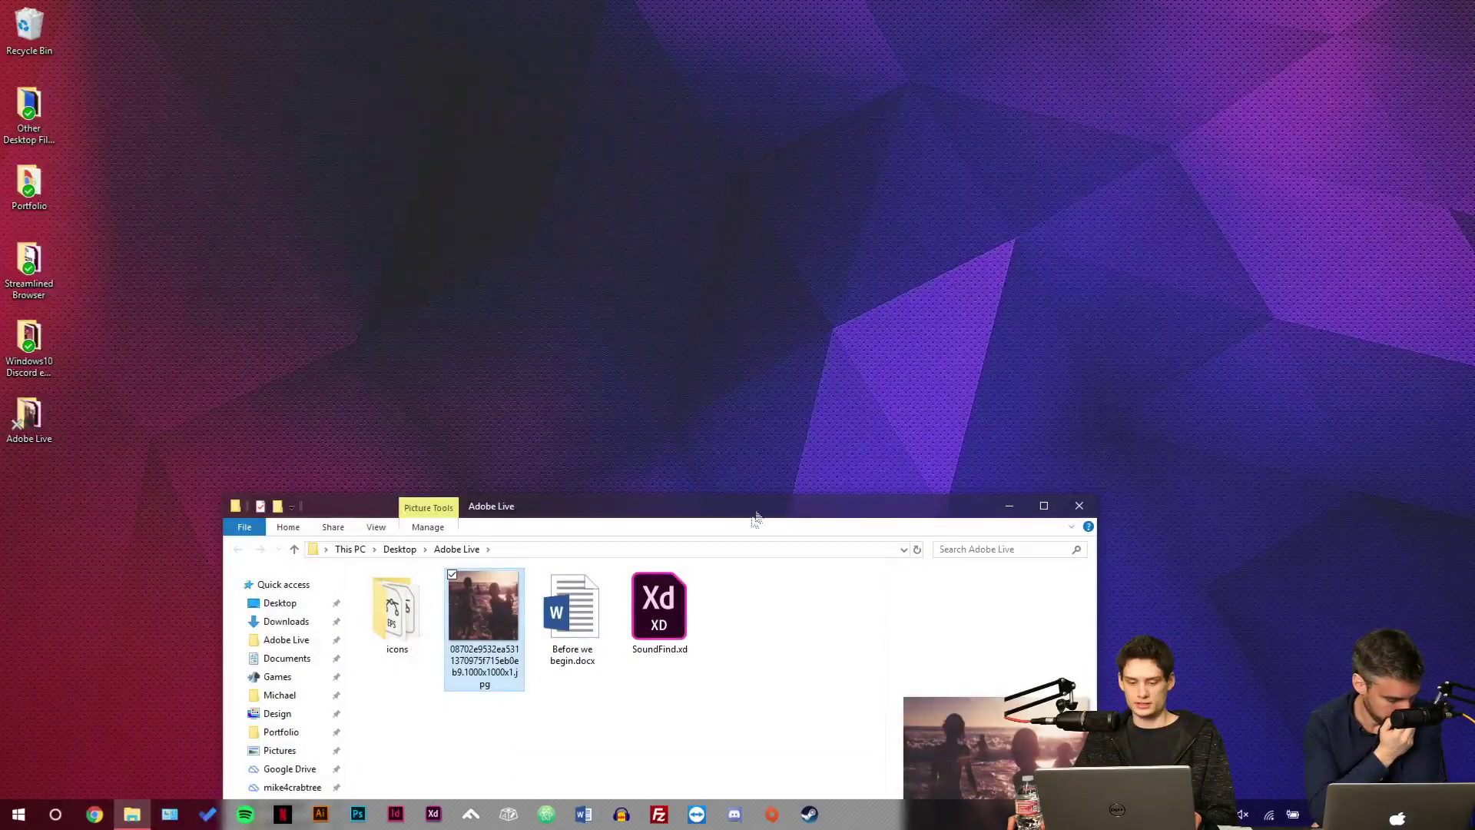
pyautogui.doubleClick(659, 607)
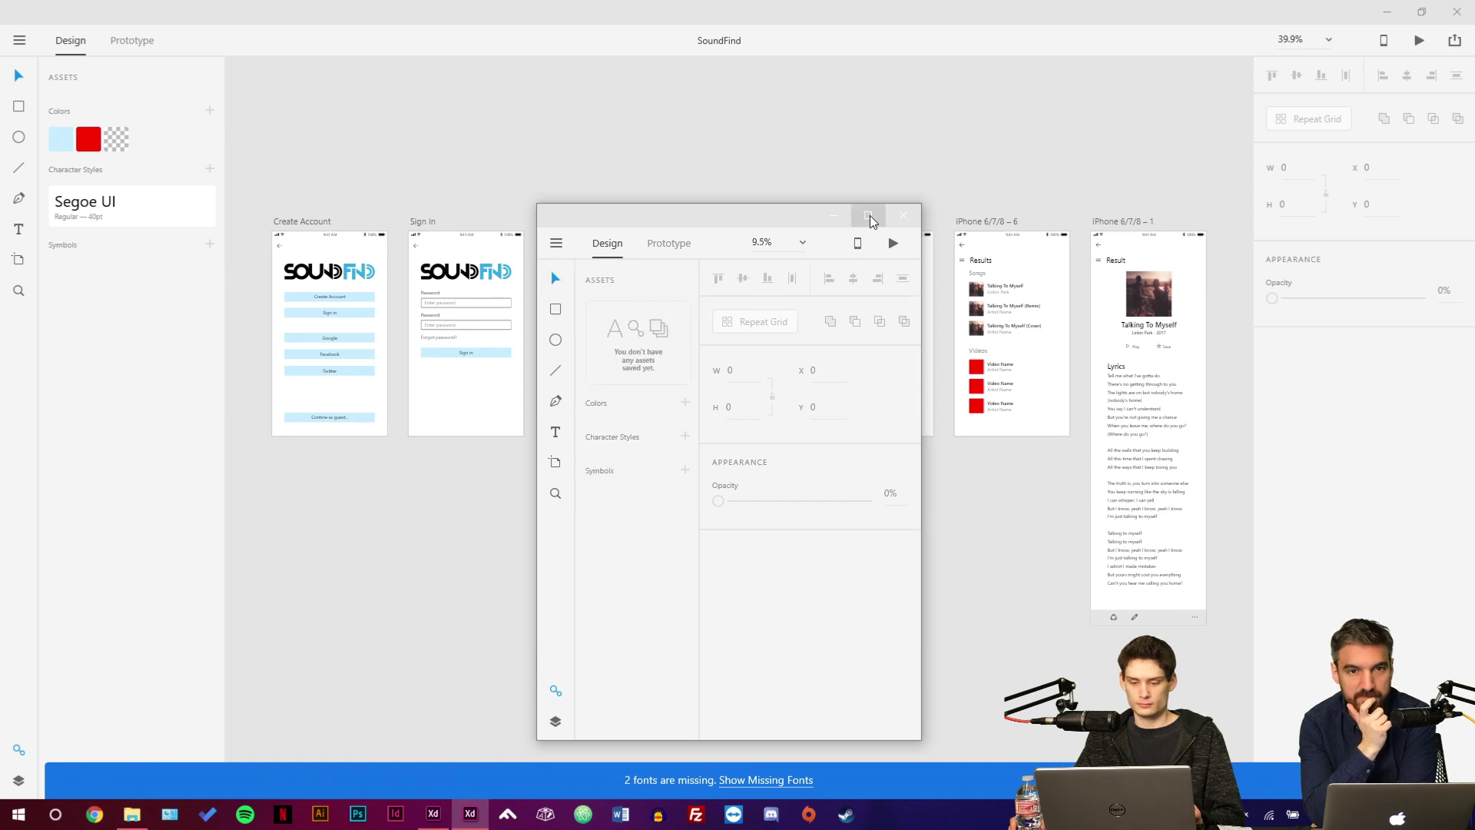
# Maximize the WindowsUI document window and return to the SoundFind document.
pyautogui.click(870, 215)
pyautogui.hotkey('ctrl', '-')
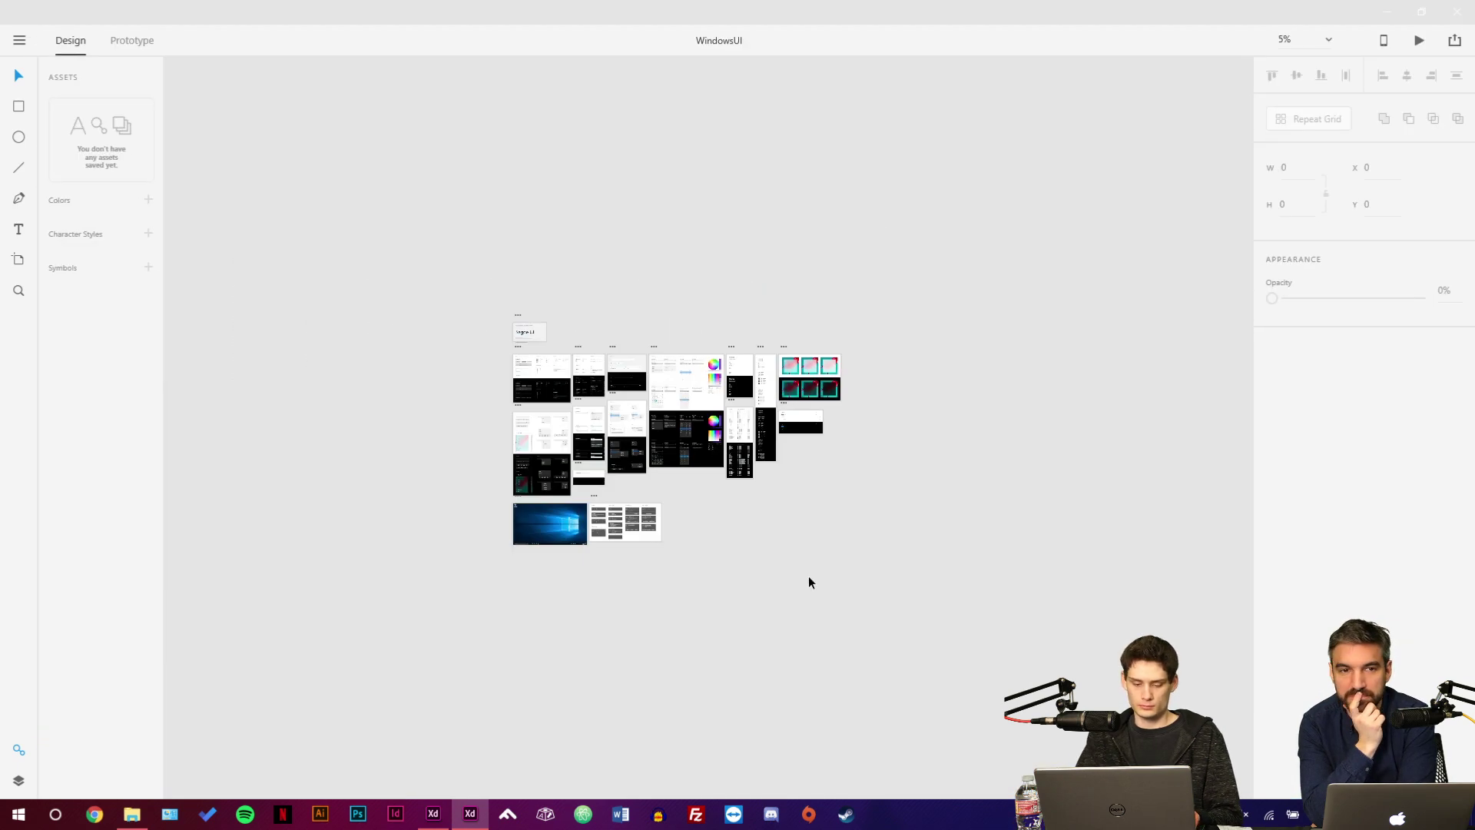
pyautogui.hotkey('ctrl', '0')
pyautogui.hotkey('alt', 'Tab')
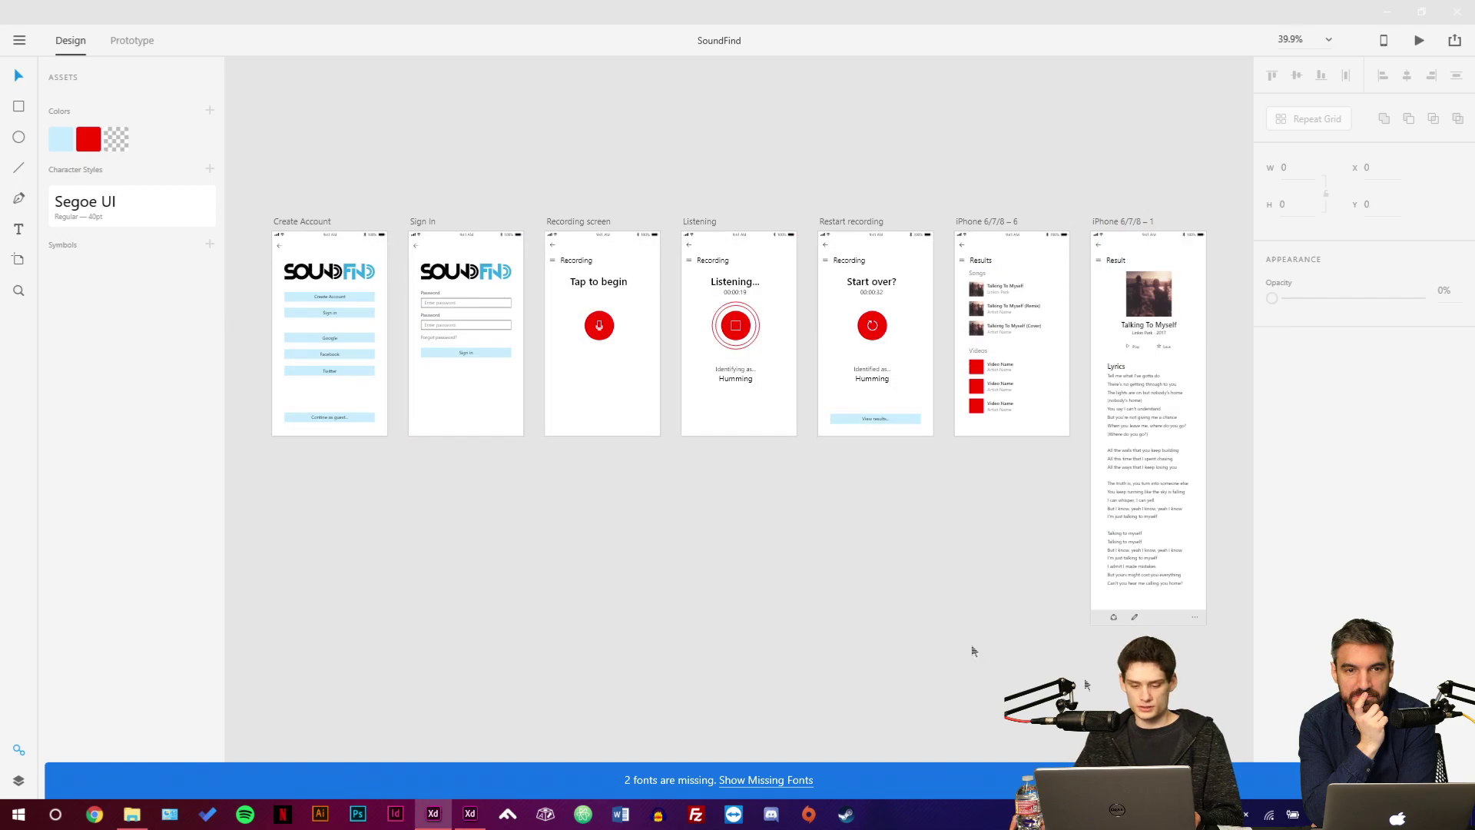
pyautogui.scroll(5, 432, 236)
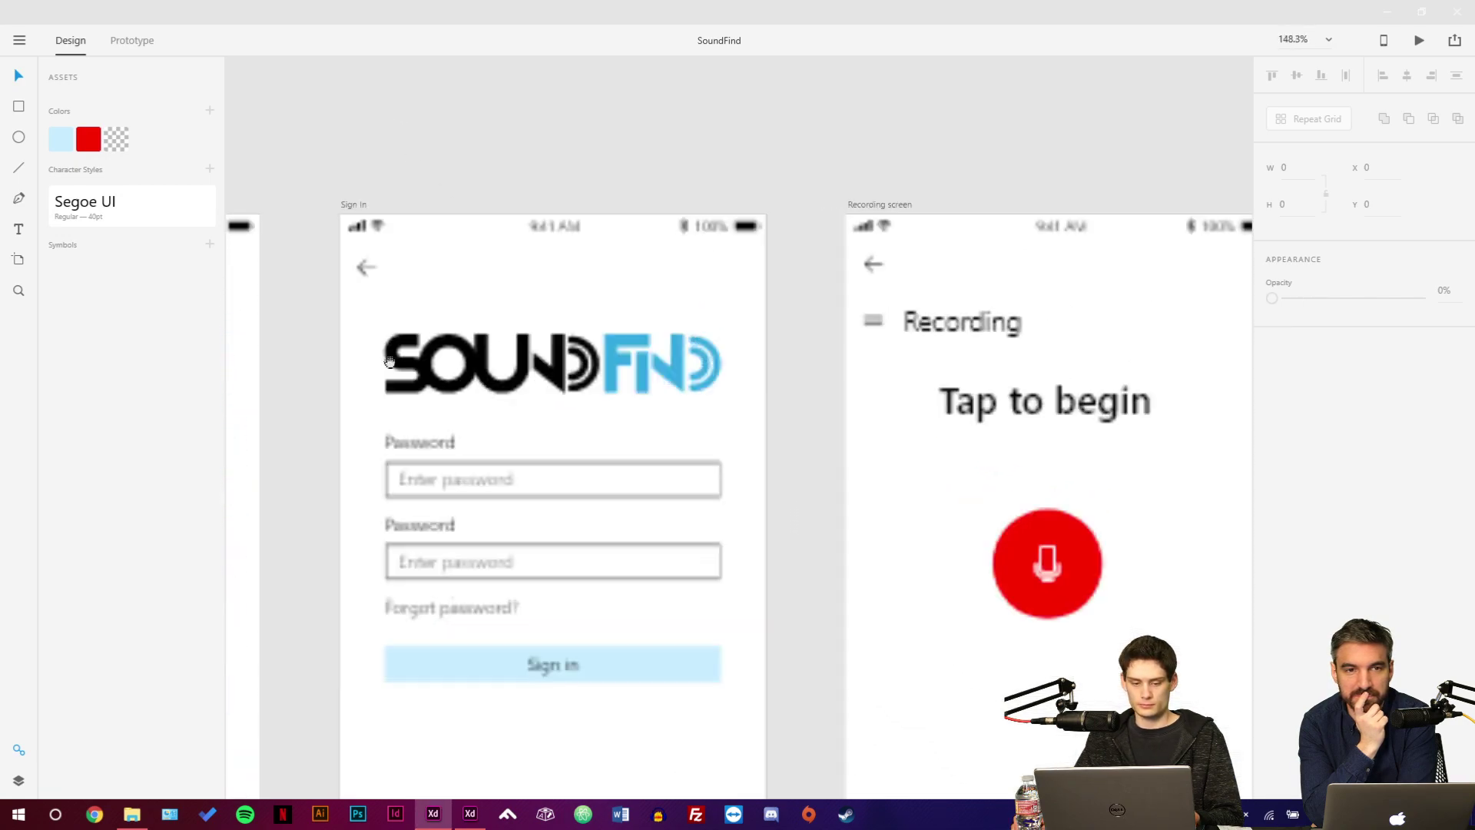
pyautogui.moveTo(390, 362); pyautogui.dragTo(630, 308)
pyautogui.scroll(-2, 615, 300)
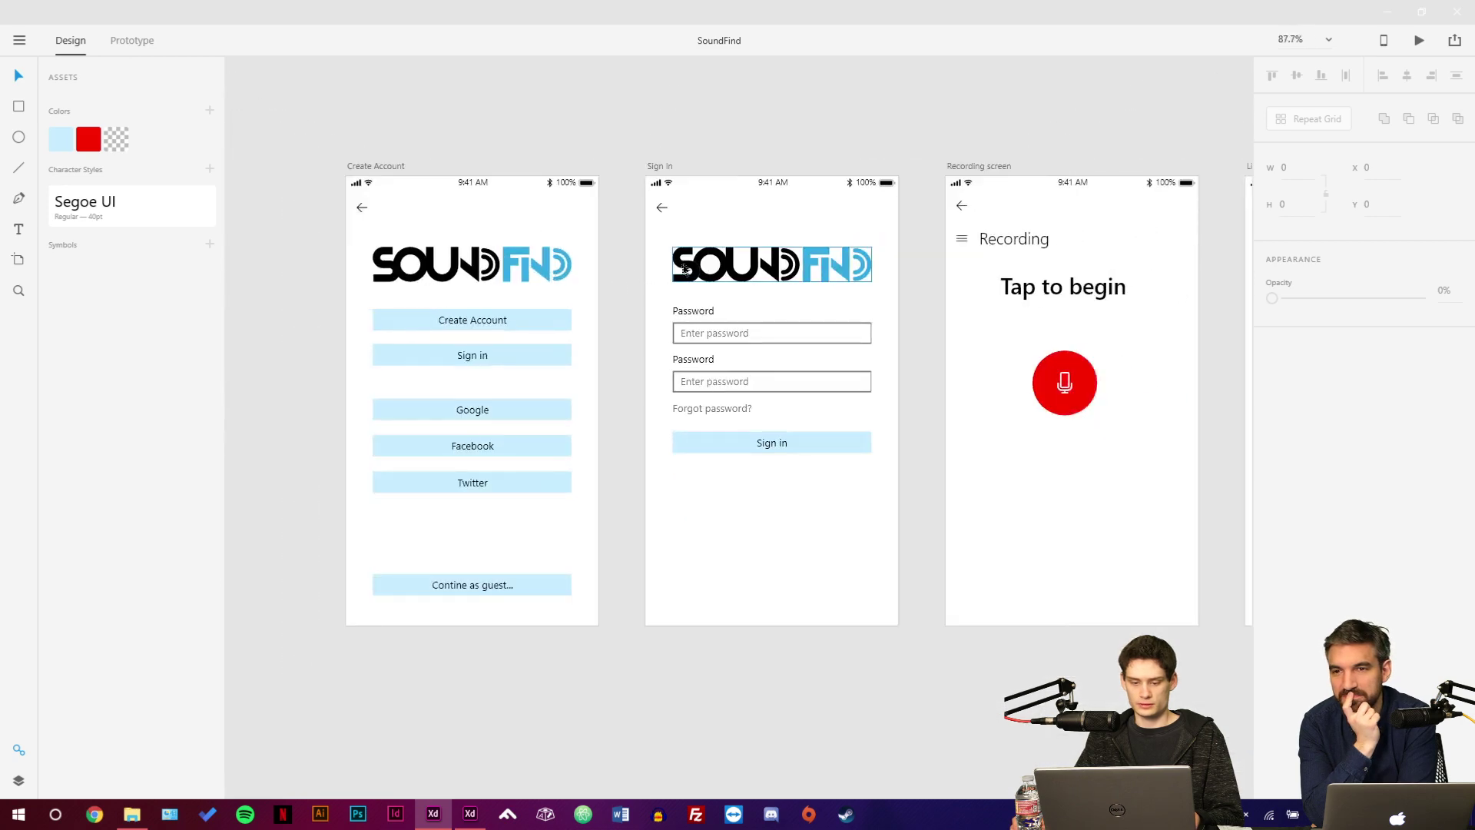
pyautogui.click(751, 264)
pyautogui.moveTo(752, 264); pyautogui.dragTo(793, 240)
pyautogui.hotkey('ctrl', 'z')
pyautogui.click(793, 240)
# Edit the red asset color to the medium blue sampled from the FIND part of the Sign in artboard's logo.
pyautogui.scroll(-2, 893, 426)
pyautogui.moveTo(893, 426); pyautogui.dragTo(739, 495)
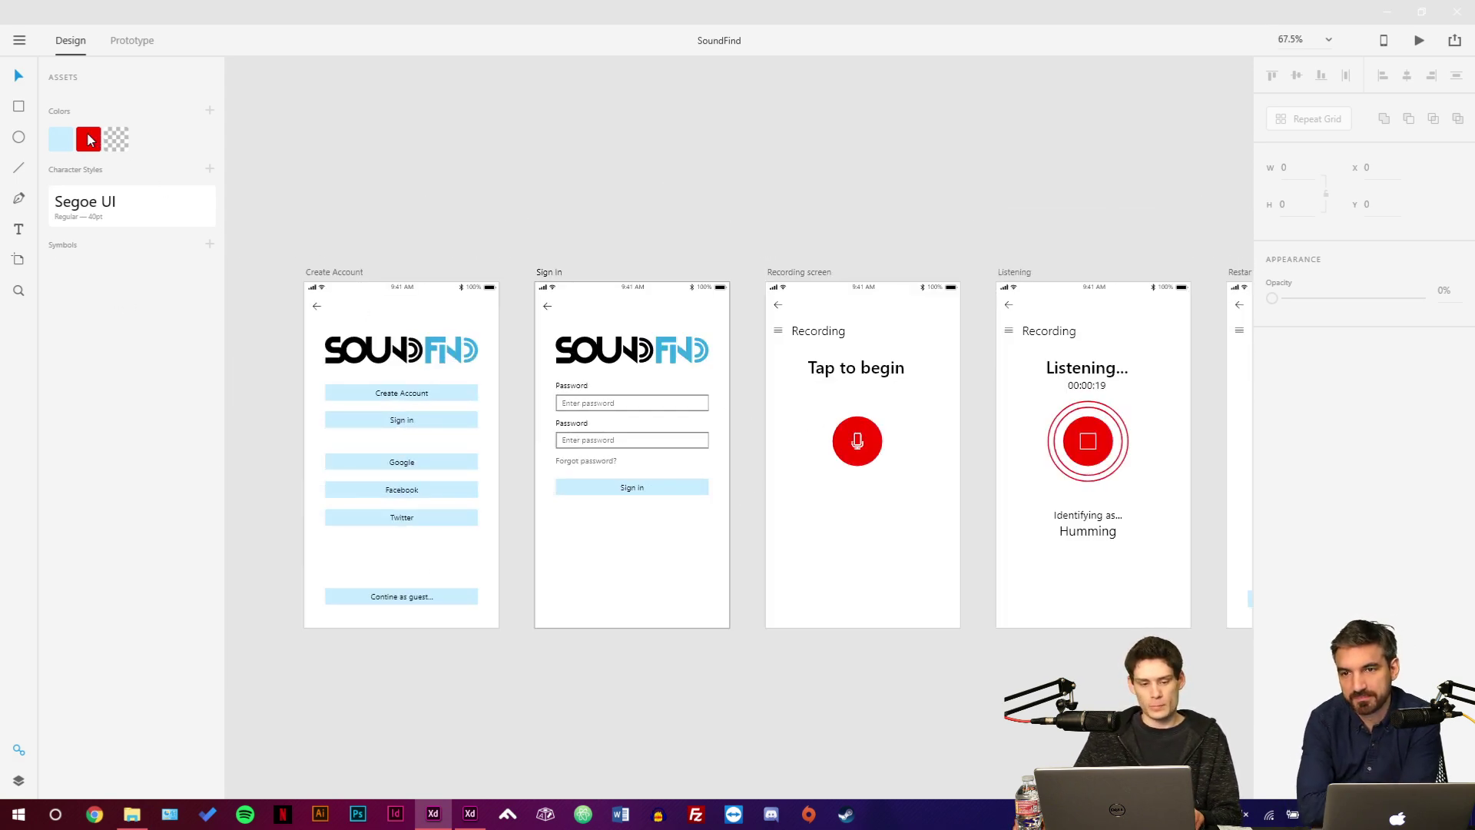
pyautogui.rightClick(90, 139)
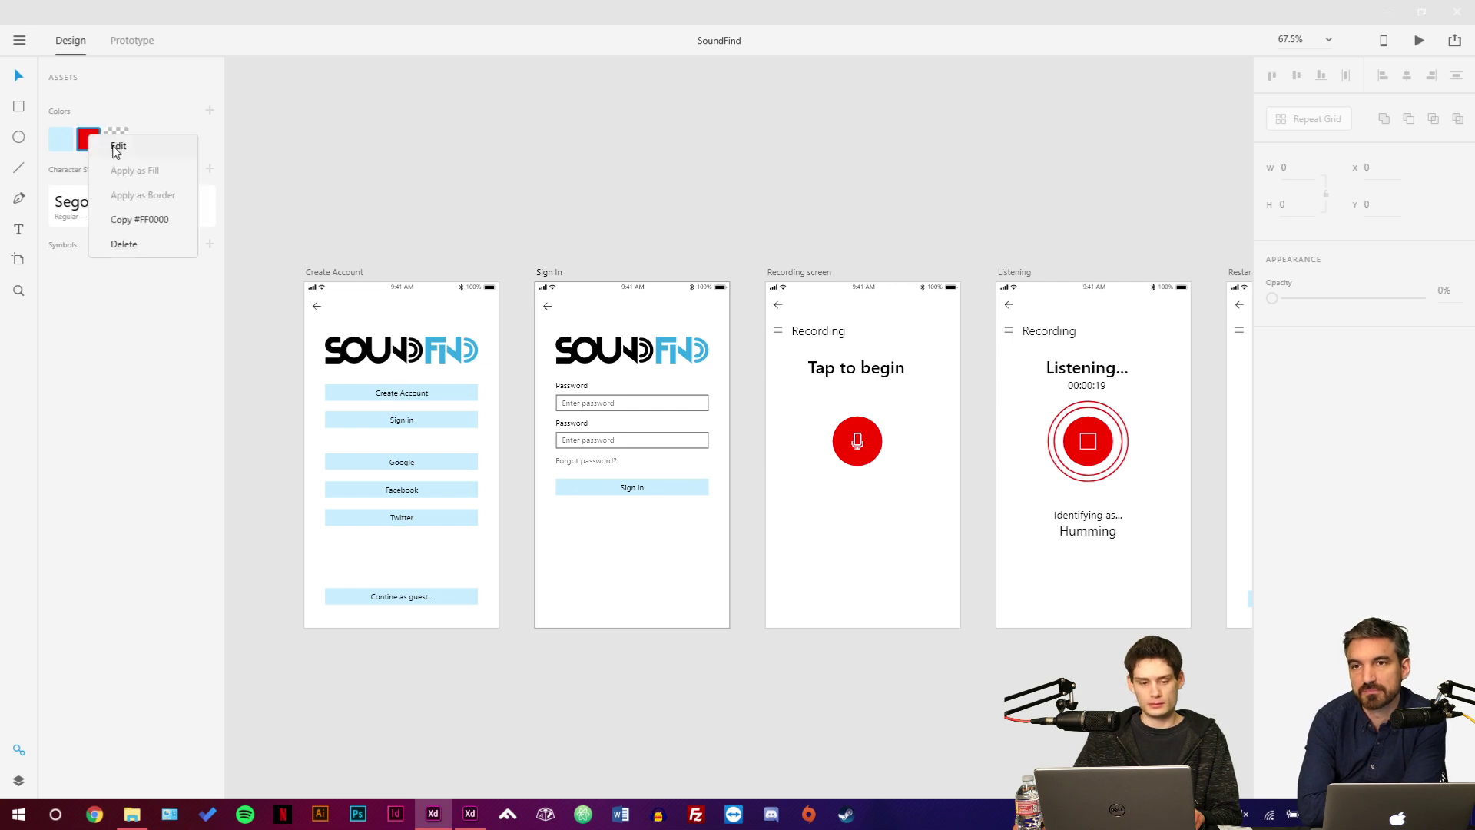
pyautogui.click(117, 146)
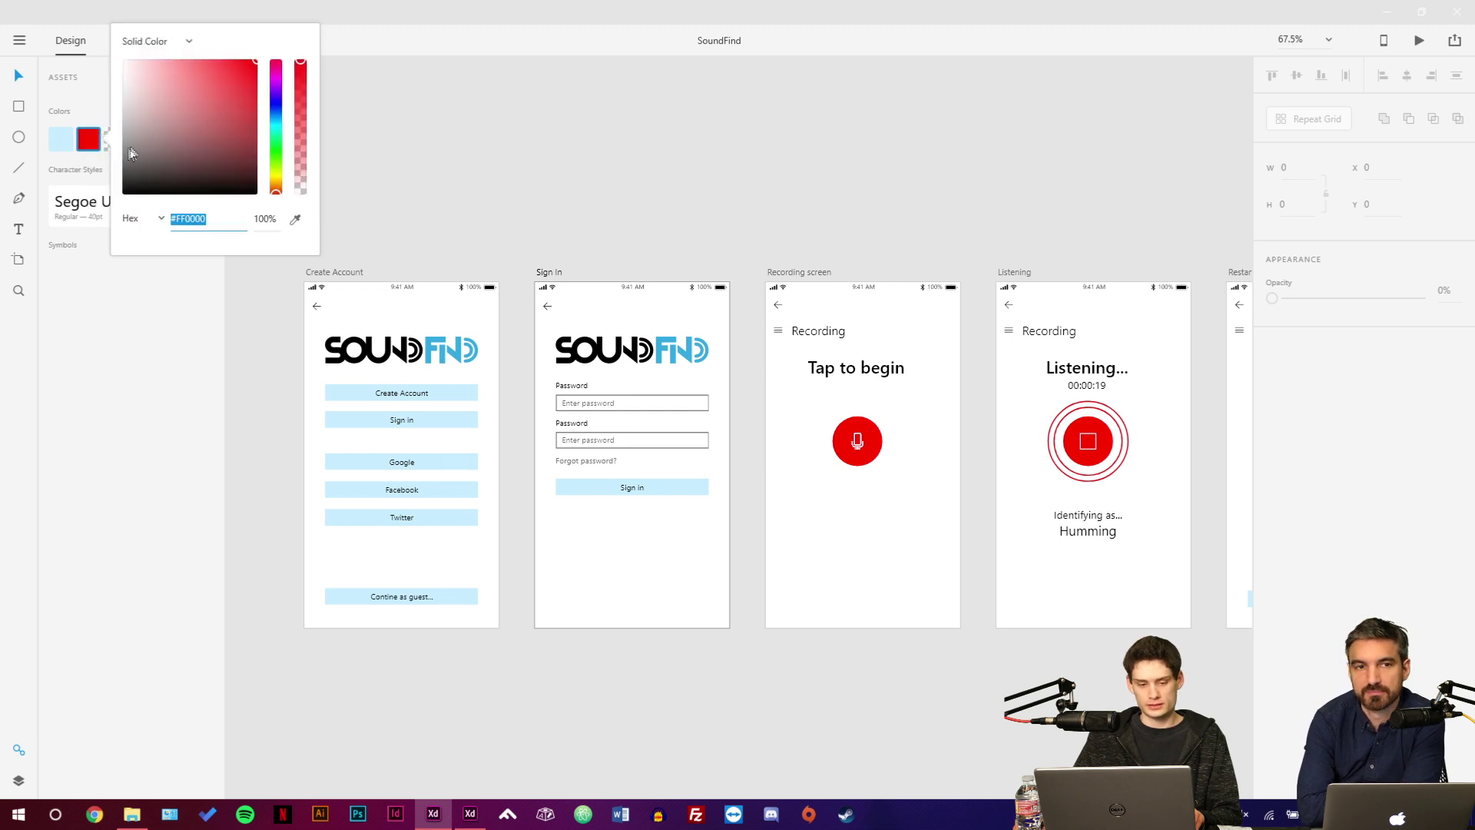
pyautogui.click(296, 223)
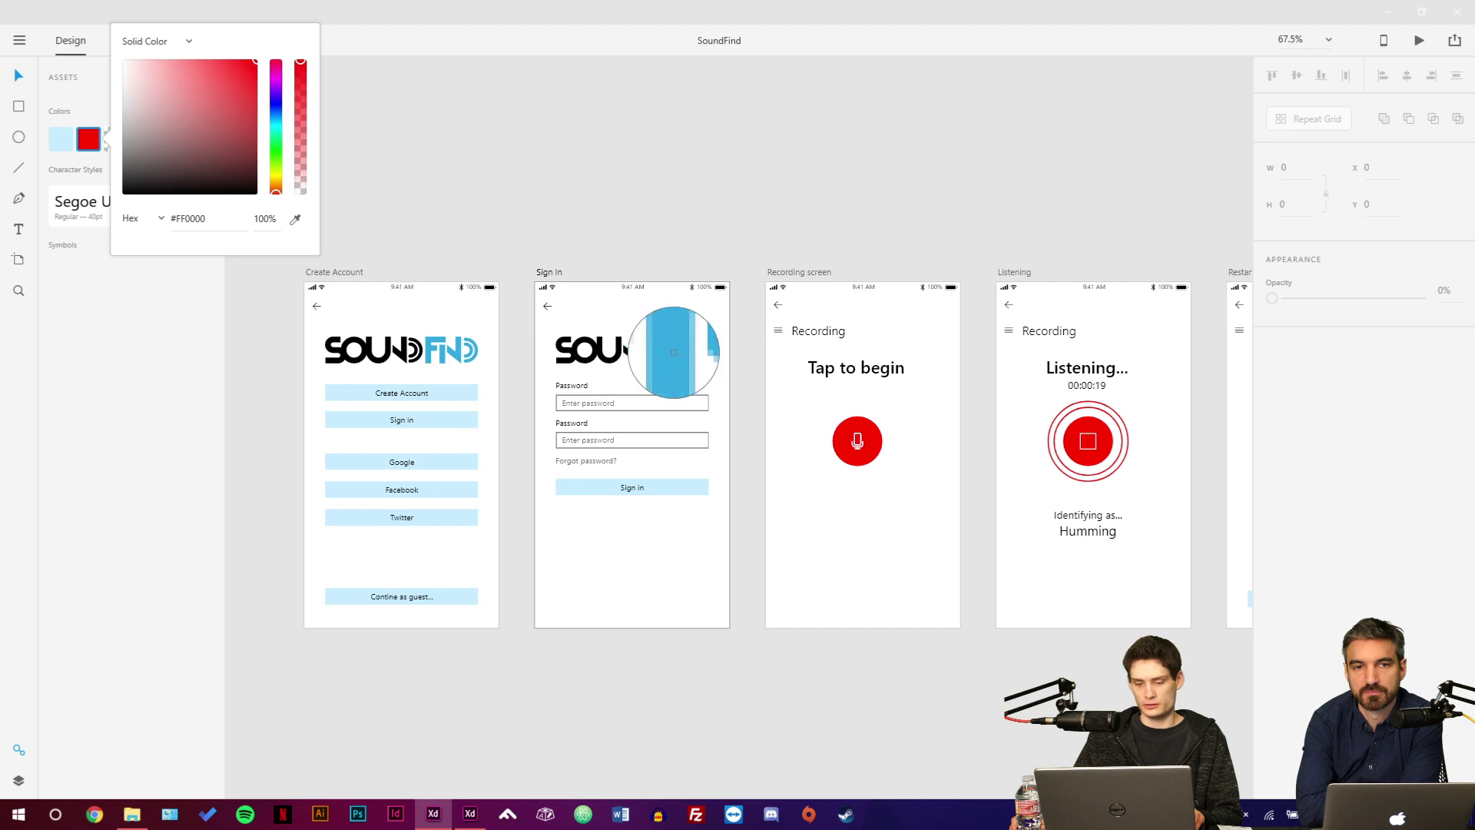
pyautogui.click(676, 358)
pyautogui.click(737, 256)
# Move the Sign in button on the Sign in artboard up, closer beneath the Forgot password? text.
pyautogui.moveTo(738, 256); pyautogui.dragTo(407, 98)
pyautogui.hscroll(-10, 817, 431)
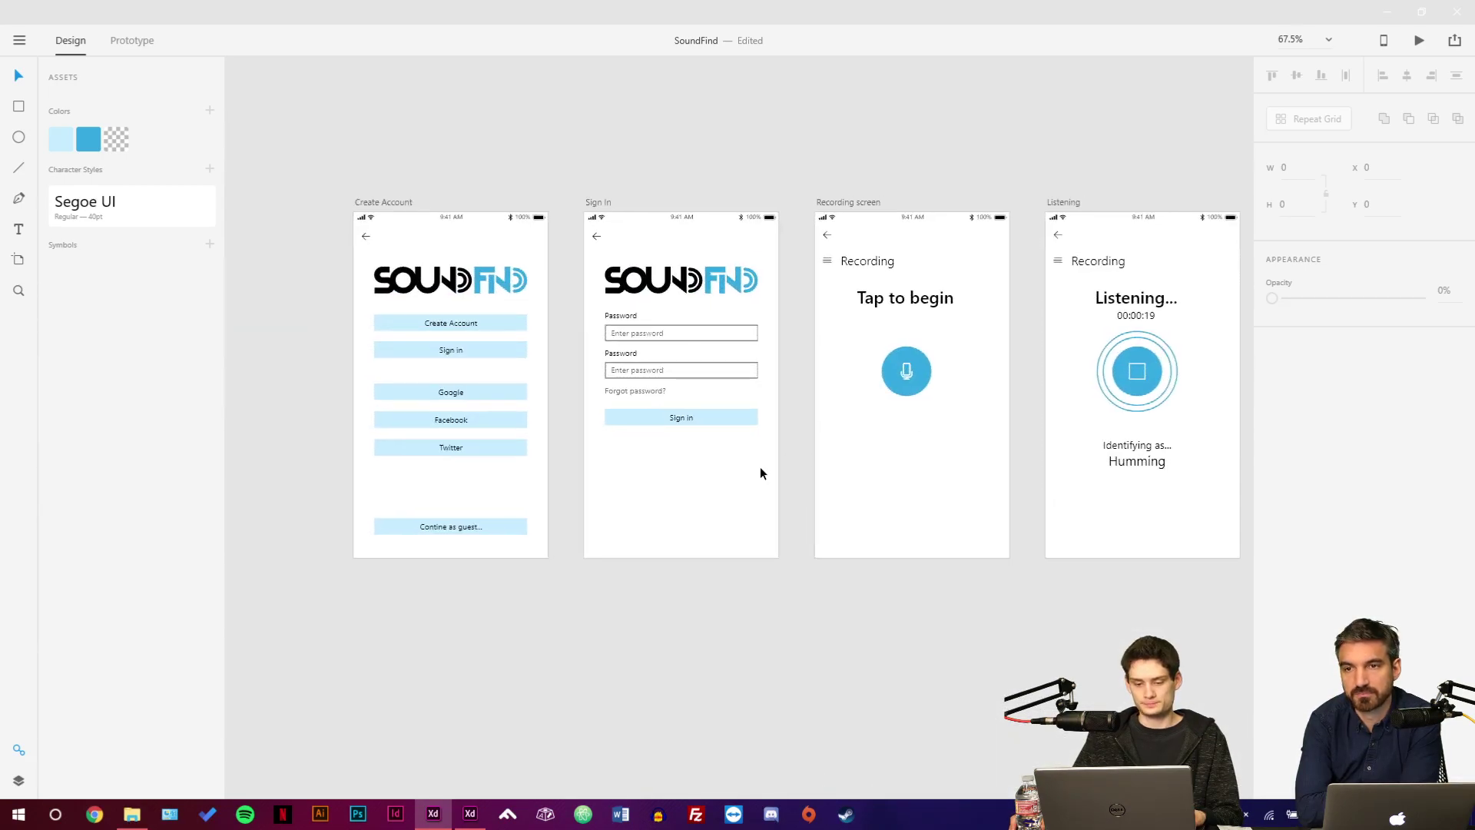
pyautogui.scroll(6, 745, 451)
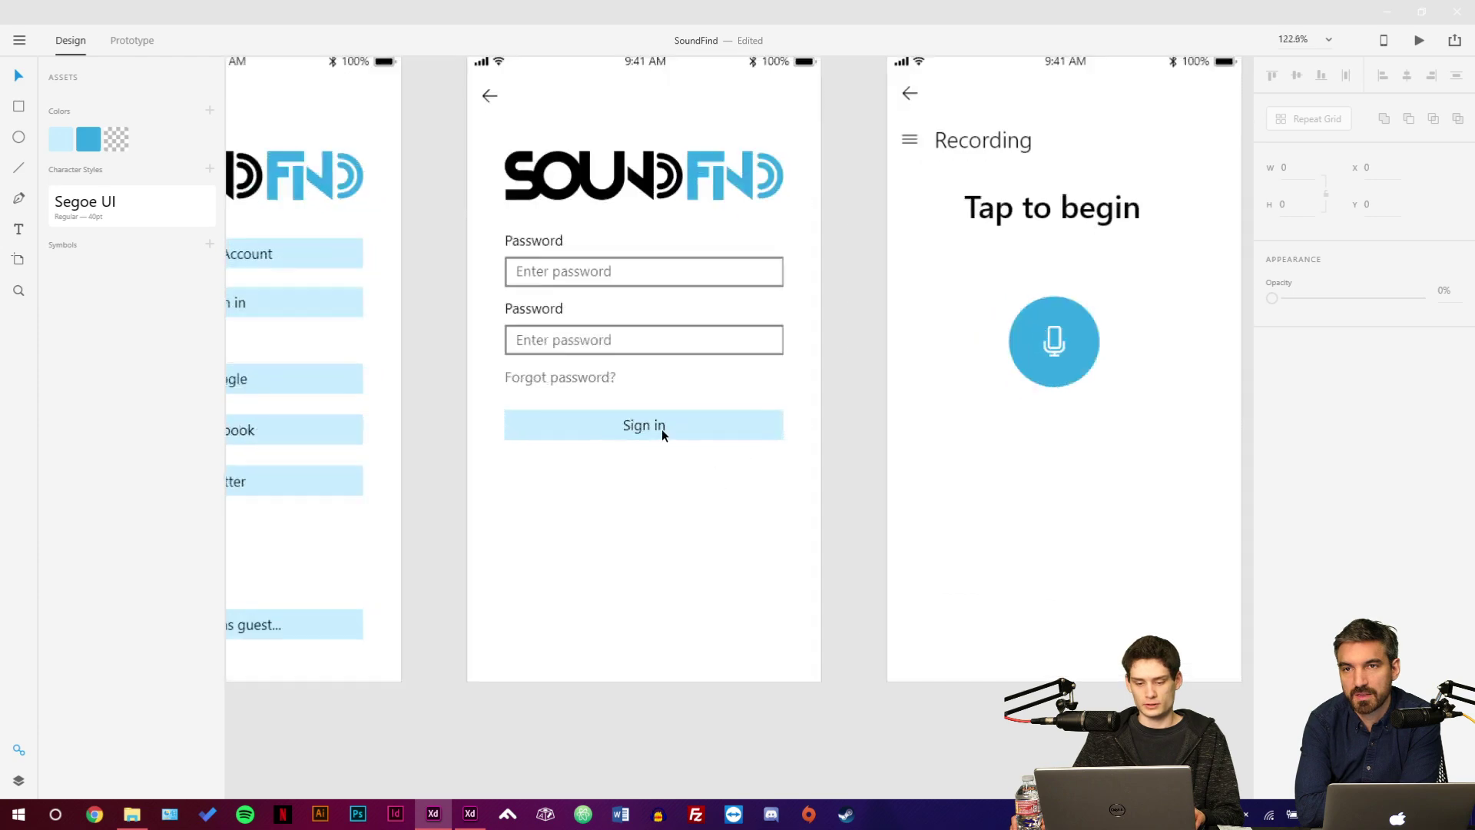
pyautogui.click(662, 429)
pyautogui.moveTo(663, 428); pyautogui.dragTo(661, 416)
pyautogui.click(649, 501)
pyautogui.scroll(-2, 648, 500)
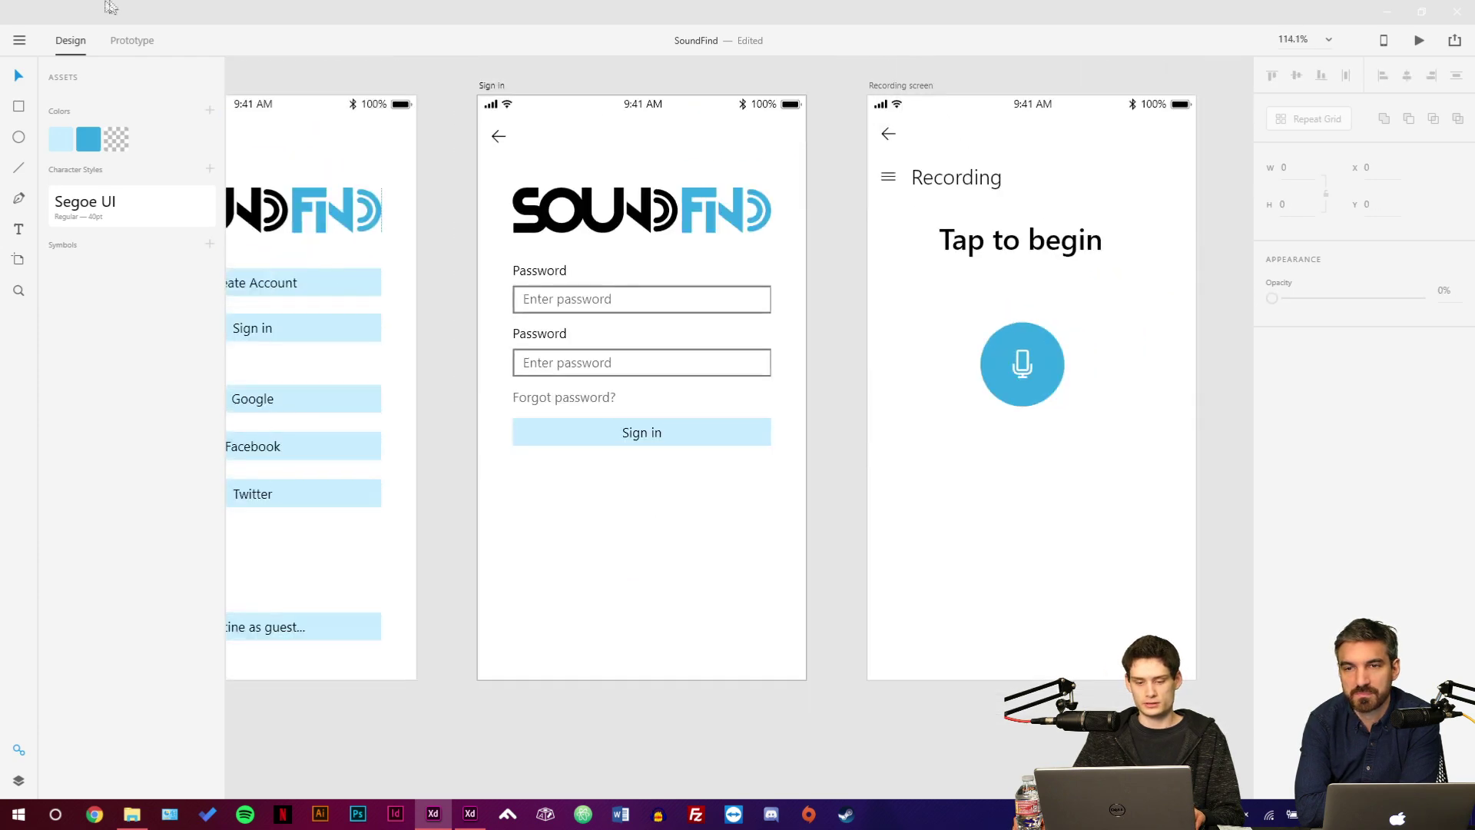
# Link the Sign in artboard's button to the Recording screen in Prototype mode with a Slide Left transition lasting 0.2 s.
pyautogui.click(108, 47)
pyautogui.click(716, 422)
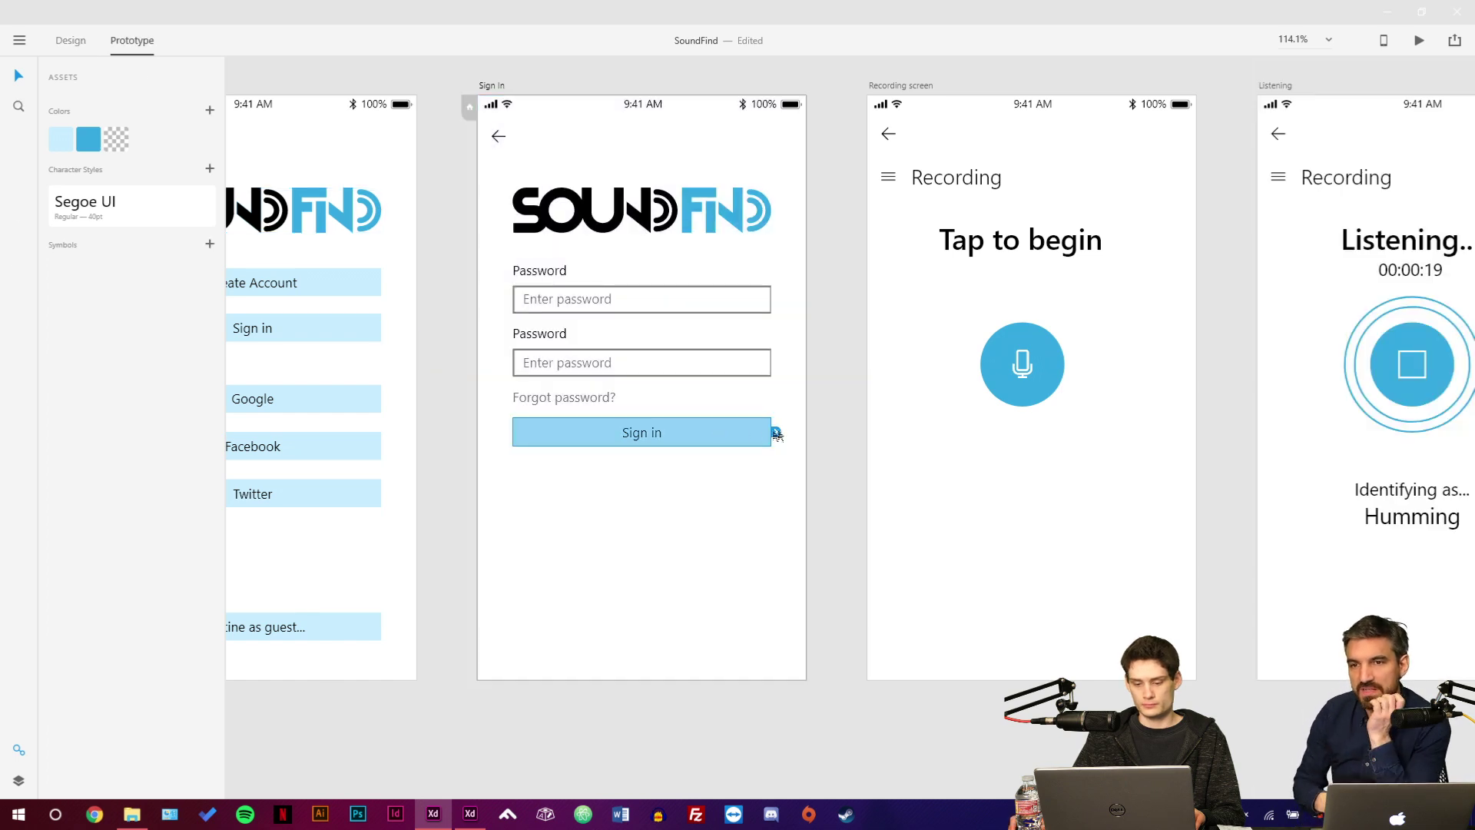
pyautogui.moveTo(937, 444); pyautogui.dragTo(912, 412)
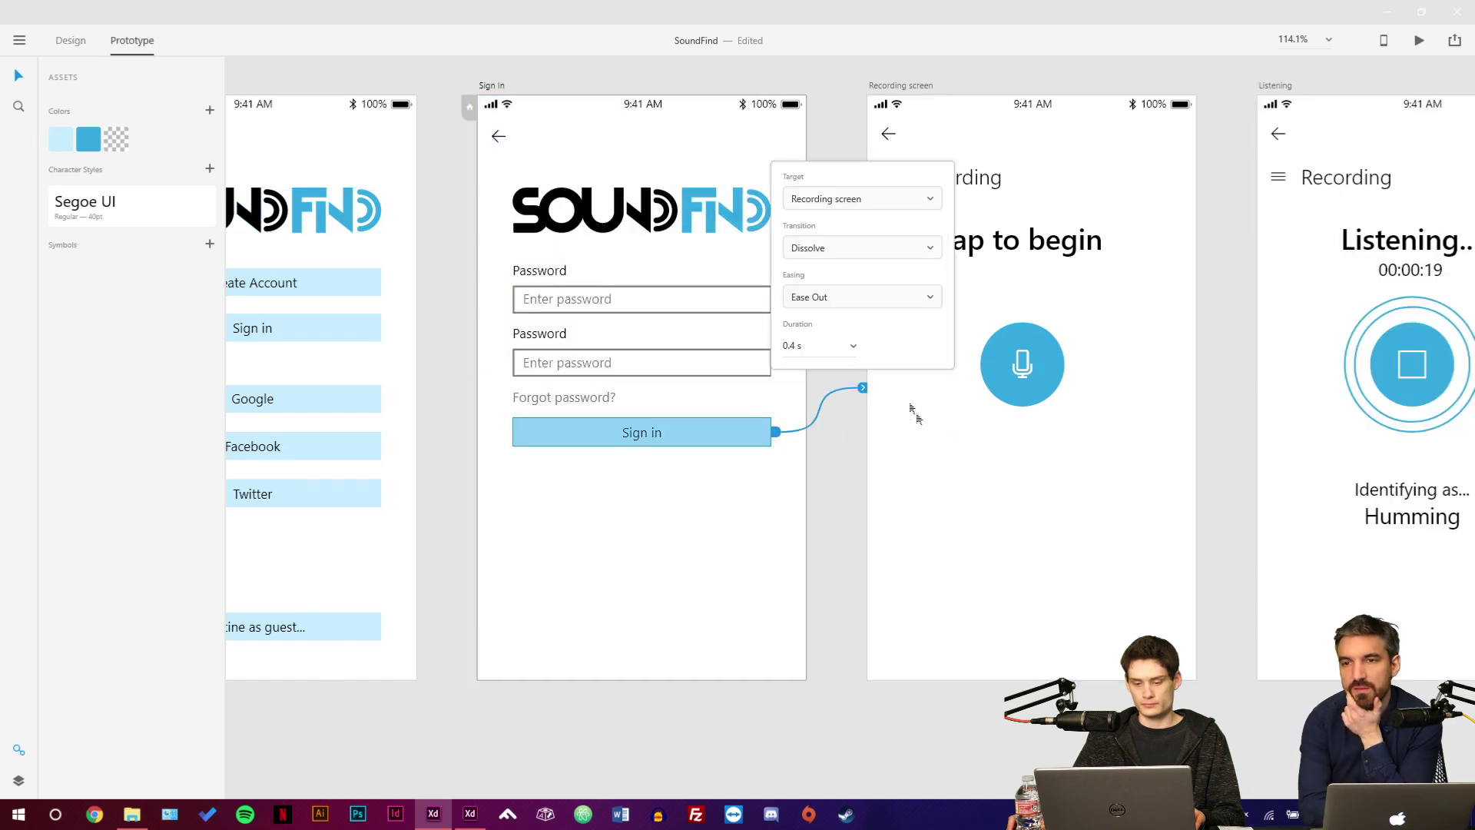
pyautogui.click(853, 249)
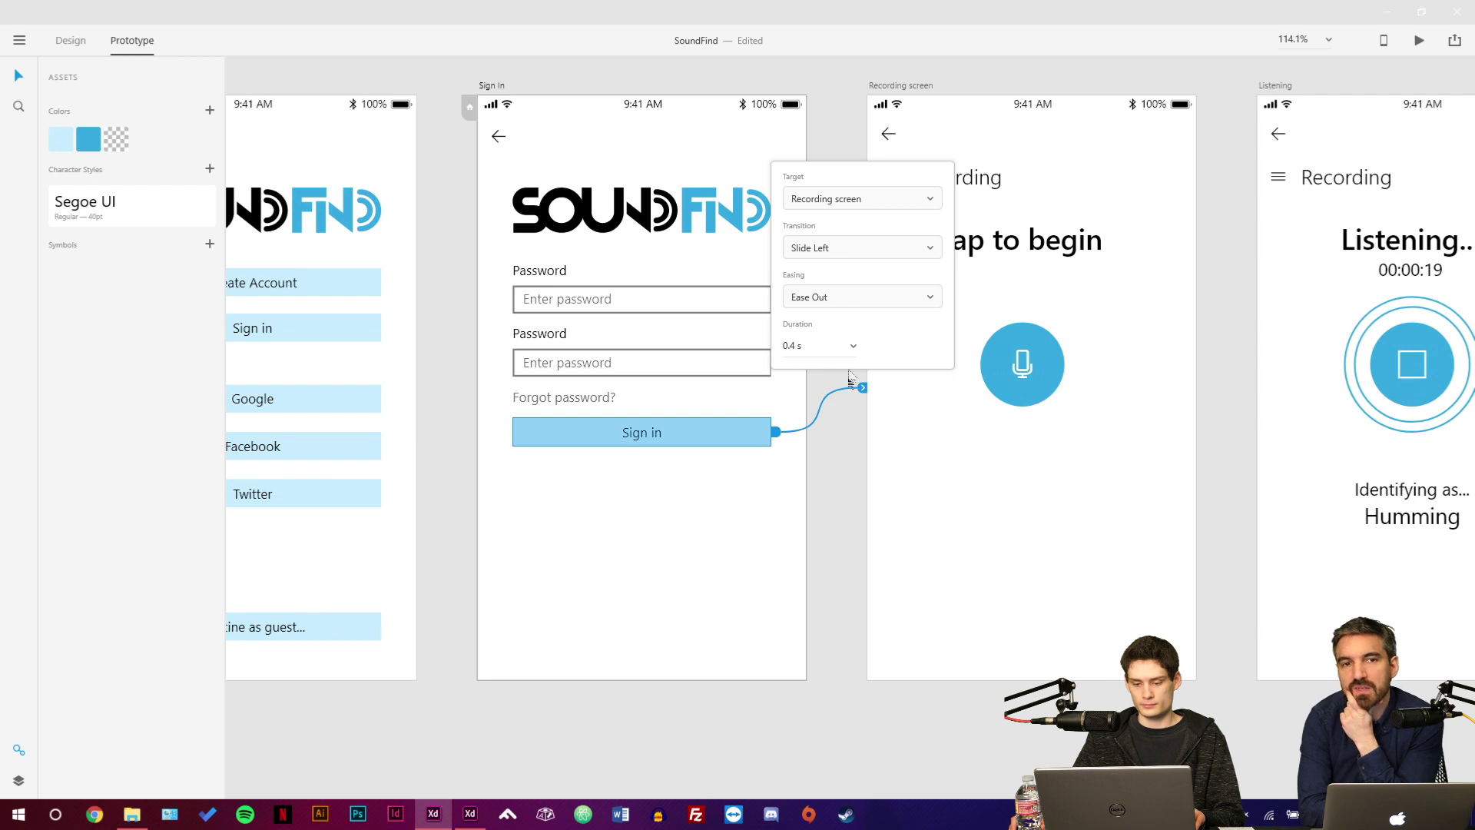
pyautogui.click(830, 344)
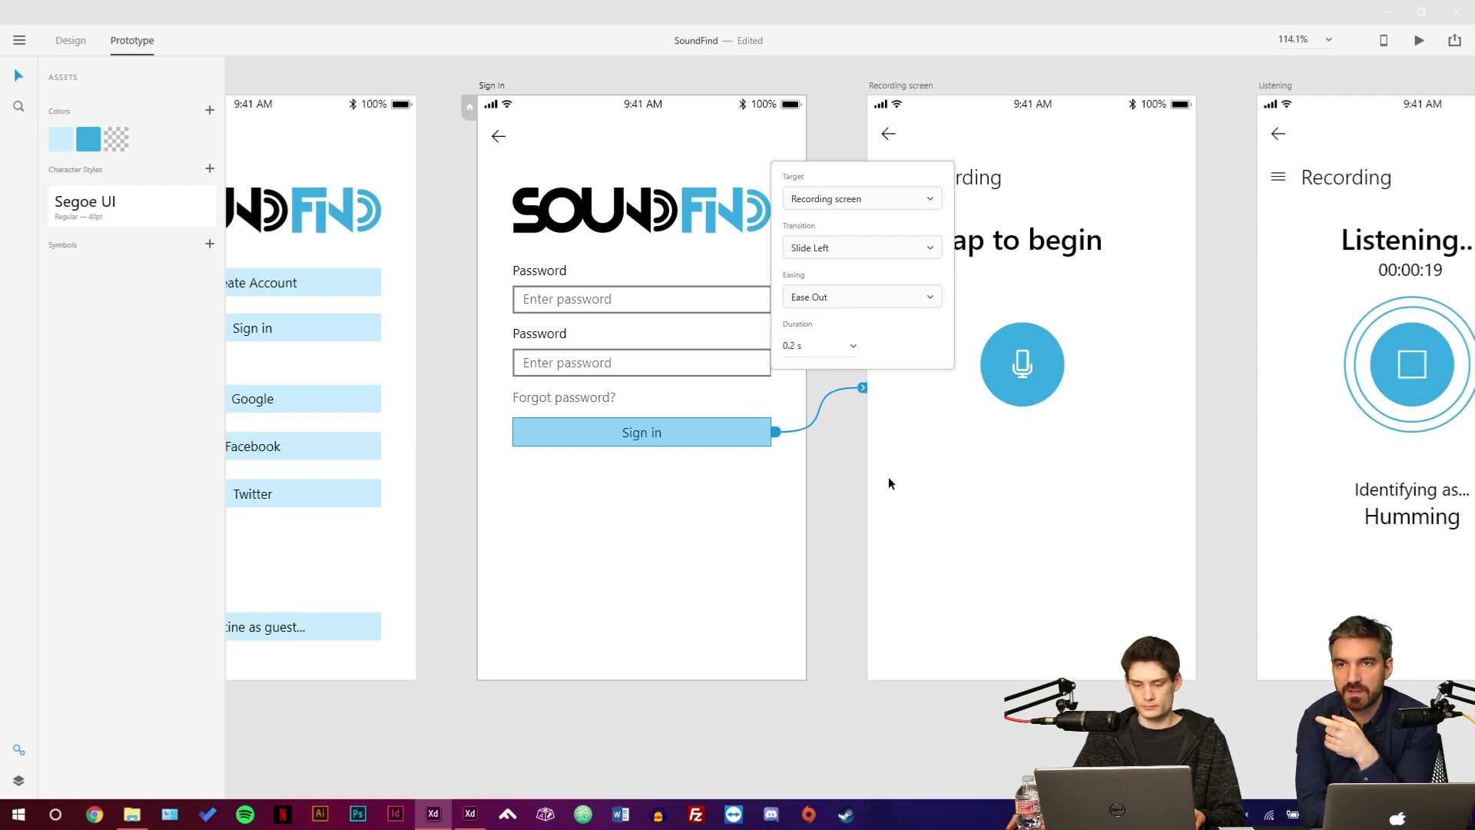
pyautogui.click(70, 40)
pyautogui.scroll(-3, 476, 389)
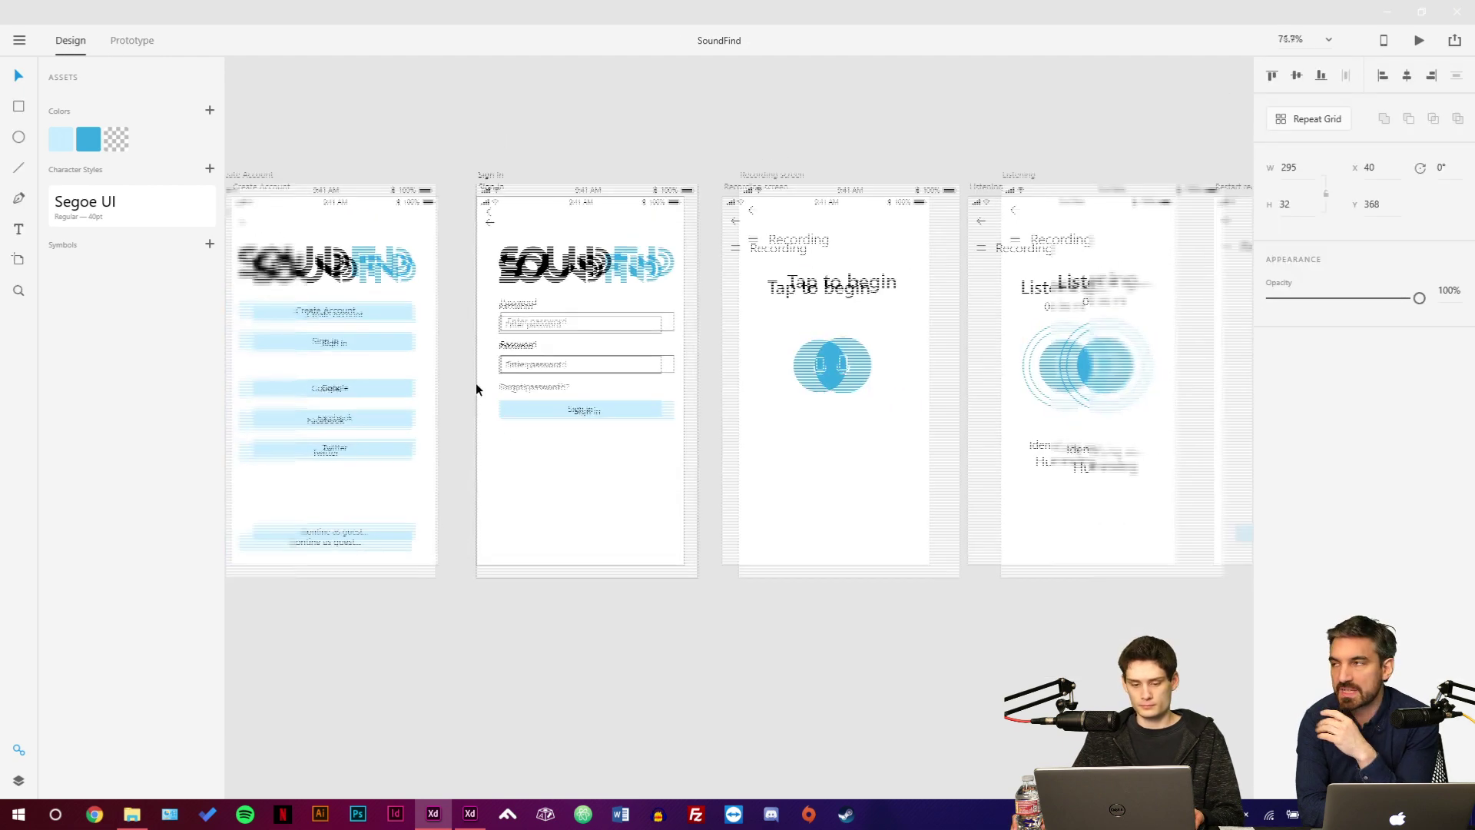
pyautogui.scroll(-2, 476, 388)
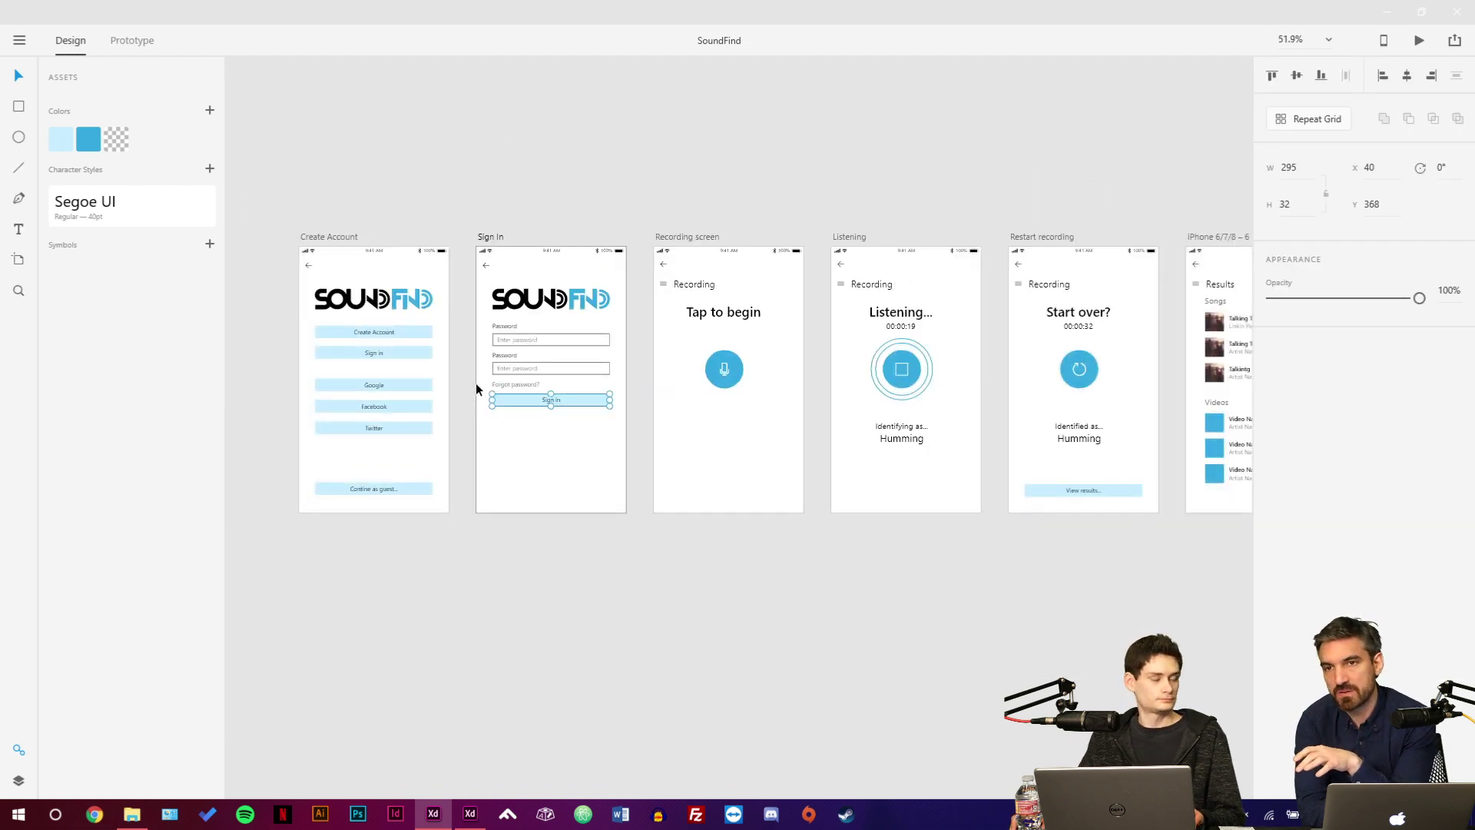
pyautogui.moveTo(914, 526); pyautogui.dragTo(661, 537)
pyautogui.moveTo(752, 532); pyautogui.dragTo(674, 500)
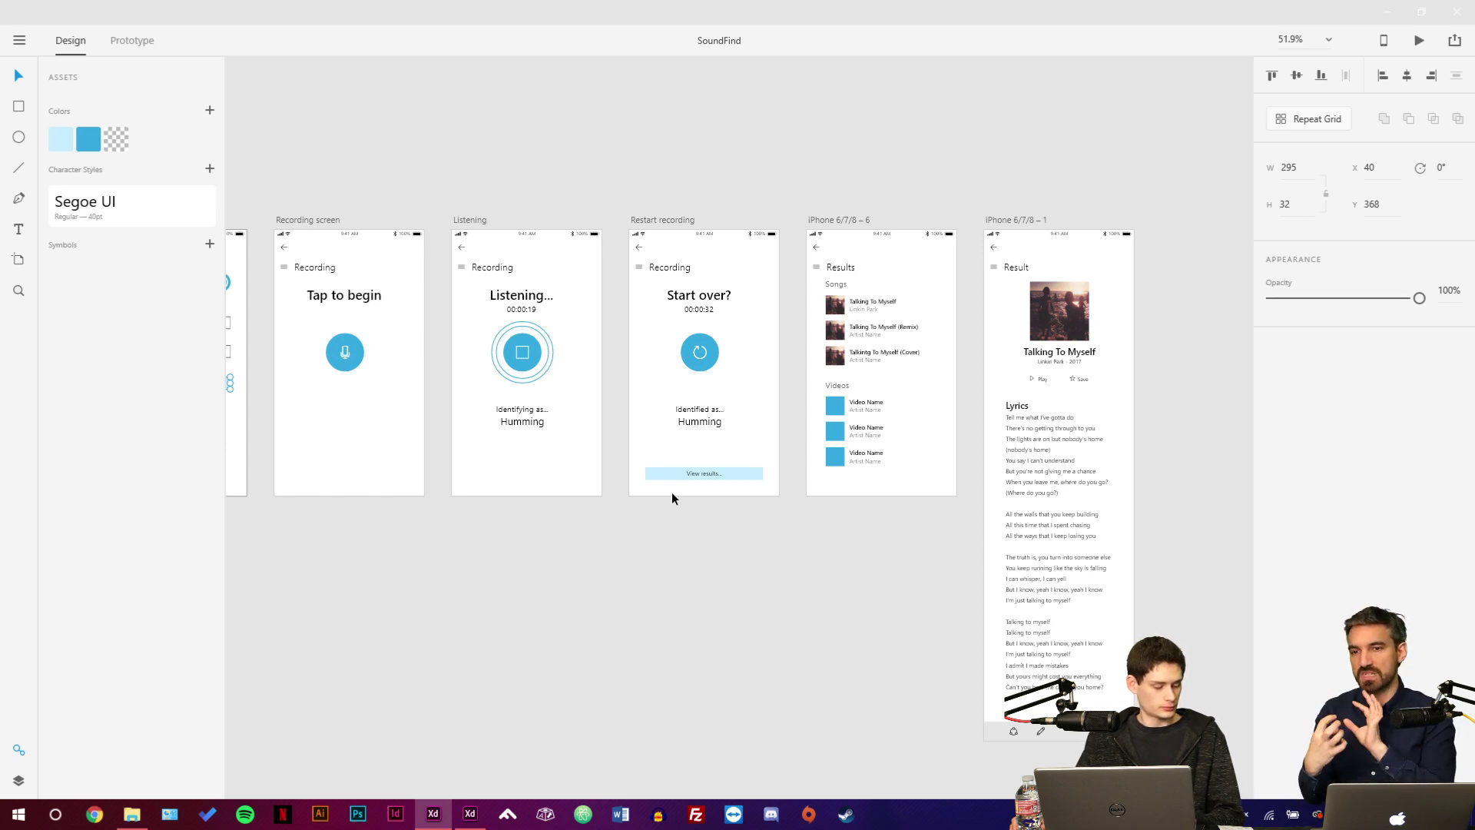
# Examine the headers across the sign-in, recording, results and song result artboards.
pyautogui.click(619, 510)
pyautogui.moveTo(546, 537); pyautogui.dragTo(809, 540)
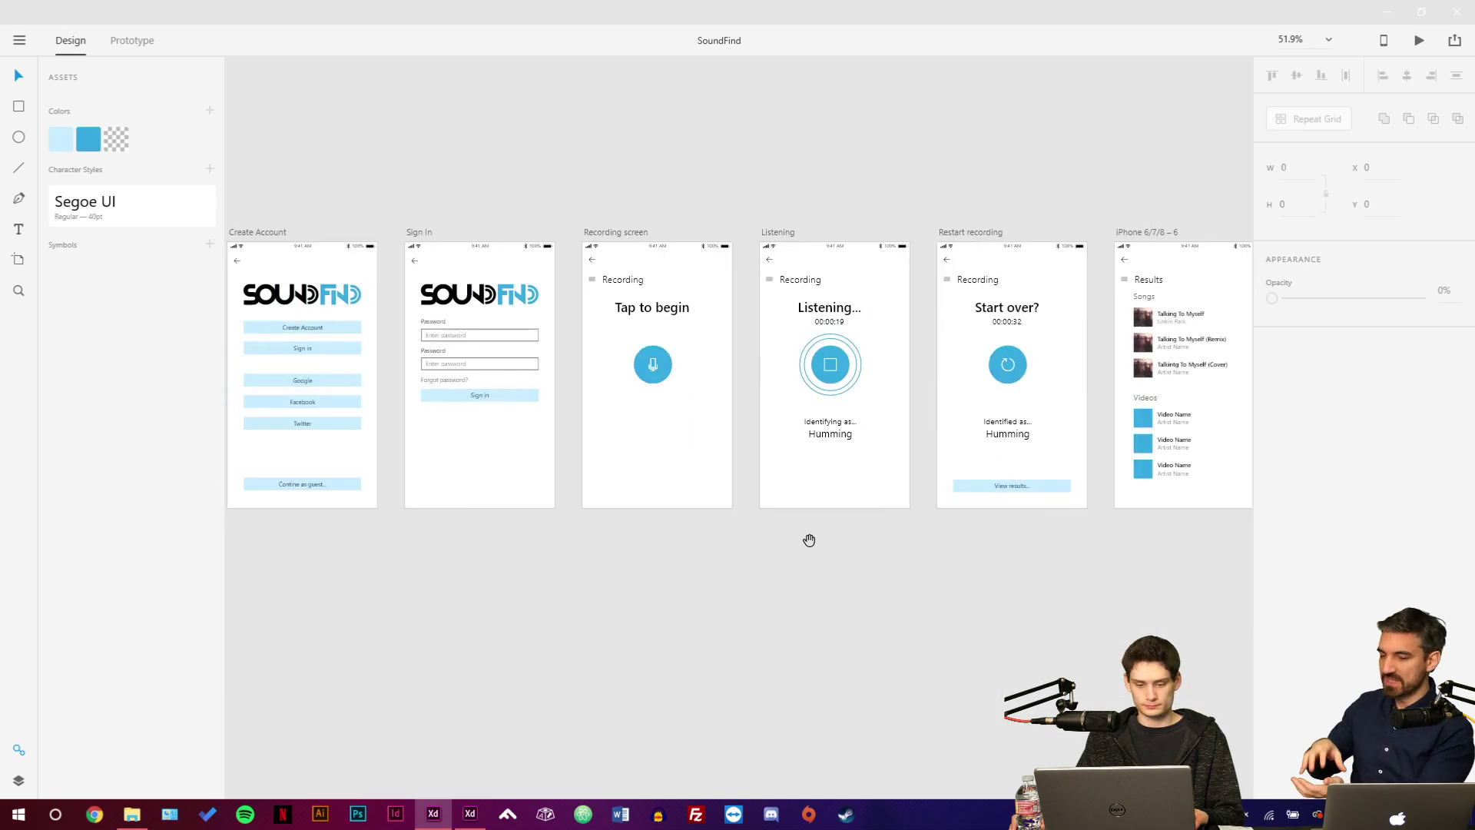
pyautogui.scroll(3, 610, 315)
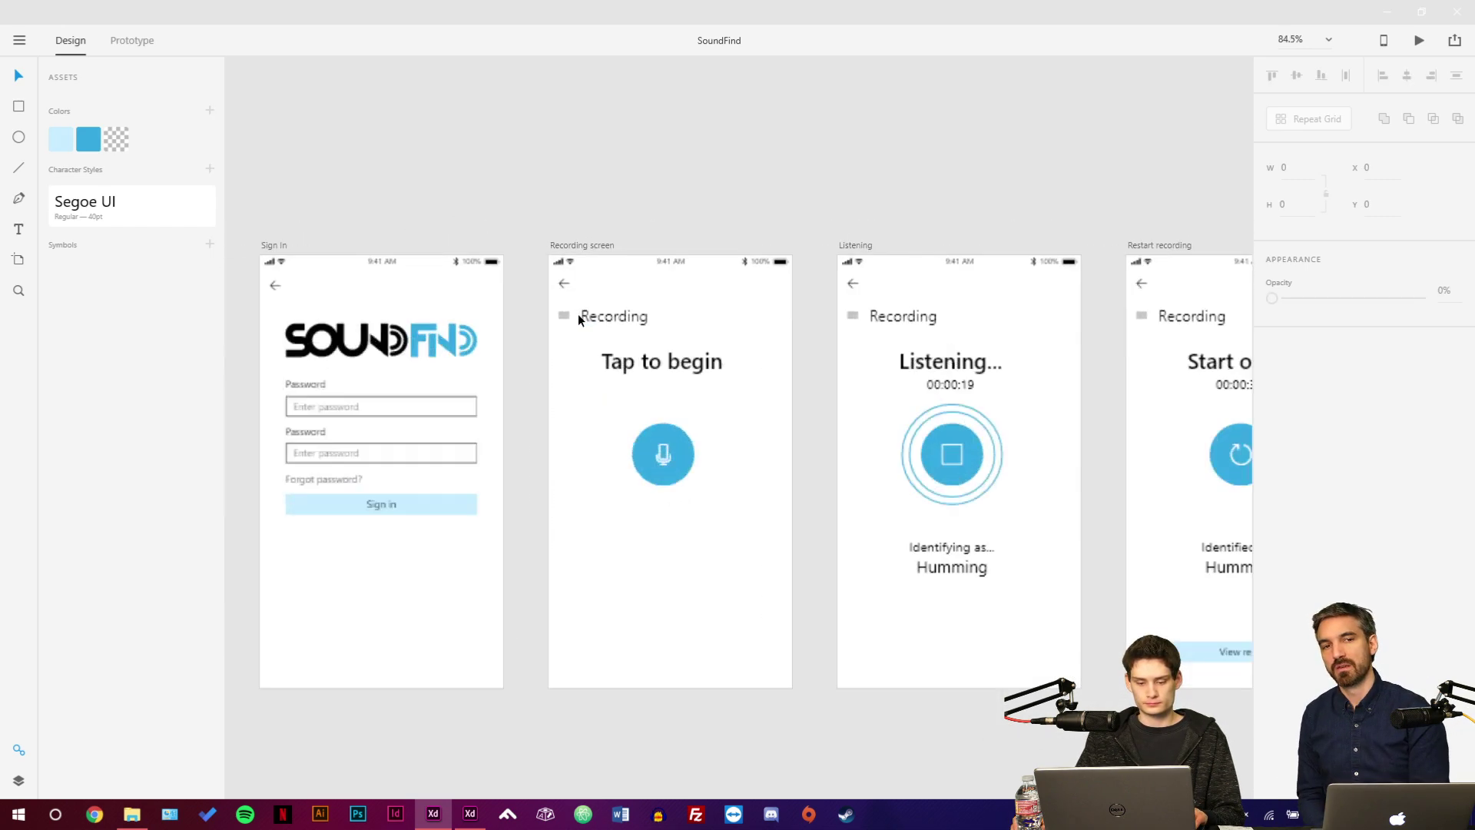
pyautogui.scroll(5, 578, 313)
pyautogui.moveTo(981, 382); pyautogui.dragTo(416, 352)
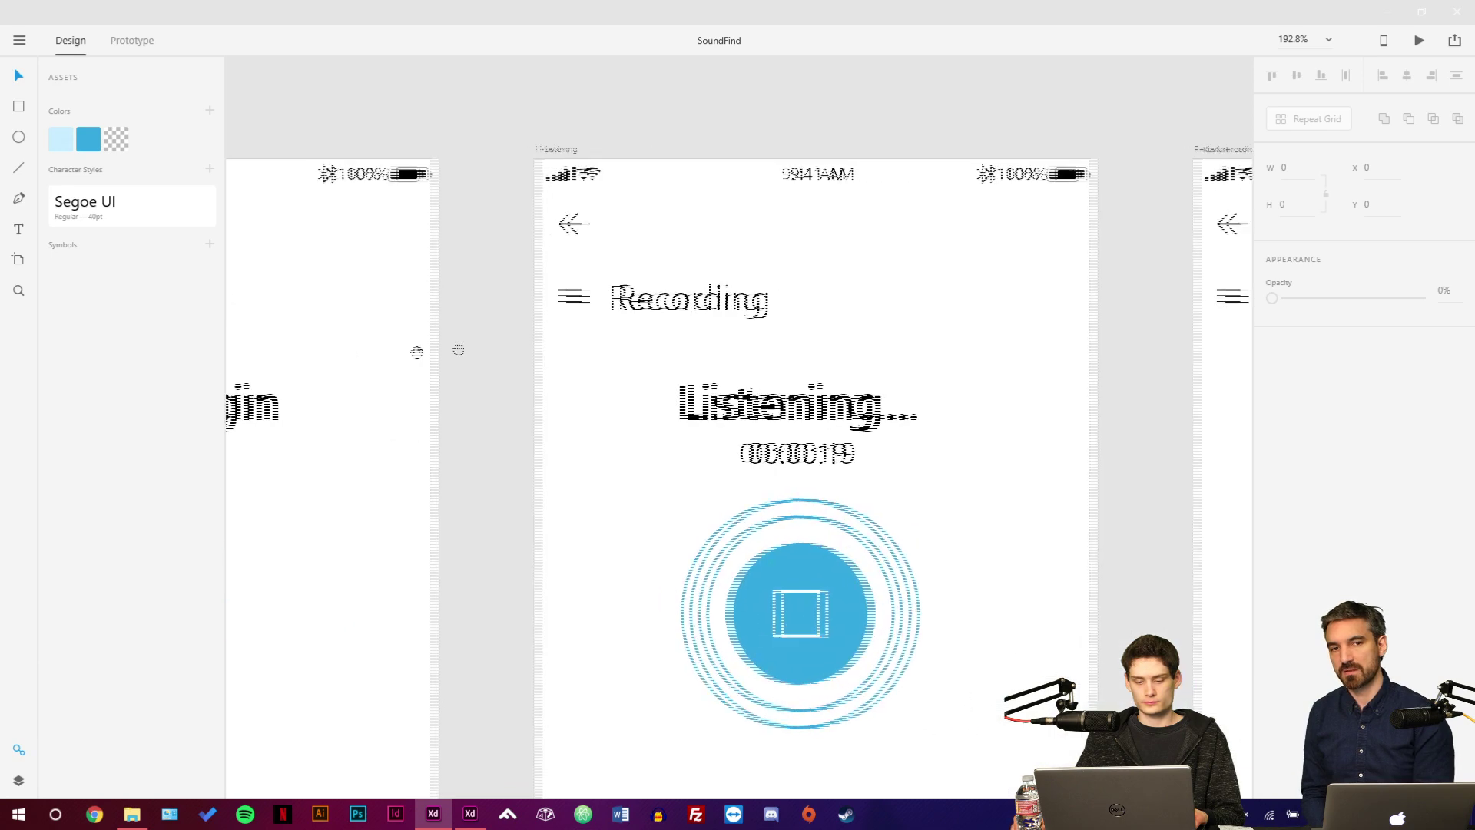
pyautogui.moveTo(937, 405); pyautogui.dragTo(560, 352)
pyautogui.moveTo(991, 378); pyautogui.dragTo(543, 382)
pyautogui.moveTo(1083, 421); pyautogui.dragTo(447, 471)
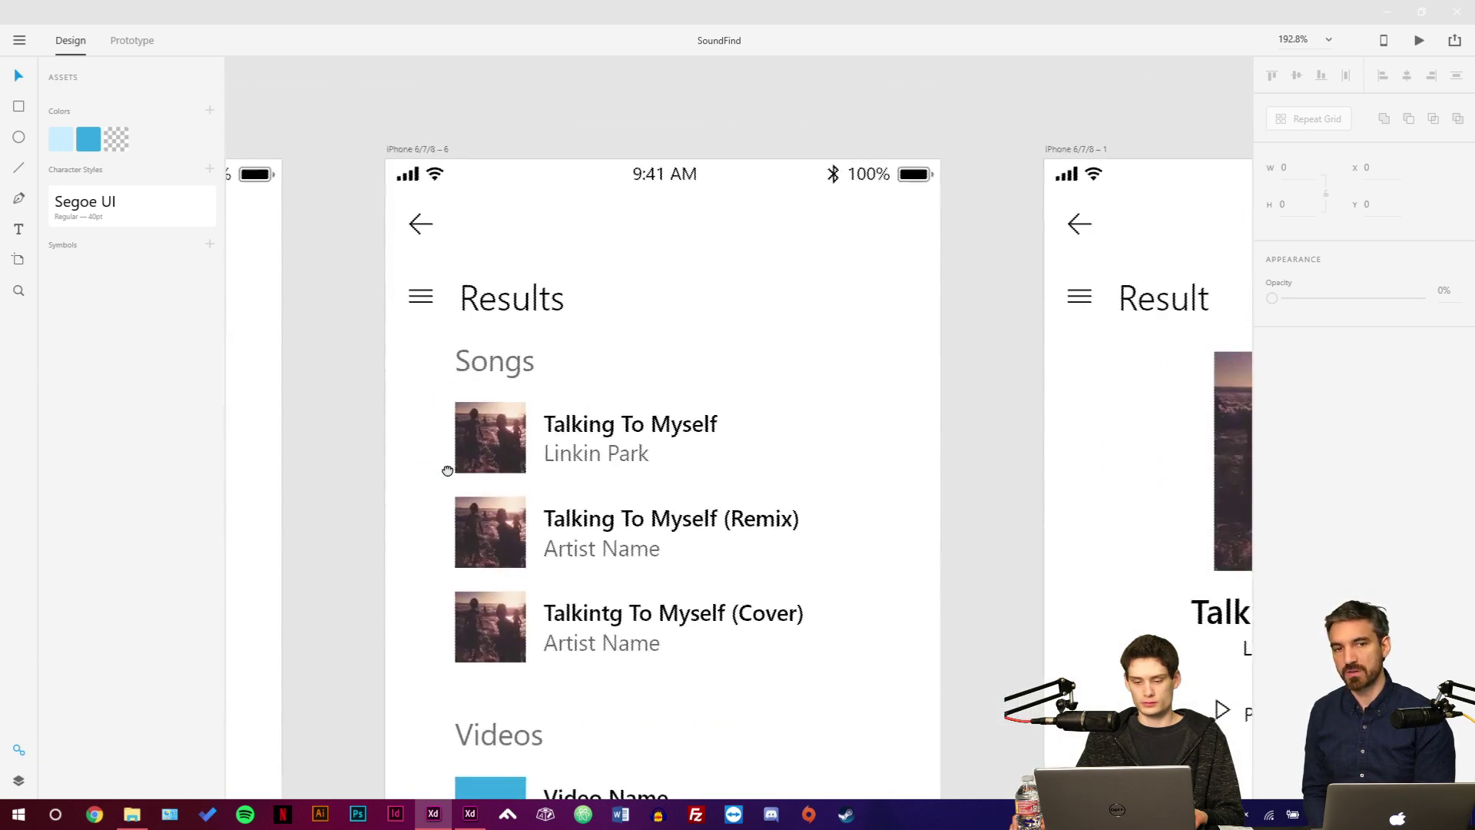
pyautogui.scroll(-1, 445, 384)
pyautogui.hscroll(5, 530, 207)
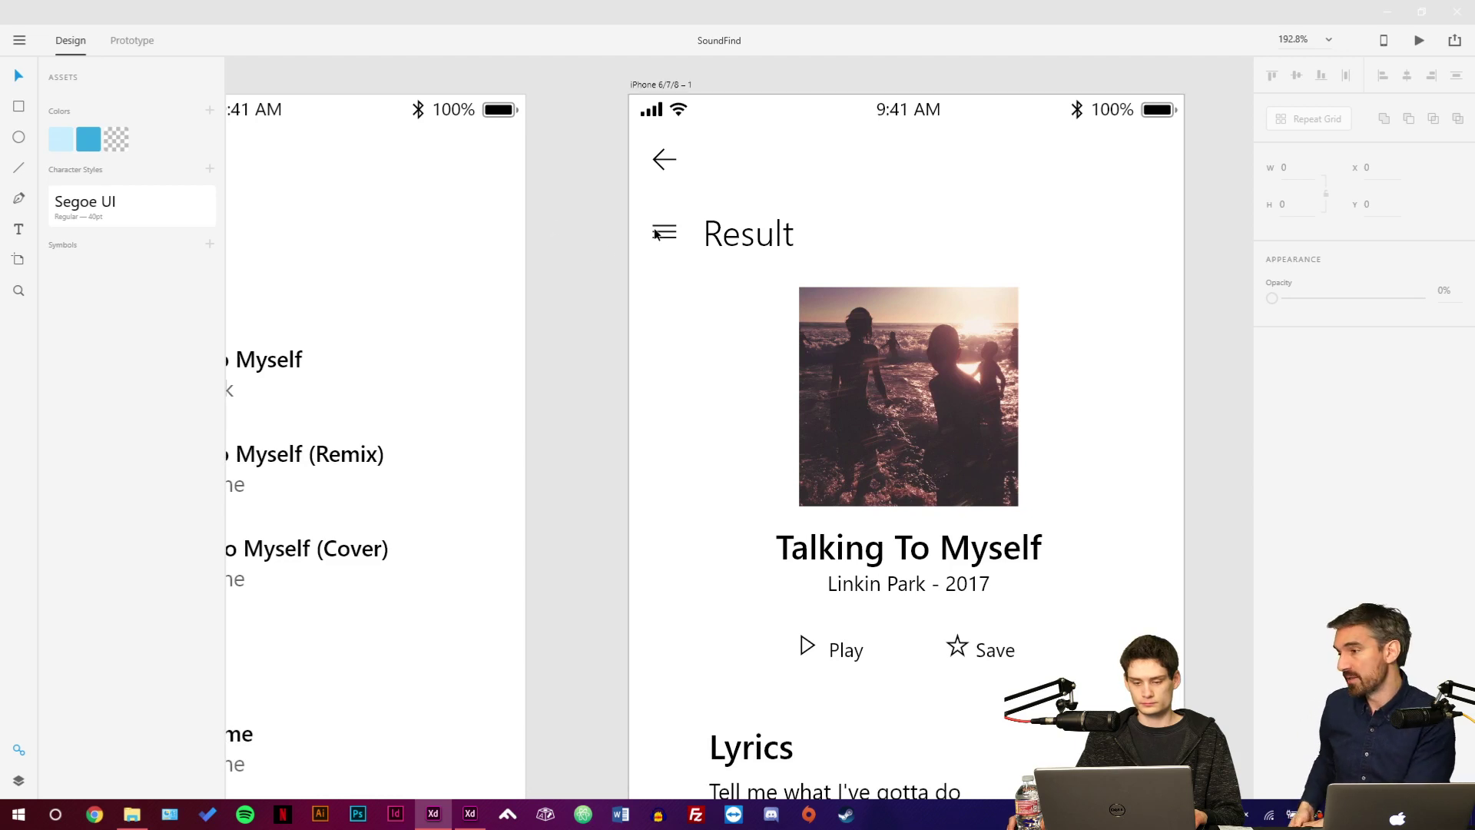
# Delete the menu icon beside the heading on the song Result artboard and put the back arrow in its place.
pyautogui.doubleClick(659, 232)
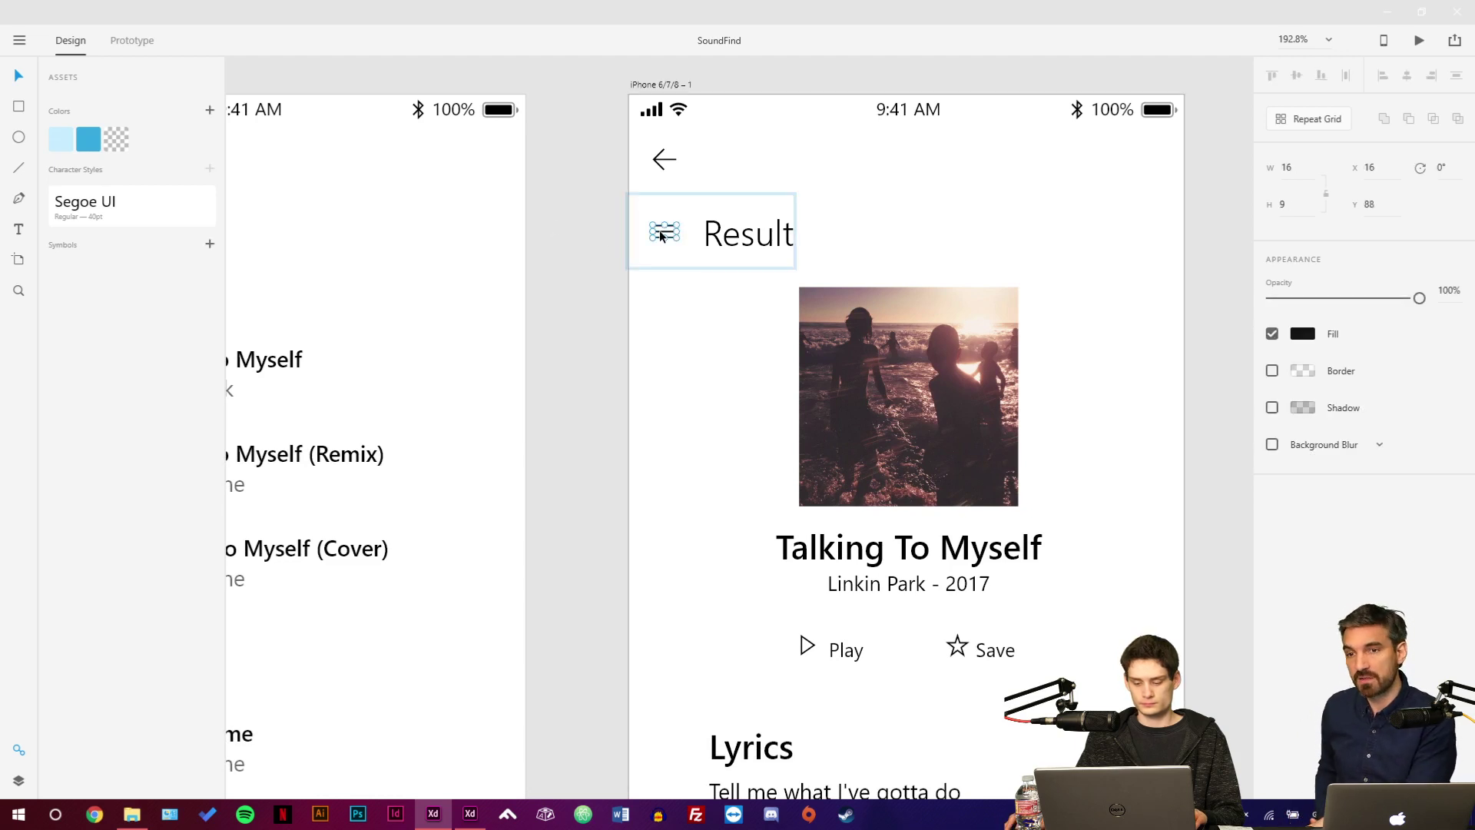
pyautogui.press('Delete')
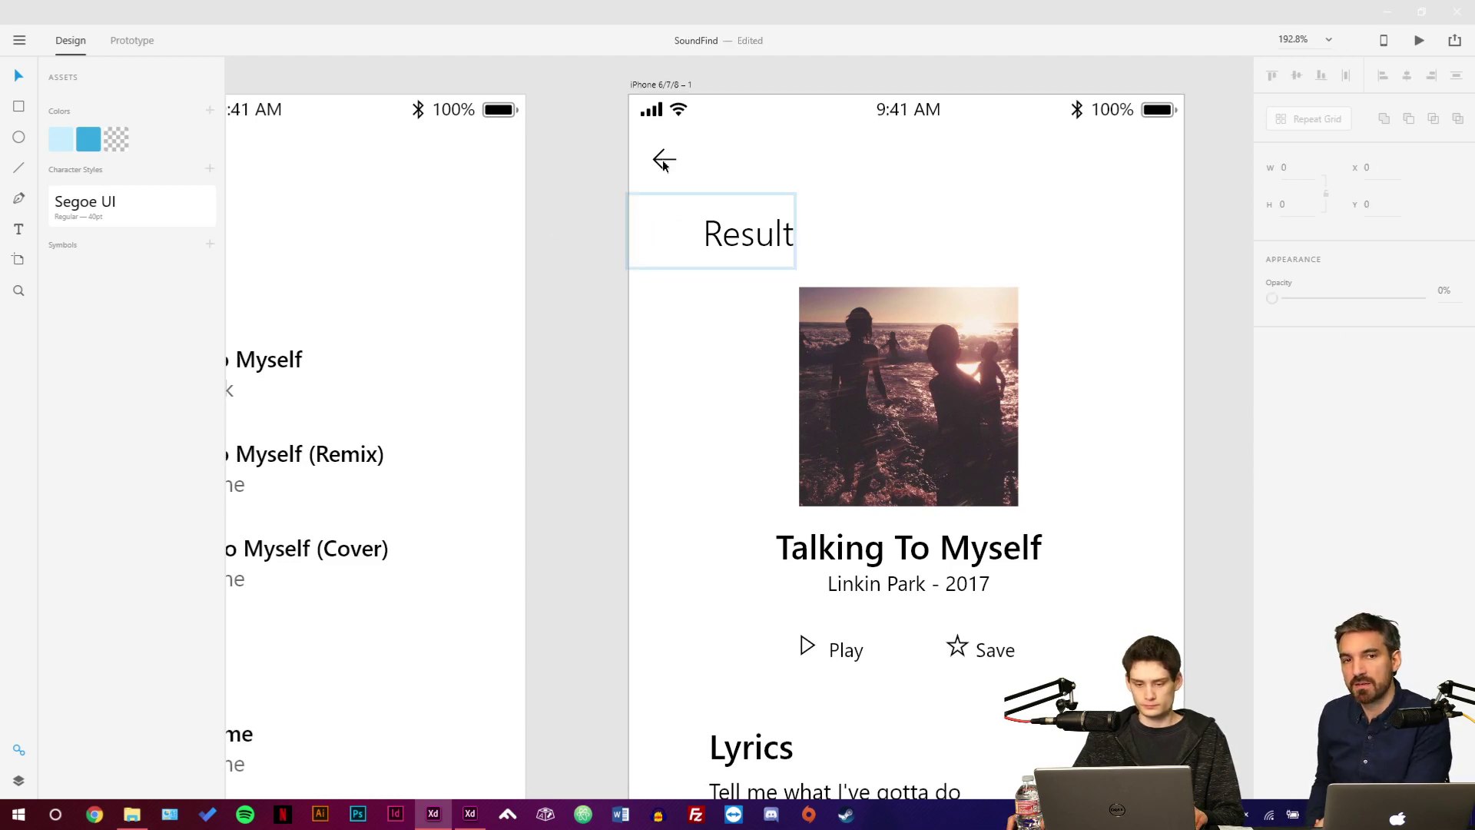
pyautogui.moveTo(664, 161); pyautogui.dragTo(720, 168)
pyautogui.click(728, 247)
pyautogui.hotkey('ctrl', 'z')
# Move the song Result artboard's header and all content below it up together, placing the header at Y 20.
pyautogui.moveTo(574, 187); pyautogui.dragTo(1090, 793)
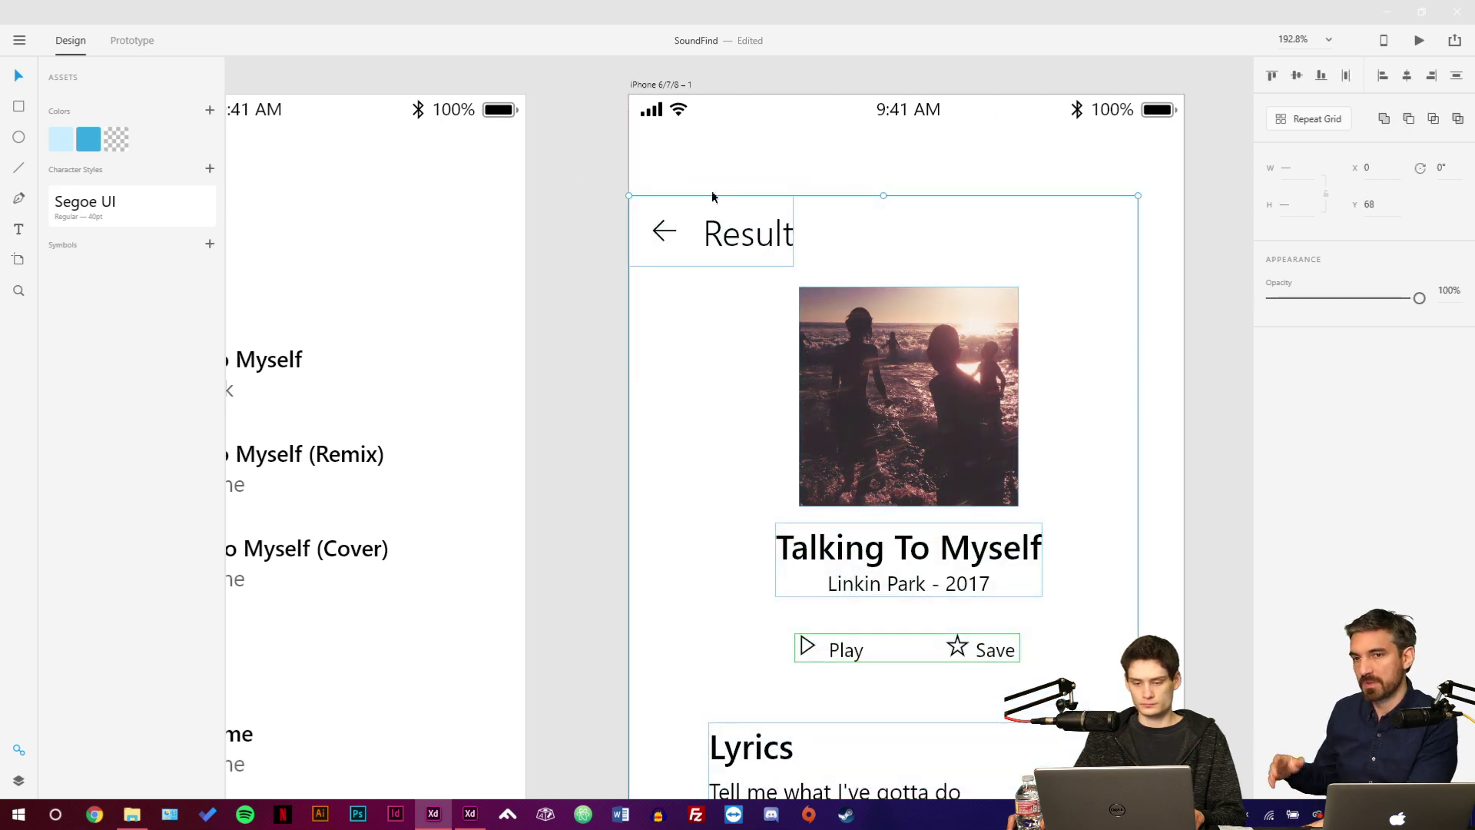
pyautogui.moveTo(710, 244); pyautogui.dragTo(705, 160)
# Delete the back arrow and the Results heading with its menu icon from the artboard listing songs and videos.
pyautogui.moveTo(287, 242); pyautogui.dragTo(797, 256)
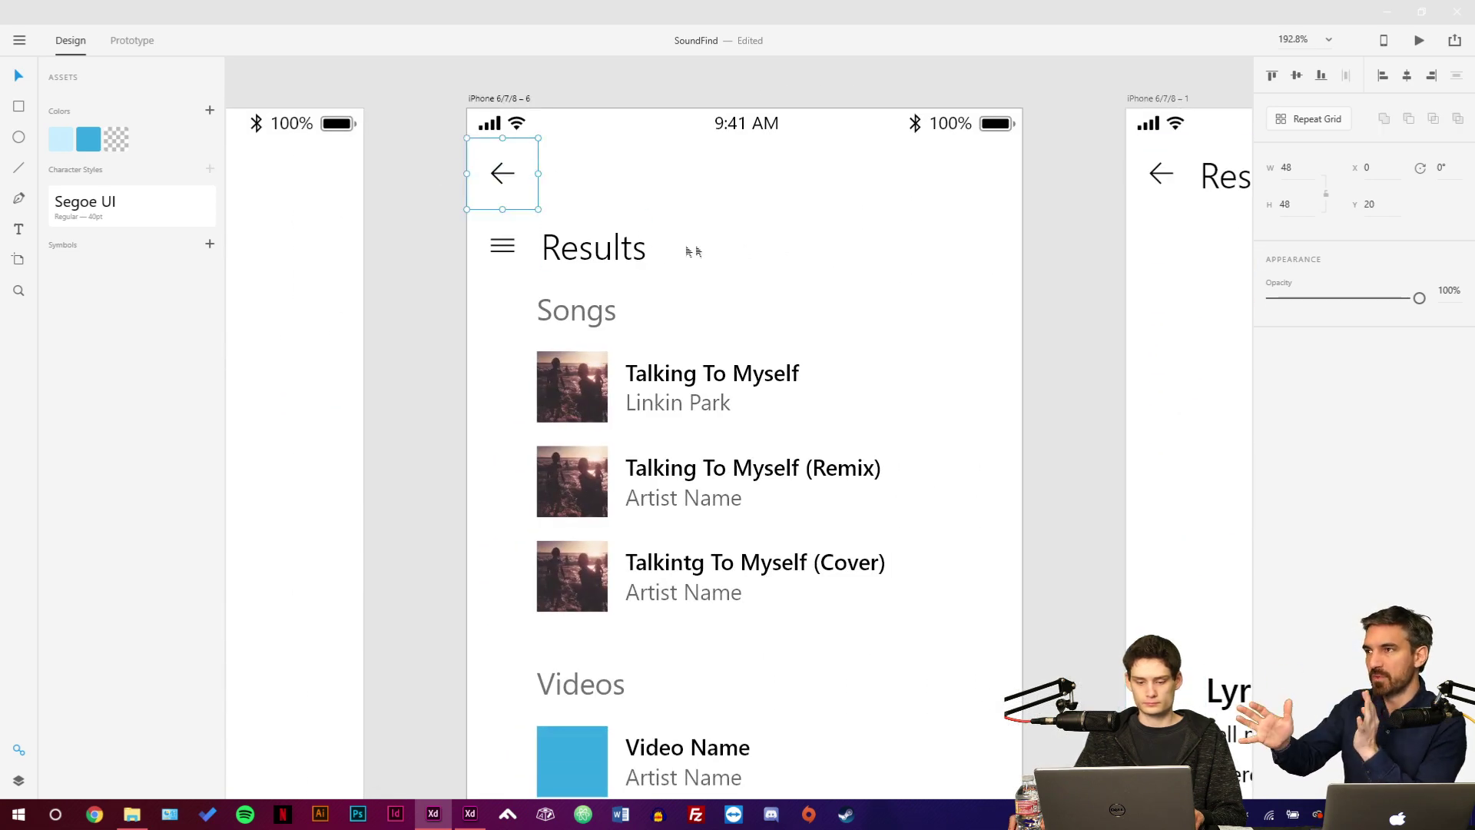
pyautogui.click(813, 238)
pyautogui.click(550, 257)
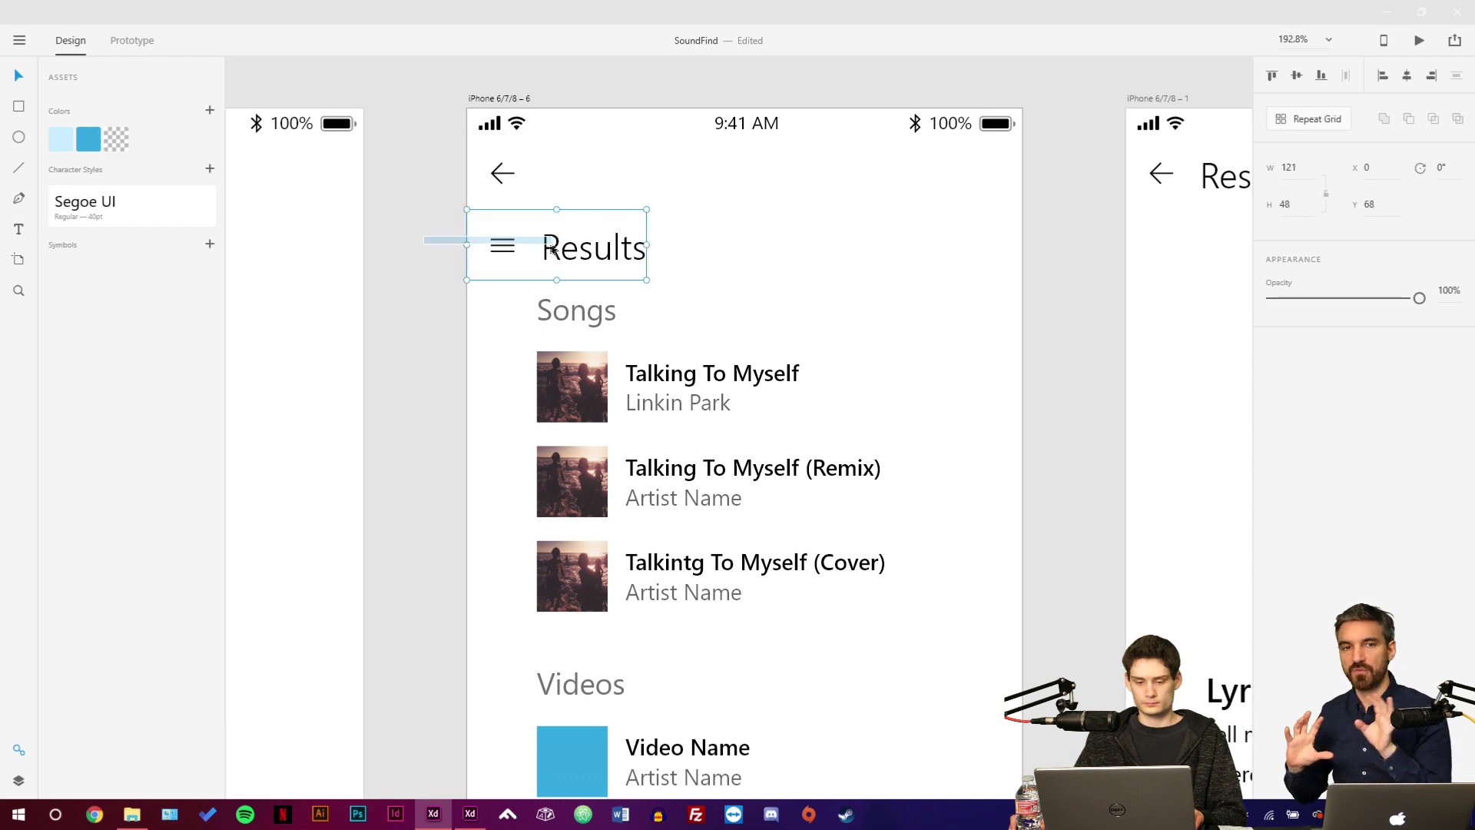
pyautogui.press('Delete')
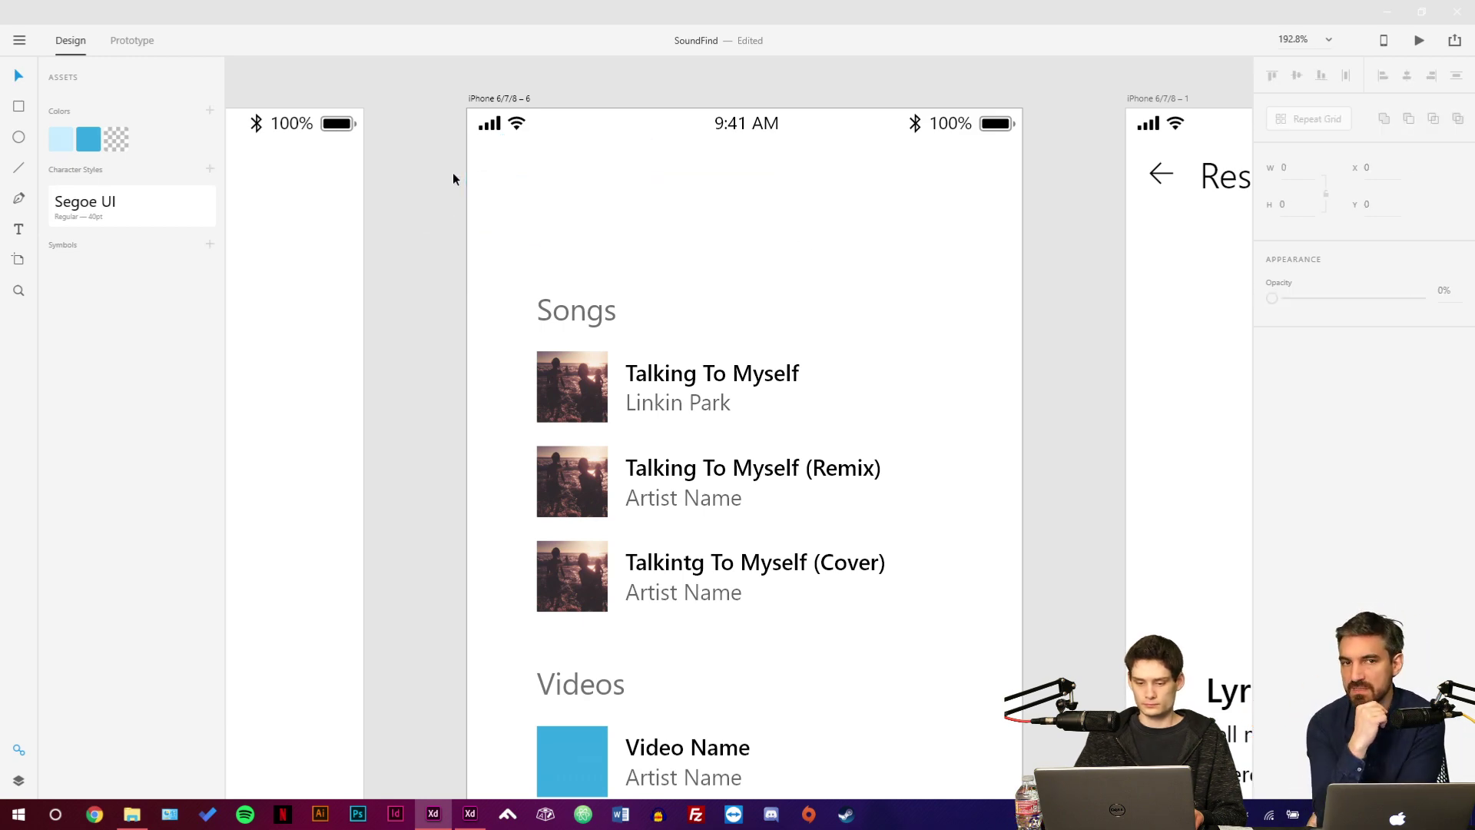
# Copy the combined back arrow and Result header from the song artboard into the songs and videos list artboard.
pyautogui.scroll(-3, 653, 239)
pyautogui.click(892, 230)
pyautogui.hotkey('ctrl', 'c')
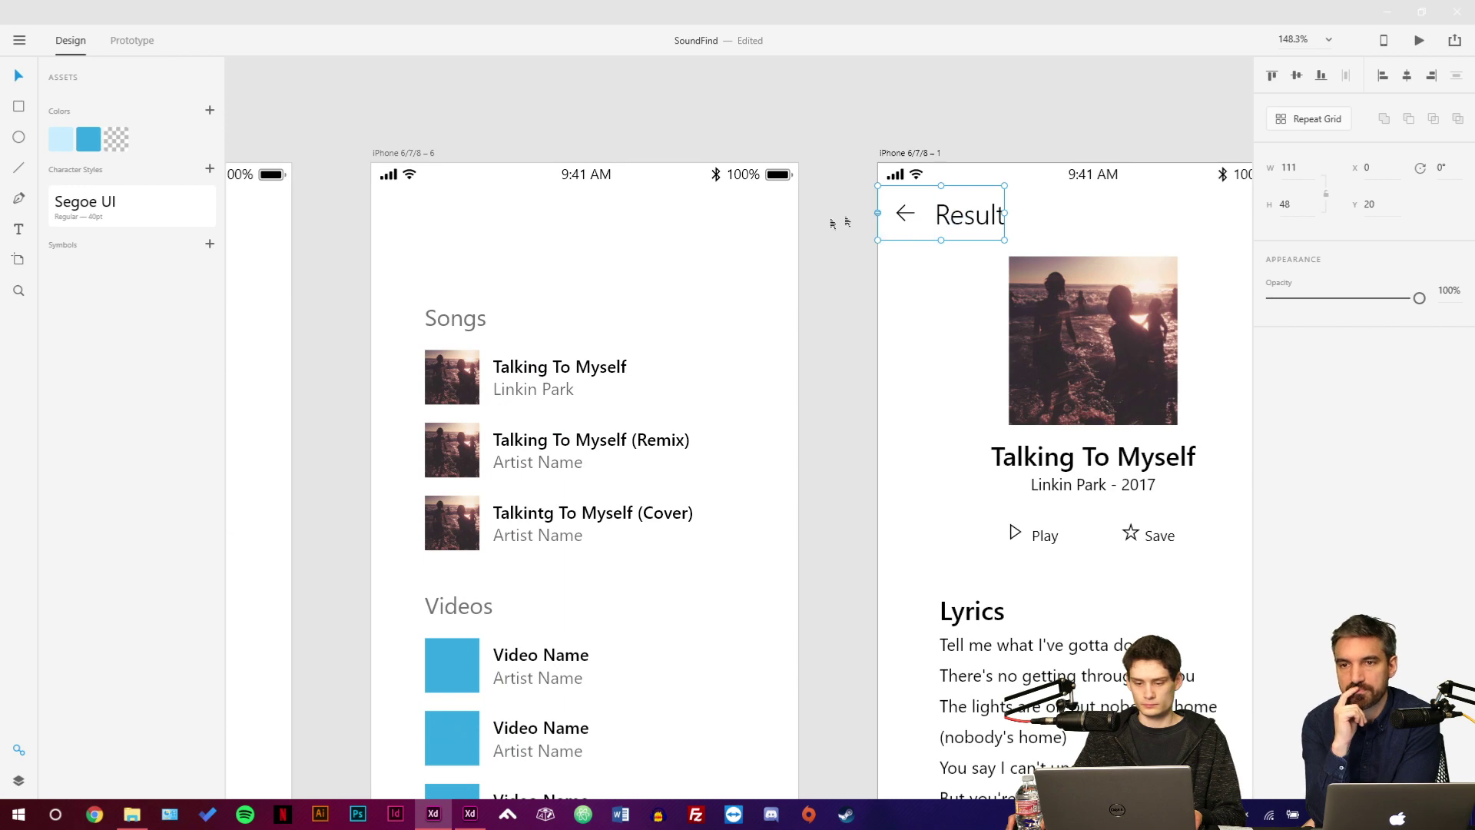
pyautogui.click(726, 302)
pyautogui.hotkey('ctrl', 'v')
# Move the Songs and Videos lists up together to sit directly beneath the new header.
pyautogui.moveTo(355, 290); pyautogui.dragTo(643, 618)
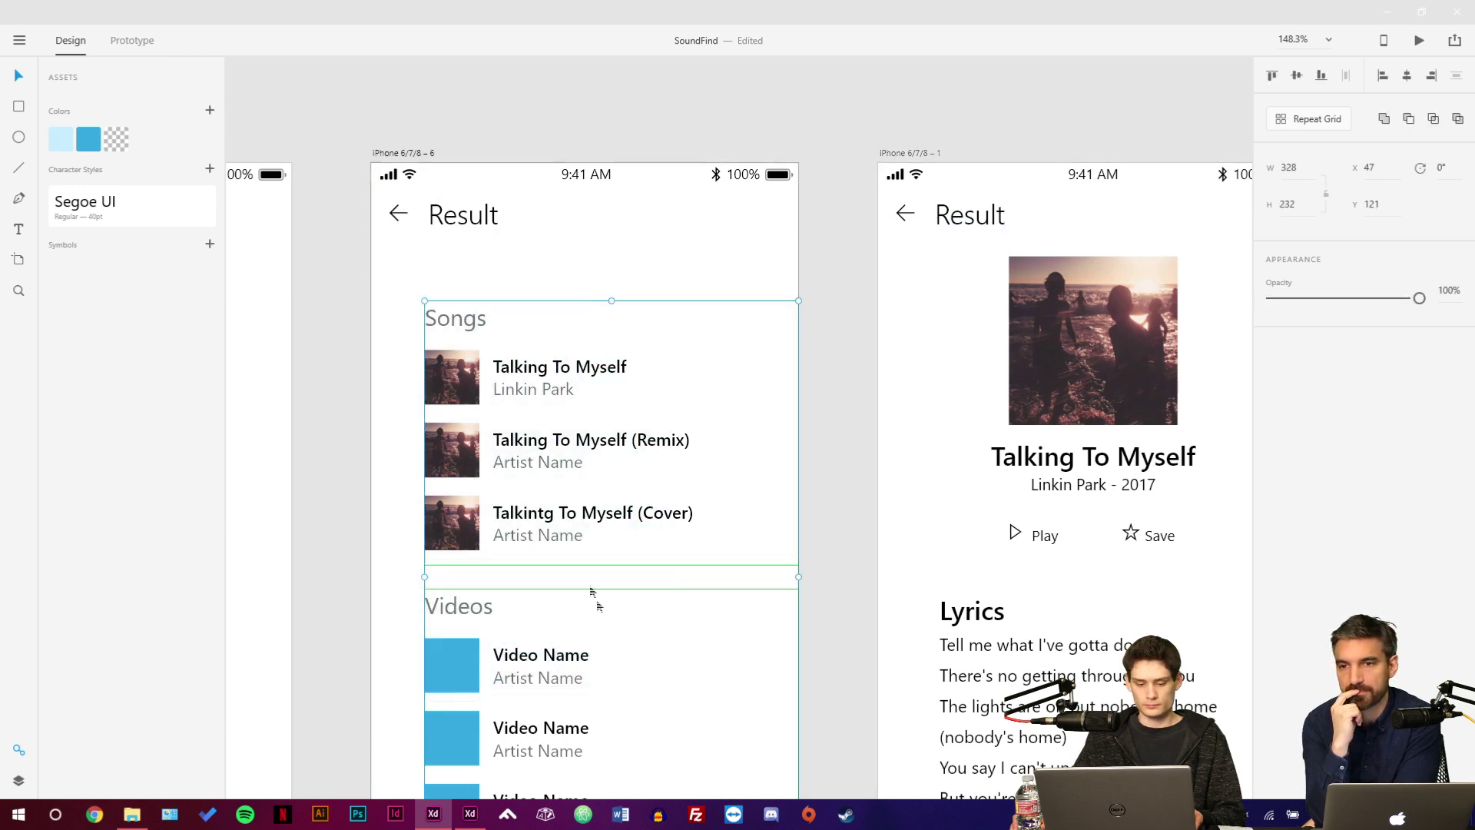
pyautogui.moveTo(464, 329); pyautogui.dragTo(454, 272)
pyautogui.click(381, 304)
# Compare the simplified header on the songs and videos list artboard with the headers of the neighbouring artboards.
pyautogui.hscroll(-5, 474, 332)
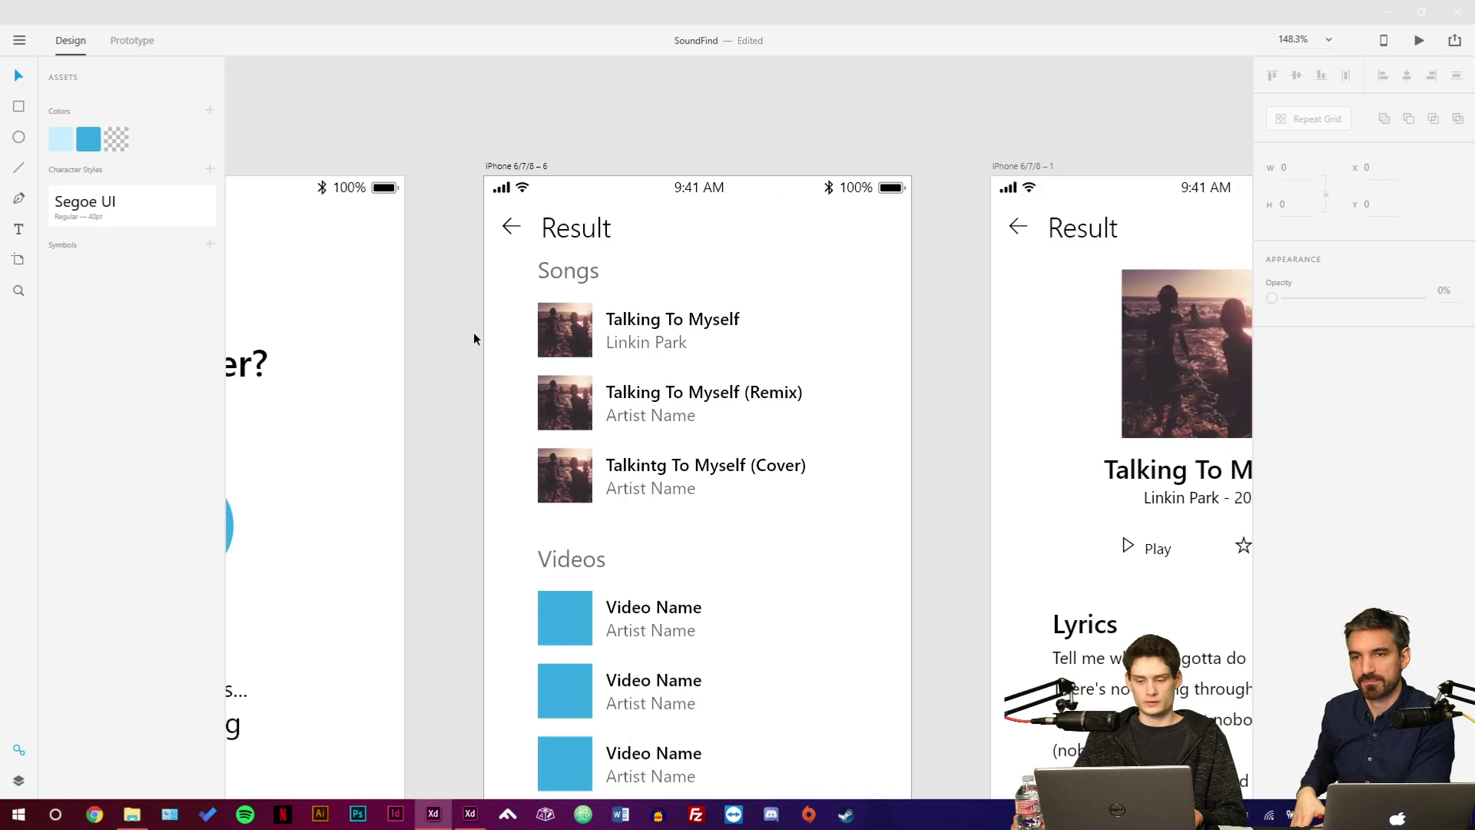
pyautogui.scroll(-5, 484, 334)
pyautogui.hscroll(-5, 537, 332)
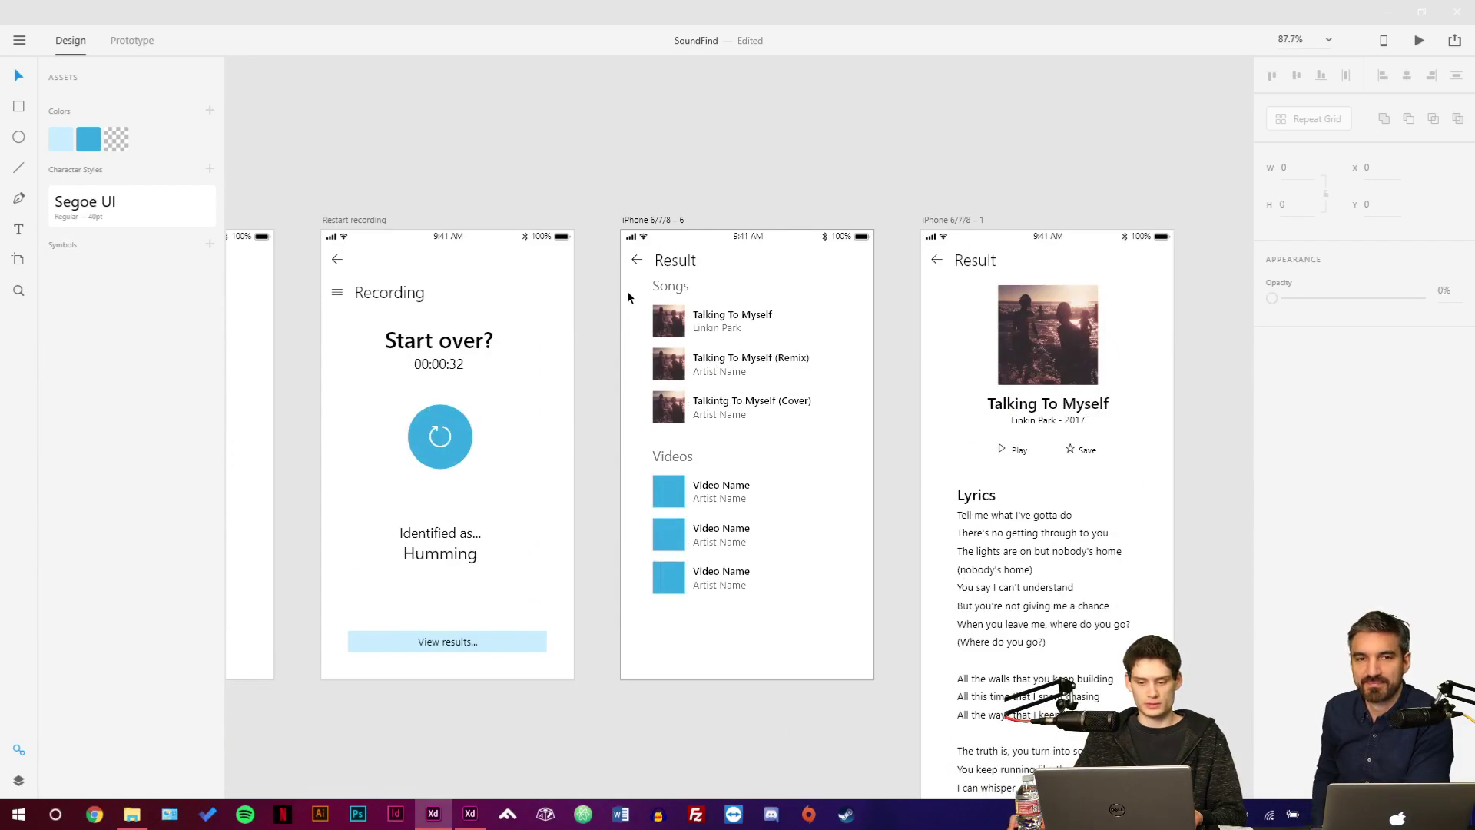
pyautogui.scroll(5, 627, 297)
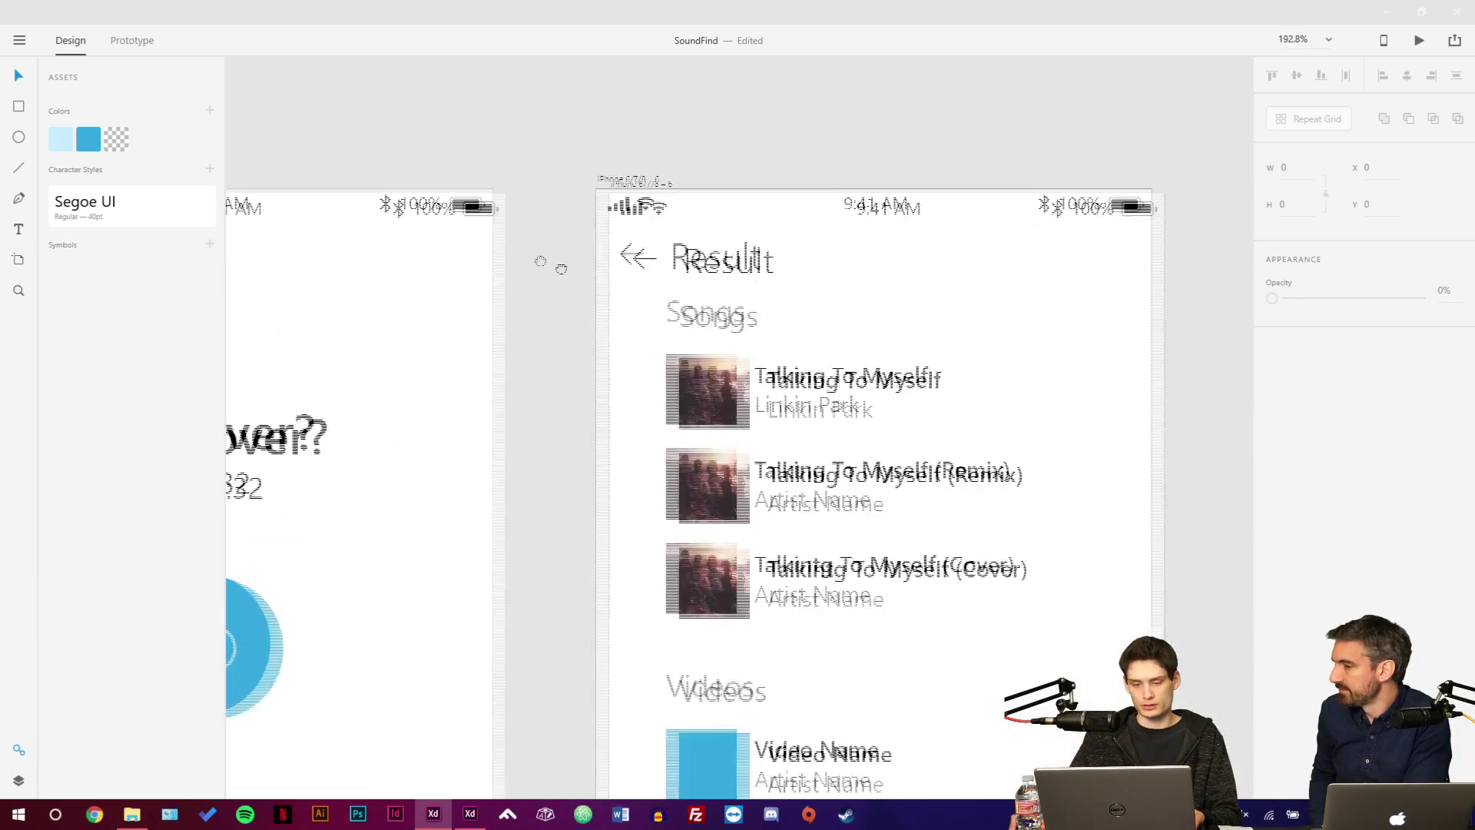
pyautogui.scroll(-5, 530, 269)
pyautogui.scroll(3, 677, 288)
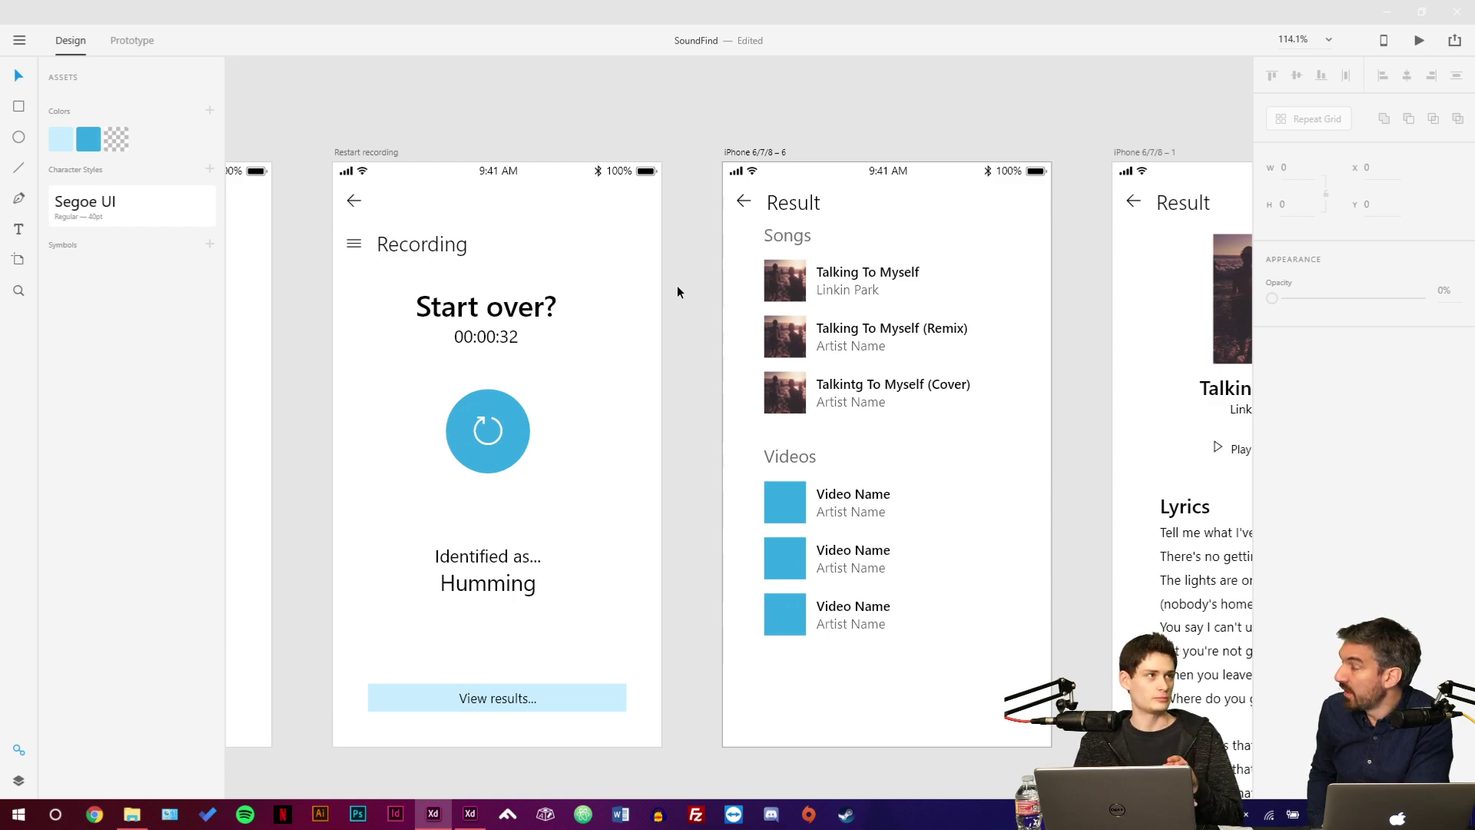
pyautogui.moveTo(620, 332); pyautogui.dragTo(879, 288)
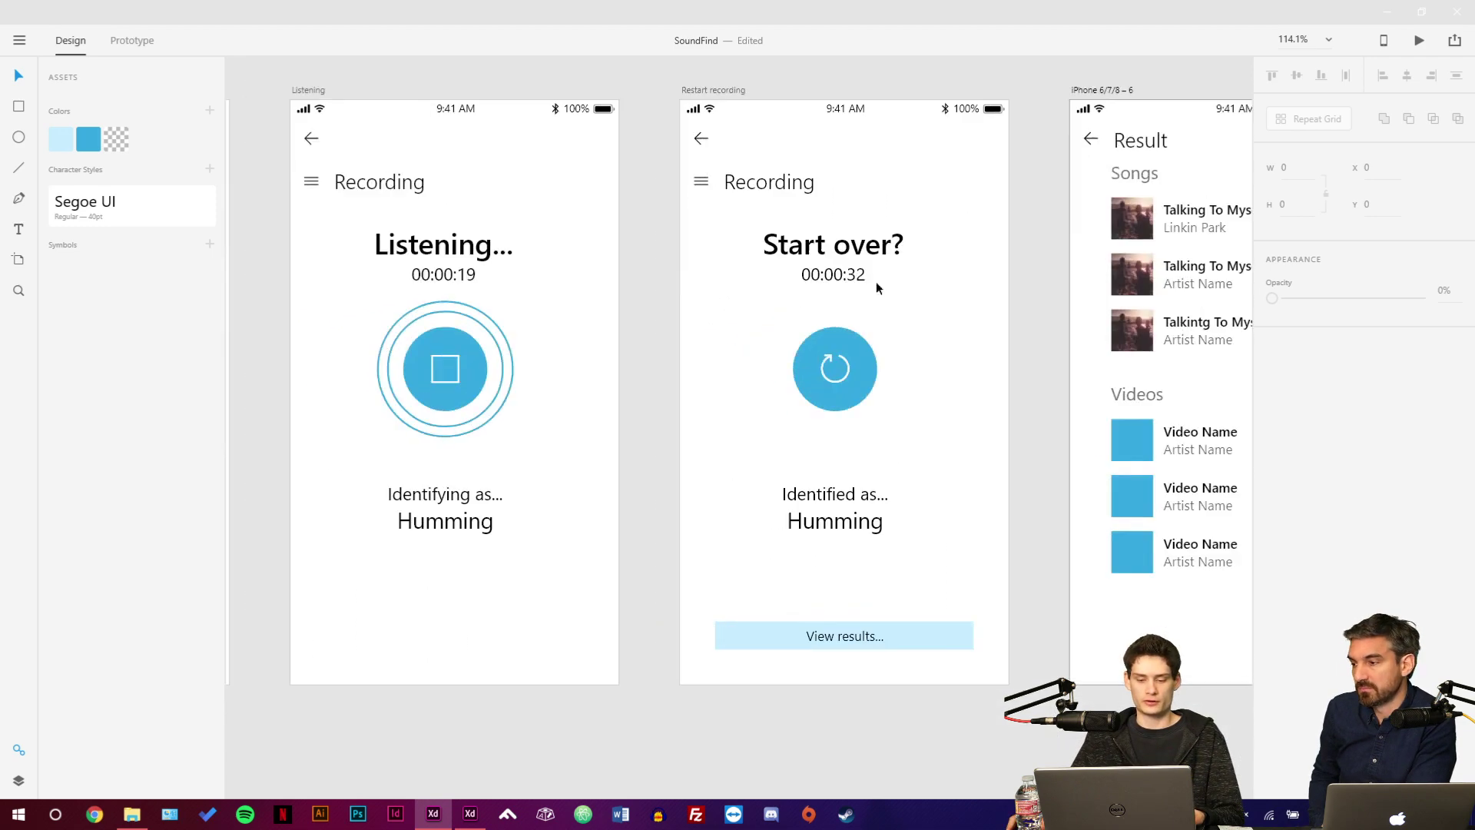
pyautogui.click(703, 186)
pyautogui.moveTo(961, 272); pyautogui.dragTo(546, 328)
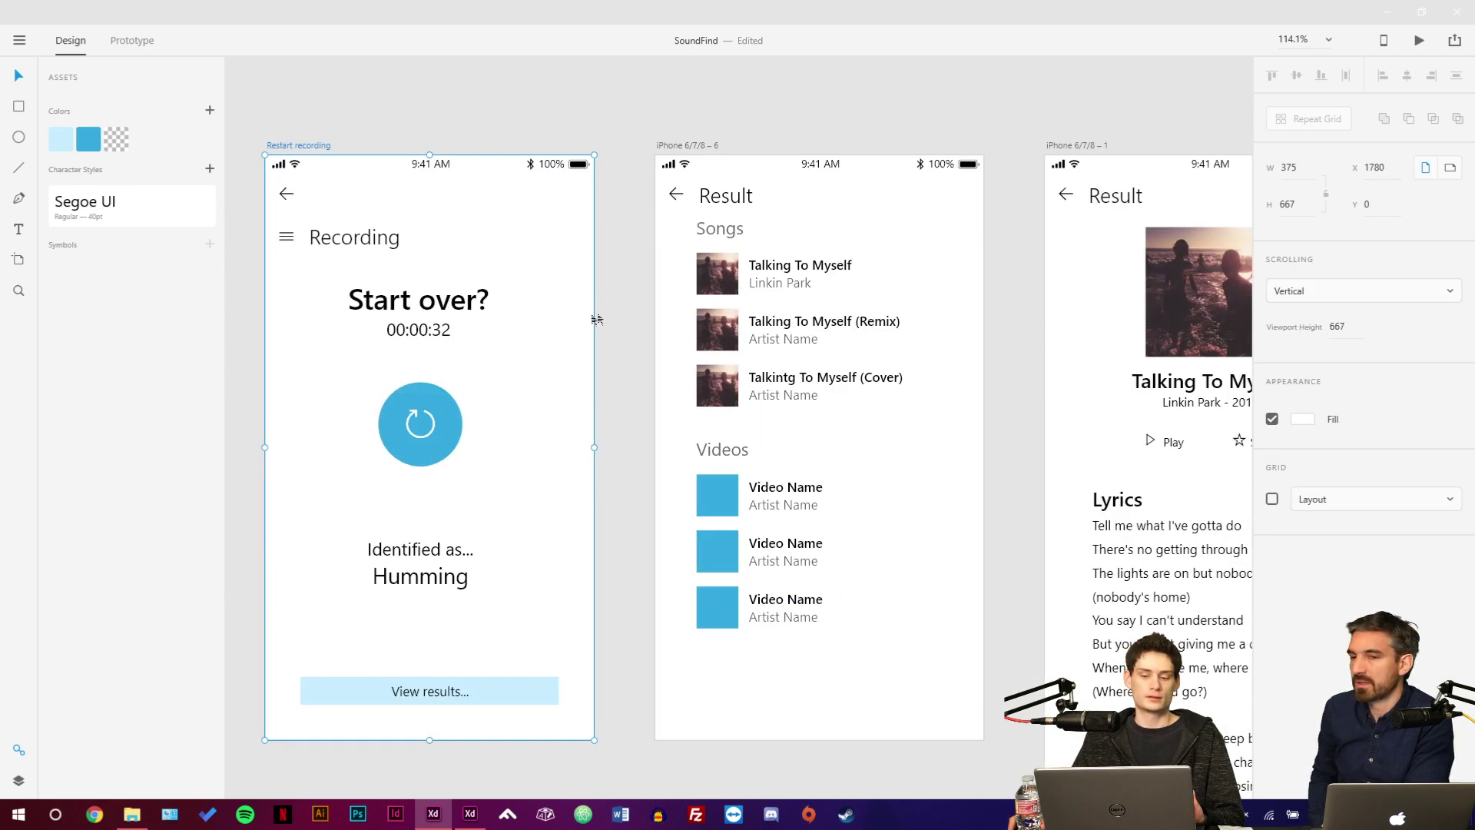
pyautogui.hscroll(2, 761, 326)
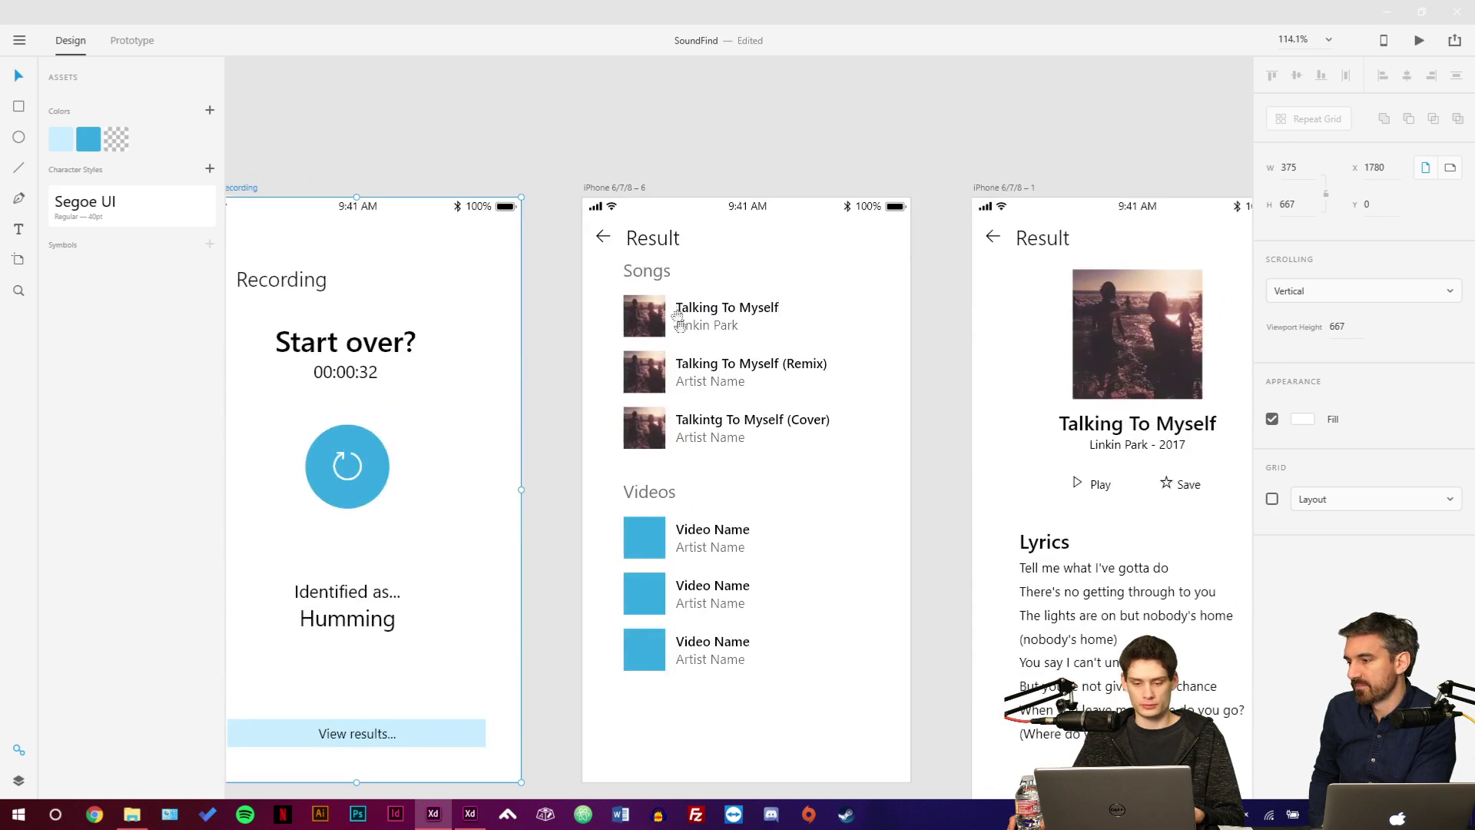
pyautogui.scroll(5, 603, 274)
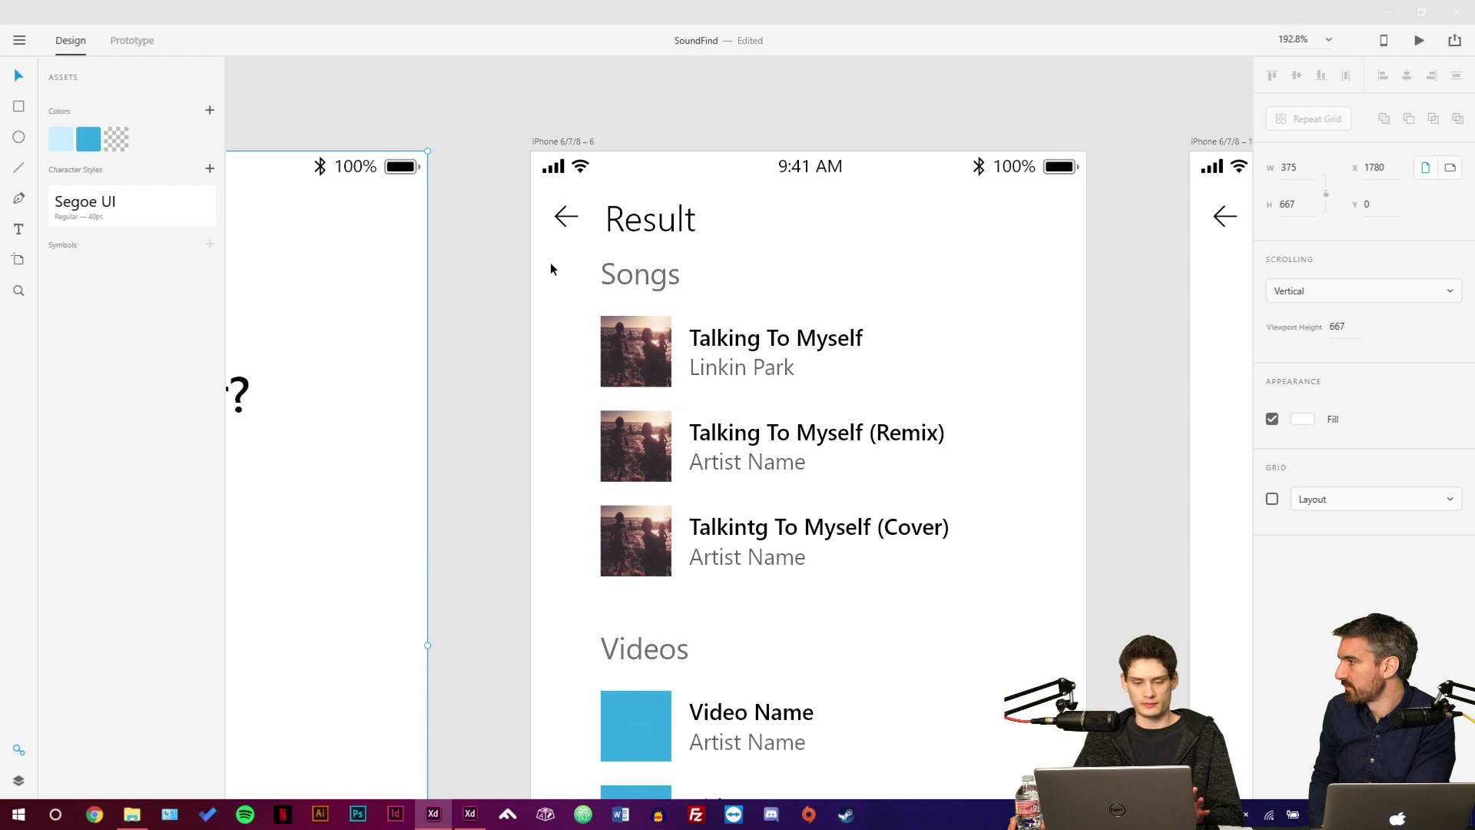
pyautogui.scroll(-2, 634, 271)
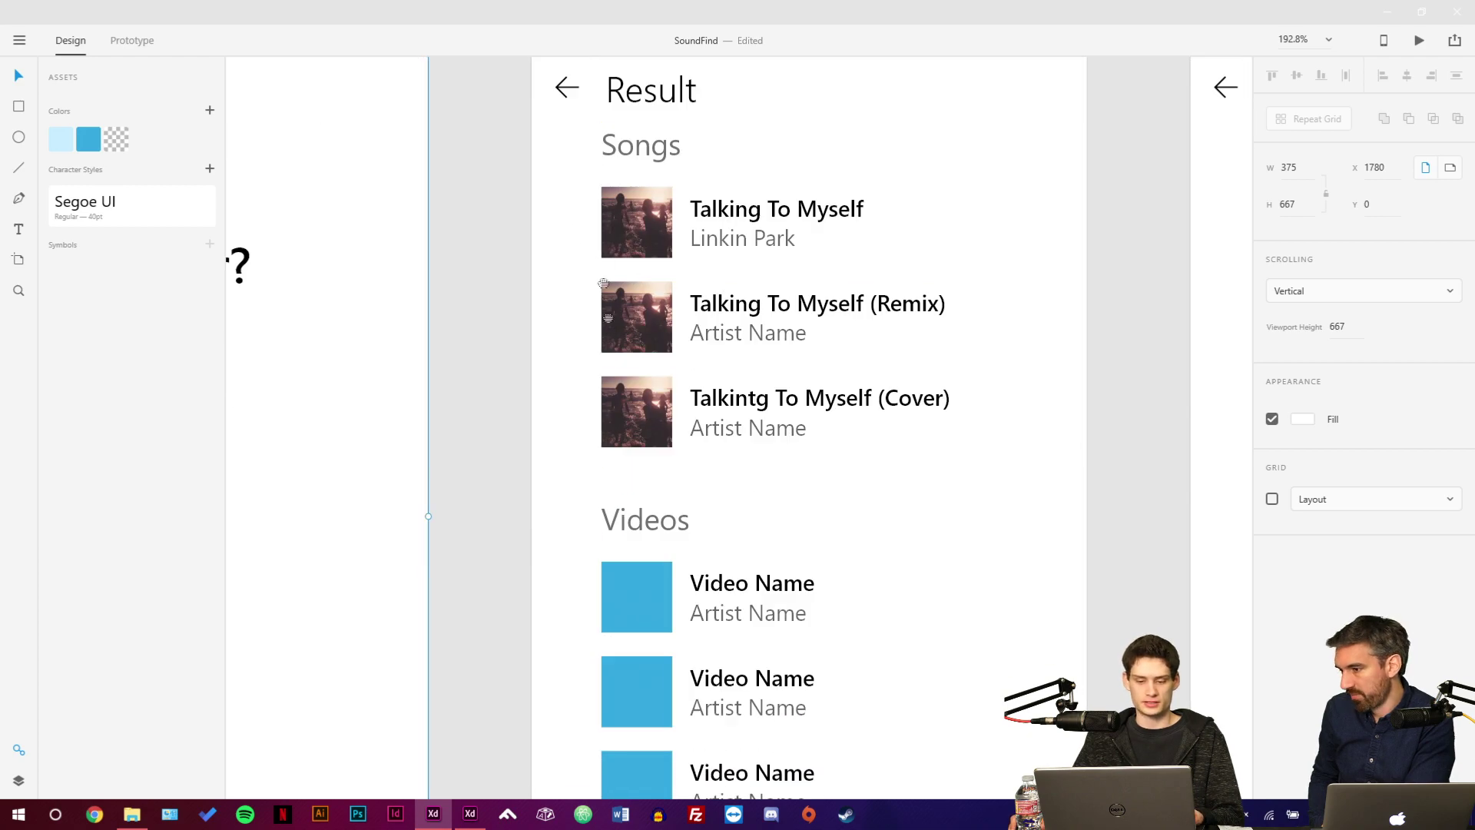
pyautogui.scroll(4, 572, 326)
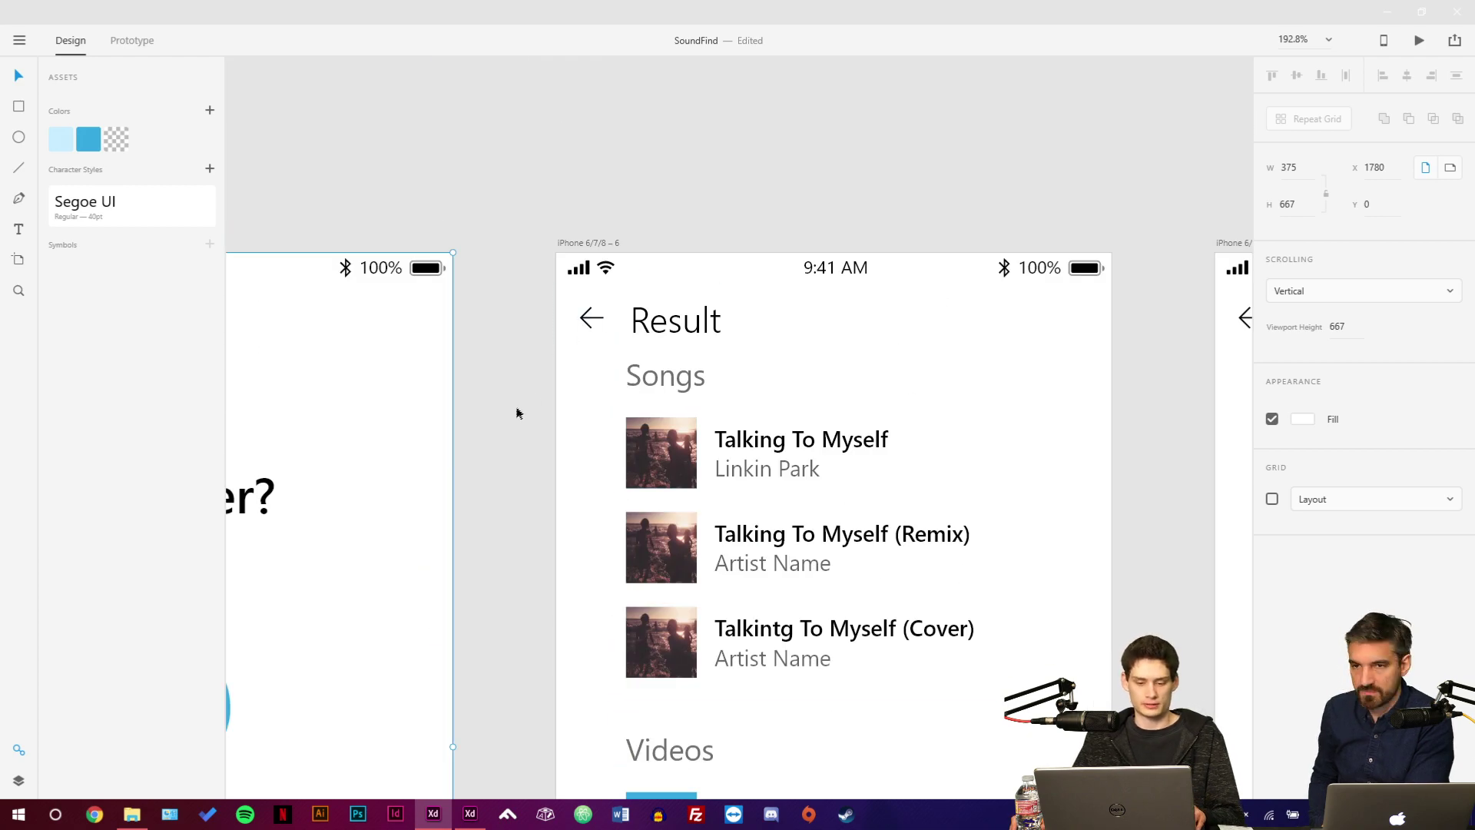
pyautogui.scroll(-3, 517, 413)
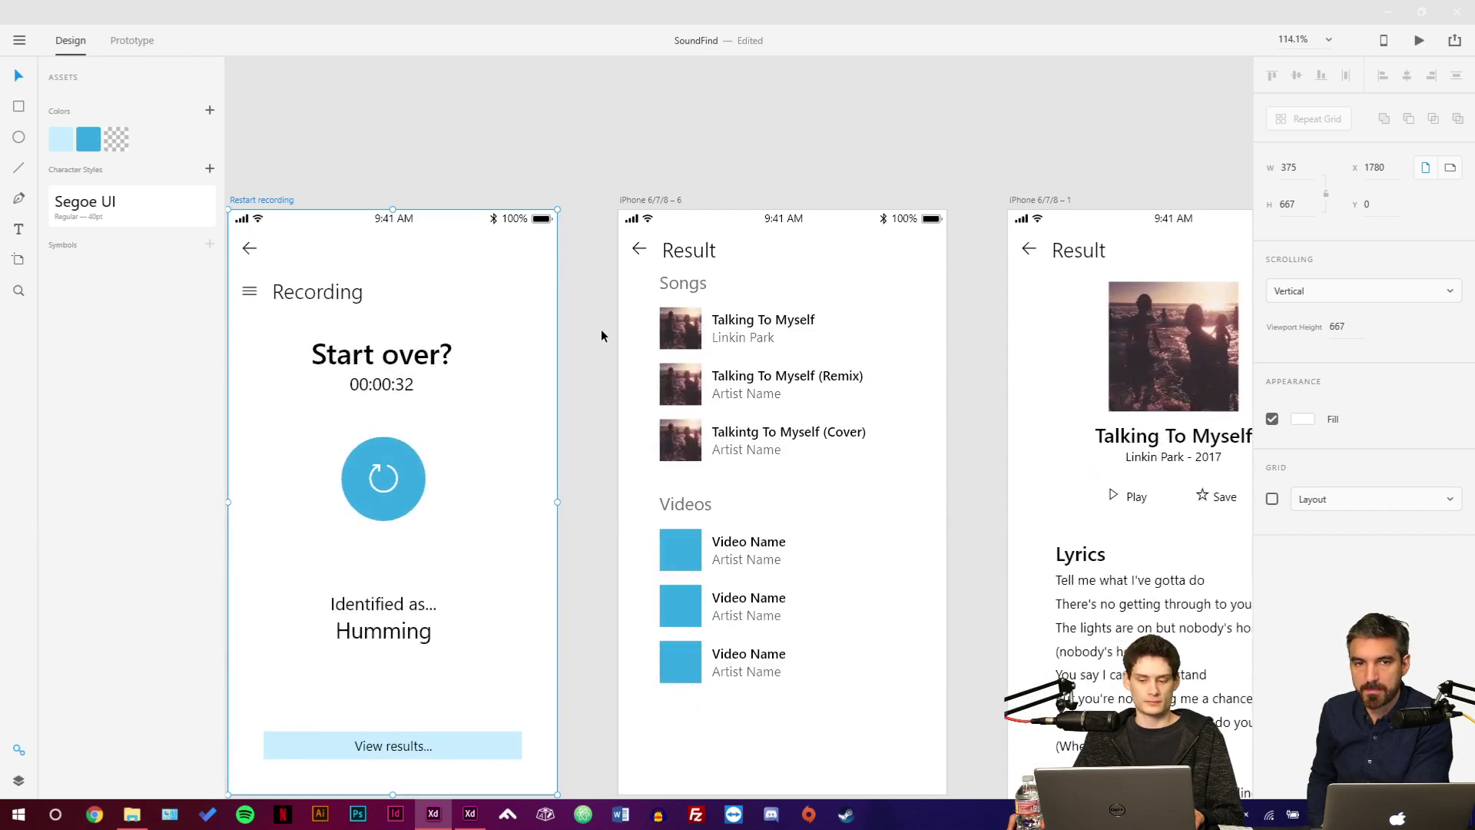
pyautogui.scroll(-2, 603, 336)
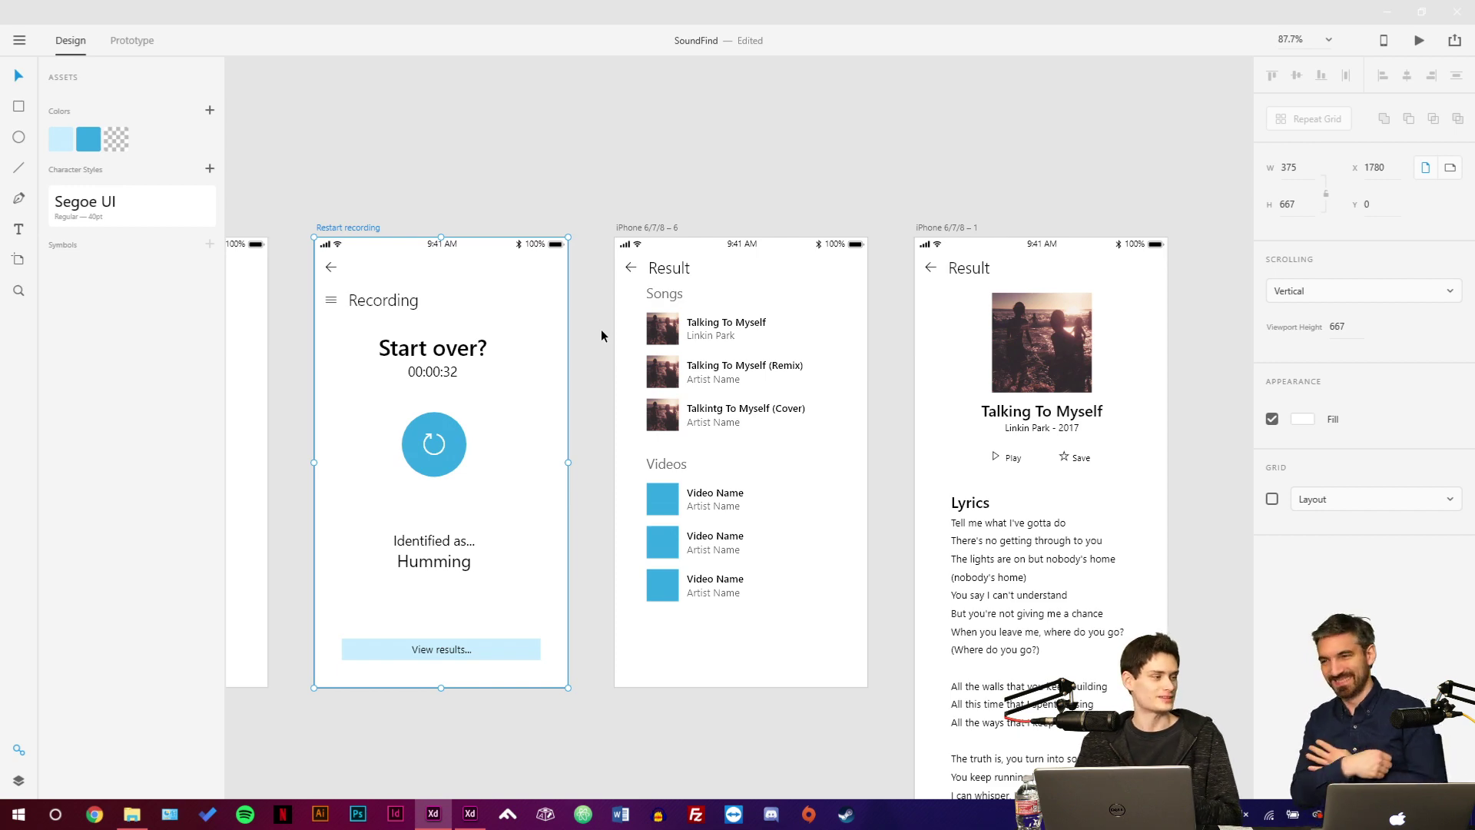
pyautogui.click(600, 335)
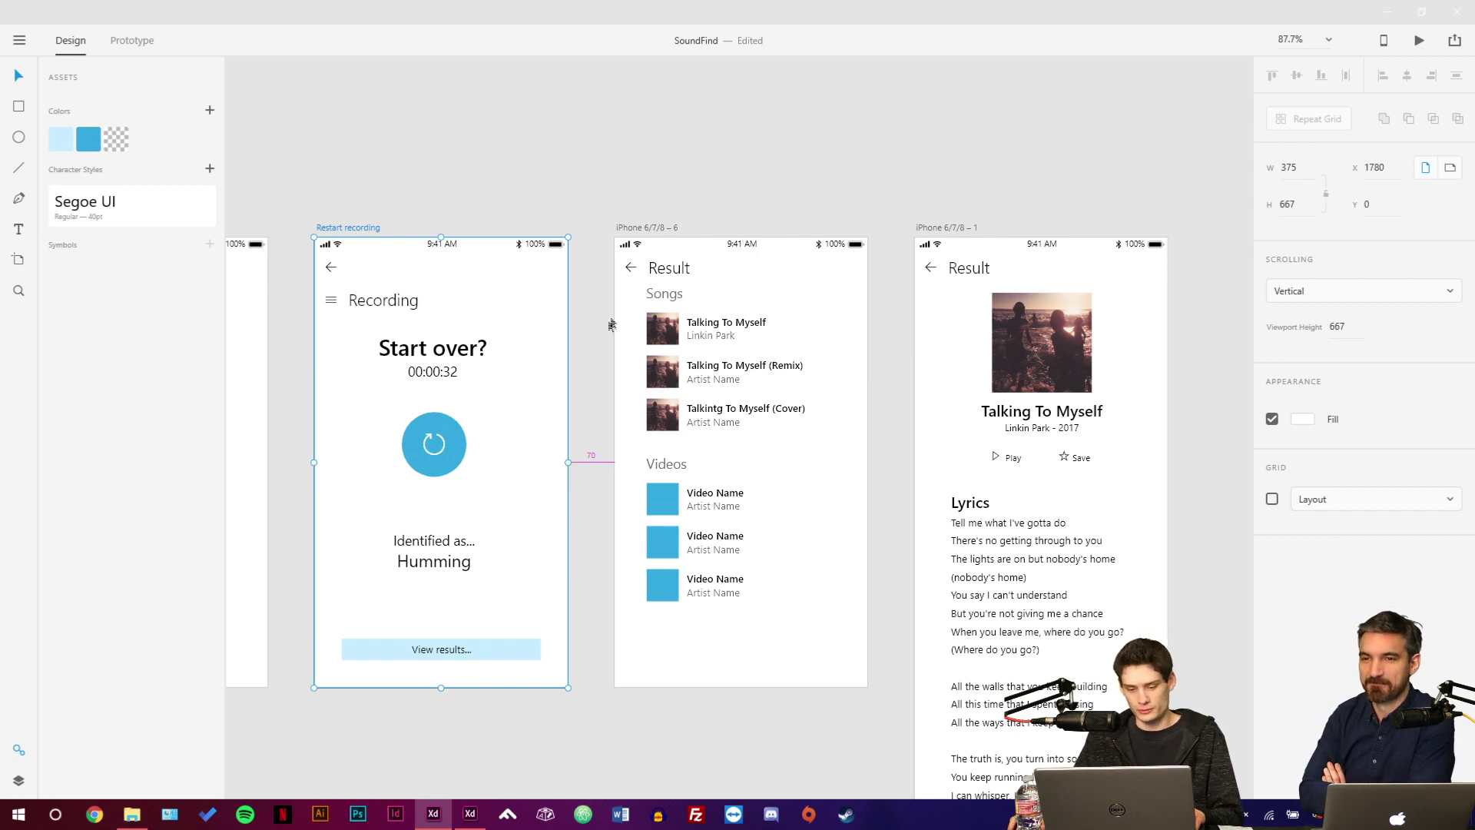
pyautogui.scroll(-2, 600, 334)
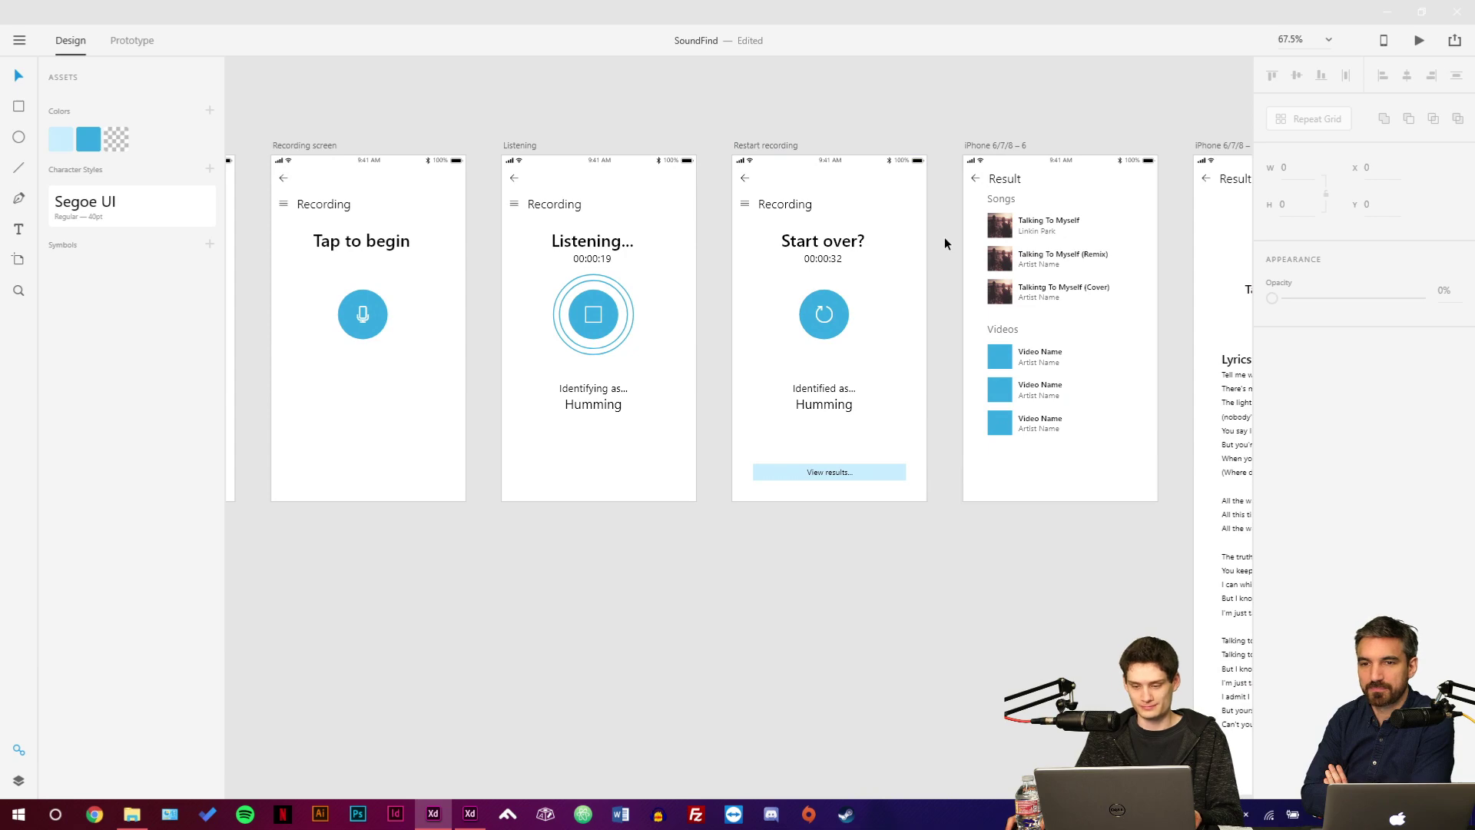
# Review the recording artboards, the results list and the song artboard's Play and Save options and lyrics.
pyautogui.moveTo(527, 306); pyautogui.dragTo(694, 341)
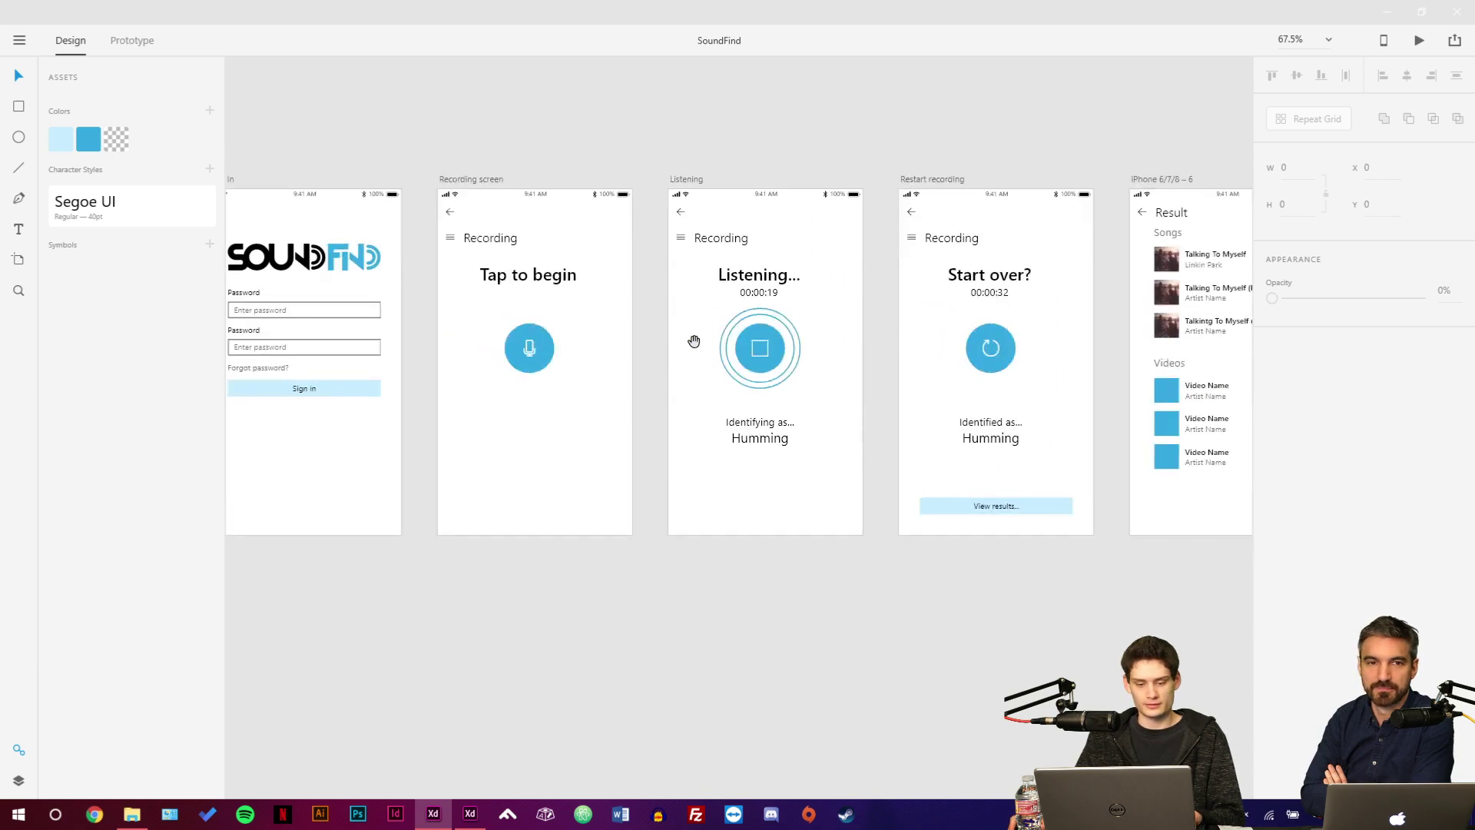
pyautogui.scroll(4, 470, 204)
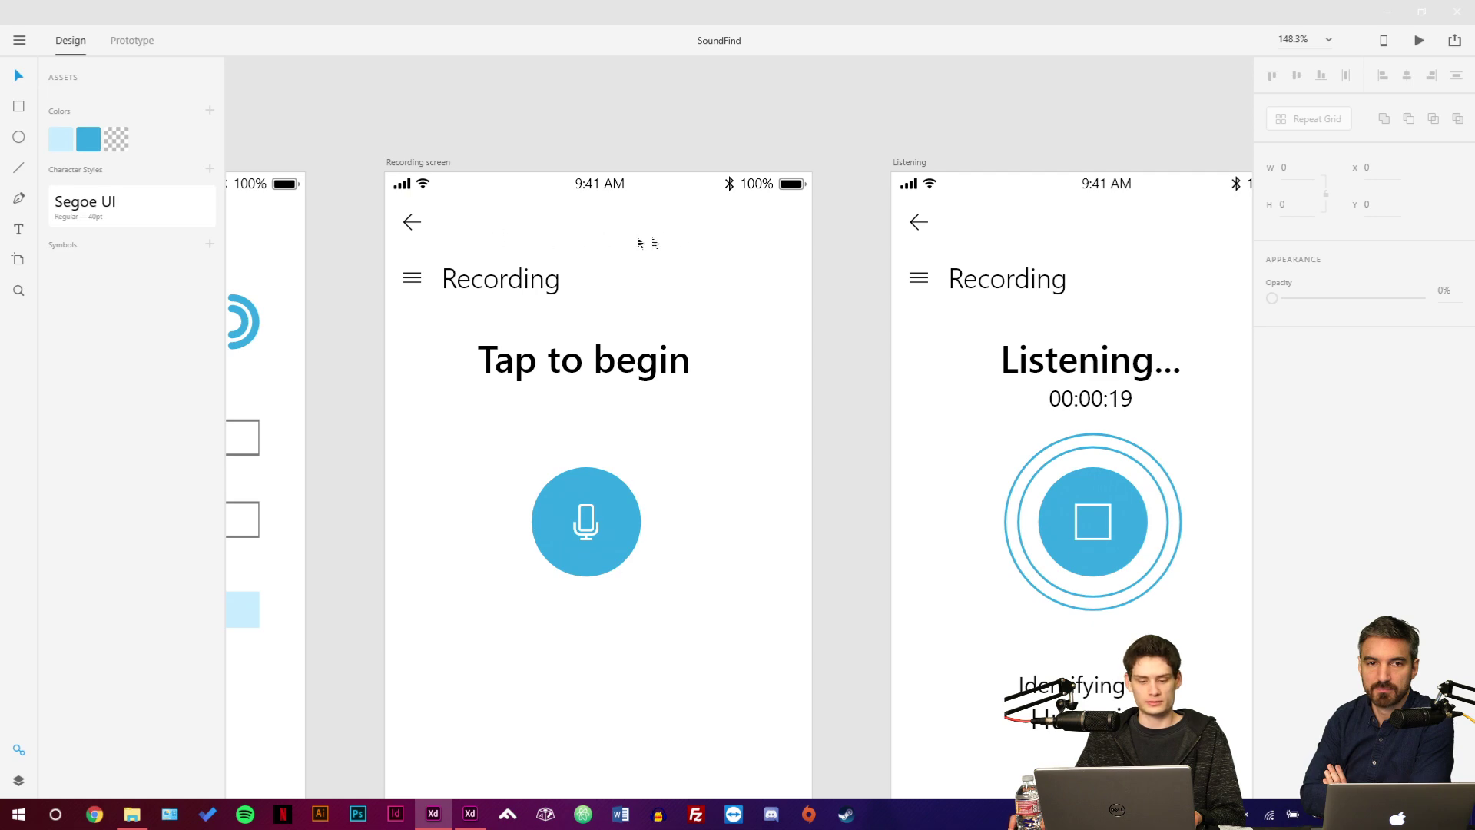
pyautogui.moveTo(731, 328); pyautogui.dragTo(621, 300)
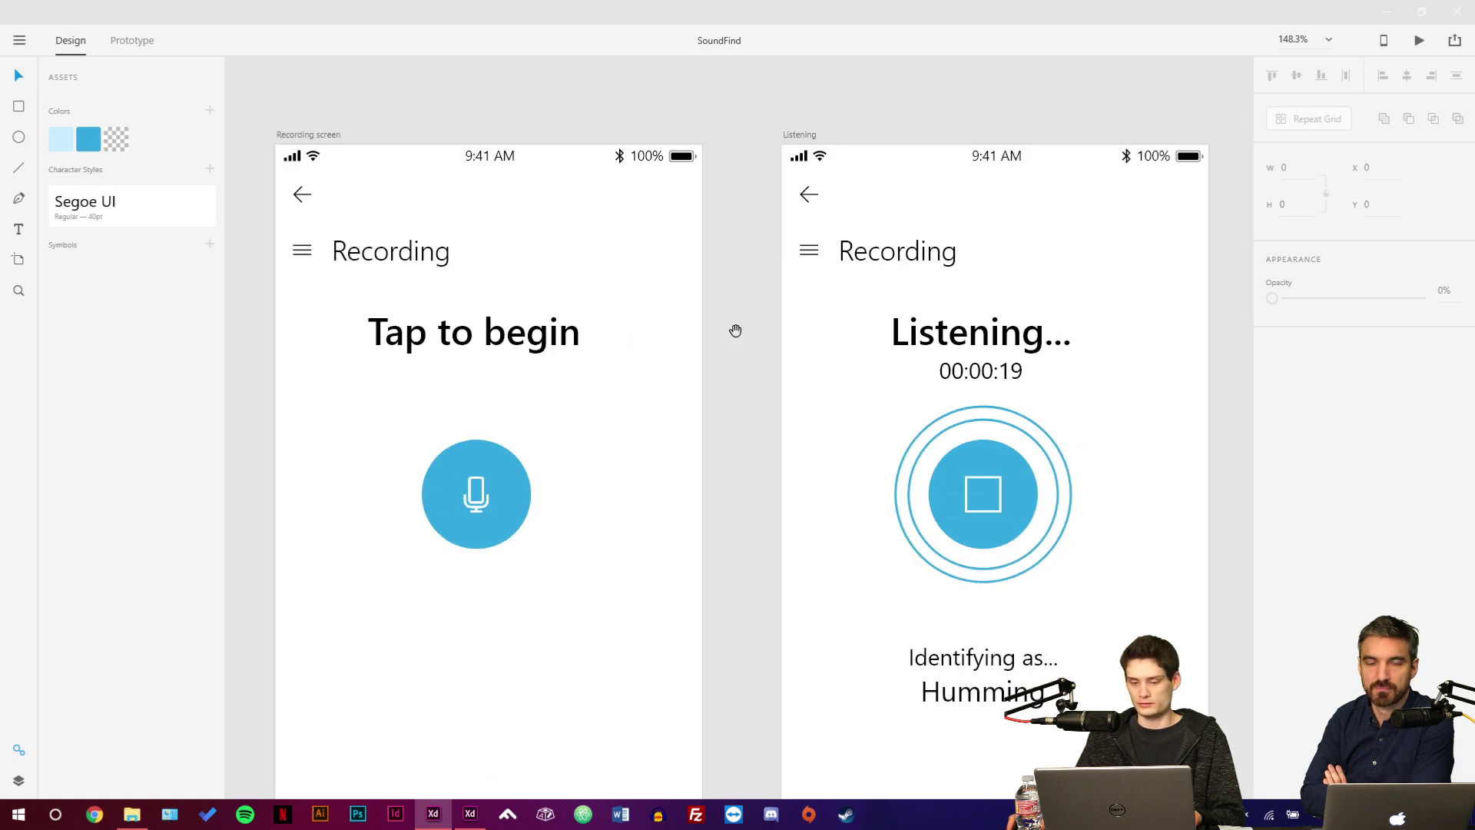
pyautogui.moveTo(735, 331); pyautogui.dragTo(550, 333)
pyautogui.scroll(-3, 559, 335)
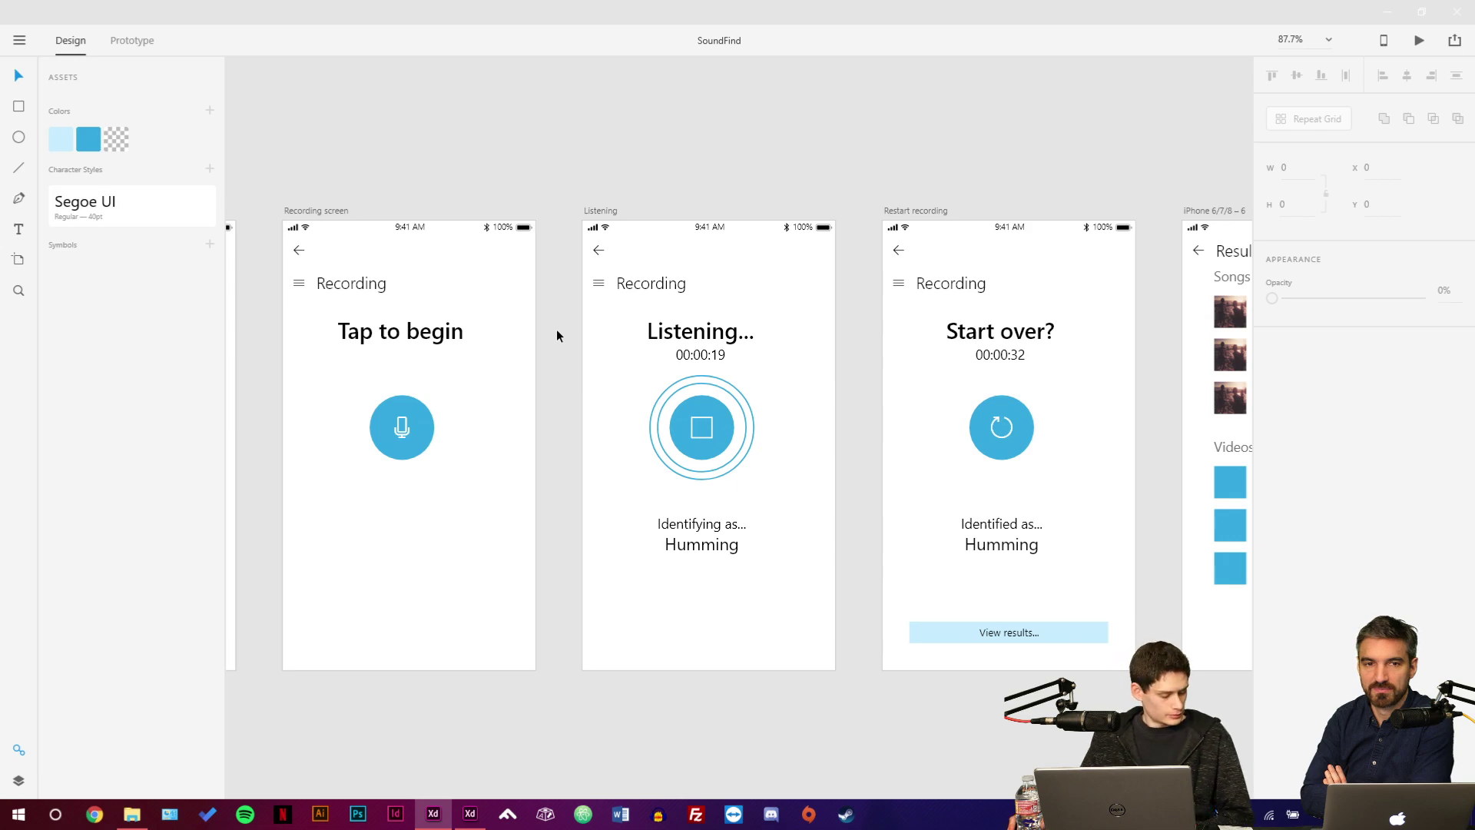
pyautogui.hscroll(5, 652, 356)
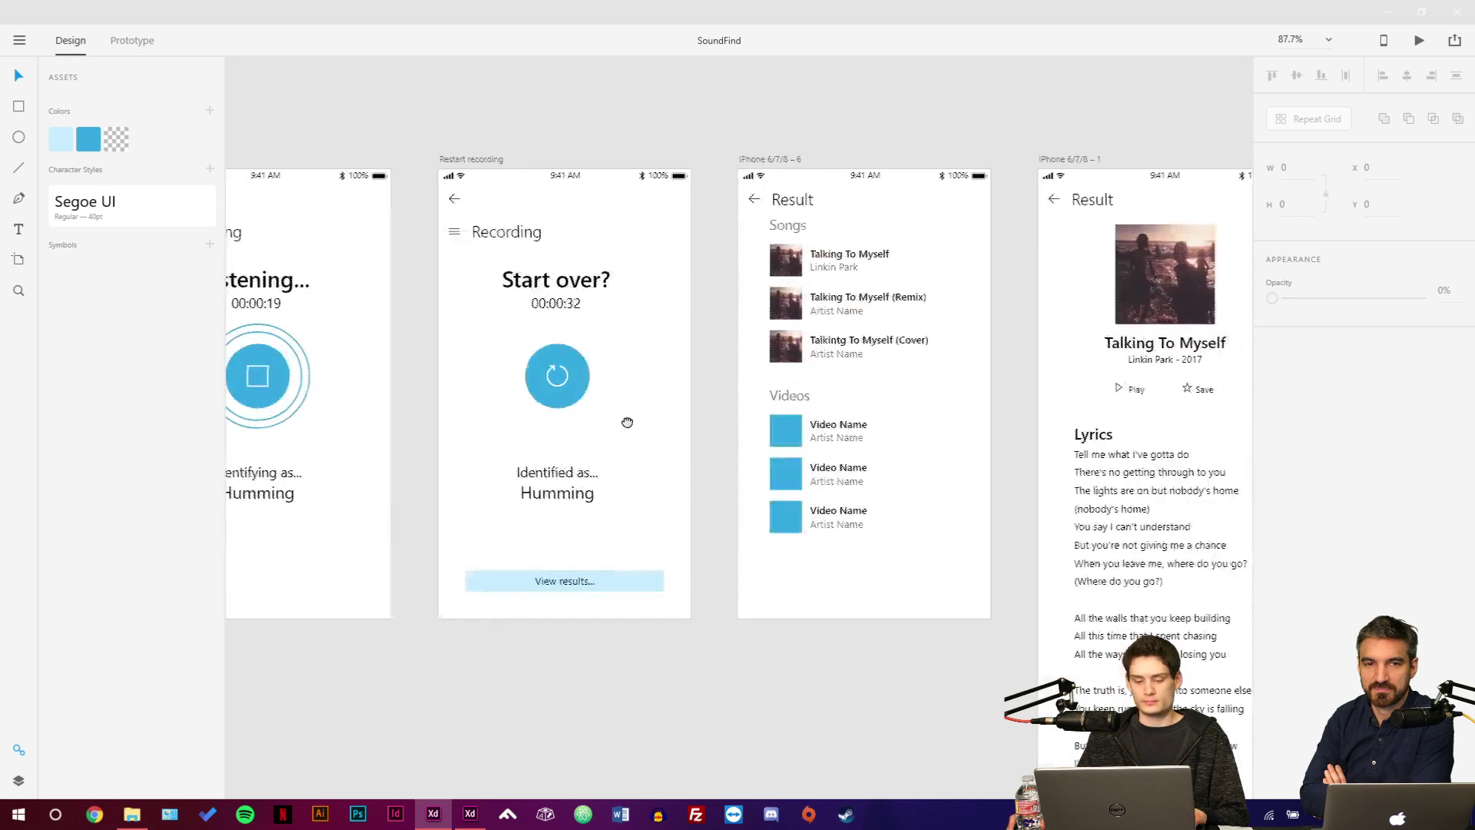
pyautogui.moveTo(698, 434); pyautogui.dragTo(593, 435)
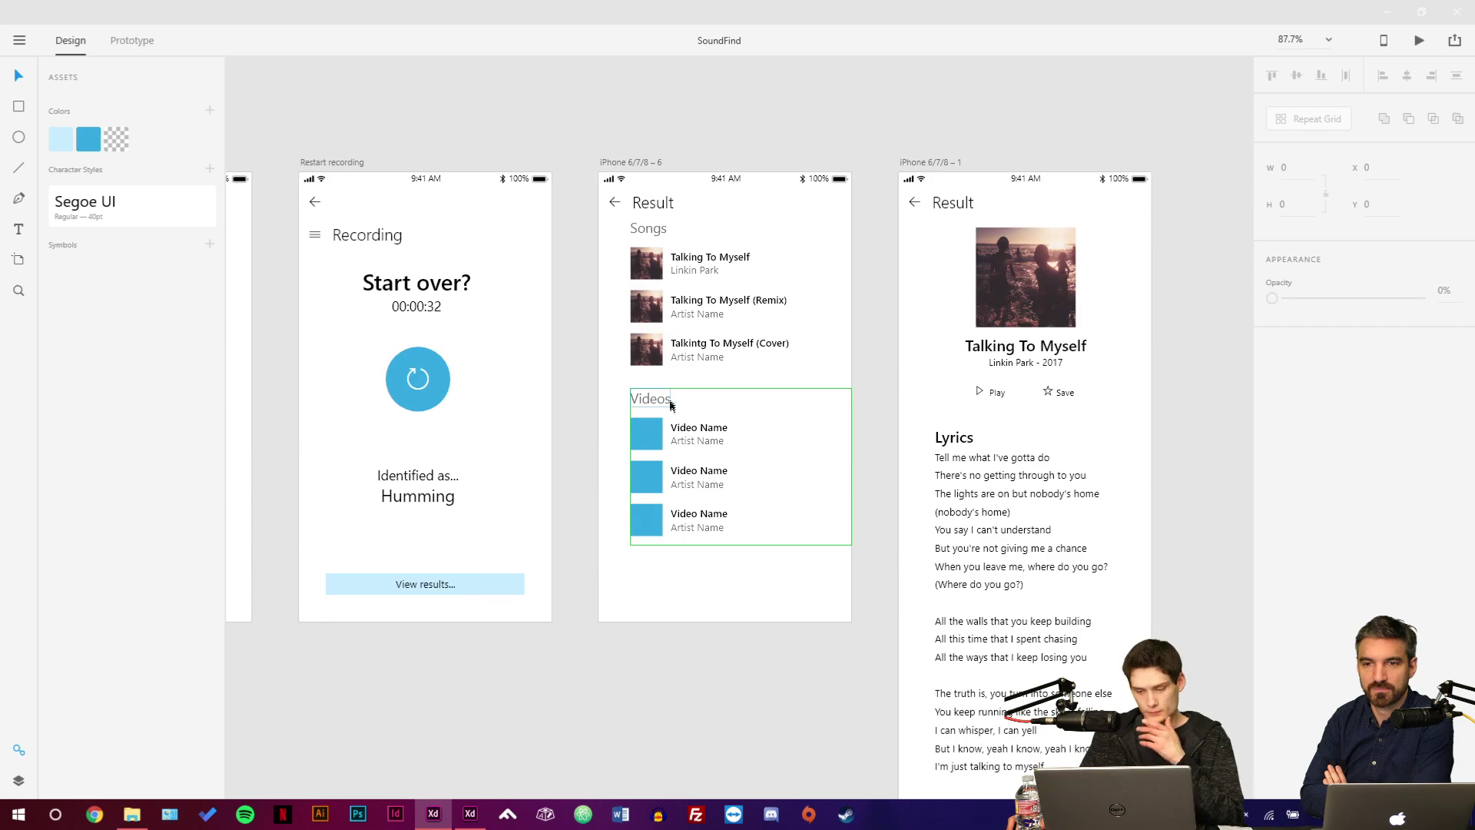
pyautogui.hscroll(4, 926, 401)
pyautogui.scroll(-2, 927, 401)
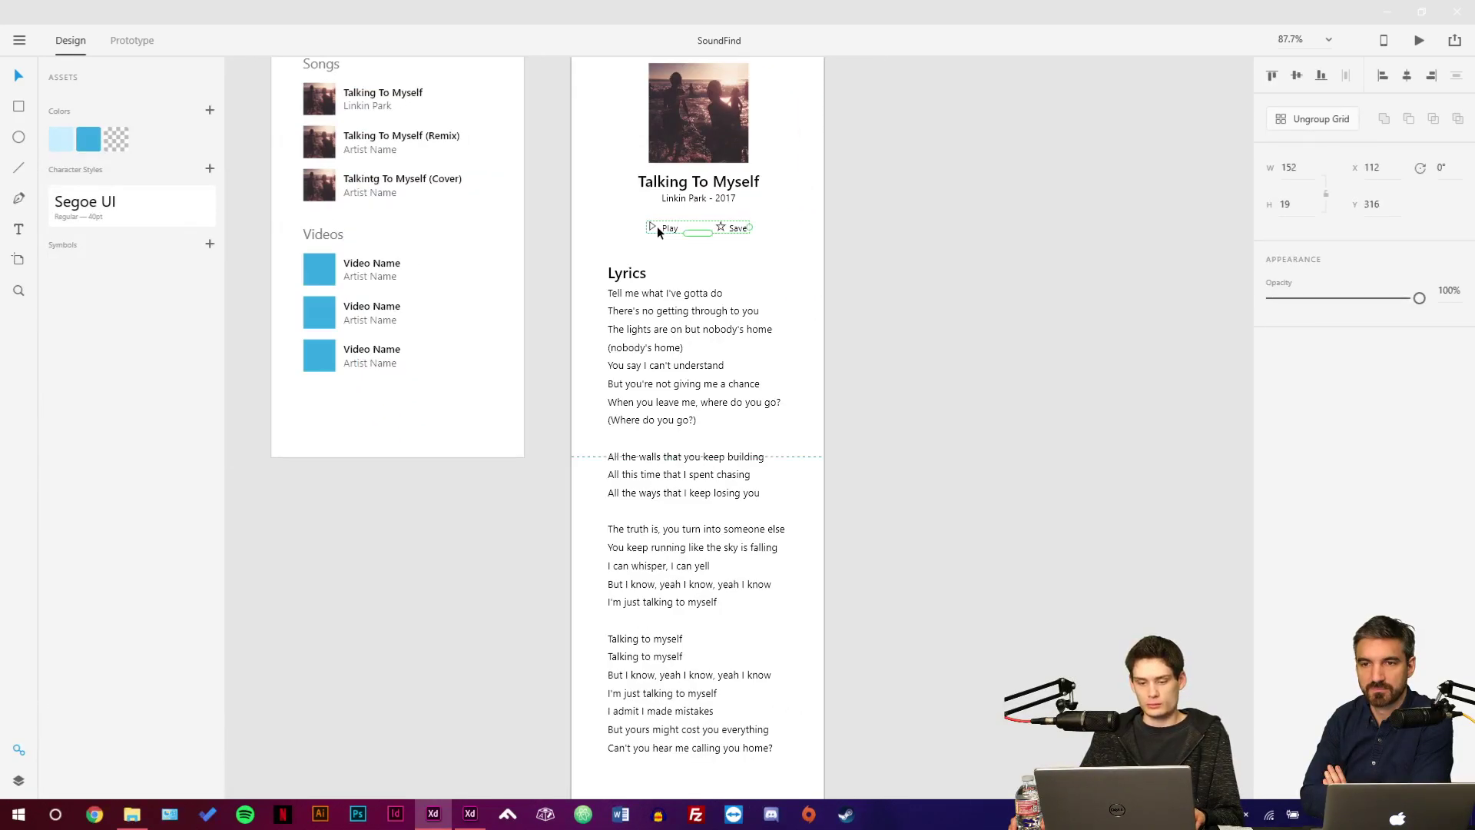
pyautogui.click(653, 228)
pyautogui.scroll(6, 654, 228)
pyautogui.scroll(-5, 649, 323)
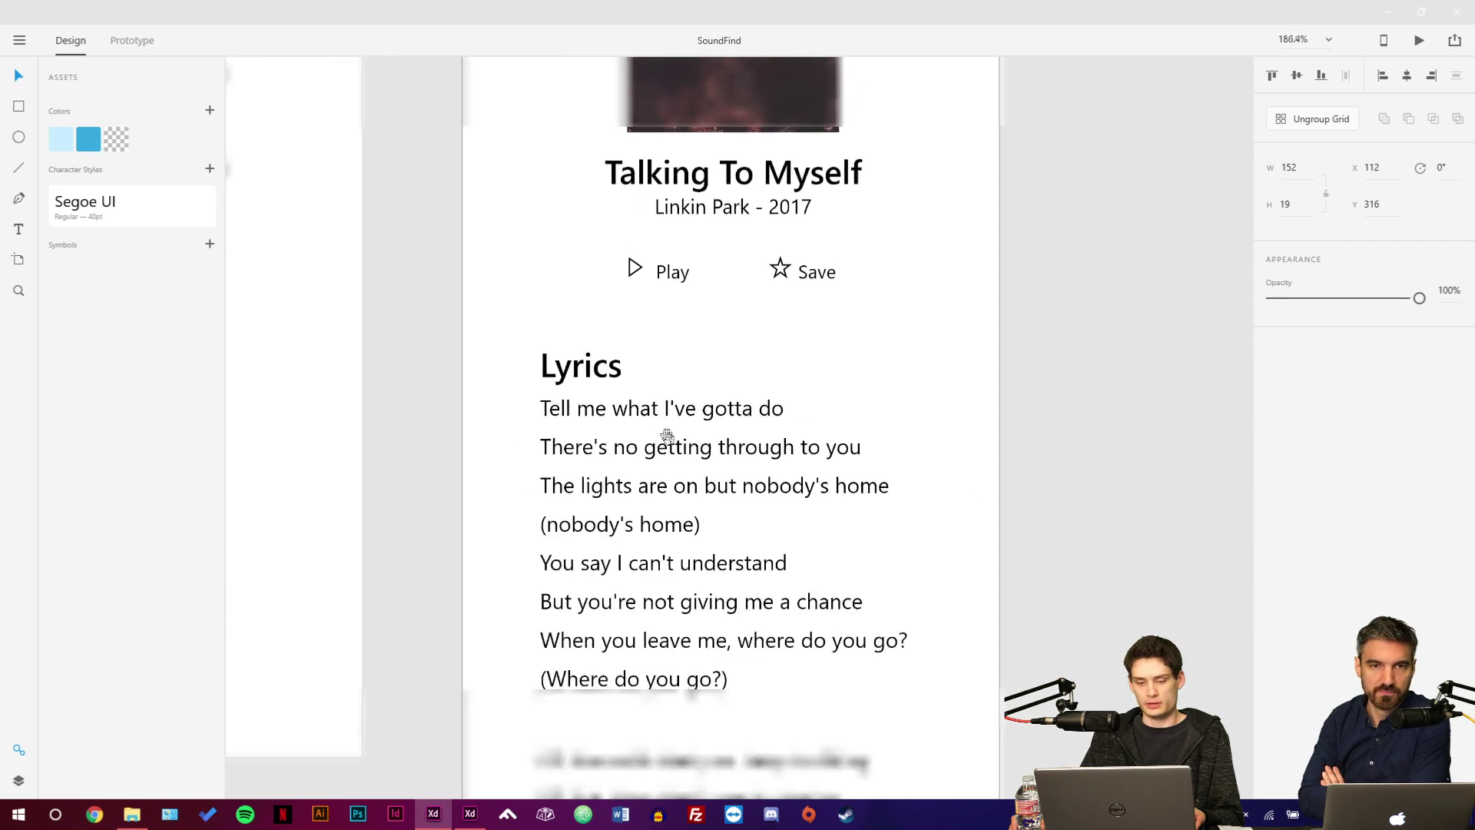
# Duplicate the Talking To Myself song artboard and place the copy beside the original.
pyautogui.scroll(-5, 614, 292)
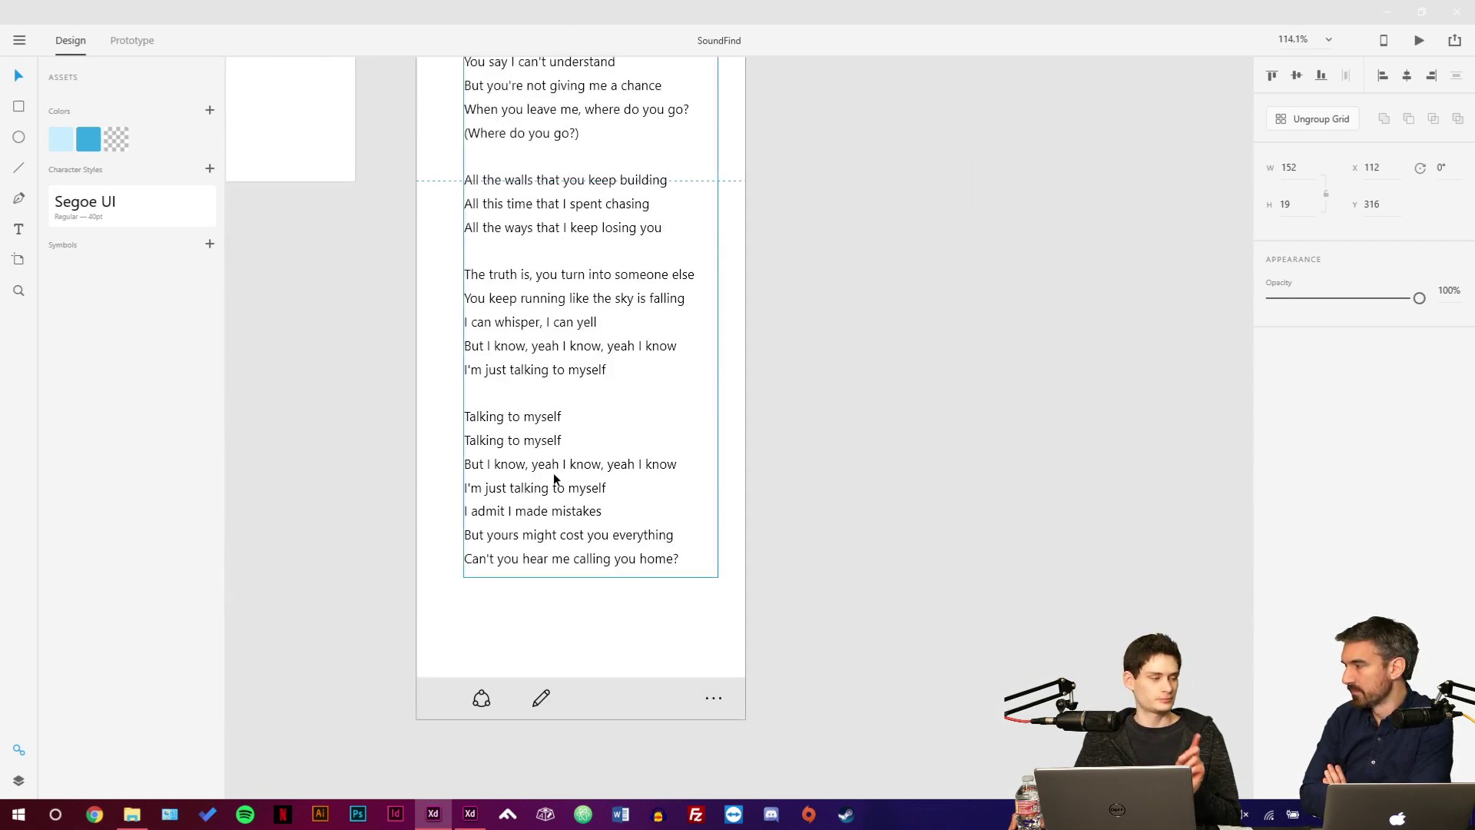
pyautogui.scroll(6, 589, 415)
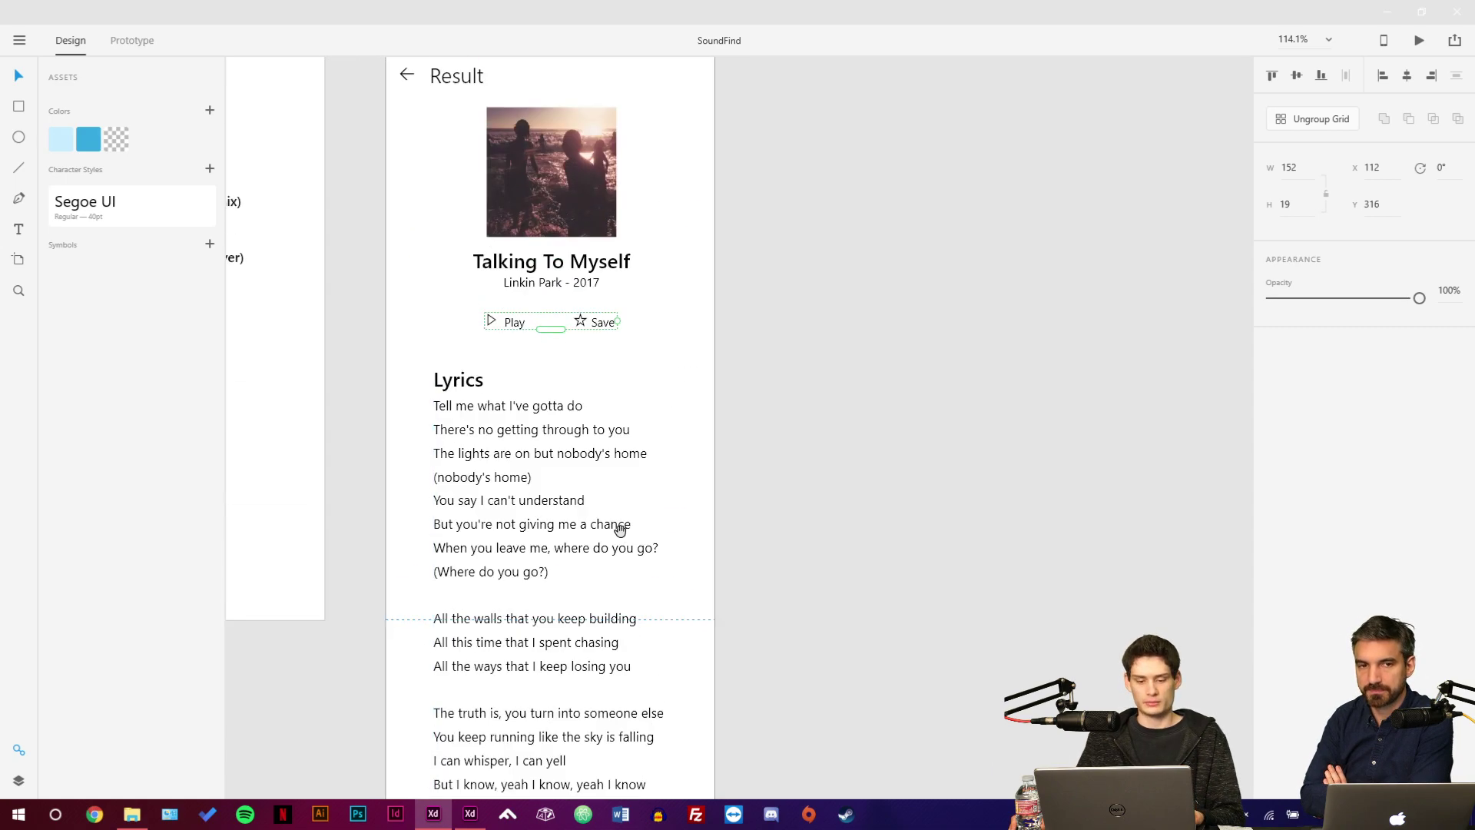
pyautogui.click(712, 334)
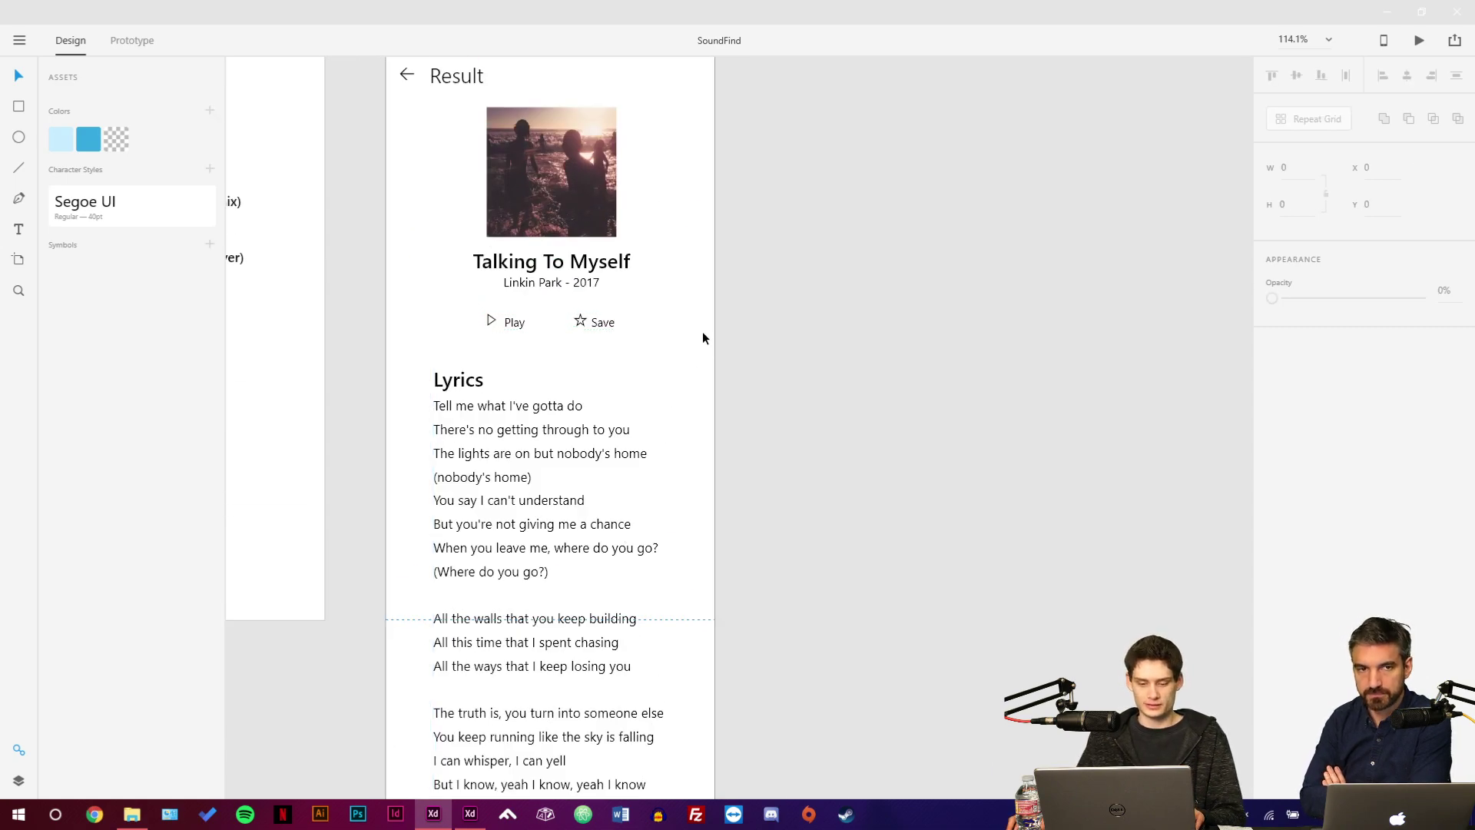
pyautogui.scroll(-2, 702, 330)
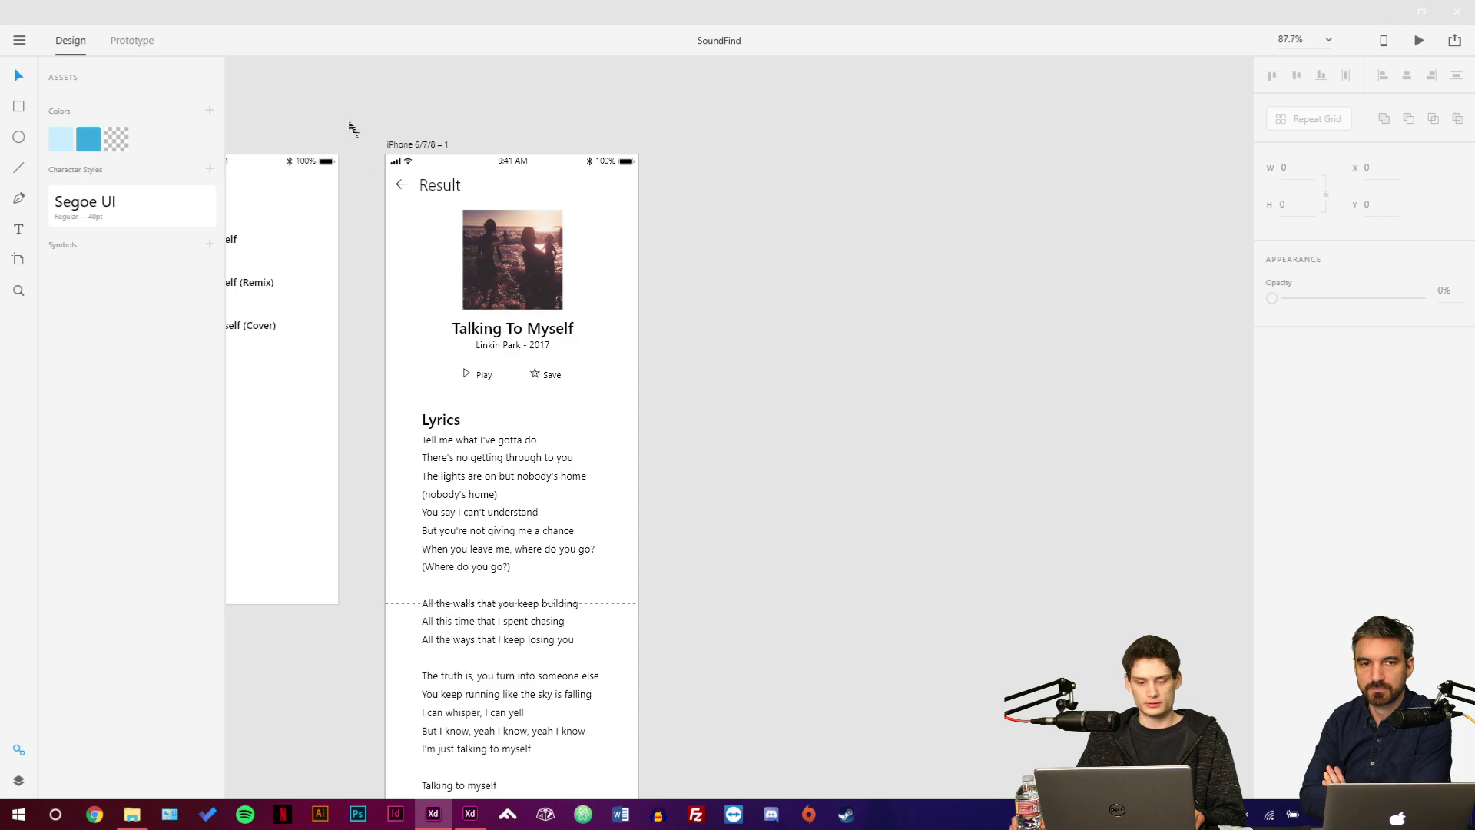
pyautogui.moveTo(399, 148); pyautogui.dragTo(687, 149)
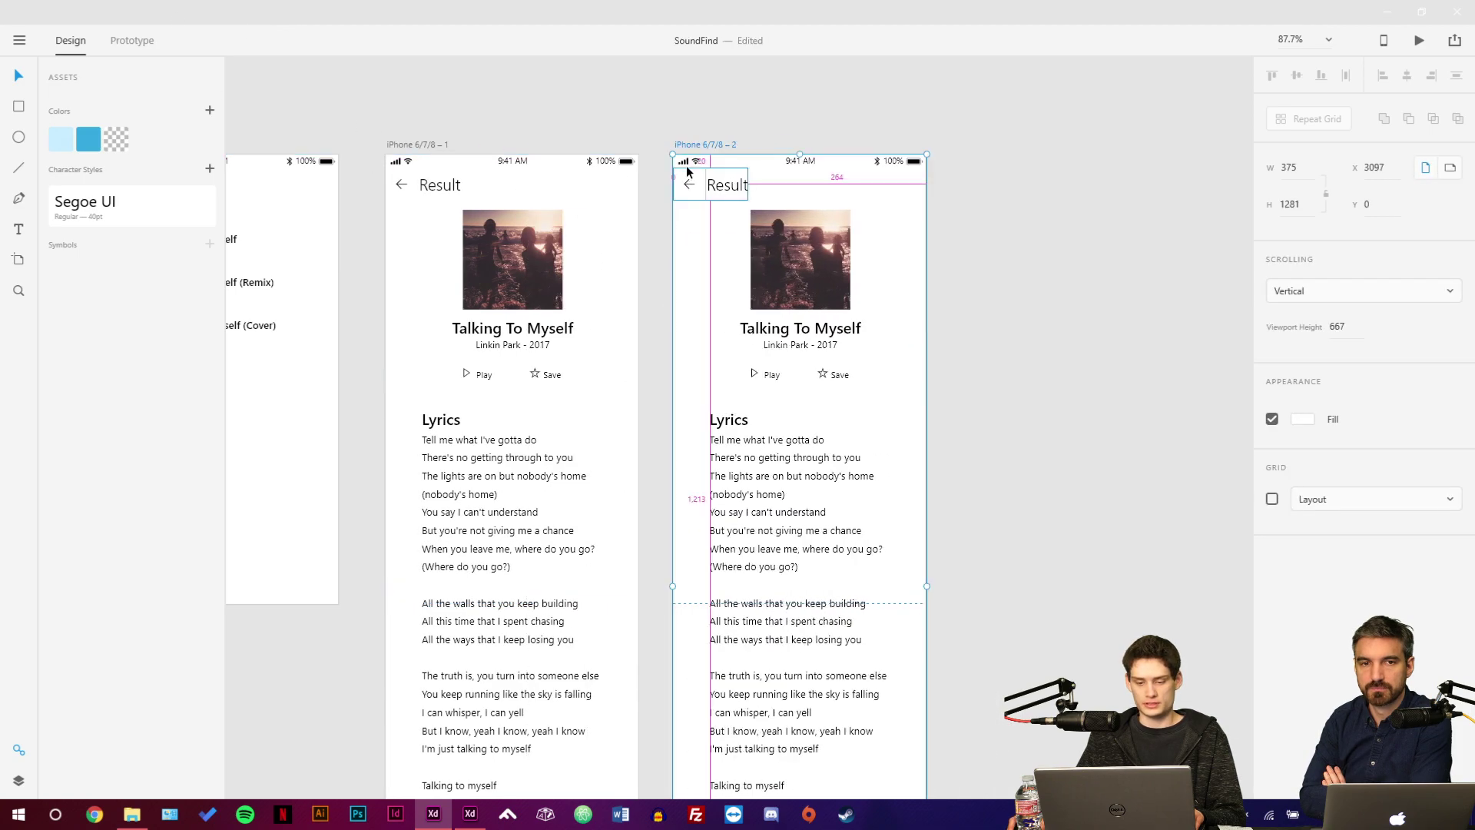
pyautogui.click(765, 372)
pyautogui.scroll(5, 765, 372)
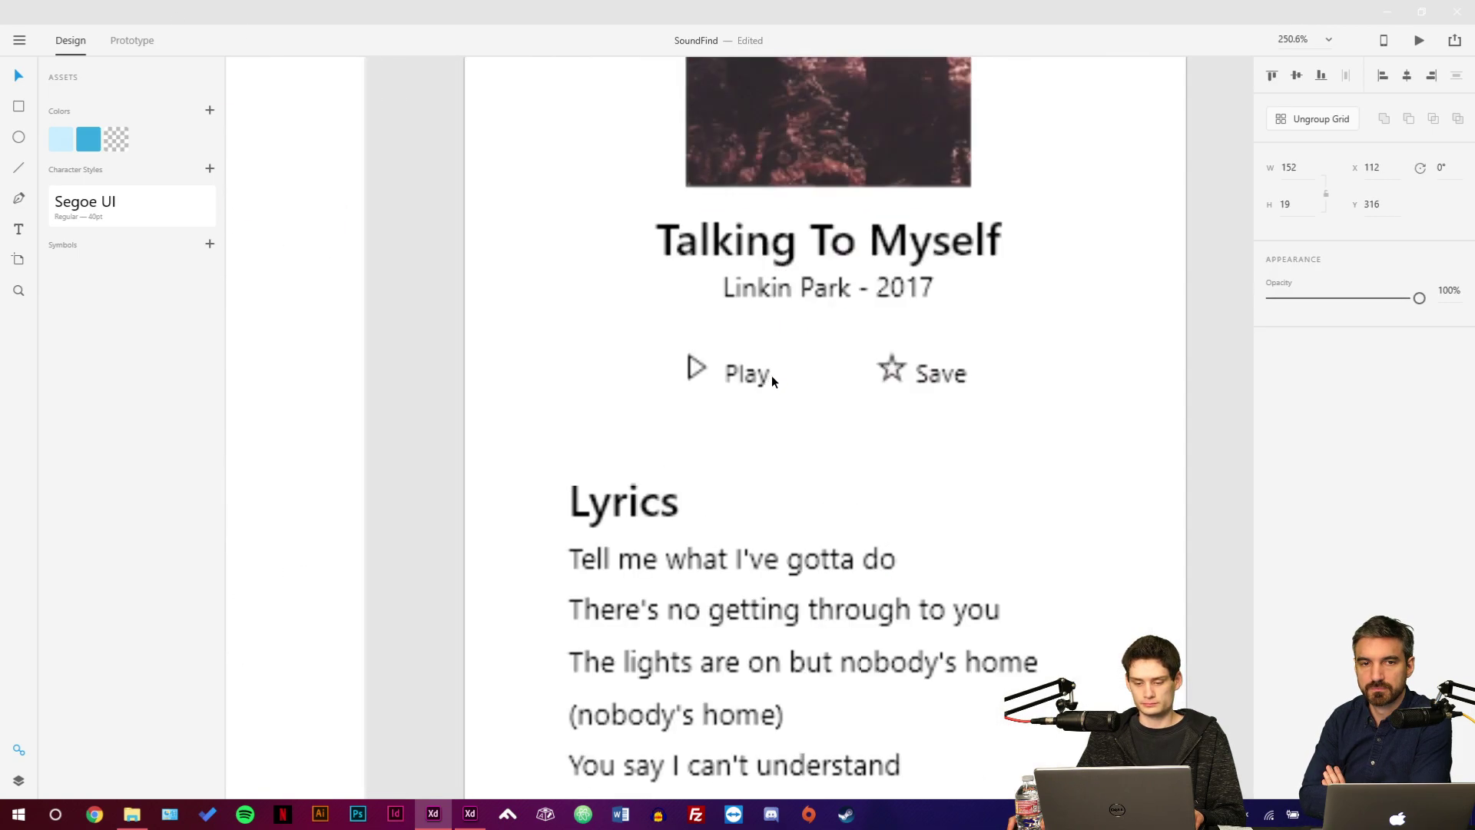
pyautogui.doubleClick(747, 378)
pyautogui.click(553, 566)
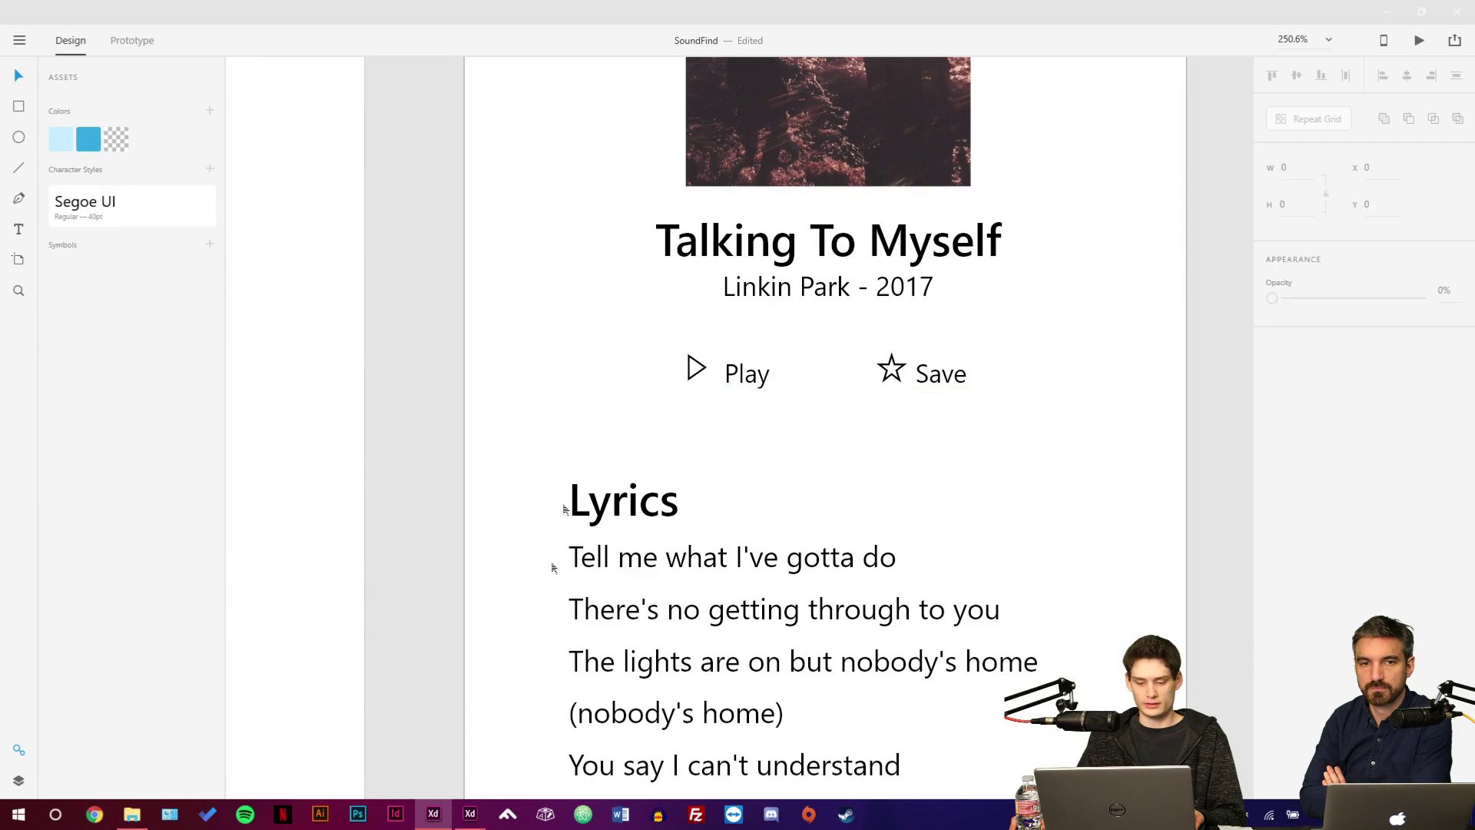
# Copy the compact single-row media player from the WindowsUI document and paste it into SoundFind's duplicated song artboard.
pyautogui.click(471, 814)
pyautogui.scroll(5, 688, 323)
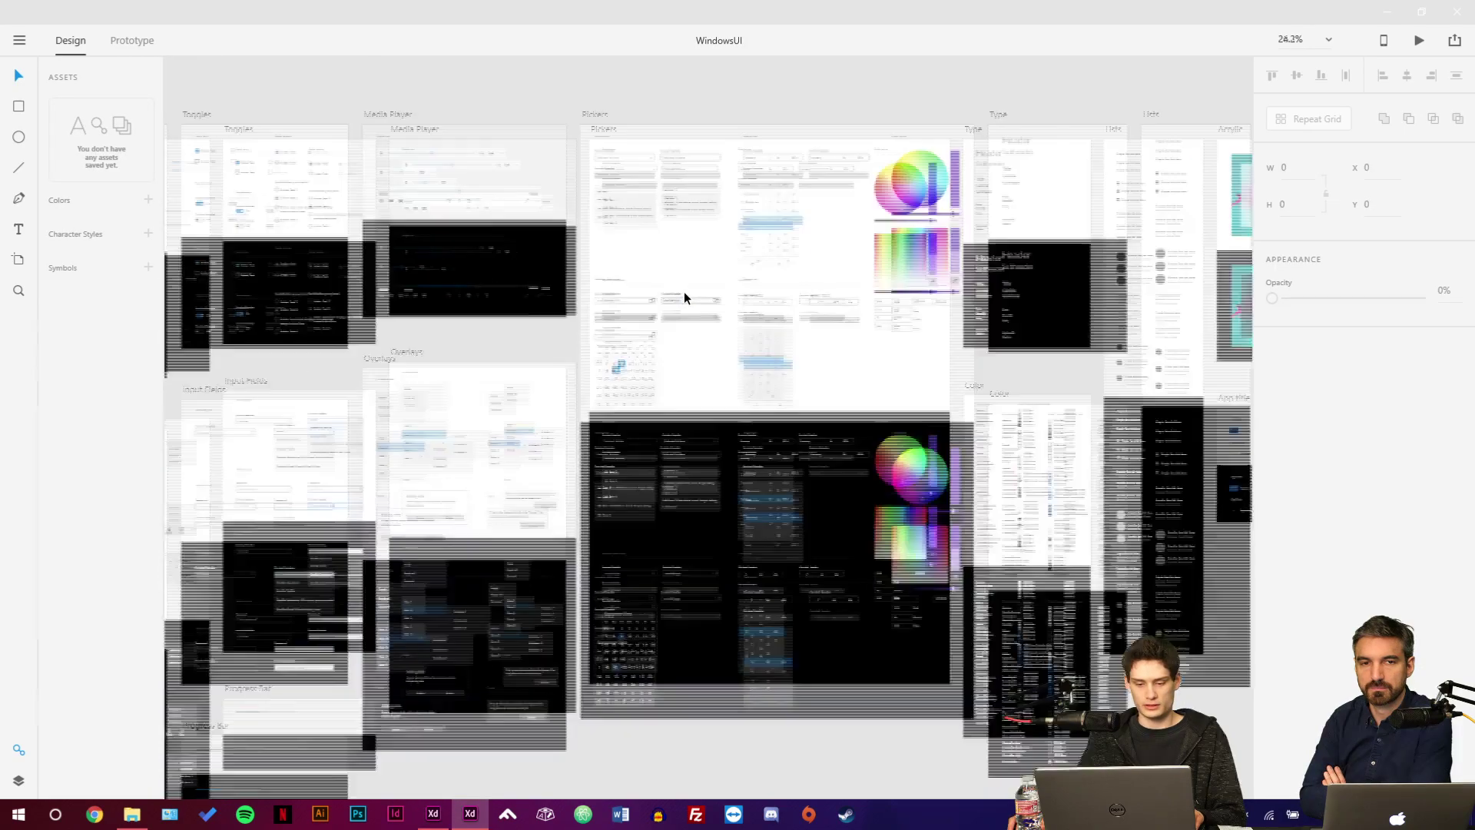
pyautogui.hscroll(-5, 602, 270)
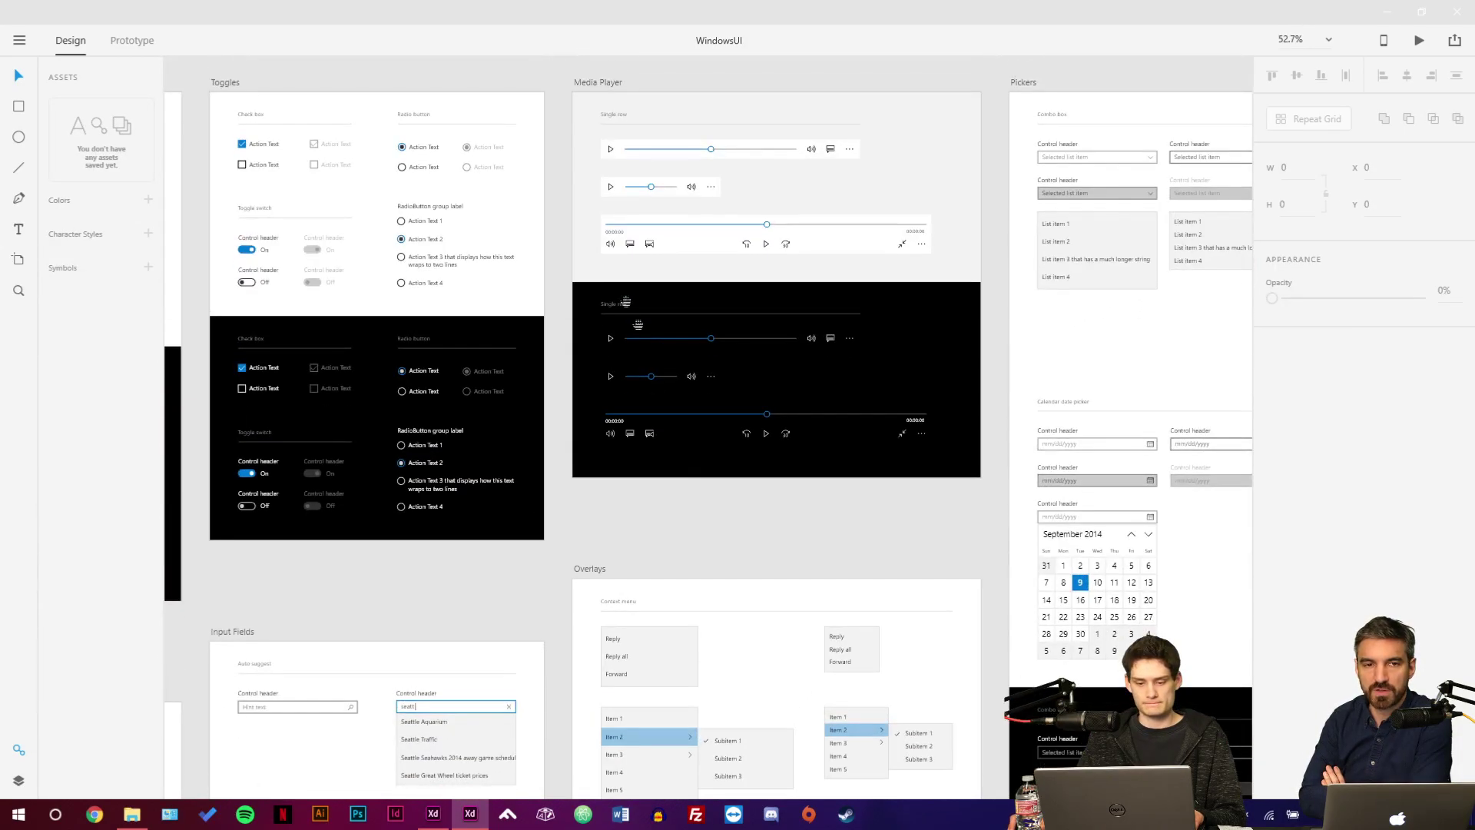
pyautogui.scroll(4, 655, 414)
pyautogui.moveTo(655, 414); pyautogui.dragTo(1110, 349)
pyautogui.hotkey('ctrl', 'c')
pyautogui.hotkey('alt', 'Tab')
pyautogui.hotkey('ctrl', 'v')
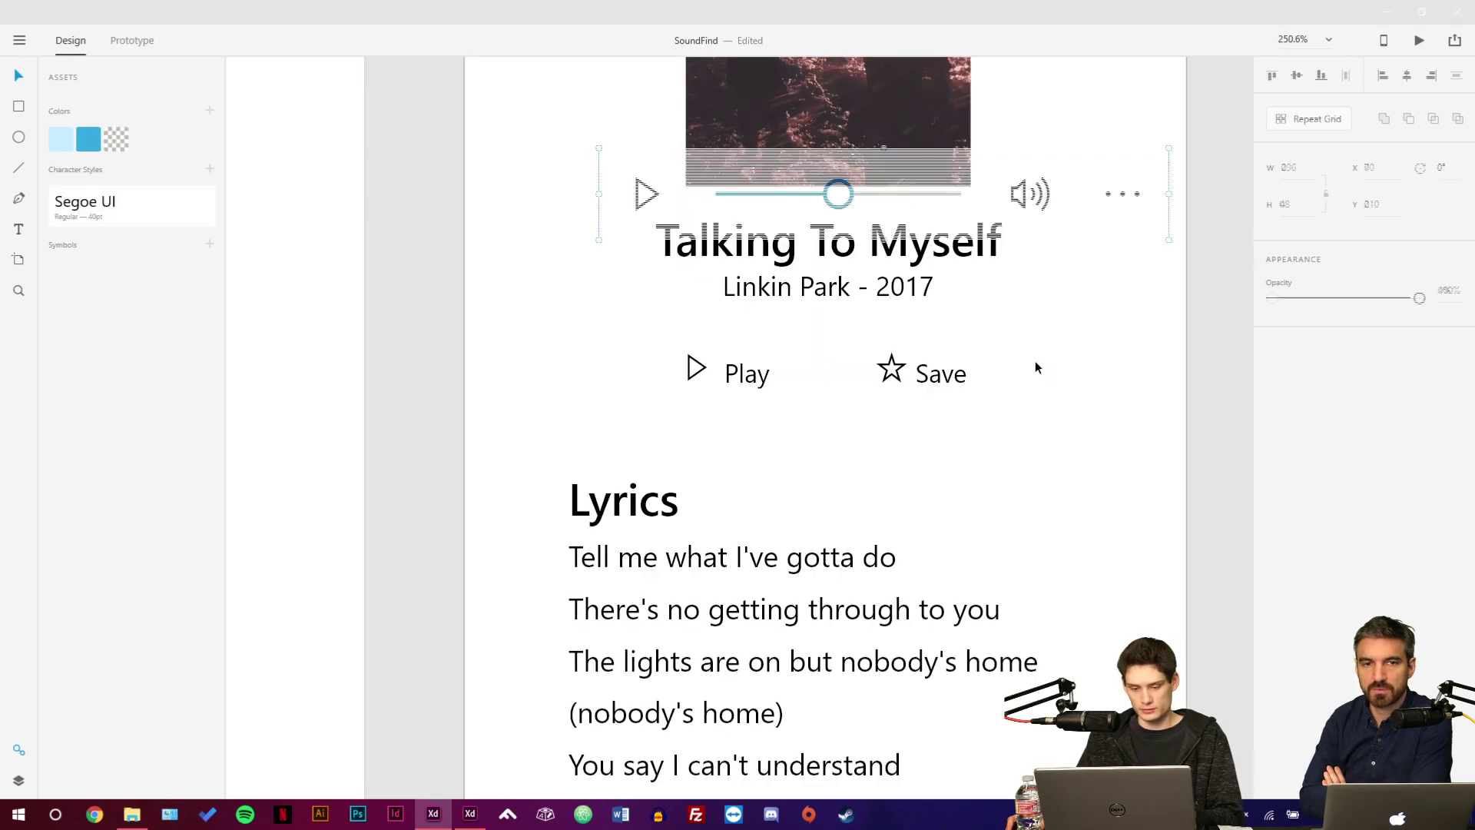
# Move the media player to X 0, Y 619, against the artboard's left edge and resting on the dashed viewport line.
pyautogui.moveTo(983, 231); pyautogui.dragTo(979, 538)
pyautogui.scroll(-5, 834, 368)
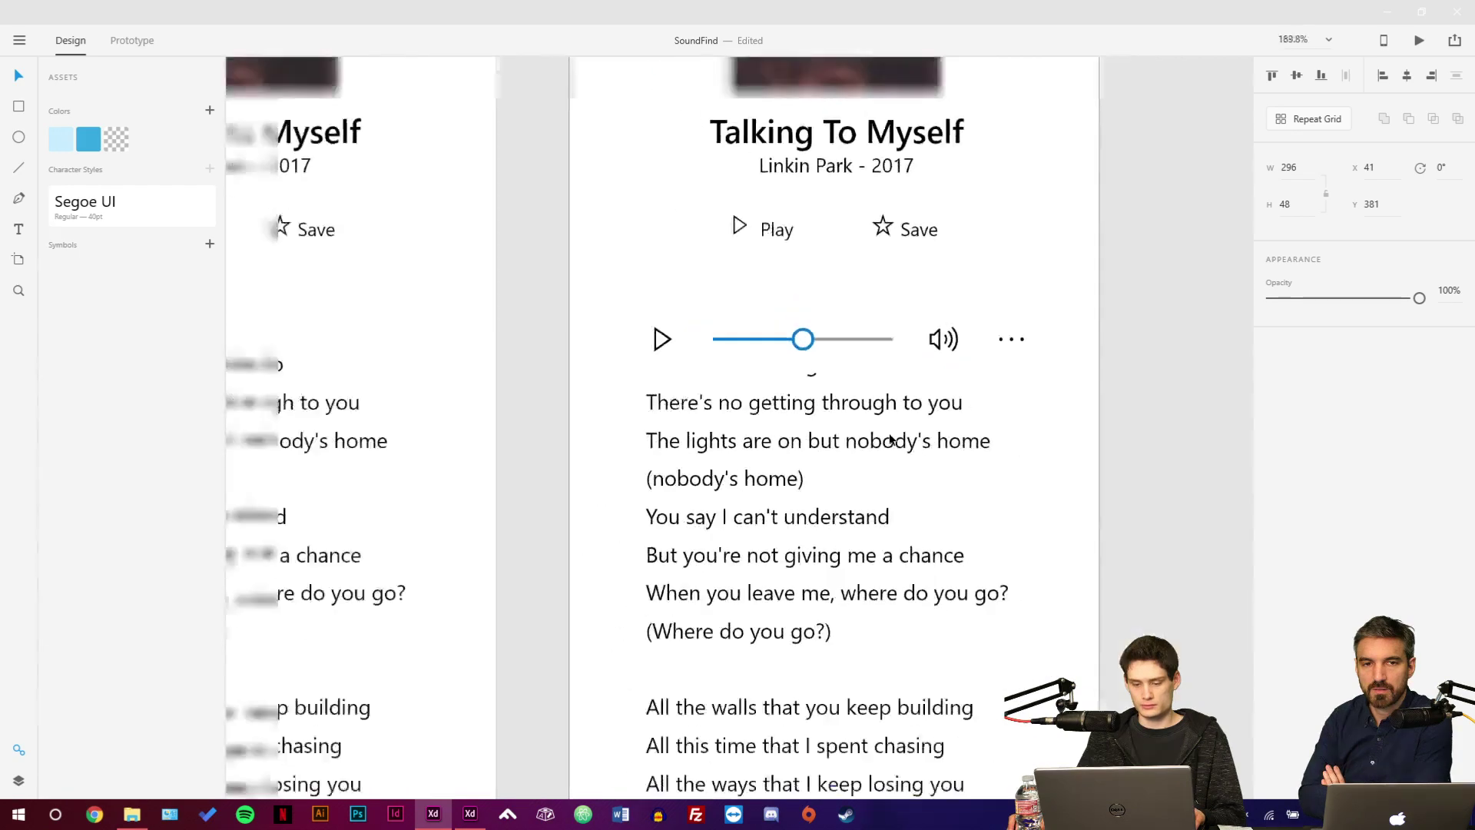
pyautogui.moveTo(834, 368); pyautogui.dragTo(830, 344)
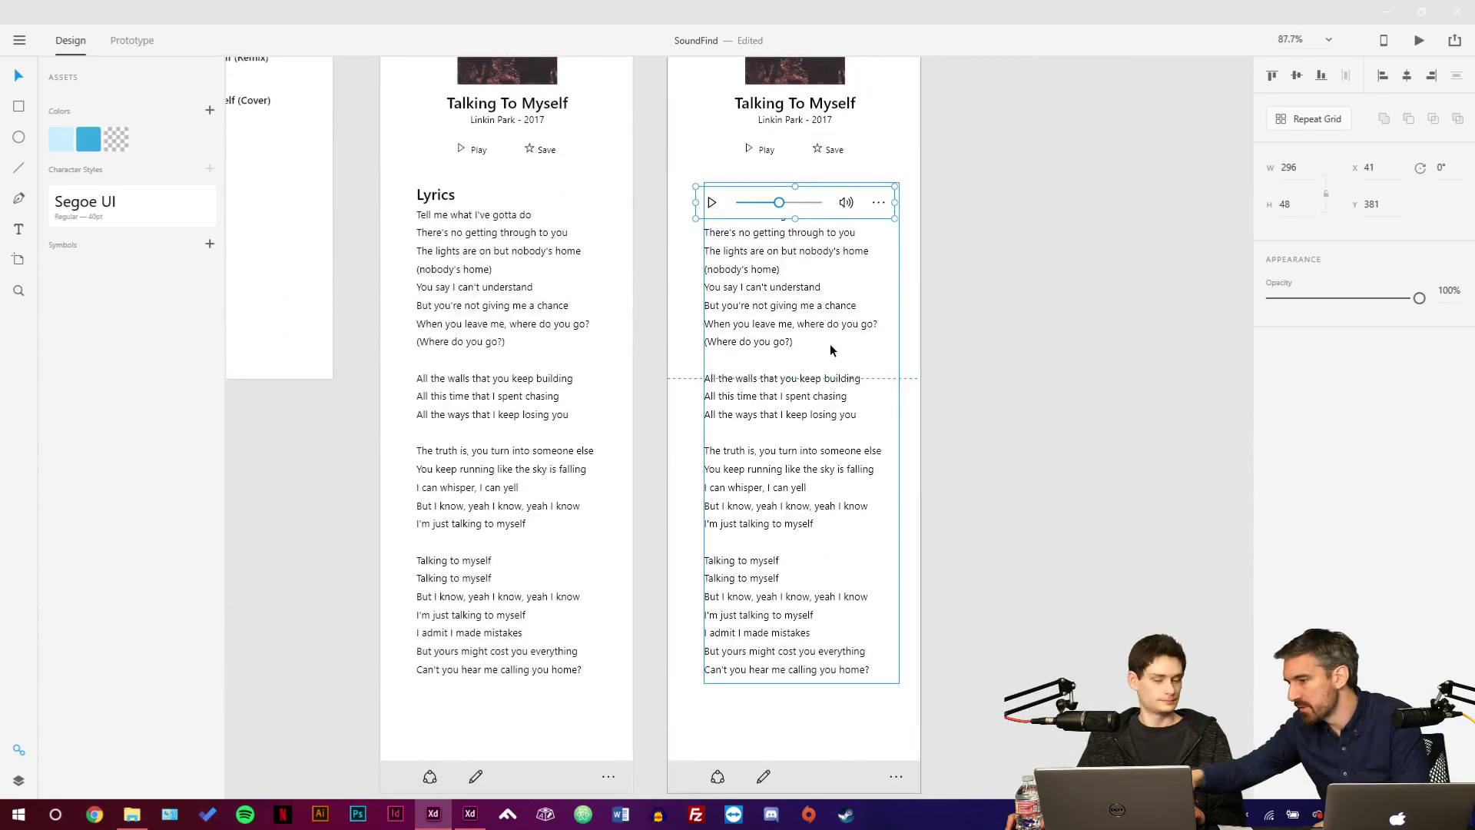
pyautogui.moveTo(780, 218); pyautogui.dragTo(590, 336)
pyautogui.scroll(8, 726, 369)
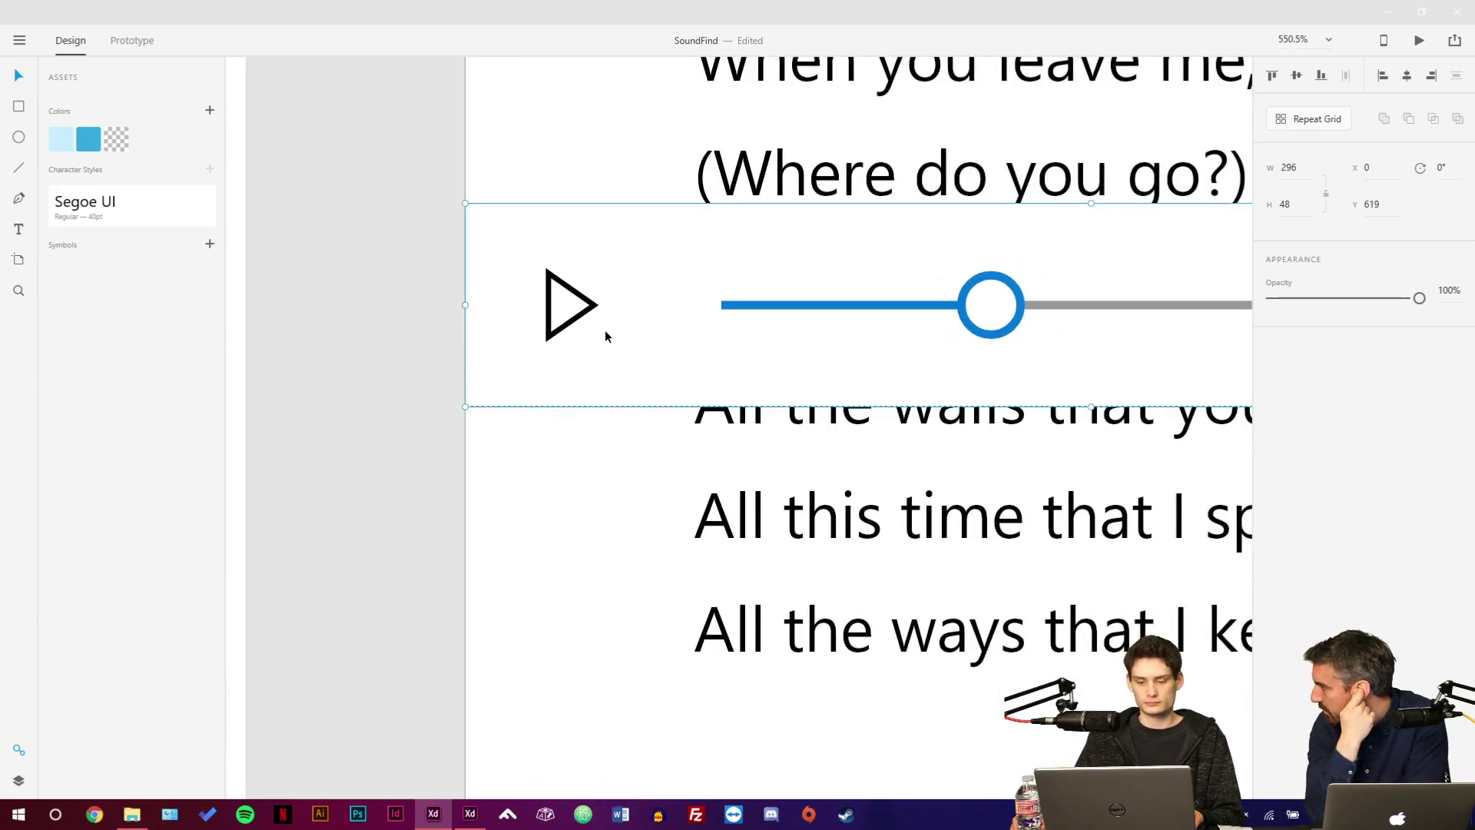
# Widen the media player's white background rectangle to 375 so that it spans the full artboard.
pyautogui.doubleClick(627, 328)
pyautogui.scroll(-4, 630, 330)
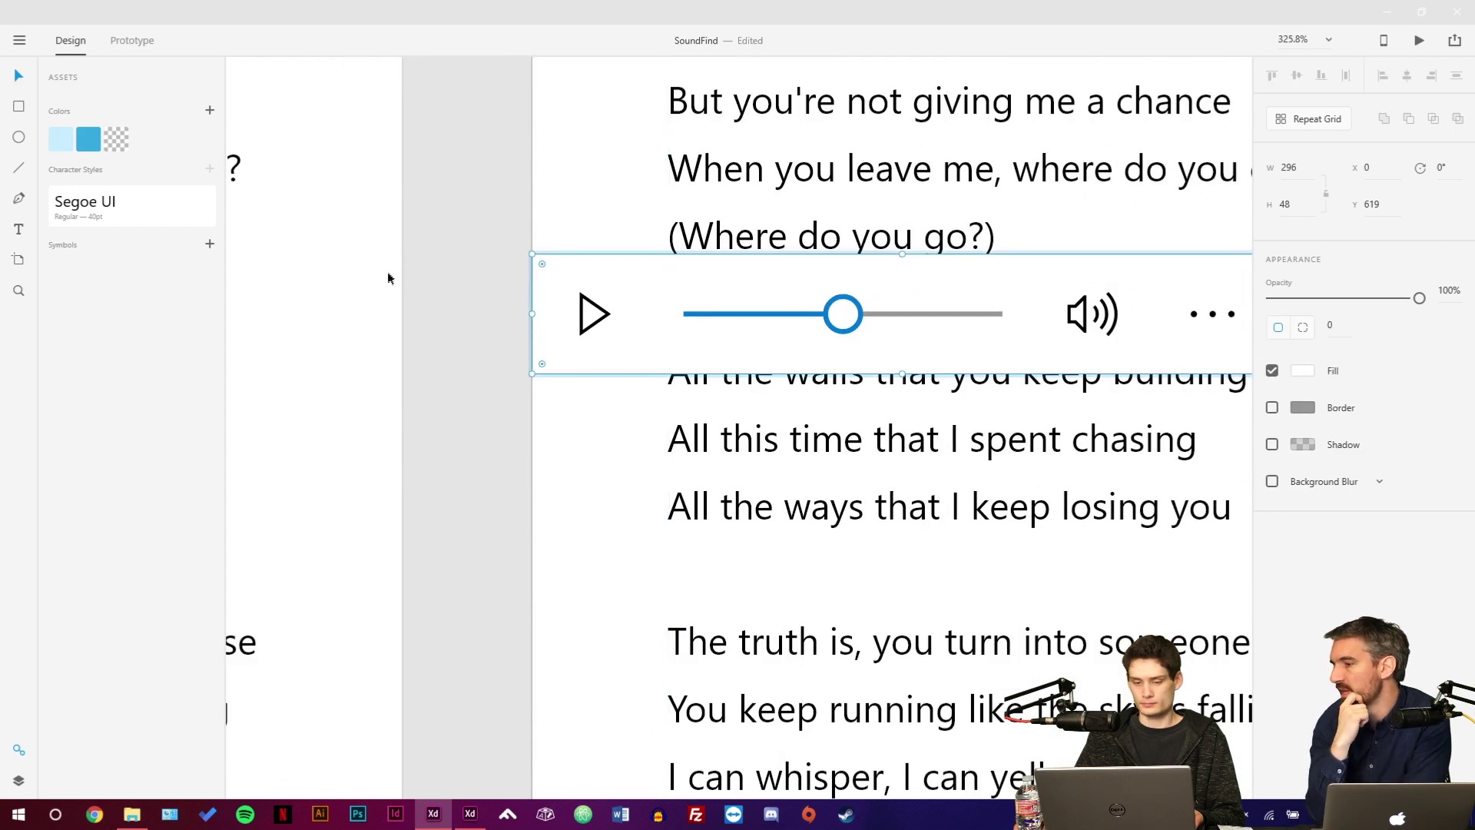
pyautogui.click(472, 305)
pyautogui.scroll(-4, 472, 305)
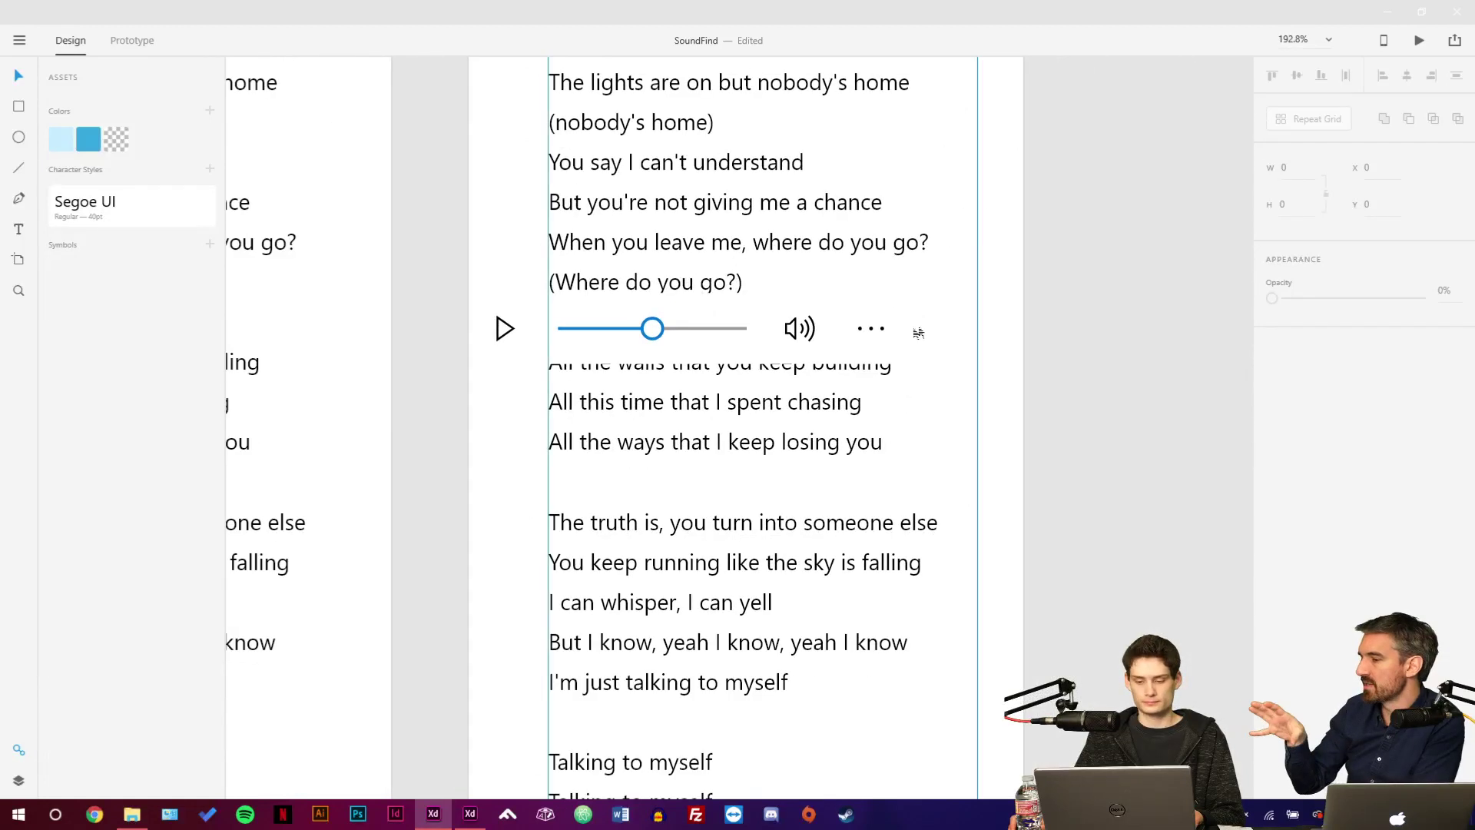
pyautogui.click(918, 331)
pyautogui.moveTo(907, 329); pyautogui.dragTo(1023, 332)
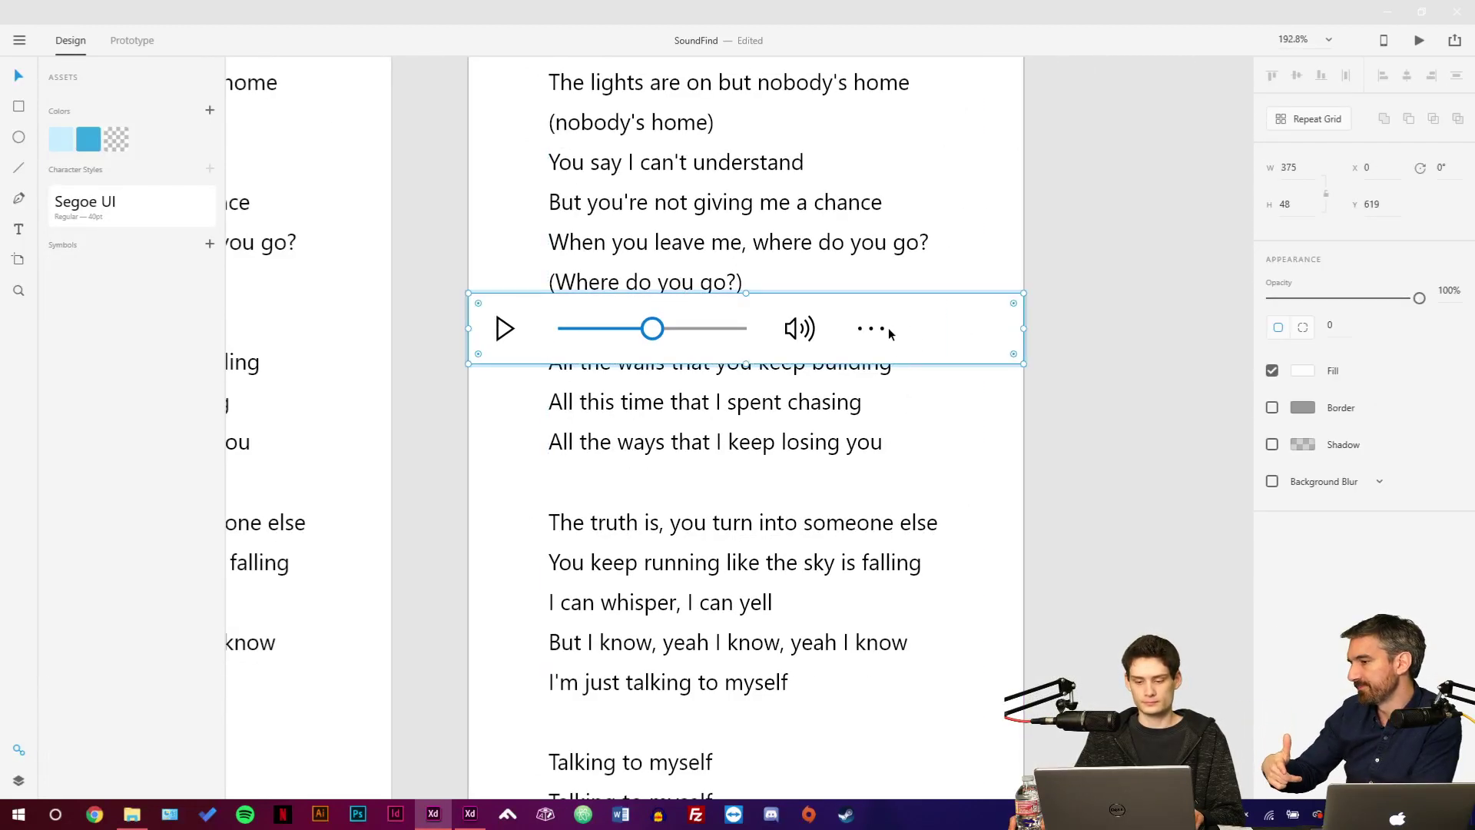
# Move the player's volume and more-options icons together towards the right end of the widened bar.
pyautogui.doubleClick(863, 330)
pyautogui.moveTo(863, 330); pyautogui.dragTo(982, 338)
pyautogui.click(1108, 357)
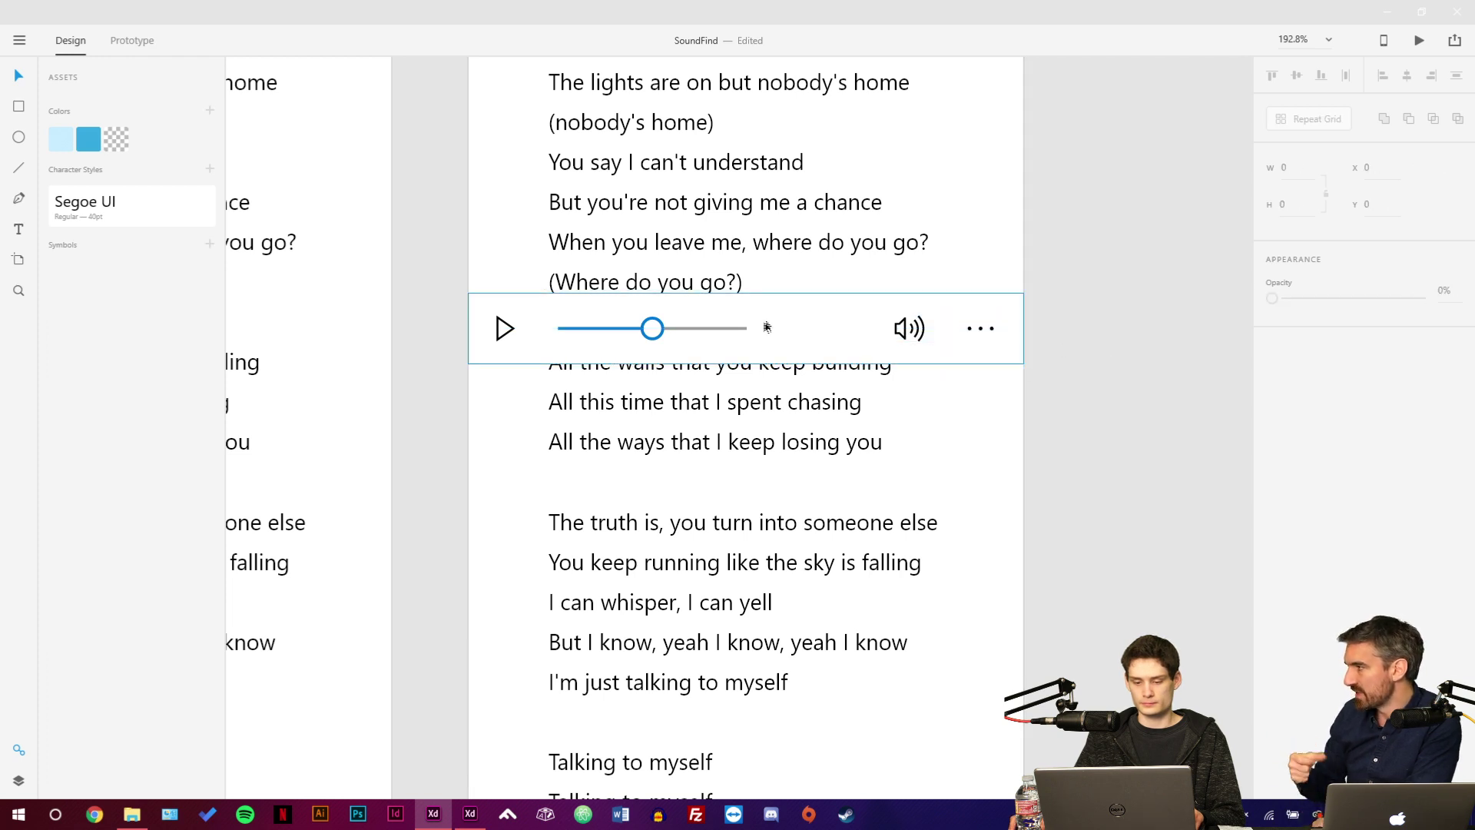
# Extend the grey part of the player's progress track to the volume icon.
pyautogui.doubleClick(735, 326)
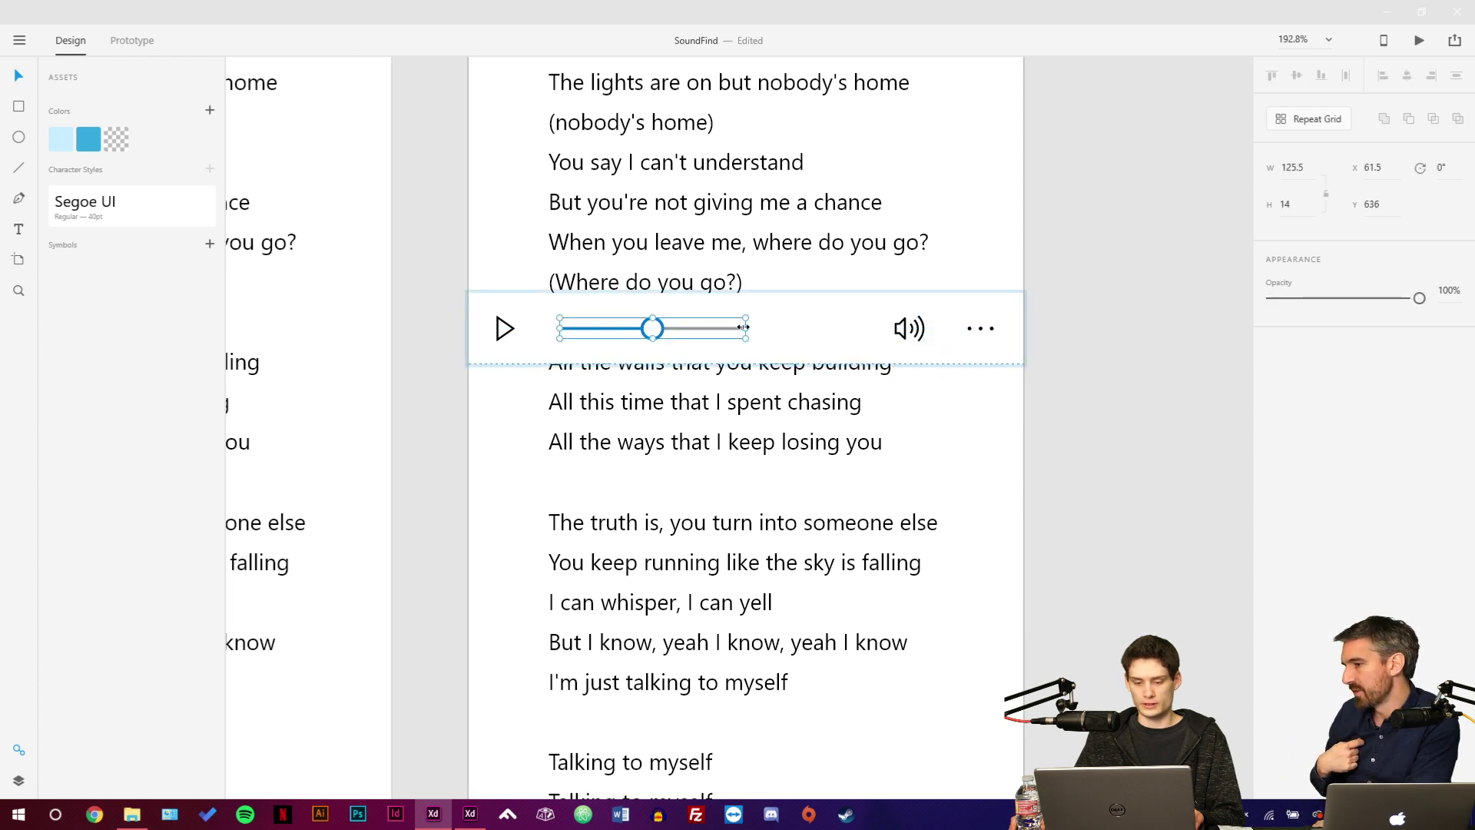
pyautogui.moveTo(747, 328); pyautogui.dragTo(882, 329)
pyautogui.click(720, 330)
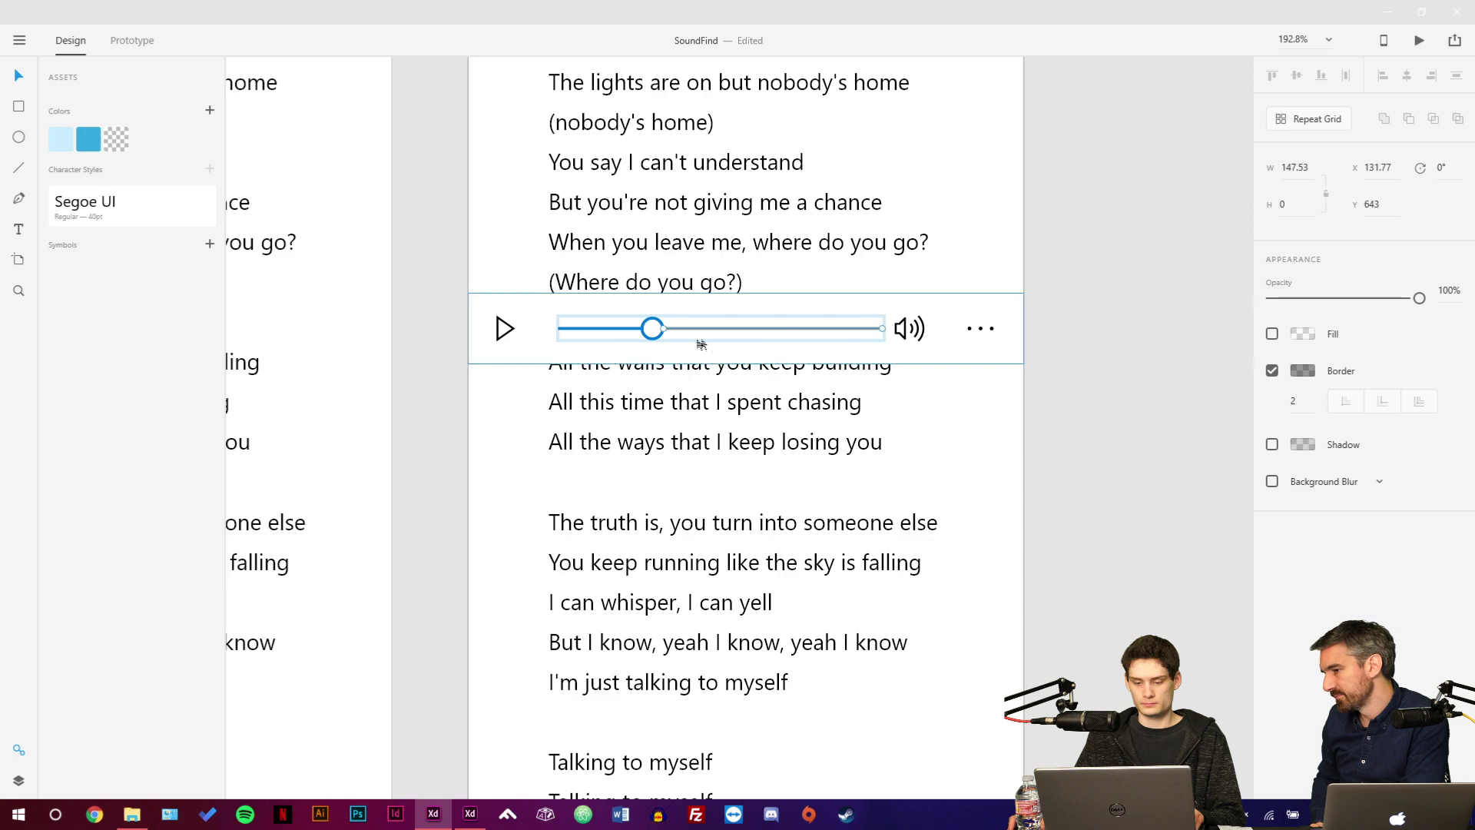
pyautogui.click(417, 358)
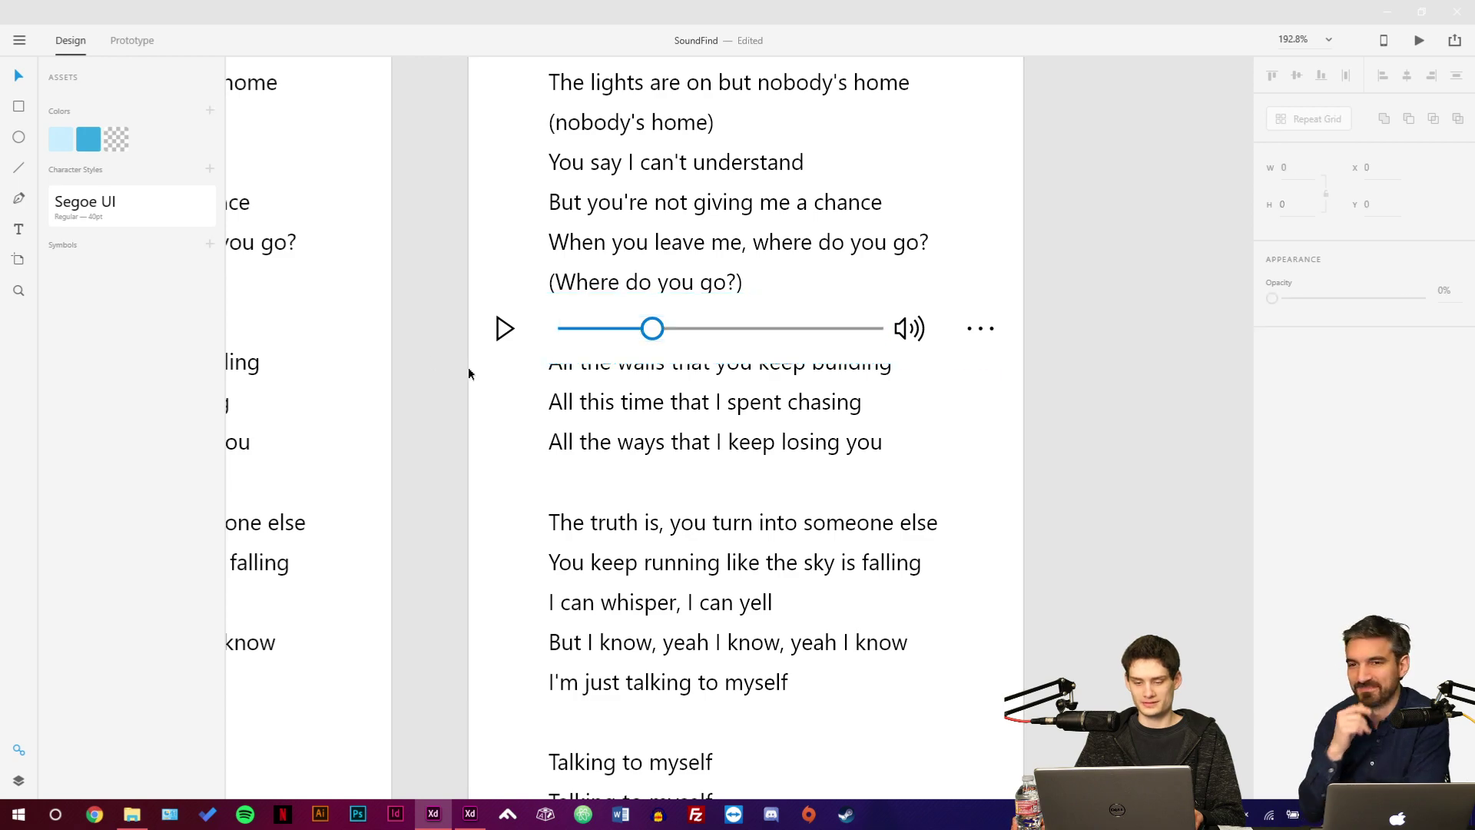
# Shorten the progress track slightly to leave a small gap before the volume icon.
pyautogui.scroll(-3, 464, 369)
pyautogui.scroll(3, 703, 343)
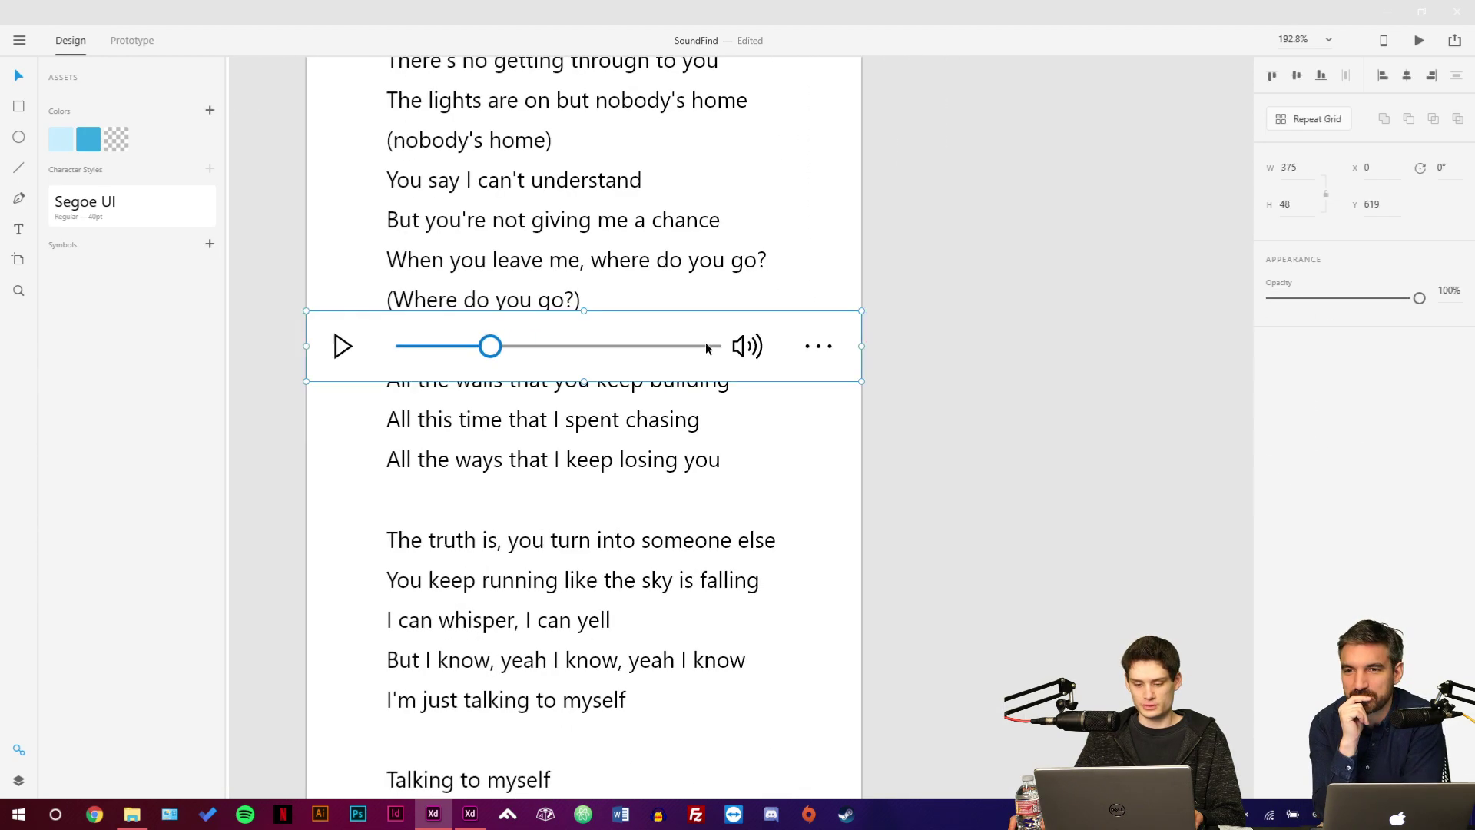
pyautogui.click(713, 344)
pyautogui.moveTo(715, 345); pyautogui.dragTo(705, 349)
pyautogui.click(984, 376)
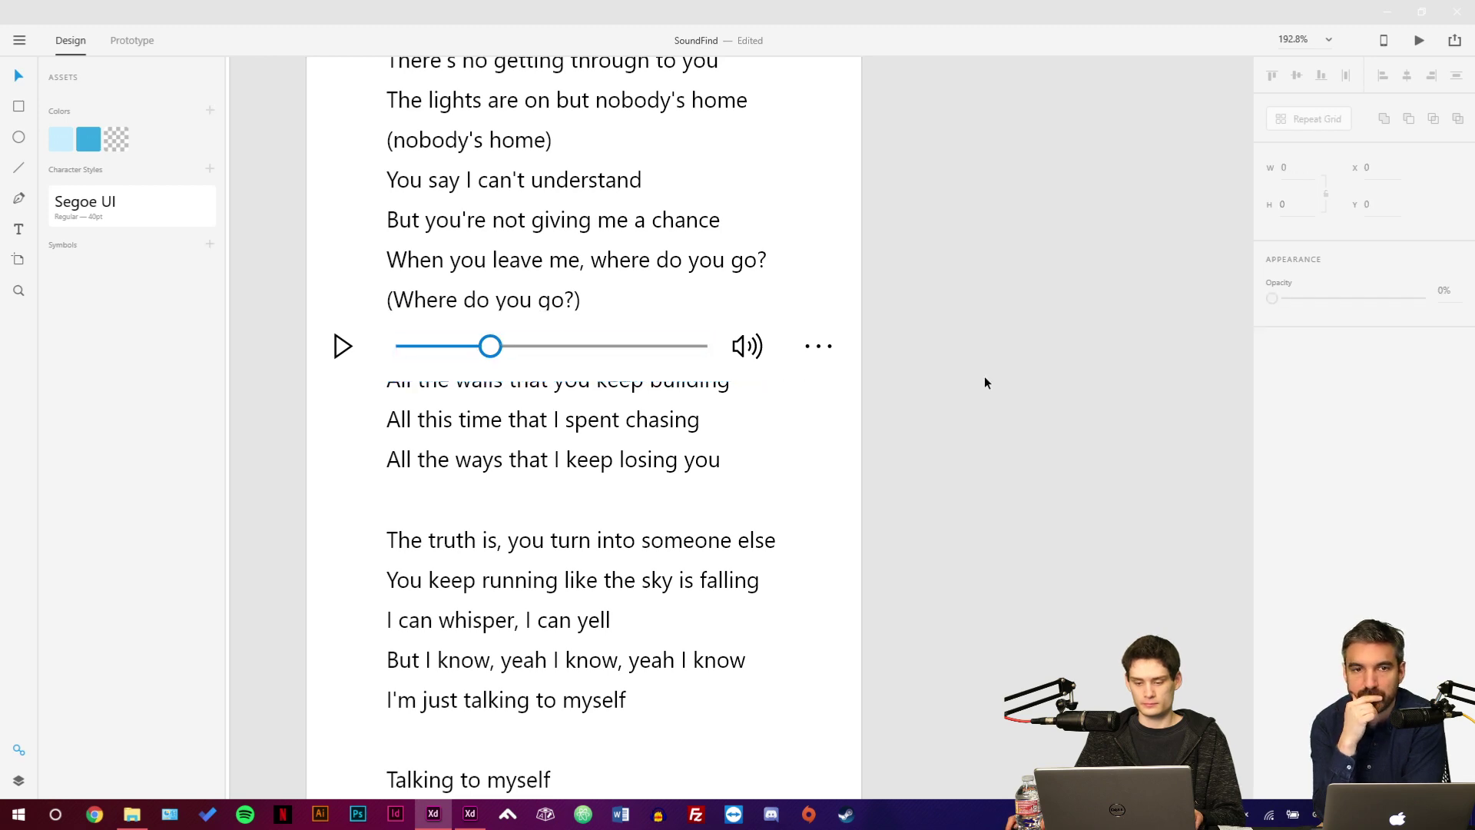
# Fill the media player's background with the light grey sampled from the artboard's bottom toolbar.
pyautogui.scroll(-3, 975, 385)
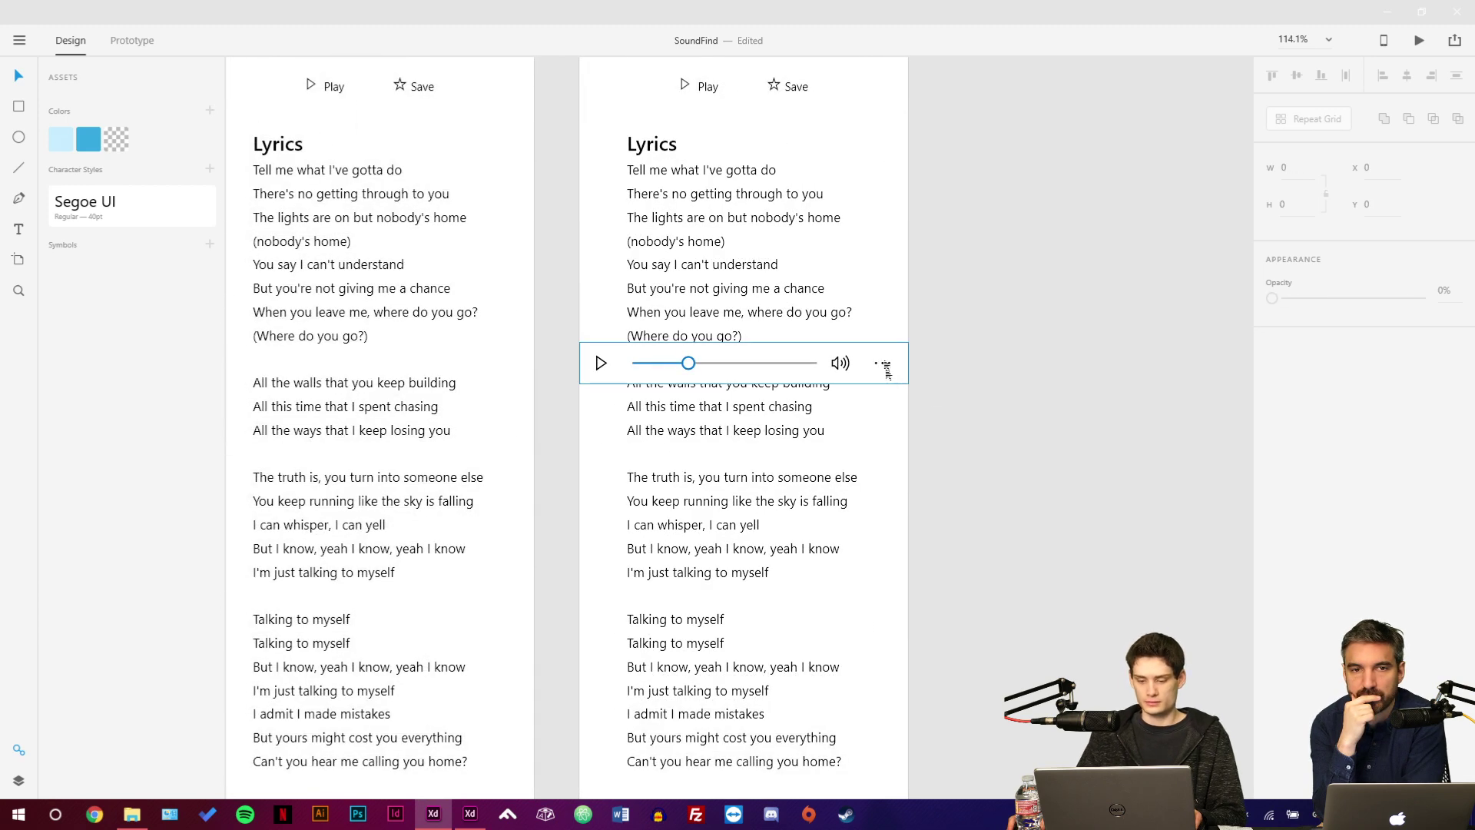
pyautogui.click(887, 350)
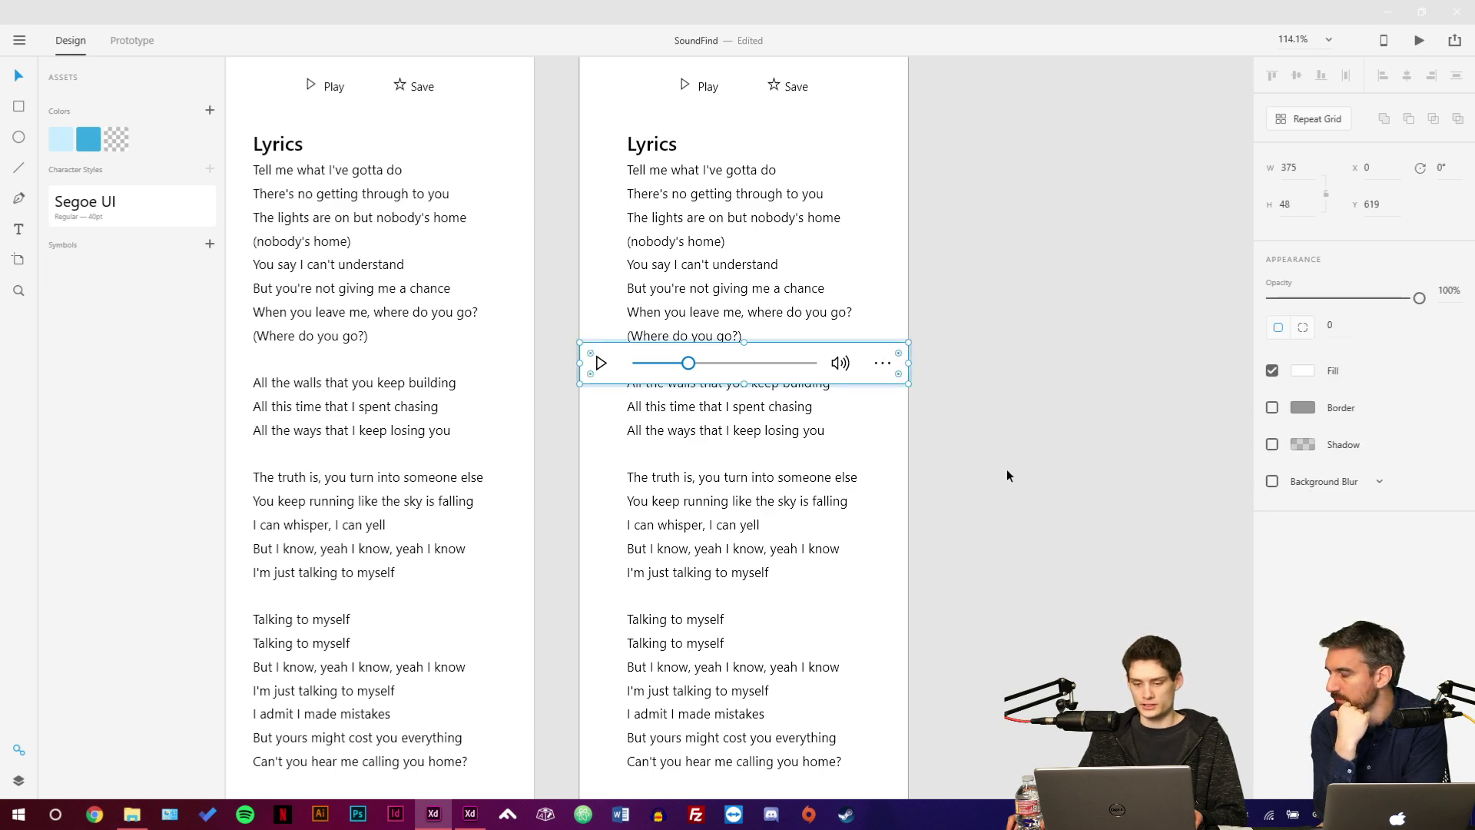
pyautogui.scroll(-3, 1022, 468)
pyautogui.click(1304, 373)
pyautogui.scroll(-3, 820, 567)
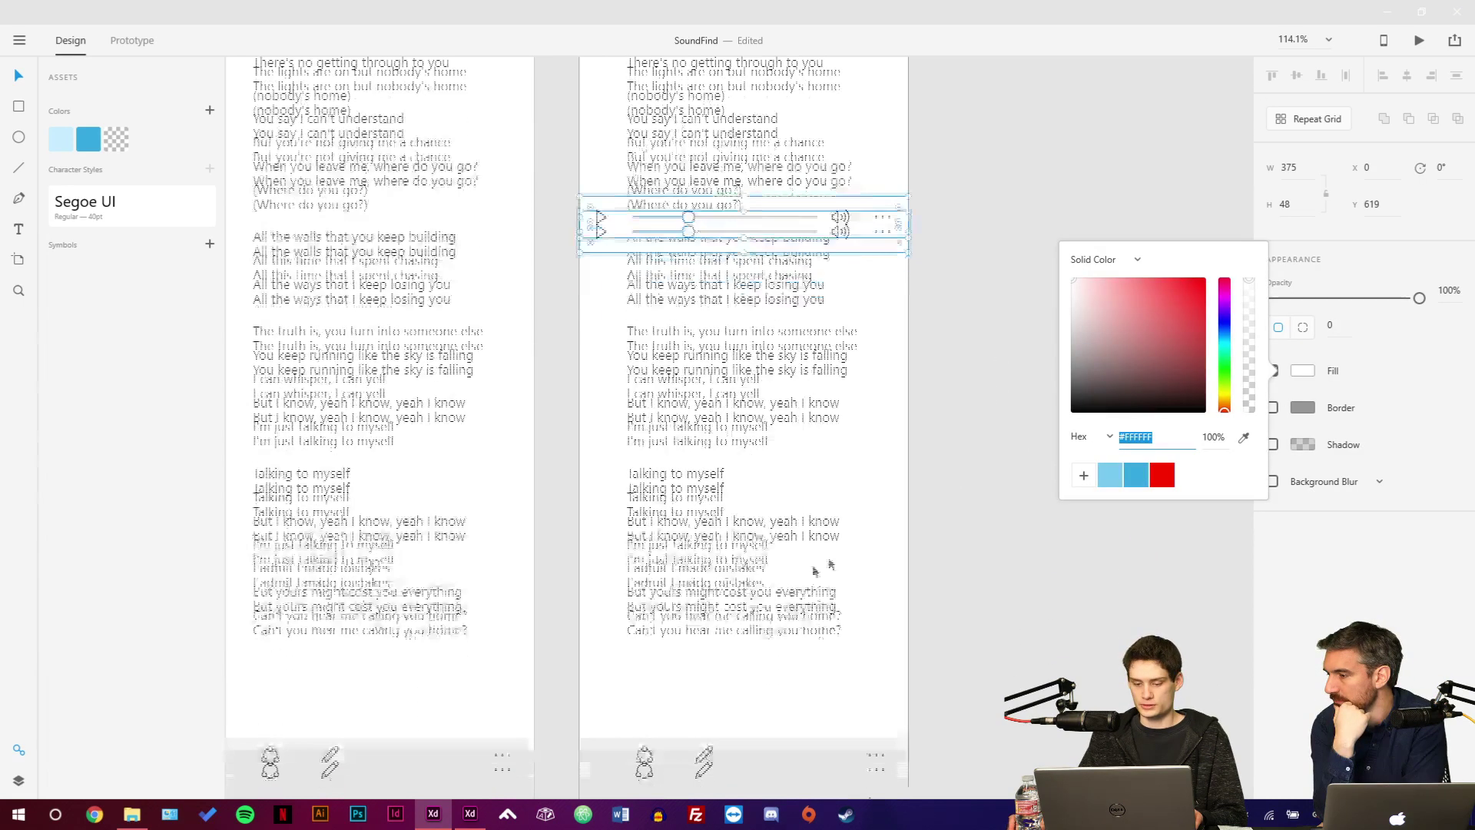
pyautogui.click(1244, 437)
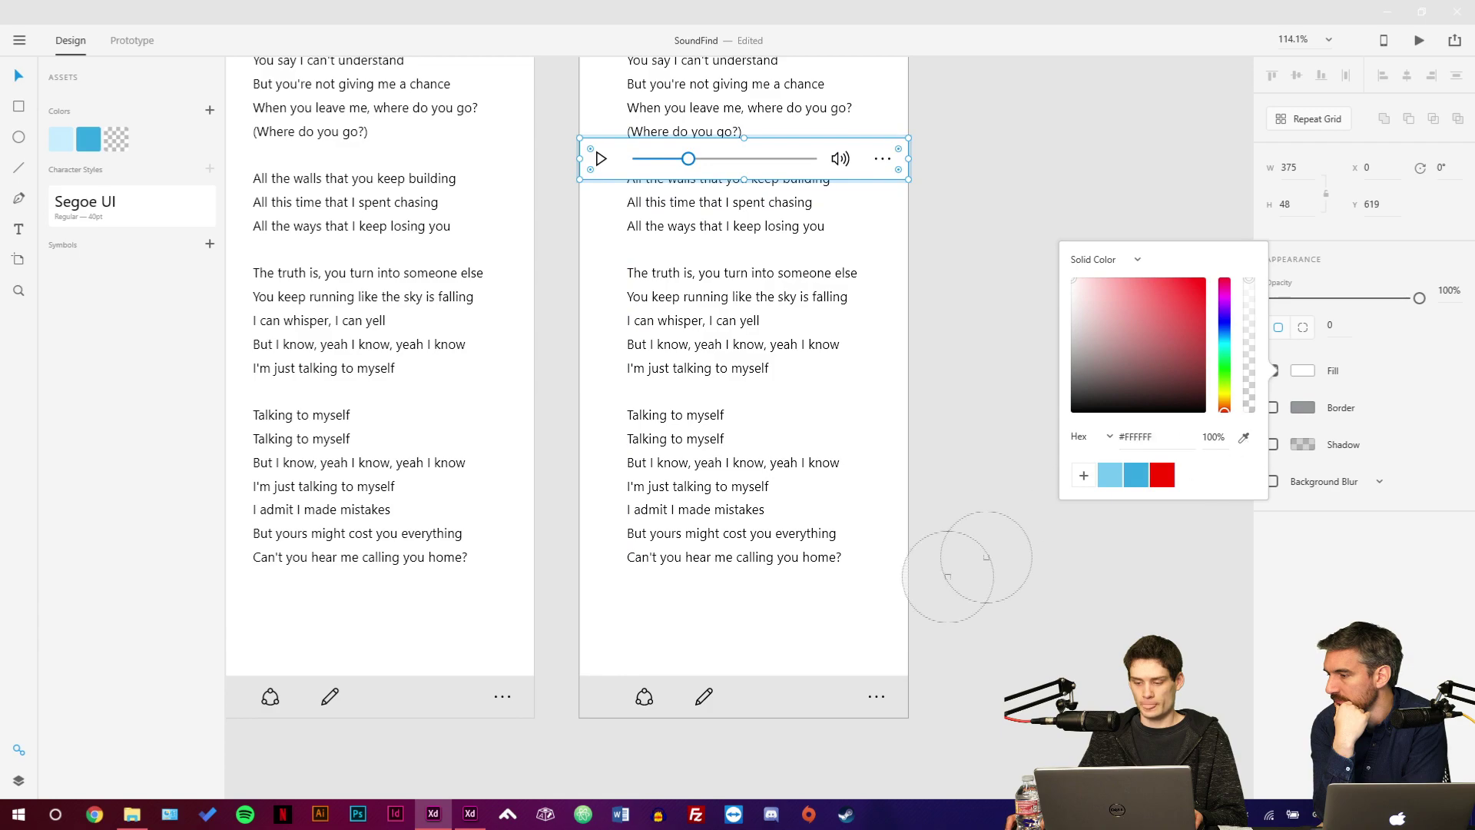
pyautogui.click(975, 351)
# Check the grey player bar against the neighbouring artboards and save the SoundFind document.
pyautogui.scroll(-3, 974, 352)
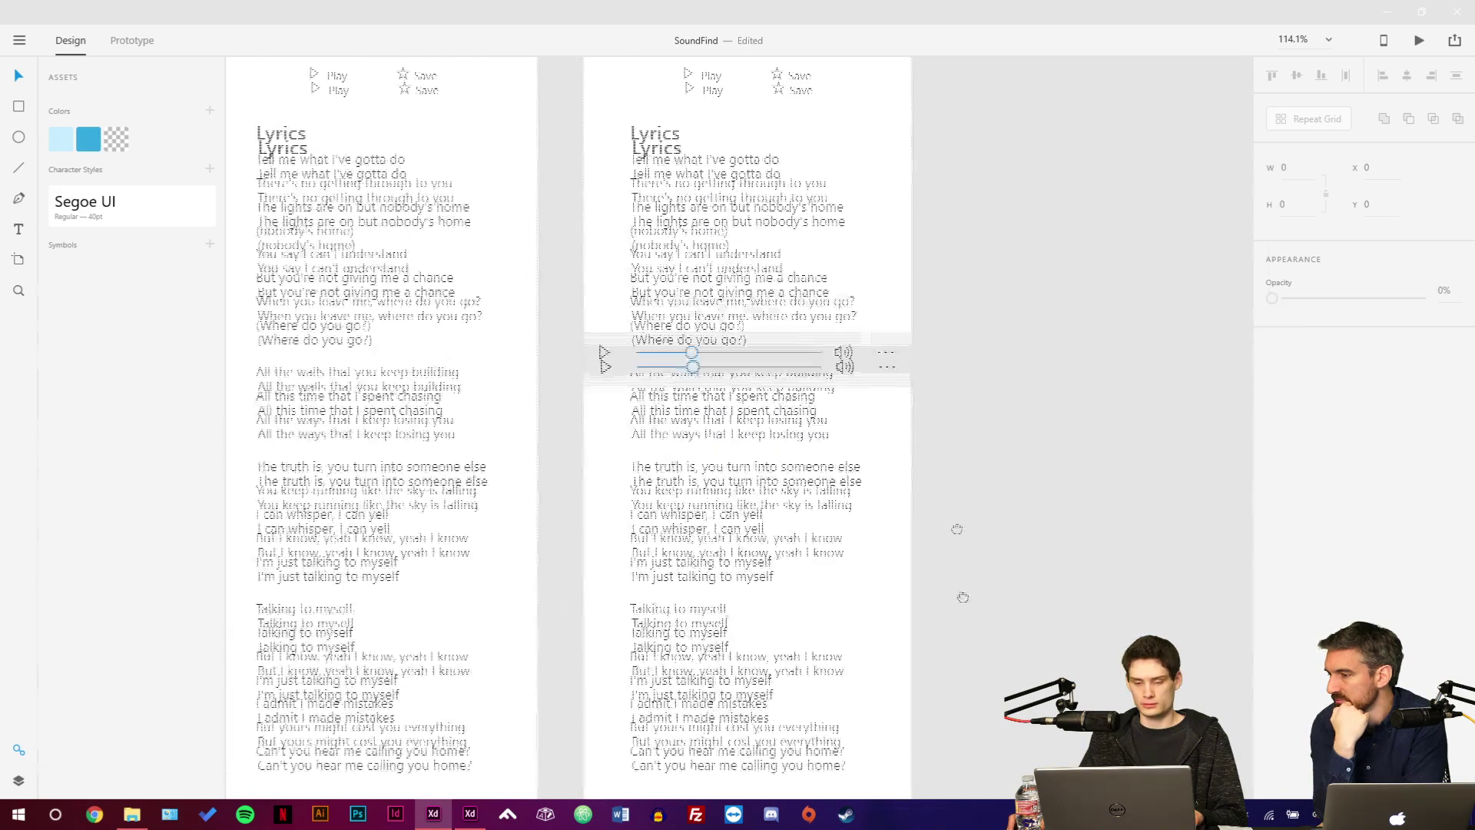
pyautogui.scroll(3, 960, 553)
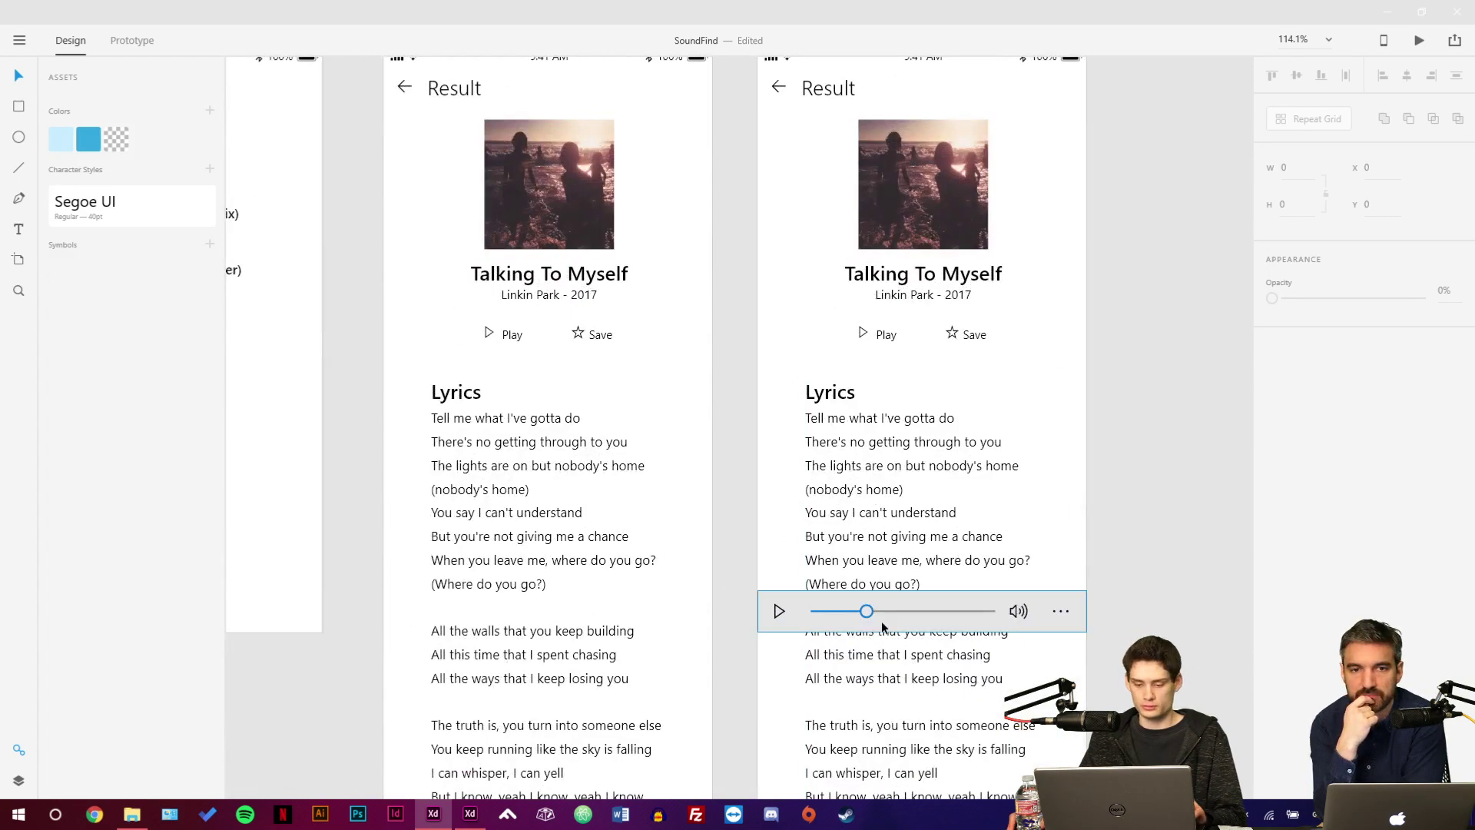
pyautogui.scroll(-3, 731, 527)
pyautogui.moveTo(724, 527); pyautogui.dragTo(730, 492)
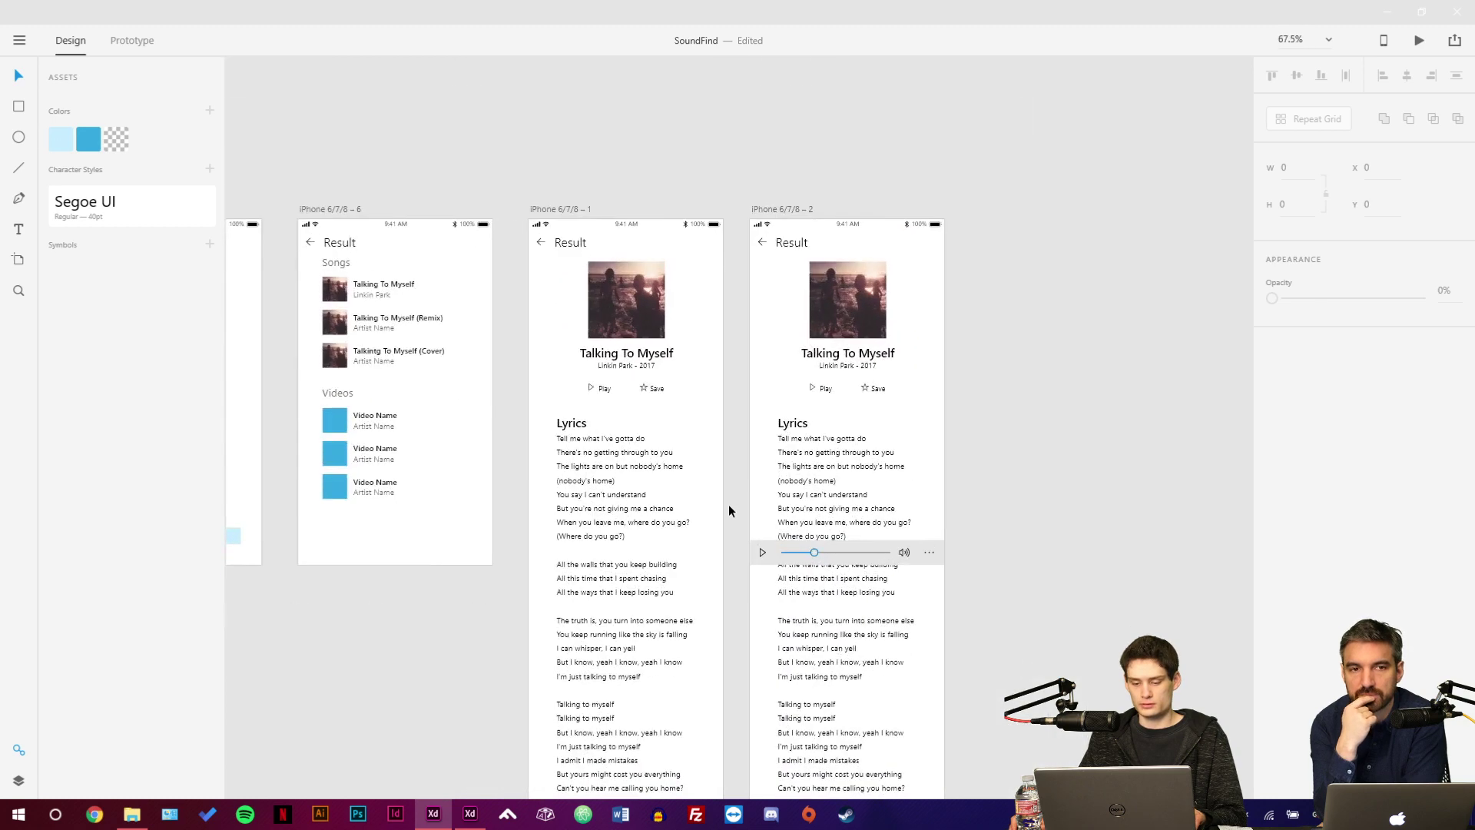
pyautogui.hotkey('ctrl', 's')
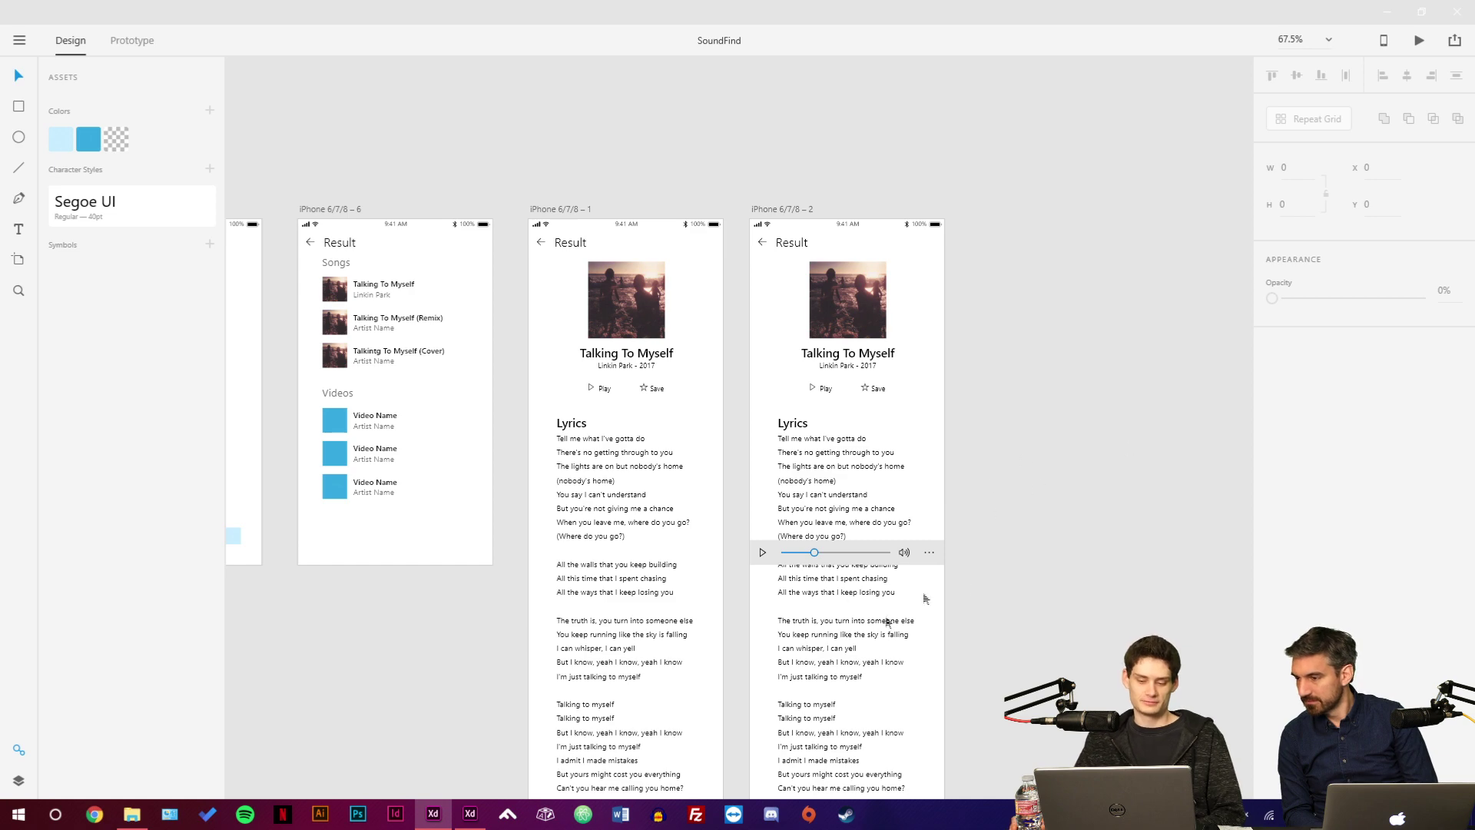
# Close the SoundFind document and reopen SoundFind.xd from Adobe XD's pinned files.
pyautogui.moveTo(991, 20); pyautogui.dragTo(818, 51)
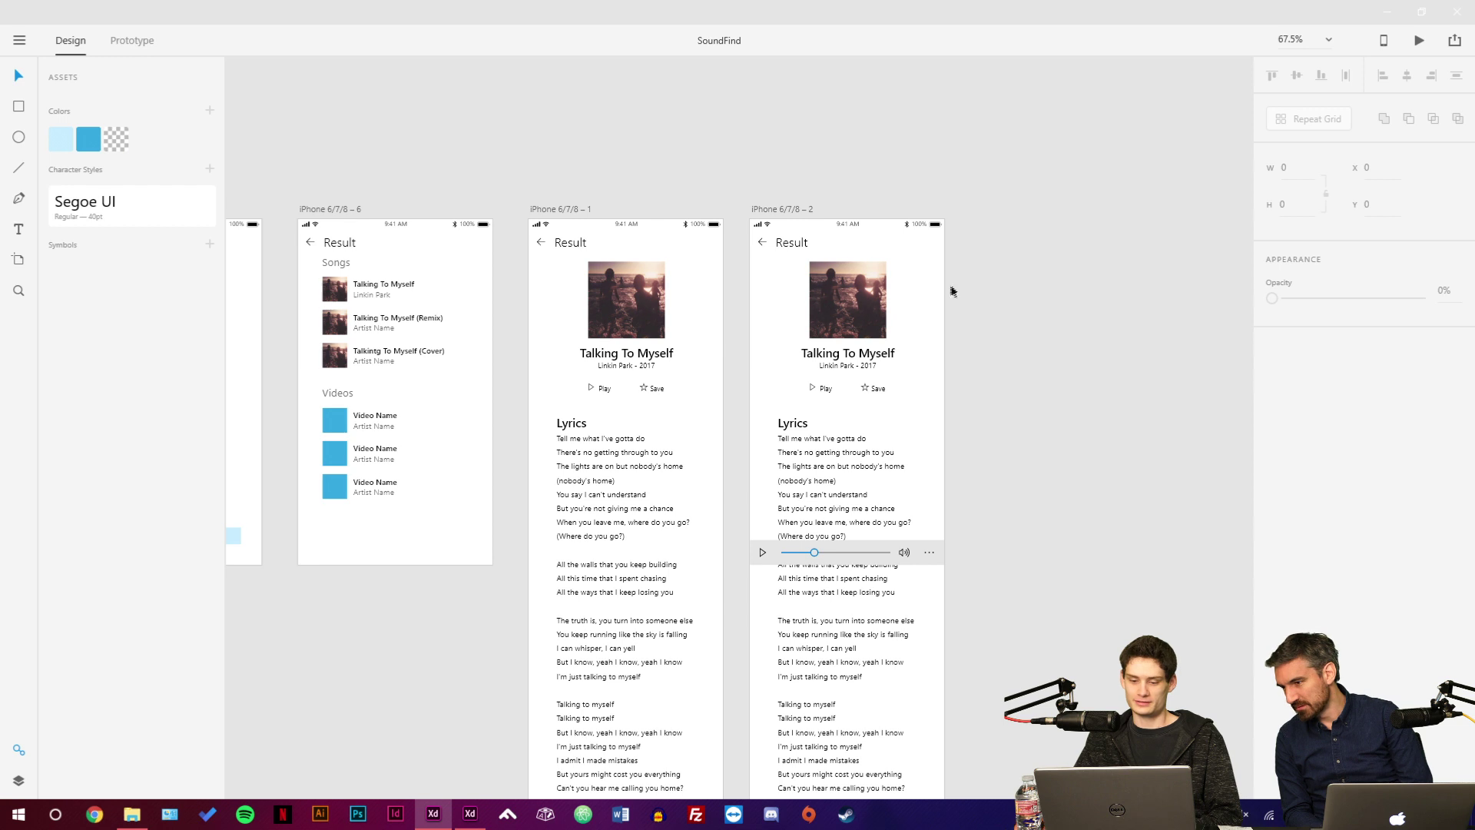
pyautogui.click(1457, 12)
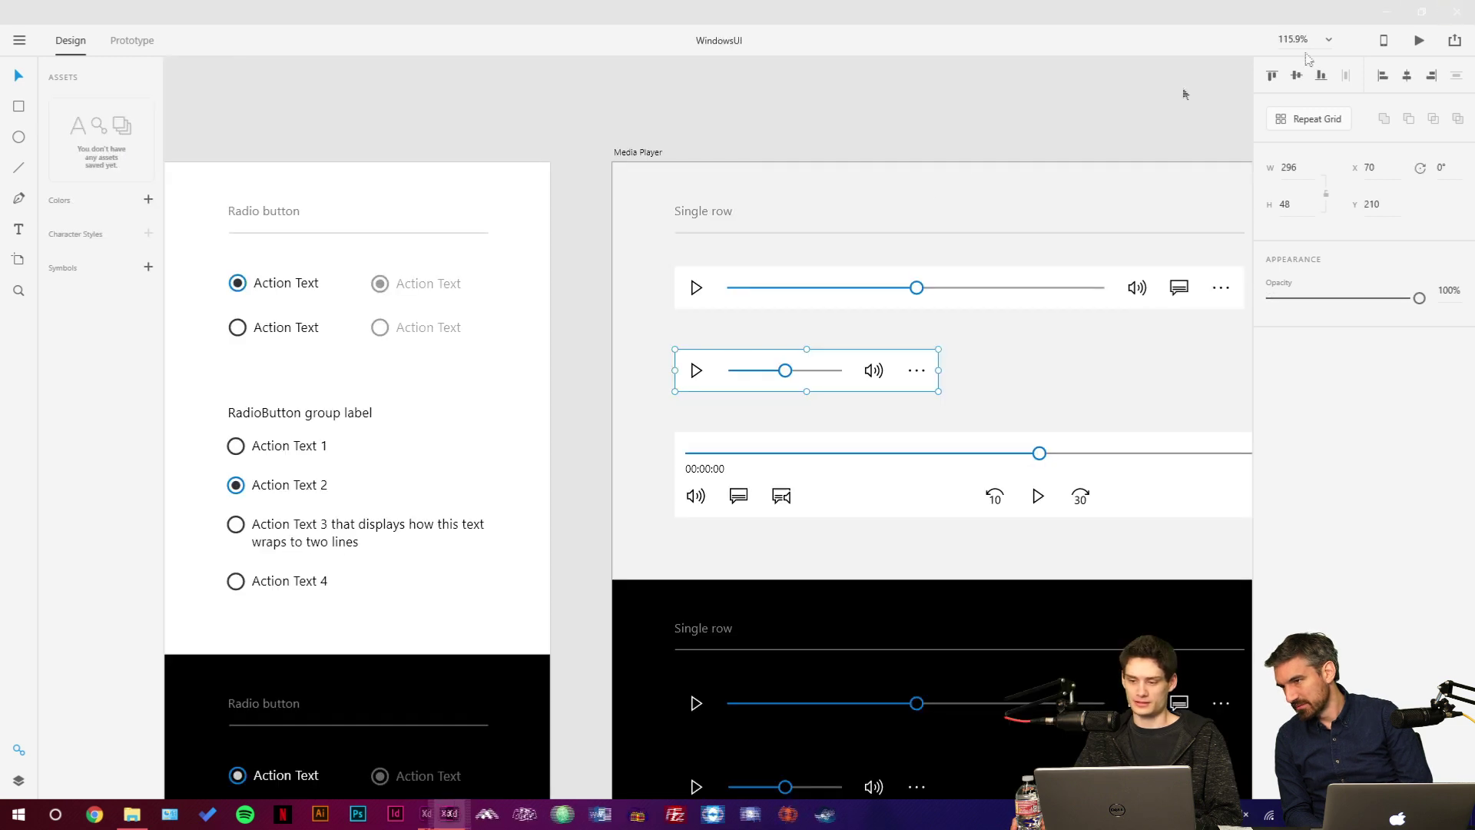
pyautogui.rightClick(440, 819)
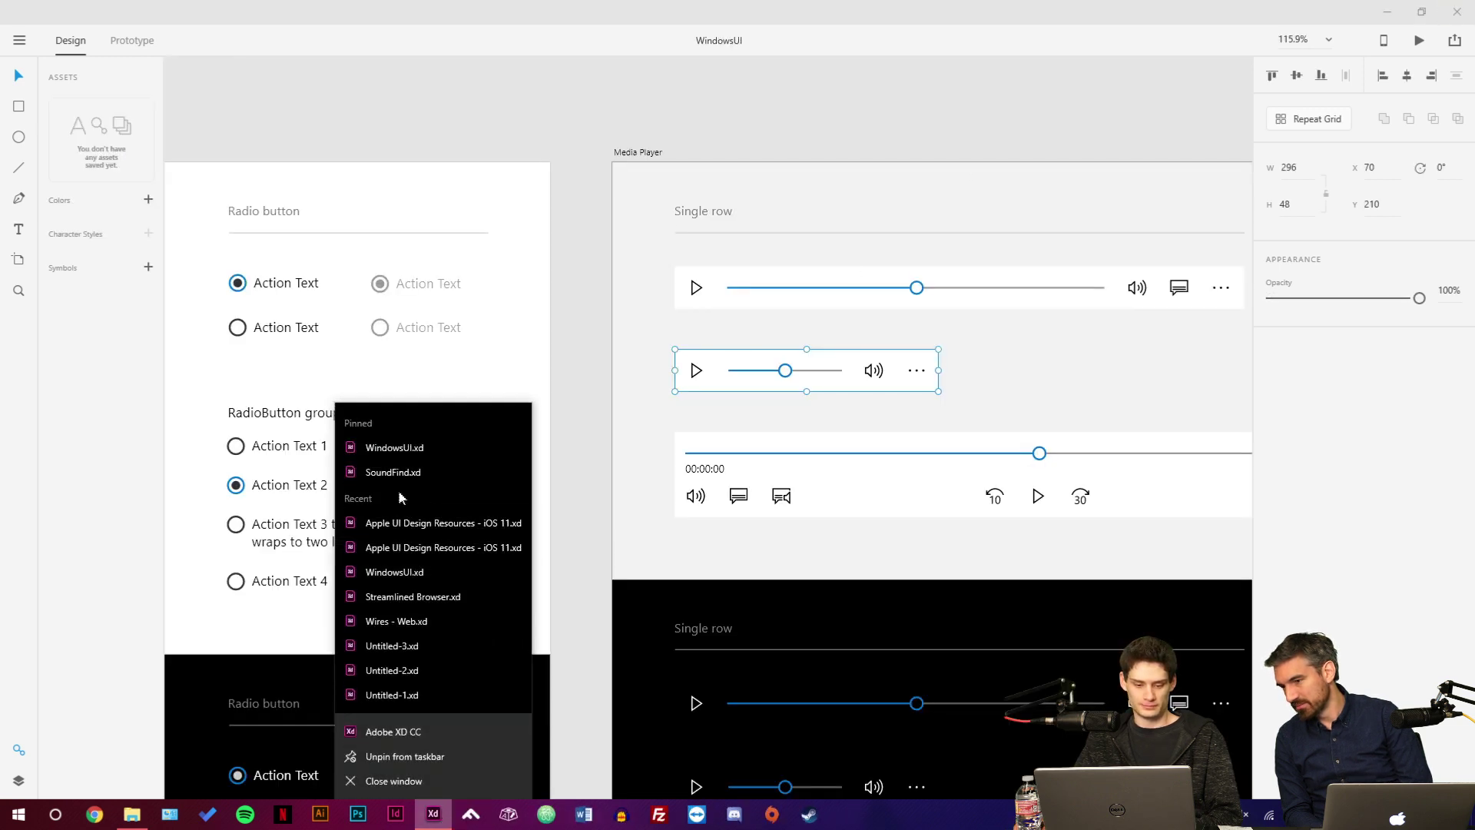
pyautogui.click(395, 474)
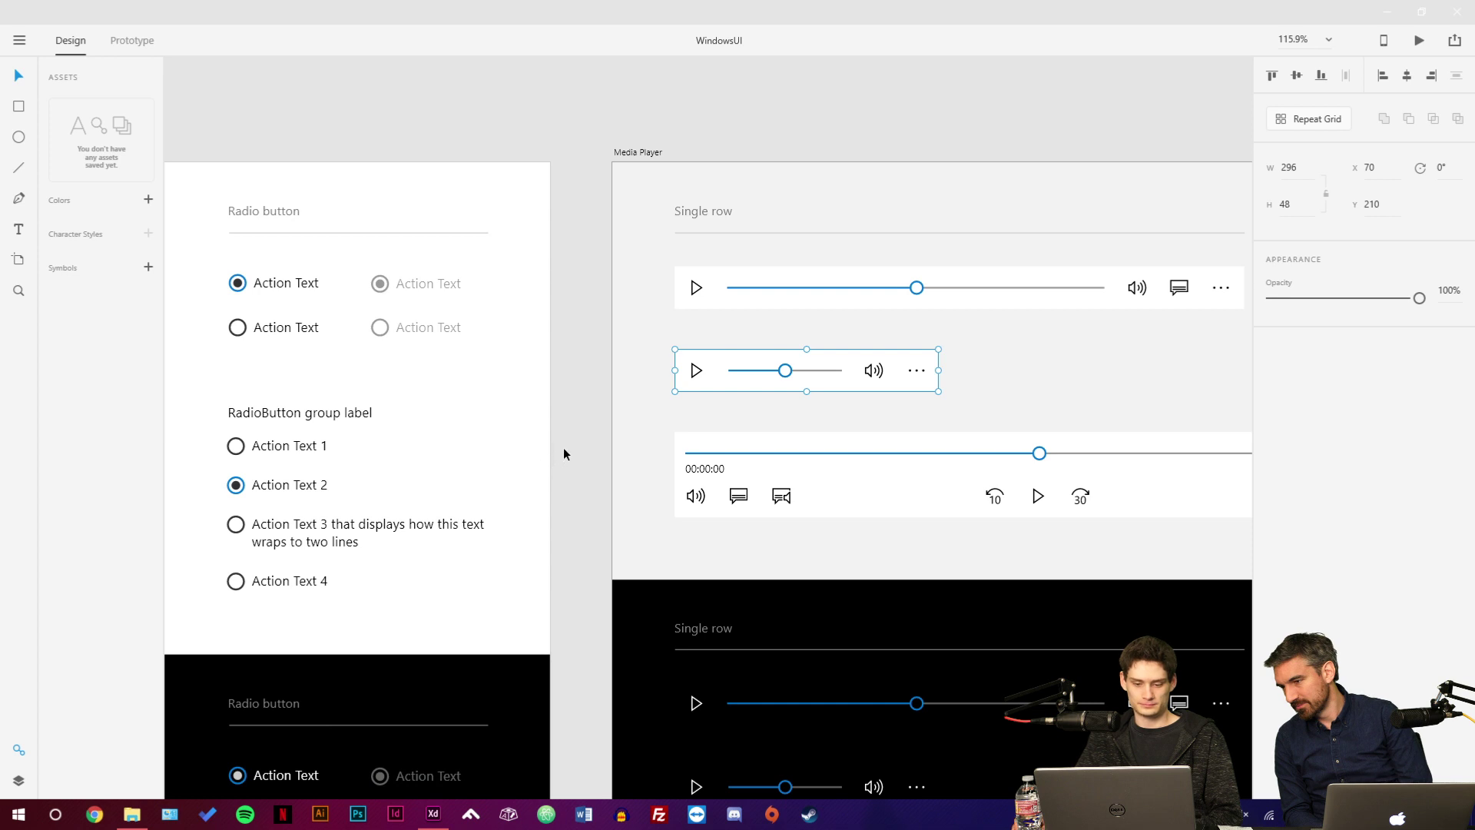
# Close the WindowsUI document and switch back to Adobe XD.
pyautogui.click(1464, 13)
pyautogui.click(444, 805)
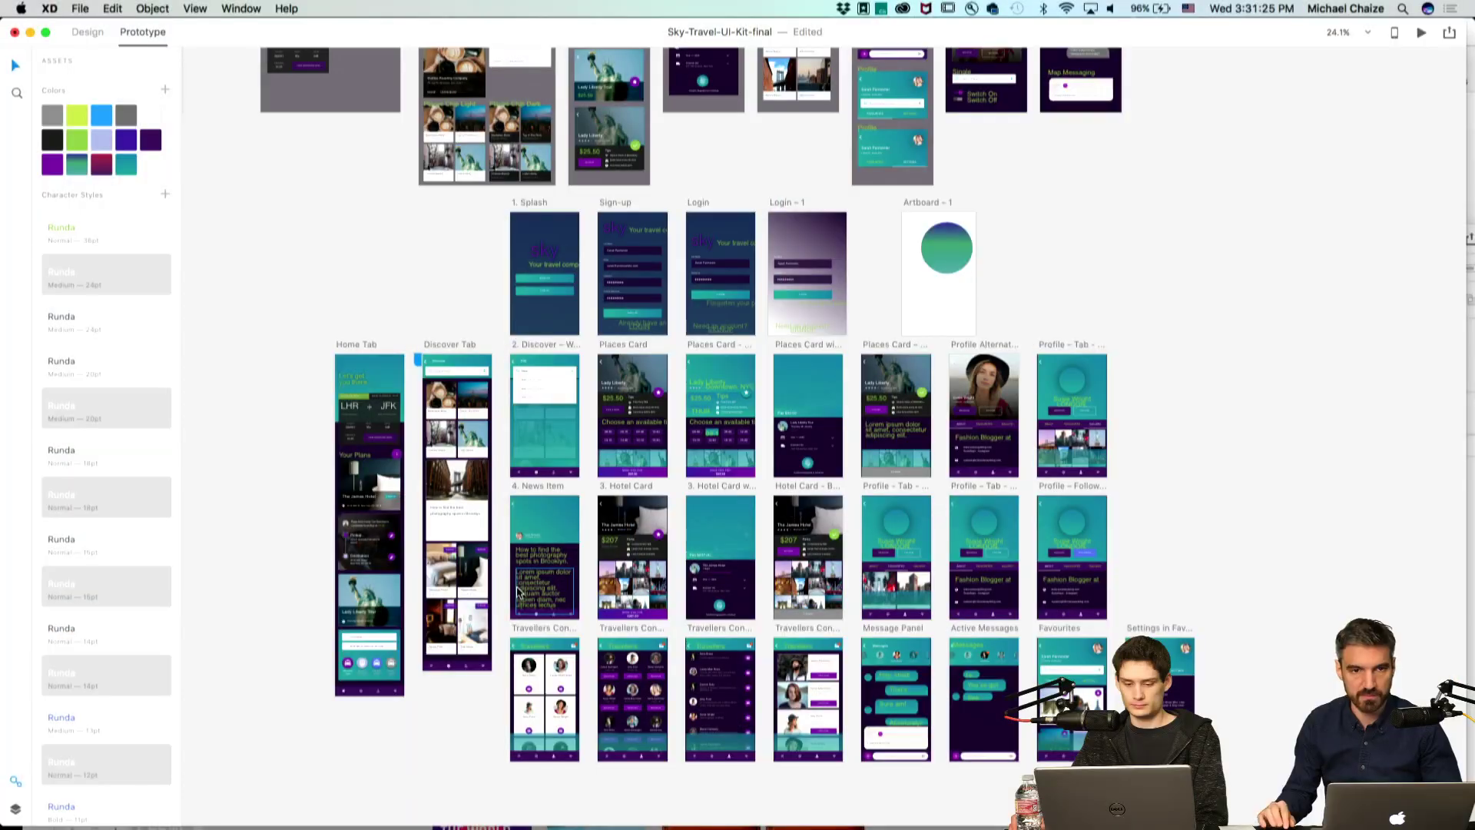
# Examine the prototype artboards of the Sky-Travel-UI-Kit-final document up close and as an overview.
pyautogui.scroll(3, 425, 600)
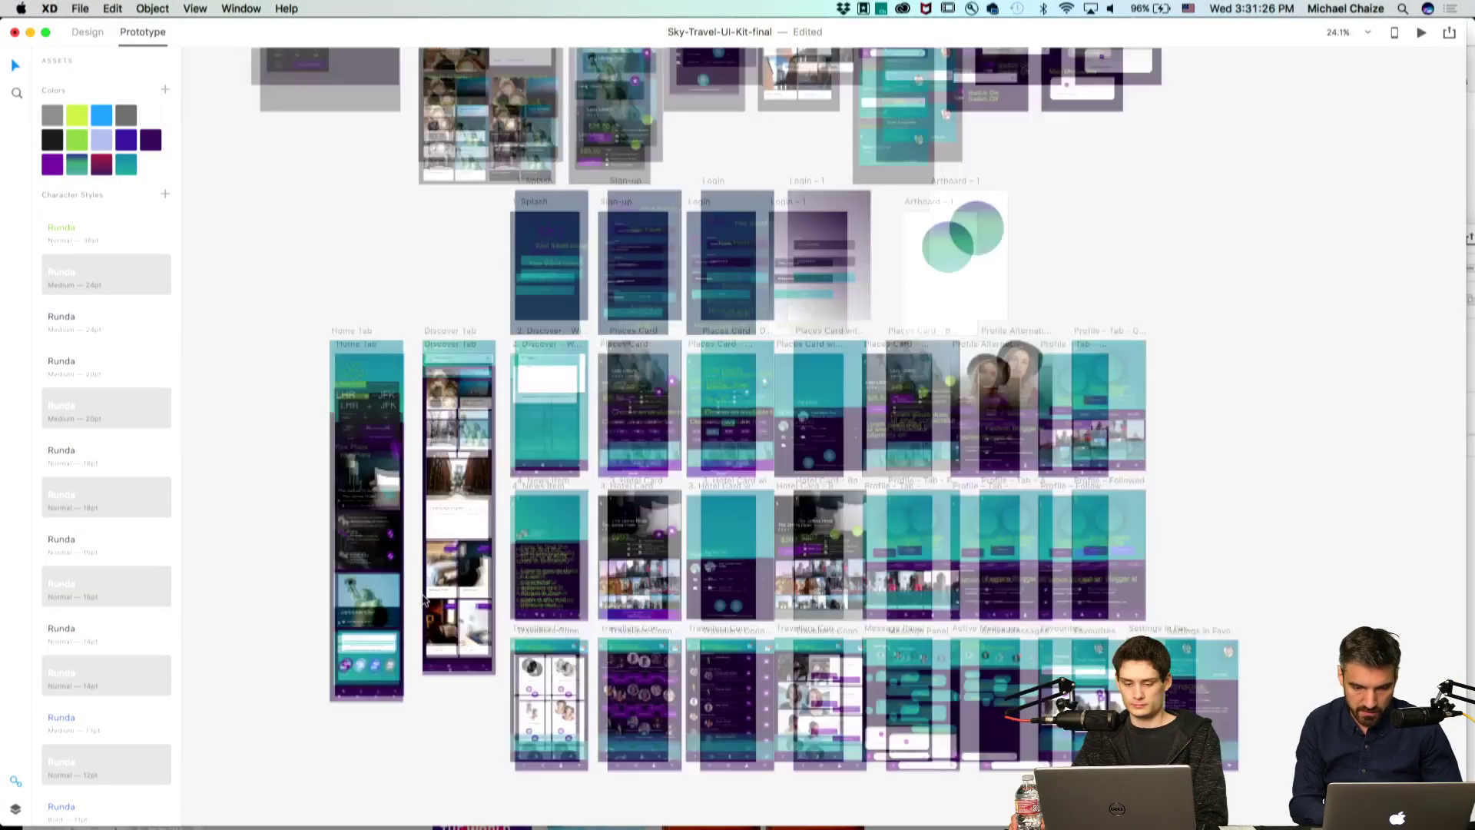
pyautogui.scroll(3, 424, 599)
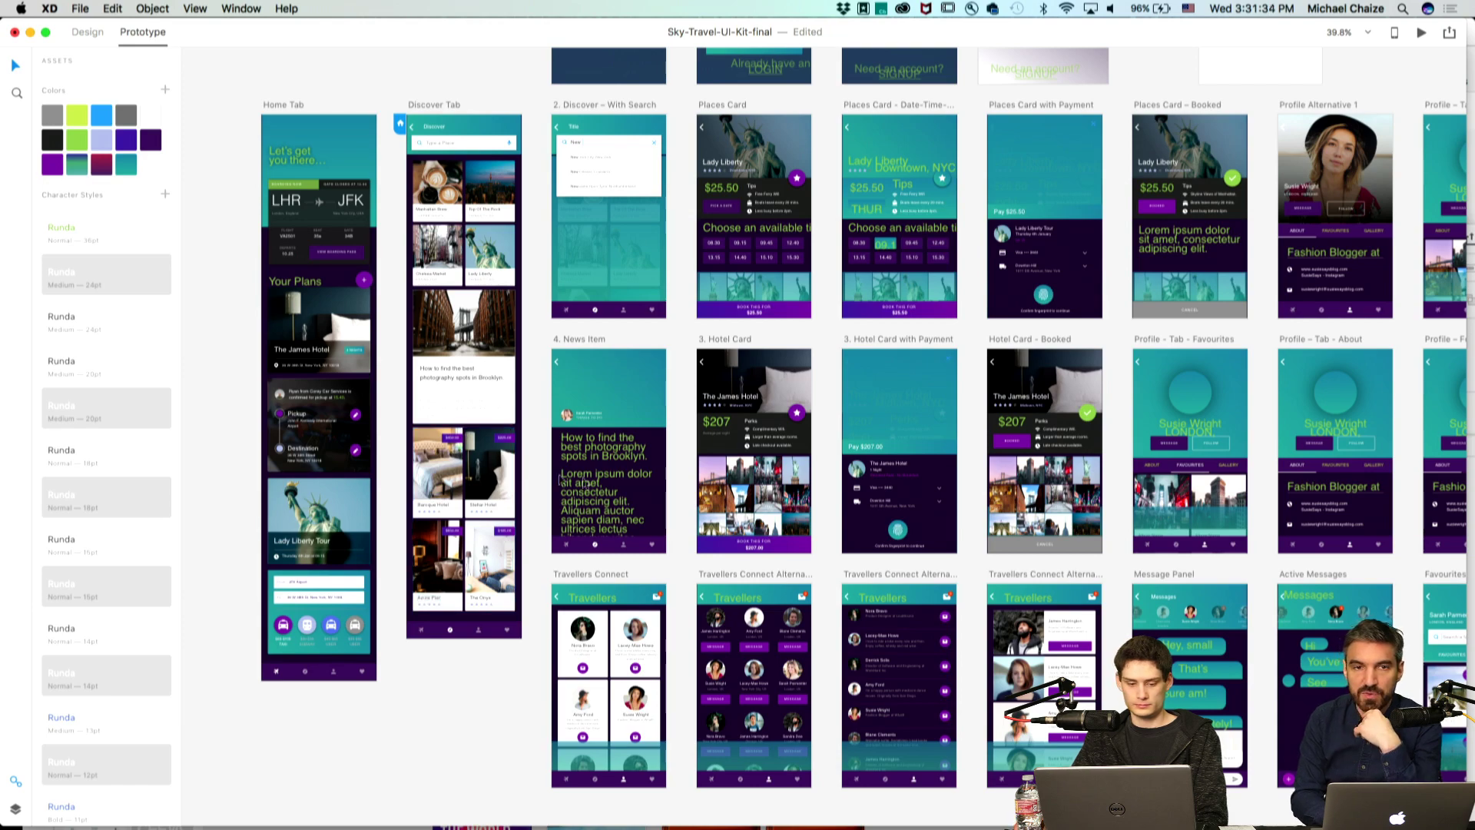
pyautogui.scroll(-5, 613, 480)
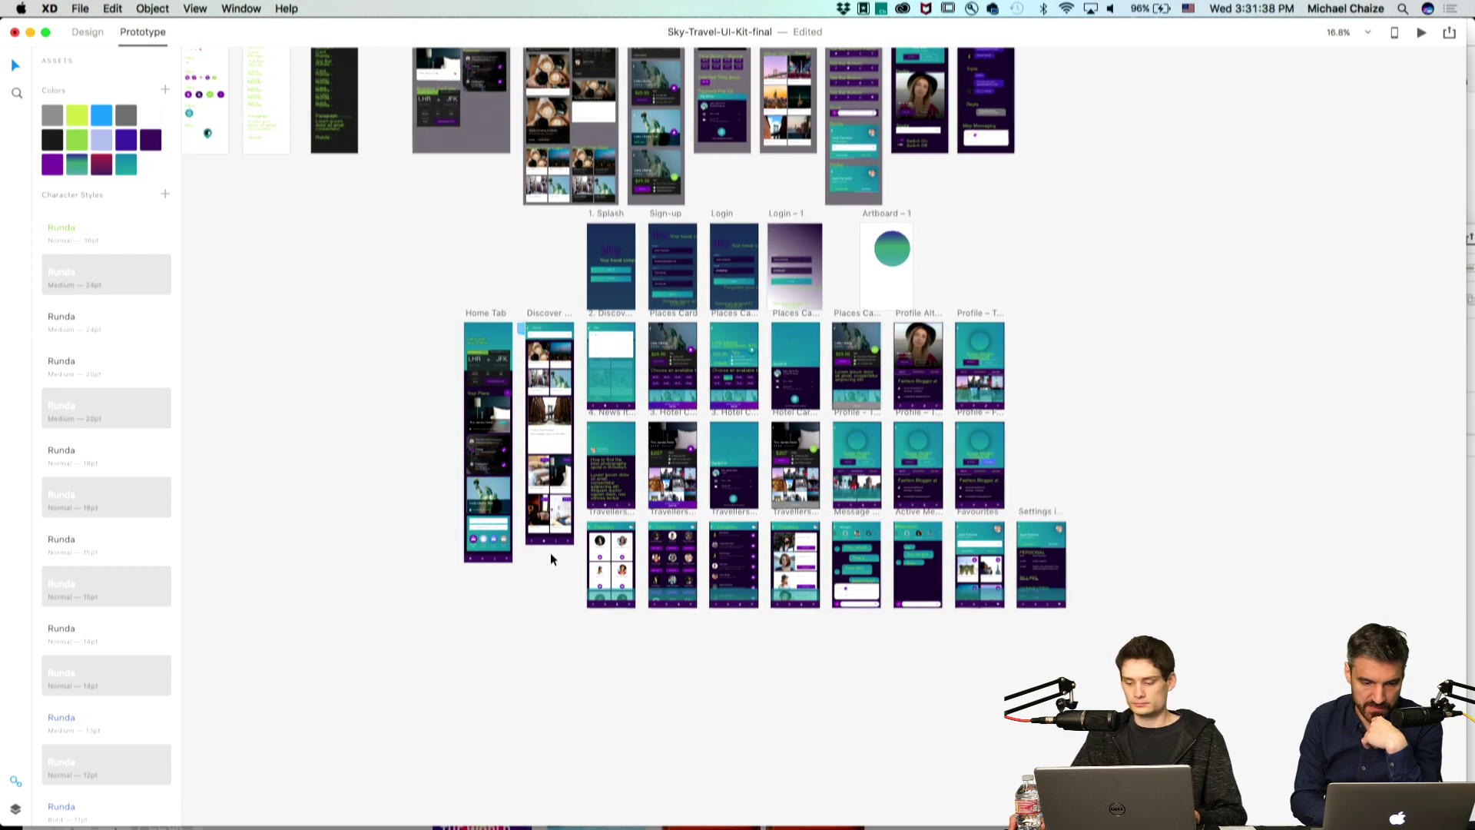
pyautogui.scroll(2, 550, 552)
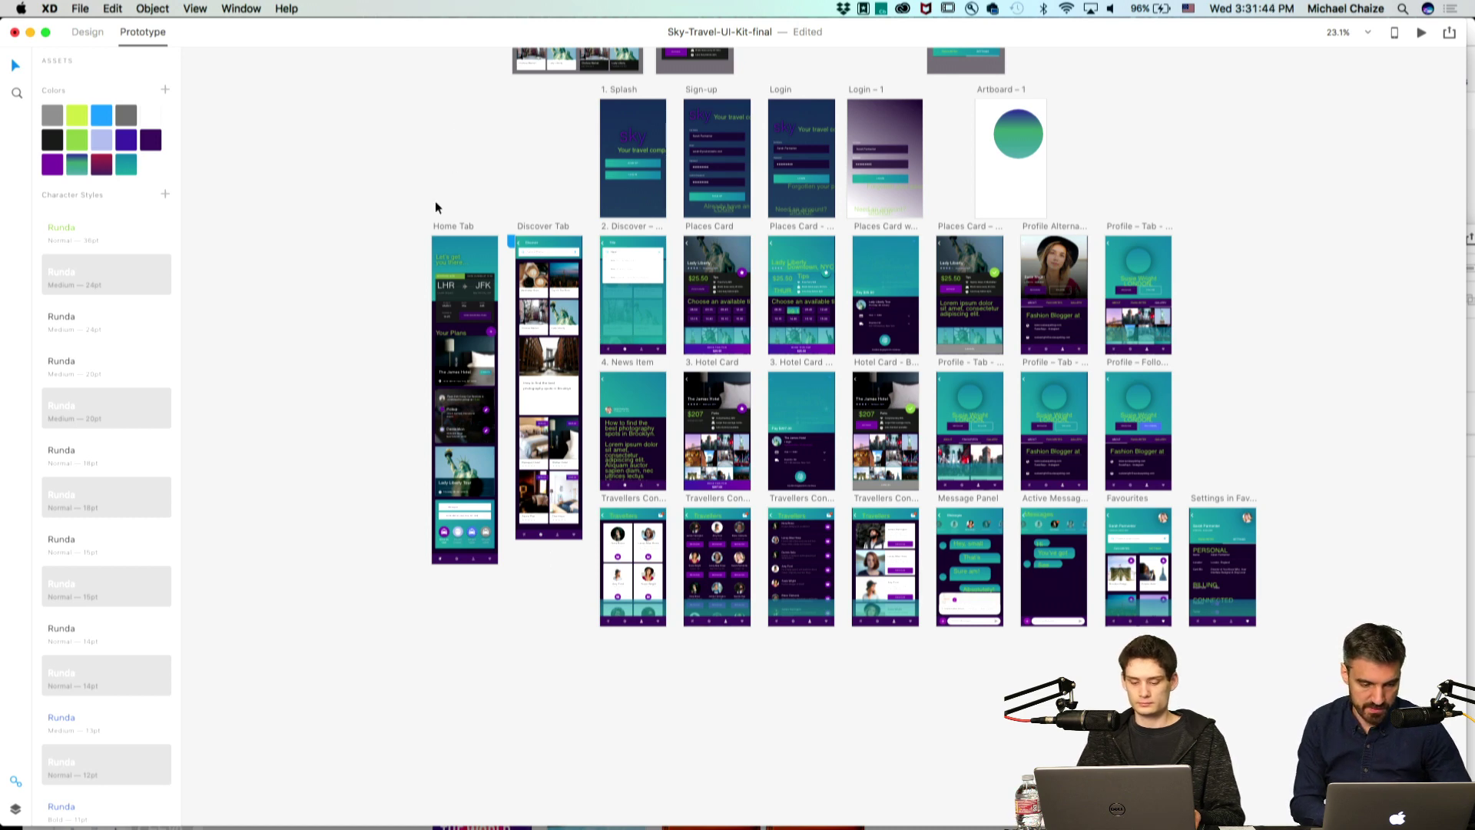
# Switch to the tokyoatfingertipsapp prototype in Chrome, start planning a trip and view the Instagram pictures article before returning to Discover Tokyo.
pyautogui.press('super+Tab')
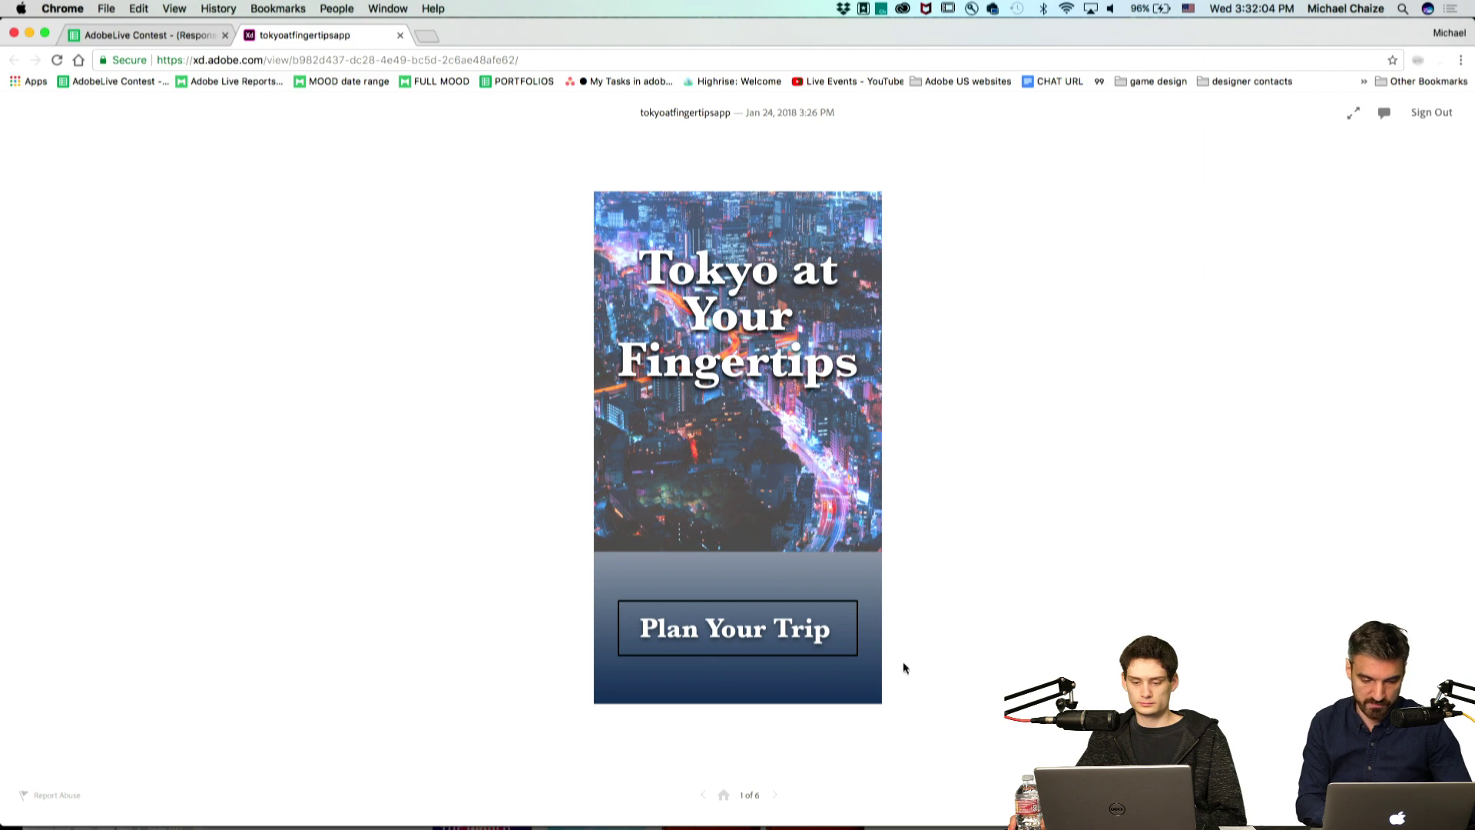
pyautogui.click(736, 643)
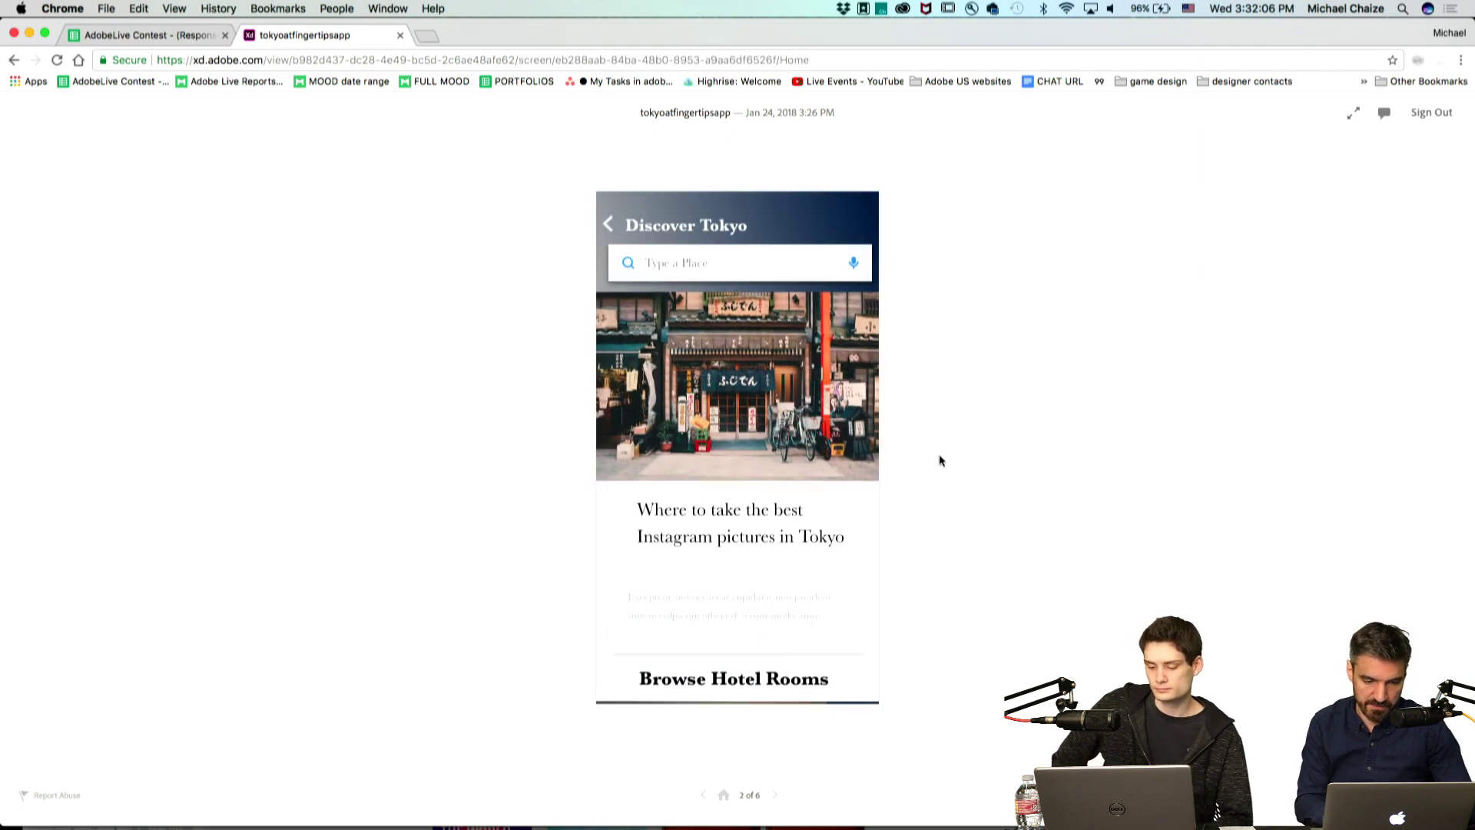
pyautogui.click(686, 266)
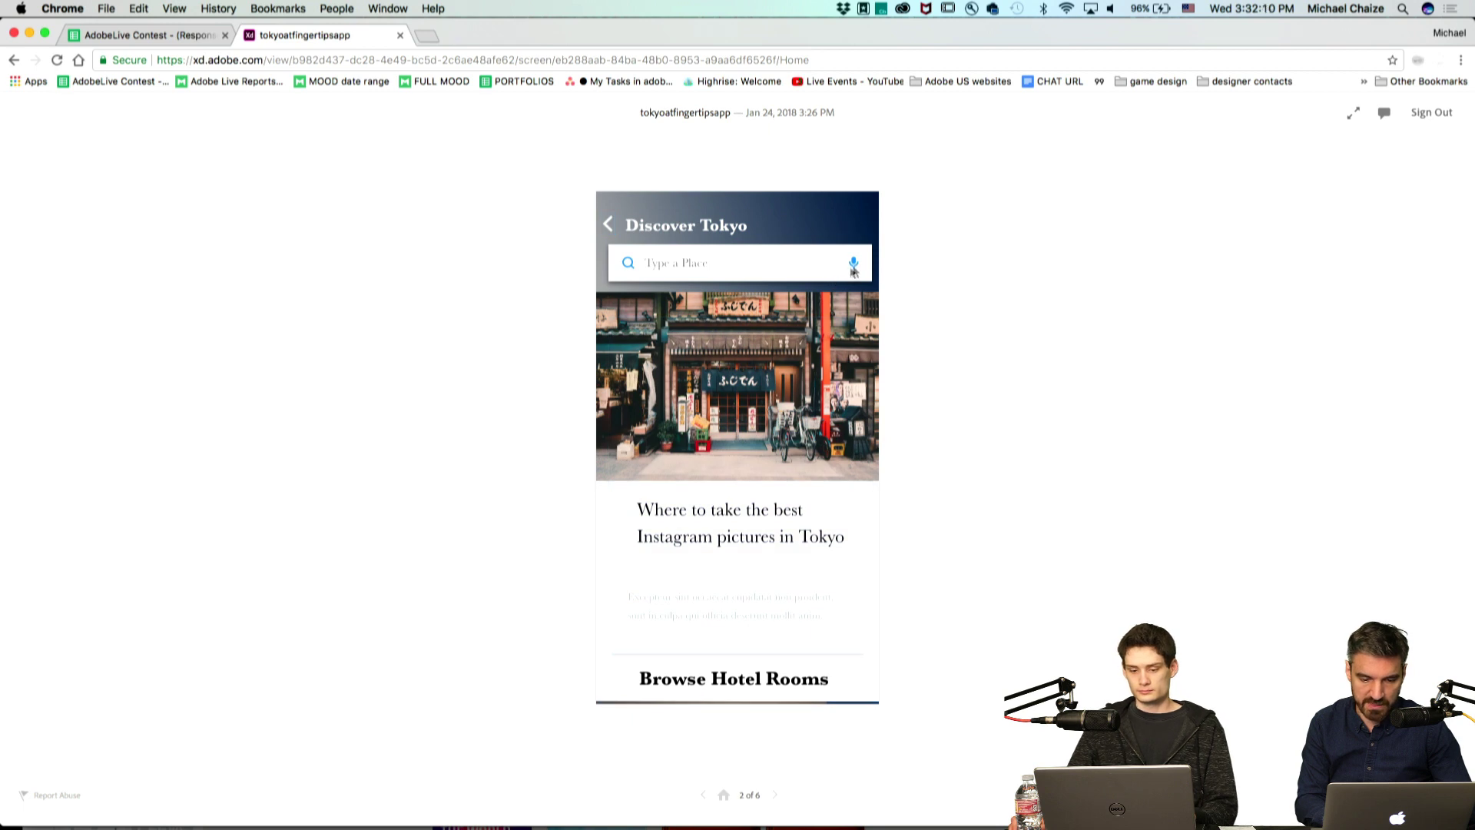
pyautogui.click(773, 555)
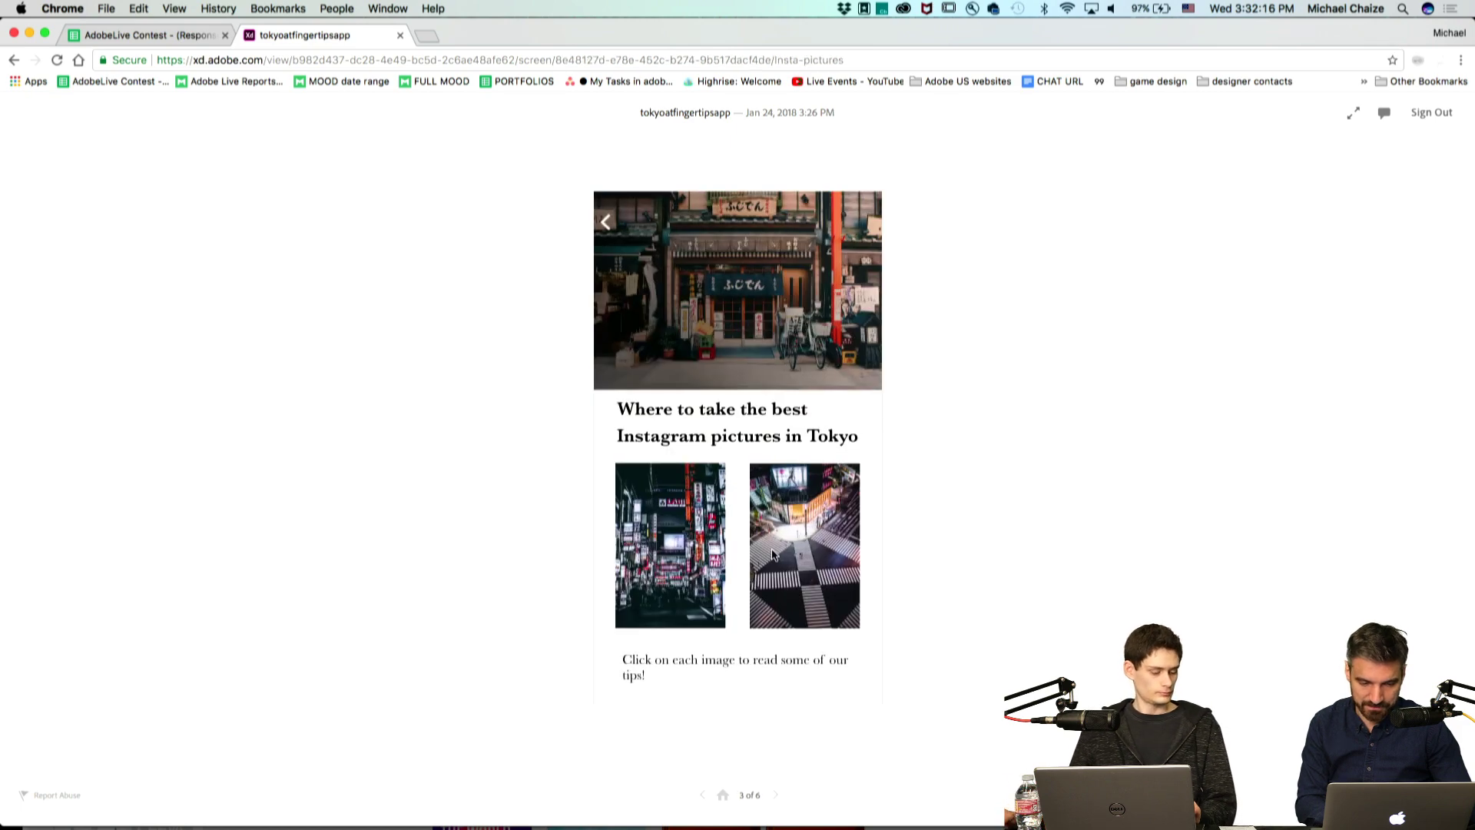
pyautogui.click(608, 222)
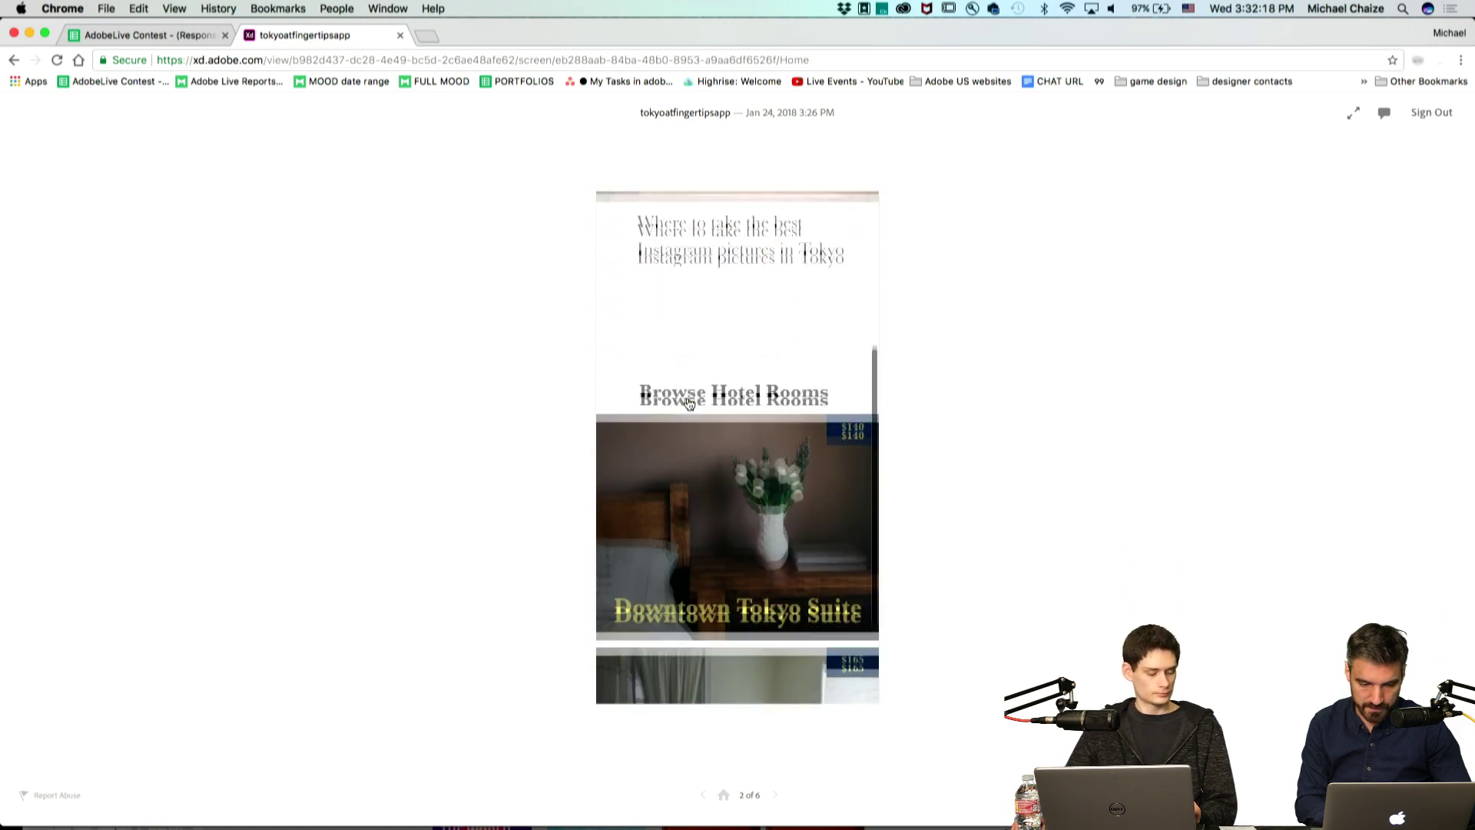
# View the Downtown Tokyo Suite page, look through the hotel room list, and revisit the Instagram pictures article.
pyautogui.click(731, 433)
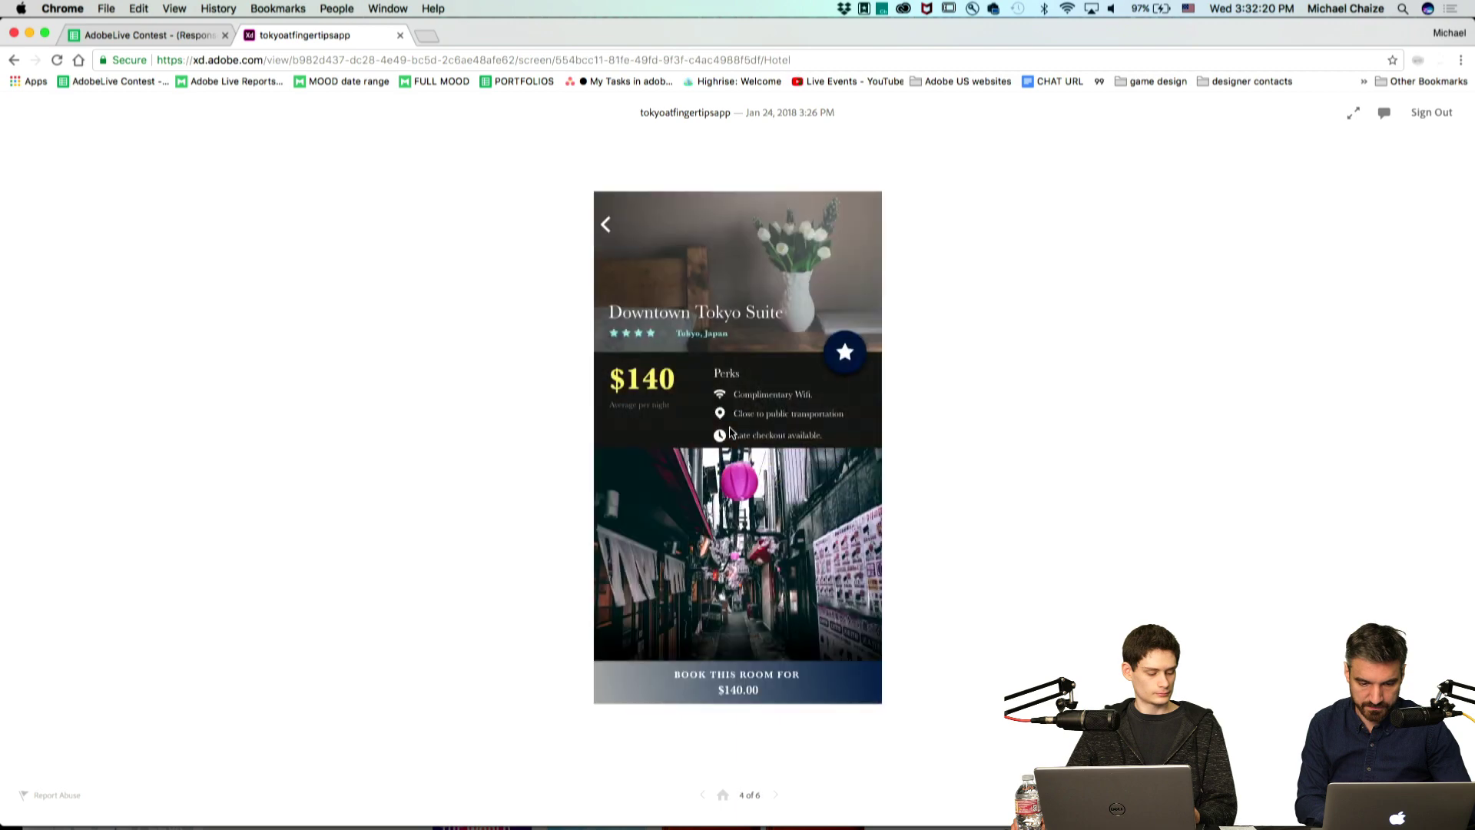
pyautogui.click(605, 224)
pyautogui.scroll(-5, 628, 301)
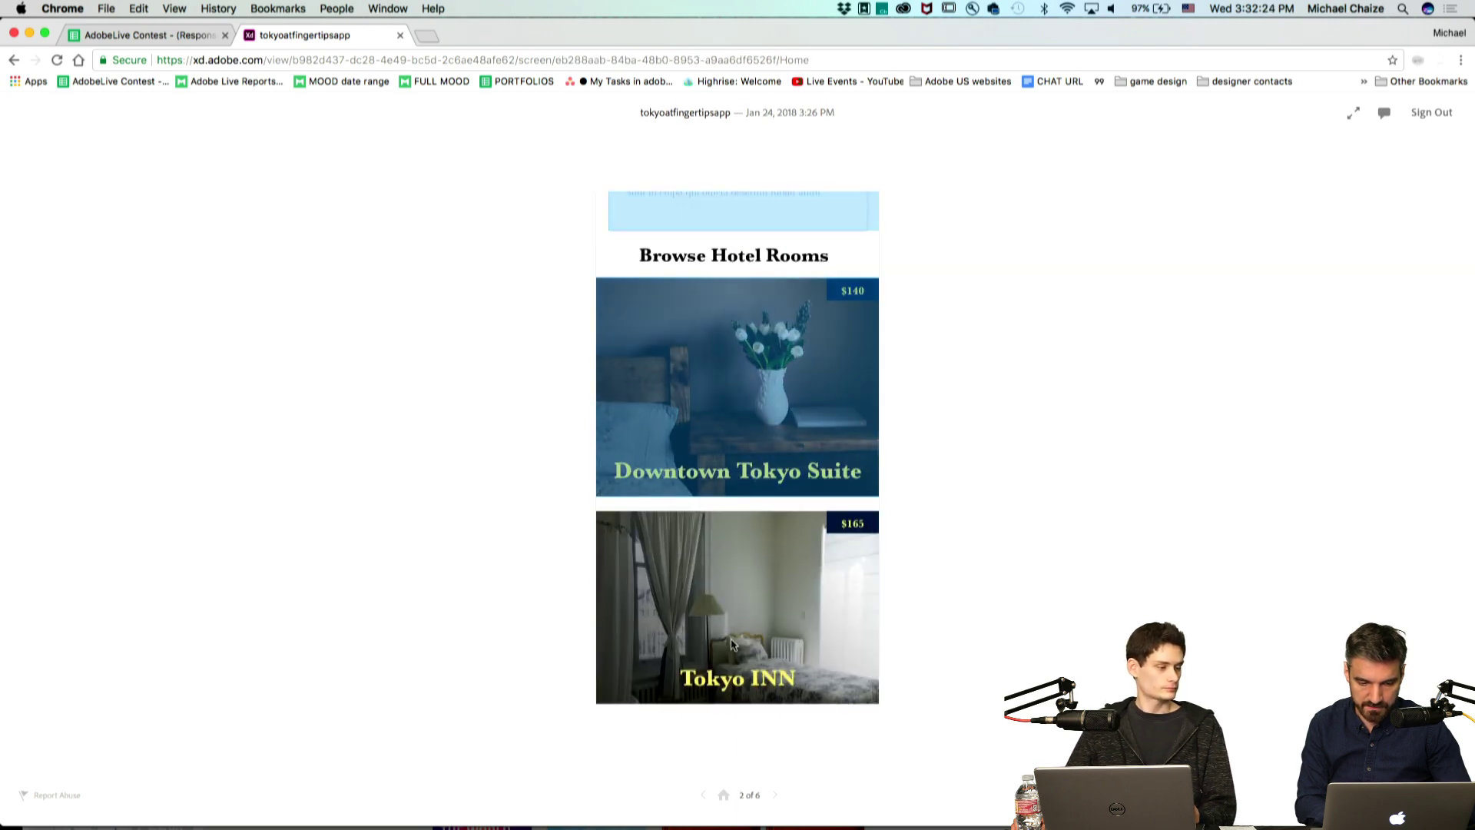
pyautogui.scroll(5, 720, 320)
pyautogui.click(730, 409)
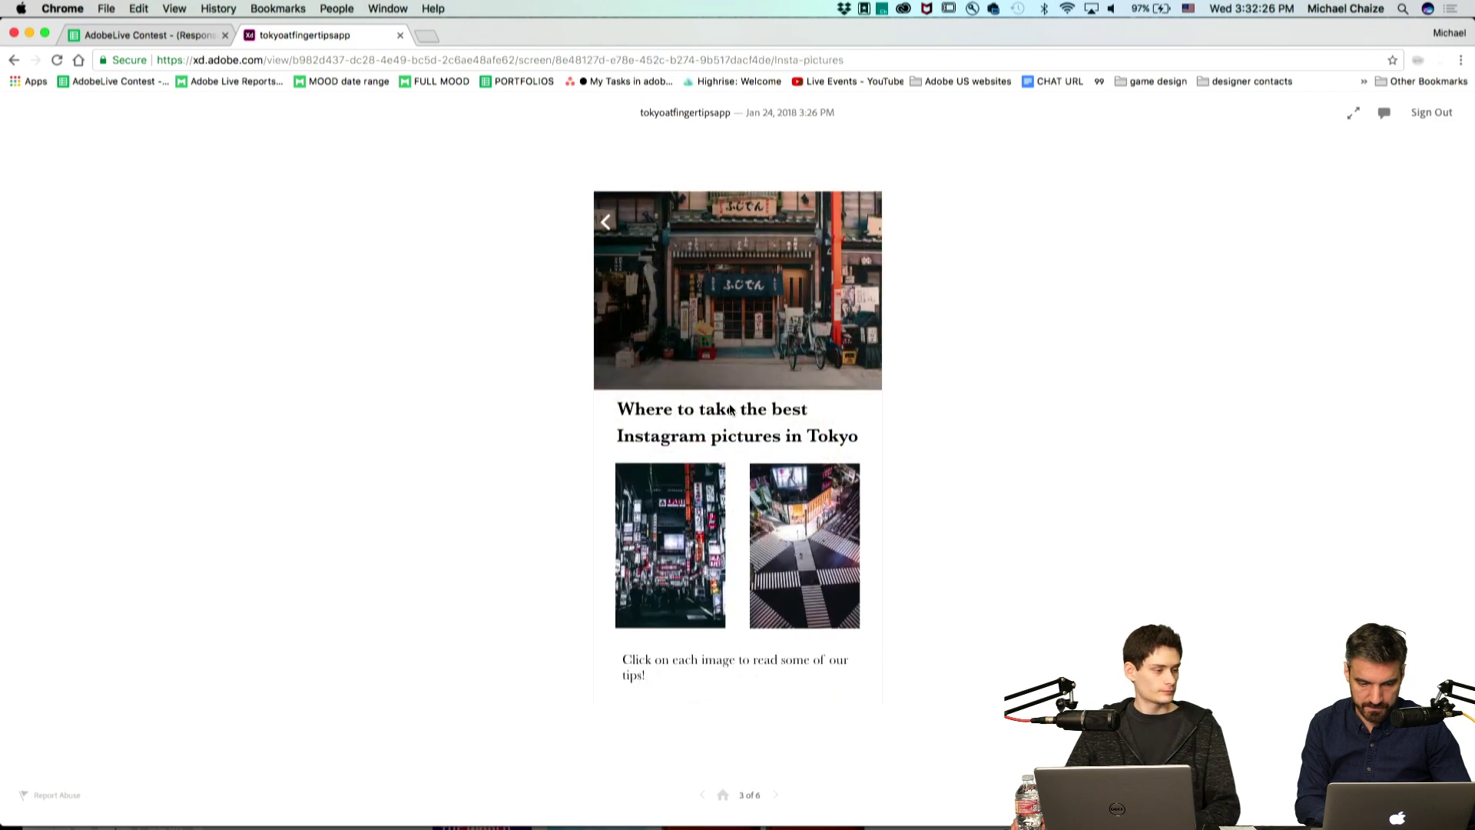
pyautogui.click(679, 222)
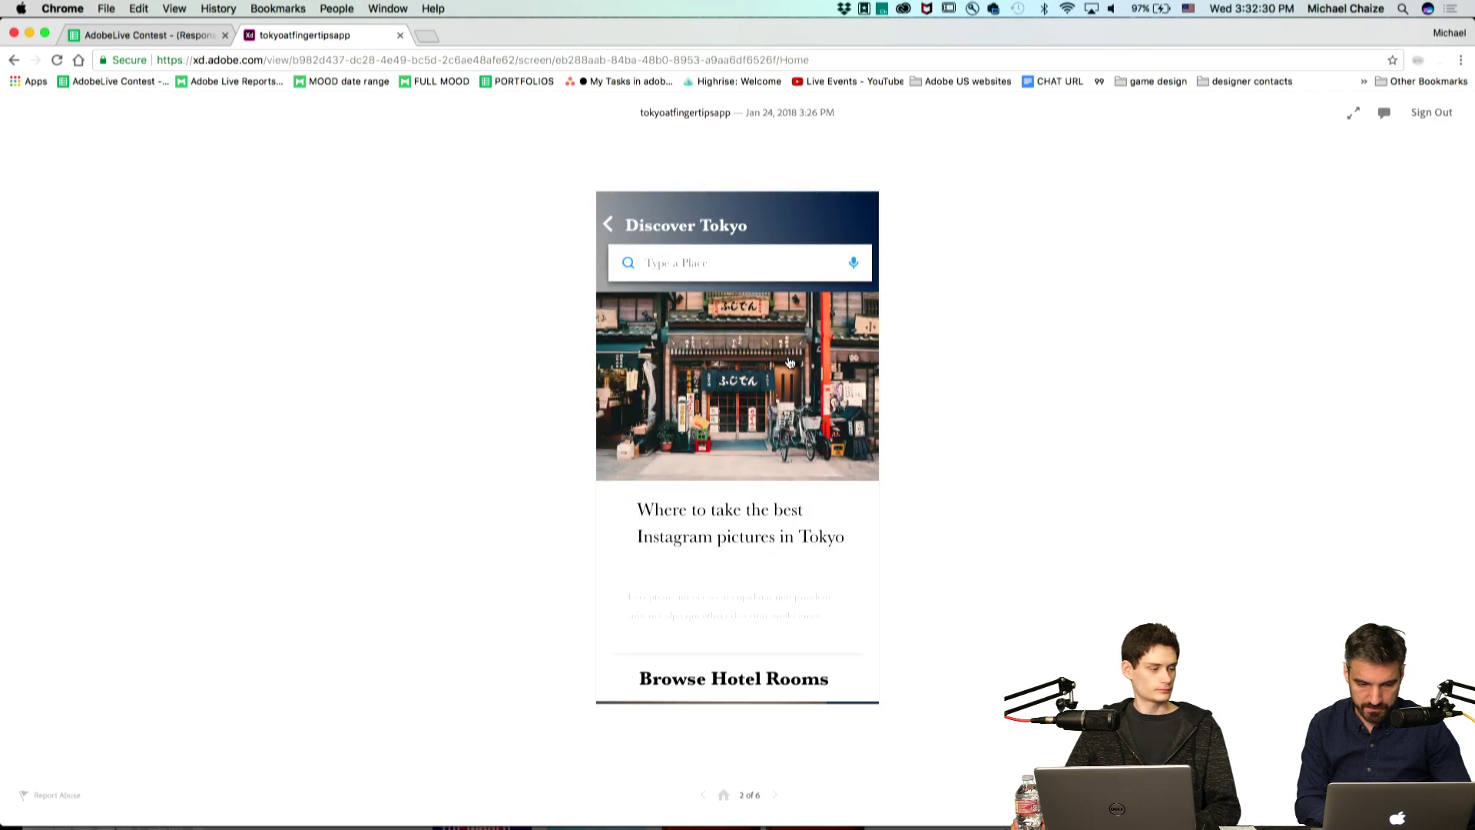
# Preview the Downtown Tokyo Suite payment screen, confirm the fingerprint, and return to the prototype's home screen.
pyautogui.click(779, 447)
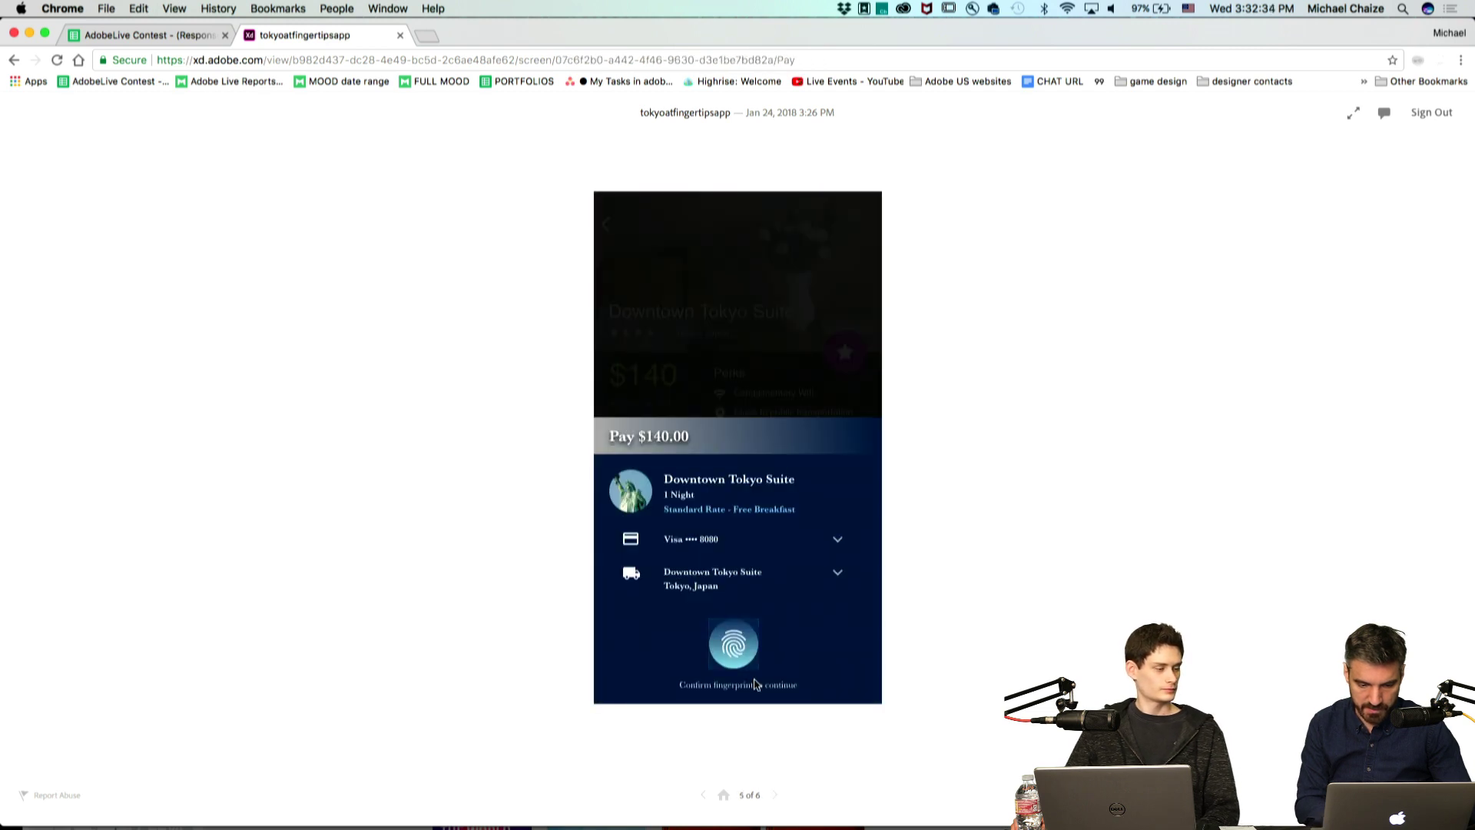
pyautogui.click(754, 682)
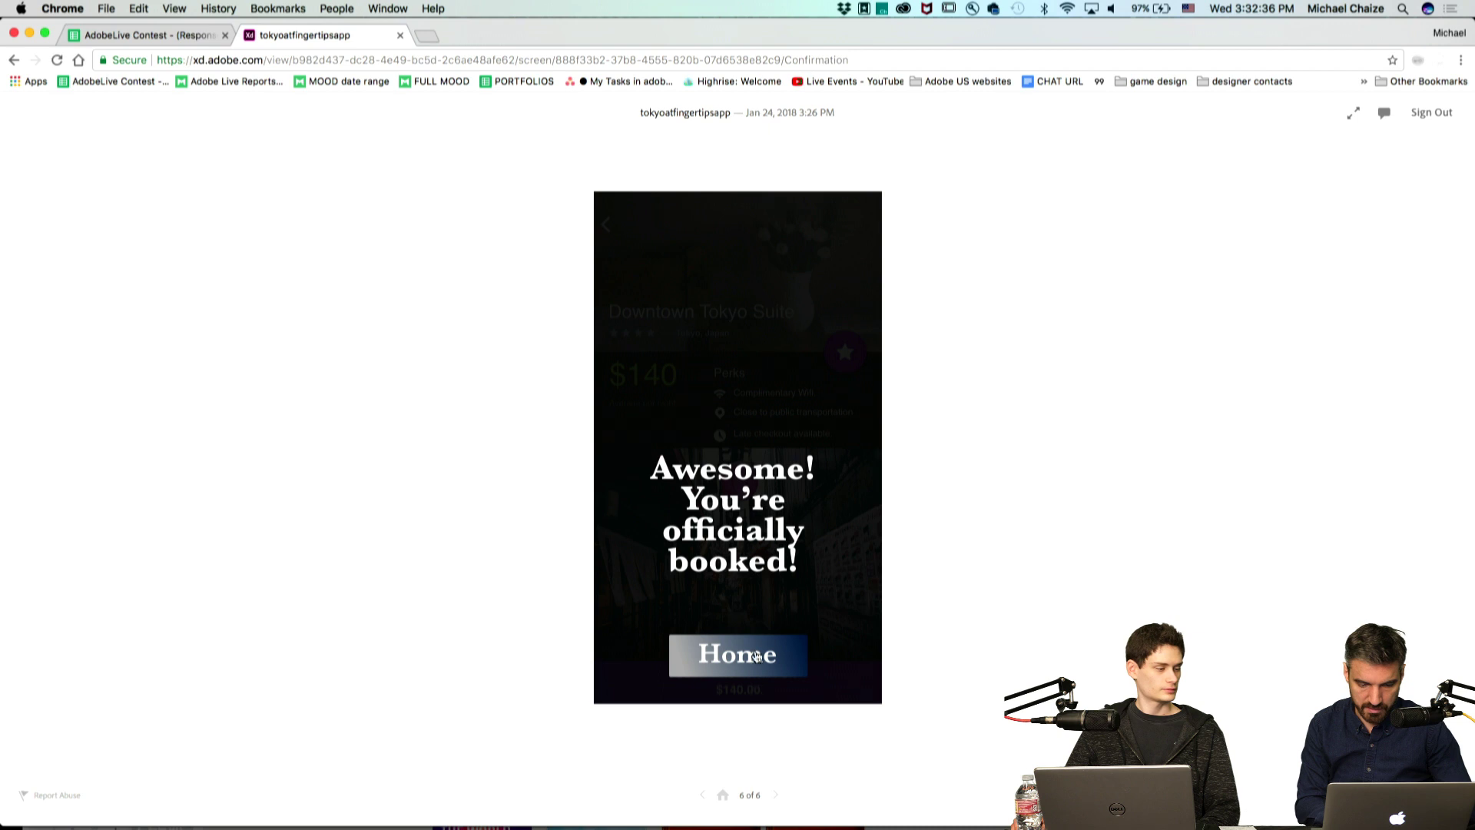
pyautogui.click(757, 667)
# Replay the booking flow from the Downtown Tokyo Suite page through payment and confirmation, and leave the Discover Tokyo screen.
pyautogui.scroll(-5, 753, 615)
pyautogui.click(759, 421)
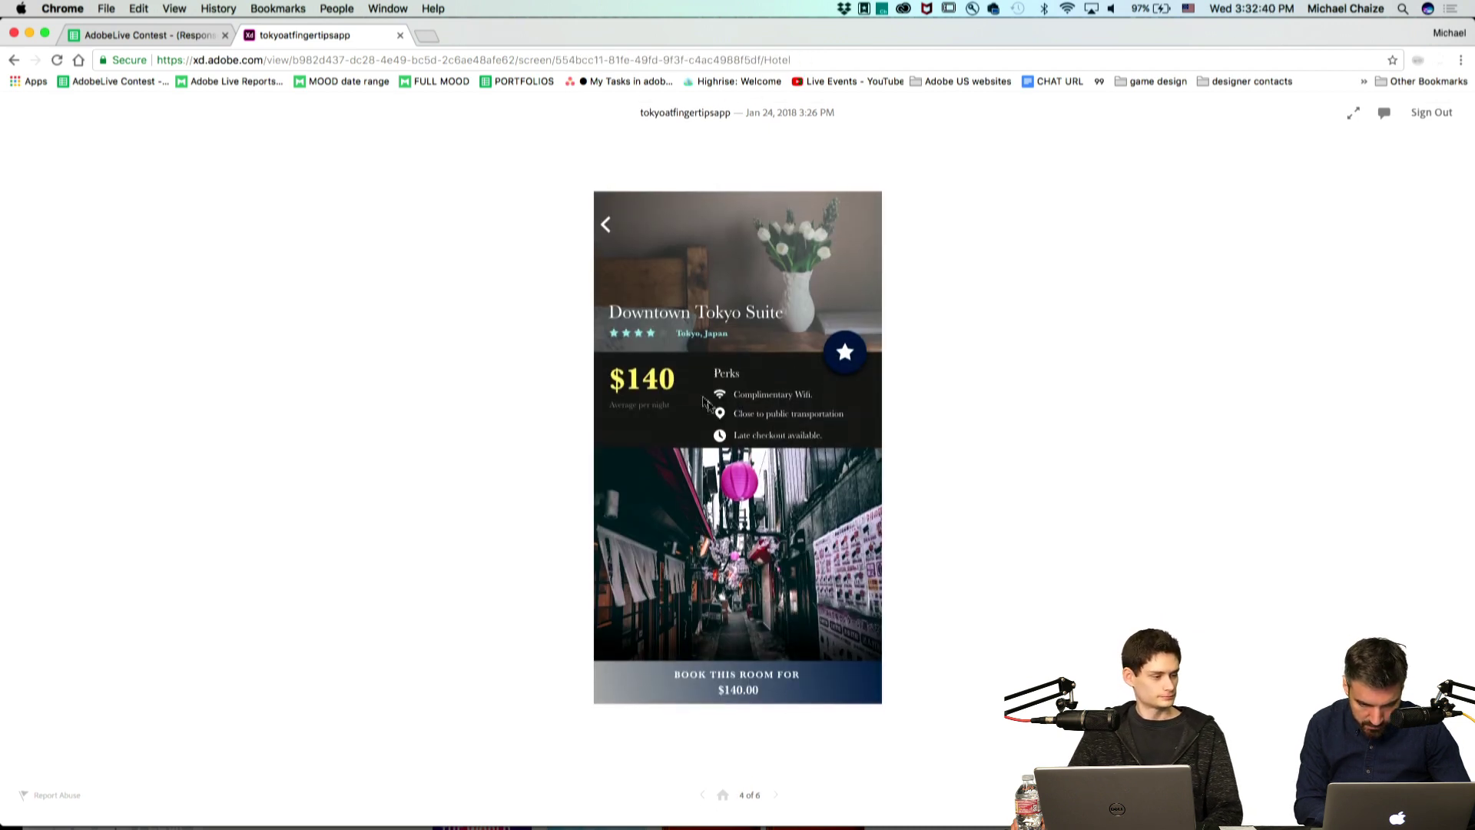
pyautogui.click(730, 697)
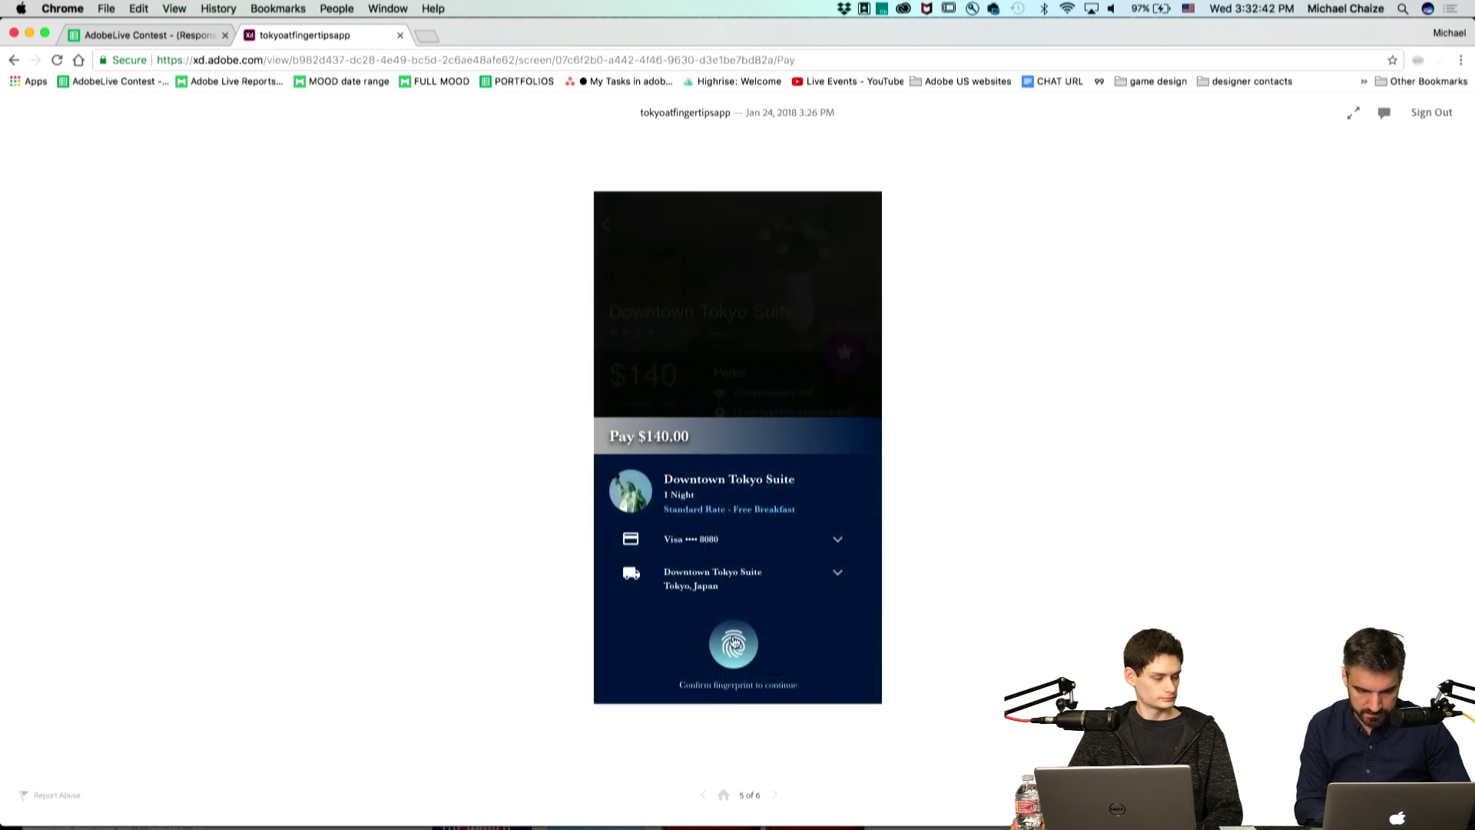
pyautogui.click(734, 643)
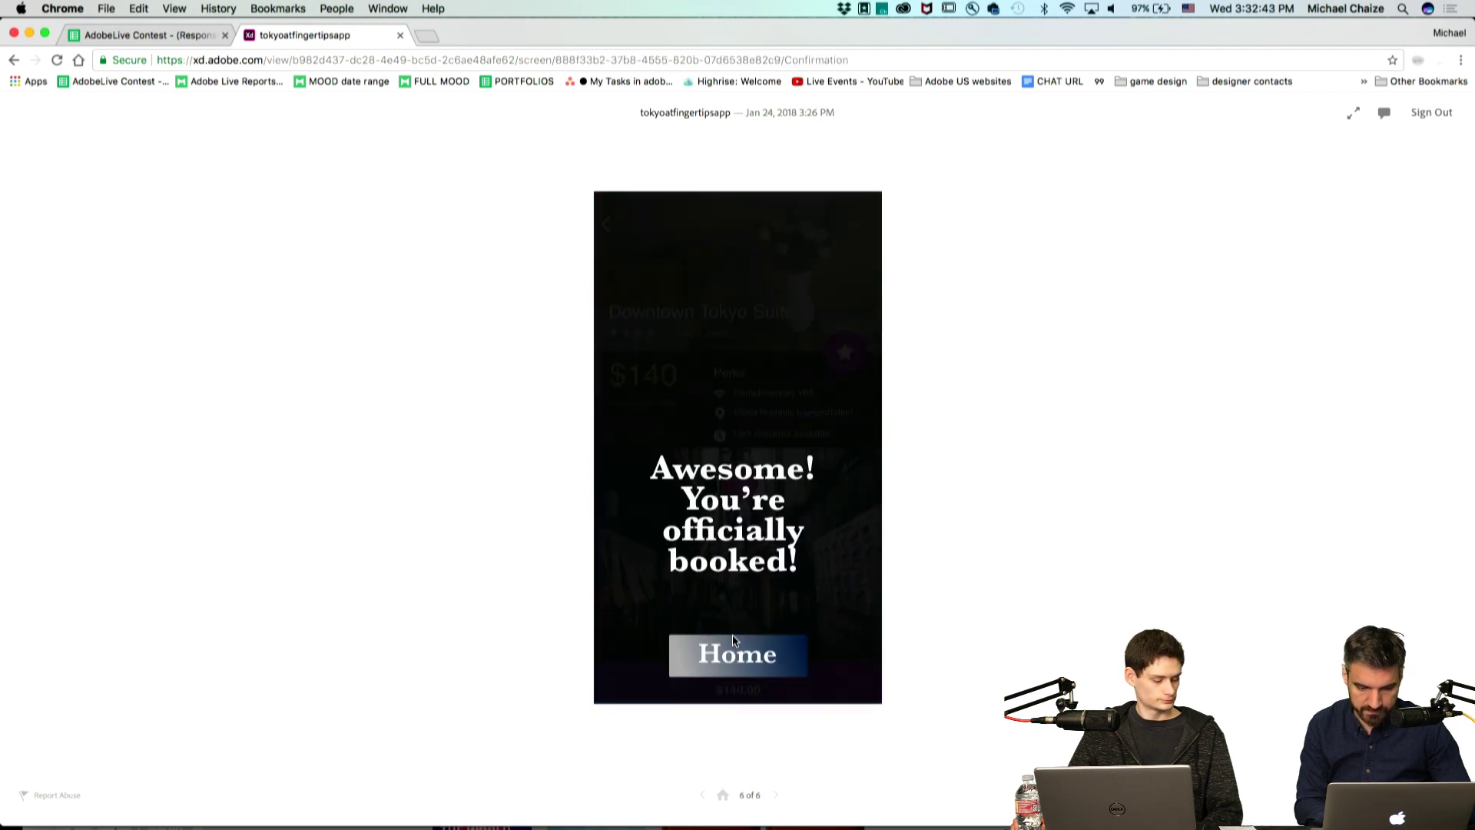
pyautogui.click(736, 675)
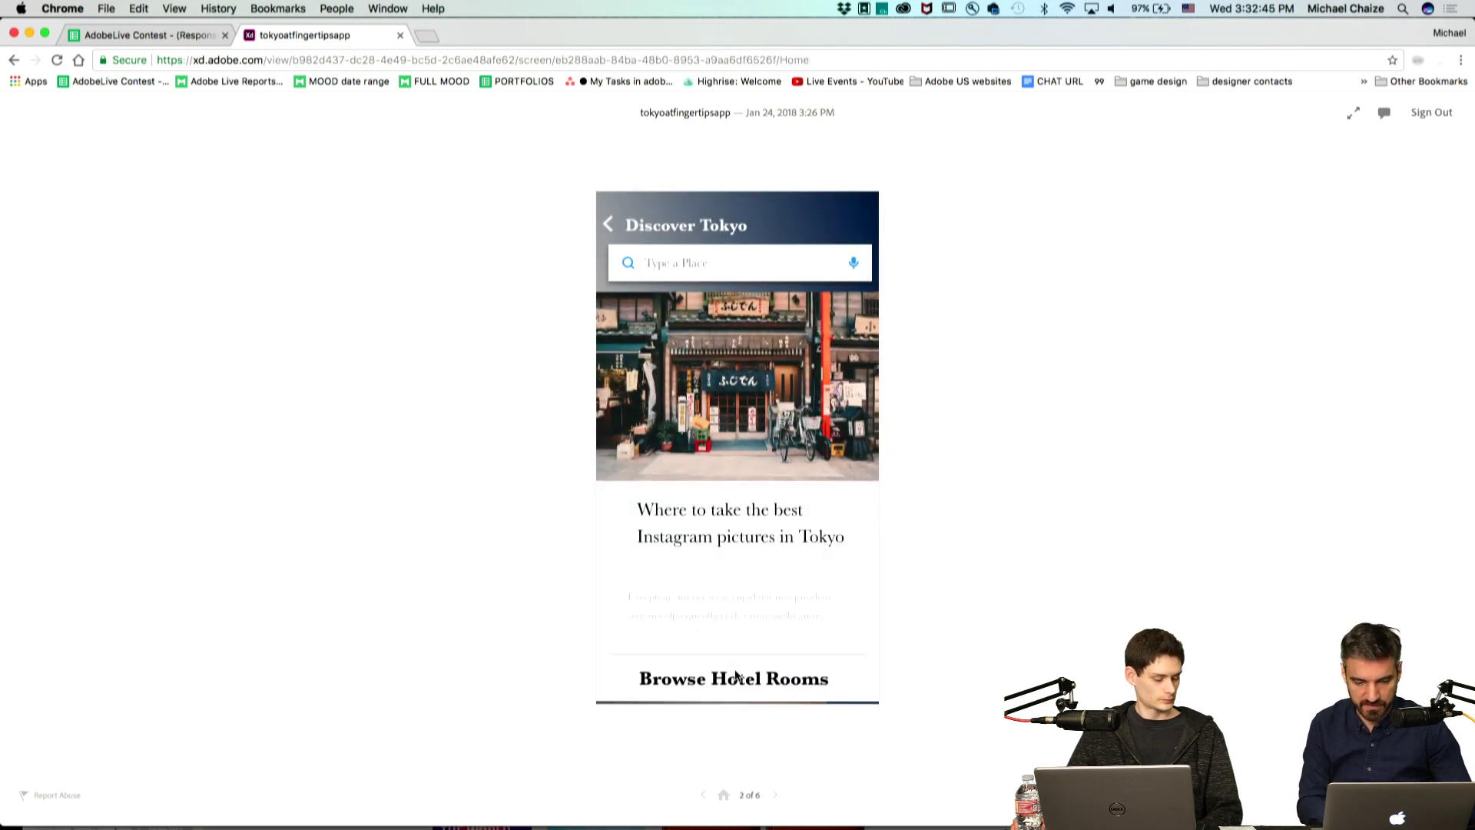
pyautogui.click(609, 226)
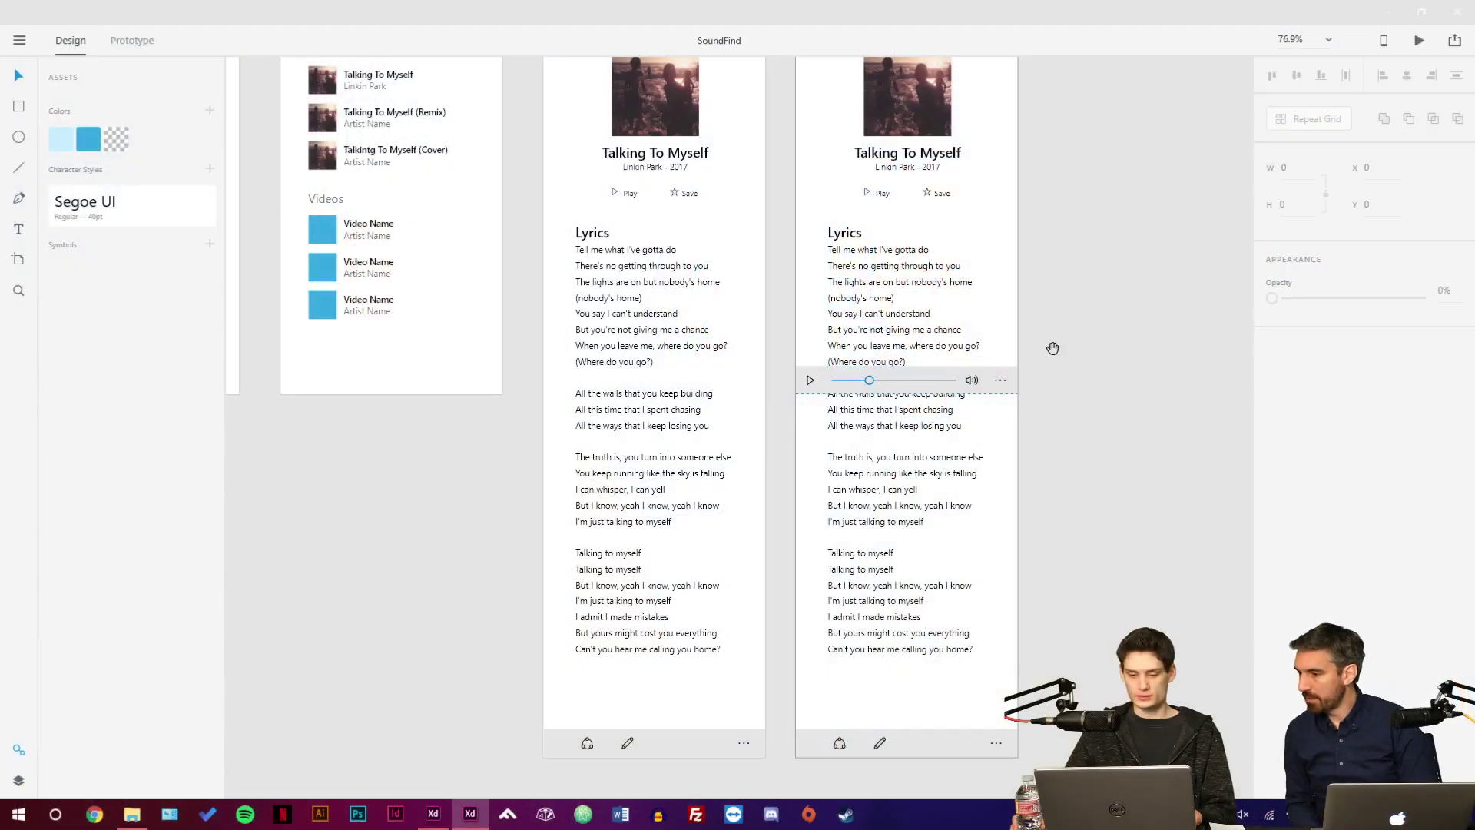
# Check the font size of the "Linkin Park - 2017" line under the song title on the iPhone 6/7/8 – 1 artboard.
pyautogui.moveTo(1052, 348); pyautogui.dragTo(1101, 397)
pyautogui.scroll(3, 1101, 404)
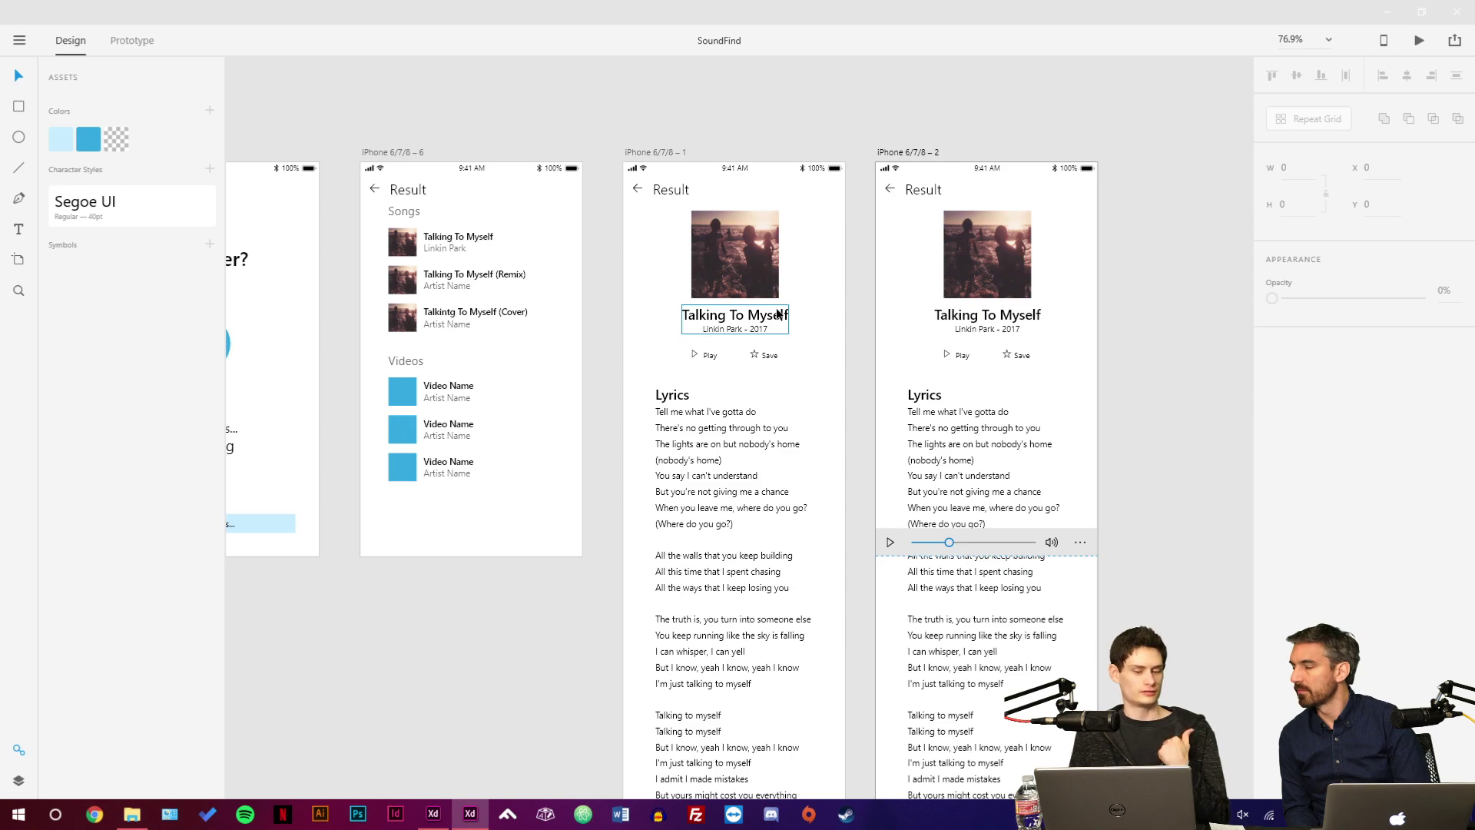
pyautogui.scroll(5, 778, 313)
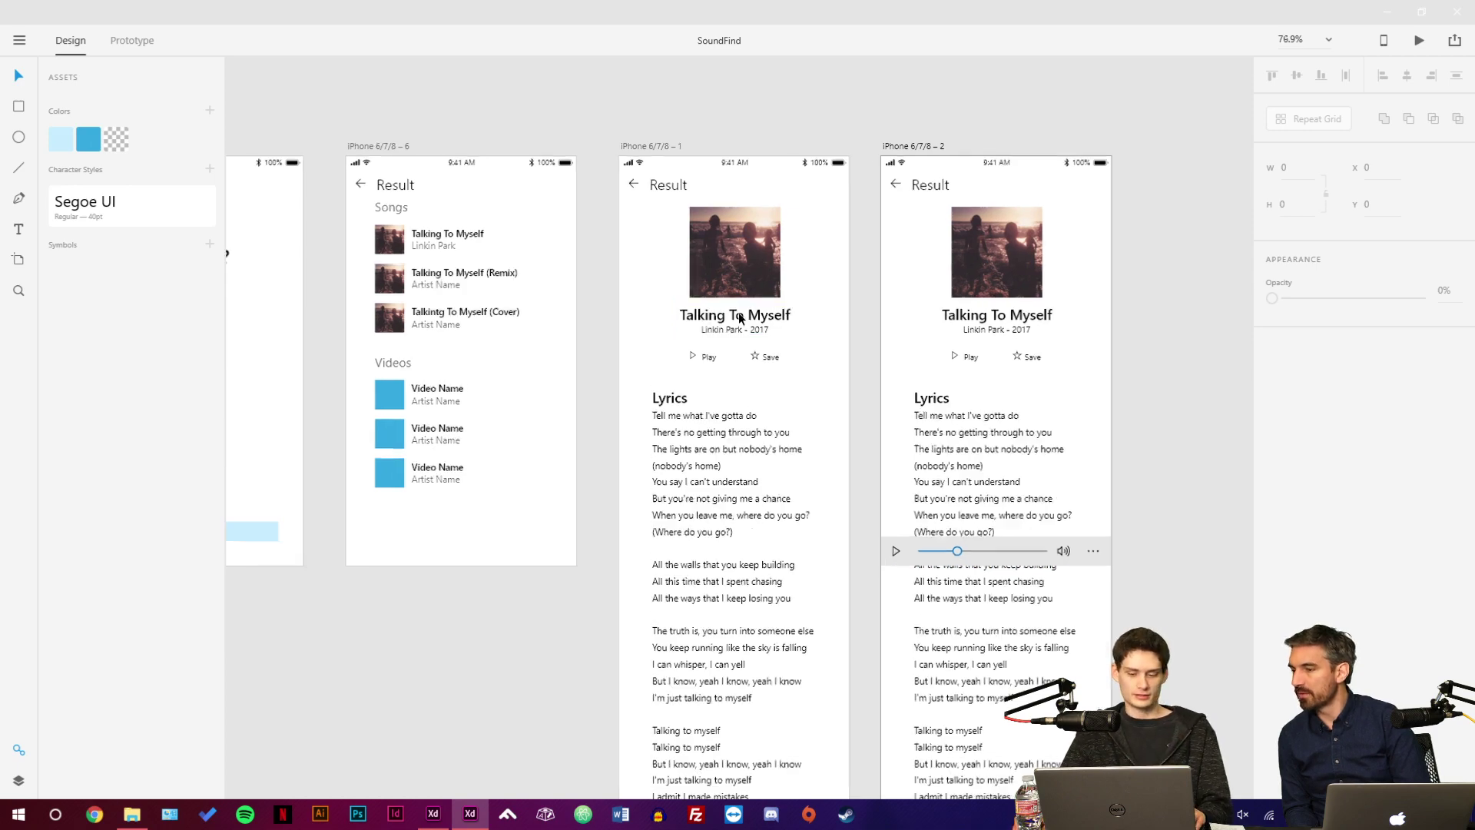
pyautogui.doubleClick(656, 356)
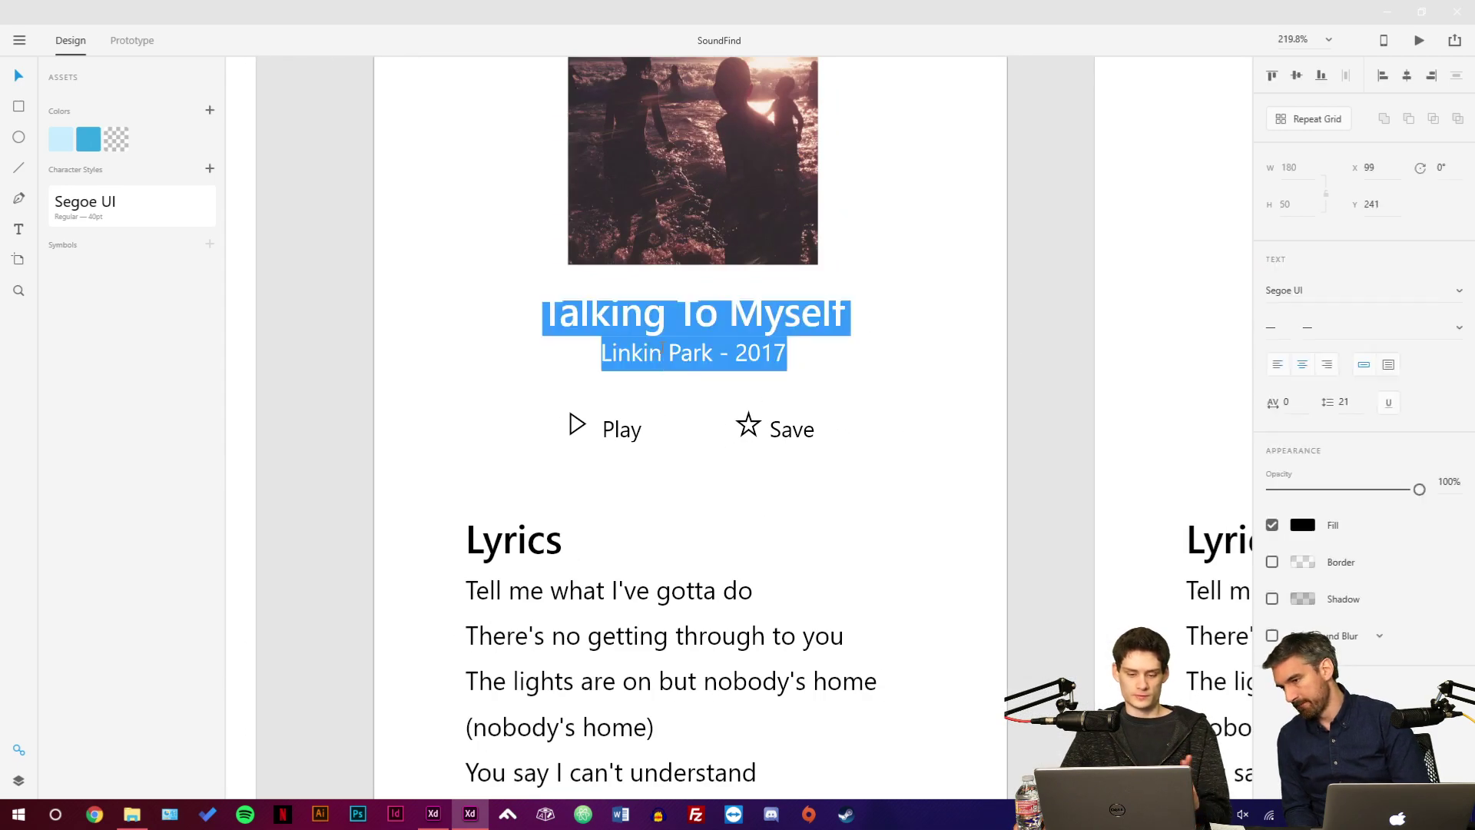
pyautogui.doubleClick(660, 353)
pyautogui.moveTo(628, 355); pyautogui.dragTo(701, 356)
pyautogui.click(610, 353)
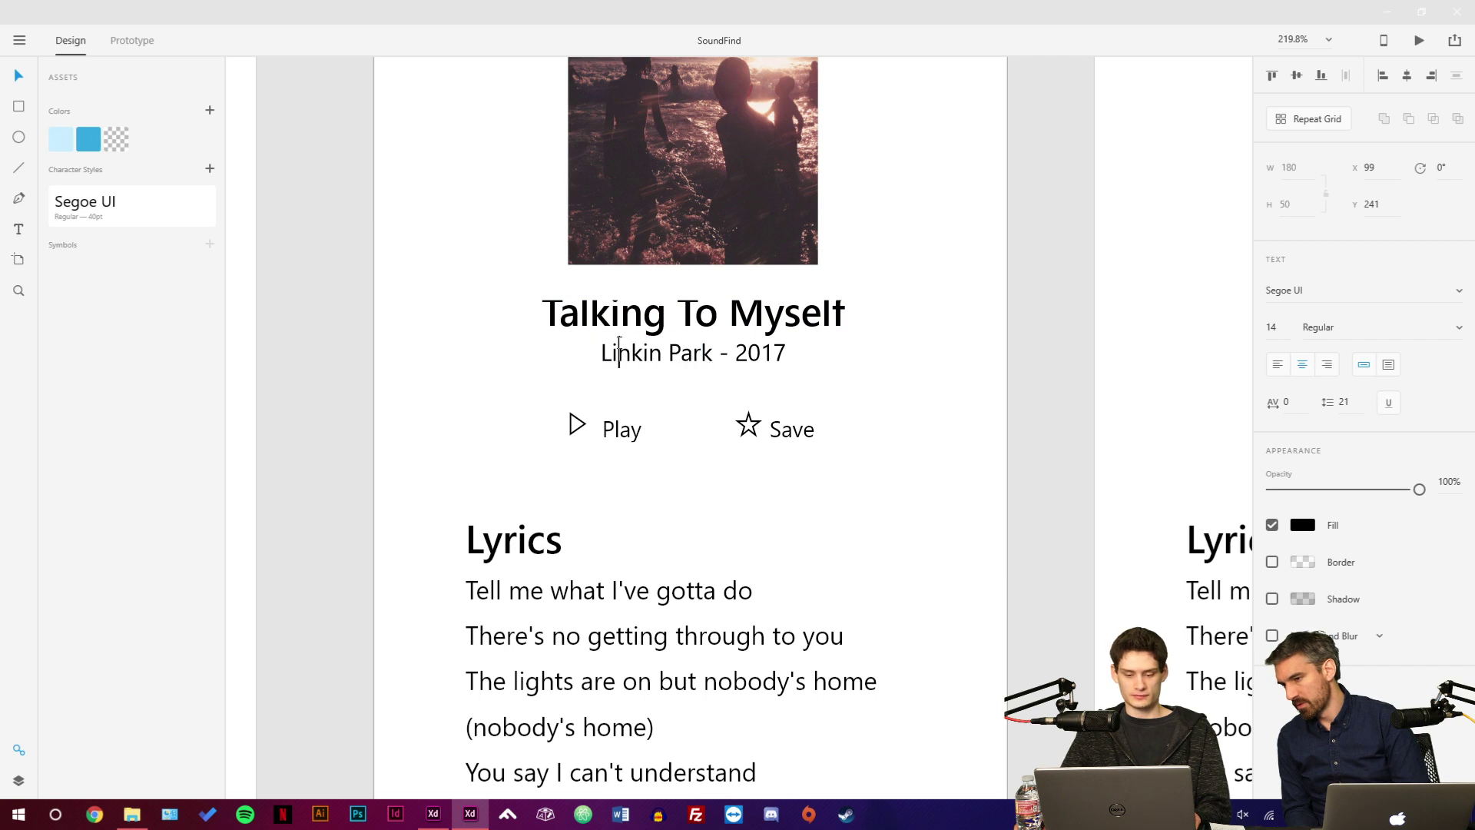
pyautogui.hotkey('ctrl', 'a')
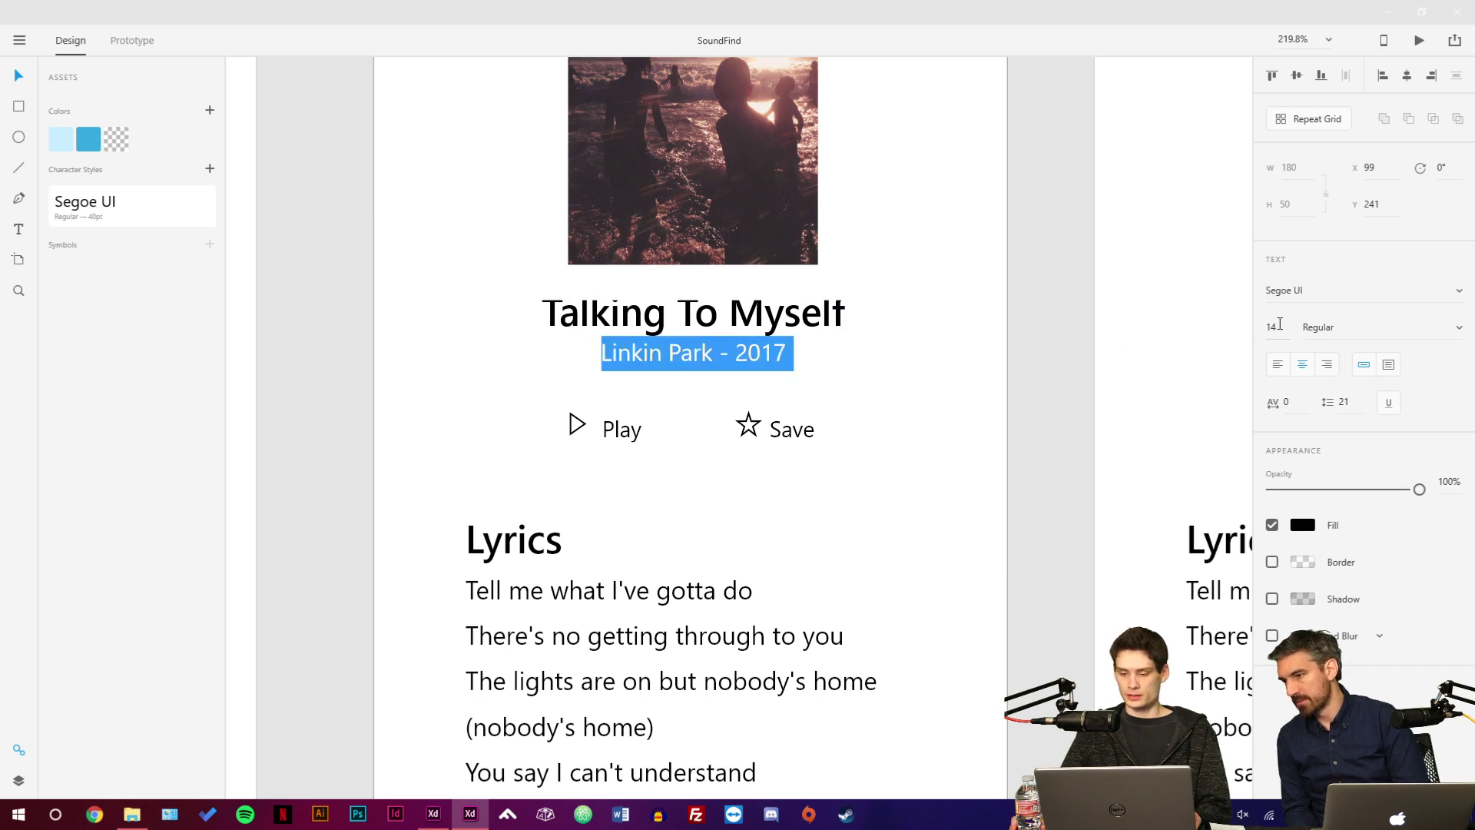
pyautogui.press('Escape')
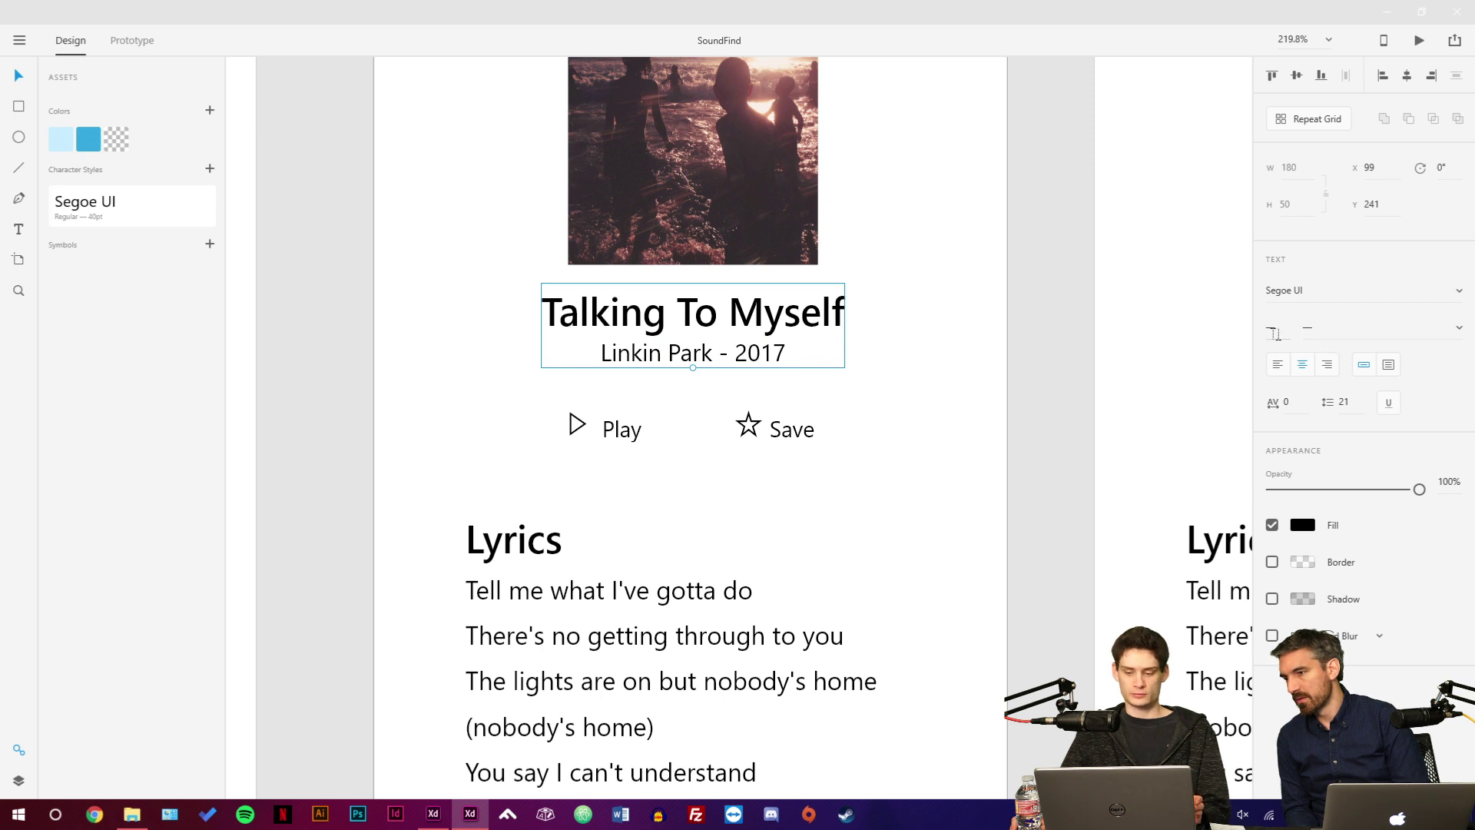
# Set the font size of the "Linkin Park - 2017" line under the song title to 16.
pyautogui.doubleClick(782, 349)
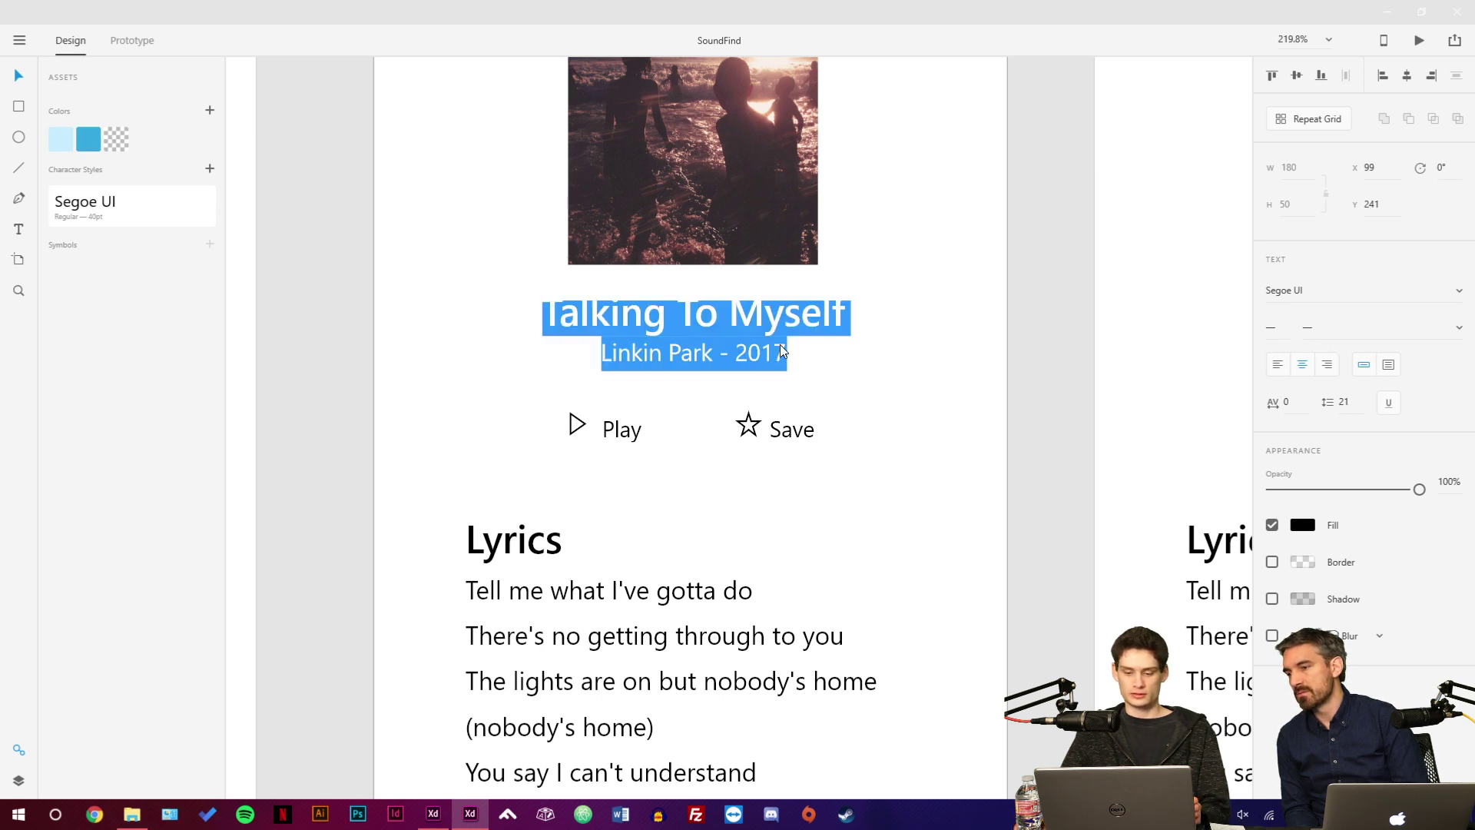
pyautogui.doubleClick(782, 350)
pyautogui.click(782, 350)
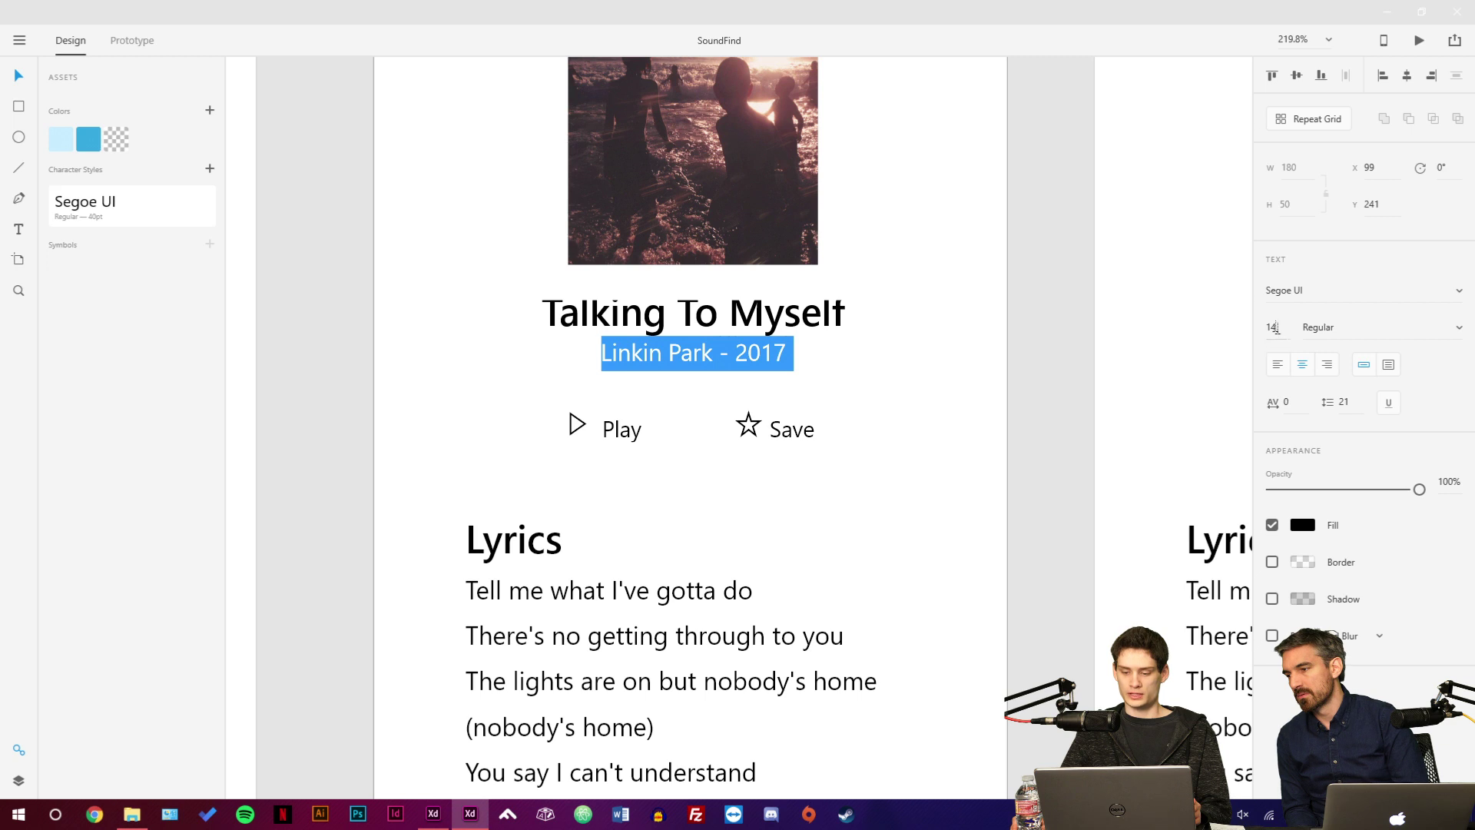
pyautogui.press('Up')
pyautogui.press('Up')
pyautogui.press('Up')
pyautogui.press('Up')
pyautogui.press('Down')
pyautogui.press('Down')
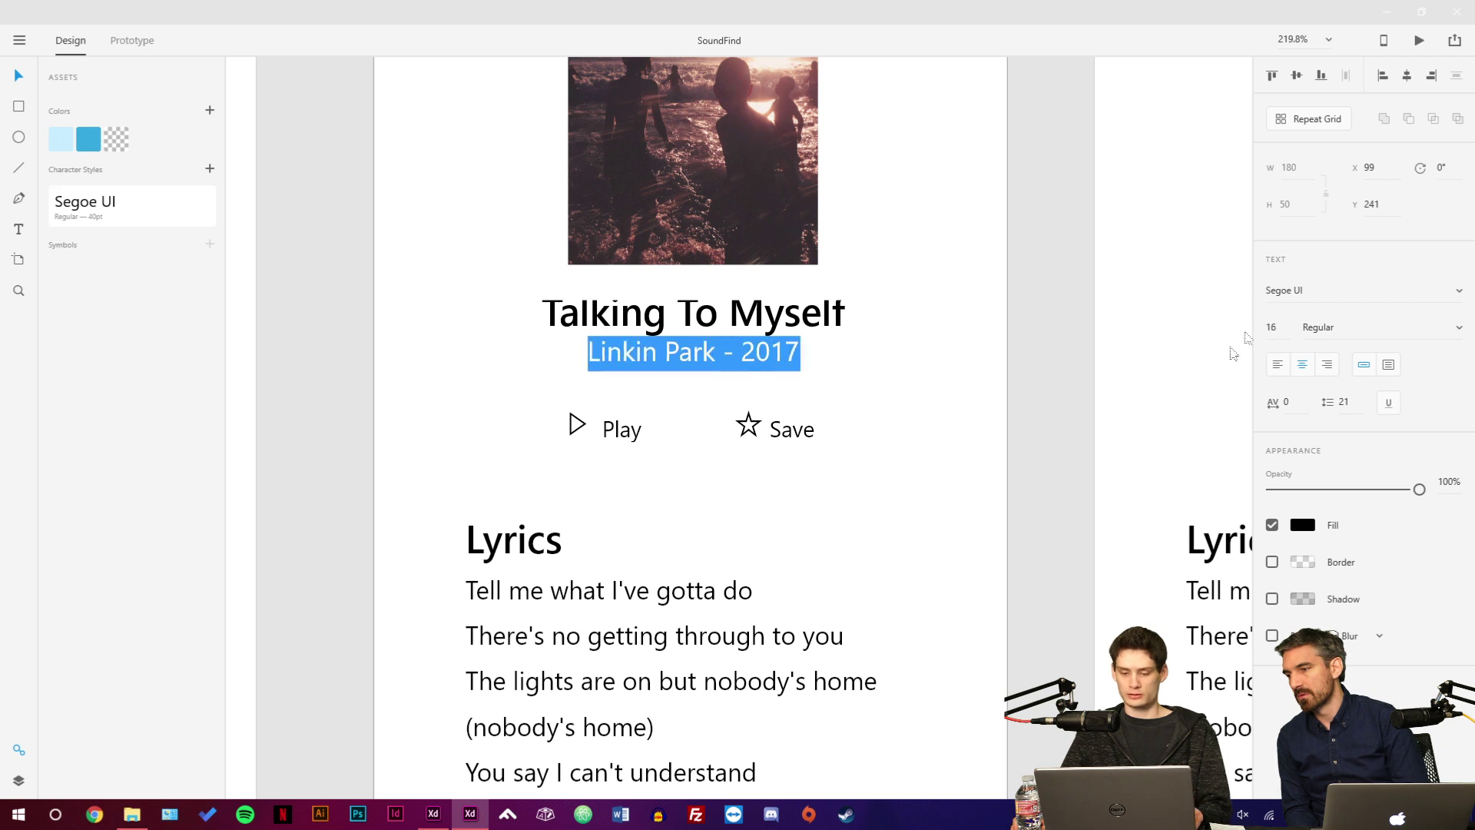
# Try font sizes 25 and 24 on the "Linkin Park - 2017" line.
pyautogui.click(1273, 327)
pyautogui.write('25')
pyautogui.press('Return')
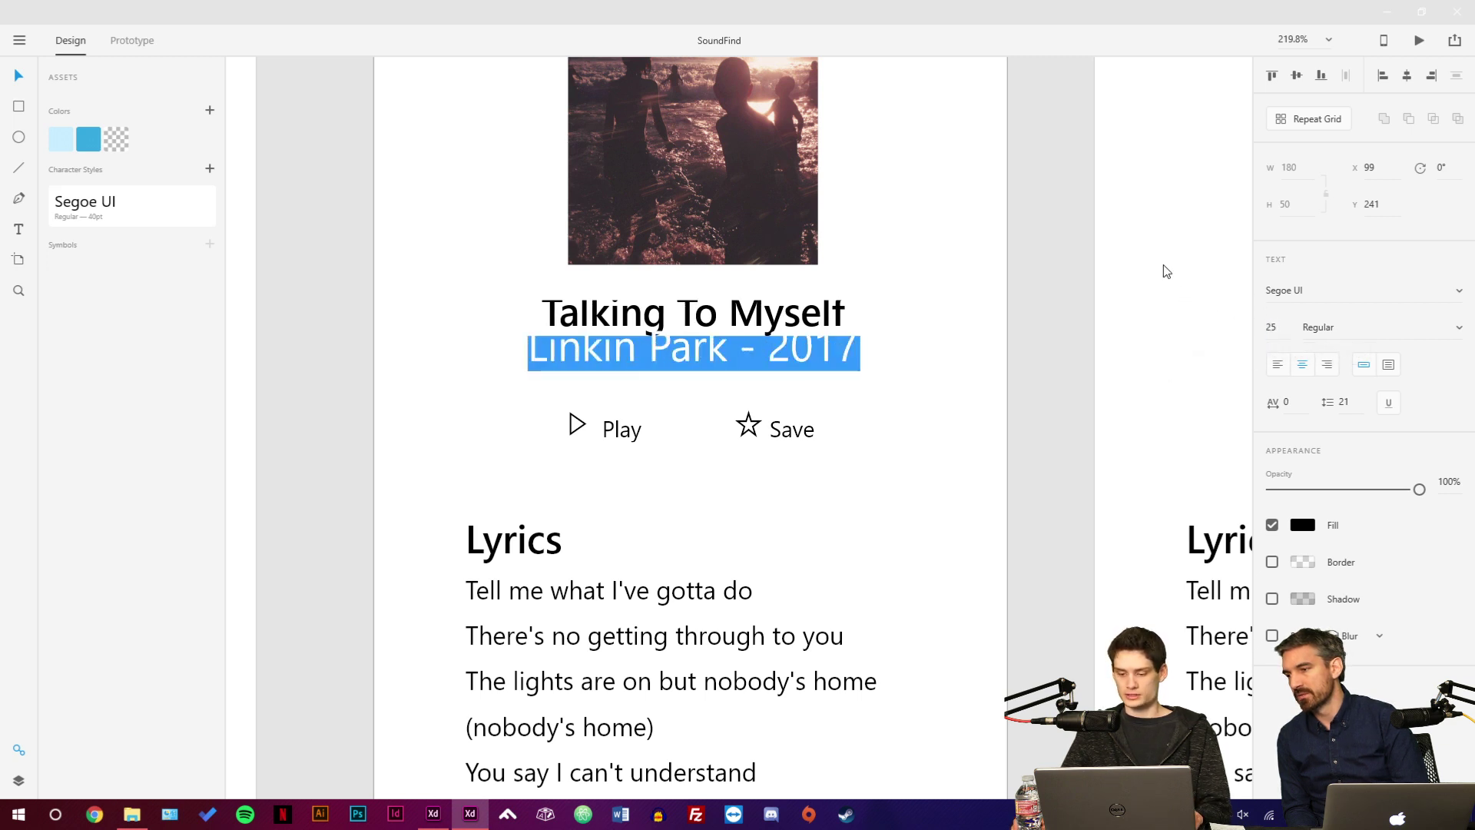
pyautogui.press('Down')
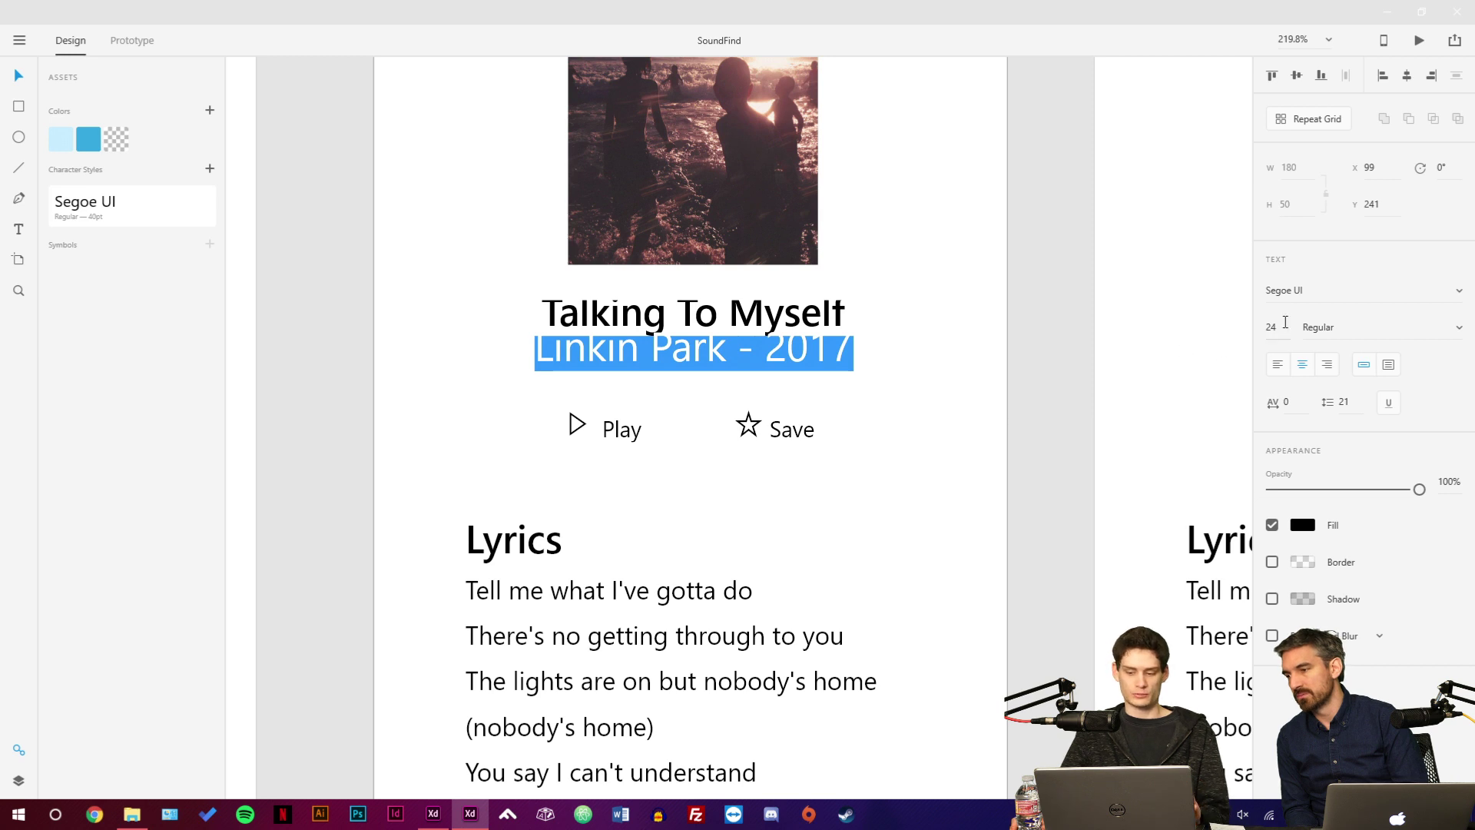
# Set the font size of the "Linkin Park - 2017" line under the song title to 14.
pyautogui.write('16')
pyautogui.press('Return')
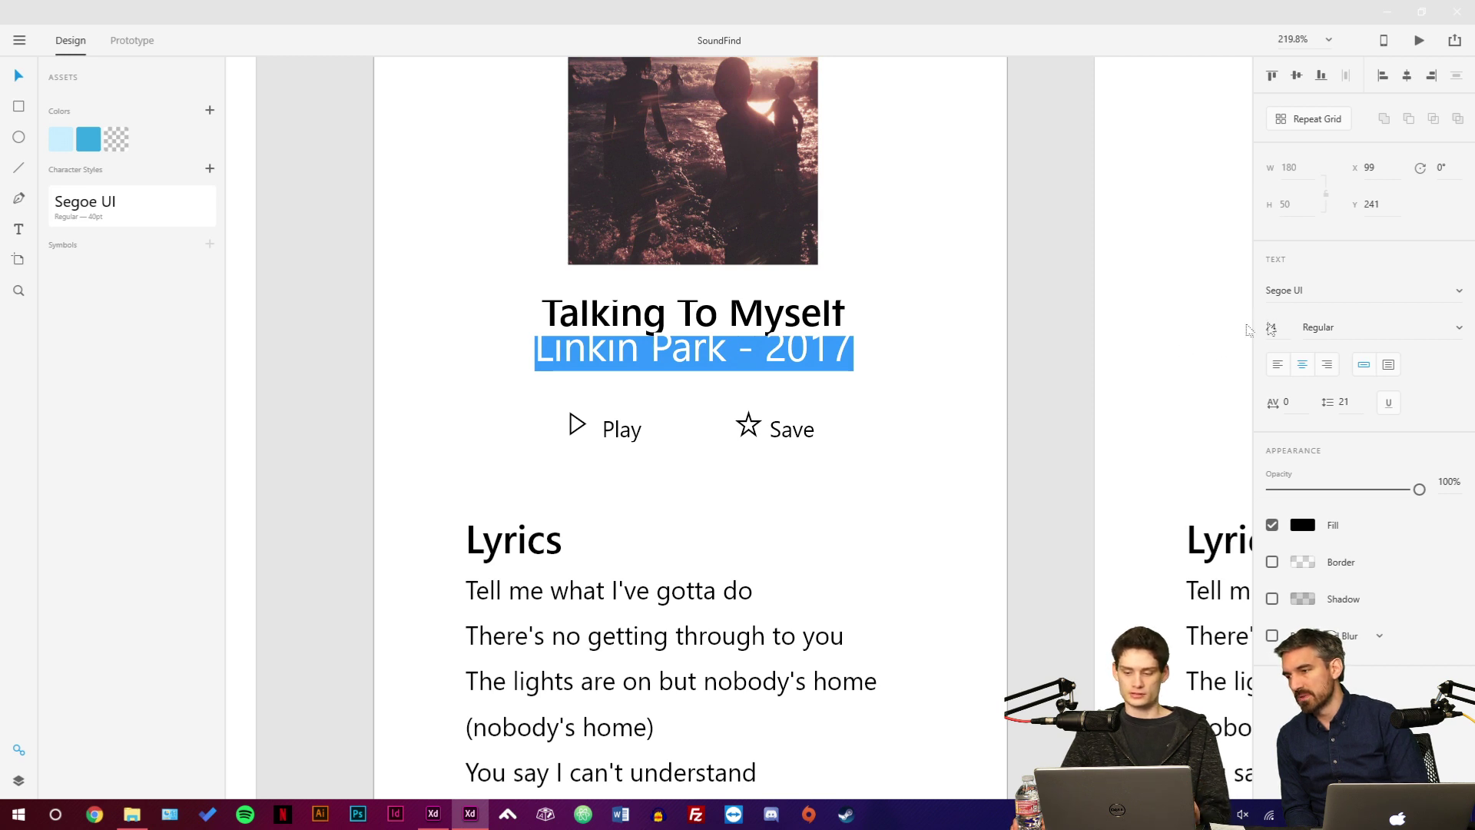
pyautogui.click(1271, 326)
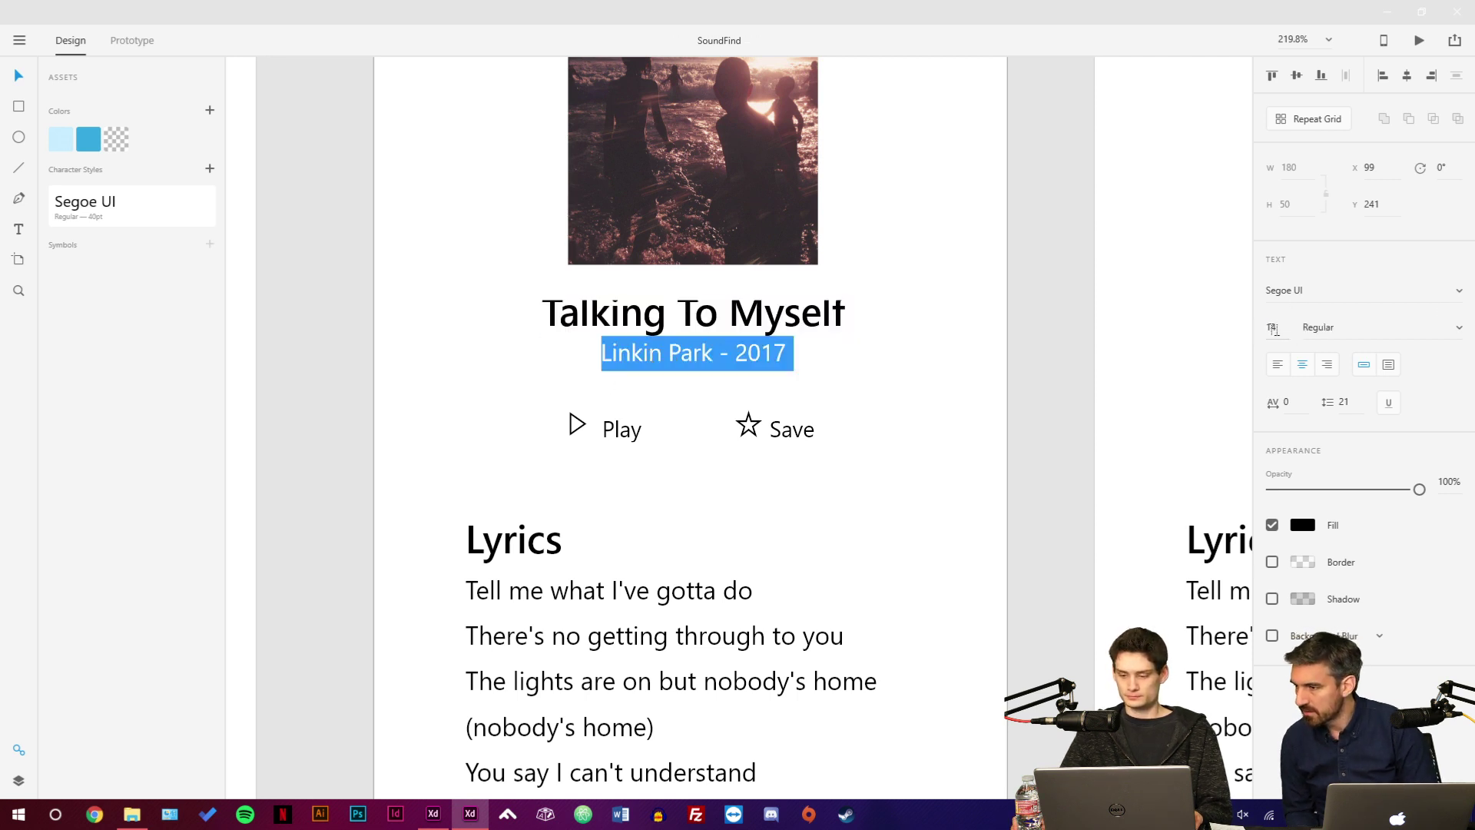
pyautogui.click(1272, 329)
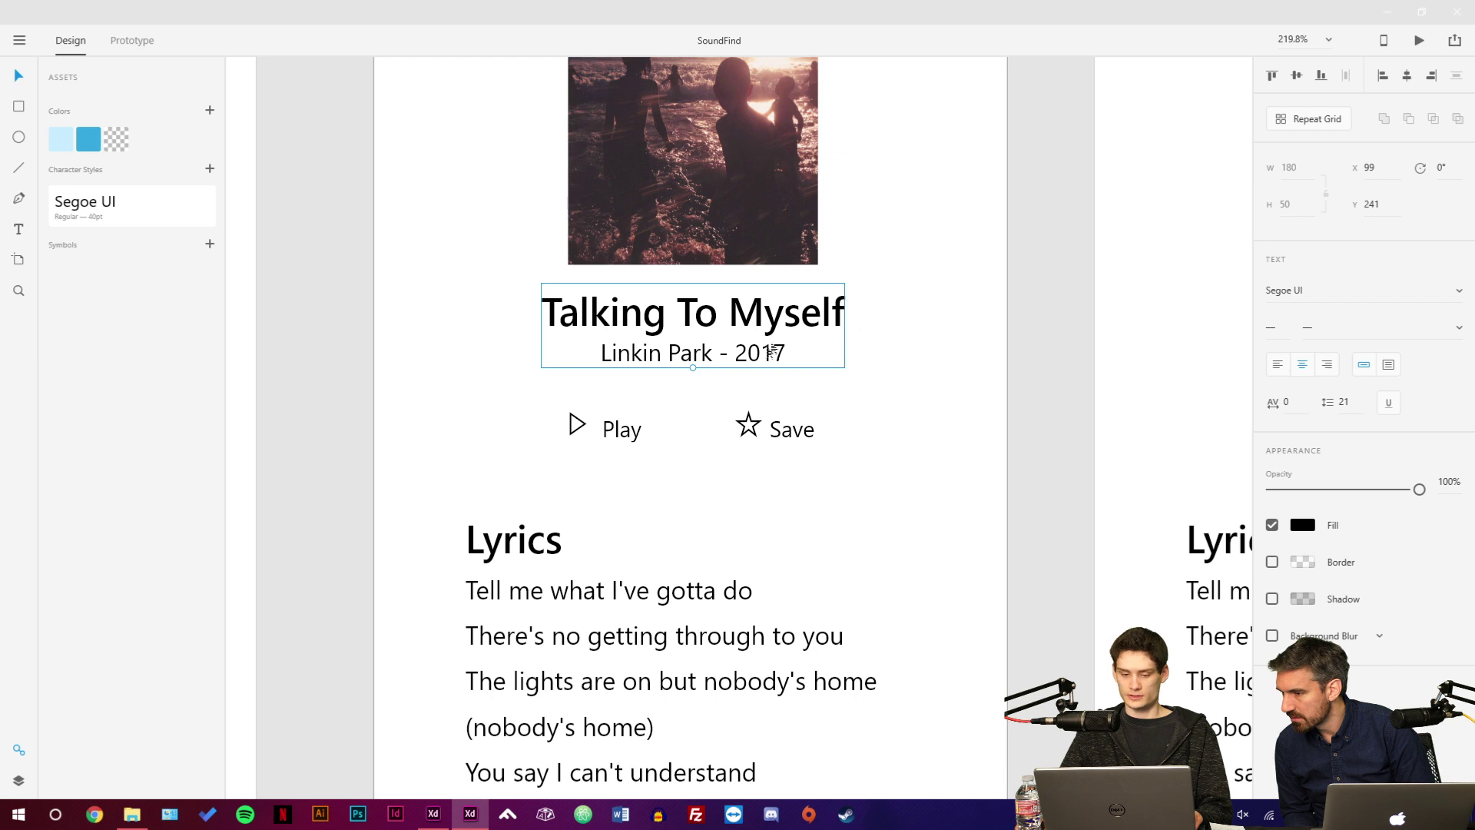
# Recheck the font size of the "Linkin Park - 2017" line and leave the text block without changes.
pyautogui.doubleClick(770, 352)
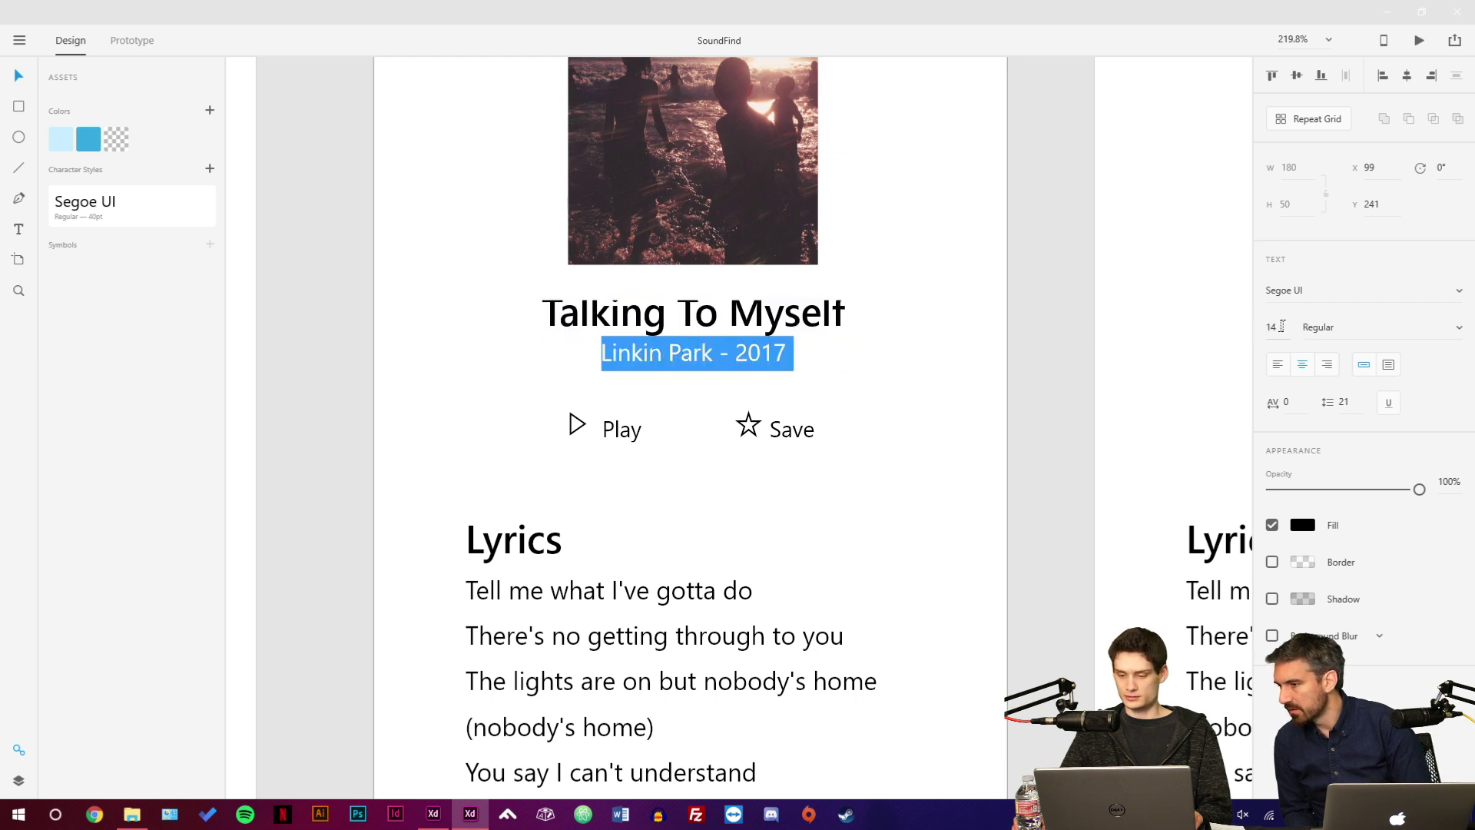
pyautogui.click(1277, 326)
pyautogui.press('Escape')
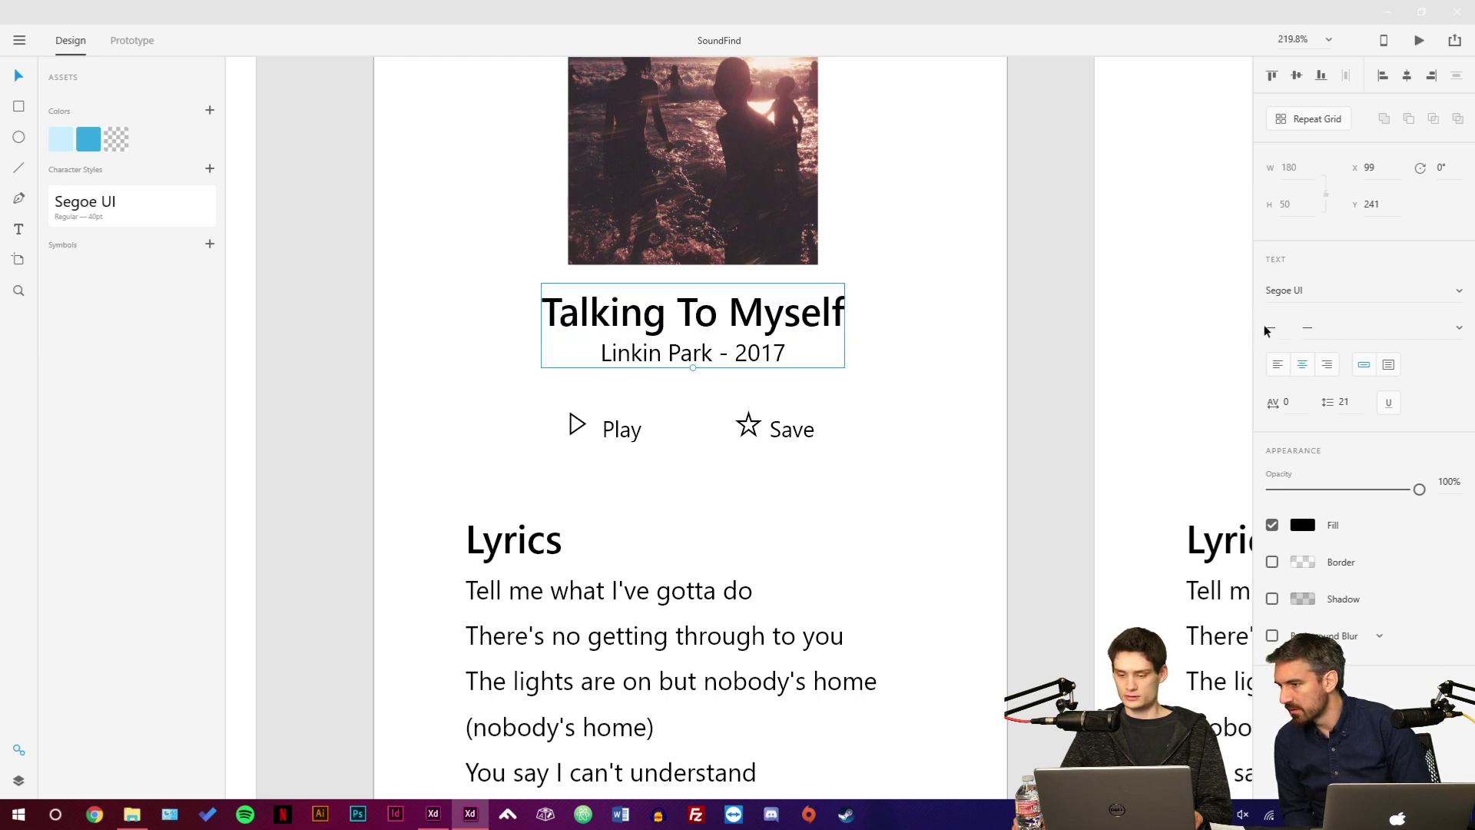
pyautogui.doubleClick(730, 358)
pyautogui.hotkey('ctrl', 'a')
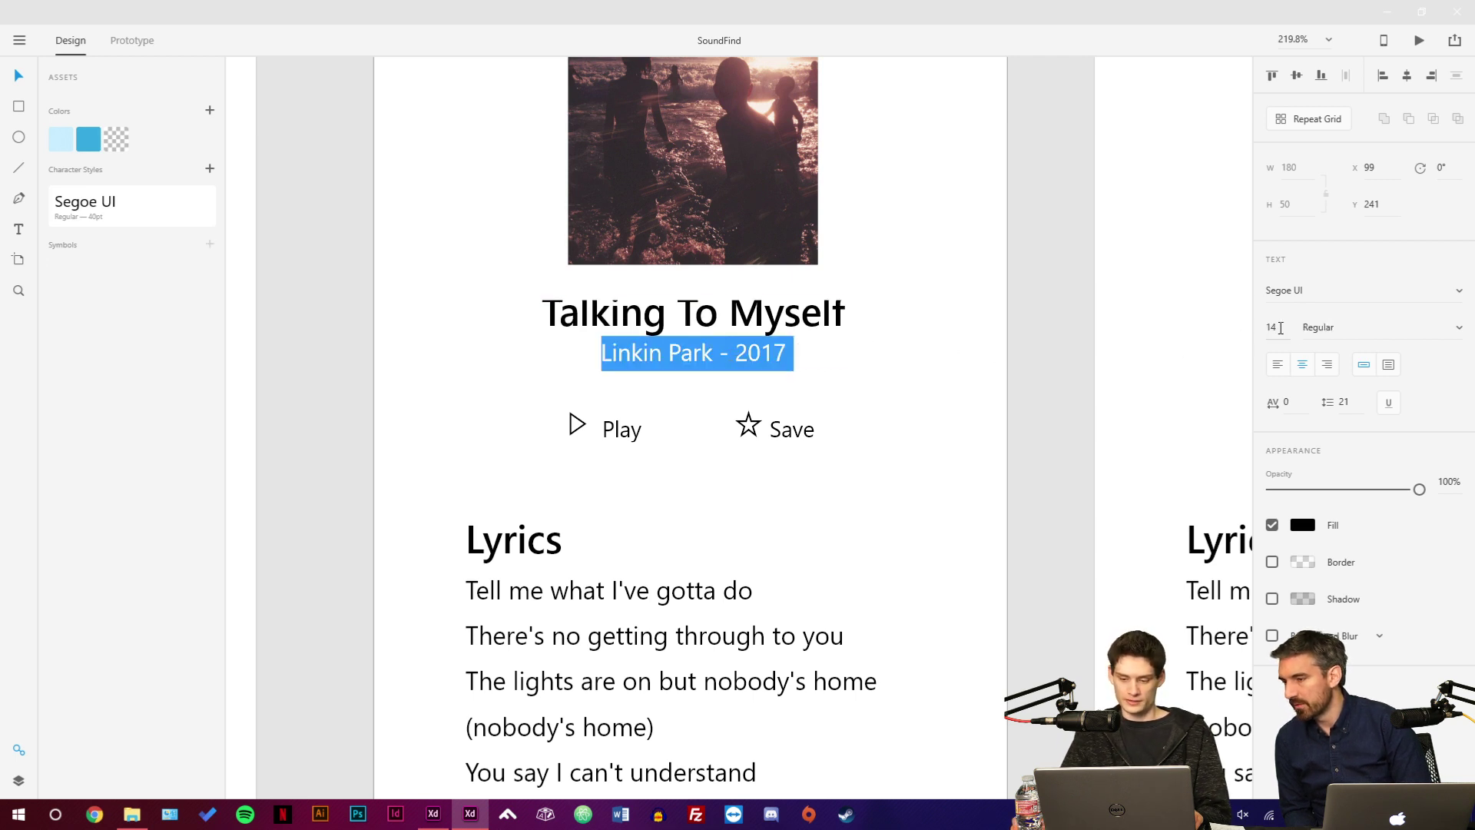
pyautogui.click(1269, 327)
pyautogui.press('Escape')
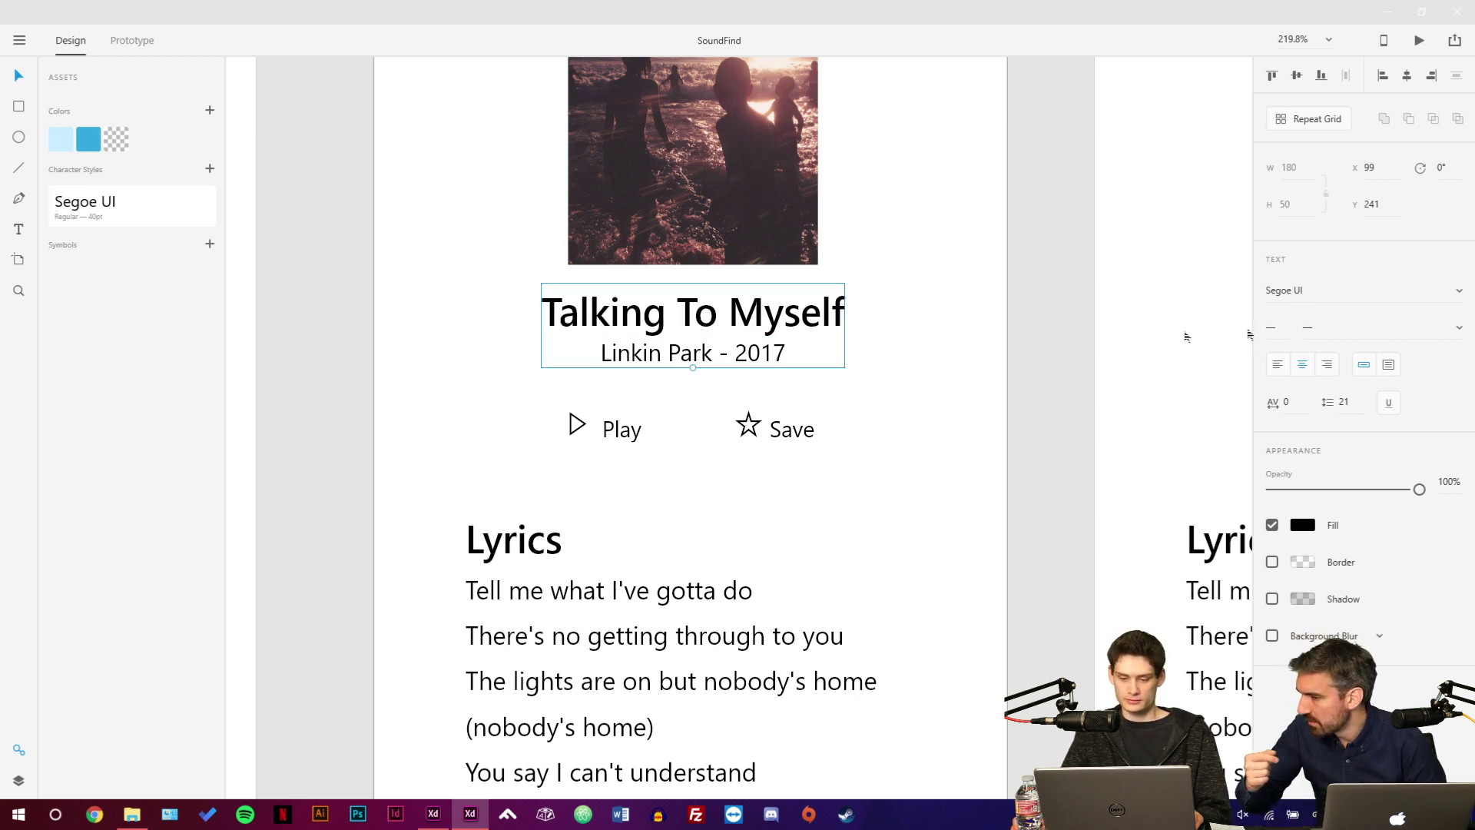
pyautogui.press('Escape')
# Check the font size of the "Play" label below the artist line.
pyautogui.click(627, 430)
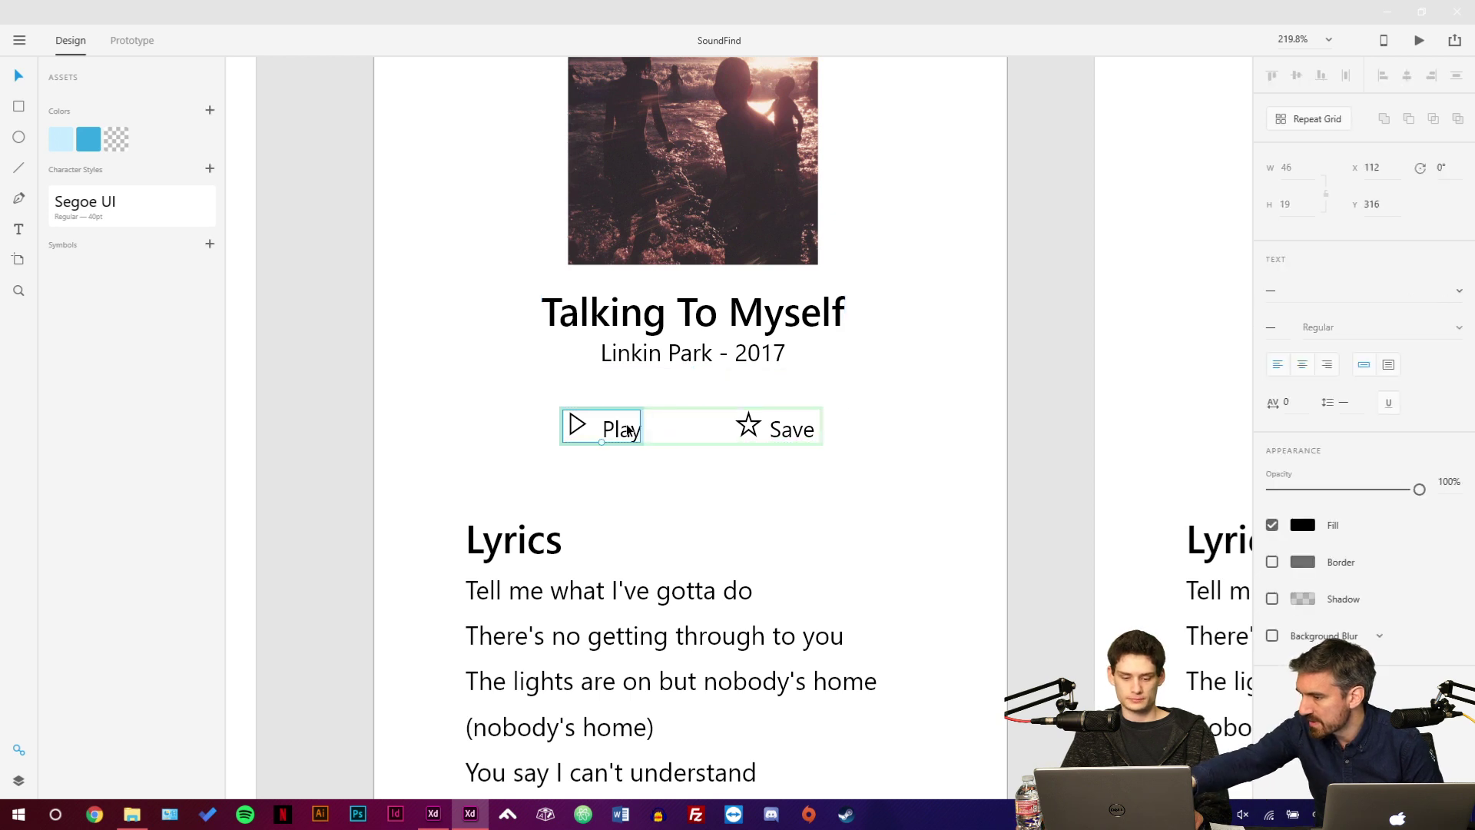
pyautogui.doubleClick(625, 431)
pyautogui.doubleClick(622, 430)
pyautogui.moveTo(648, 435); pyautogui.dragTo(608, 424)
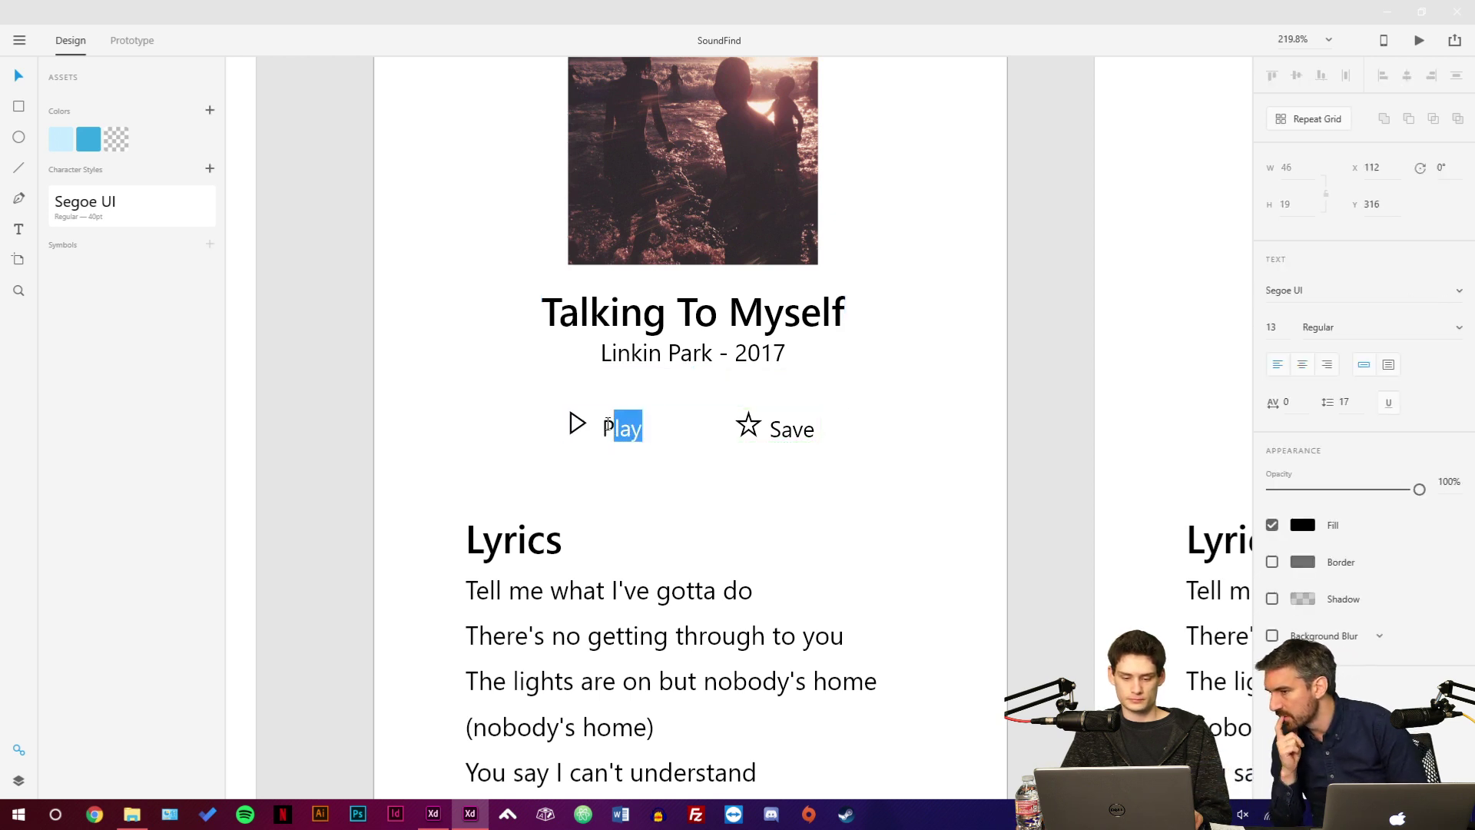
pyautogui.press('Escape')
# Try font size 25 on the first two lines of the lyrics and undo the change.
pyautogui.click(477, 593)
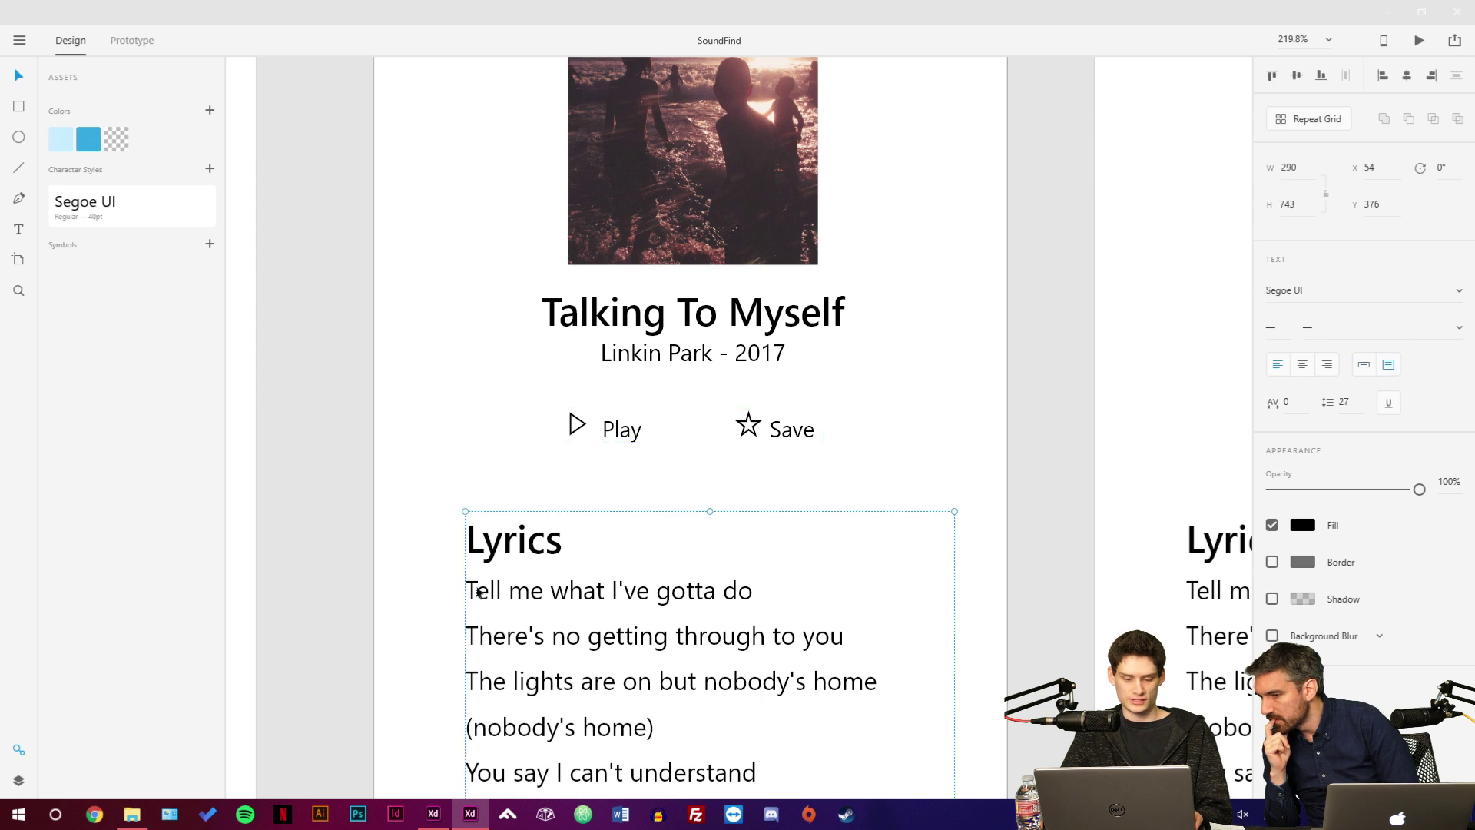
pyautogui.doubleClick(477, 594)
pyautogui.click(484, 576)
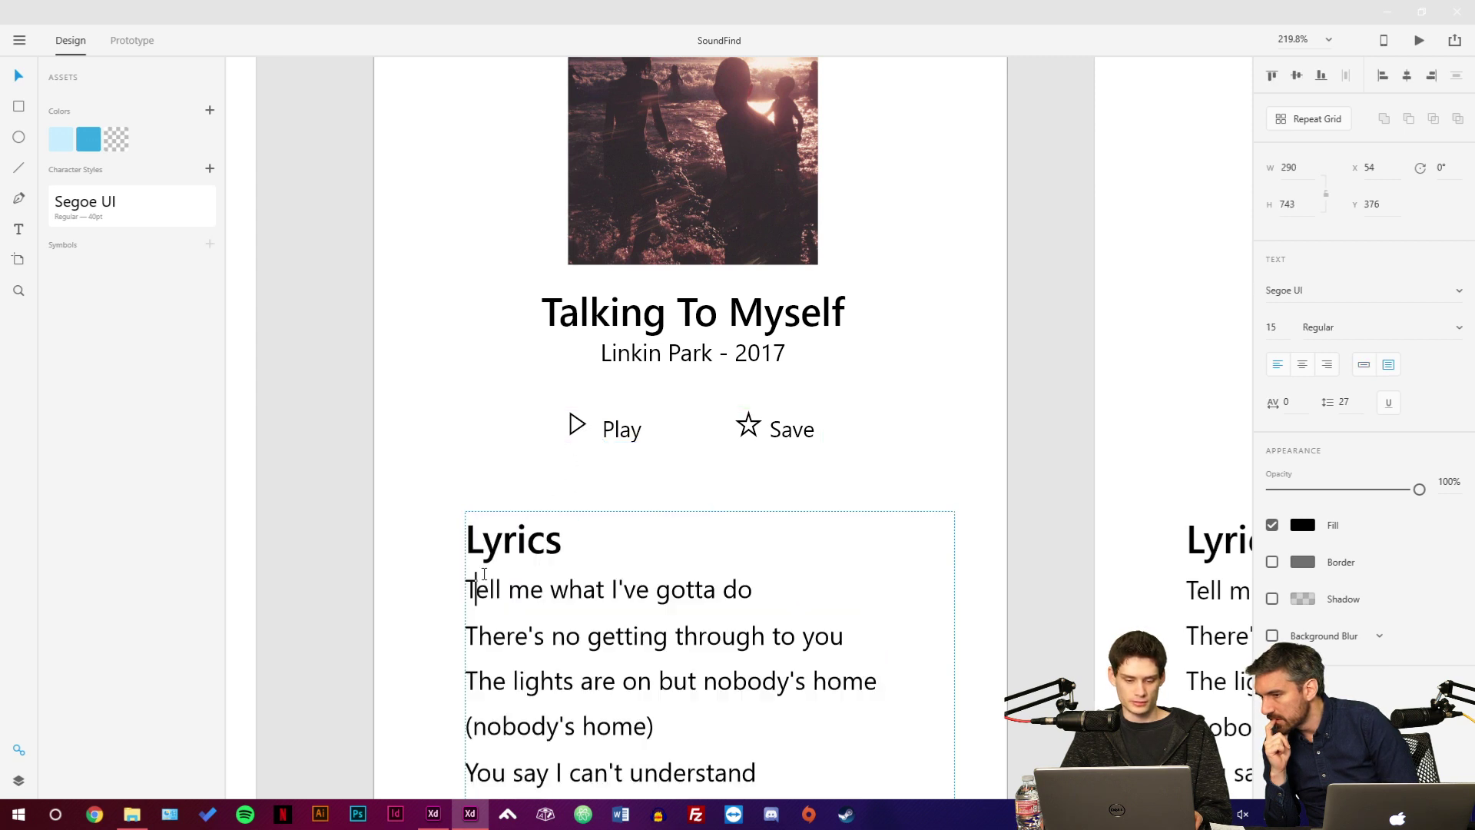
pyautogui.moveTo(471, 581); pyautogui.dragTo(857, 634)
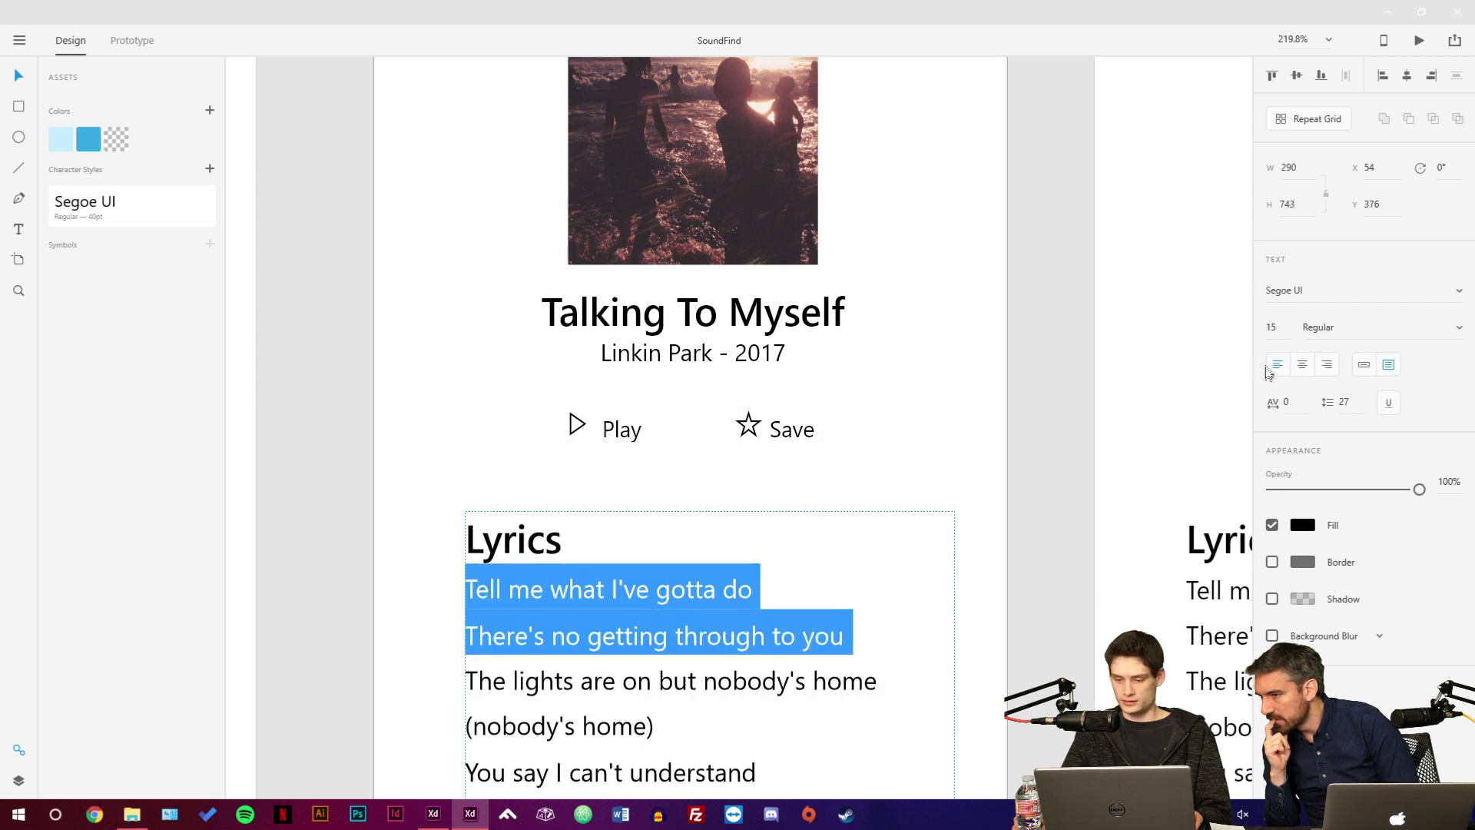
pyautogui.click(1275, 329)
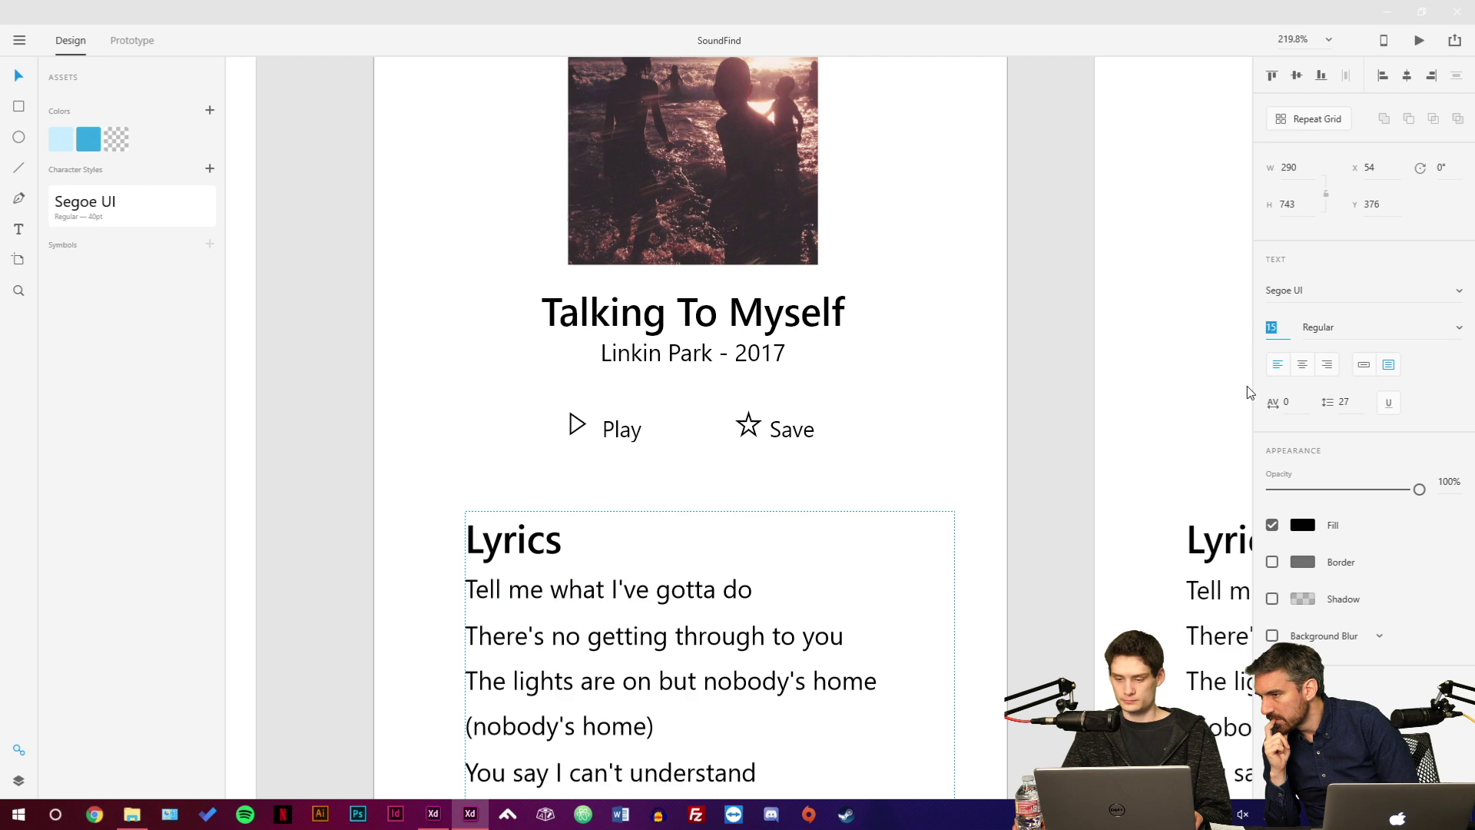
pyautogui.write('25')
pyautogui.press('Return')
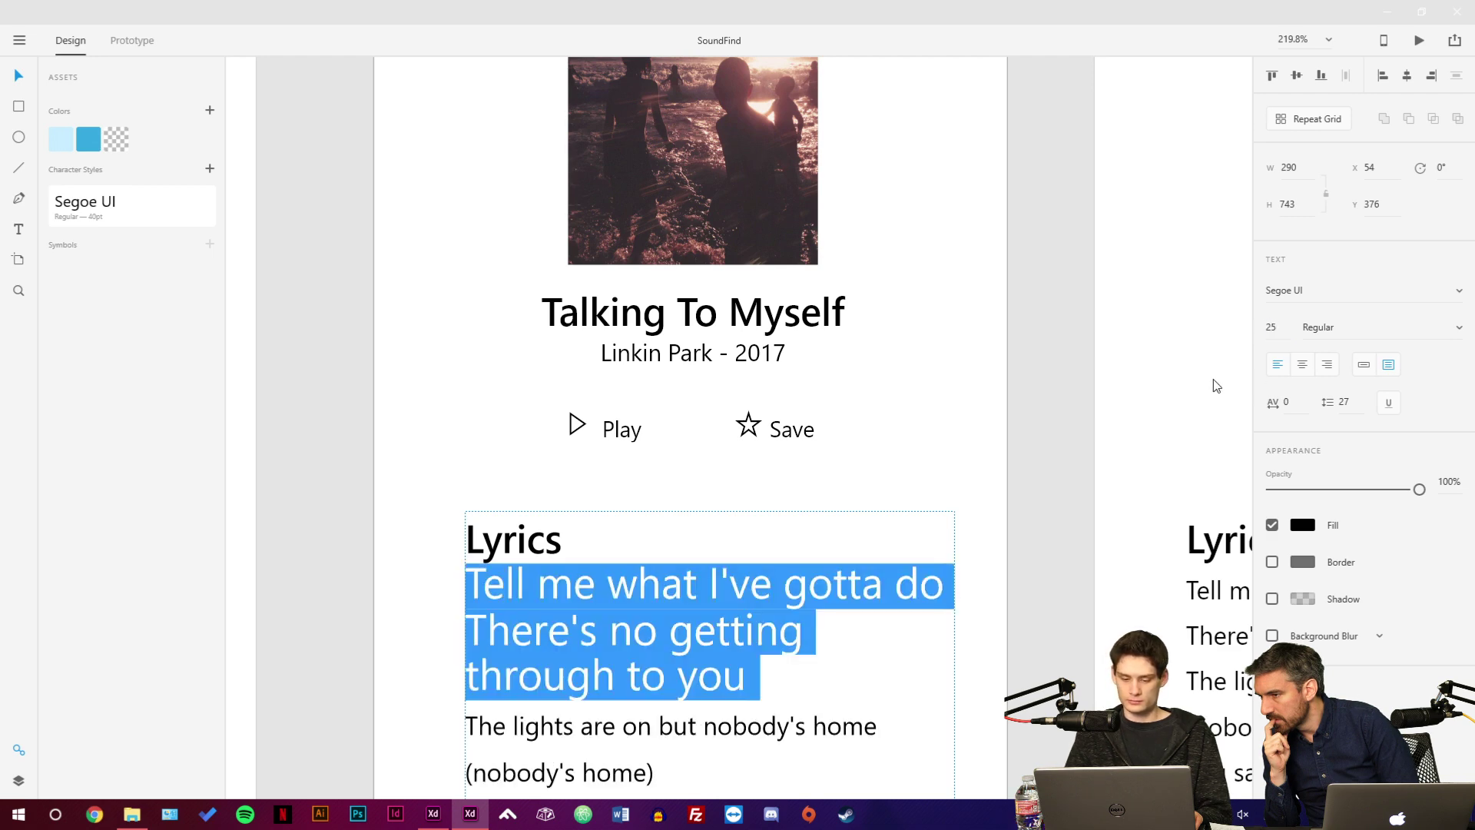
pyautogui.hotkey('ctrl', 'z')
pyautogui.click(1003, 465)
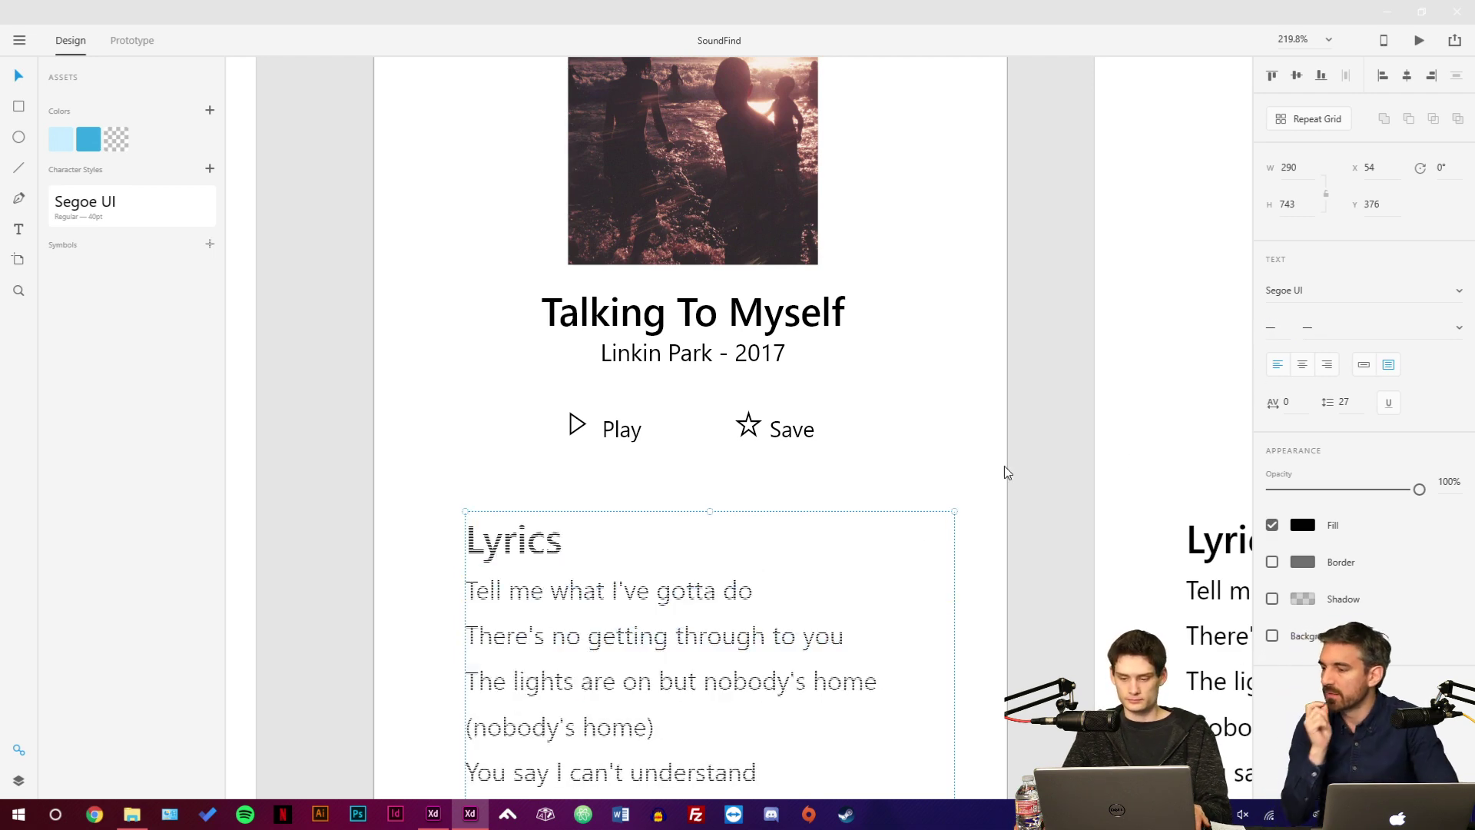
# Check the font size of the lyrics line "Tell me what I've gotta do" on the iPhone 6/7/8 – 1 artboard.
pyautogui.scroll(-5, 938, 524)
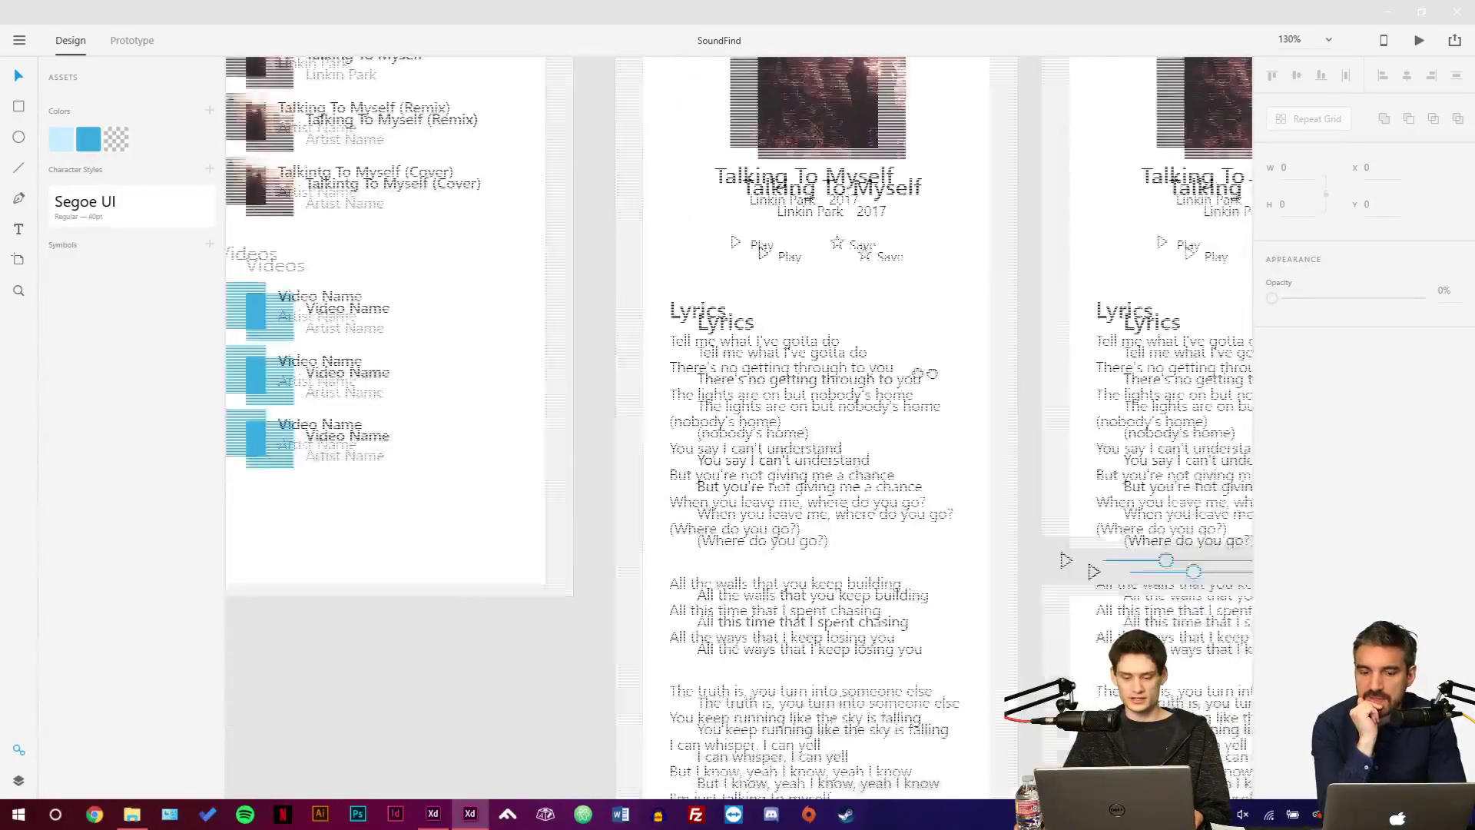
pyautogui.scroll(-1, 925, 361)
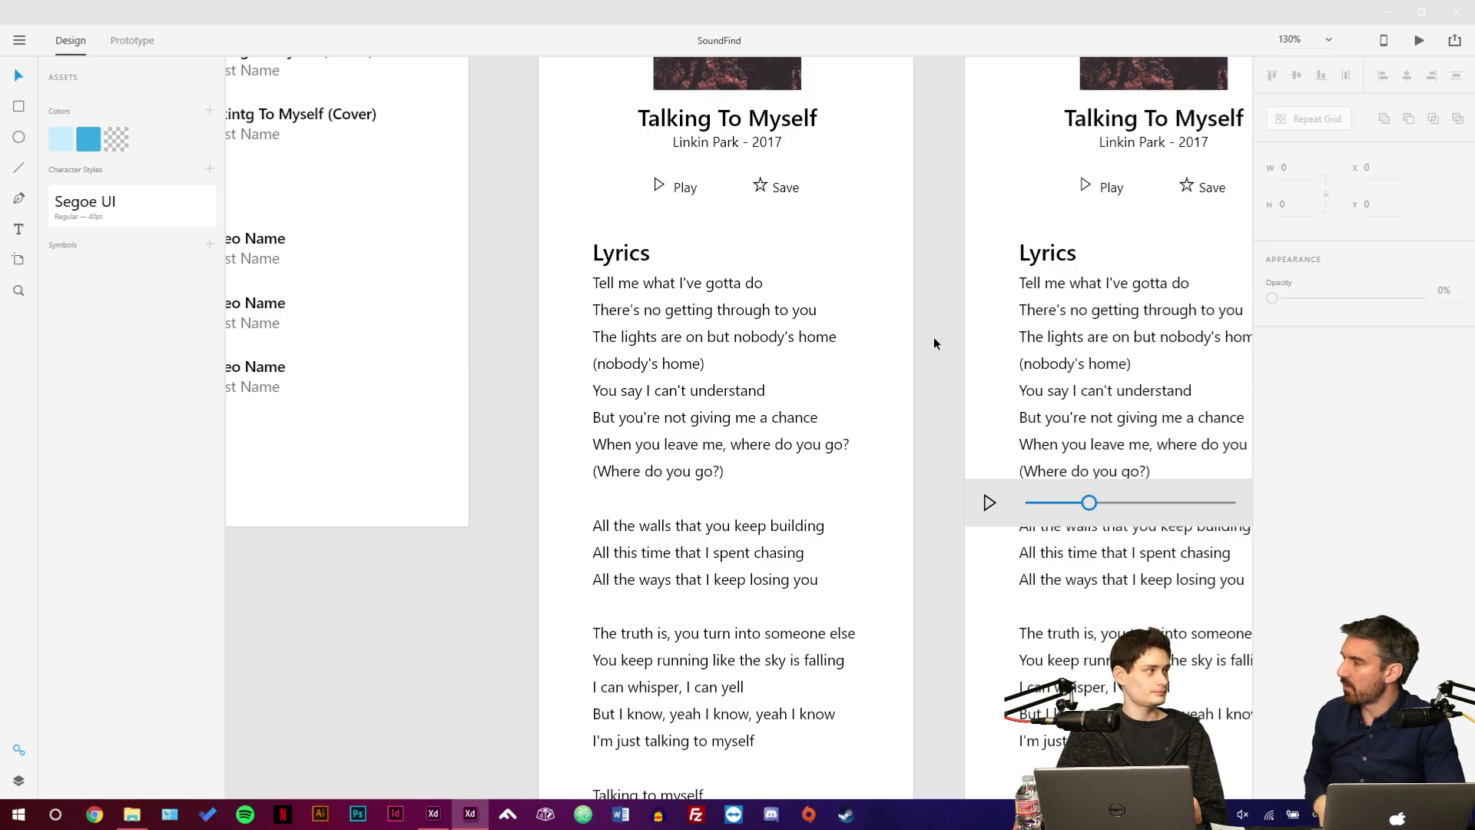
pyautogui.scroll(6, 886, 331)
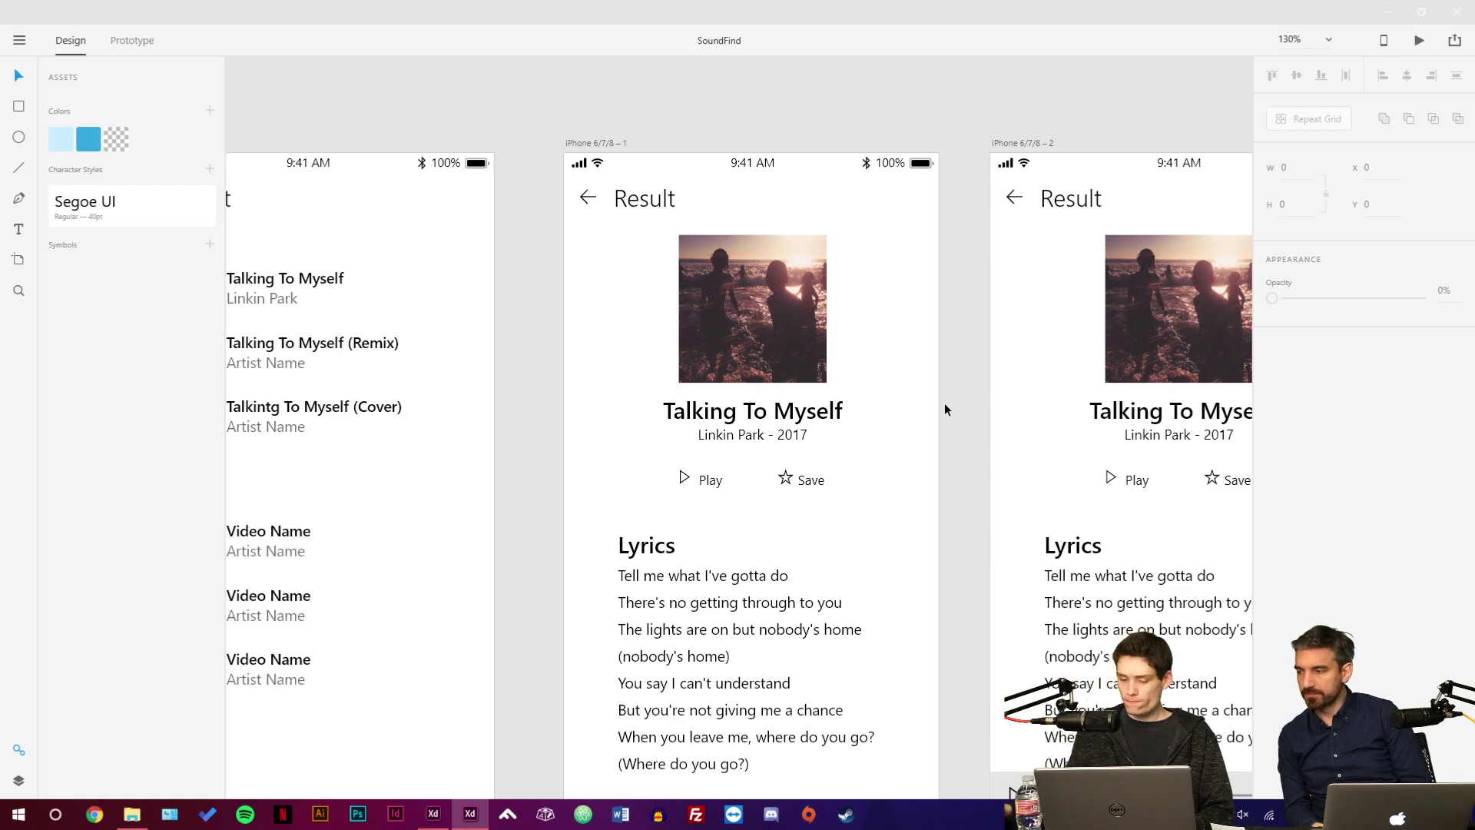
pyautogui.moveTo(977, 456); pyautogui.dragTo(896, 388)
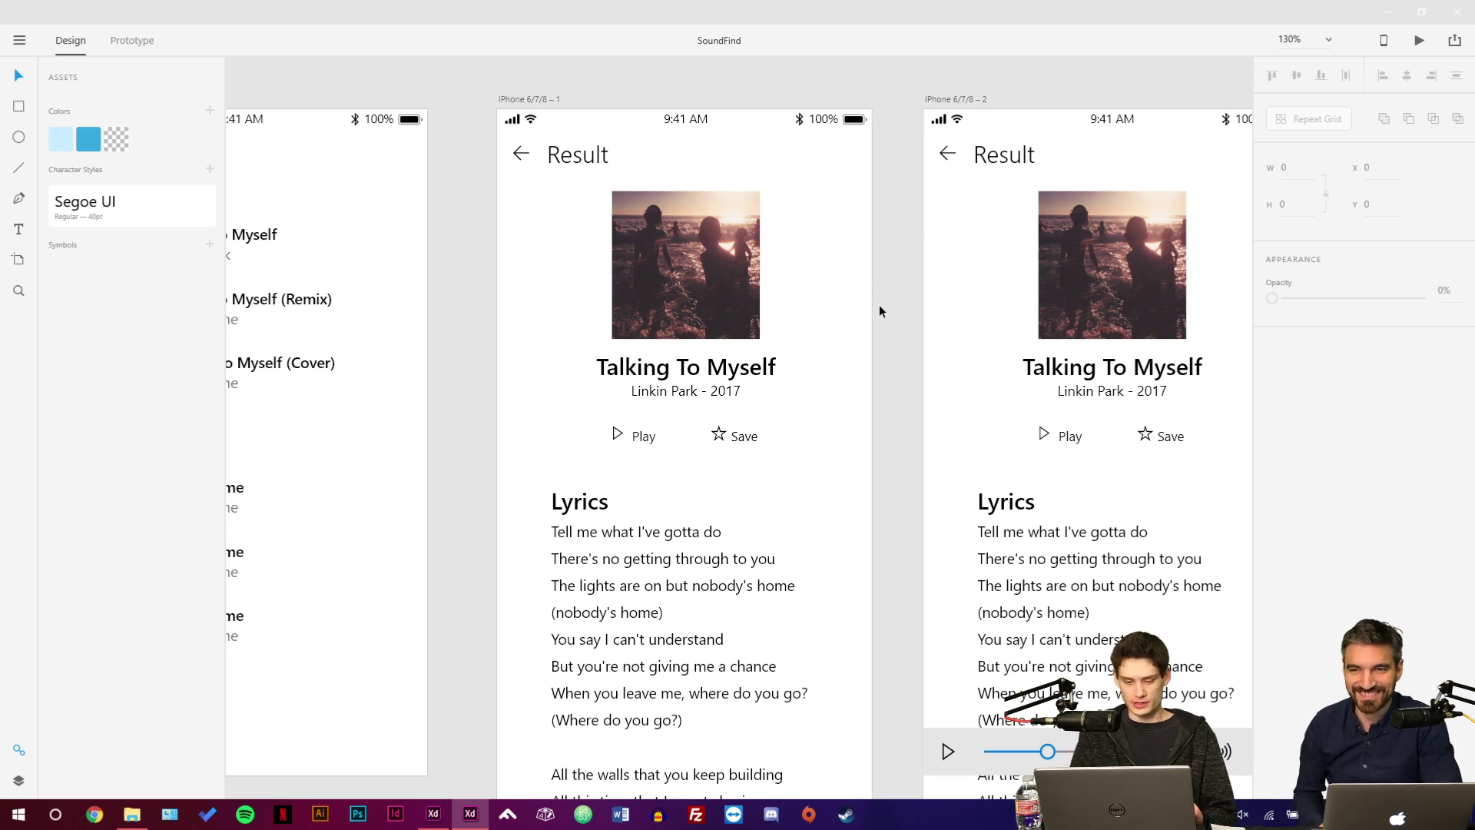
pyautogui.doubleClick(635, 548)
pyautogui.moveTo(591, 529); pyautogui.dragTo(728, 531)
pyautogui.tripleClick(728, 530)
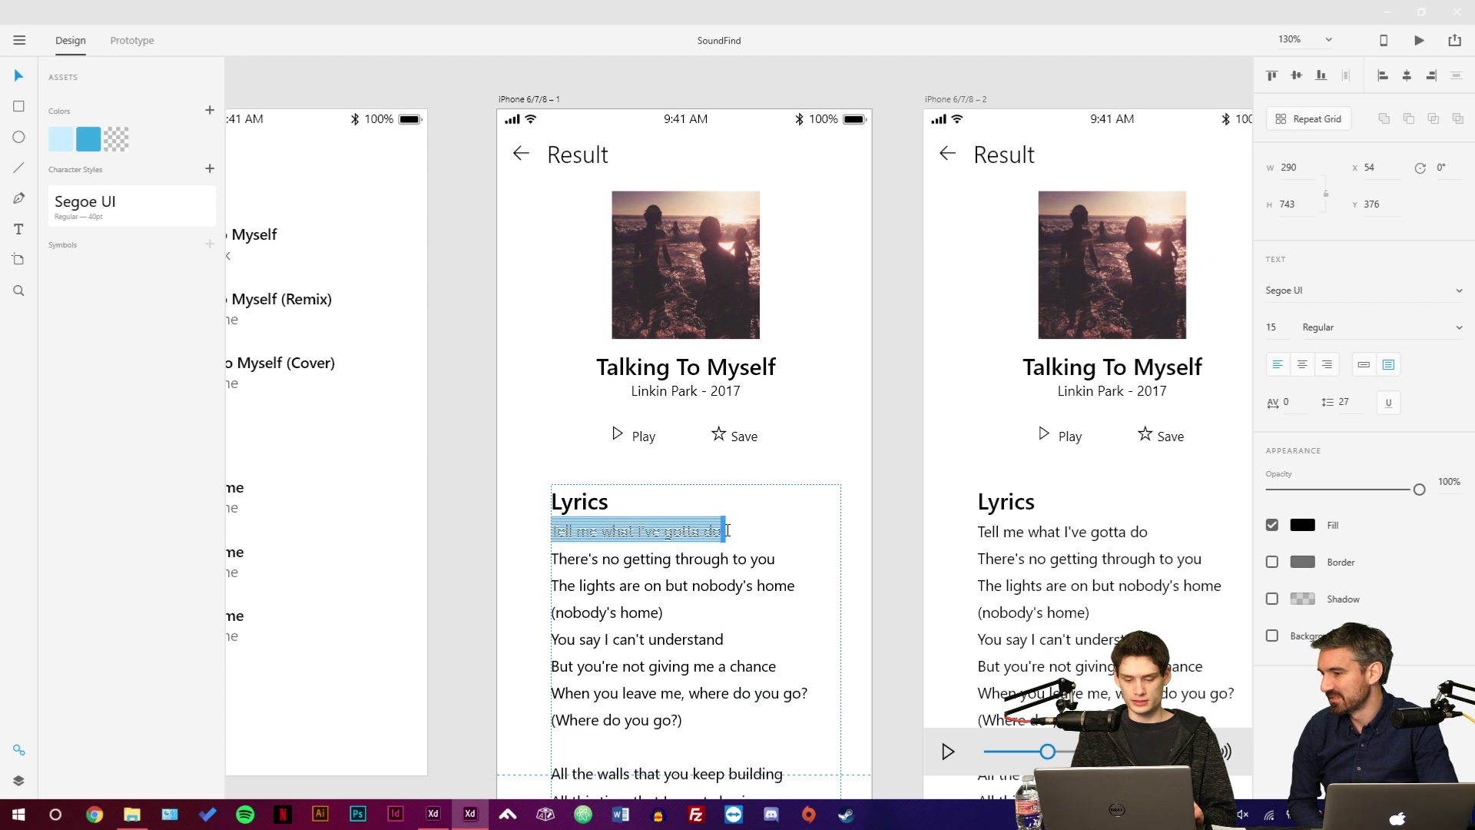
pyautogui.click(1277, 328)
pyautogui.press('Escape')
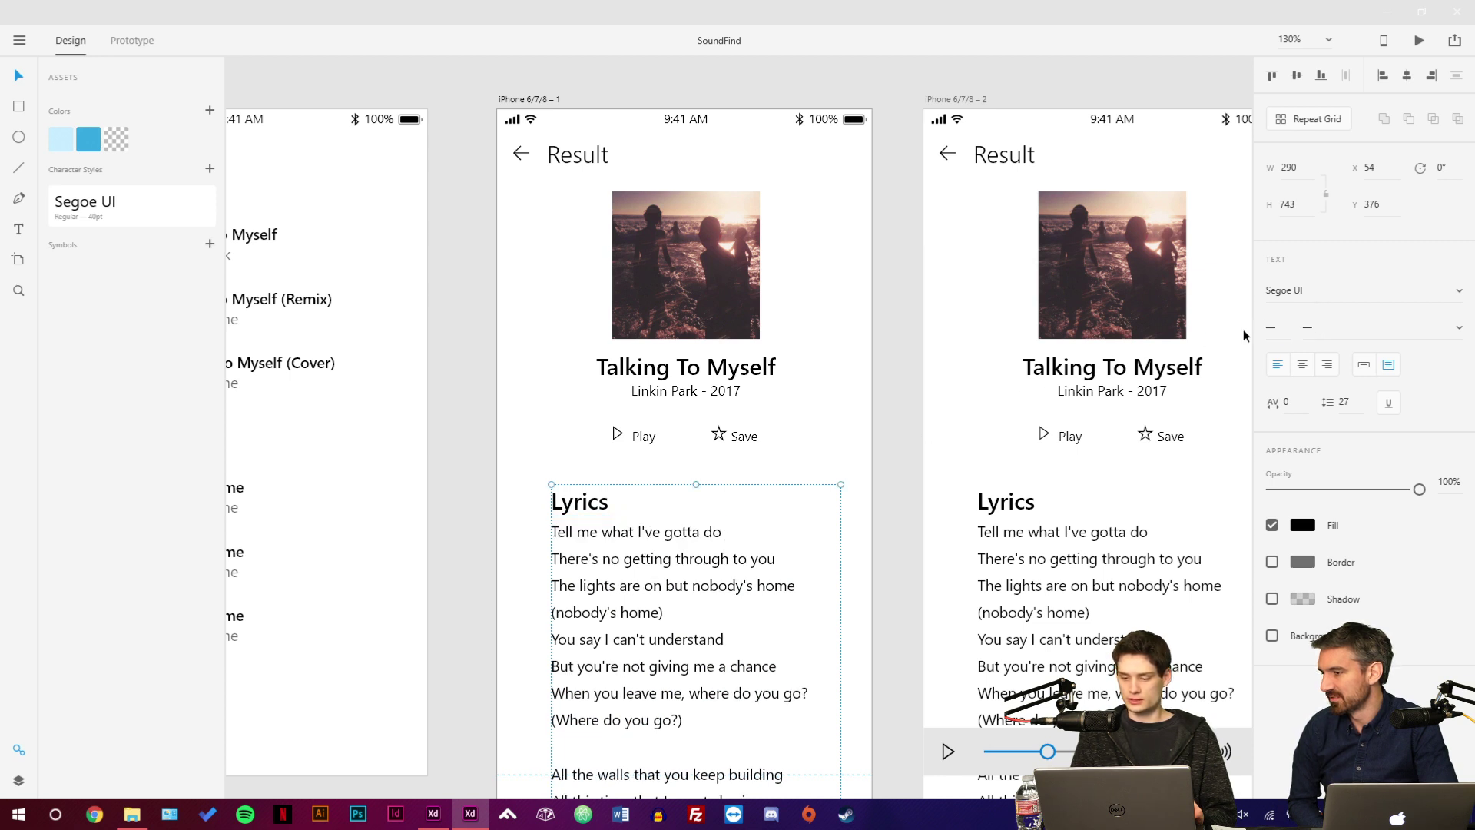
pyautogui.doubleClick(708, 648)
pyautogui.click(708, 648)
pyautogui.press('Escape')
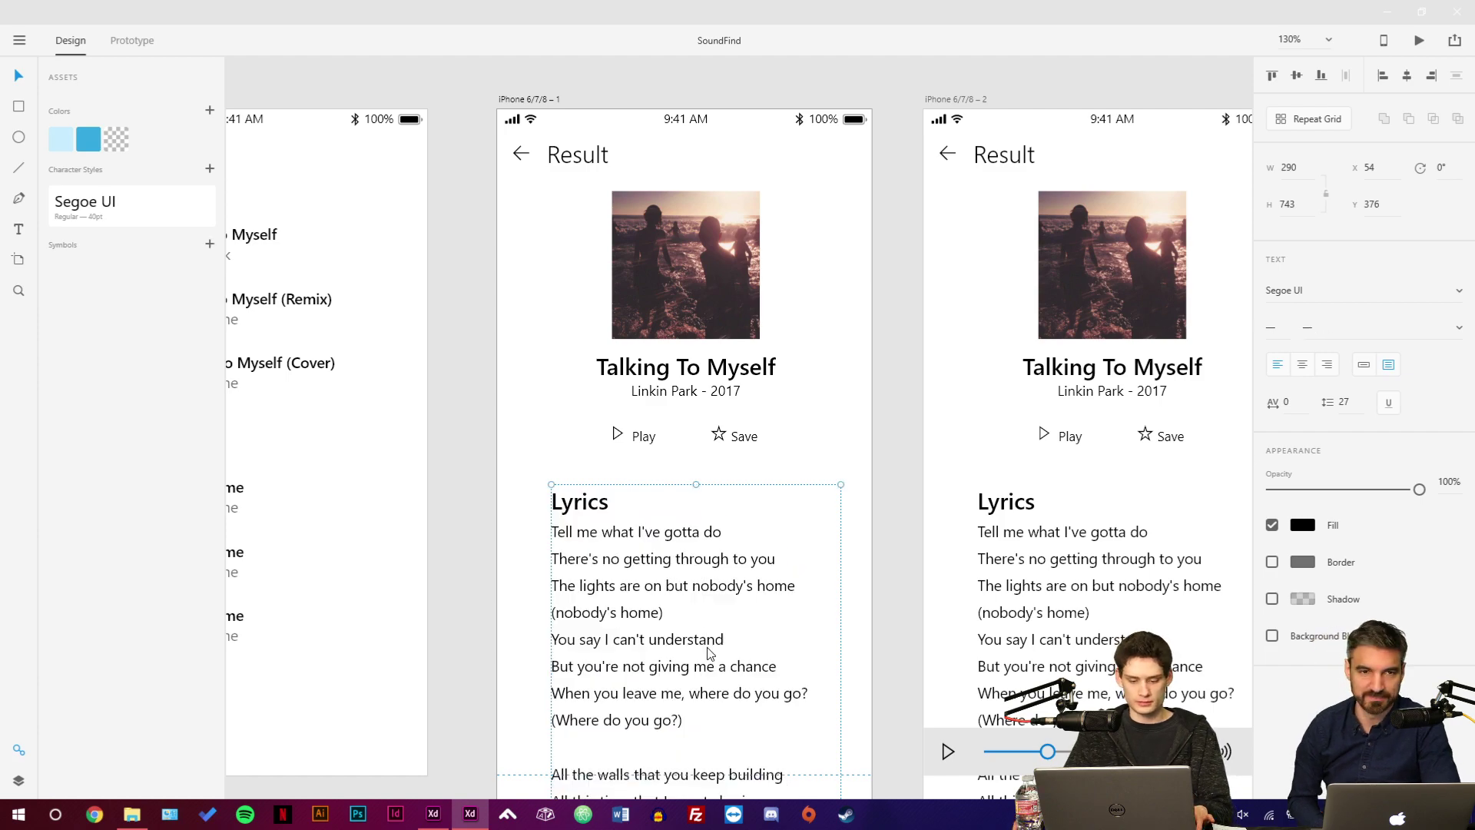
# Draw a borderless 375 × 355 rectangle behind the song header content at the top of the iPhone 6/7/8 – 1 artboard.
pyautogui.click(914, 511)
pyautogui.scroll(-1, 863, 461)
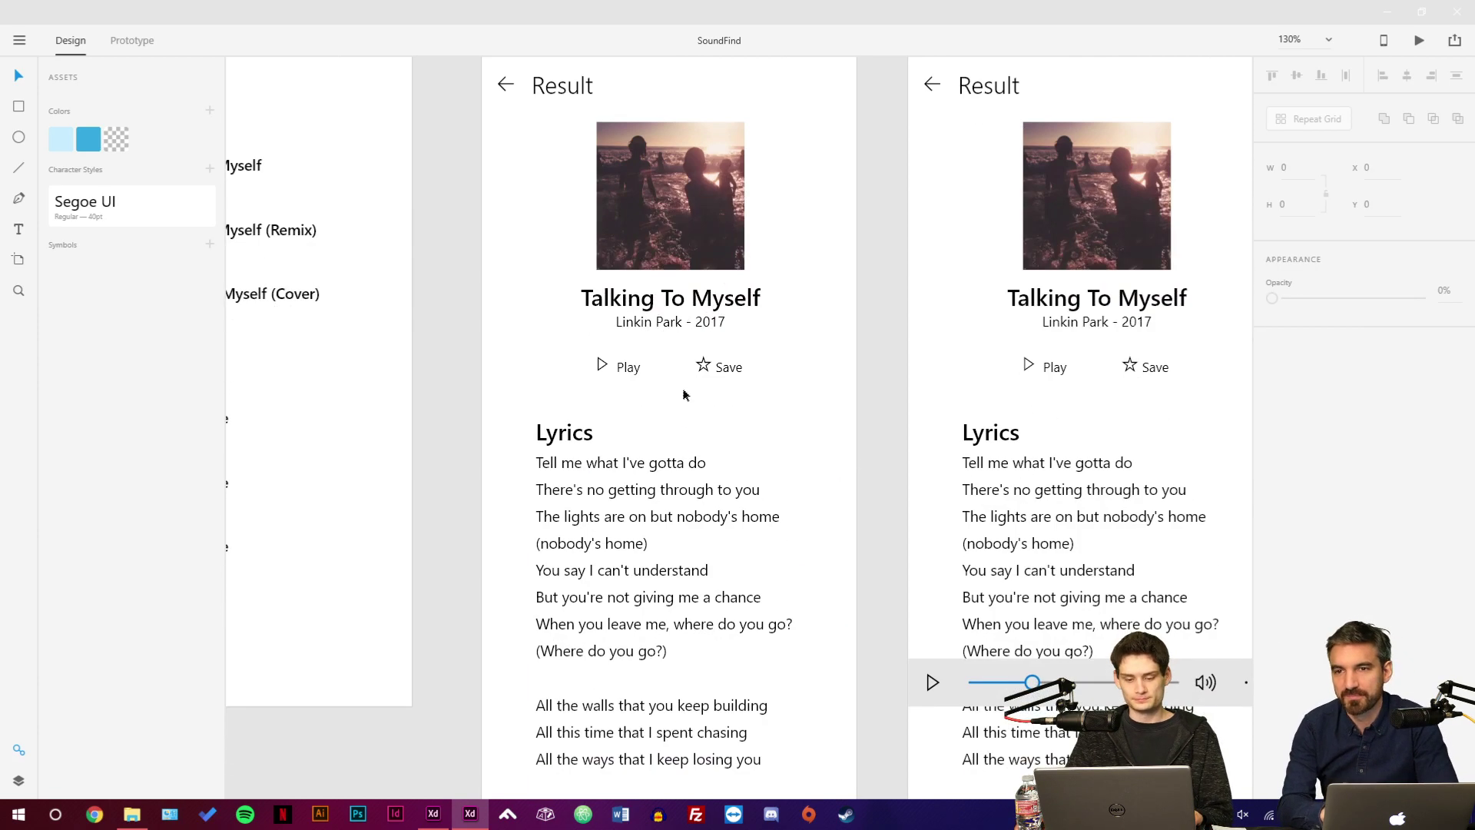
pyautogui.scroll(2, 537, 486)
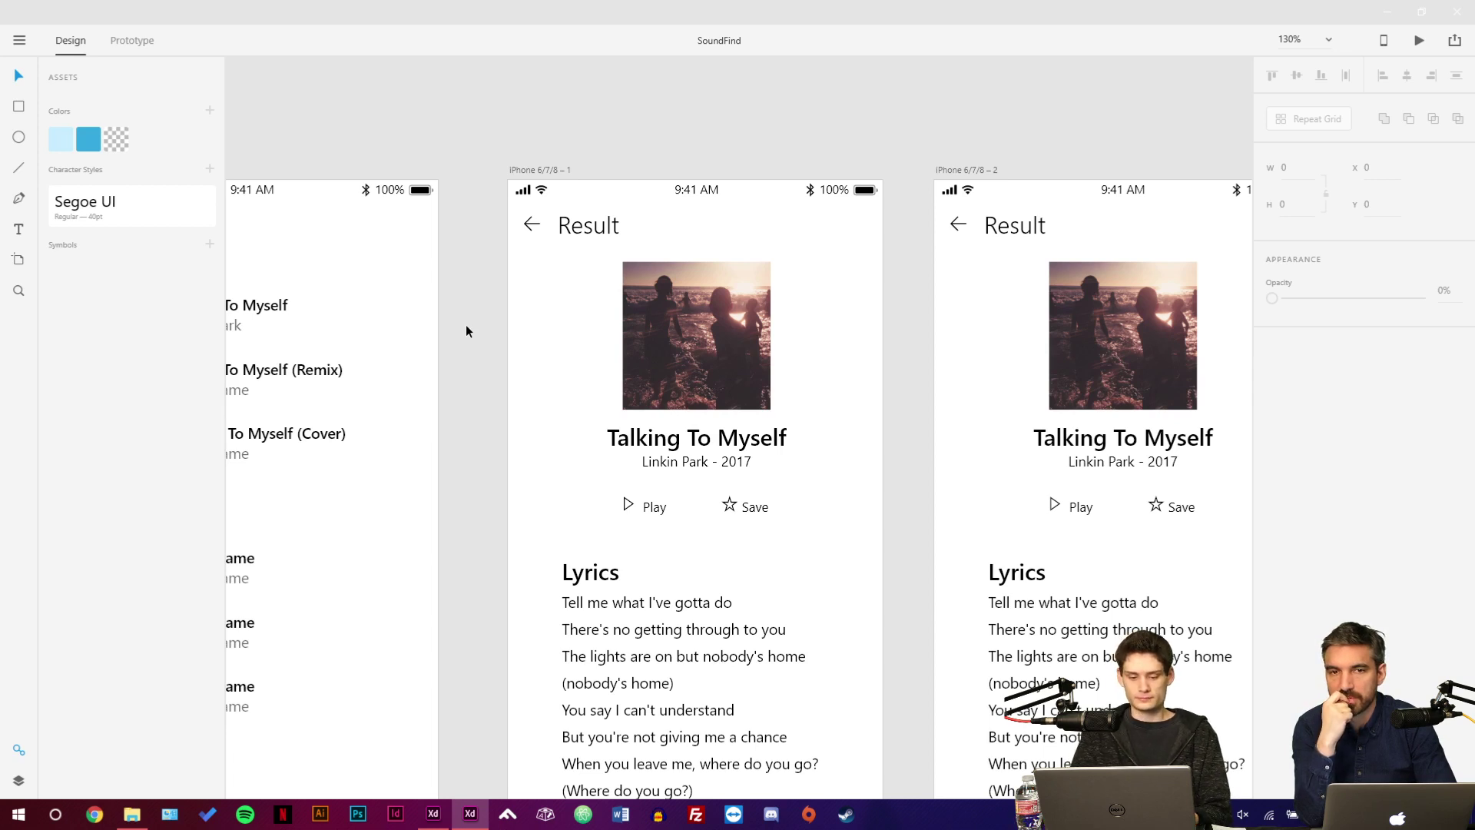
pyautogui.press('r')
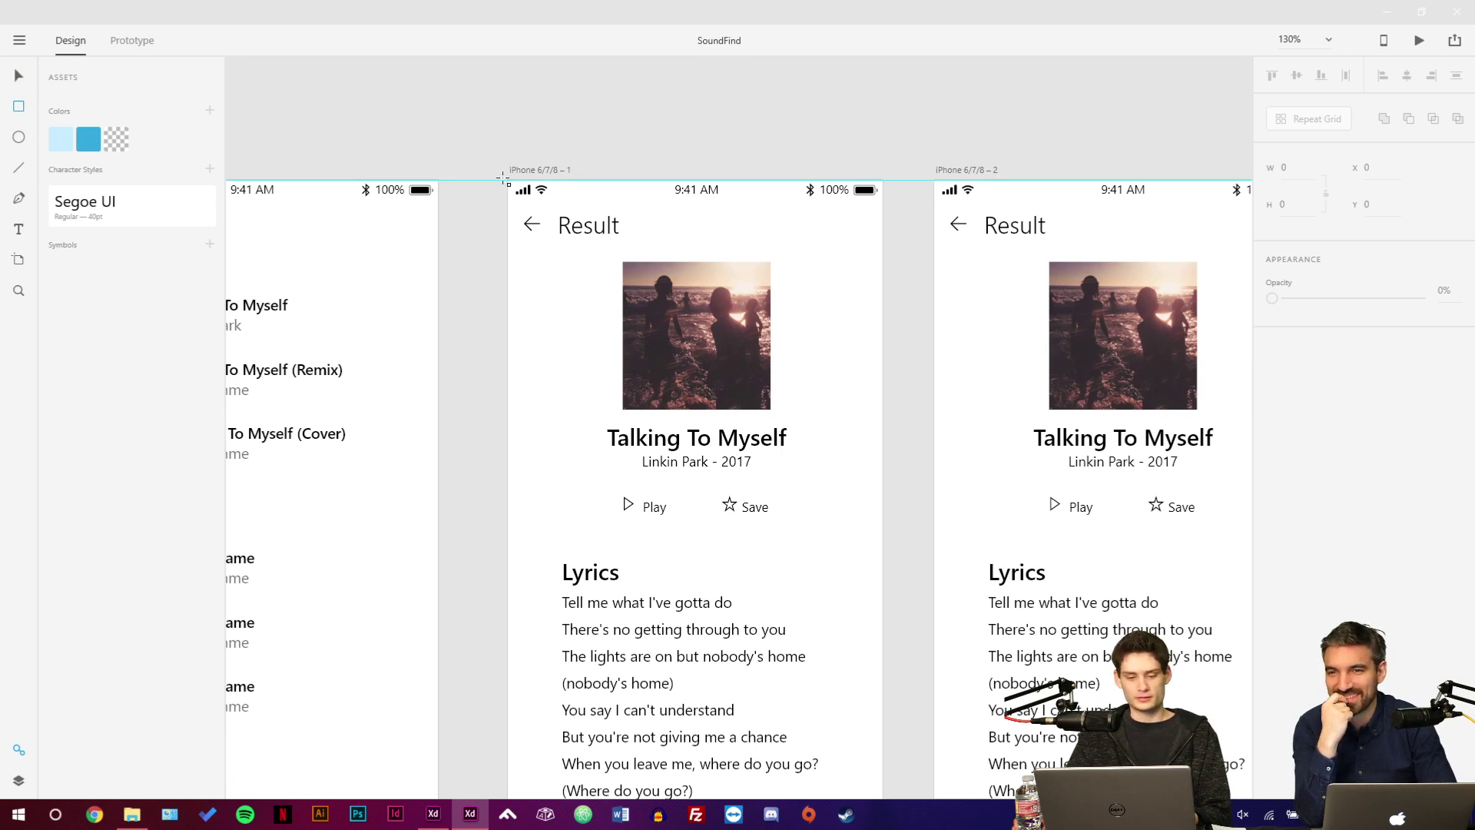
pyautogui.moveTo(508, 181)
pyautogui.mouseDown()
pyautogui.moveTo(876, 219)
pyautogui.moveTo(882, 534)
pyautogui.mouseUp()
pyautogui.hotkey('ctrl', 'shift', '[')
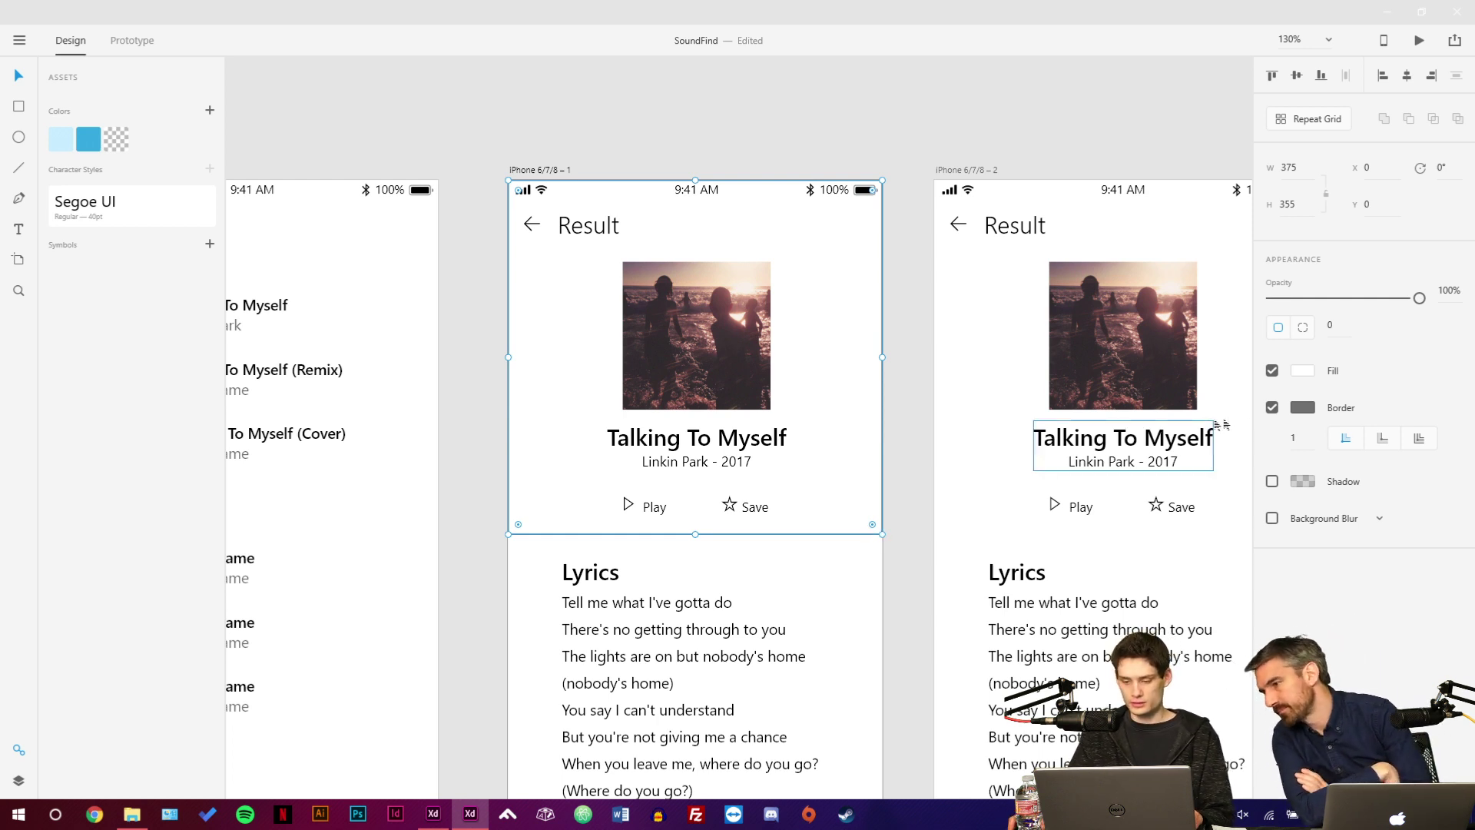
pyautogui.click(1273, 408)
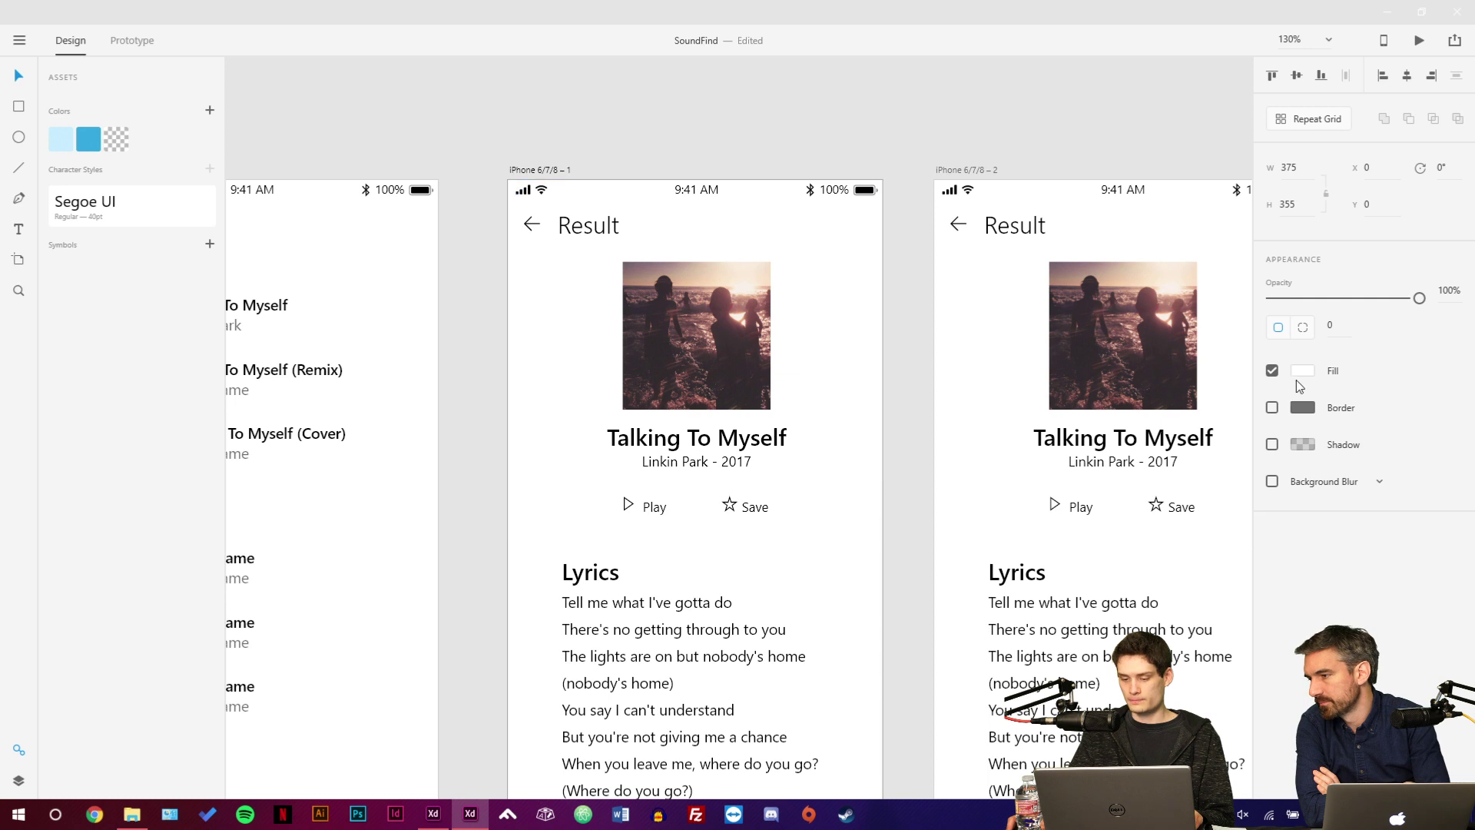
# Fill the header rectangle with the peach colour #F1D1B5 sampled from the sky in the album cover.
pyautogui.click(1303, 372)
pyautogui.click(1246, 439)
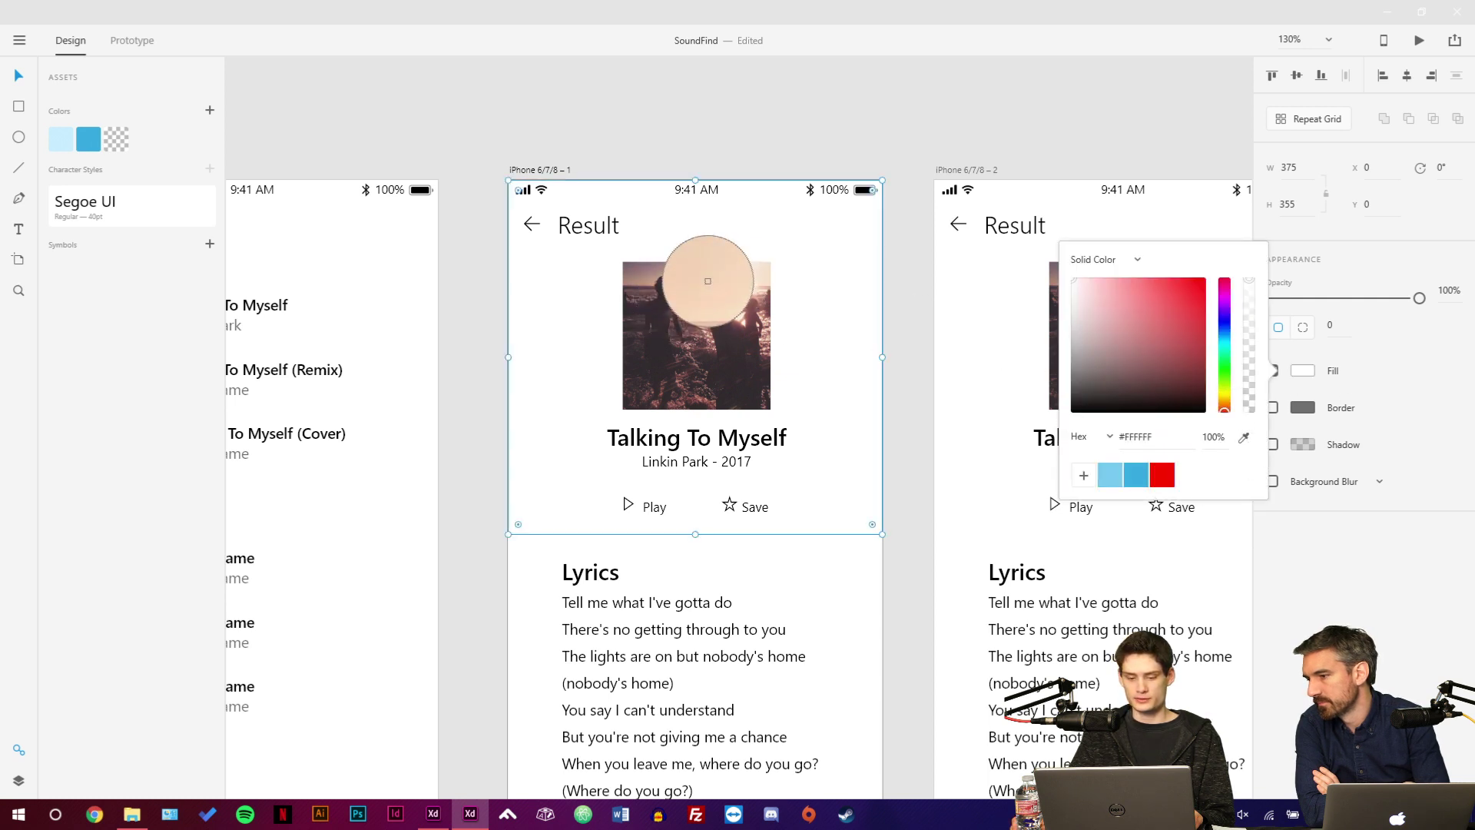
pyautogui.click(704, 278)
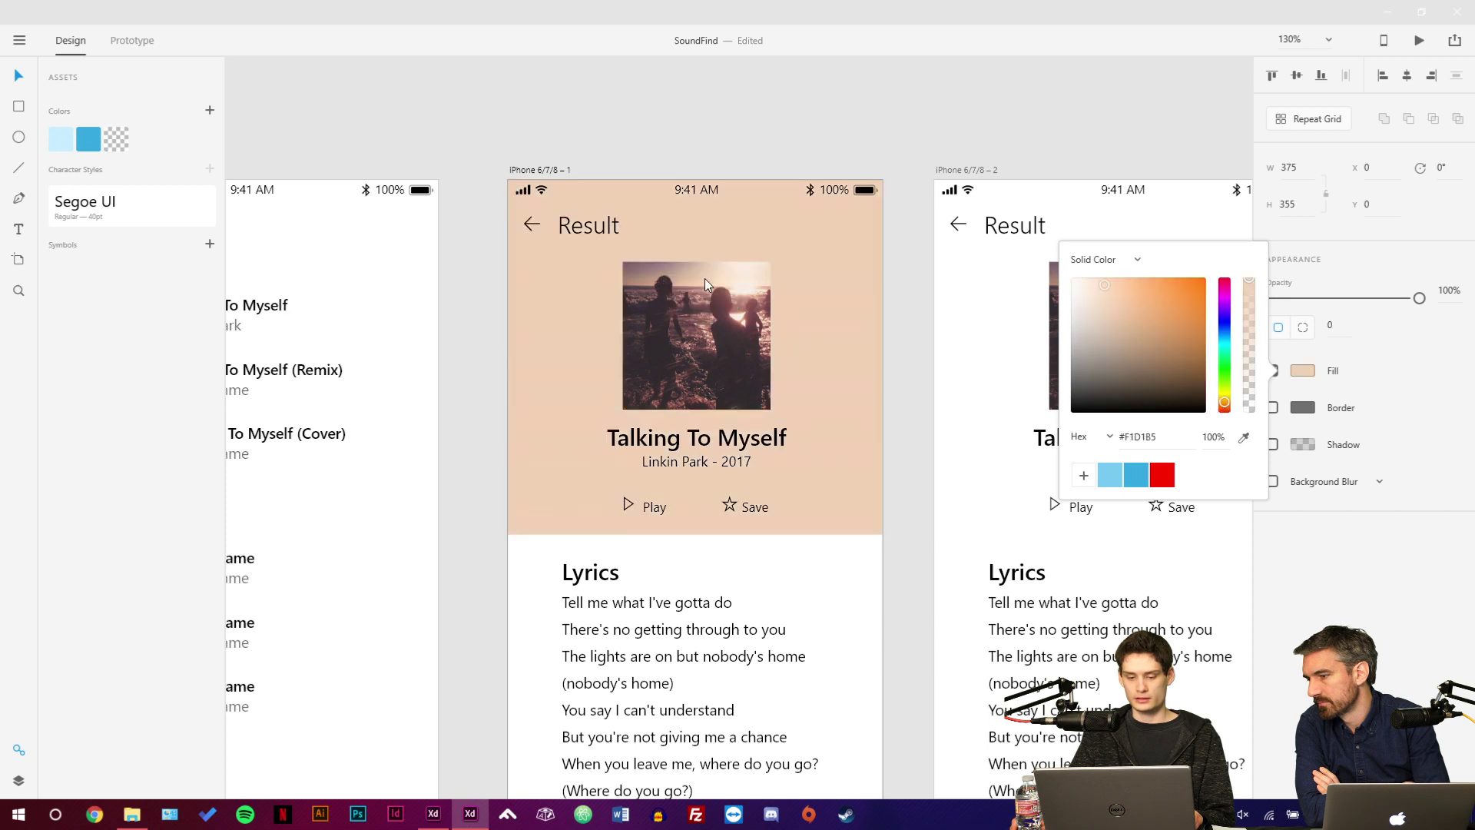
pyautogui.click(905, 396)
pyautogui.click(843, 367)
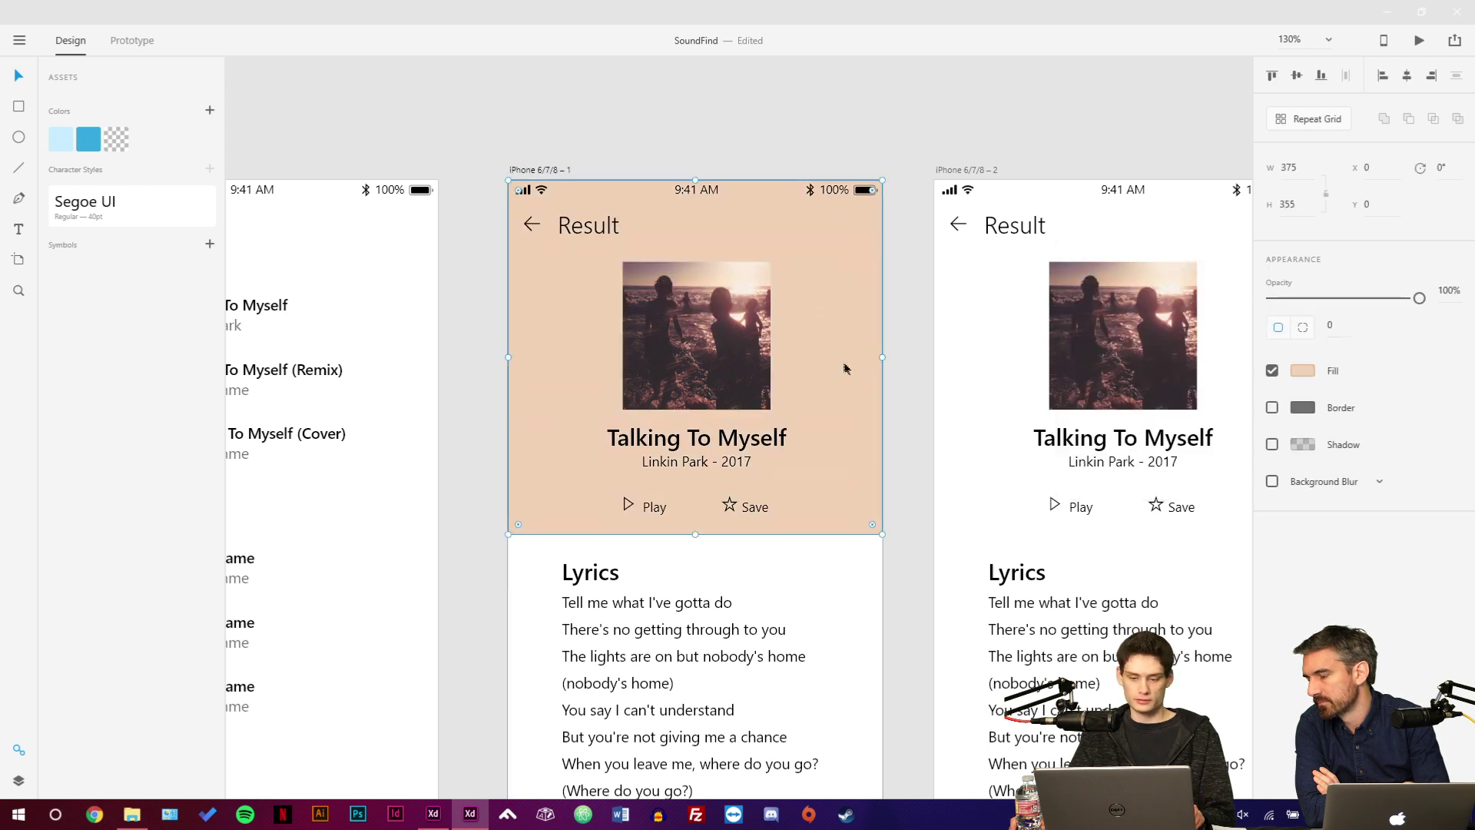
# Save the header rectangle's fill #F1D1B5 as a reusable colour swatch.
pyautogui.click(1302, 371)
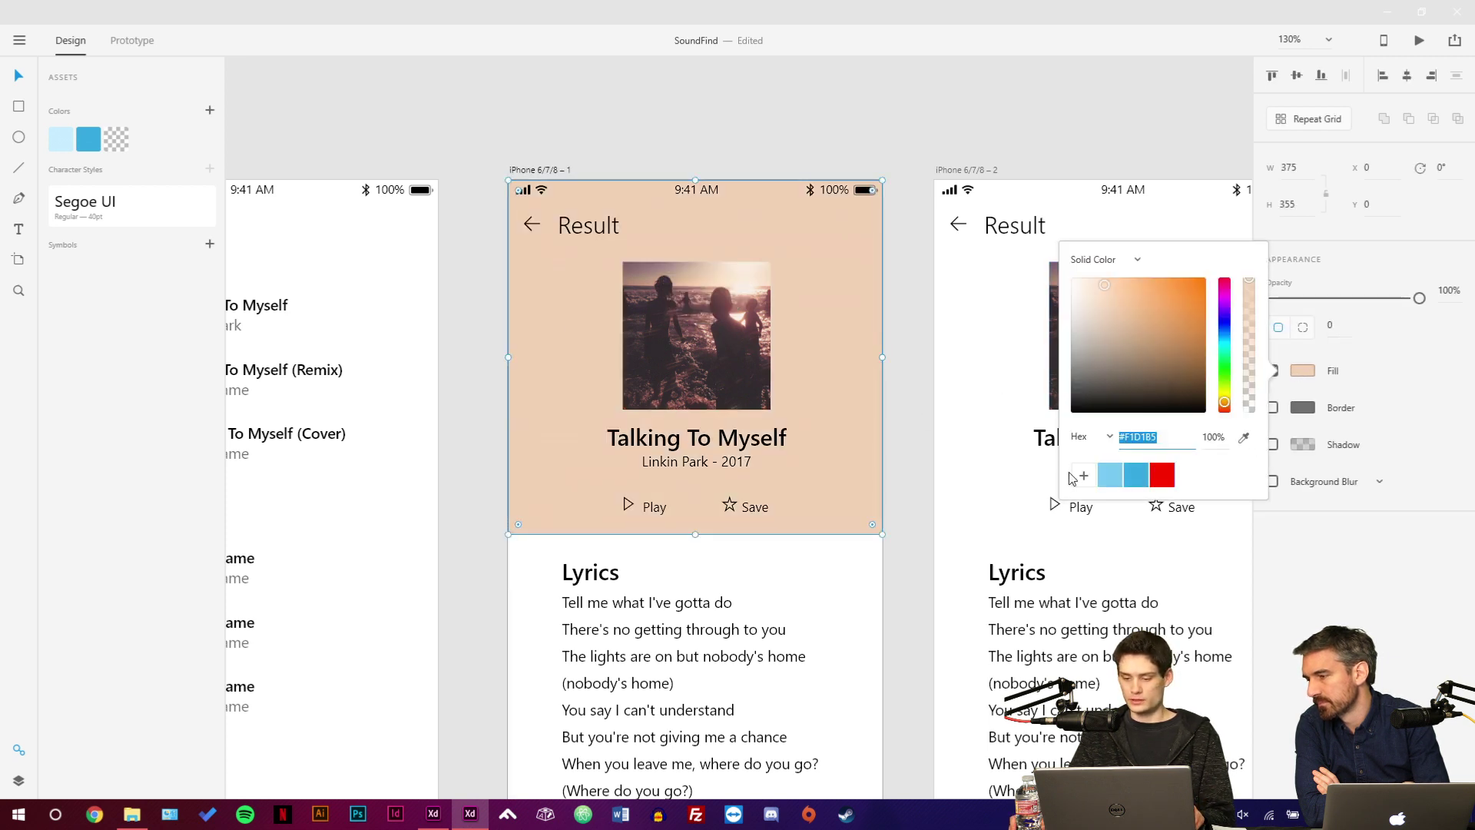
pyautogui.click(1083, 477)
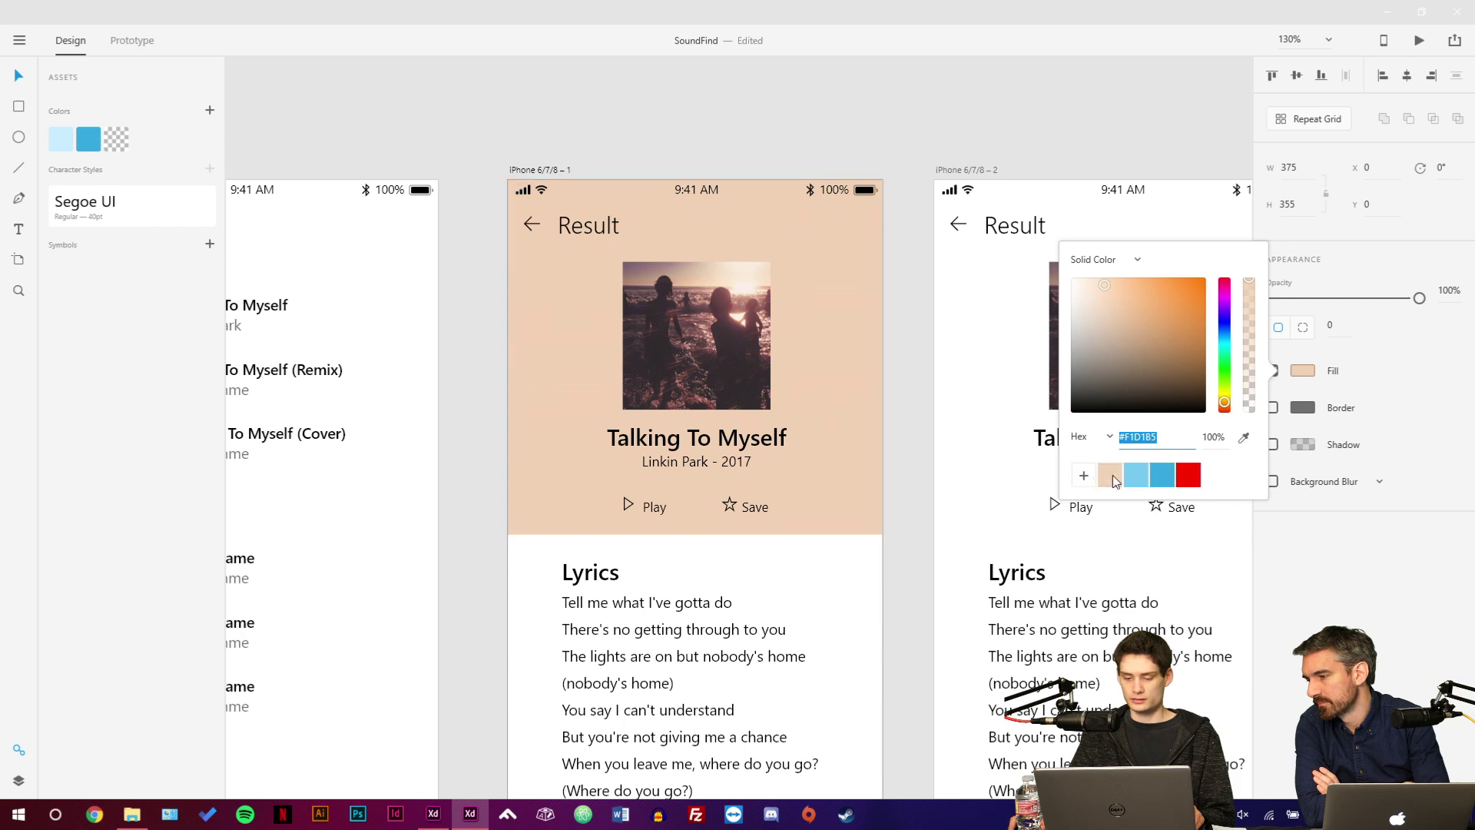
pyautogui.click(915, 286)
# Try a background blur on the peach header rectangle of the iPhone 6/7/8 – 1 artboard.
pyautogui.scroll(-5, 914, 320)
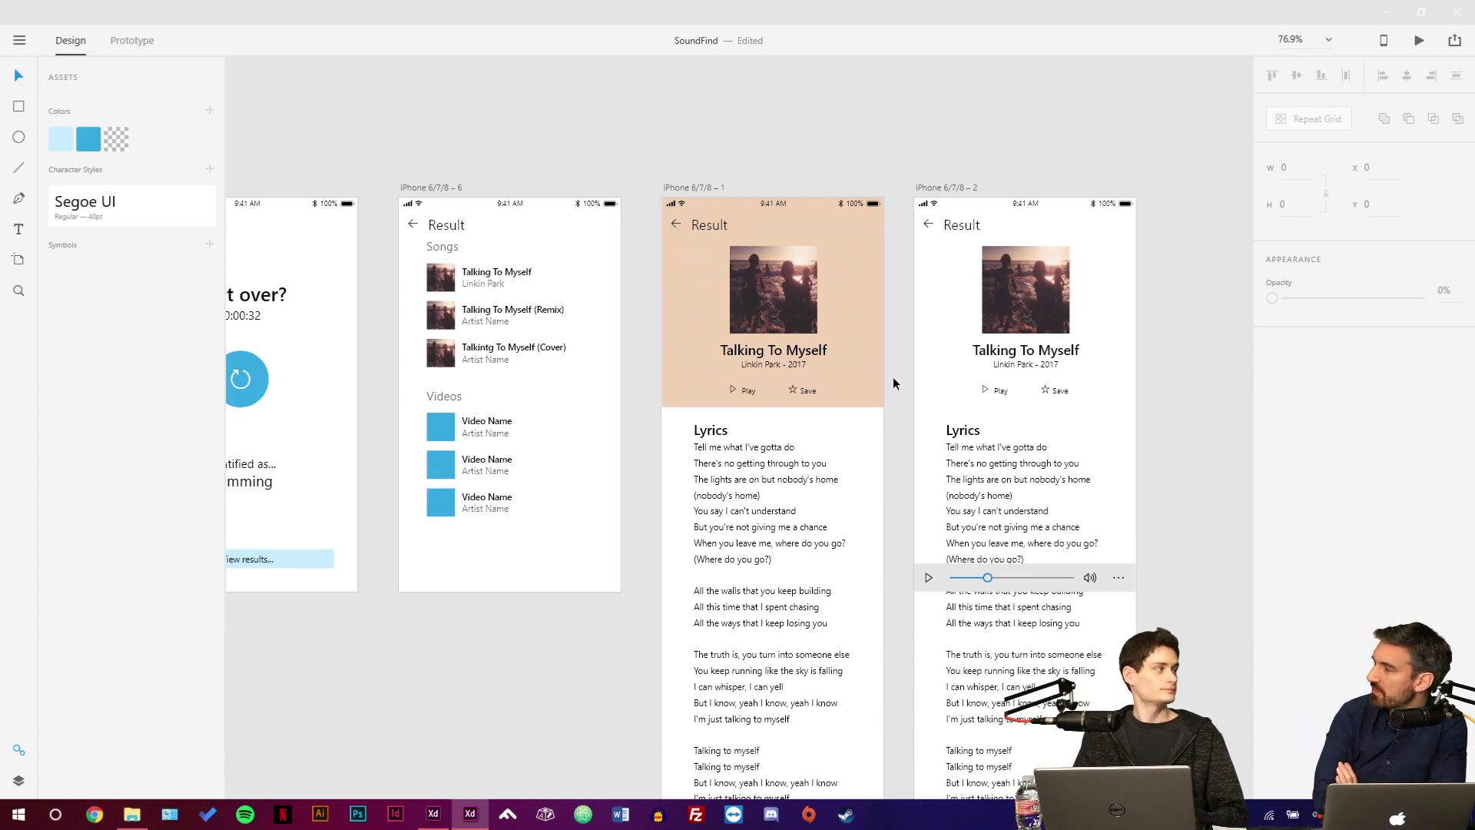
pyautogui.scroll(5, 893, 377)
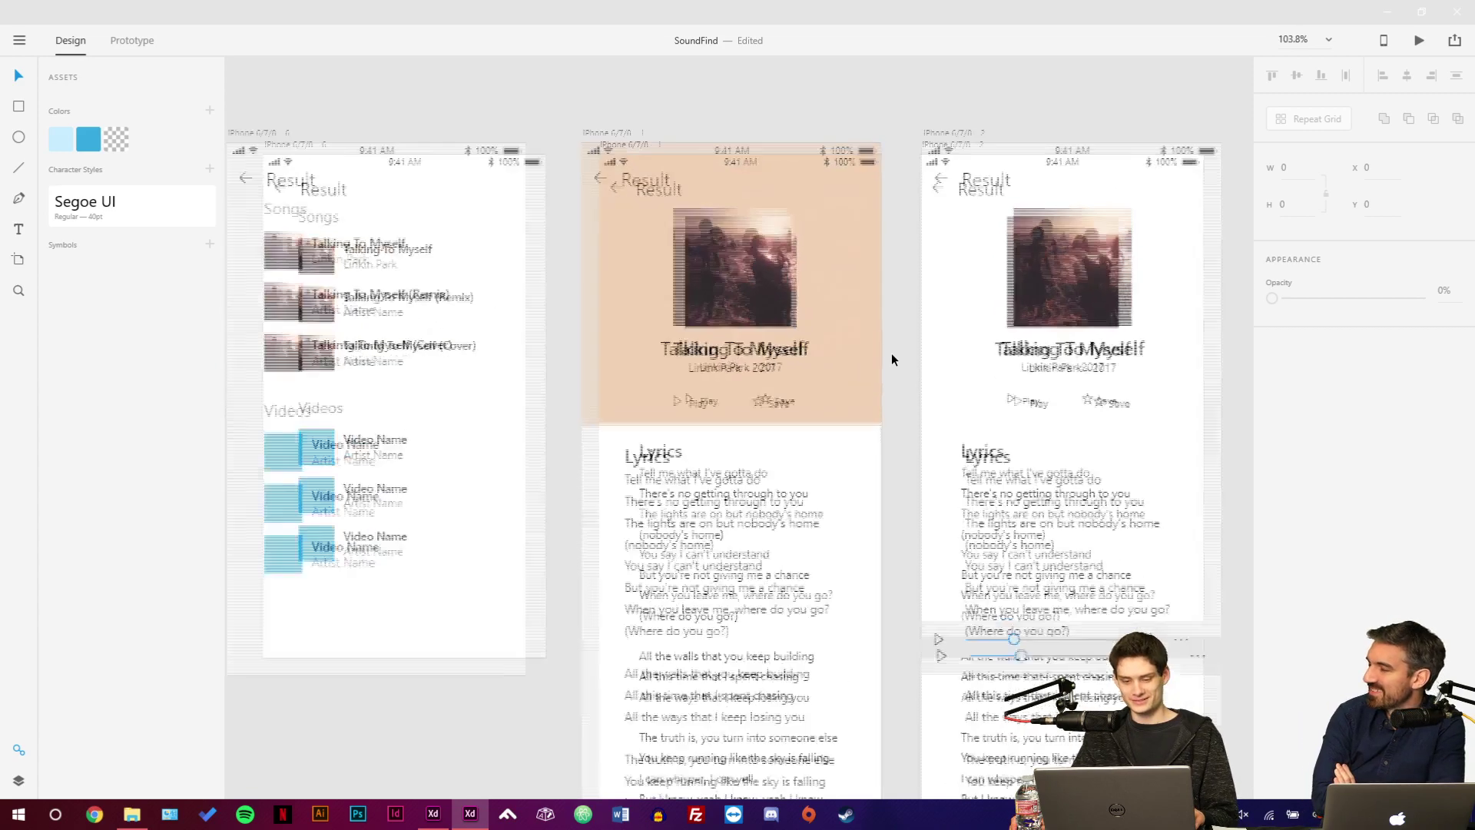
pyautogui.click(873, 398)
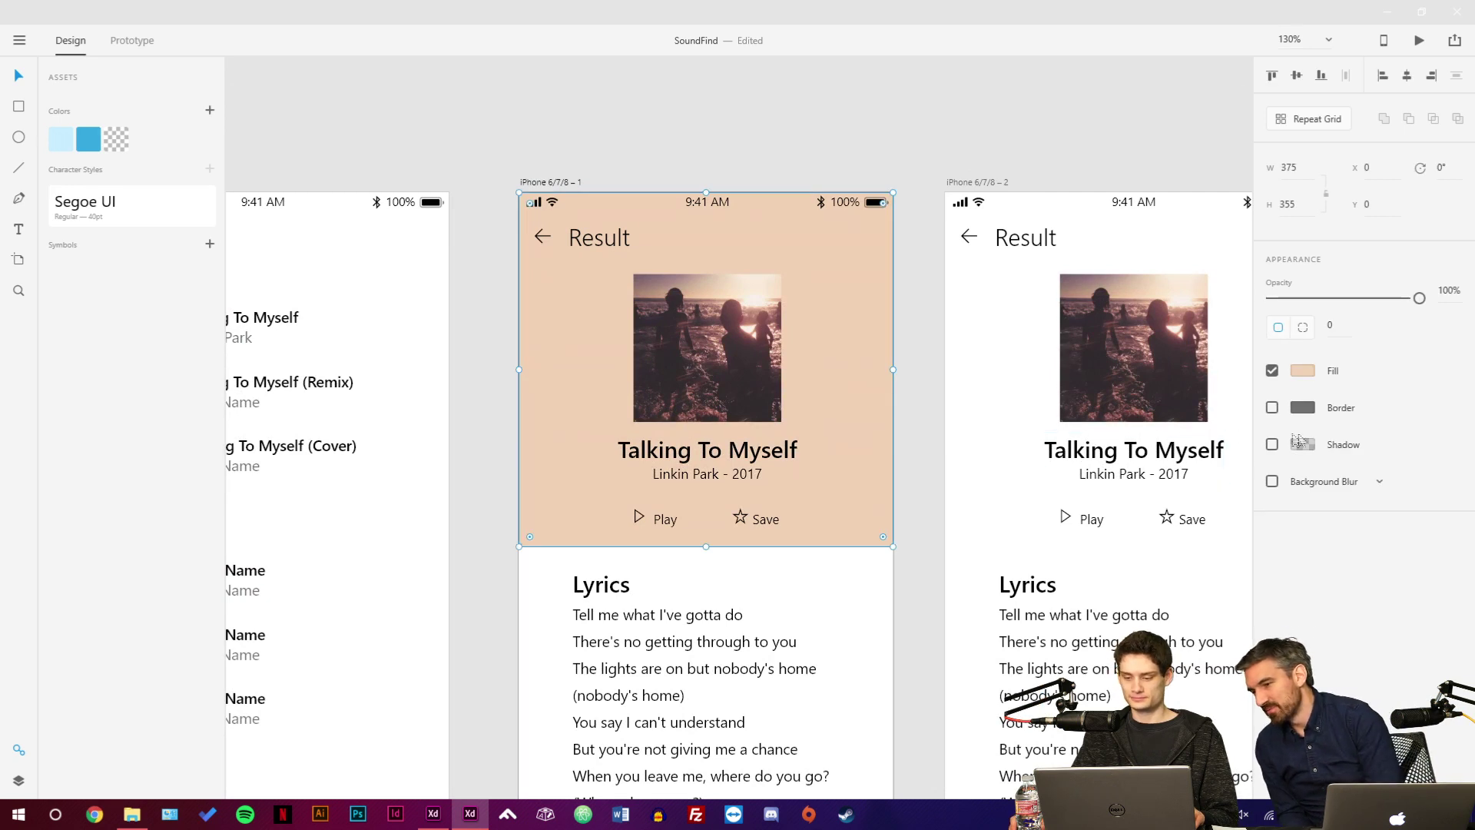
pyautogui.click(1273, 482)
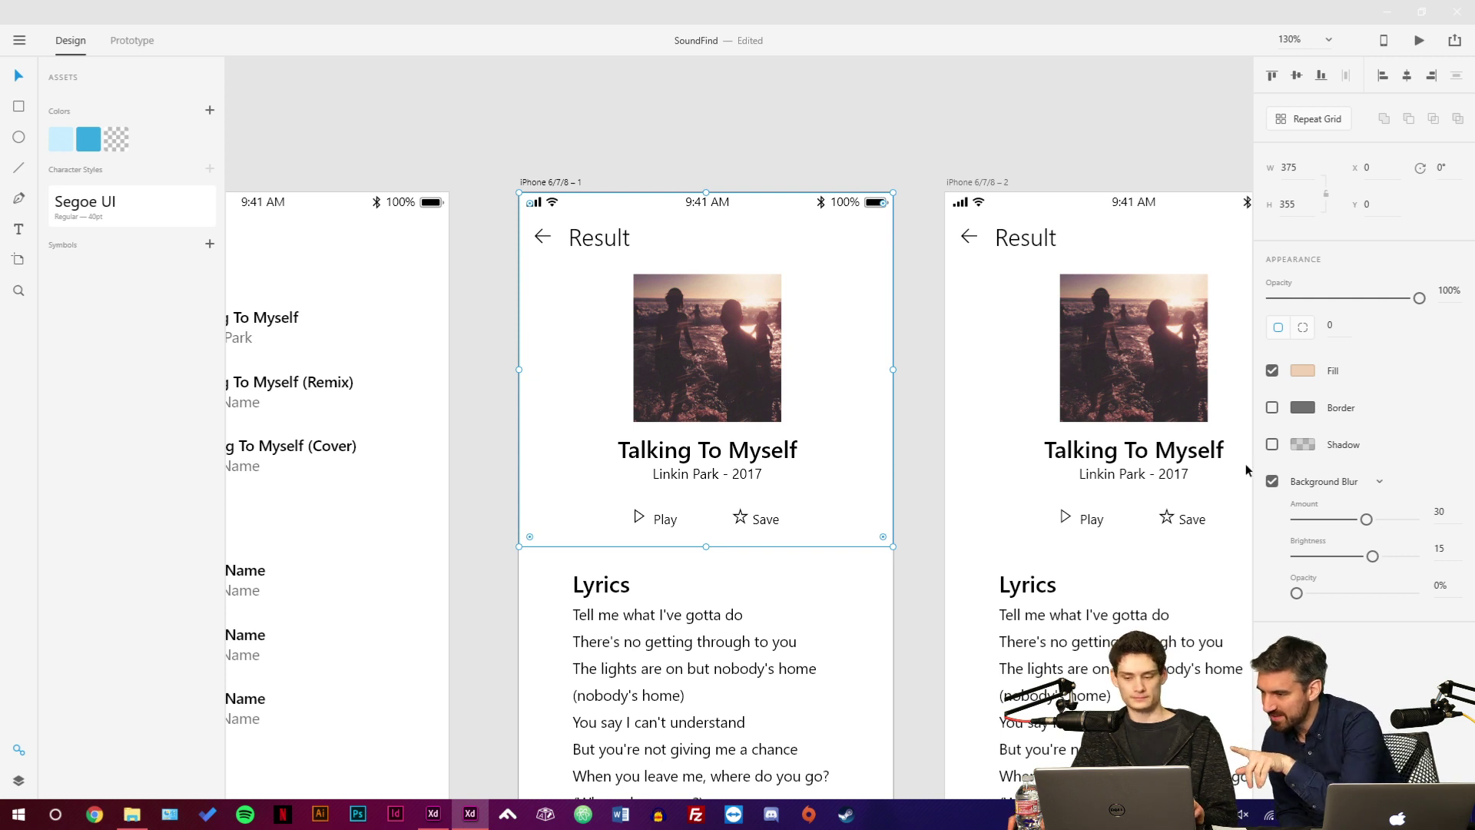
pyautogui.click(1272, 481)
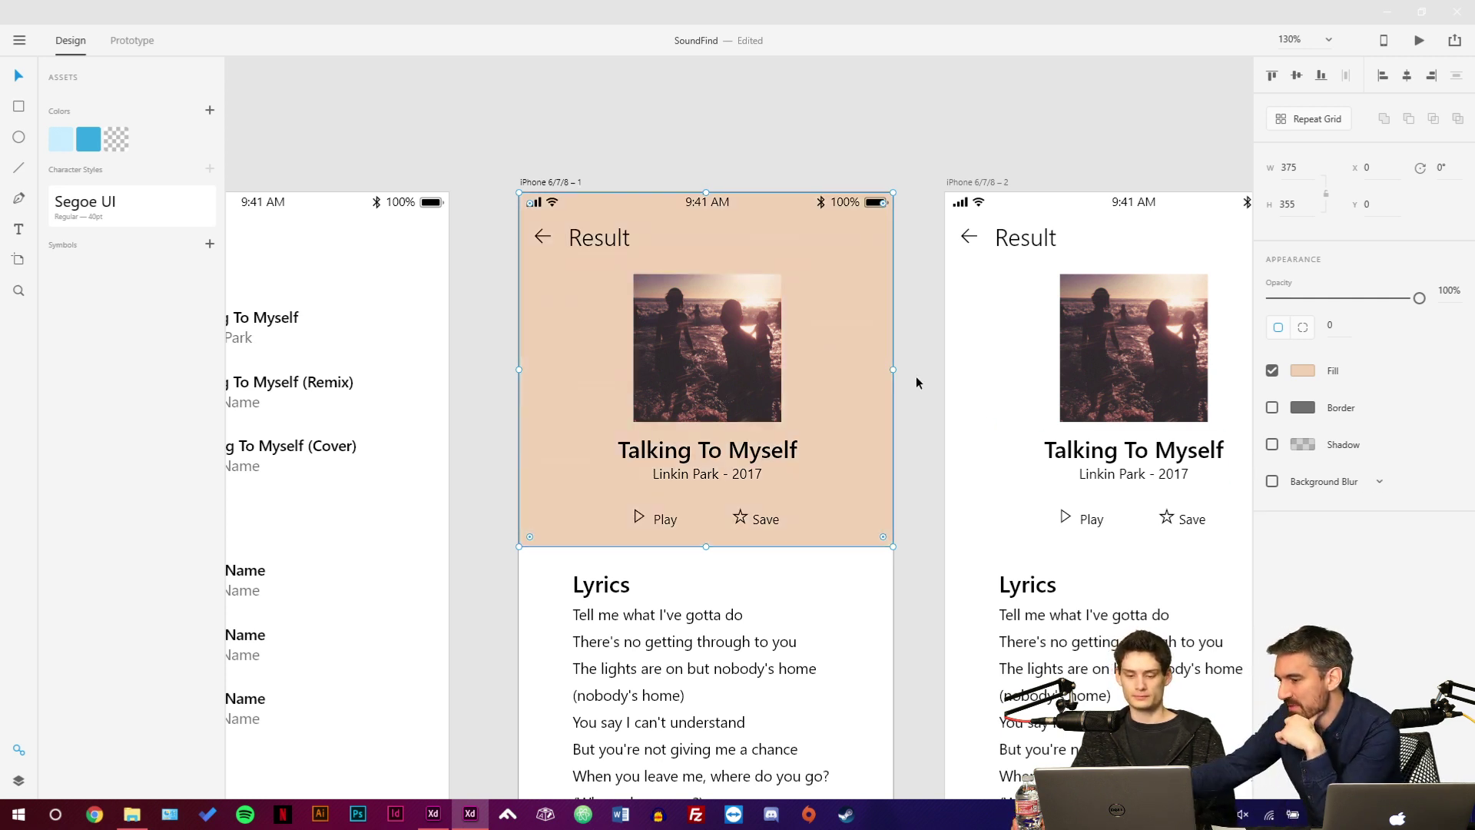
# Enlarge a copy of the album cover to 376 × 376 from the artboard's upper-left corner and send it to the back.
pyautogui.click(714, 338)
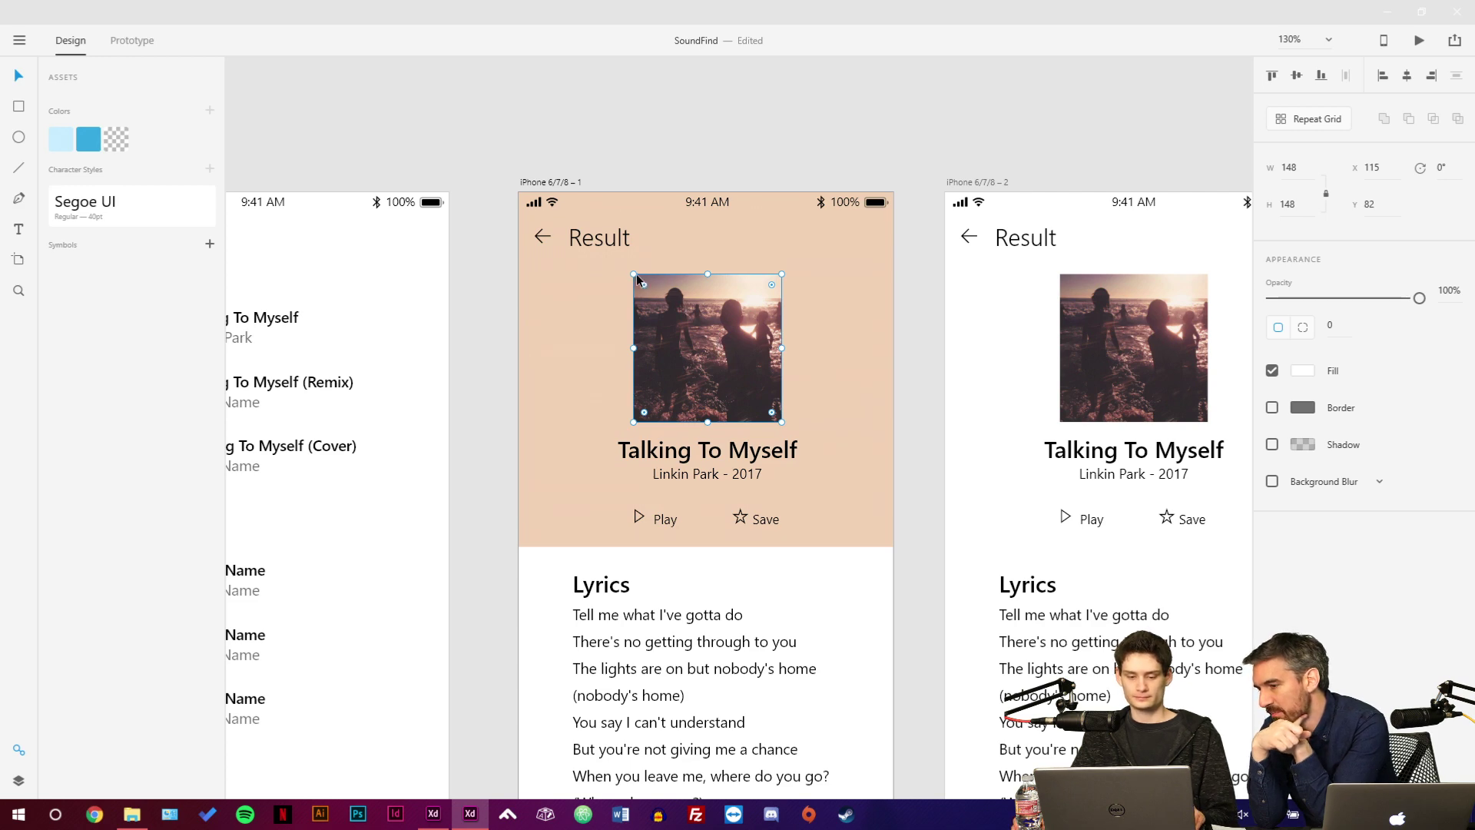
pyautogui.moveTo(634, 275); pyautogui.dragTo(551, 170)
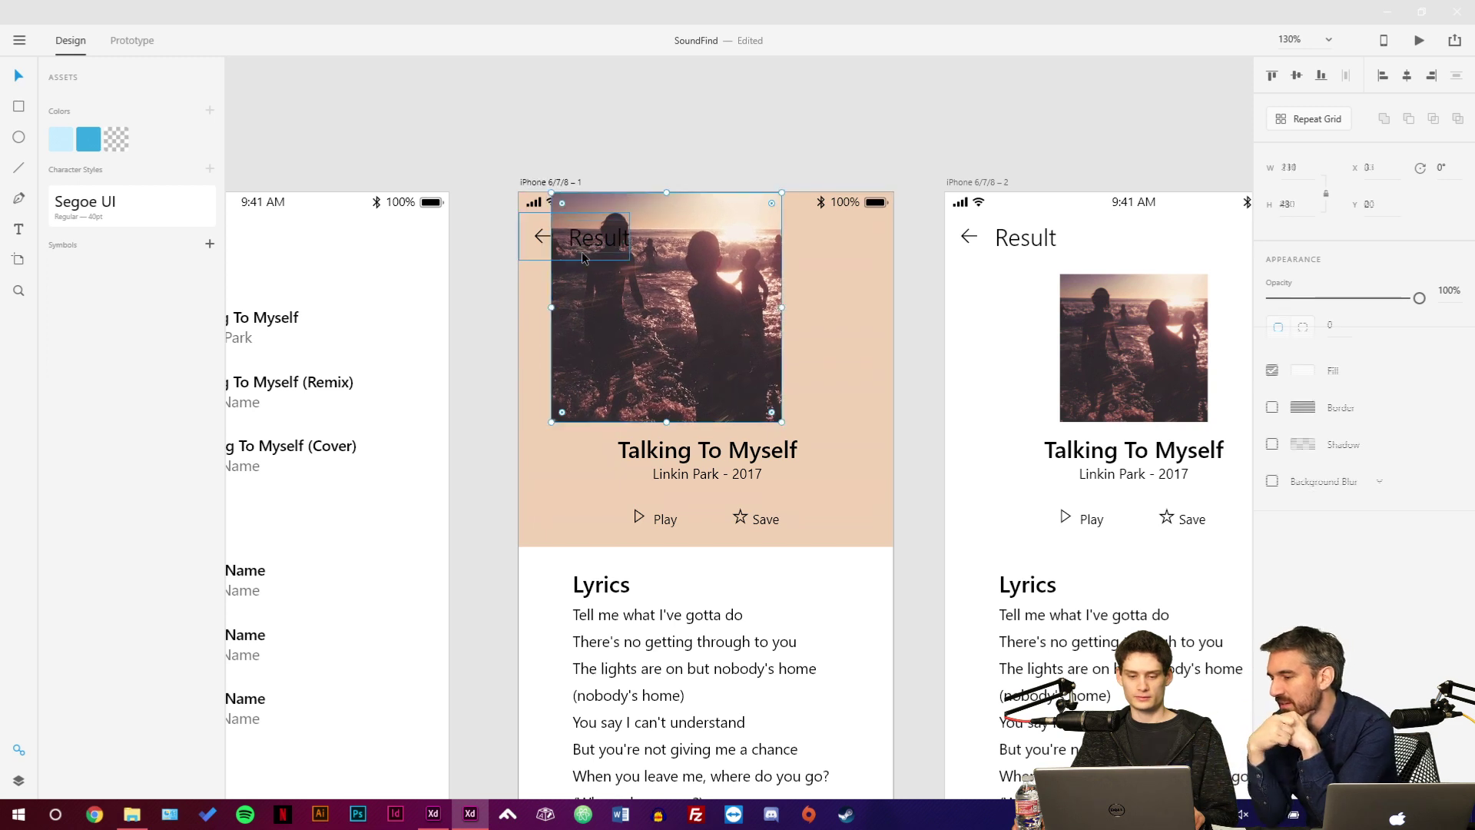
pyautogui.moveTo(584, 258); pyautogui.dragTo(597, 338)
pyautogui.click(736, 408)
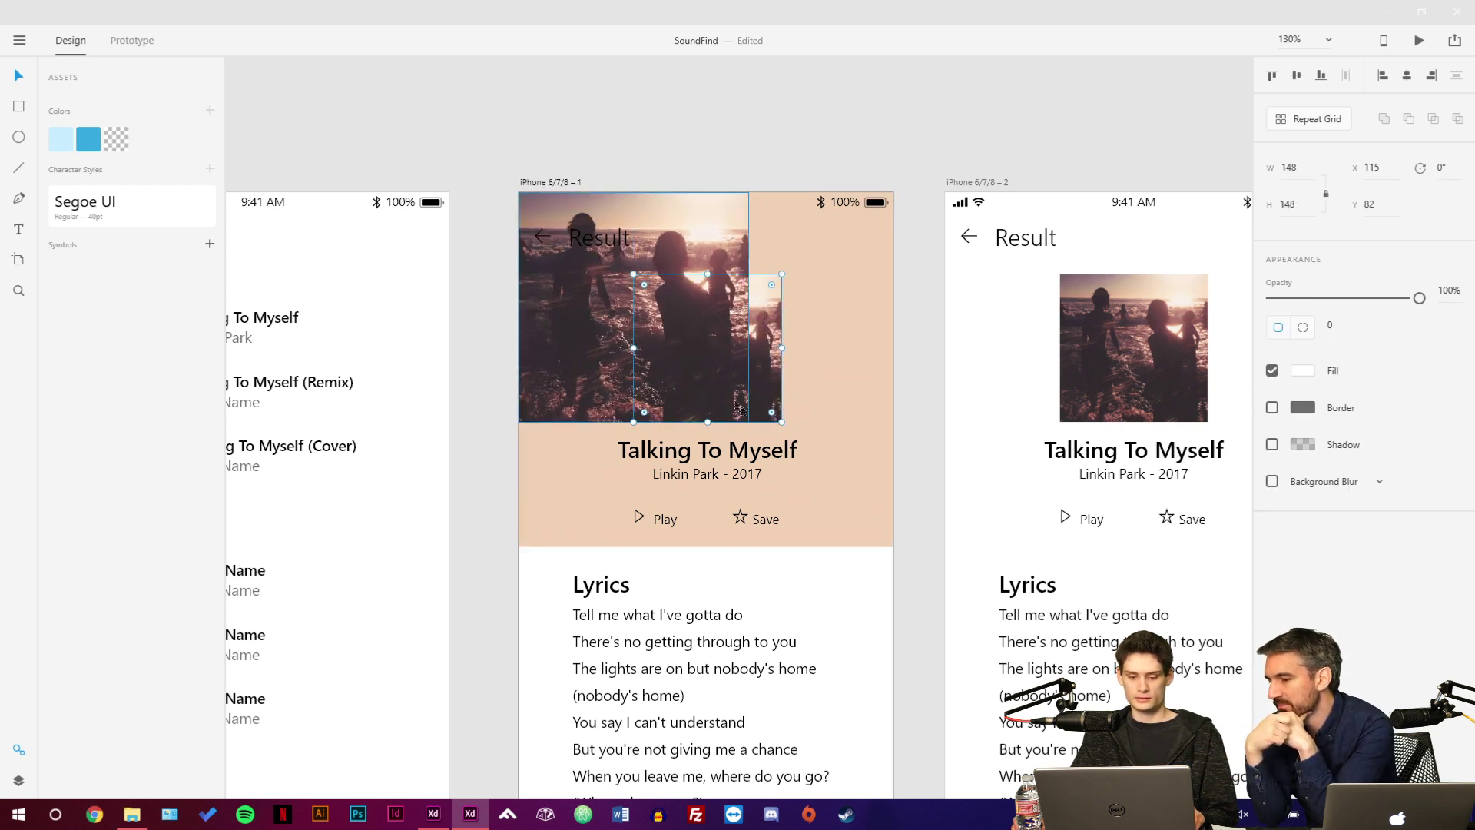
pyautogui.click(640, 362)
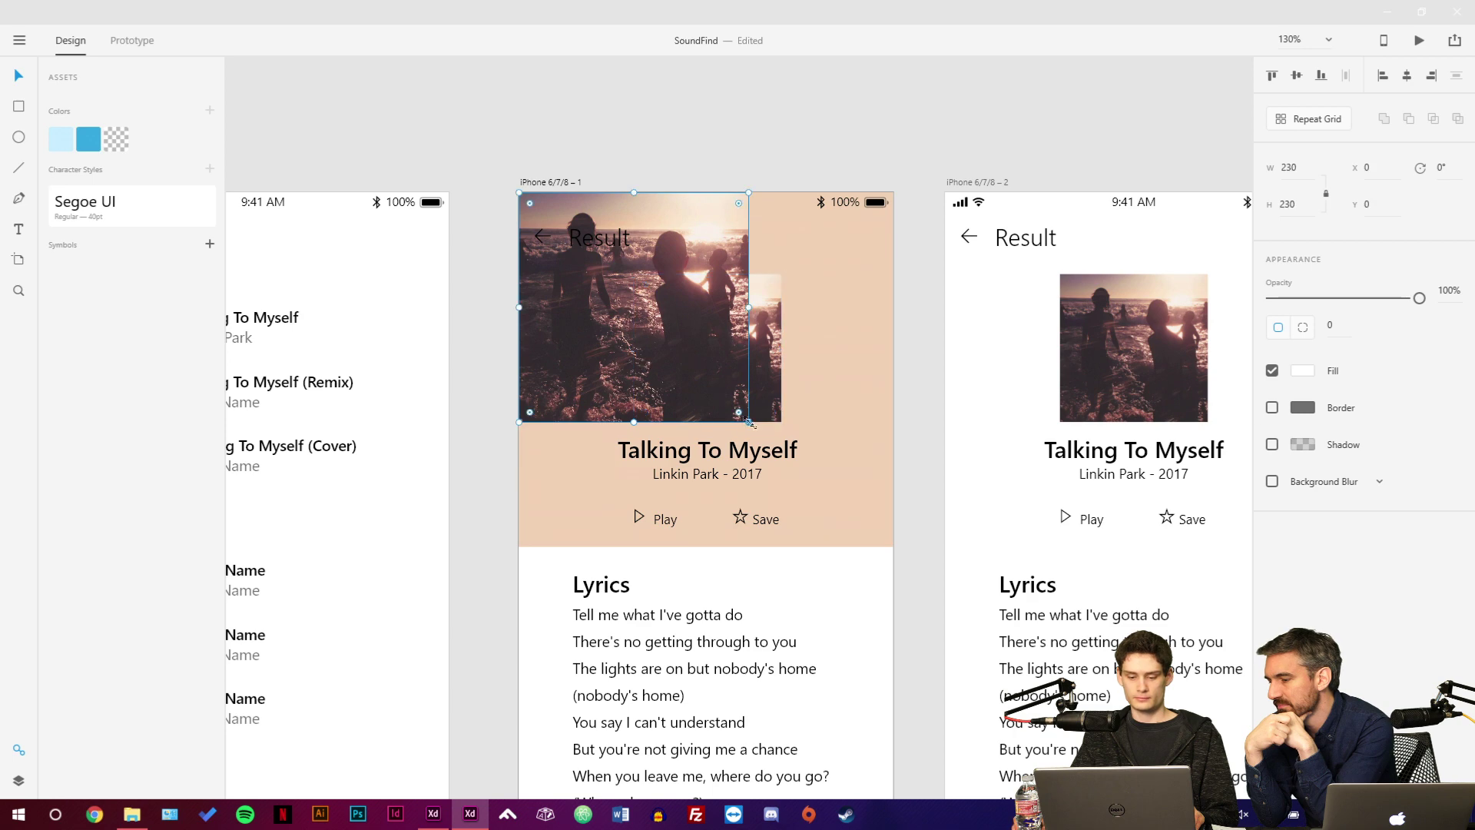
pyautogui.moveTo(747, 422); pyautogui.dragTo(925, 569)
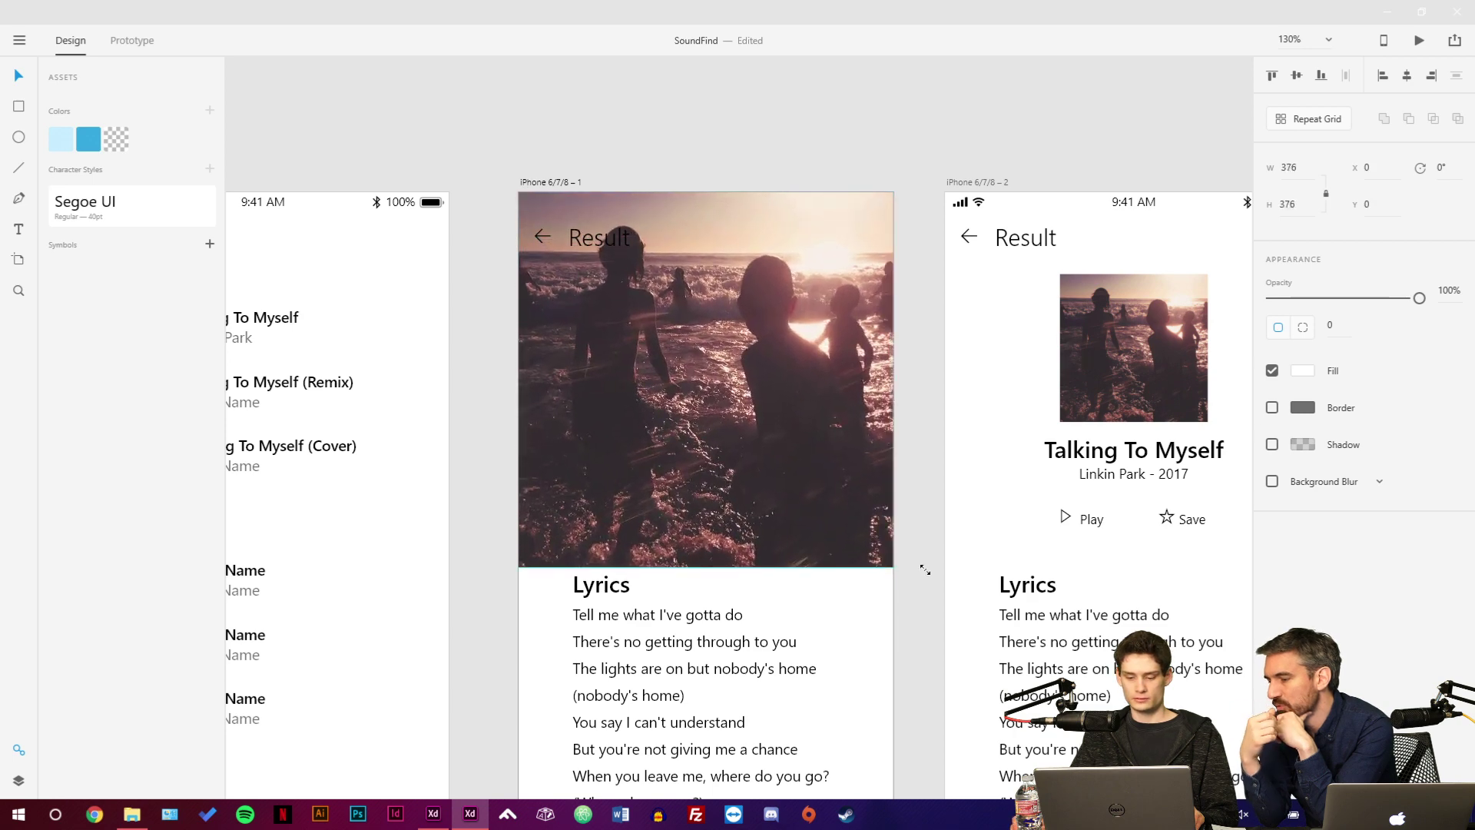
pyautogui.hotkey('ctrl', 'shift', '[')
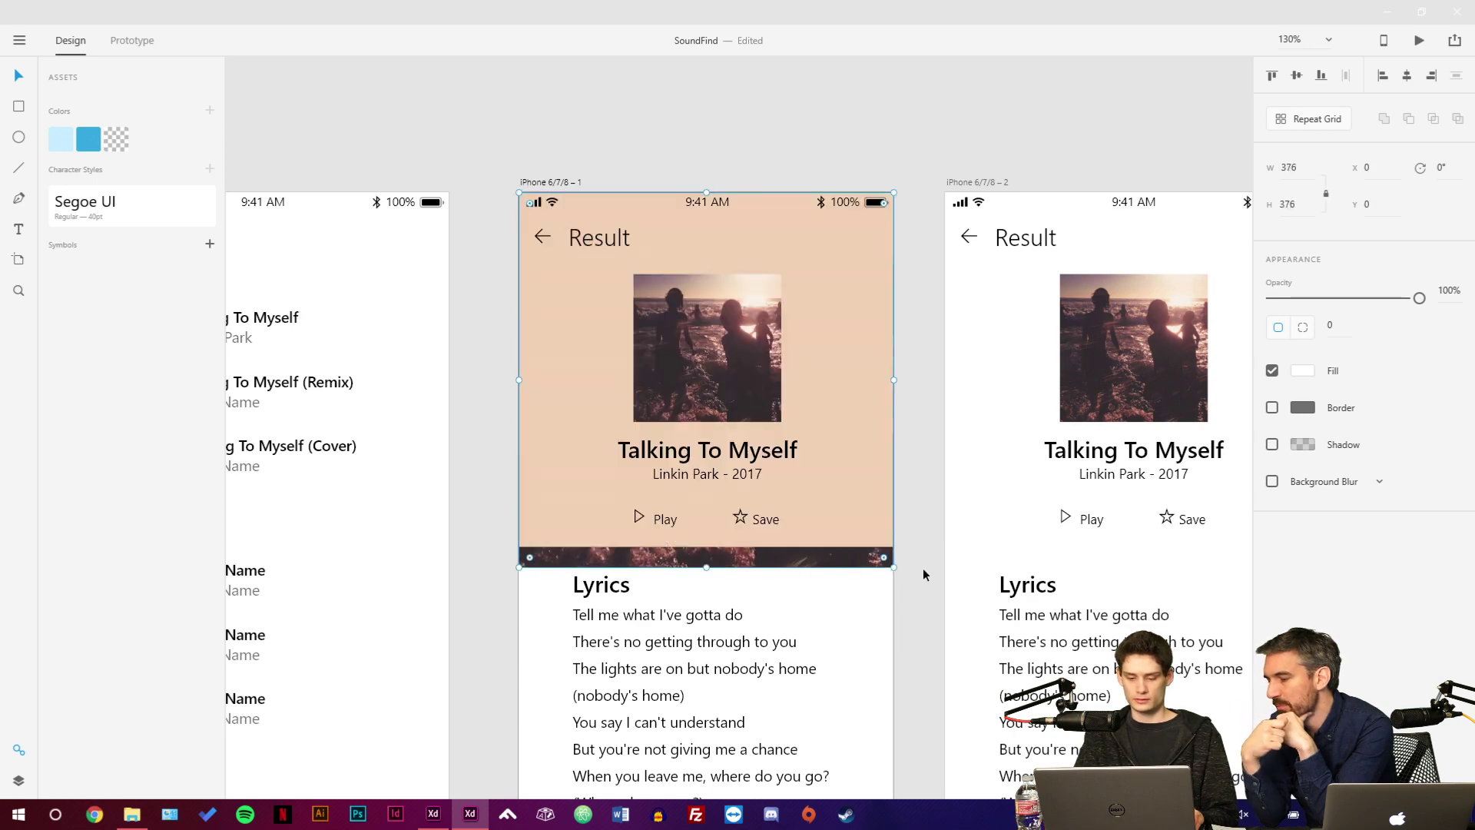
# Apply a background blur with amount 16 and opacity 55% to the peach rectangle and the enlarged cover copy together.
pyautogui.rightClick(861, 530)
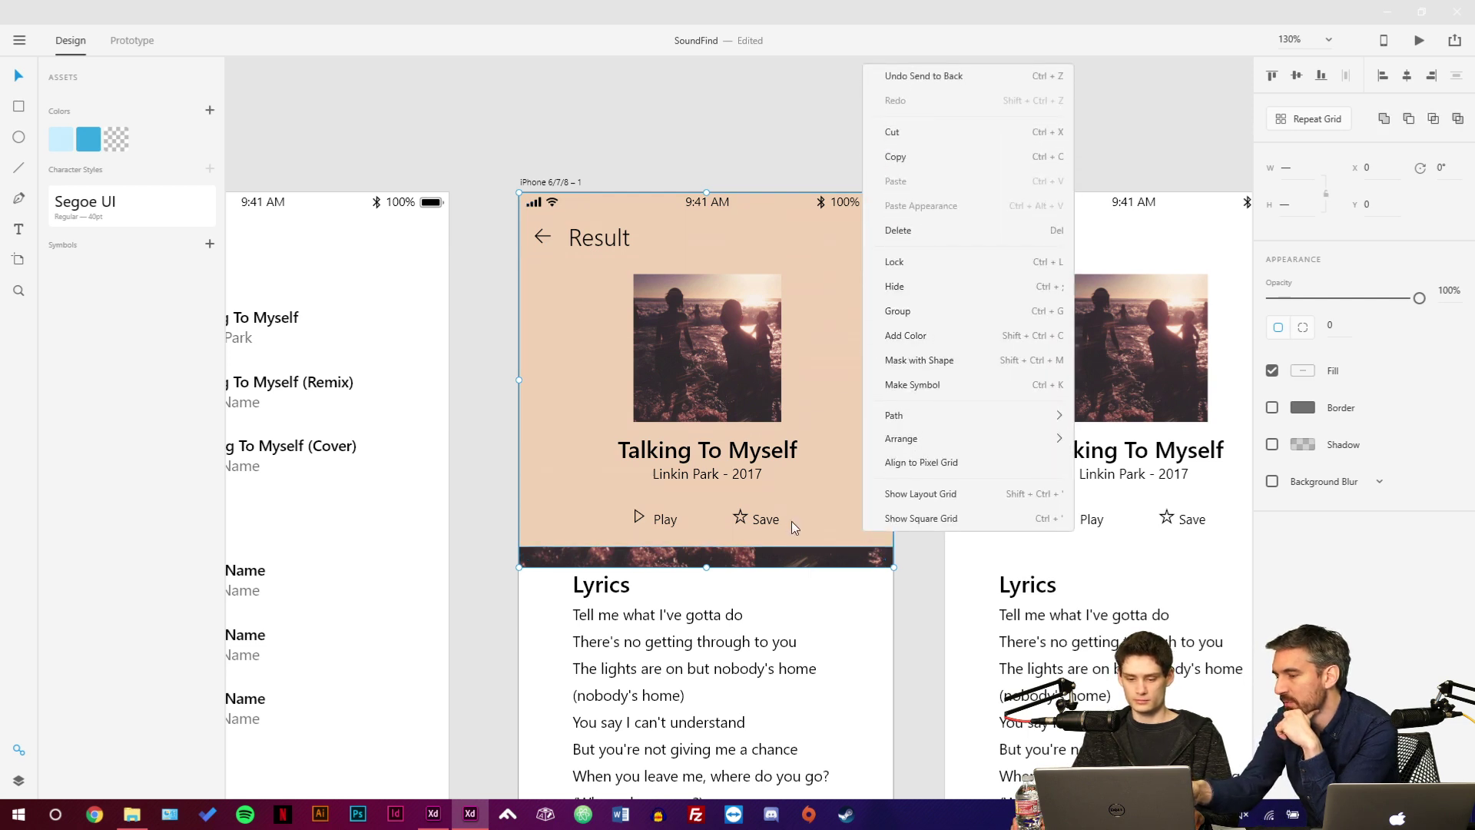
pyautogui.press('Escape')
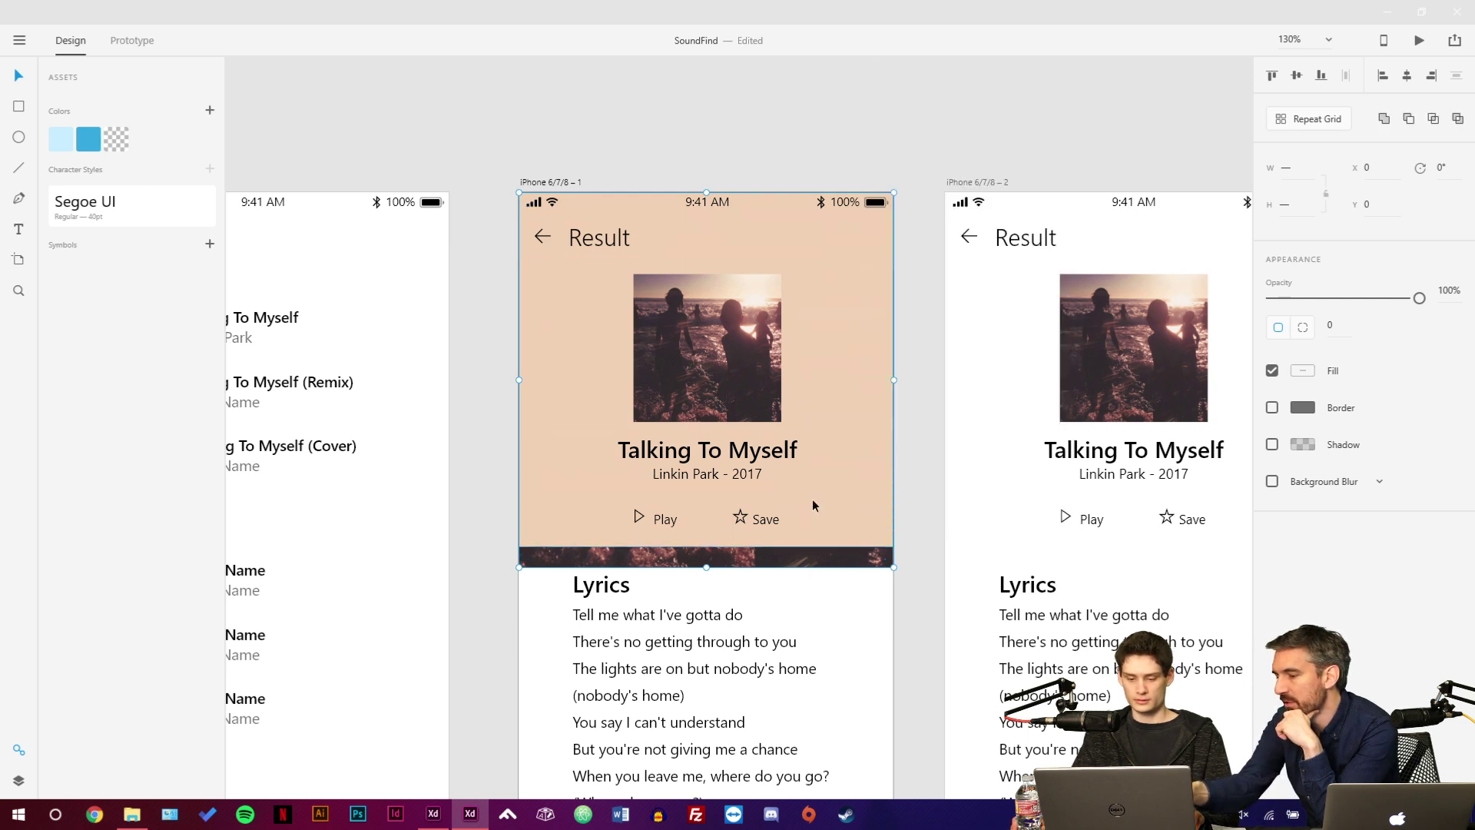
pyautogui.click(1272, 481)
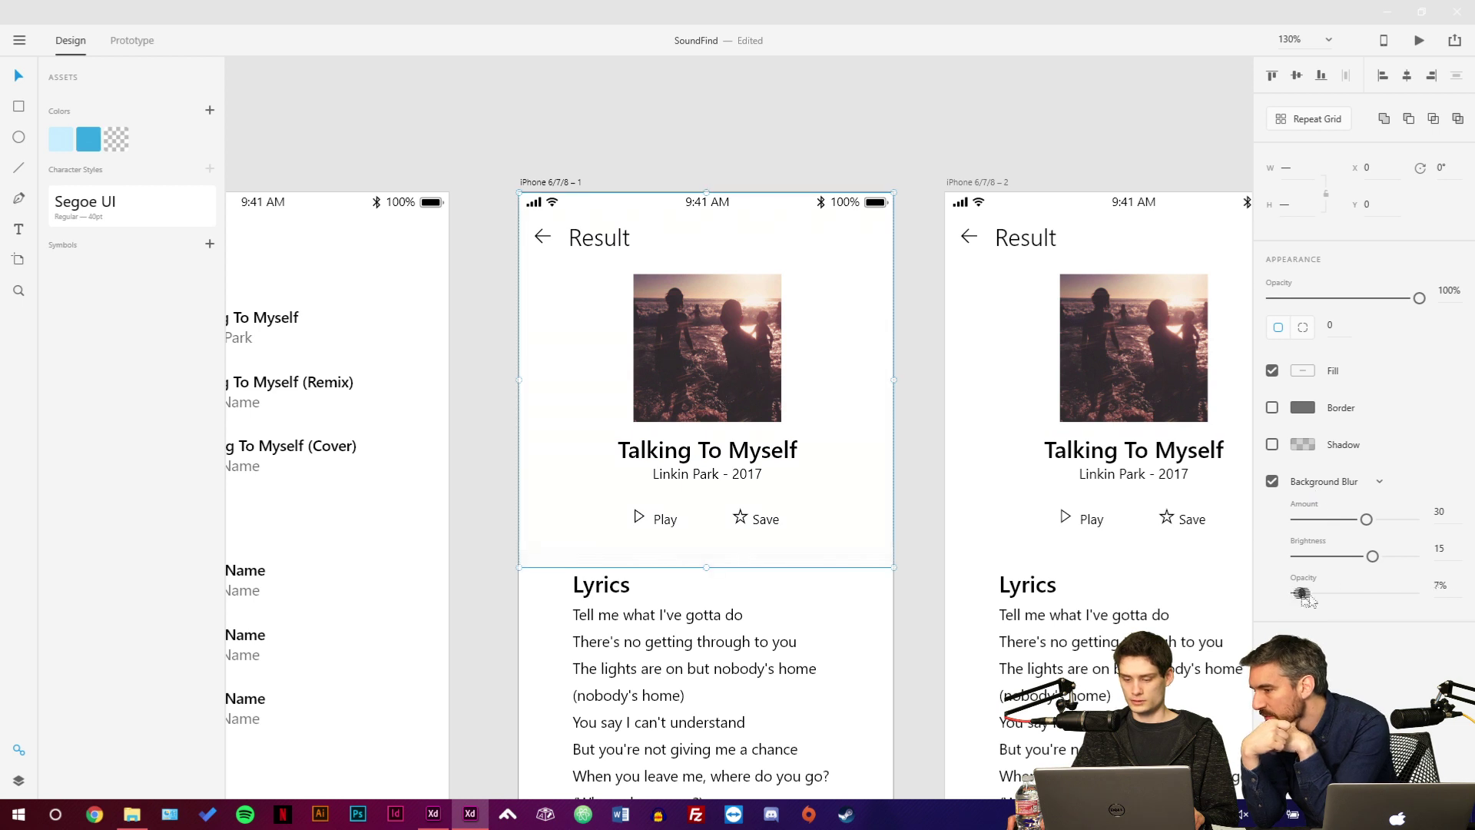
pyautogui.moveTo(1300, 594); pyautogui.dragTo(1384, 593)
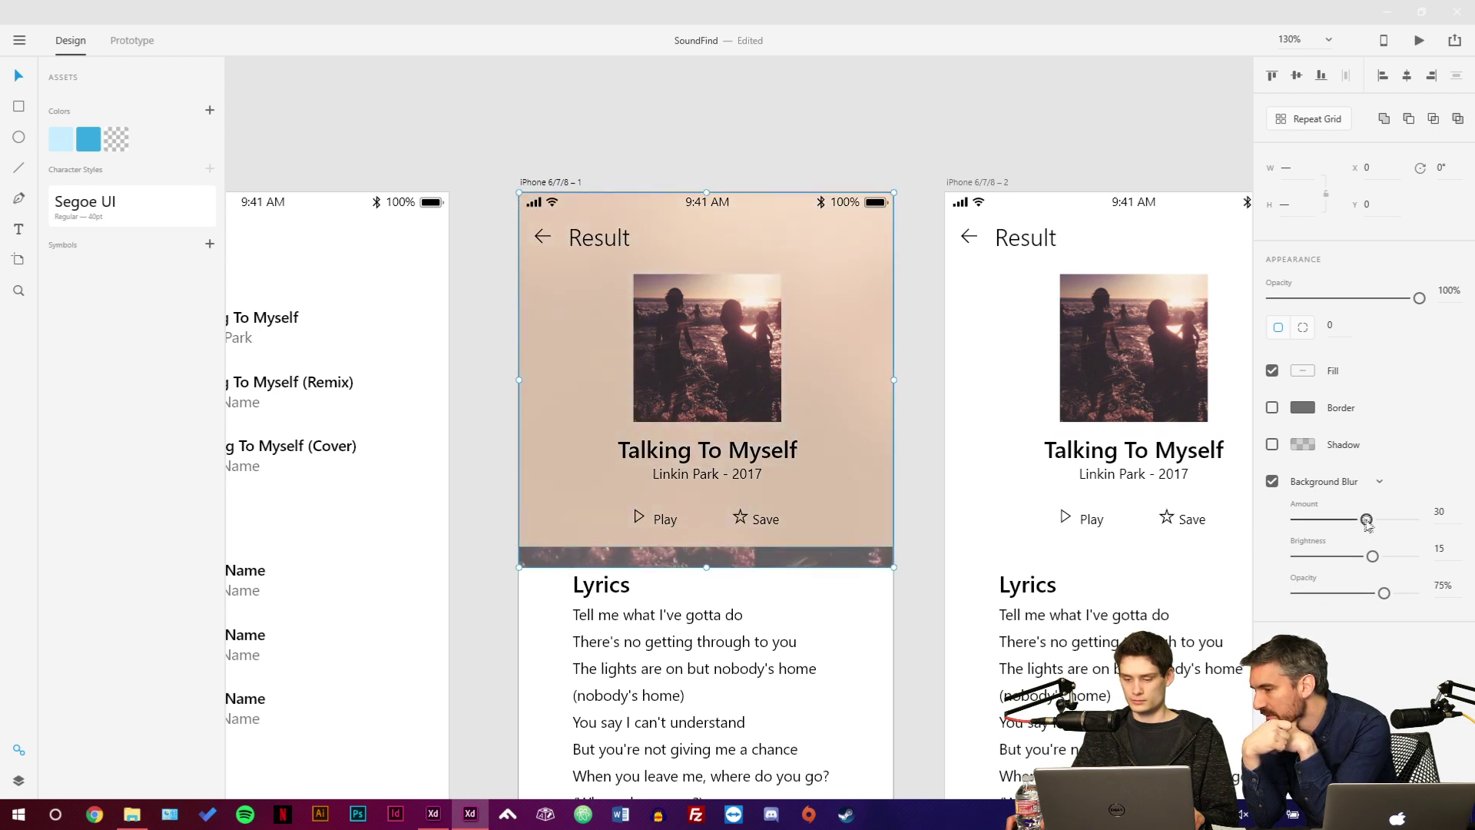
pyautogui.moveTo(1366, 519); pyautogui.dragTo(1358, 523)
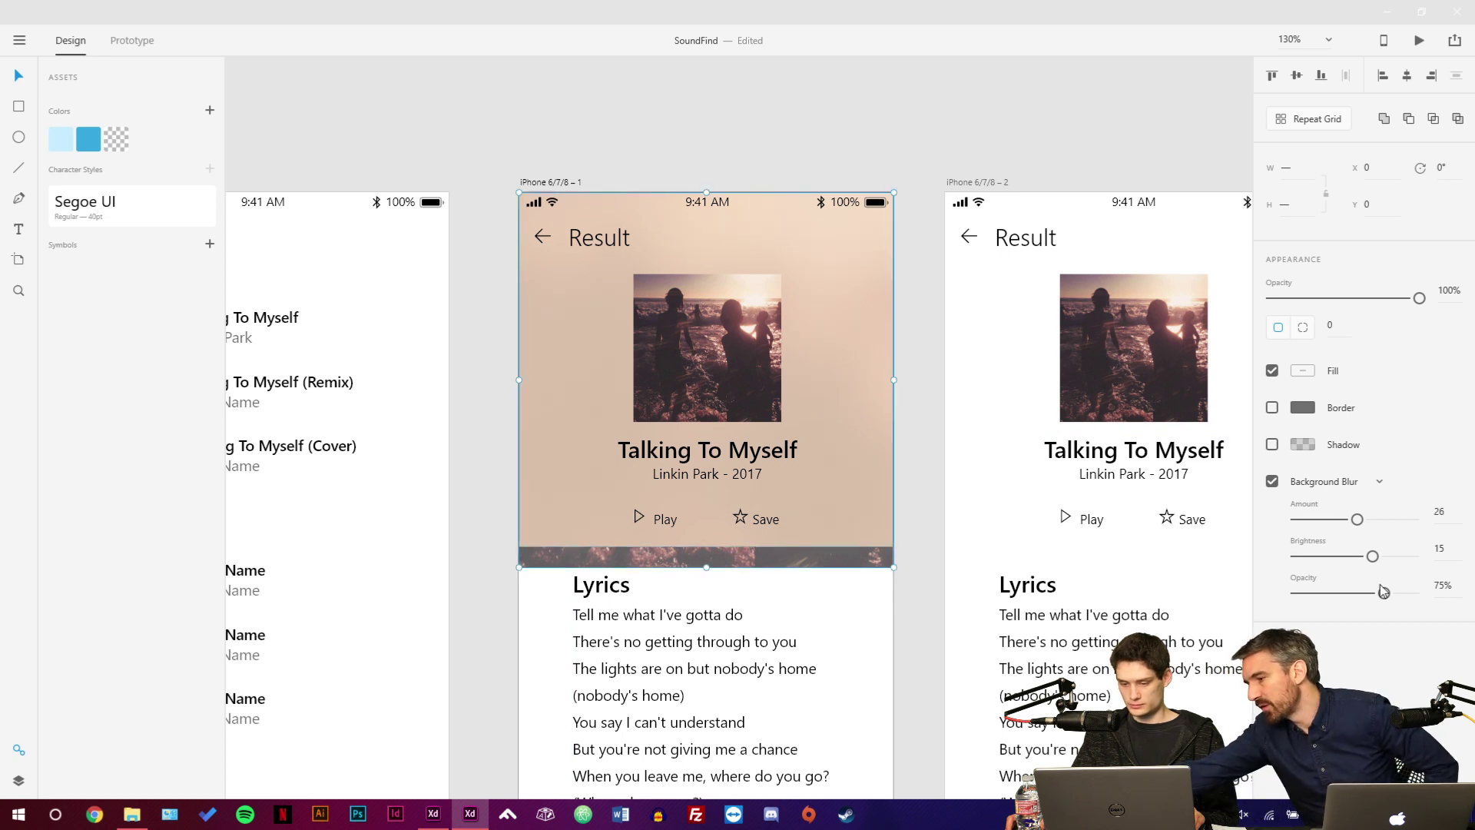
pyautogui.moveTo(1383, 594); pyautogui.dragTo(1349, 596)
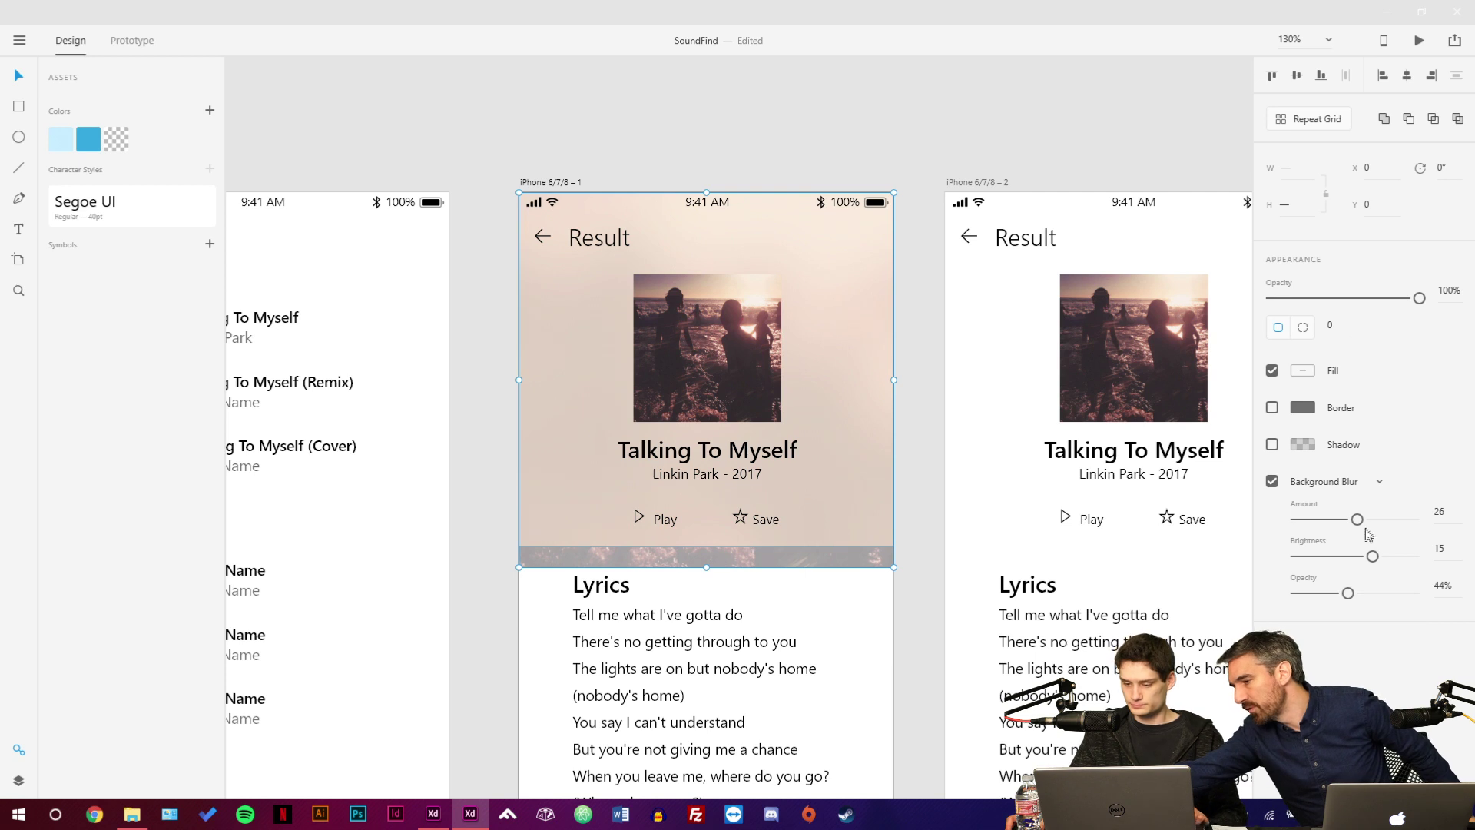
pyautogui.moveTo(1357, 519)
pyautogui.mouseDown()
pyautogui.moveTo(1295, 522)
pyautogui.moveTo(1338, 523)
pyautogui.mouseUp()
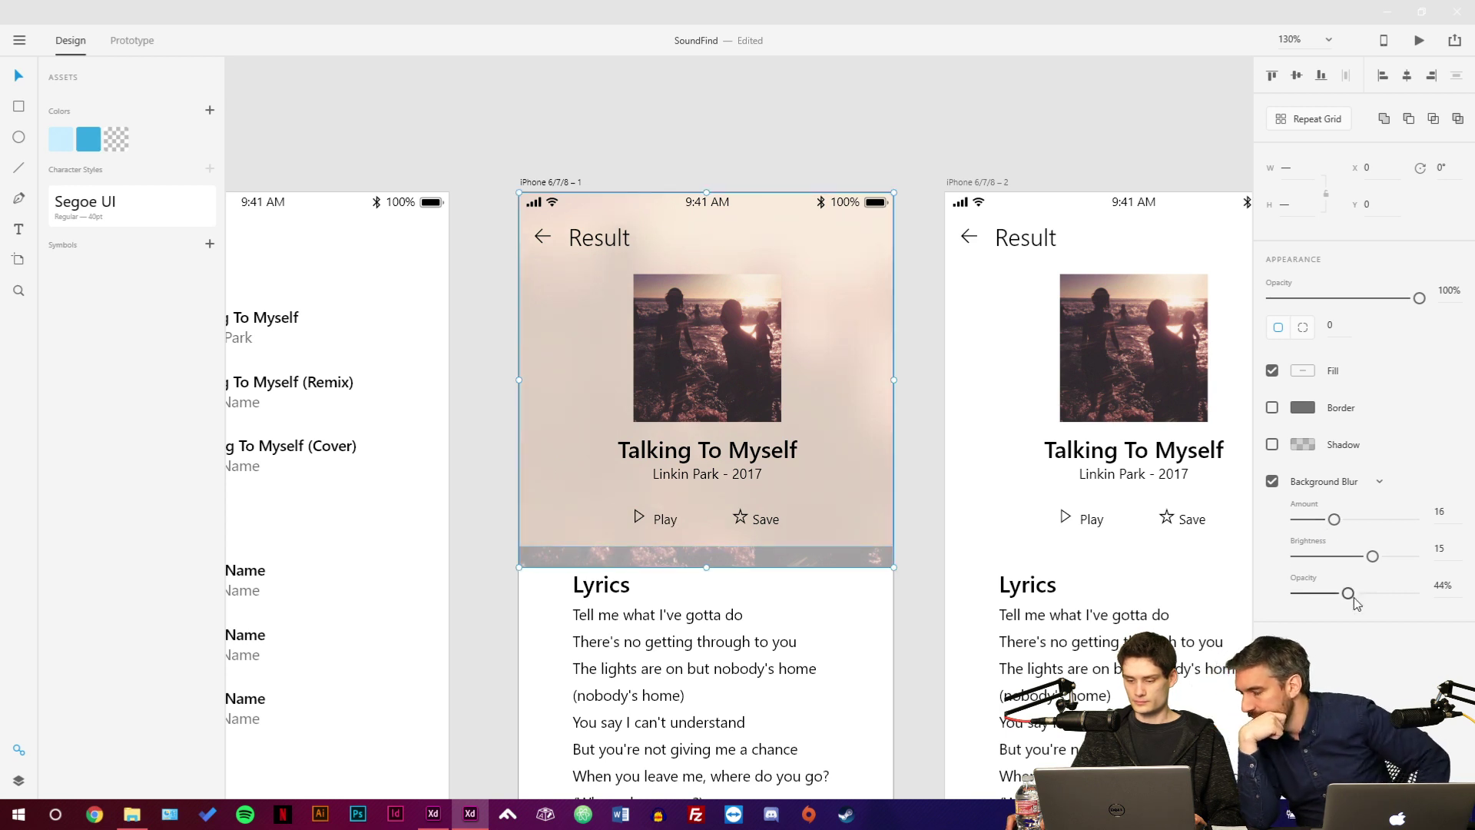
pyautogui.moveTo(1350, 594); pyautogui.dragTo(1363, 595)
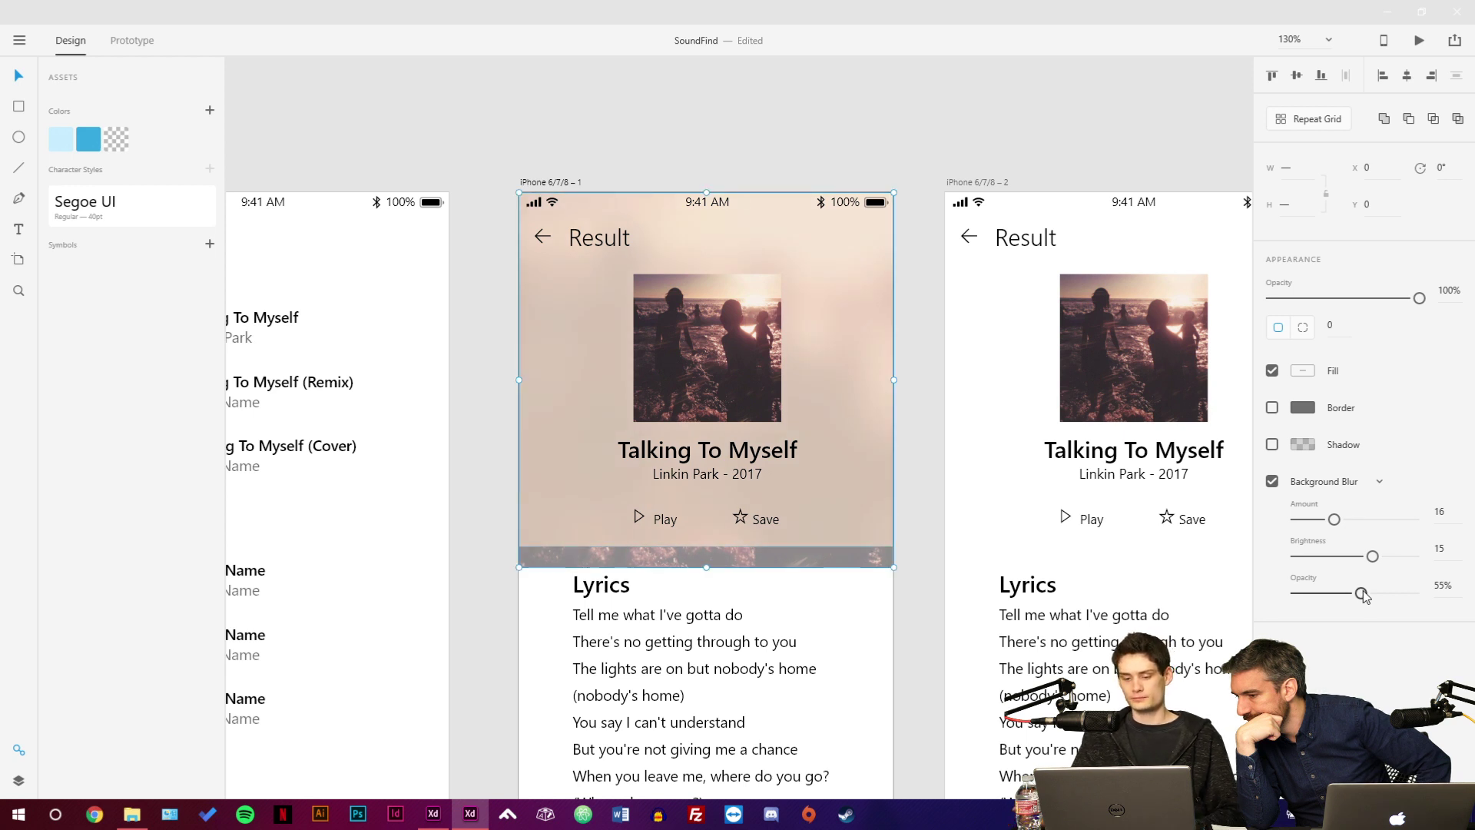
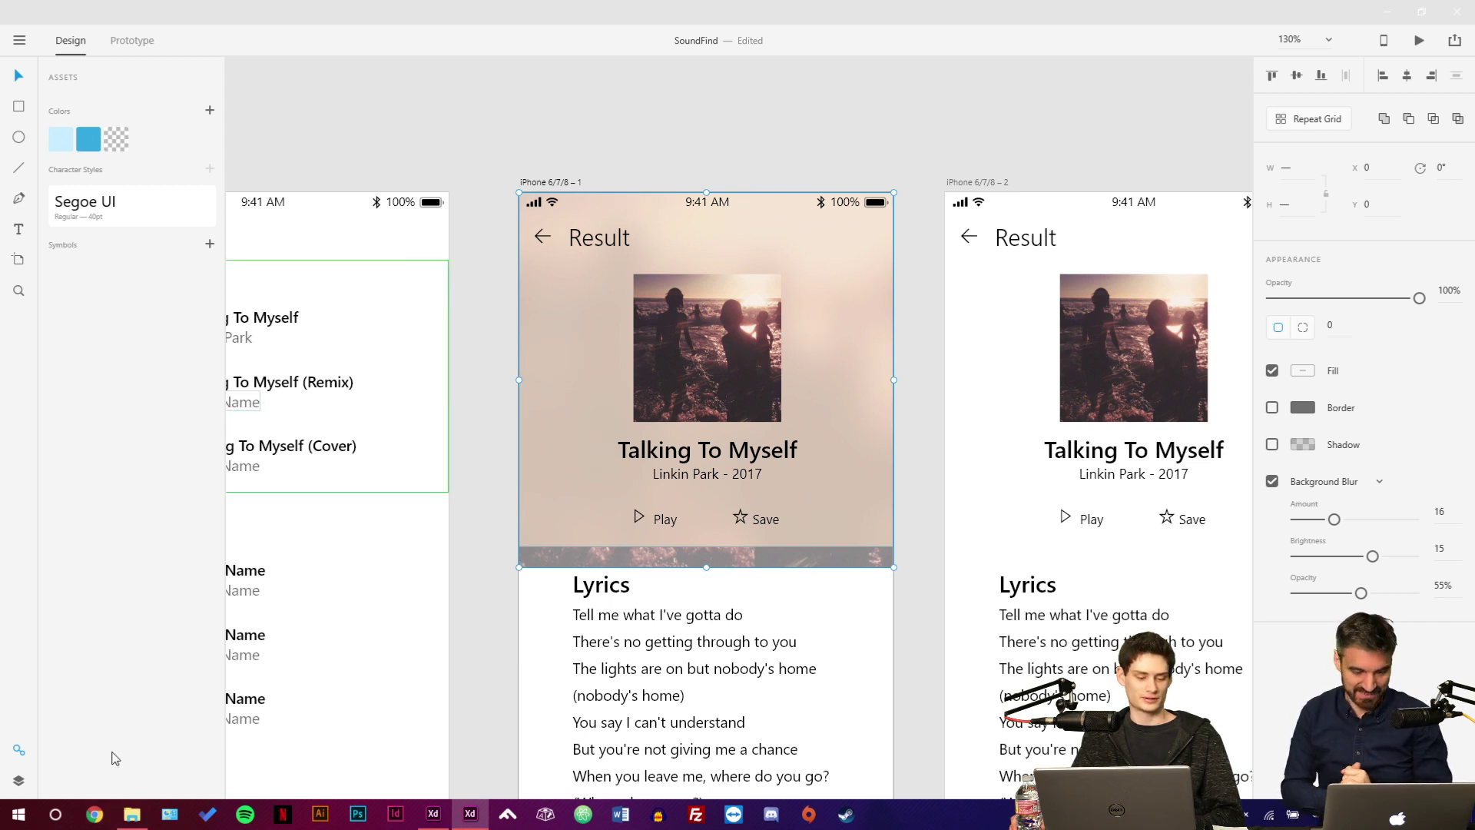
# Switch to Chrome and open the bookmarked Fluent Design System page in the Design folder.
pyautogui.hotkey('ctrl', 'n')
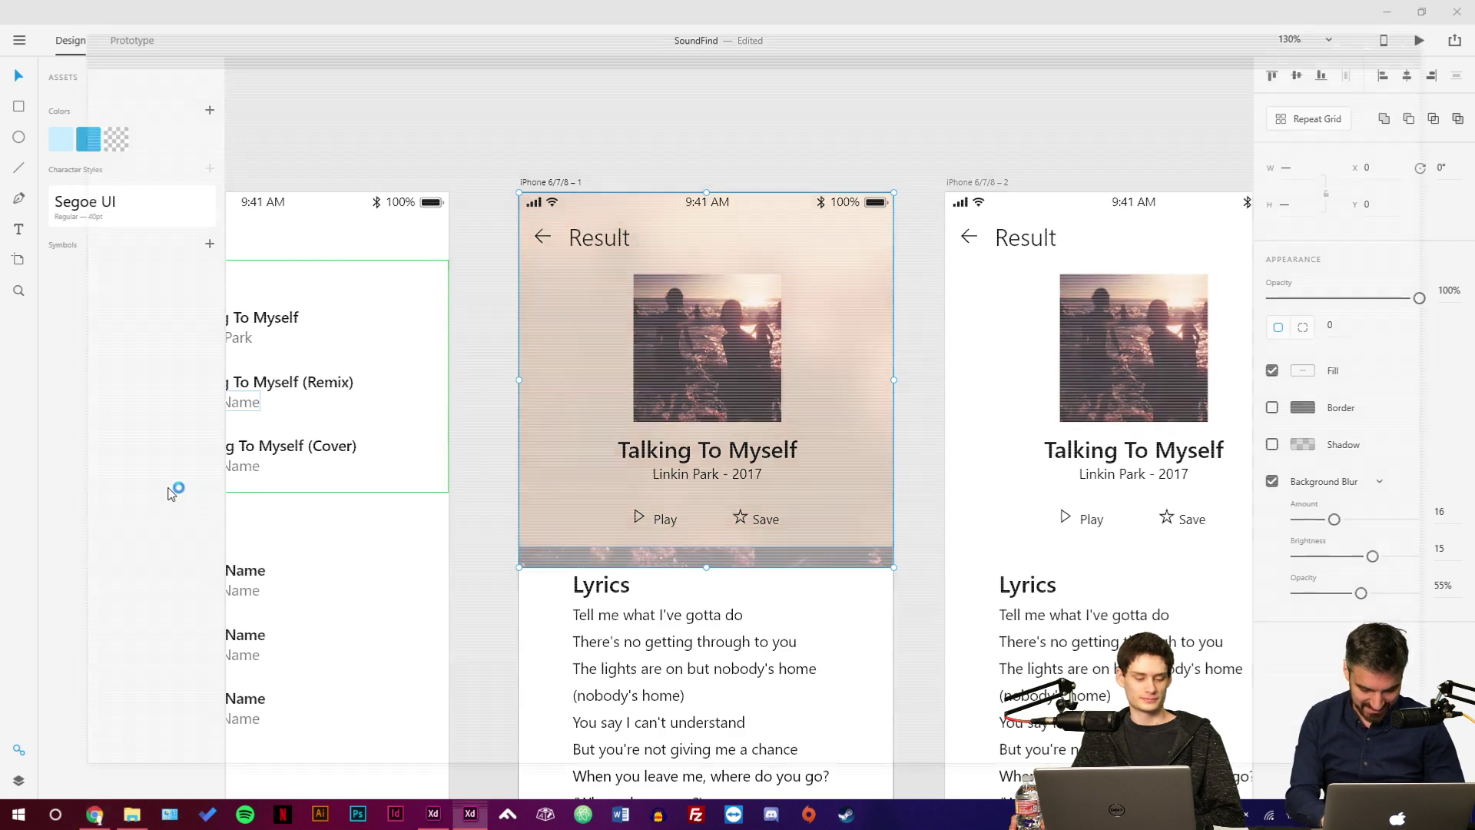
pyautogui.click(228, 95)
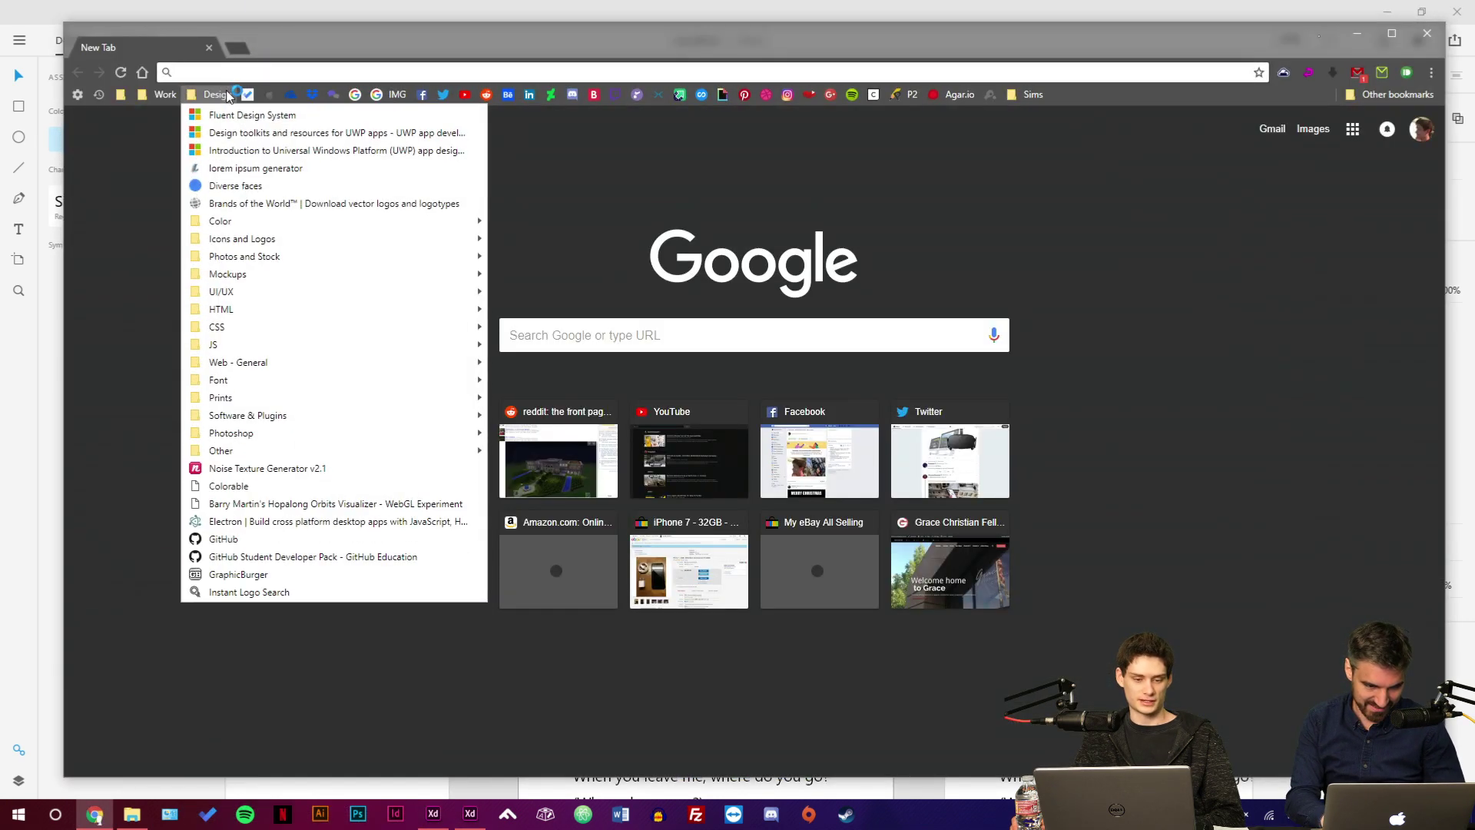
pyautogui.click(246, 114)
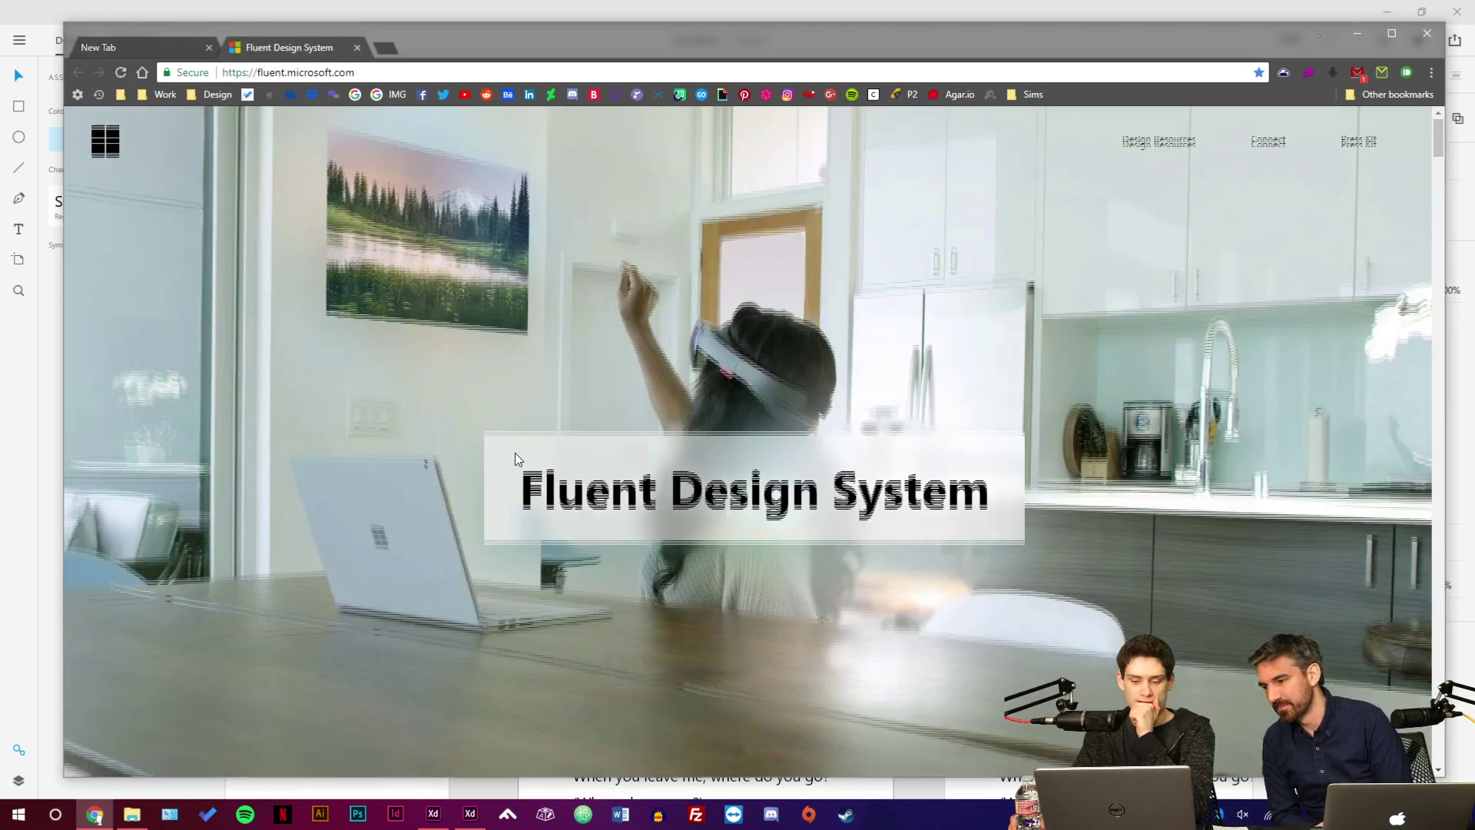
# Look through the Fluent Design System page from its introduction down to the Depth section.
pyautogui.scroll(-15, 515, 453)
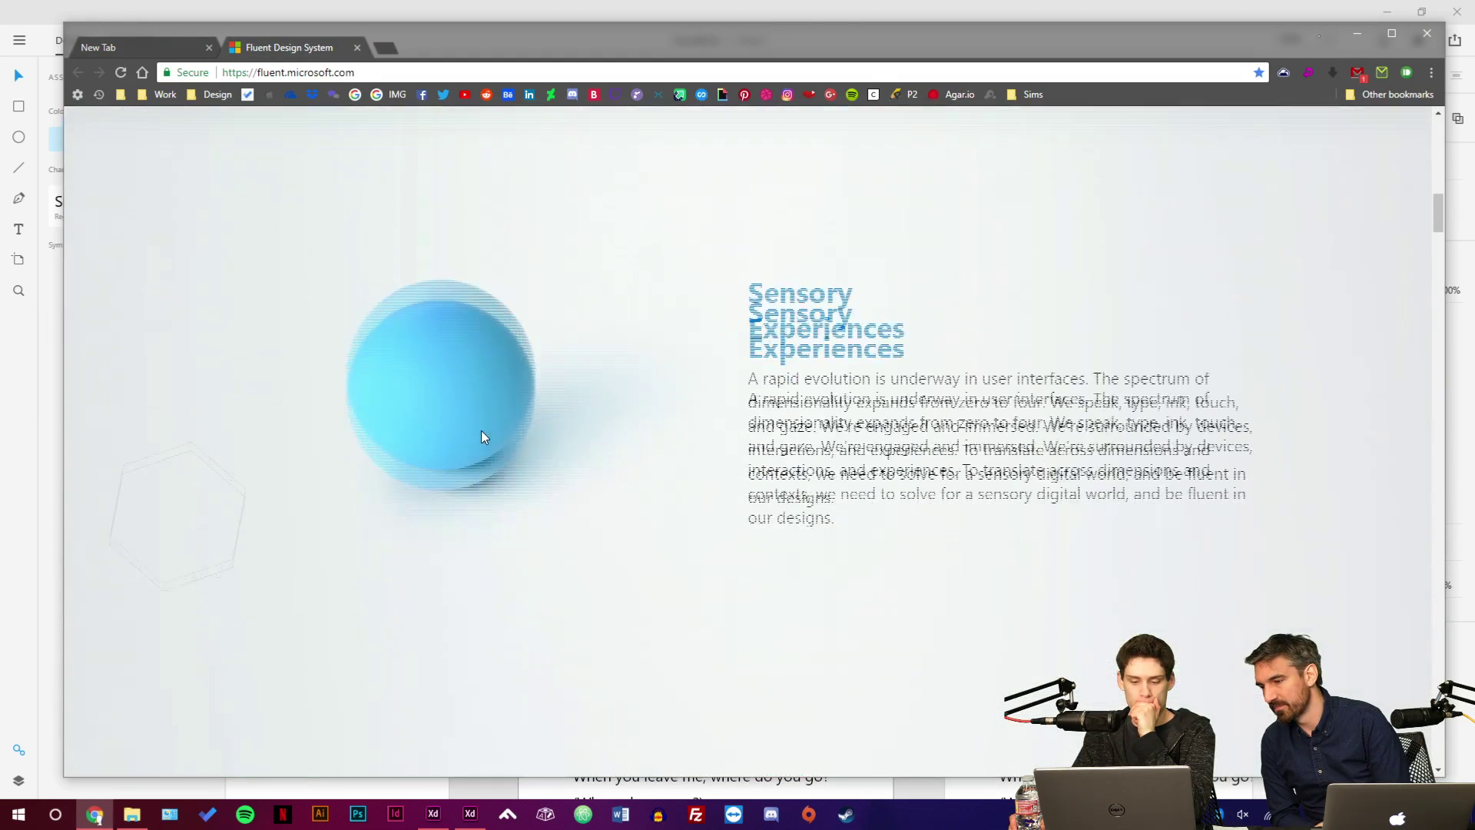
pyautogui.scroll(-5, 481, 430)
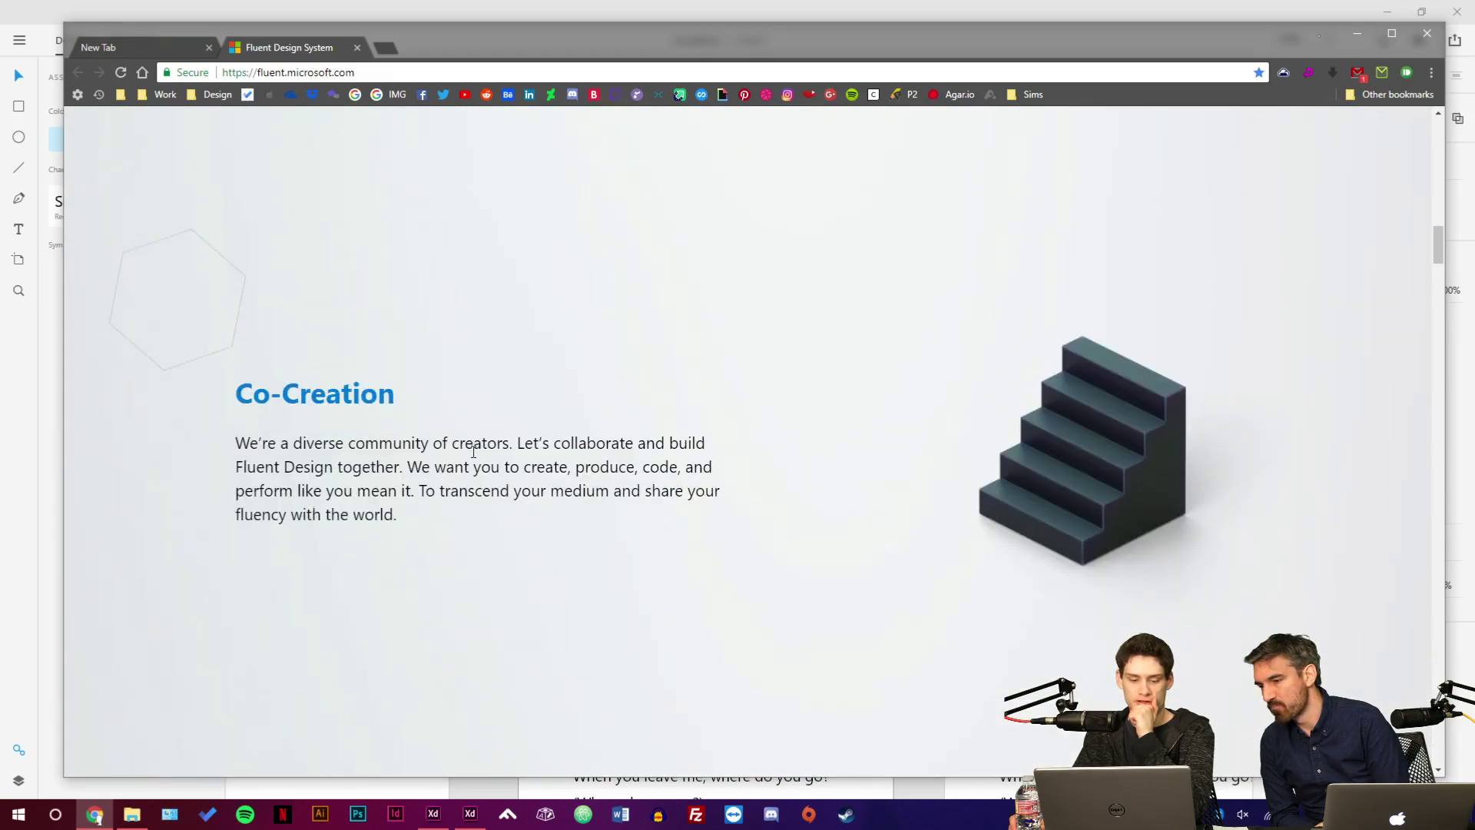
pyautogui.scroll(-10, 372, 464)
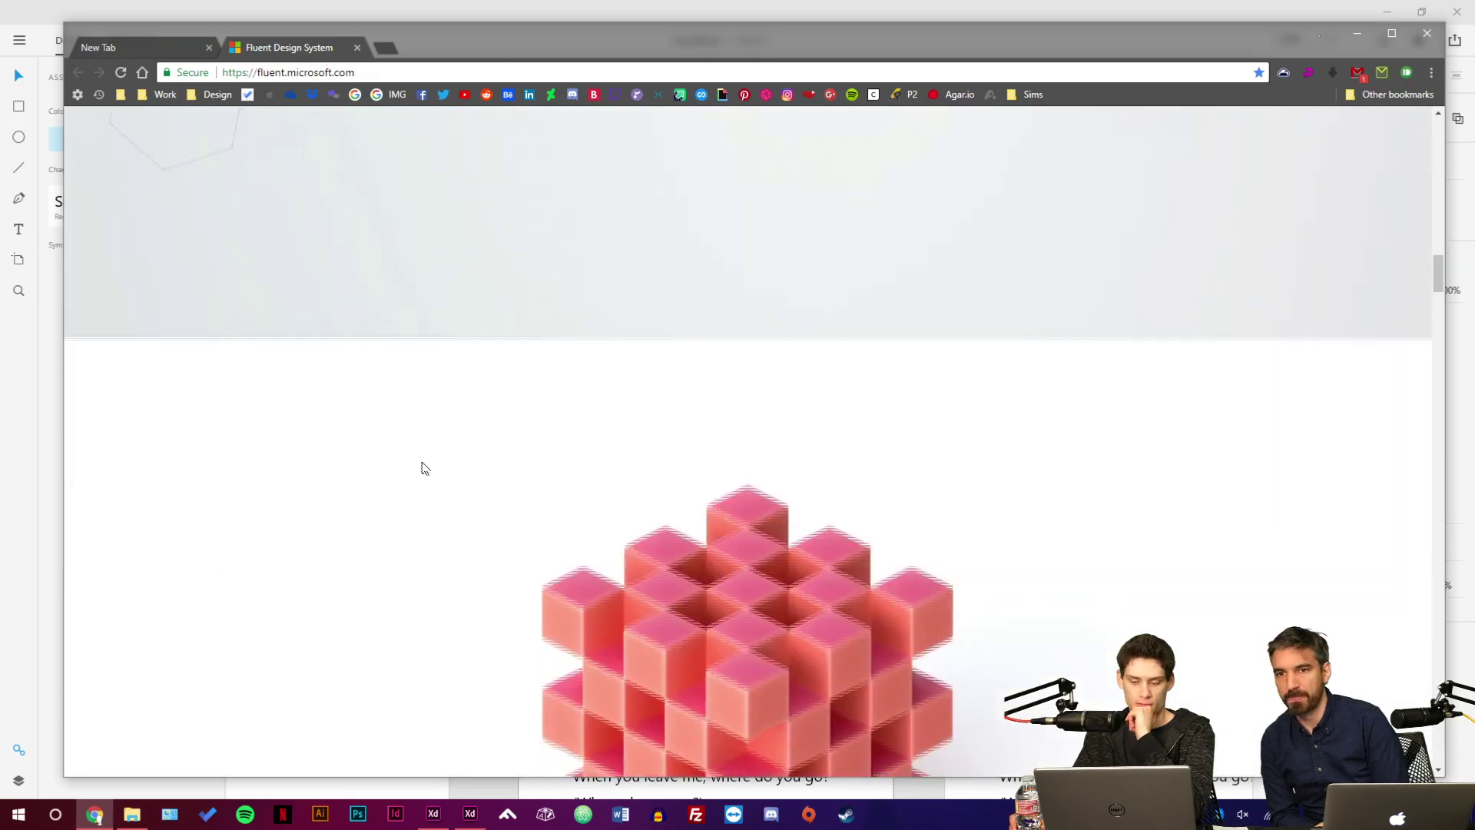
pyautogui.scroll(-6, 407, 452)
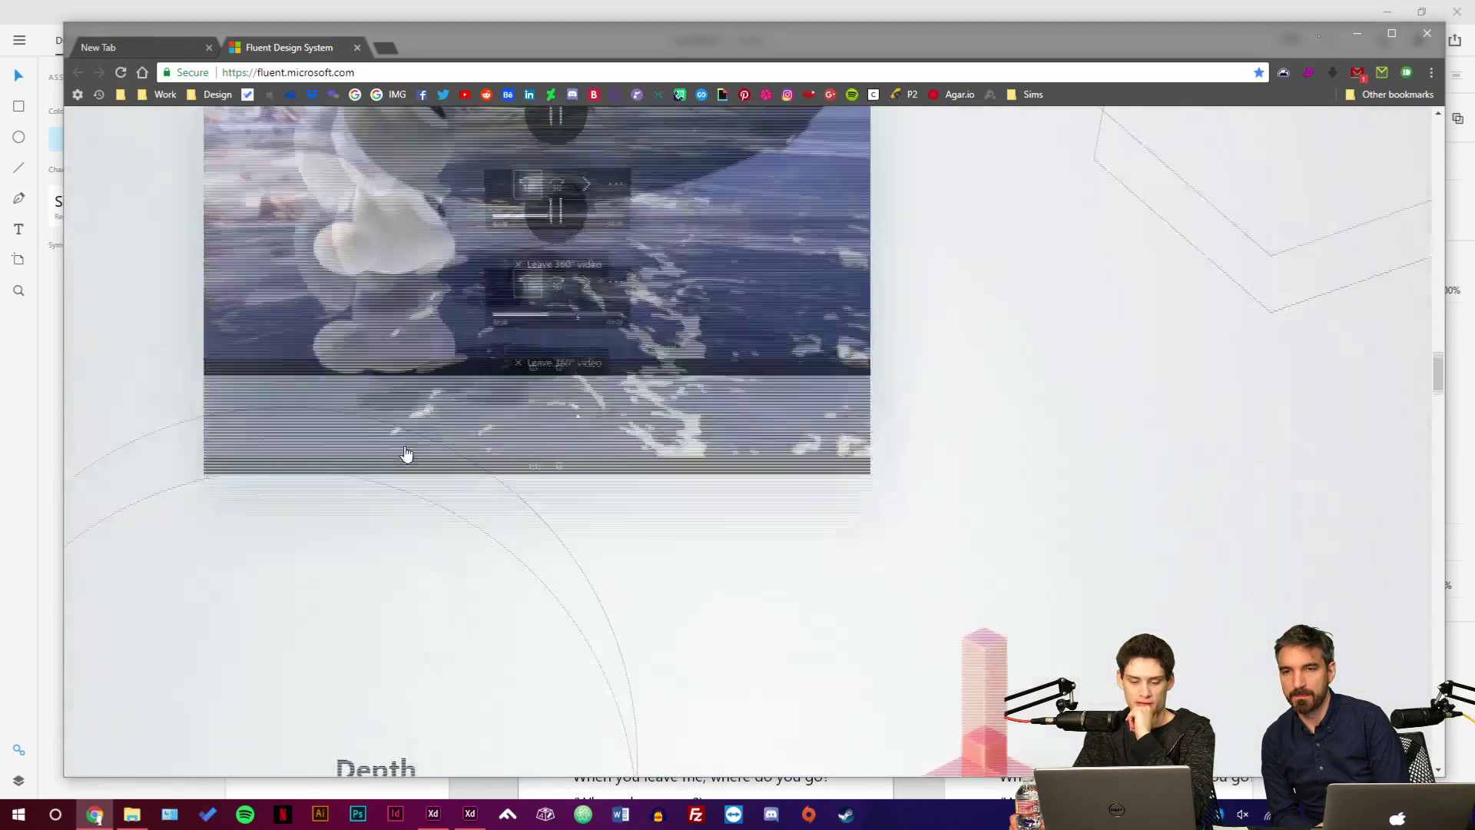
pyautogui.scroll(5, 406, 453)
pyautogui.scroll(-2, 416, 460)
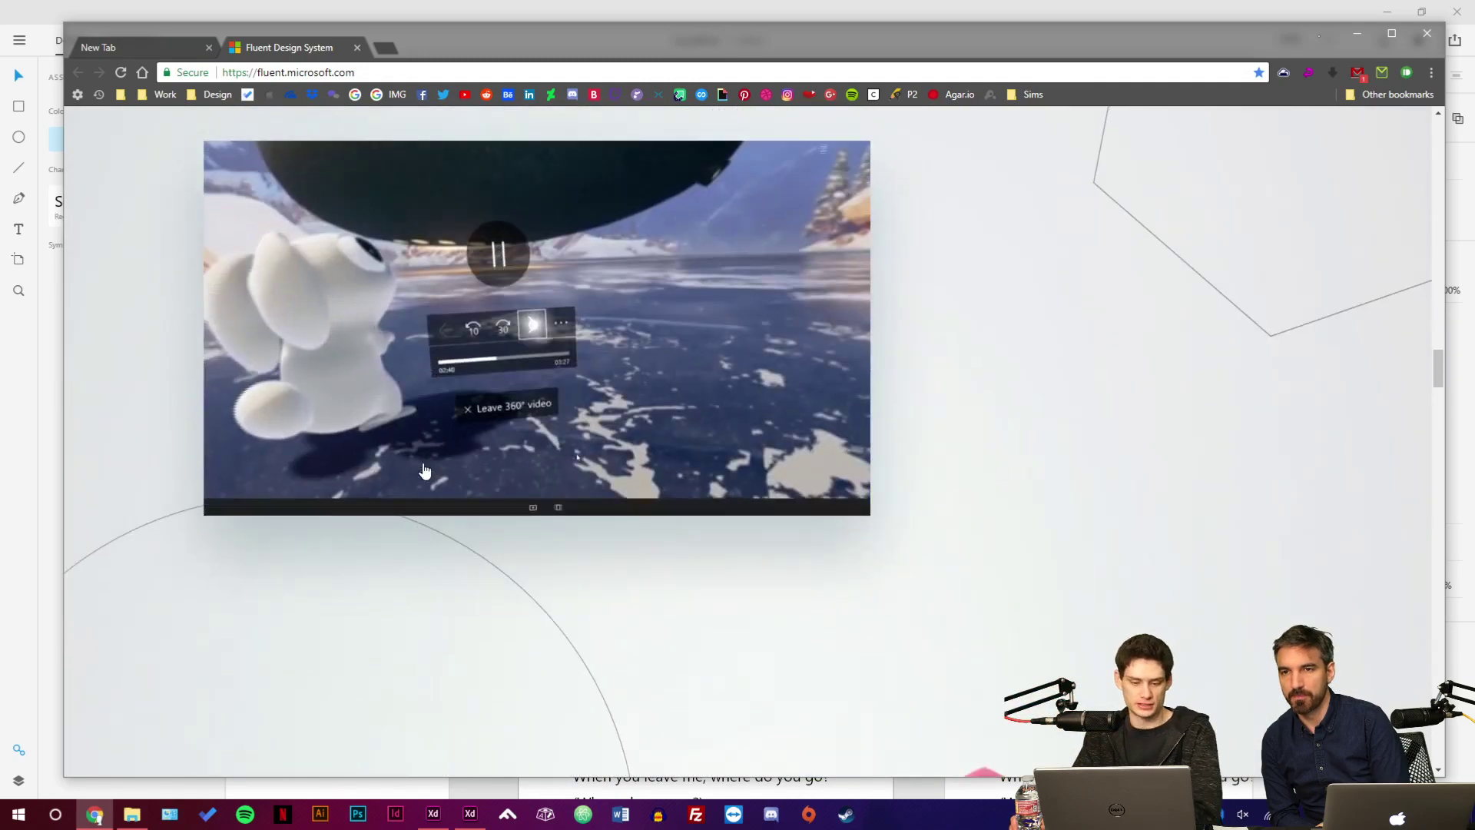
pyautogui.scroll(1, 419, 461)
pyautogui.scroll(-2, 440, 254)
pyautogui.scroll(-8, 586, 471)
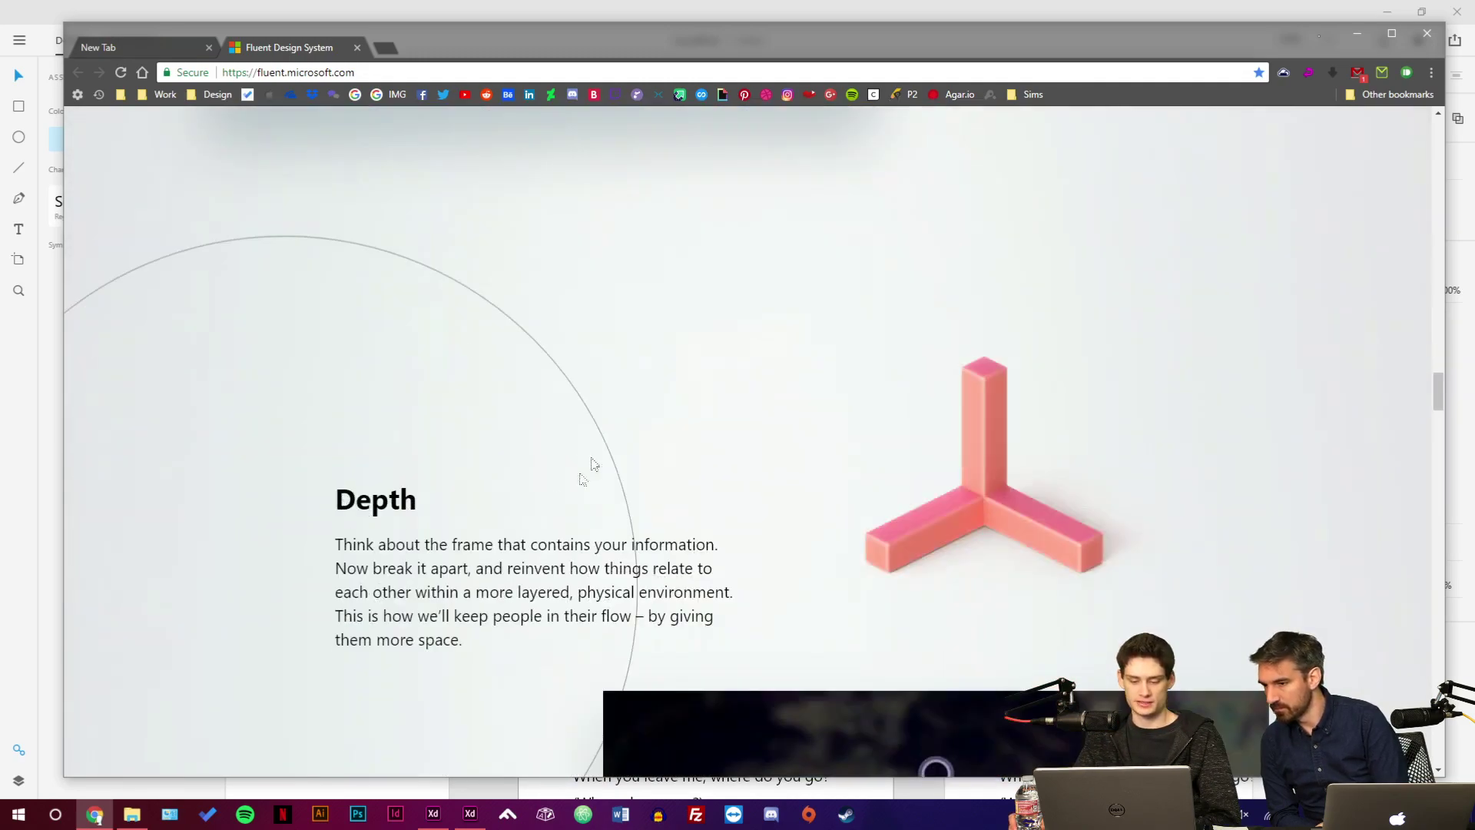
# Examine the Material and Scale sections and the rest of the Fluent Design System page, and return to Adobe XD.
pyautogui.scroll(5, 561, 443)
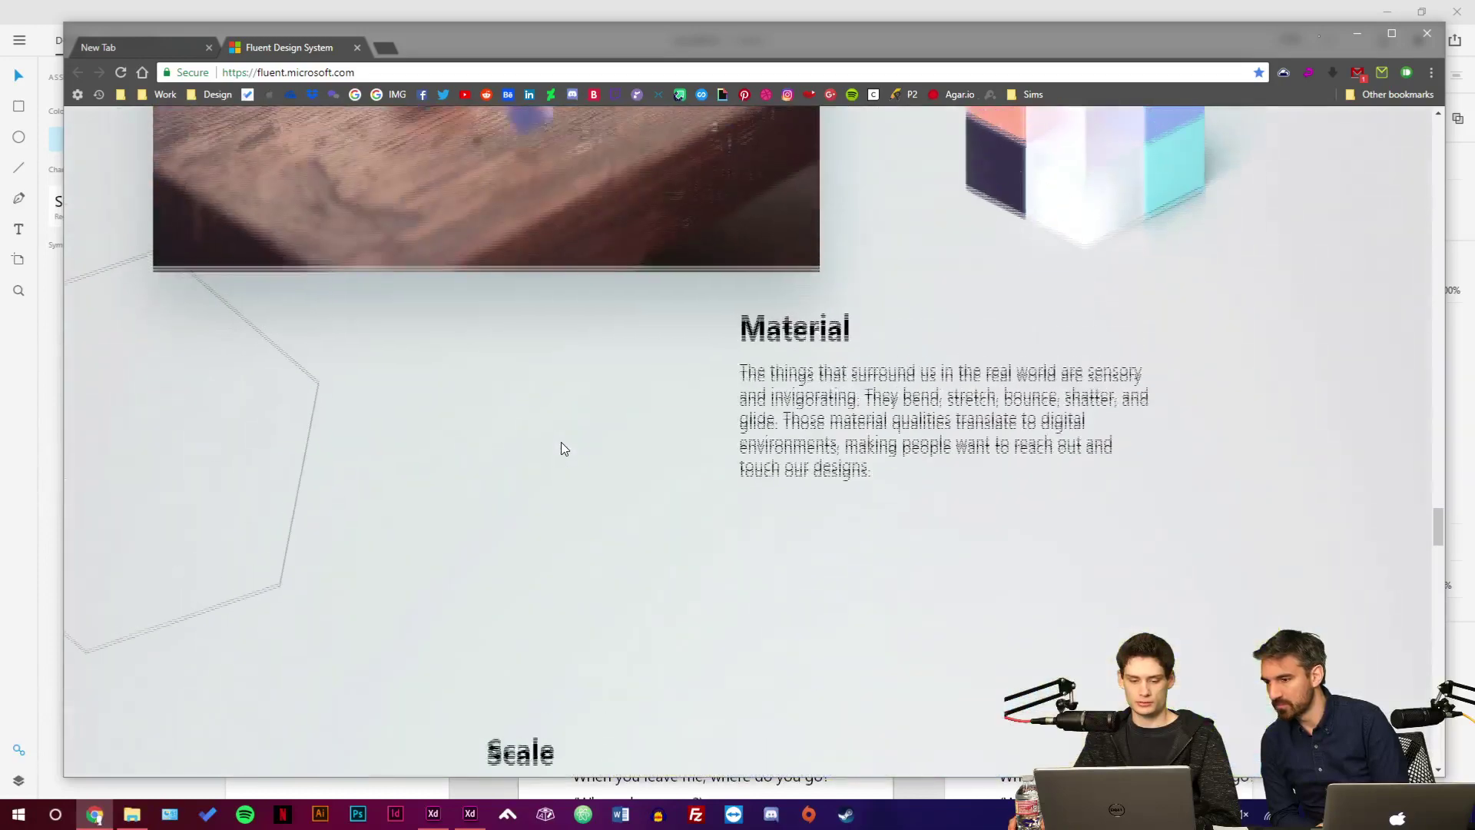
pyautogui.scroll(-7, 561, 444)
pyautogui.scroll(2, 562, 446)
pyautogui.scroll(5, 561, 447)
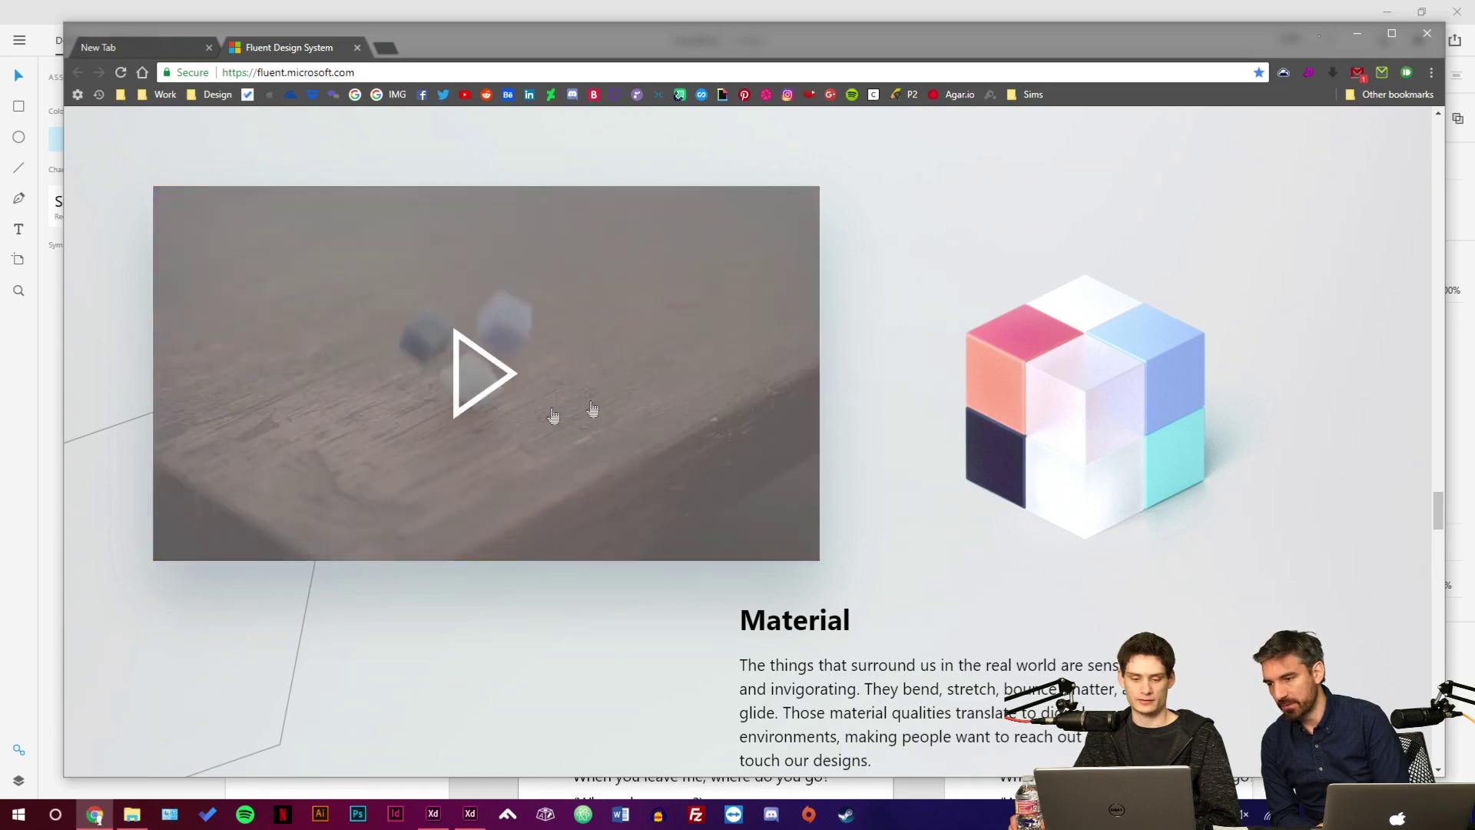
pyautogui.scroll(-8, 755, 388)
pyautogui.scroll(8, 755, 388)
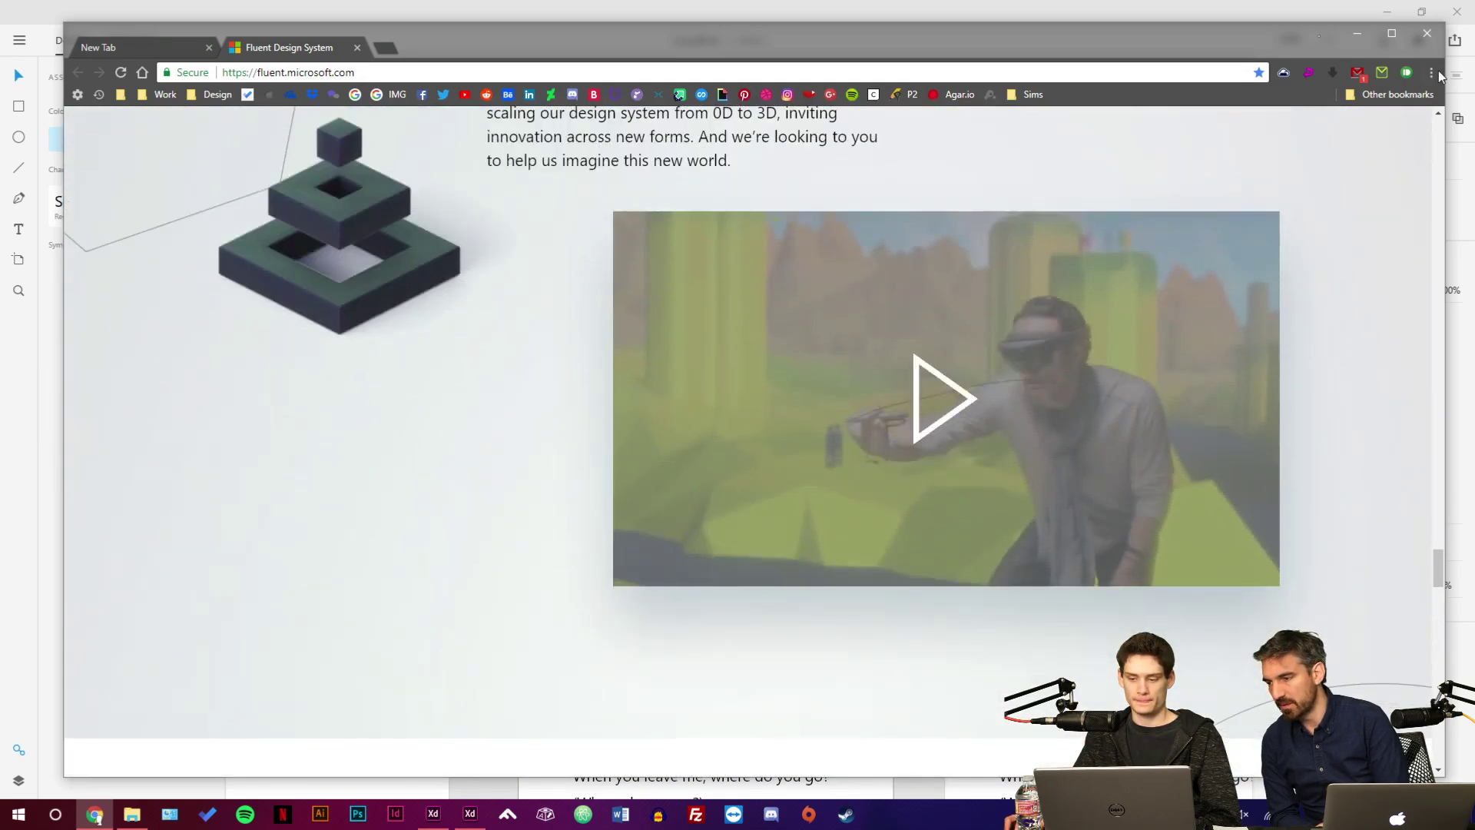
pyautogui.scroll(-10, 1326, 228)
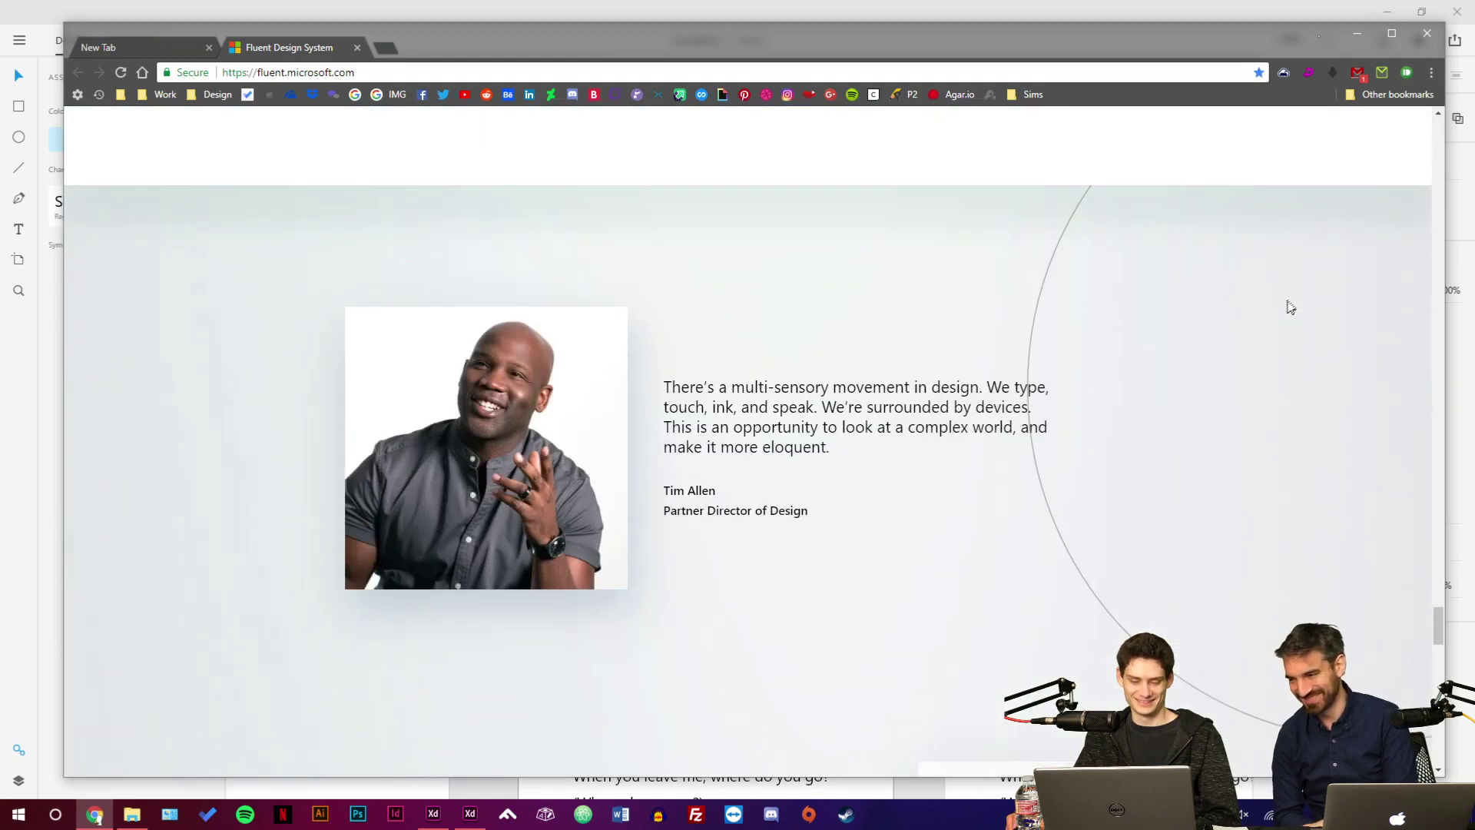
pyautogui.scroll(-5, 1168, 346)
pyautogui.scroll(-10, 796, 408)
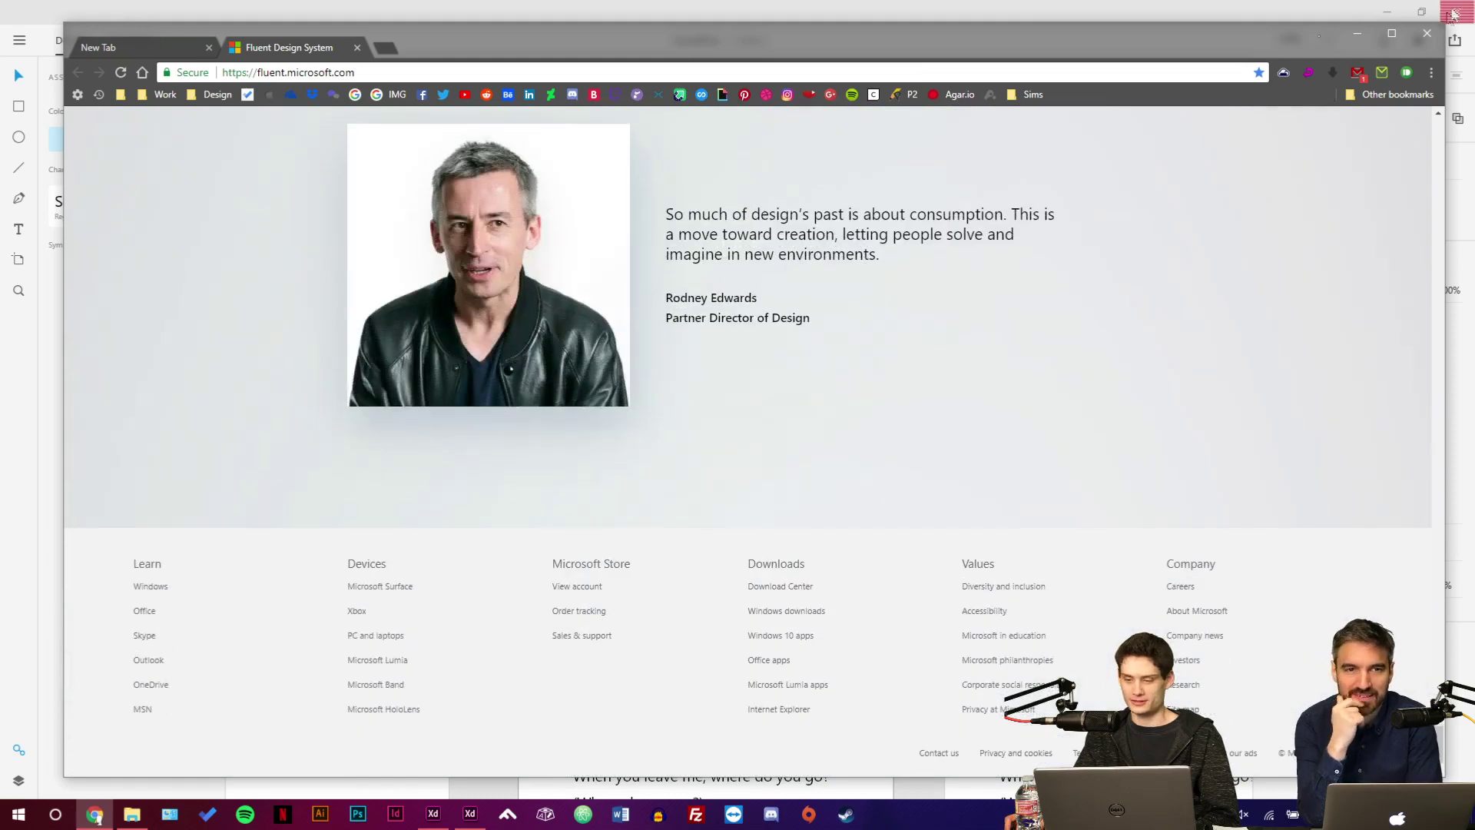
pyautogui.hotkey('alt', 'Tab')
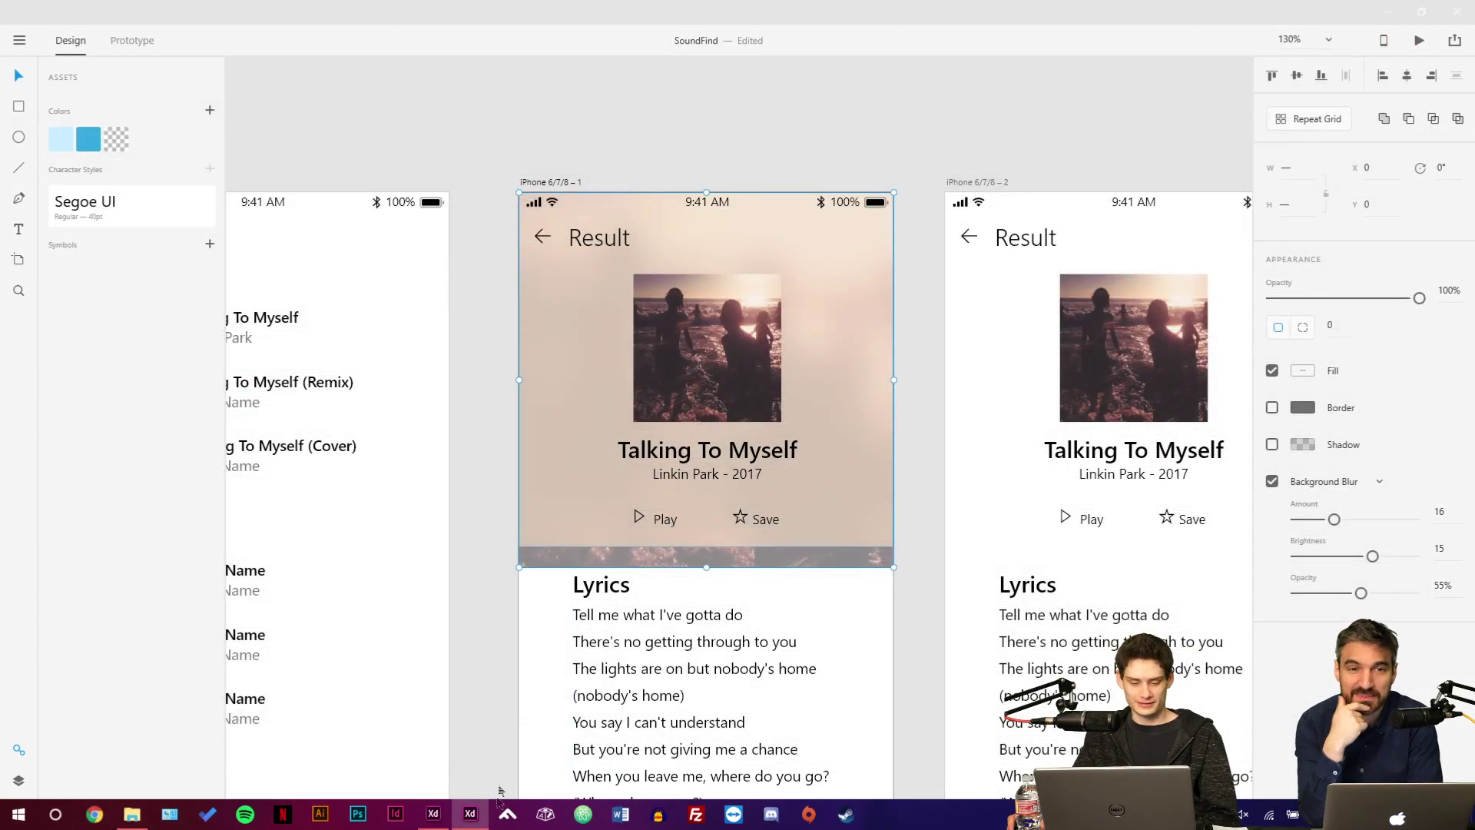
# Move the enlarged cover copy up on the first song artboard so its bottom edge lines up with the peach rectangle's.
pyautogui.moveTo(445, 824)
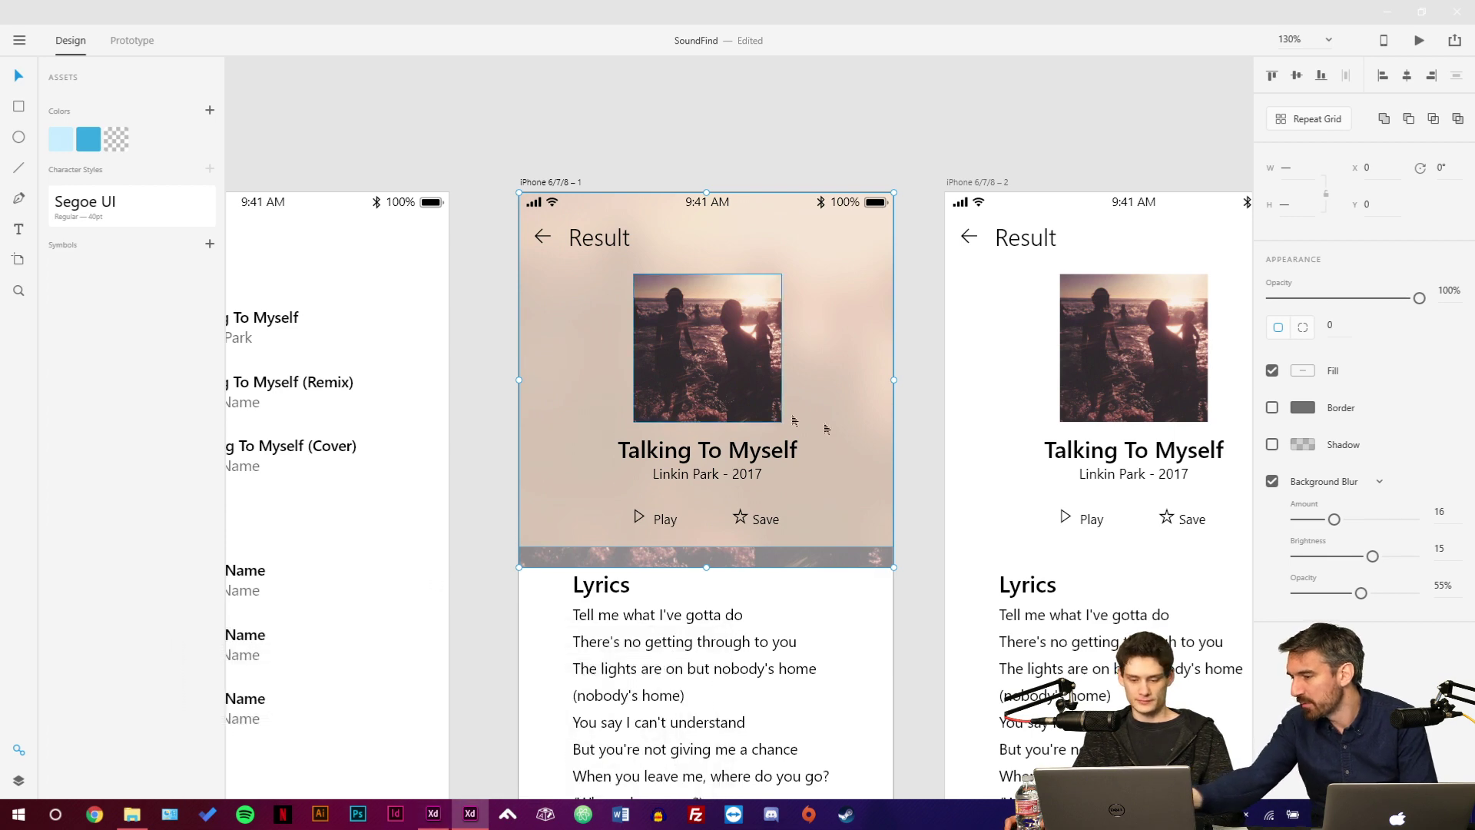
pyautogui.click(907, 566)
pyautogui.click(845, 559)
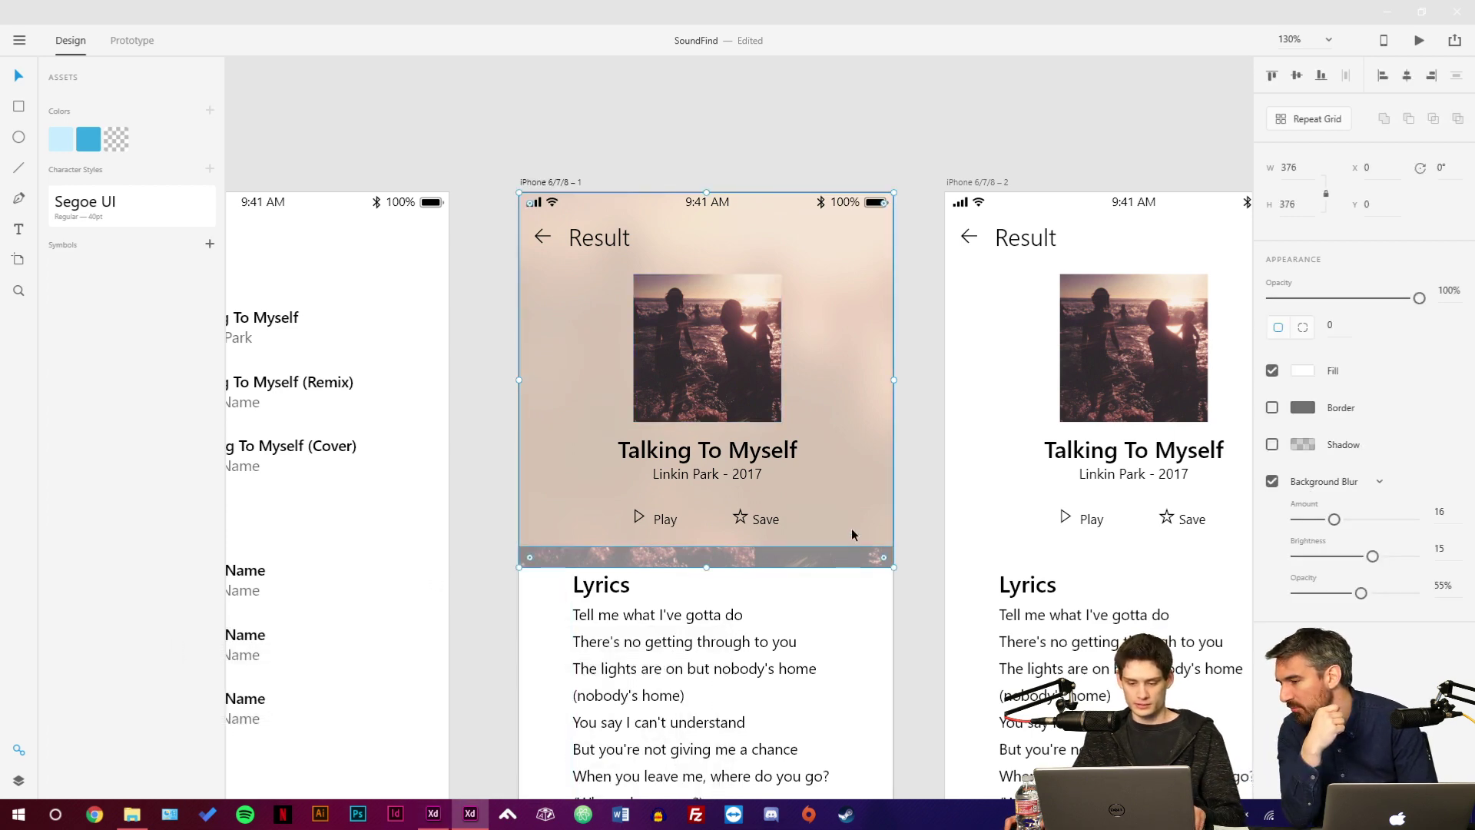
pyautogui.rightClick(851, 534)
pyautogui.press('Escape')
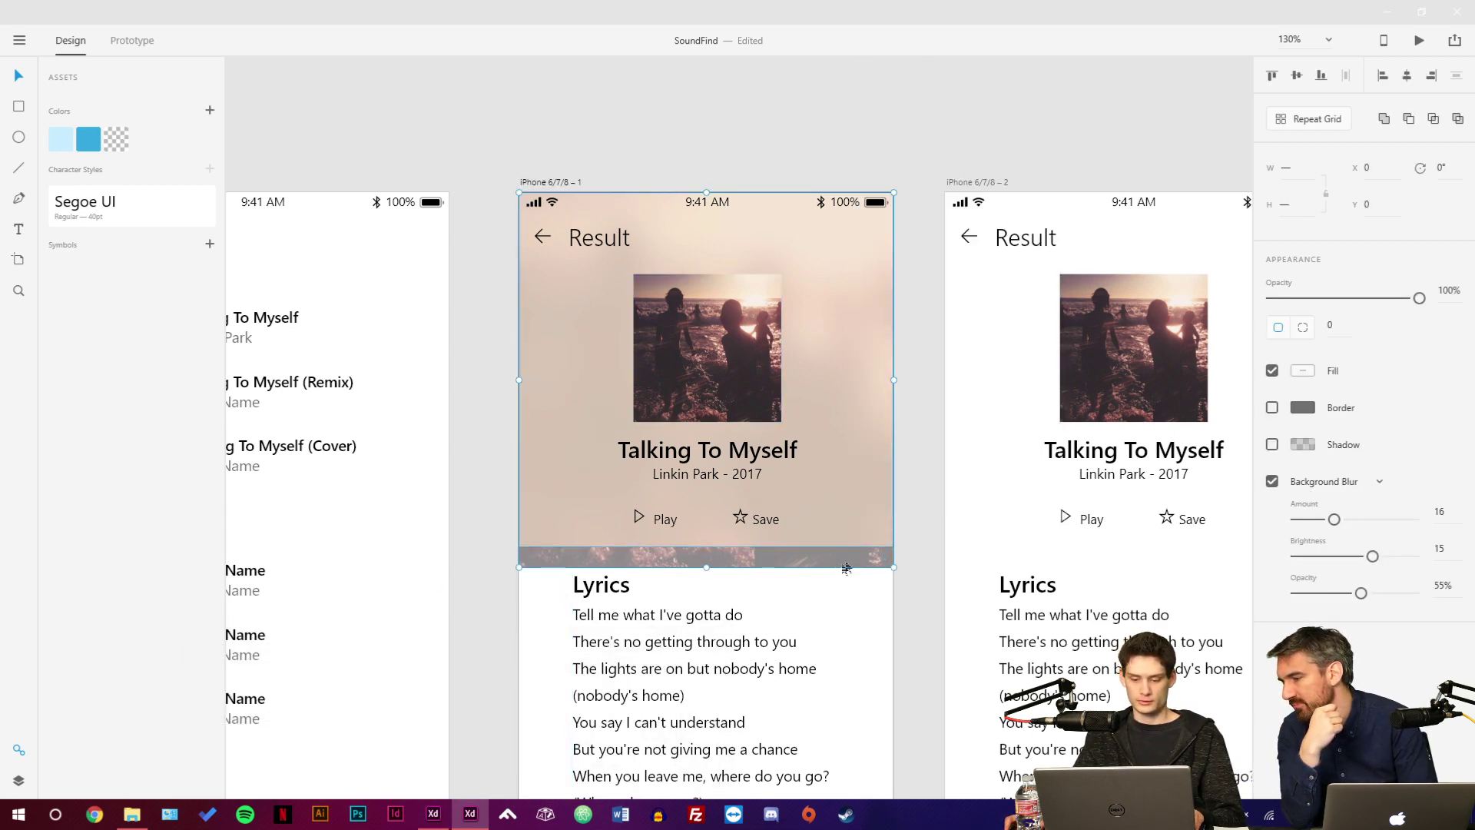
pyautogui.moveTo(851, 561); pyautogui.dragTo(852, 546)
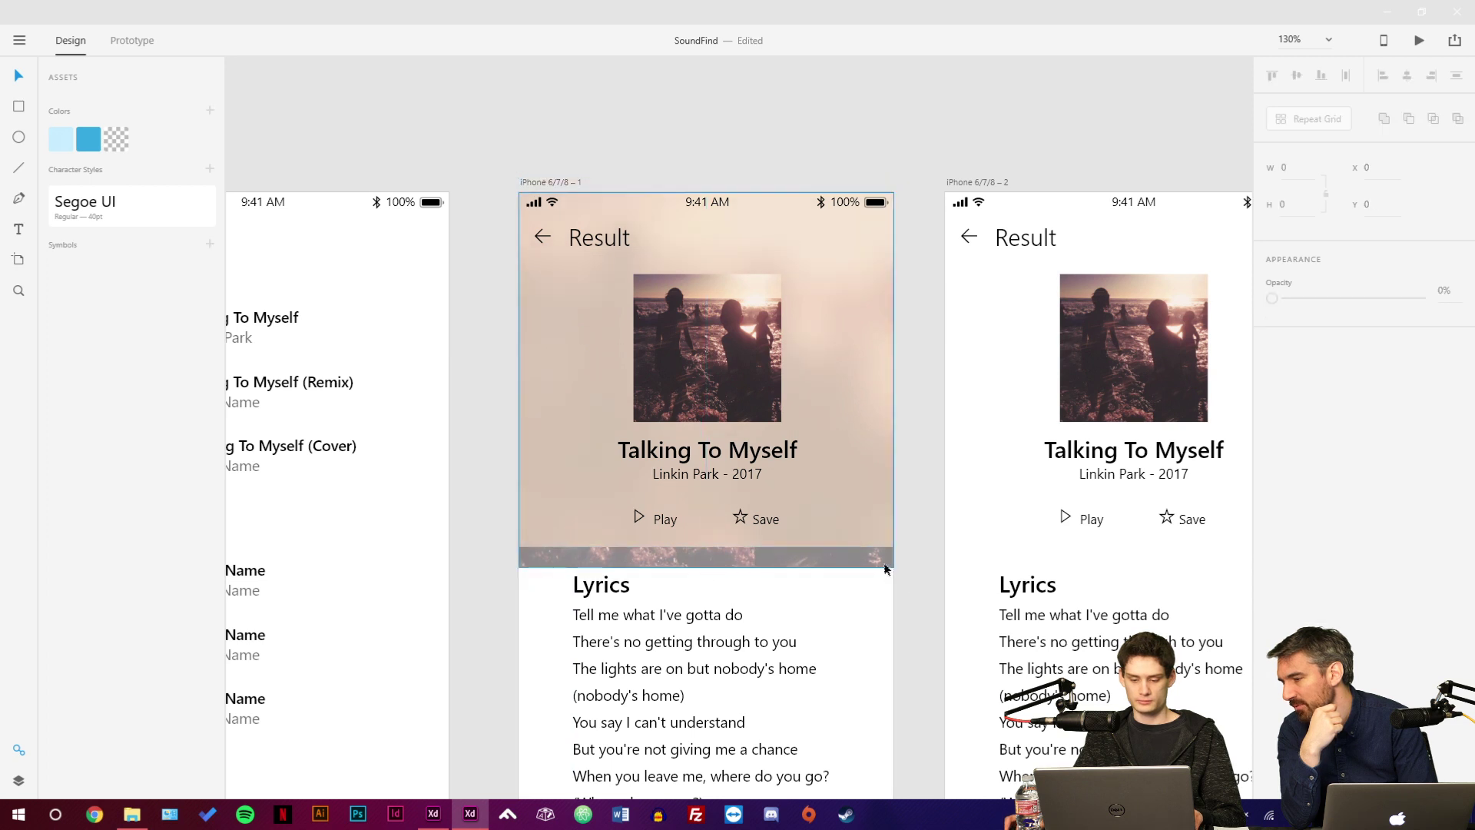
pyautogui.click(951, 500)
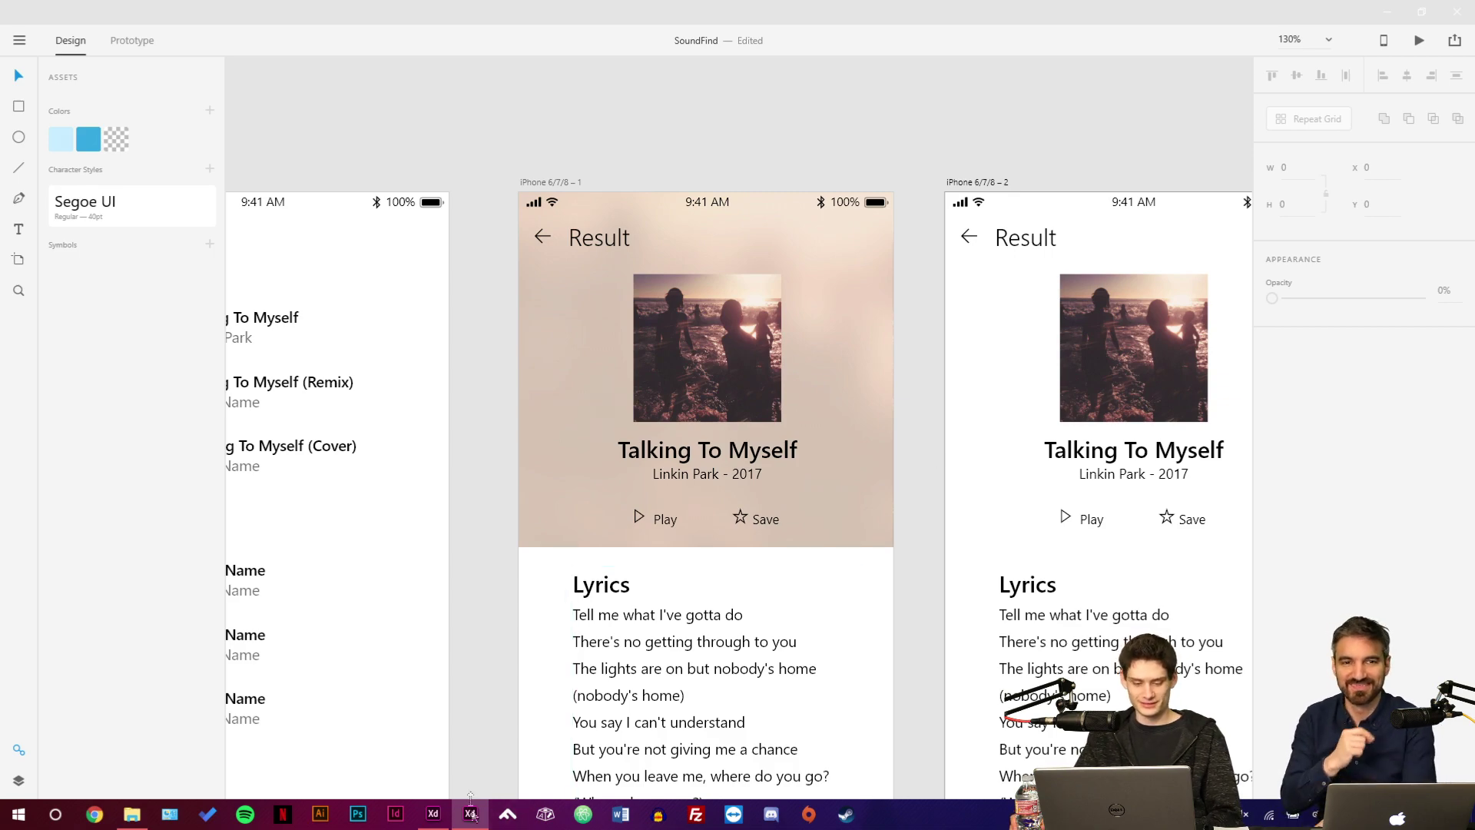
# Copy the first light acrylic square from the Acrylic artboard of the WindowsUI file and paste it into the SoundFind file.
pyautogui.click(437, 822)
pyautogui.scroll(5, 903, 202)
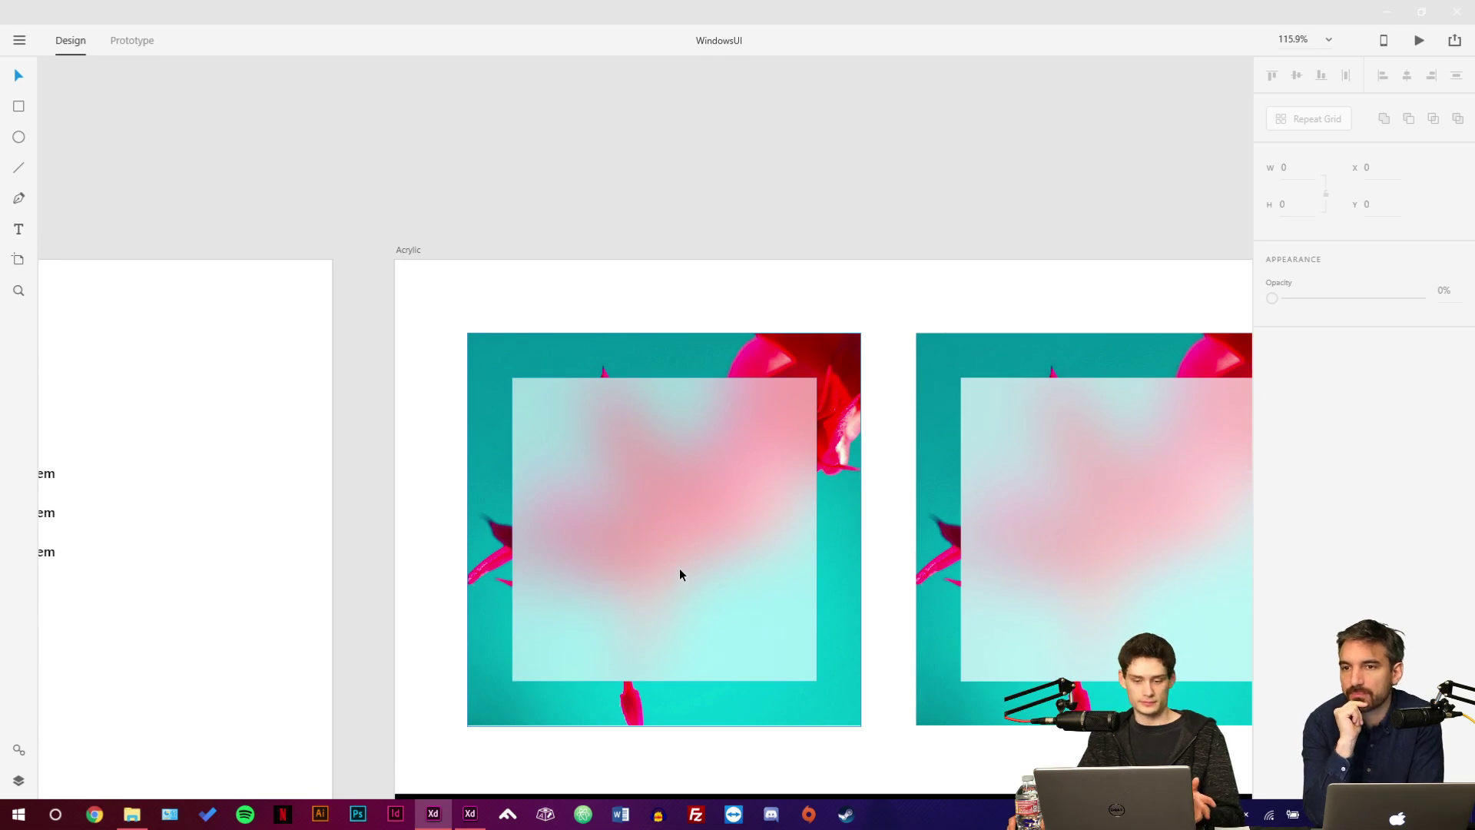
pyautogui.click(679, 572)
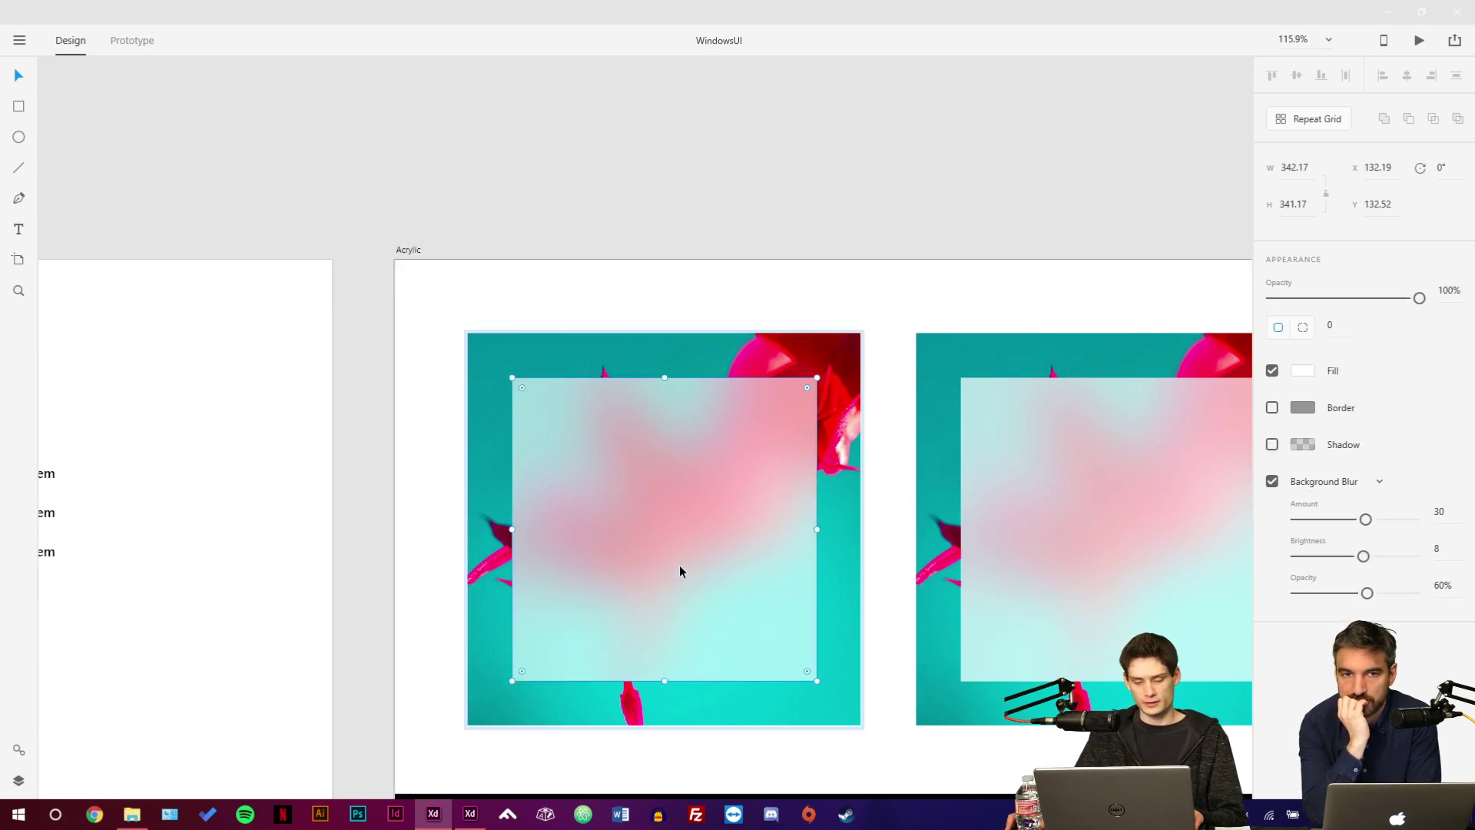
pyautogui.moveTo(804, 554); pyautogui.dragTo(604, 425)
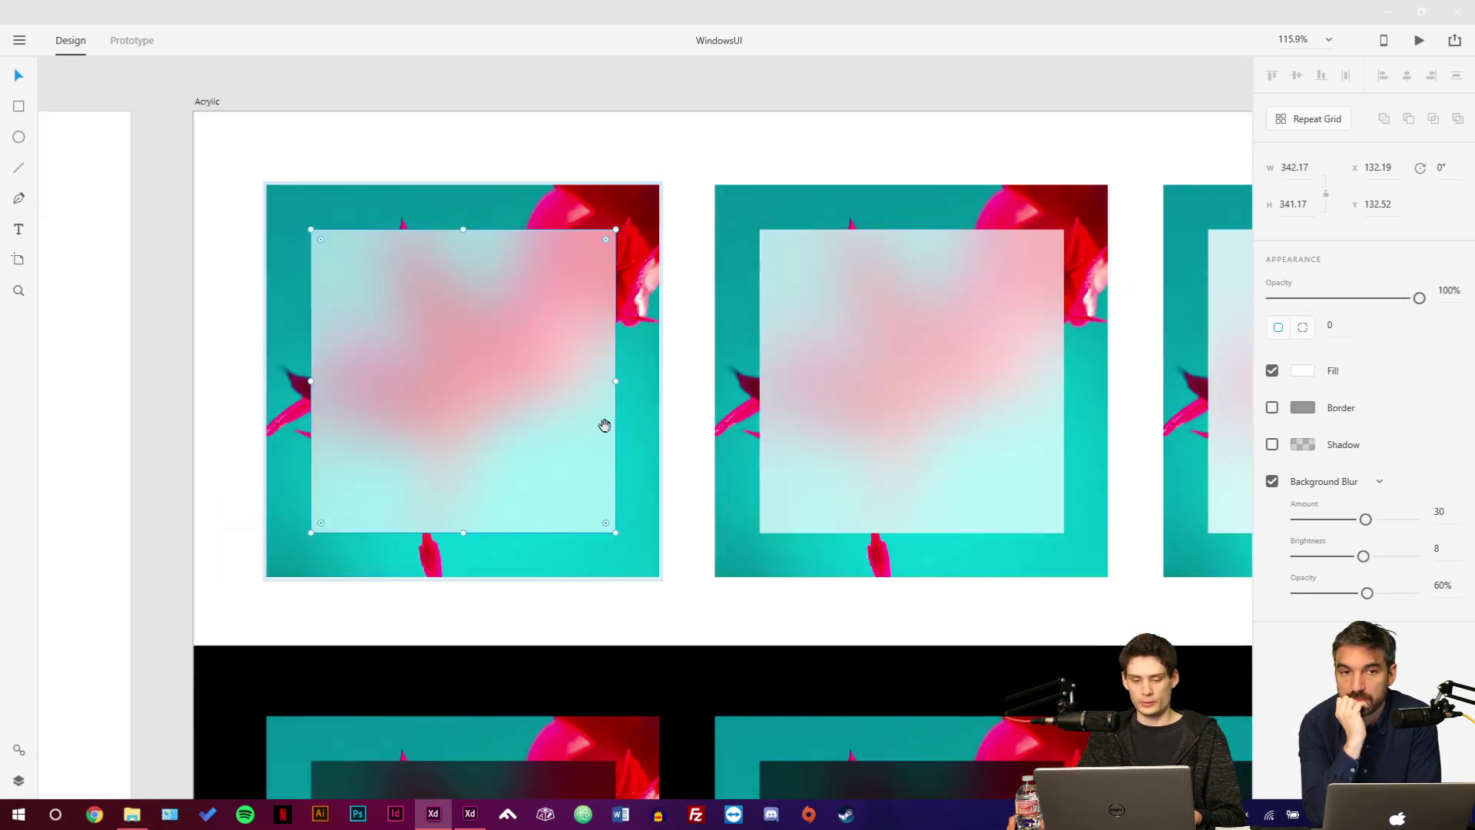
pyautogui.scroll(-5, 577, 413)
pyautogui.click(523, 543)
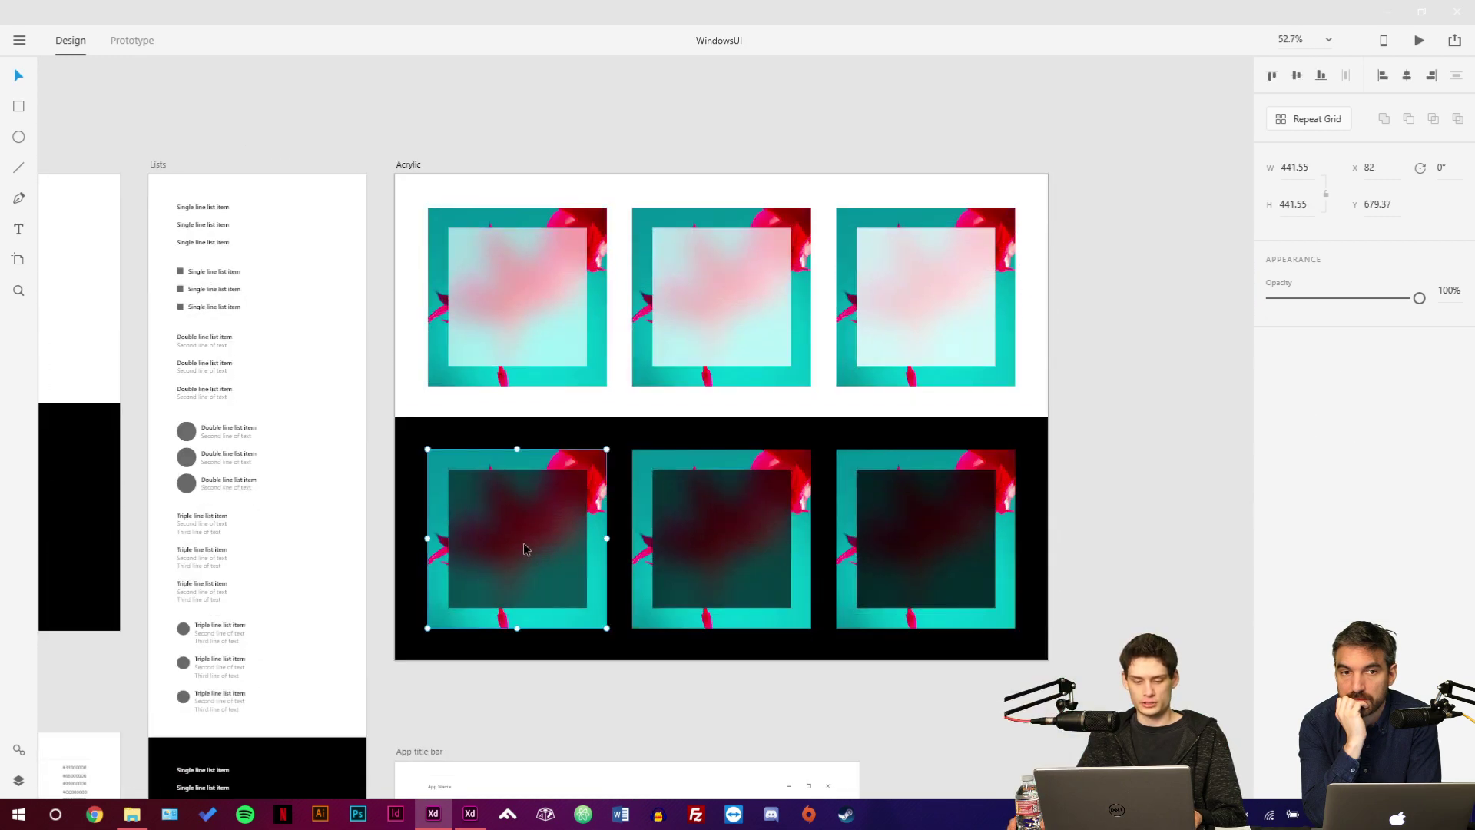
pyautogui.click(505, 316)
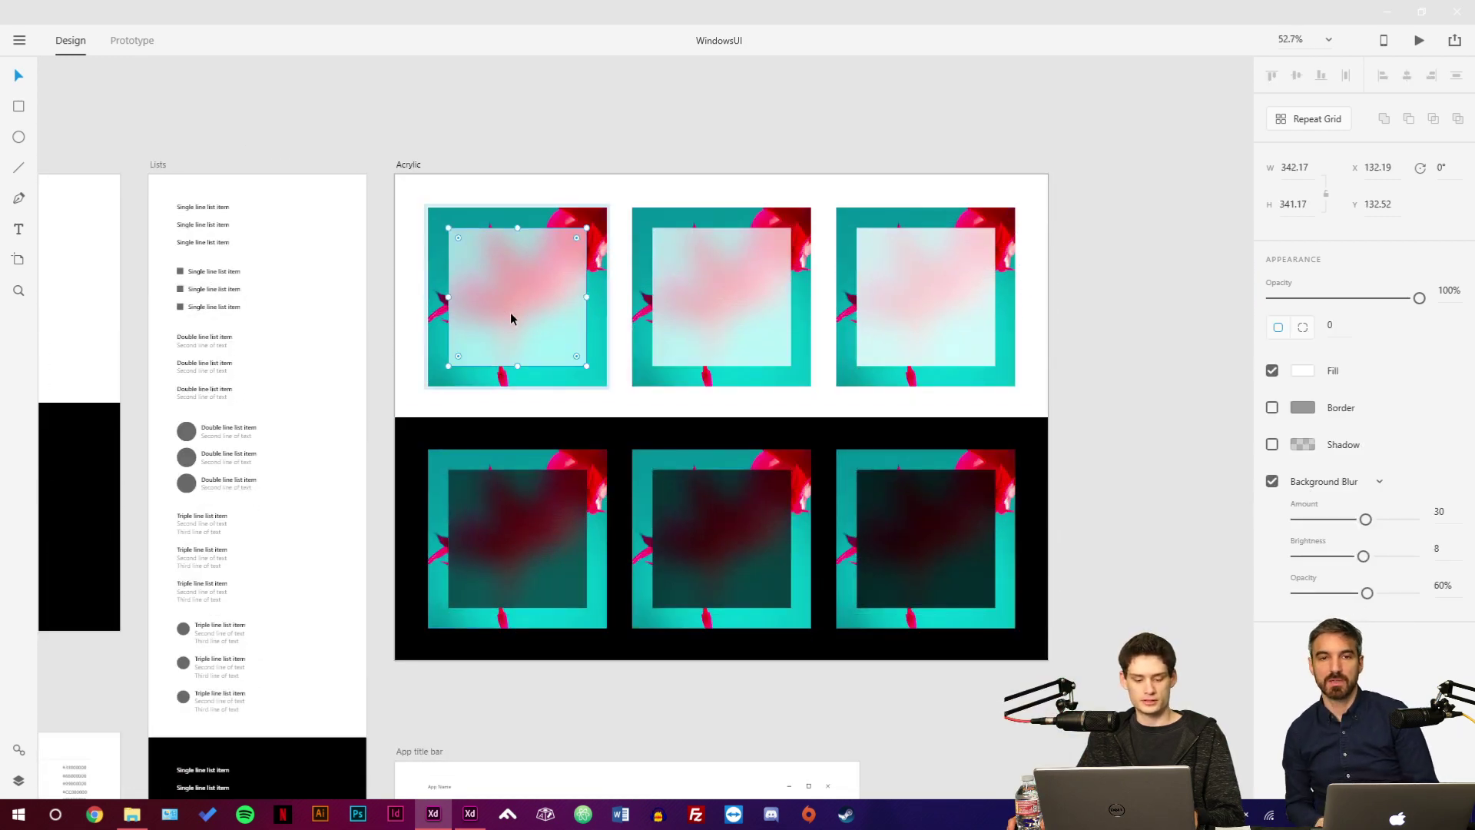
pyautogui.hotkey('alt', 'Tab')
pyautogui.hotkey('ctrl', 'v')
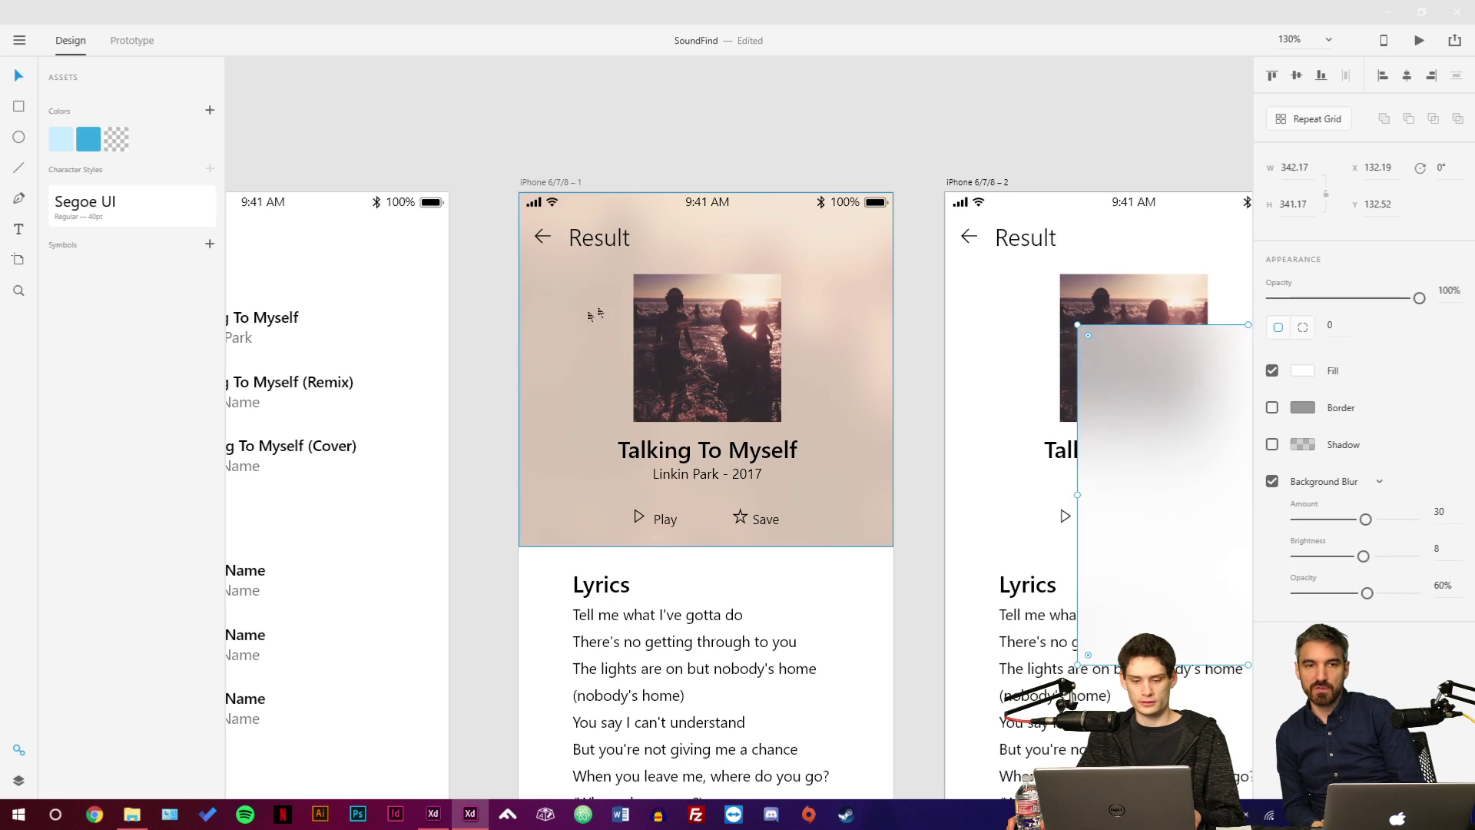
# Replace the peach rectangle on artboard iPhone 6/7/8 – 1 with the acrylic square, resized to 375.17 × 355.17 and placed behind the header content.
pyautogui.moveTo(1140, 351); pyautogui.dragTo(626, 351)
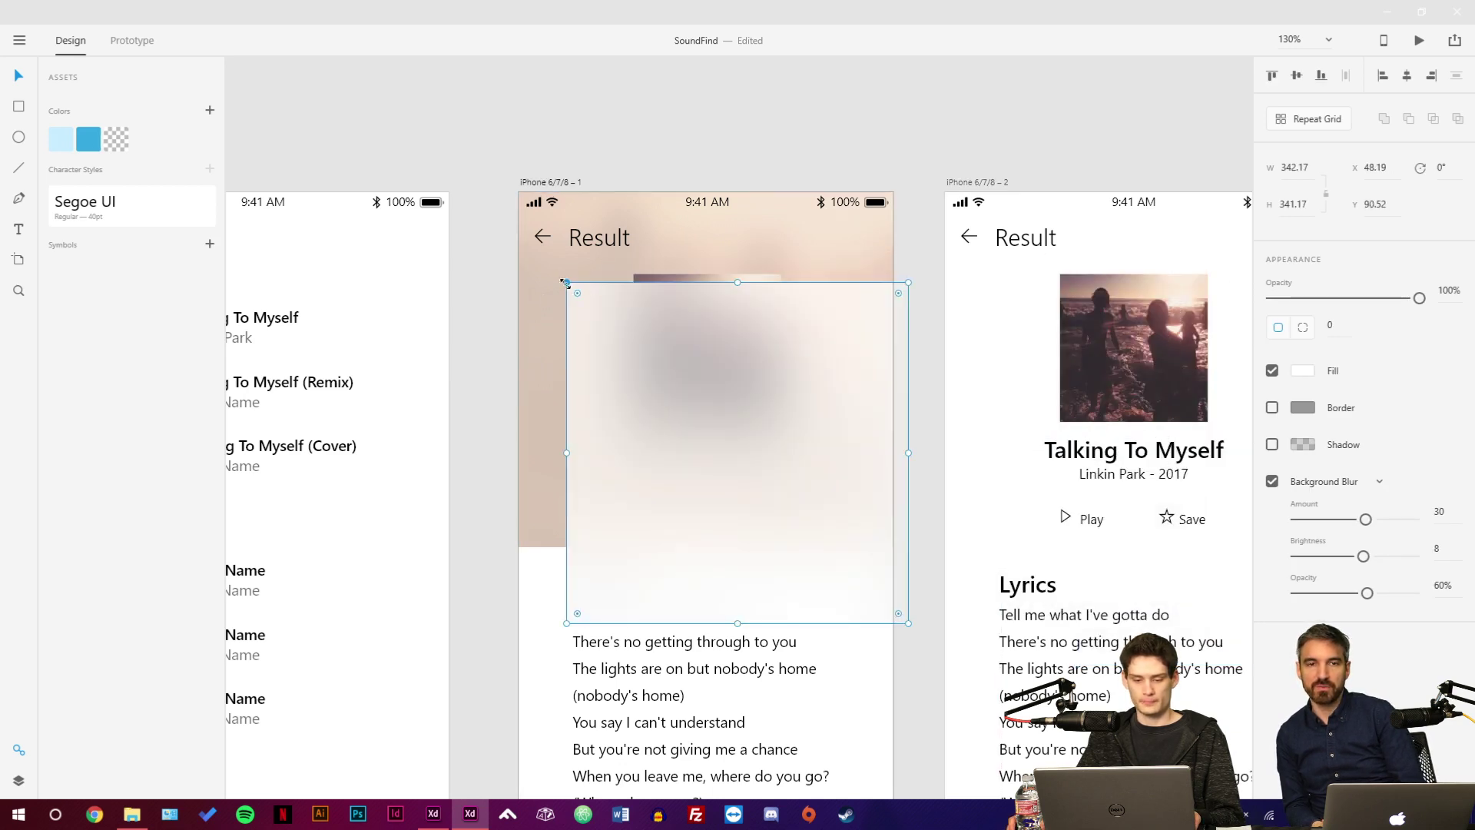
pyautogui.click(543, 294)
pyautogui.click(527, 348)
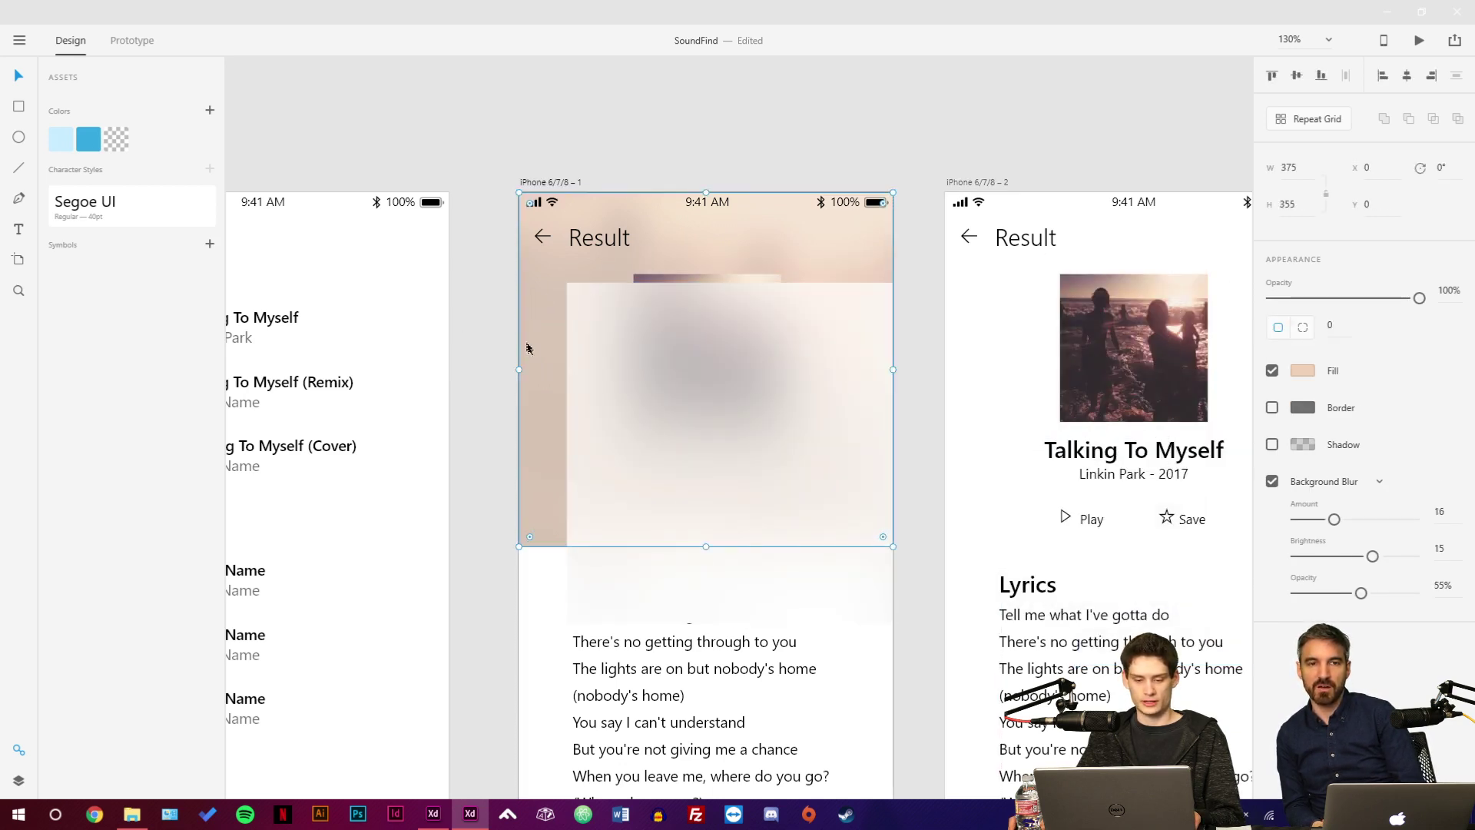
pyautogui.hotkey('ctrl', 'v')
pyautogui.moveTo(632, 339); pyautogui.dragTo(582, 242)
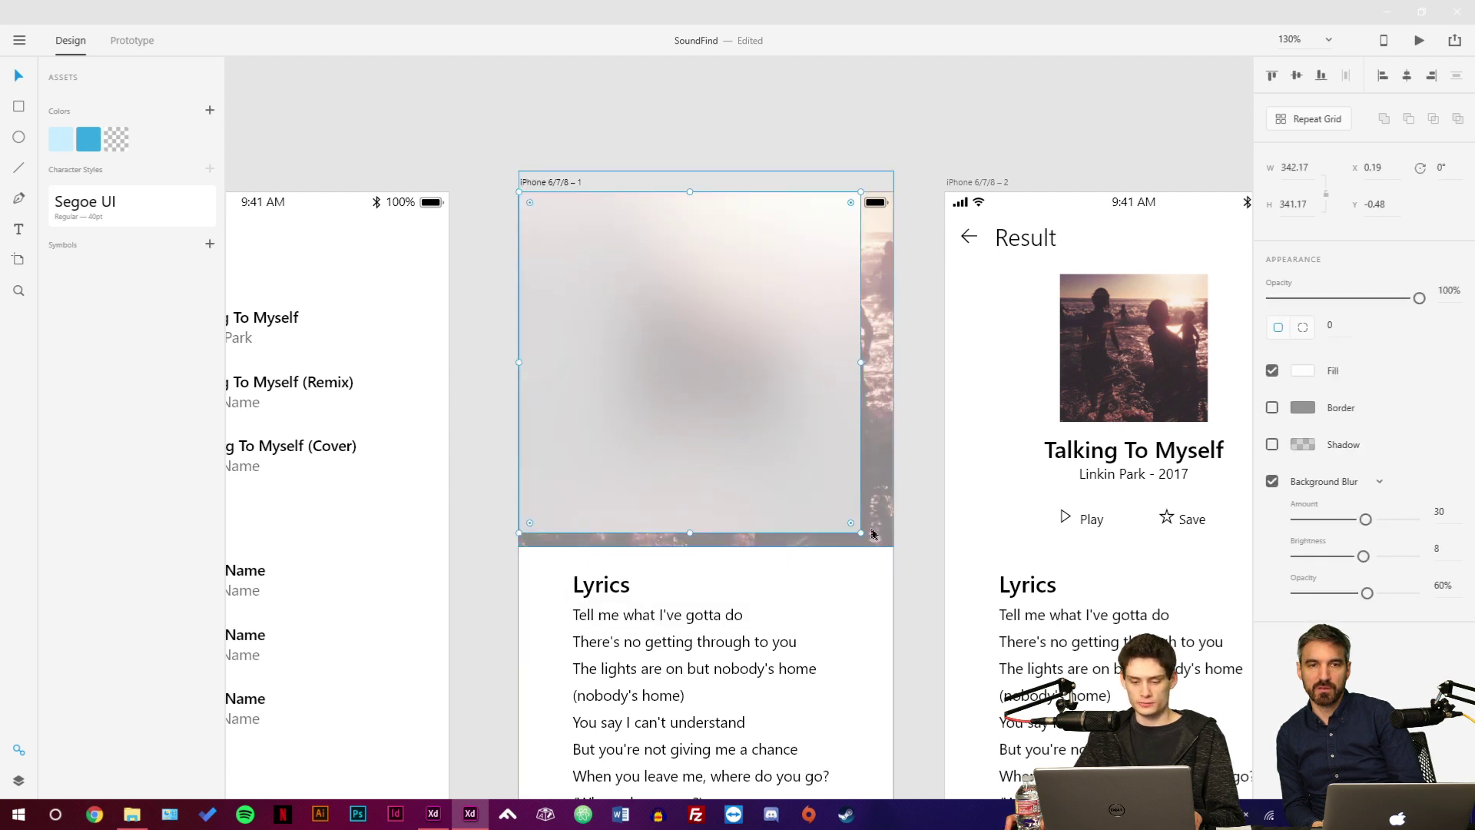
pyautogui.moveTo(860, 530); pyautogui.dragTo(890, 544)
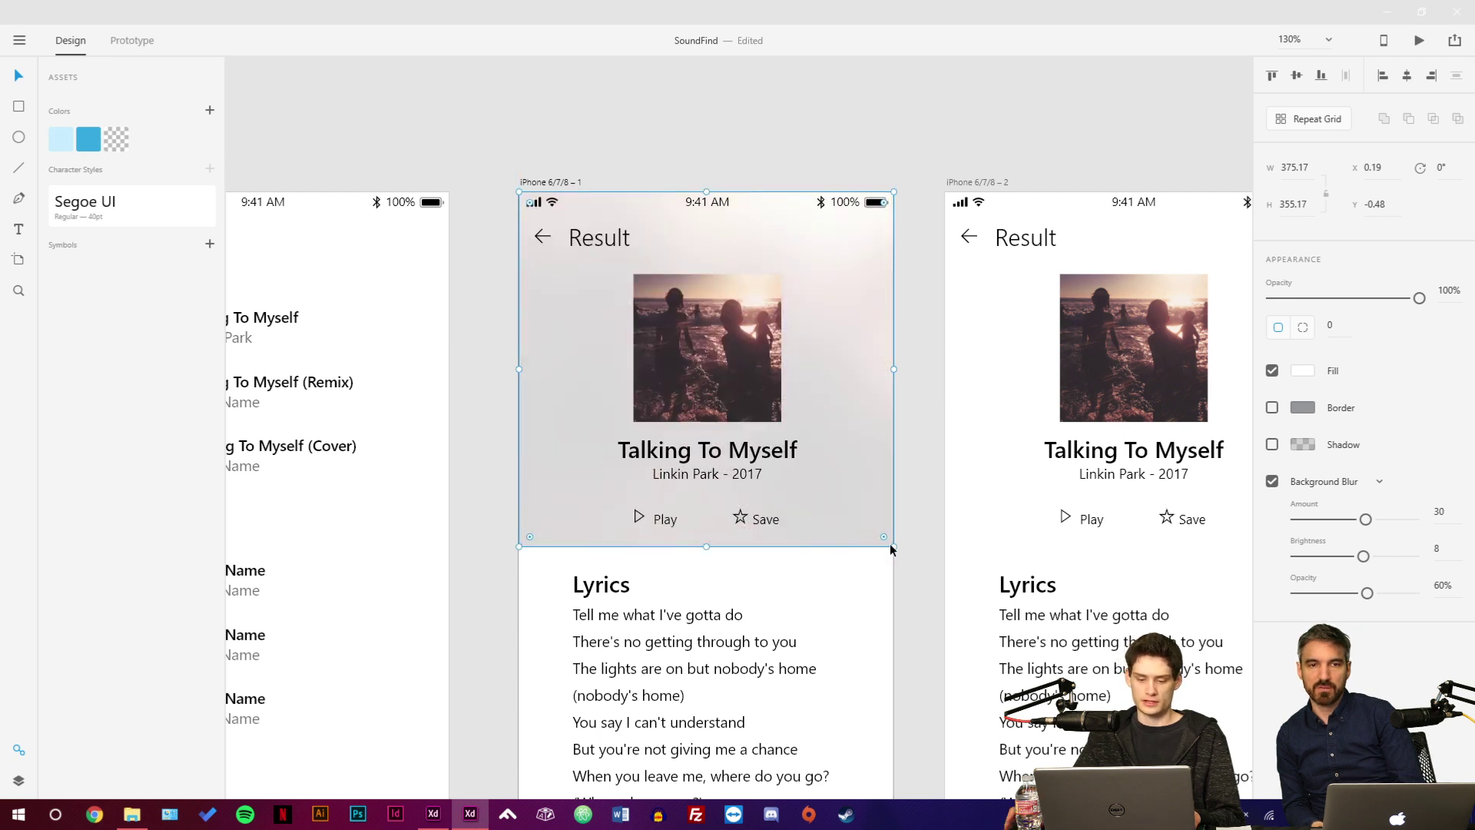
# Set the acrylic rectangle's background blur to amount 25, brightness 0 and opacity 55%.
pyautogui.click(922, 515)
pyautogui.click(856, 400)
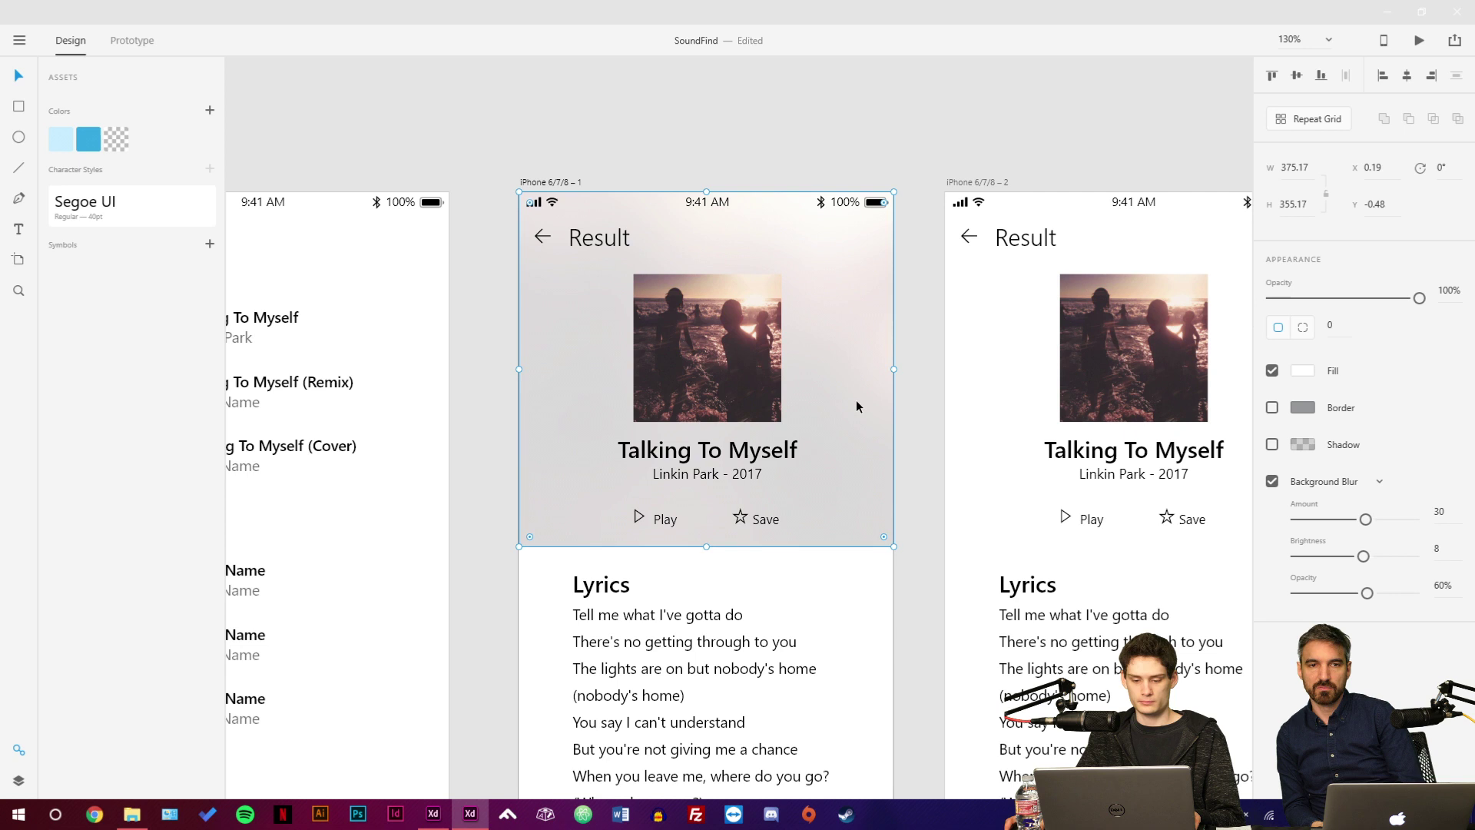
pyautogui.click(928, 440)
pyautogui.click(889, 428)
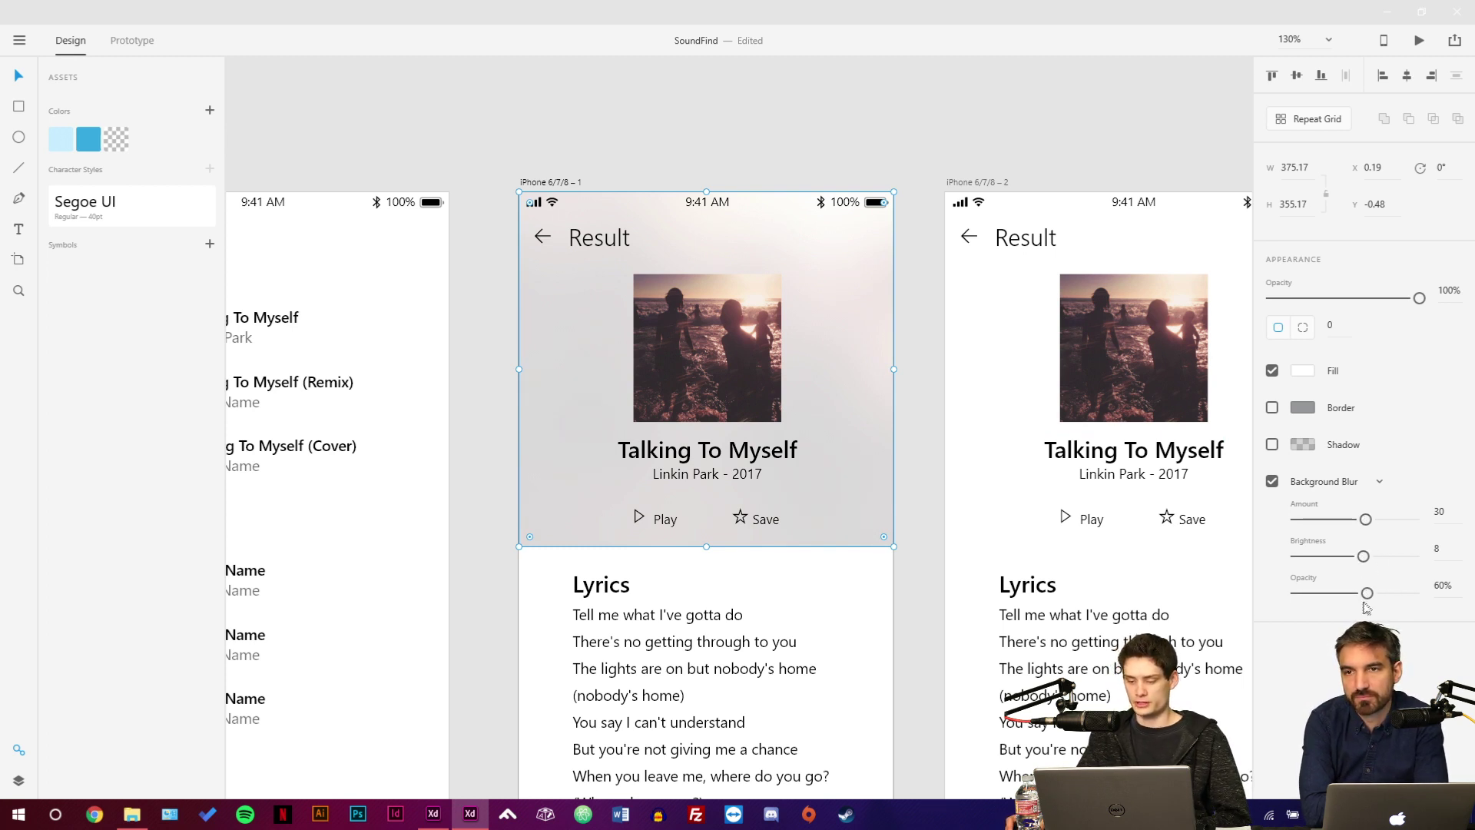
pyautogui.moveTo(1368, 593); pyautogui.dragTo(1339, 593)
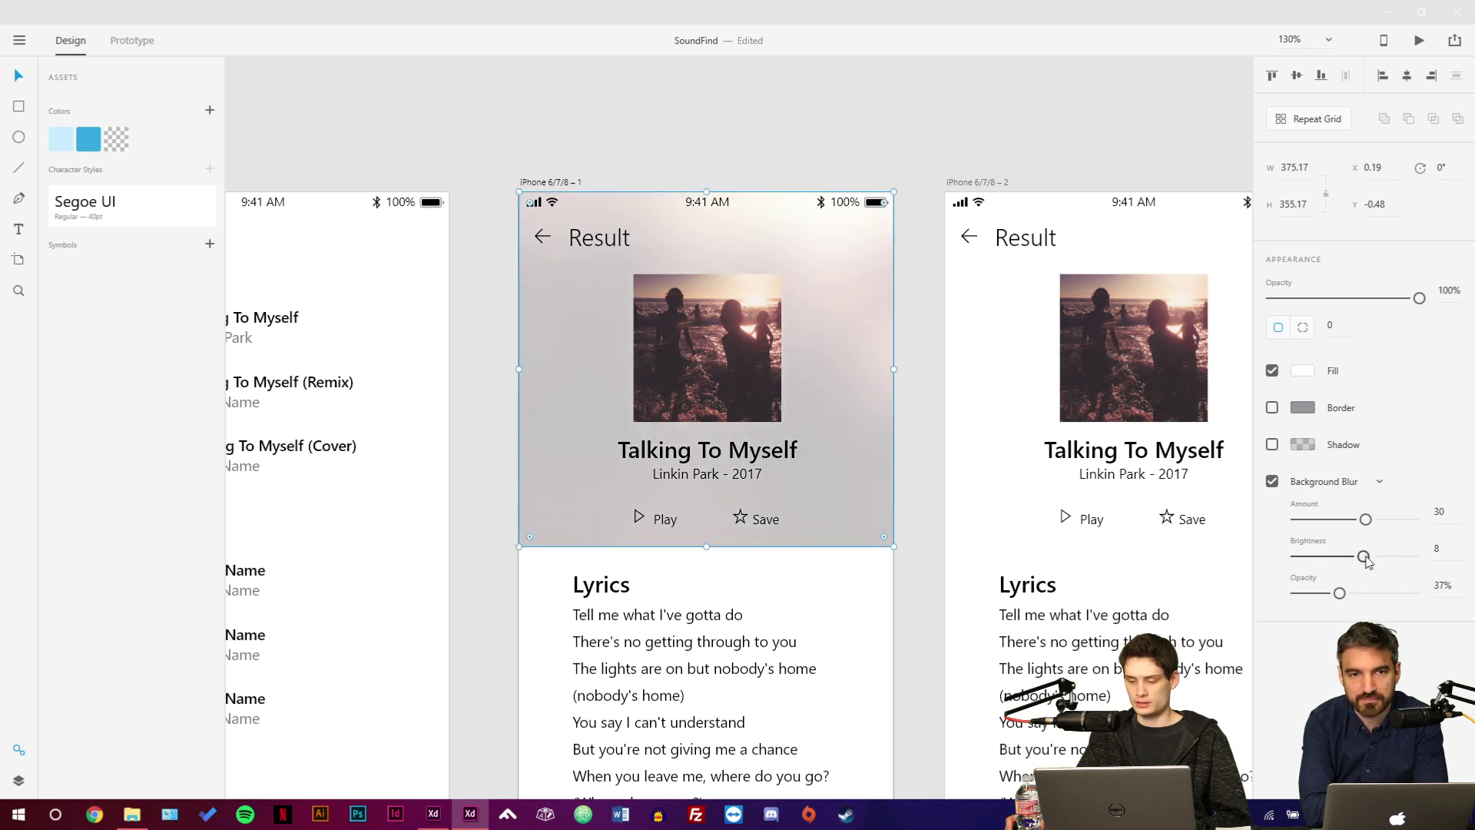
pyautogui.moveTo(1364, 556)
pyautogui.mouseDown()
pyautogui.moveTo(1344, 557)
pyautogui.moveTo(1361, 597)
pyautogui.moveTo(1353, 557)
pyautogui.moveTo(1369, 557)
pyautogui.moveTo(1355, 557)
pyautogui.moveTo(1350, 523)
pyautogui.moveTo(1333, 532)
pyautogui.moveTo(1359, 541)
pyautogui.mouseUp()
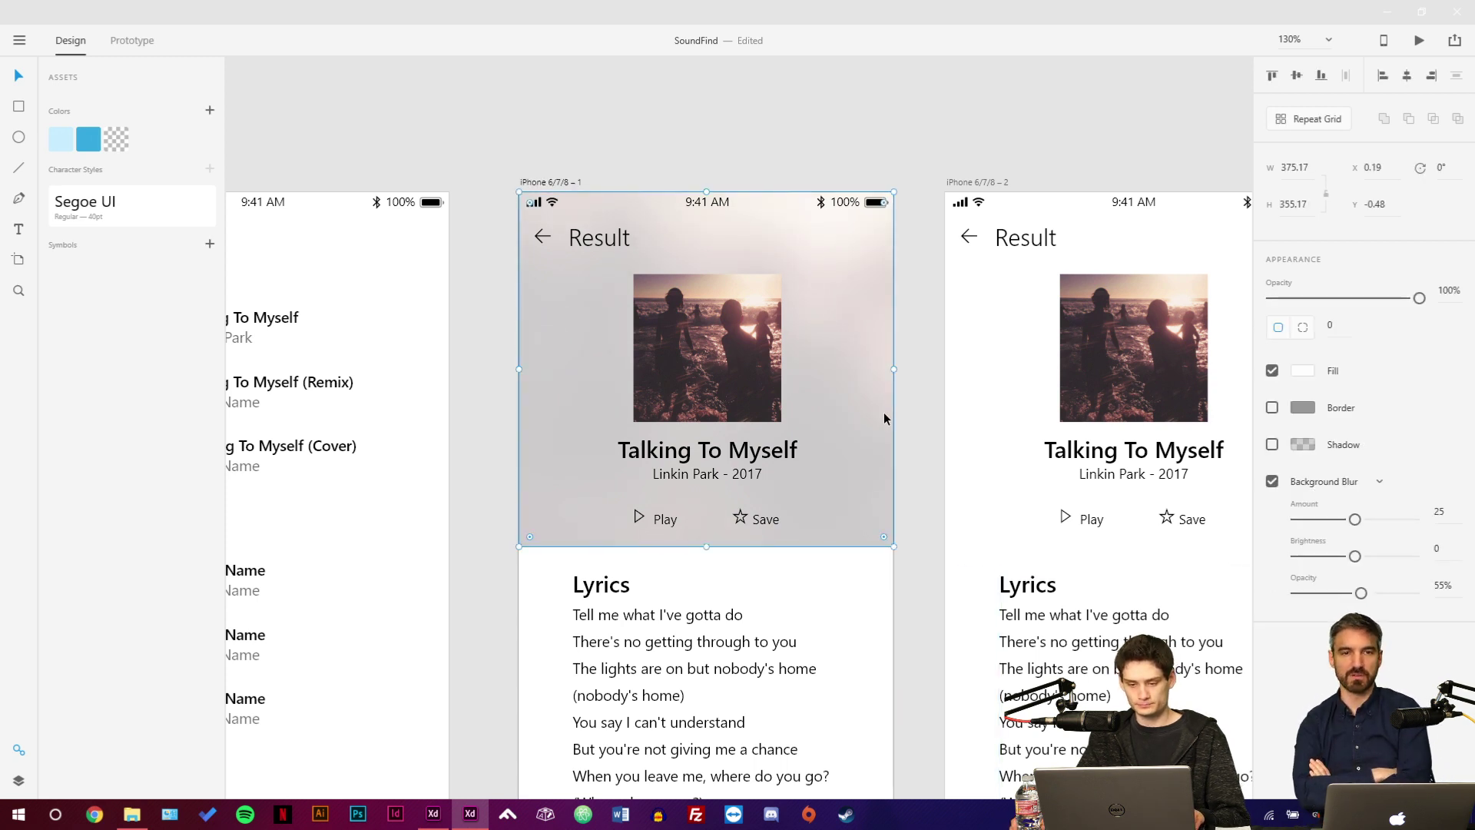
# Copy the blurred header background with its cover image to artboard iPhone 6/7/8 – 2, behind the header content.
pyautogui.moveTo(923, 315); pyautogui.dragTo(879, 365)
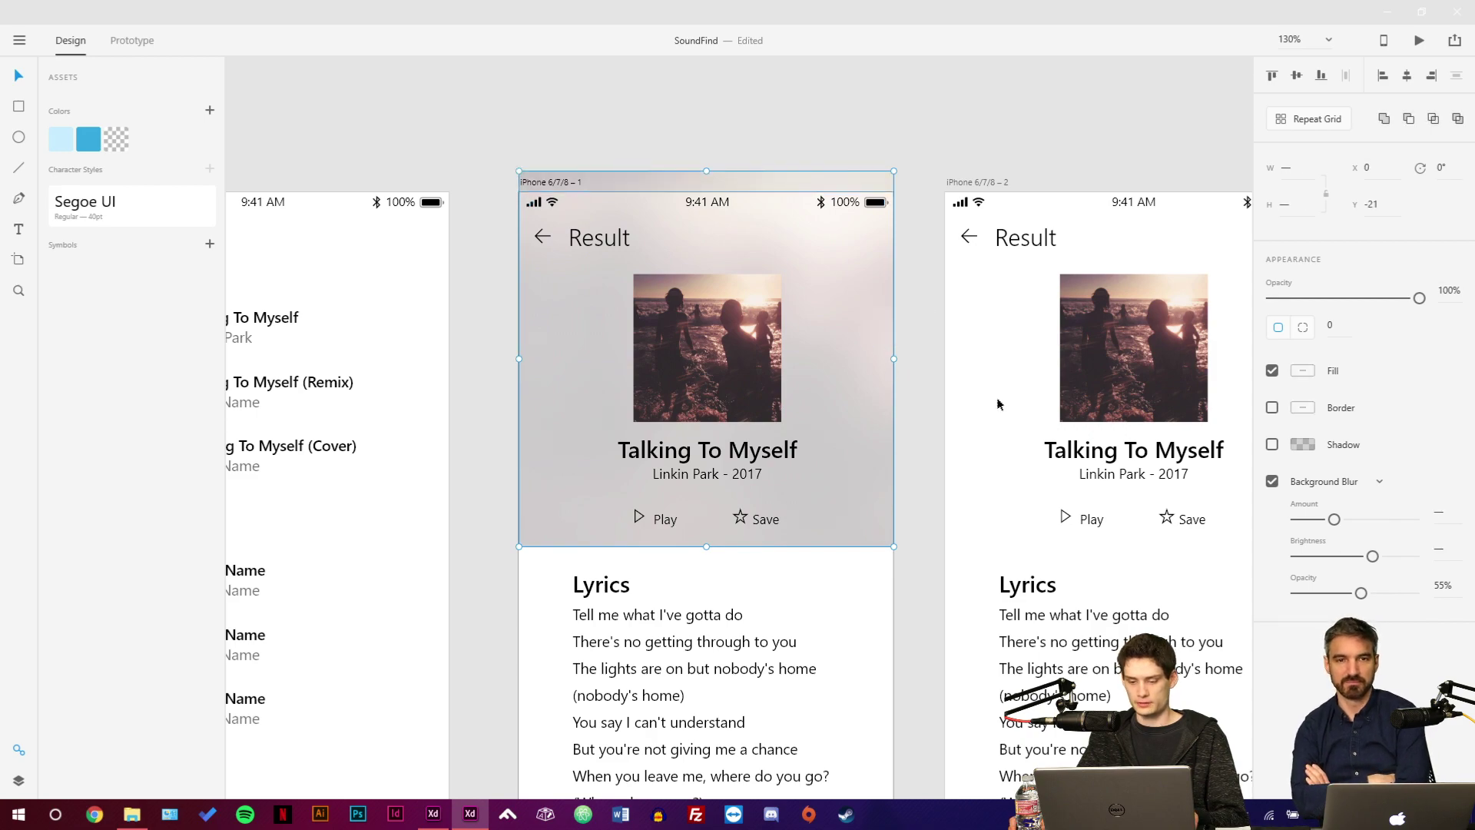
pyautogui.hotkey('ctrl', 'v')
pyautogui.moveTo(998, 404); pyautogui.dragTo(707, 406)
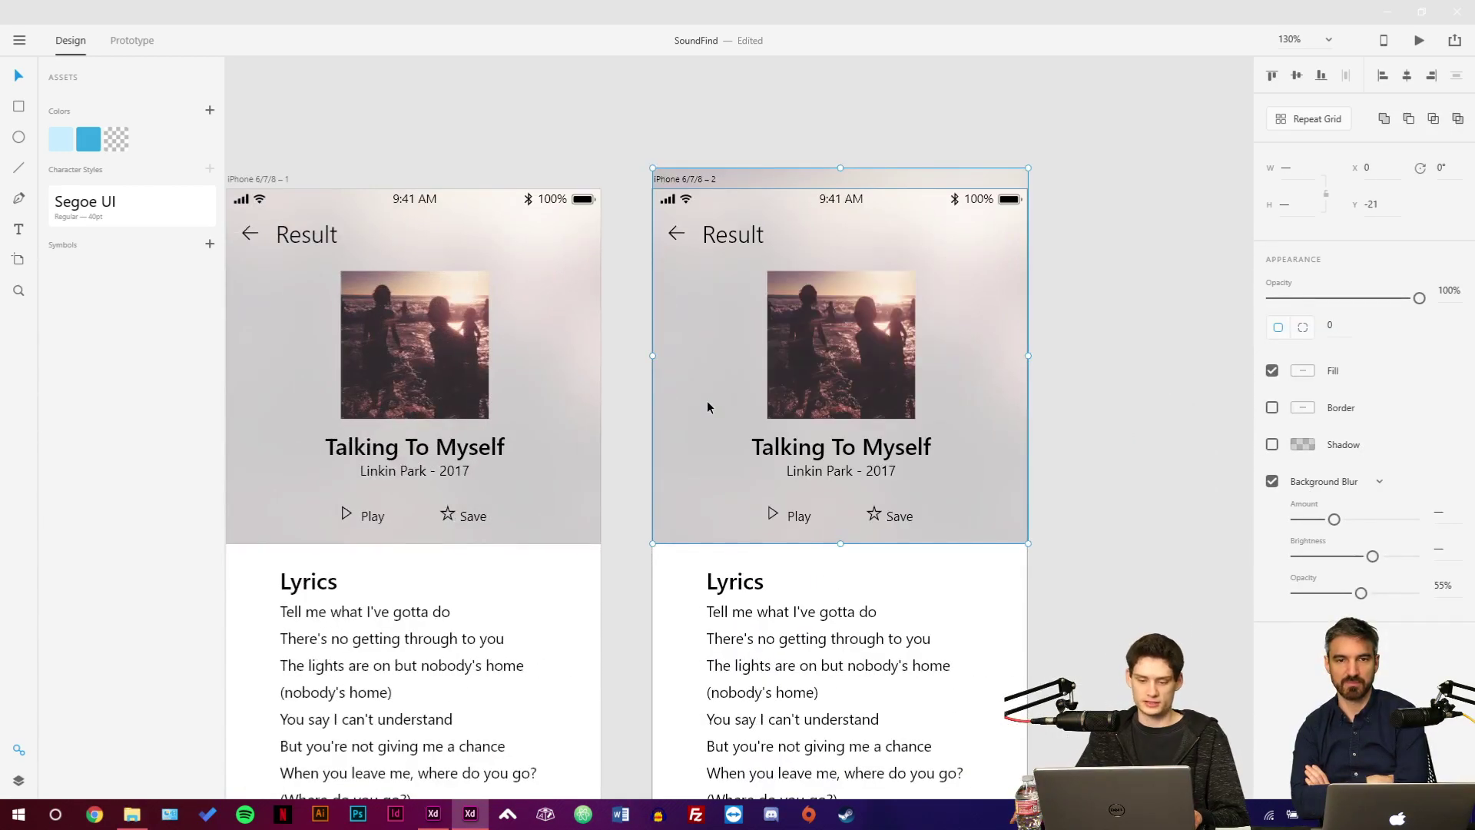
# Link the first song artboard's Play button to iPhone 6/7/8 – 2 with a Dissolve transition, Ease Out easing and 0.2 s duration.
pyautogui.moveTo(615, 431); pyautogui.dragTo(791, 292)
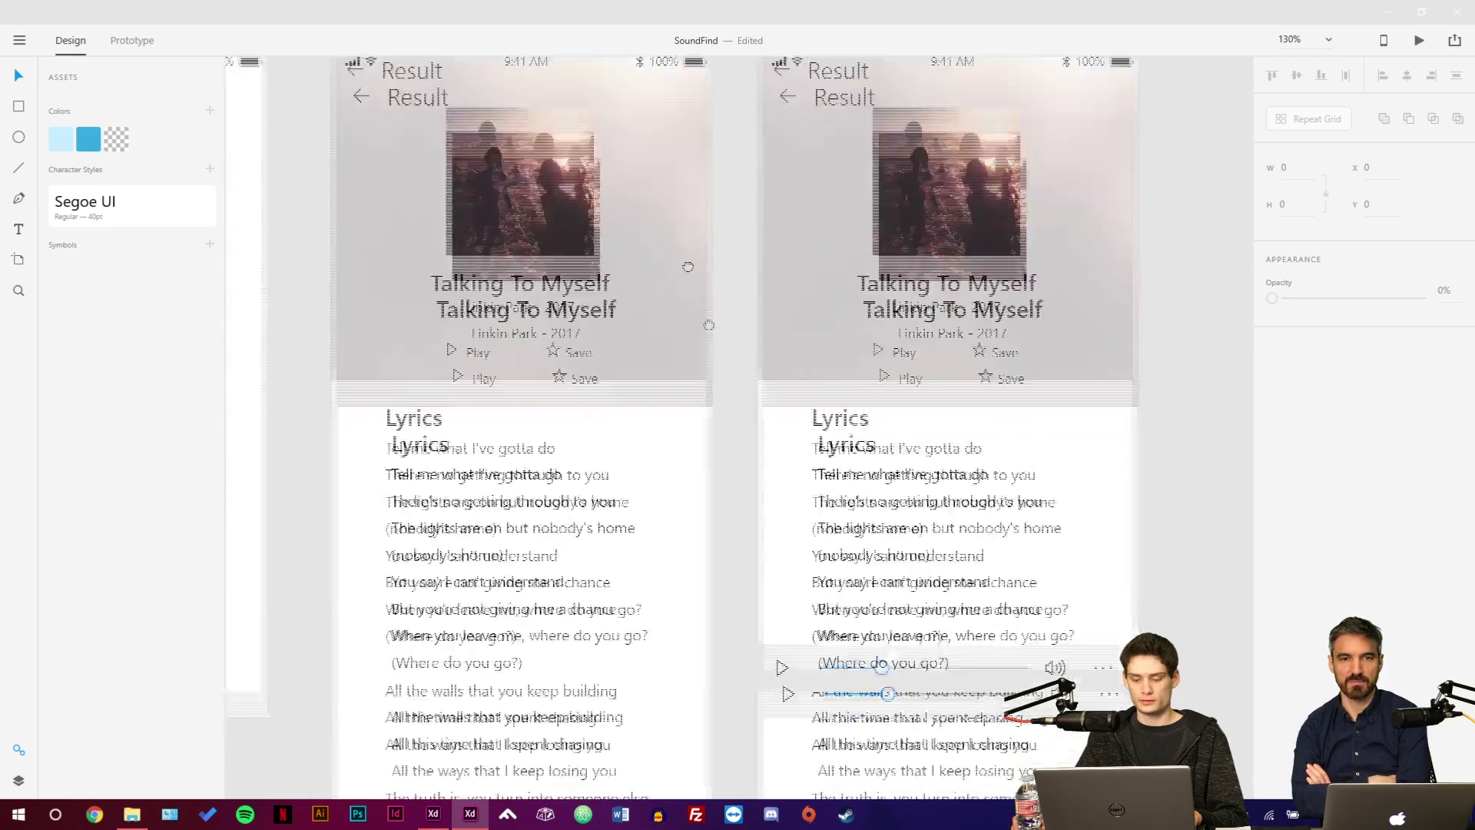
pyautogui.click(114, 46)
pyautogui.doubleClick(436, 329)
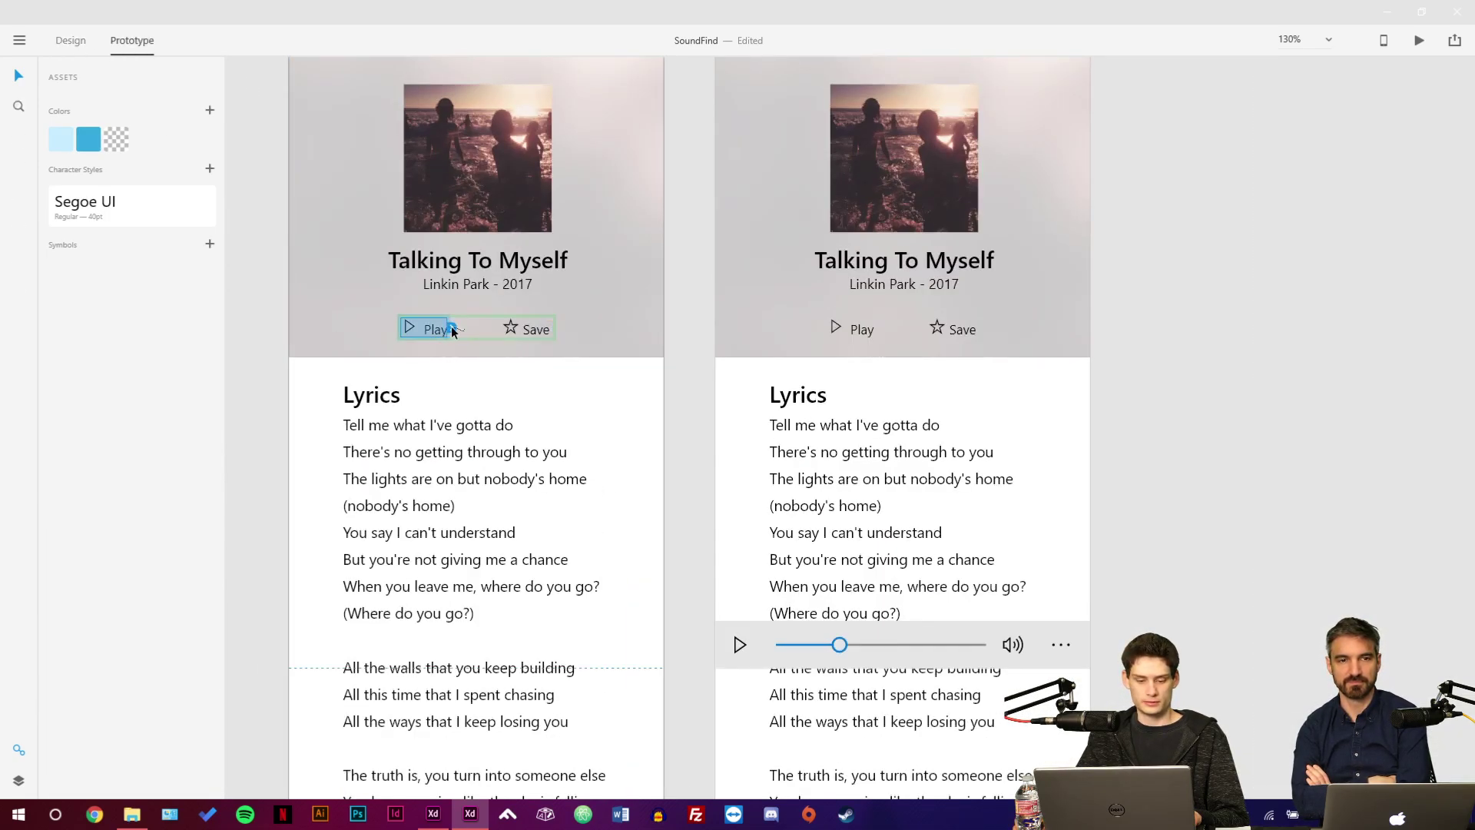
pyautogui.moveTo(450, 328); pyautogui.dragTo(776, 515)
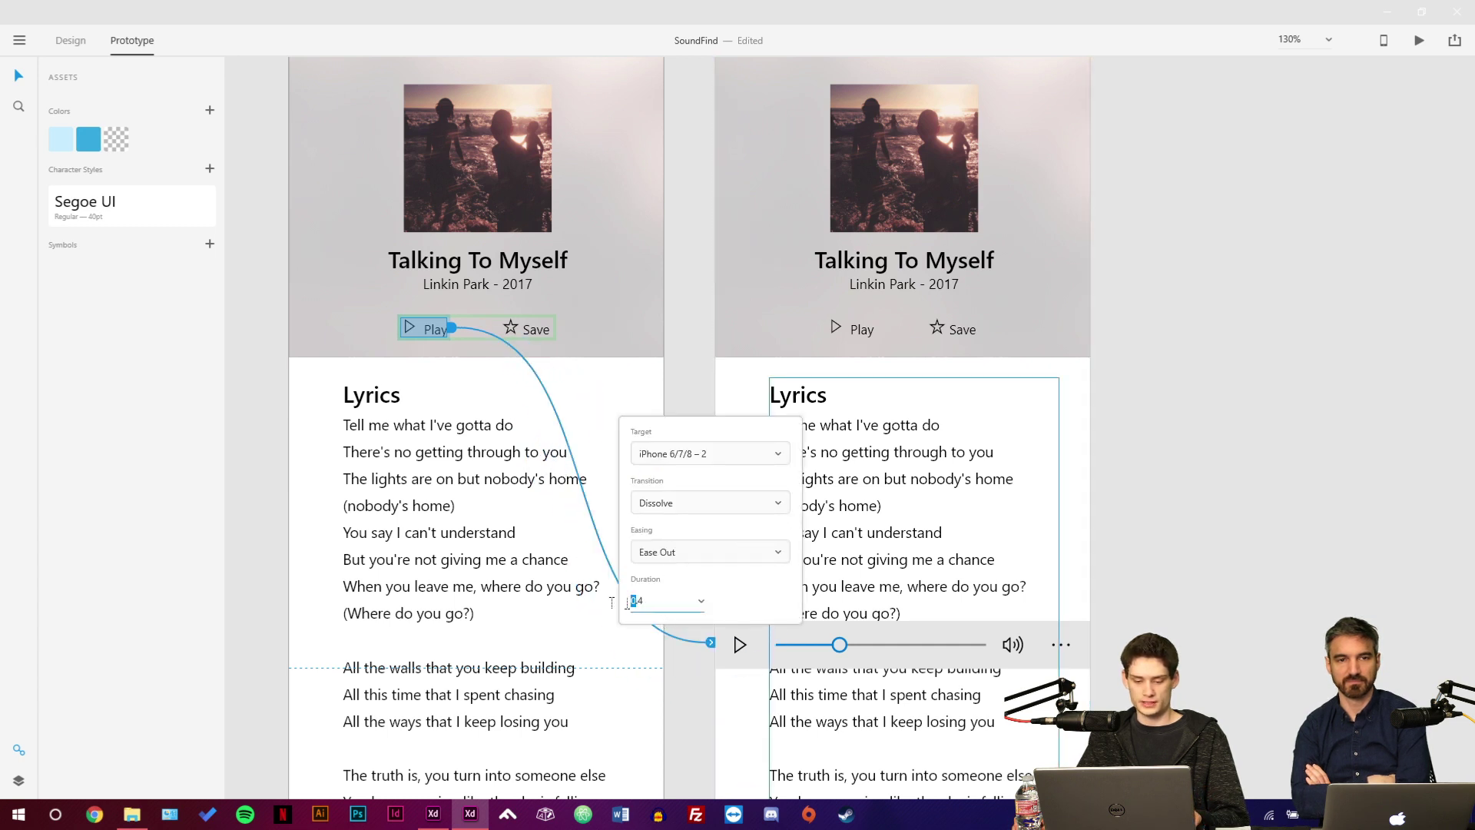
pyautogui.doubleClick(628, 603)
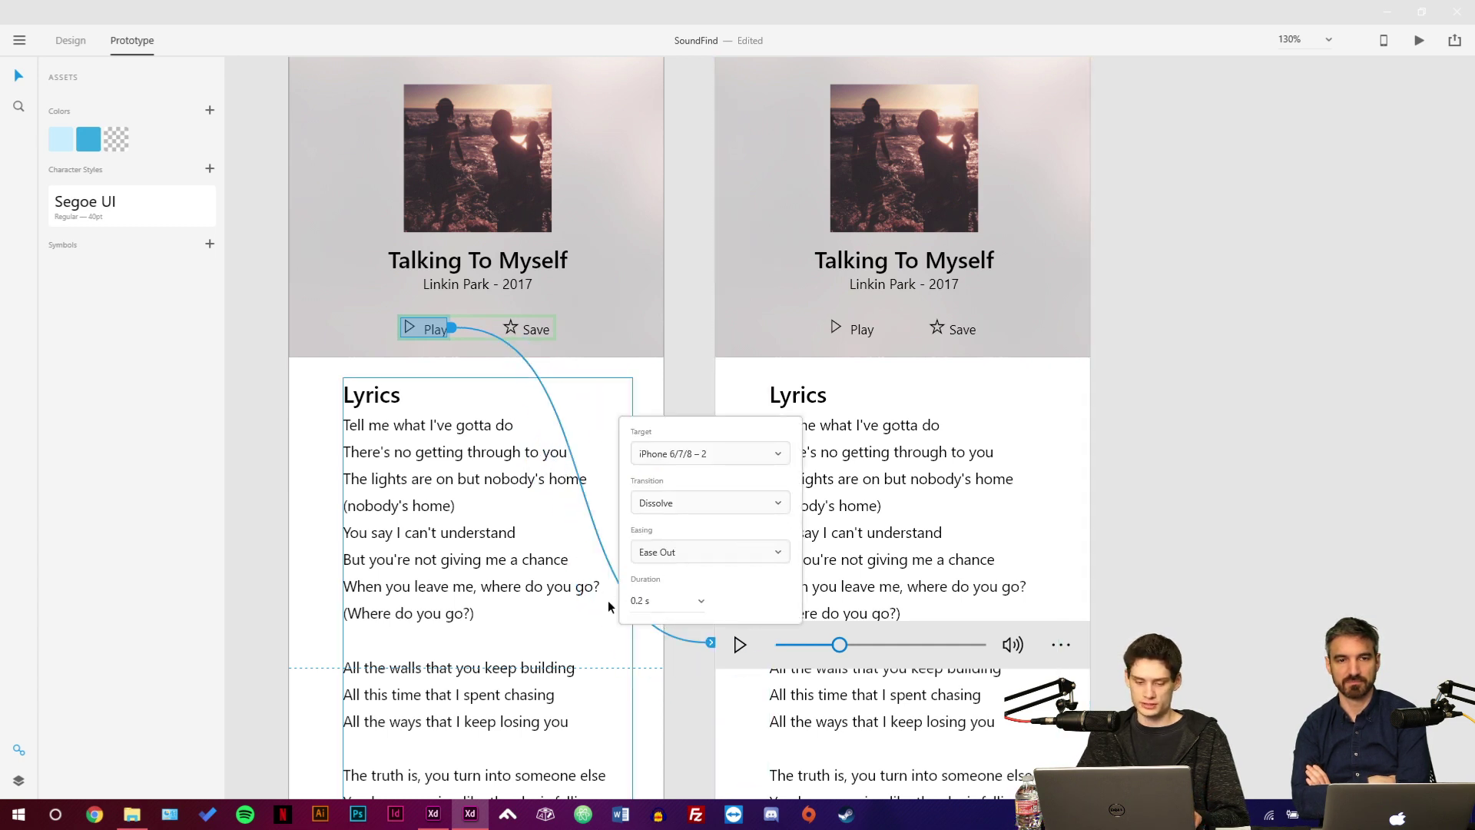
pyautogui.press('Escape')
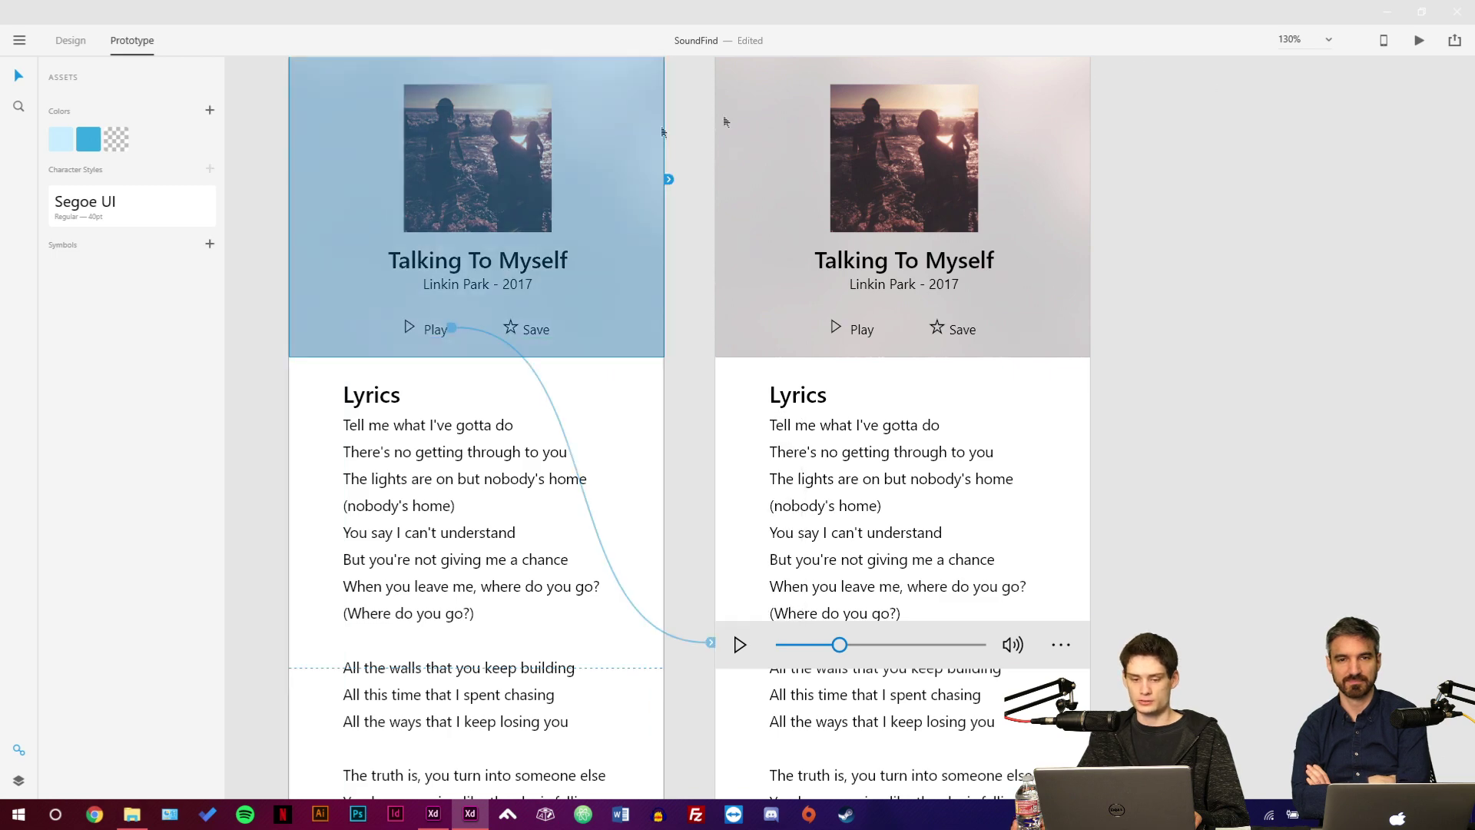
# Preview the prototype from the song screen, try the Play link, and close the preview.
pyautogui.click(1420, 40)
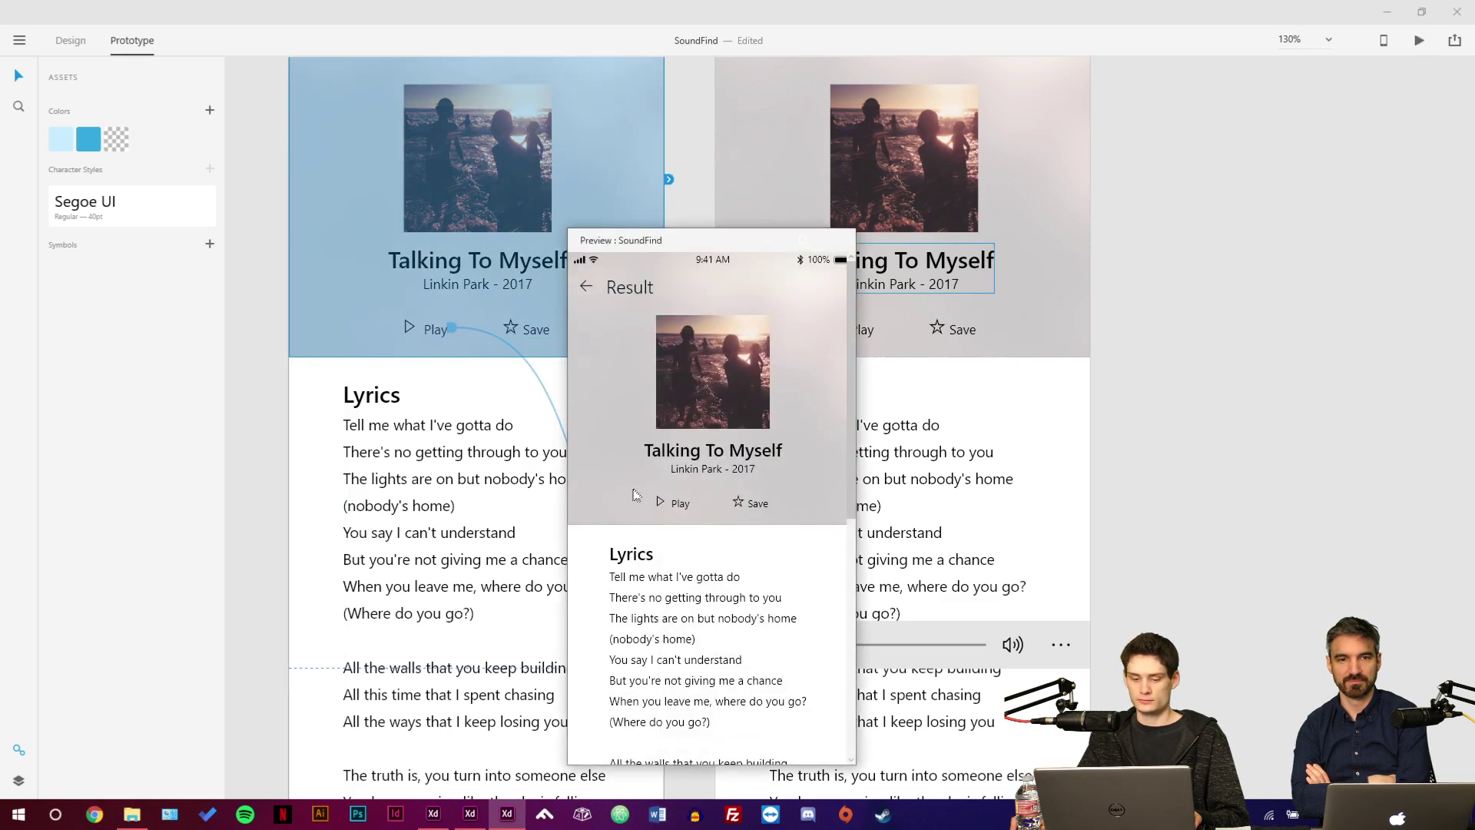
pyautogui.click(668, 503)
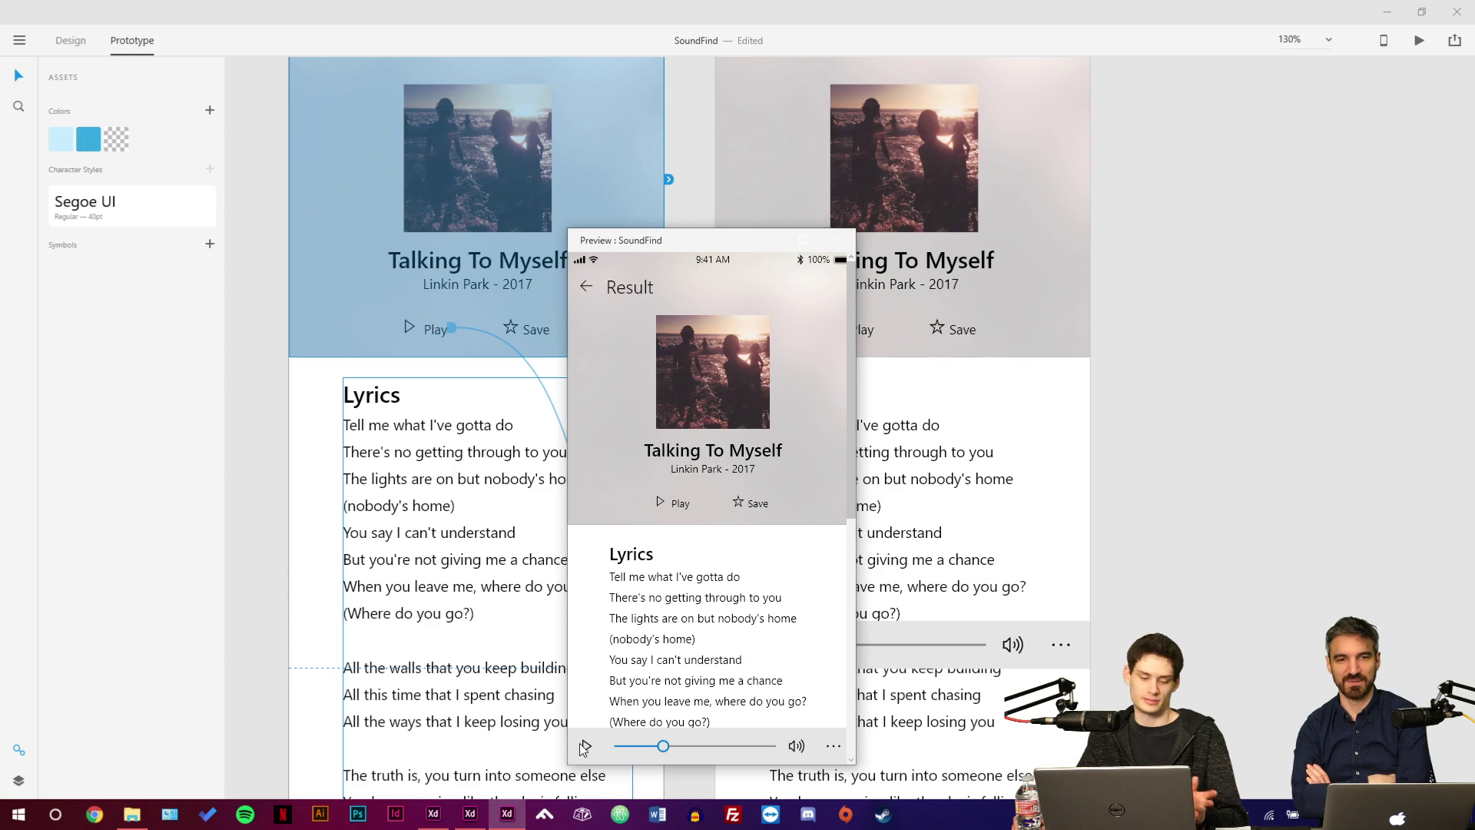
pyautogui.click(840, 240)
# Select the play icon inside the player bar on iPhone 6/7/8 – 2 and return to Design mode.
pyautogui.scroll(10, 749, 623)
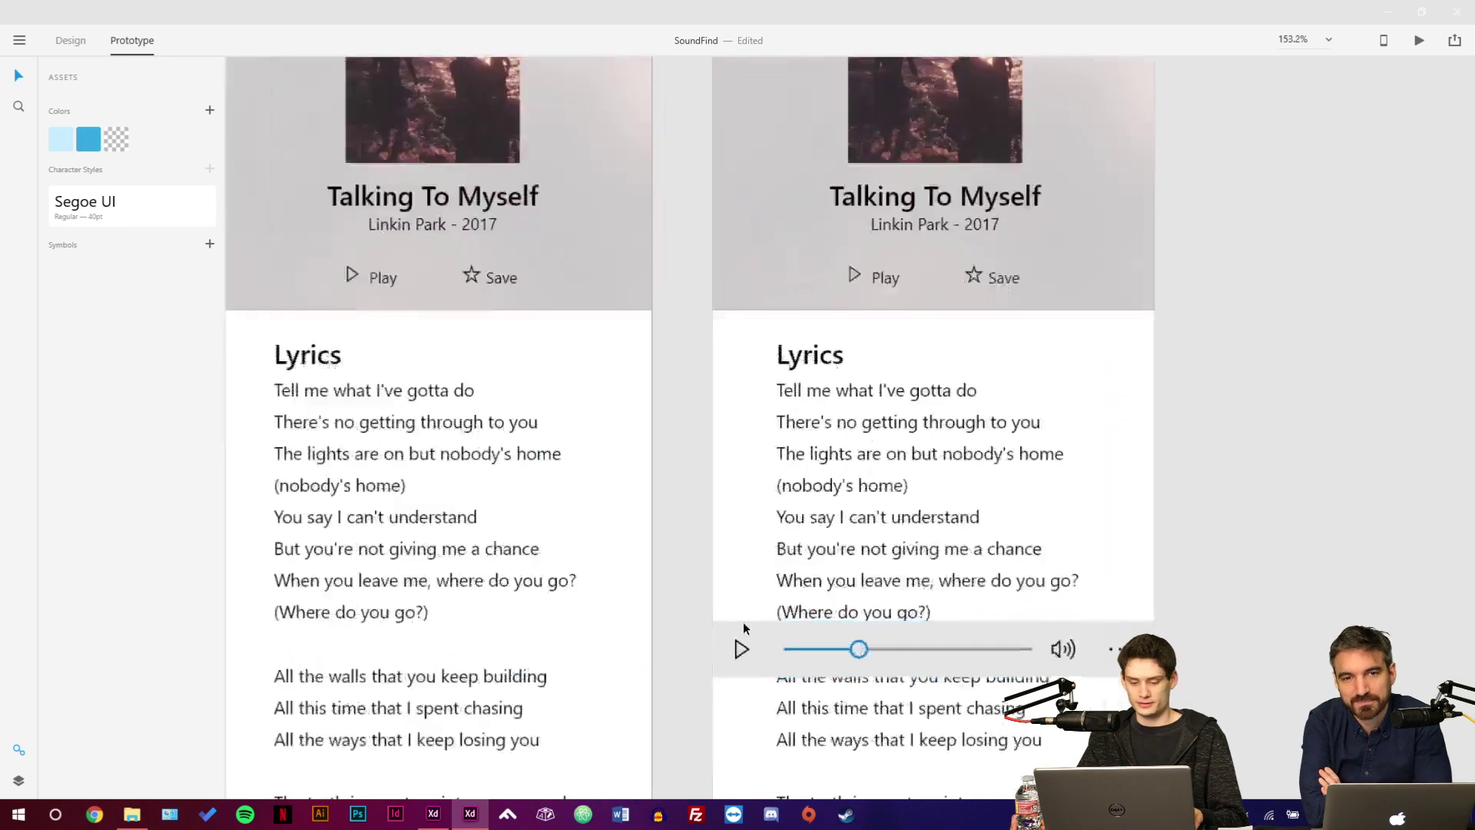
pyautogui.click(659, 524)
pyautogui.doubleClick(658, 524)
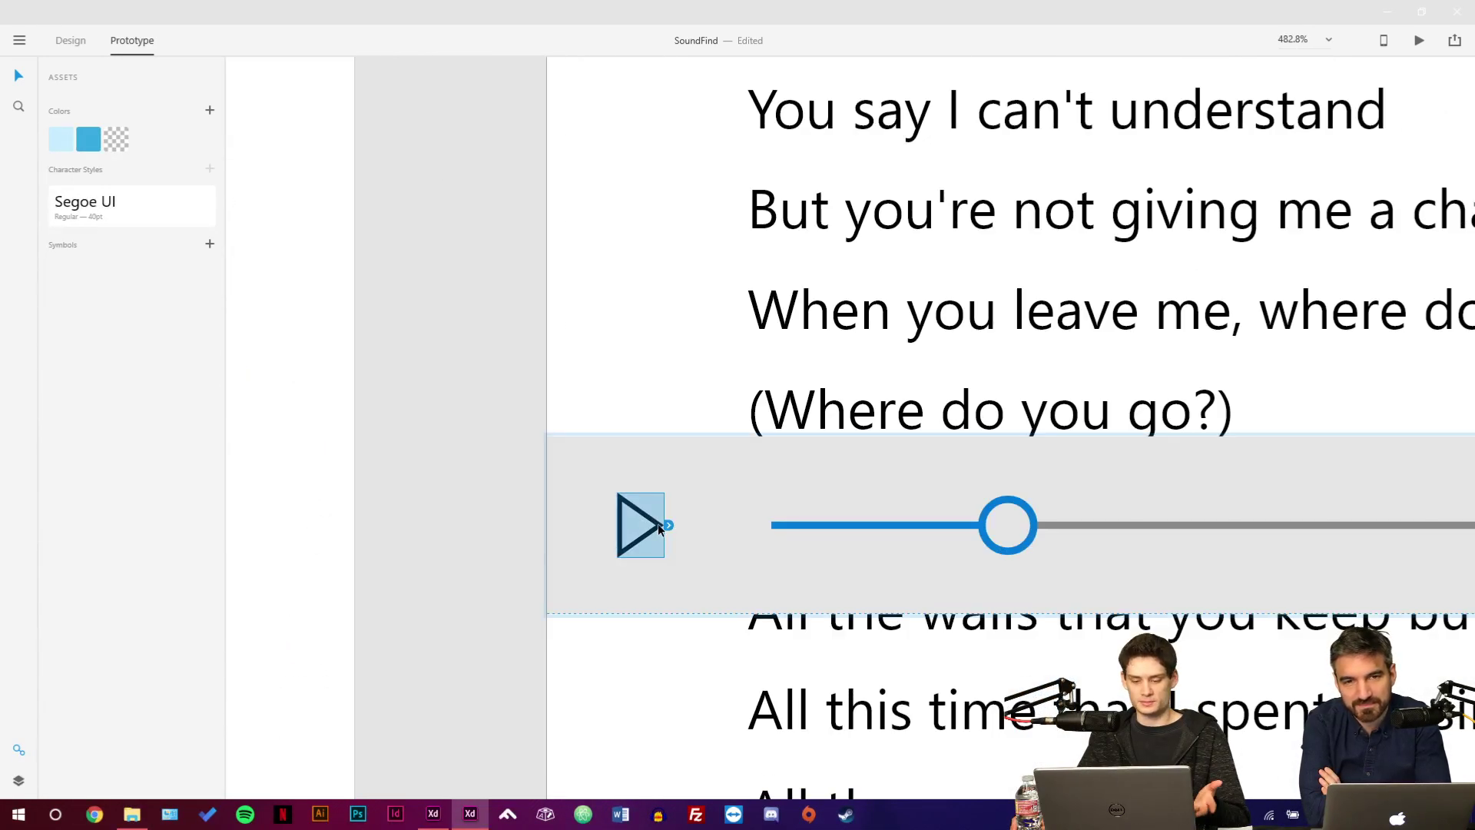
pyautogui.click(78, 49)
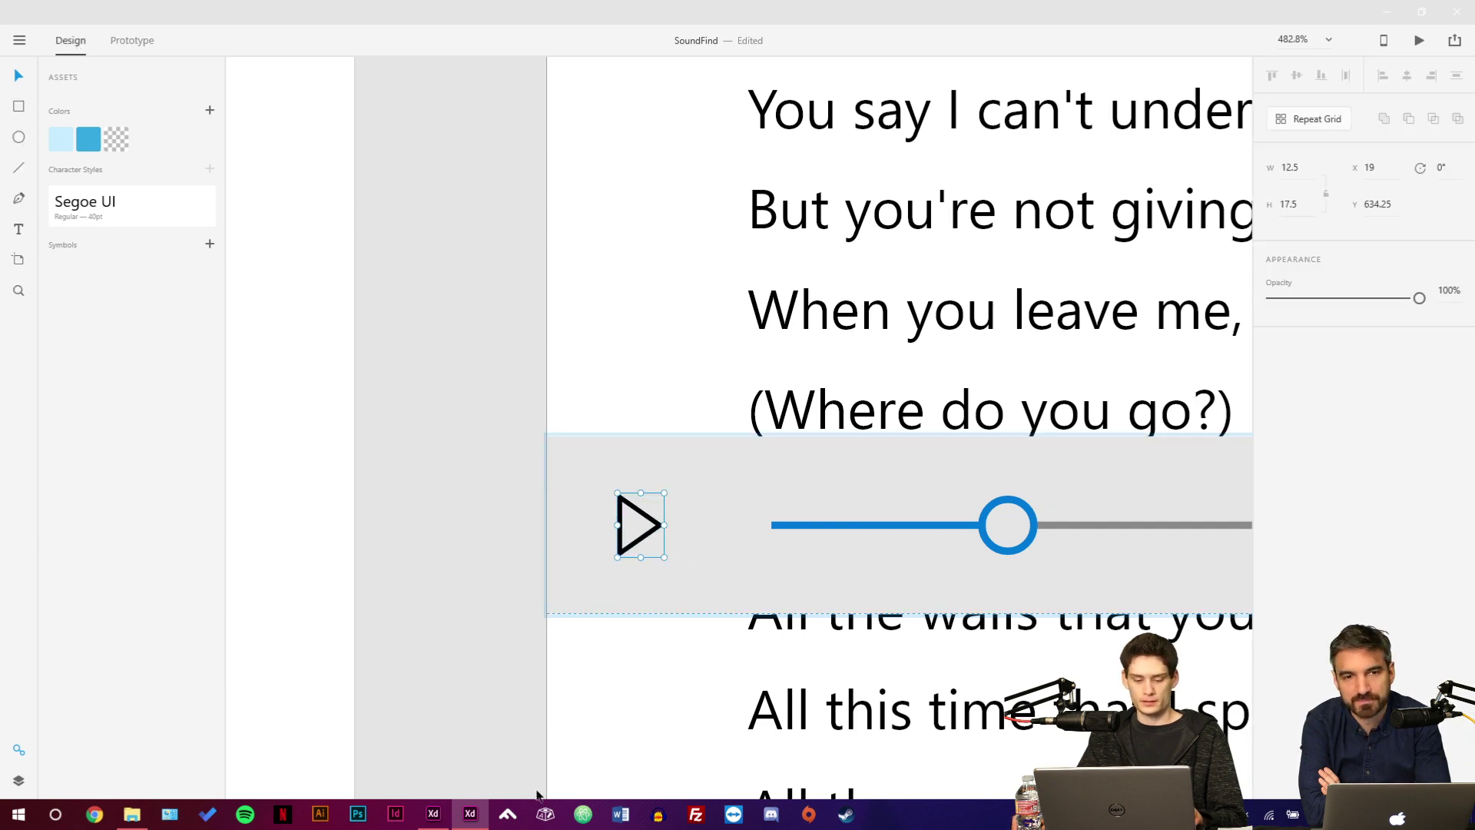
# Look over the Media Player artboard in the WindowsUI file for player icons, and return to the SoundFind file.
pyautogui.click(434, 816)
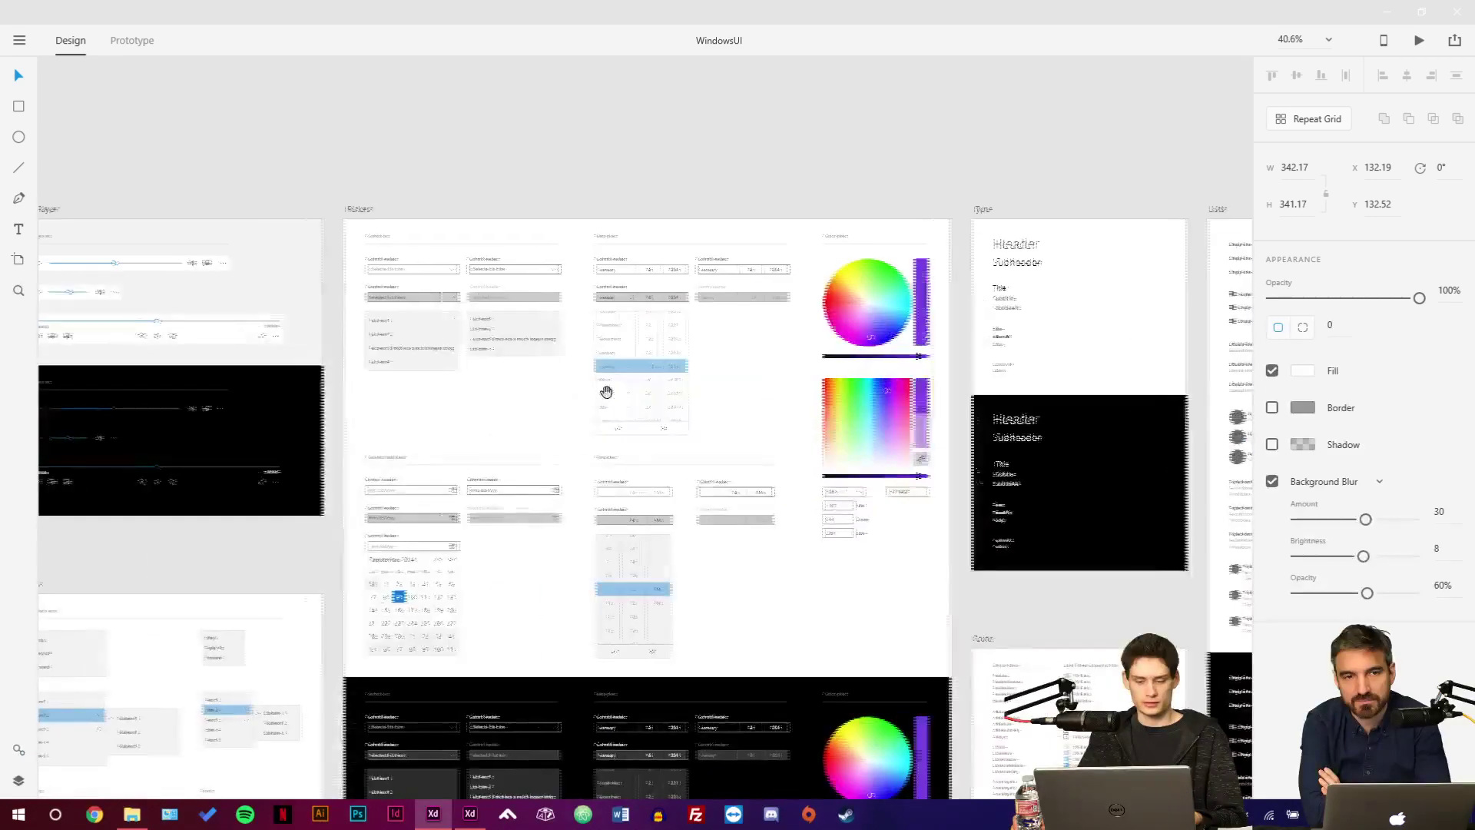
pyautogui.moveTo(606, 393); pyautogui.dragTo(689, 453)
pyautogui.scroll(5, 665, 412)
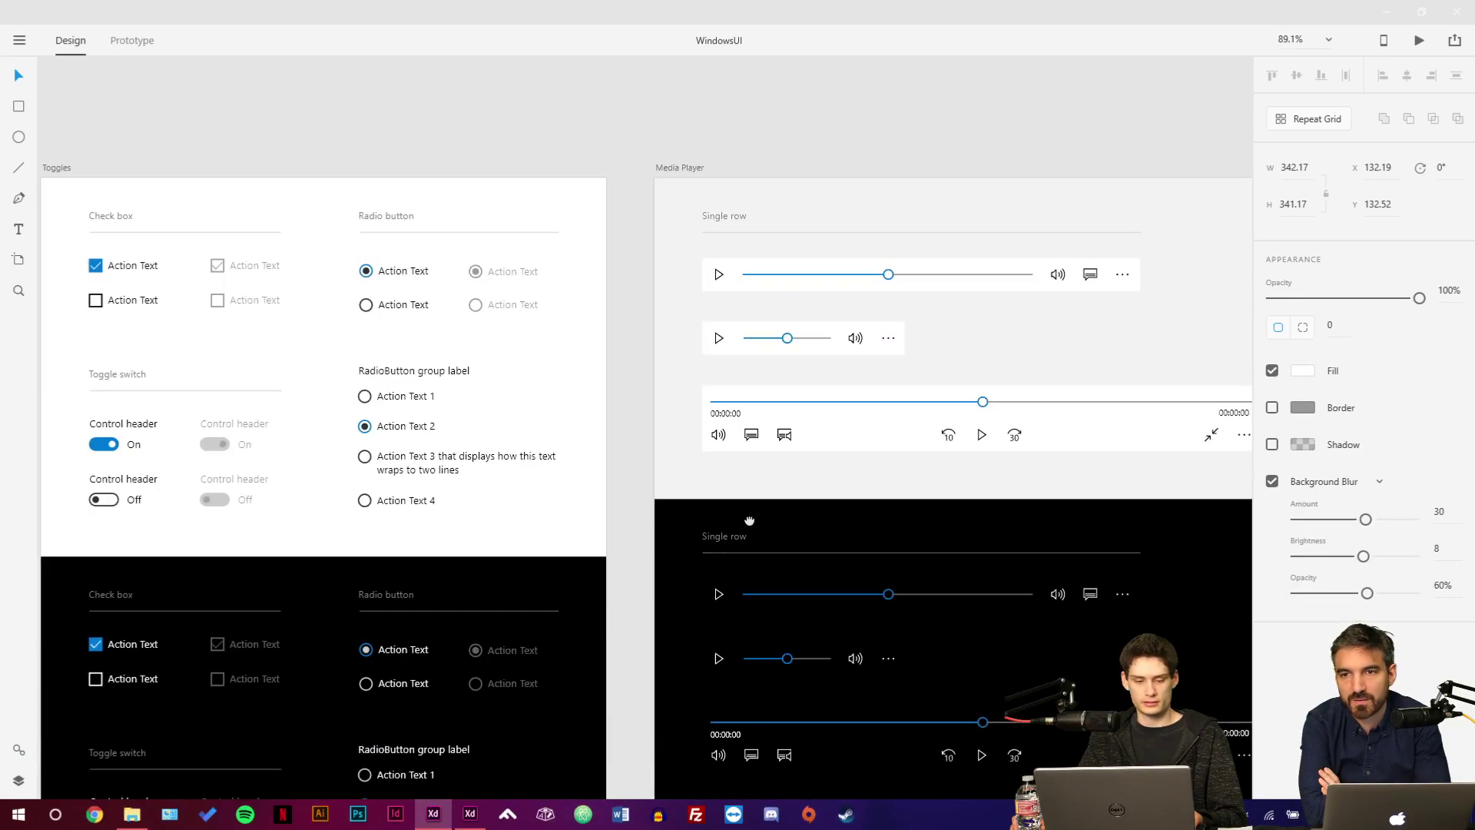
pyautogui.moveTo(750, 521); pyautogui.dragTo(953, 284)
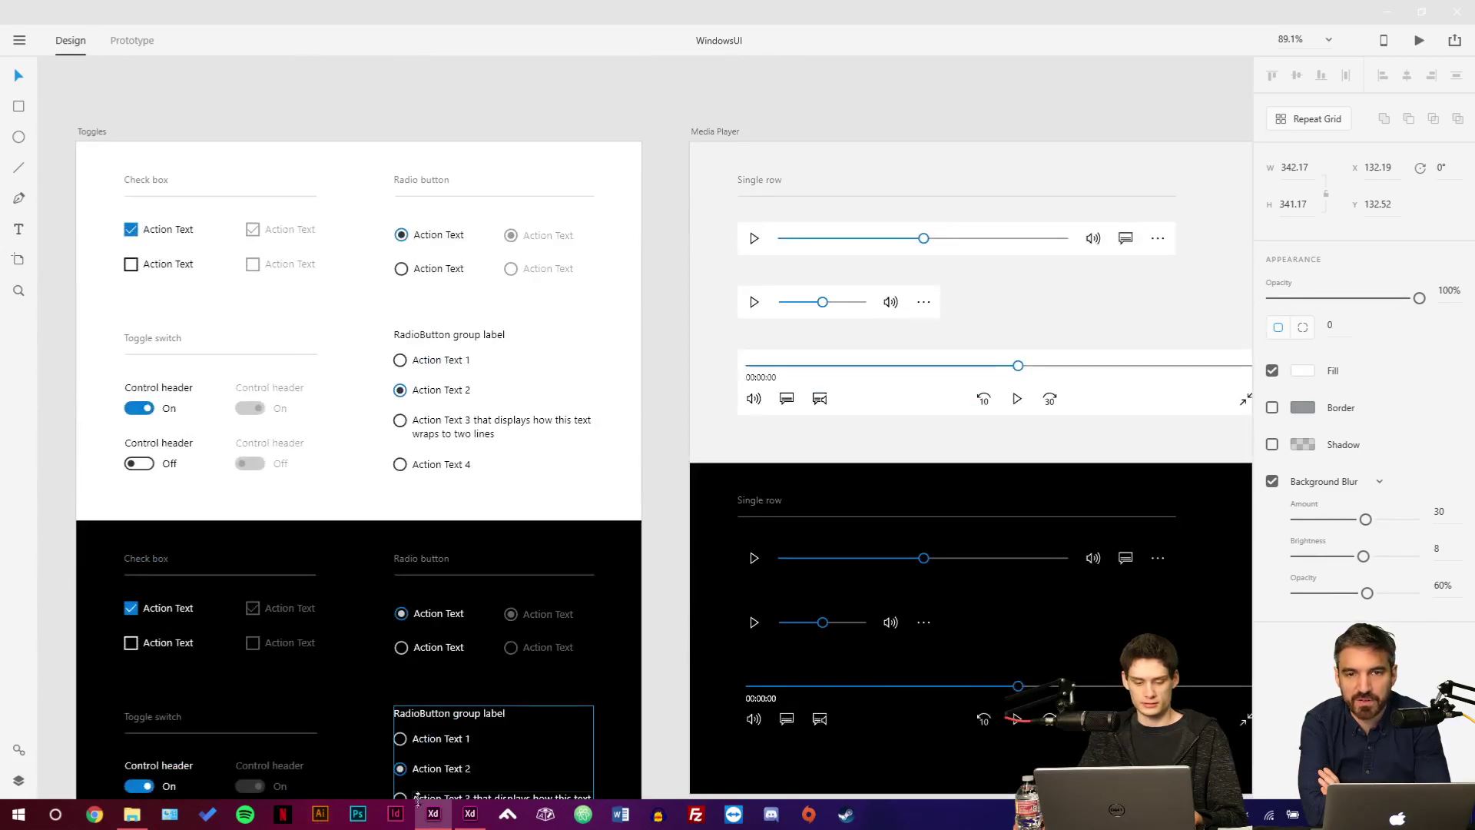
pyautogui.click(470, 814)
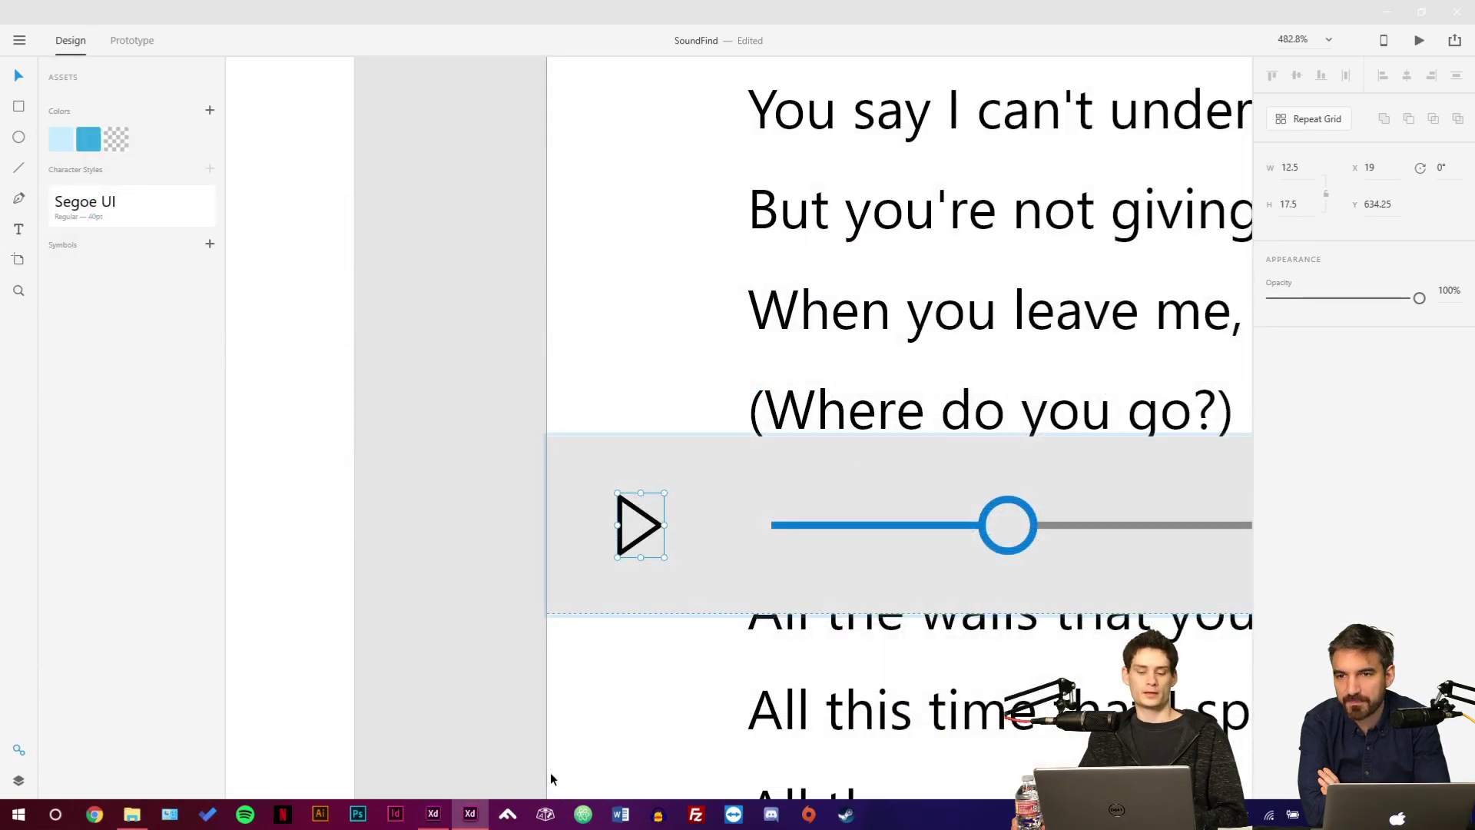
# Switch to Character Map and copy the pause glyph U+E103 from the Segoe MDL2 Assets font.
pyautogui.click(545, 816)
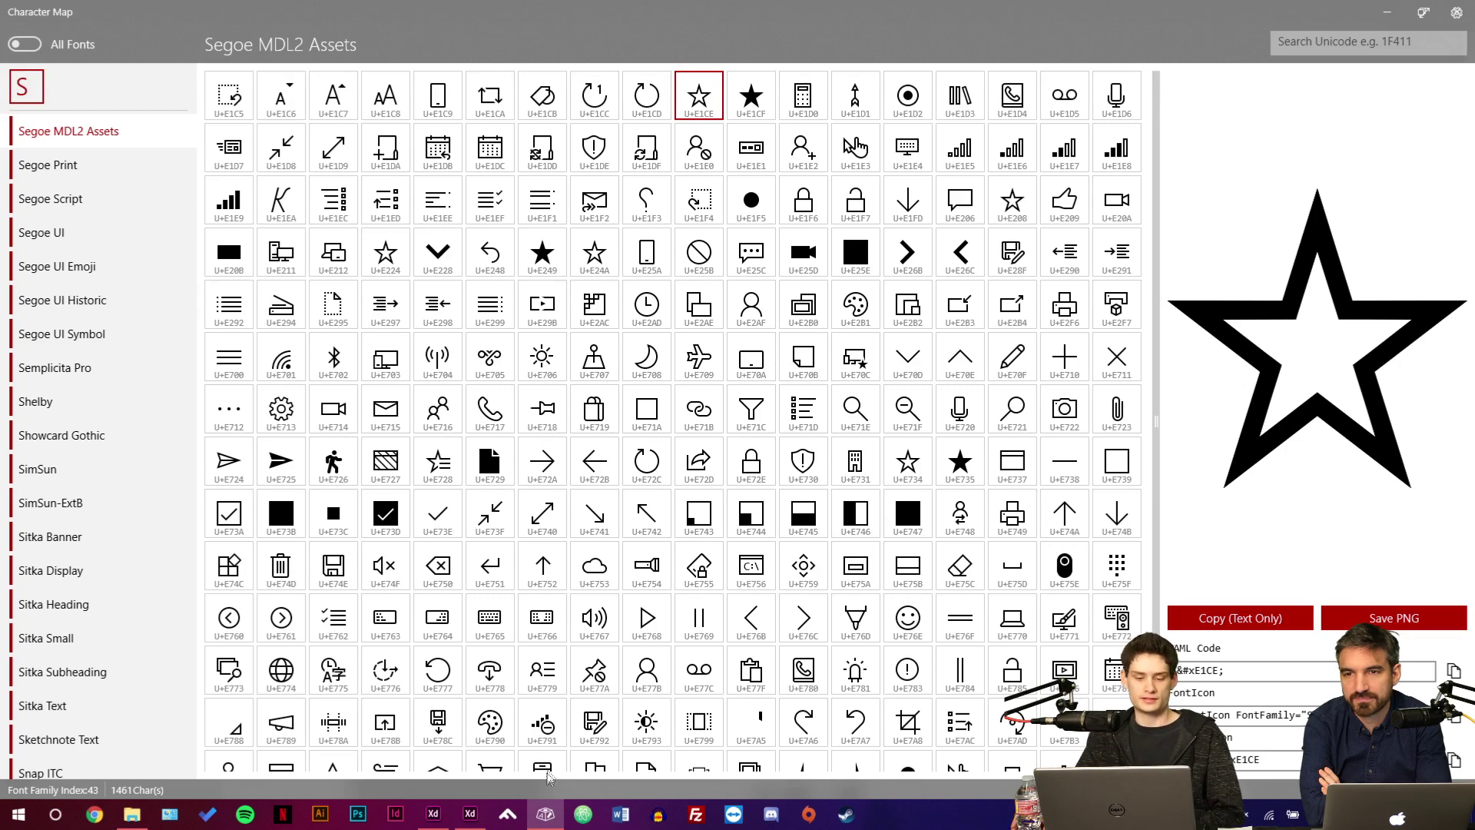
pyautogui.scroll(-5, 540, 285)
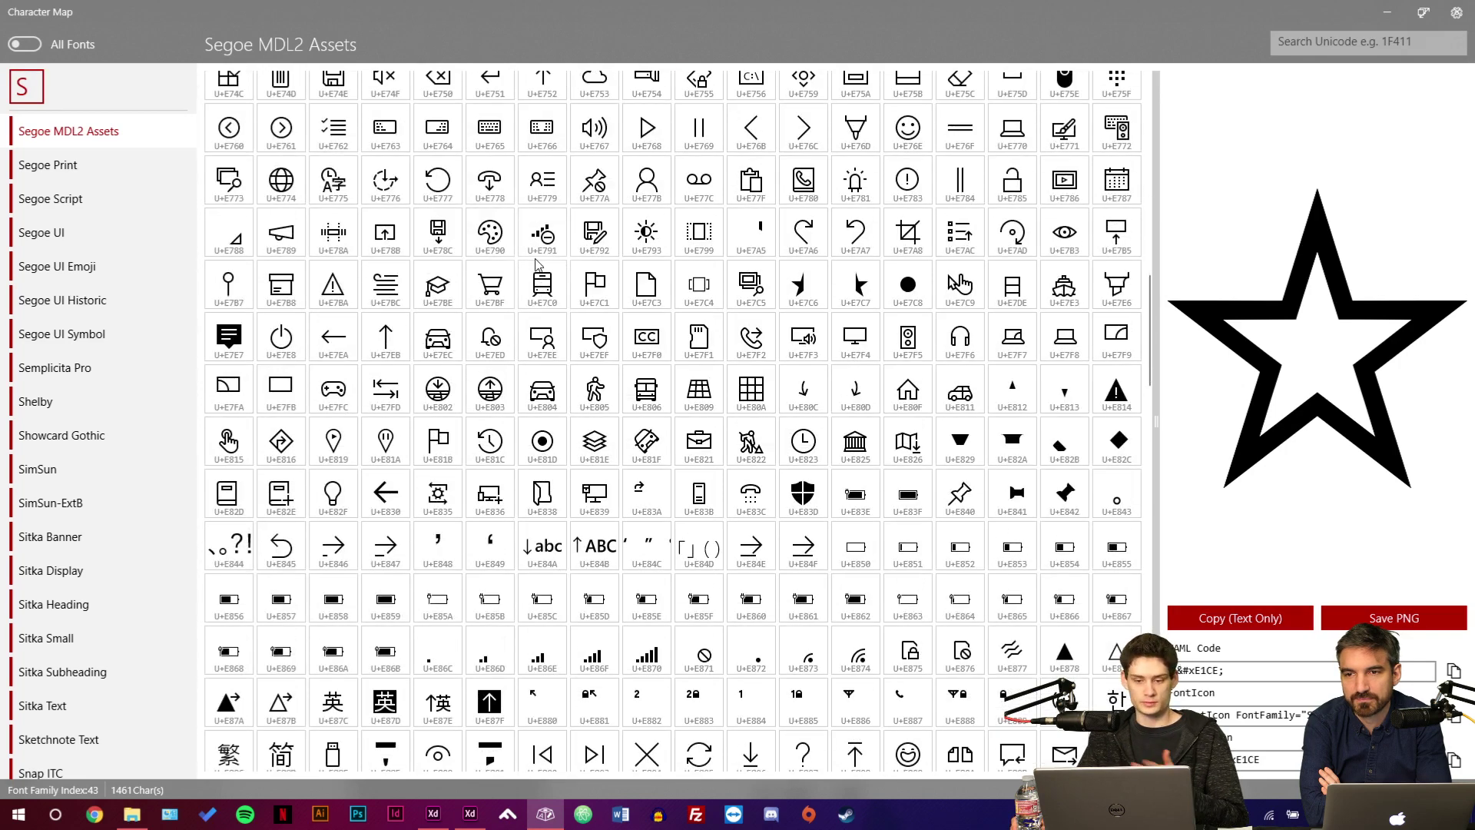
pyautogui.scroll(-15, 88, 303)
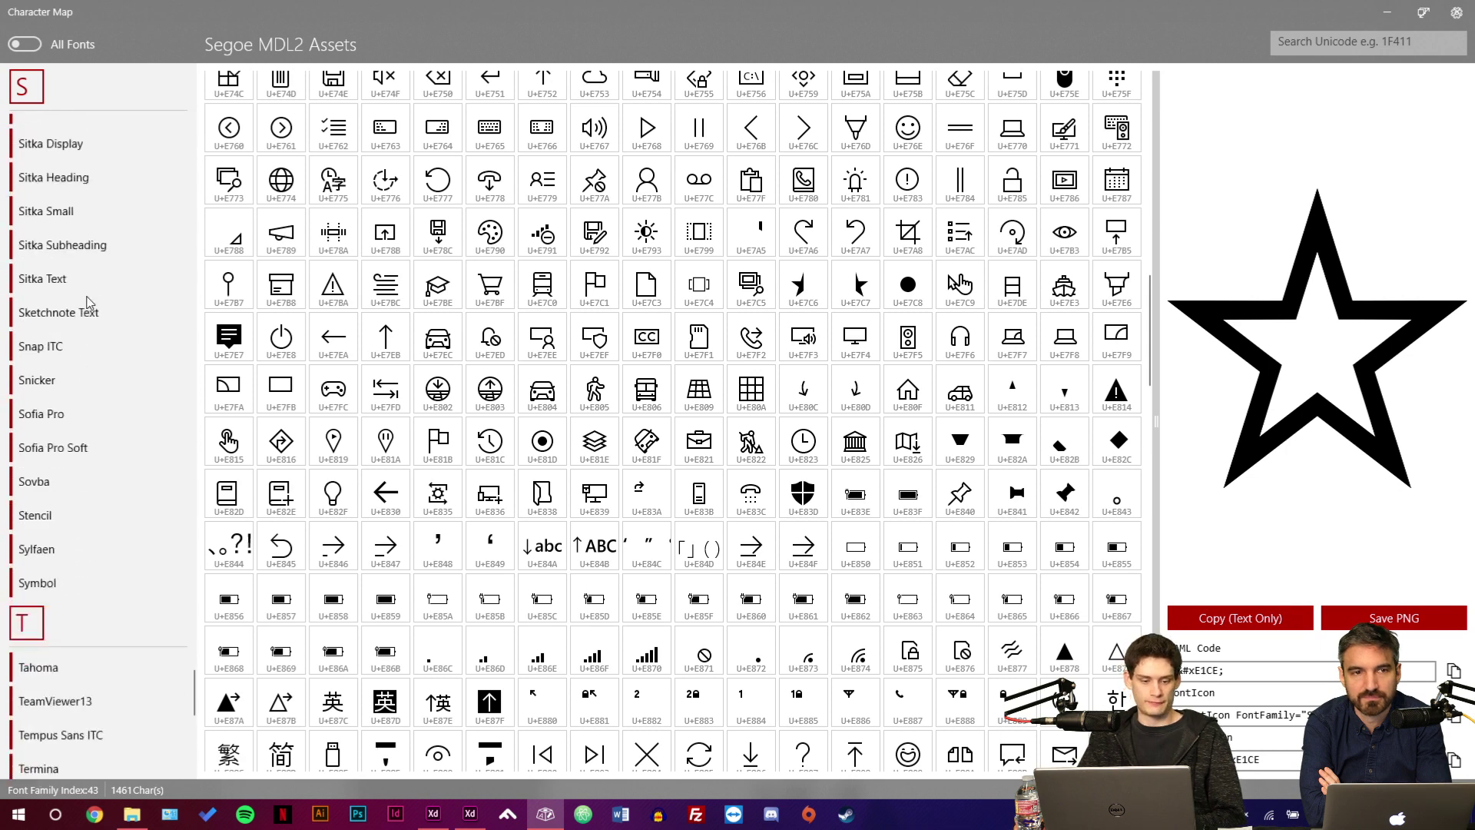
pyautogui.scroll(12, 89, 323)
pyautogui.scroll(5, 88, 323)
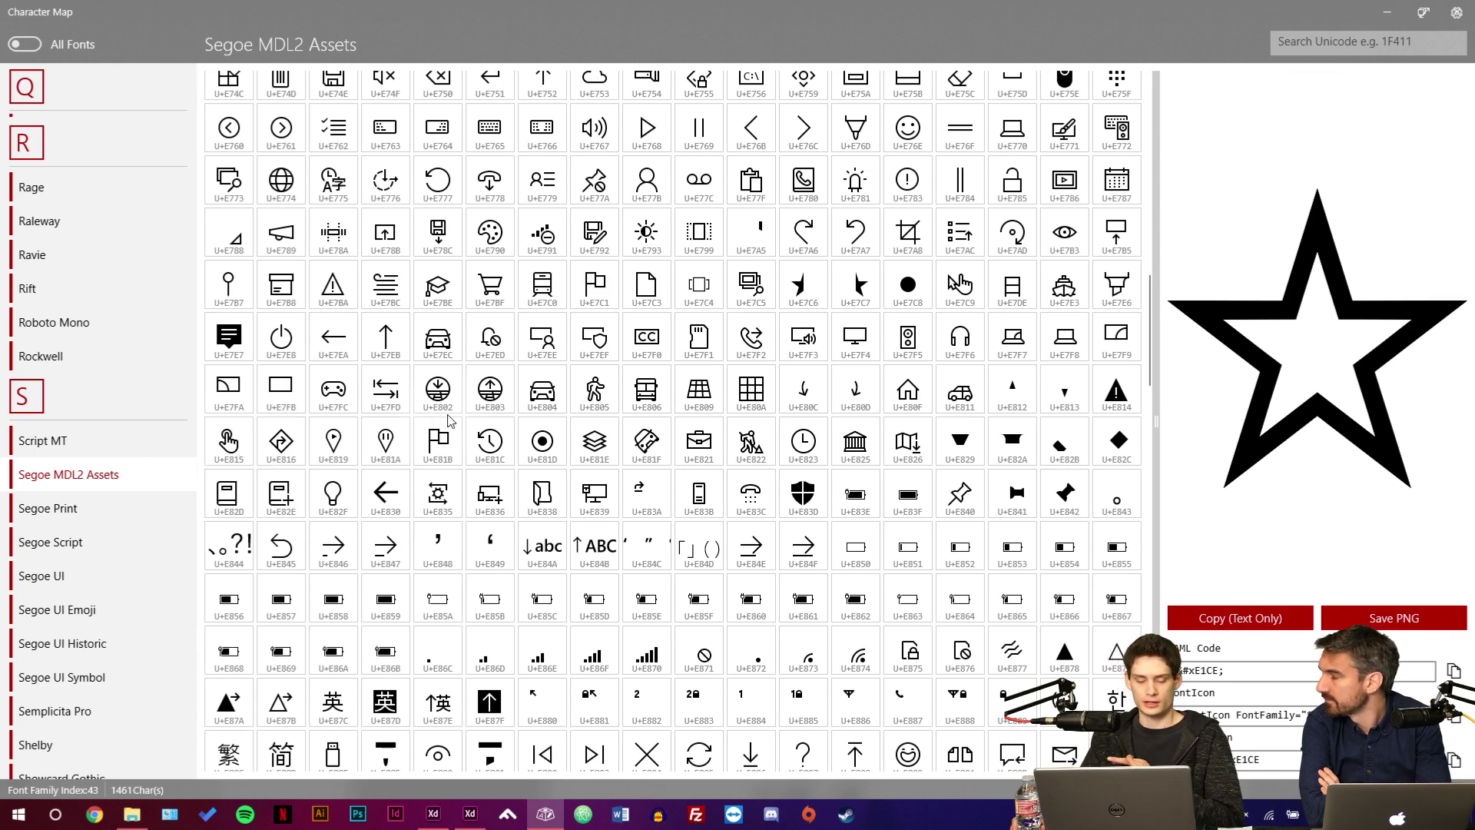
pyautogui.scroll(-15, 450, 421)
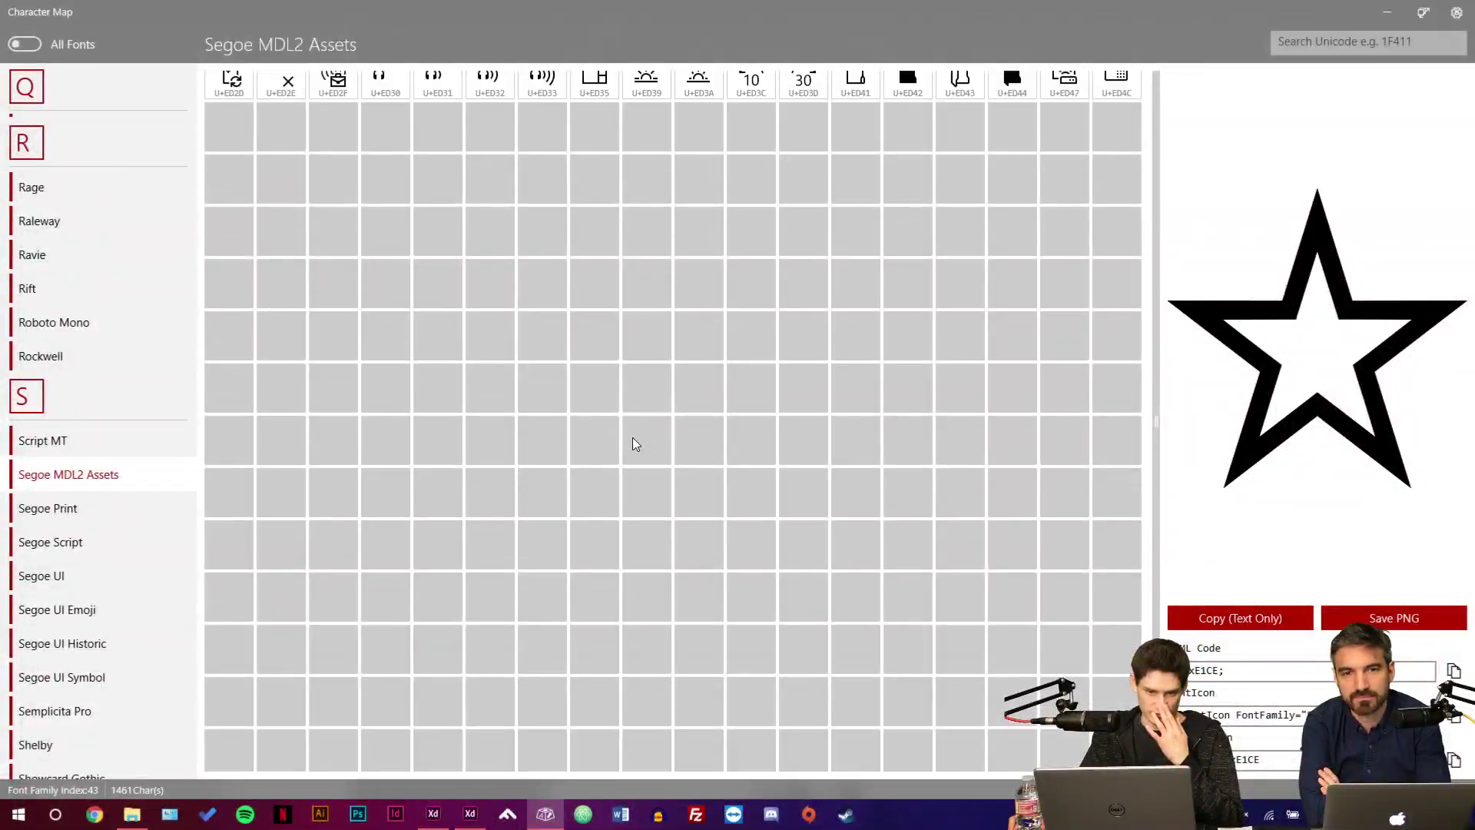
pyautogui.scroll(15, 632, 446)
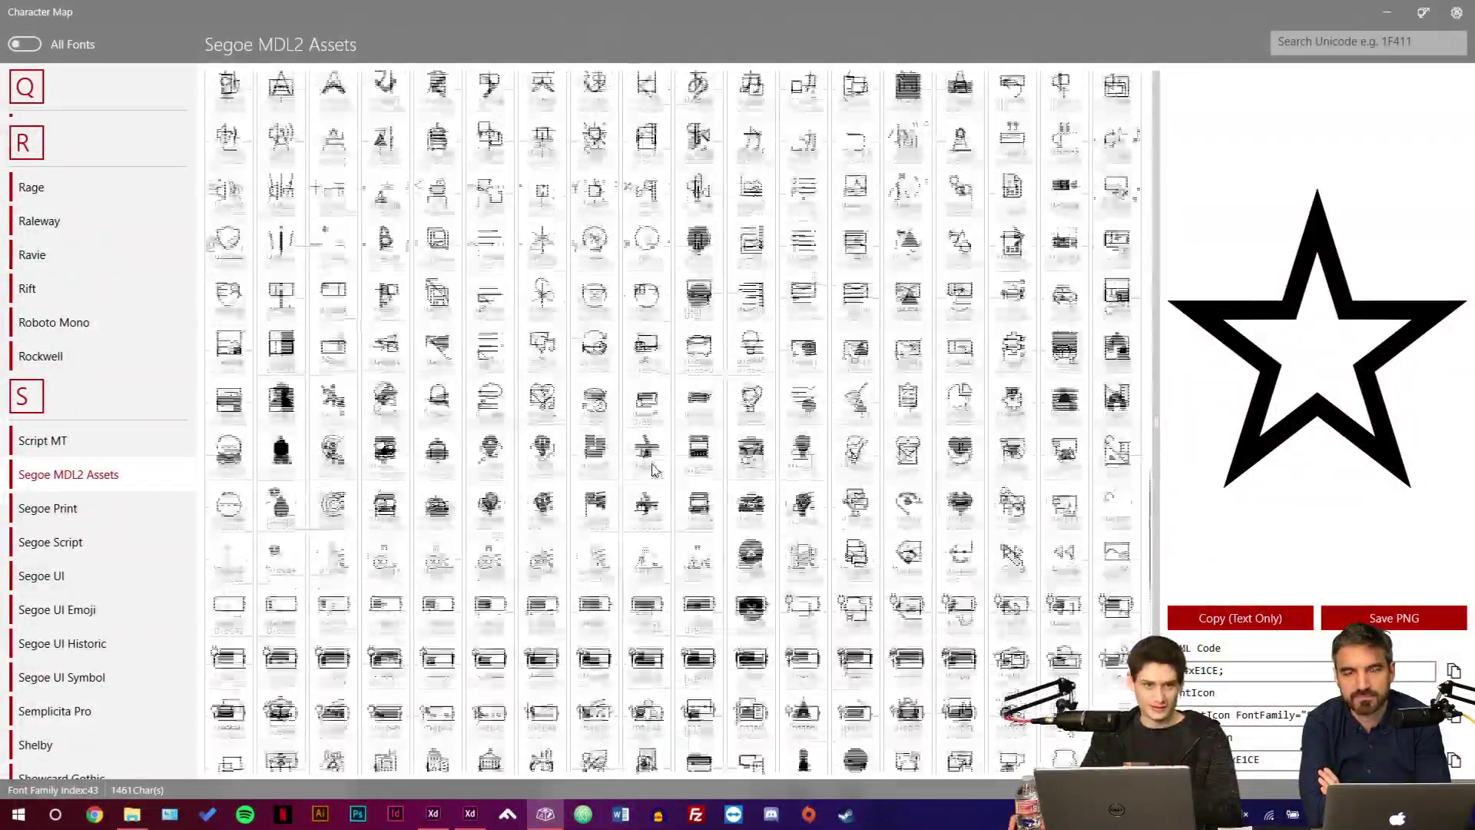
pyautogui.scroll(10, 652, 484)
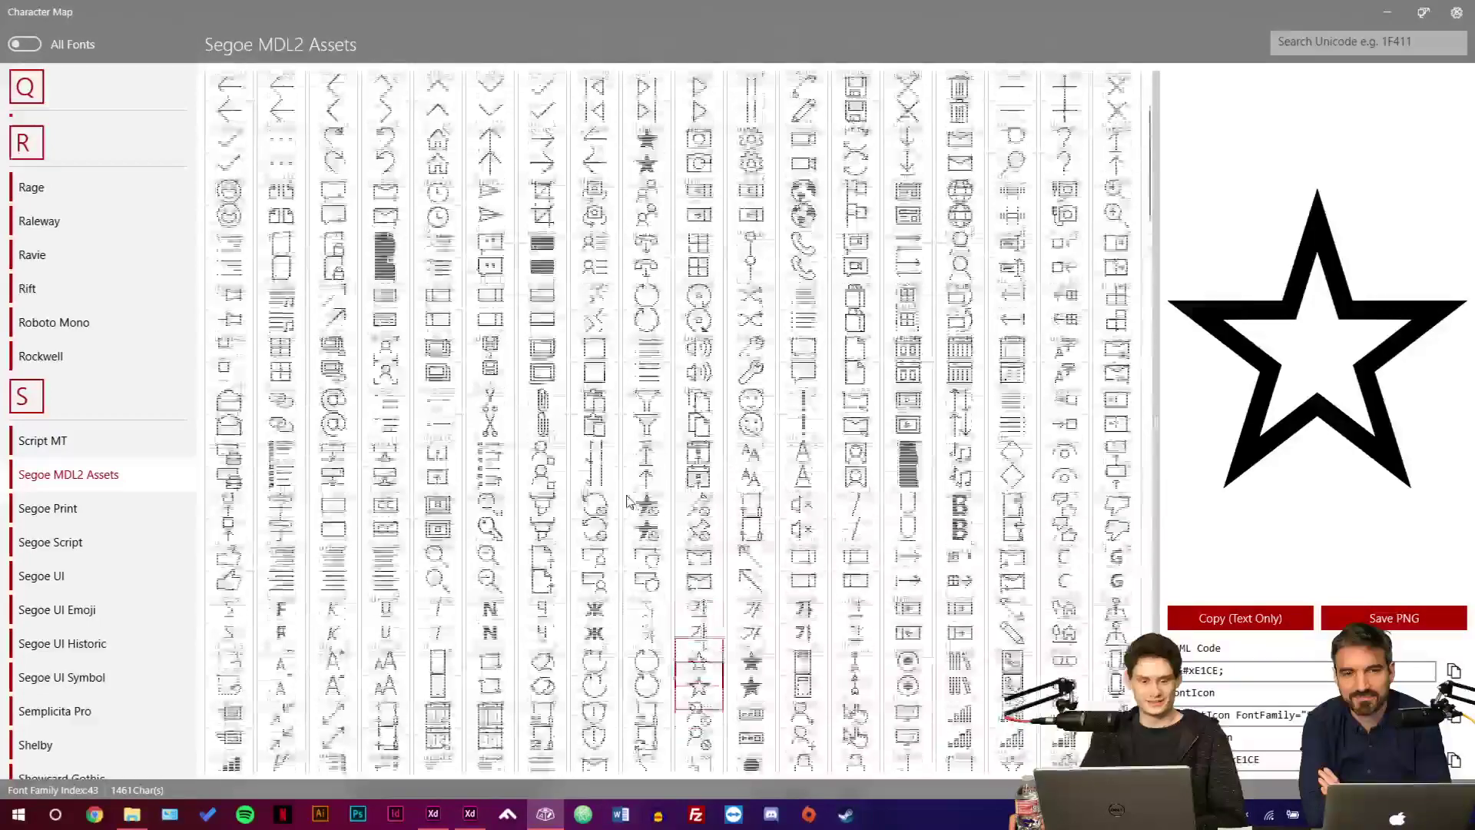
pyautogui.scroll(2, 810, 362)
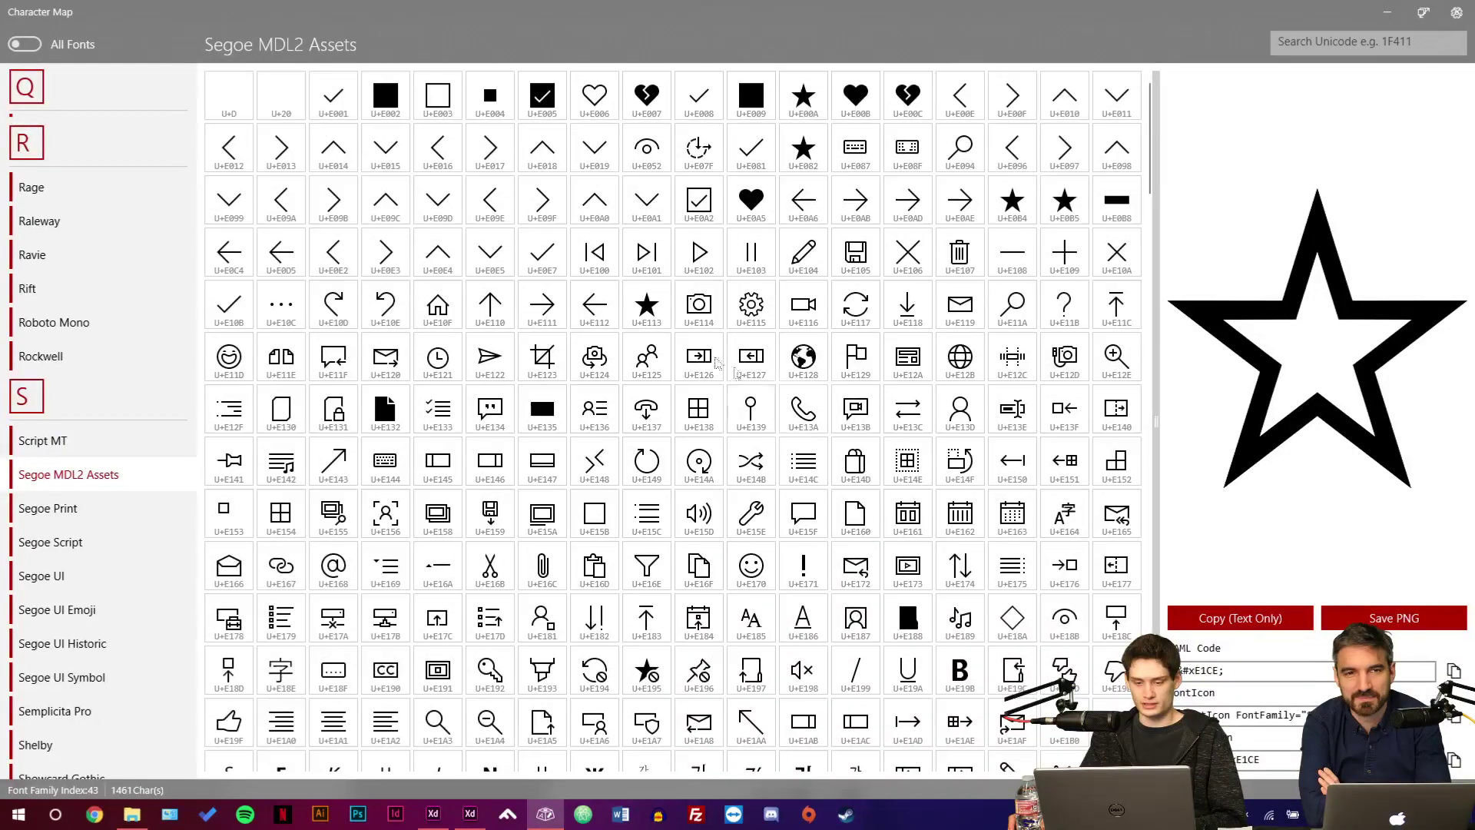
pyautogui.click(750, 255)
pyautogui.hotkey('ctrl', 'c')
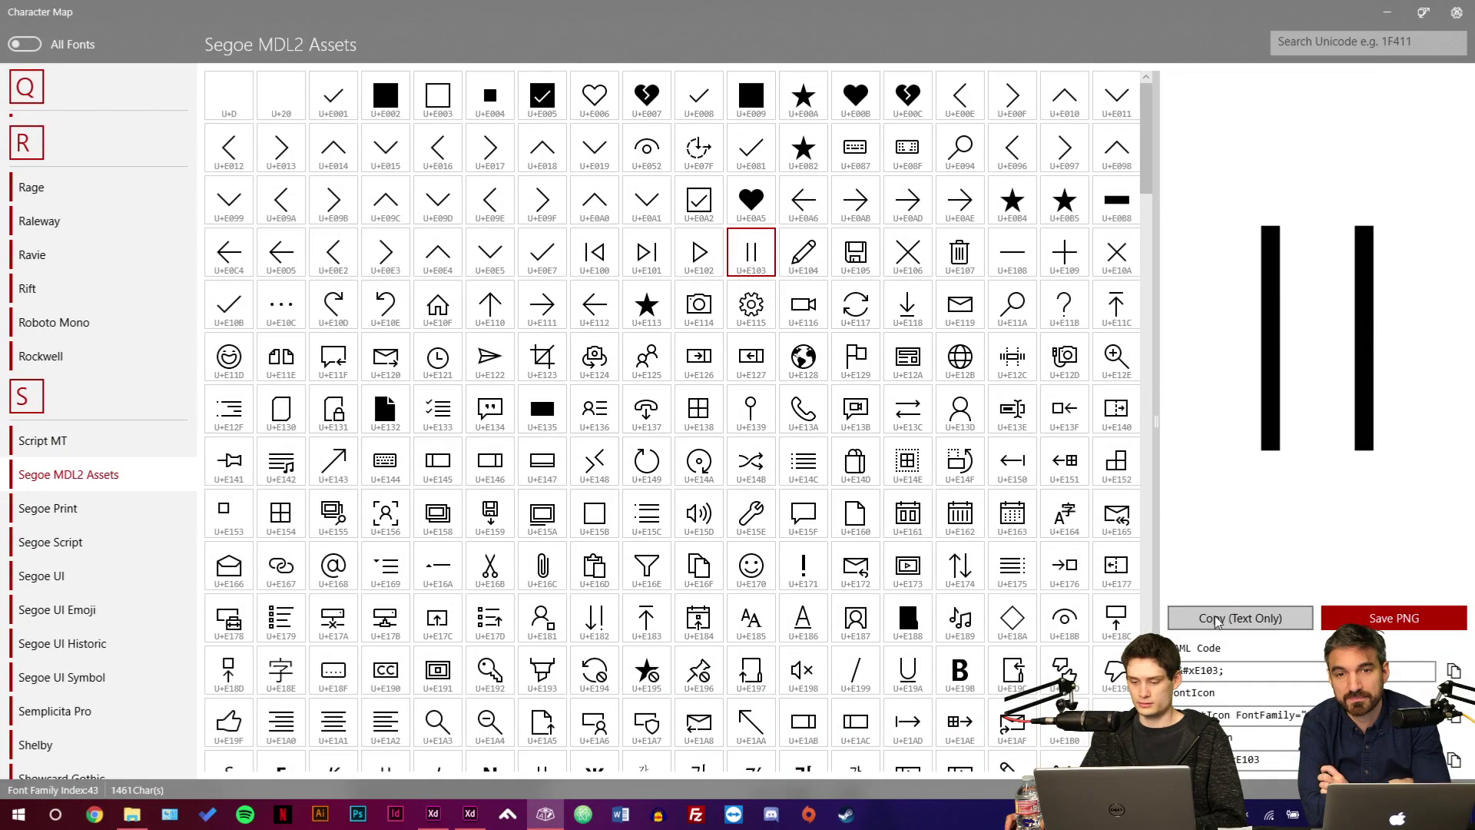
# Return to the SoundFind file in Adobe XD, paste the glyph beside the player bar as centred point text.
pyautogui.click(470, 814)
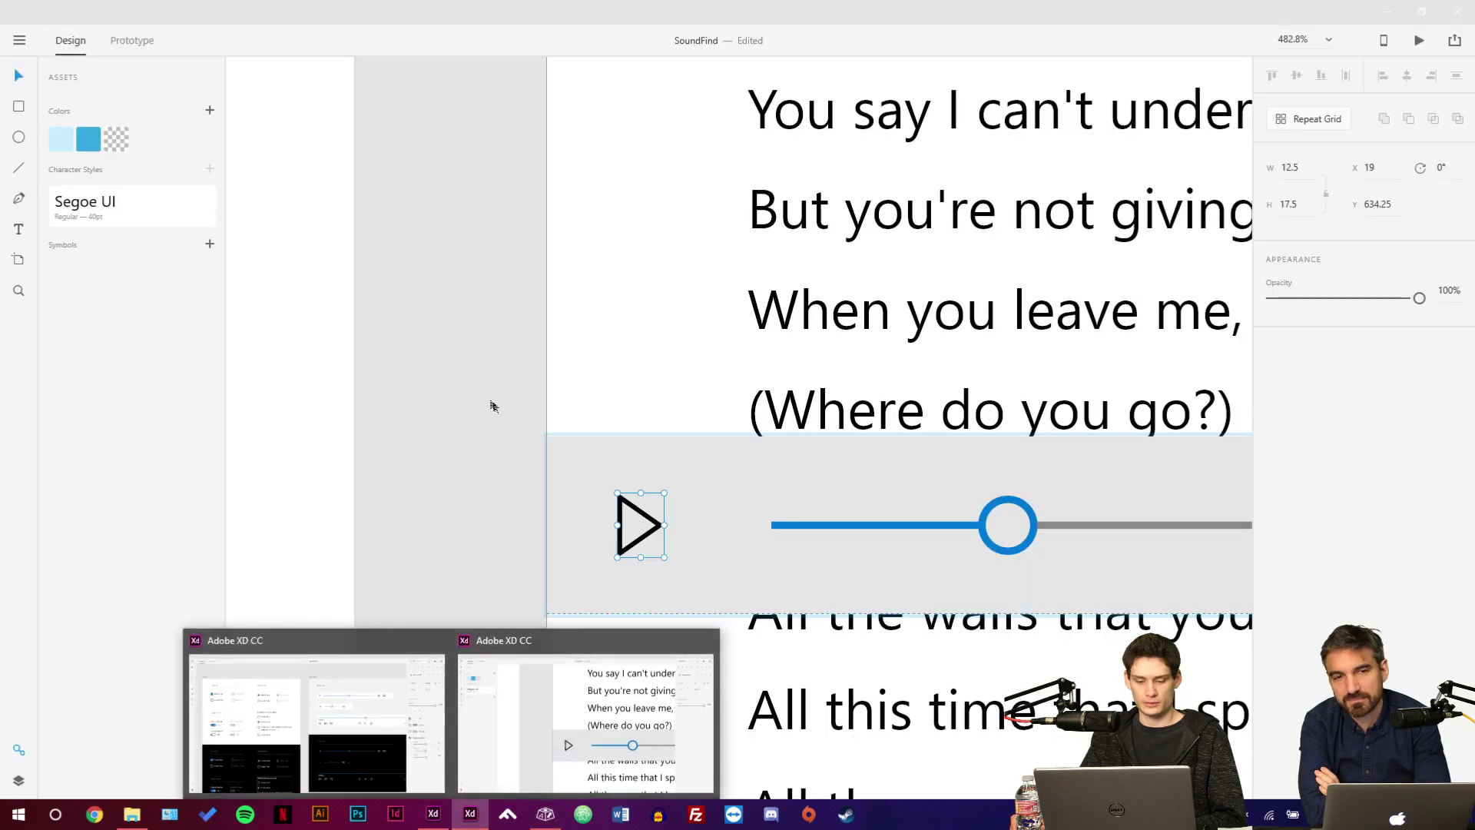
pyautogui.click(566, 418)
pyautogui.scroll(-1, 487, 402)
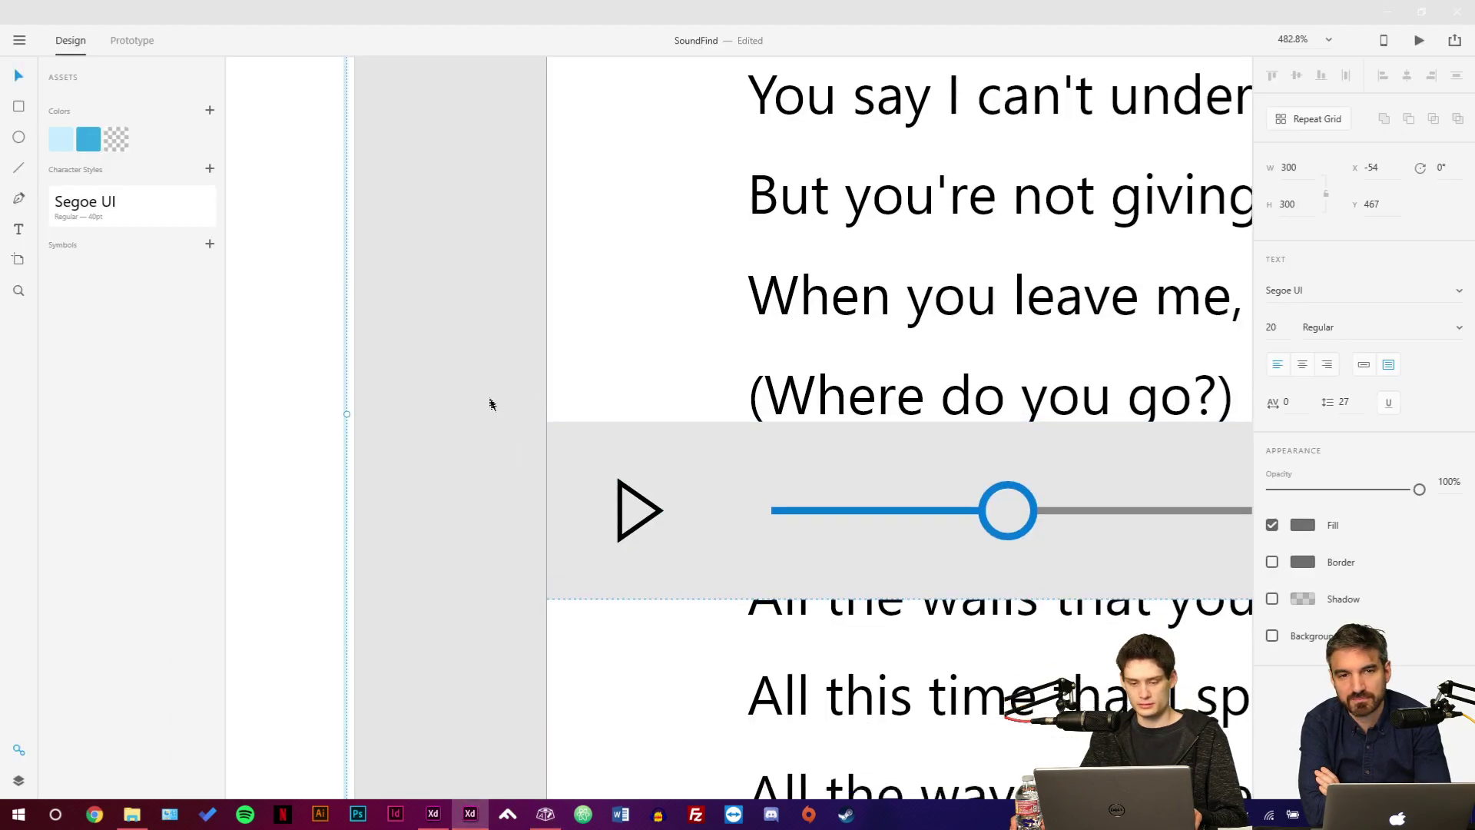
pyautogui.scroll(-5, 484, 392)
pyautogui.scroll(3, 484, 375)
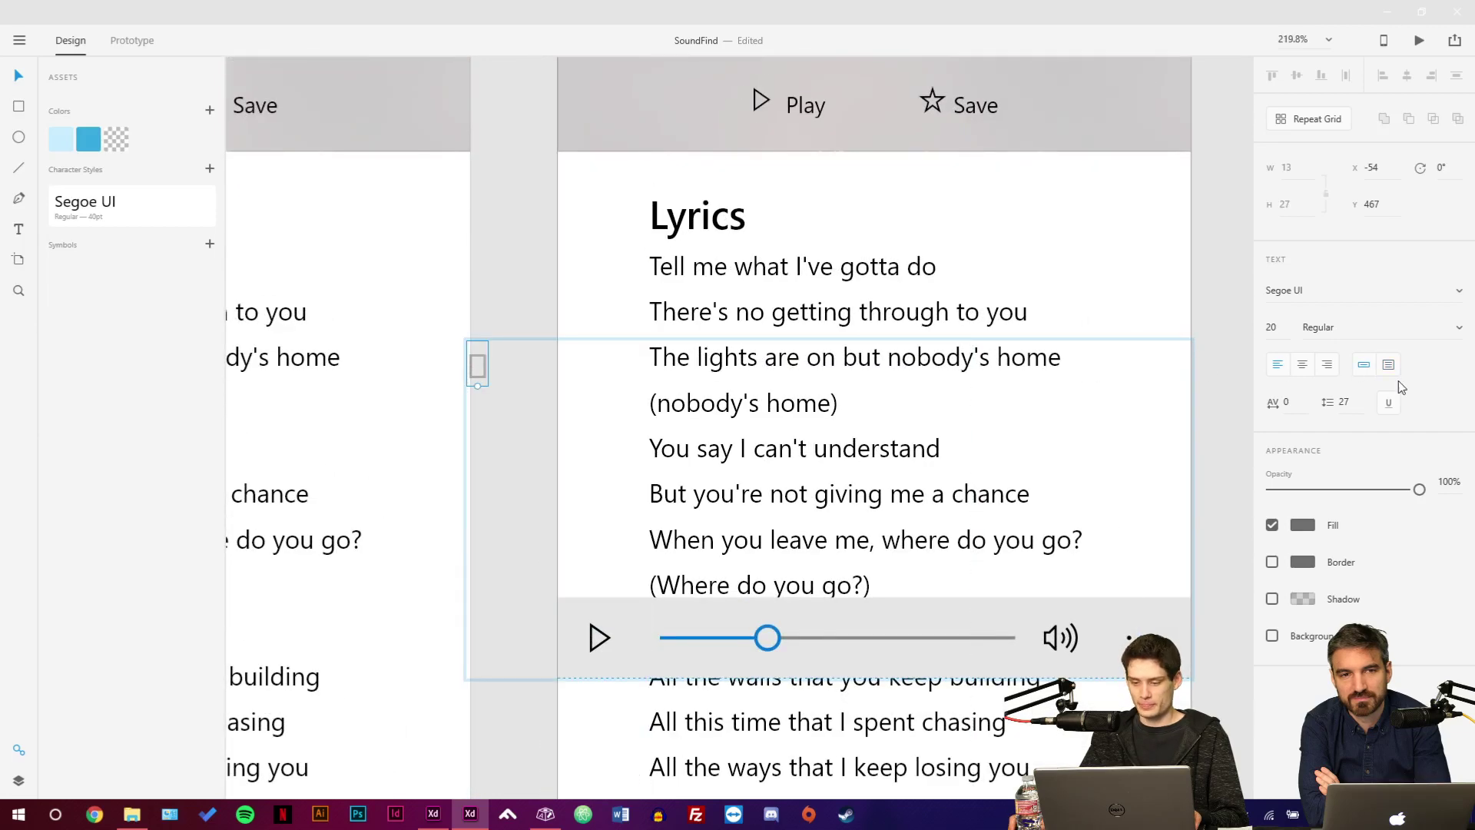
pyautogui.click(1305, 365)
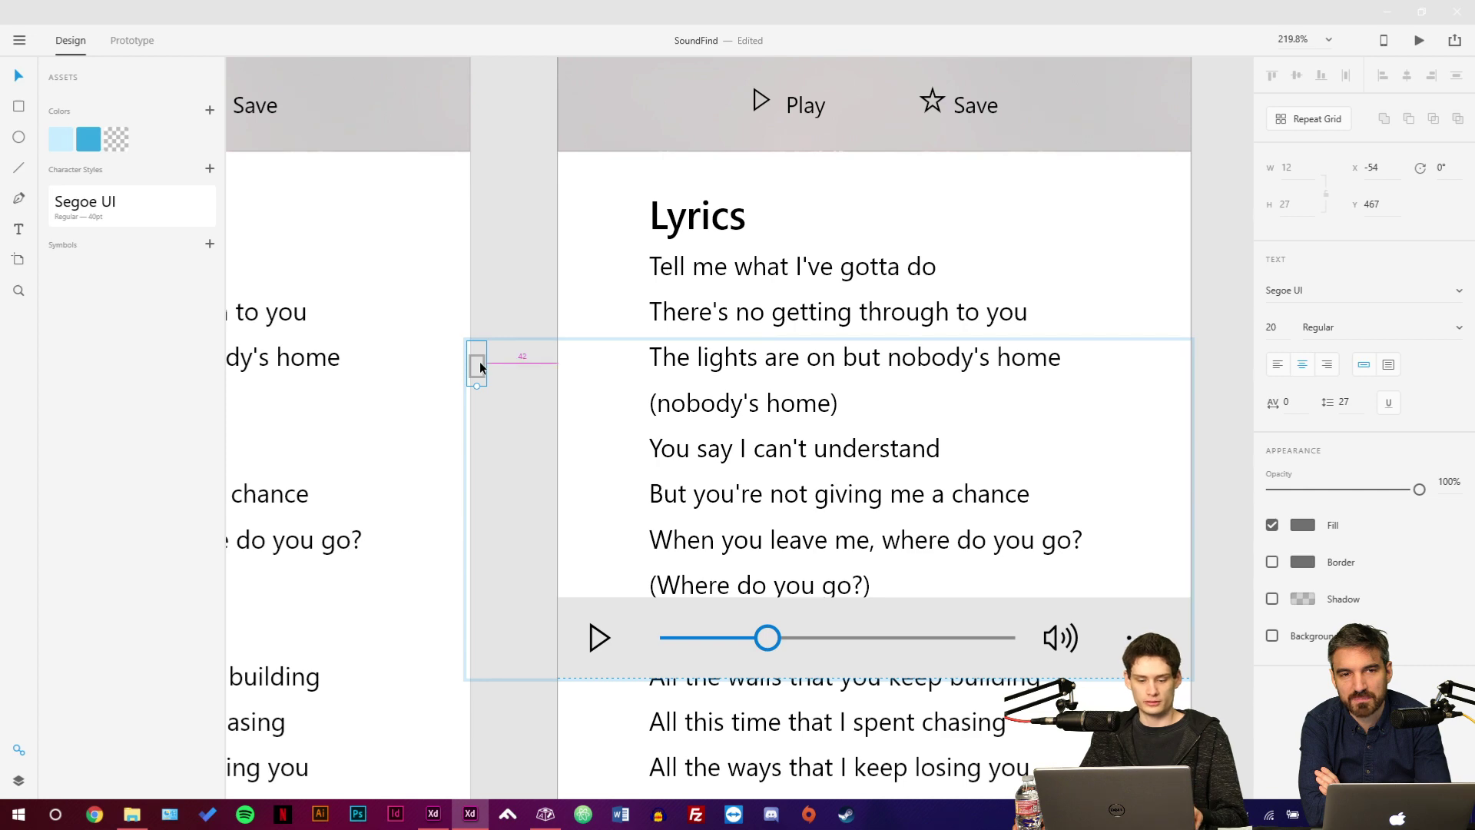
# Set the pasted glyph's font to Segoe MDL2 Assets to turn it into a pause icon.
pyautogui.scroll(5, 479, 361)
pyautogui.doubleClick(479, 361)
pyautogui.moveTo(479, 361); pyautogui.dragTo(433, 349)
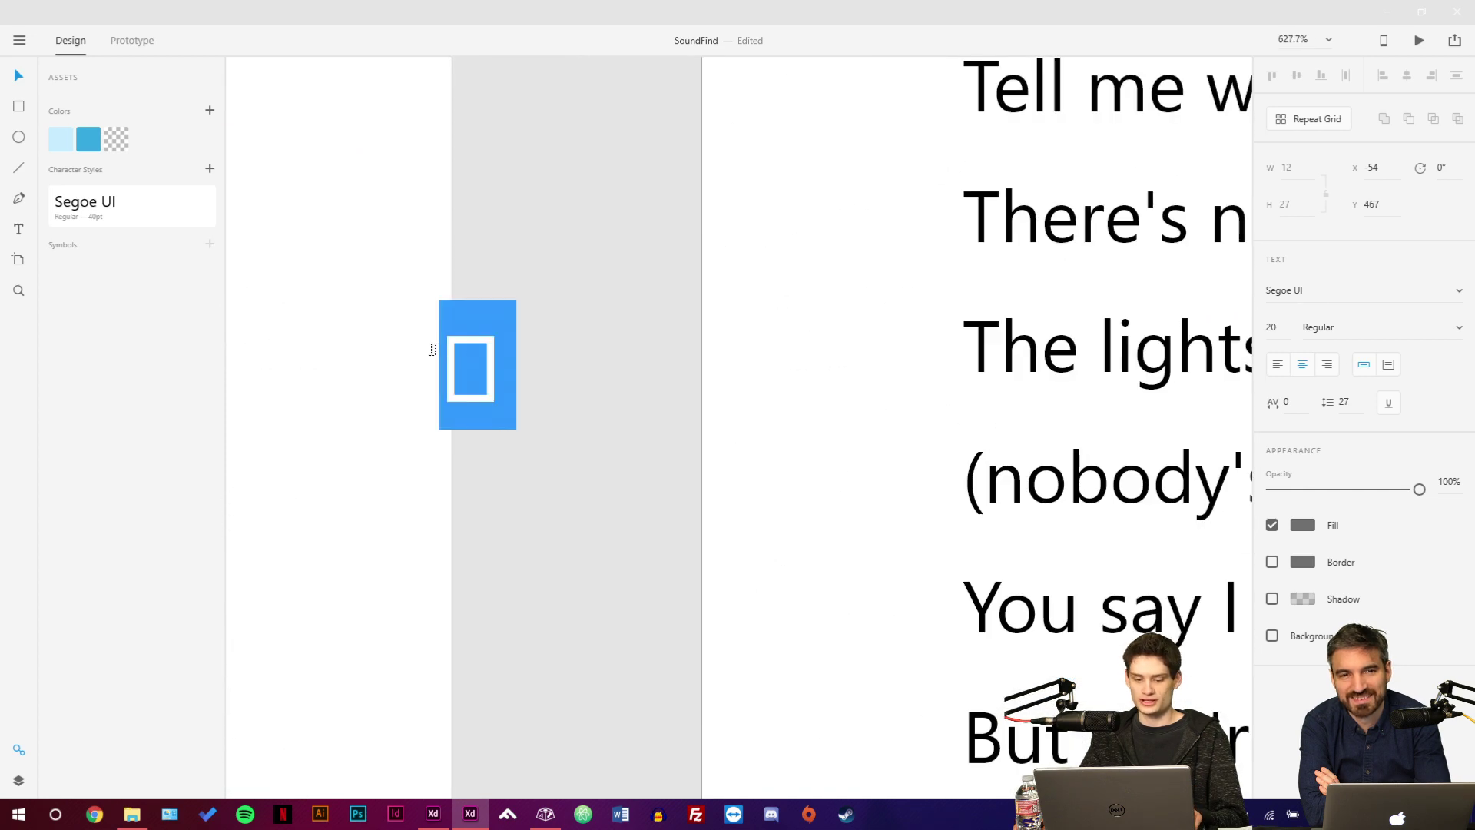
pyautogui.click(1304, 291)
pyautogui.press('Return')
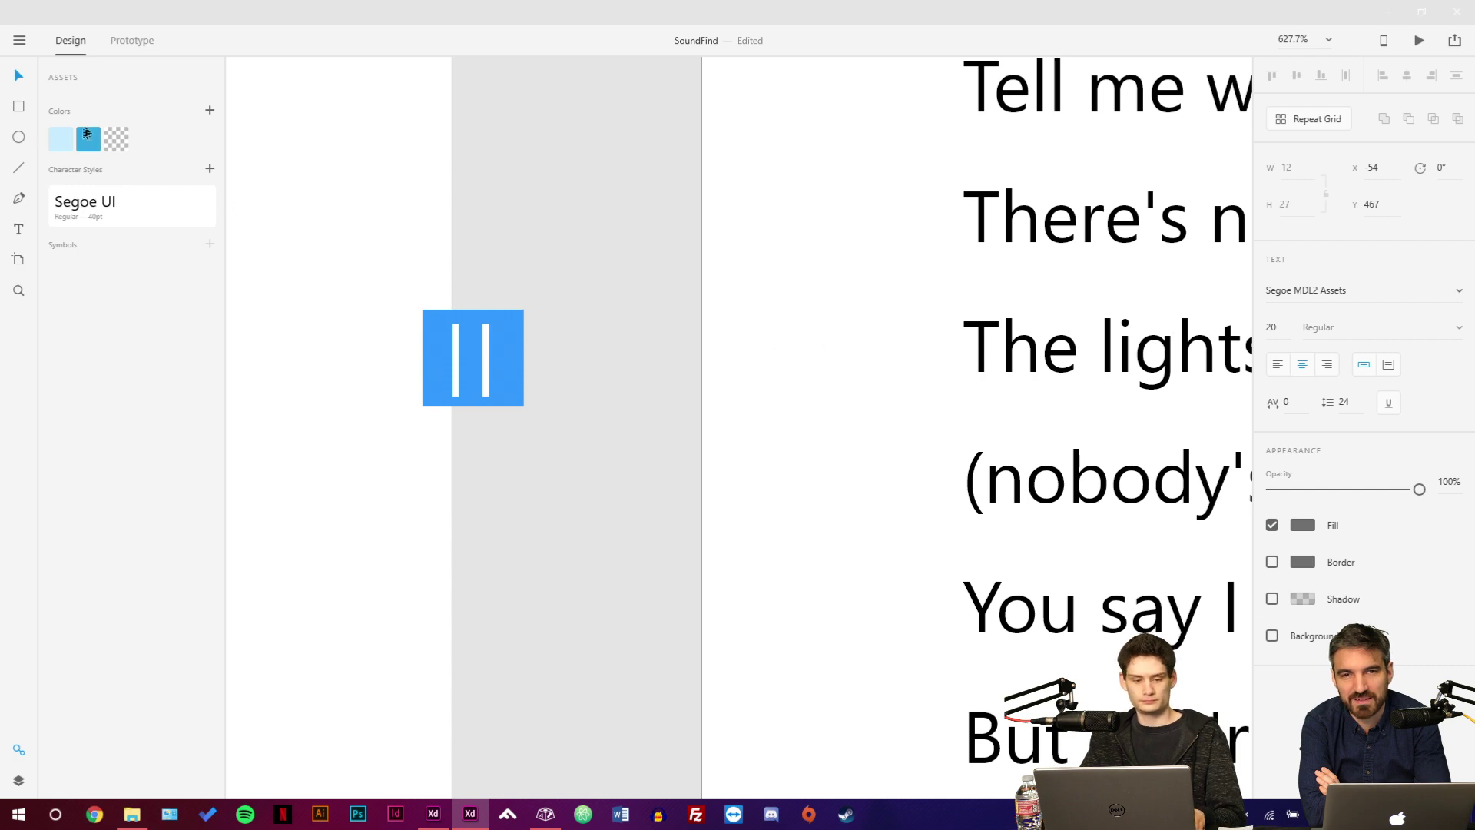
pyautogui.press('Escape')
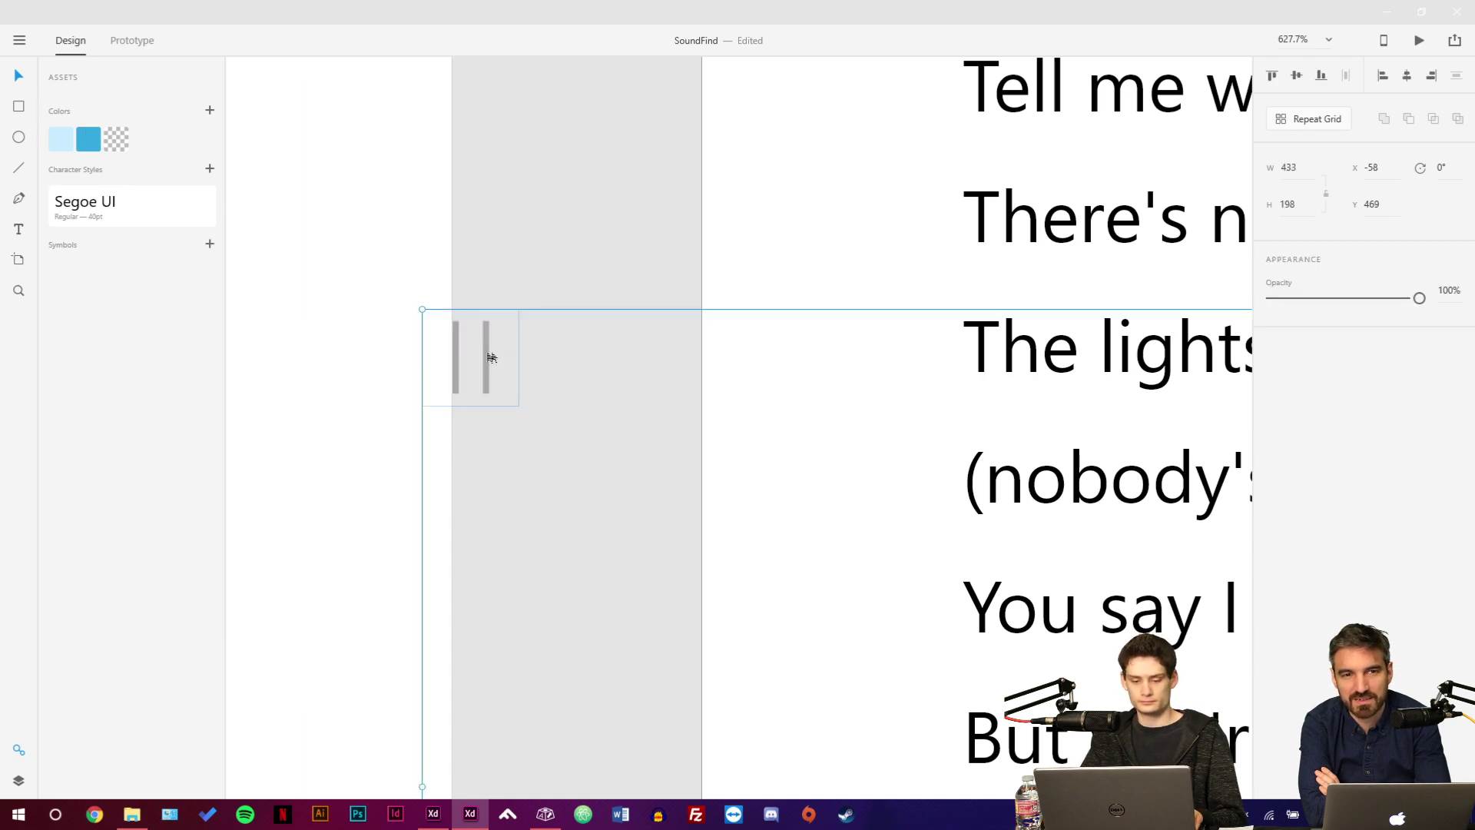
pyautogui.scroll(-4, 492, 358)
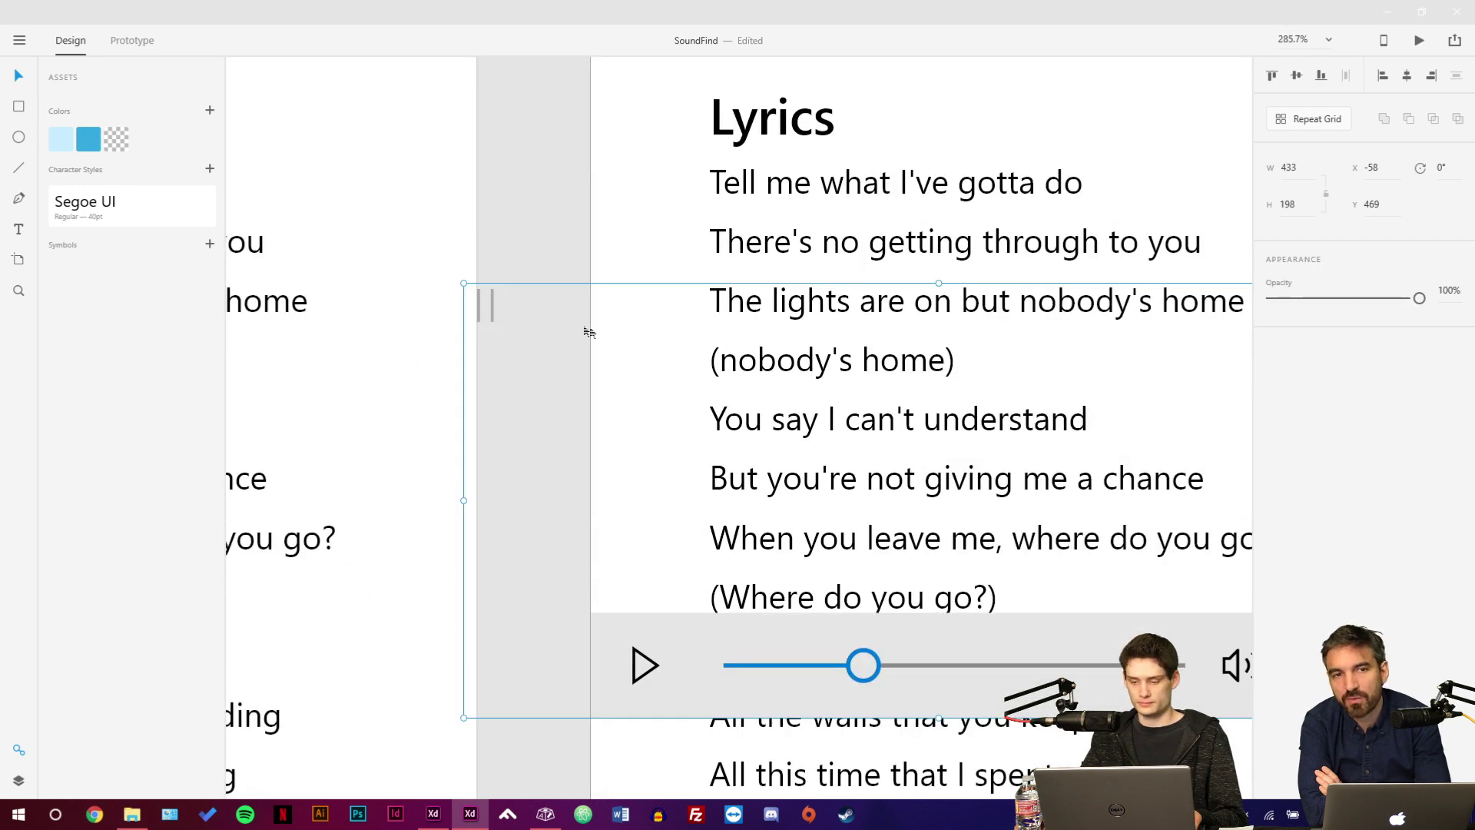
pyautogui.moveTo(485, 310); pyautogui.dragTo(596, 333)
pyautogui.hotkey('ctrl', 'z')
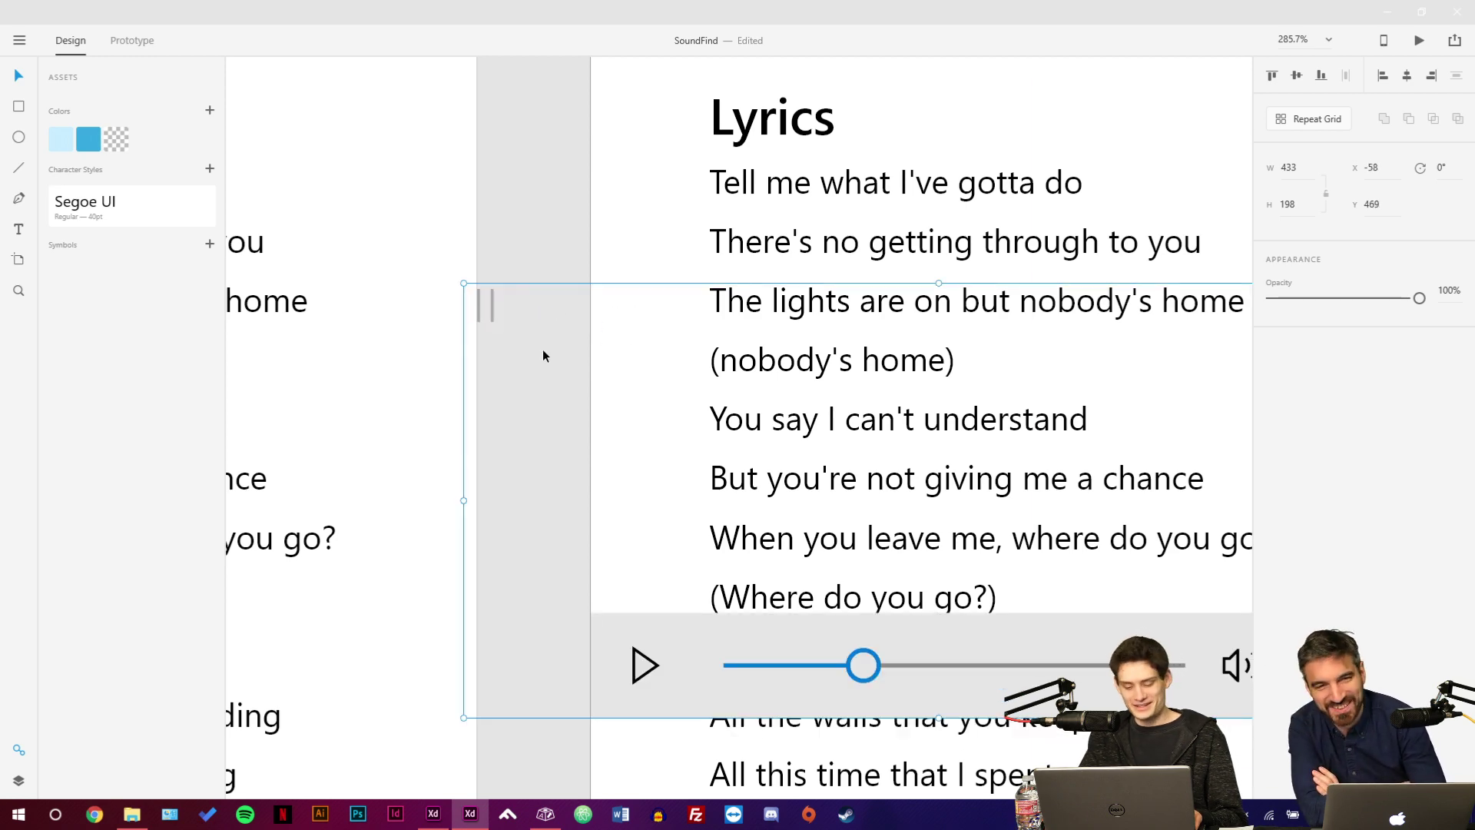
pyautogui.scroll(1, 700, 200)
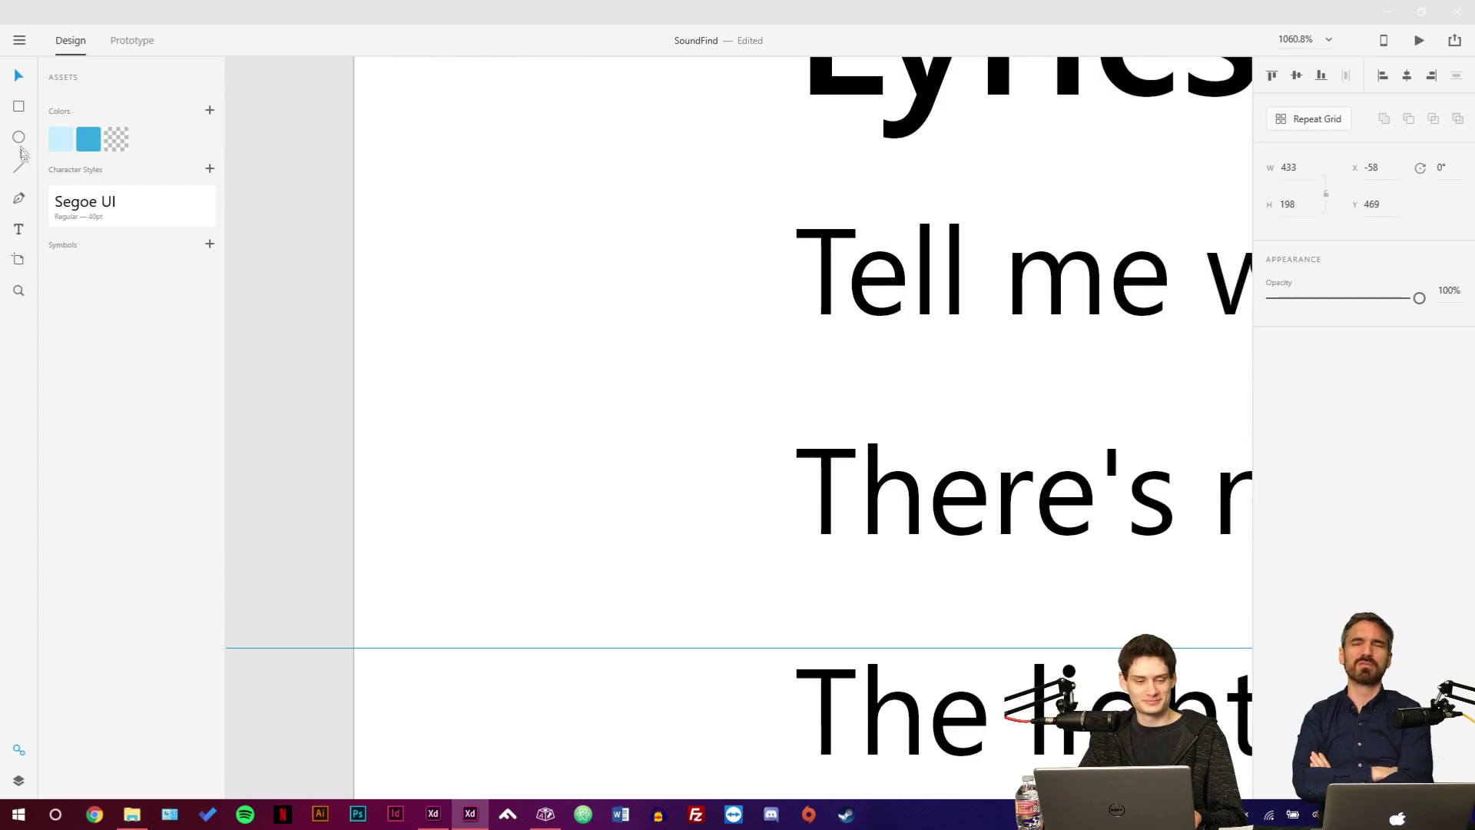
pyautogui.moveTo(553, 123); pyautogui.dragTo(553, 264)
pyautogui.hotkey('ctrl', 'z')
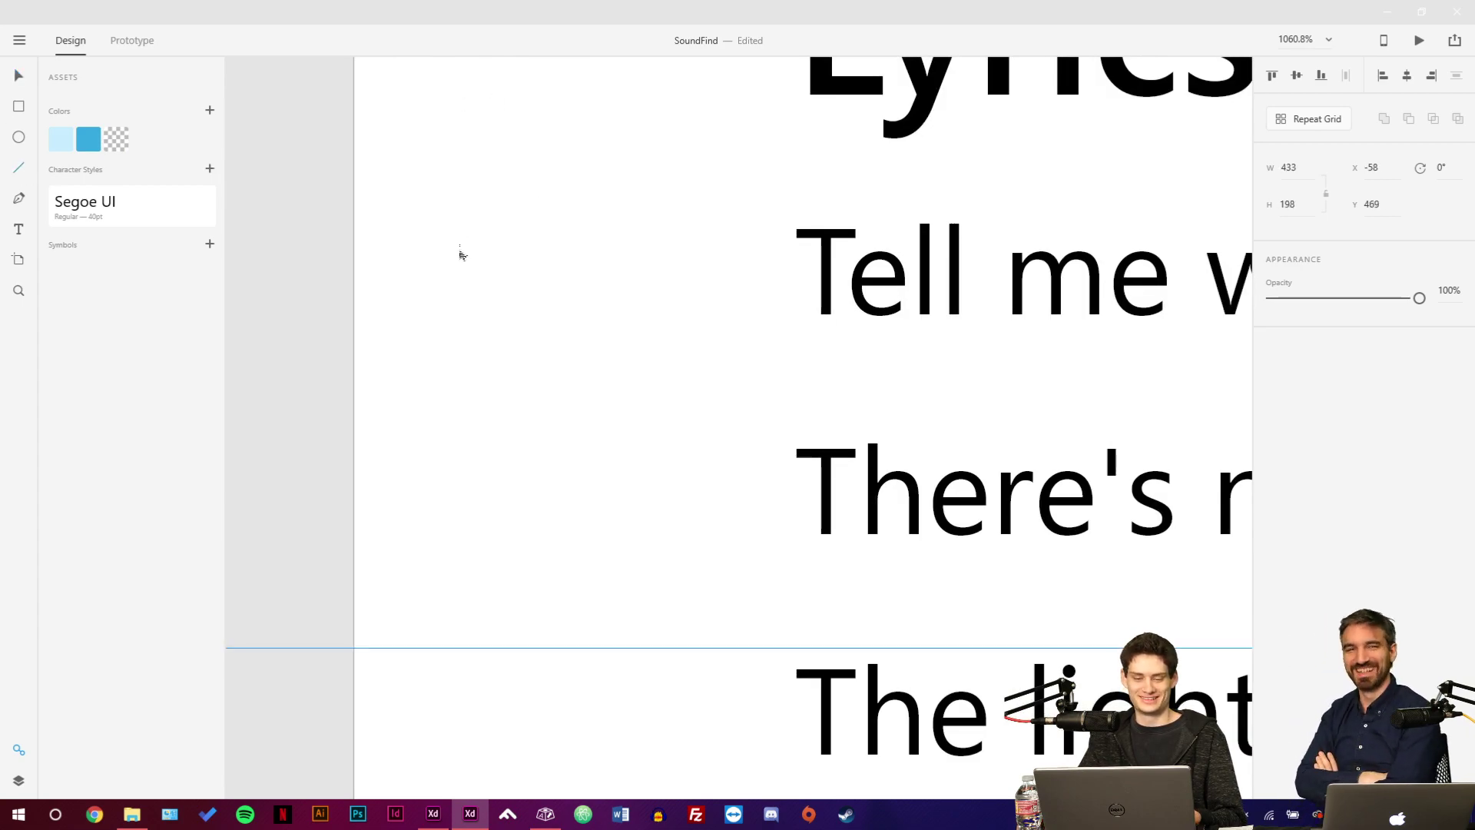
pyautogui.scroll(-1, 417, 324)
pyautogui.scroll(-10, 418, 324)
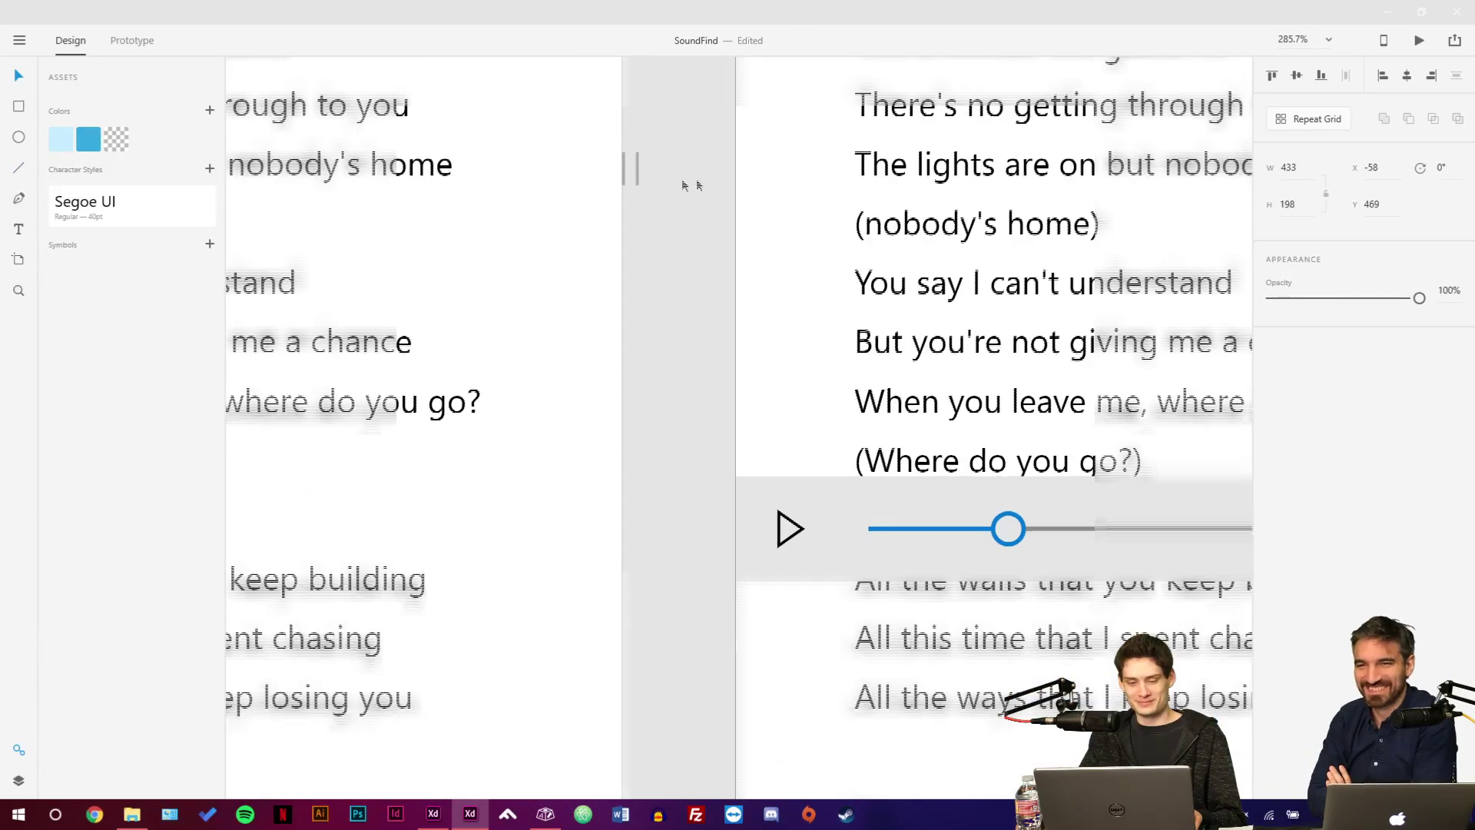
pyautogui.doubleClick(625, 162)
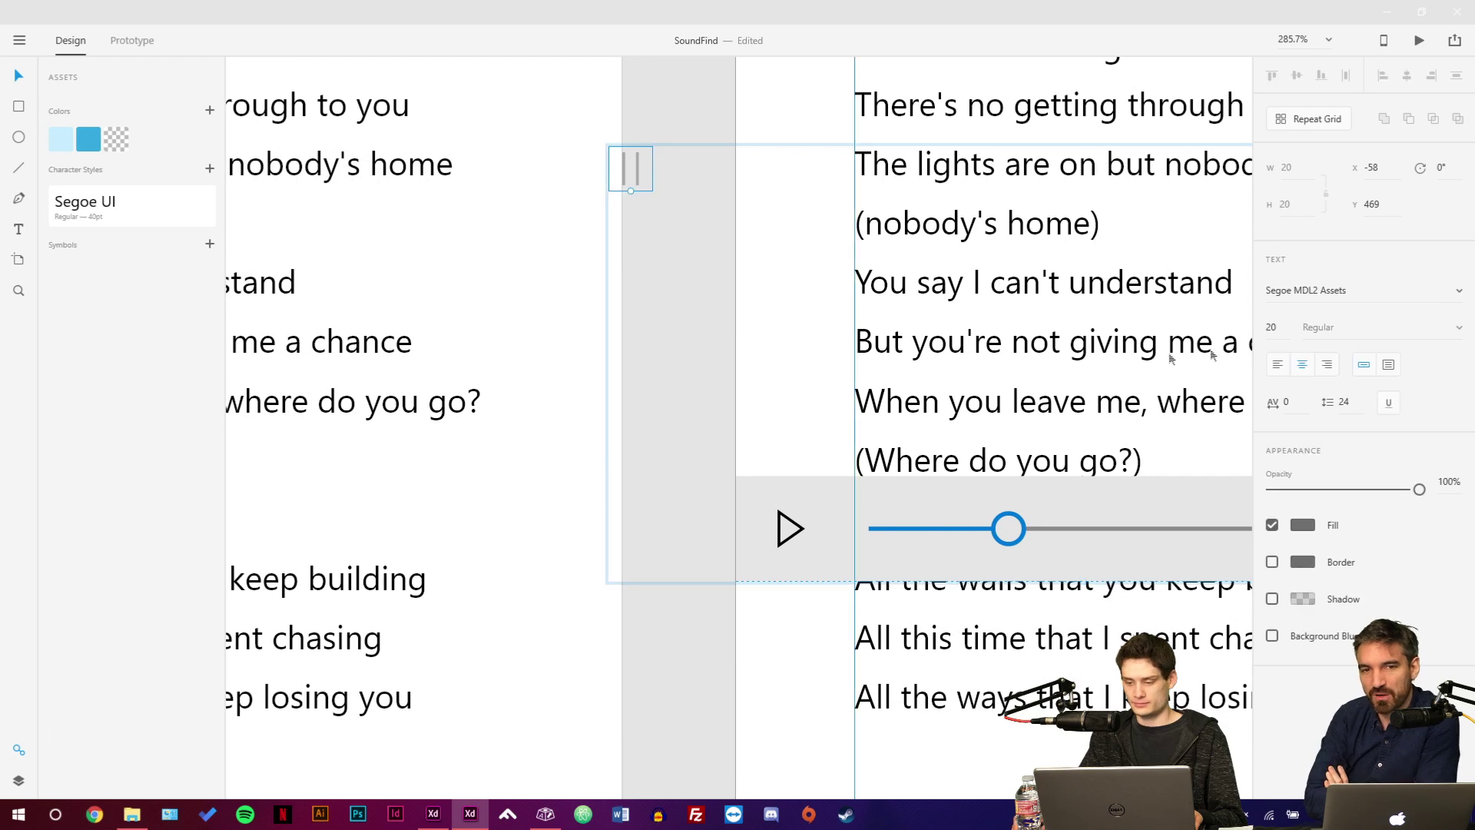
pyautogui.press('Delete')
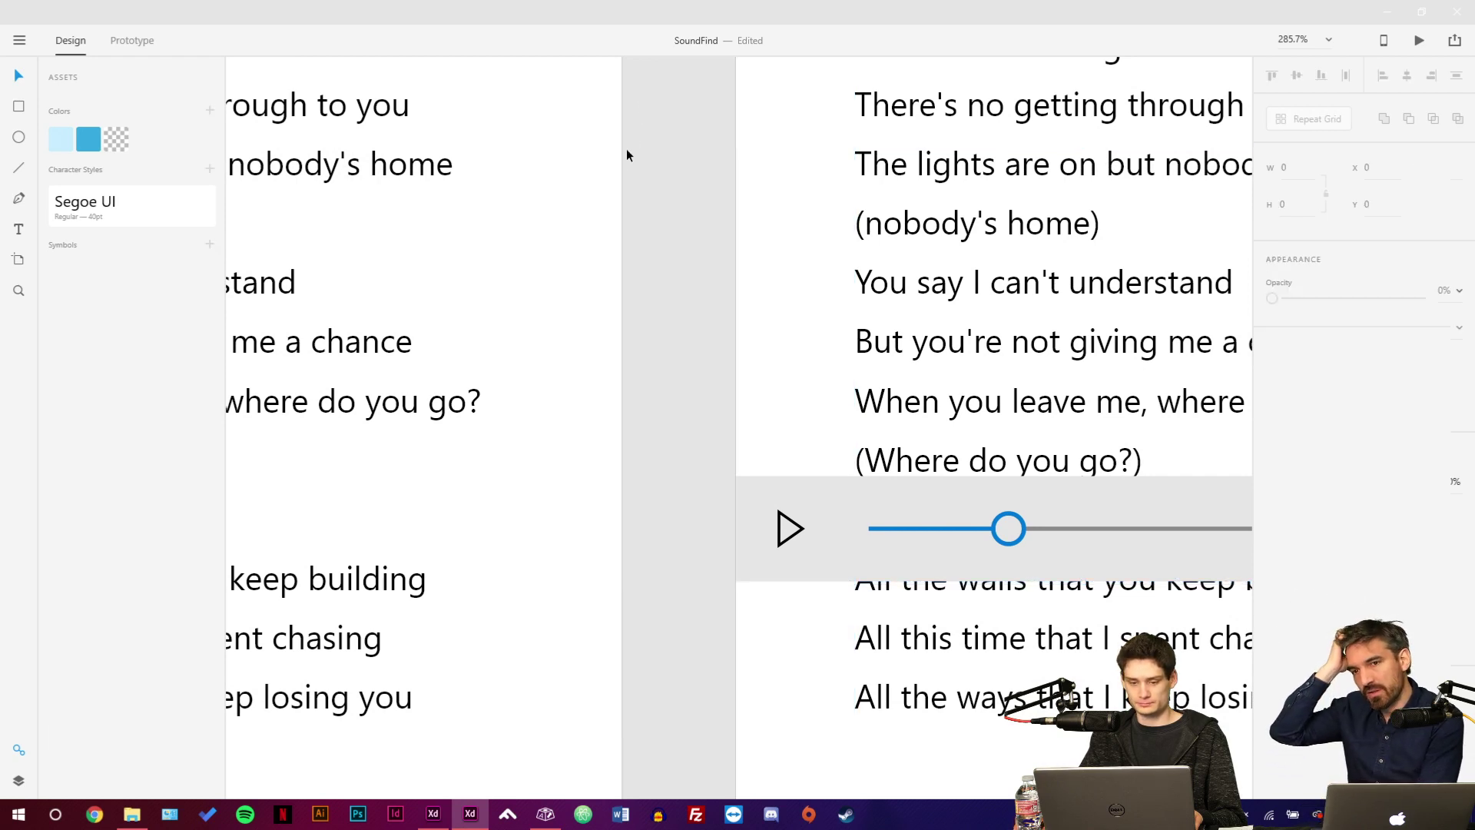
pyautogui.moveTo(662, 136); pyautogui.dragTo(626, 208)
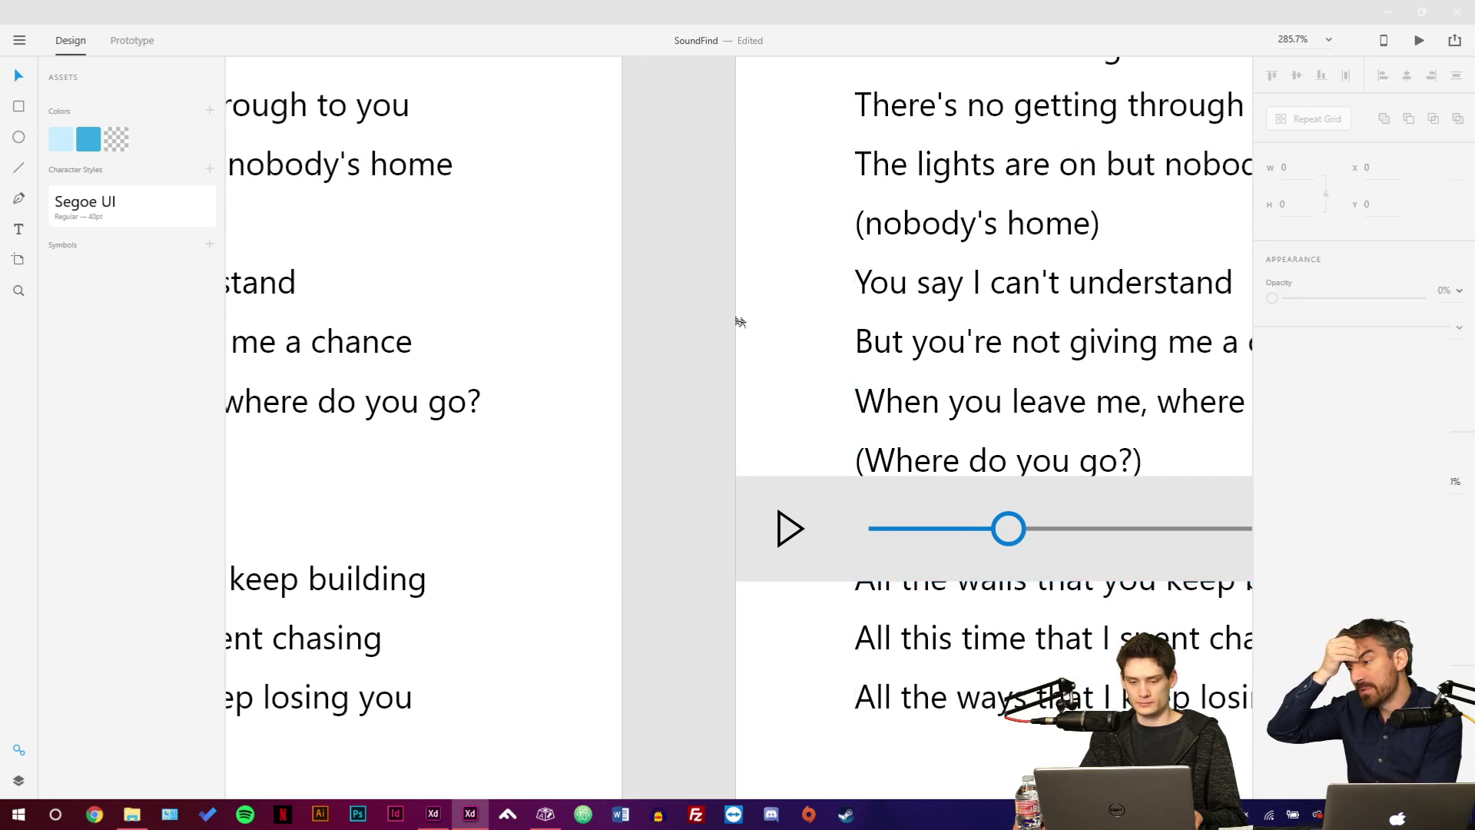
pyautogui.click(753, 484)
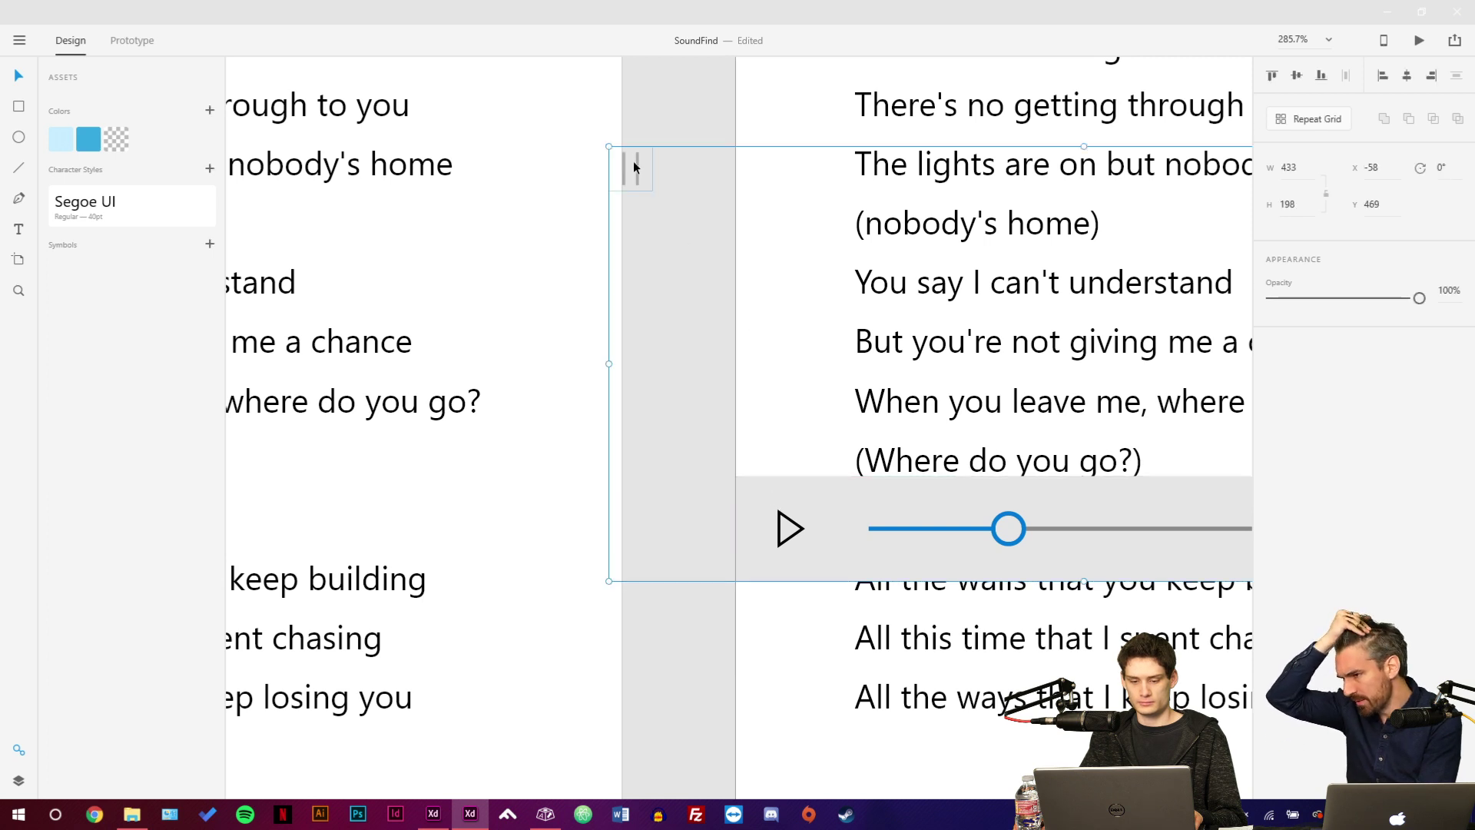
# Move the pause icon onto the artboard with the player bar, at about X 68, Y 508.
pyautogui.doubleClick(639, 167)
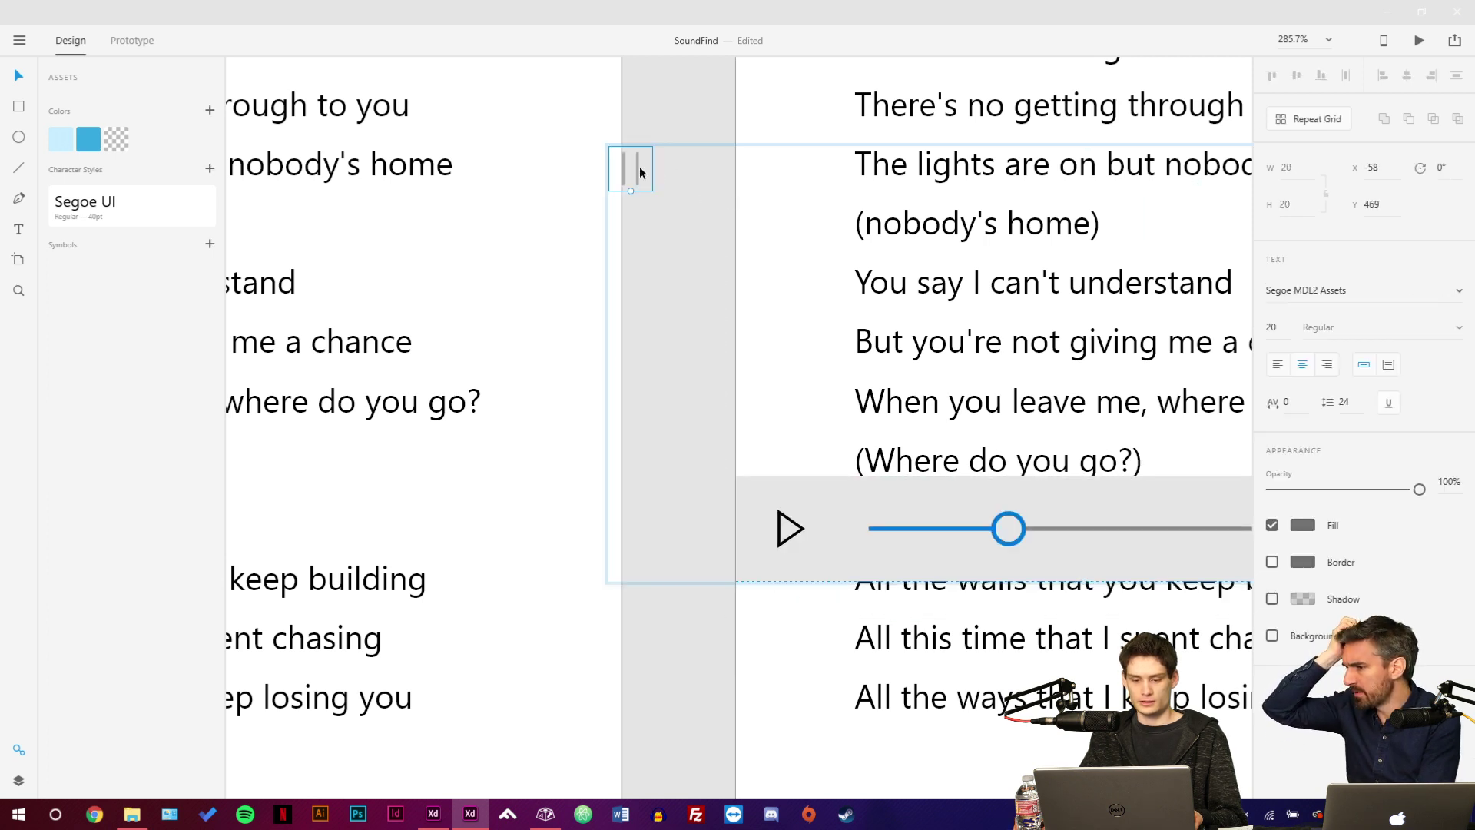
pyautogui.moveTo(640, 166); pyautogui.dragTo(911, 251)
# Search the Microsoft Store for "character map", look through the matching apps, and close the store.
pyautogui.press('super')
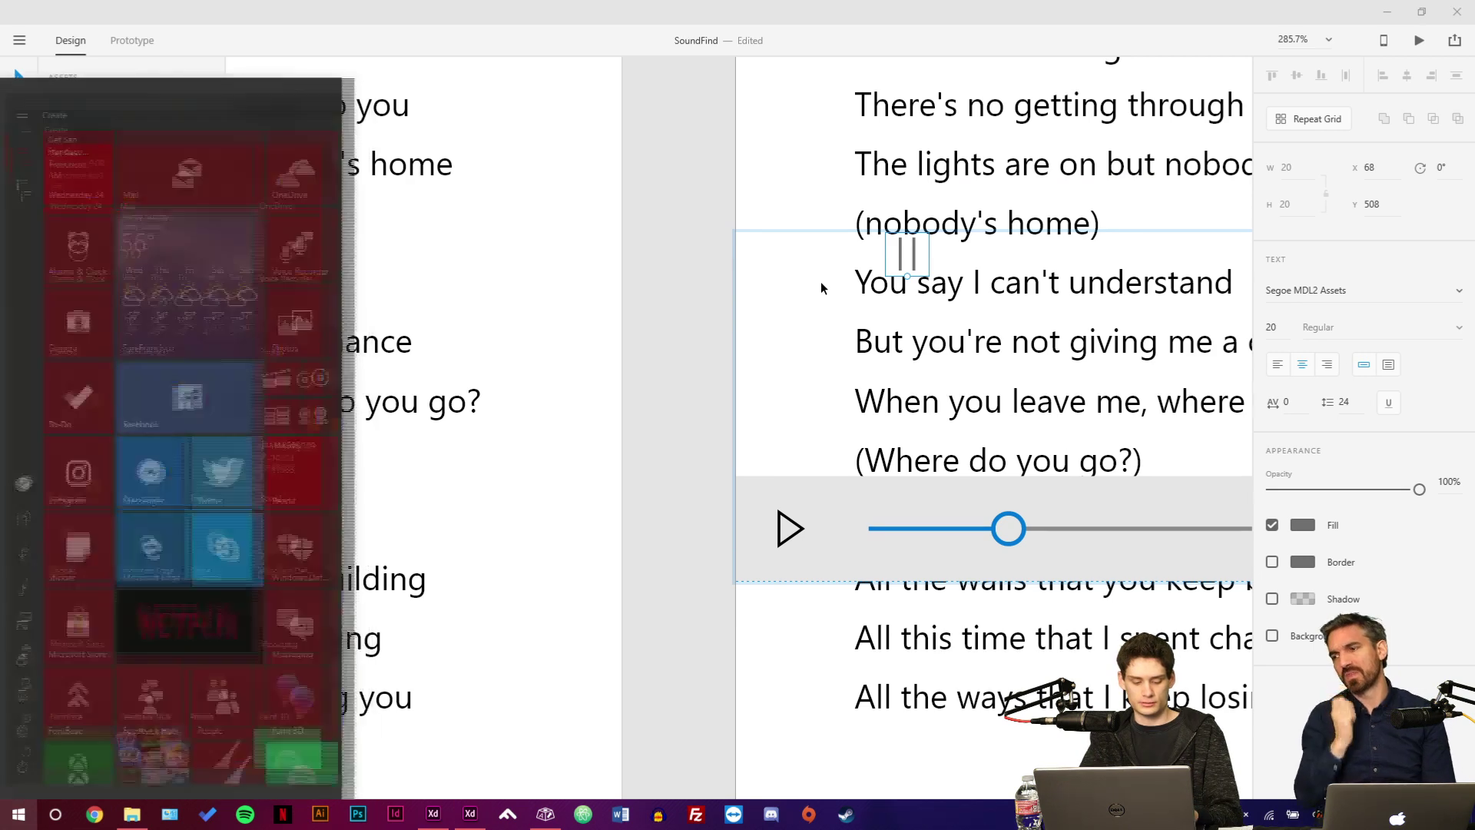
pyautogui.write('character')
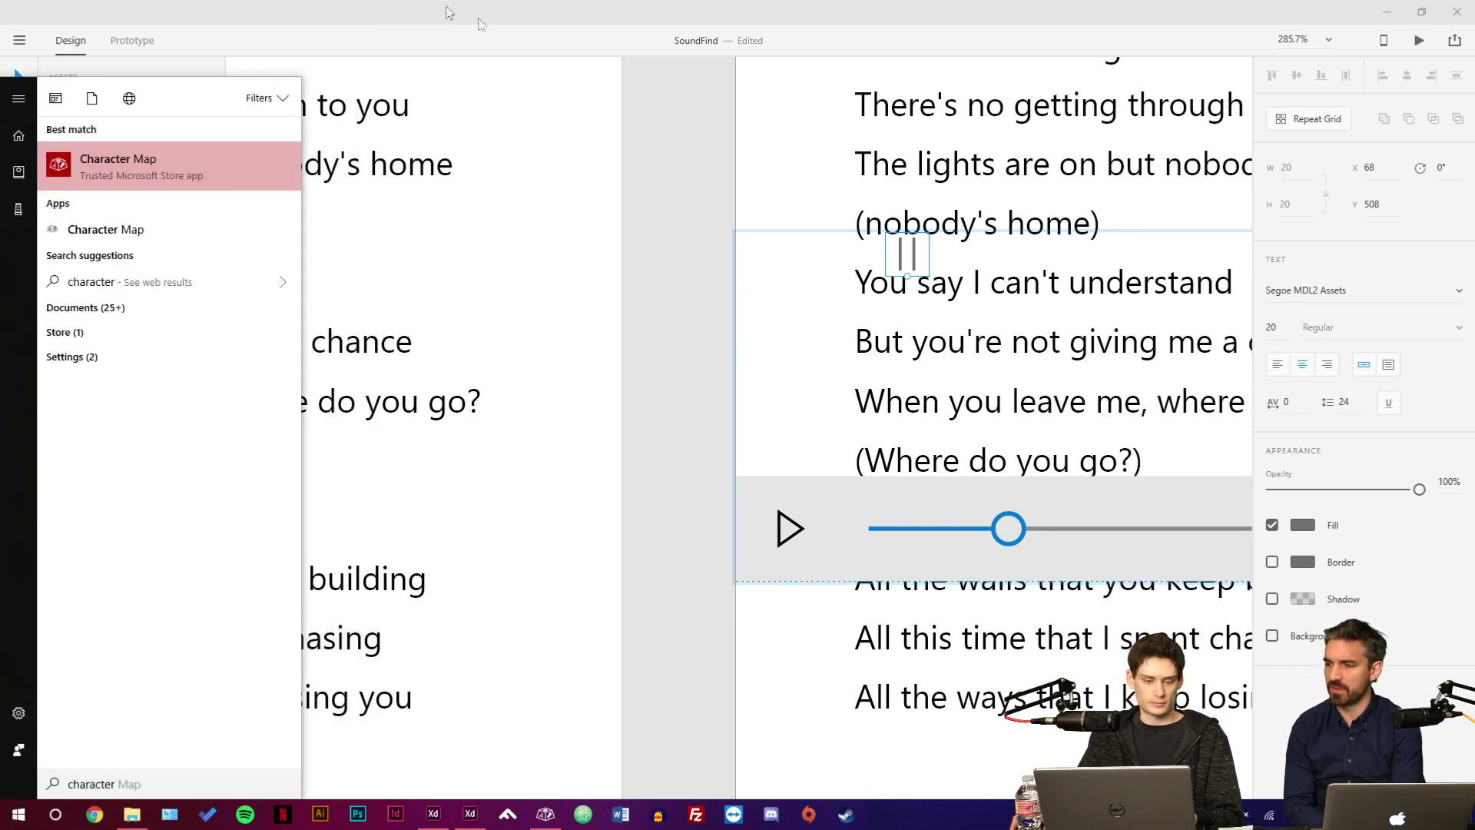
pyautogui.click(77, 336)
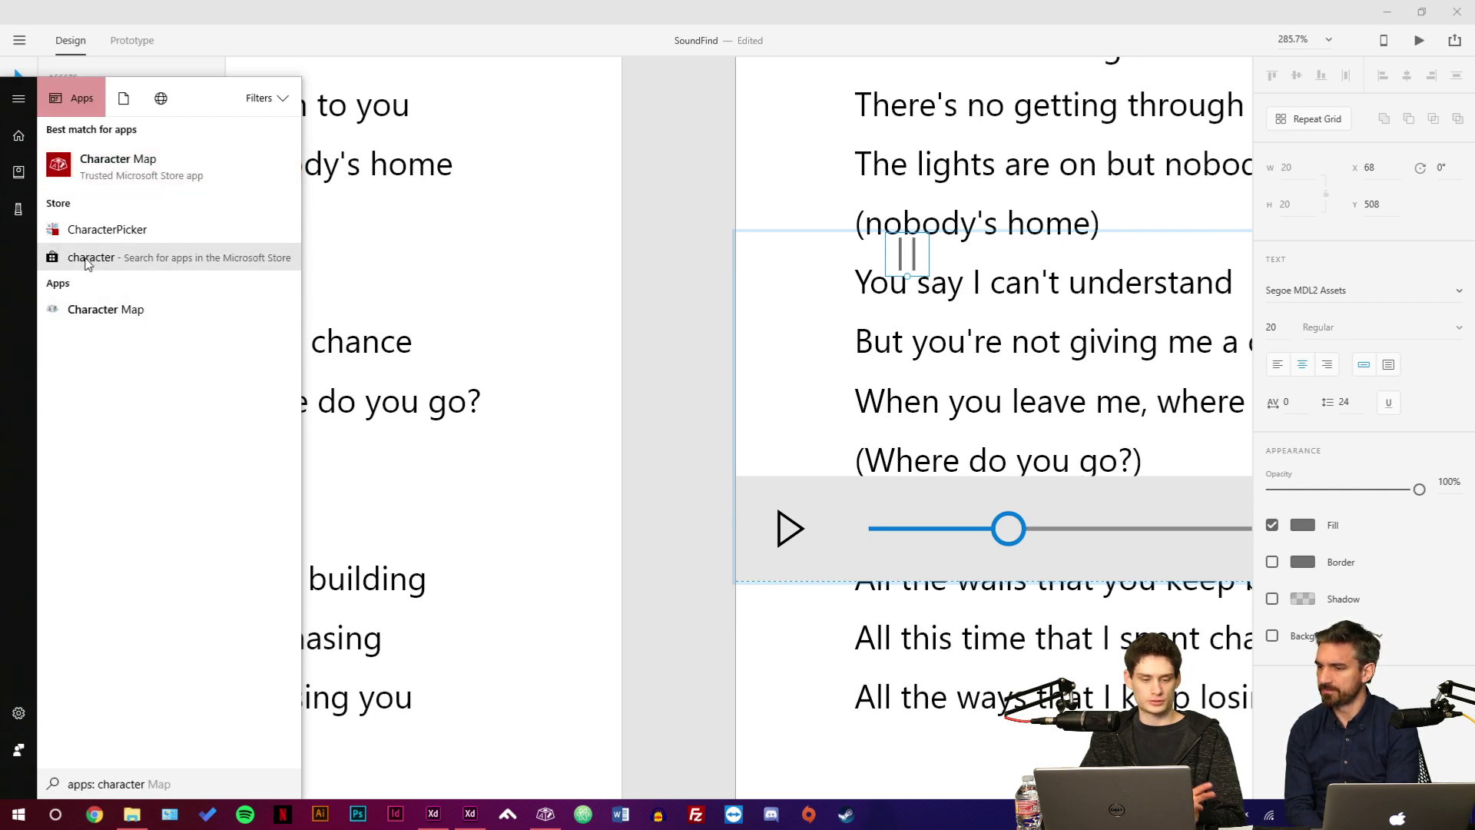
pyautogui.click(89, 257)
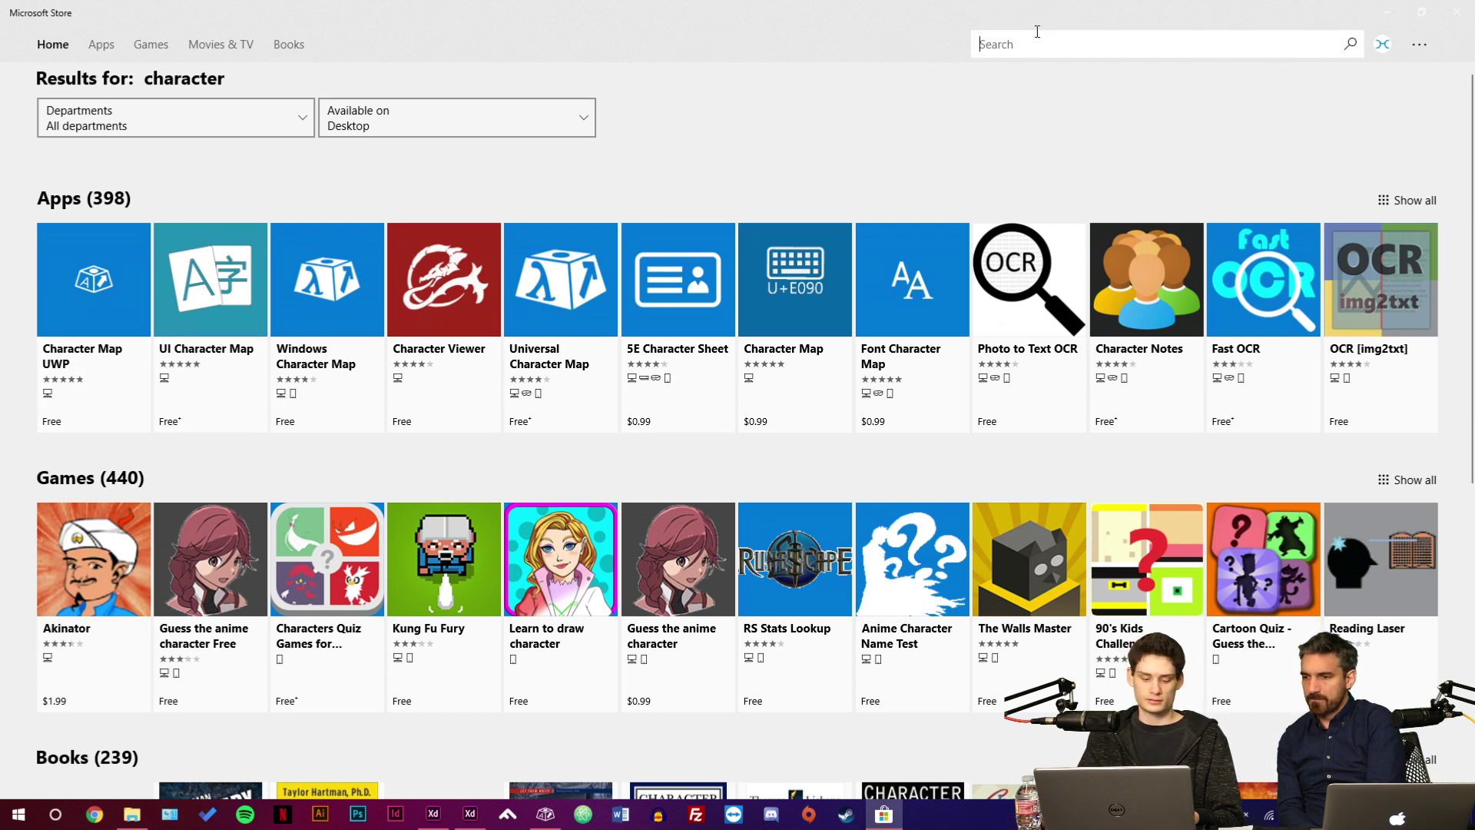
pyautogui.write('cah')
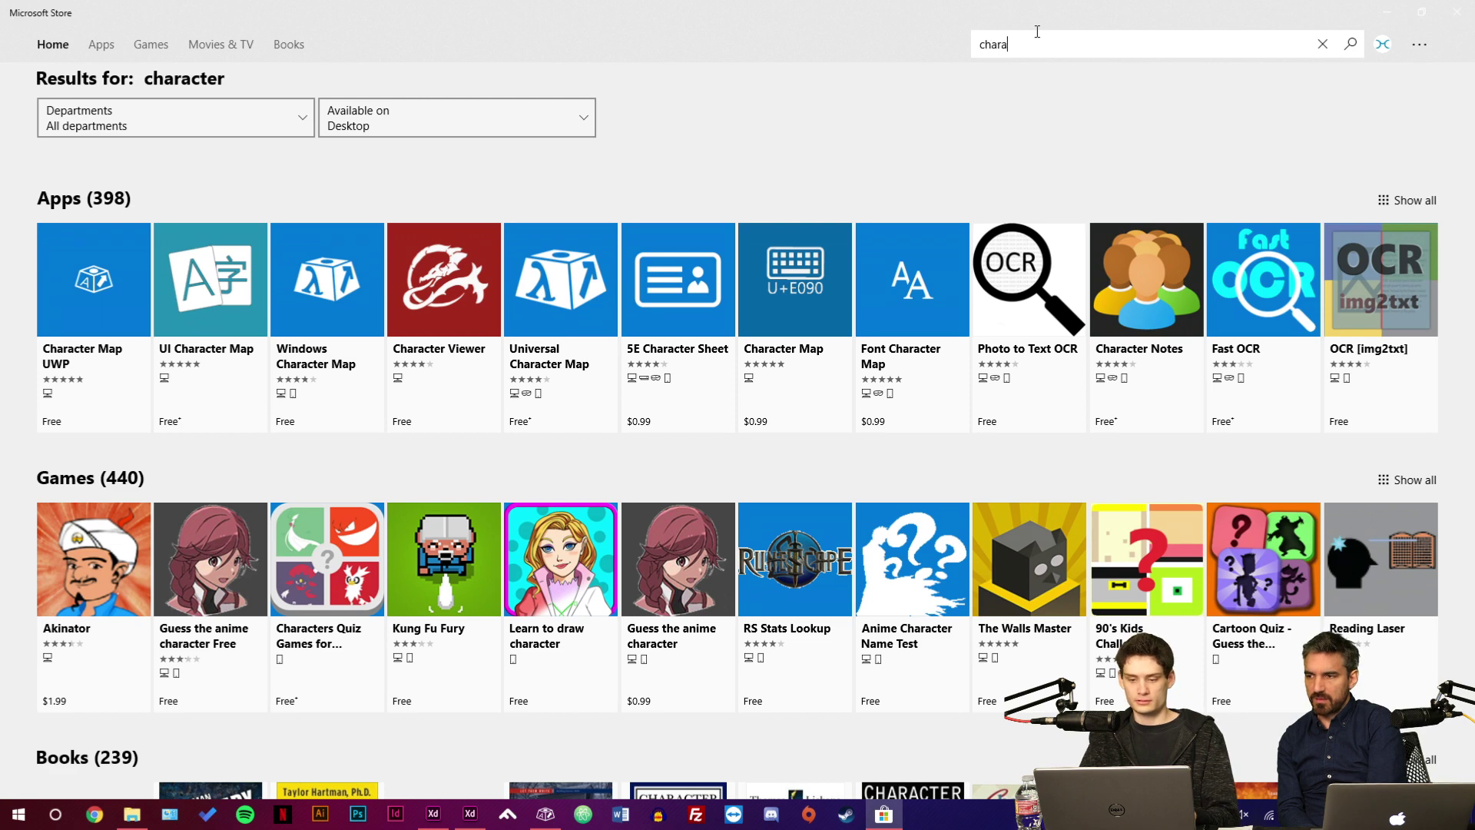
pyautogui.press('Return')
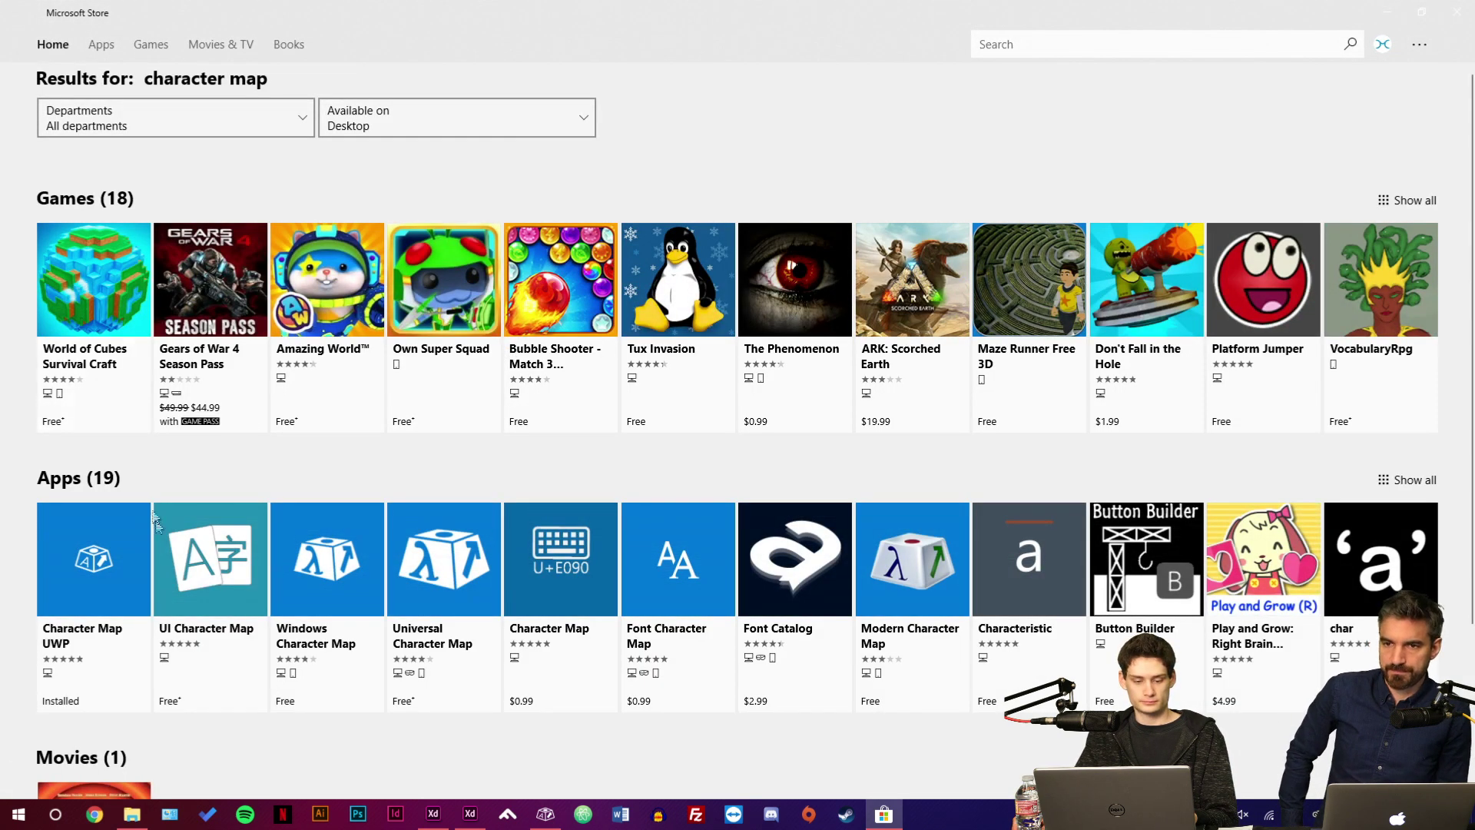
pyautogui.scroll(-3, 118, 415)
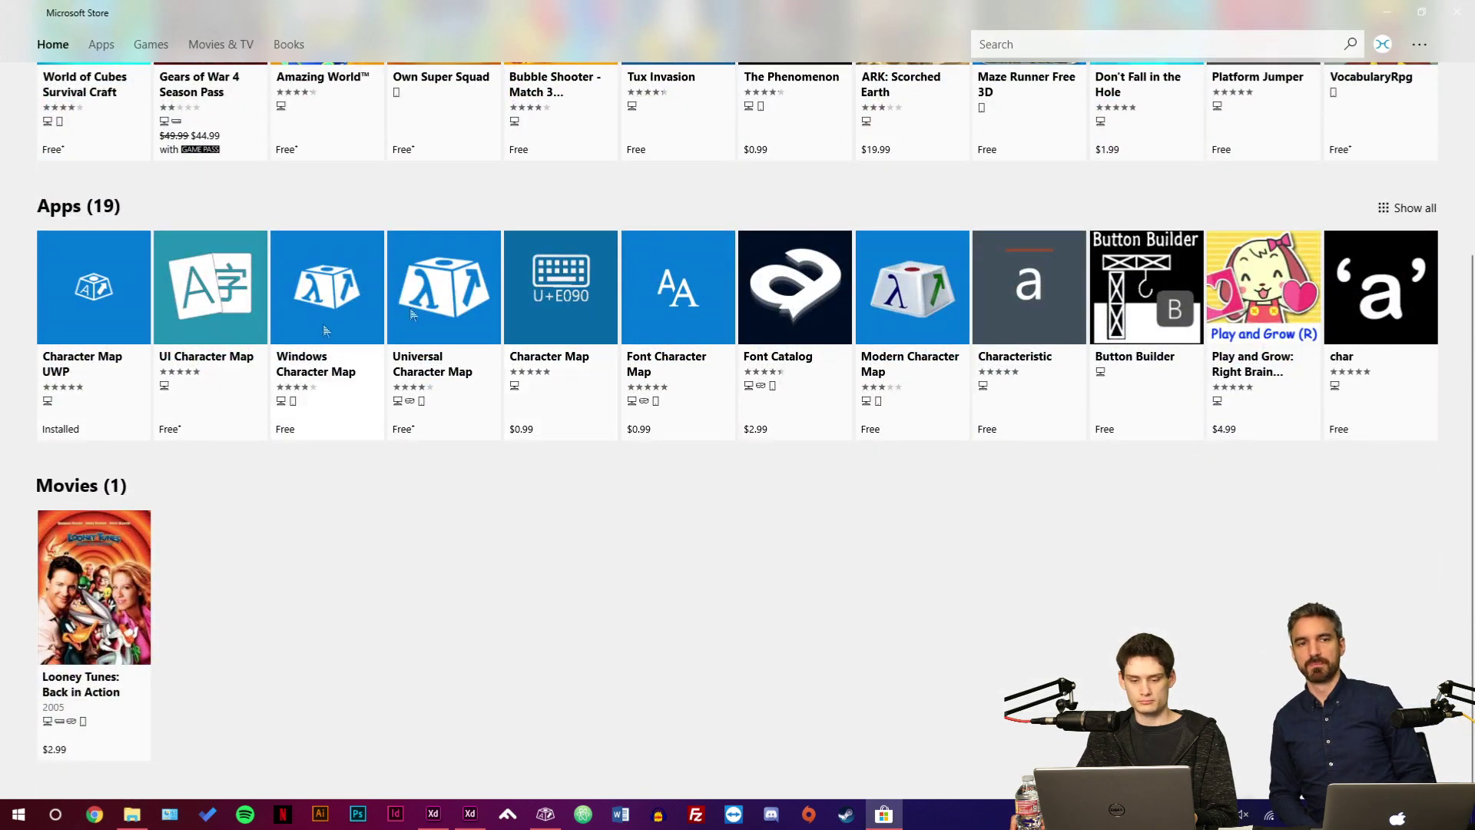
pyautogui.click(1469, 7)
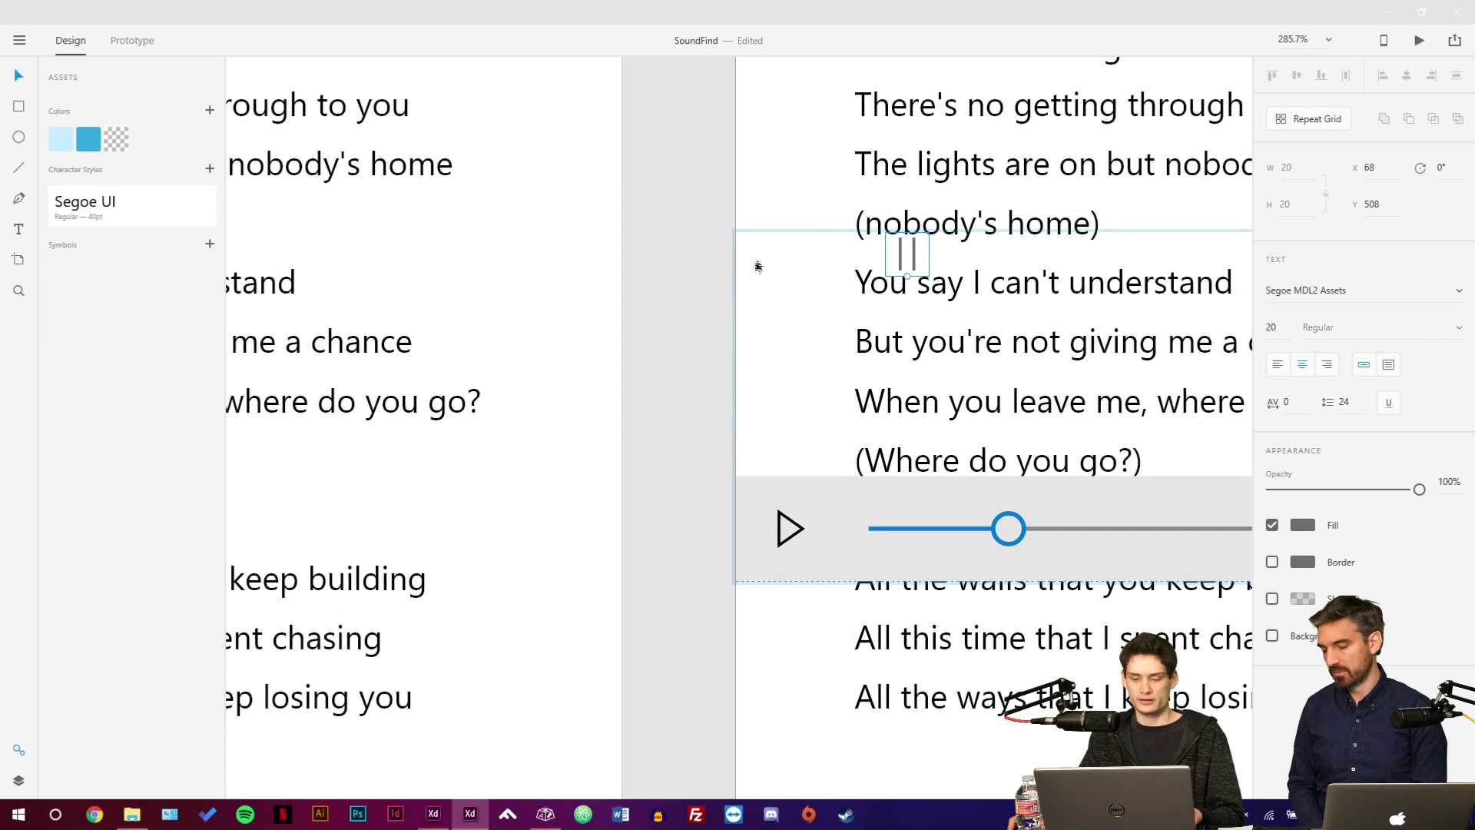
# Move the pause icon over the play icon in the player bar, at X 15, Y 634.
pyautogui.moveTo(911, 253); pyautogui.dragTo(791, 529)
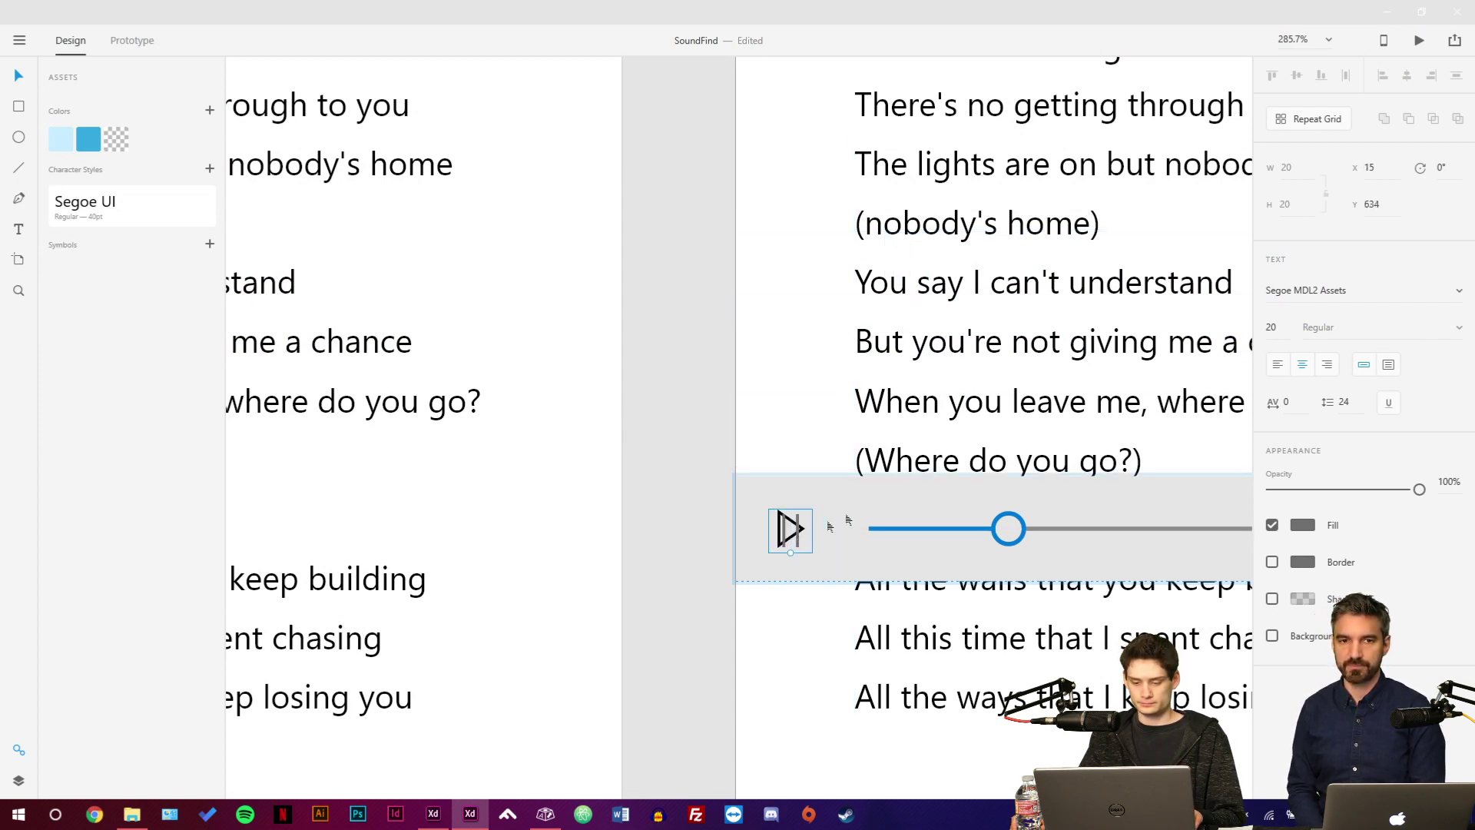
# Move the pause icon back out of the player bar to X 68, Y 508, and delete the play icon from the bar.
pyautogui.scroll(5, 768, 541)
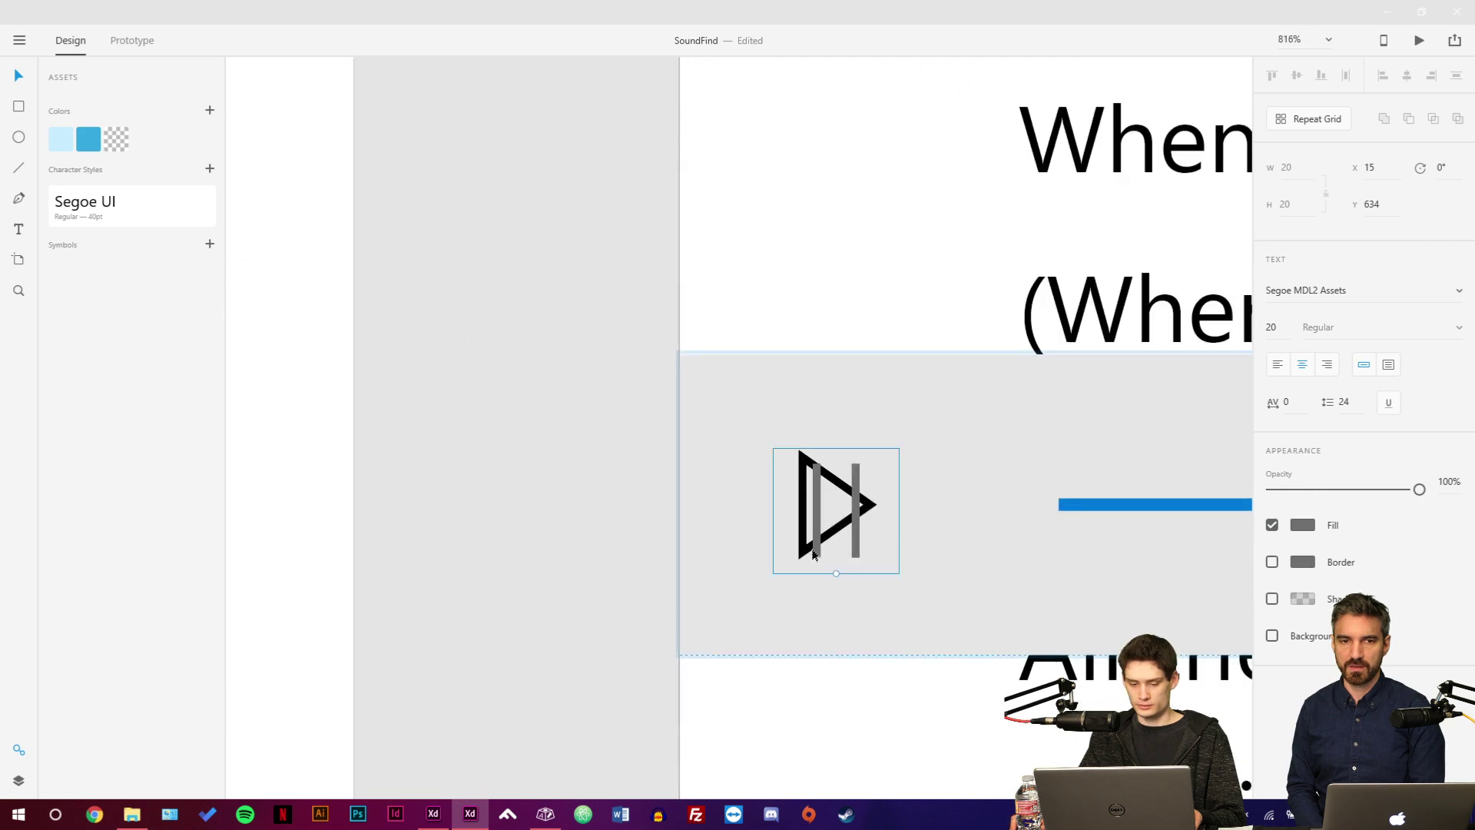
pyautogui.doubleClick(813, 547)
pyautogui.press('Escape')
pyautogui.press('Delete')
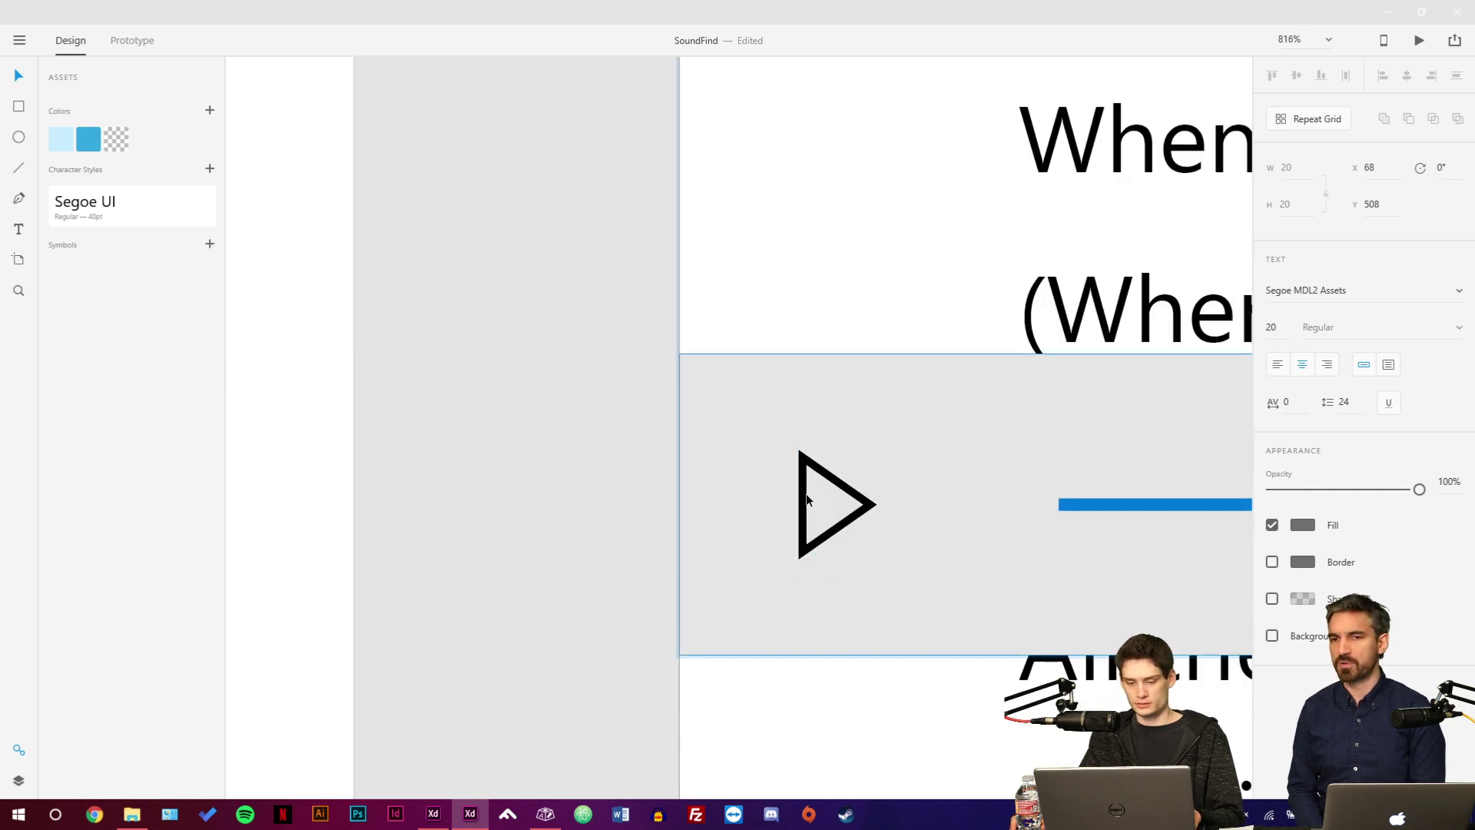
pyautogui.click(834, 493)
pyautogui.press('Delete')
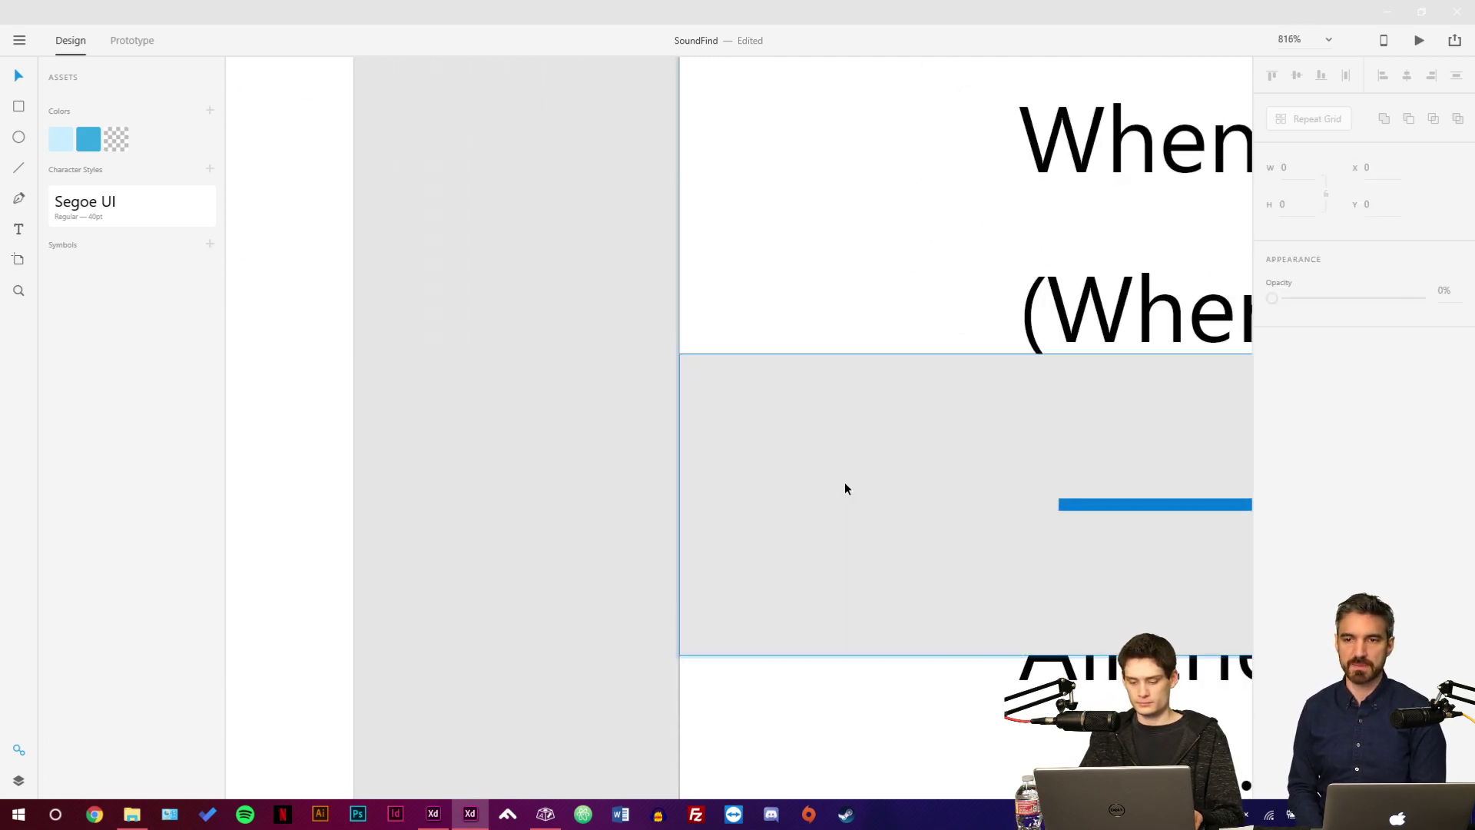
# Place the pause icon in the player bar at X 10, Y 631 and set its fill to black.
pyautogui.scroll(-5, 816, 497)
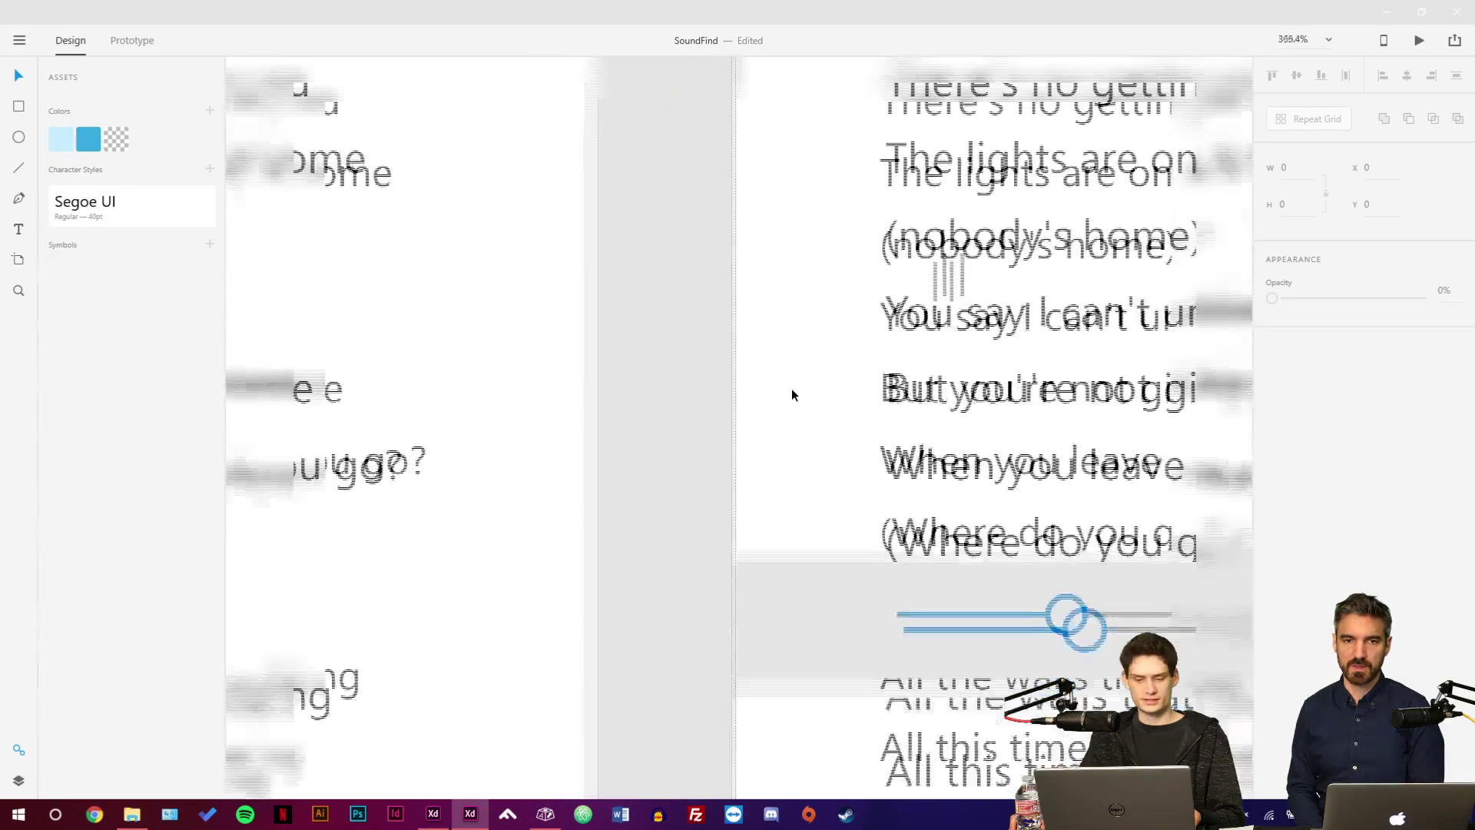
pyautogui.moveTo(892, 347); pyautogui.dragTo(760, 616)
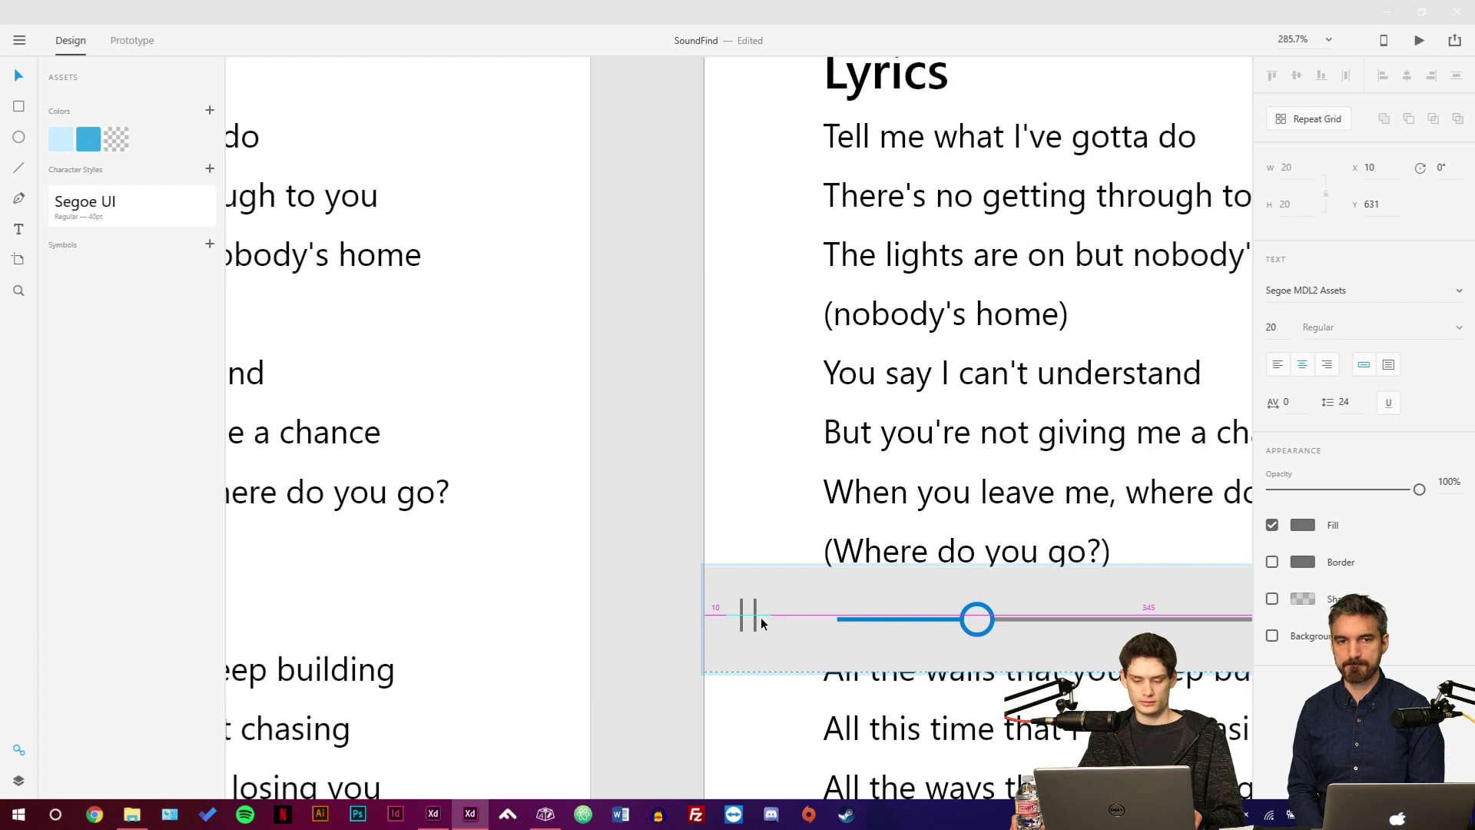
pyautogui.click(1306, 526)
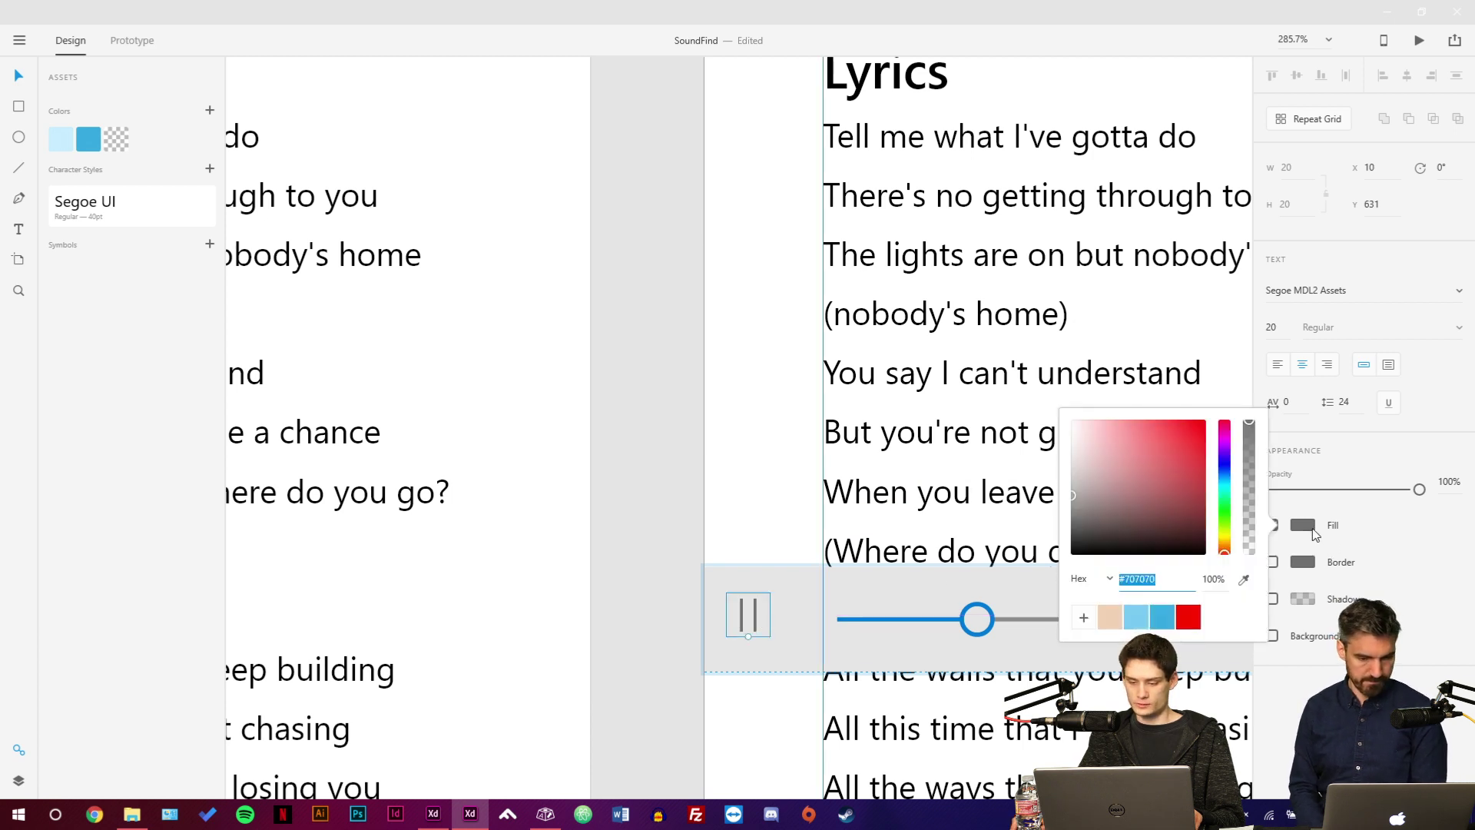
pyautogui.moveTo(1145, 525)
pyautogui.mouseDown()
pyautogui.moveTo(1072, 564)
pyautogui.moveTo(648, 543)
pyautogui.mouseUp()
pyautogui.click(745, 625)
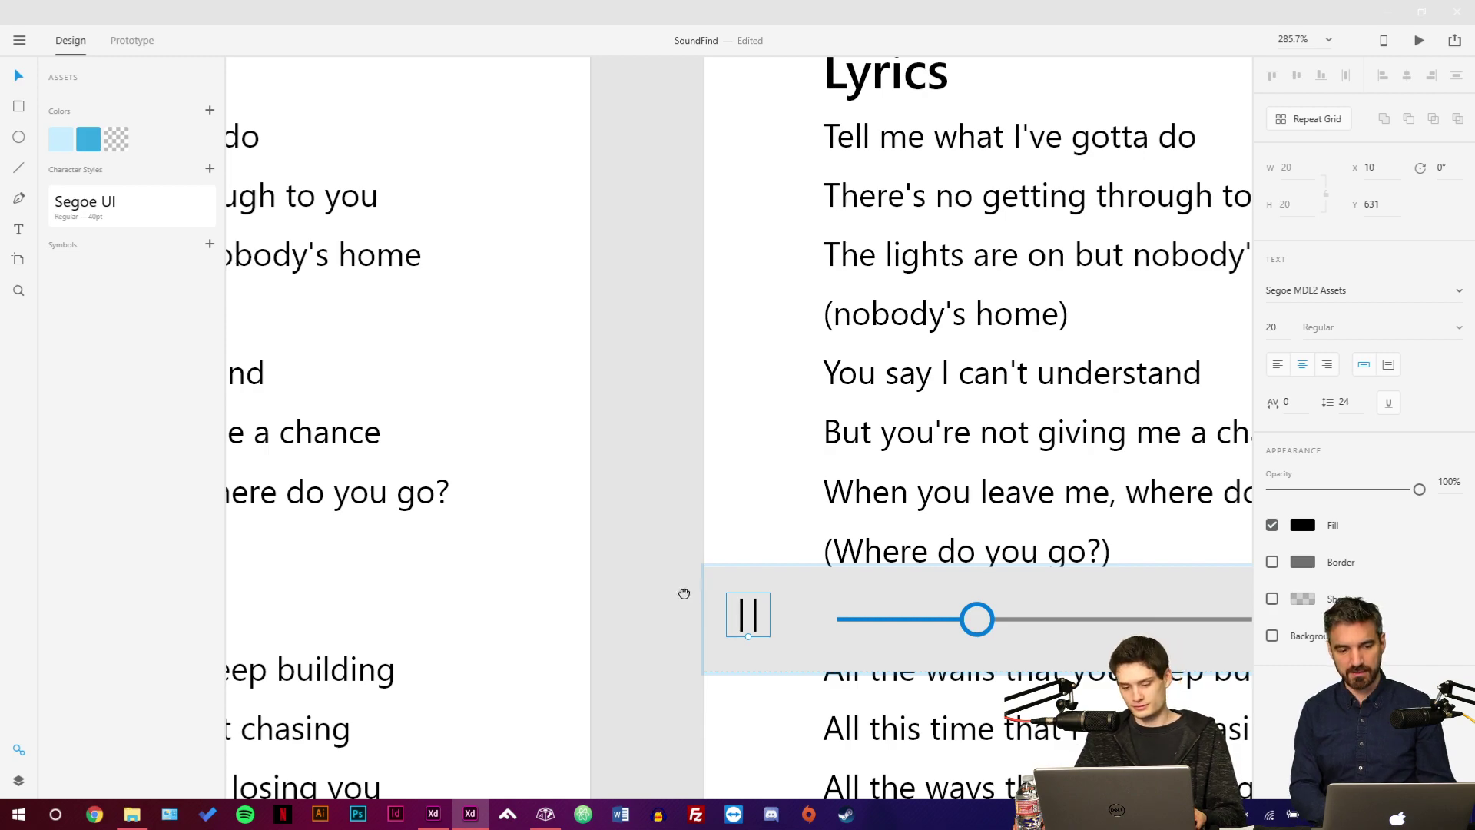
pyautogui.moveTo(683, 592); pyautogui.dragTo(548, 415)
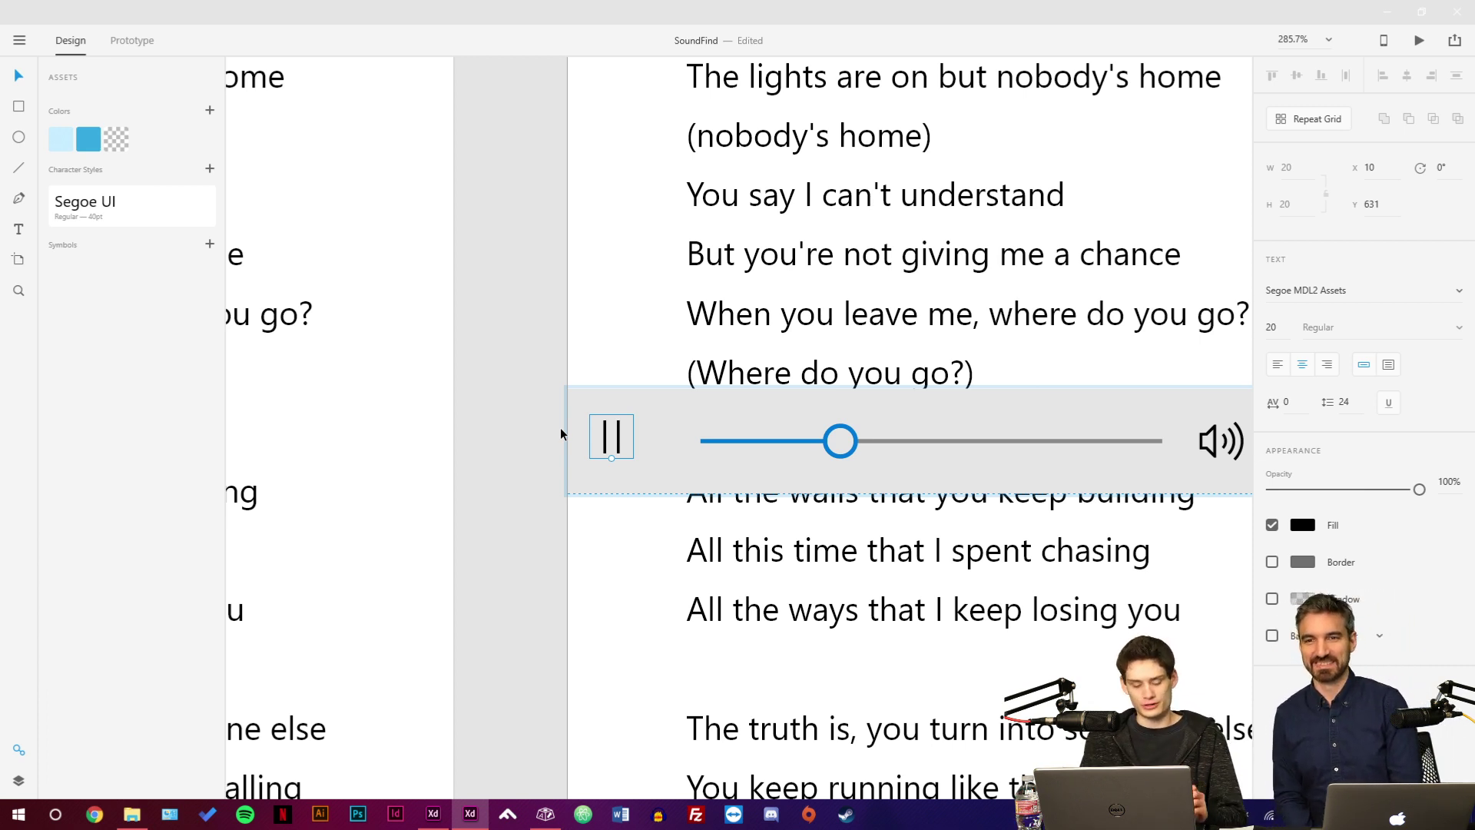
# Try to start Windows voice dictation with the microphone, and close the dictation bar.
pyautogui.press('super+h')
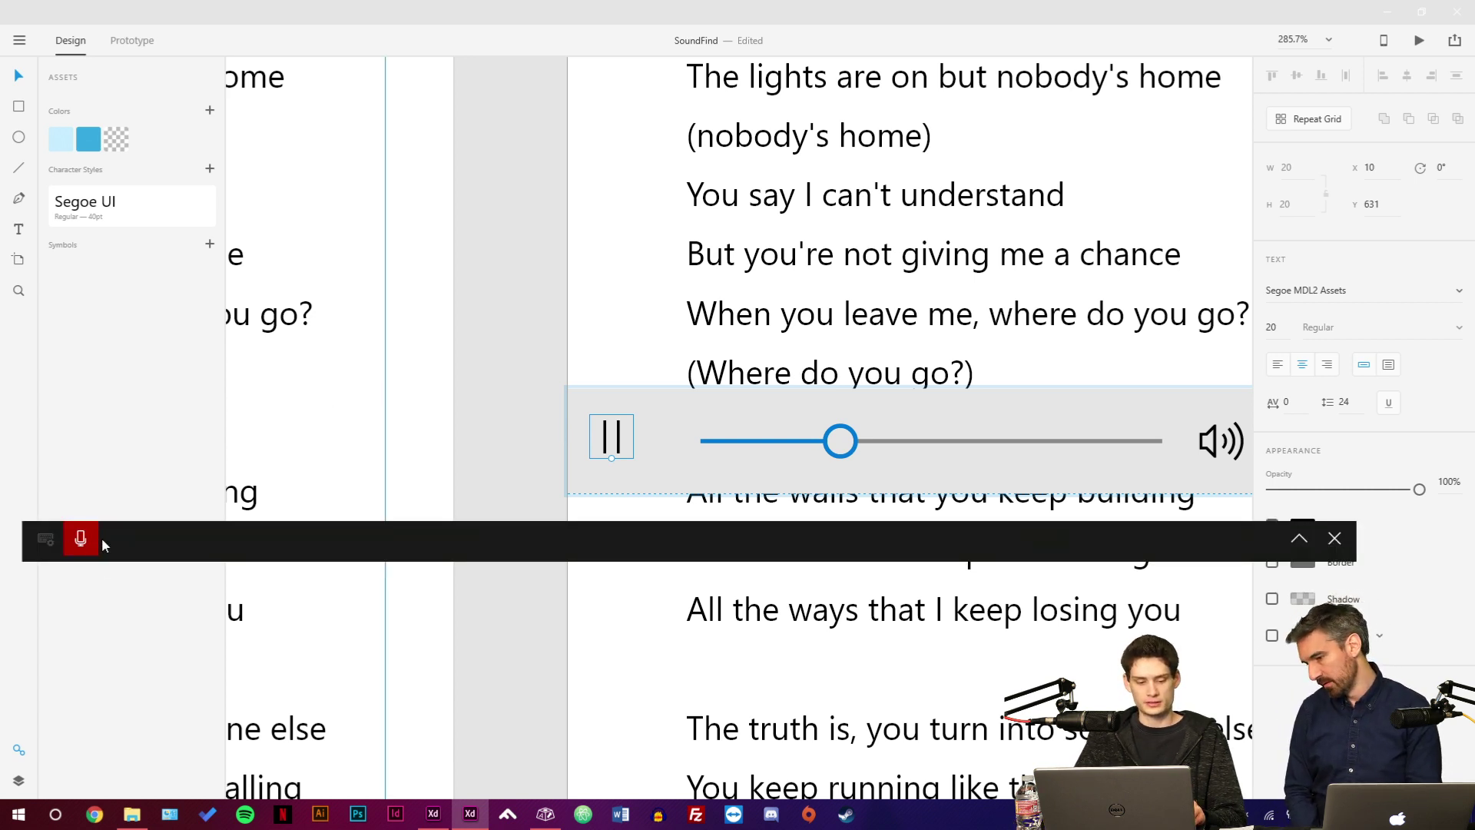
pyautogui.moveTo(101, 537); pyautogui.dragTo(179, 325)
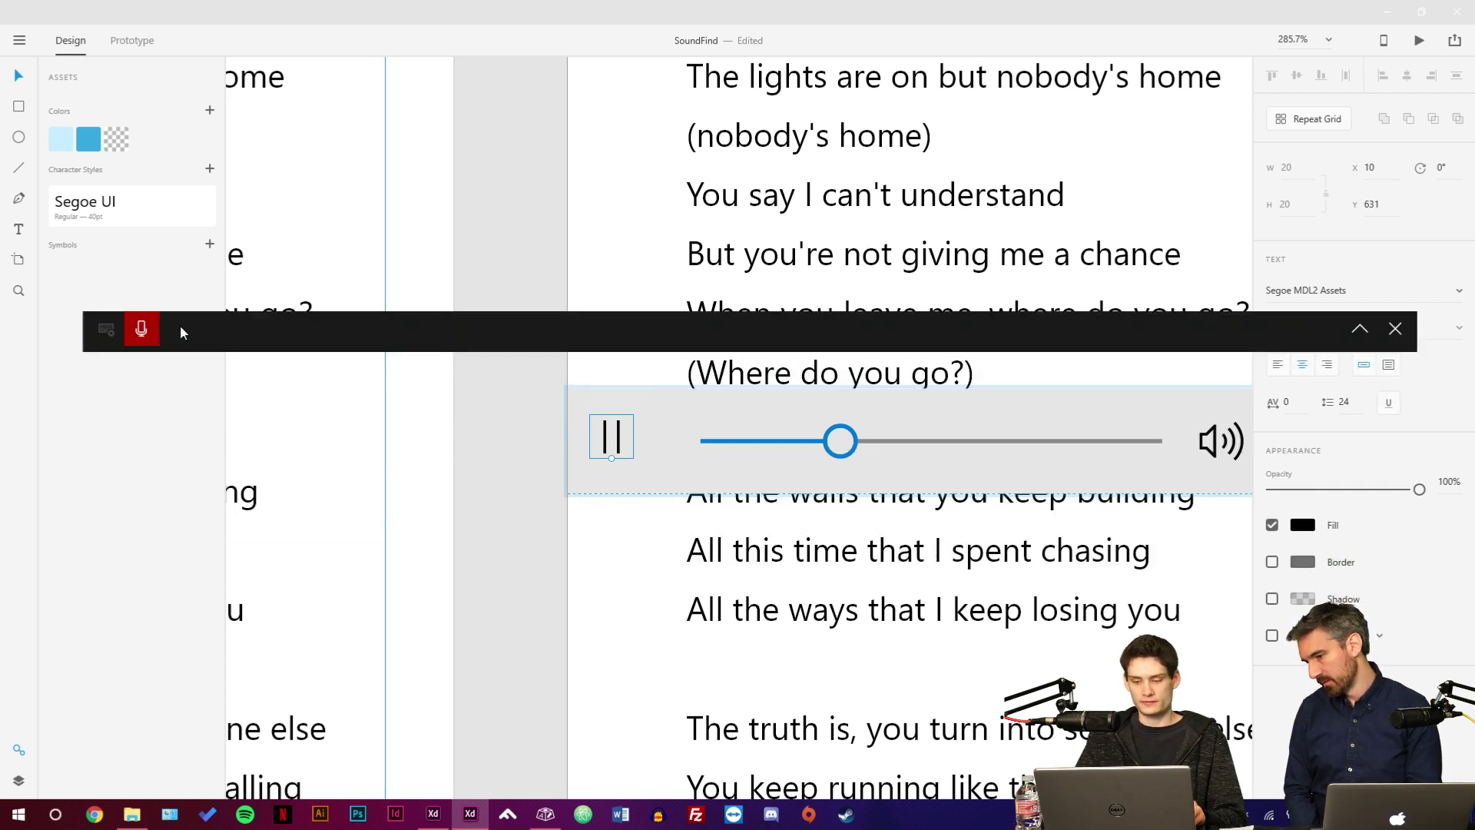
pyautogui.click(141, 332)
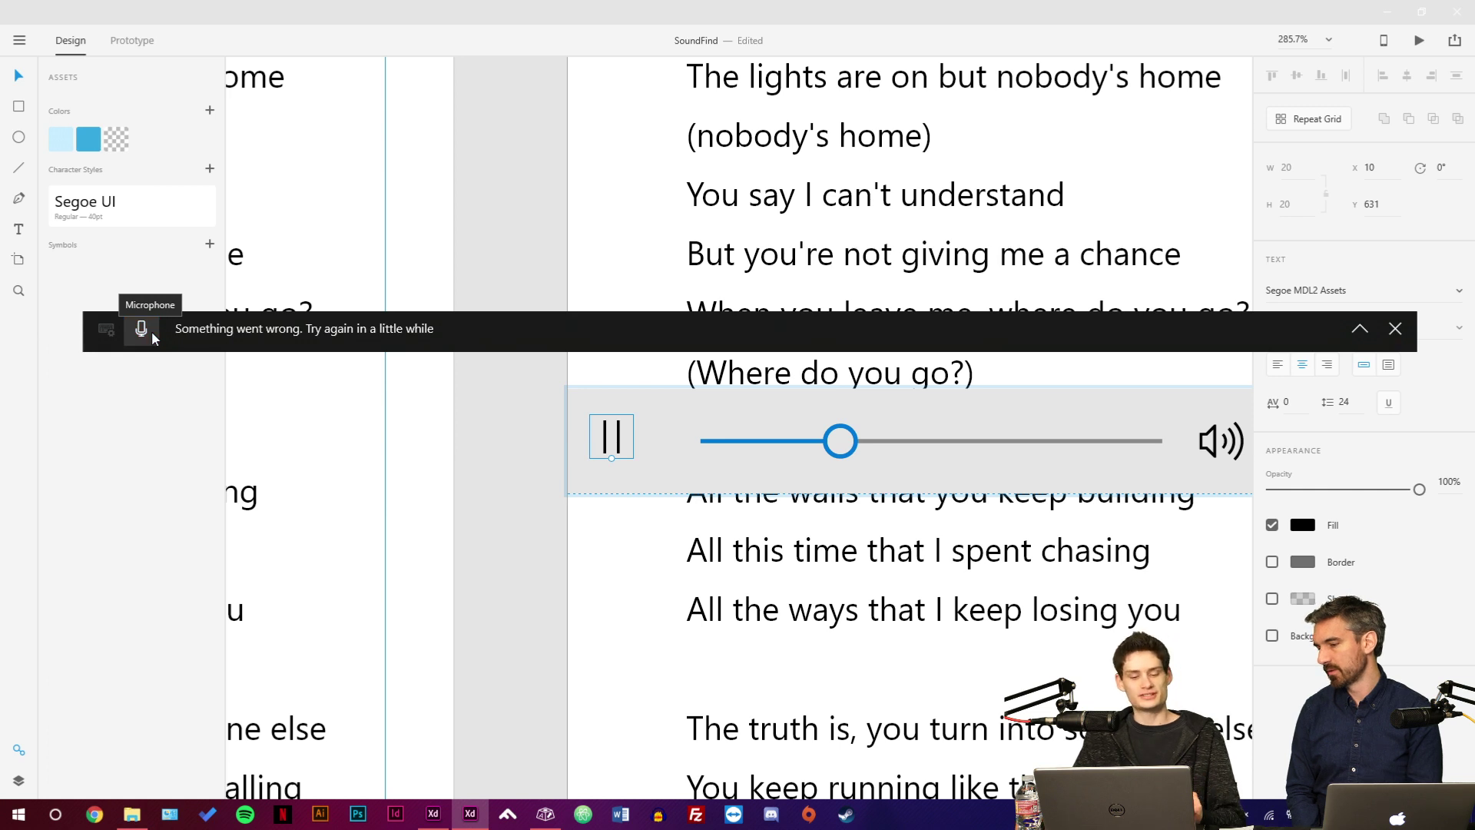
pyautogui.press('super+h')
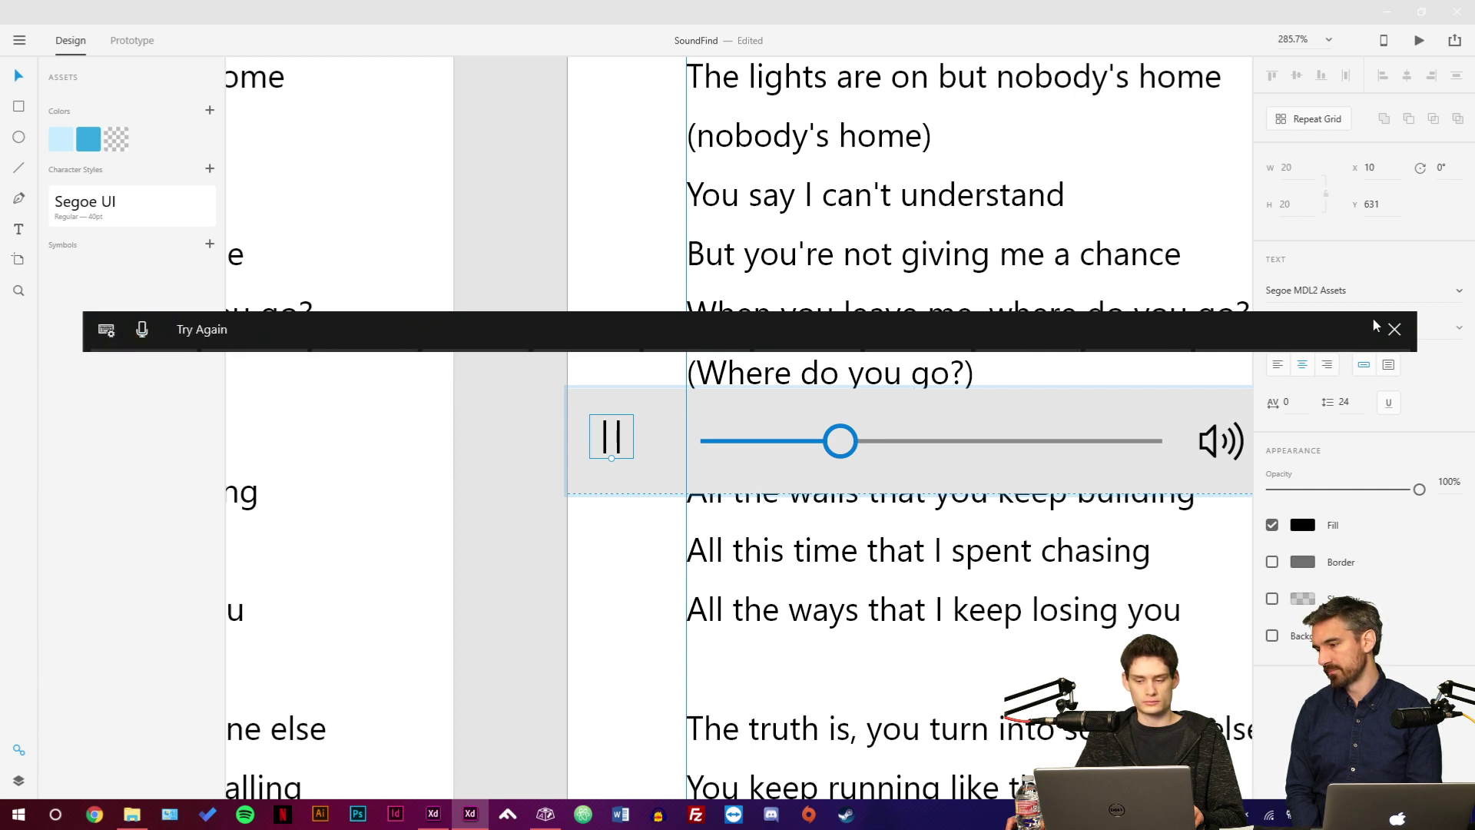
pyautogui.click(1395, 329)
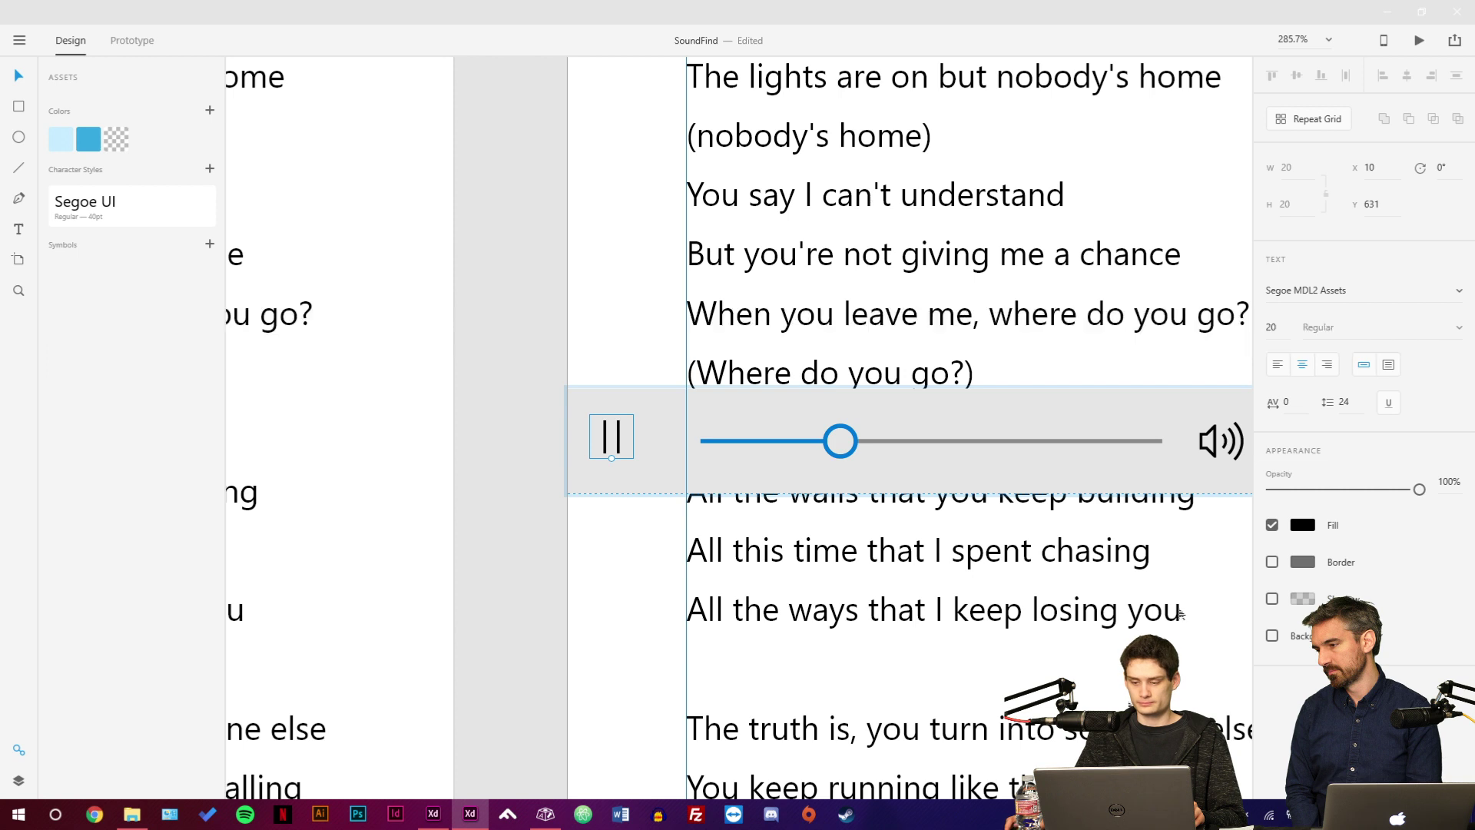
# Show the touch keyboard button on the taskbar, and open and close the touch keyboard.
pyautogui.rightClick(1038, 816)
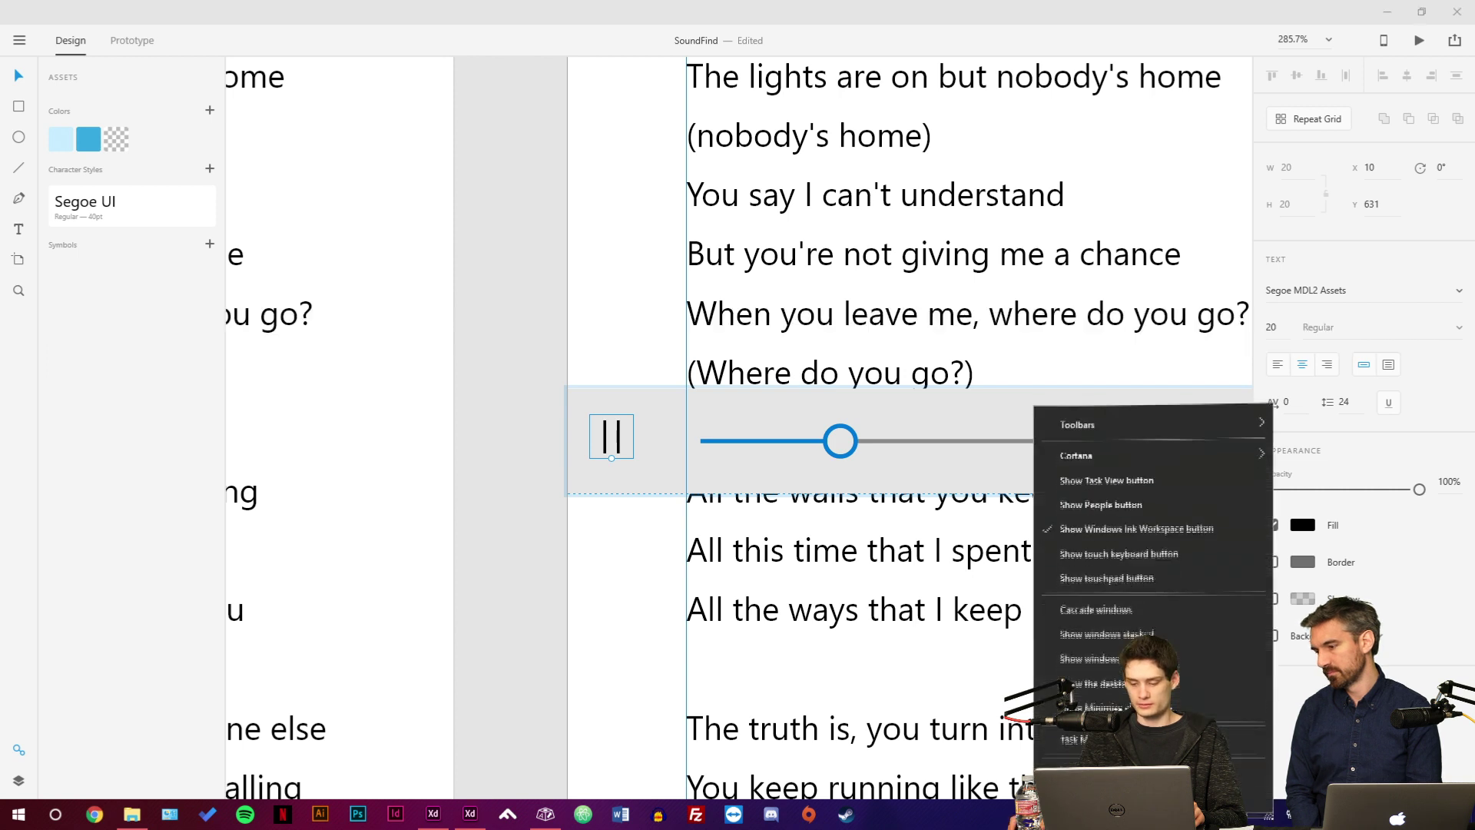
pyautogui.click(1123, 556)
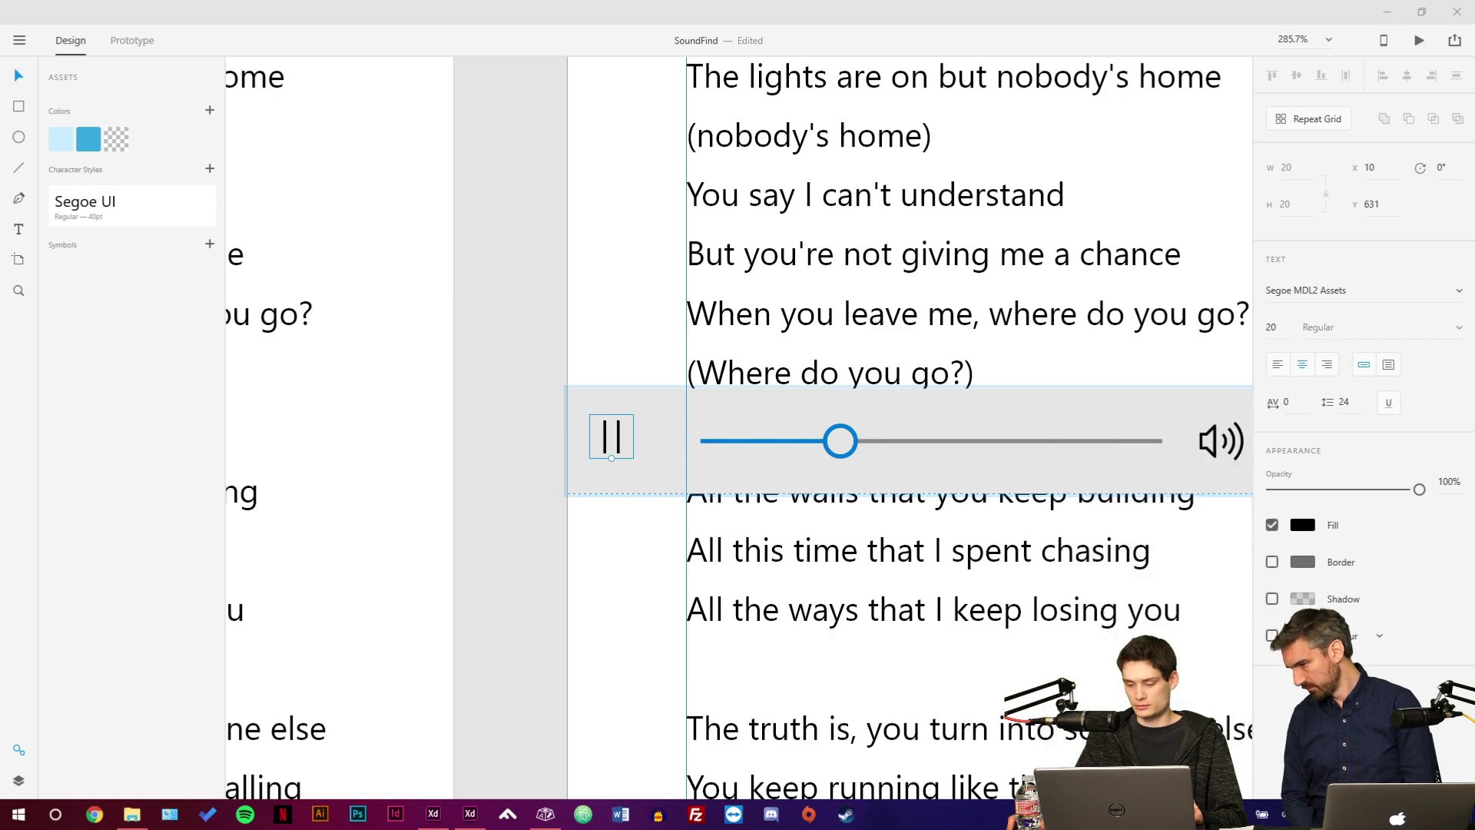
pyautogui.click(1262, 813)
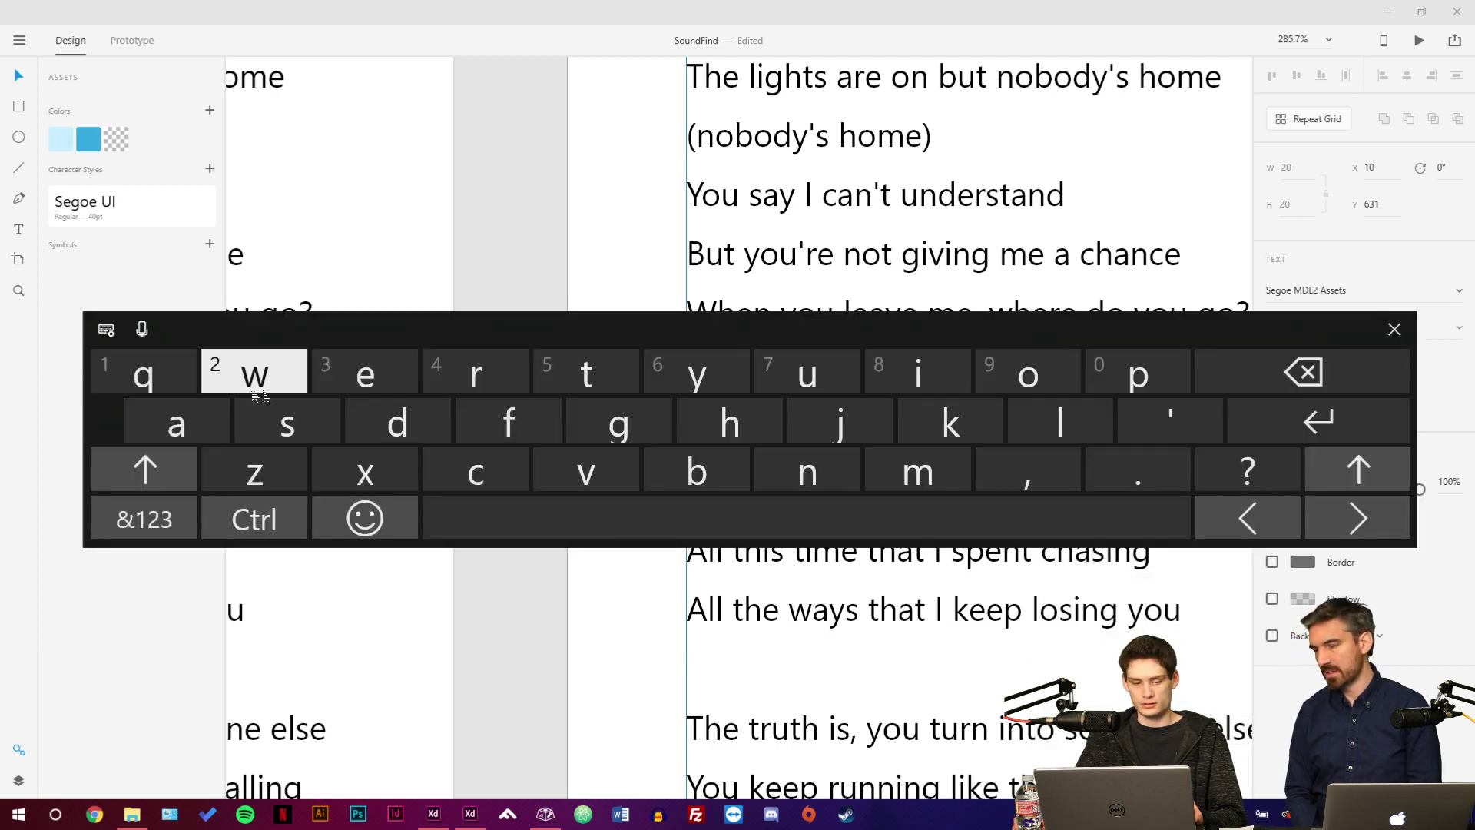
pyautogui.click(1392, 331)
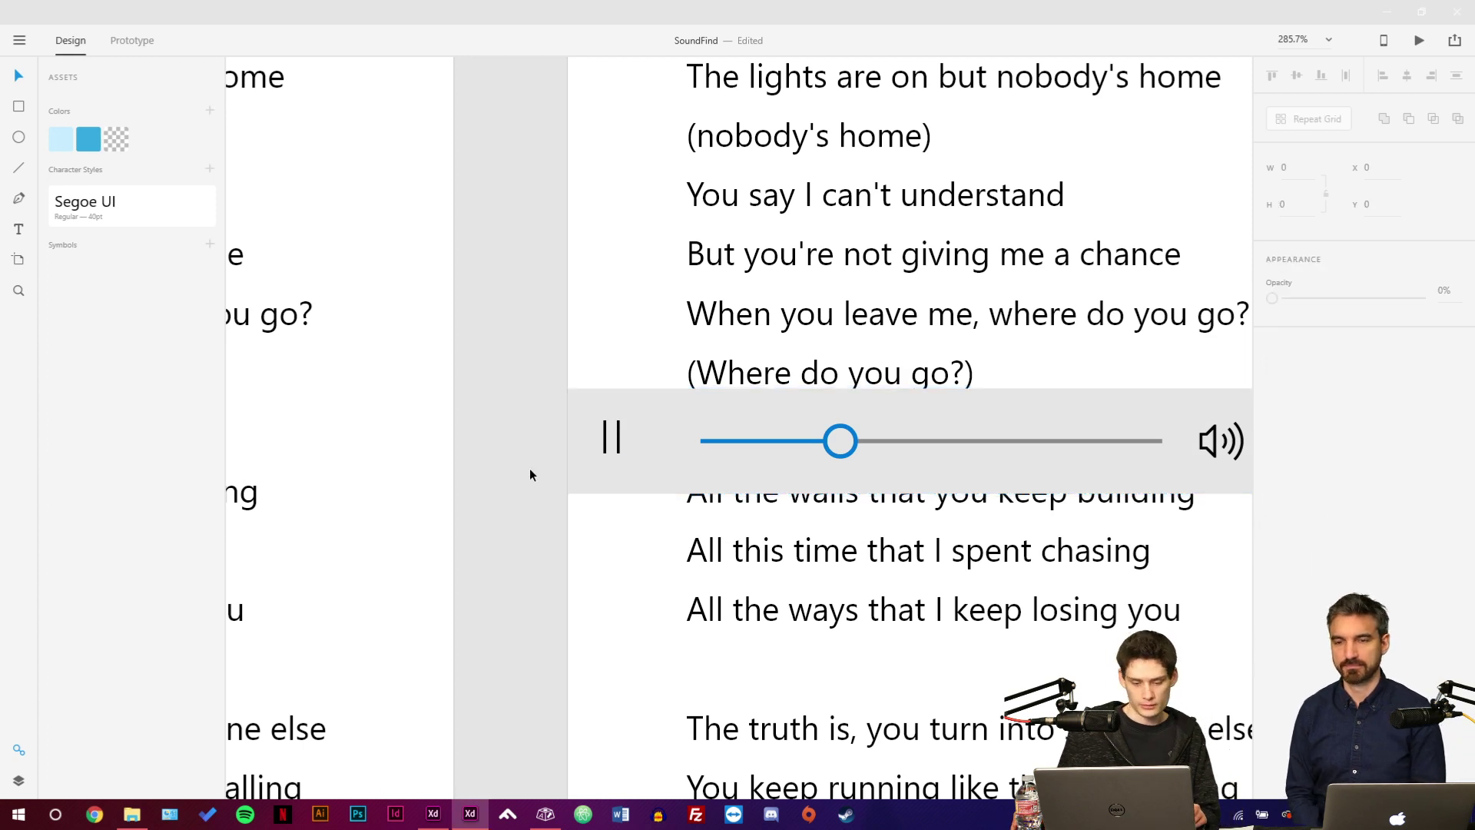
# Try placing the header's background-blur rectangle over the player bar at X 0.19, Y 311.52 and resizing it to fit.
pyautogui.doubleClick(617, 444)
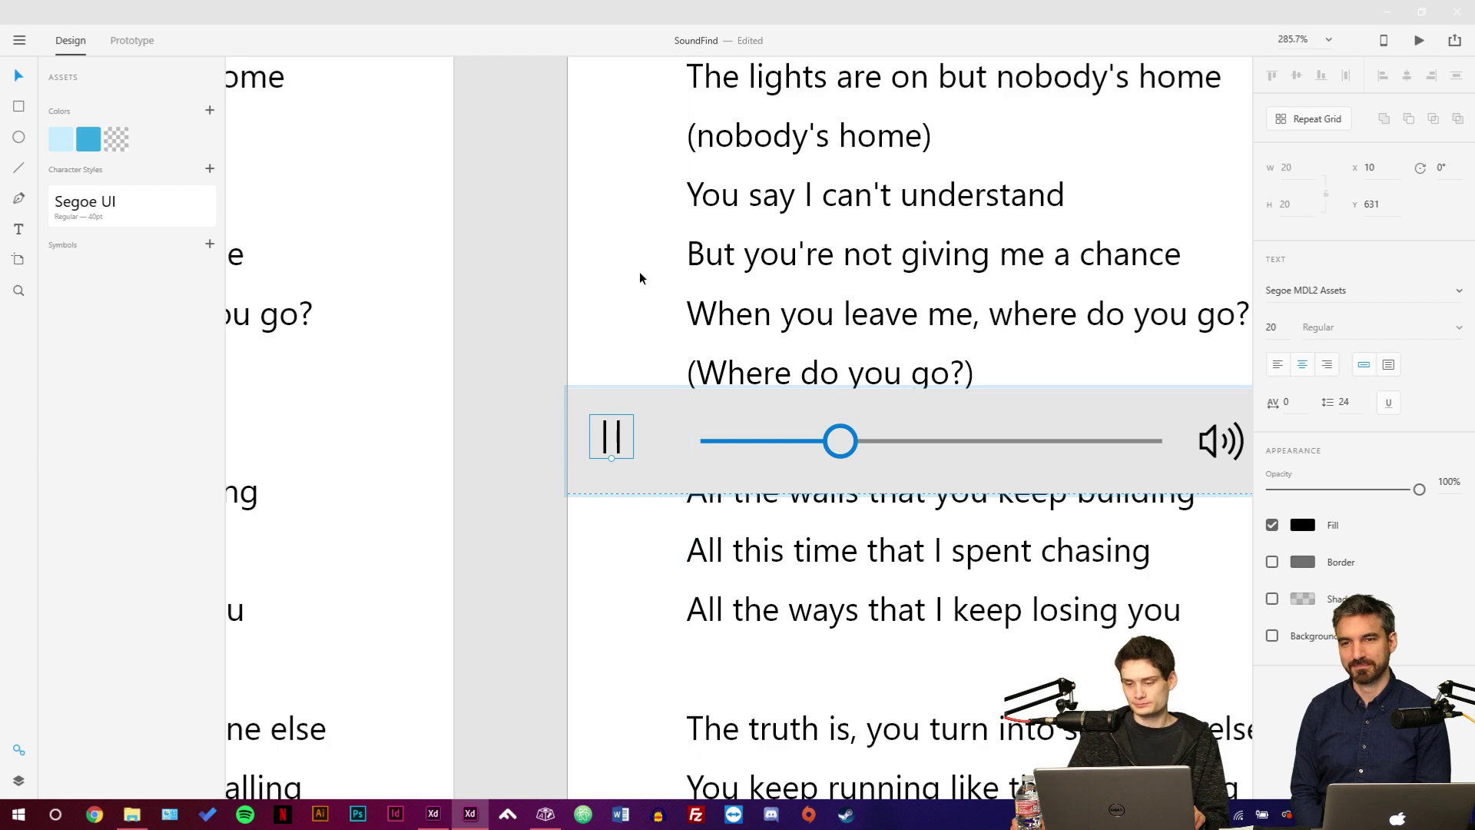
pyautogui.click(467, 362)
pyautogui.scroll(-2, 407, 436)
pyautogui.scroll(-3, 407, 436)
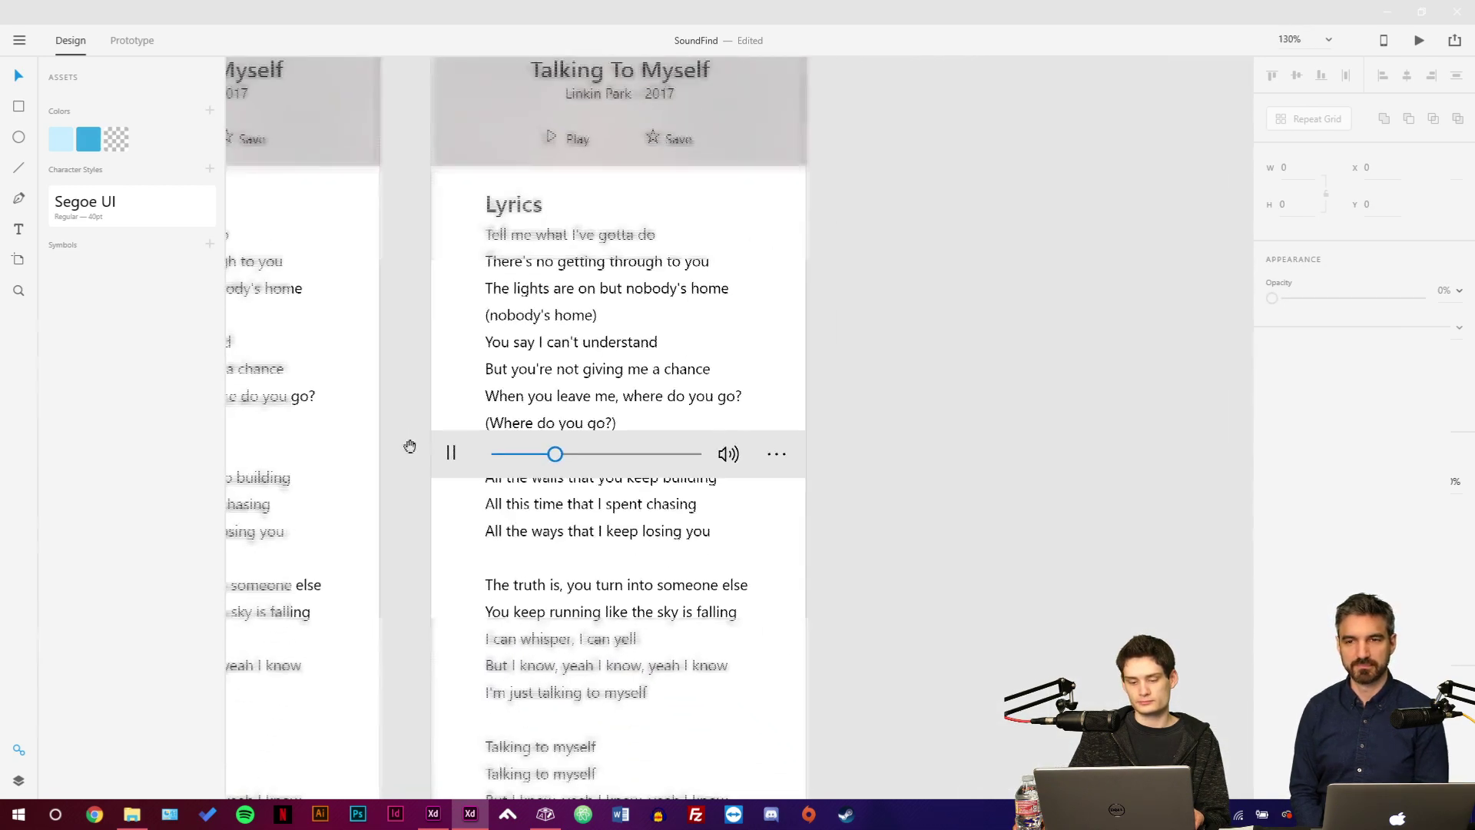
pyautogui.moveTo(405, 445); pyautogui.dragTo(654, 540)
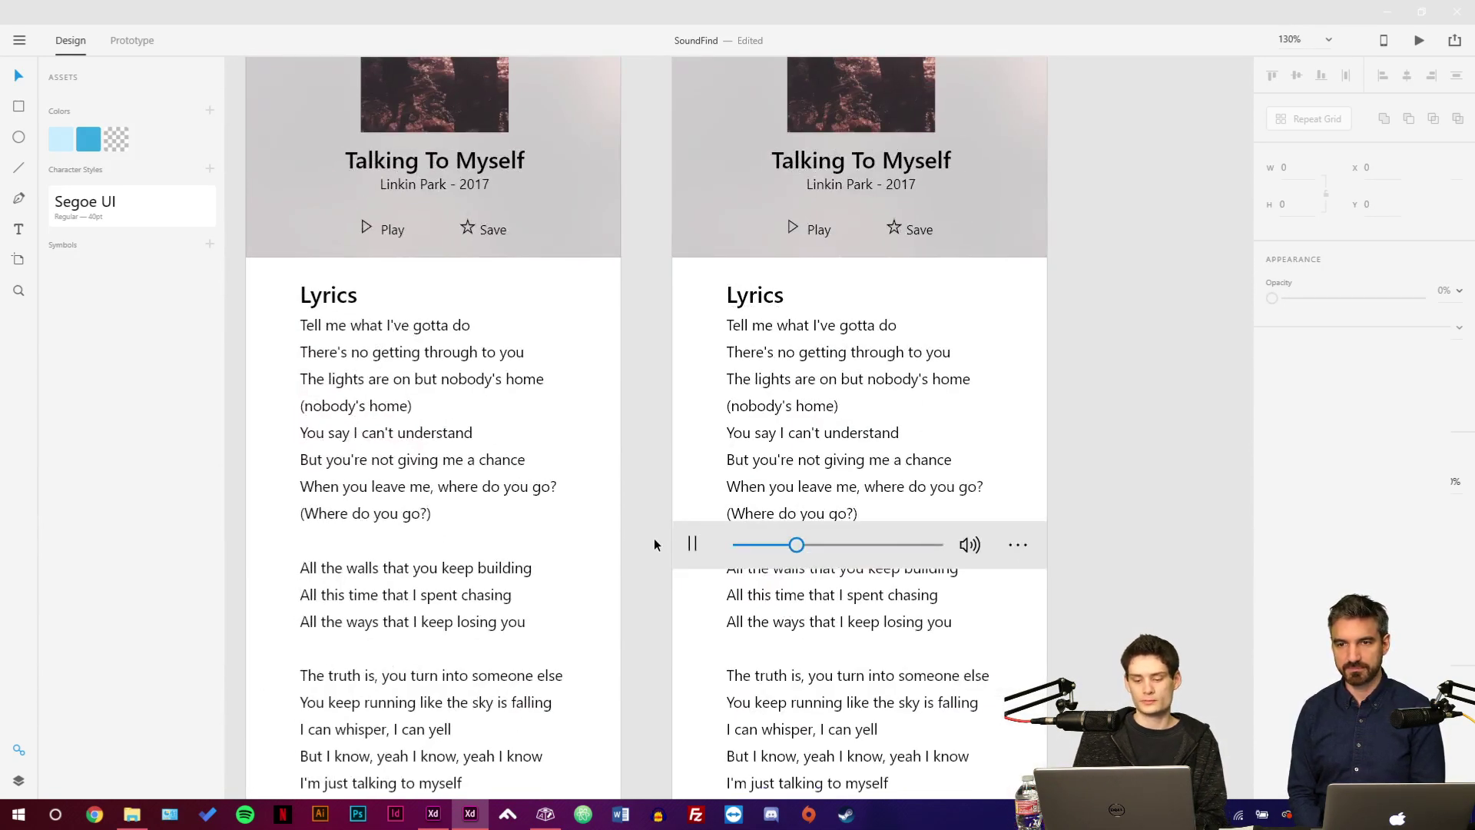
pyautogui.click(703, 566)
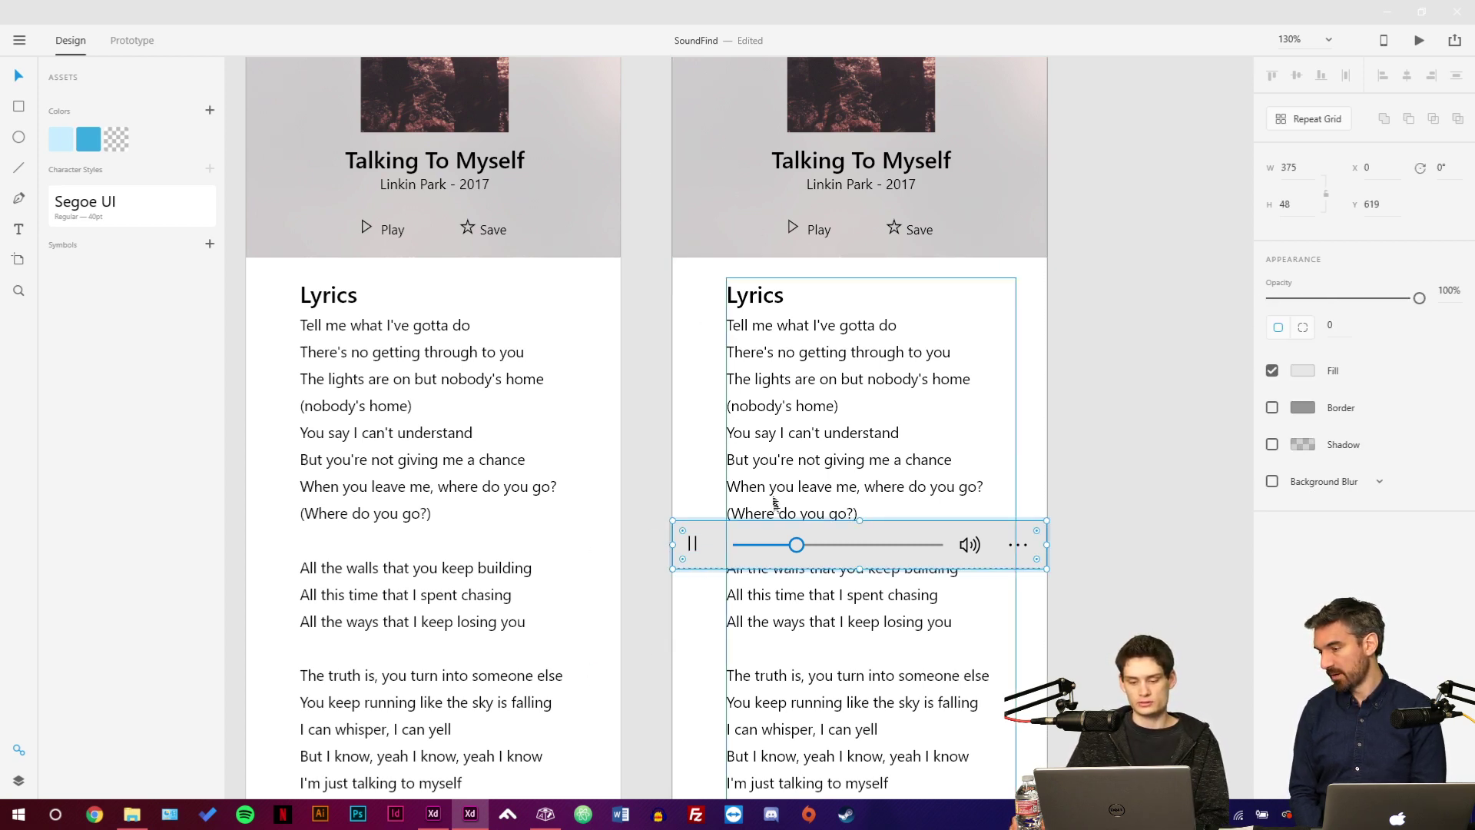
pyautogui.click(734, 180)
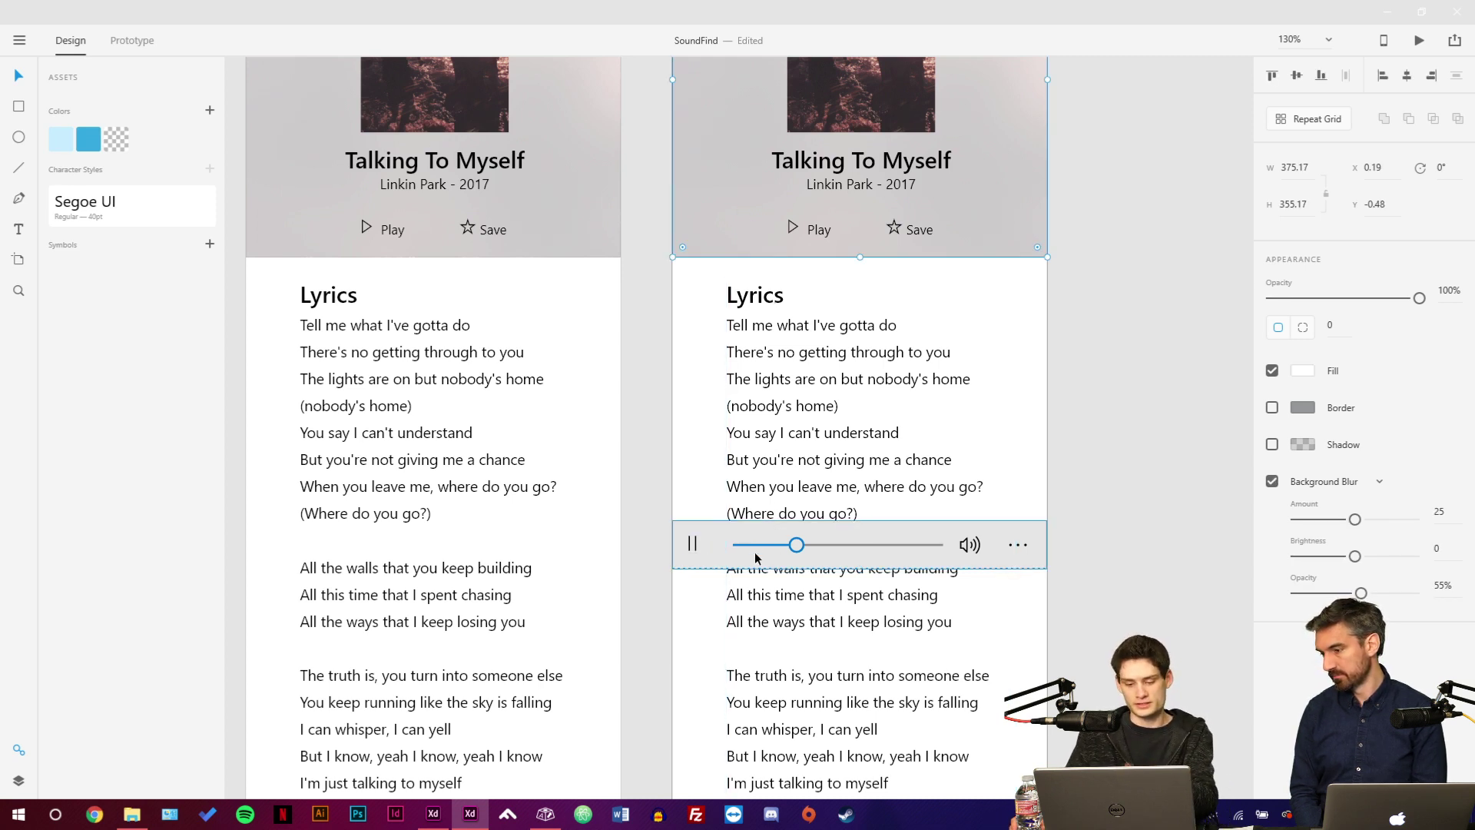
pyautogui.moveTo(721, 224); pyautogui.dragTo(724, 536)
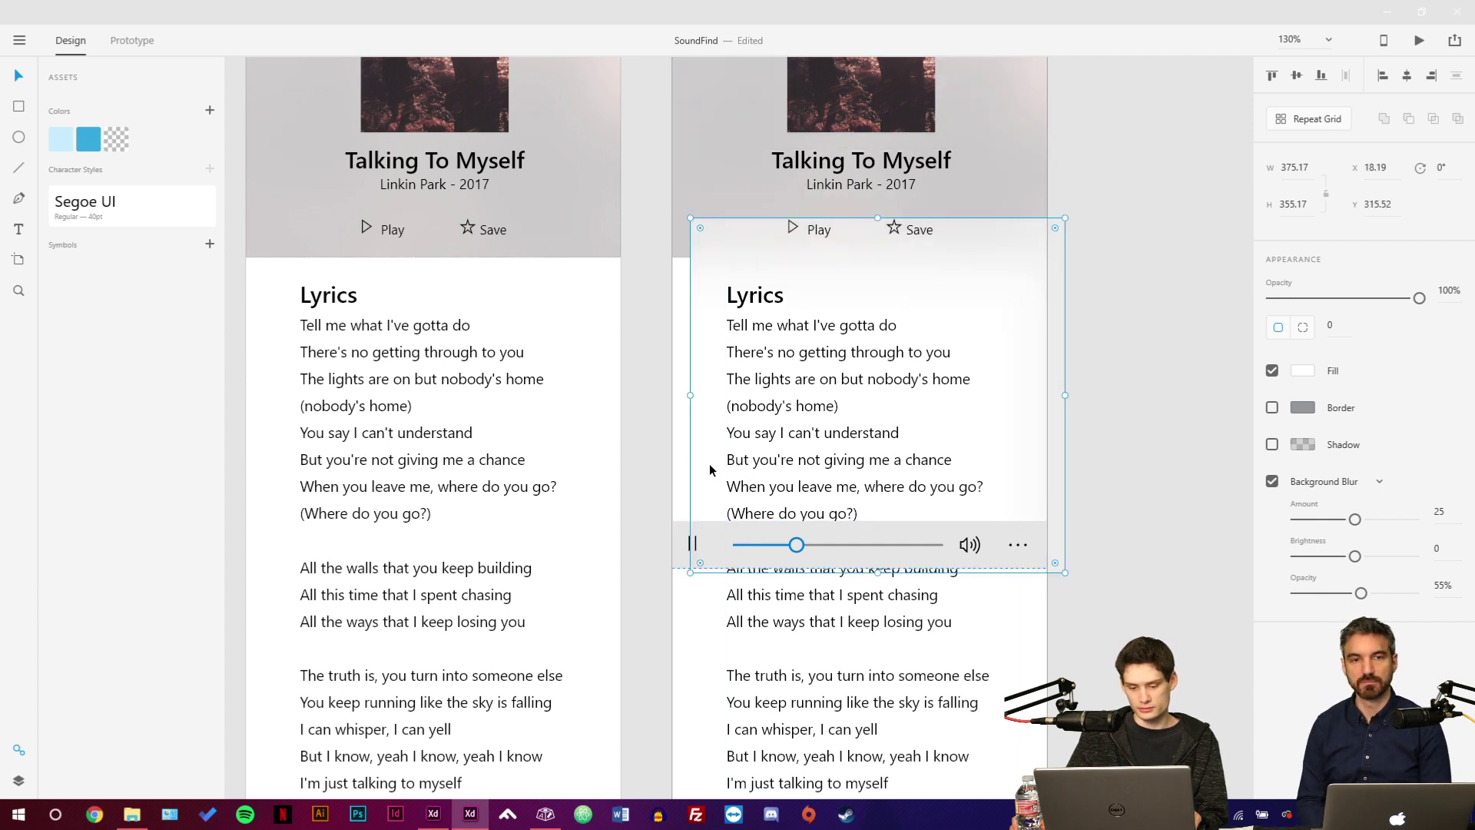
pyautogui.moveTo(696, 456); pyautogui.dragTo(690, 460)
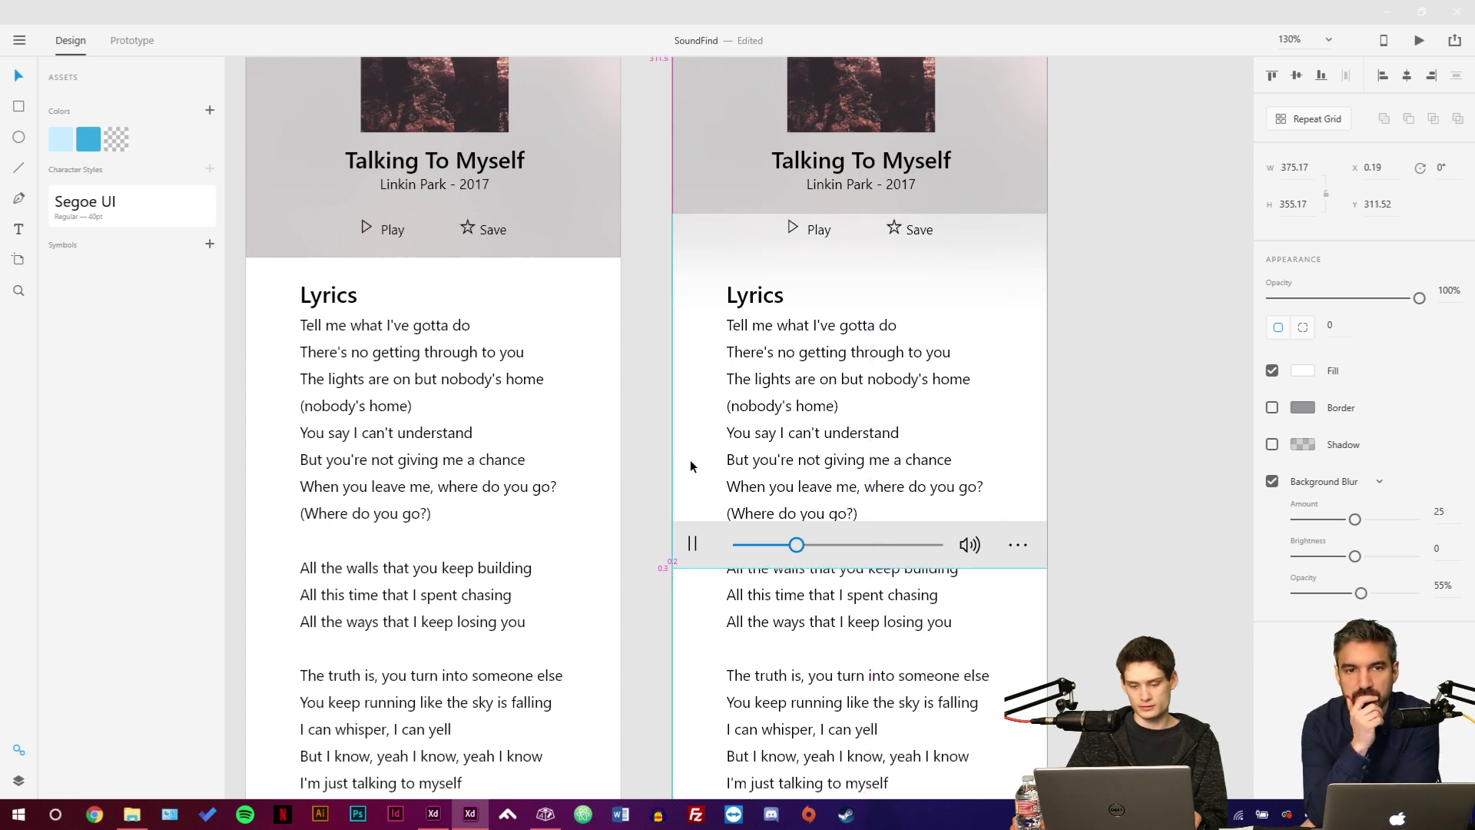
pyautogui.moveTo(1047, 214); pyautogui.dragTo(1048, 521)
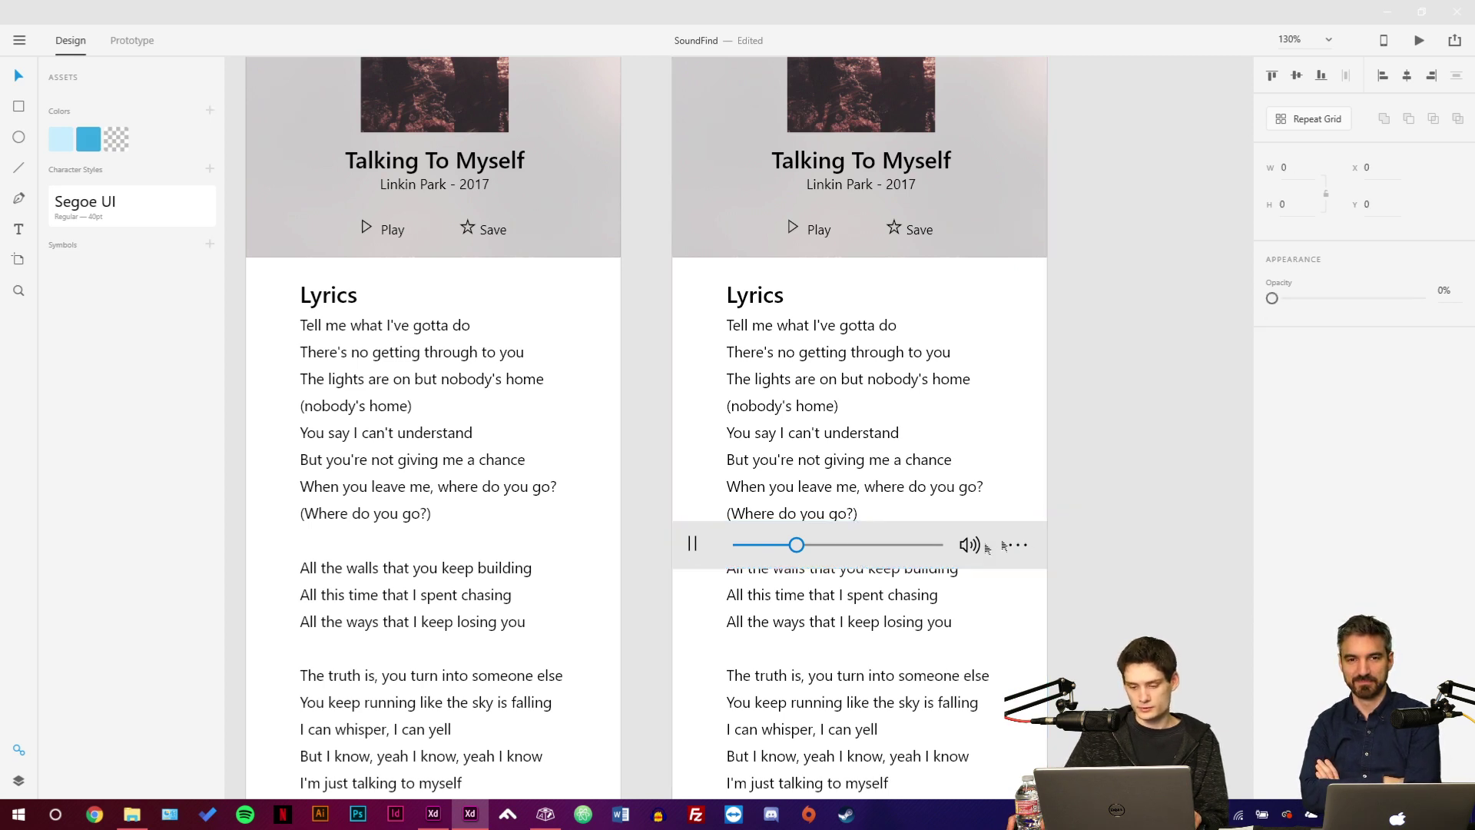
# Turn on background blur for the player bar's rectangle with amount 25 and brightness 3, and raise the blur's opacity above 0%.
pyautogui.moveTo(1066, 530); pyautogui.dragTo(958, 528)
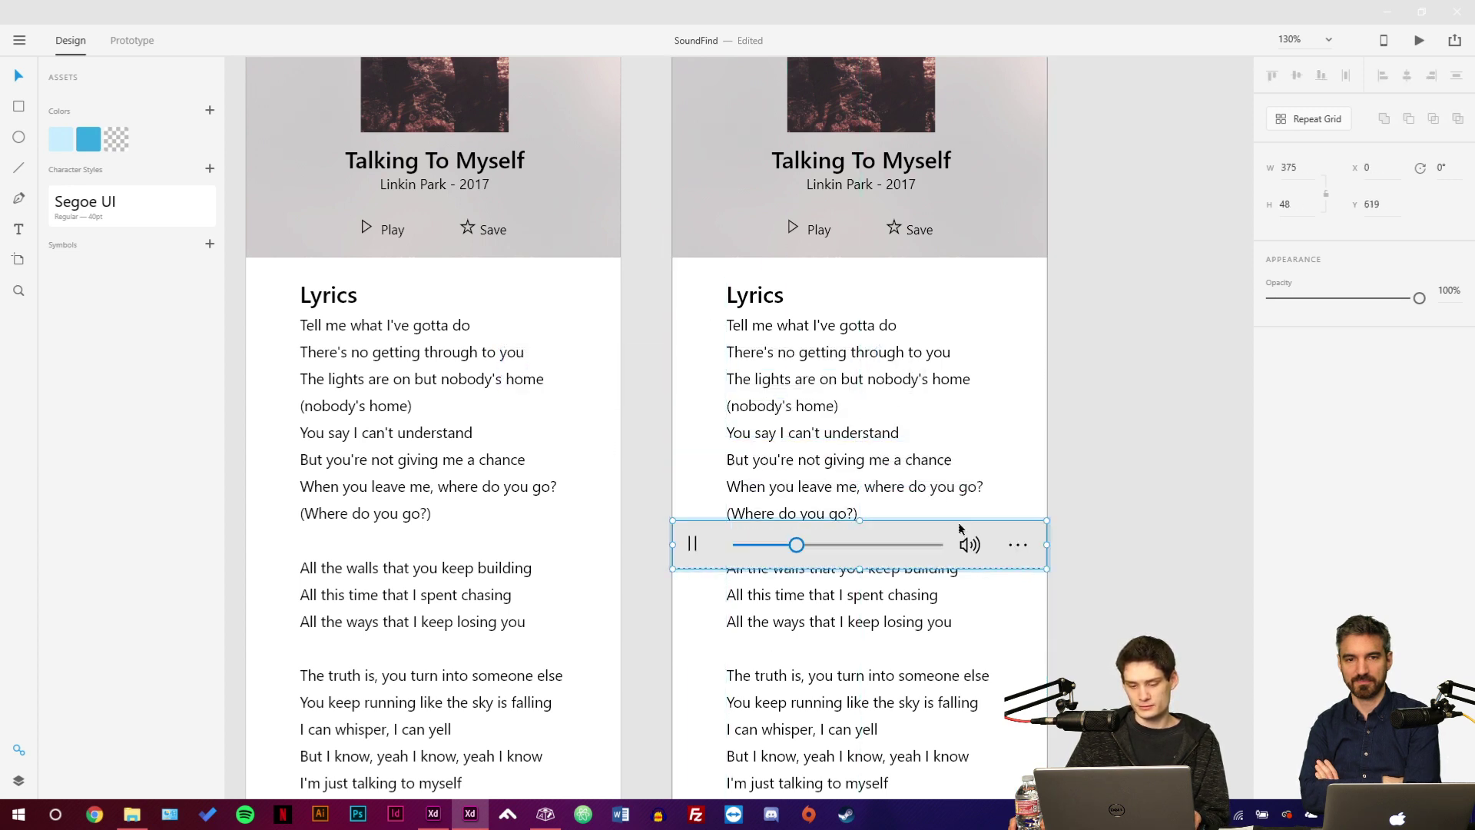
pyautogui.click(1191, 469)
pyautogui.click(1012, 538)
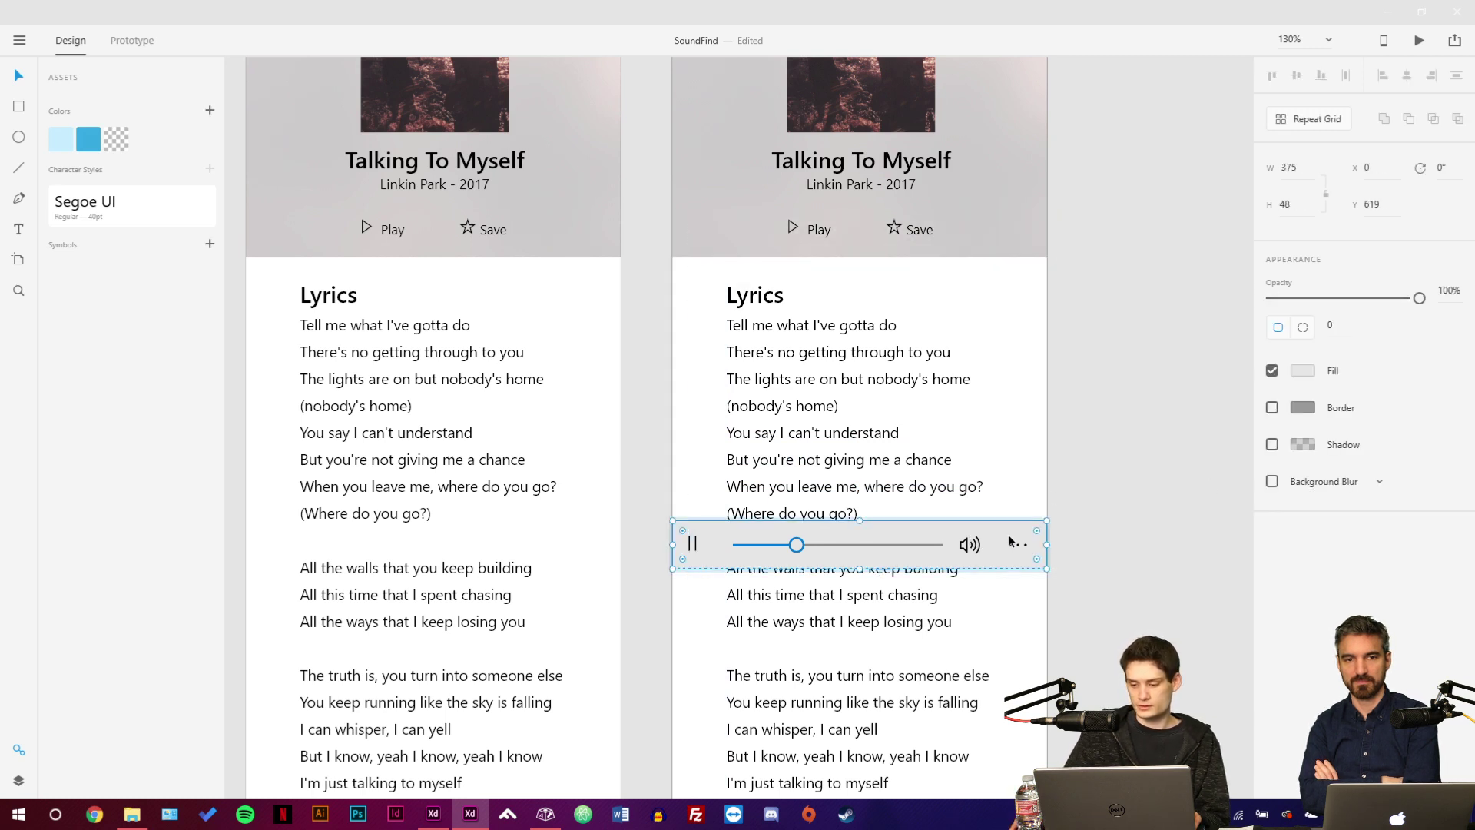
pyautogui.click(1273, 482)
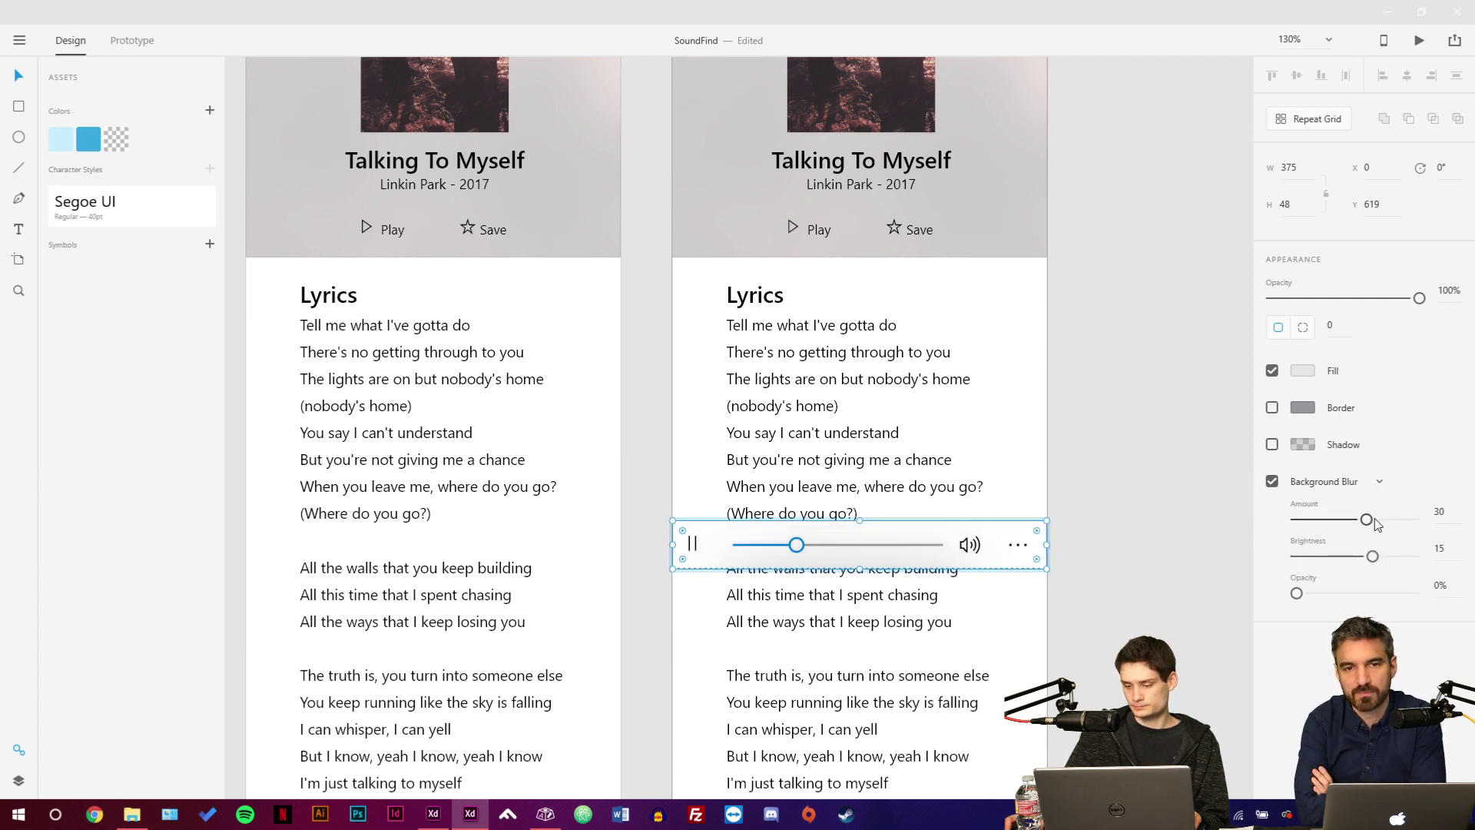
pyautogui.moveTo(1375, 521); pyautogui.dragTo(1358, 557)
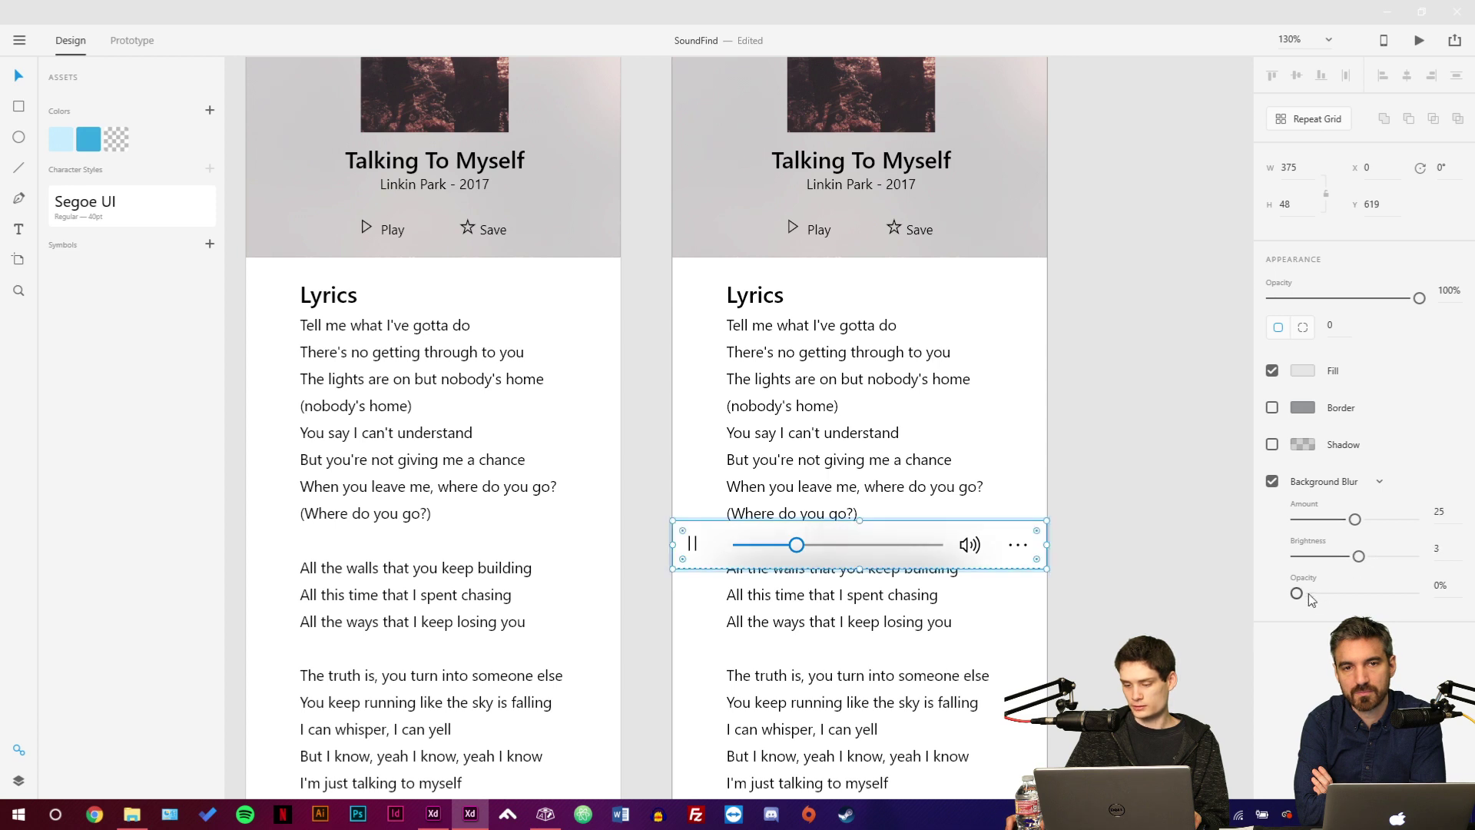
pyautogui.moveTo(1297, 594); pyautogui.dragTo(1359, 593)
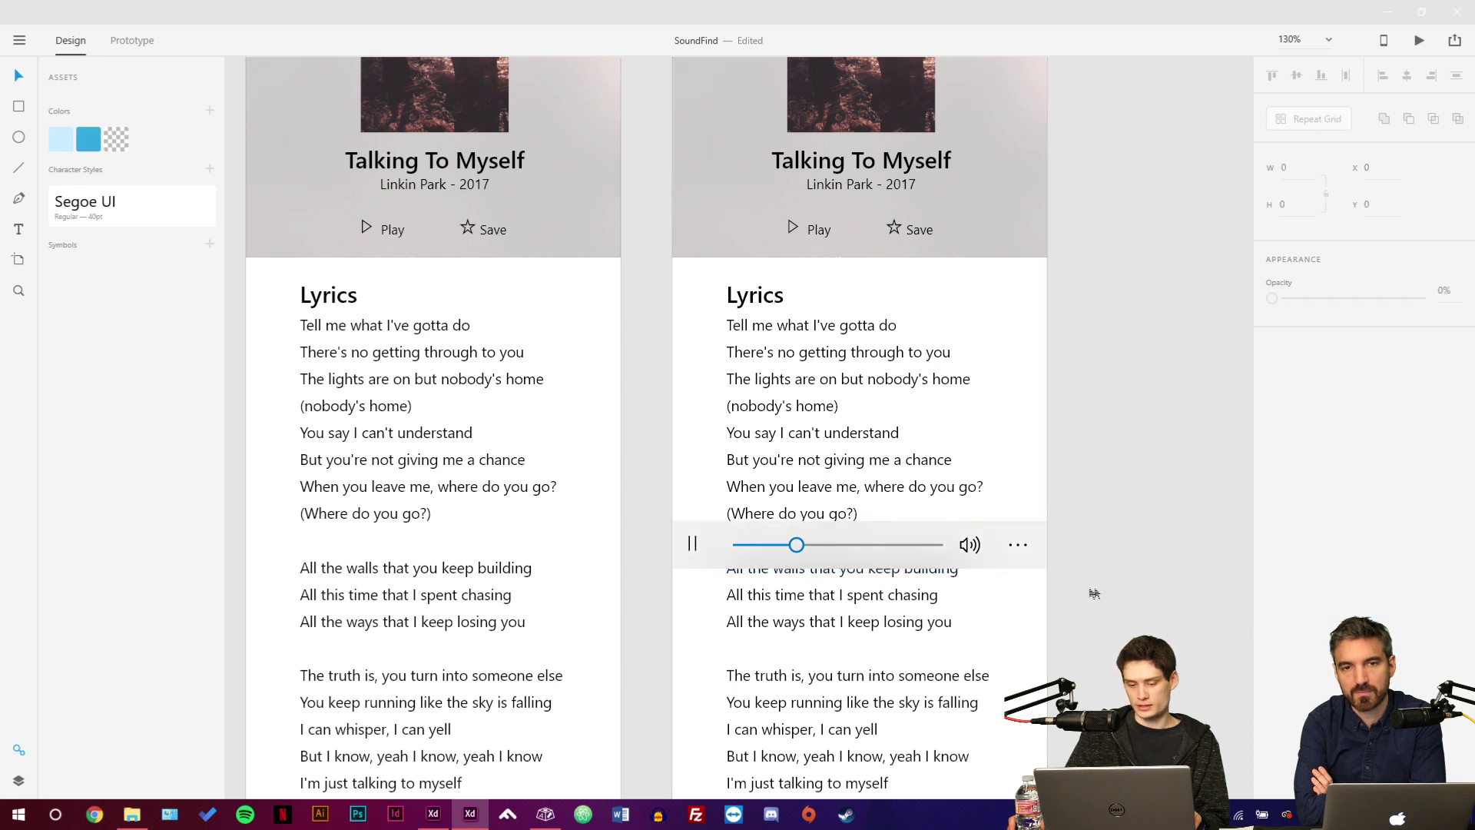
# Test the blur by moving the player bar up over the lyrics and back to X 0, Y 619.
pyautogui.moveTo(1030, 546); pyautogui.dragTo(1027, 368)
pyautogui.moveTo(1026, 346); pyautogui.dragTo(1038, 561)
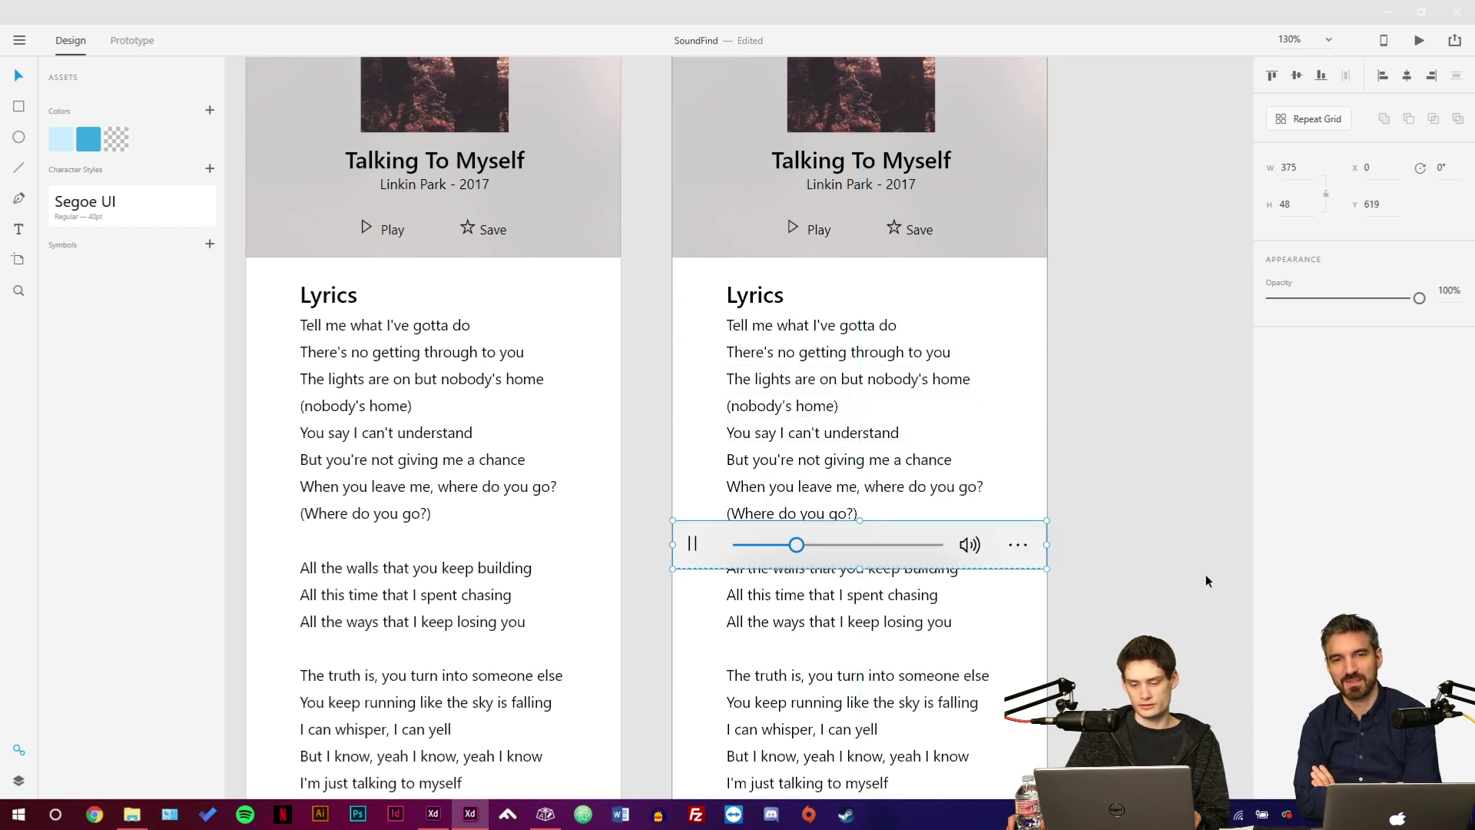
pyautogui.click(1158, 571)
# Save the SoundFind document and view the recording and result artboards at 100% zoom.
pyautogui.hotkey('ctrl', '1')
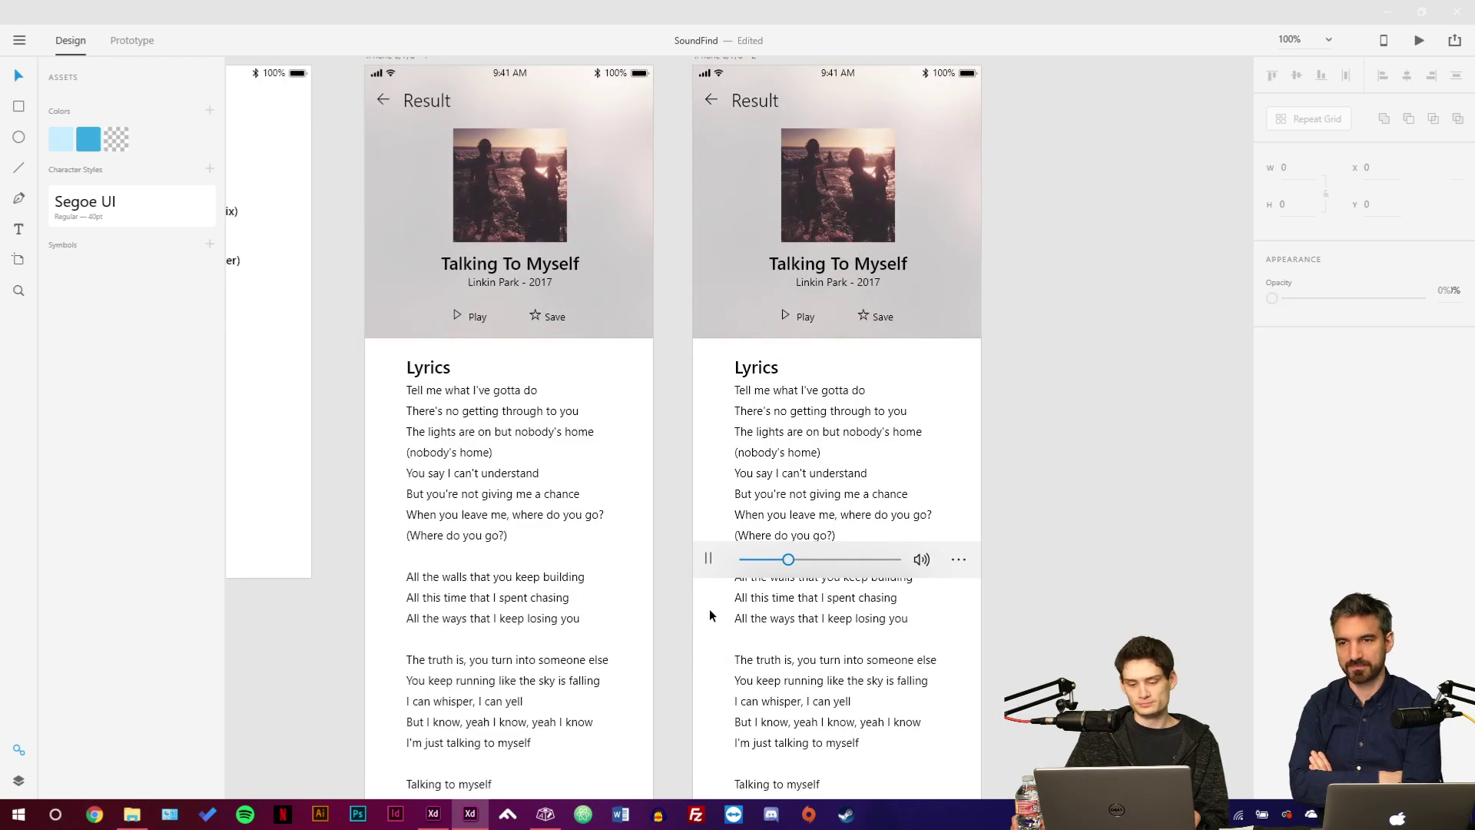
pyautogui.hotkey('ctrl', 's')
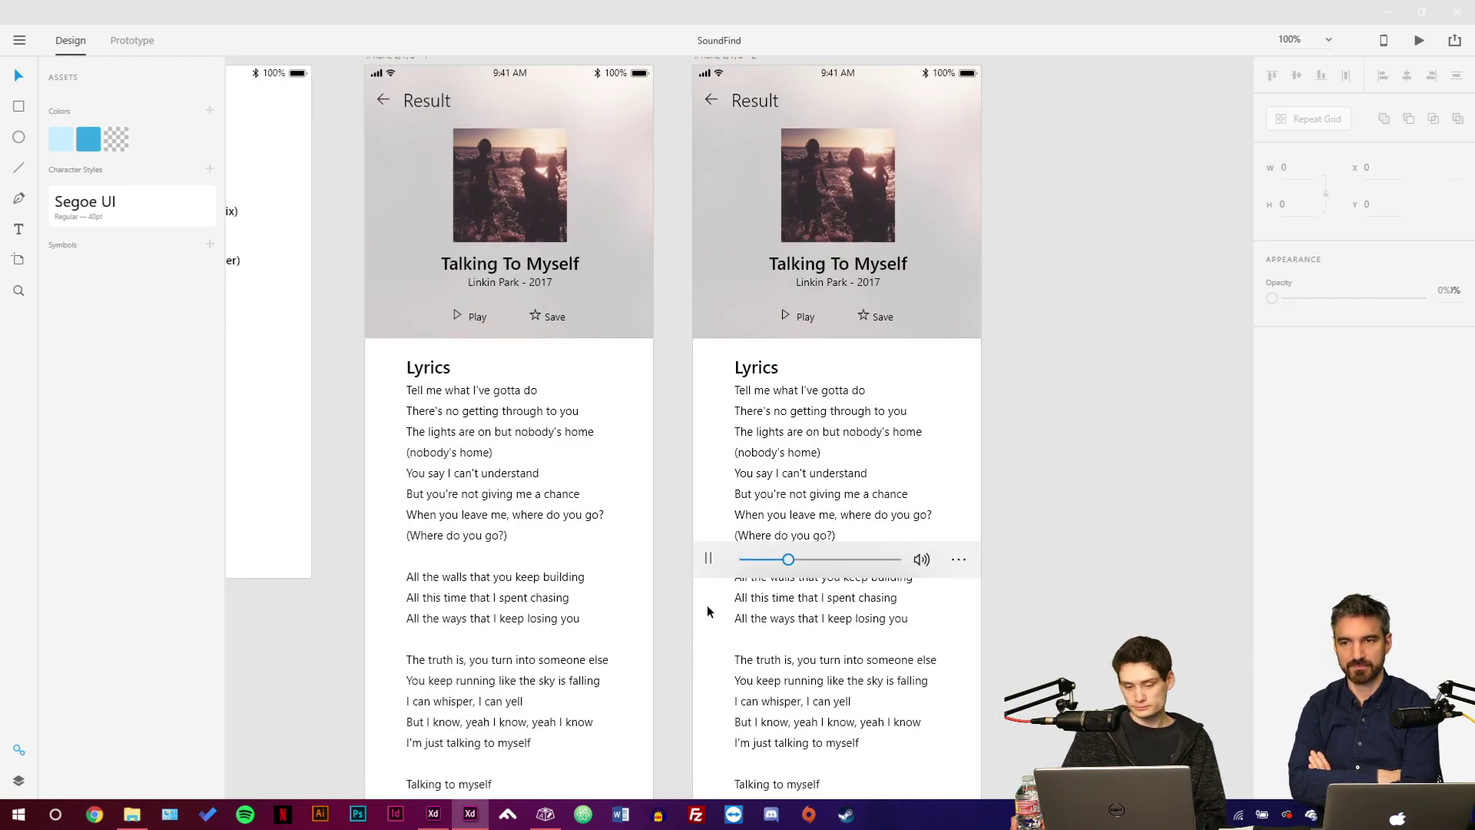
pyautogui.hscroll(-10, 708, 611)
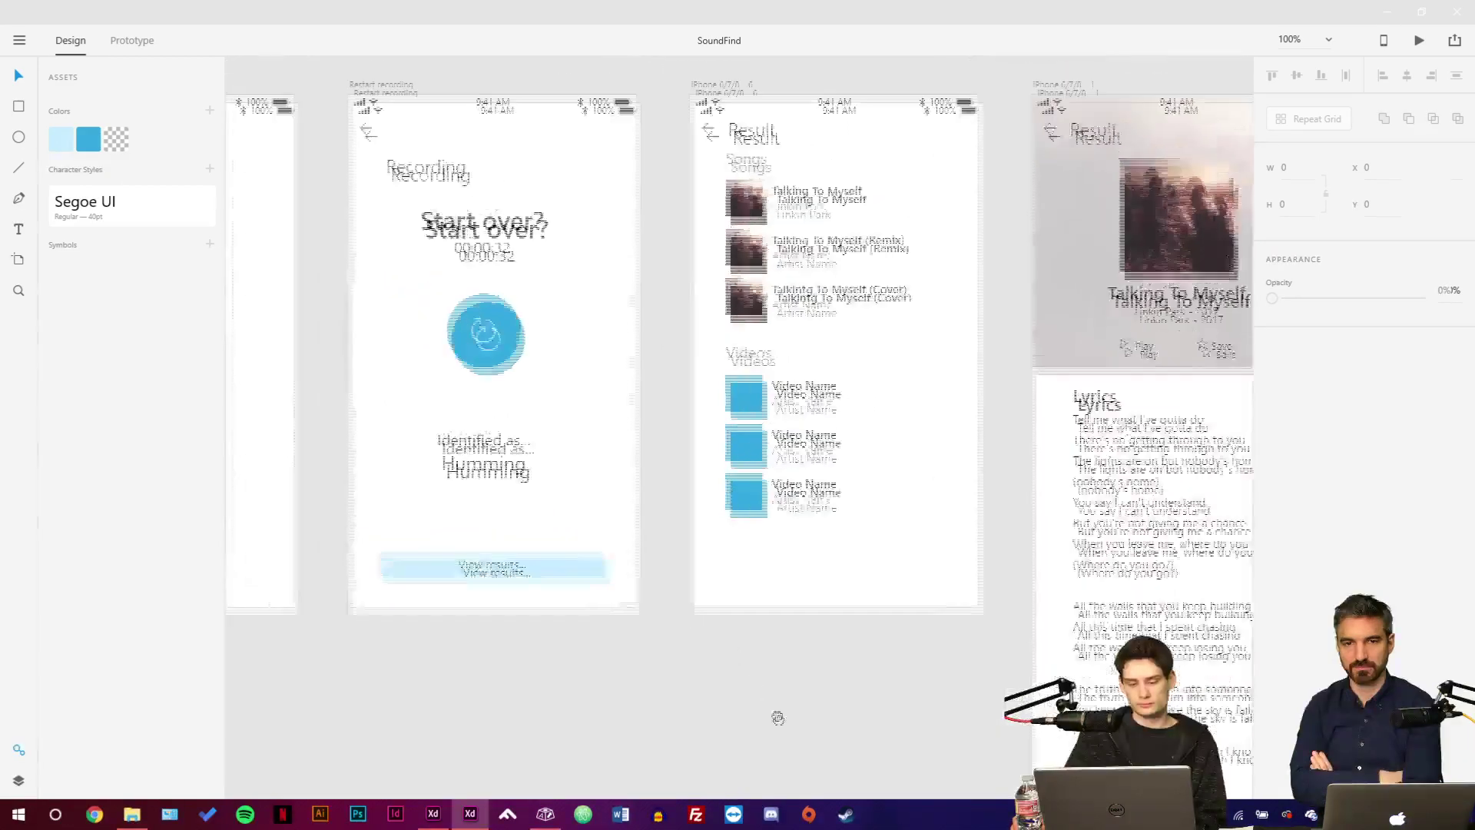
pyautogui.scroll(2, 777, 717)
pyautogui.hscroll(-5, 768, 738)
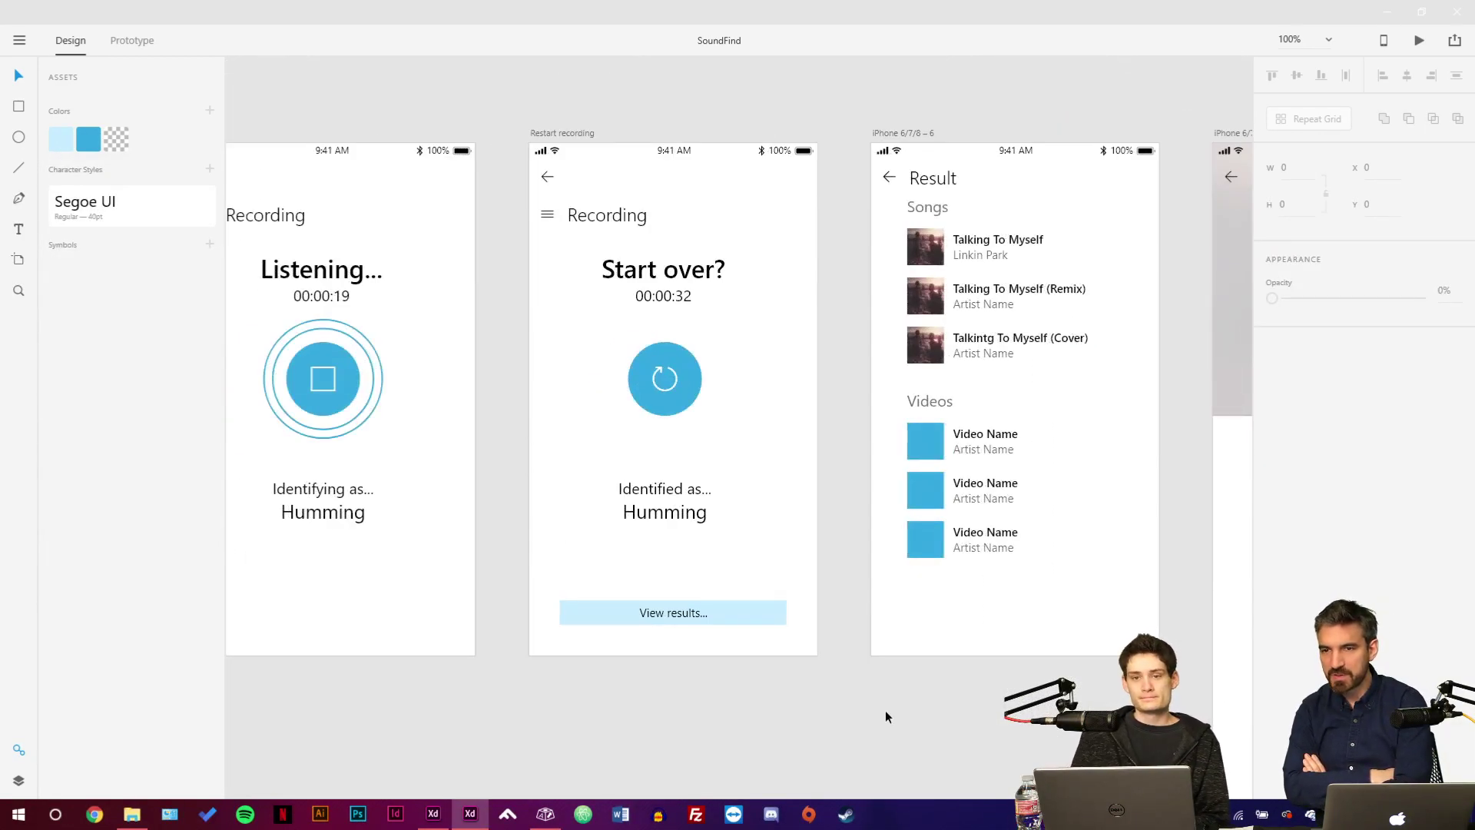
# Move the pause icon in the player bar to X 21, Y 633, evenly spaced between the bar's edge and the slider.
pyautogui.hscroll(15, 883, 708)
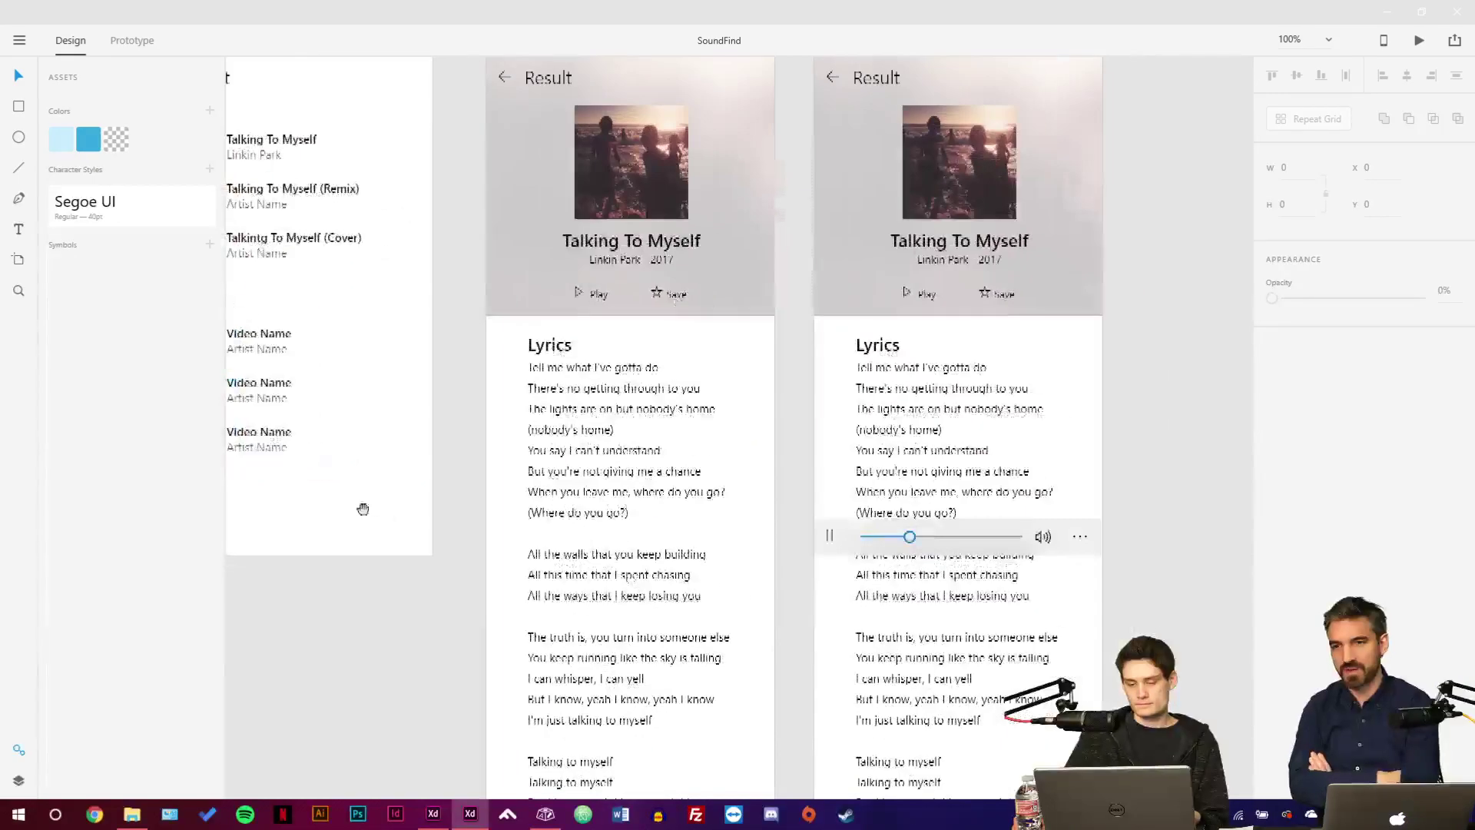
pyautogui.scroll(5, 832, 553)
pyautogui.scroll(1, 833, 553)
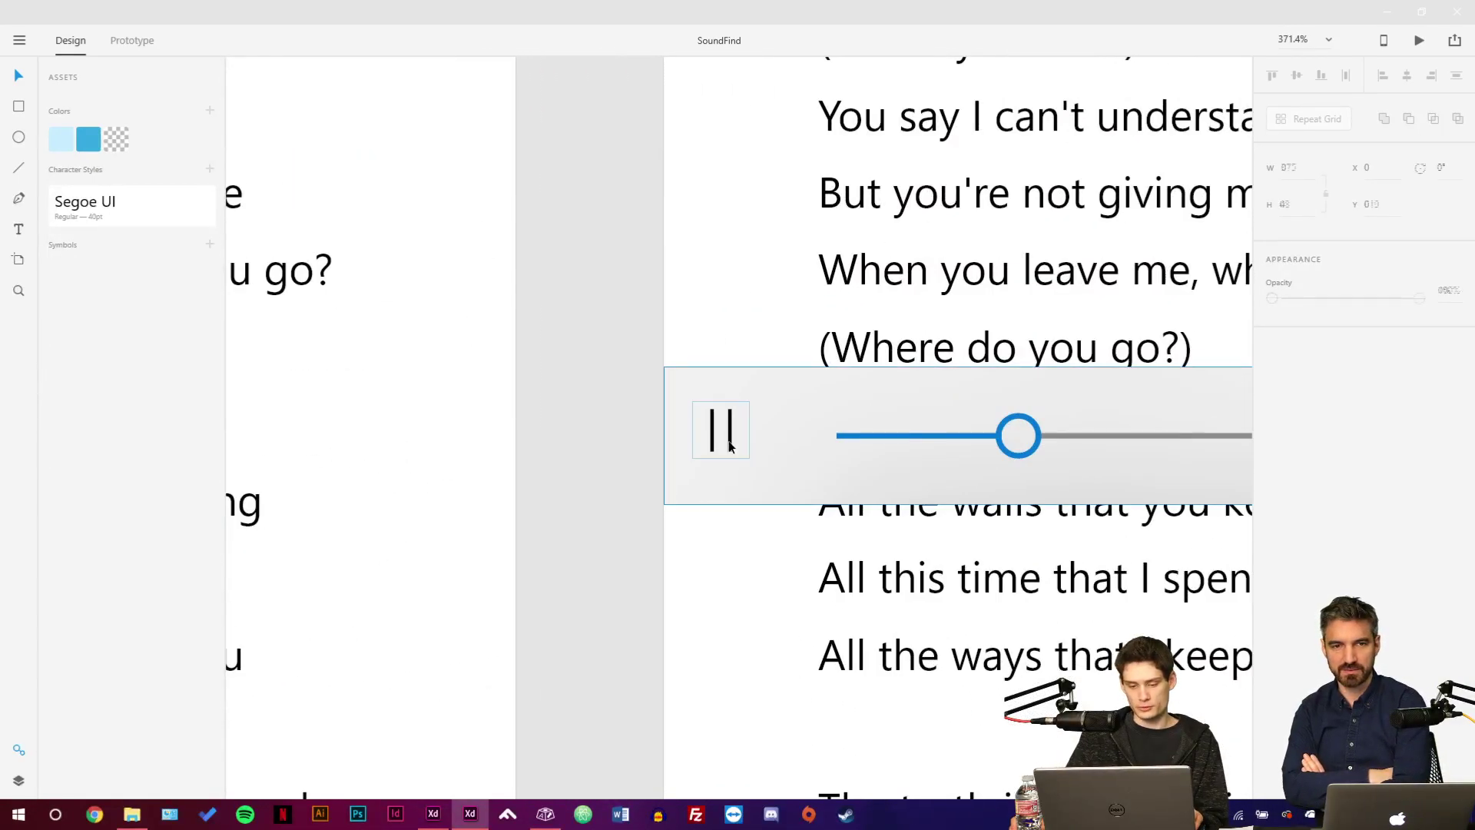
pyautogui.click(730, 446)
pyautogui.doubleClick(730, 447)
pyautogui.press('Escape')
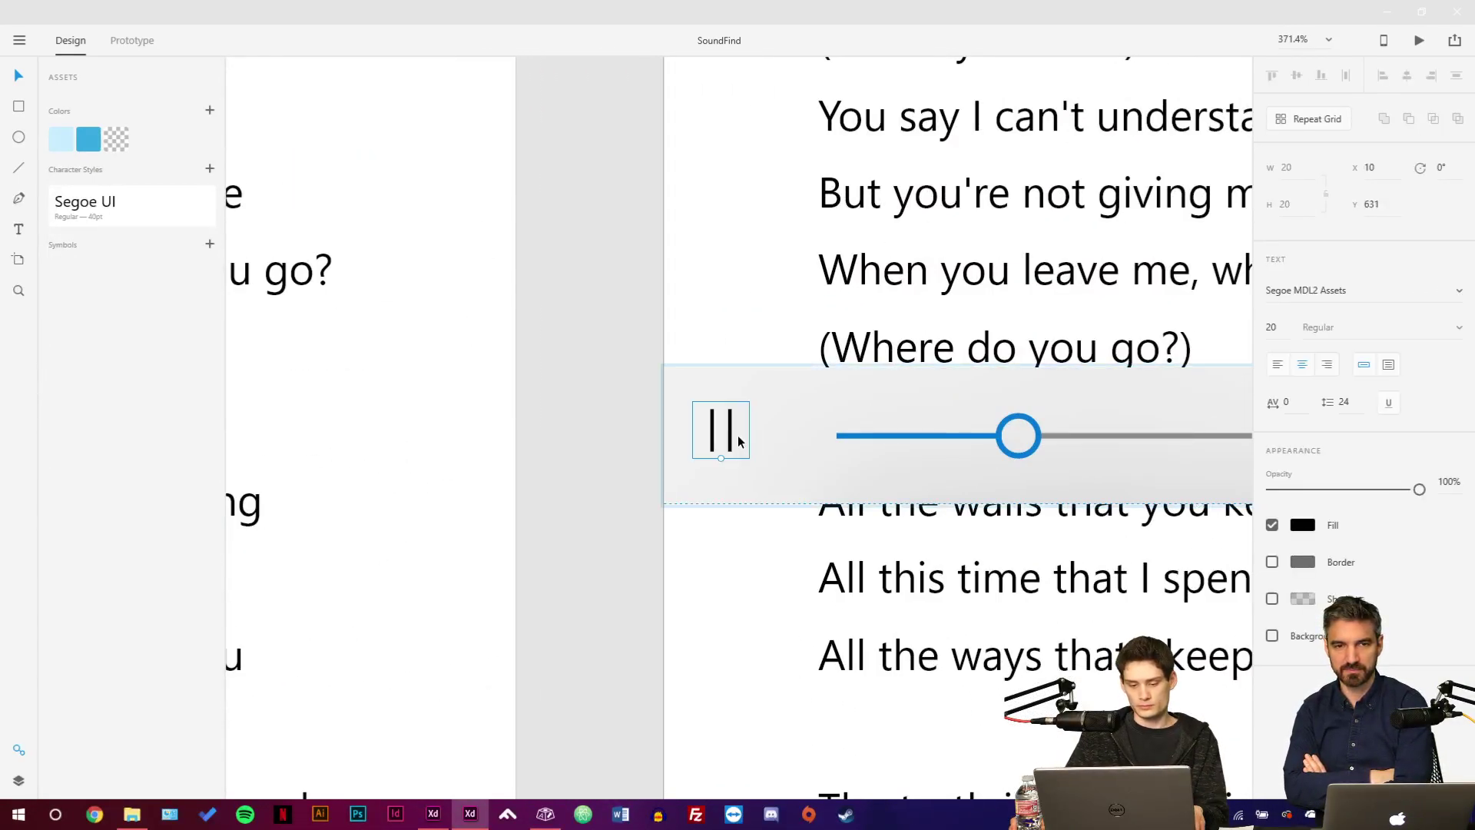
pyautogui.scroll(-1, 638, 528)
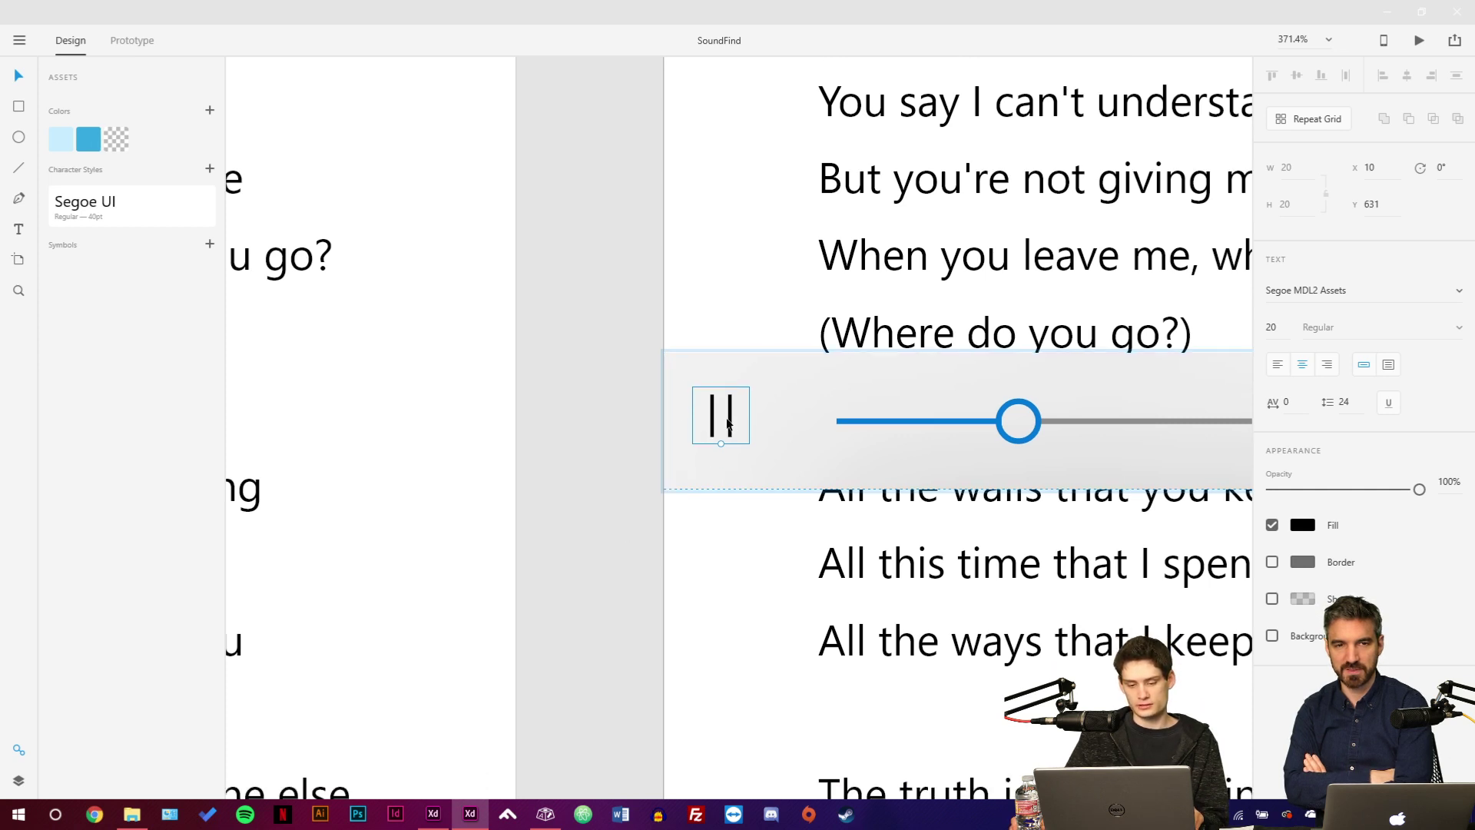
pyautogui.moveTo(728, 423); pyautogui.dragTo(758, 428)
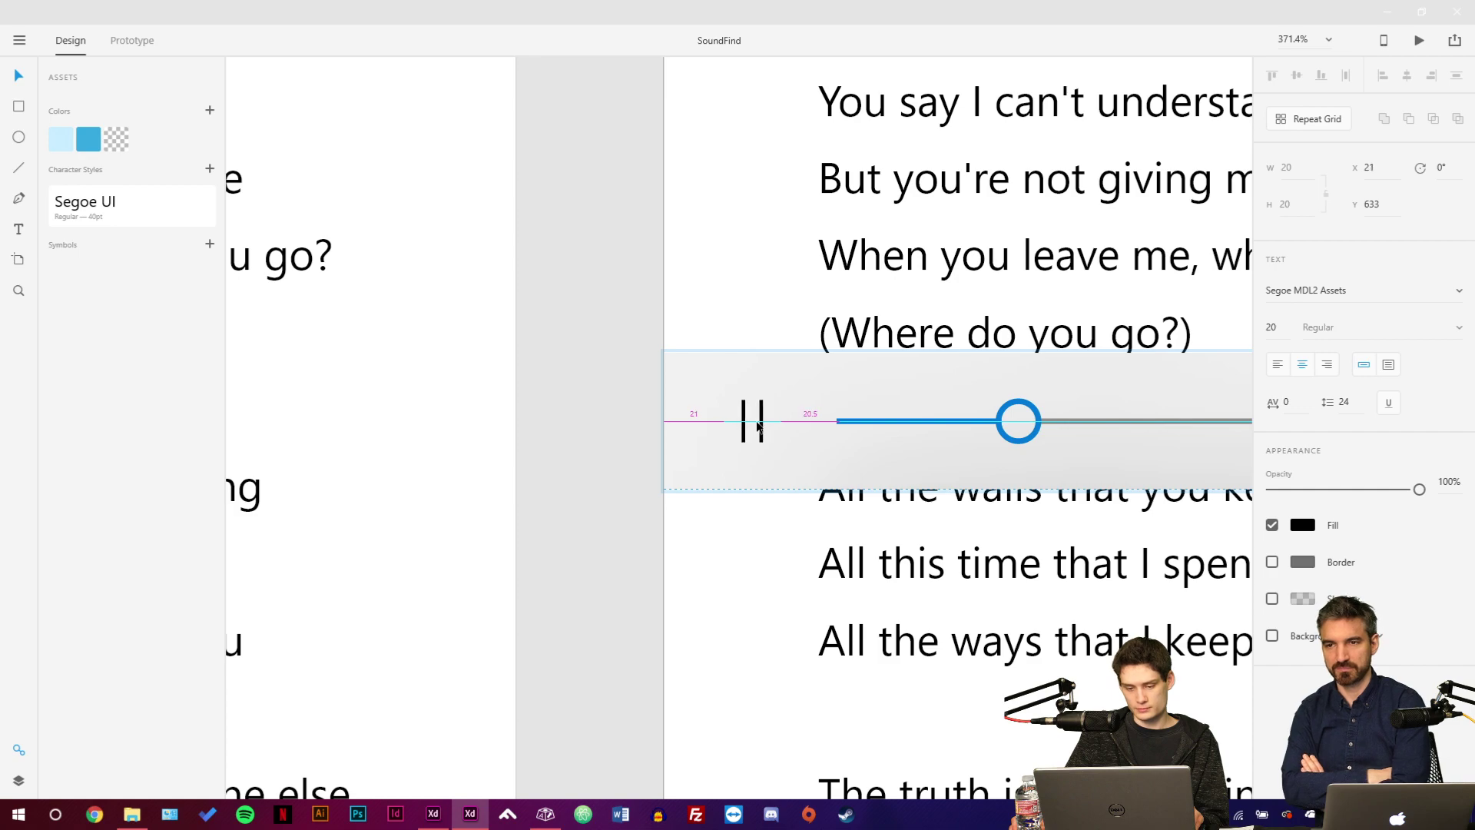
# Deselect the pause icon, return to 100% zoom and save the SoundFind document.
pyautogui.click(605, 470)
pyautogui.hotkey('ctrl', '1')
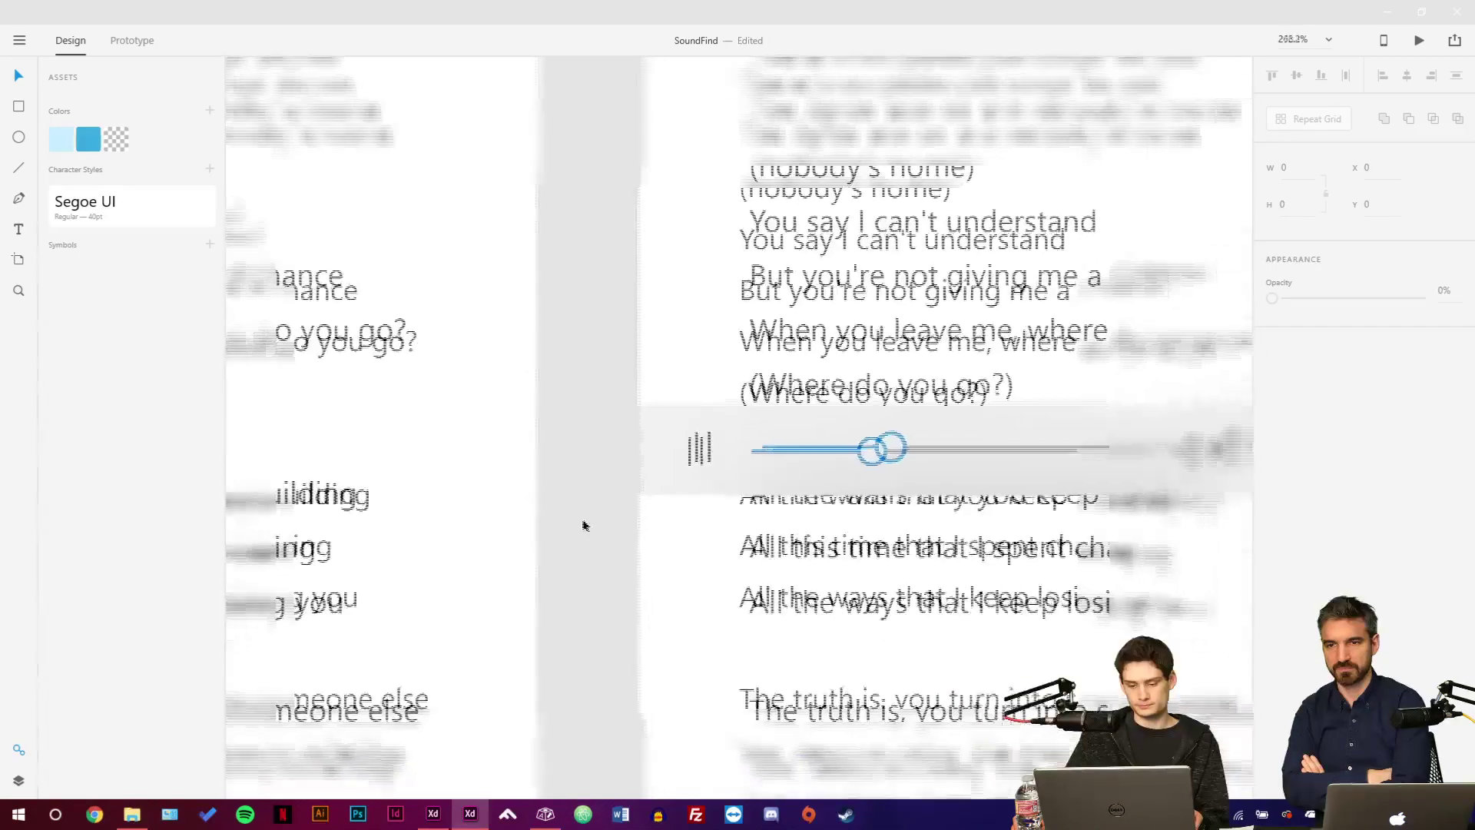
pyautogui.hotkey('ctrl', 's')
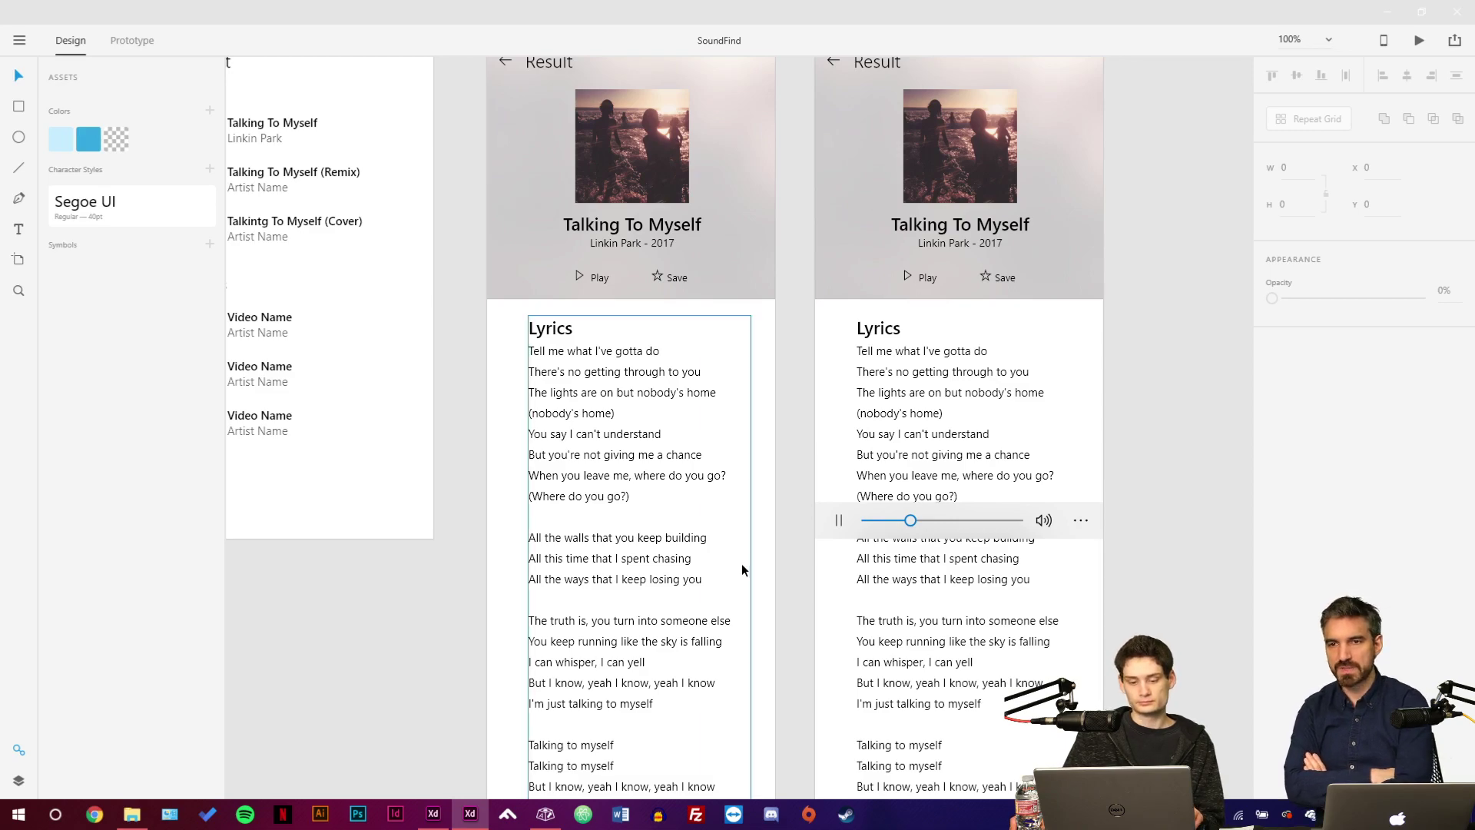
pyautogui.hscroll(-1, 850, 443)
pyautogui.hscroll(-10, 850, 443)
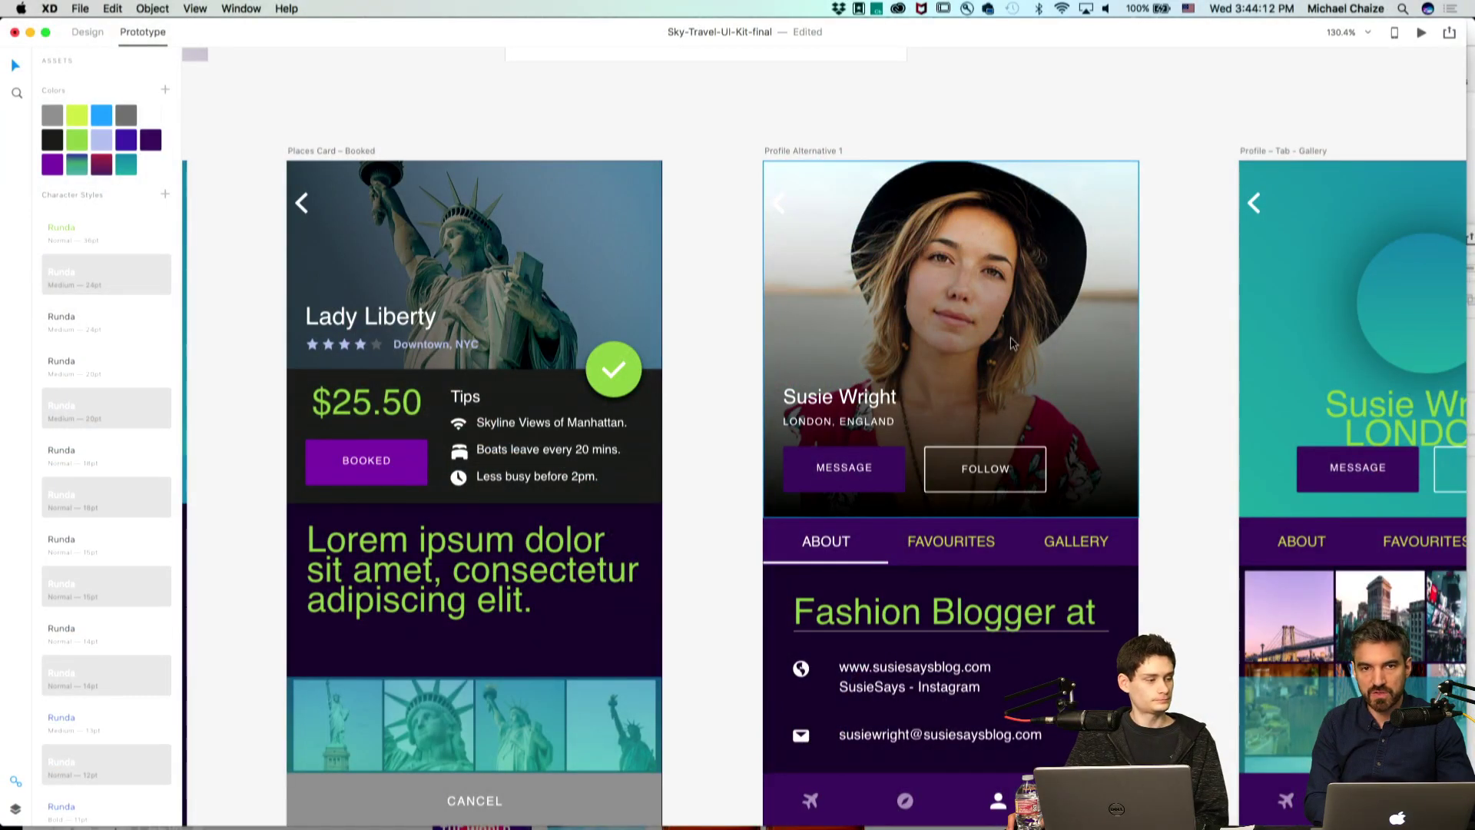
# In the Sky-Travel-UI-Kit-final design, draw a 146 × 146 circle over the Profile Alternative 1 portrait at X 188, Y 38.
pyautogui.hscroll(5, 1011, 336)
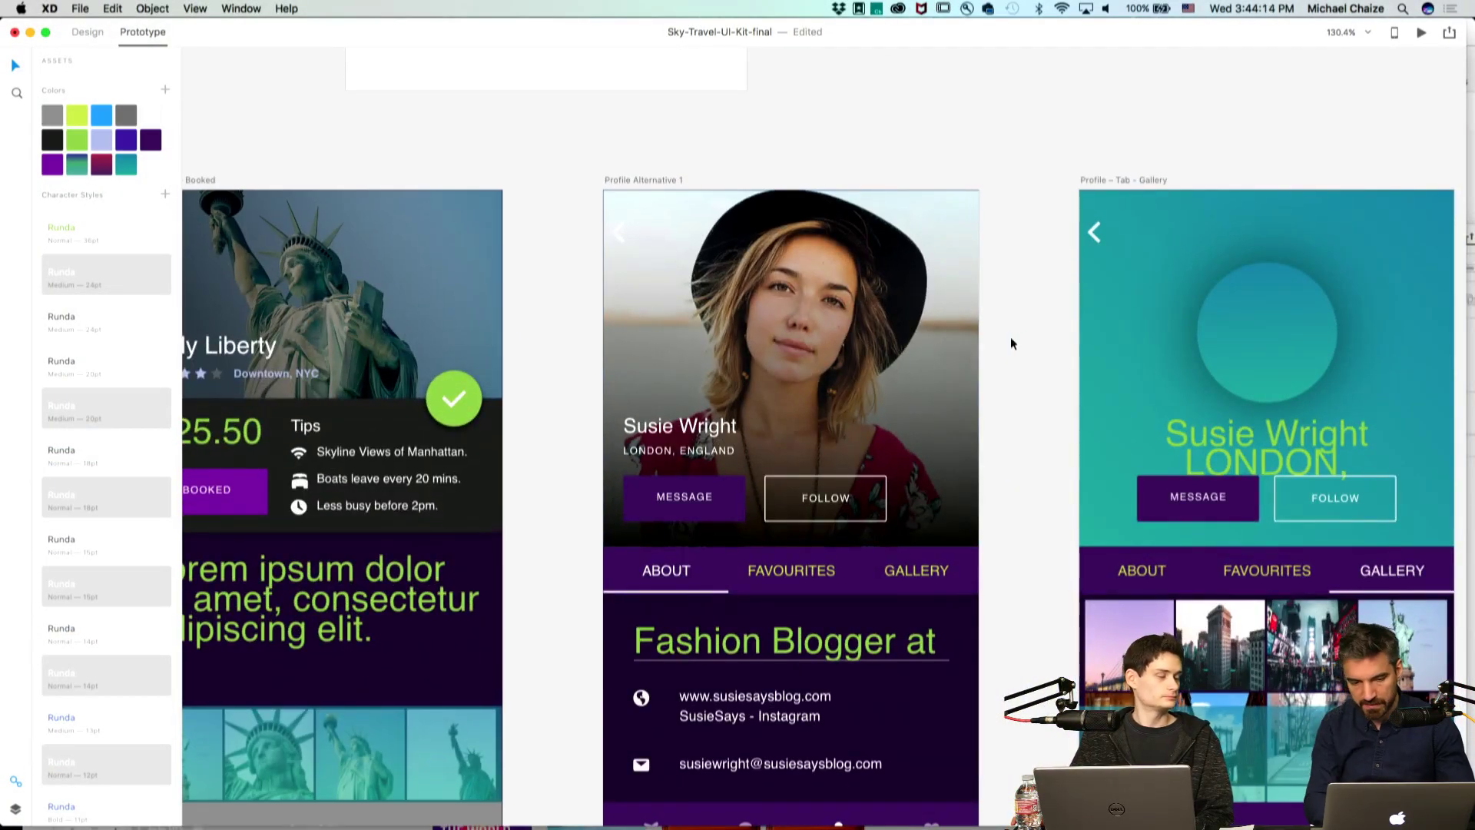
pyautogui.click(883, 399)
pyautogui.click(523, 292)
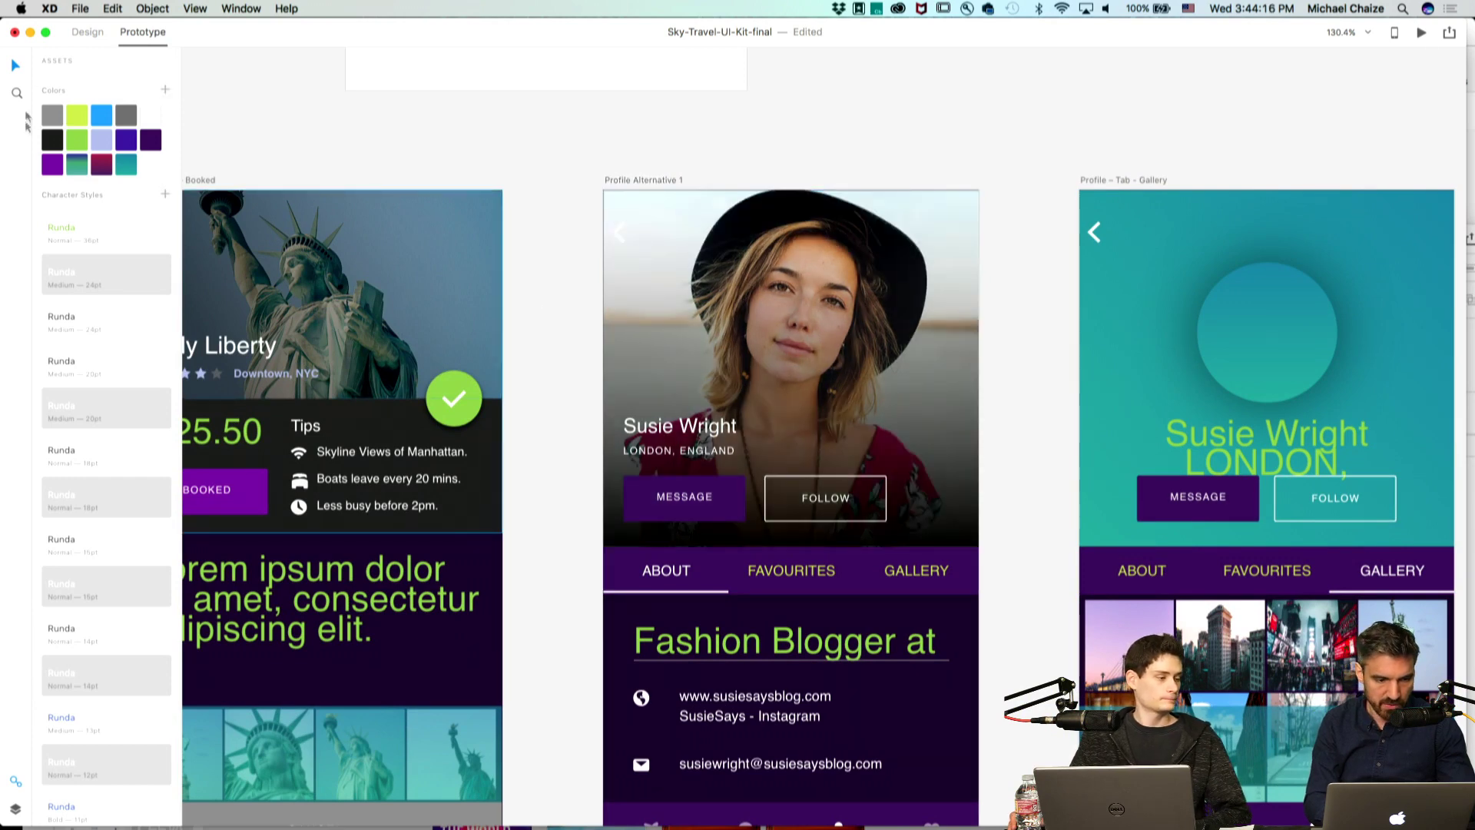
pyautogui.click(87, 31)
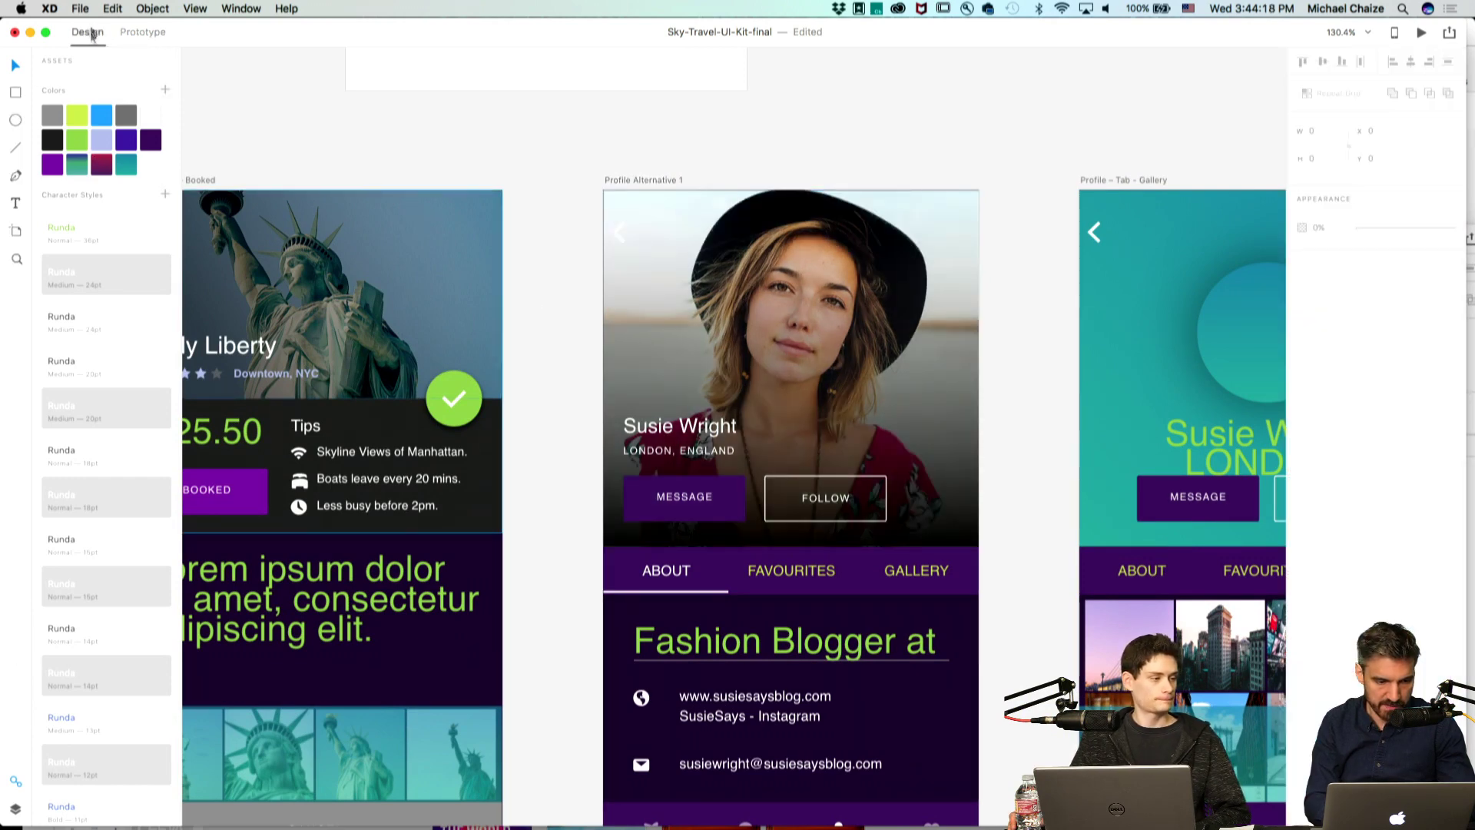
pyautogui.click(16, 121)
pyautogui.moveTo(812, 310); pyautogui.dragTo(736, 209)
pyautogui.moveTo(839, 307); pyautogui.dragTo(891, 299)
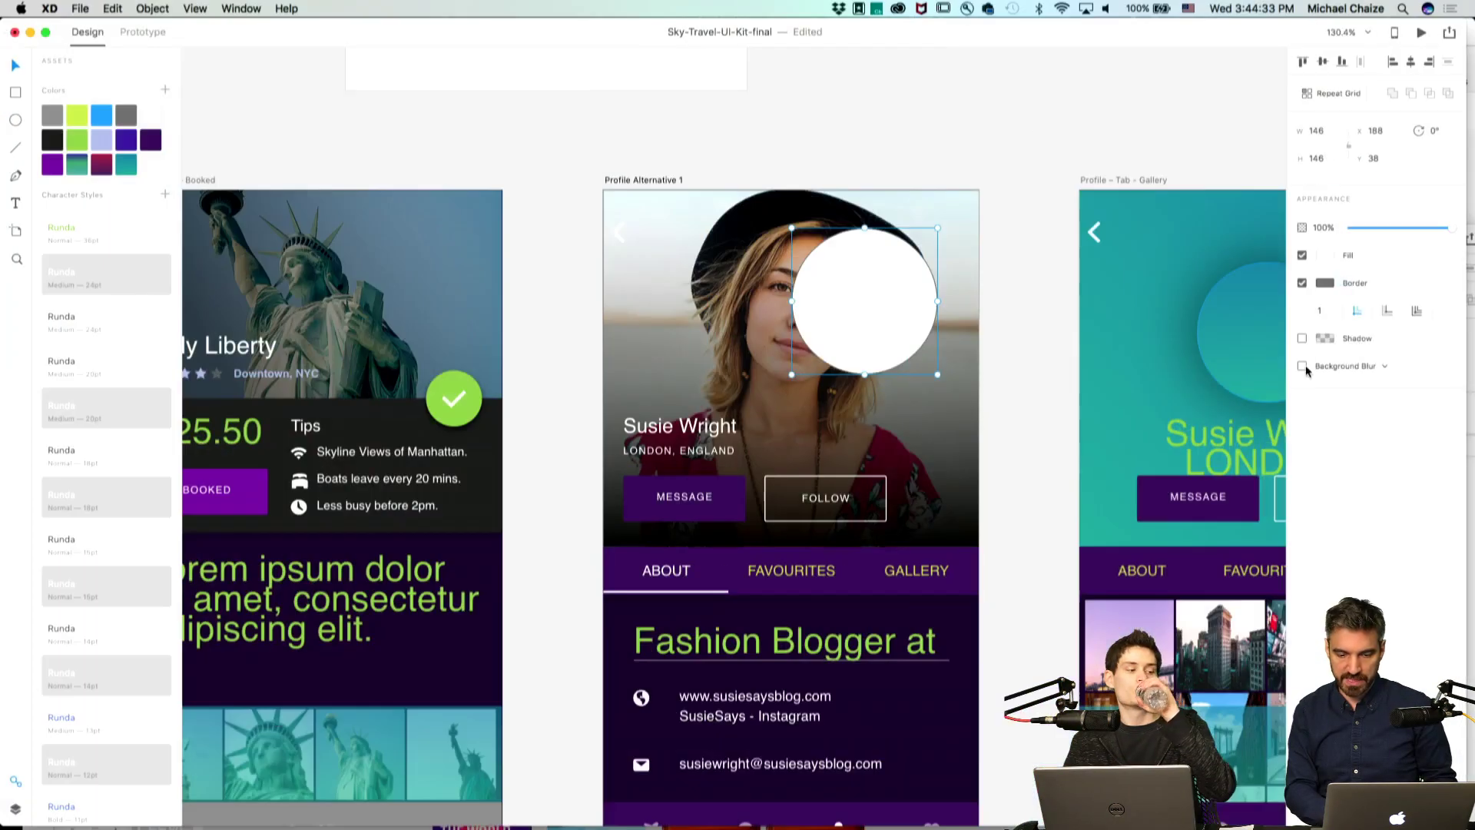
# Turn on background blur for the circle with blur amount 3 and brightness -5.
pyautogui.click(1303, 366)
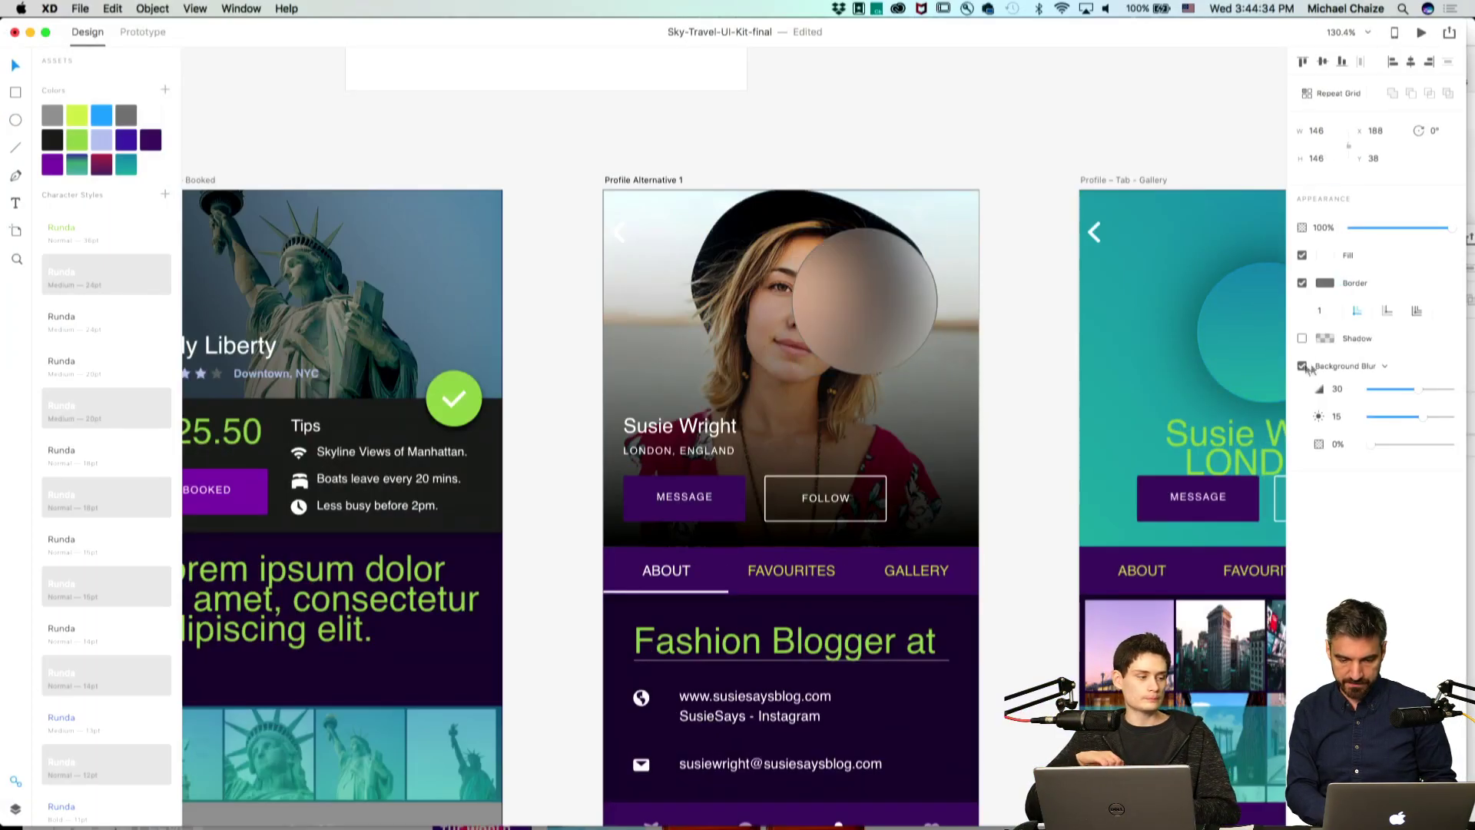
pyautogui.moveTo(1418, 392); pyautogui.dragTo(1365, 397)
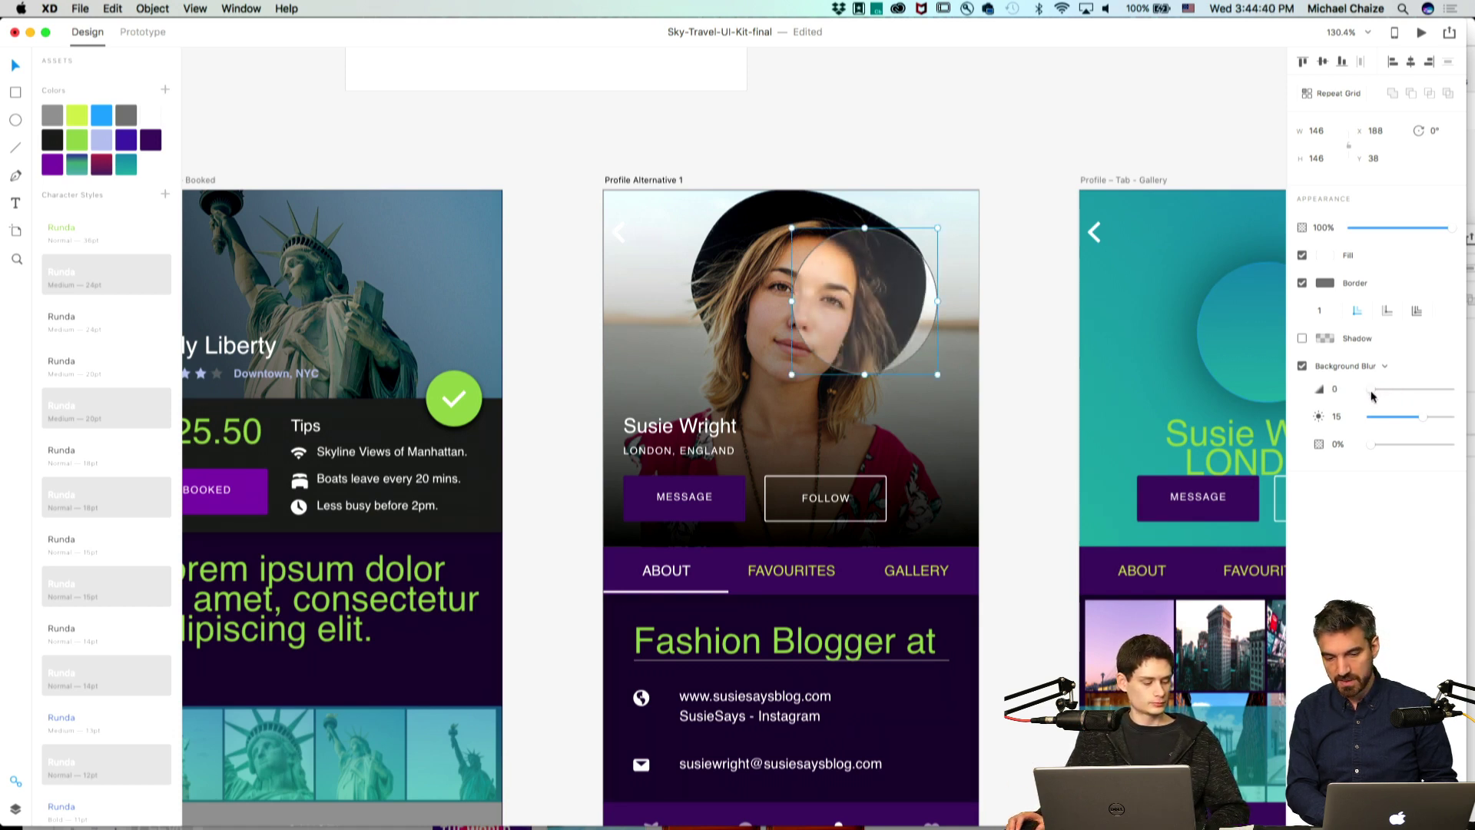
pyautogui.moveTo(1372, 395); pyautogui.dragTo(1407, 418)
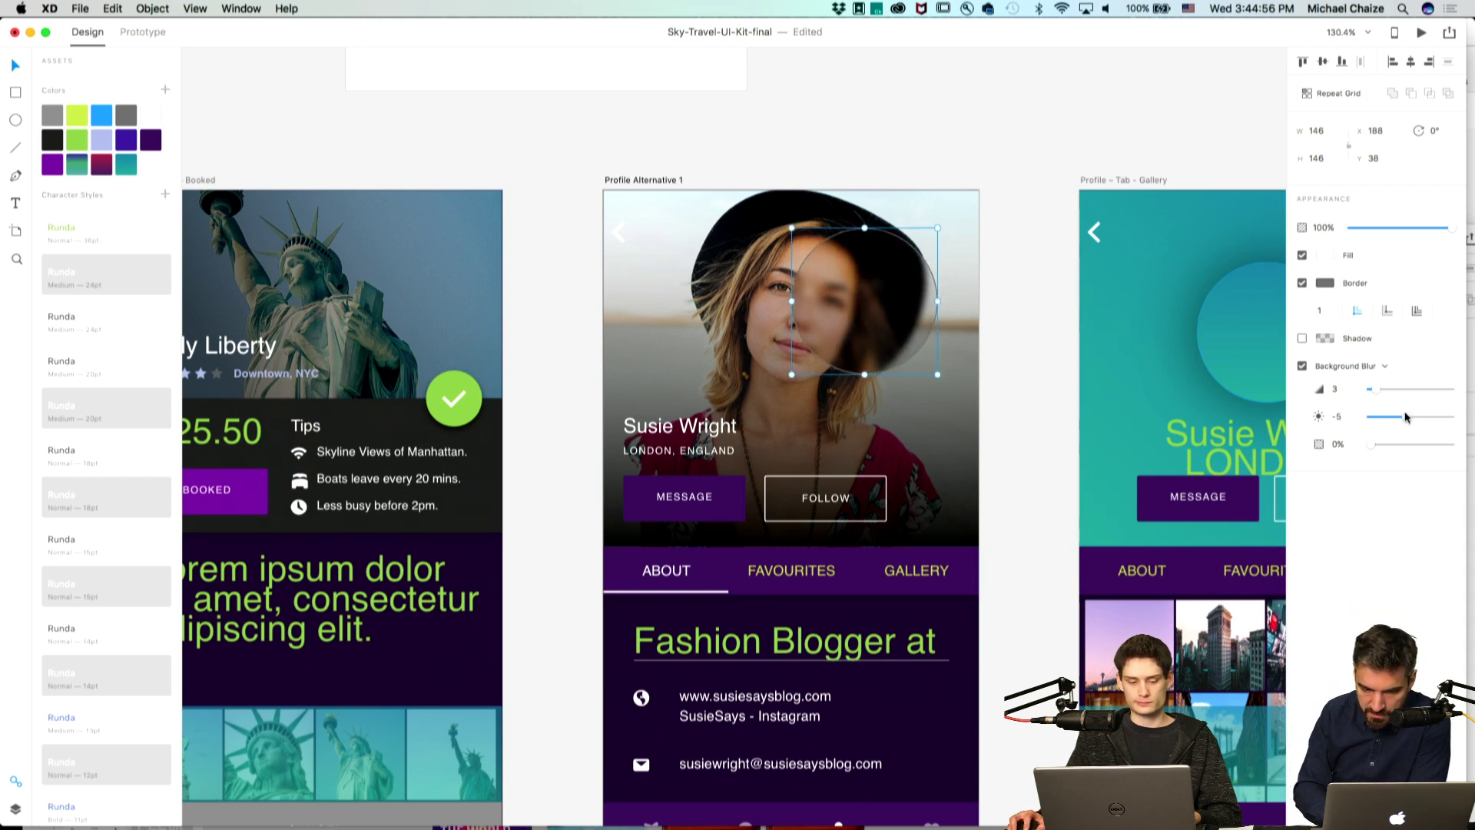
pyautogui.click(1074, 145)
pyautogui.click(871, 300)
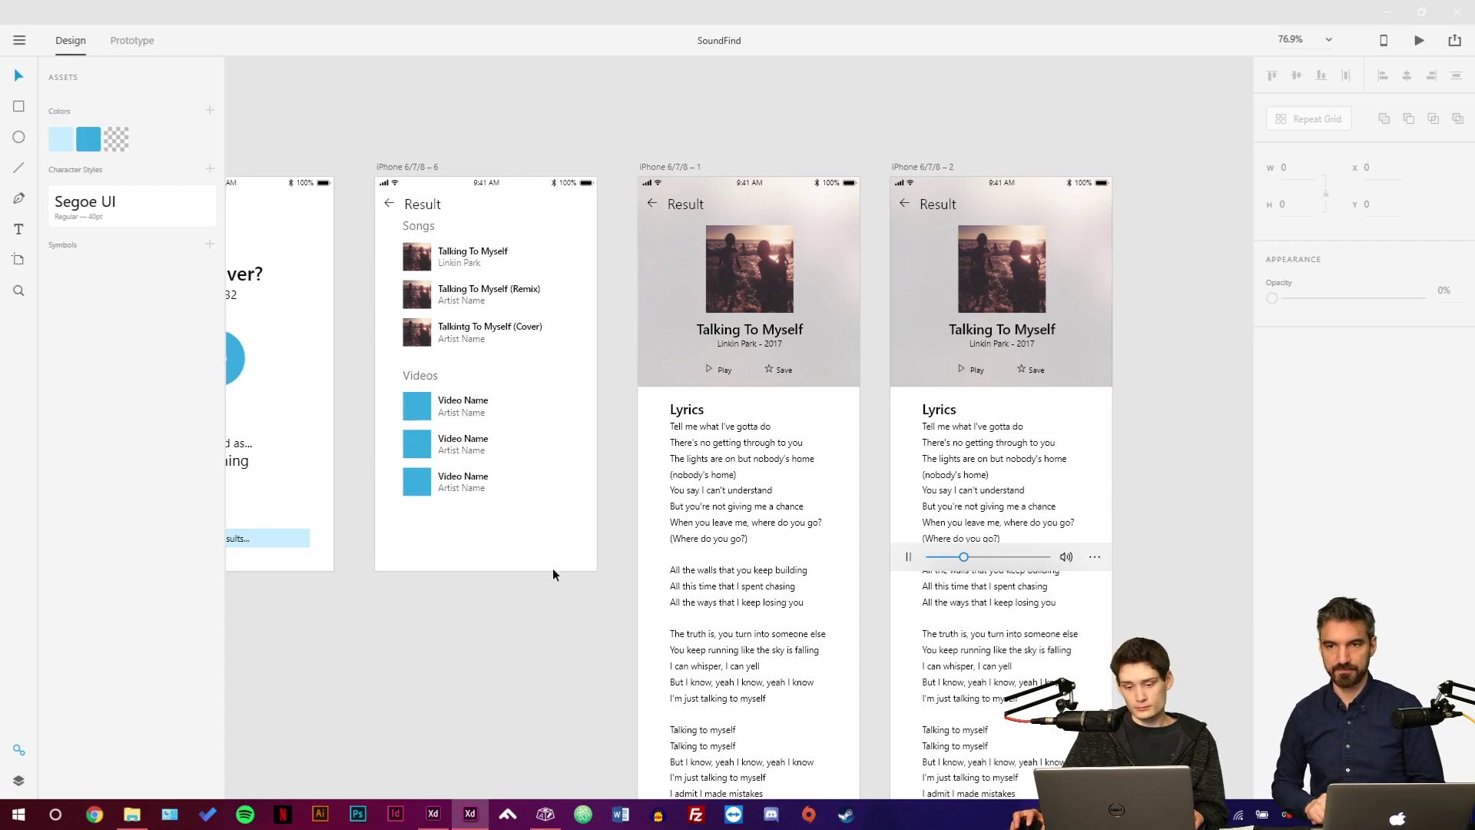
# Back in the SoundFind document, duplicate the Restart recording artboard below the original at X 1780, Y 765.
pyautogui.hscroll(-5, 577, 471)
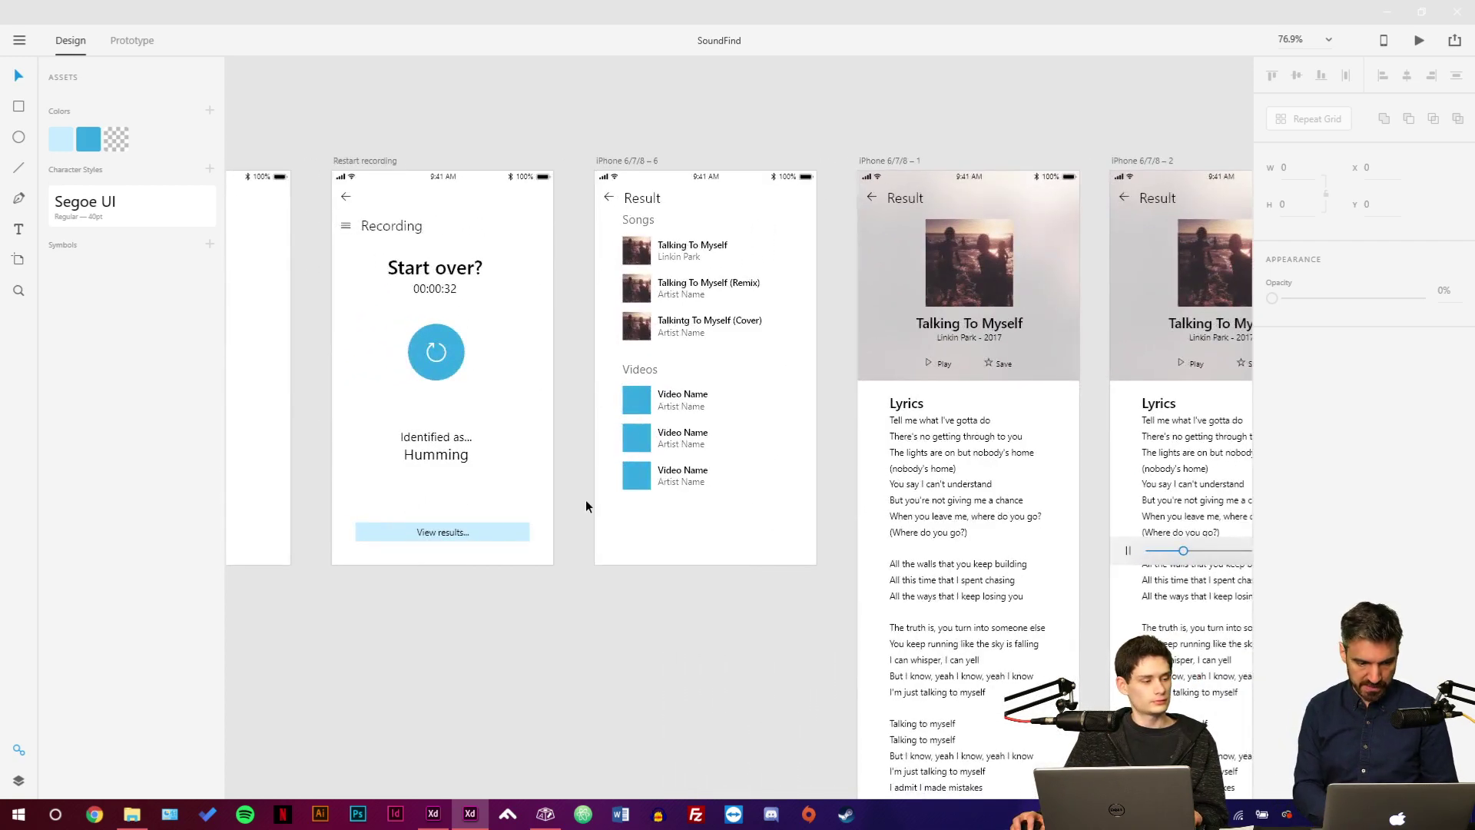
pyautogui.moveTo(527, 517); pyautogui.dragTo(642, 544)
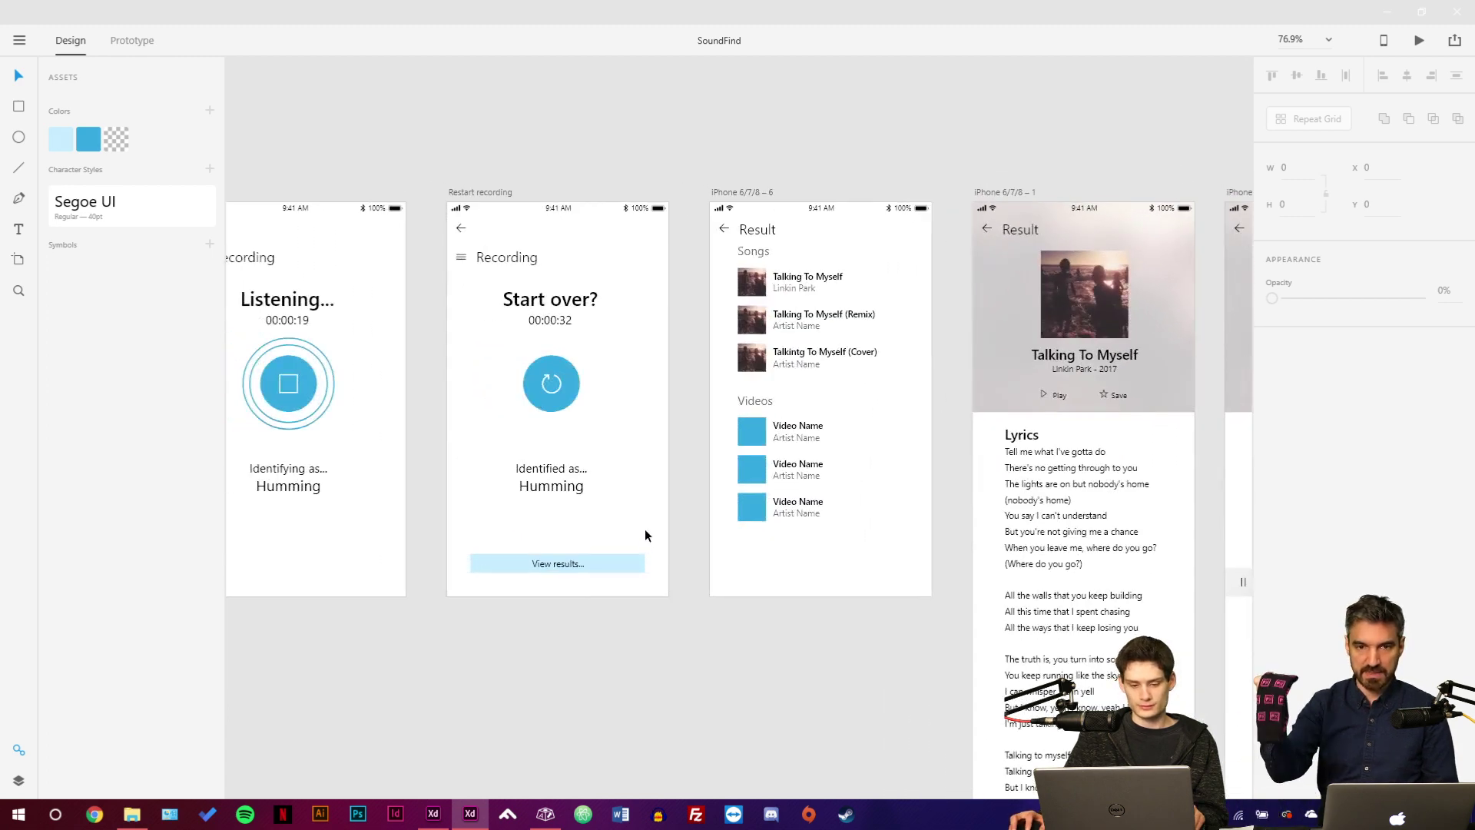
pyautogui.moveTo(482, 192); pyautogui.dragTo(436, 680)
pyautogui.scroll(-5, 592, 257)
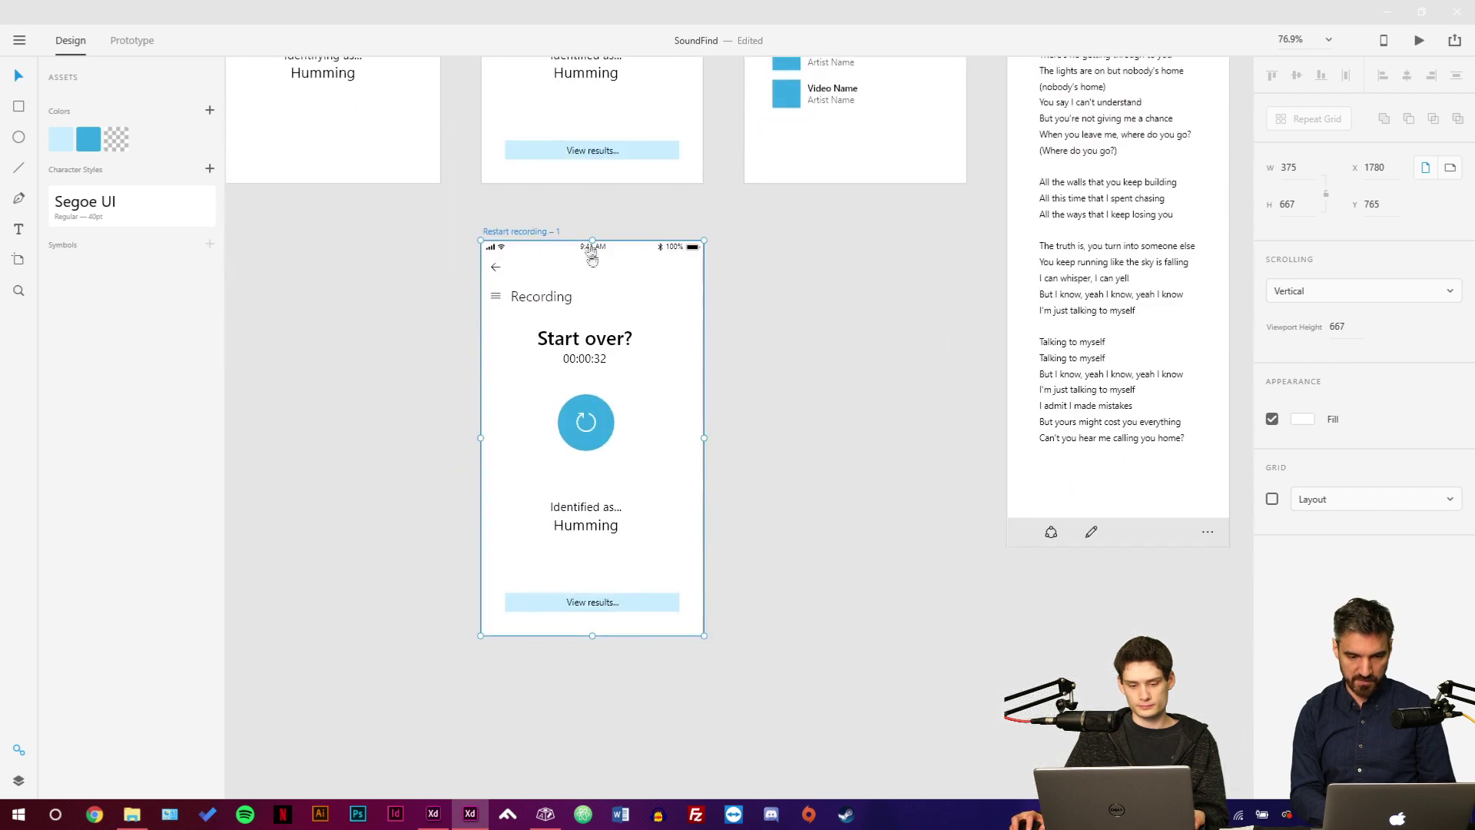
# Replace the duplicated artboard's heading and timer with the two-line text "We're sorry... we didn't quite catch that".
pyautogui.doubleClick(595, 344)
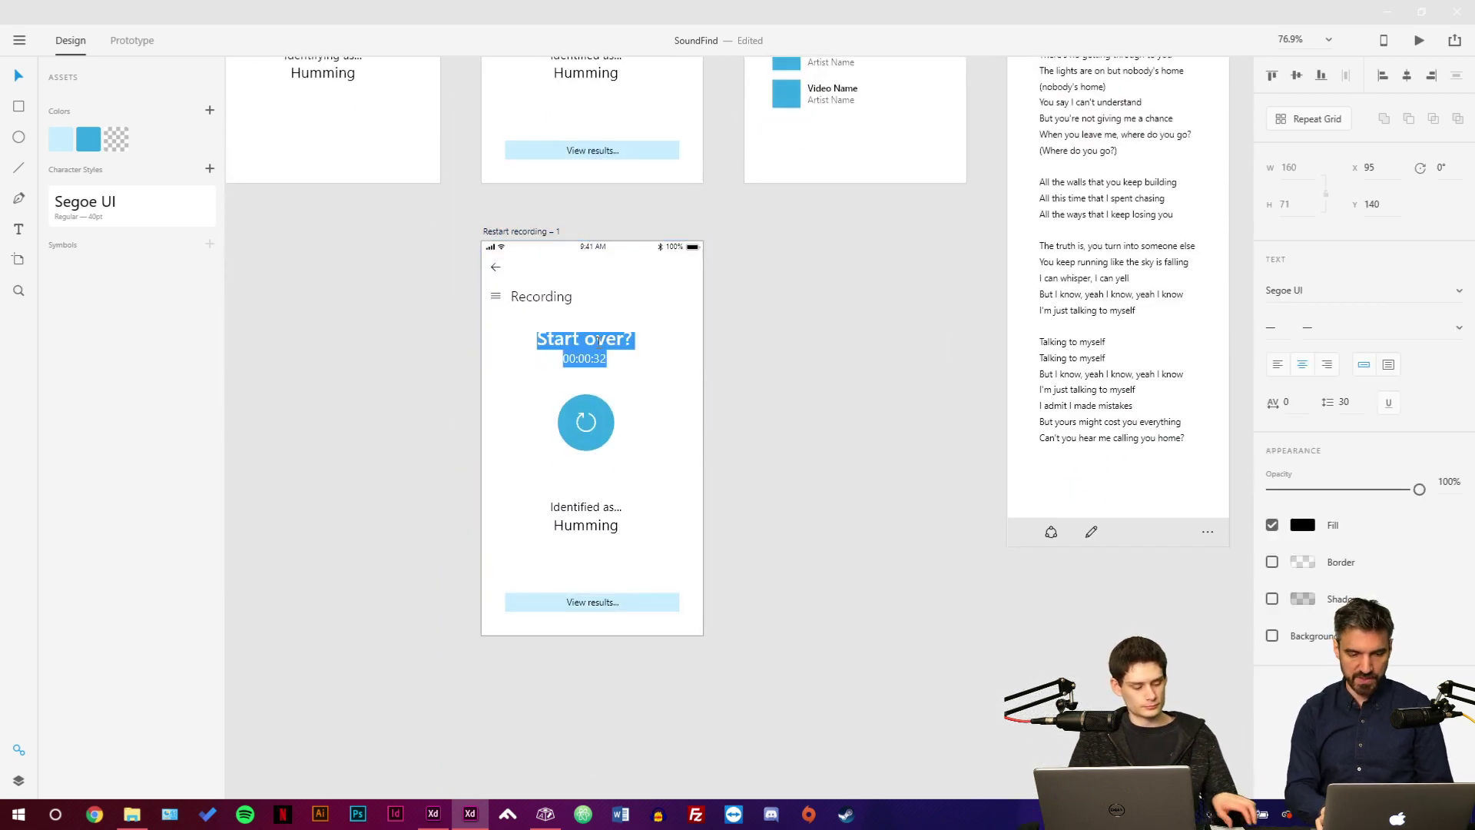
pyautogui.write("We're ")
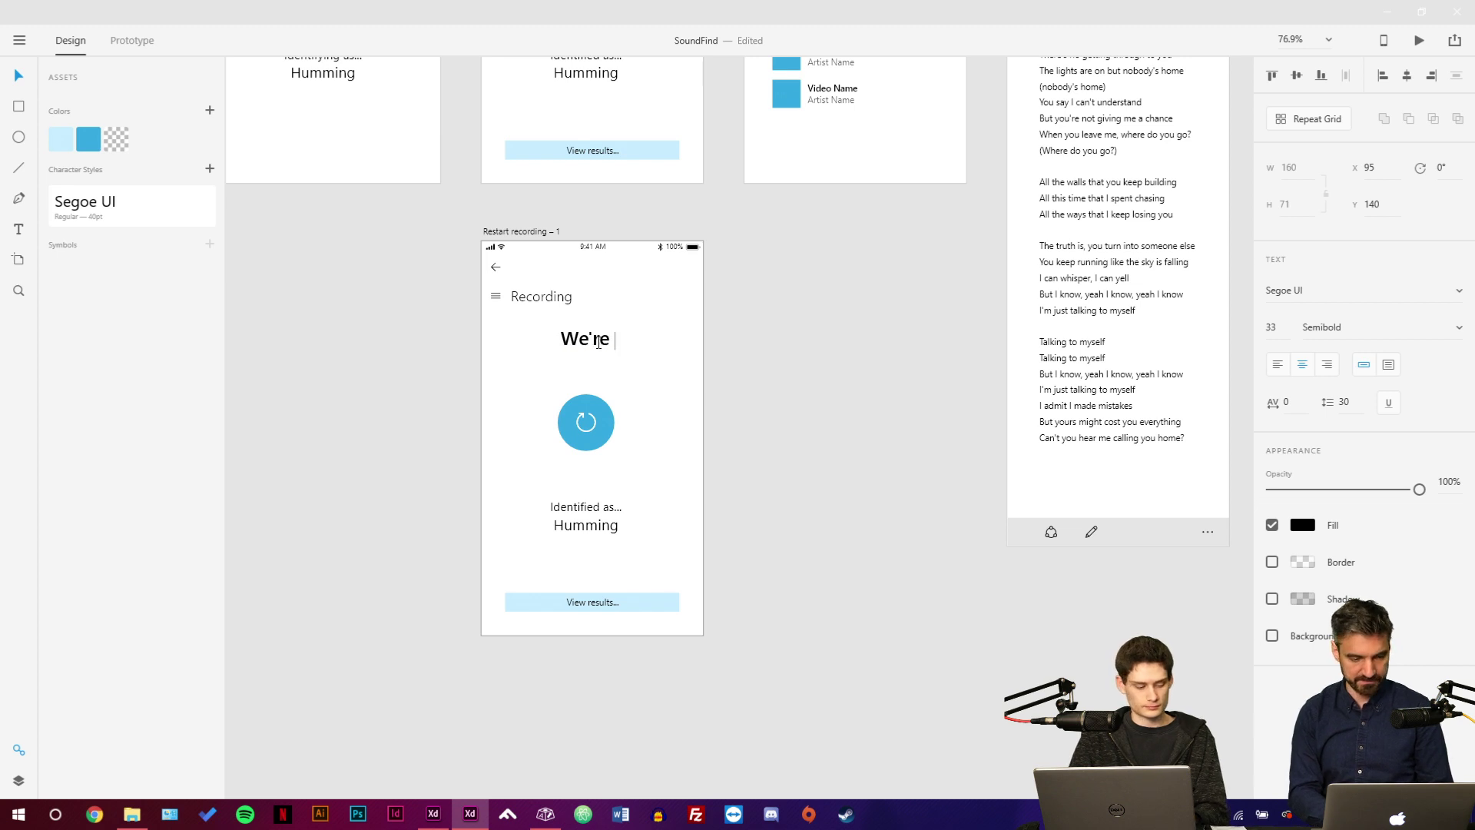
pyautogui.write('sorry... ')
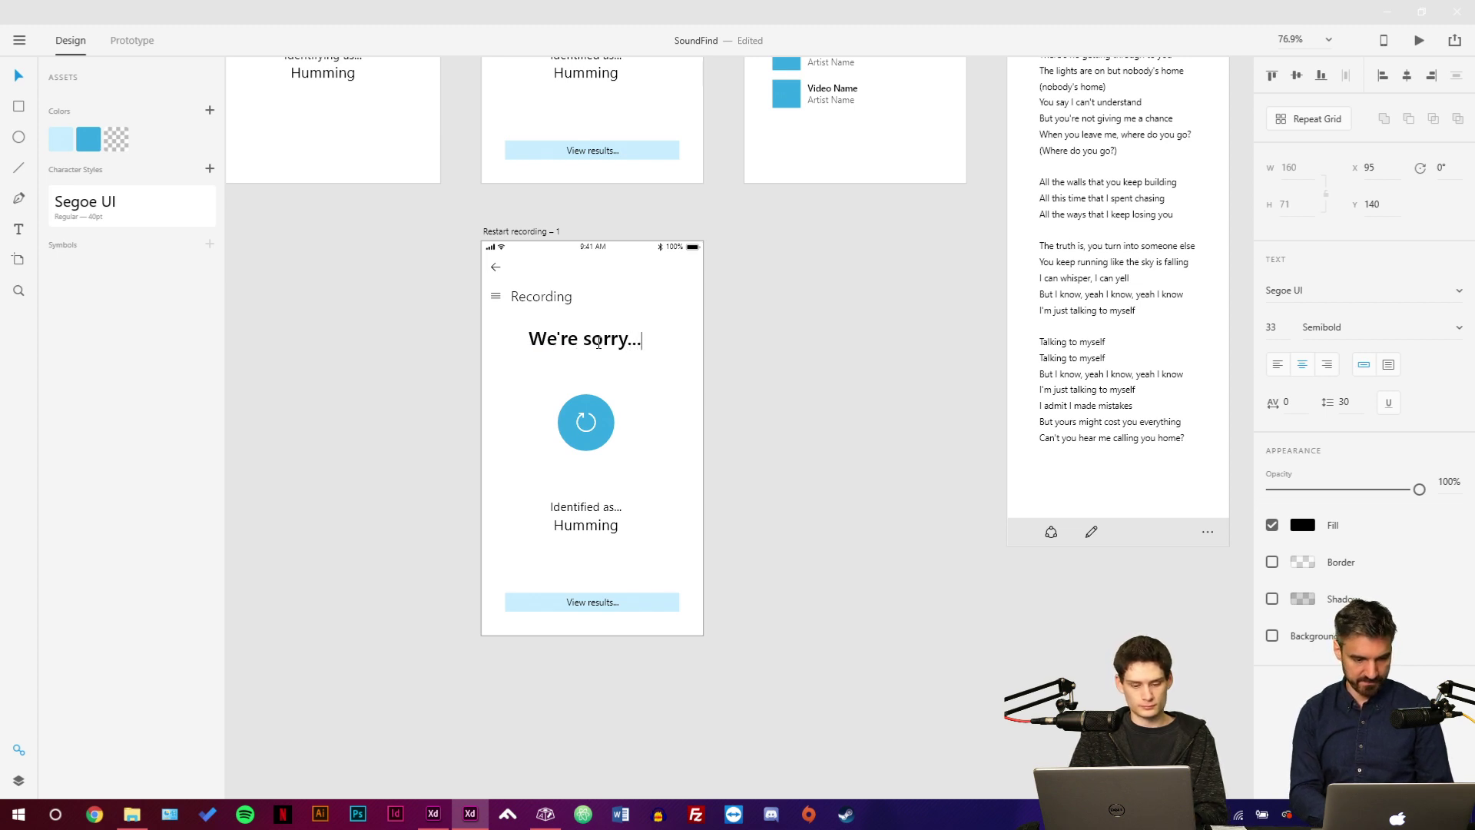
pyautogui.write("we didn't ")
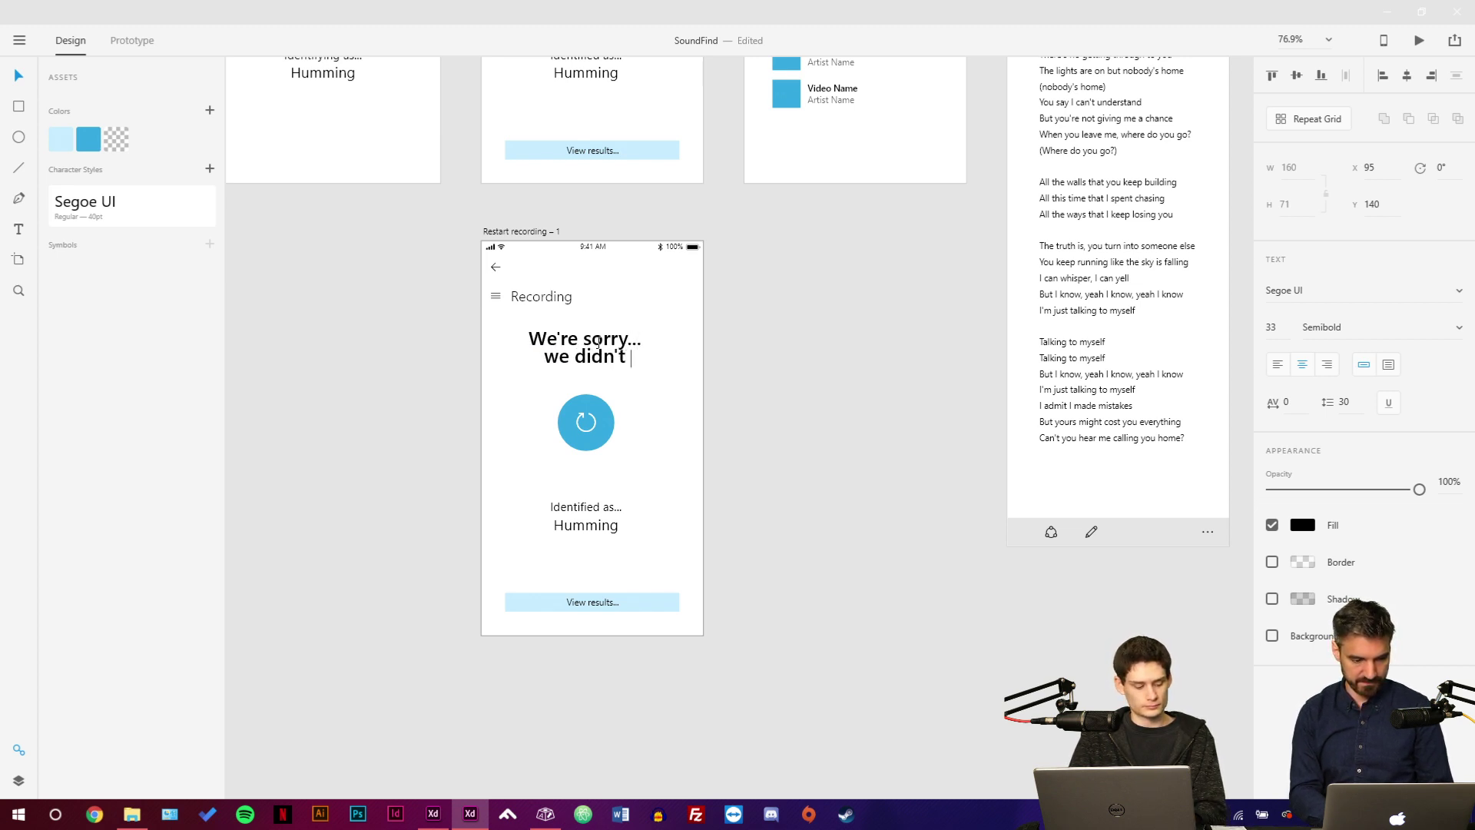
pyautogui.write('quite catch that')
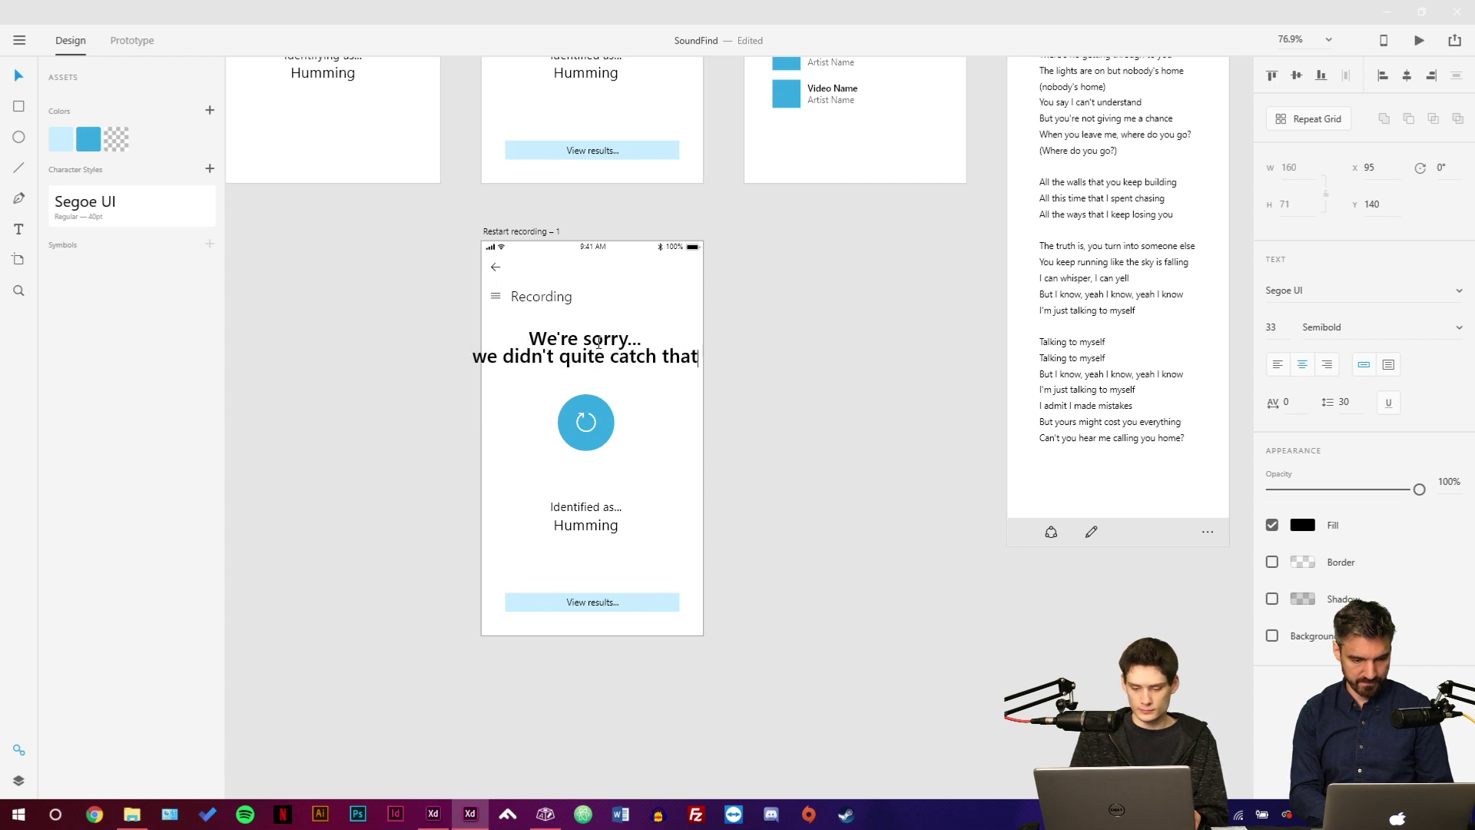
pyautogui.hotkey('shift', 'Home')
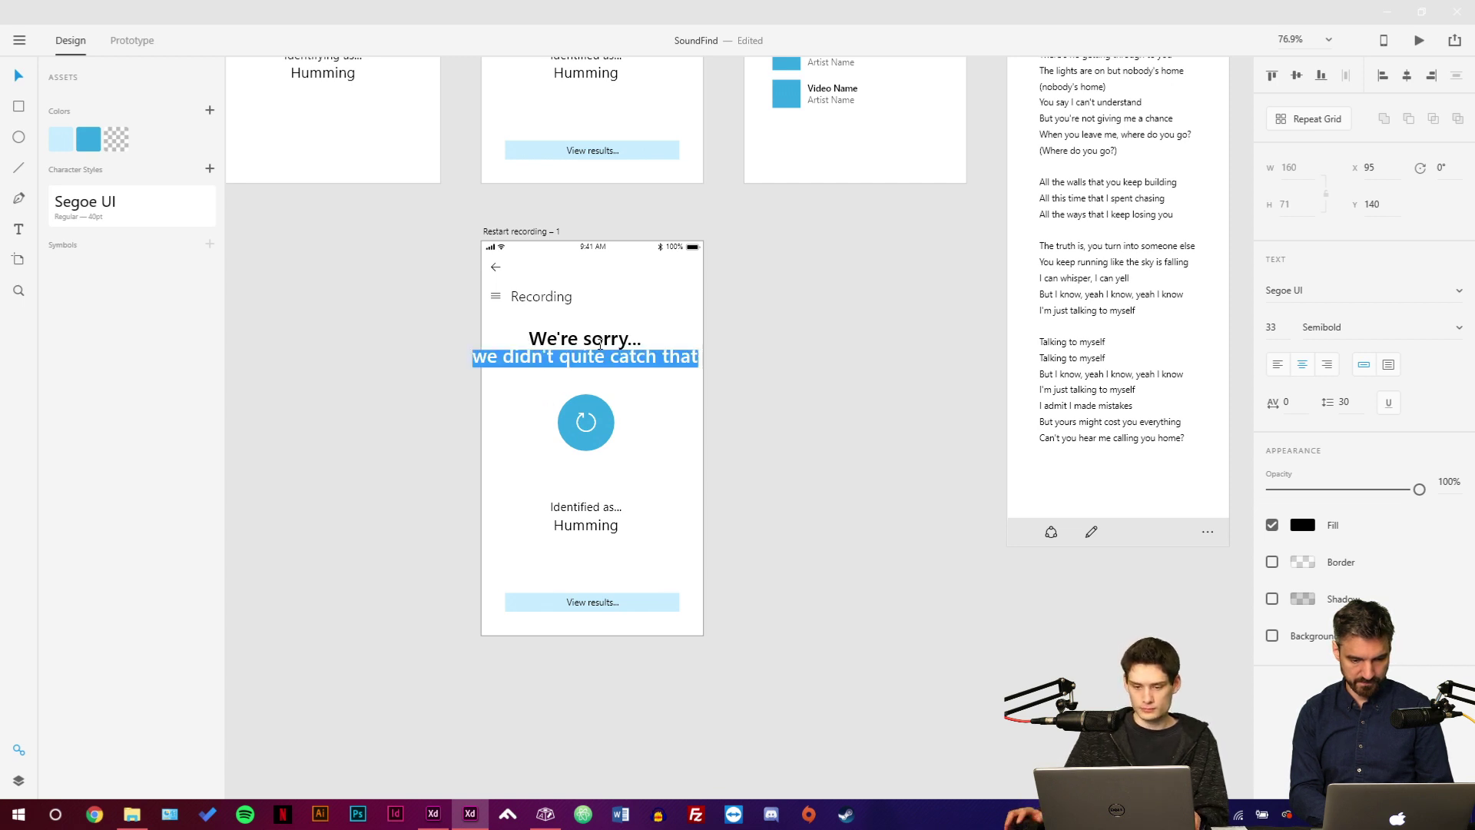
pyautogui.press('Escape')
pyautogui.press('Escape')
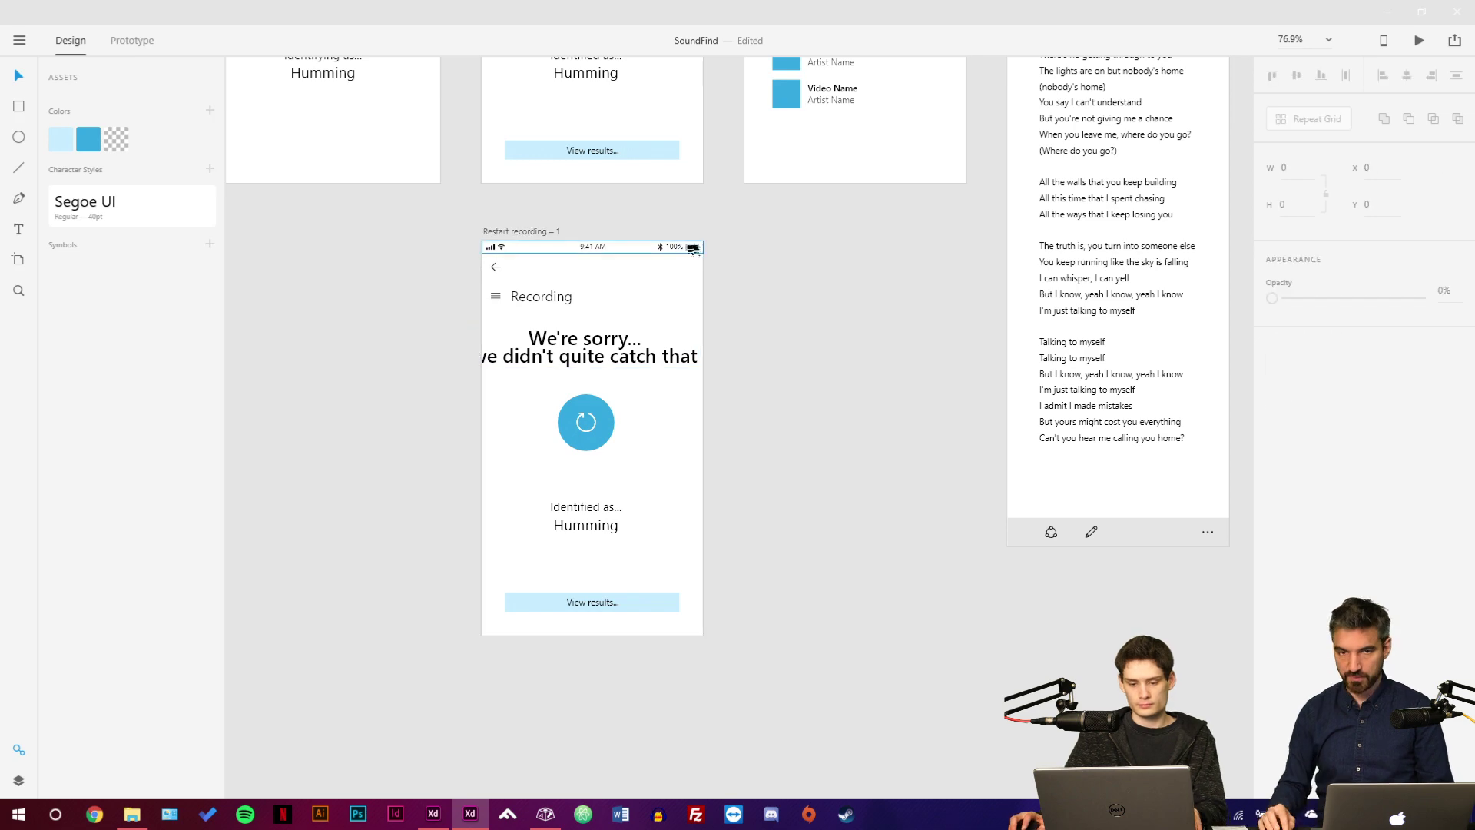
# Open the timer text under "Start over?" on the original Restart recording artboard to check its text formatting.
pyautogui.scroll(5, 622, 196)
pyautogui.doubleClick(615, 192)
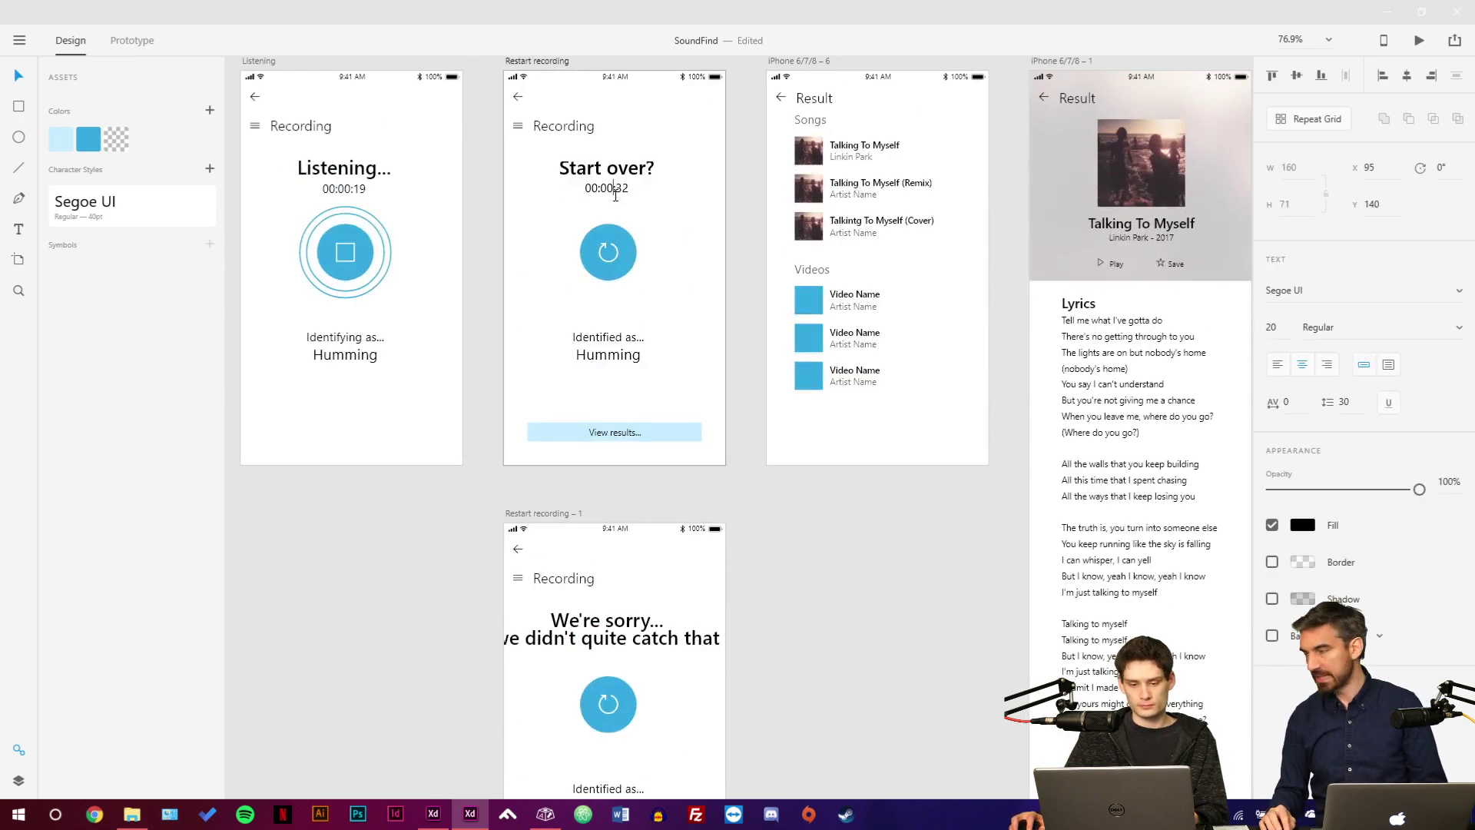
pyautogui.doubleClick(609, 188)
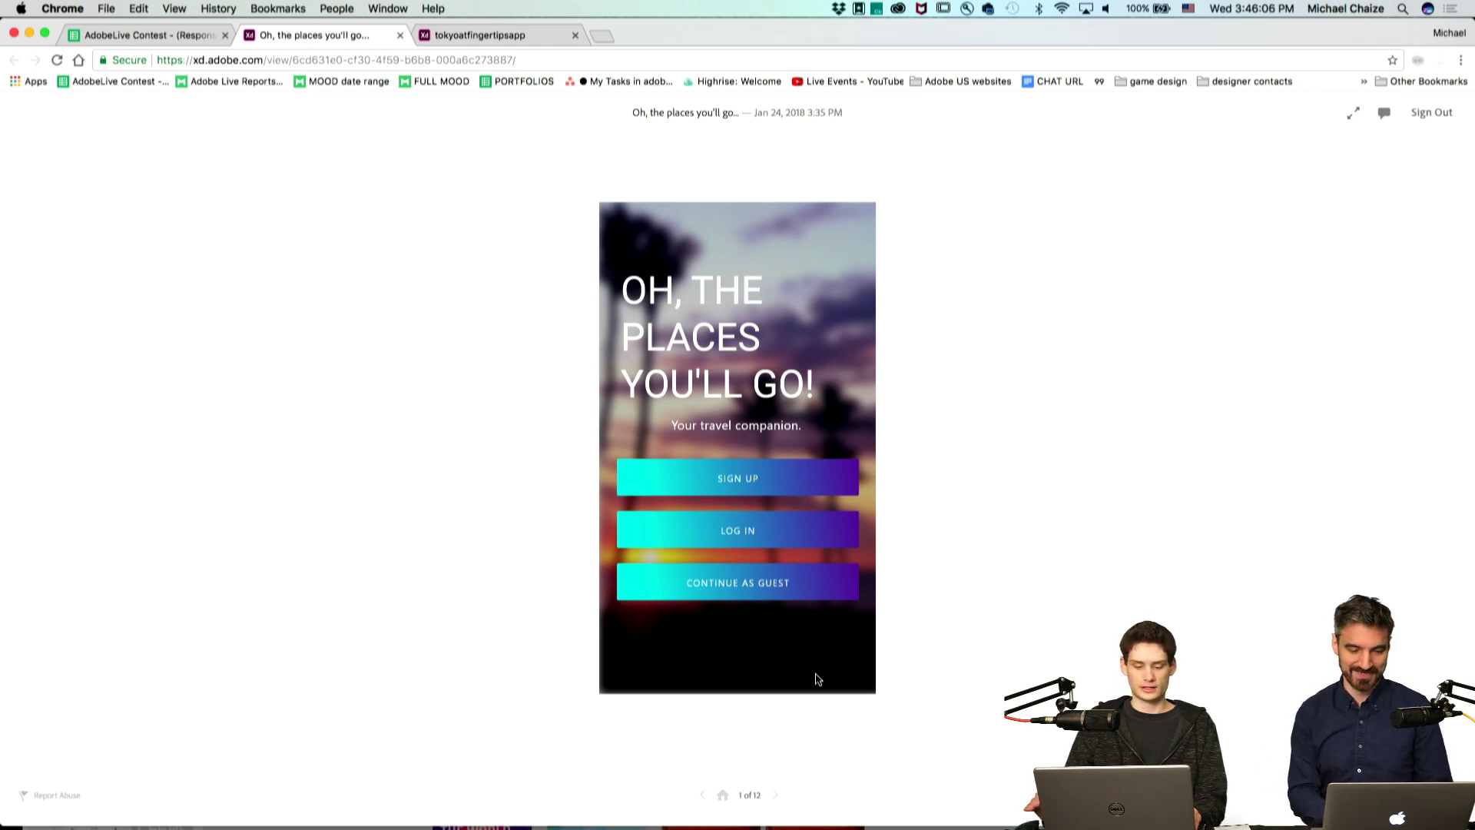
# In Chrome, go through the sign-up screens of the "Oh, the places you'll go" prototype and browse its destinations screen.
pyautogui.click(771, 484)
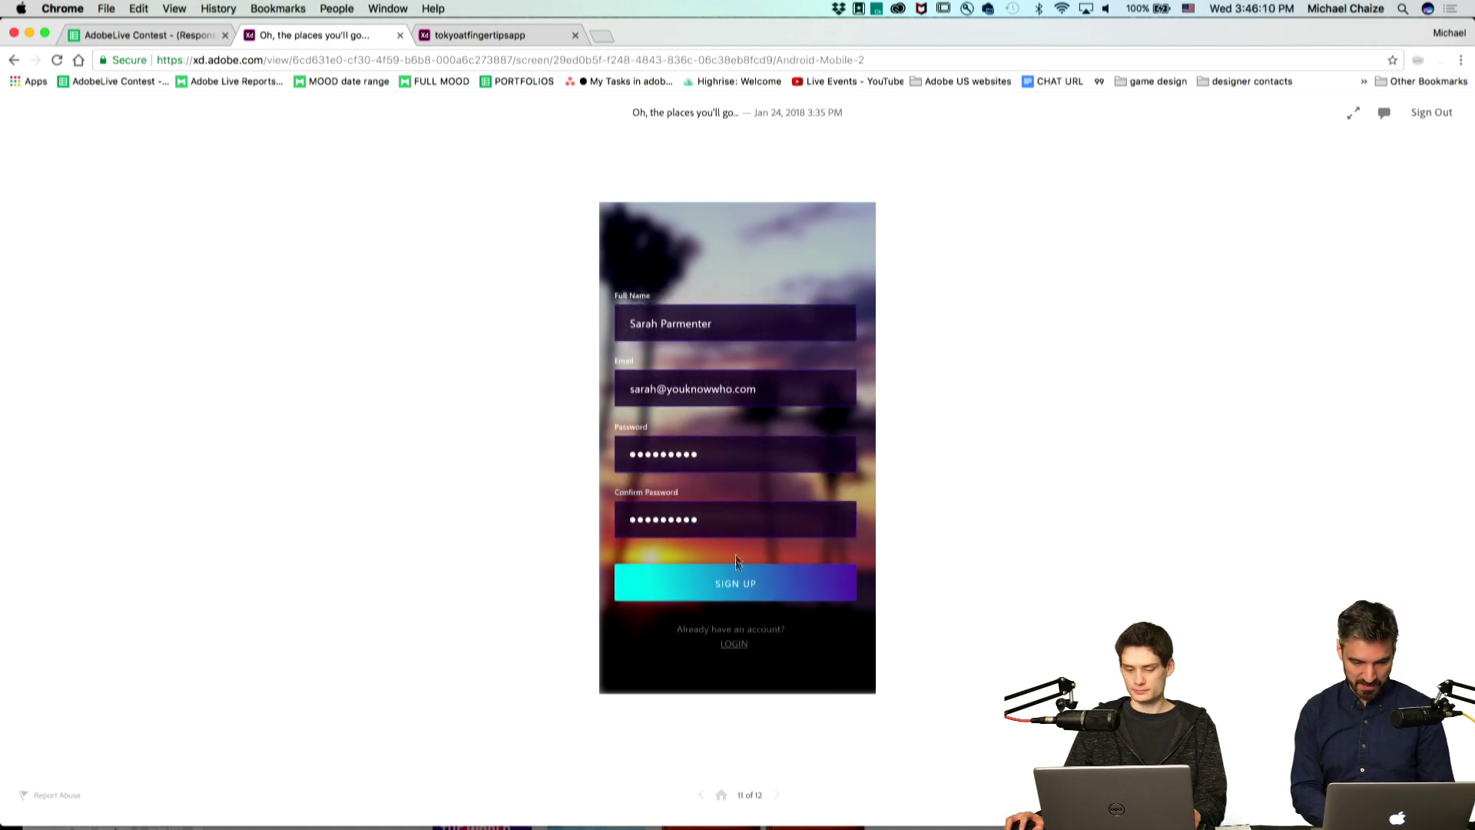
pyautogui.click(742, 584)
pyautogui.scroll(-2, 736, 411)
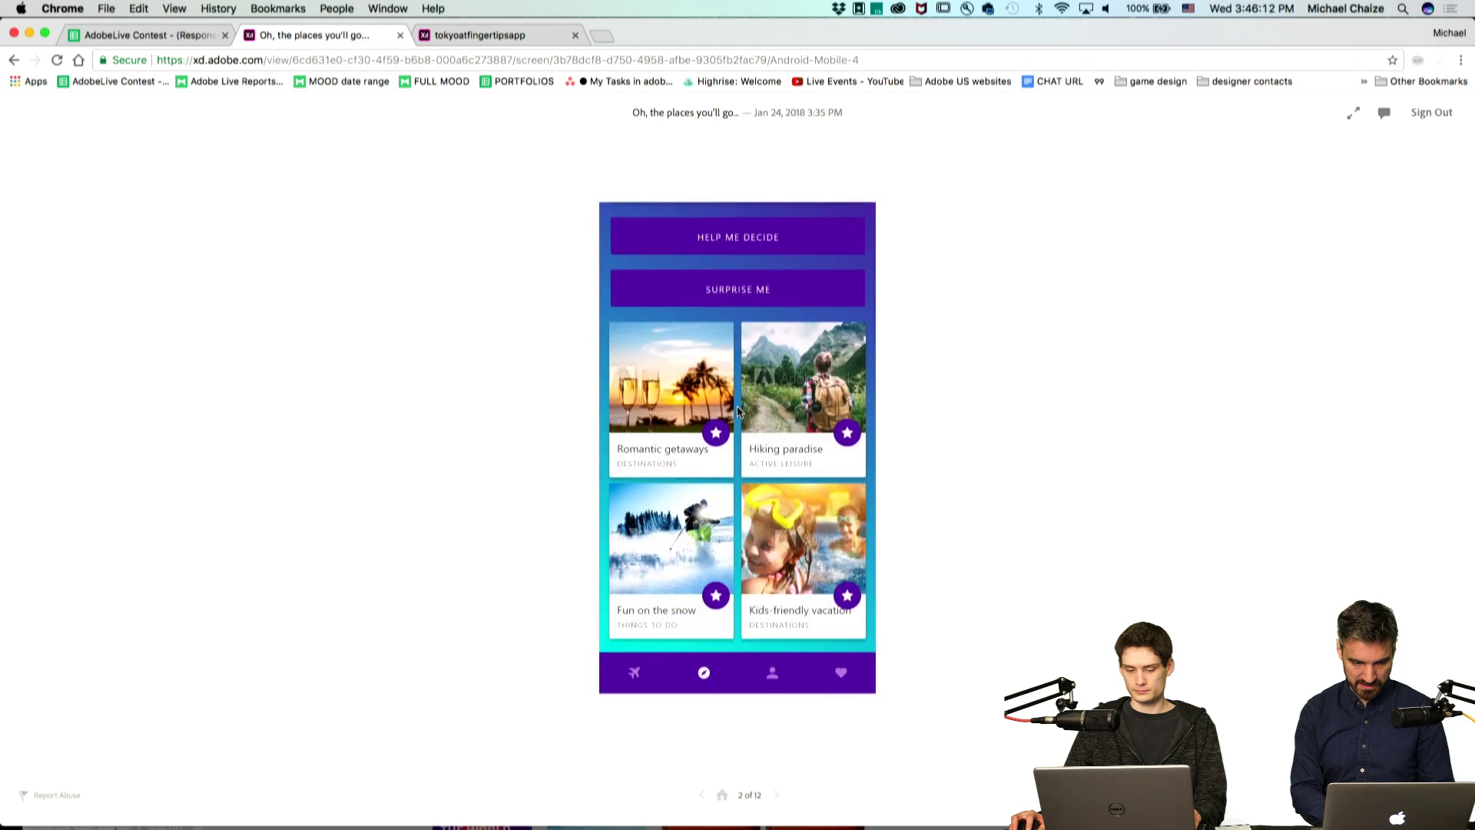
pyautogui.scroll(2, 736, 407)
pyautogui.scroll(-1, 769, 516)
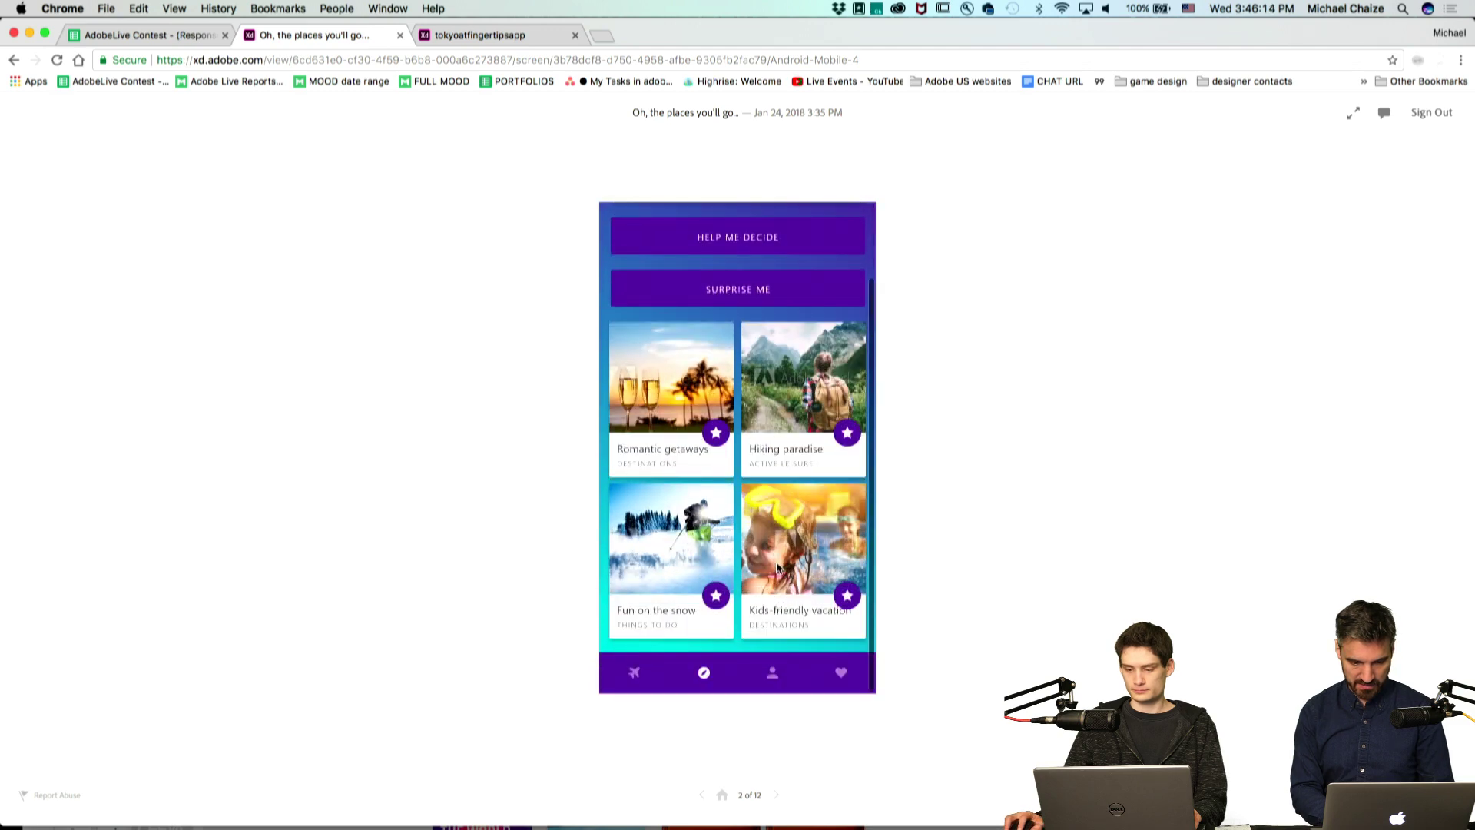
pyautogui.scroll(2, 741, 431)
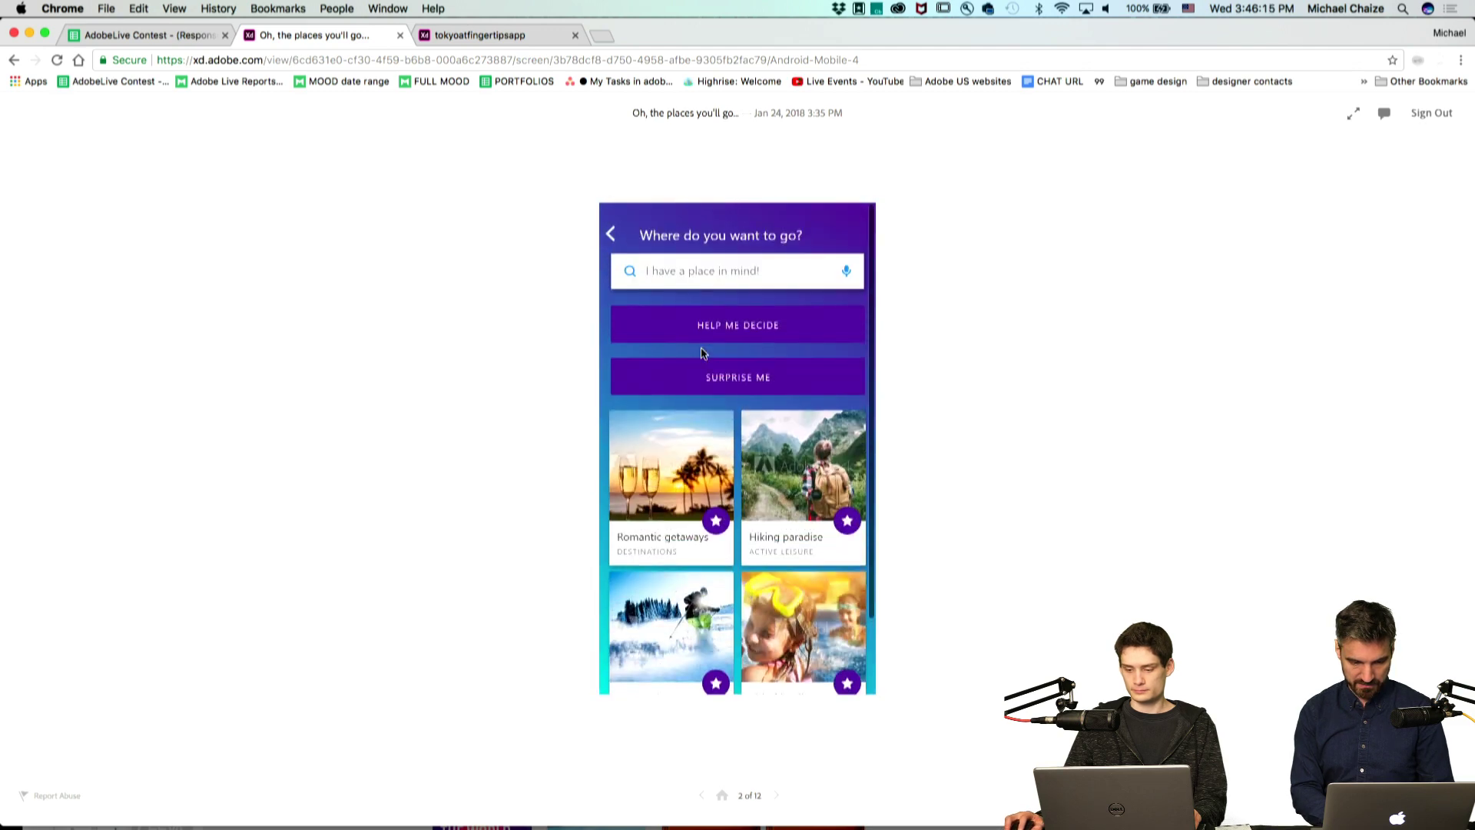
# Follow the prototype's Help Me Decide flow, choosing two travelers and sunny weather.
pyautogui.click(749, 323)
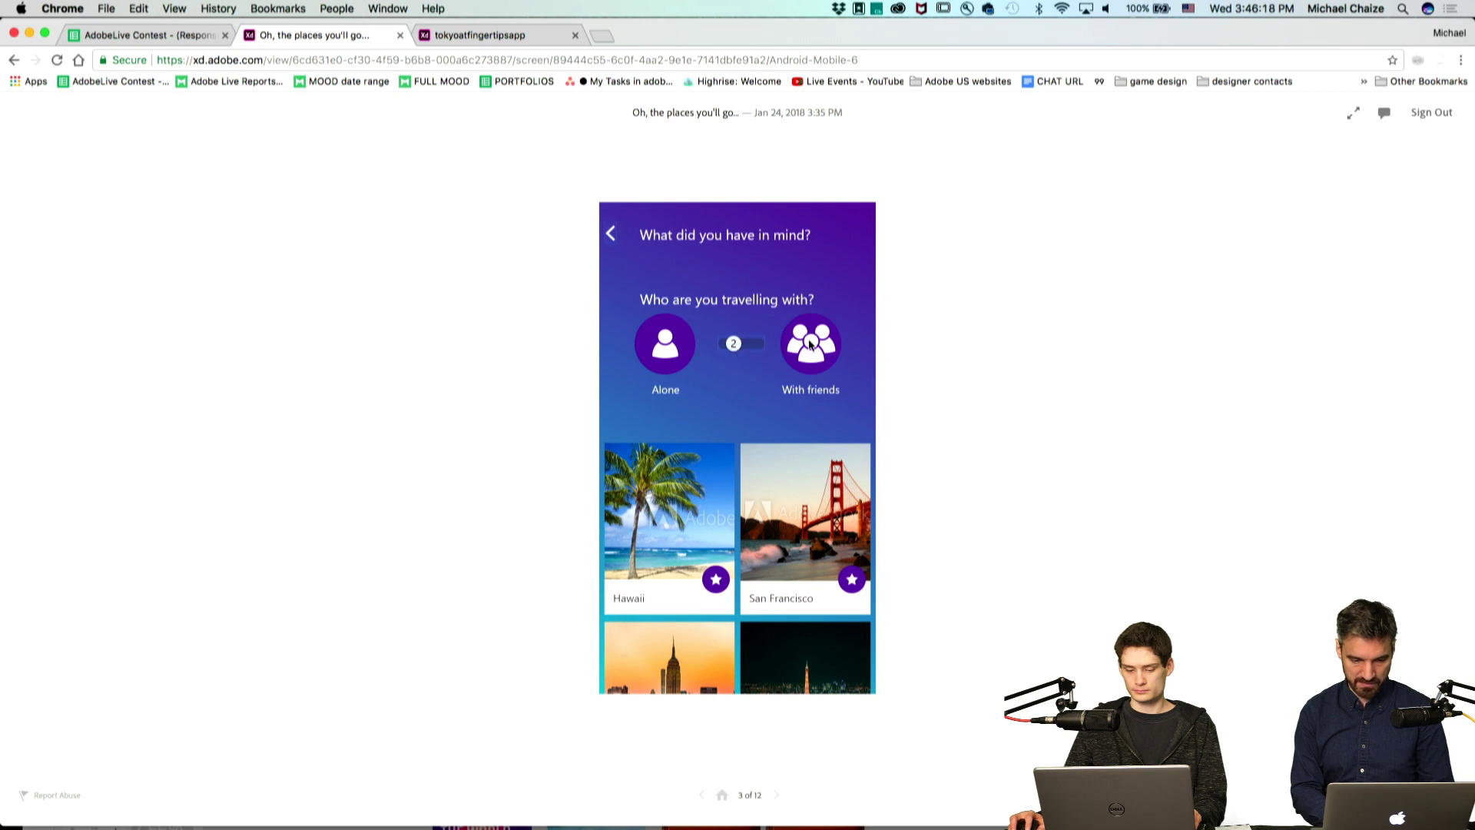
pyautogui.click(734, 343)
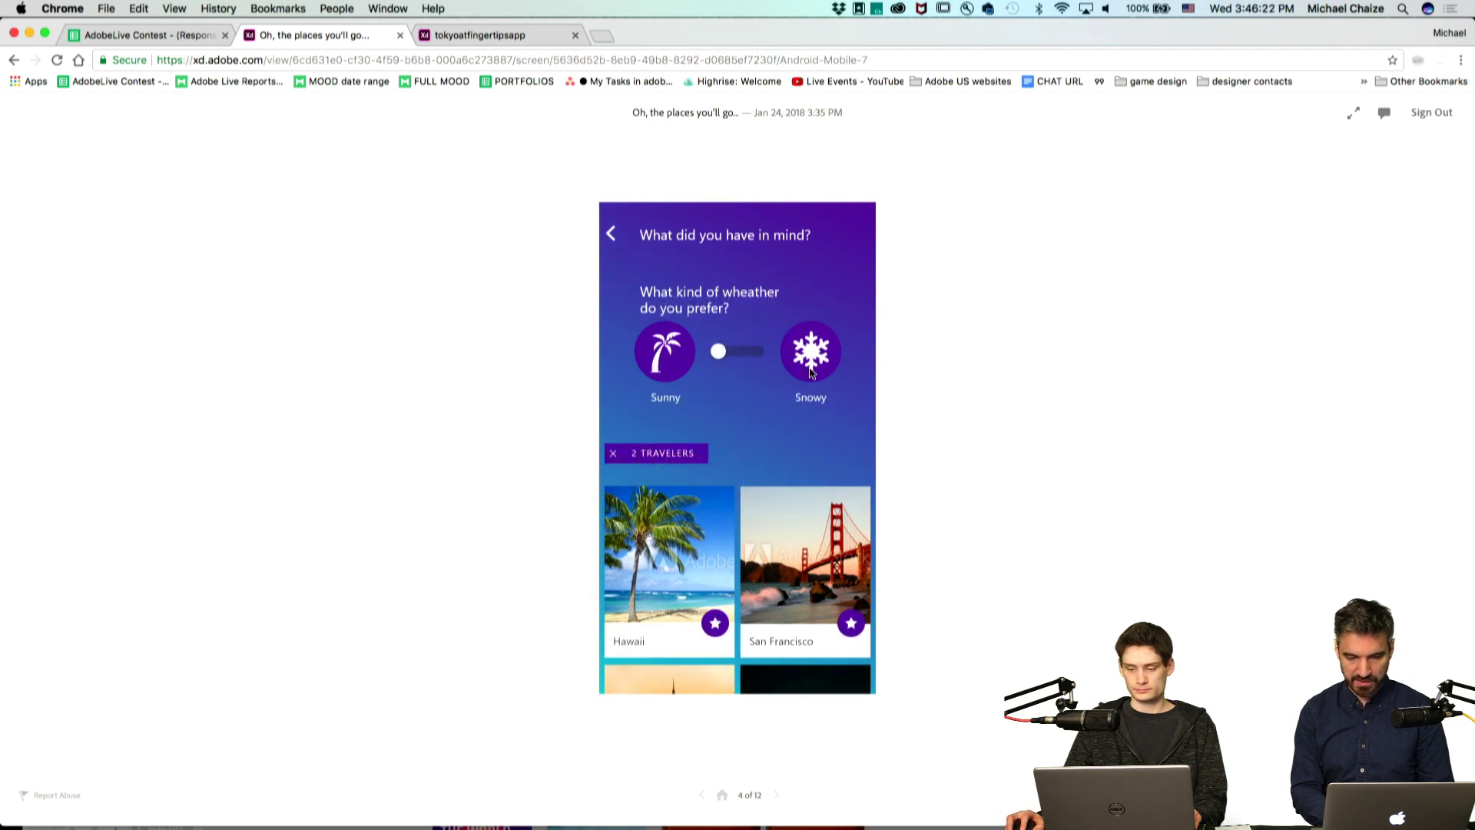
pyautogui.click(649, 369)
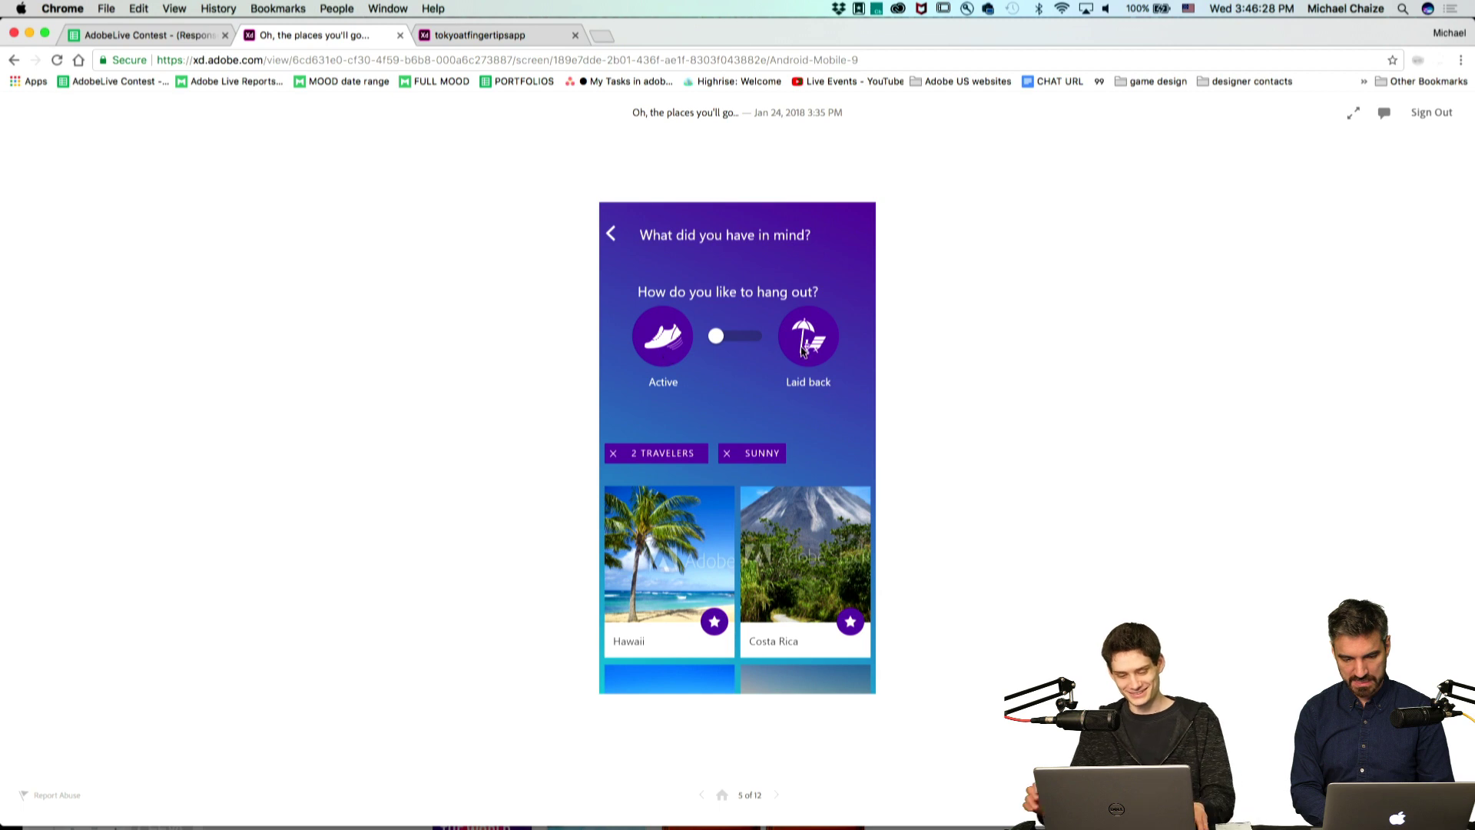
# Choose the Active hangout style in the prototype and open the suggested Hawaii trip to look through its vacation planning page.
pyautogui.click(676, 349)
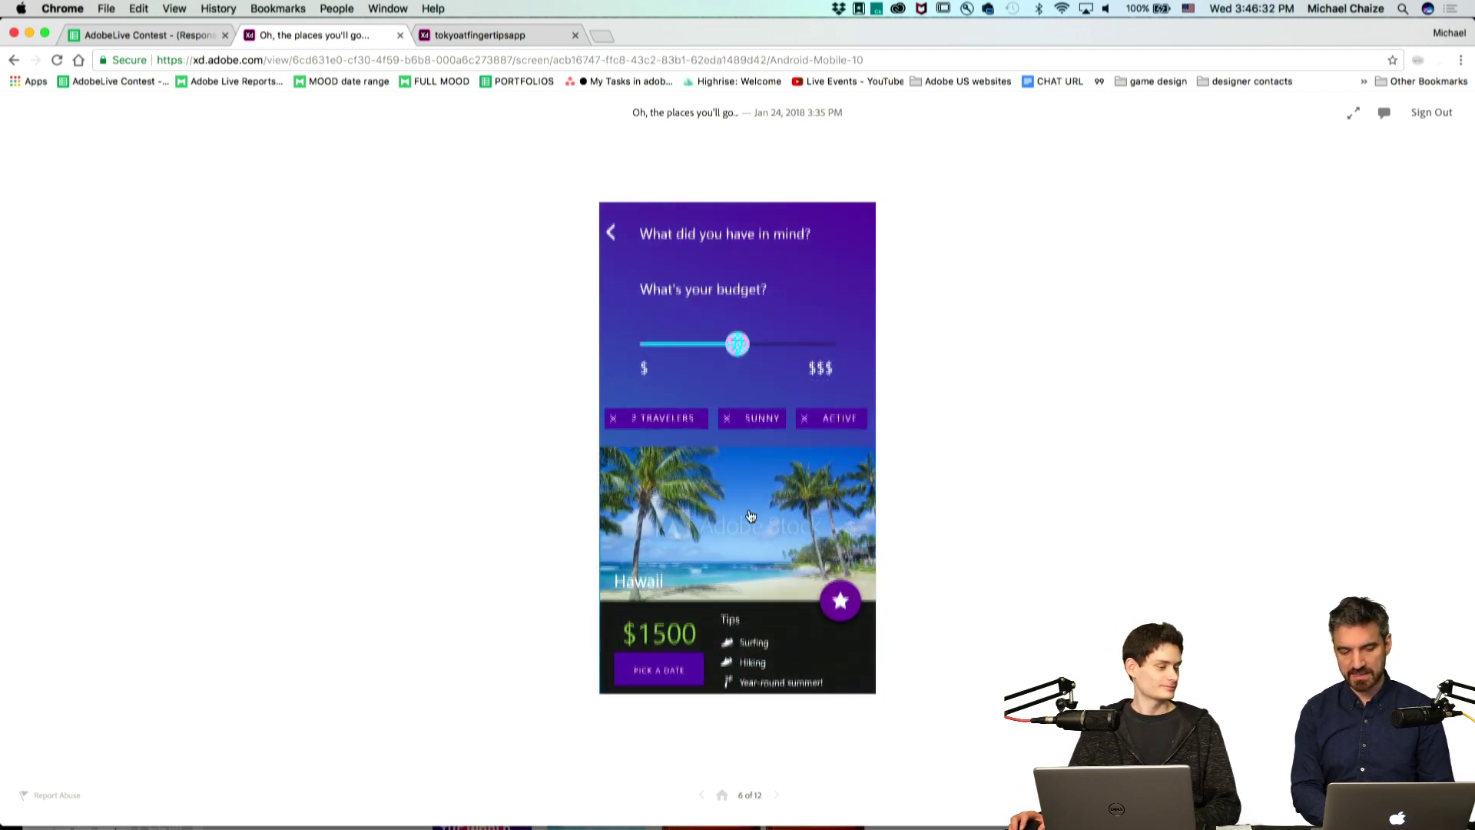
pyautogui.scroll(-2, 749, 517)
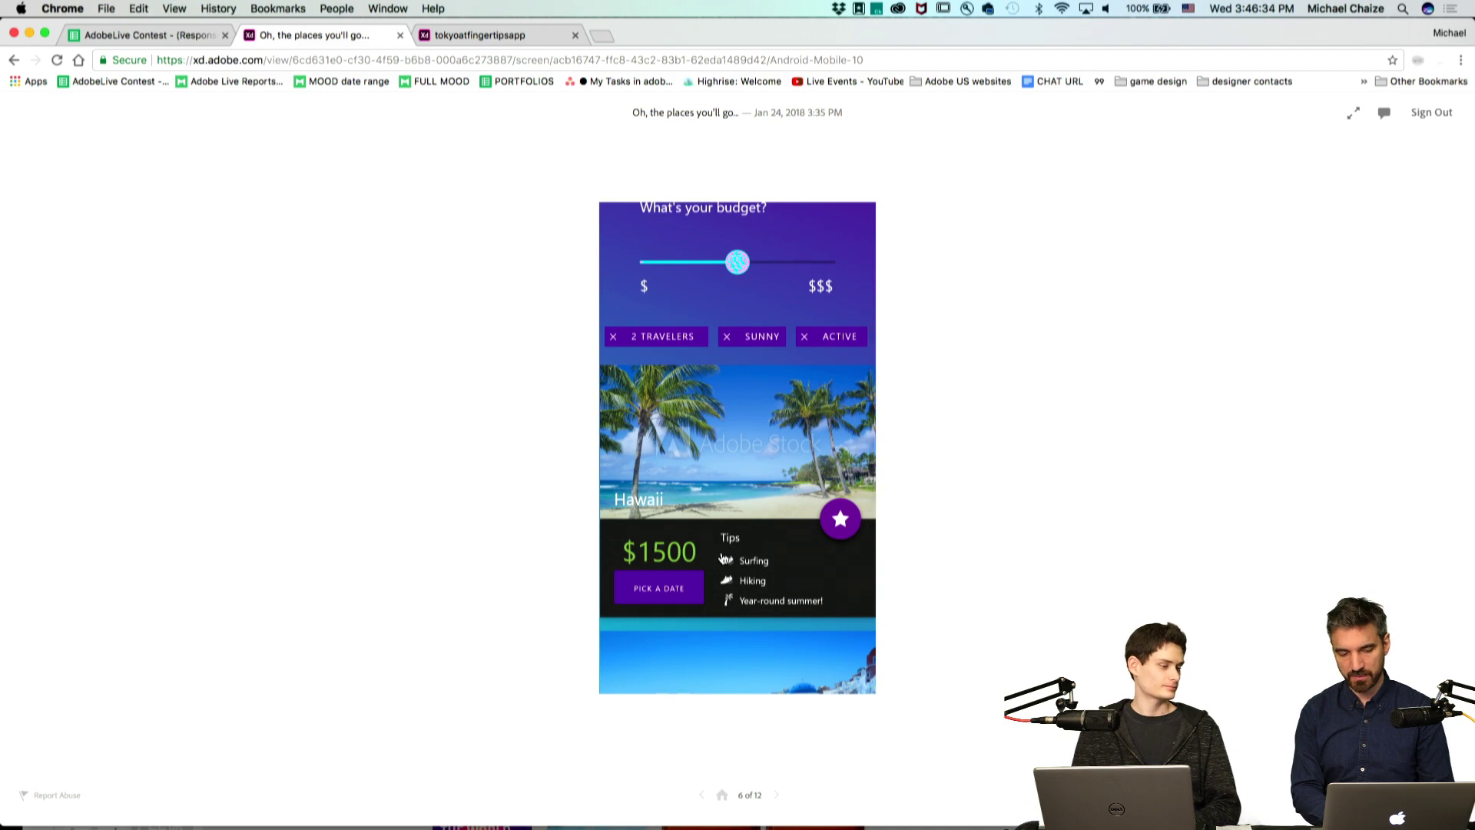
pyautogui.click(763, 466)
pyautogui.scroll(-5, 763, 466)
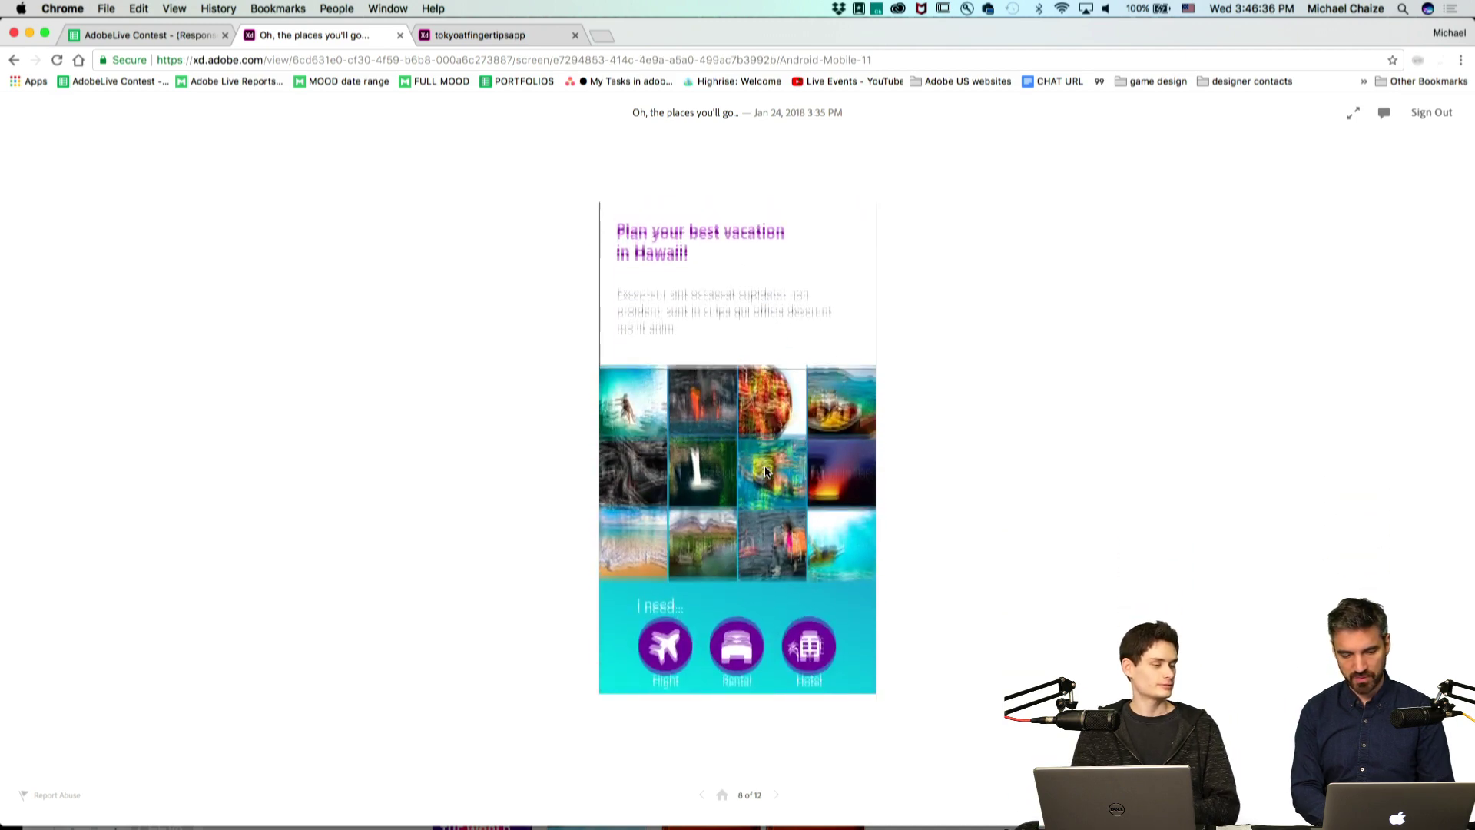
pyautogui.scroll(-2, 701, 368)
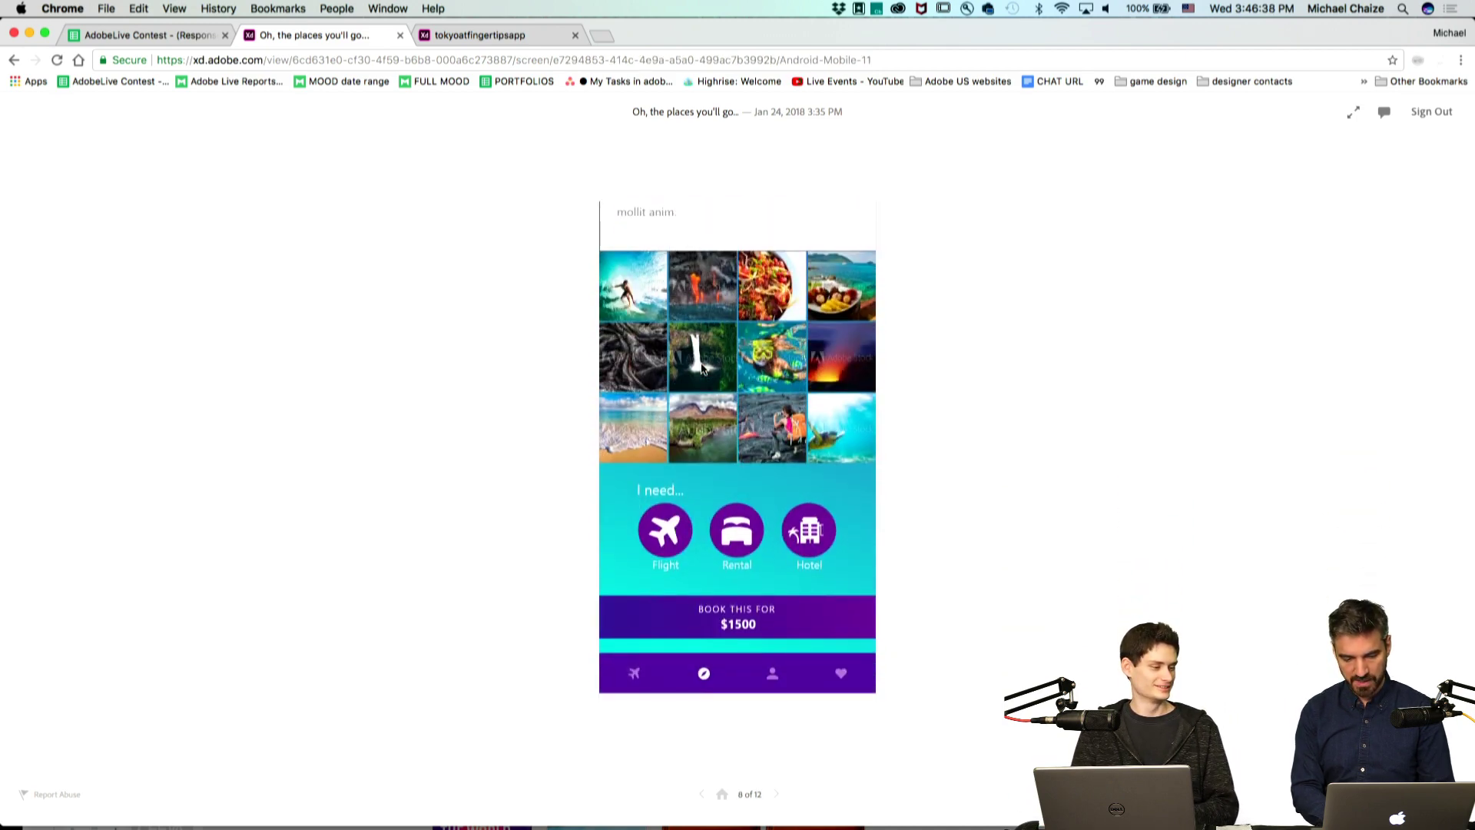
# Book the Hawaii trip for $1500 in the prototype and approve the payment with the fingerprint control.
pyautogui.click(738, 637)
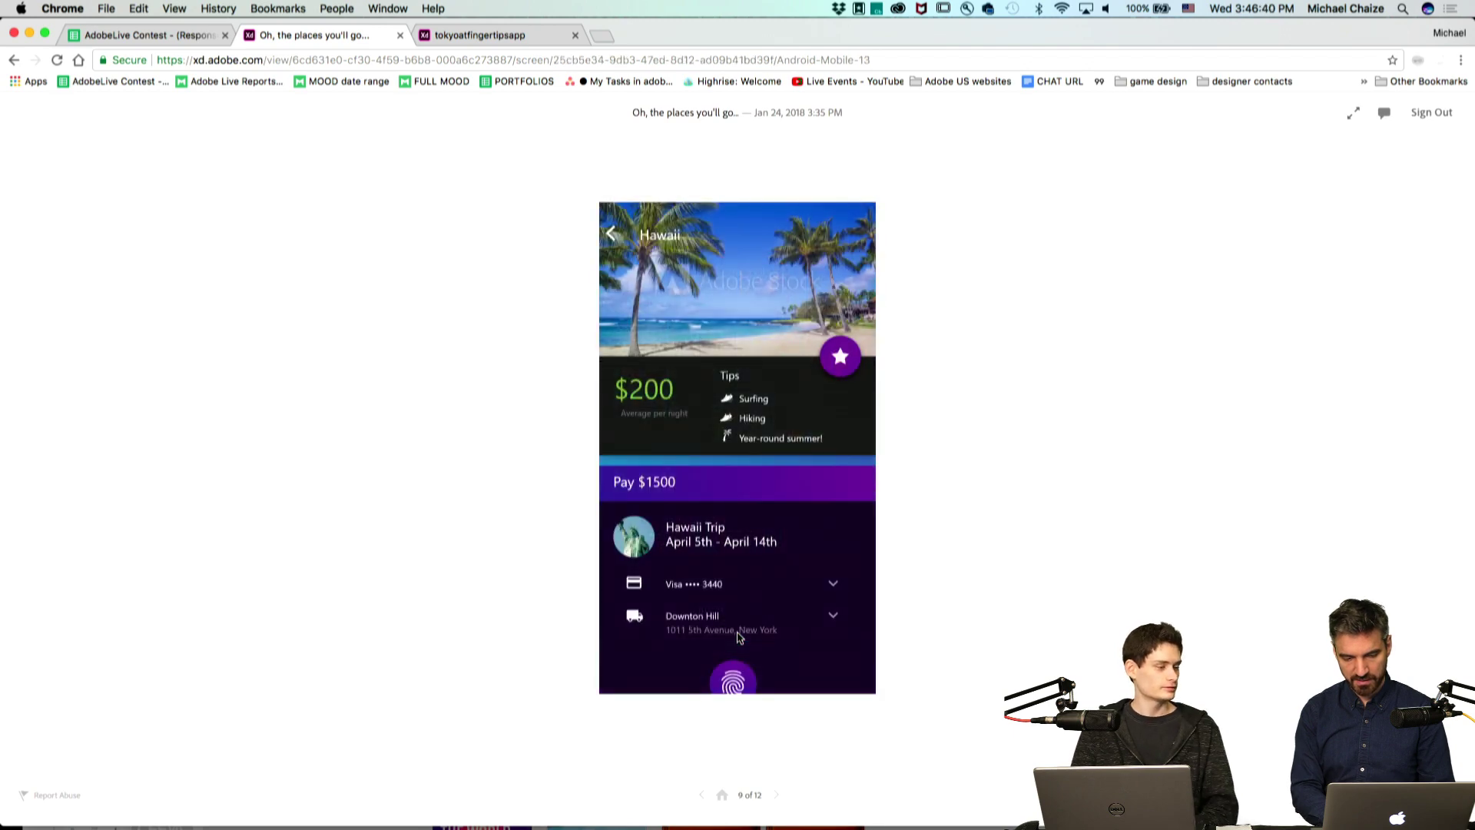
pyautogui.scroll(-3, 736, 568)
pyautogui.click(732, 599)
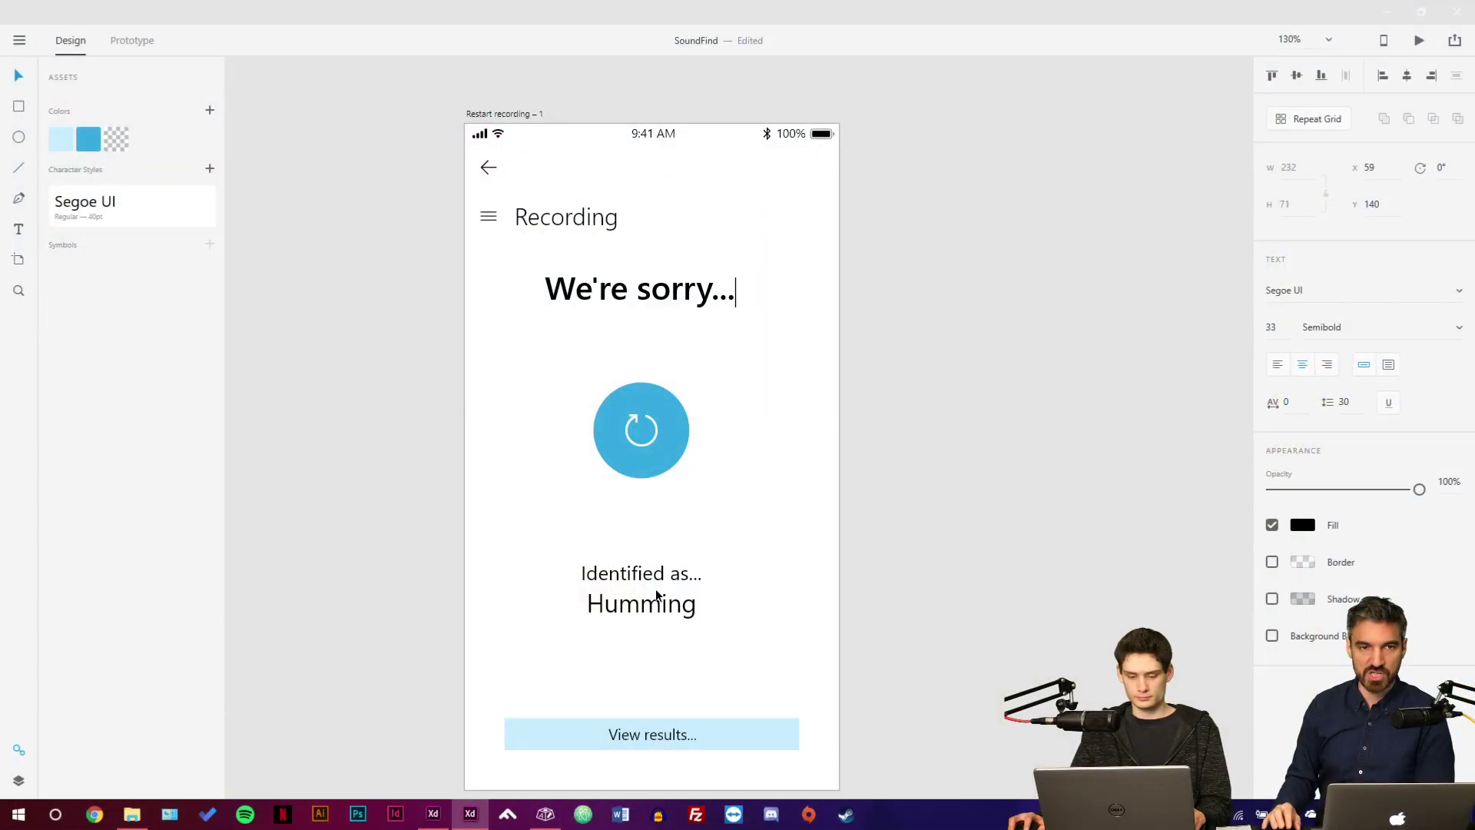
# In Adobe XD, replace the "Identified as... Humming" text on the "We're sorry..." artboard with "We didn't quite catch that".
pyautogui.doubleClick(657, 568)
pyautogui.hotkey('ctrl', 'a')
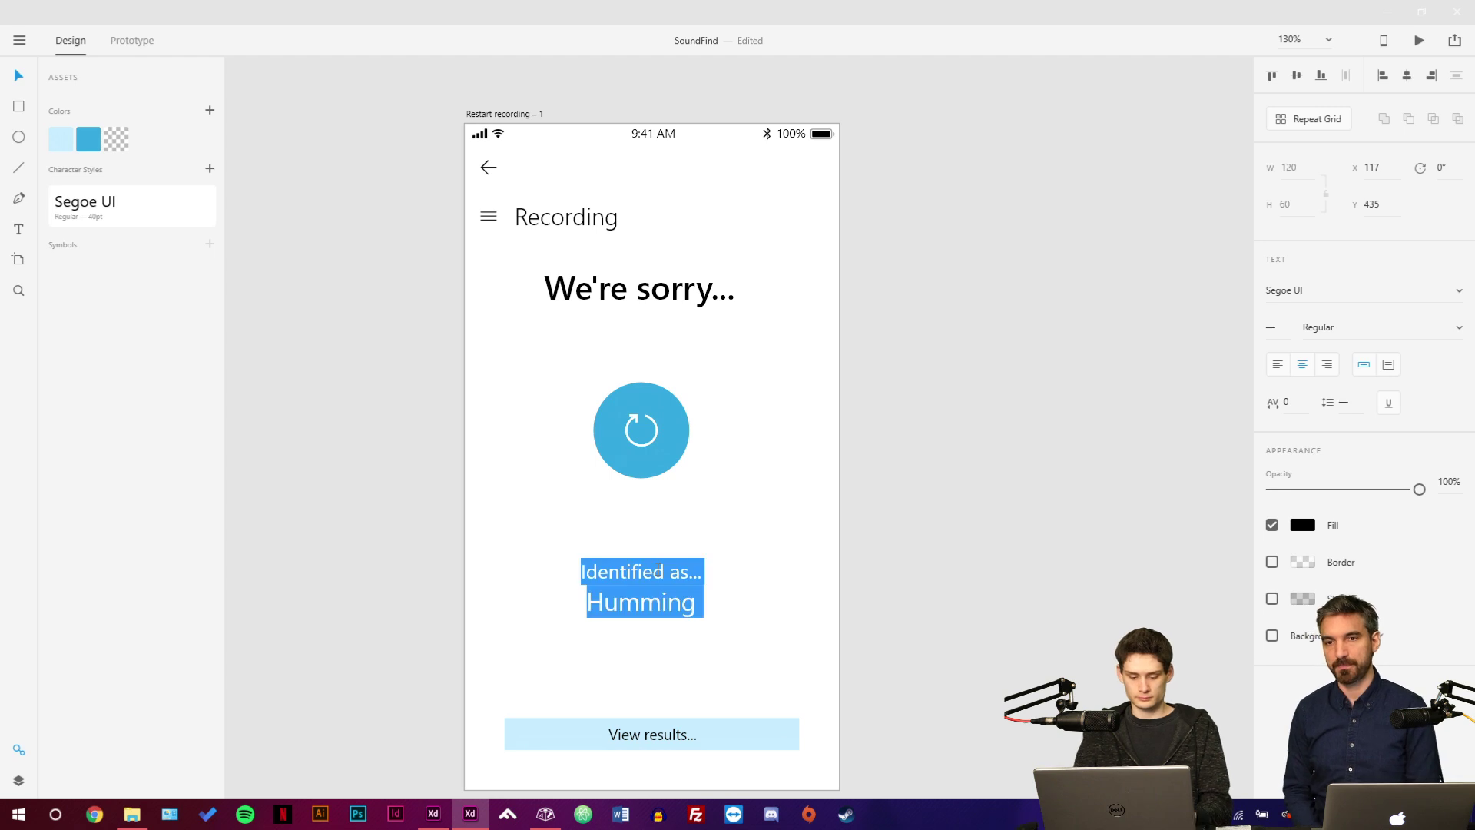
pyautogui.write('w')
pyautogui.press('BackSpace')
pyautogui.write('We didn')
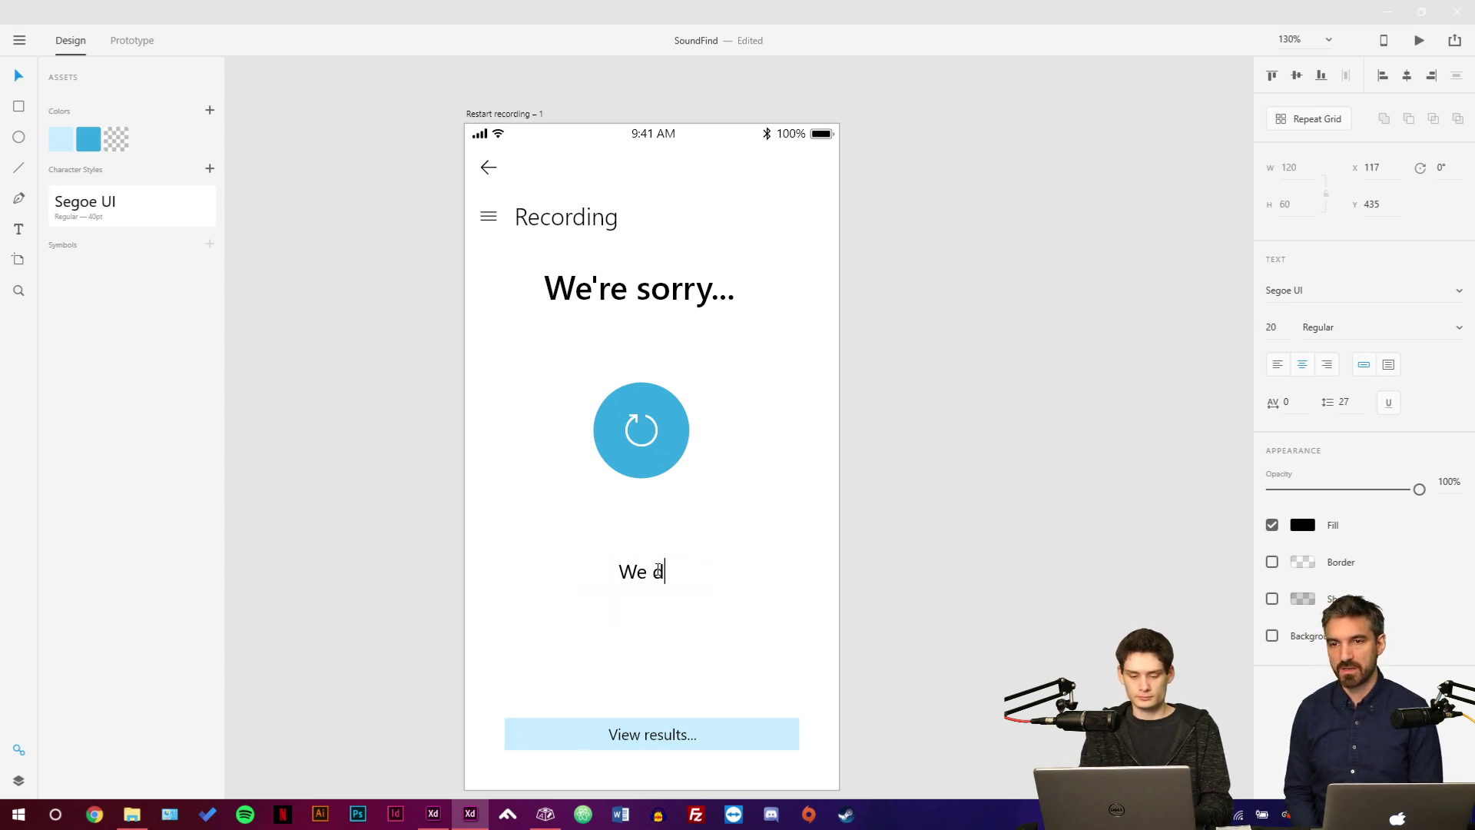
pyautogui.press('BackSpace')
pyautogui.press('BackSpace')
pyautogui.press('BackSpace')
pyautogui.write('idn')
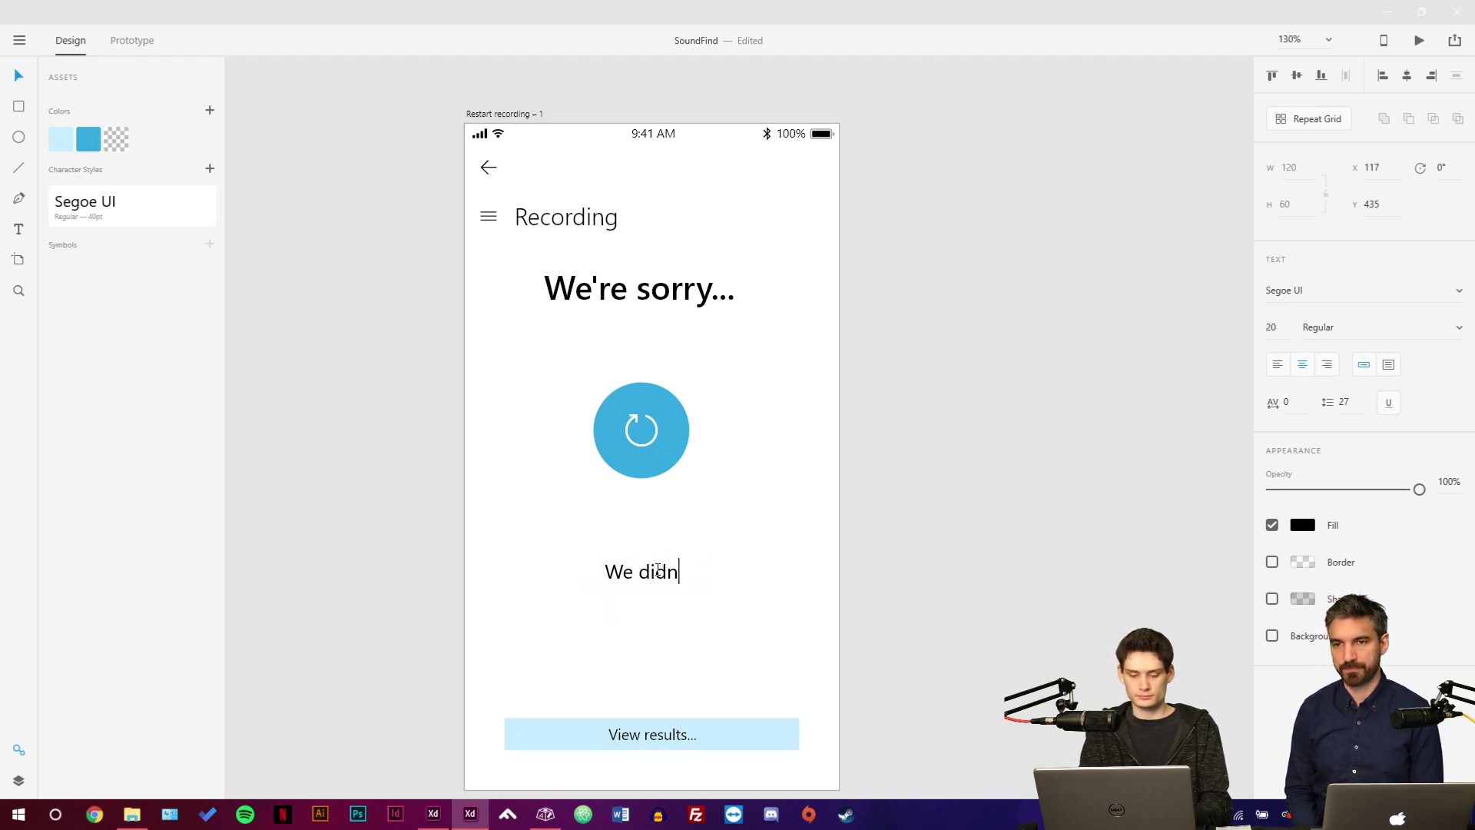
pyautogui.write("'t quite catch that")
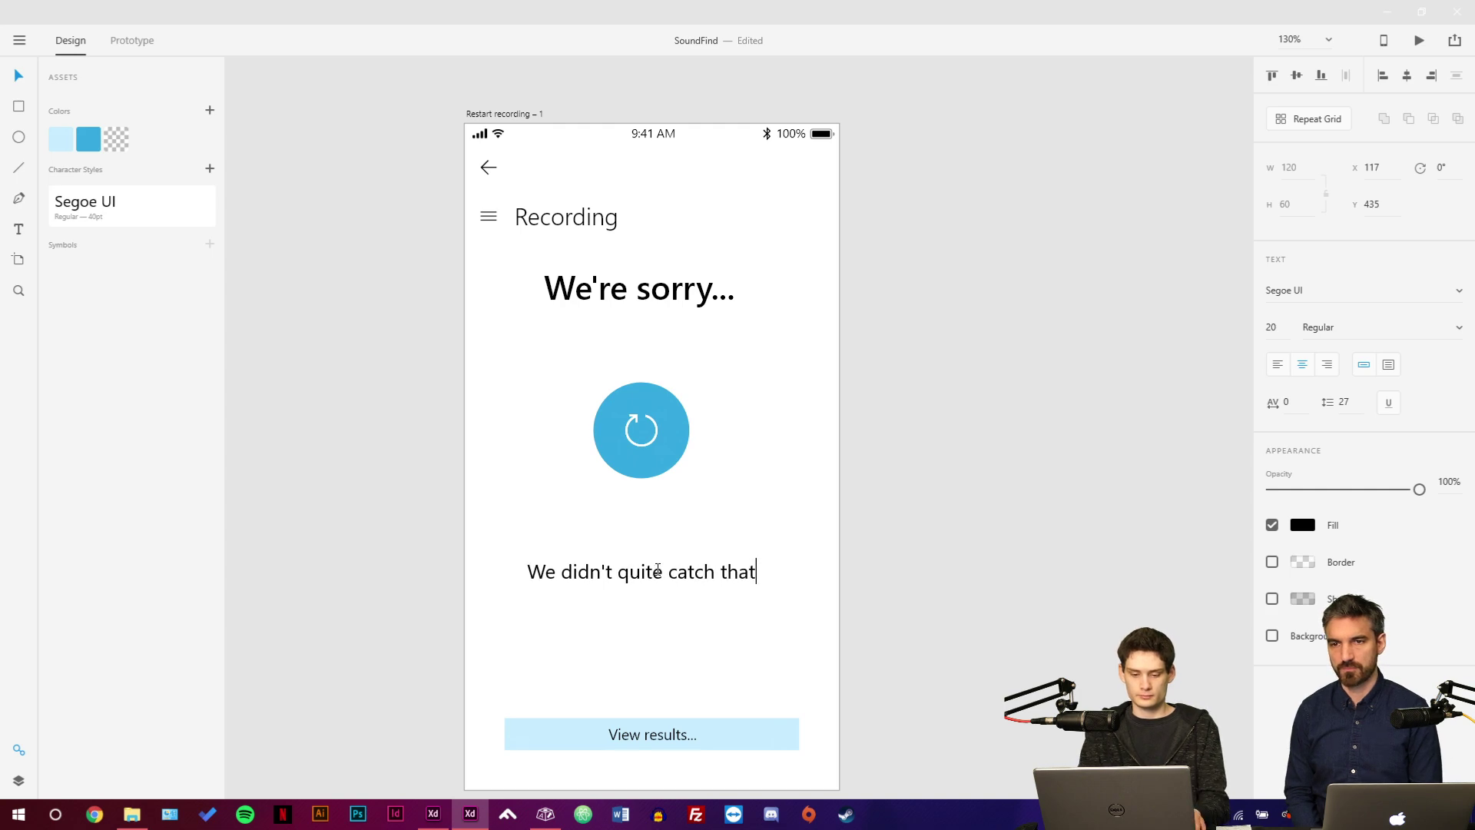
pyautogui.press('Escape')
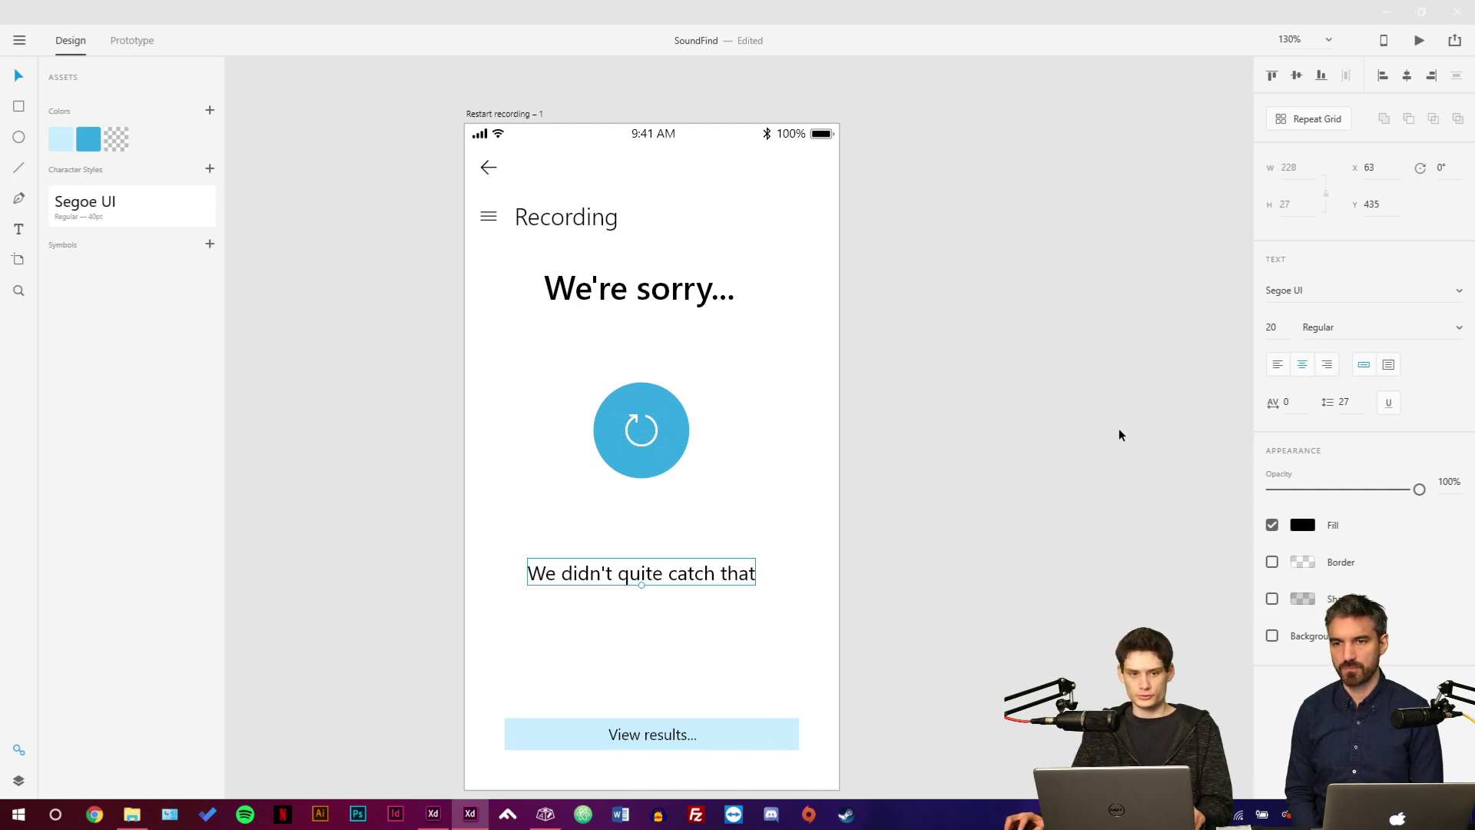
pyautogui.click(961, 356)
# Review the "We're sorry..." artboard alongside the Recording screen, Listening, Restart recording and Result artboards.
pyautogui.scroll(3, 965, 497)
pyautogui.scroll(-3, 966, 497)
pyautogui.scroll(-2, 840, 379)
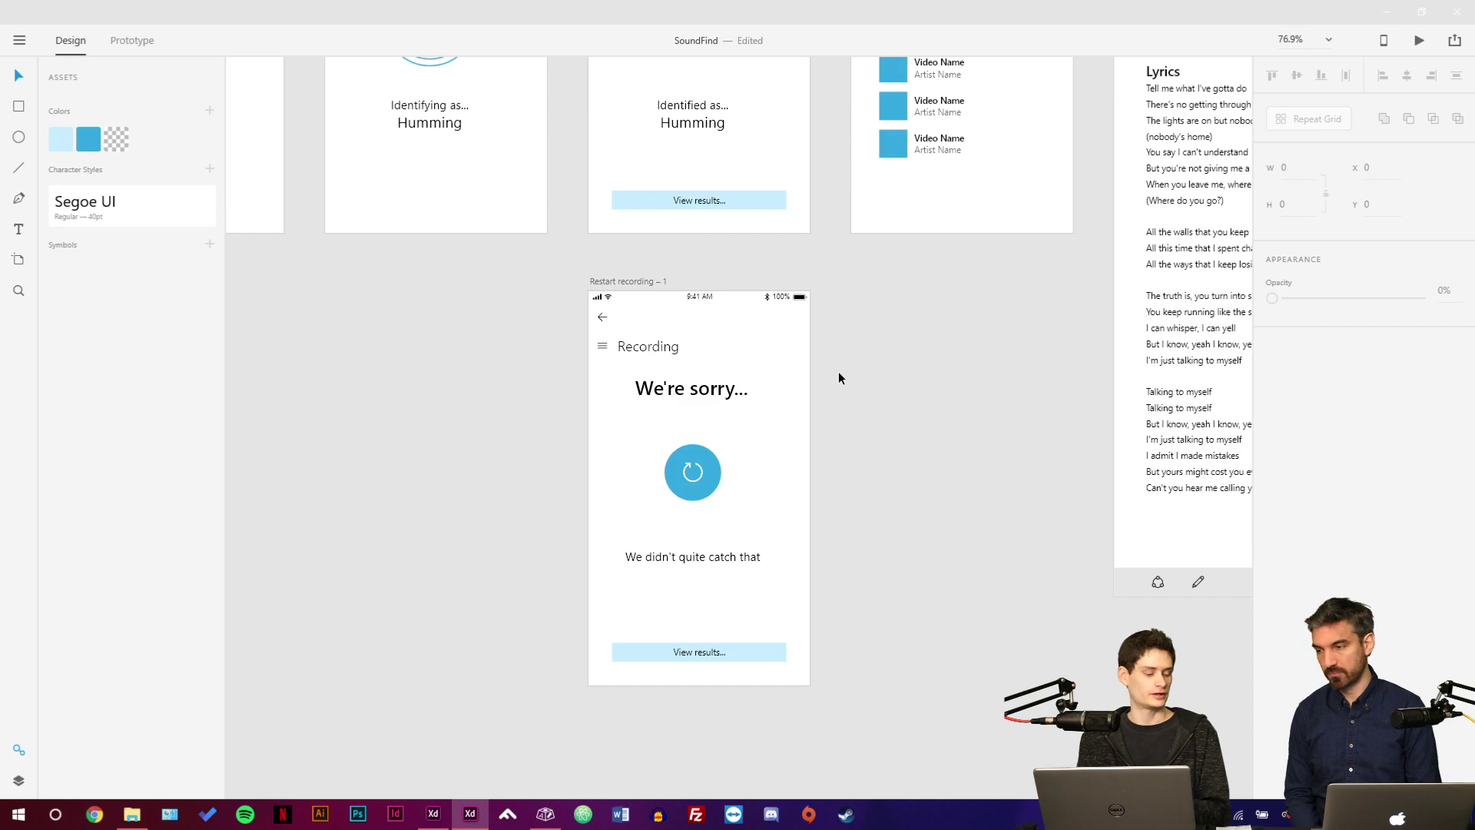
pyautogui.moveTo(652, 219); pyautogui.dragTo(740, 536)
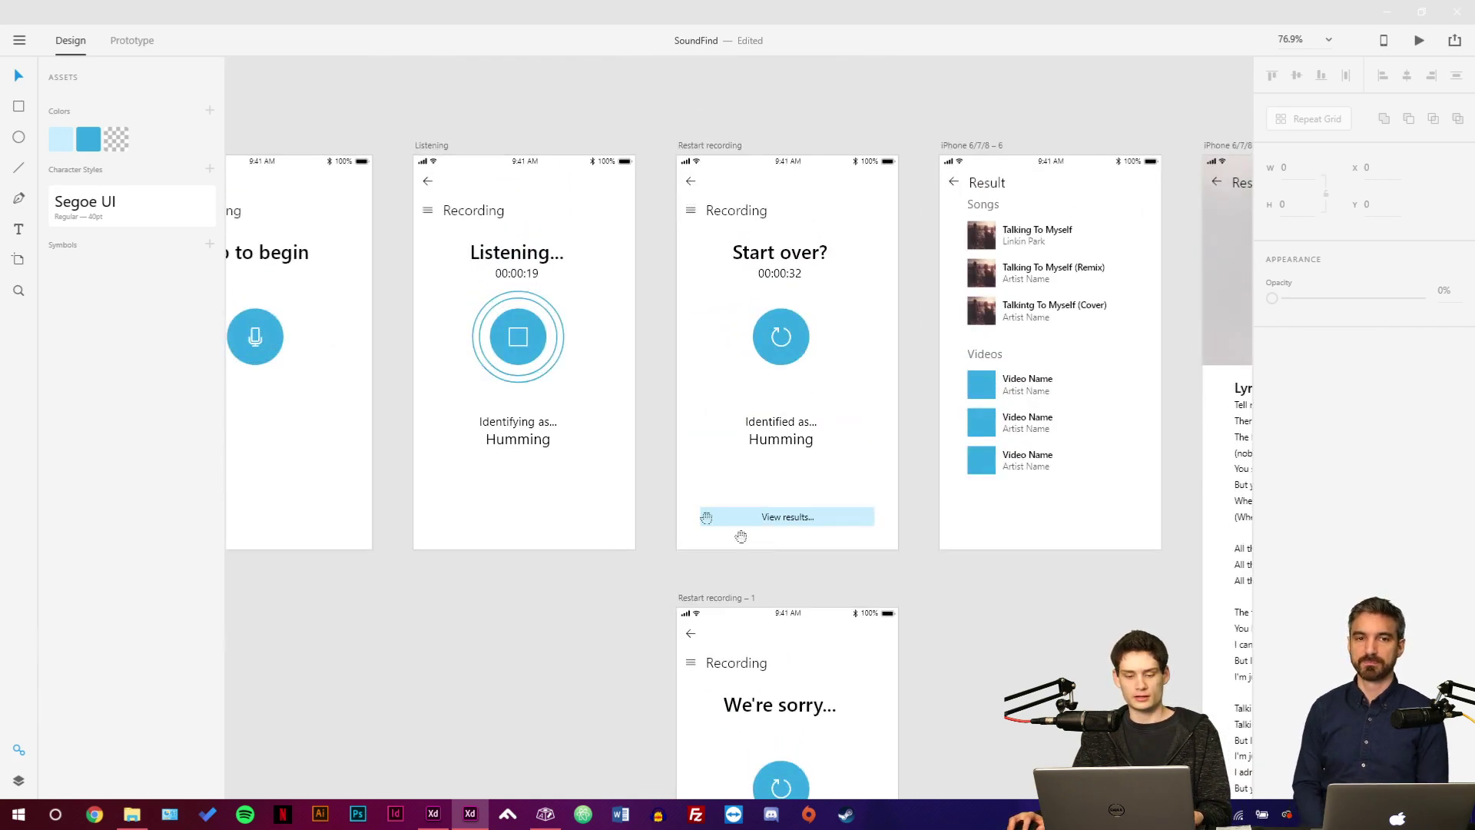
pyautogui.moveTo(556, 471); pyautogui.dragTo(671, 395)
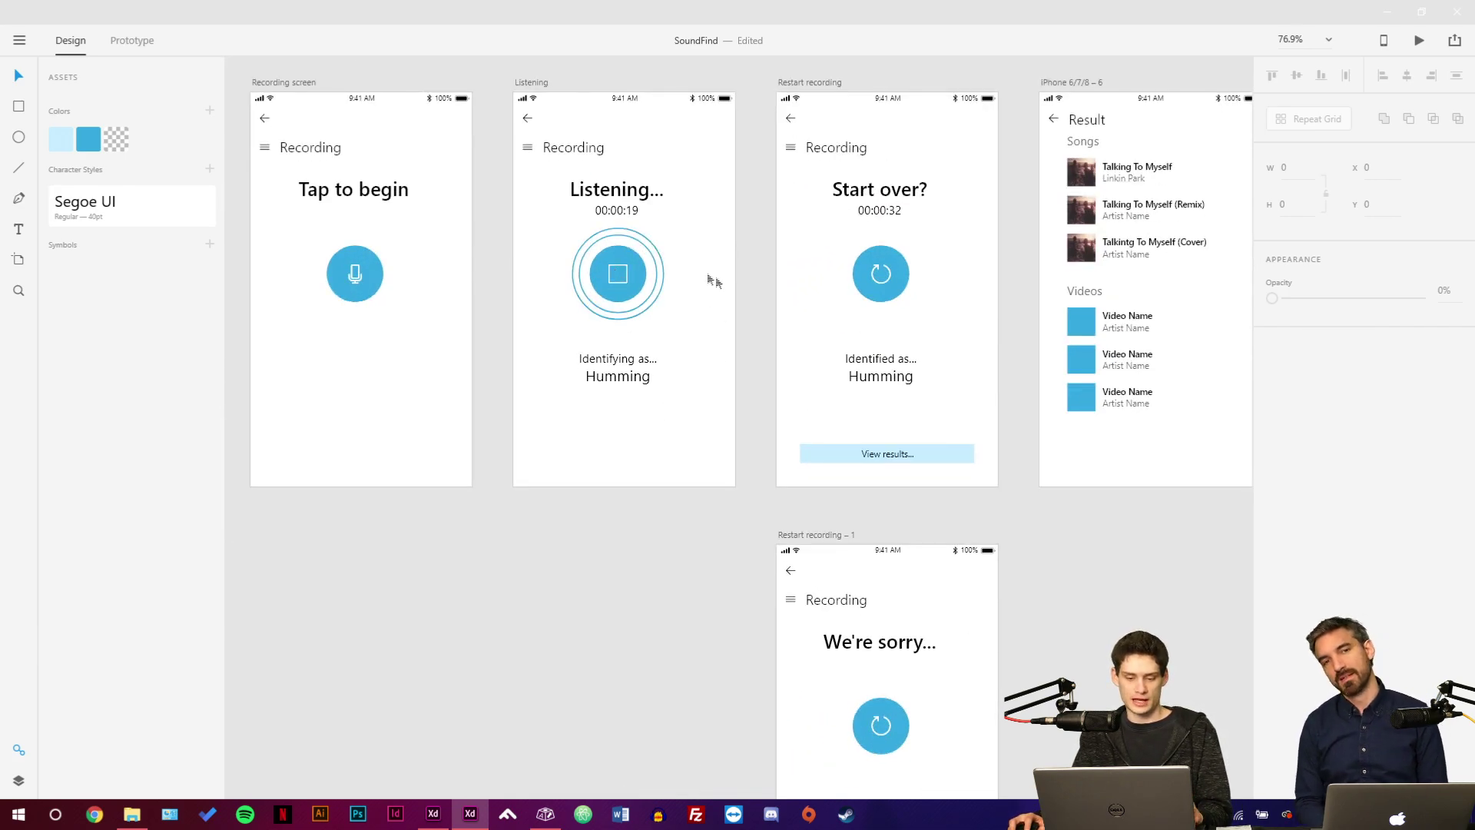
pyautogui.moveTo(719, 351); pyautogui.dragTo(499, 141)
pyautogui.moveTo(674, 631); pyautogui.dragTo(678, 576)
# Add a sad face ":(" to the end of the "We didn't quite catch that" message.
pyautogui.scroll(4, 678, 577)
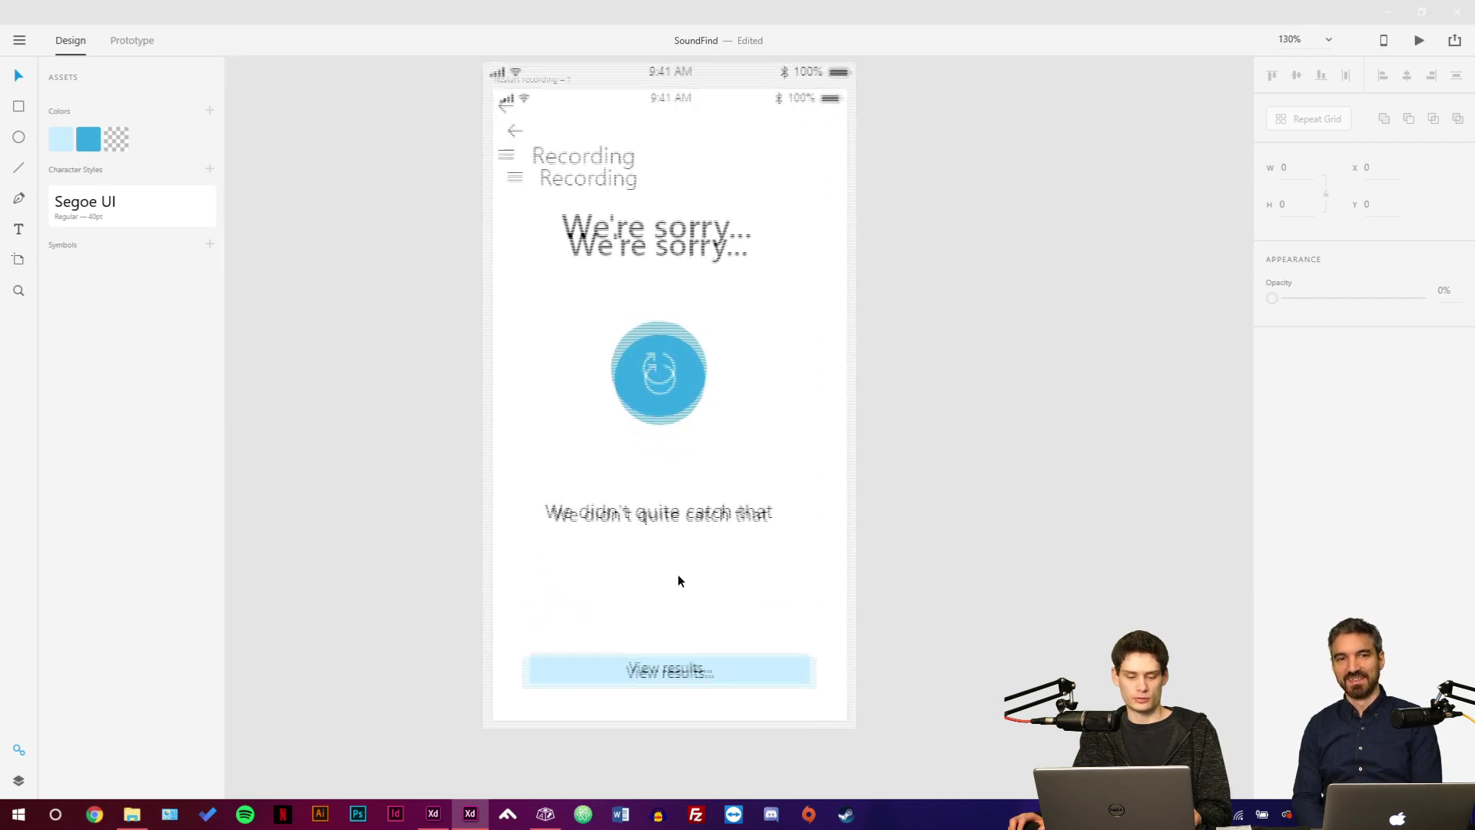
pyautogui.doubleClick(780, 521)
pyautogui.click(776, 520)
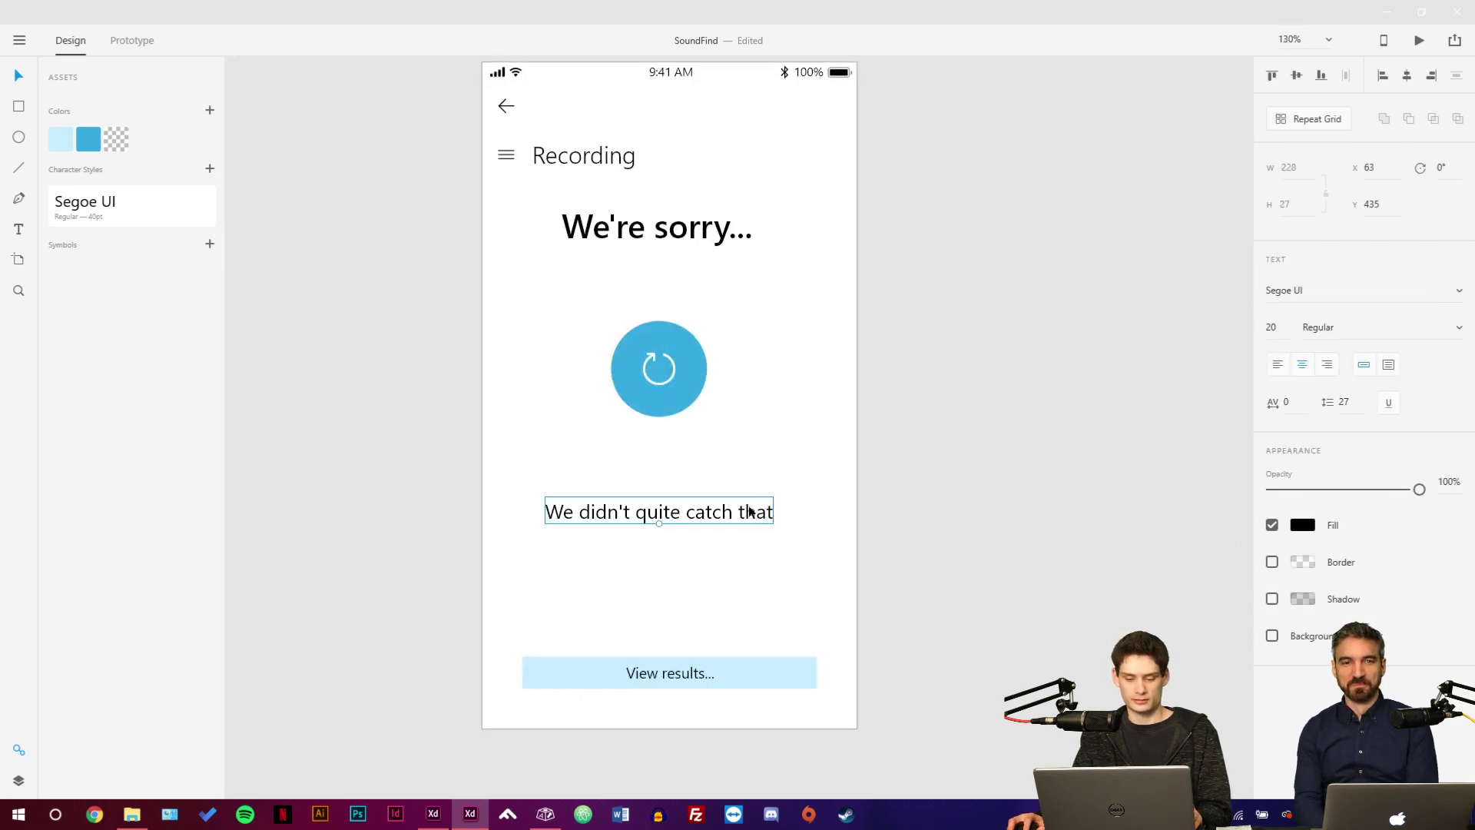
pyautogui.doubleClick(750, 512)
pyautogui.press('End')
pyautogui.write(':(')
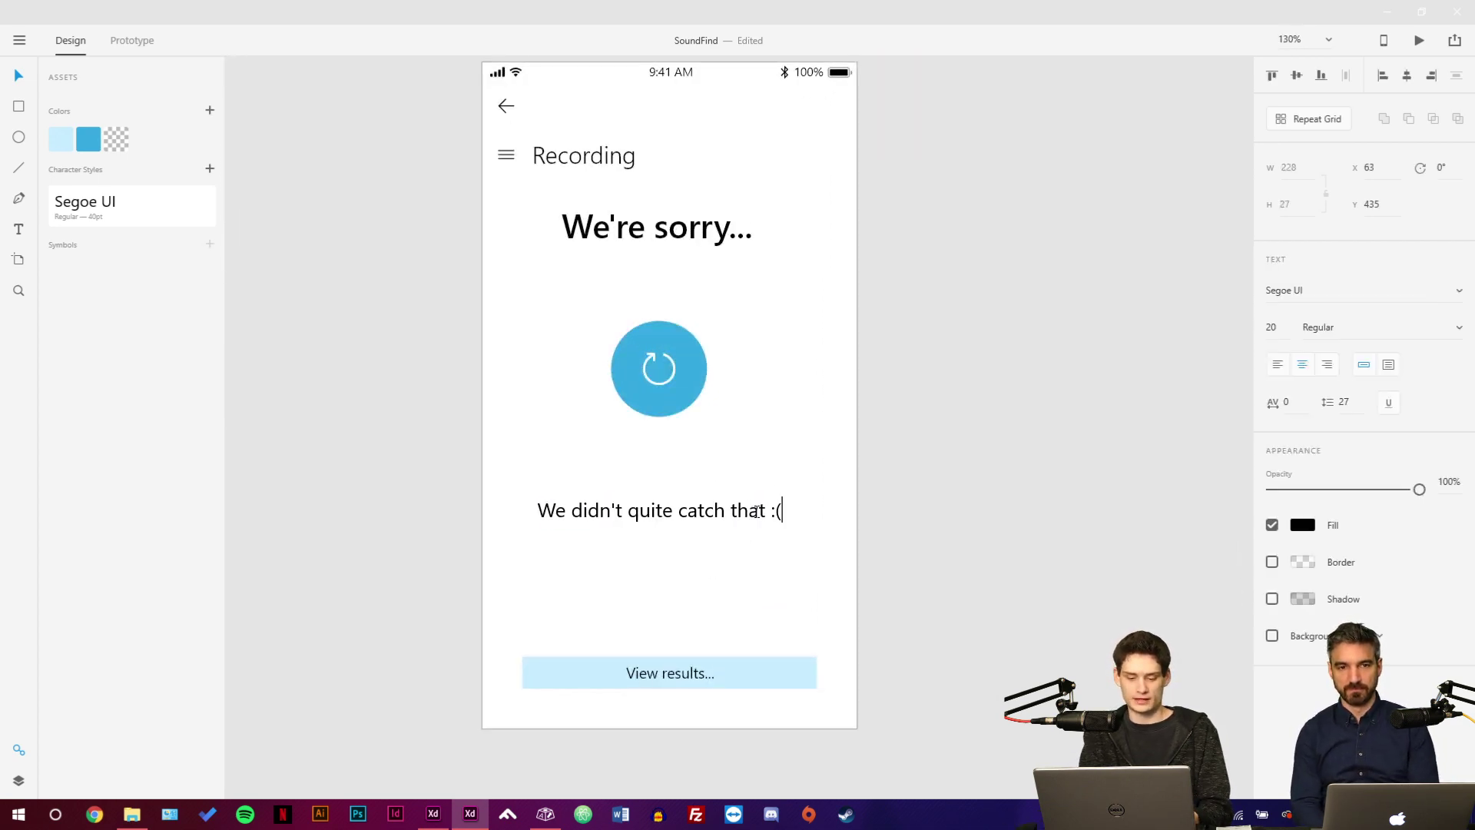
pyautogui.press('Escape')
pyautogui.click(889, 534)
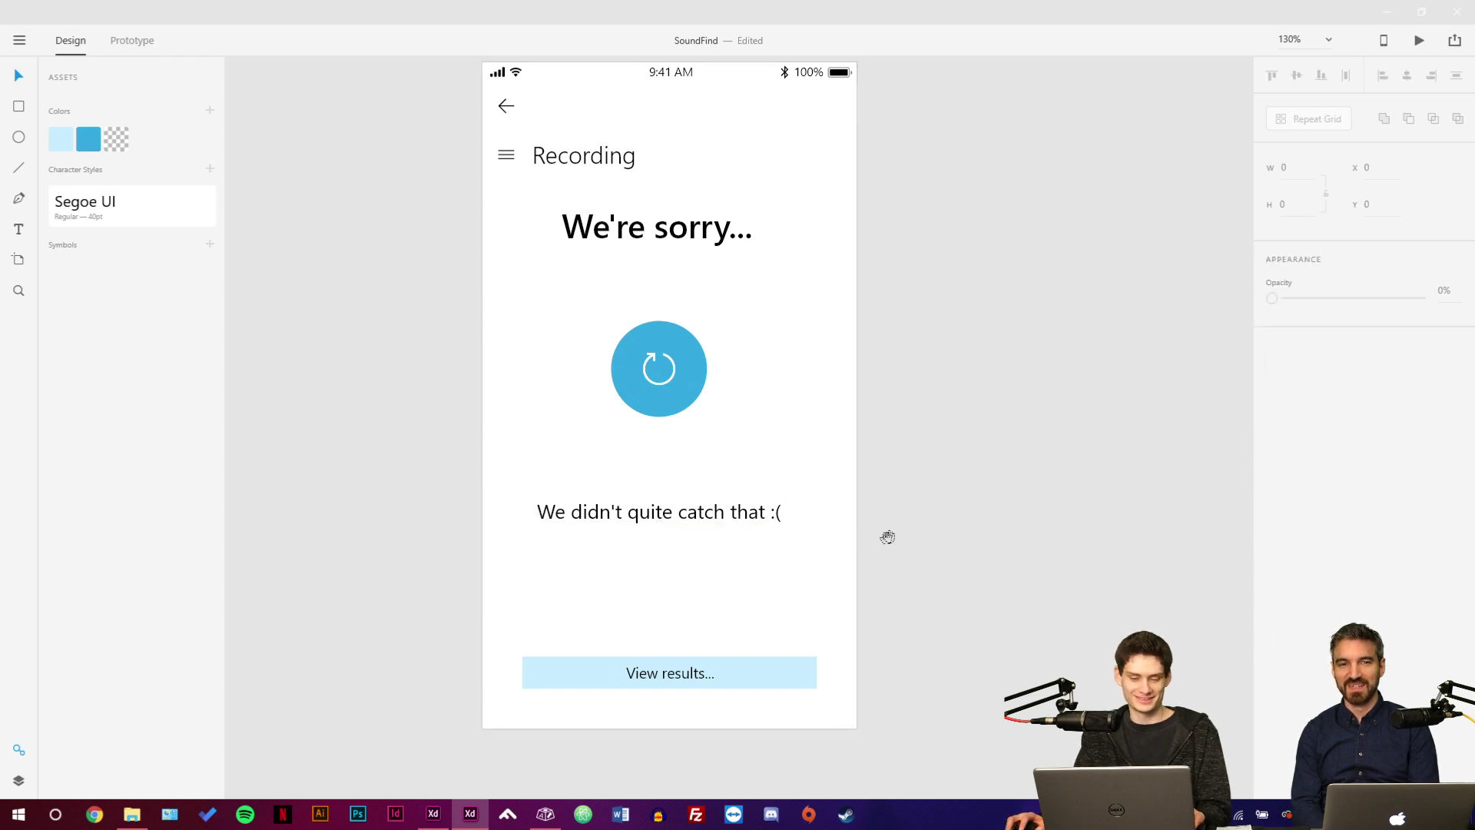
pyautogui.moveTo(887, 537); pyautogui.dragTo(896, 601)
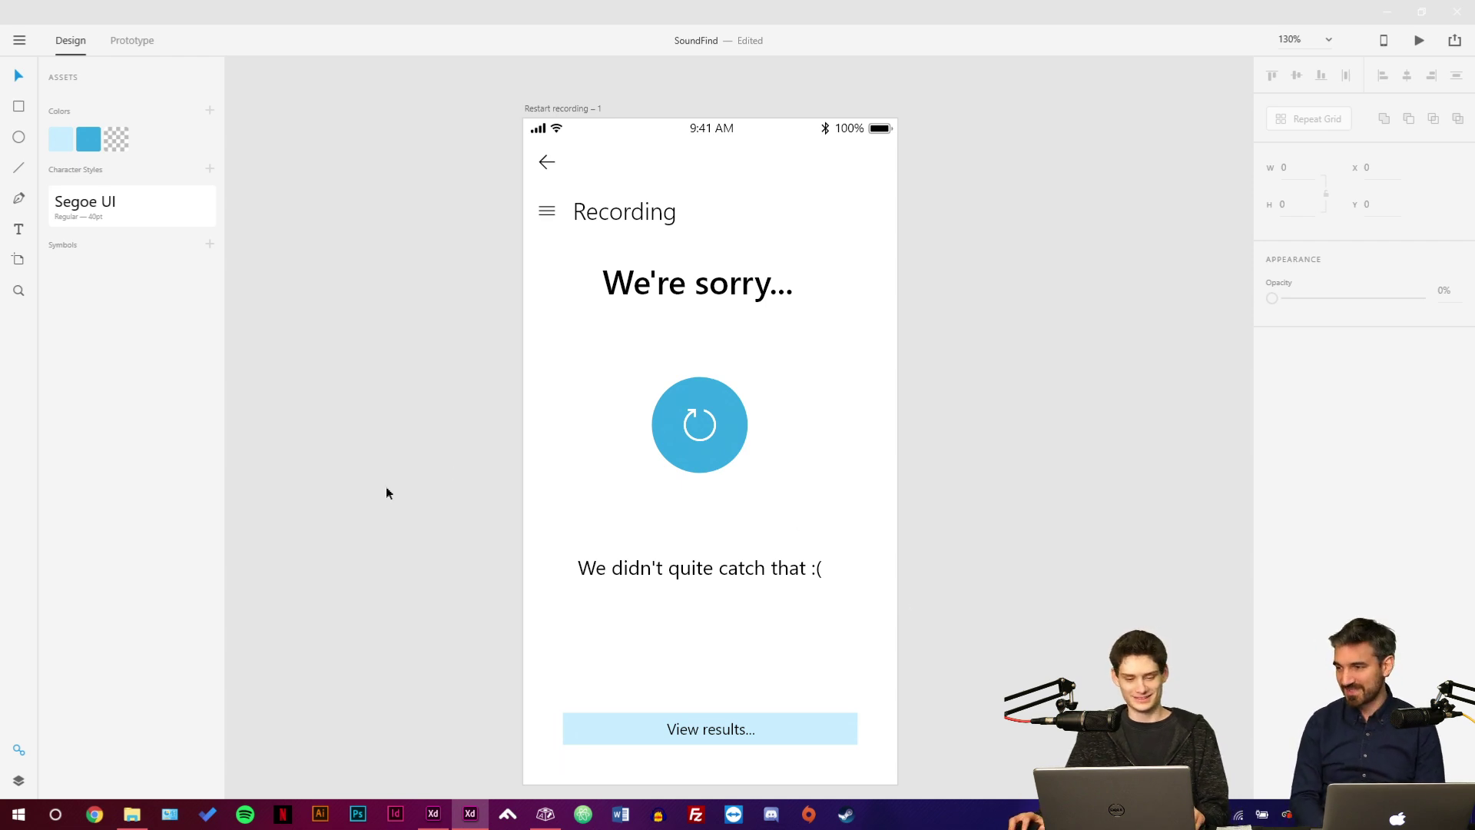
pyautogui.moveTo(425, 484); pyautogui.dragTo(498, 376)
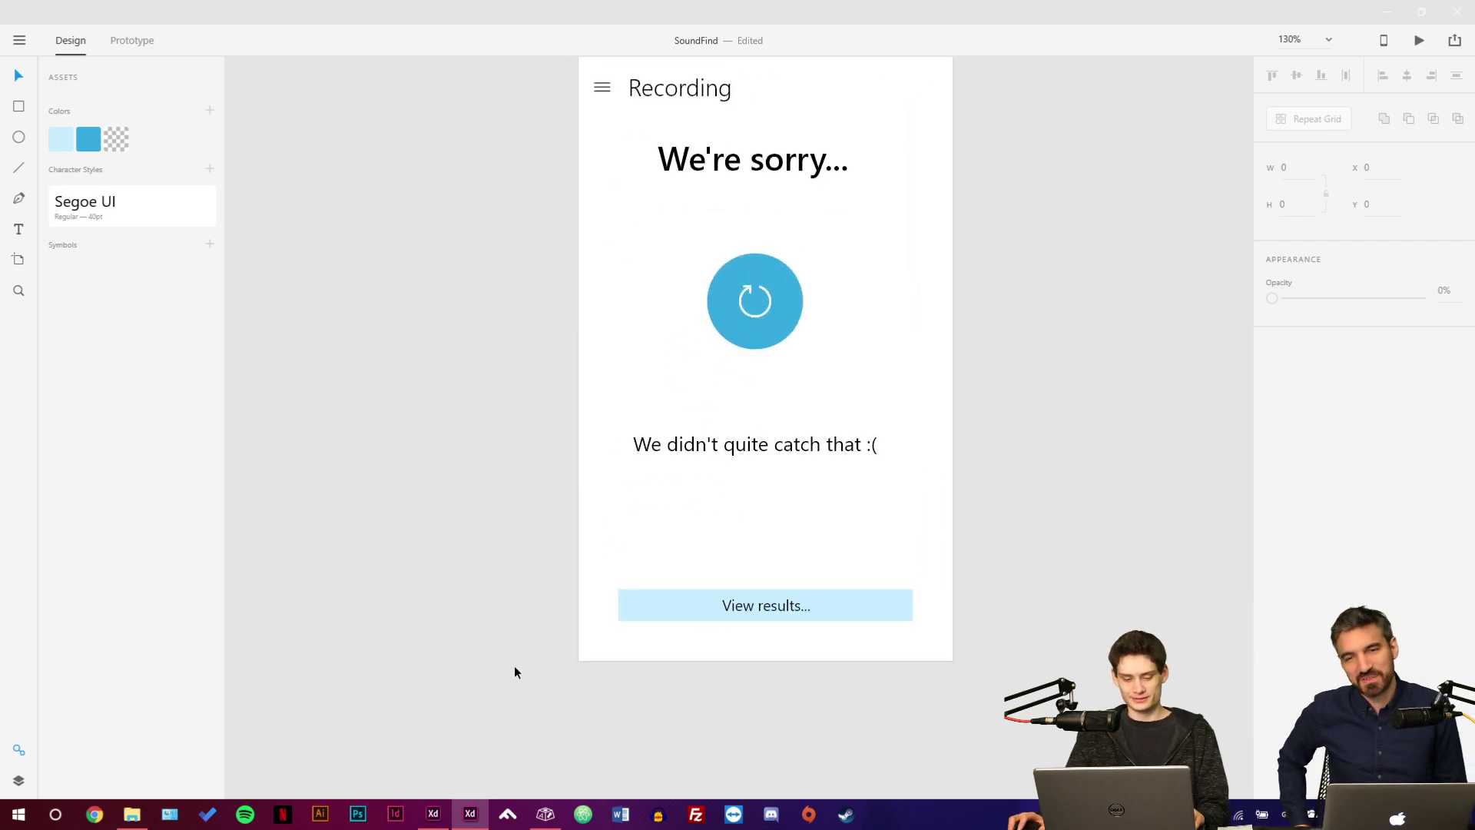
# Change the button label on the "We're sorry..." screen to "No results found".
pyautogui.moveTo(722, 530); pyautogui.dragTo(655, 625)
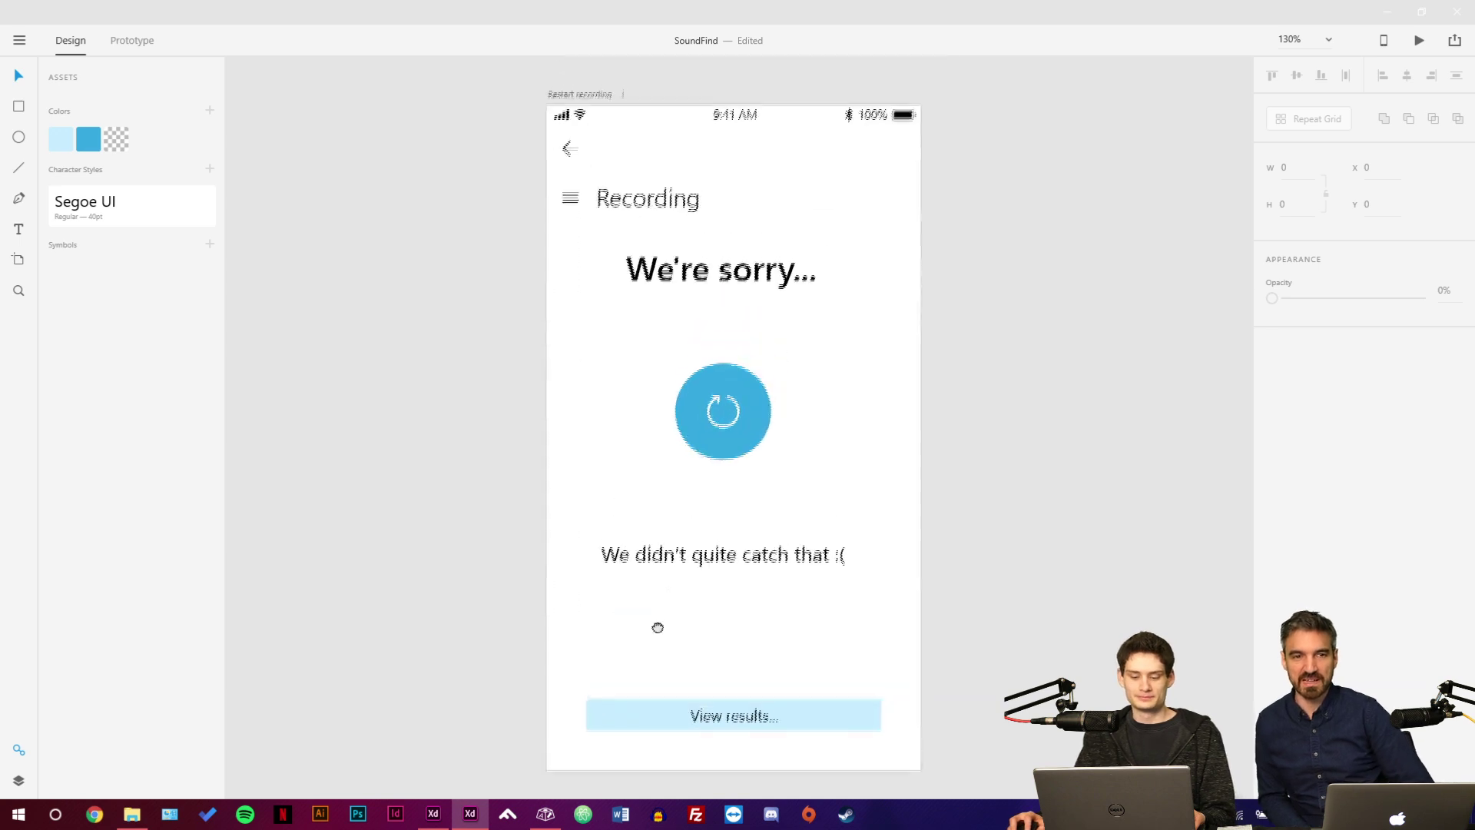
pyautogui.doubleClick(734, 716)
pyautogui.write('N')
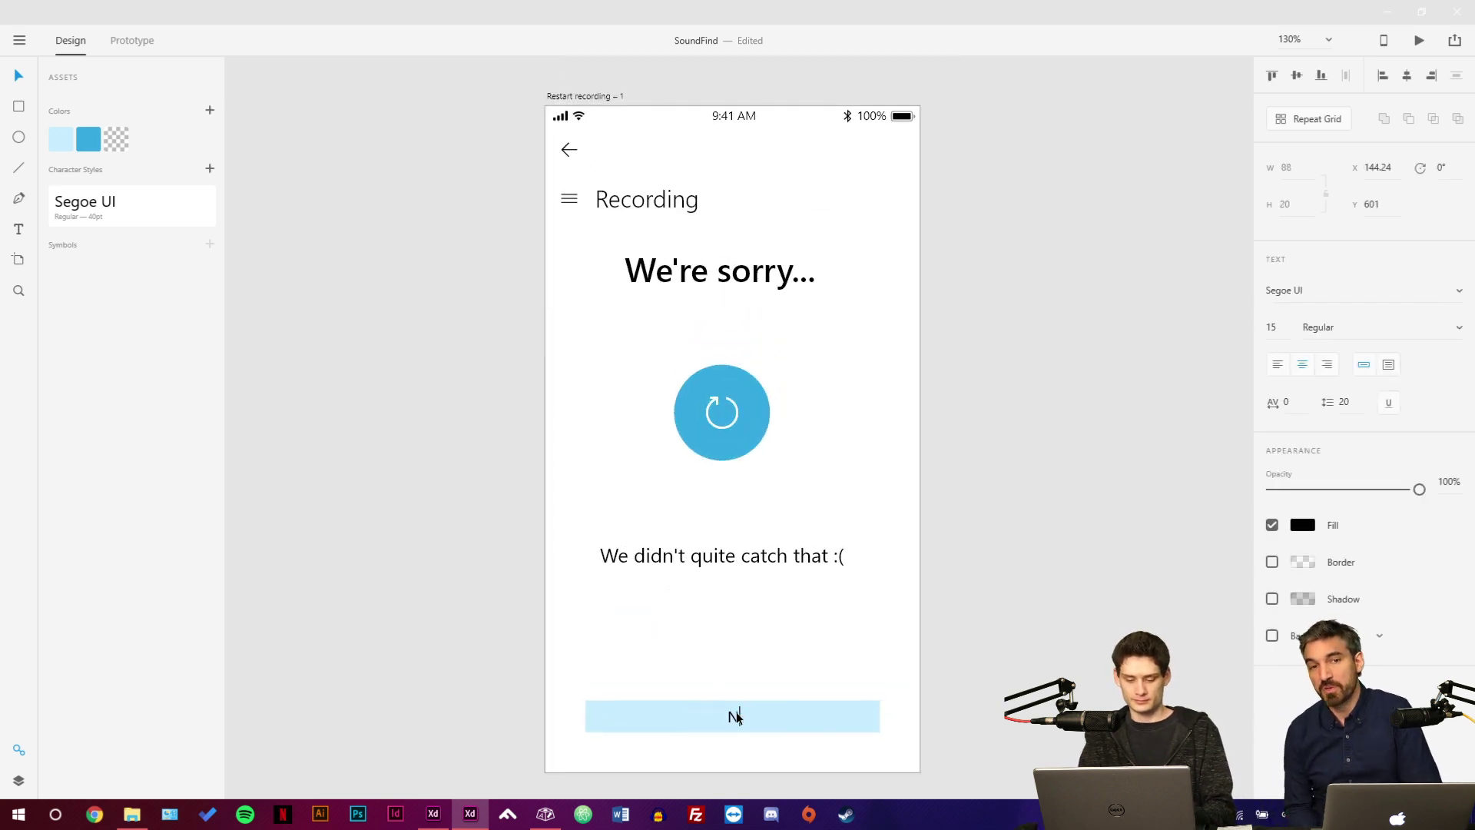
pyautogui.write('o Results found')
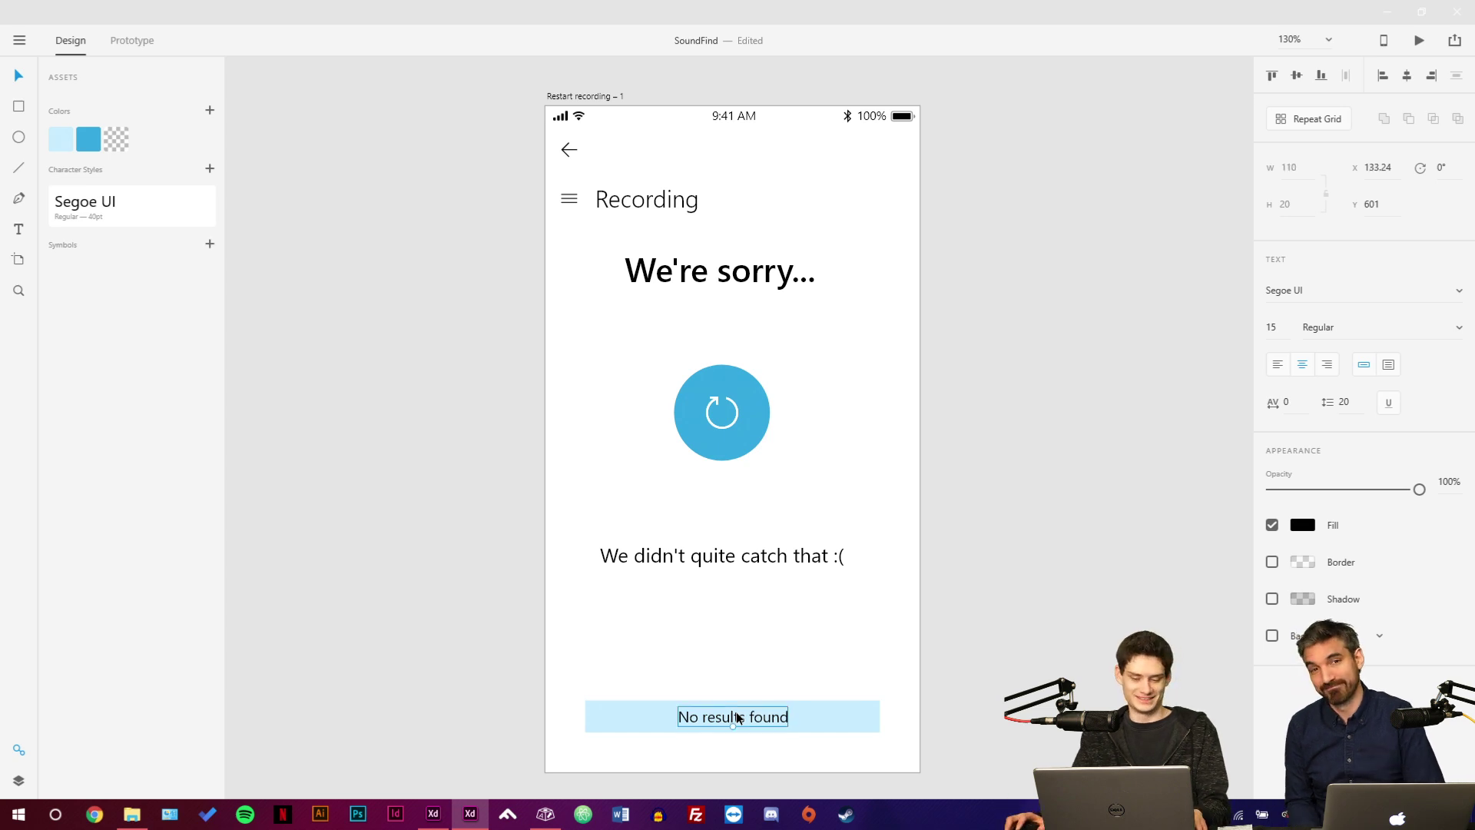
# Recolour the "No results found" button's fill from the light blue to a solid medium gray.
pyautogui.click(799, 722)
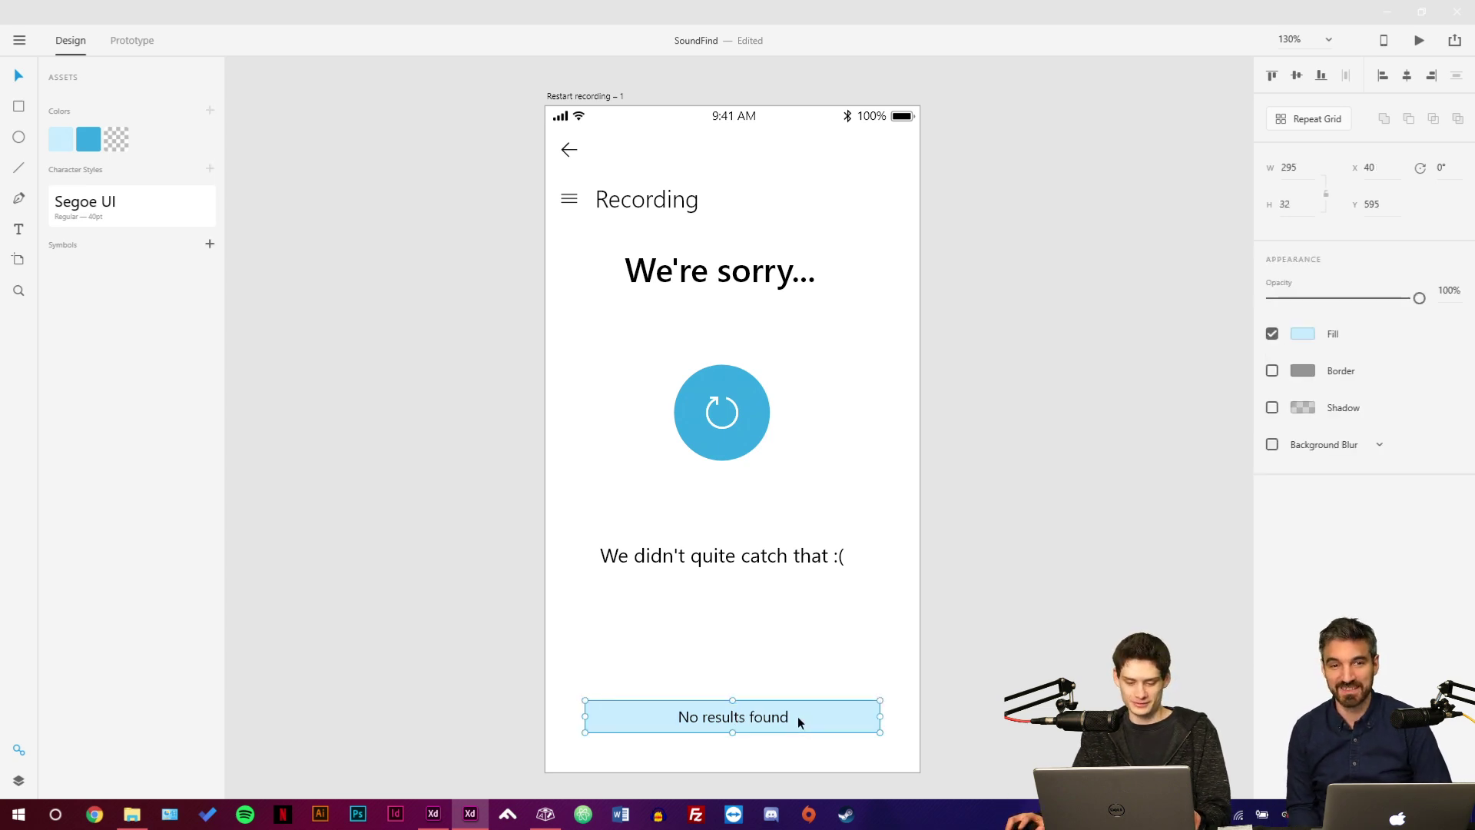
pyautogui.click(1303, 334)
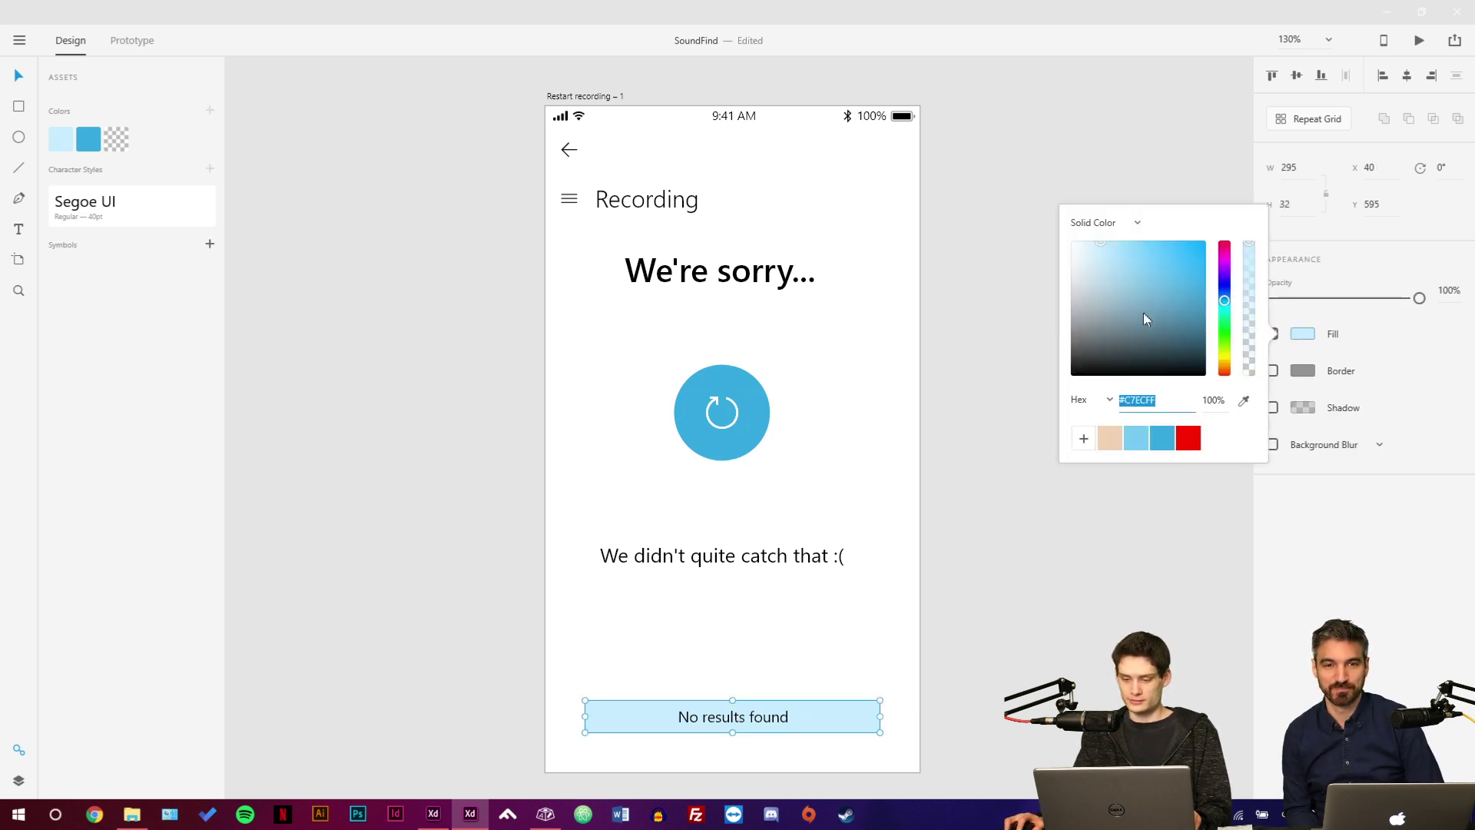
pyautogui.moveTo(1115, 361)
pyautogui.mouseDown()
pyautogui.moveTo(1112, 319)
pyautogui.moveTo(1055, 261)
pyautogui.mouseUp()
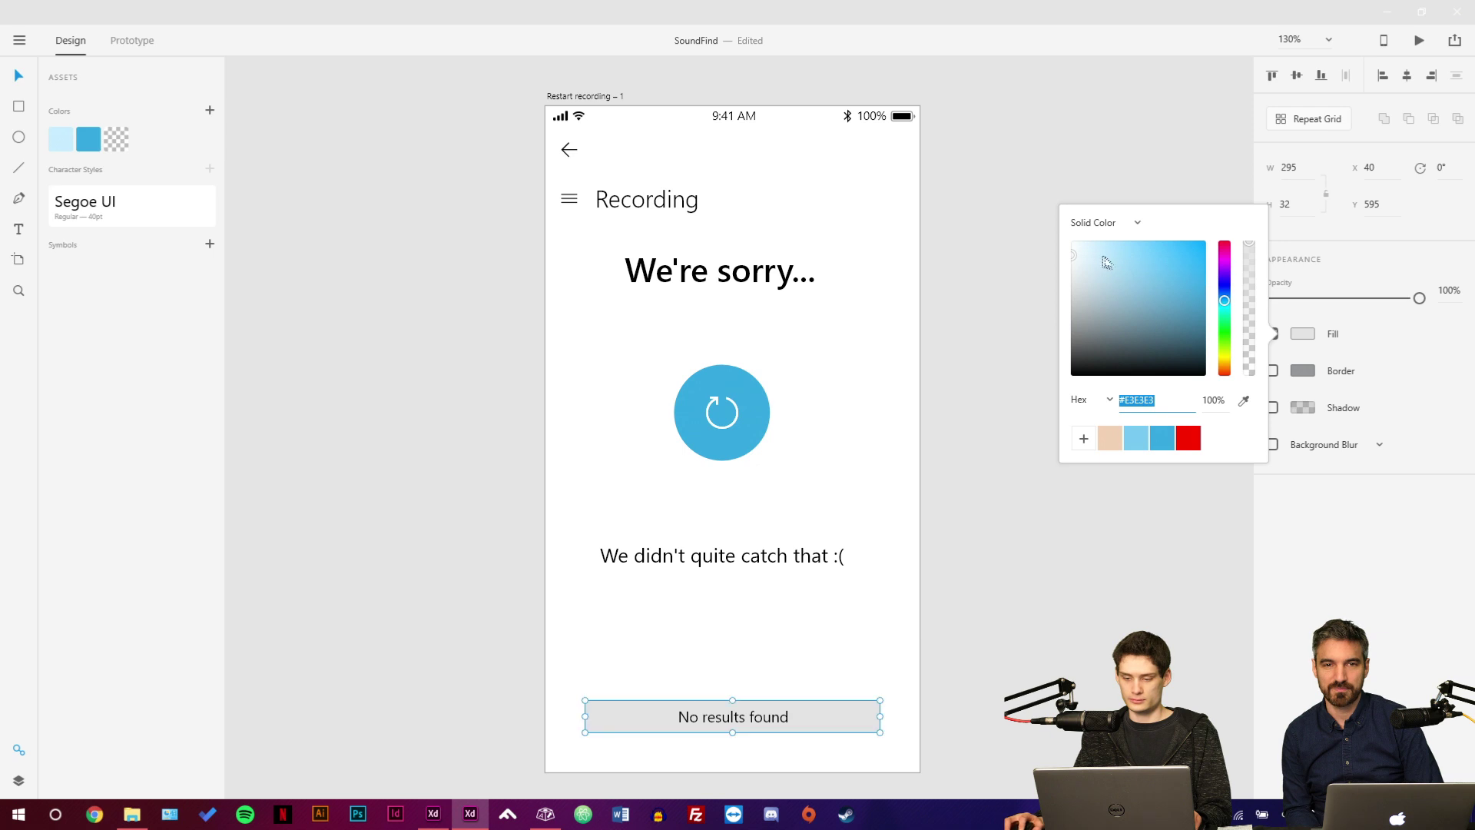
pyautogui.moveTo(1081, 262); pyautogui.dragTo(1016, 288)
# Set the fill of the "No results found" label text to white, #FFFFFF.
pyautogui.click(717, 722)
pyautogui.doubleClick(716, 718)
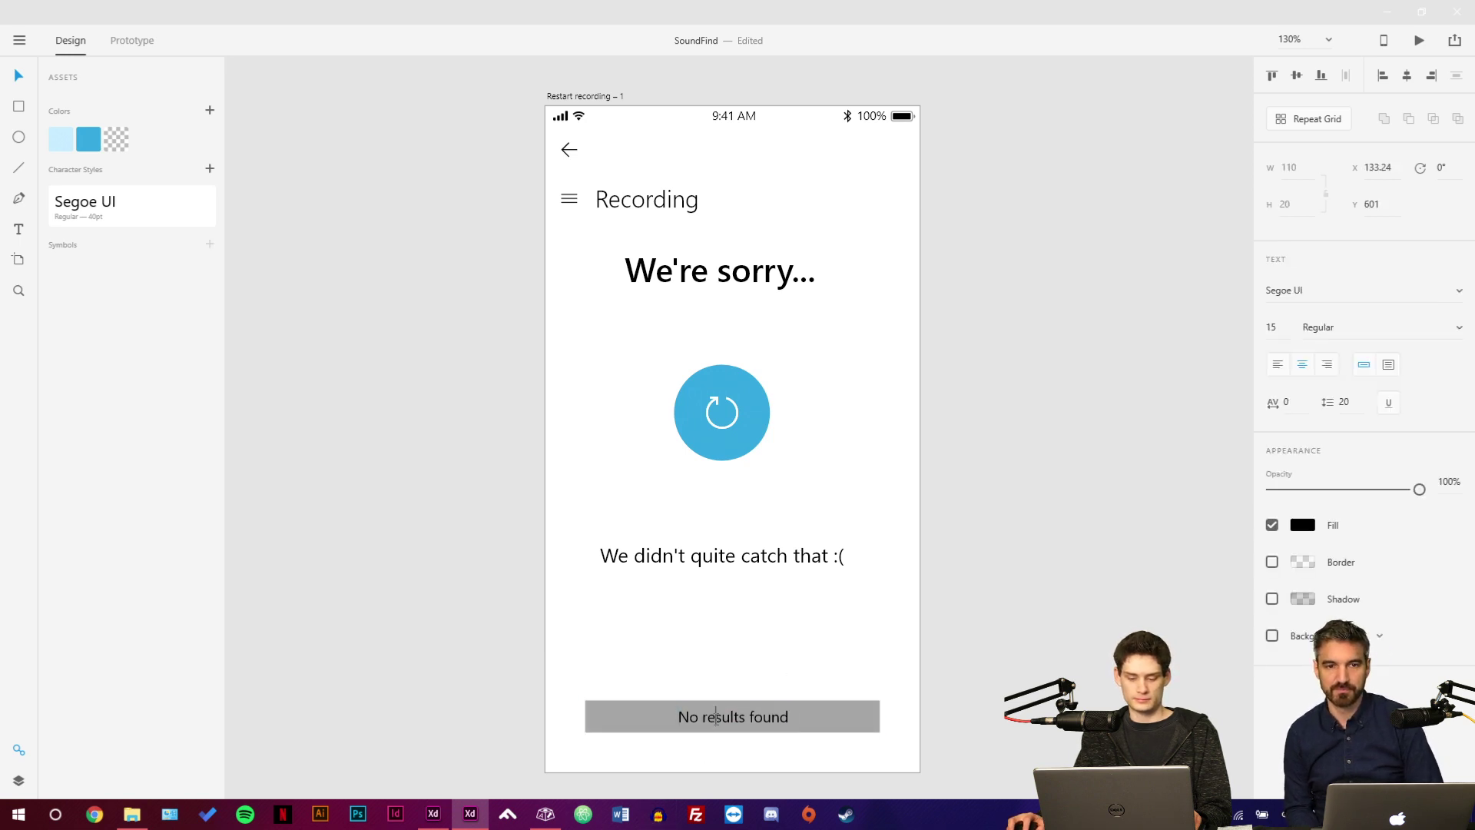
pyautogui.hotkey('ctrl', 'a')
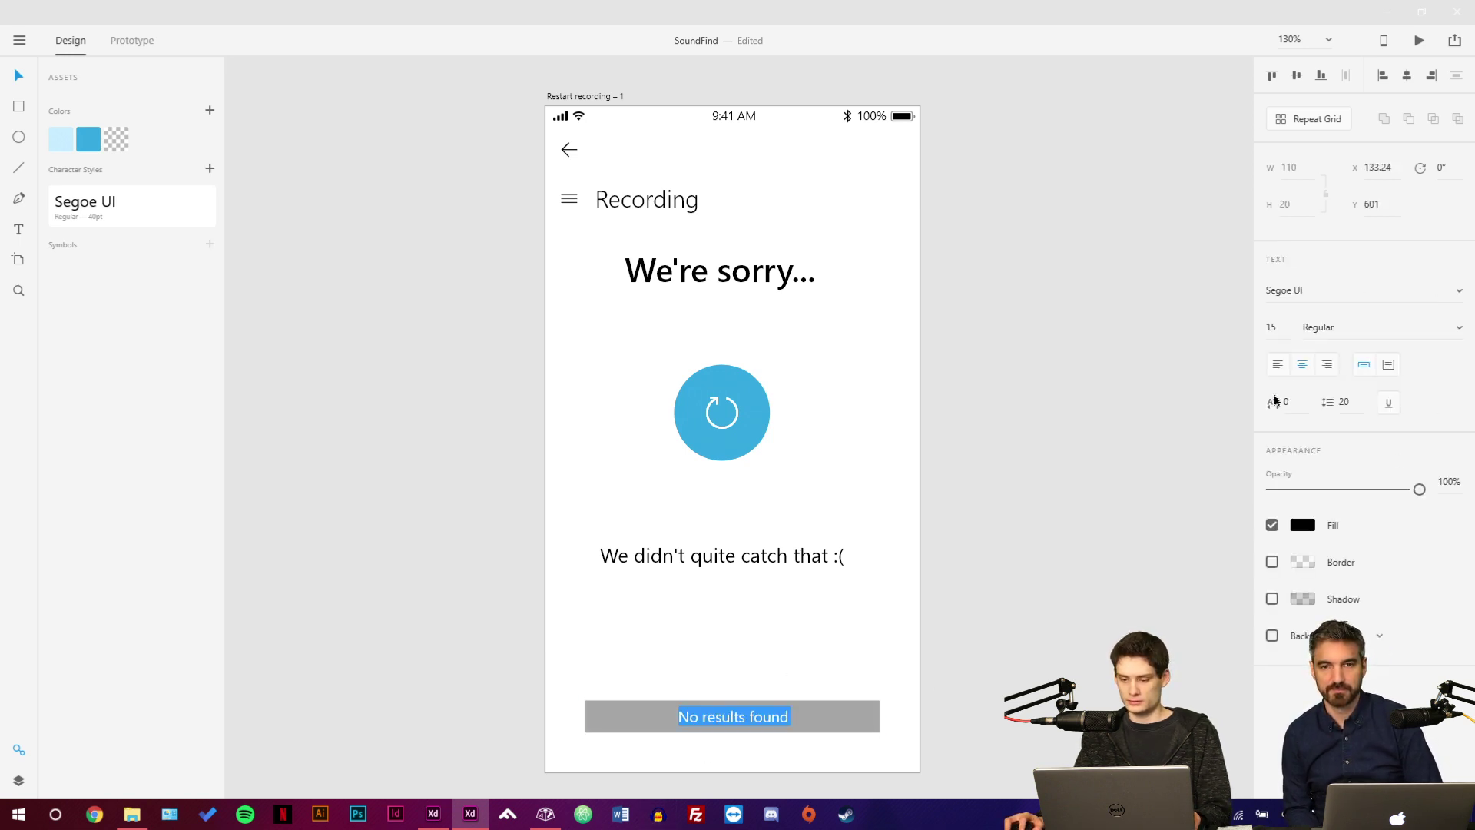
pyautogui.click(1302, 525)
pyautogui.moveTo(1139, 485); pyautogui.dragTo(1037, 401)
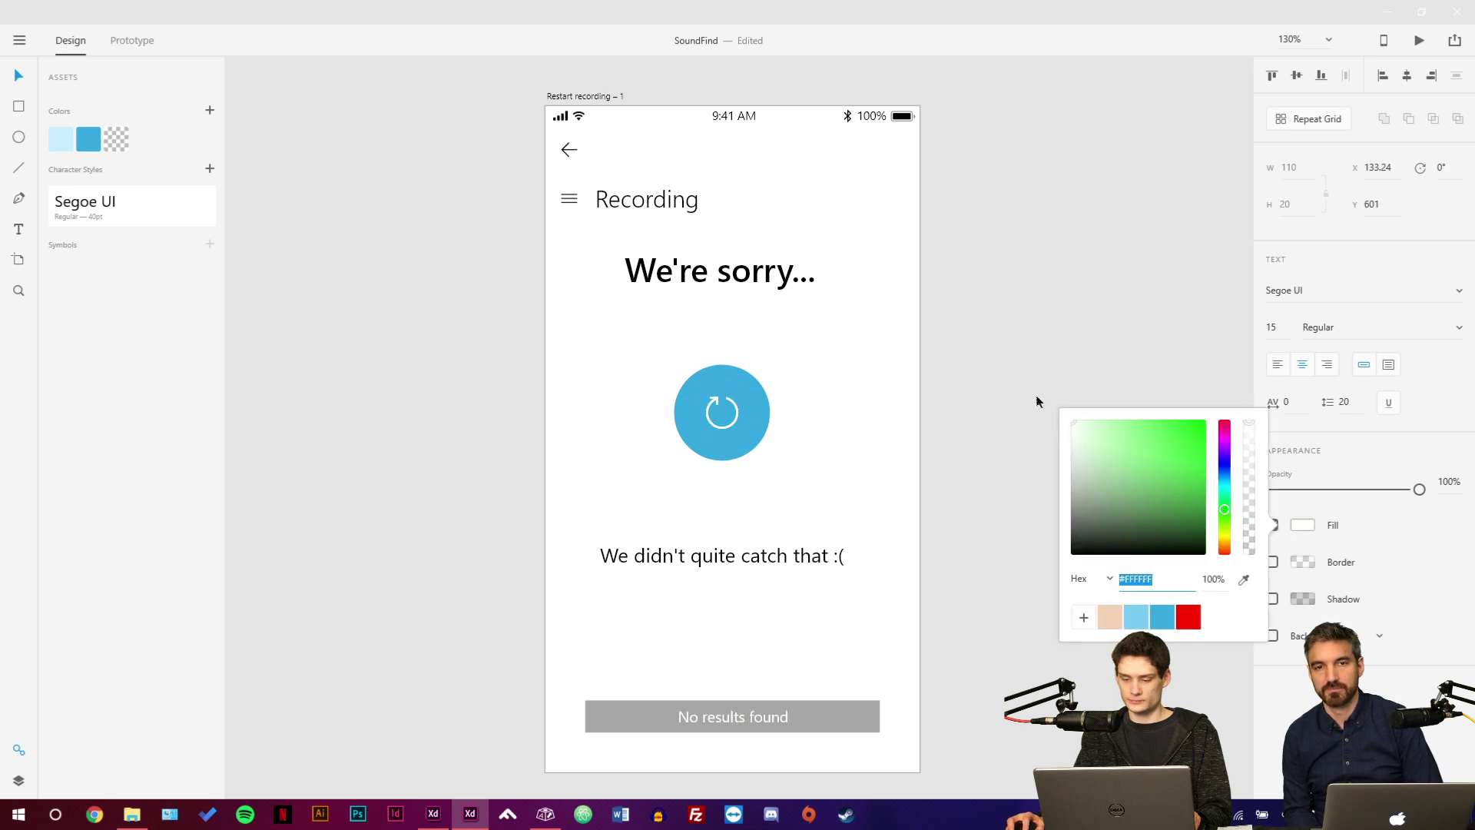
pyautogui.click(969, 546)
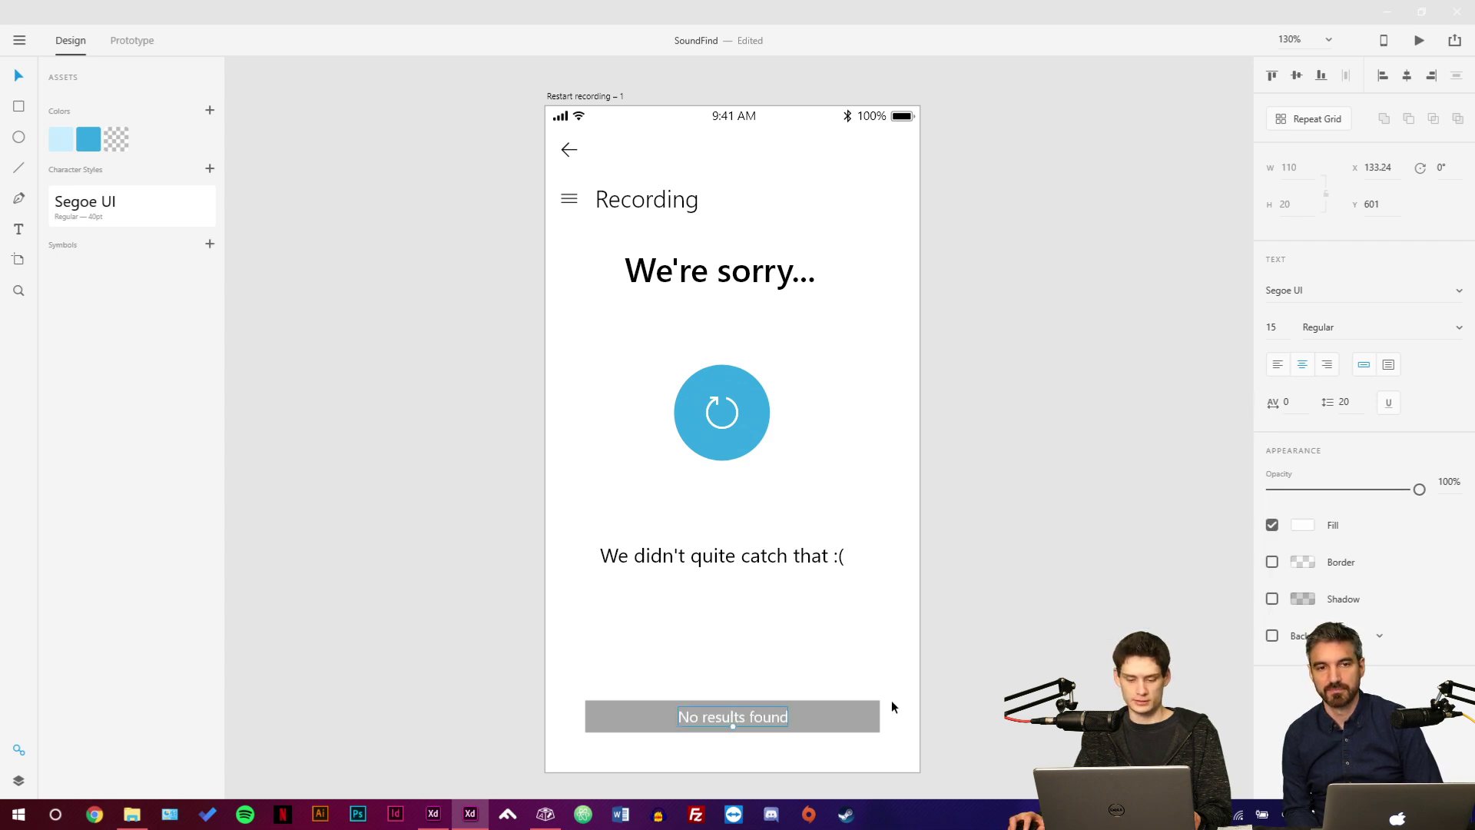
pyautogui.click(922, 672)
# Examine the SoundFind artboards from account creation to the results, comparing the "We're sorry..." screen with the rest of the recording flow.
pyautogui.scroll(-2, 922, 672)
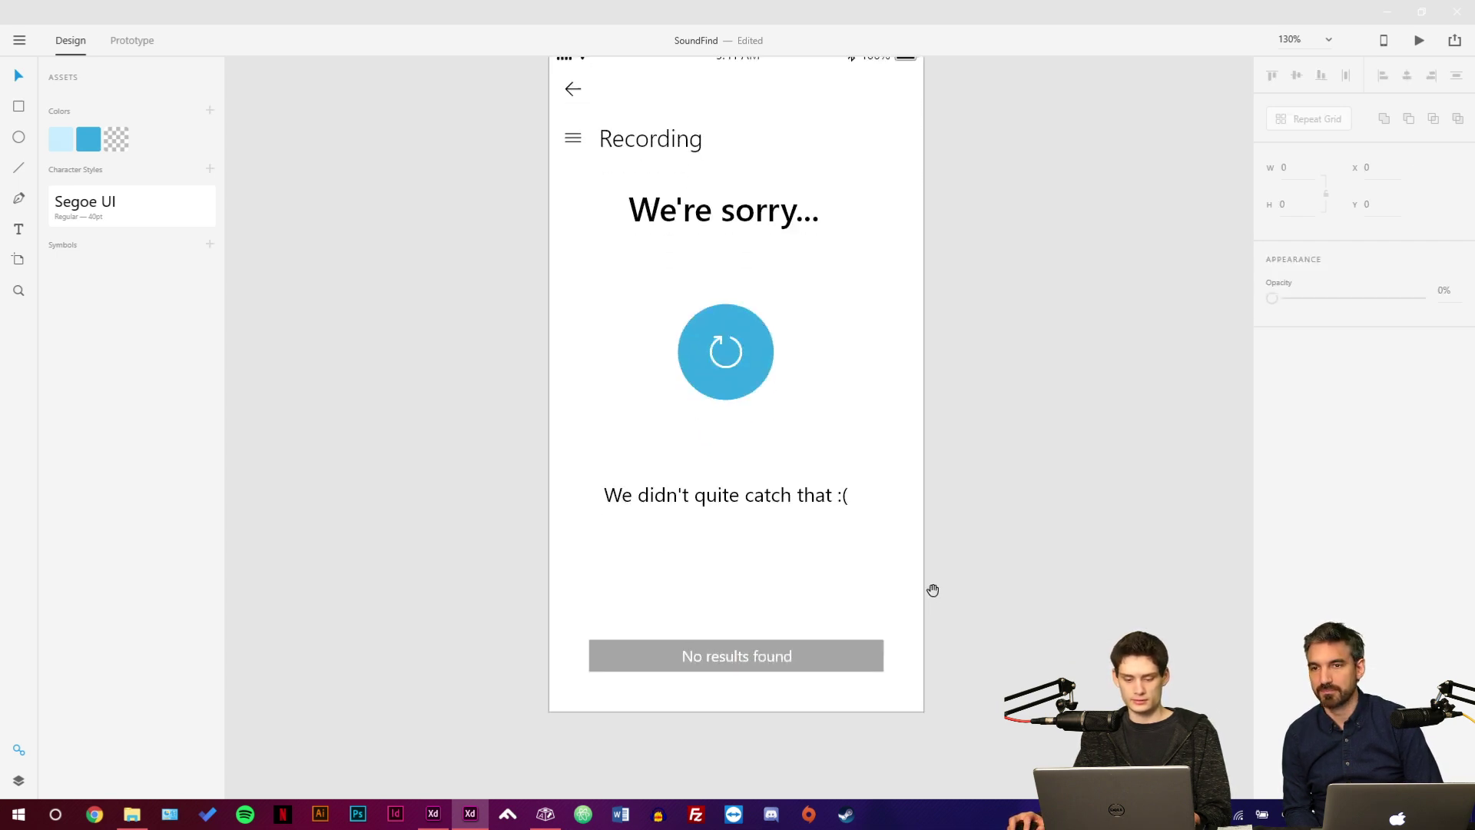
pyautogui.click(783, 655)
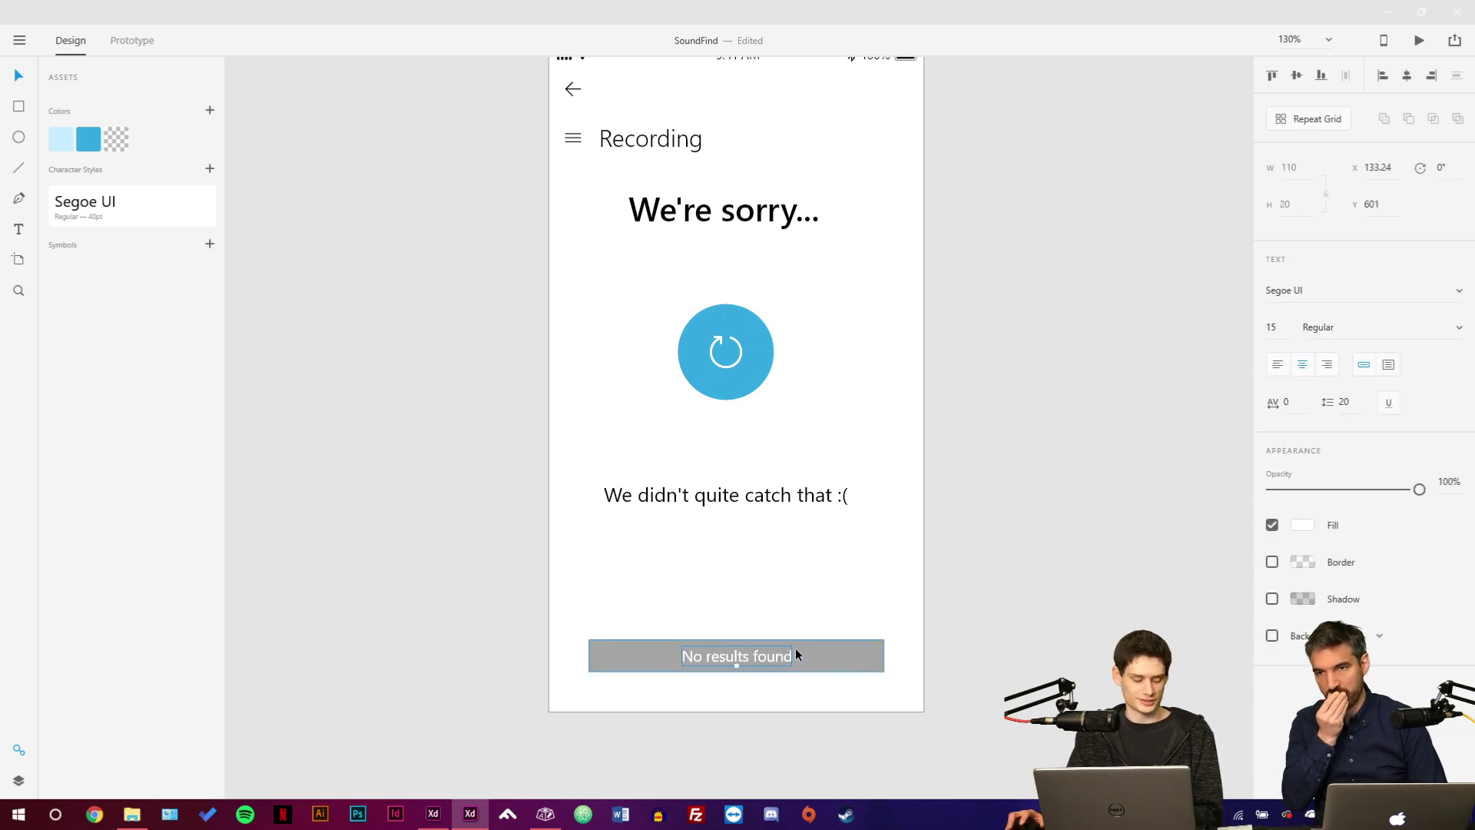
pyautogui.click(971, 537)
pyautogui.scroll(-4, 809, 698)
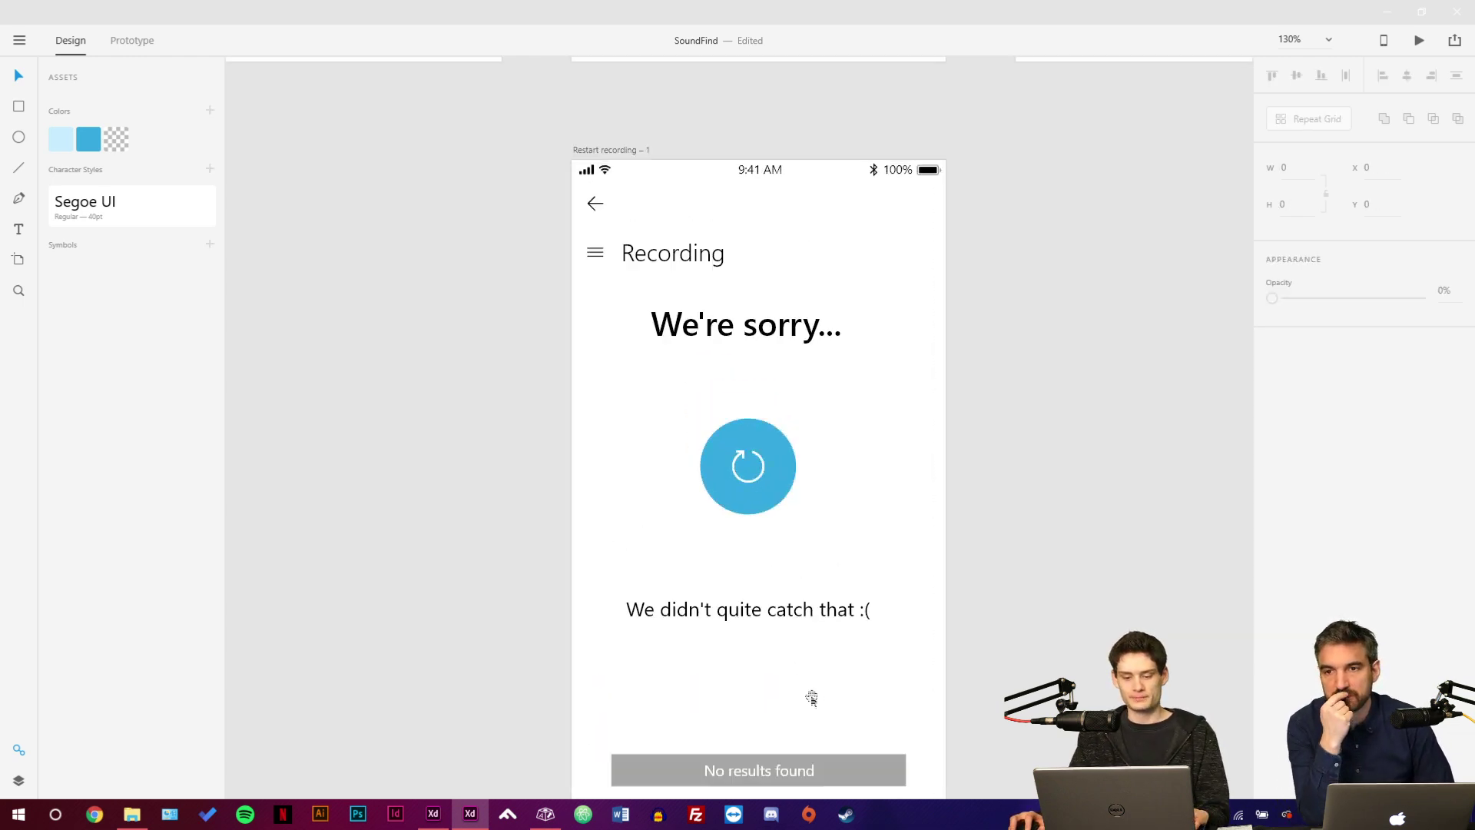
pyautogui.scroll(-2, 820, 632)
pyautogui.moveTo(981, 607); pyautogui.dragTo(1086, 683)
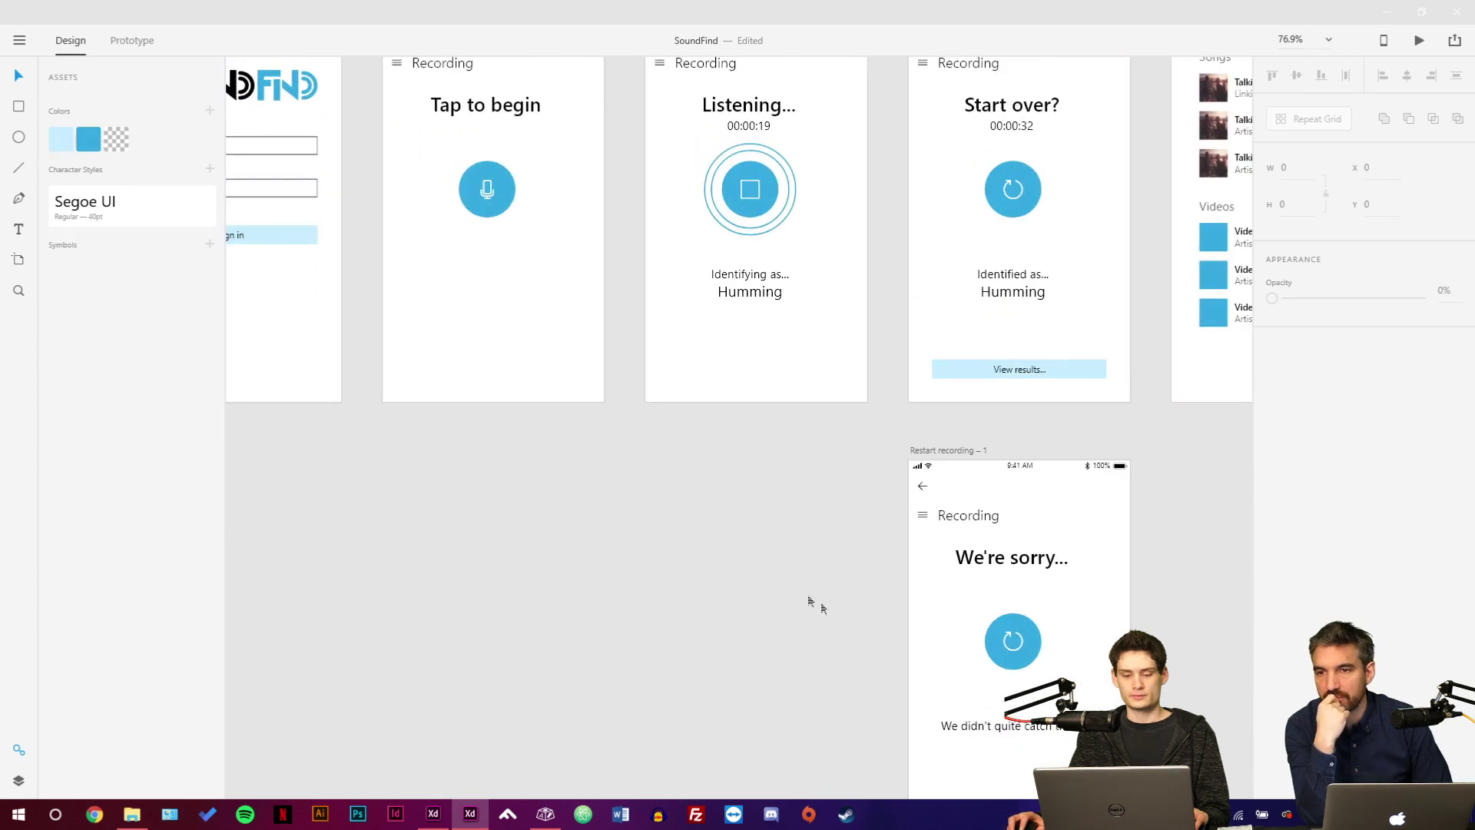
pyautogui.hscroll(1, 773, 571)
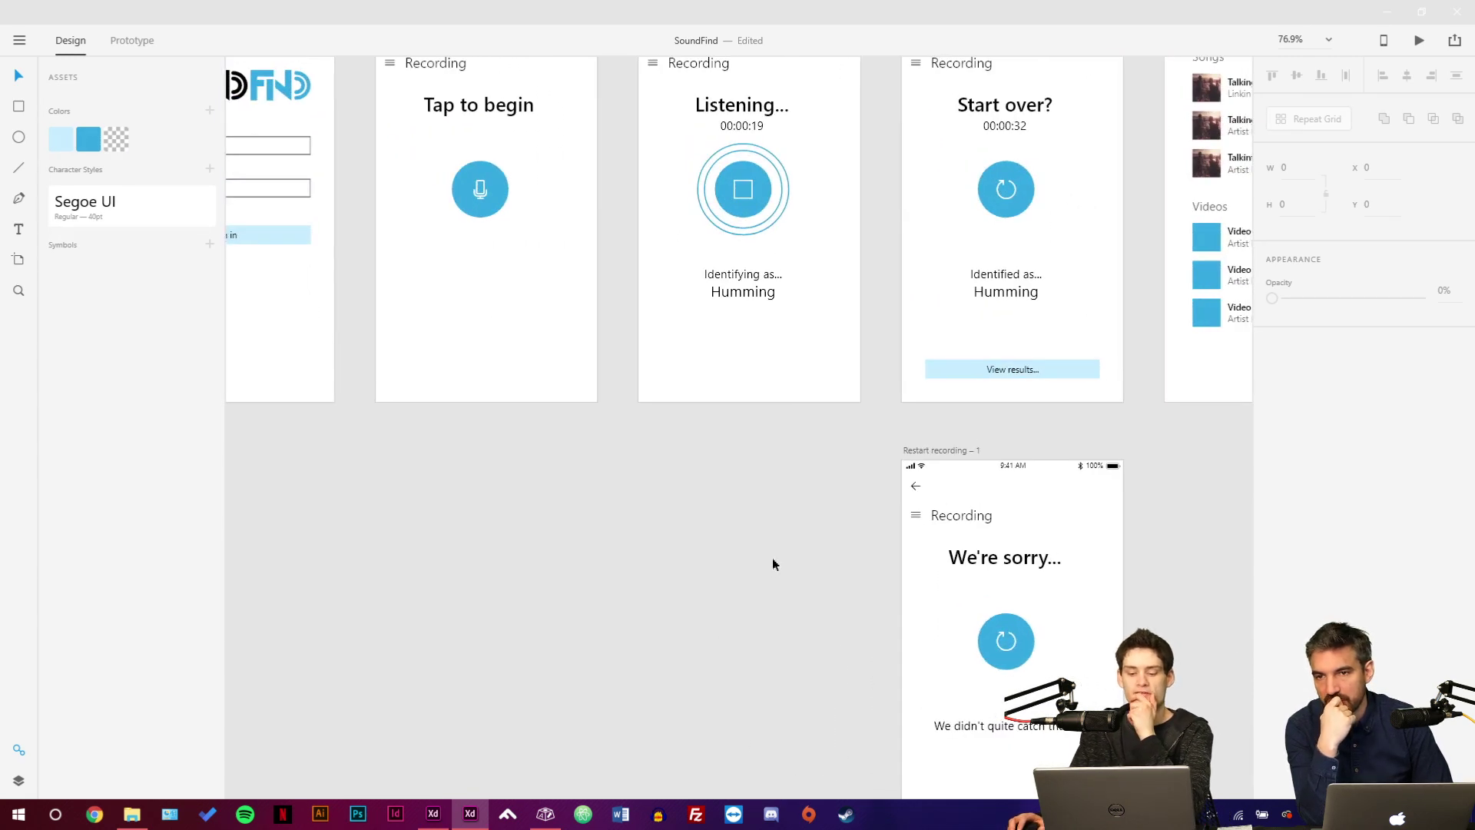
pyautogui.hscroll(1, 774, 563)
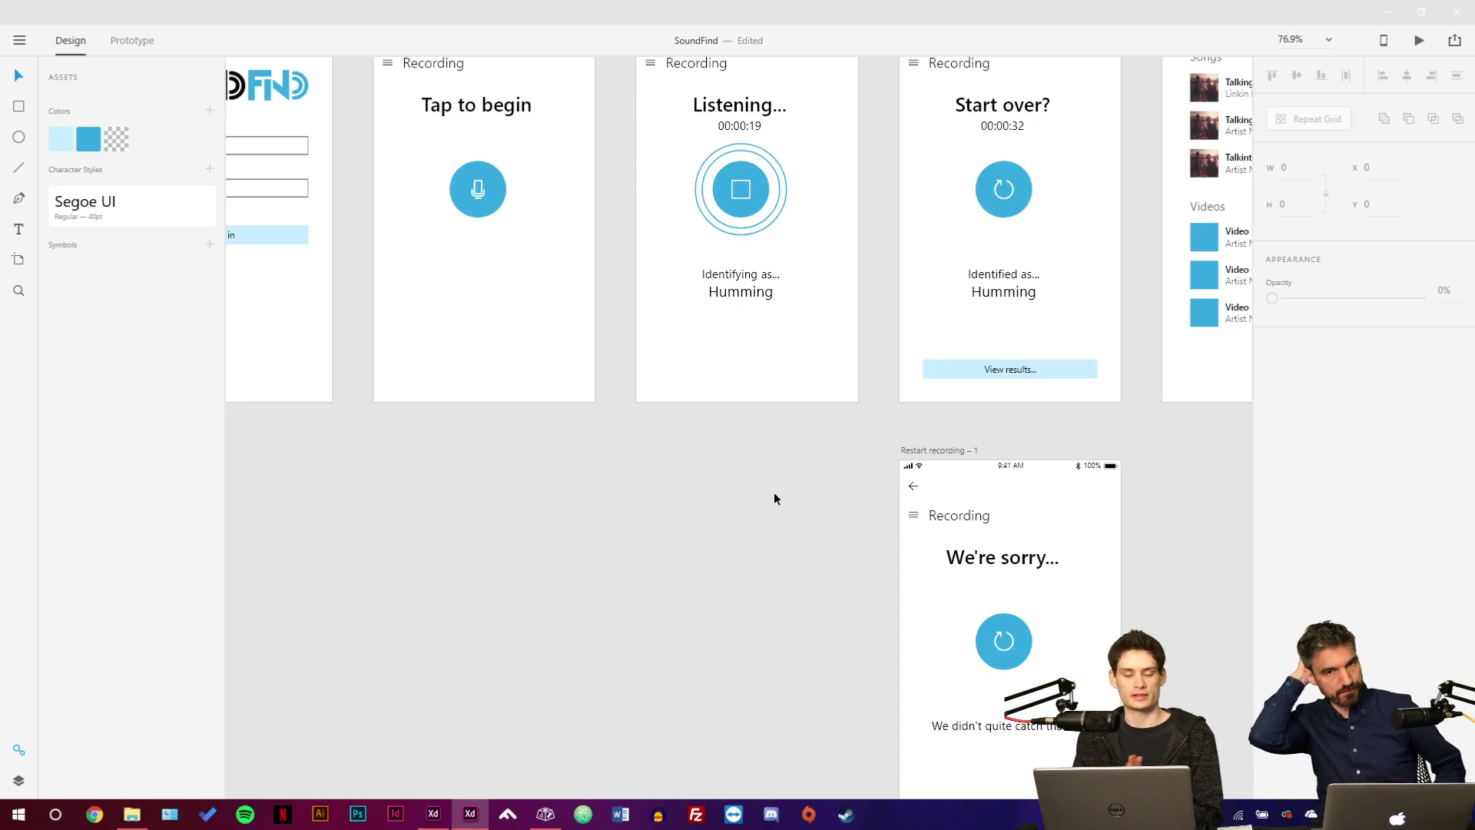
pyautogui.moveTo(287, 352); pyautogui.dragTo(1057, 438)
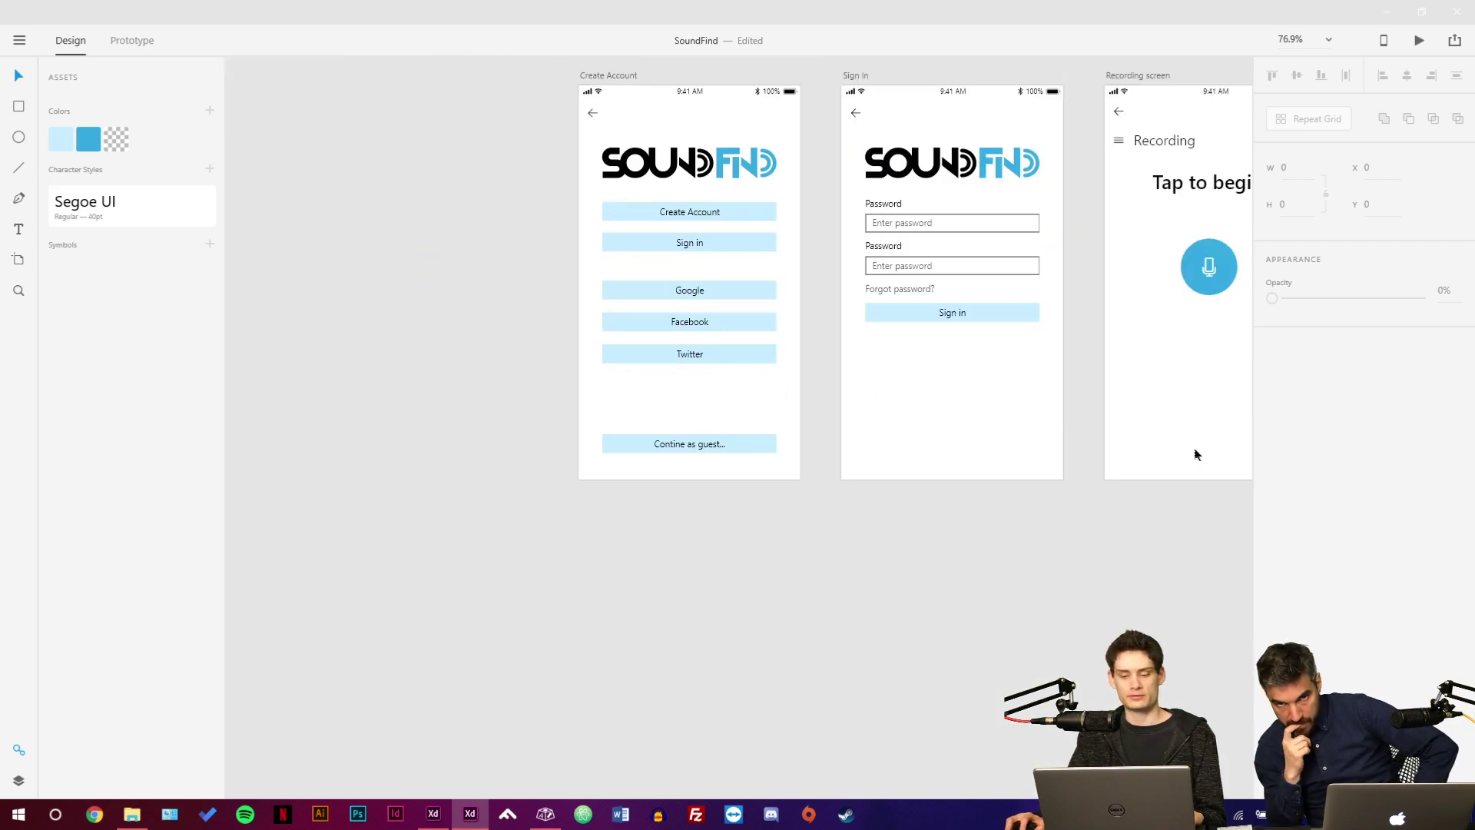
pyautogui.moveTo(1196, 455); pyautogui.dragTo(634, 497)
pyautogui.scroll(-4, 634, 497)
pyautogui.hscroll(5, 634, 497)
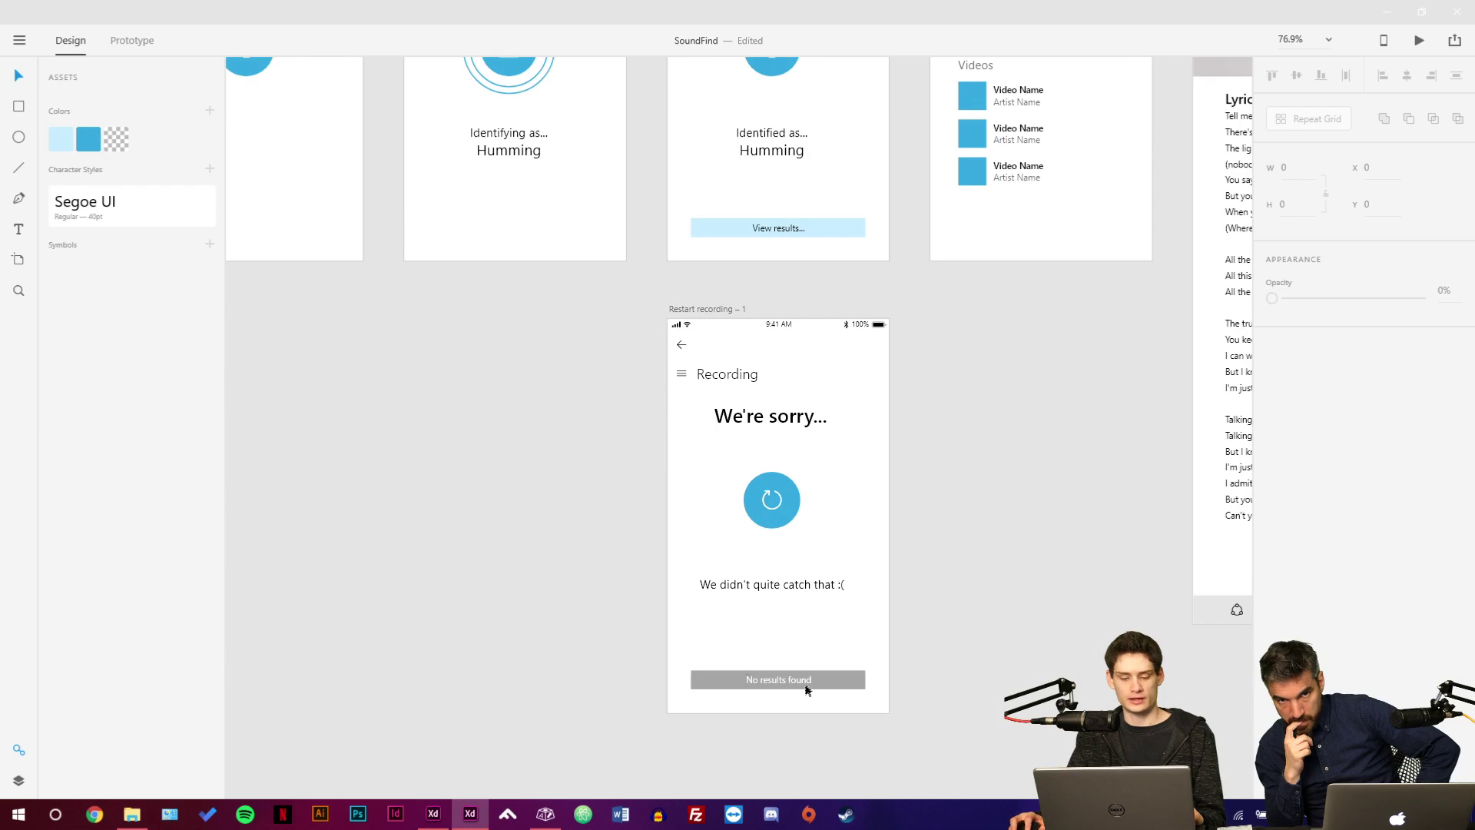
pyautogui.scroll(5, 675, 431)
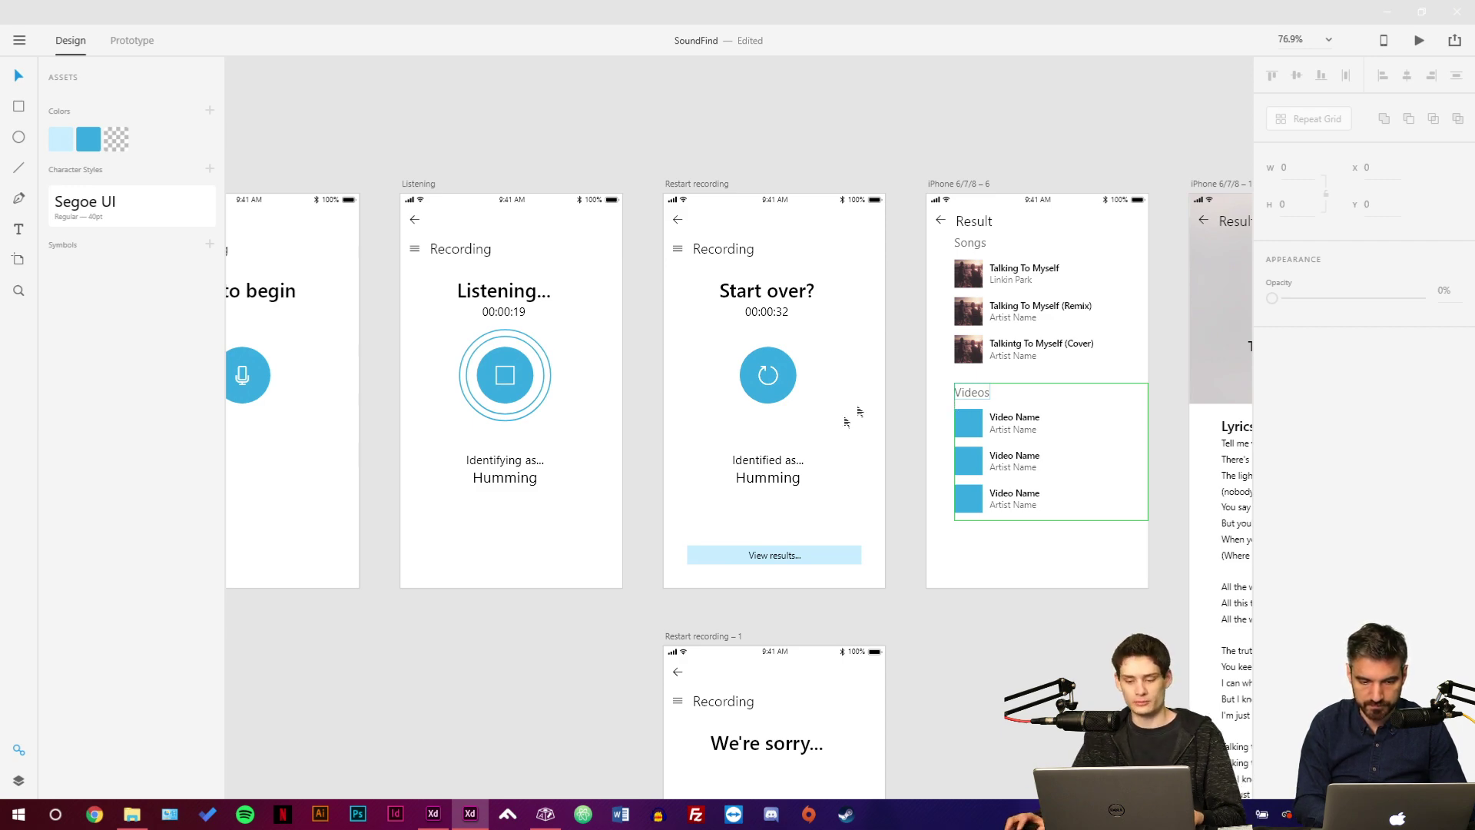
pyautogui.moveTo(849, 415); pyautogui.dragTo(988, 389)
pyautogui.moveTo(846, 527); pyautogui.dragTo(925, 564)
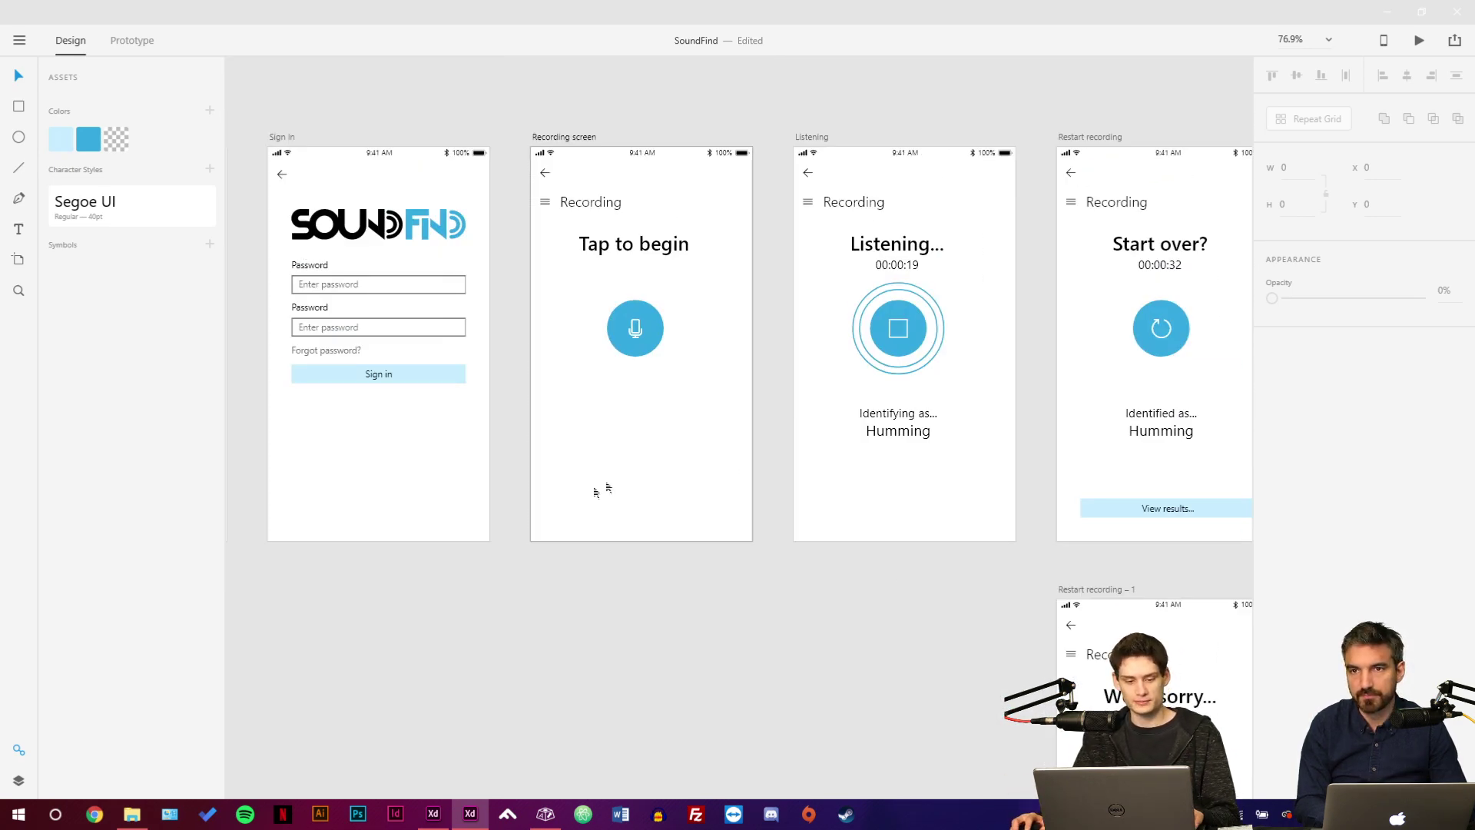
pyautogui.scroll(-3, 607, 488)
pyautogui.hscroll(4, 607, 488)
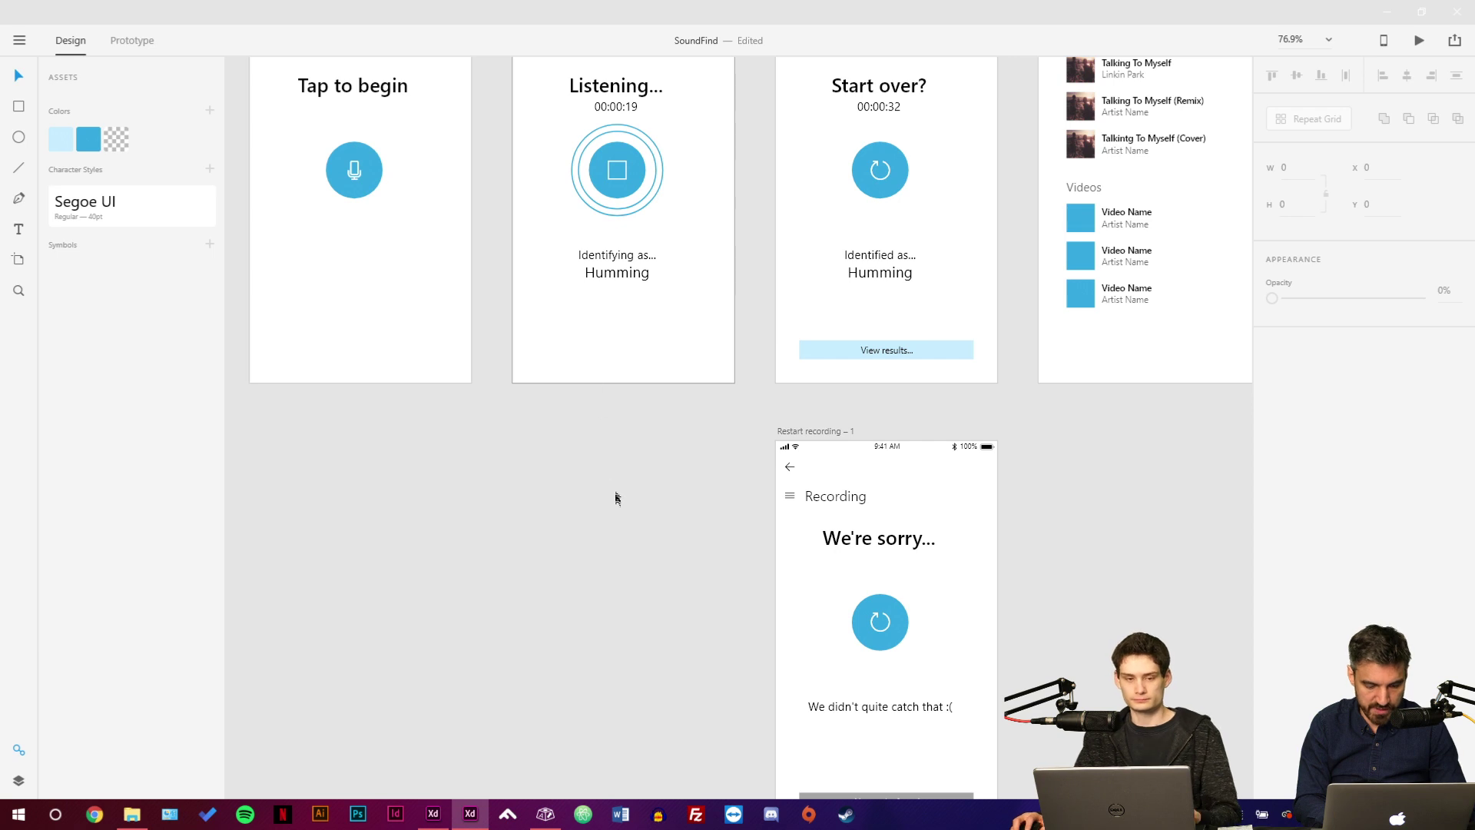
pyautogui.scroll(-3, 714, 553)
pyautogui.hscroll(2, 714, 553)
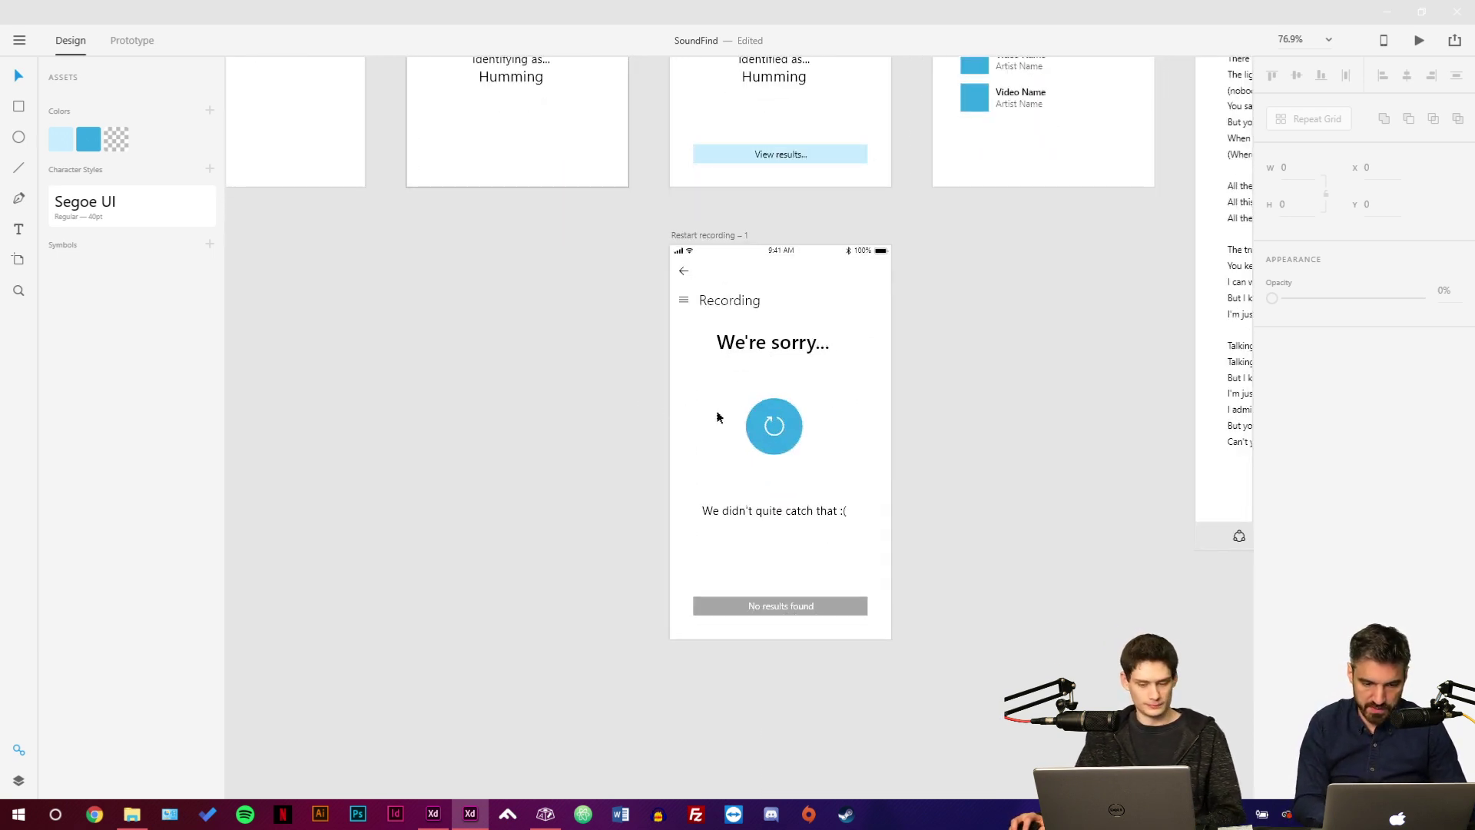
pyautogui.hotkey('ctrl', '0')
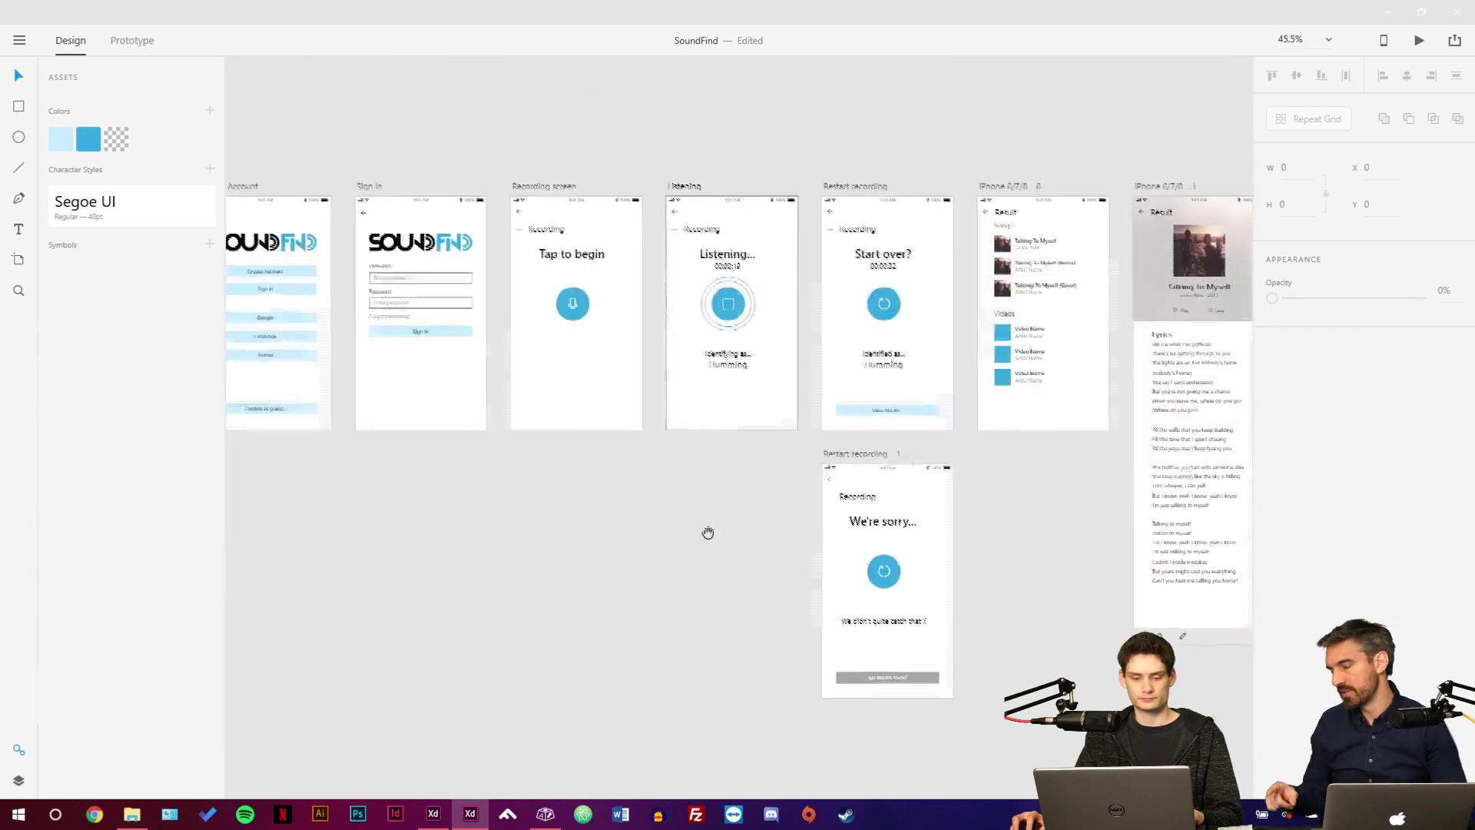
# Switch to Prototype mode and look at the links of the Listening artboard.
pyautogui.click(138, 40)
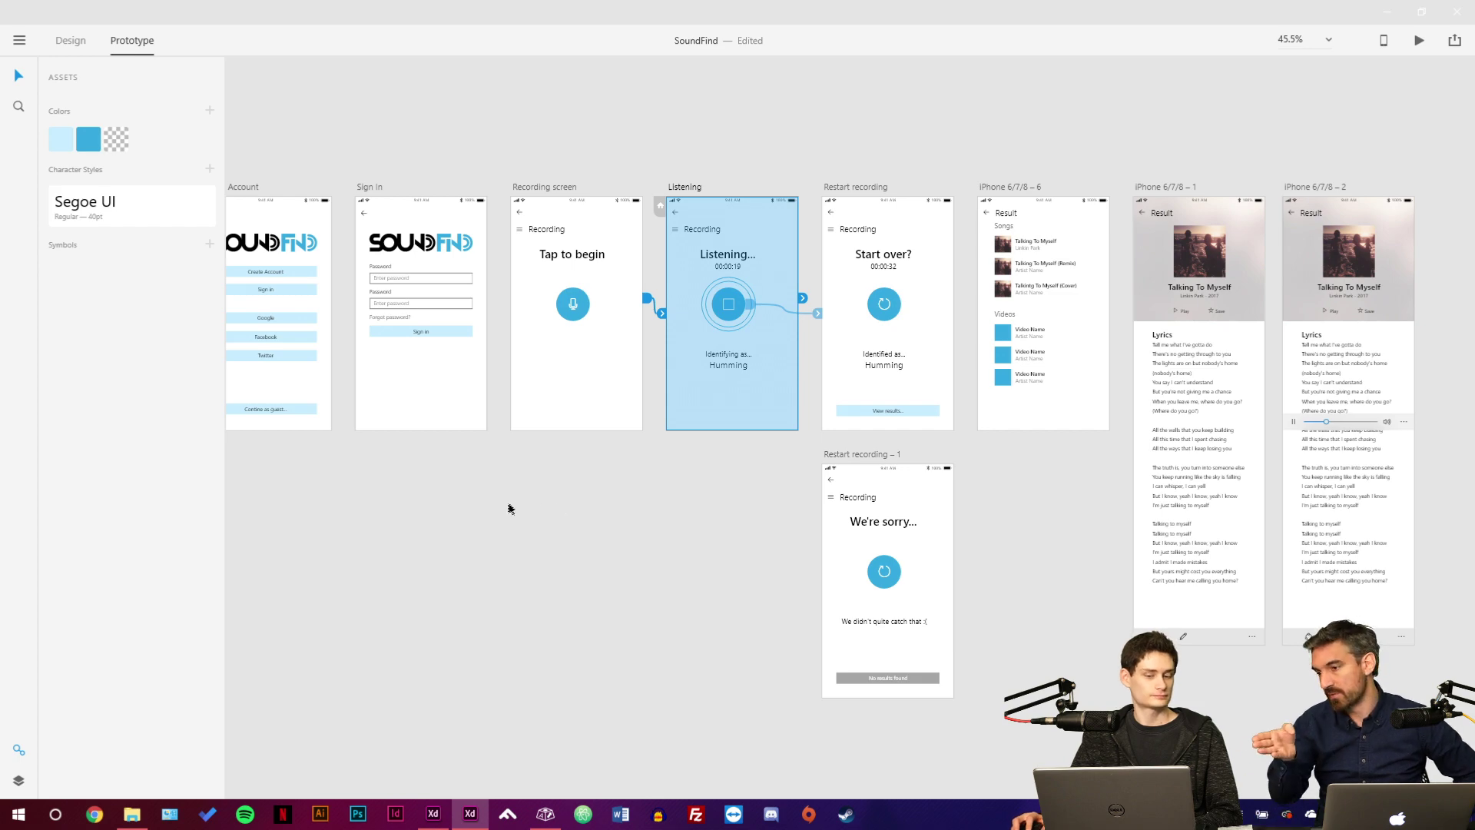
pyautogui.hscroll(-3, 500, 498)
pyautogui.hscroll(2, 499, 505)
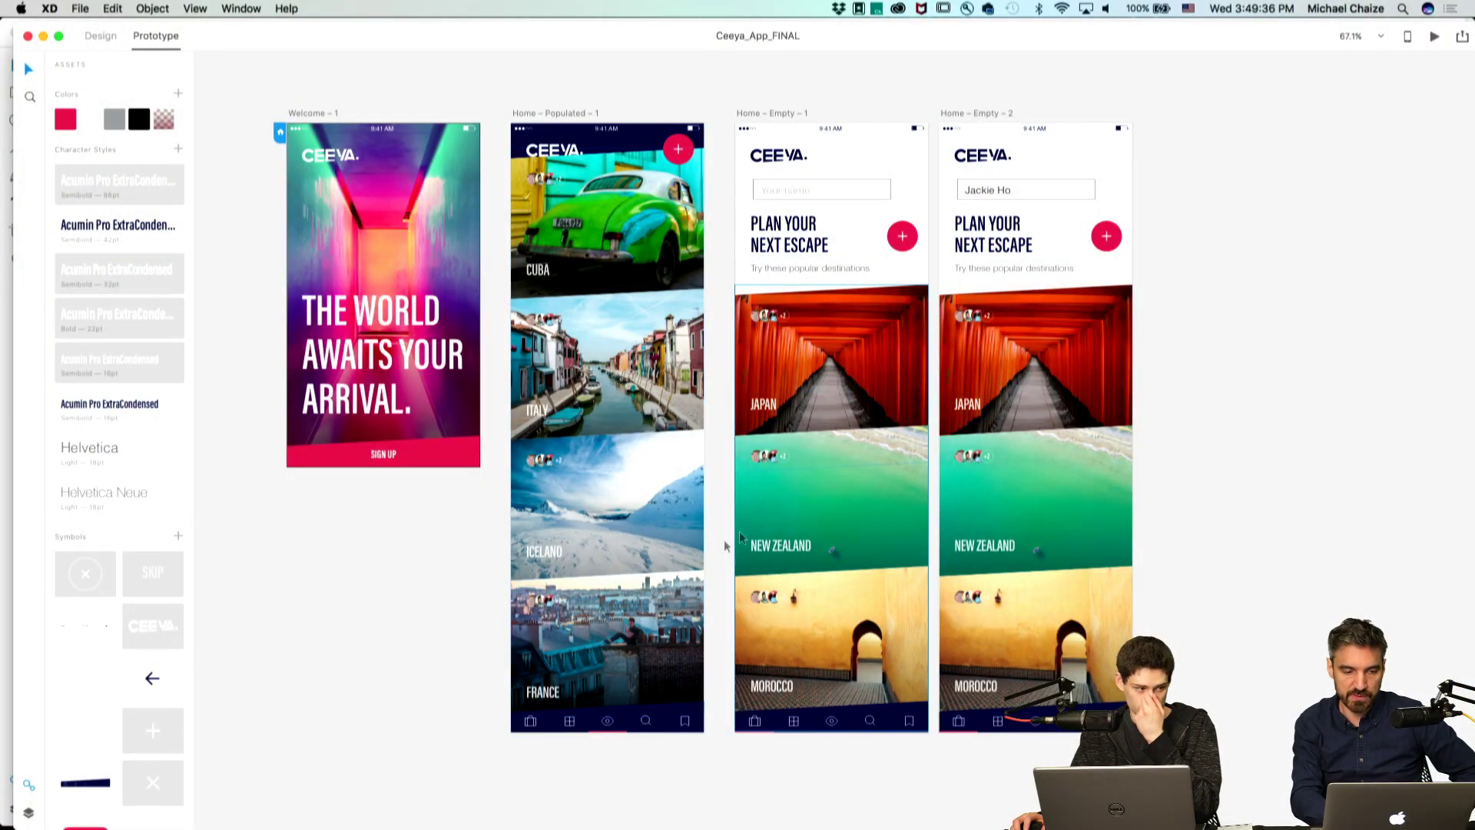
# In Ceeya_App_FINAL, stack the Home – Empty – 1 artboard above Home – Populated – 1, between Welcome – 1 and Home – Empty – 2.
pyautogui.scroll(-5, 702, 547)
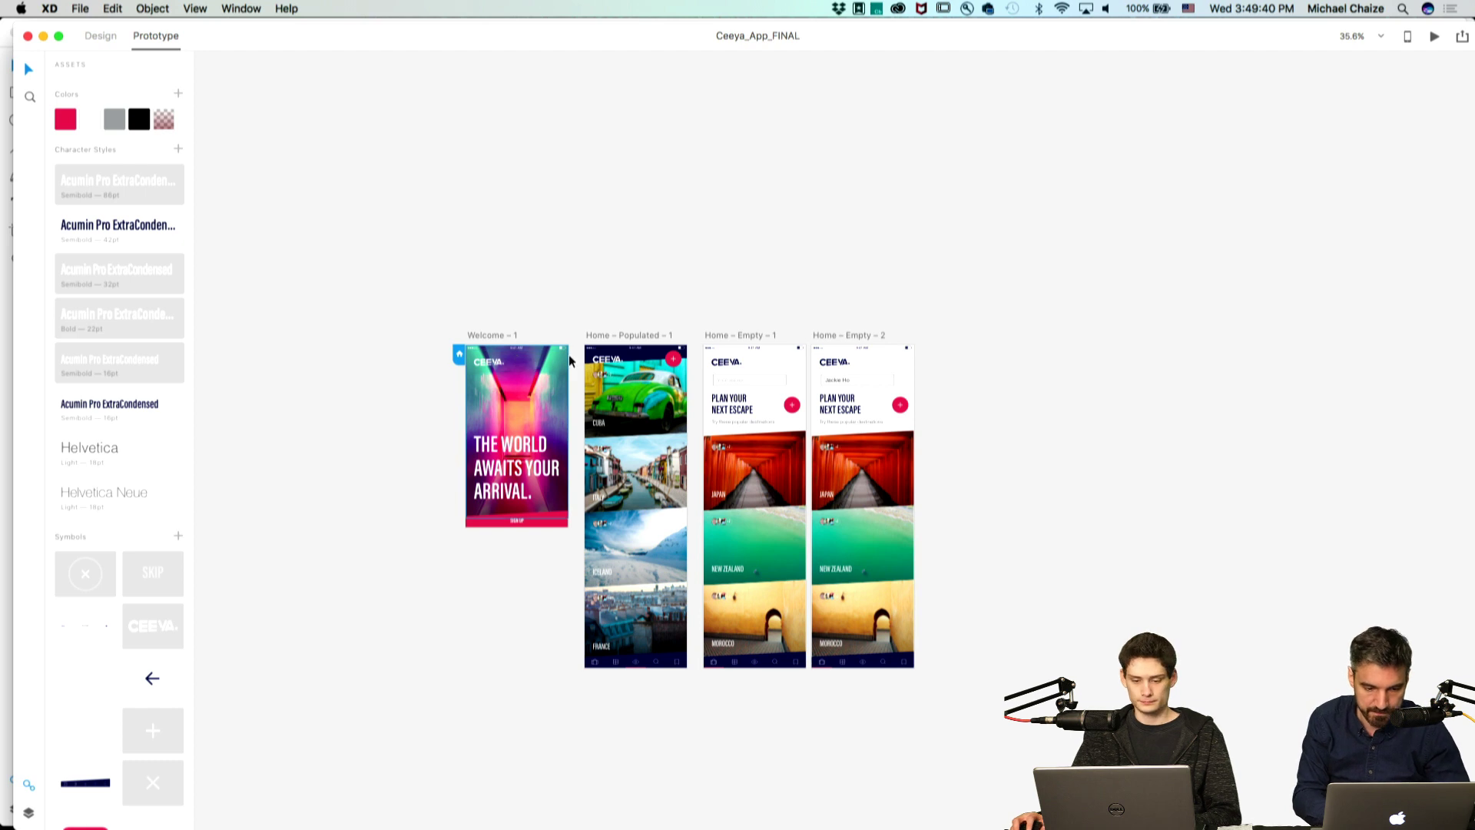
pyautogui.click(540, 364)
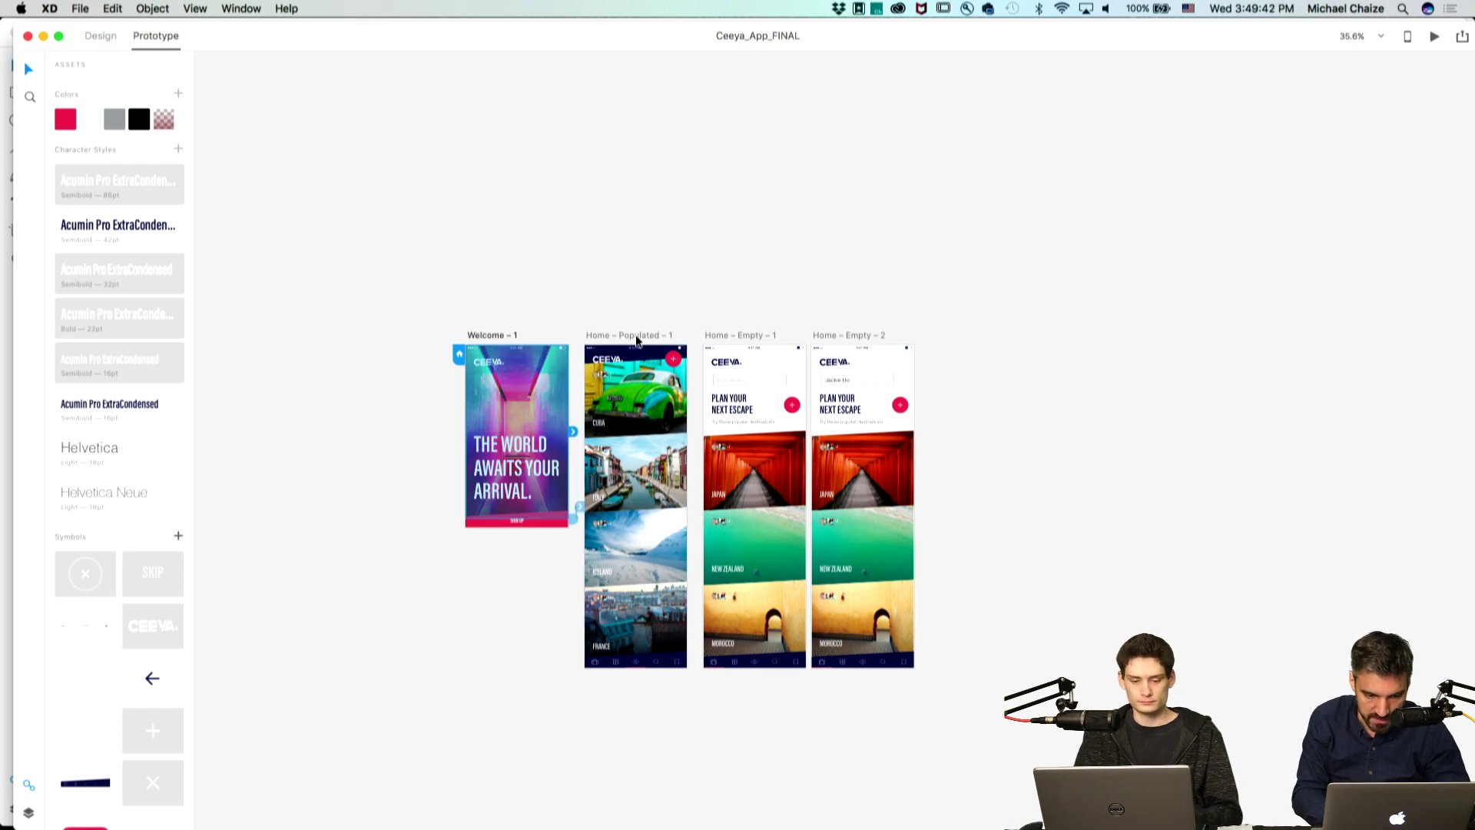
pyautogui.moveTo(636, 341); pyautogui.dragTo(513, 565)
pyautogui.click(547, 575)
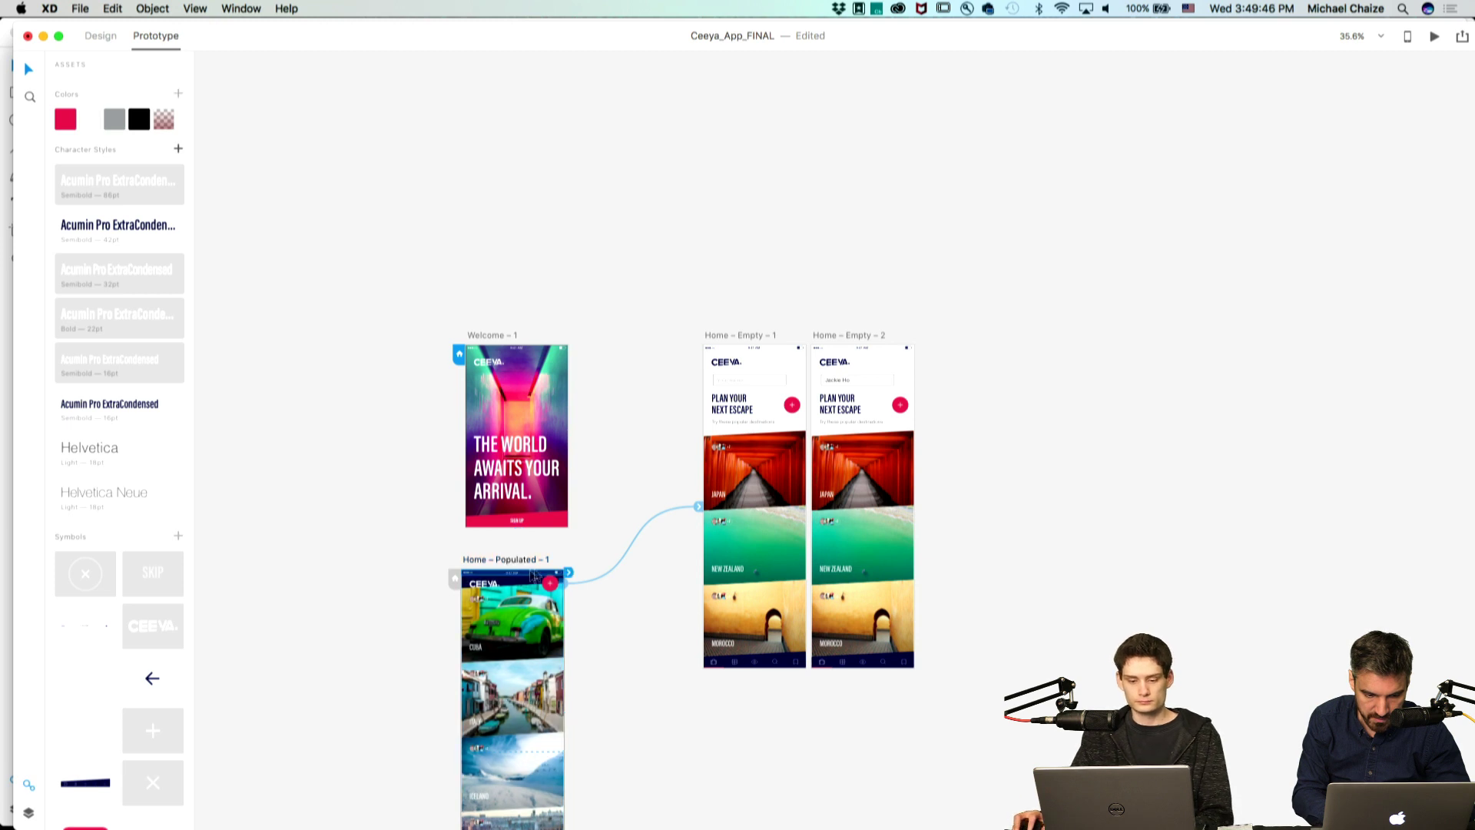
pyautogui.click(529, 575)
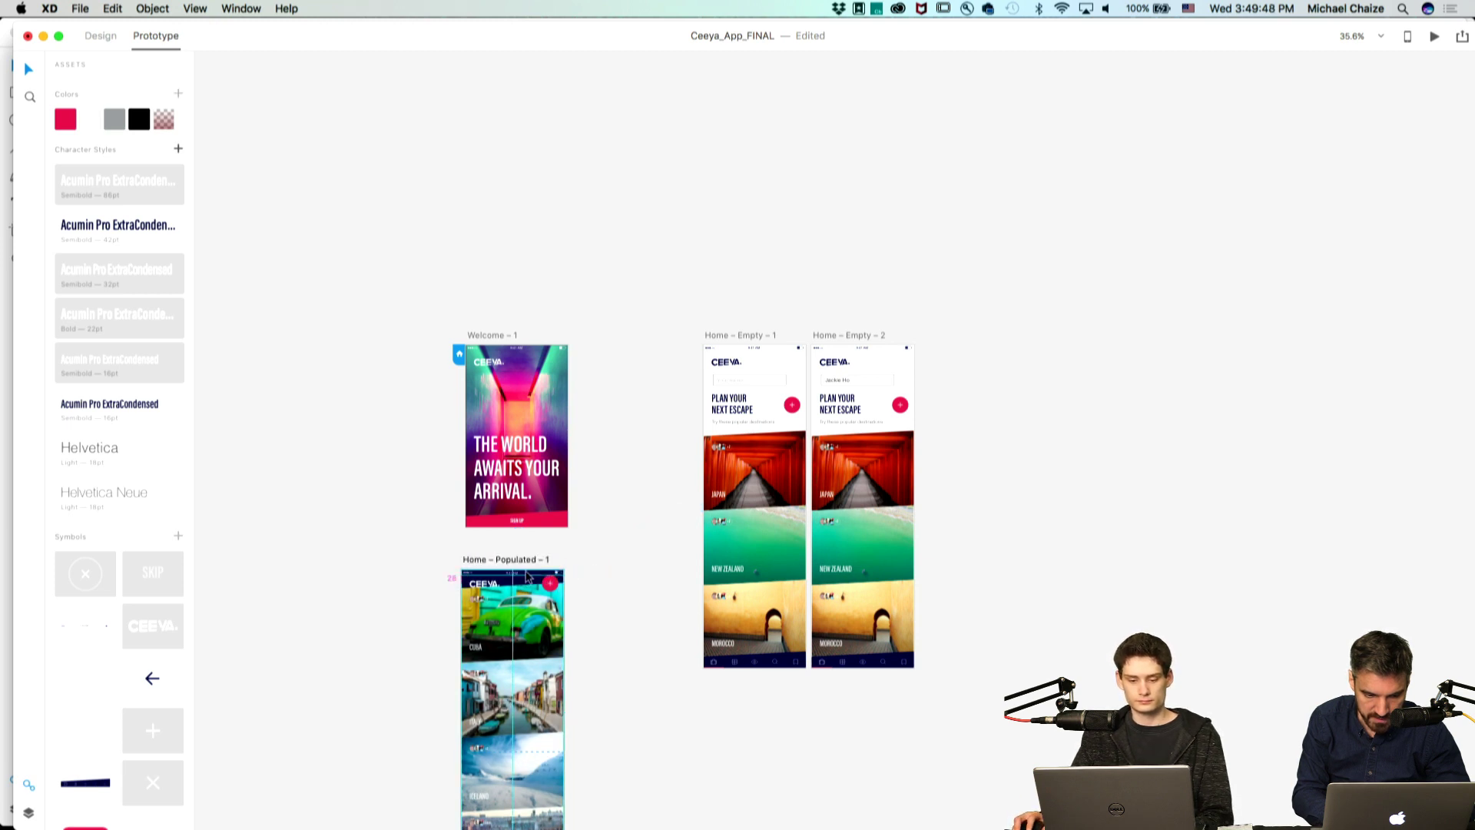
pyautogui.moveTo(526, 571); pyautogui.dragTo(634, 550)
pyautogui.moveTo(743, 341); pyautogui.dragTo(654, 141)
pyautogui.moveTo(614, 541); pyautogui.dragTo(662, 533)
# Link the red plus button on Home – Empty – 1 to the Home – Empty – 2 artboard.
pyautogui.click(710, 206)
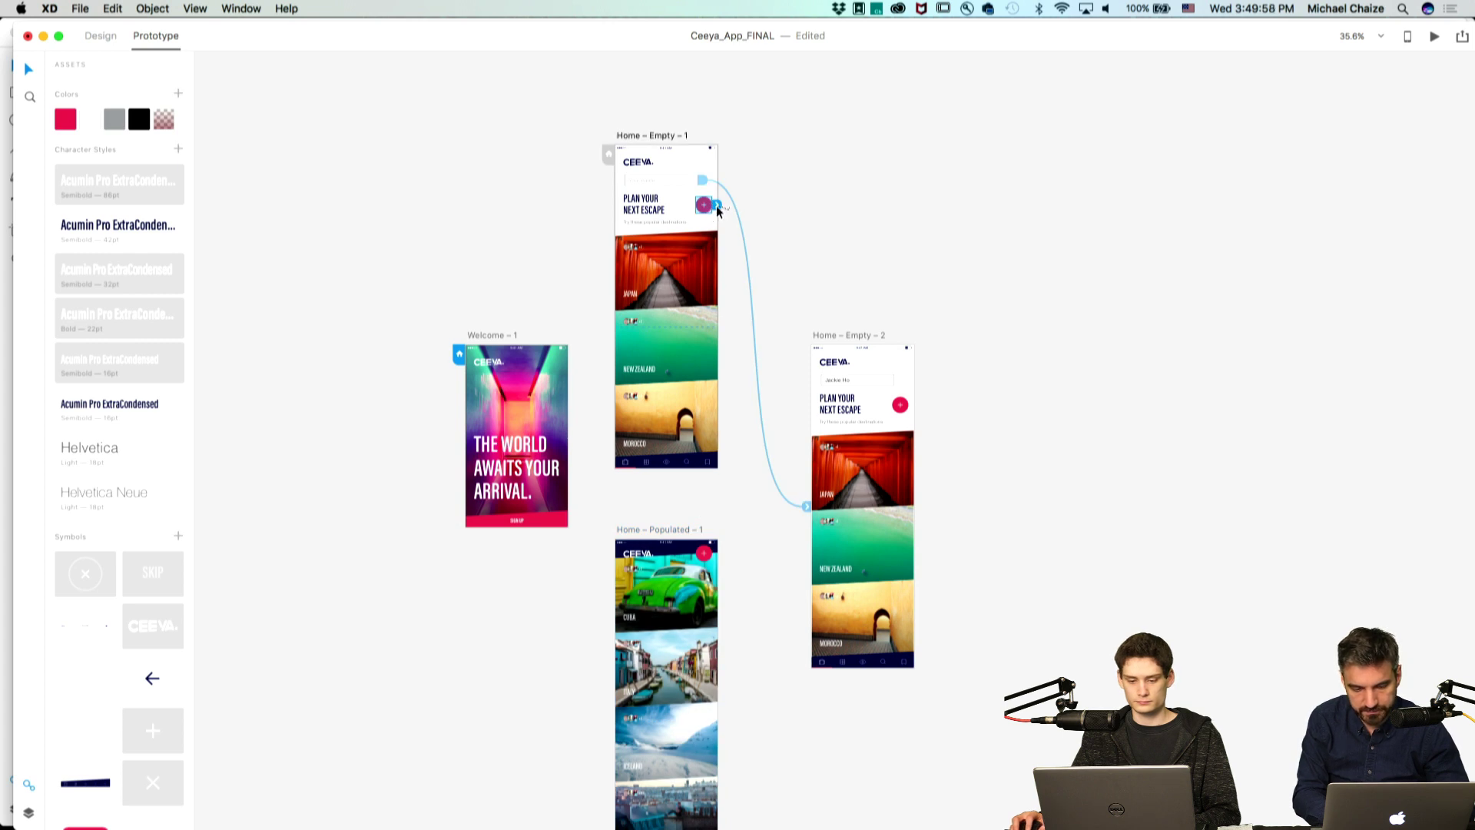
pyautogui.moveTo(716, 206); pyautogui.dragTo(773, 246)
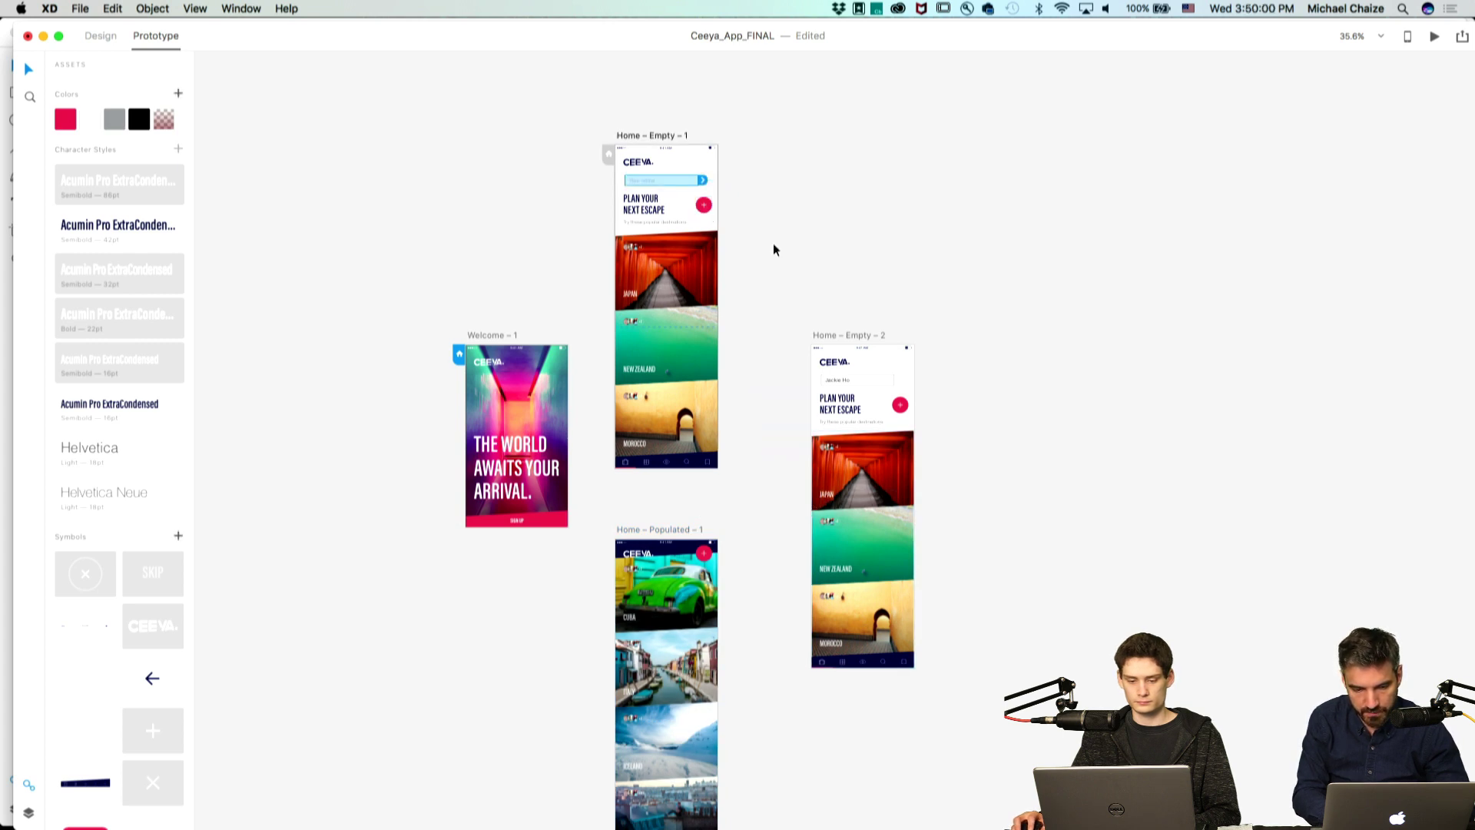
pyautogui.click(708, 206)
pyautogui.moveTo(716, 205); pyautogui.dragTo(858, 471)
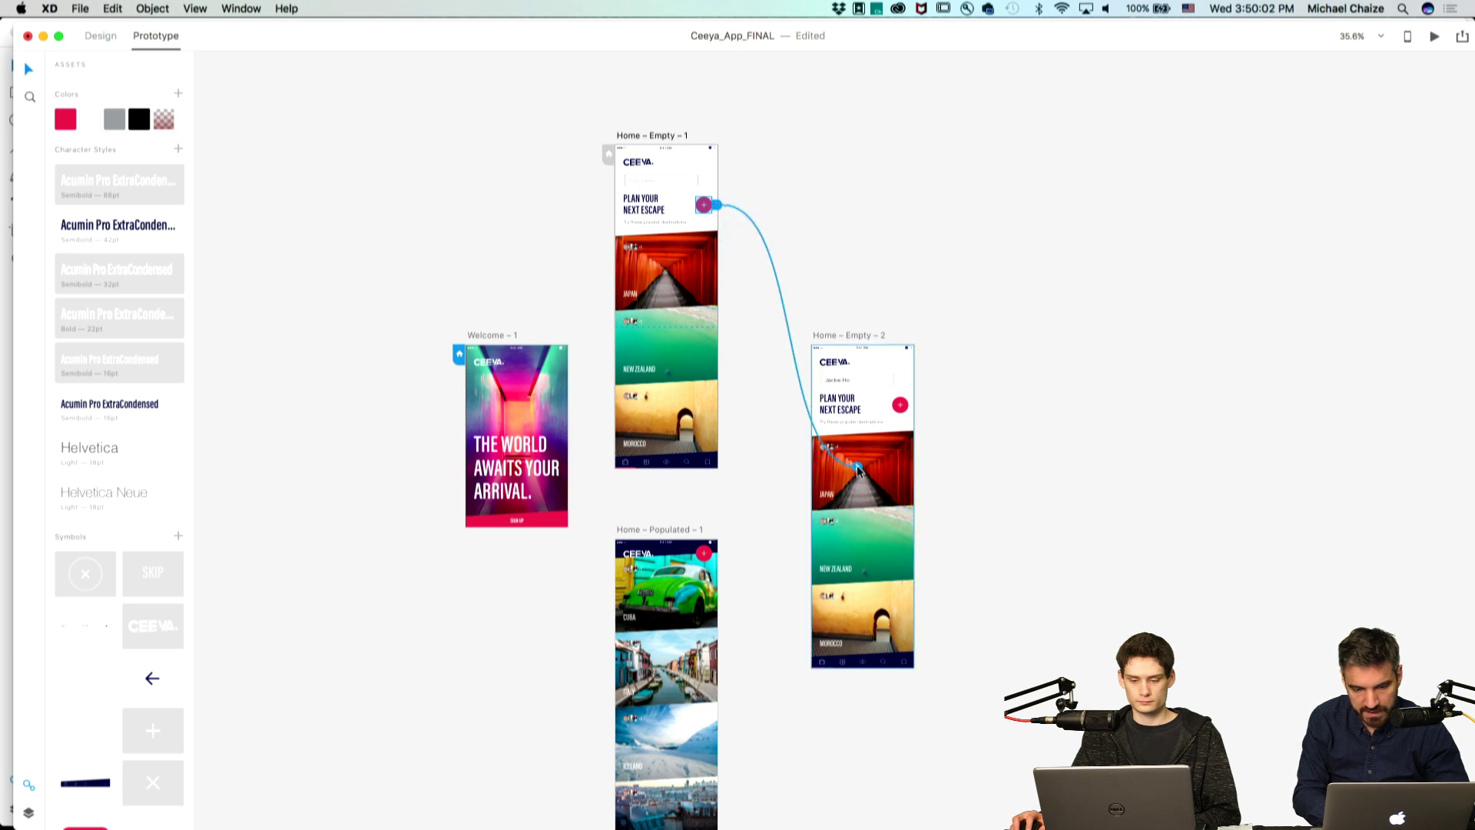
# Redirect the link of the red plus button on Home – Populated – 1 to the Home – Empty – 2 artboard.
pyautogui.click(706, 559)
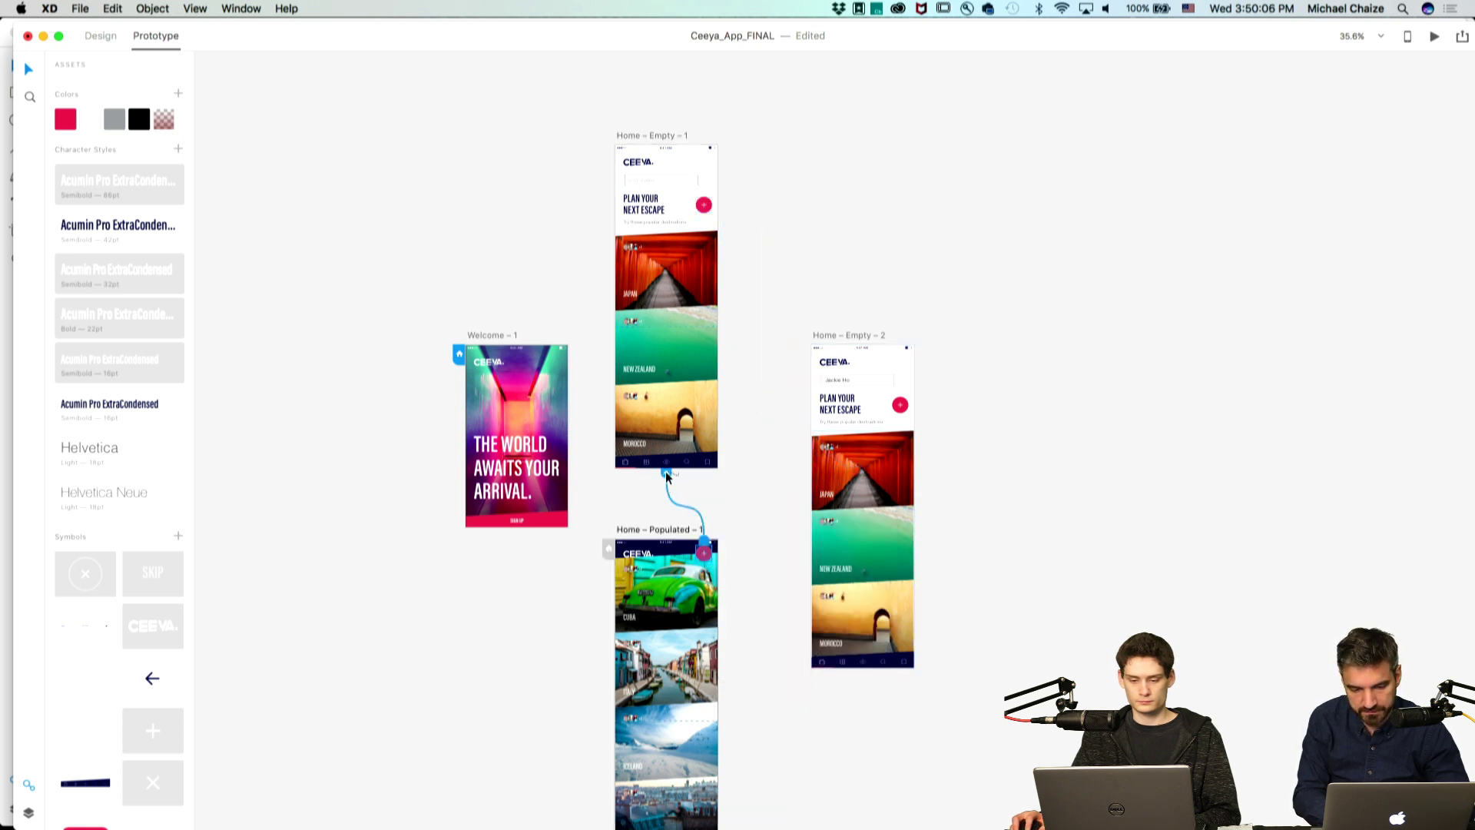
pyautogui.moveTo(705, 541); pyautogui.dragTo(862, 464)
# Inspect the prototype links that start from the Welcome – 1 artboard.
pyautogui.click(951, 431)
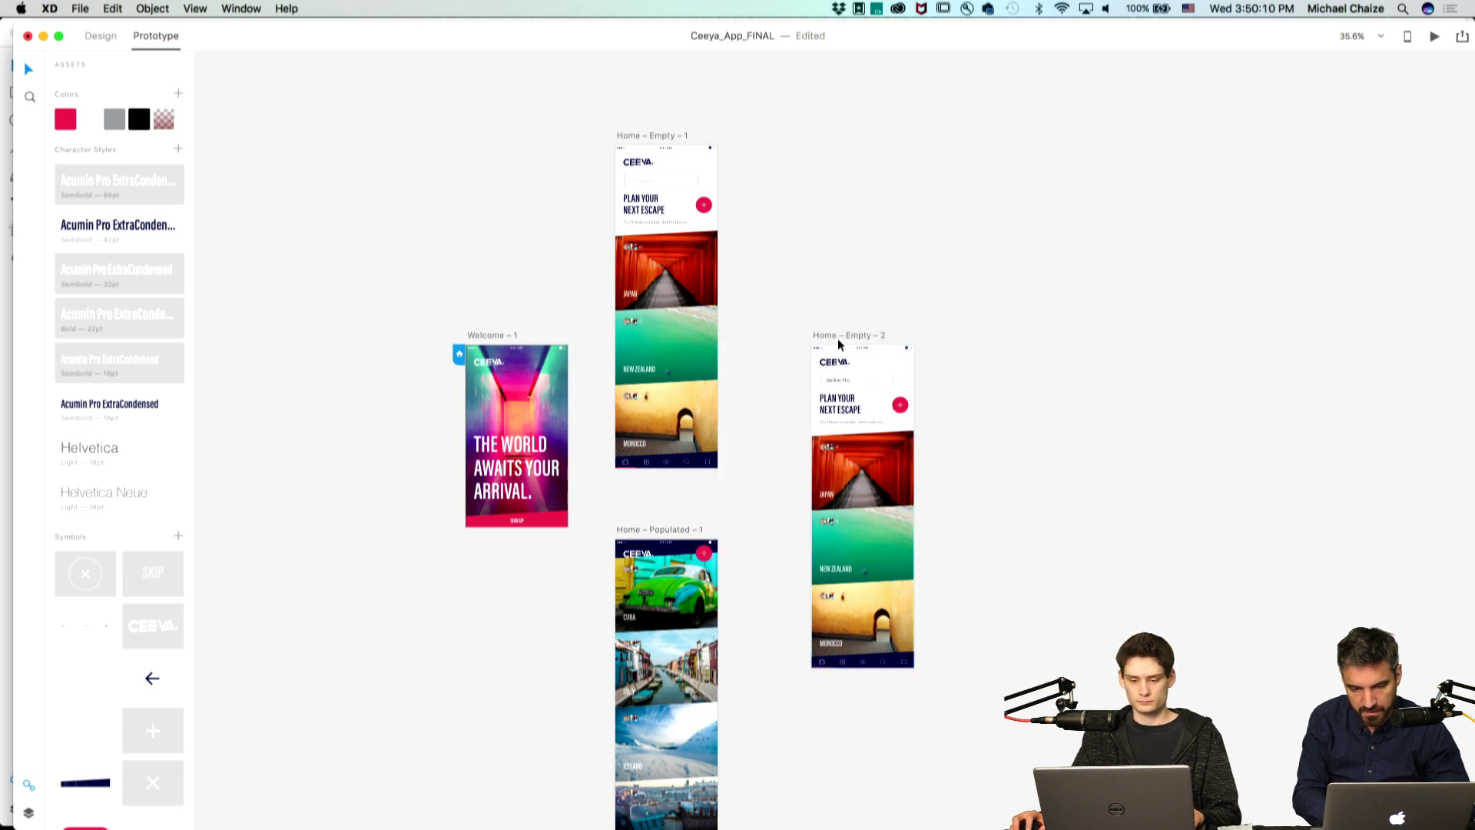
pyautogui.click(839, 343)
pyautogui.click(535, 452)
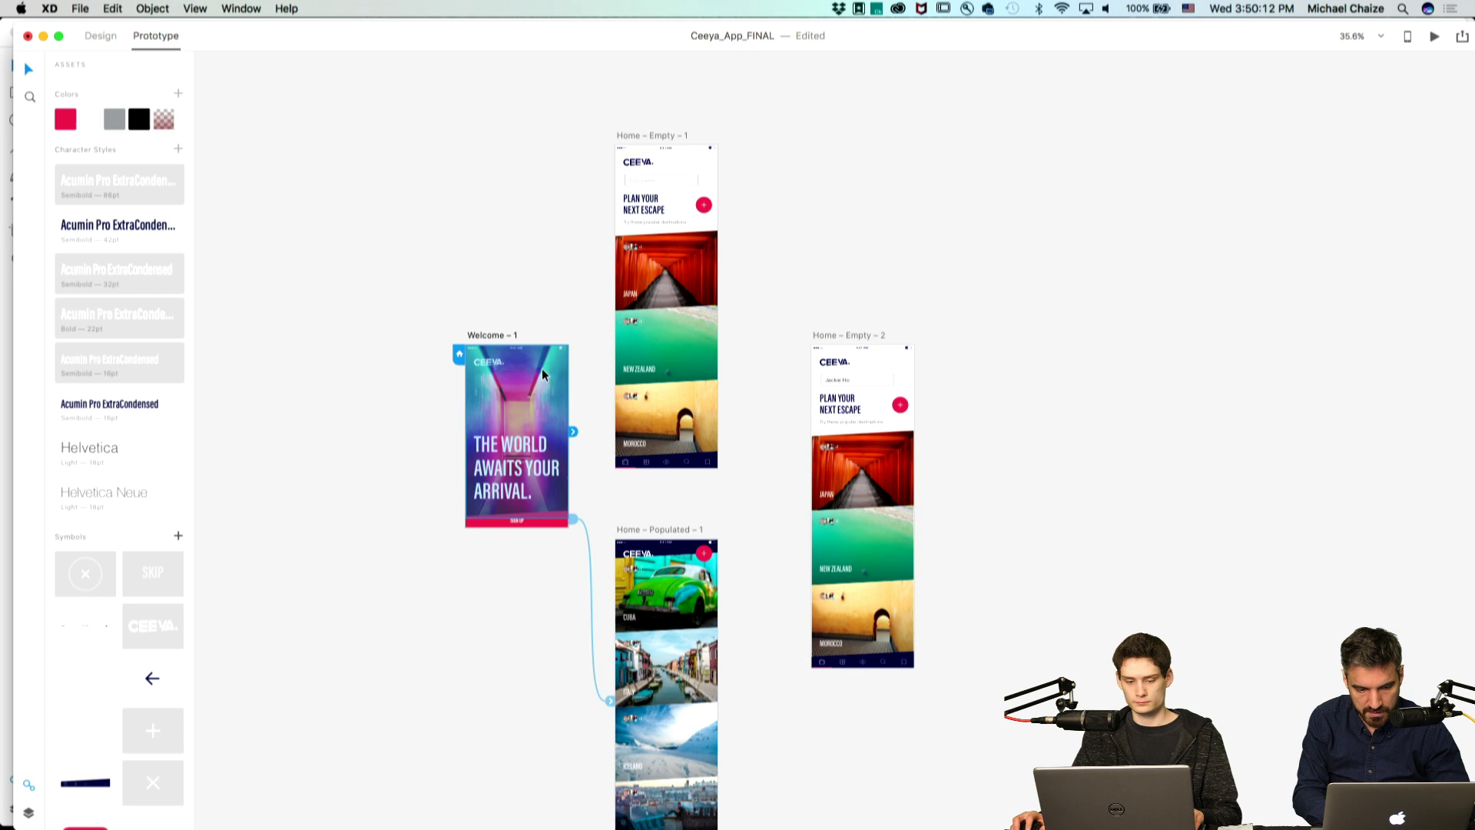
# Link the headline text on Welcome – 1 to the Home – Empty – 1 artboard with a Dissolve transition.
pyautogui.click(536, 451)
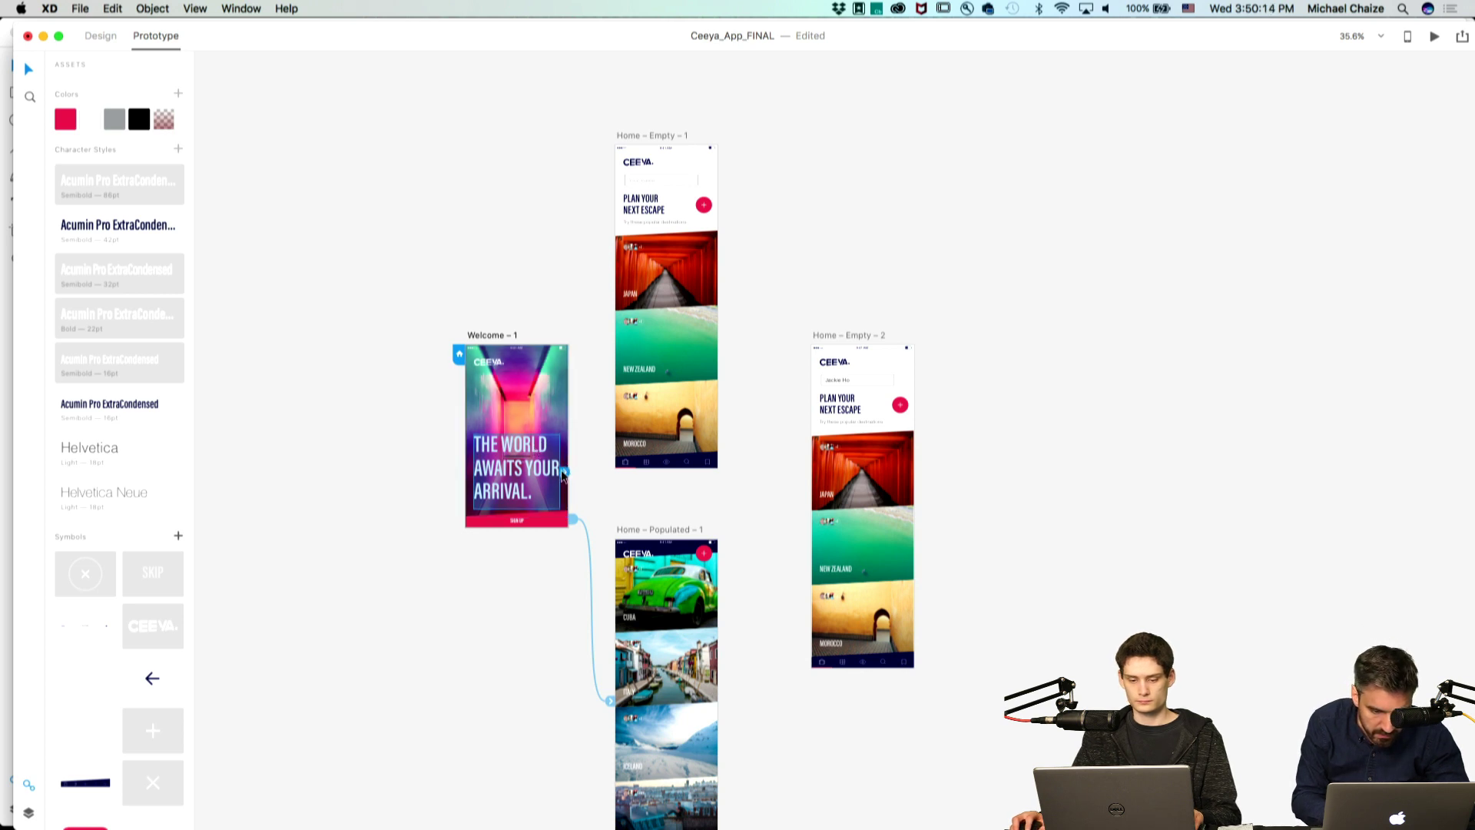
pyautogui.moveTo(563, 473); pyautogui.dragTo(653, 338)
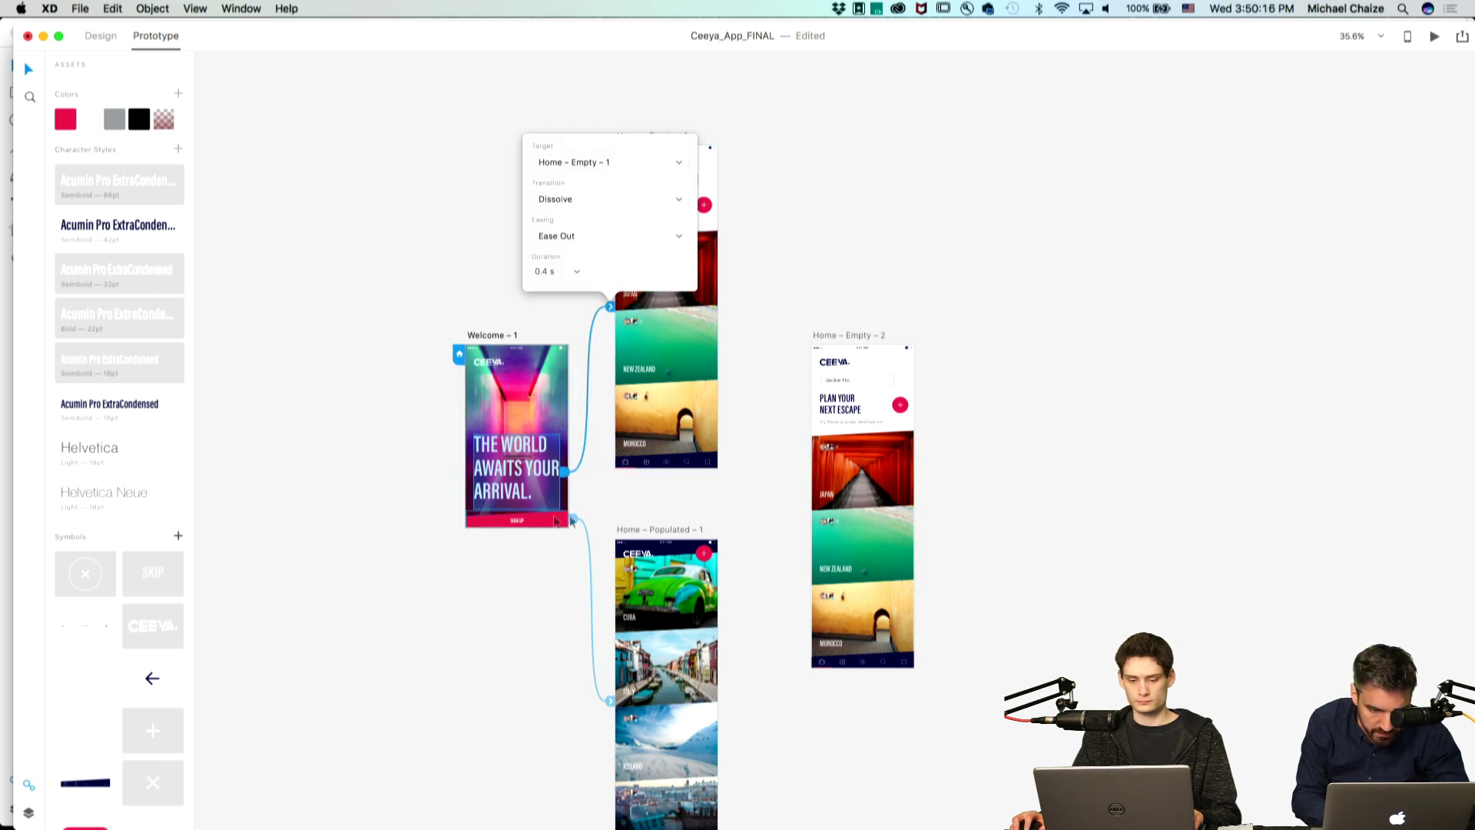
pyautogui.click(555, 521)
pyautogui.click(596, 463)
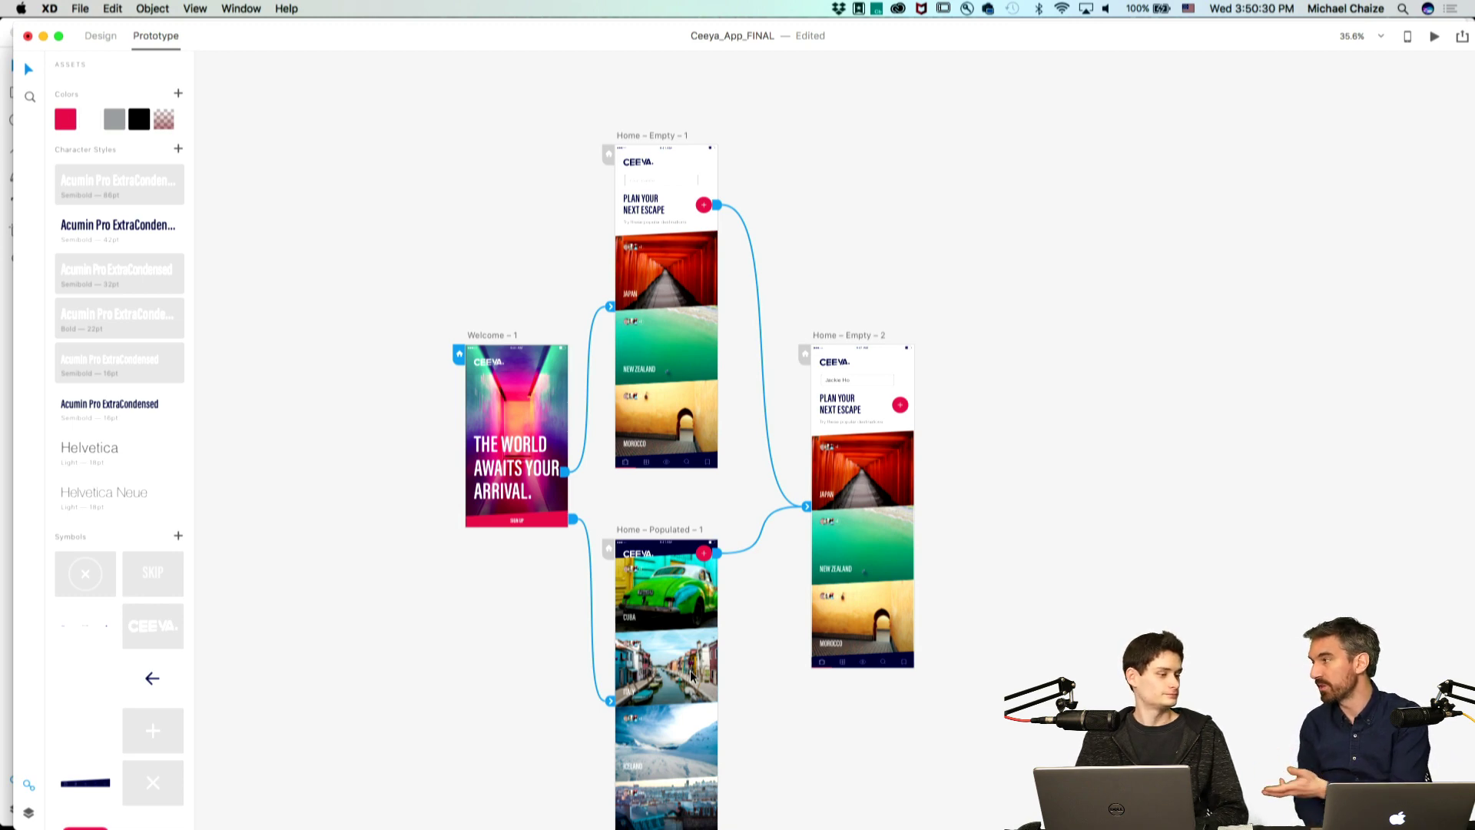
# Draw a circle of about 50 × 50 beside the CEEVA logo on Home – Empty – 2 and fill it dark red.
pyautogui.scroll(5, 913, 443)
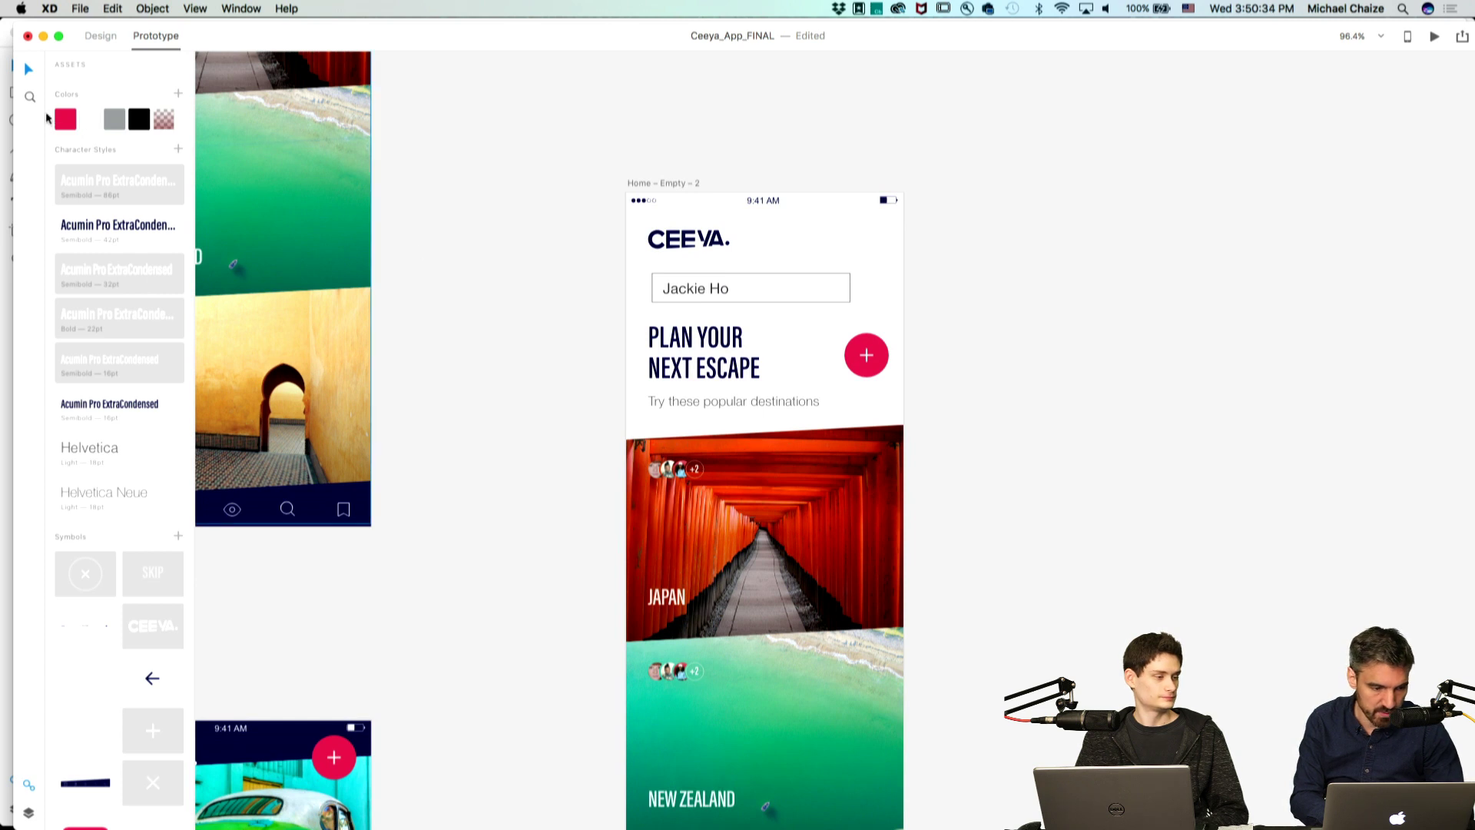
pyautogui.click(98, 46)
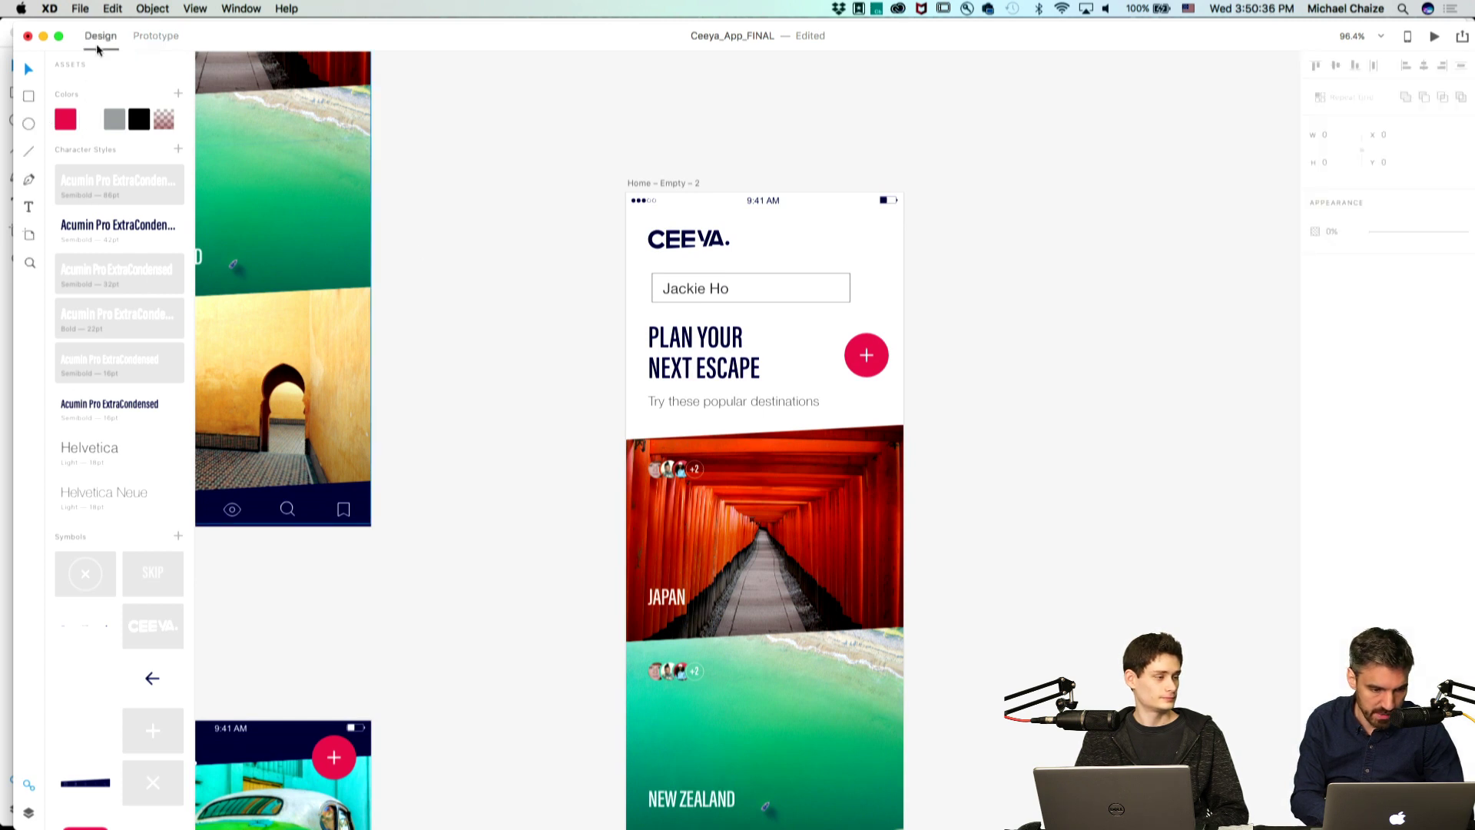
pyautogui.click(29, 123)
pyautogui.moveTo(658, 281); pyautogui.dragTo(621, 234)
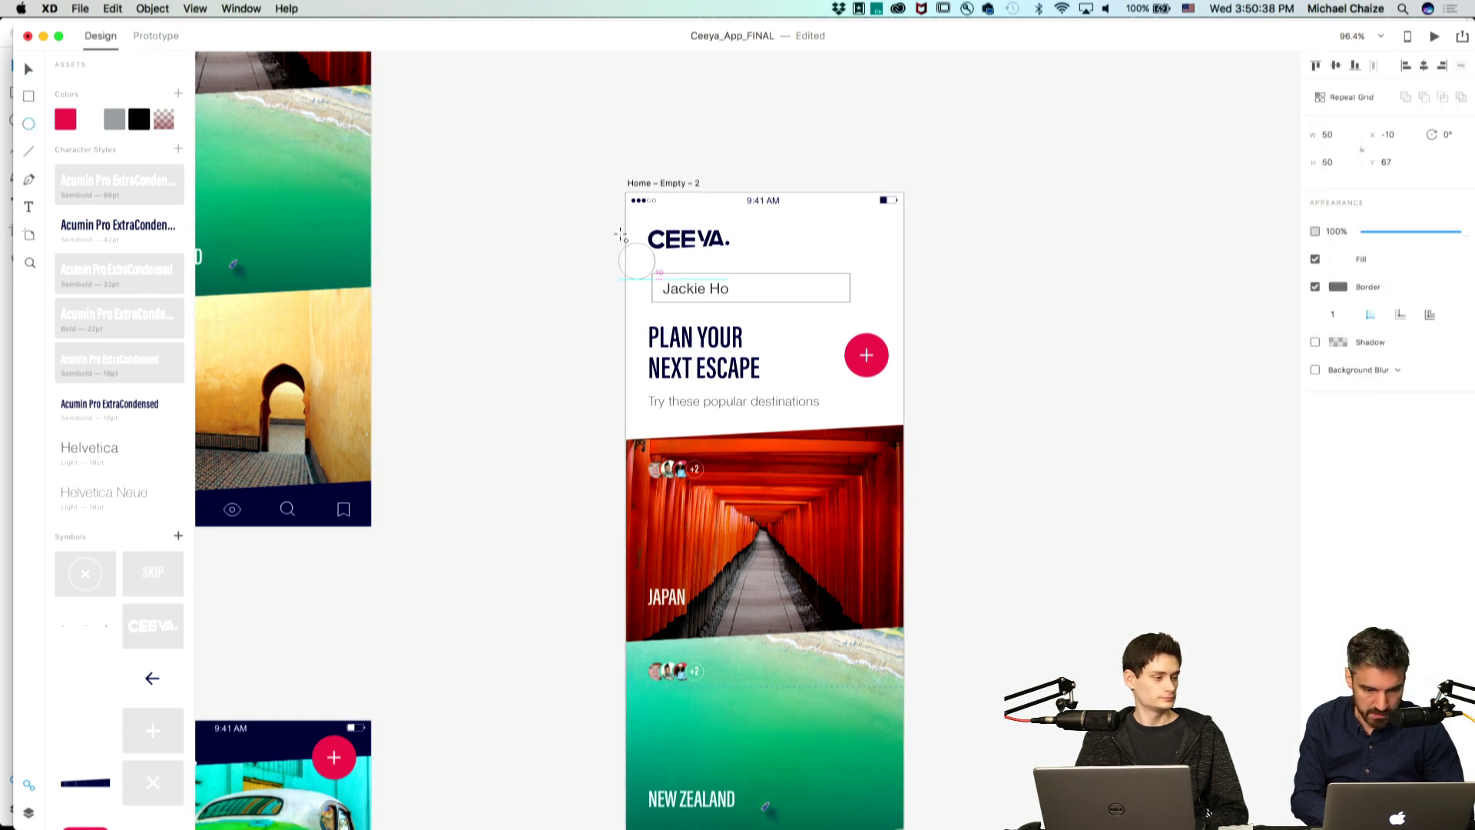
pyautogui.click(1339, 259)
pyautogui.click(1233, 216)
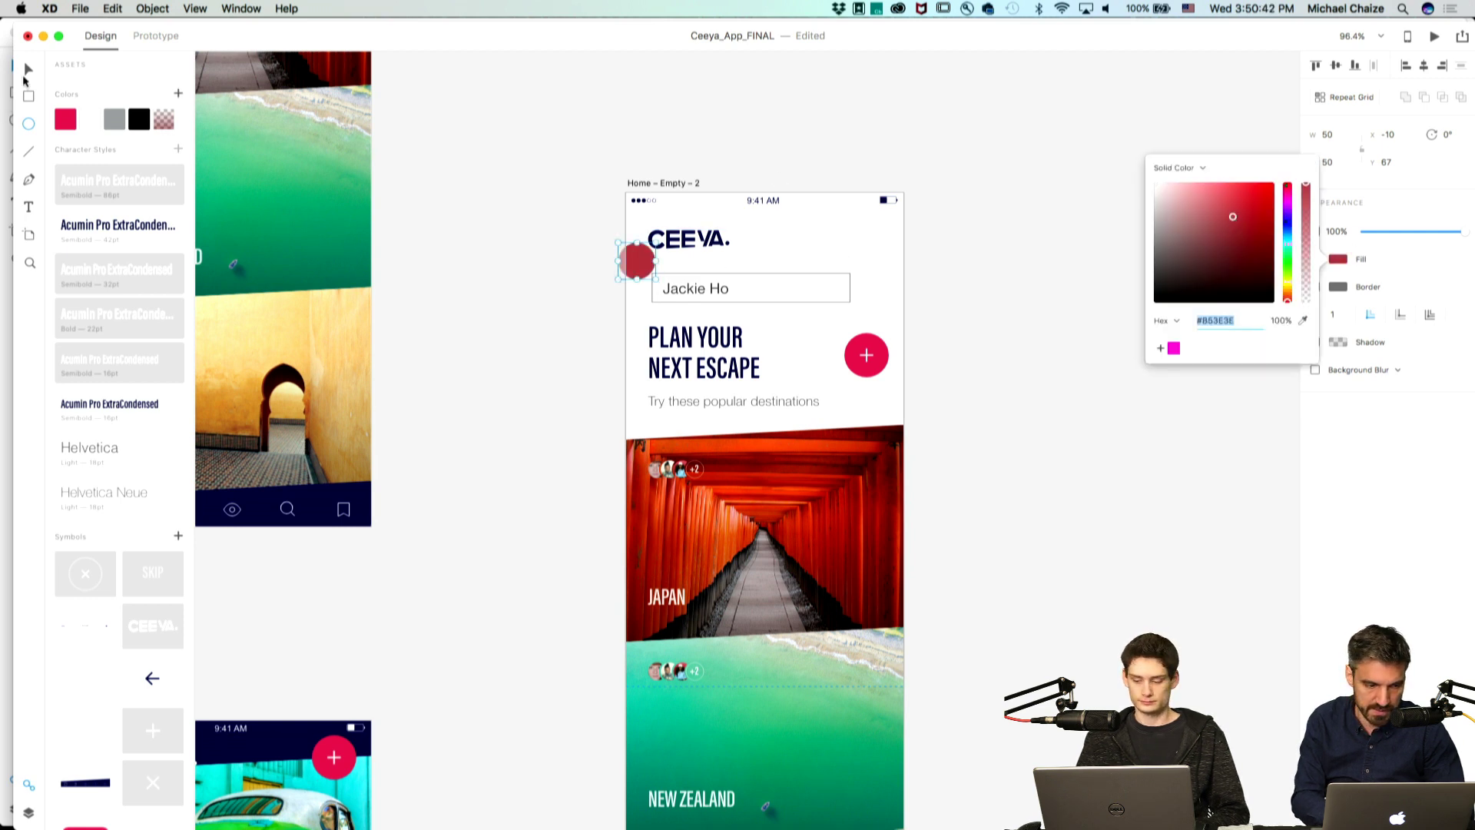
# Move the dark red circle over the first letter of the CEEVA logo, at about X 15, Y 38.
pyautogui.click(26, 74)
pyautogui.moveTo(637, 261)
pyautogui.mouseDown()
pyautogui.moveTo(668, 239)
pyautogui.moveTo(654, 240)
pyautogui.mouseUp()
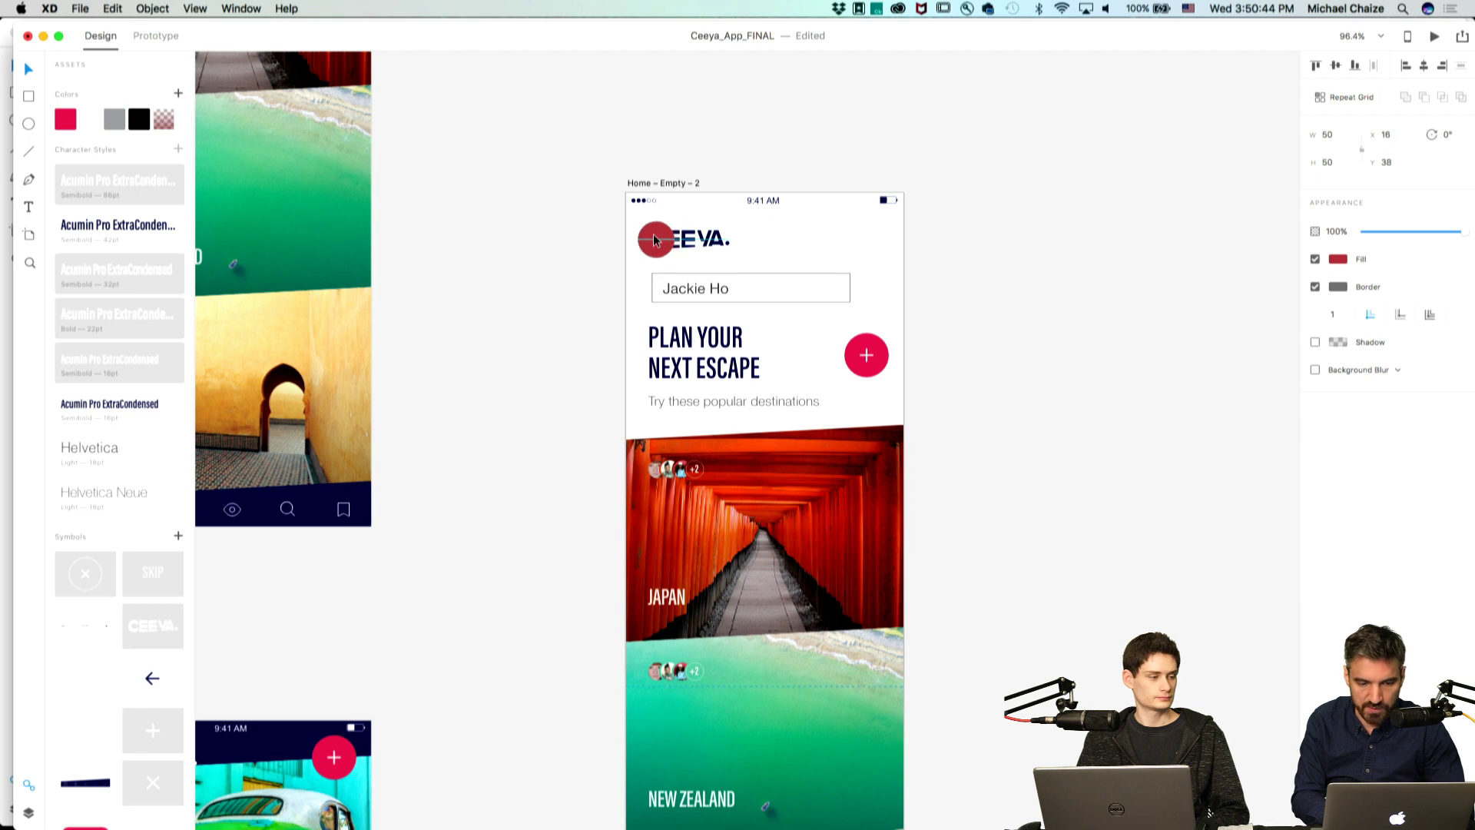
pyautogui.click(500, 330)
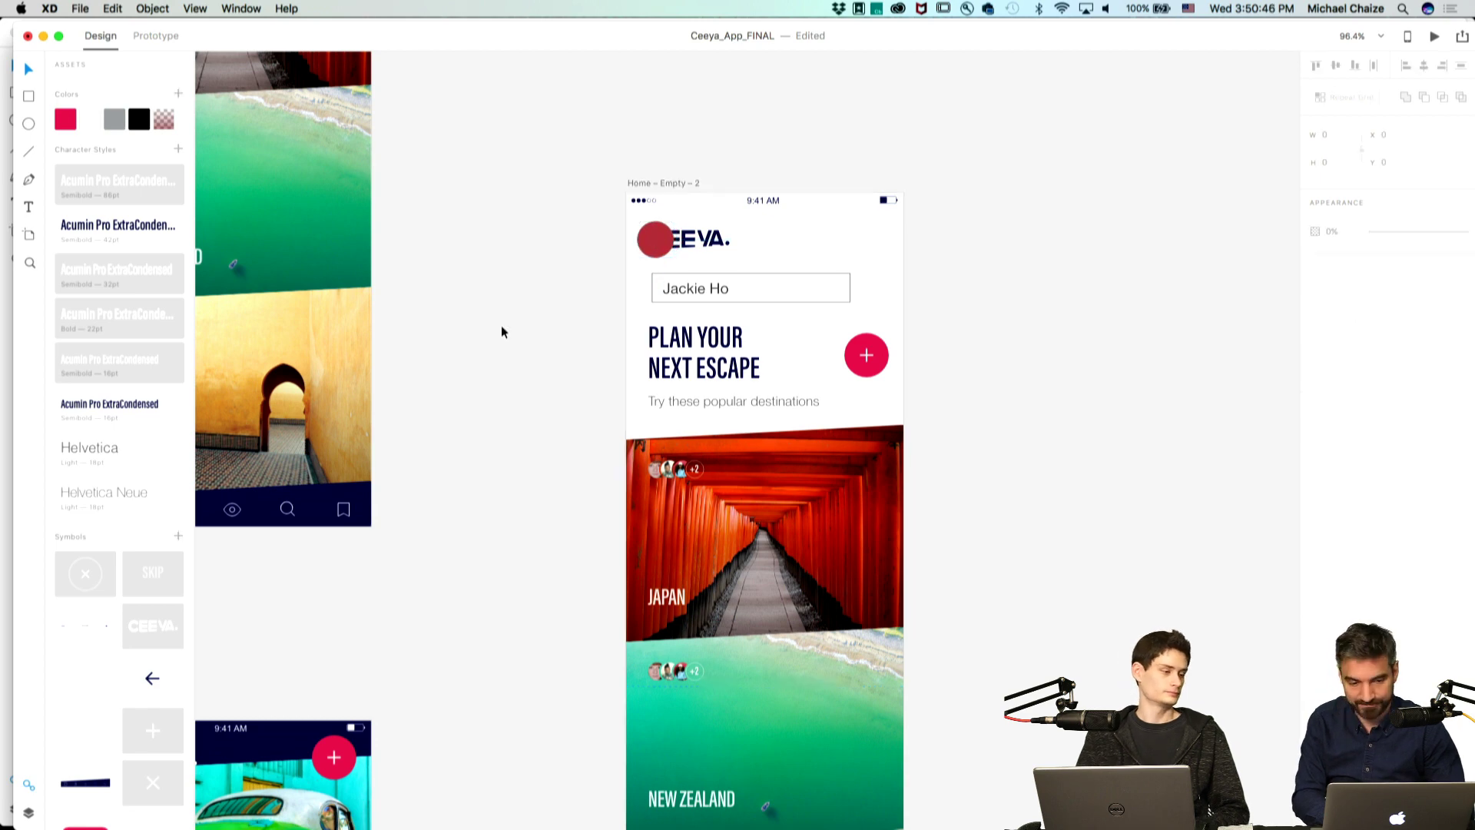
# Link the dark red circle on Home – Empty – 2 to Previous Artboard as its prototype target.
pyautogui.scroll(-5, 500, 329)
pyautogui.click(571, 290)
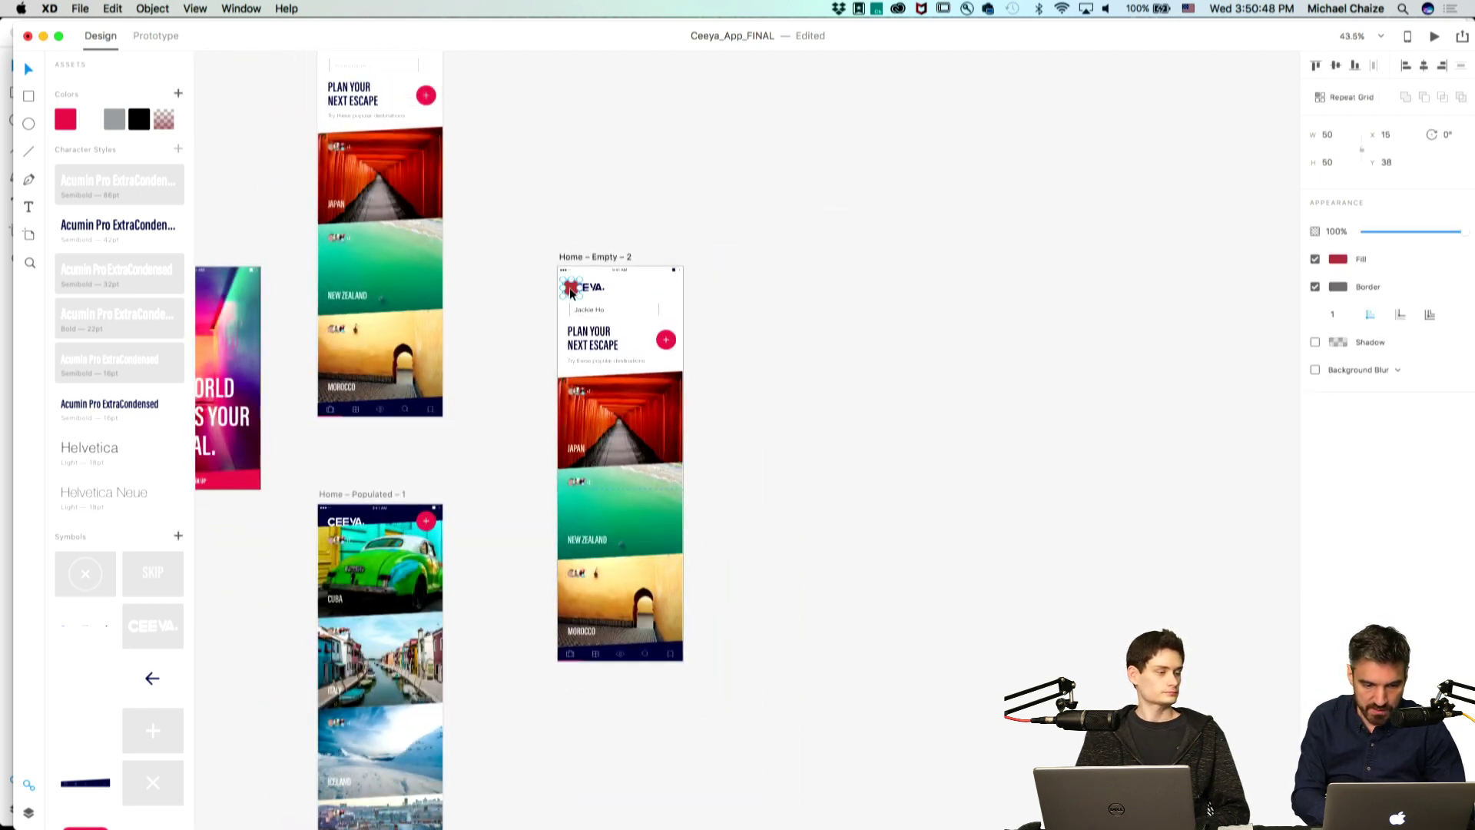
pyautogui.click(157, 37)
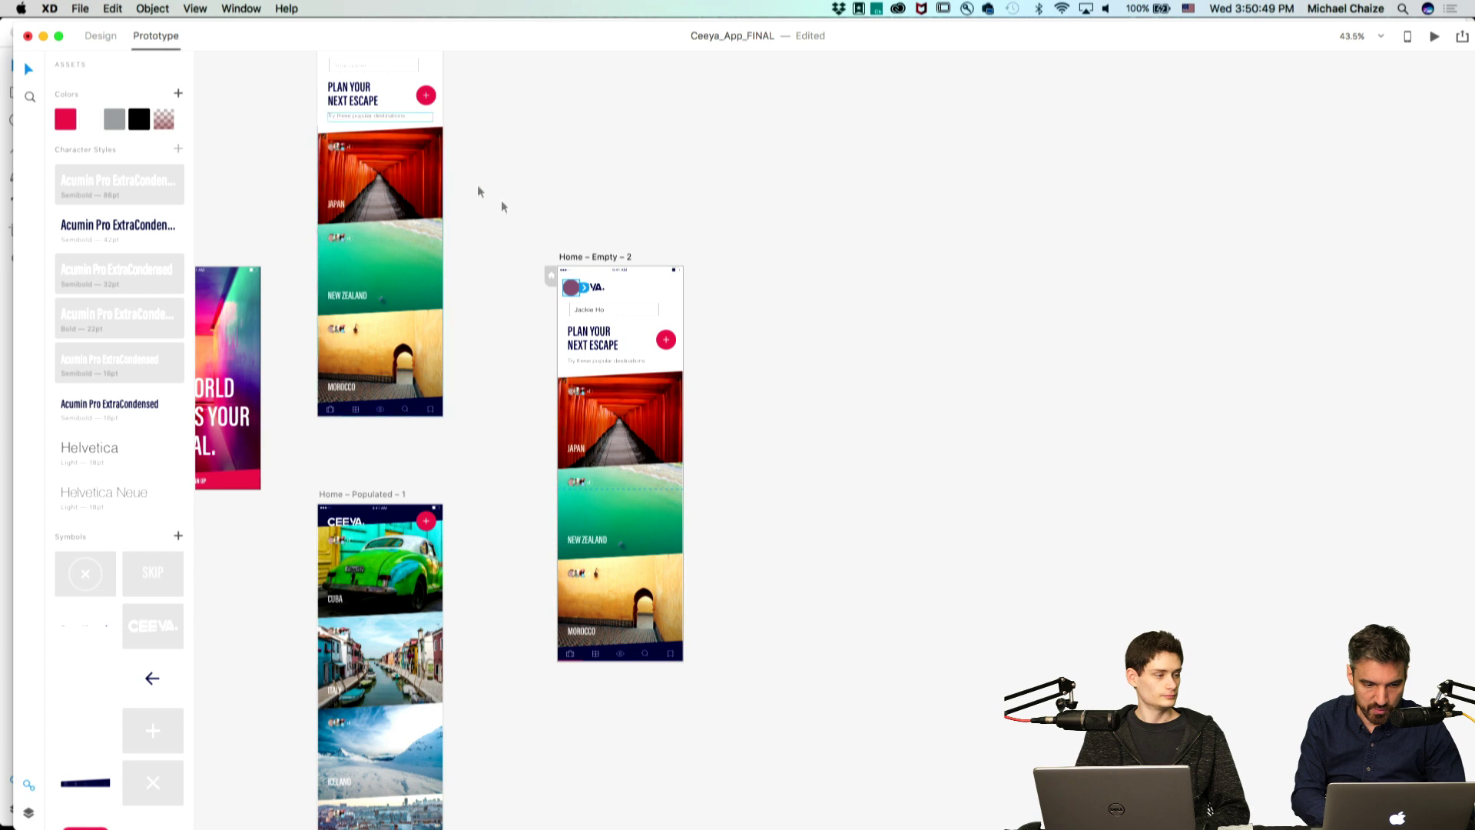
pyautogui.moveTo(576, 294); pyautogui.dragTo(527, 326)
pyautogui.click(588, 288)
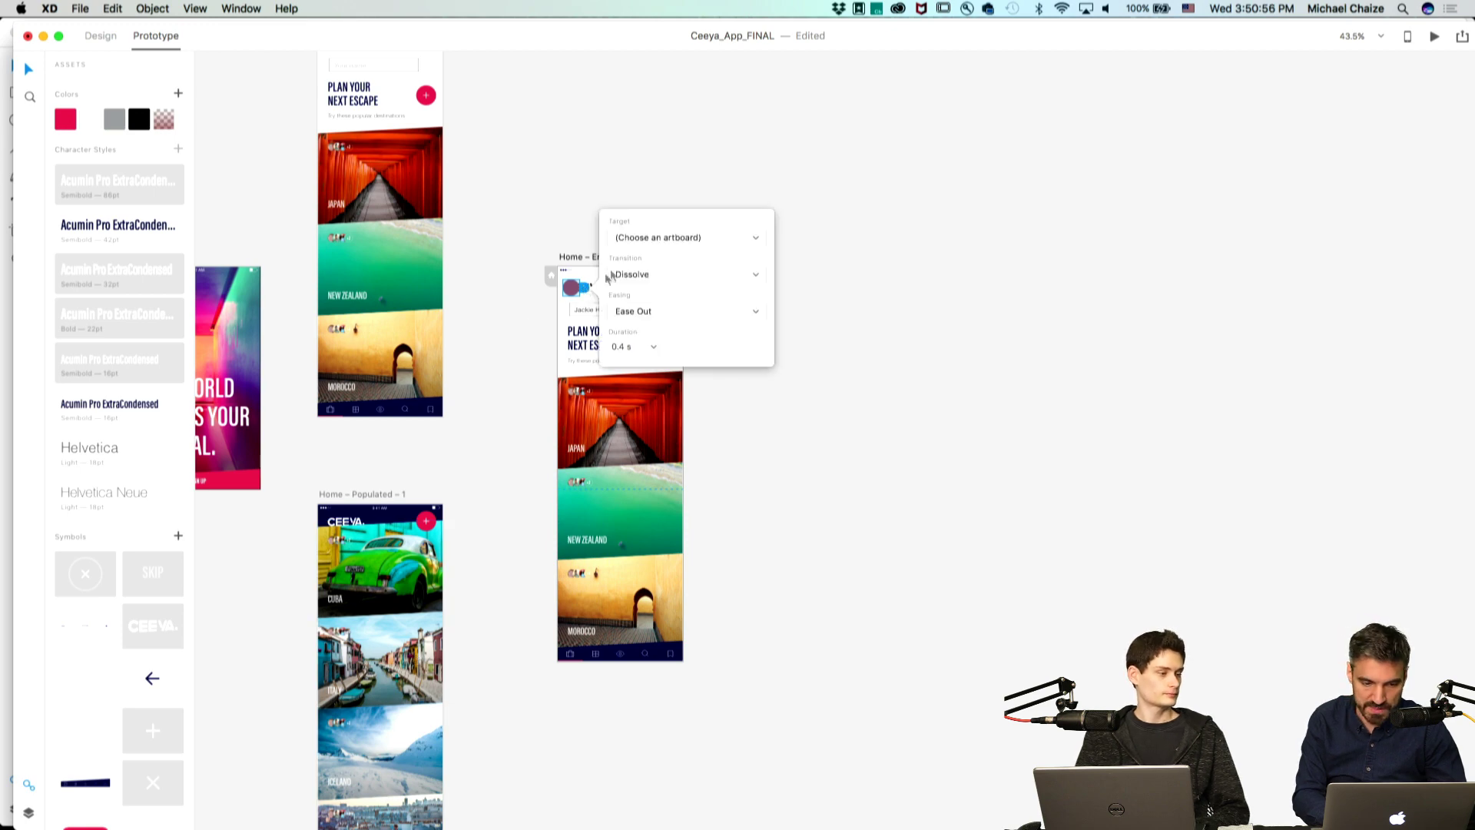
pyautogui.click(675, 238)
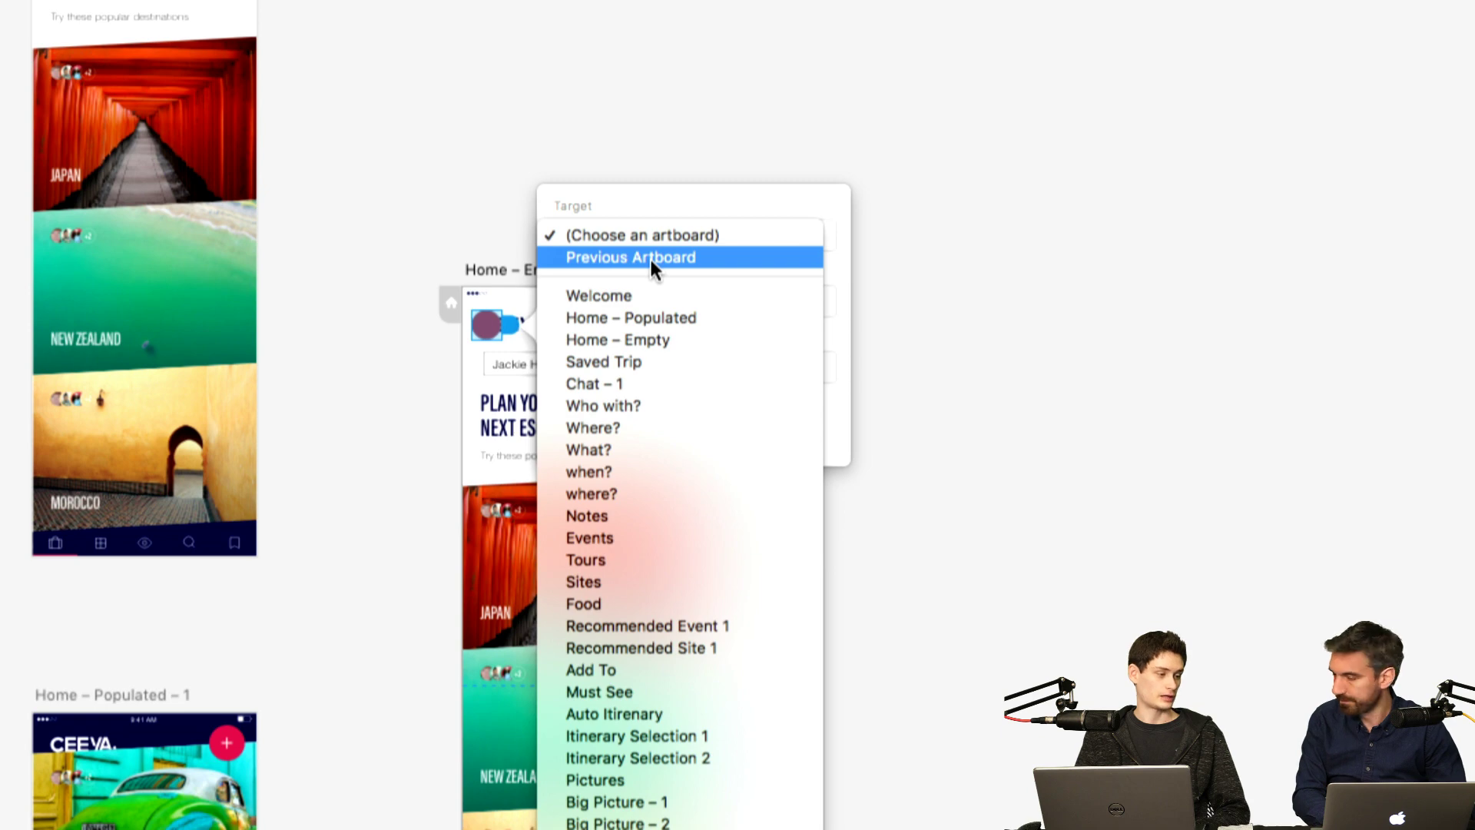
pyautogui.click(652, 259)
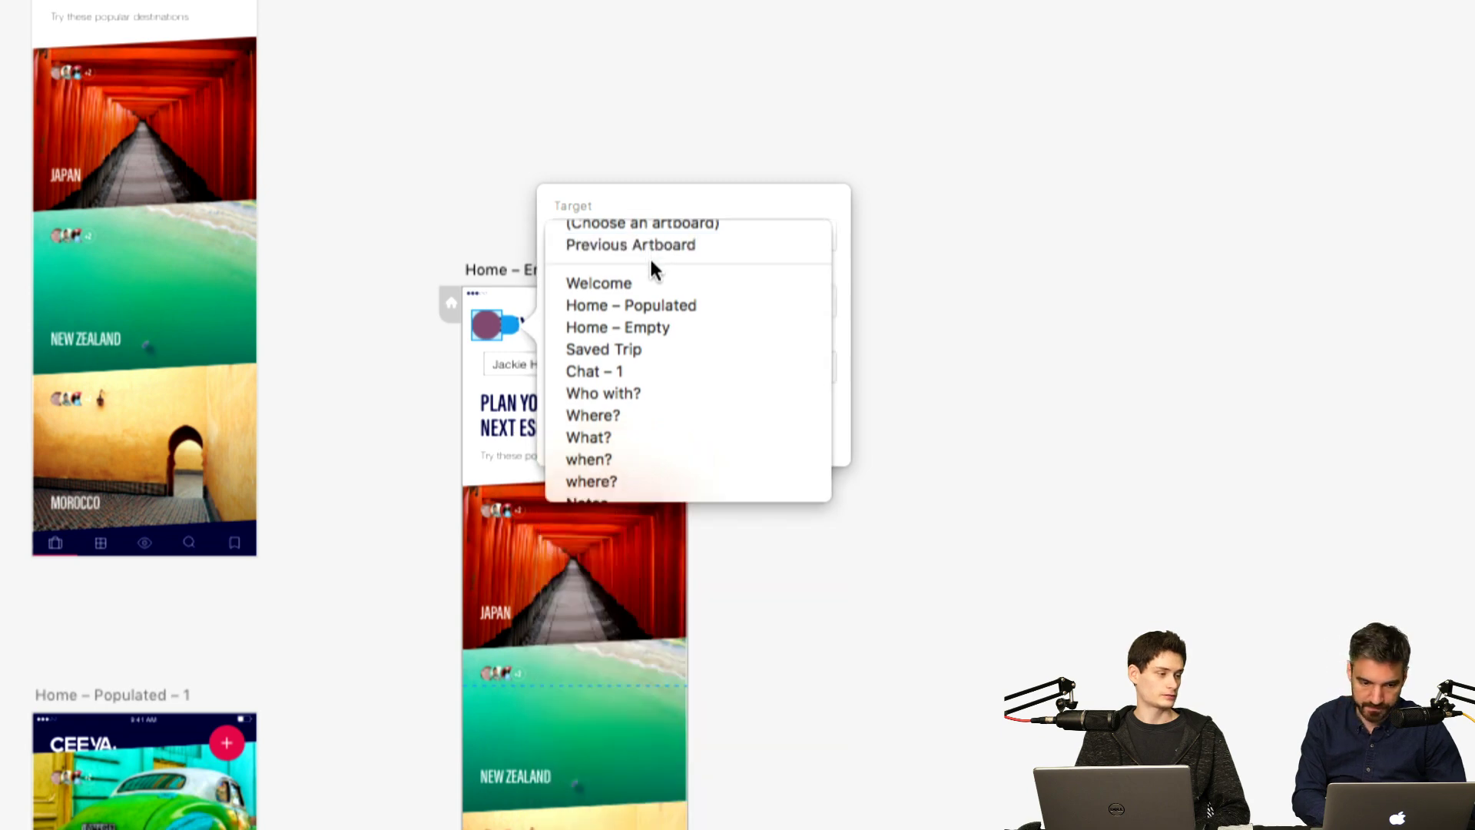
pyautogui.click(465, 212)
# Preview the flow from Welcome – 1 through the headline link, the plus button and the red circle's back link.
pyautogui.scroll(-5, 325, 510)
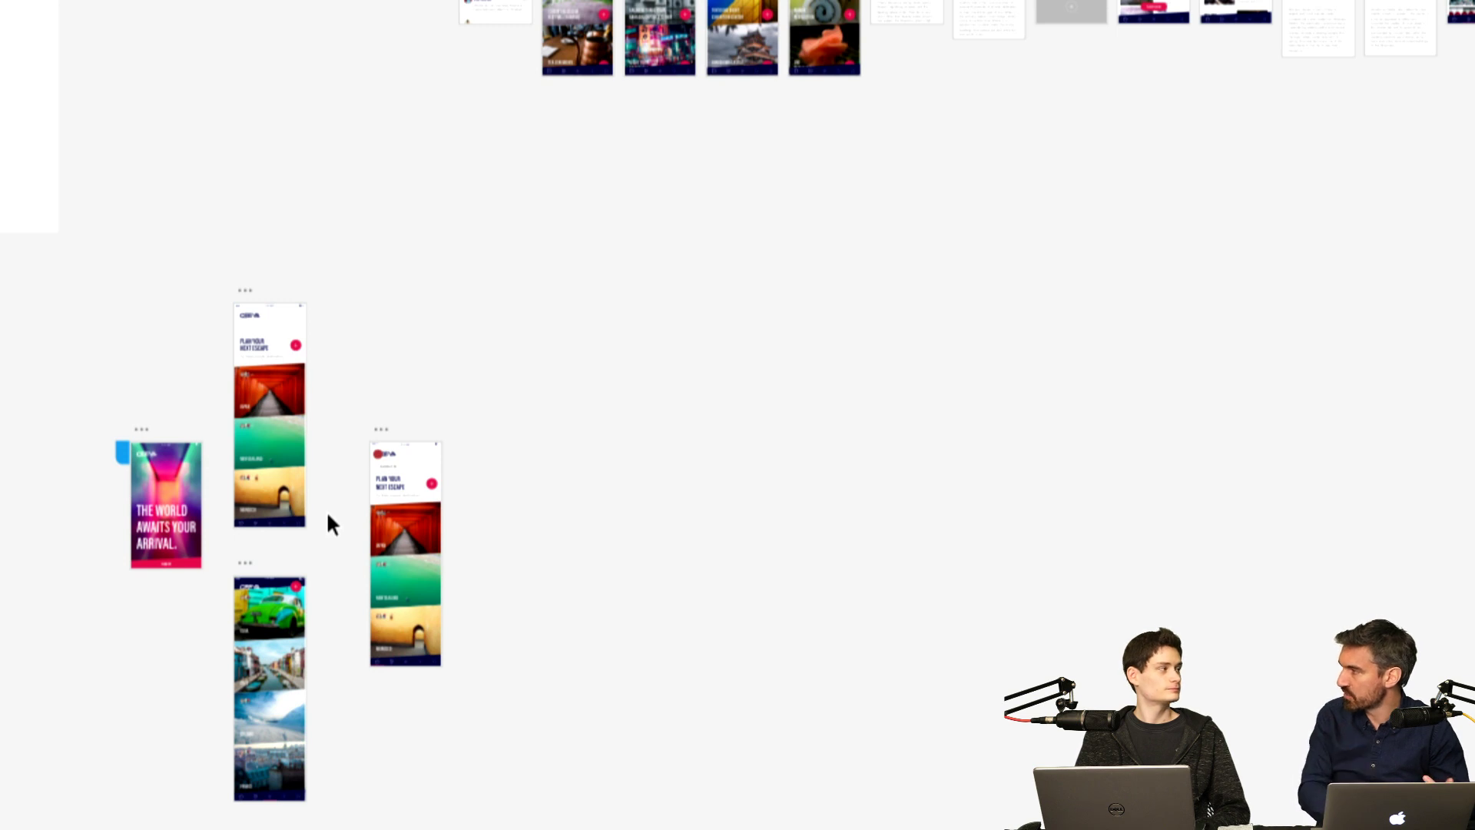
pyautogui.hscroll(-10, 326, 510)
pyautogui.scroll(-3, 326, 511)
pyautogui.click(562, 348)
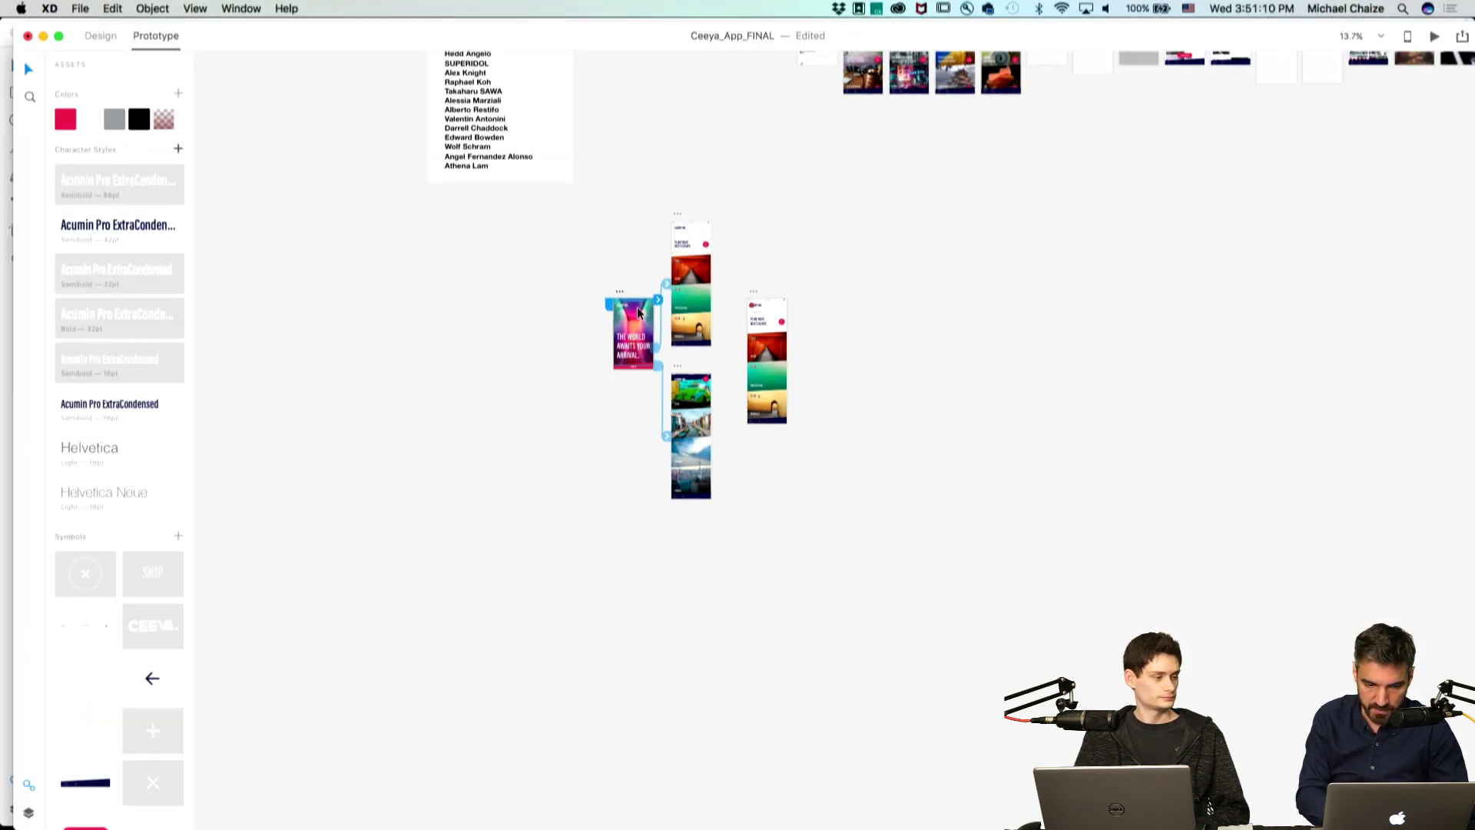
pyautogui.scroll(5, 637, 313)
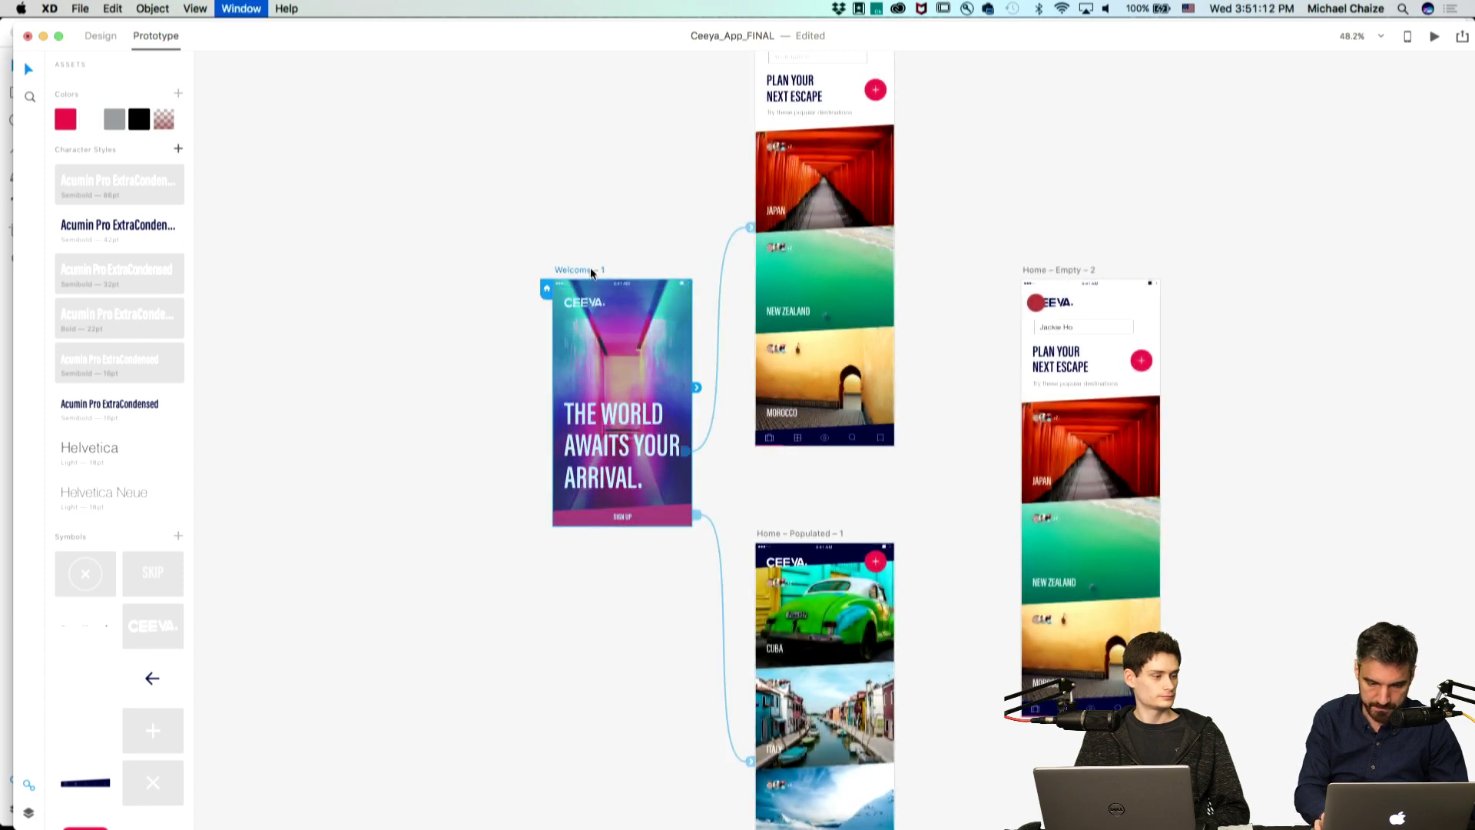
pyautogui.press('super+Return')
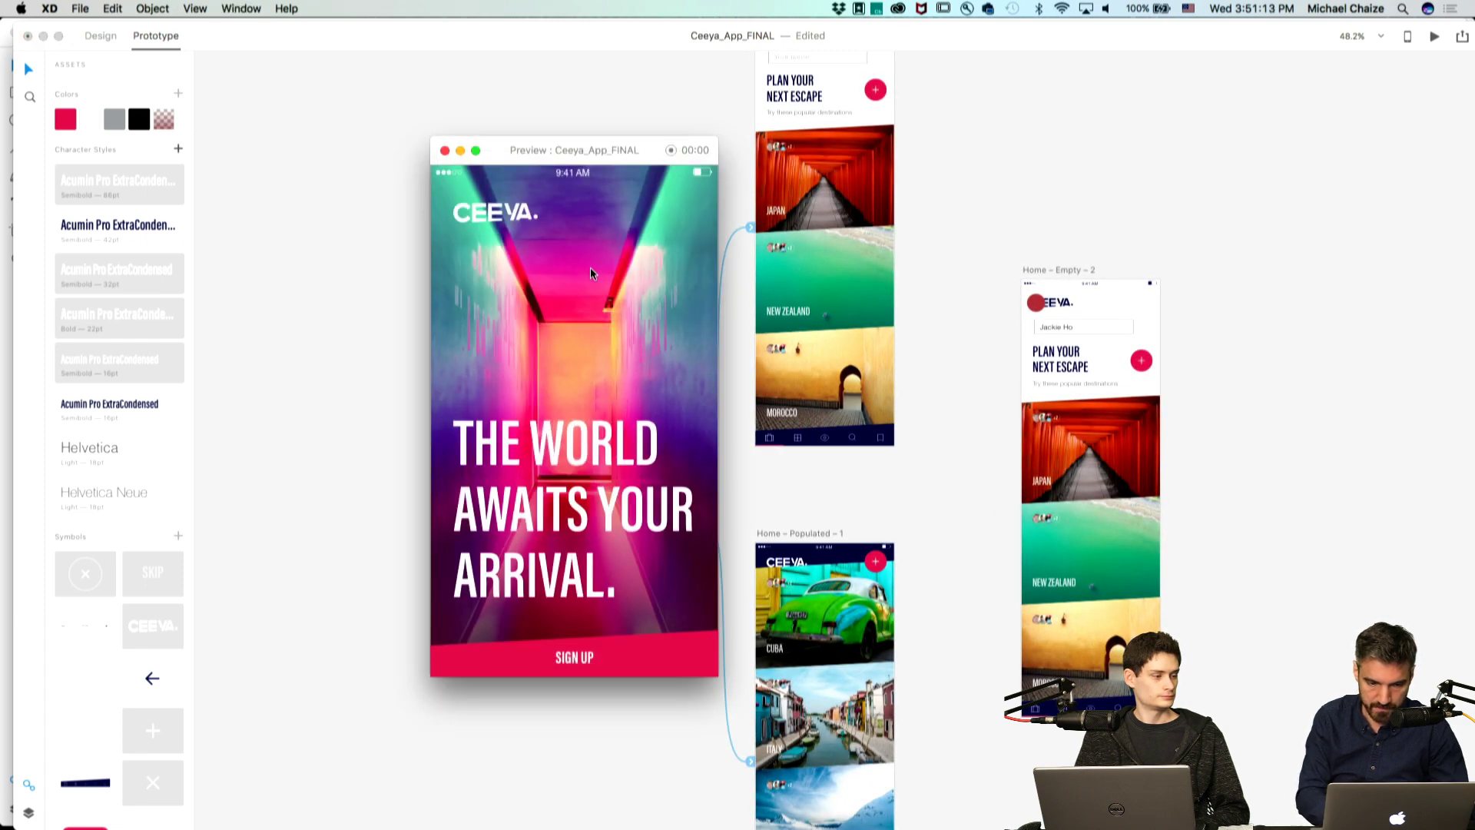
pyautogui.click(588, 503)
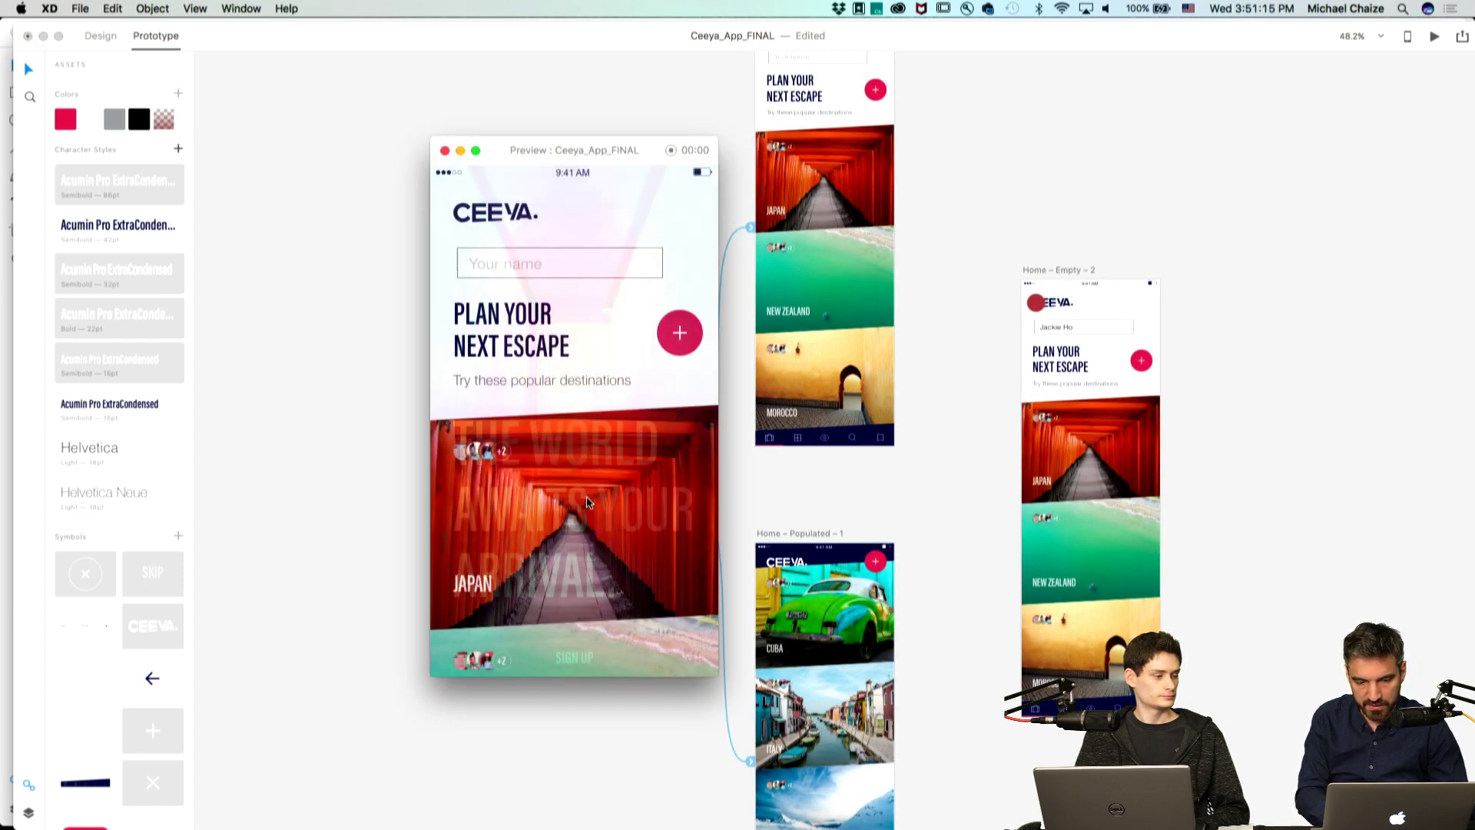
pyautogui.click(691, 340)
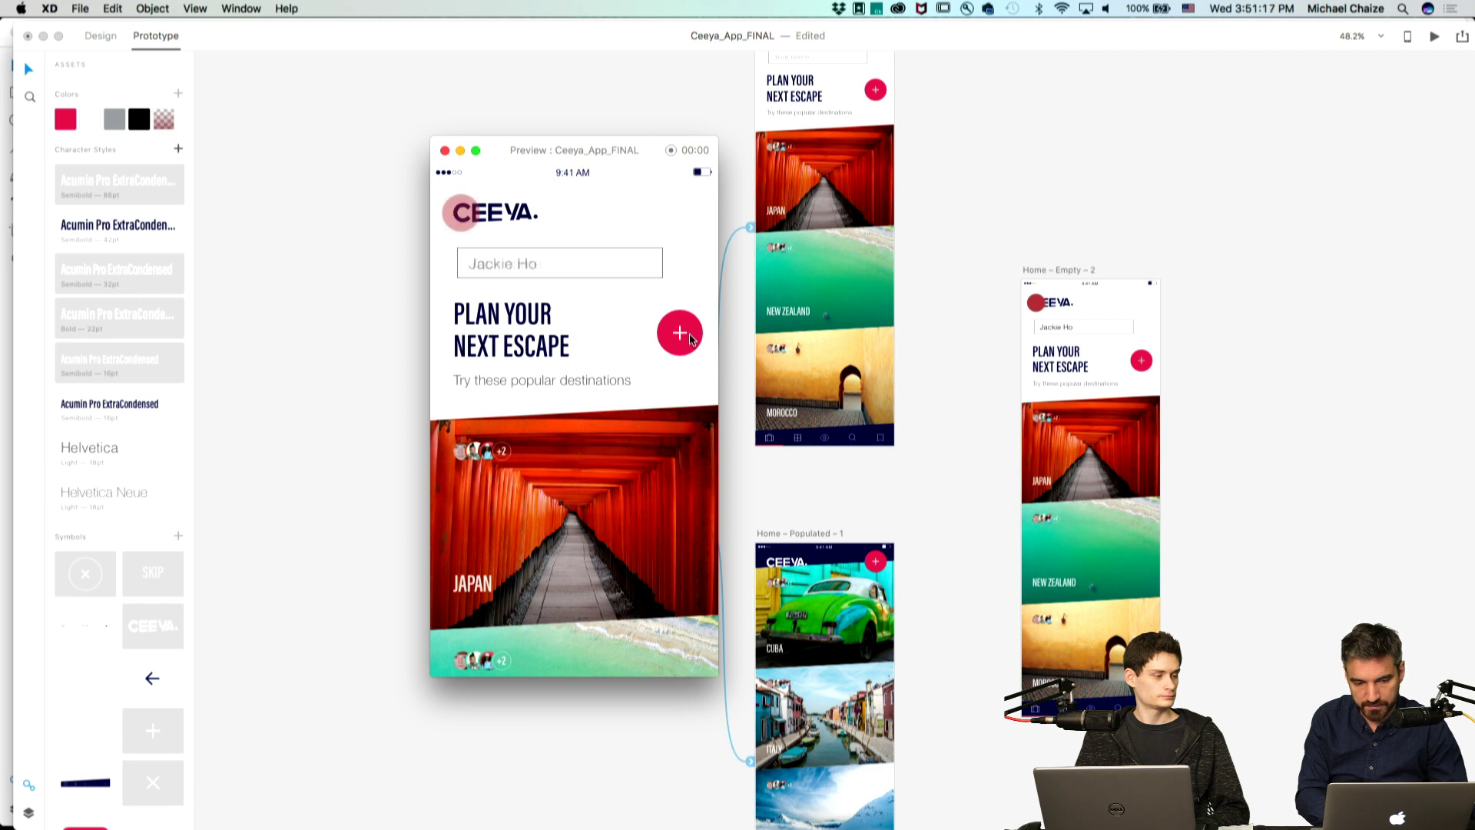
pyautogui.click(465, 215)
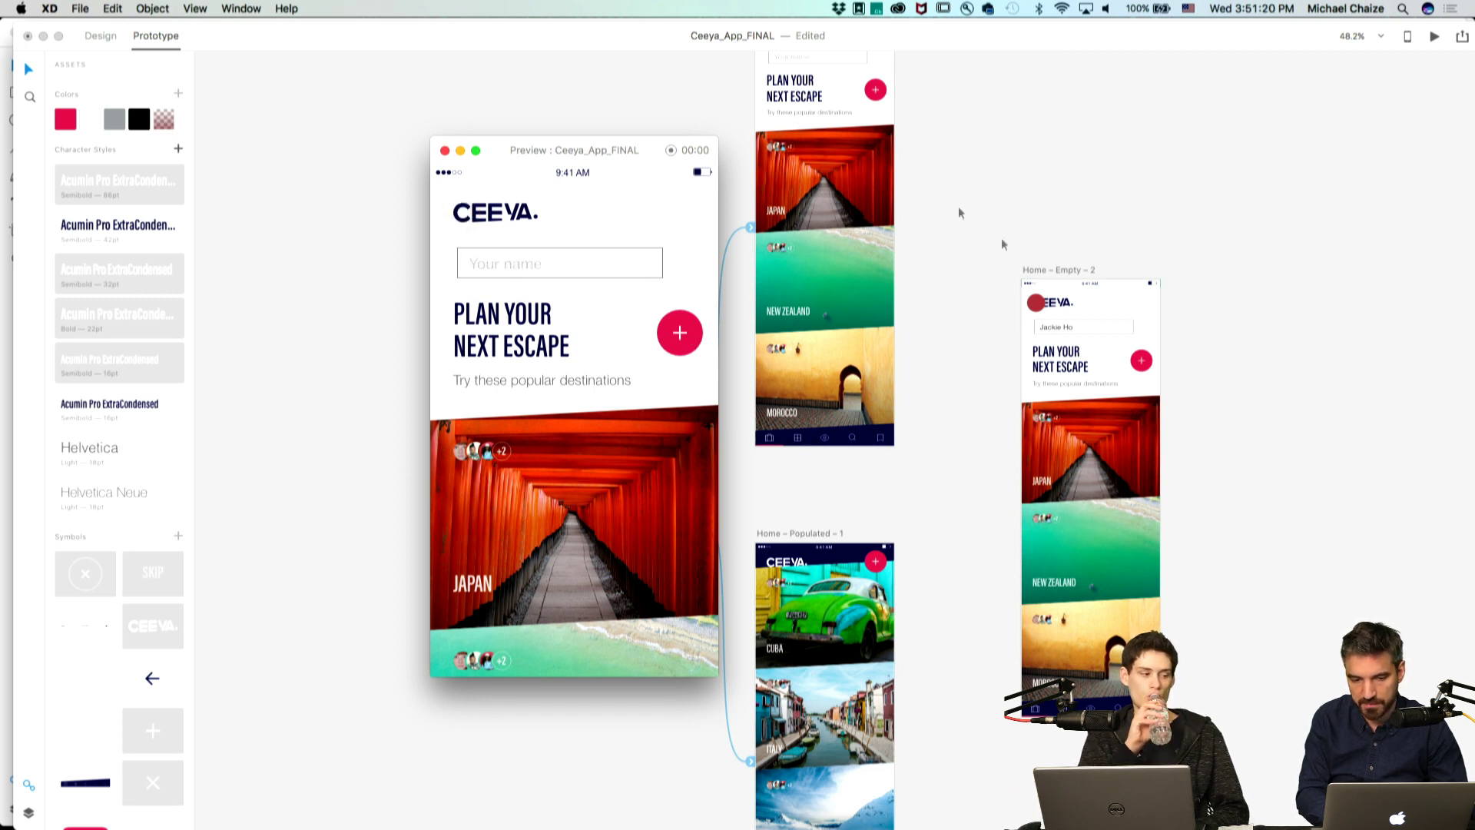
pyautogui.click(446, 151)
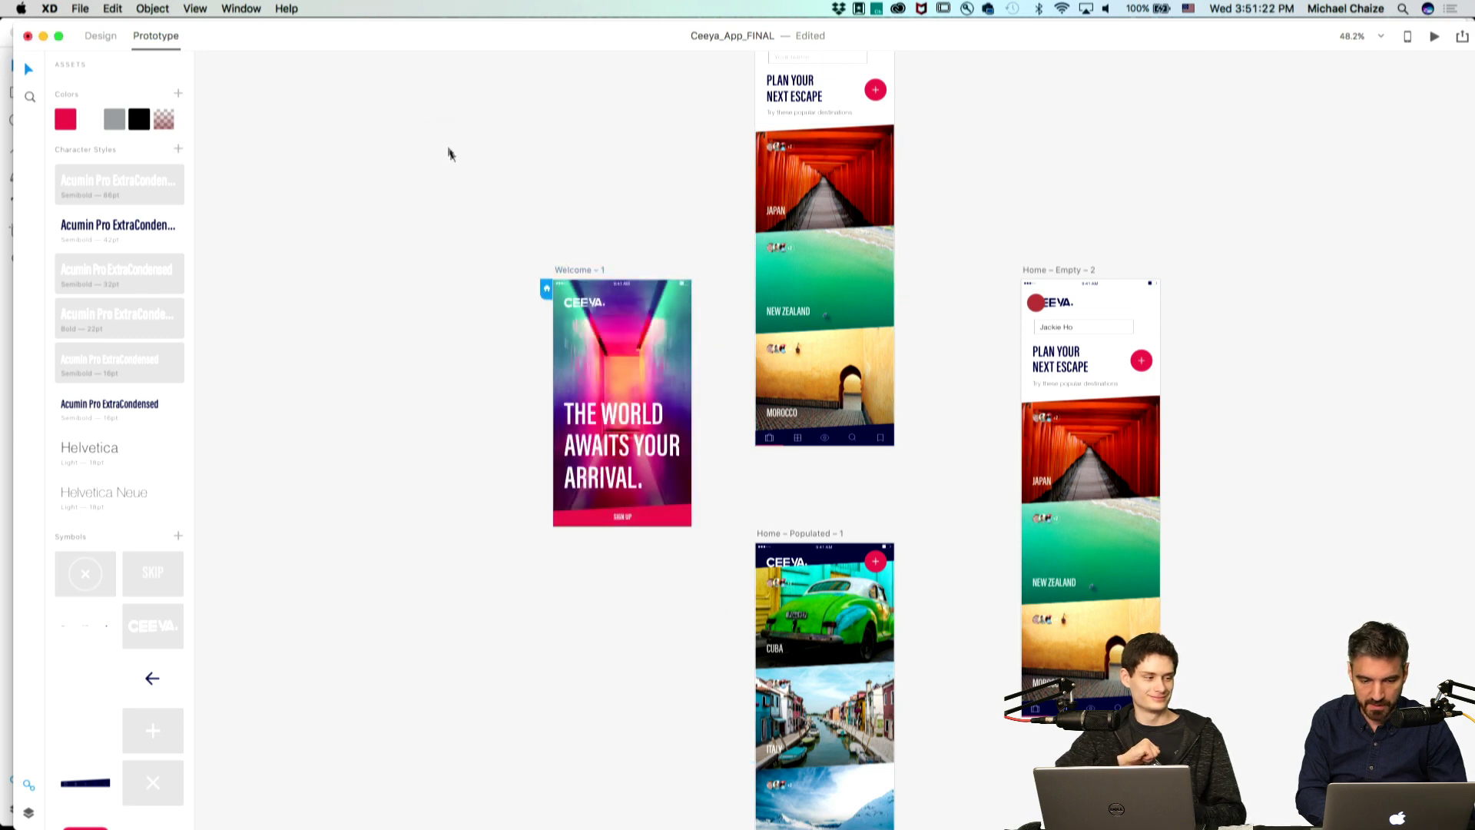
# Preview the Sign Up branch from Welcome – 1 through Home – Populated – 1, the plus button and the red circle's back link.
pyautogui.click(574, 270)
pyautogui.press('super+Return')
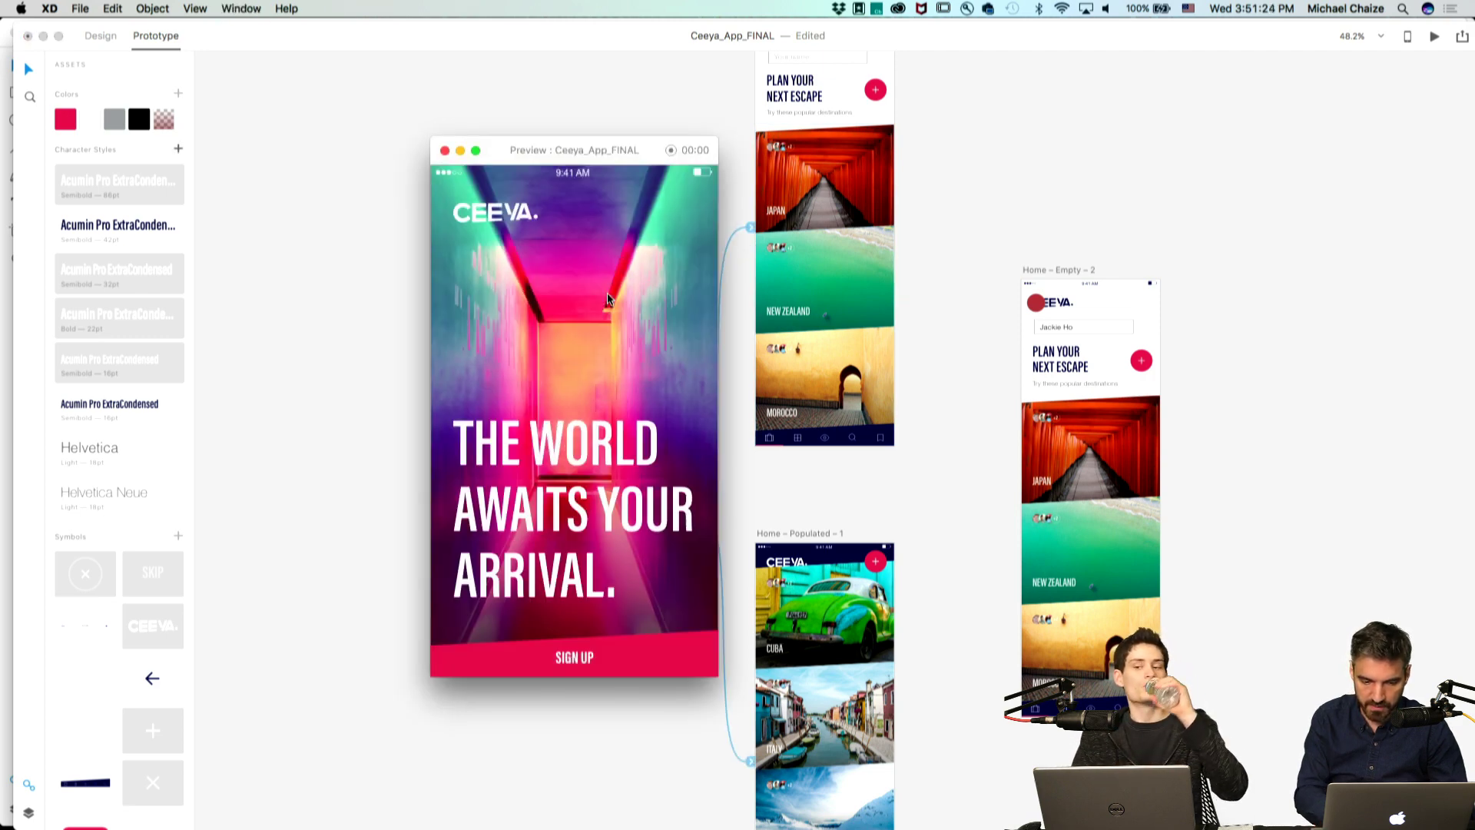
pyautogui.click(603, 661)
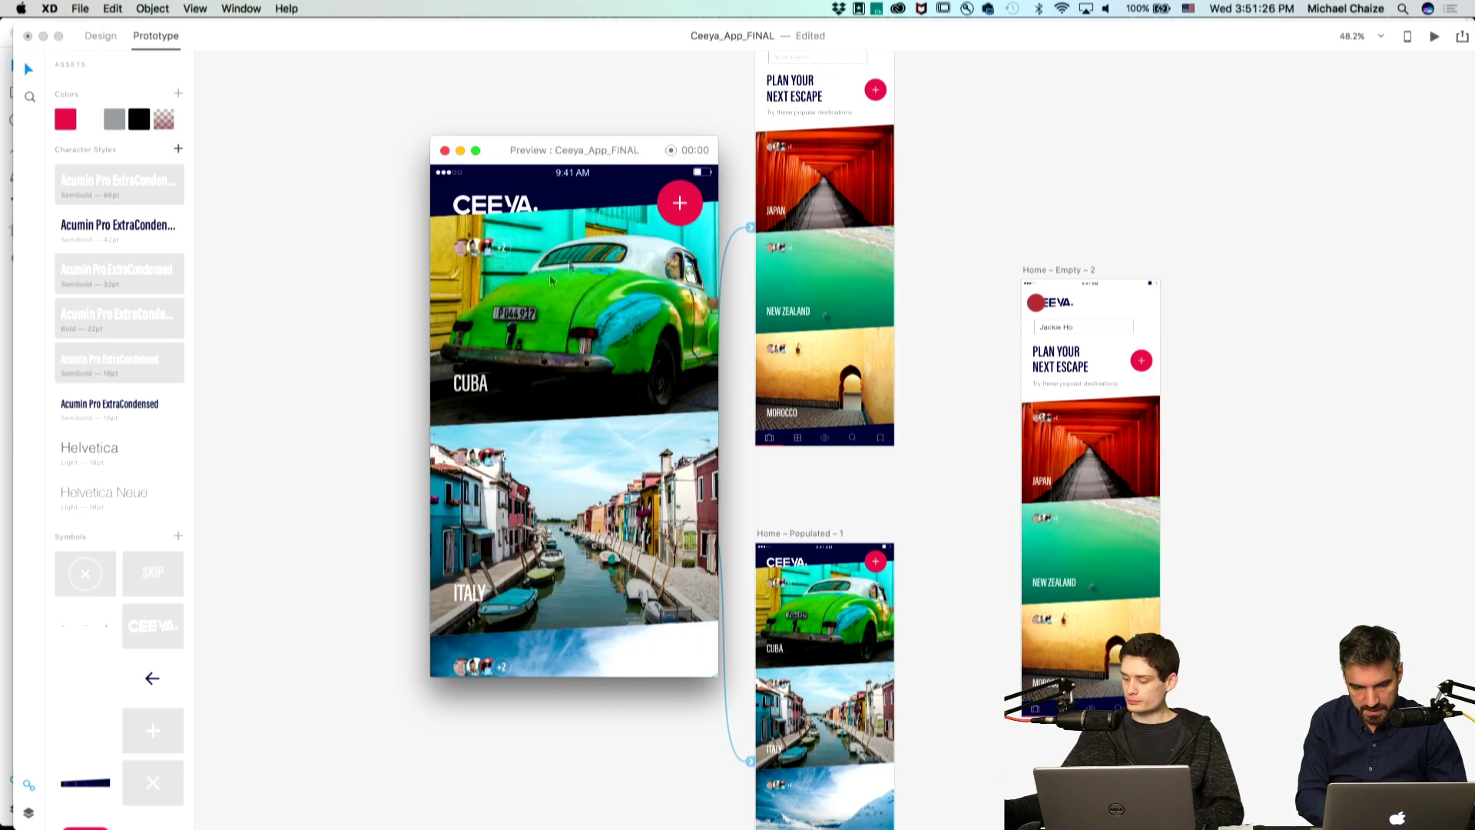
pyautogui.click(682, 202)
pyautogui.click(461, 215)
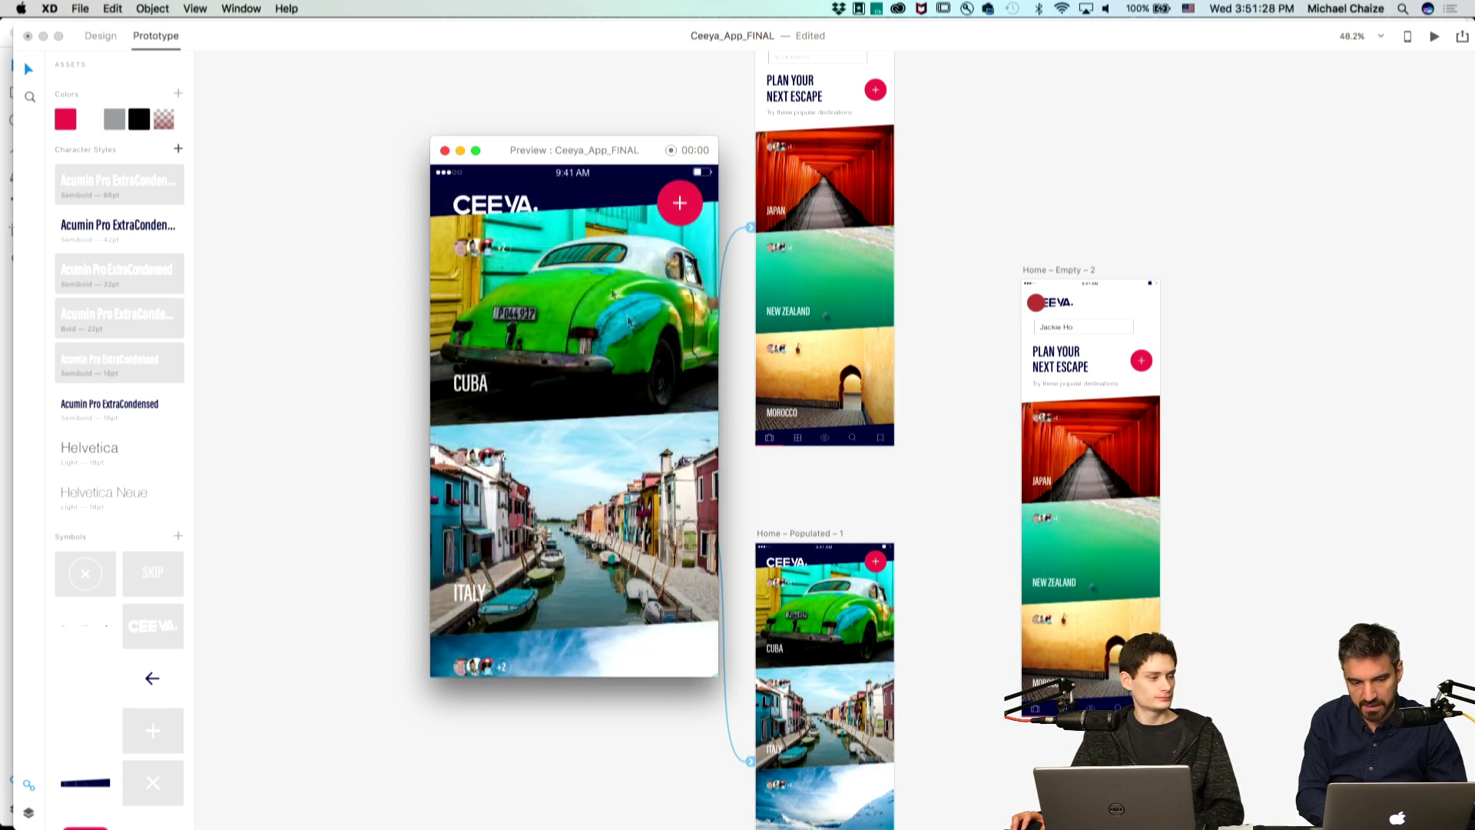
pyautogui.click(444, 150)
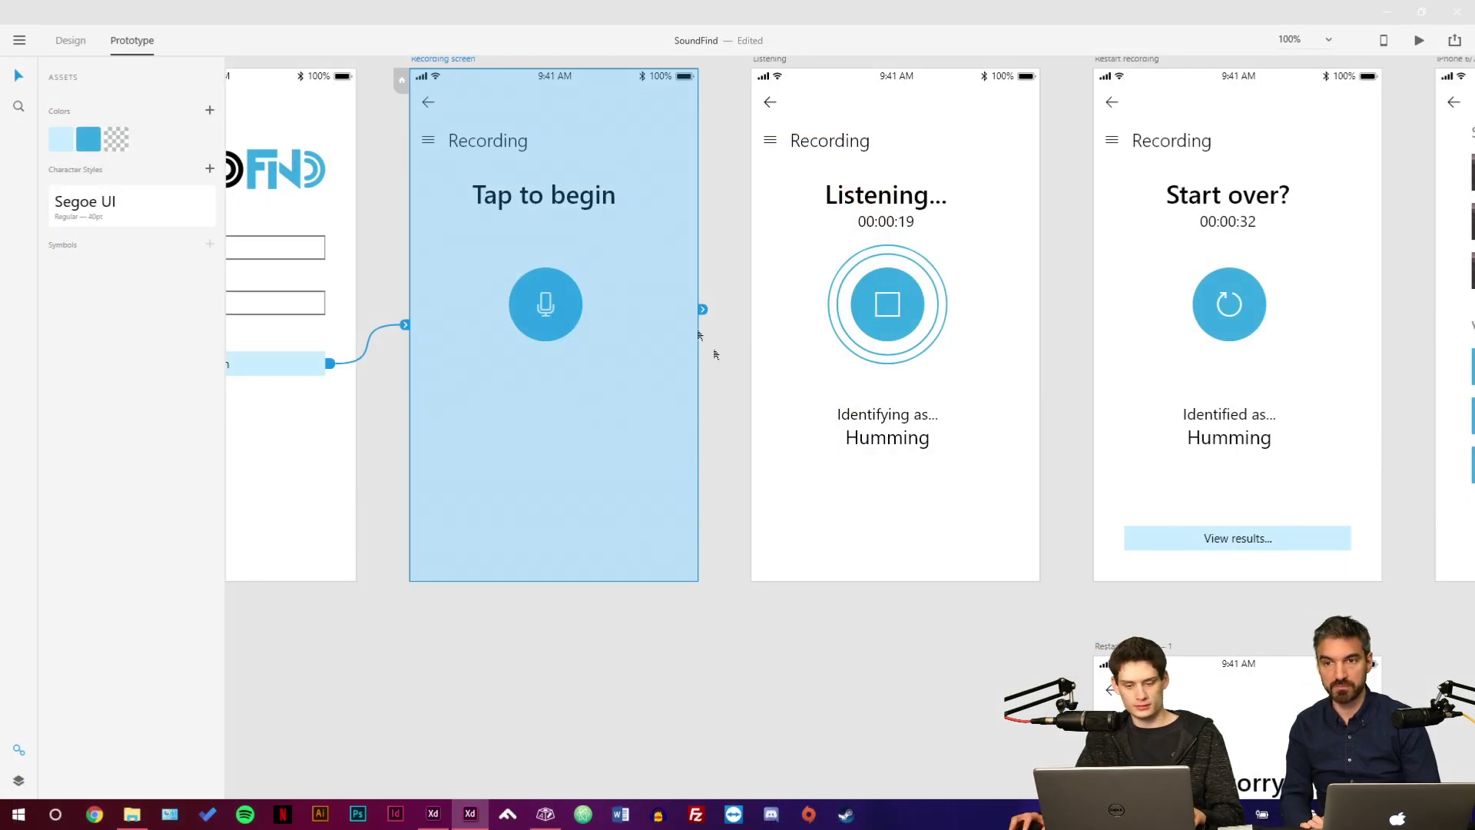
# In the SoundFind prototype, examine the microphone button and the back arrows on the Recording screen and Sign in artboards as link sources.
pyautogui.scroll(-3, 680, 392)
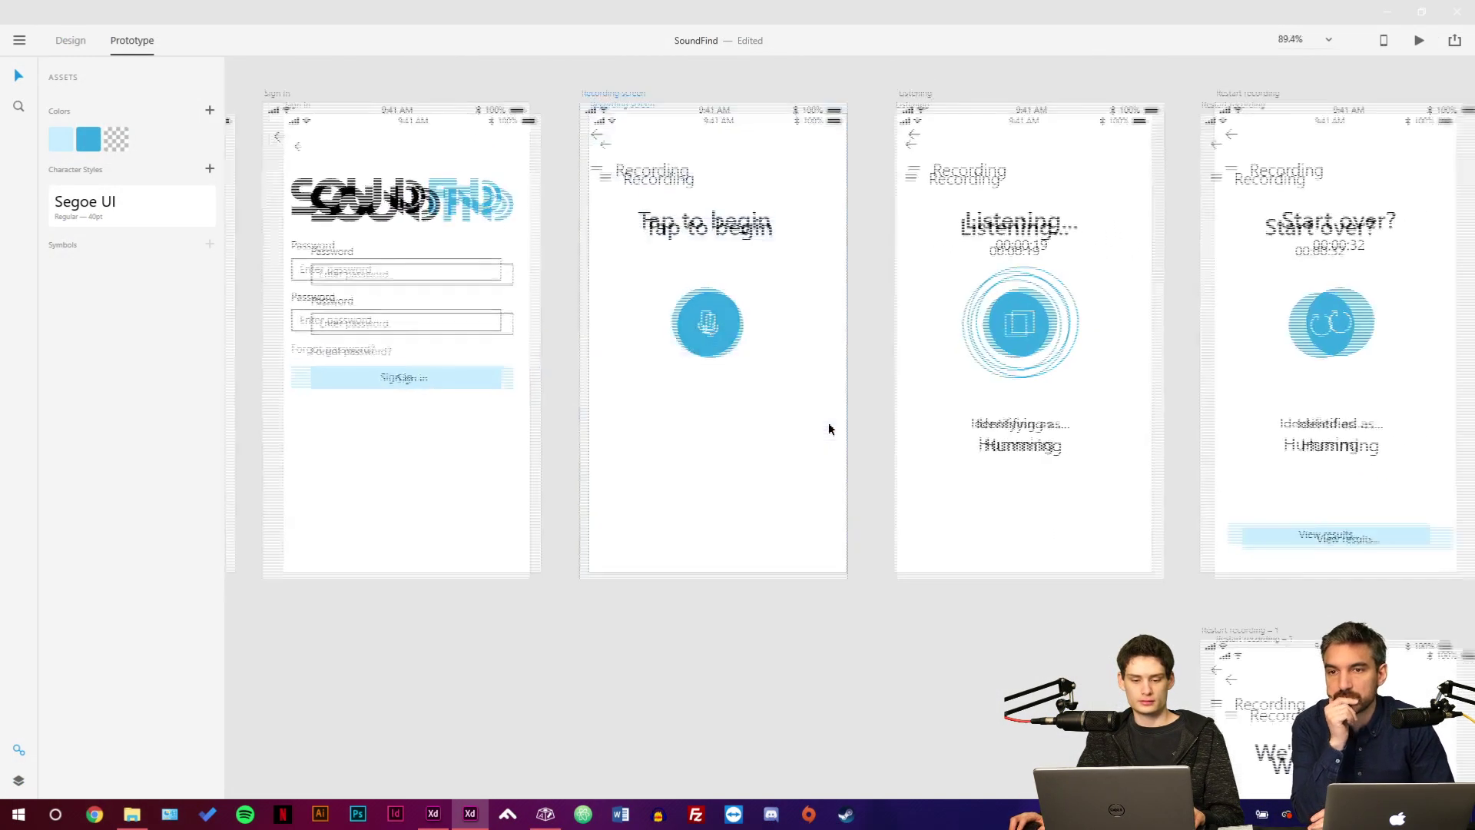
pyautogui.click(768, 392)
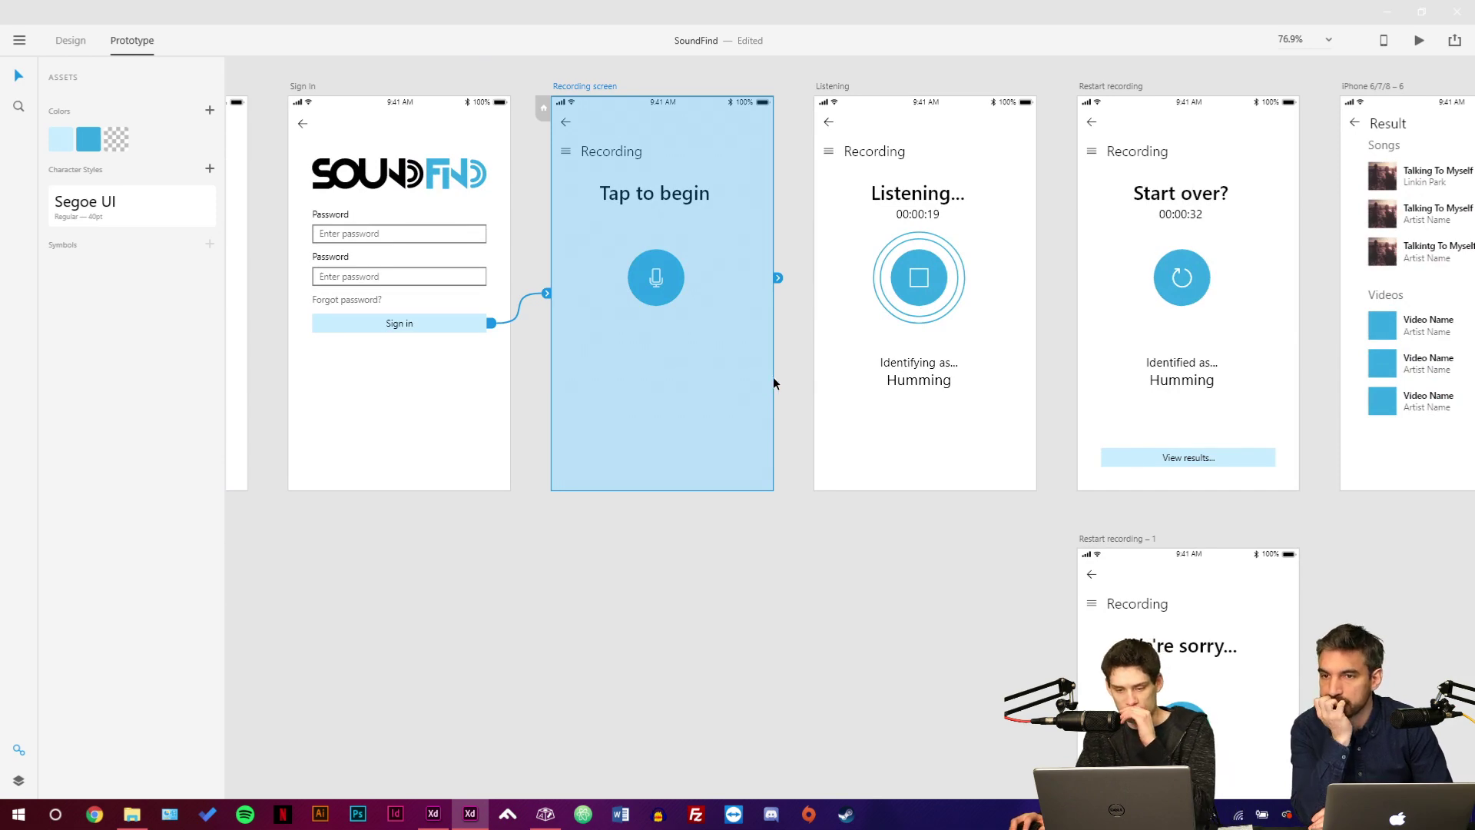
pyautogui.scroll(-1, 823, 527)
pyautogui.scroll(1, 826, 520)
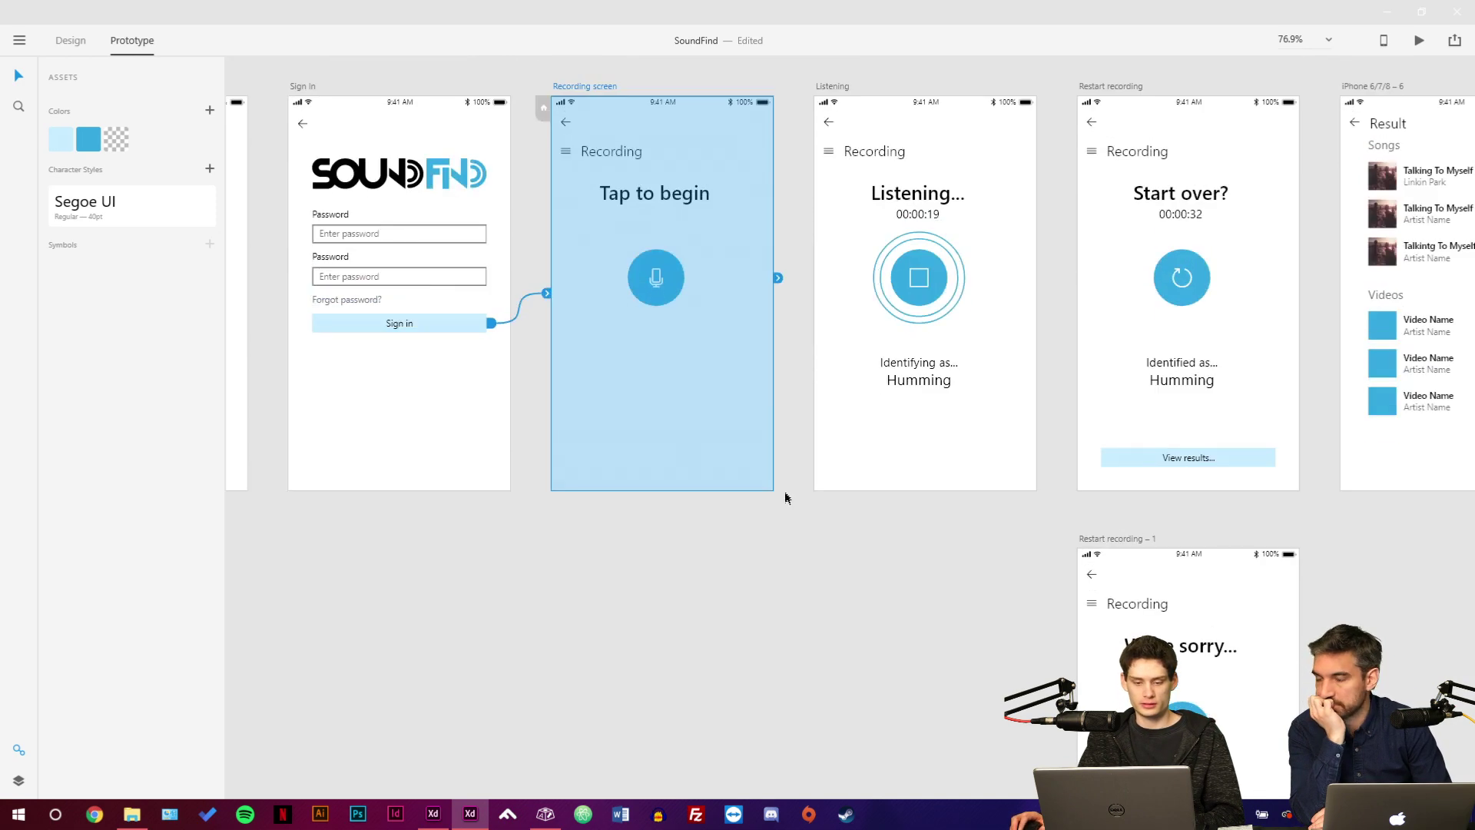
pyautogui.click(681, 276)
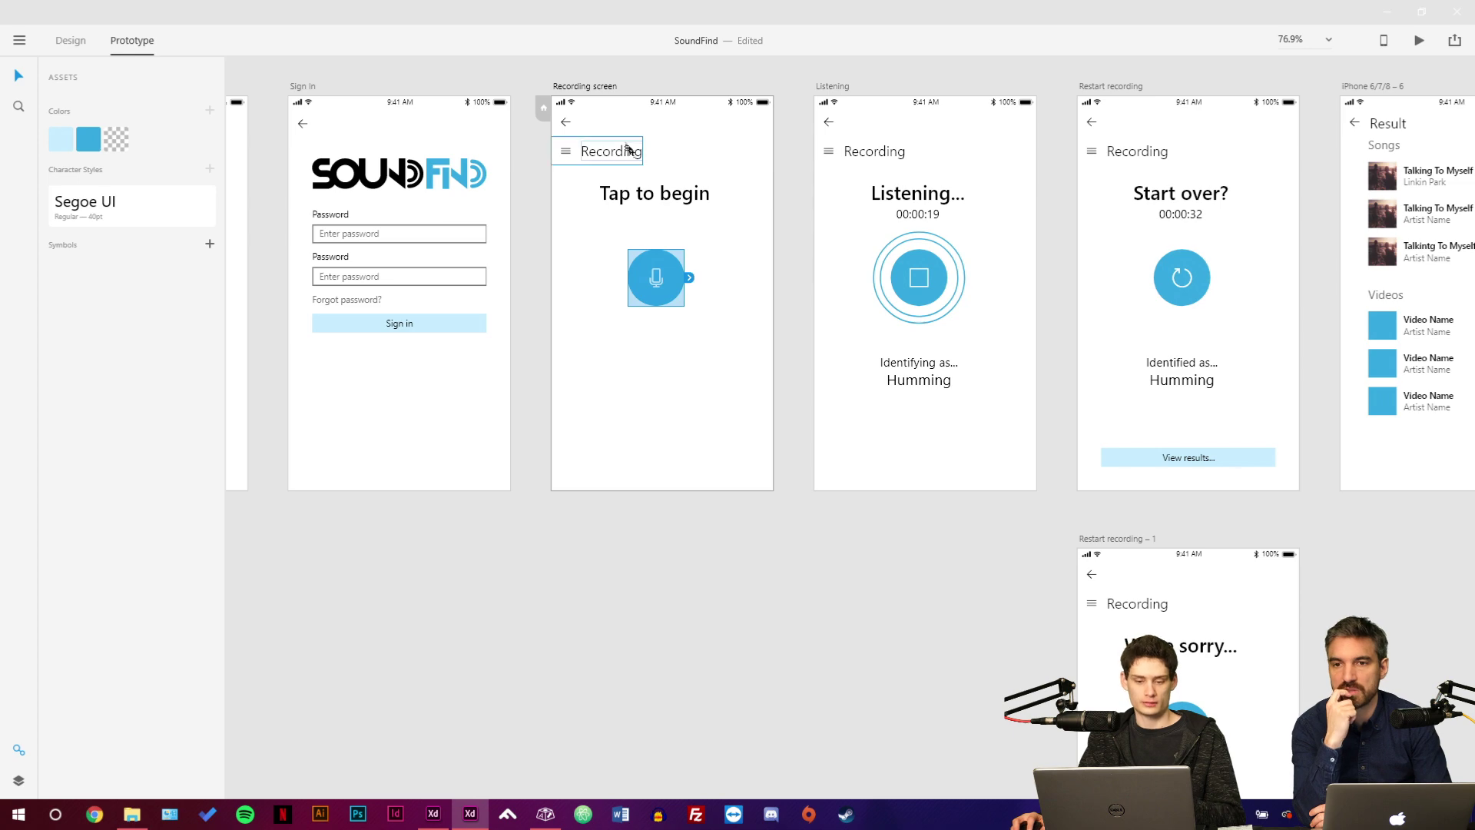
pyautogui.click(566, 126)
pyautogui.click(568, 124)
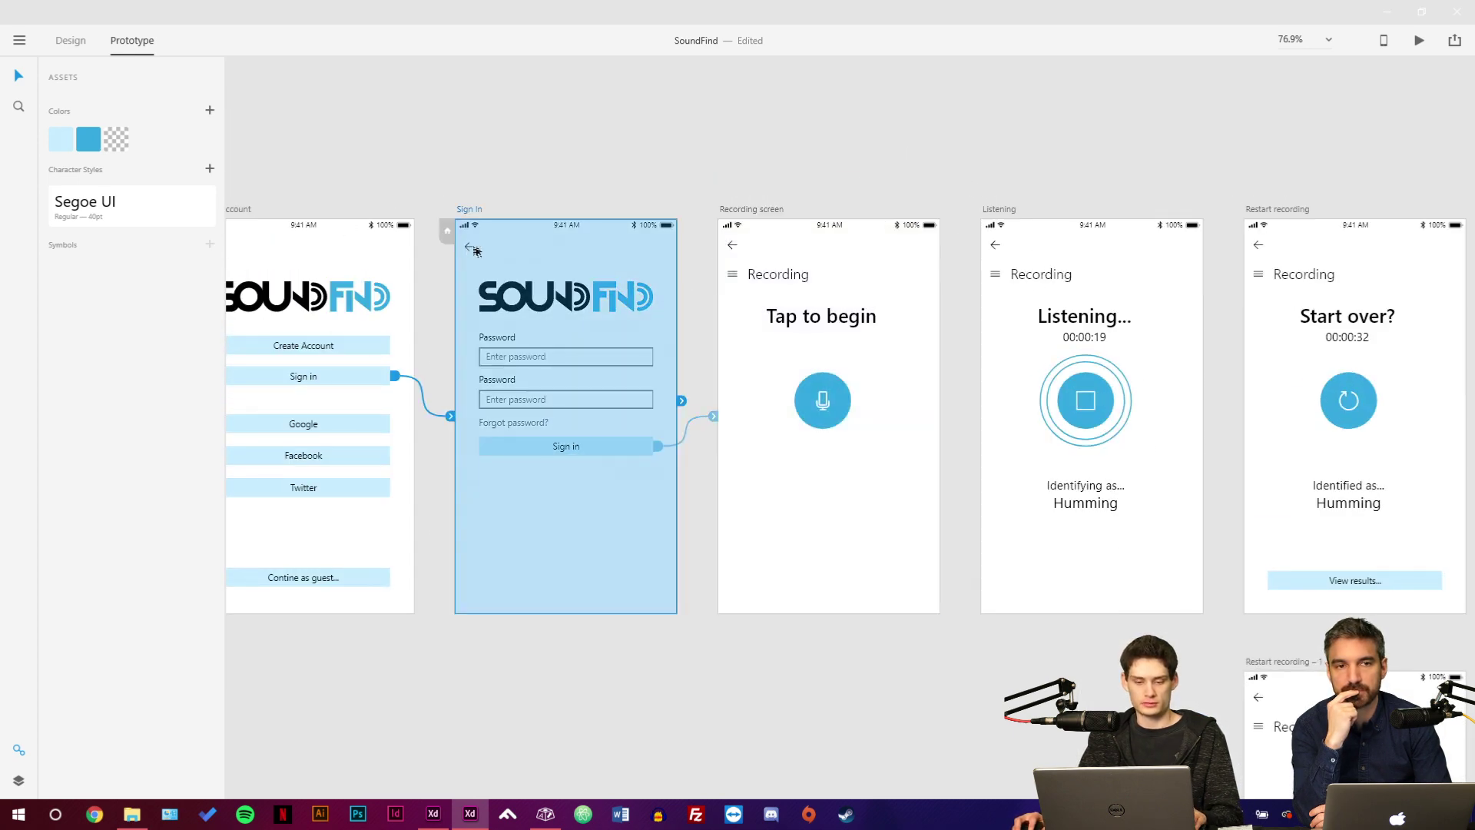
pyautogui.moveTo(478, 251); pyautogui.dragTo(735, 267)
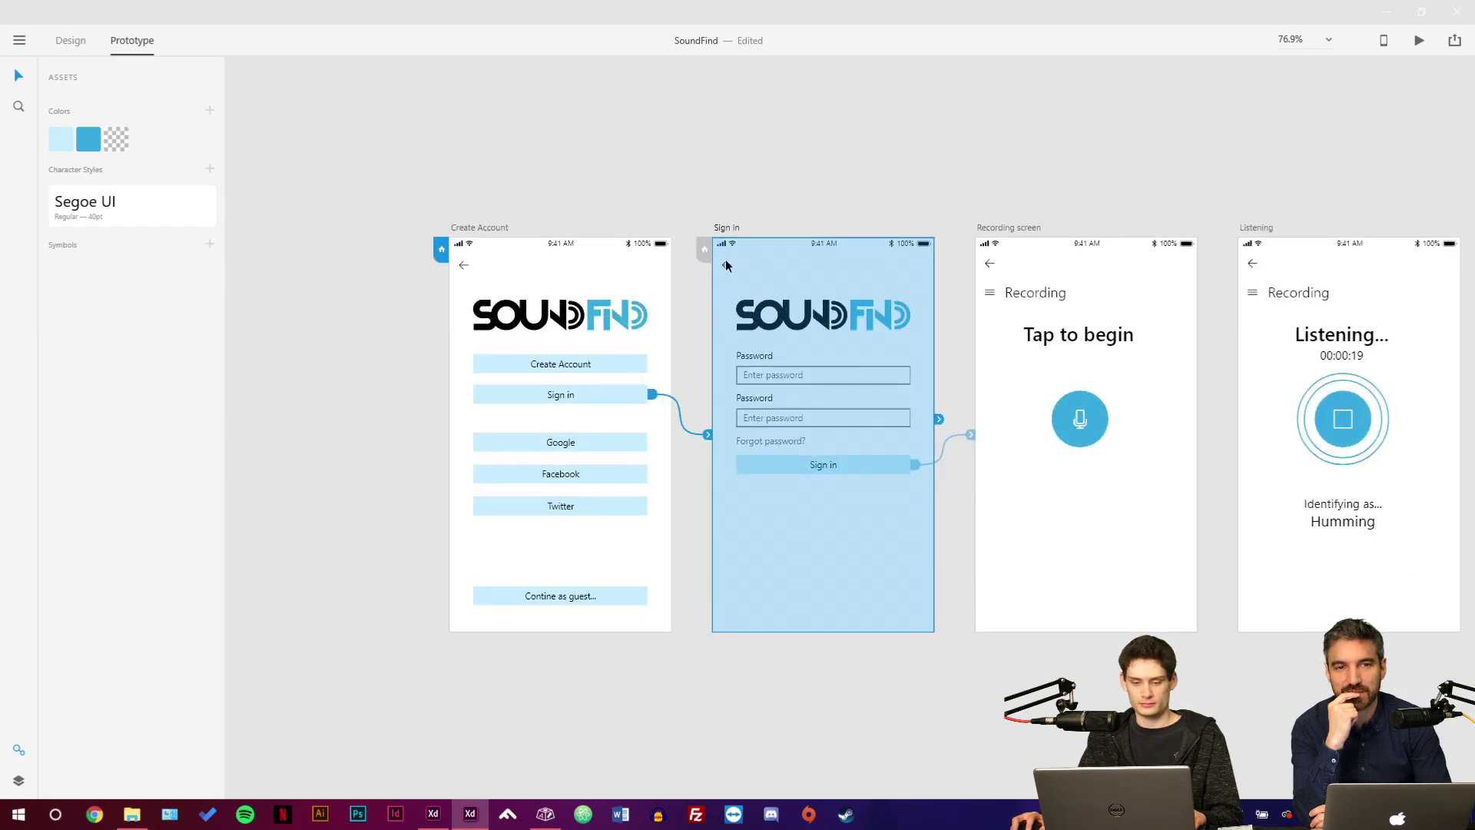
pyautogui.click(725, 266)
pyautogui.scroll(6, 725, 266)
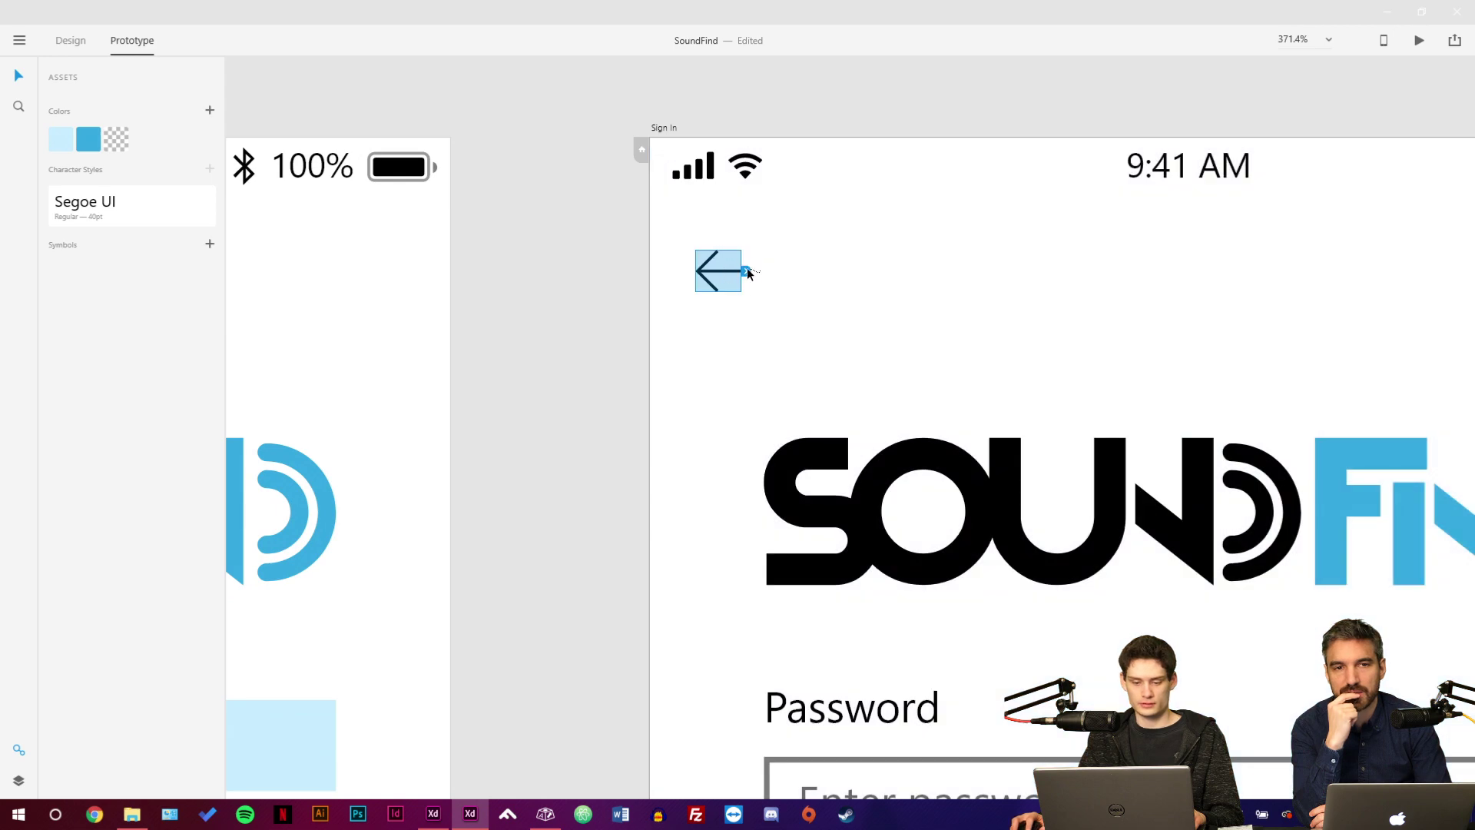
pyautogui.scroll(-4, 772, 330)
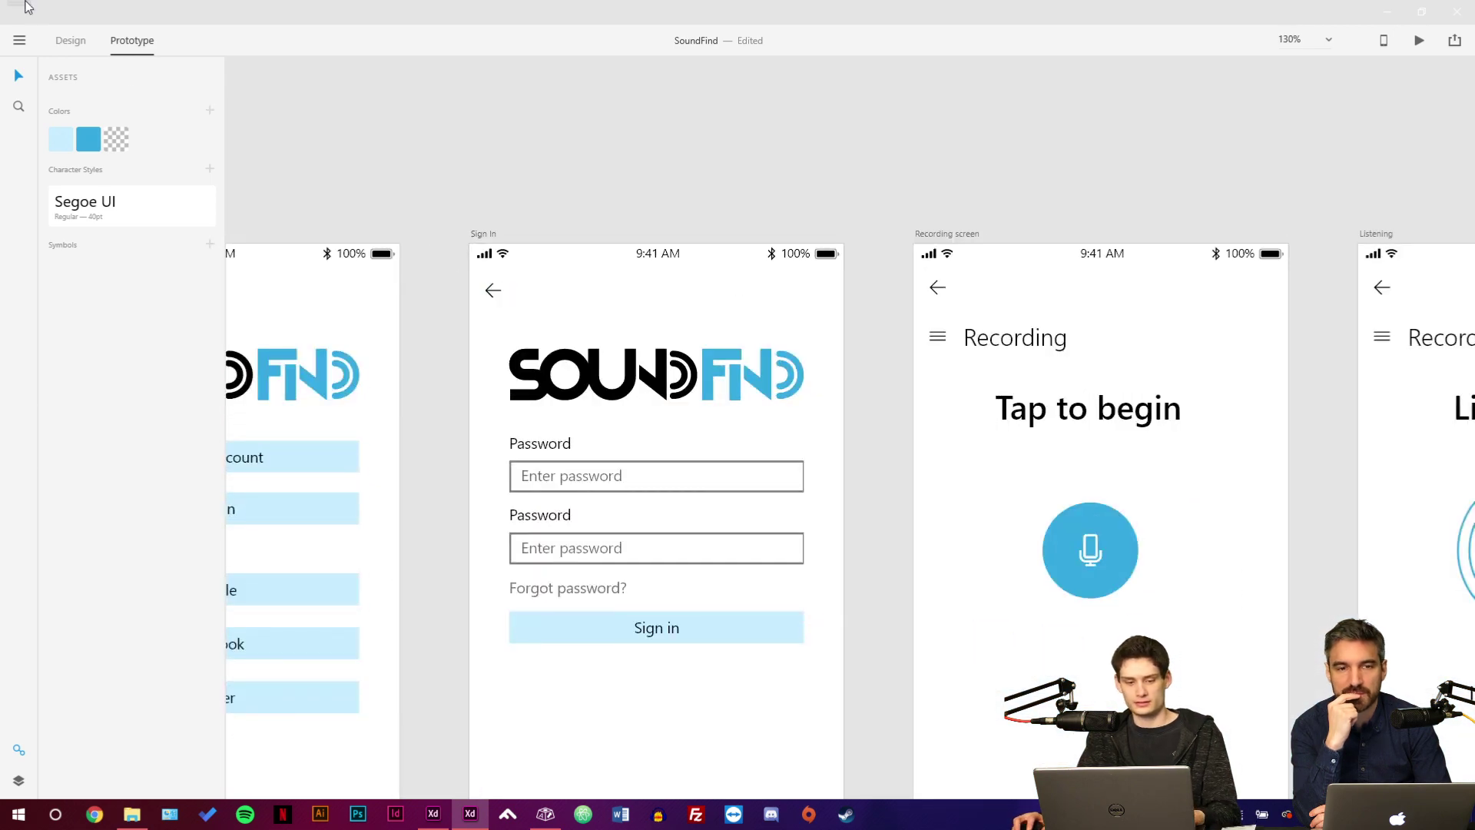
# In design mode, replace the back arrows on Sign in and Create Account with copies of the Recording screen's 48 × 48 arrow, and return to prototyping.
pyautogui.click(73, 40)
pyautogui.click(959, 286)
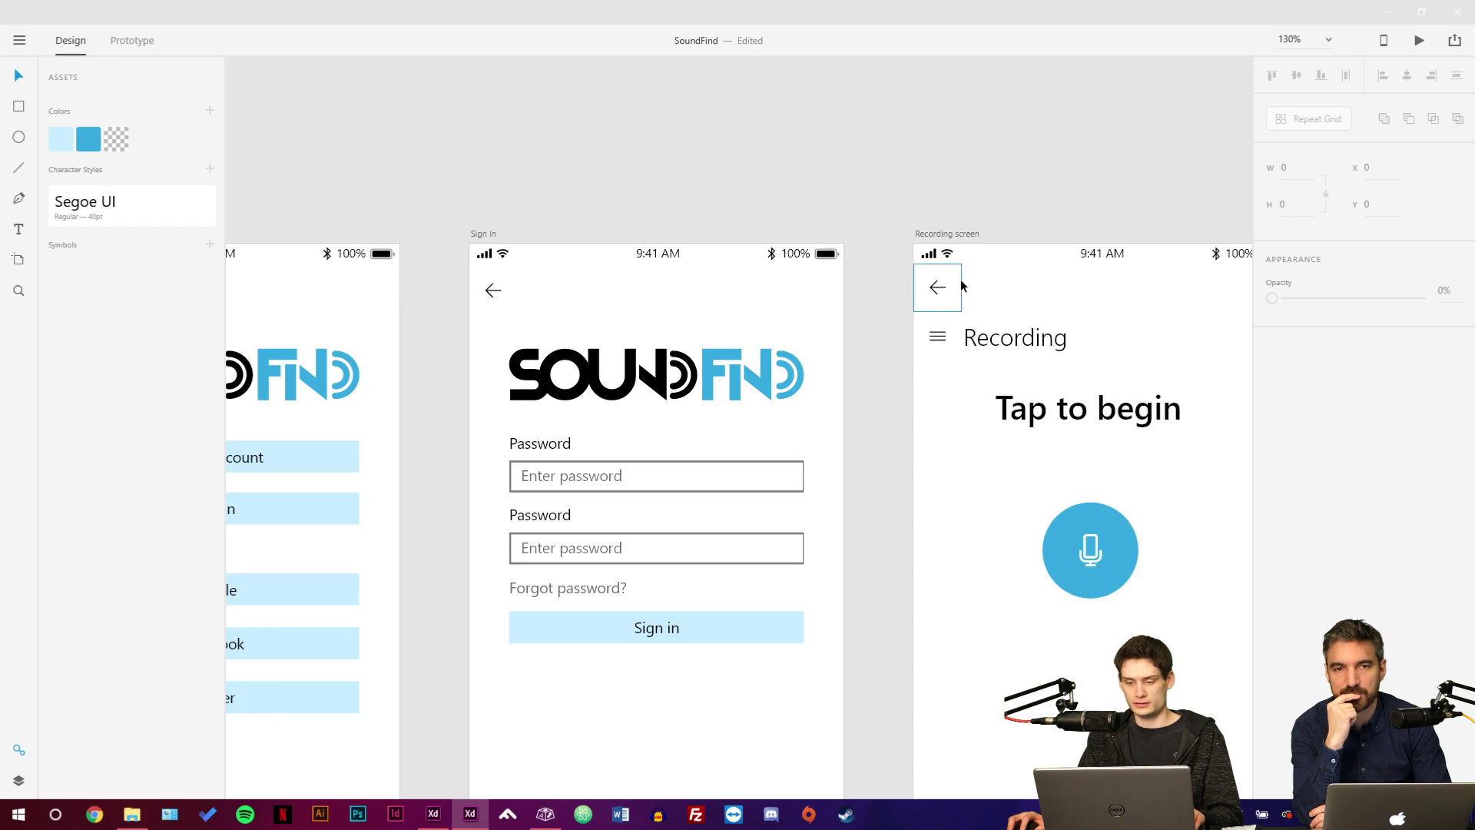
pyautogui.click(960, 286)
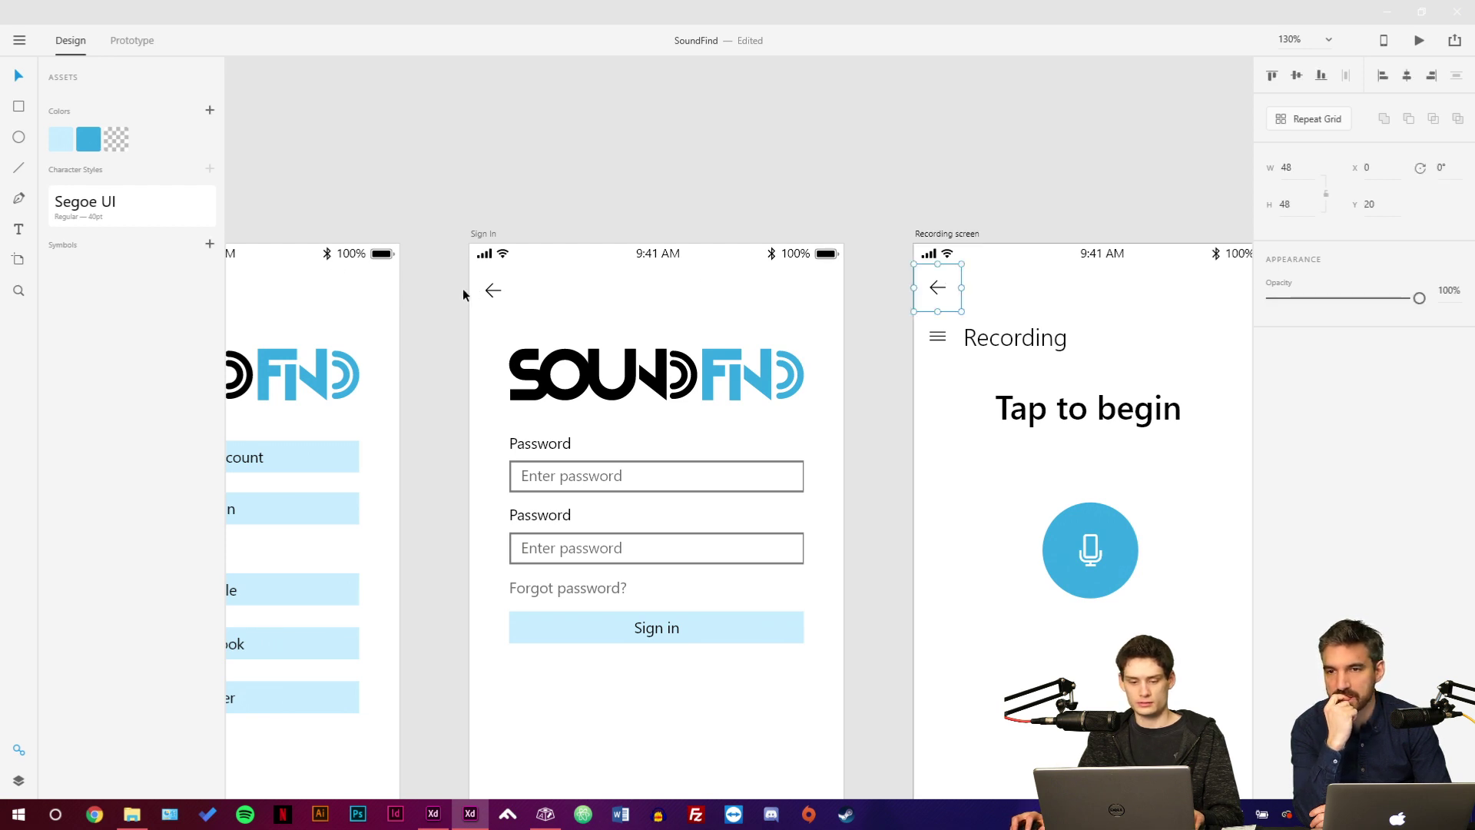
pyautogui.moveTo(569, 319); pyautogui.dragTo(451, 284)
pyautogui.press('Delete')
pyautogui.hotkey('ctrl', 'z')
pyautogui.hotkey('ctrl', 'c')
pyautogui.moveTo(424, 341); pyautogui.dragTo(864, 372)
pyautogui.hotkey('ctrl', 'v')
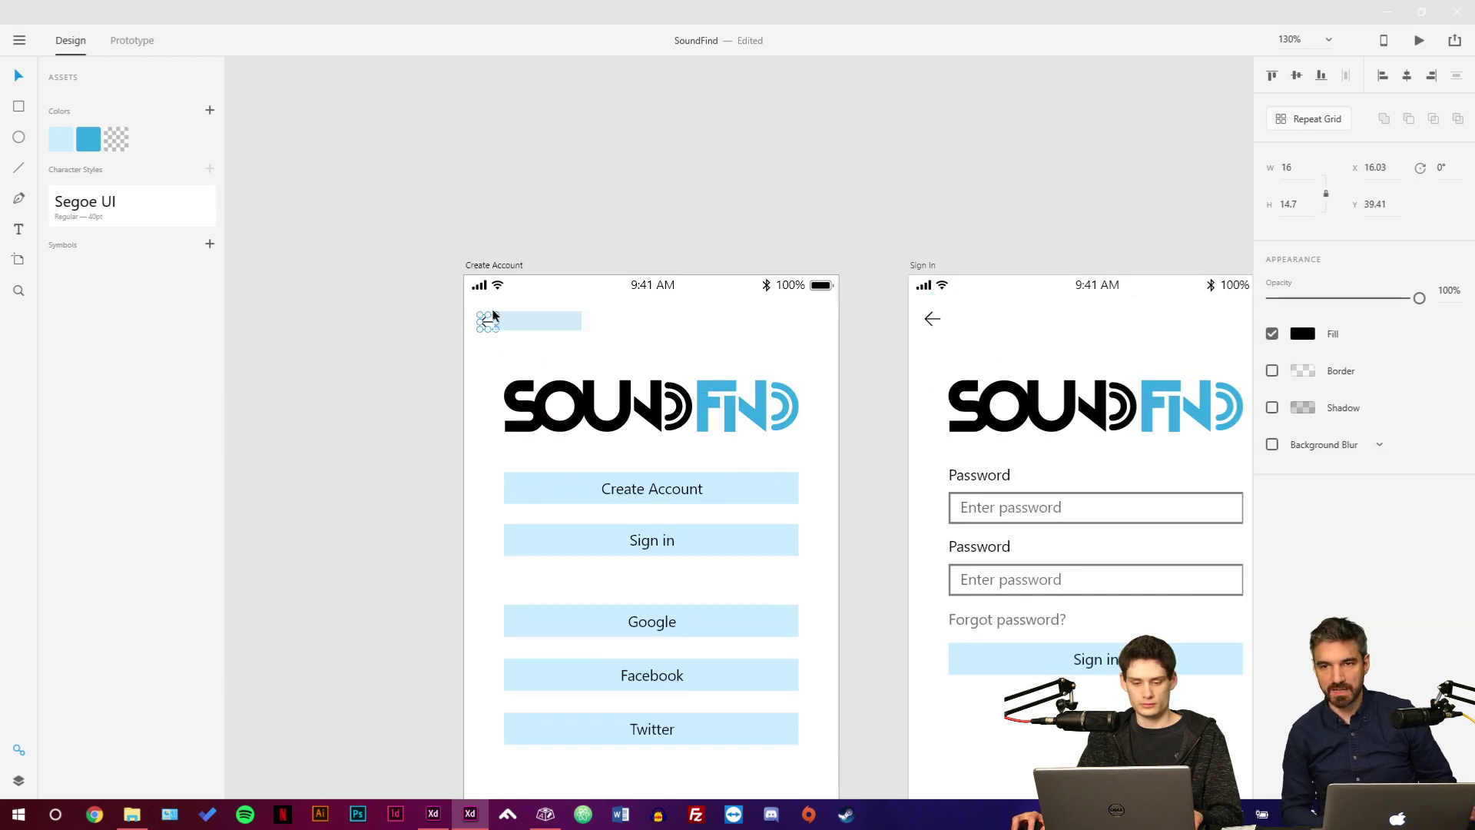
pyautogui.moveTo(756, 330); pyautogui.dragTo(500, 297)
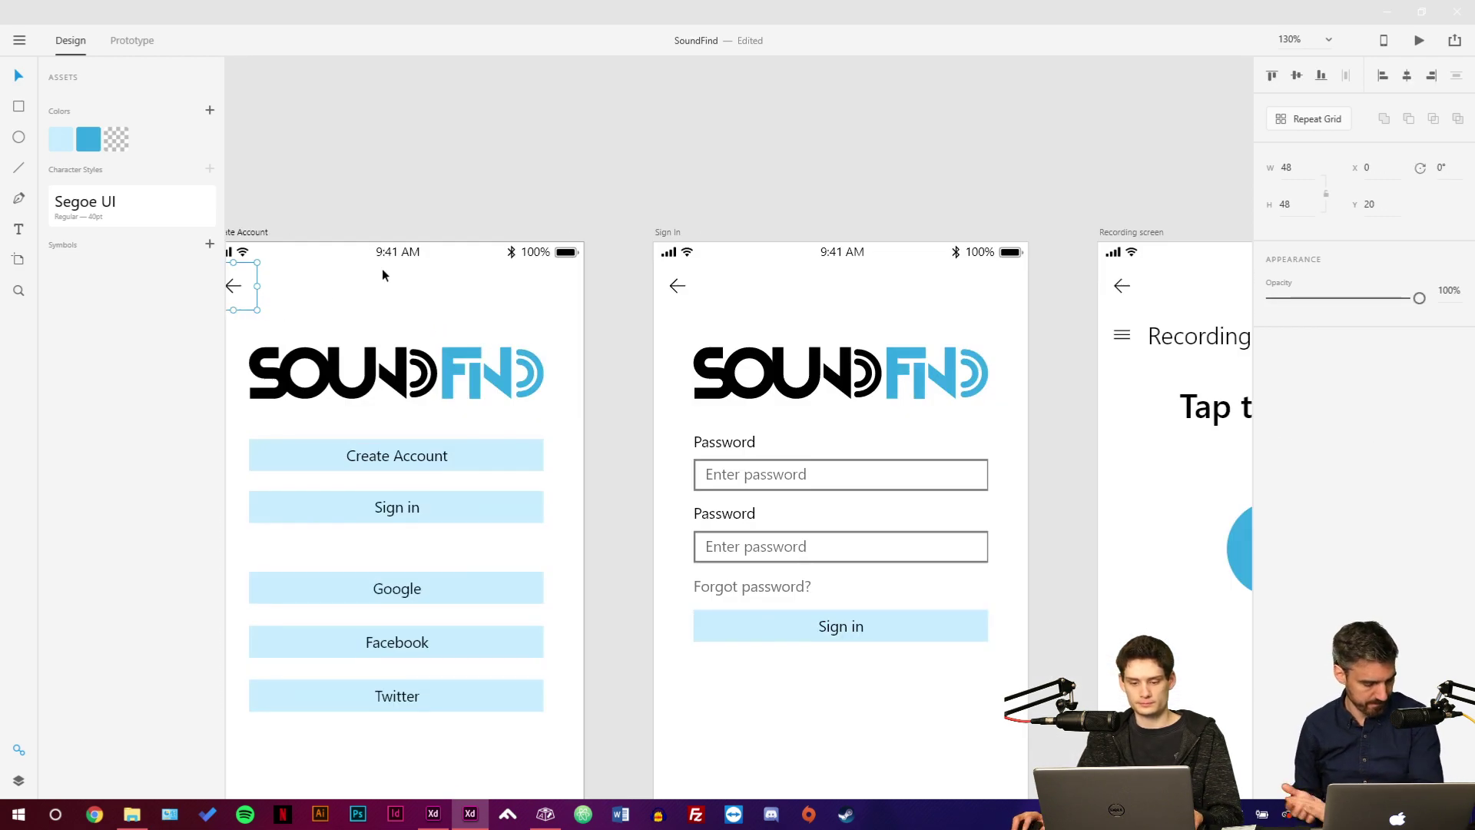
pyautogui.press('Escape')
pyautogui.click(144, 46)
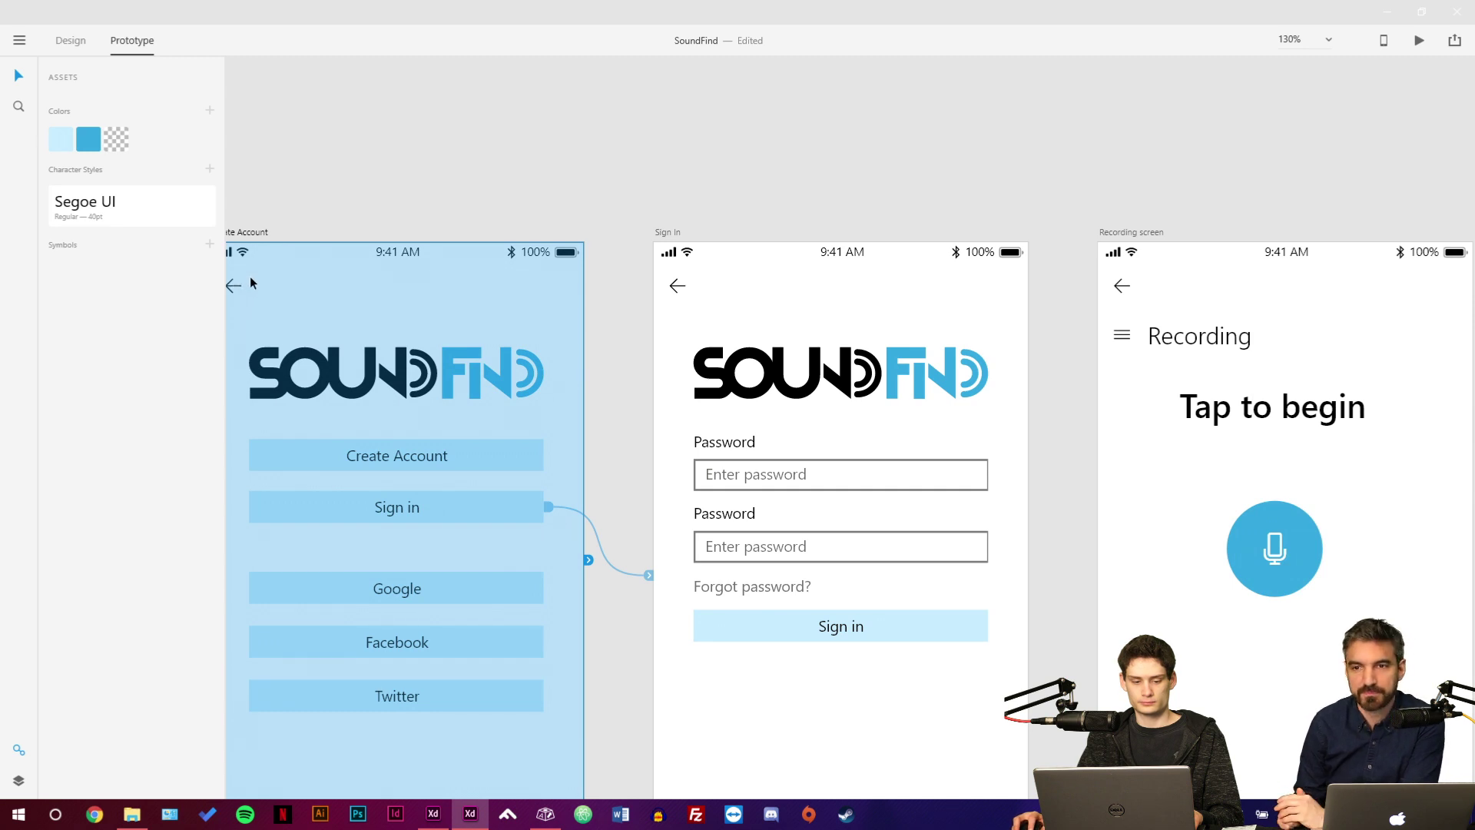
# Try to create a prototype link from the back arrow on the Create Account artboard.
pyautogui.click(256, 285)
pyautogui.moveTo(262, 286); pyautogui.dragTo(385, 323)
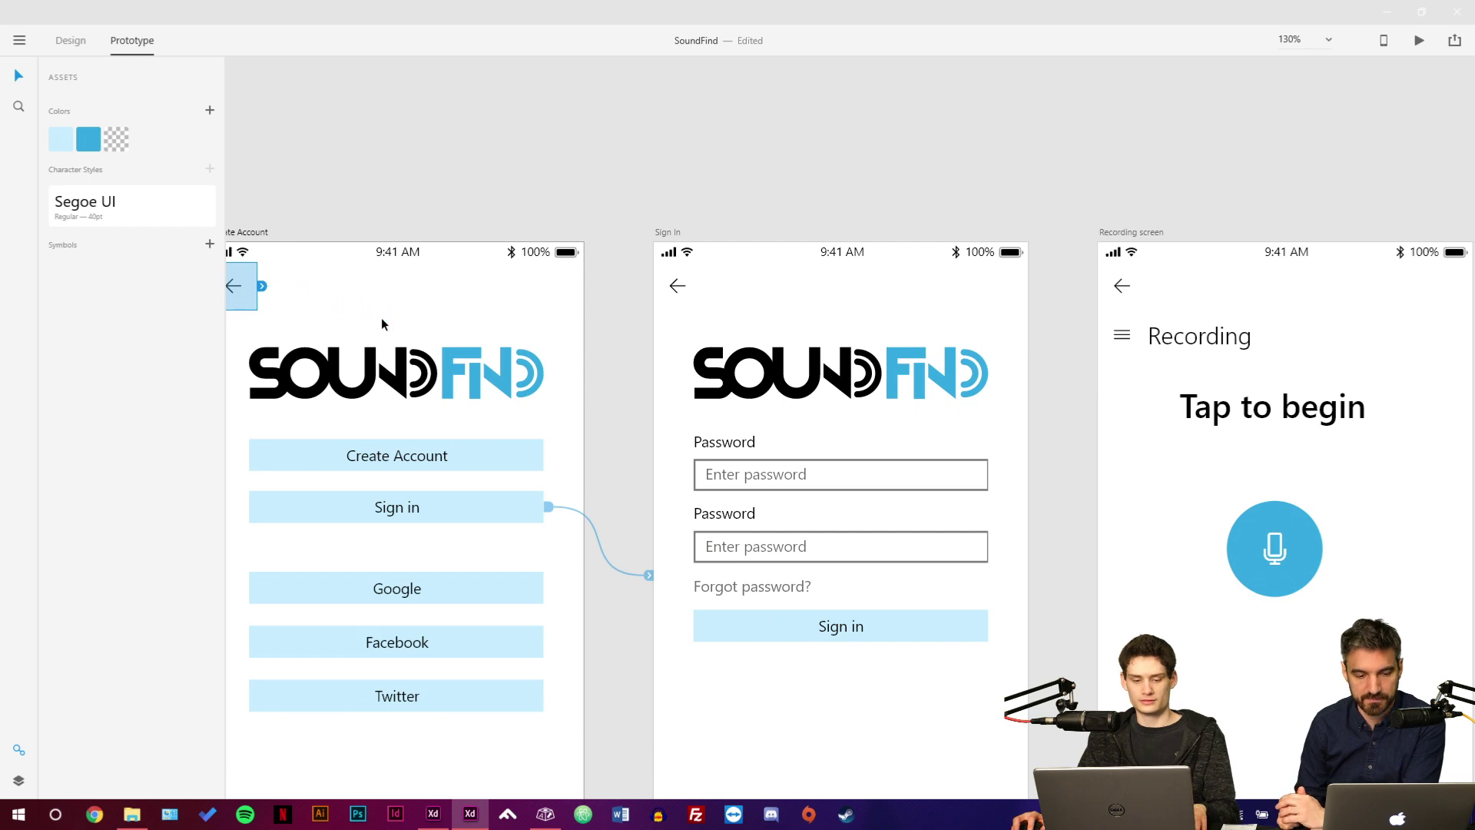
pyautogui.hotkey('ctrl', '0')
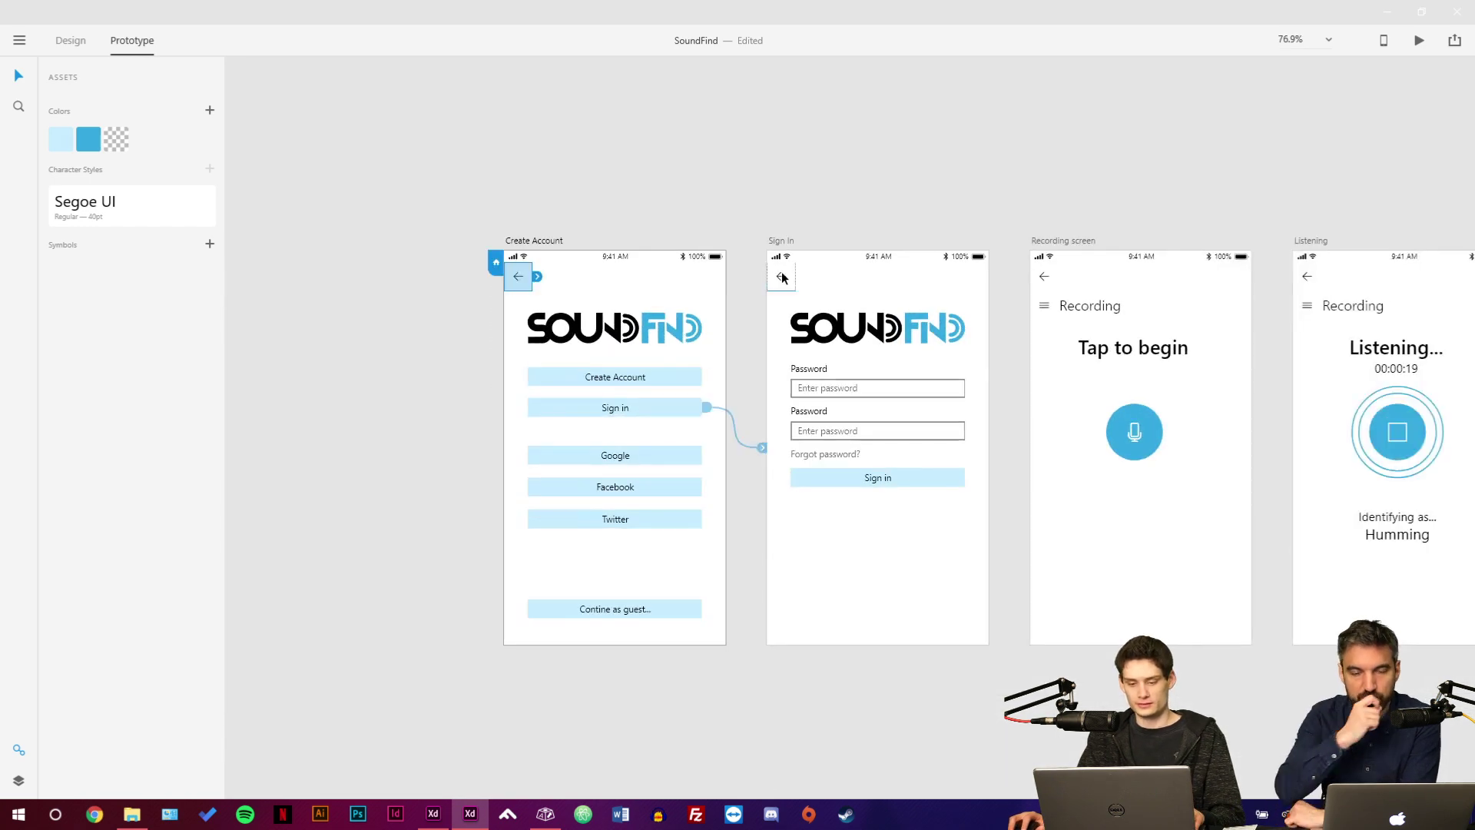
# Link the Sign in artboard's back arrow to Create Account with a Slide Right transition.
pyautogui.click(794, 282)
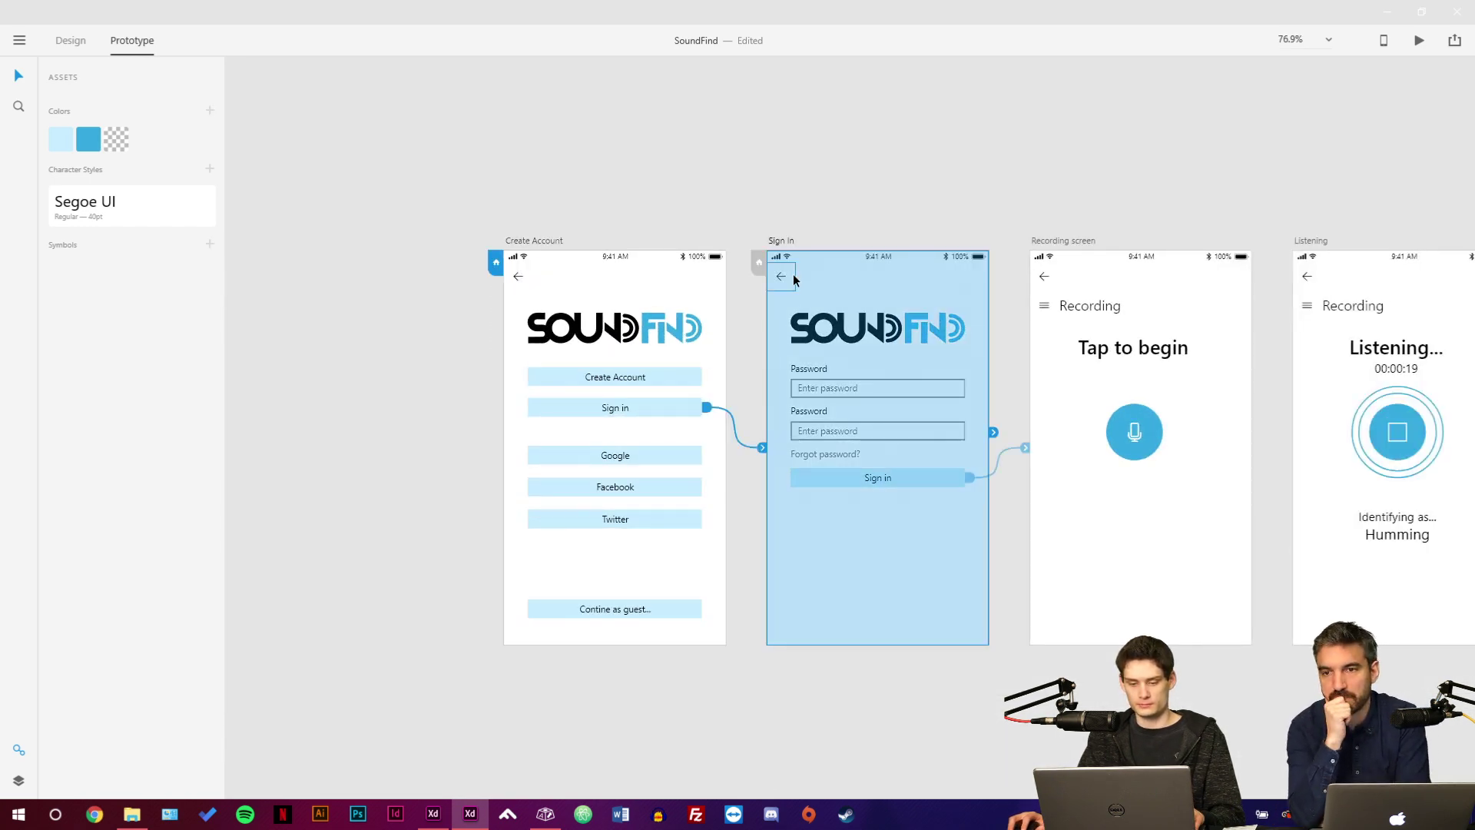
pyautogui.click(792, 278)
pyautogui.moveTo(796, 277); pyautogui.dragTo(637, 318)
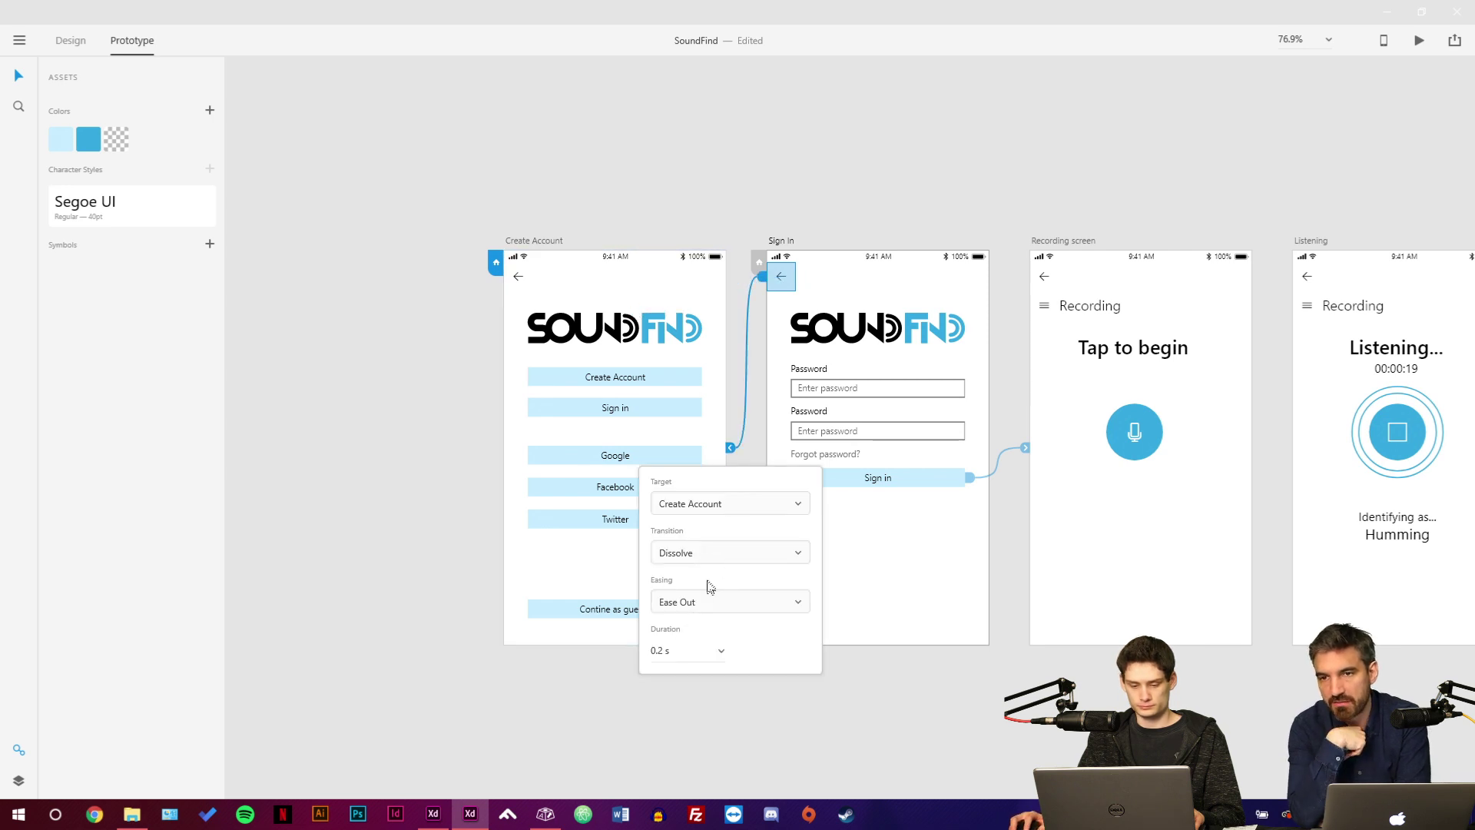
pyautogui.click(713, 555)
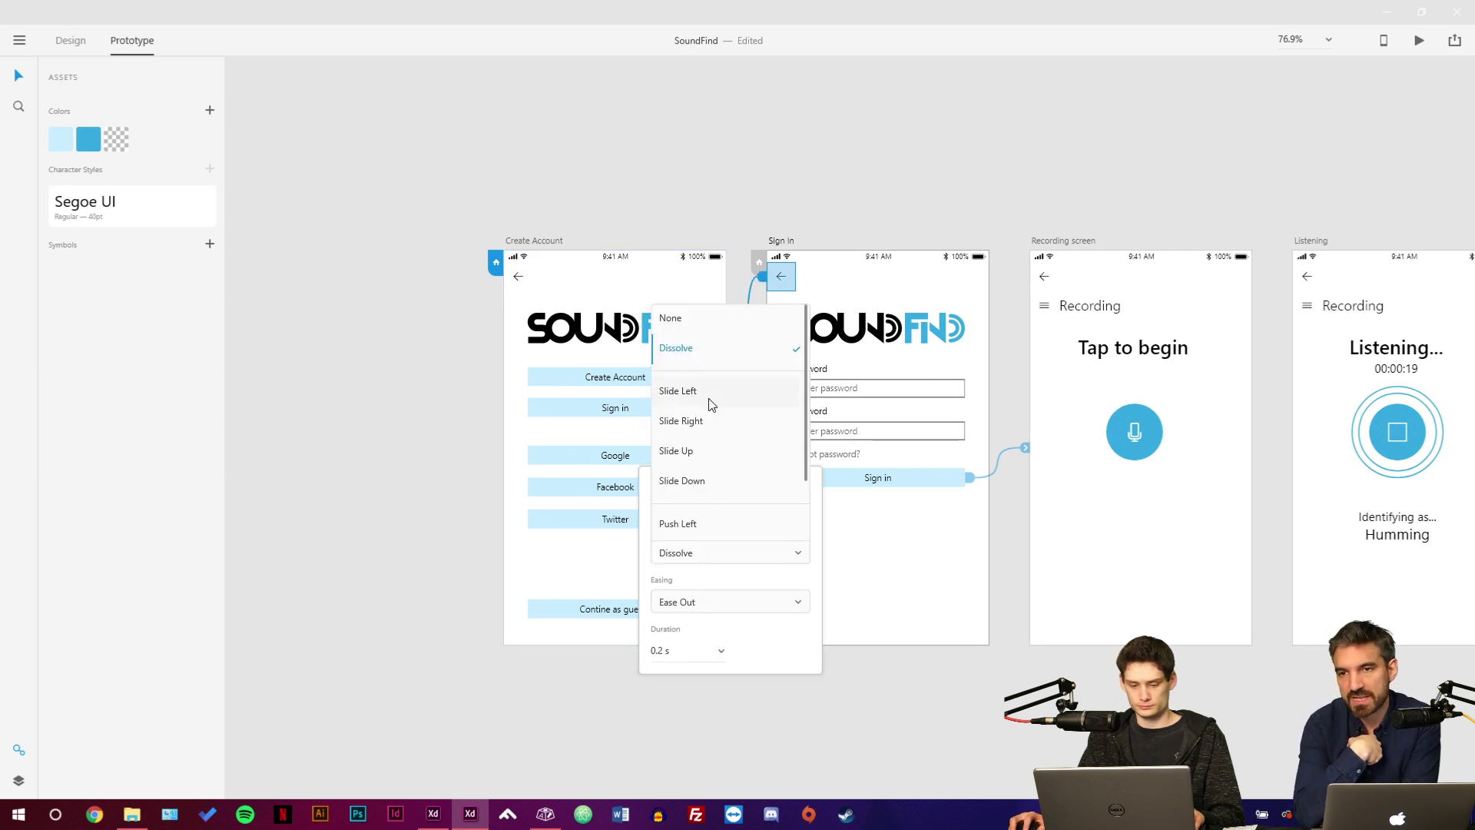
pyautogui.click(699, 423)
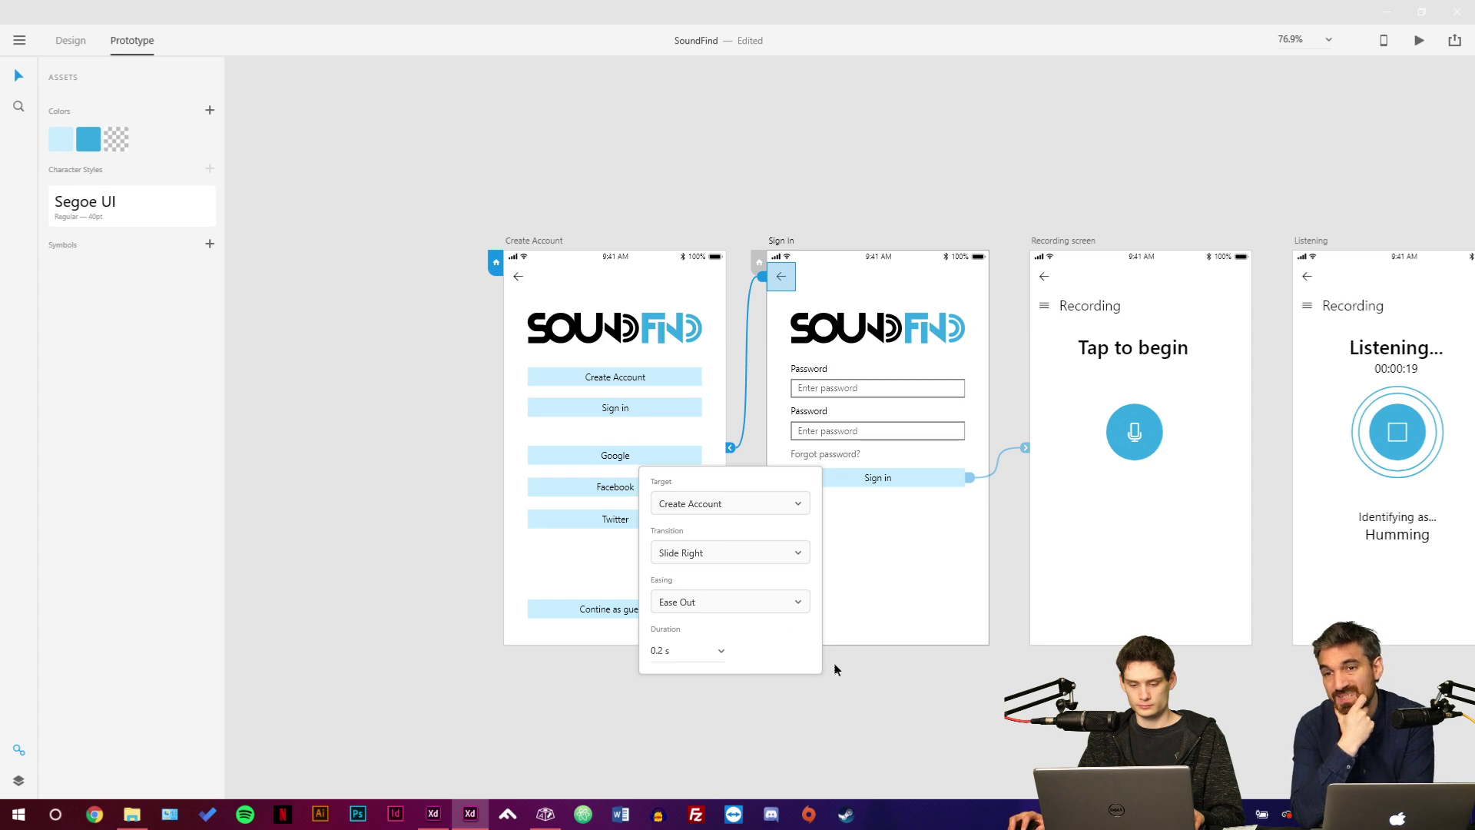
pyautogui.click(877, 682)
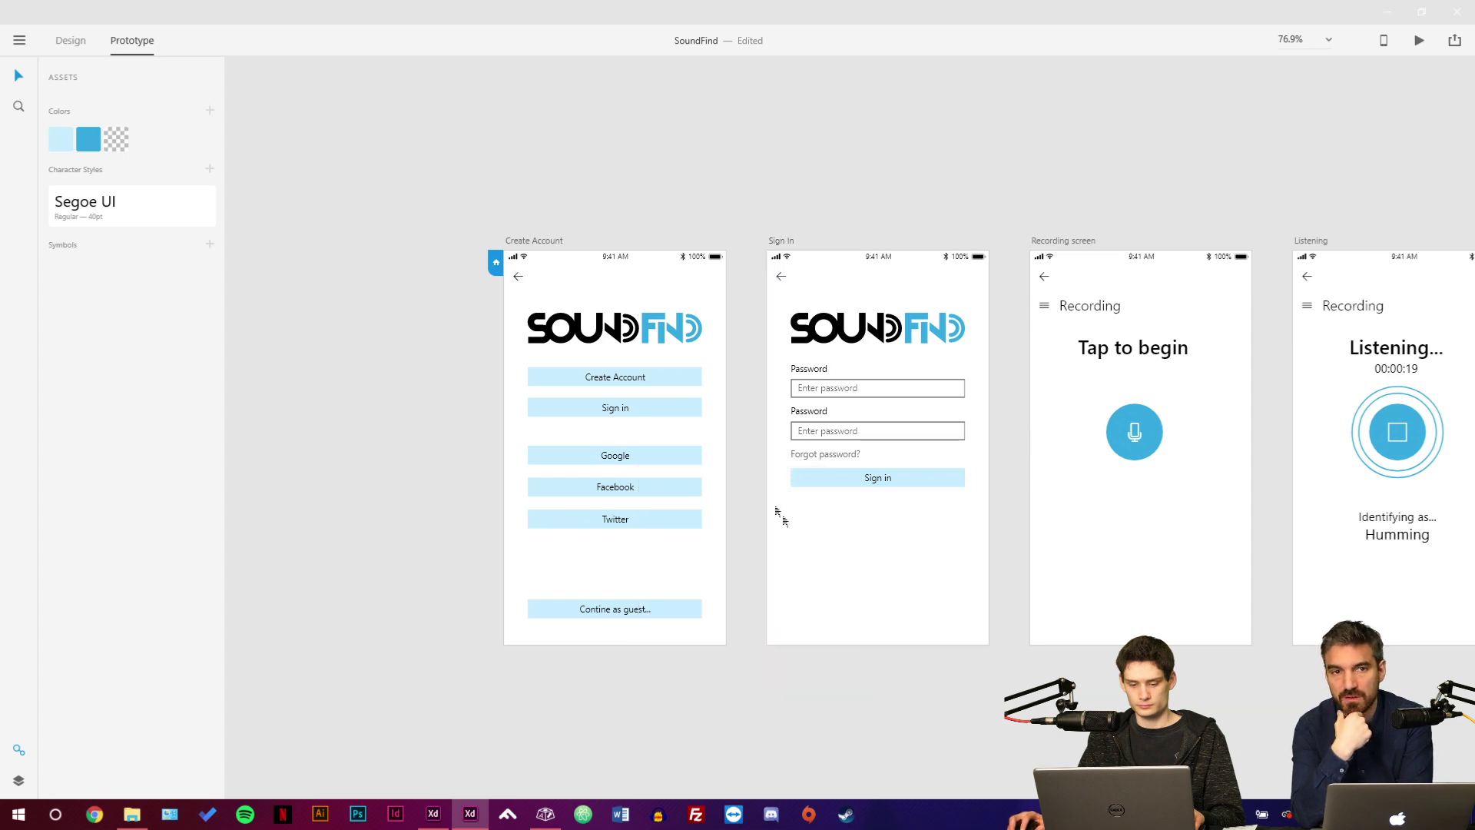
# Link the microphone button on the Recording screen to the Listening artboard with a Dissolve transition.
pyautogui.click(1085, 307)
pyautogui.hscroll(6, 1084, 307)
pyautogui.scroll(-2, 1084, 307)
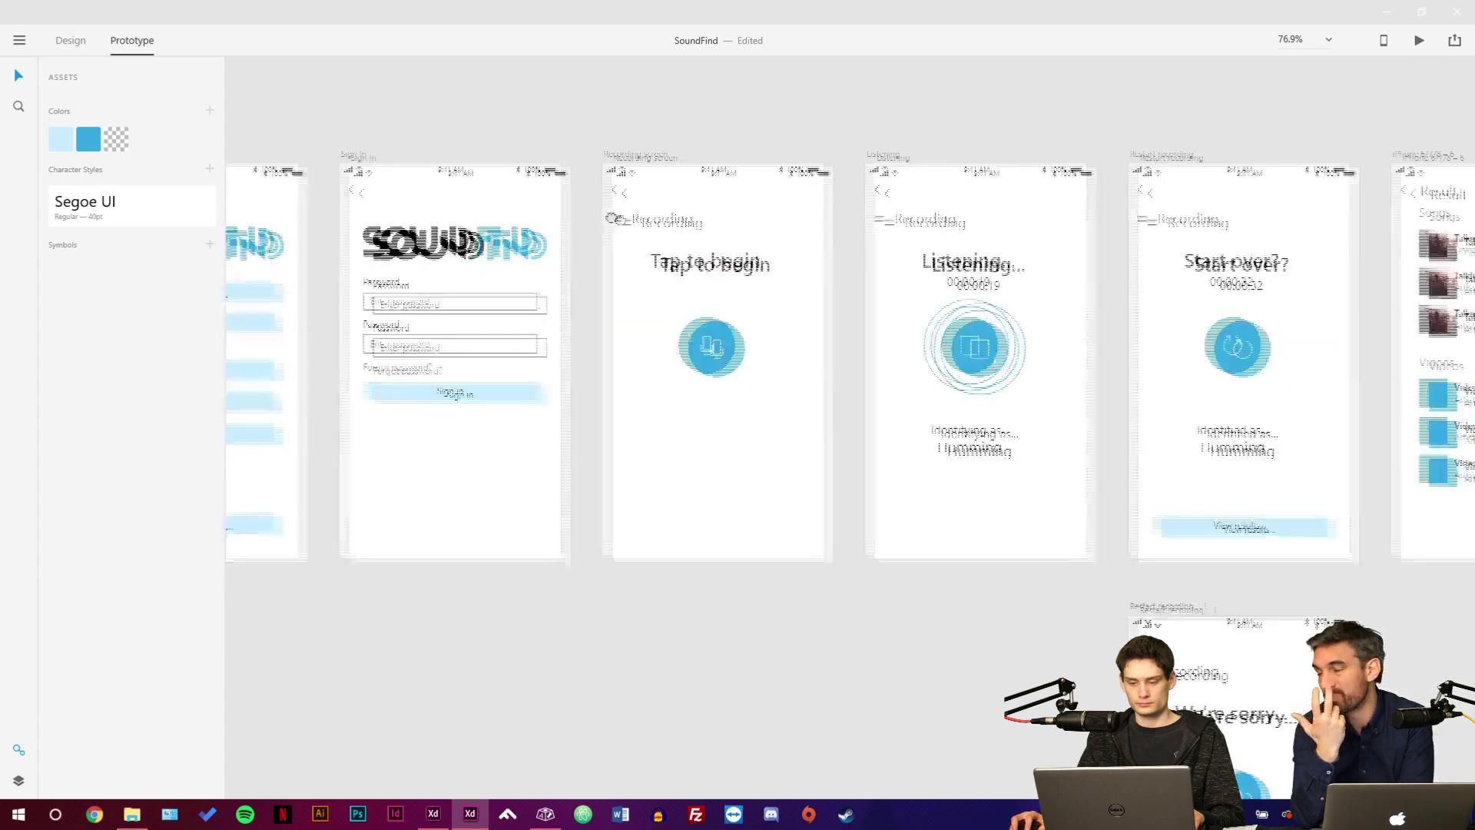
pyautogui.click(676, 321)
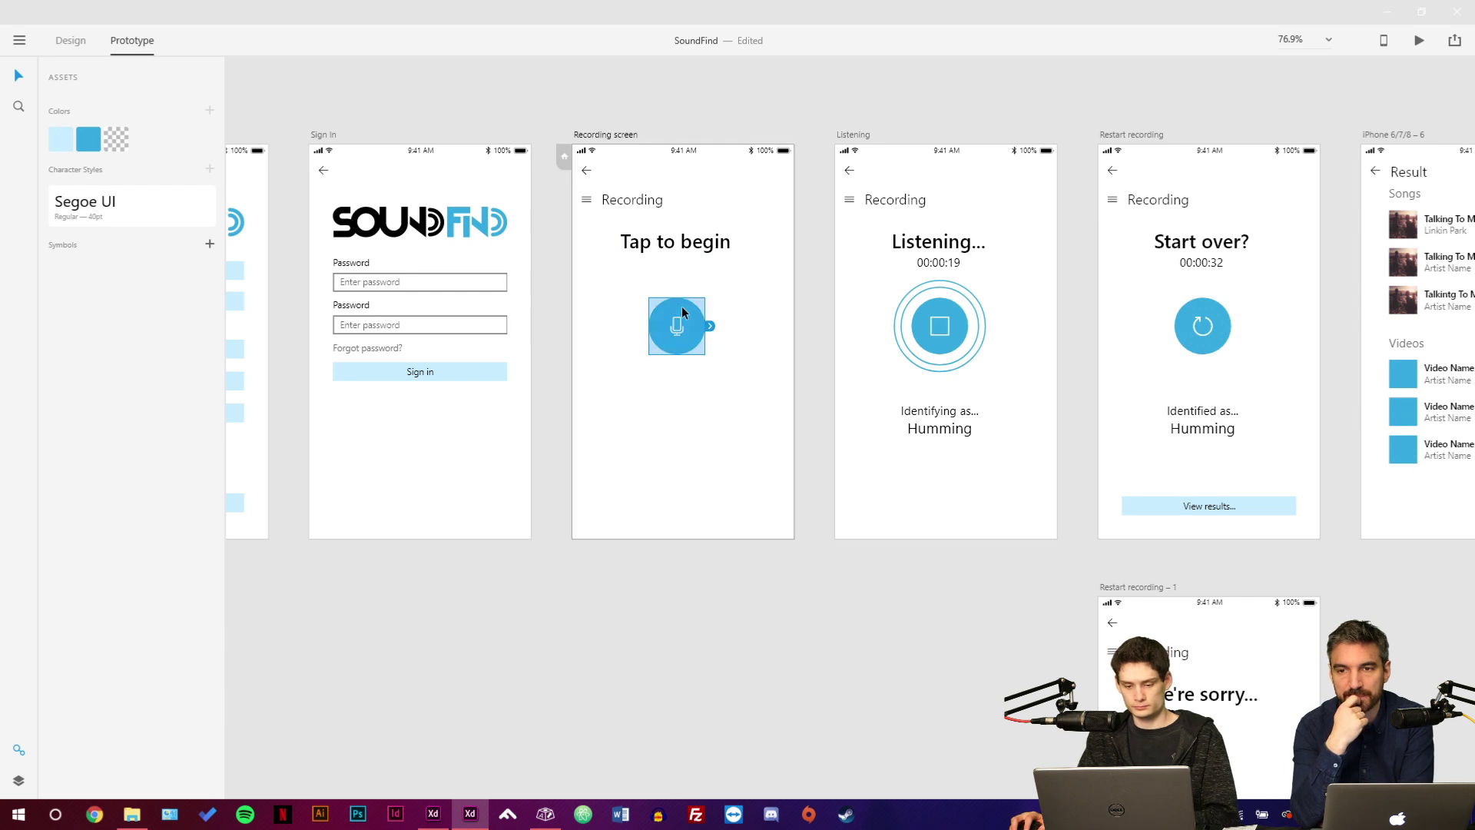
pyautogui.moveTo(710, 326); pyautogui.dragTo(852, 449)
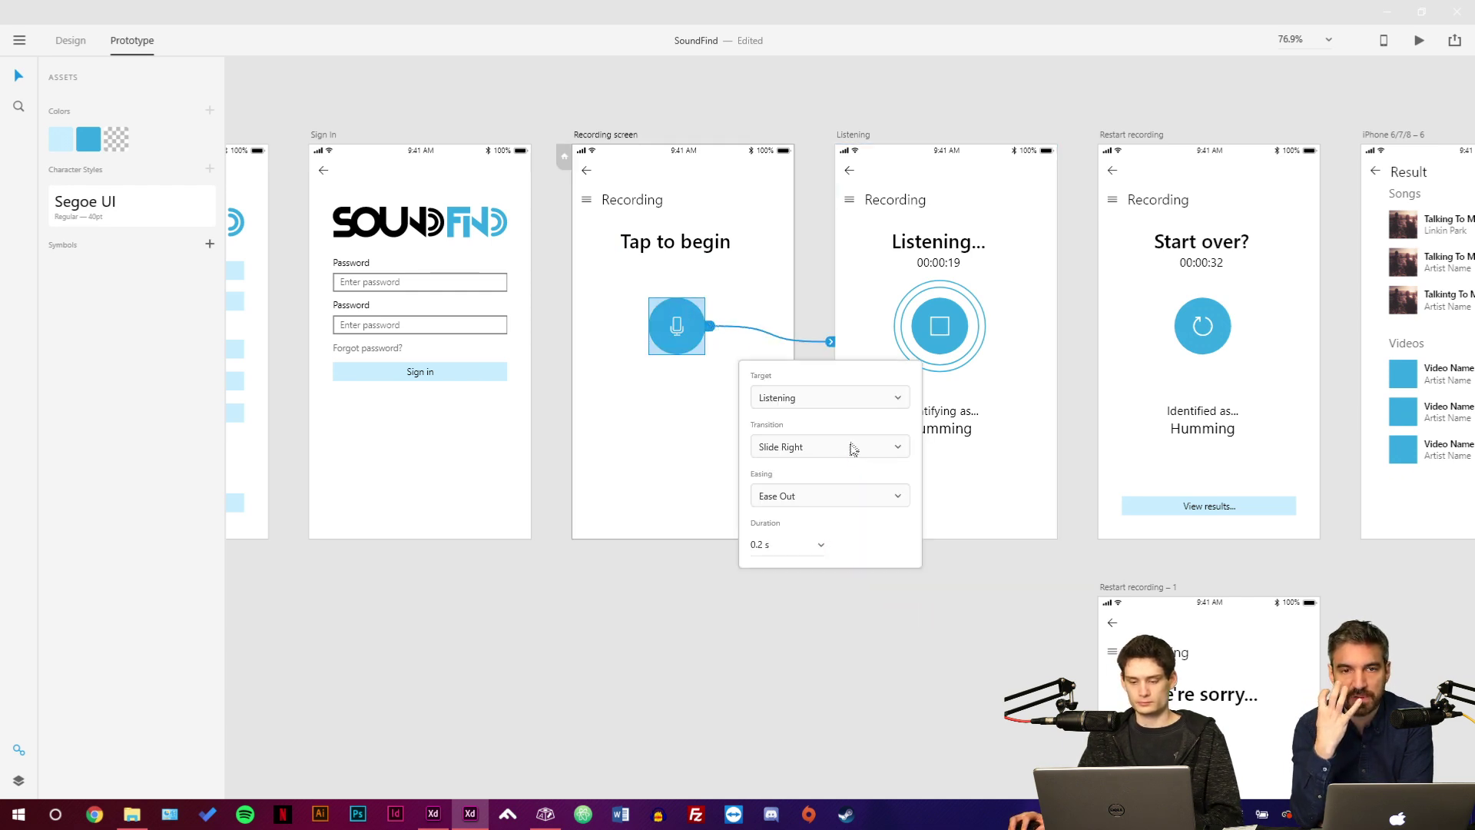
pyautogui.click(869, 398)
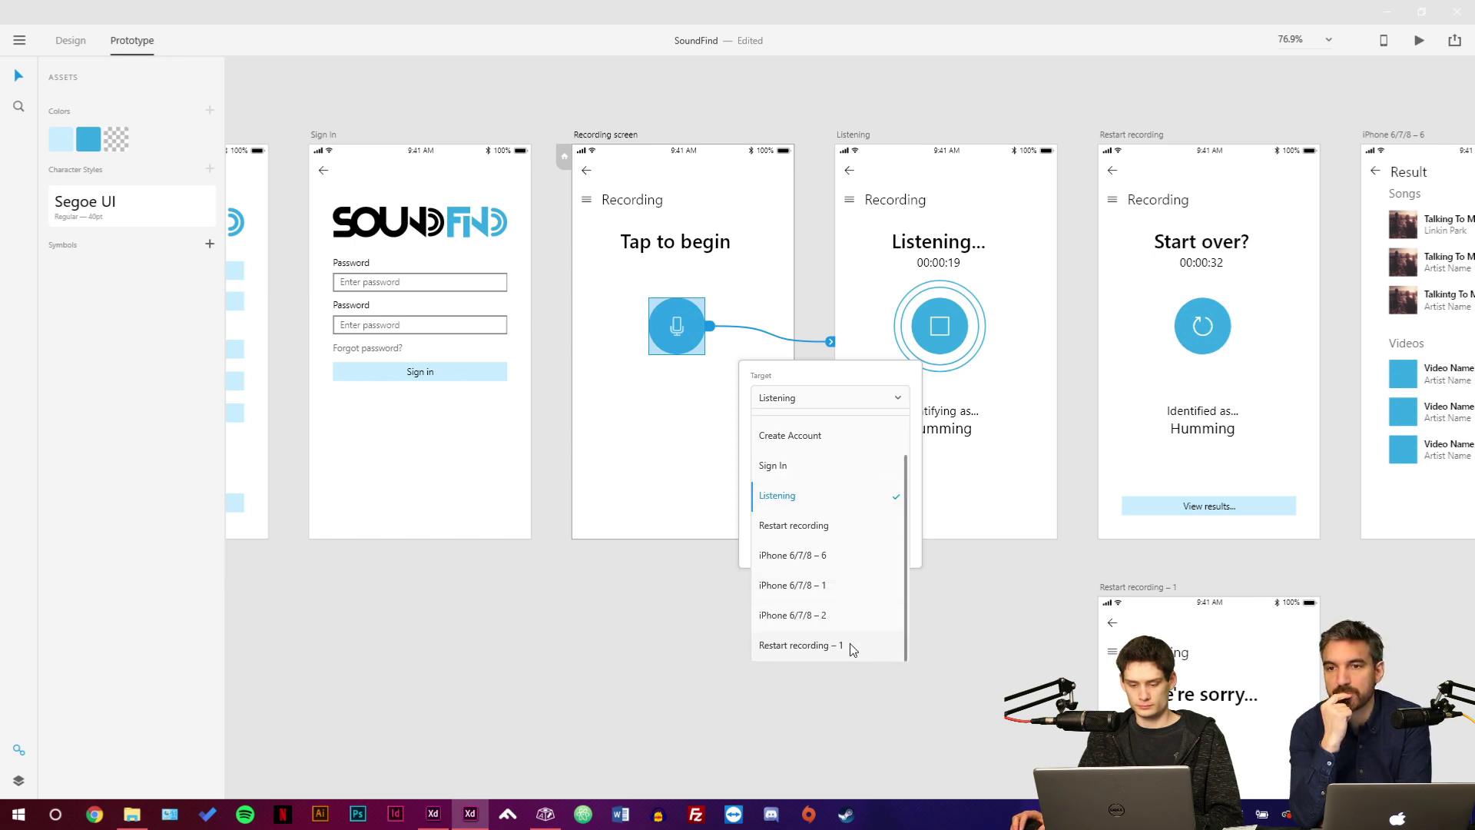
pyautogui.click(815, 219)
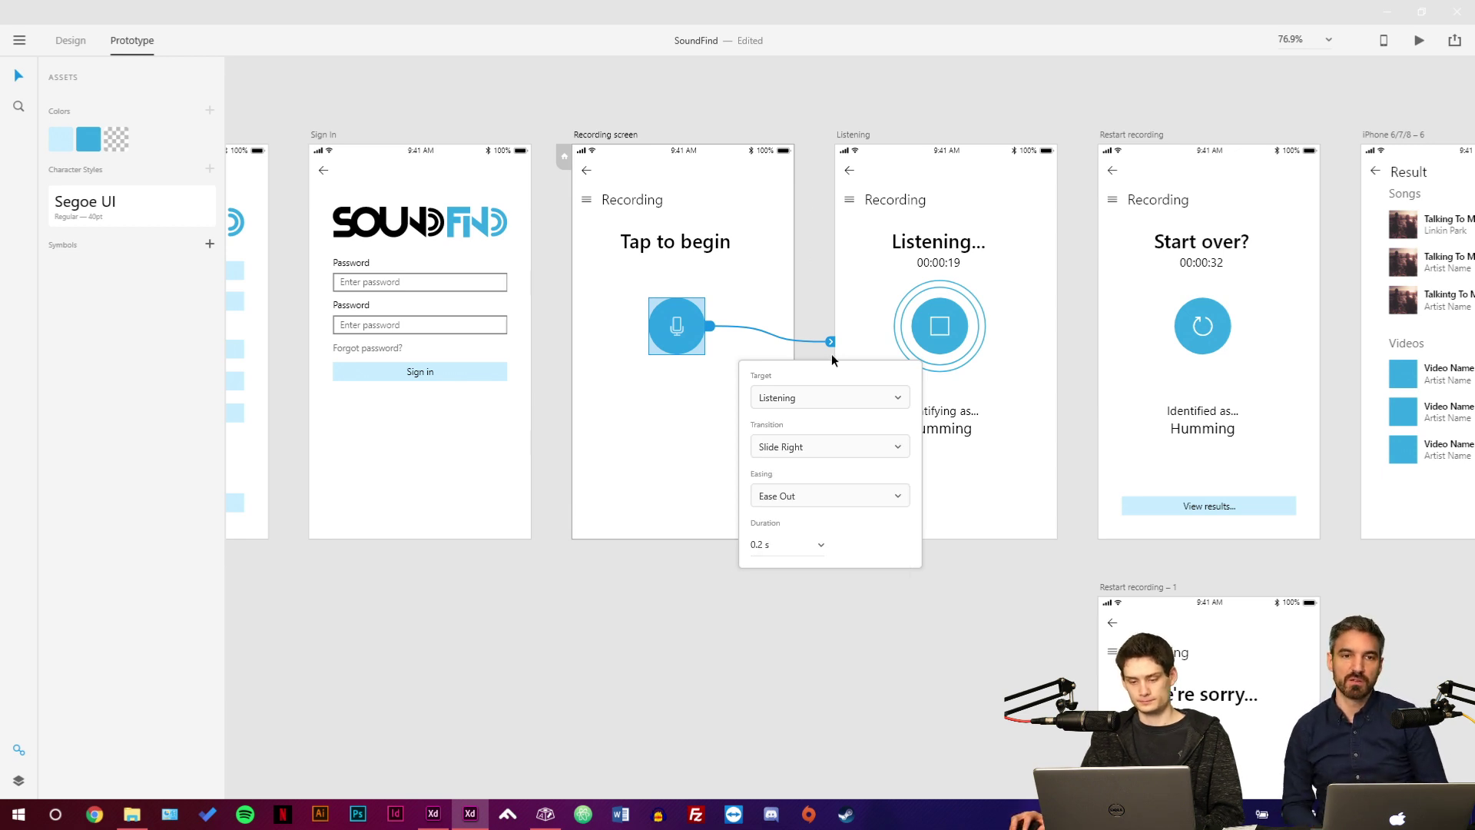
pyautogui.click(814, 447)
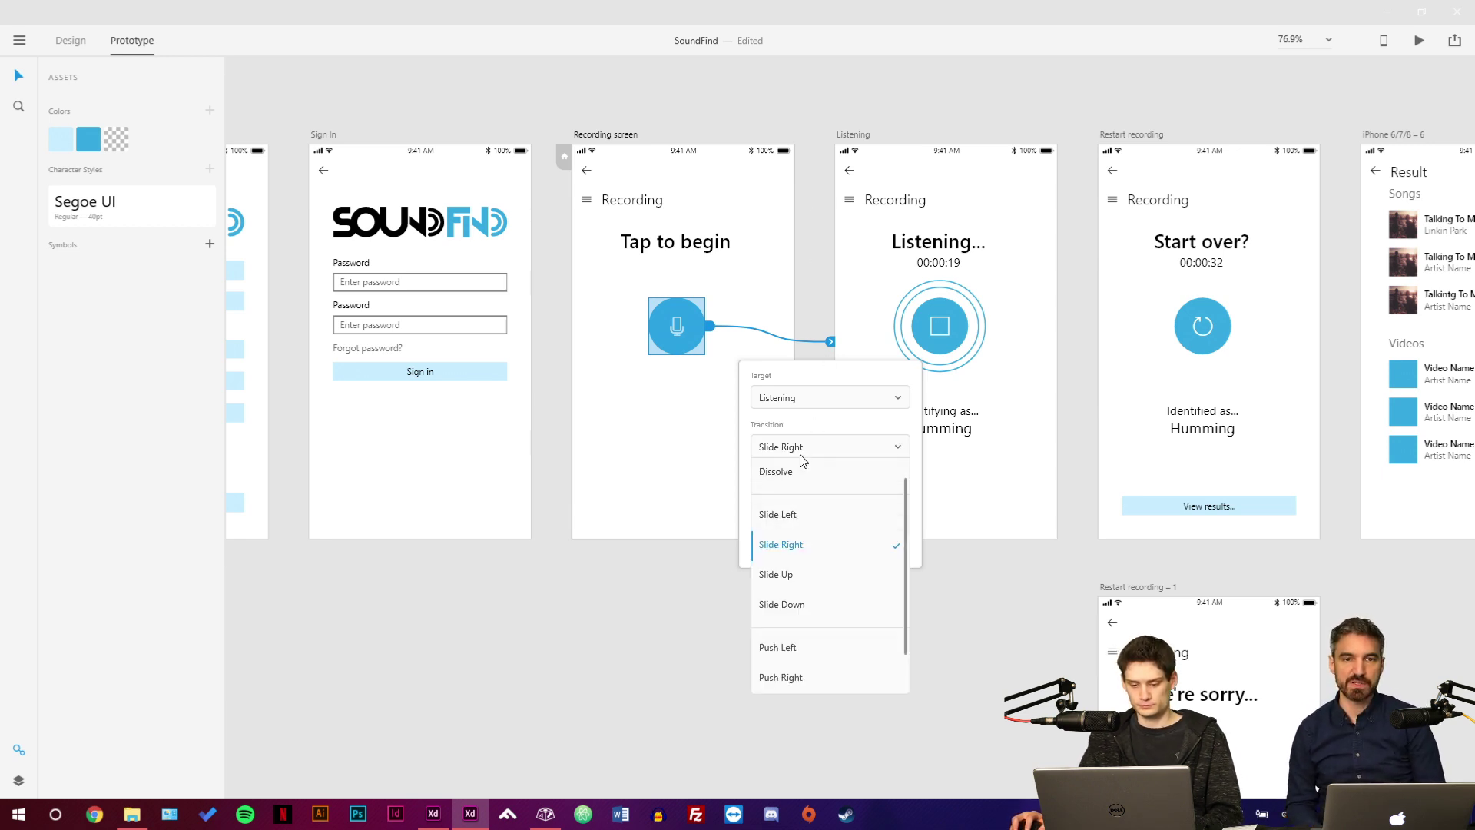
pyautogui.click(801, 472)
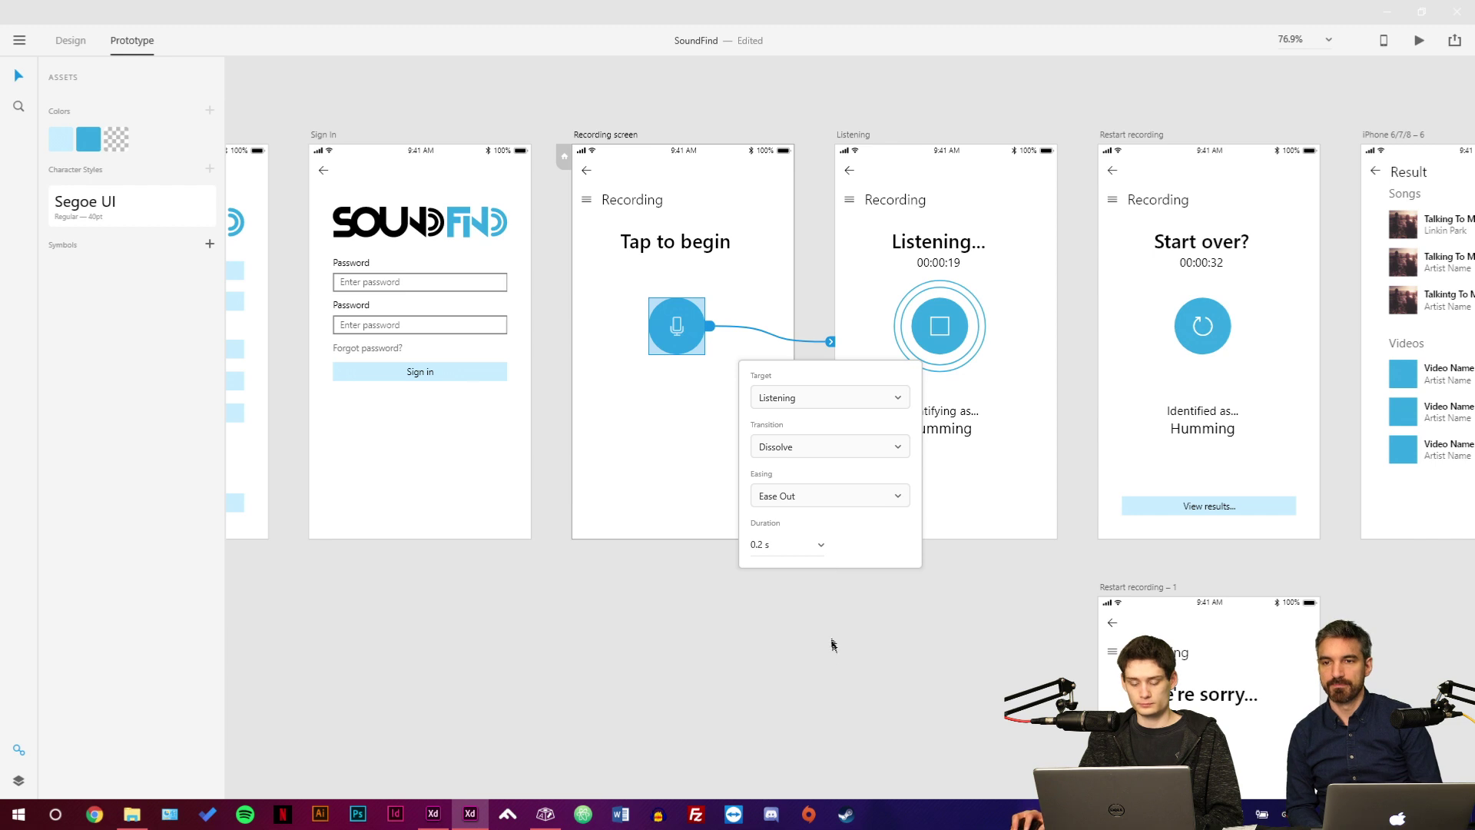
pyautogui.click(694, 438)
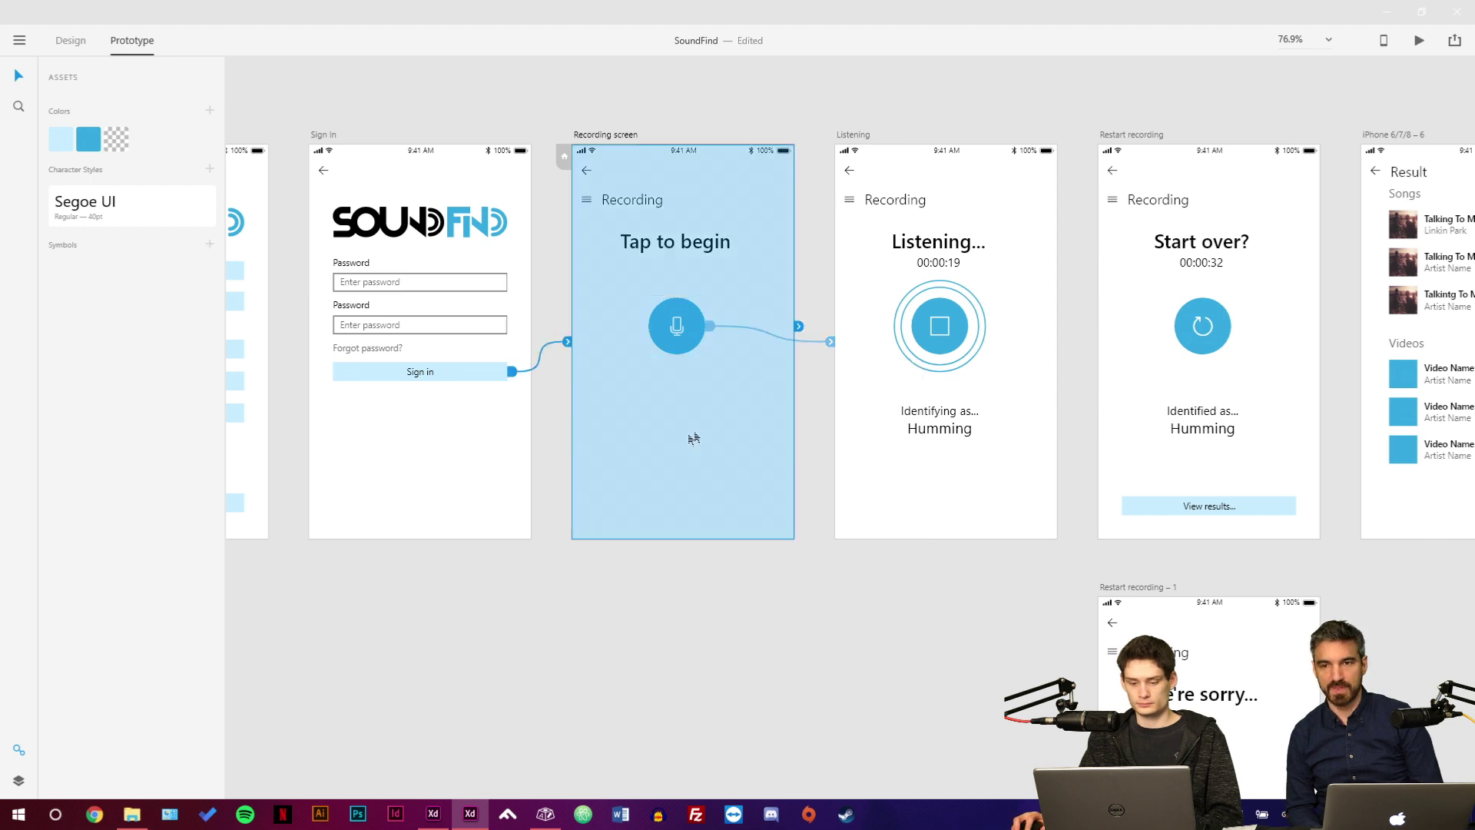
# Save the document and redirect the Listening artboard's stop button link to Restart recording – 1.
pyautogui.click(932, 351)
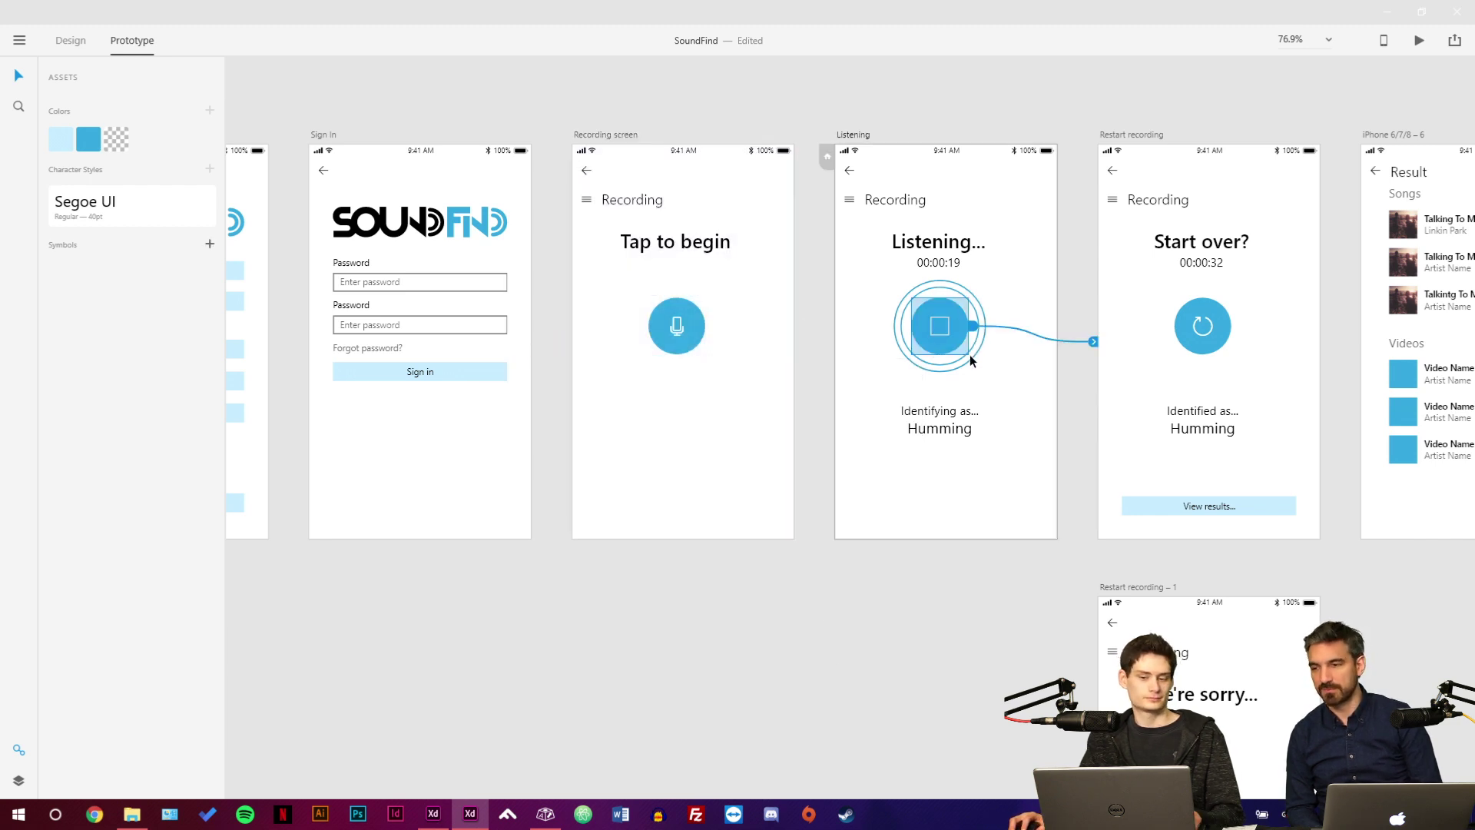
pyautogui.hotkey('ctrl', 's')
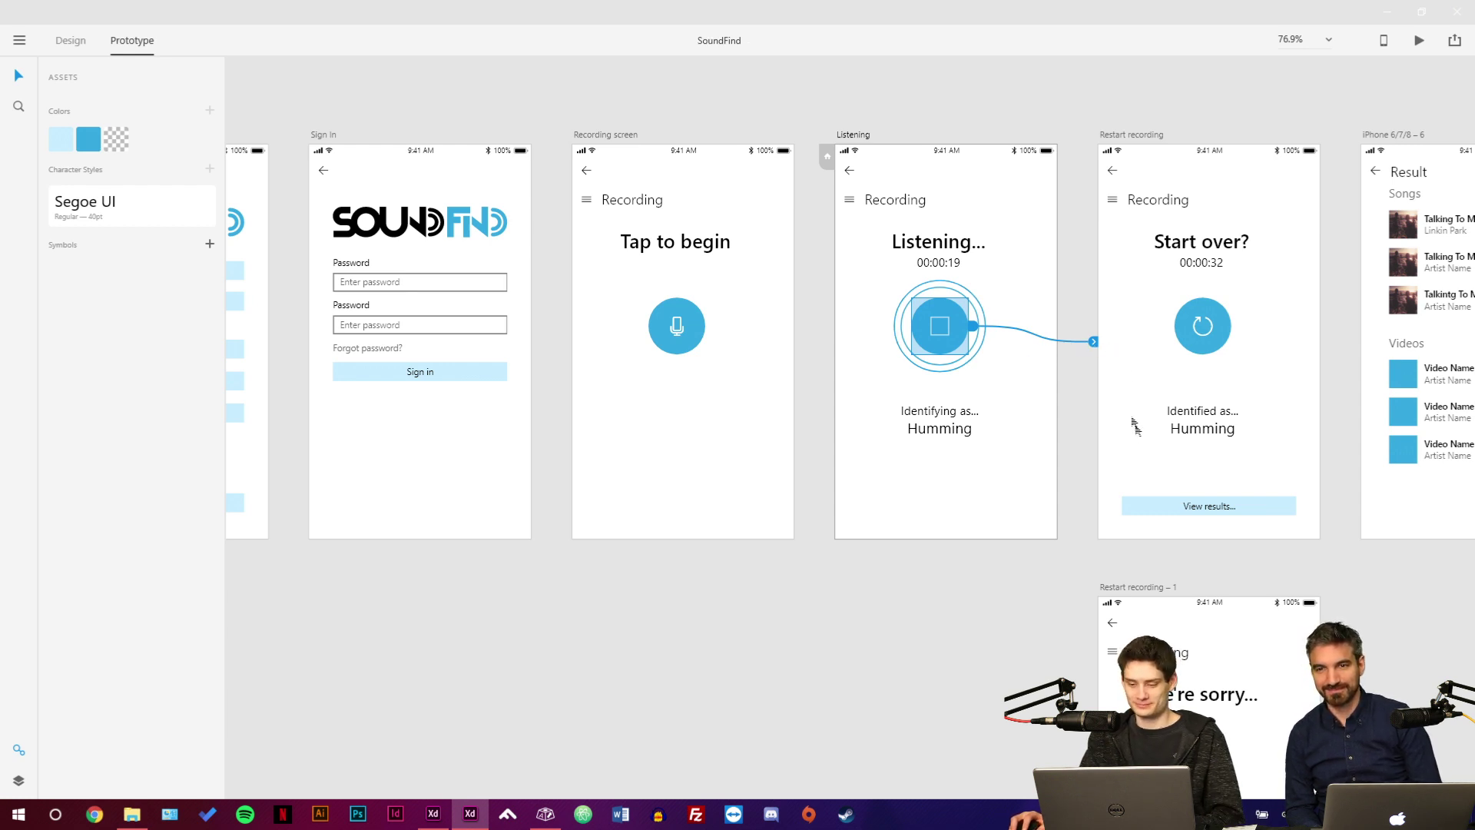
pyautogui.scroll(-1, 1047, 454)
pyautogui.scroll(1, 1037, 467)
pyautogui.hscroll(3, 1035, 464)
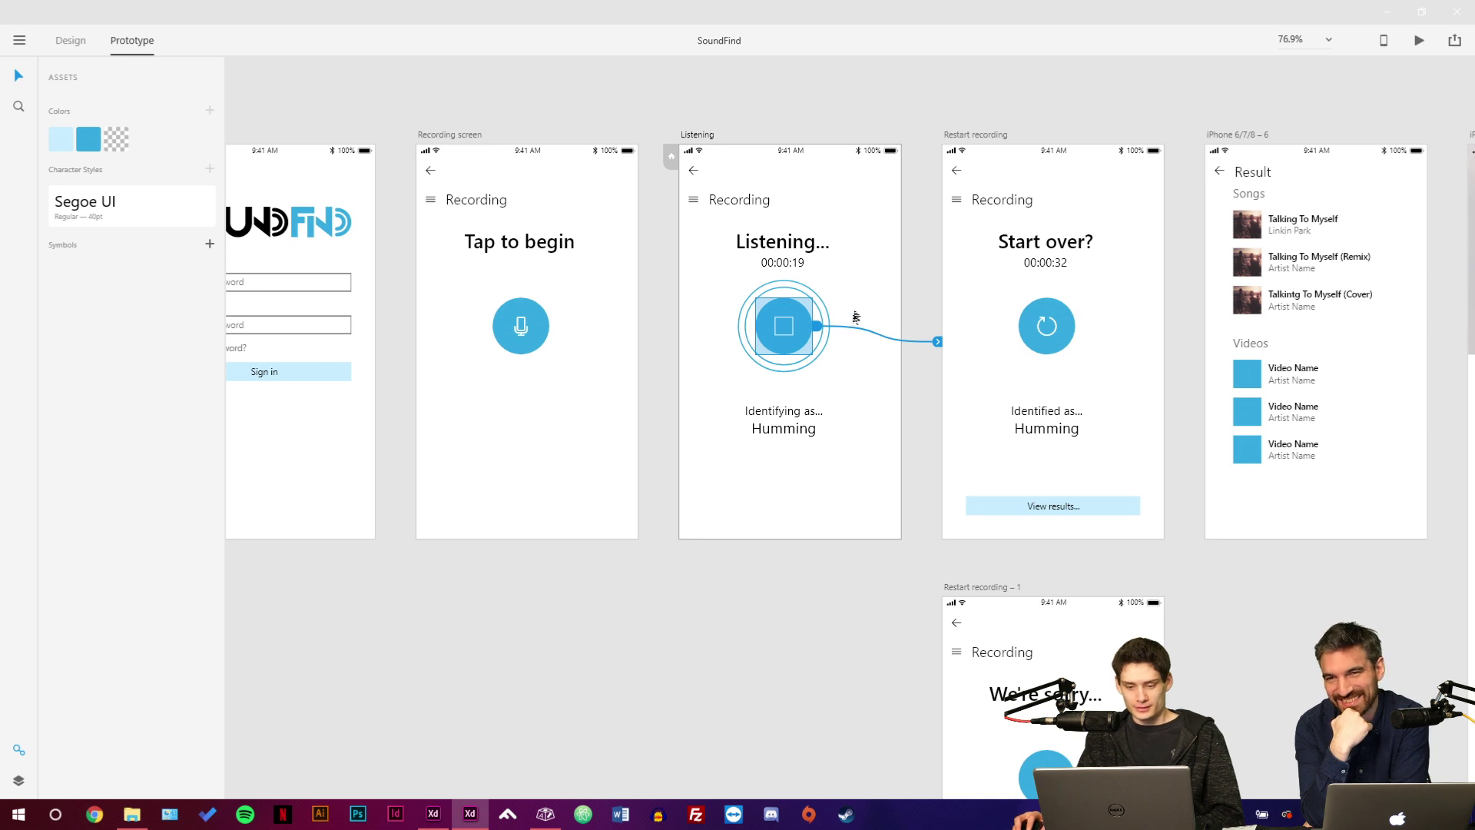
pyautogui.scroll(-2, 909, 632)
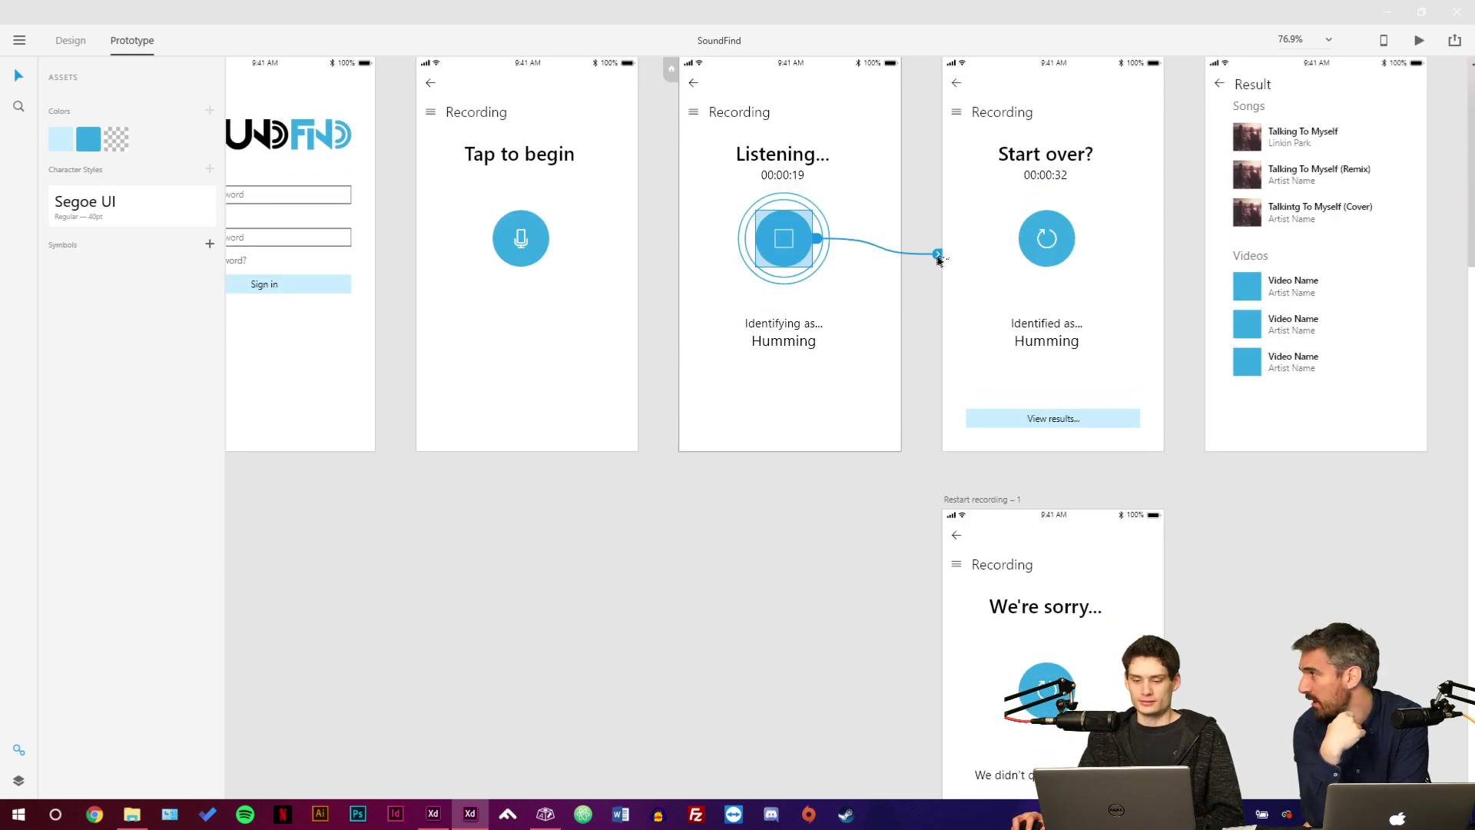
pyautogui.moveTo(938, 254); pyautogui.dragTo(956, 696)
pyautogui.click(927, 521)
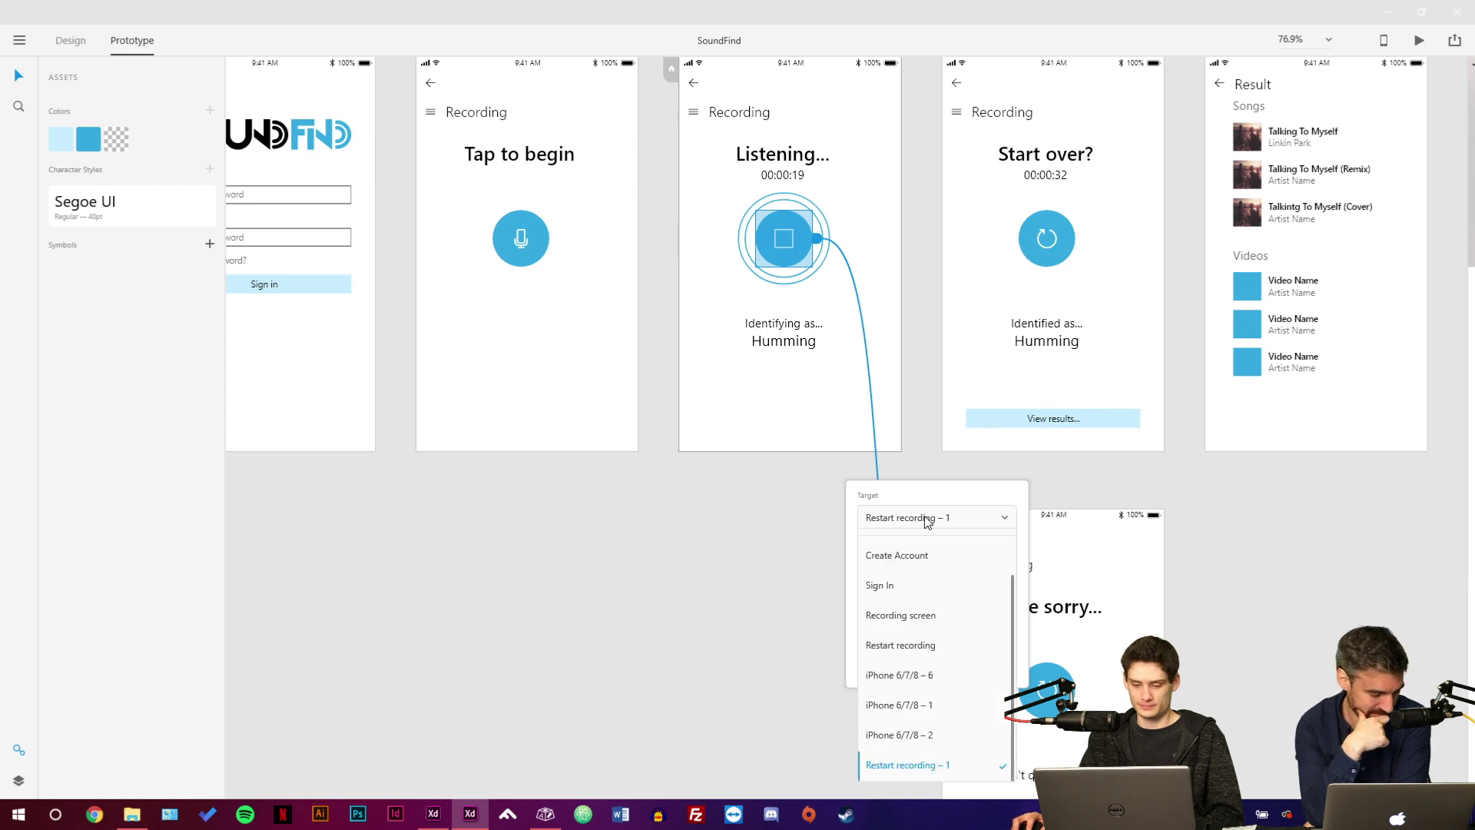
pyautogui.click(927, 522)
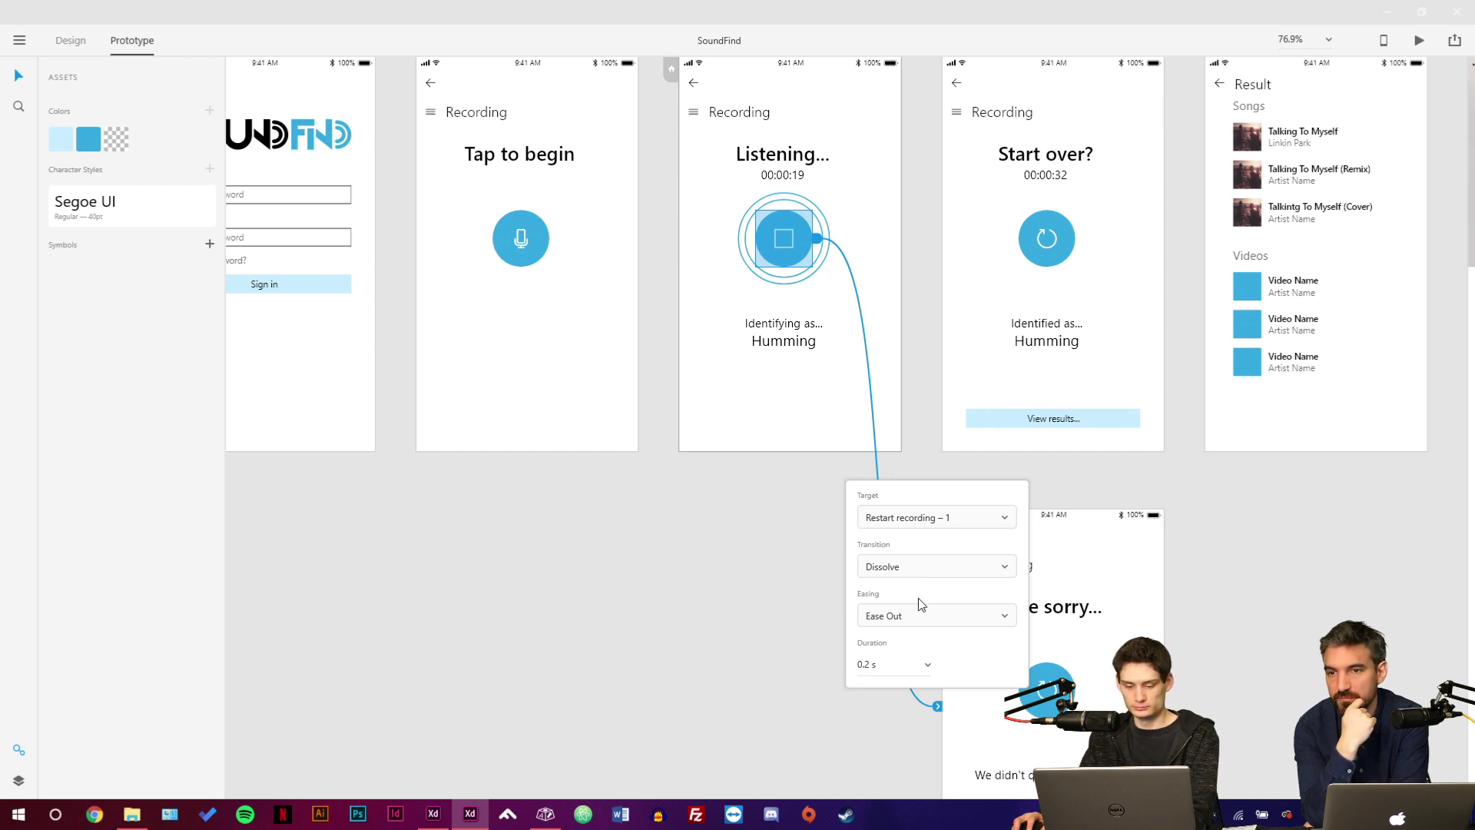
pyautogui.click(711, 586)
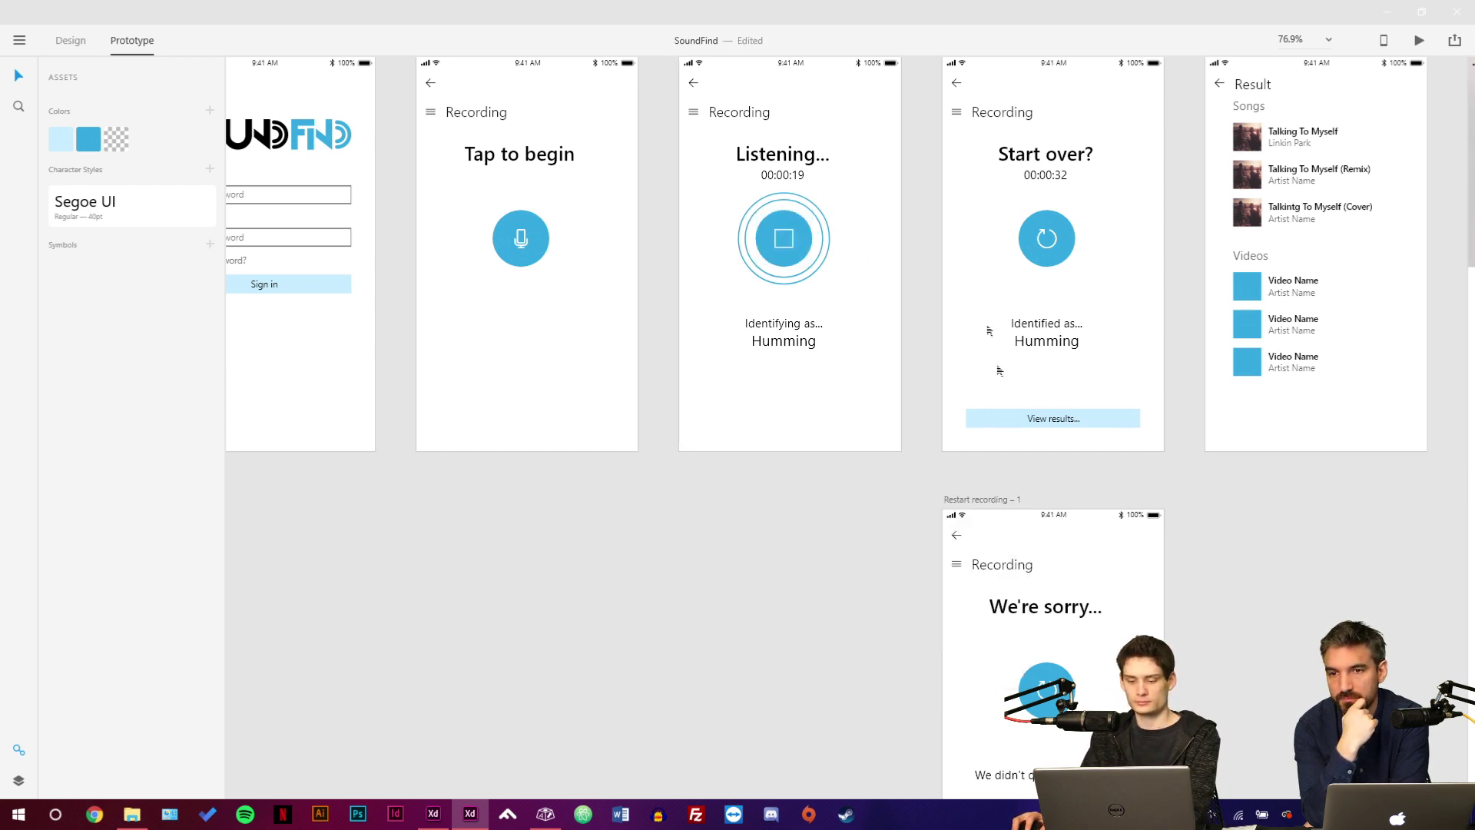
# Link the restart button on Restart recording – 1 to Recording screen with a Dissolve transition.
pyautogui.click(1074, 691)
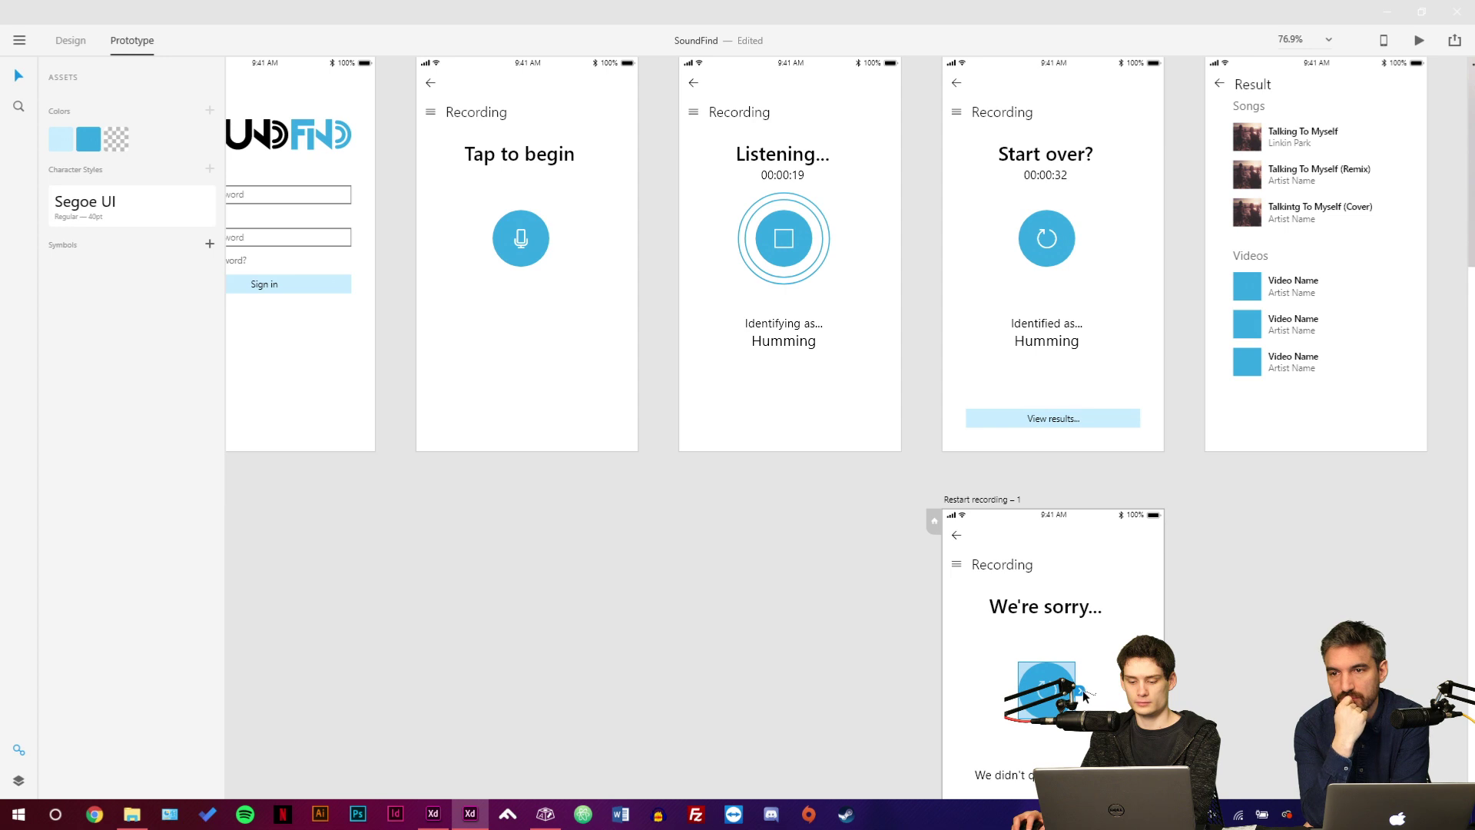
pyautogui.moveTo(1083, 696); pyautogui.dragTo(523, 420)
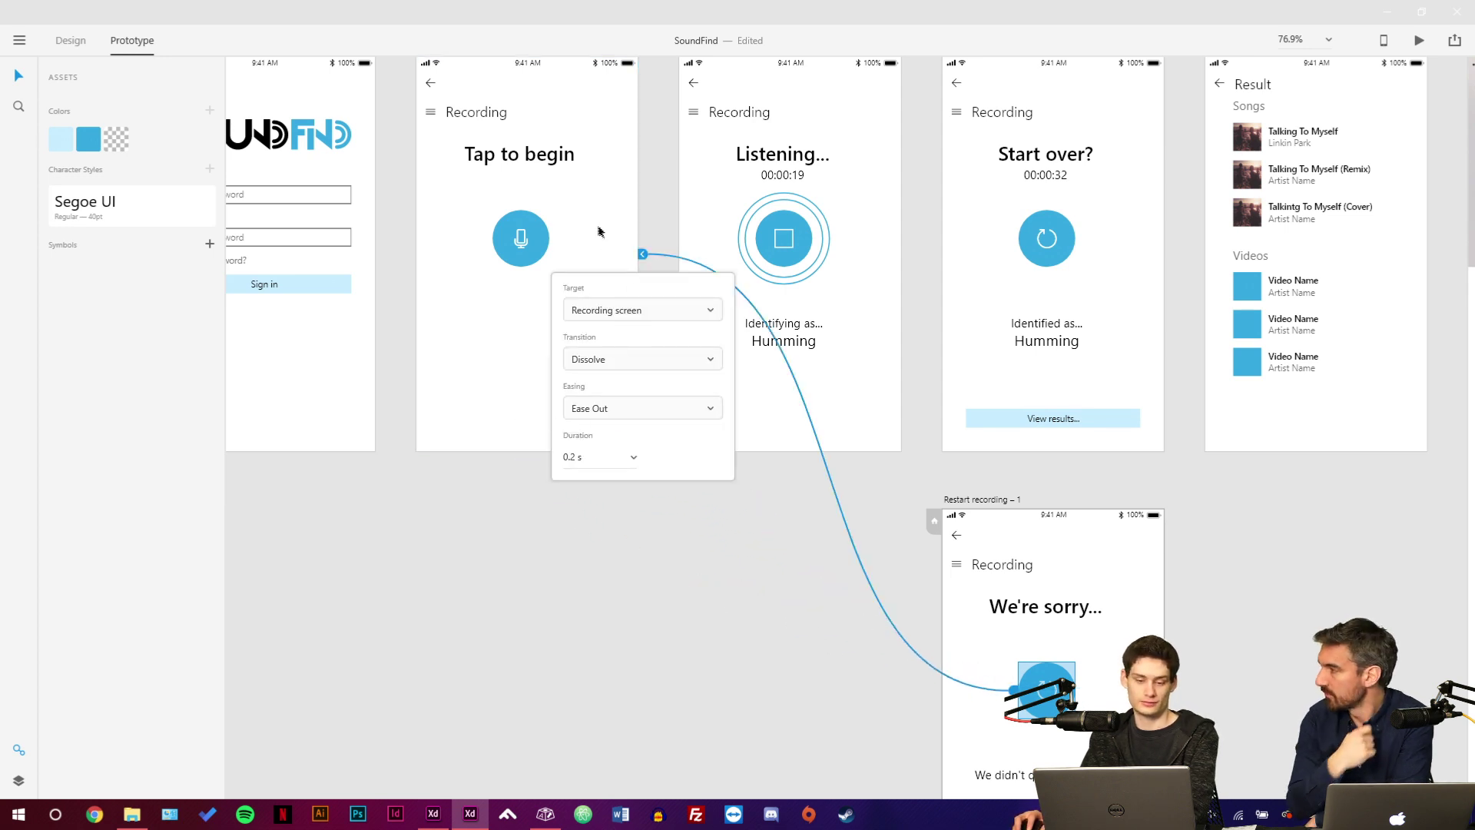
pyautogui.click(649, 227)
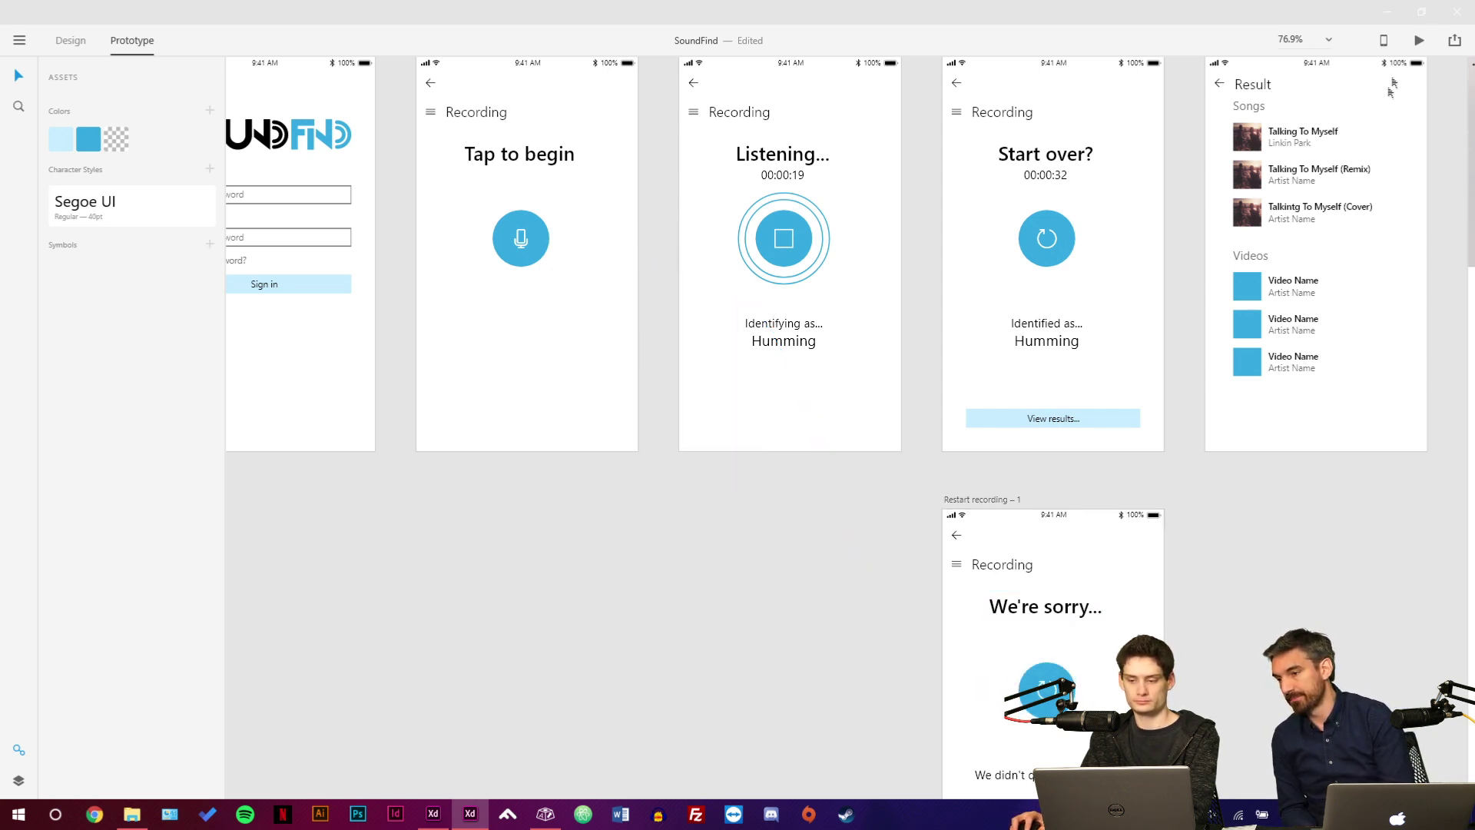
# Preview the SoundFind flow from Create Account through Sign in and its back arrow, the Sign in button, the microphone button and the stop button.
pyautogui.click(1419, 40)
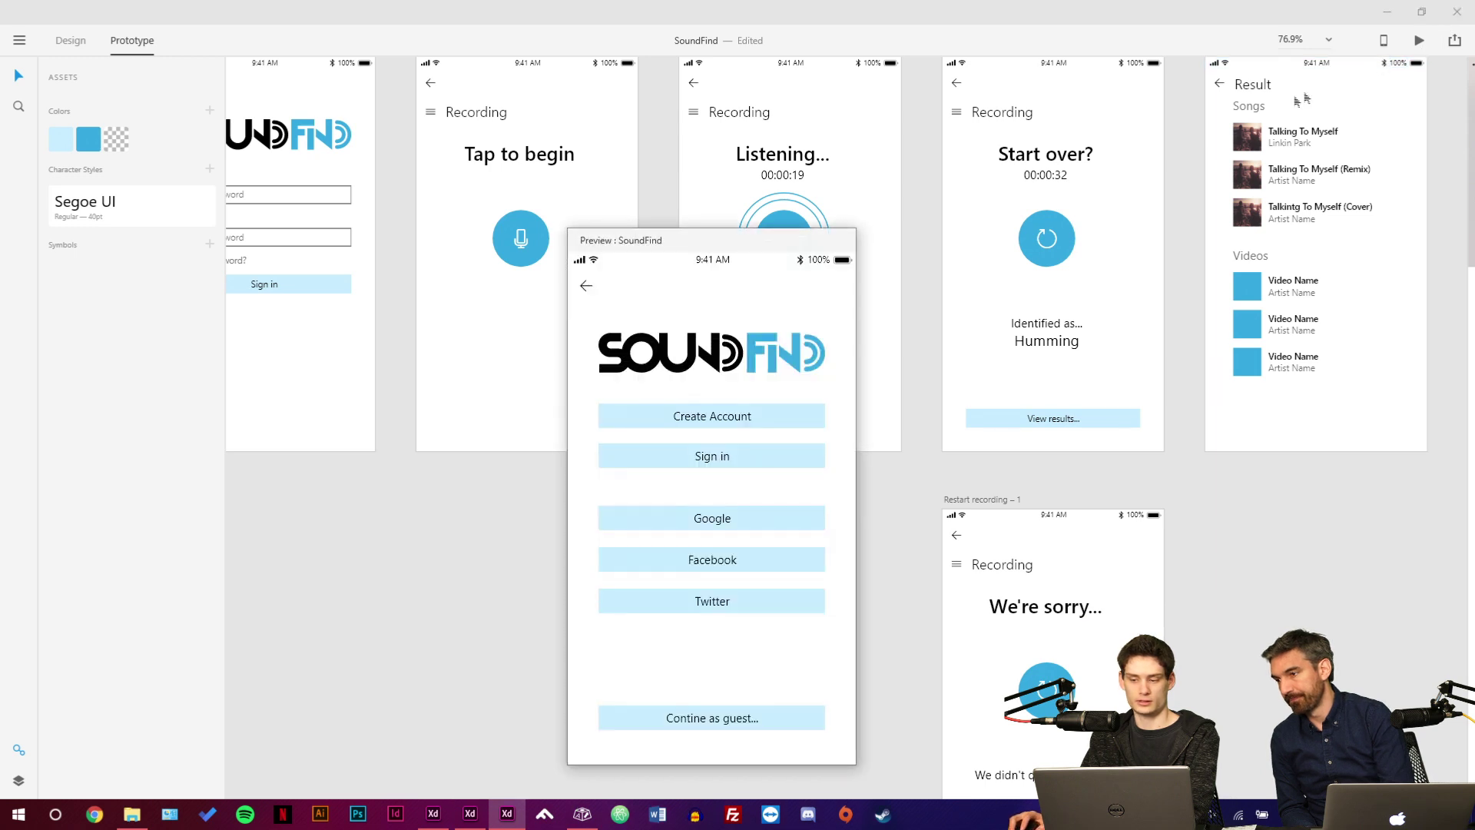
pyautogui.click(728, 464)
pyautogui.click(586, 290)
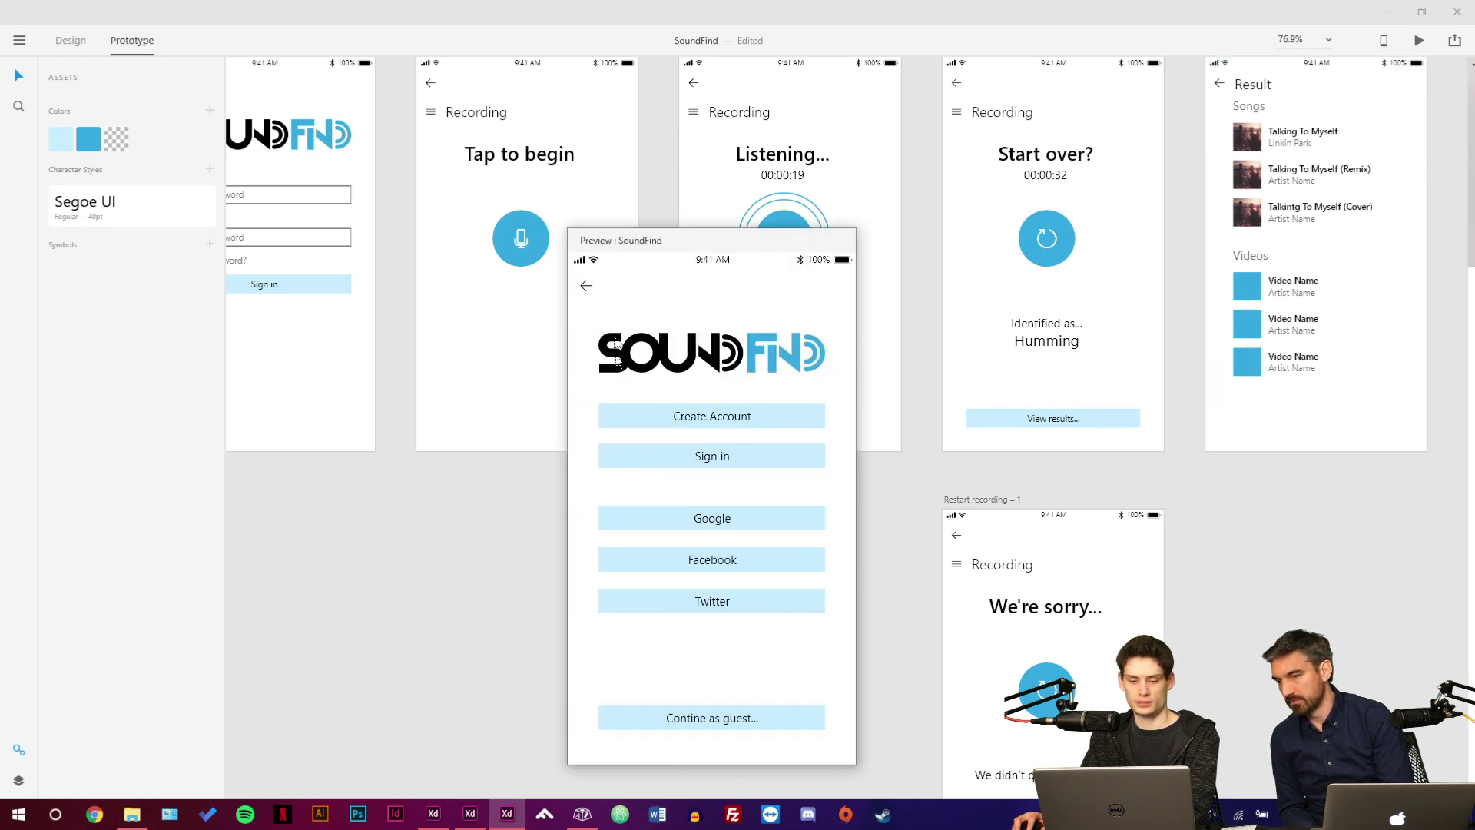
pyautogui.click(636, 453)
pyautogui.click(685, 551)
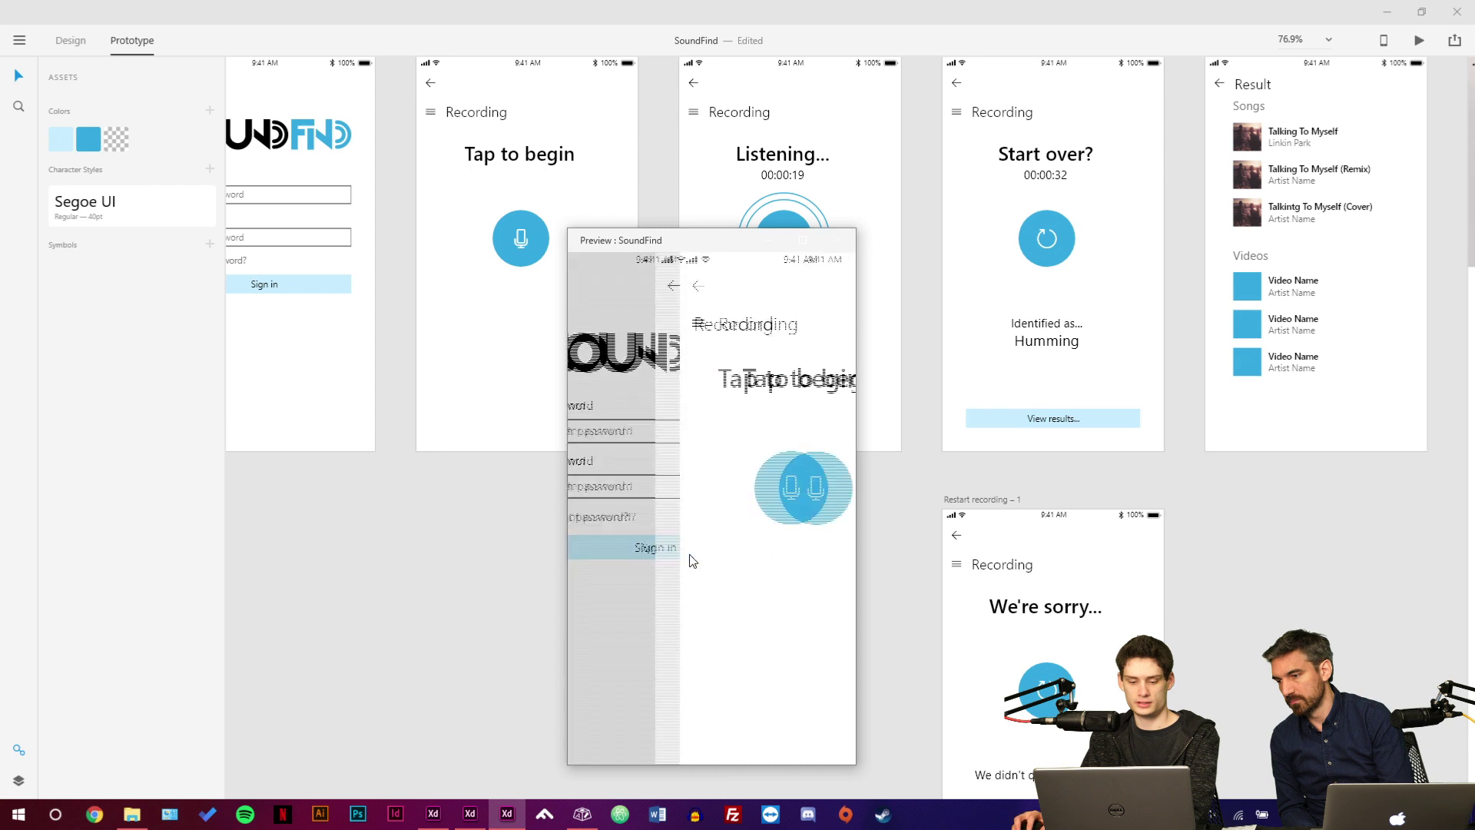
pyautogui.click(700, 508)
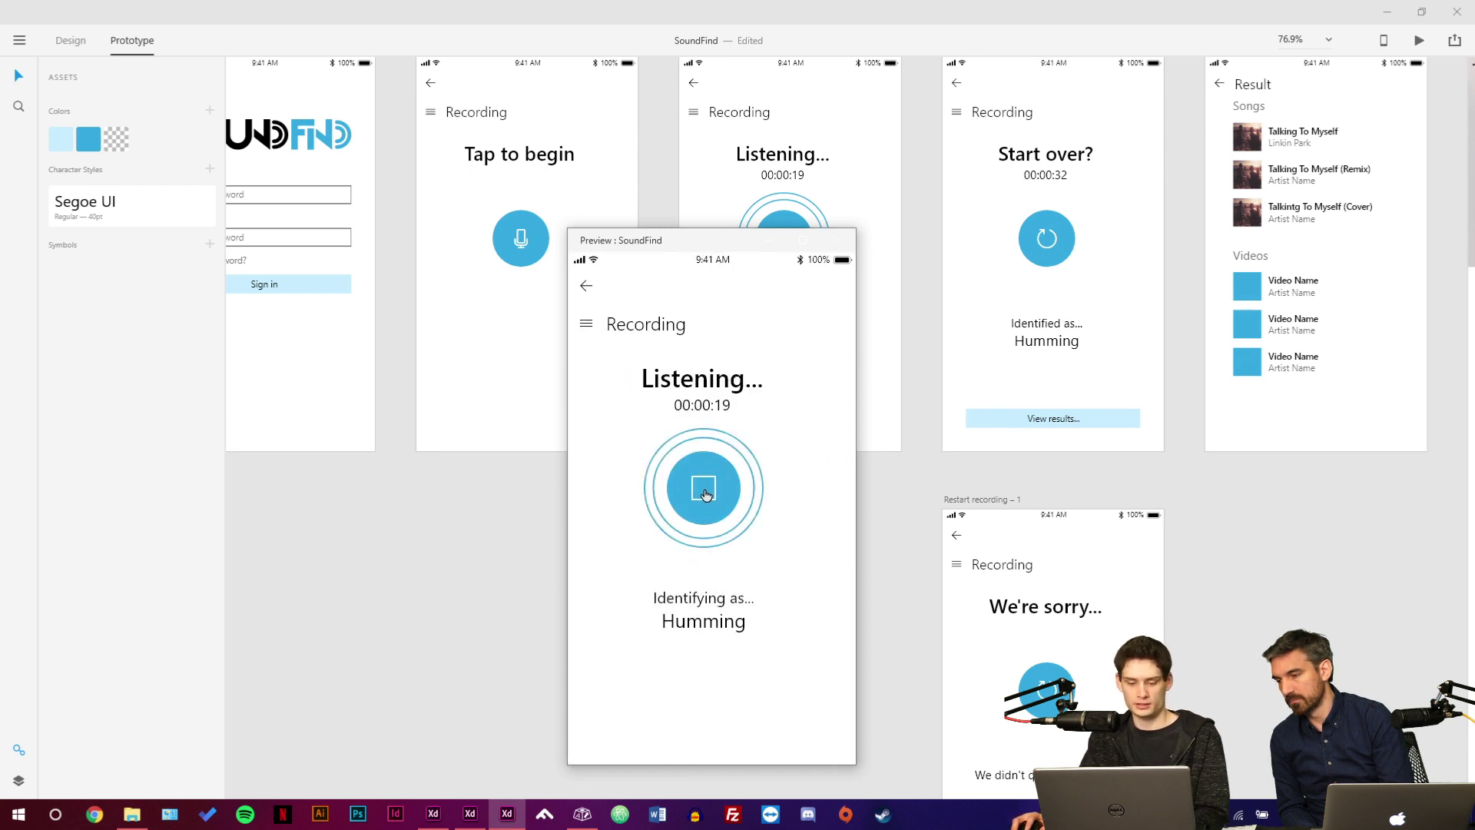
pyautogui.click(707, 494)
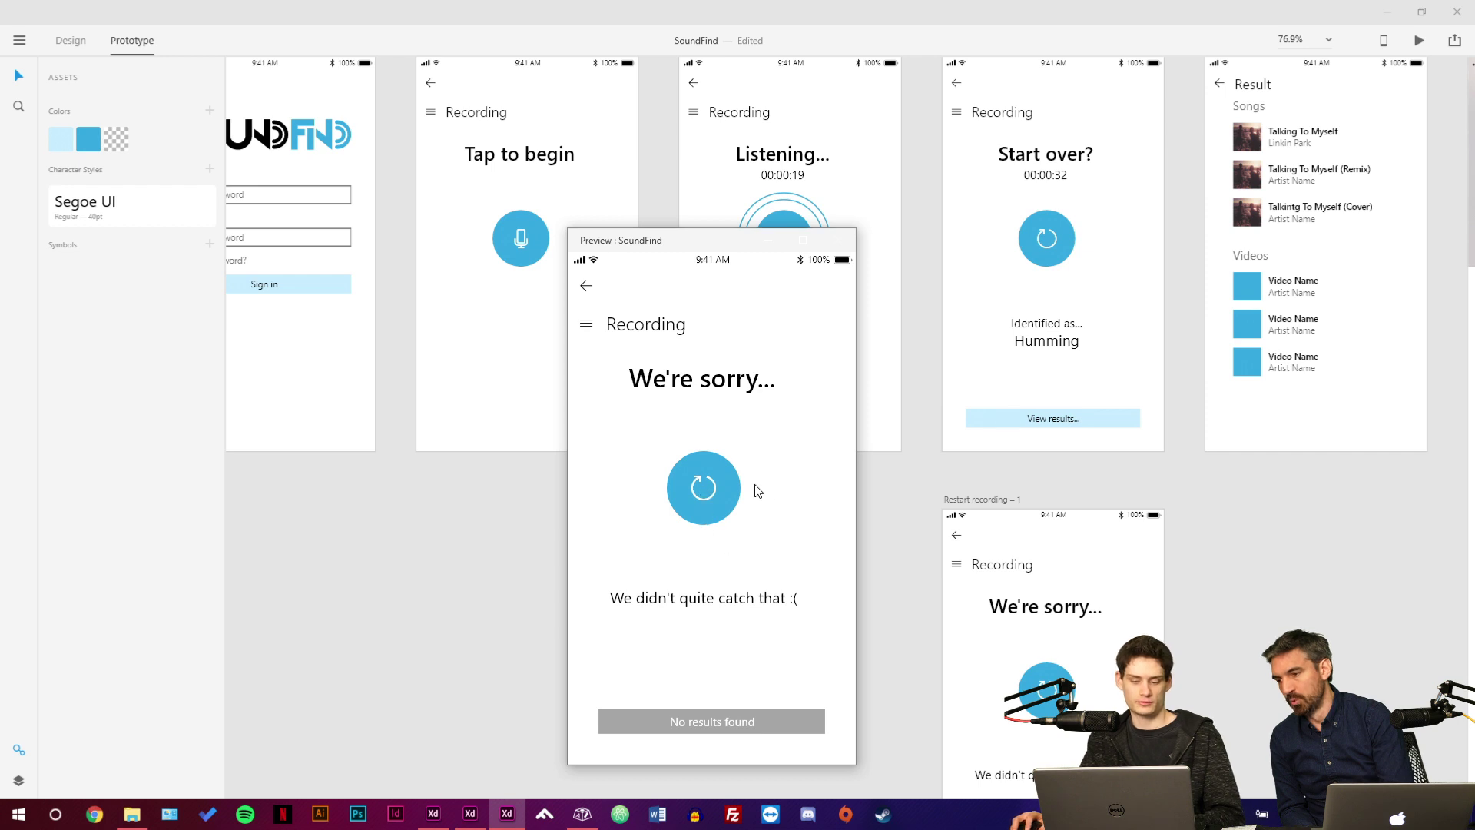
# Test the preview's retry loop using the restart, microphone and stop buttons, and close the preview.
pyautogui.click(707, 498)
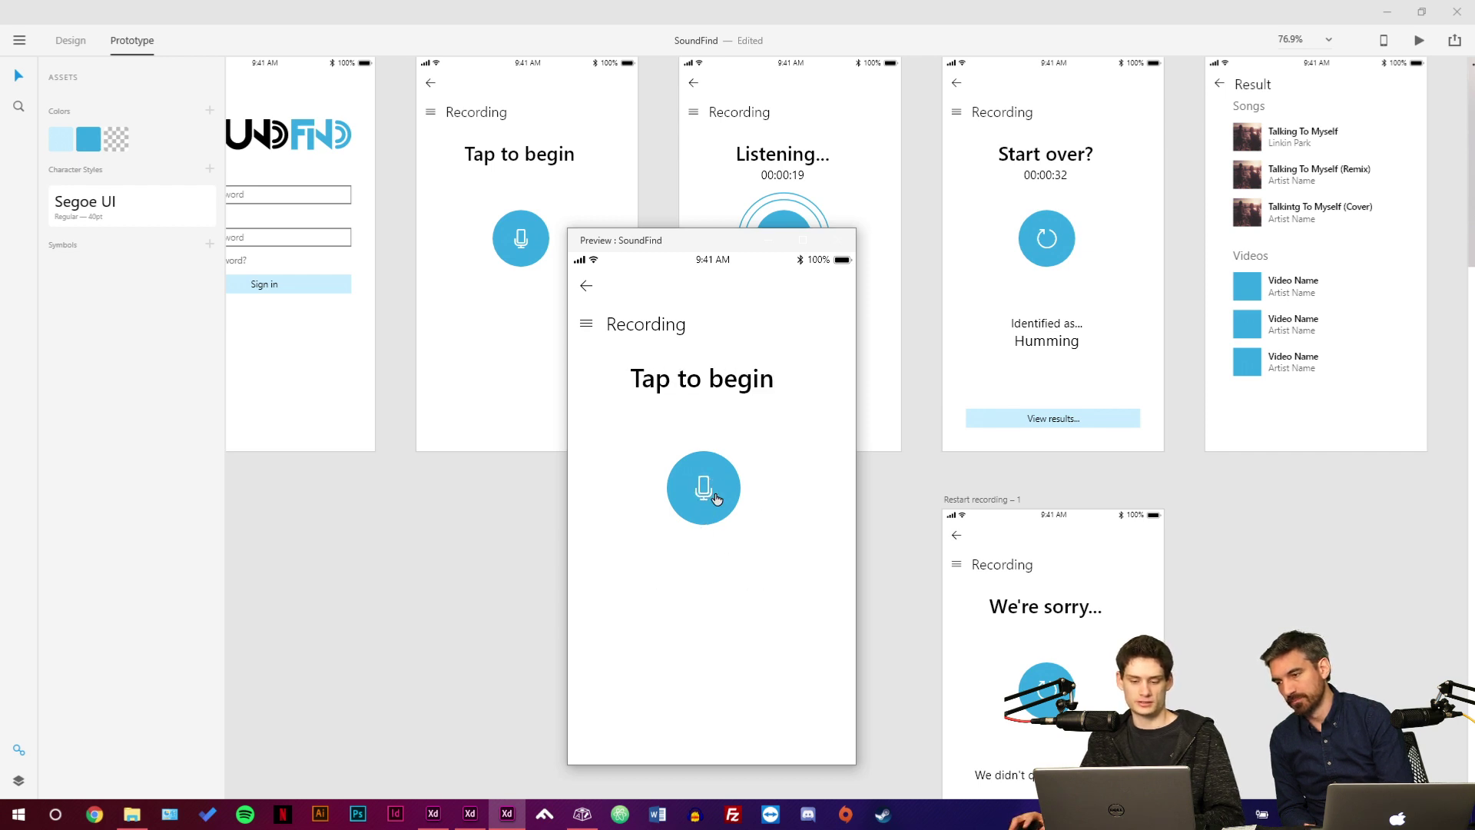
pyautogui.click(715, 498)
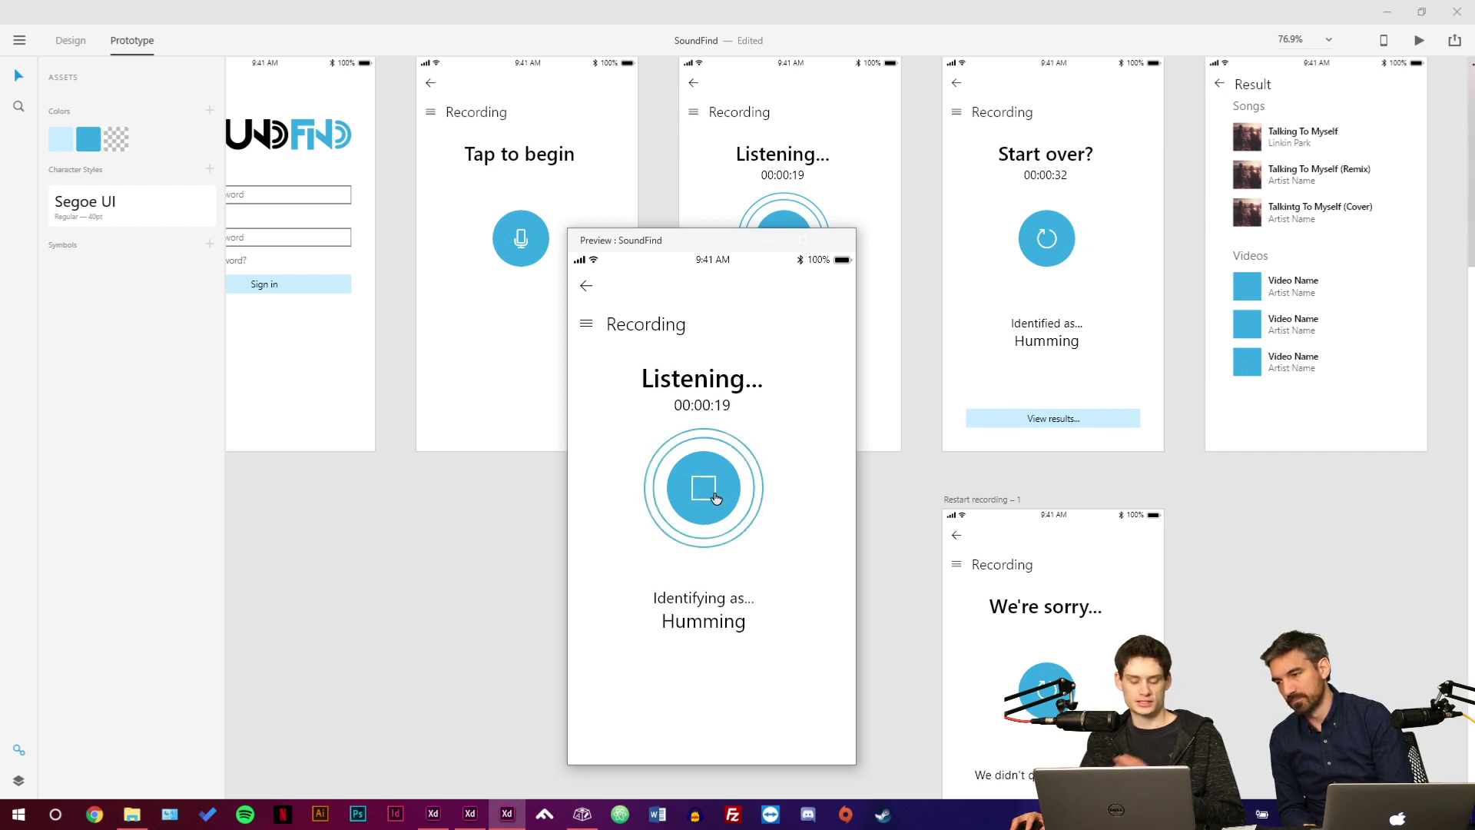
pyautogui.click(715, 497)
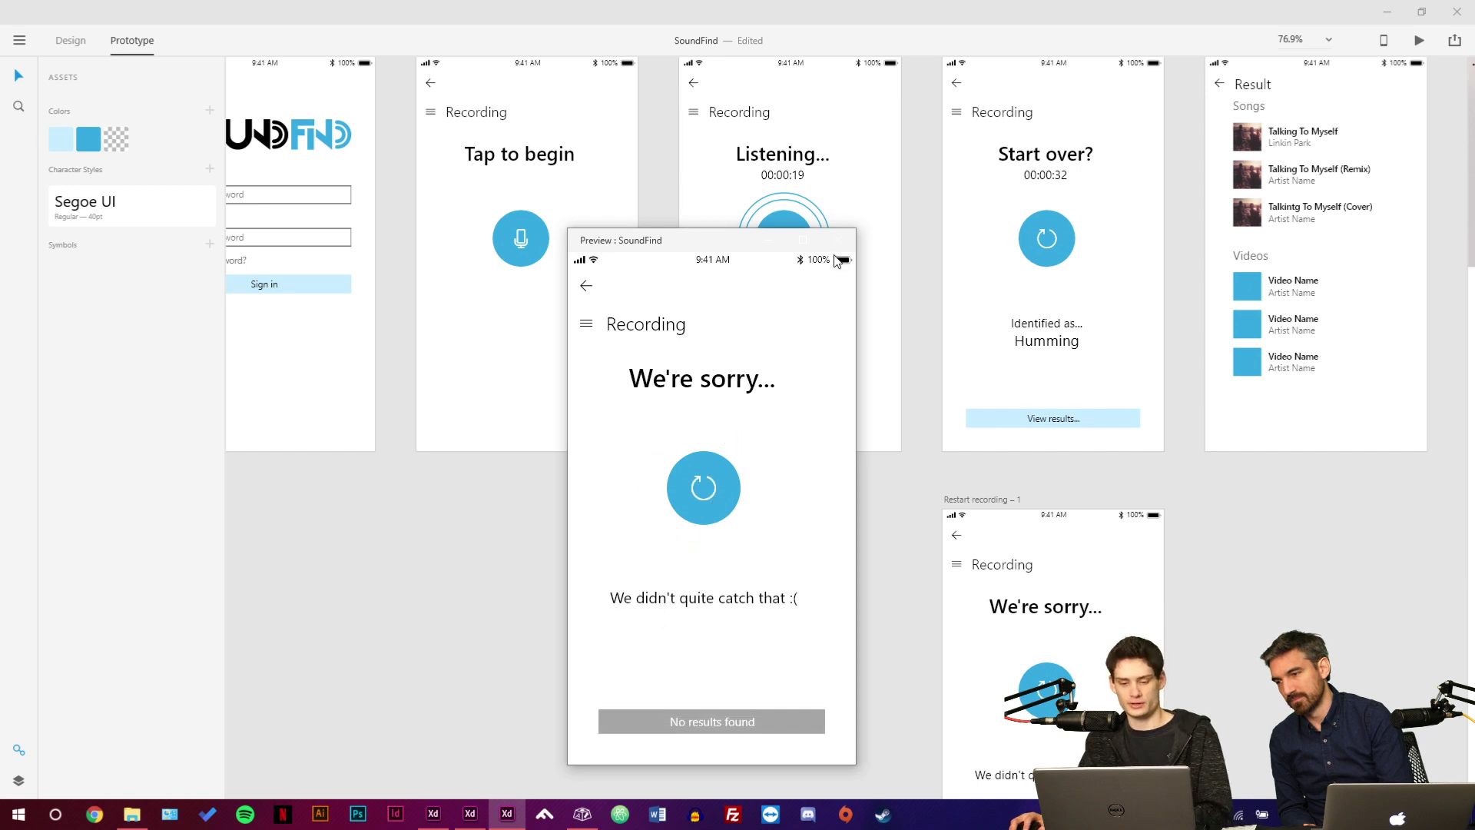
pyautogui.click(839, 239)
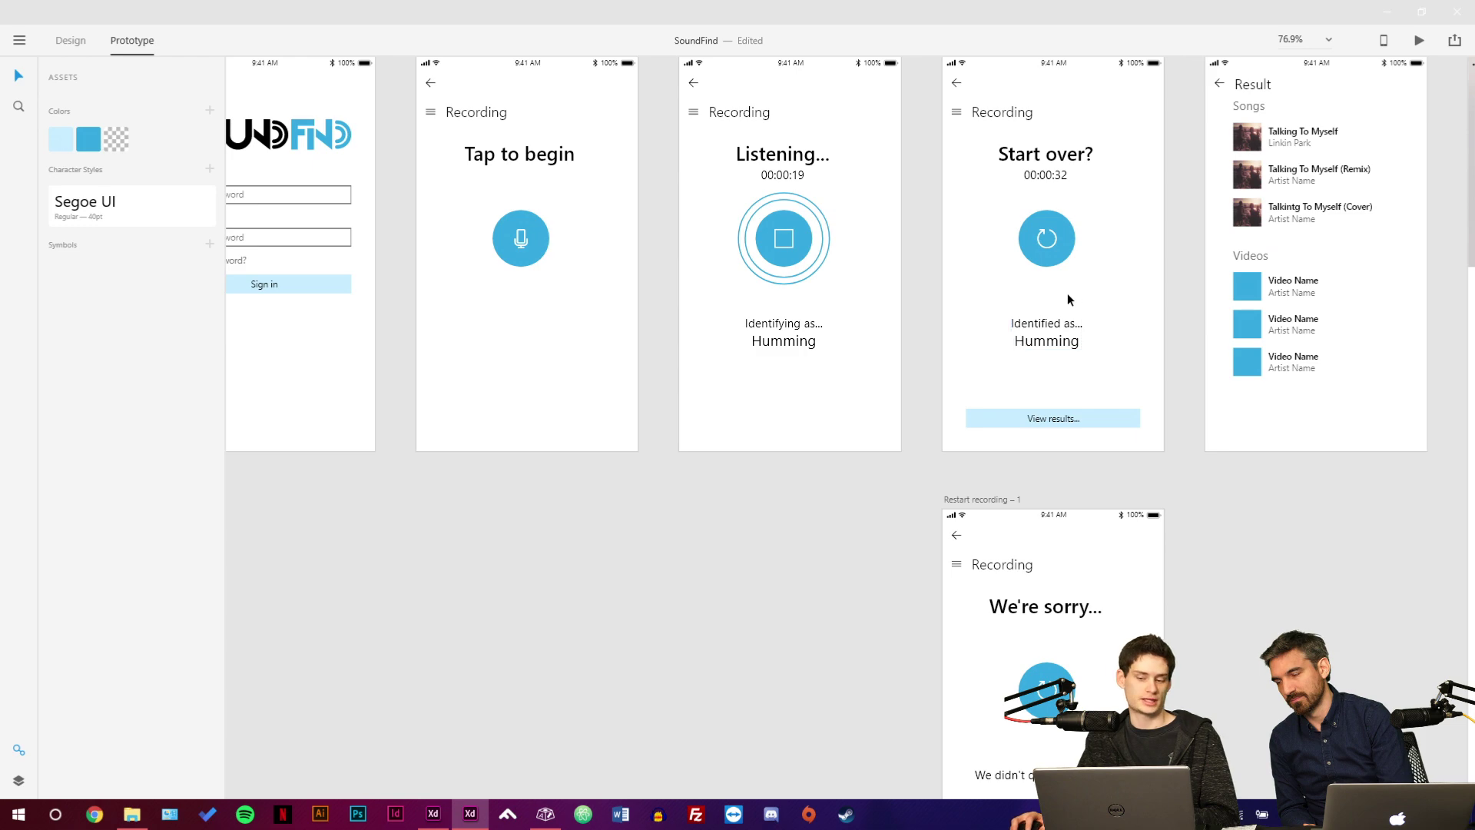
# Check the links running into and out of the Listening artboard.
pyautogui.scroll(1, 923, 301)
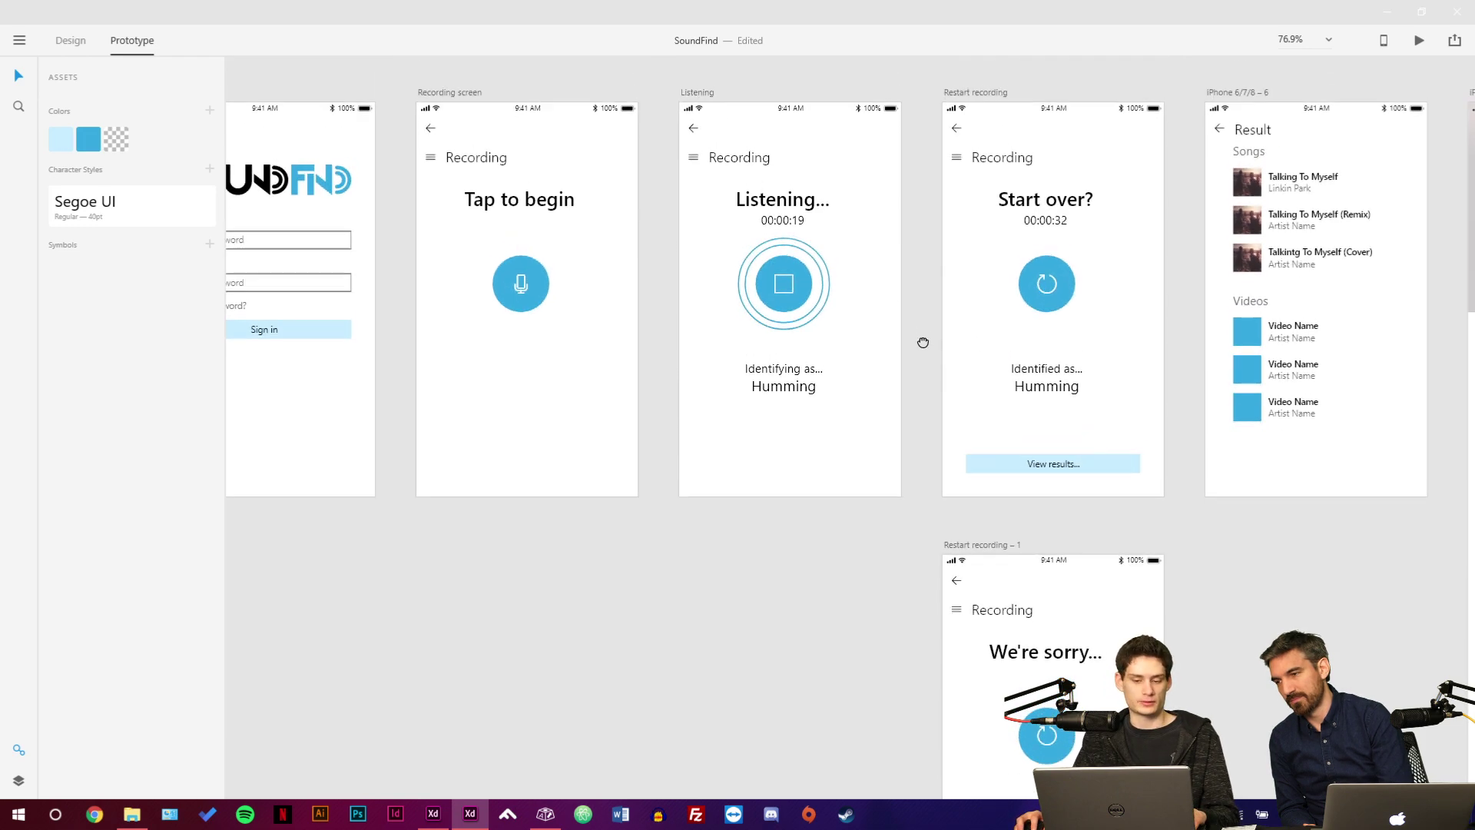
pyautogui.click(855, 237)
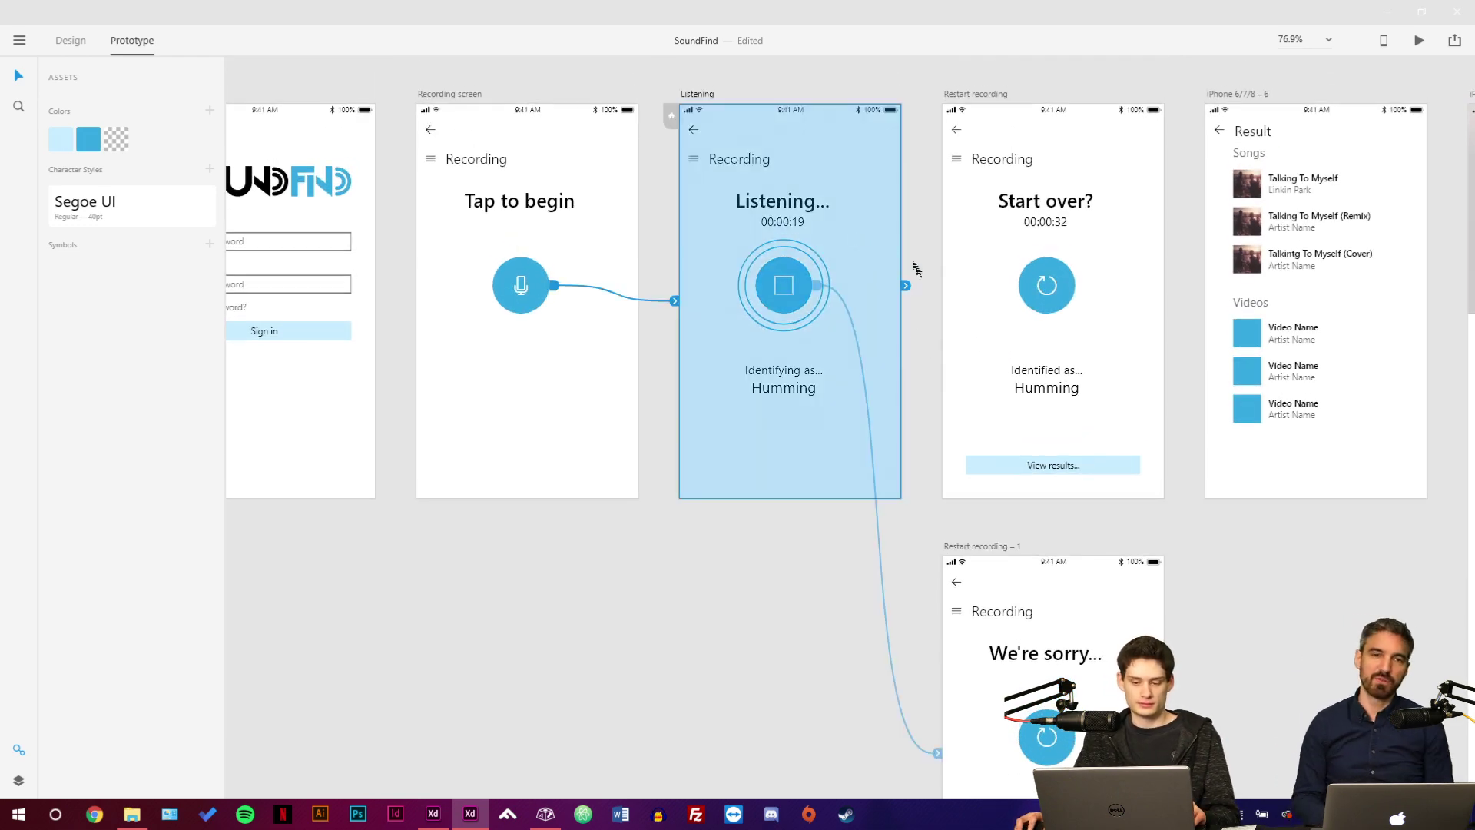
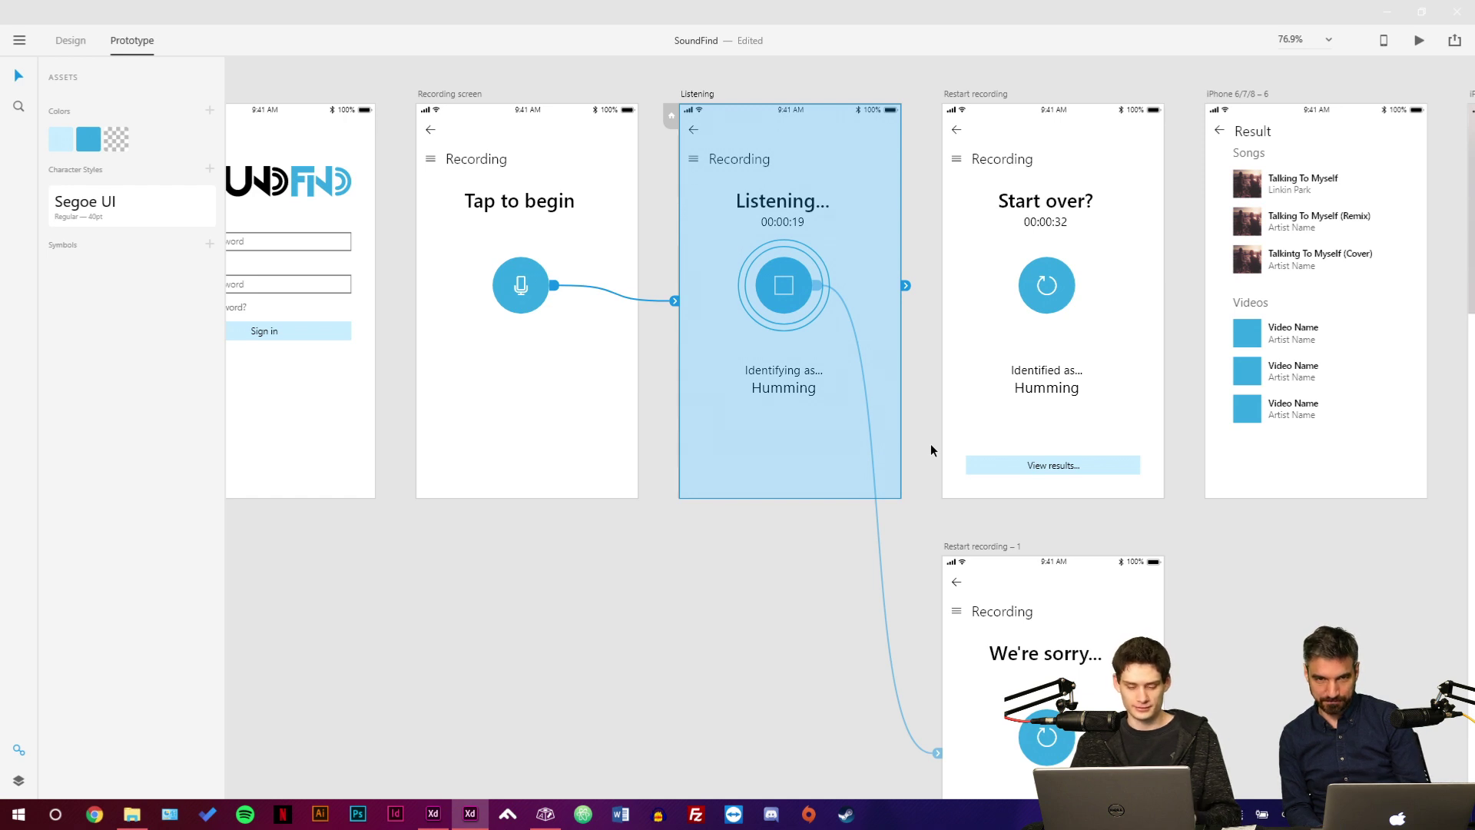
pyautogui.scroll(-1, 929, 341)
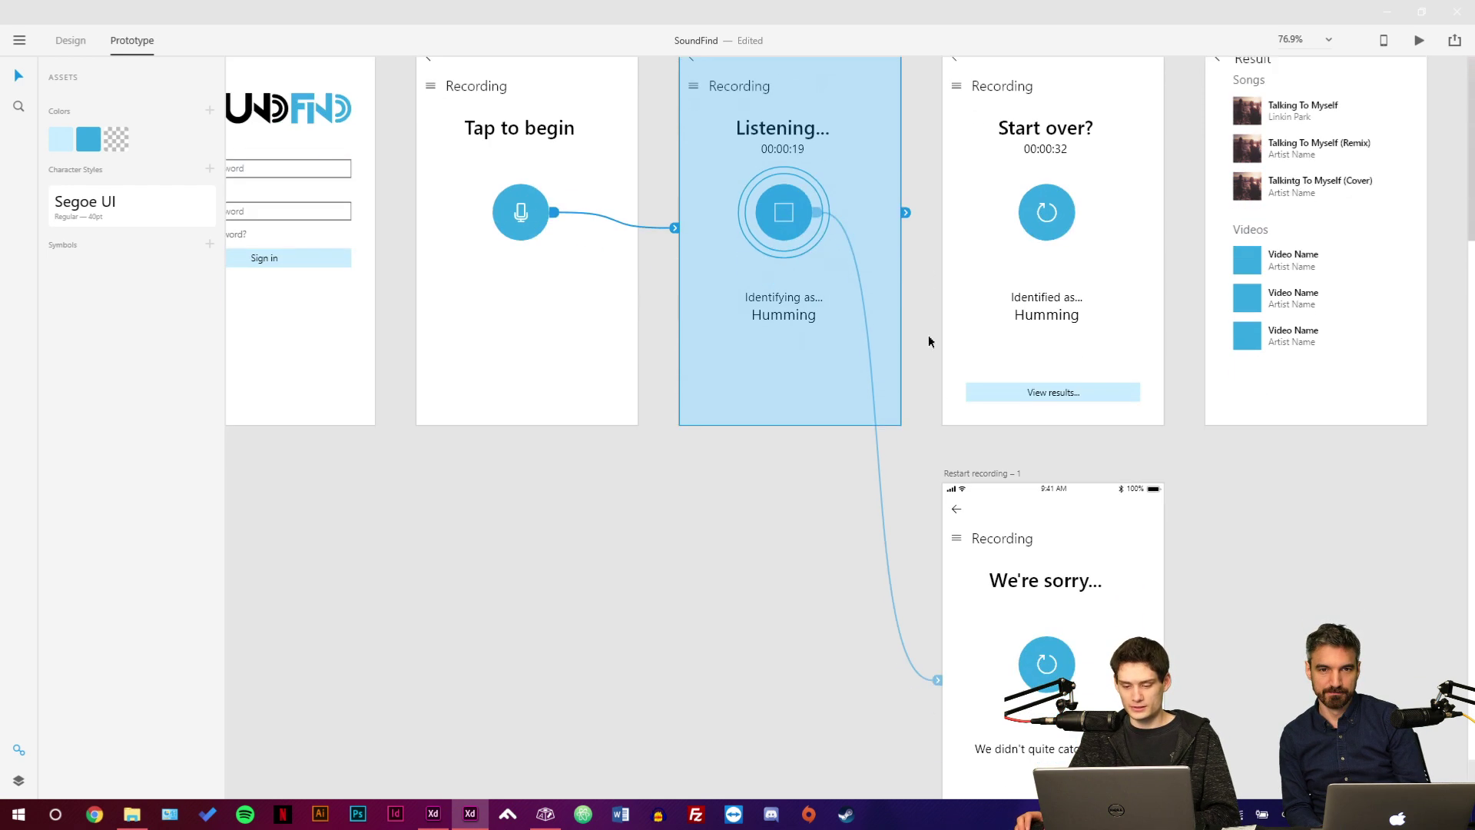
pyautogui.scroll(-1, 930, 341)
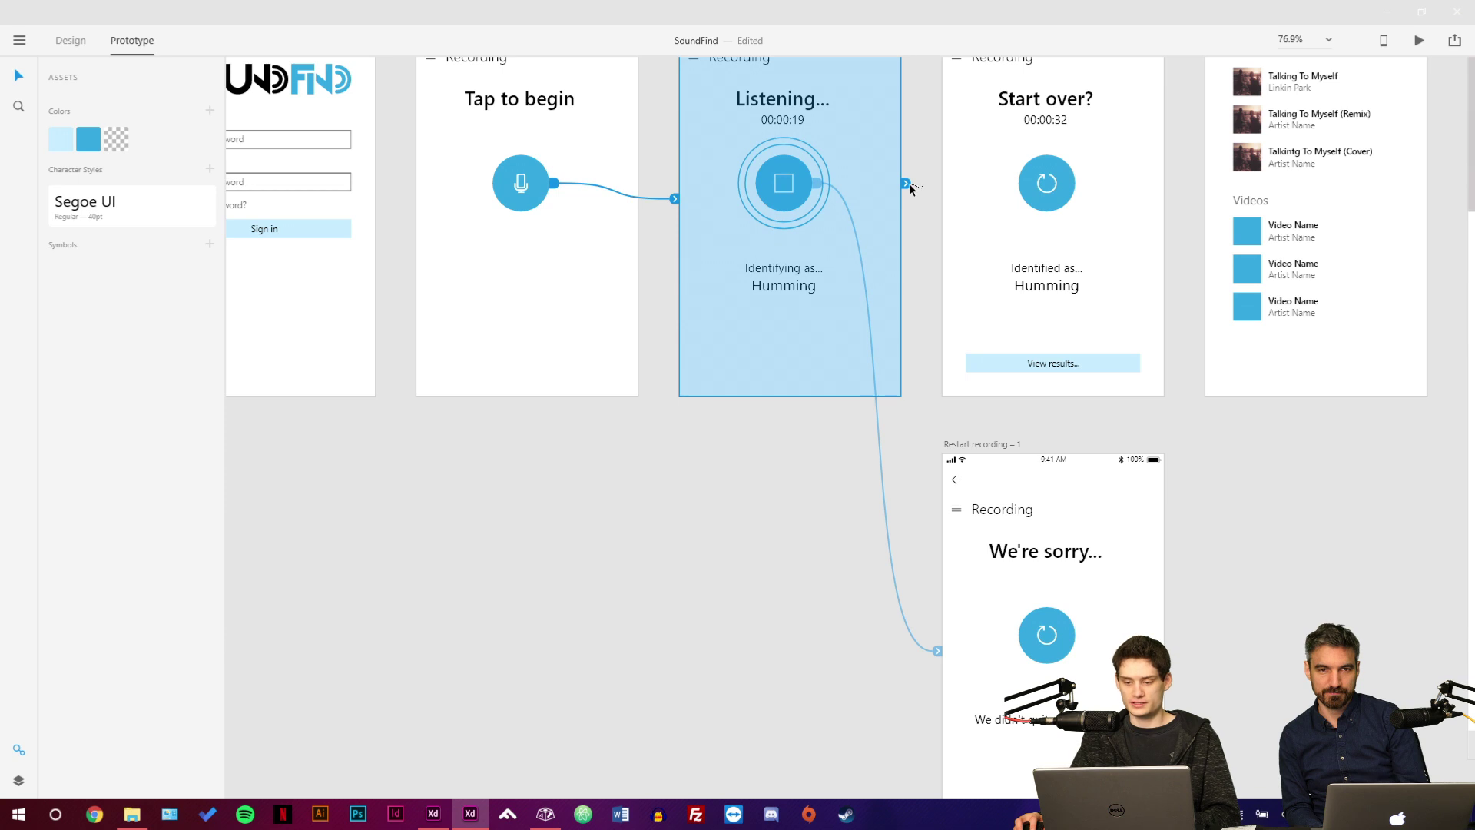
pyautogui.scroll(1, 930, 272)
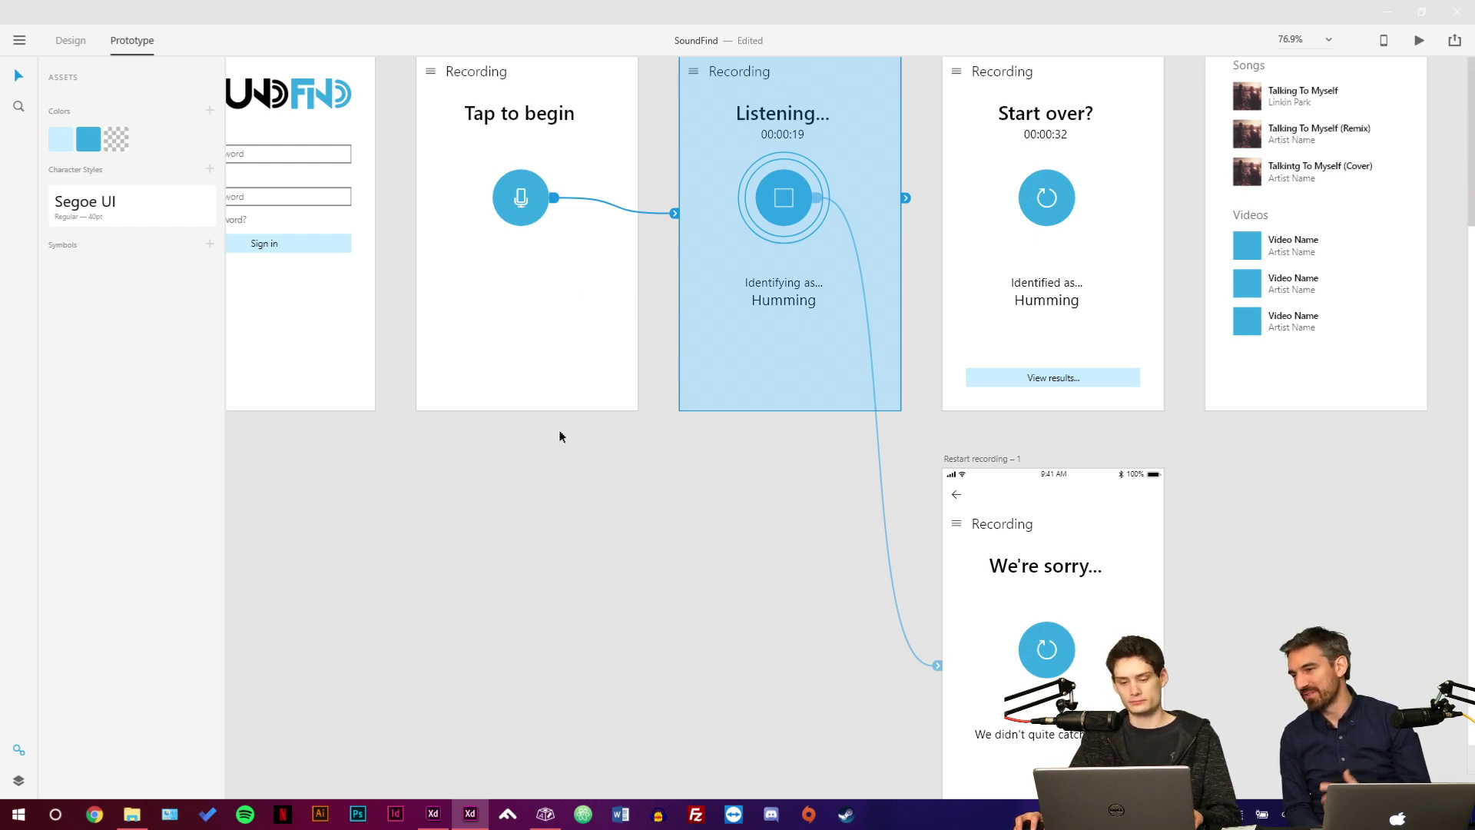
# In Design mode, duplicate the Recording screen artboard and place the copy below the original at X 890, Y 784.
pyautogui.click(545, 384)
pyautogui.scroll(5, 546, 384)
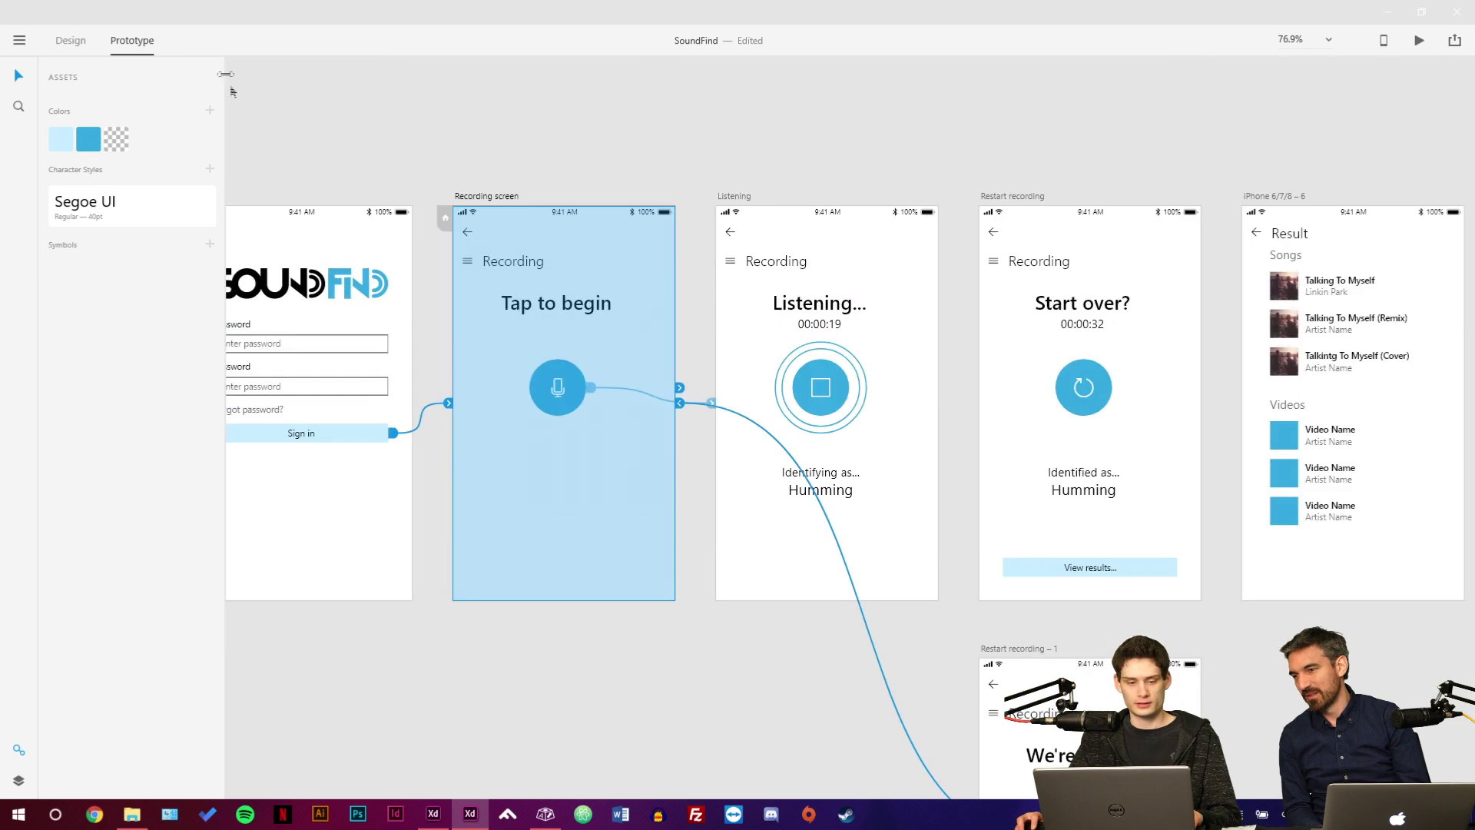
pyautogui.click(70, 40)
pyautogui.scroll(-2, 471, 188)
pyautogui.moveTo(511, 225); pyautogui.dragTo(486, 570)
pyautogui.scroll(-3, 646, 389)
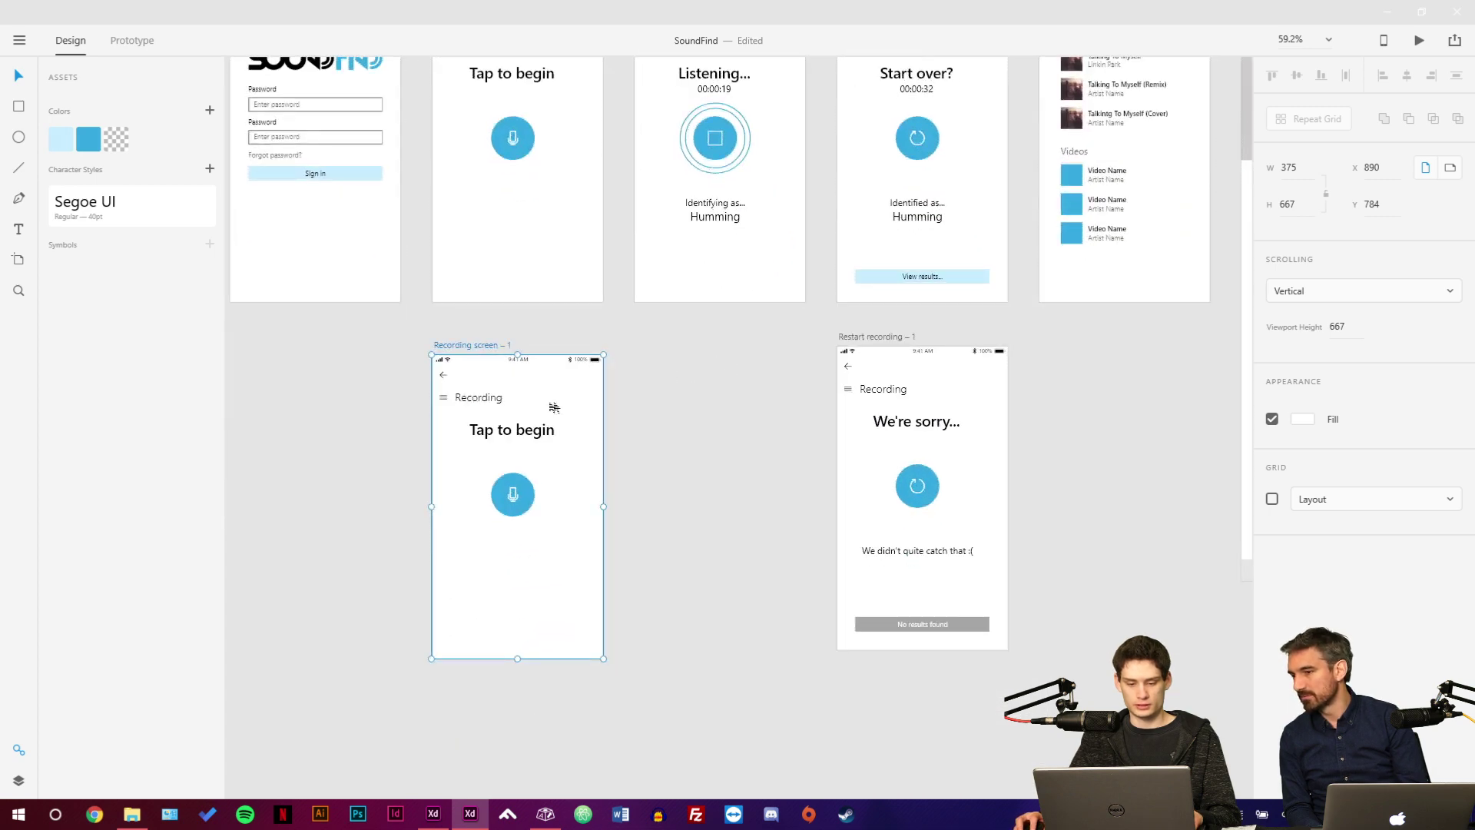
# In Prototype mode, redirect the restart button link on Restart recording – 1 to the Recording screen – 1 artboard.
pyautogui.click(117, 46)
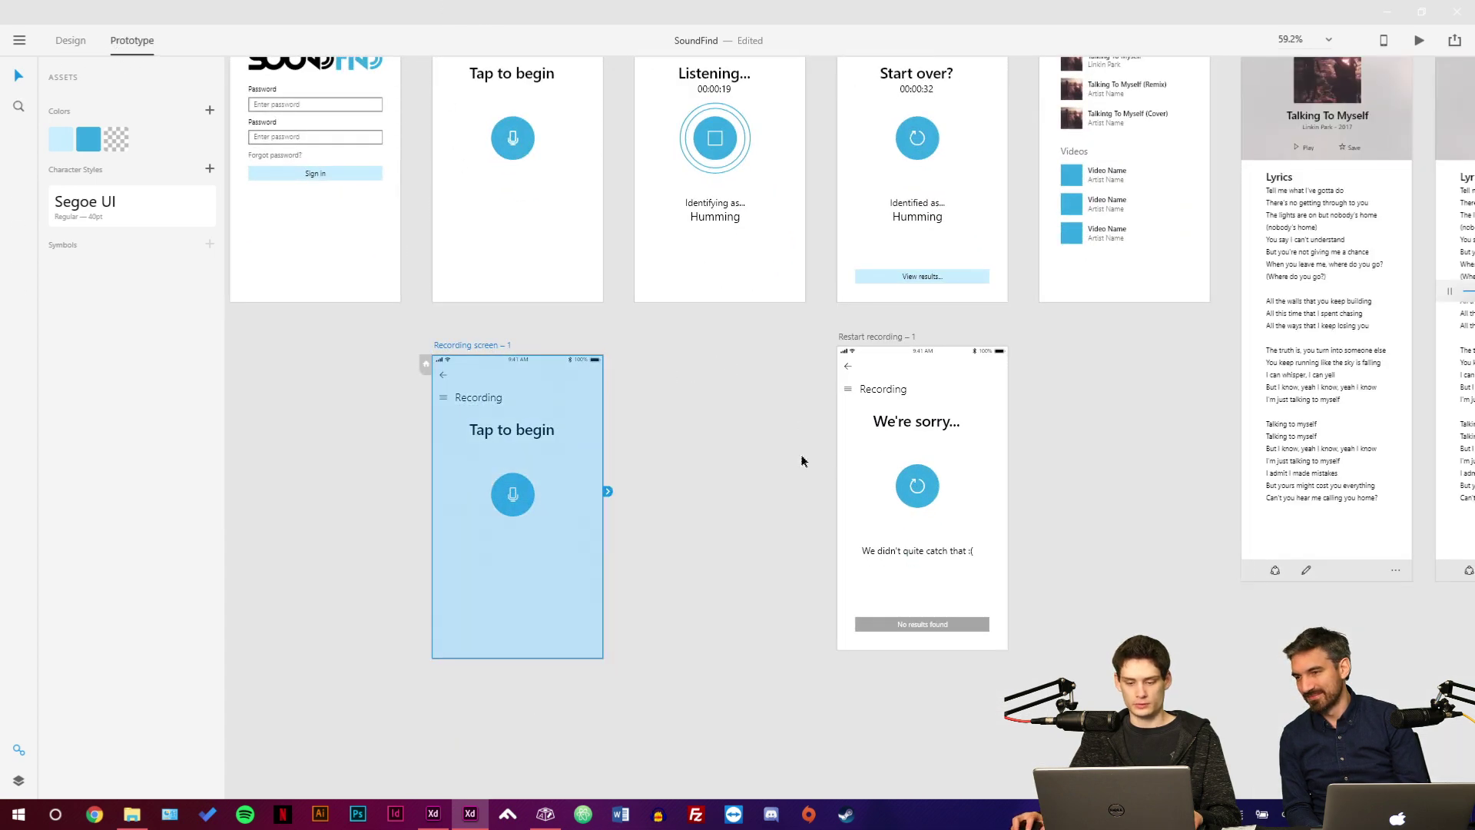
pyautogui.click(904, 484)
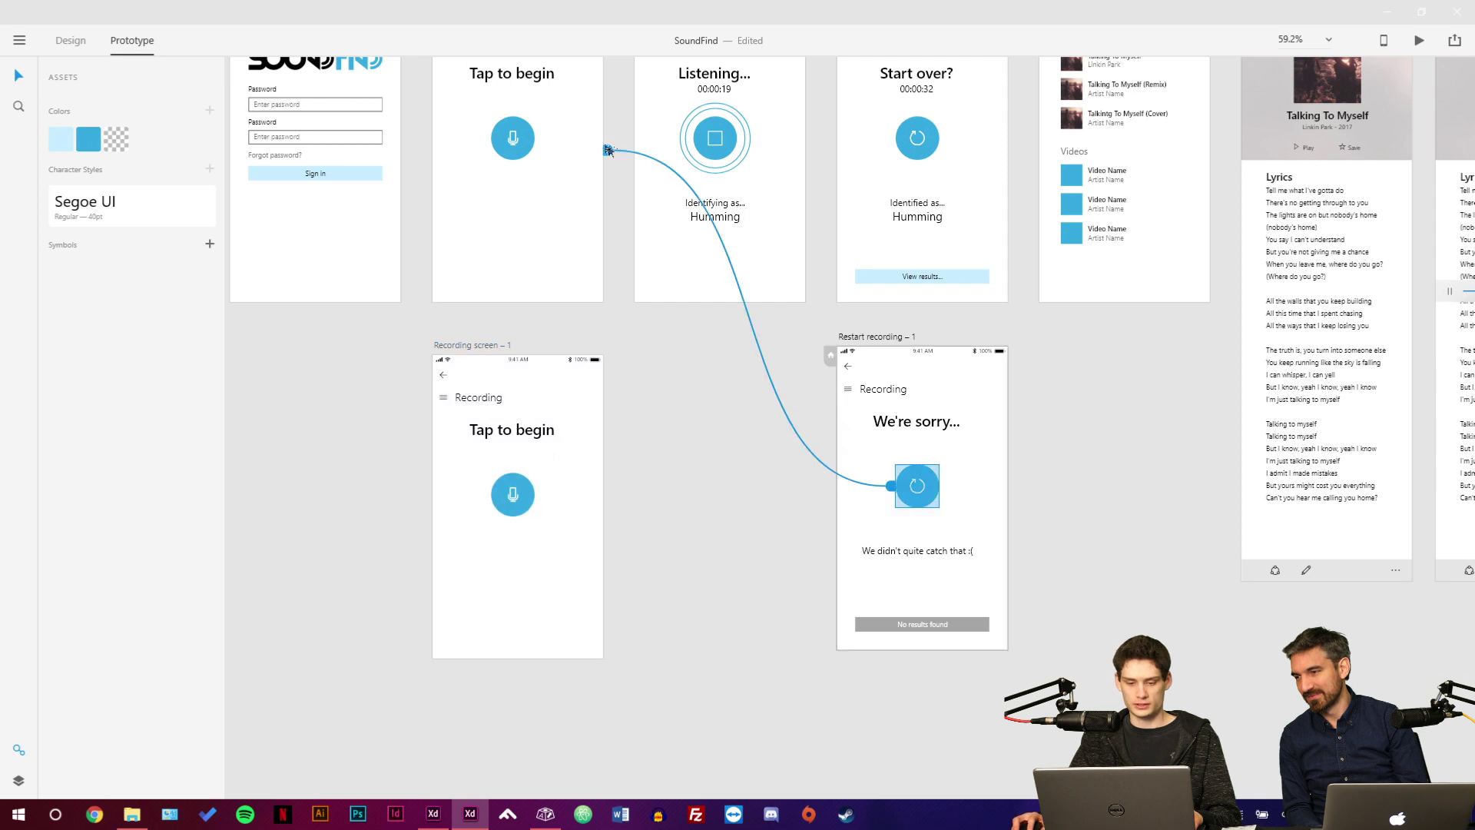
pyautogui.moveTo(608, 150); pyautogui.dragTo(583, 458)
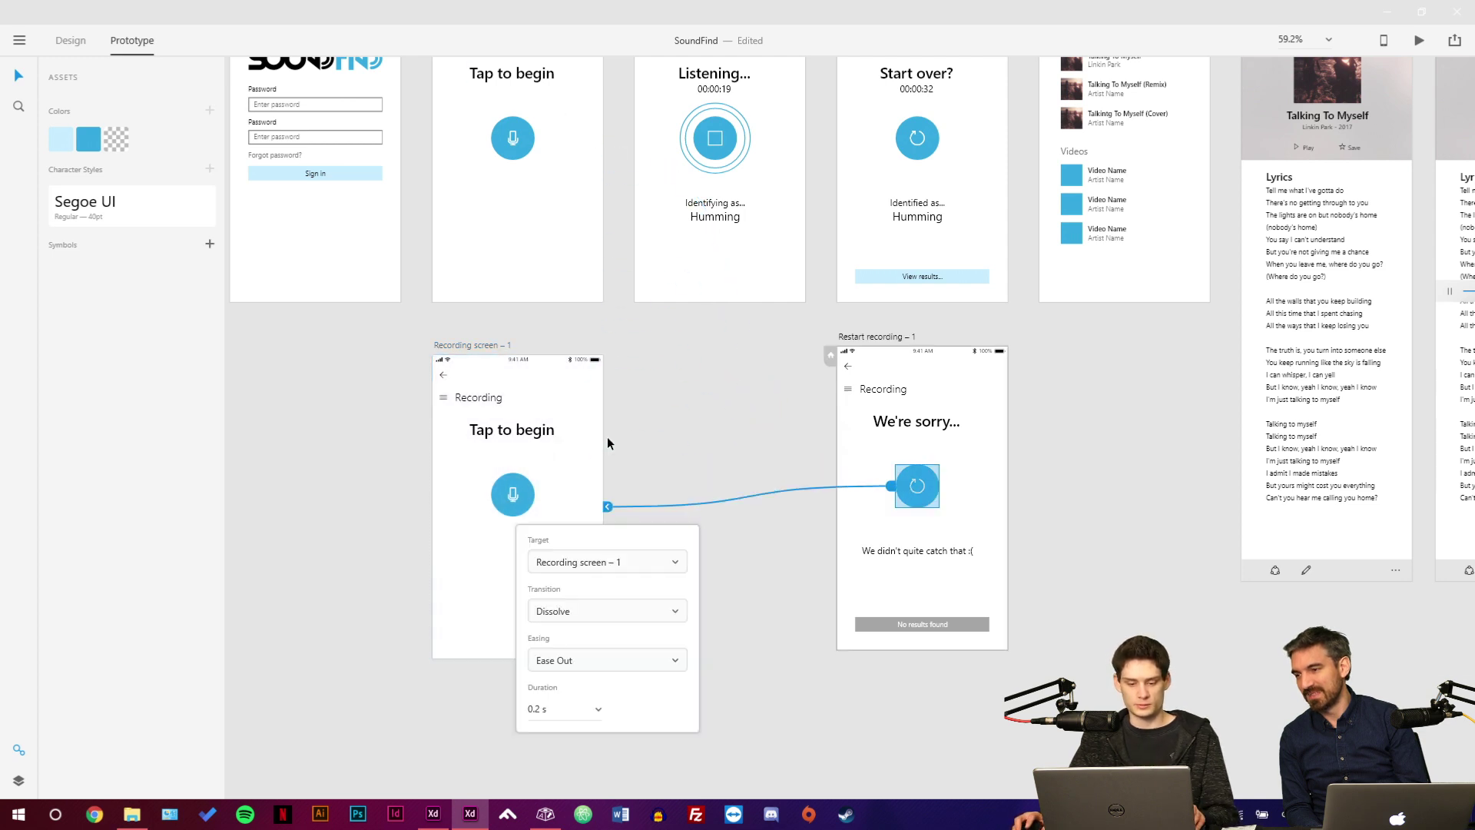
pyautogui.click(657, 474)
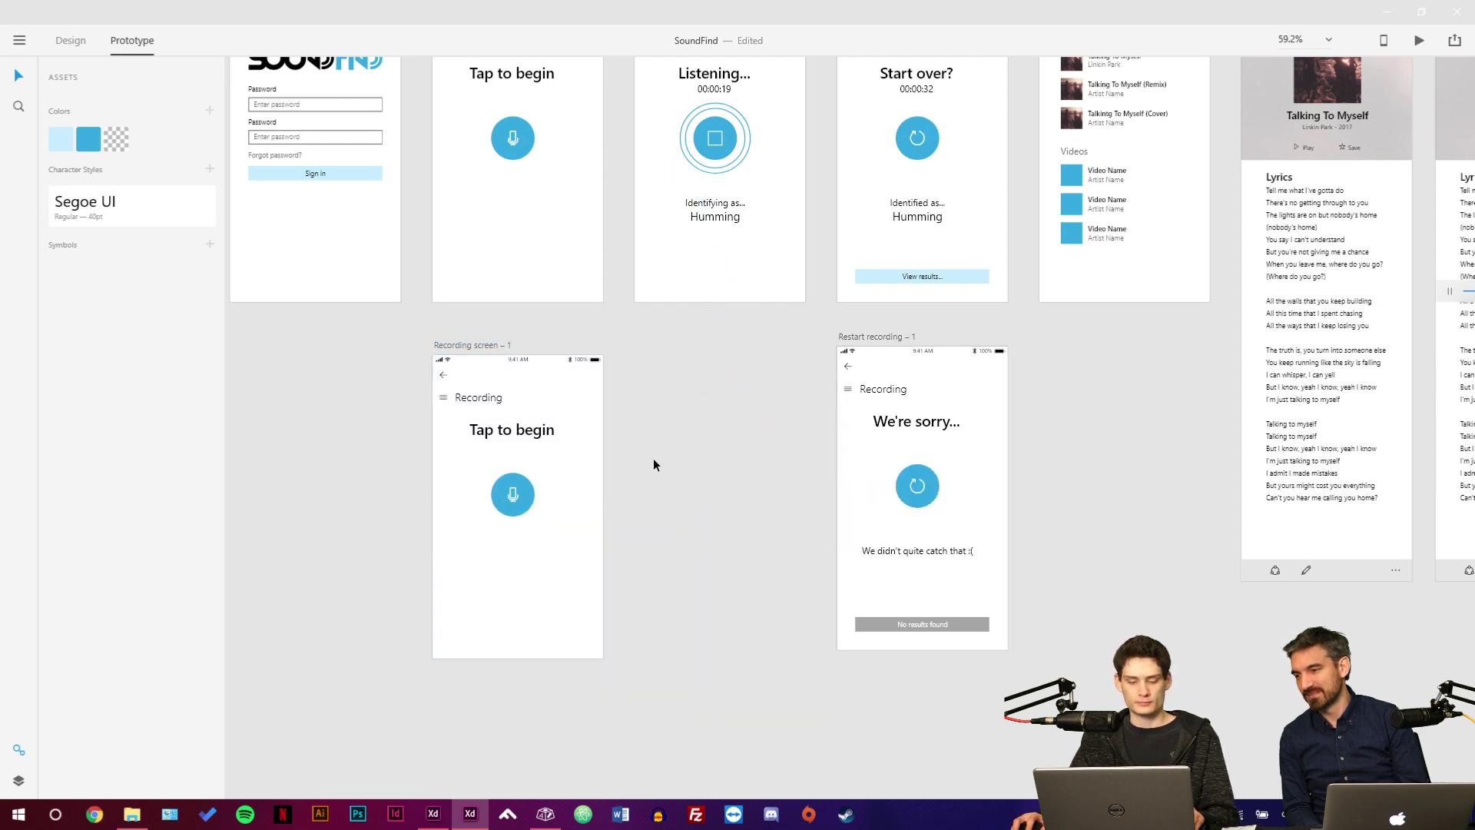
# Try to link the microphone button on Recording screen – 1 to the original Listening artboard.
pyautogui.click(515, 477)
pyautogui.moveTo(540, 494); pyautogui.dragTo(672, 274)
pyautogui.click(608, 527)
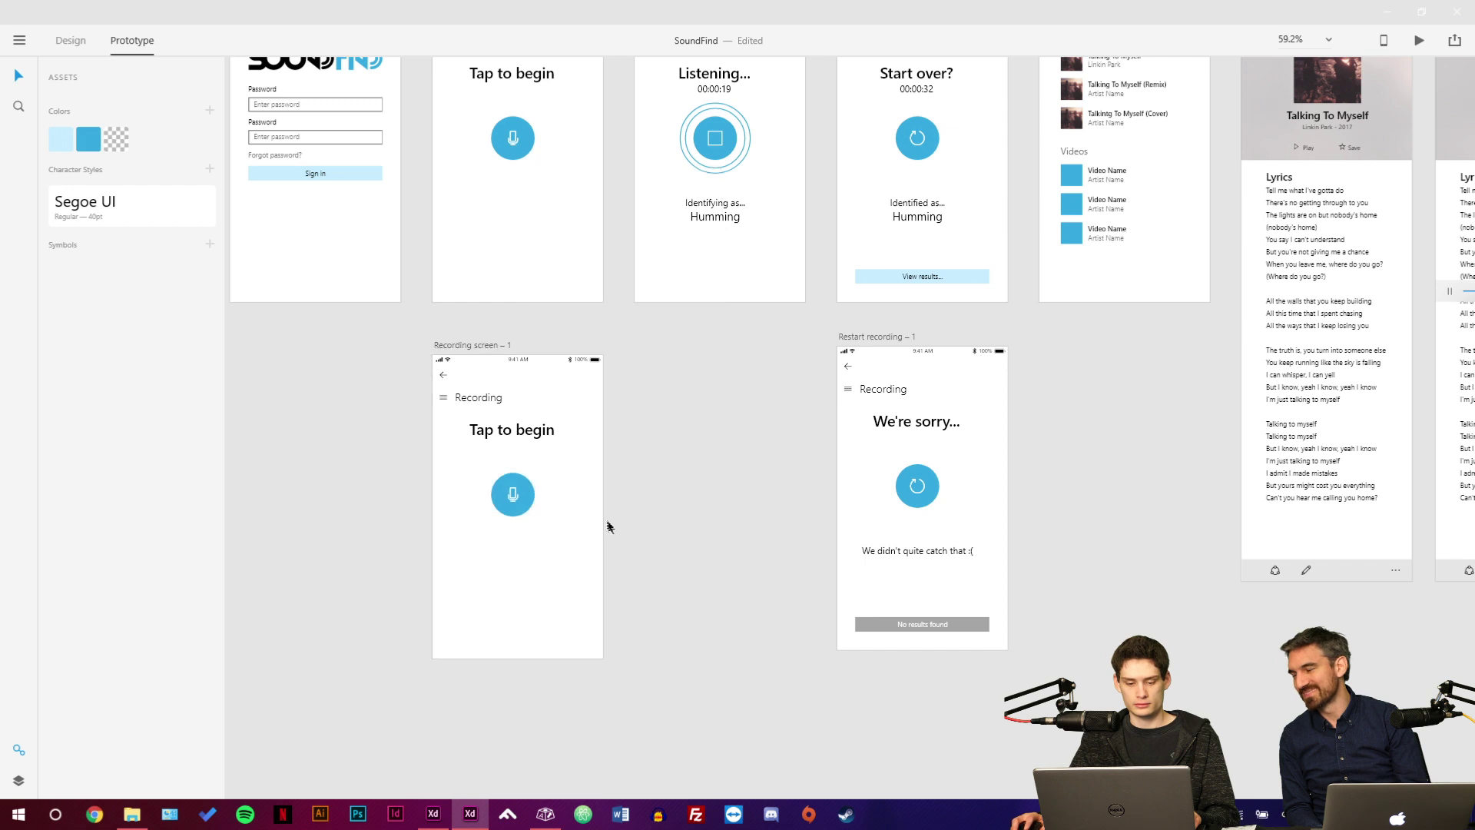
pyautogui.click(587, 484)
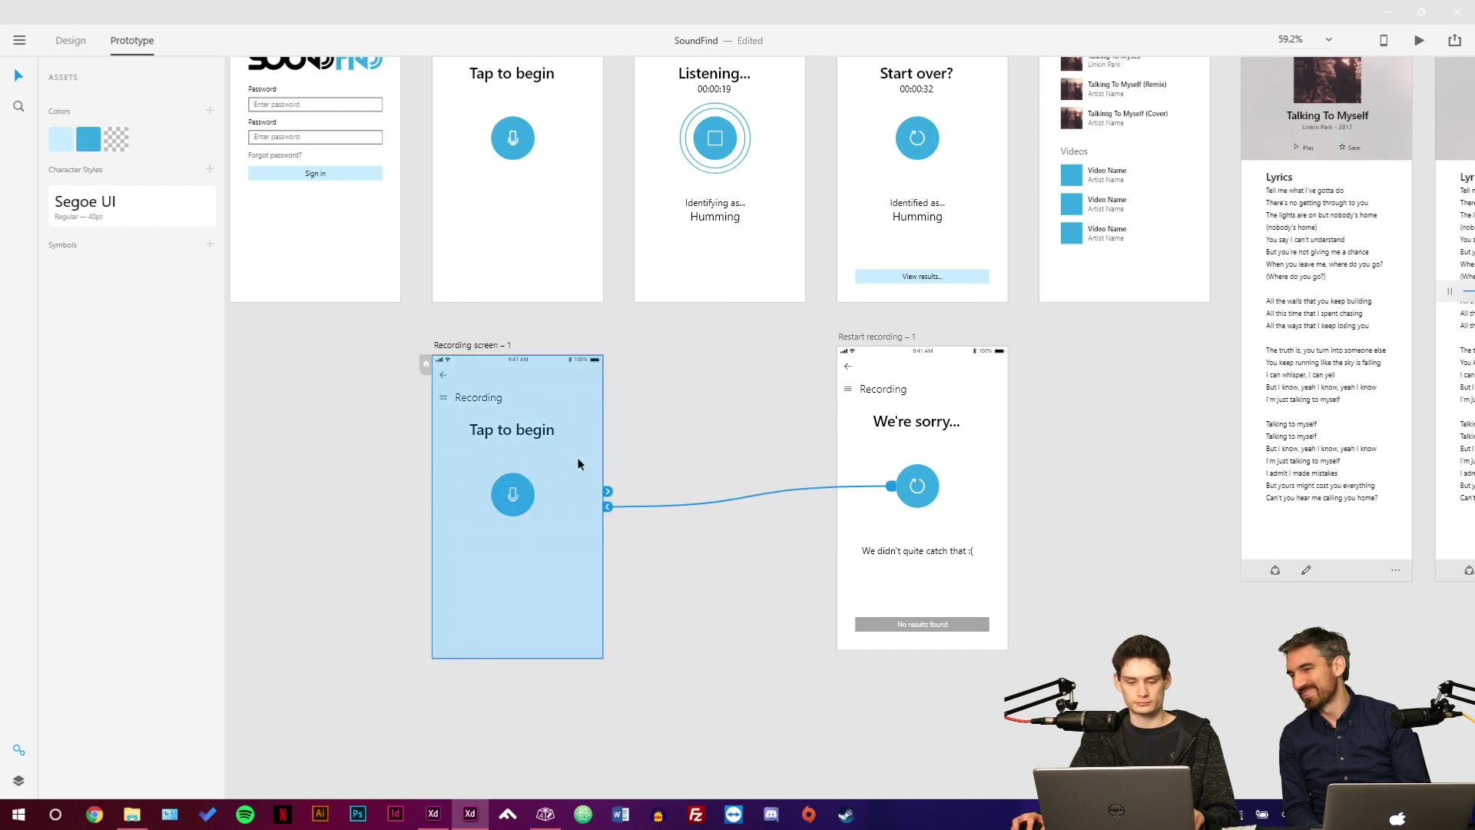
pyautogui.moveTo(486, 343); pyautogui.dragTo(489, 344)
pyautogui.click(489, 344)
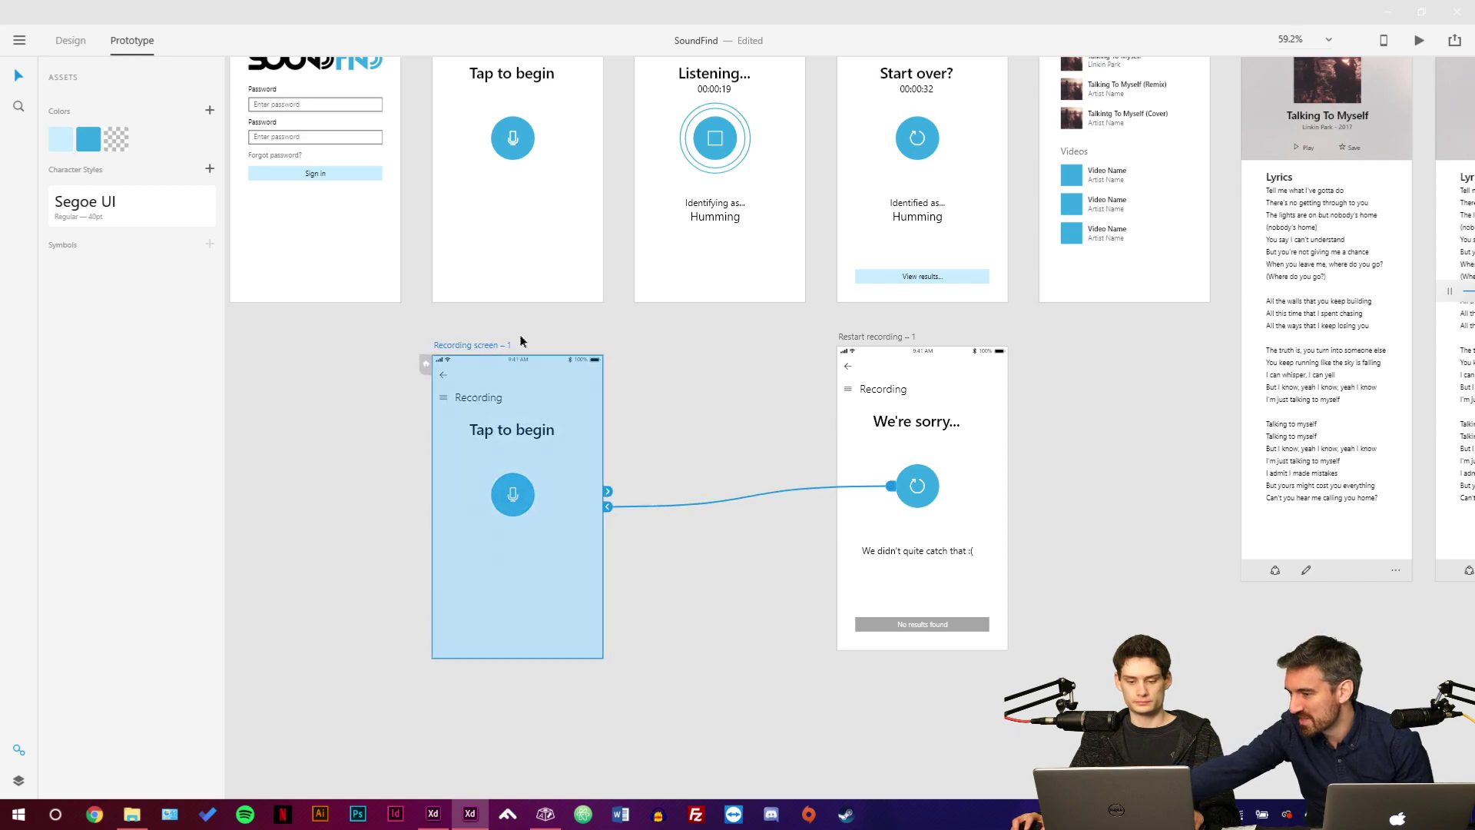
# Duplicate the Listening artboard and place the copy below it, between Recording screen – 1 and Restart recording – 1.
pyautogui.click(676, 237)
pyautogui.scroll(4, 684, 225)
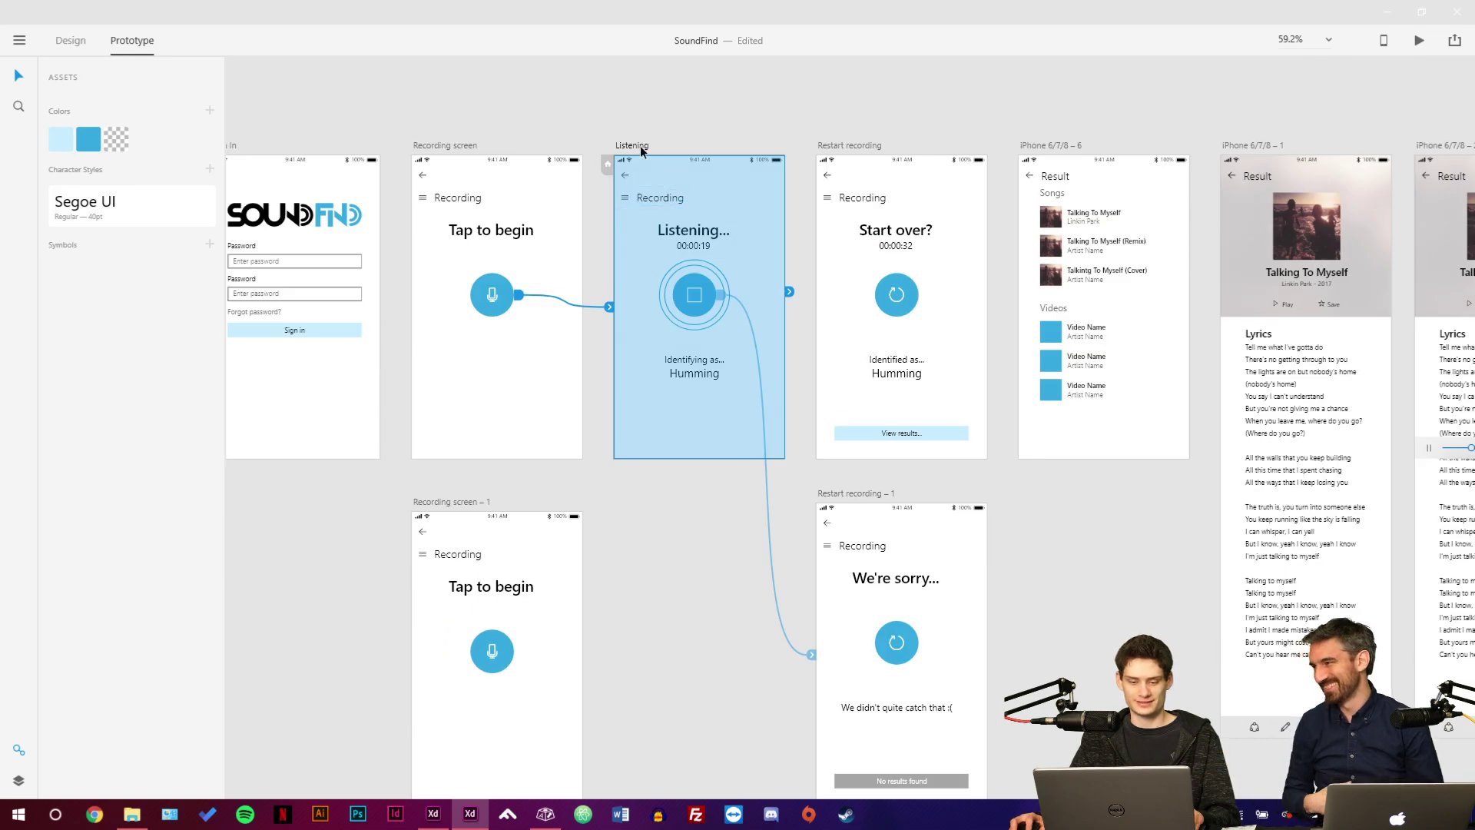
pyautogui.moveTo(644, 147); pyautogui.dragTo(632, 507)
pyautogui.scroll(-5, 492, 441)
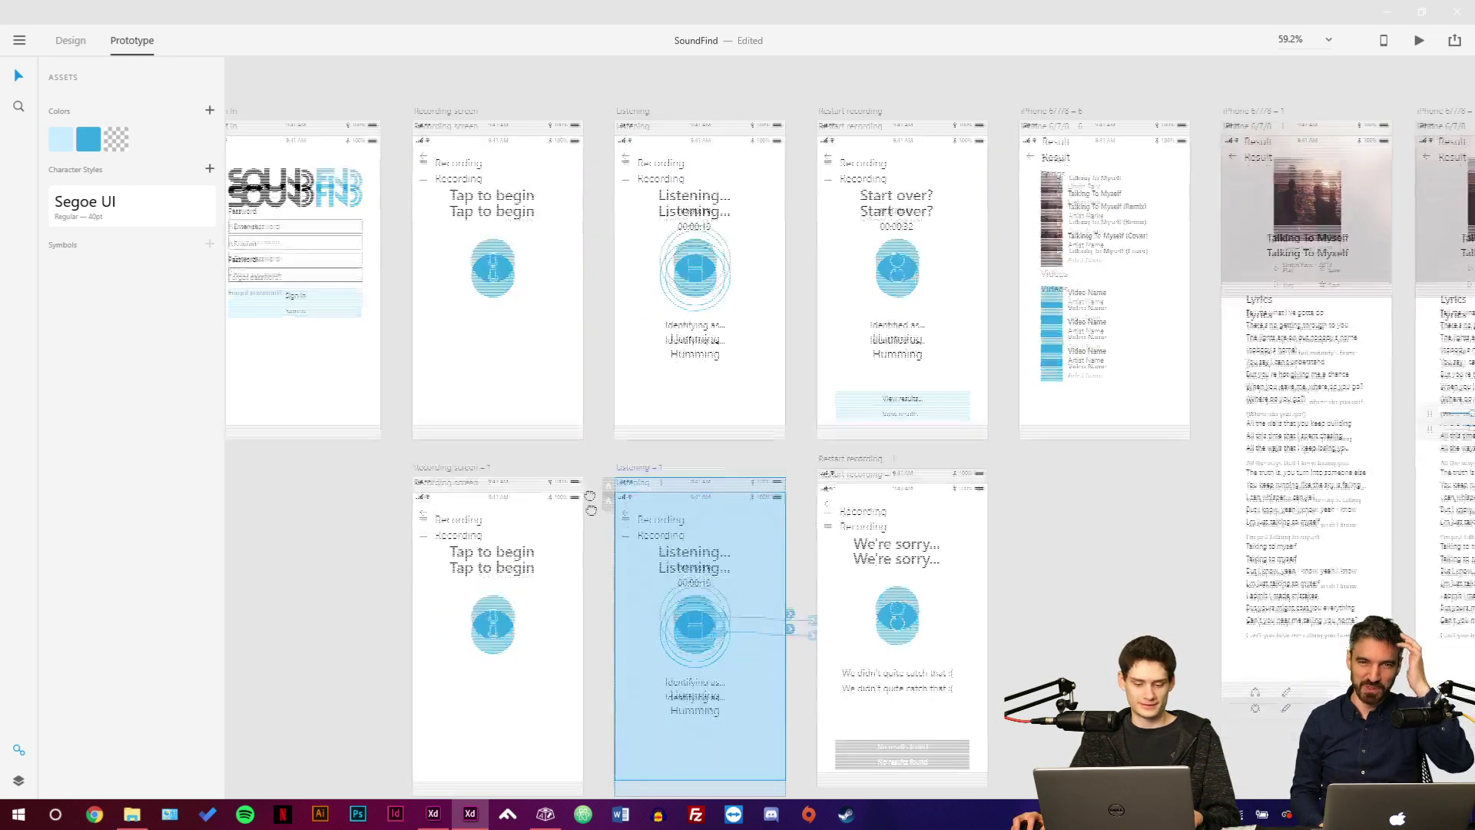
# Link Recording screen – 1's microphone button to Listening – 1 with a Dissolve transition, and Listening – 1's stop button to Restart recording.
pyautogui.click(493, 464)
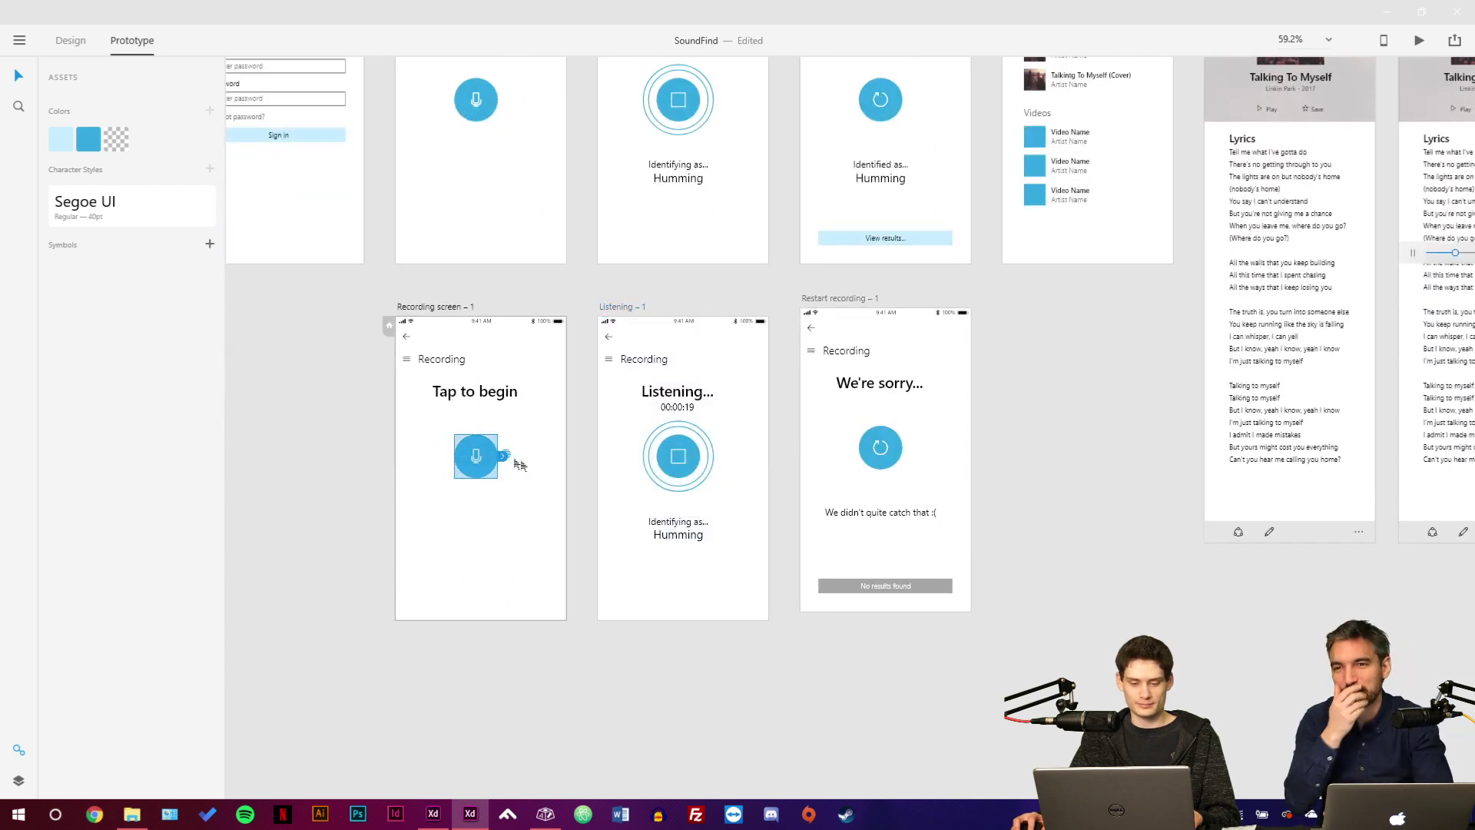
pyautogui.moveTo(503, 457); pyautogui.dragTo(630, 494)
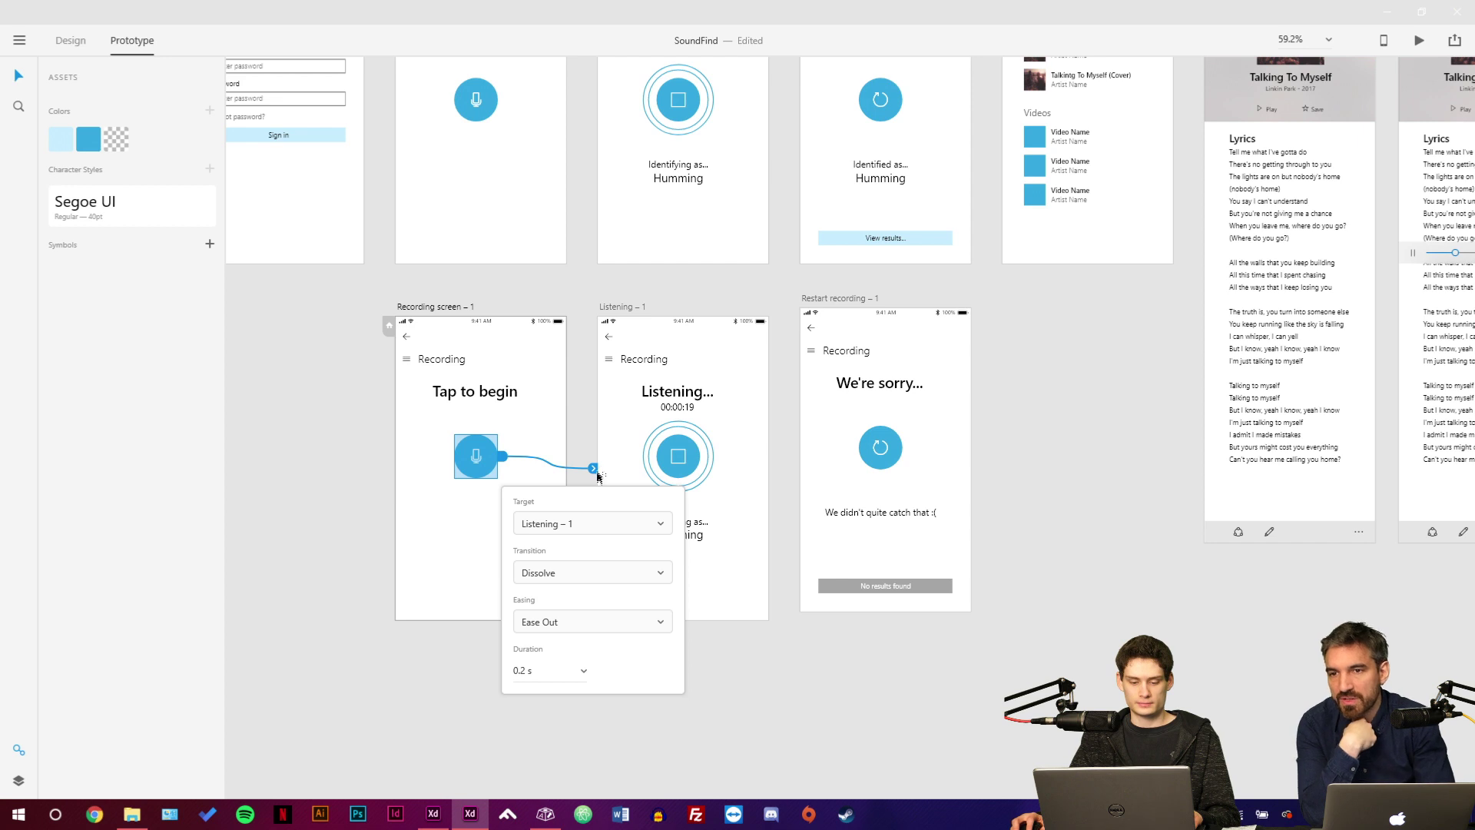
pyautogui.click(698, 462)
pyautogui.moveTo(705, 456); pyautogui.dragTo(820, 191)
pyautogui.scroll(1, 632, 400)
pyautogui.scroll(3, 633, 400)
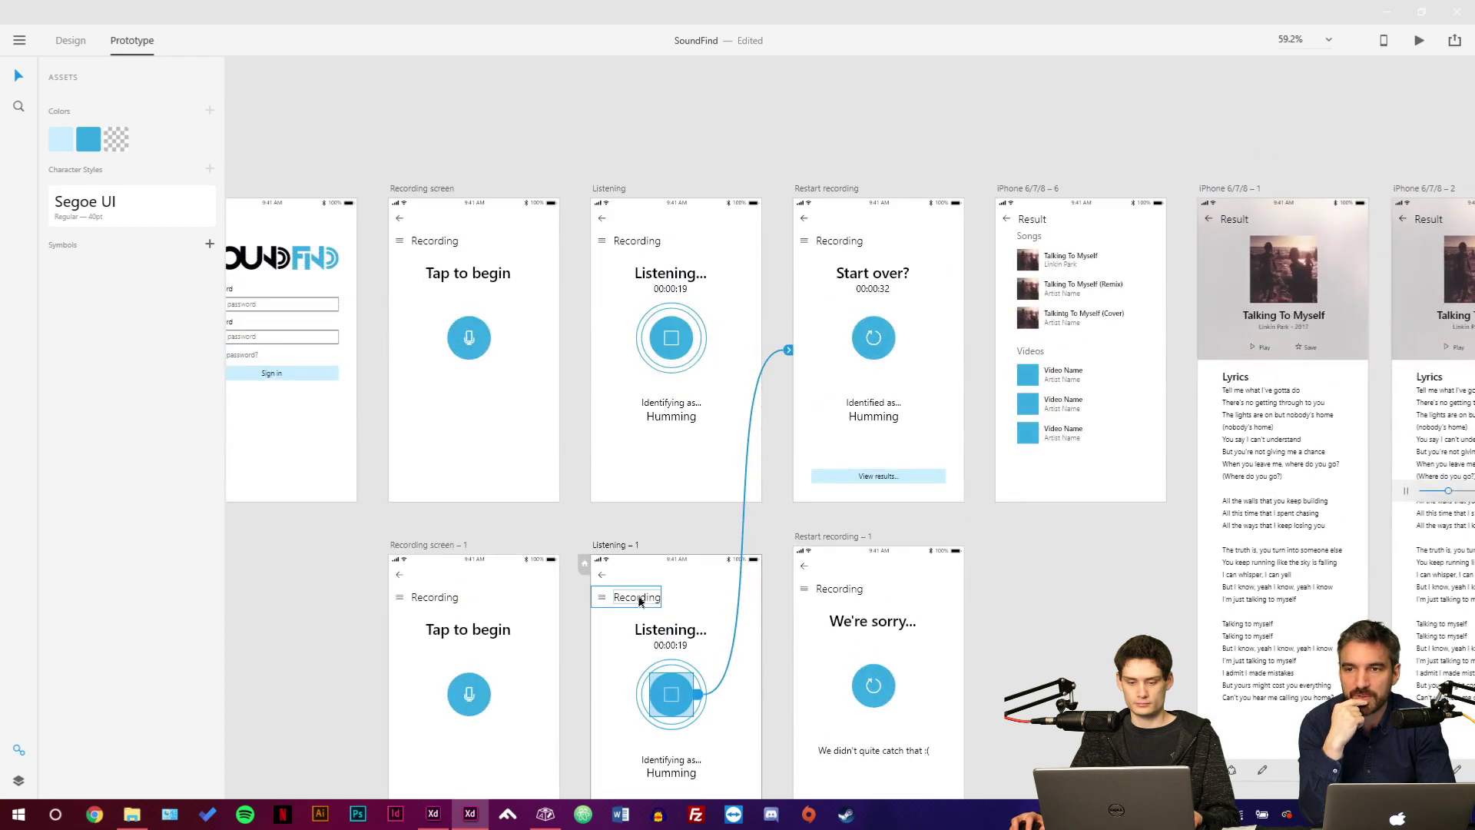
# Check the existing links of the Listening artboard, the View results button and the Result artboard's Songs list.
pyautogui.click(685, 481)
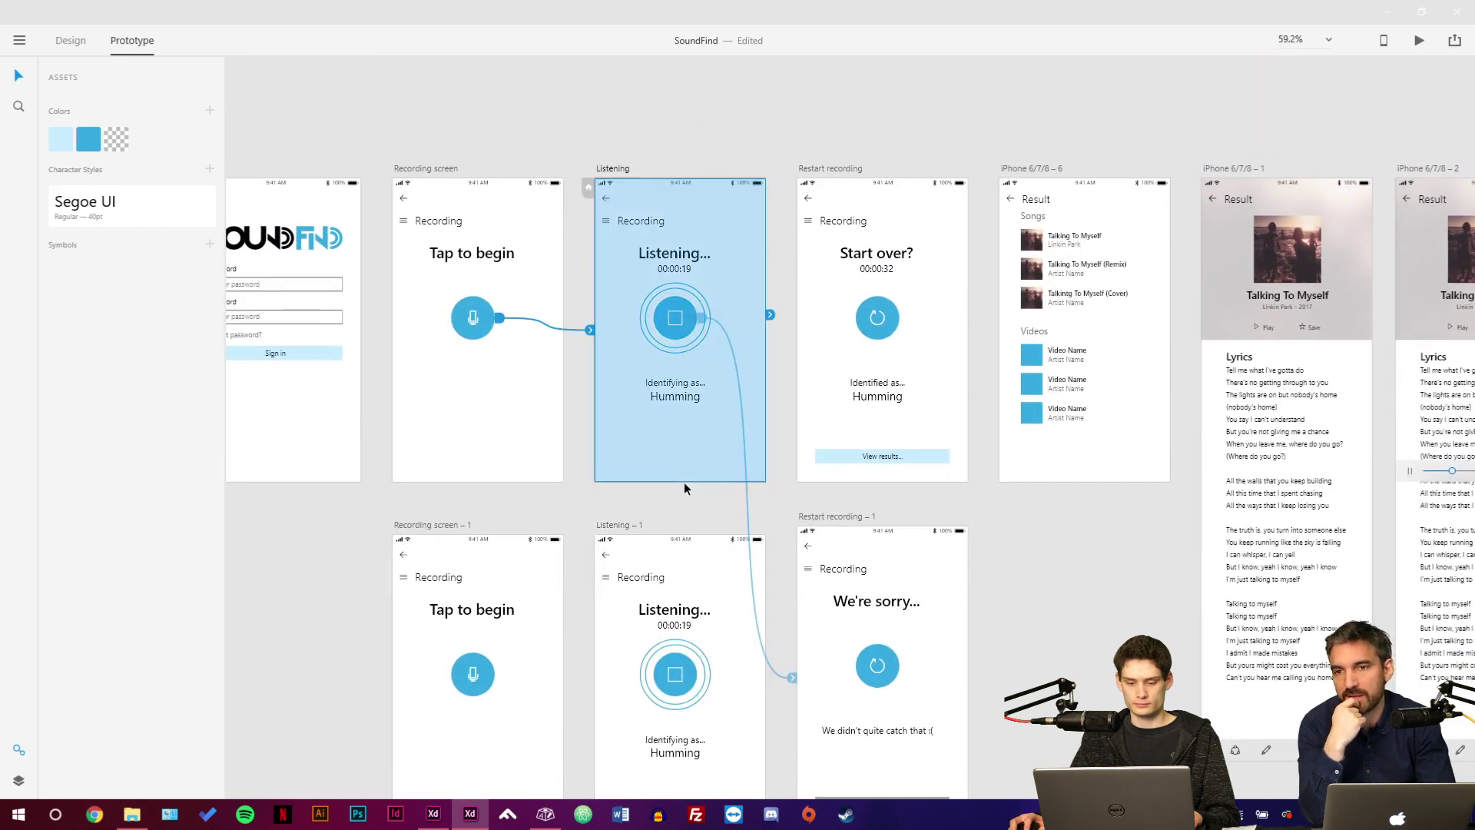
pyautogui.click(573, 424)
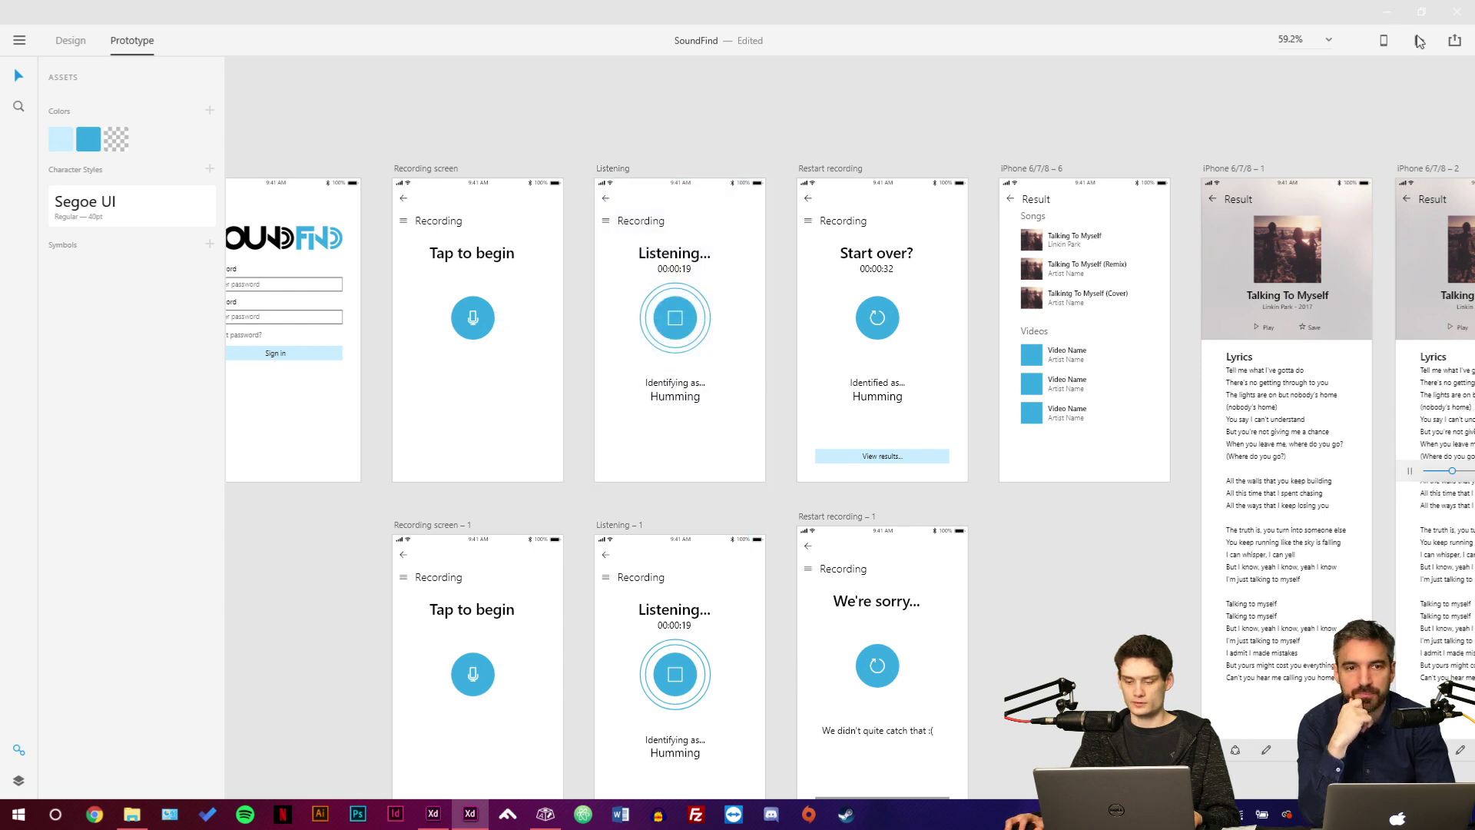
pyautogui.click(922, 459)
pyautogui.click(1072, 247)
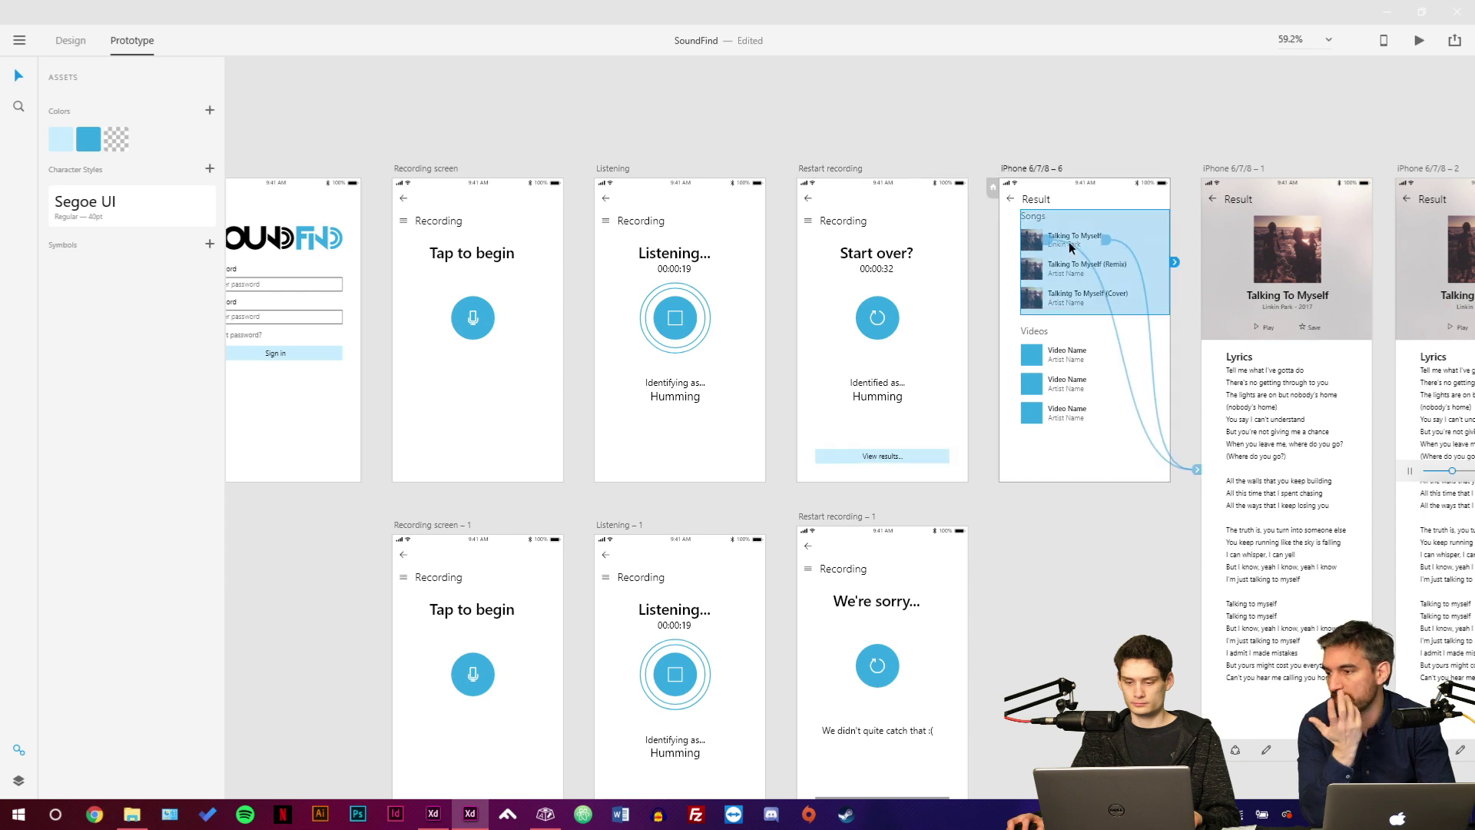
pyautogui.click(1123, 530)
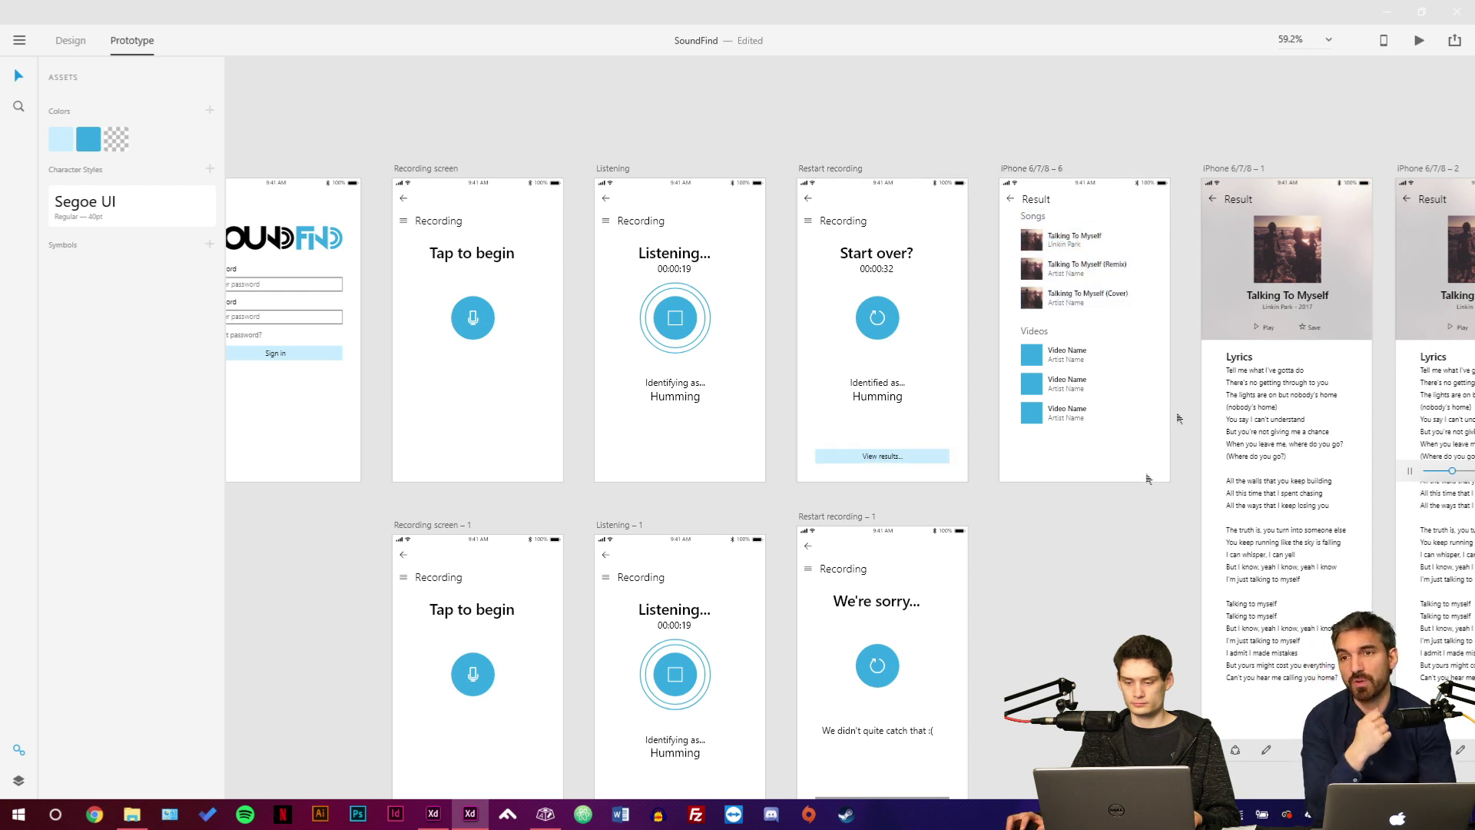
# Preview the SoundFind flow through Sign in, a failed first recording, the restart button and a second recording attempt.
pyautogui.click(1419, 43)
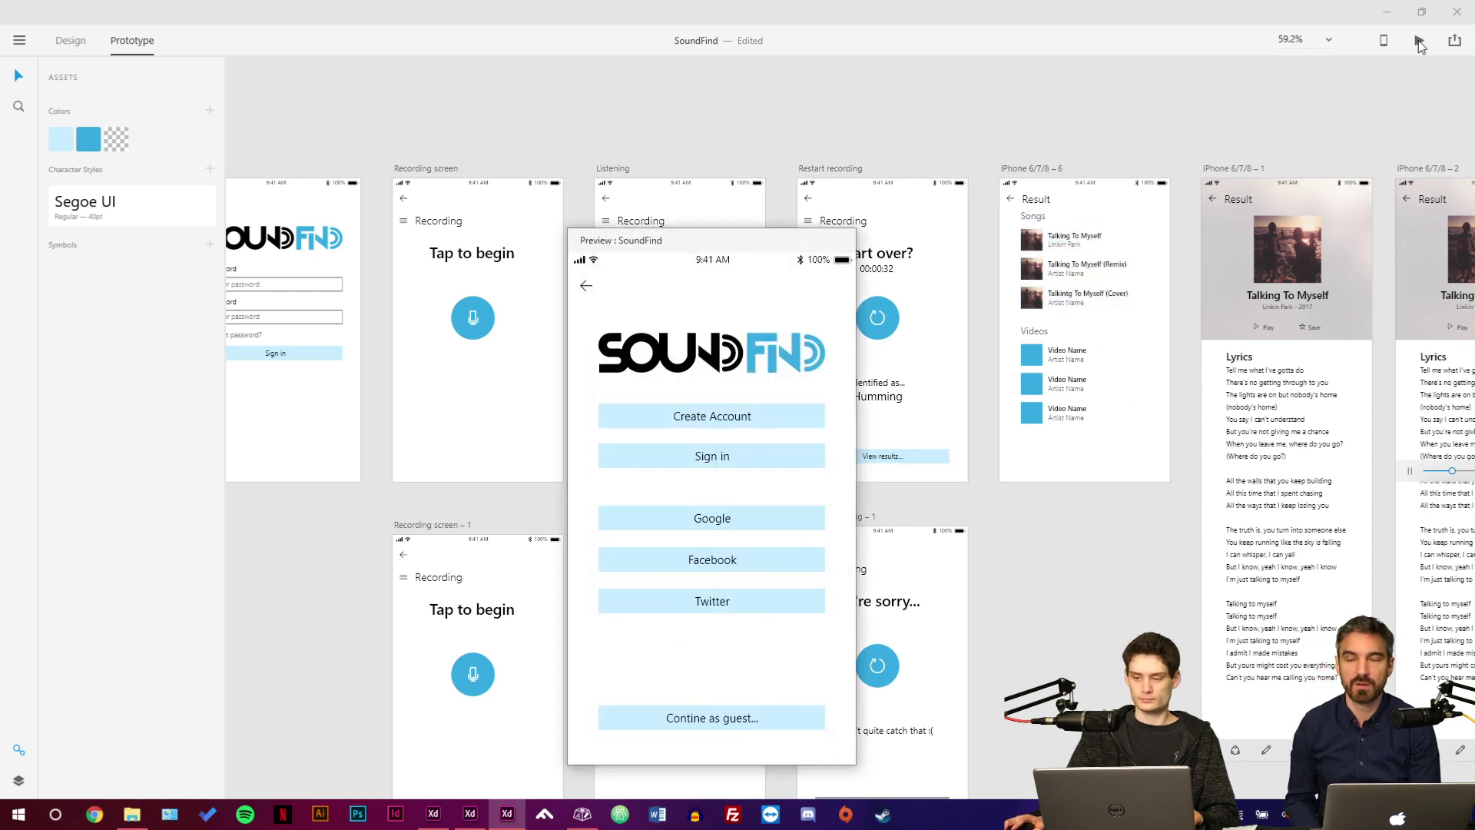
pyautogui.click(721, 461)
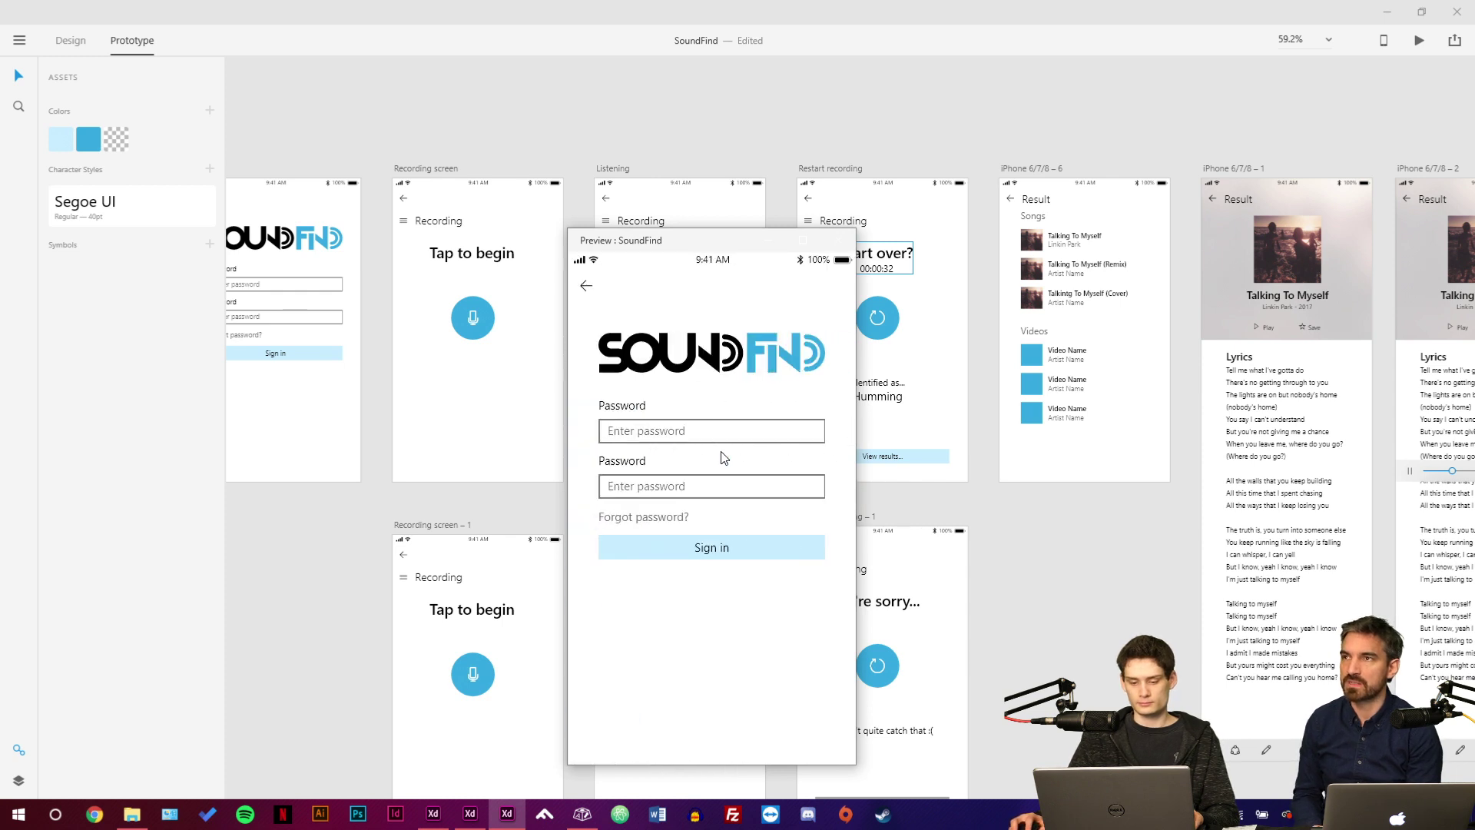
pyautogui.click(683, 559)
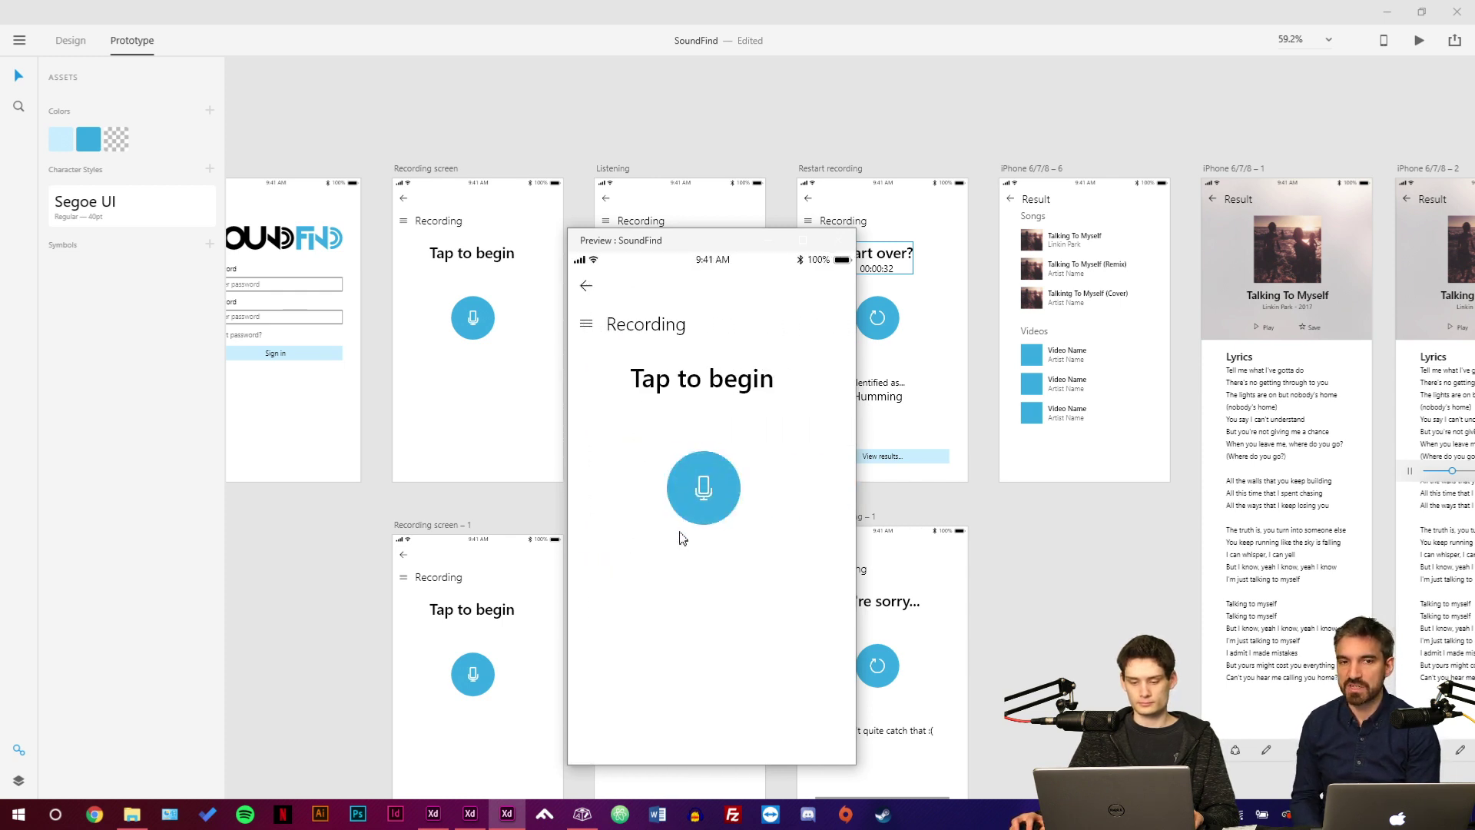
pyautogui.click(698, 494)
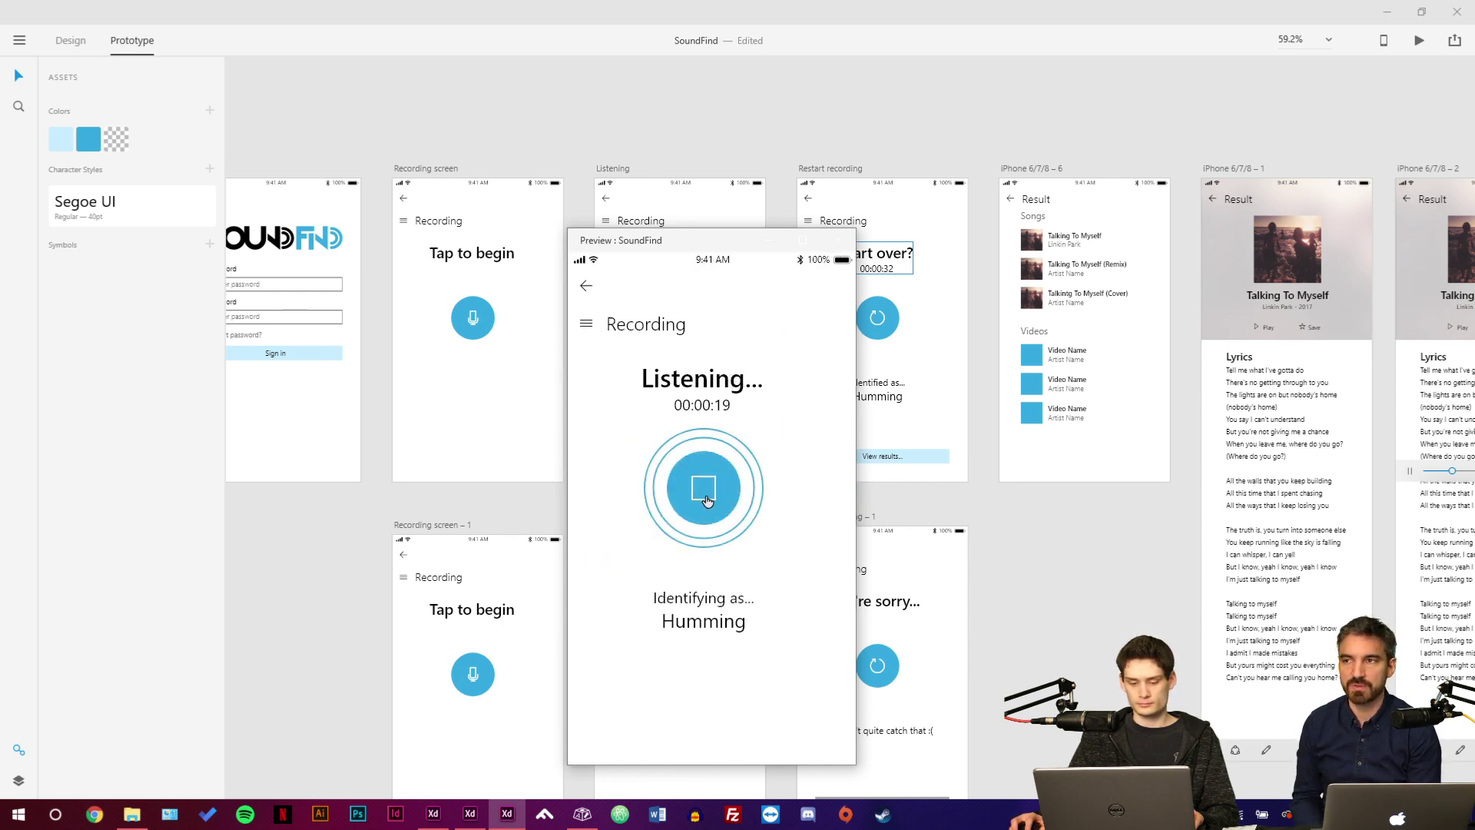
pyautogui.click(700, 498)
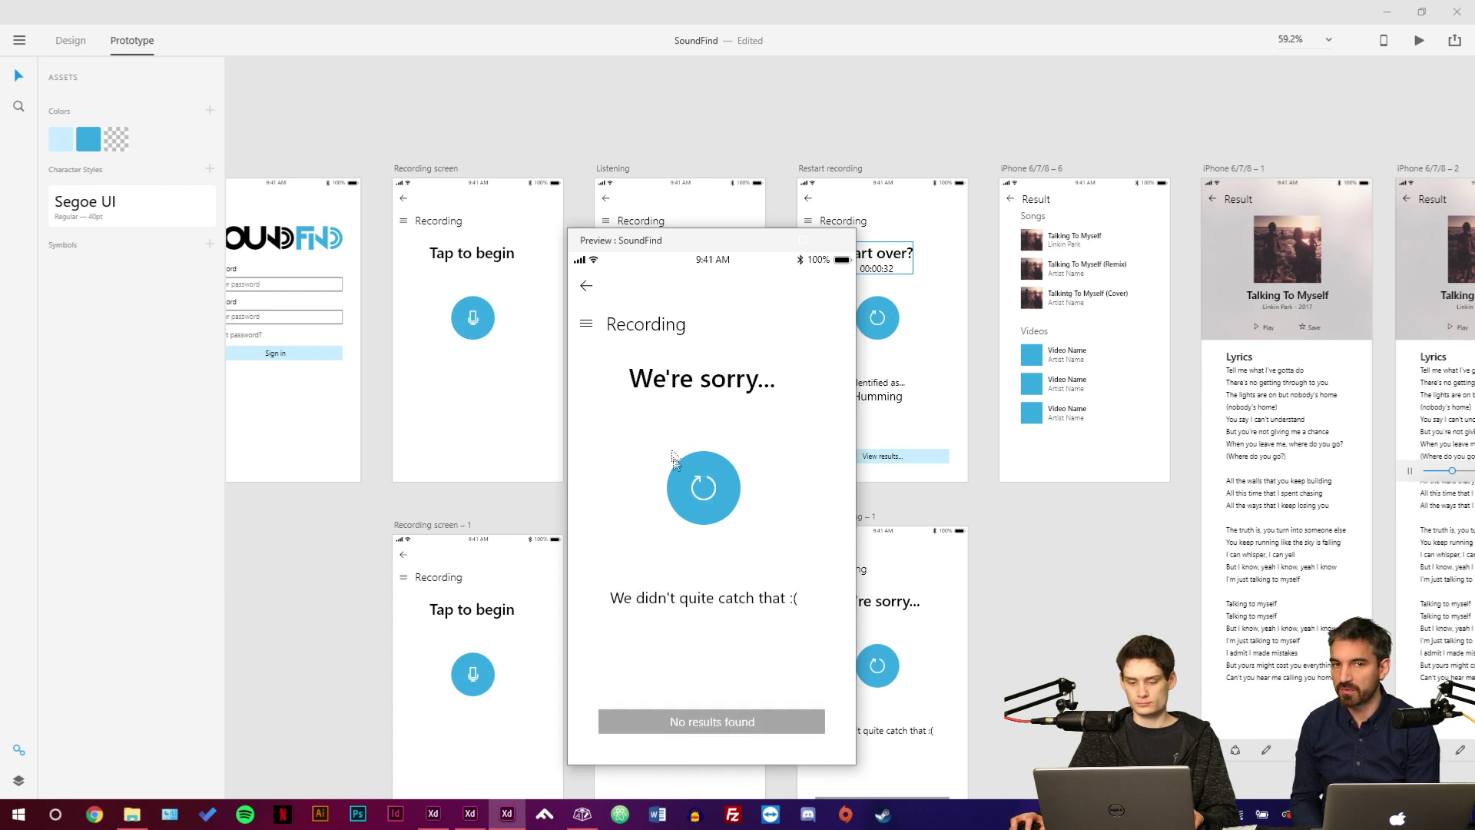
pyautogui.click(701, 489)
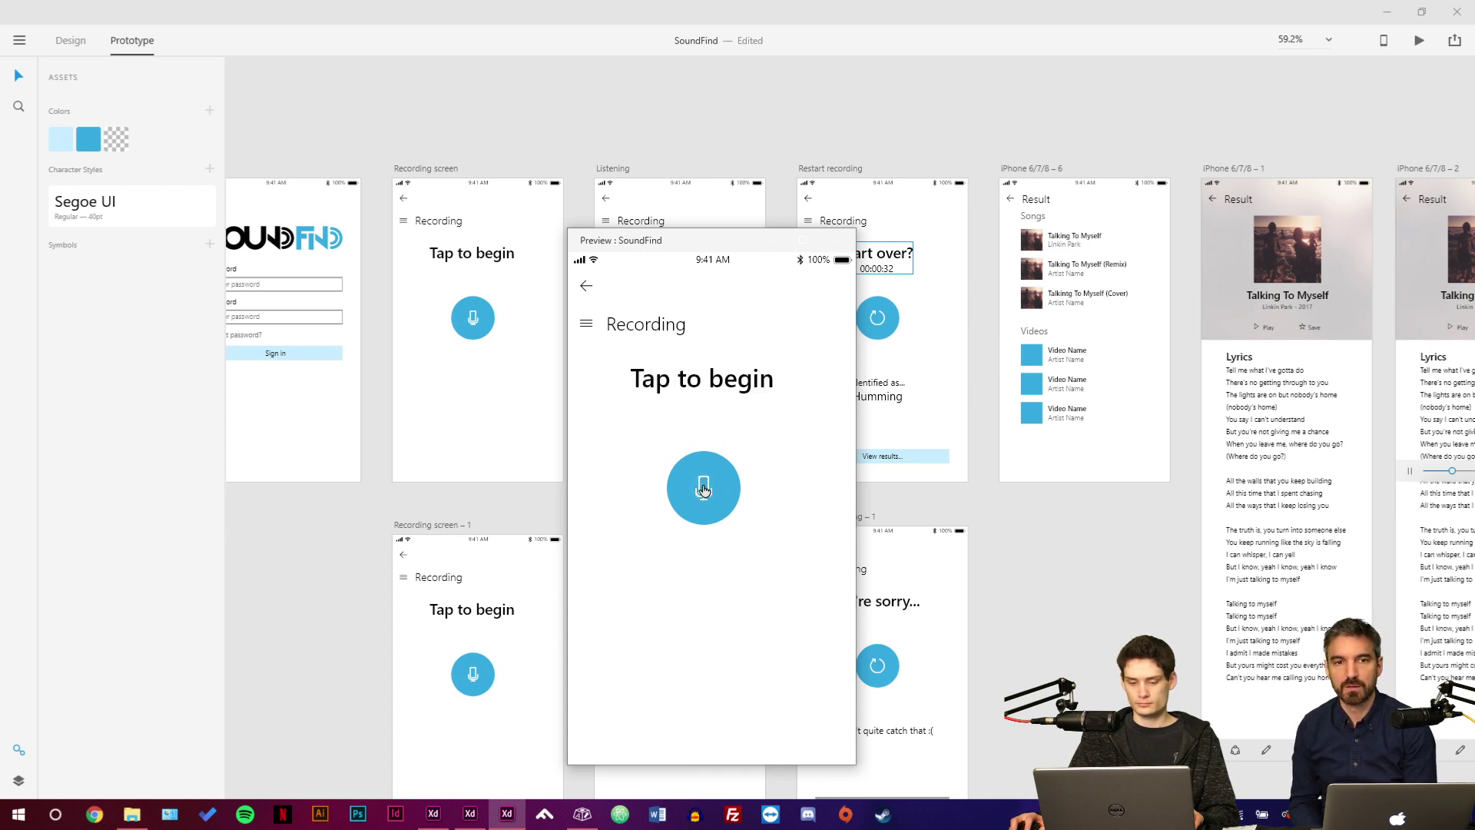
pyautogui.click(701, 489)
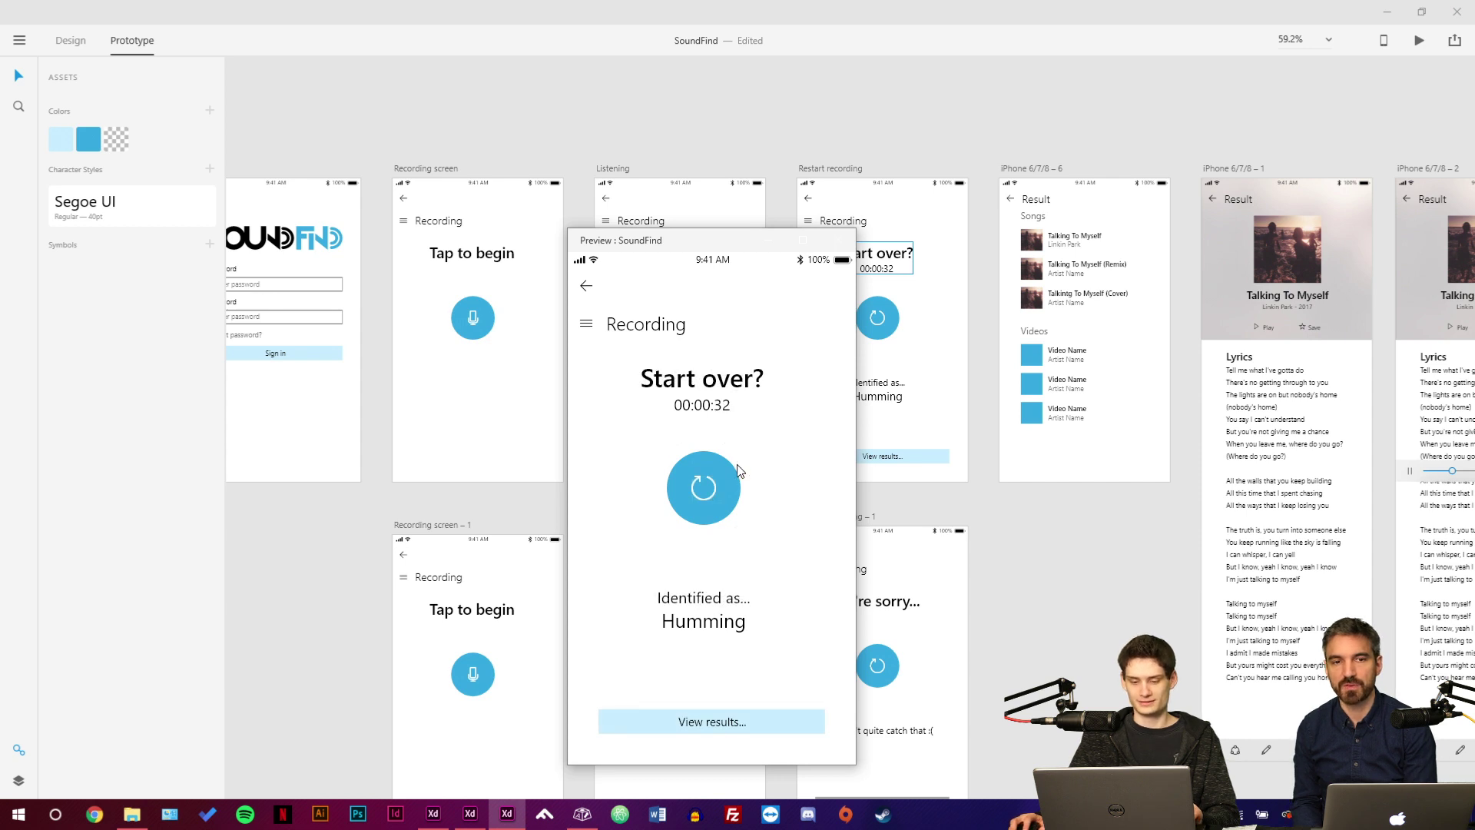
# Preview the end of the SoundFind flow from View results through the Talking To Myself song to playback, and close the preview.
pyautogui.click(706, 730)
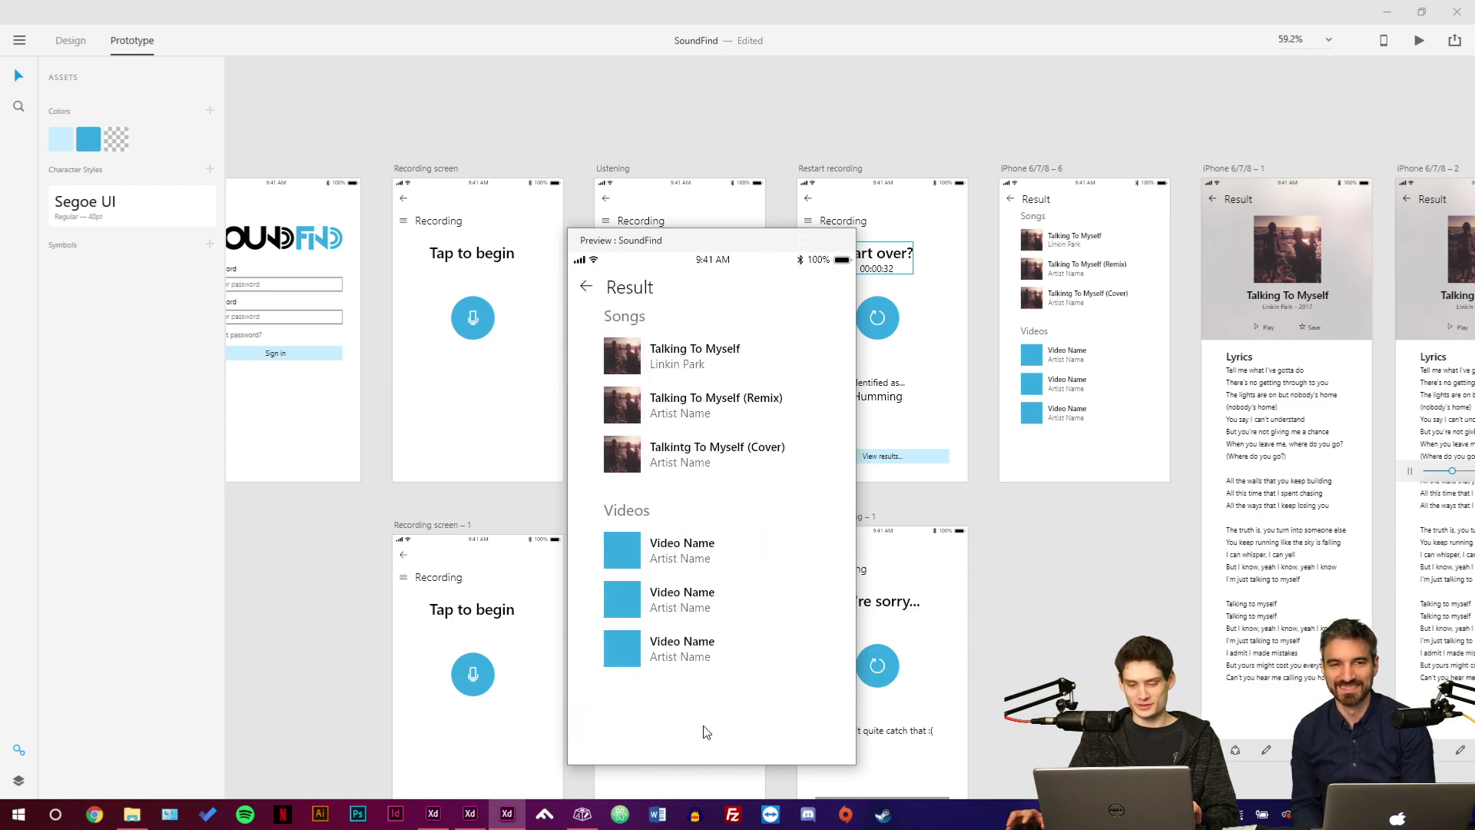
pyautogui.click(676, 355)
pyautogui.click(680, 509)
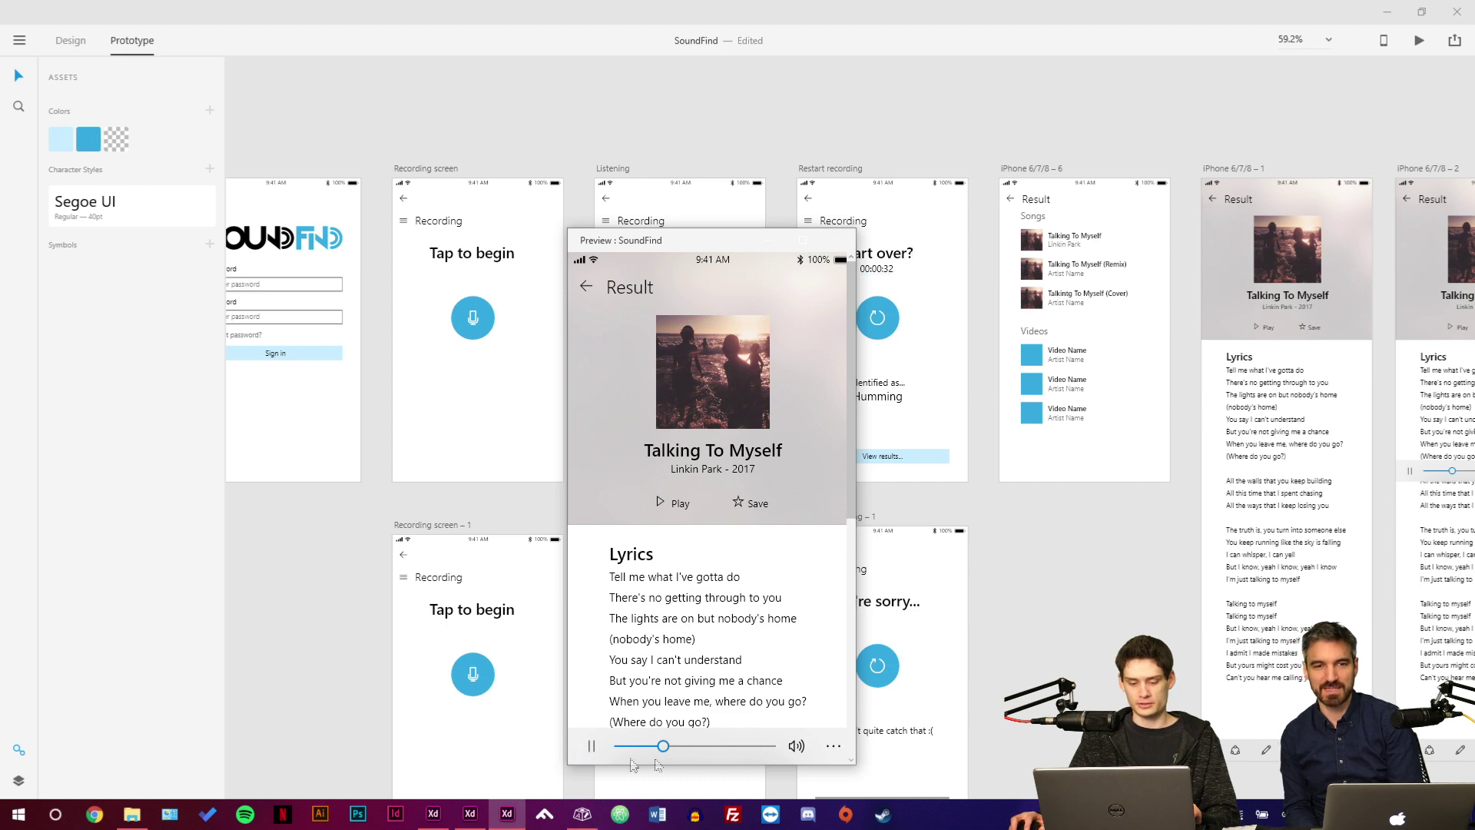
pyautogui.click(841, 239)
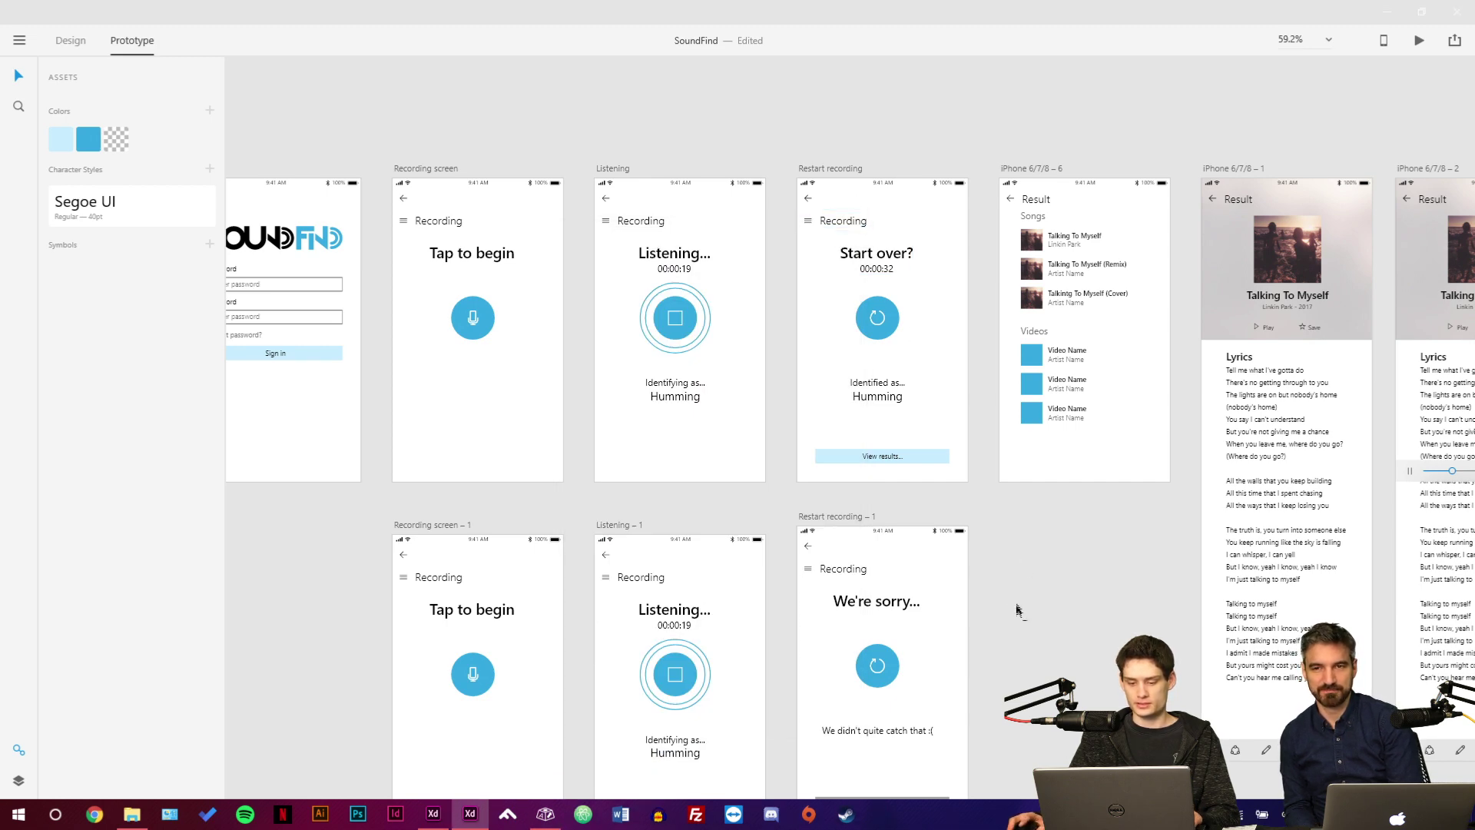
# Review the whole artboard layout, then the Result list and the two song detail artboards up close.
pyautogui.scroll(-1, 1017, 609)
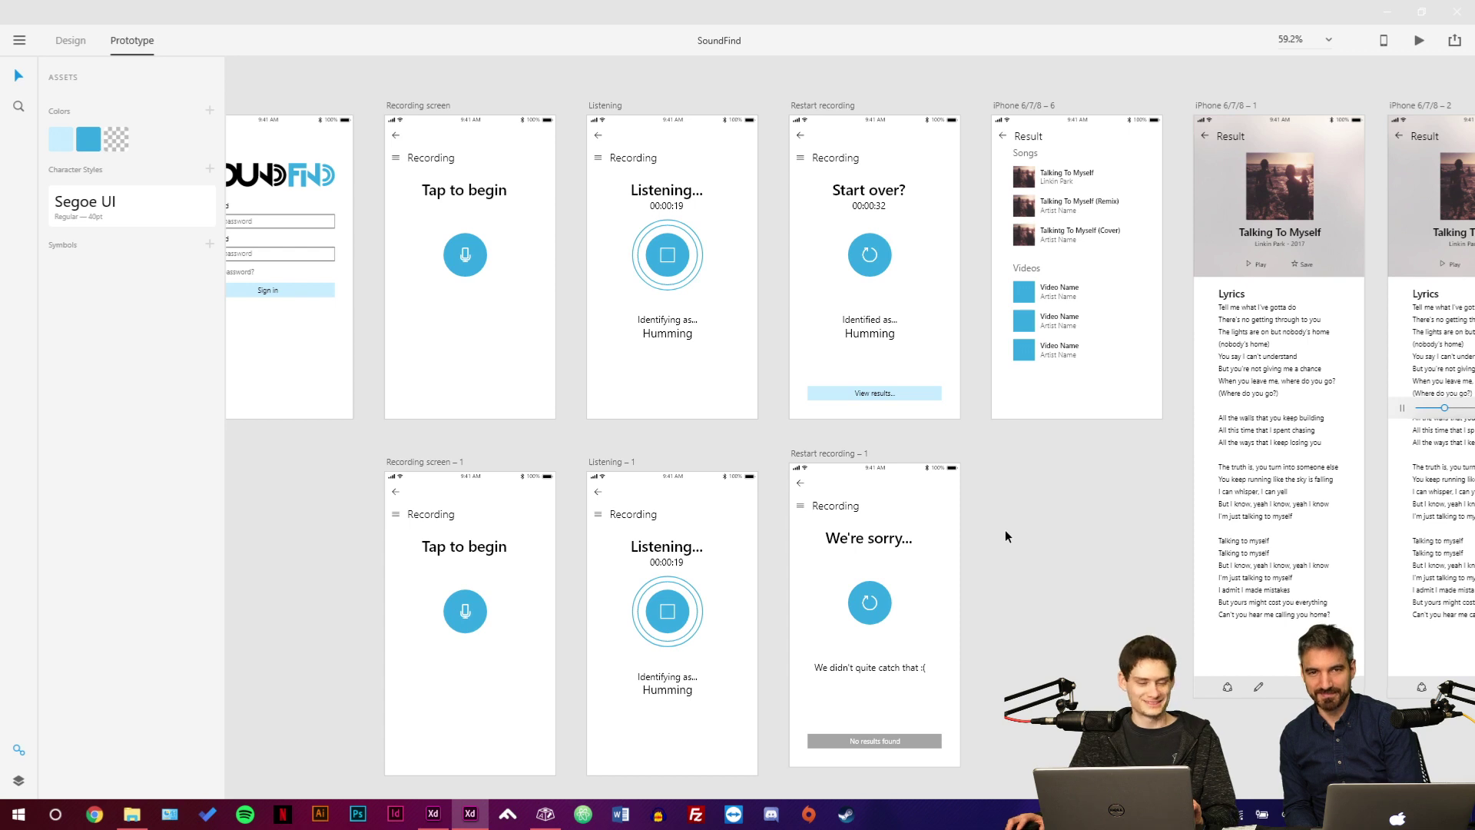
pyautogui.hotkey('ctrl', '0')
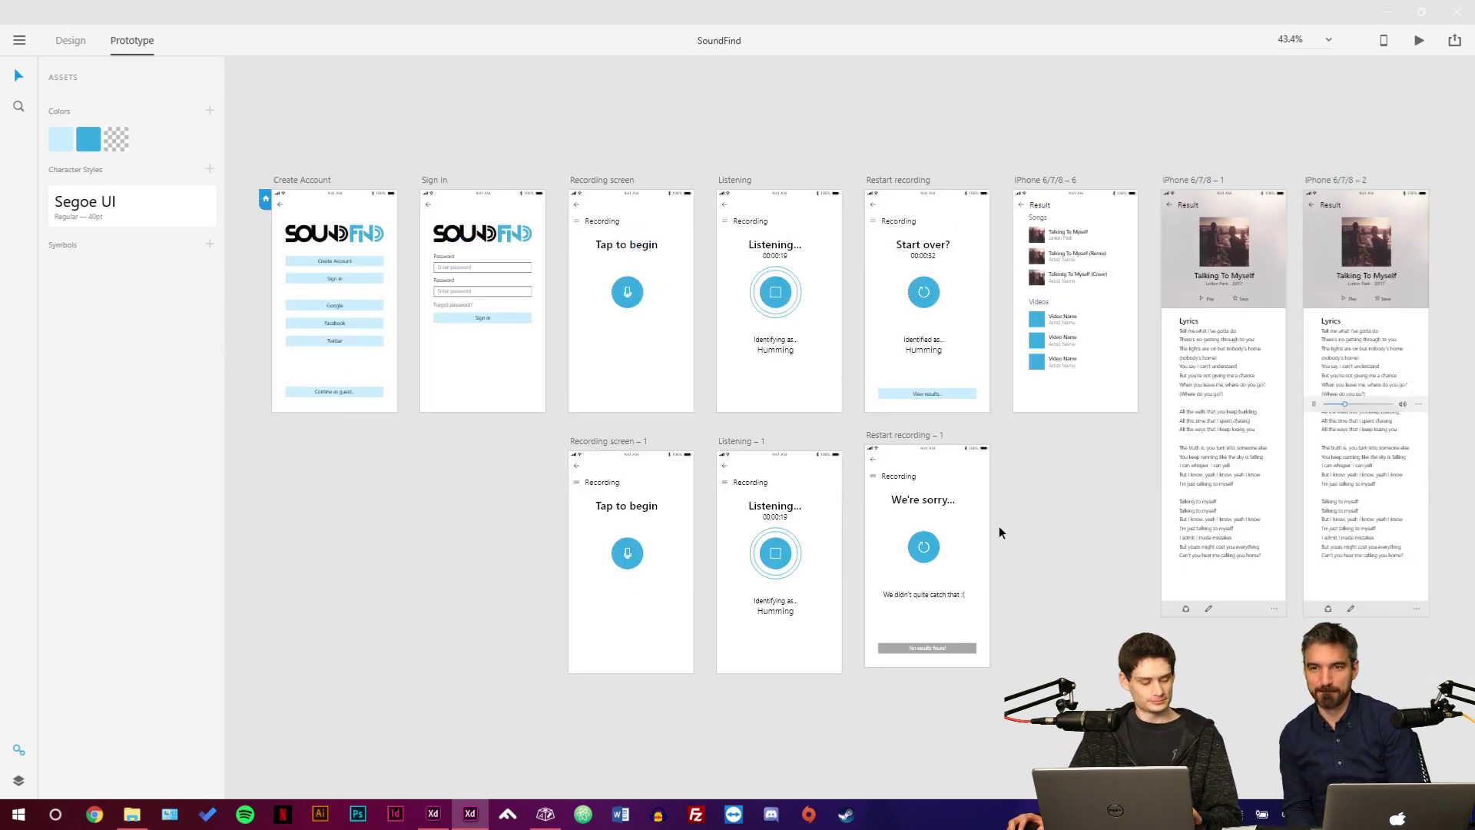
pyautogui.hscroll(3, 1029, 477)
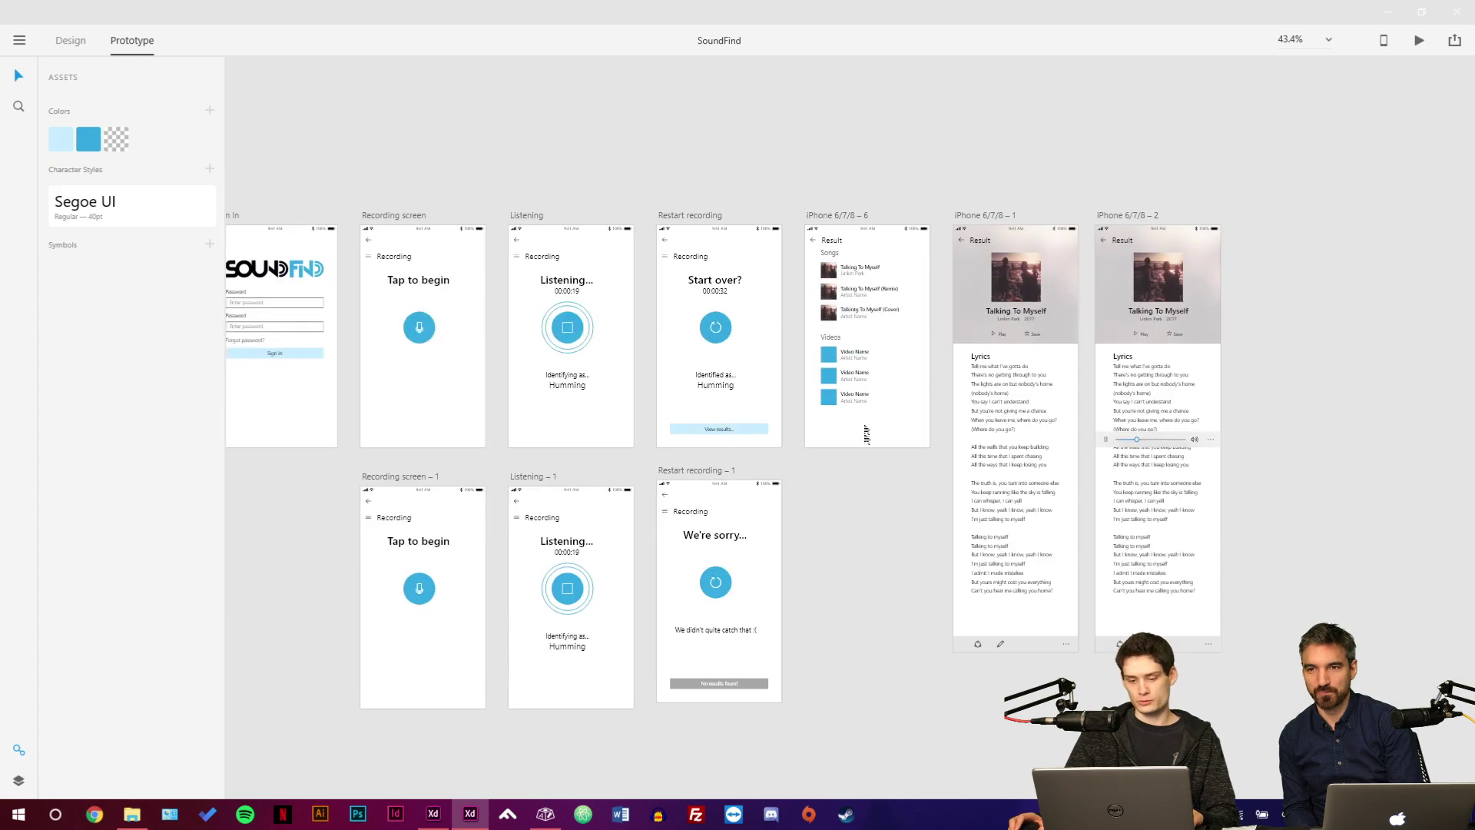
pyautogui.scroll(5, 884, 326)
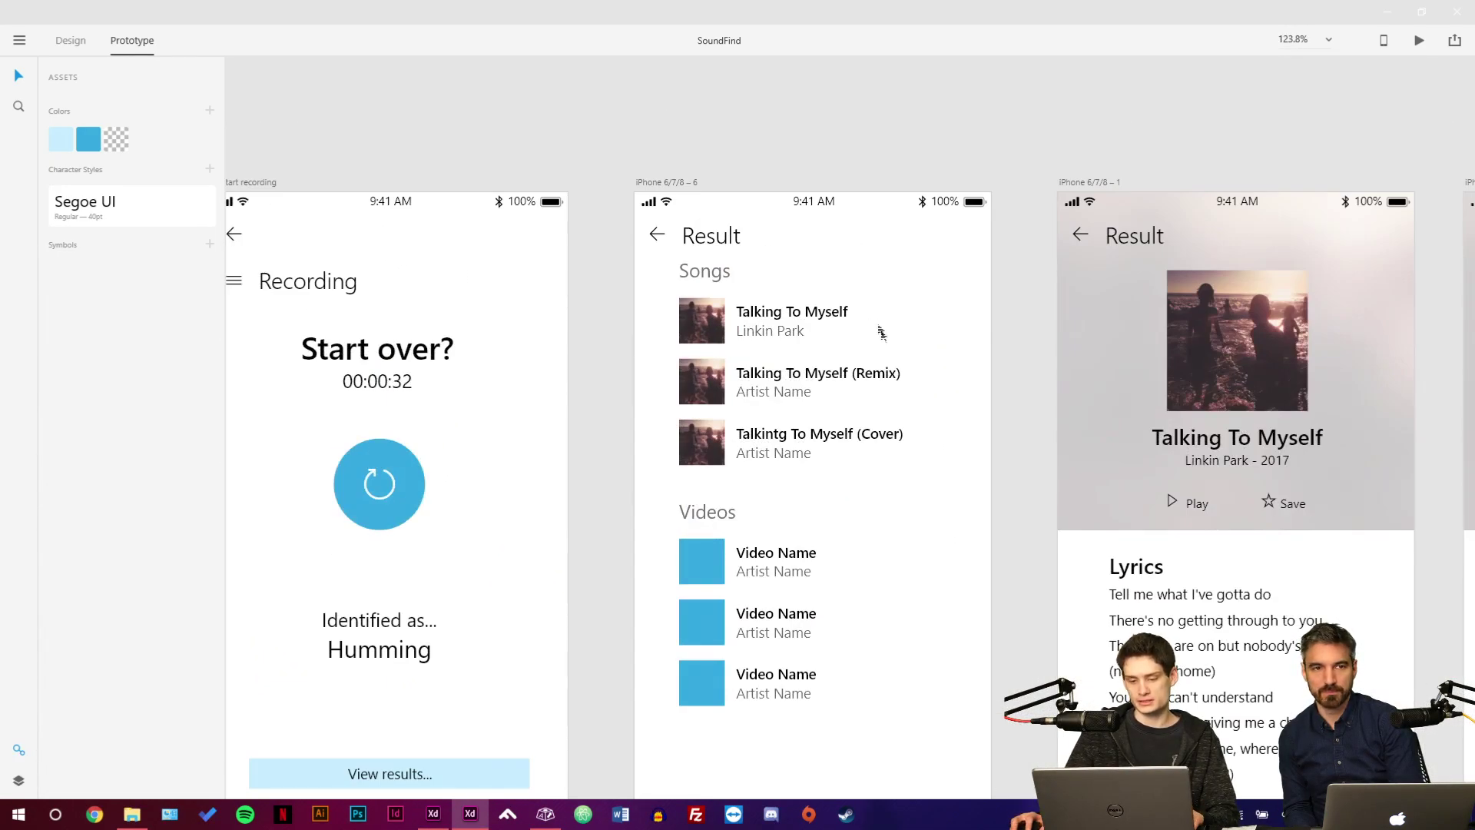
pyautogui.scroll(-5, 882, 331)
pyautogui.hscroll(5, 881, 332)
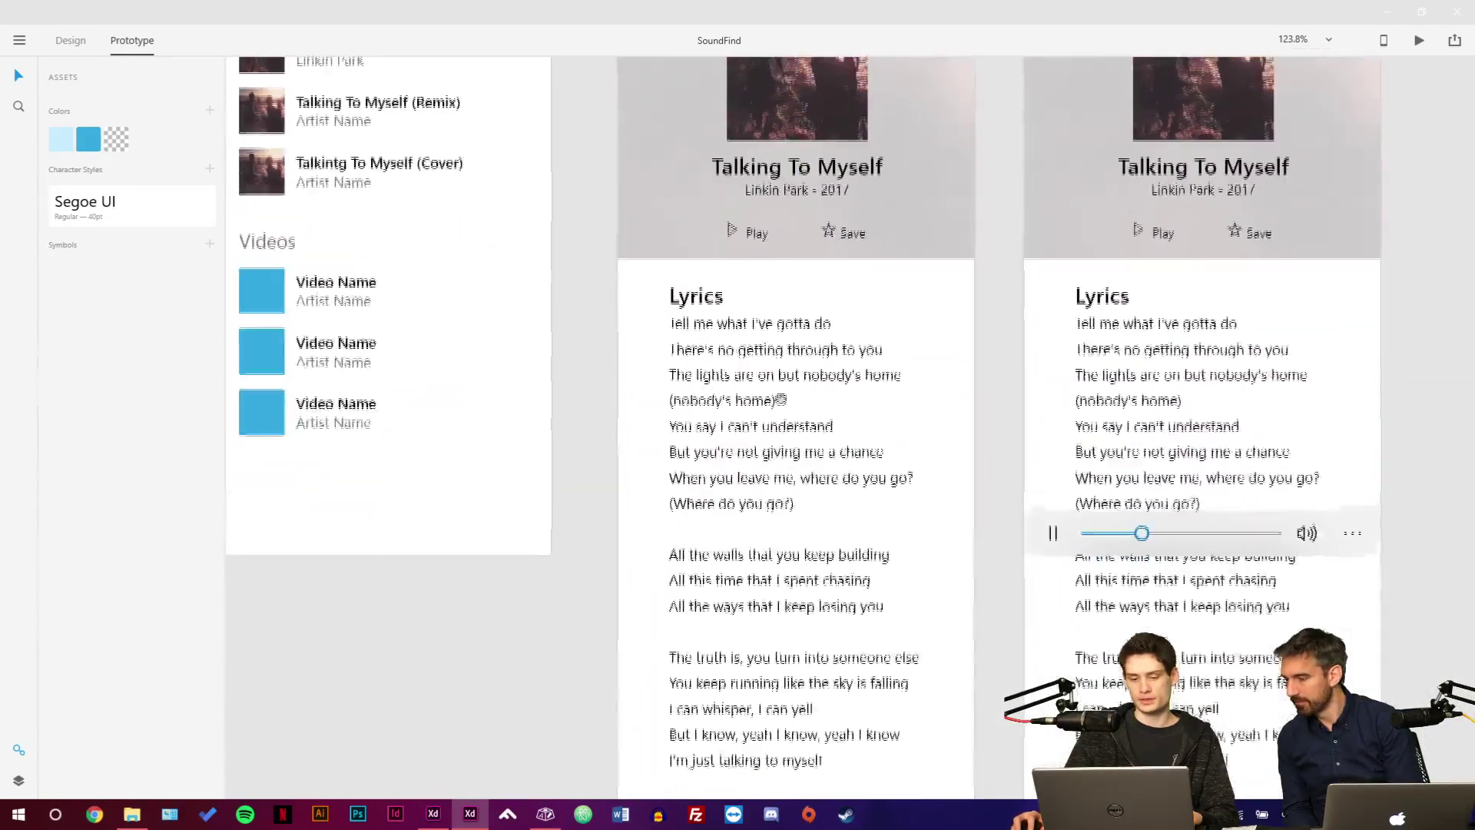
pyautogui.scroll(1, 787, 464)
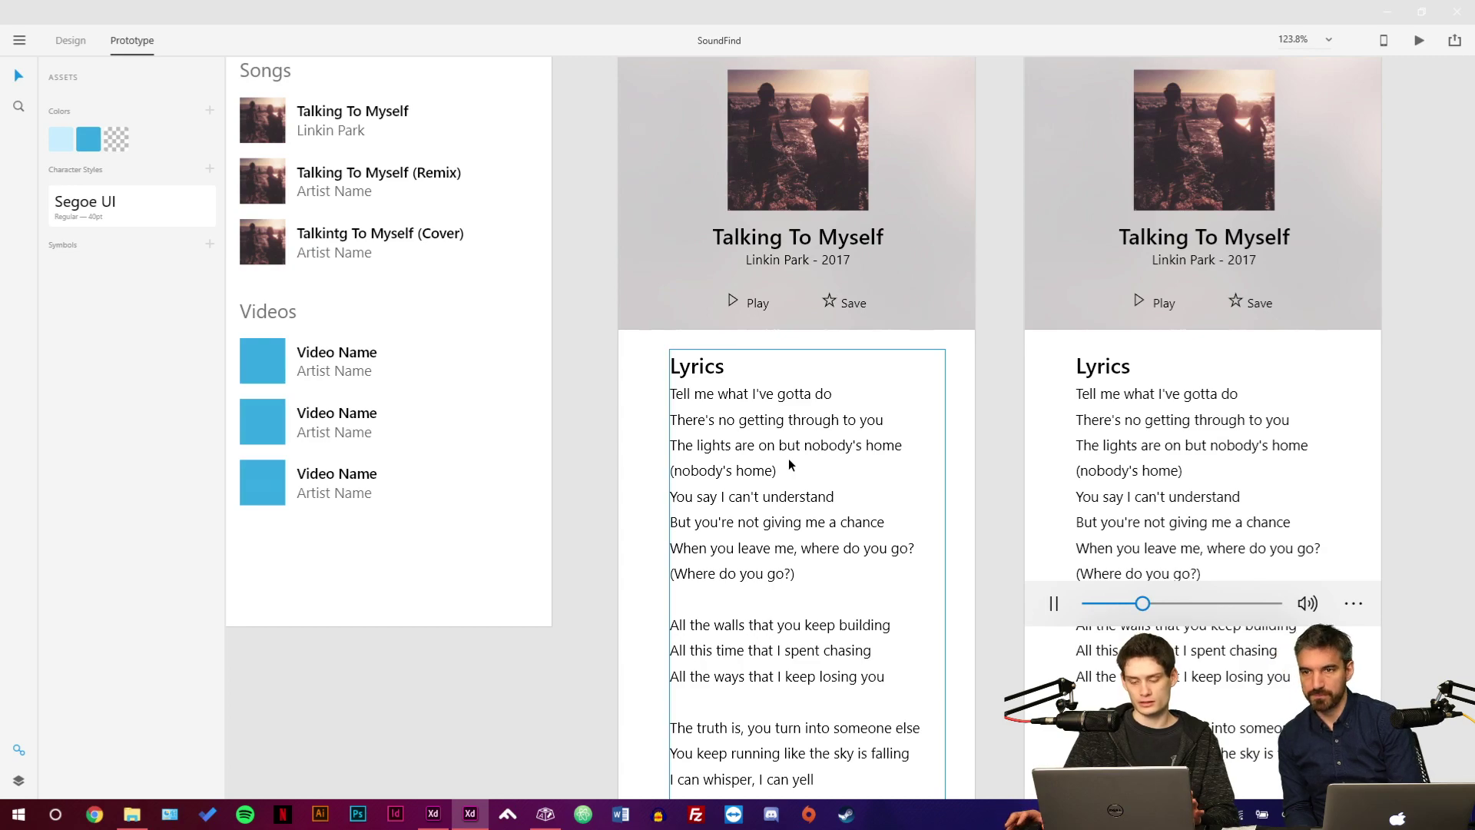
# Examine the share, edit and more icons in the bottom bar of the iPhone 6/7/8 – 1 artboard.
pyautogui.scroll(-8, 789, 458)
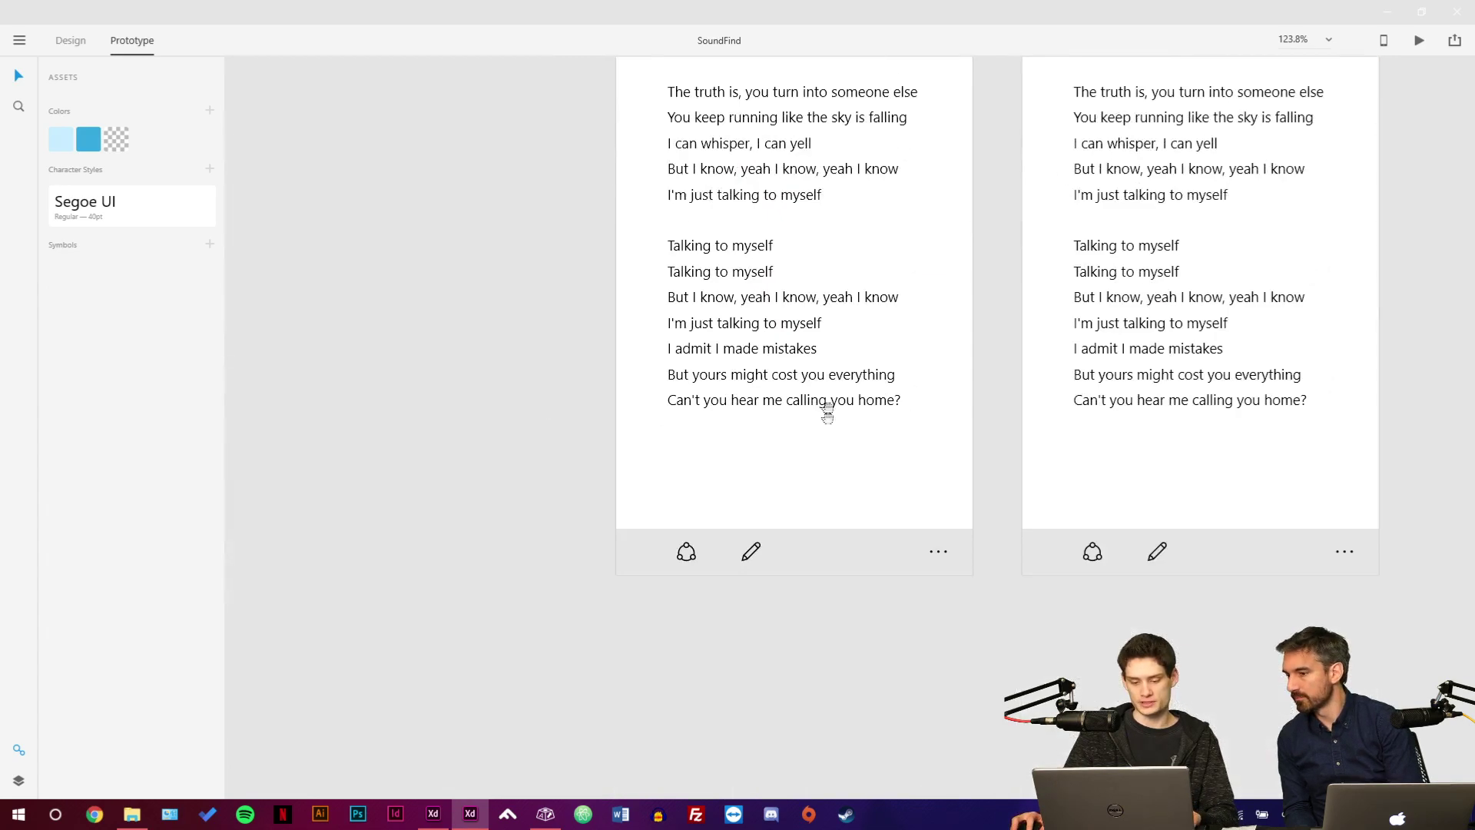
pyautogui.click(736, 553)
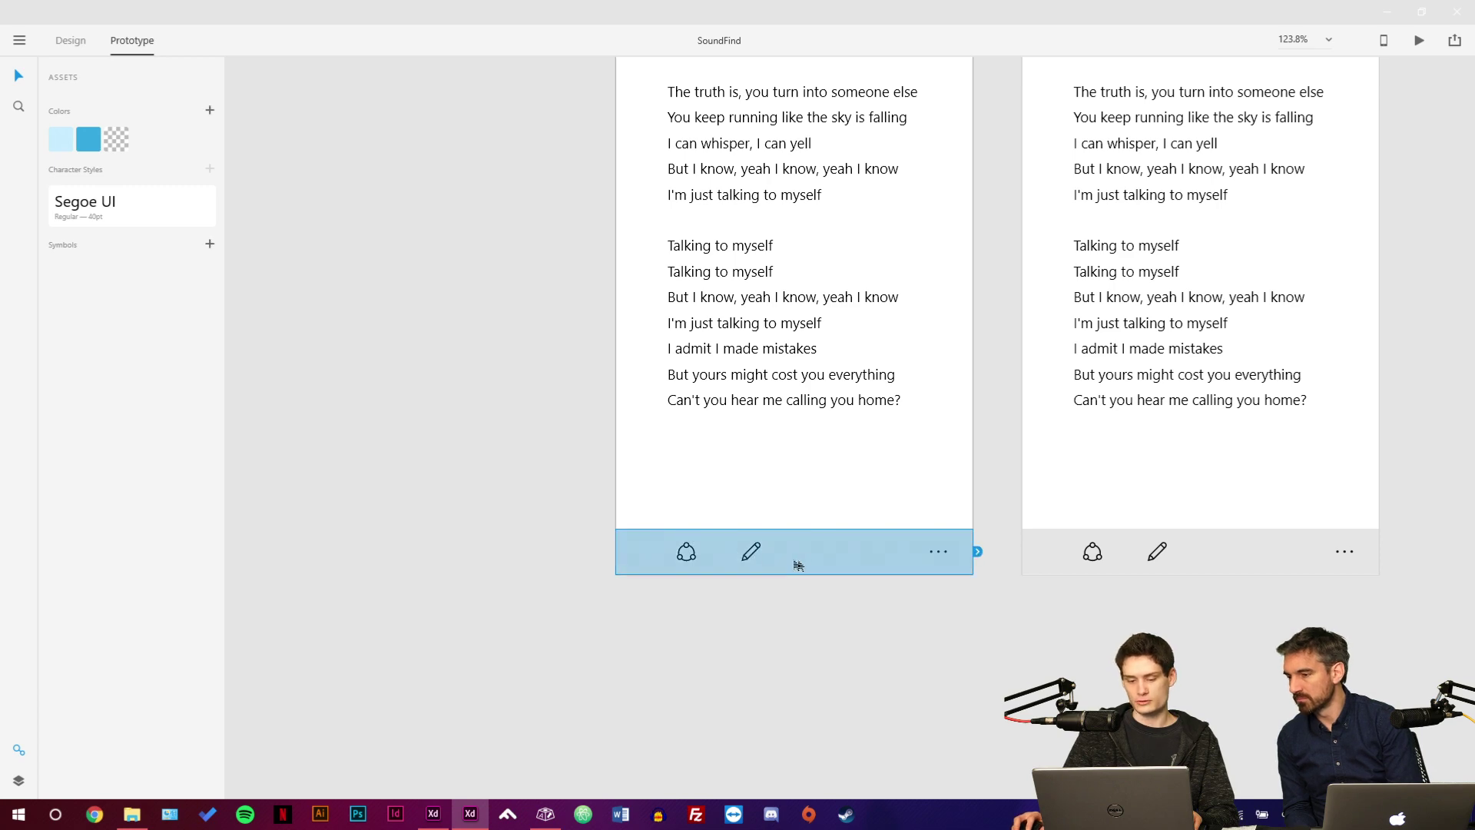
pyautogui.scroll(-2, 880, 600)
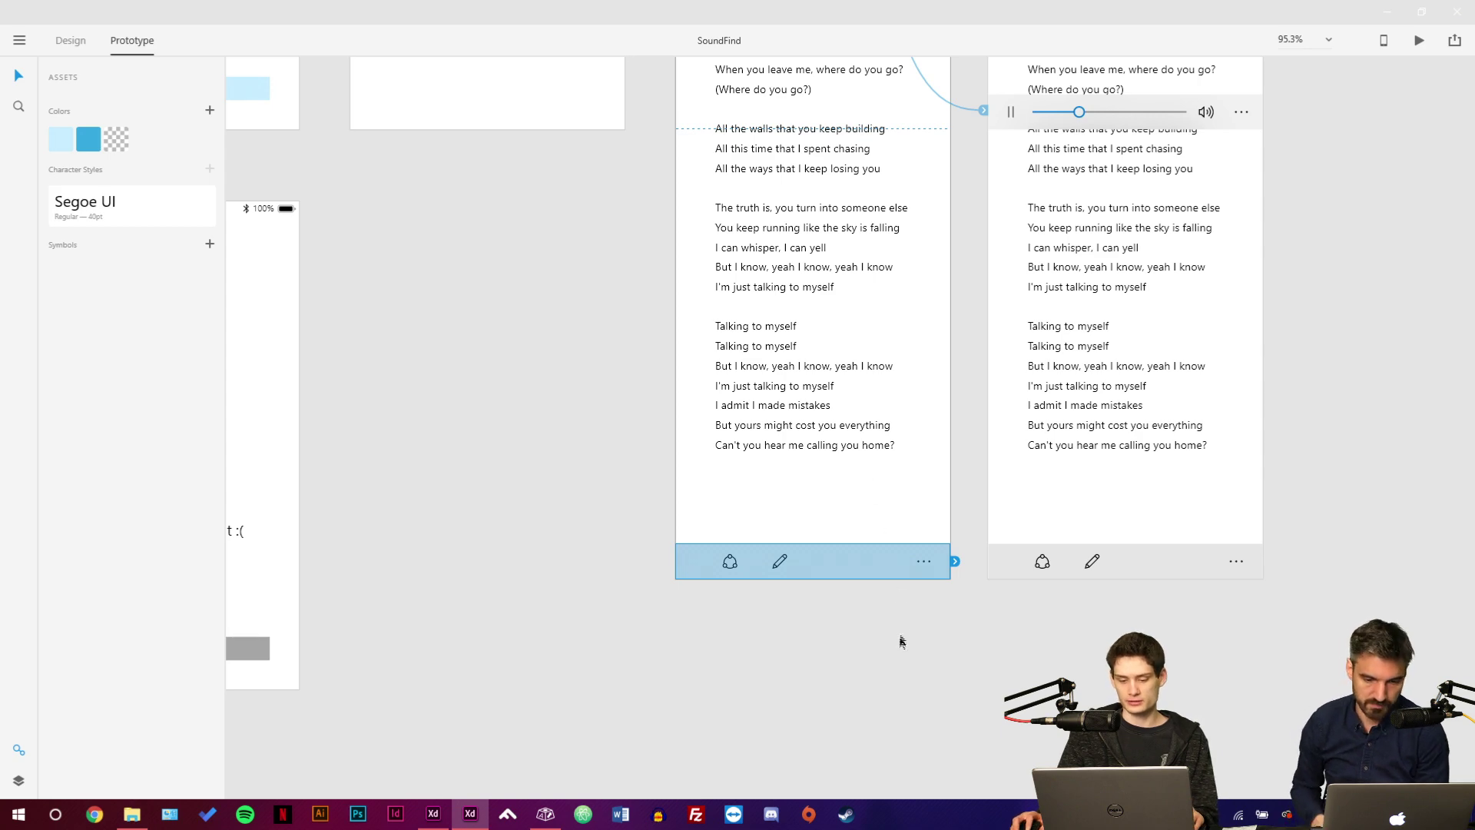
pyautogui.scroll(1, 913, 554)
pyautogui.scroll(3, 913, 555)
pyautogui.click(877, 649)
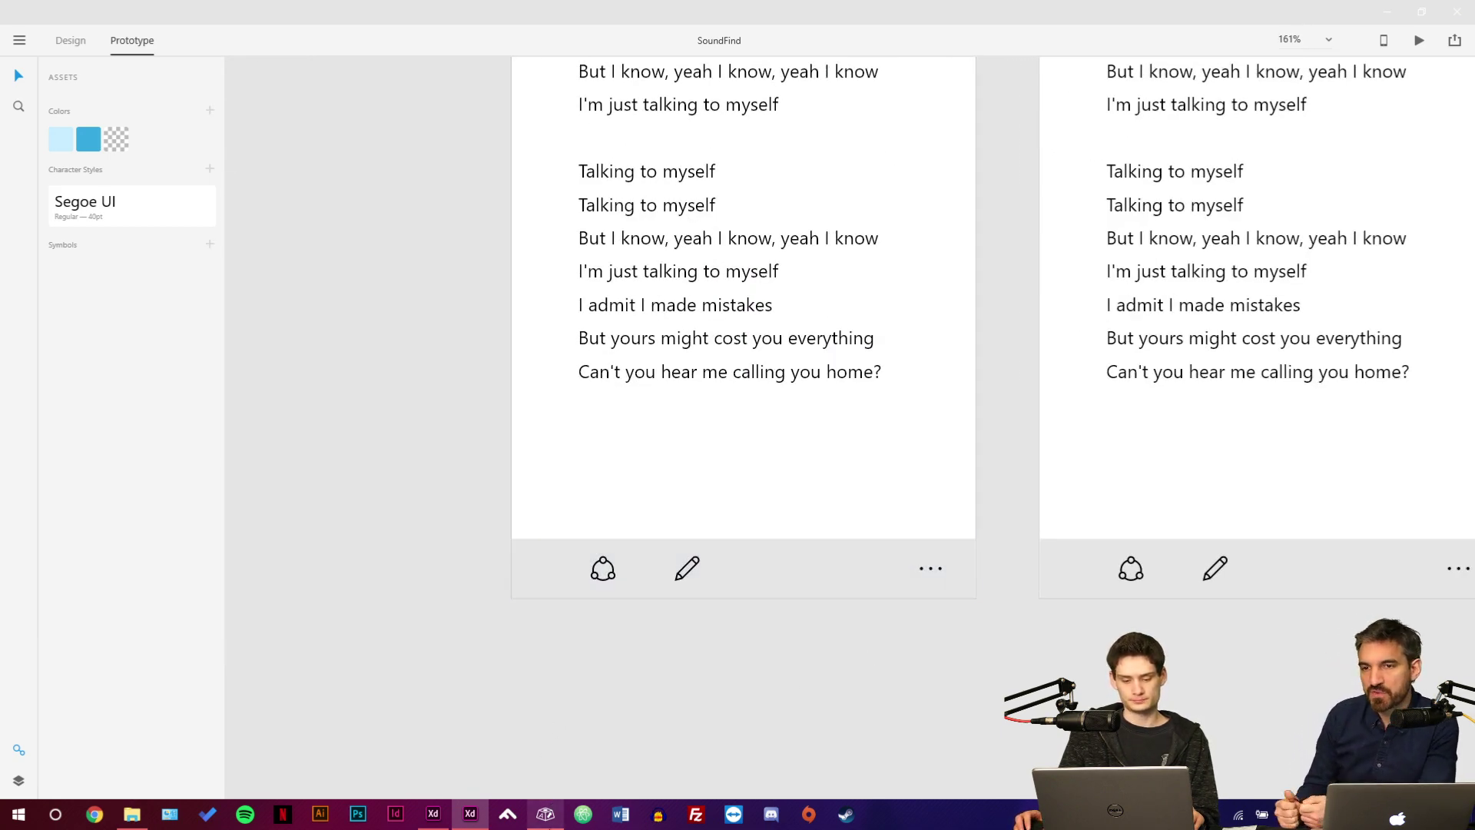
# Switch to Character Map and look through the icon glyphs of the Segoe MDL2 Assets font.
pyautogui.click(546, 813)
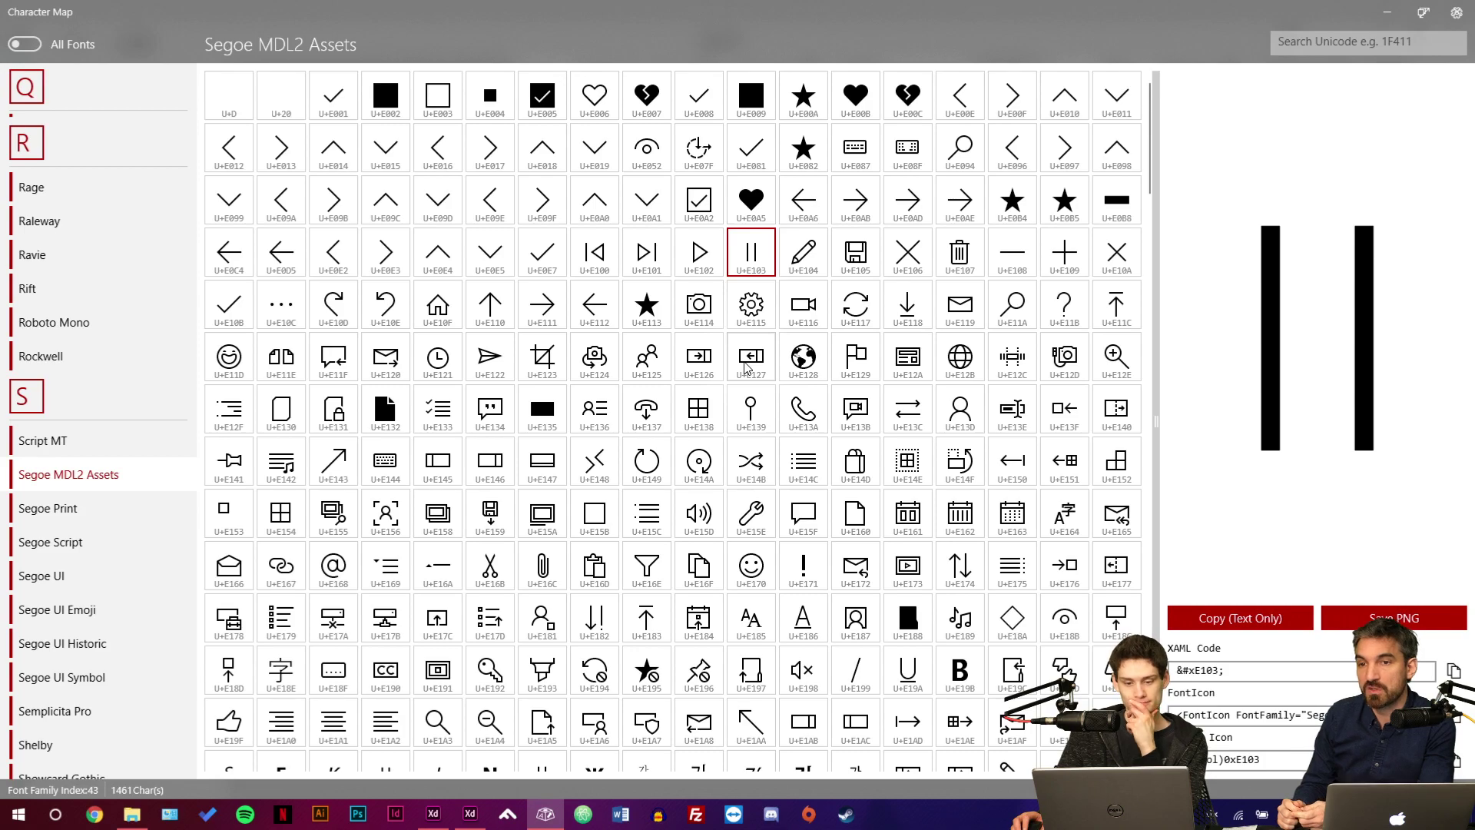
pyautogui.scroll(-5, 745, 369)
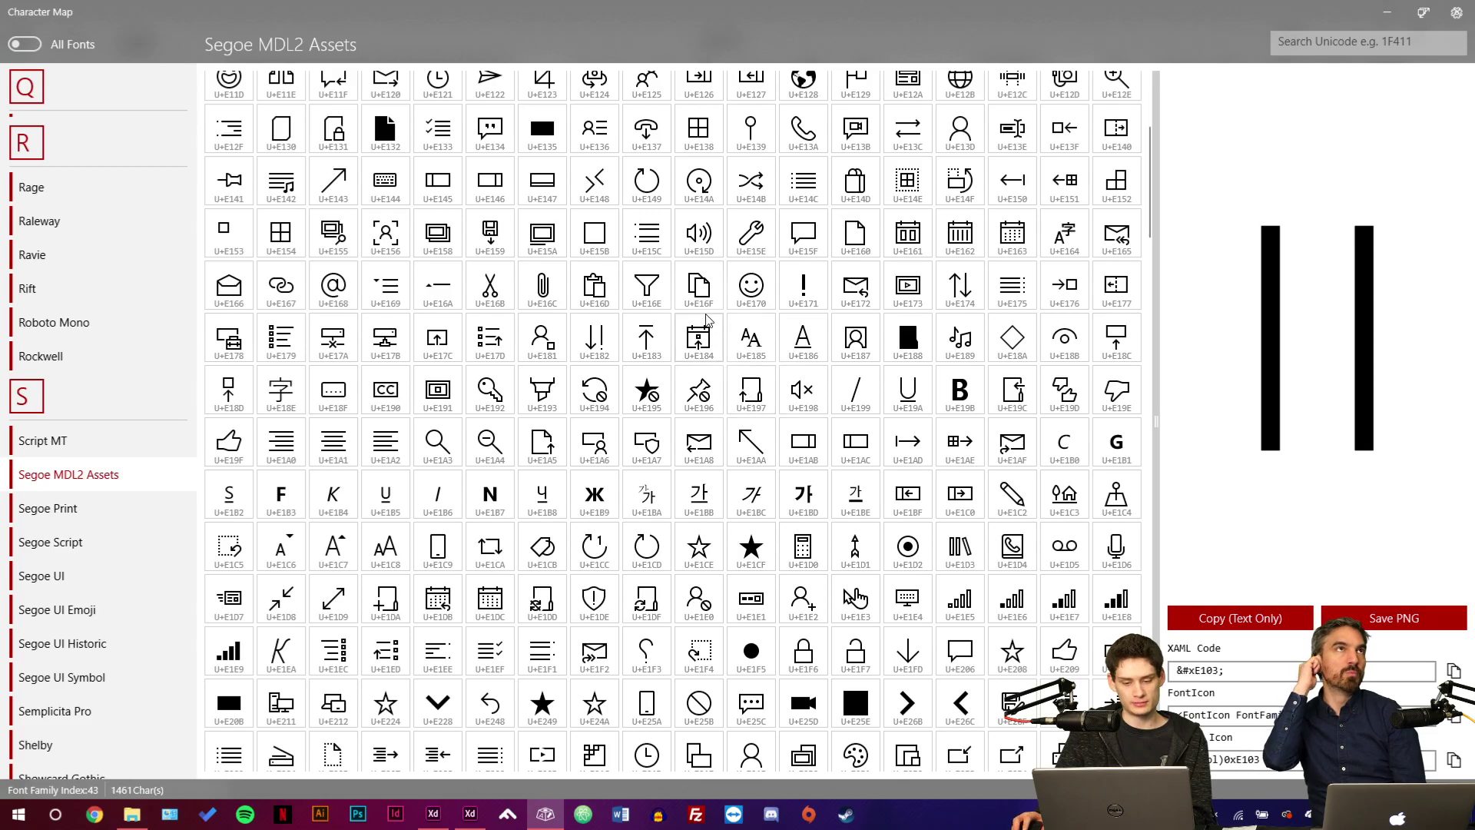
pyautogui.scroll(-5, 707, 361)
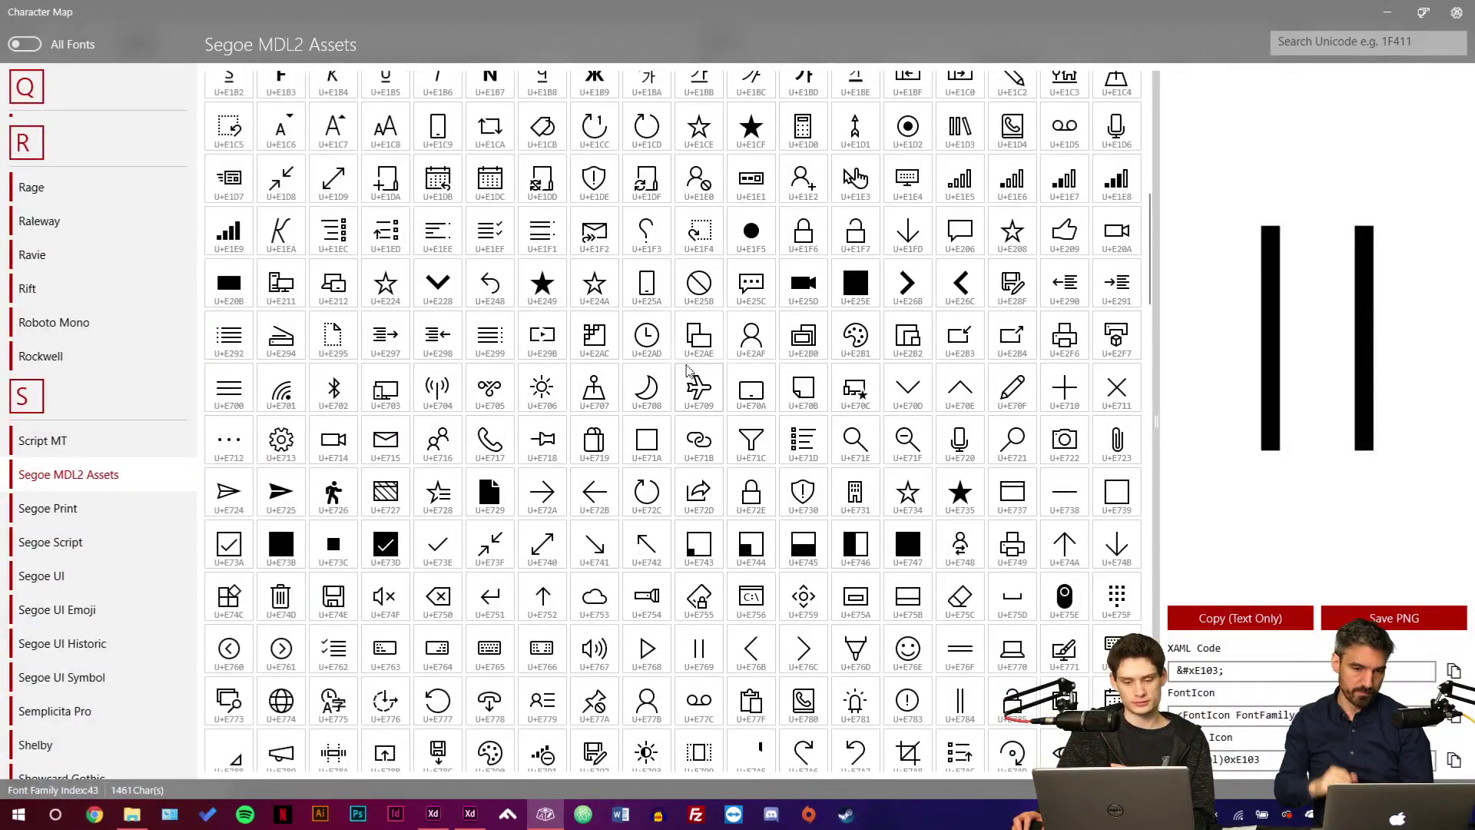
pyautogui.scroll(-3, 703, 365)
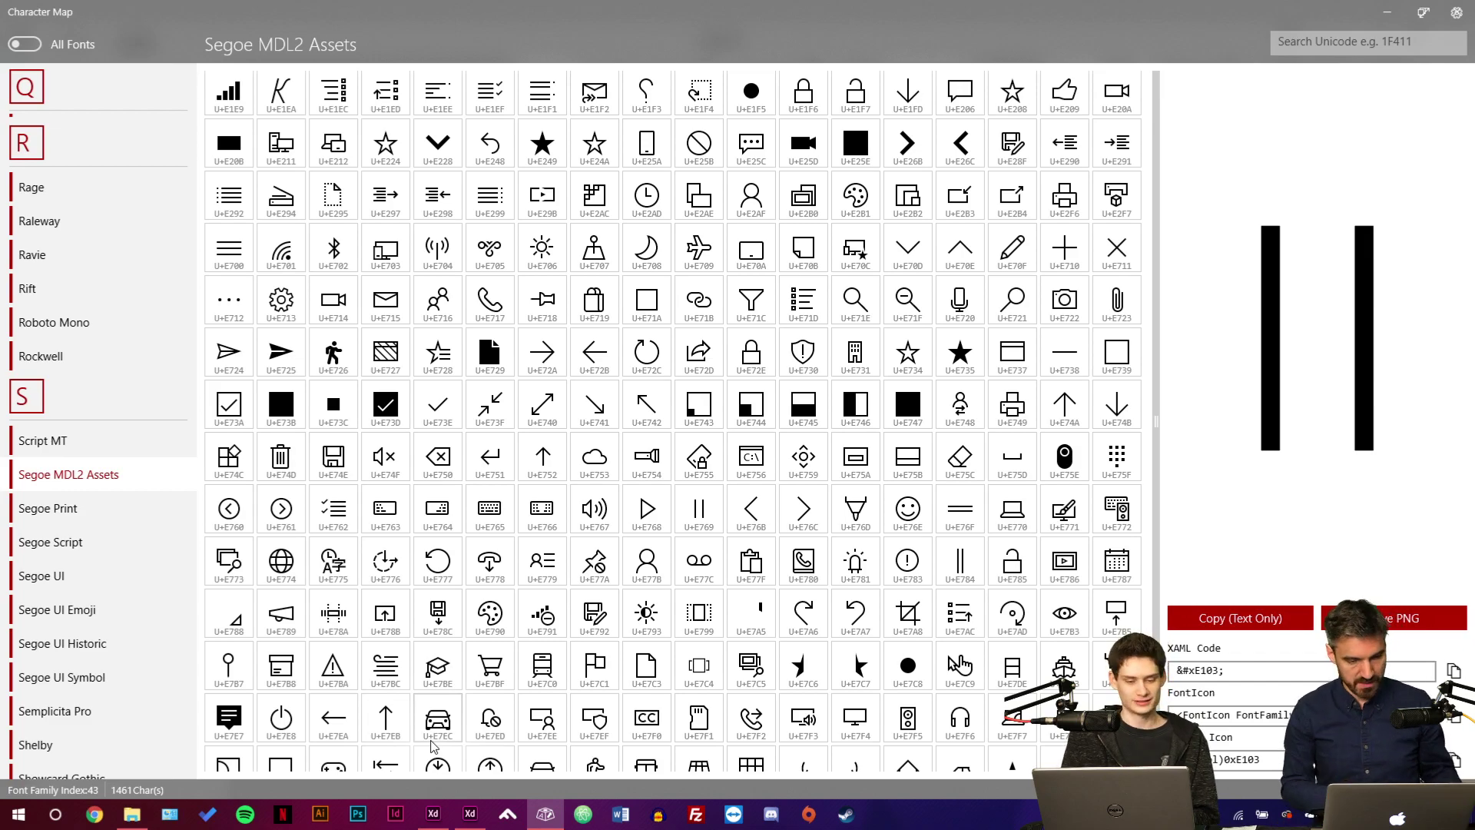
pyautogui.scroll(5, 620, 538)
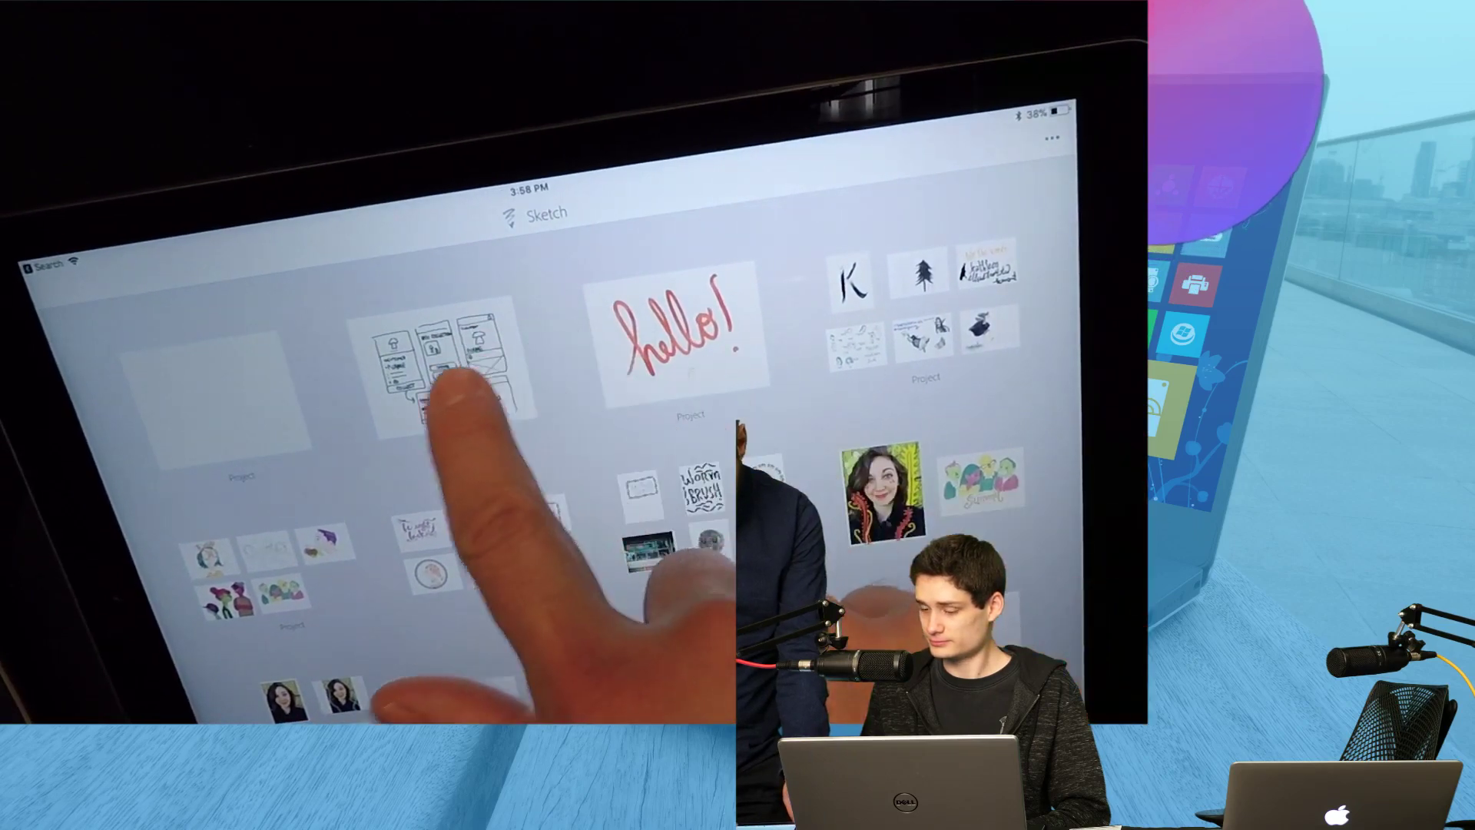
pyautogui.click(444, 370)
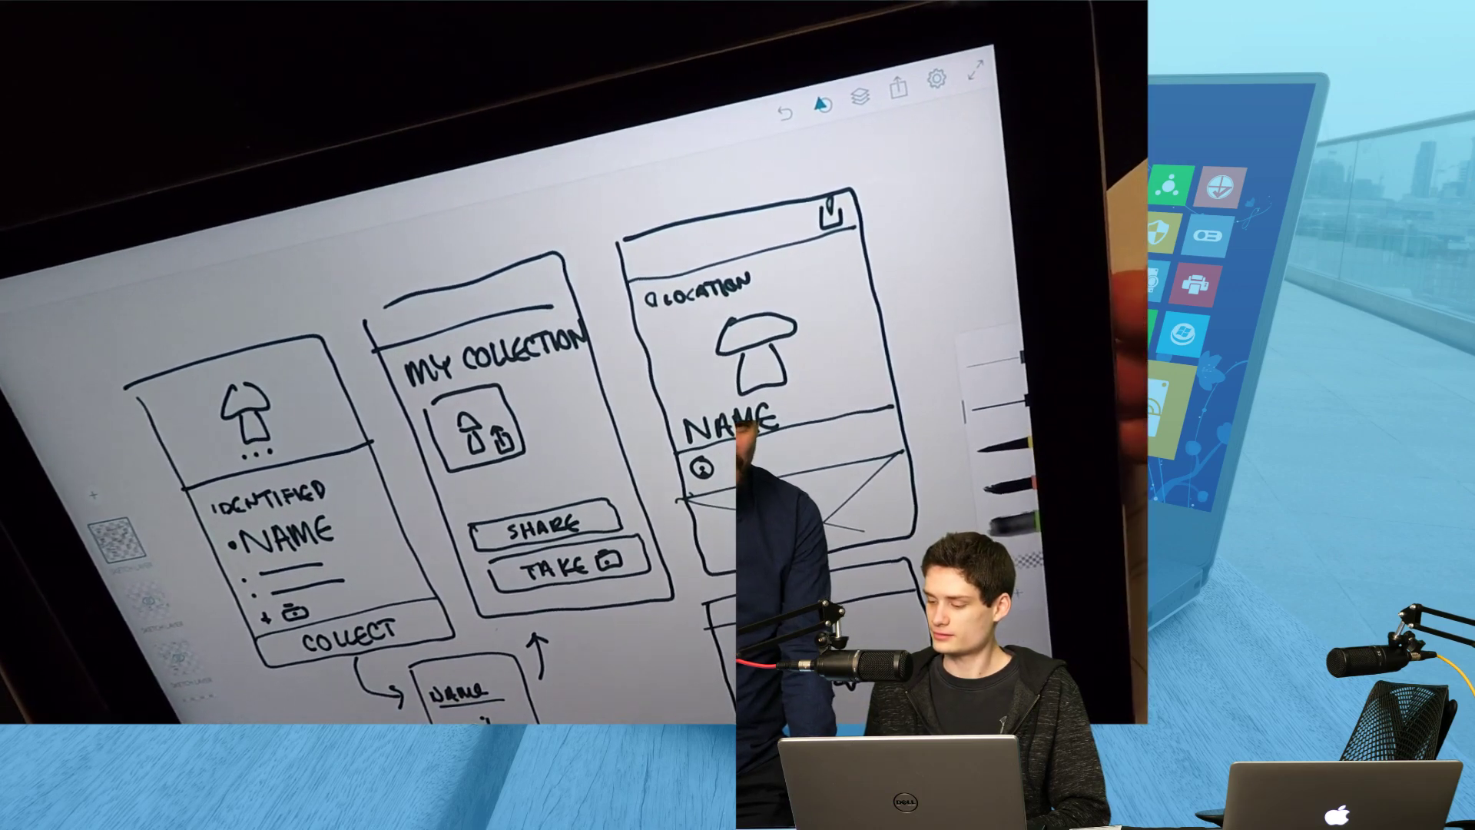
pyautogui.click(901, 138)
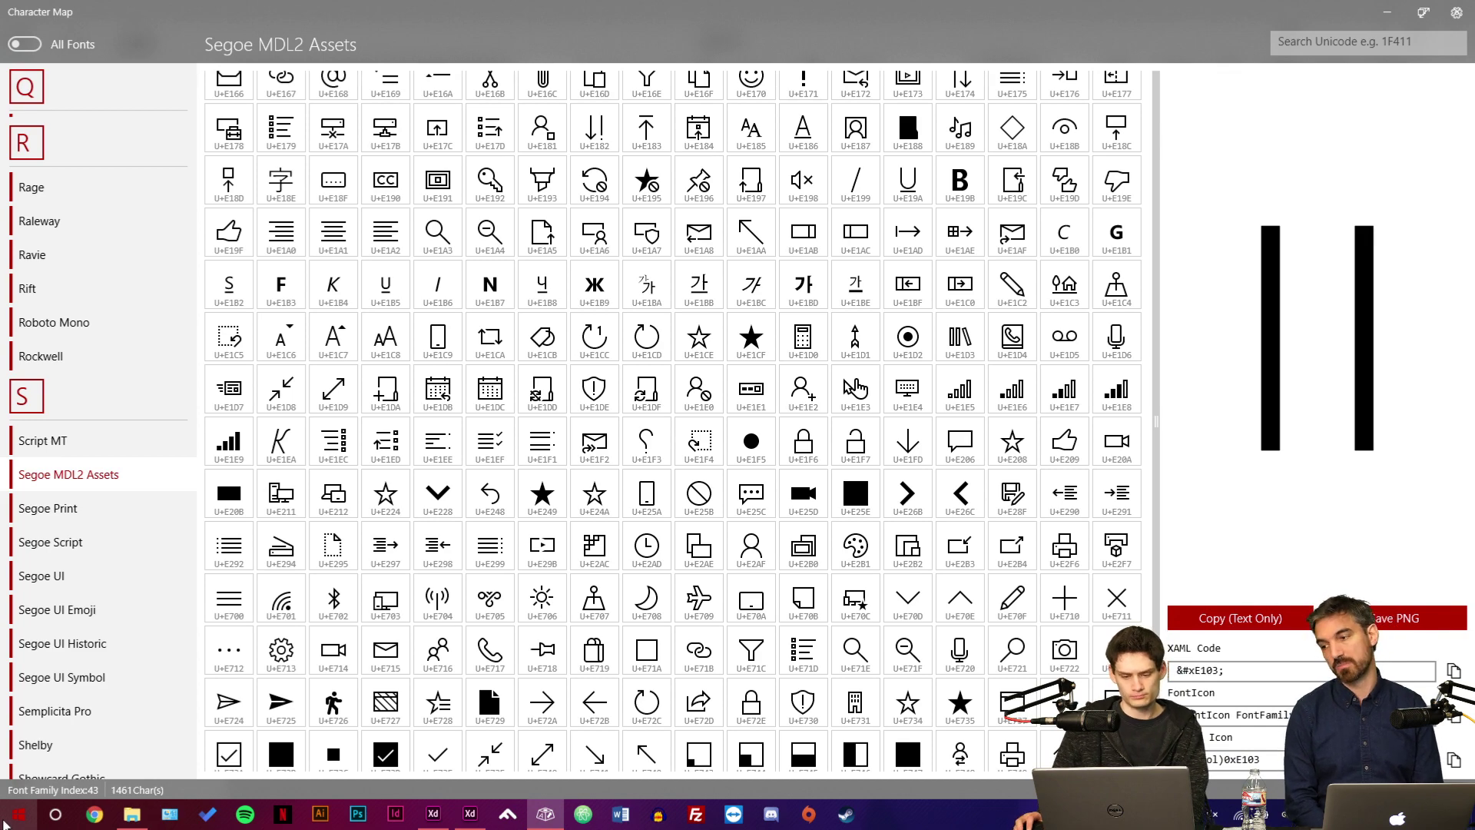
# Look through the Segoe MDL2 Assets icons and view glyphs U+E17C and U+E176 enlarged.
pyautogui.scroll(-2, 819, 257)
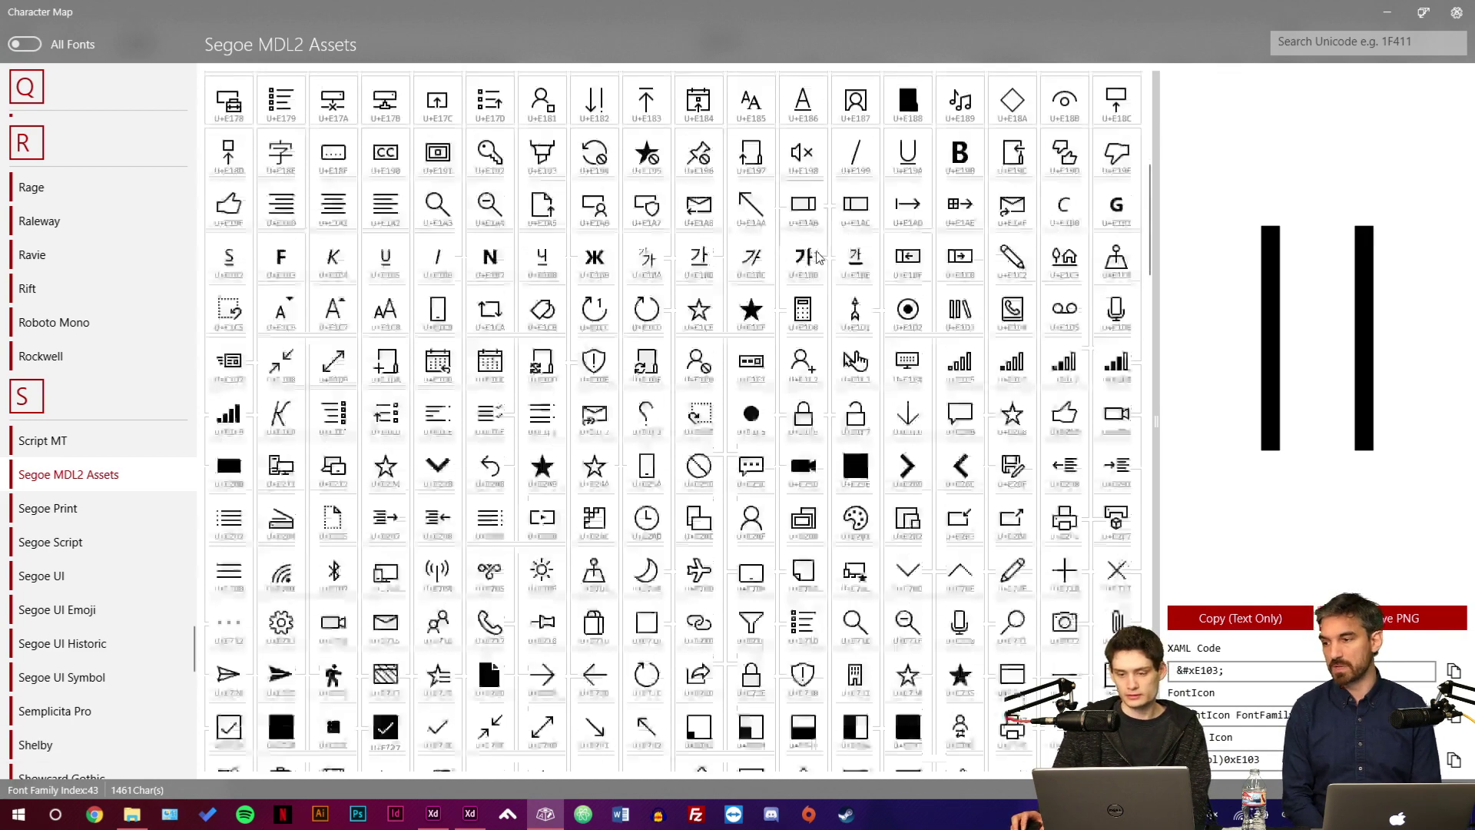
pyautogui.scroll(-3, 819, 257)
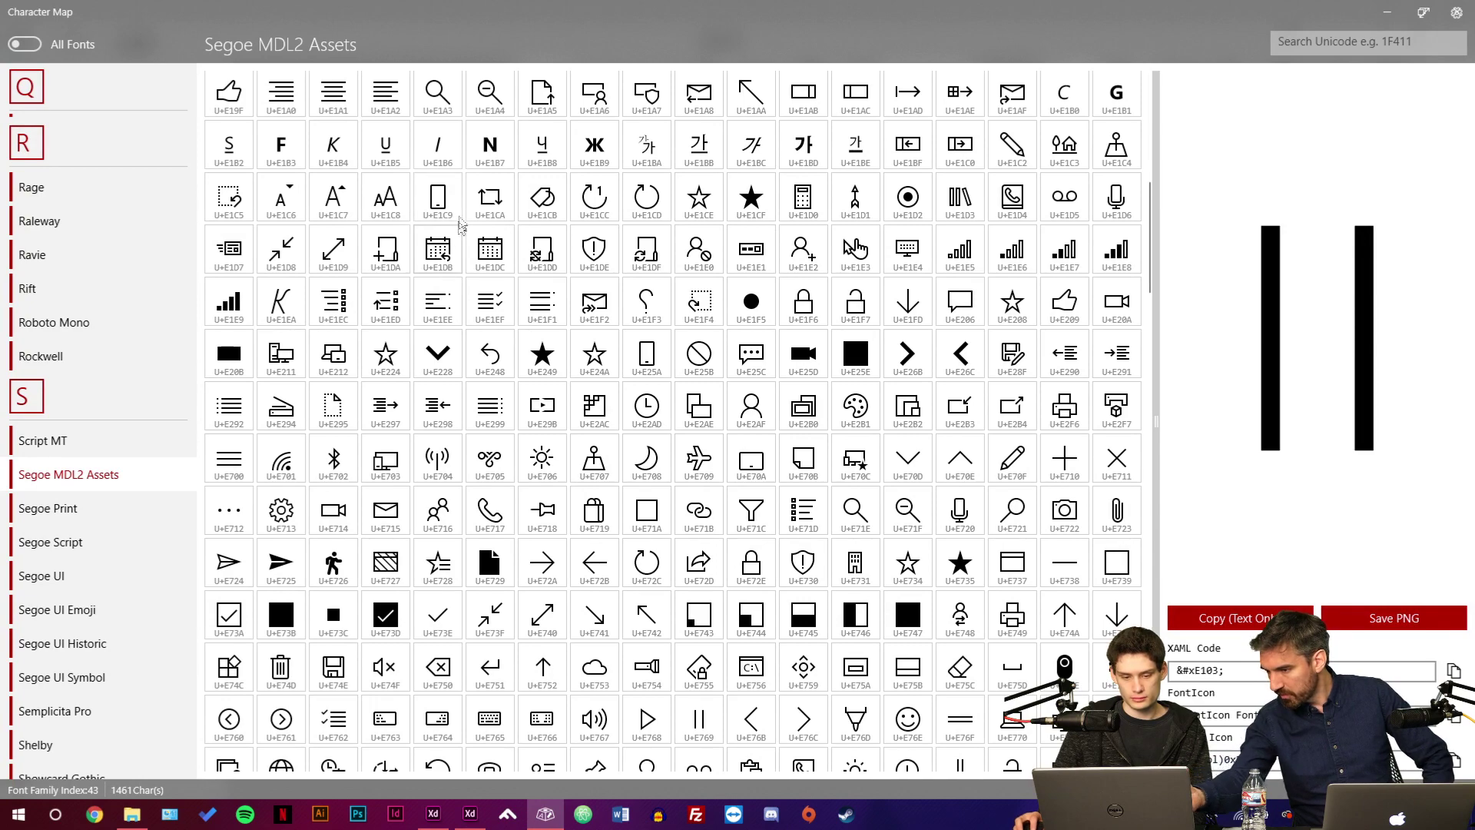
pyautogui.scroll(5, 461, 224)
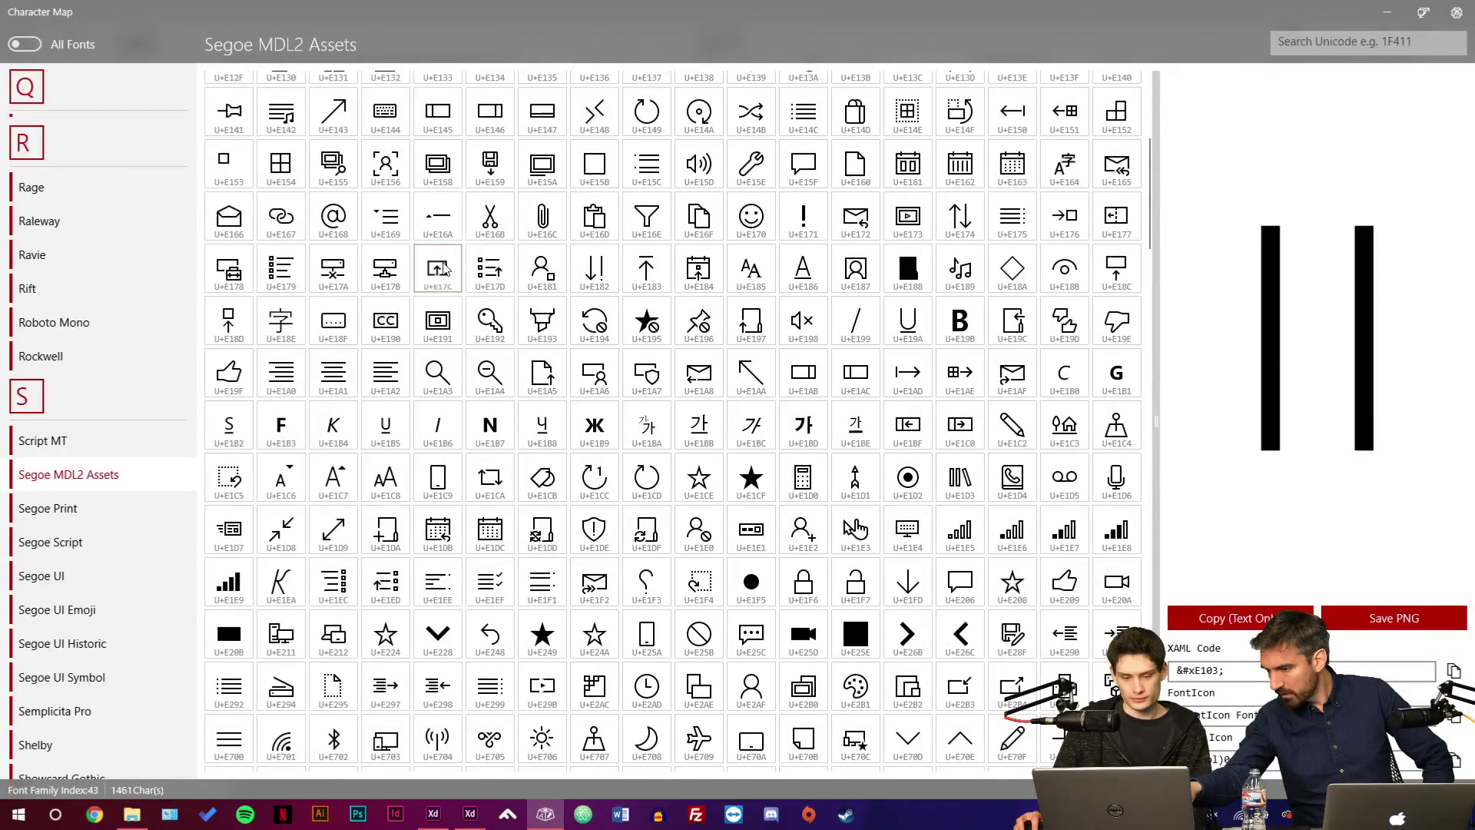
pyautogui.click(444, 268)
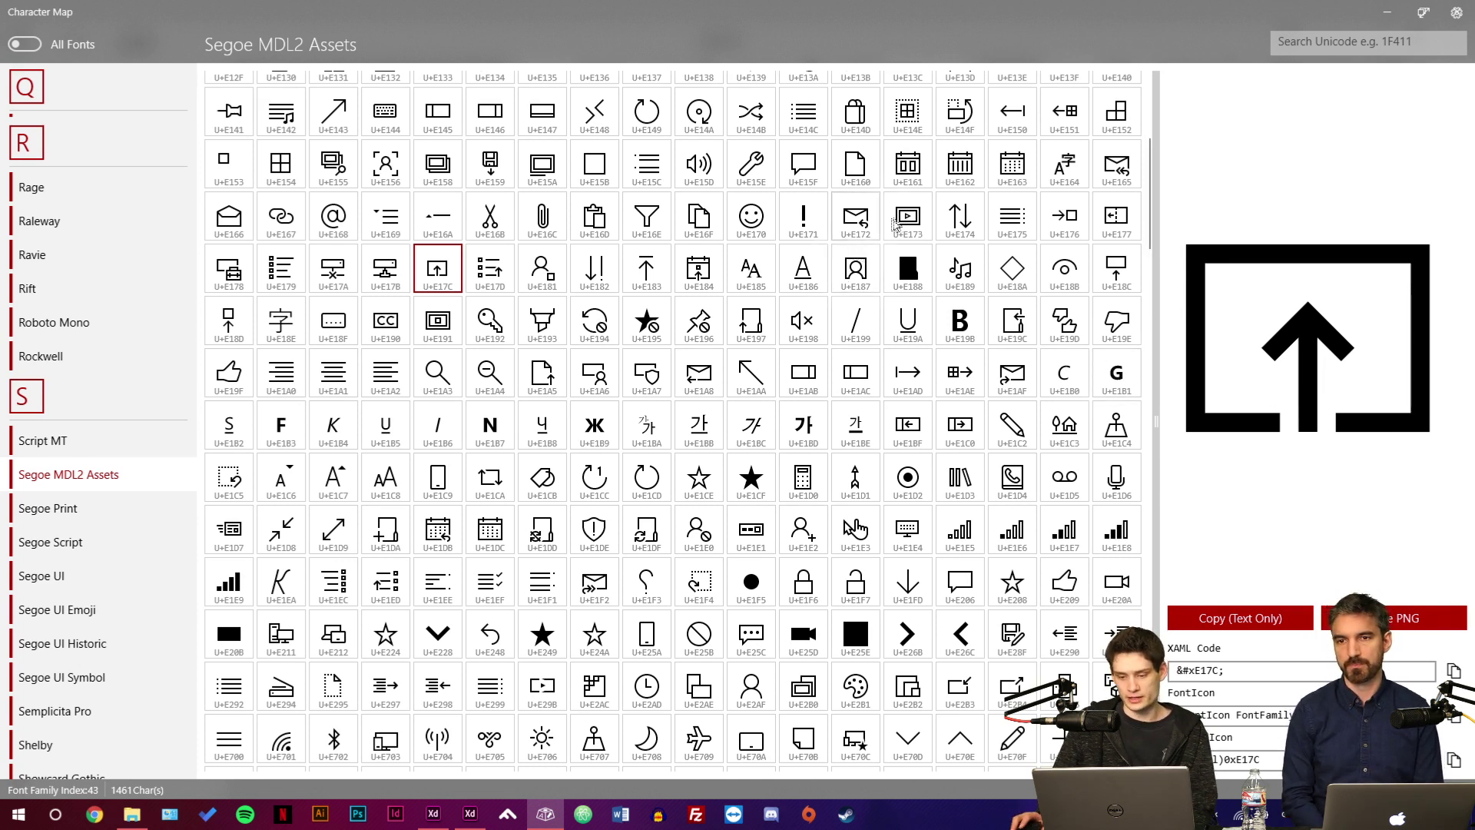
pyautogui.click(1065, 239)
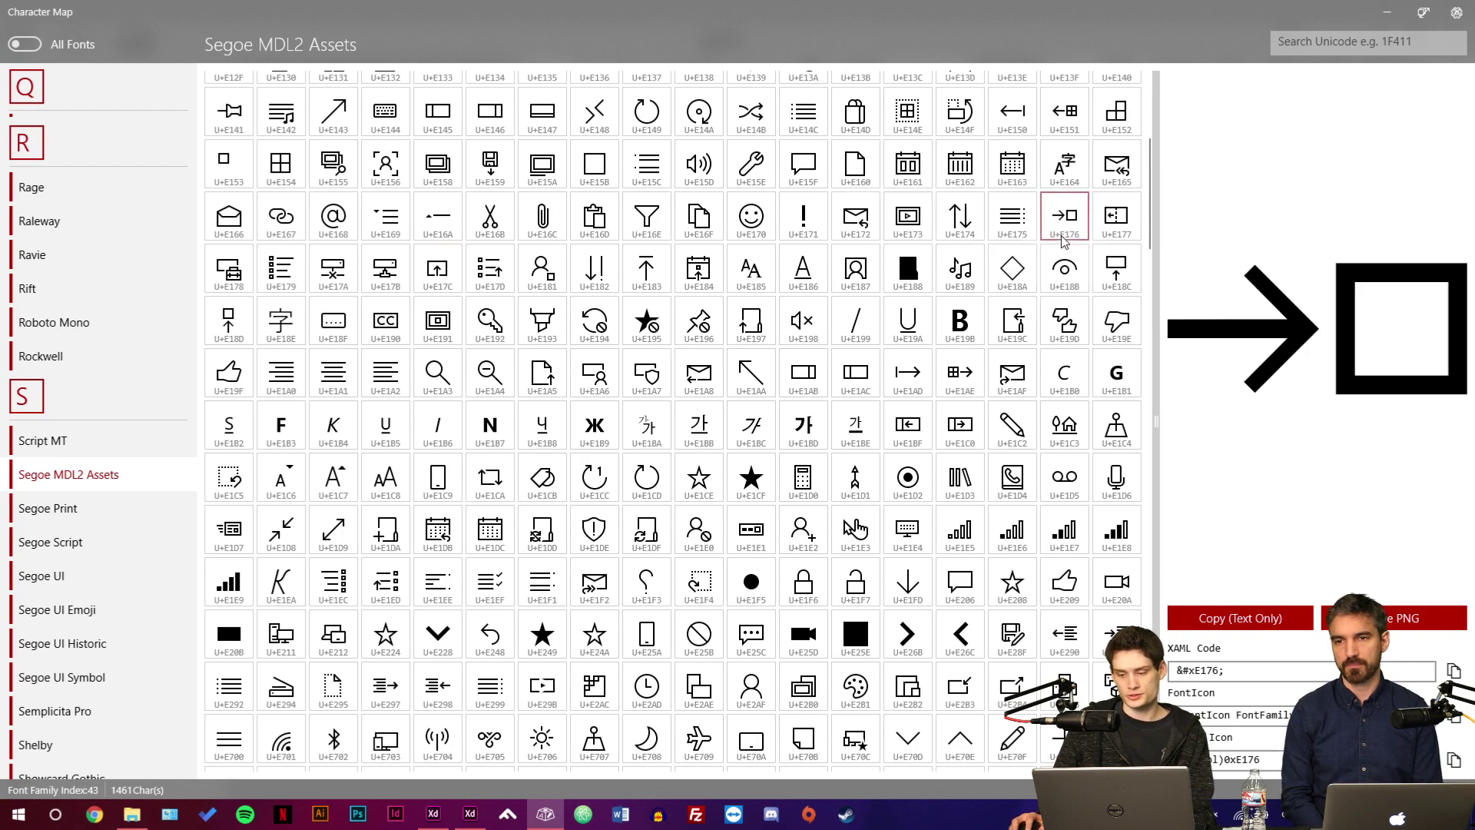
# Browse further Segoe MDL2 Assets icons and view glyphs U+E2AC, U+E211 and U+E212 enlarged.
pyautogui.scroll(-5, 1057, 248)
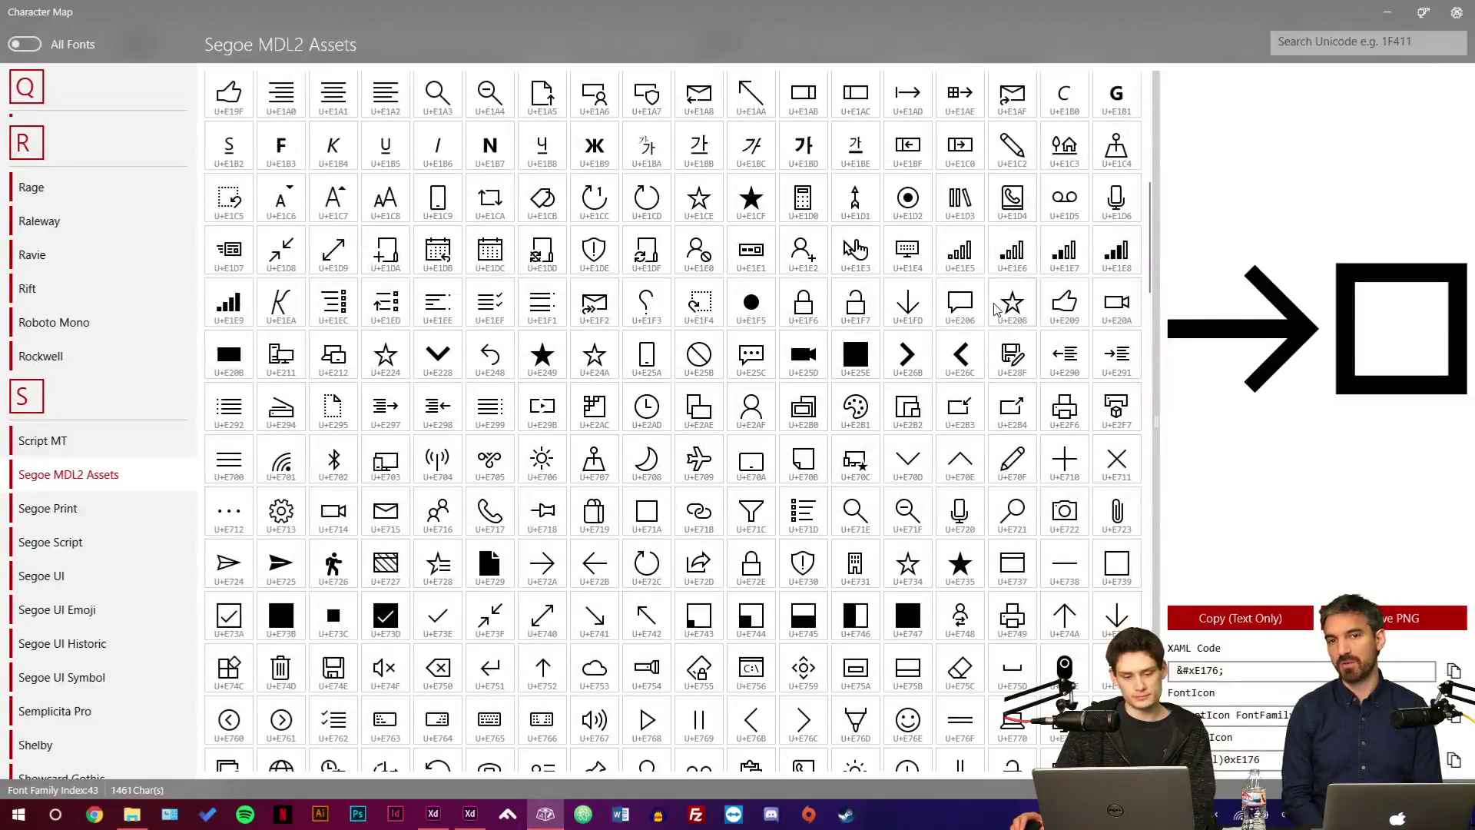
pyautogui.scroll(3, 995, 307)
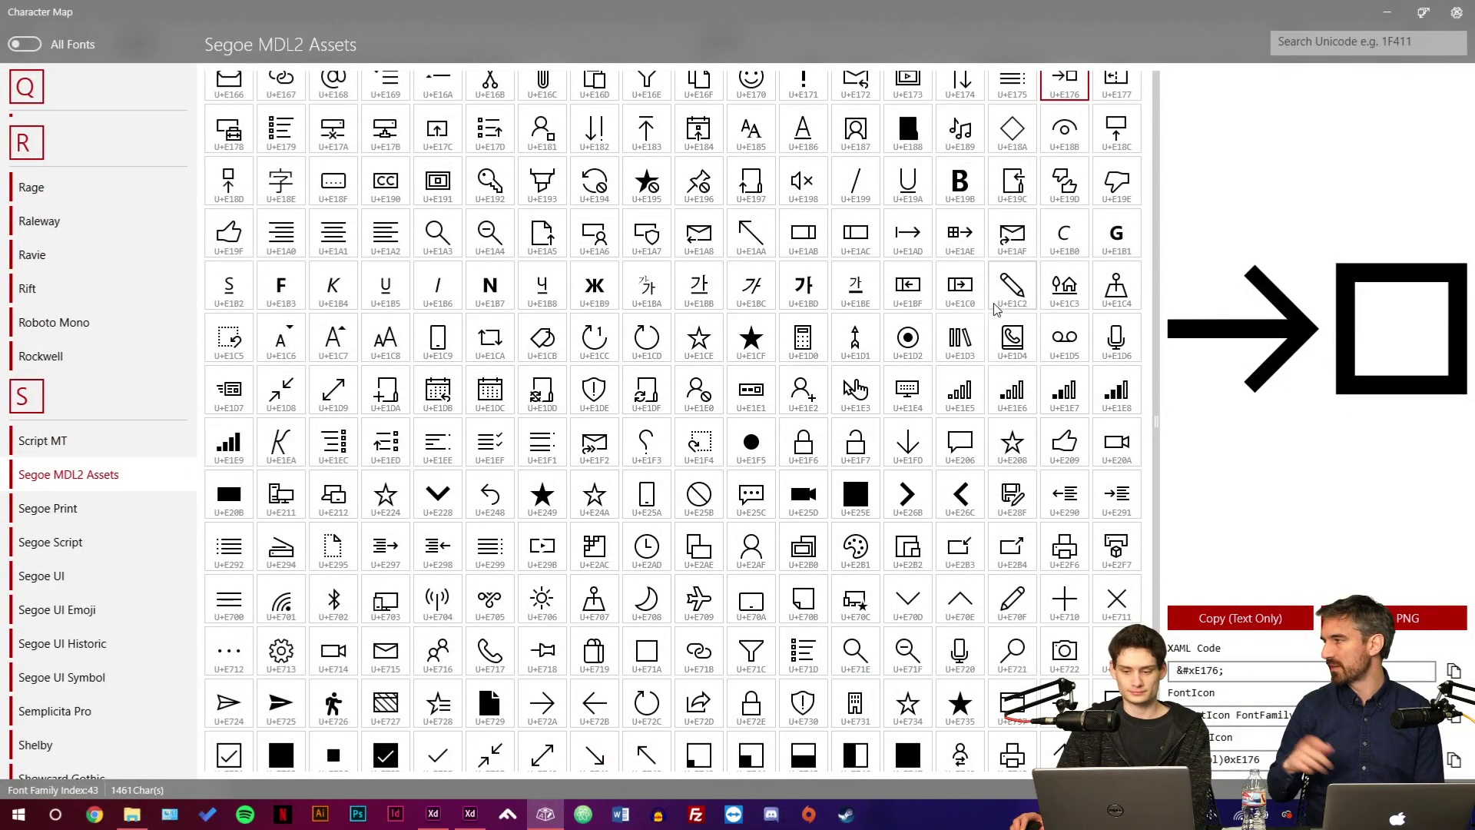
pyautogui.scroll(1, 997, 308)
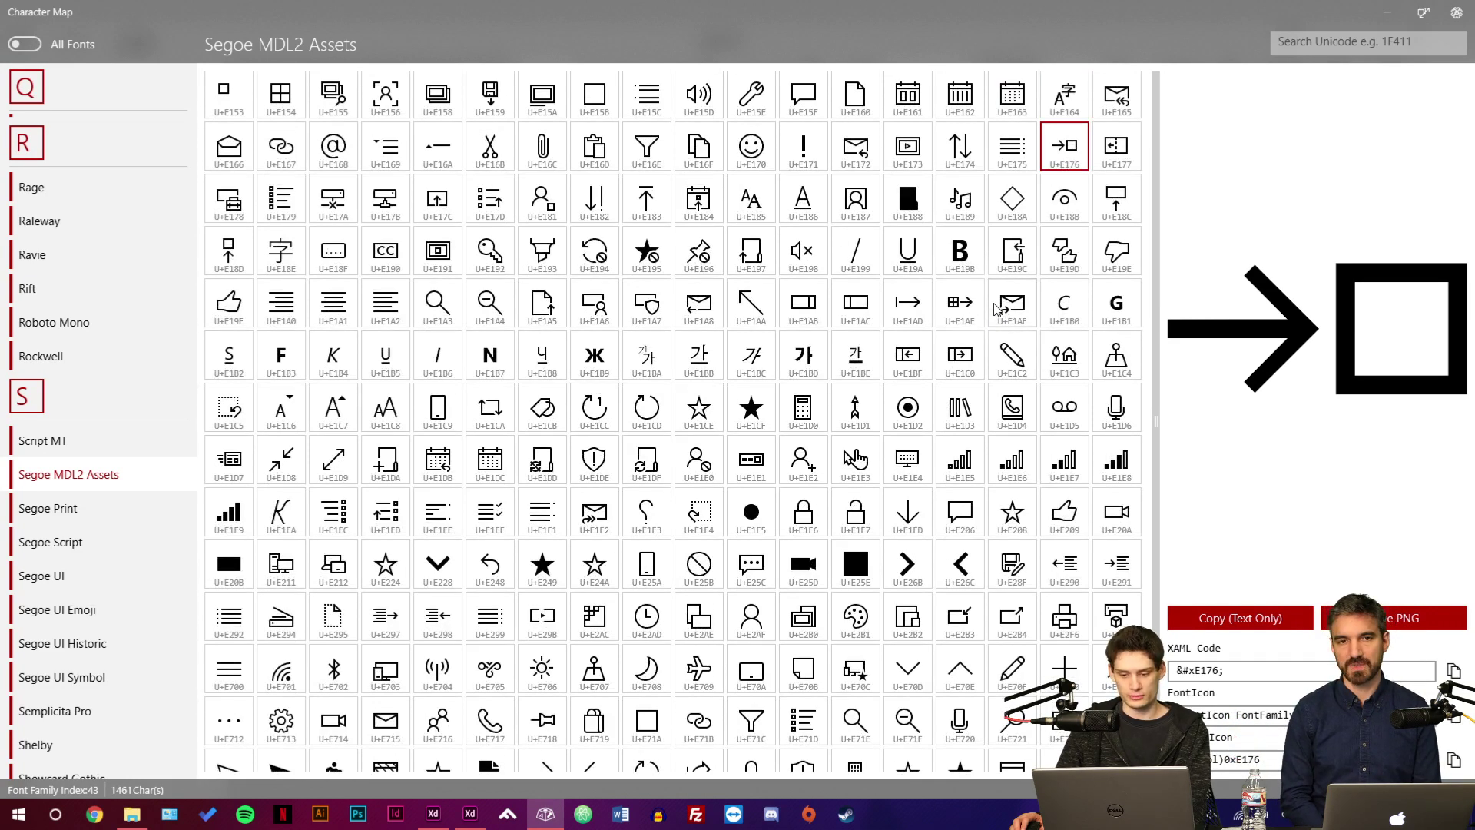
pyautogui.scroll(-3, 996, 309)
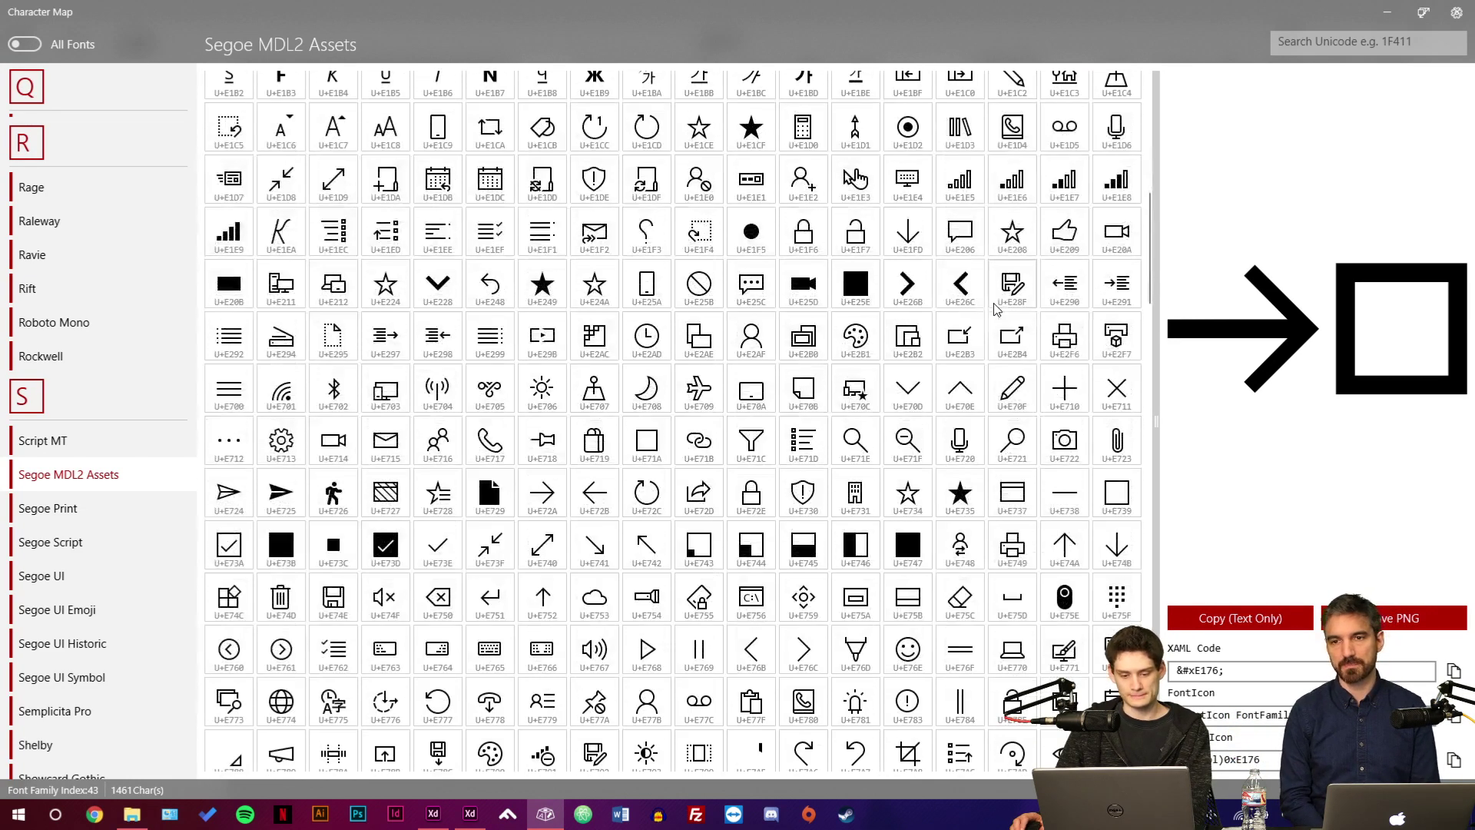
pyautogui.click(594, 335)
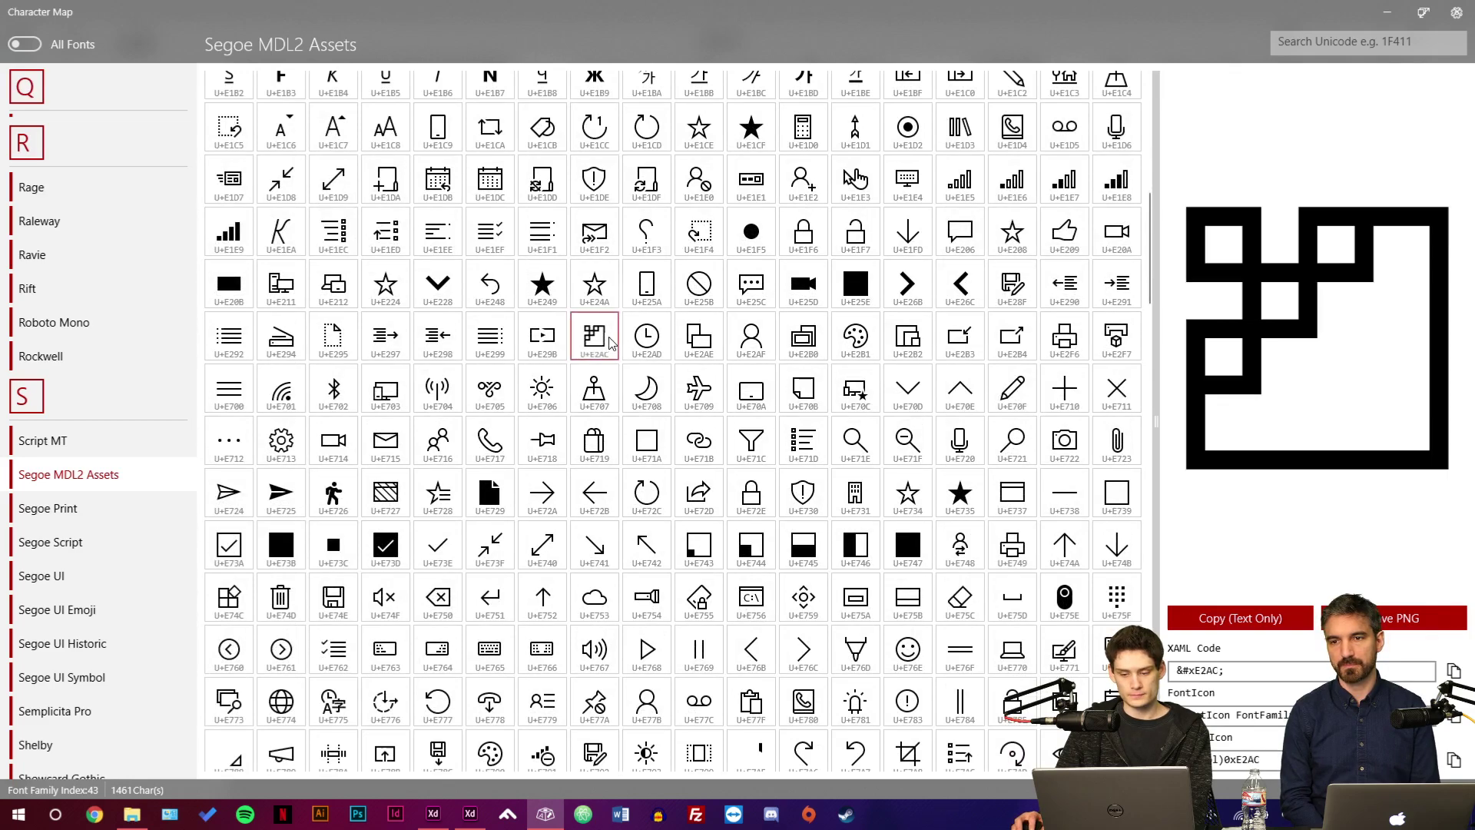
pyautogui.scroll(-1, 721, 355)
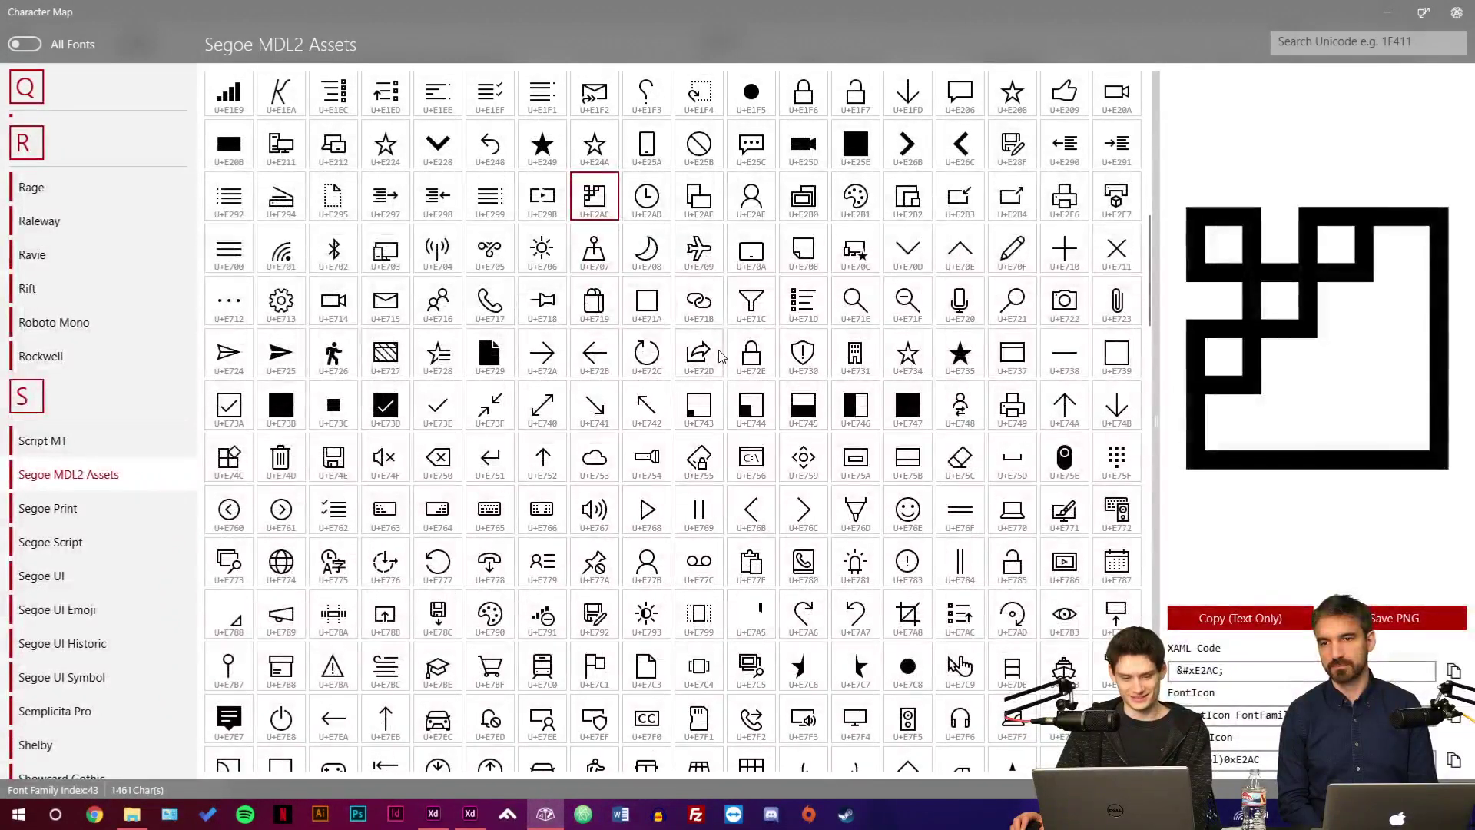
pyautogui.click(285, 150)
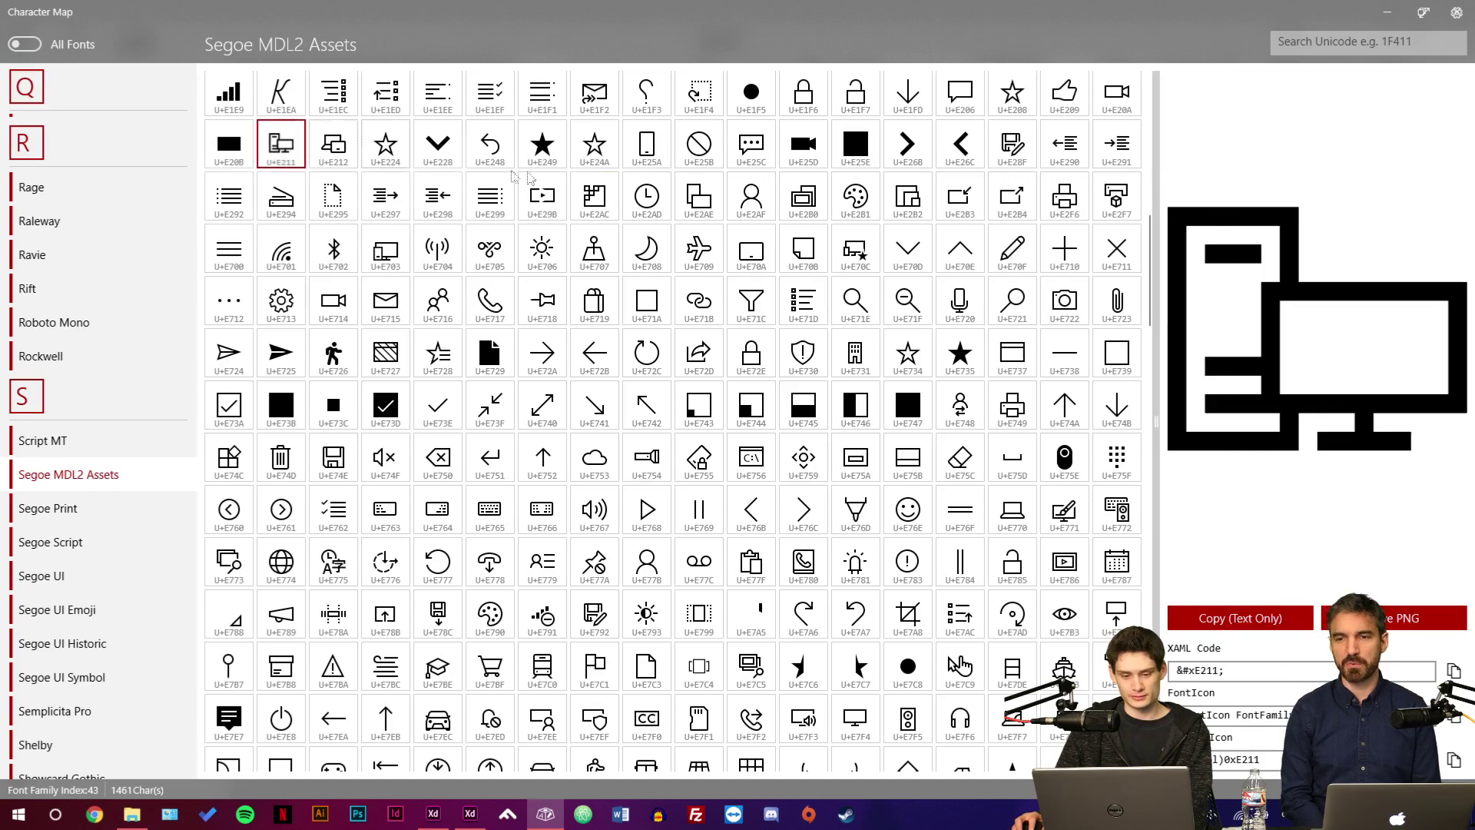
pyautogui.click(344, 152)
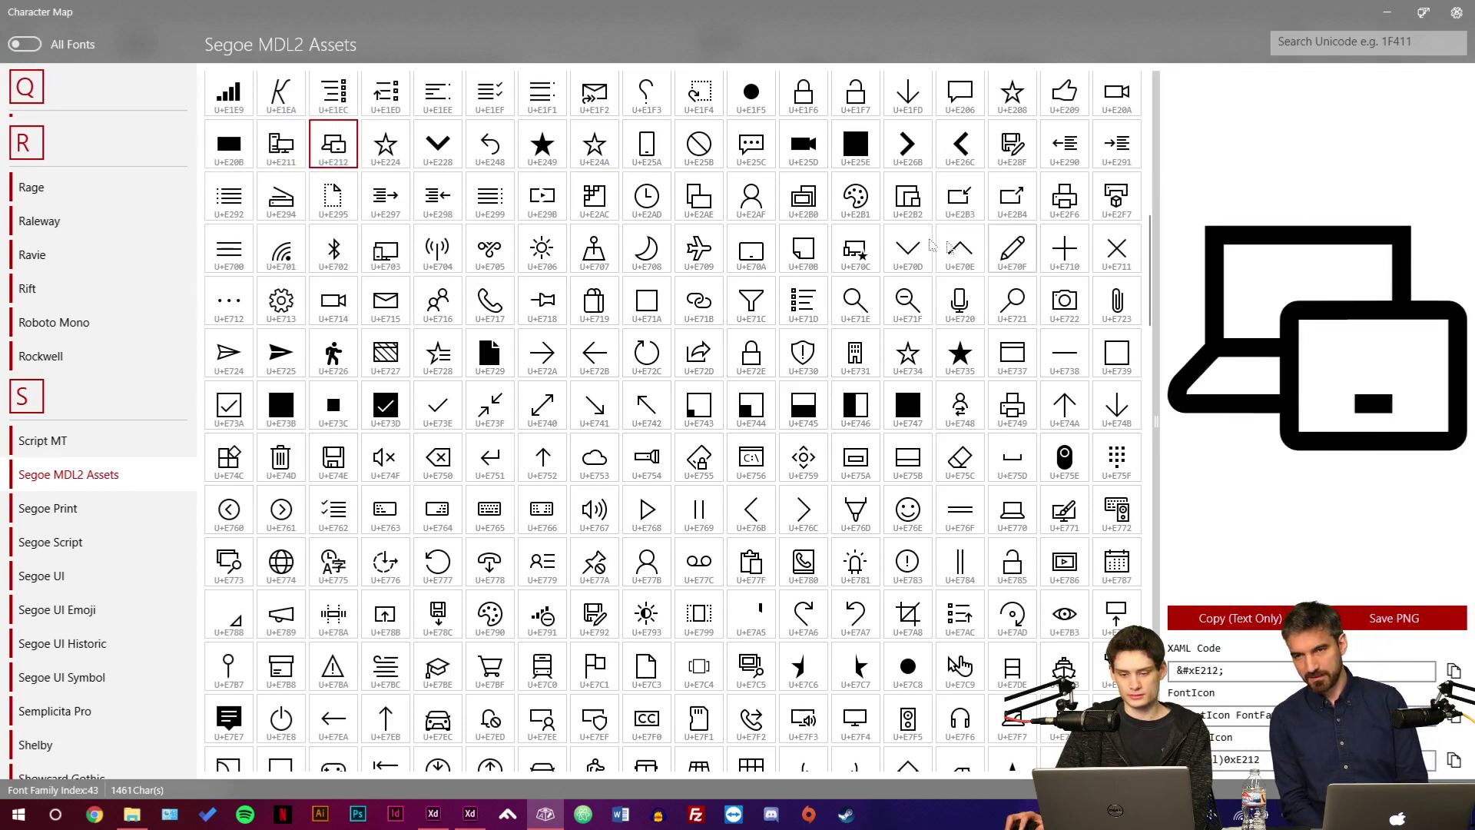
pyautogui.scroll(-1, 1014, 247)
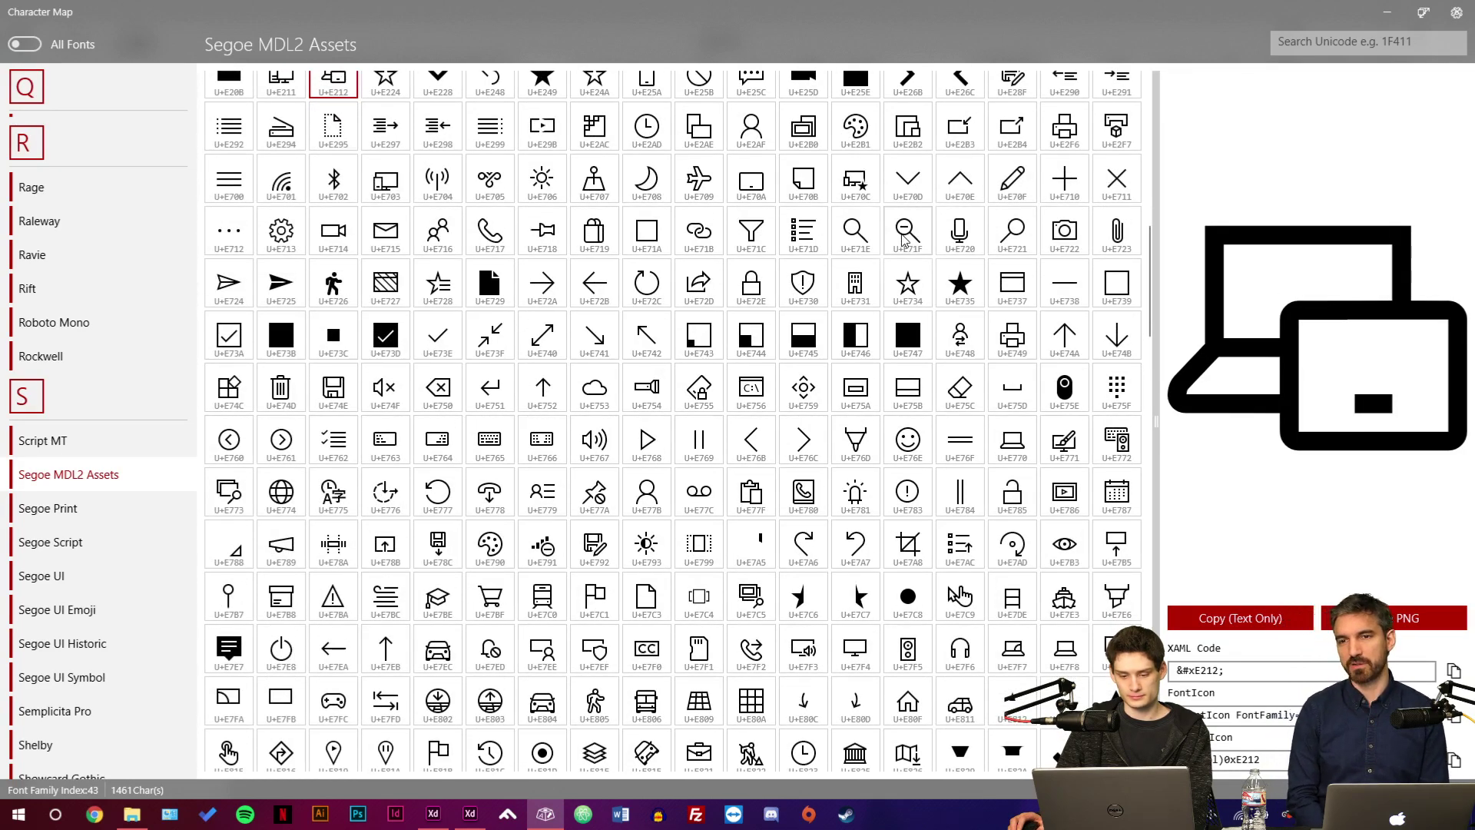
pyautogui.scroll(-1, 904, 241)
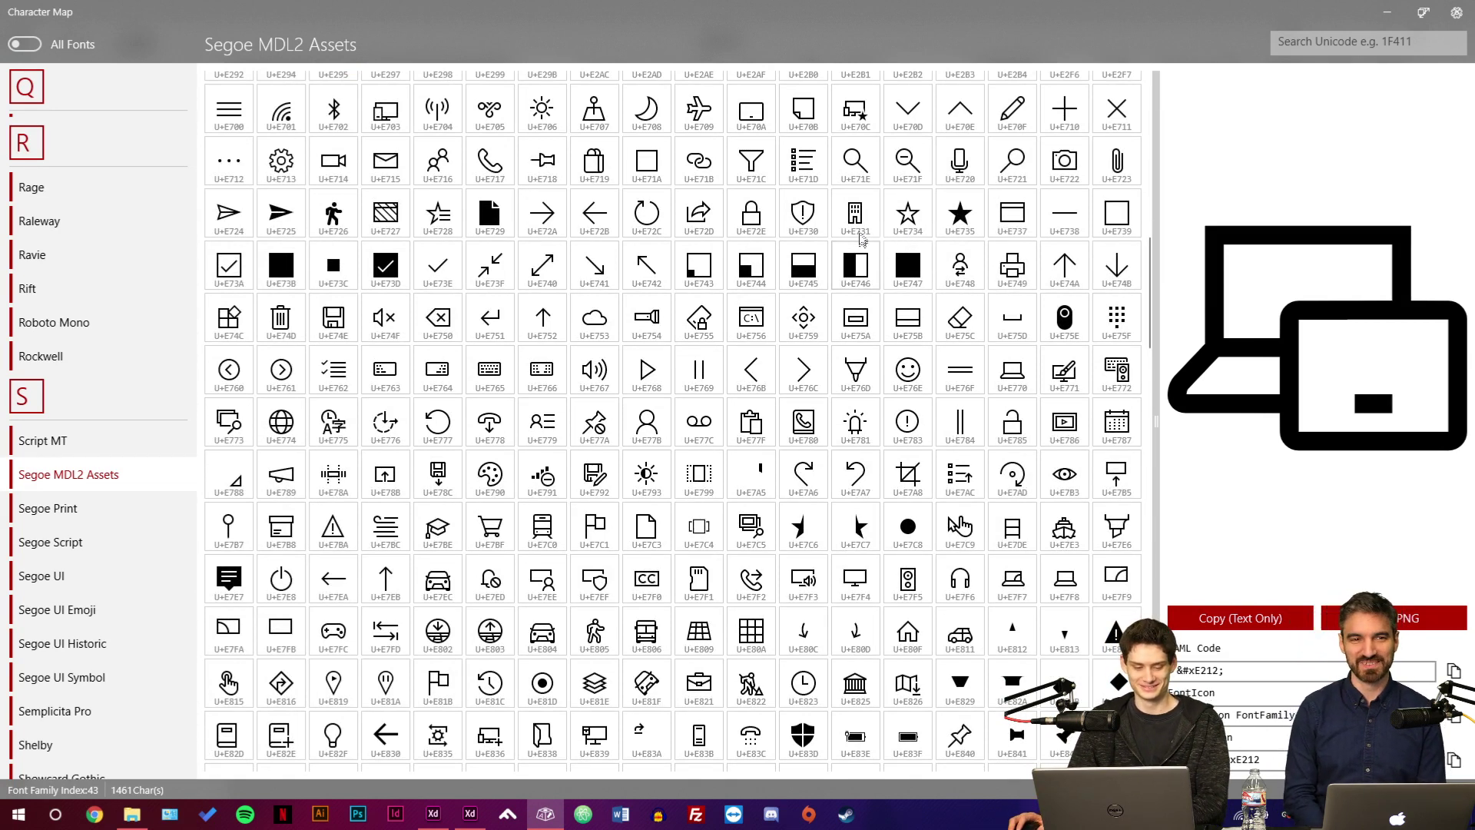
# Look through the Segoe MDL2 Assets icons from U+E700 to the U+E900 range and back to the U+E100 range.
pyautogui.scroll(-2, 860, 209)
pyautogui.scroll(-1, 744, 288)
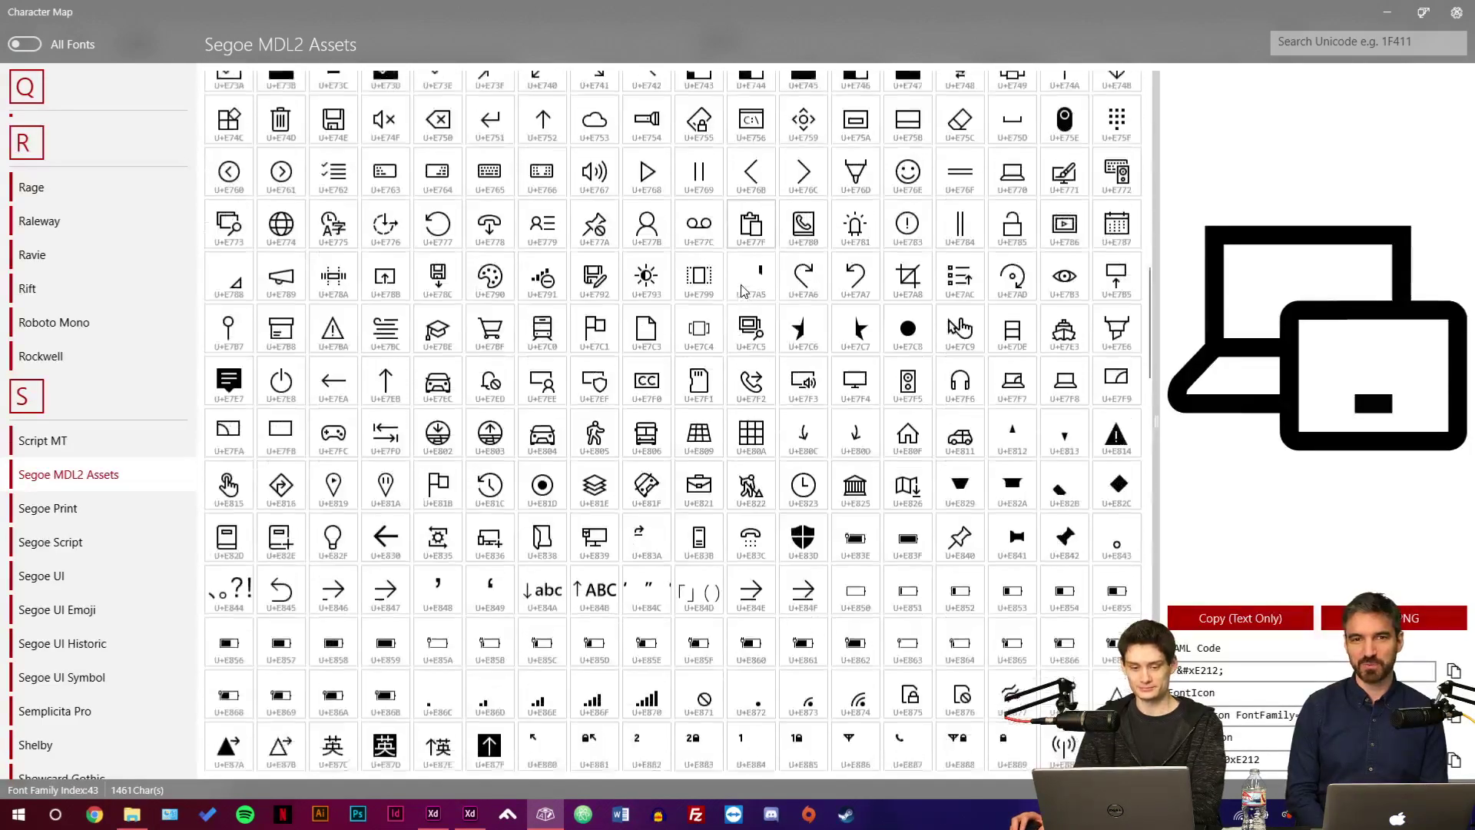
pyautogui.scroll(-1, 802, 254)
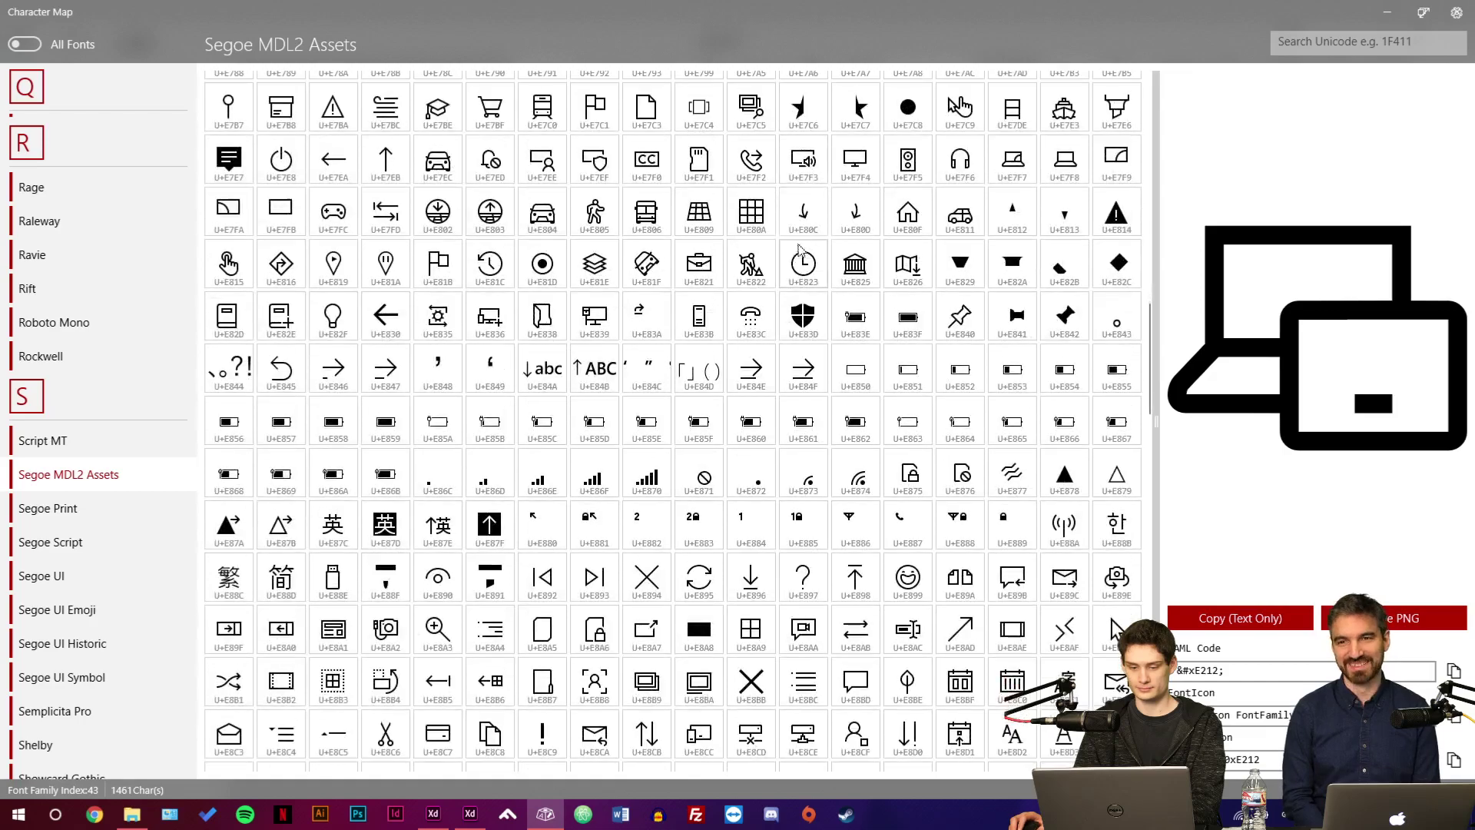
pyautogui.scroll(-1, 520, 259)
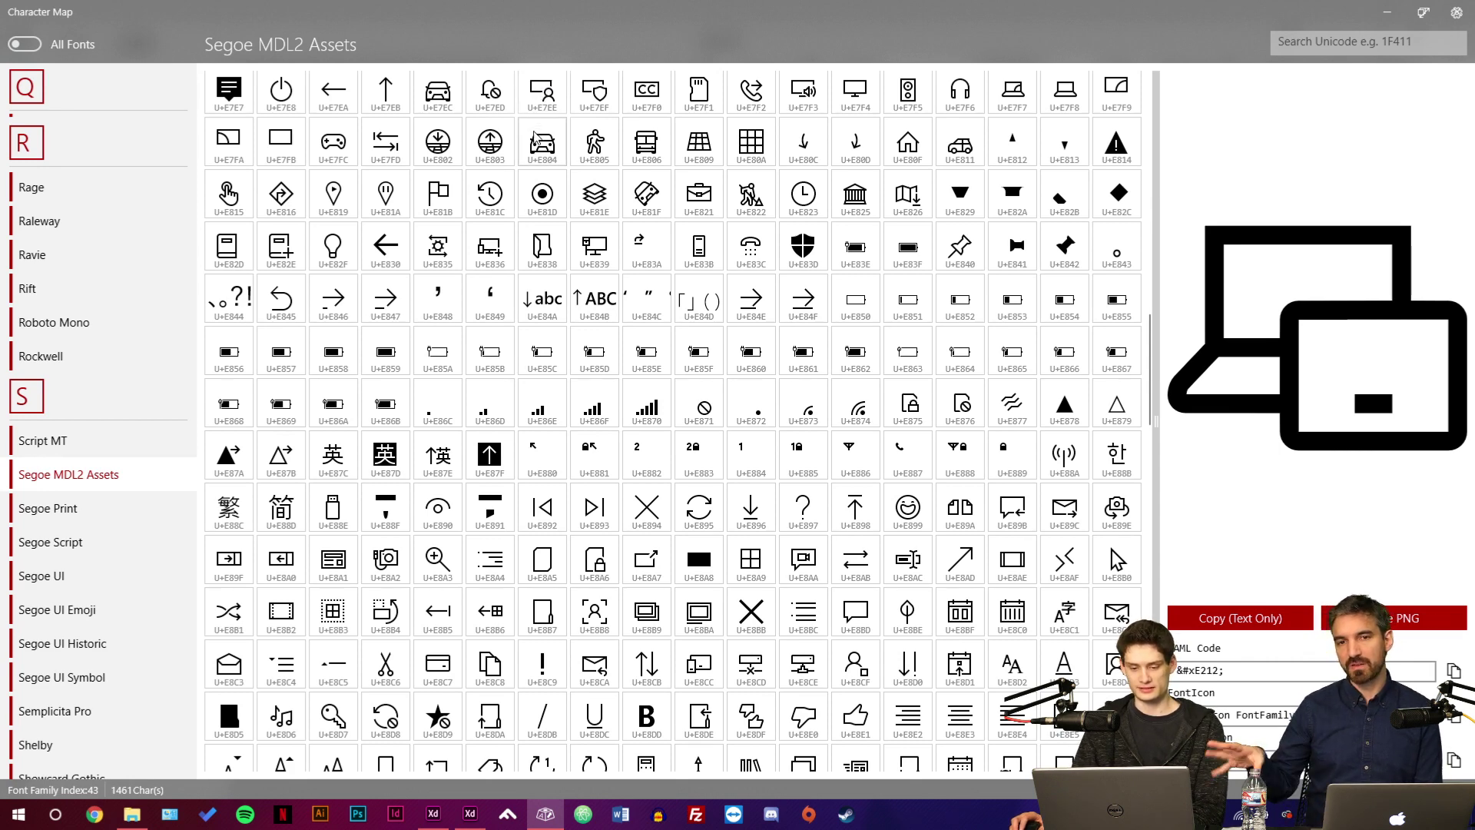
pyautogui.scroll(-1, 537, 209)
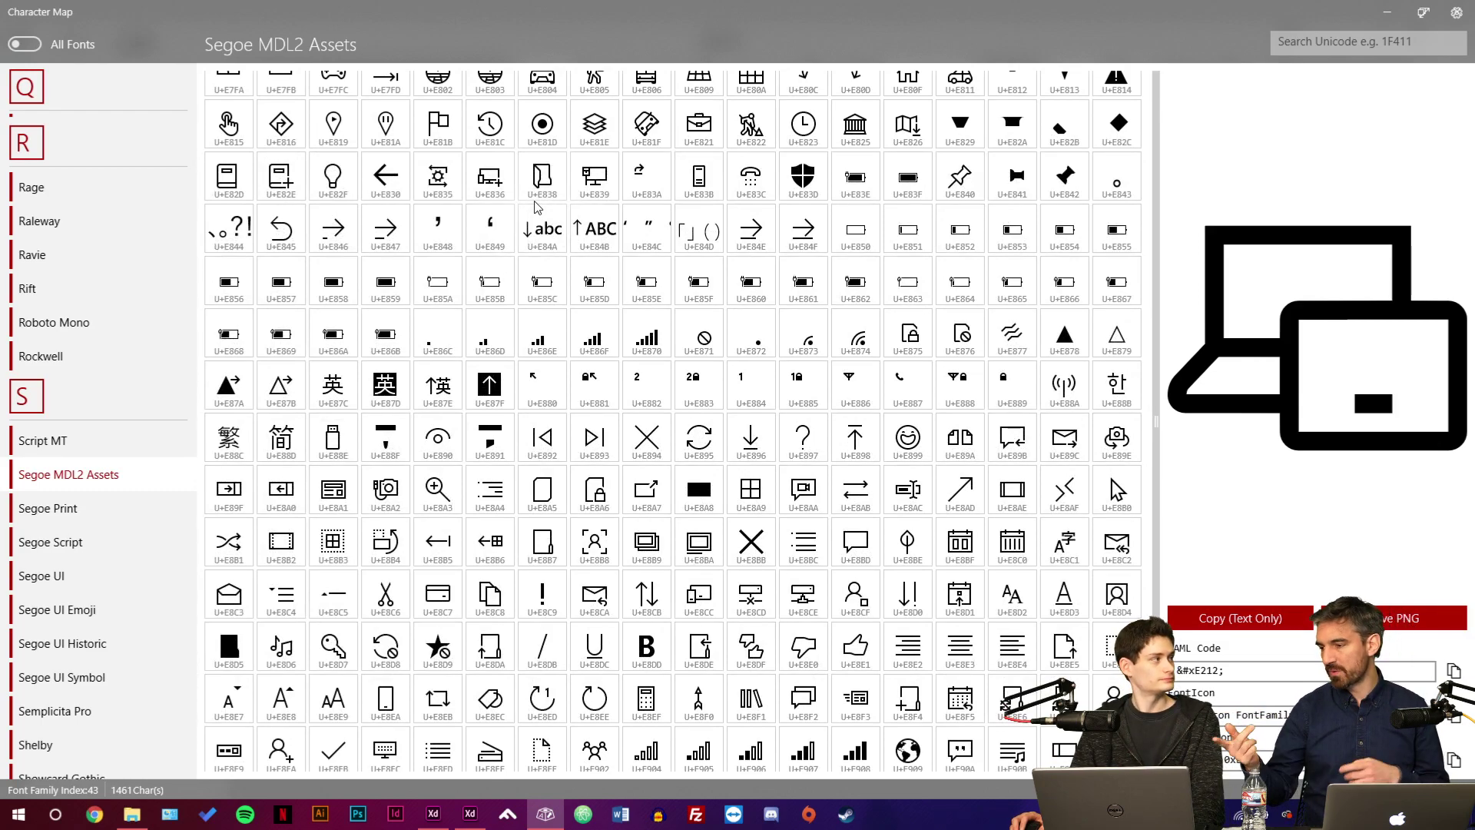
pyautogui.scroll(8, 549, 254)
pyautogui.scroll(4, 560, 318)
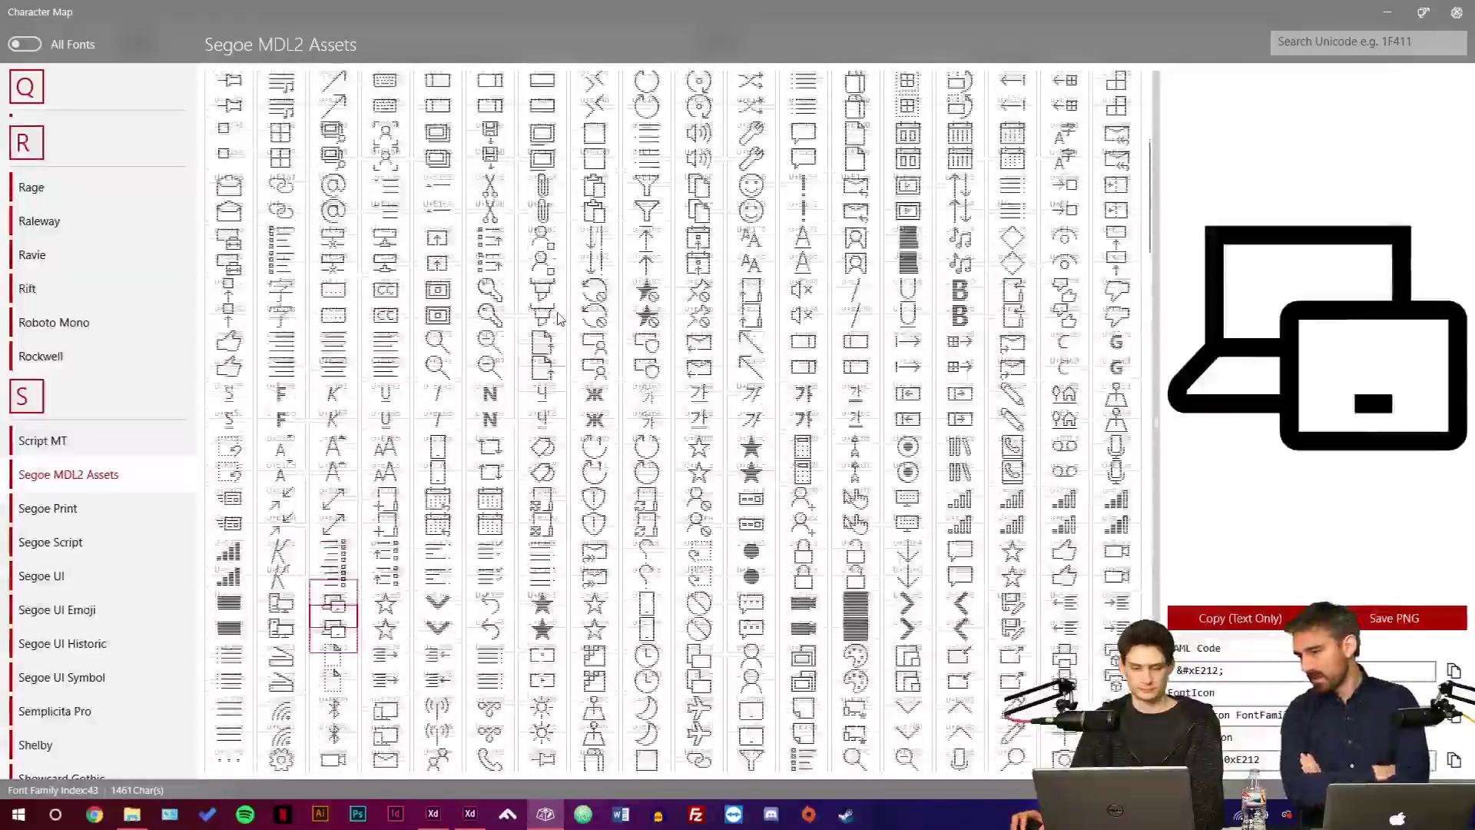
pyautogui.scroll(5, 463, 382)
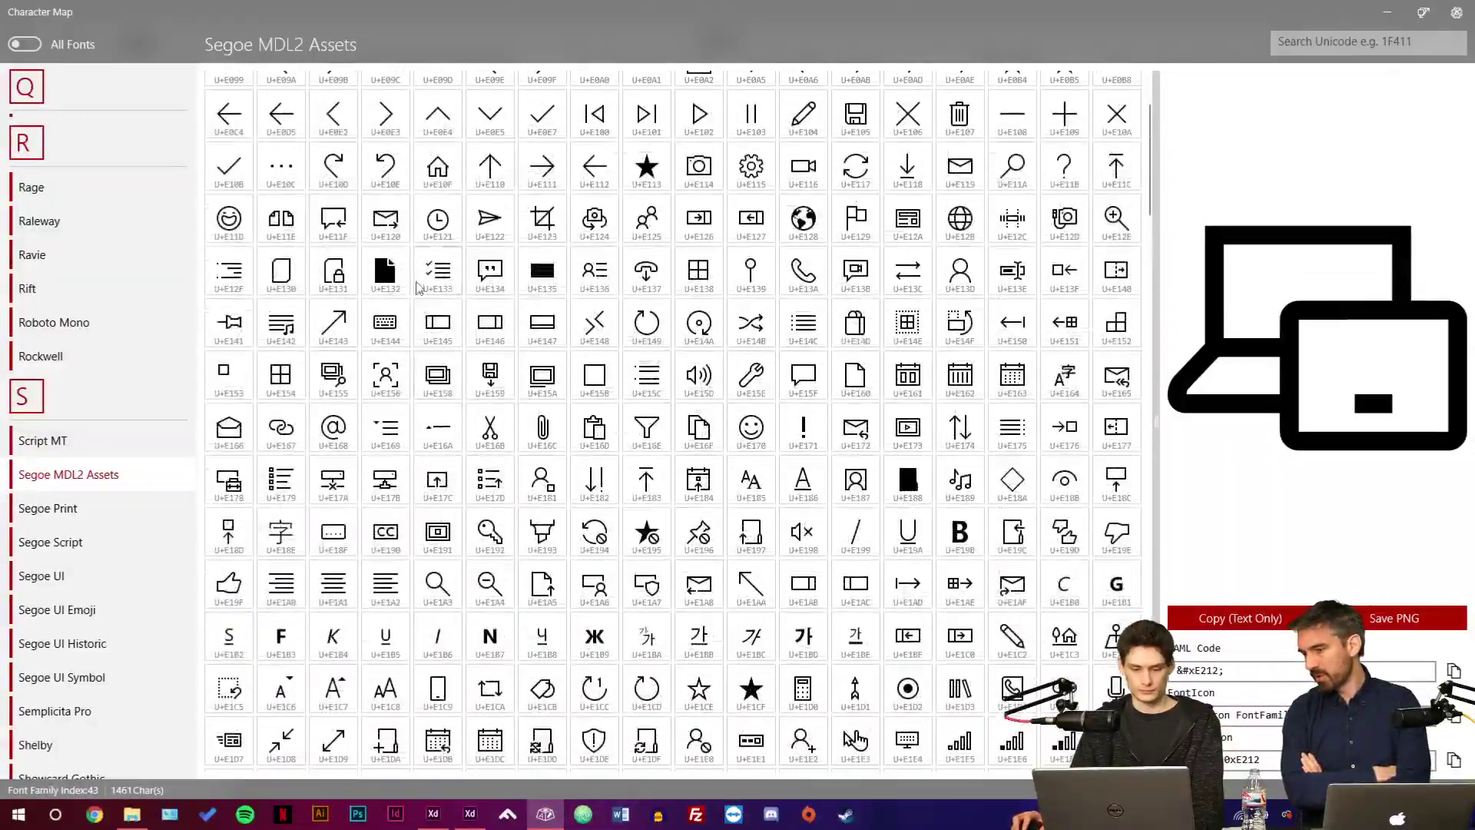
pyautogui.scroll(-3, 345, 392)
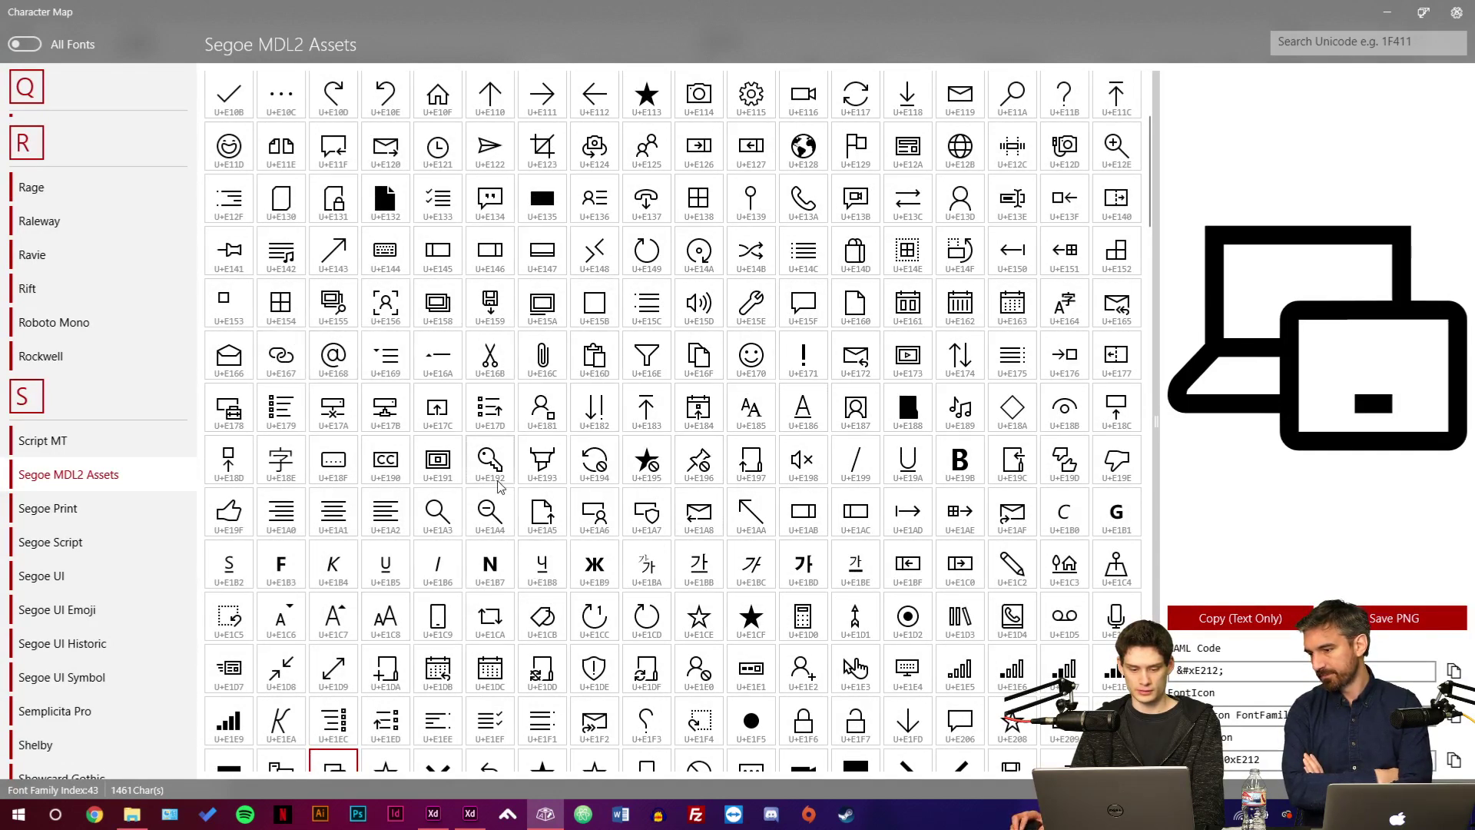
# View glyphs U+E1A5 and U+E148 enlarged and look through the surrounding Segoe MDL2 Assets icons.
pyautogui.click(543, 511)
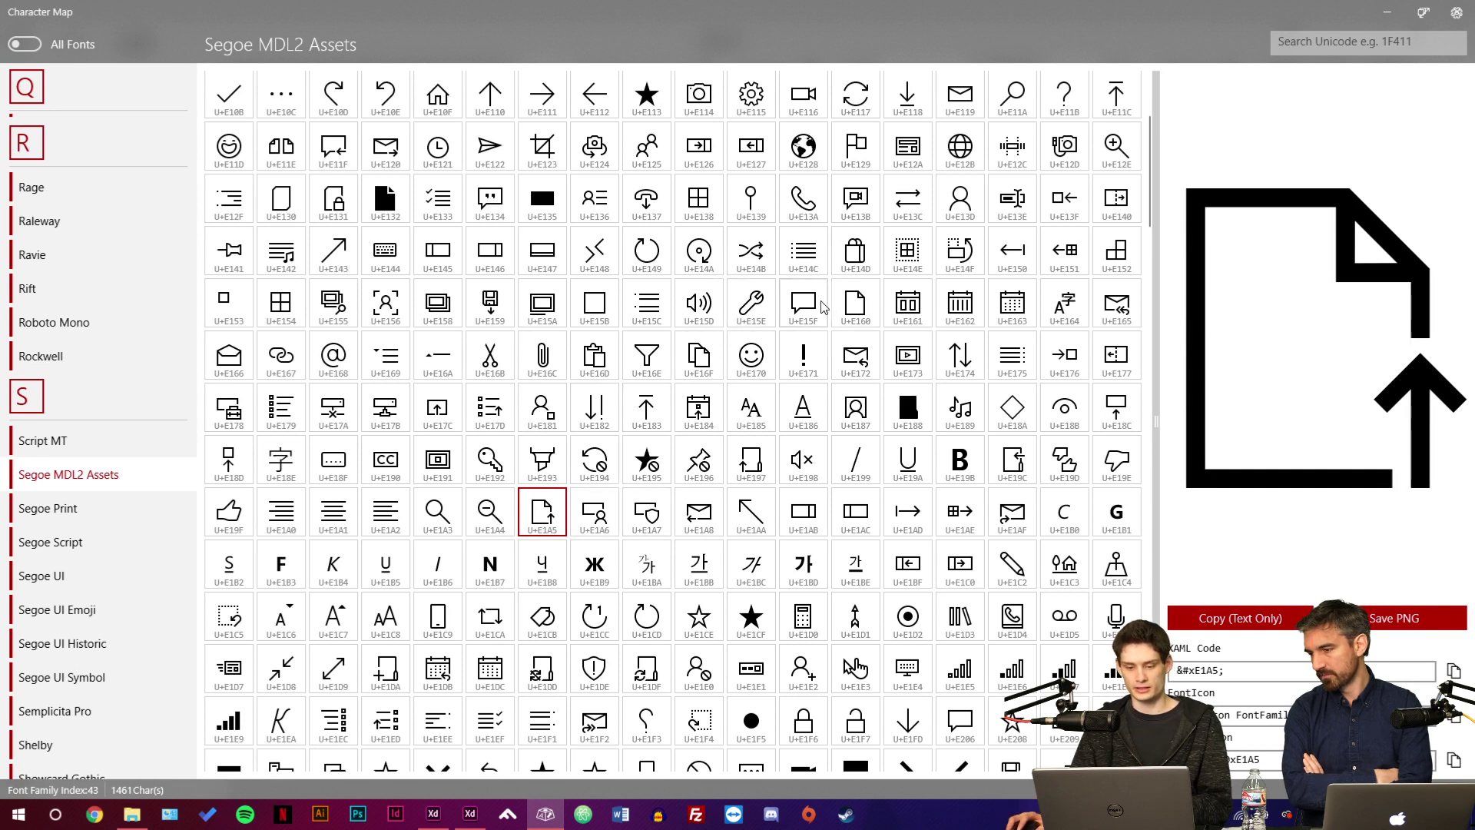
pyautogui.click(595, 250)
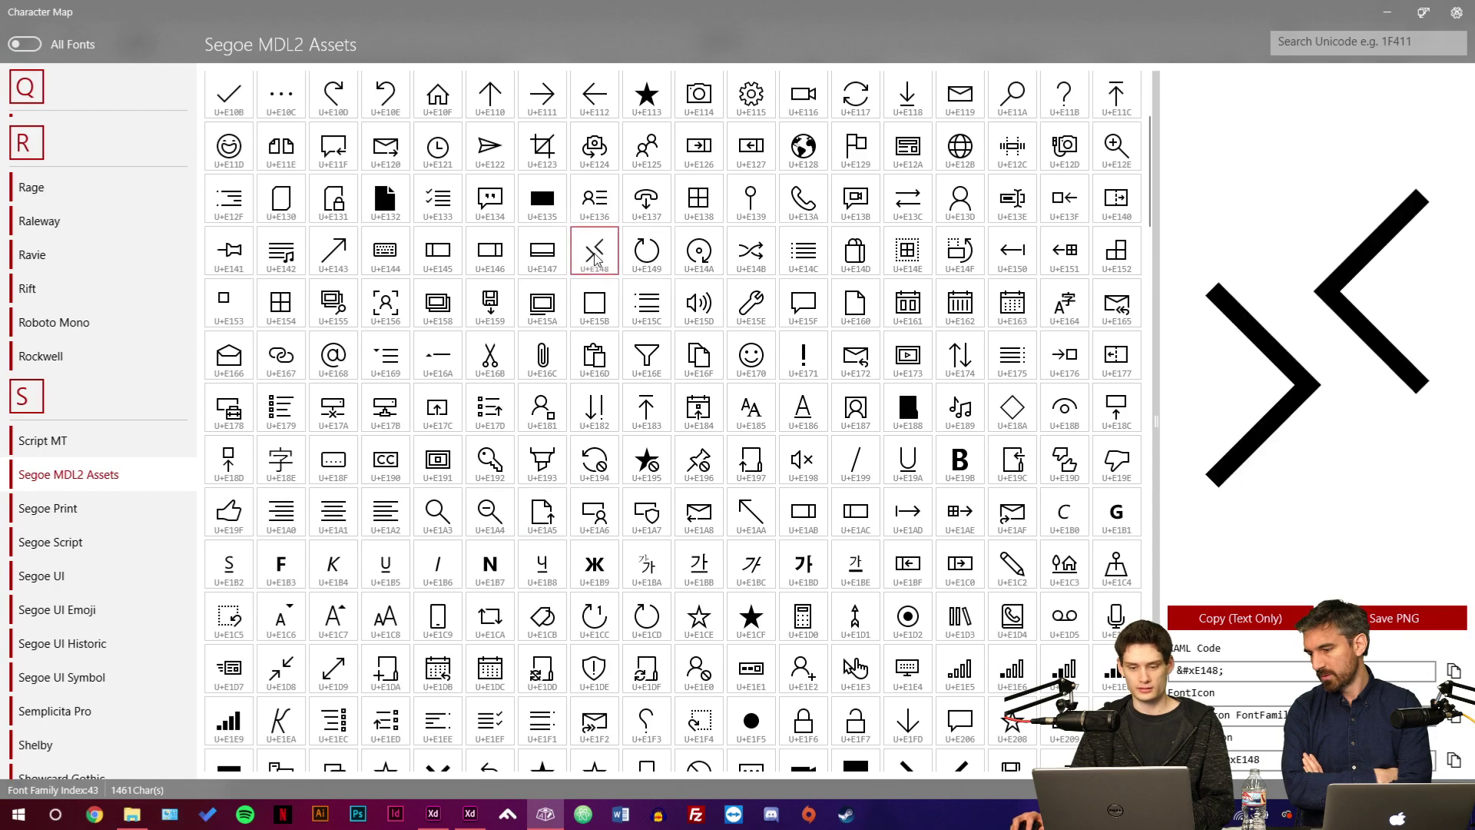
pyautogui.scroll(-1, 465, 380)
pyautogui.scroll(-1, 469, 373)
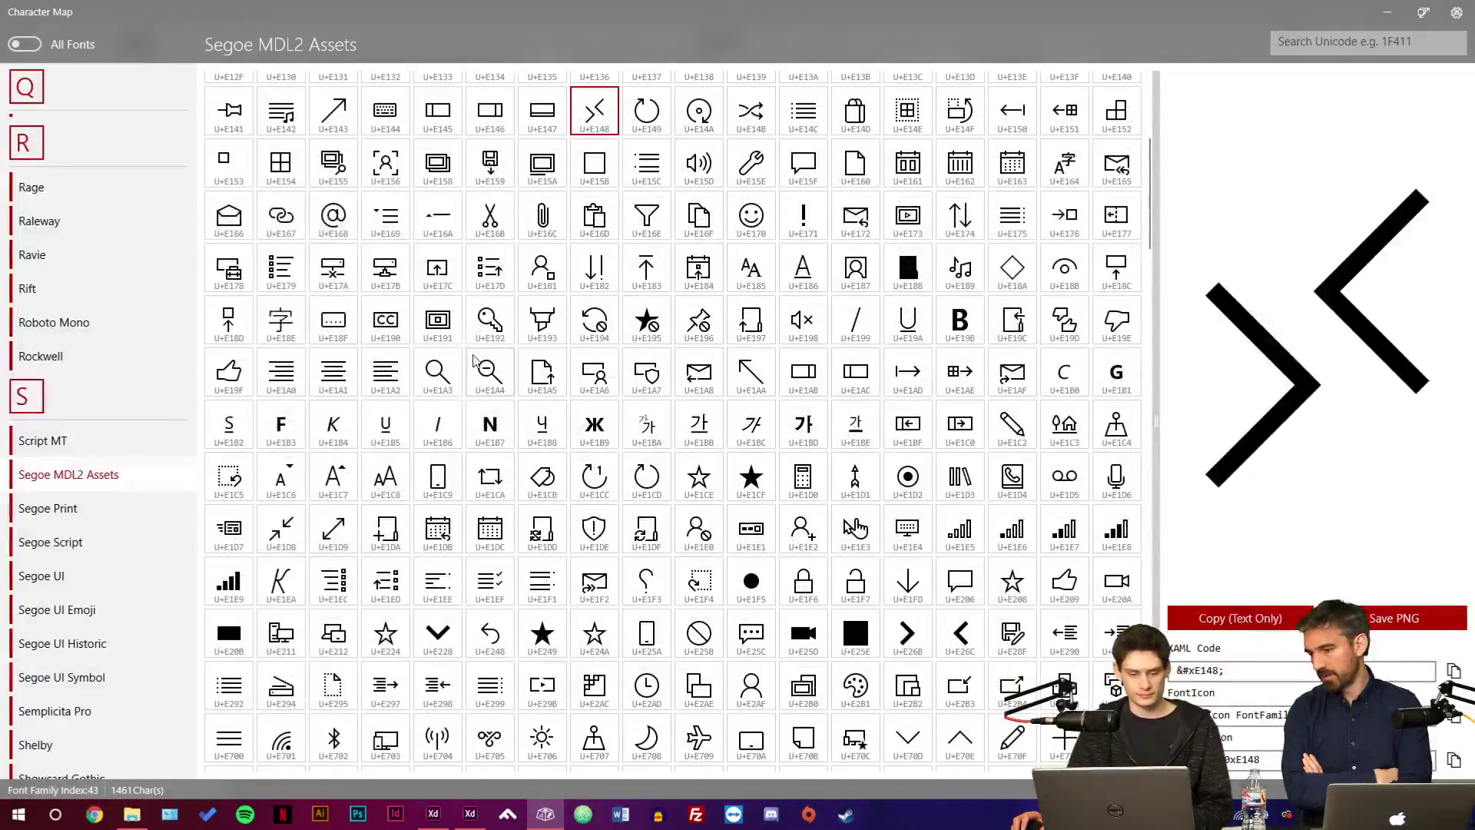
pyautogui.scroll(-1, 474, 361)
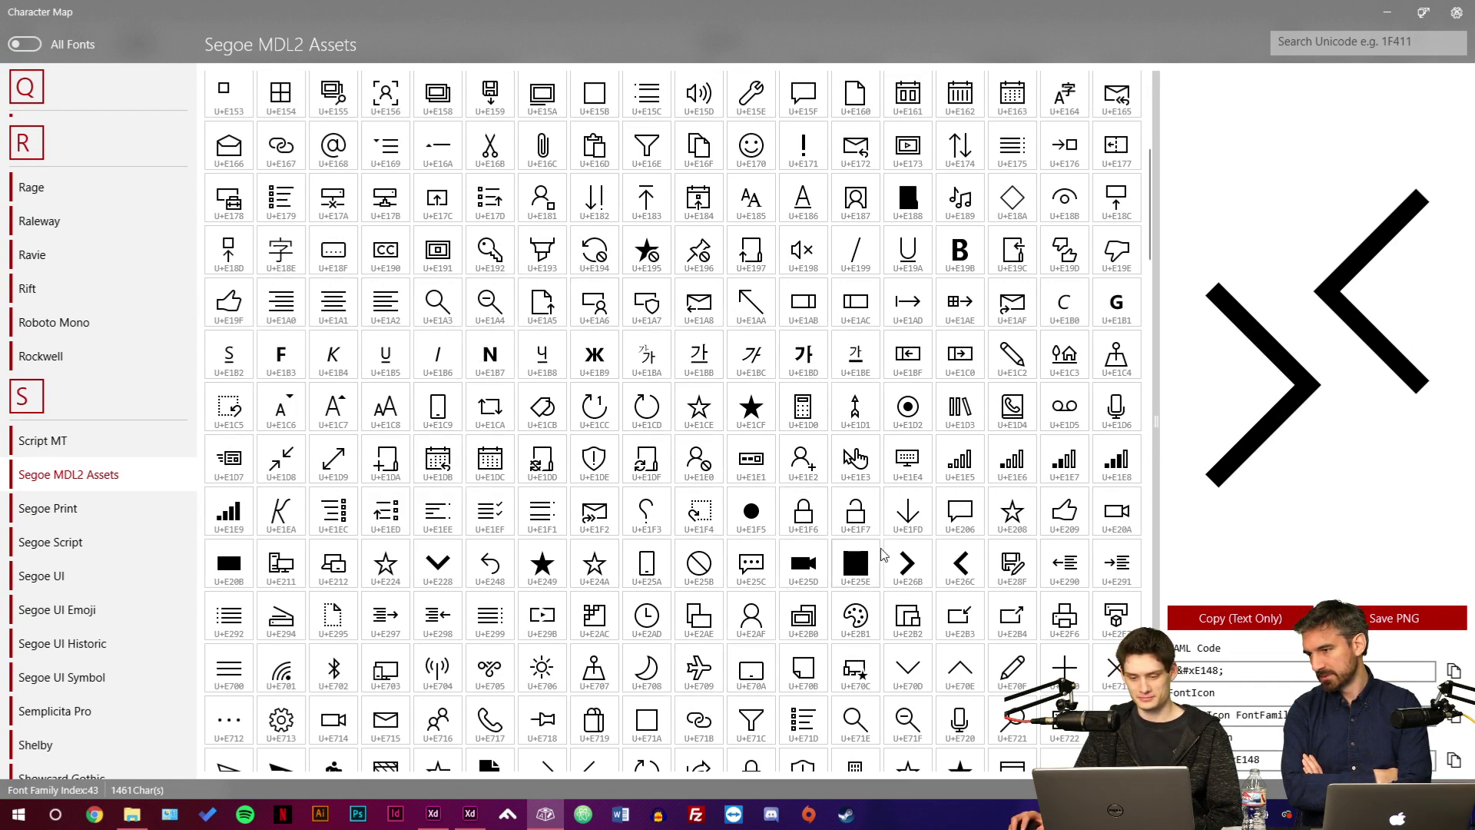
pyautogui.scroll(5, 889, 545)
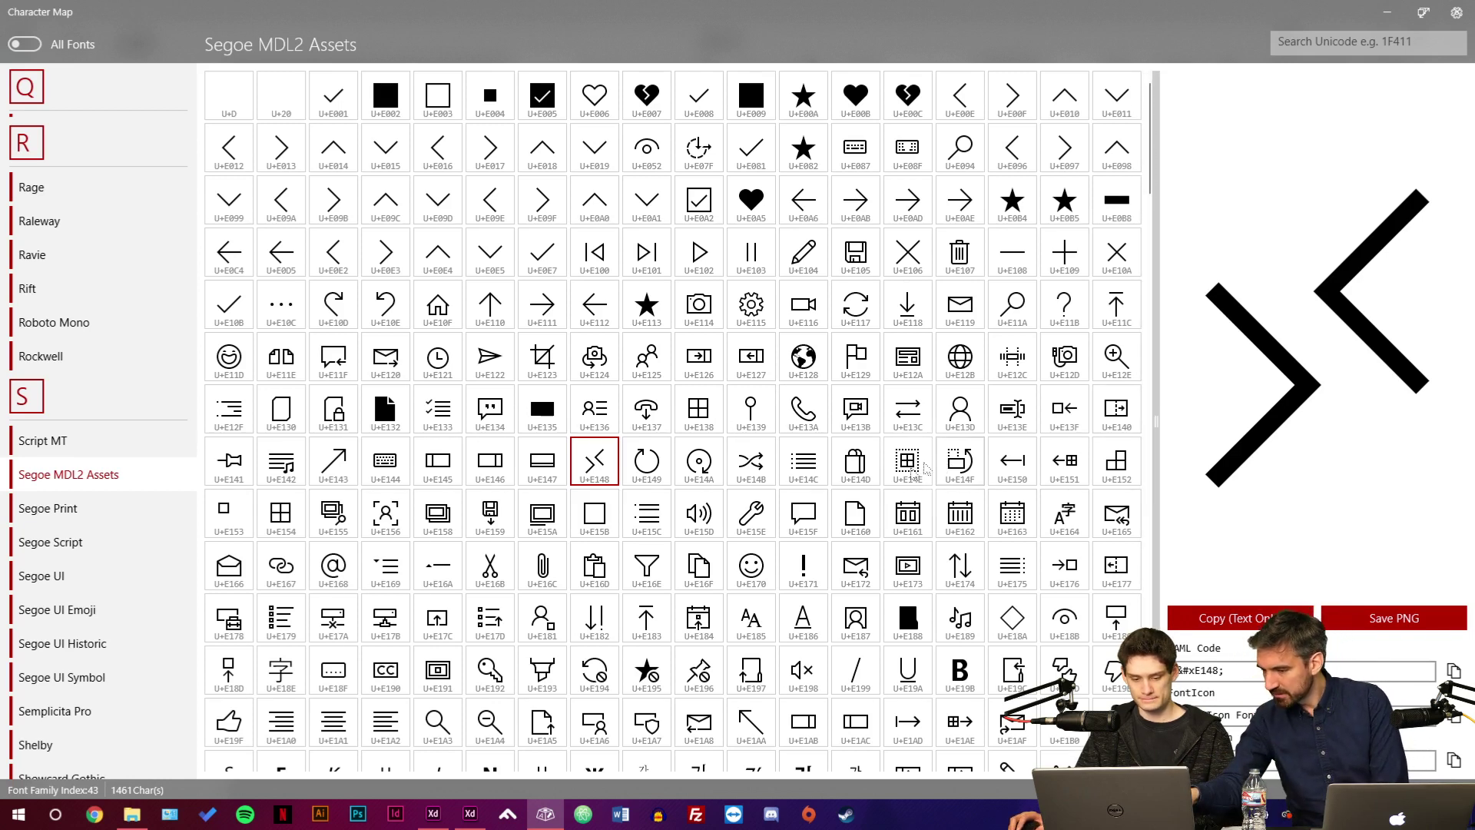
# Copy glyph U+E17C as text and view glyph U+E18C enlarged.
pyautogui.click(436, 631)
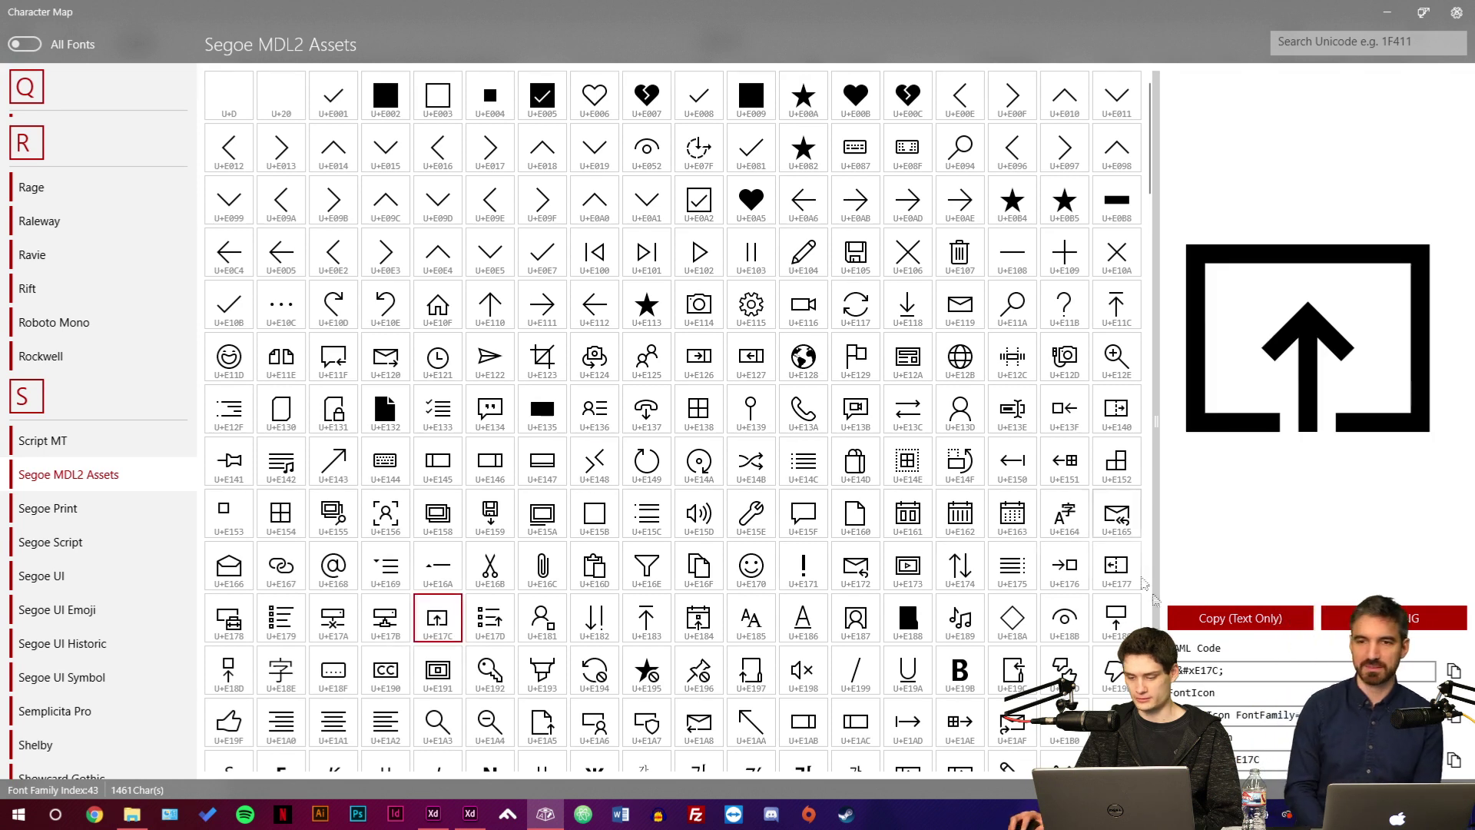
pyautogui.click(1237, 620)
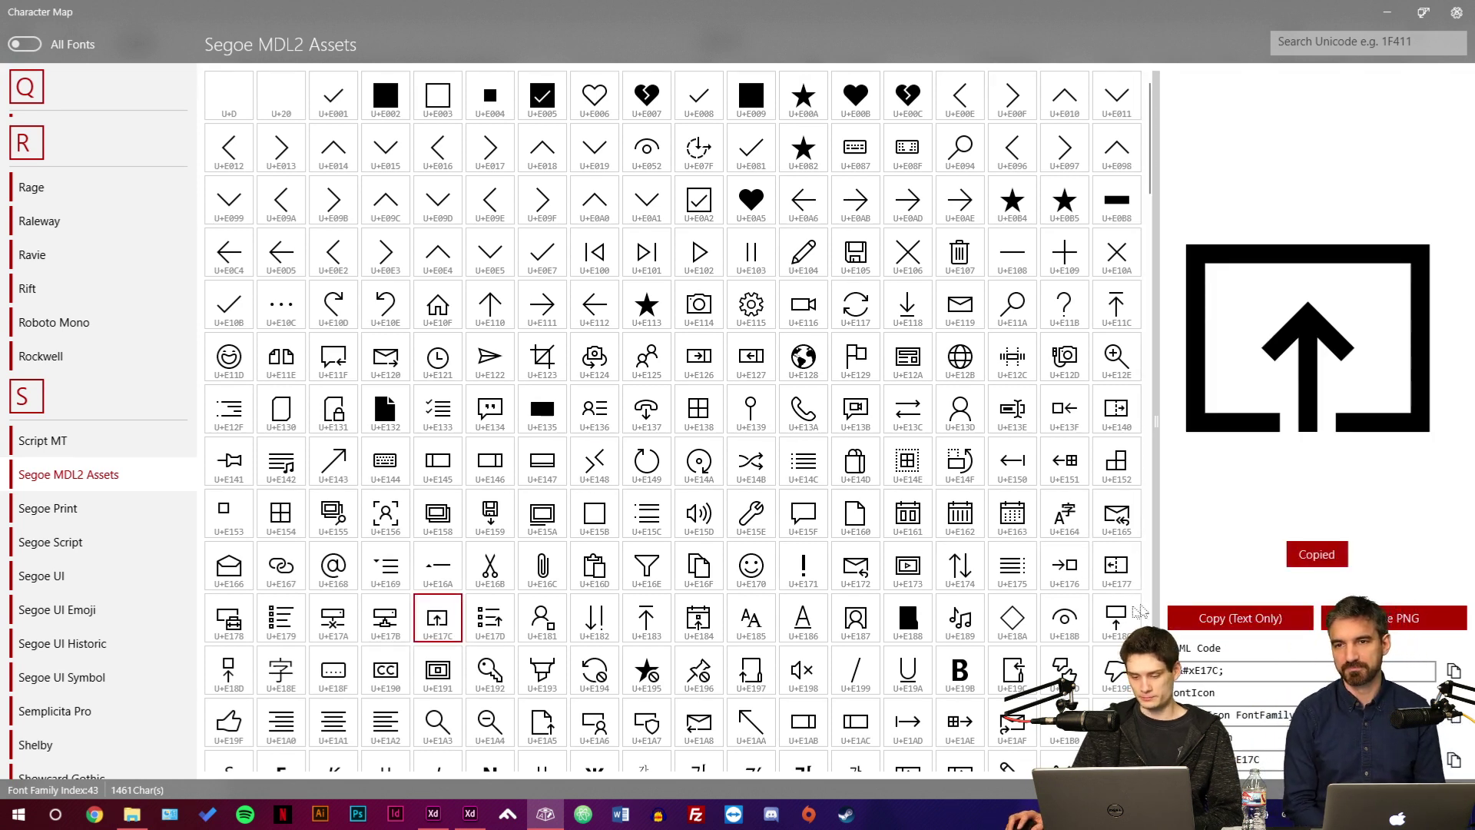
pyautogui.click(1109, 634)
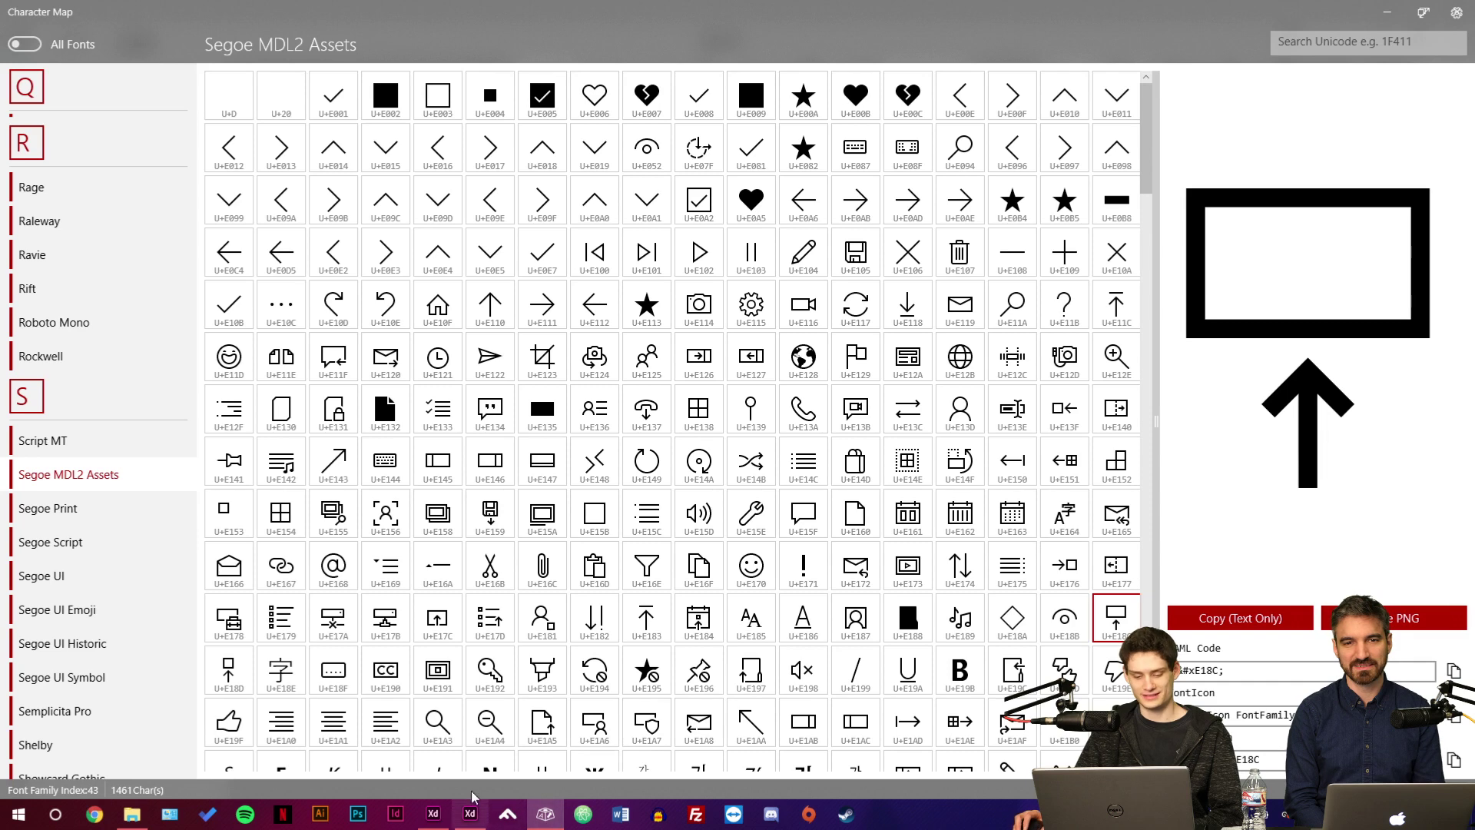
# Switch to the SoundFind document in XD, paste the copied glyph onto the pasteboard below the lyrics artboard, and show the layers.
pyautogui.click(482, 826)
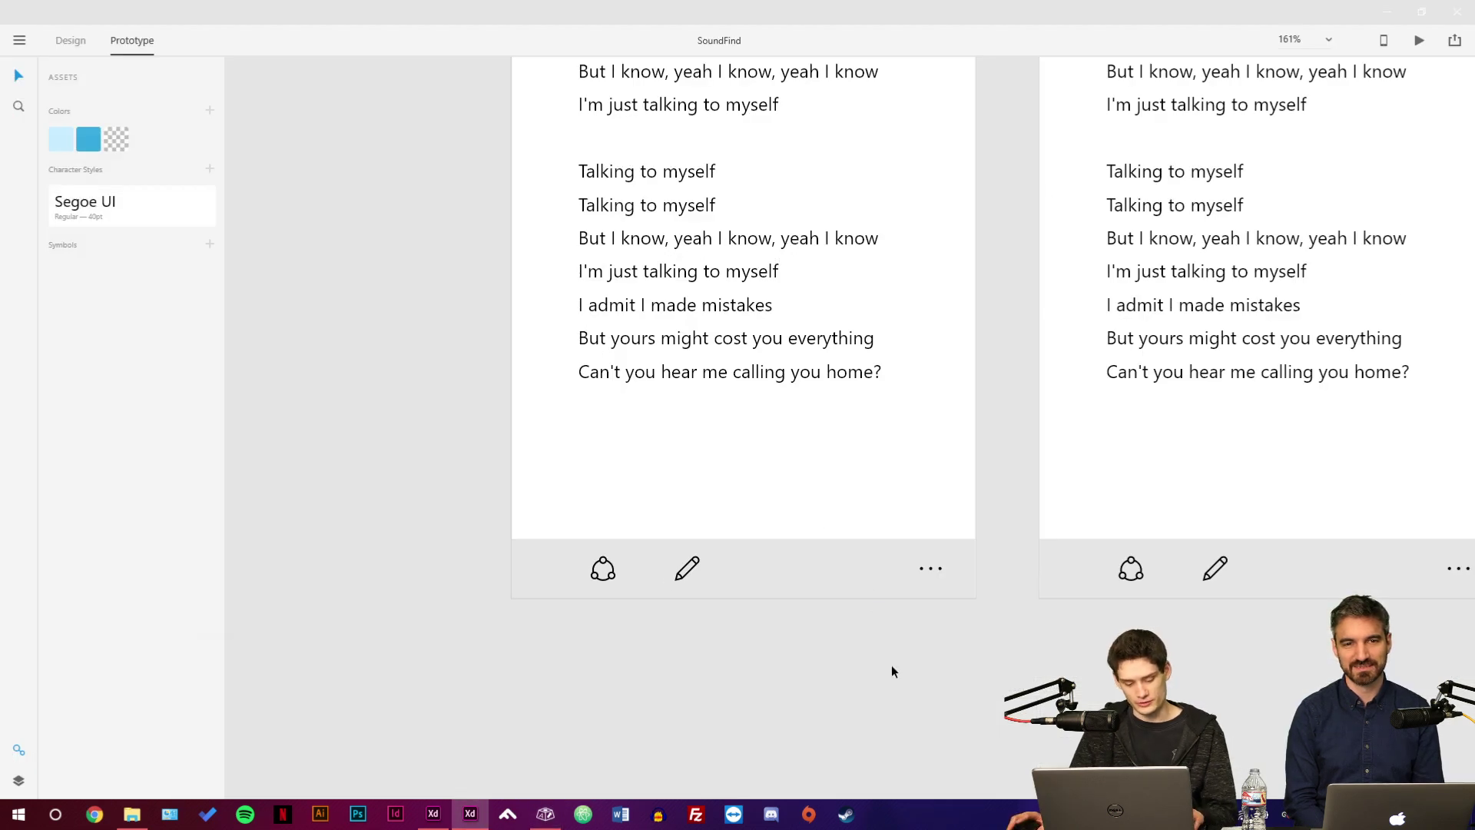
pyautogui.hotkey('ctrl', 'v')
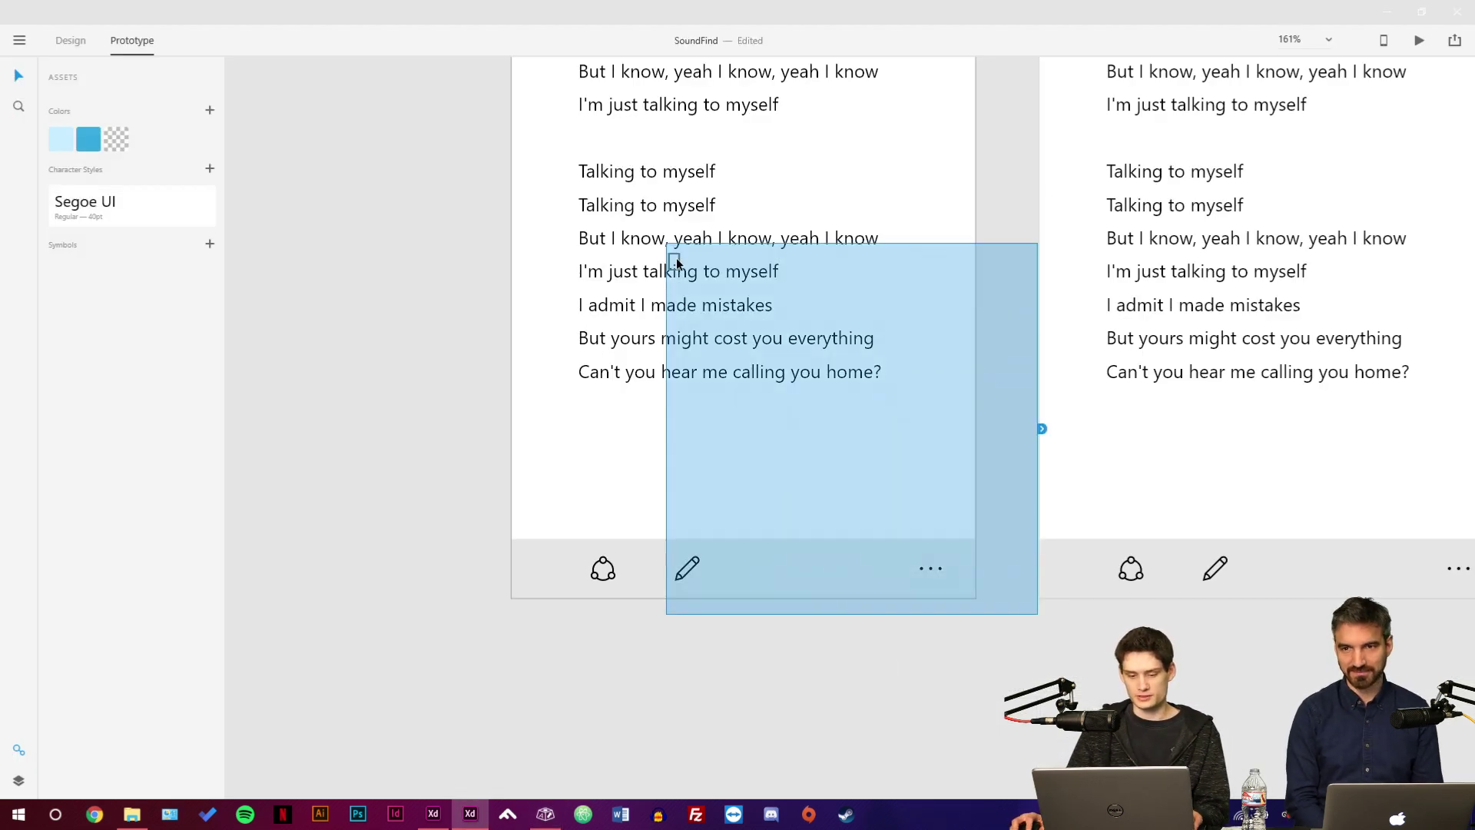
pyautogui.moveTo(677, 263); pyautogui.dragTo(649, 651)
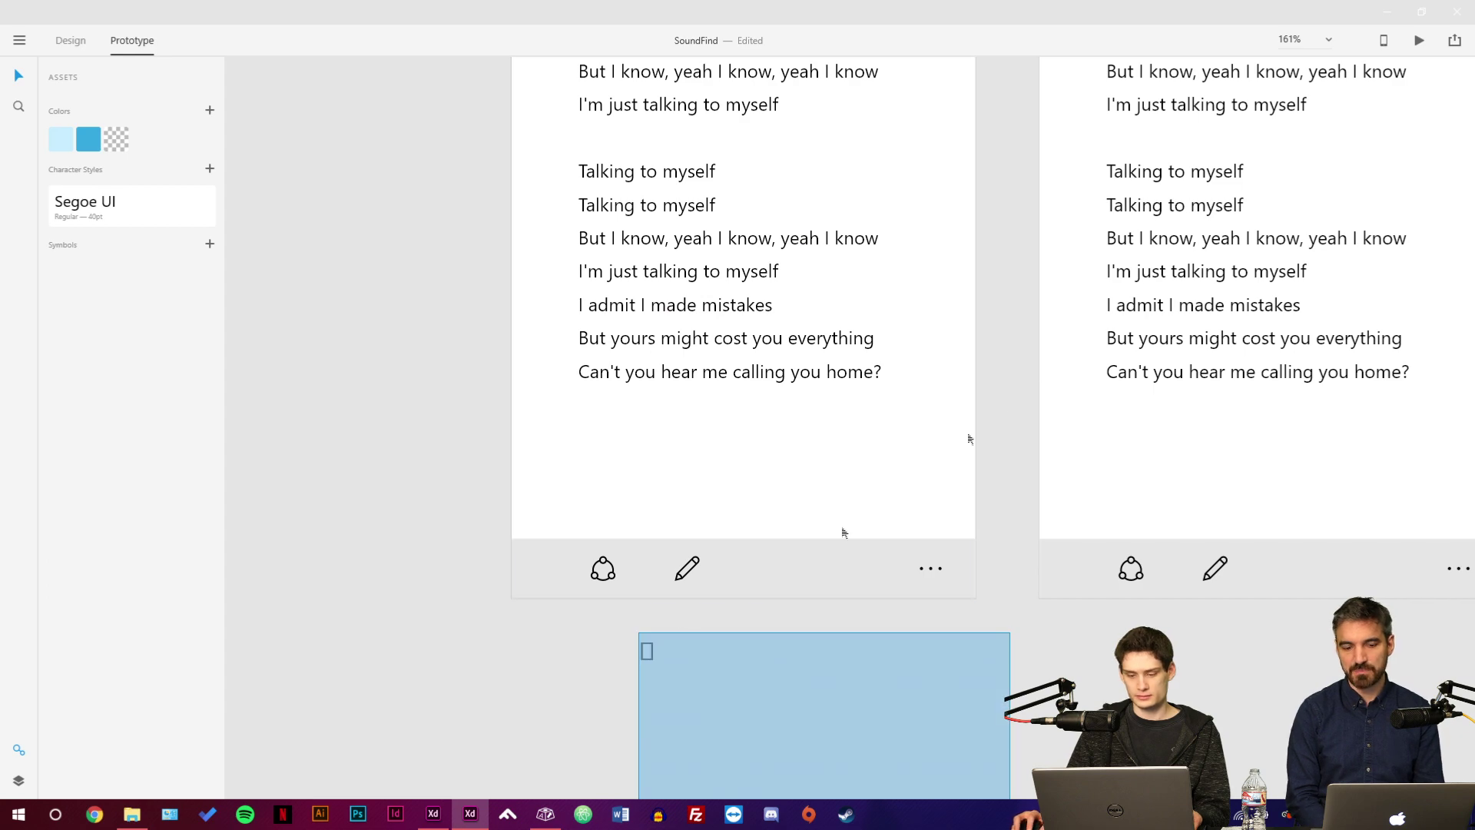
pyautogui.moveTo(1059, 5); pyautogui.dragTo(979, 2)
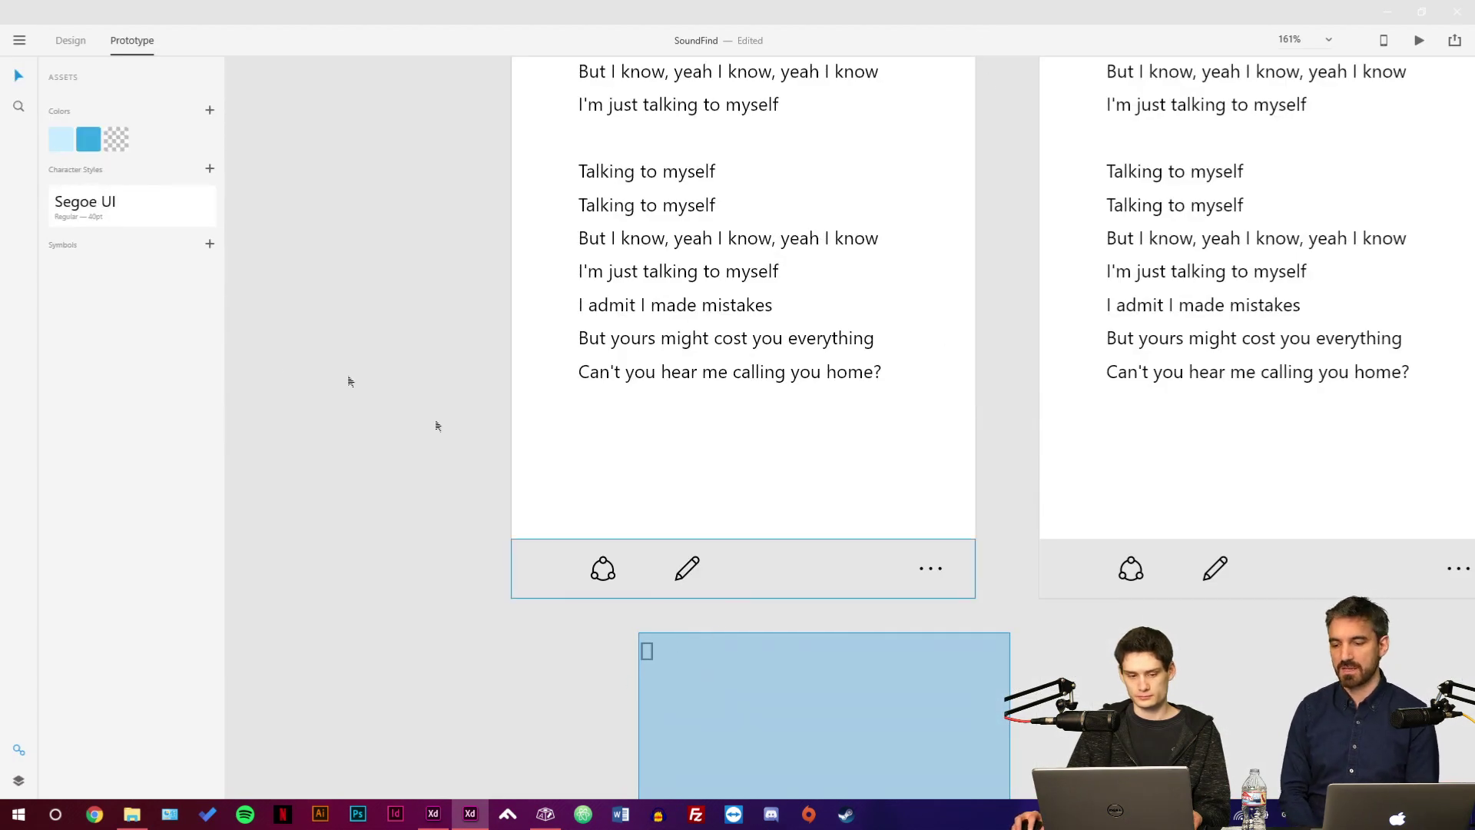
pyautogui.click(19, 779)
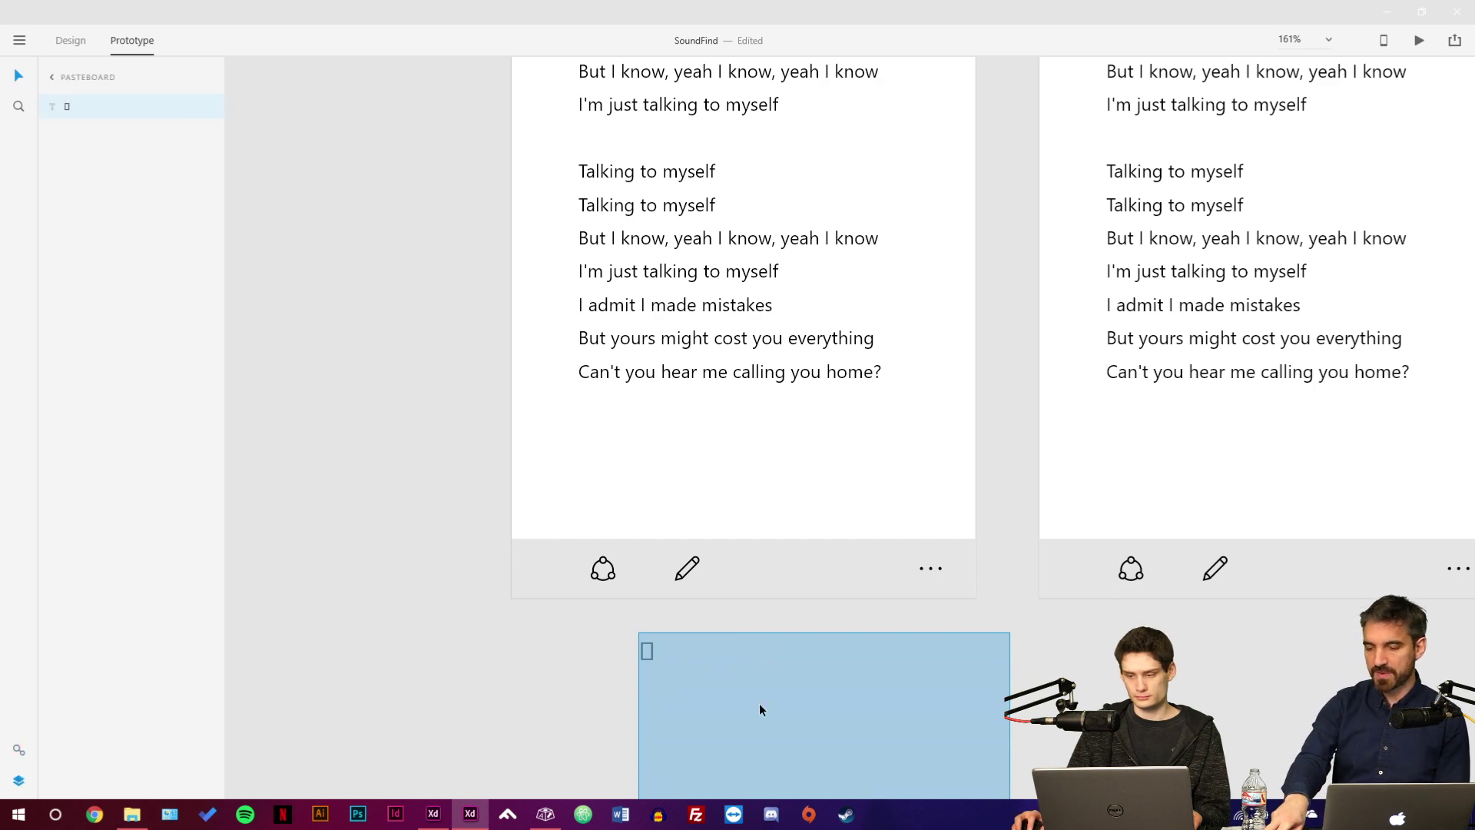
pyautogui.moveTo(690, 660); pyautogui.dragTo(640, 336)
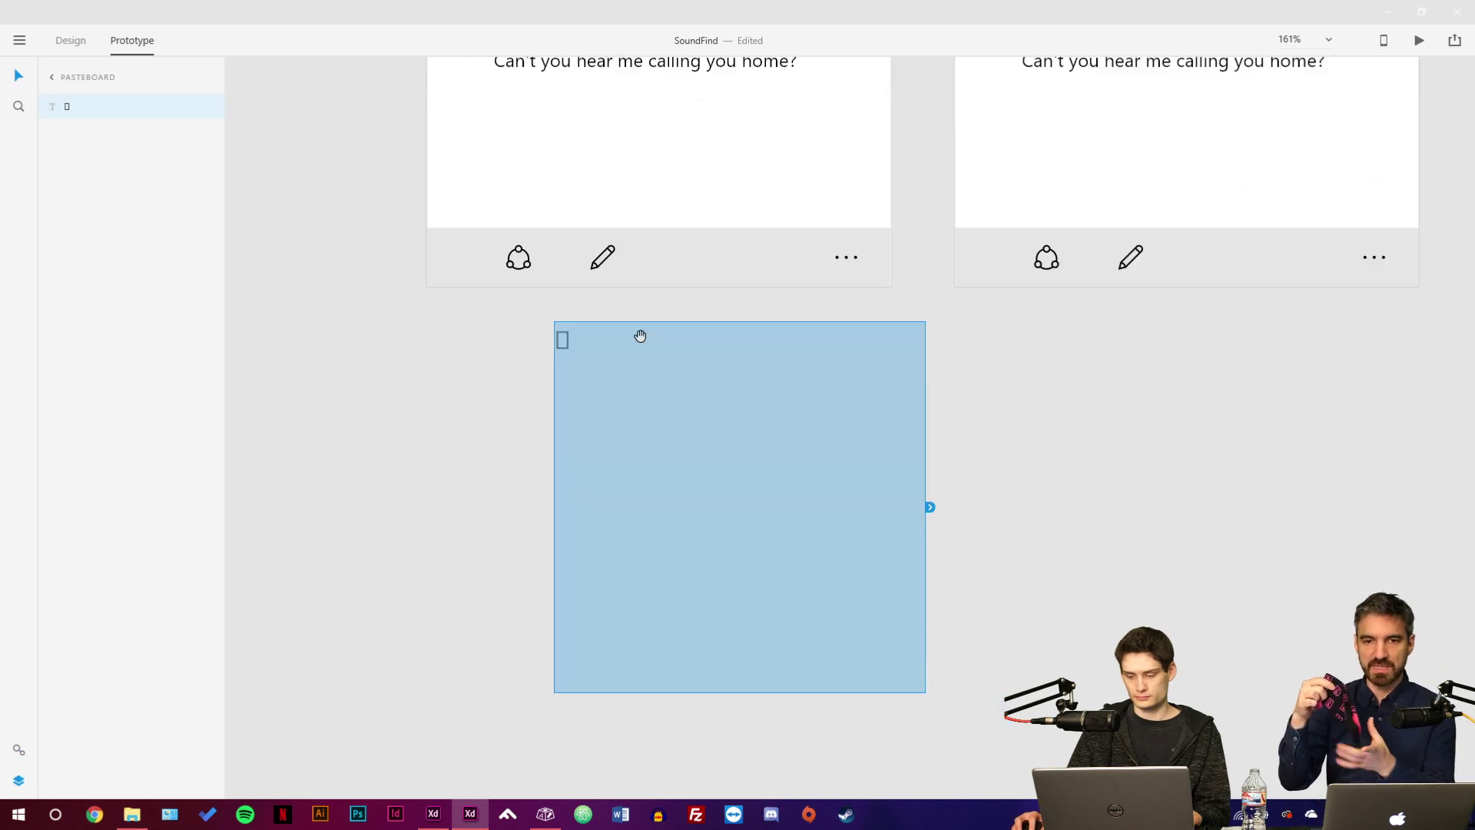
# In Design mode, convert the pasted glyph's area text to point text and set its font to Segoe MDL2 Assets.
pyautogui.click(71, 41)
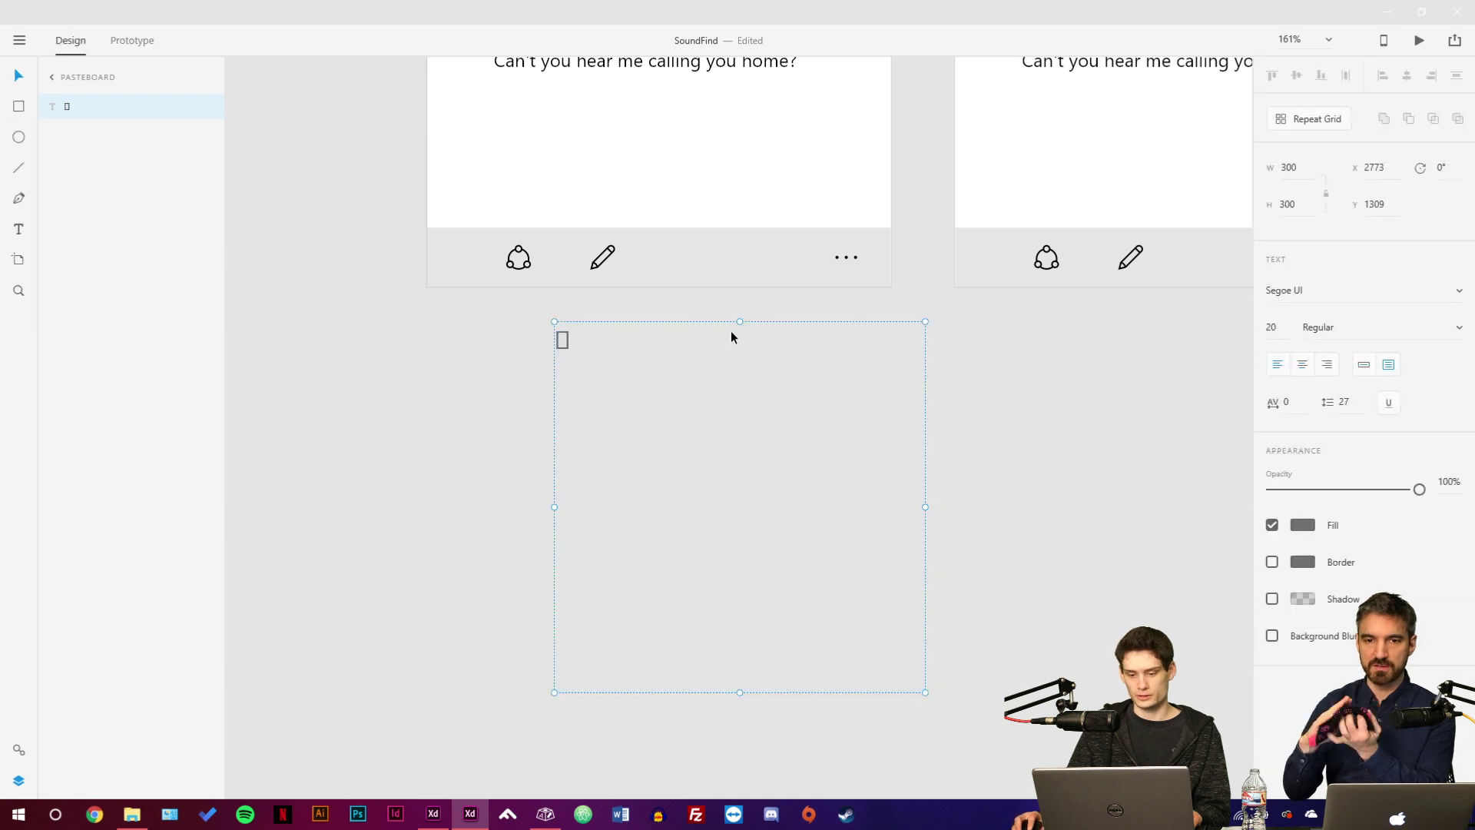
pyautogui.click(1368, 366)
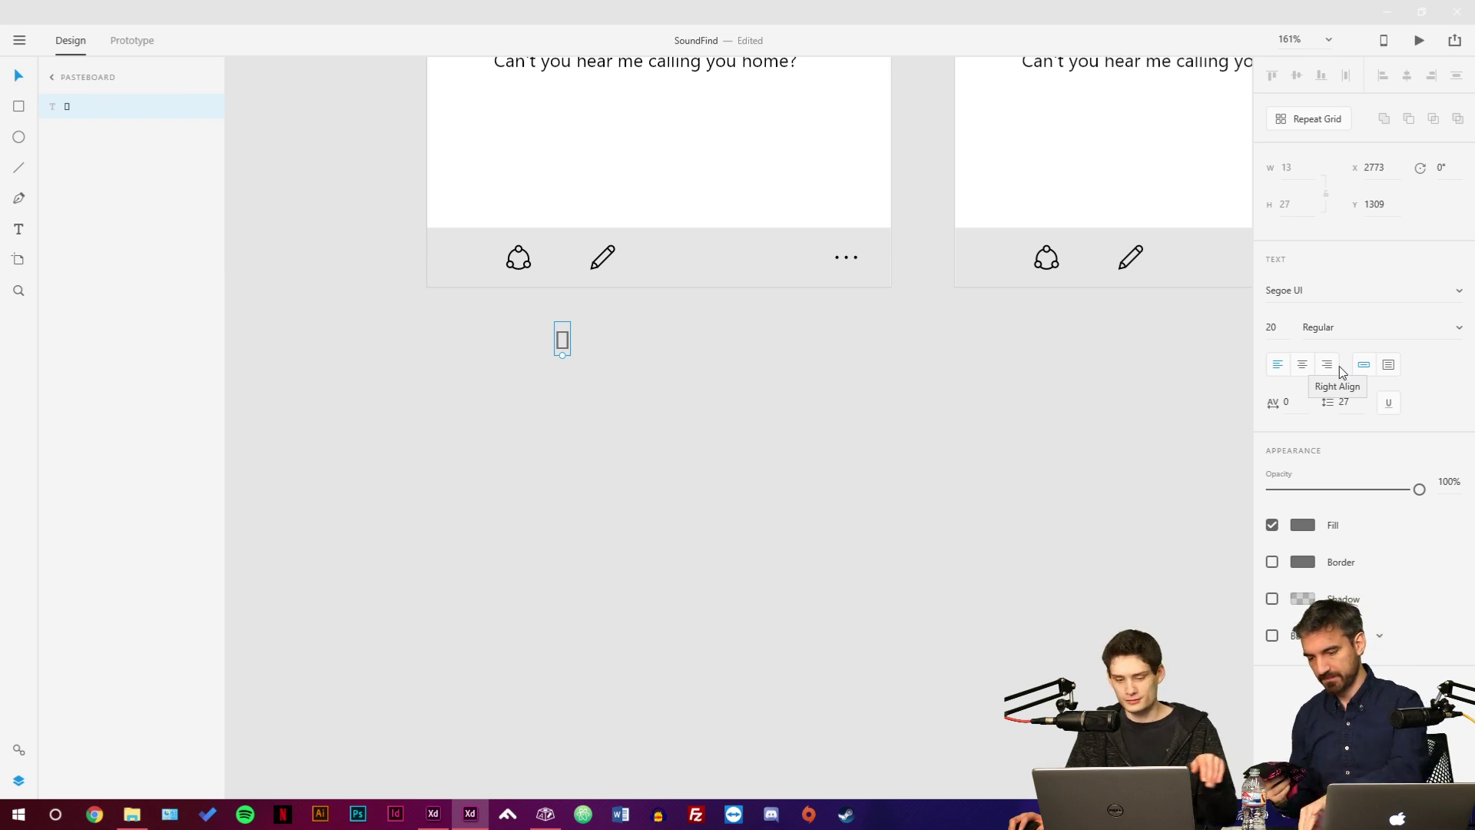
pyautogui.click(1296, 291)
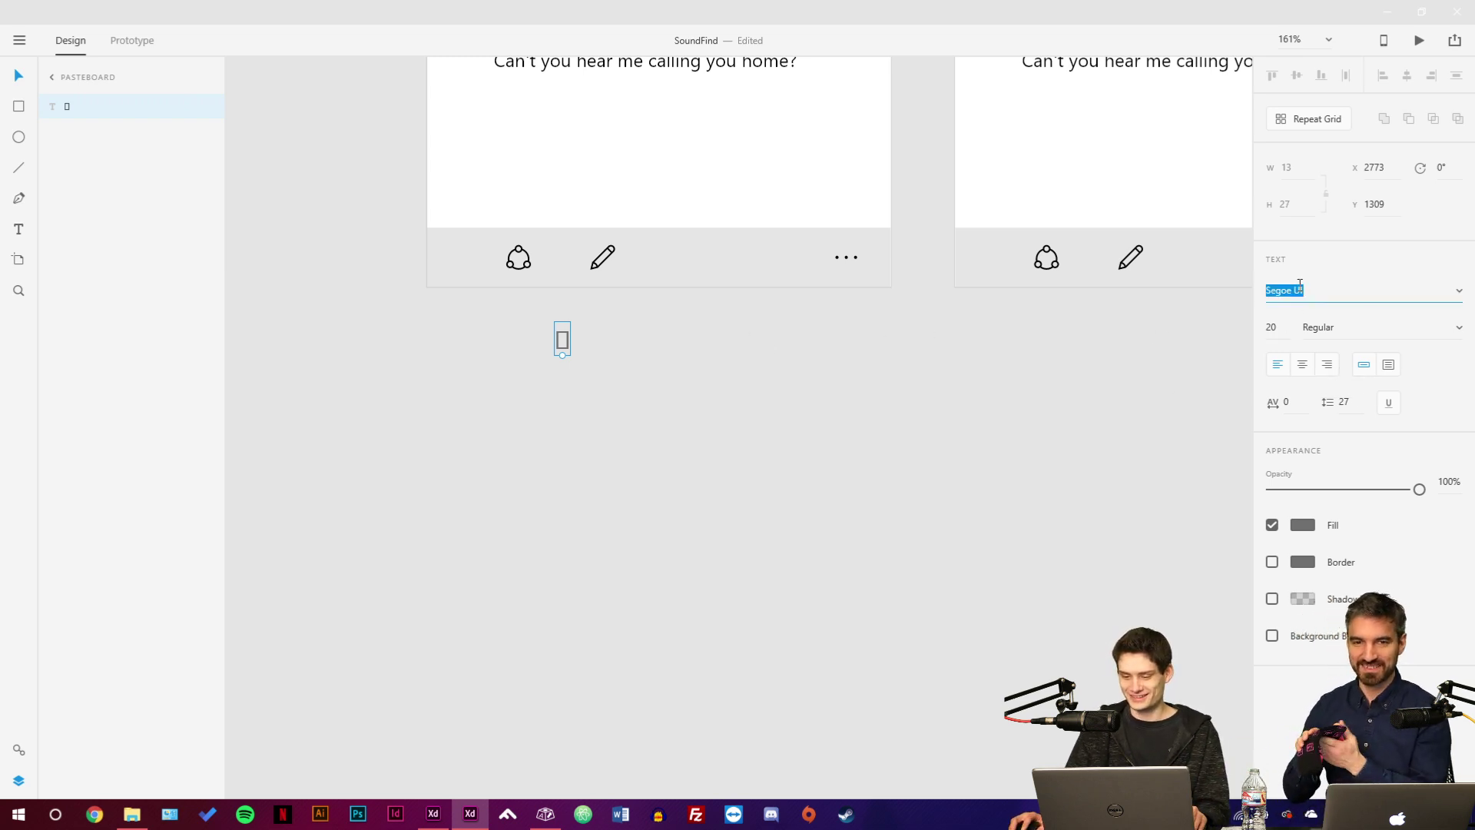
pyautogui.write('Segoe')
pyautogui.press('Return')
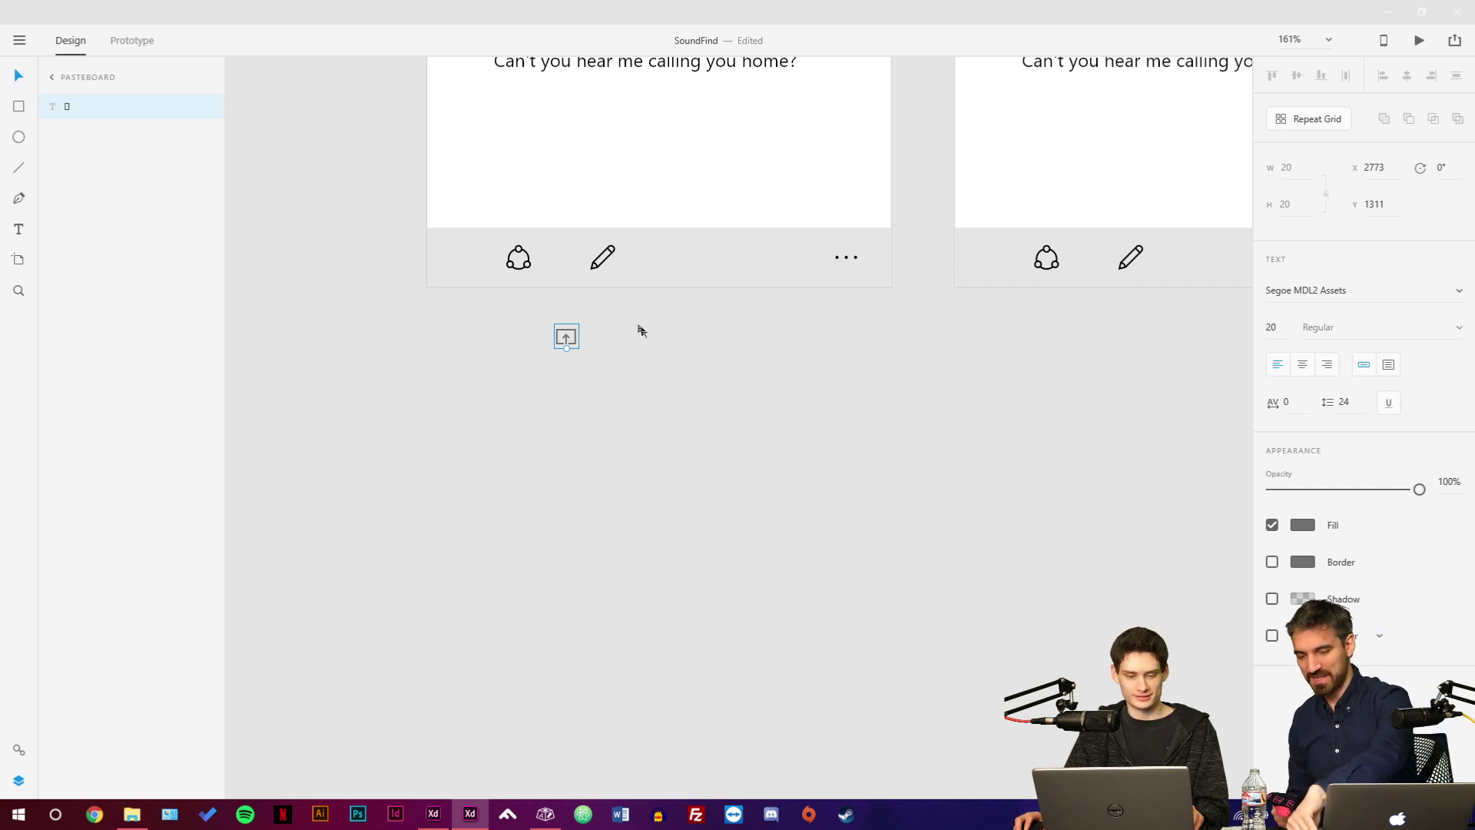
# Move the upload glyph just below the artboard's bottom bar near the pencil icon and set its fill to #000000.
pyautogui.moveTo(561, 348); pyautogui.dragTo(640, 300)
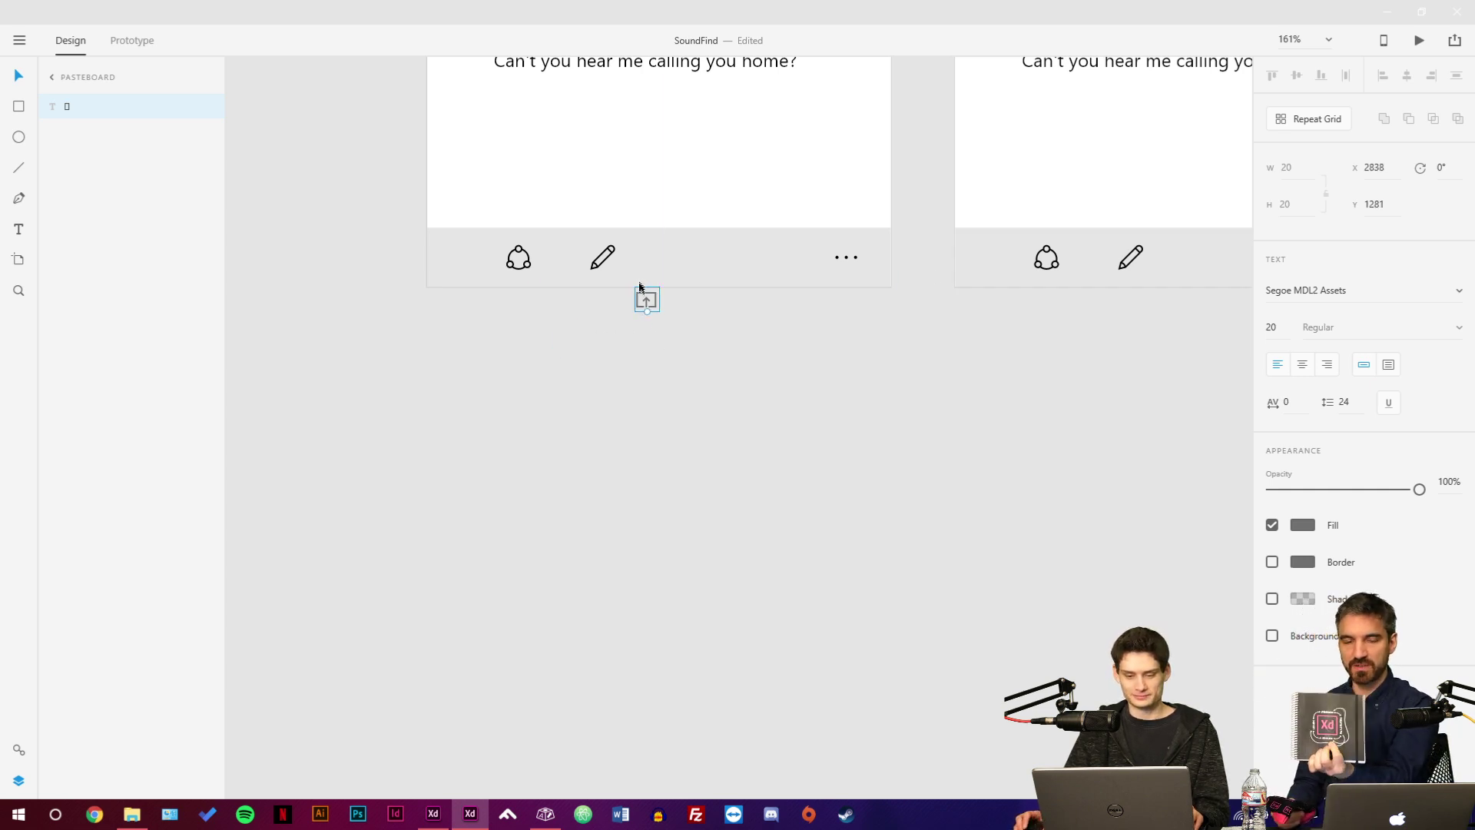
pyautogui.keyDown('ctrl'); pyautogui.scroll(5, 638, 284); pyautogui.keyUp('ctrl')
pyautogui.click(475, 184)
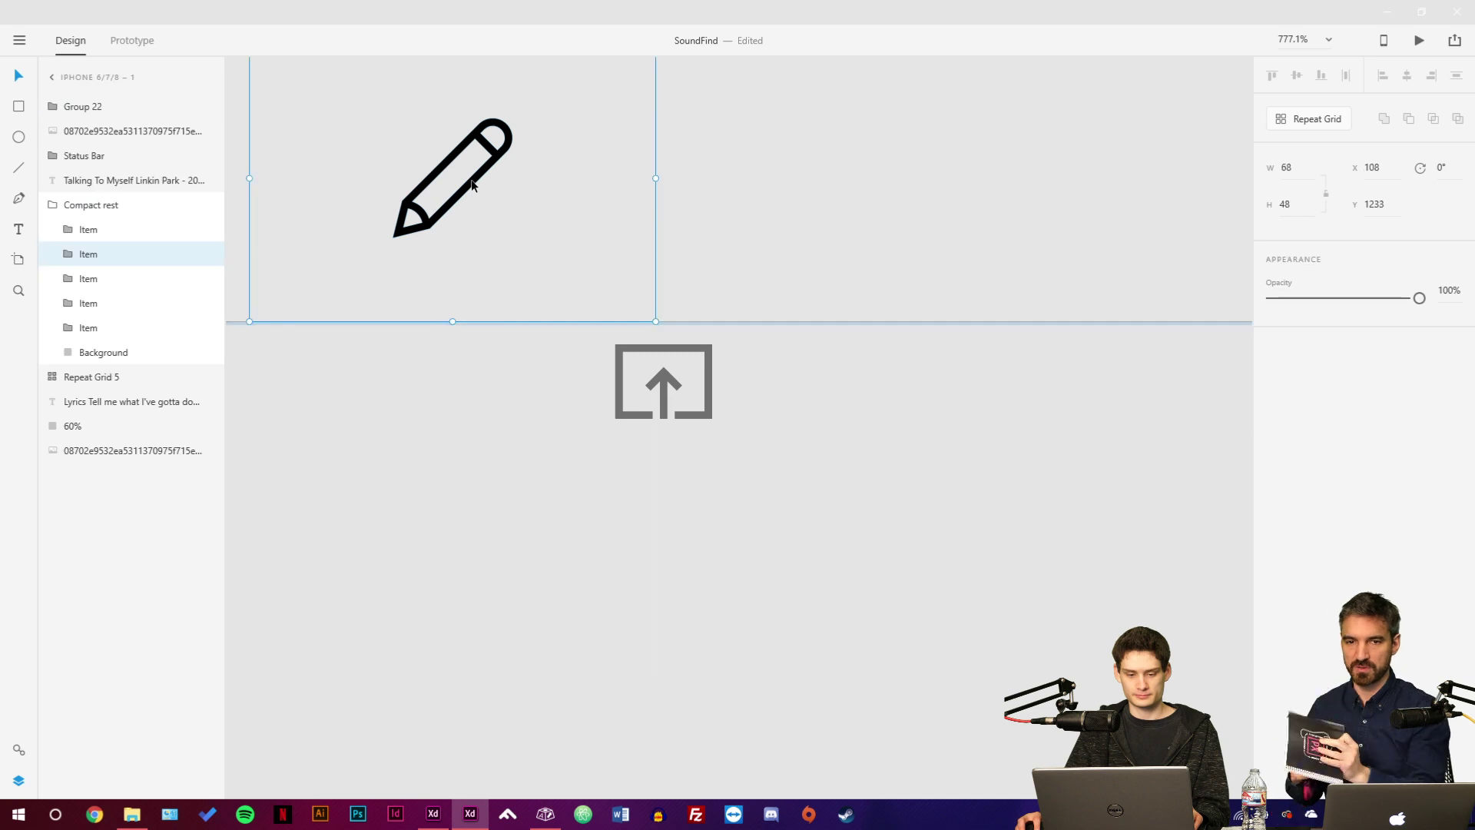
pyautogui.click(663, 385)
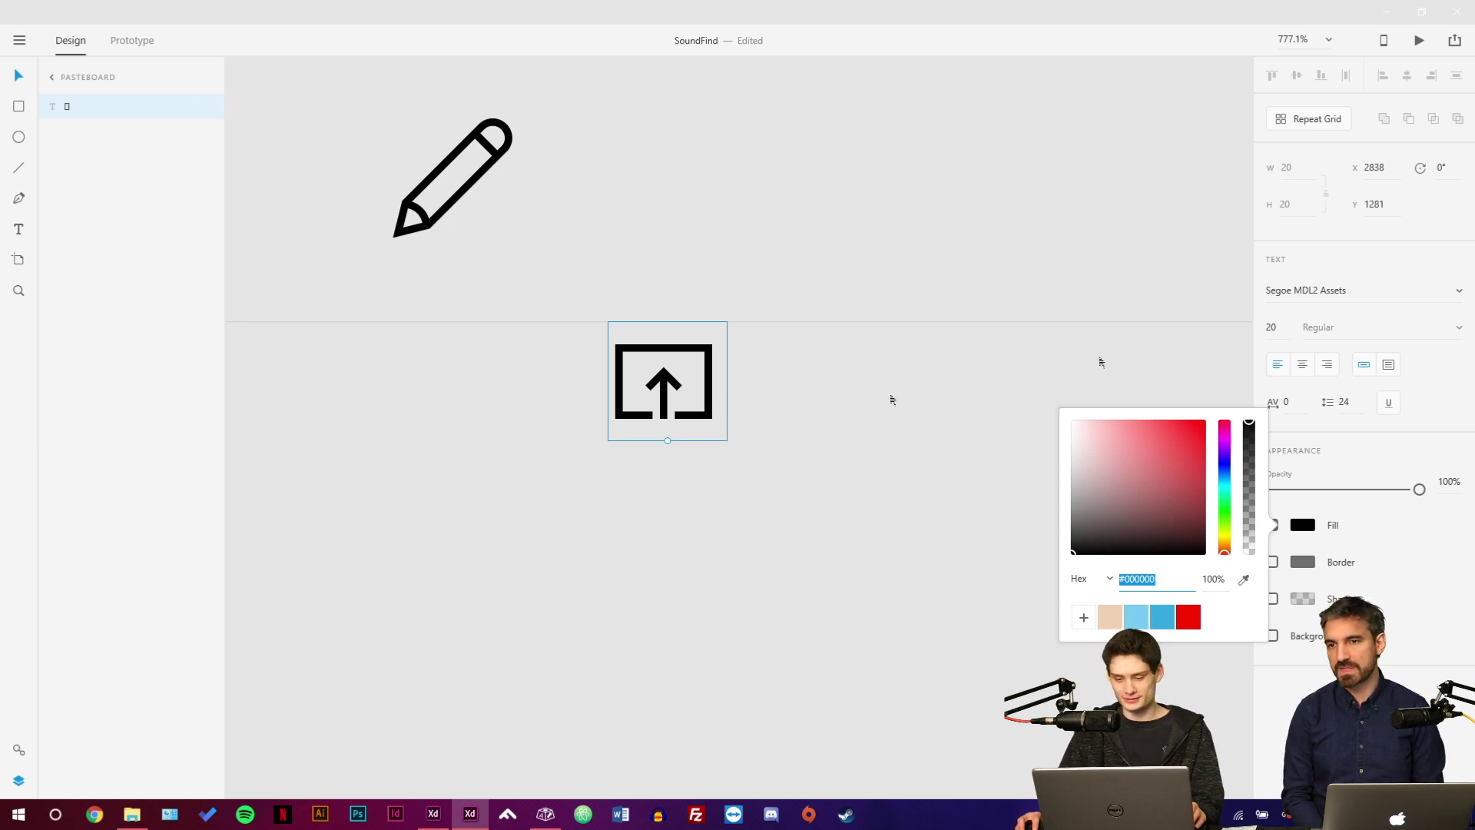
# Set the upload glyph's font size to 25 and place it in the bottom bar between the pencil and more icons.
pyautogui.click(1284, 329)
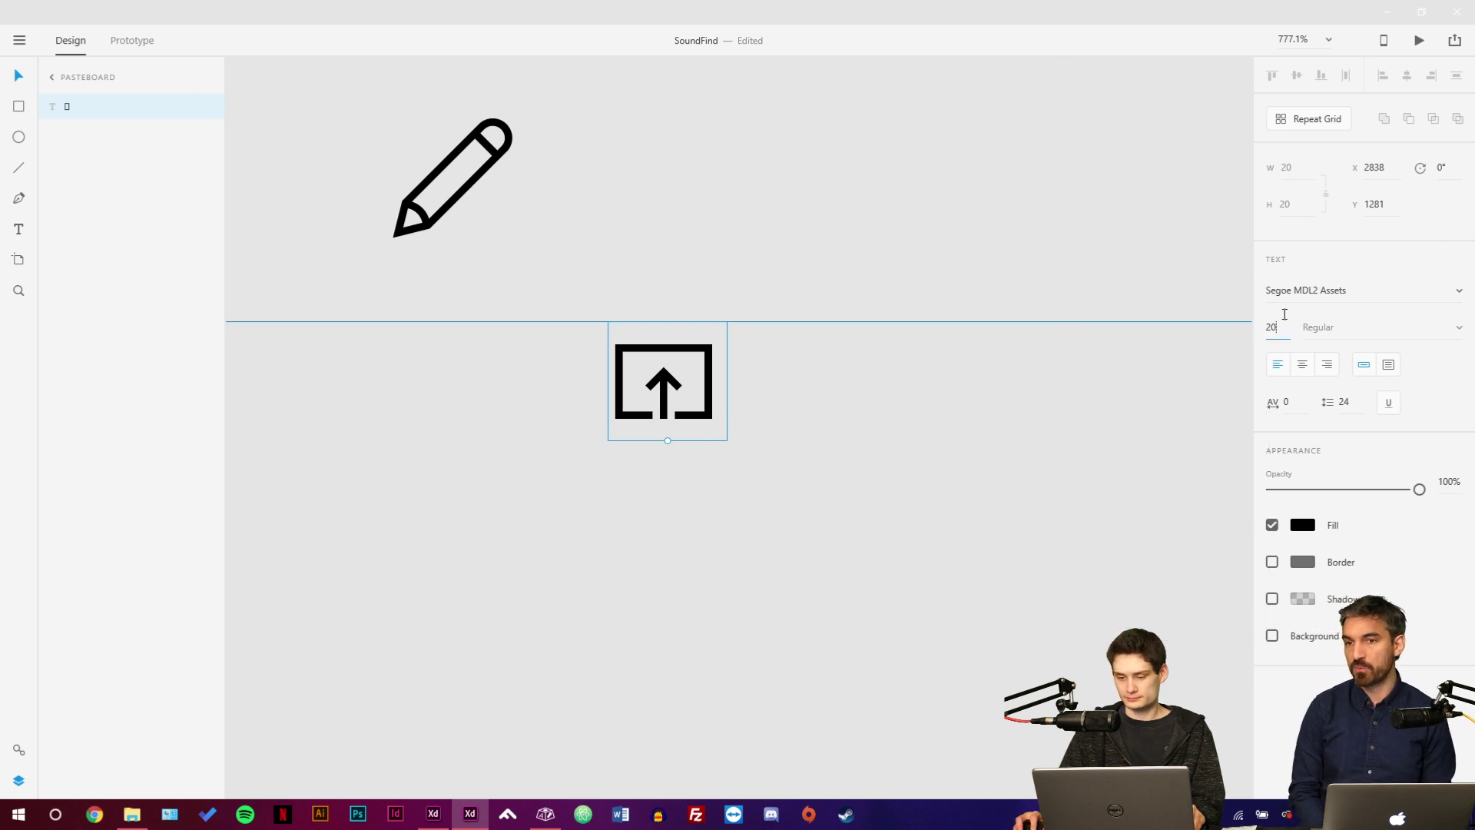
pyautogui.write('25')
pyautogui.press('Return')
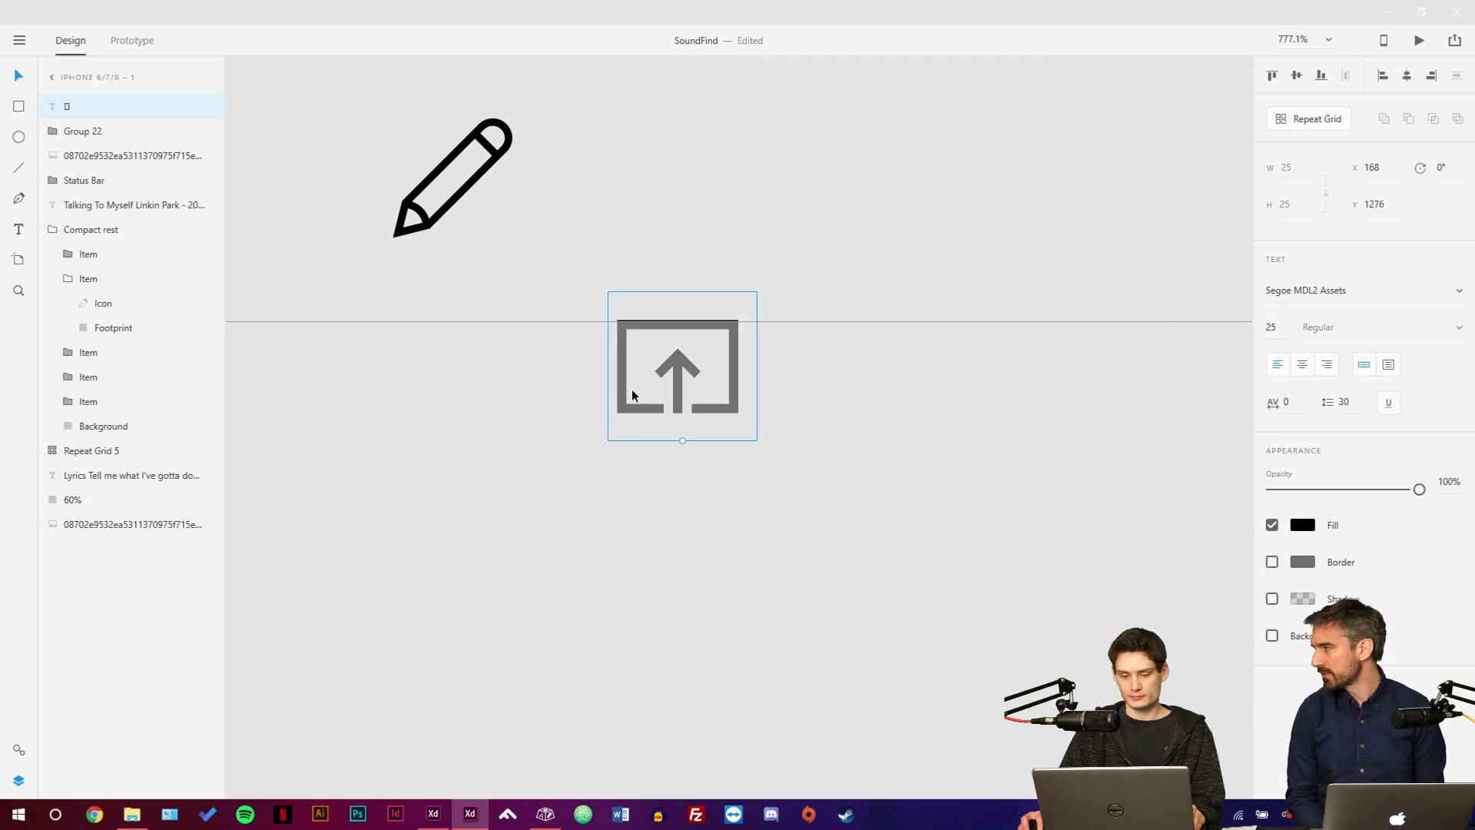
pyautogui.moveTo(735, 392); pyautogui.dragTo(872, 240)
pyautogui.scroll(-3, 768, 455)
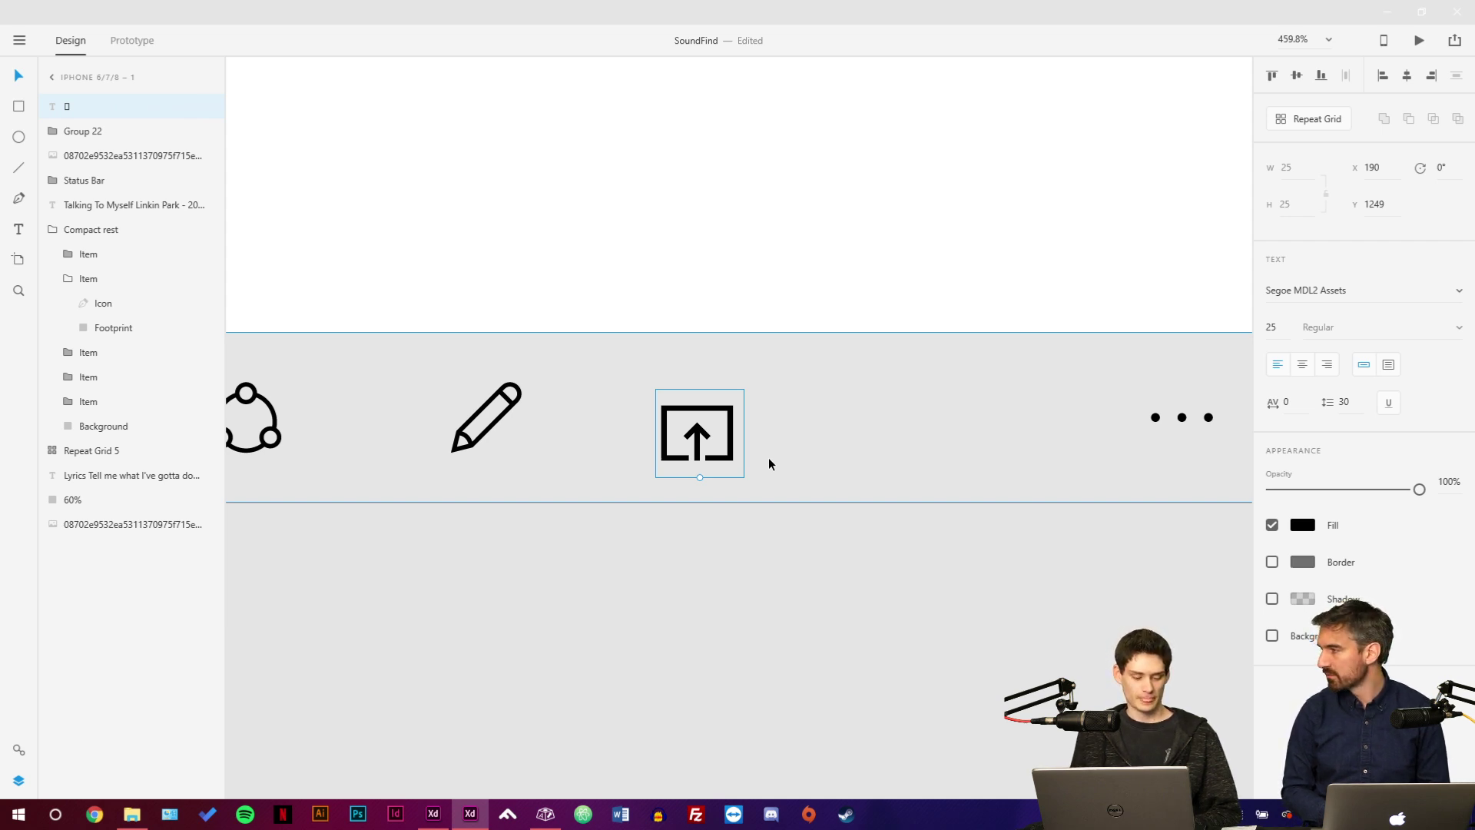
# Switch to Chrome and open the ULTRALINX - UI inspiration site from the UI/UX design bookmarks.
pyautogui.hotkey('alt', 'Tab')
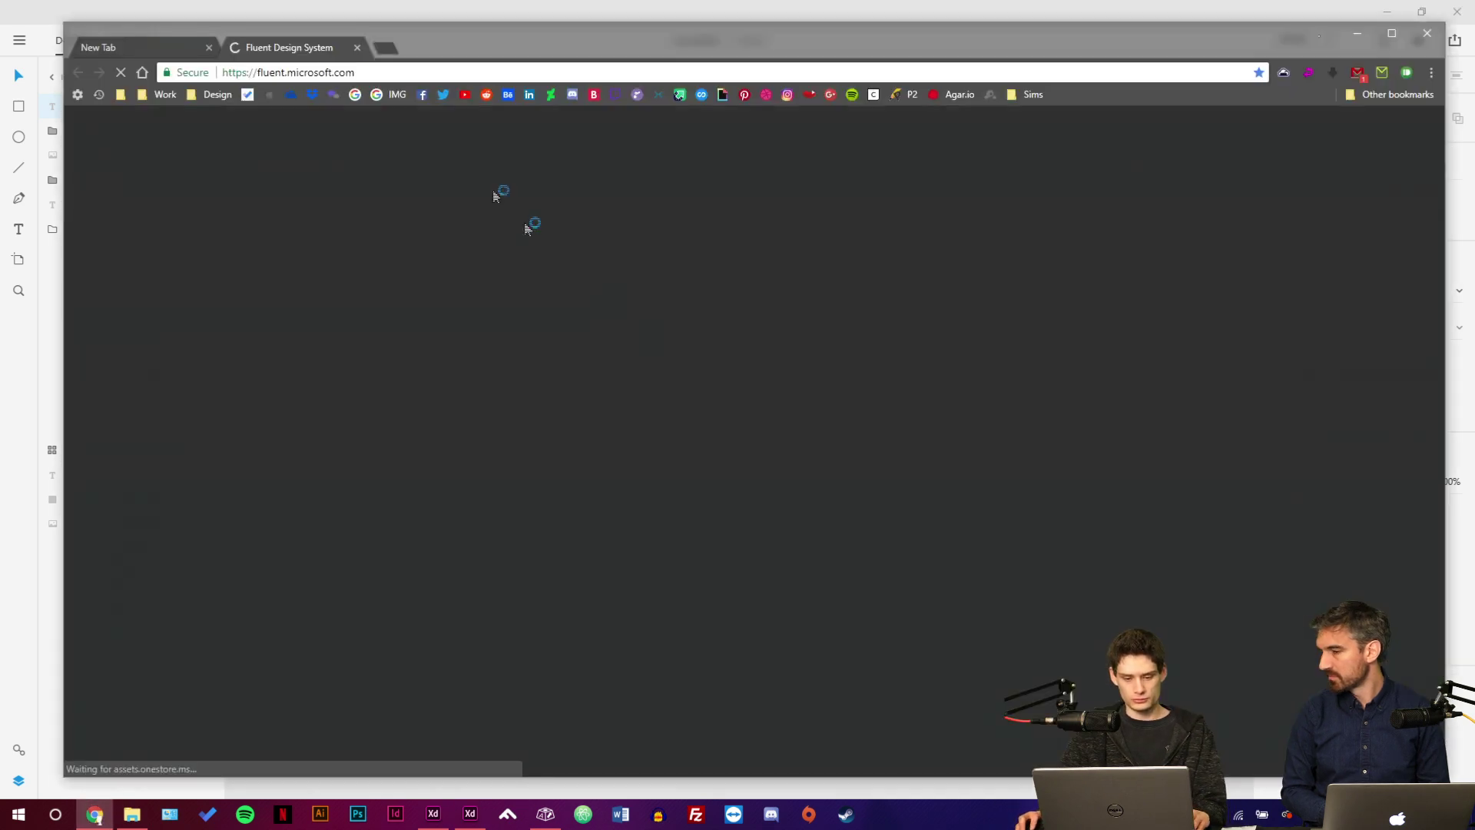
pyautogui.click(215, 94)
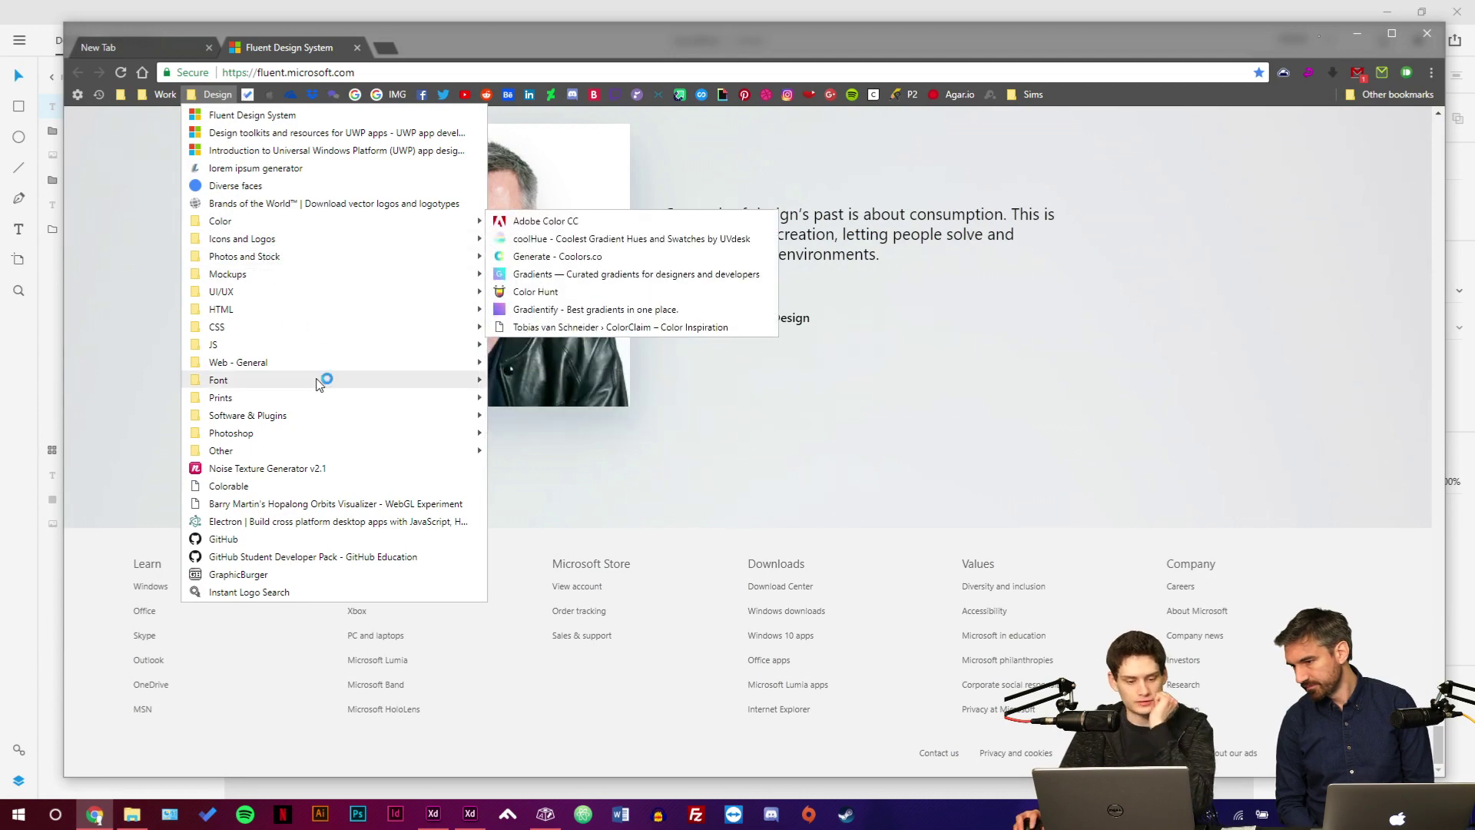
pyautogui.moveTo(316, 290)
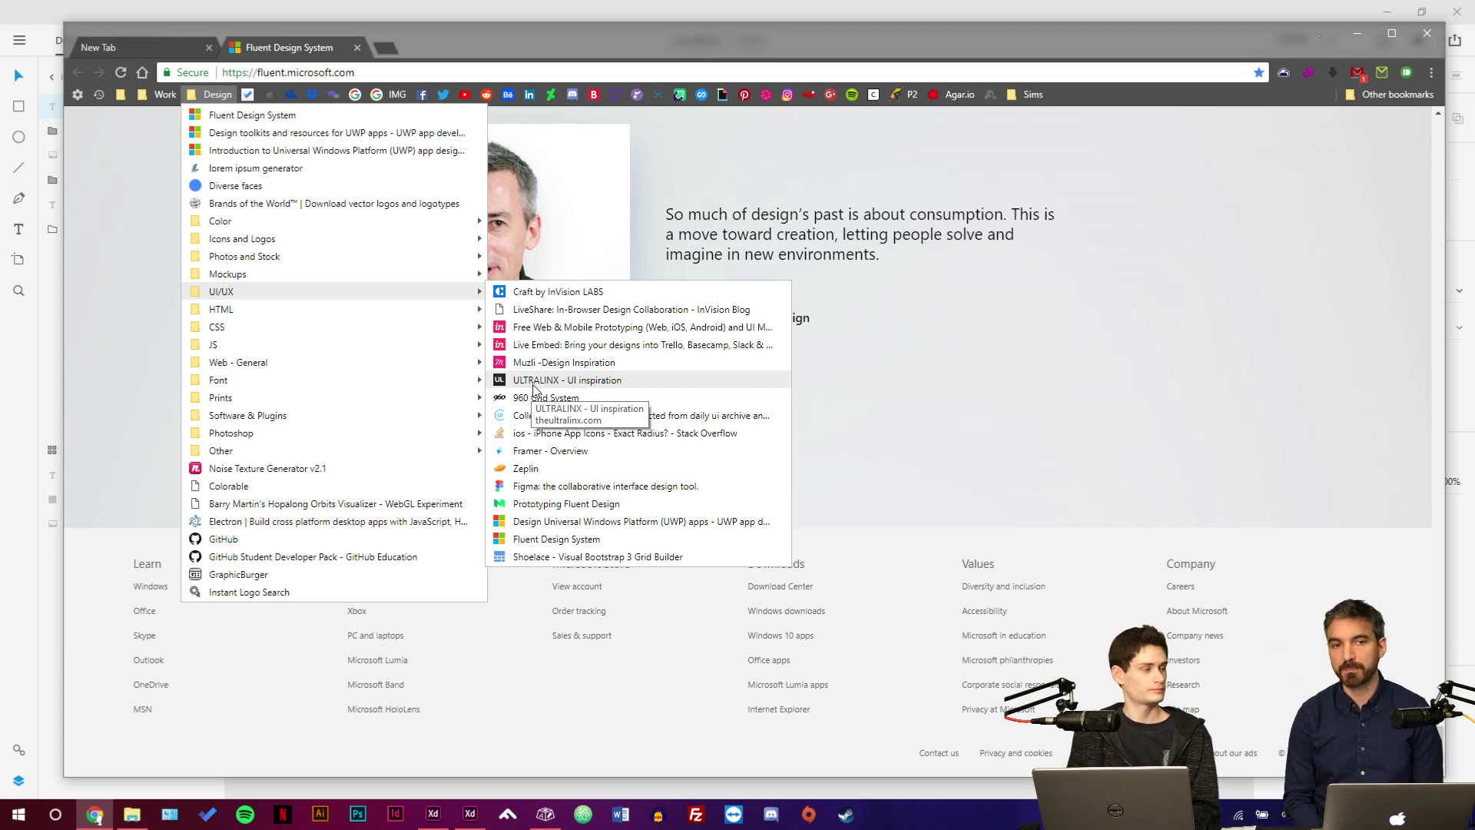
pyautogui.click(590, 382)
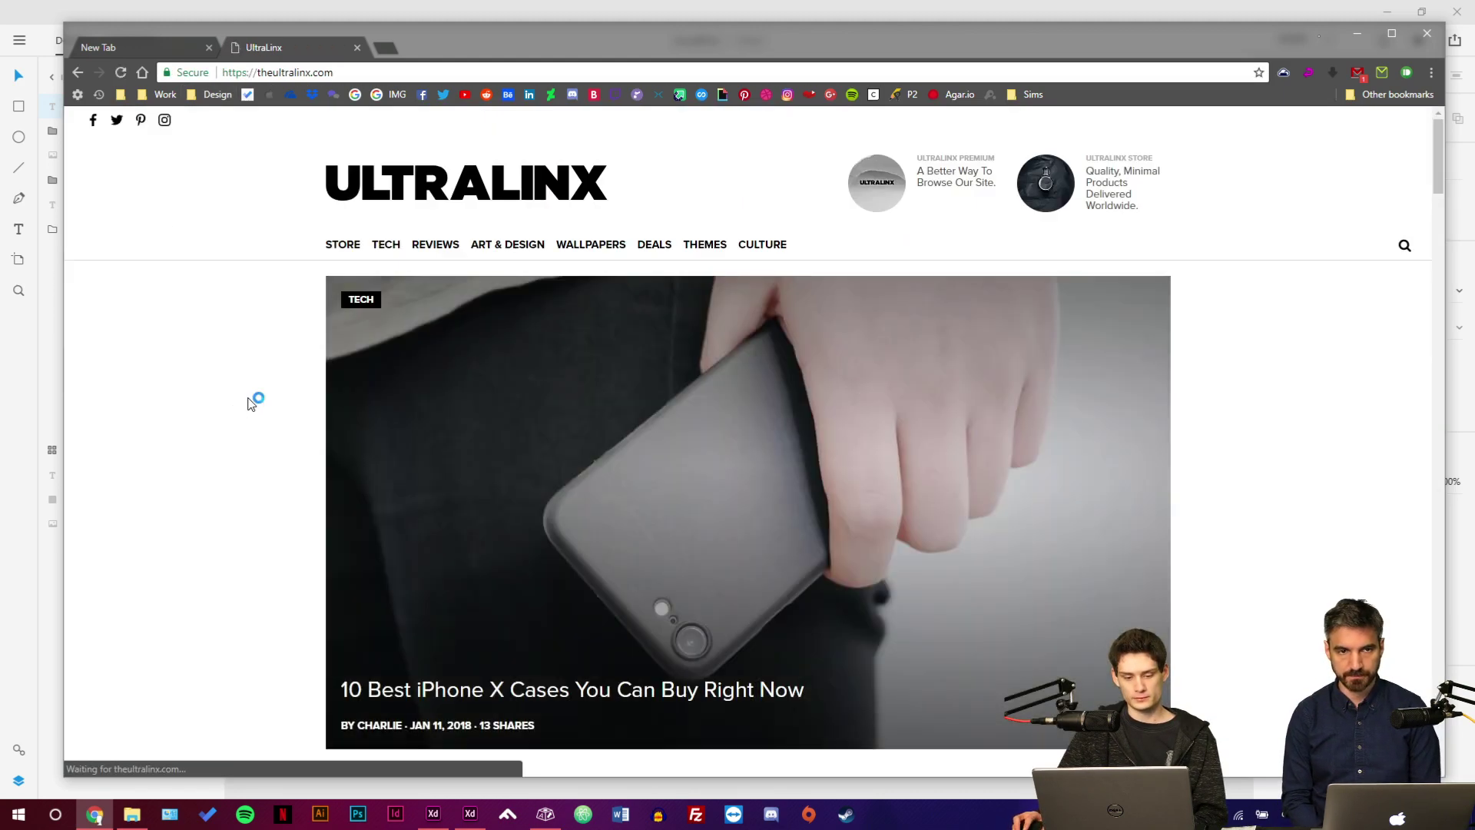
# Browse the UltraLinx home page's article feed and open the Design Inspiration | 169 post.
pyautogui.scroll(-12, 253, 401)
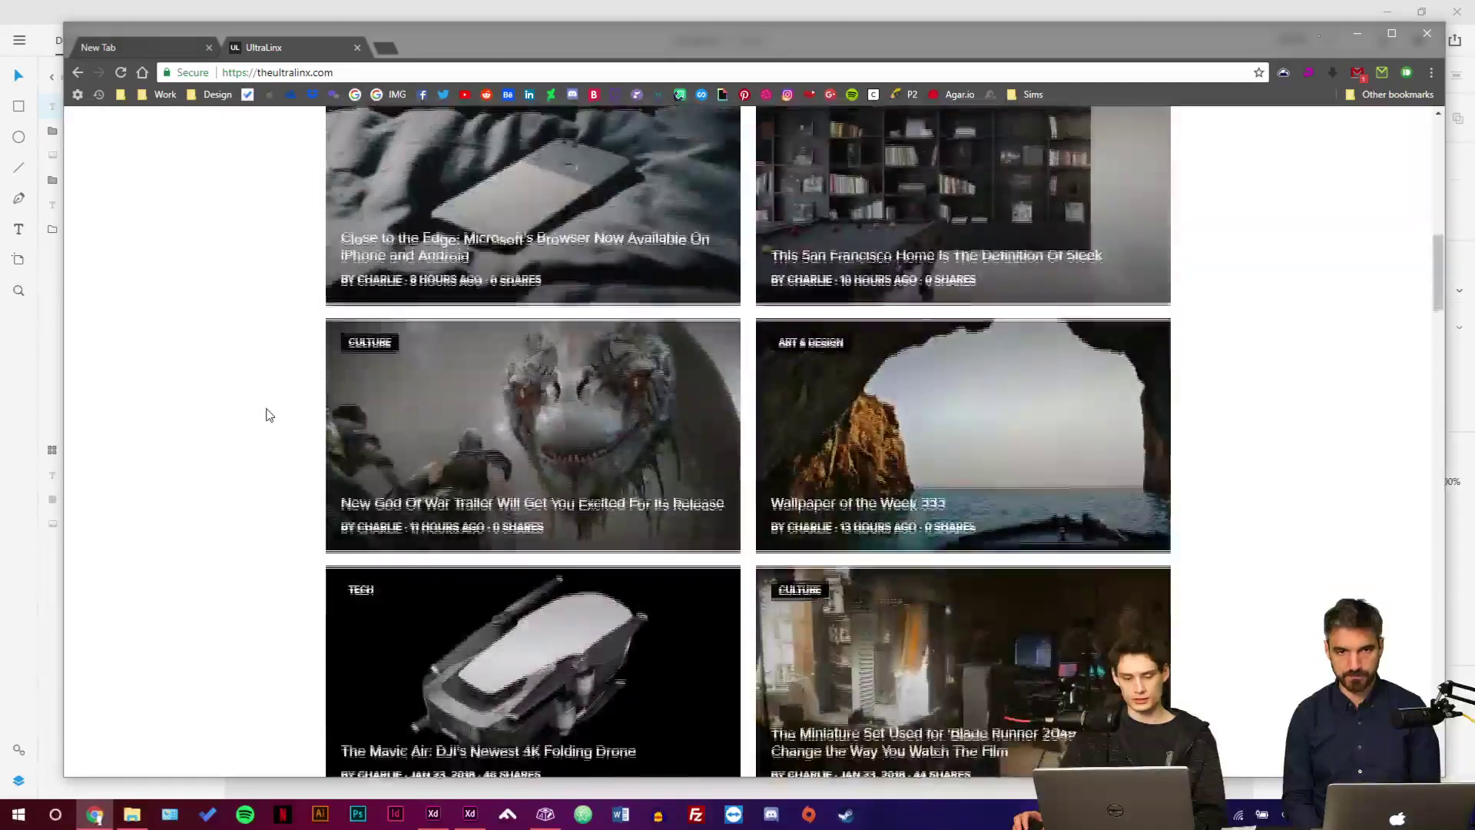
pyautogui.scroll(5, 269, 415)
pyautogui.scroll(5, 264, 418)
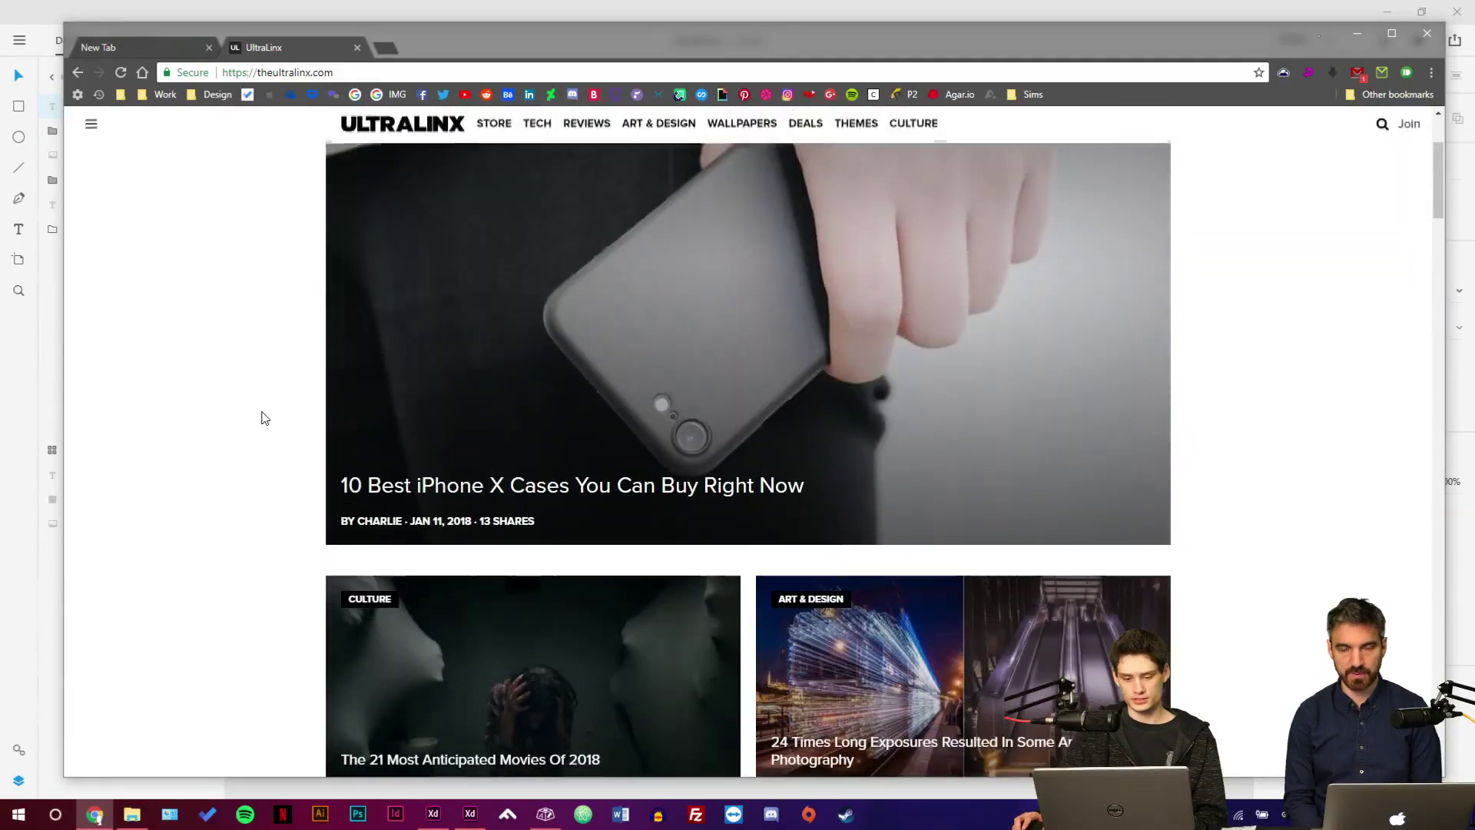
pyautogui.scroll(-10, 264, 418)
pyautogui.scroll(-9, 264, 419)
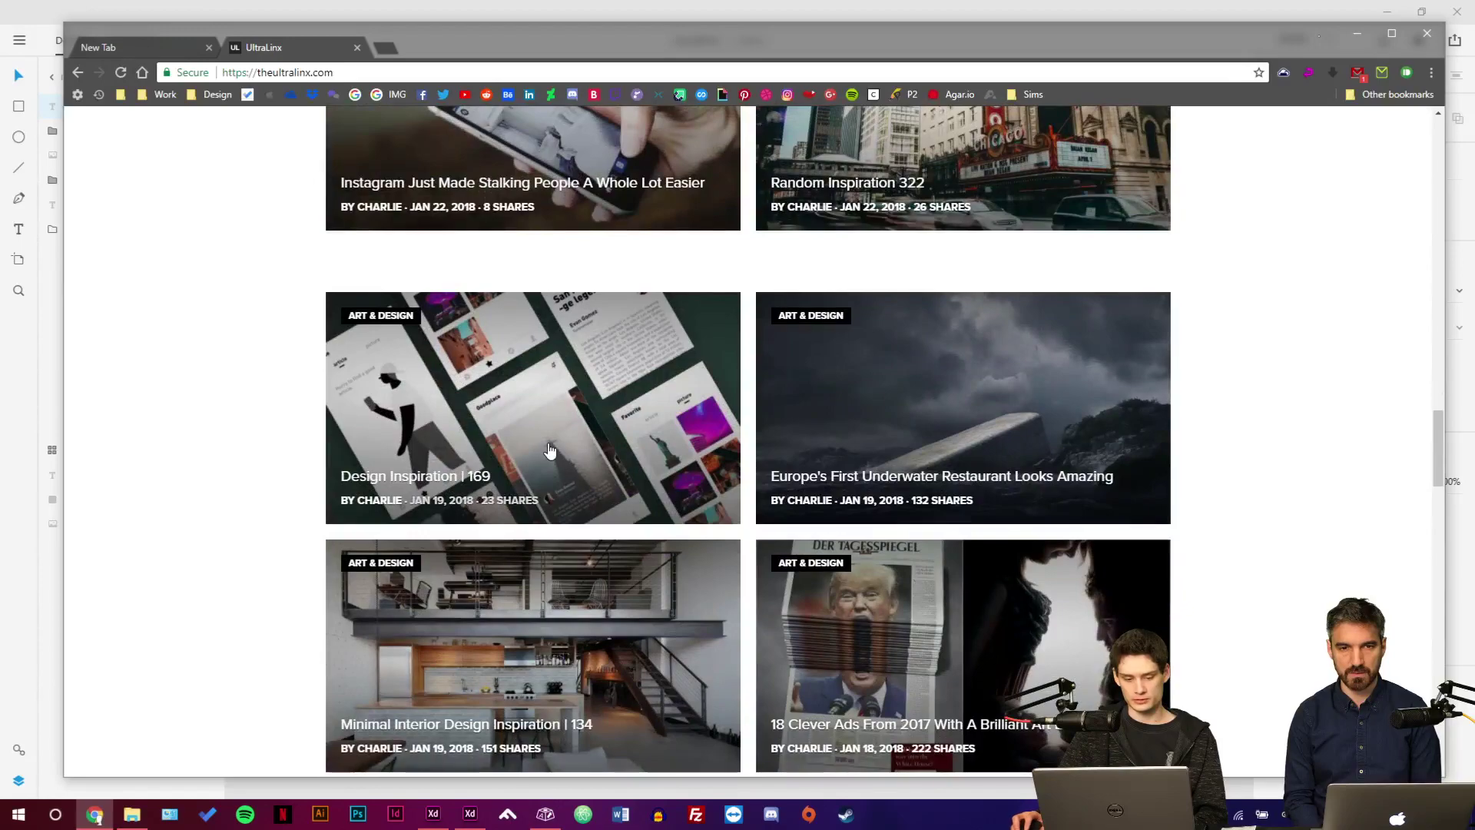
pyautogui.click(550, 450)
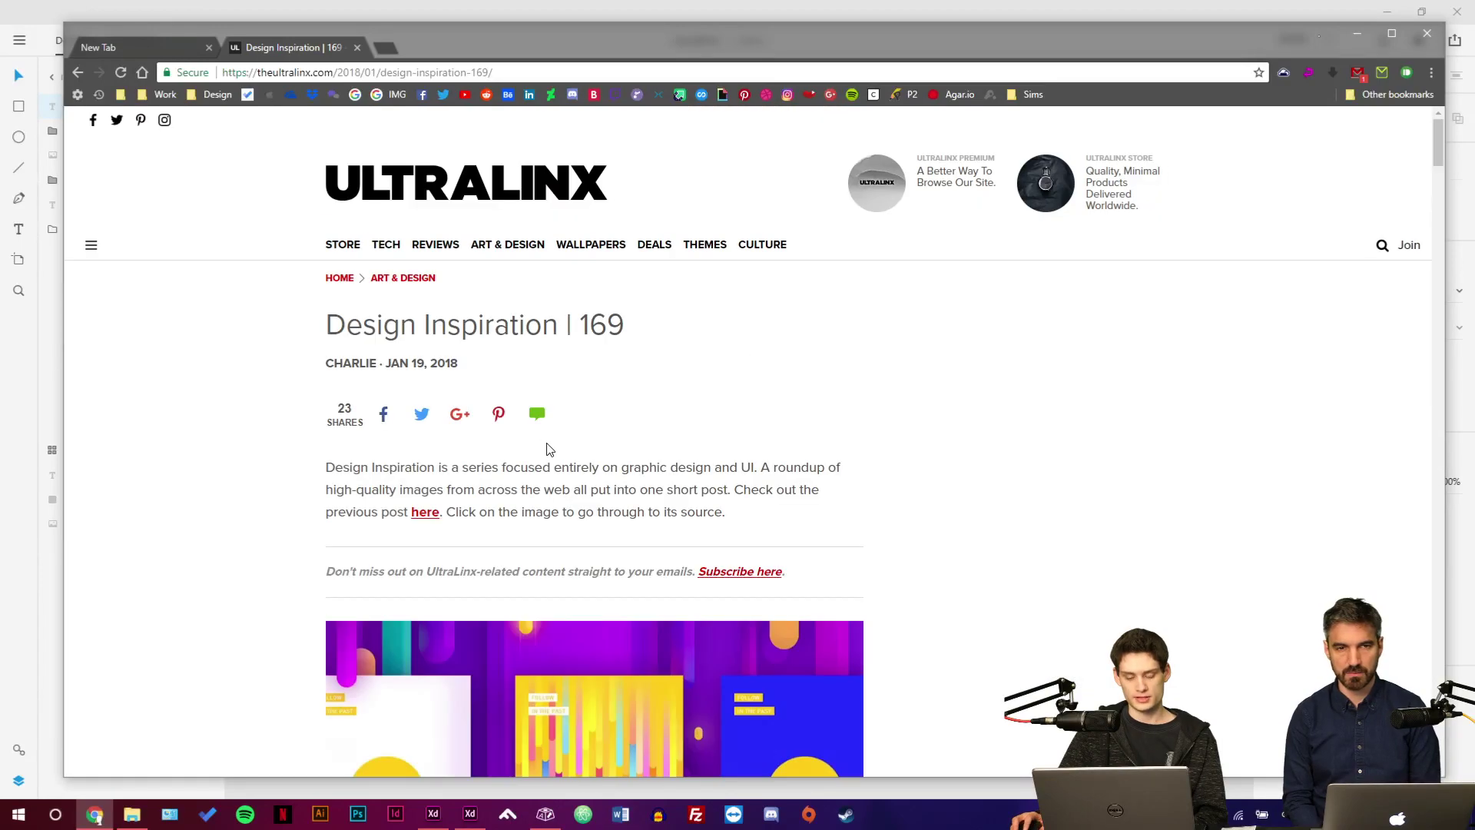
# Examine the graphic design and UI images in the Design Inspiration | 169 post in a maximized browser window.
pyautogui.scroll(-4, 490, 401)
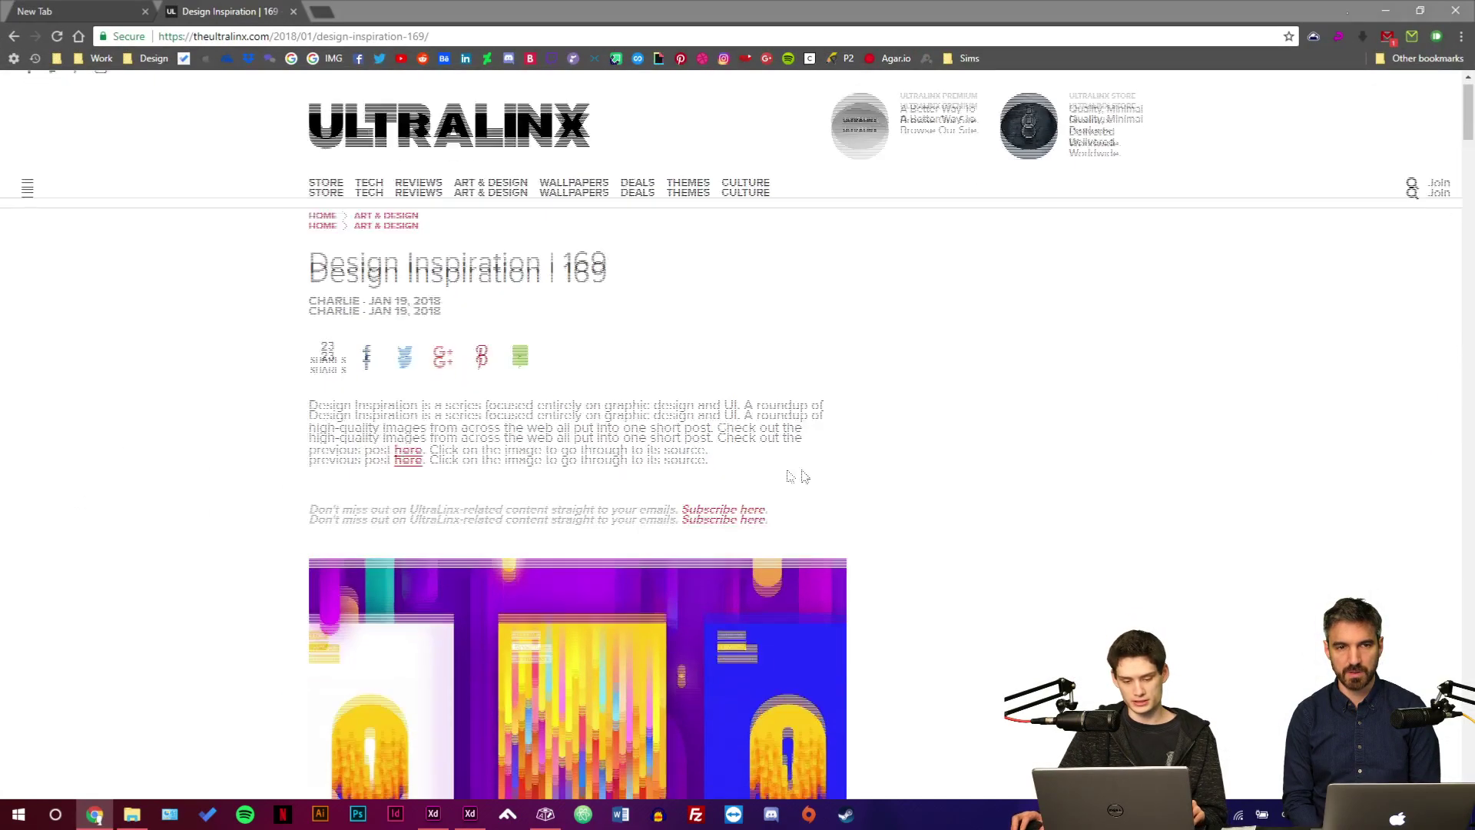
pyautogui.scroll(-5, 948, 421)
pyautogui.scroll(-5, 949, 421)
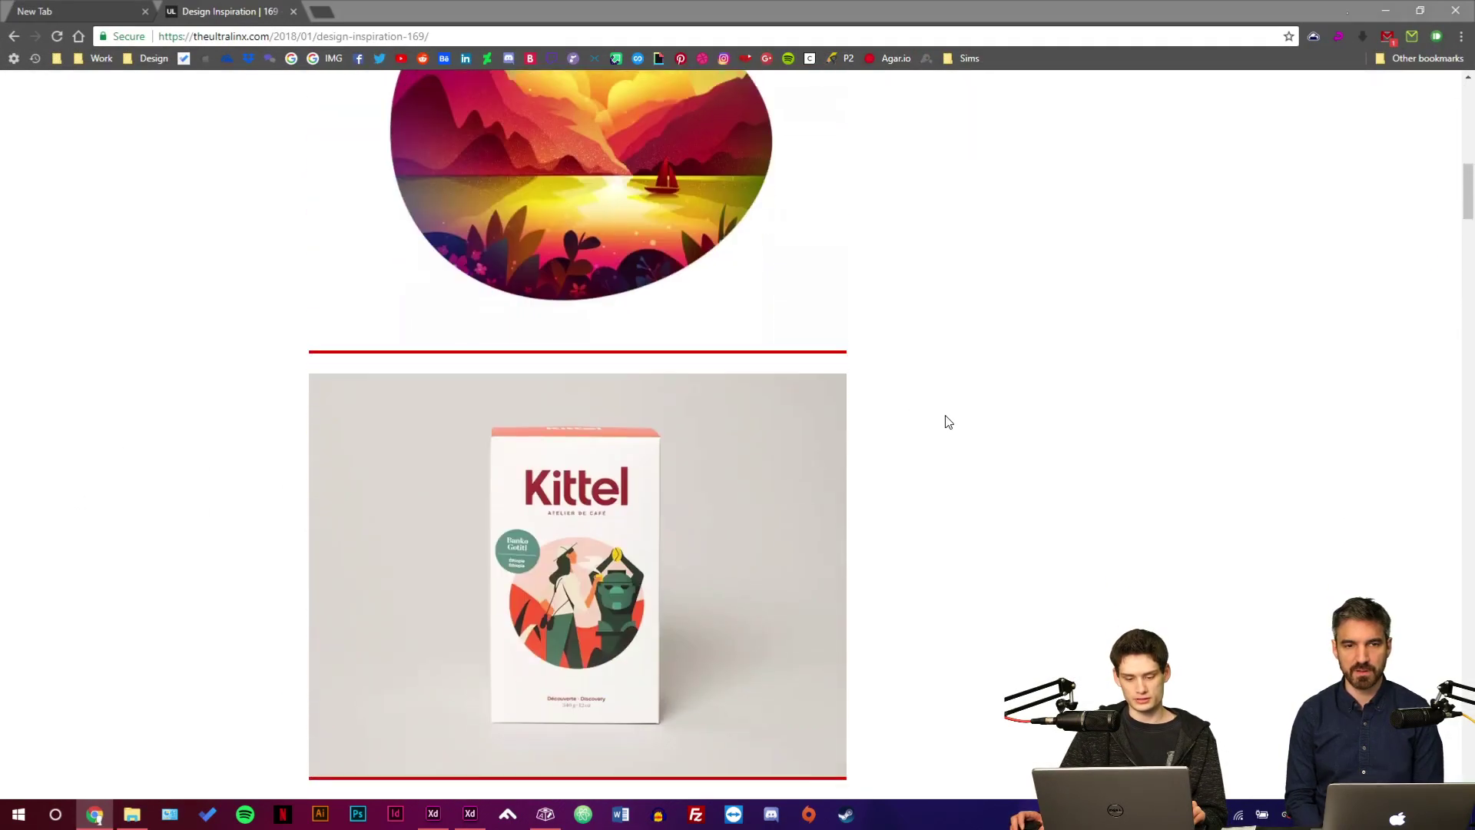
pyautogui.scroll(-3, 949, 421)
pyautogui.scroll(-7, 948, 422)
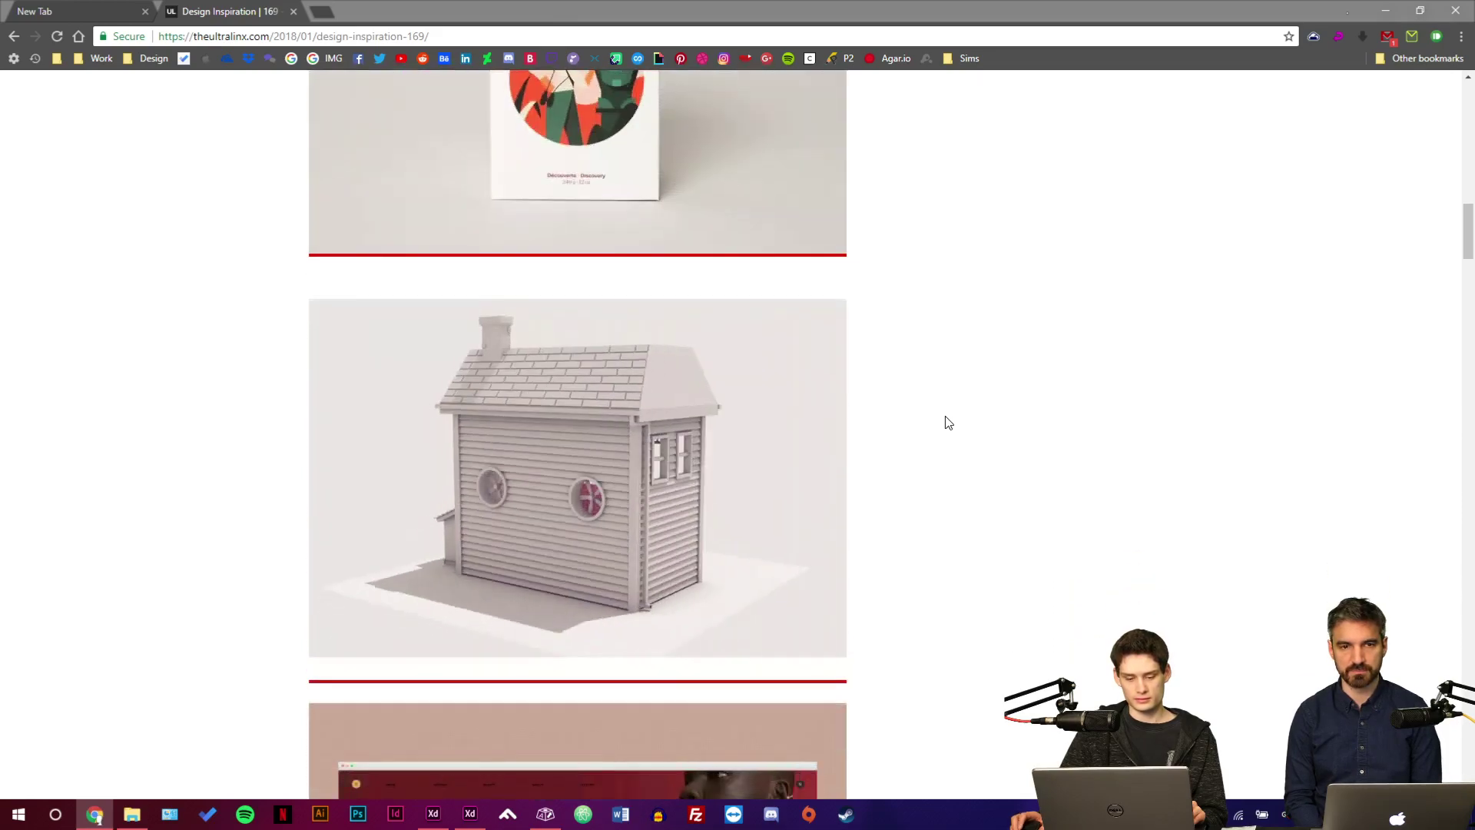
pyautogui.scroll(-3, 948, 423)
pyautogui.scroll(-7, 948, 422)
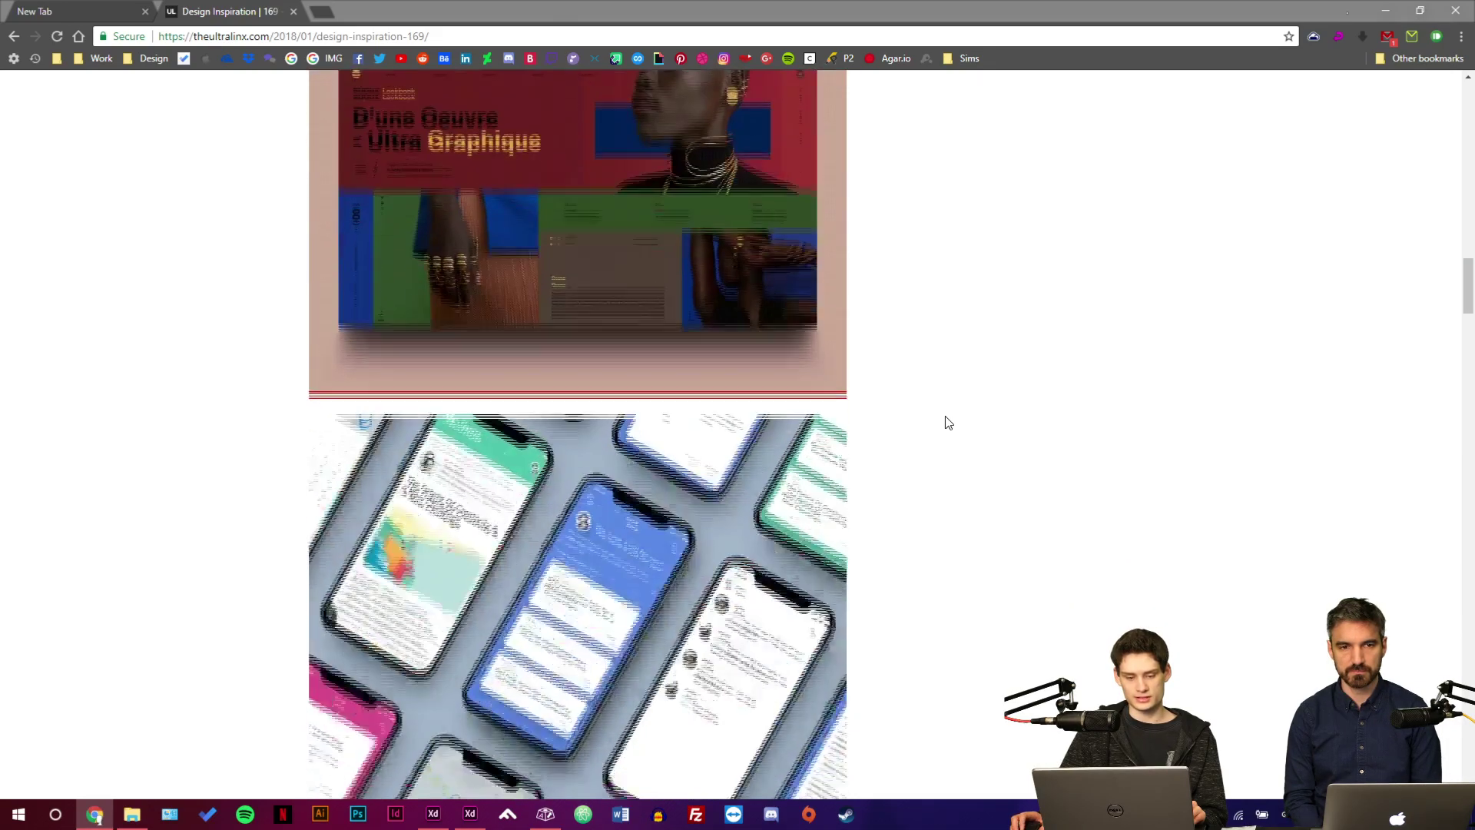
pyautogui.scroll(-15, 914, 402)
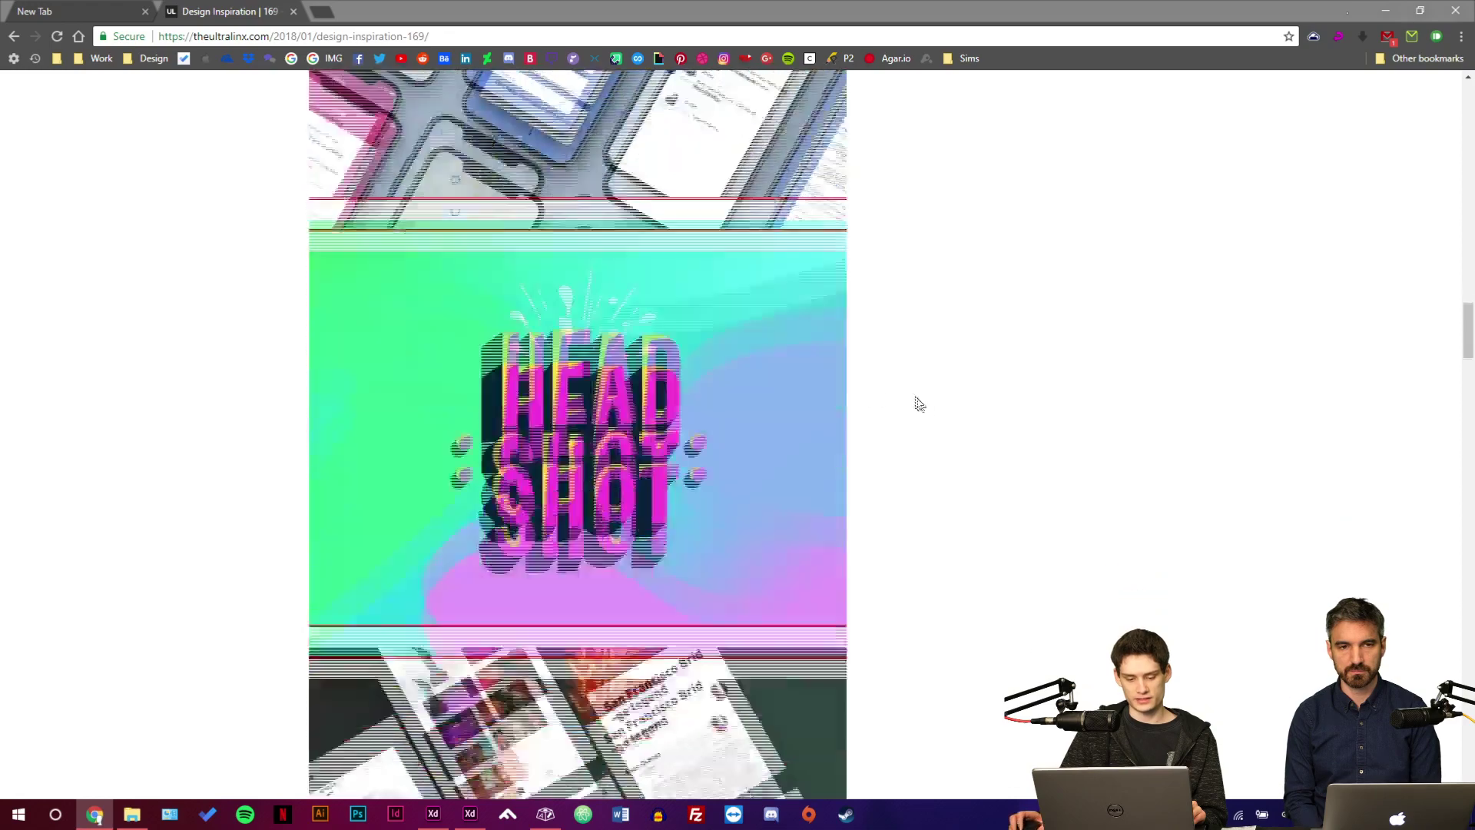
pyautogui.scroll(-6, 910, 402)
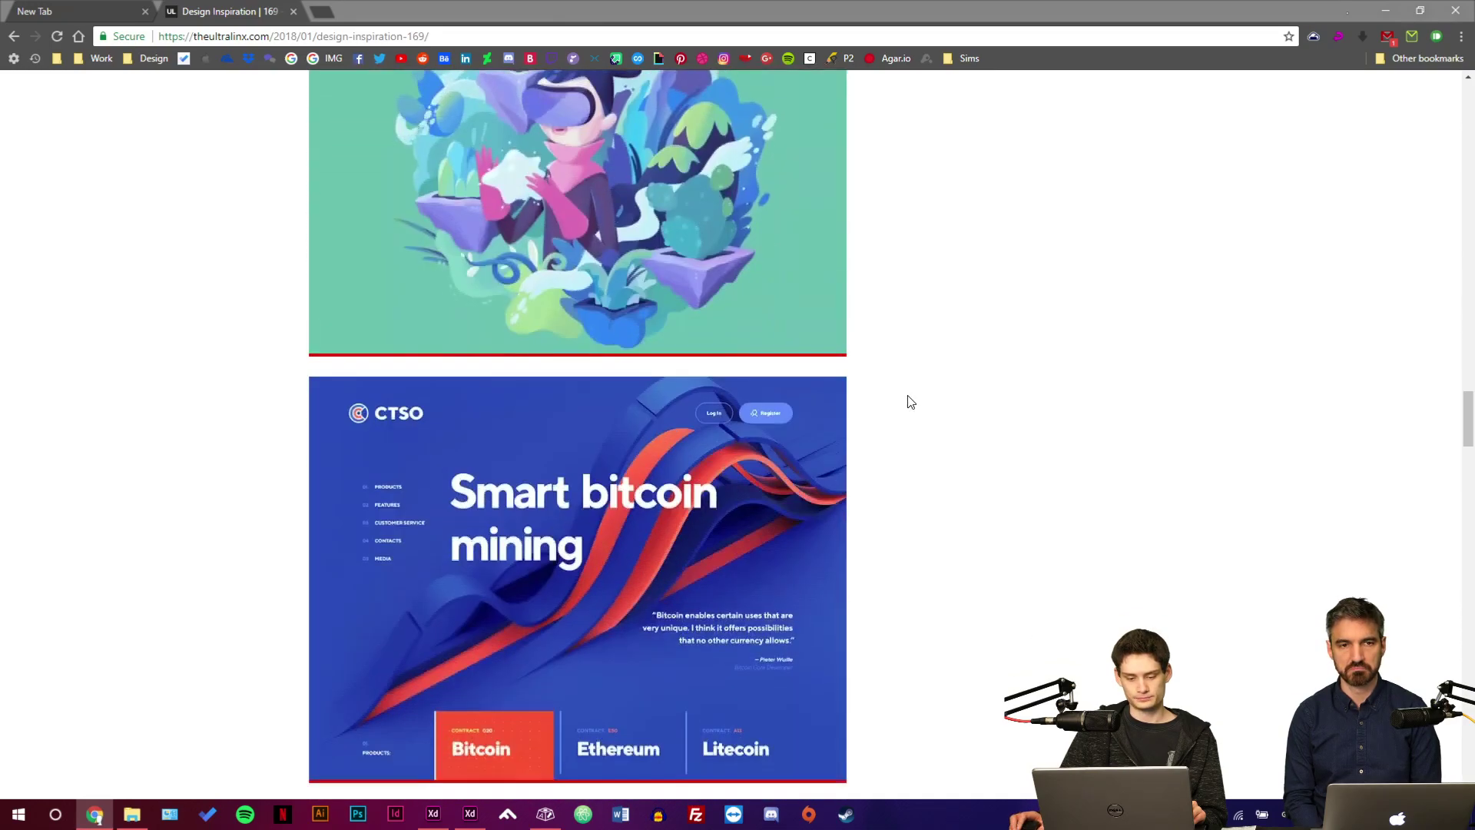
# Search Google for "ultralinx ui inspiration" in a new browser tab and open the Inspirational UI Design 18 result.
pyautogui.hotkey('ctrl', 't')
pyautogui.write('ultral')
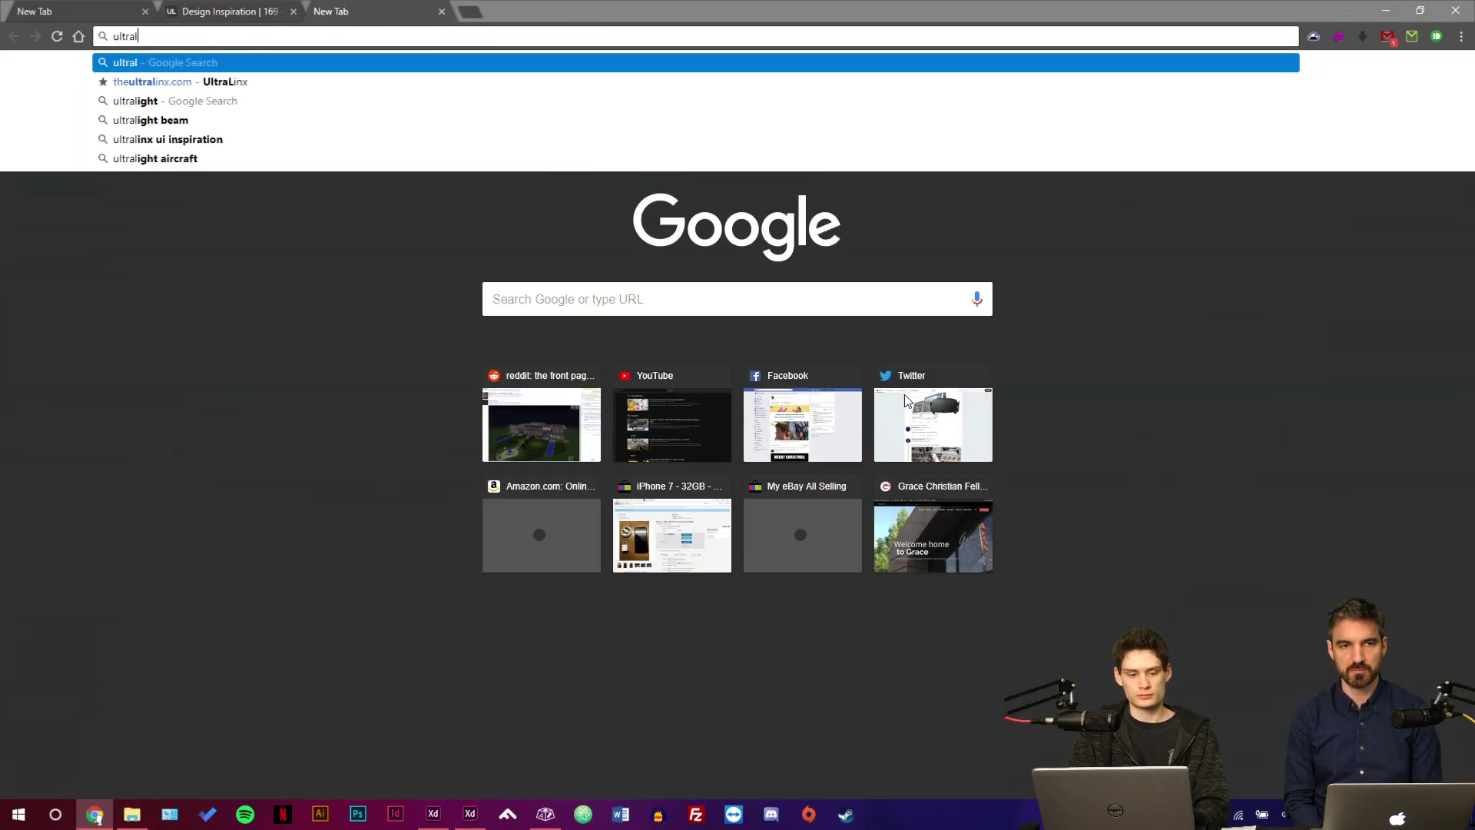
pyautogui.write('inx ui in')
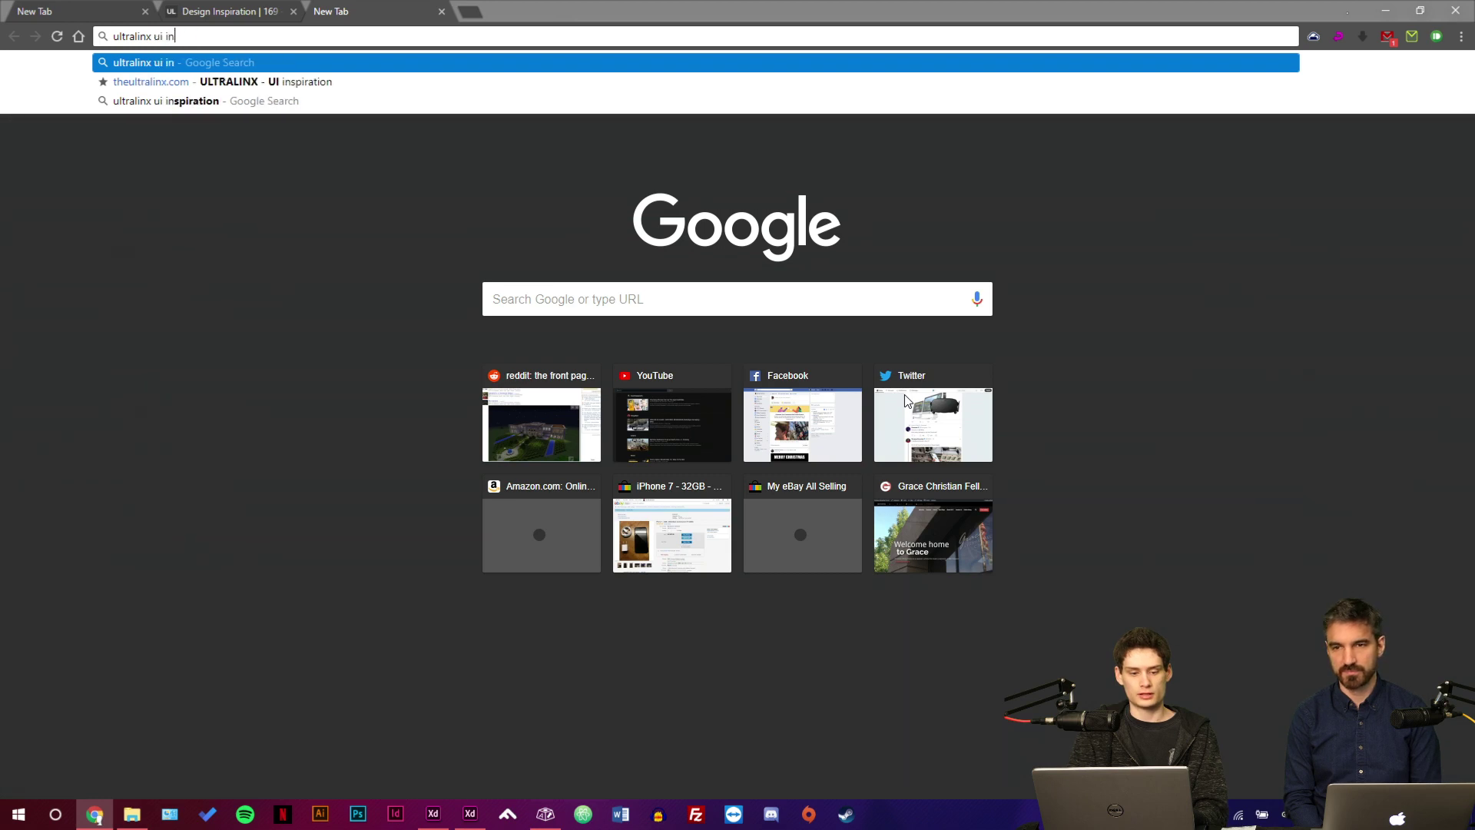
pyautogui.press('Down')
pyautogui.press('Down')
pyautogui.press('Return')
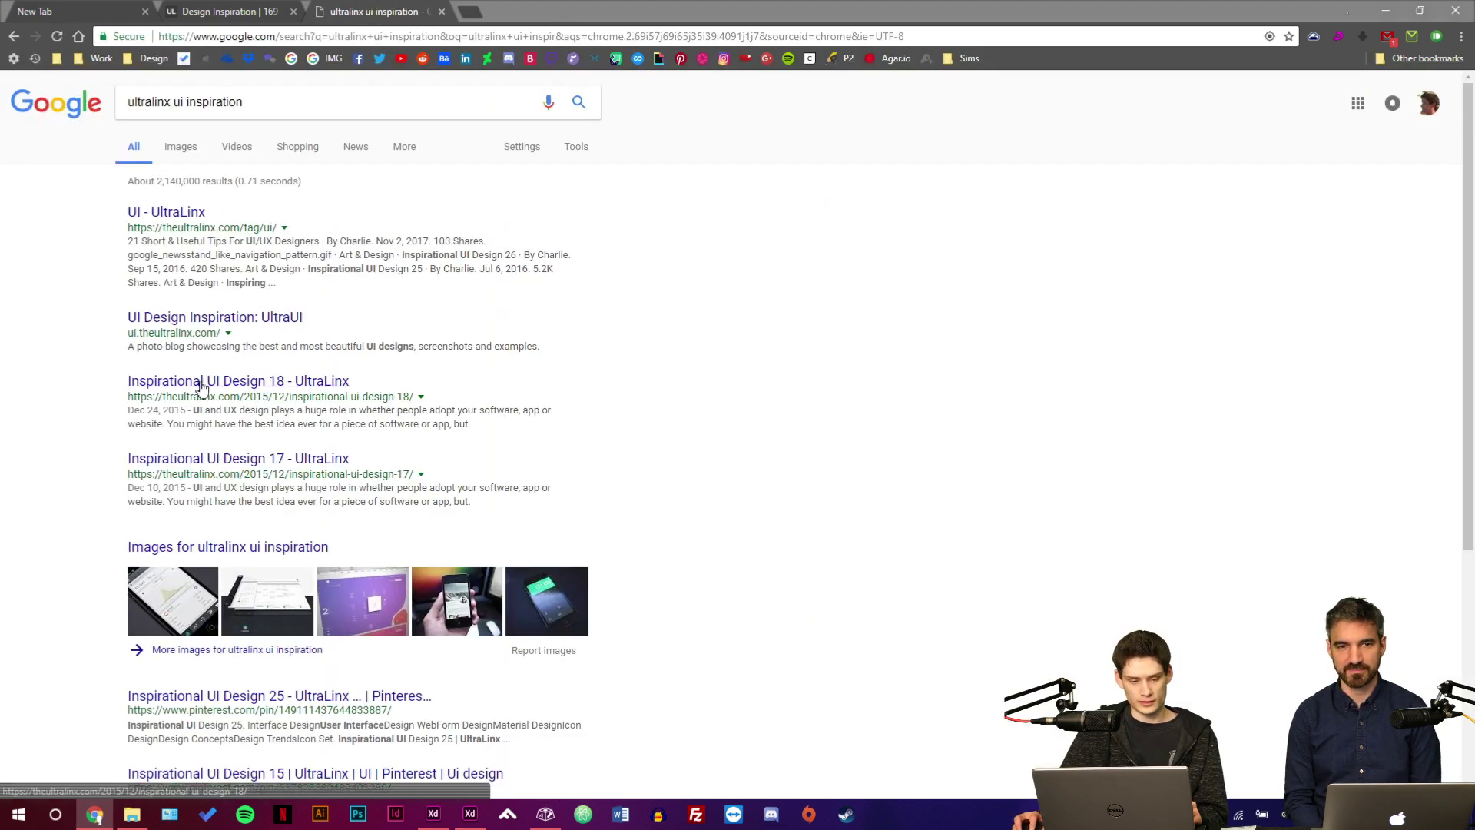
pyautogui.click(201, 382)
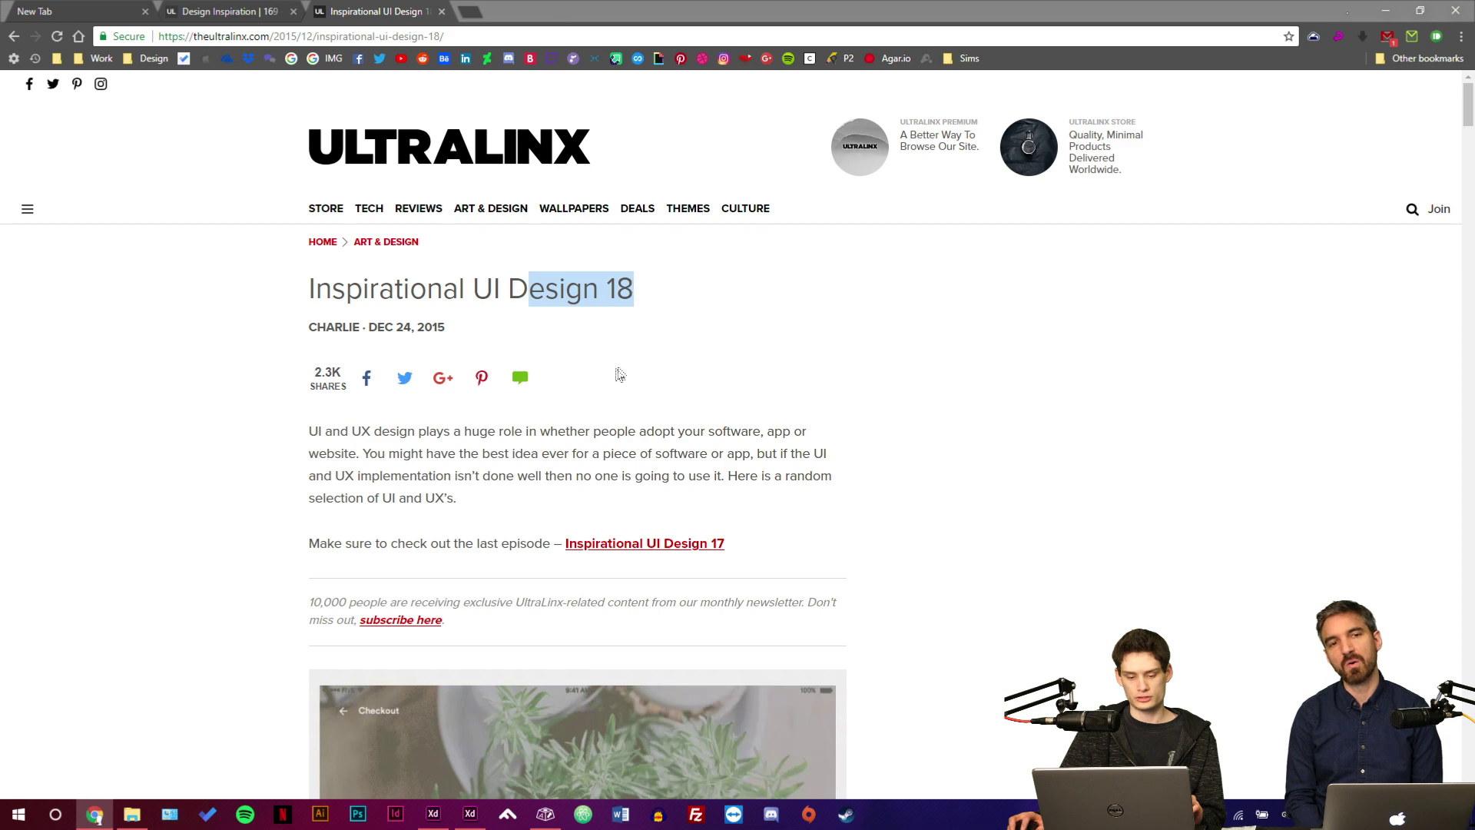
# Examine the animated interface examples in the Inspirational UI Design 18 article, from the checkout screen through the book app concept.
pyautogui.scroll(-5, 113, 446)
pyautogui.scroll(-1, 152, 427)
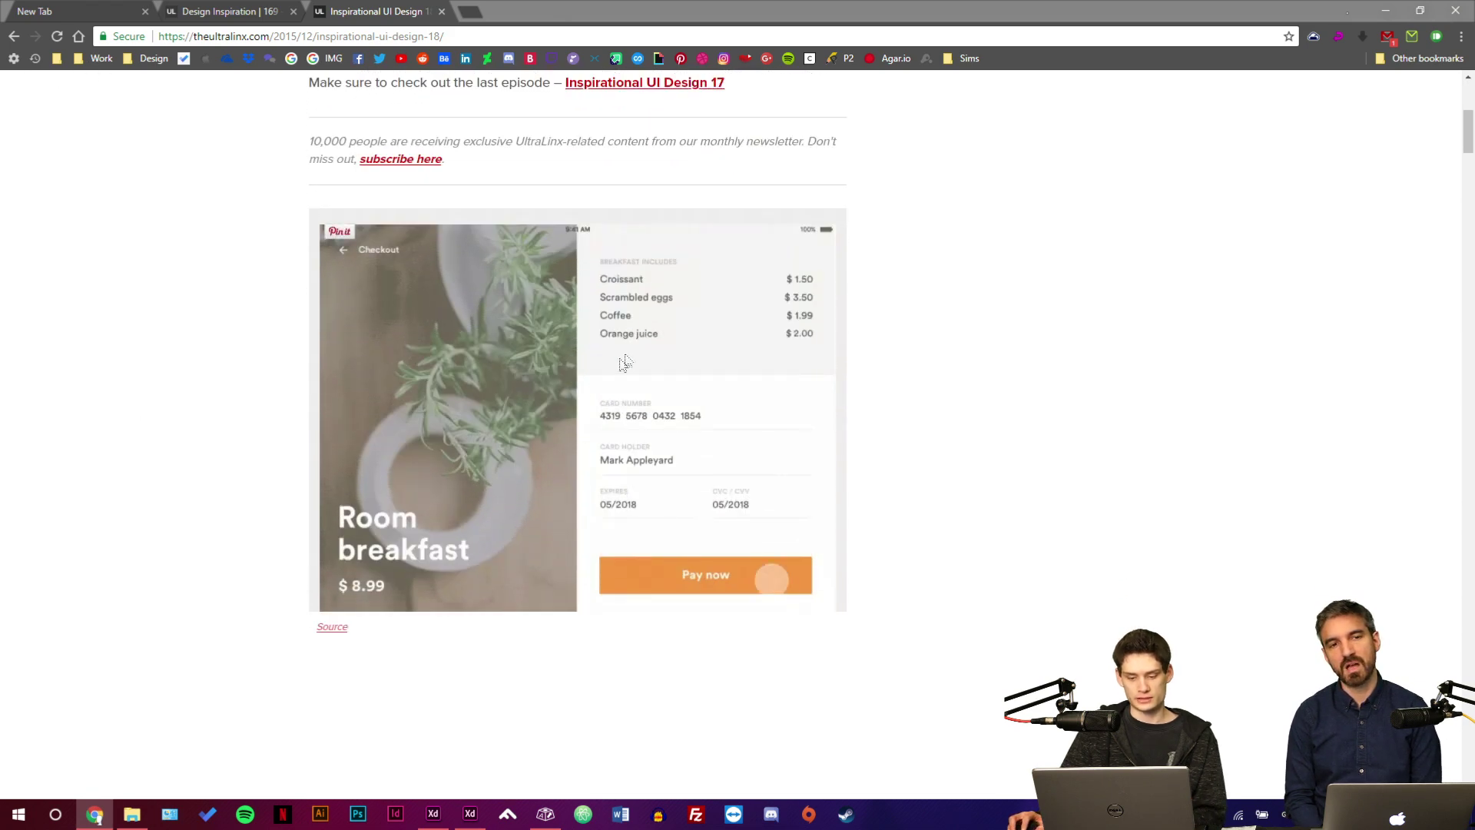
pyautogui.scroll(-6, 277, 408)
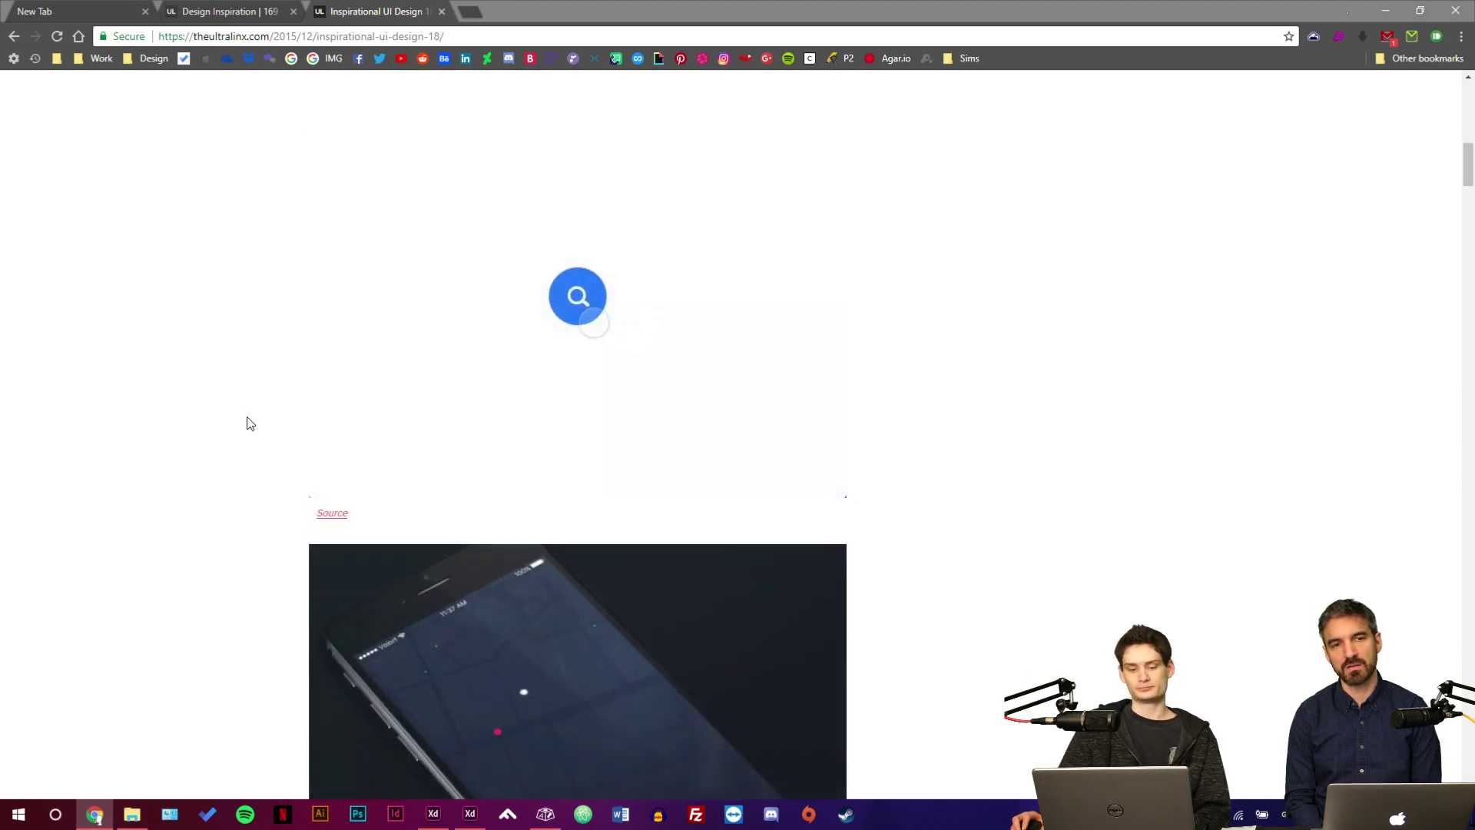
pyautogui.scroll(1, 251, 429)
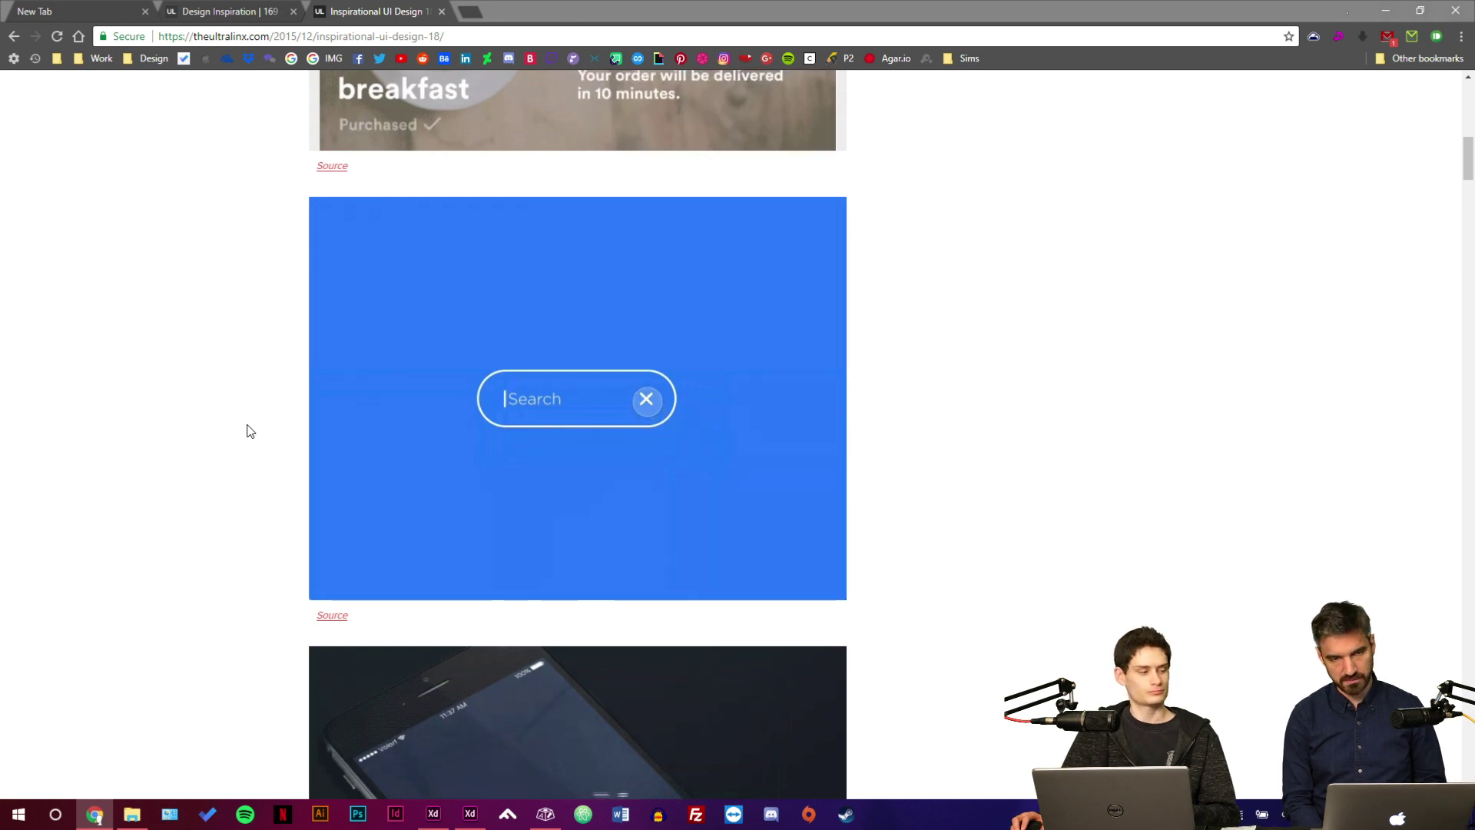
pyautogui.scroll(-2, 251, 428)
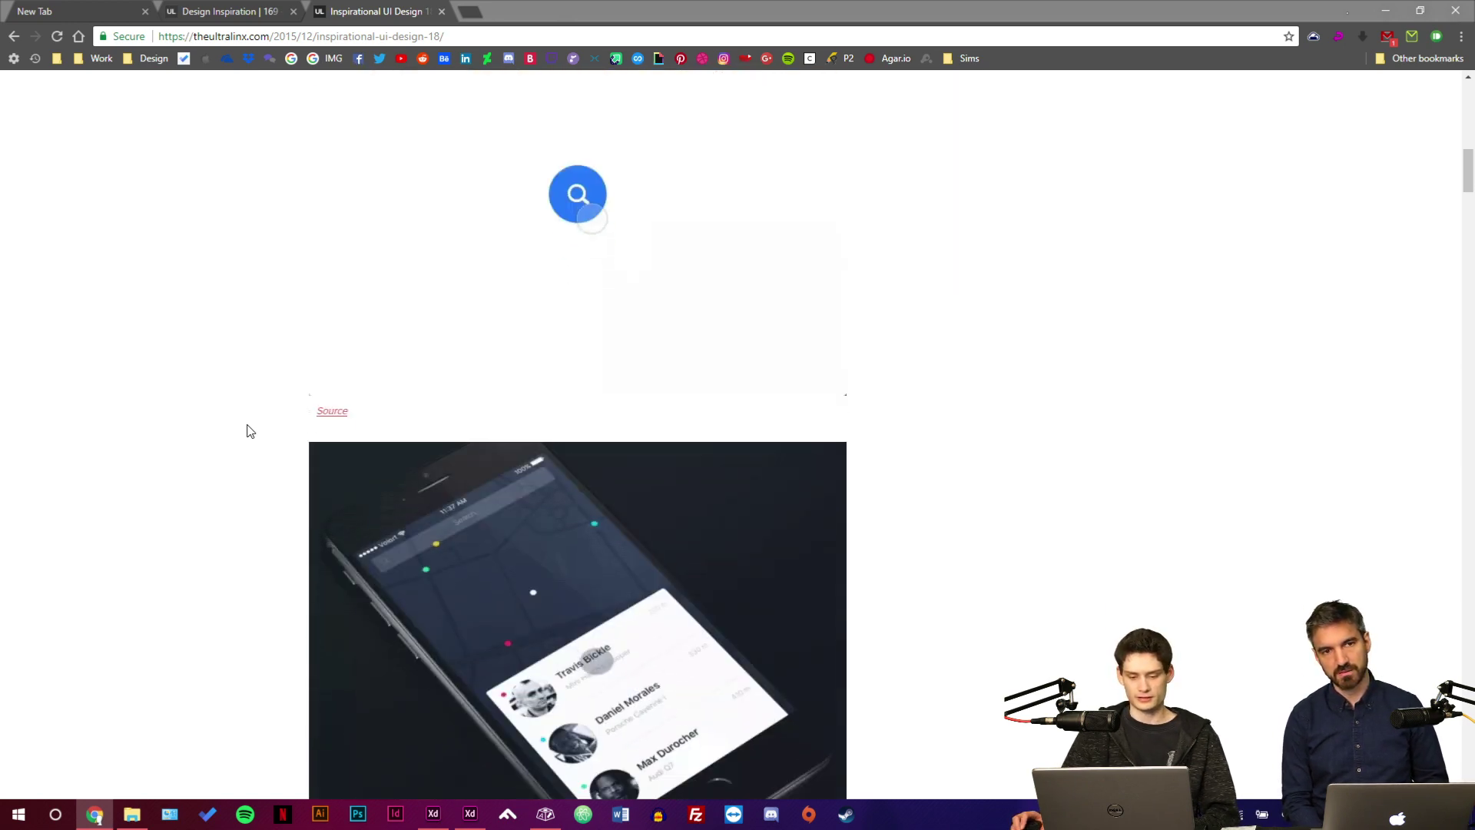
pyautogui.scroll(-2, 247, 428)
pyautogui.scroll(-1, 245, 436)
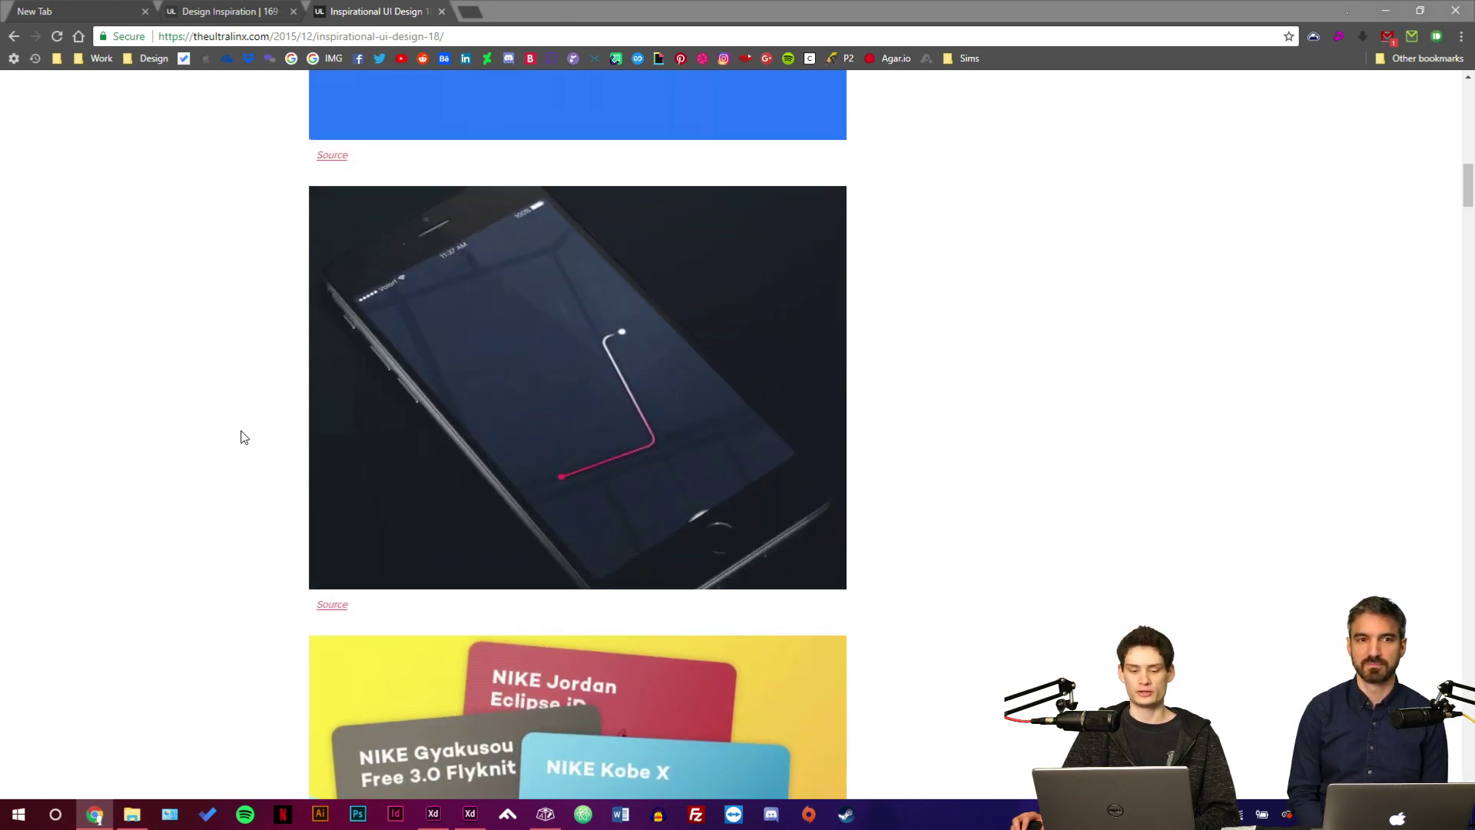
pyautogui.scroll(-1, 243, 436)
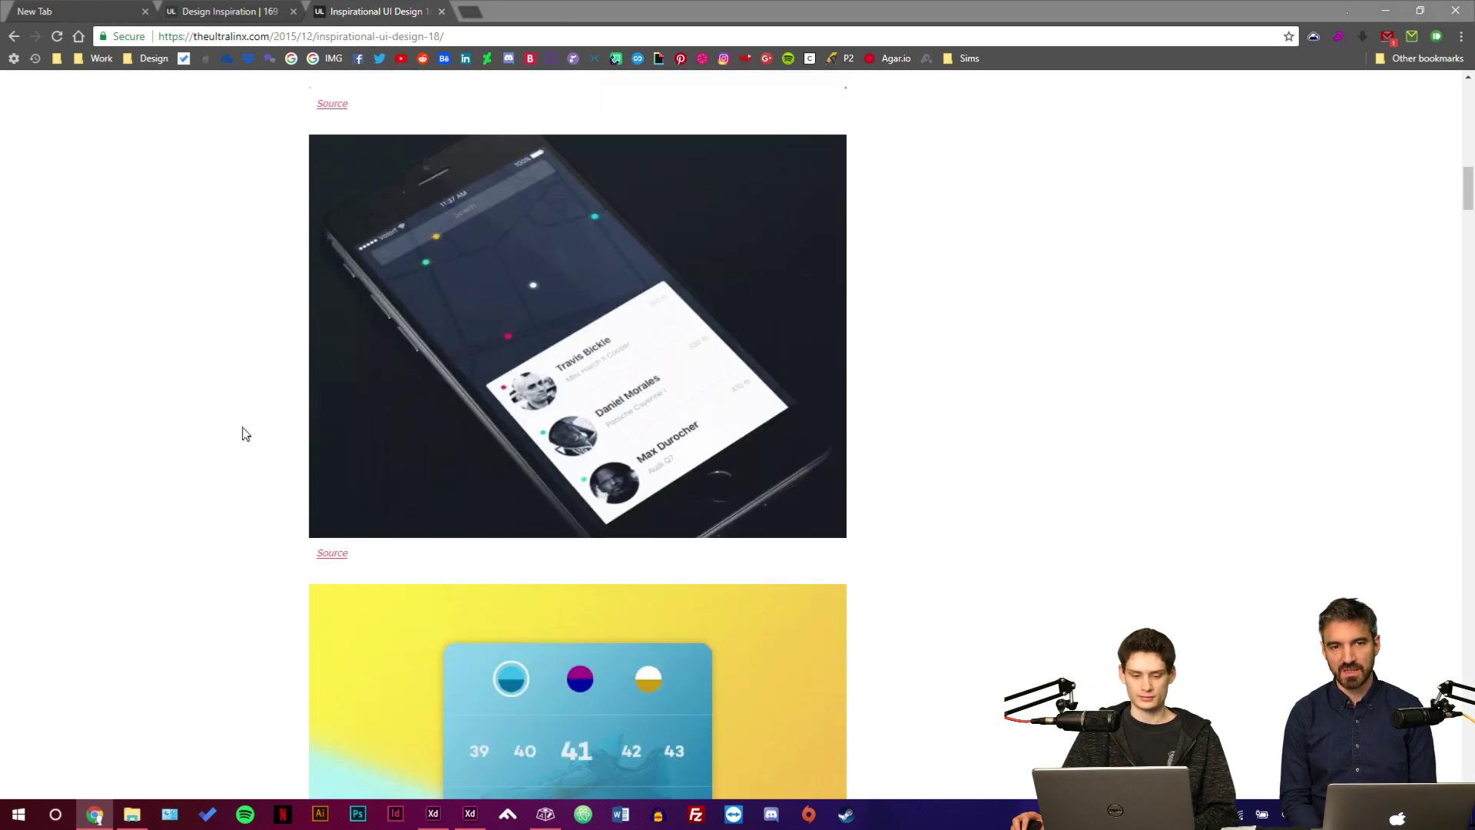
pyautogui.scroll(-2, 244, 434)
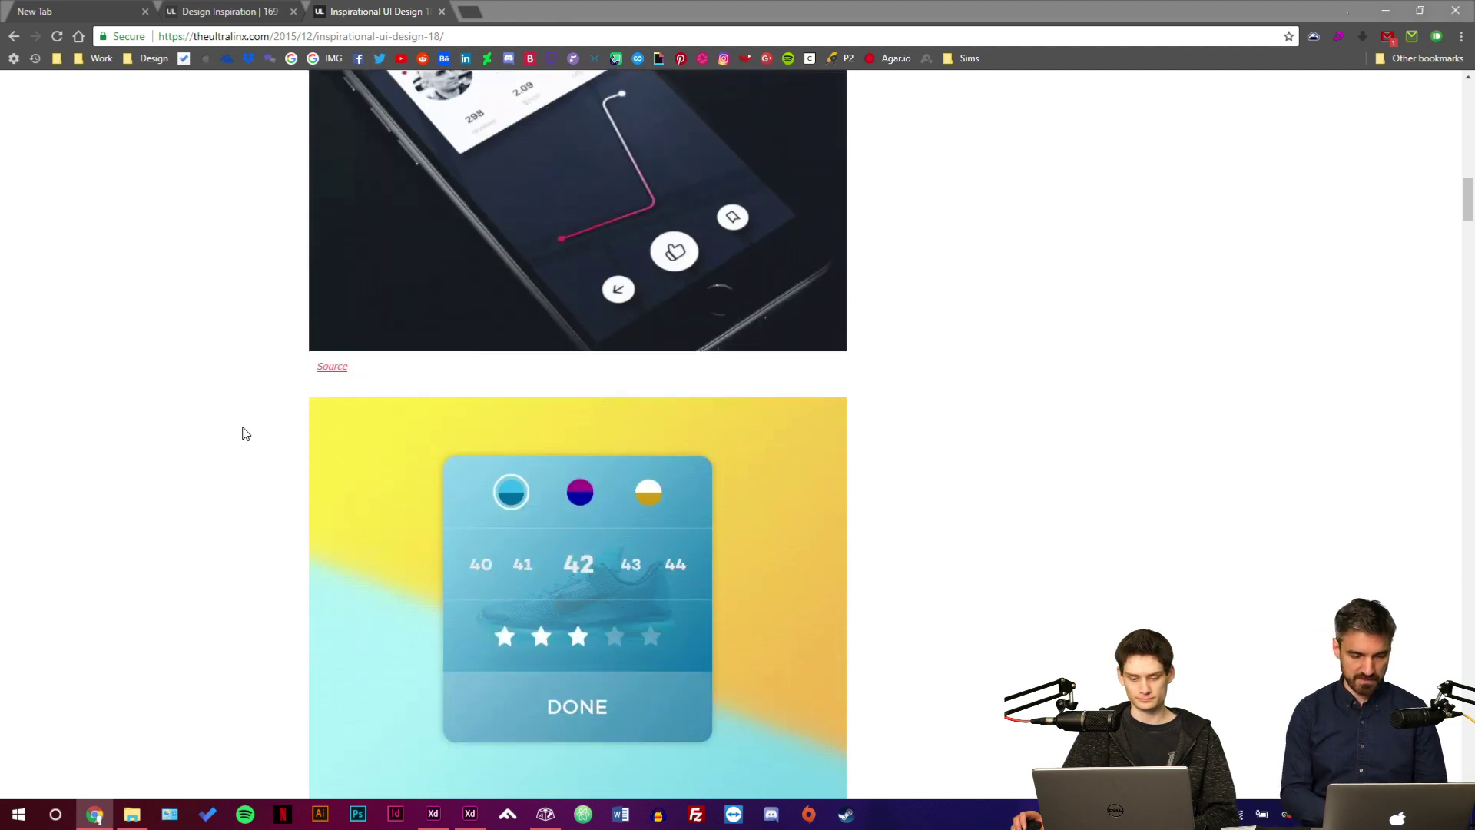
pyautogui.scroll(-3, 244, 434)
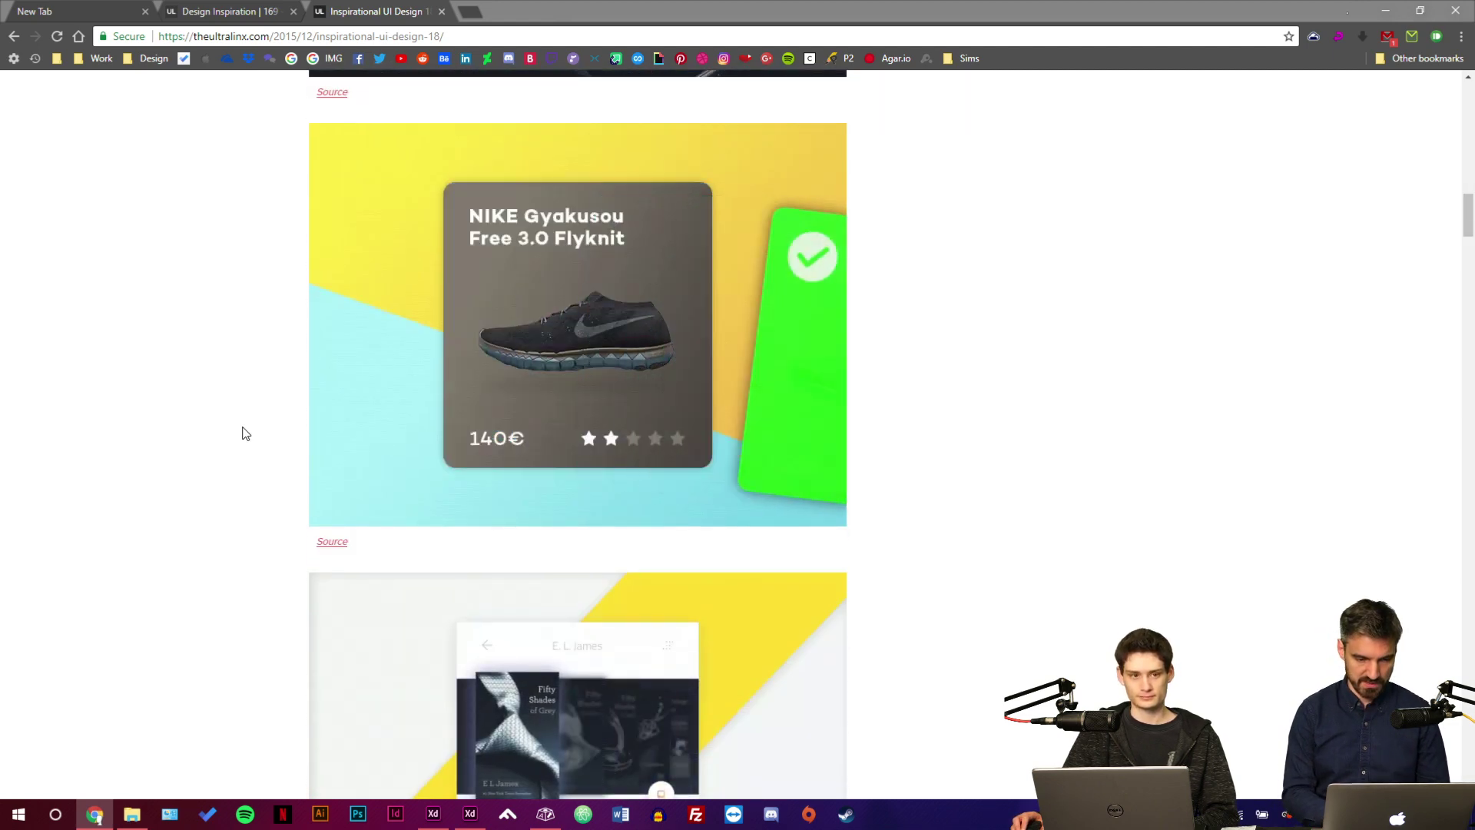
pyautogui.scroll(-1, 245, 434)
pyautogui.scroll(-2, 244, 435)
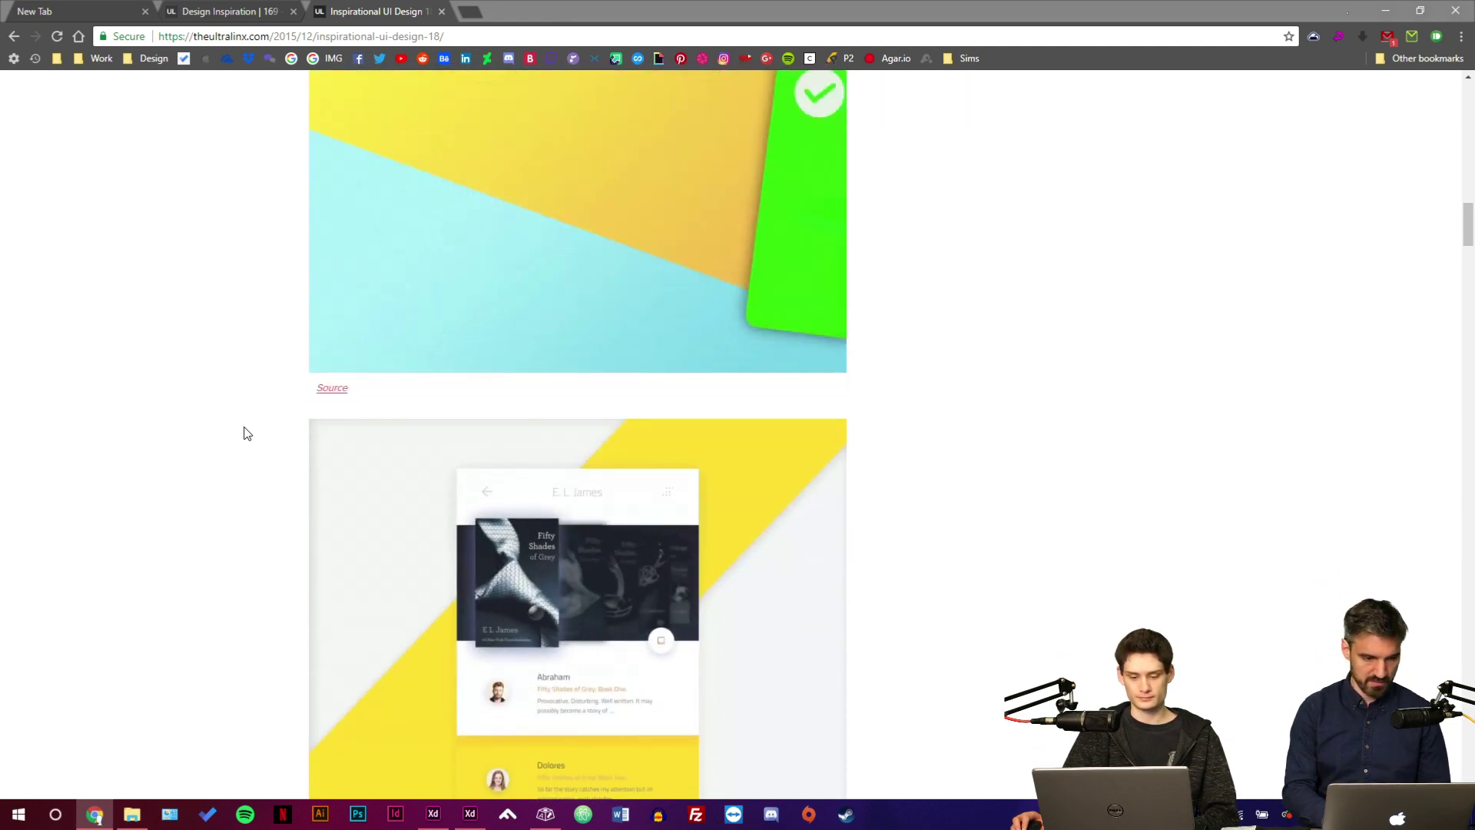
pyautogui.scroll(-1, 247, 434)
pyautogui.scroll(-1, 247, 433)
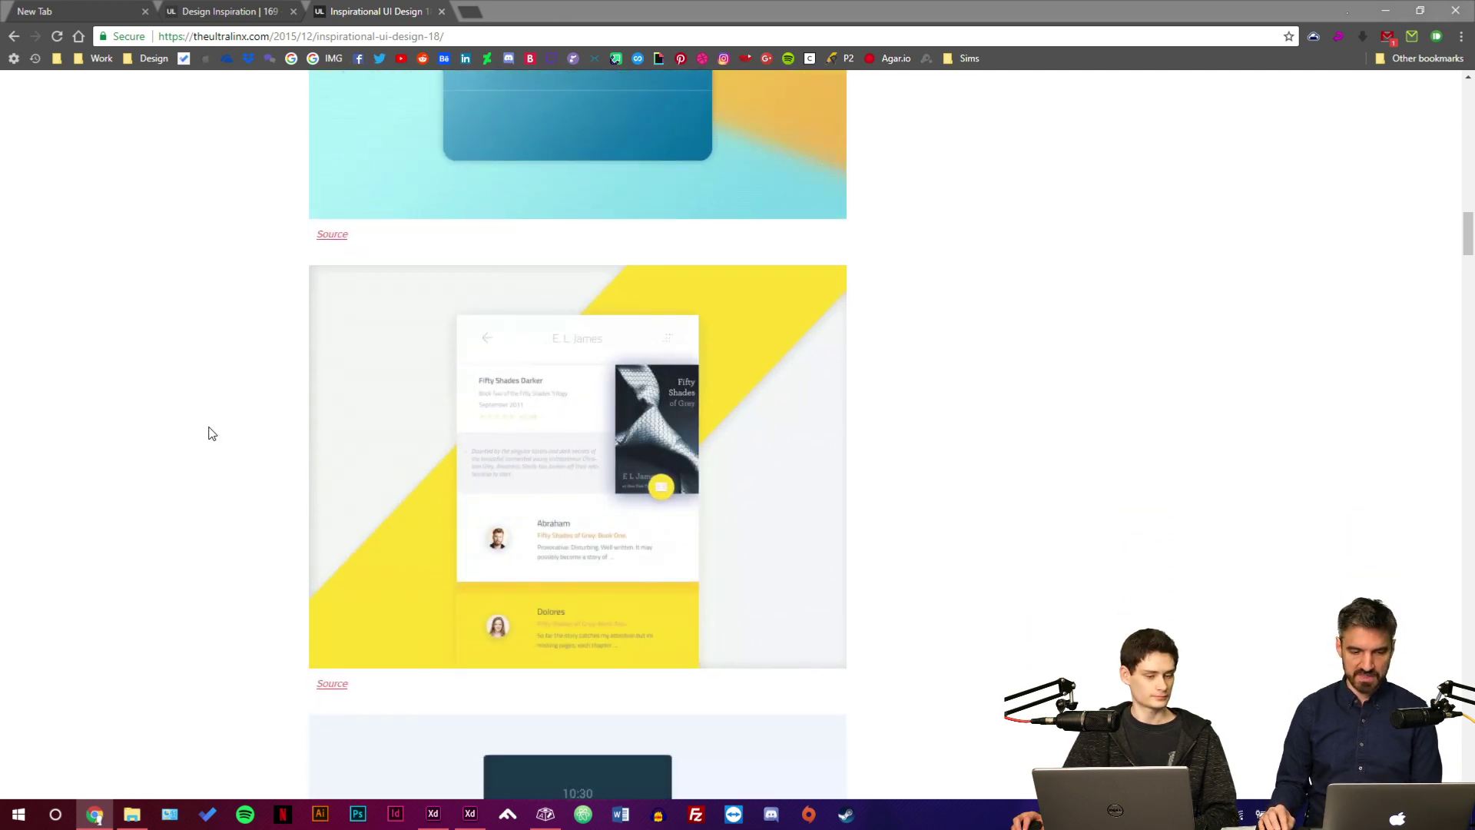
pyautogui.scroll(-1, 209, 435)
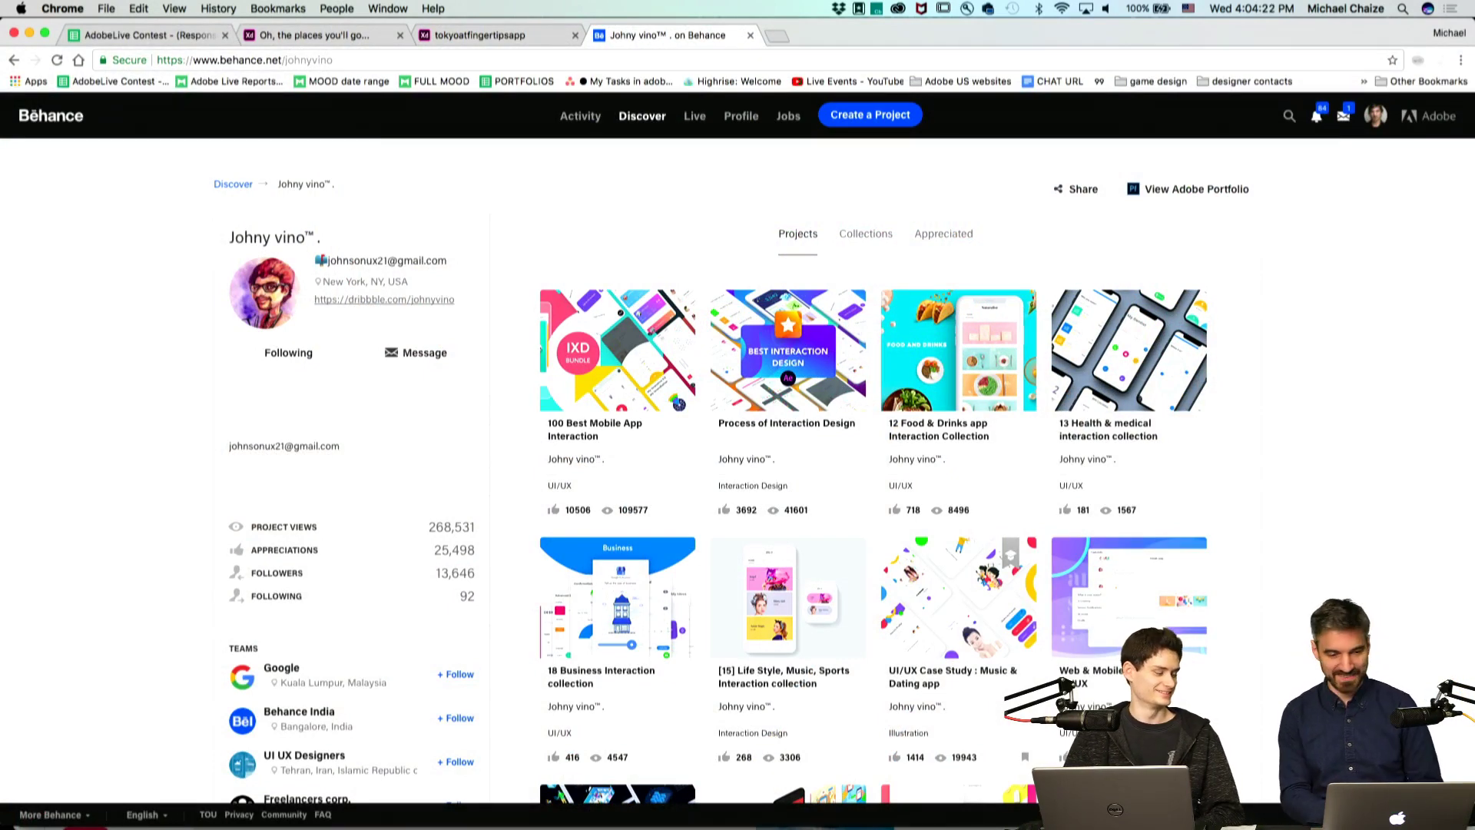
# Browse the projects on the designer's Behance profile and open the 18 Business Interaction collection project.
pyautogui.scroll(-1, 500, 377)
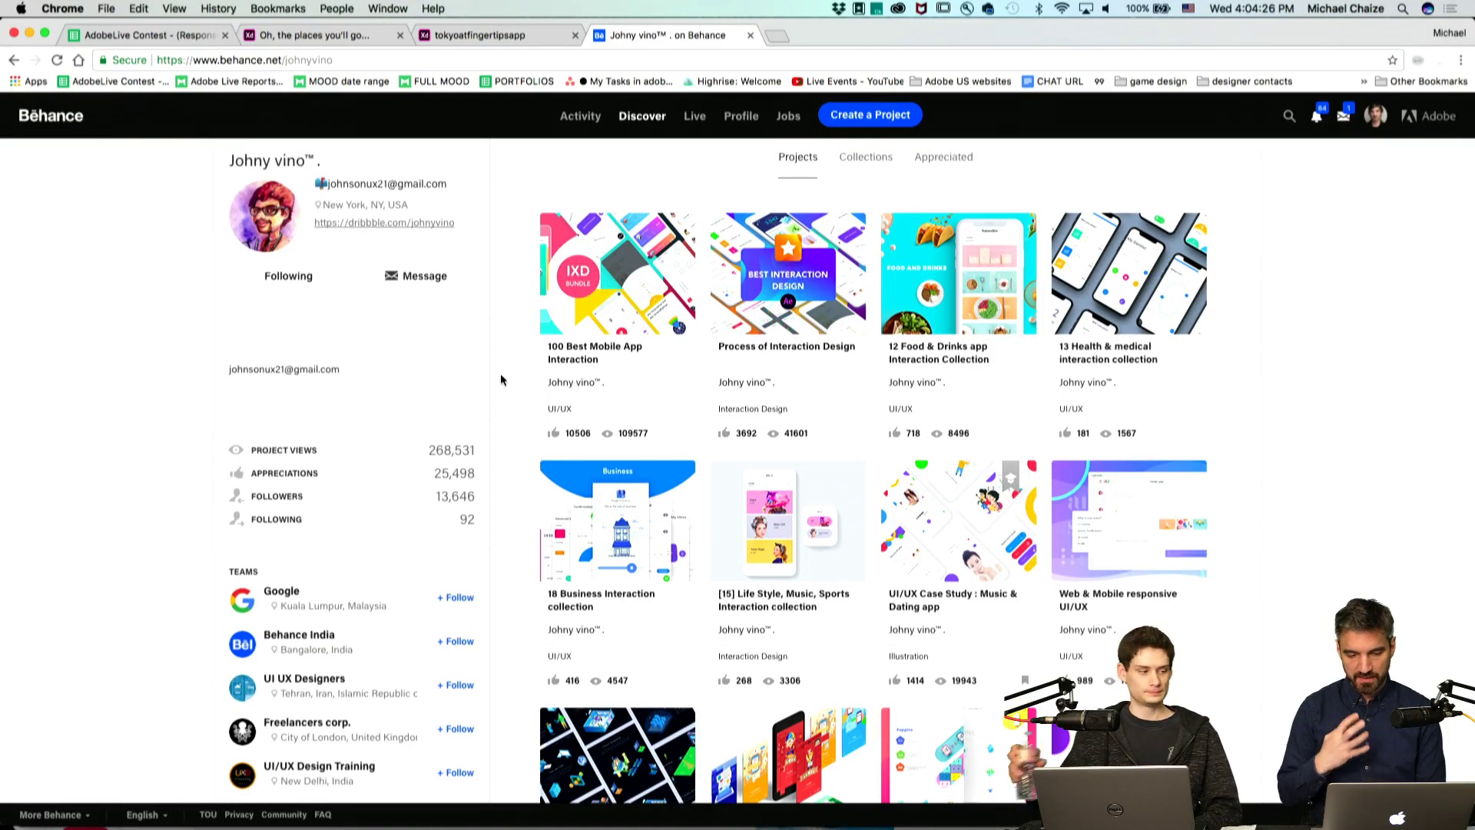
pyautogui.scroll(-1, 507, 422)
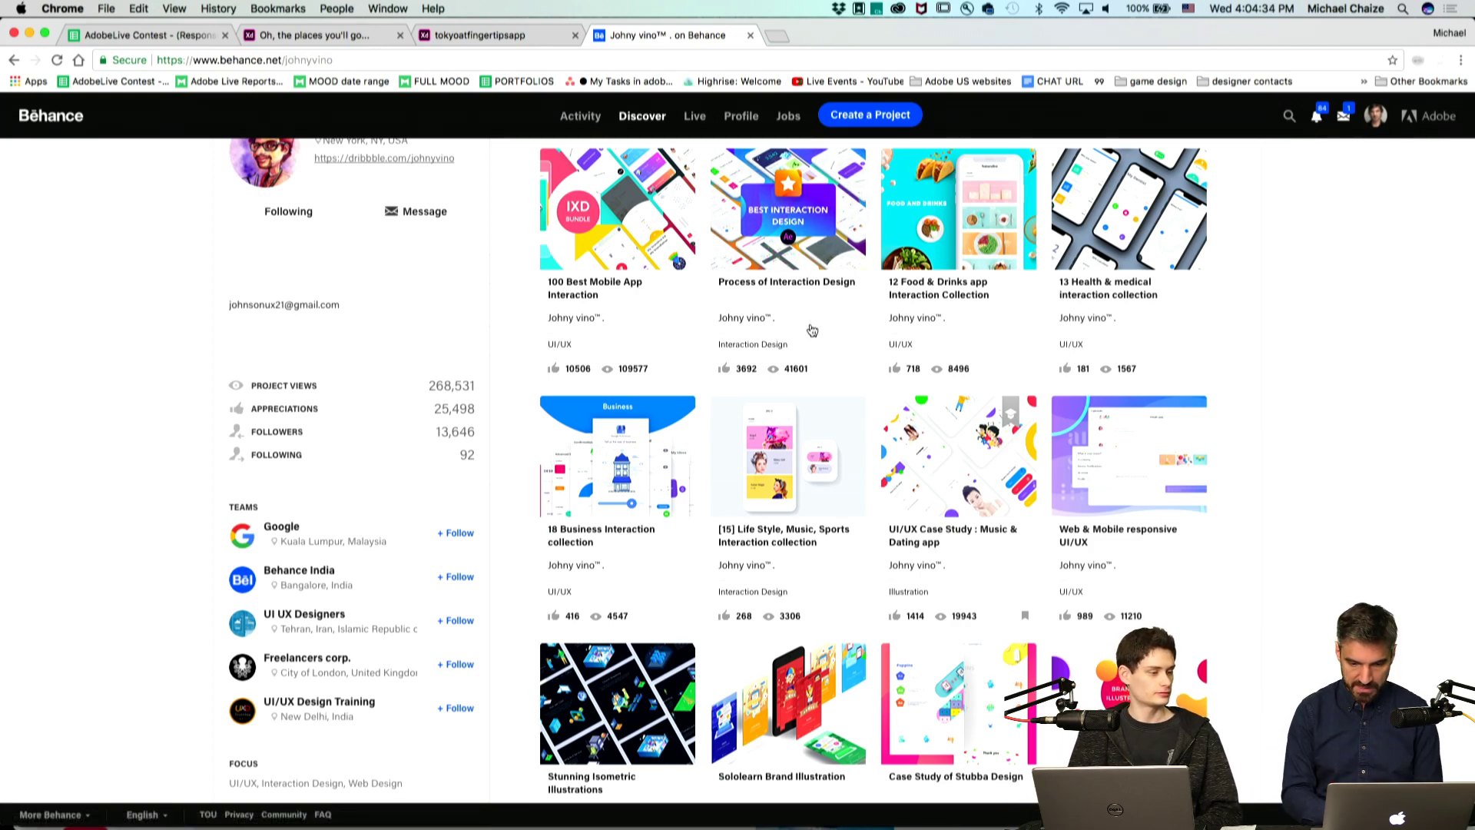
pyautogui.scroll(-2, 812, 330)
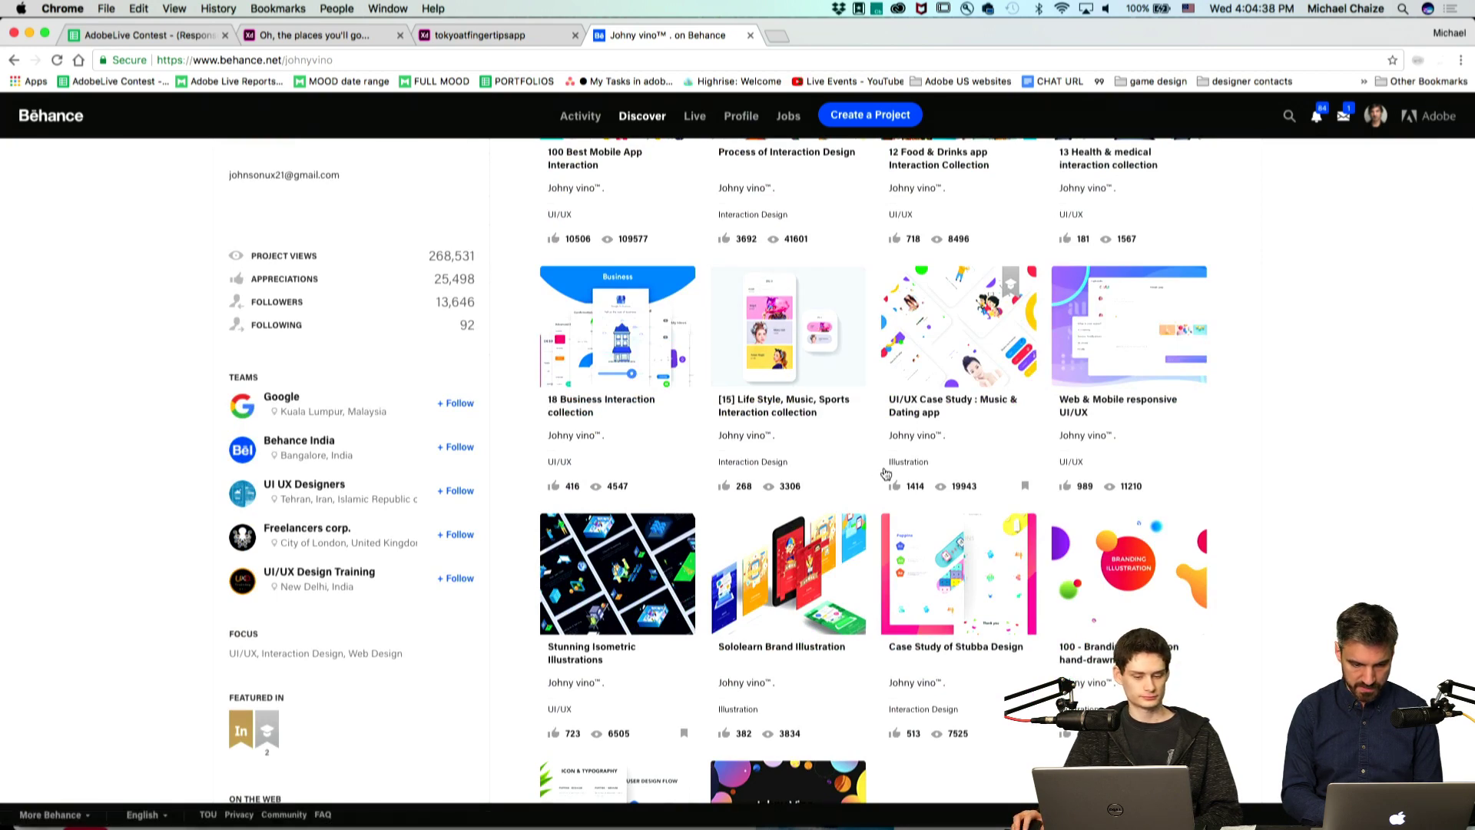
pyautogui.click(650, 326)
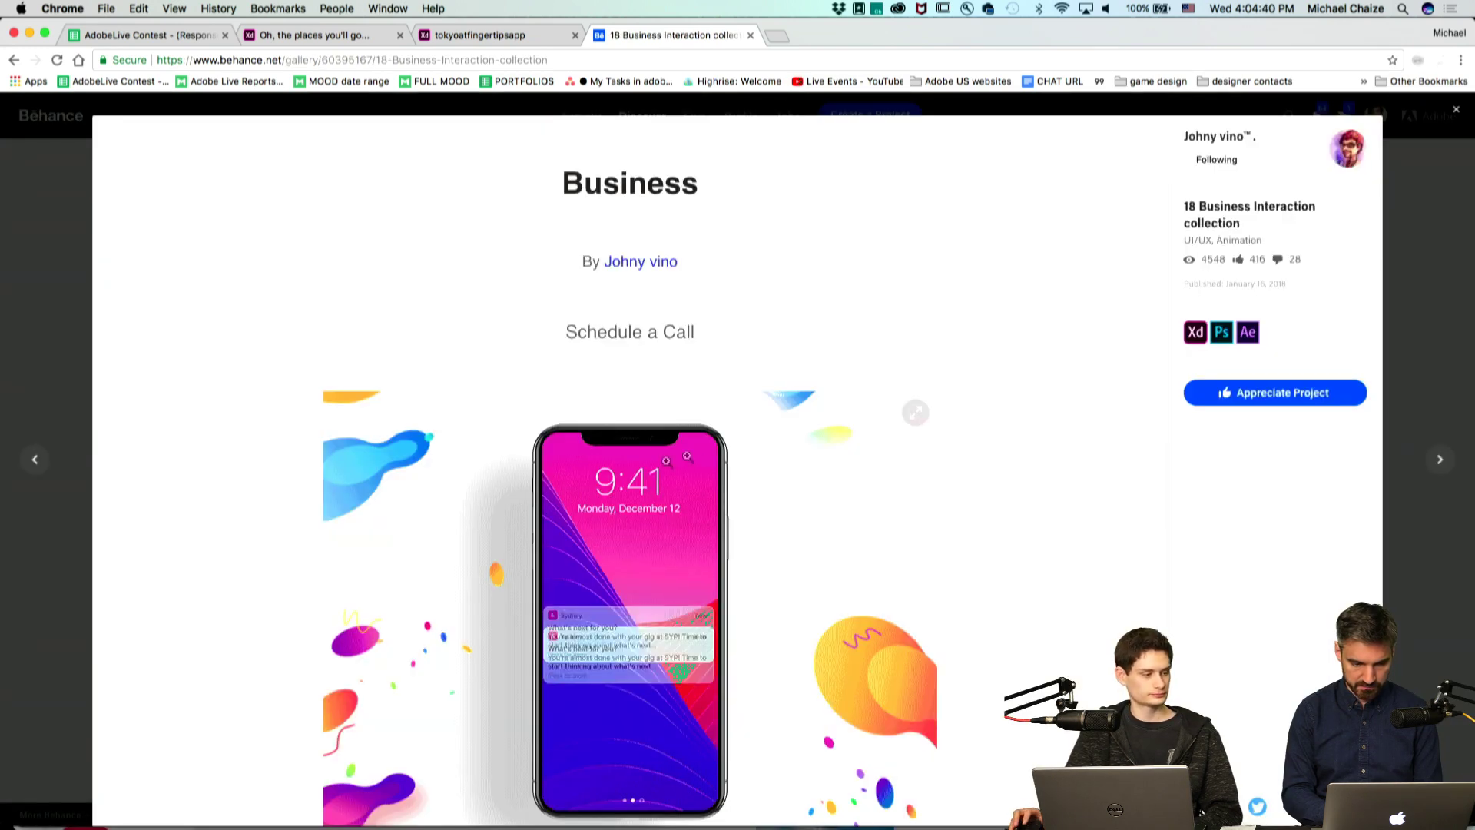
# Examine the animated app interactions in the 18 Business Interaction collection, from Schedule a Call to Onboarding to community, and its listed creation tools.
pyautogui.scroll(-3, 240, 516)
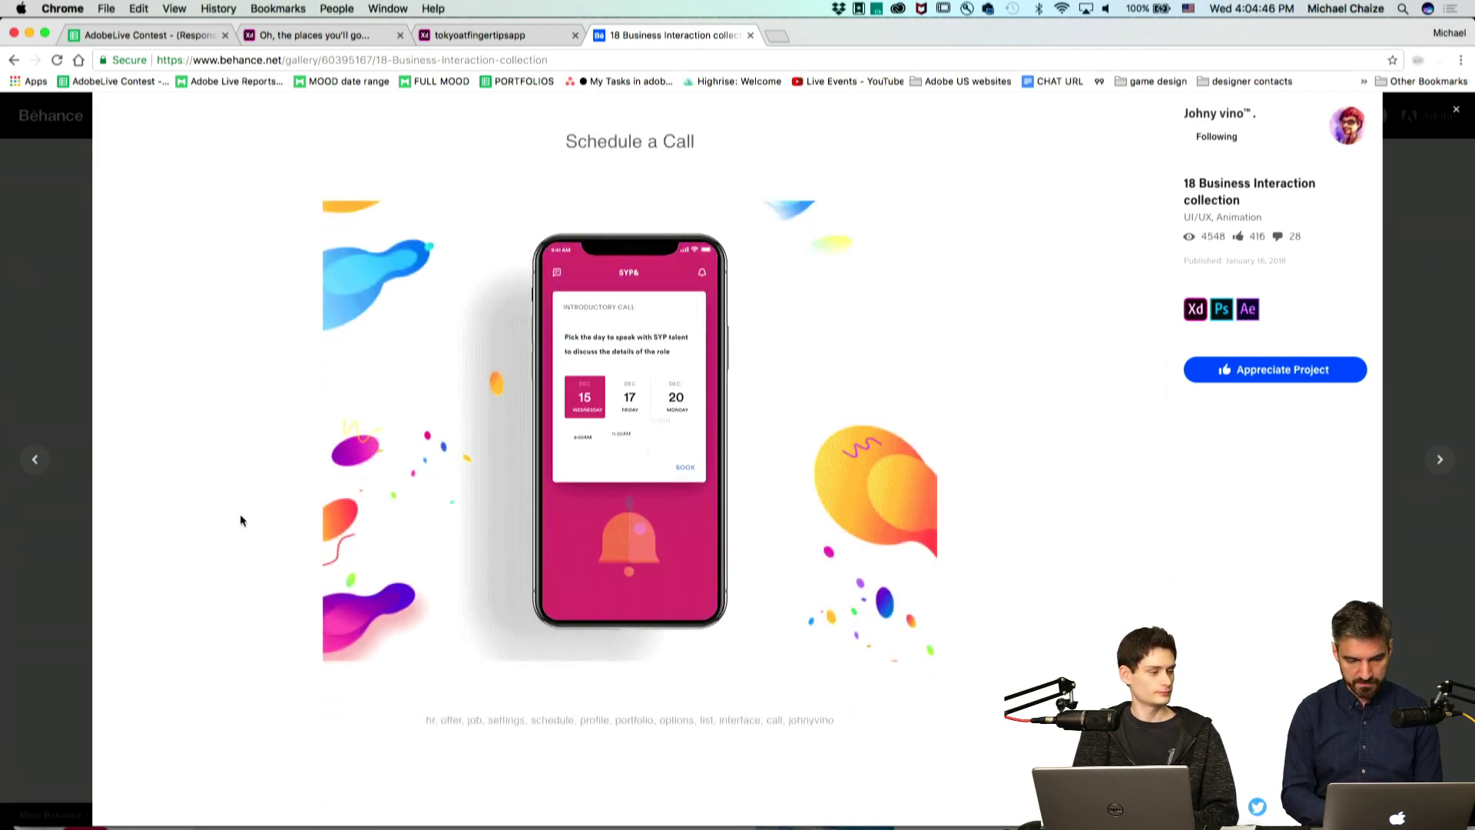
pyautogui.scroll(-10, 240, 520)
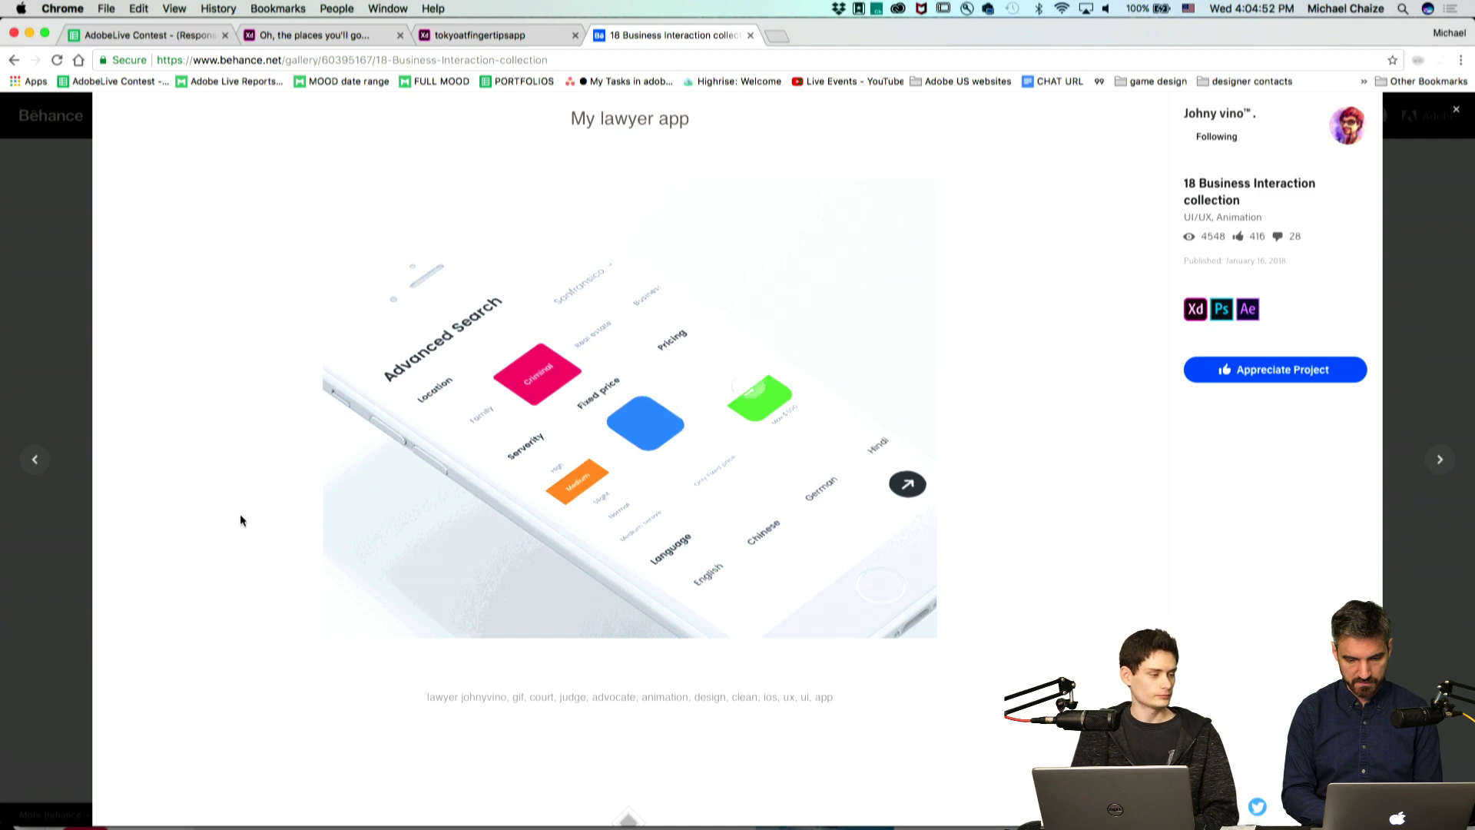
pyautogui.scroll(-10, 241, 521)
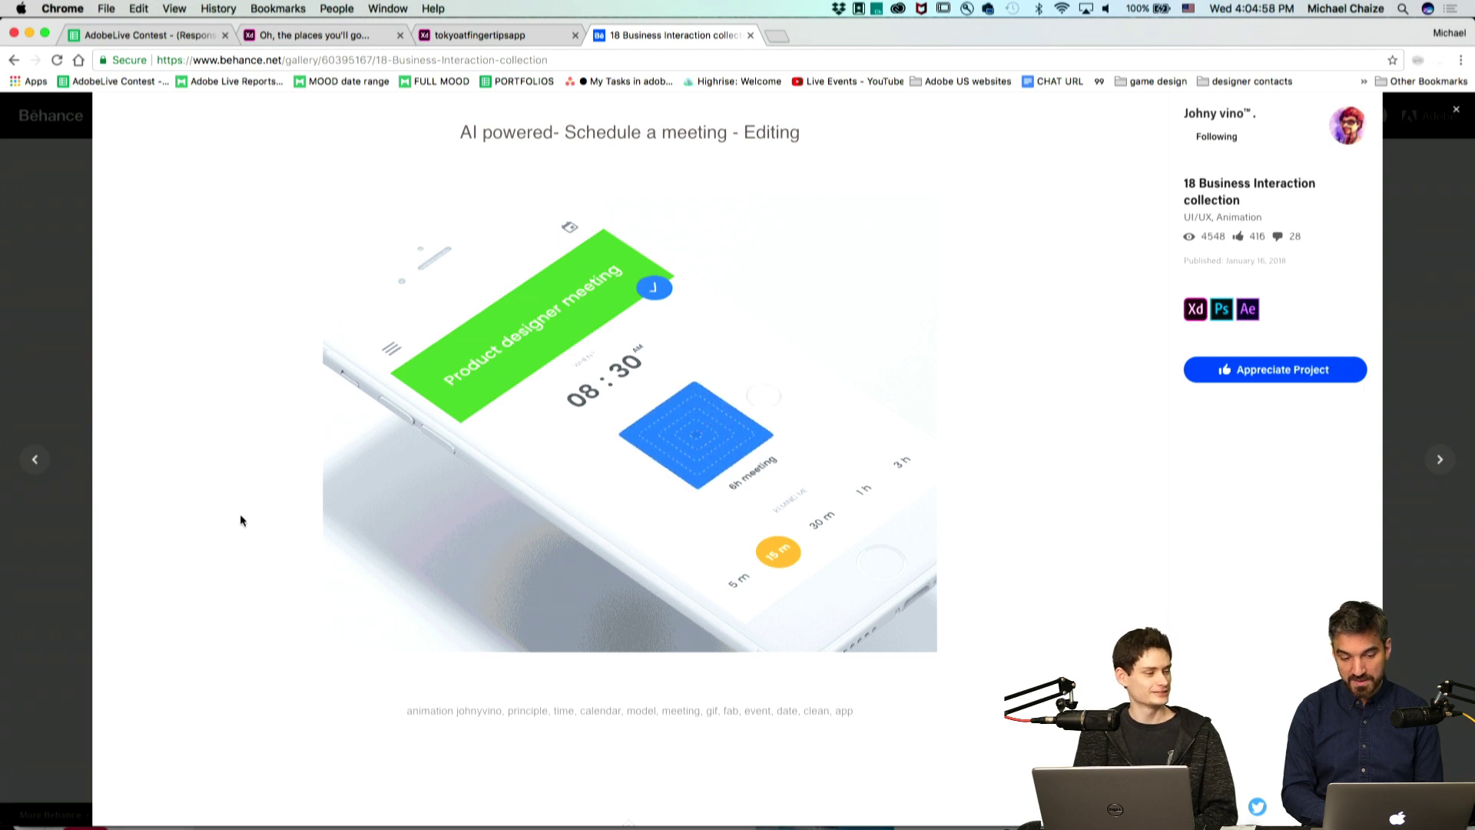
pyautogui.scroll(-10, 241, 520)
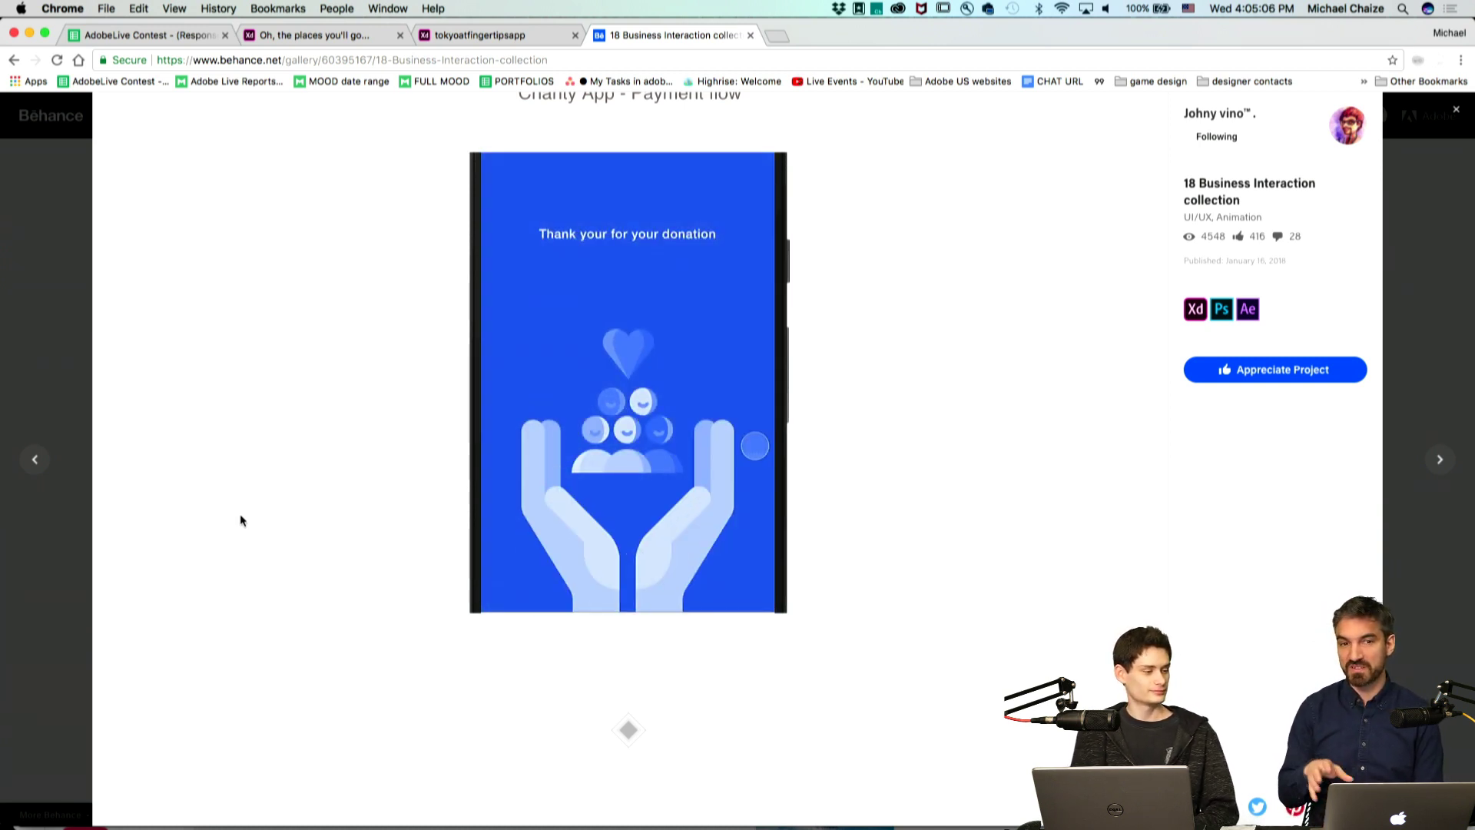
pyautogui.scroll(-8, 240, 520)
pyautogui.scroll(-2, 240, 521)
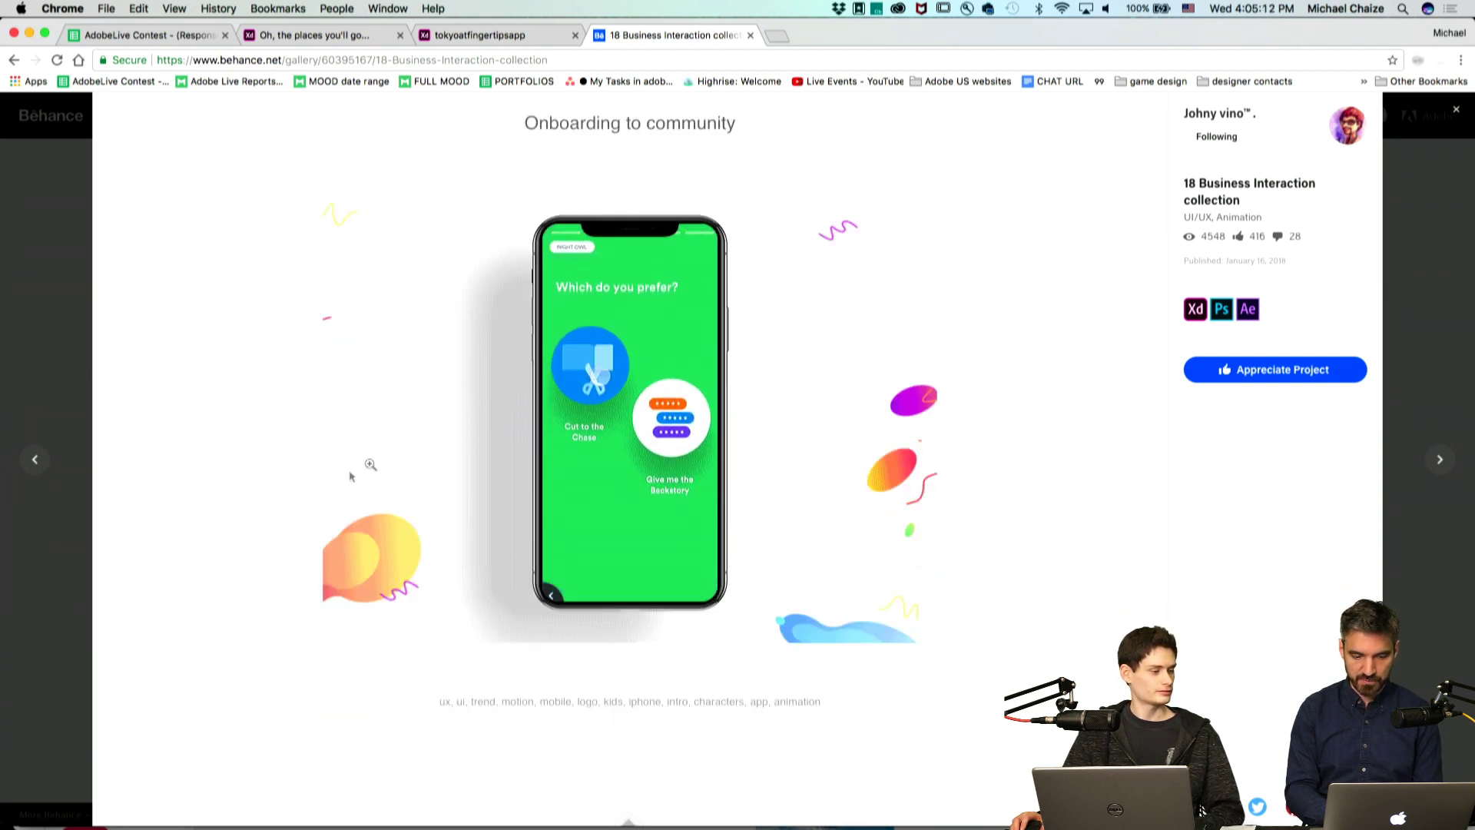
pyautogui.moveTo(1192, 313)
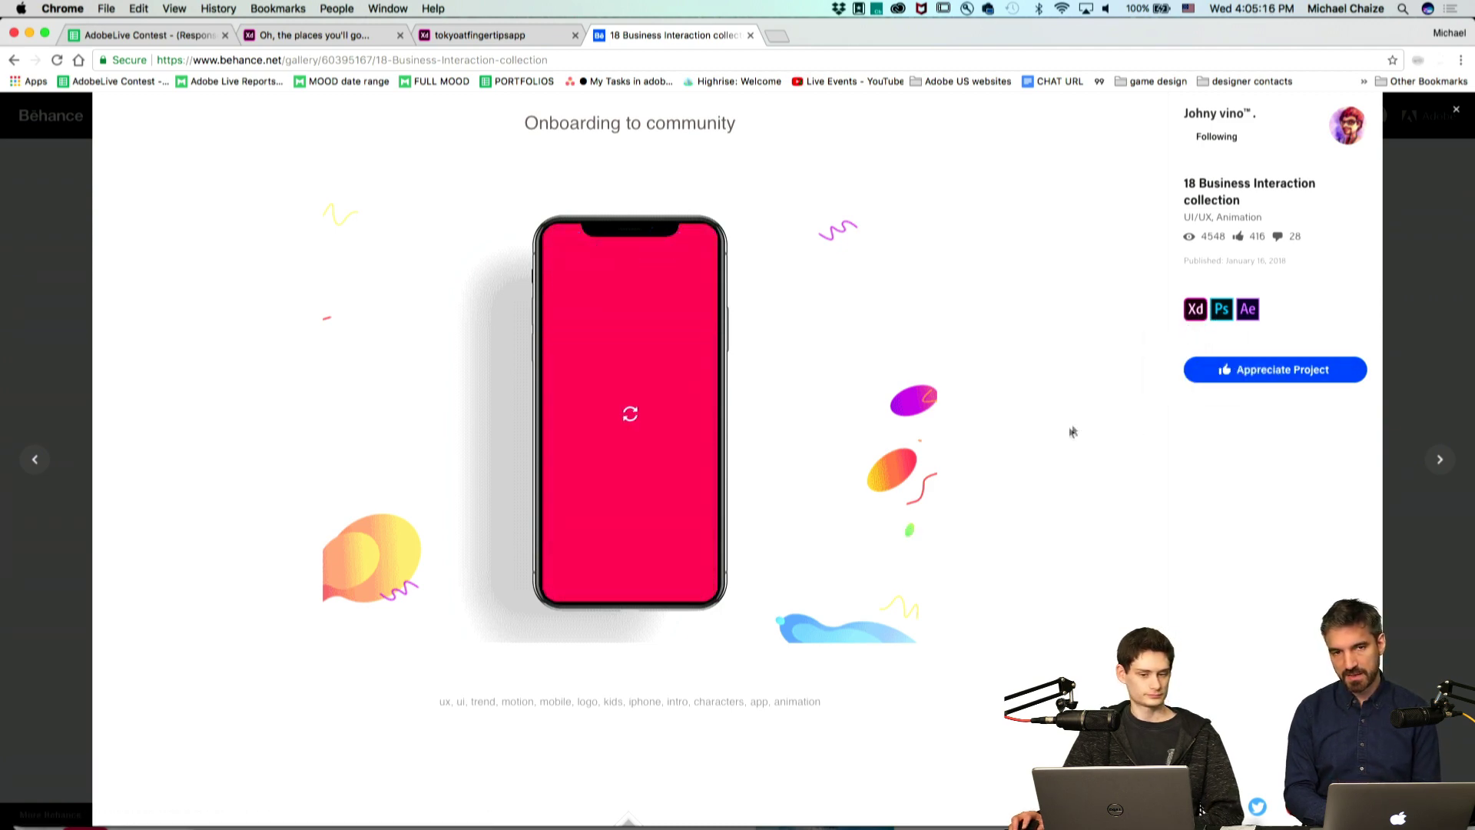
# Examine the remaining 18 Business Interaction animations, including Sign & Send contract, the email analytics app and Invited to Event, and return to the designer's profile.
pyautogui.scroll(-9, 271, 476)
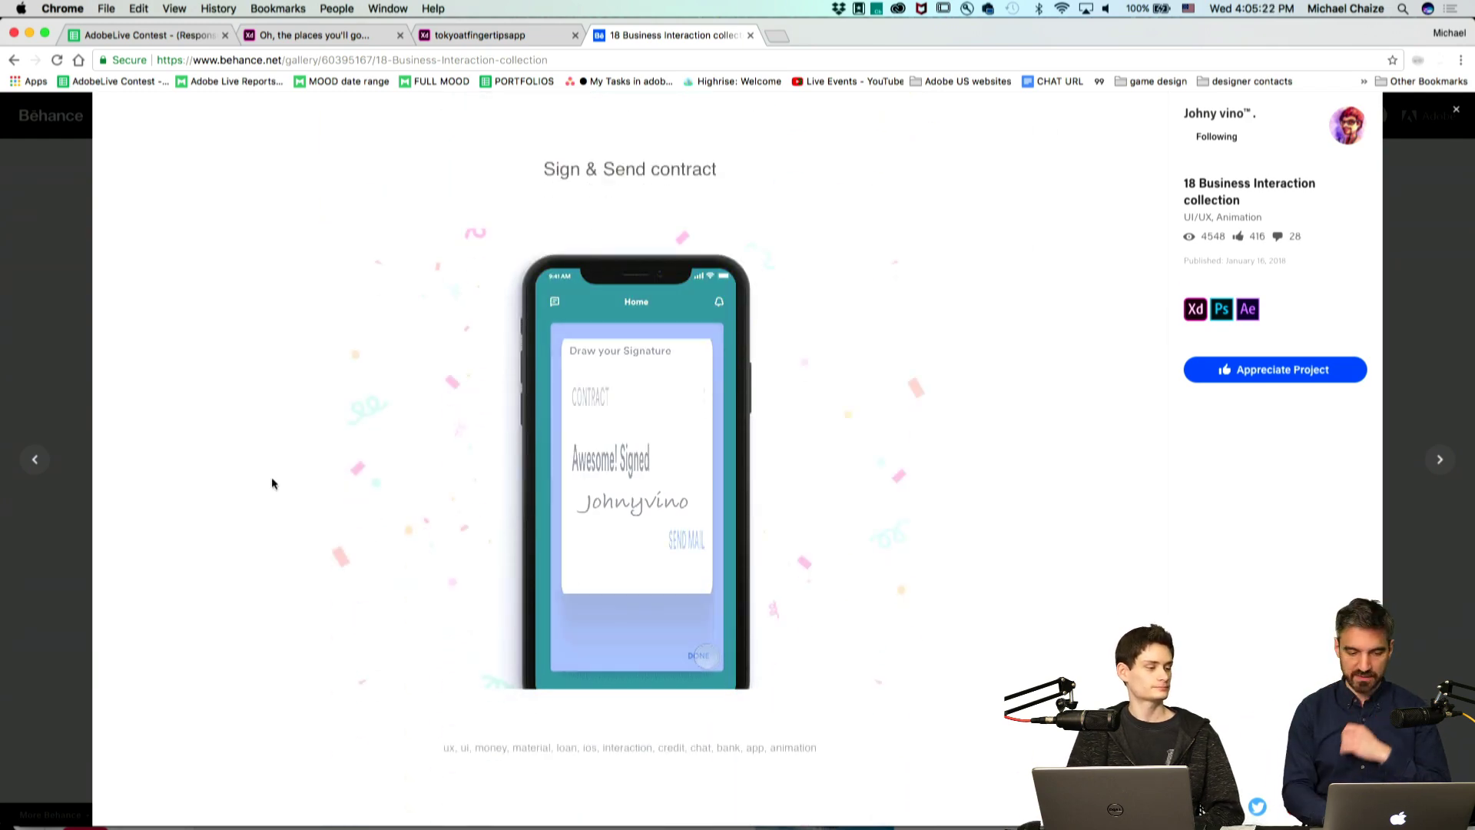
pyautogui.scroll(-10, 273, 482)
pyautogui.scroll(9, 270, 476)
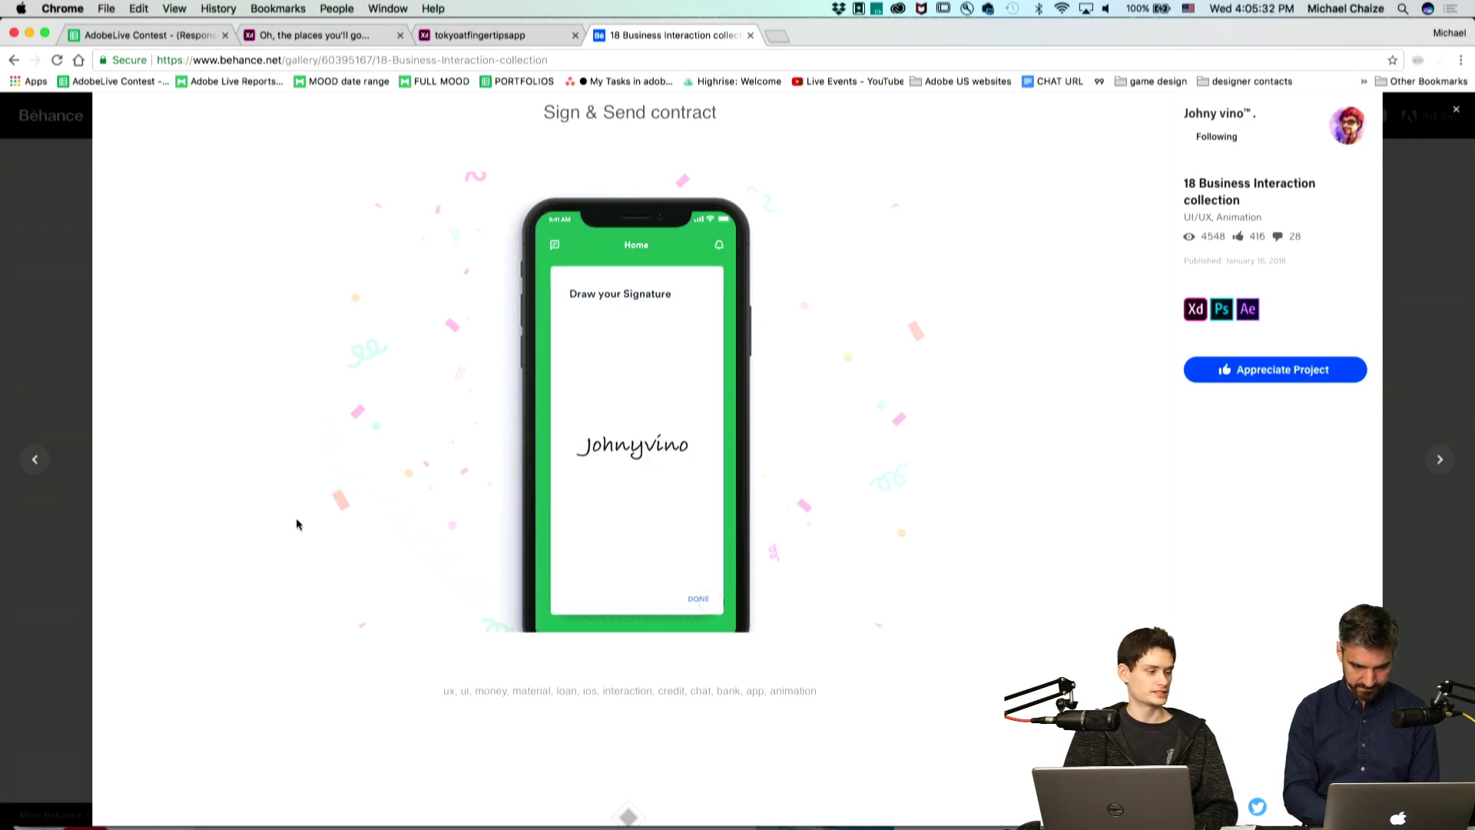
pyautogui.scroll(-20, 297, 518)
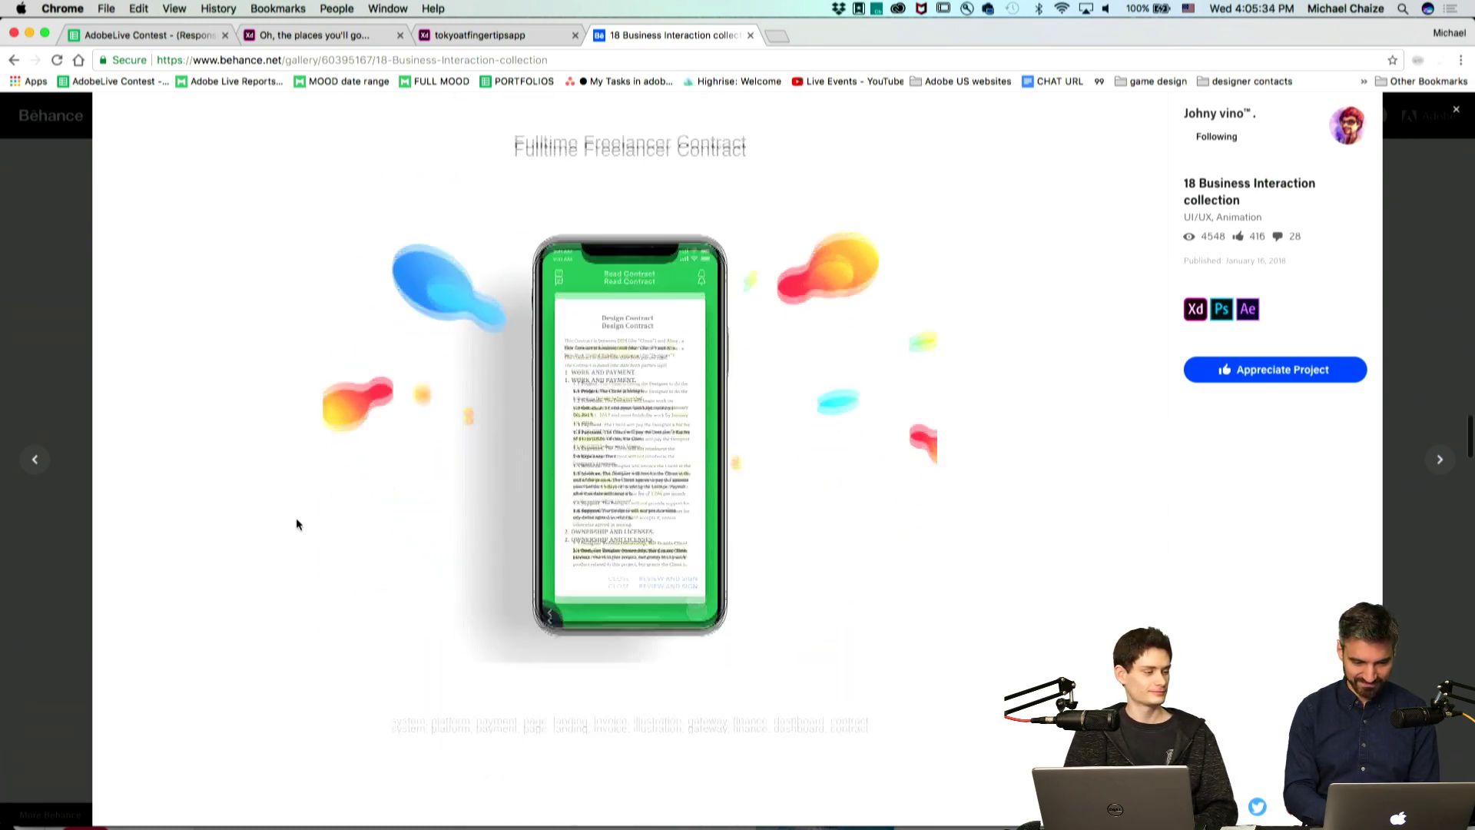
pyautogui.scroll(-4, 297, 518)
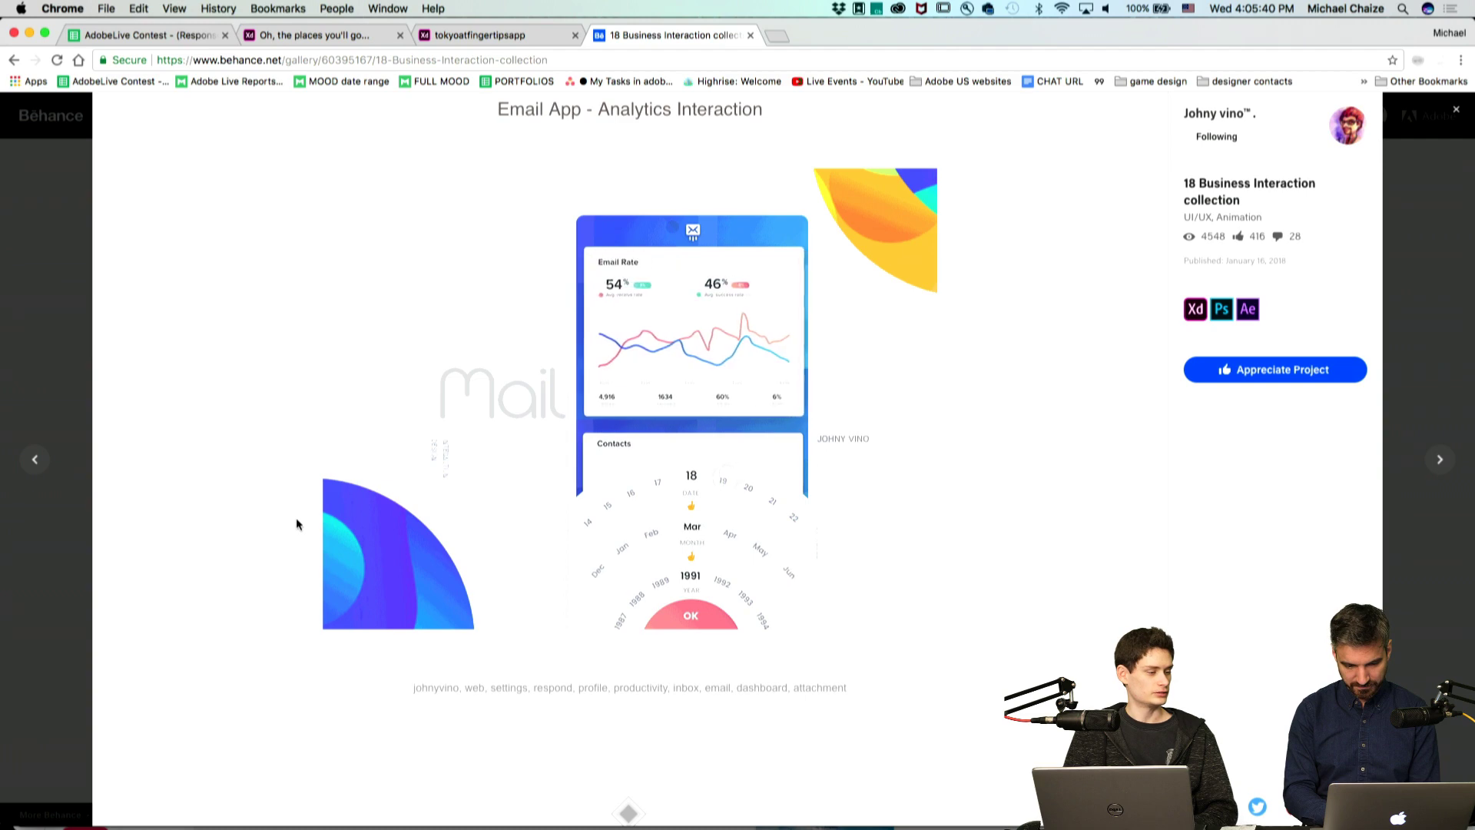
pyautogui.scroll(-18, 297, 524)
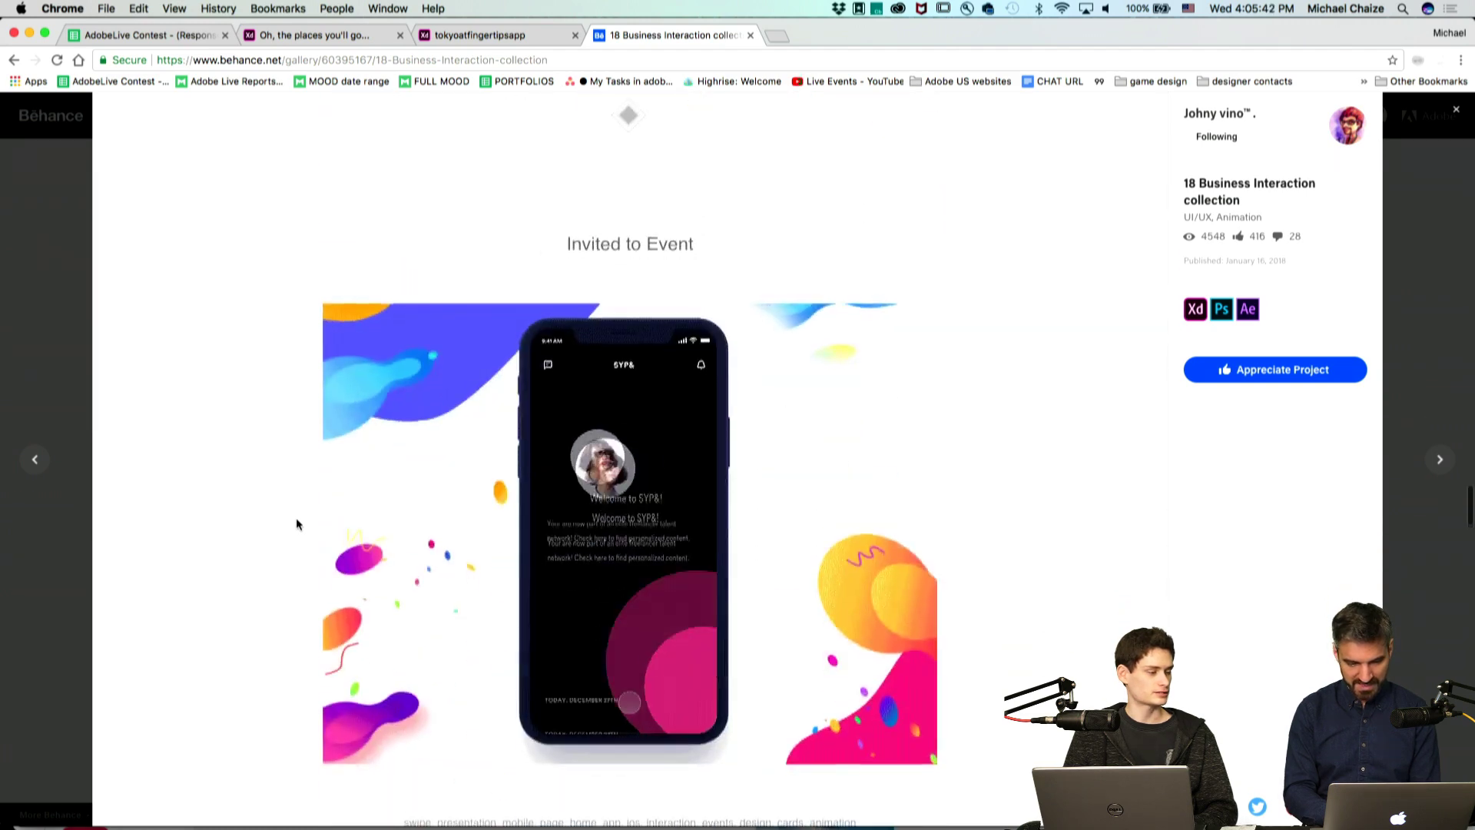
pyautogui.press('Escape')
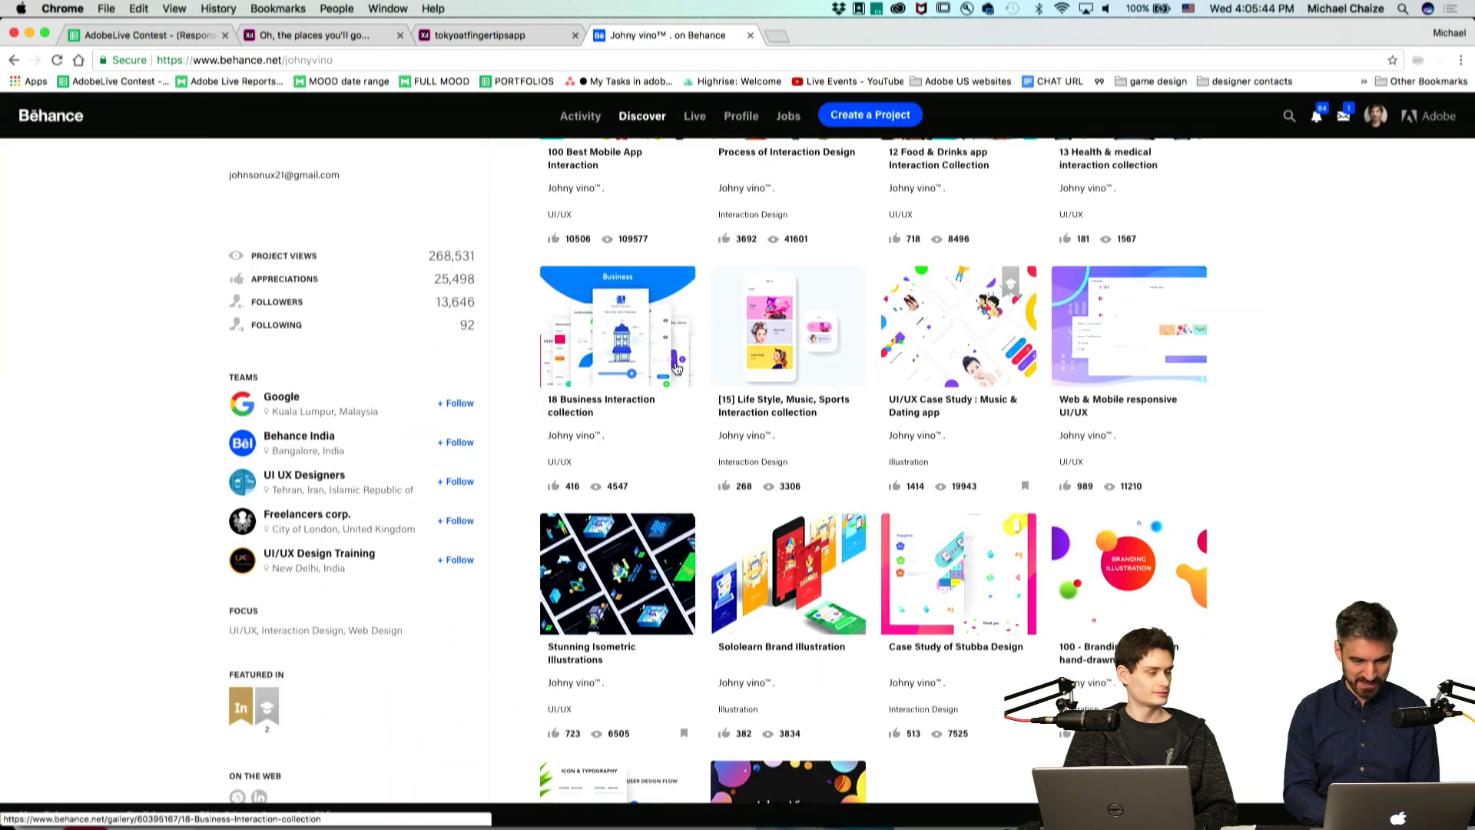
pyautogui.scroll(7, 587, 469)
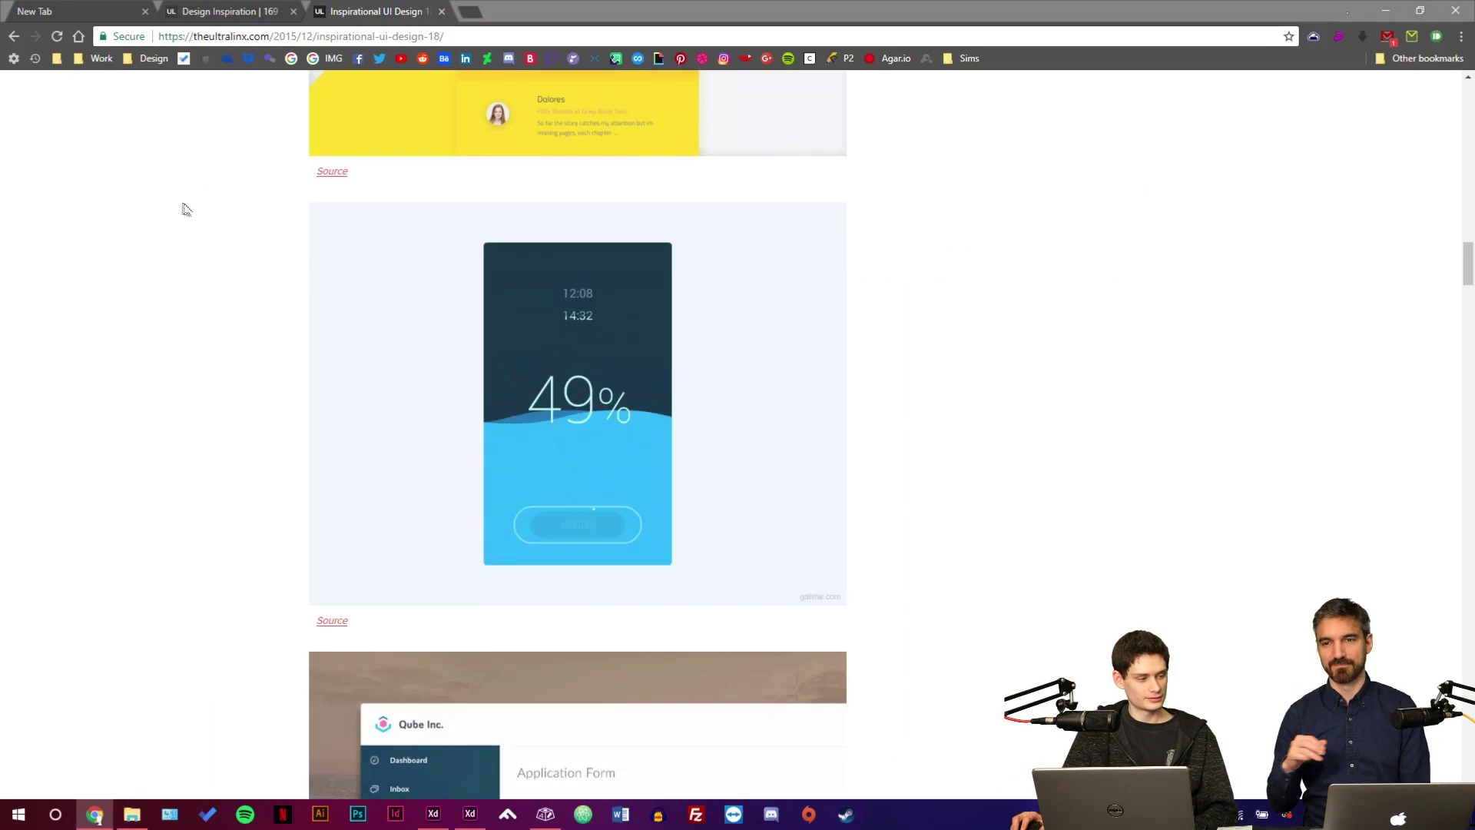
# Look through more interface examples in the Inspirational UI Design 18 article and open the bookmarked Collect UI site.
pyautogui.scroll(-3, 188, 218)
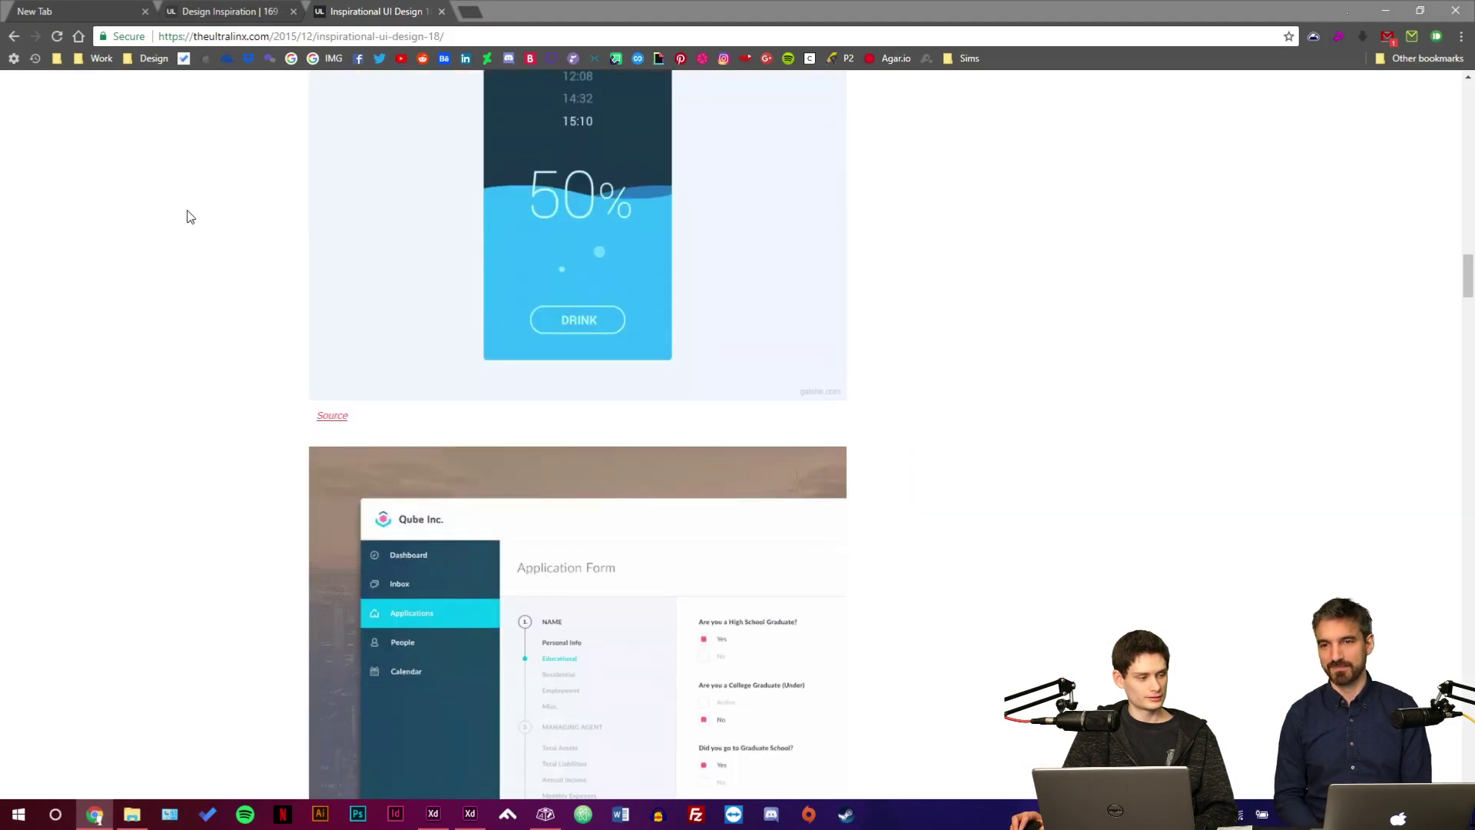
pyautogui.scroll(-8, 190, 217)
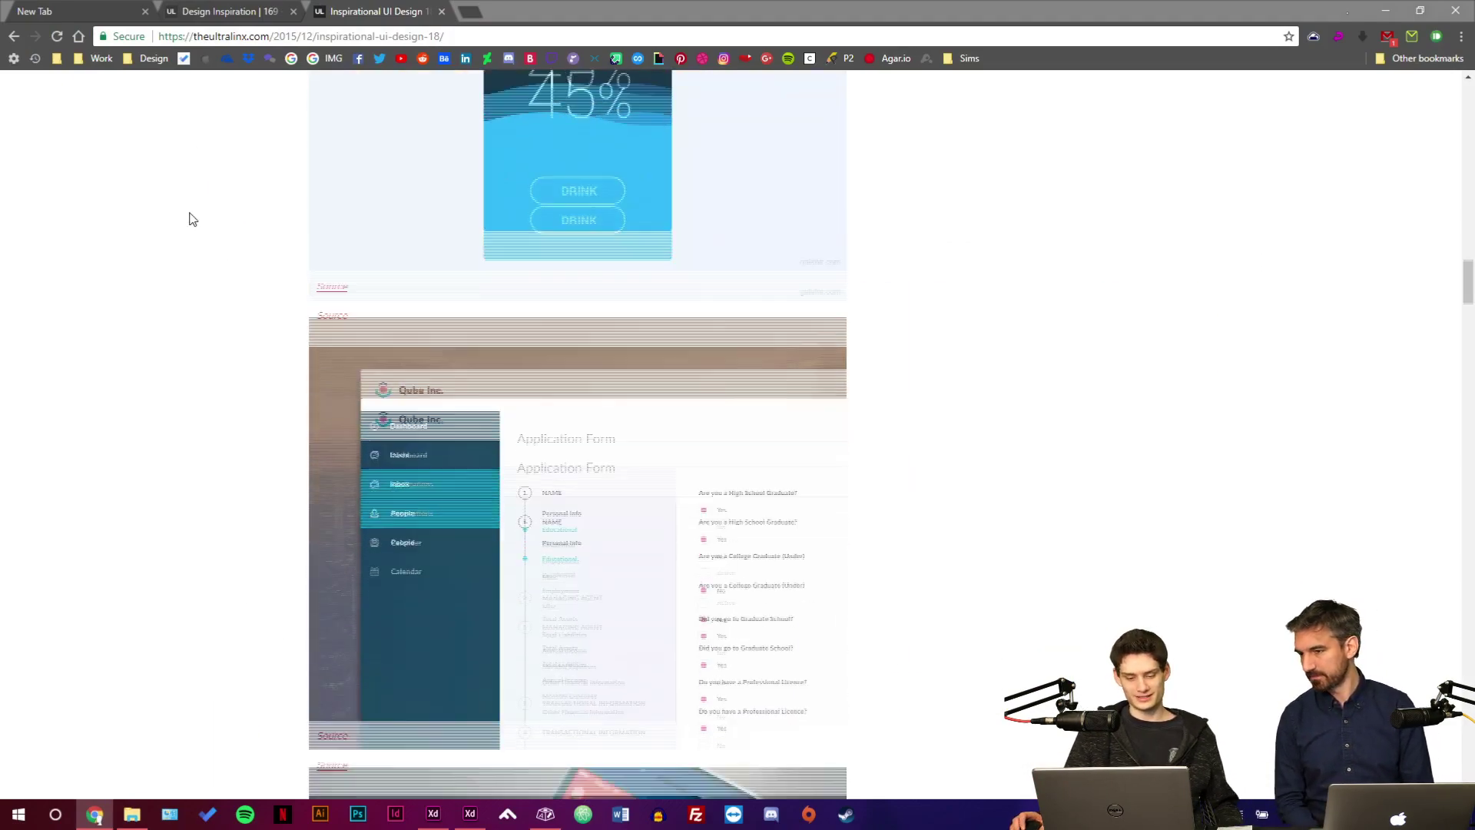
pyautogui.scroll(-3, 193, 220)
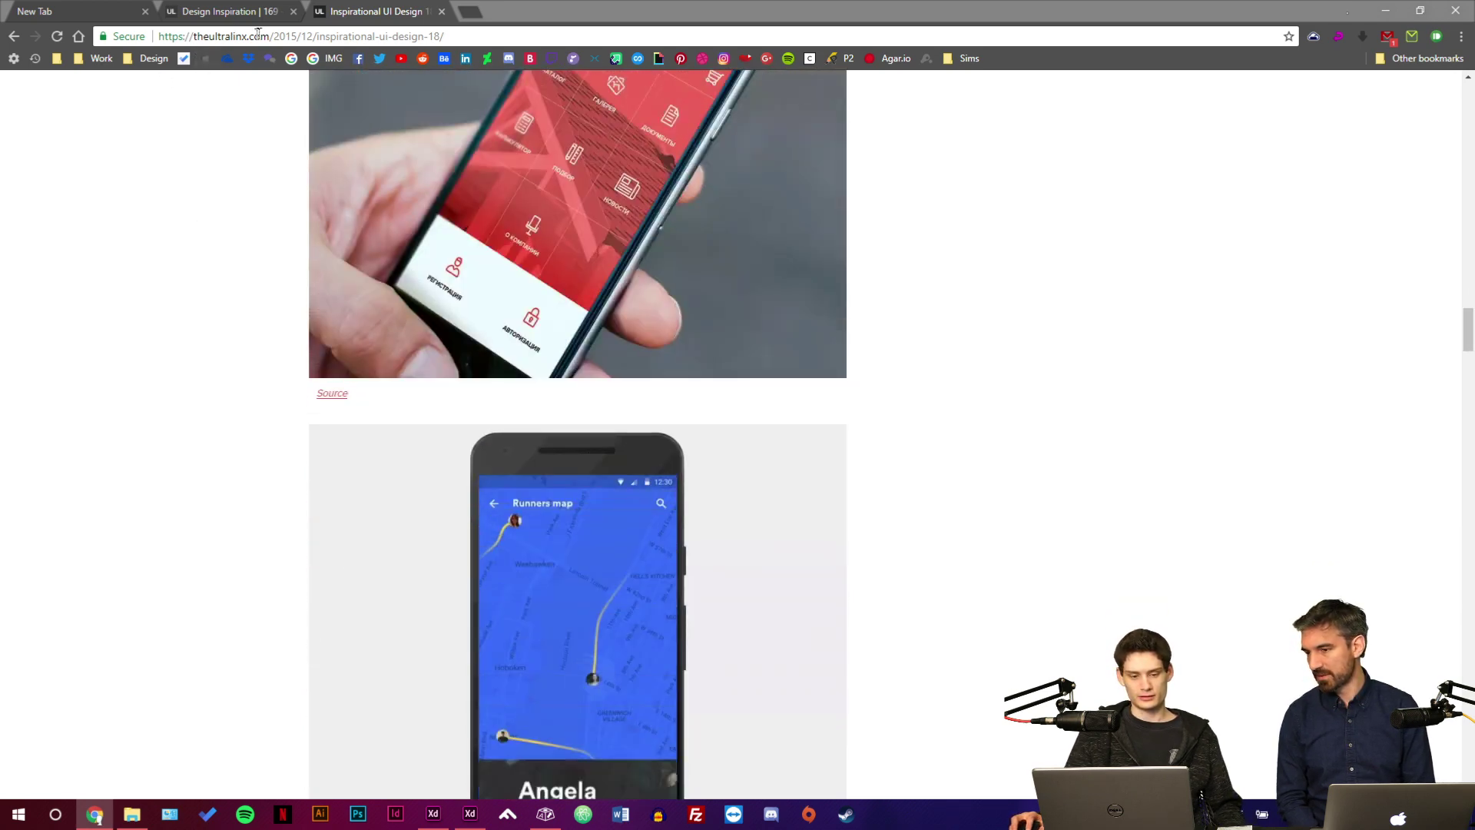
pyautogui.click(154, 58)
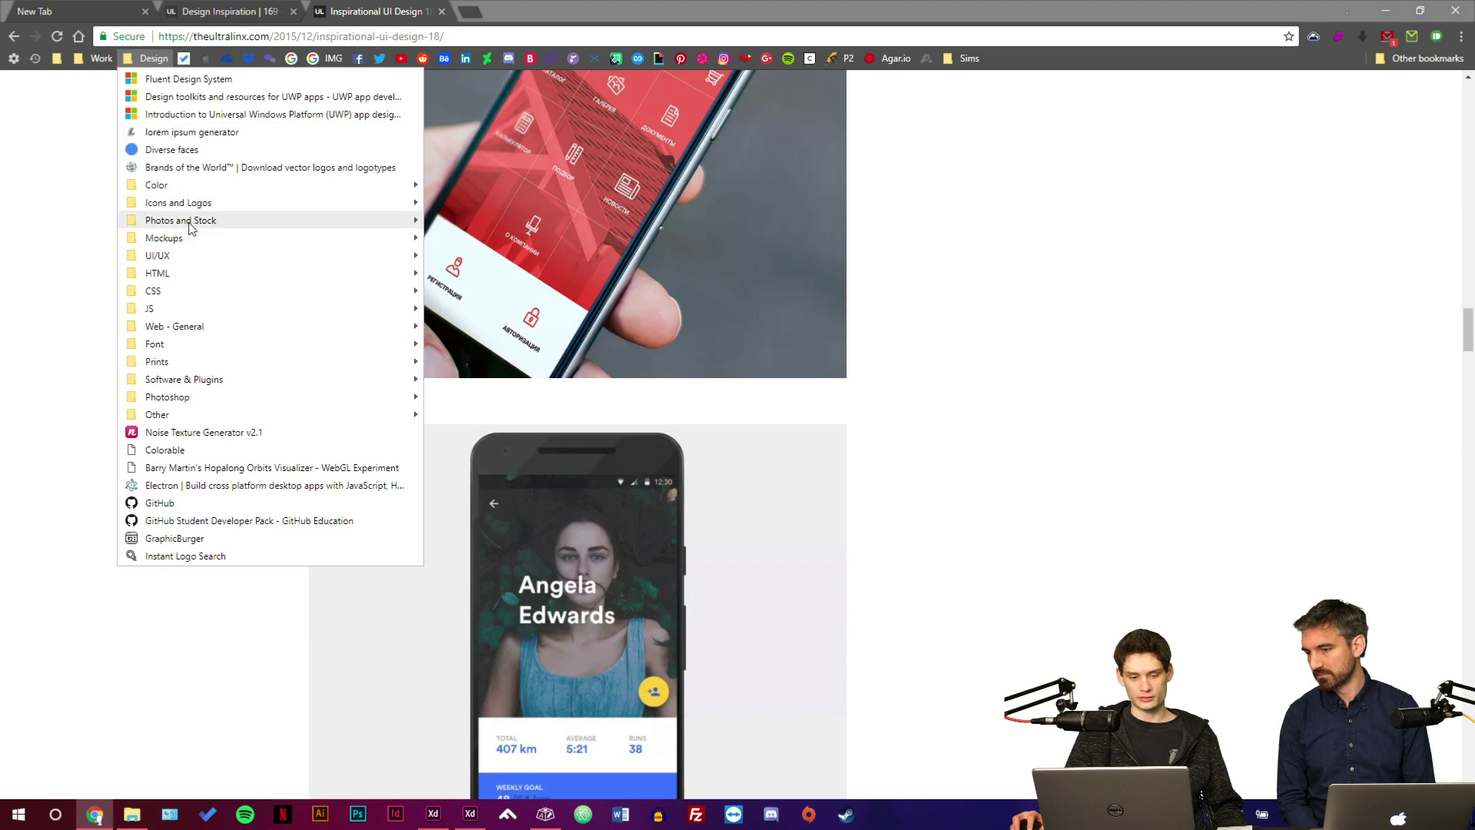
pyautogui.moveTo(200, 255)
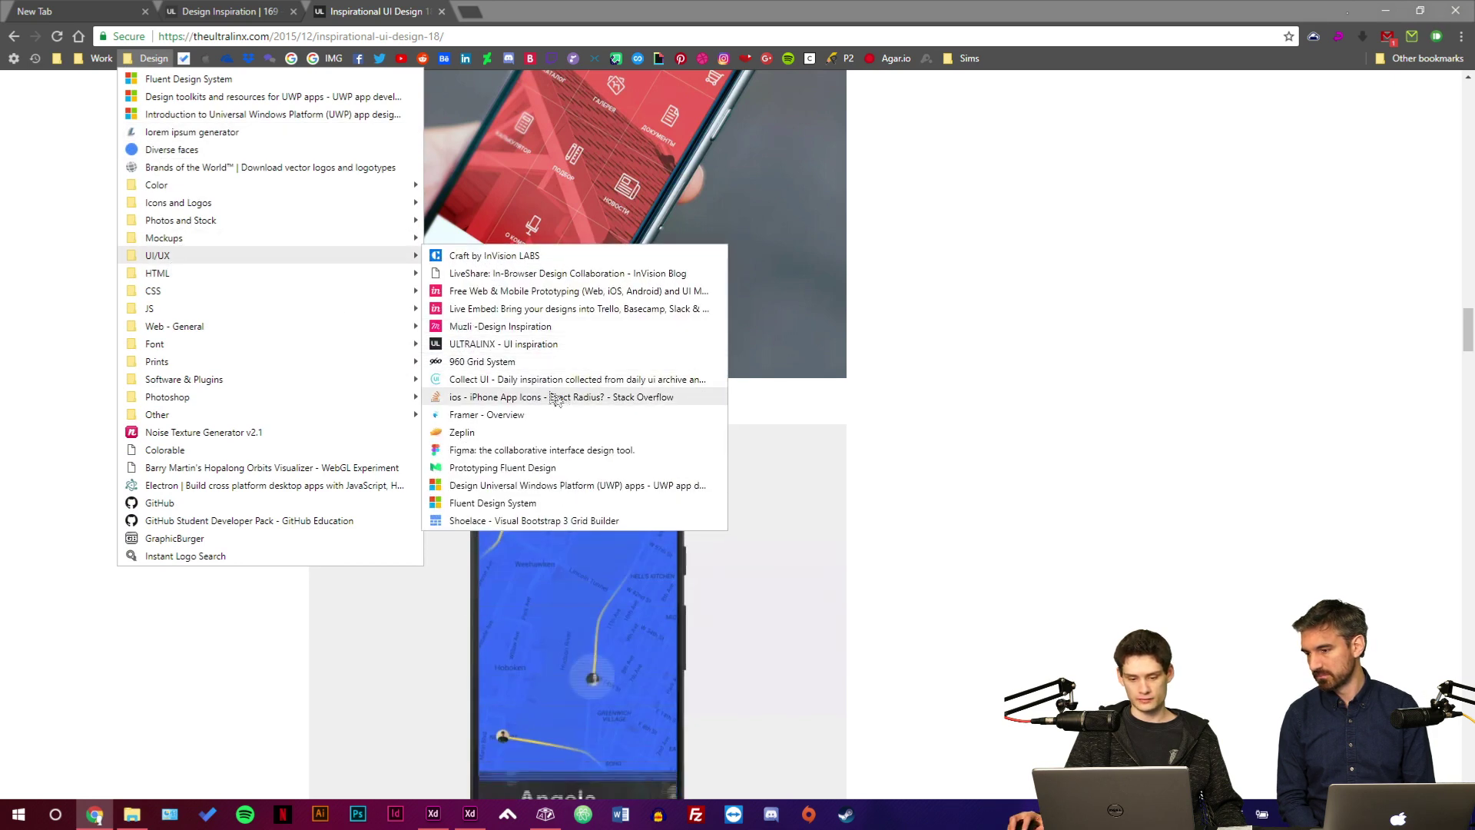
pyautogui.click(505, 380)
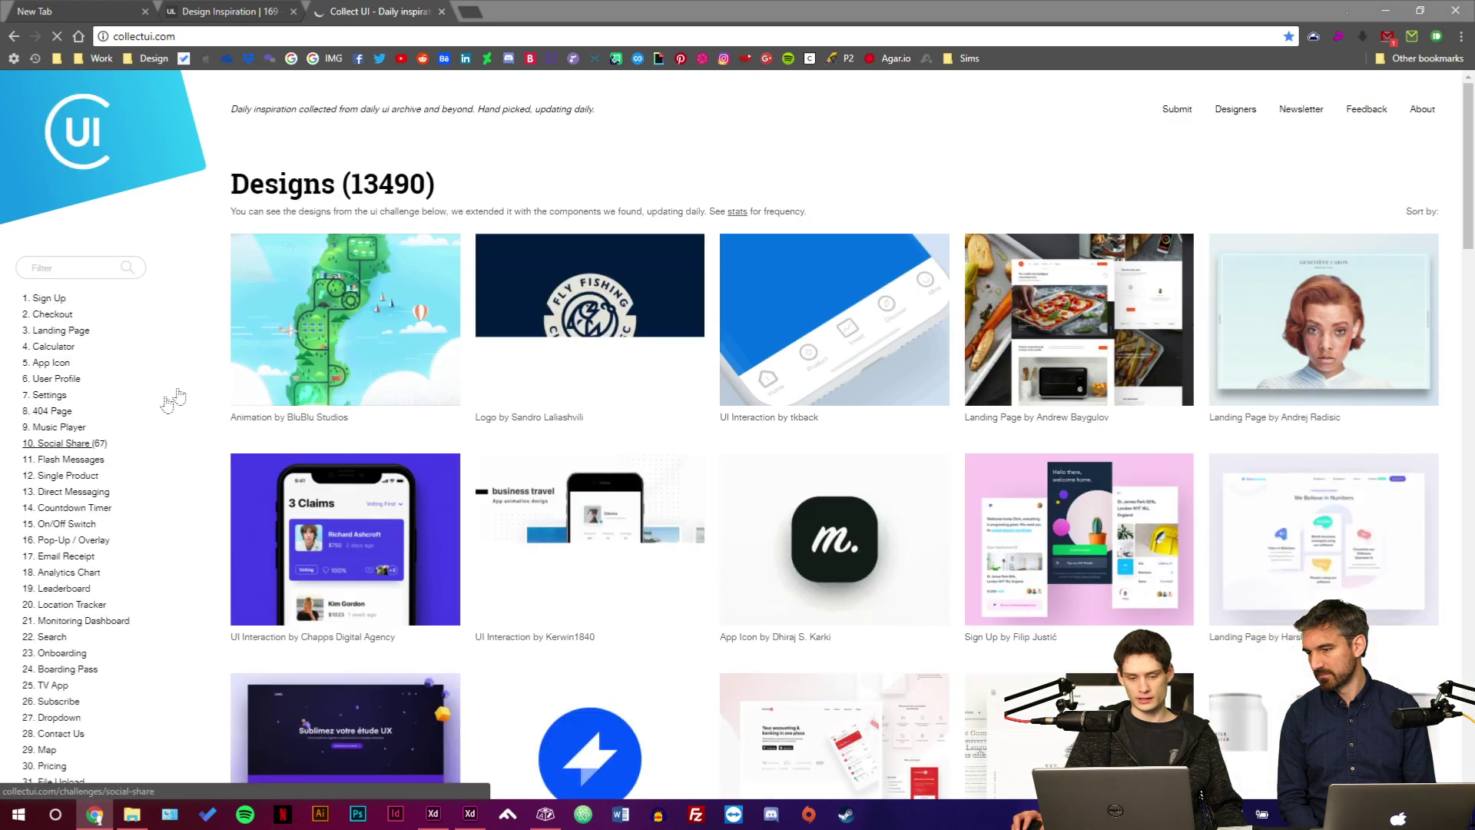
# Browse the Collect UI design gallery and its list of challenge categories.
pyautogui.scroll(-2, 243, 311)
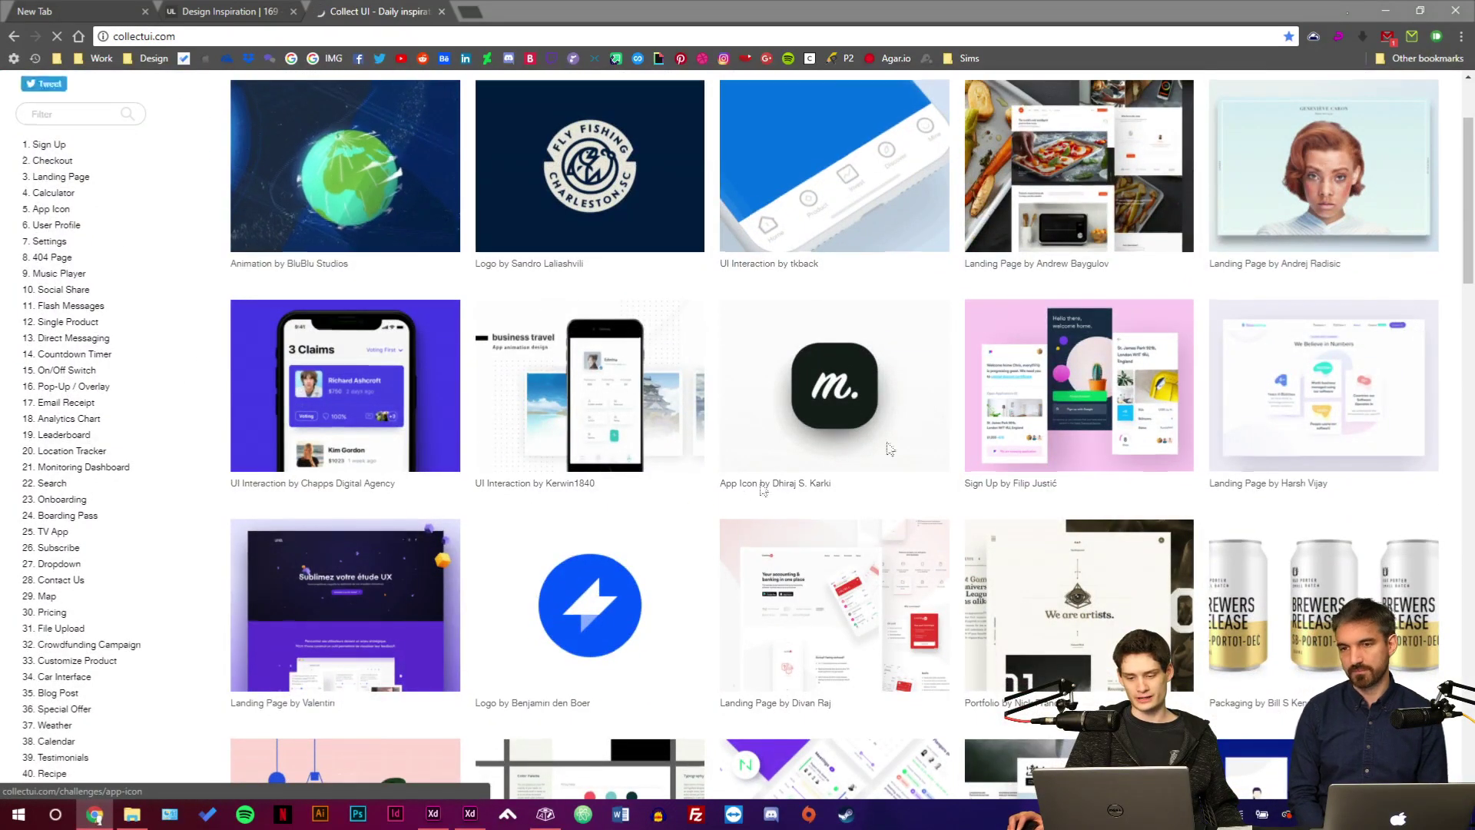
pyautogui.scroll(-4, 815, 517)
pyautogui.scroll(-4, 814, 517)
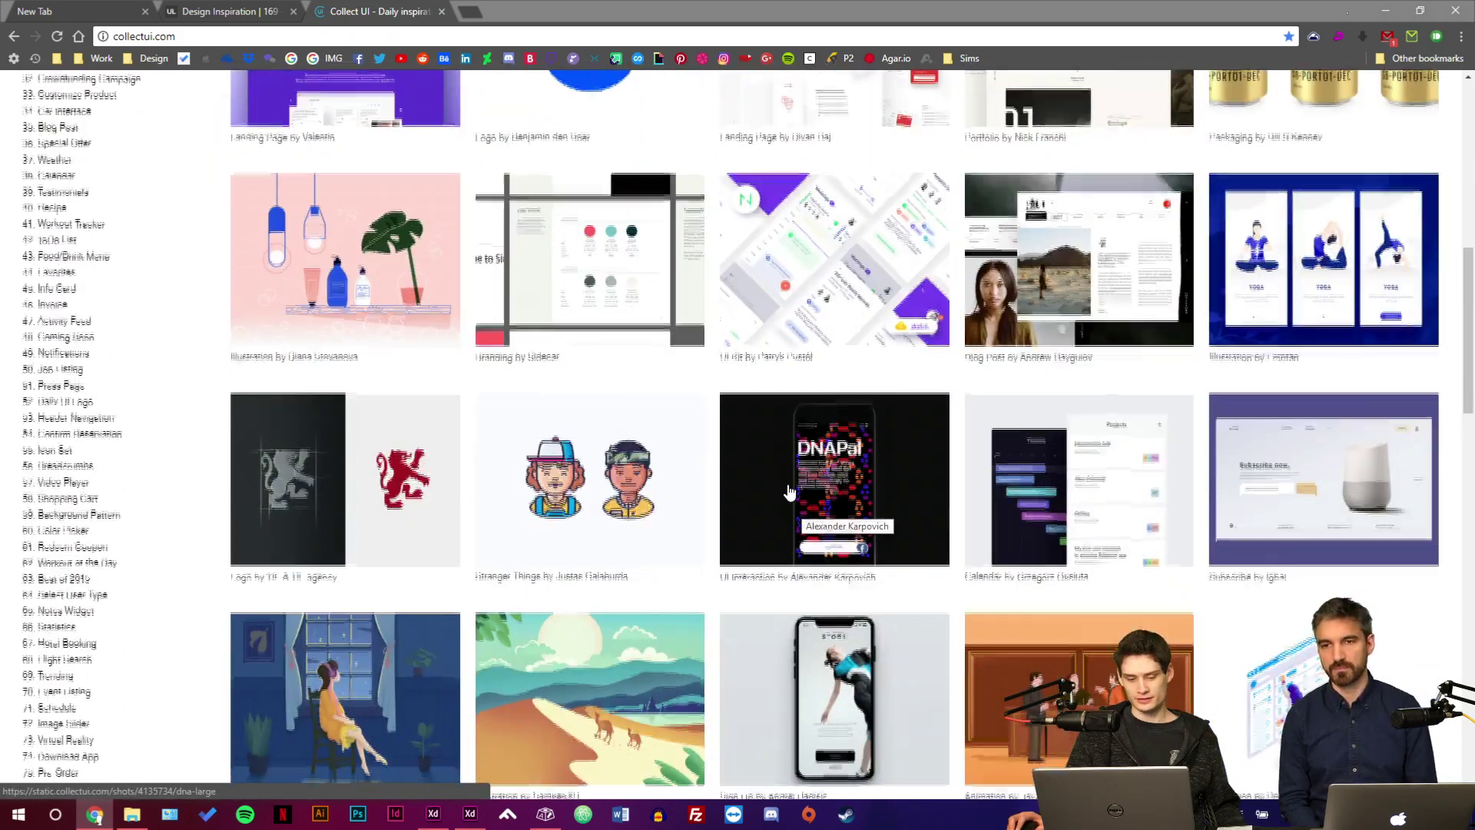
pyautogui.scroll(-4, 789, 491)
pyautogui.scroll(-3, 789, 492)
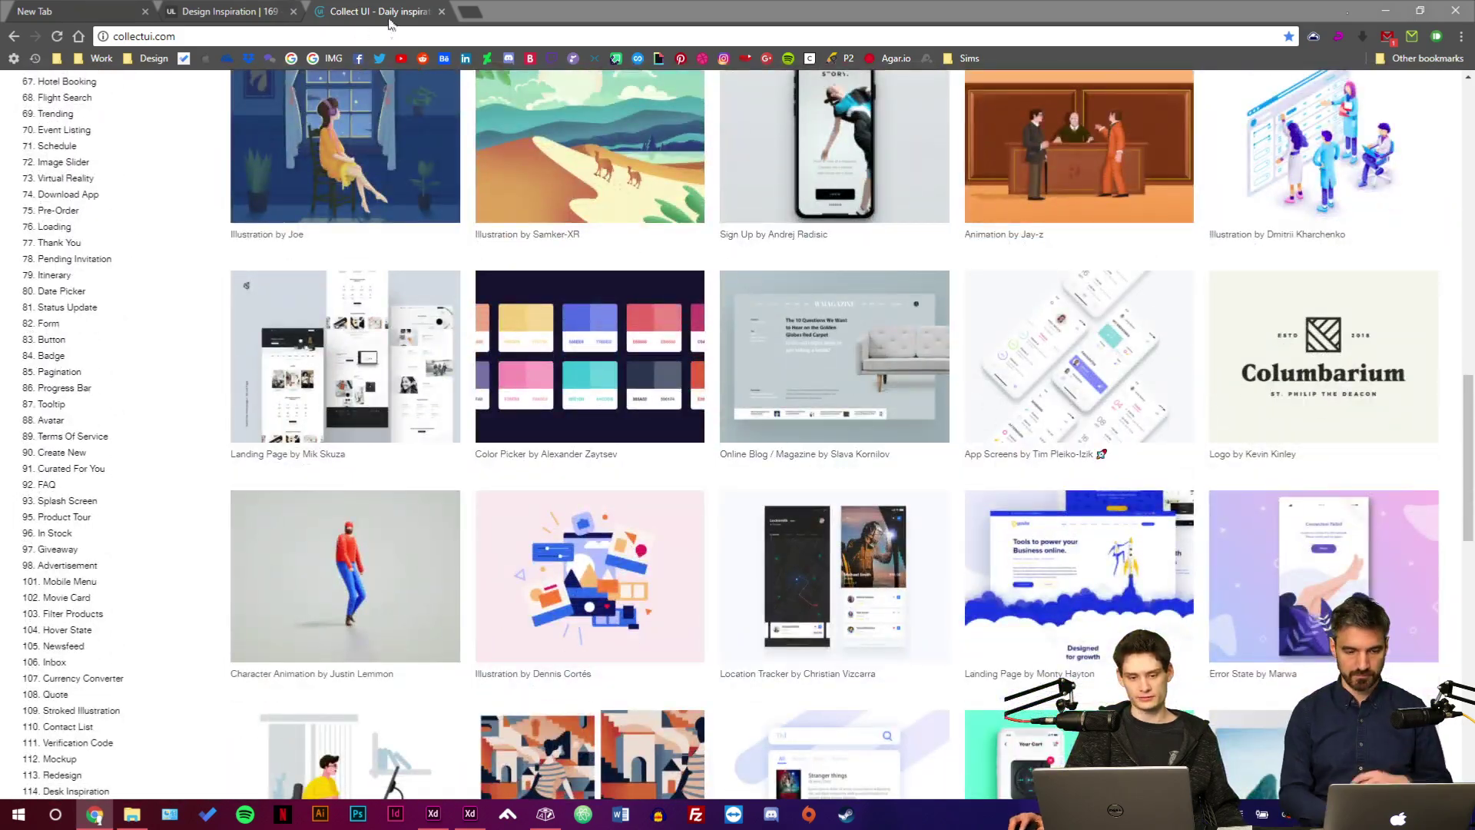
# Close the Collect UI and UltraLinx tabs and switch back to the SoundFind document in Adobe XD.
pyautogui.hotkey('ctrl', 'w')
pyautogui.hotkey('ctrl', 'w')
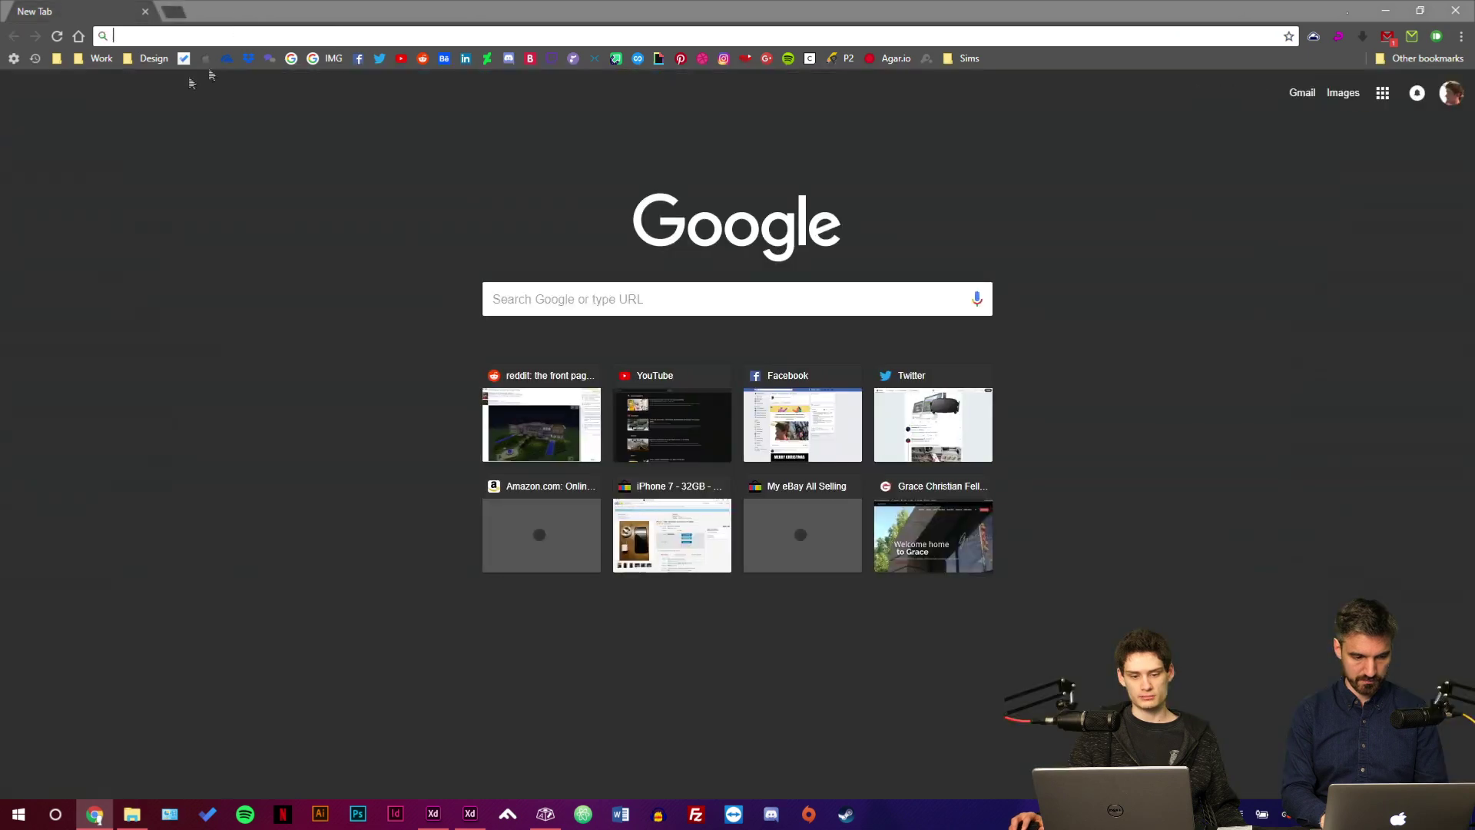
pyautogui.click(95, 815)
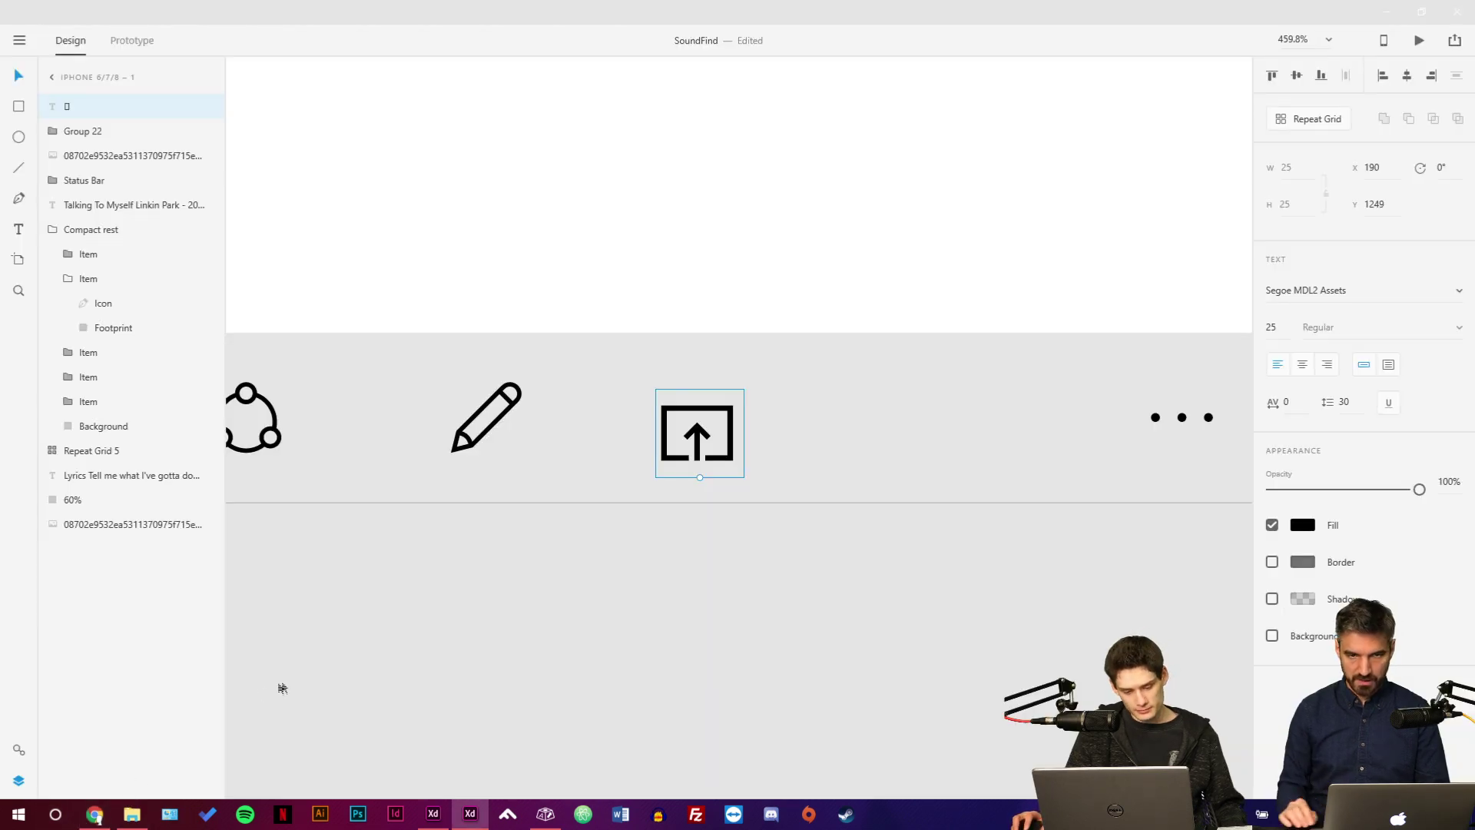
# Move the boxed upload-arrow icon along the artboard's bottom bar into the slot just before the three-dots icon.
pyautogui.moveTo(731, 447); pyautogui.dragTo(807, 437)
pyautogui.moveTo(776, 587); pyautogui.dragTo(779, 613)
pyautogui.moveTo(856, 566); pyautogui.dragTo(602, 560)
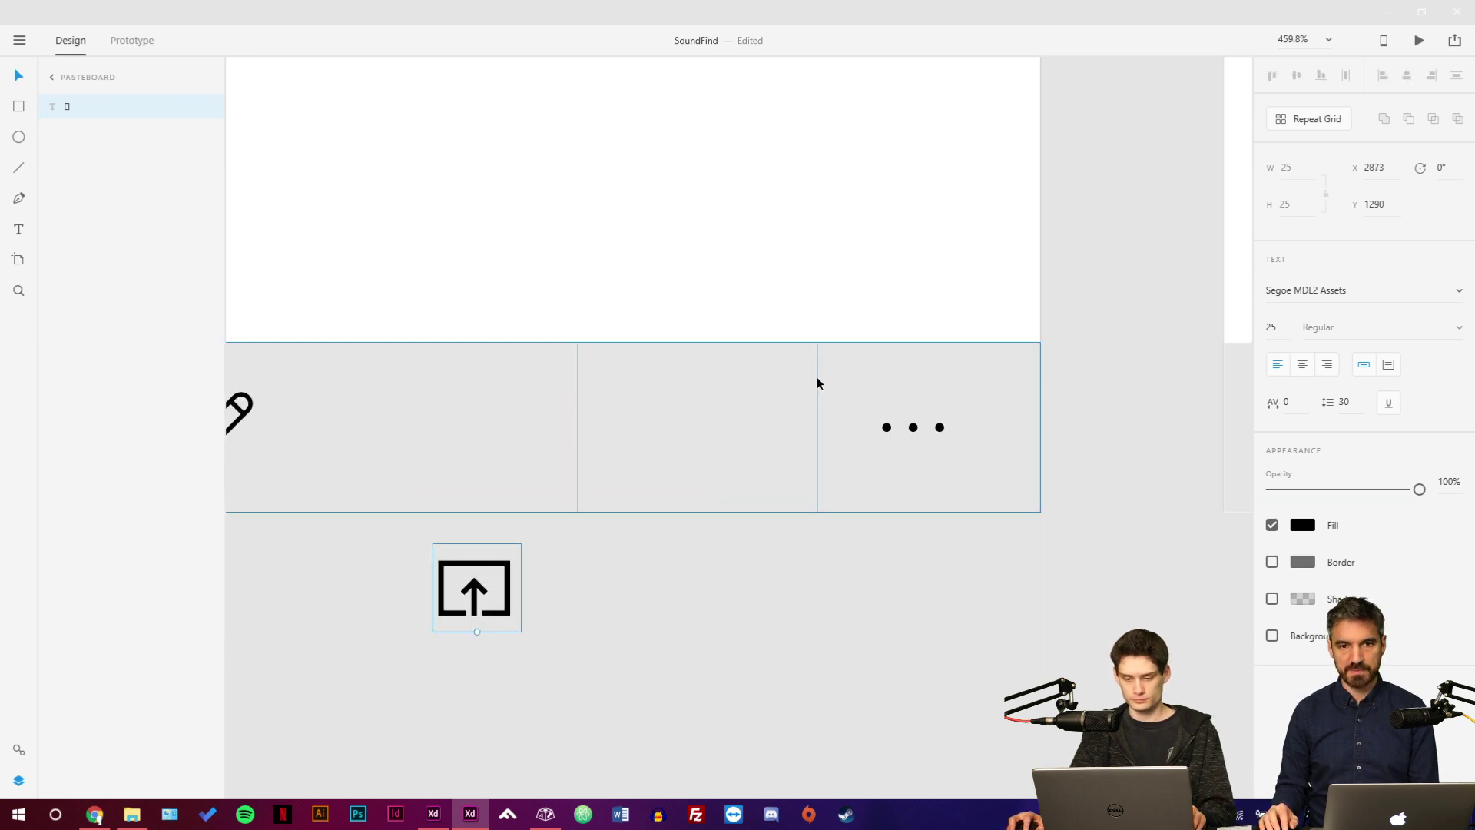
pyautogui.moveTo(581, 569); pyautogui.dragTo(789, 421)
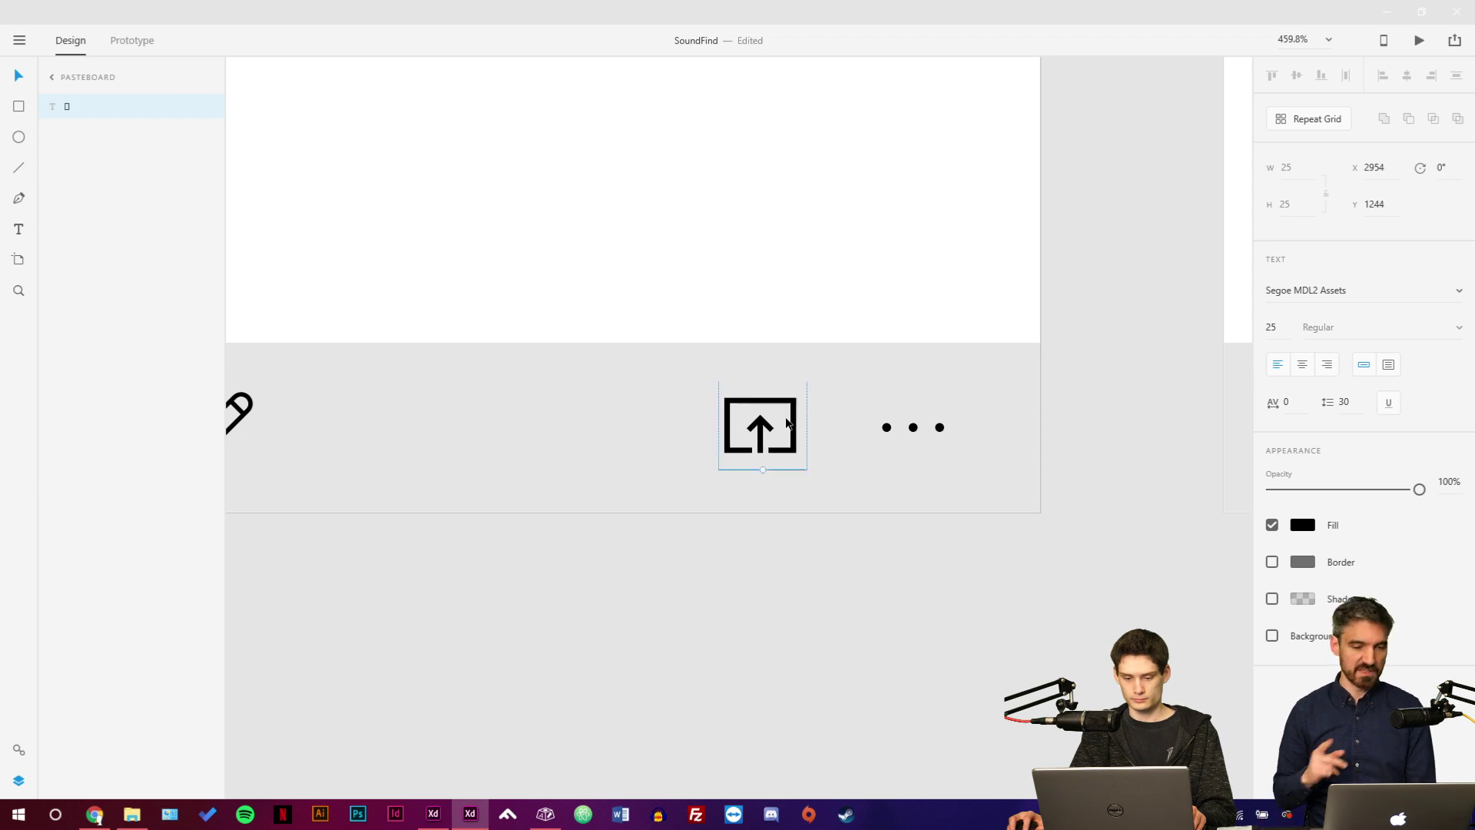
pyautogui.click(801, 348)
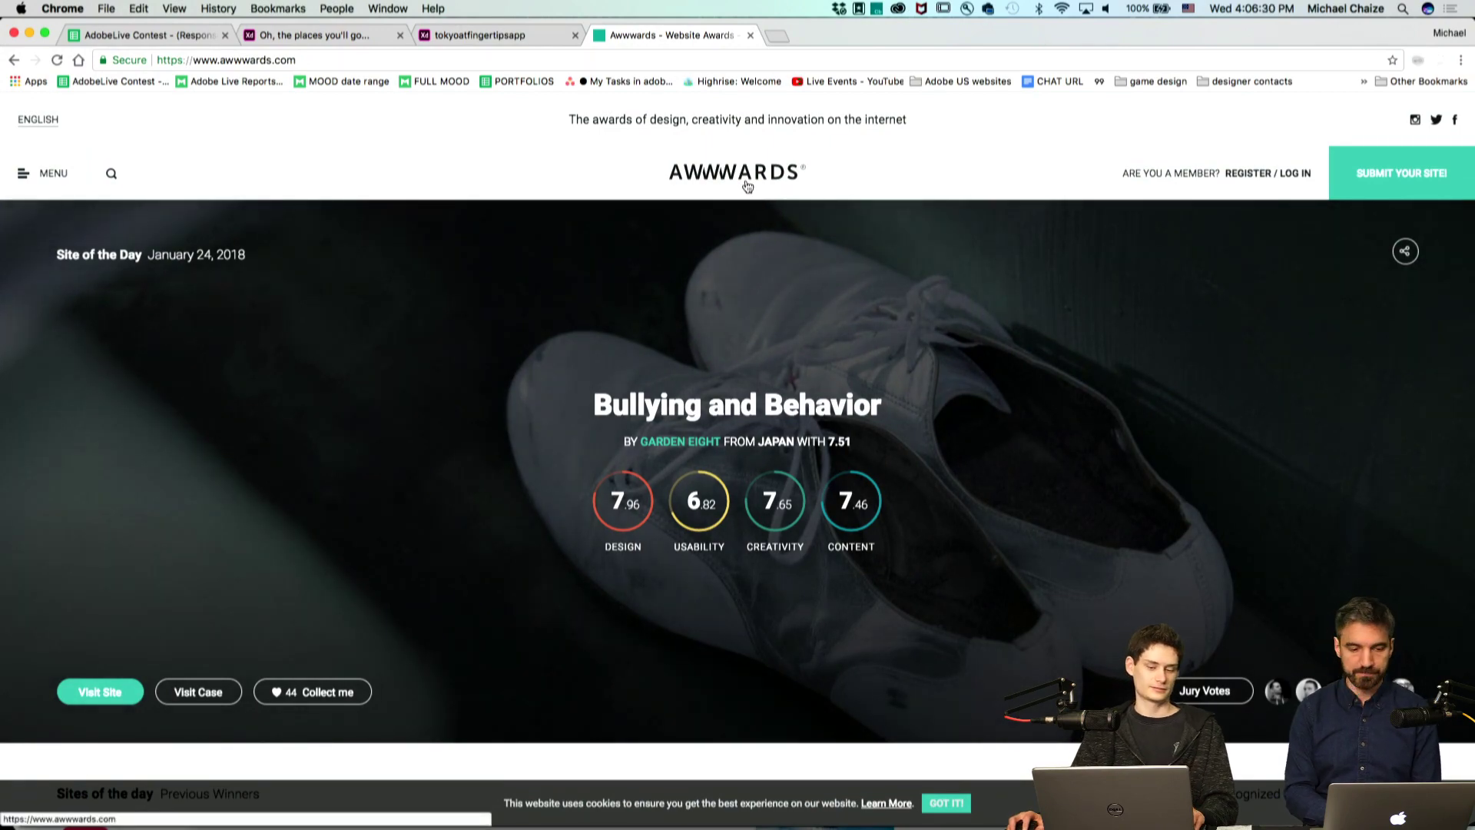
# Examine the Awwwards homepage, from the Site of the Day and previous winners through the nominees, directory and designer resources.
pyautogui.scroll(-6, 592, 227)
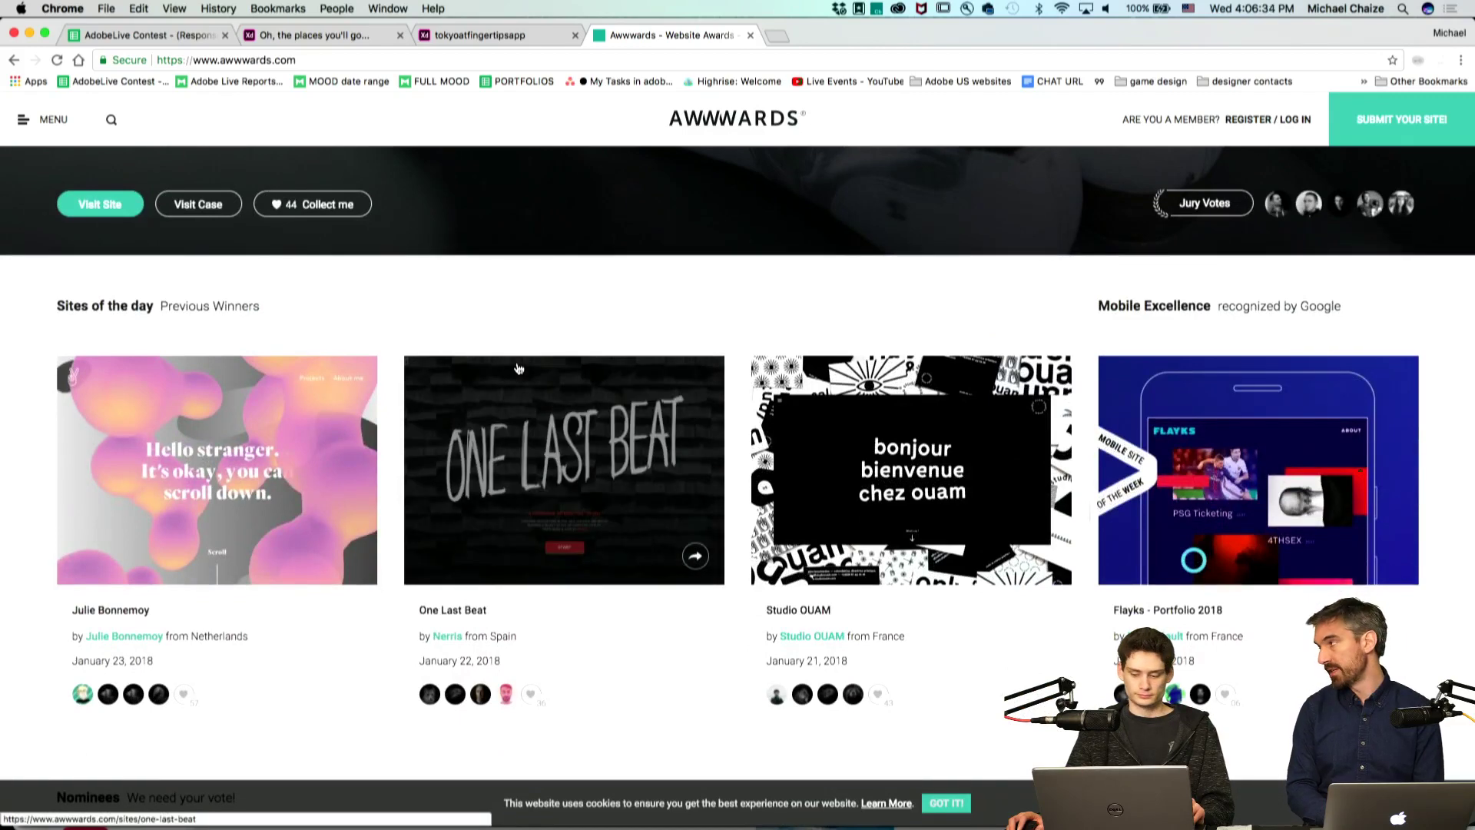
pyautogui.scroll(6, 518, 368)
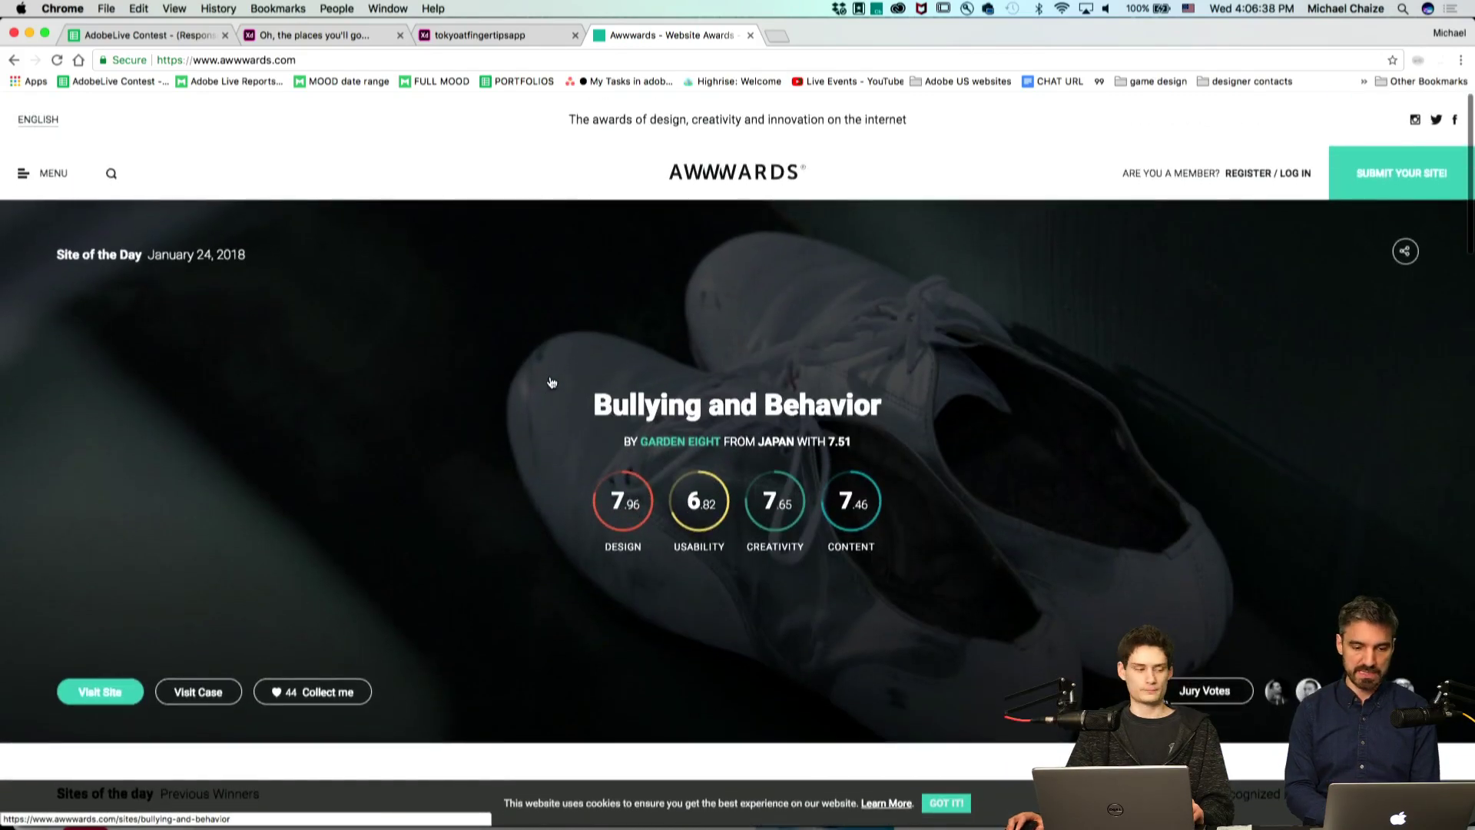
pyautogui.scroll(-2, 369, 443)
pyautogui.scroll(-5, 369, 443)
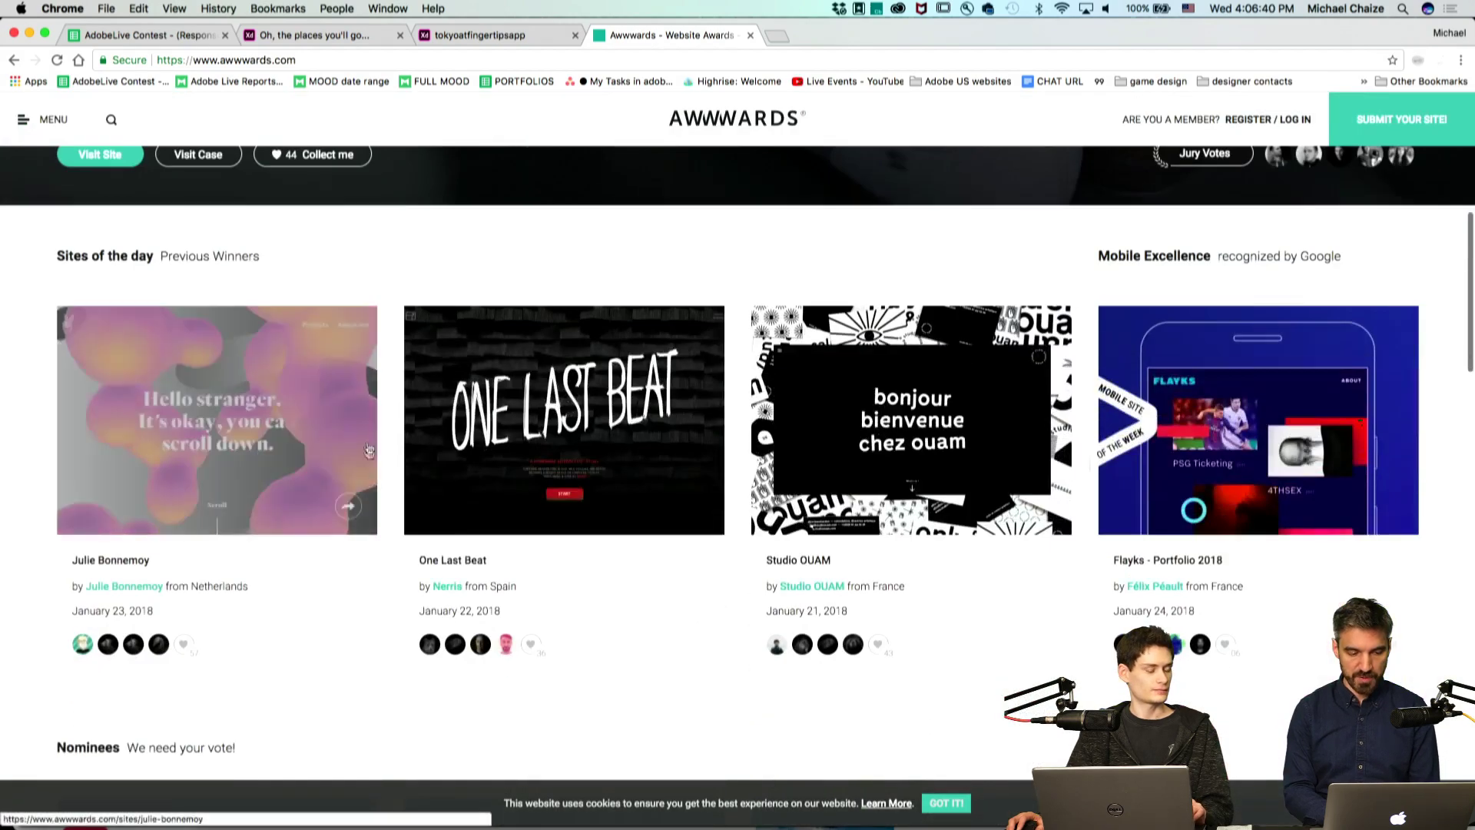
pyautogui.scroll(-4, 377, 639)
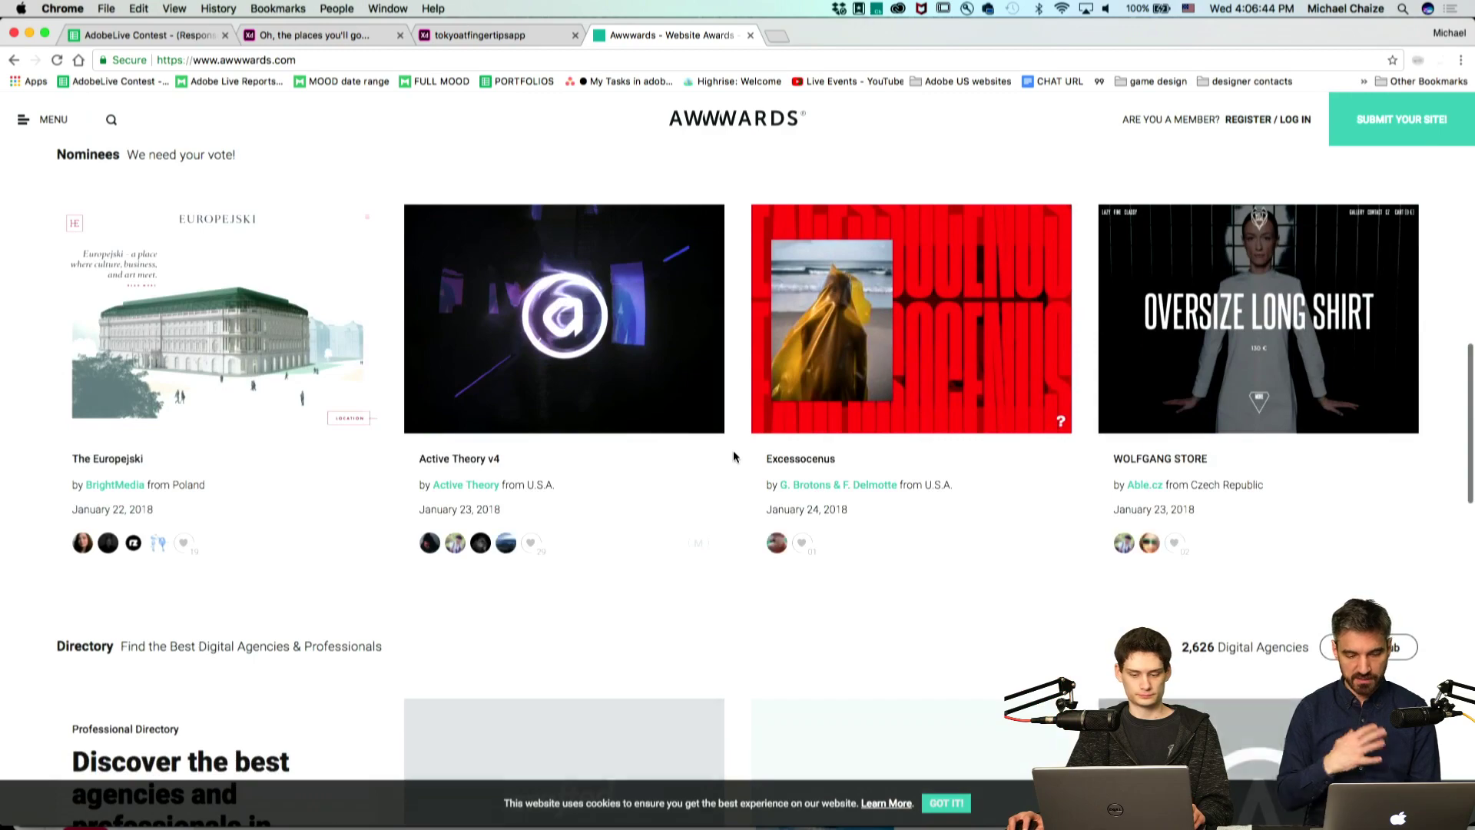
pyautogui.scroll(-8, 733, 456)
pyautogui.scroll(-1, 733, 456)
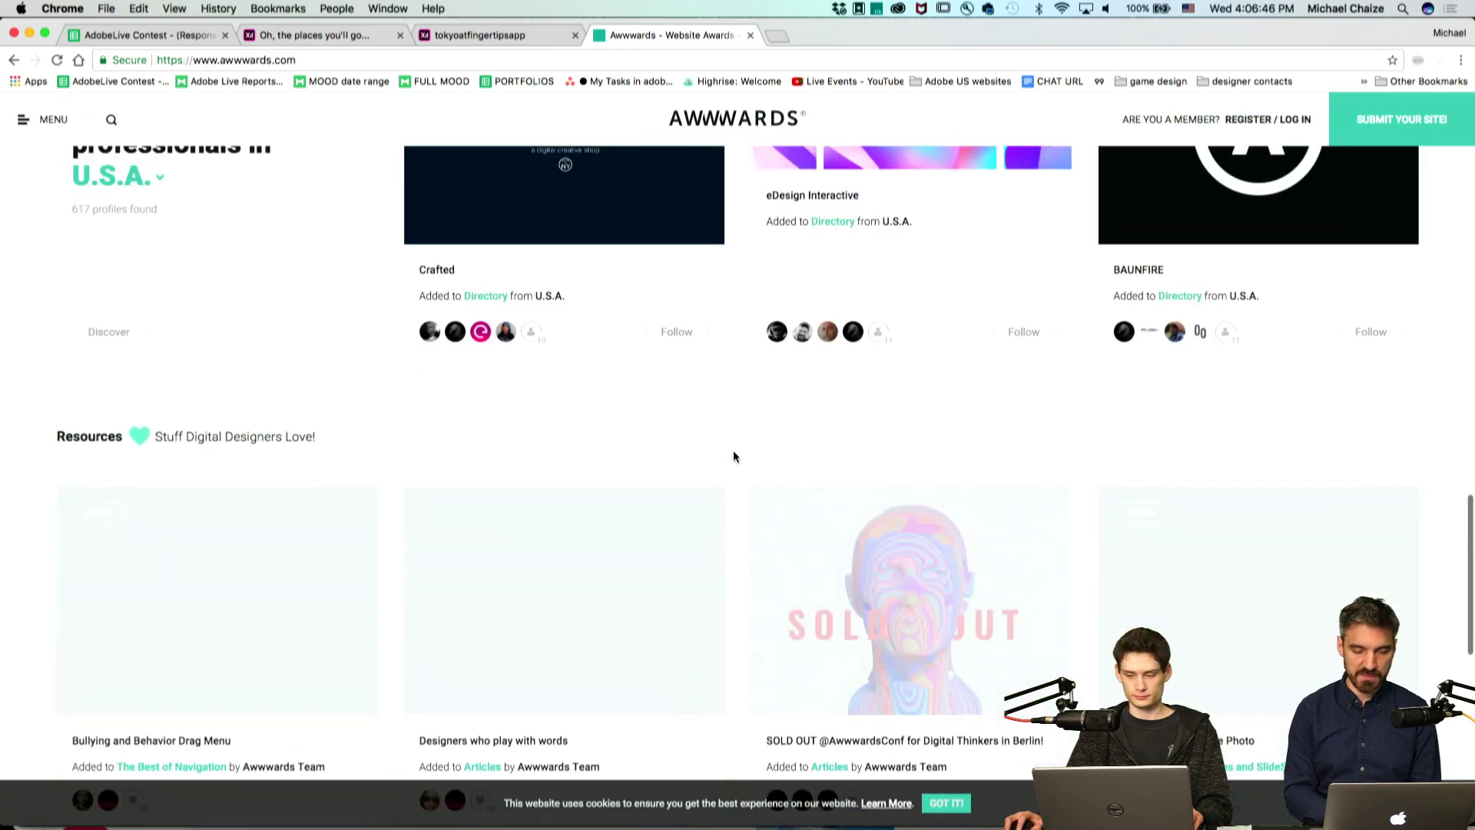
pyautogui.scroll(-3, 733, 456)
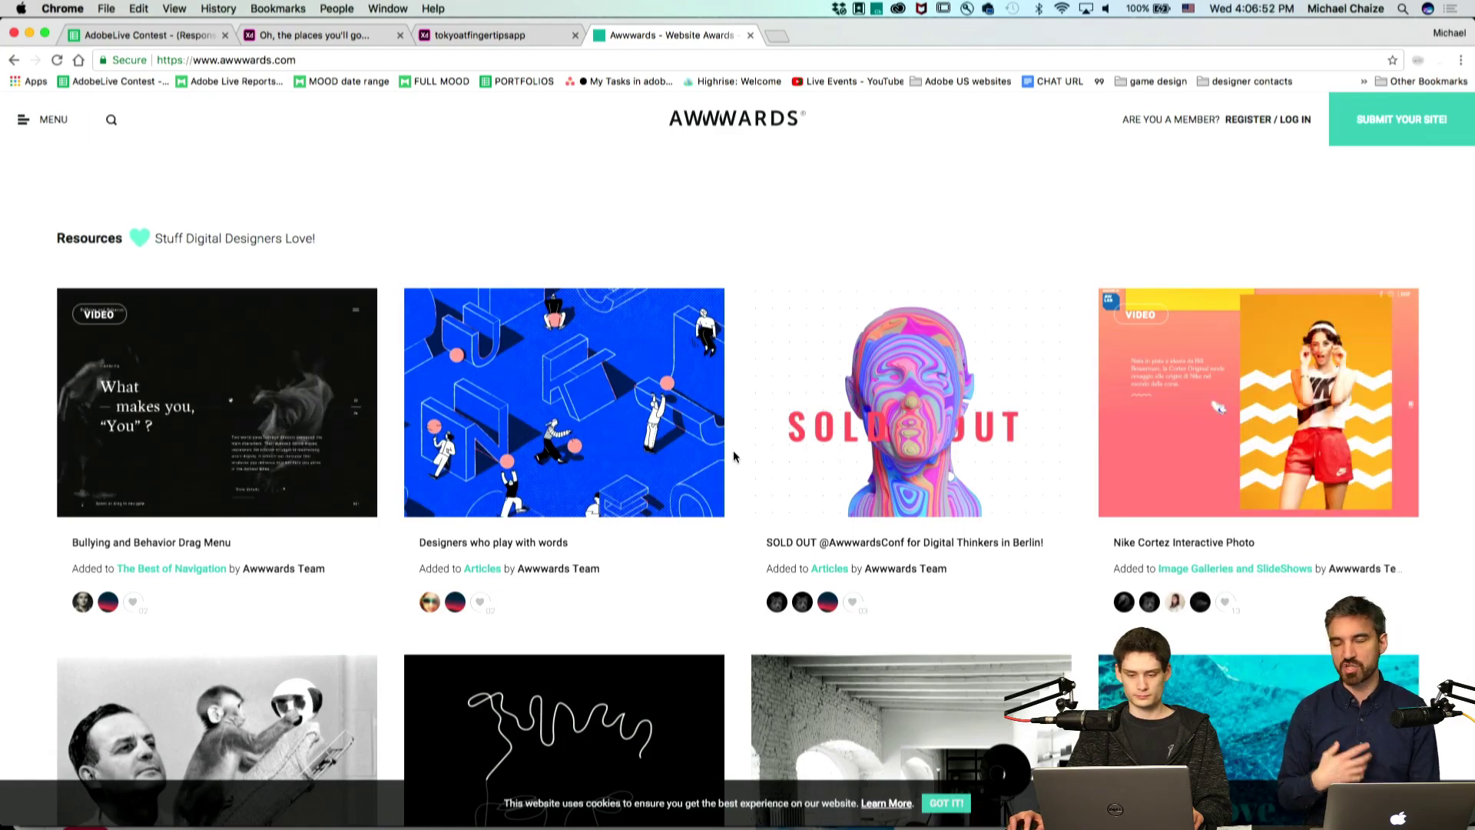
pyautogui.scroll(-7, 732, 456)
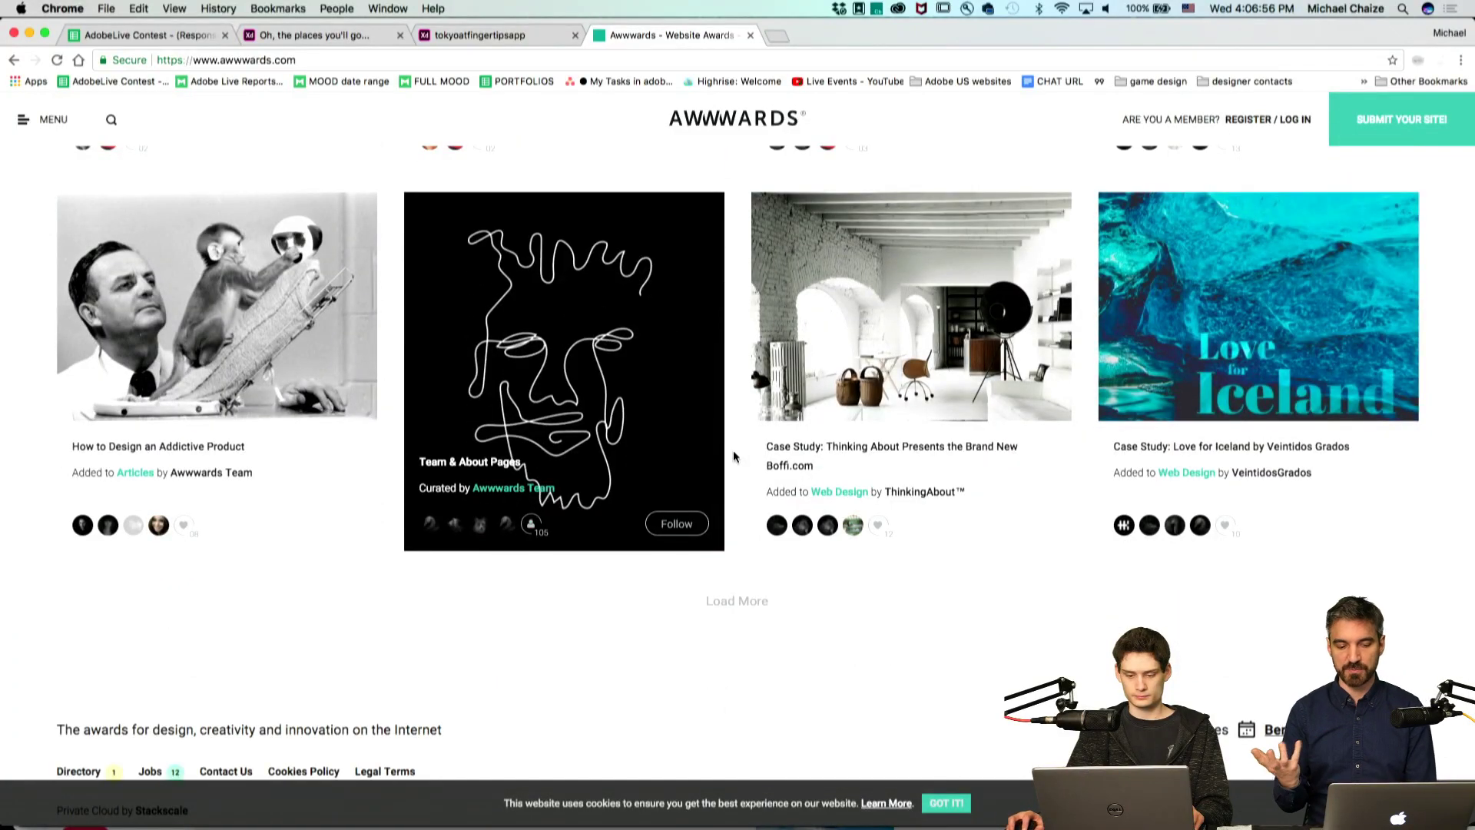
pyautogui.scroll(20, 733, 457)
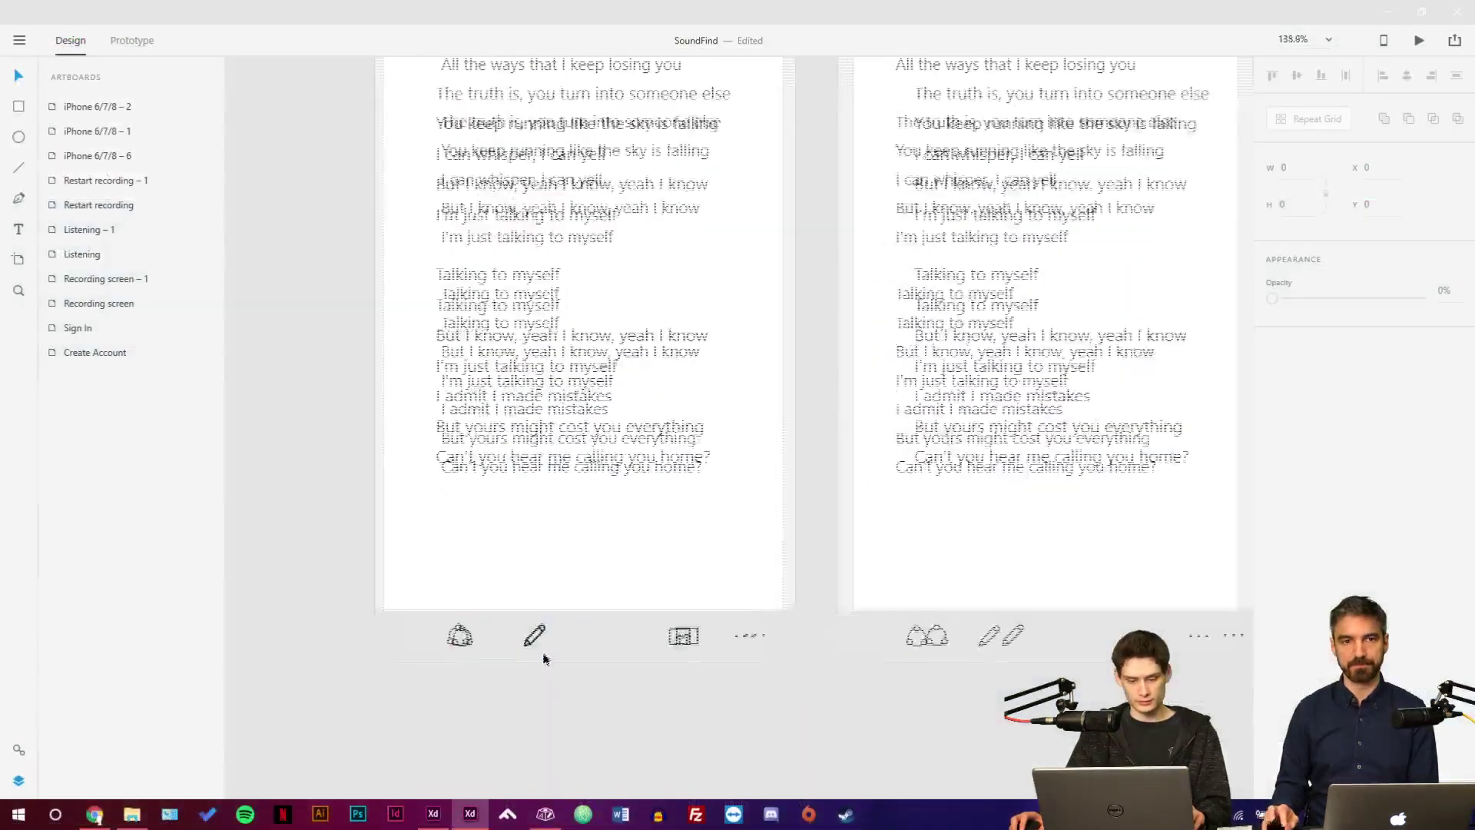
# Delete the pencil icon item from the bottom bar of the iPhone 6/7/8 – 1 artboard.
pyautogui.scroll(5, 537, 615)
pyautogui.click(535, 619)
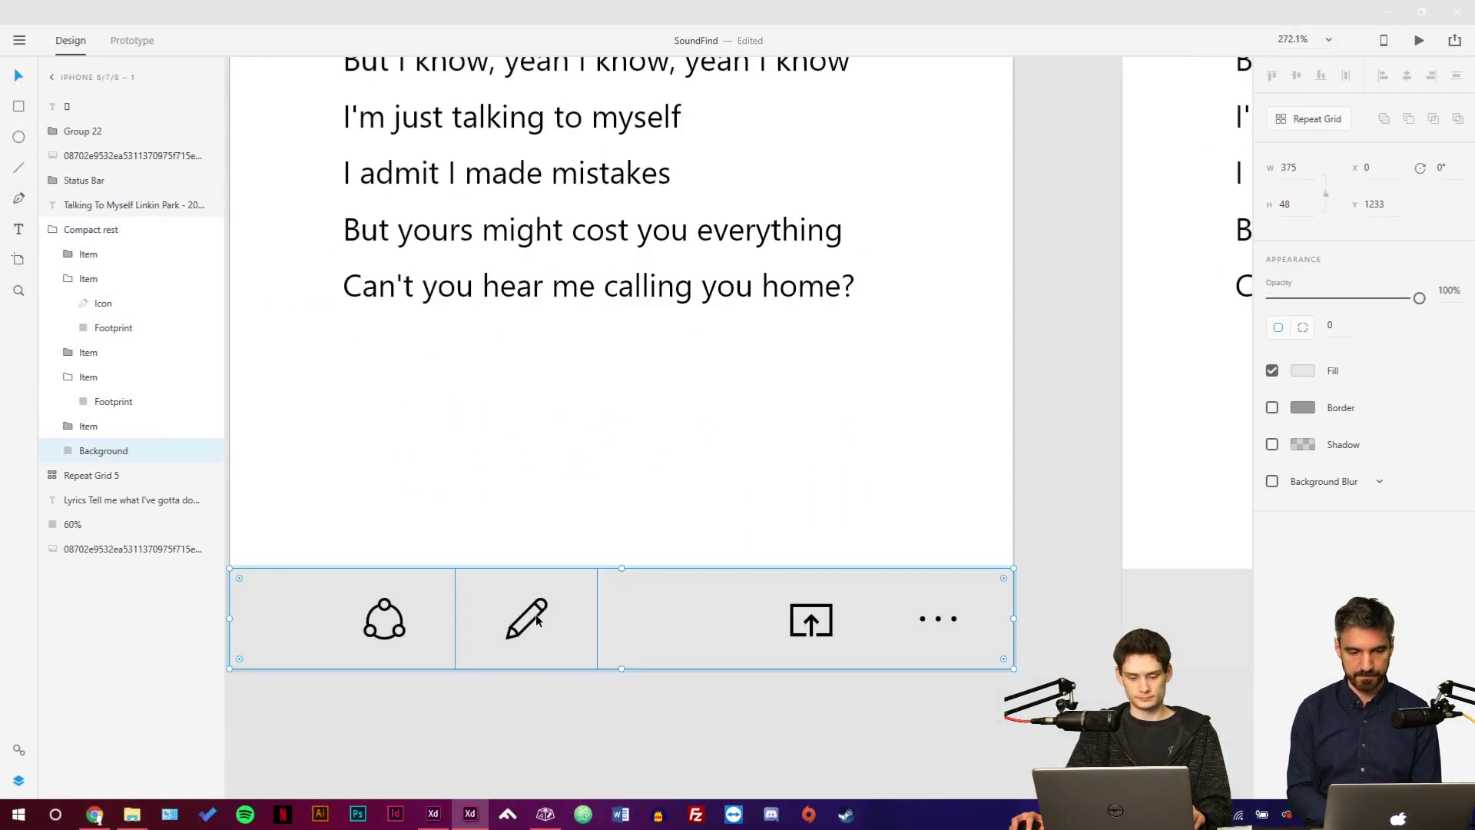
pyautogui.doubleClick(535, 620)
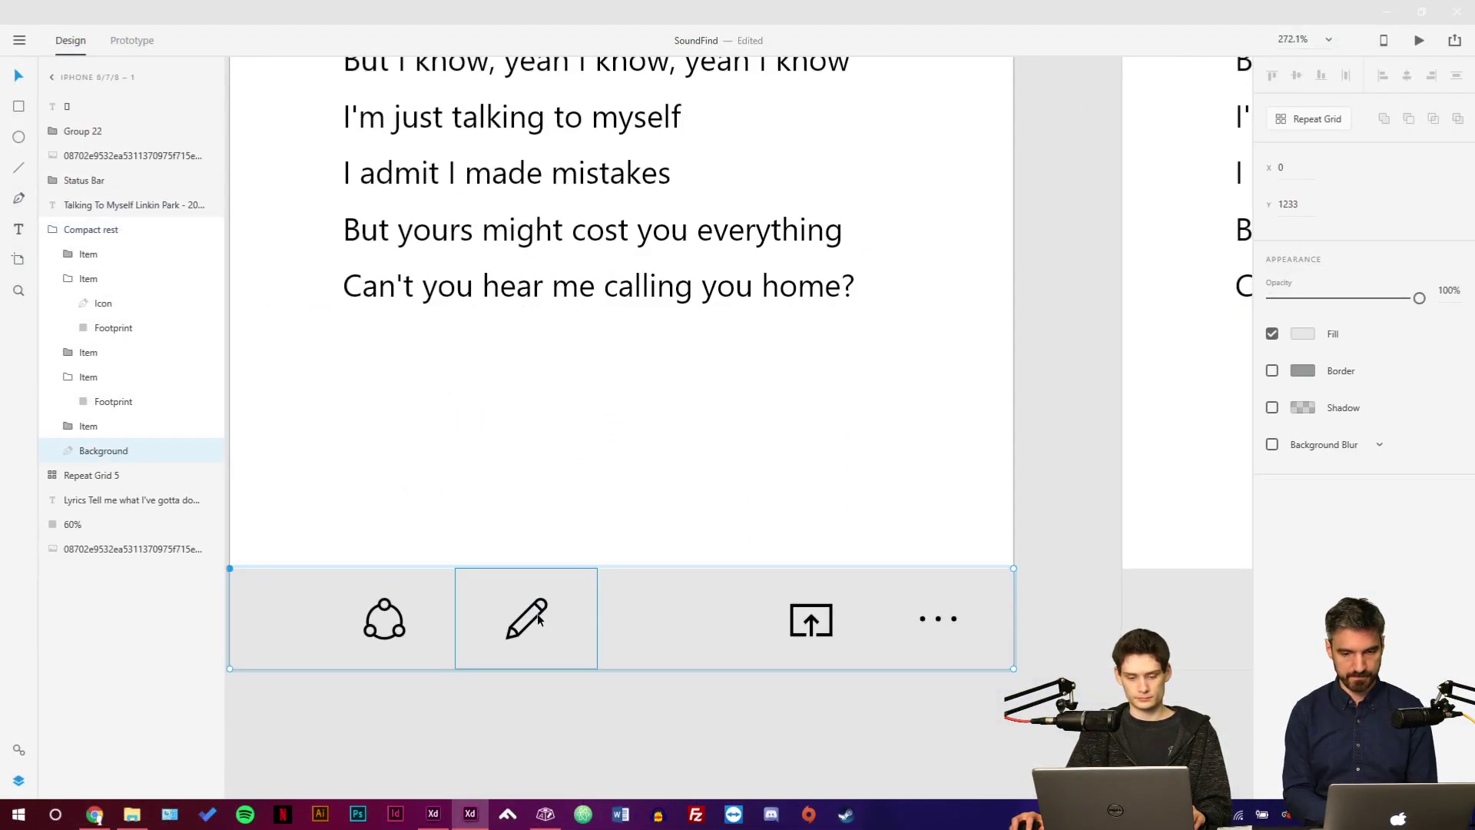
pyautogui.click(537, 619)
pyautogui.press('Delete')
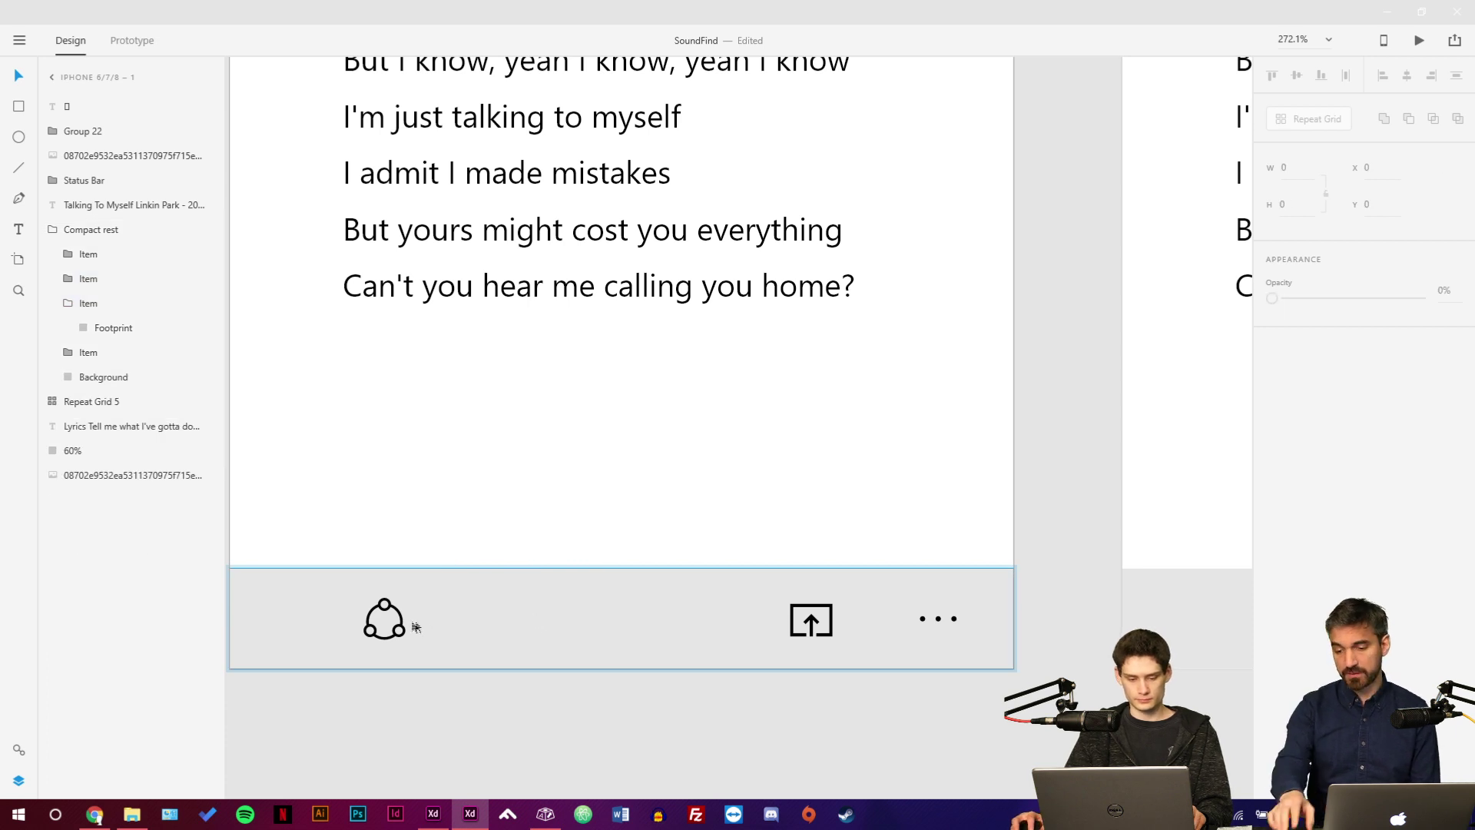
# Move the share icon along the iPhone 6/7/8 – 1 artboard's bottom bar to the slot directly before the upload-arrow icon.
pyautogui.click(398, 628)
pyautogui.click(397, 627)
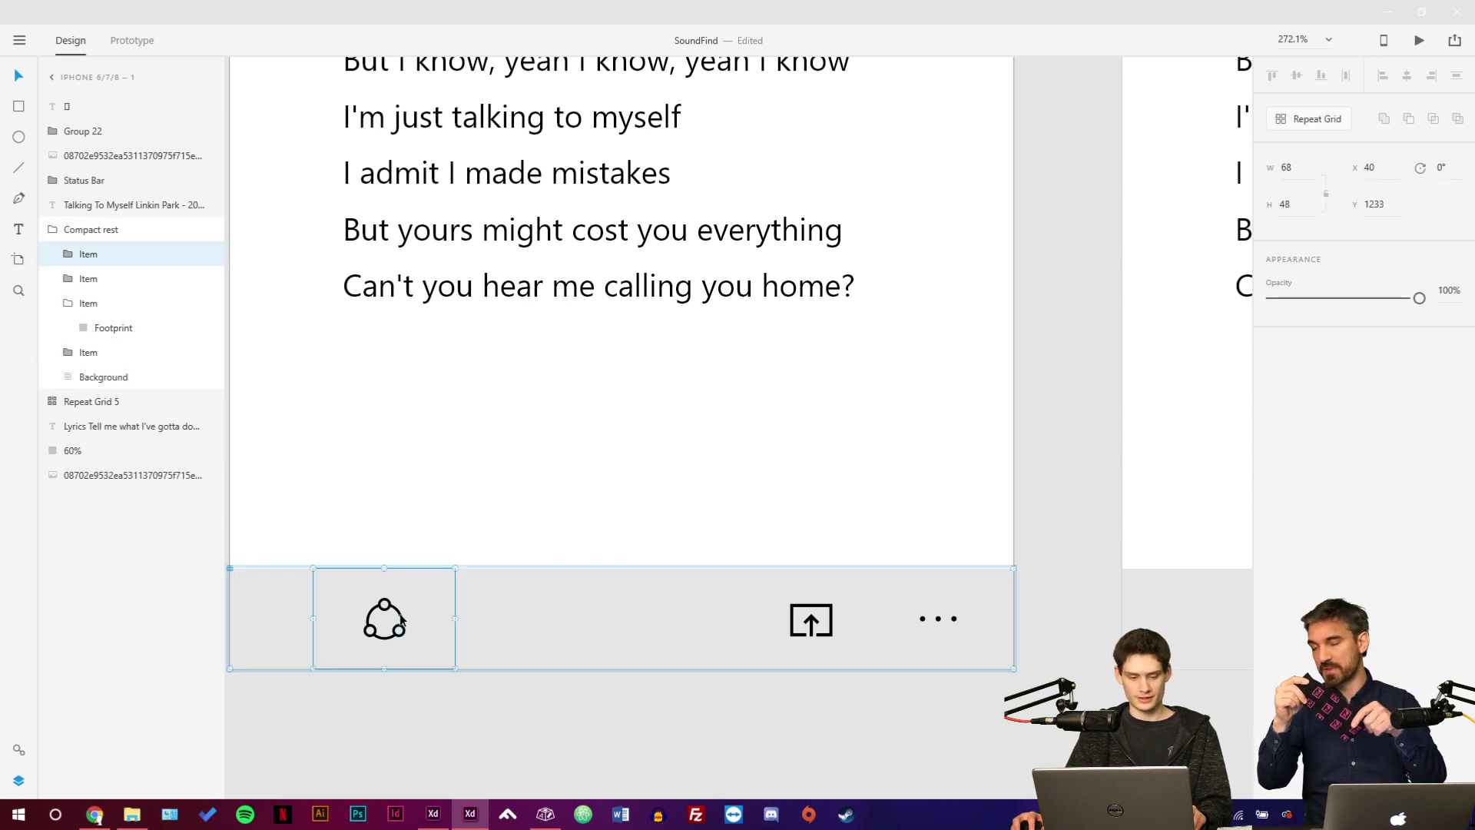
pyautogui.moveTo(398, 628)
pyautogui.mouseDown()
pyautogui.moveTo(615, 624)
pyautogui.moveTo(371, 624)
pyautogui.mouseUp()
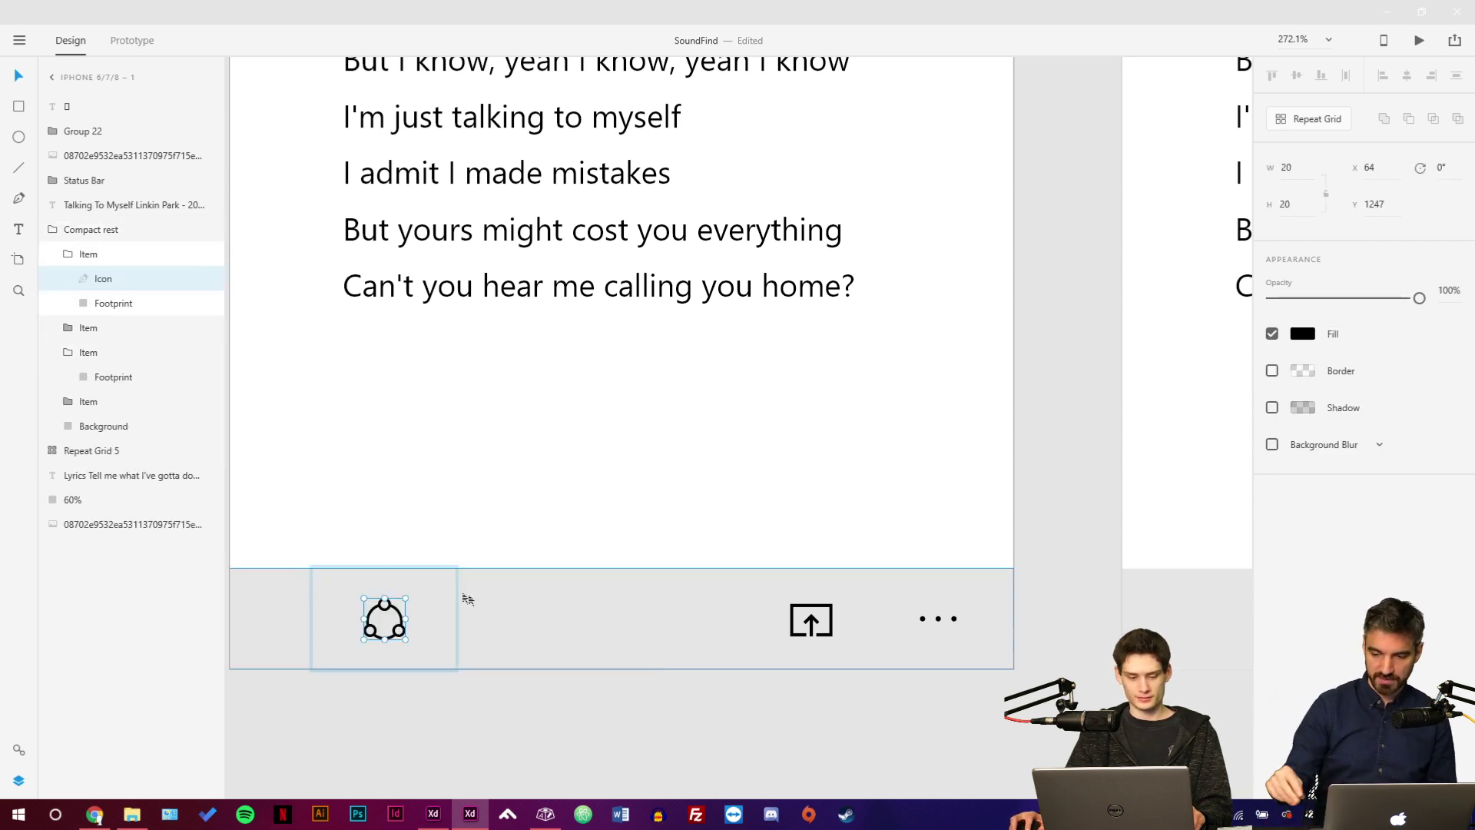
pyautogui.click(465, 600)
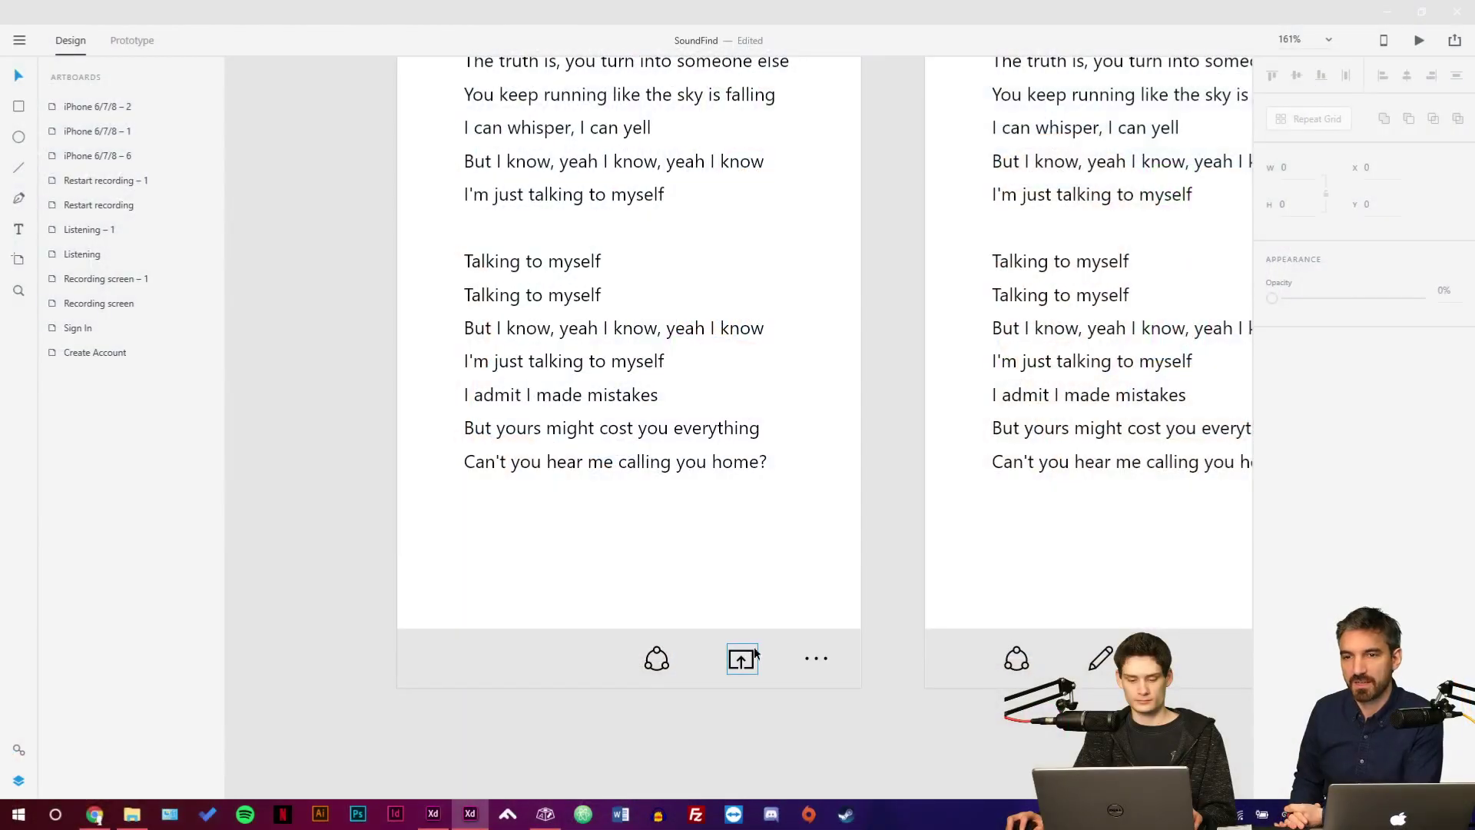
# Inspect the boxed upload-arrow icon's glyph and placement in the iPhone 6/7/8 – 1 artboard's bottom bar.
pyautogui.doubleClick(743, 658)
pyautogui.doubleClick(742, 658)
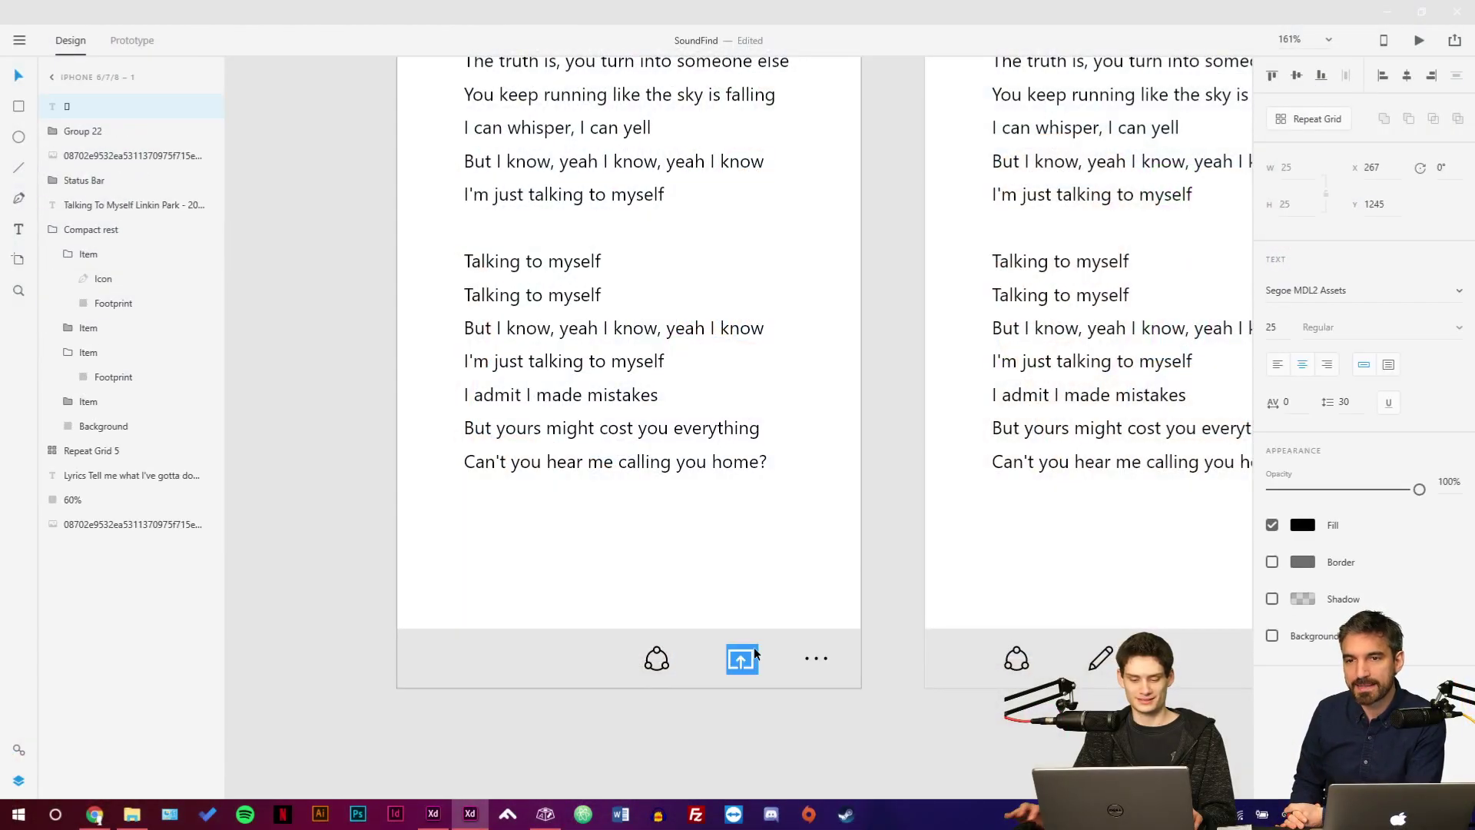
pyautogui.press('Escape')
pyautogui.click(754, 709)
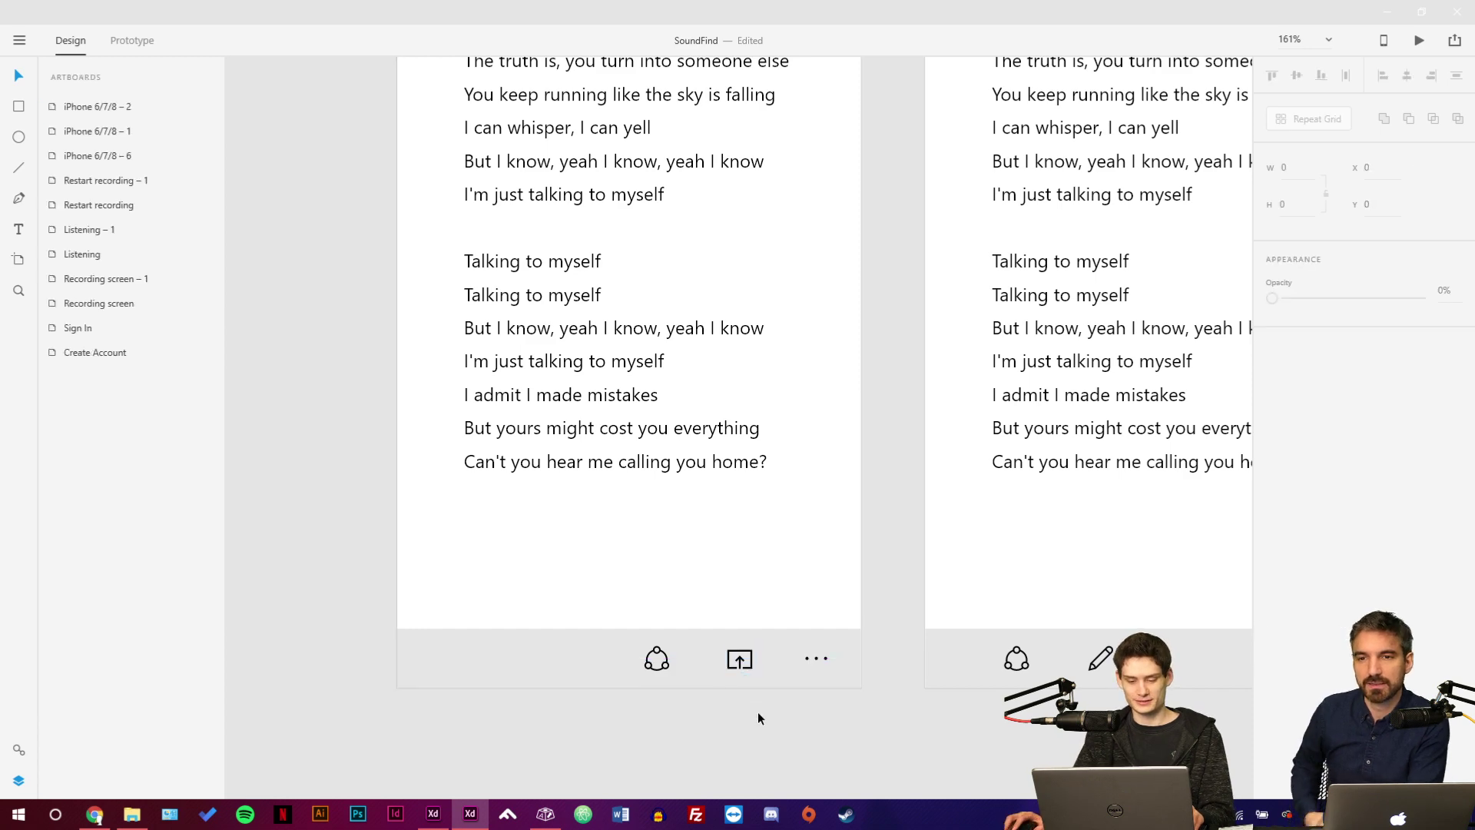
pyautogui.scroll(-2, 758, 712)
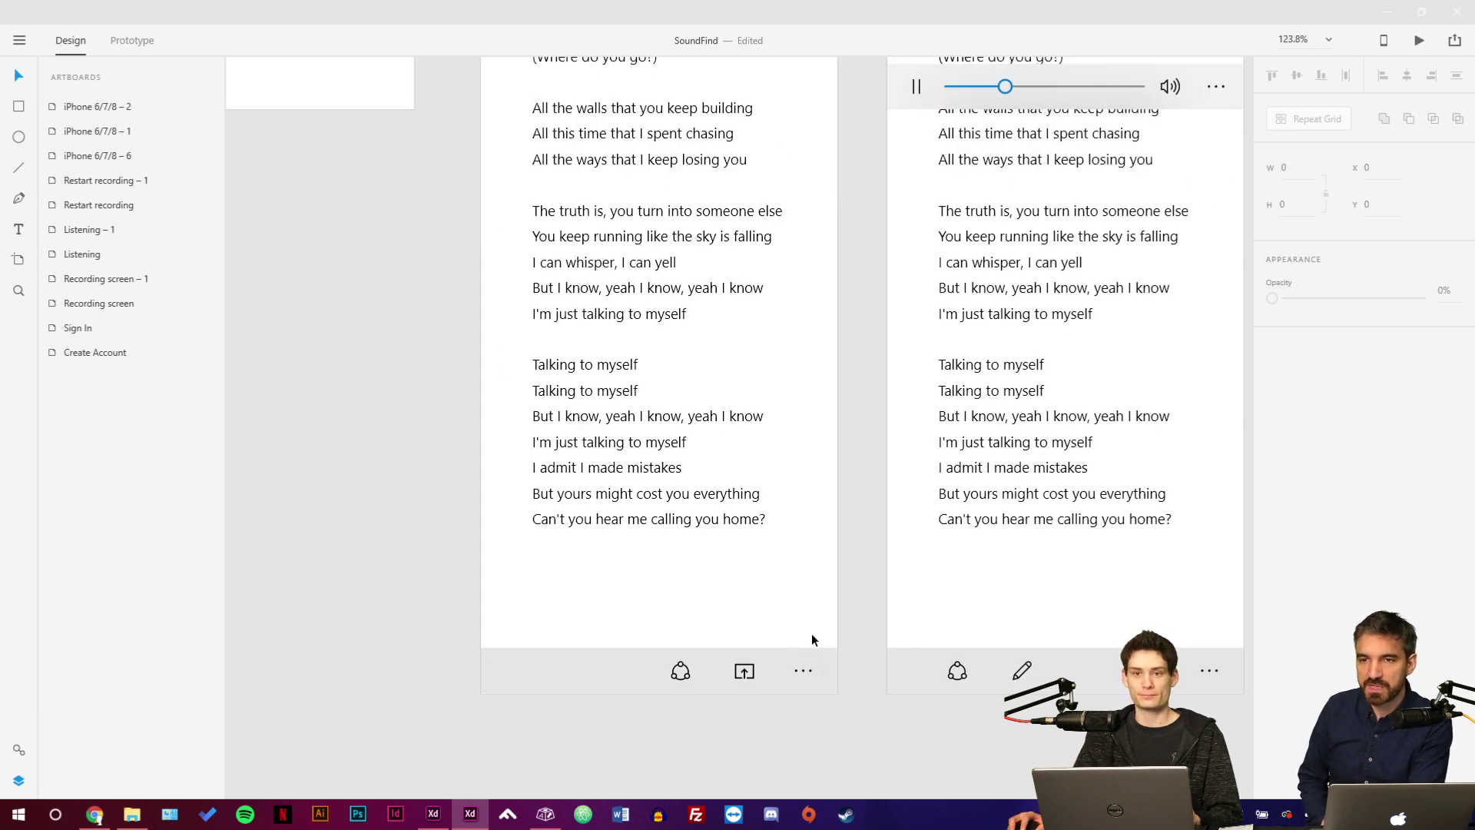
pyautogui.click(750, 673)
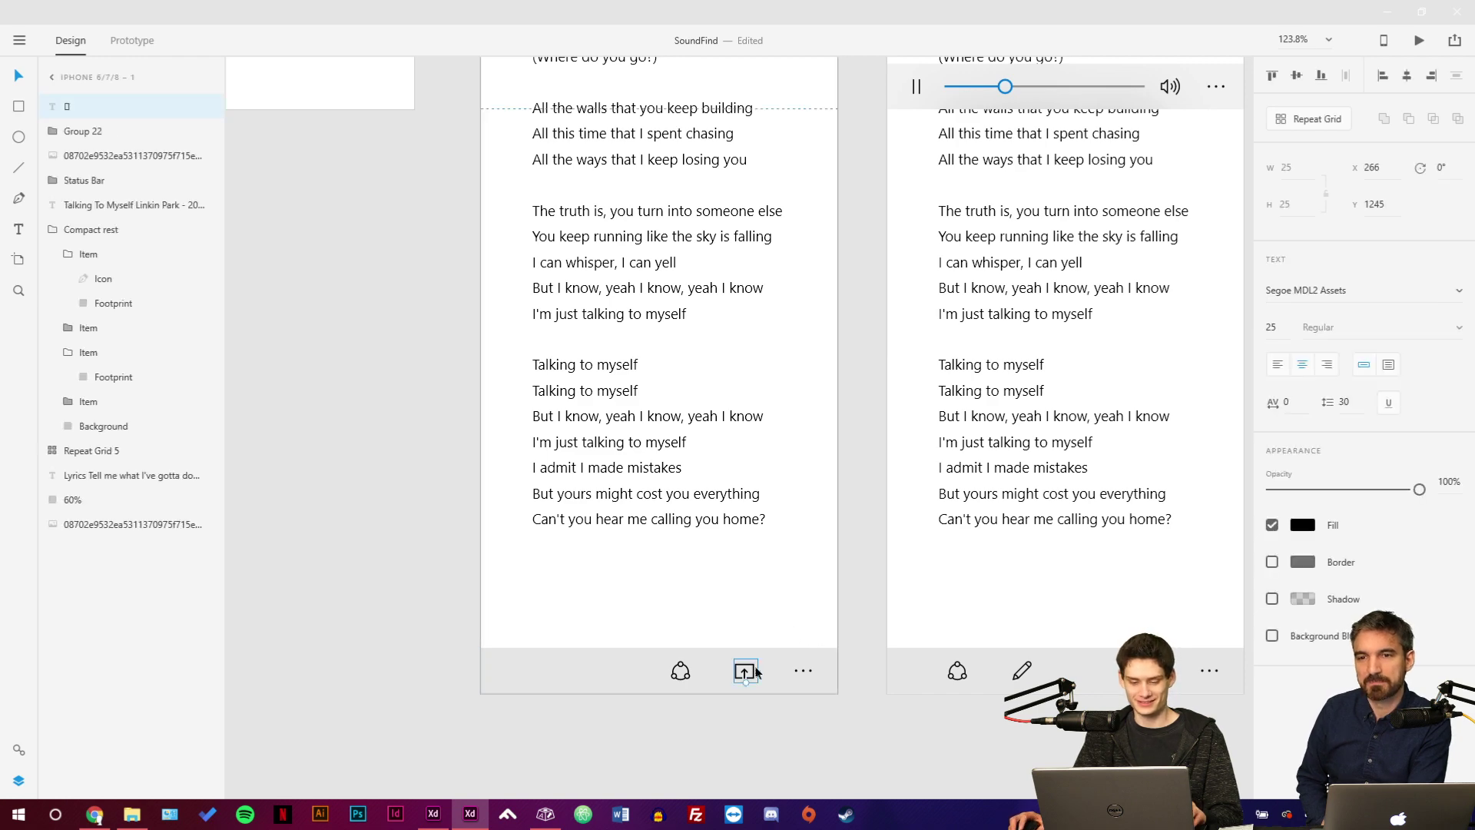
pyautogui.scroll(4, 756, 675)
pyautogui.scroll(2, 756, 673)
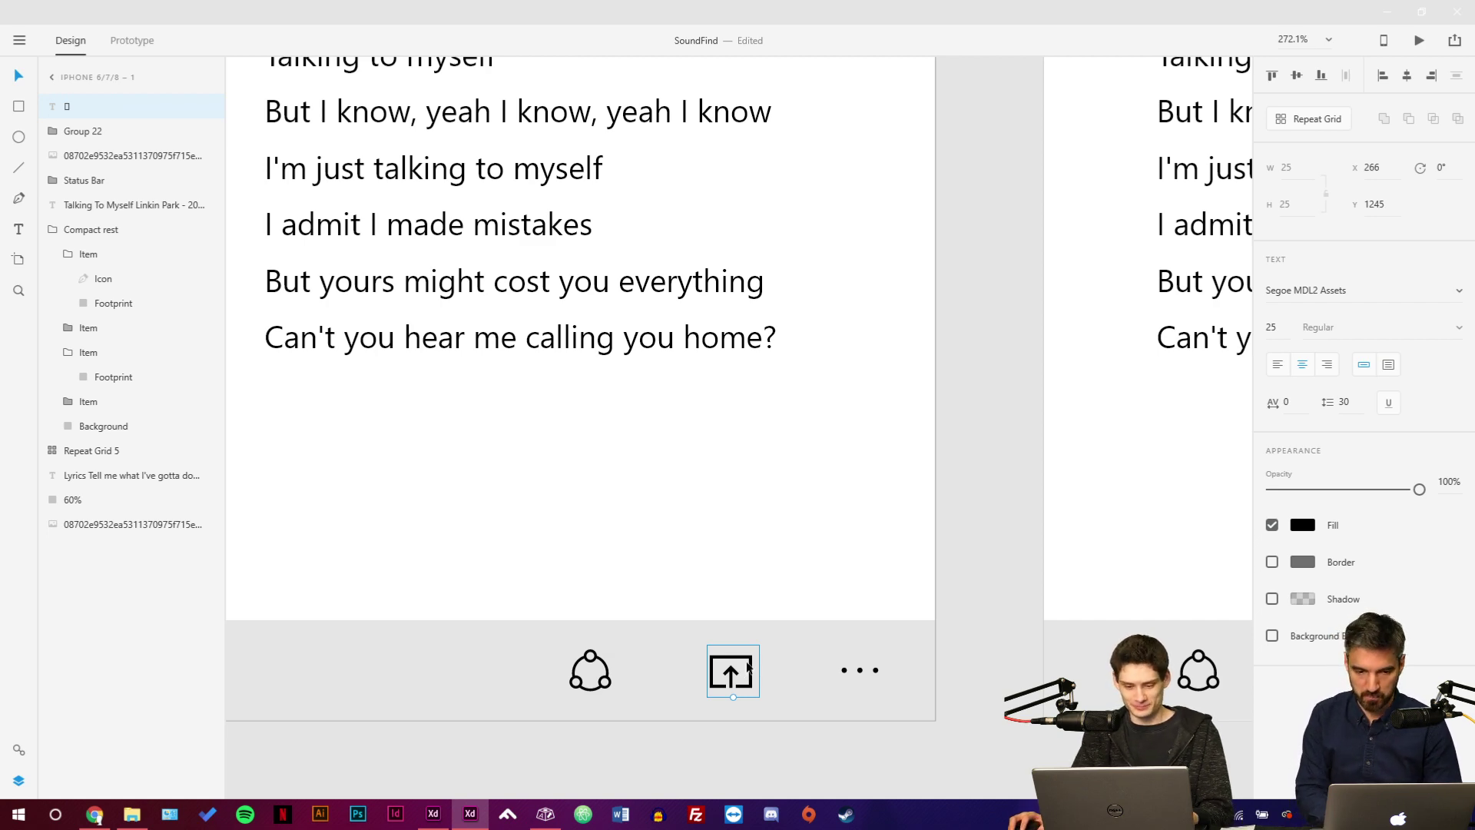
# Rename the iPhone 6/7/8 – 1 artboard as "Music Results".
pyautogui.scroll(-10, 743, 645)
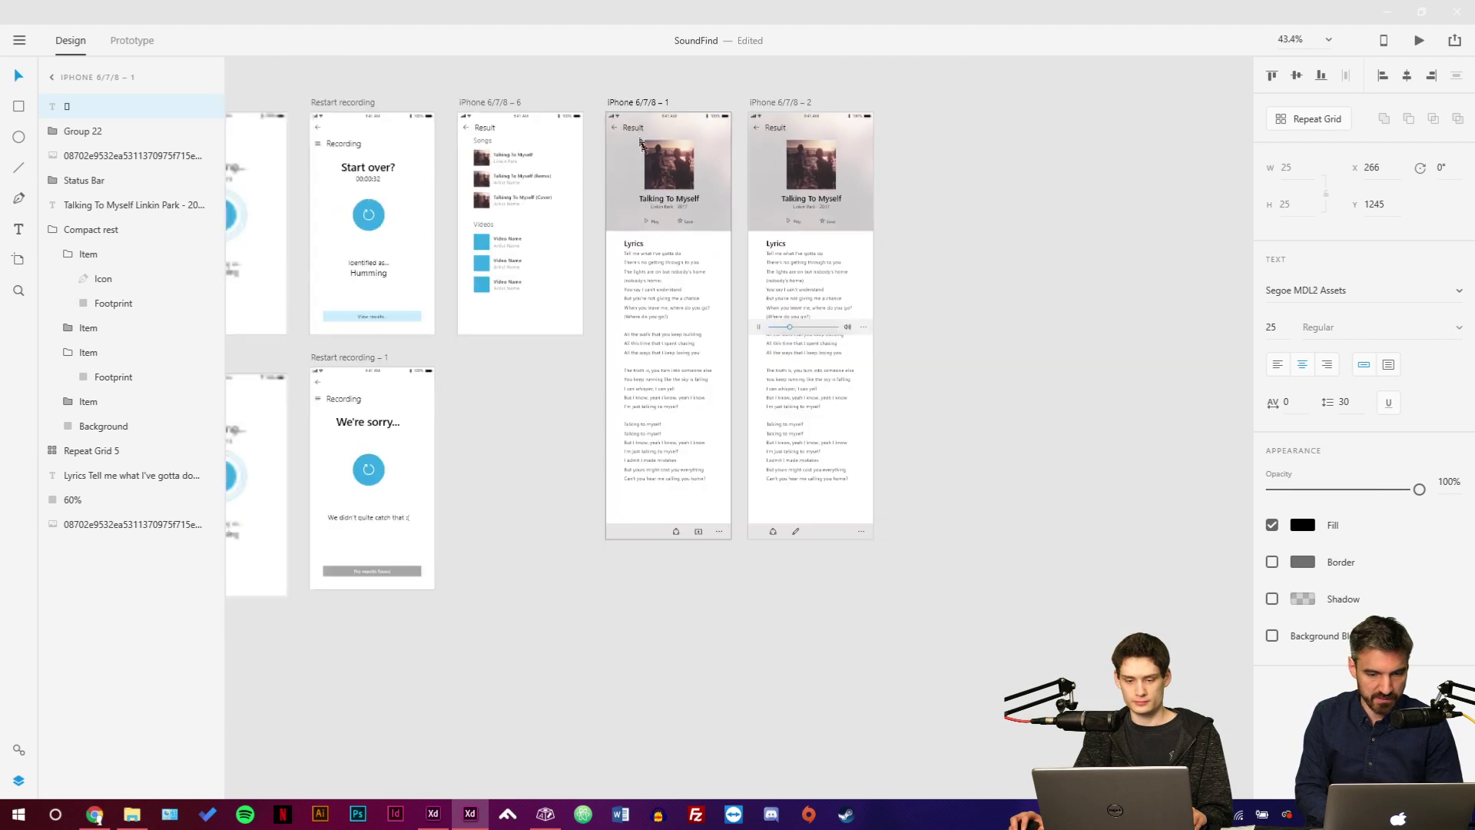
pyautogui.scroll(-2, 644, 101)
pyautogui.doubleClick(644, 101)
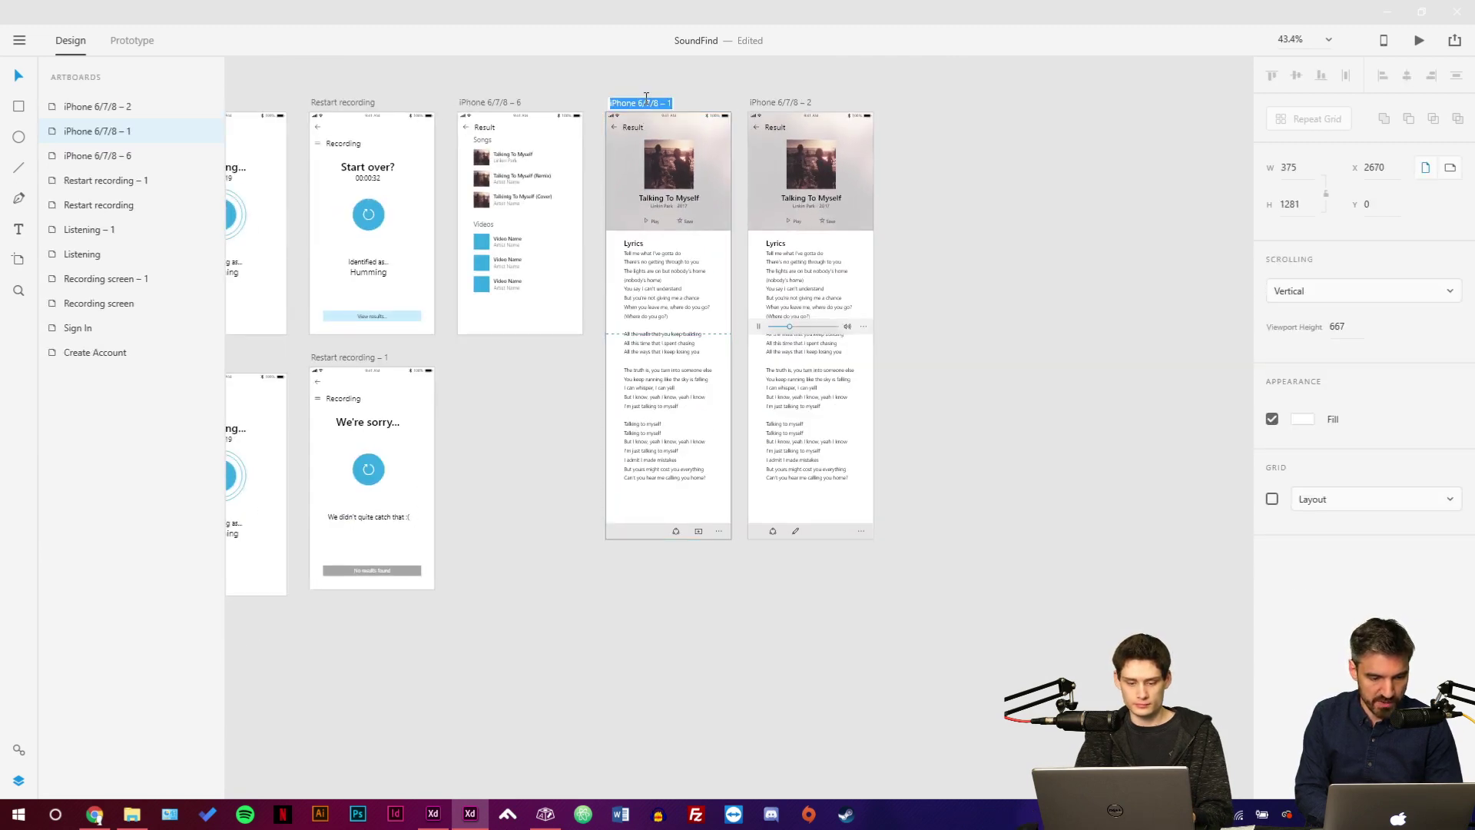
pyautogui.write('Musi')
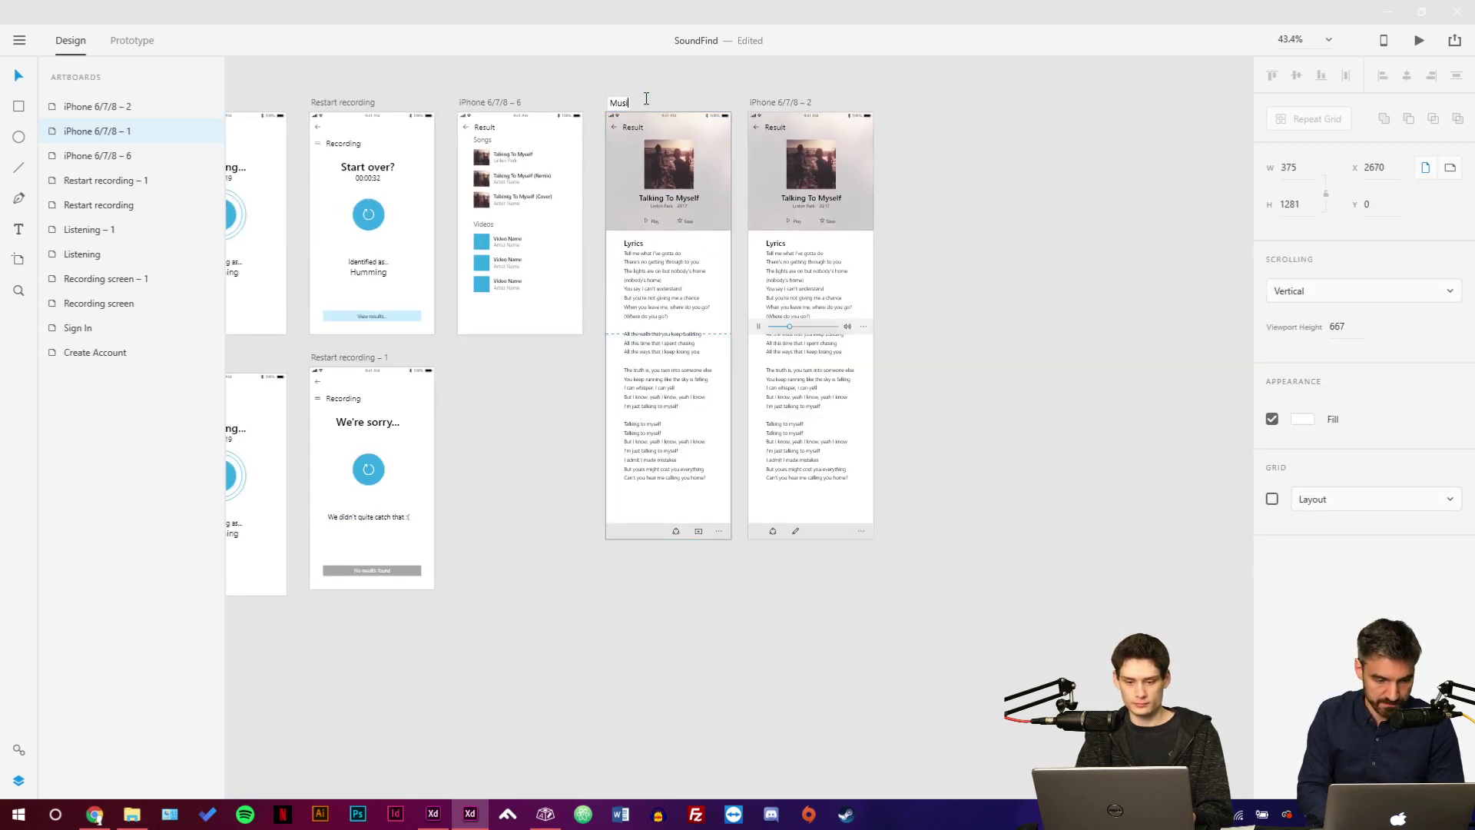
pyautogui.write('c Results')
pyautogui.press('Return')
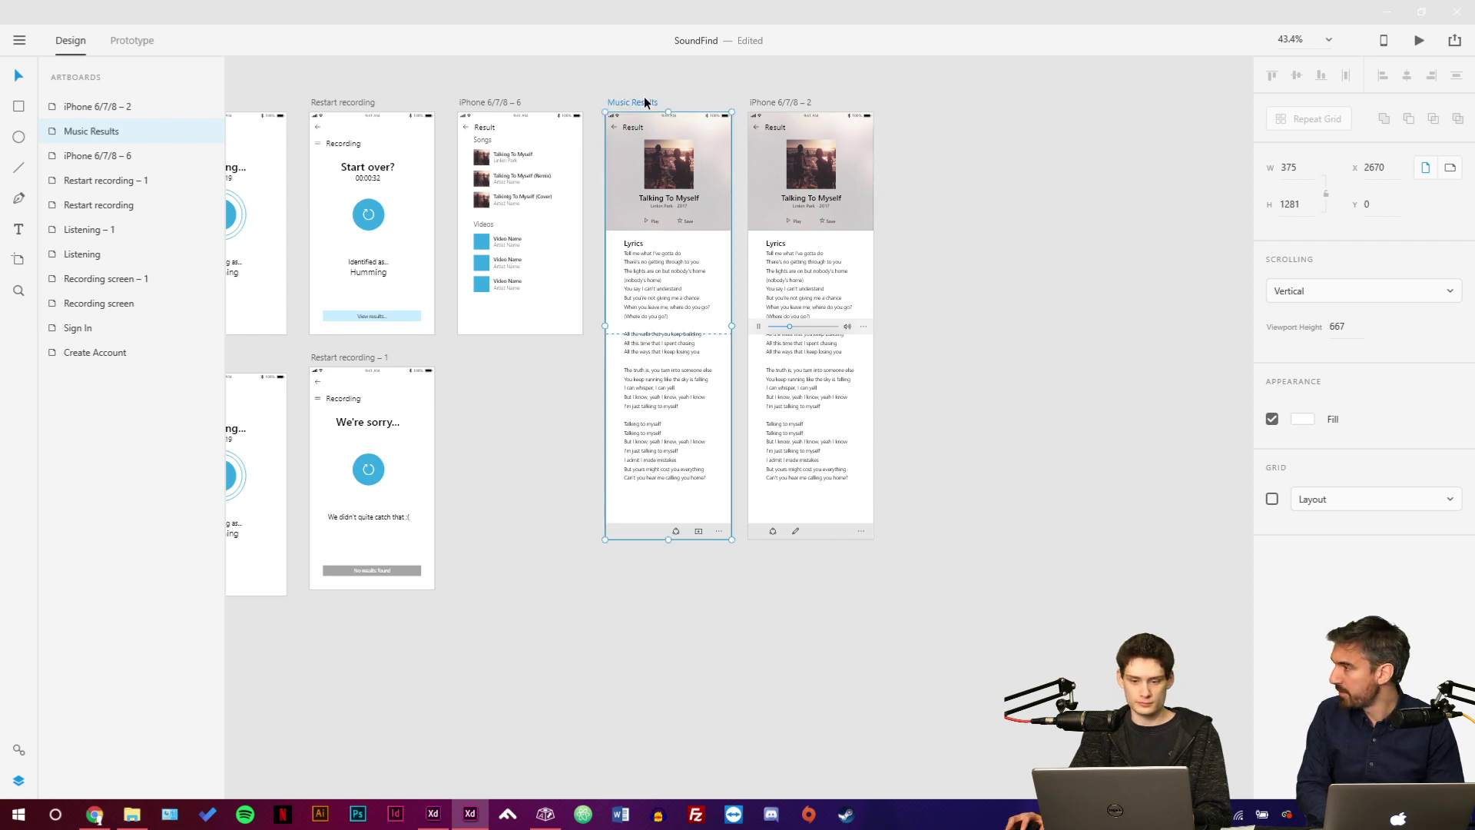
# Rename the iPhone 6/7/8 – 2 artboard as "Music Results - miniplayer".
pyautogui.doubleClick(799, 103)
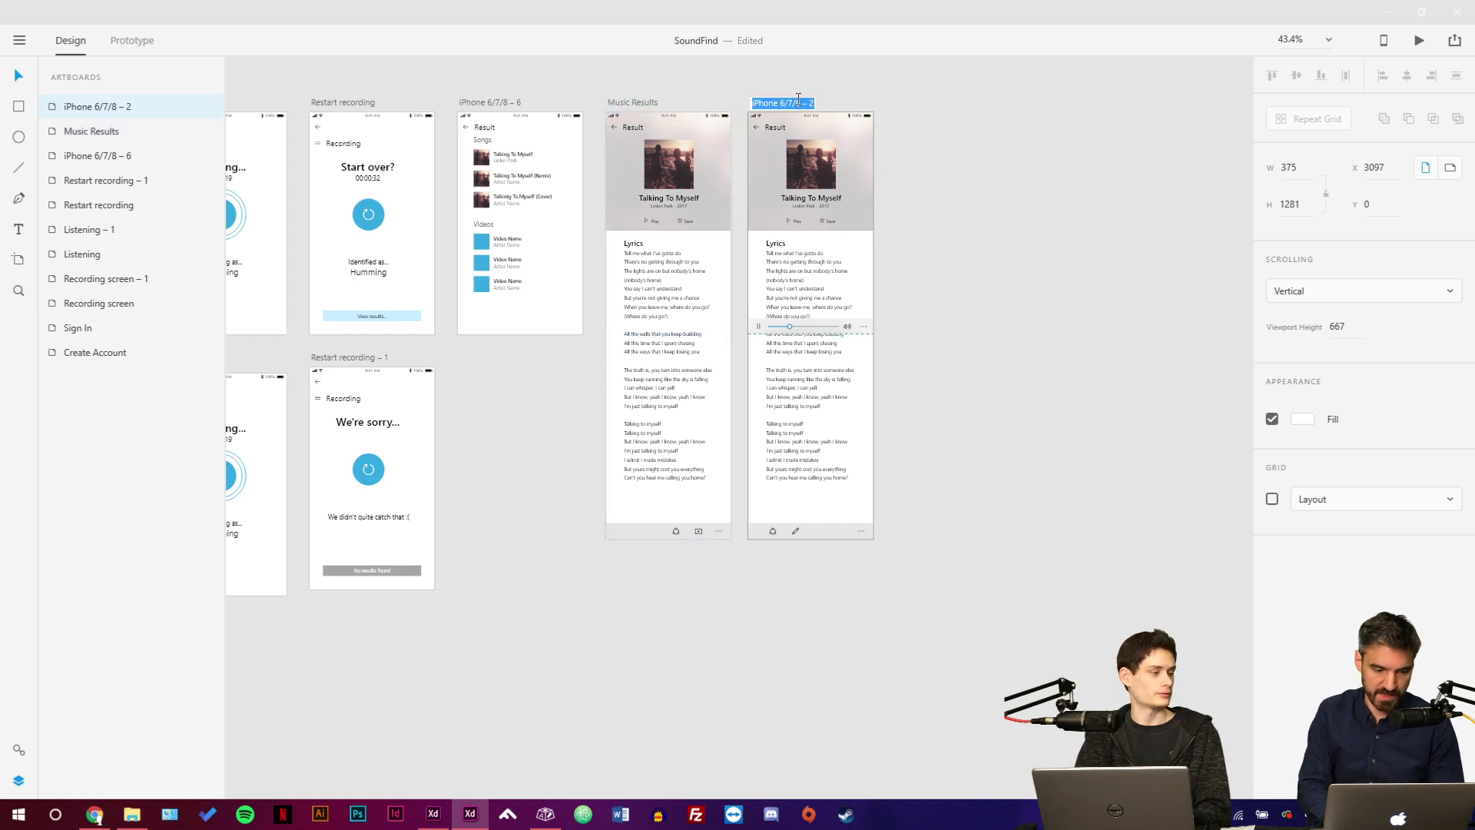
pyautogui.write('Mu')
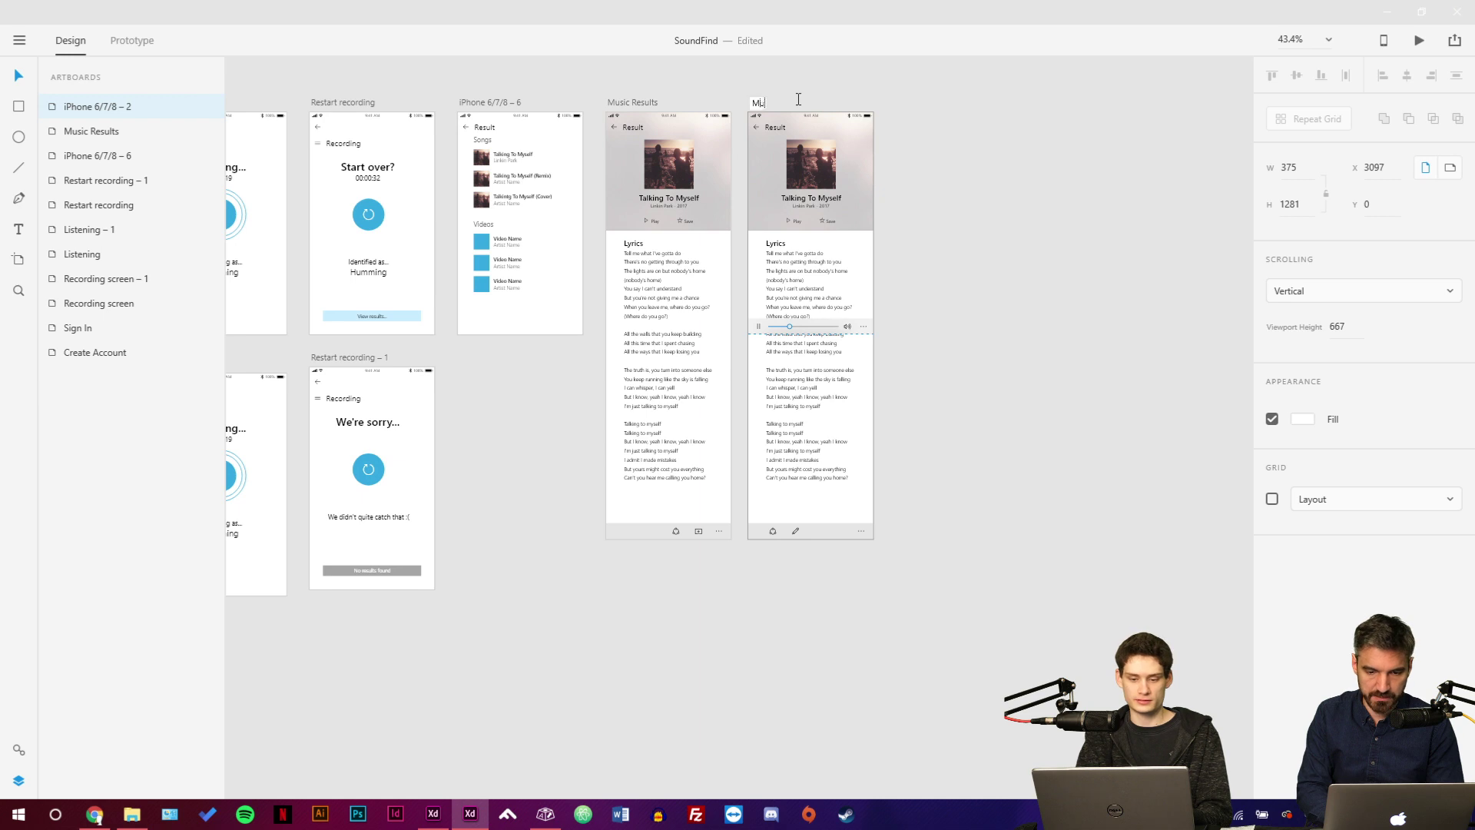
pyautogui.write('sic Results')
pyautogui.press('Return')
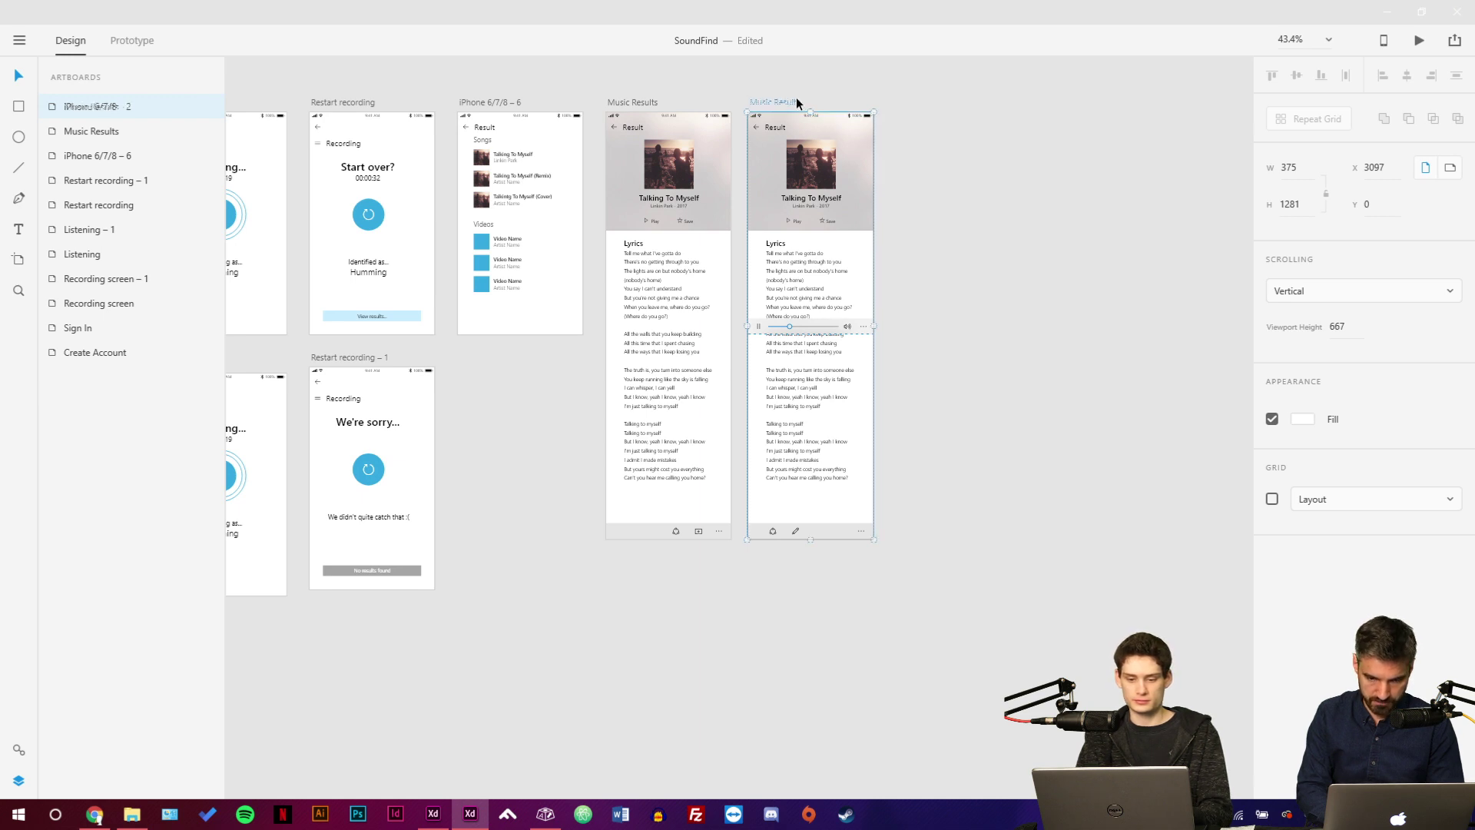
pyautogui.doubleClick(791, 103)
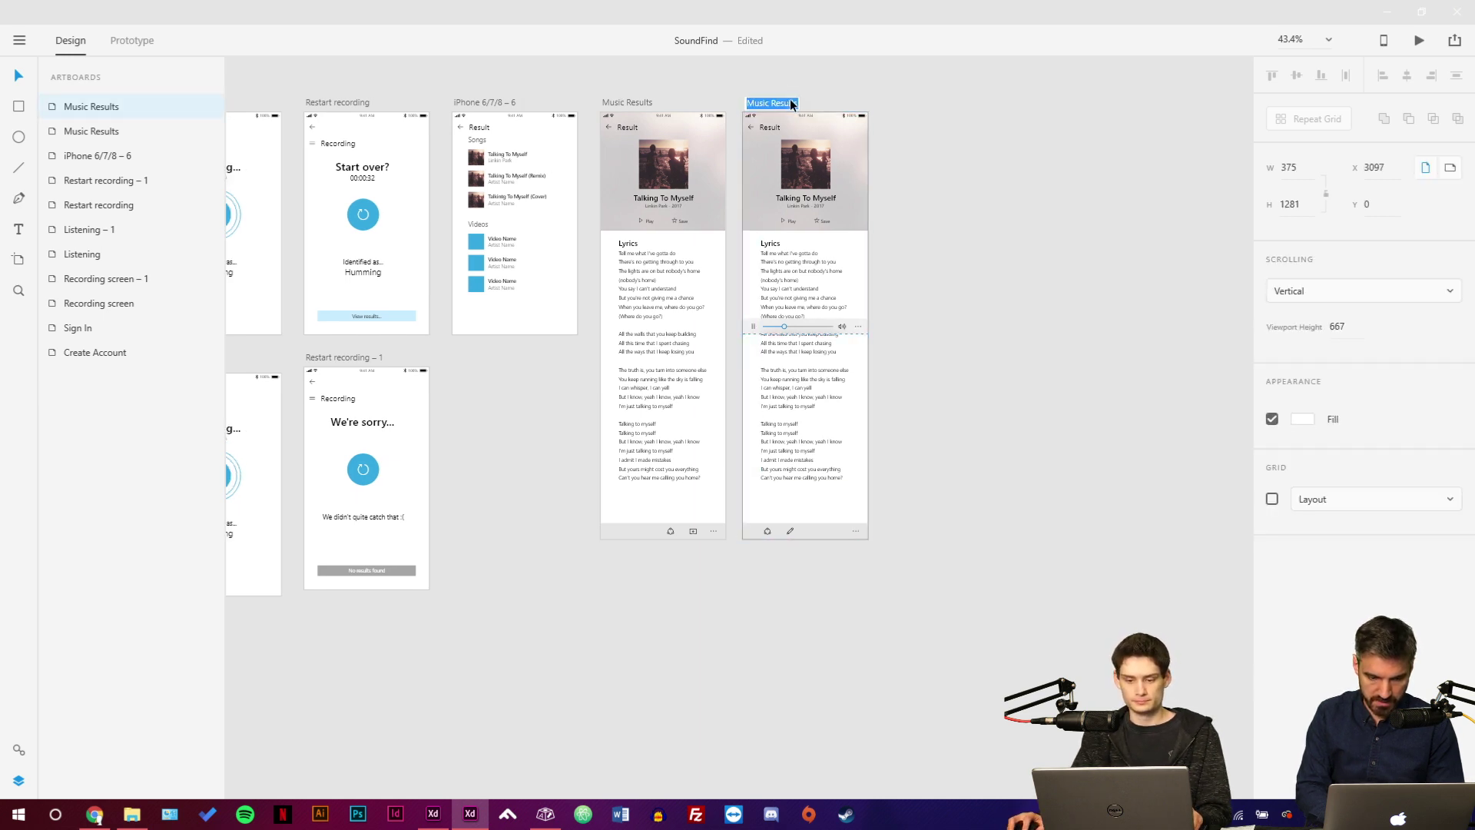
pyautogui.write('- min')
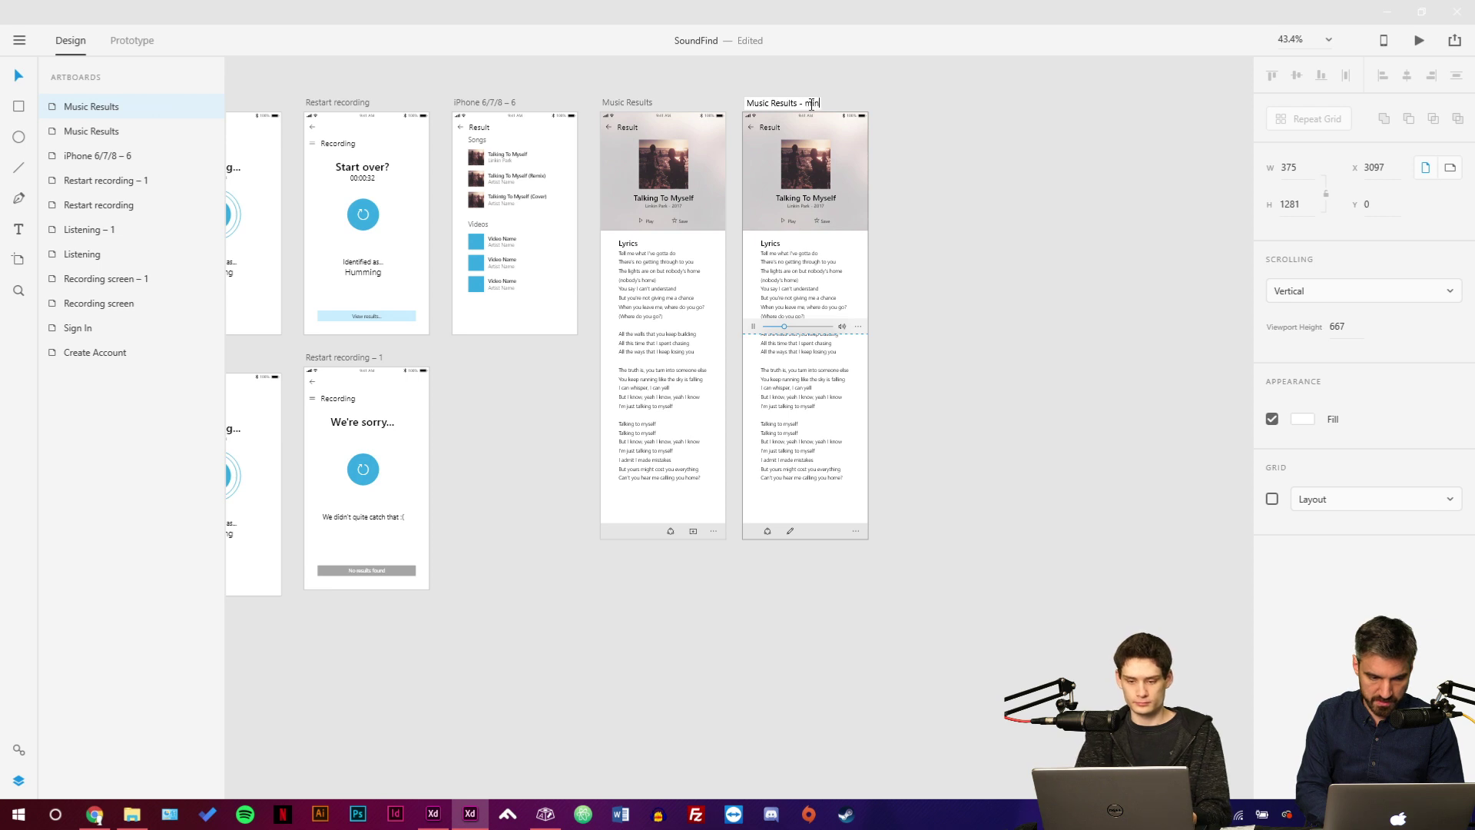
pyautogui.write('iplayer')
pyautogui.press('Return')
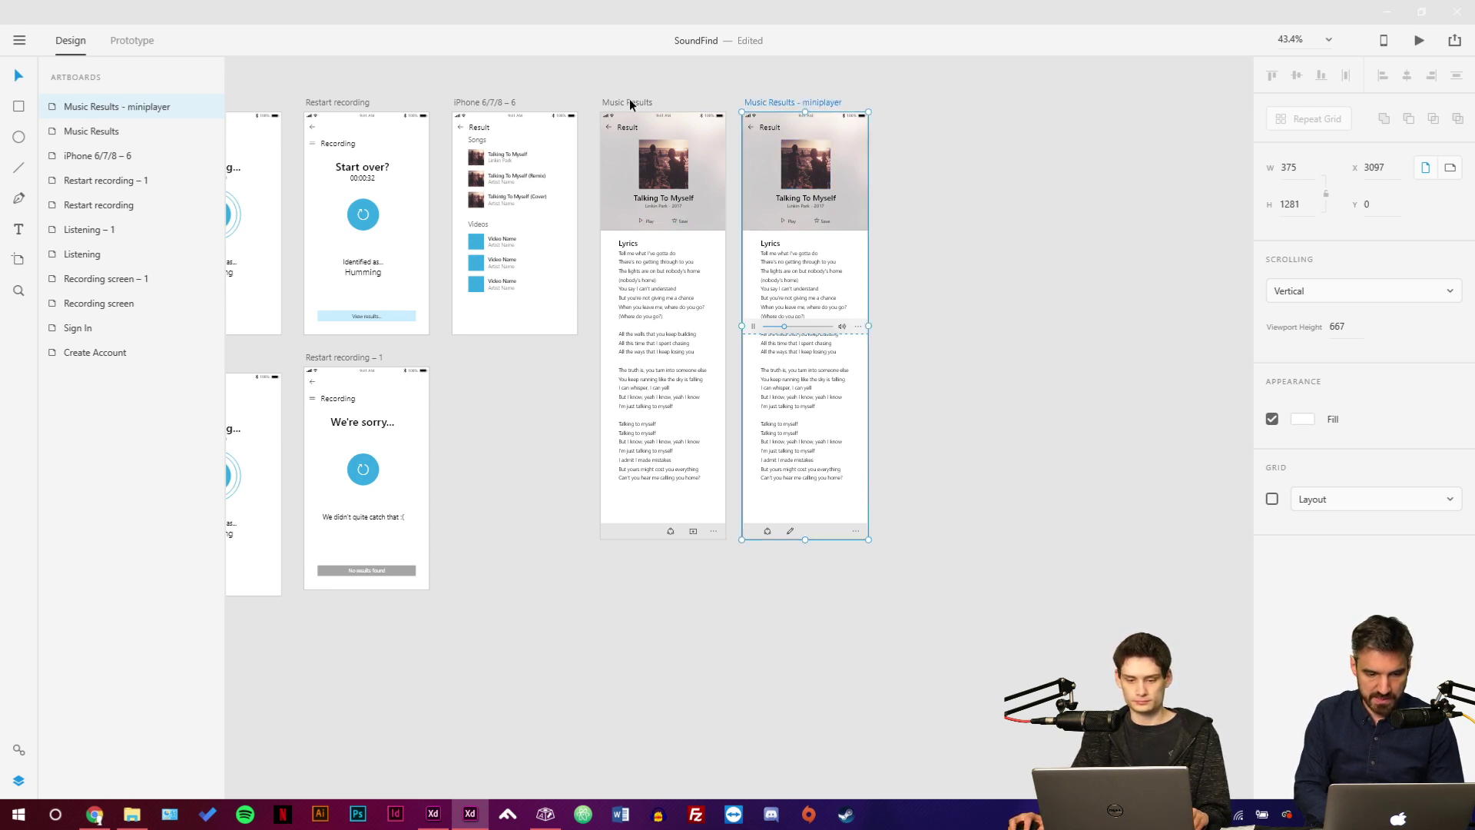
# Duplicate the Music Results artboard directly below the original and select the upload-arrow icon in the copy's bottom bar.
pyautogui.moveTo(630, 104); pyautogui.dragTo(631, 564)
pyautogui.scroll(-3, 668, 270)
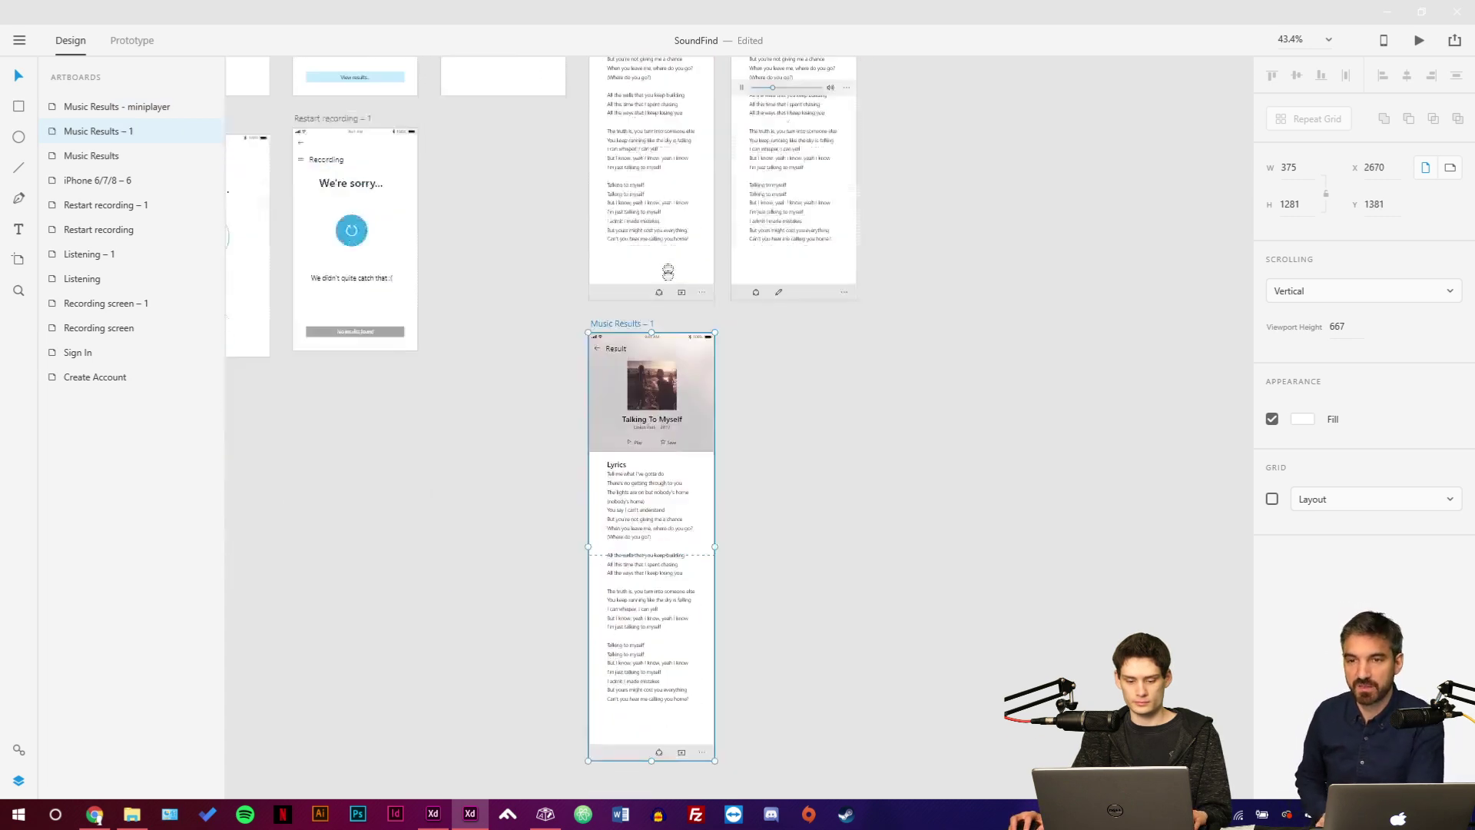
pyautogui.scroll(-2, 667, 271)
pyautogui.scroll(5, 695, 622)
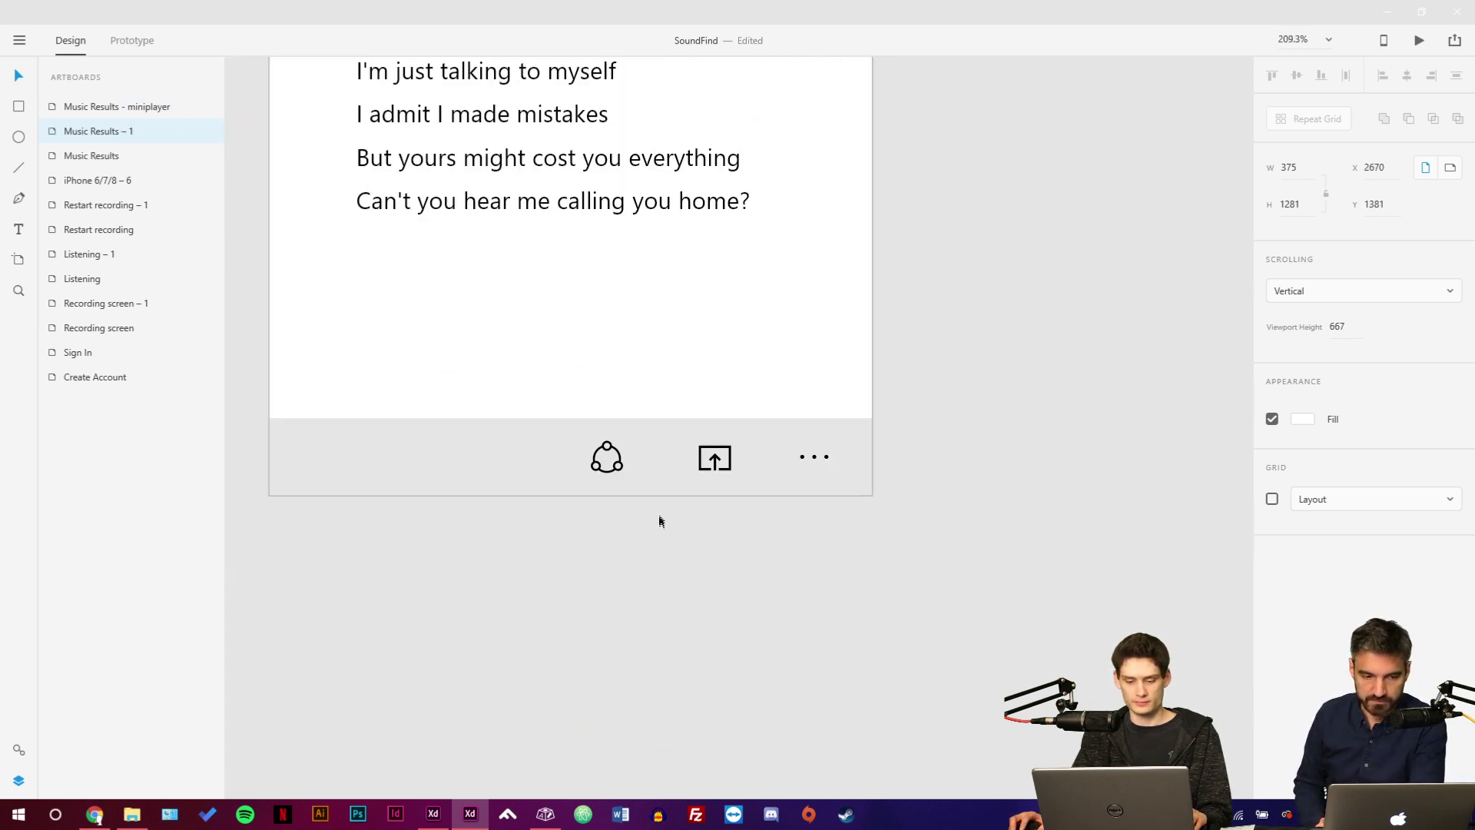
pyautogui.click(717, 464)
pyautogui.scroll(1, 1012, 387)
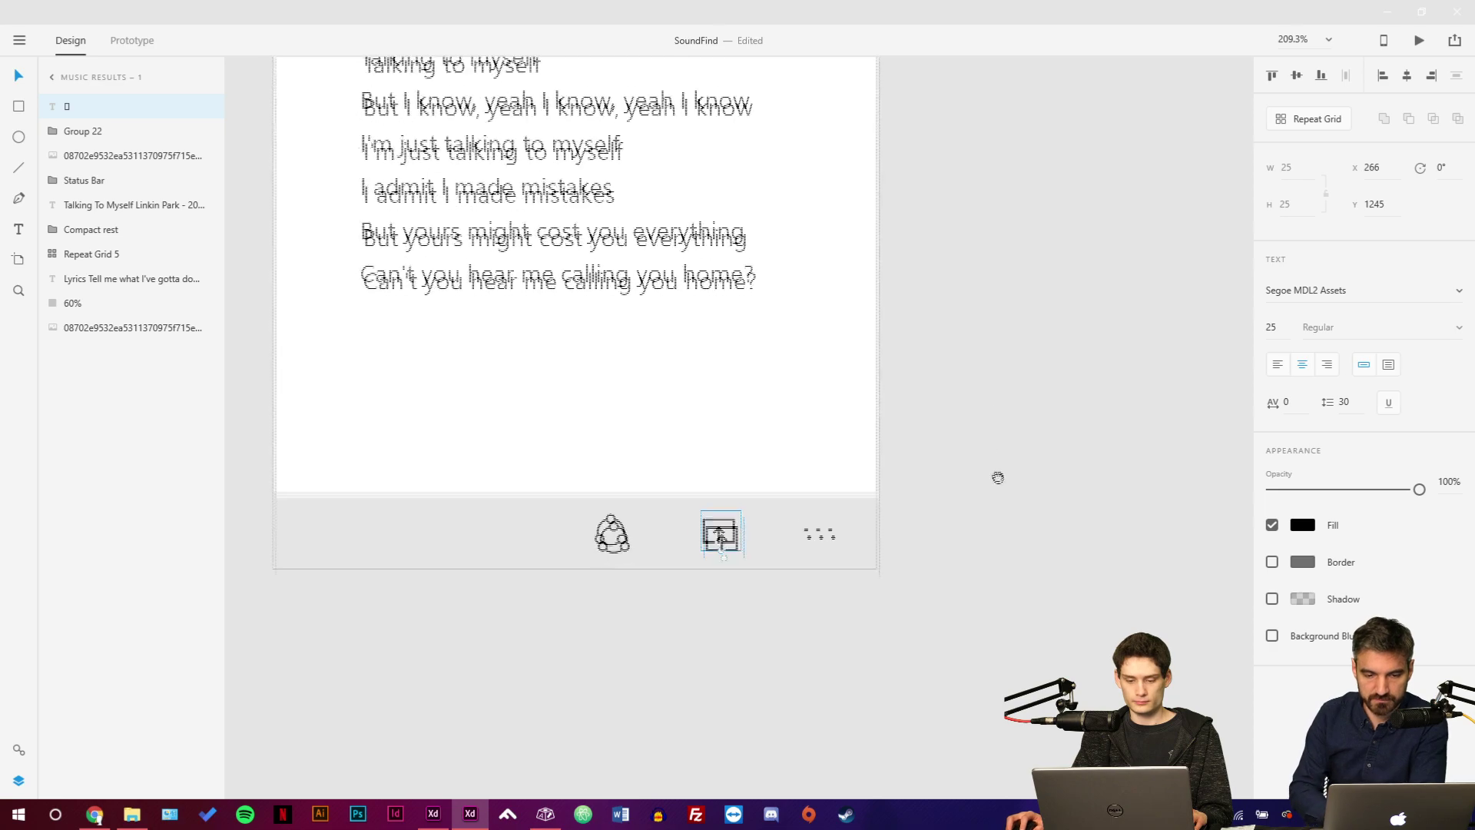
# Switch to the WindowsUI document and examine the Navigation artboard's menu views for one that suits SoundFind's bottom bar.
pyautogui.click(434, 815)
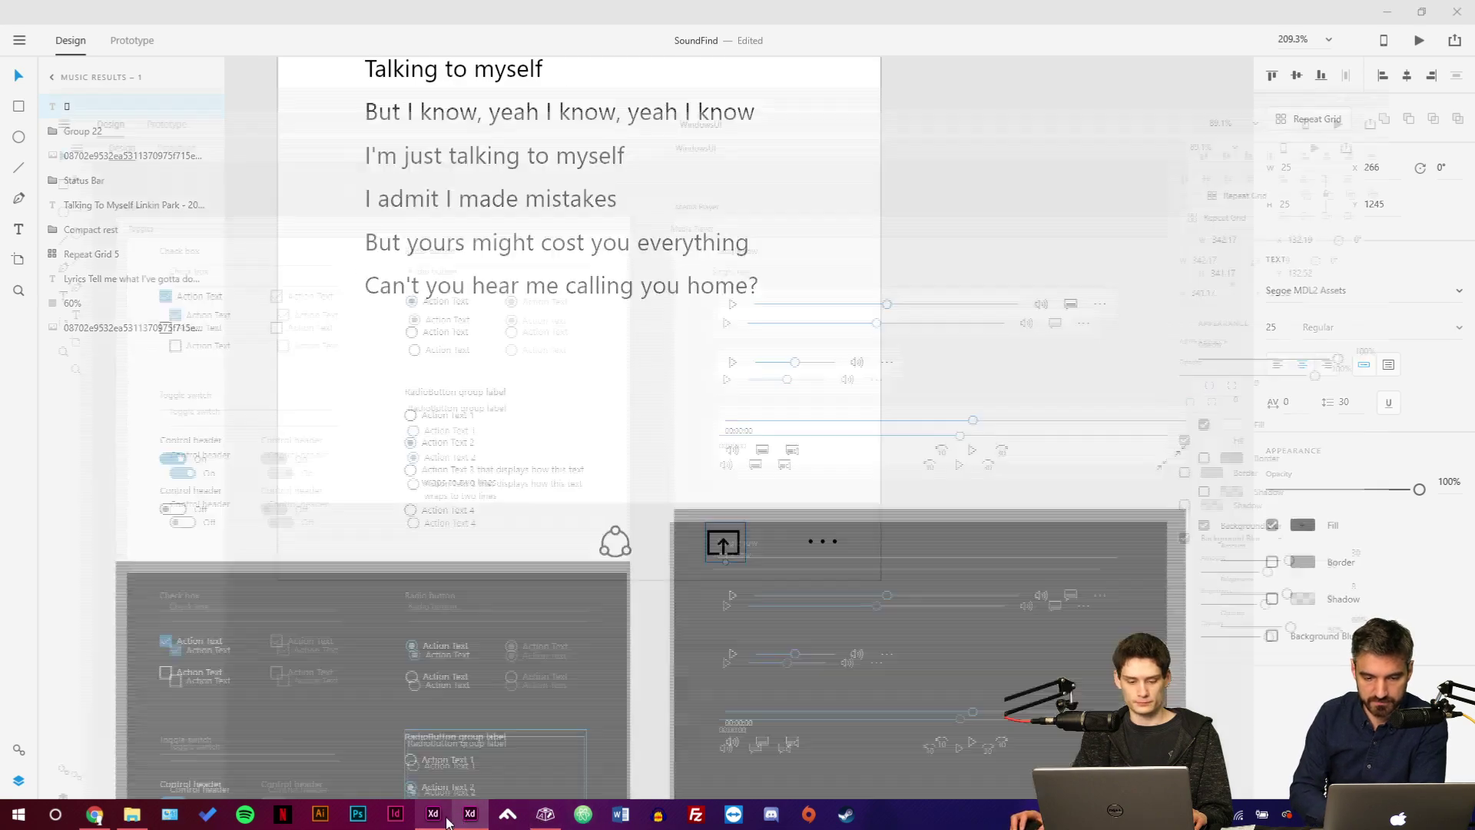
pyautogui.scroll(-5, 639, 486)
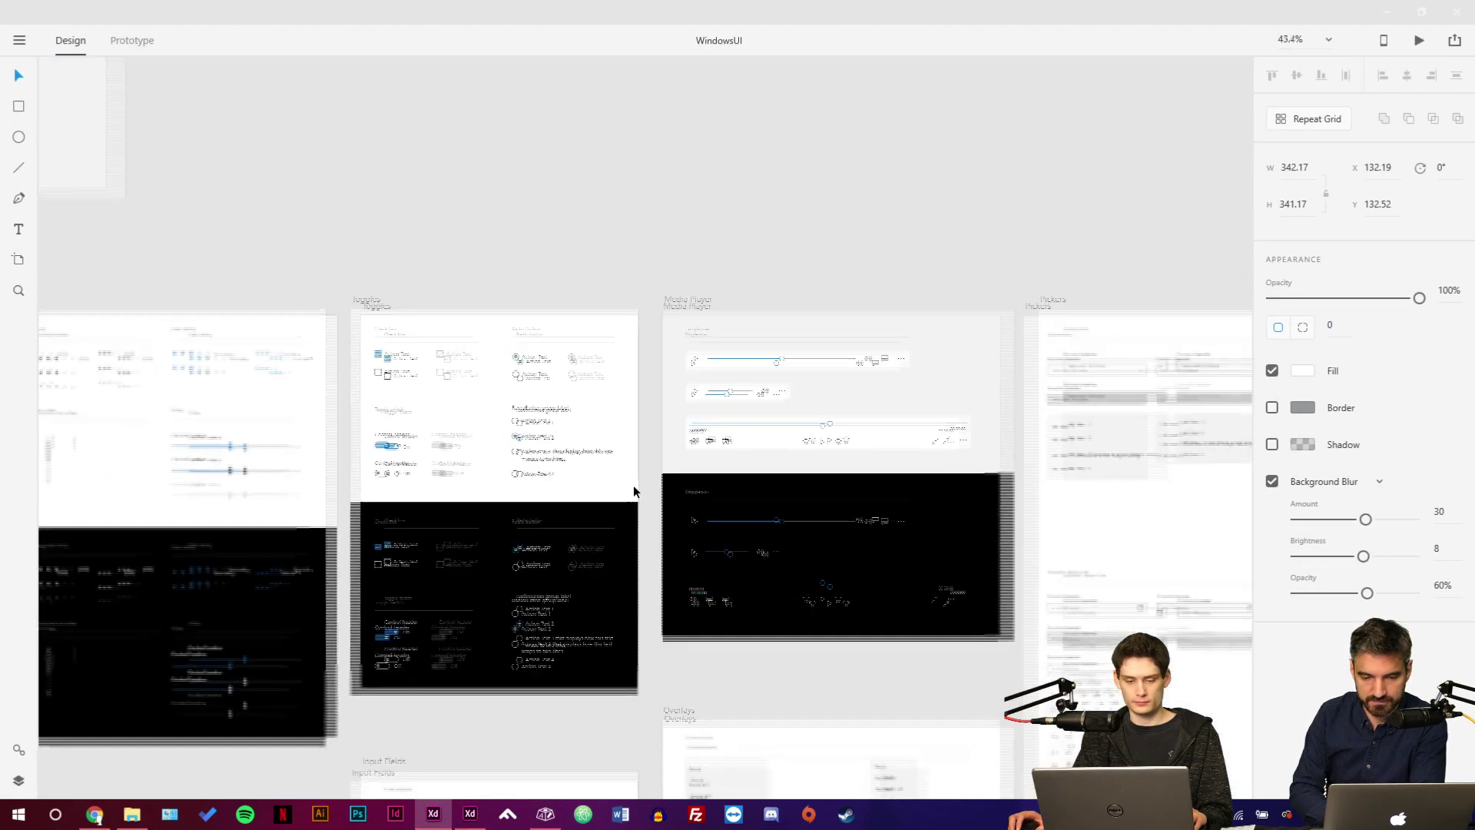
pyautogui.scroll(-3, 568, 406)
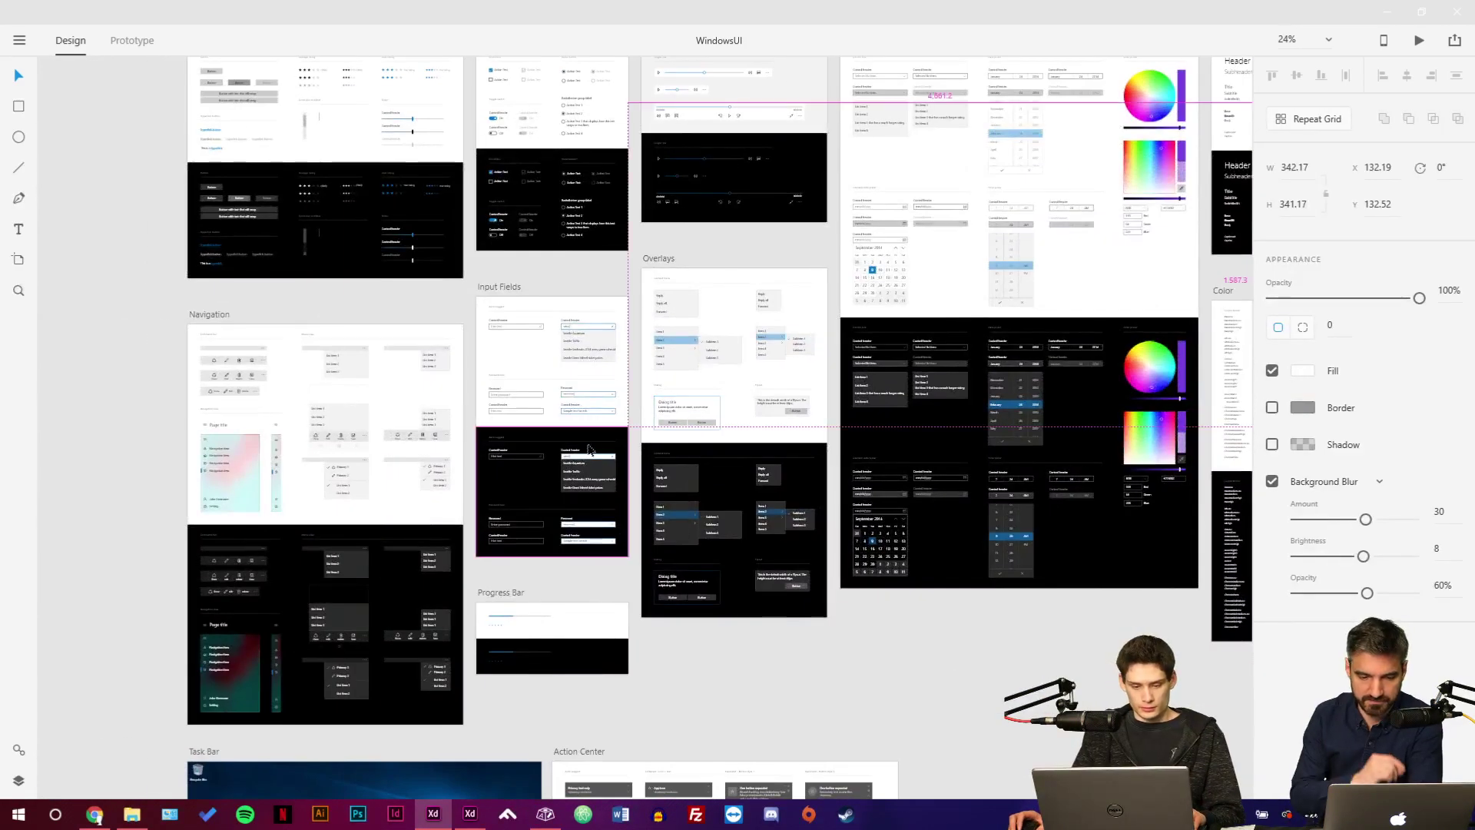
pyautogui.scroll(4, 568, 407)
pyautogui.moveTo(303, 469); pyautogui.dragTo(879, 438)
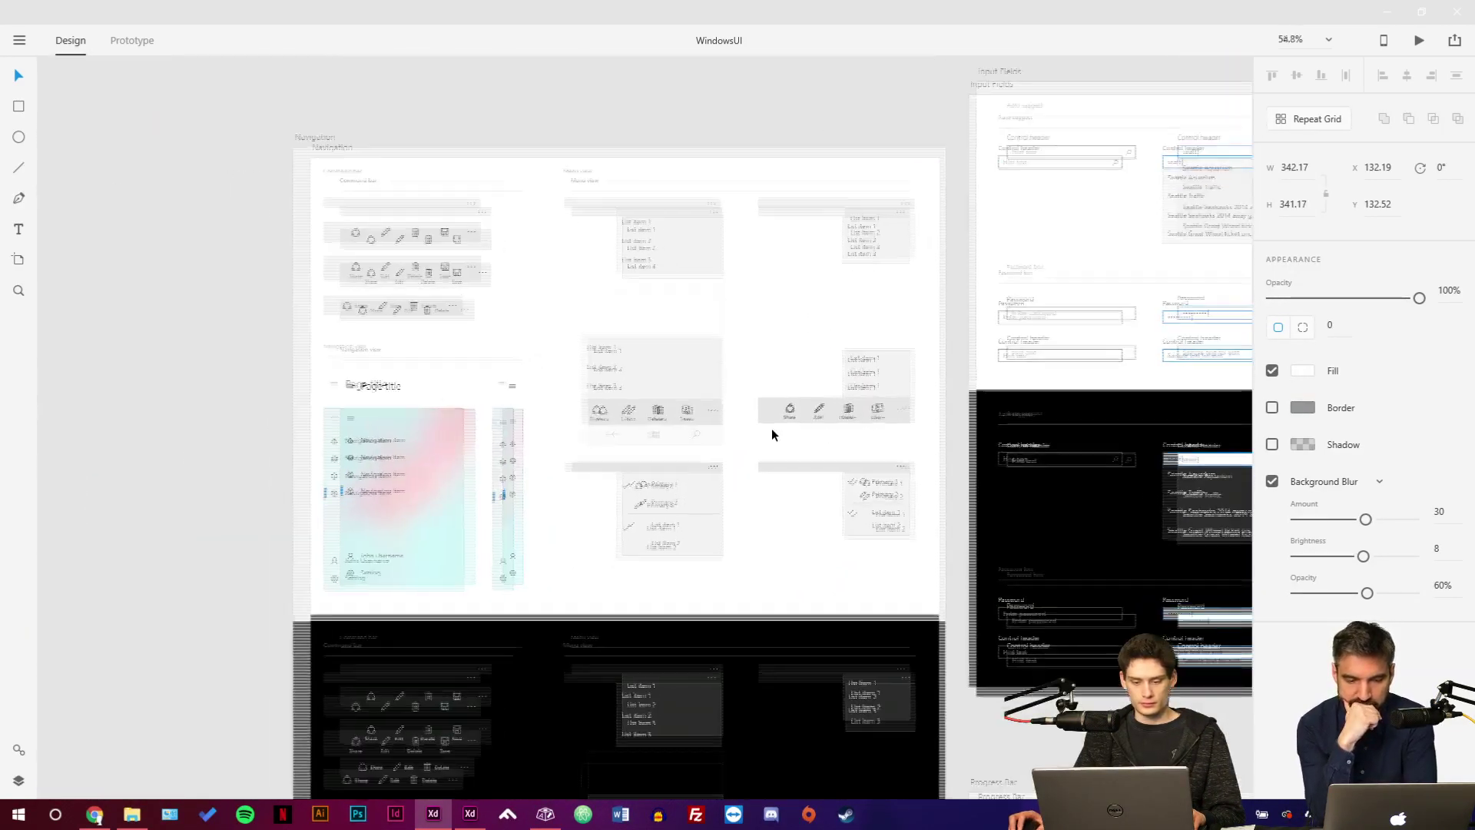
pyautogui.scroll(4, 771, 428)
pyautogui.scroll(-1, 655, 602)
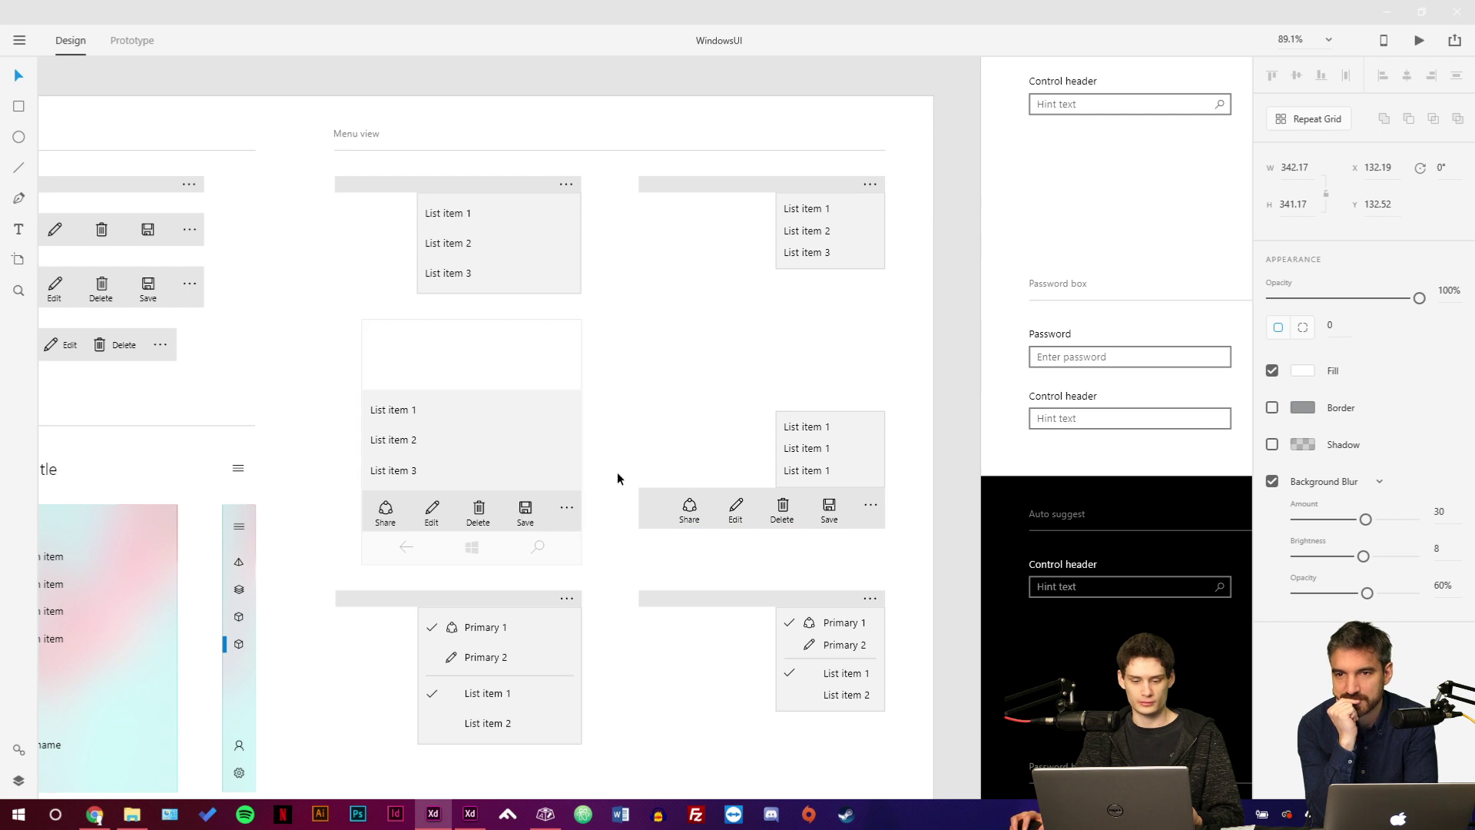
pyautogui.hotkey('alt', 'Tab')
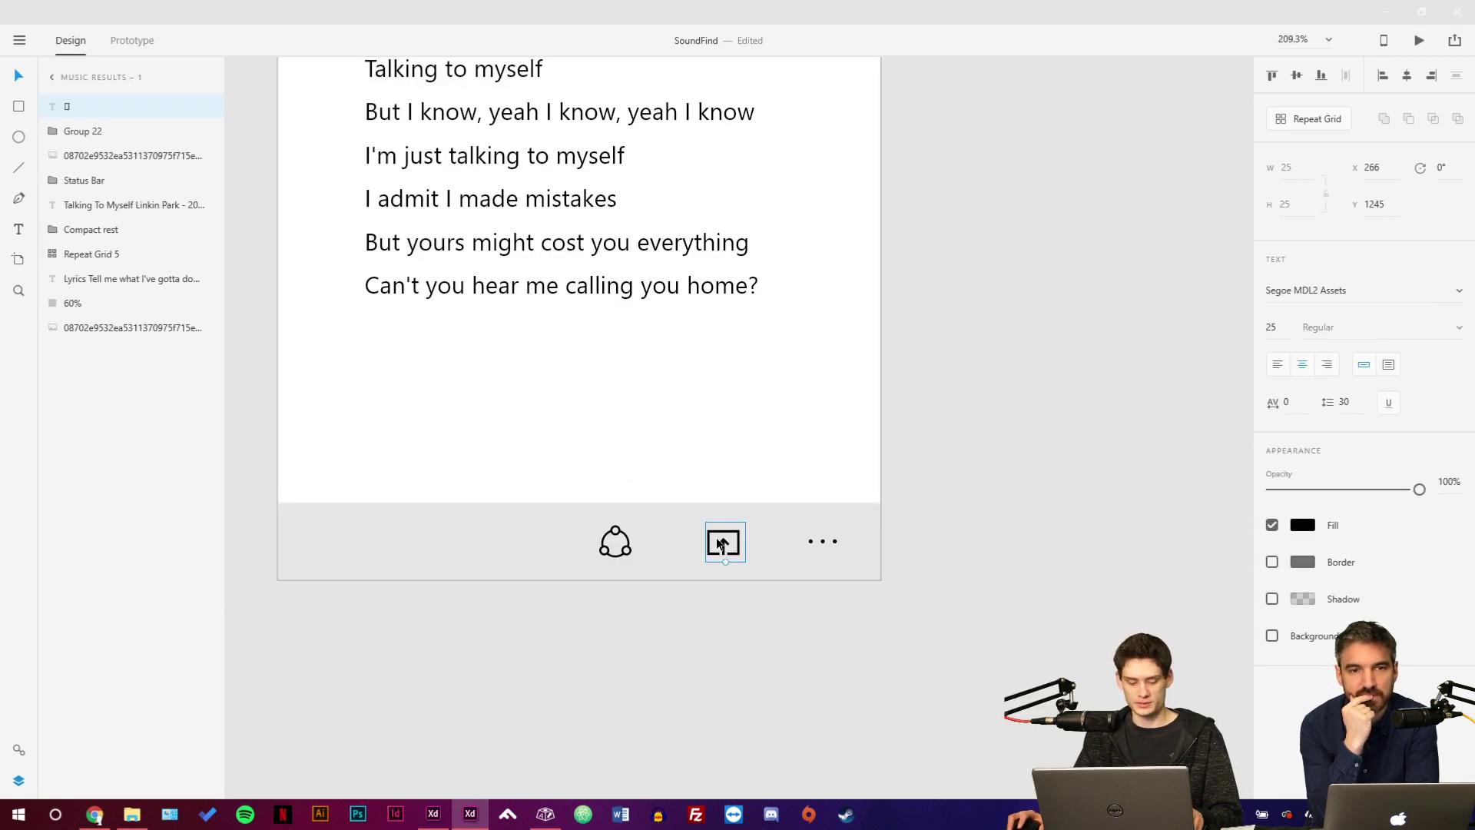
pyautogui.hotkey('alt', 'Tab')
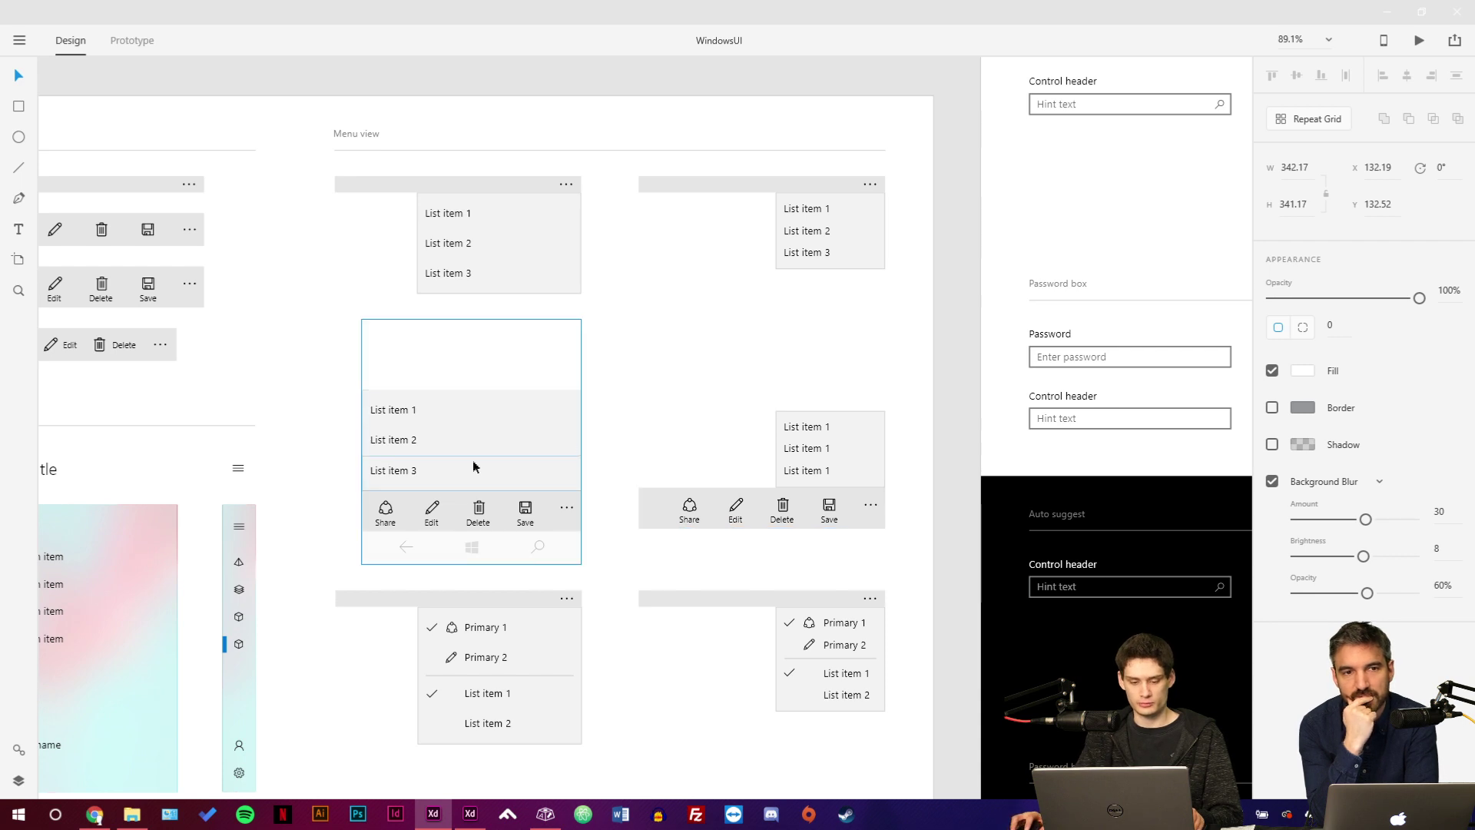
# Copy the three-item list from WindowsUI's phone menu into the Music Results – 1 artboard, flush above the bottom bar and 375 wide.
pyautogui.doubleClick(467, 411)
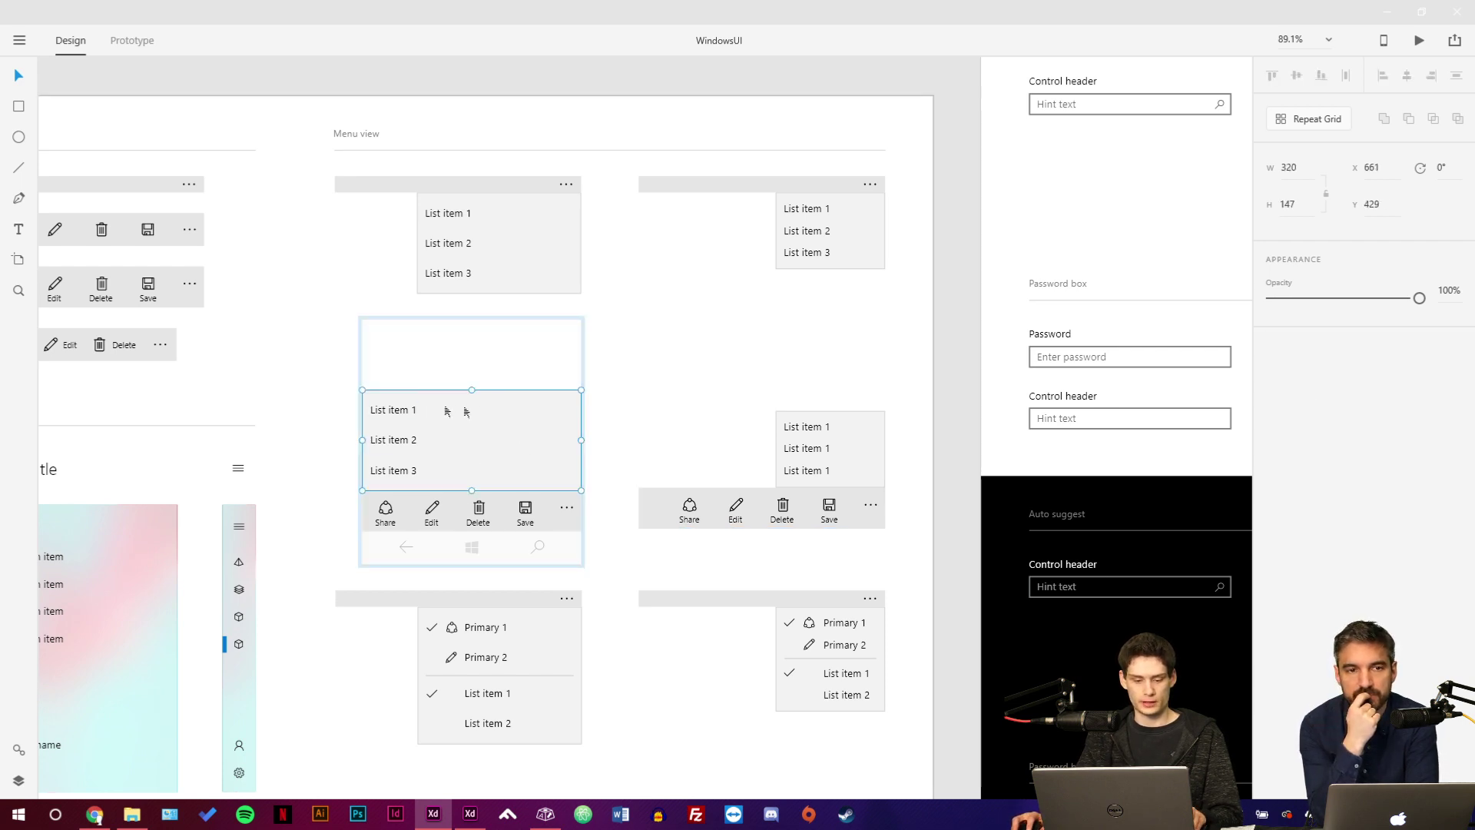
pyautogui.moveTo(416, 439); pyautogui.dragTo(472, 449)
pyautogui.hotkey('ctrl', 'c')
pyautogui.hotkey('alt', 'Tab')
pyautogui.hotkey('ctrl', 'v')
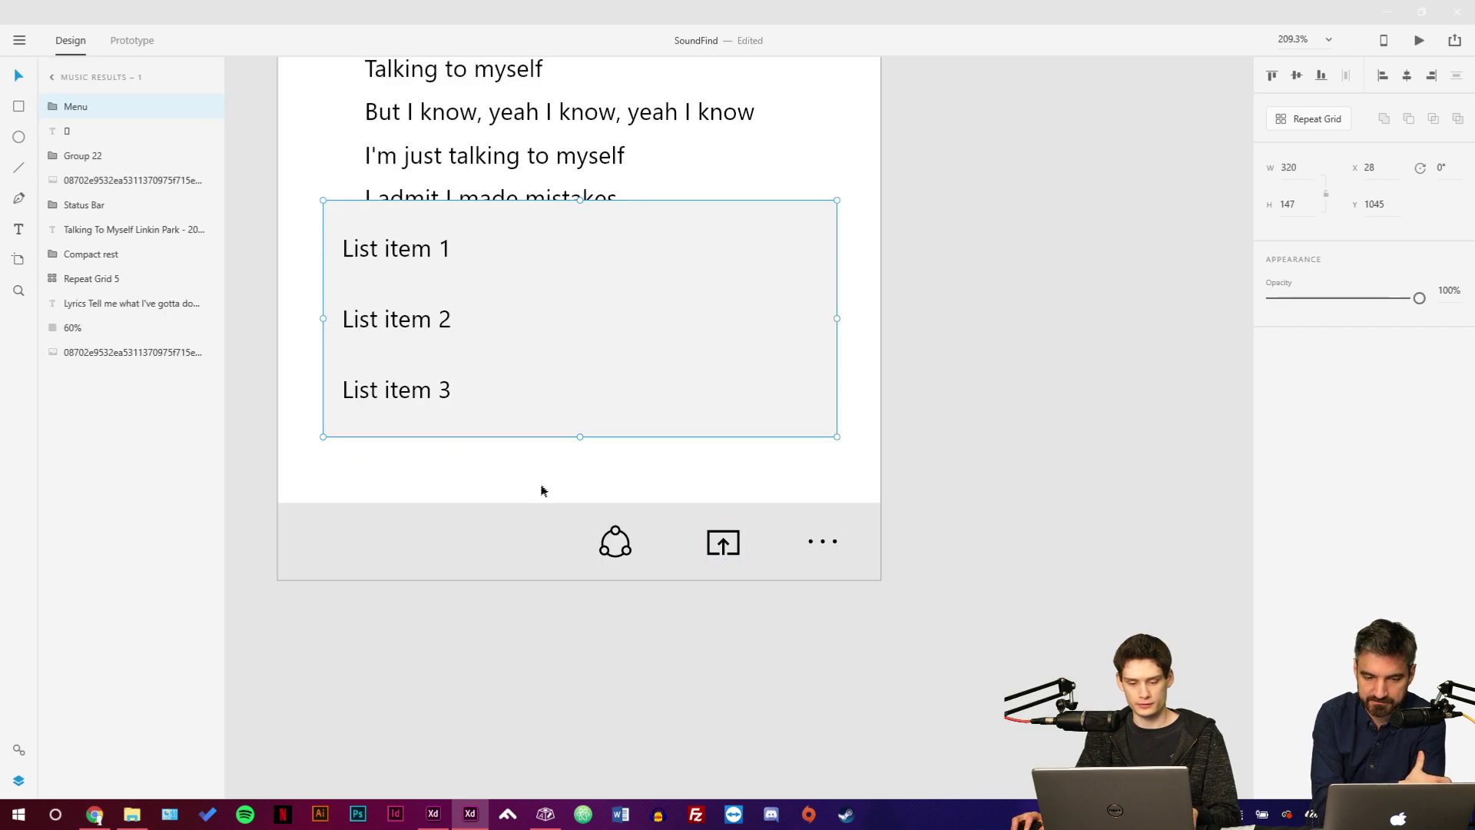
pyautogui.moveTo(567, 403); pyautogui.dragTo(521, 469)
pyautogui.moveTo(793, 384); pyautogui.dragTo(880, 389)
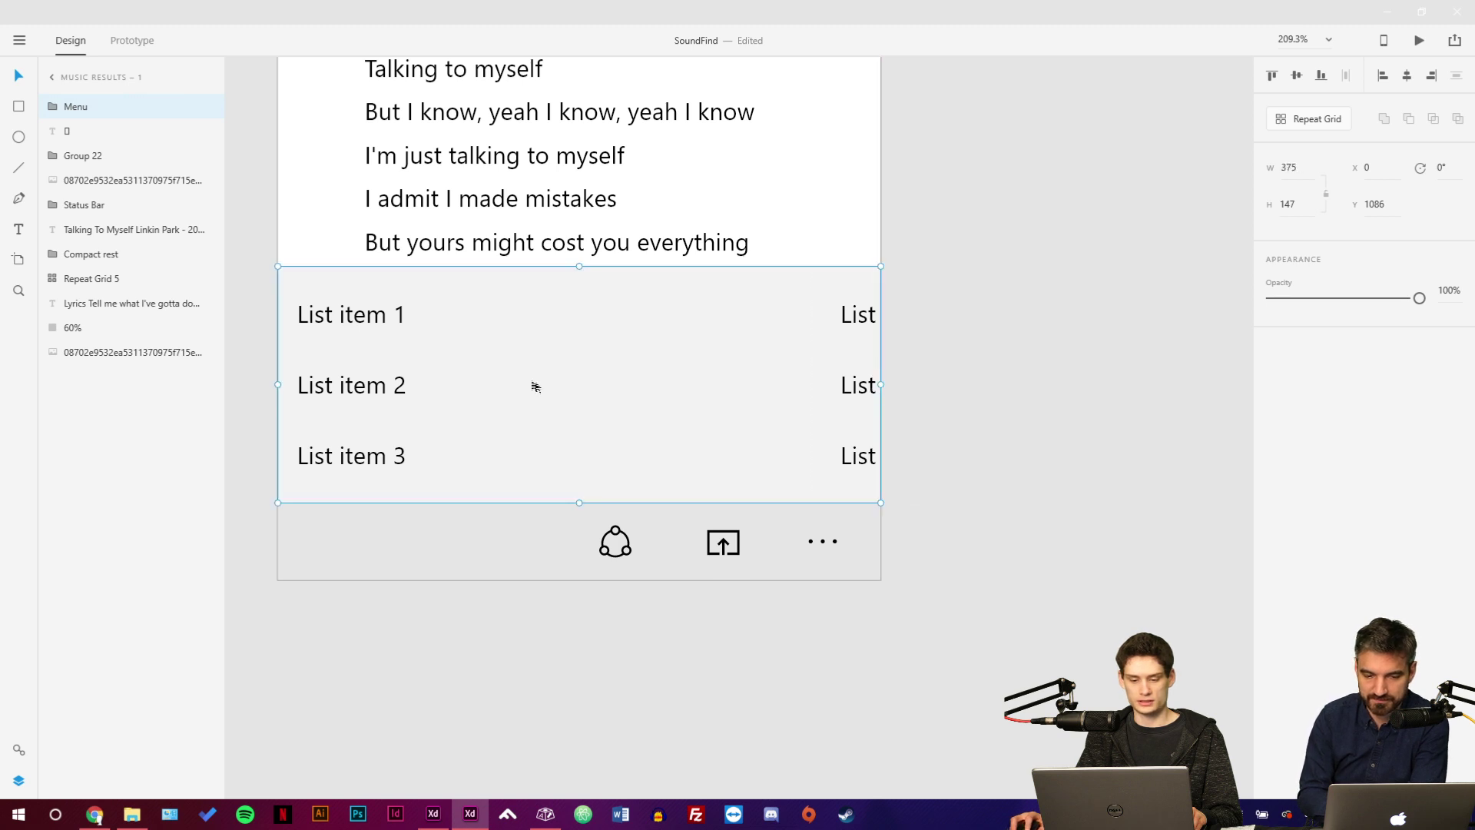
# Widen the menu's List items repeat grid to 416.66 so that its repeated column sits outside the Music Results – 1 artboard.
pyautogui.doubleClick(389, 356)
pyautogui.click(394, 316)
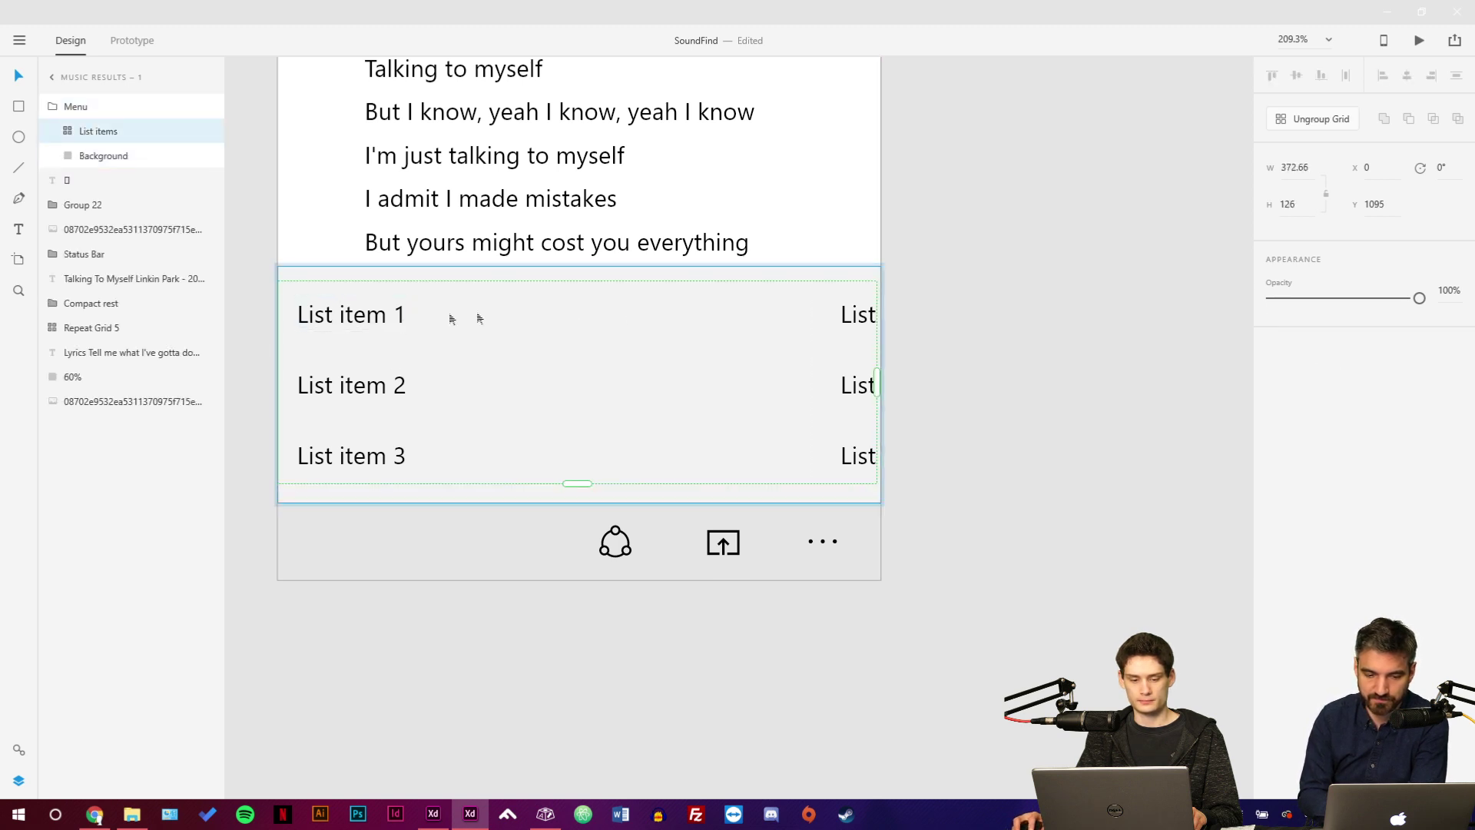
pyautogui.moveTo(877, 384)
pyautogui.mouseDown()
pyautogui.moveTo(950, 383)
pyautogui.moveTo(878, 379)
pyautogui.mouseUp()
pyautogui.click(961, 380)
pyautogui.click(939, 369)
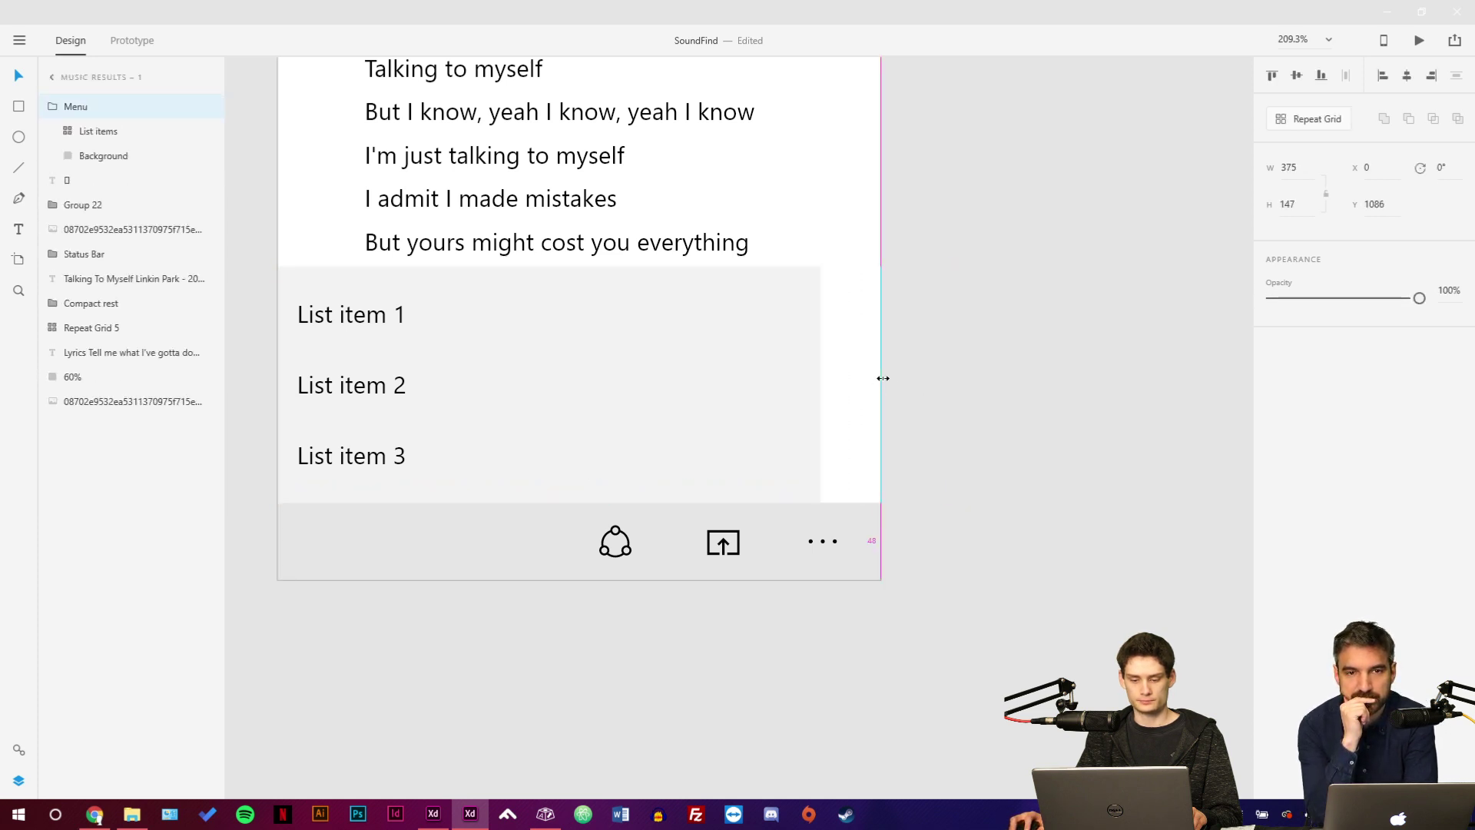
pyautogui.doubleClick(783, 357)
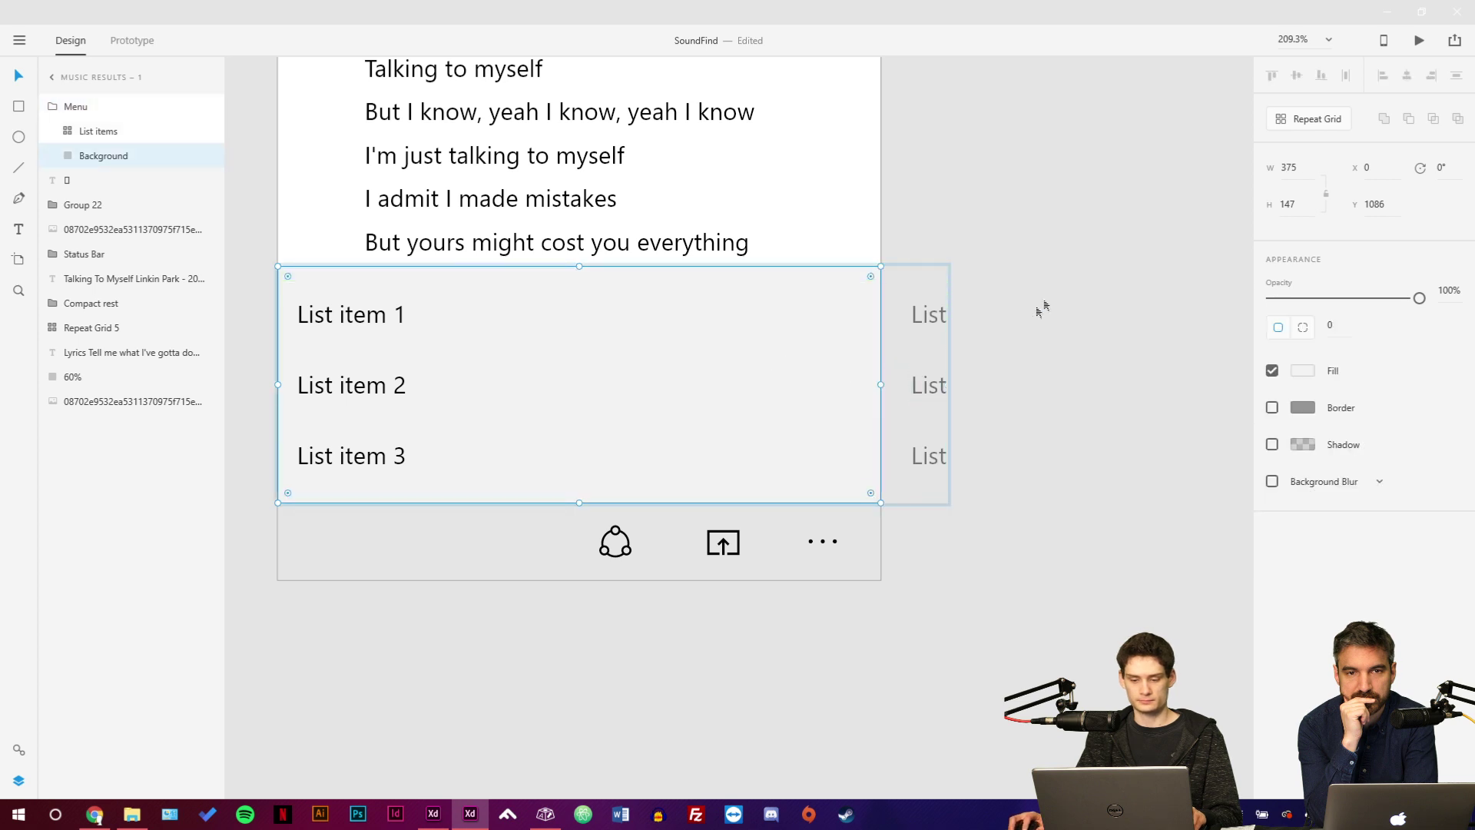
pyautogui.hotkey('ctrl', 'z')
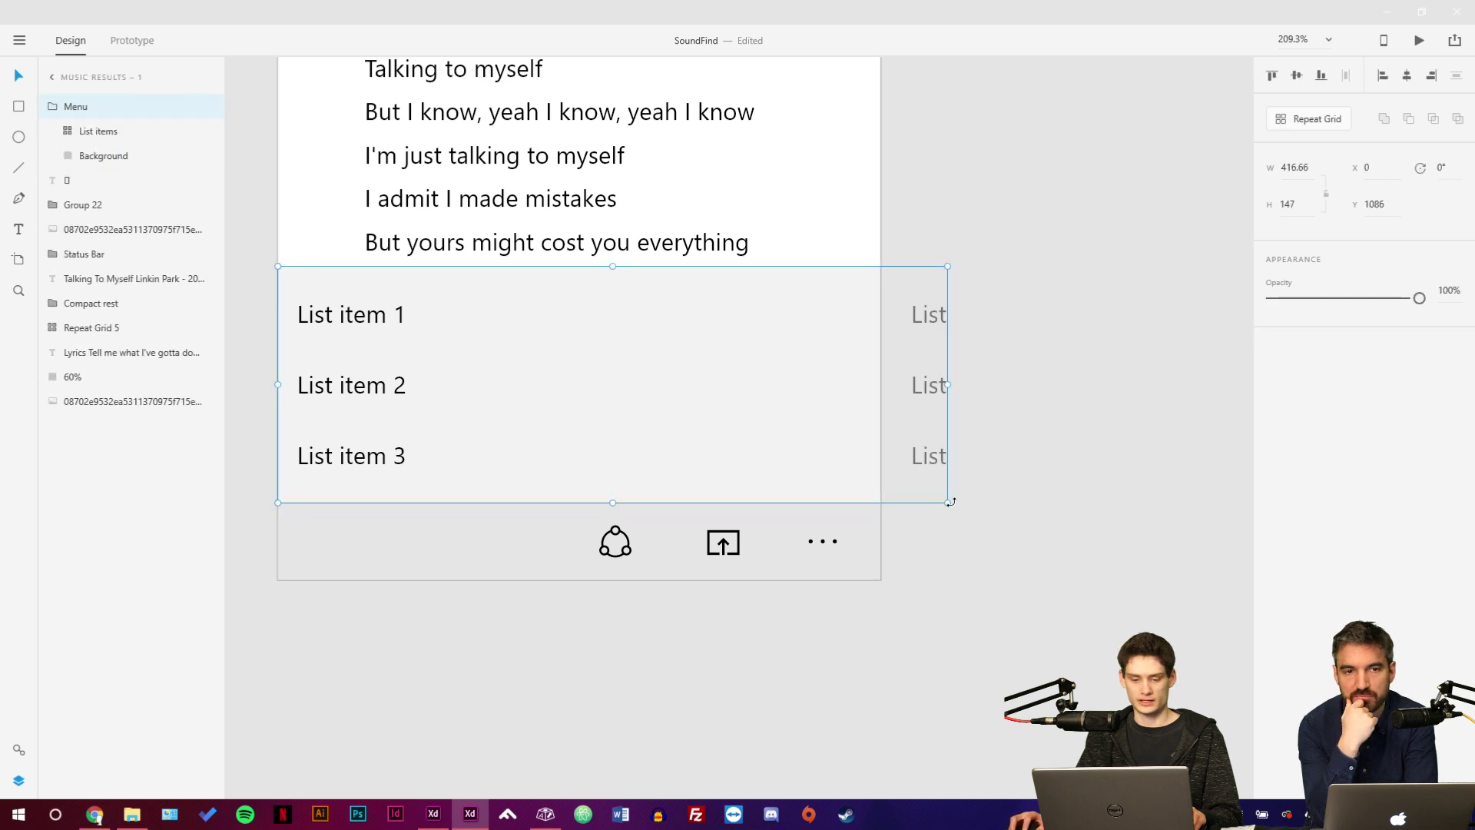
pyautogui.click(919, 561)
pyautogui.scroll(2, 806, 670)
pyautogui.hscroll(-1, 807, 671)
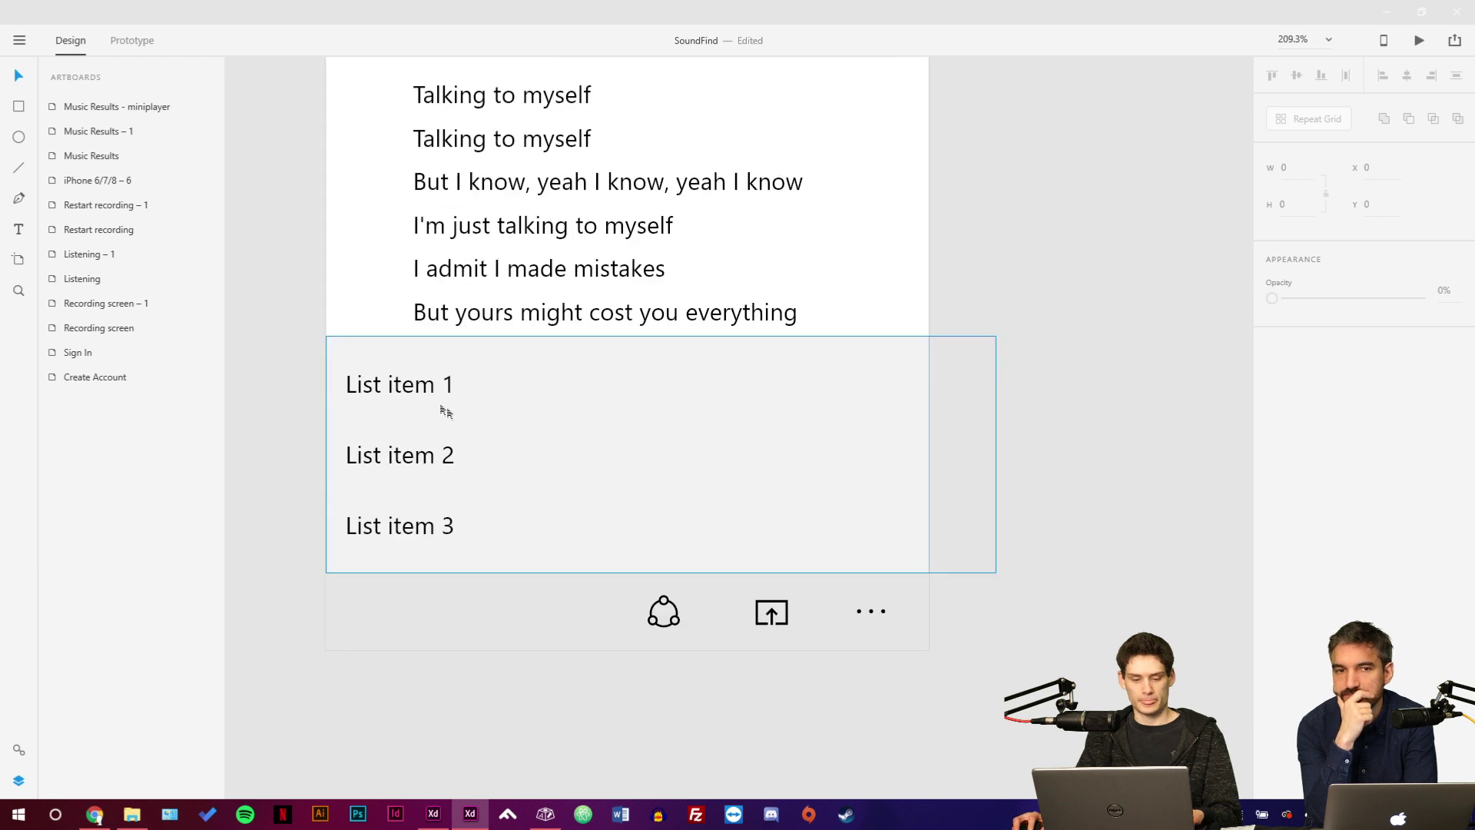
# Replace the first list item's text in the Music Results – 1 artboard's menu with Spotify.
pyautogui.doubleClick(415, 388)
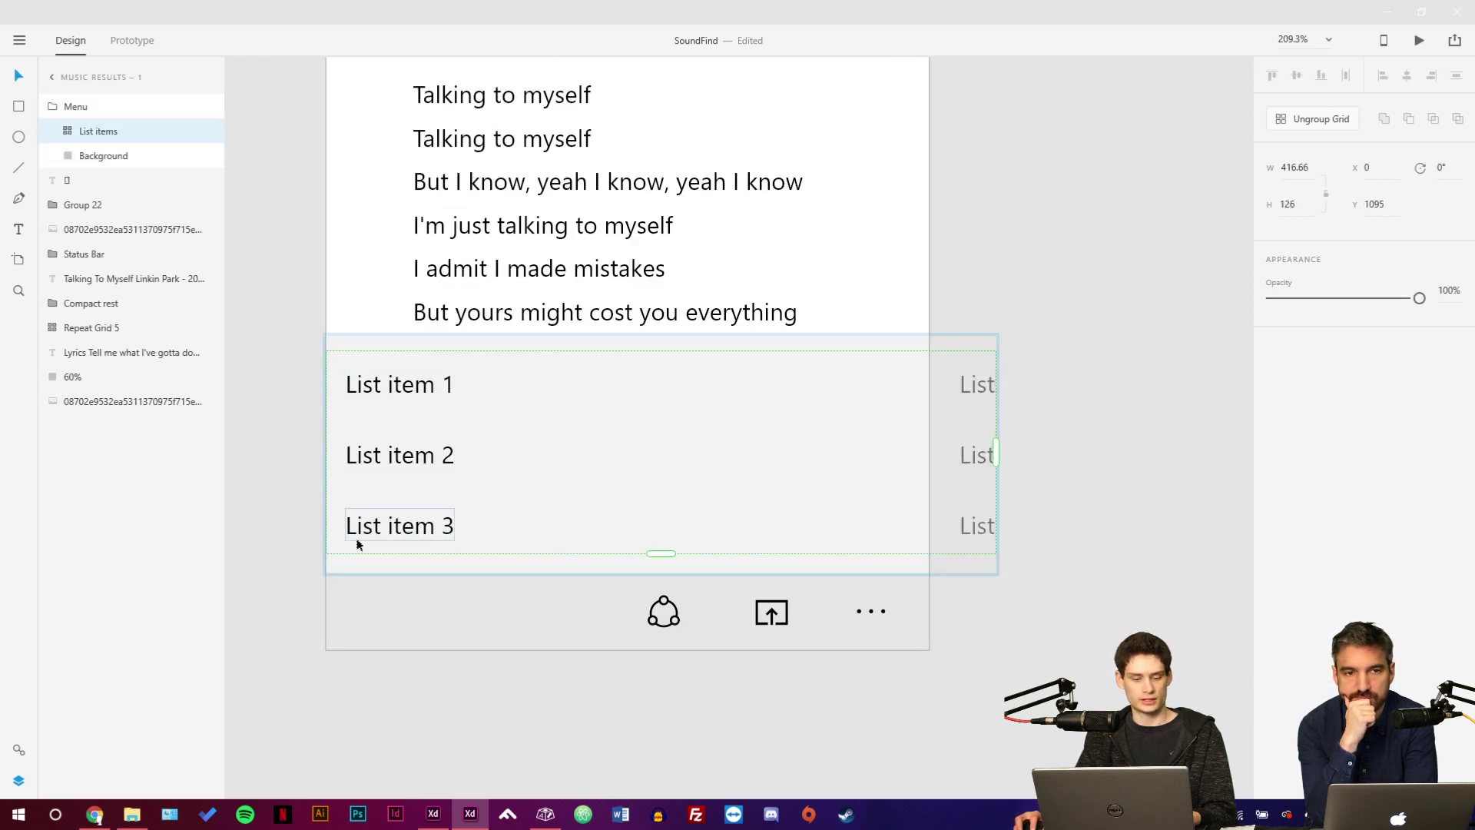
pyautogui.doubleClick(366, 388)
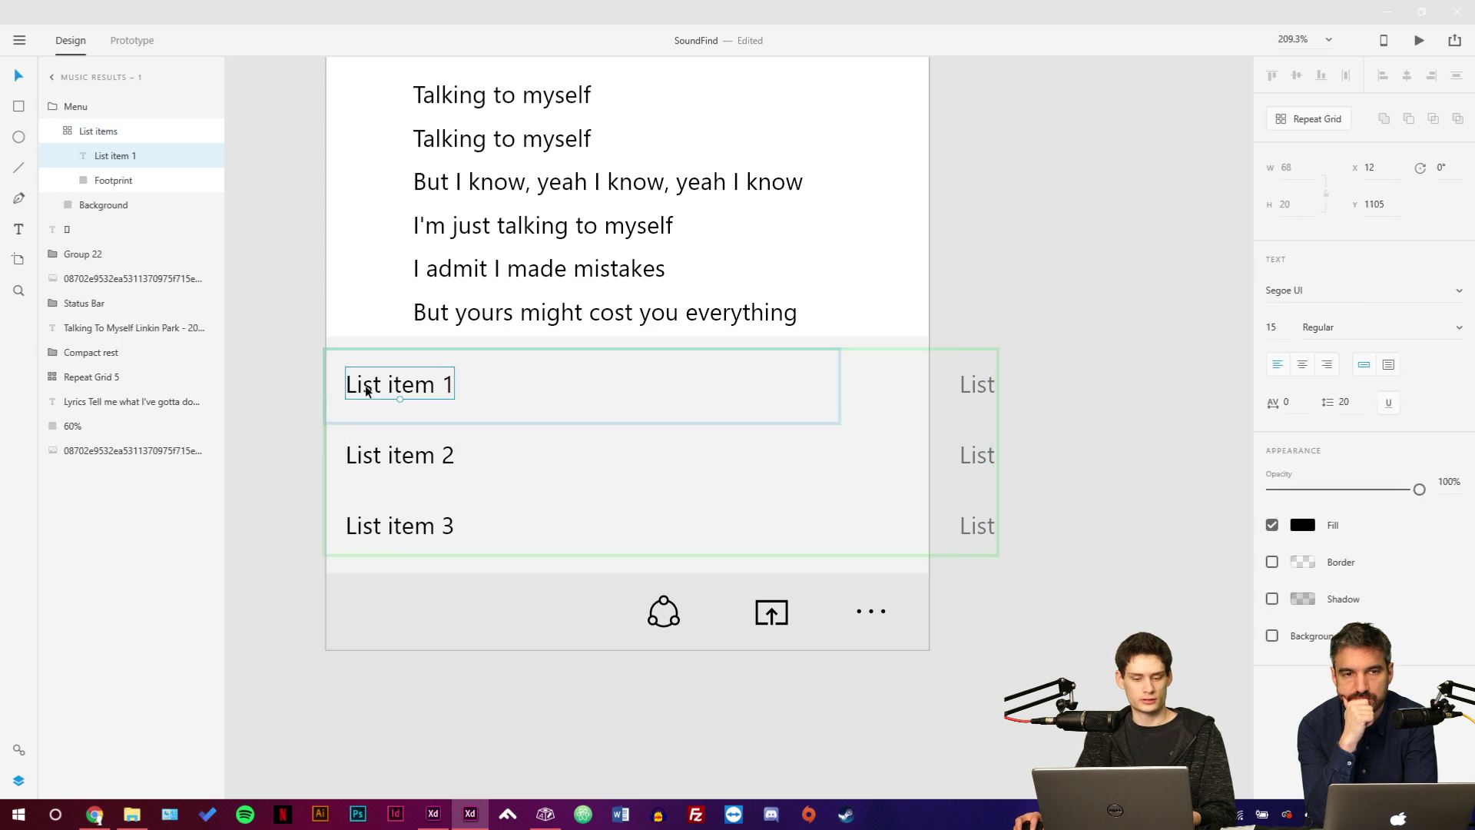
pyautogui.doubleClick(368, 389)
pyautogui.hotkey('ctrl', 'a')
pyautogui.write('Sp')
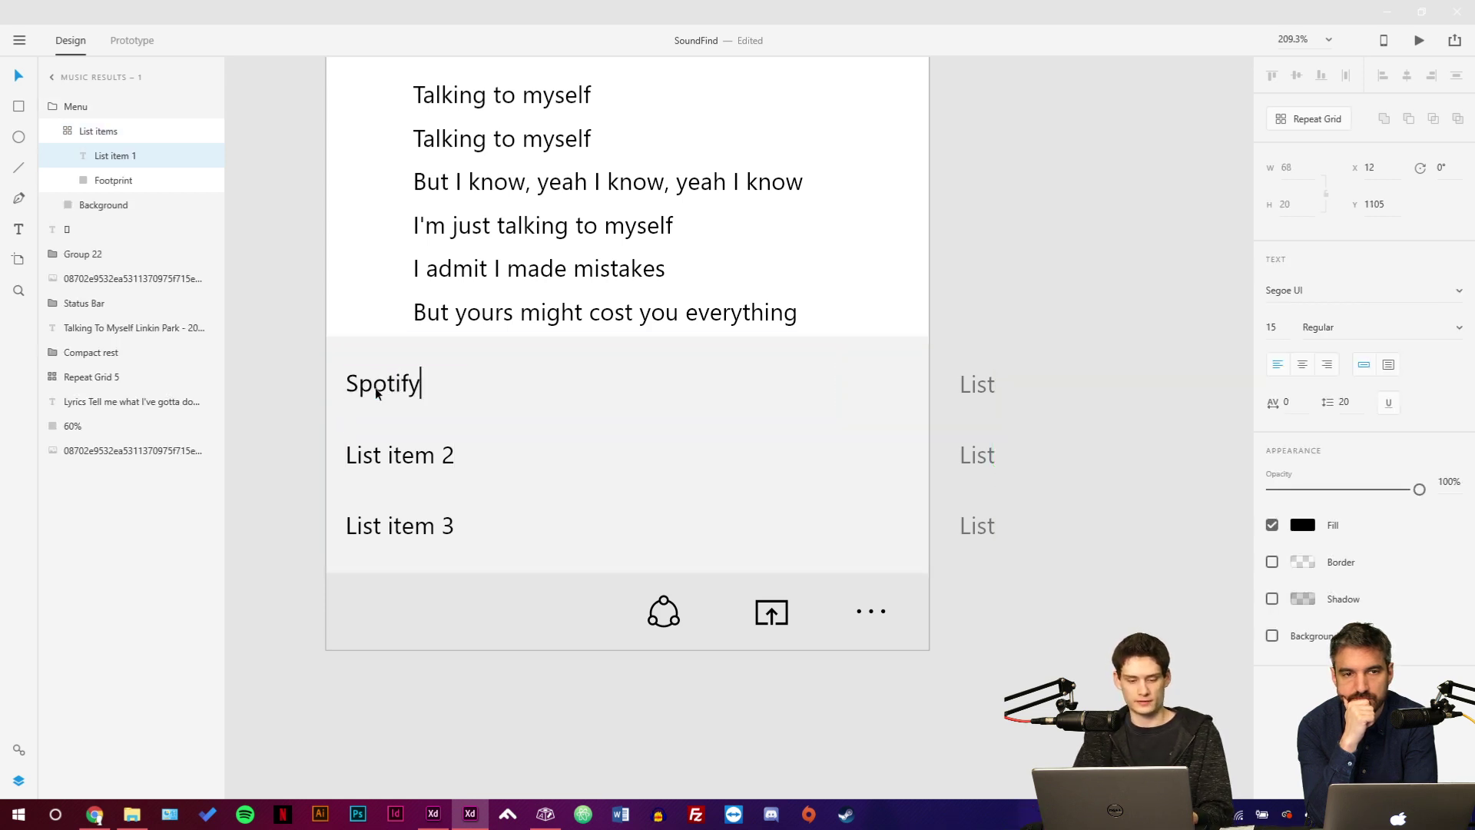
pyautogui.write('otify')
pyautogui.press('Escape')
# Replace the menu's second list item text with Apple Music.
pyautogui.doubleClick(414, 455)
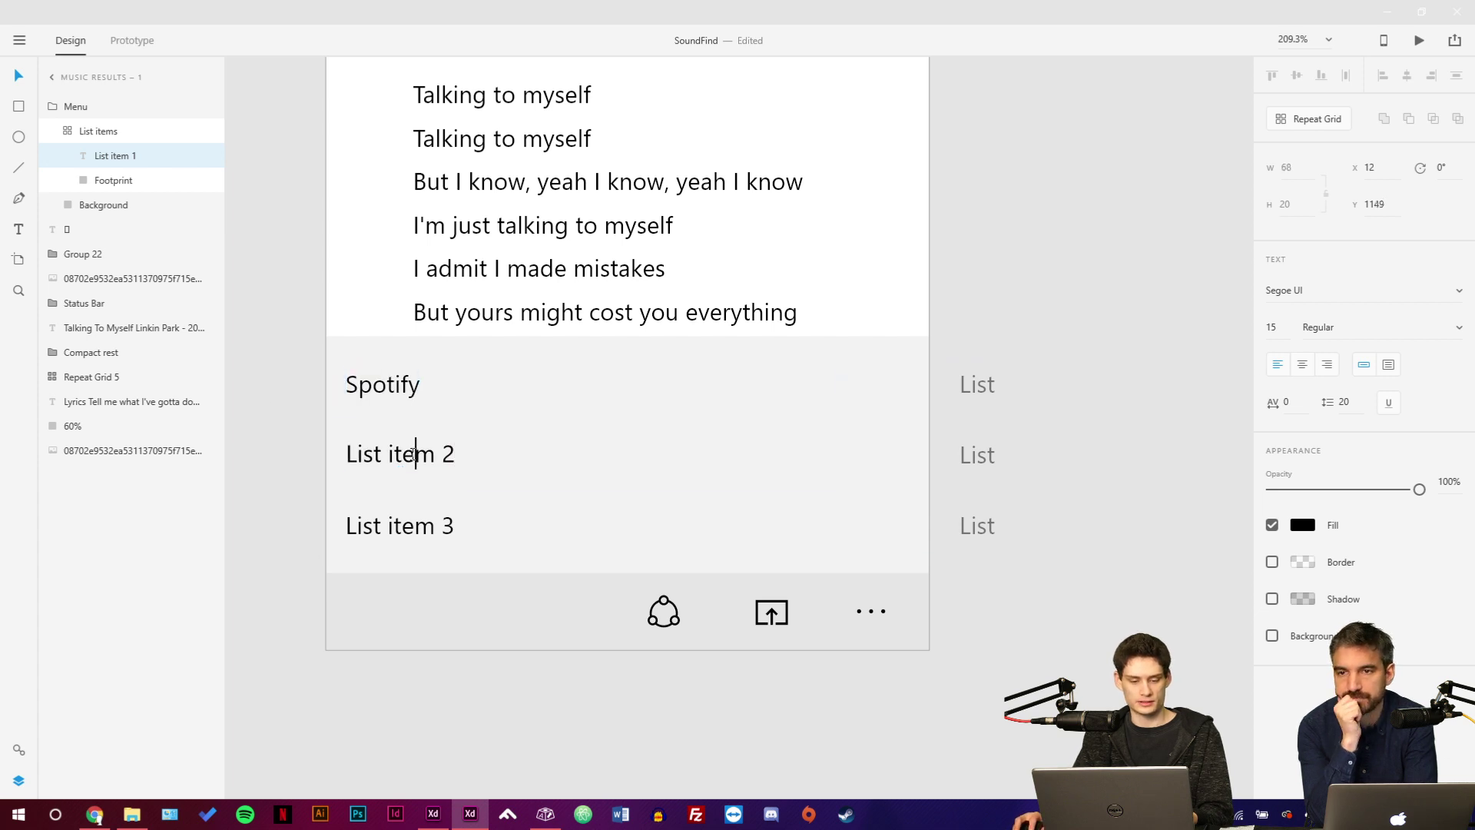
pyautogui.hotkey('ctrl', 'a')
pyautogui.write('App')
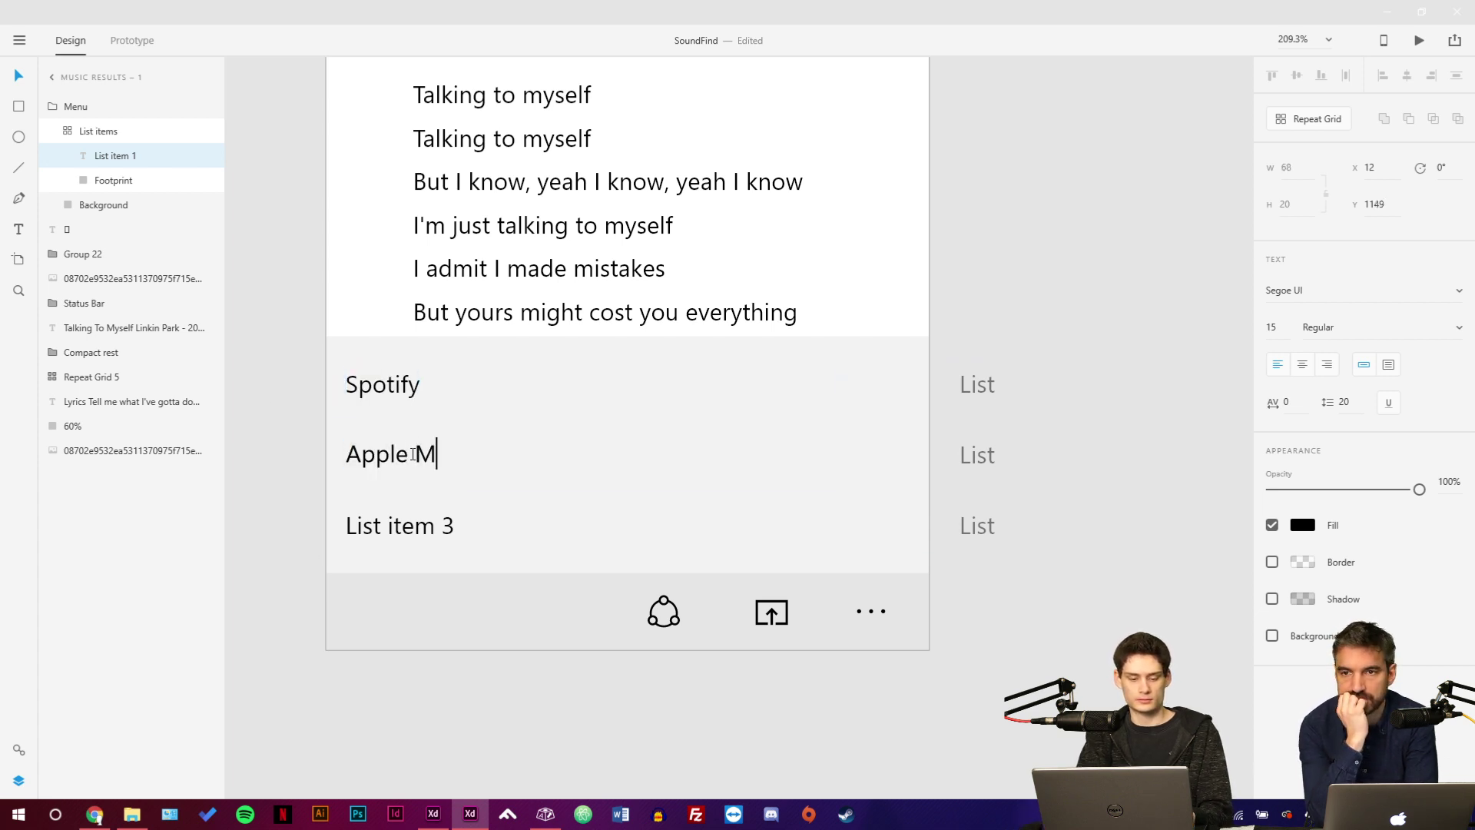
pyautogui.write('le Music')
pyautogui.press('Escape')
# Replace the menu's third list item text with Pandora and deselect the menu.
pyautogui.doubleClick(433, 527)
pyautogui.hotkey('ctrl', 'a')
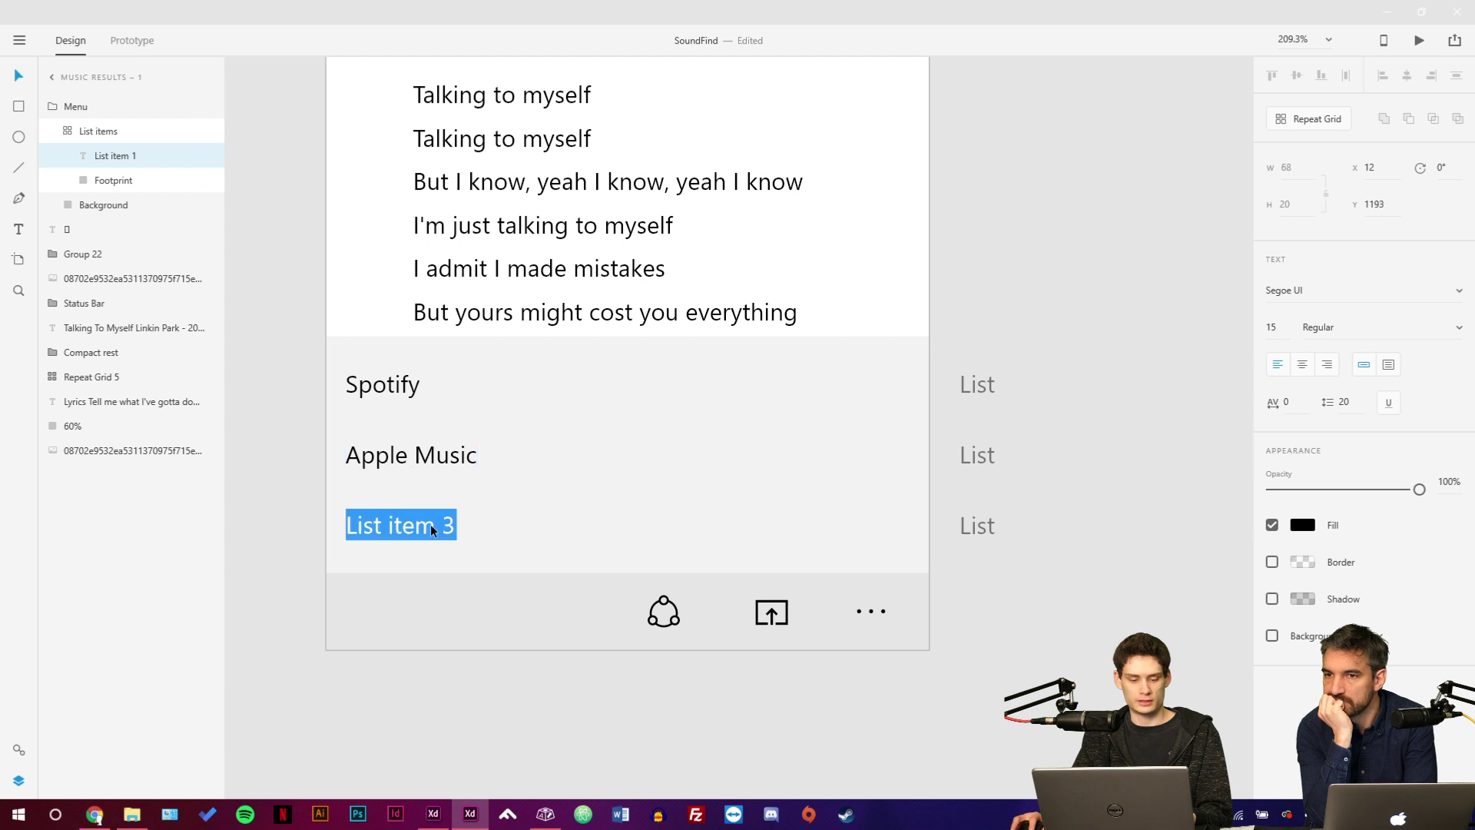
pyautogui.write('Pandora')
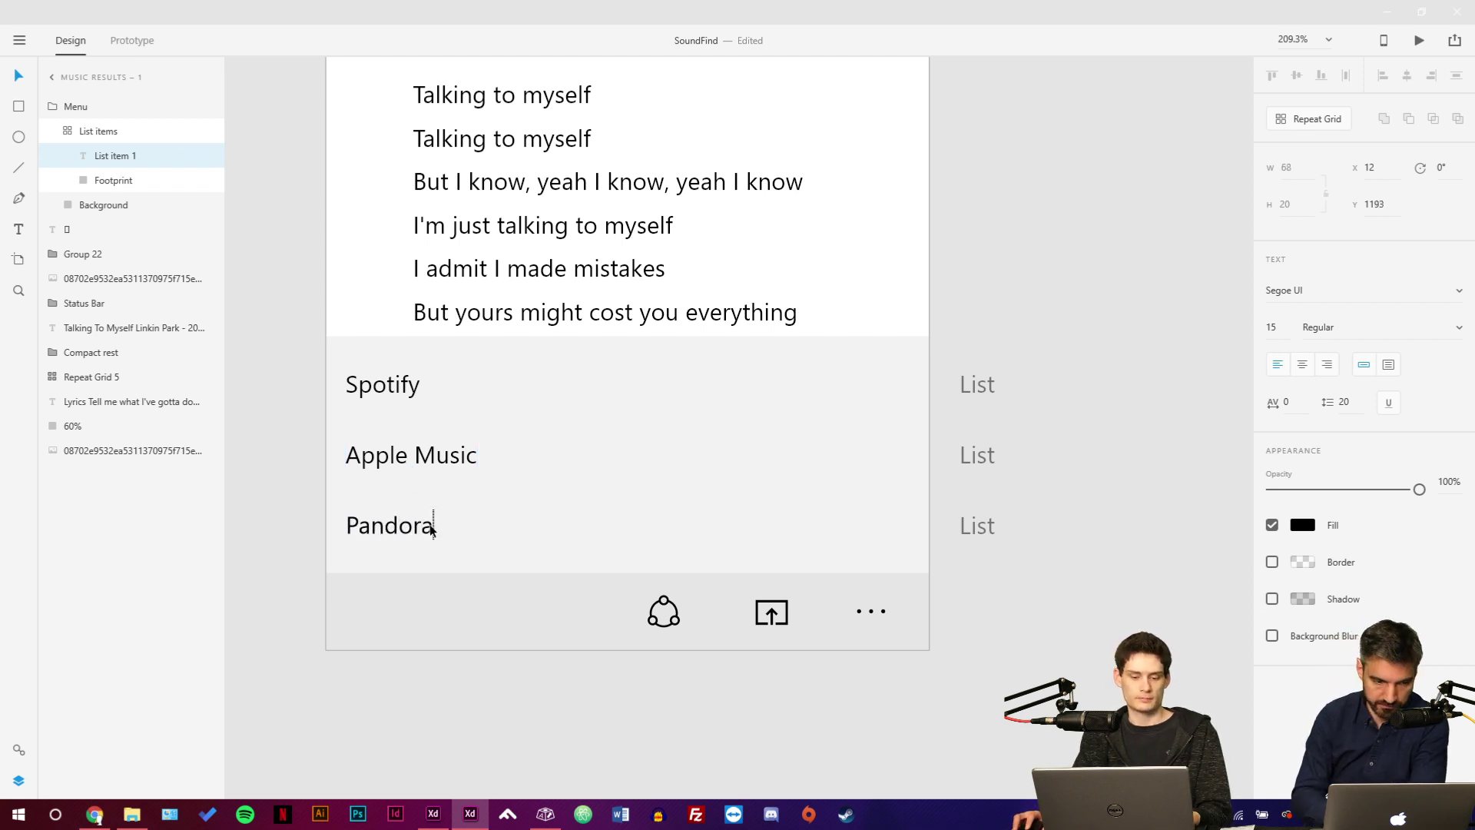
pyautogui.press('Escape')
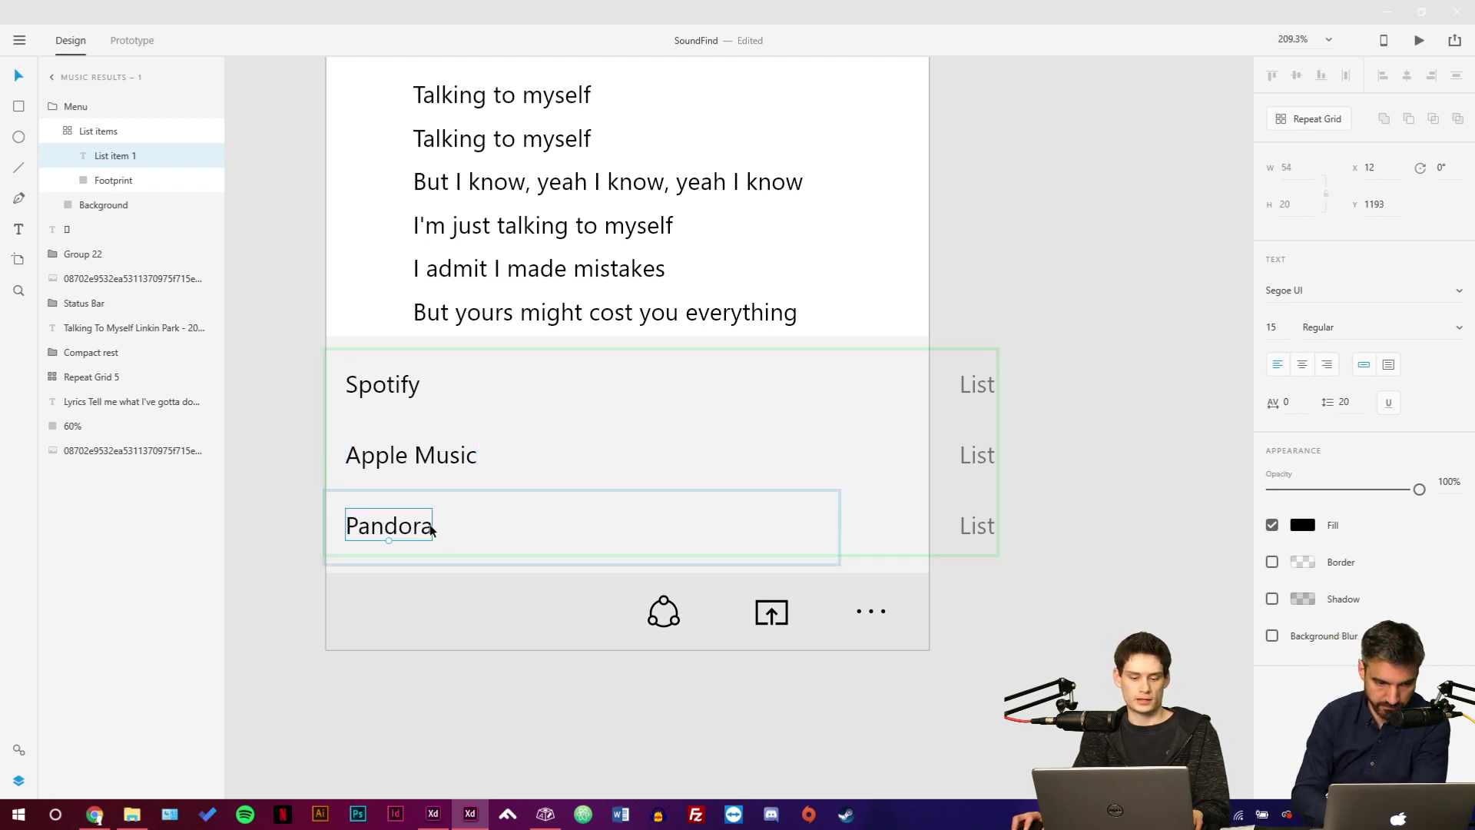
pyautogui.click(305, 479)
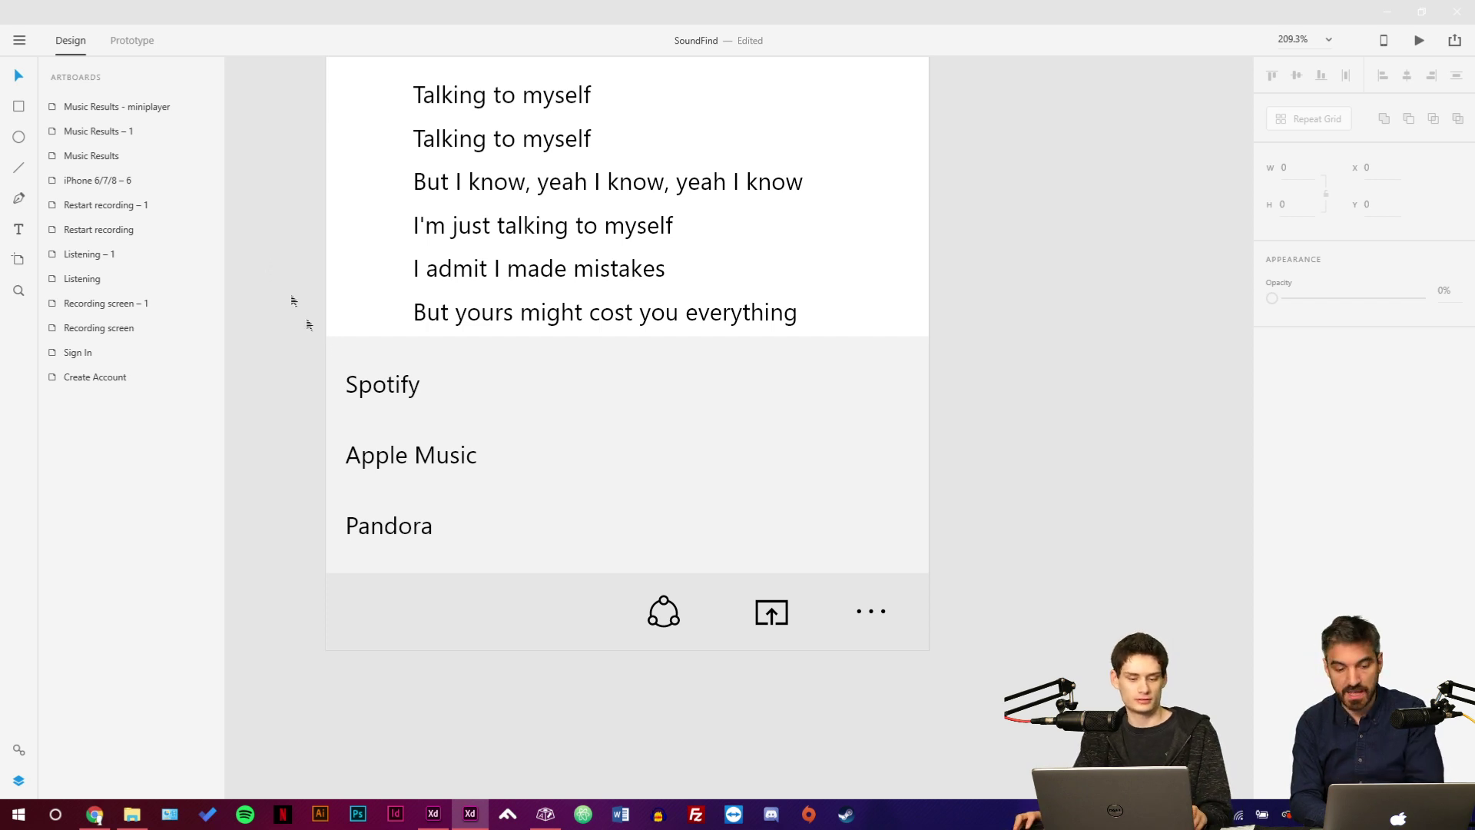
# Stretch the menu upward to a height of about 187 to gain a fourth row and set that row's text to YouTube.
pyautogui.click(379, 522)
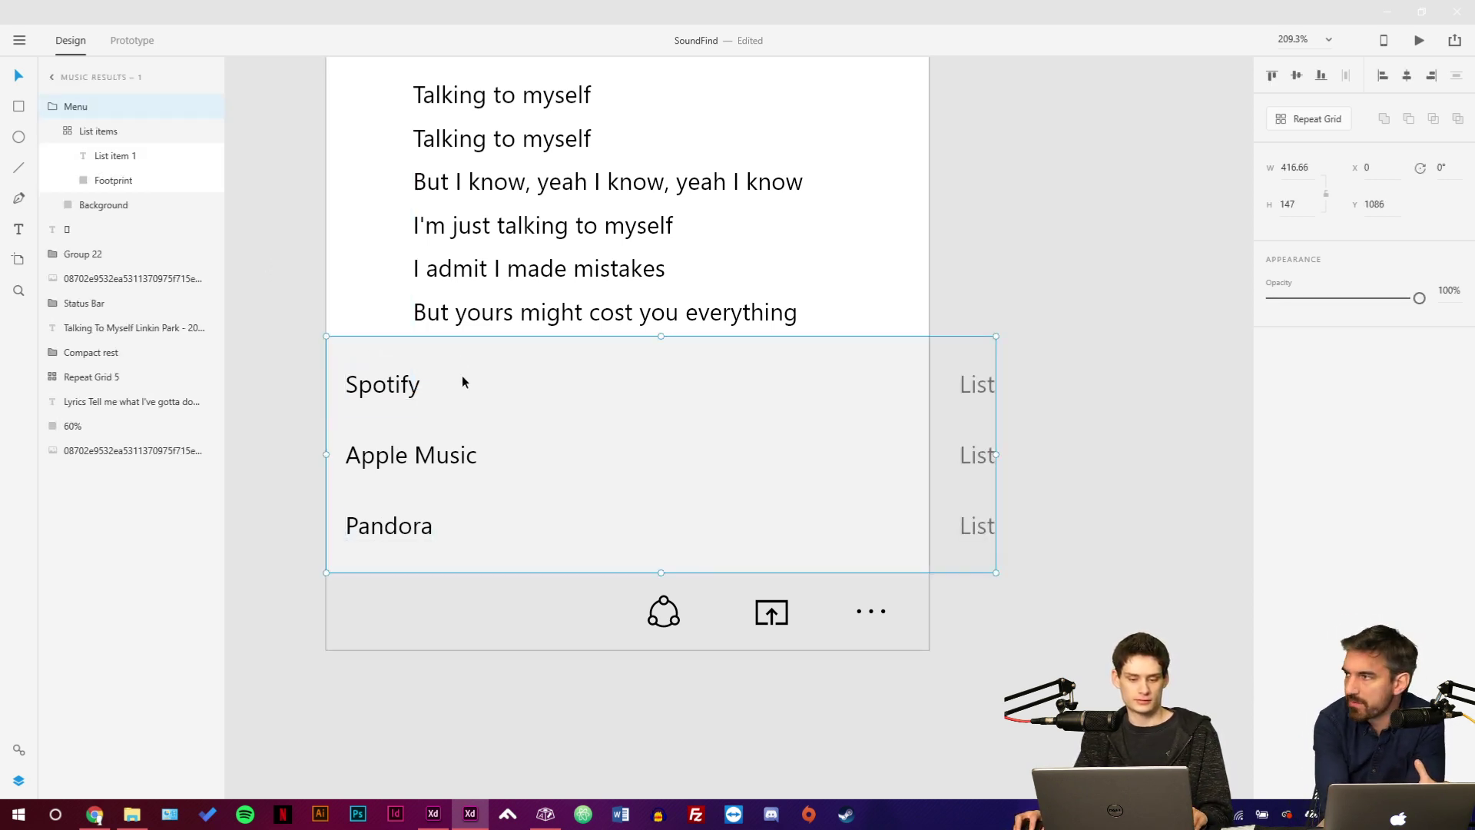
pyautogui.moveTo(670, 336); pyautogui.dragTo(667, 272)
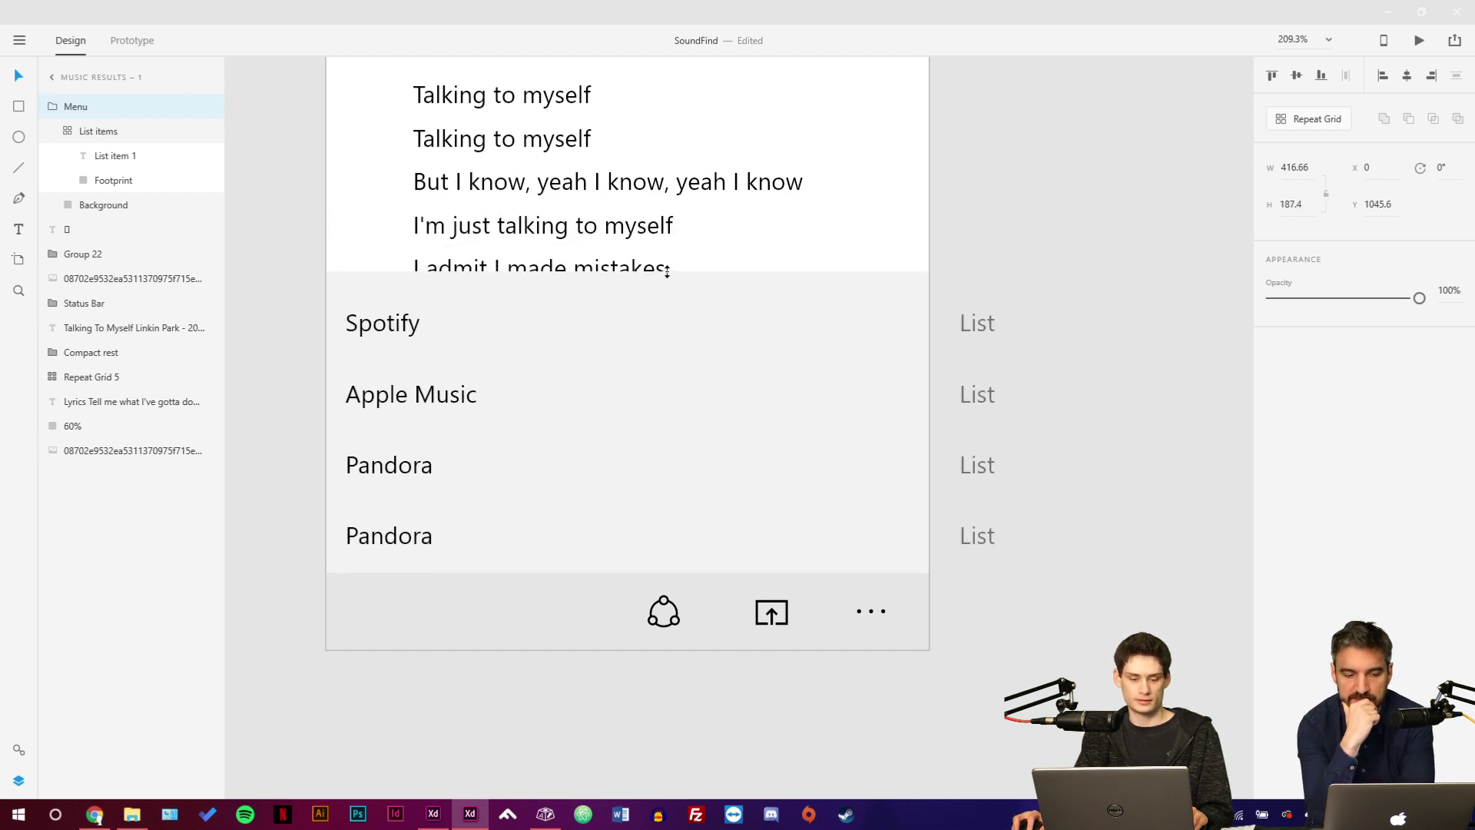
pyautogui.doubleClick(399, 541)
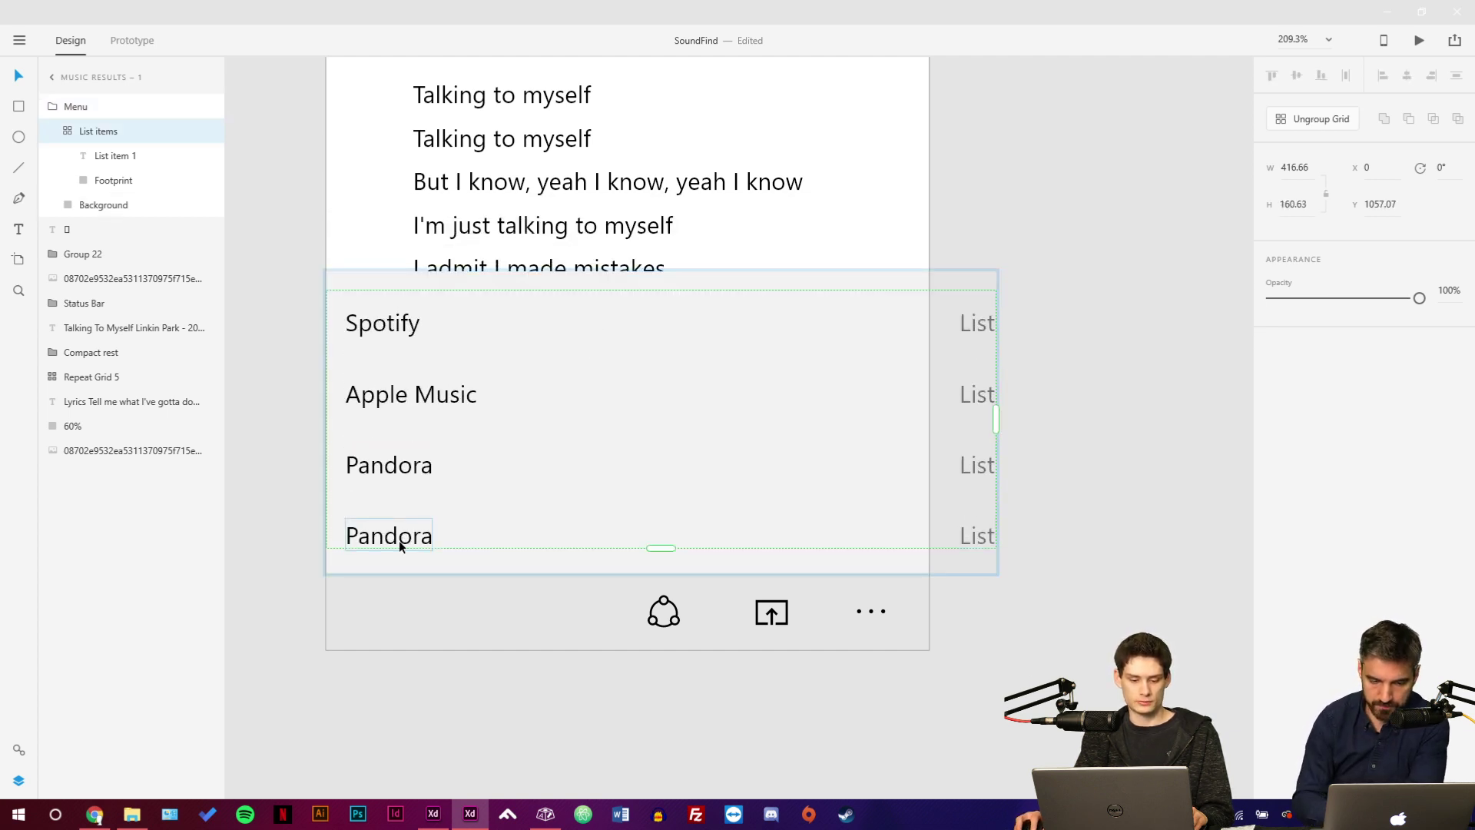
pyautogui.doubleClick(398, 541)
pyautogui.doubleClick(402, 538)
pyautogui.write('YouTube')
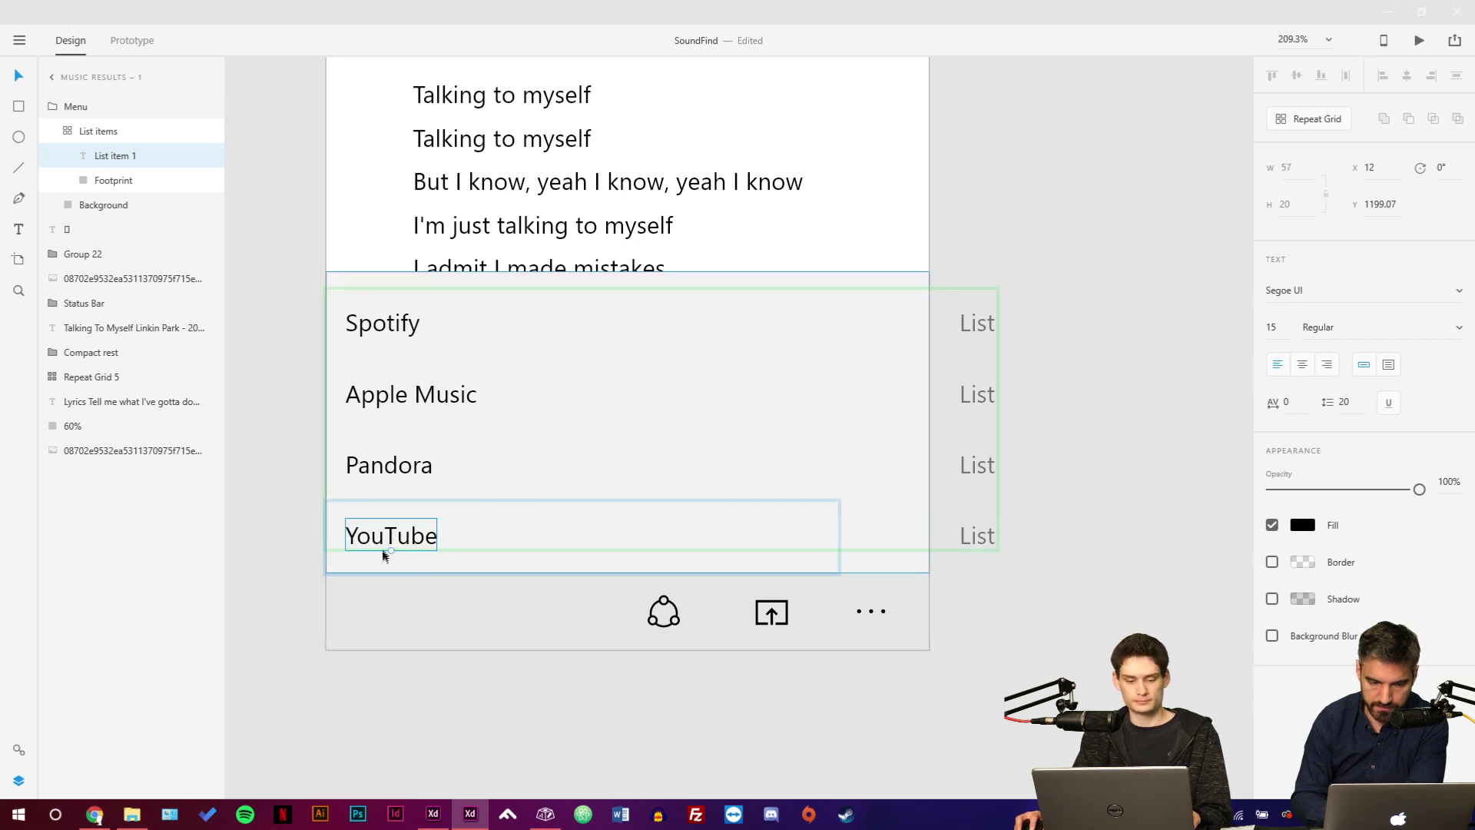
# Shift the menu's item labels to the right so their left edges align with the lyrics text above.
pyautogui.click(384, 452)
pyautogui.click(380, 400)
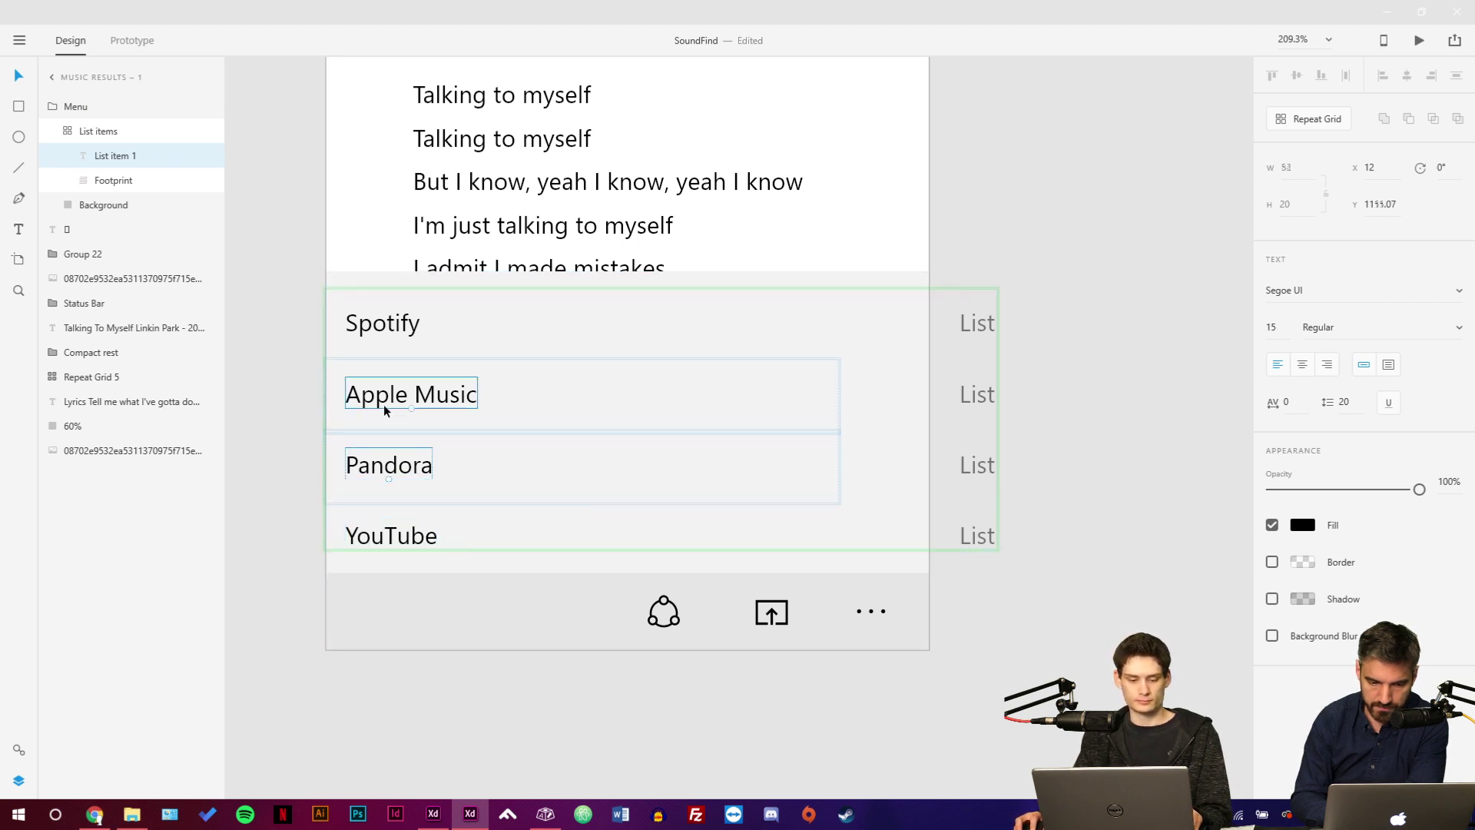
pyautogui.moveTo(363, 396); pyautogui.dragTo(450, 395)
pyautogui.click(304, 448)
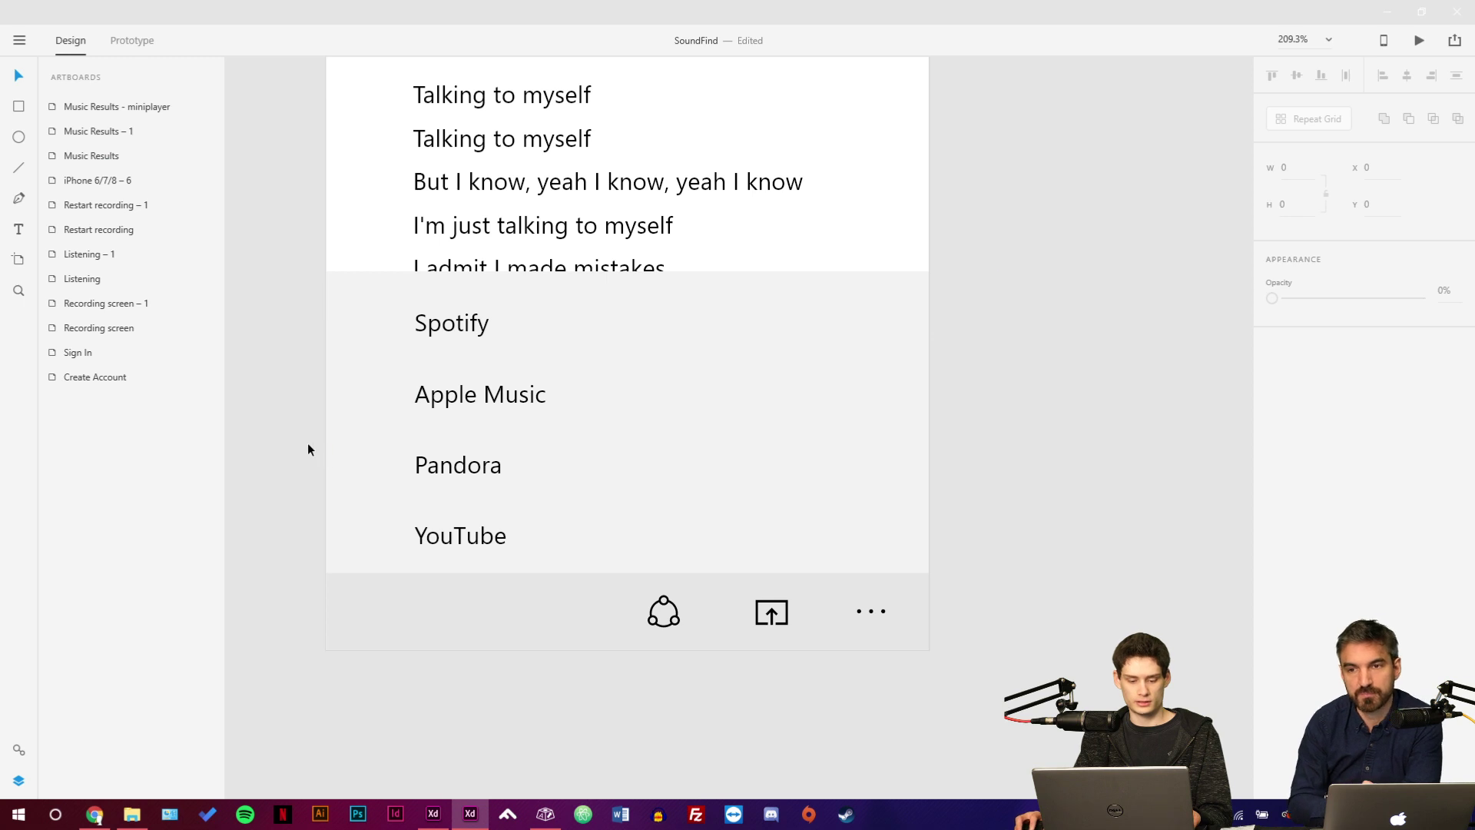
pyautogui.press('r')
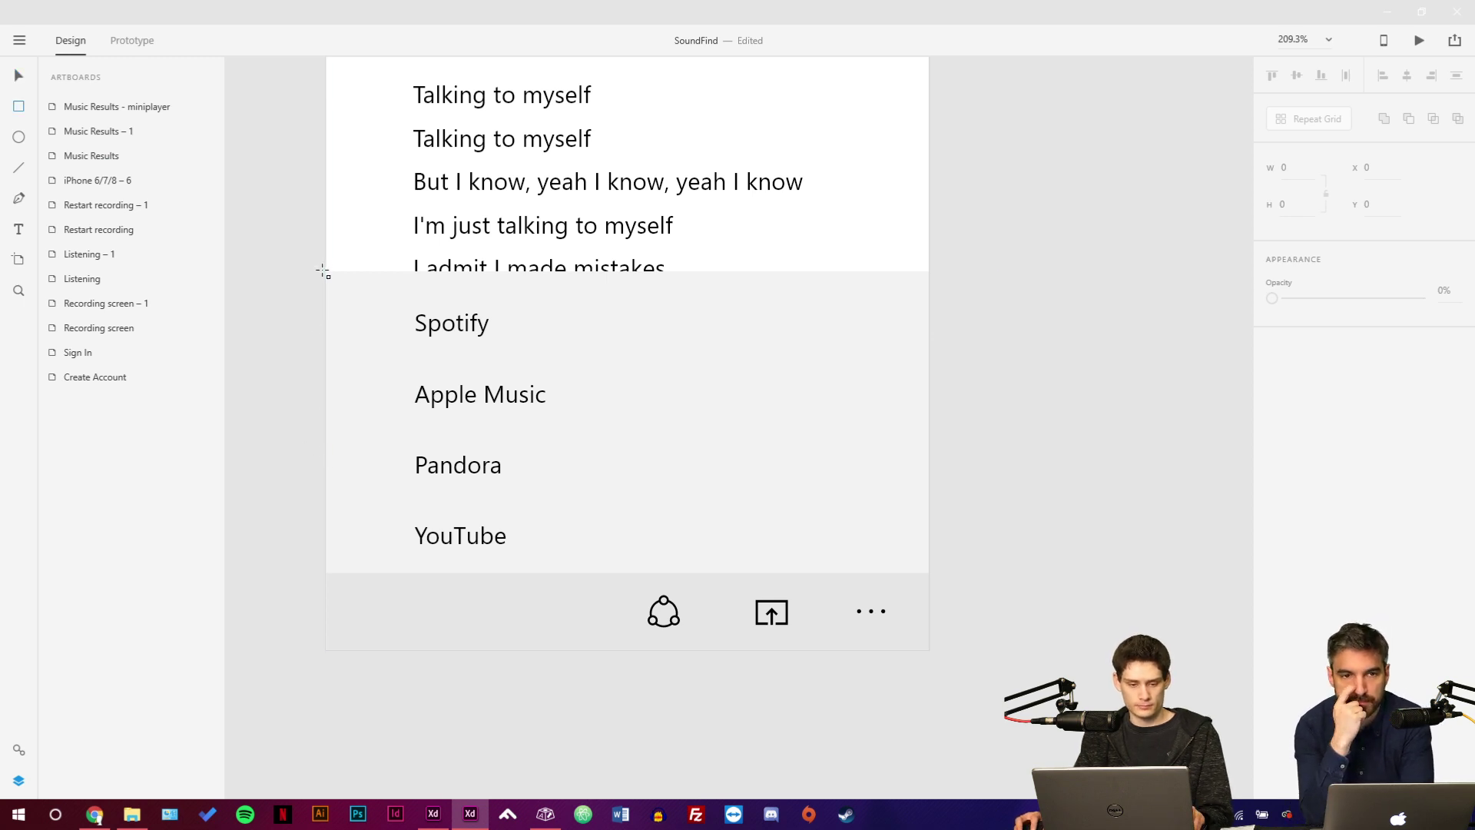
pyautogui.moveTo(328, 275); pyautogui.dragTo(420, 348)
pyautogui.press('Delete')
pyautogui.press('v')
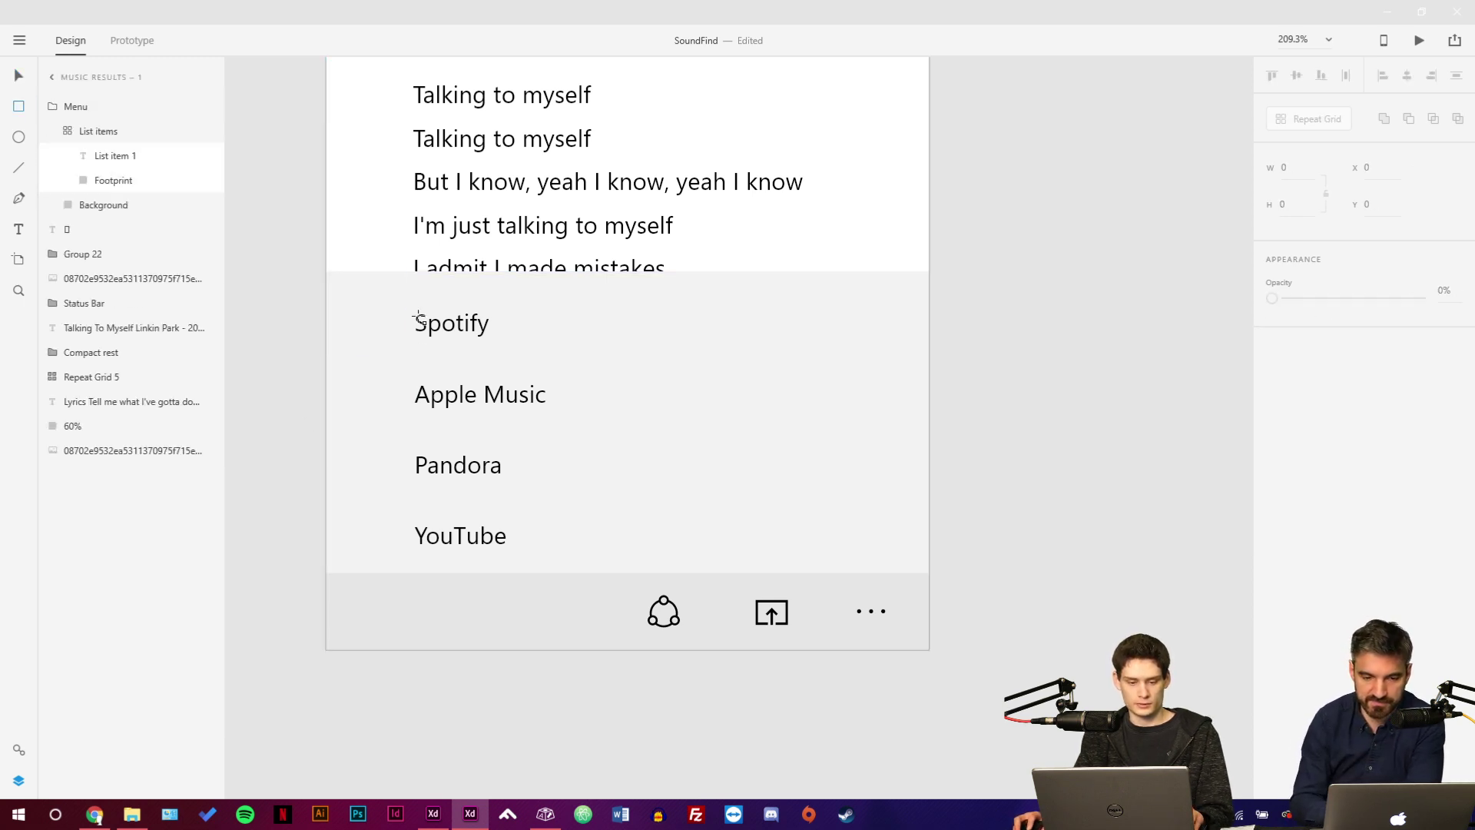
pyautogui.click(376, 316)
pyautogui.doubleClick(369, 316)
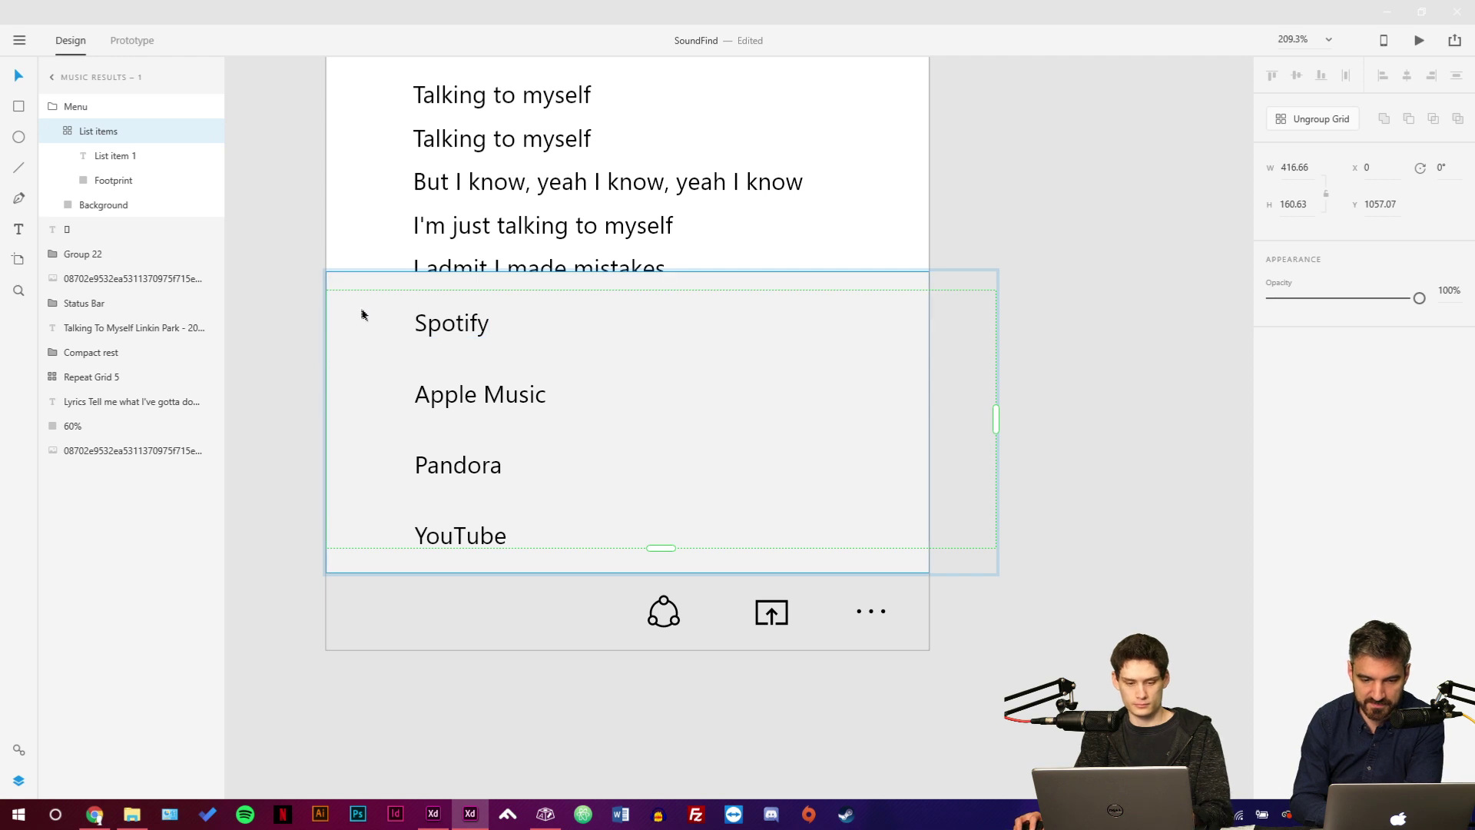
pyautogui.press('r')
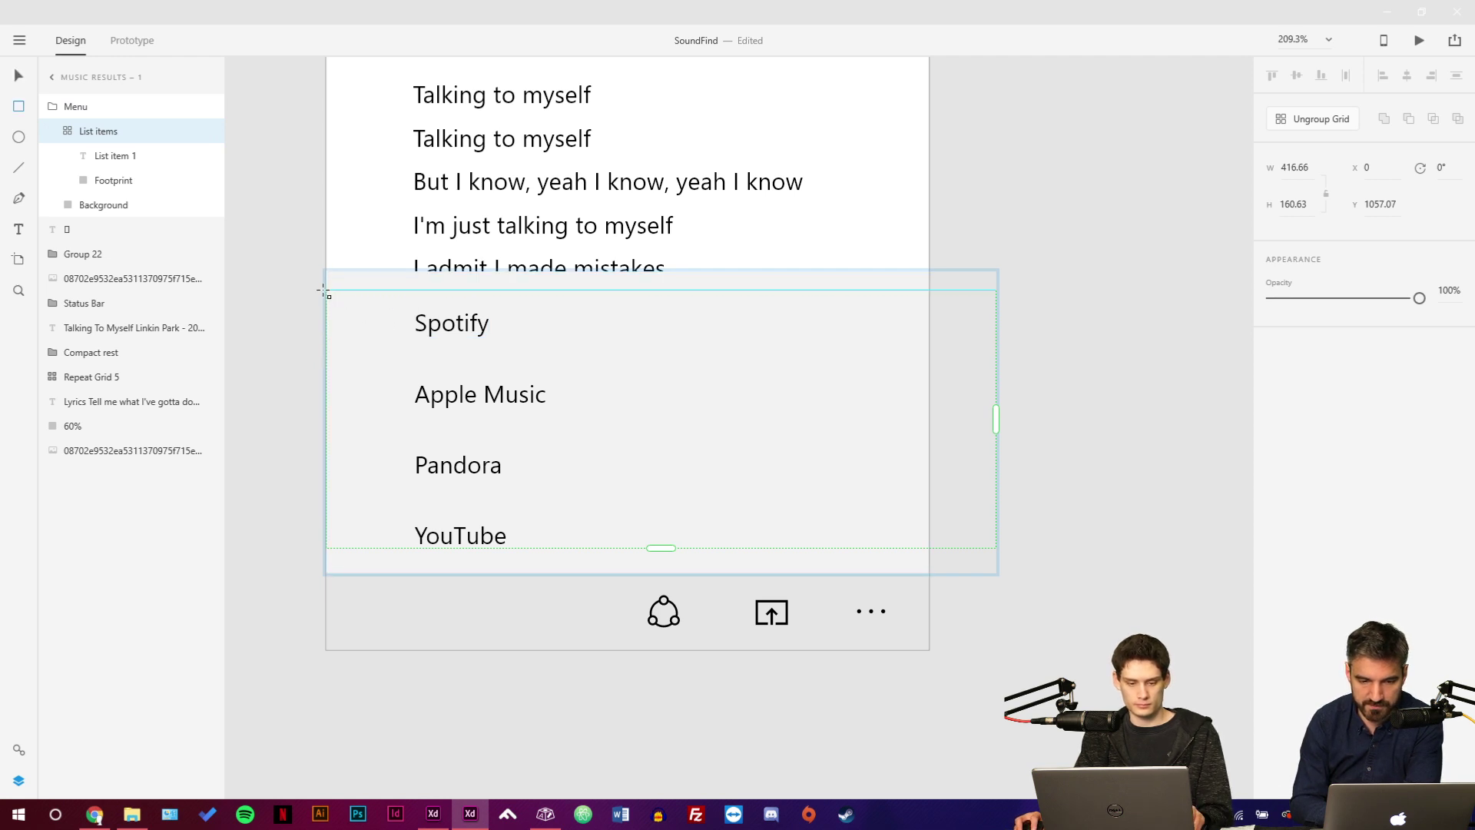
pyautogui.moveTo(331, 294); pyautogui.dragTo(362, 329)
pyautogui.hotkey('ctrl', 'z')
# Draw a 44 by 44 square before the Spotify text inside the repeating list item, and remove its fill and border.
pyautogui.click(386, 328)
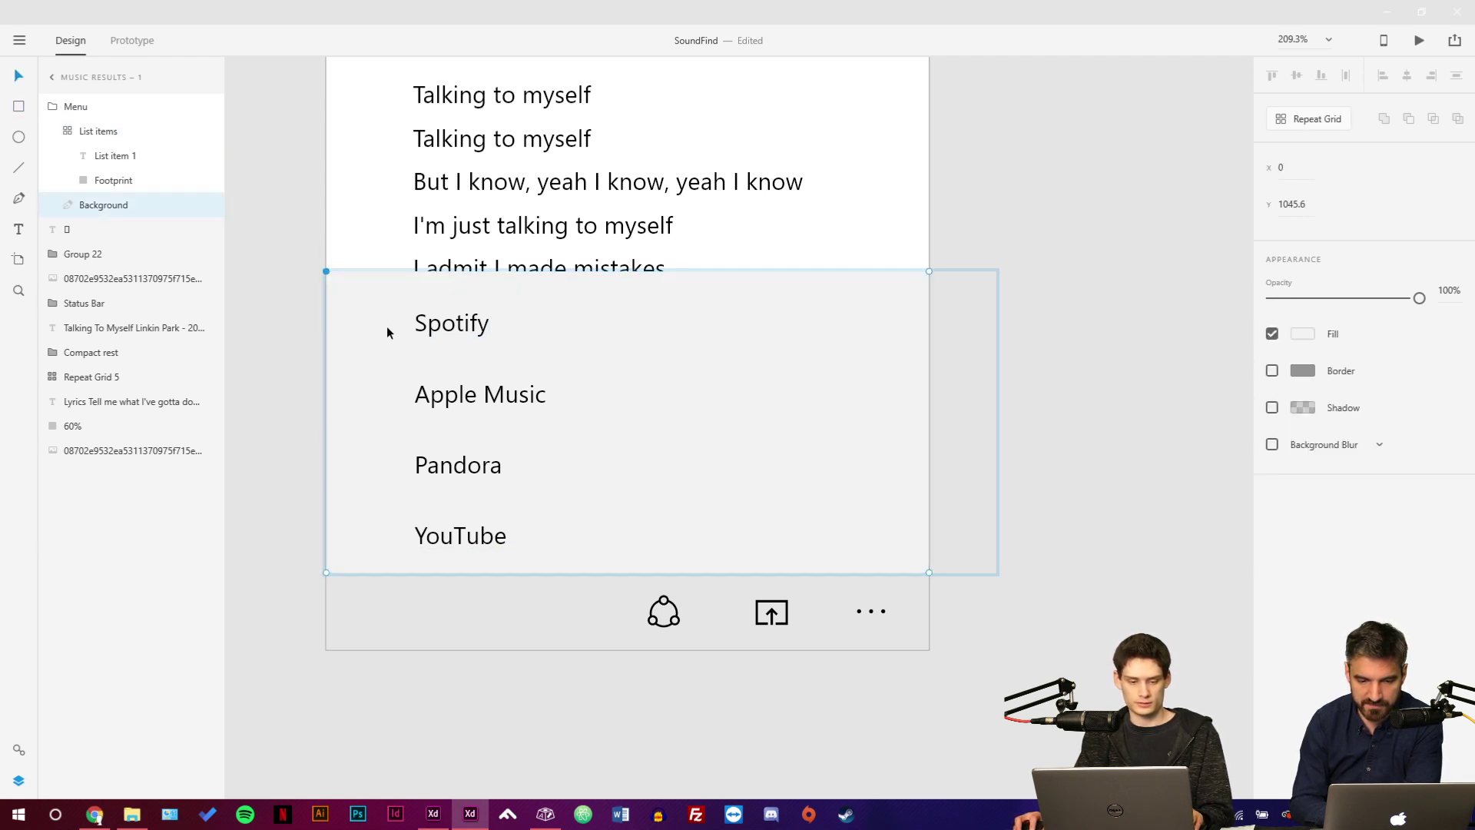
pyautogui.doubleClick(422, 322)
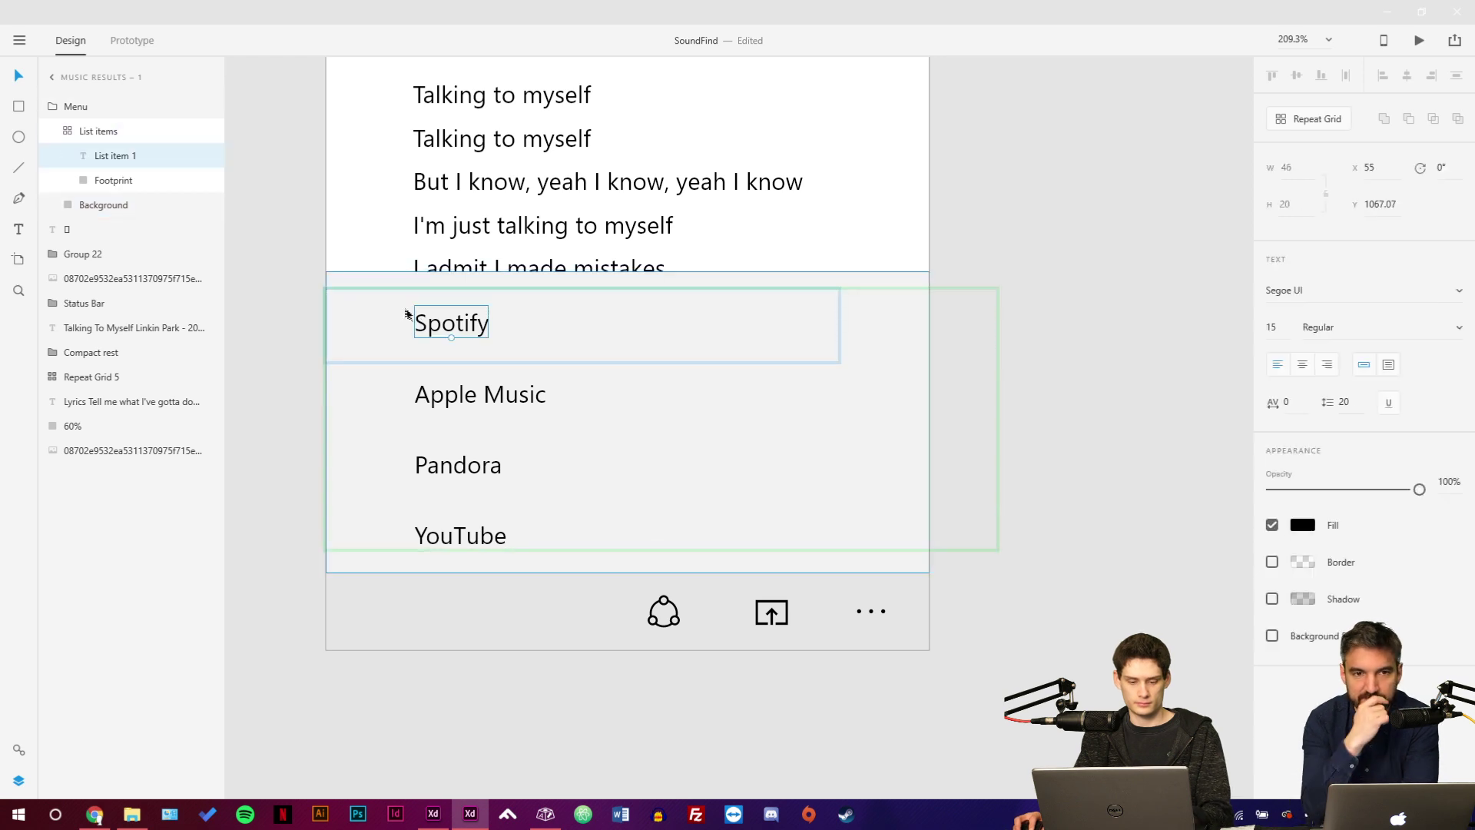
pyautogui.press('r')
pyautogui.moveTo(328, 290); pyautogui.dragTo(403, 361)
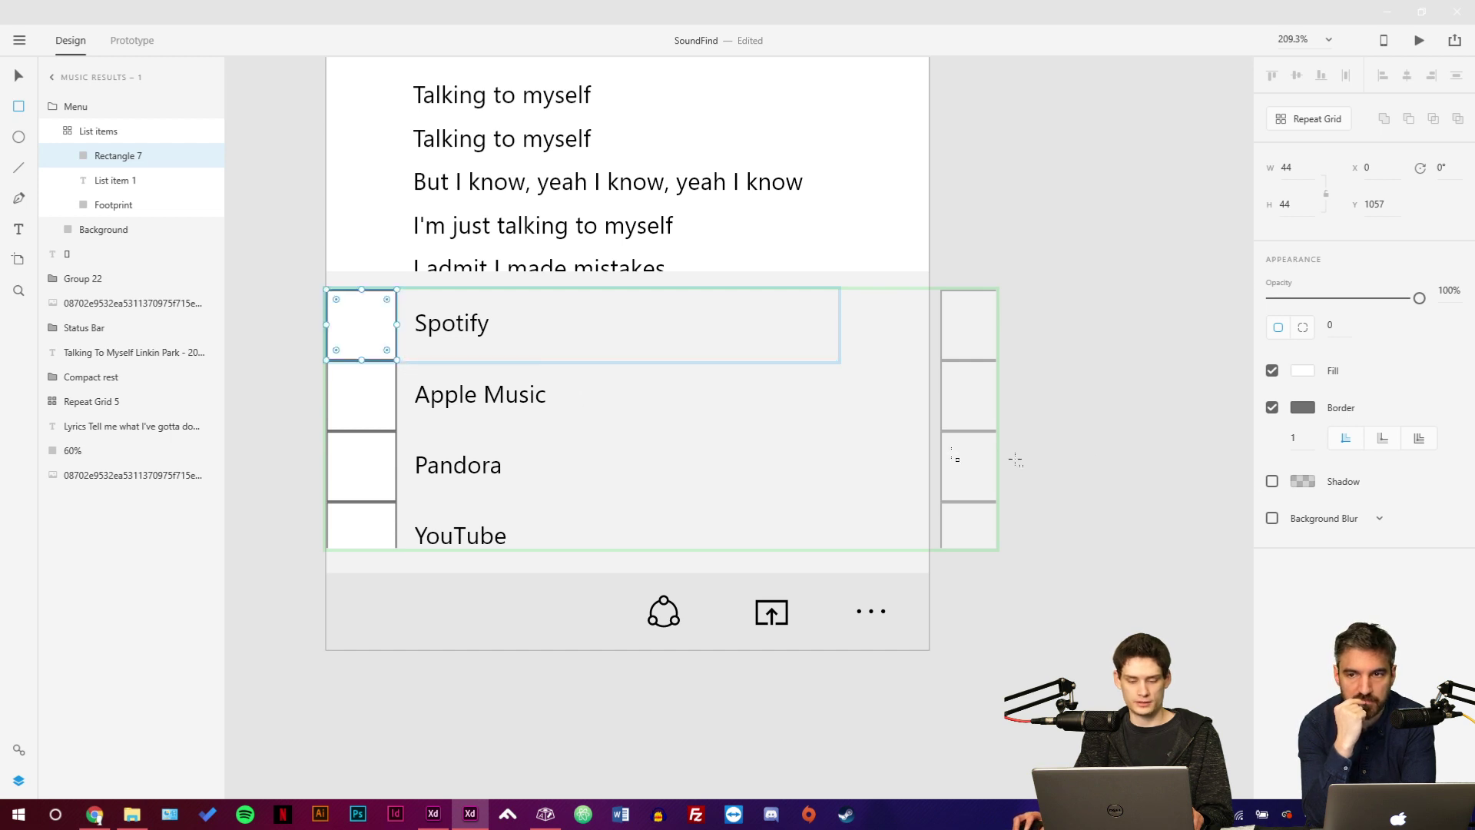
pyautogui.click(1272, 370)
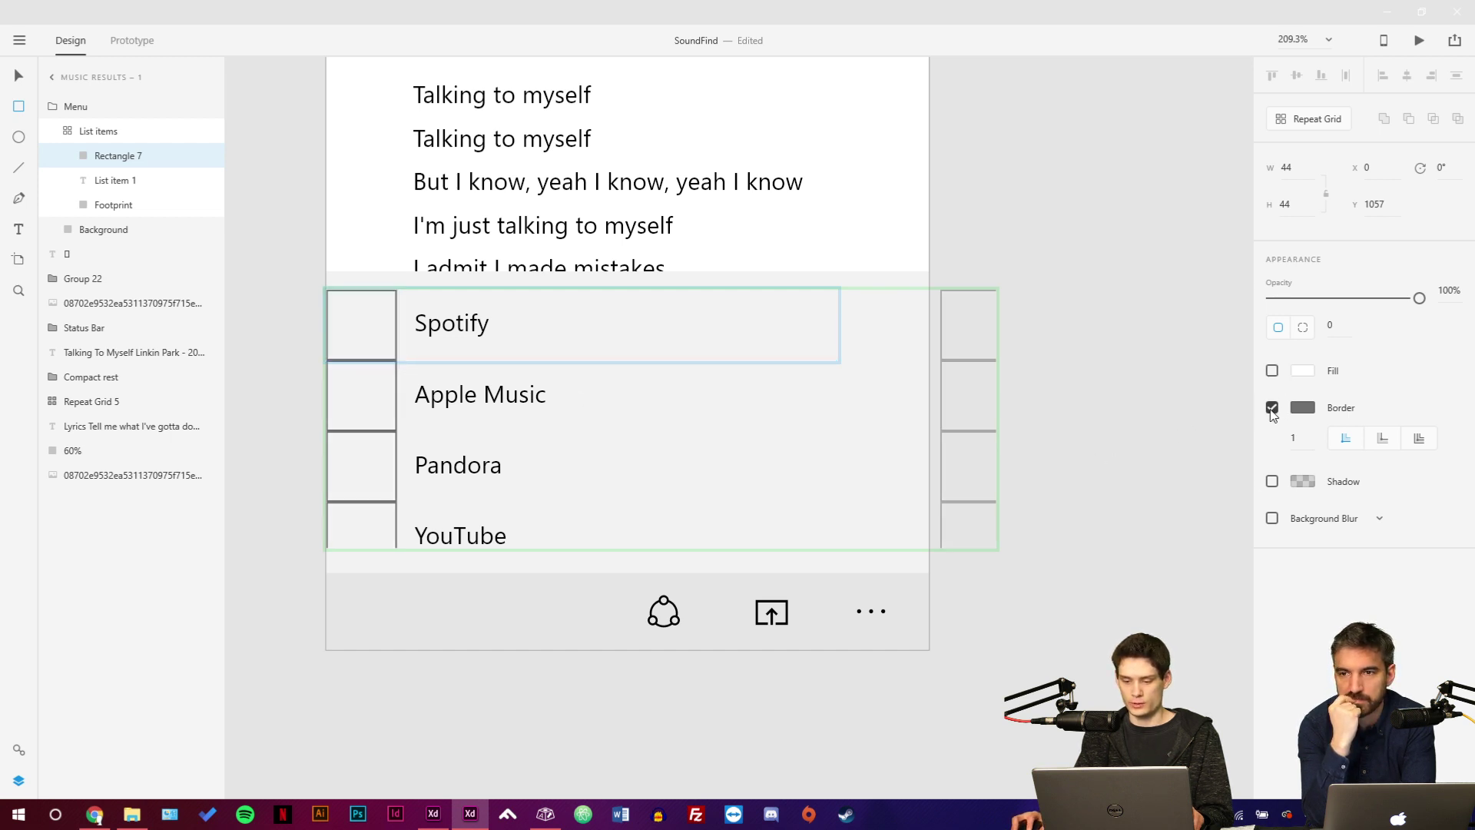
pyautogui.click(1272, 408)
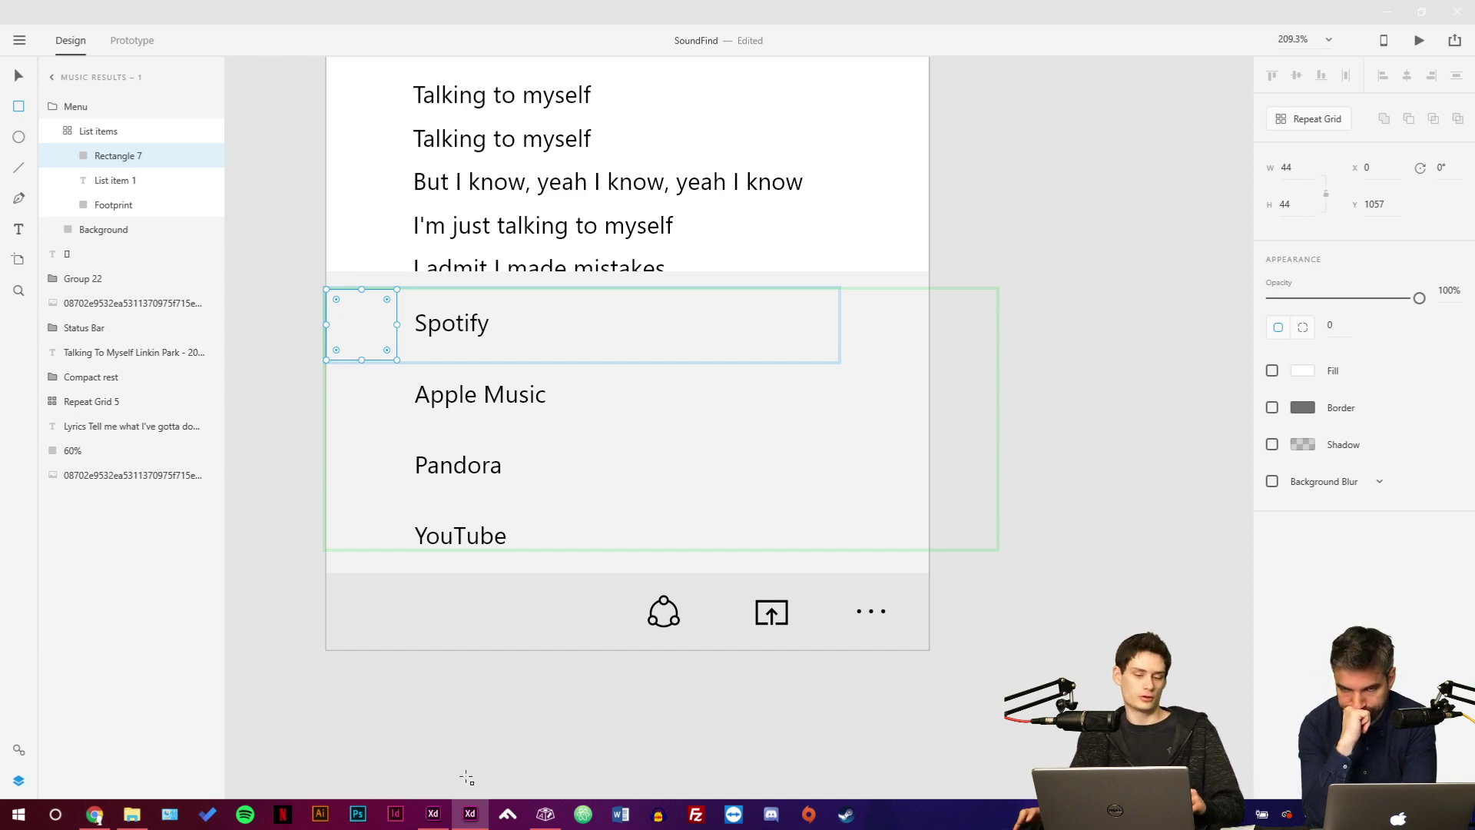
pyautogui.scroll(5, 353, 311)
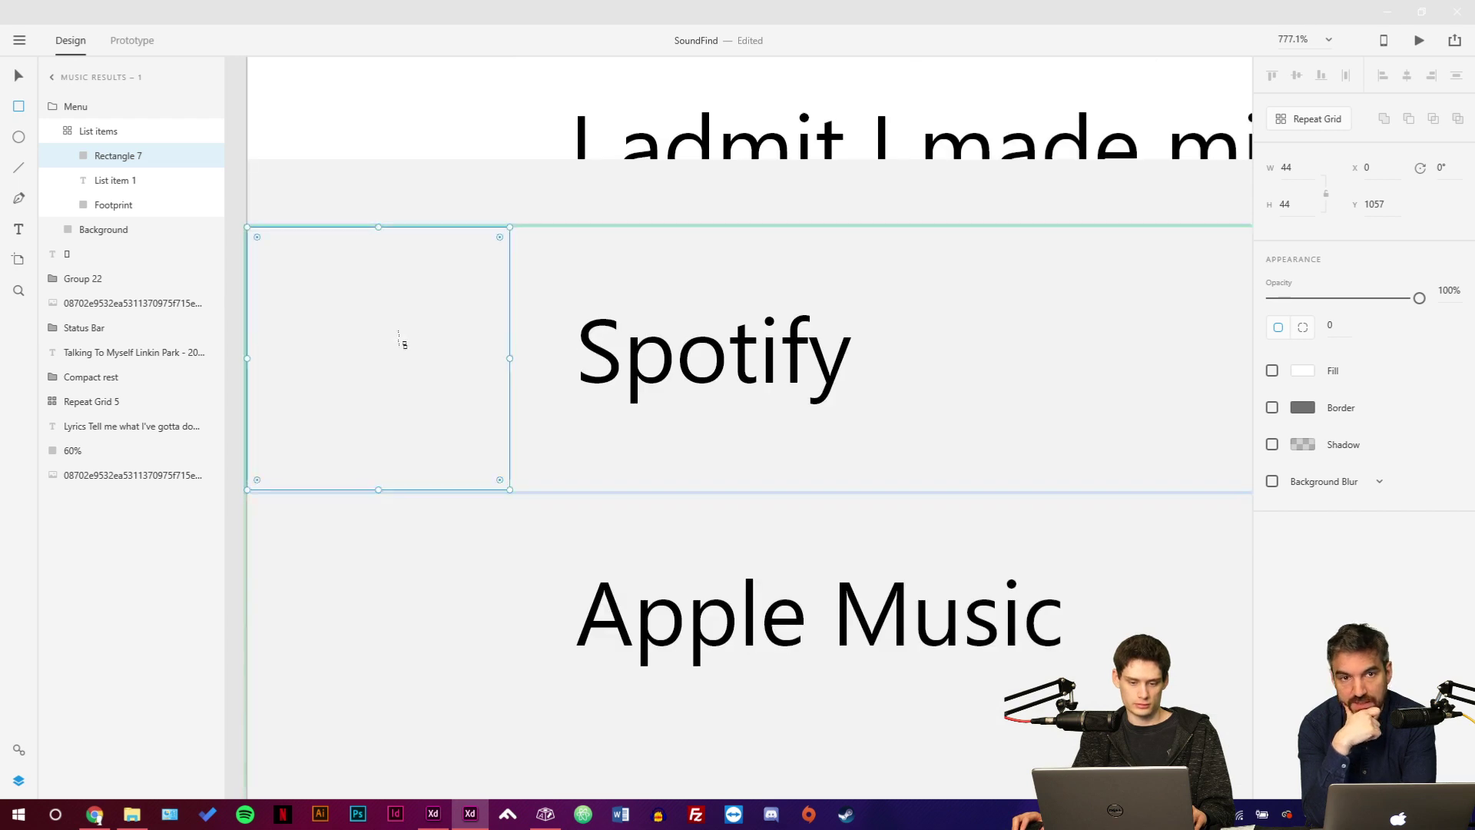
pyautogui.scroll(-3, 402, 343)
pyautogui.scroll(1, 405, 348)
pyautogui.press('v')
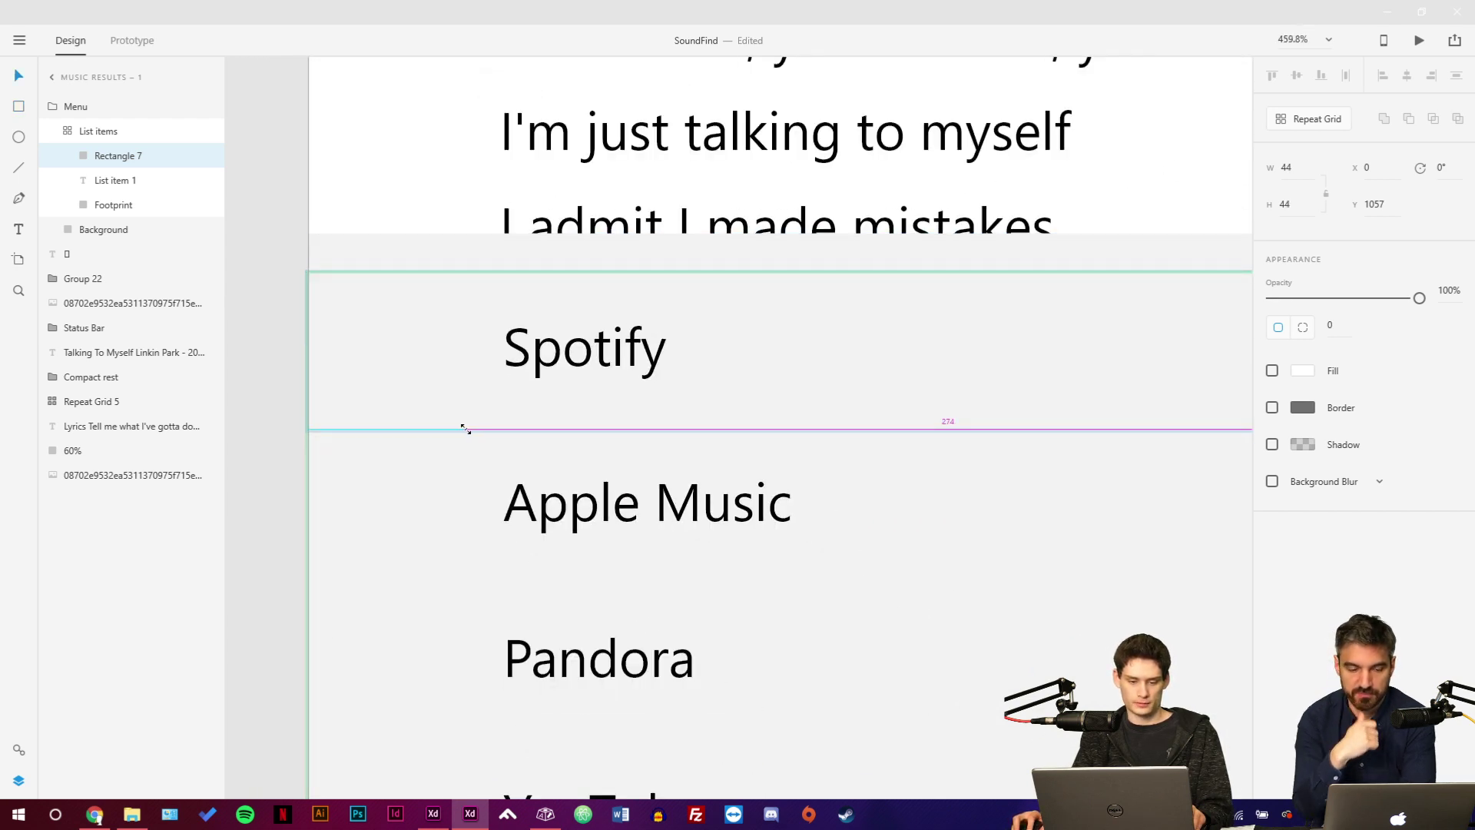
pyautogui.click(292, 412)
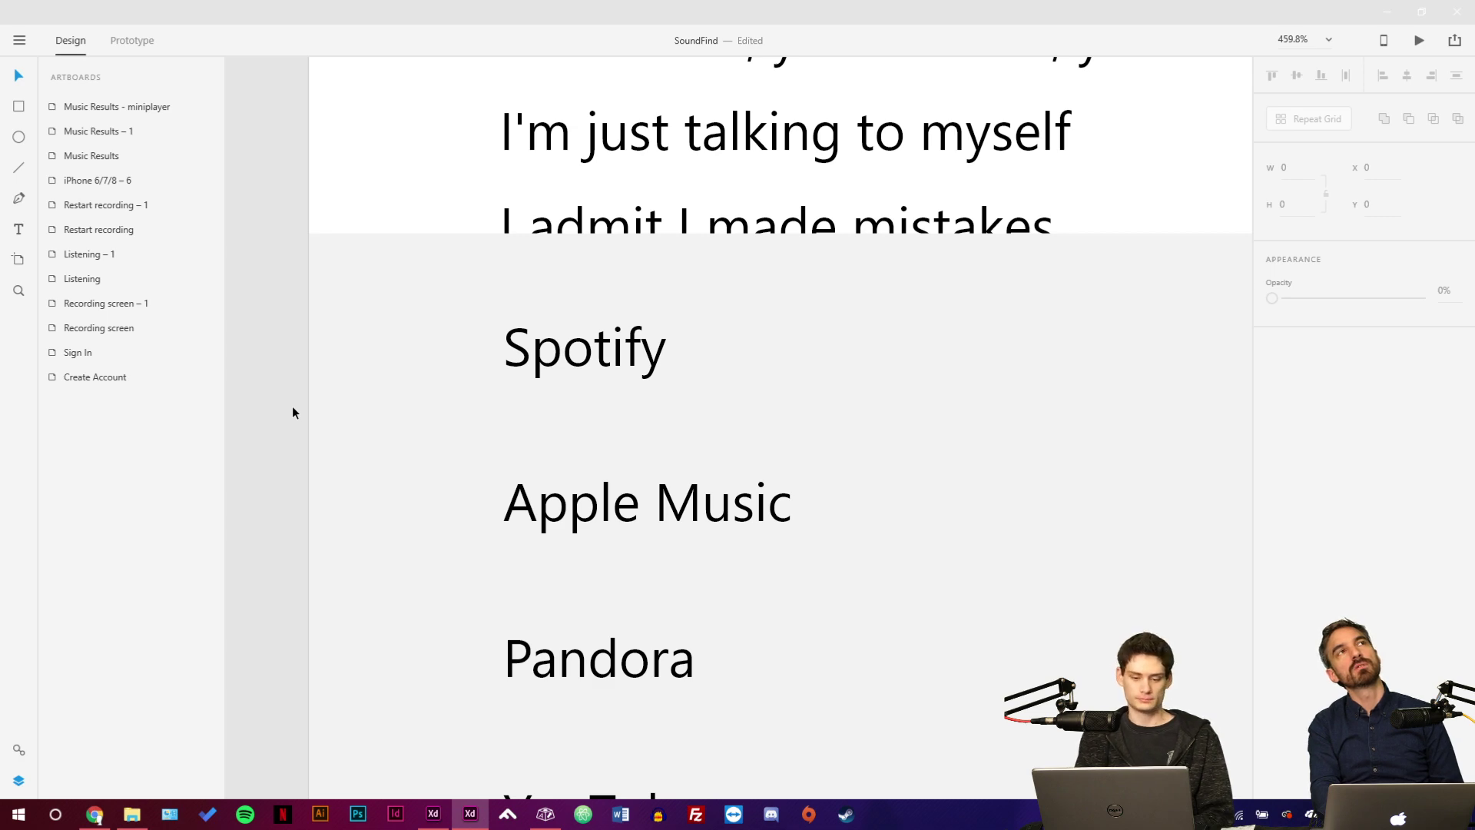
pyautogui.scroll(-1, 292, 403)
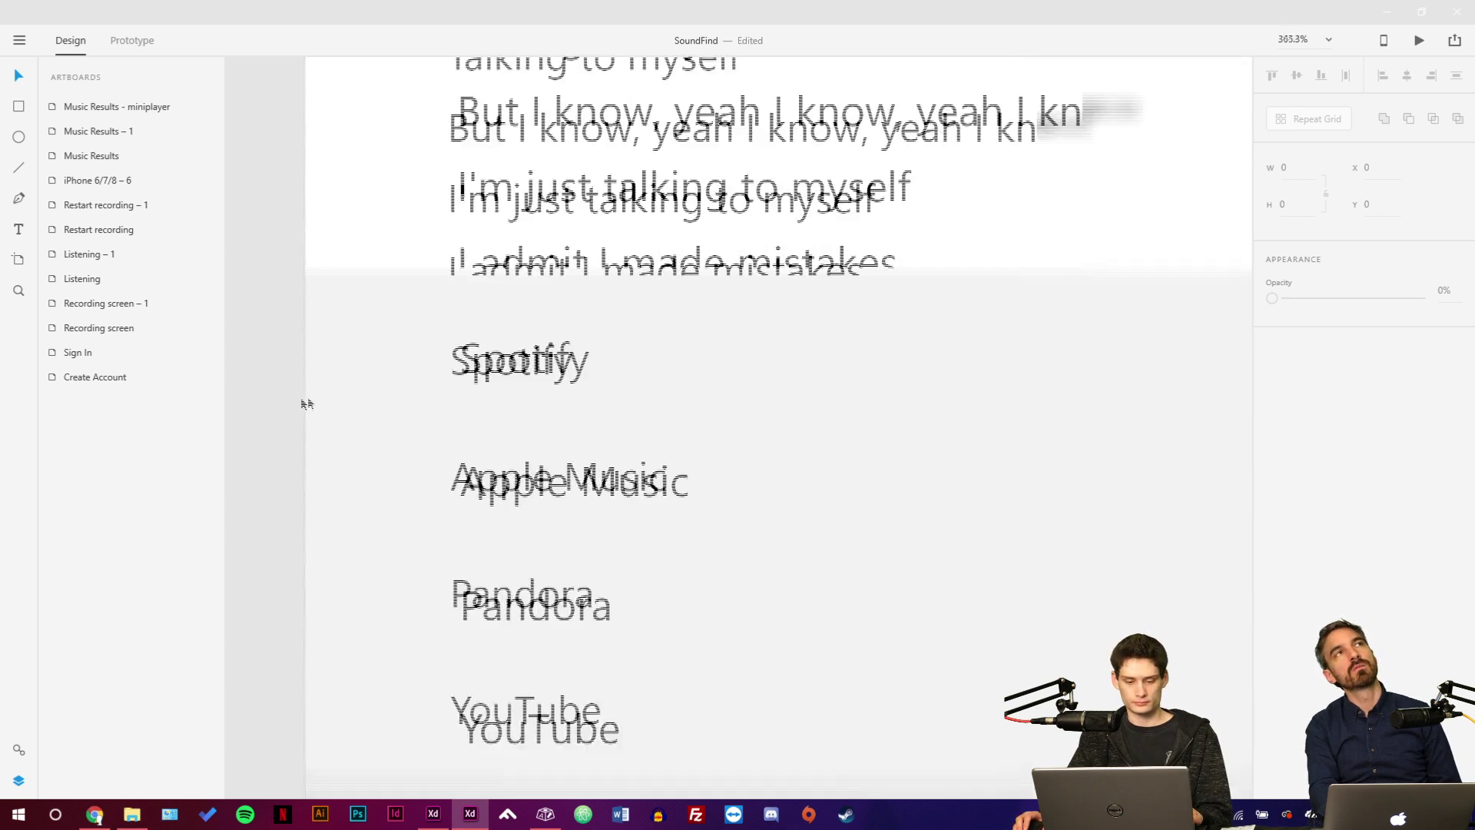
pyautogui.scroll(-2, 461, 400)
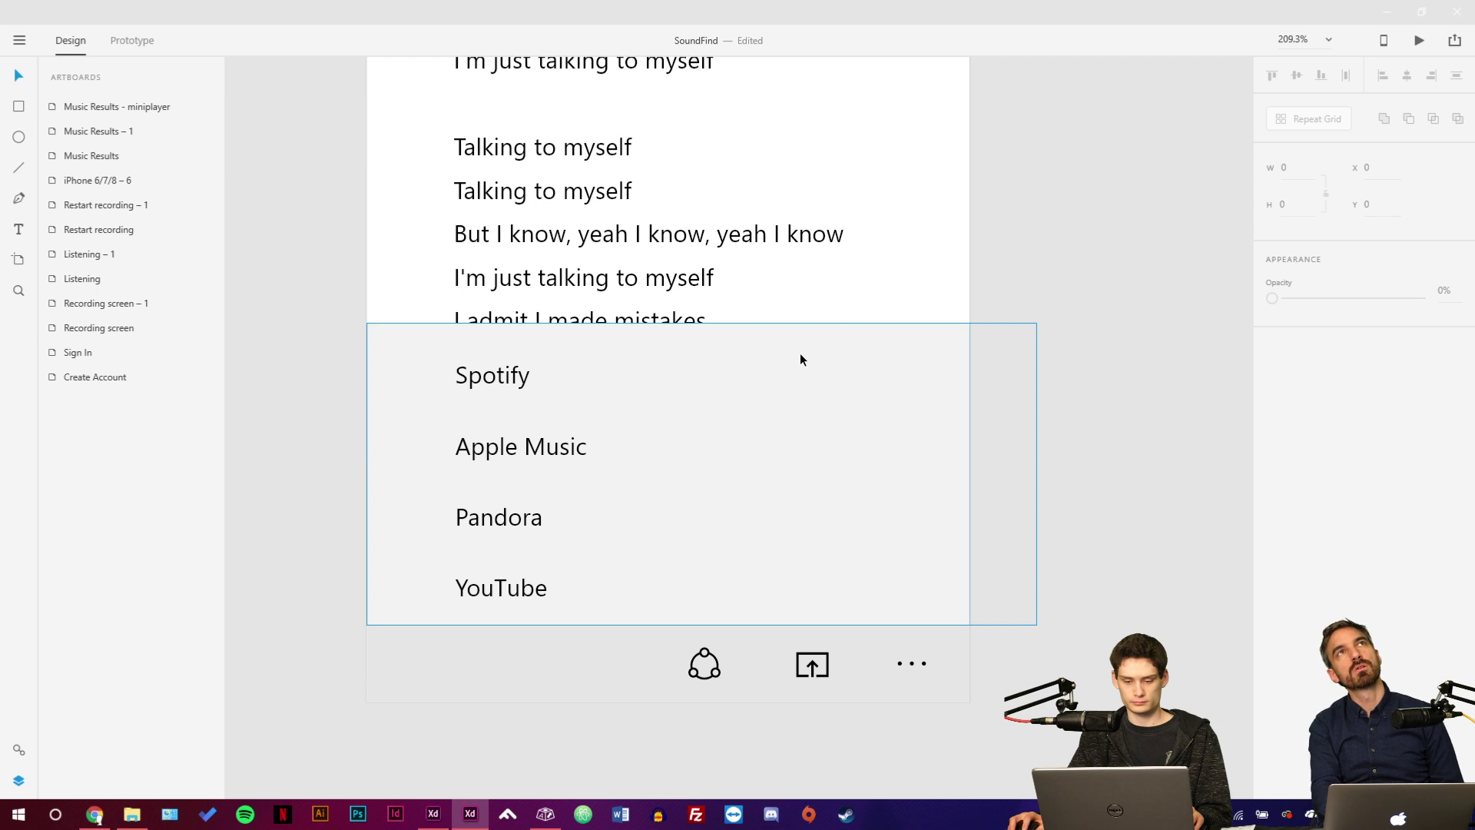
pyautogui.click(800, 359)
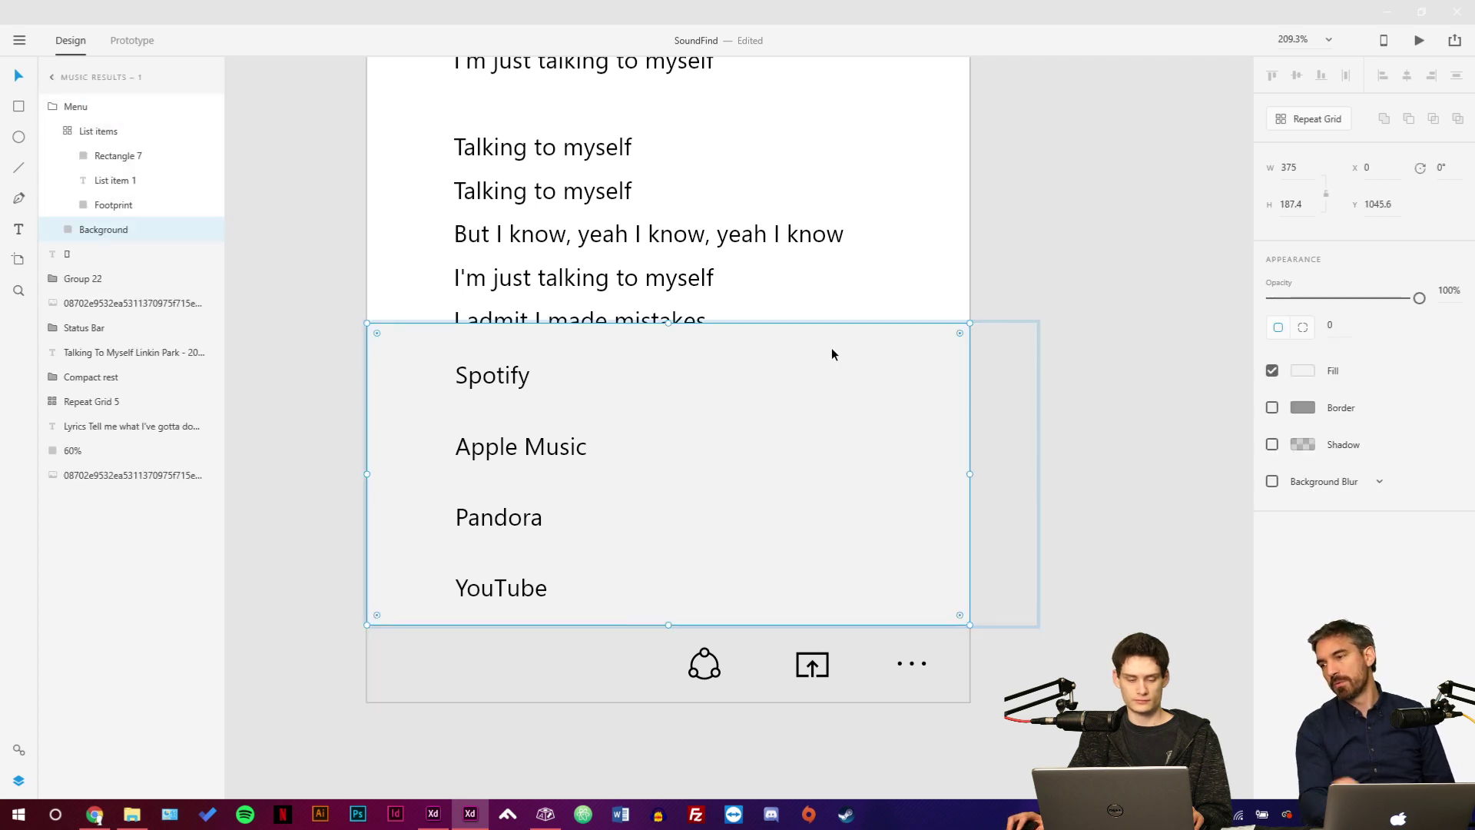
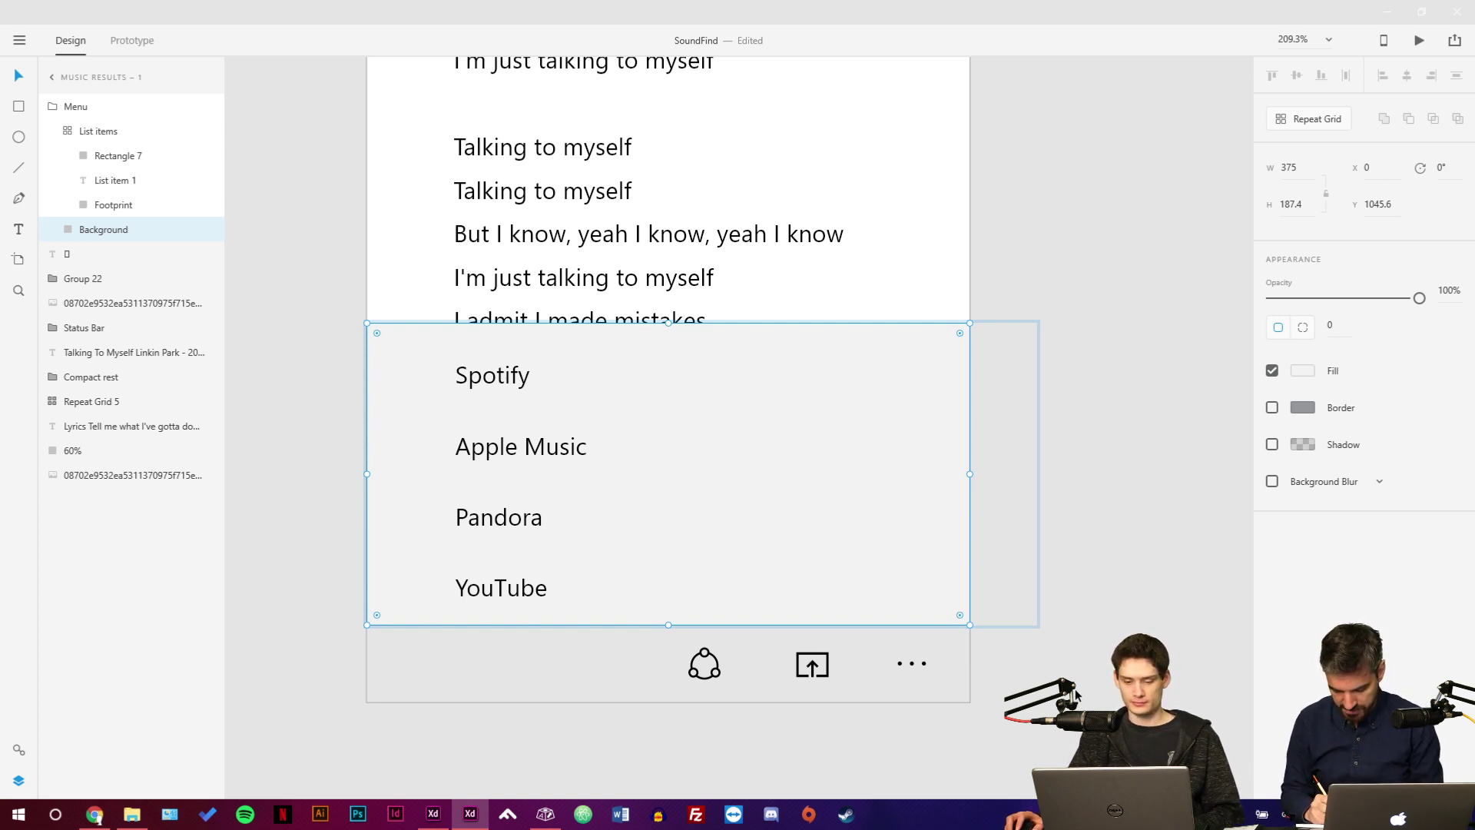
pyautogui.click(1036, 229)
pyautogui.hotkey('ctrl', '-')
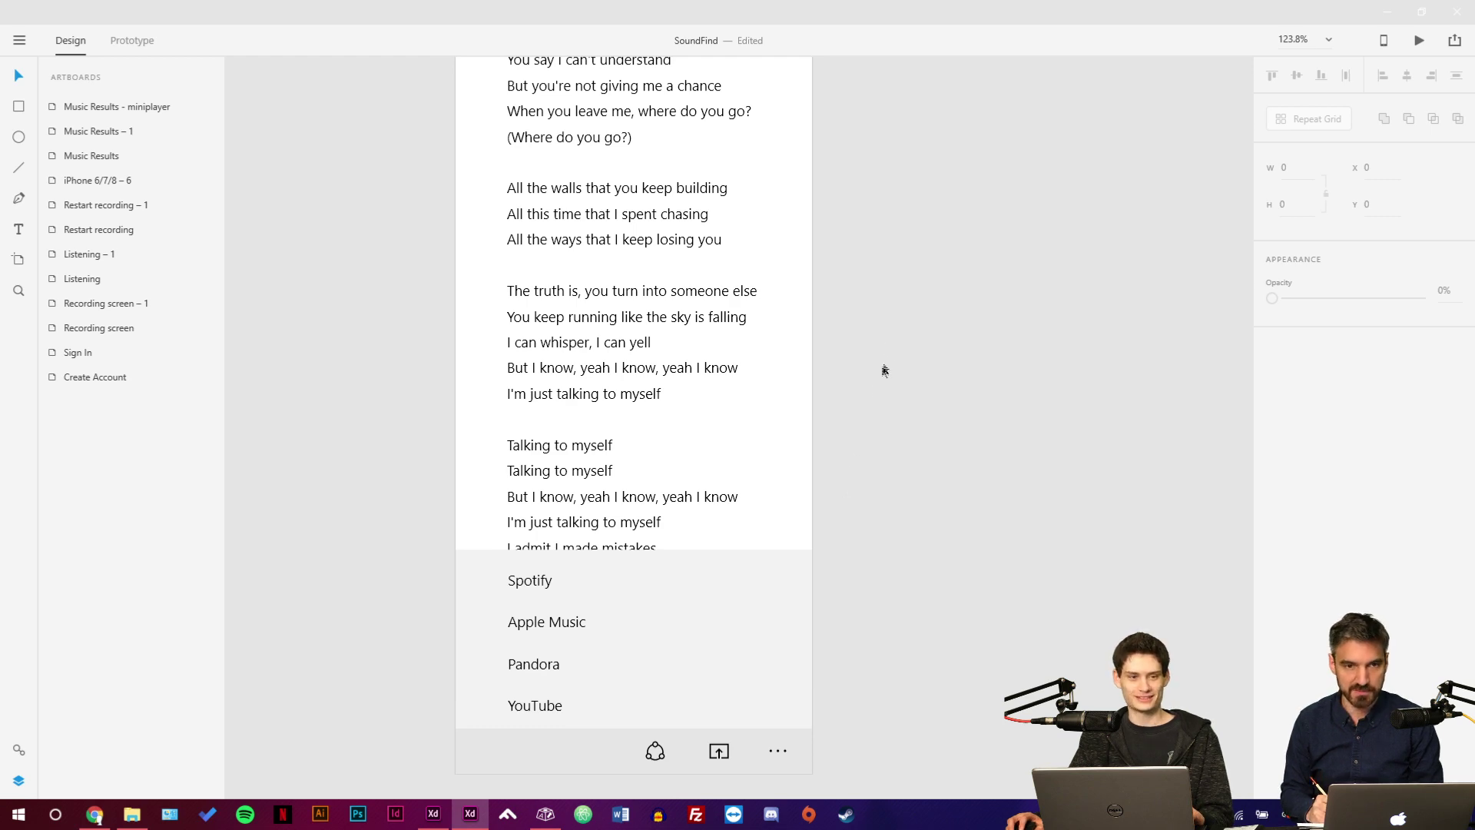
# Duplicate the blurred white 60% overlay from the Music Results – 1 header and place the copy lower, at about X 96, Y 754.
pyautogui.scroll(2, 691, 578)
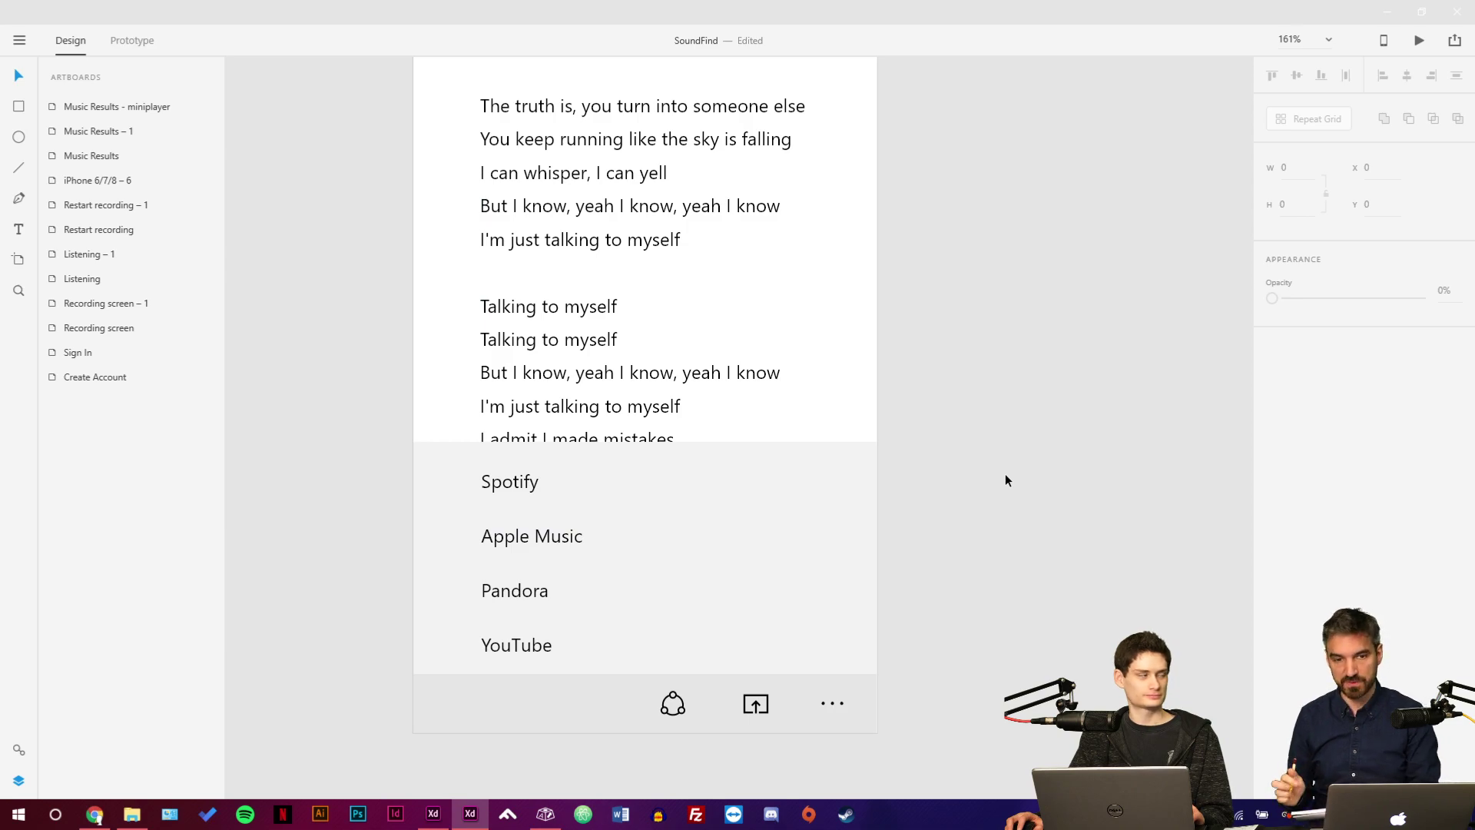
pyautogui.scroll(6, 995, 405)
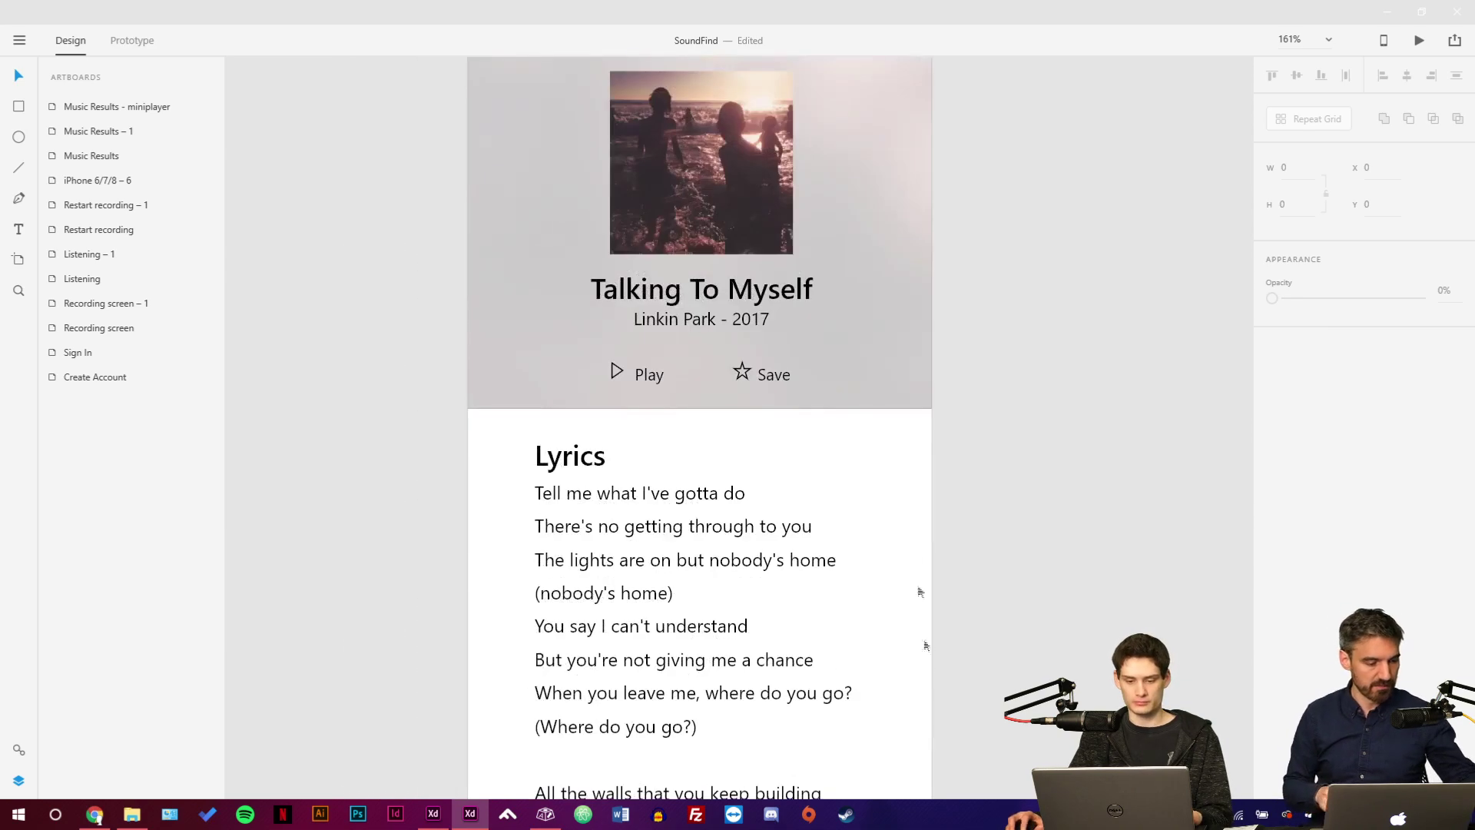
pyautogui.scroll(-1, 889, 474)
pyautogui.scroll(-2, 889, 474)
pyautogui.click(883, 361)
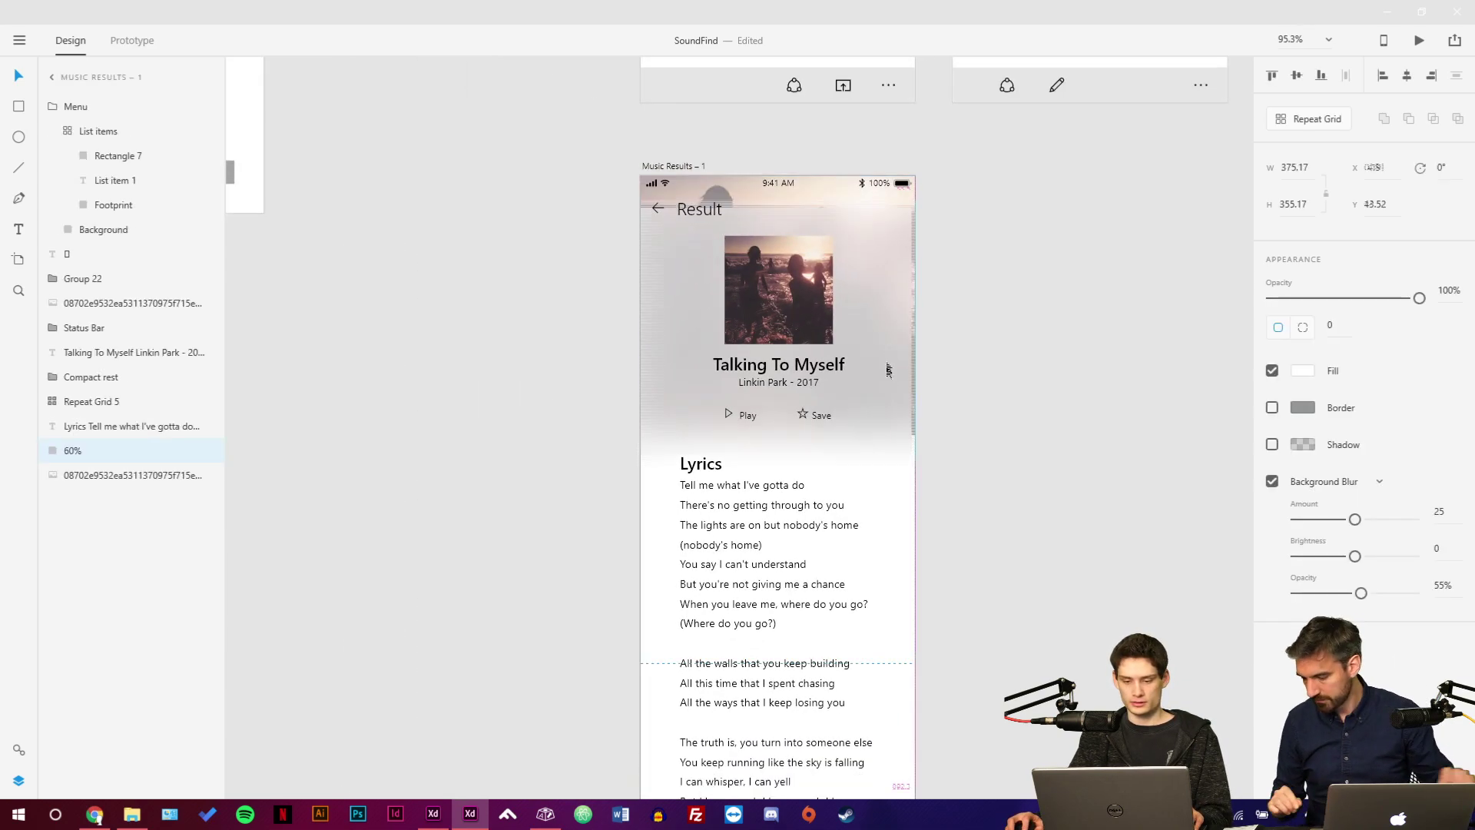
pyautogui.click(868, 711)
pyautogui.moveTo(900, 692); pyautogui.dragTo(892, 181)
pyautogui.moveTo(615, 217); pyautogui.dragTo(725, 453)
pyautogui.scroll(6, 725, 453)
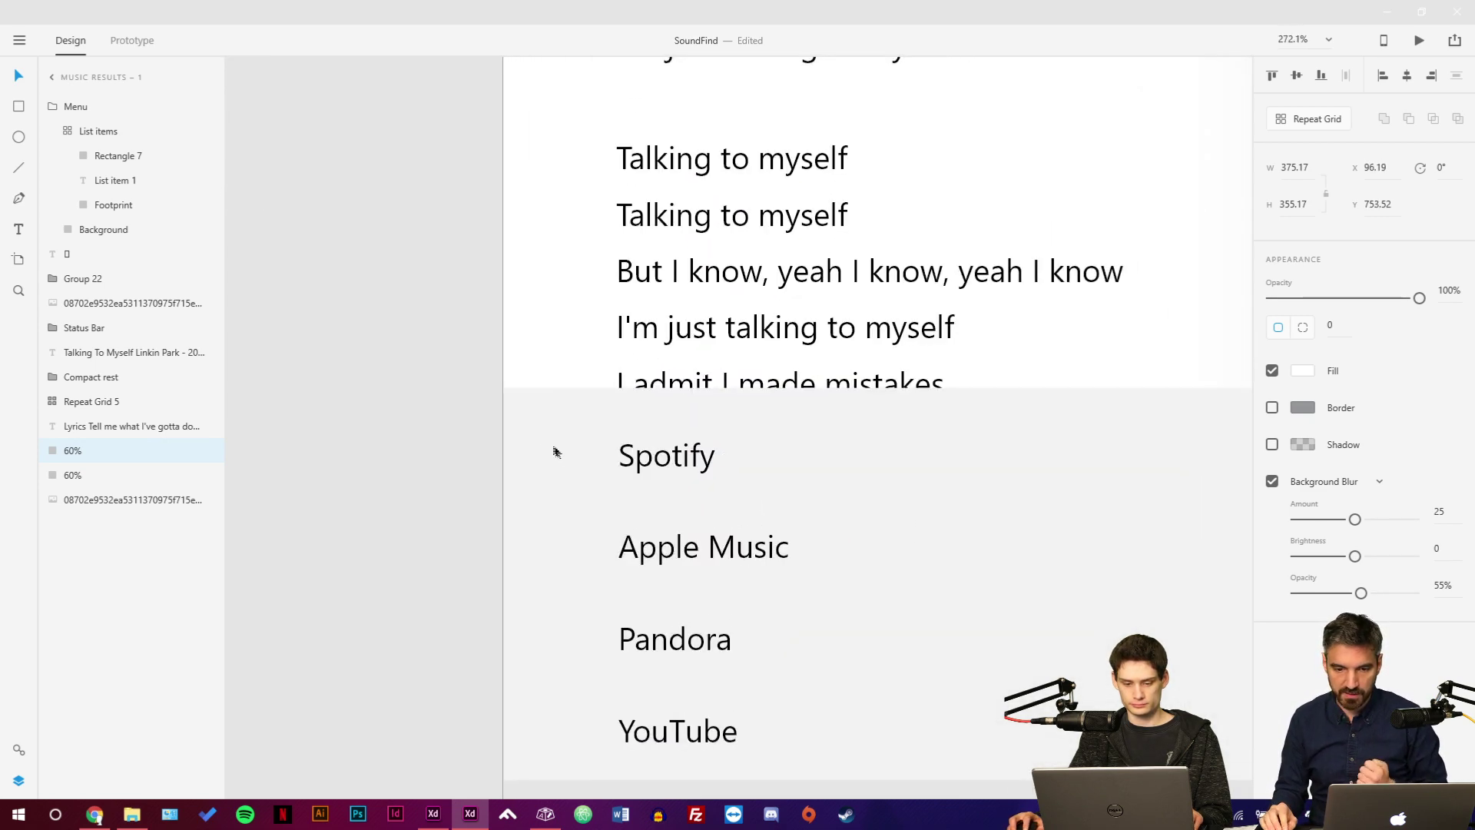
pyautogui.click(539, 426)
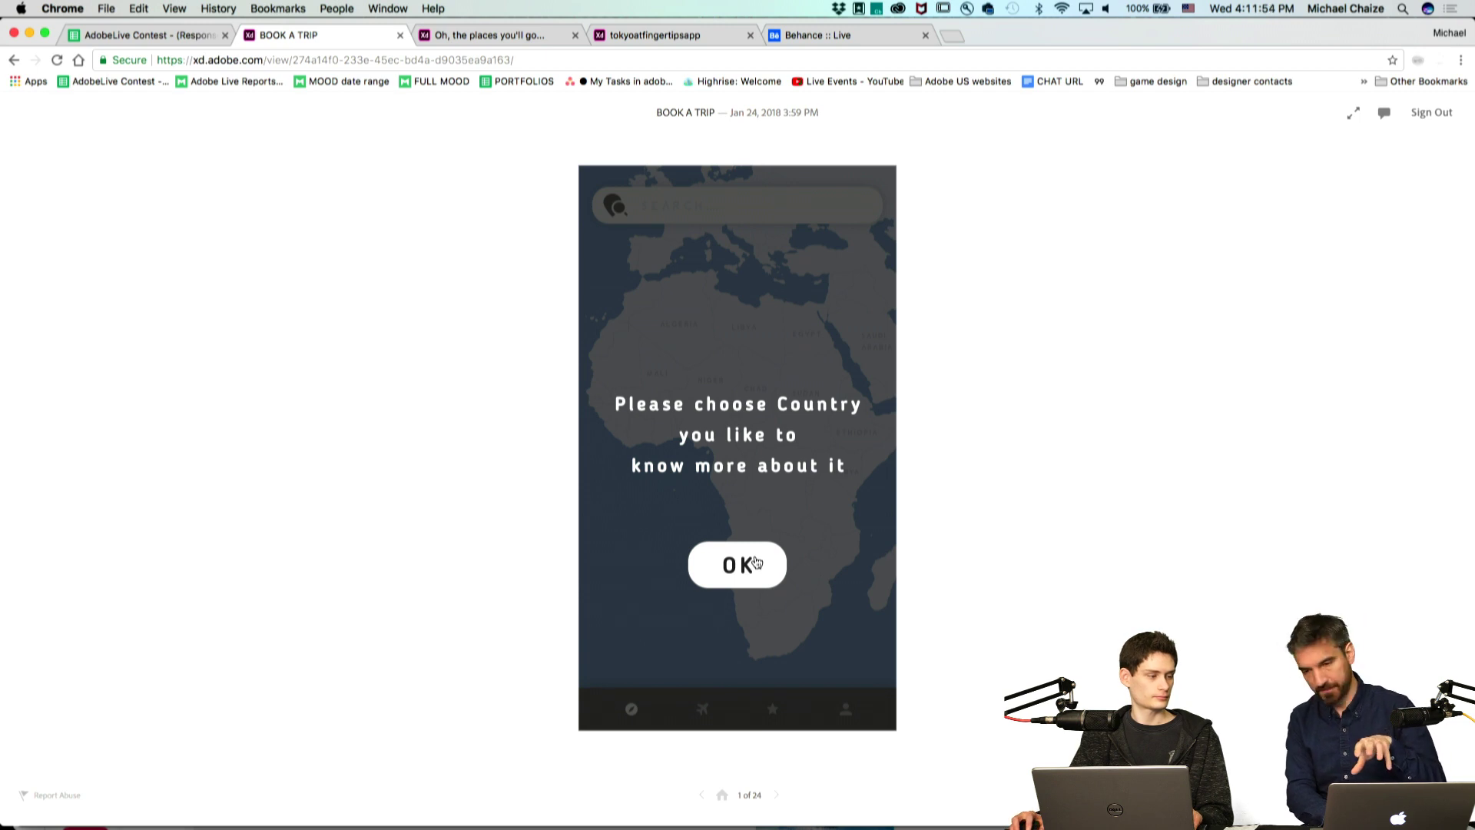
# In the BOOK A TRIP prototype in Chrome, dismiss the country prompt and choose Egypt on the map.
pyautogui.click(757, 561)
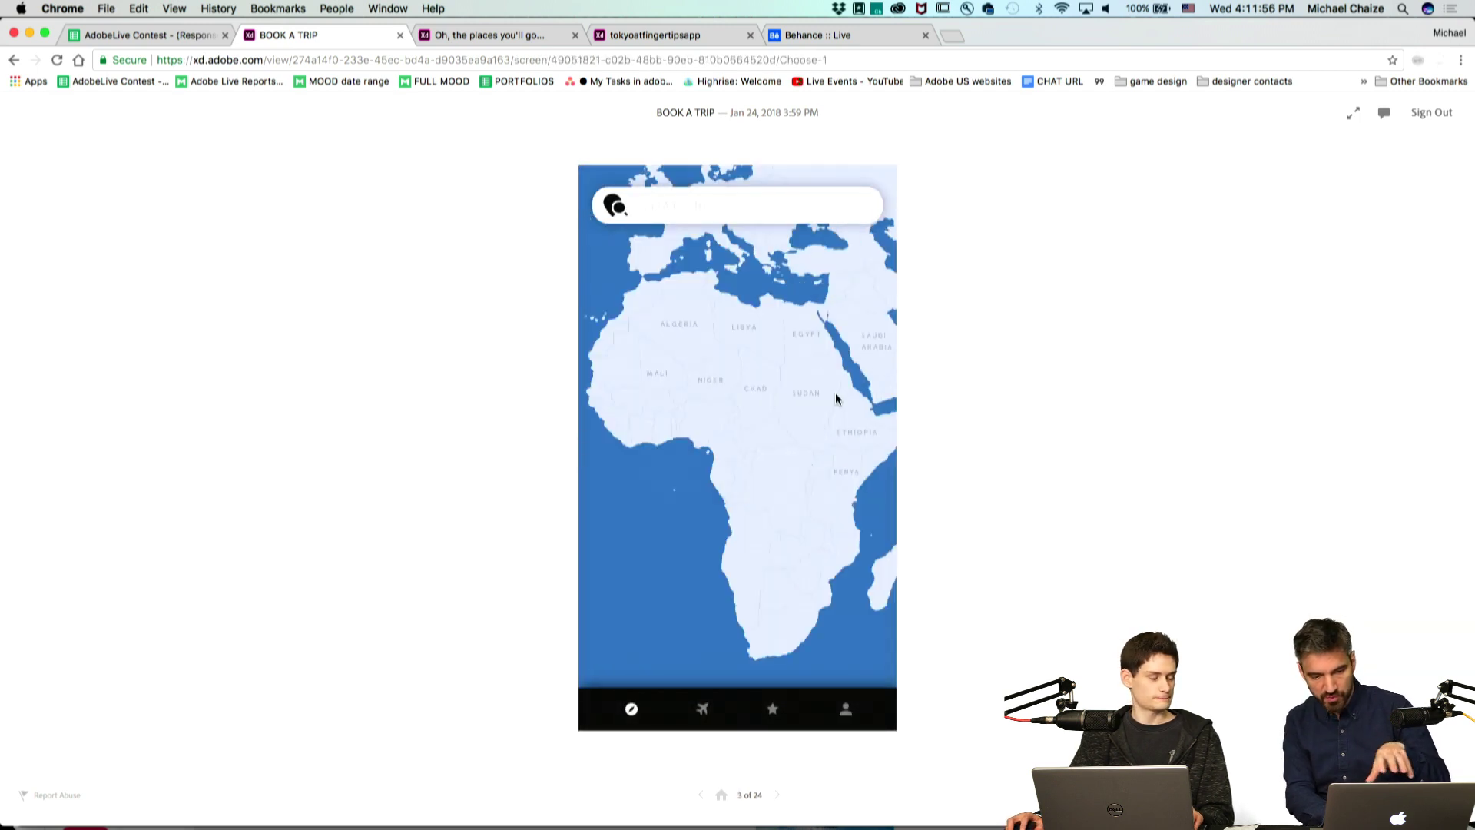
pyautogui.click(800, 393)
pyautogui.click(883, 389)
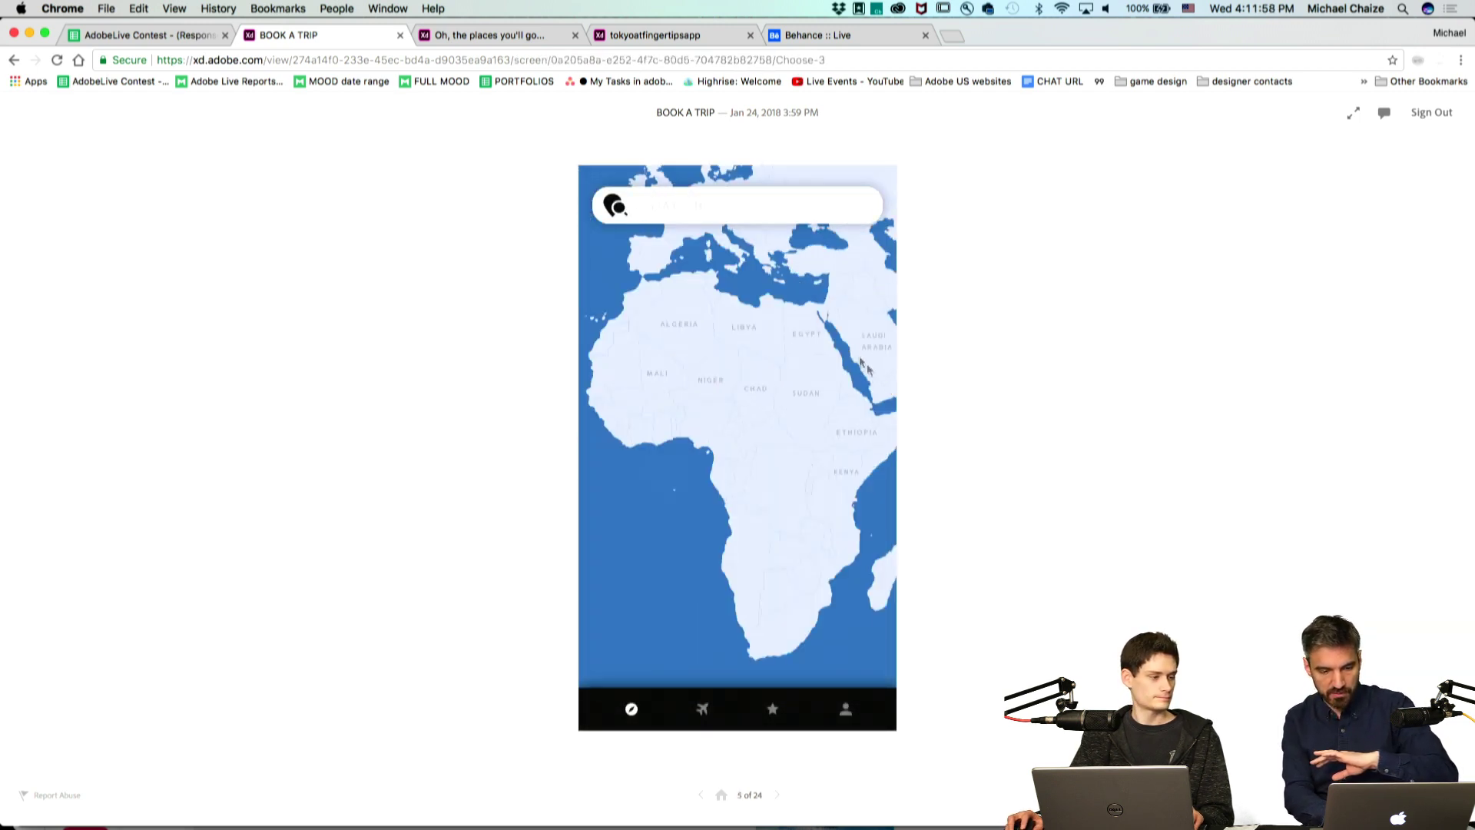
pyautogui.click(822, 335)
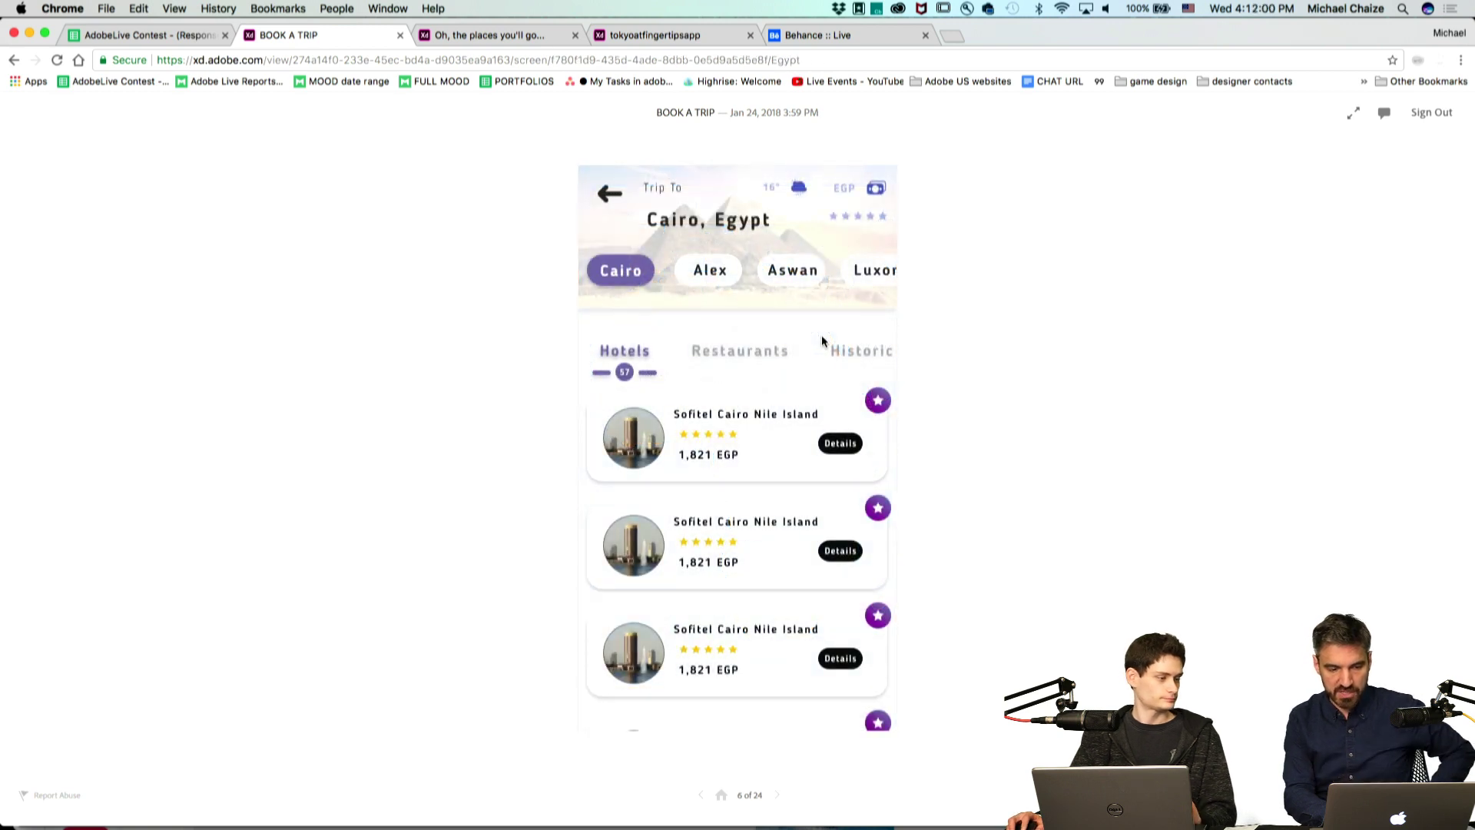
# Browse the Cairo place categories from Restaurants through Fun Places and open Historic Places.
pyautogui.click(749, 351)
pyautogui.click(864, 358)
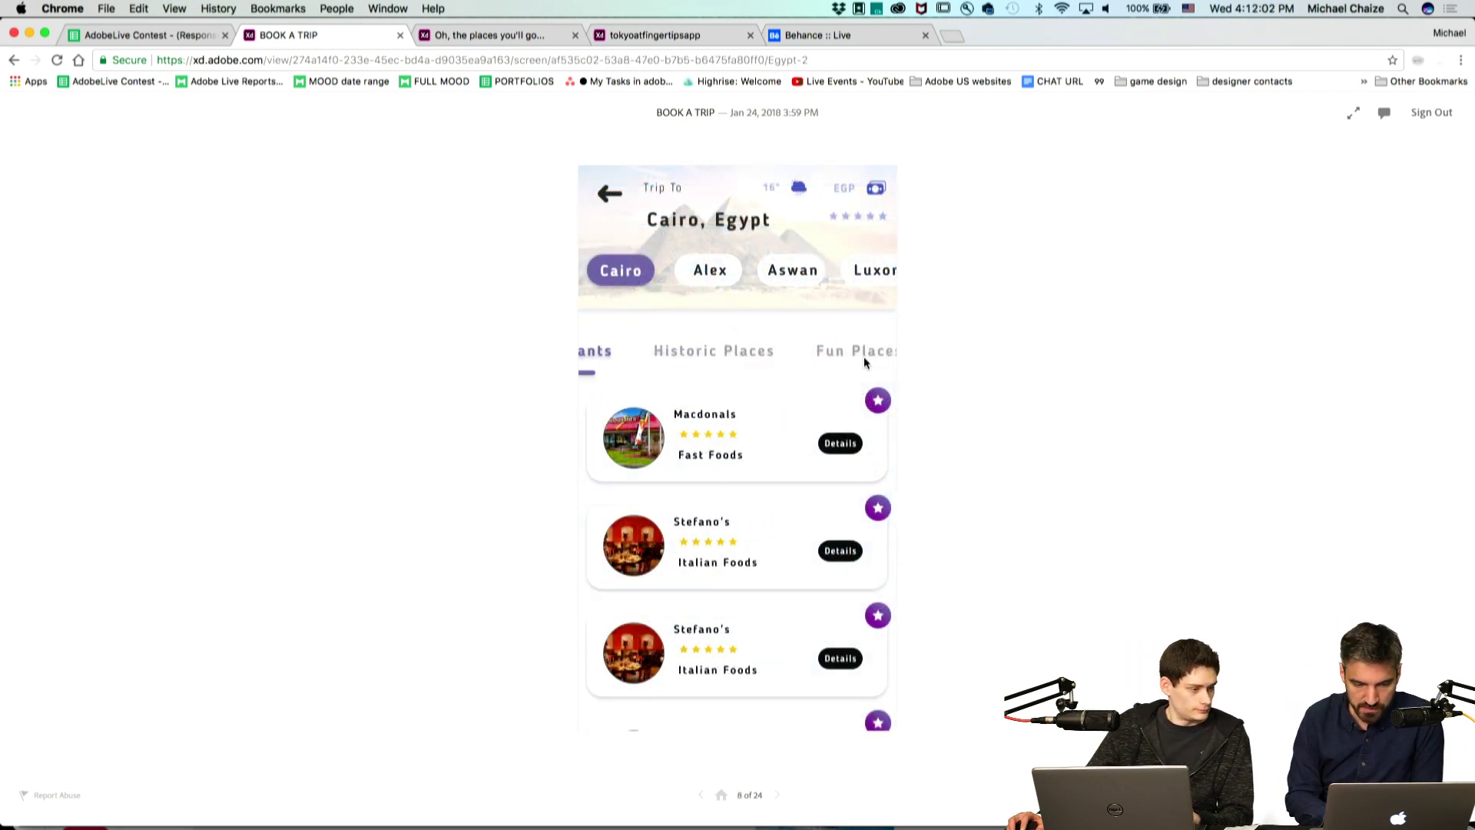
pyautogui.click(864, 357)
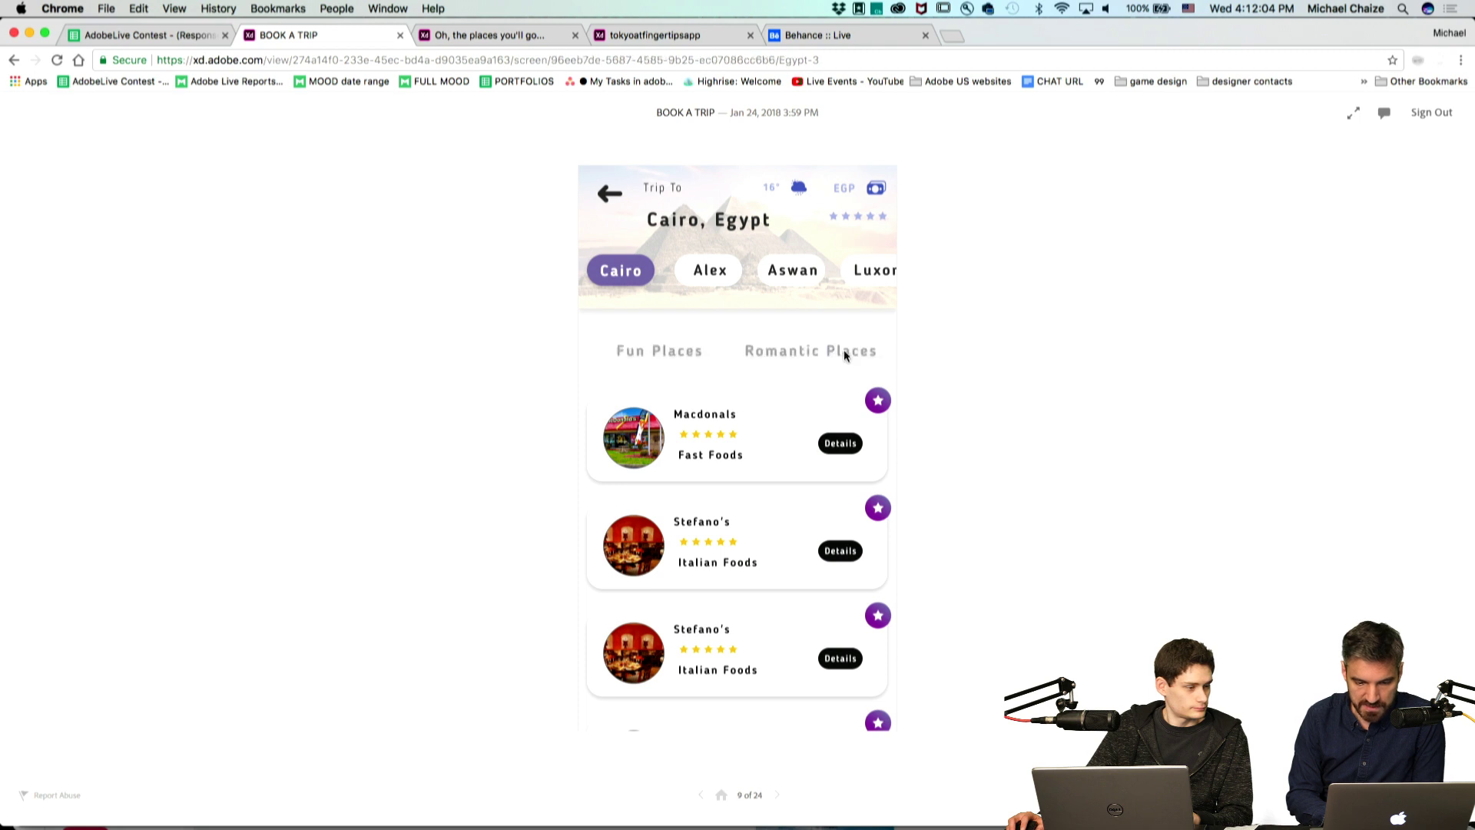
pyautogui.click(675, 351)
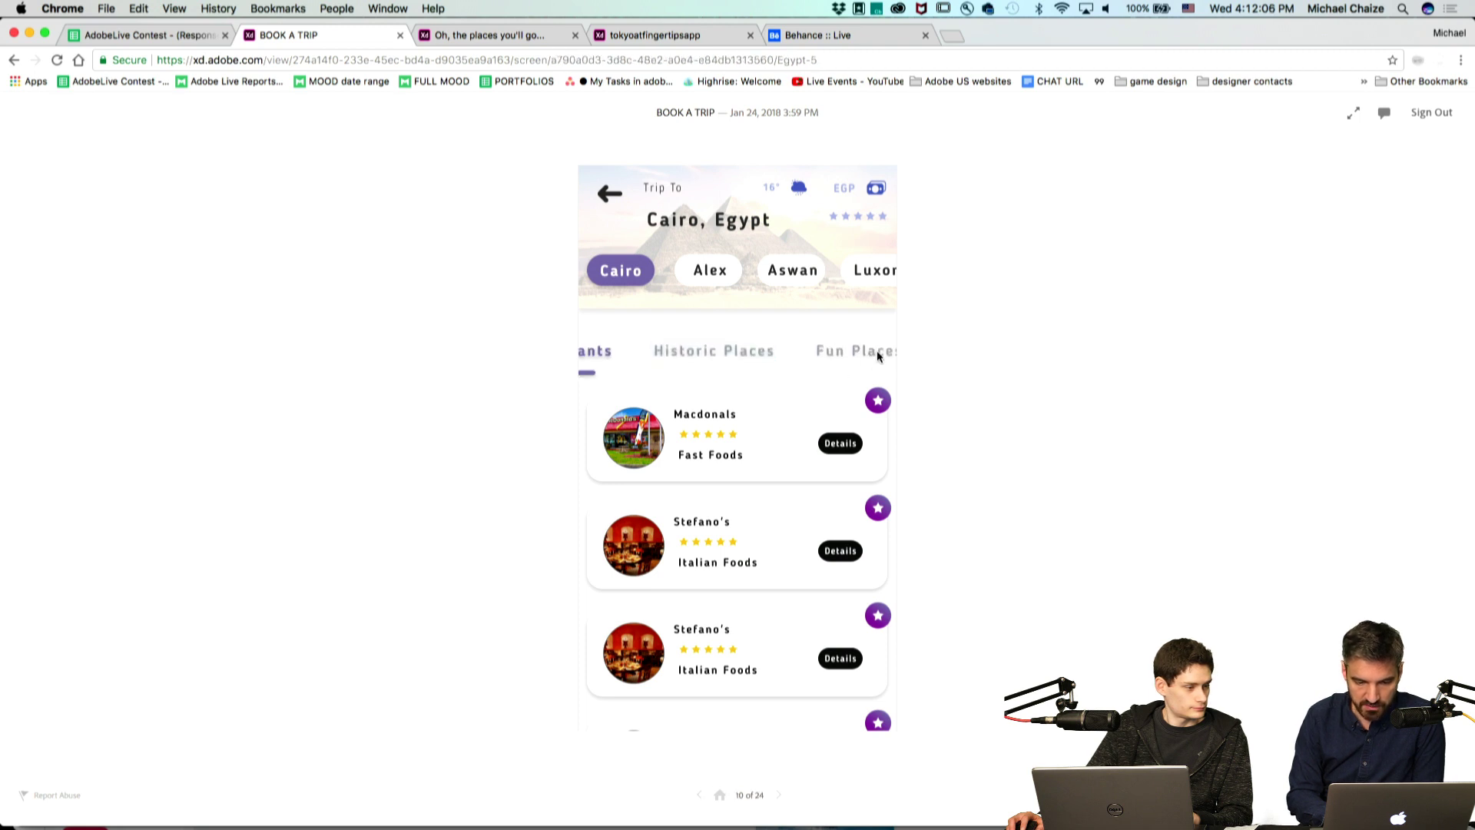
pyautogui.click(701, 352)
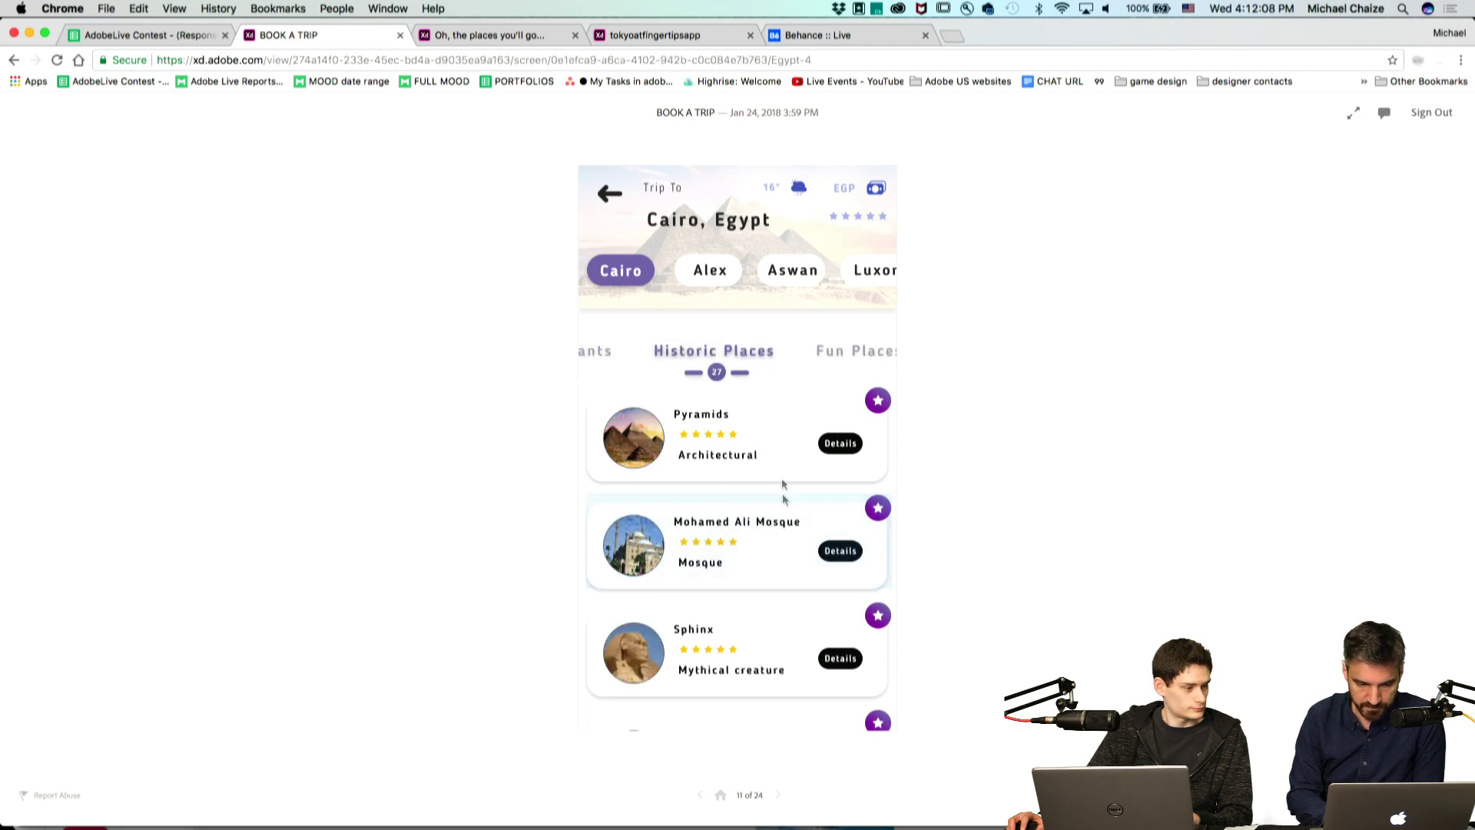
# Start a booking from the Mohamed Ali Mosque details and choose the airplane as the vehicle.
pyautogui.click(763, 553)
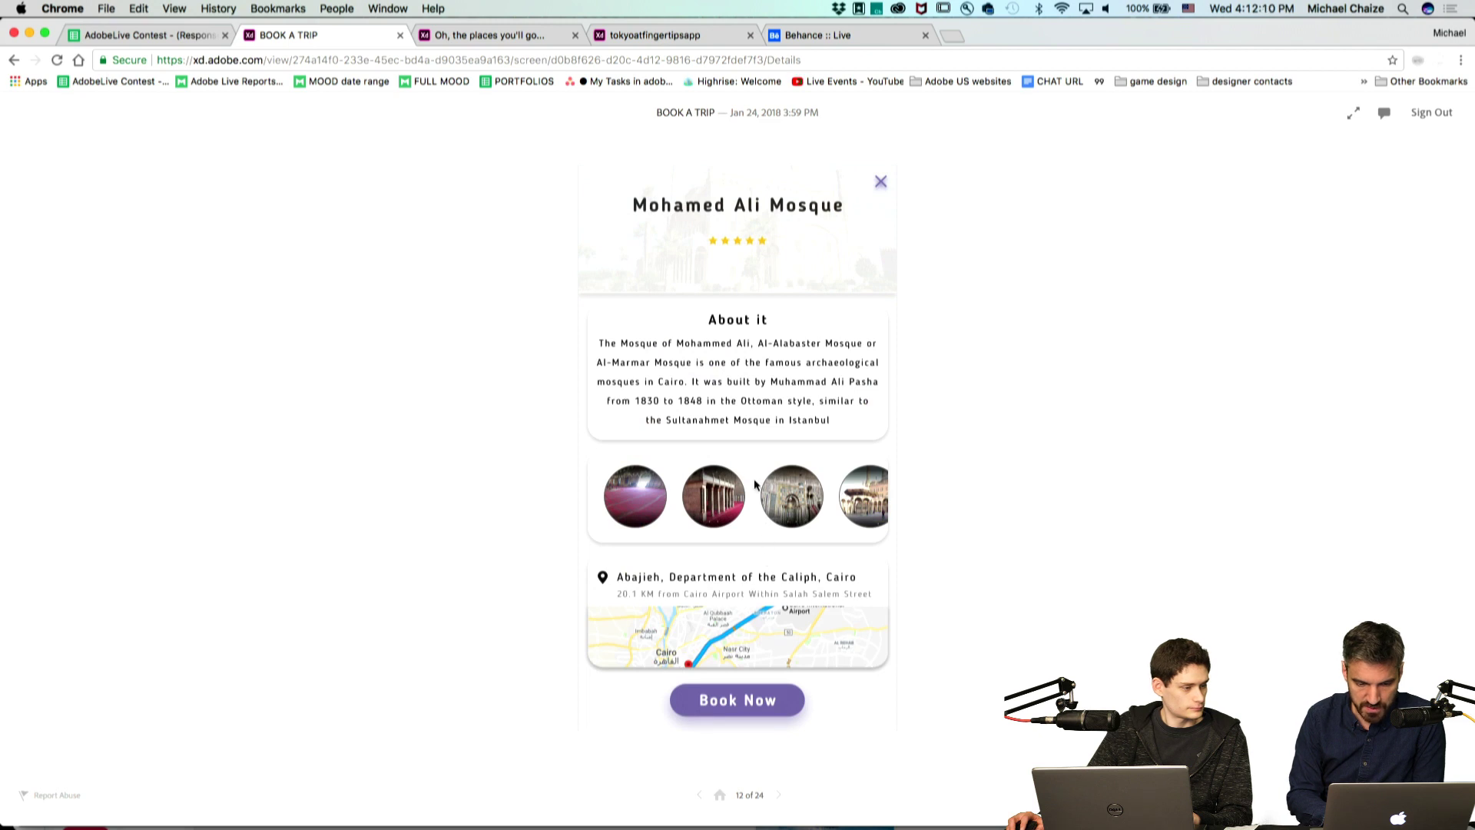
pyautogui.click(737, 700)
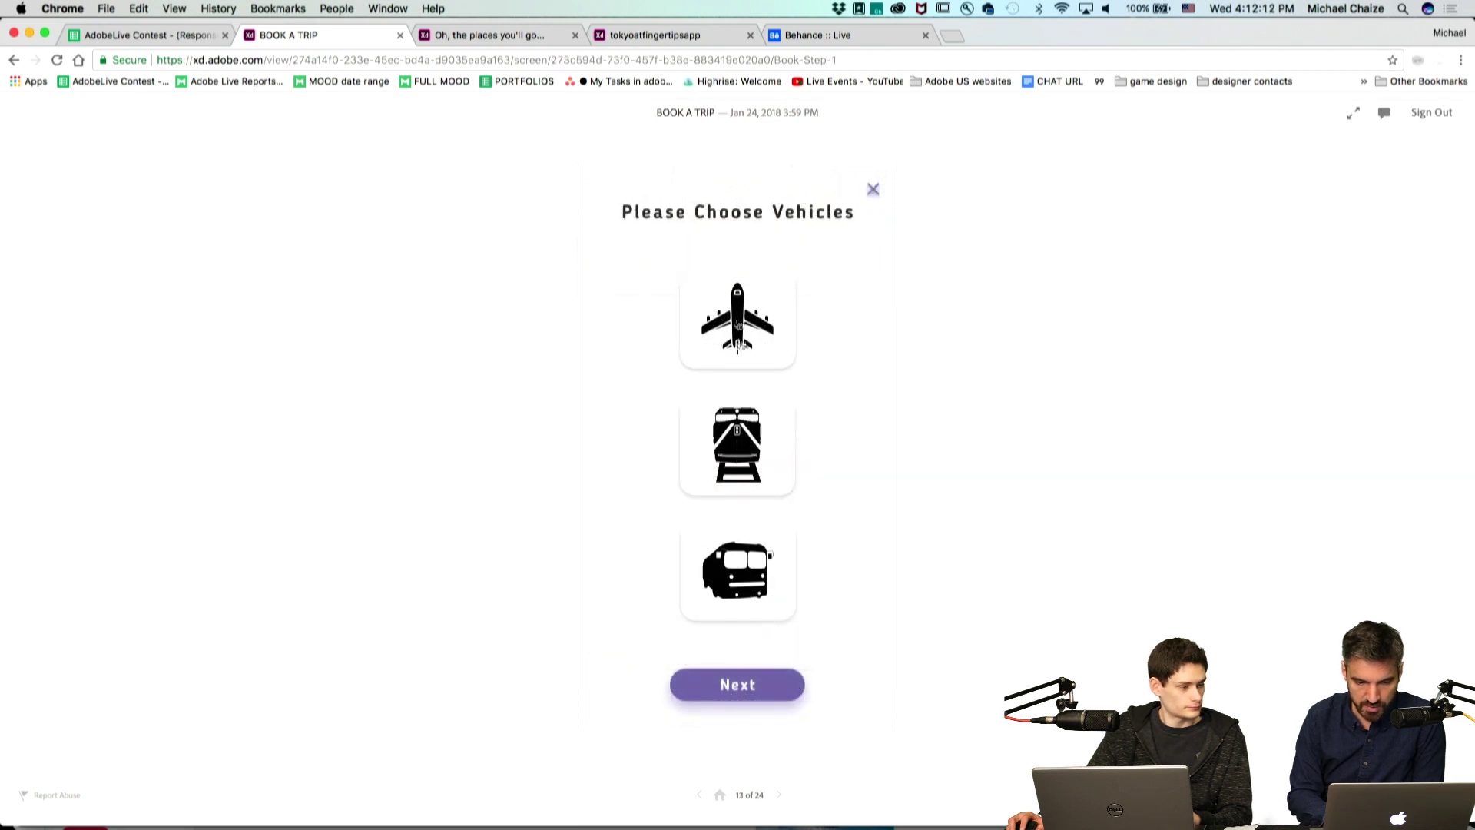
pyautogui.click(759, 352)
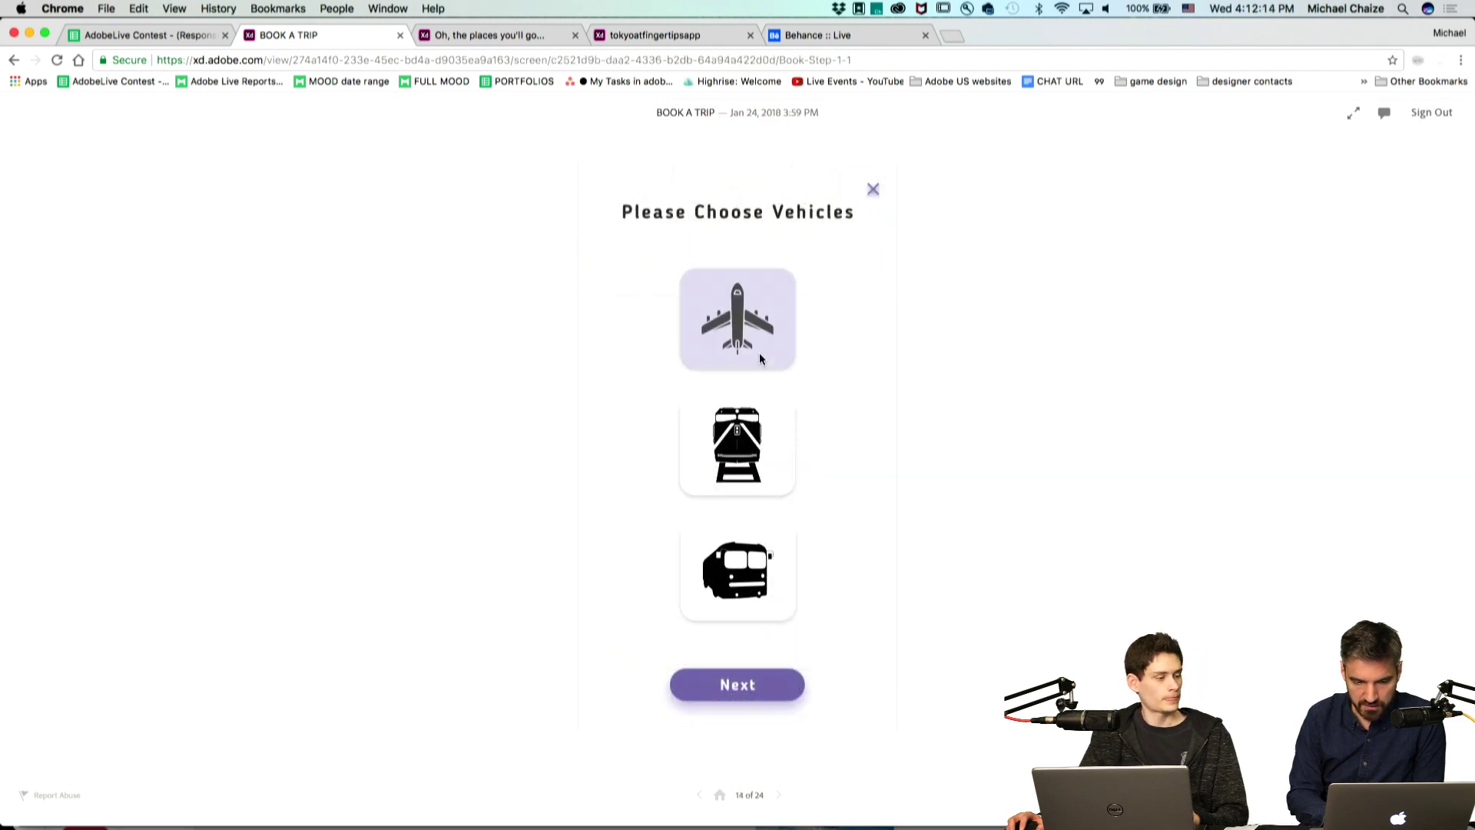
pyautogui.click(765, 702)
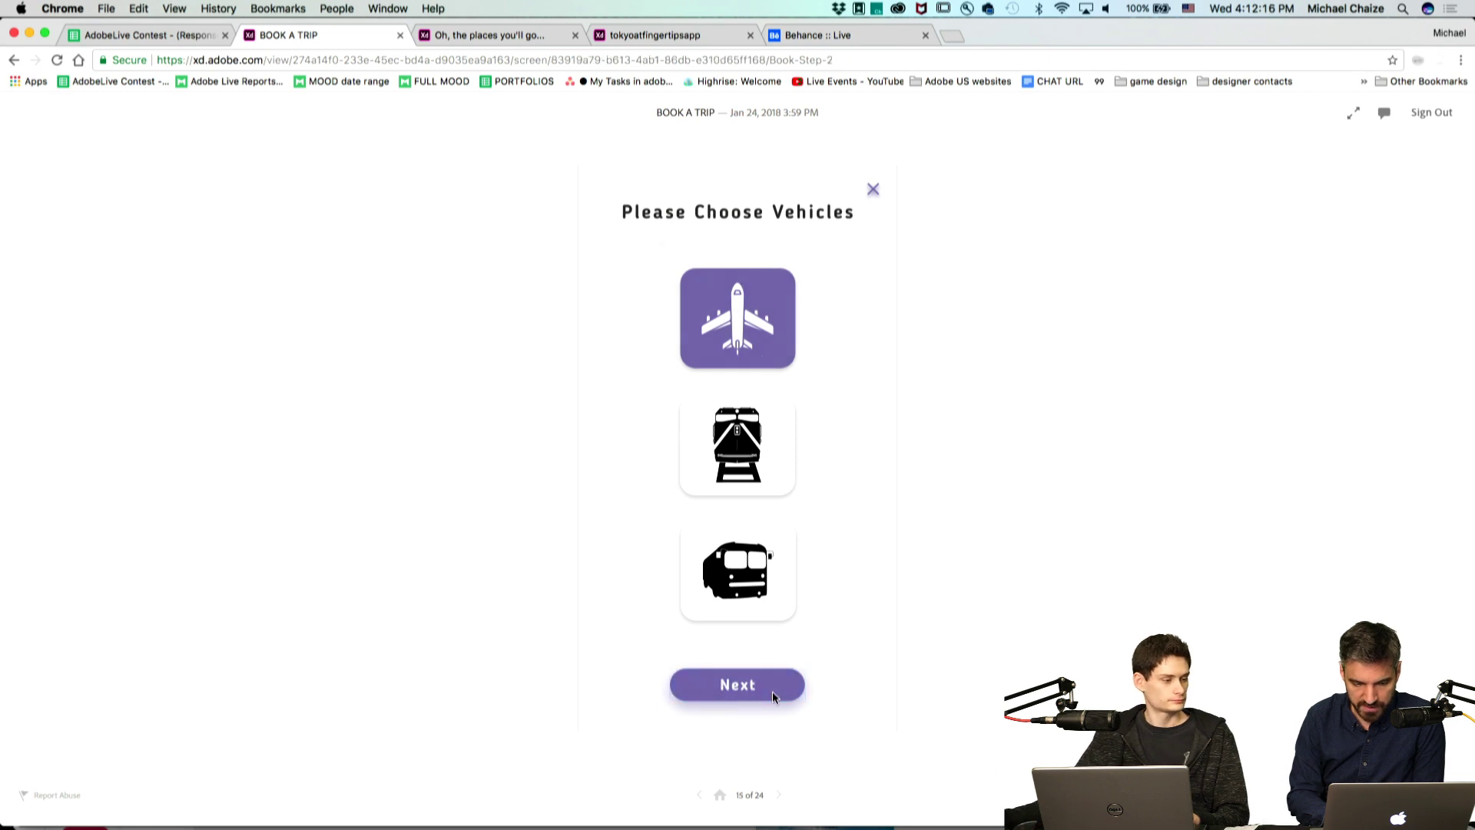
# Choose a round trip departing on 25 and returning on 31 Jan 2018, and continue to the pick-up and destination page.
pyautogui.click(773, 252)
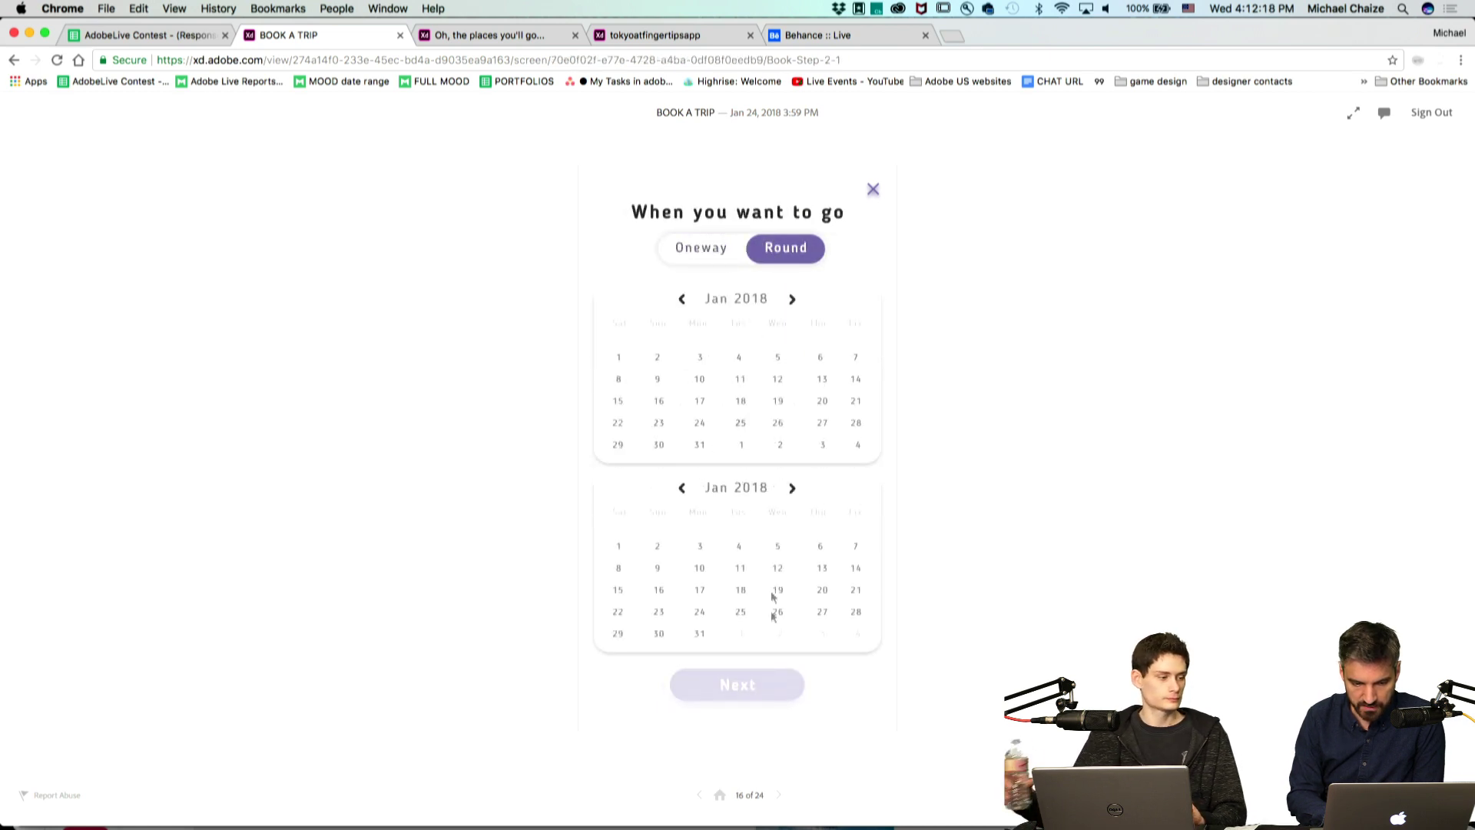
pyautogui.click(736, 421)
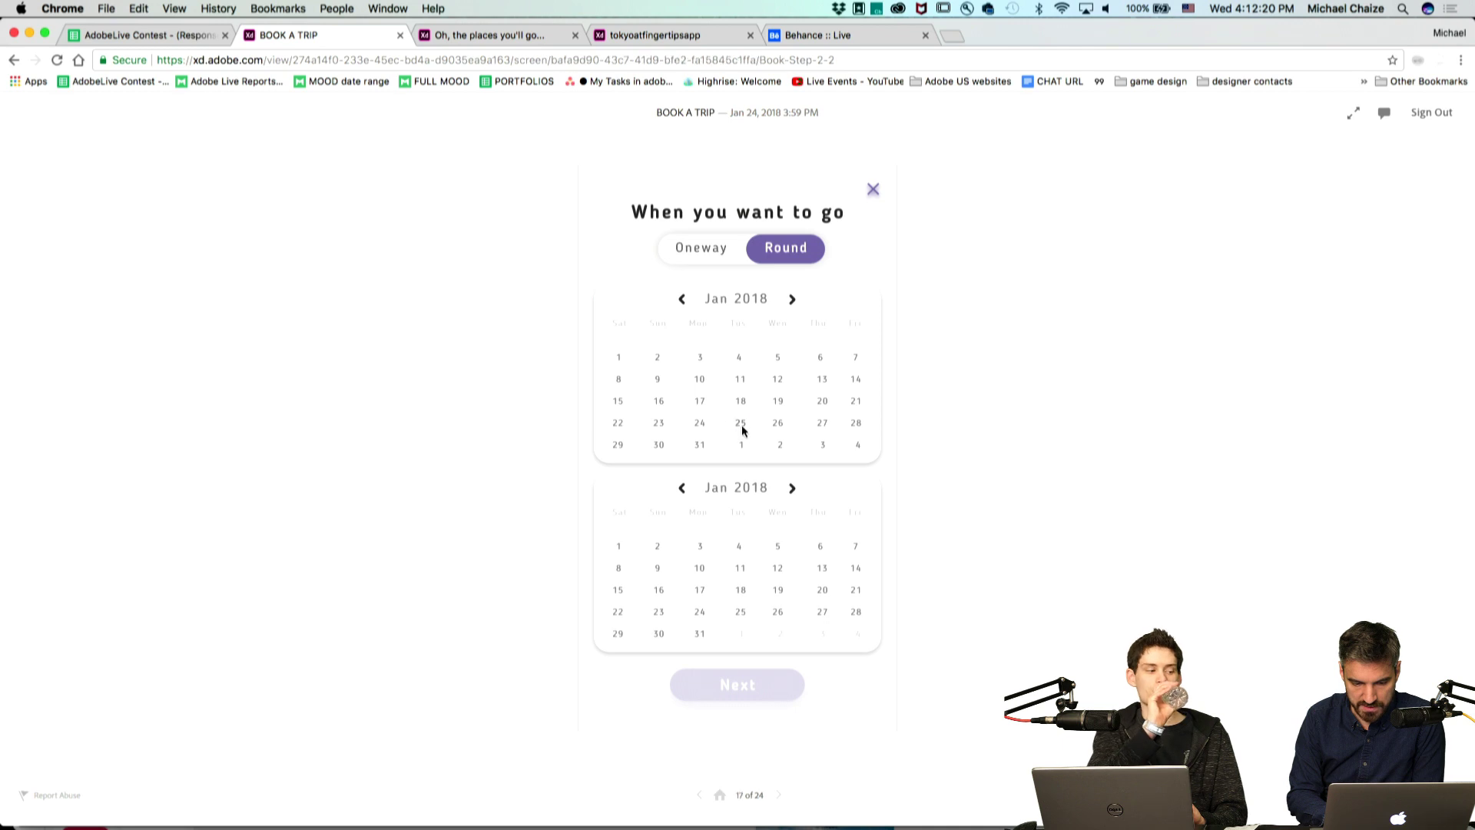
pyautogui.click(705, 640)
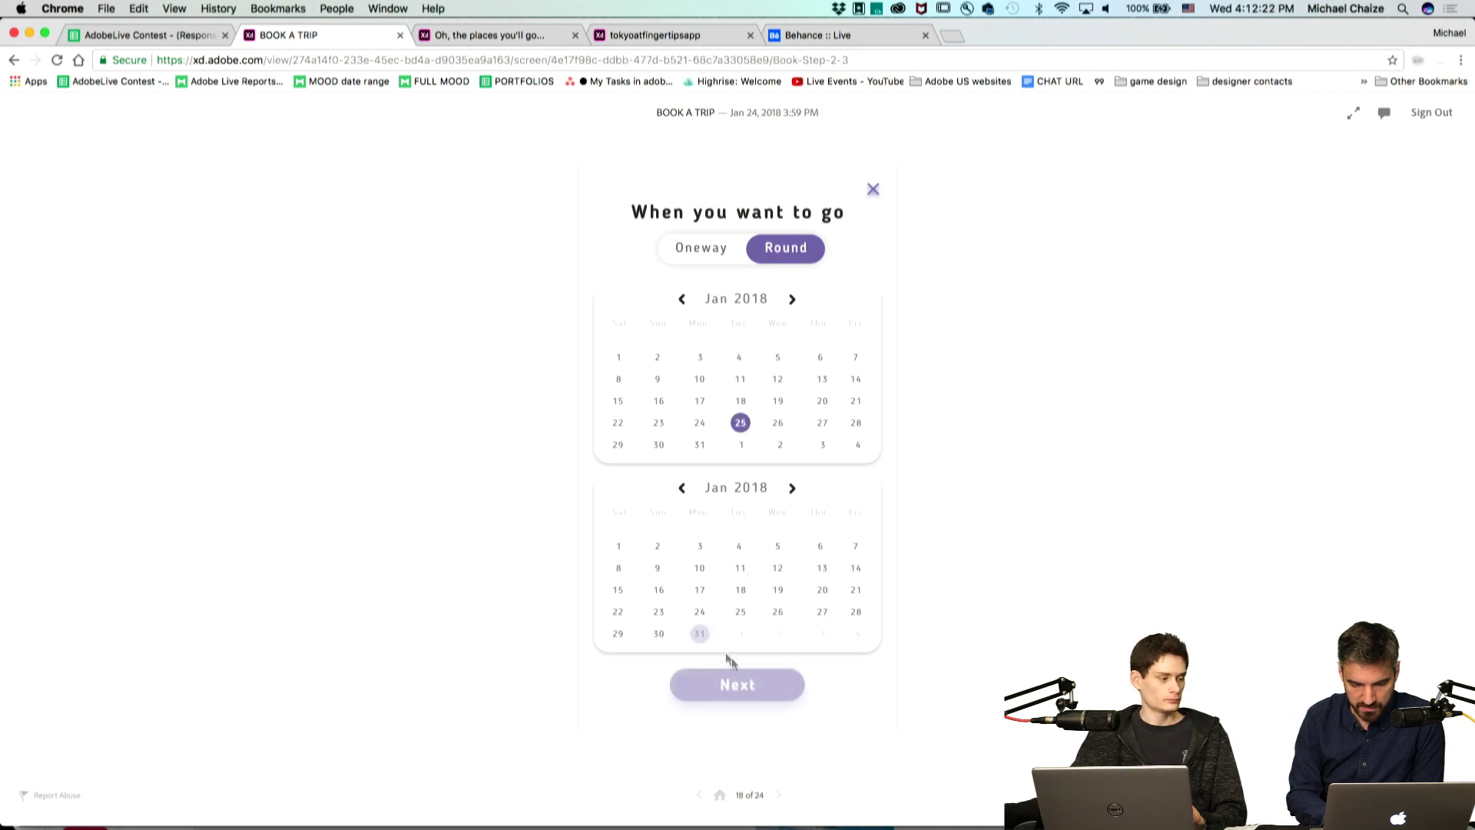
pyautogui.click(755, 685)
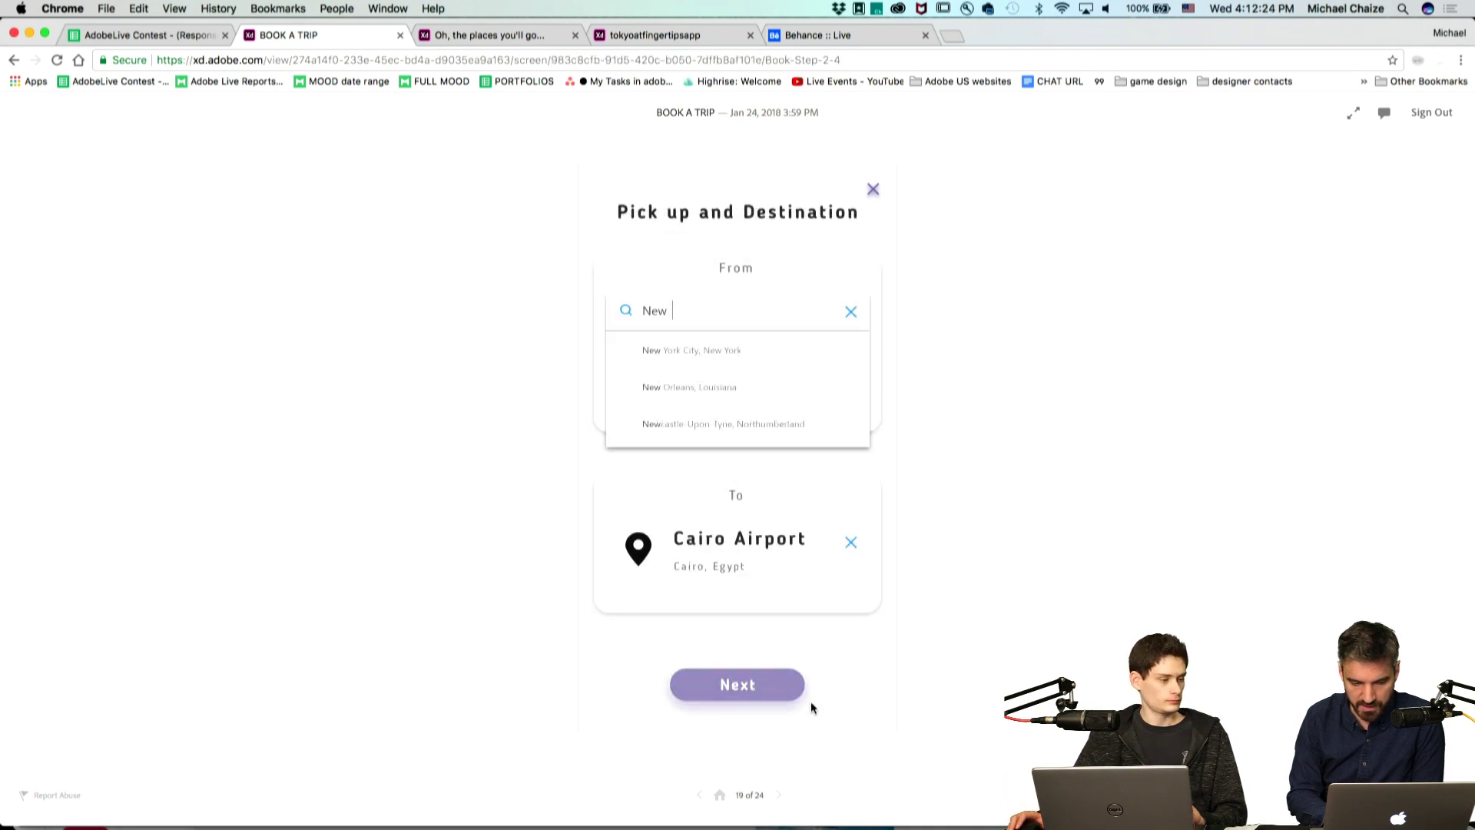
# Pick New York City as the departure place for the Cairo Airport trip and continue to the traveller selection.
pyautogui.click(763, 322)
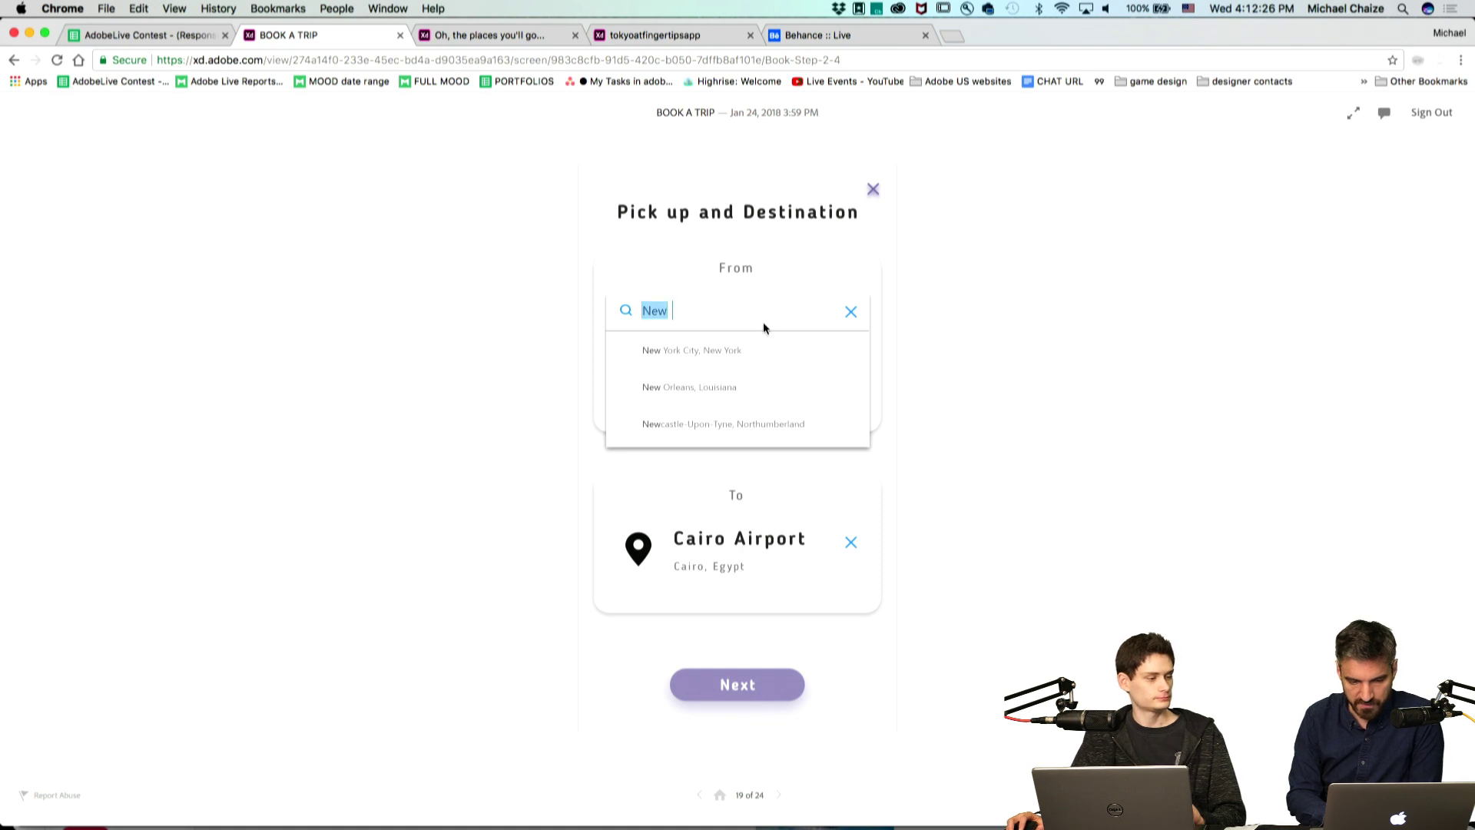
pyautogui.click(657, 308)
pyautogui.click(657, 308)
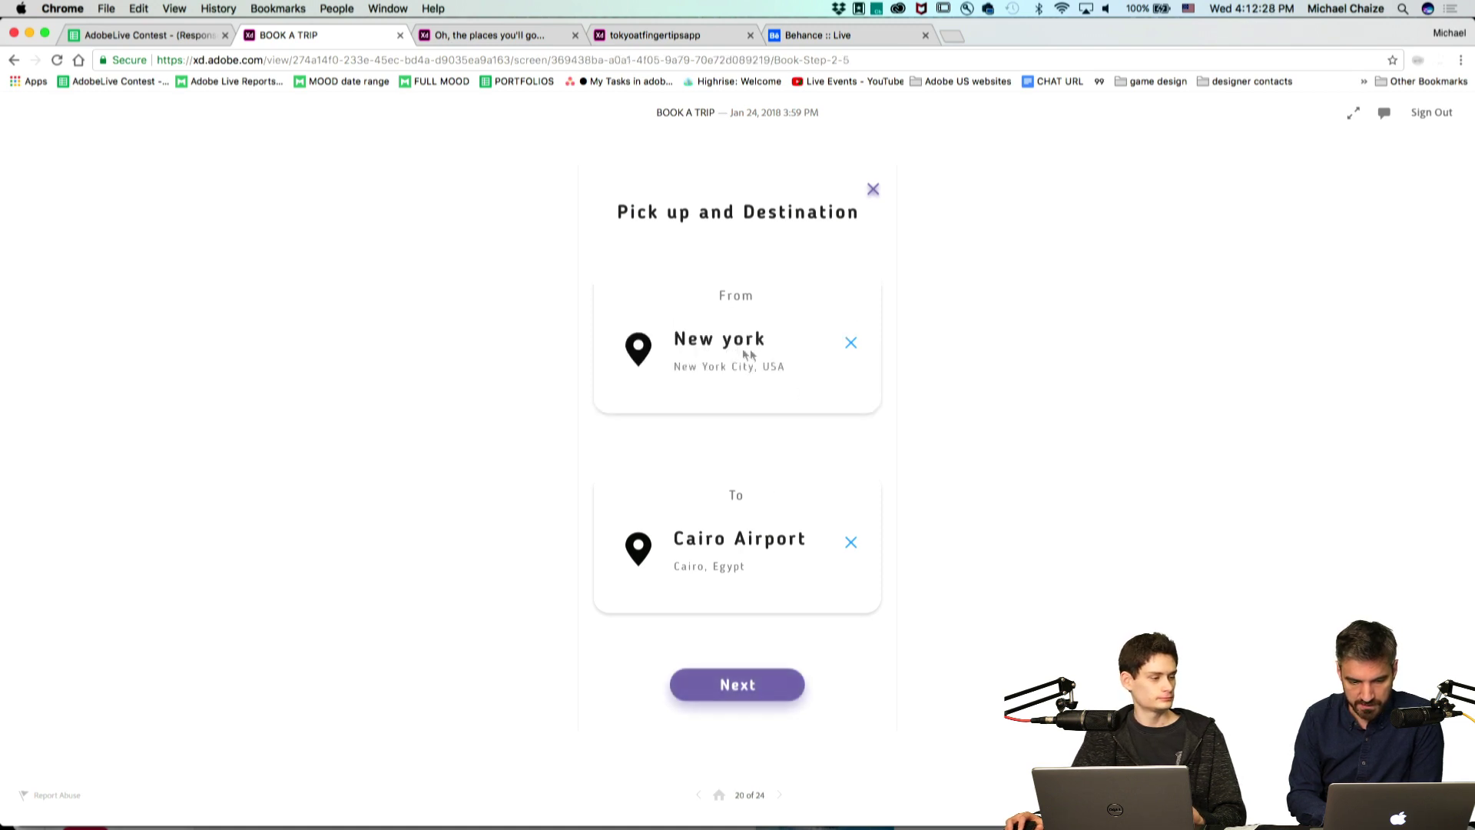
pyautogui.click(736, 686)
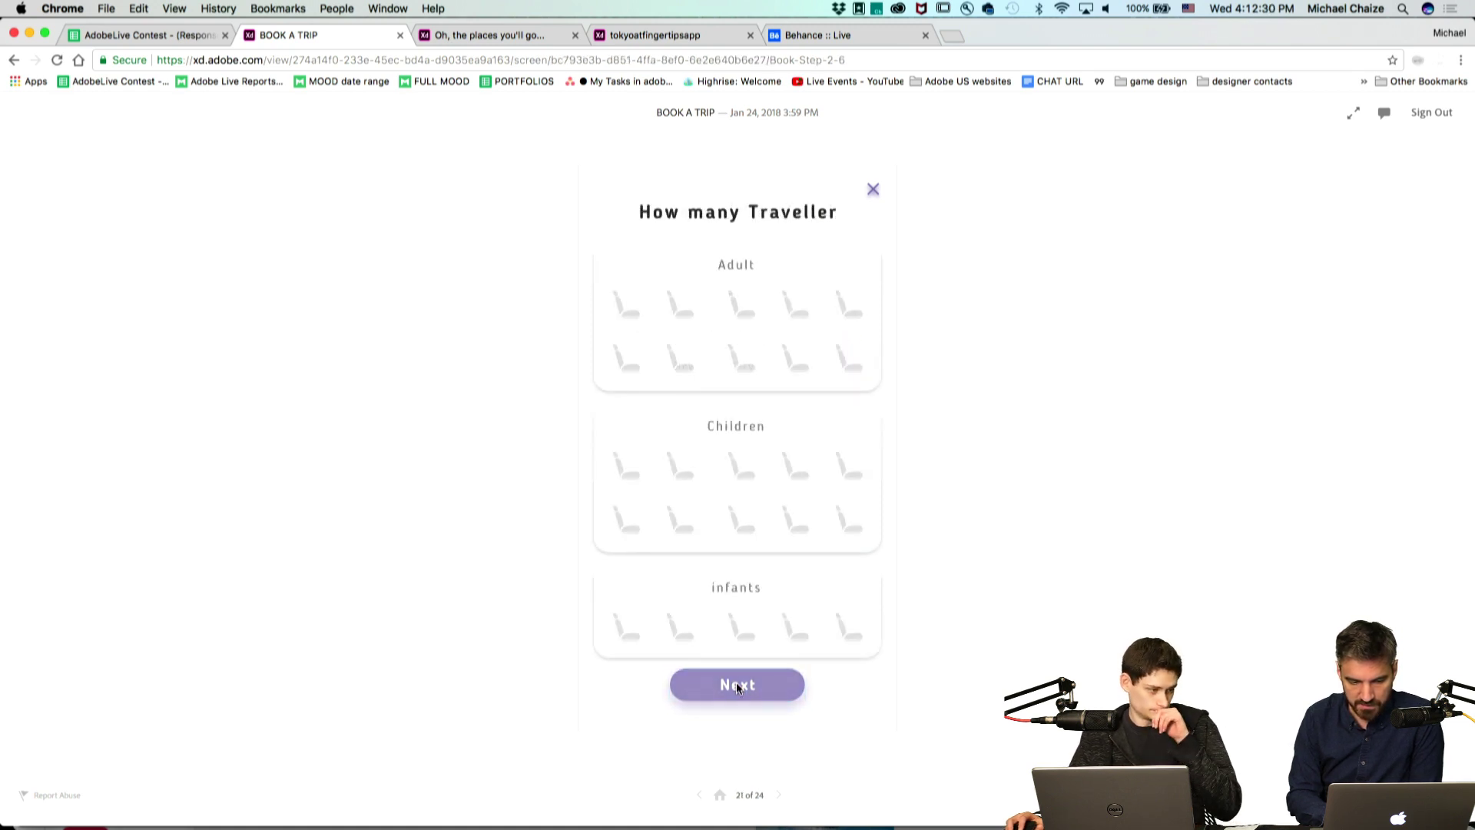
# Select two adult seats for the trip and continue to the fare options.
pyautogui.click(789, 453)
pyautogui.click(683, 305)
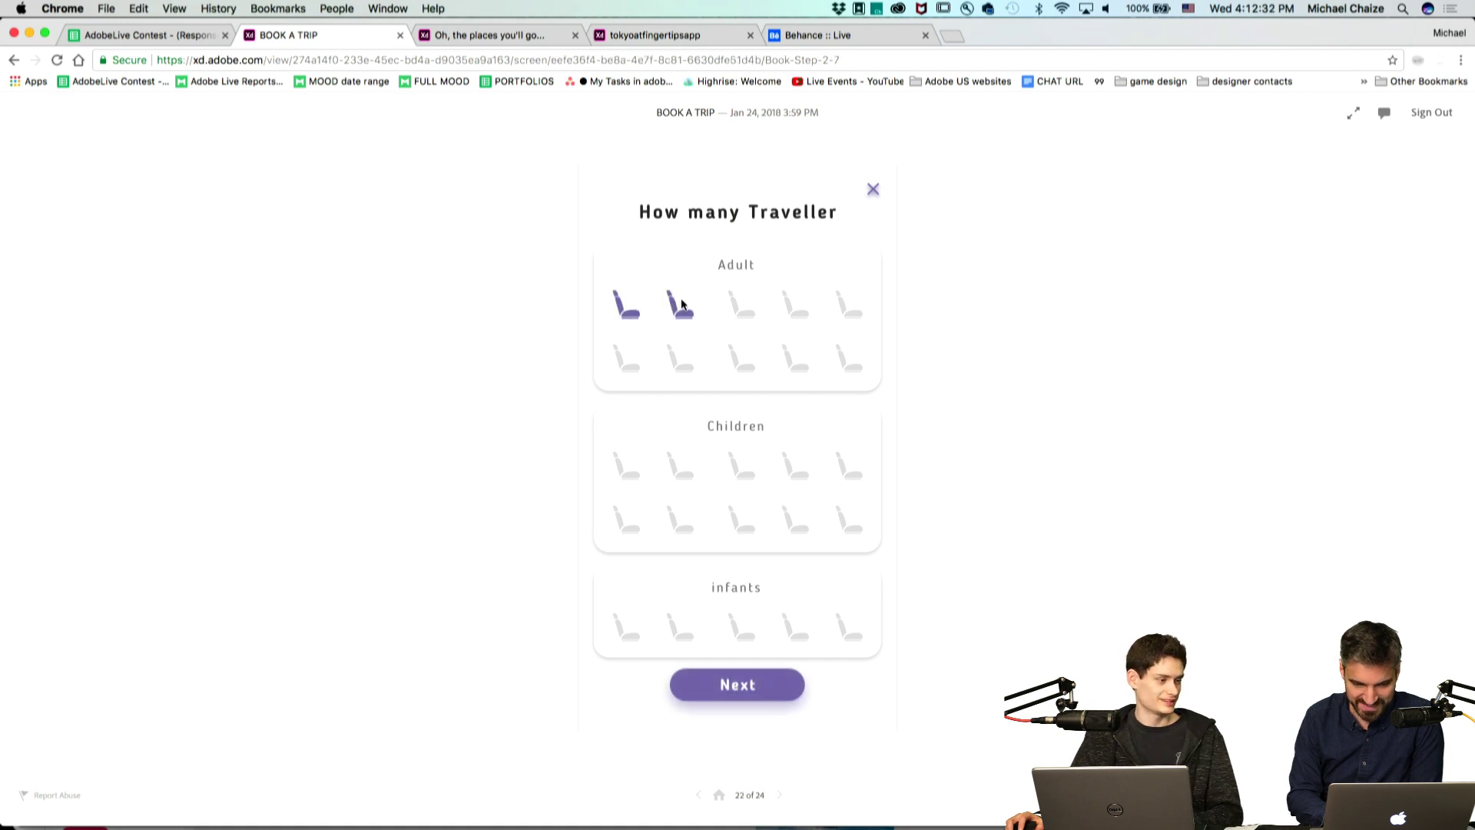
pyautogui.click(762, 688)
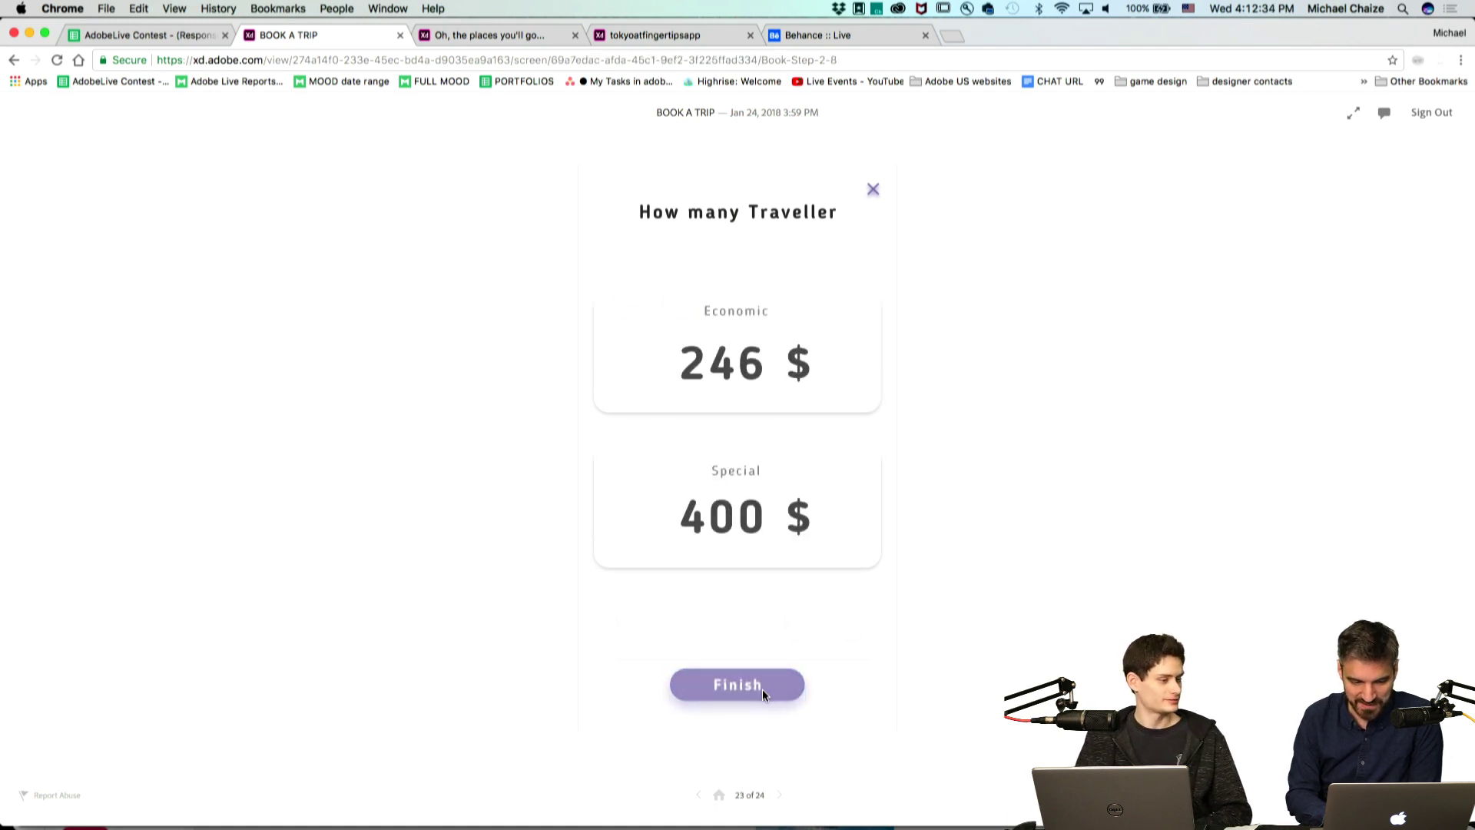
# Choose the Economic fare of 246 $ and finish the booking.
pyautogui.click(795, 415)
pyautogui.click(794, 360)
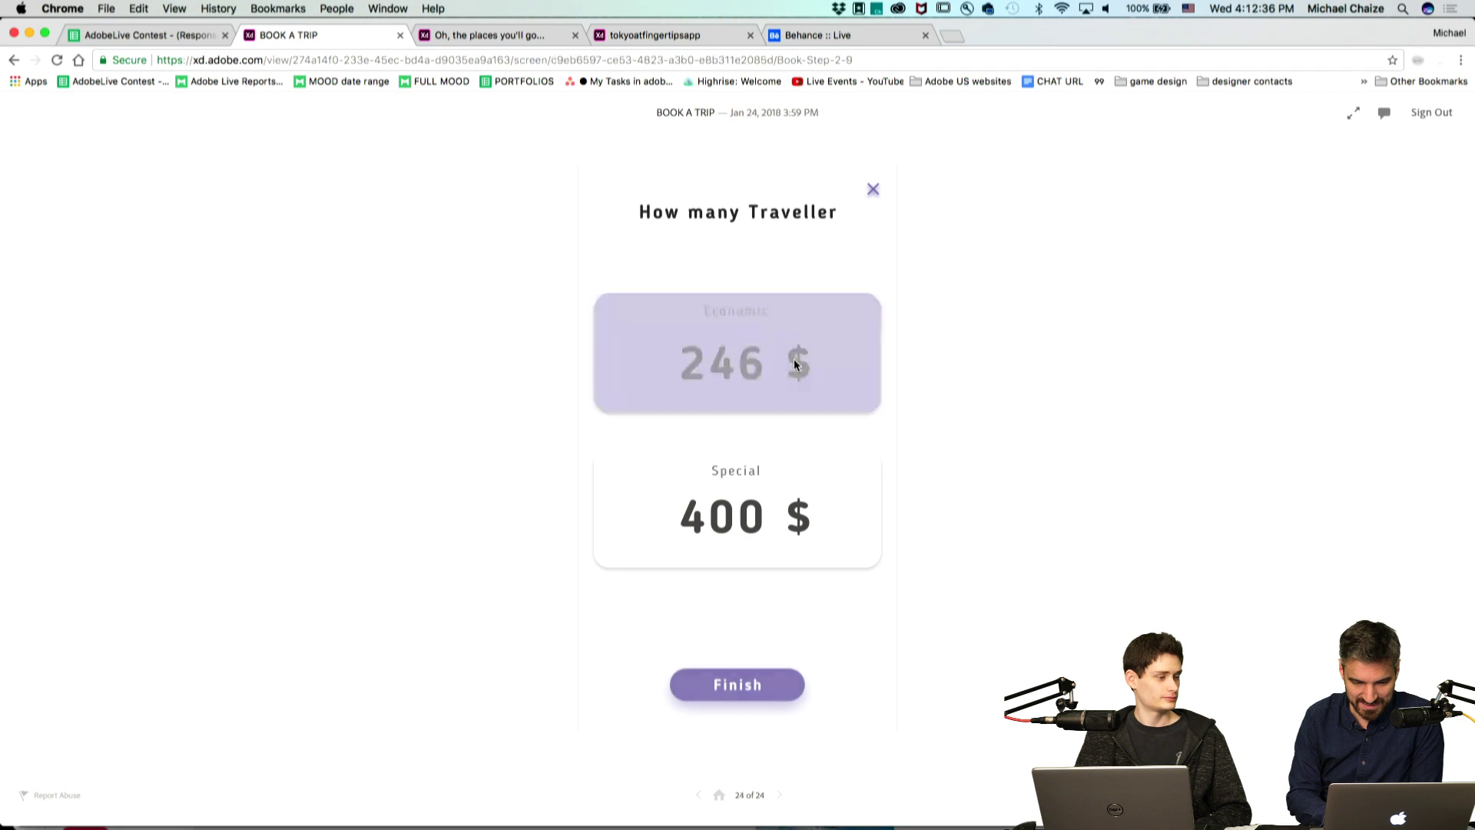
pyautogui.click(768, 688)
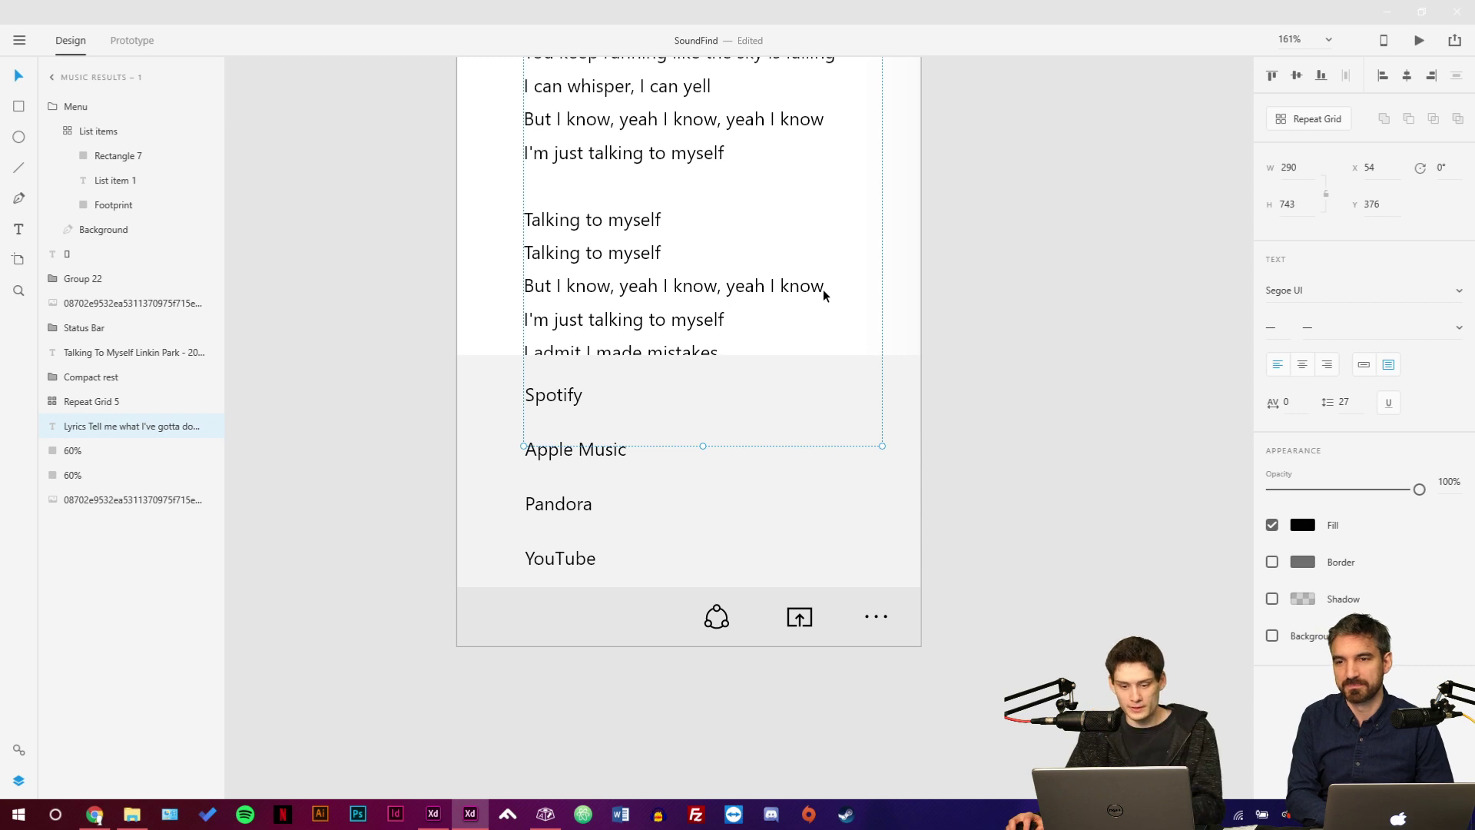
# In Adobe XD, give the streaming menu's background a background blur with amount 25, brightness 4 and opacity 52%.
pyautogui.click(473, 366)
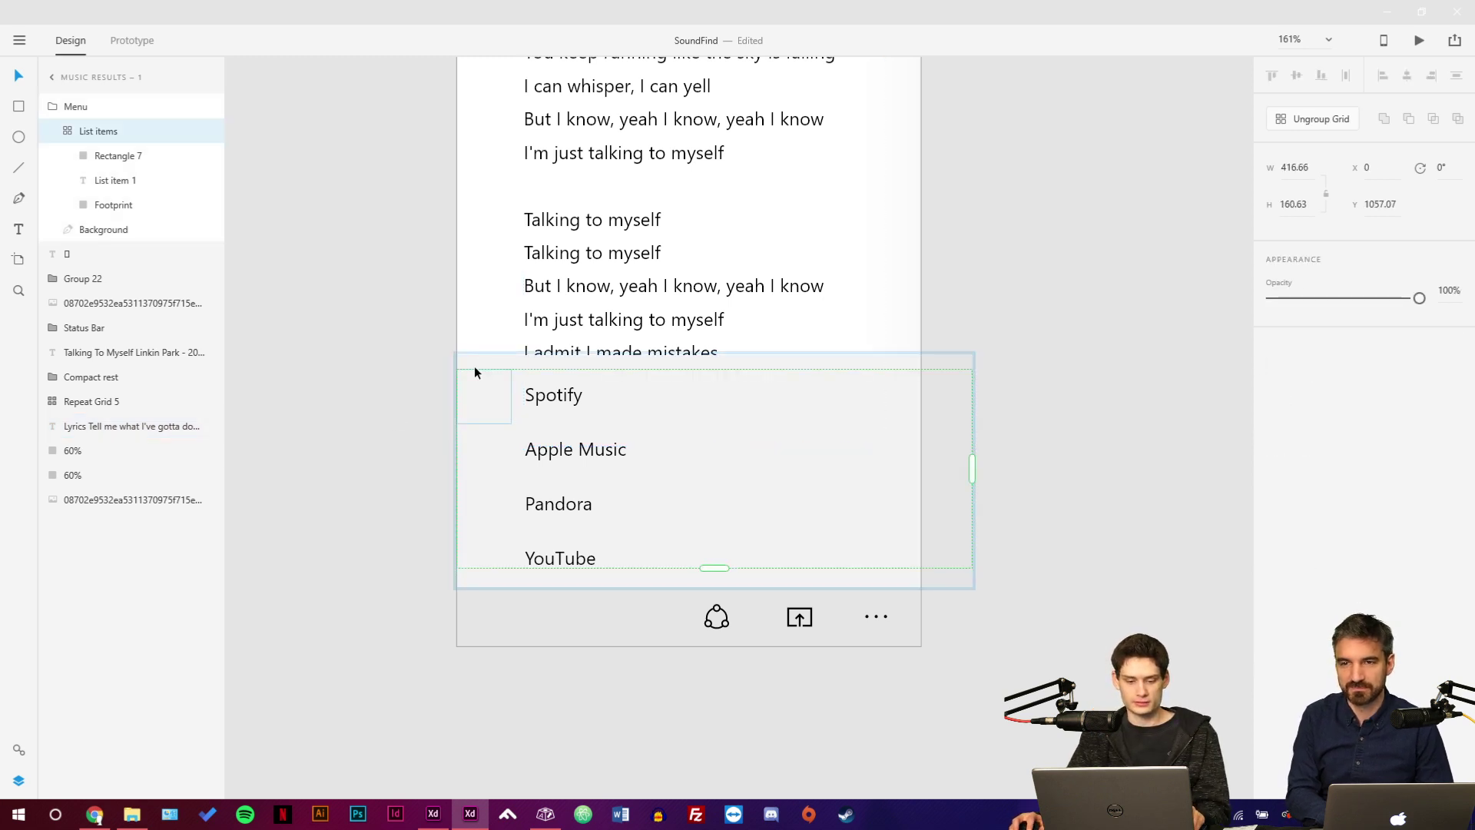
pyautogui.click(473, 359)
pyautogui.moveTo(474, 360)
pyautogui.mouseDown()
pyautogui.moveTo(427, 375)
pyautogui.moveTo(454, 369)
pyautogui.mouseUp()
pyautogui.doubleClick(465, 358)
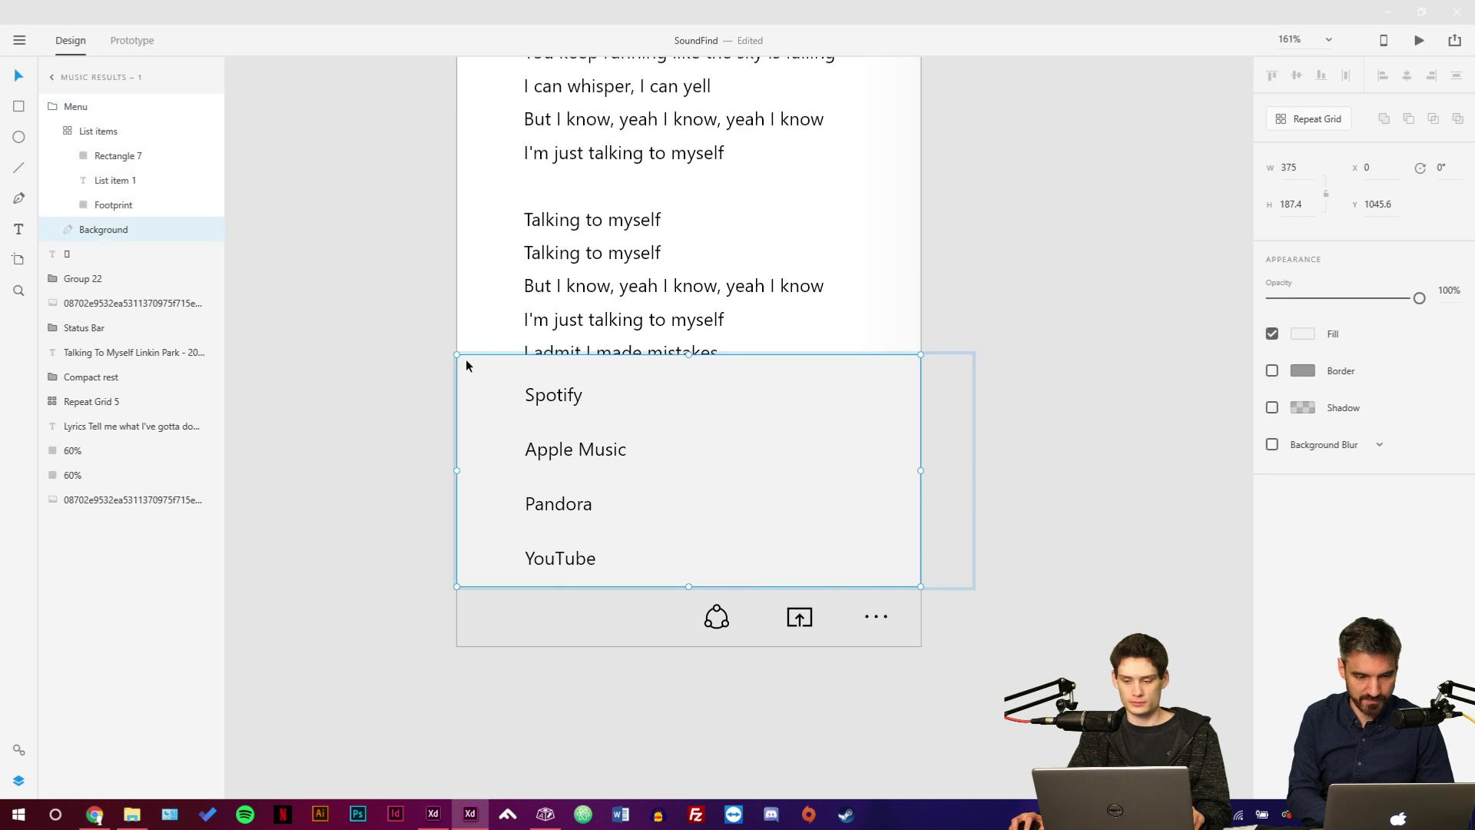
pyautogui.click(1272, 444)
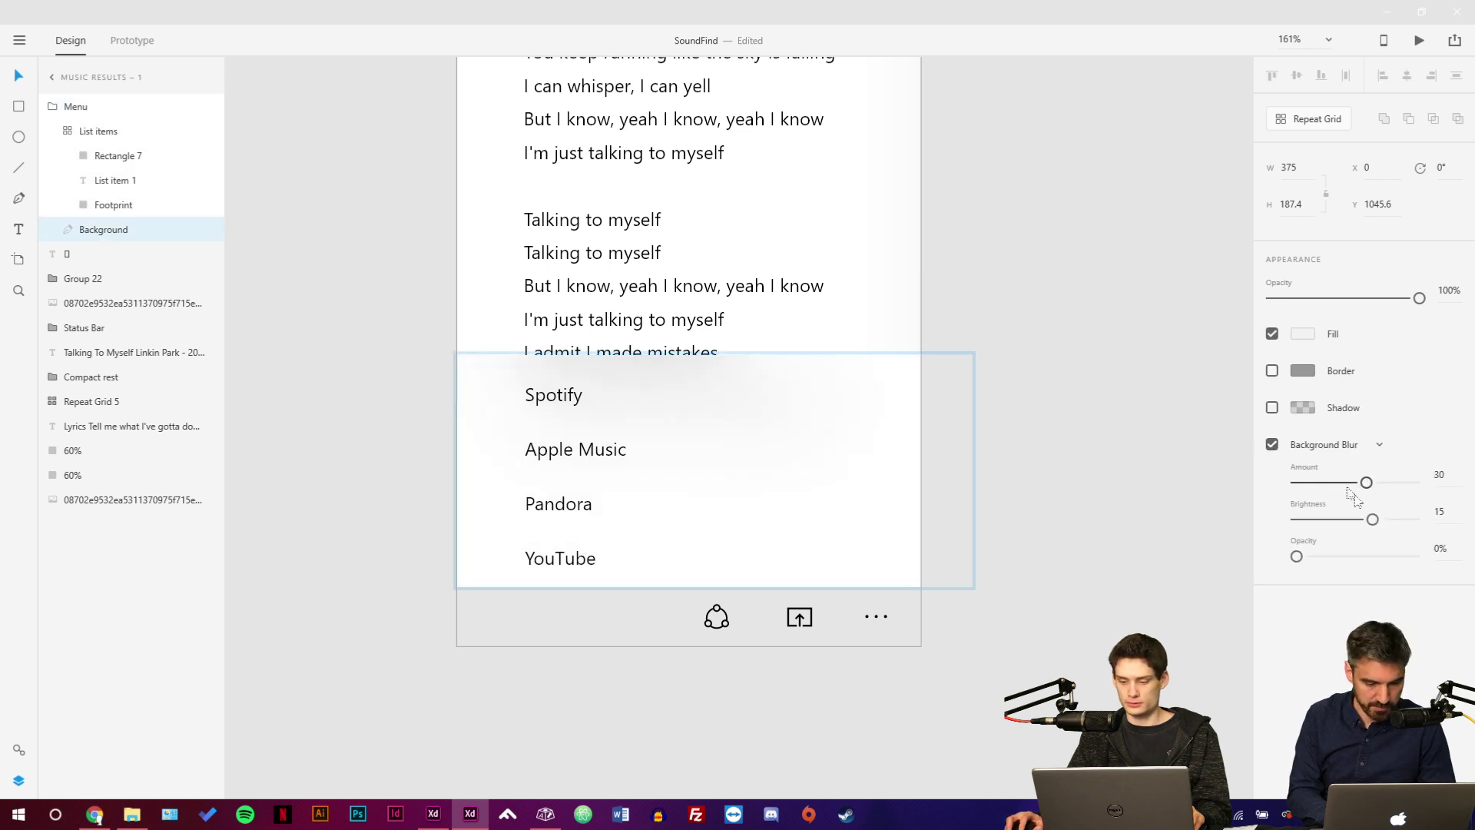
pyautogui.moveTo(1296, 557); pyautogui.dragTo(1357, 492)
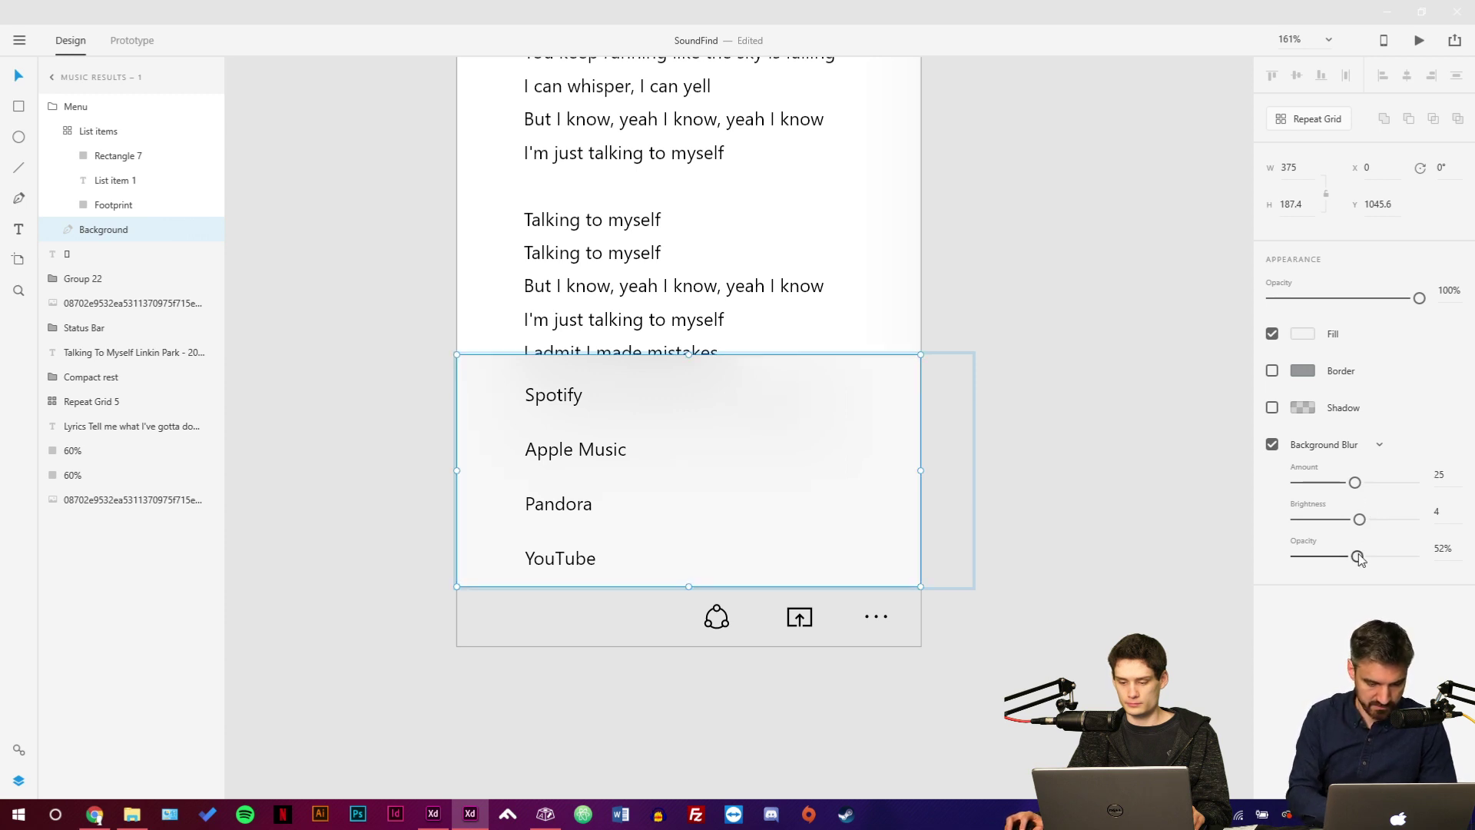
pyautogui.moveTo(1358, 556); pyautogui.dragTo(1360, 521)
pyautogui.click(1070, 484)
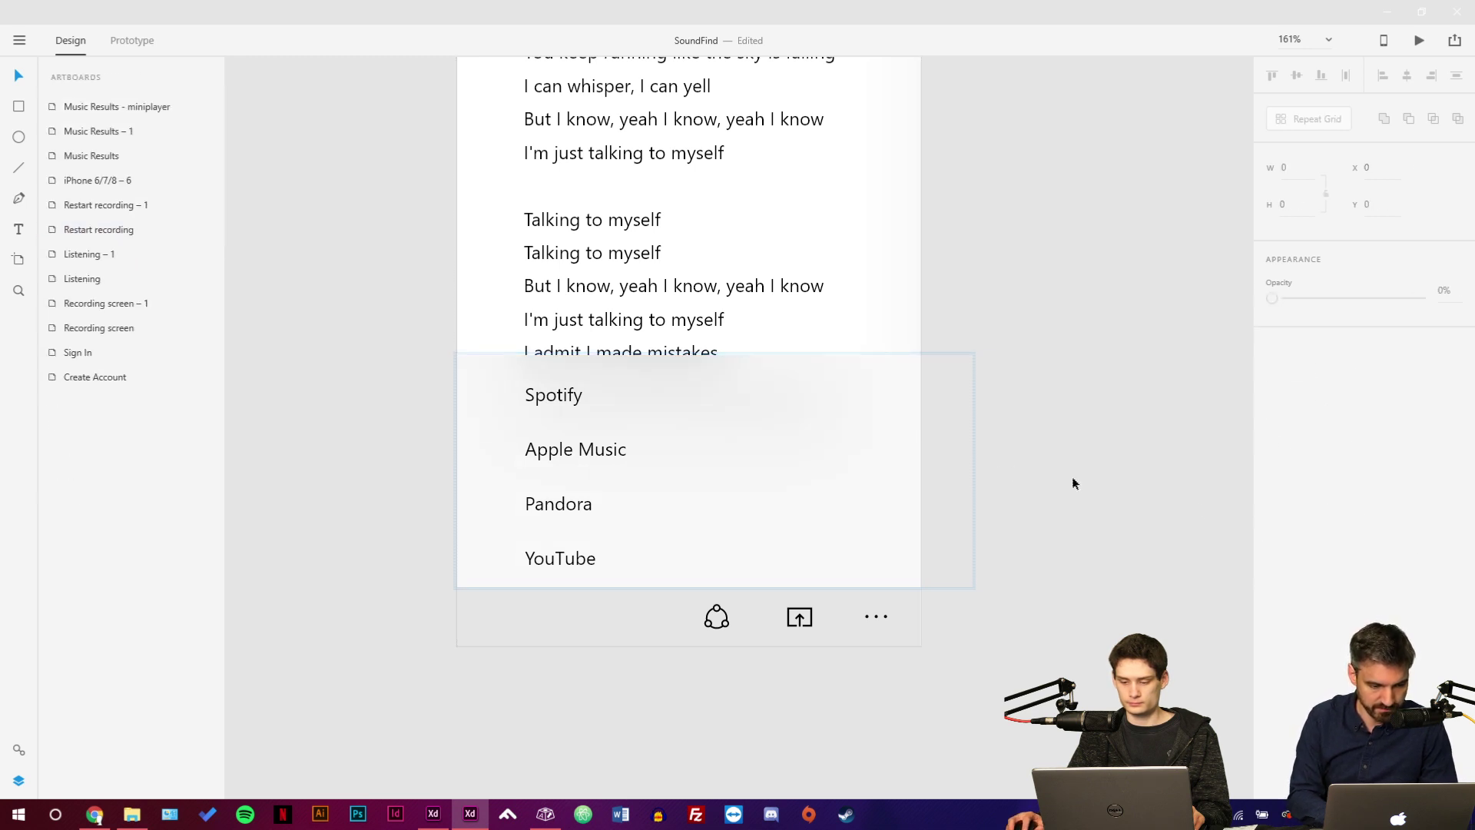
pyautogui.moveTo(866, 435)
pyautogui.mouseDown()
pyautogui.moveTo(852, 272)
pyautogui.moveTo(856, 425)
pyautogui.mouseUp()
pyautogui.click(805, 271)
pyautogui.doubleClick(805, 271)
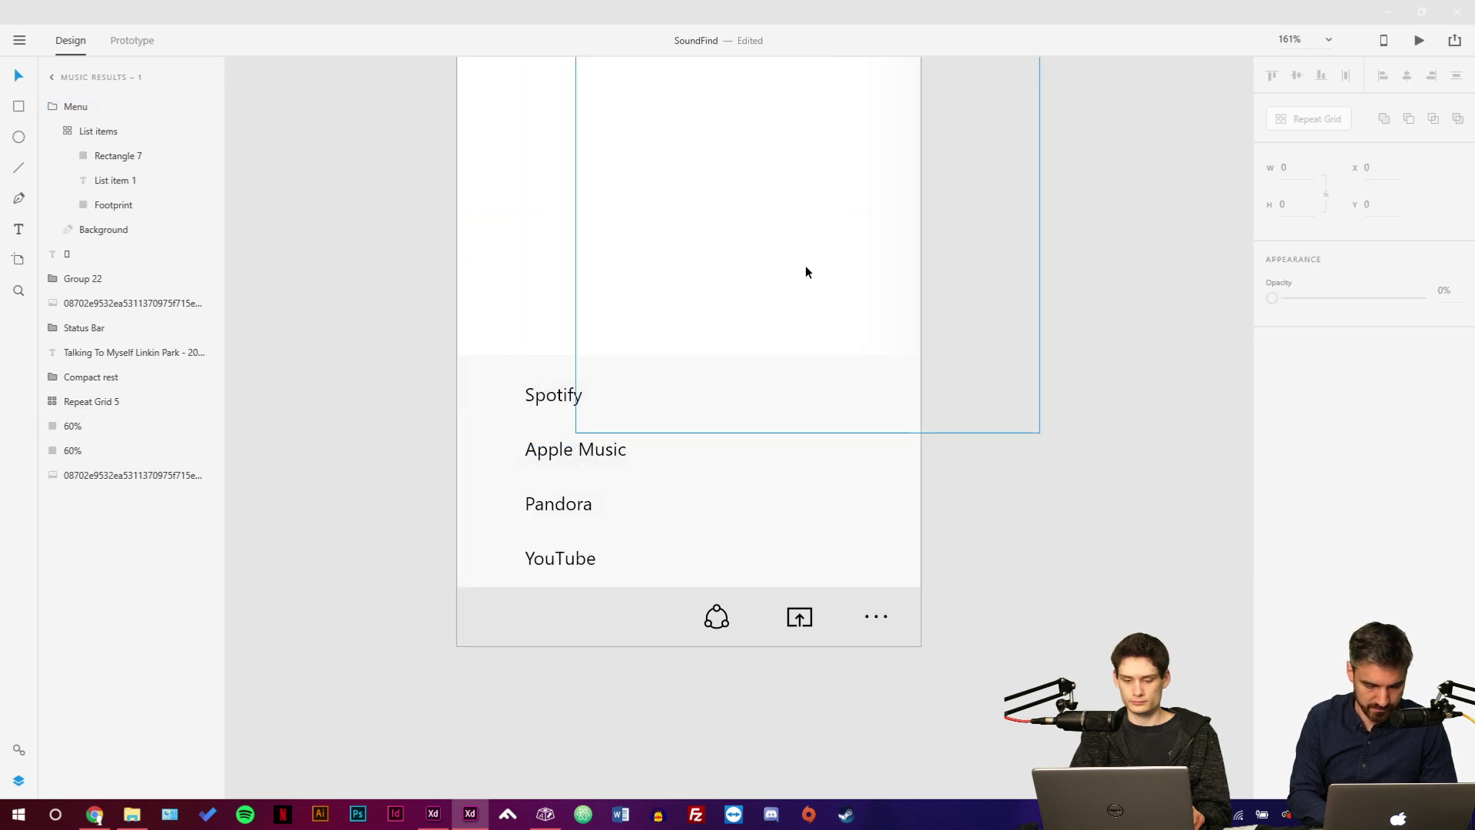
pyautogui.hotkey('ctrl', 'a')
pyautogui.press('Delete')
pyautogui.hotkey('ctrl', 'z')
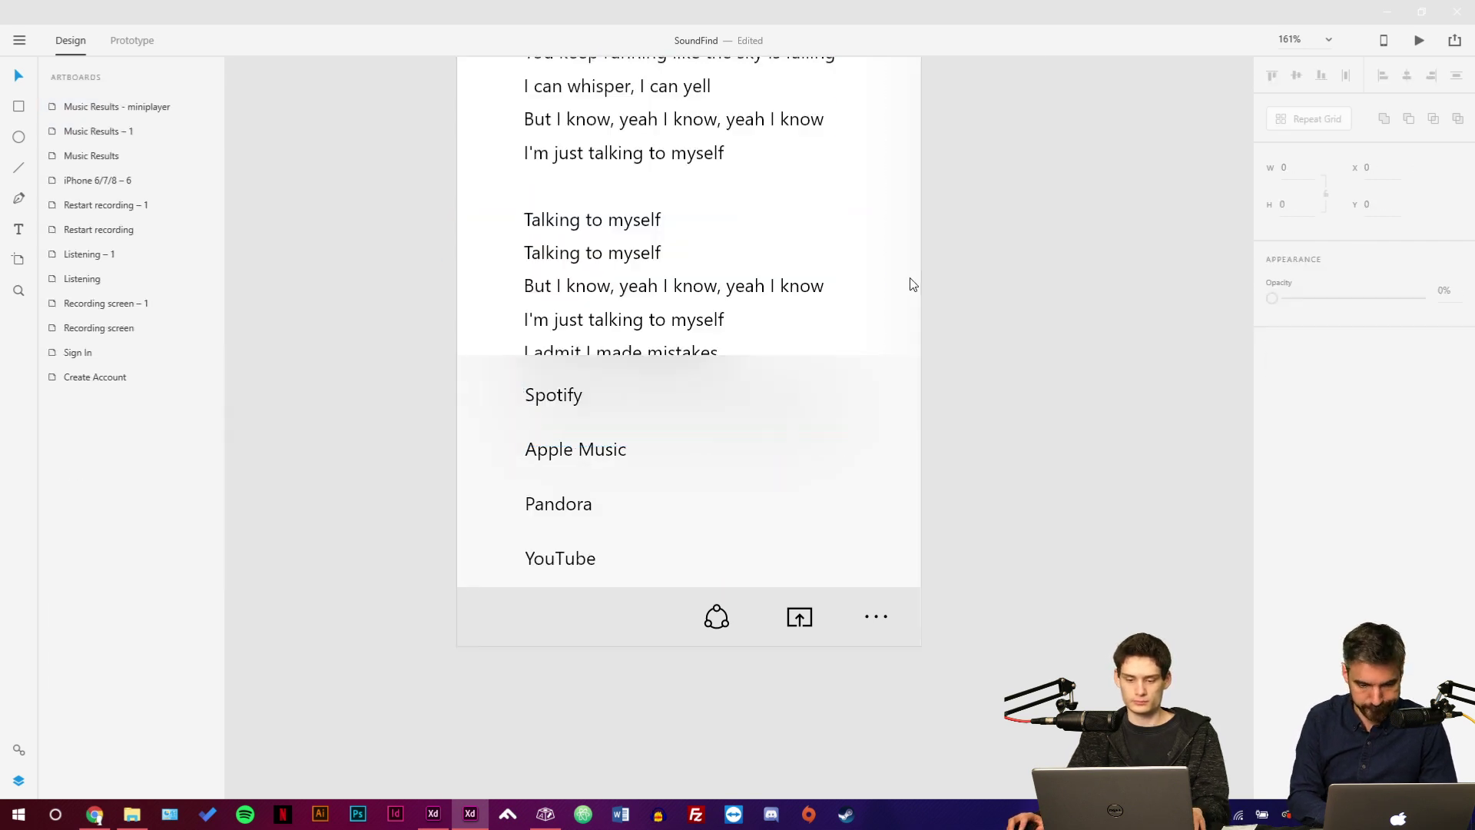
# Delete the duplicate 60% overlay behind the lyrics on the Music Results – 1 artboard and save the file.
pyautogui.click(920, 331)
pyautogui.press('Delete')
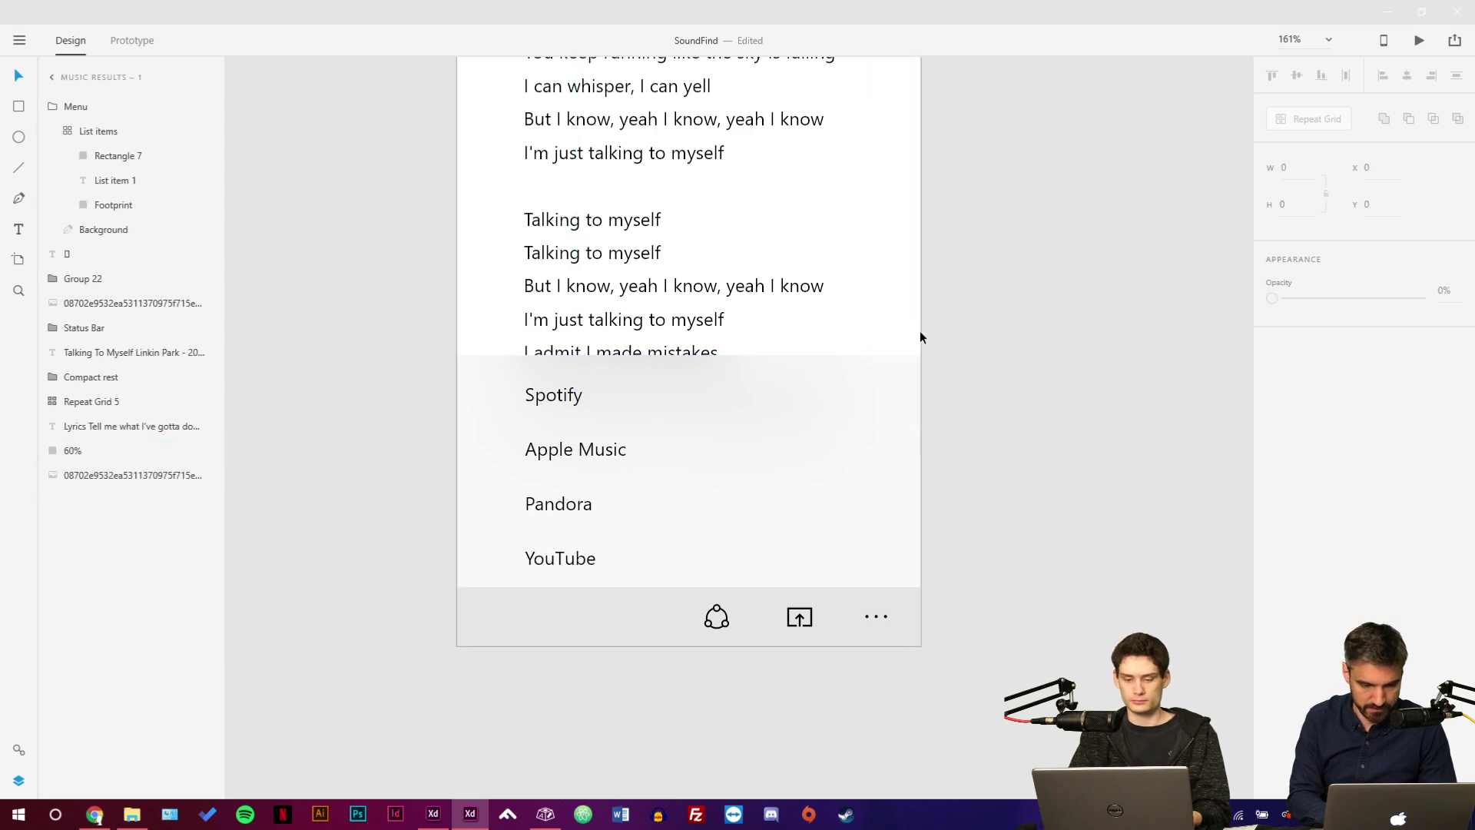
pyautogui.scroll(2, 946, 450)
pyautogui.scroll(-3, 947, 450)
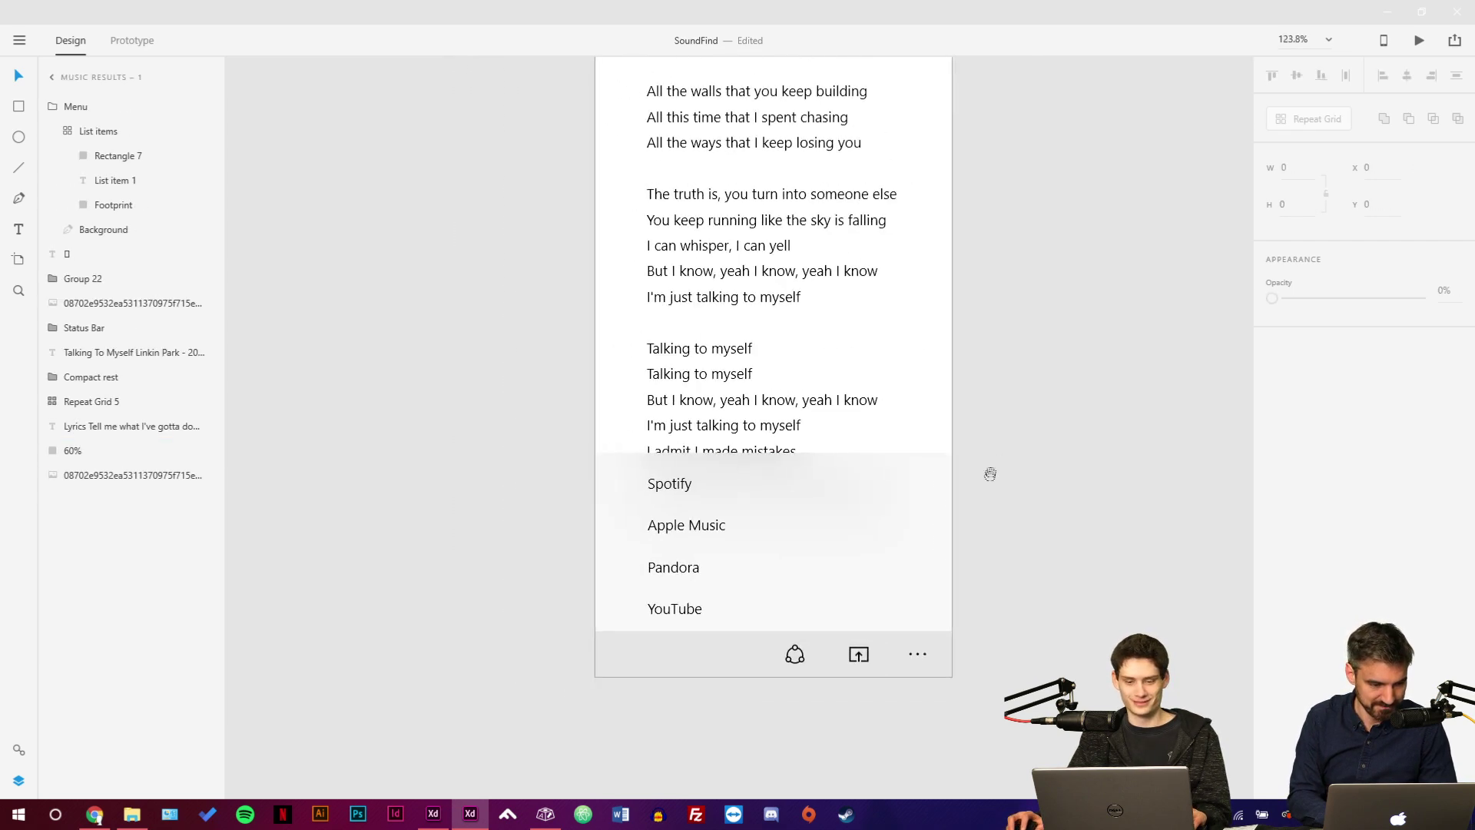
pyautogui.click(999, 586)
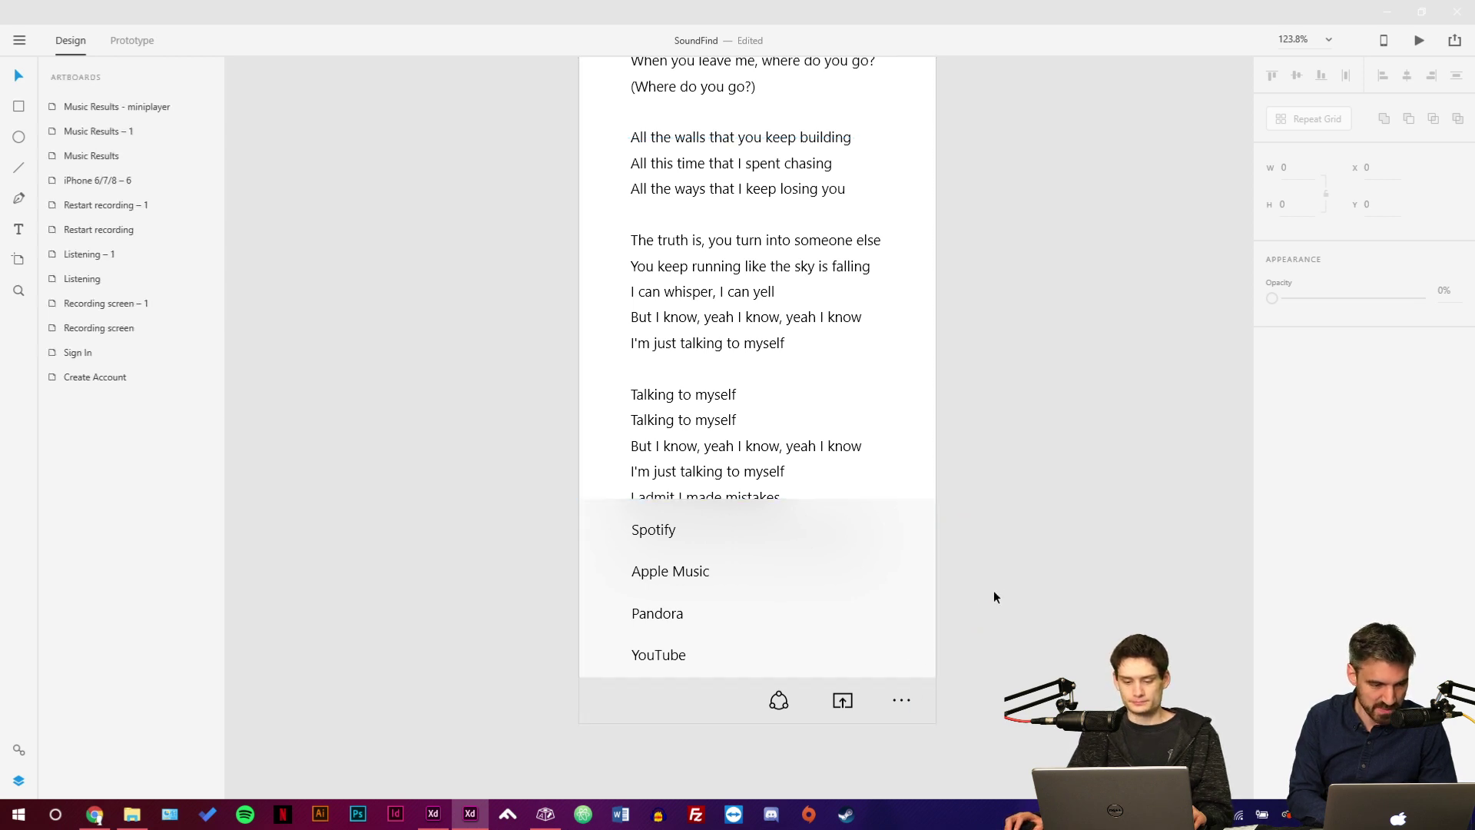
pyautogui.moveTo(892, 560); pyautogui.dragTo(1109, 523)
pyautogui.click(1072, 581)
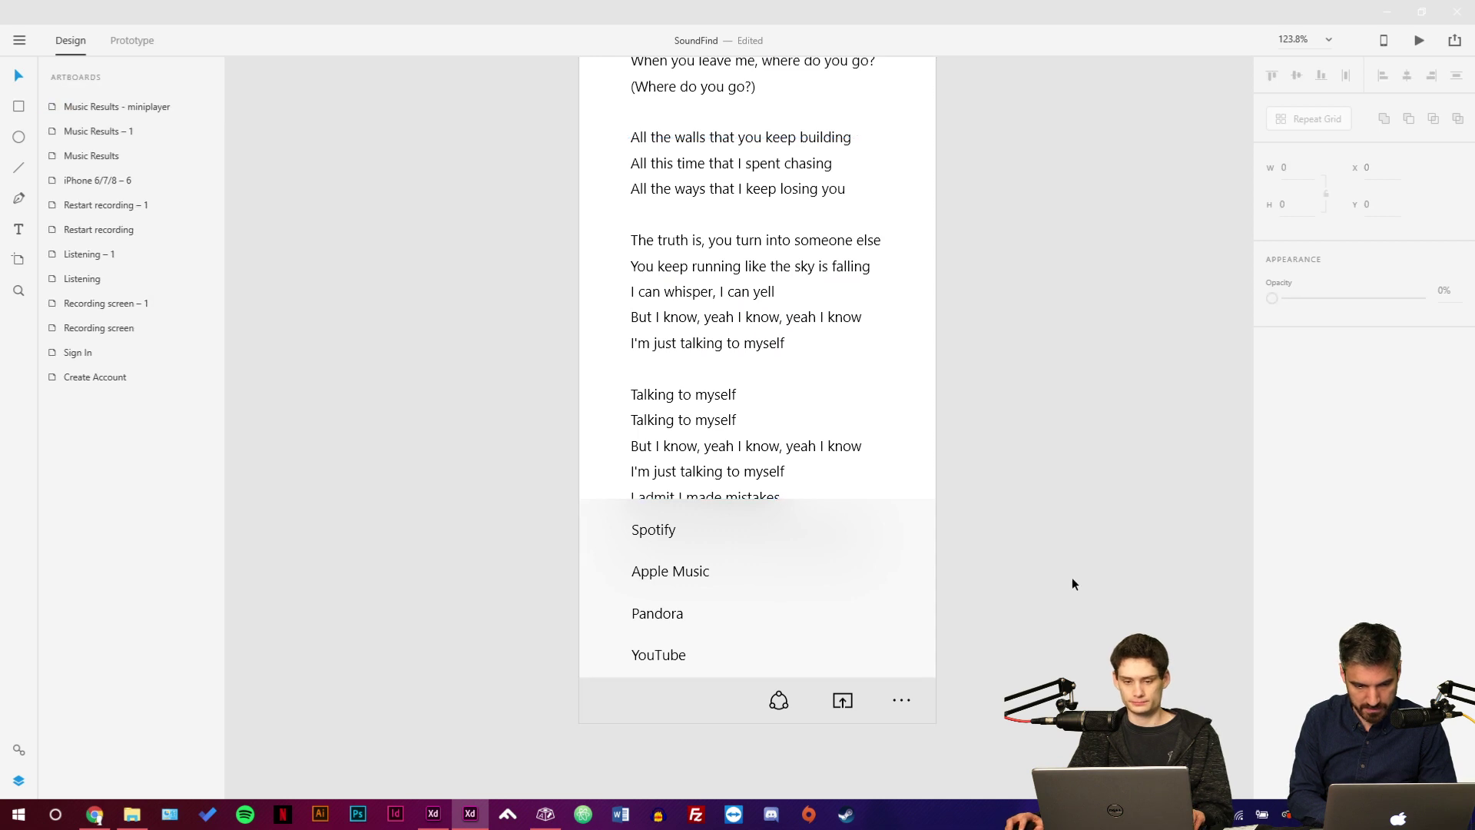
pyautogui.hotkey('ctrl', 's')
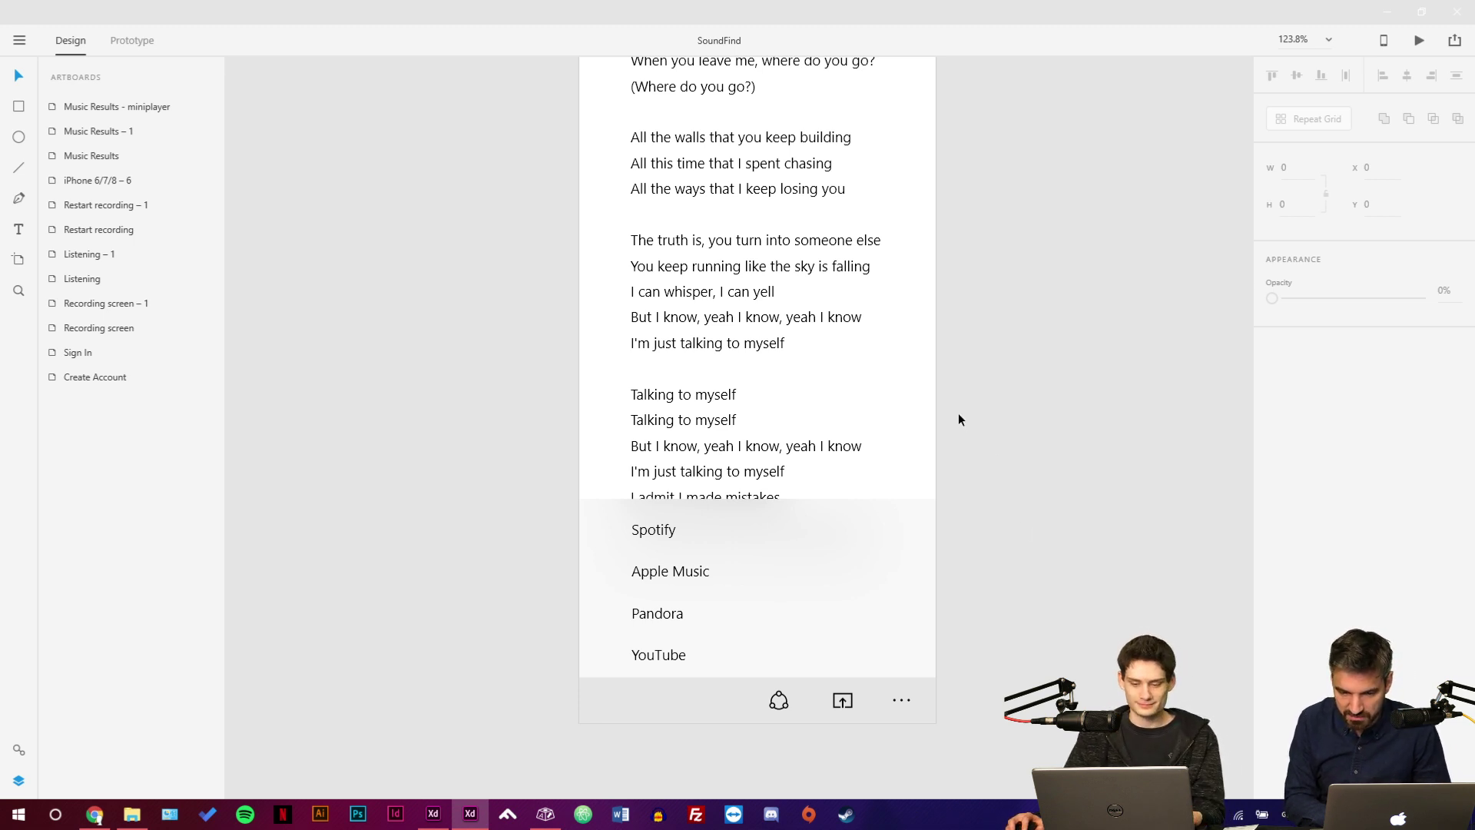
# Stretch the streaming-service menu upward to a height of about 200.6, keeping its lower edge on the app bar.
pyautogui.moveTo(984, 425); pyautogui.dragTo(872, 430)
pyautogui.click(761, 508)
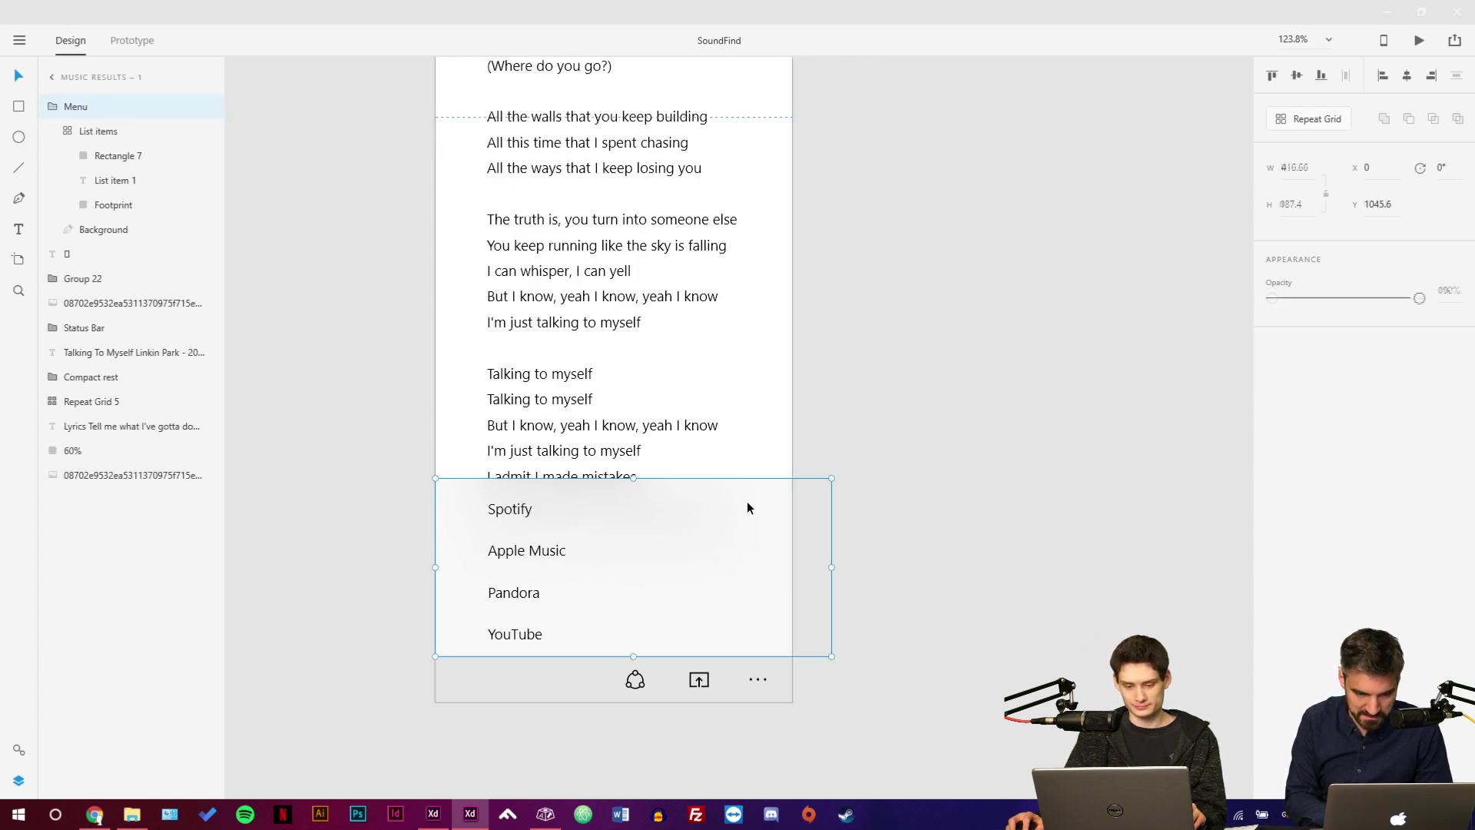
pyautogui.click(900, 480)
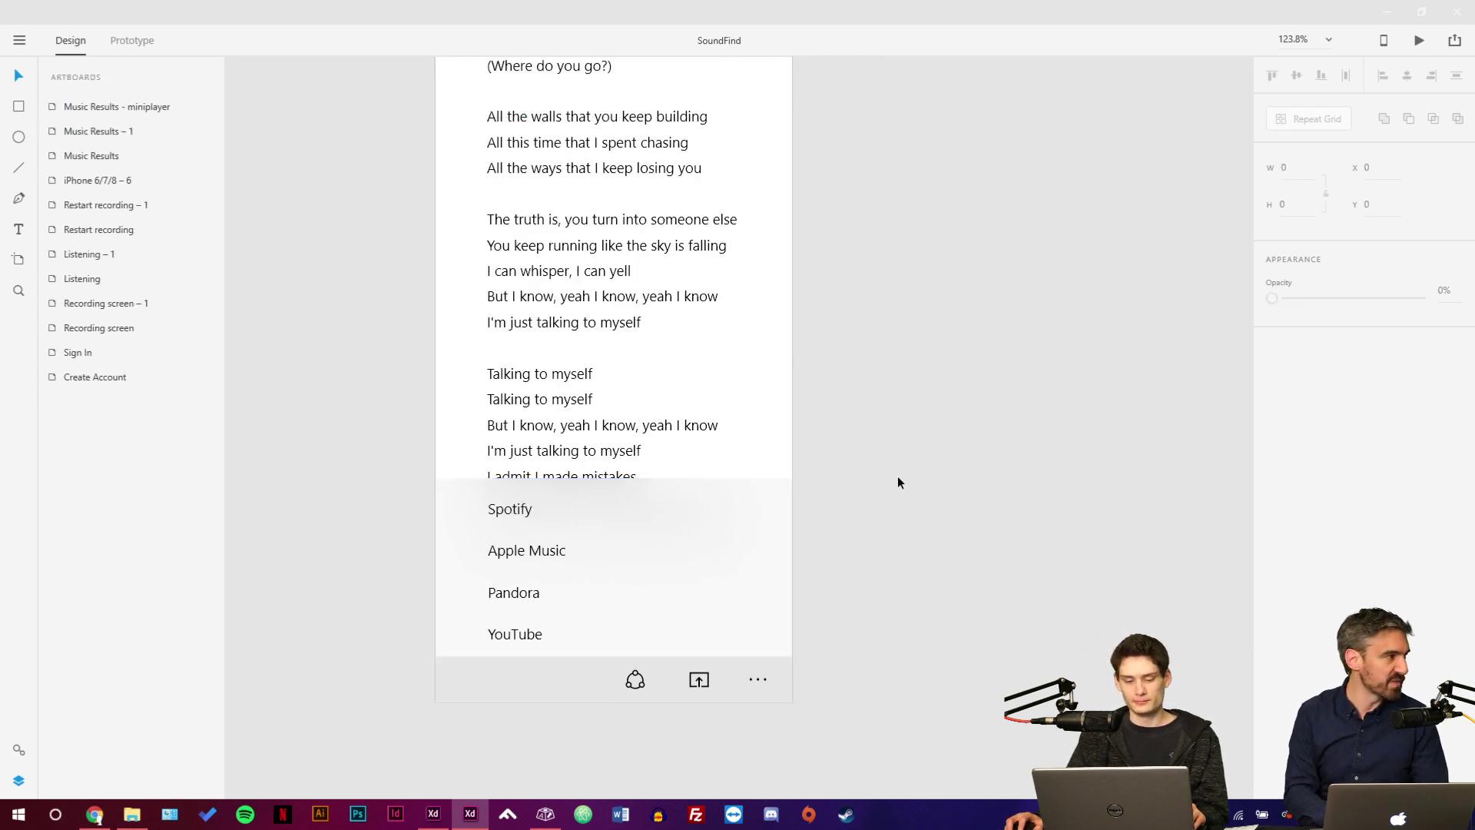
pyautogui.click(647, 524)
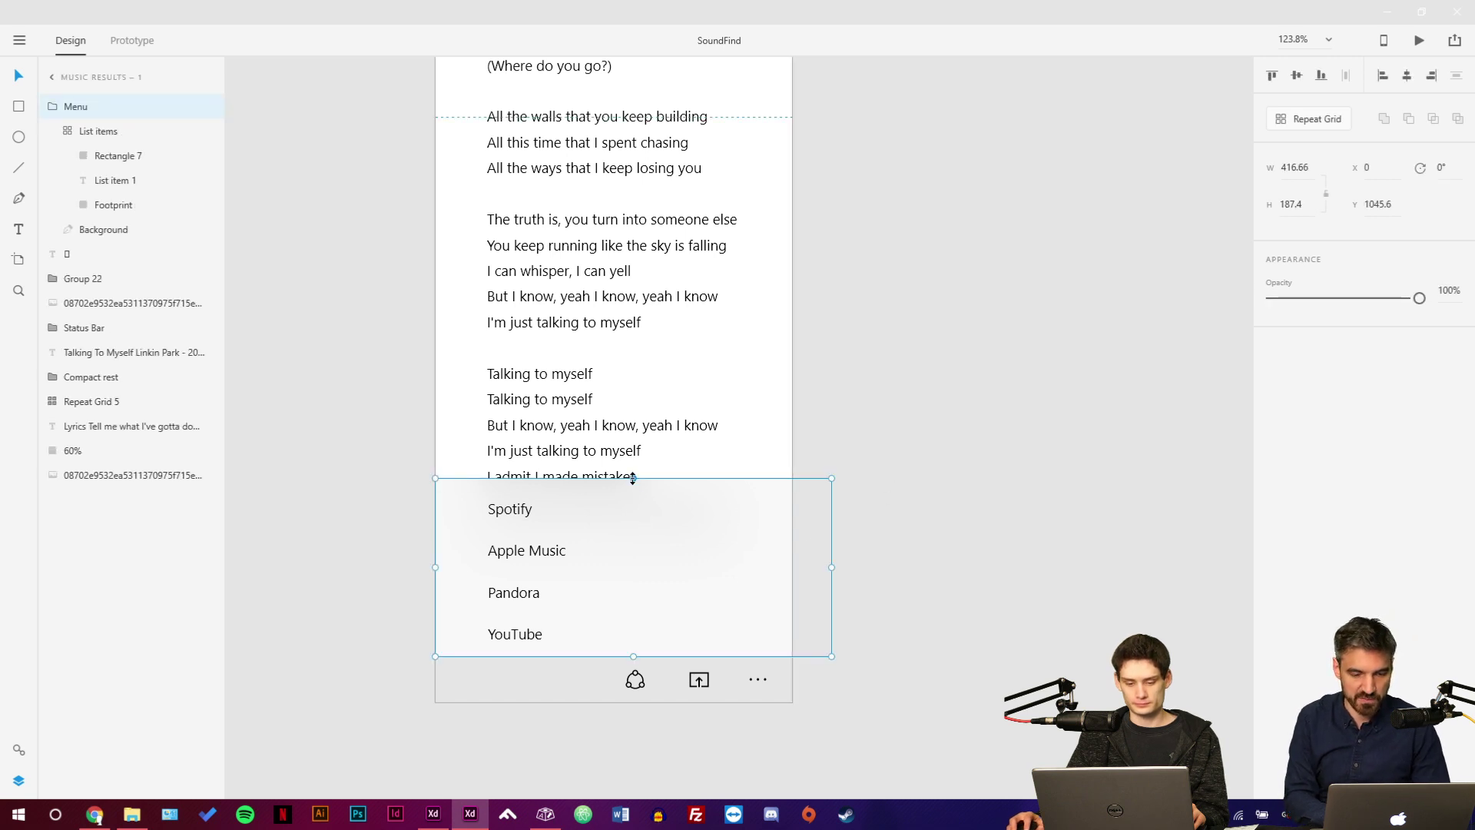
pyautogui.moveTo(633, 479); pyautogui.dragTo(634, 466)
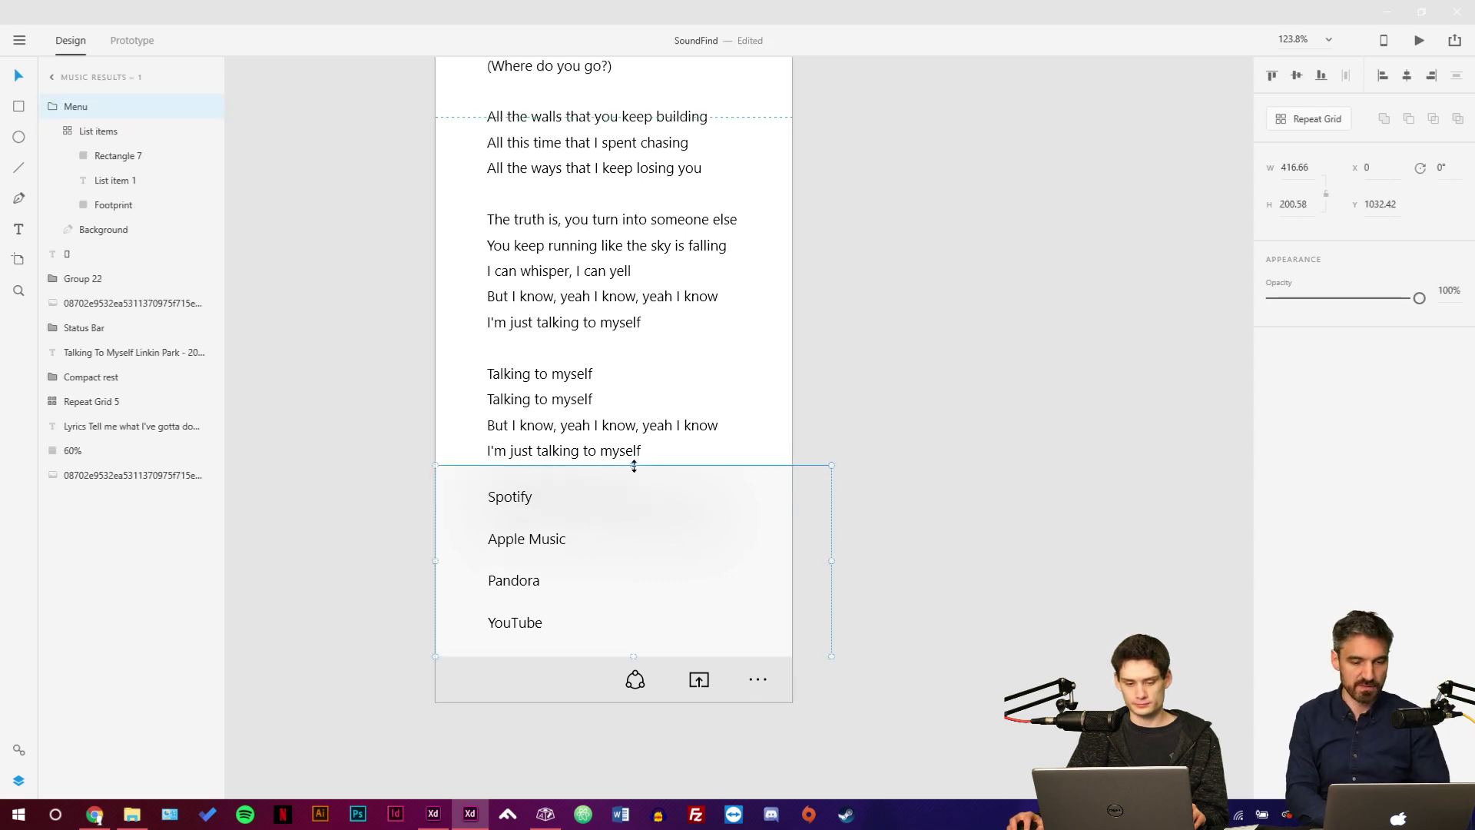
pyautogui.click(987, 546)
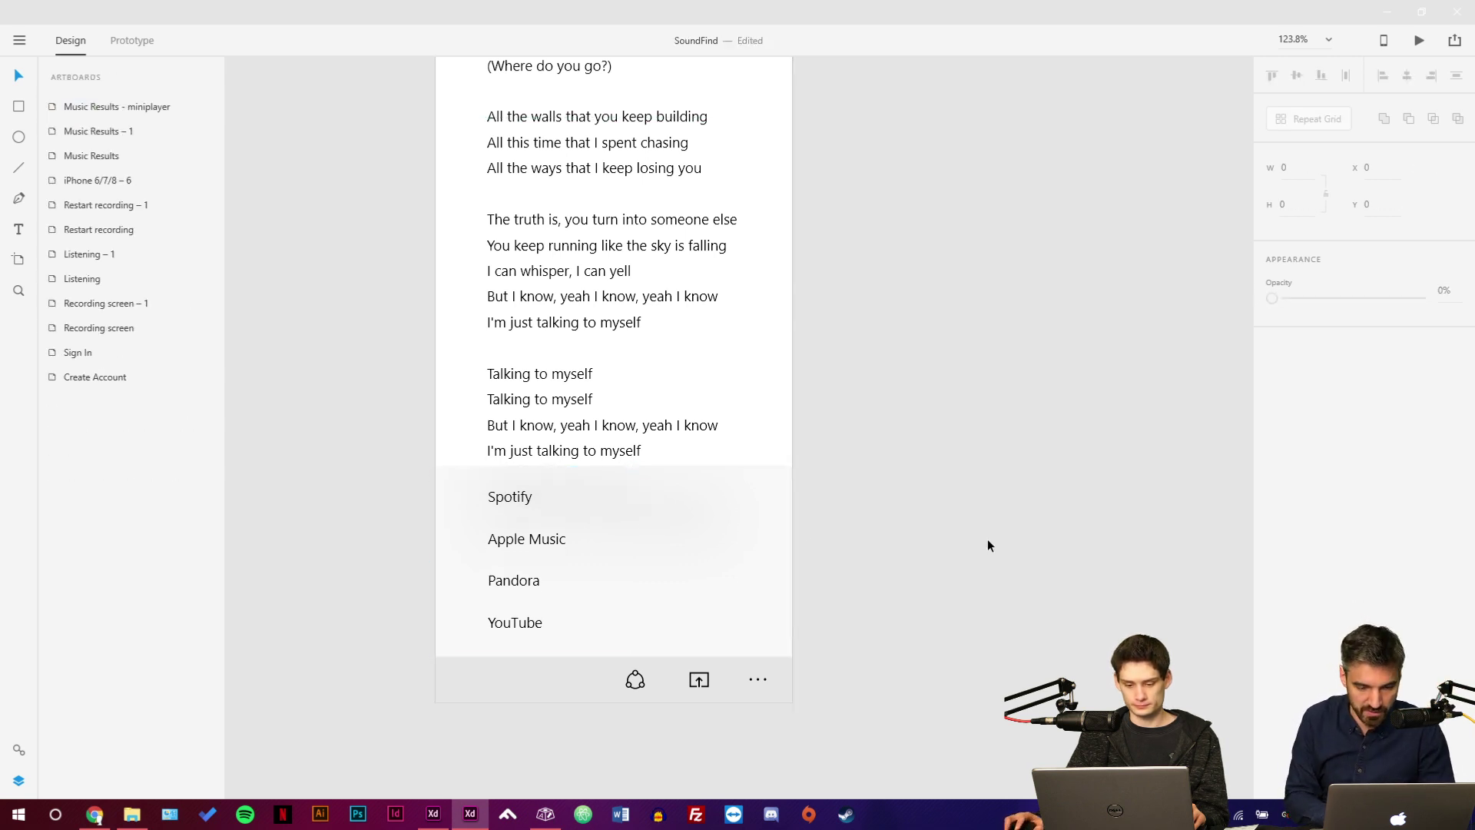
# On the Music Results – 1 app bar, fill the upload-arrow item's footprint with solid grey #D2D2D2.
pyautogui.click(772, 678)
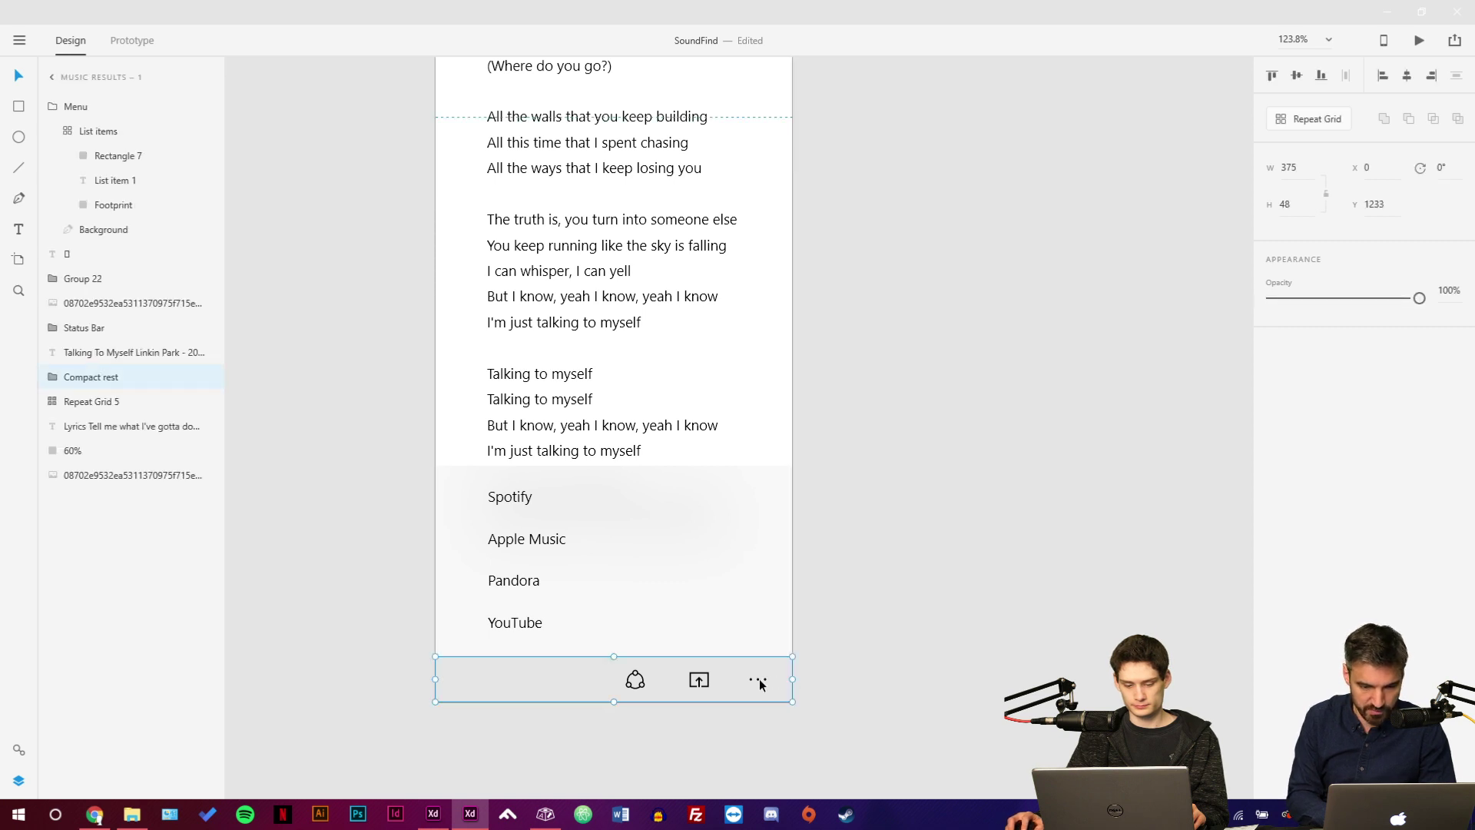
pyautogui.doubleClick(761, 684)
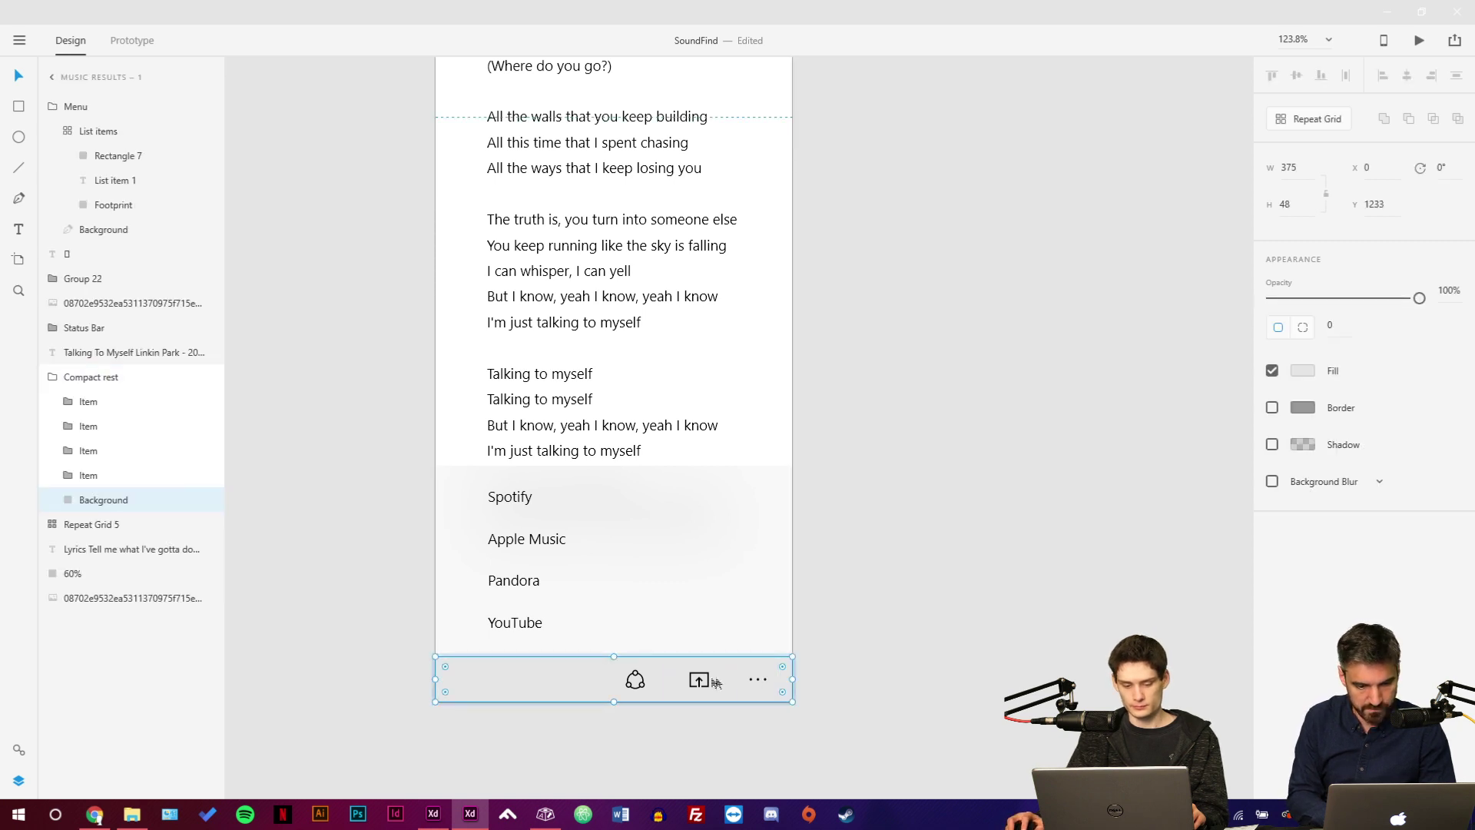
pyautogui.click(839, 686)
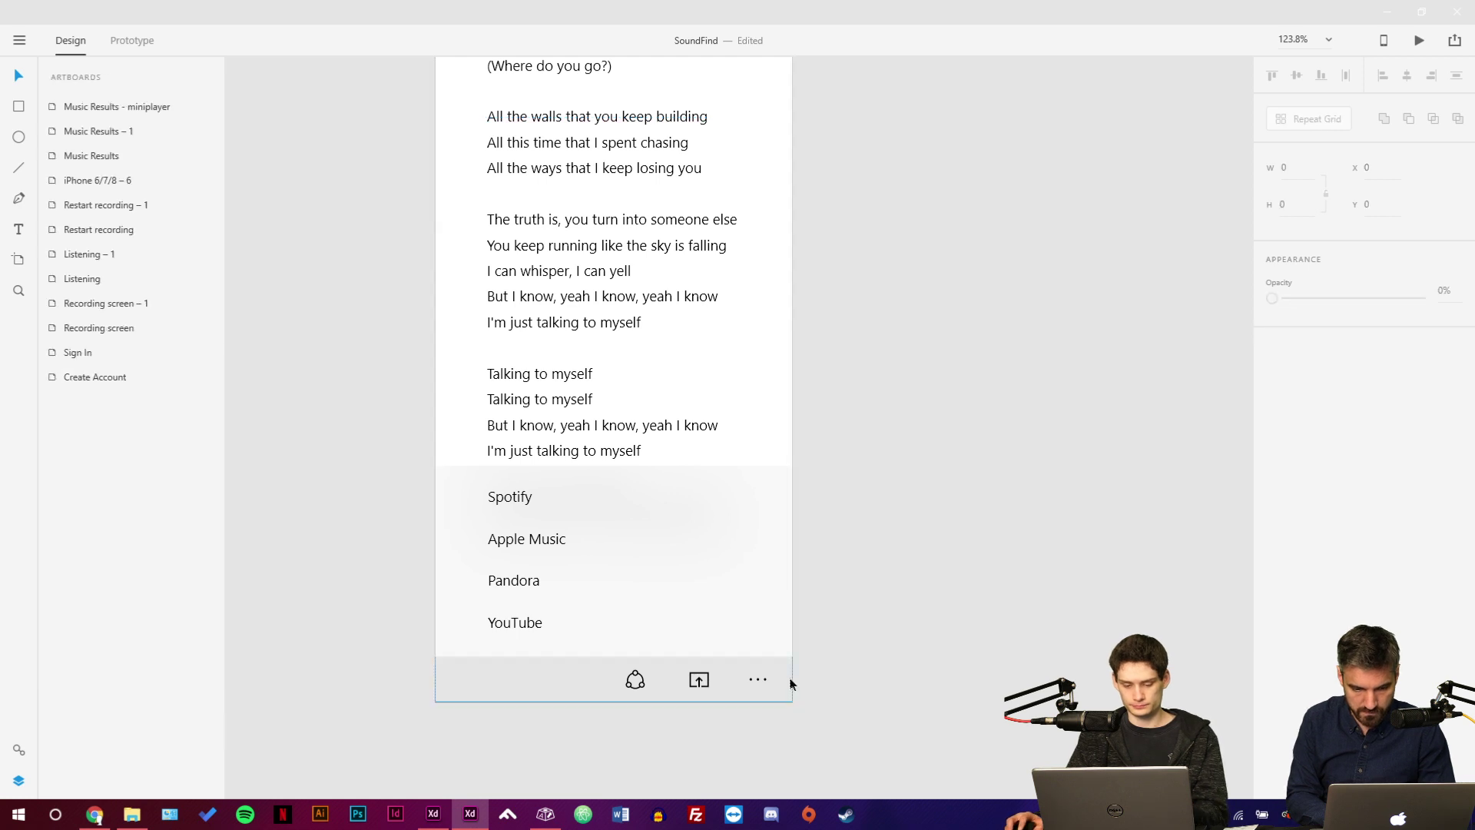
pyautogui.doubleClick(675, 663)
pyautogui.doubleClick(674, 663)
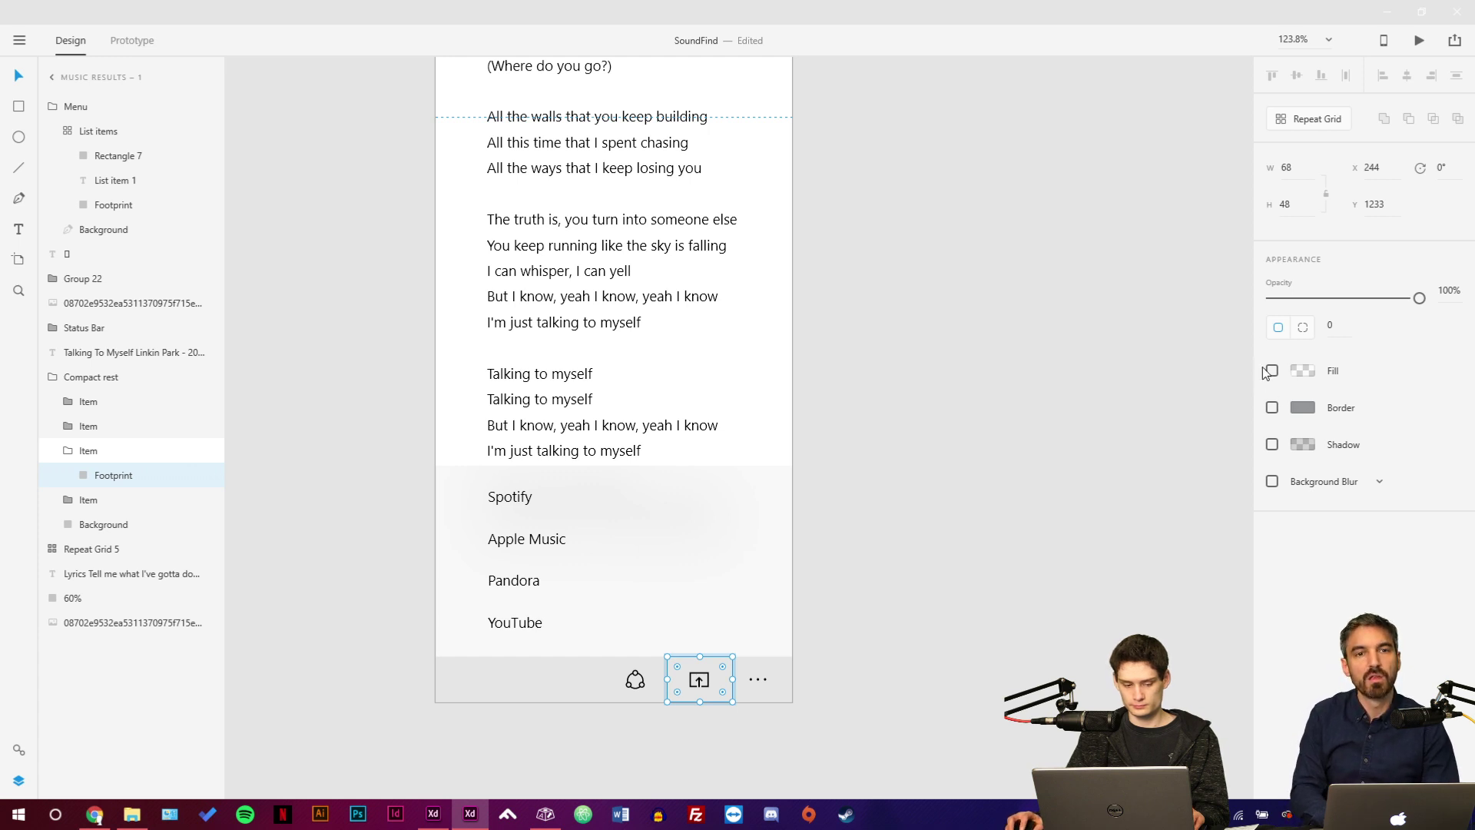
pyautogui.click(1301, 372)
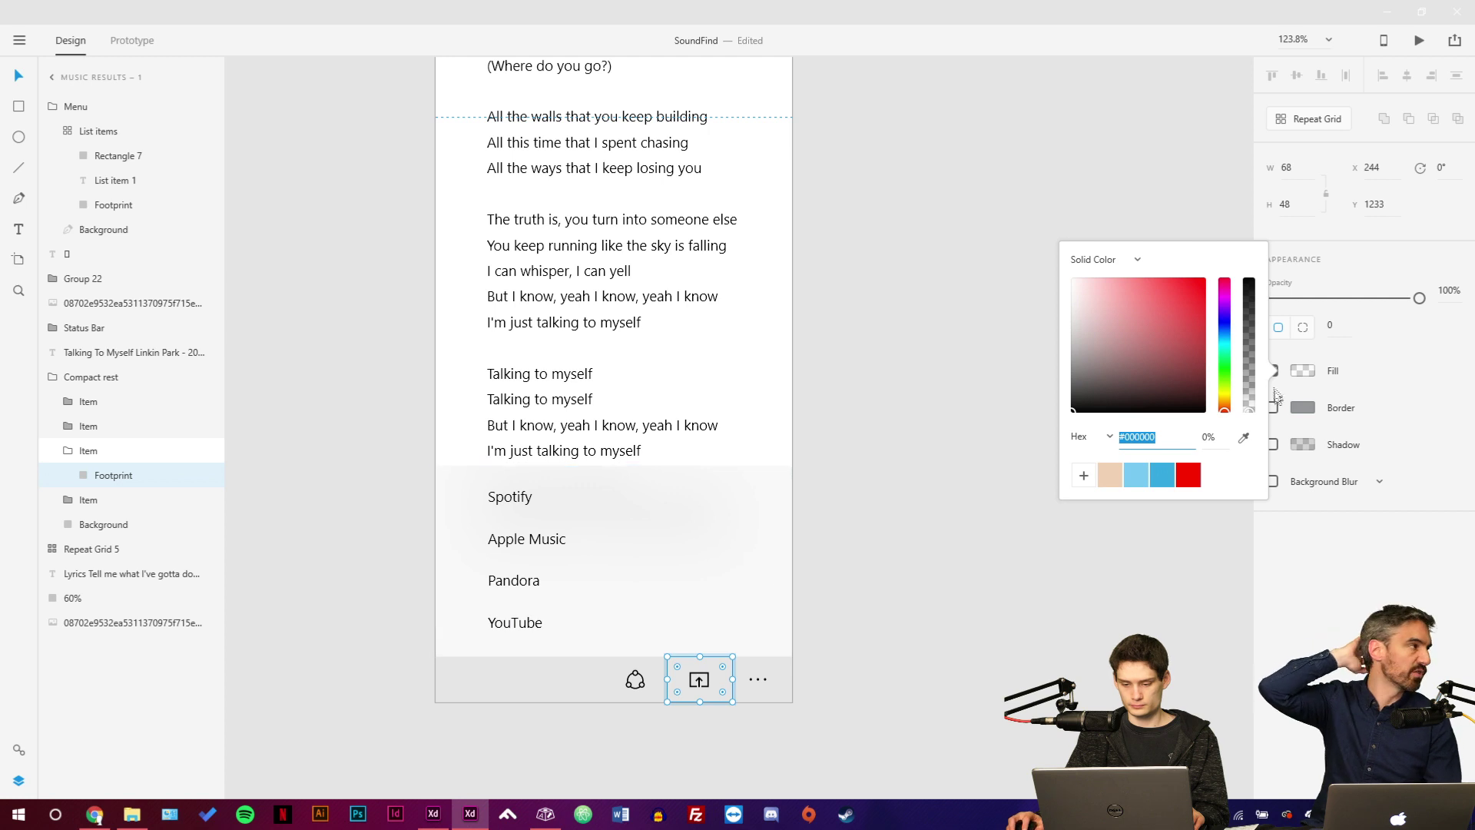
pyautogui.click(1245, 439)
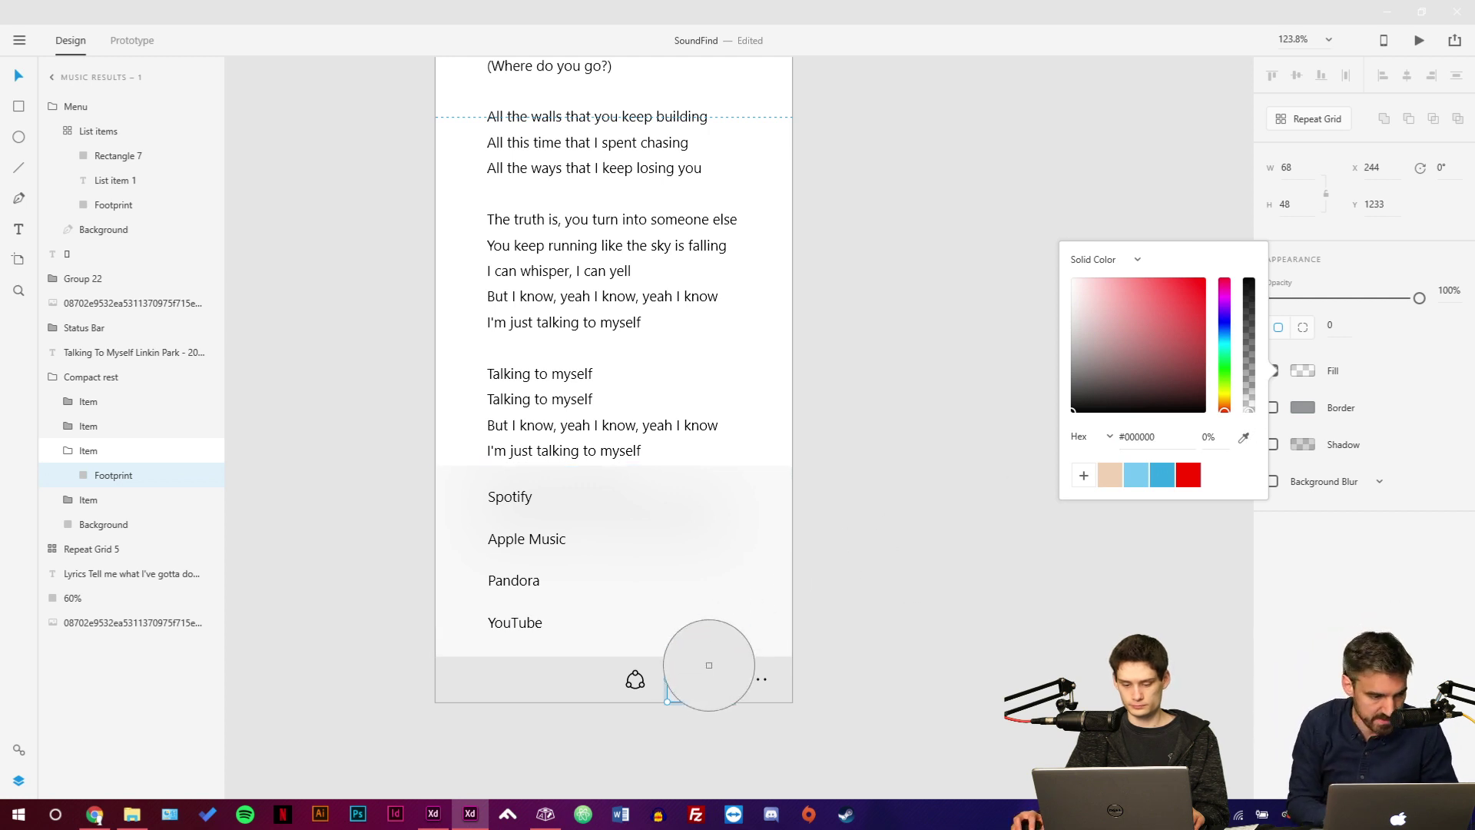
pyautogui.click(707, 670)
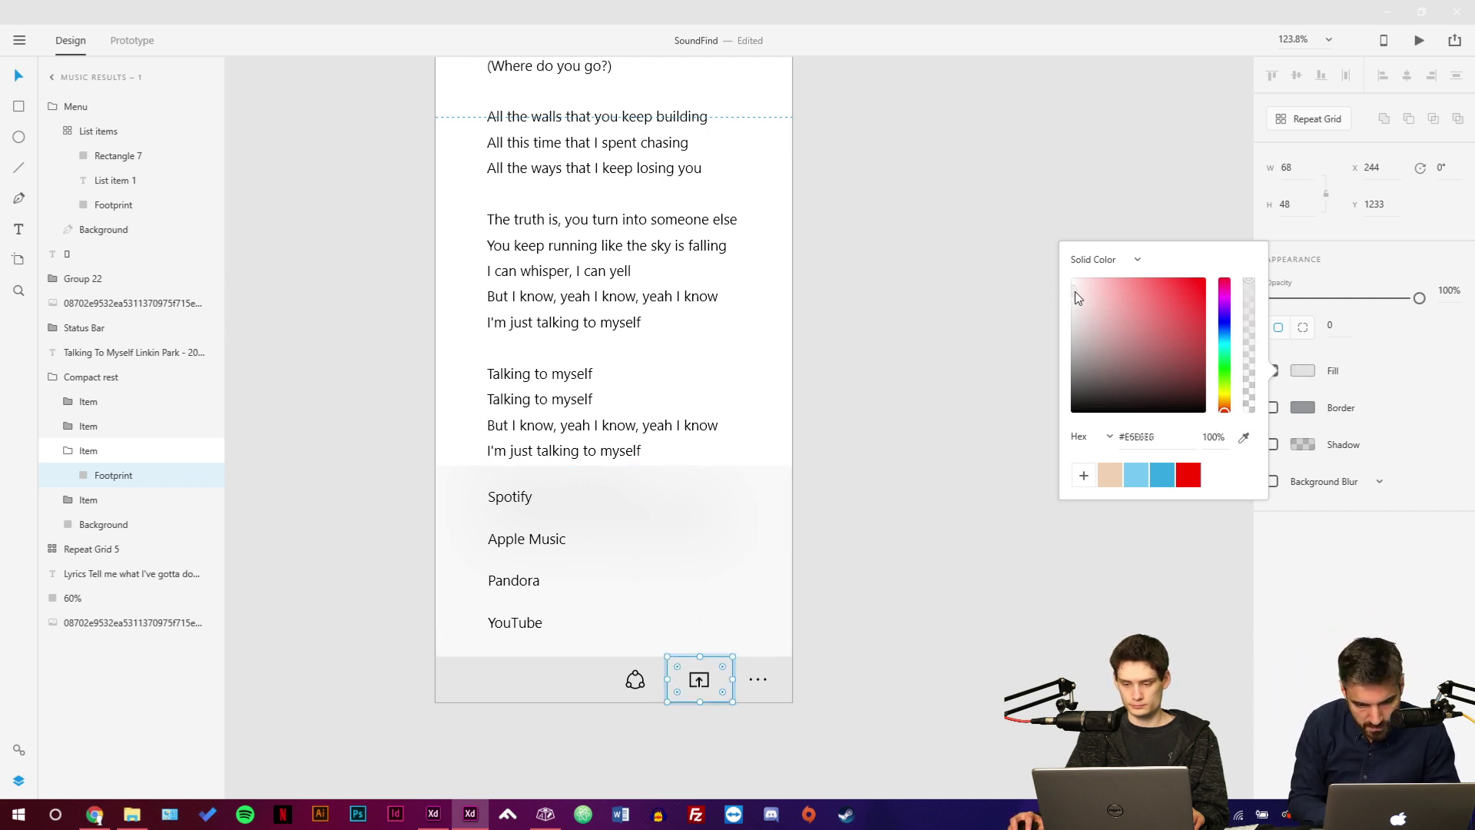
pyautogui.moveTo(1076, 297); pyautogui.dragTo(1066, 306)
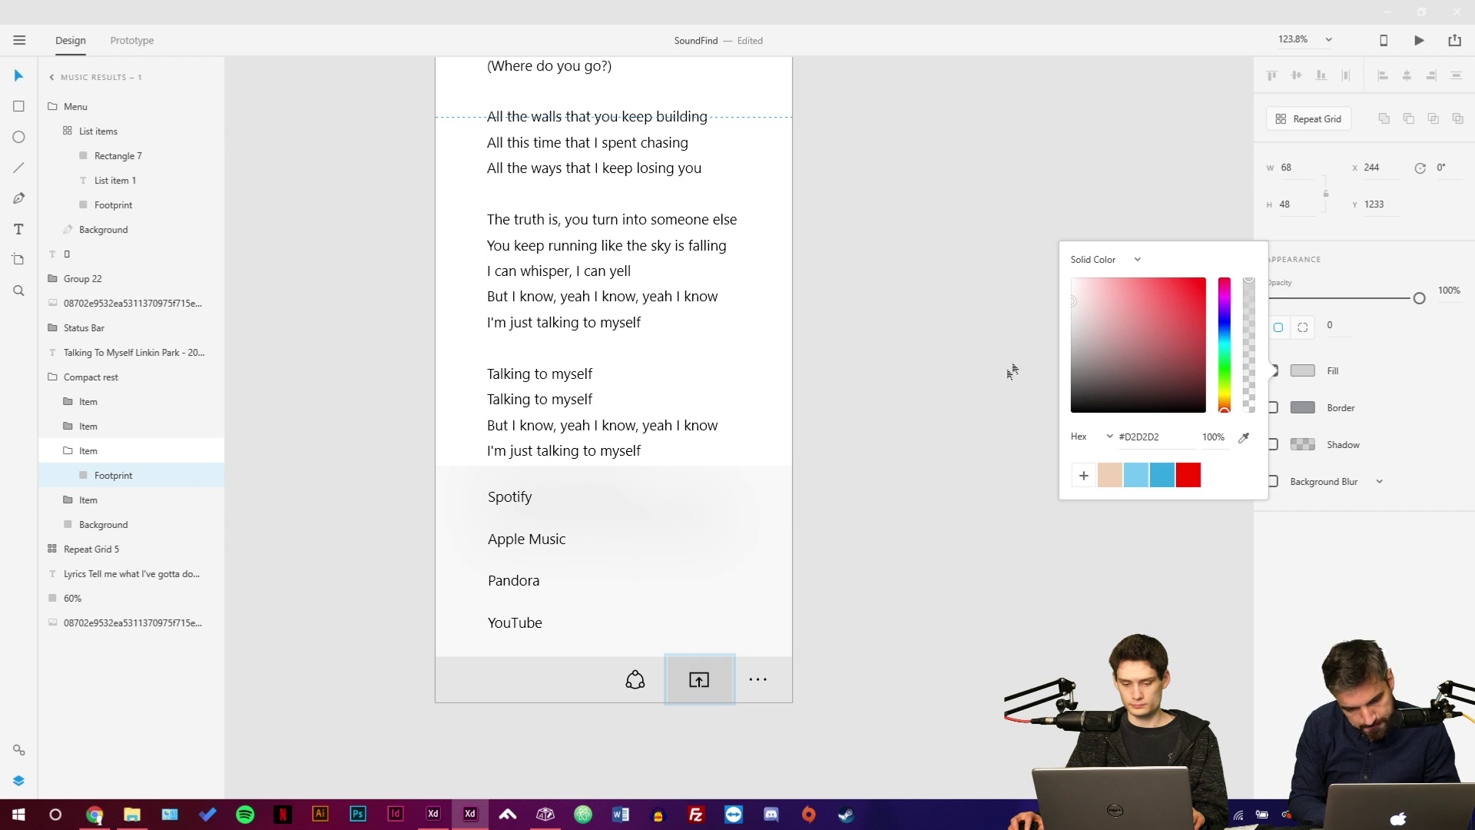
pyautogui.click(932, 559)
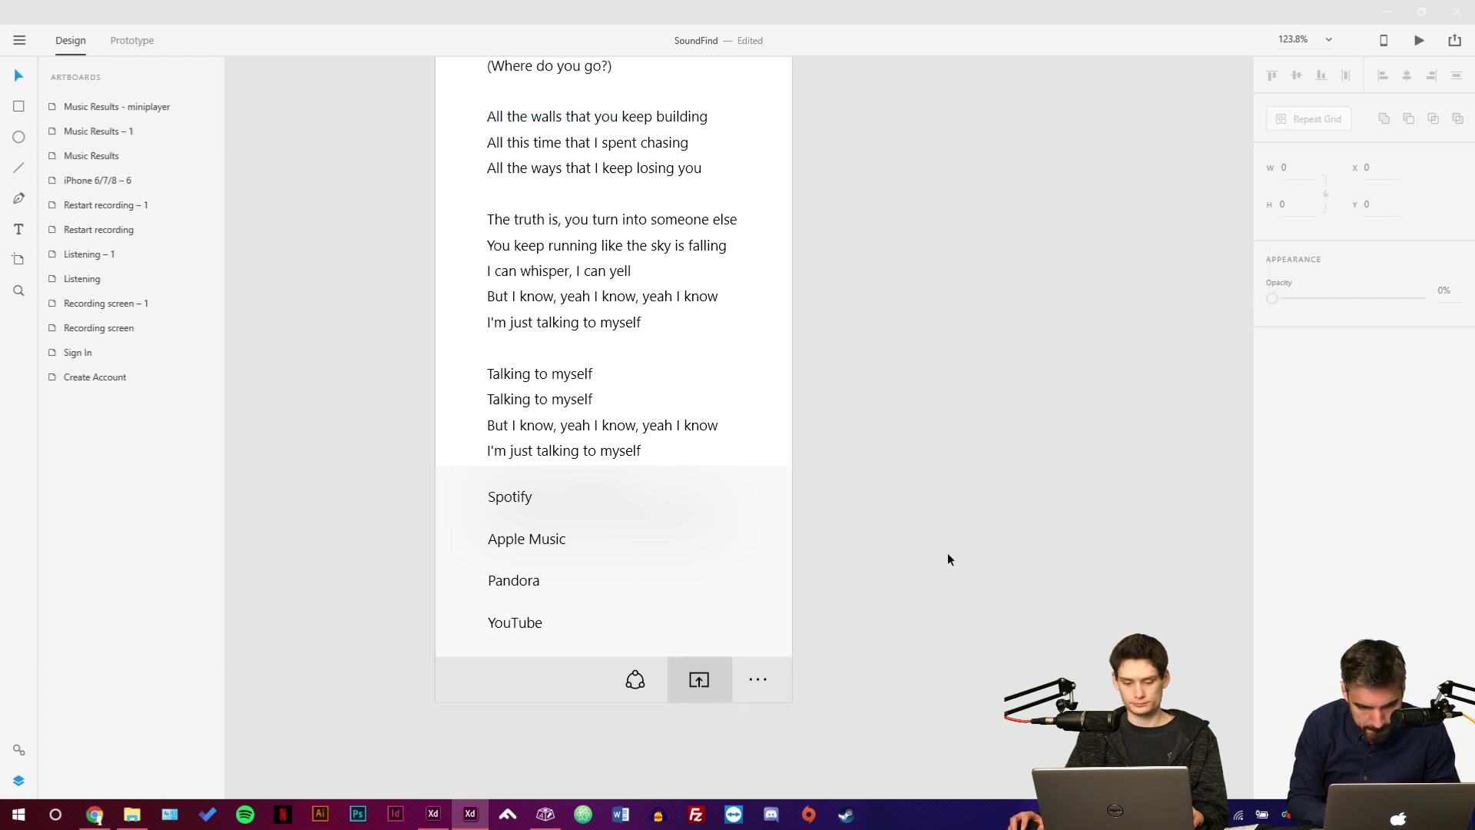
# Give the app bar's background on Music Results – 1 a background blur with amount 25, brightness 0 and opacity 50%.
pyautogui.click(540, 686)
pyautogui.doubleClick(540, 682)
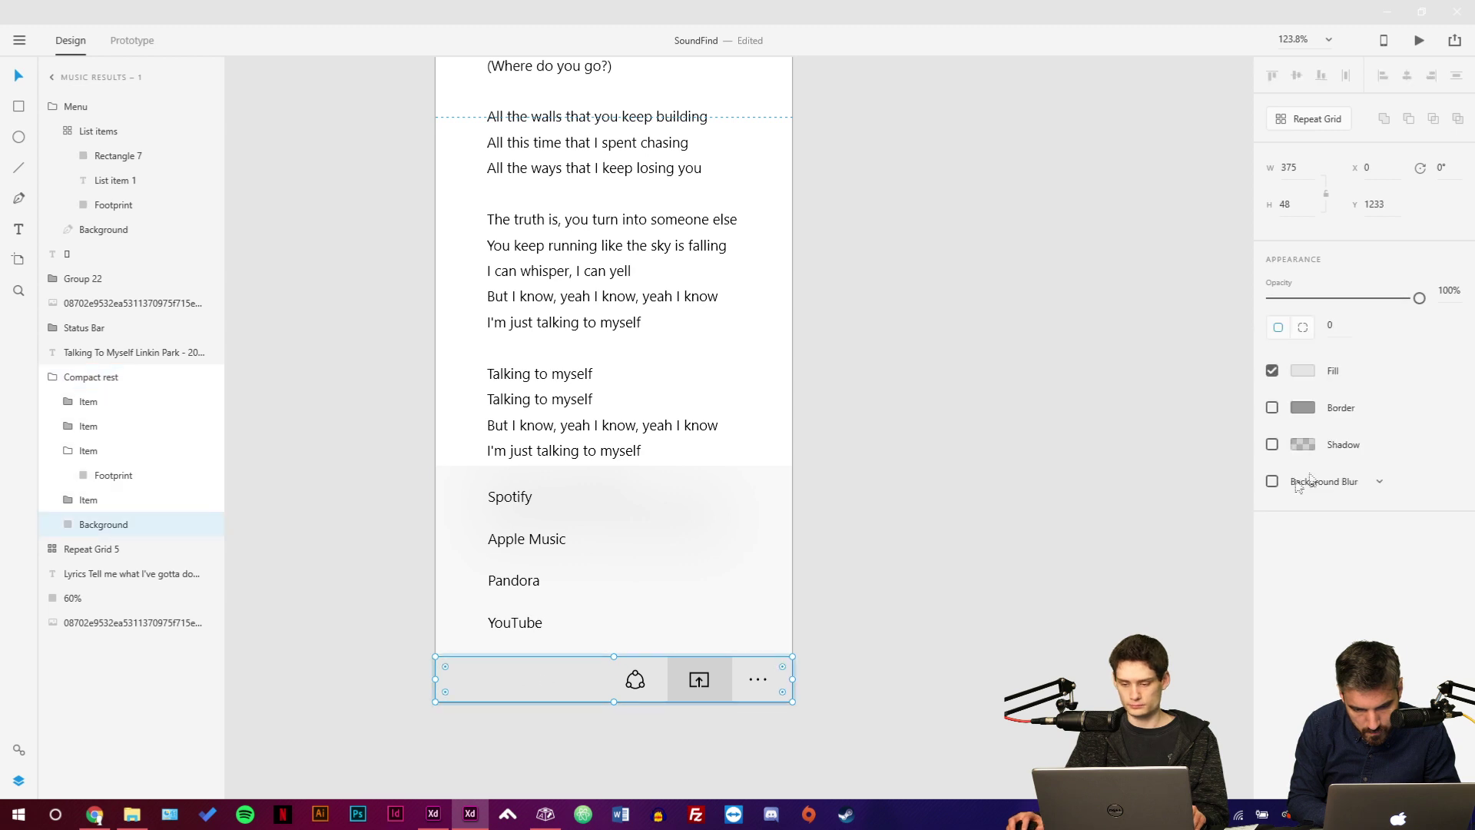
pyautogui.click(1272, 481)
pyautogui.moveTo(1297, 593); pyautogui.dragTo(1357, 594)
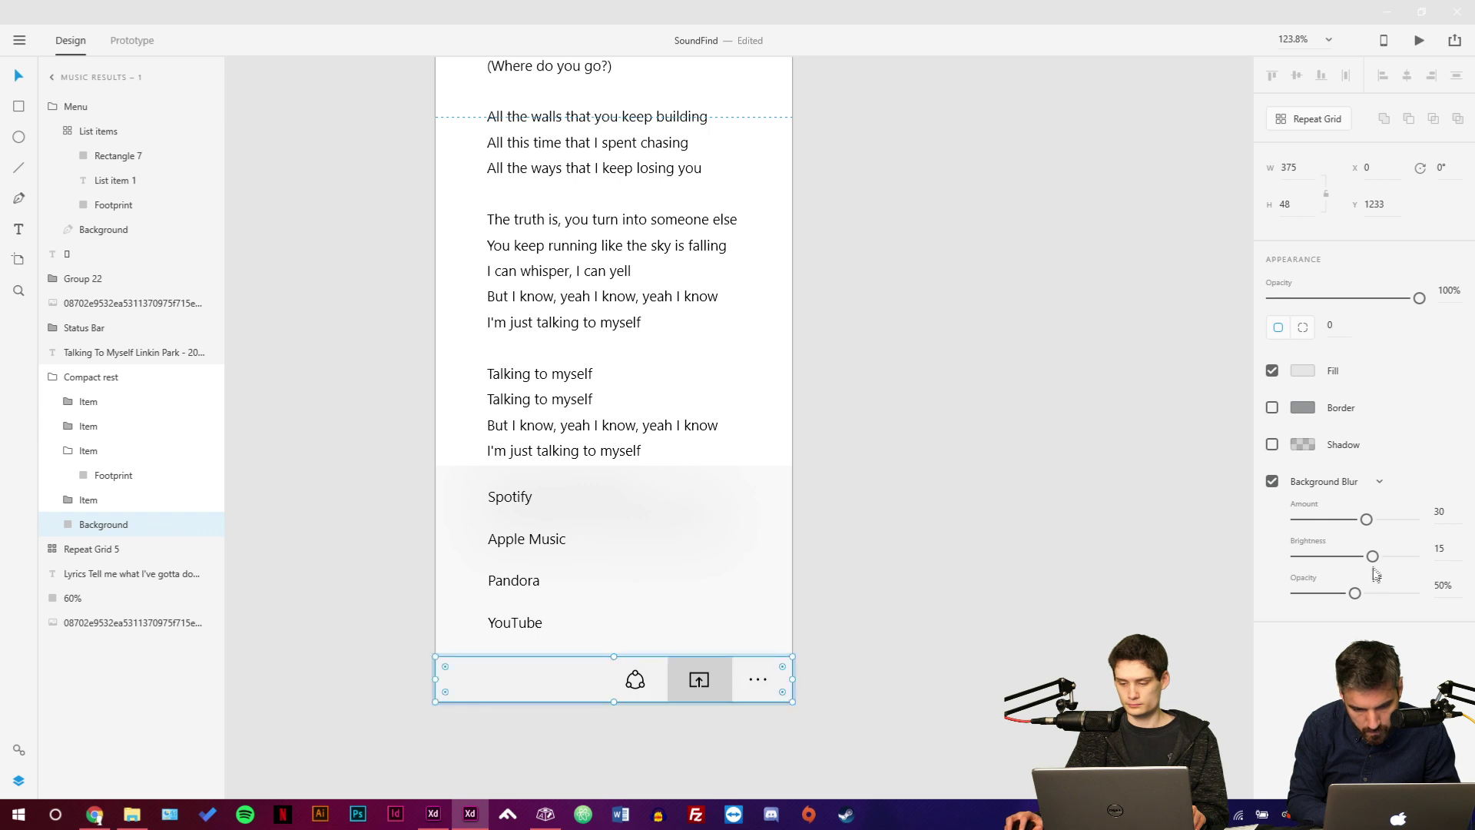
pyautogui.moveTo(1373, 557); pyautogui.dragTo(1357, 522)
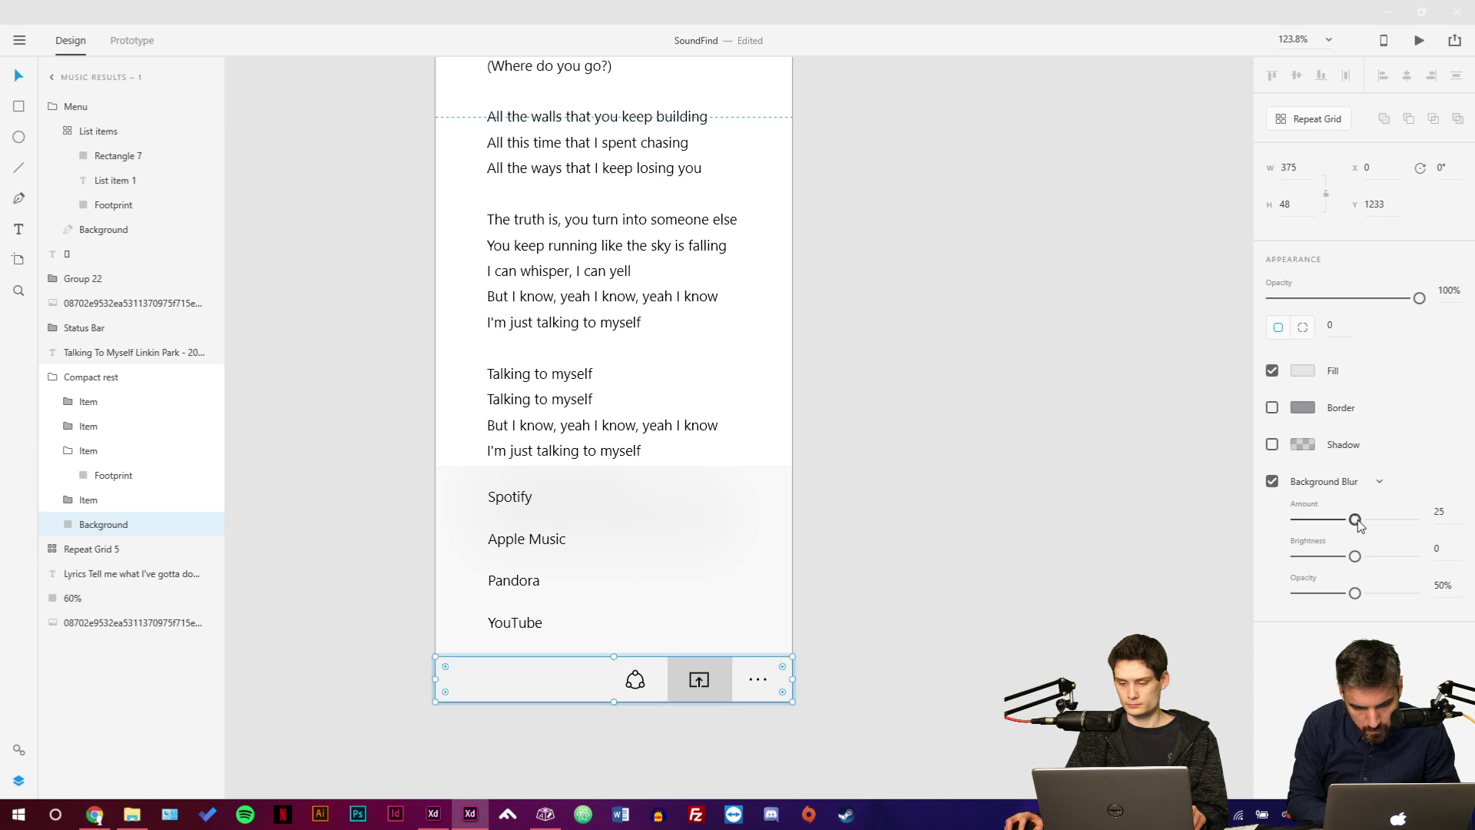
# Lower the blur brightness of the streaming-service menu's background, with its blur opacity at 50%.
pyautogui.doubleClick(717, 530)
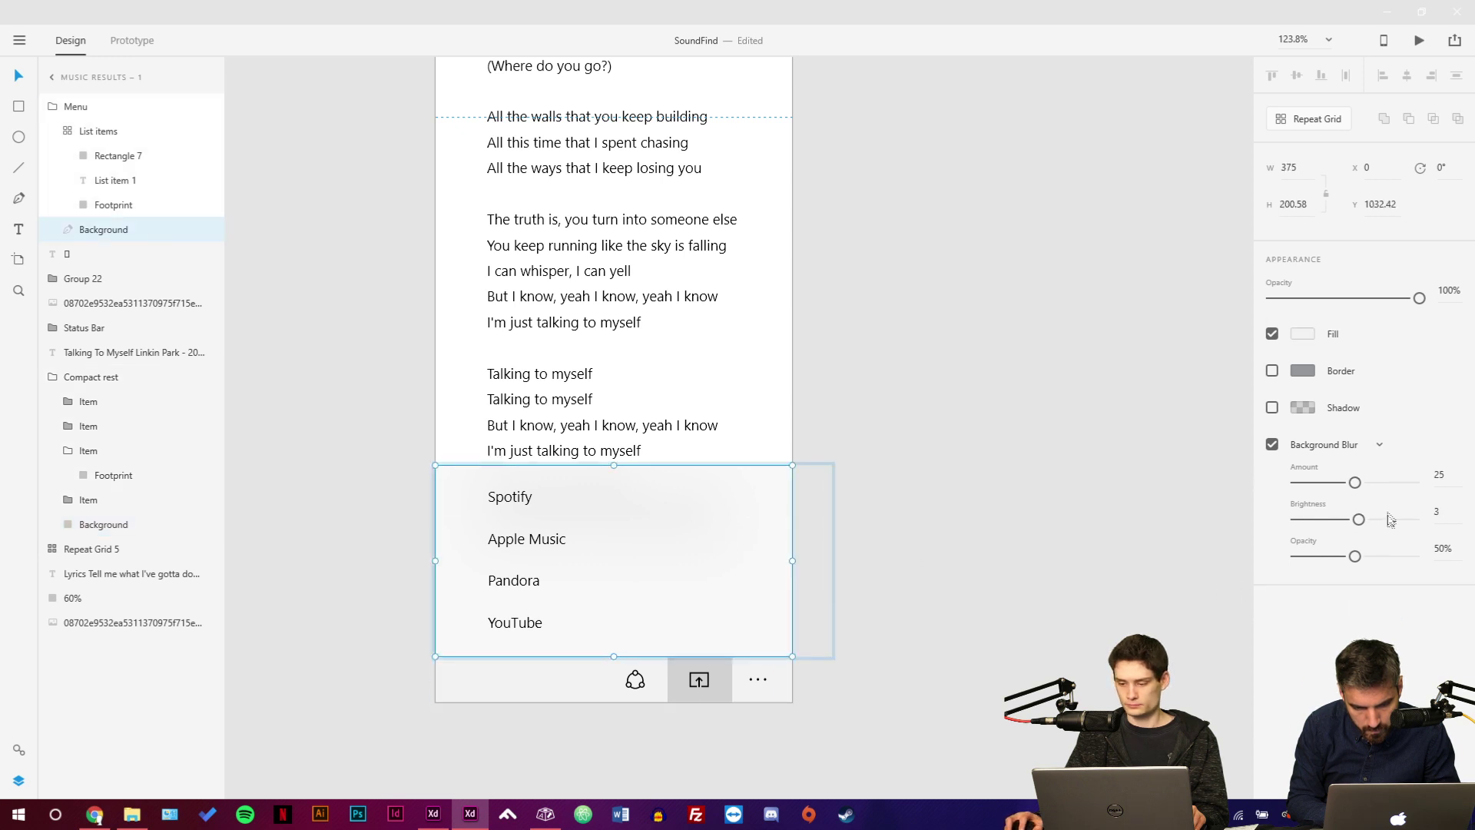
pyautogui.moveTo(1353, 526); pyautogui.dragTo(1356, 523)
pyautogui.click(929, 389)
pyautogui.moveTo(928, 388); pyautogui.dragTo(1019, 625)
pyautogui.scroll(1, 971, 481)
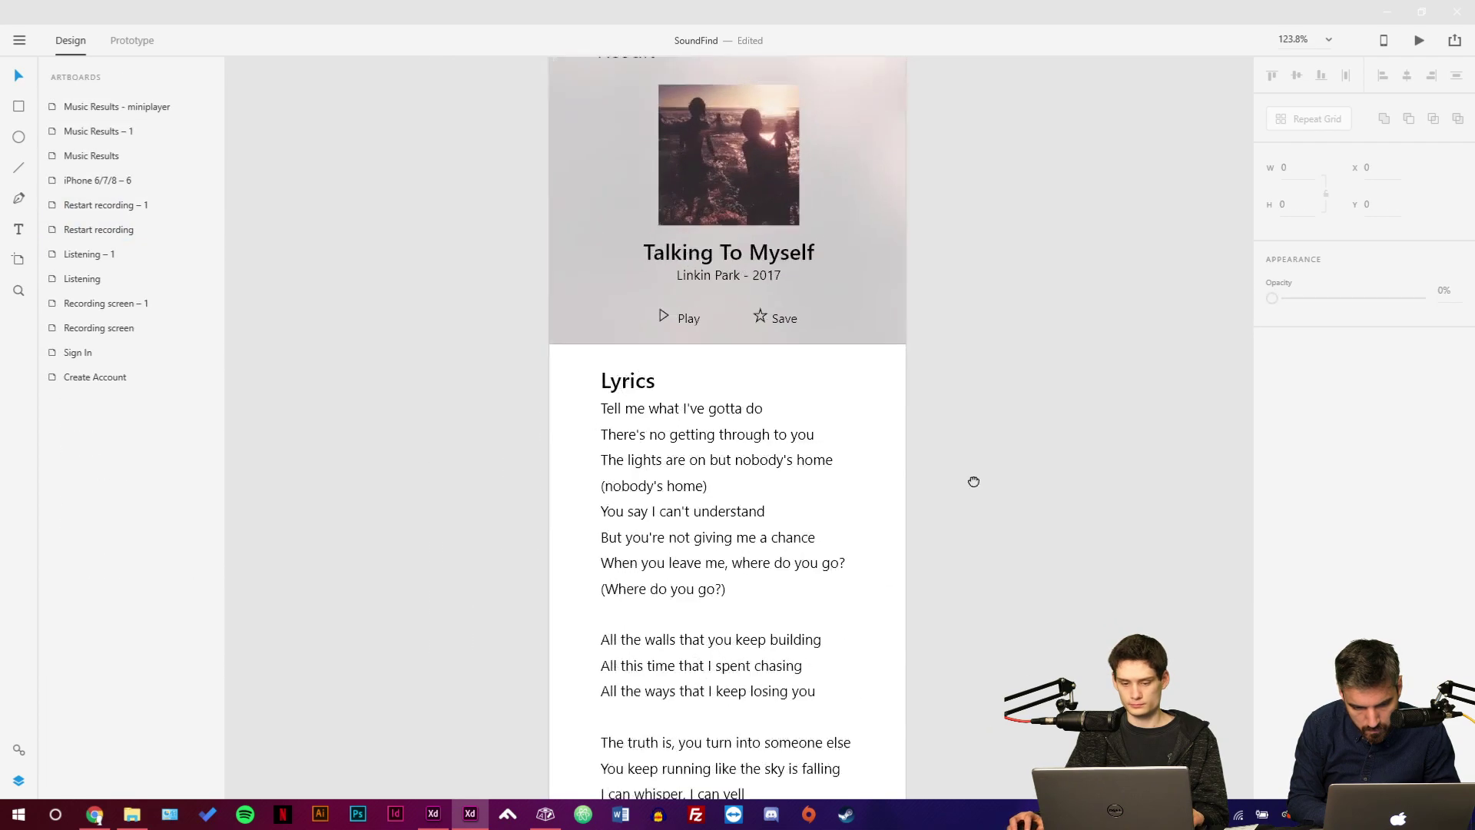
# Try replacing the Music Results app bar and icon with the bar copied from Music Results – 1, and delete the pasted bar.
pyautogui.hscroll(5, 971, 481)
pyautogui.scroll(-4, 965, 458)
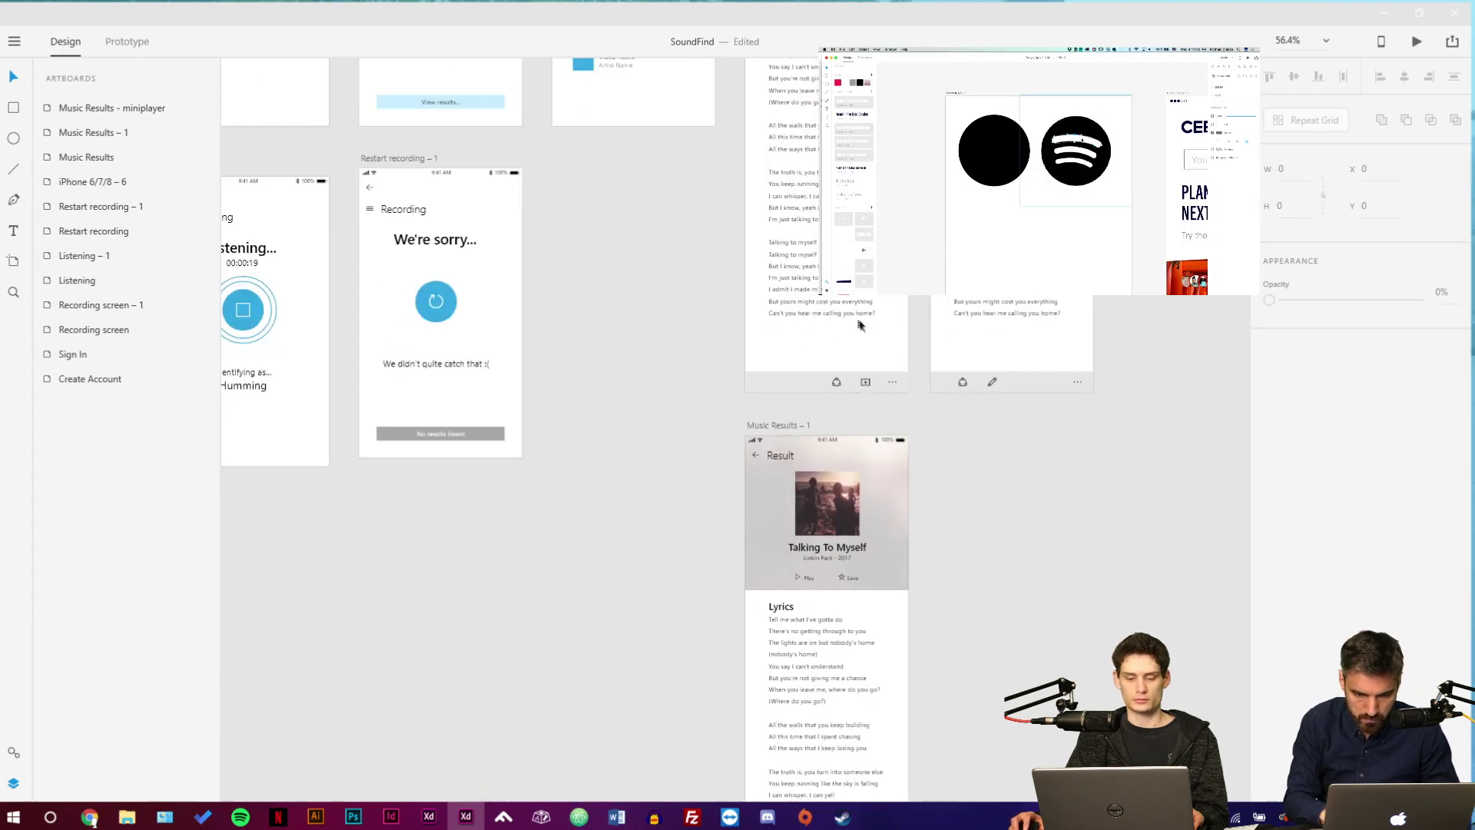
pyautogui.doubleClick(790, 385)
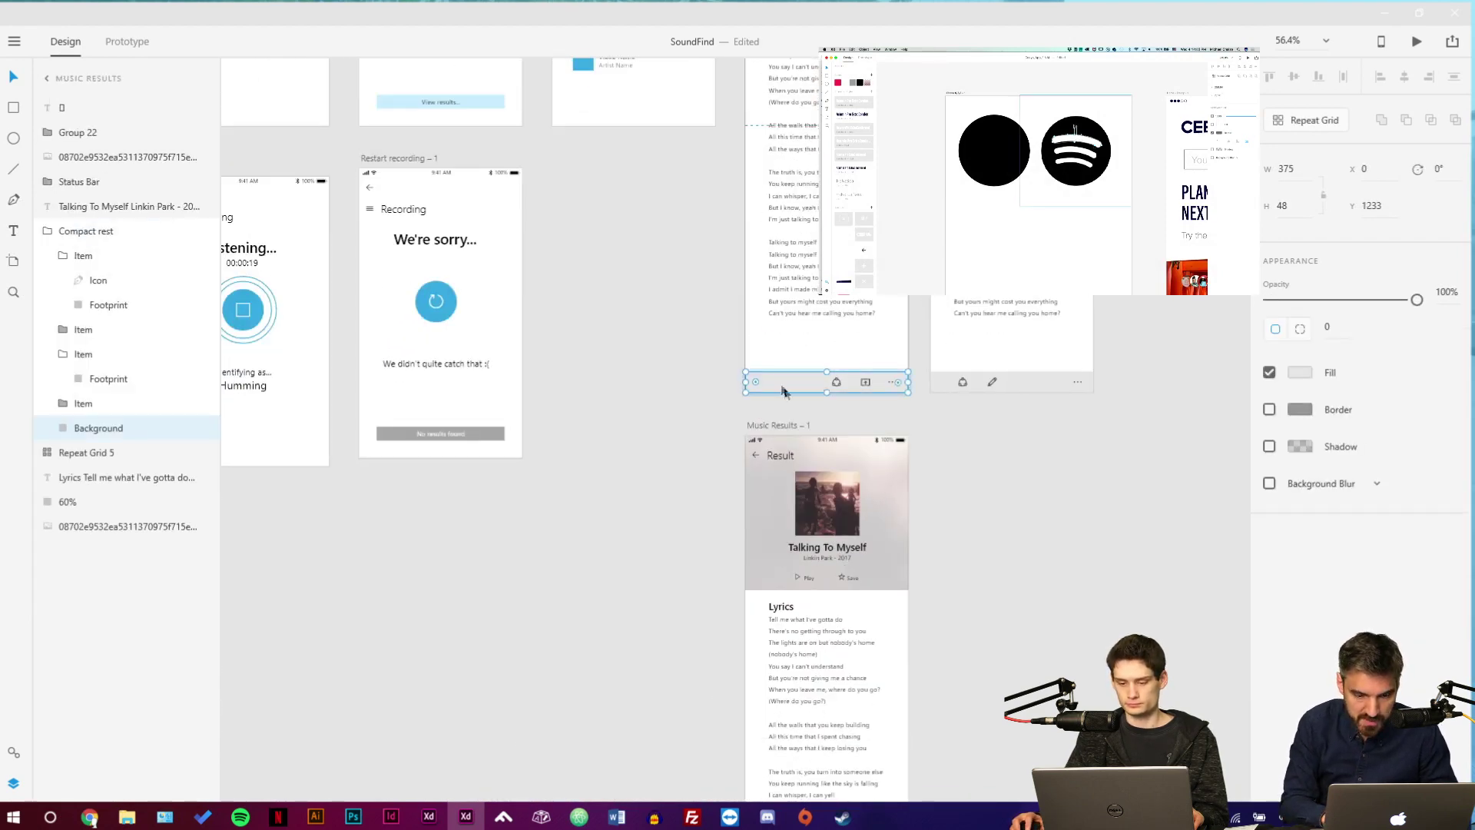
pyautogui.click(1060, 461)
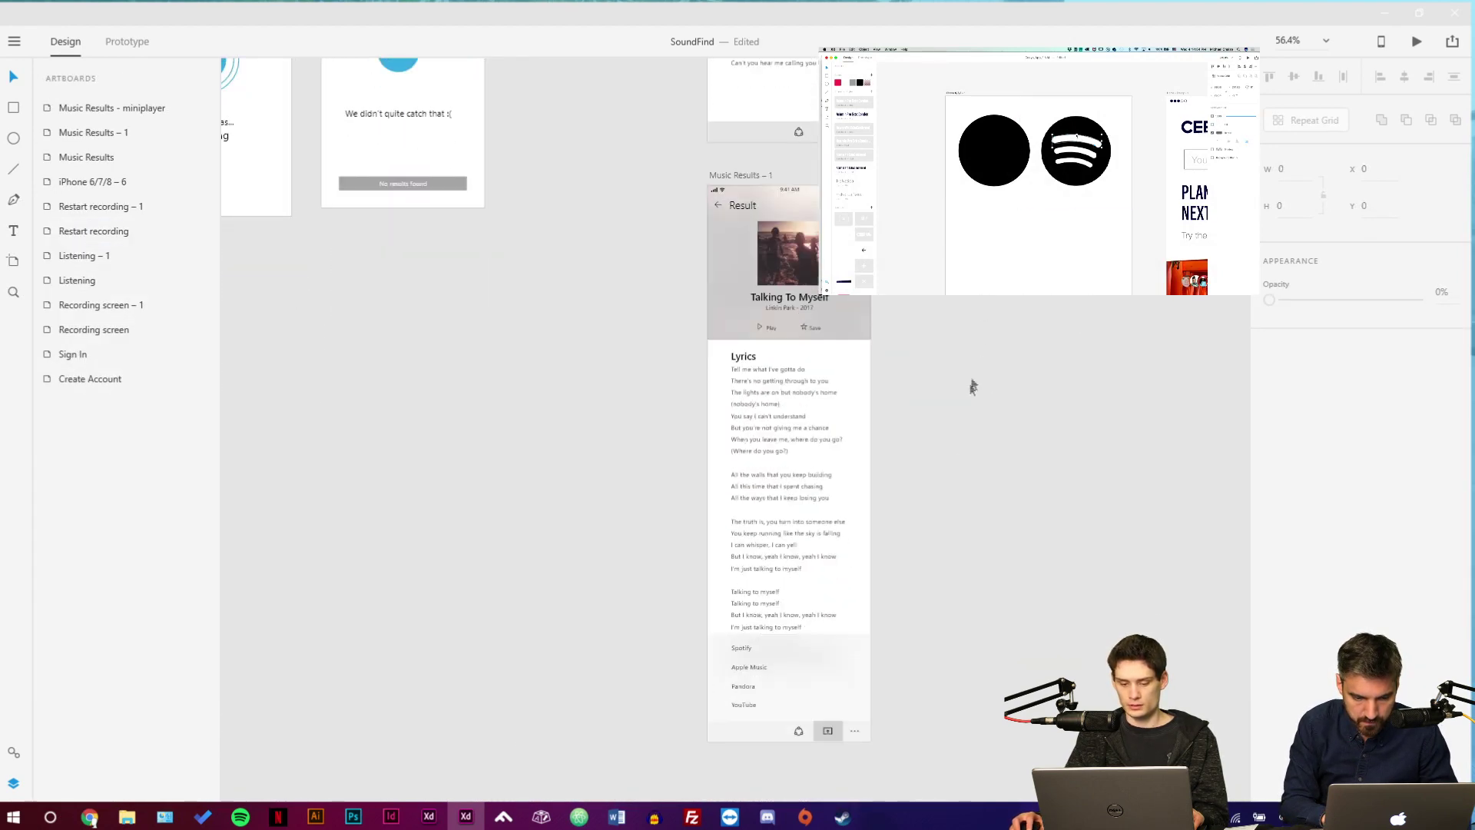
pyautogui.moveTo(682, 738); pyautogui.dragTo(780, 740)
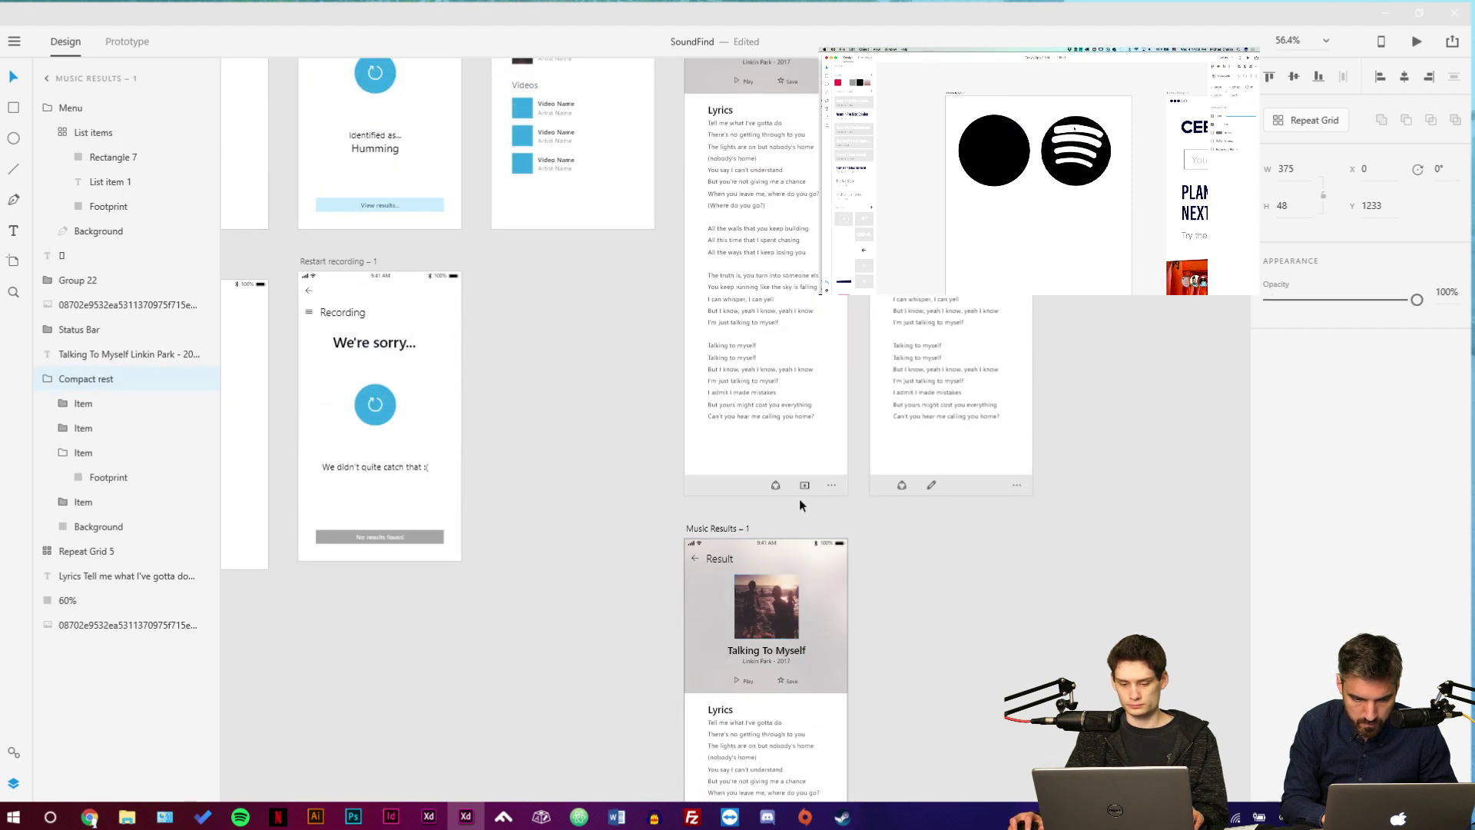
pyautogui.click(800, 489)
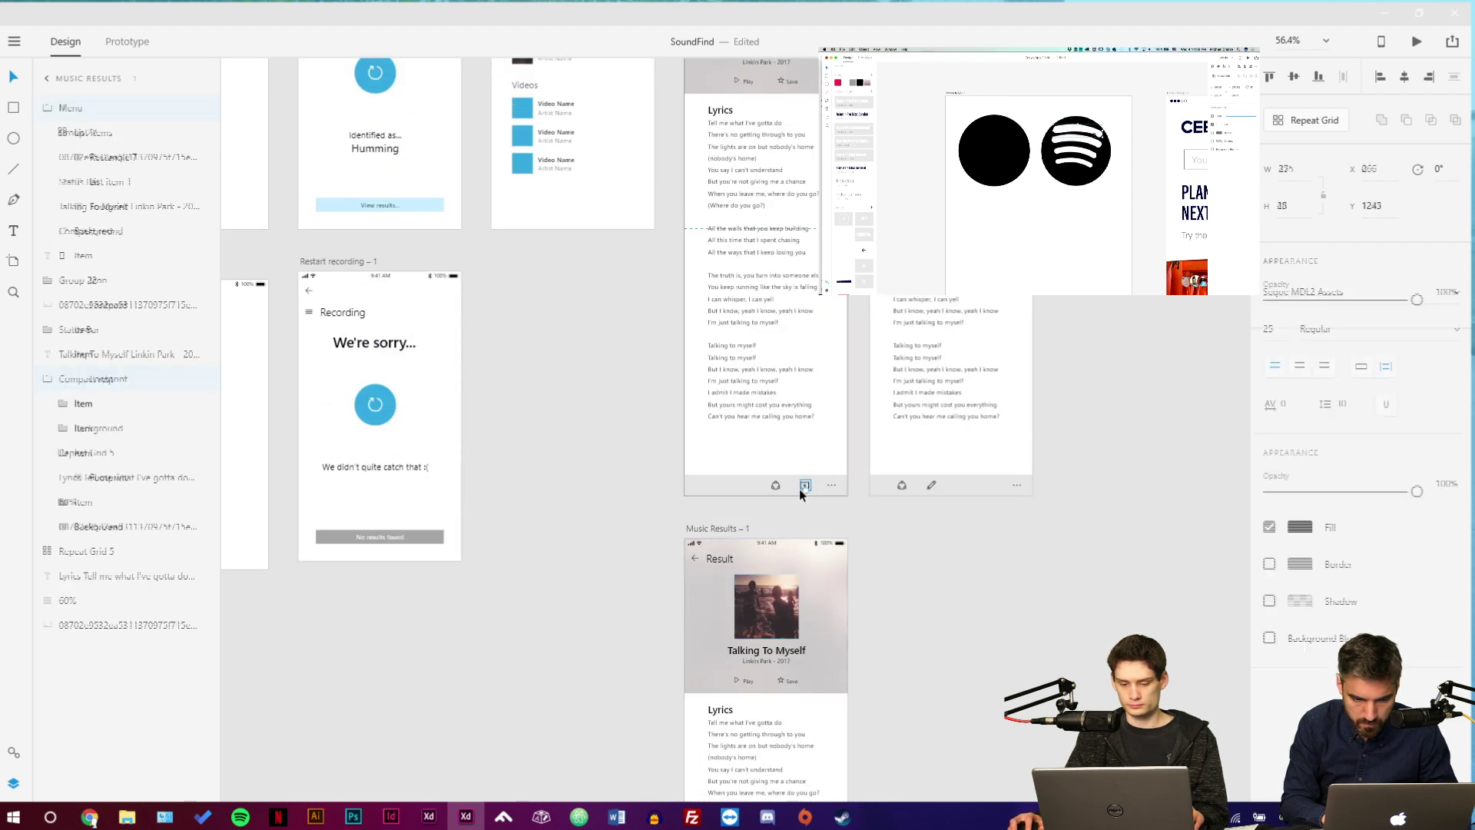
pyautogui.moveTo(800, 489); pyautogui.dragTo(740, 477)
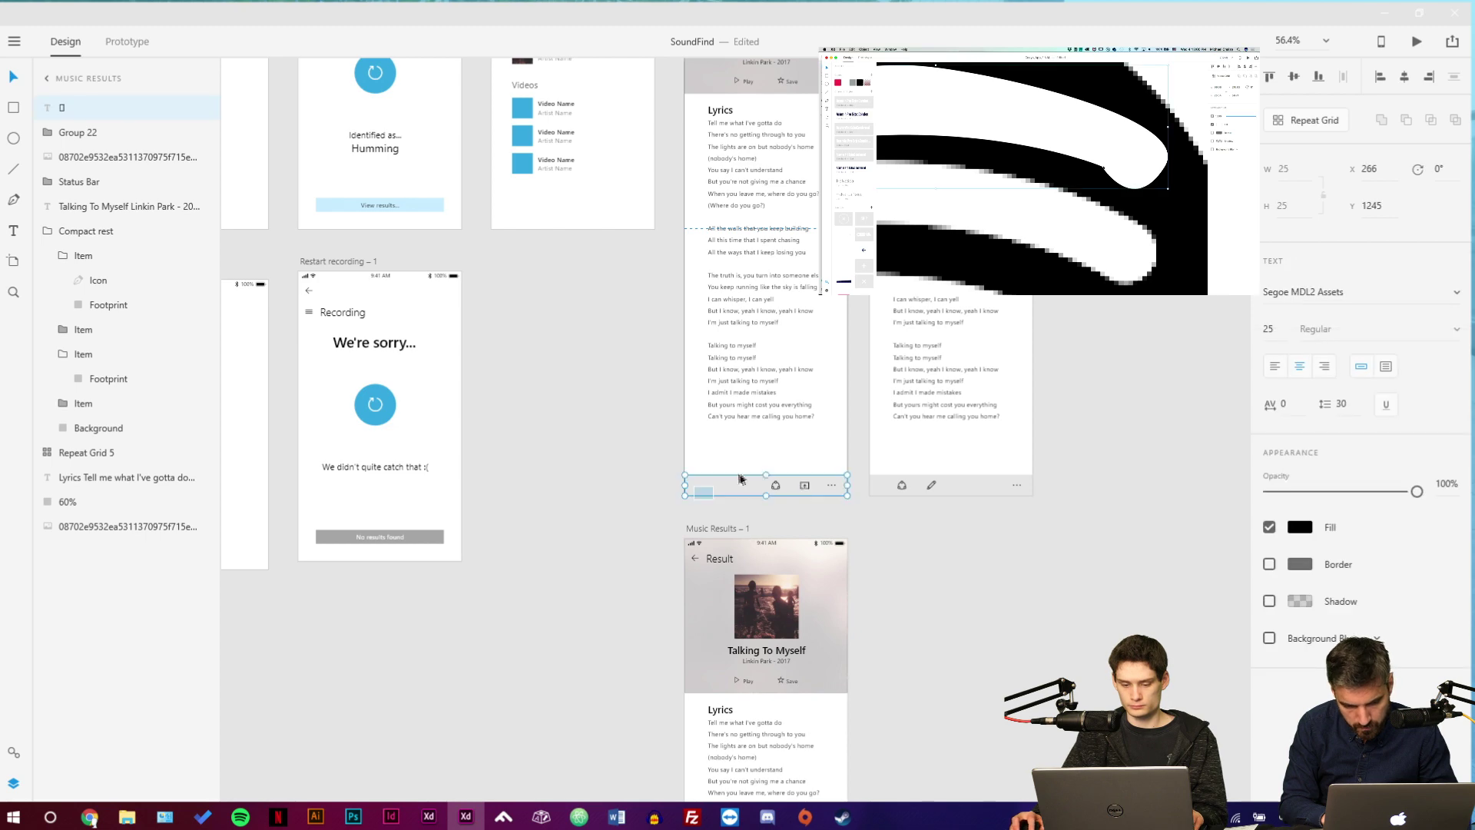
pyautogui.click(818, 488)
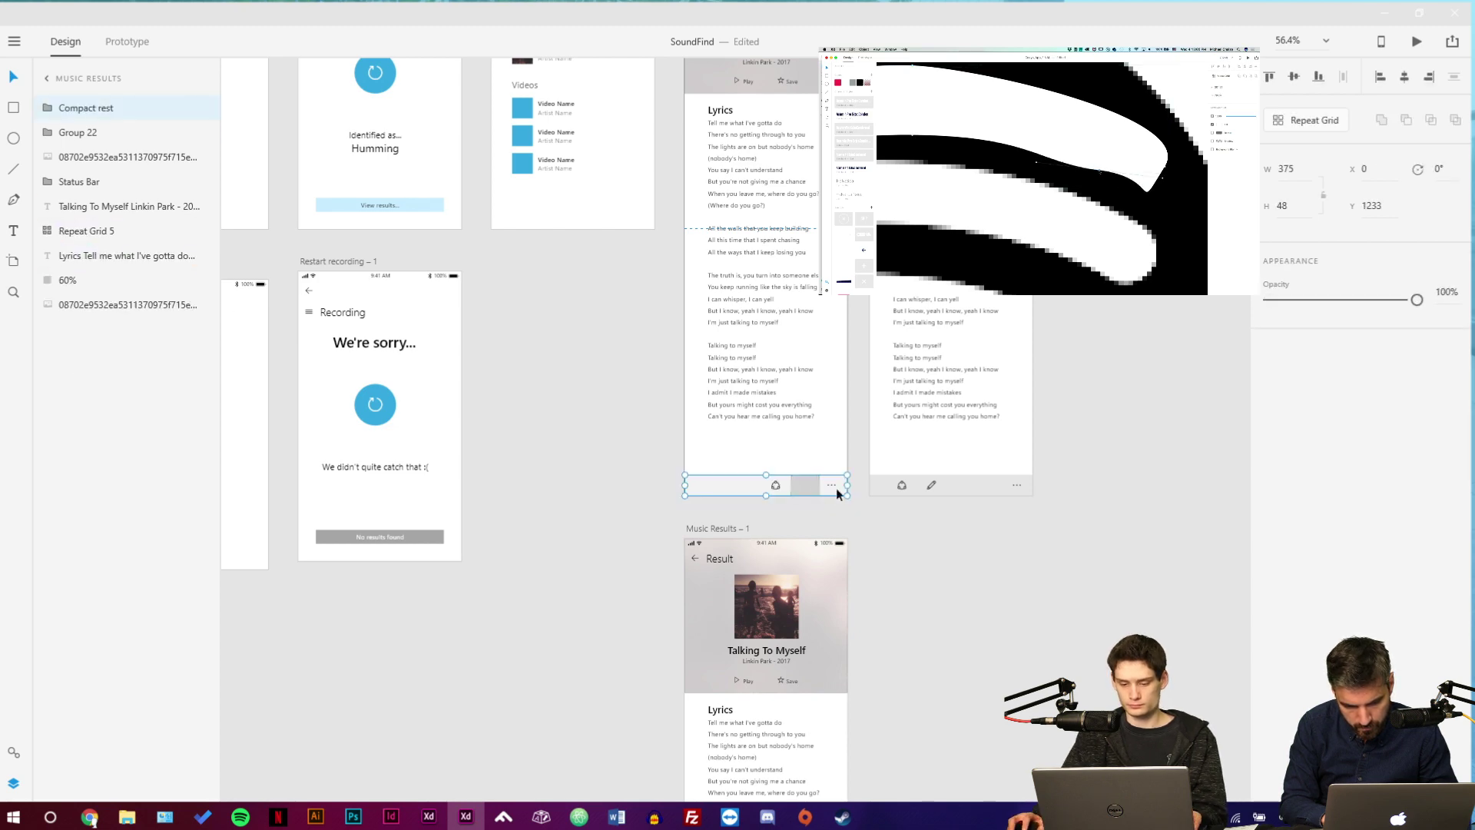
pyautogui.press('Delete')
pyautogui.scroll(-5, 892, 594)
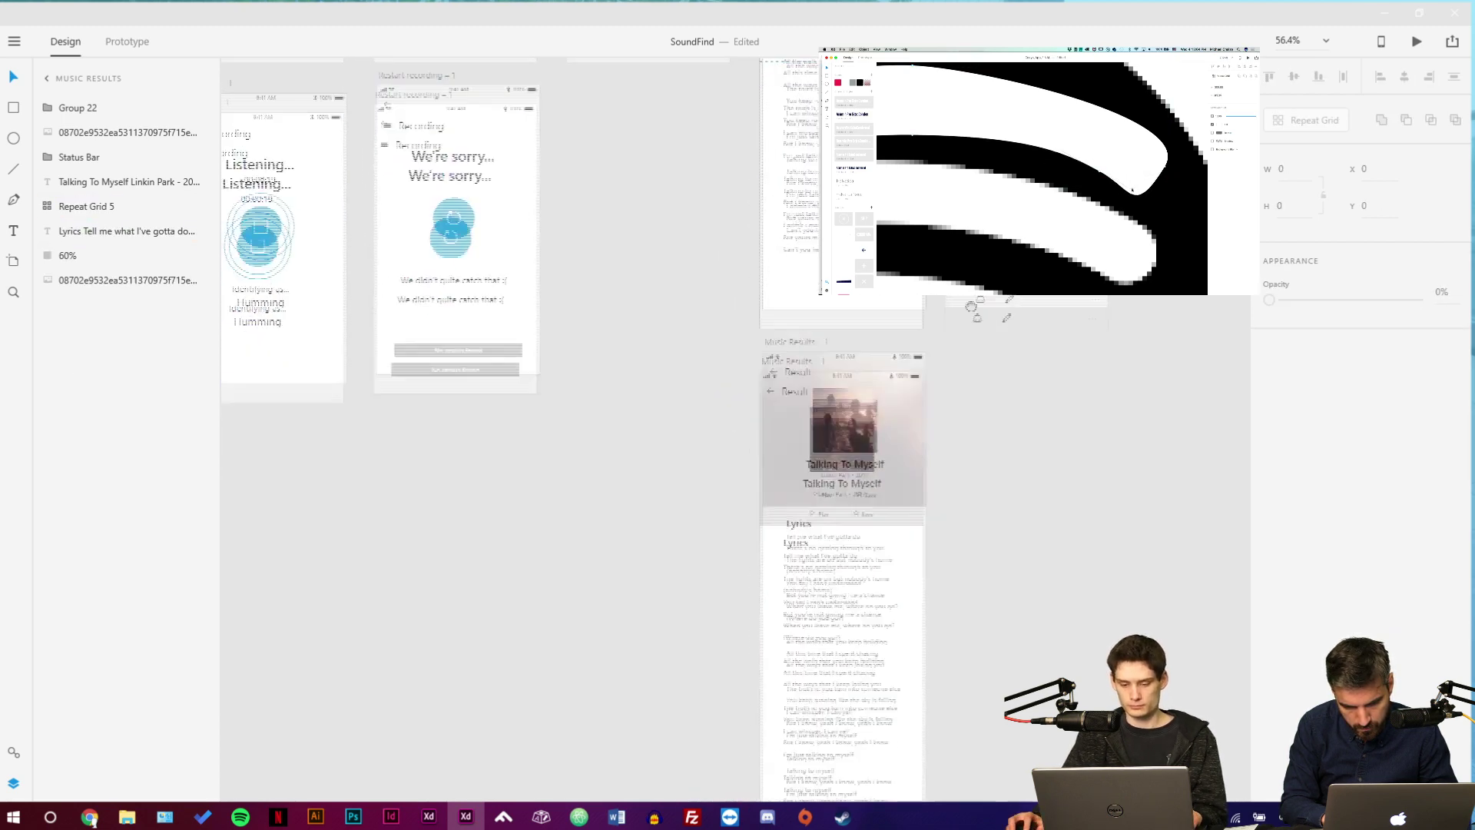
# Group the app bar with its upload-arrow icon on Music Results – 1 and copy the group onto the Music Results artboard.
pyautogui.click(908, 657)
pyautogui.doubleClick(909, 655)
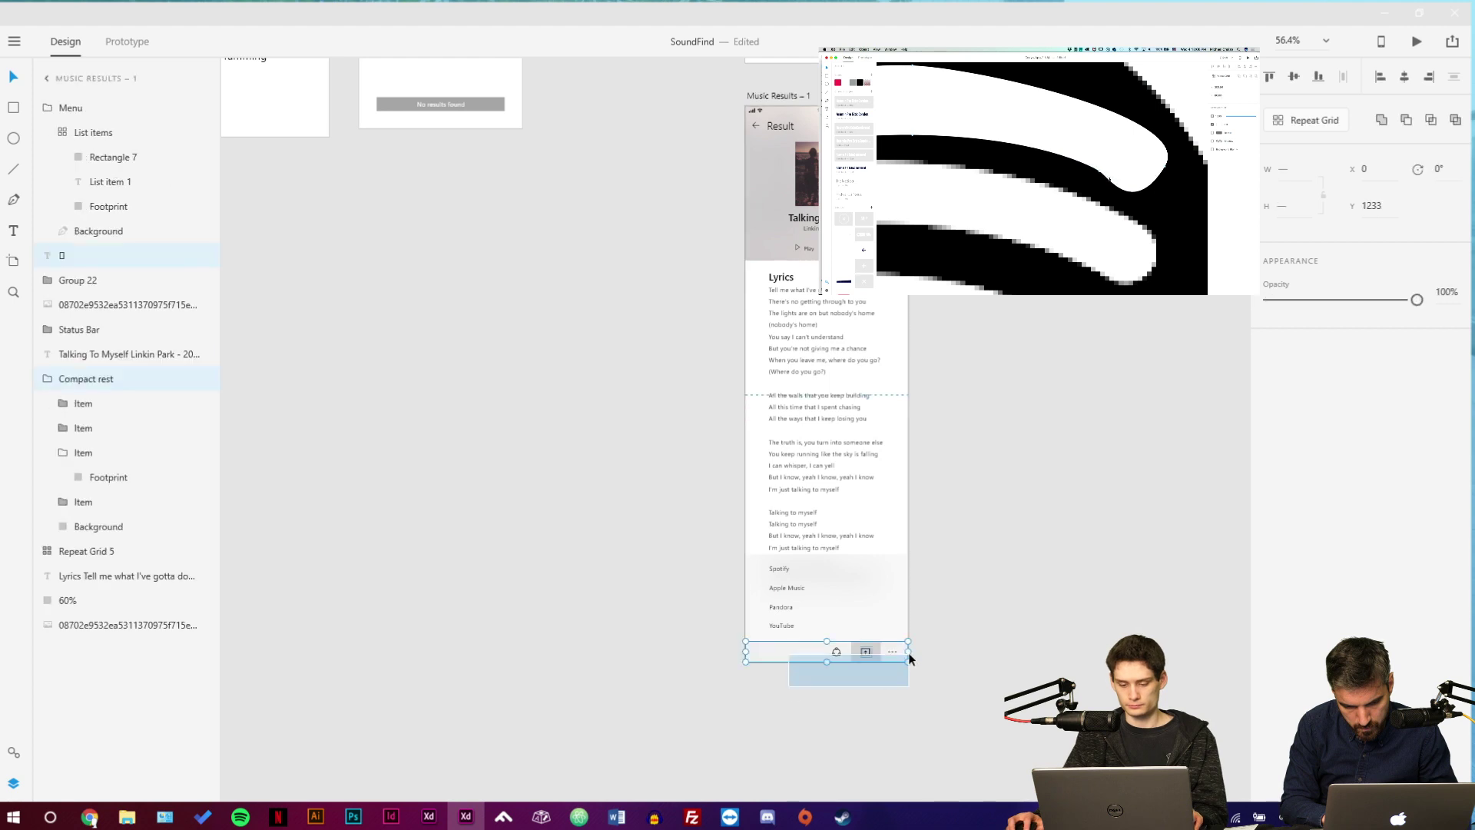
pyautogui.press('Escape')
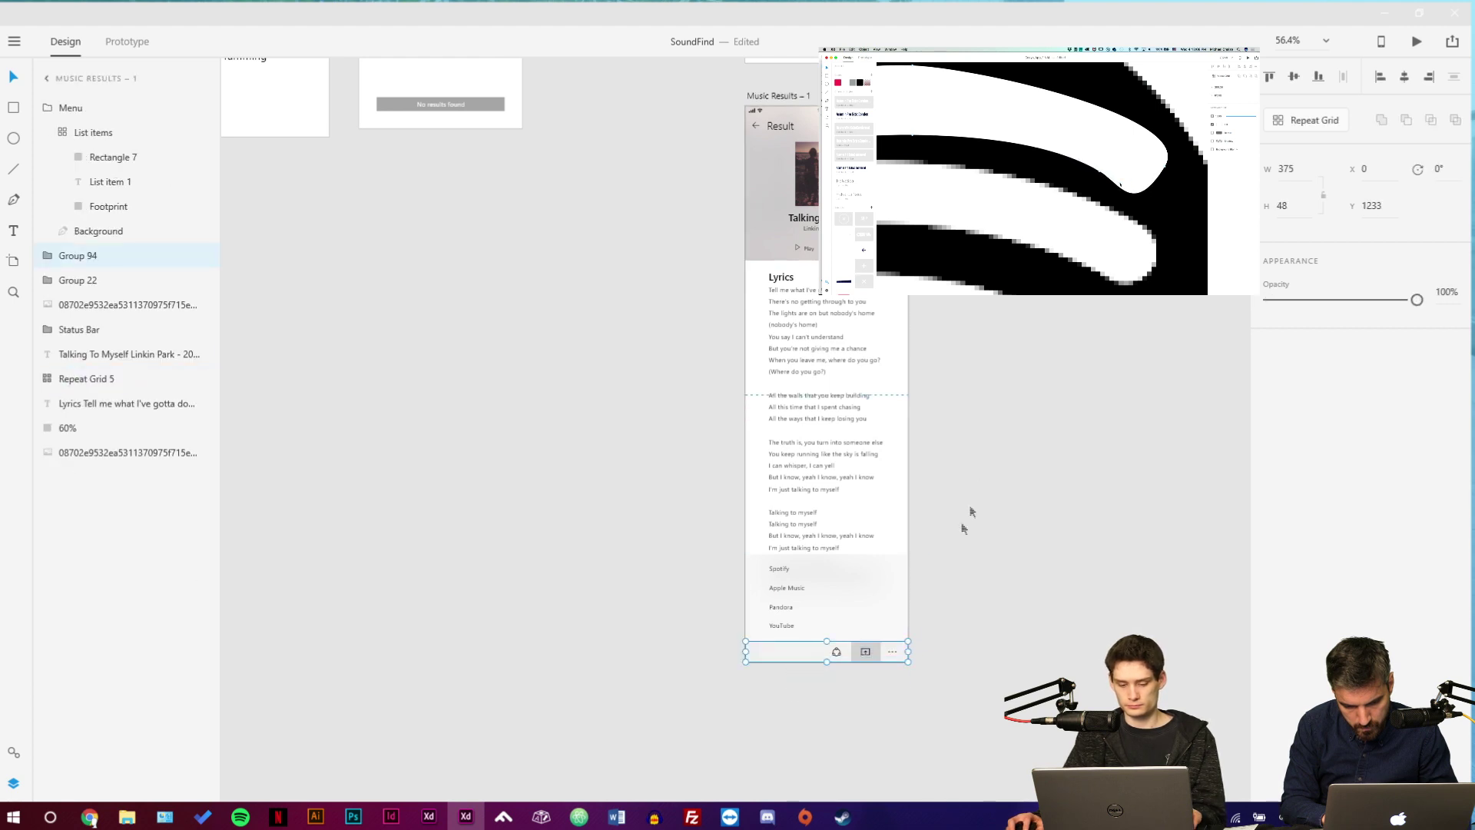
pyautogui.scroll(4, 926, 538)
pyautogui.hotkey('ctrl', 'z')
# Replace the app bar on the Music Results - miniplayer artboard with the copied app bar group.
pyautogui.click(980, 425)
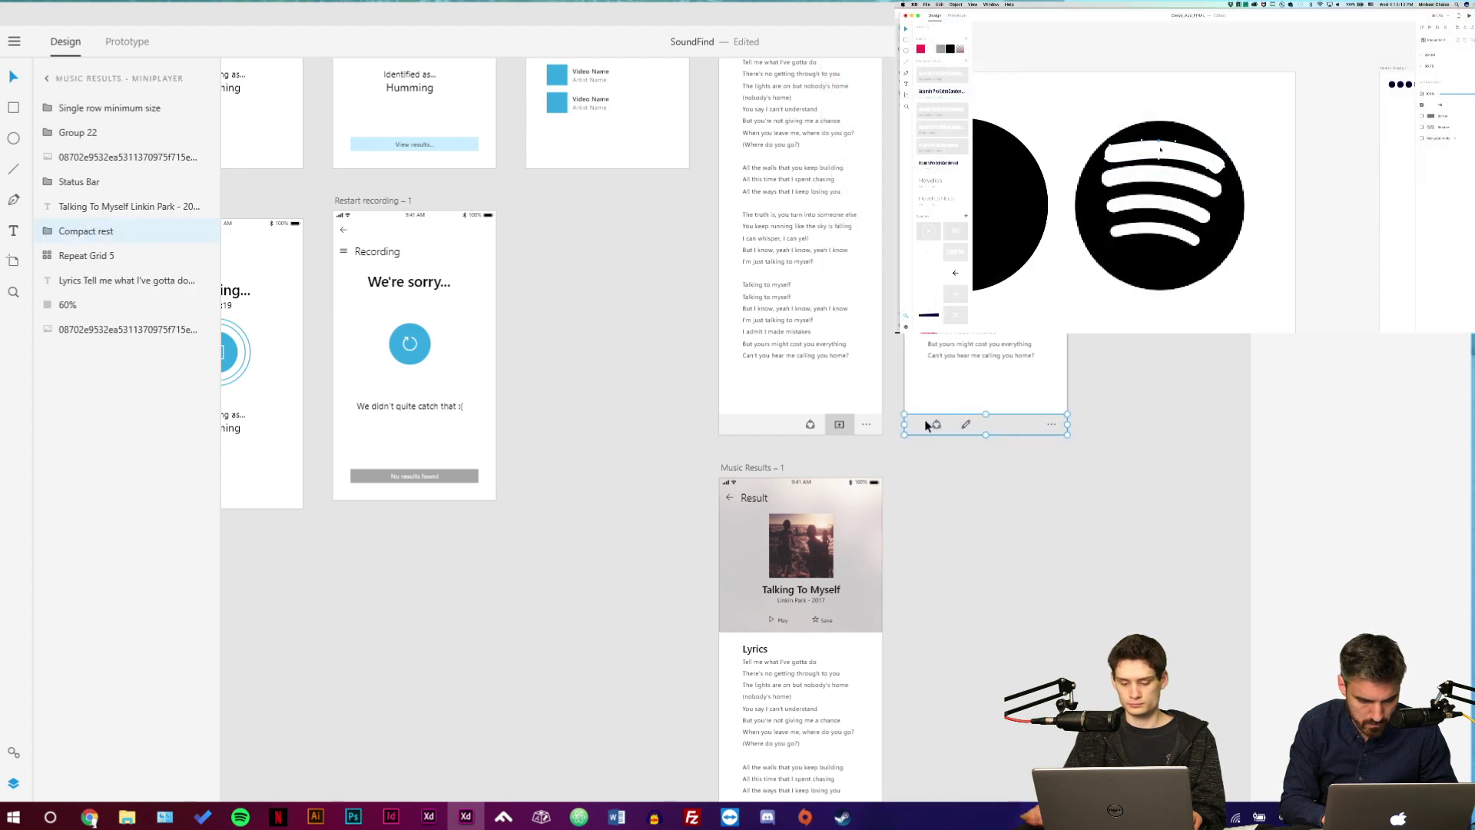
pyautogui.press('Delete')
pyautogui.hotkey('ctrl', 'v')
pyautogui.click(972, 488)
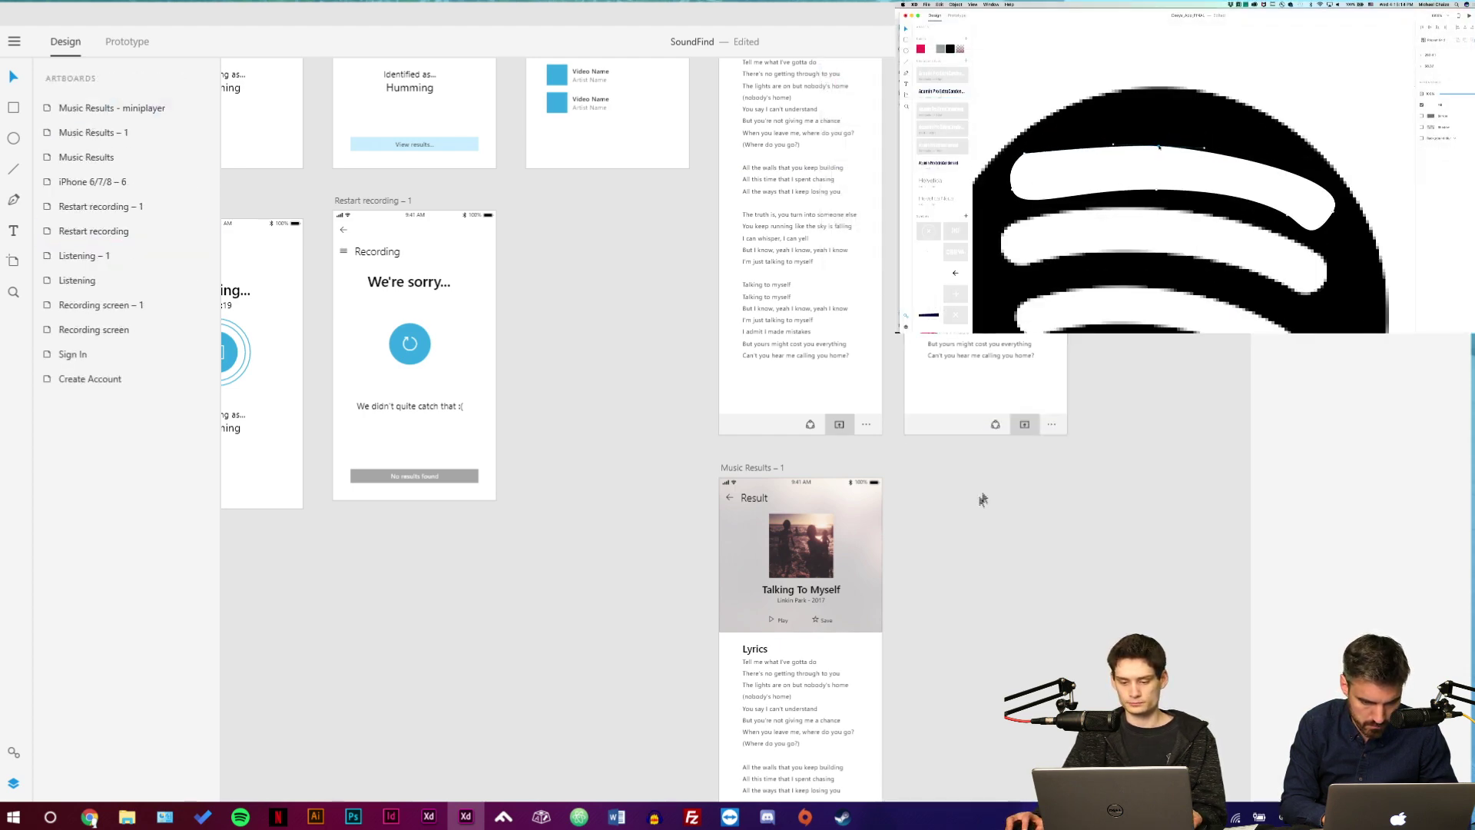
# Turn off the grey fill of the upload-arrow item's footprint in the app bars on Music Results and Music Results - miniplayer.
pyautogui.scroll(5, 853, 423)
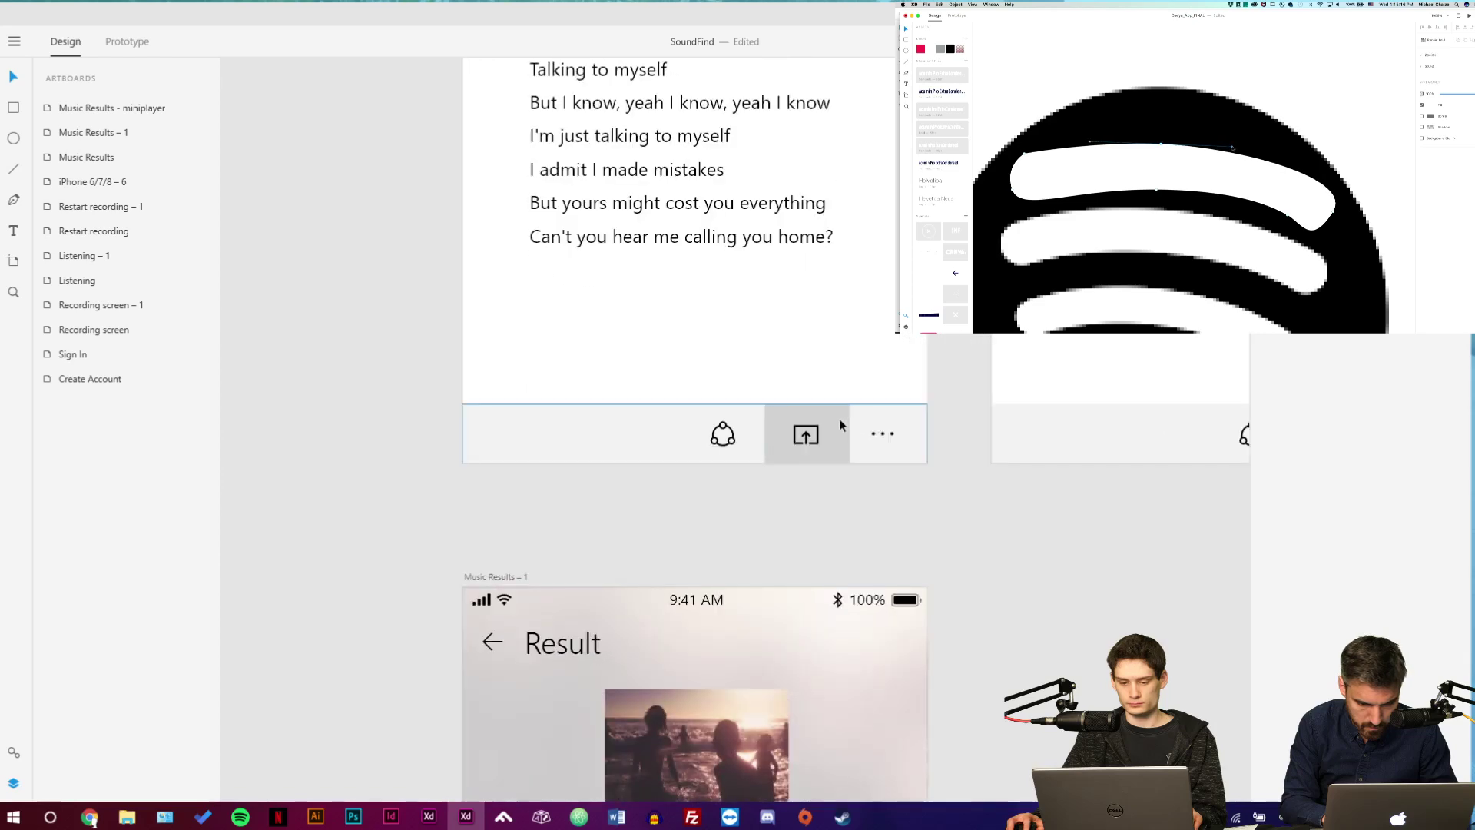
pyautogui.doubleClick(850, 425)
pyautogui.doubleClick(850, 425)
pyautogui.doubleClick(842, 421)
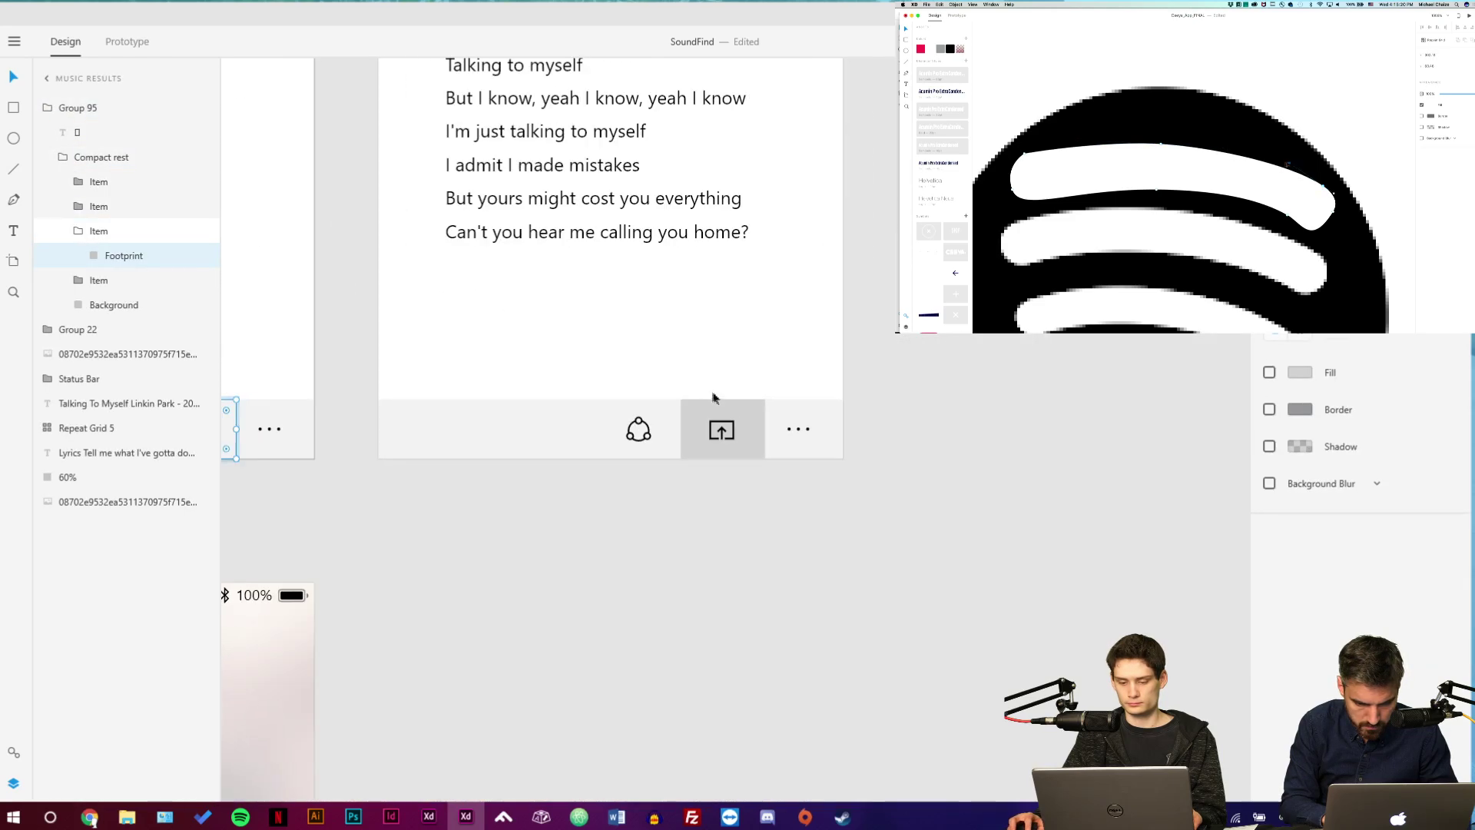
pyautogui.click(742, 401)
pyautogui.doubleClick(741, 402)
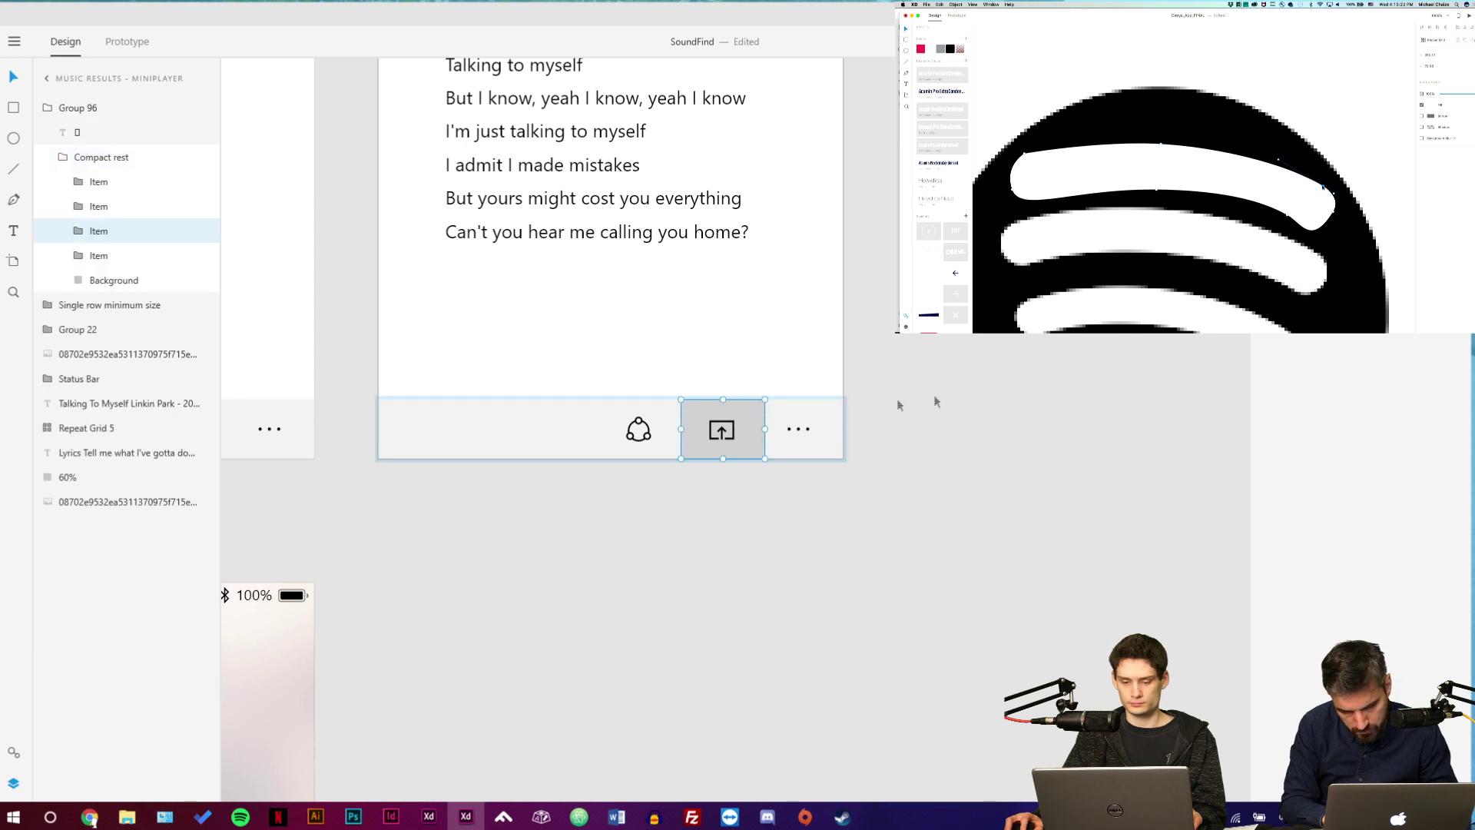
pyautogui.doubleClick(755, 415)
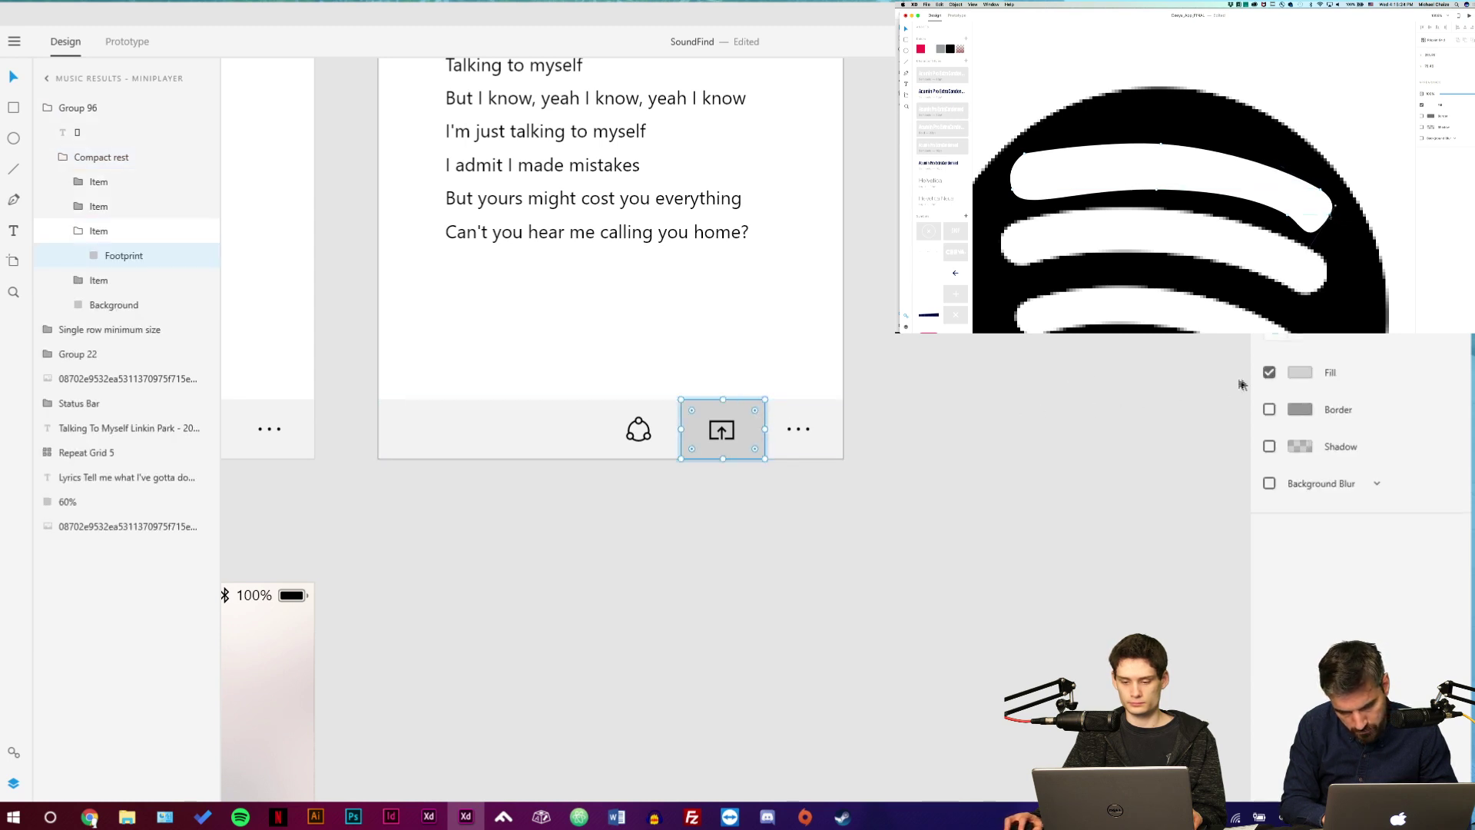
pyautogui.click(932, 515)
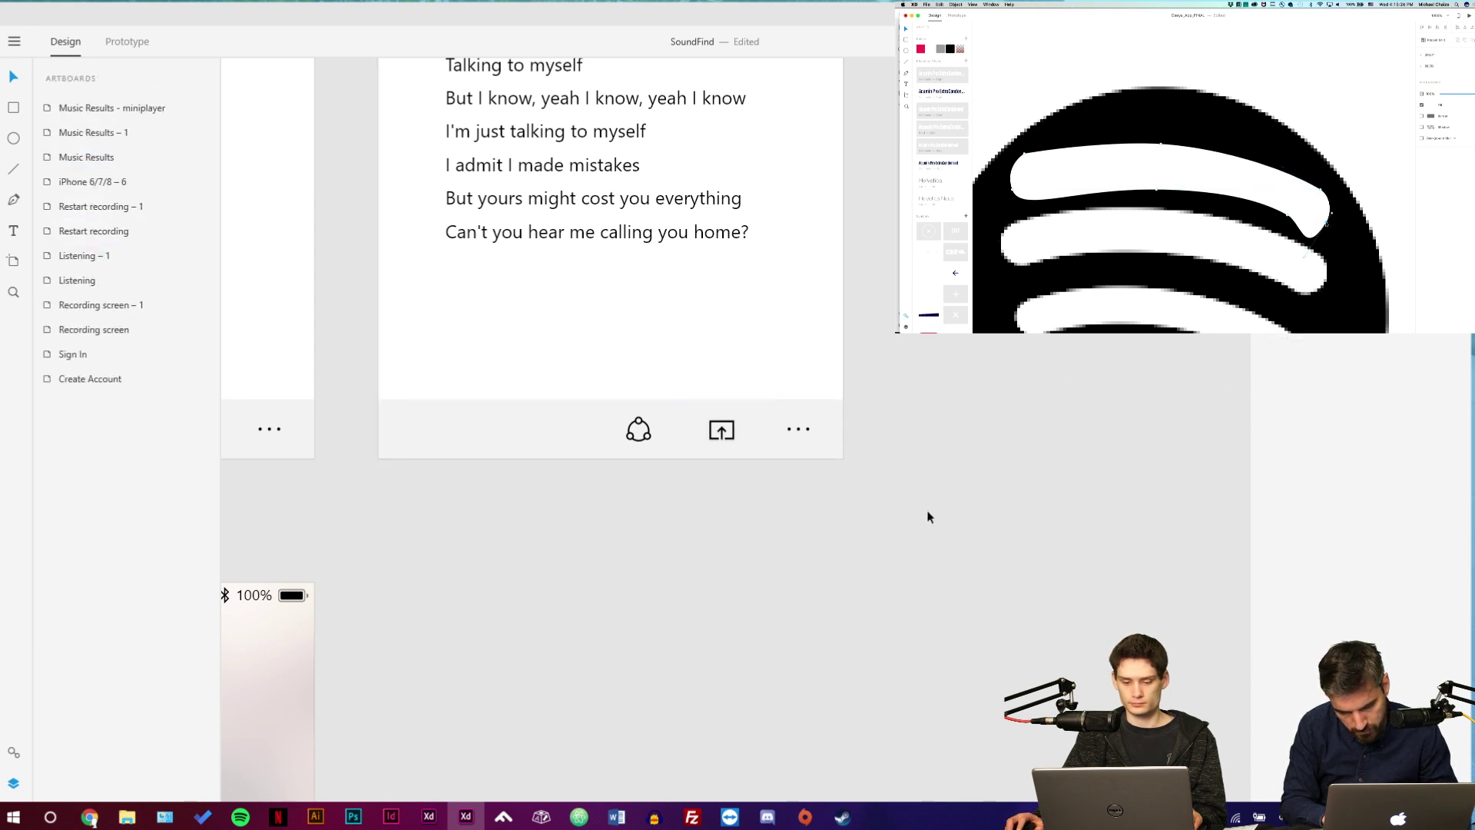
pyautogui.scroll(-10, 579, 550)
pyautogui.hscroll(-10, 579, 550)
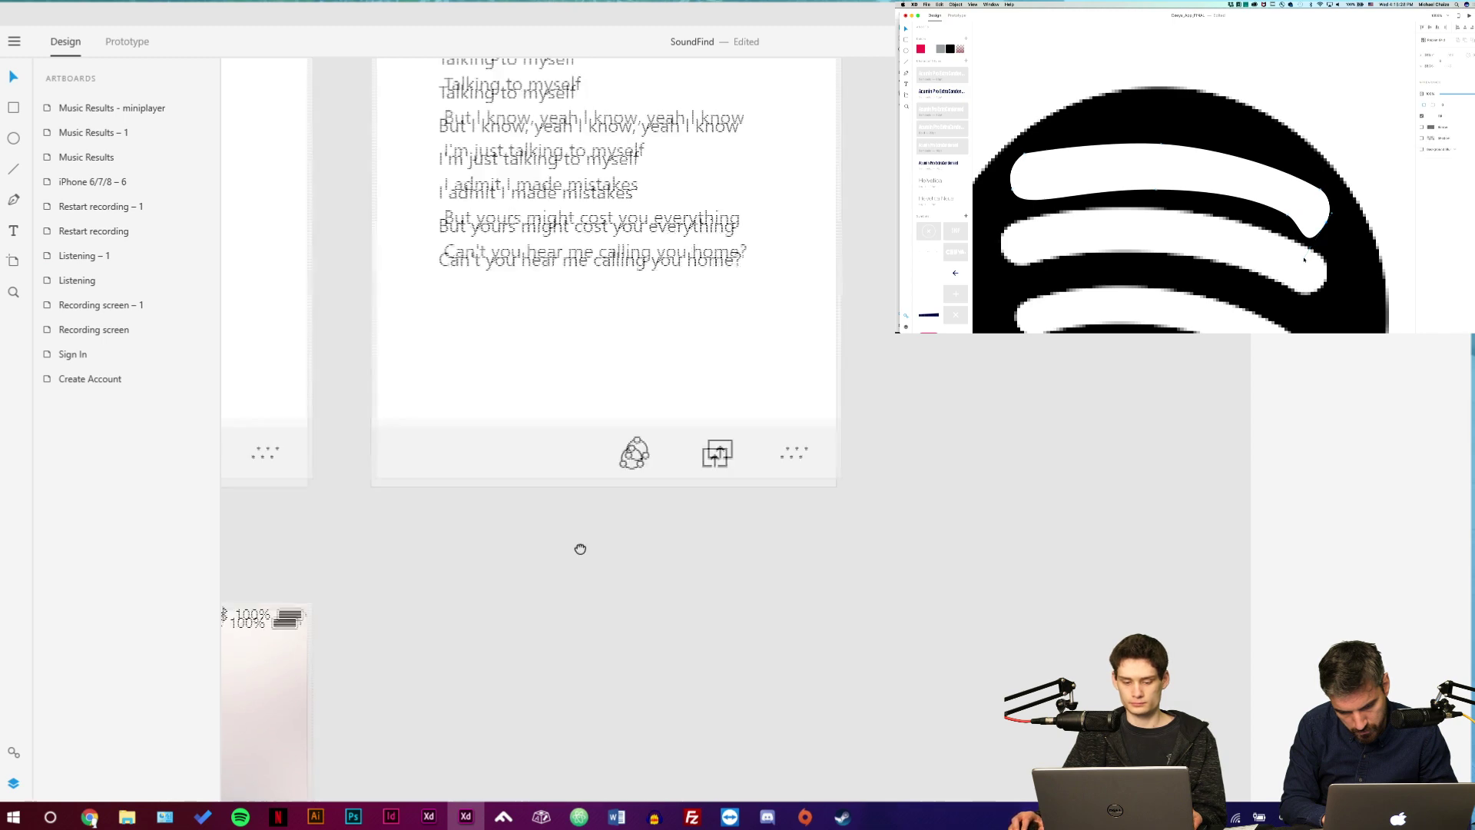
pyautogui.hscroll(-2, 966, 461)
pyautogui.scroll(1, 967, 461)
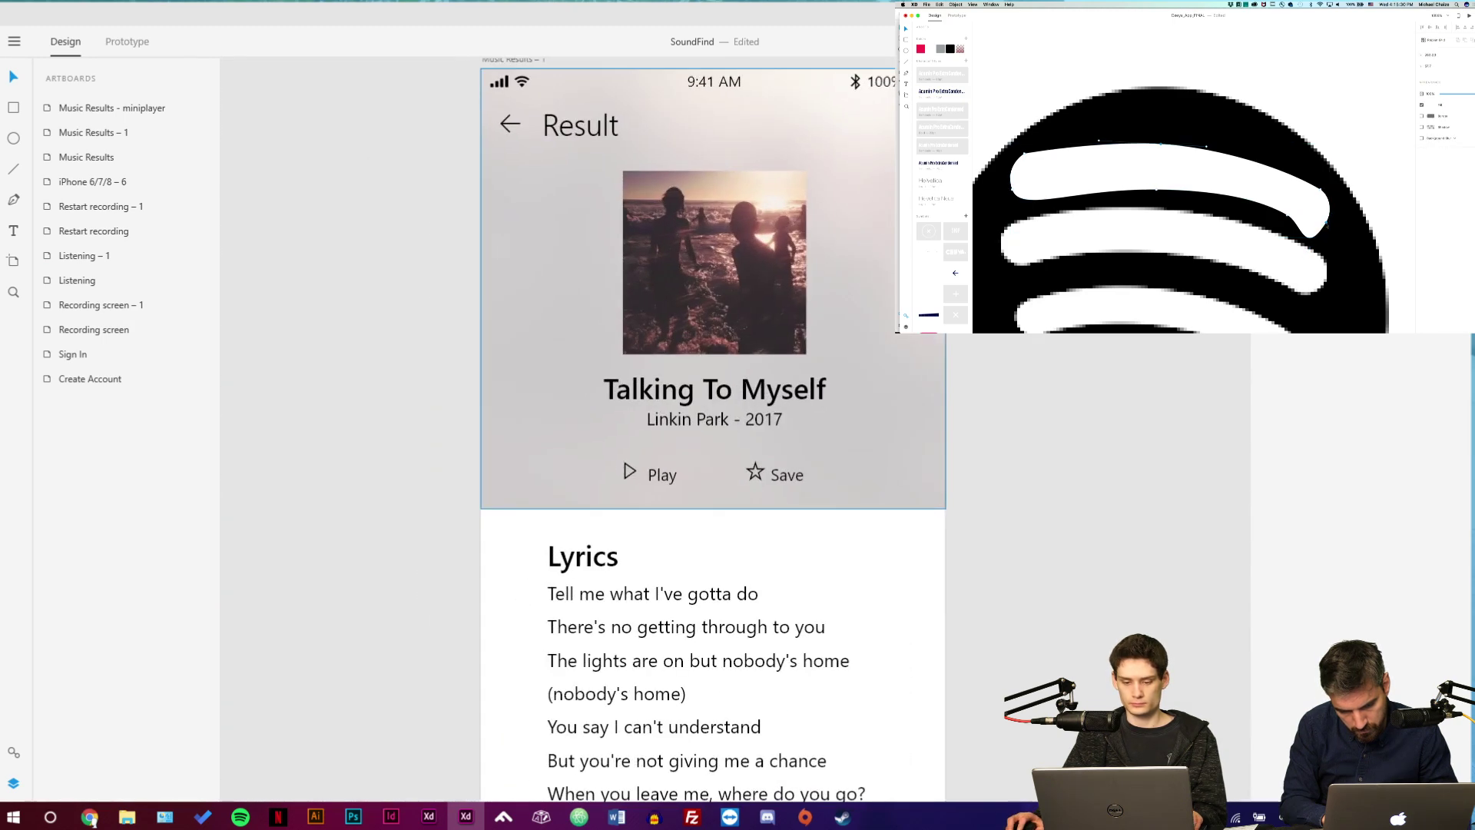
pyautogui.scroll(-5, 970, 569)
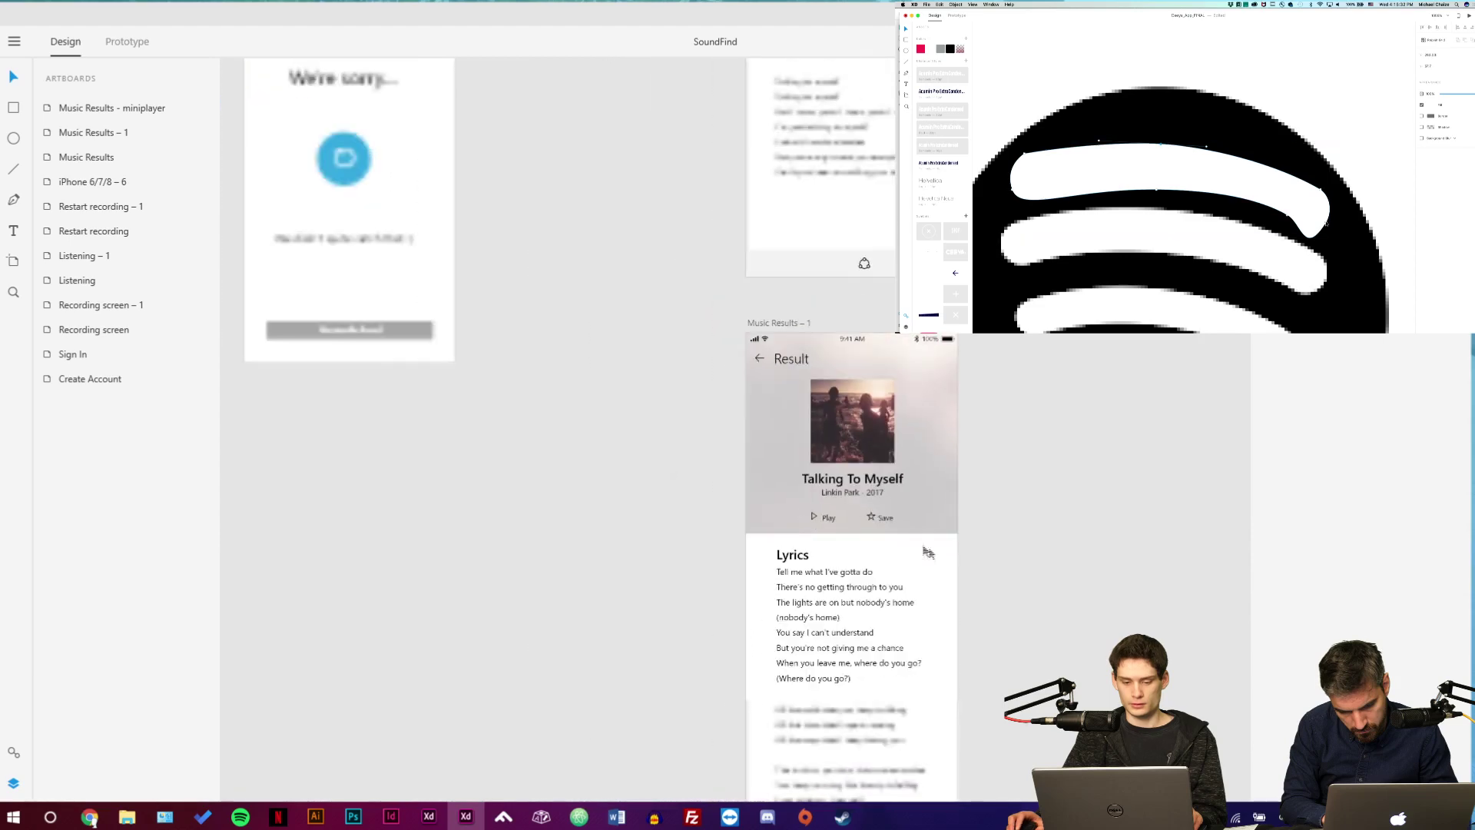
pyautogui.scroll(-5, 589, 277)
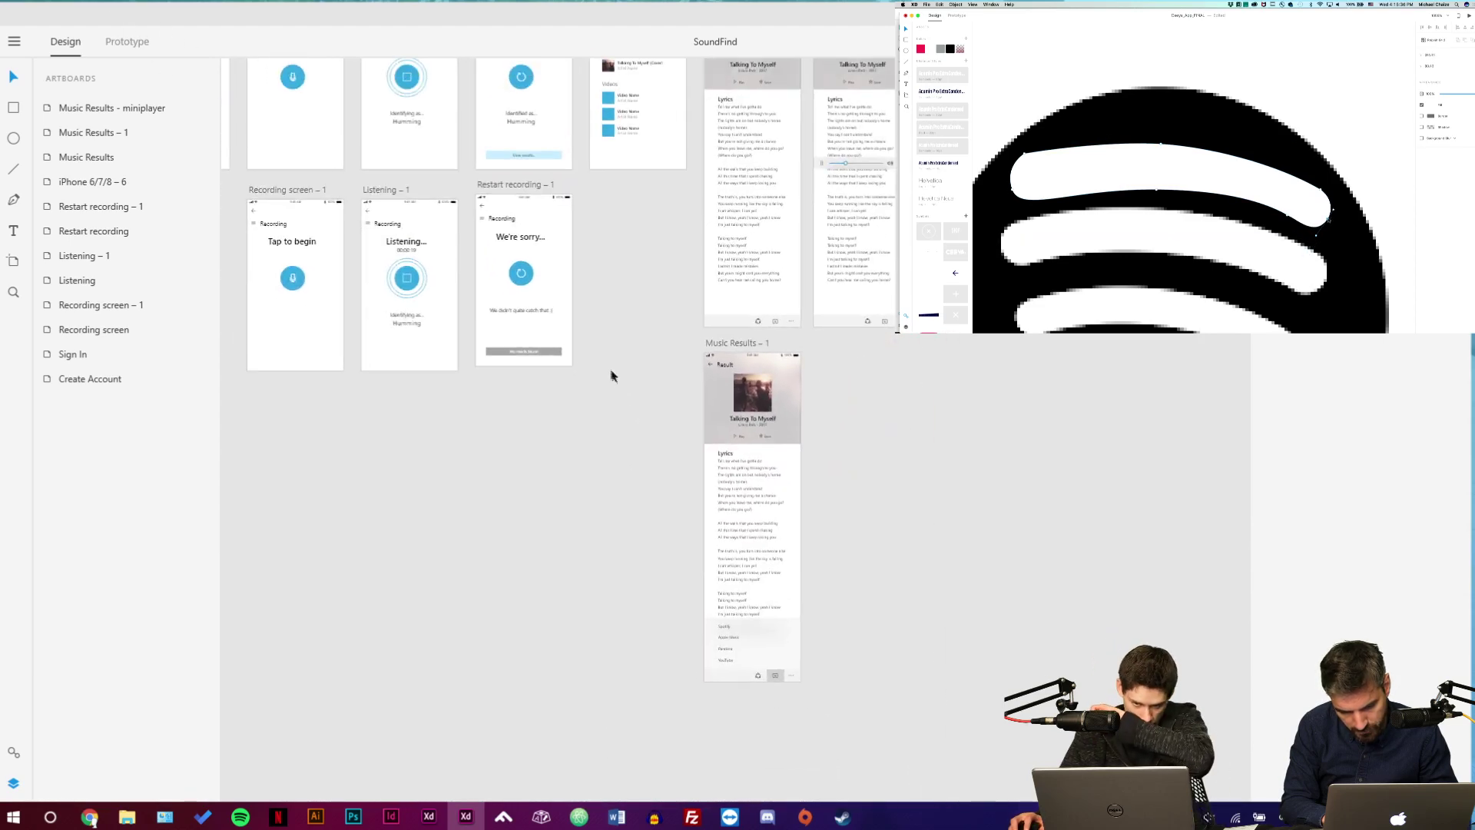
# Link the upload-arrow item in the Music Results app bar to Music Results – 1 with a 0.2 s Ease Out Dissolve.
pyautogui.click(126, 41)
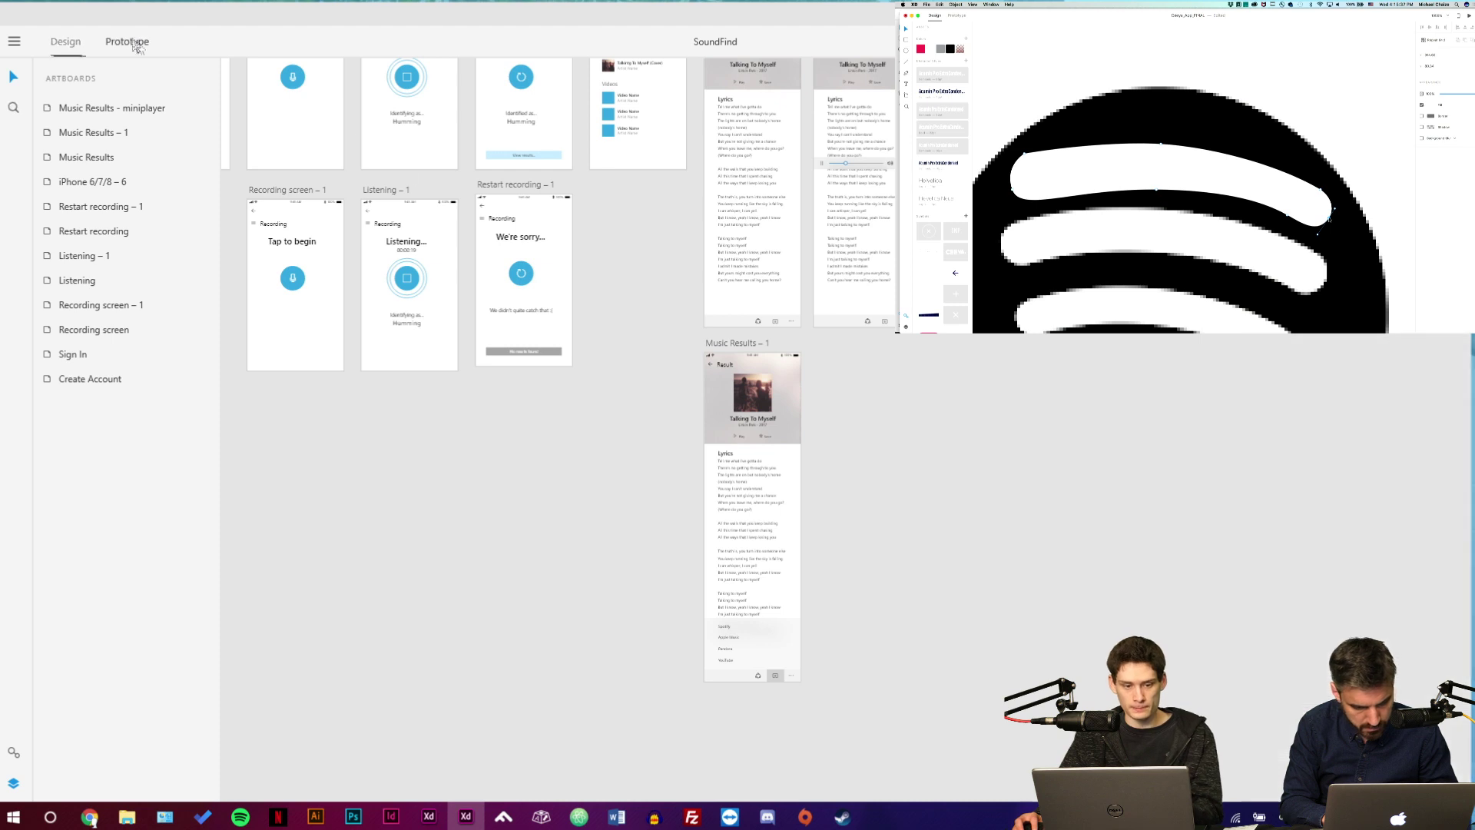
pyautogui.click(781, 320)
pyautogui.doubleClick(781, 320)
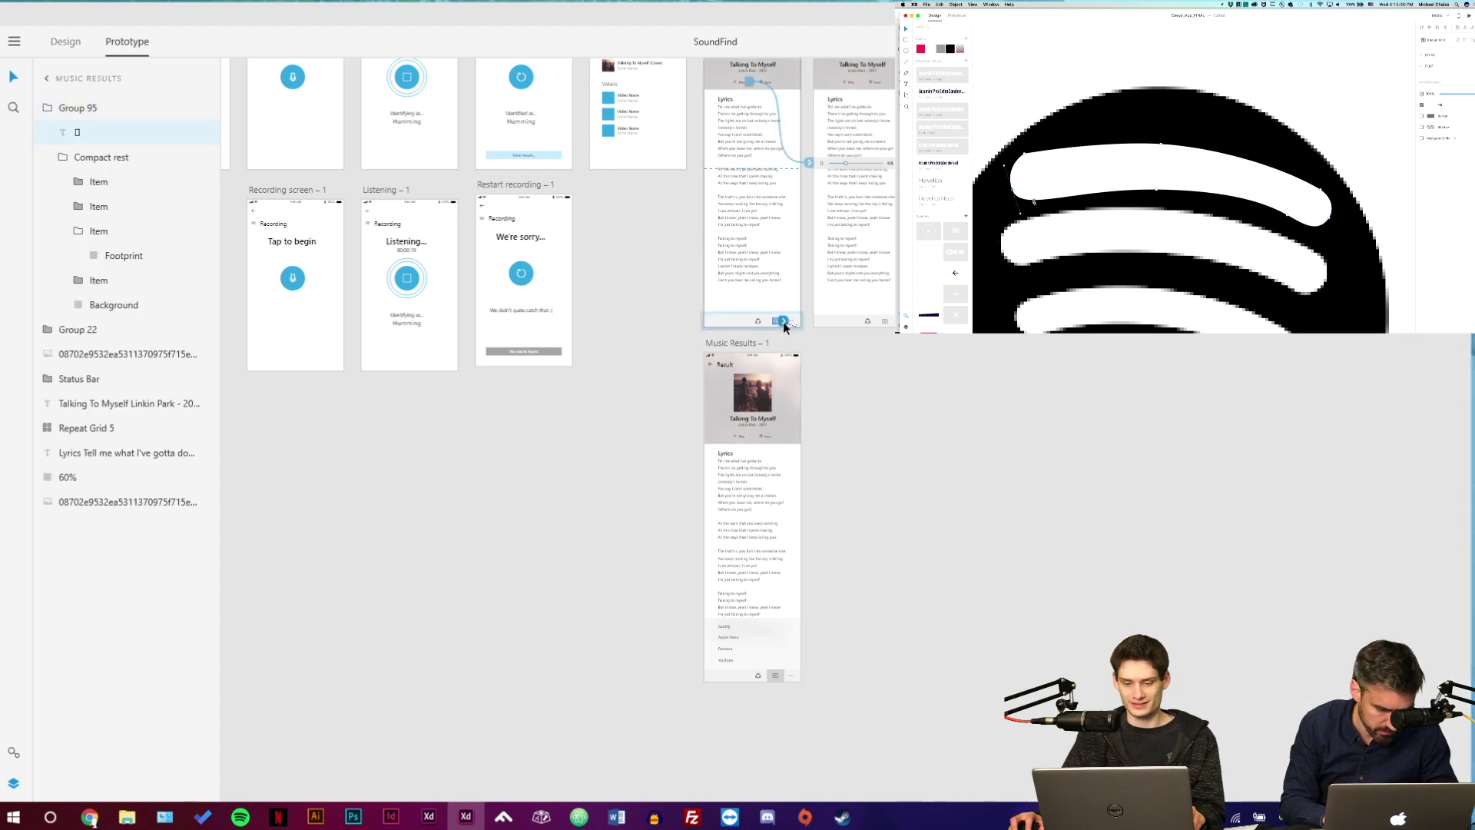
pyautogui.scroll(5, 776, 336)
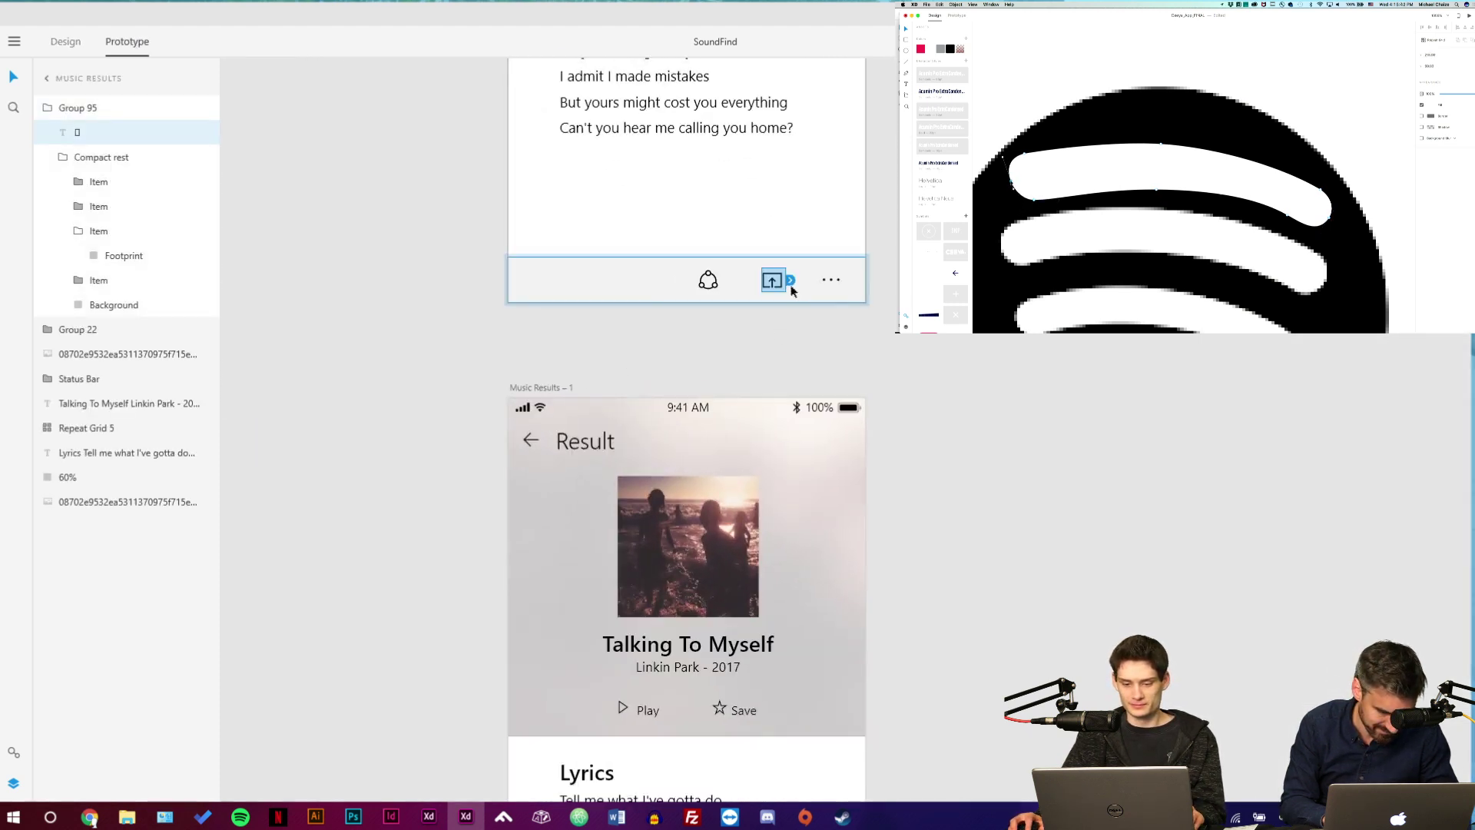
pyautogui.doubleClick(775, 278)
pyautogui.moveTo(810, 280); pyautogui.dragTo(813, 568)
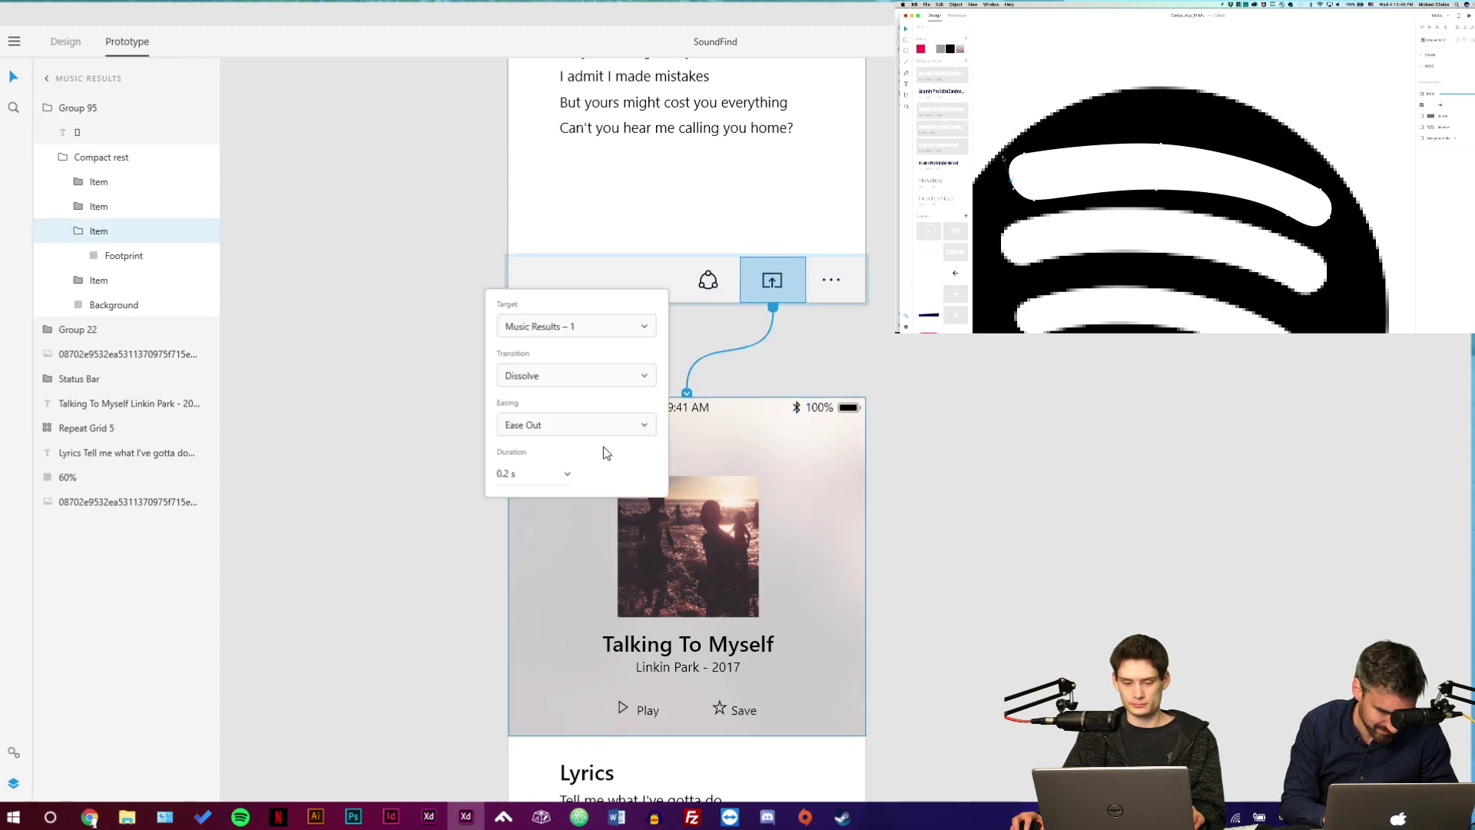
pyautogui.click(428, 468)
pyautogui.click(787, 161)
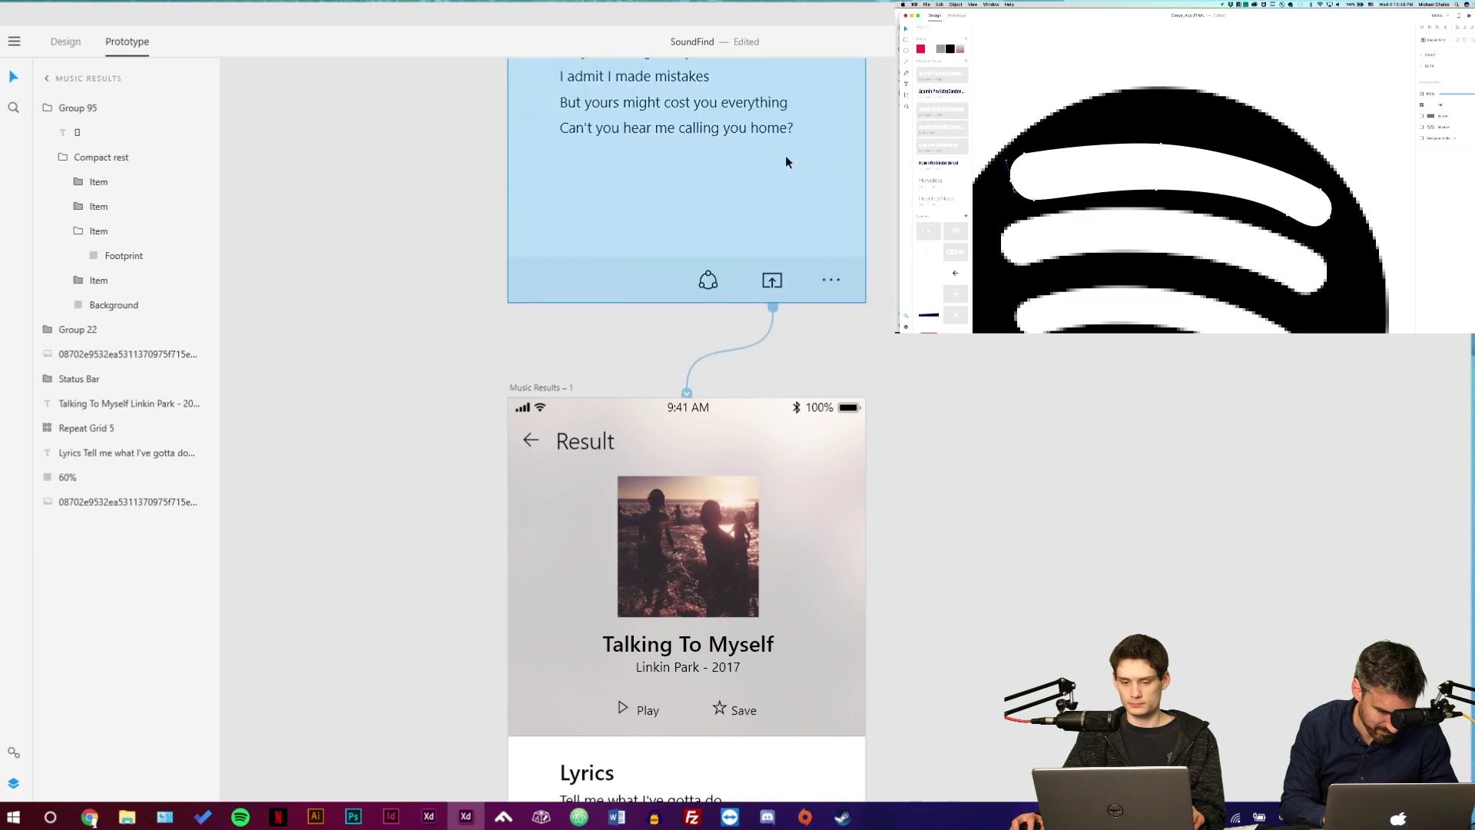
# Preview the Music Results screen and test the upload-arrow item's transition to the streaming-service menu.
pyautogui.click(77, 42)
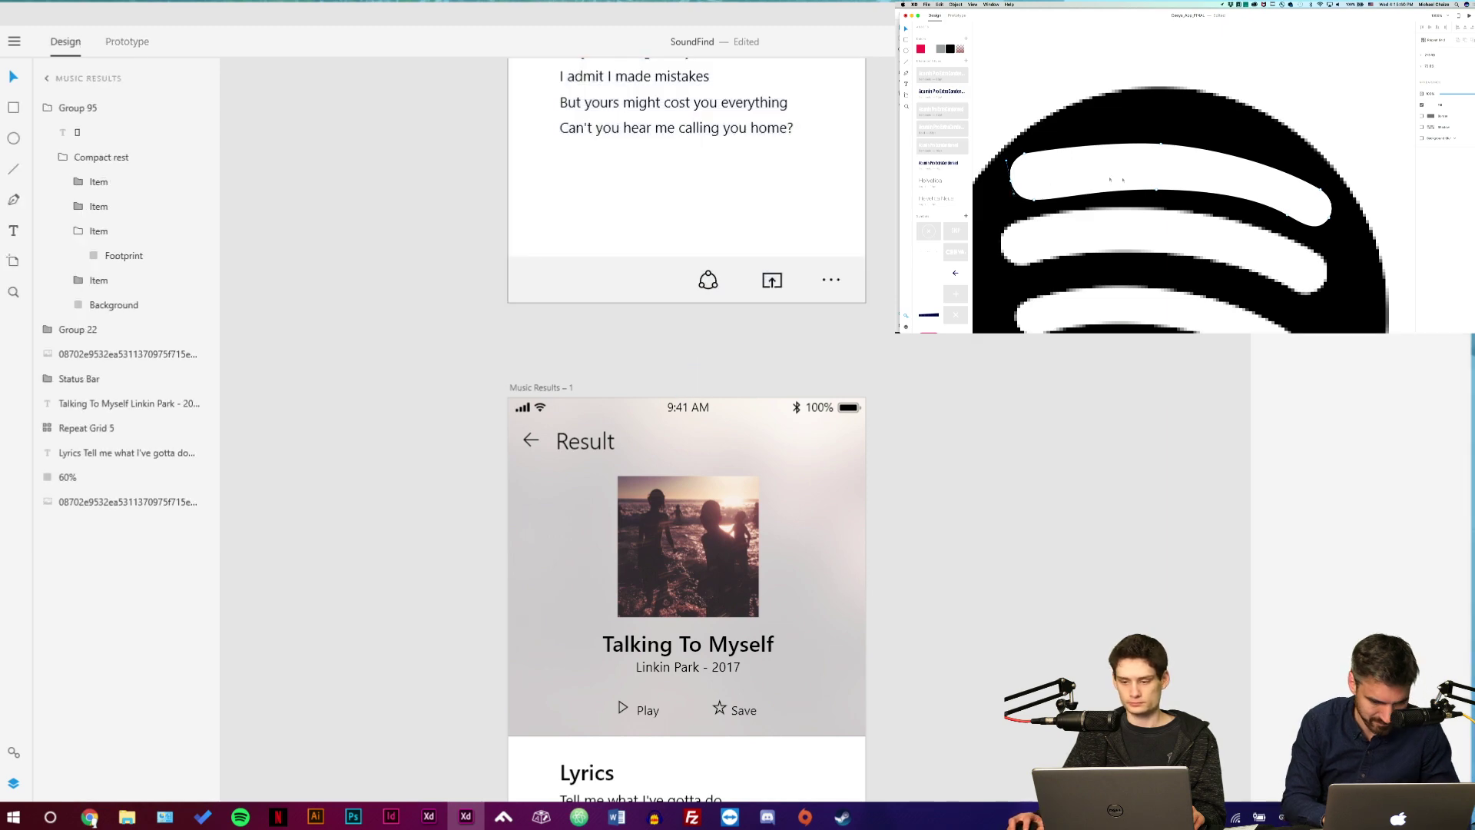
pyautogui.hotkey('ctrl', 'Return')
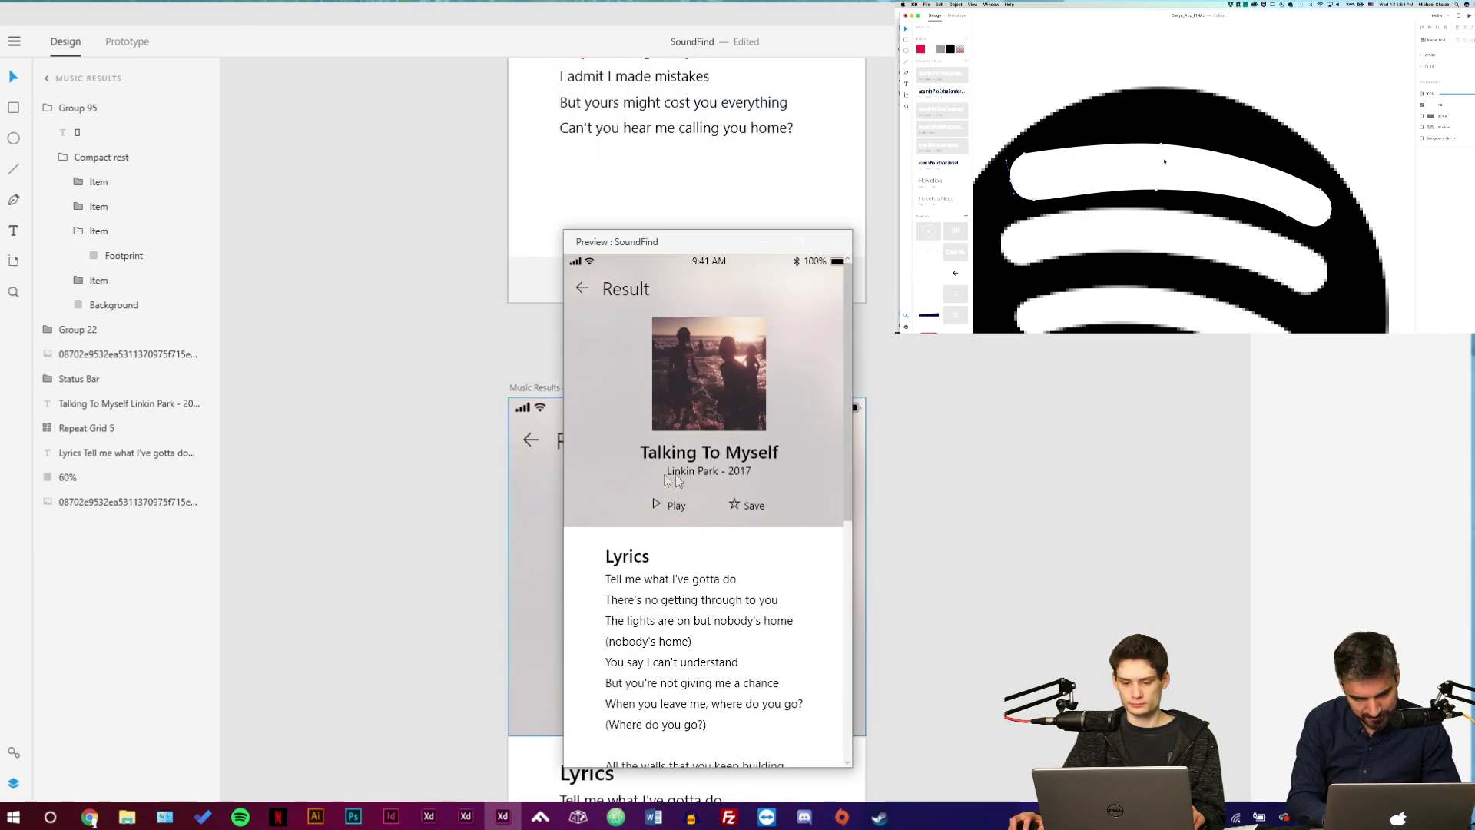
pyautogui.click(675, 696)
pyautogui.click(775, 761)
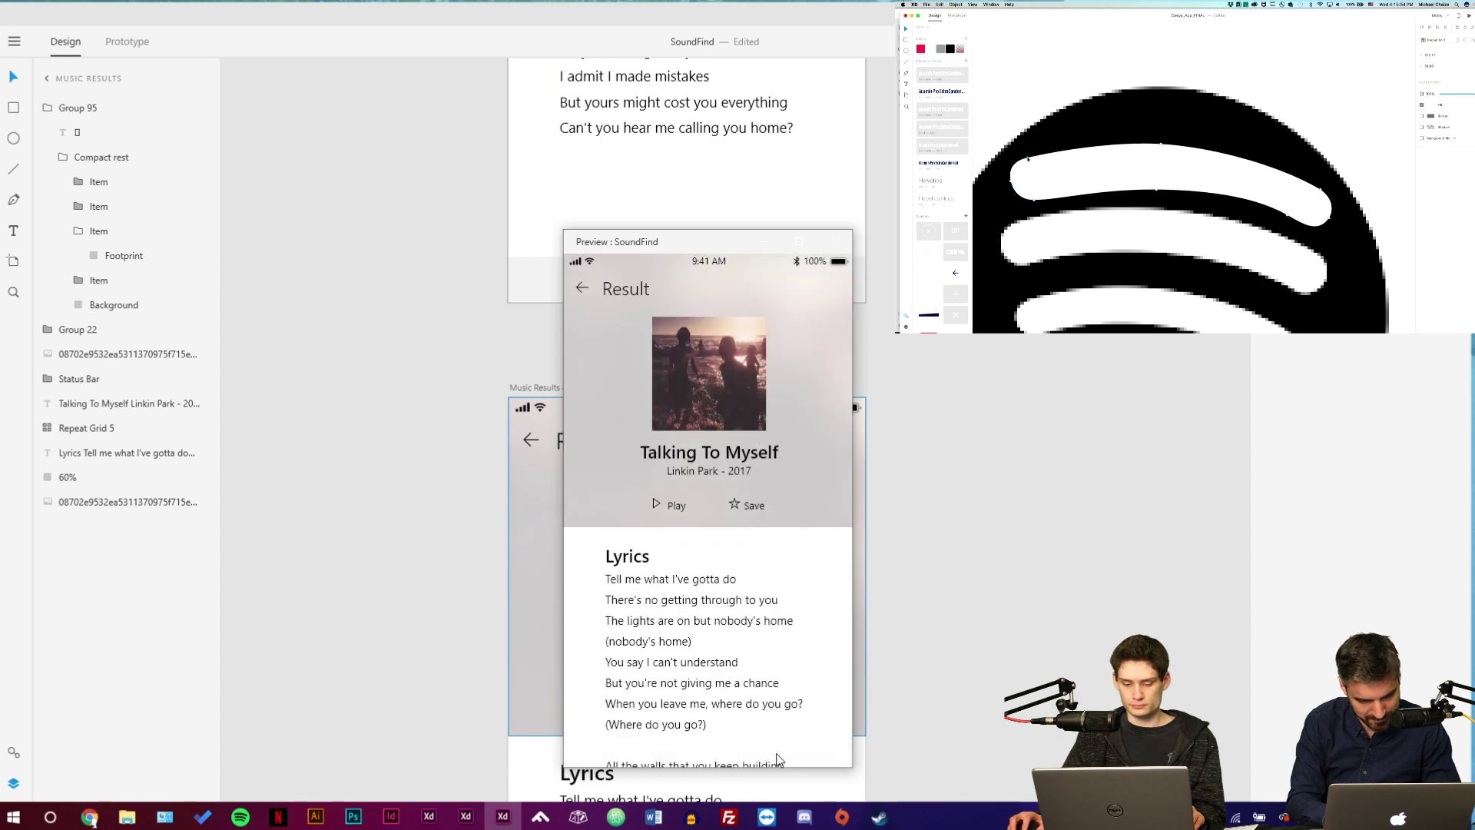
pyautogui.click(780, 661)
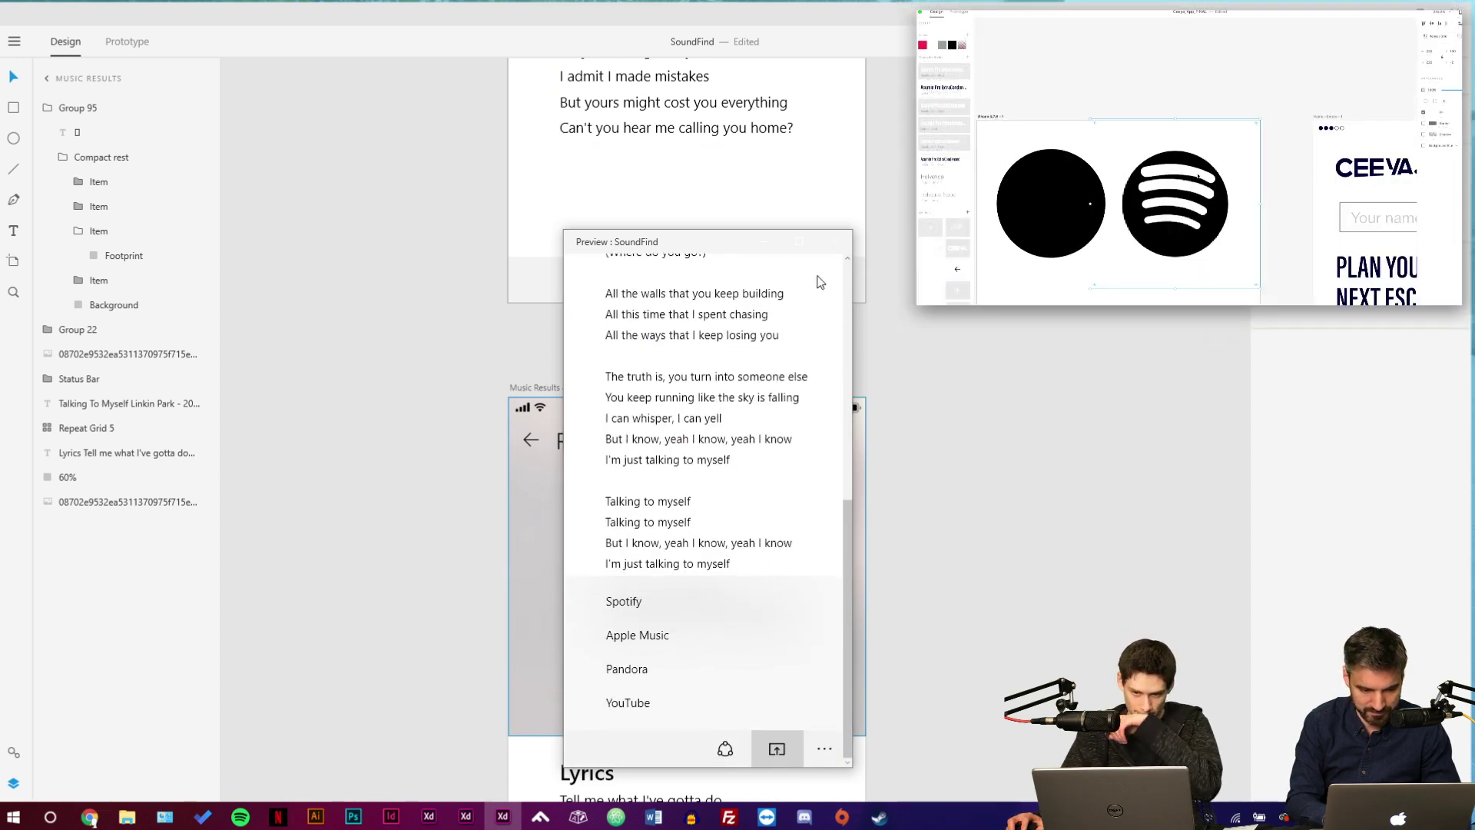
pyautogui.click(836, 242)
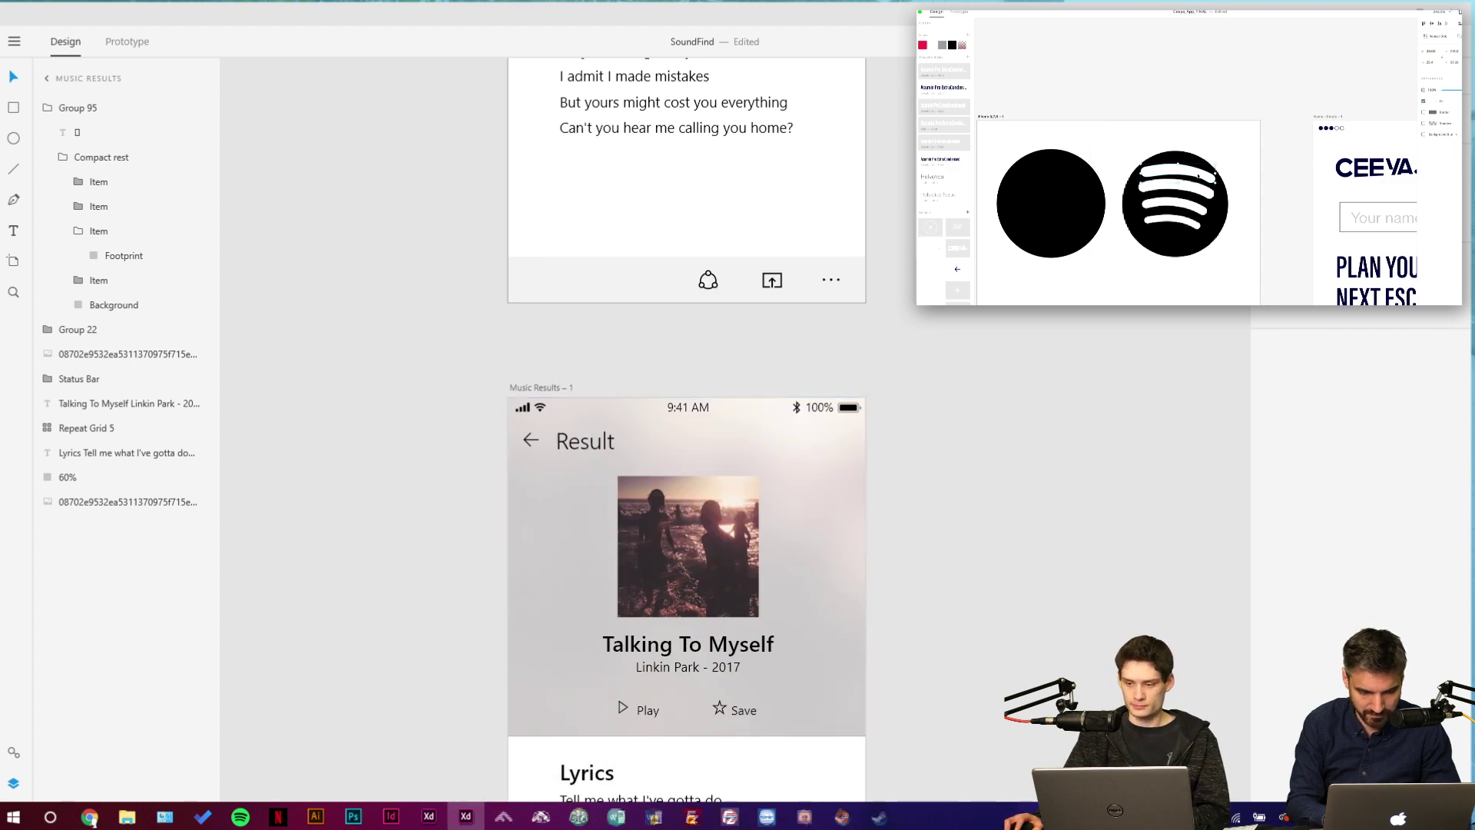
pyautogui.hotkey('ctrl', 'Return')
pyautogui.scroll(-10, 657, 525)
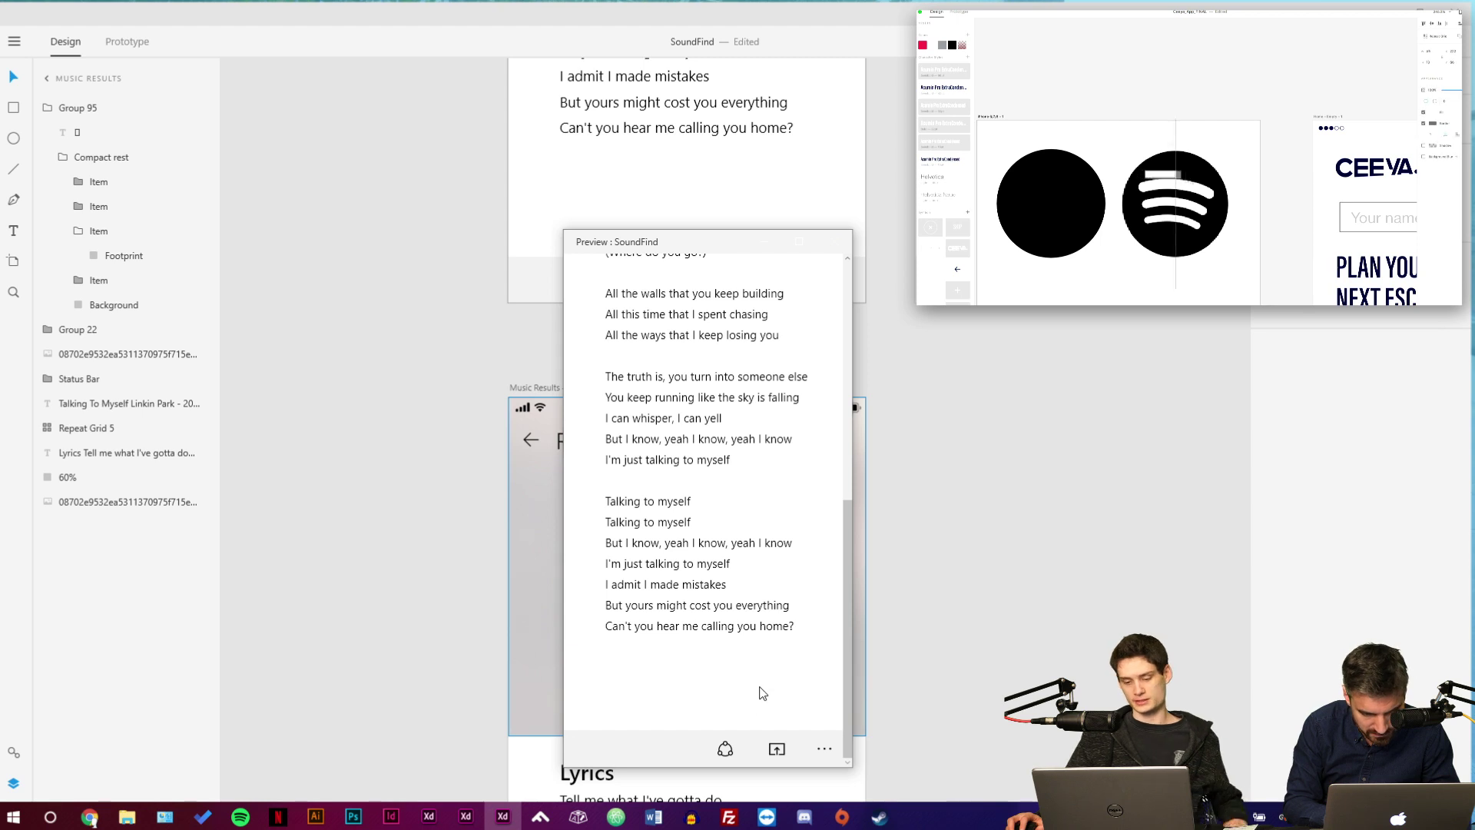
pyautogui.click(777, 749)
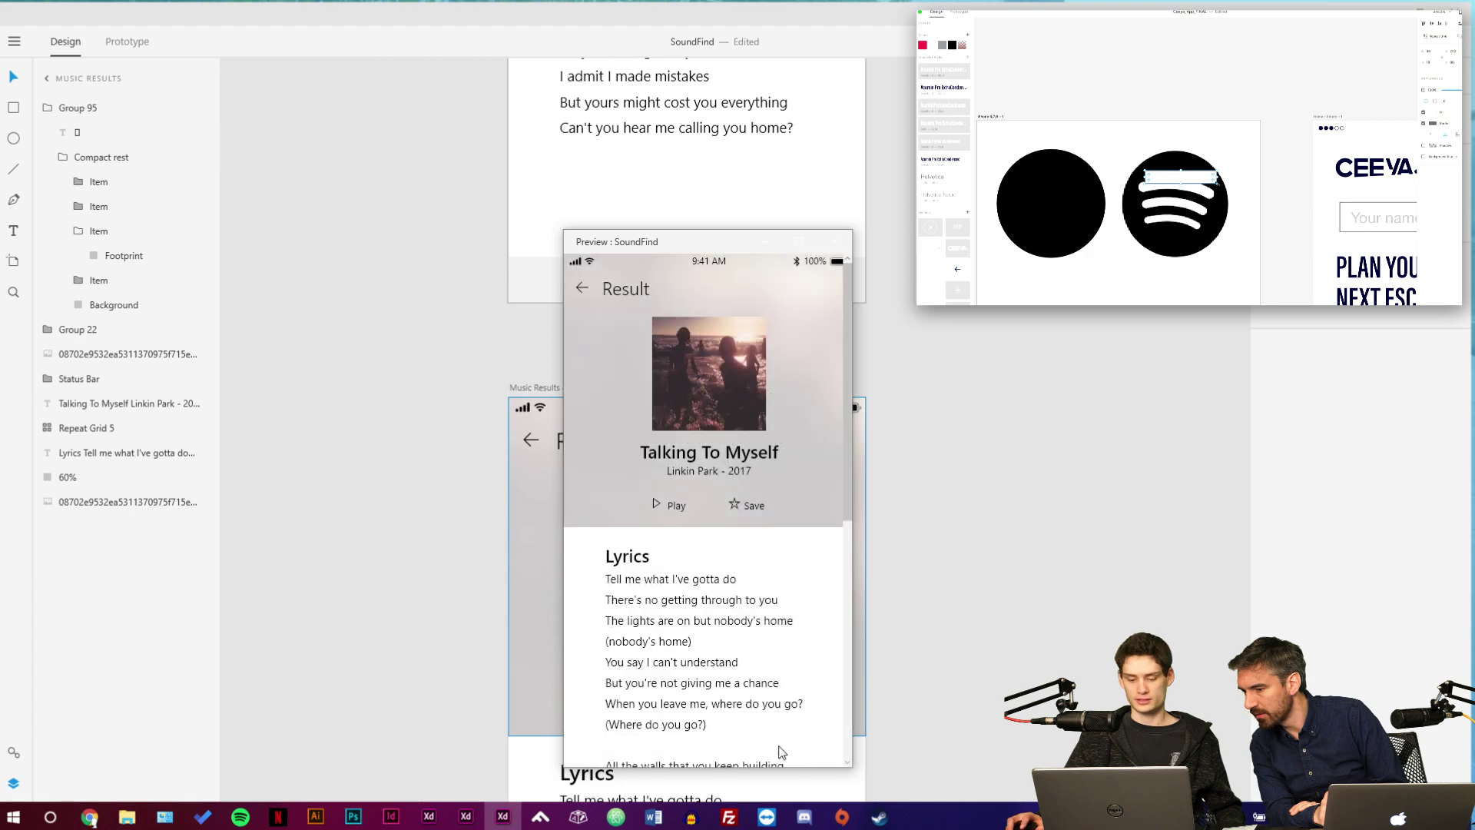
pyautogui.click(747, 538)
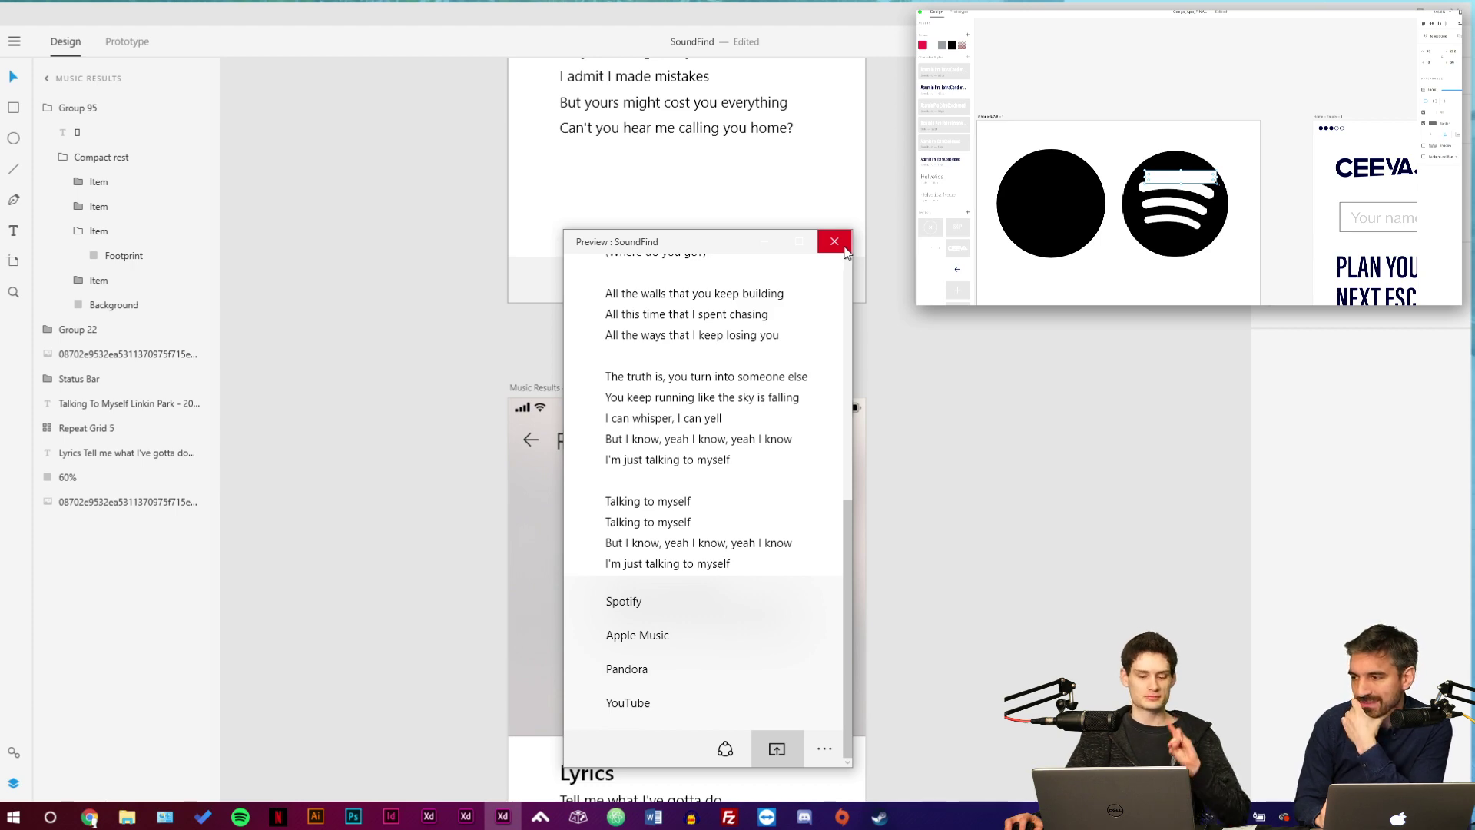
pyautogui.click(835, 242)
# Move the Music Results app bar up to sit on the dashed viewport line, and raise the miniplayer artboard's player by one bar height.
pyautogui.scroll(-3, 926, 488)
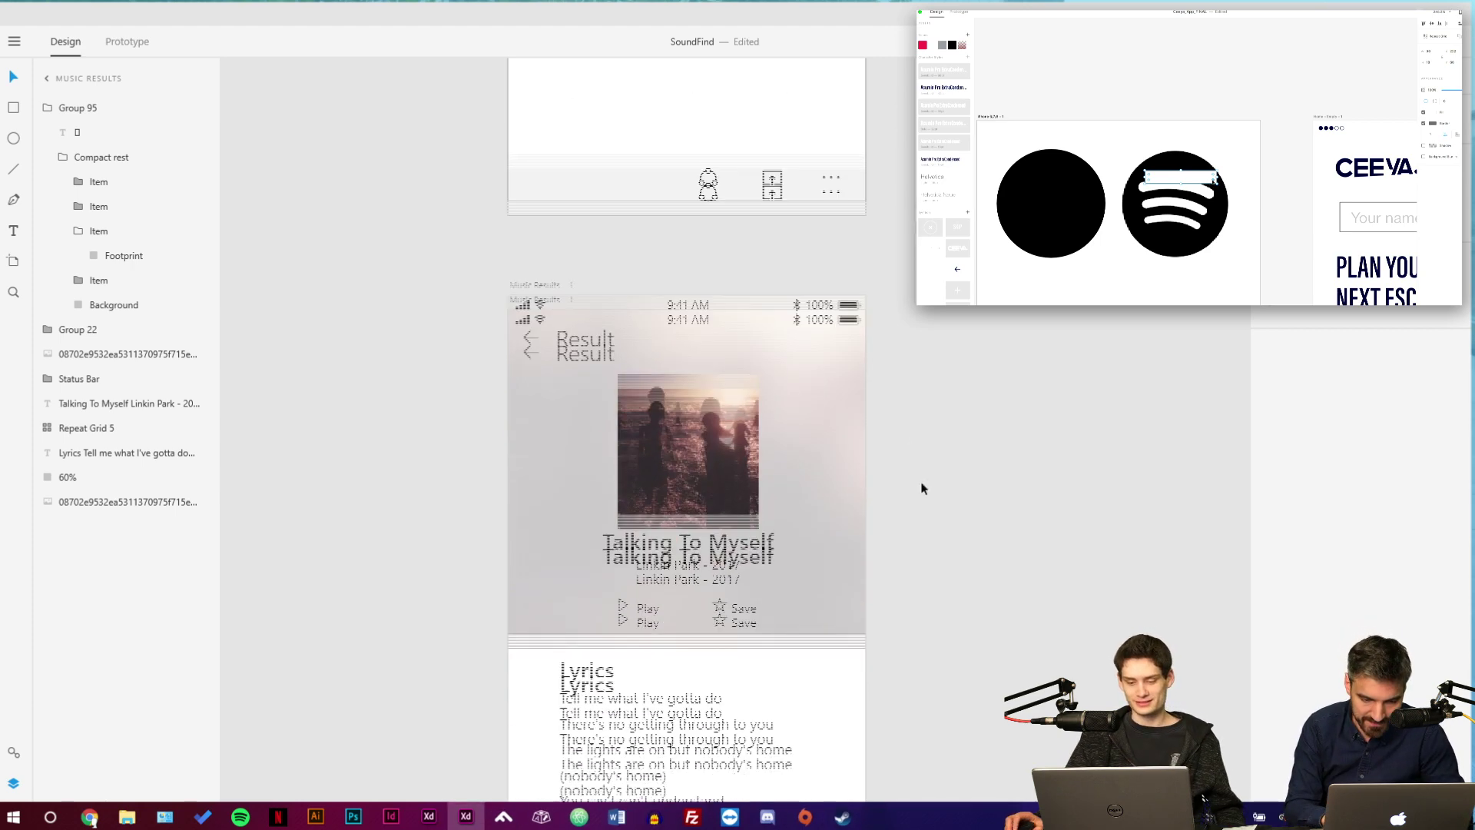
pyautogui.scroll(-5, 930, 484)
pyautogui.scroll(3, 843, 356)
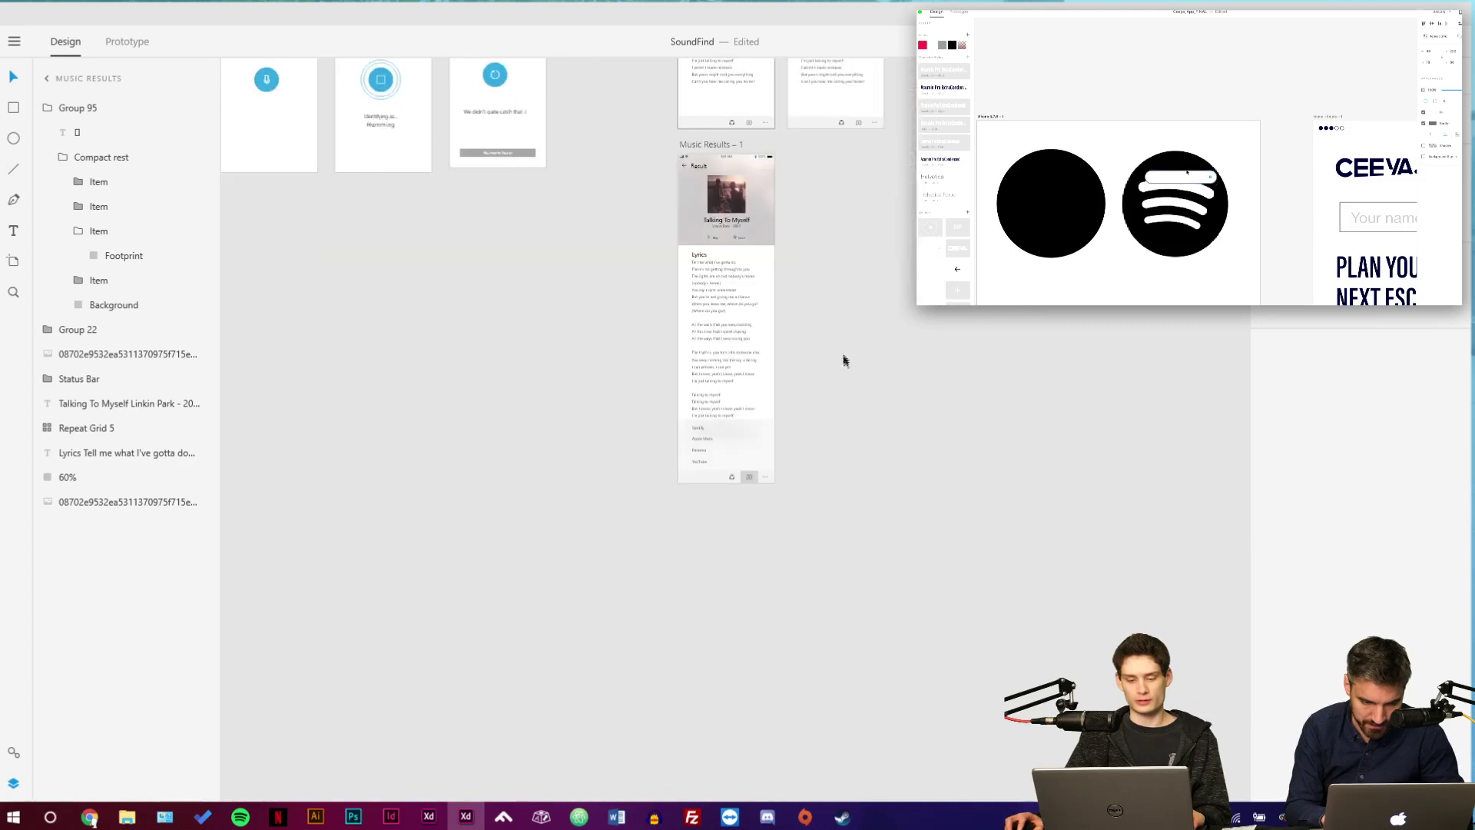
pyautogui.scroll(4, 866, 425)
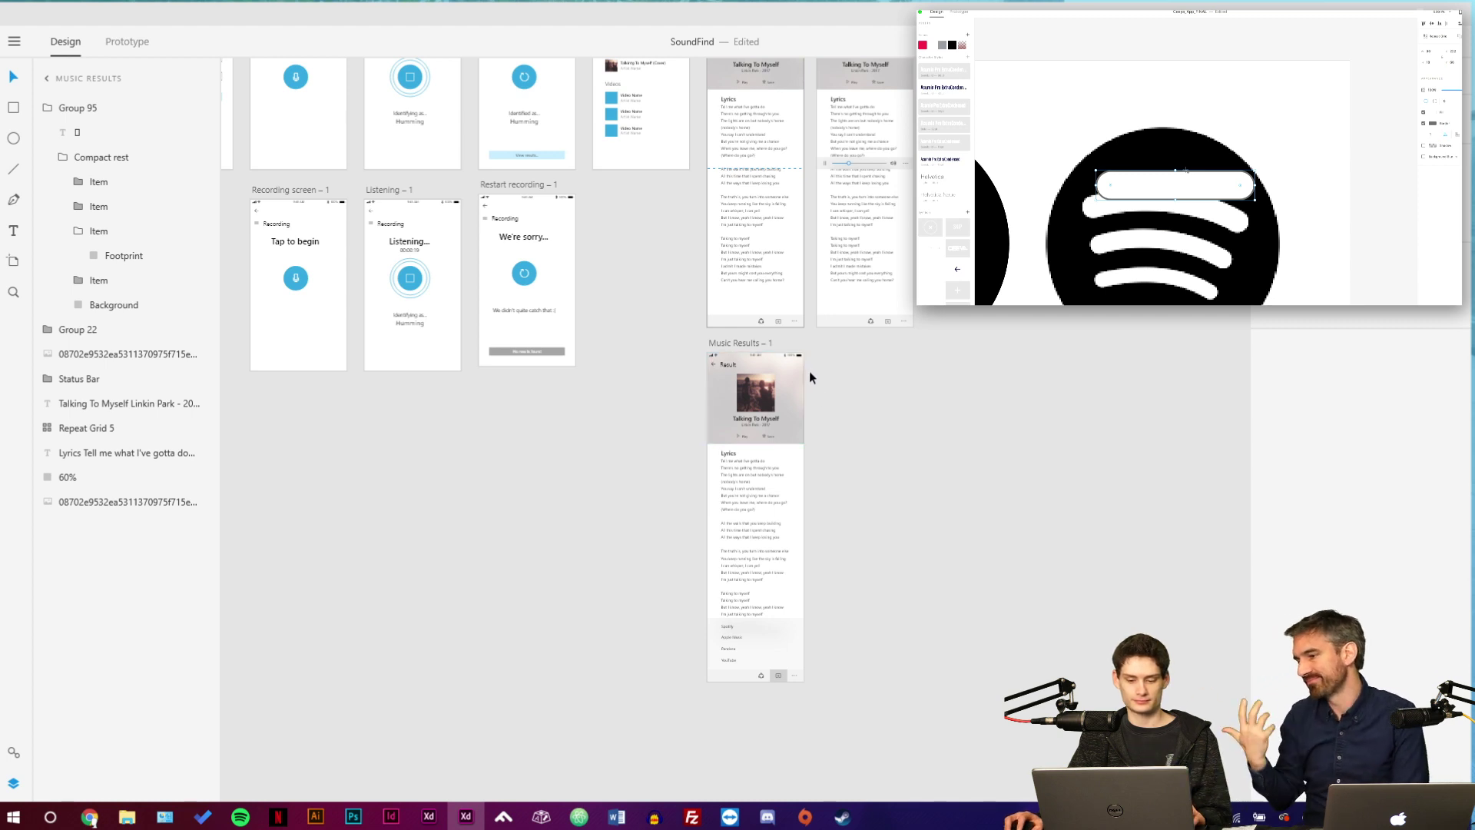
pyautogui.scroll(2, 809, 370)
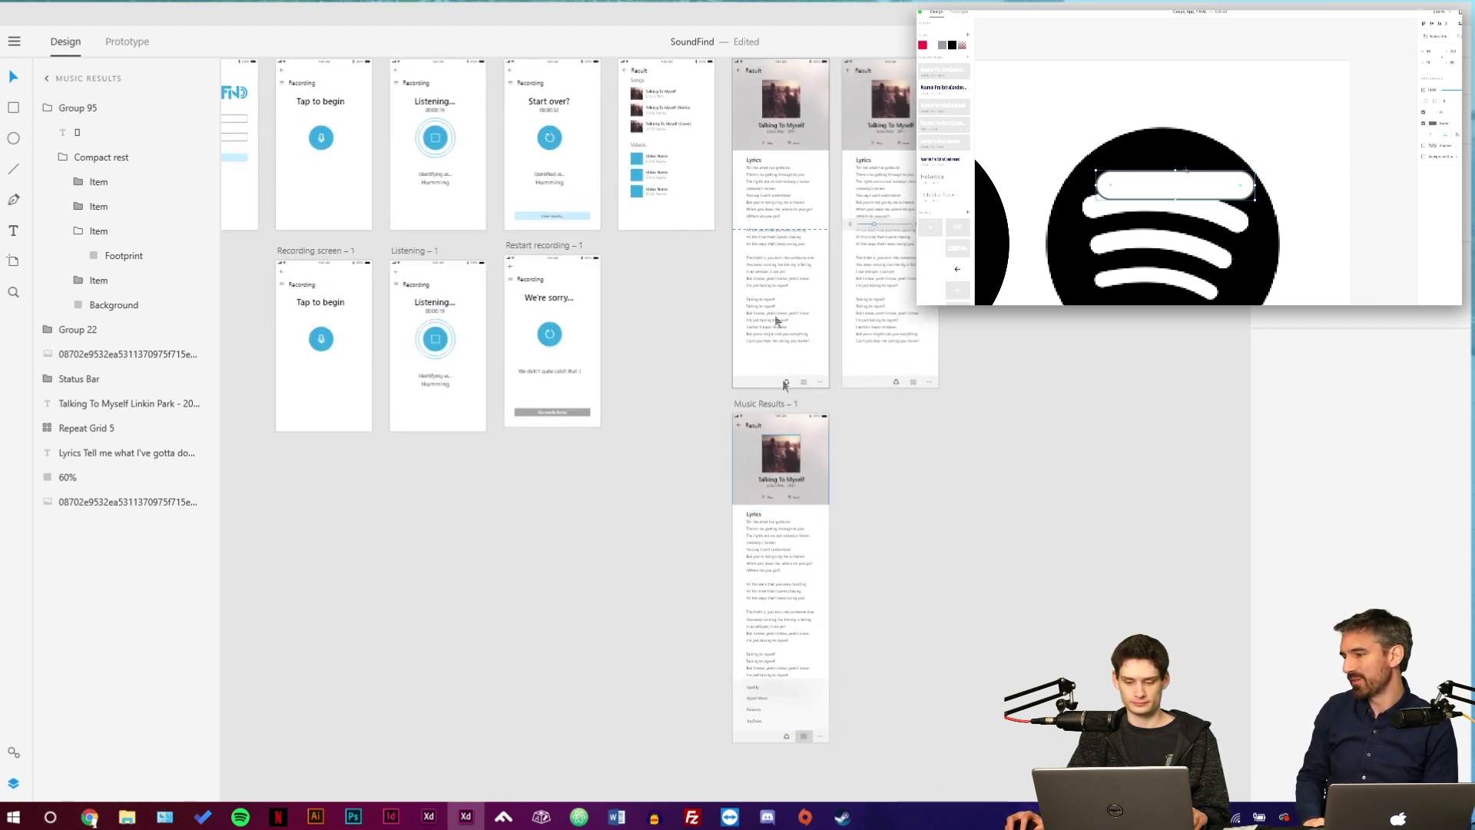
pyautogui.moveTo(762, 388); pyautogui.dragTo(776, 222)
pyautogui.scroll(5, 776, 221)
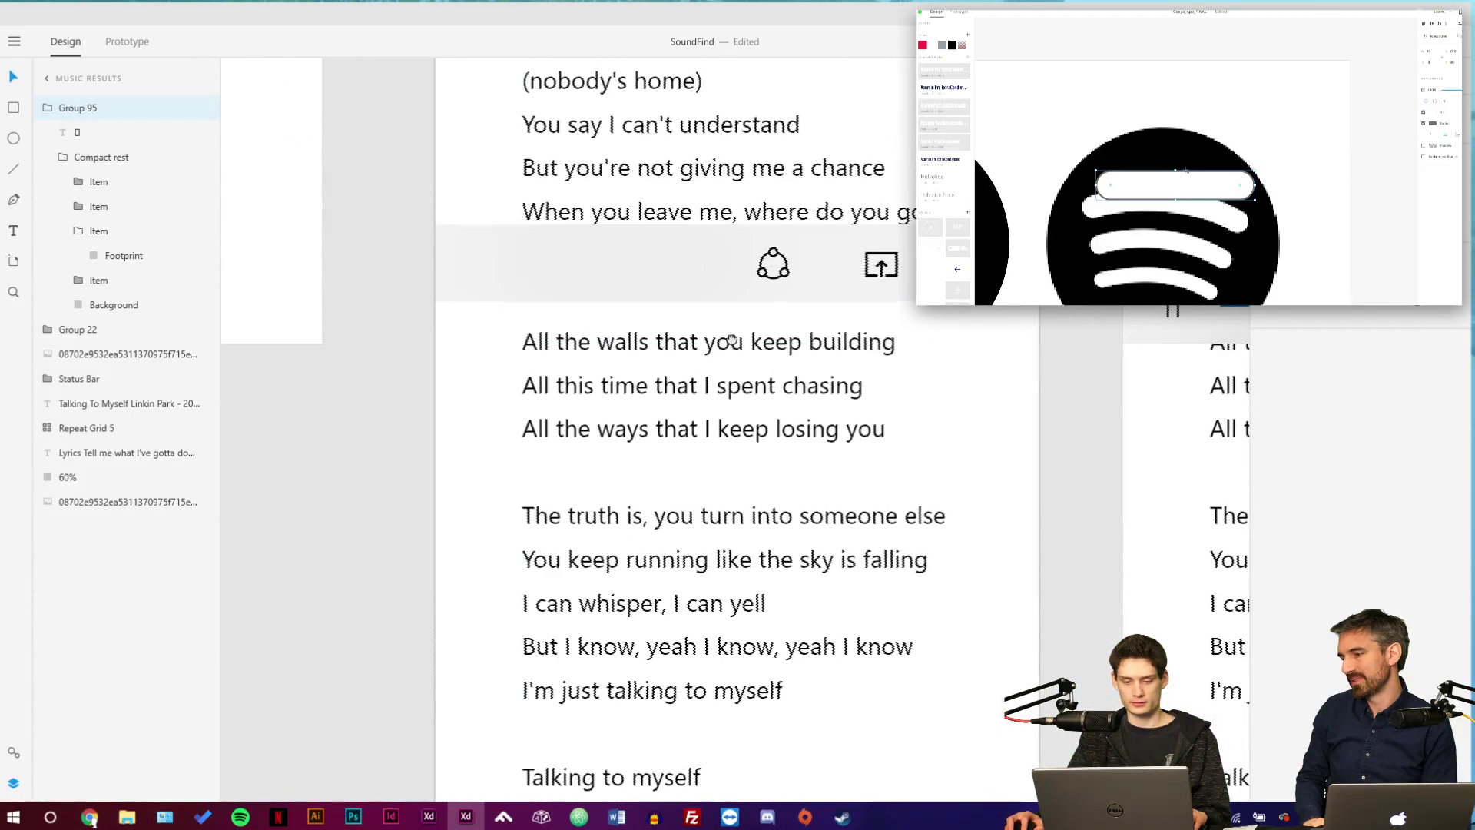
pyautogui.moveTo(650, 294); pyautogui.dragTo(649, 302)
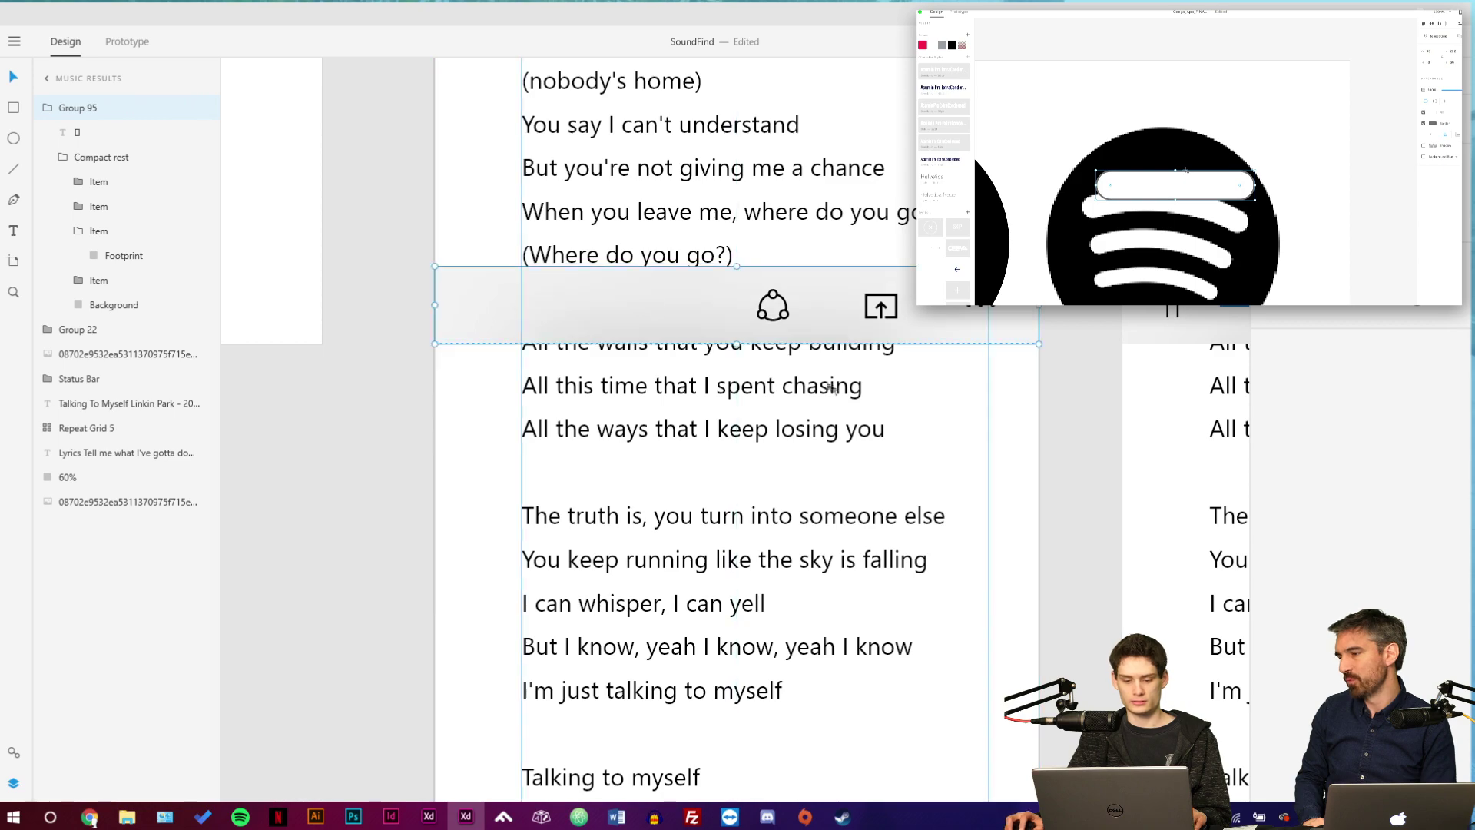
pyautogui.scroll(-3, 697, 167)
pyautogui.moveTo(666, 204); pyautogui.dragTo(657, 163)
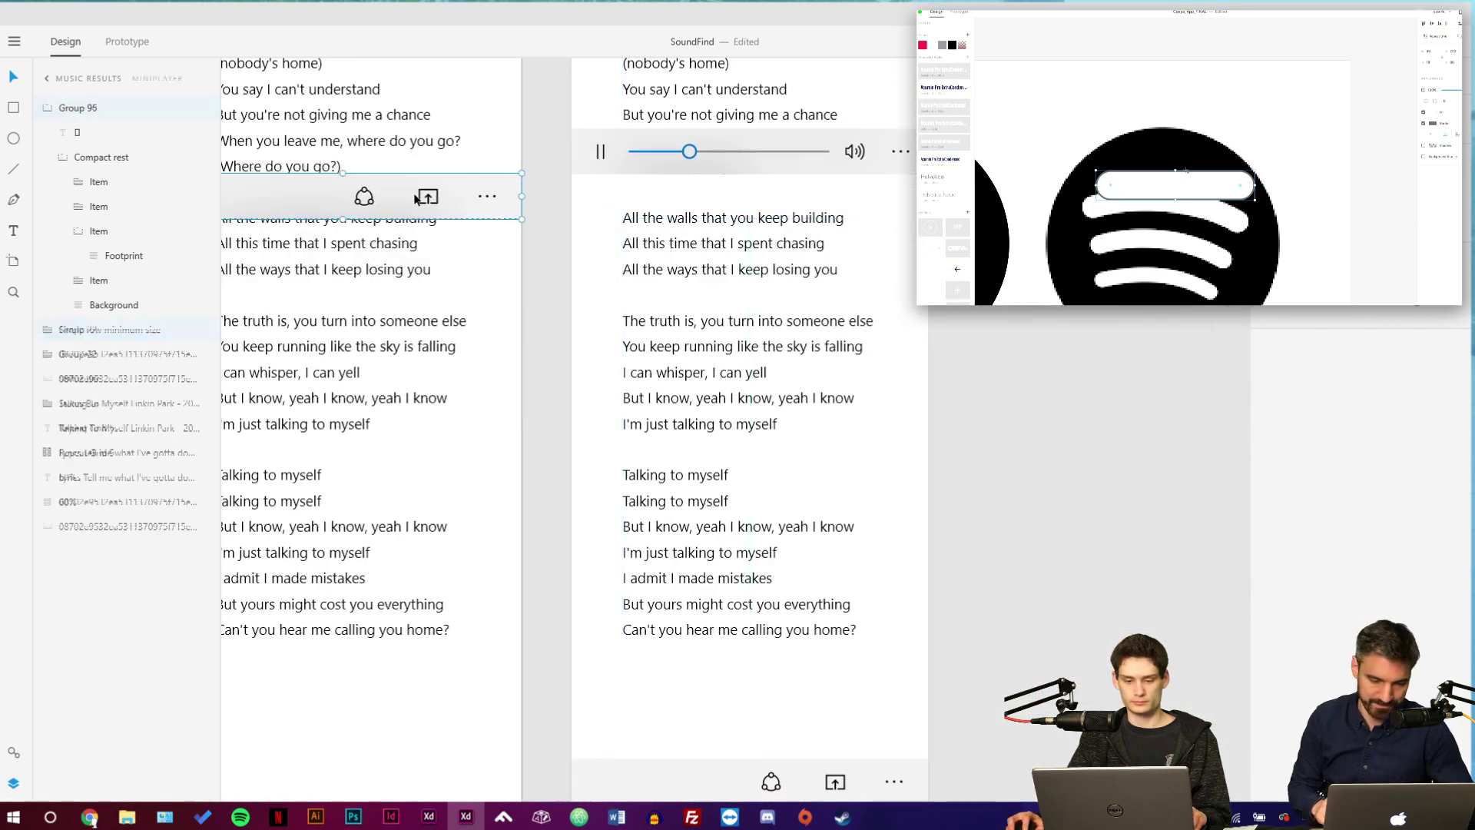
# Replace the app bar on Music Results - miniplayer with a copy of the repositioned Music Results bar, directly beneath the mini player.
pyautogui.click(489, 198)
pyautogui.click(655, 768)
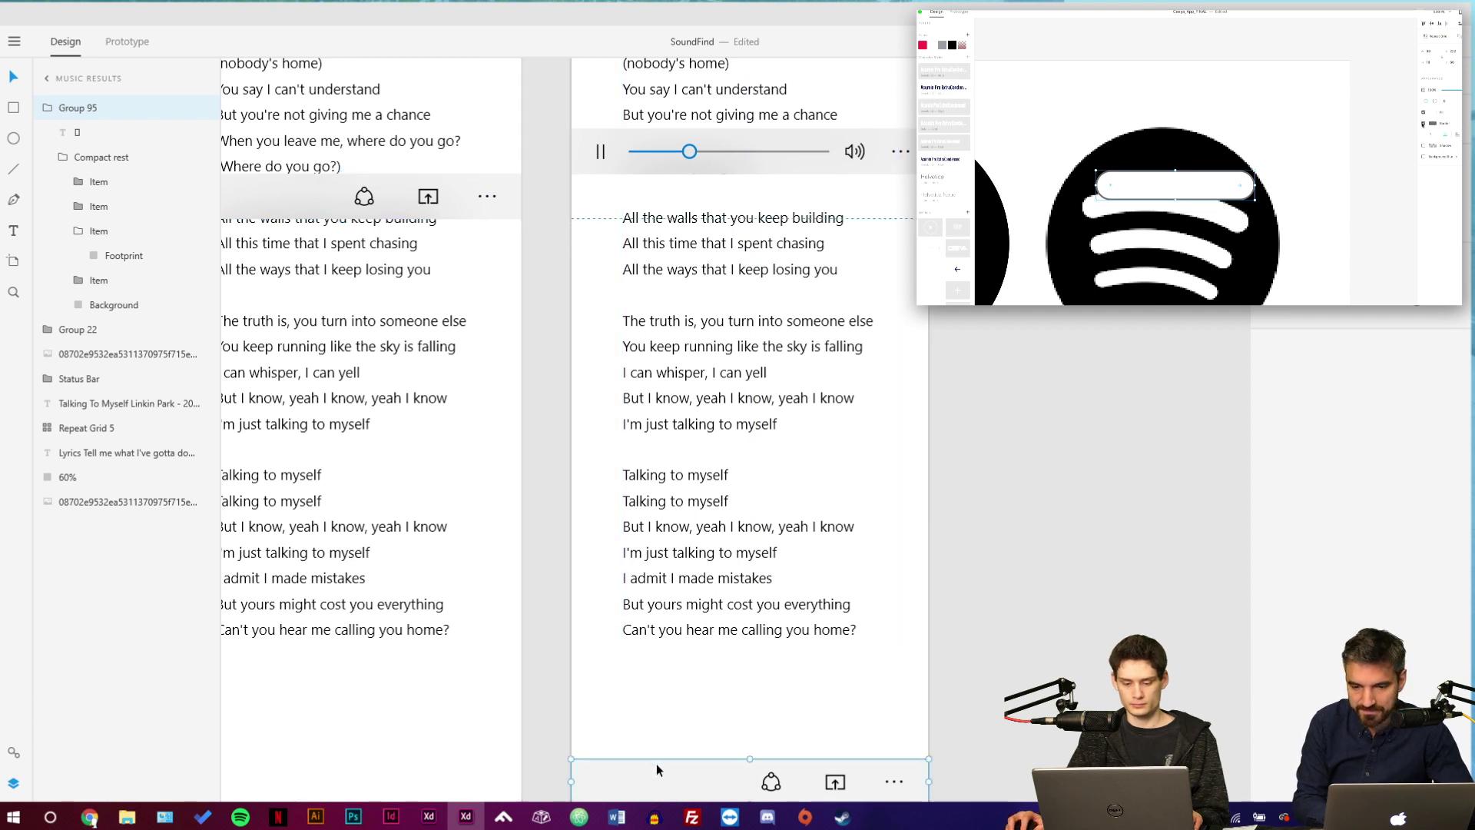
pyautogui.press('Delete')
pyautogui.click(357, 188)
pyautogui.hotkey('ctrl', 'c')
pyautogui.click(592, 151)
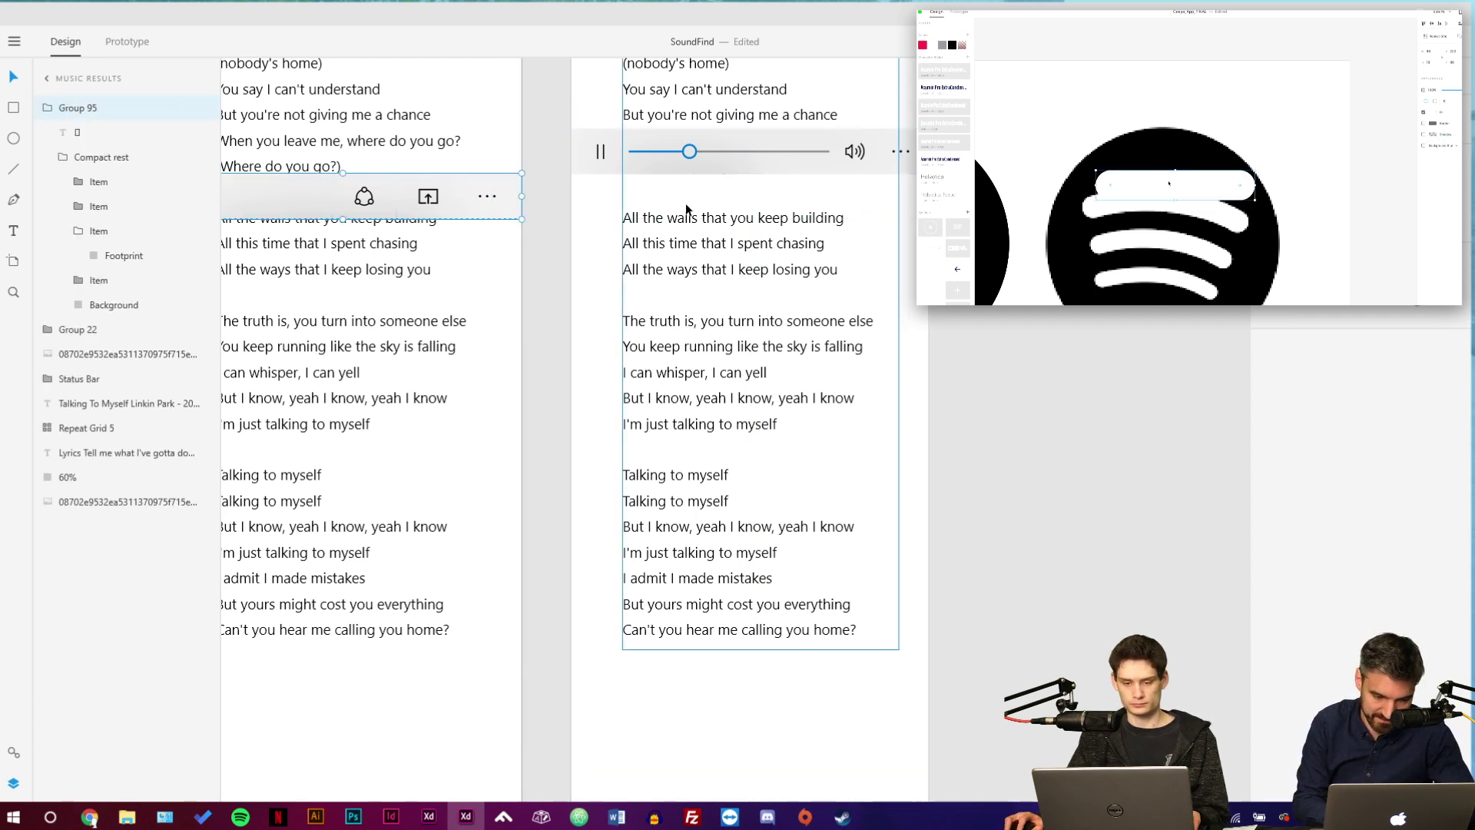
pyautogui.hotkey('ctrl', 'v')
pyautogui.click(592, 151)
pyautogui.scroll(5, 592, 151)
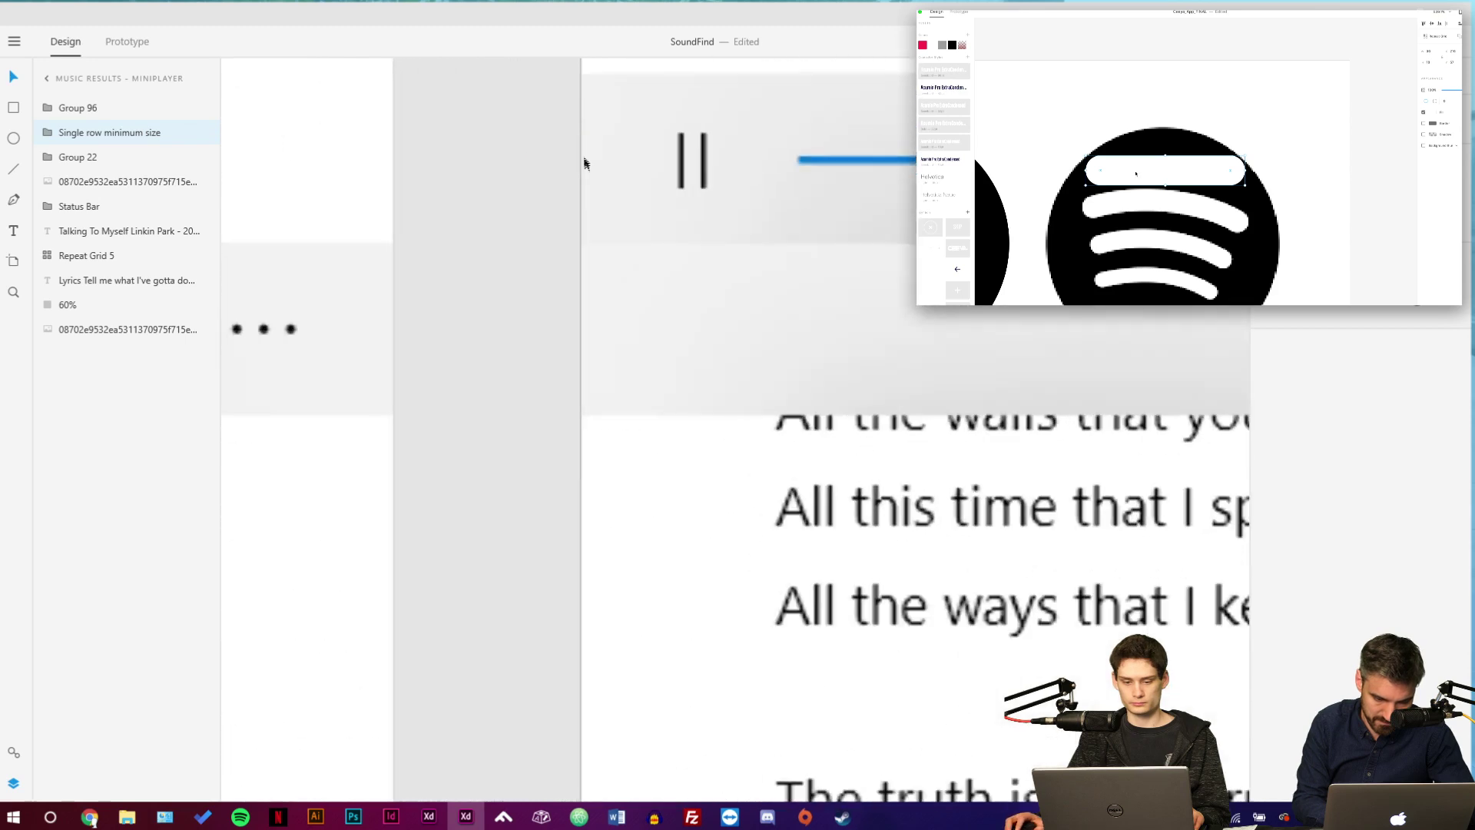
pyautogui.scroll(1, 625, 151)
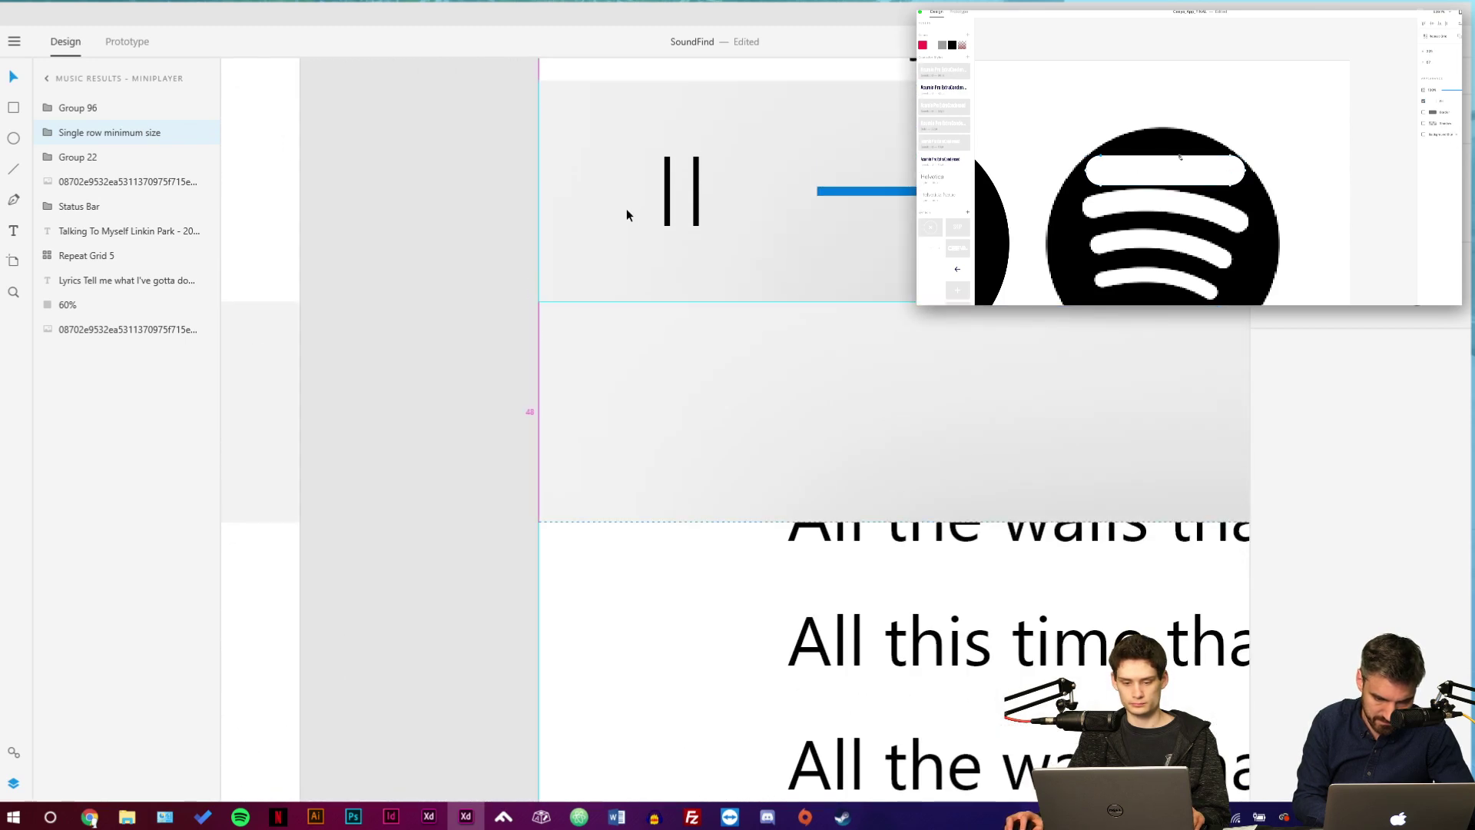
pyautogui.click(429, 275)
pyautogui.scroll(-2, 503, 298)
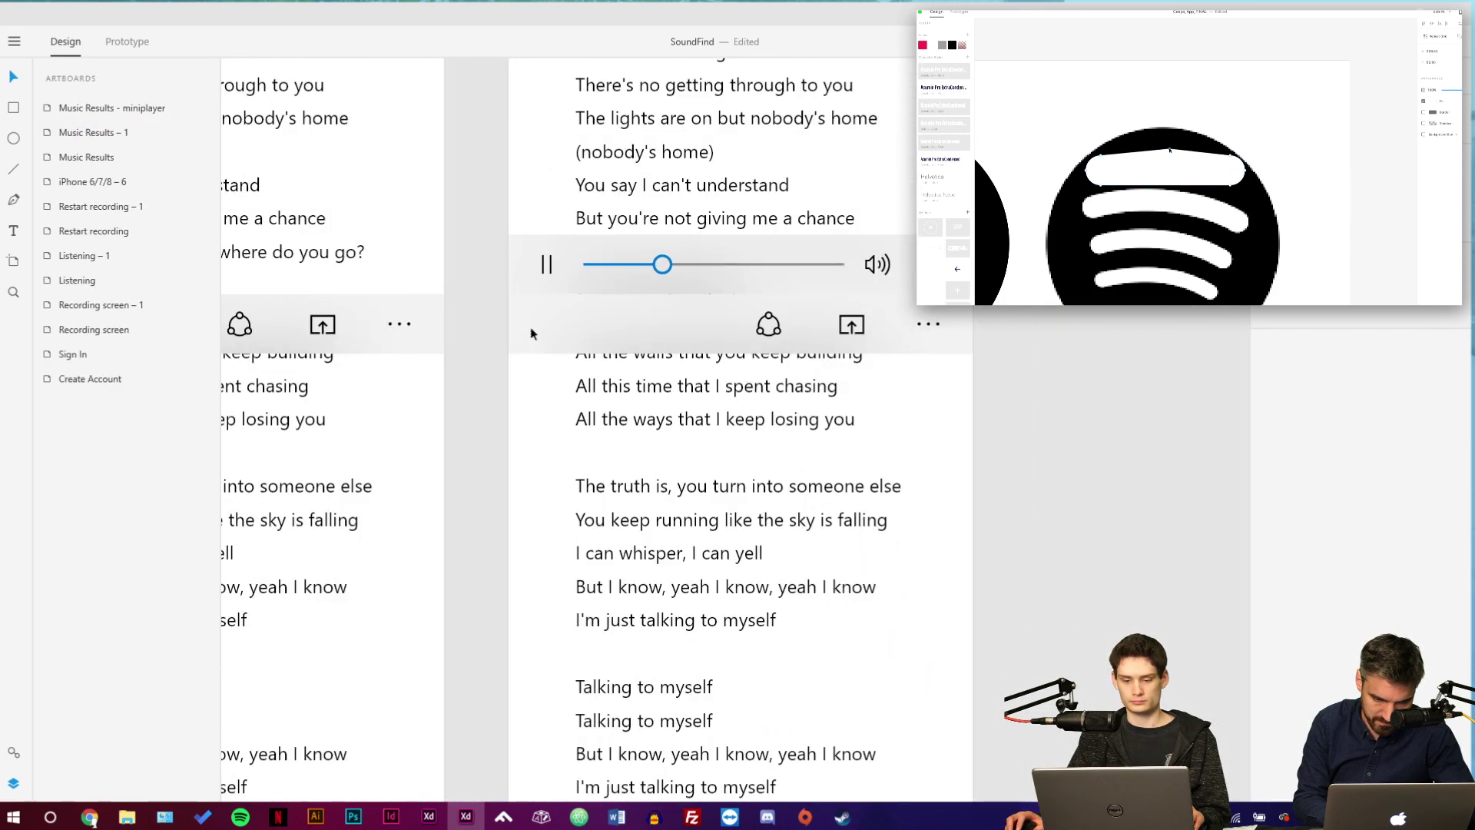
# Match the mini player background's blur to the app bar background by setting brightness to 0 and opacity to 50%.
pyautogui.doubleClick(722, 286)
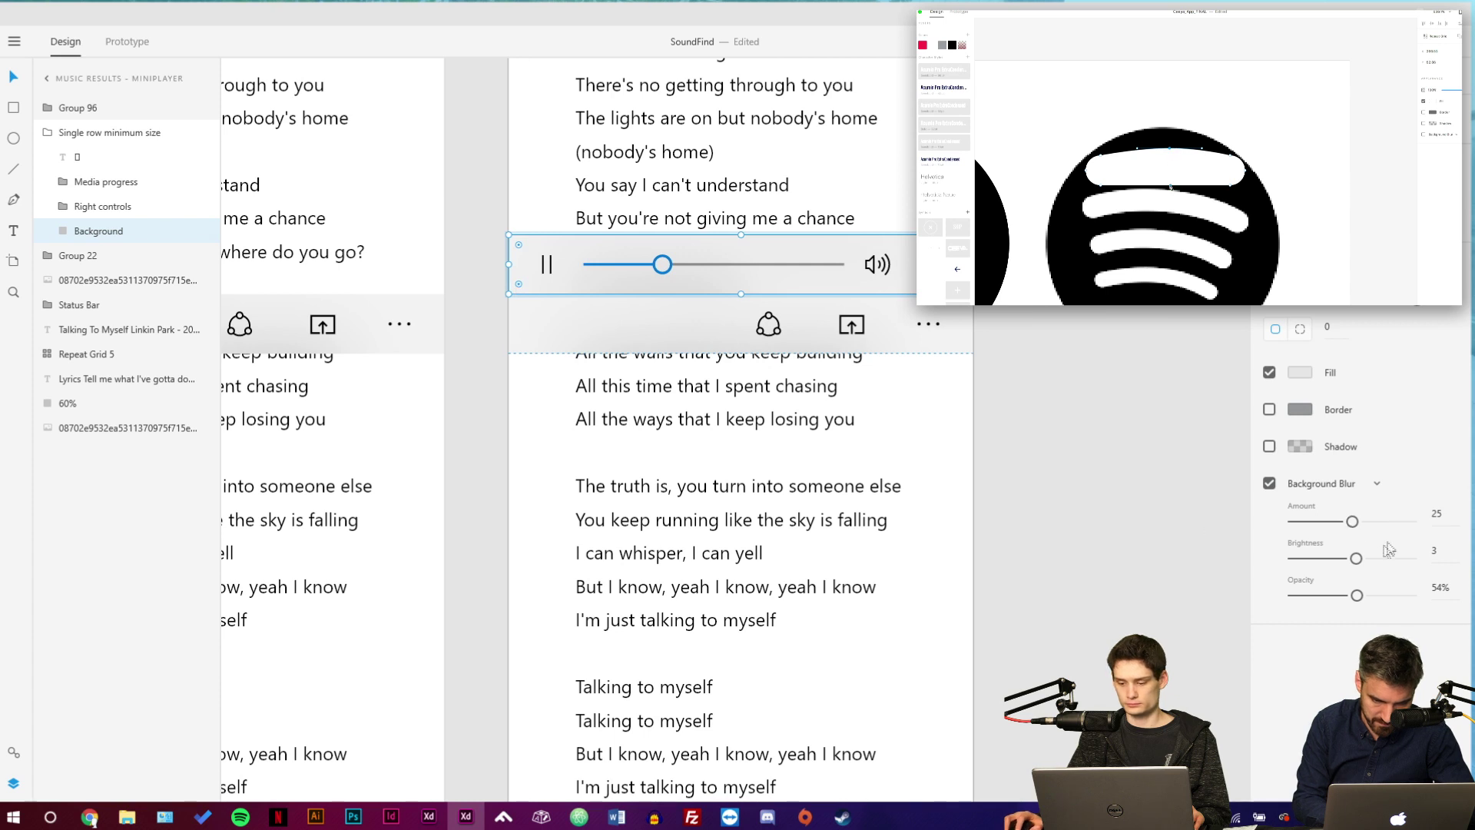
pyautogui.moveTo(1356, 558); pyautogui.dragTo(1350, 564)
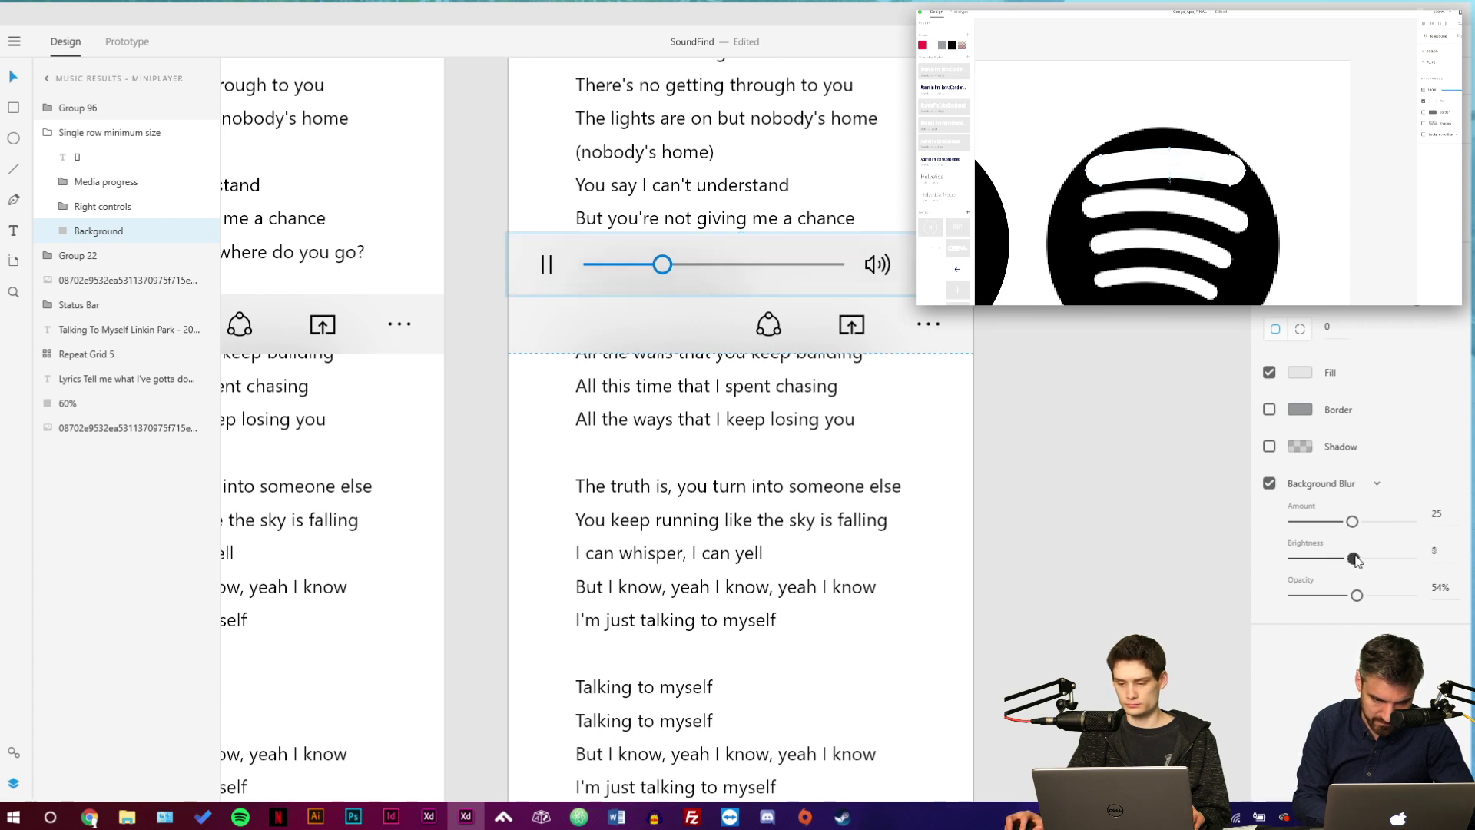
pyautogui.moveTo(1356, 561); pyautogui.dragTo(1351, 598)
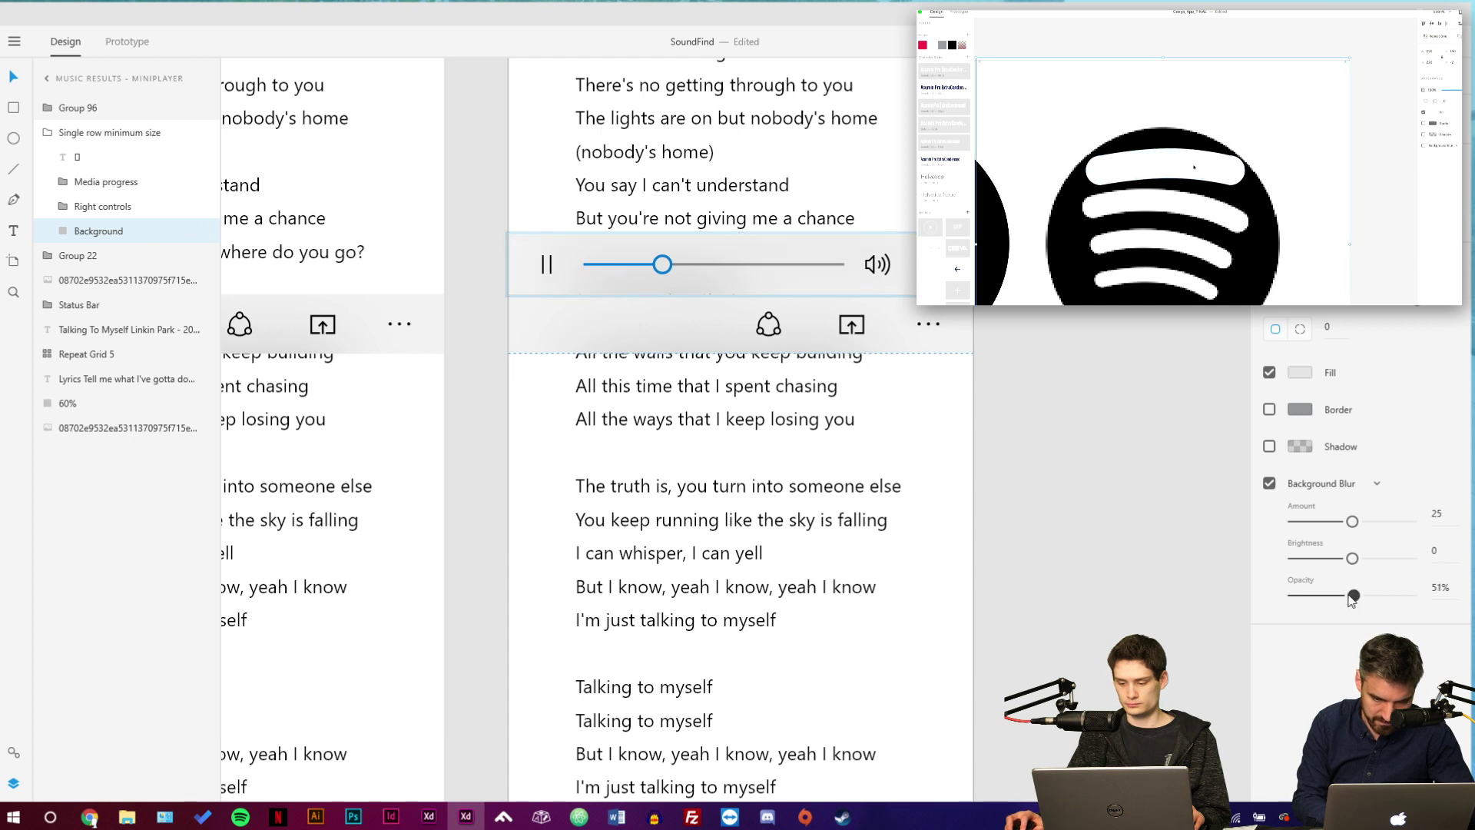
pyautogui.click(1104, 461)
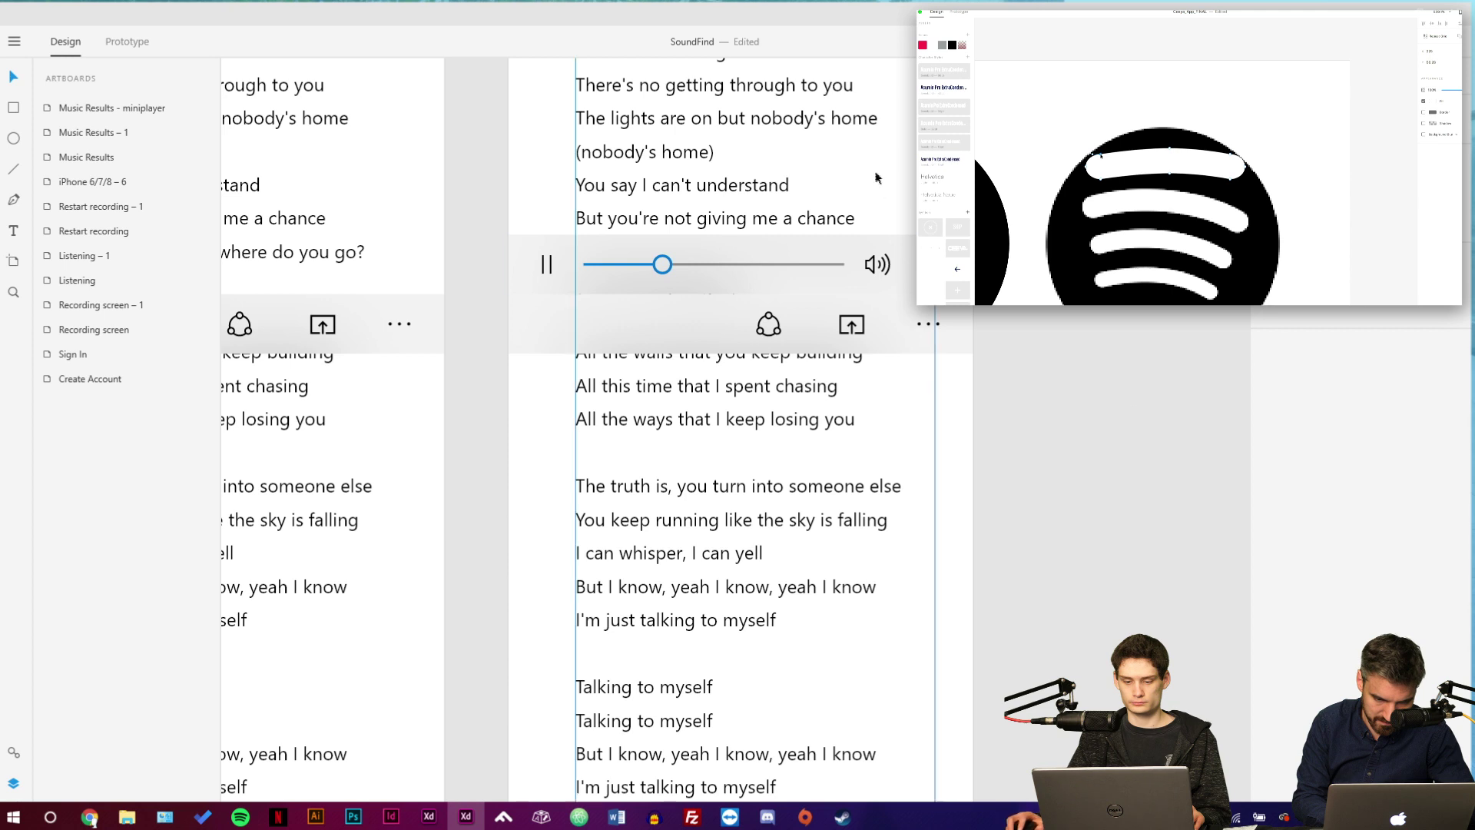
pyautogui.click(863, 272)
pyautogui.moveTo(648, 341)
pyautogui.mouseDown()
pyautogui.moveTo(668, 397)
pyautogui.moveTo(648, 350)
pyautogui.mouseUp()
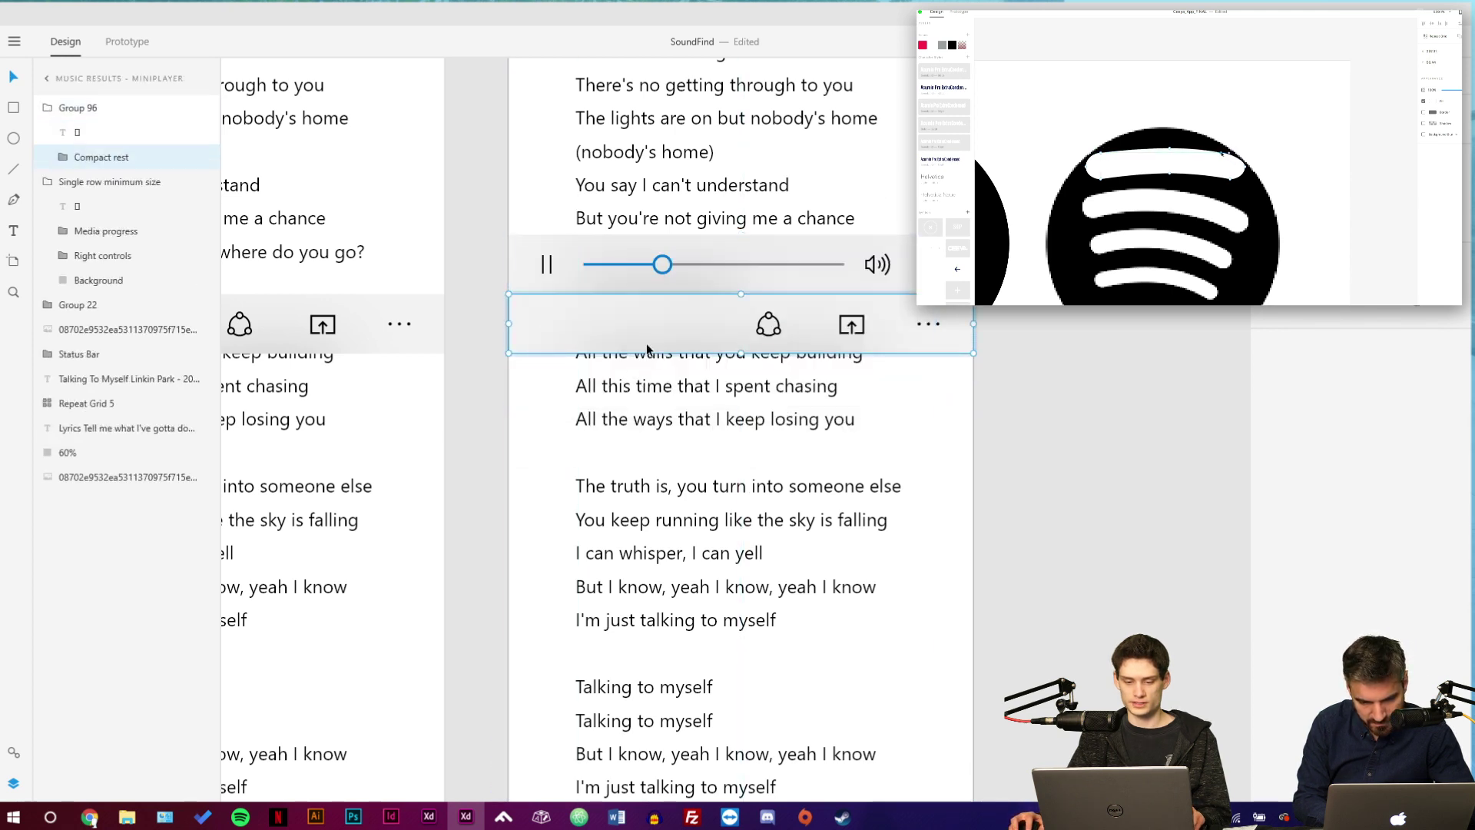
pyautogui.doubleClick(604, 332)
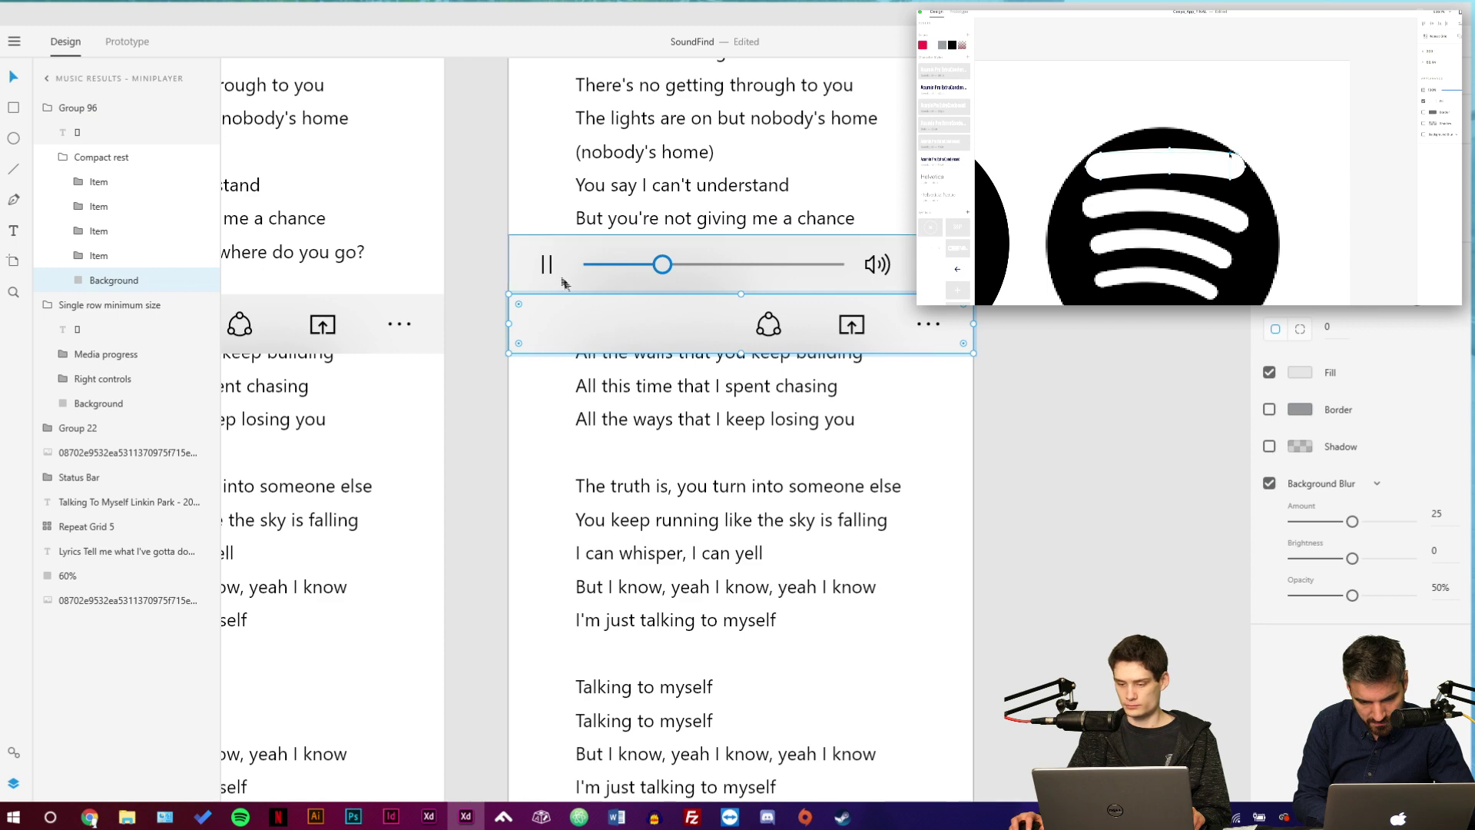
pyautogui.click(527, 262)
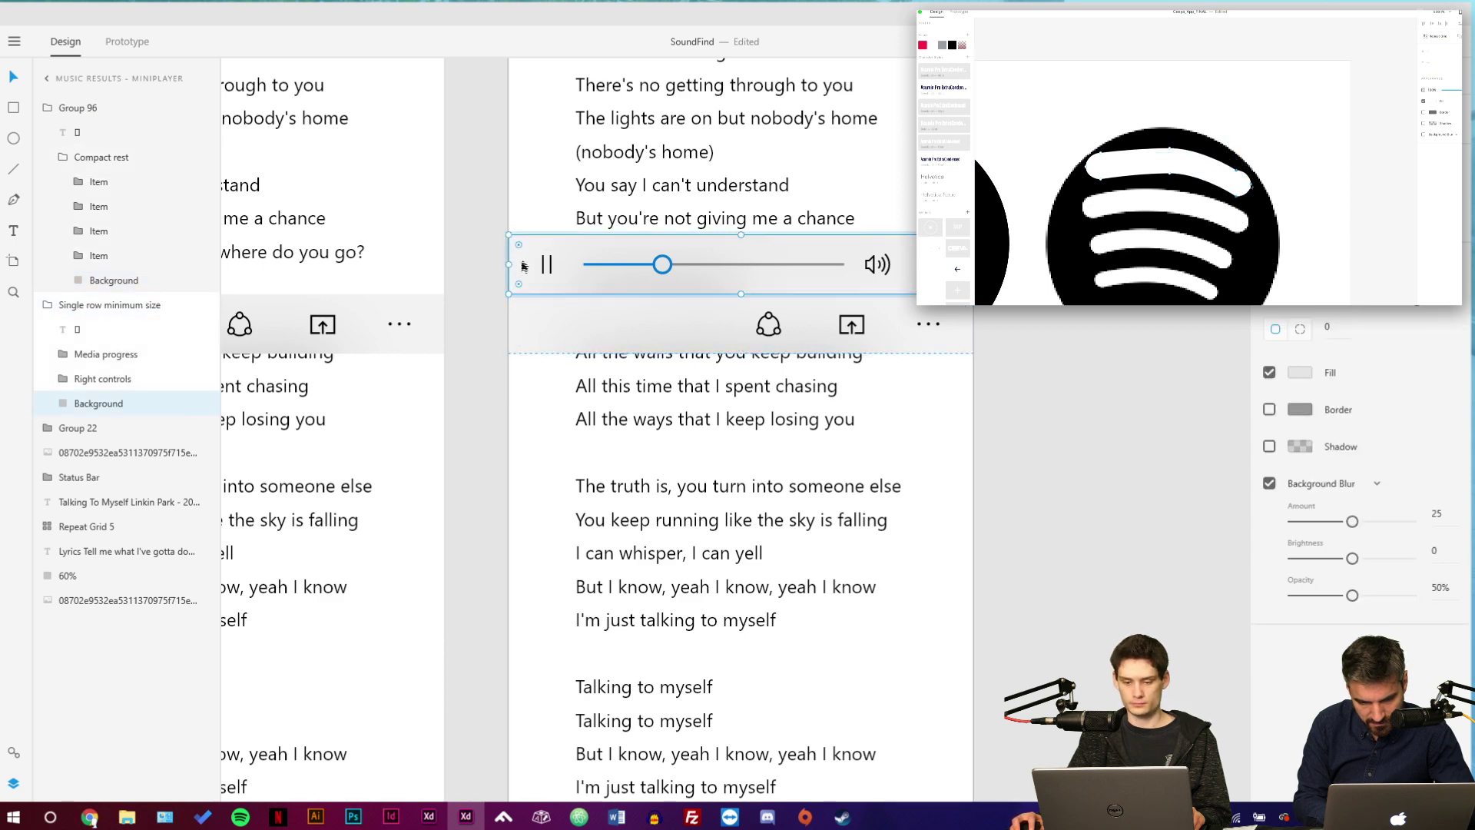
pyautogui.click(499, 298)
# Delete the three-dot icon from the mini player and move the volume icon toward the bar's outer edge to fill the gap.
pyautogui.scroll(-3, 496, 330)
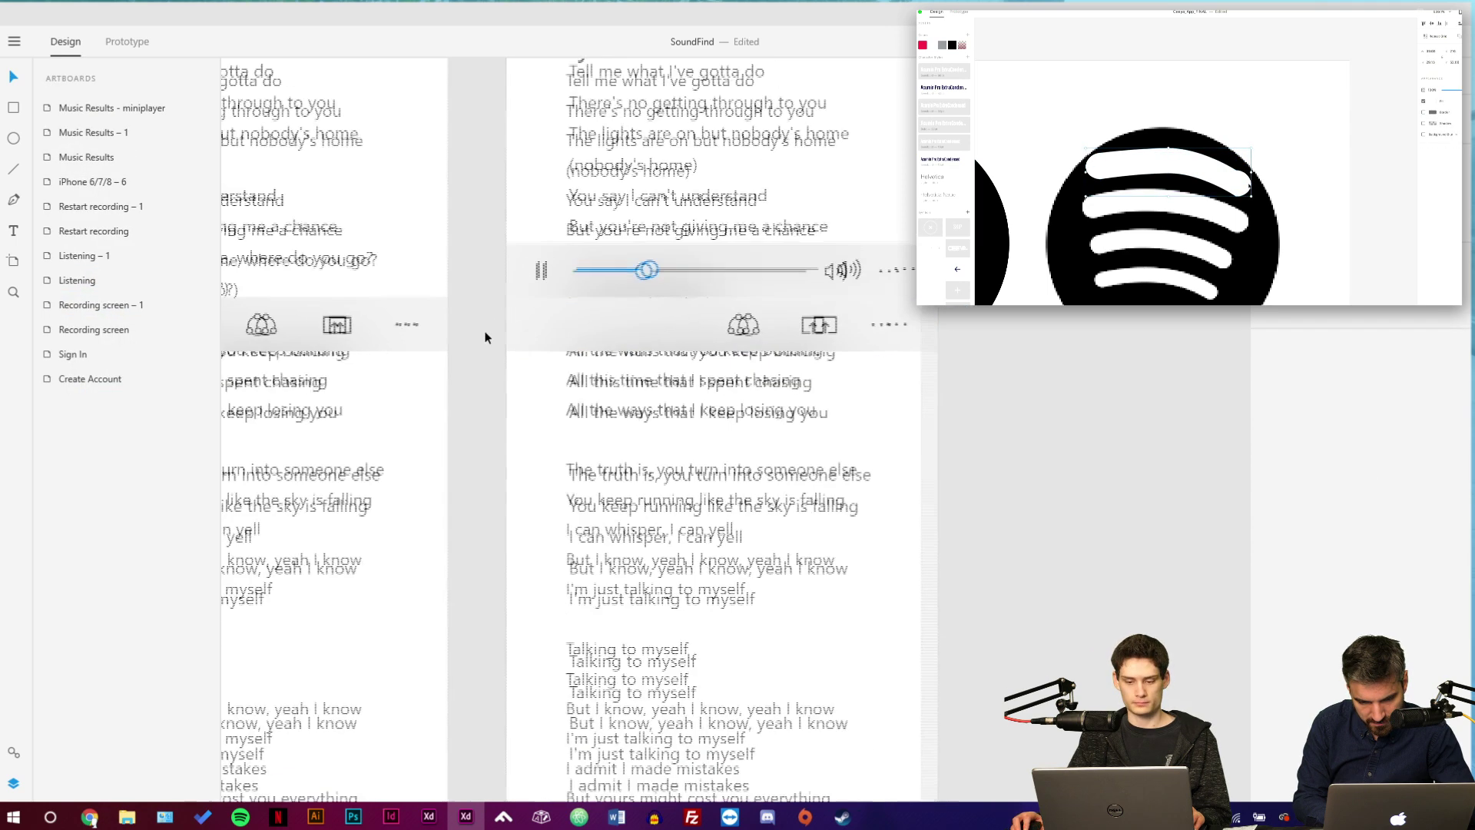
pyautogui.scroll(5, 813, 299)
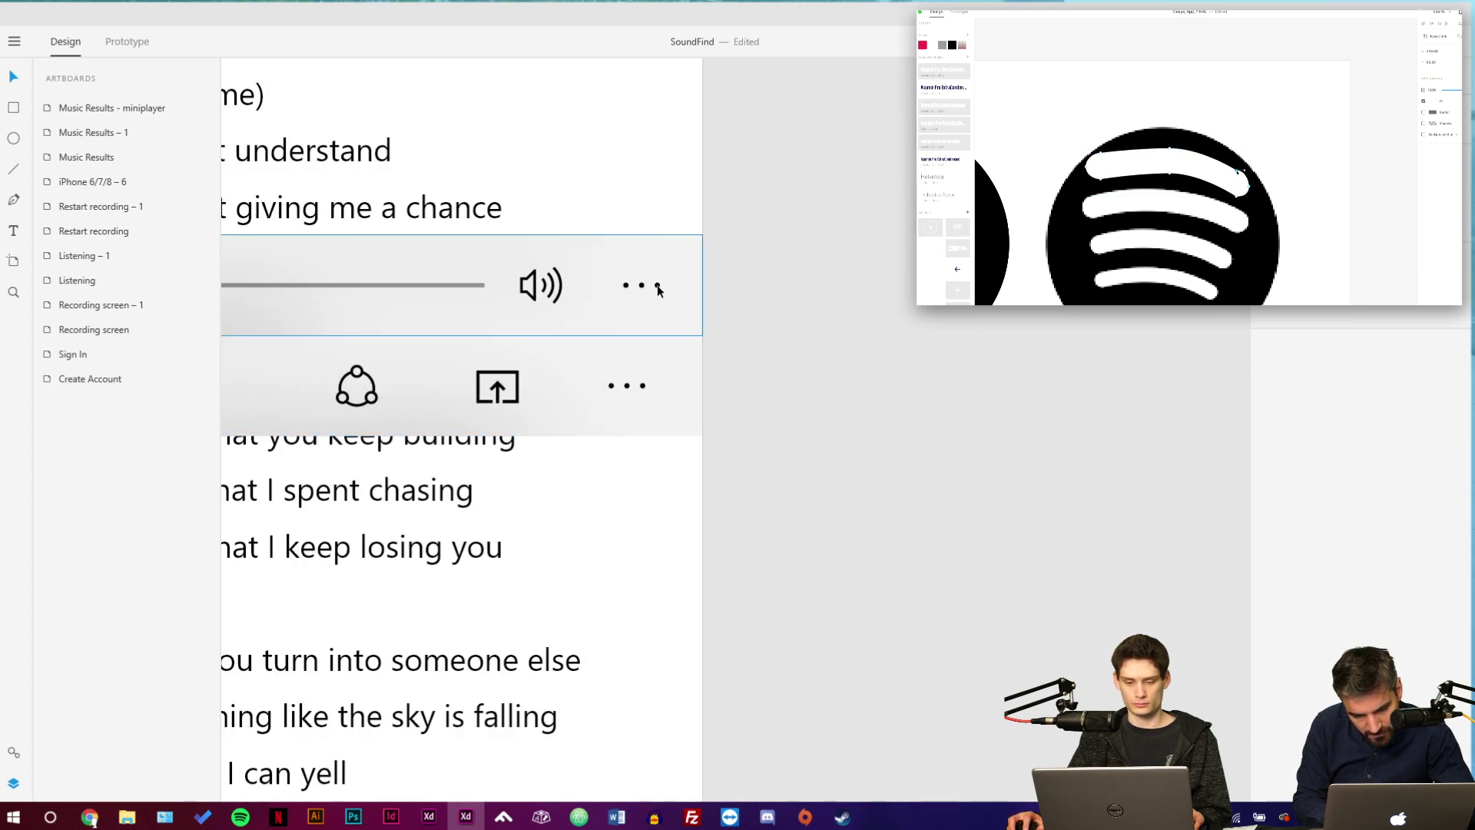
pyautogui.doubleClick(658, 286)
pyautogui.doubleClick(642, 284)
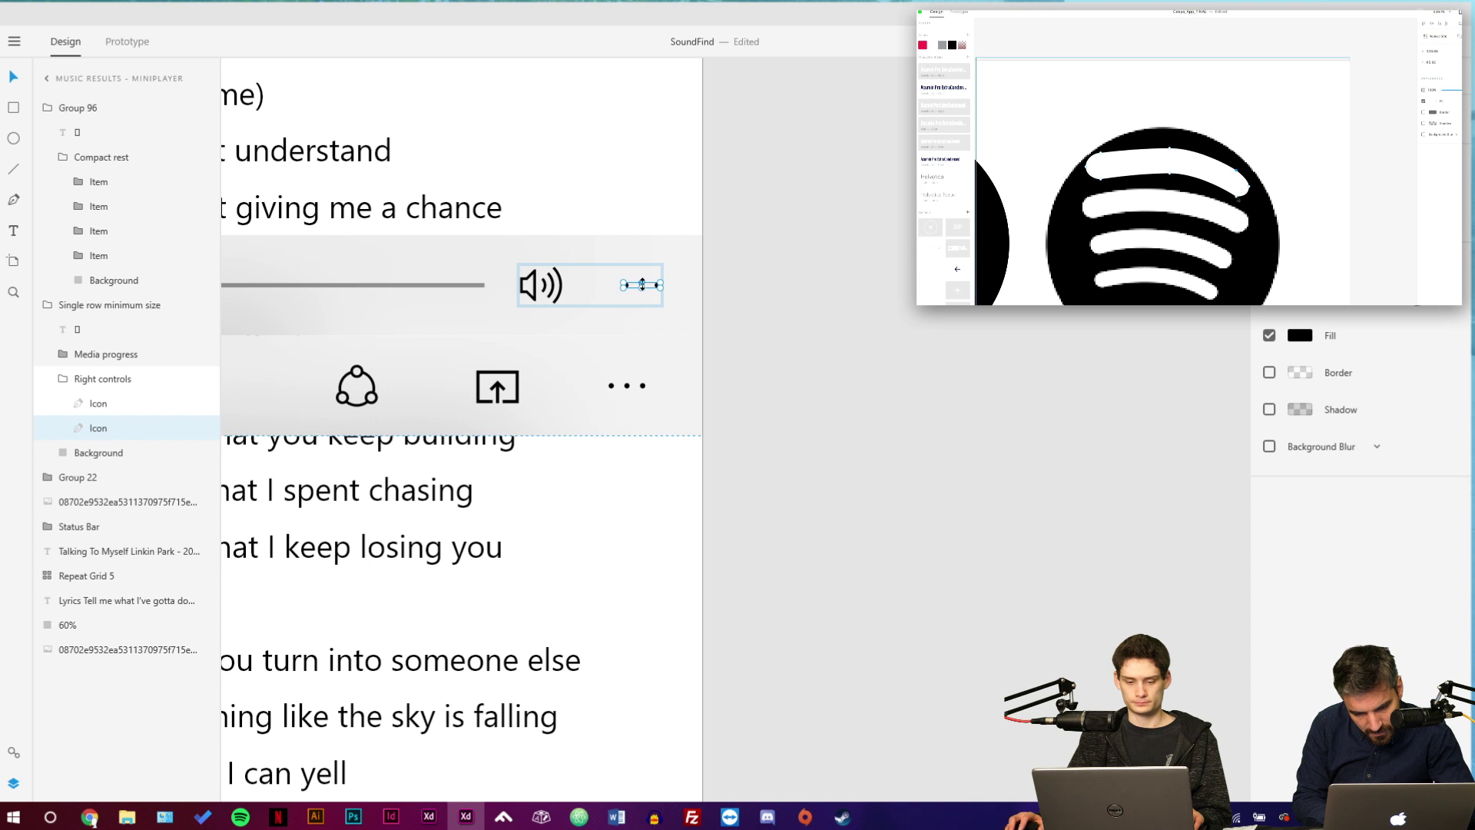
pyautogui.press('Delete')
pyautogui.click(596, 292)
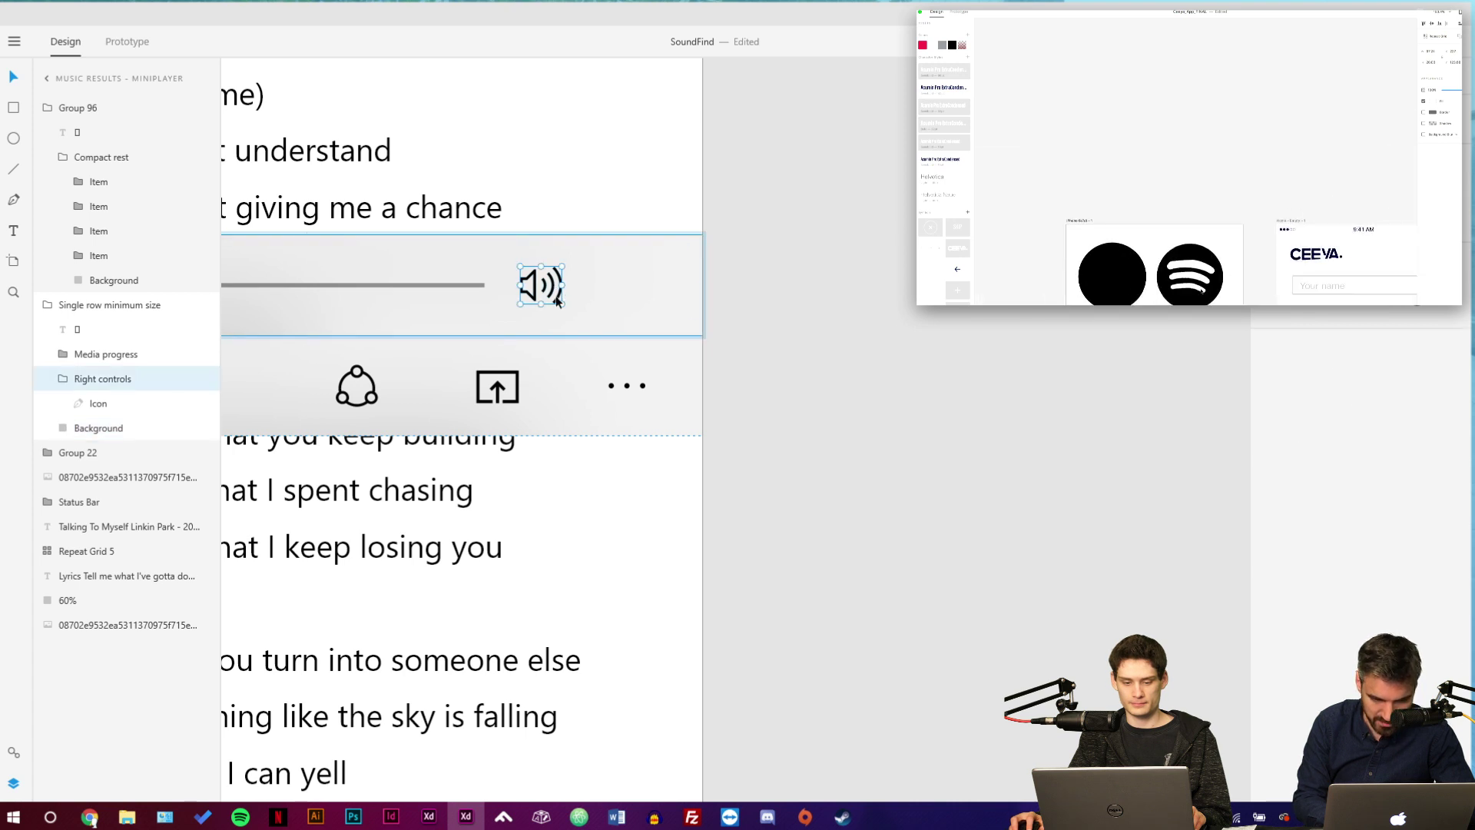
pyautogui.click(592, 302)
pyautogui.moveTo(592, 302); pyautogui.dragTo(640, 302)
pyautogui.click(558, 302)
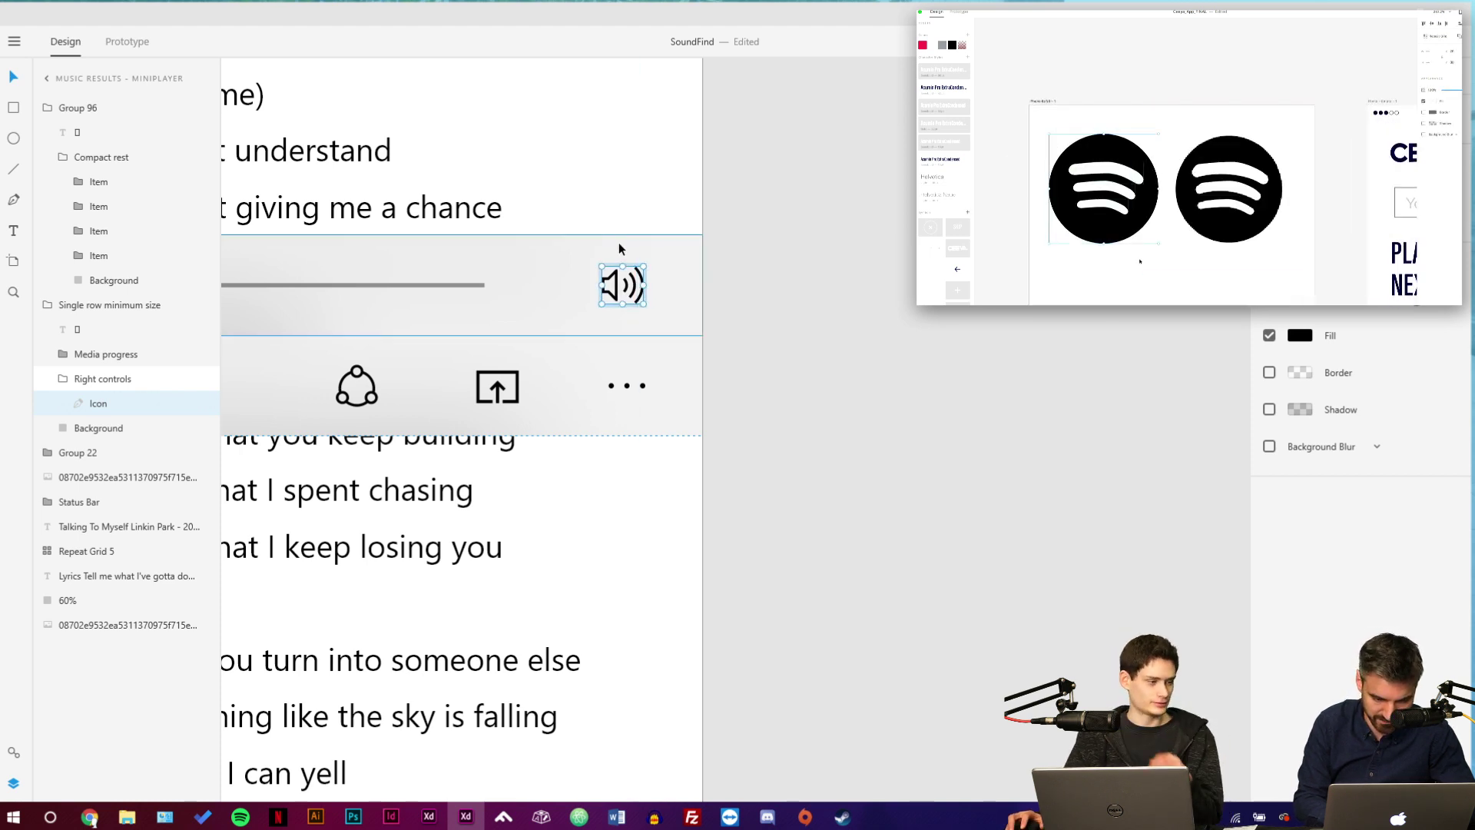
# Lengthen the mini player's progress track so its end reaches close to the repositioned volume icon.
pyautogui.doubleClick(477, 286)
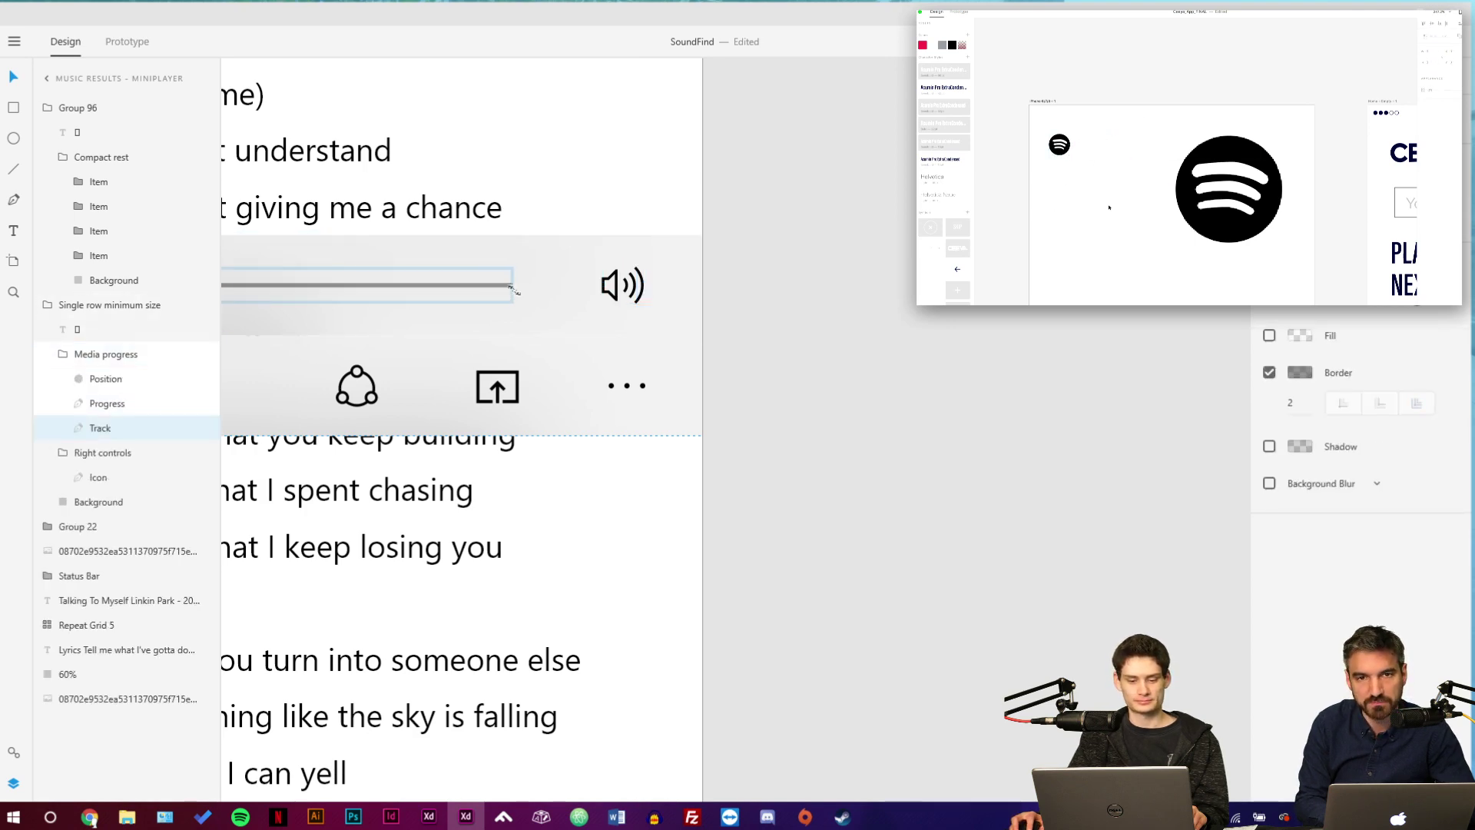
pyautogui.moveTo(513, 291); pyautogui.dragTo(565, 297)
pyautogui.click(819, 374)
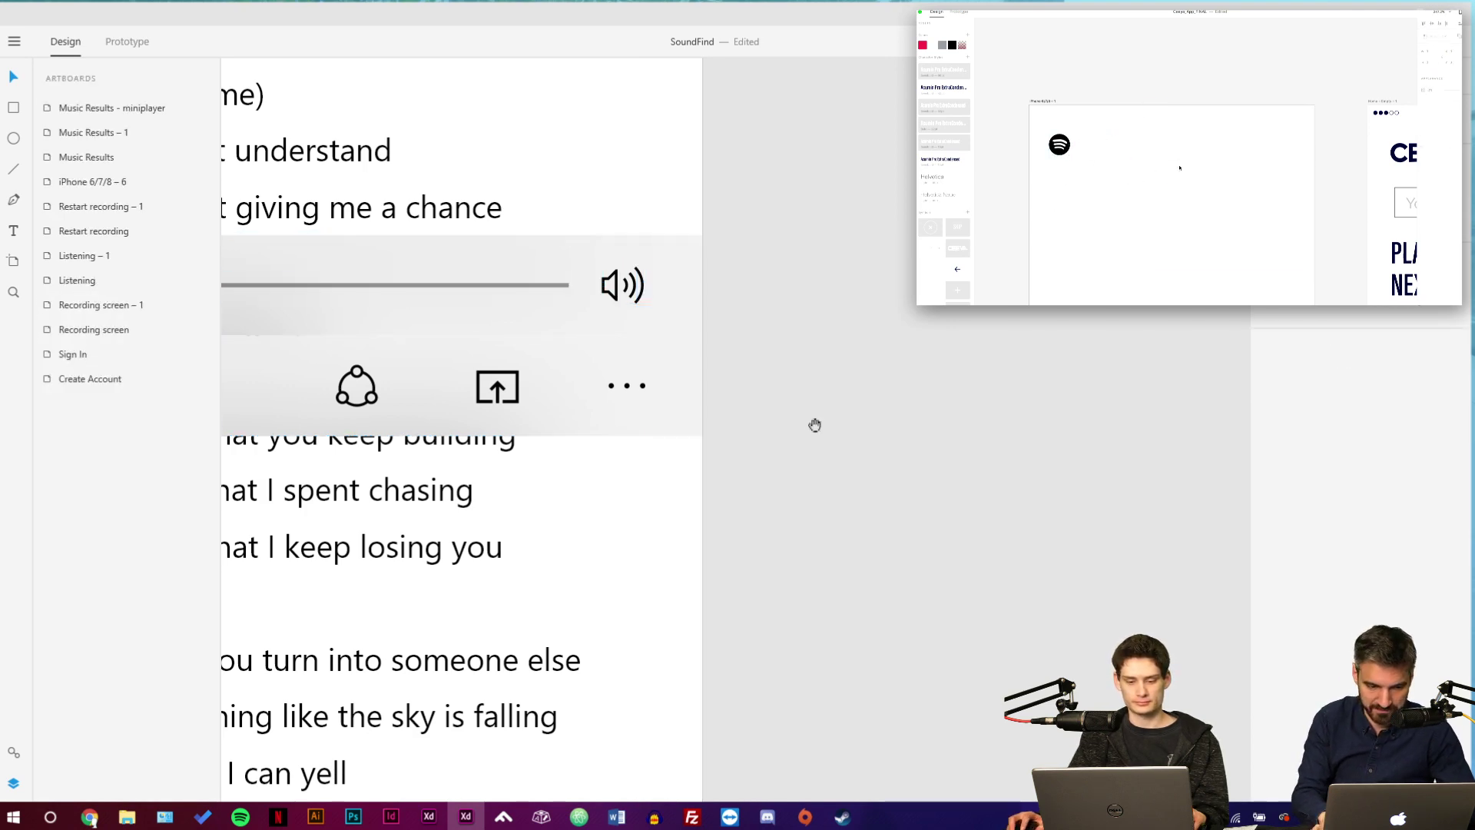
pyautogui.moveTo(814, 425); pyautogui.dragTo(1130, 428)
pyautogui.scroll(-2, 793, 554)
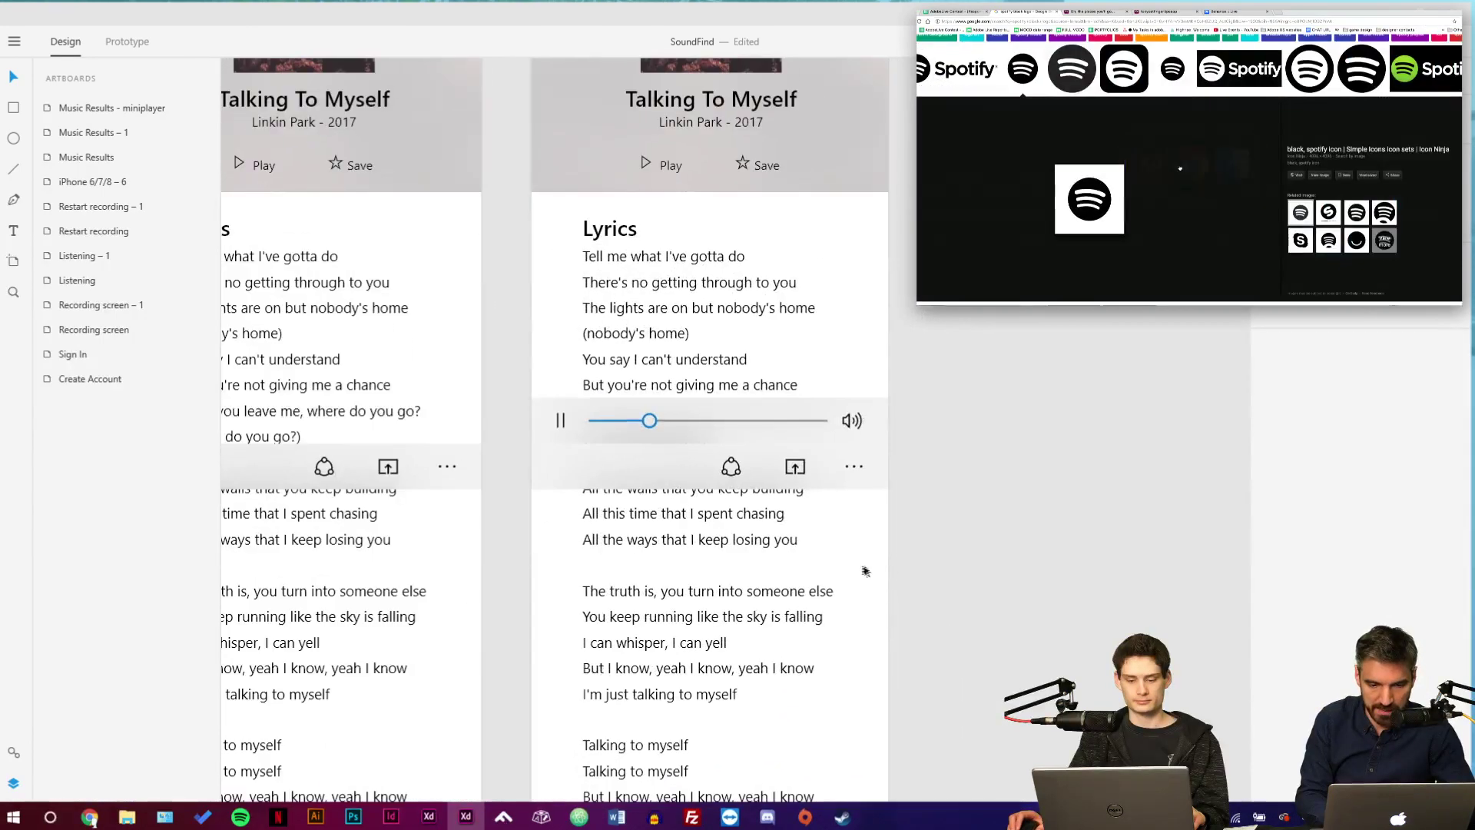
# Search the web for "apple music logo" in the browser on the inset screen.
pyautogui.press('super+l')
pyautogui.write('apple musi')
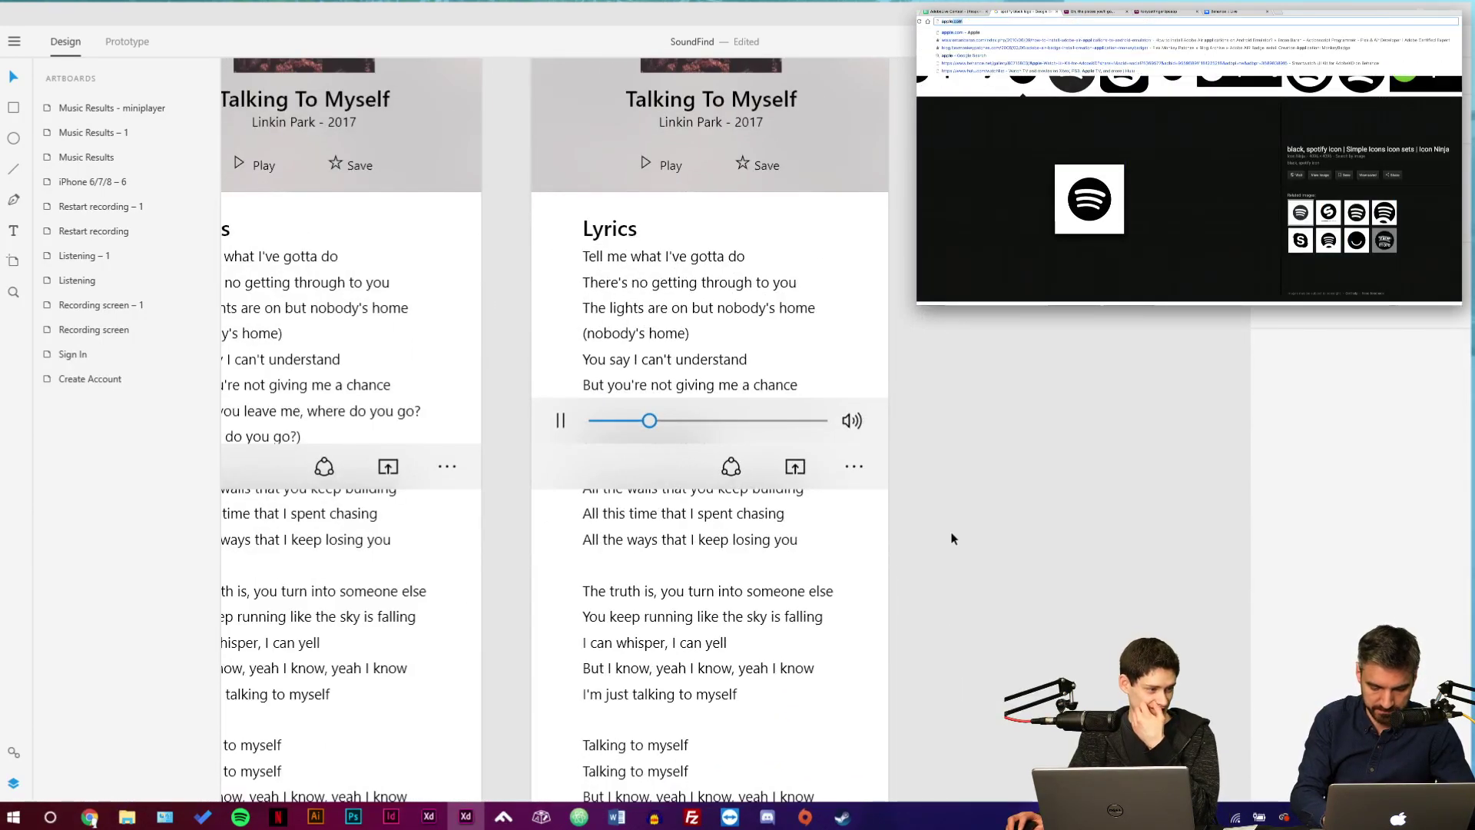
pyautogui.write('c logo')
pyautogui.press('Return')
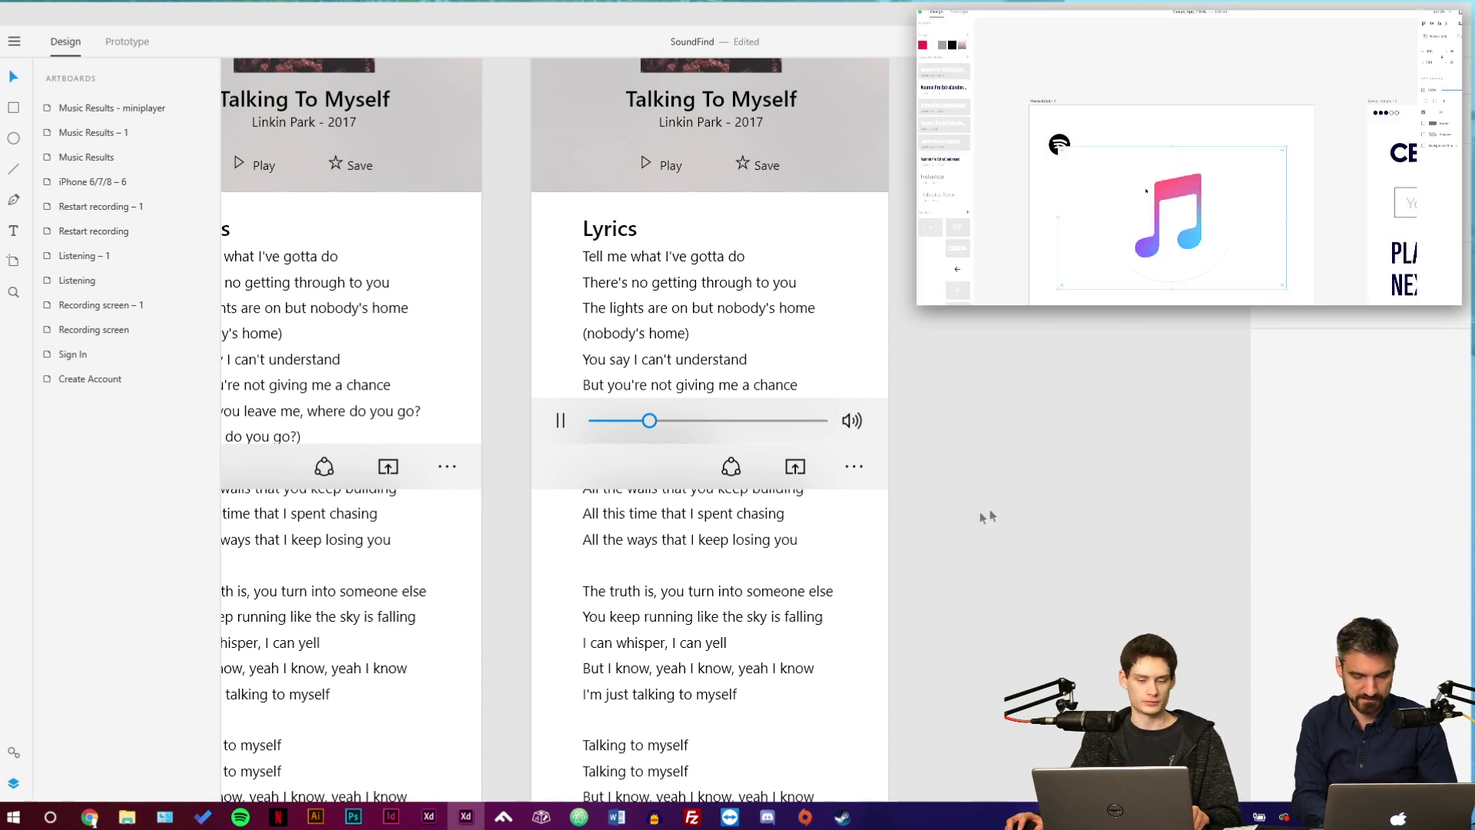
# Move the streaming-service menu together with its app bar on Music Results – 1 up to sit on the dashed viewport line.
pyautogui.scroll(-3, 965, 554)
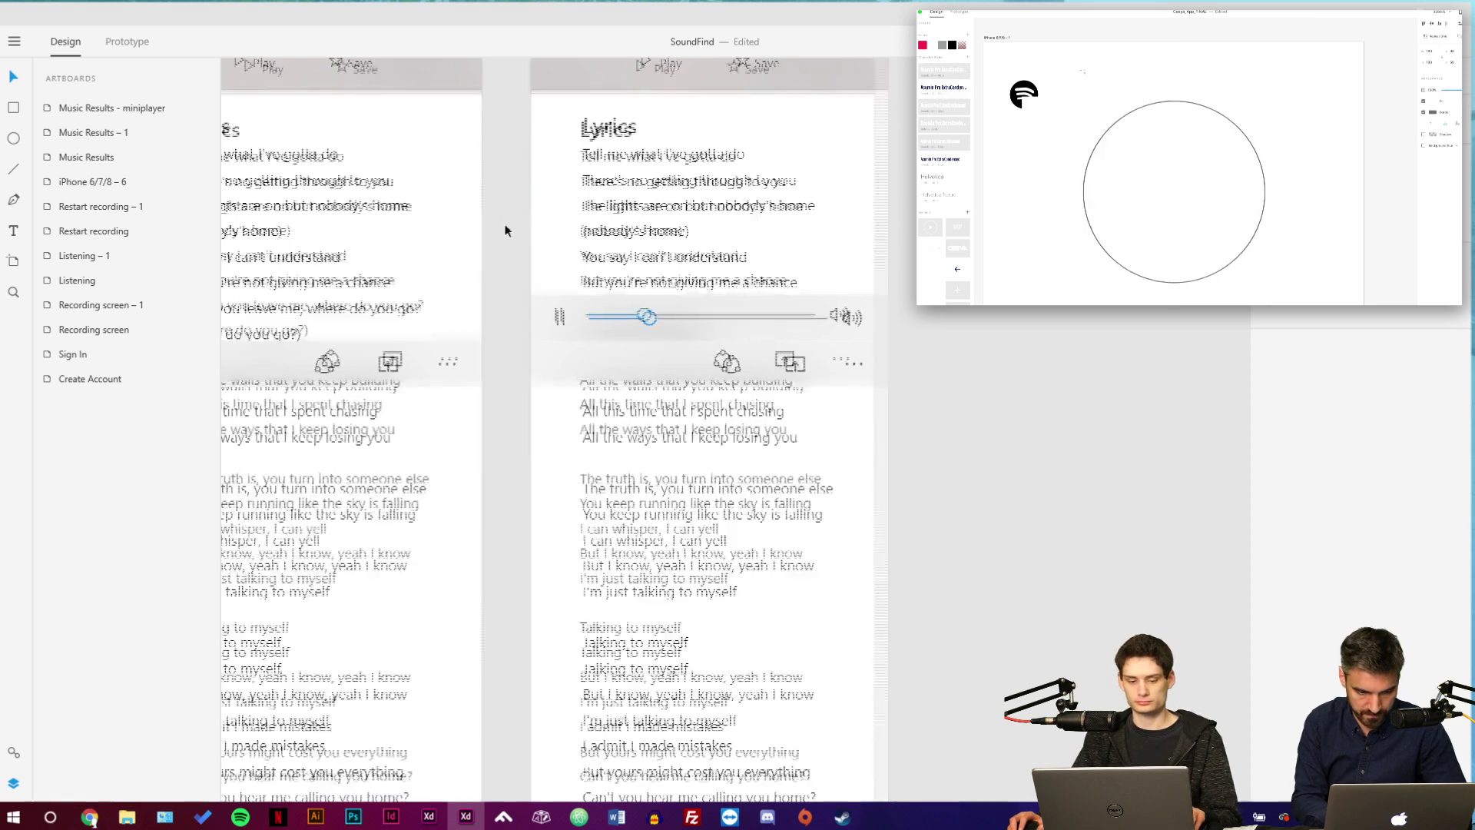
pyautogui.scroll(-3, 505, 230)
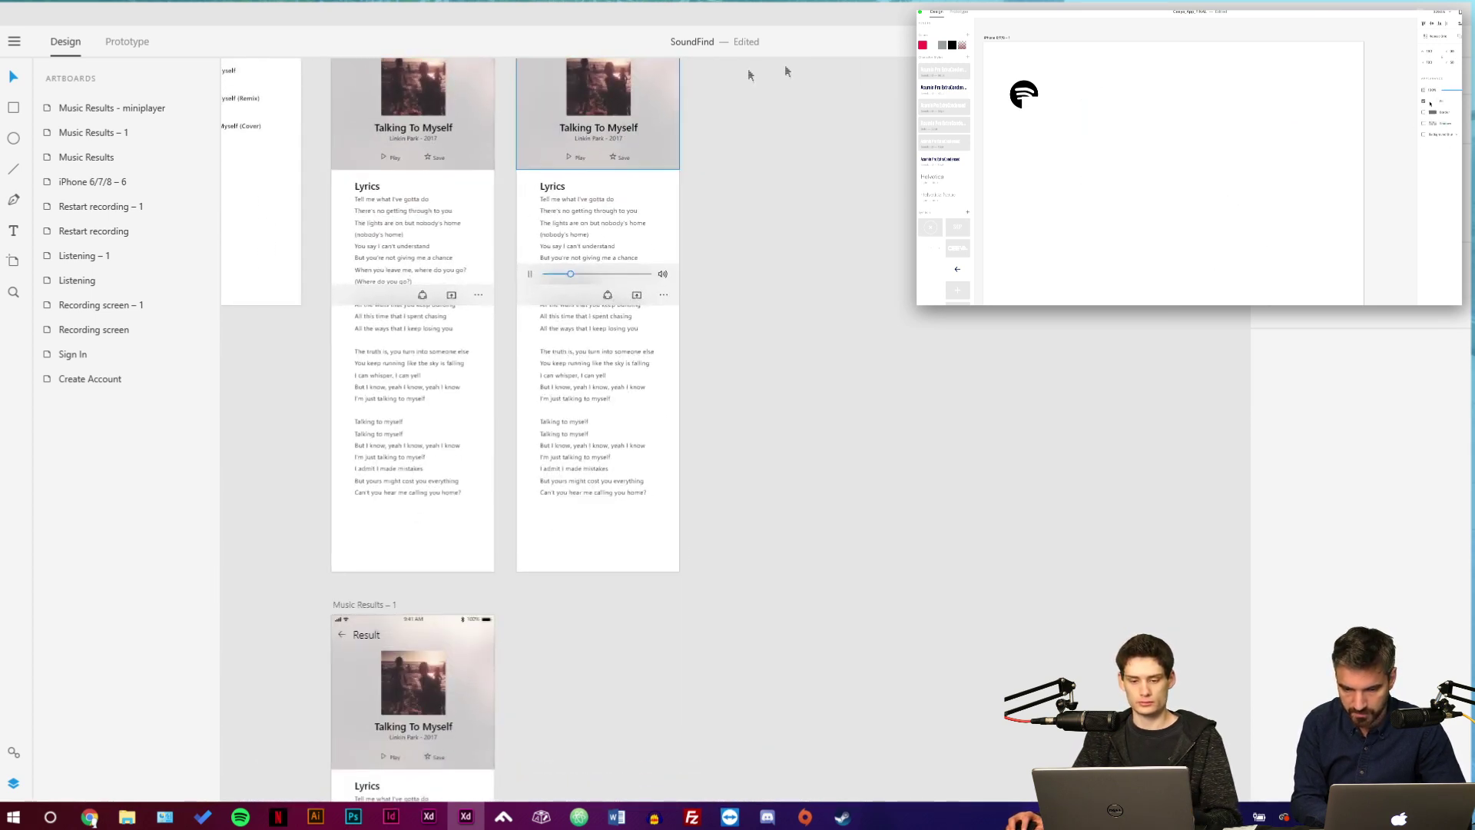
pyautogui.scroll(-3, 820, 373)
pyautogui.scroll(-1, 725, 457)
pyautogui.scroll(-2, 725, 457)
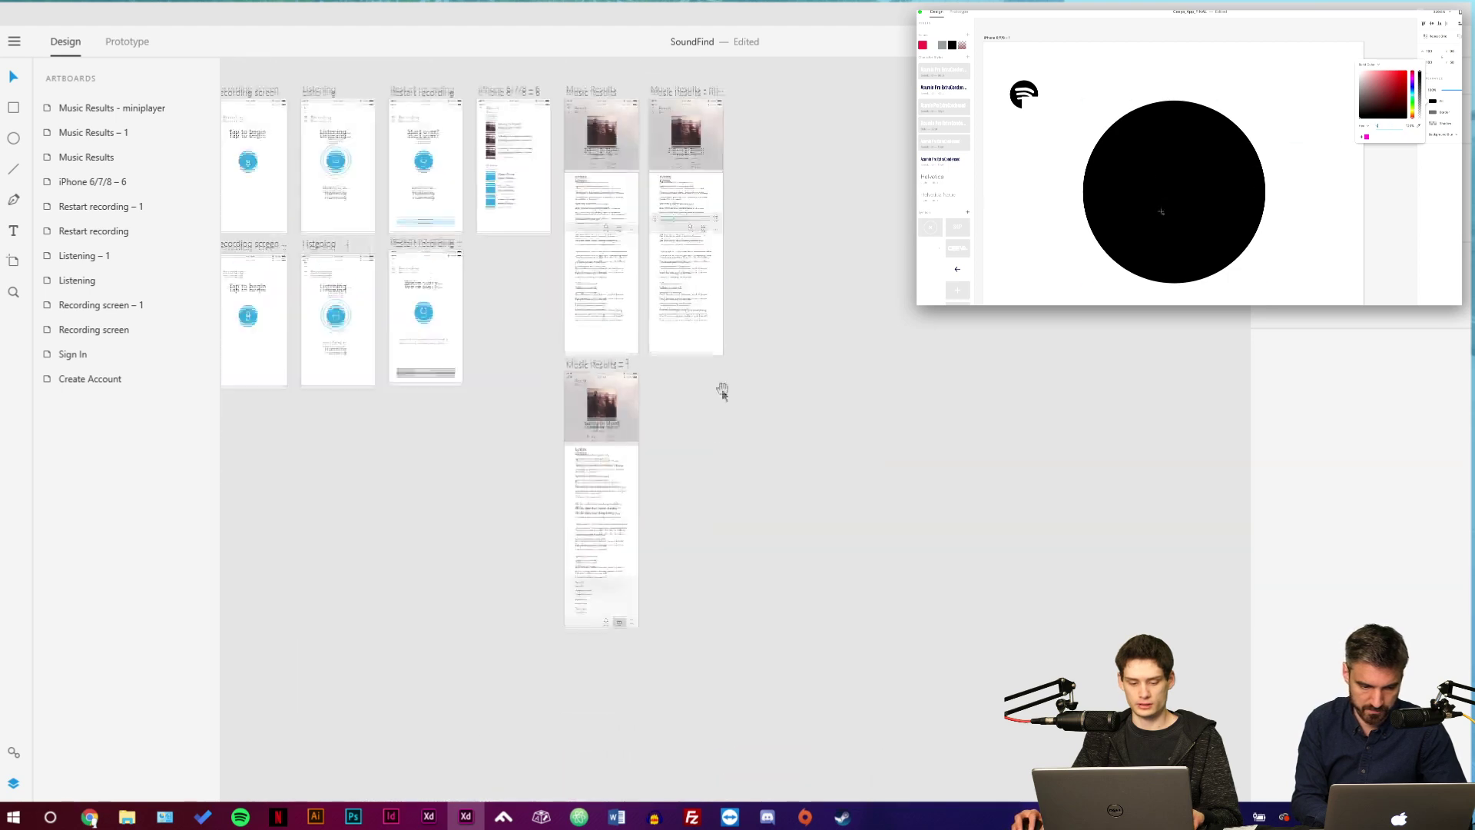
pyautogui.scroll(4, 604, 619)
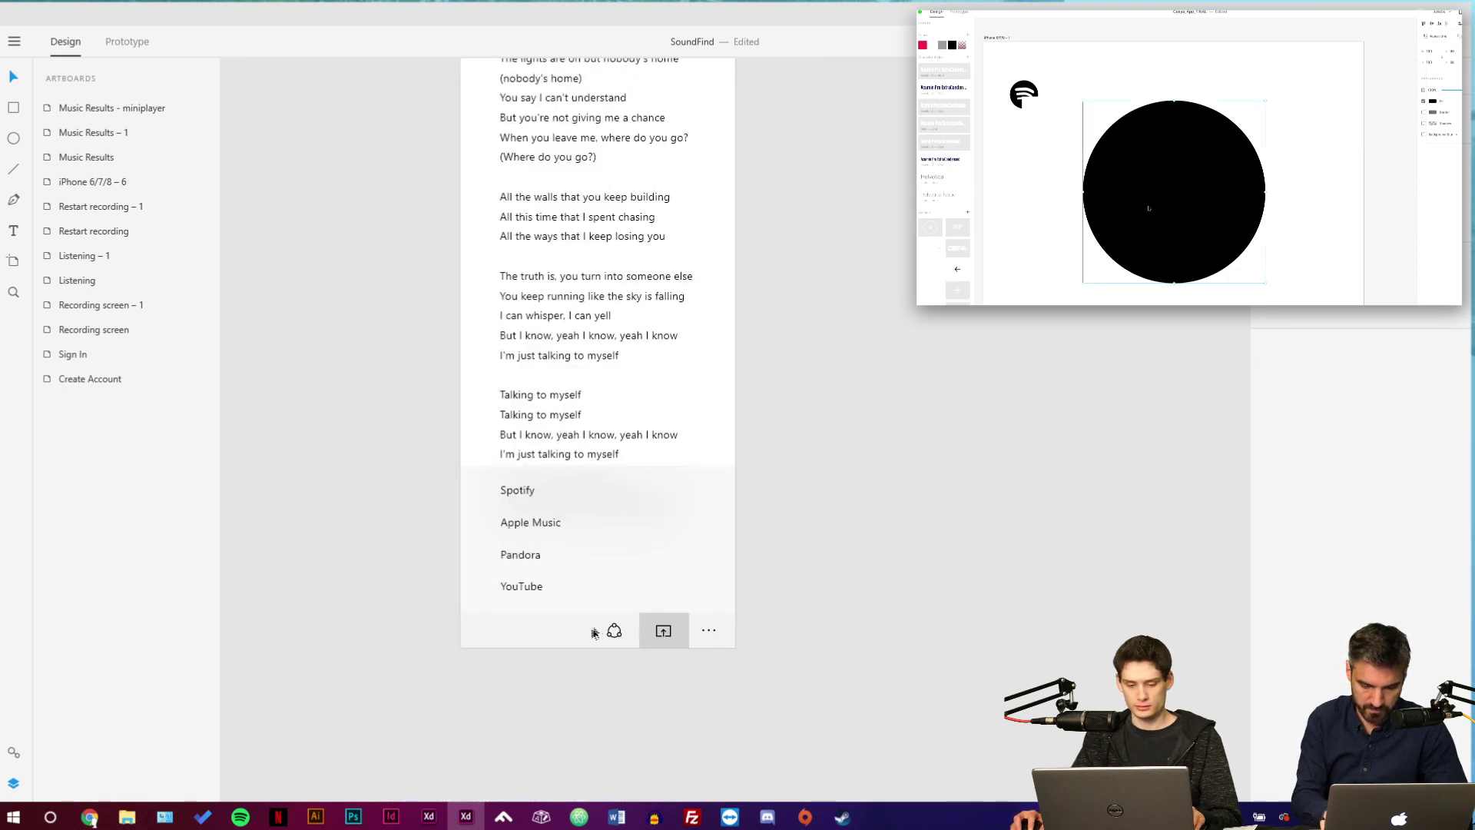
pyautogui.moveTo(596, 628)
pyautogui.mouseDown()
pyautogui.moveTo(626, 372)
pyautogui.moveTo(625, 182)
pyautogui.moveTo(597, 627)
pyautogui.mouseUp()
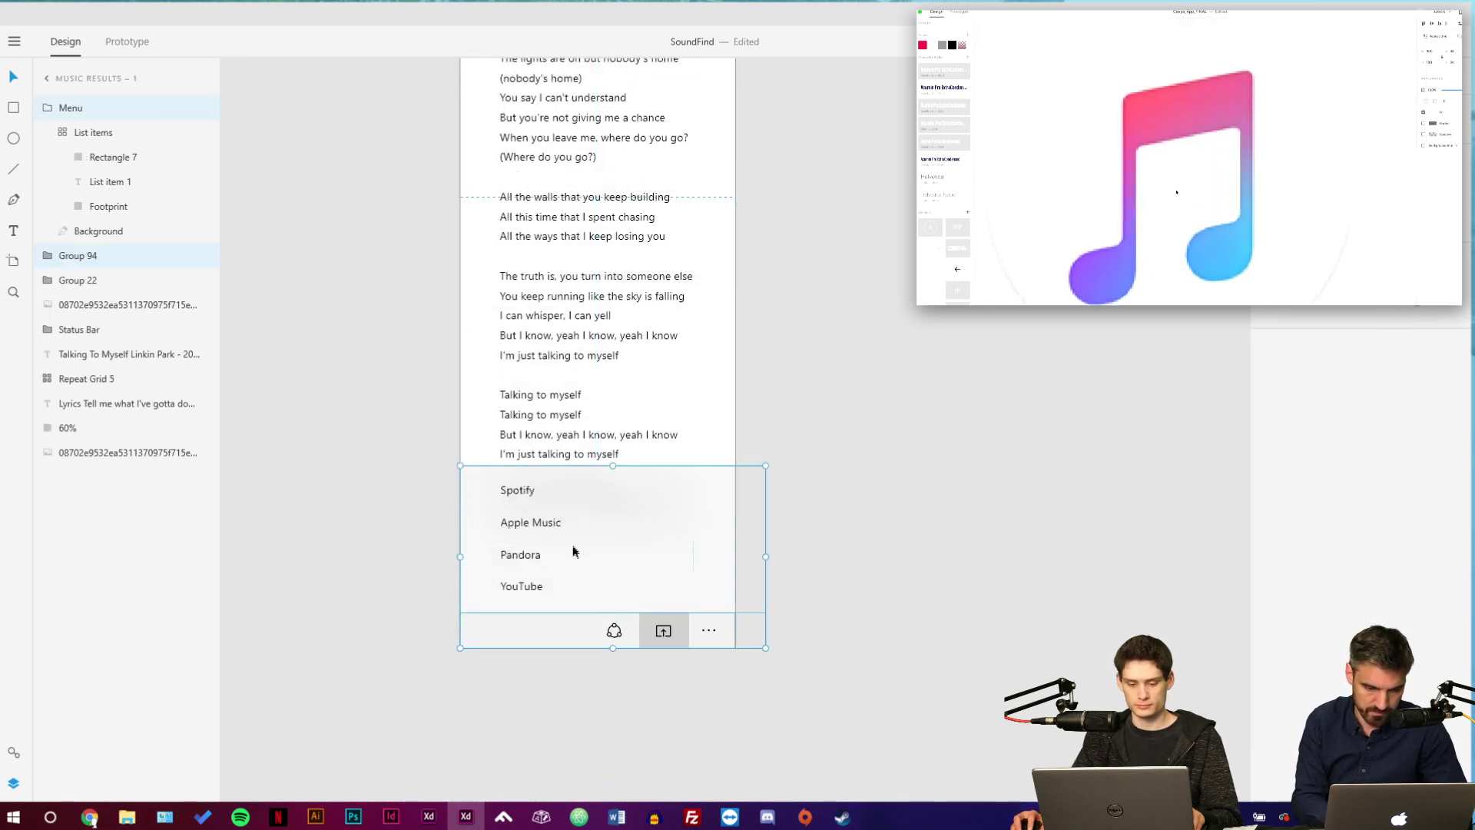
pyautogui.moveTo(573, 550); pyautogui.dragTo(583, 105)
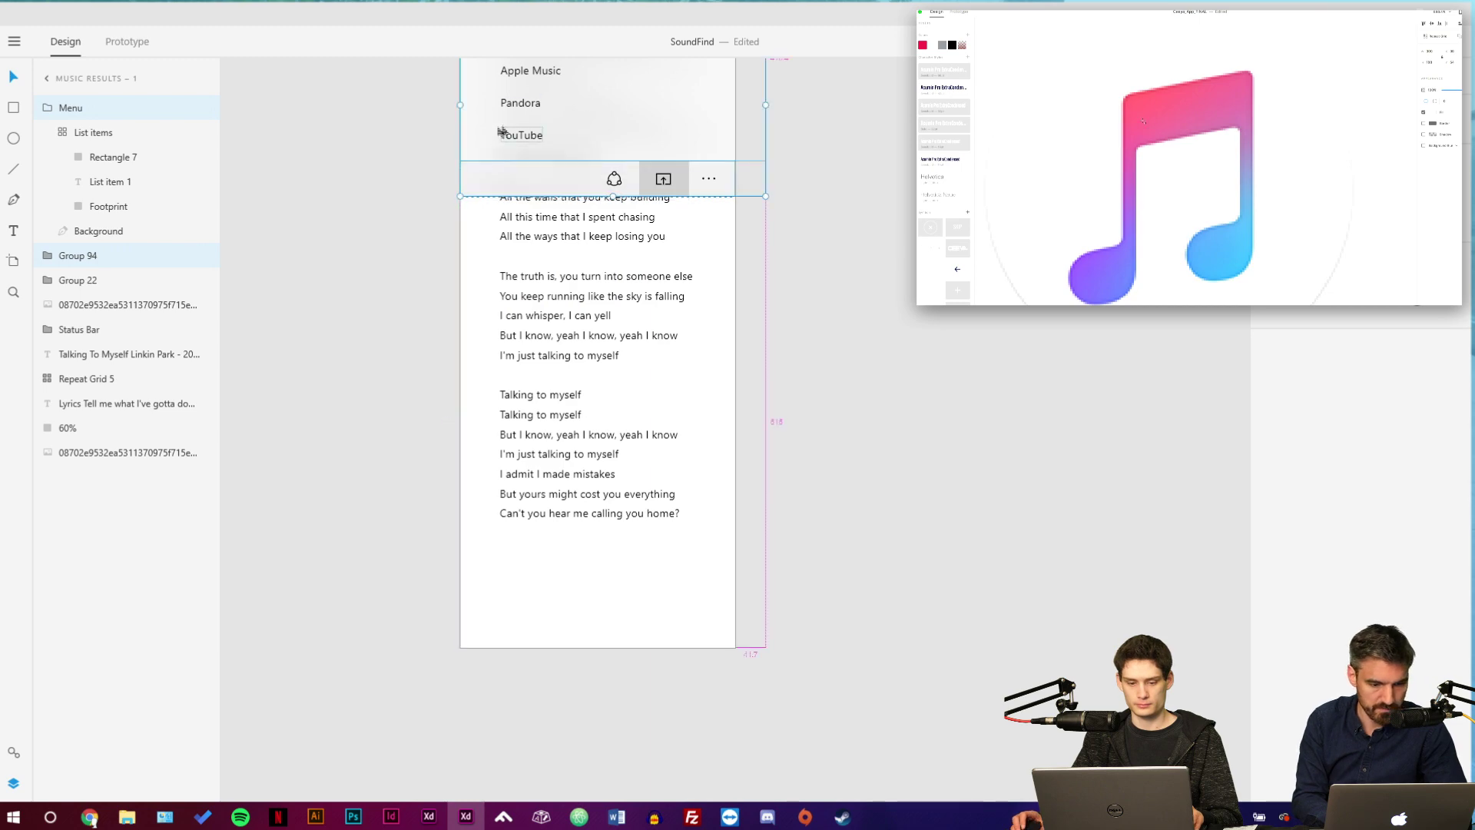
pyautogui.scroll(5, 466, 192)
pyautogui.moveTo(464, 194)
pyautogui.mouseDown()
pyautogui.moveTo(477, 145)
pyautogui.moveTo(469, 195)
pyautogui.mouseUp()
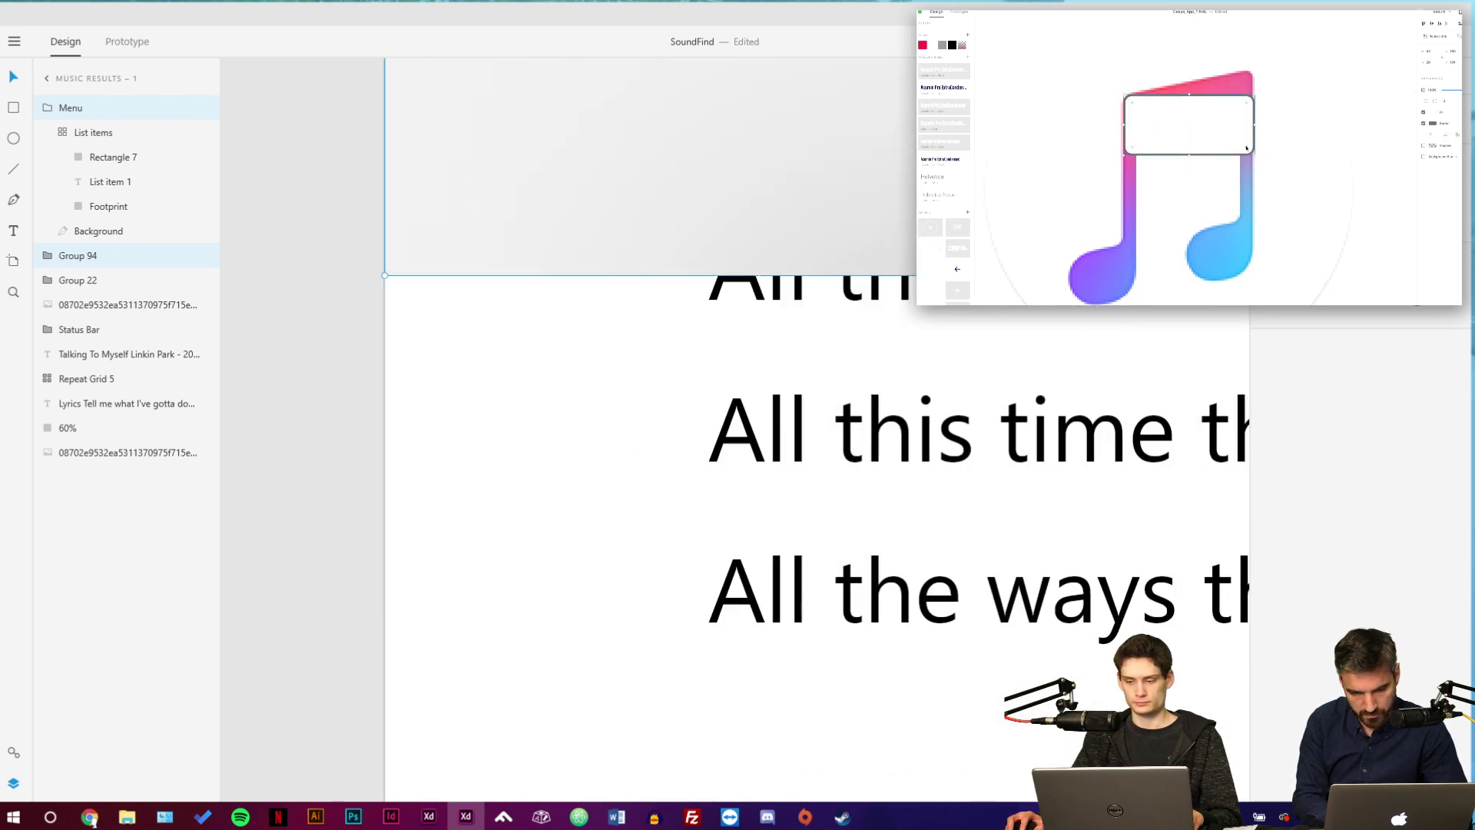
pyautogui.scroll(-5, 653, 529)
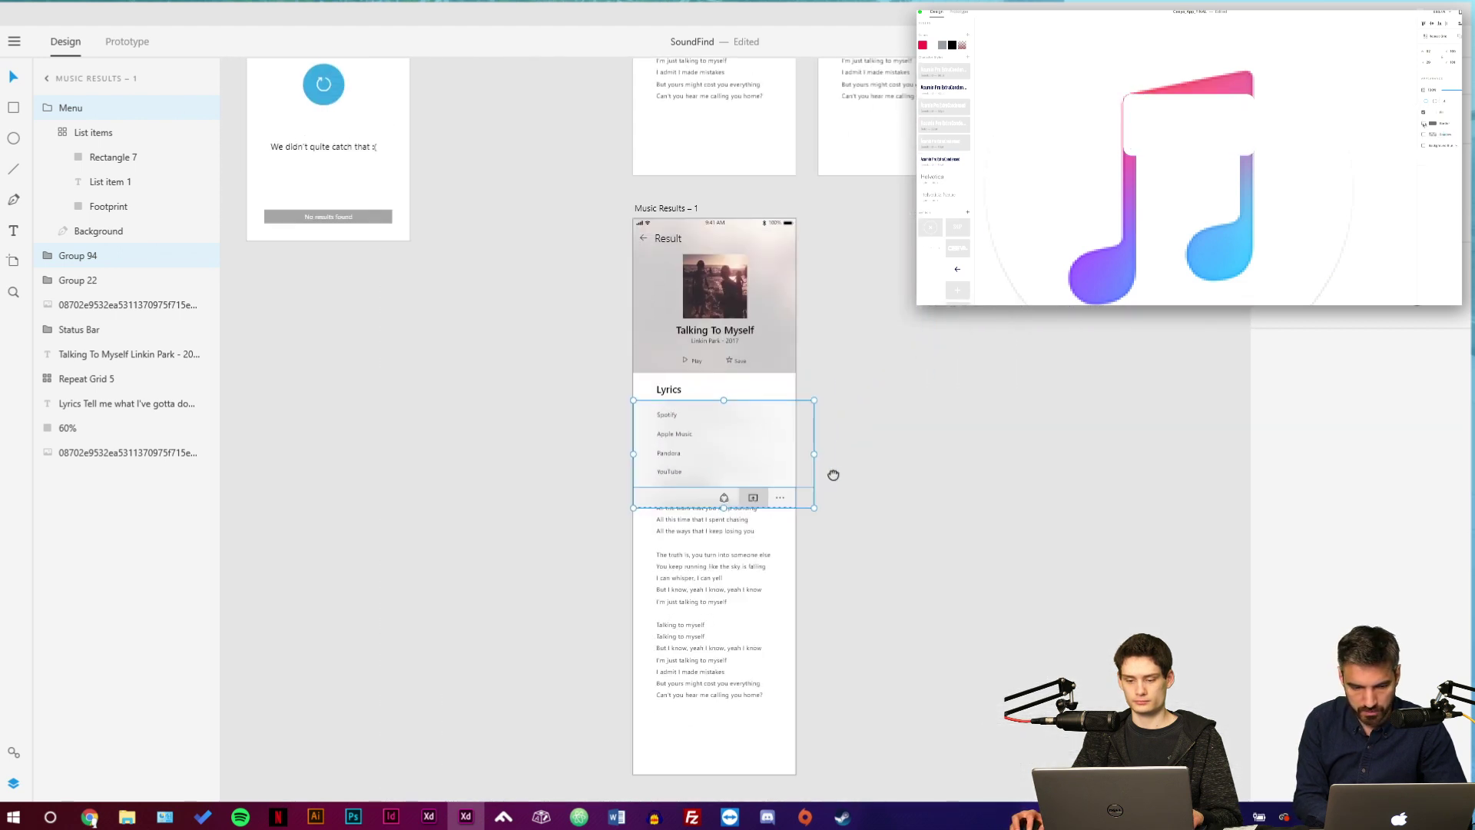
pyautogui.click(884, 466)
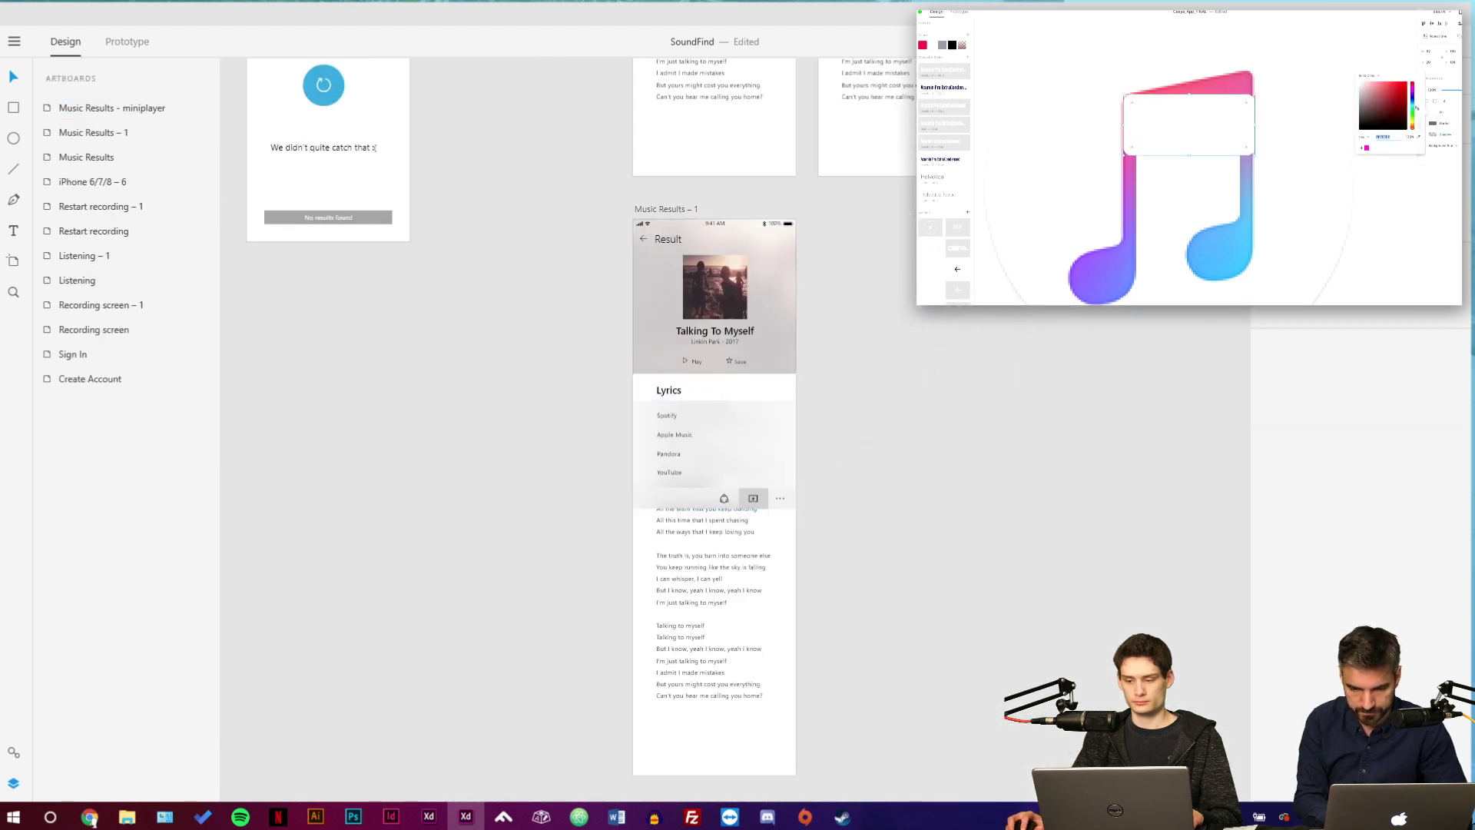
# Preview Music Results, scroll through the lyrics and test opening the repositioned streaming-service menu from the upload-arrow item.
pyautogui.click(751, 164)
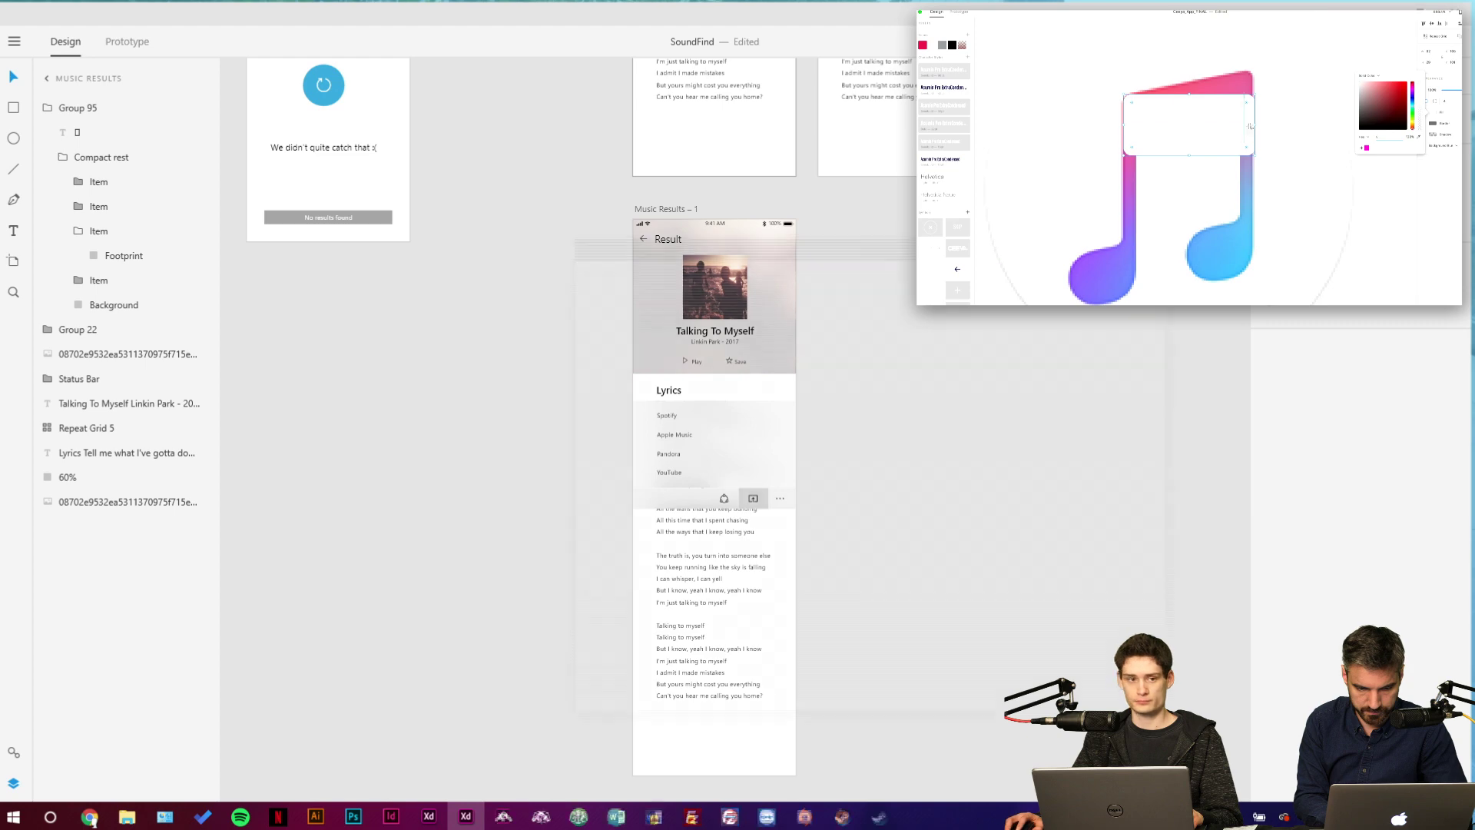
pyautogui.hotkey('ctrl', 'Return')
pyautogui.moveTo(701, 231); pyautogui.dragTo(708, 128)
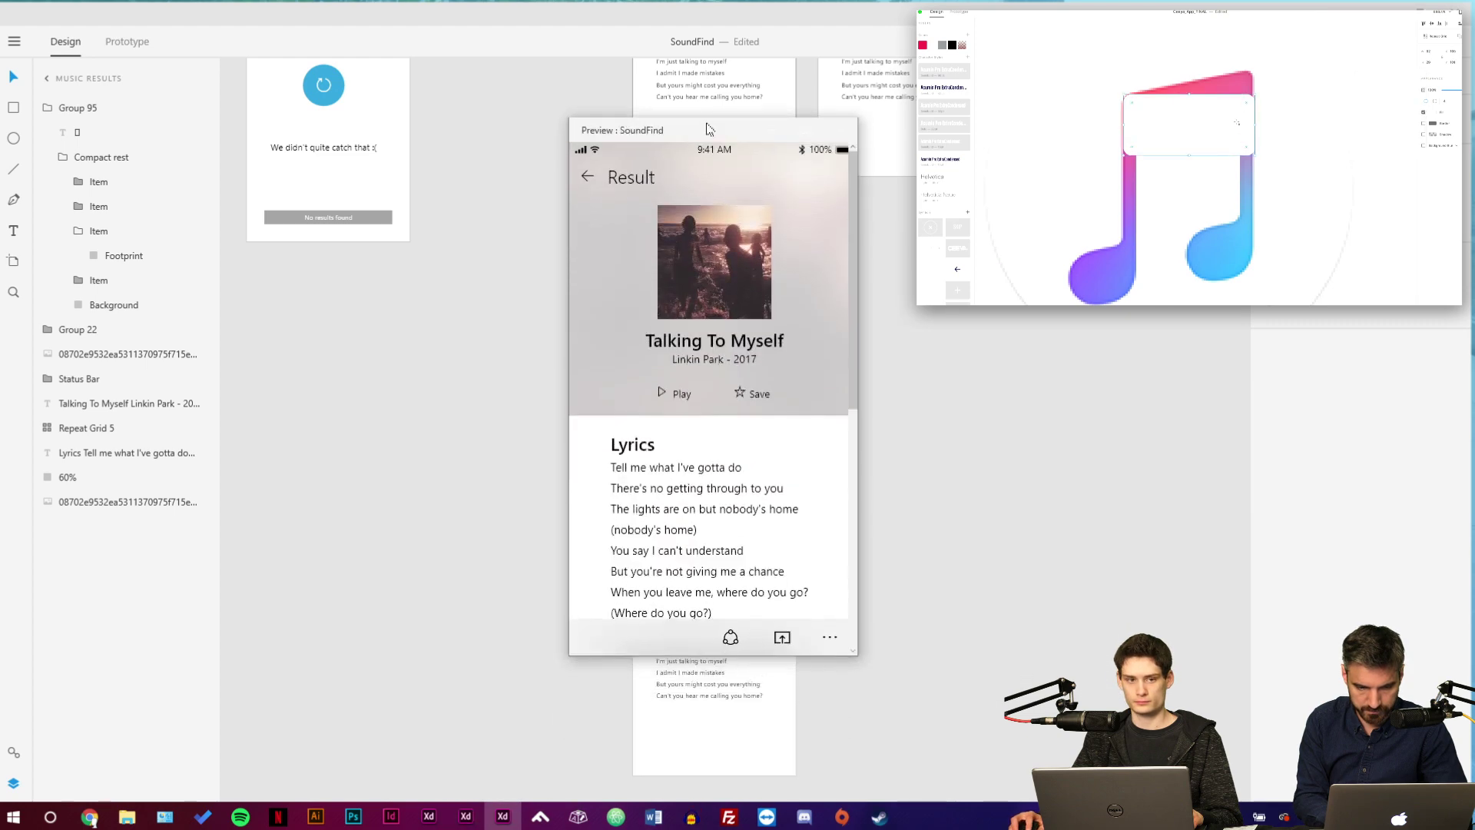
pyautogui.scroll(-5, 740, 373)
pyautogui.scroll(5, 740, 372)
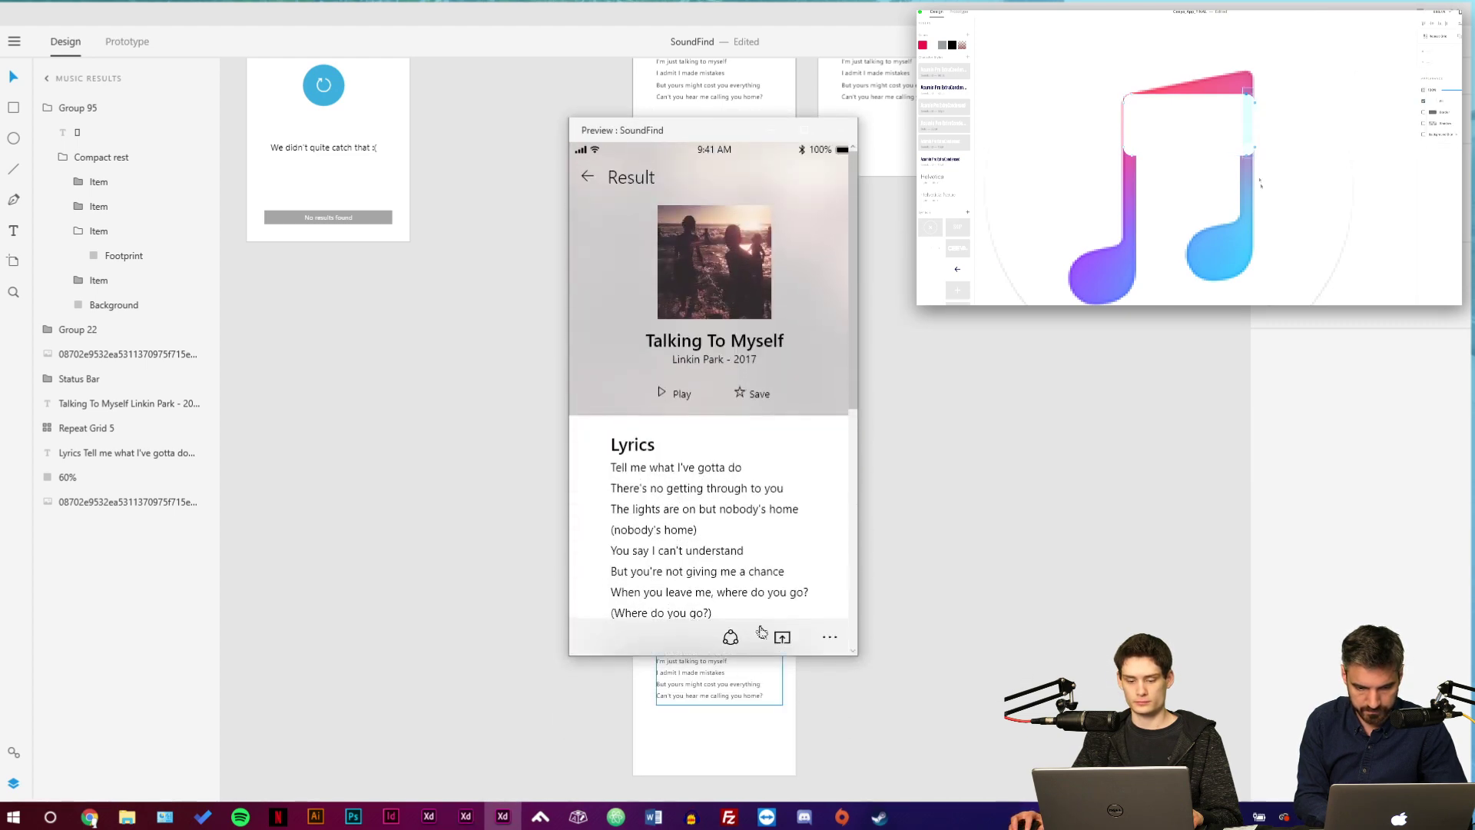
pyautogui.click(782, 640)
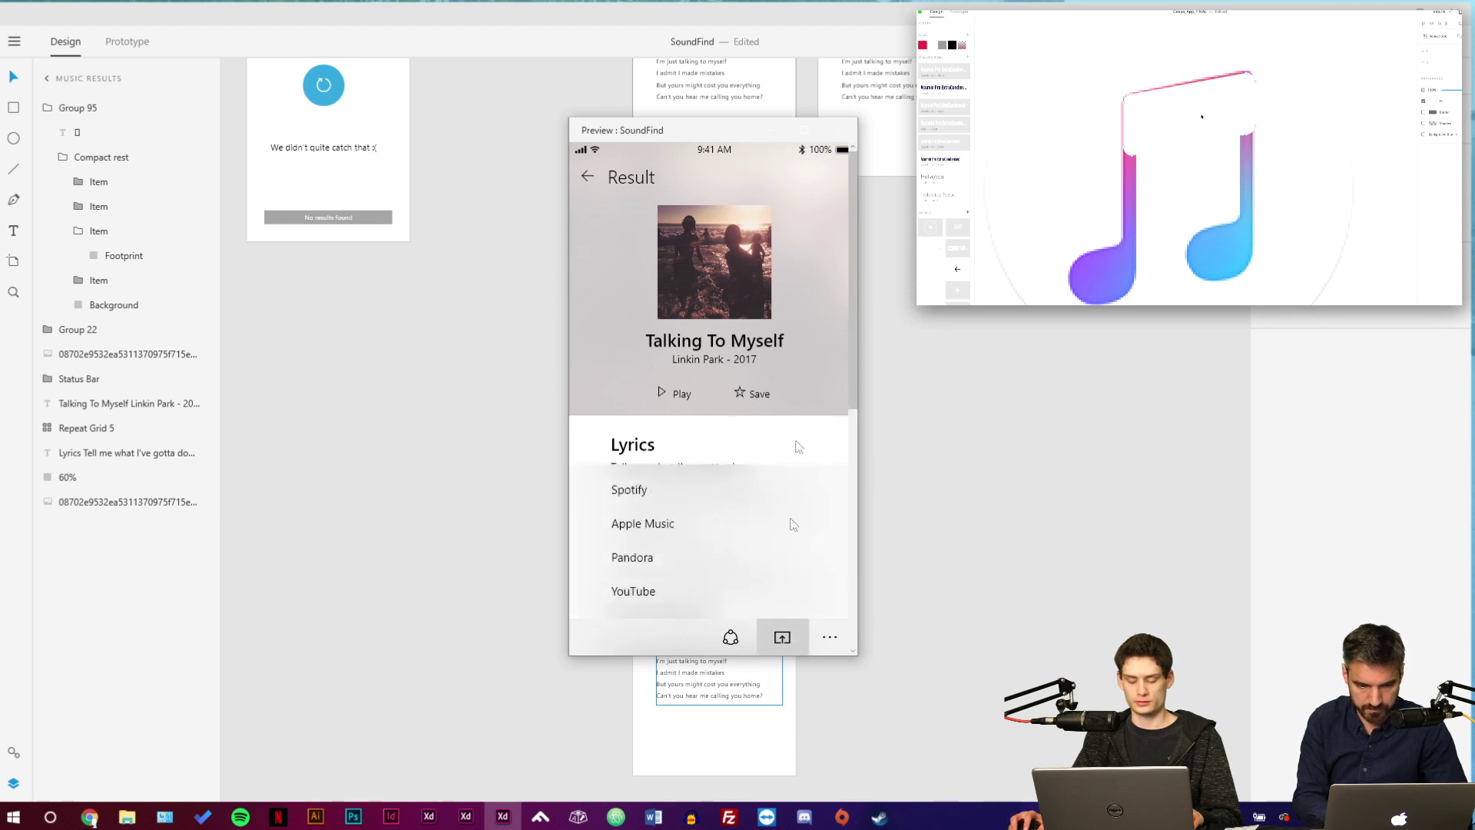
pyautogui.click(842, 130)
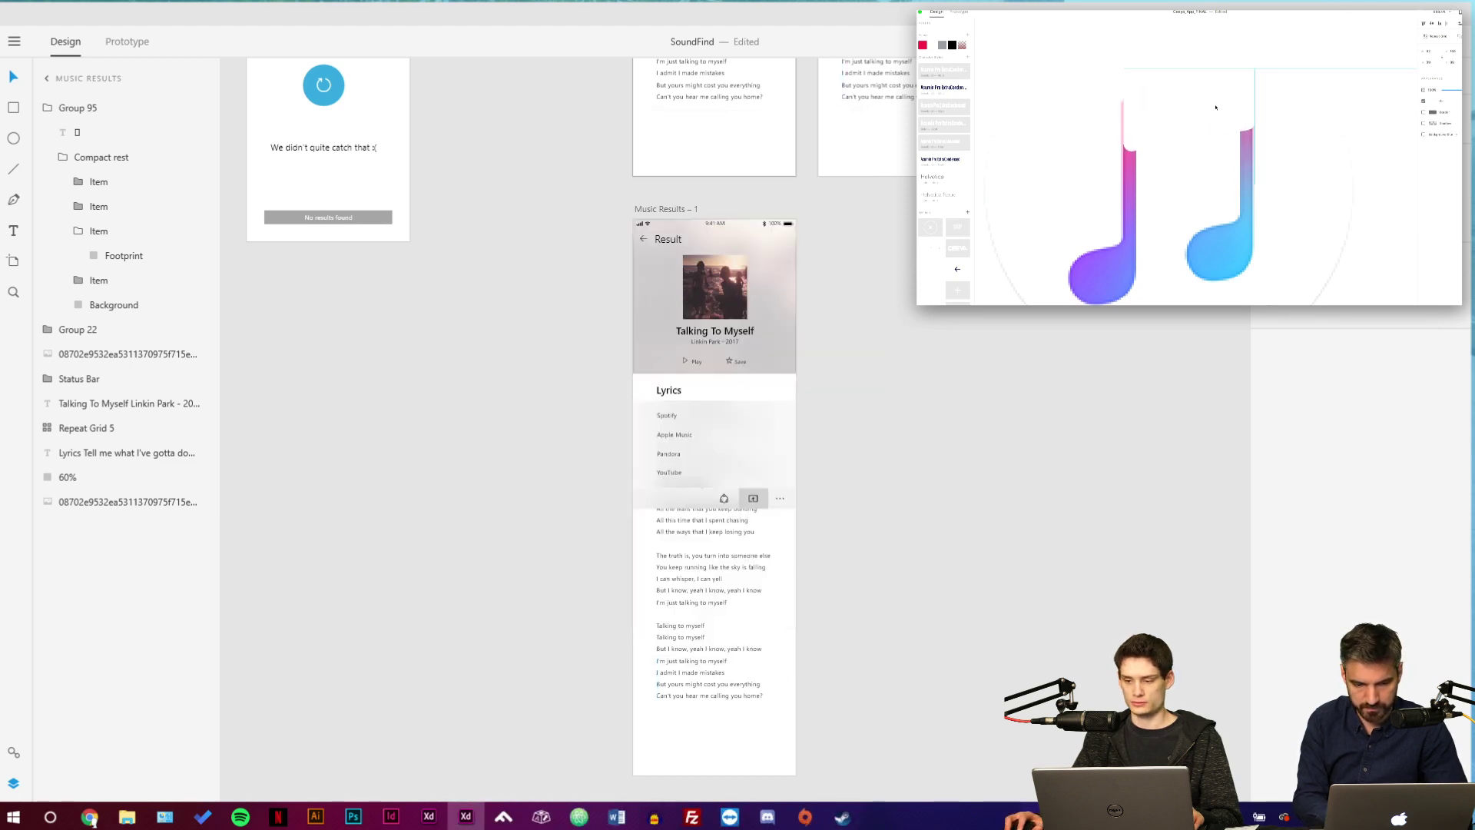
# Link the upload-arrow item on Music Results – 1 back to Music Results with a Dissolve transition, Ease Out easing and 0.2 s duration.
pyautogui.click(138, 43)
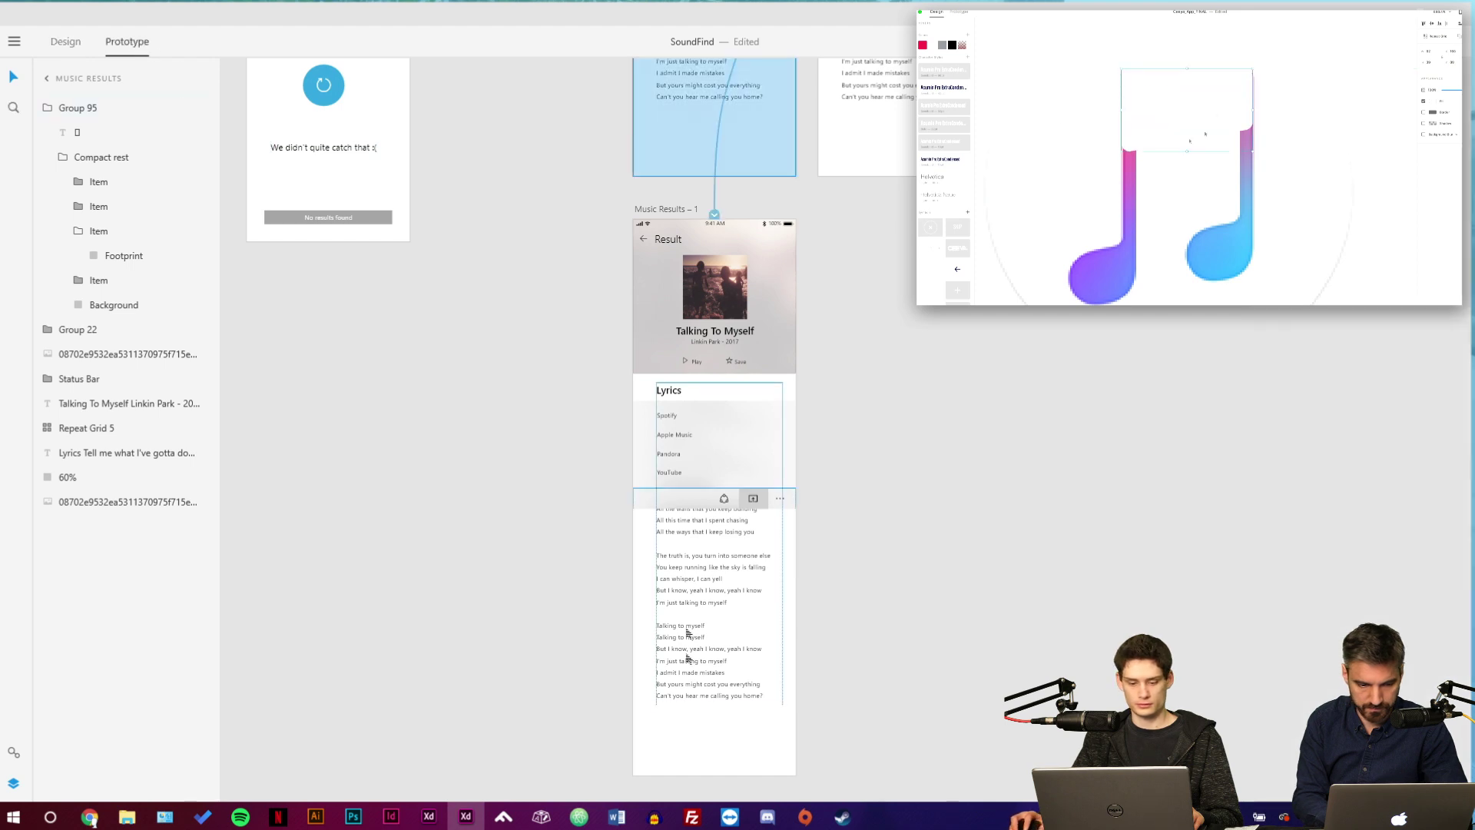
pyautogui.click(766, 493)
pyautogui.doubleClick(763, 494)
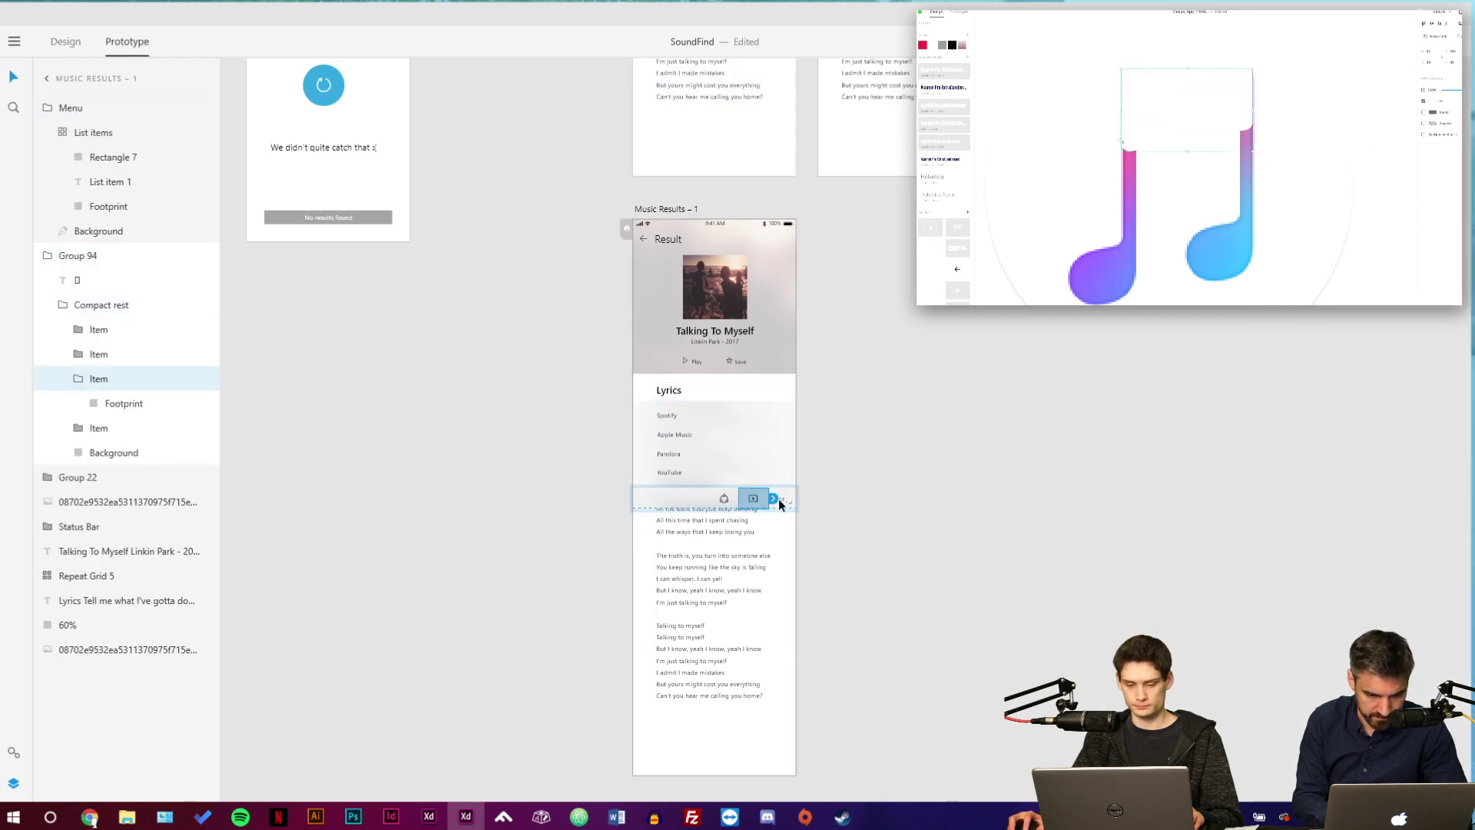
pyautogui.moveTo(773, 499); pyautogui.dragTo(772, 145)
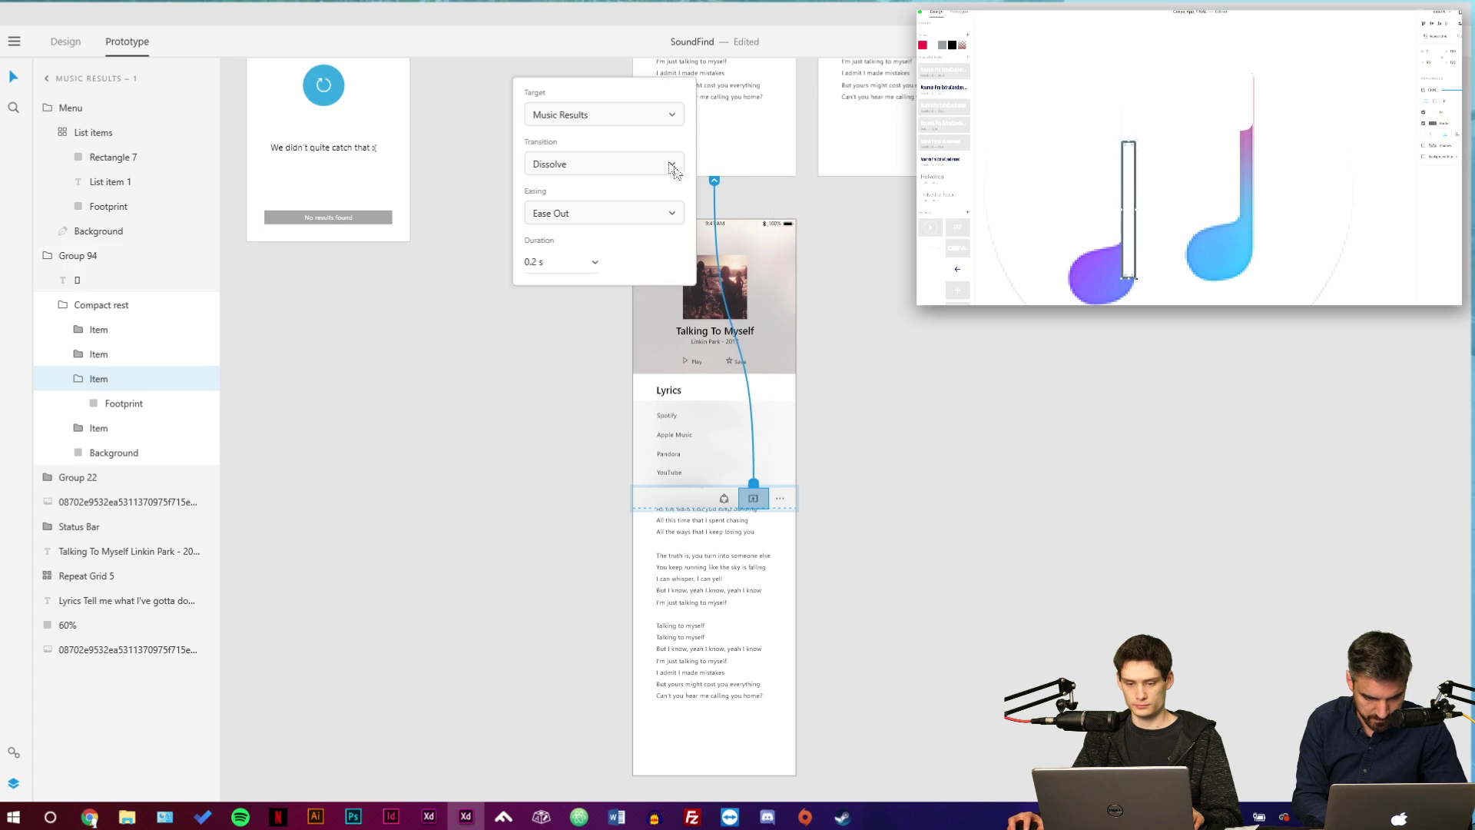
pyautogui.press('Escape')
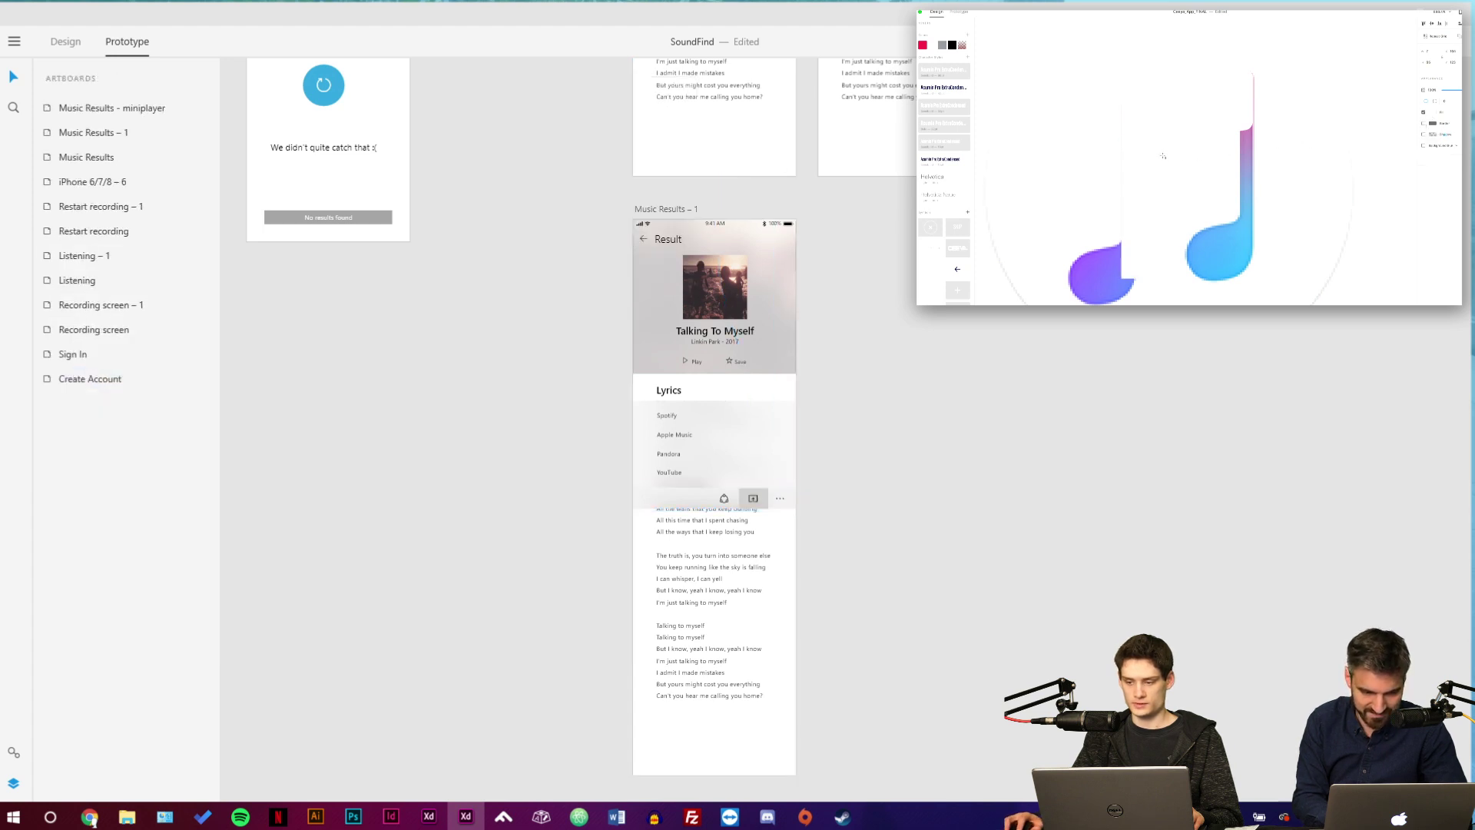
pyautogui.hotkey('ctrl', 'Return')
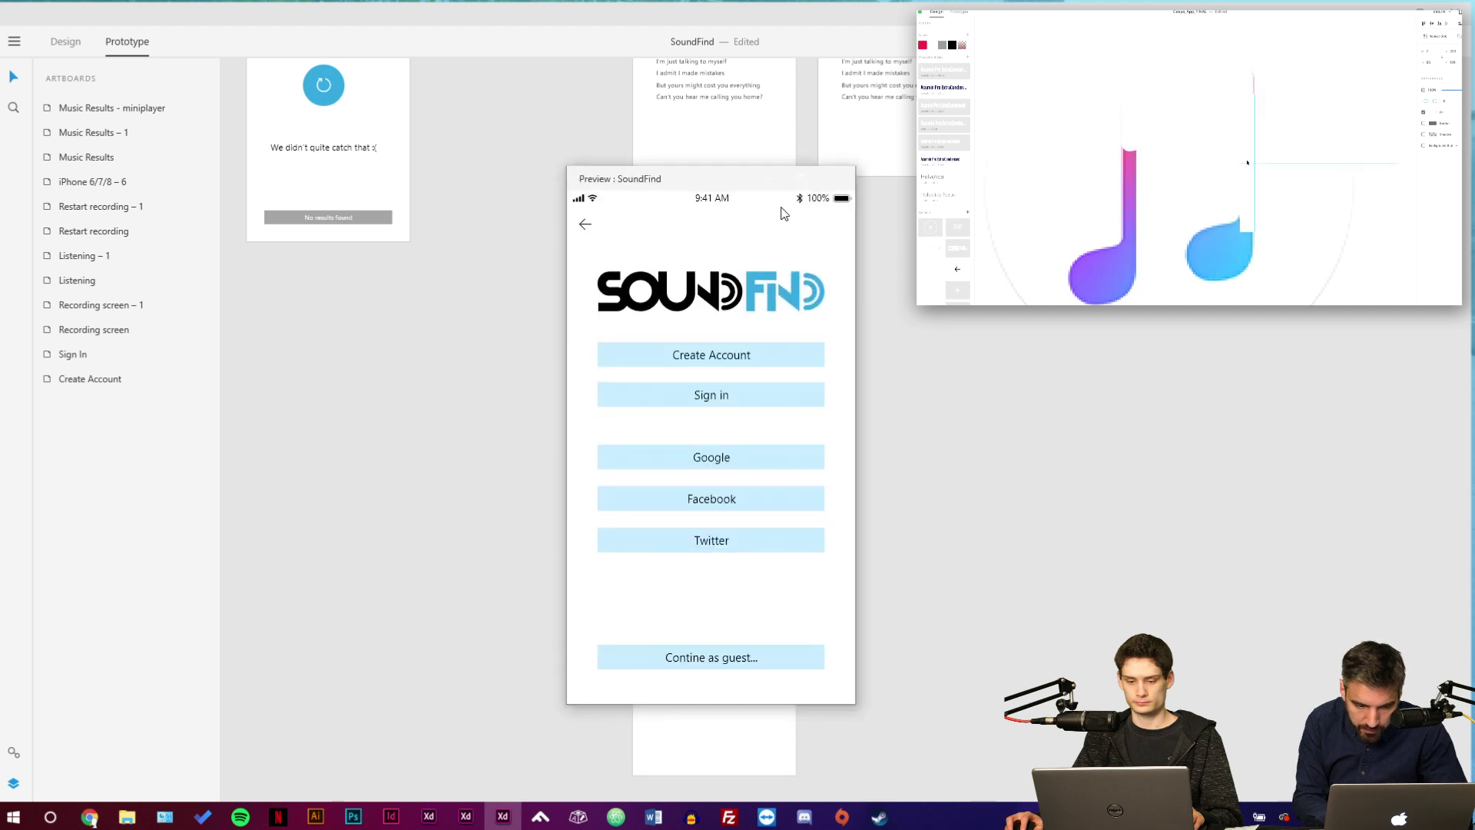
pyautogui.click(723, 397)
pyautogui.click(838, 178)
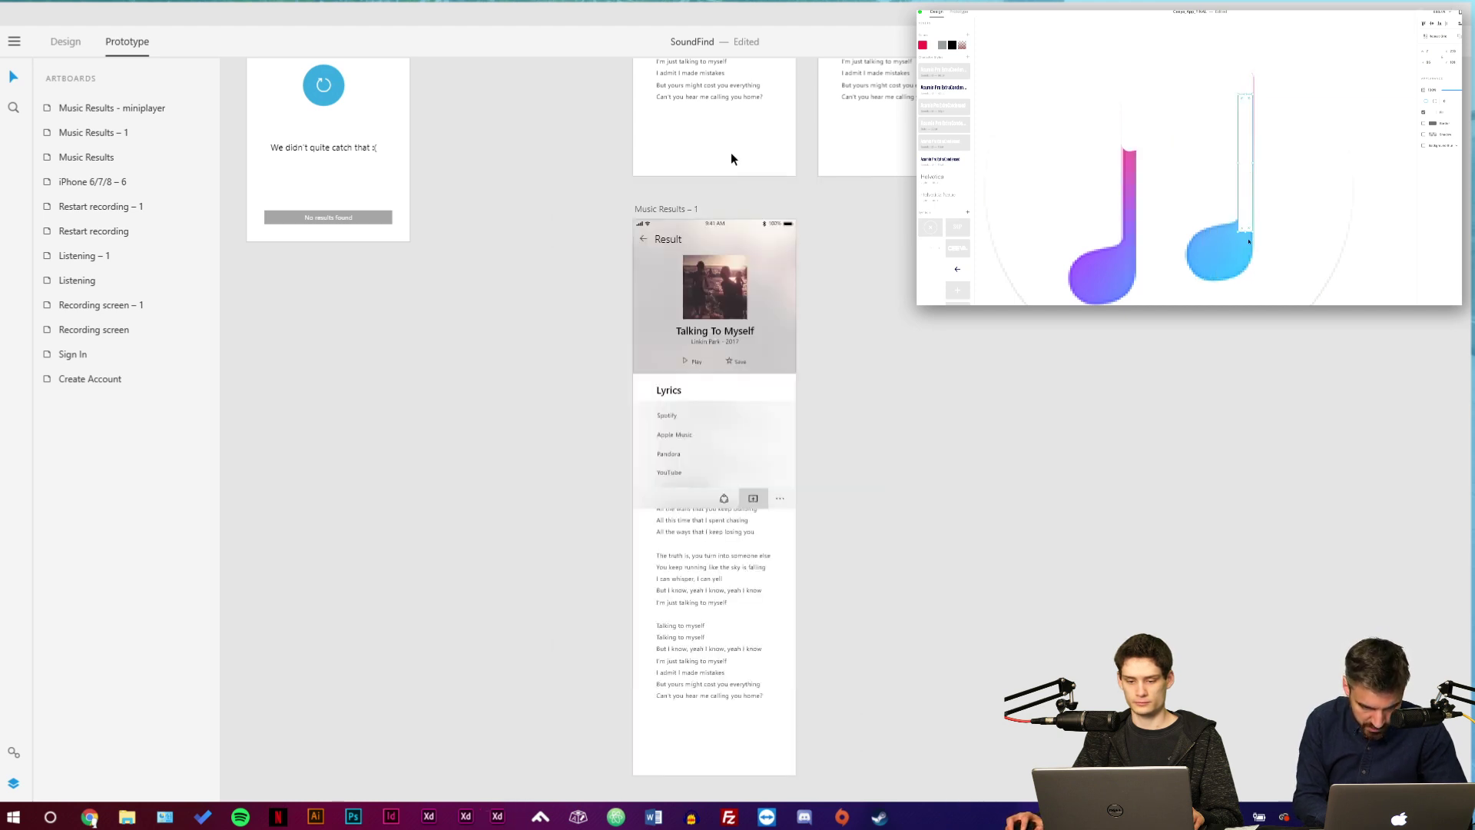
# Preview from the Music Results artboard and test toggling the streaming-service menu open and closed with the upload-arrow item.
pyautogui.click(731, 152)
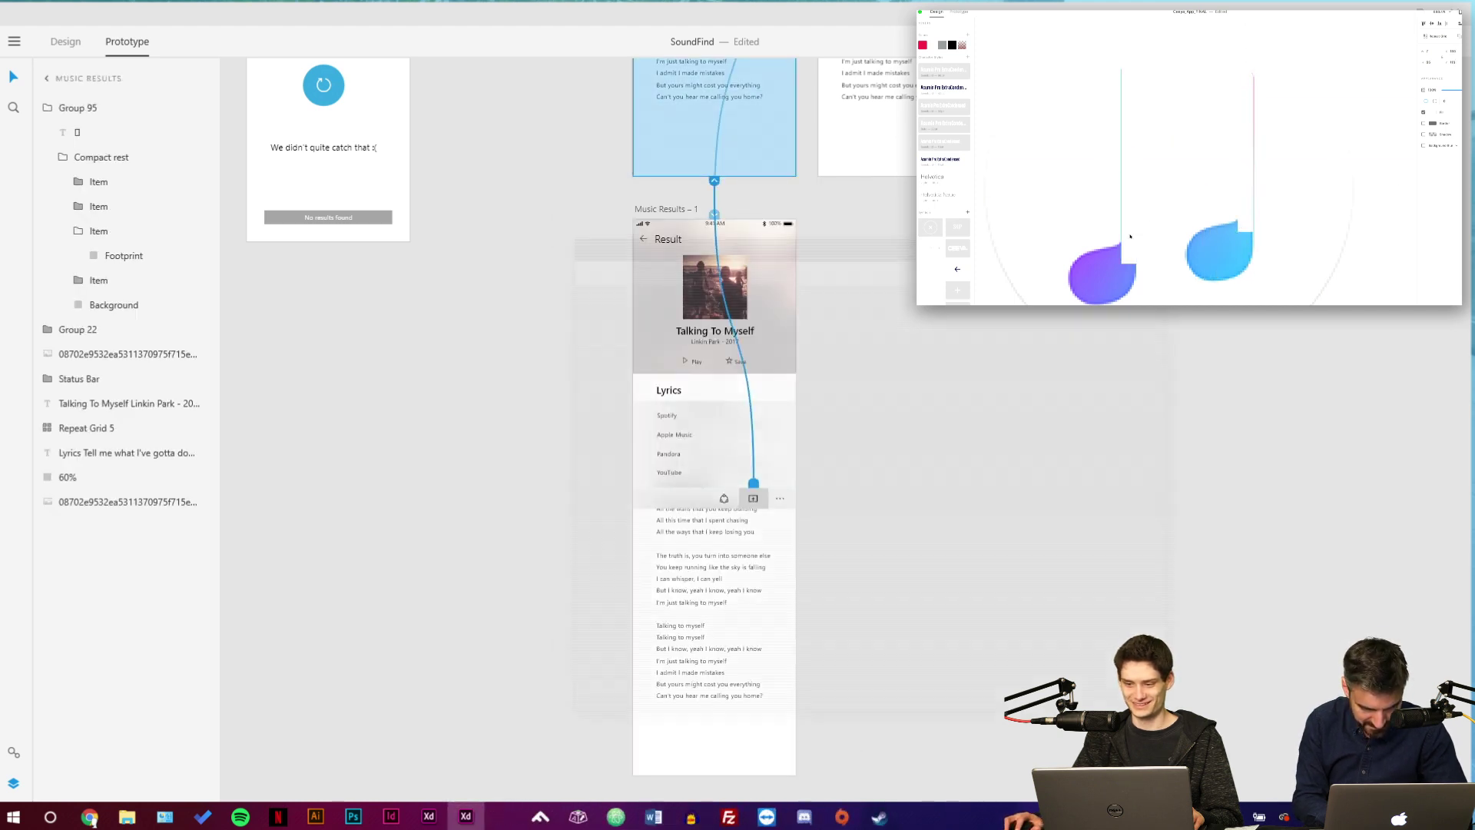
pyautogui.hotkey('ctrl', 'Return')
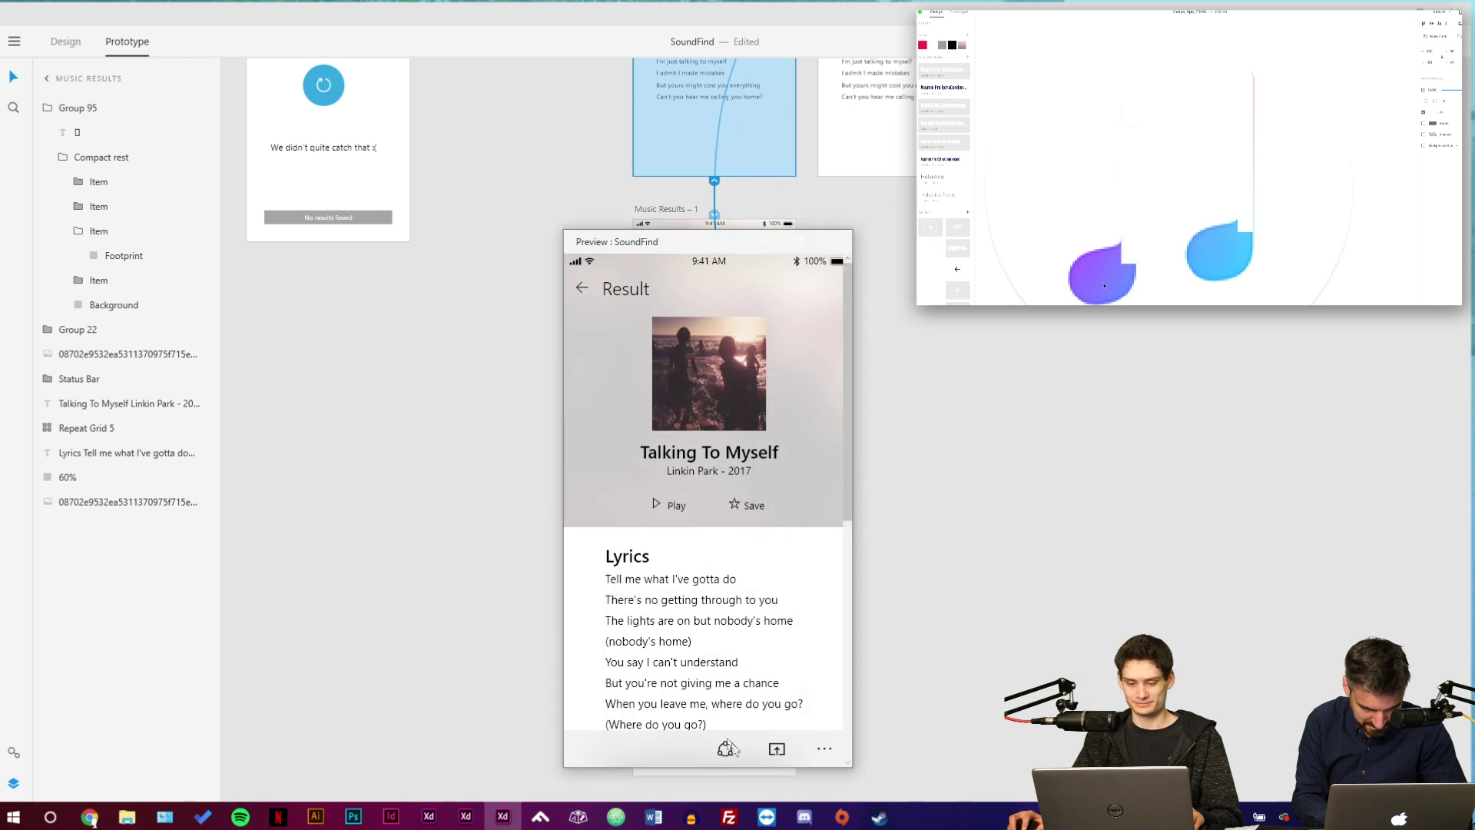
pyautogui.click(778, 751)
pyautogui.click(780, 755)
pyautogui.click(780, 755)
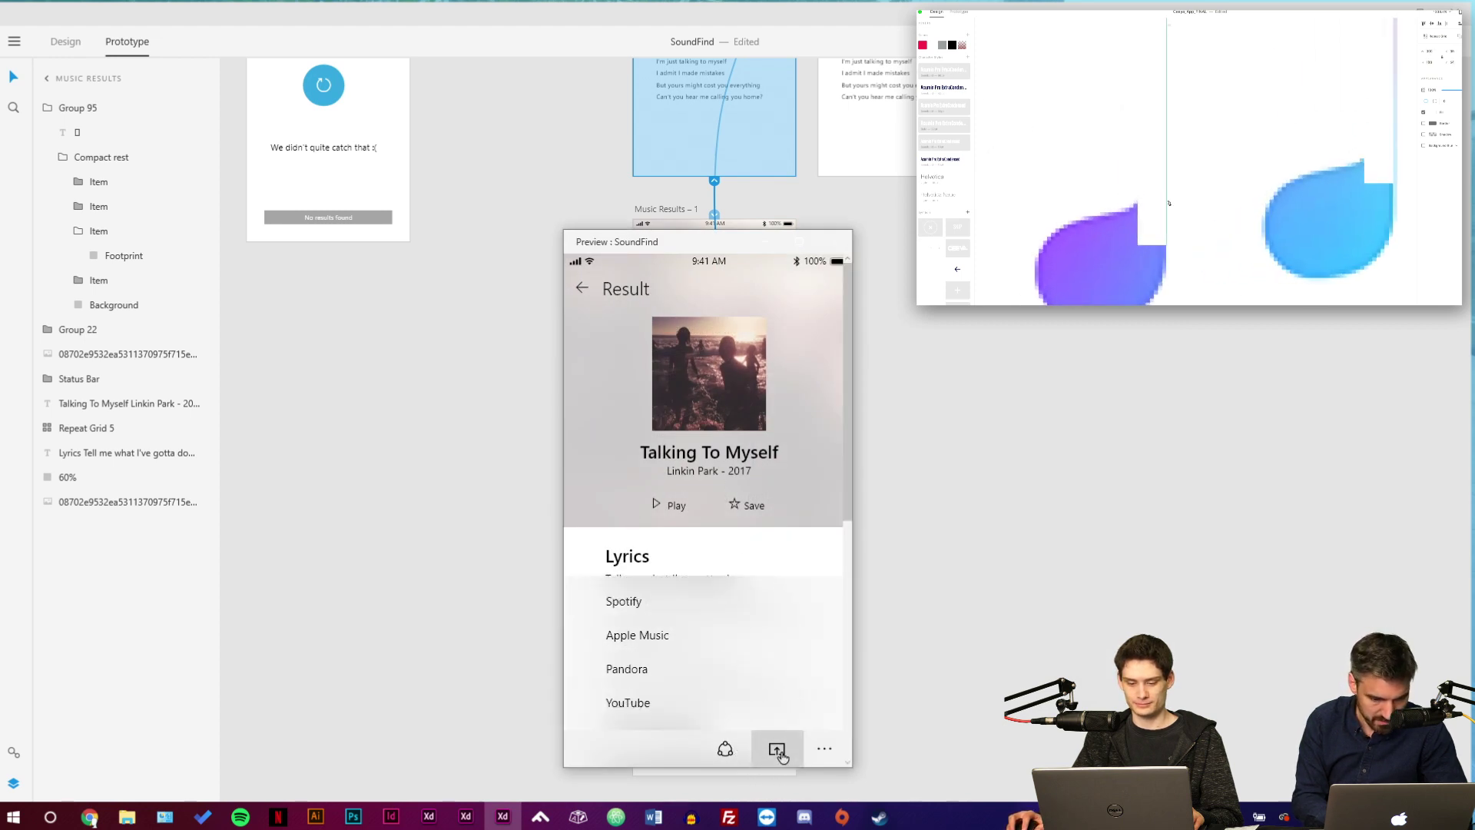
pyautogui.click(780, 754)
pyautogui.click(780, 754)
pyautogui.click(779, 755)
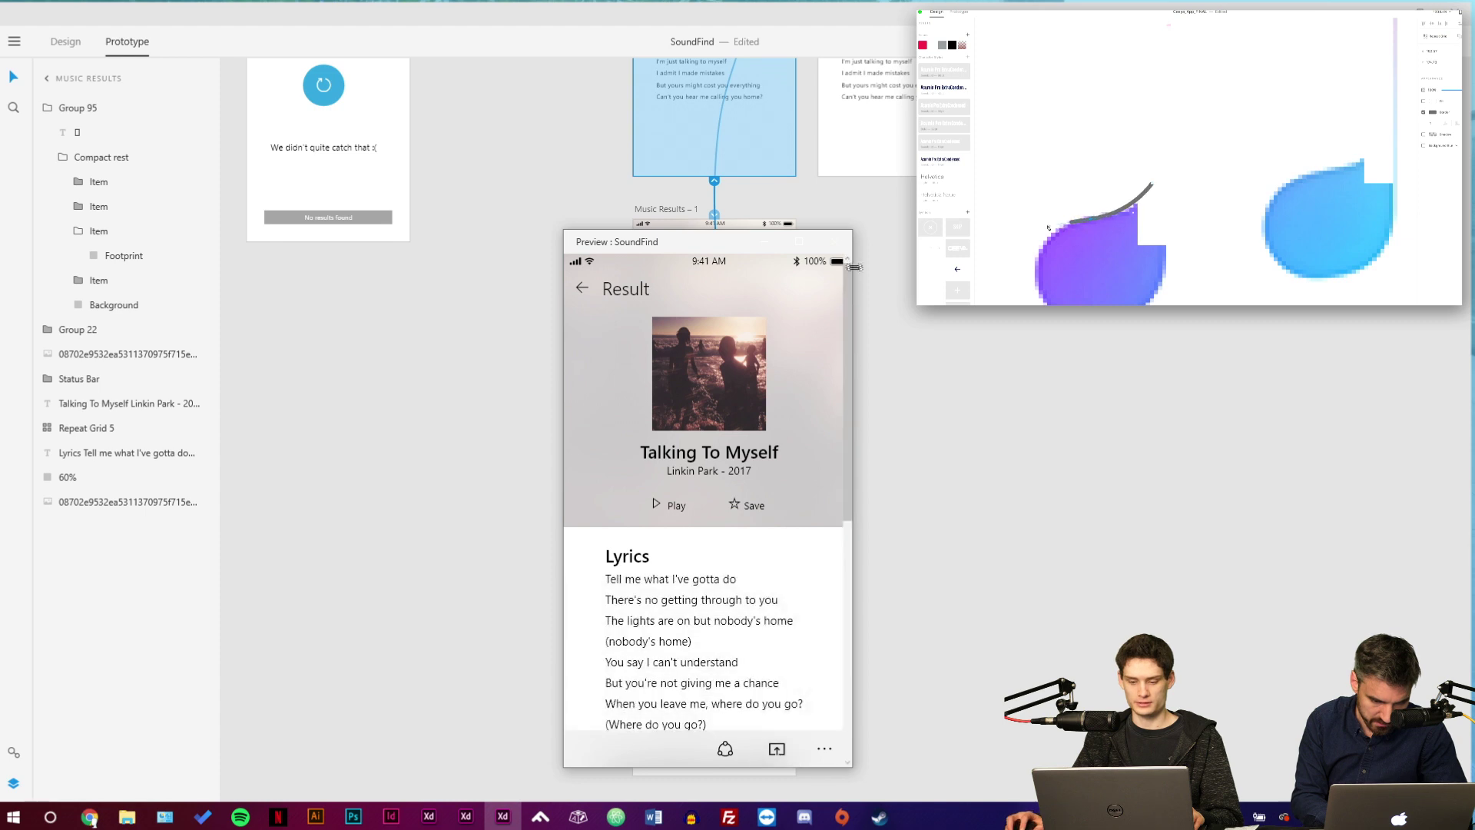
pyautogui.click(838, 241)
pyautogui.click(920, 361)
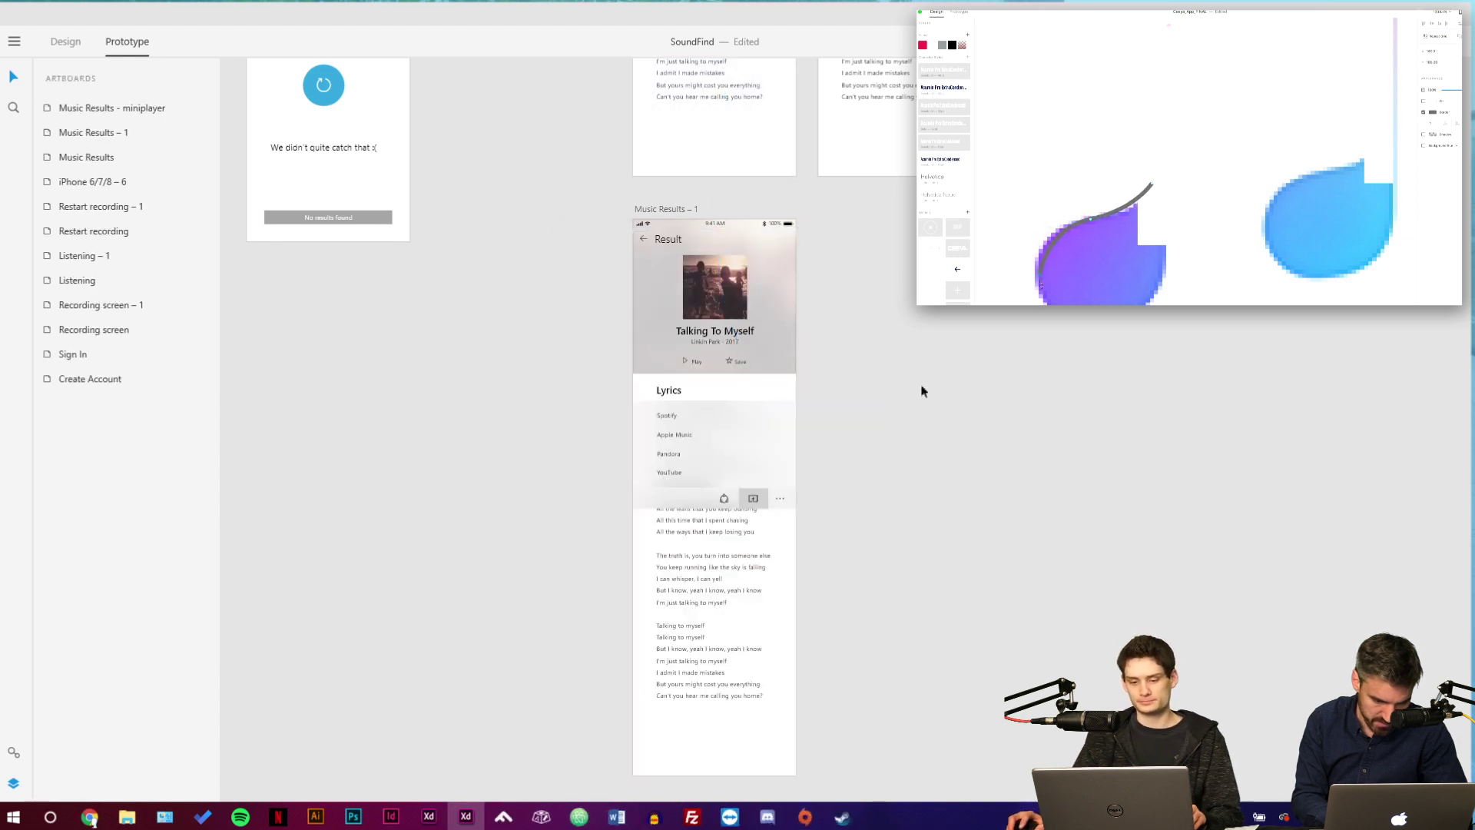
# Return the SoundFind document from prototyping to Design mode to work on the music results artboards.
pyautogui.click(80, 46)
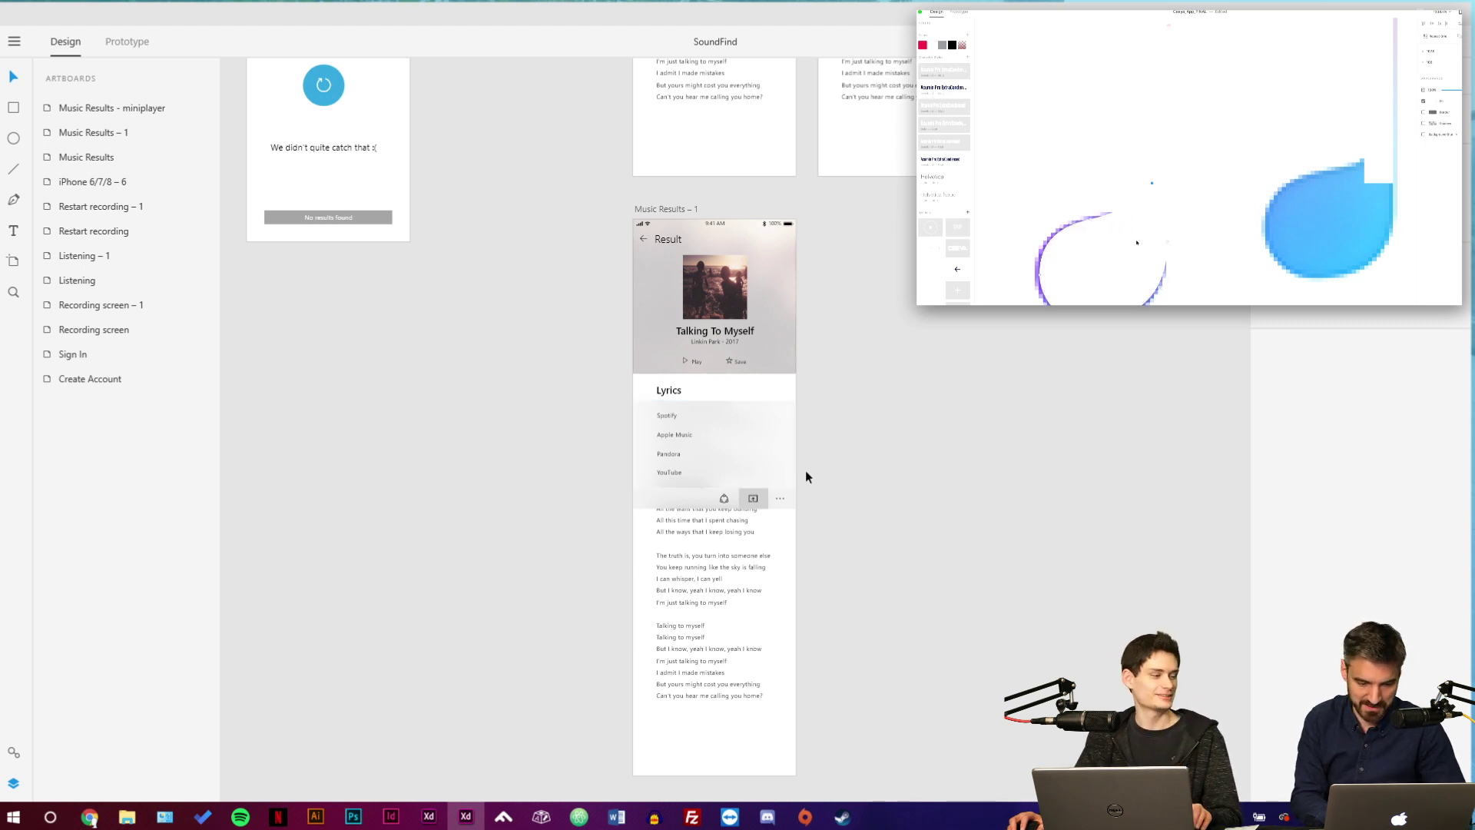
pyautogui.scroll(-2, 989, 401)
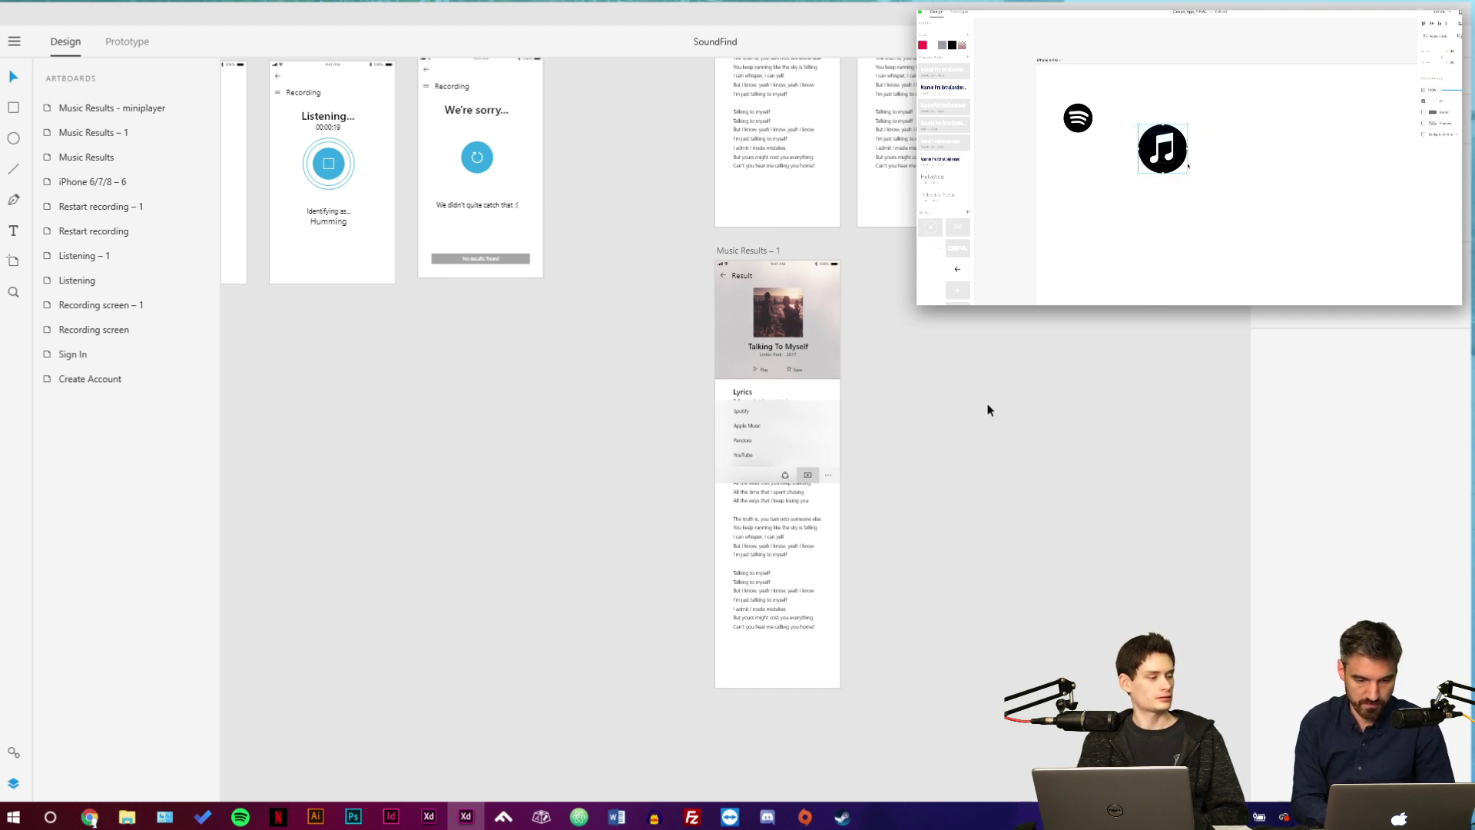
pyautogui.scroll(1, 989, 410)
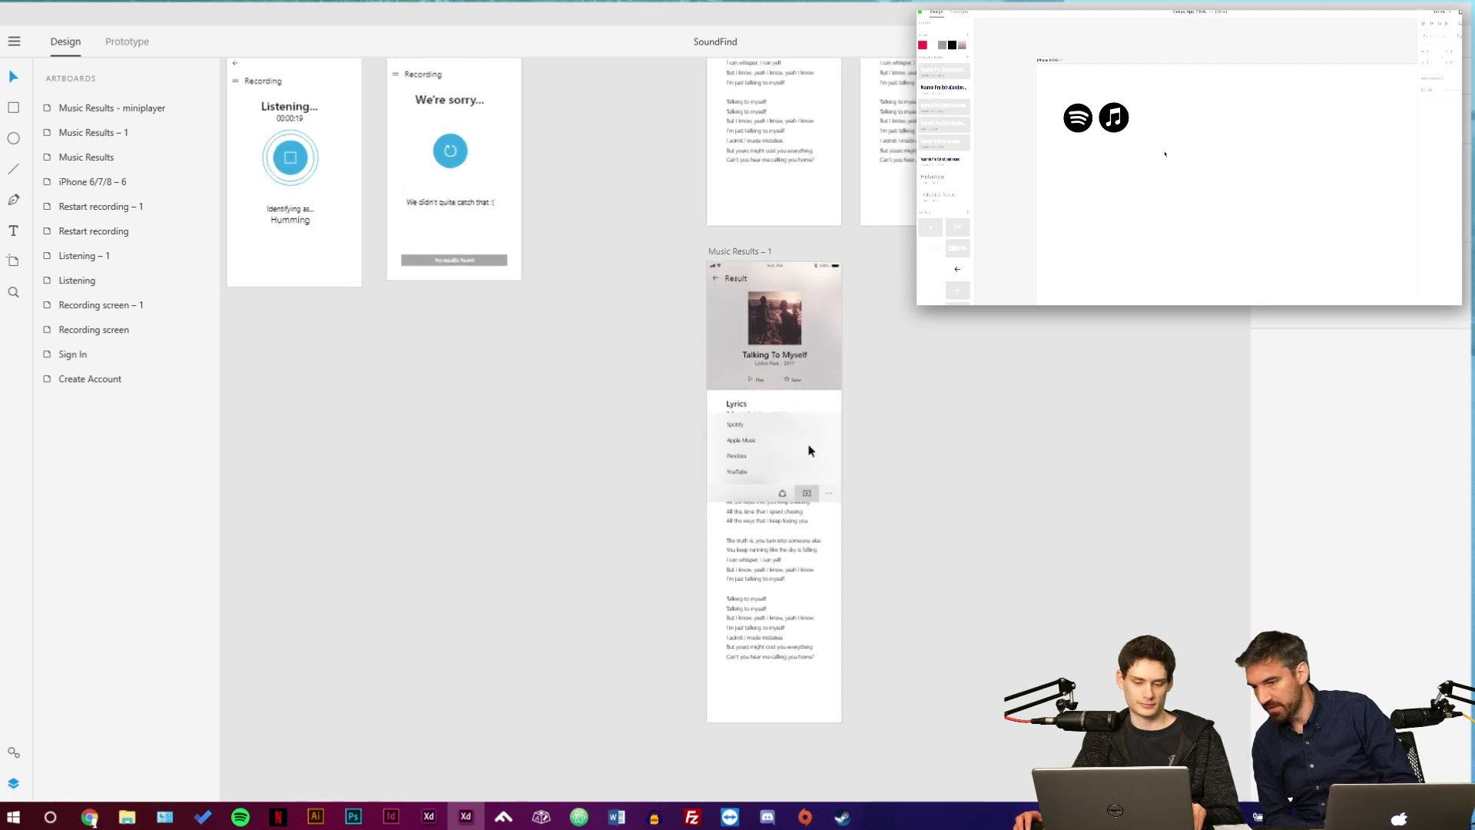
pyautogui.scroll(5, 807, 451)
pyautogui.scroll(-3, 955, 448)
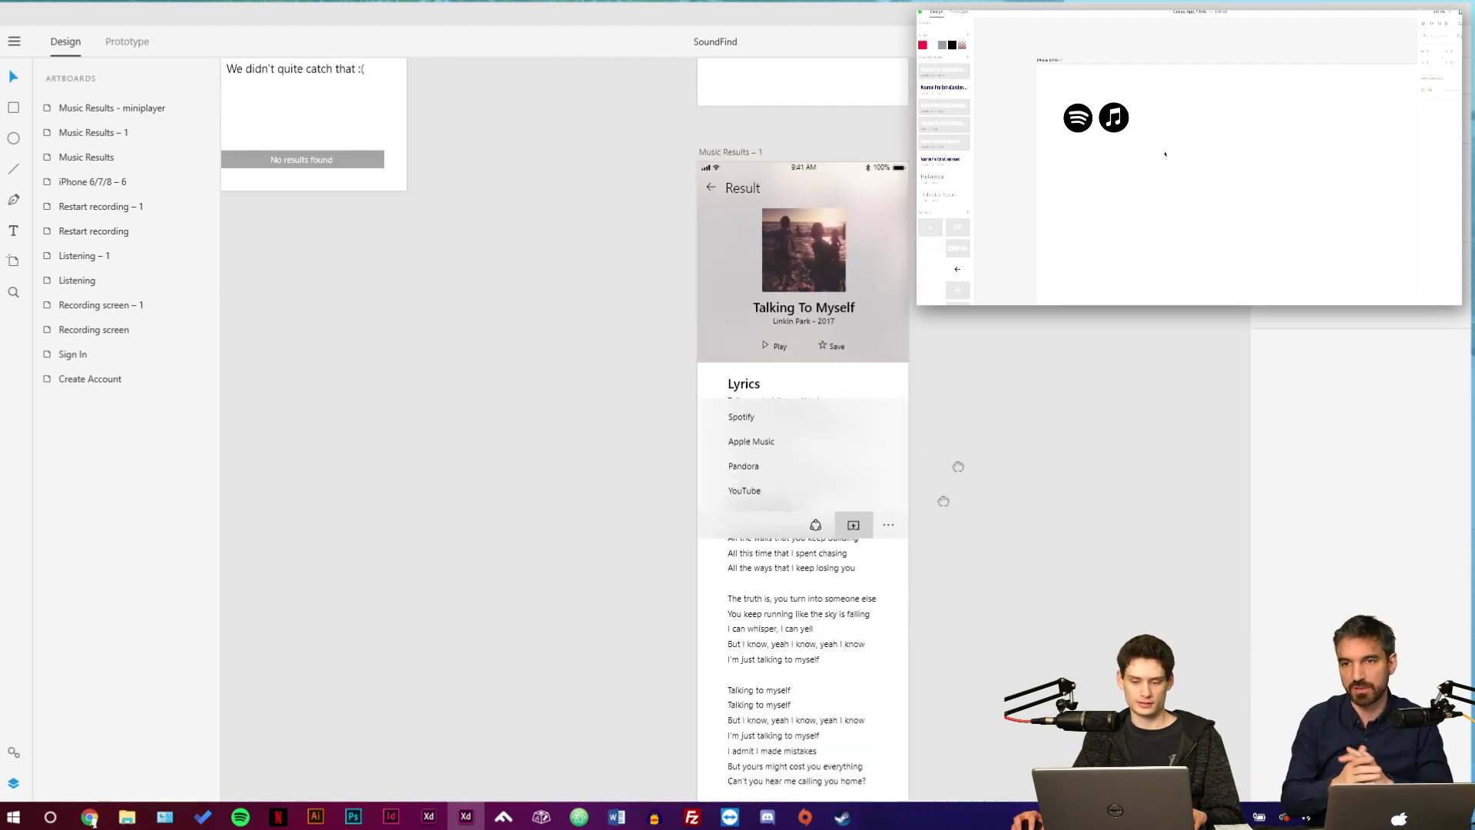
pyautogui.moveTo(955, 461); pyautogui.dragTo(905, 713)
pyautogui.moveTo(842, 454); pyautogui.dragTo(858, 718)
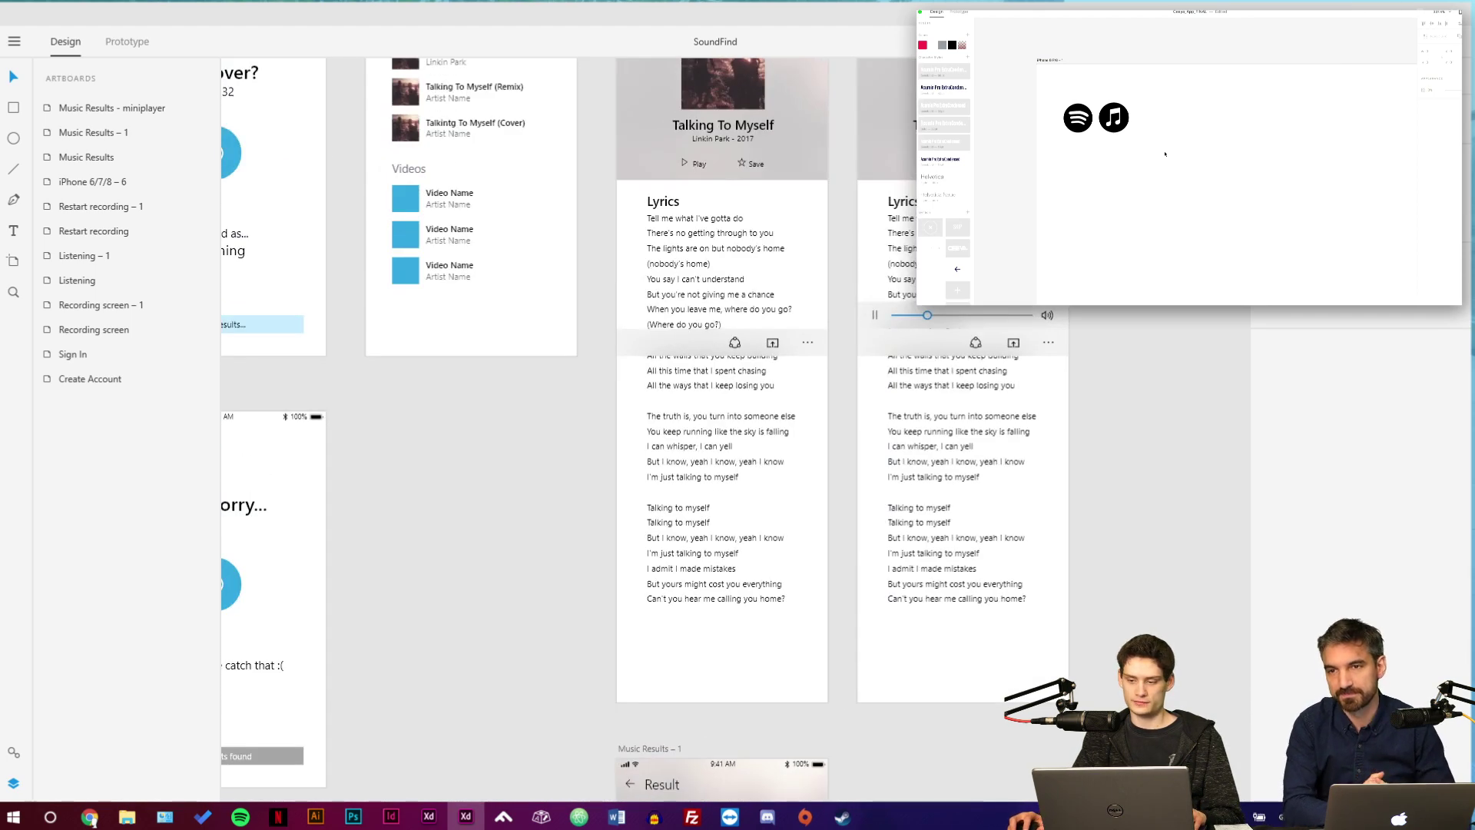
pyautogui.hotkey('ctrl', 'Return')
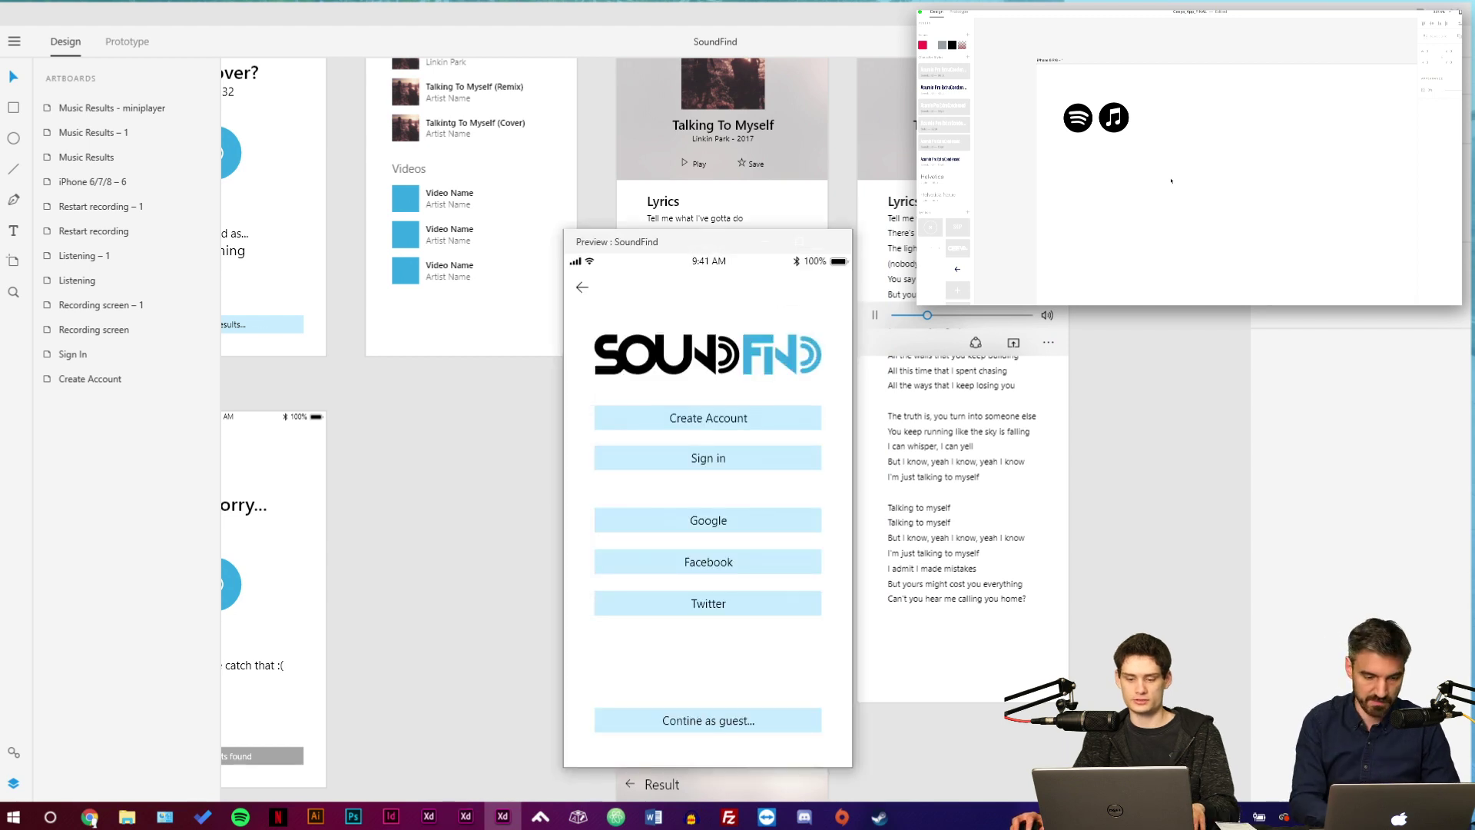
pyautogui.click(836, 241)
pyautogui.click(803, 228)
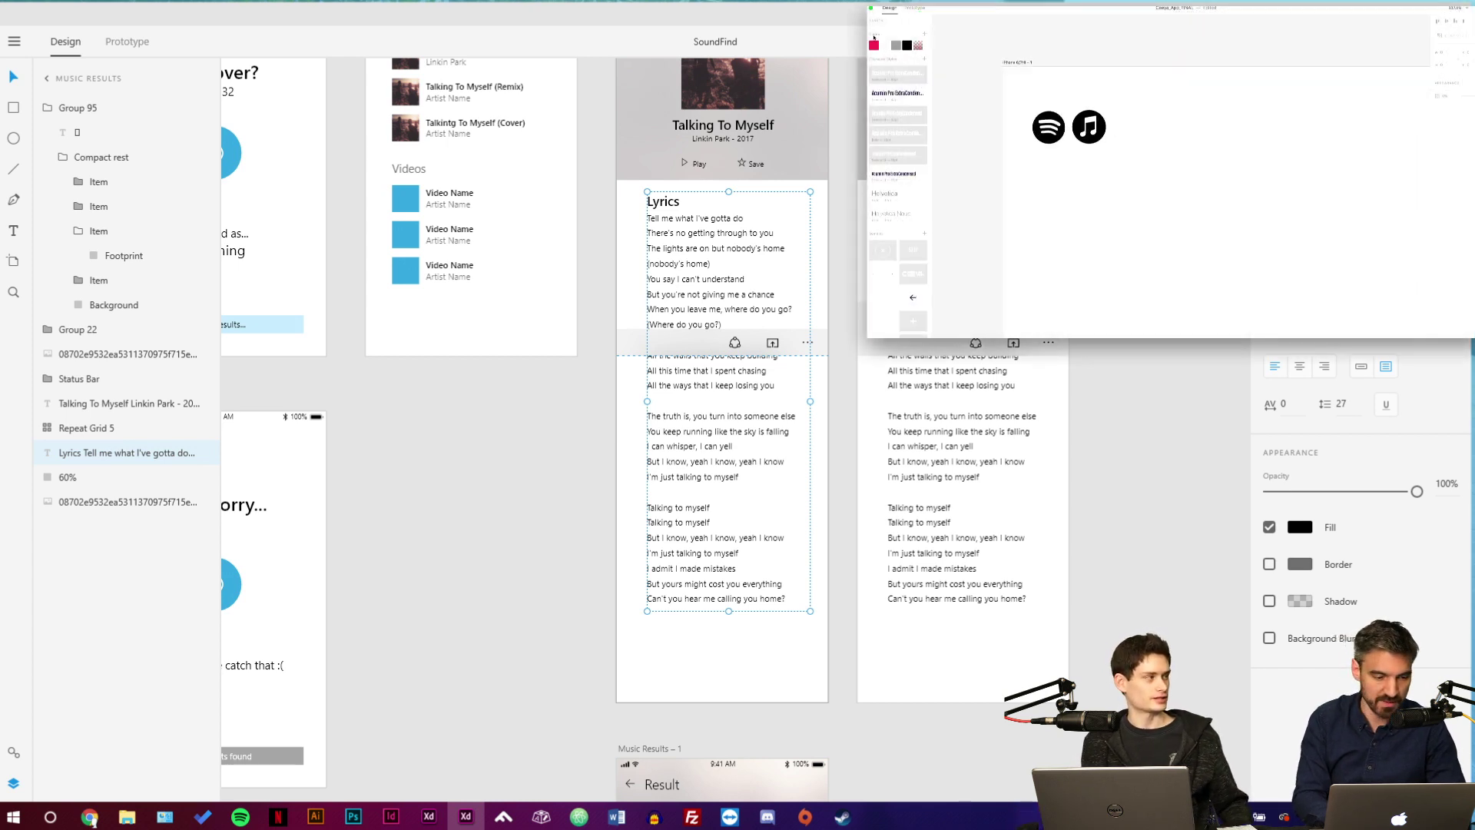
# Draw a large circle near the Spotify and Apple Music icons in the icon document, remove its border and fill it black.
pyautogui.moveTo(1140, 156); pyautogui.dragTo(1252, 292)
pyautogui.click(1437, 121)
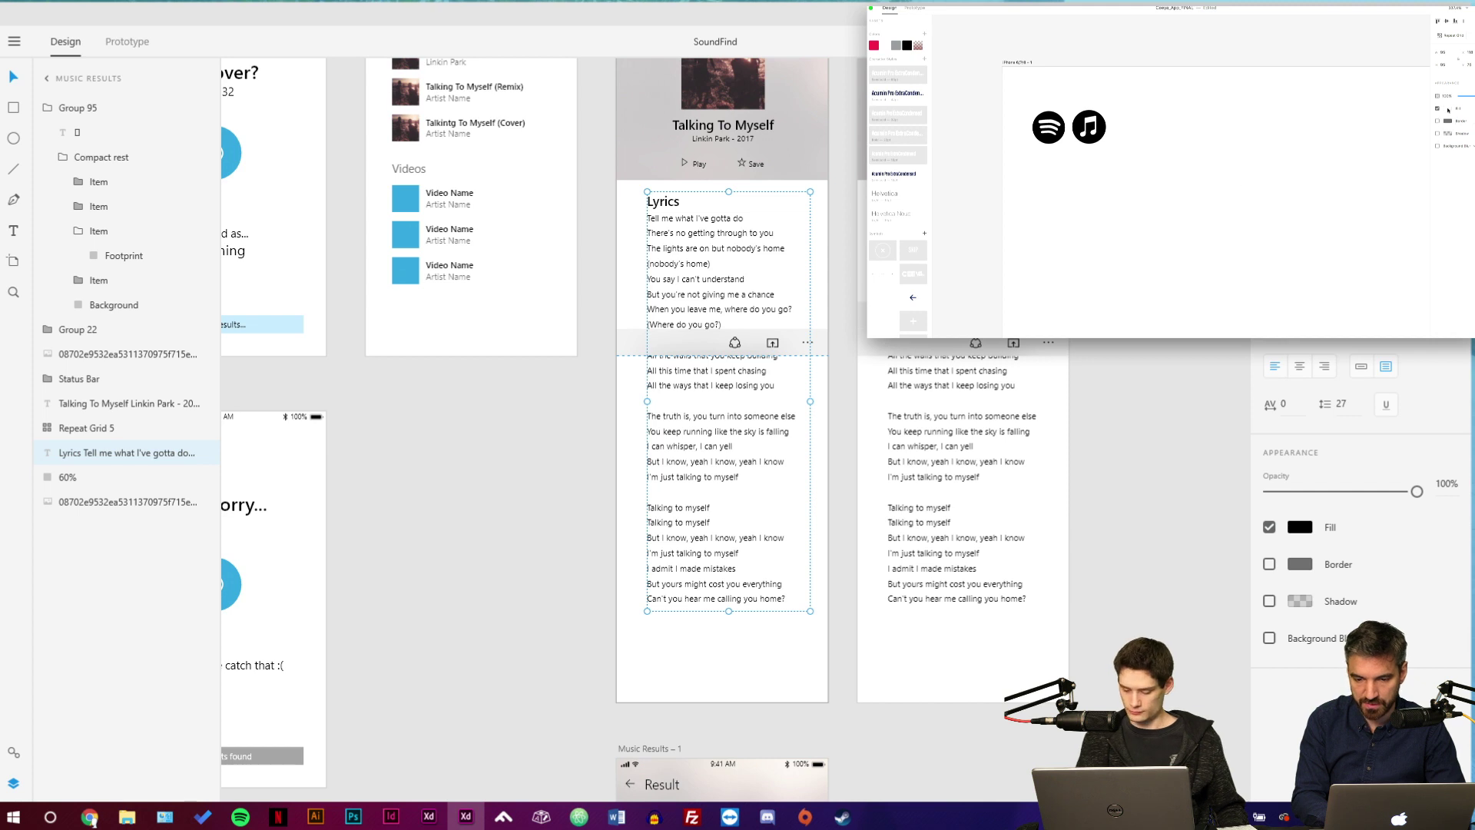
pyautogui.click(1447, 108)
pyautogui.moveTo(1372, 100); pyautogui.dragTo(1358, 136)
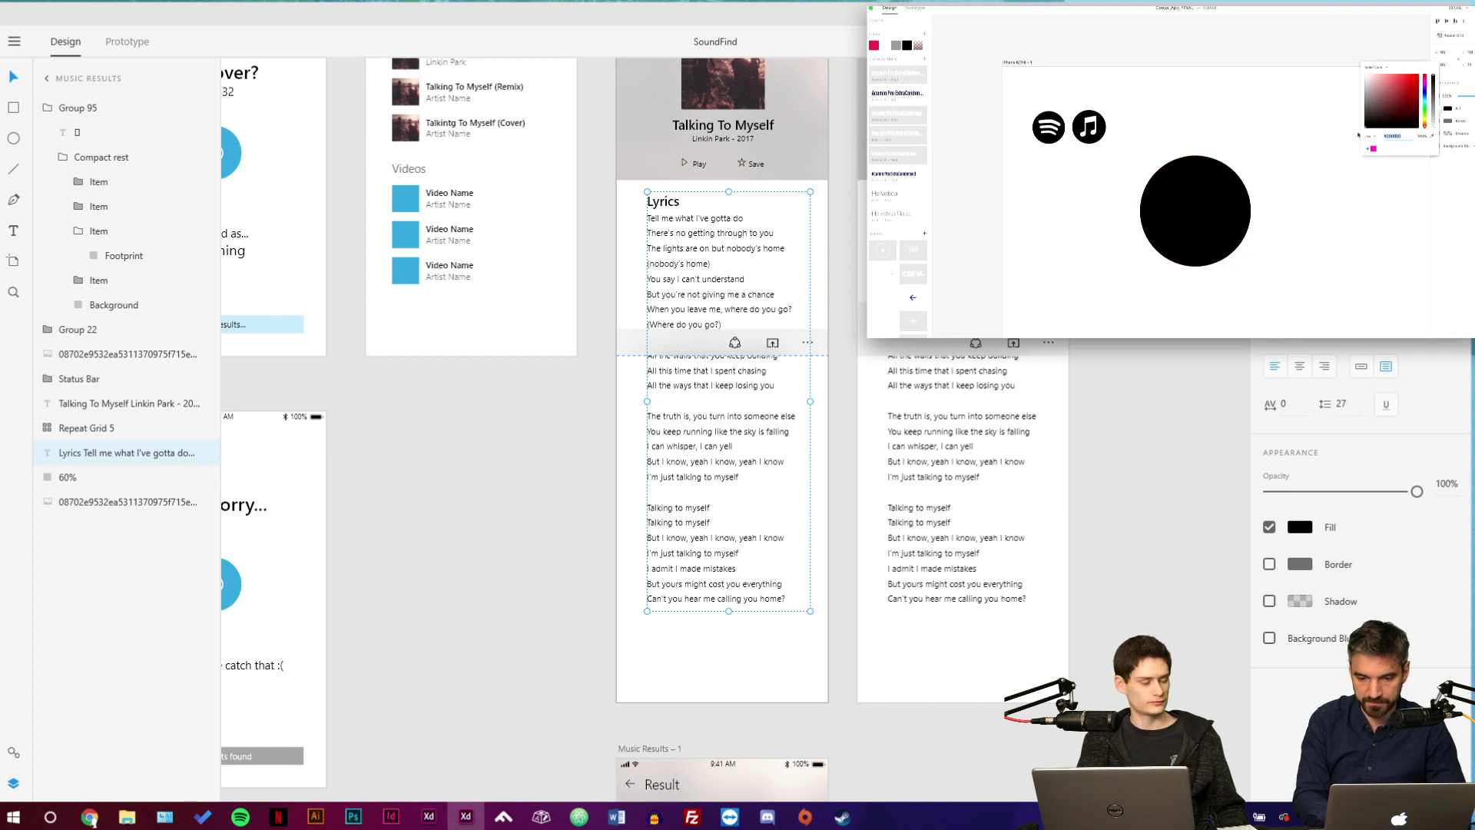
pyautogui.click(1190, 239)
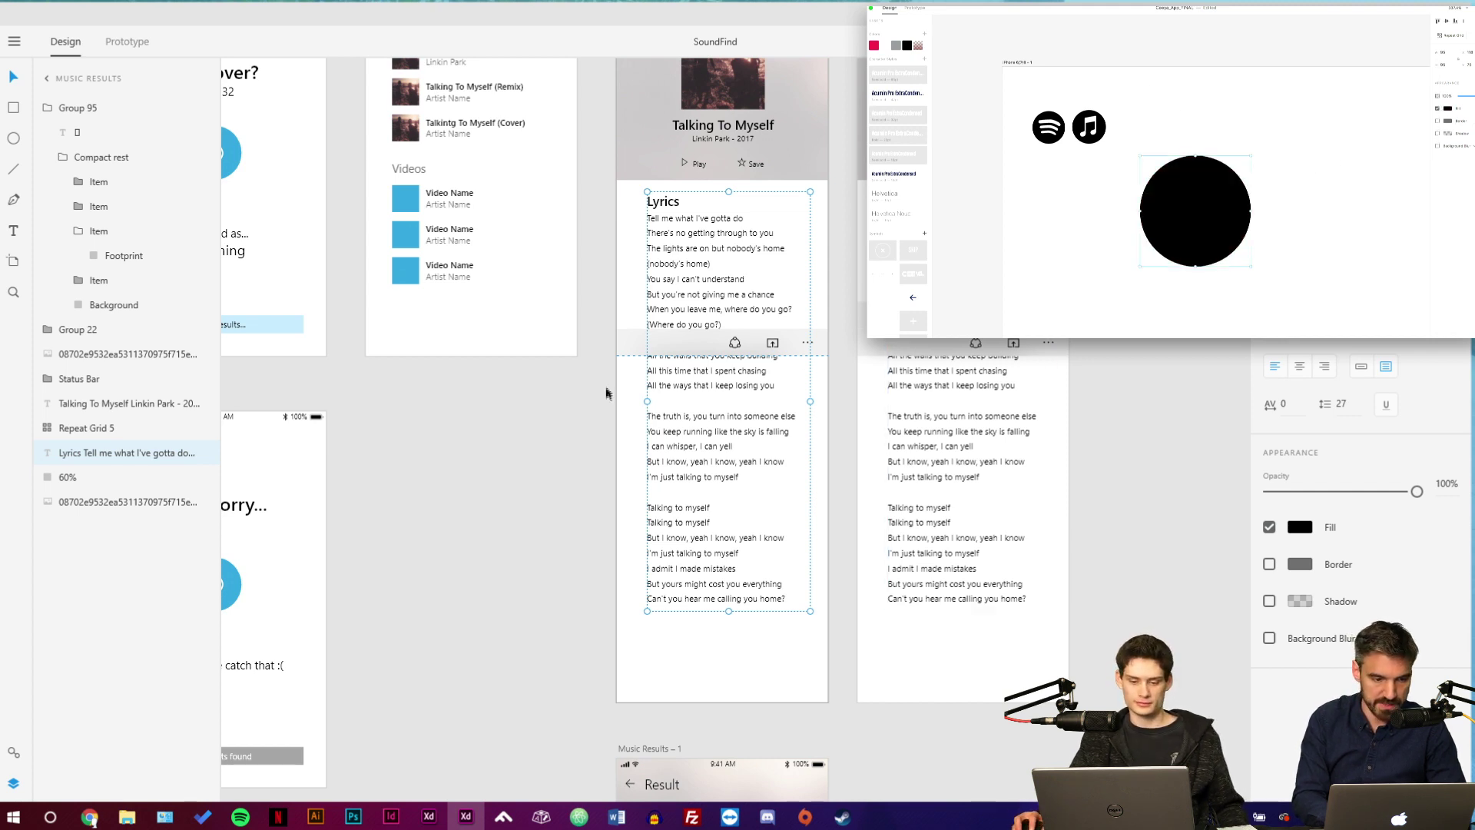
# Preview Music Results, toggle the streaming-service menu with the upload-arrow item, scroll the lyrics and test Play for the mini player.
pyautogui.click(628, 342)
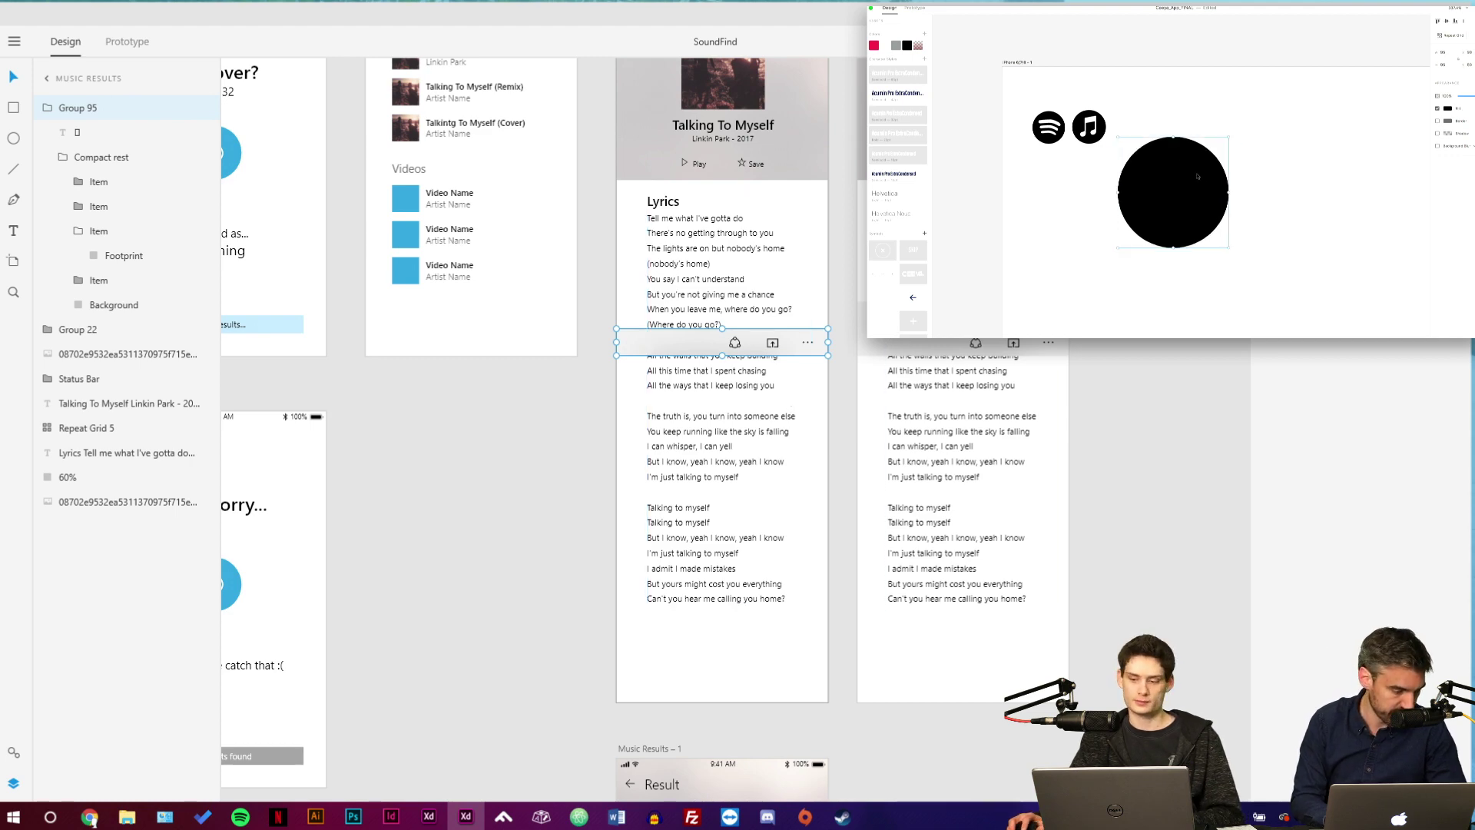
pyautogui.hotkey('ctrl', 'Return')
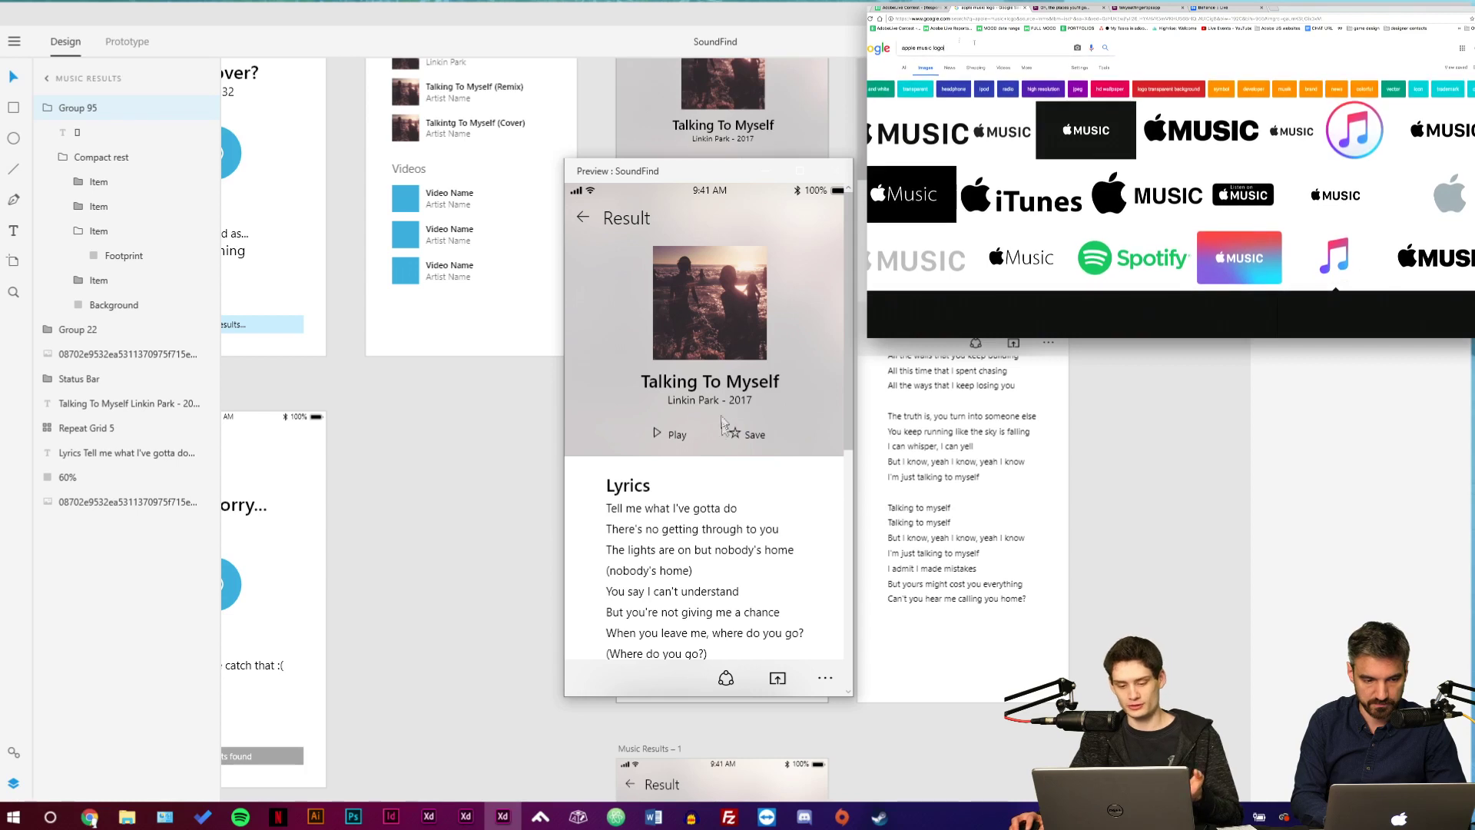
pyautogui.click(777, 680)
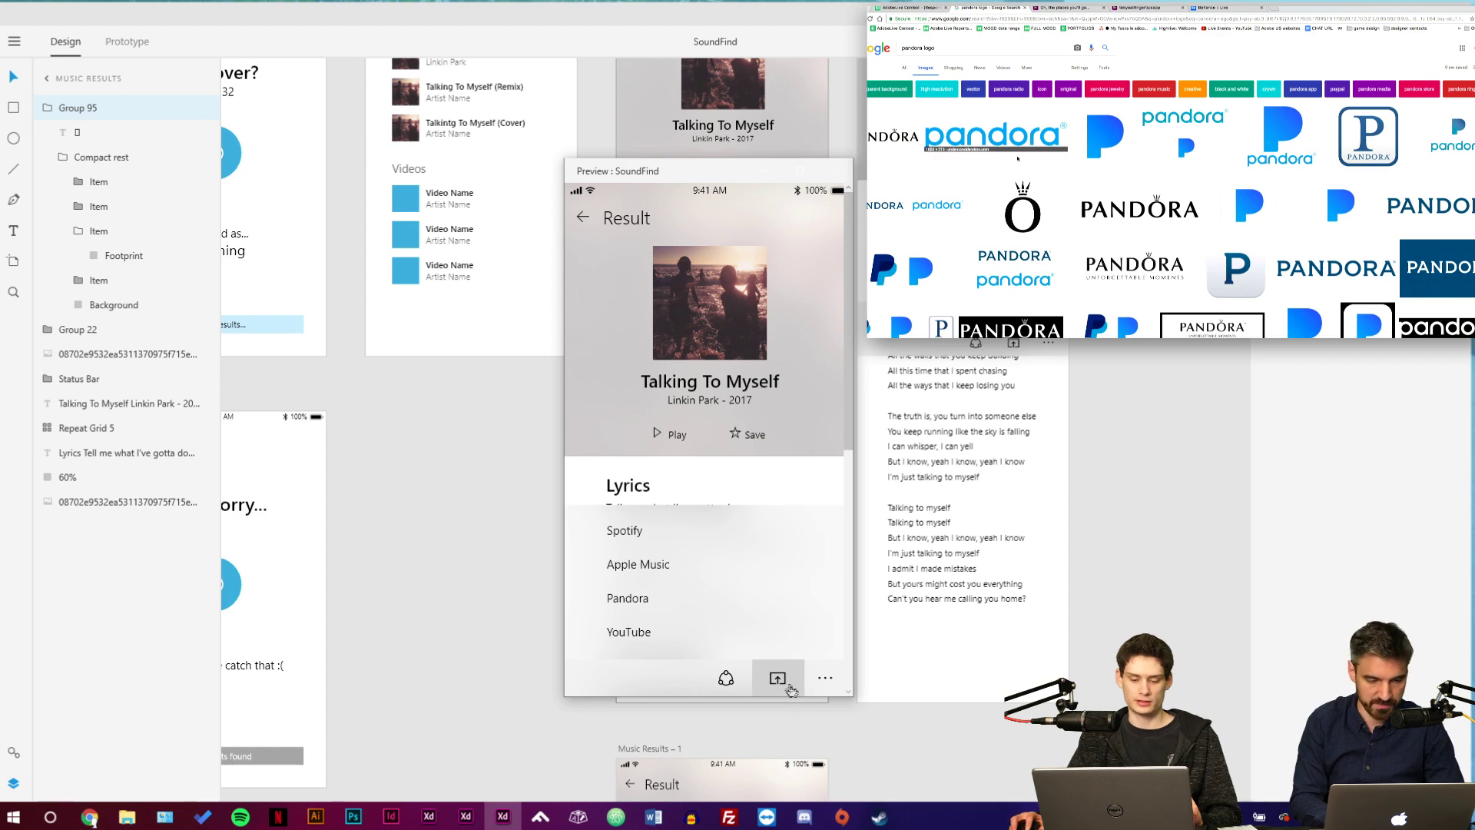
pyautogui.click(777, 680)
pyautogui.scroll(-3, 684, 445)
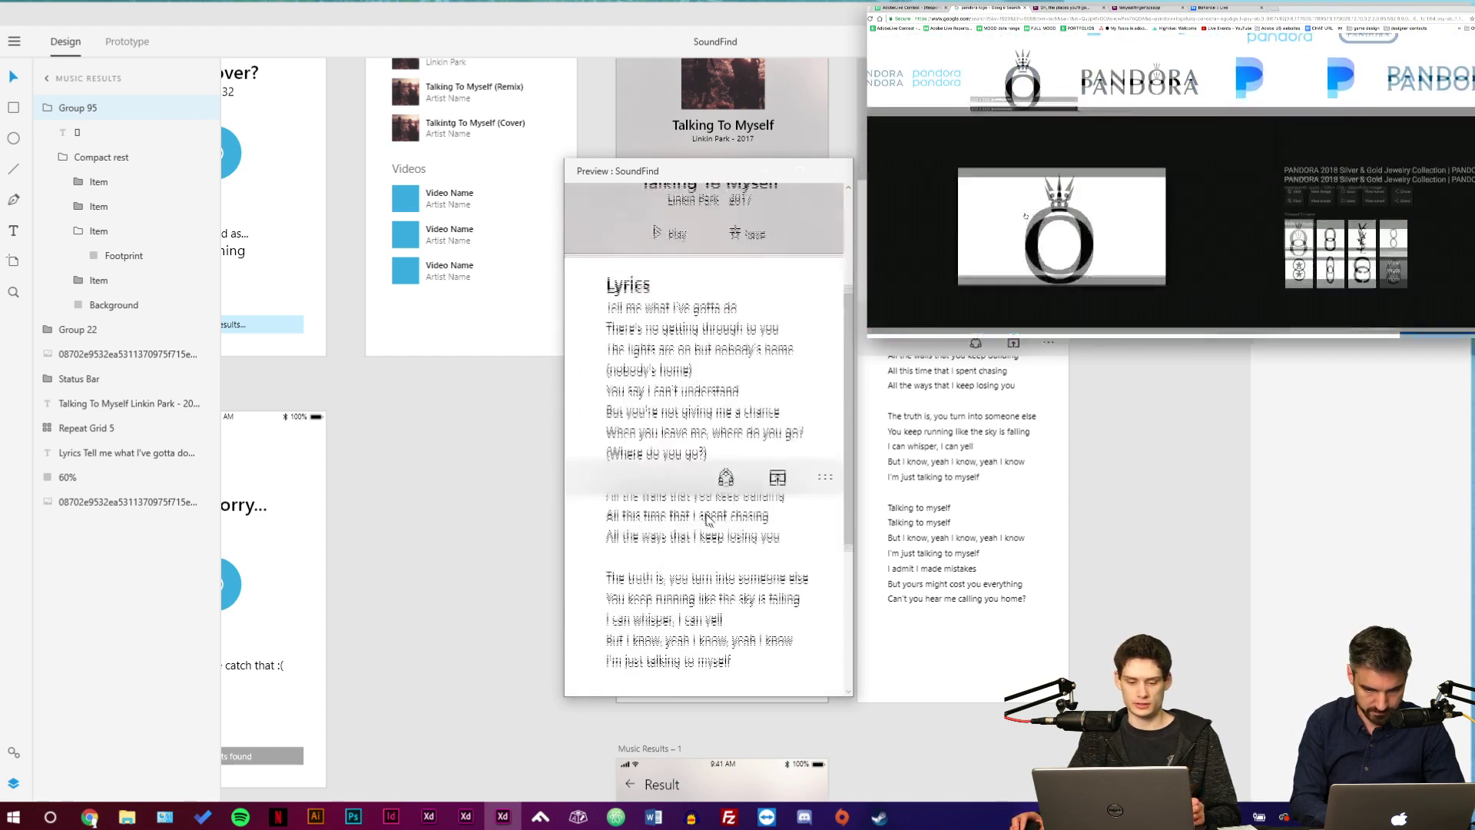
pyautogui.scroll(3, 683, 444)
pyautogui.click(682, 441)
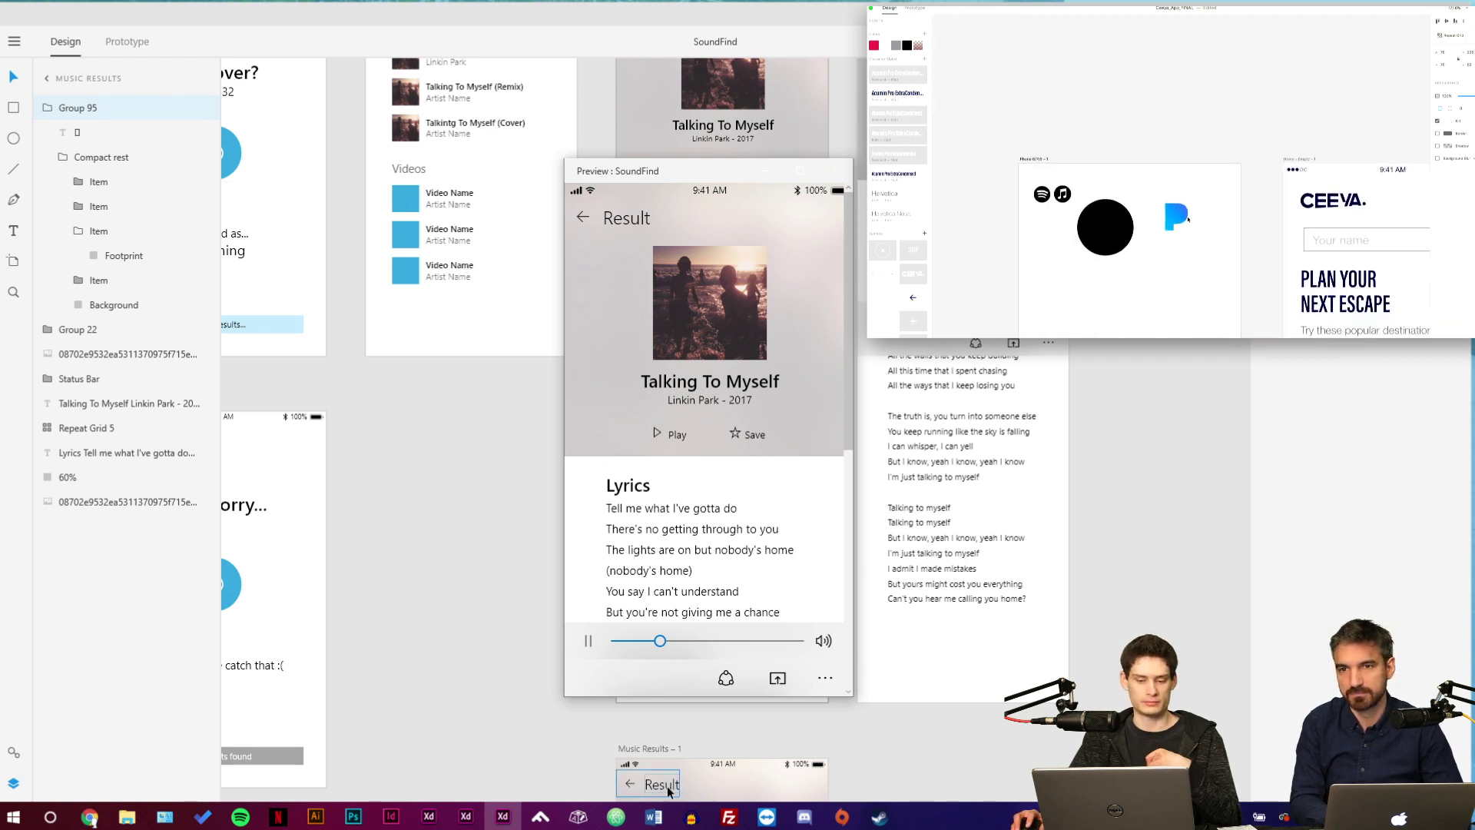
pyautogui.click(836, 170)
pyautogui.press('Escape')
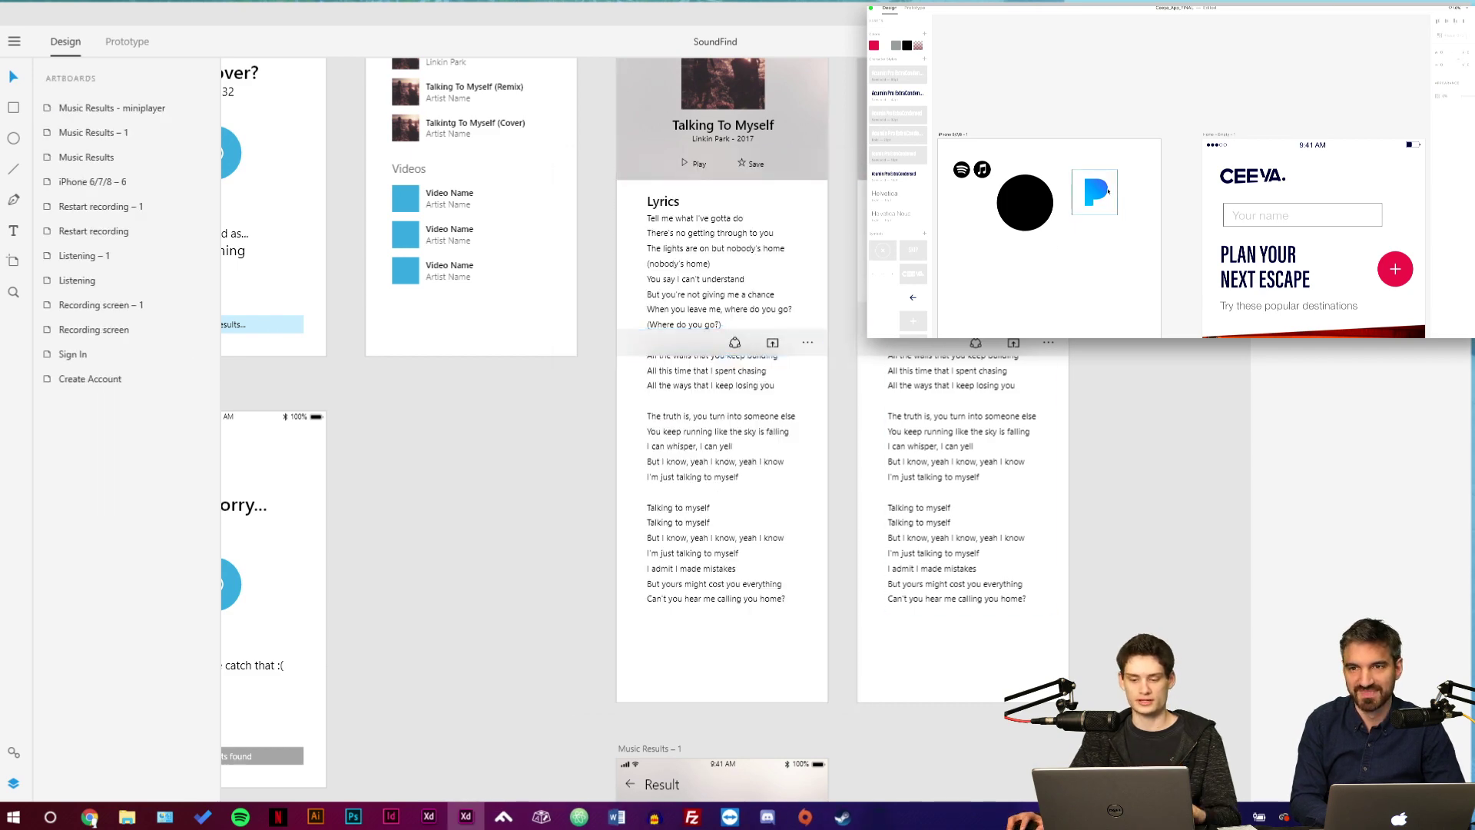
# Copy the three-dot more item nested inside the app bar on the Music Results artboard.
pyautogui.hotkey('ctrl', '0')
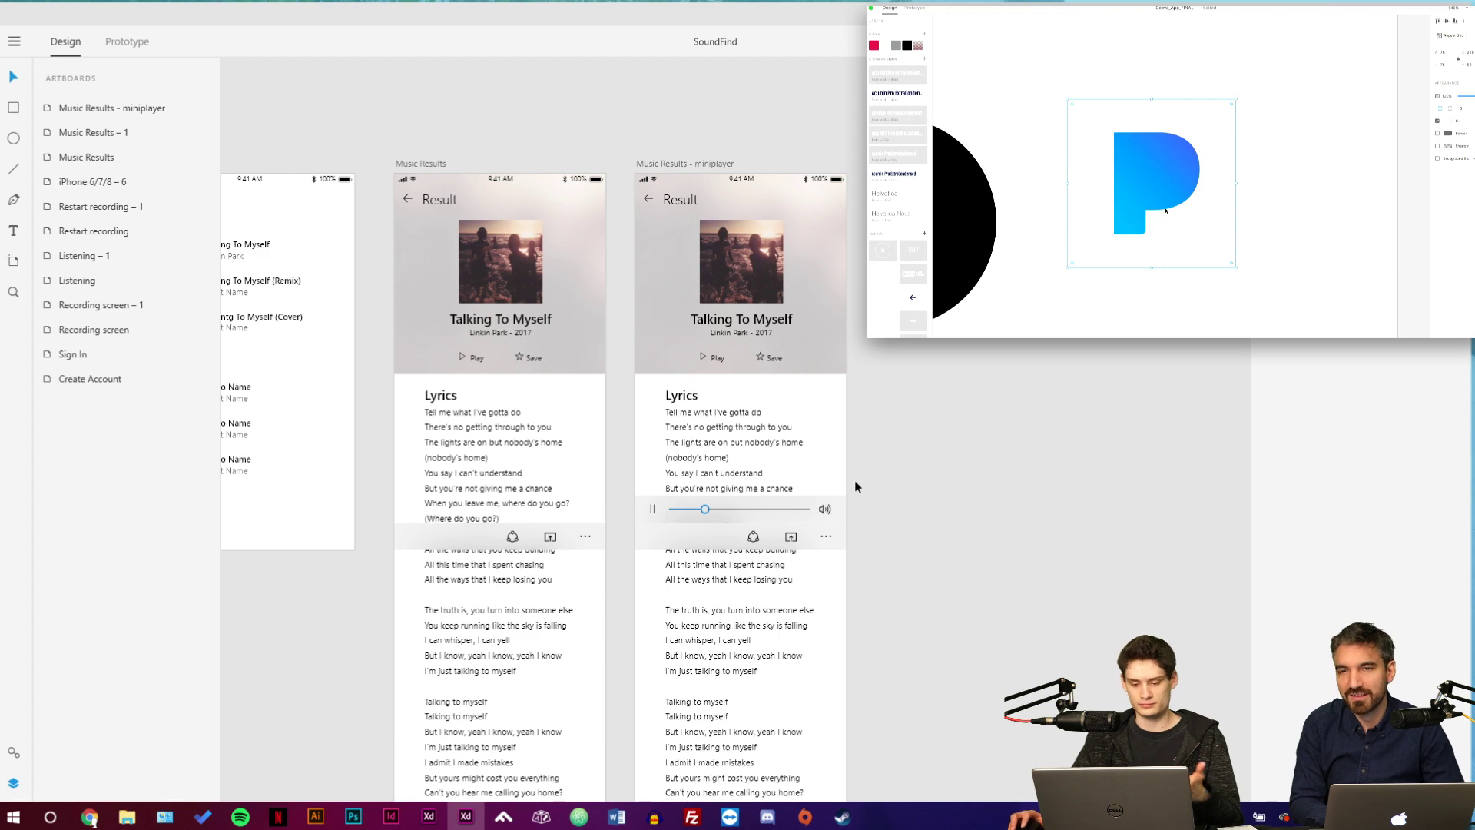
pyautogui.moveTo(872, 552); pyautogui.dragTo(892, 494)
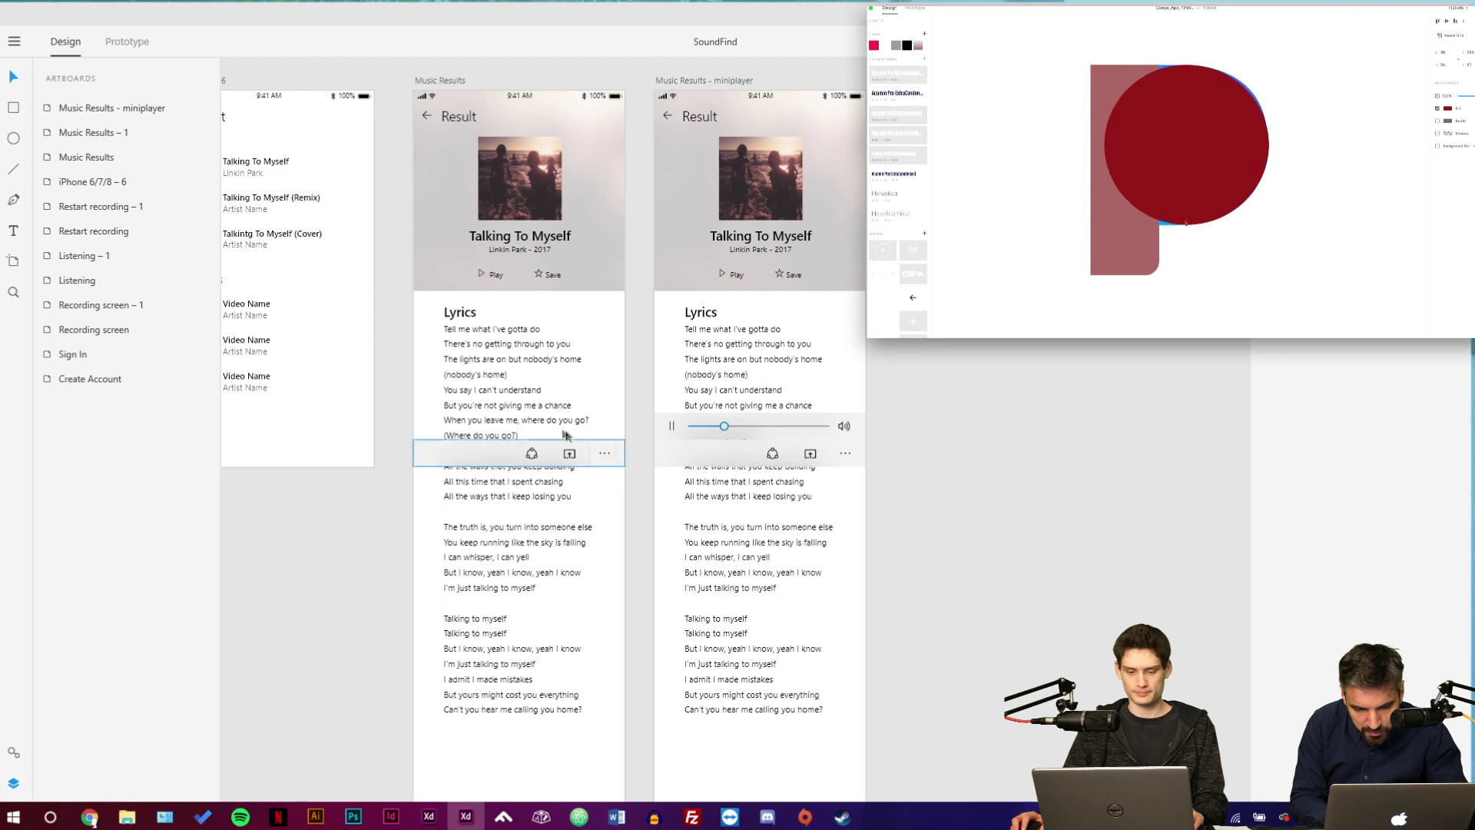
pyautogui.moveTo(624, 374); pyautogui.dragTo(893, 375)
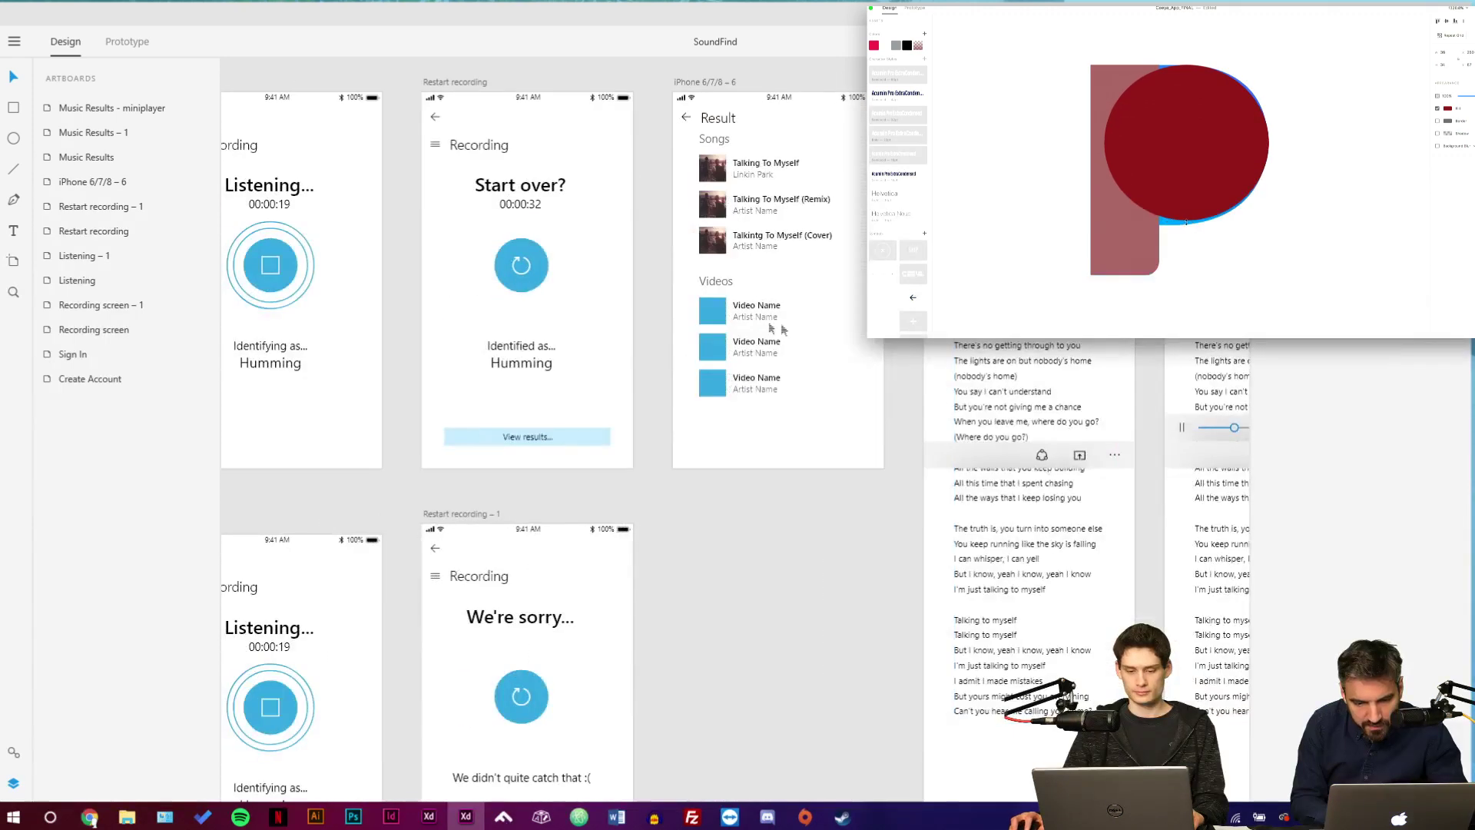
pyautogui.doubleClick(1114, 457)
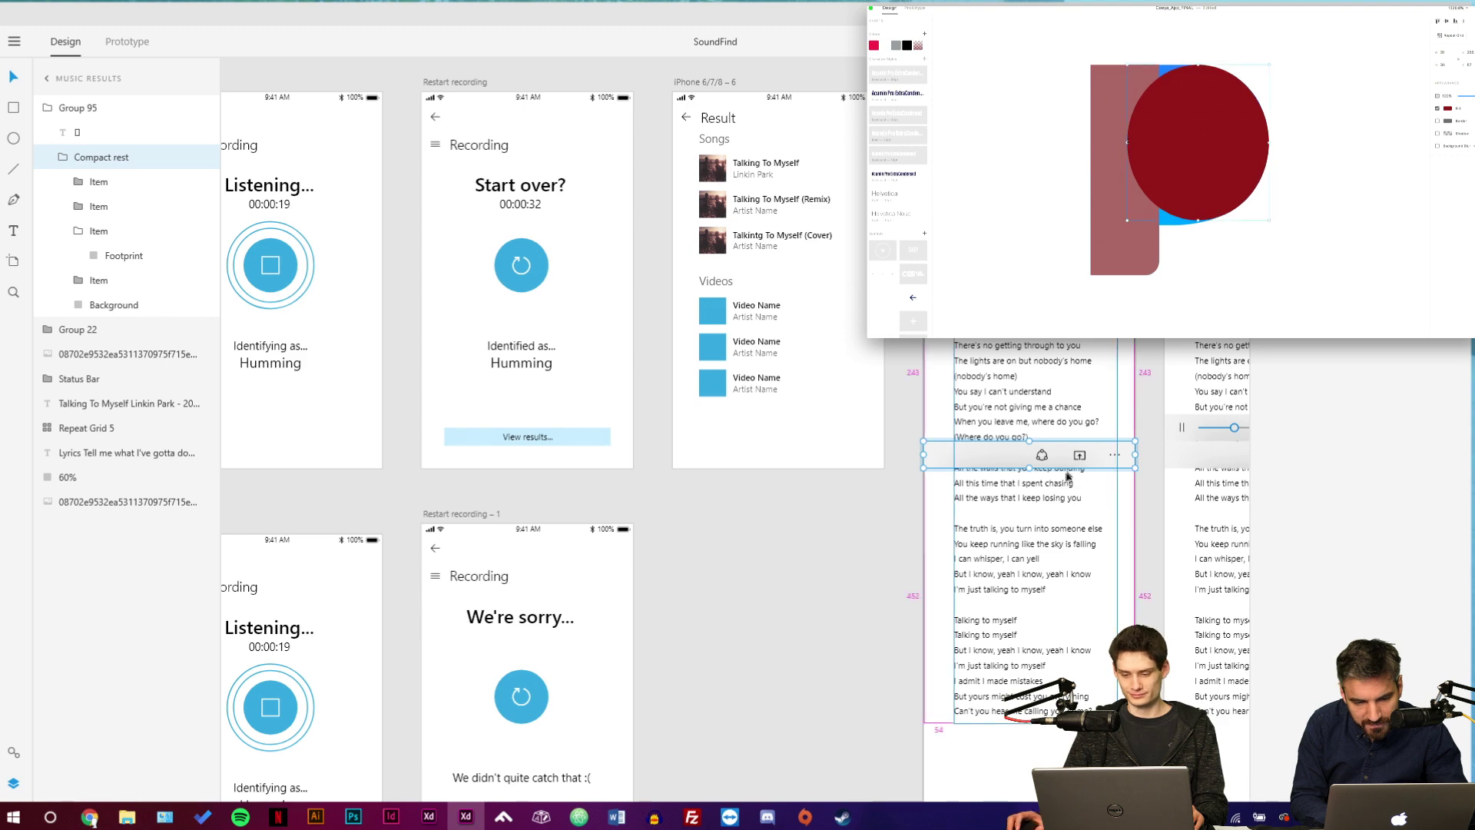
pyautogui.scroll(5, 1114, 457)
pyautogui.scroll(2, 1118, 456)
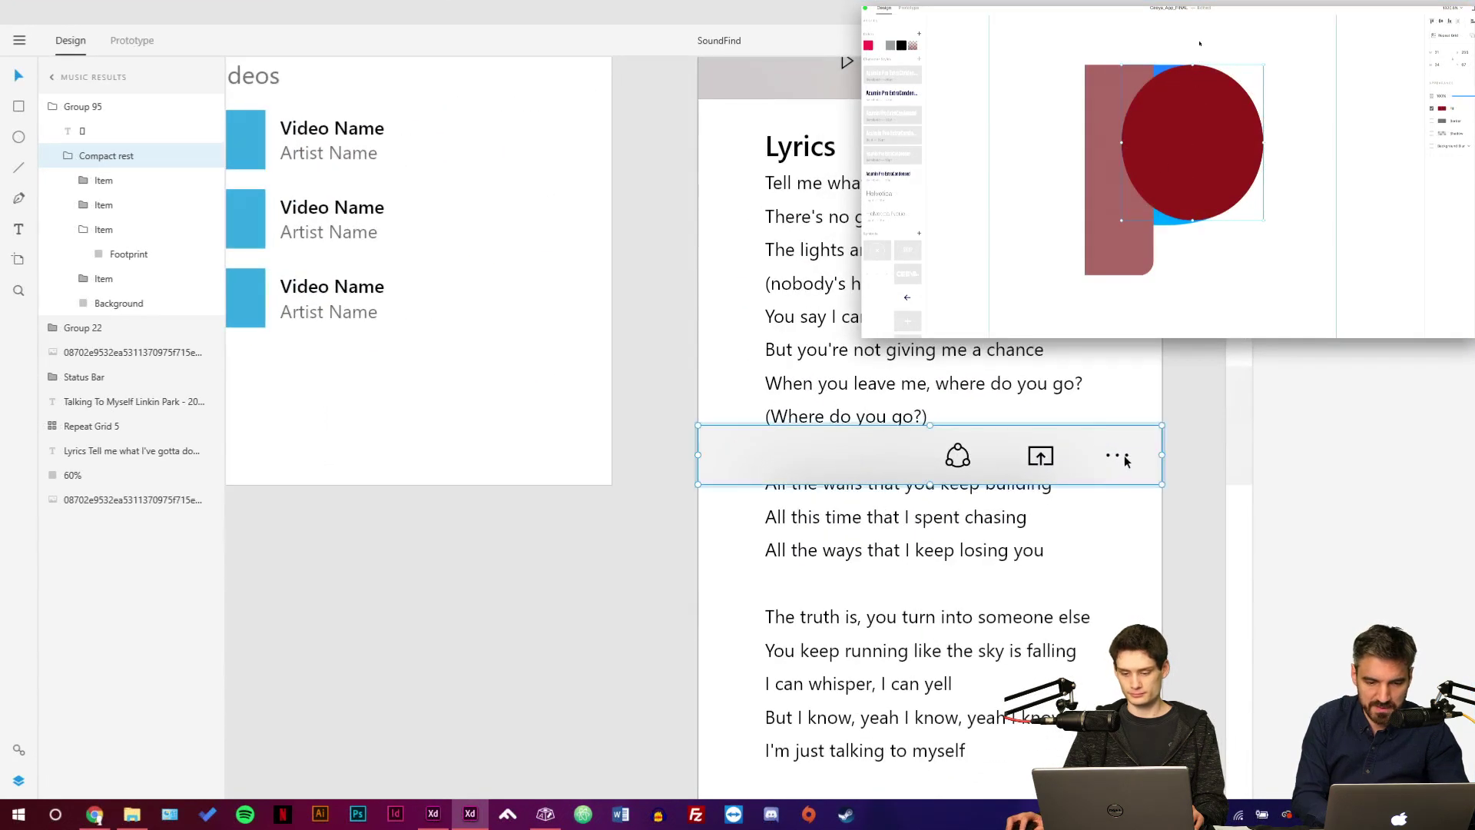
pyautogui.doubleClick(1100, 454)
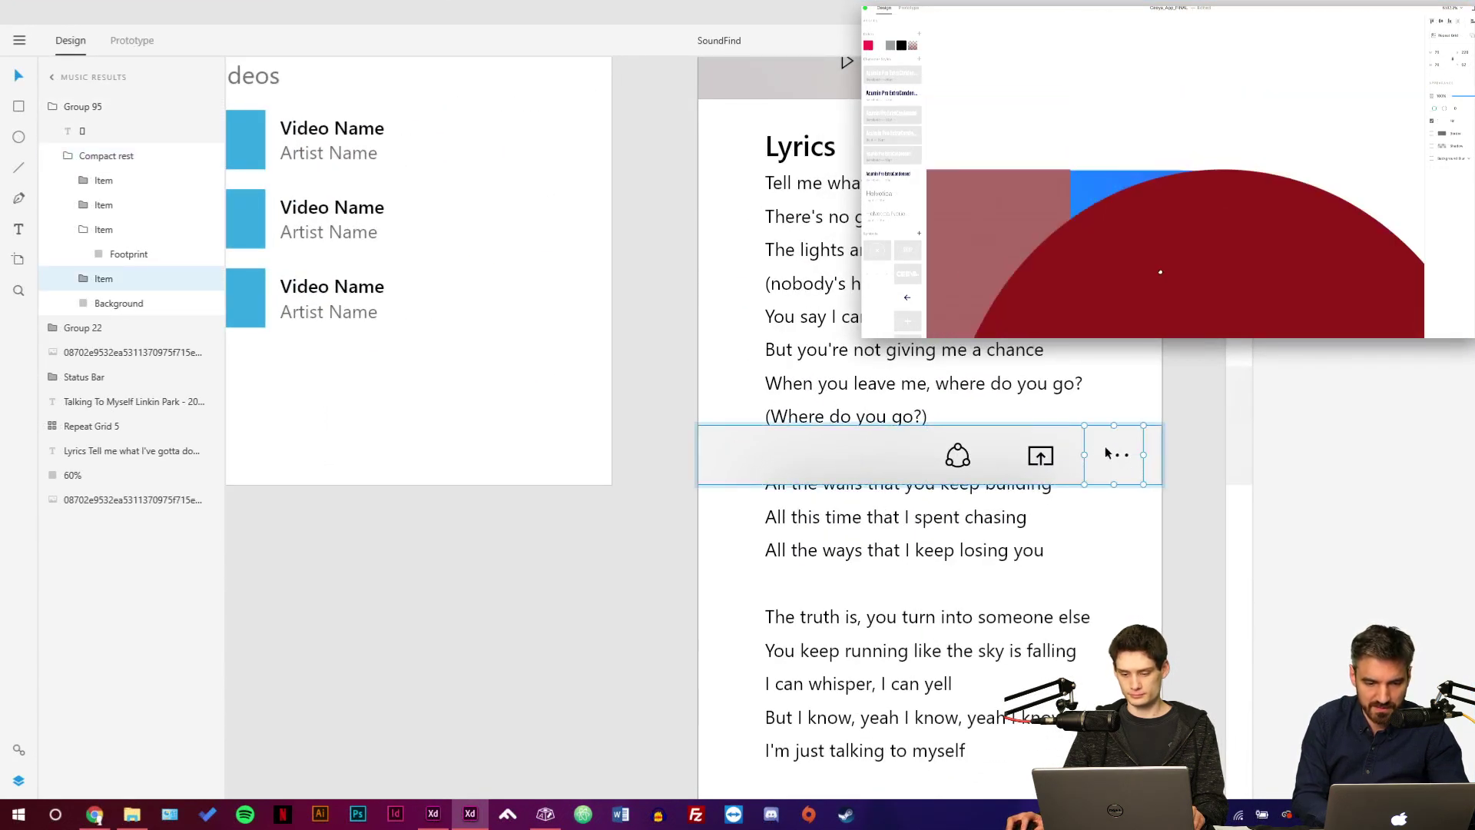
pyautogui.click(1118, 457)
pyautogui.moveTo(1130, 459); pyautogui.dragTo(1131, 464)
pyautogui.hotkey('ctrl', 'z')
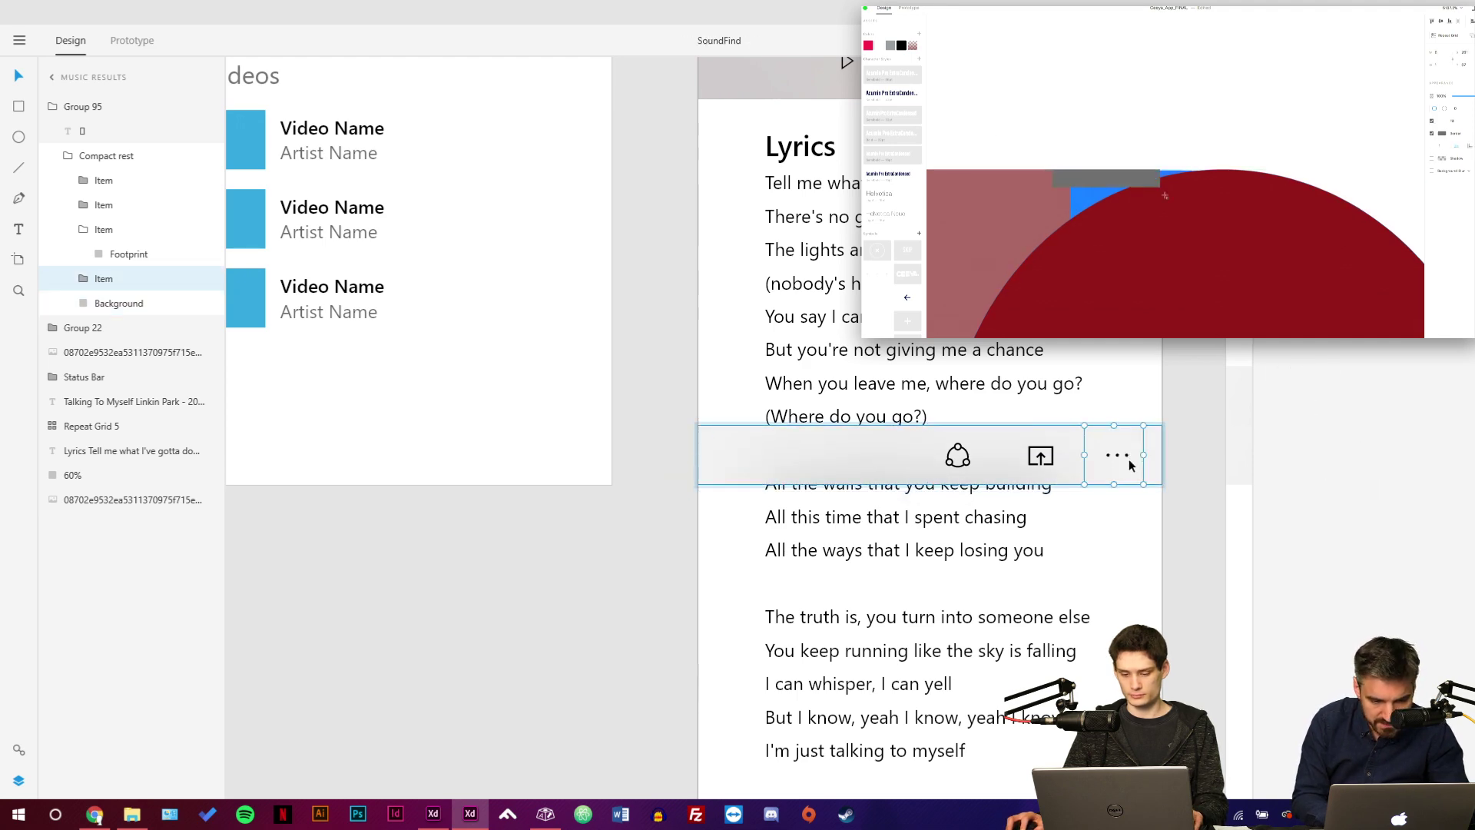
# Try pasting the three-dot item directly onto the iPhone 6/7/8 – 6 results artboard, outside the Songs grid.
pyautogui.click(679, 494)
pyautogui.scroll(-4, 768, 488)
pyautogui.moveTo(819, 484); pyautogui.dragTo(790, 532)
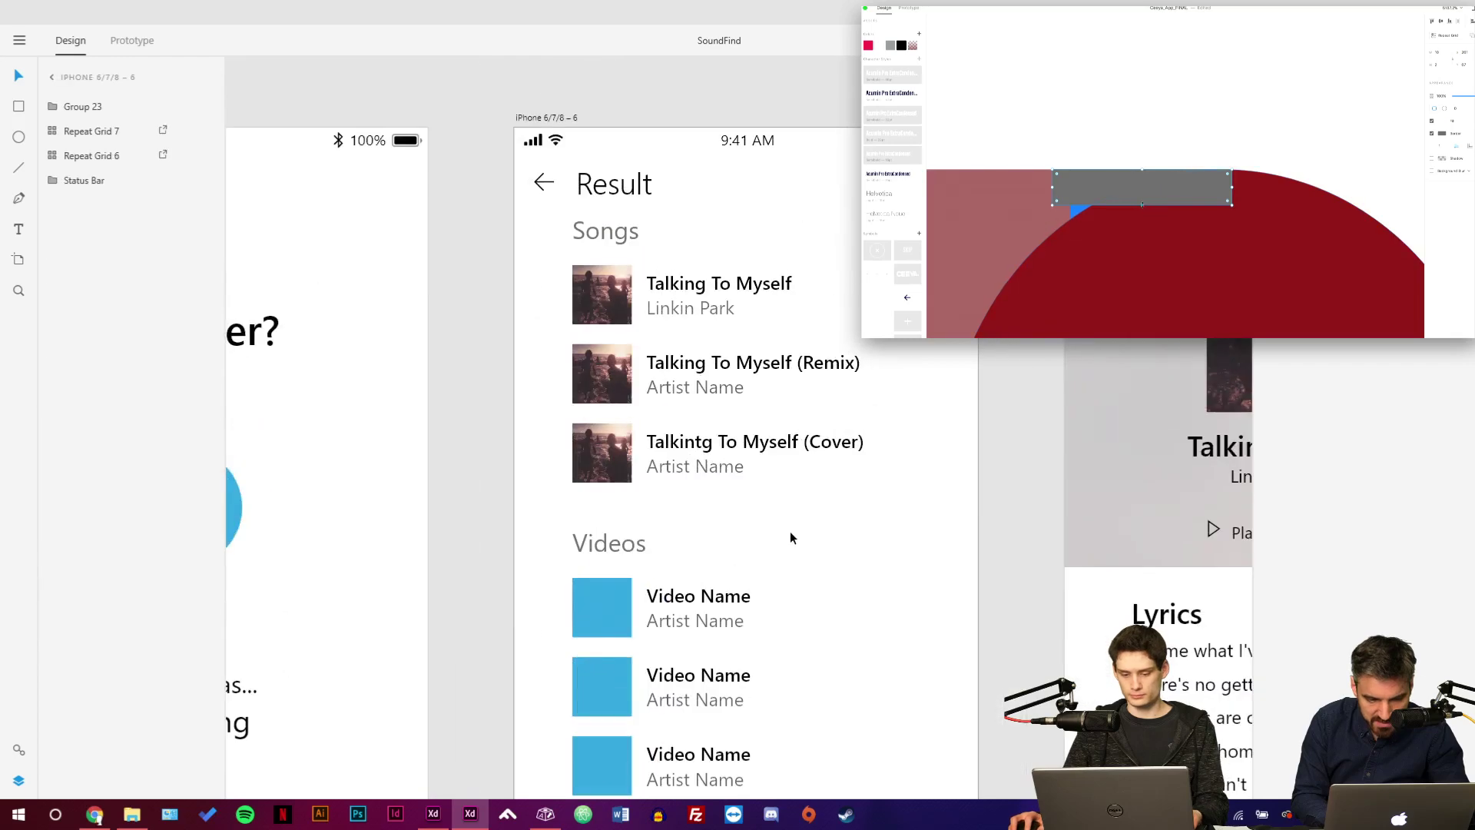
pyautogui.hotkey('ctrl', 'v')
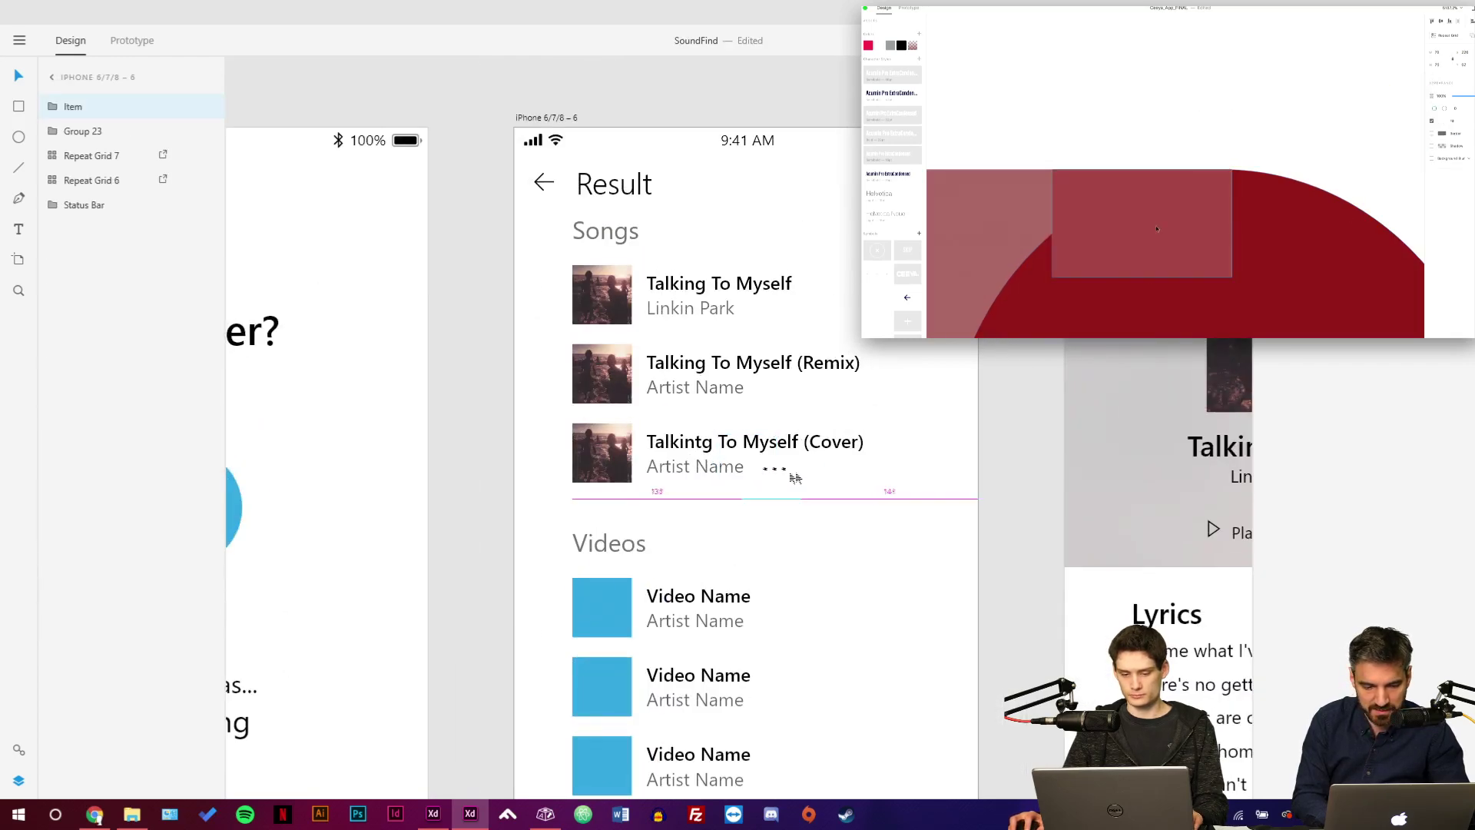
pyautogui.press('Delete')
# Paste the three-dot item into the first song's row inside the Songs repeat grid, keeping the row's text in place.
pyautogui.click(804, 286)
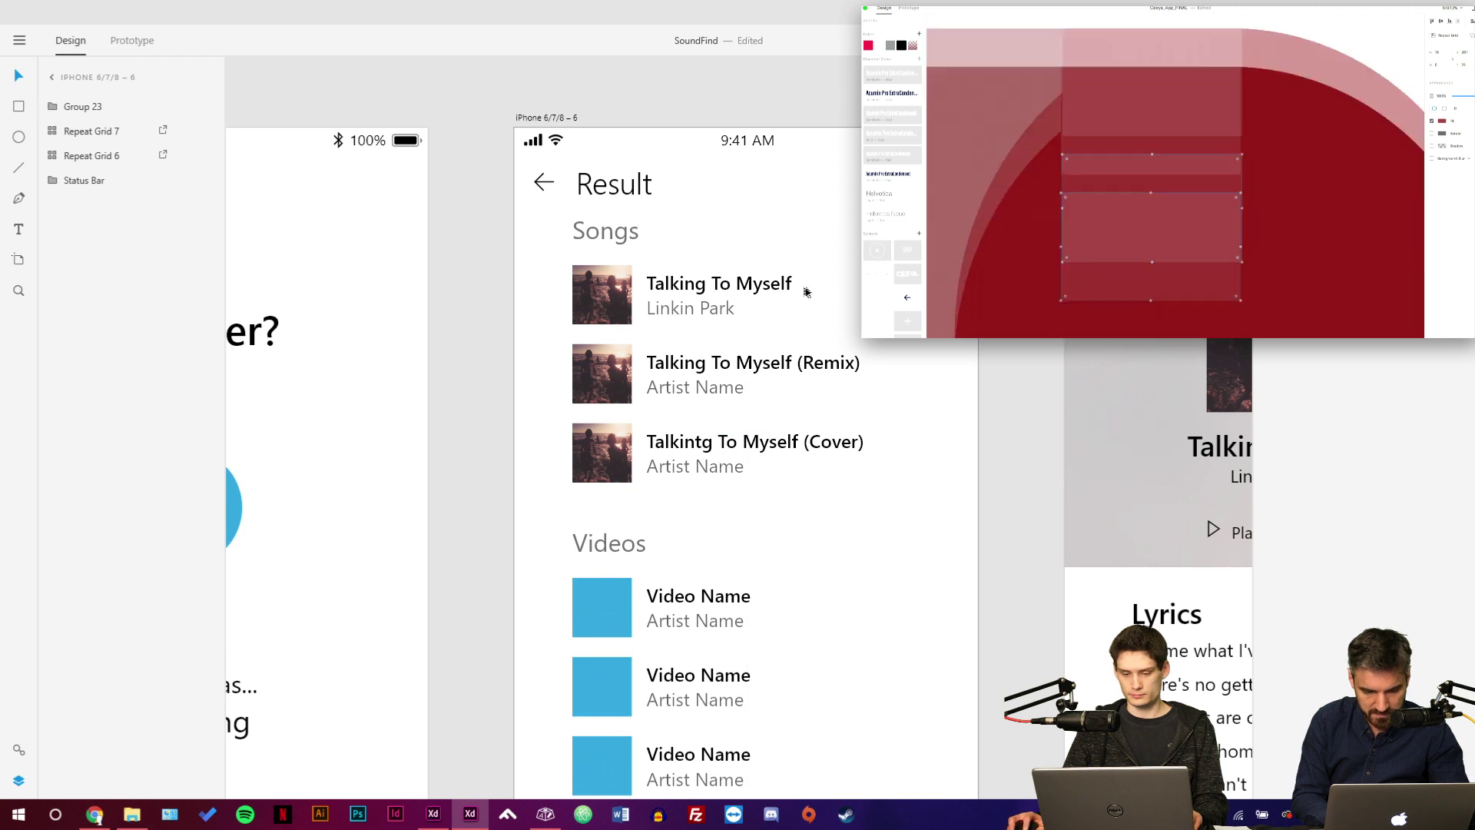
pyautogui.doubleClick(799, 287)
pyautogui.press('Escape')
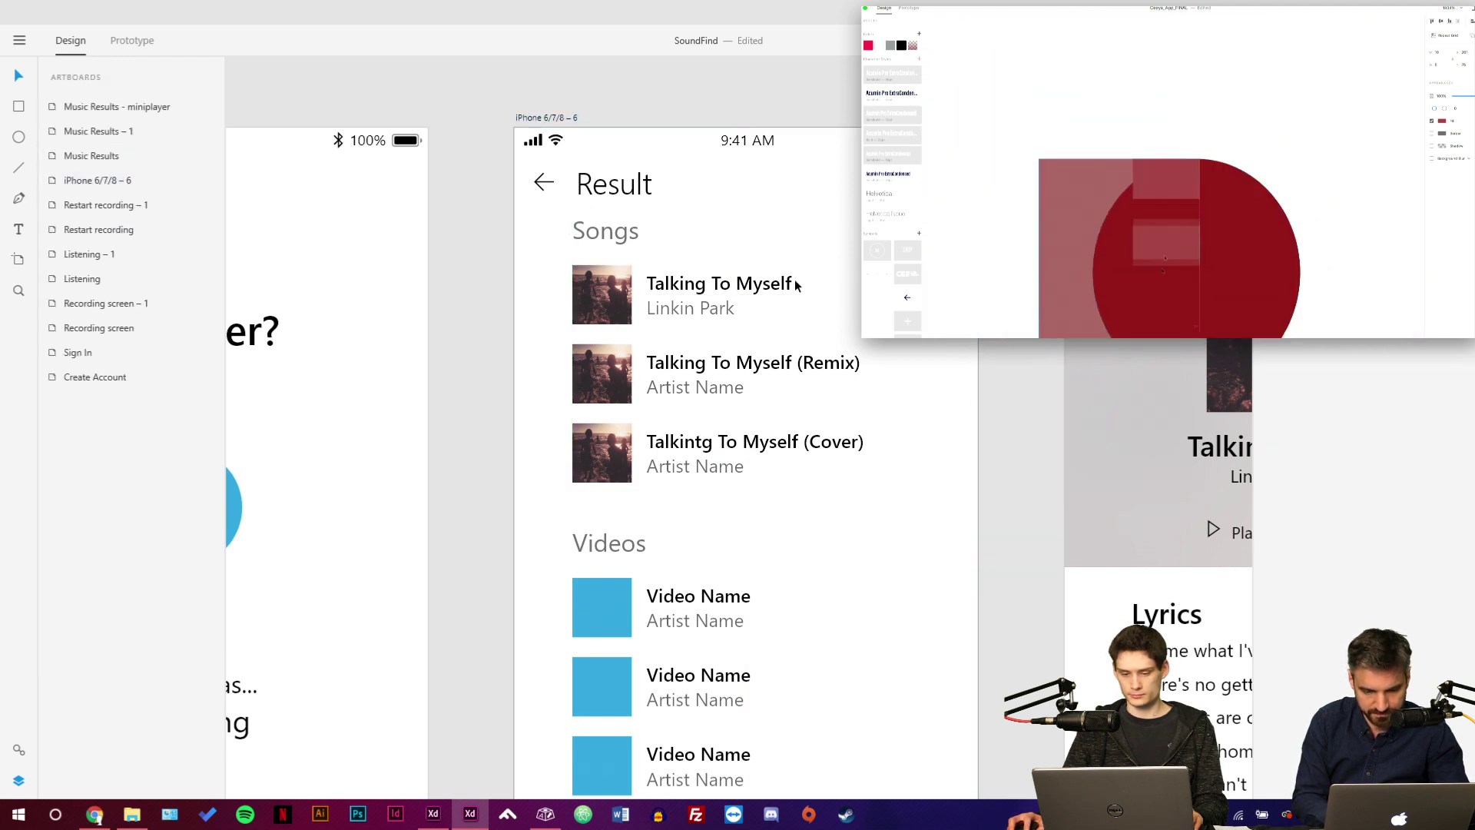
pyautogui.doubleClick(786, 286)
pyautogui.doubleClick(785, 285)
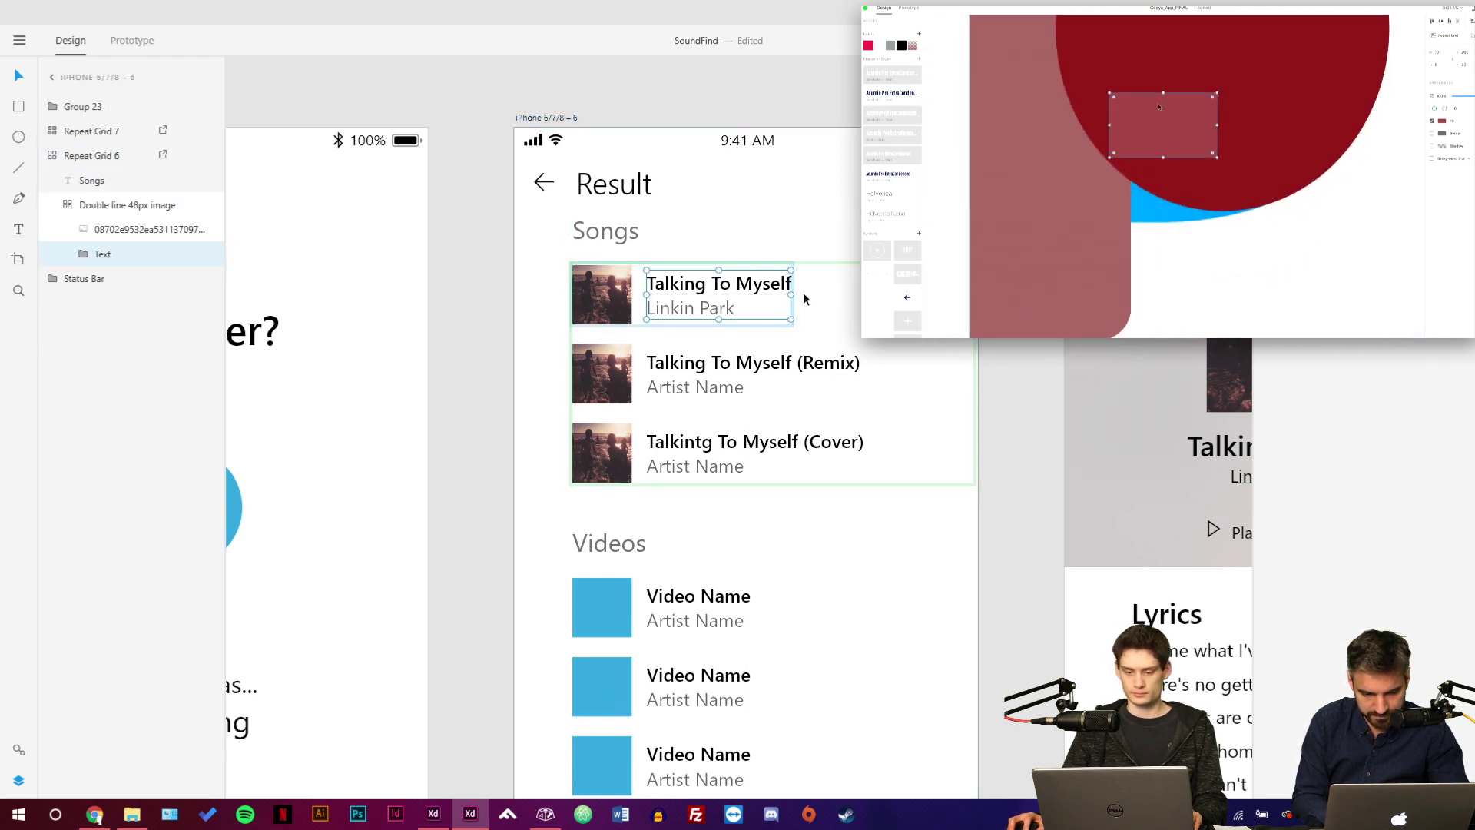
pyautogui.press('Escape')
pyautogui.hotkey('ctrl', 'z')
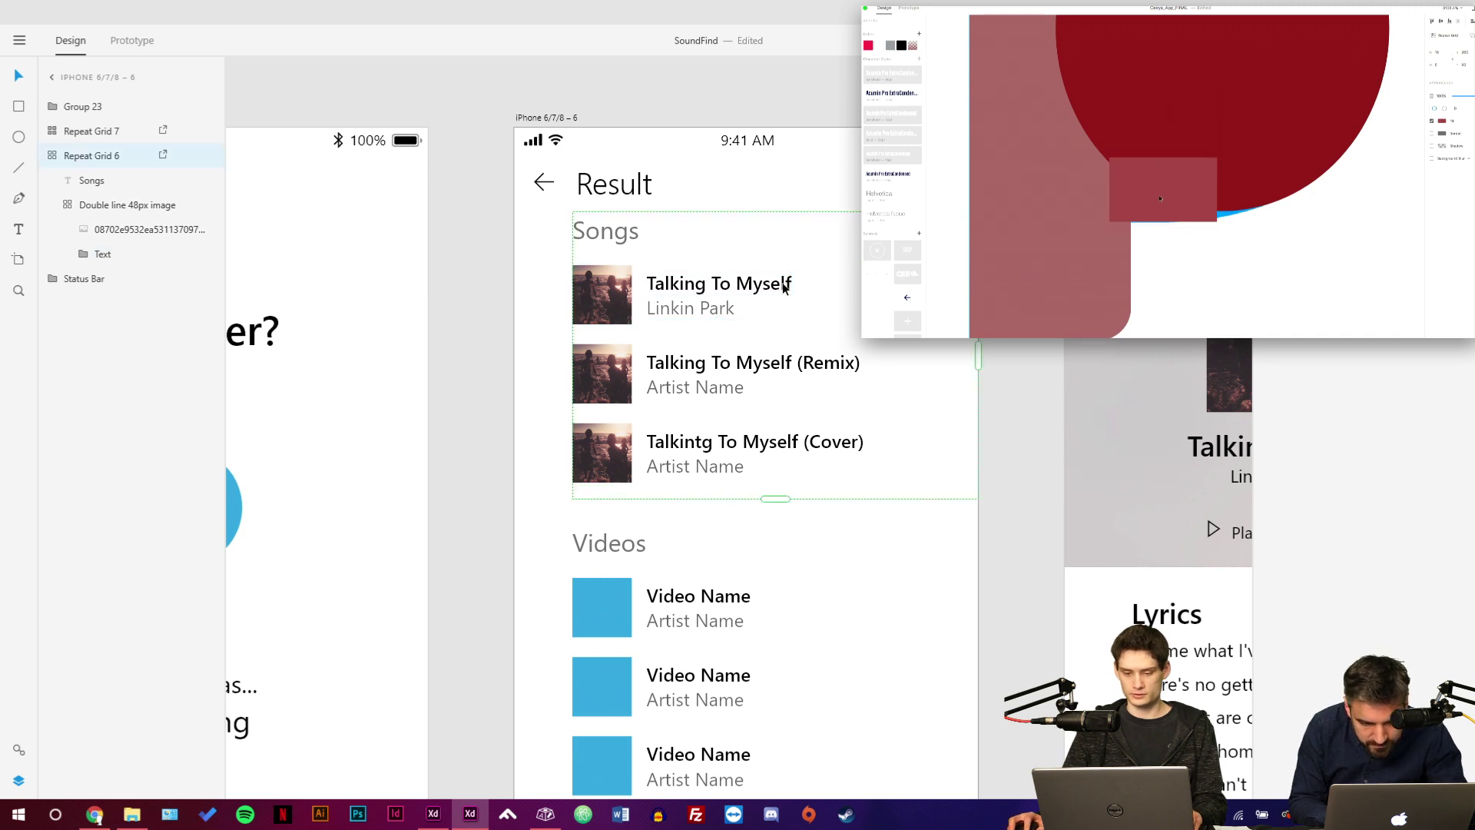
pyautogui.hotkey('ctrl', 'z')
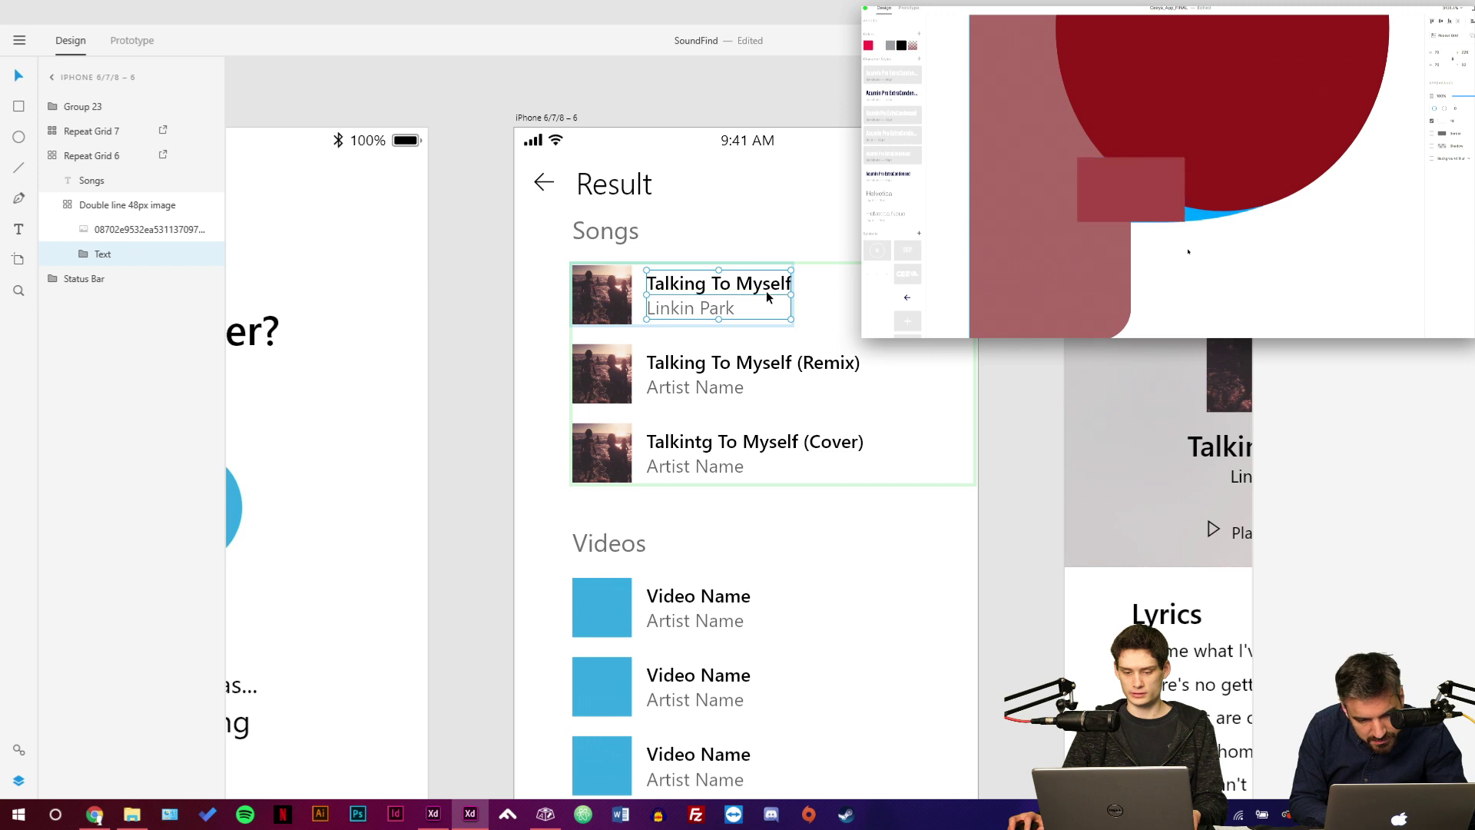
pyautogui.click(693, 305)
pyautogui.doubleClick(692, 305)
pyautogui.moveTo(692, 305); pyautogui.dragTo(755, 319)
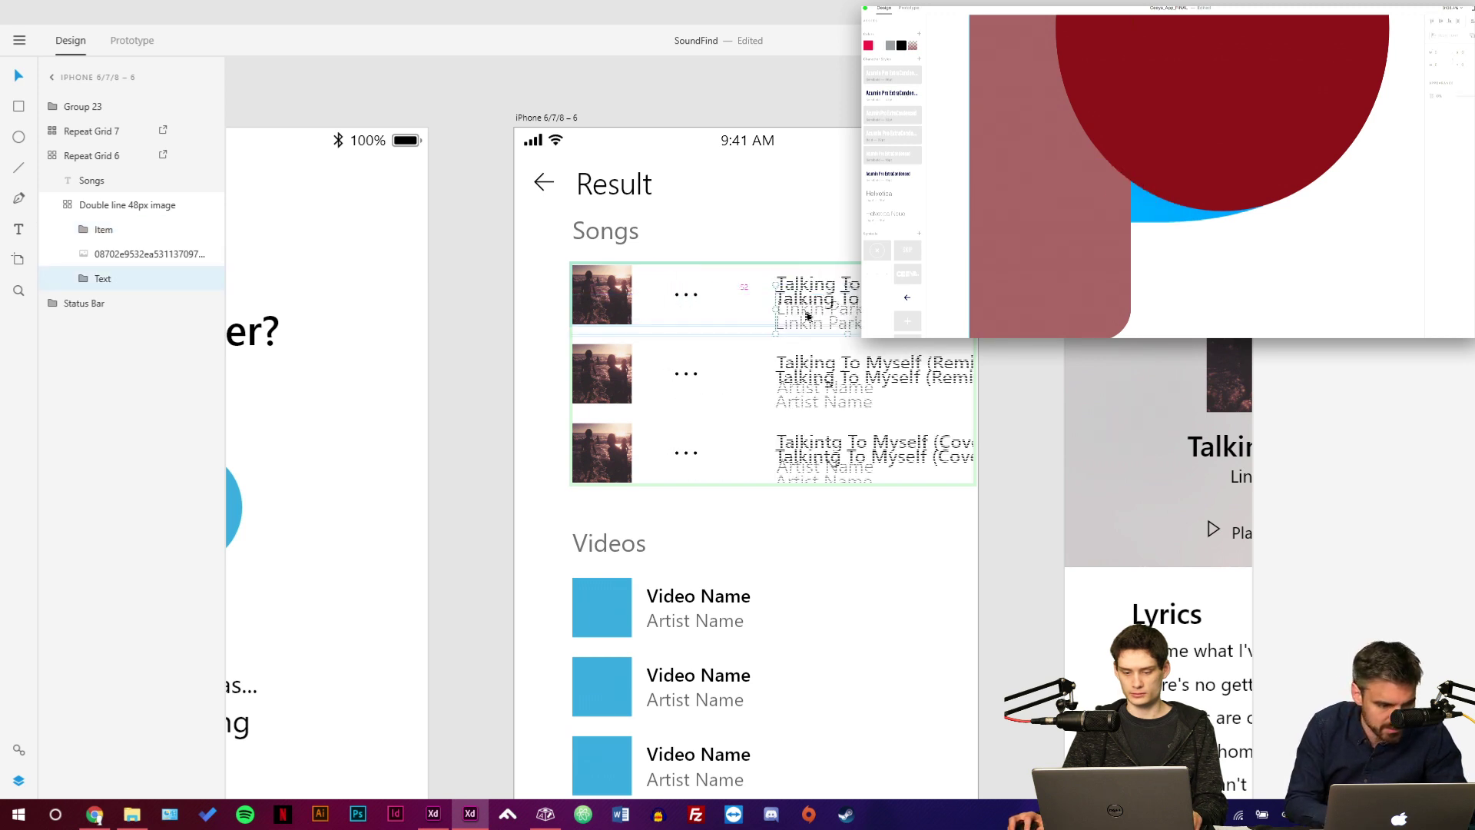
pyautogui.hotkey('ctrl', 'z')
# Move the three-dot item across the song row to the right edge of the Songs repeat grid.
pyautogui.press('Escape')
pyautogui.hotkey('shift', 'Right')
pyautogui.hotkey('shift', 'Right')
pyautogui.hotkey('shift', 'Right')
pyautogui.hotkey('shift', 'Right')
pyautogui.hotkey('shift', 'Right')
pyautogui.hotkey('shift', 'Right')
pyautogui.hotkey('shift', 'Right')
pyautogui.hotkey('shift', 'Right')
pyautogui.hotkey('shift', 'Right')
pyautogui.hotkey('shift', 'Right')
pyautogui.hotkey('shift', 'Right')
pyautogui.hotkey('shift', 'Right')
pyautogui.hotkey('shift', 'Right')
pyautogui.hotkey('shift', 'Right')
pyautogui.hotkey('shift', 'Right')
pyautogui.hotkey('shift', 'Right')
pyautogui.hotkey('shift', 'Right')
pyautogui.hotkey('shift', 'Right')
pyautogui.hotkey('shift', 'Right')
pyautogui.hotkey('shift', 'Right')
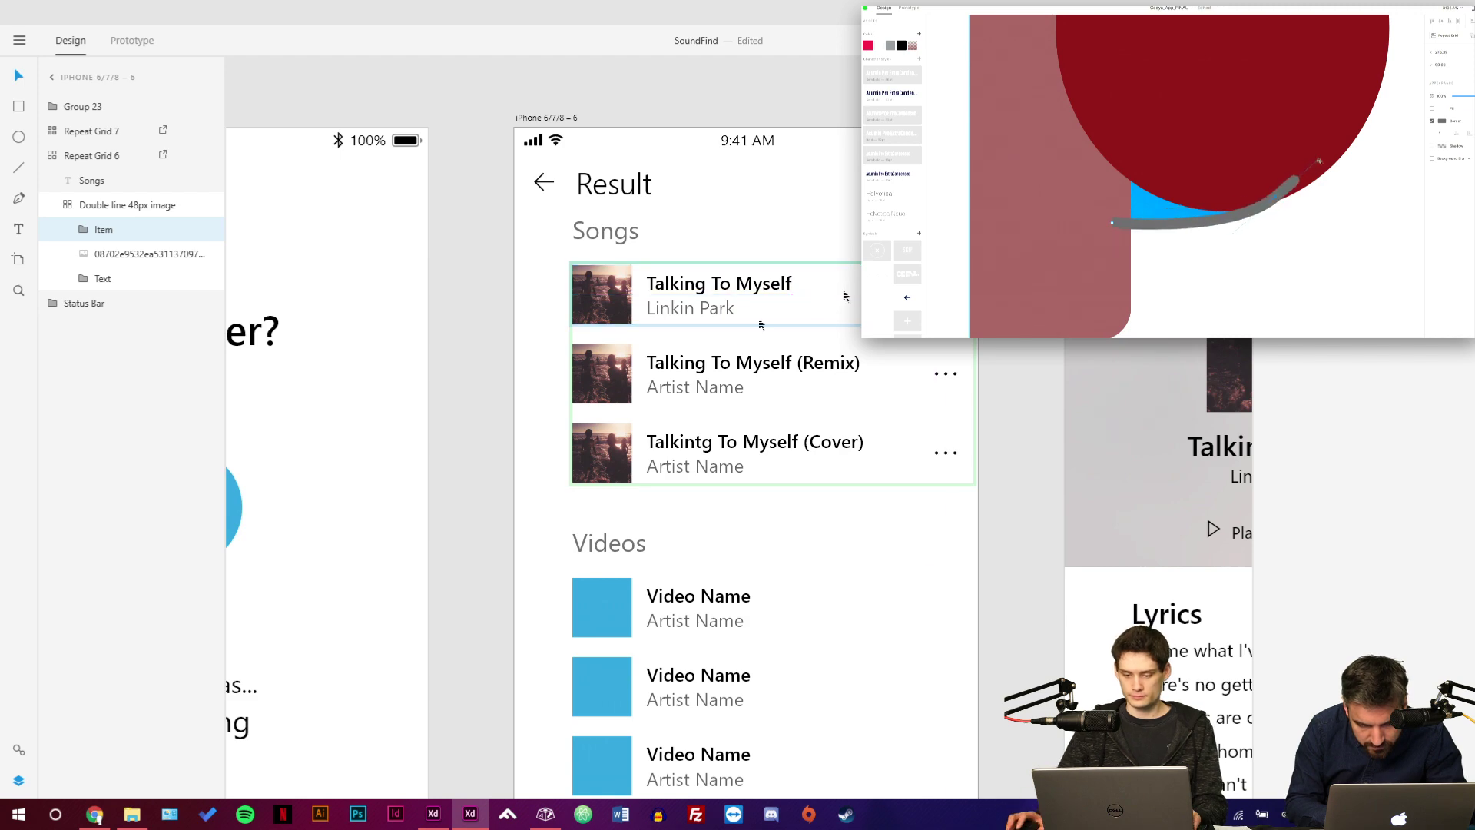
pyautogui.hotkey('ctrl', '3')
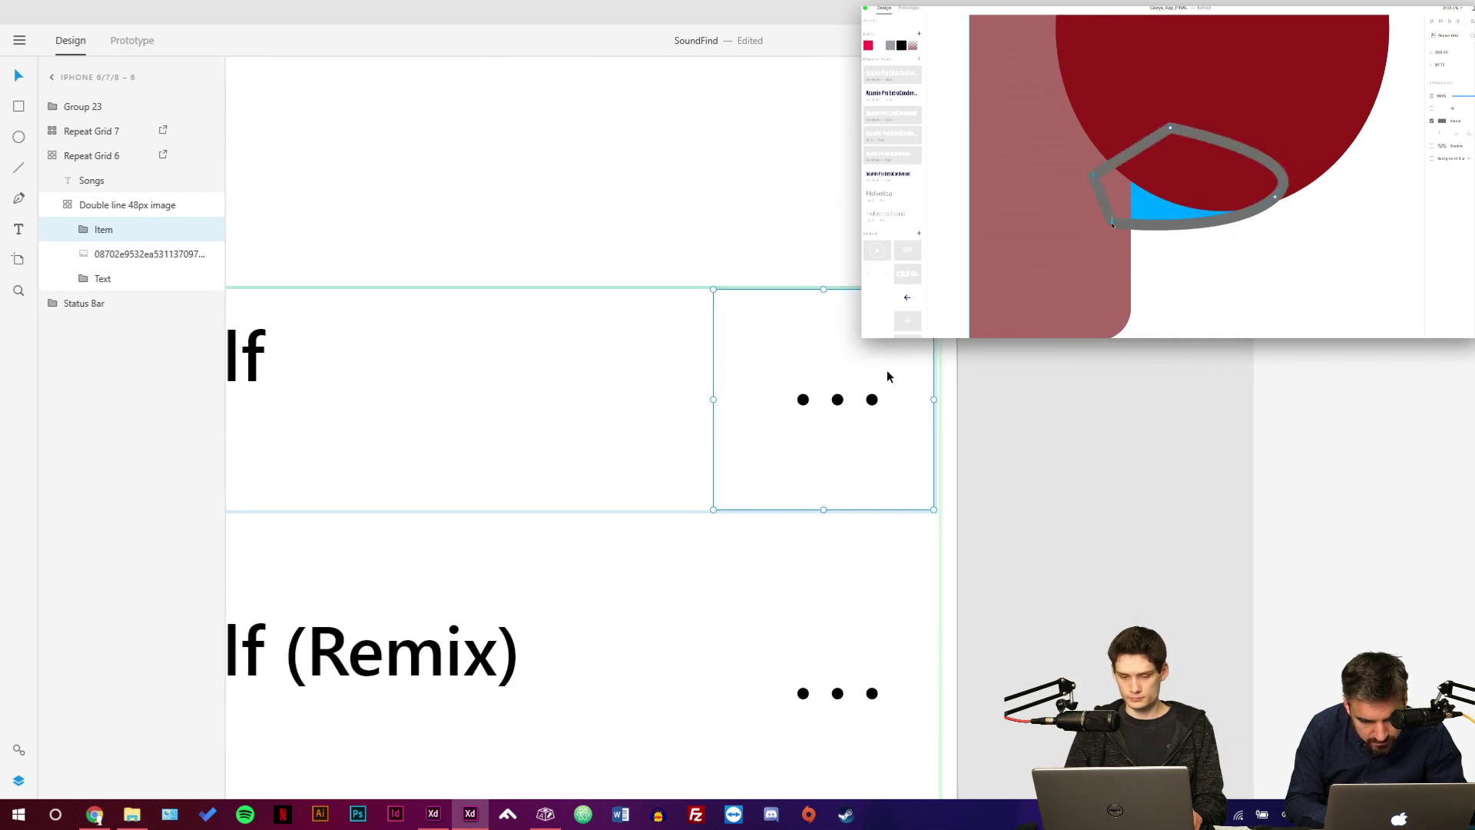
pyautogui.click(975, 454)
pyautogui.hotkey('ctrl', '0')
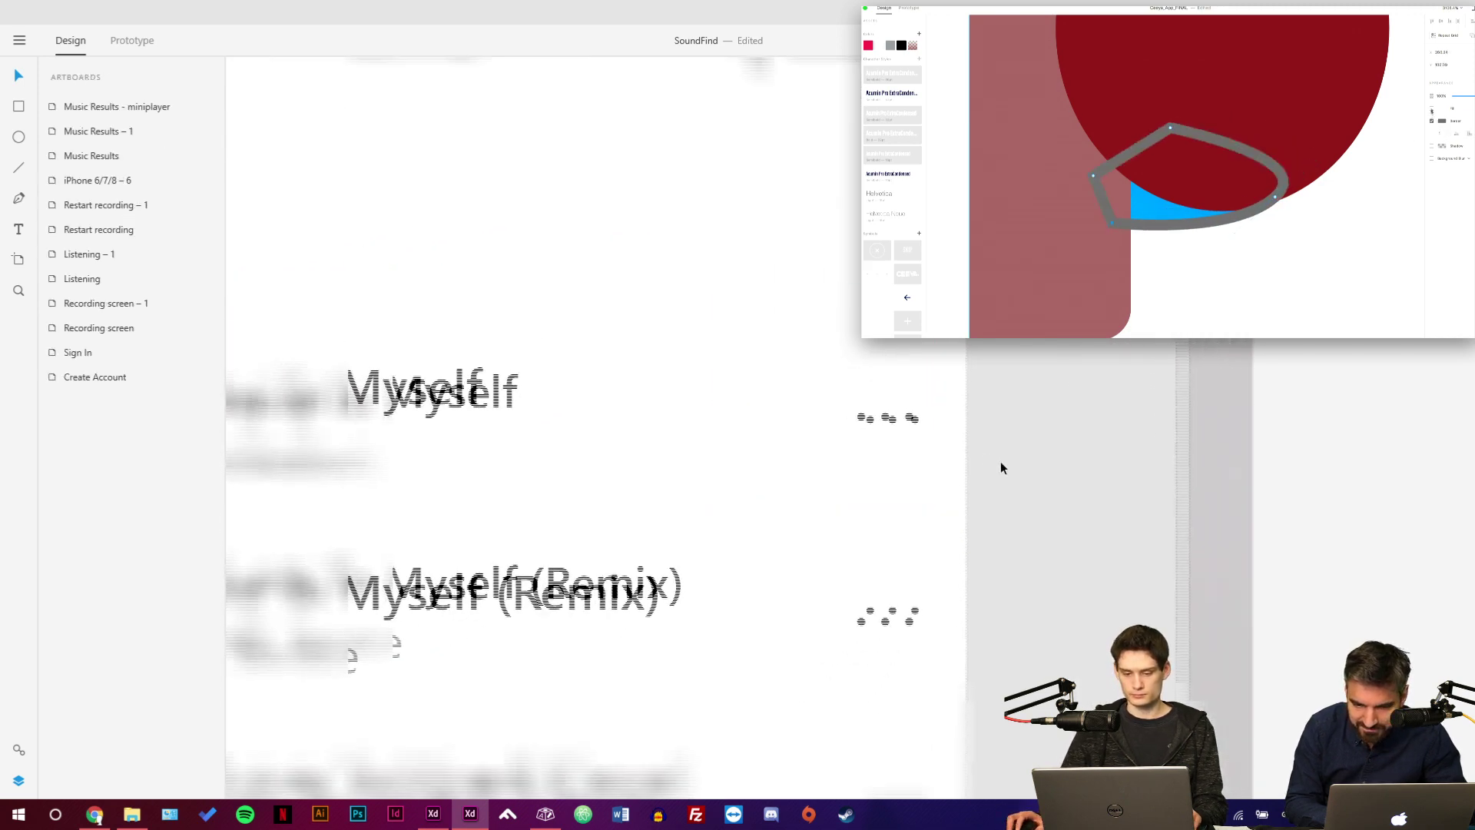
pyautogui.click(640, 414)
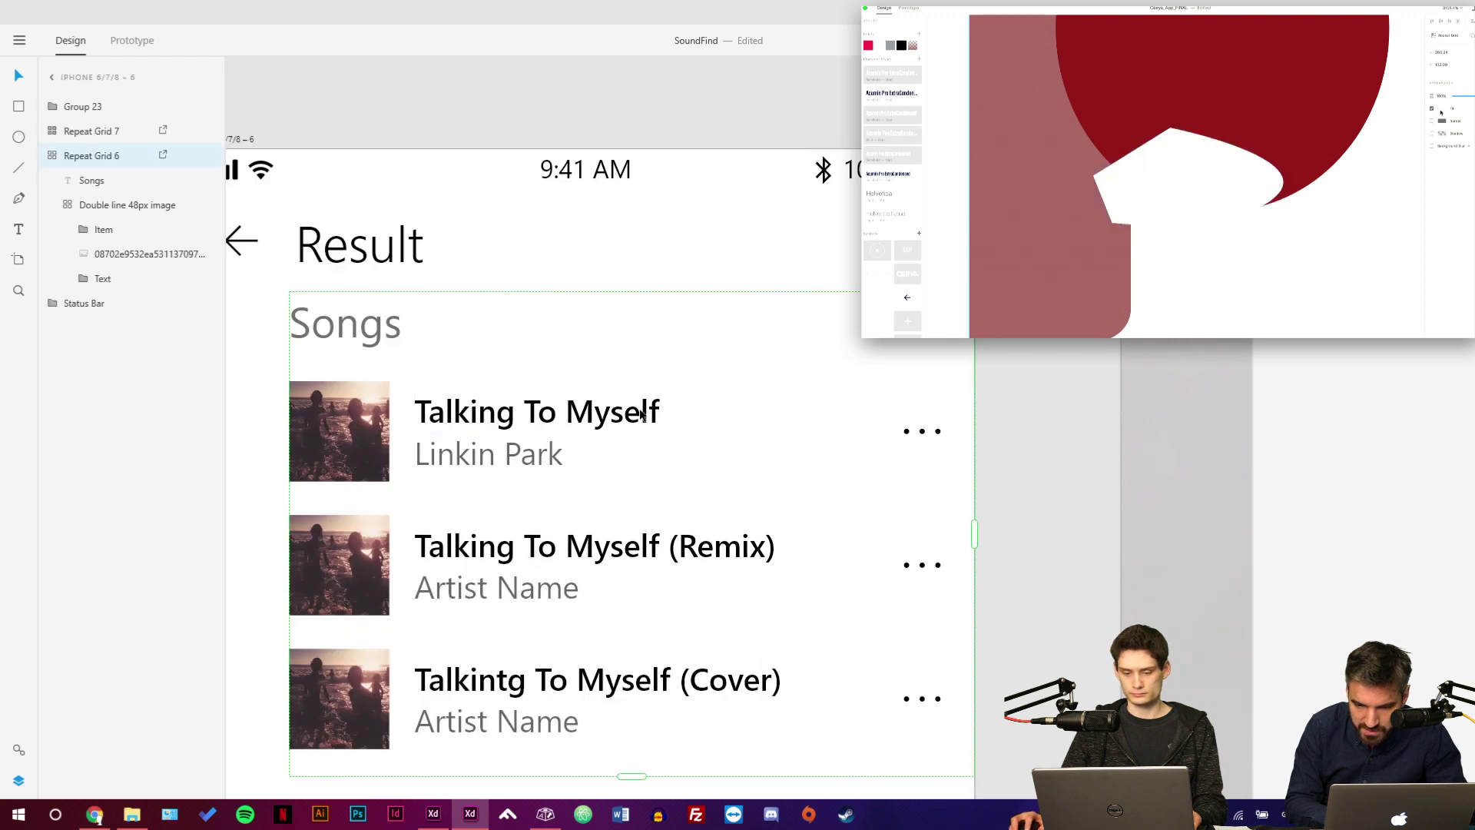
# Nudge the three-dot item in the Songs repeat grid slightly inward from the right edge of the song row.
pyautogui.click(994, 501)
pyautogui.scroll(-2, 1037, 430)
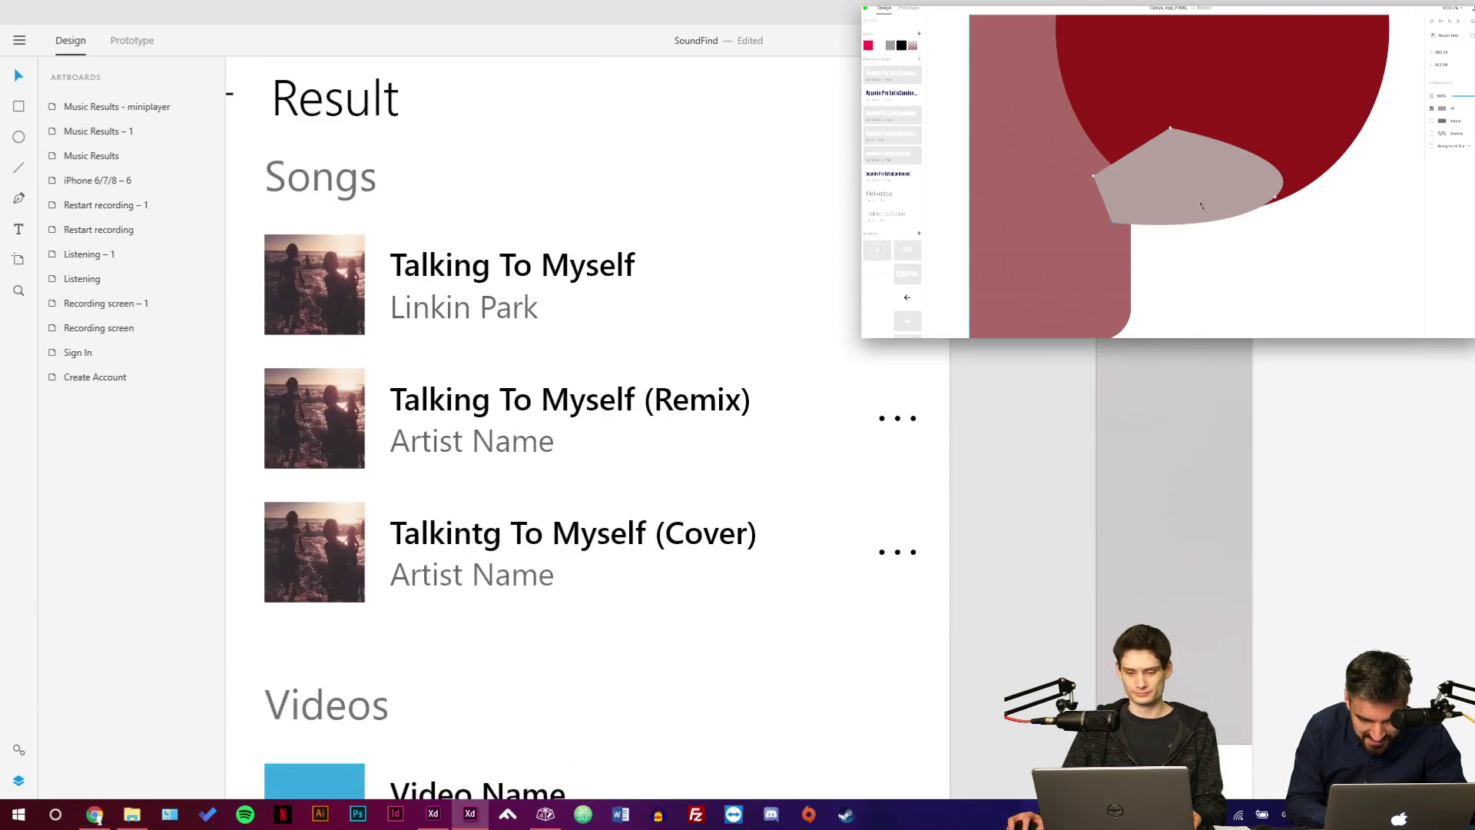
pyautogui.doubleClick(461, 307)
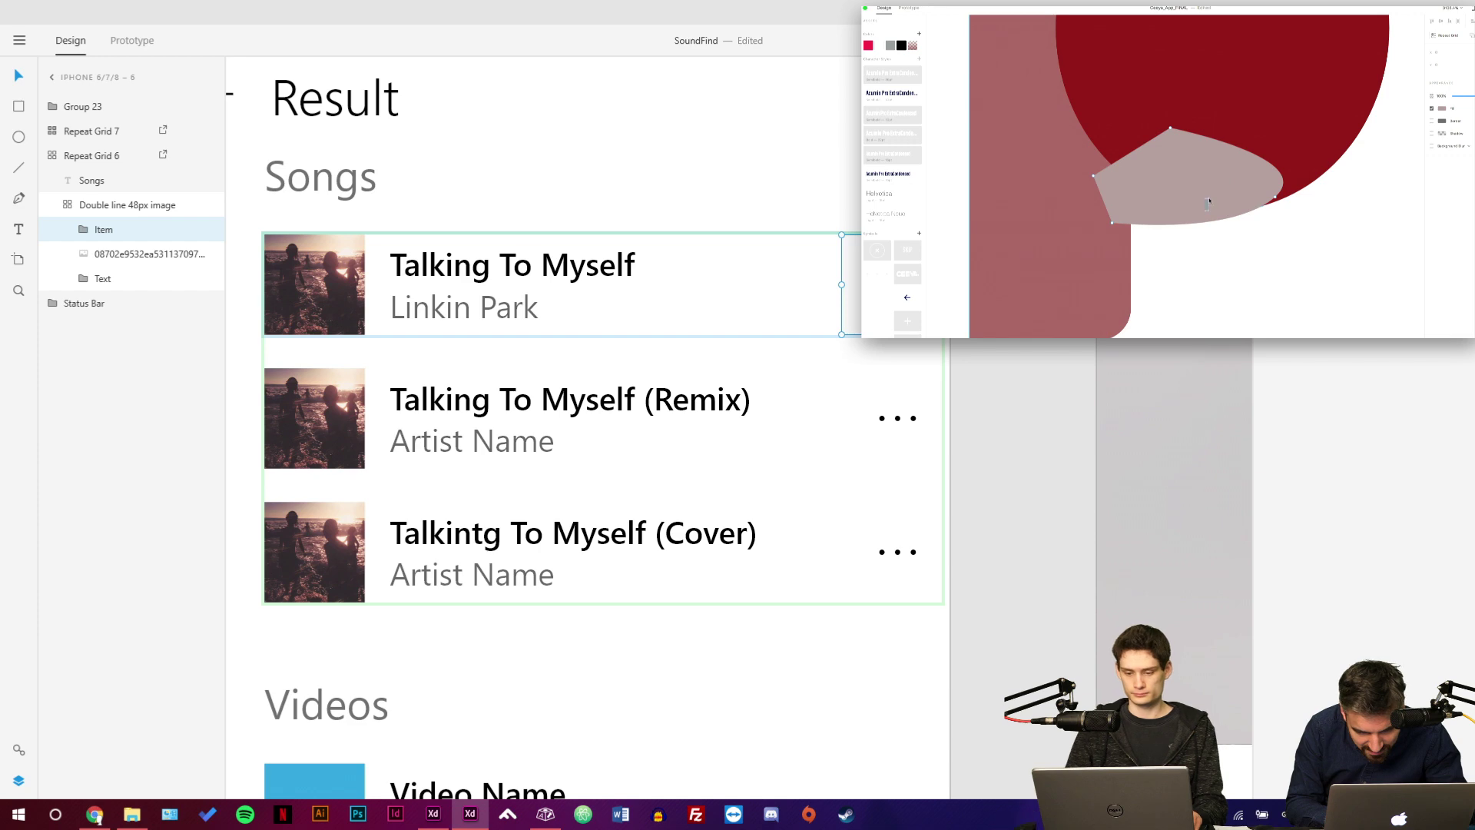
pyautogui.press('Escape')
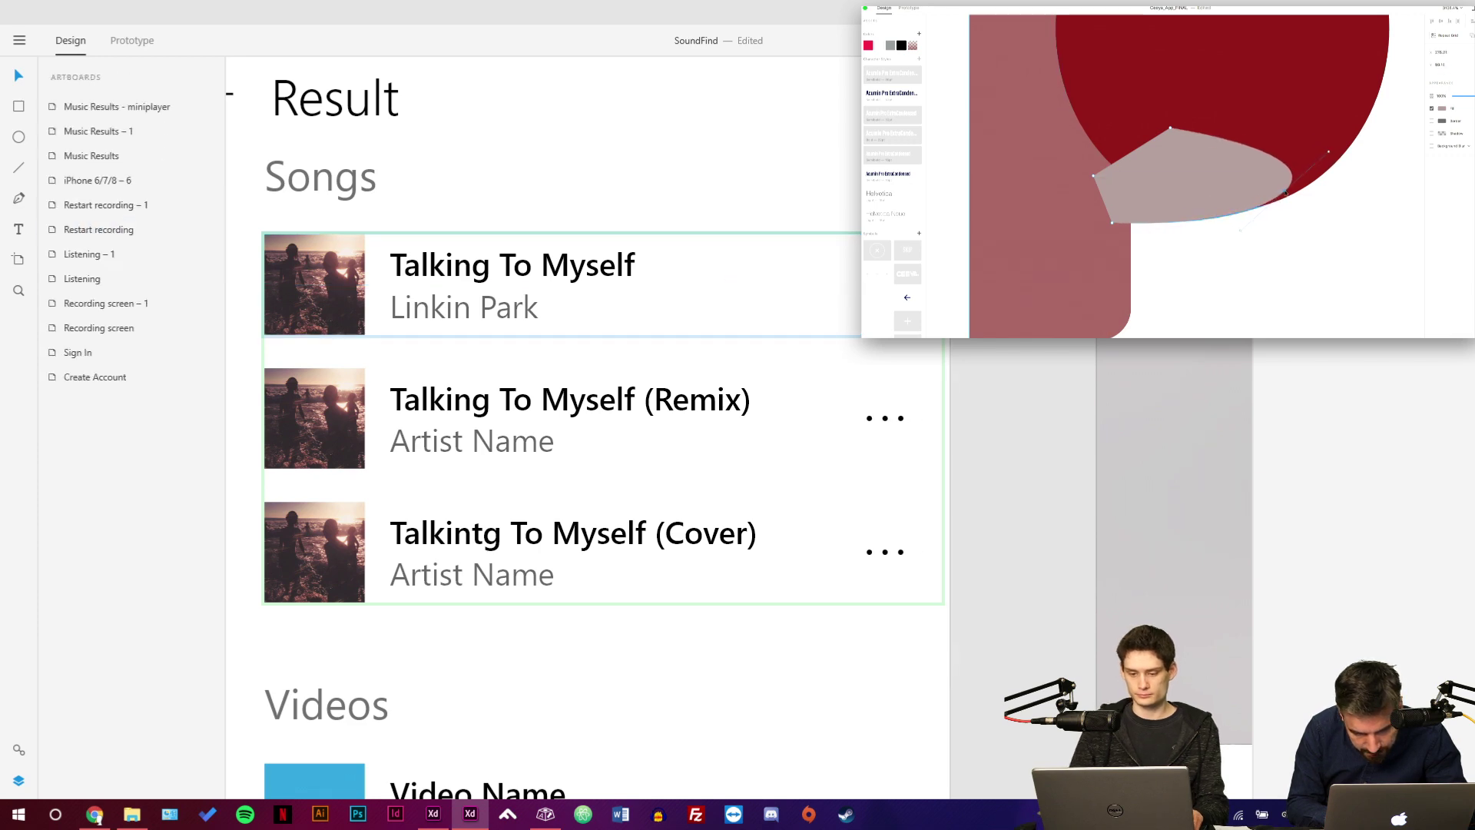
pyautogui.click(1025, 386)
pyautogui.scroll(-3, 1028, 398)
pyautogui.moveTo(1028, 398); pyautogui.dragTo(982, 325)
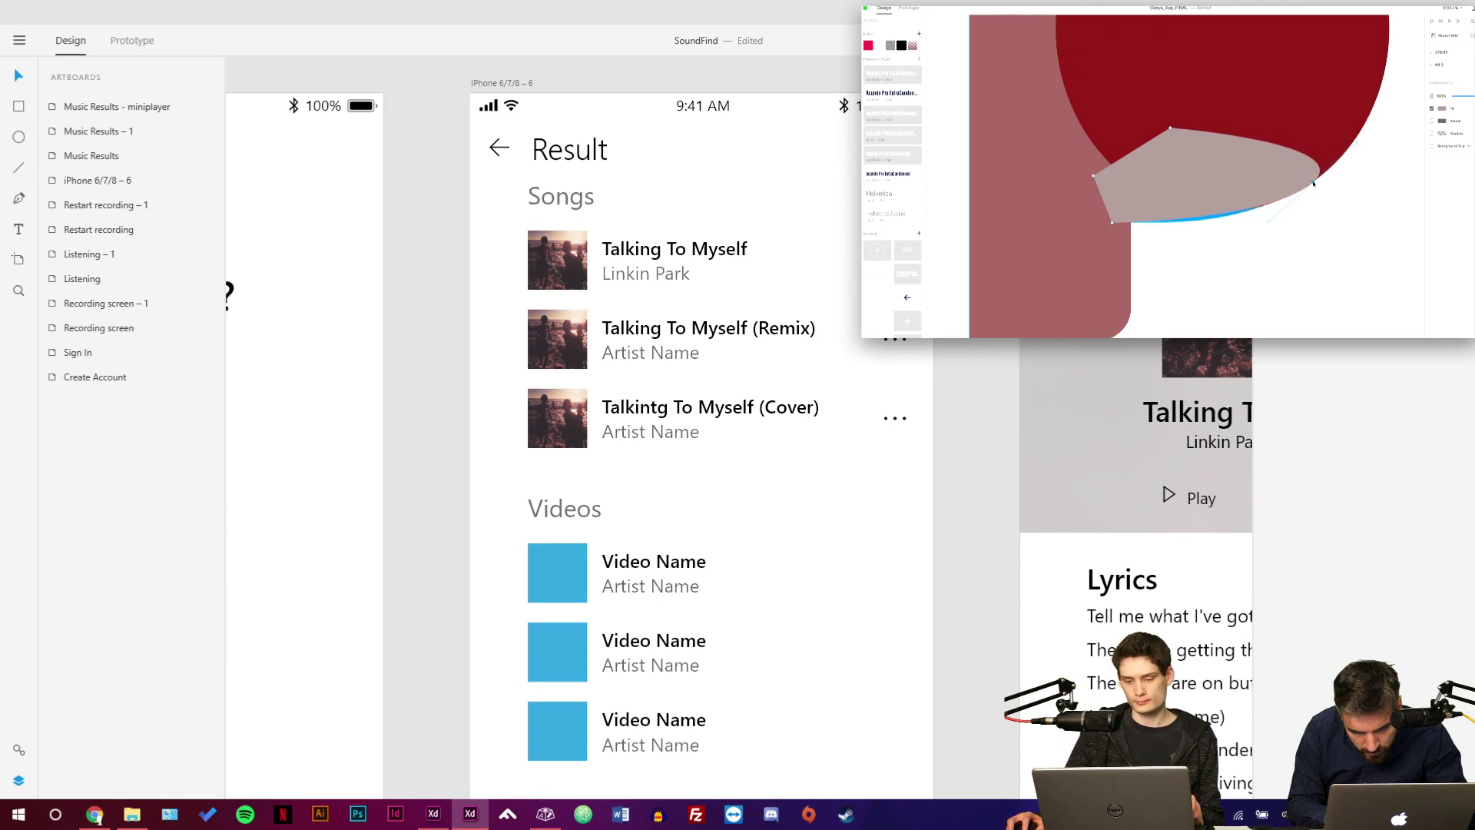
# Examine the placement of the three-dot items within the Songs repeat grid, at close range and on the whole screen.
pyautogui.click(91, 180)
pyautogui.click(730, 320)
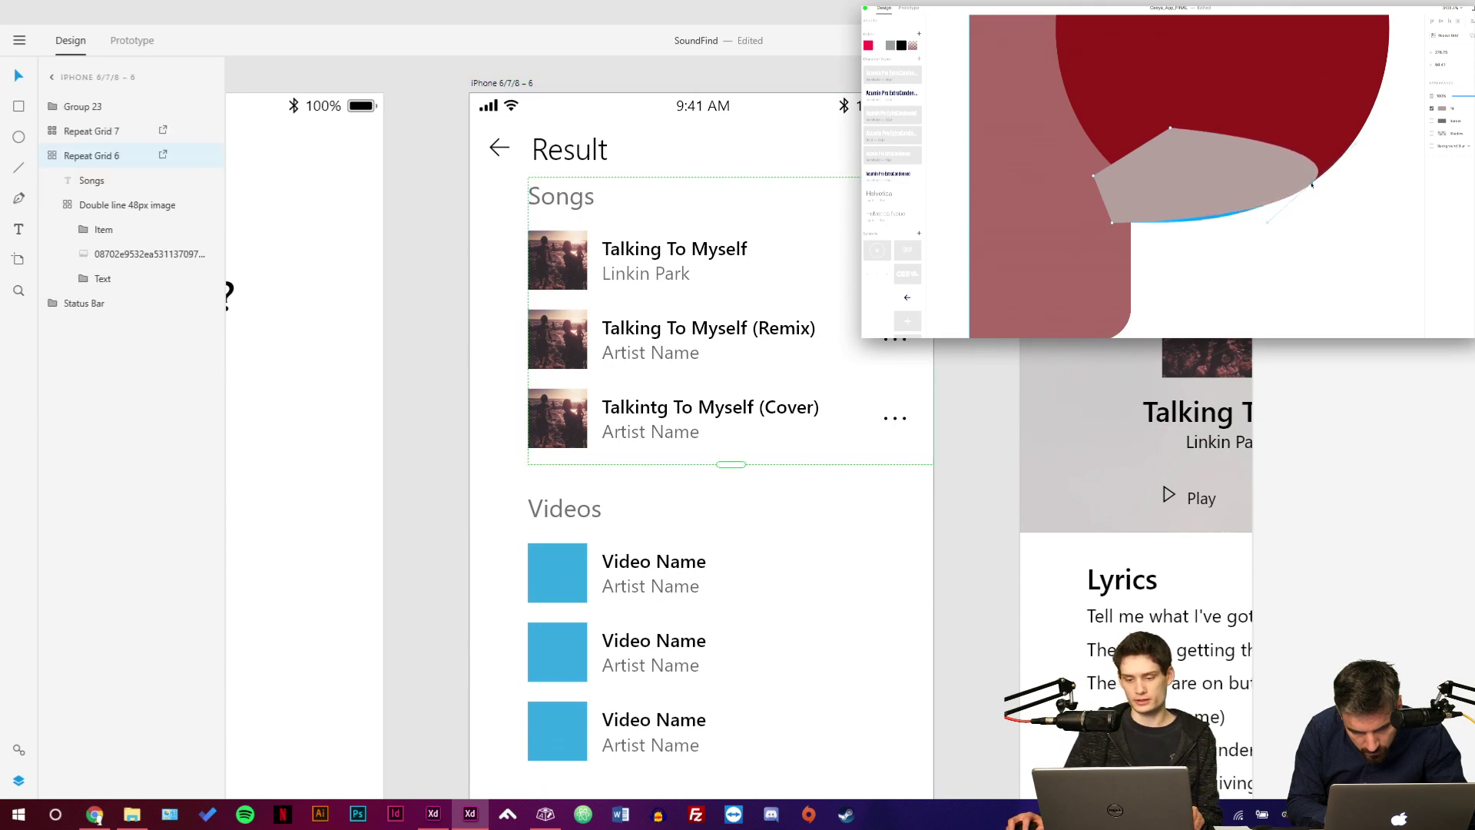
pyautogui.hotkey('ctrl', '3')
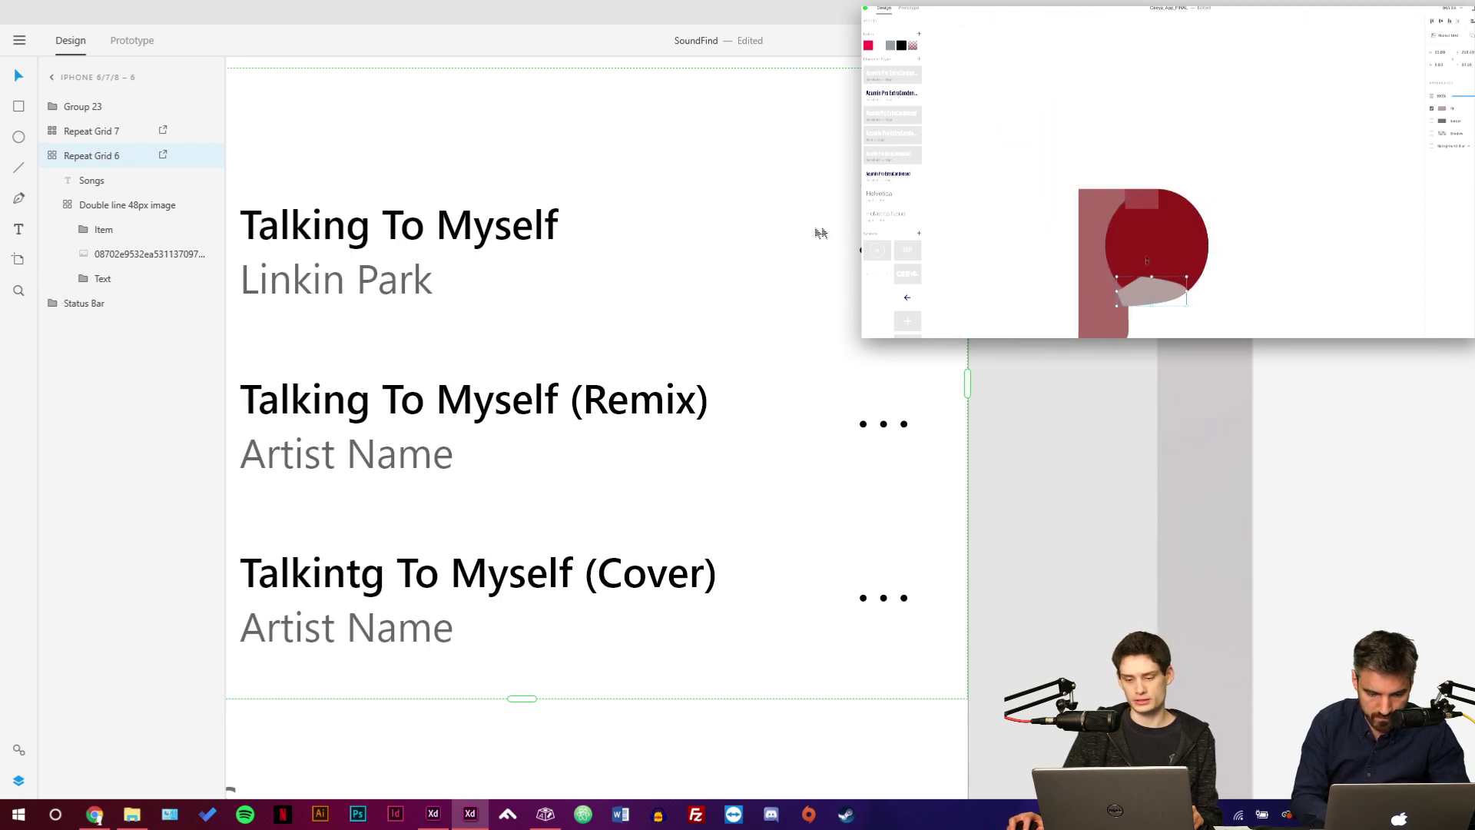
pyautogui.hotkey('ctrl', '1')
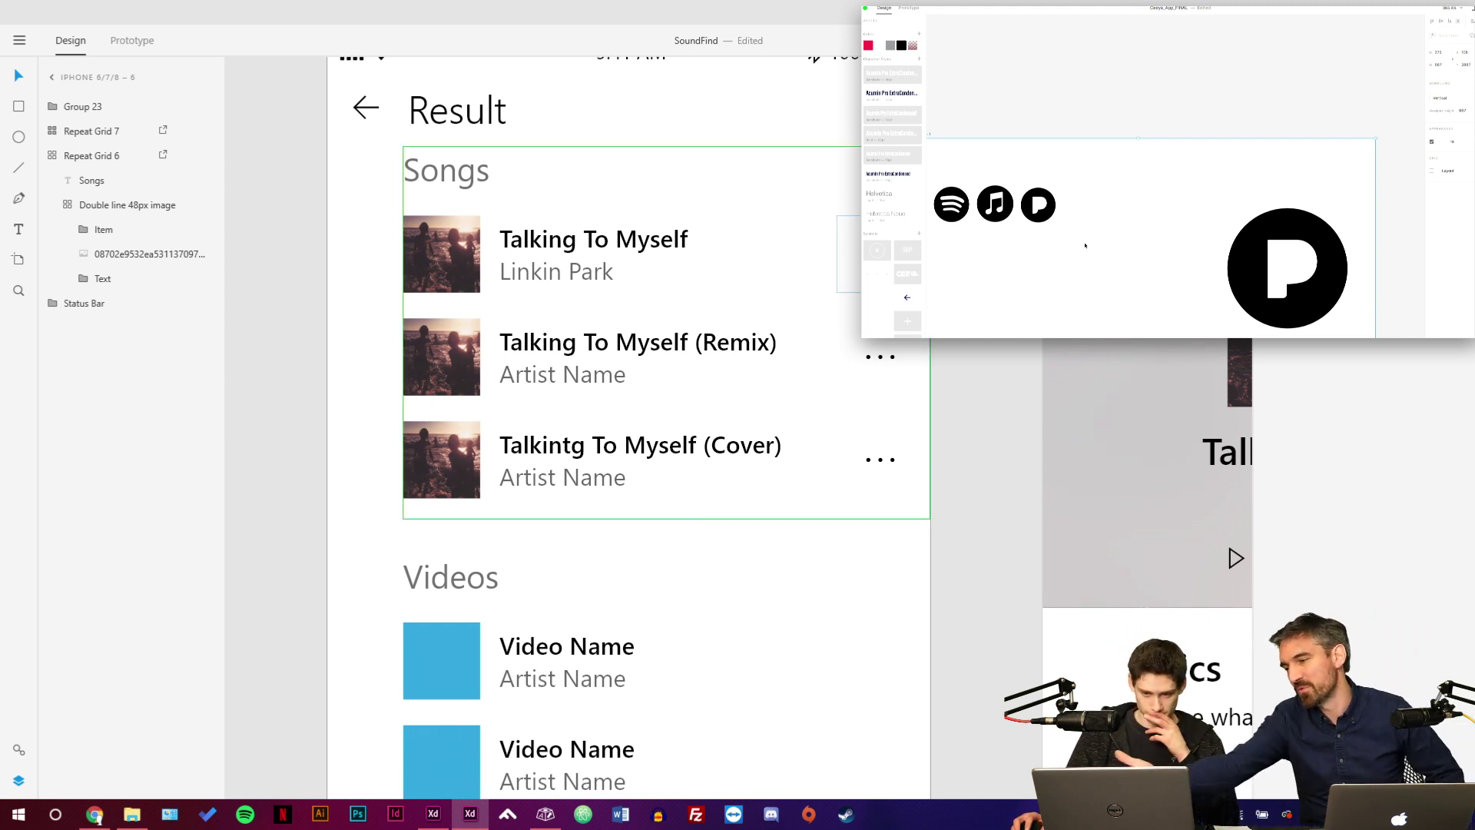
pyautogui.press('Escape')
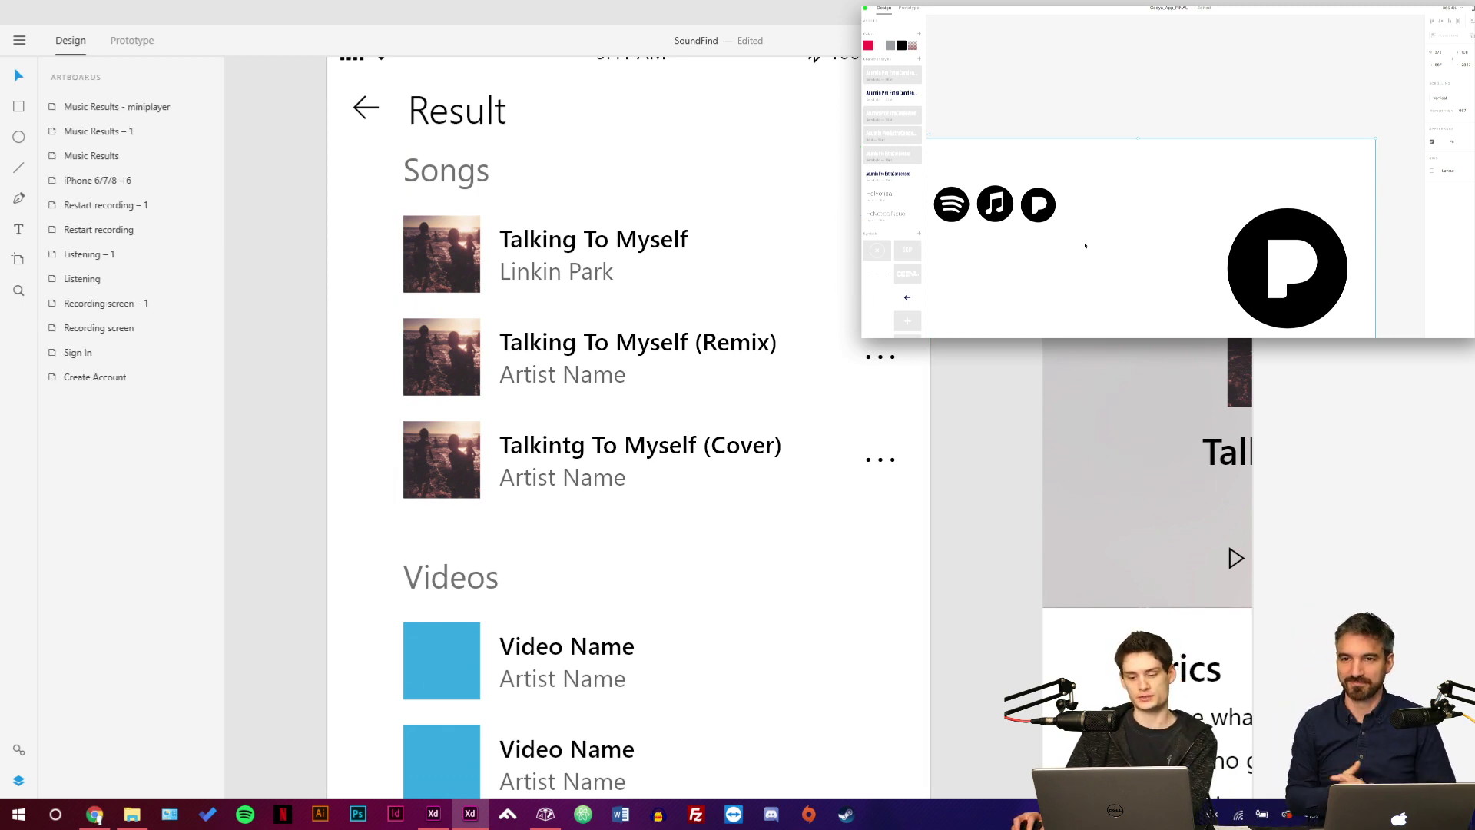
pyautogui.click(661, 357)
pyautogui.doubleClick(661, 357)
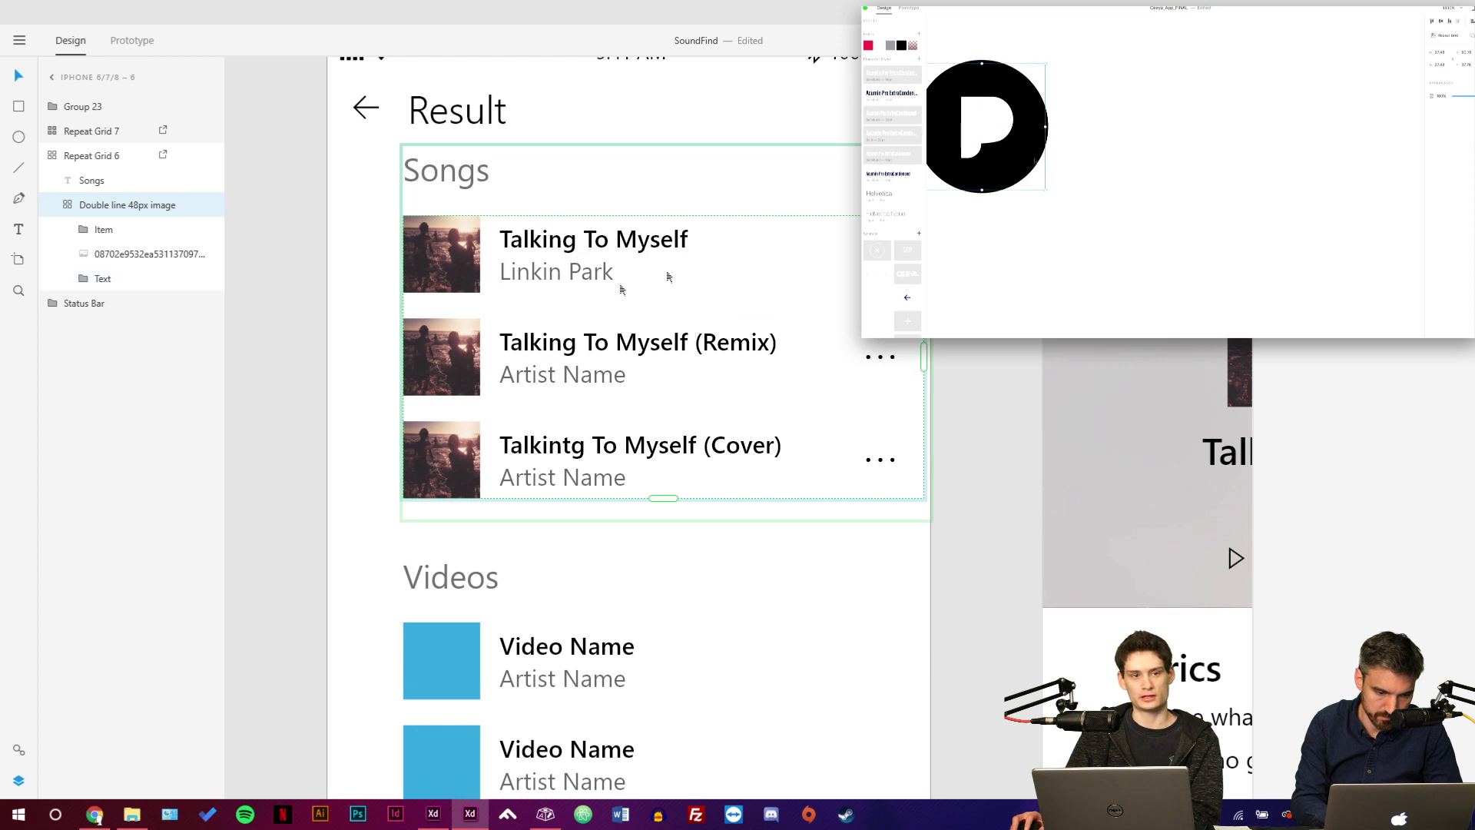
pyautogui.press('Escape')
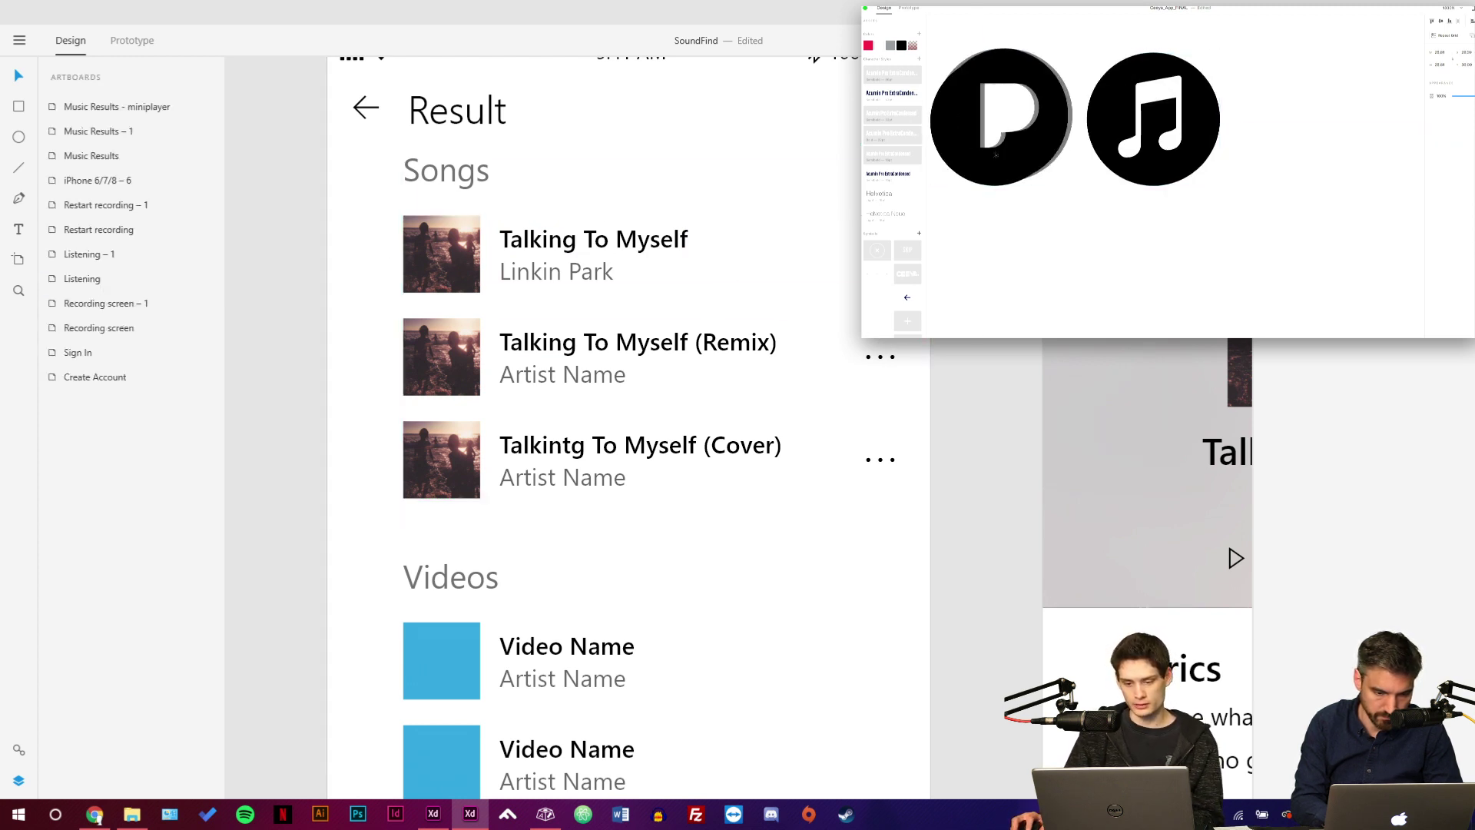
pyautogui.click(97, 181)
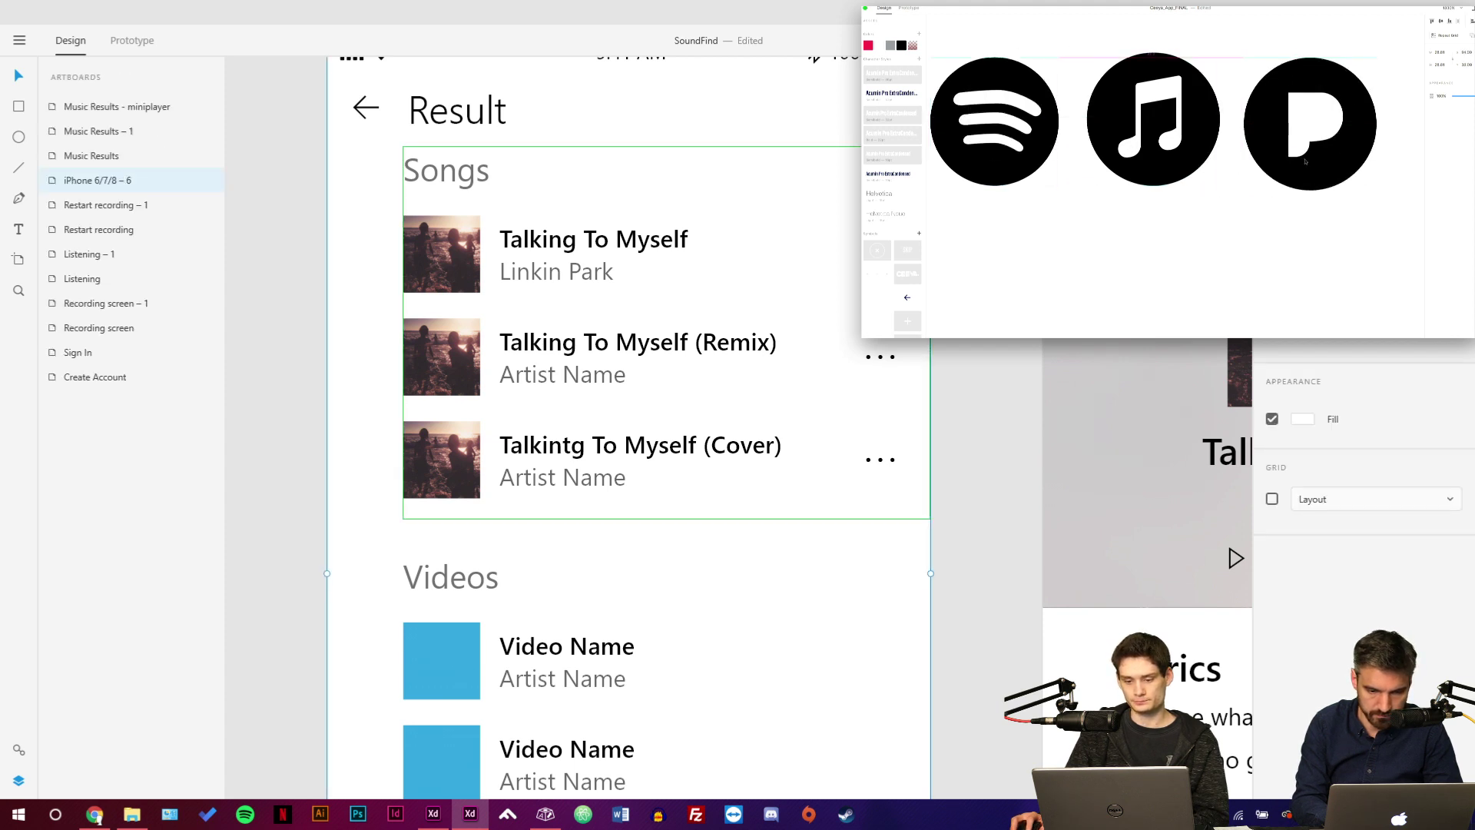
pyautogui.doubleClick(663, 369)
pyautogui.doubleClick(880, 254)
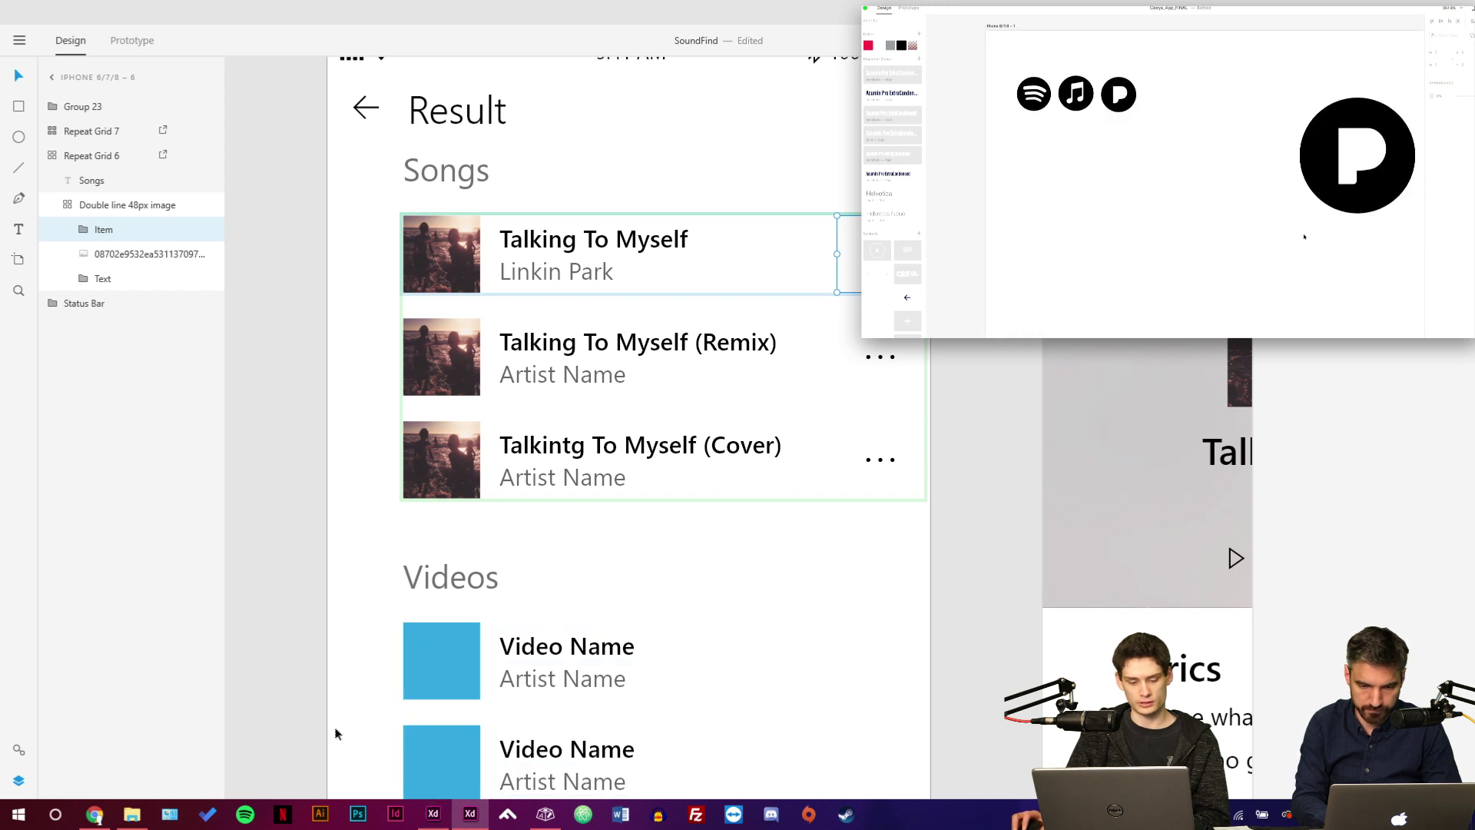
# Copy the three-item list menu with its background from the first Menu view example in the WindowsUI document, and return to SoundFind.
pyautogui.click(433, 814)
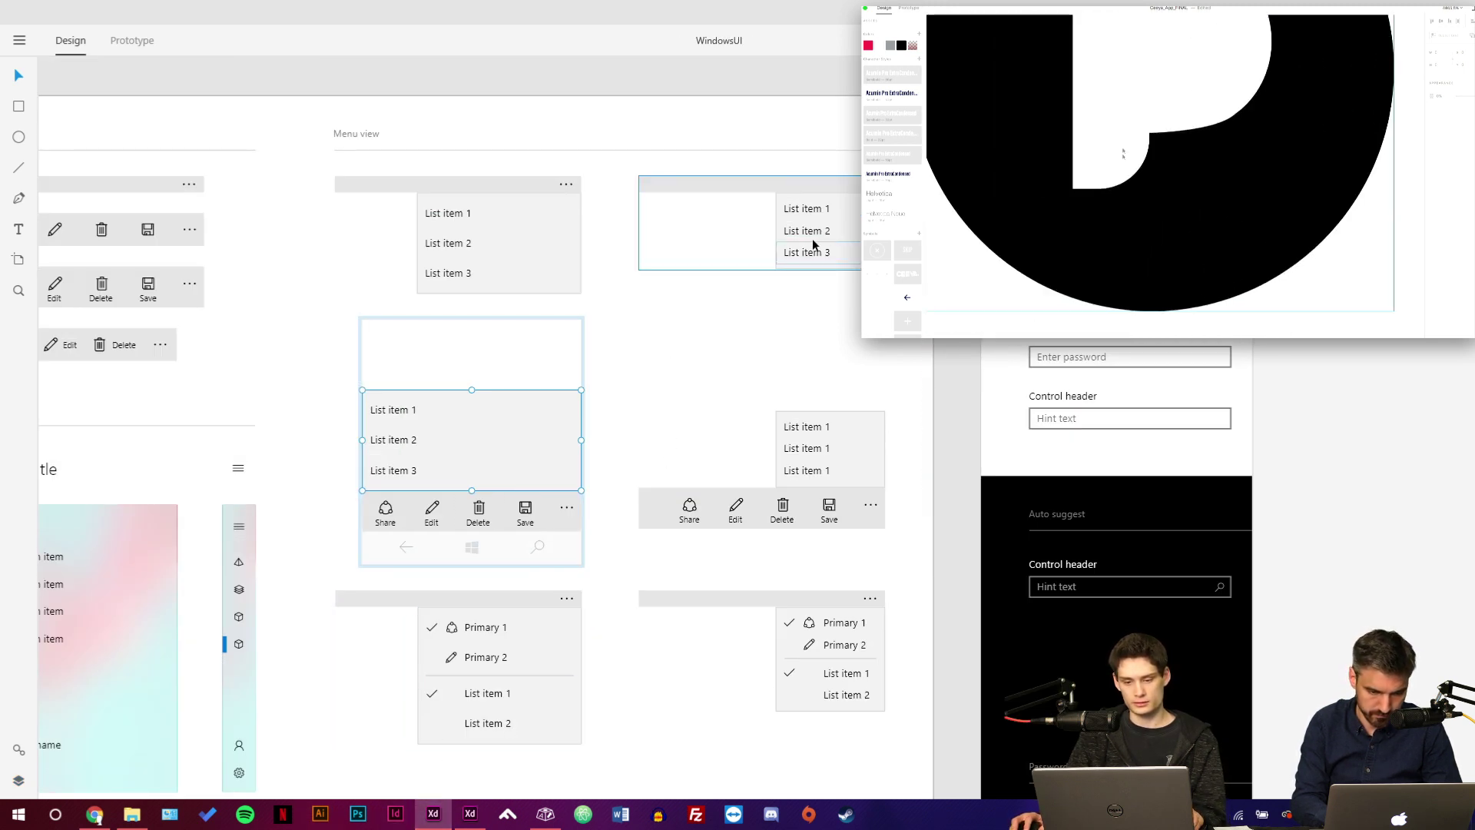
pyautogui.scroll(2, 680, 261)
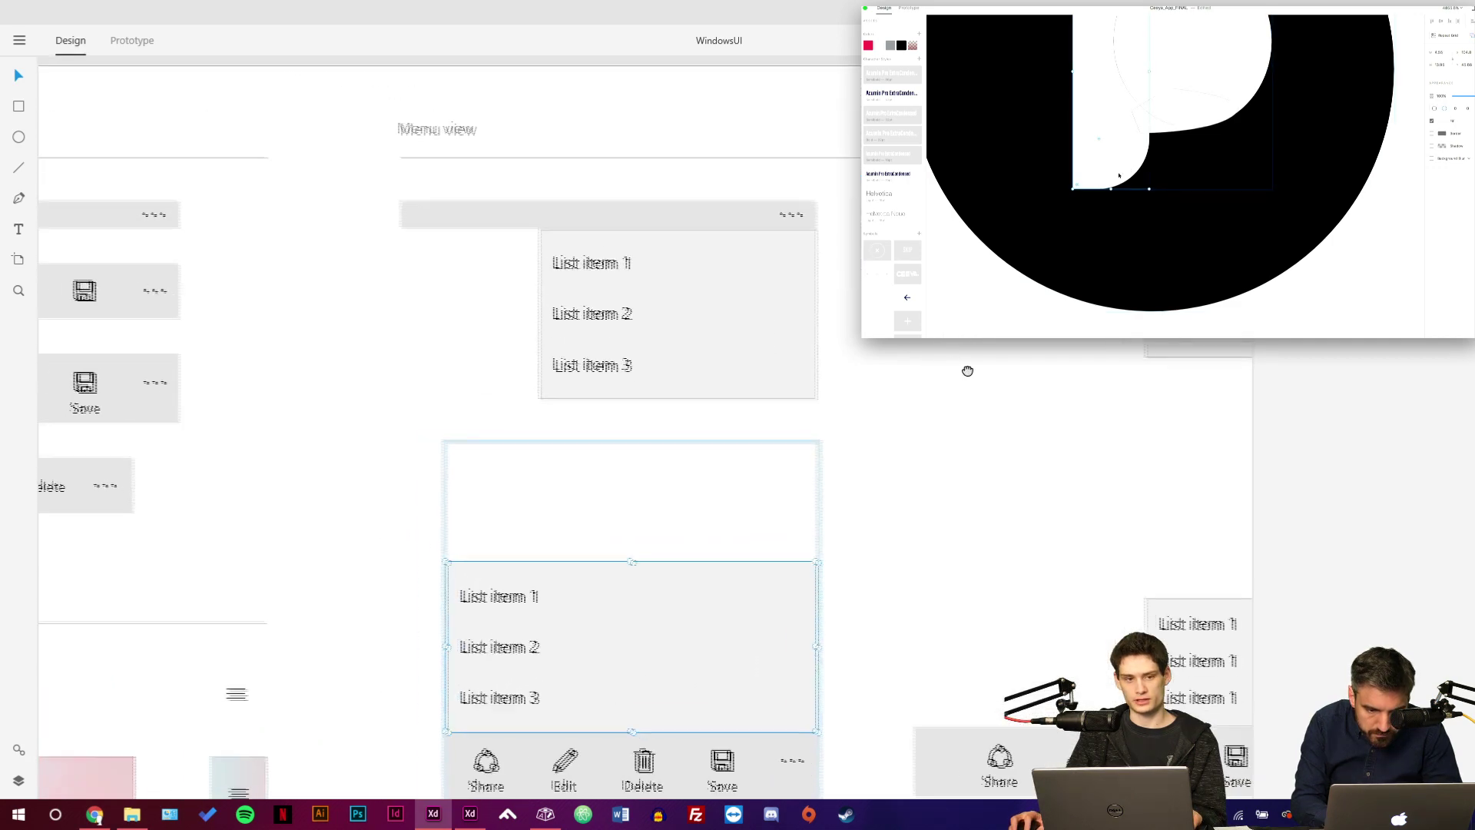
pyautogui.moveTo(965, 369)
pyautogui.mouseDown()
pyautogui.moveTo(1004, 454)
pyautogui.moveTo(956, 363)
pyautogui.mouseUp()
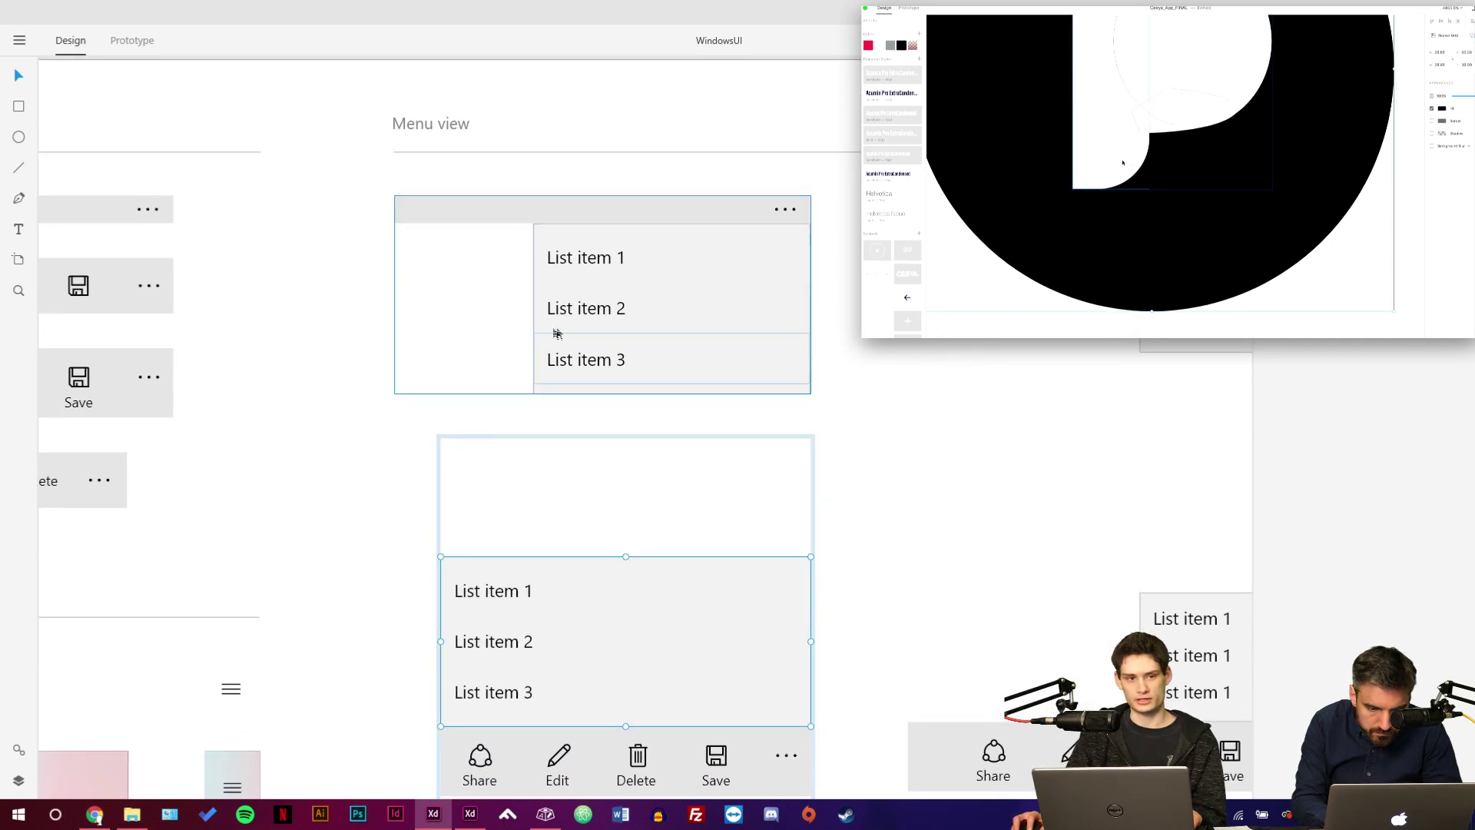
pyautogui.click(793, 211)
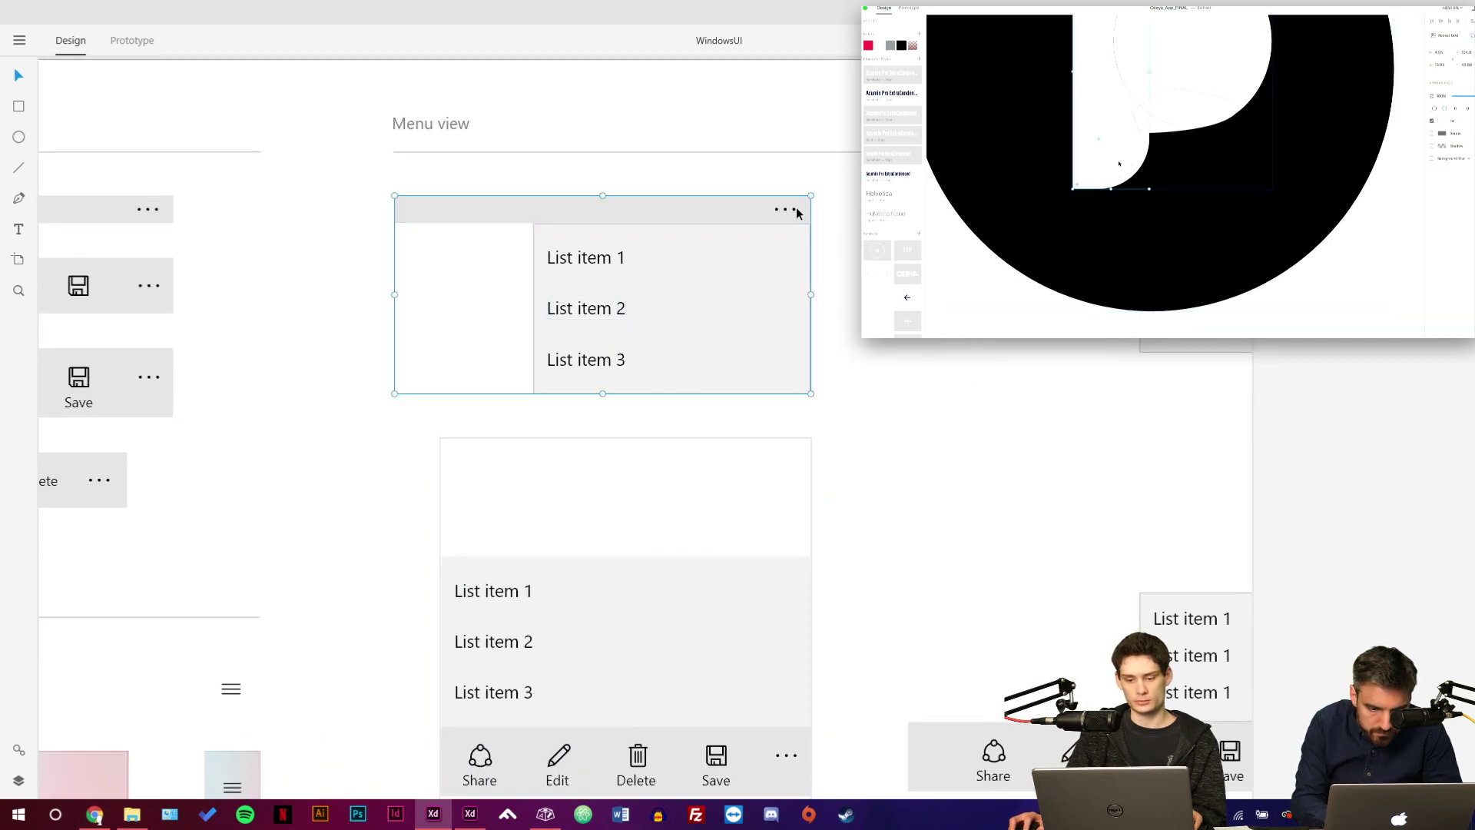
pyautogui.doubleClick(698, 313)
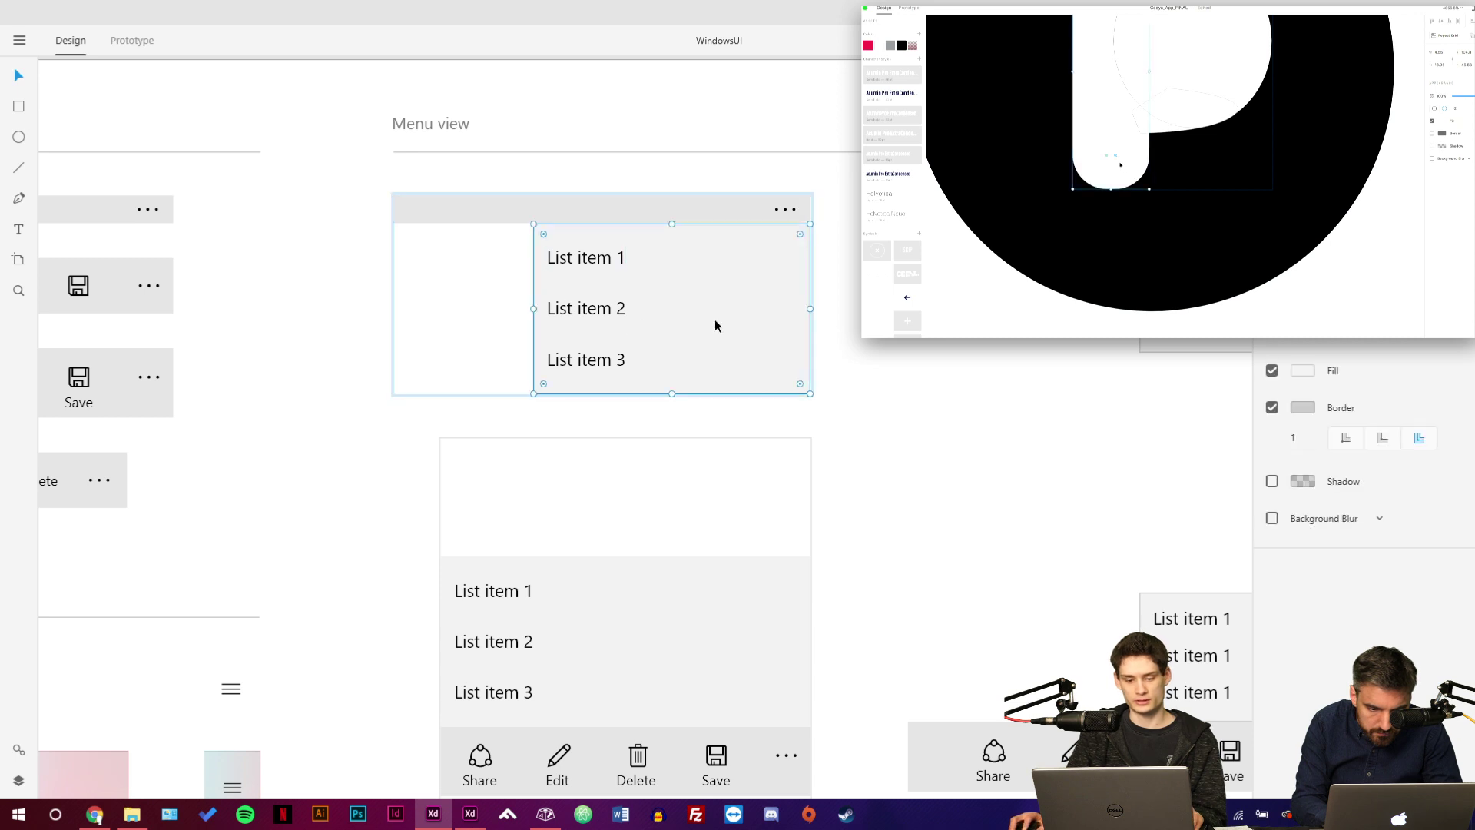
pyautogui.moveTo(714, 319)
pyautogui.mouseDown()
pyautogui.moveTo(672, 343)
pyautogui.moveTo(715, 321)
pyautogui.mouseUp()
pyautogui.moveTo(688, 237); pyautogui.dragTo(714, 316)
pyautogui.press('super+Tab')
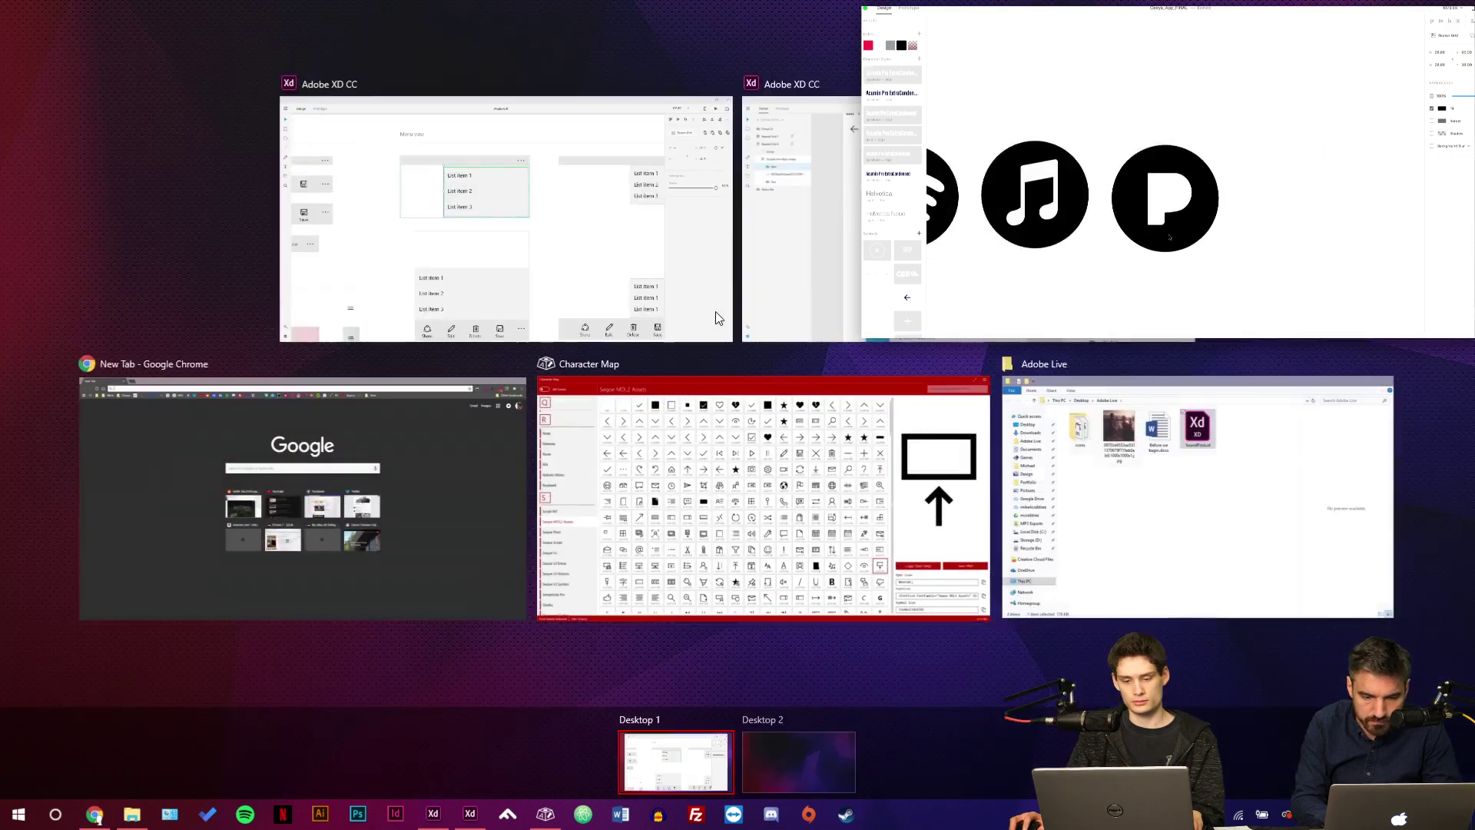
pyautogui.click(799, 230)
# Try to paste the copied list menu into the first song's row inside the Songs repeat grid.
pyautogui.hotkey('ctrl', 'v')
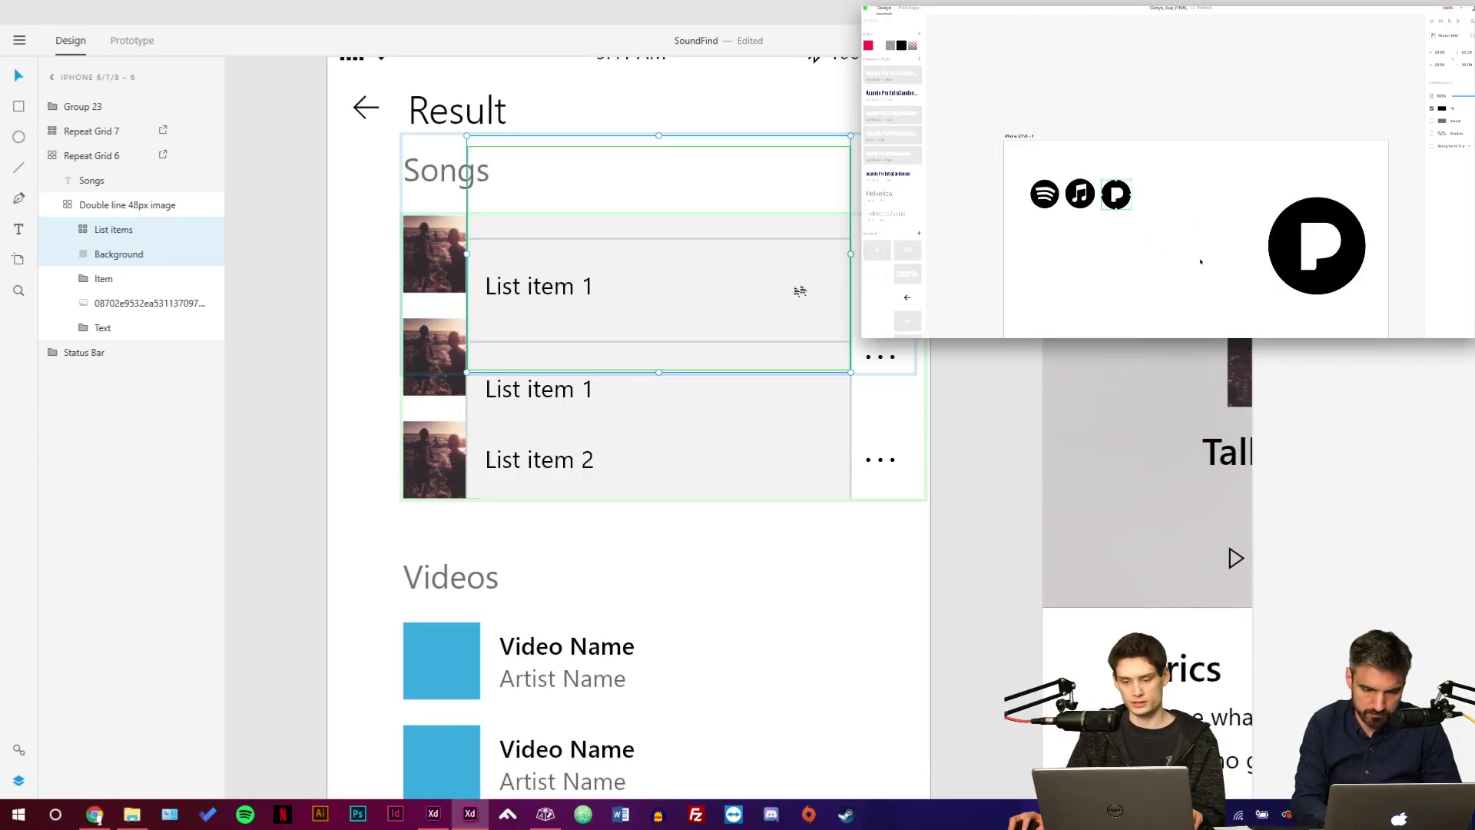
pyautogui.moveTo(855, 399); pyautogui.dragTo(777, 303)
pyautogui.hotkey('ctrl', 'z')
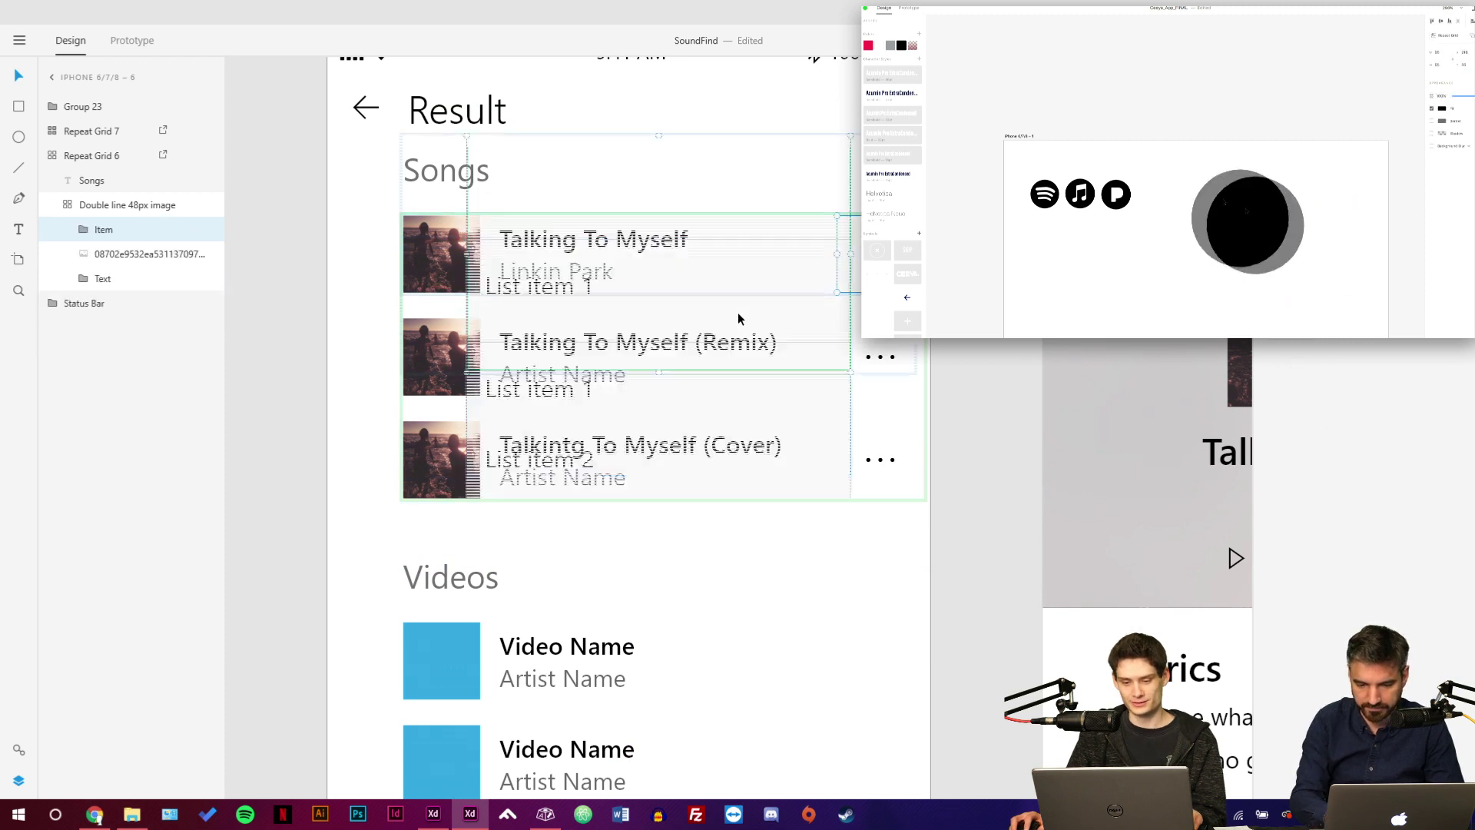
pyautogui.hotkey('ctrl', 'v')
pyautogui.hotkey('ctrl', 'g')
pyautogui.press('Delete')
pyautogui.doubleClick(615, 270)
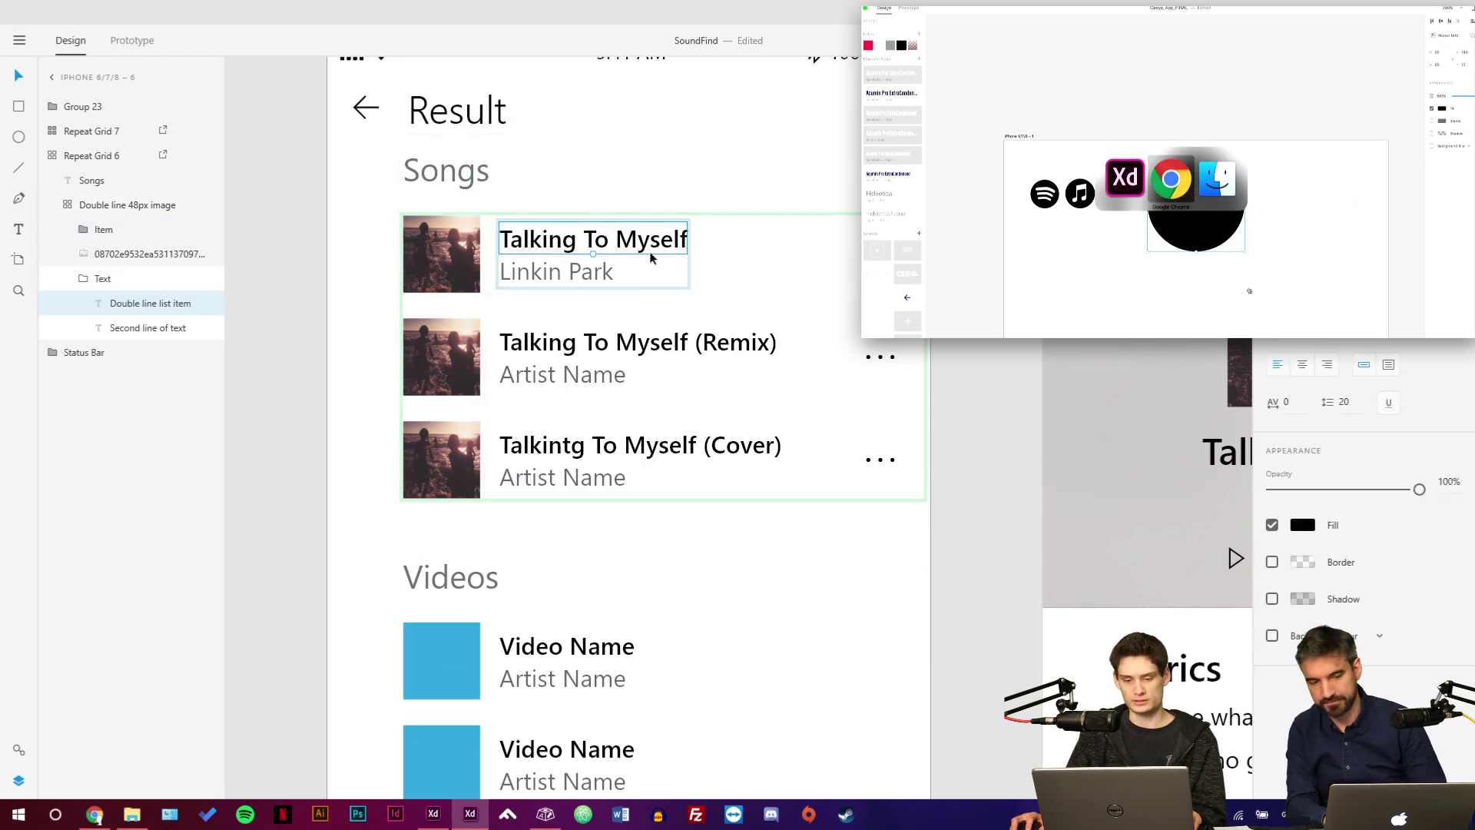
pyautogui.press('Escape')
# Switch to Chrome and search the web for youtube music.
pyautogui.click(1145, 18)
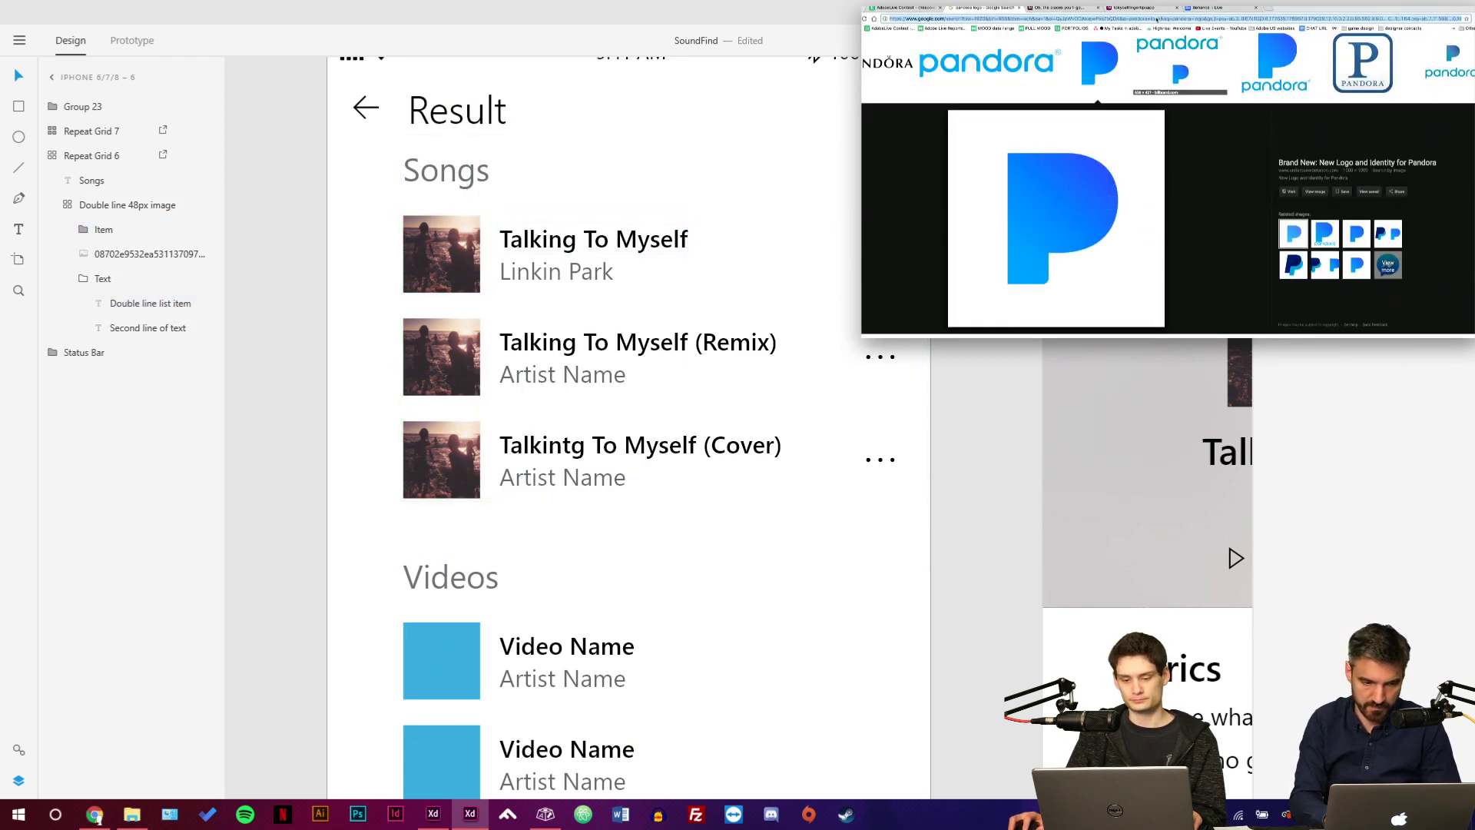
pyautogui.write('youtu')
pyautogui.hotkey('ctrl', 'z')
pyautogui.hotkey('ctrl', 'z')
pyautogui.hotkey('ctrl', 'z')
pyautogui.write('be music')
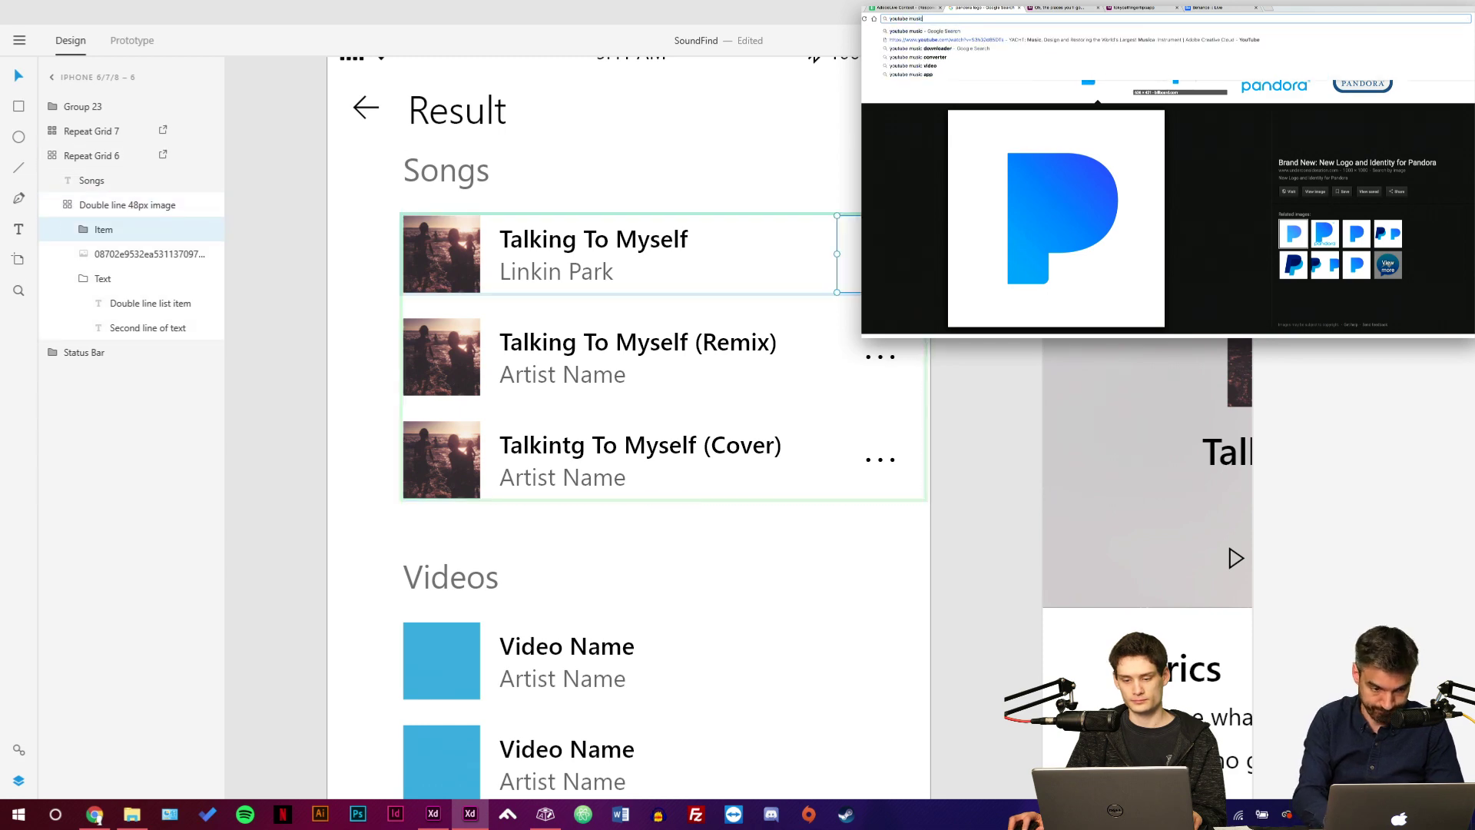
pyautogui.press('Return')
# Place the list menu as a group directly on the iPhone 6/7/8 – 6 artboard, just below the first song and flush with the artboard's right edge.
pyautogui.moveTo(797, 270); pyautogui.dragTo(896, 438)
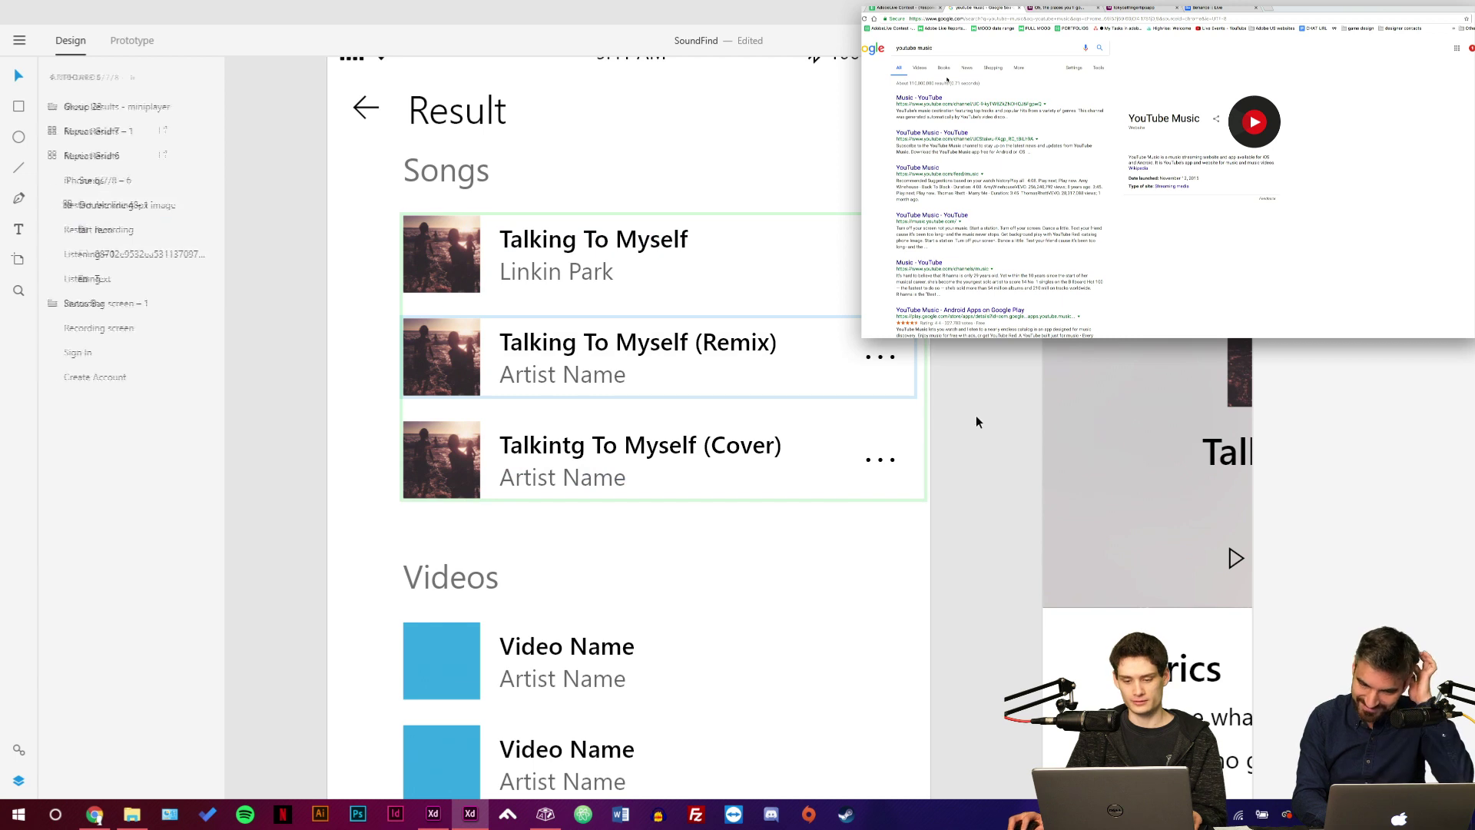
pyautogui.hotkey('ctrl', 'z')
pyautogui.moveTo(751, 342); pyautogui.dragTo(826, 414)
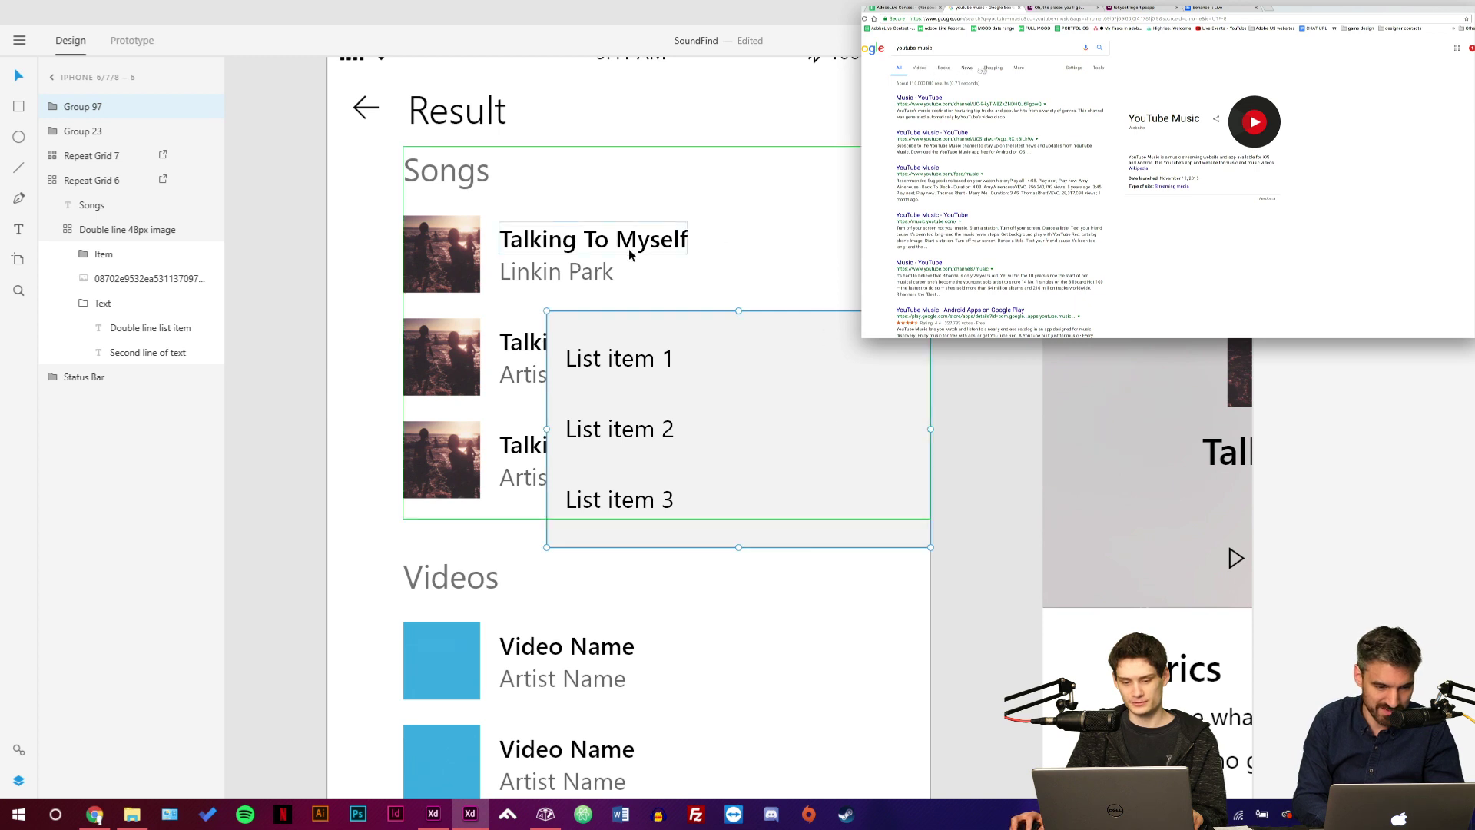
pyautogui.moveTo(778, 362); pyautogui.dragTo(777, 344)
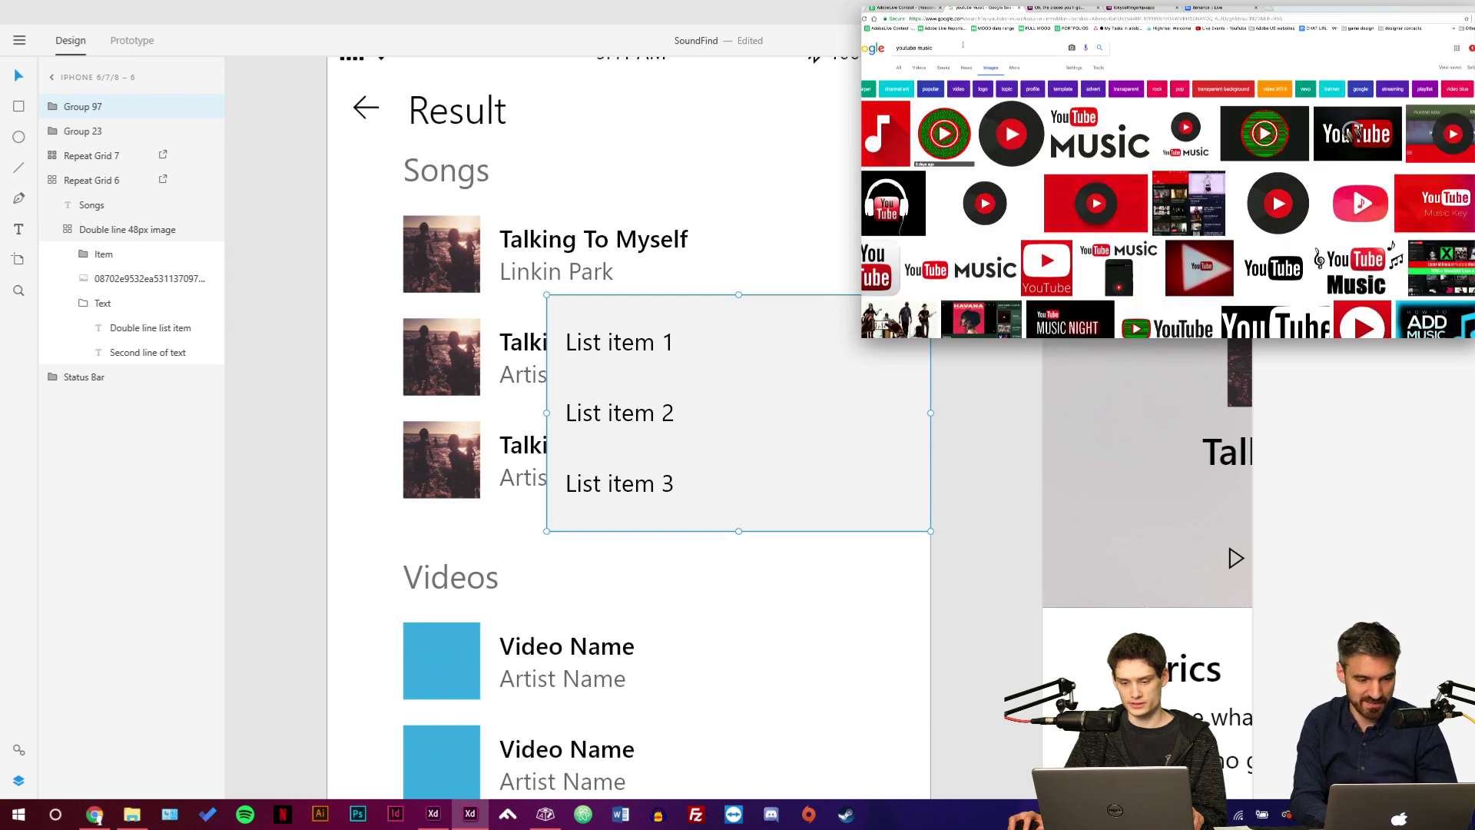
pyautogui.press('Up')
pyautogui.press('Up')
pyautogui.press('Up')
pyautogui.press('Up')
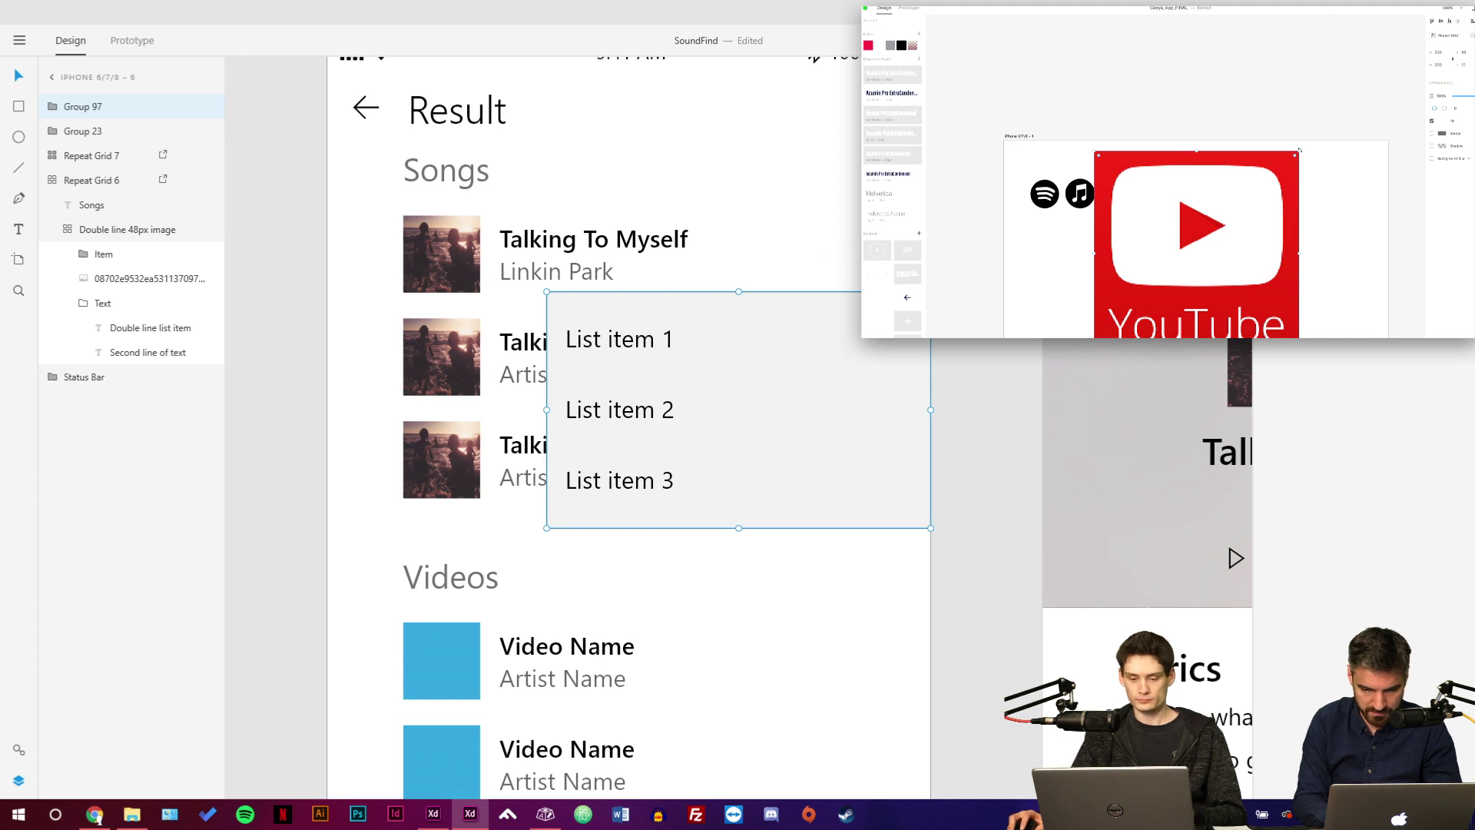
# Shift the list item text to the right within the menu, leaving an empty margin beside all three entries.
pyautogui.moveTo(630, 338); pyautogui.dragTo(696, 350)
pyautogui.doubleClick(630, 345)
pyautogui.doubleClick(646, 343)
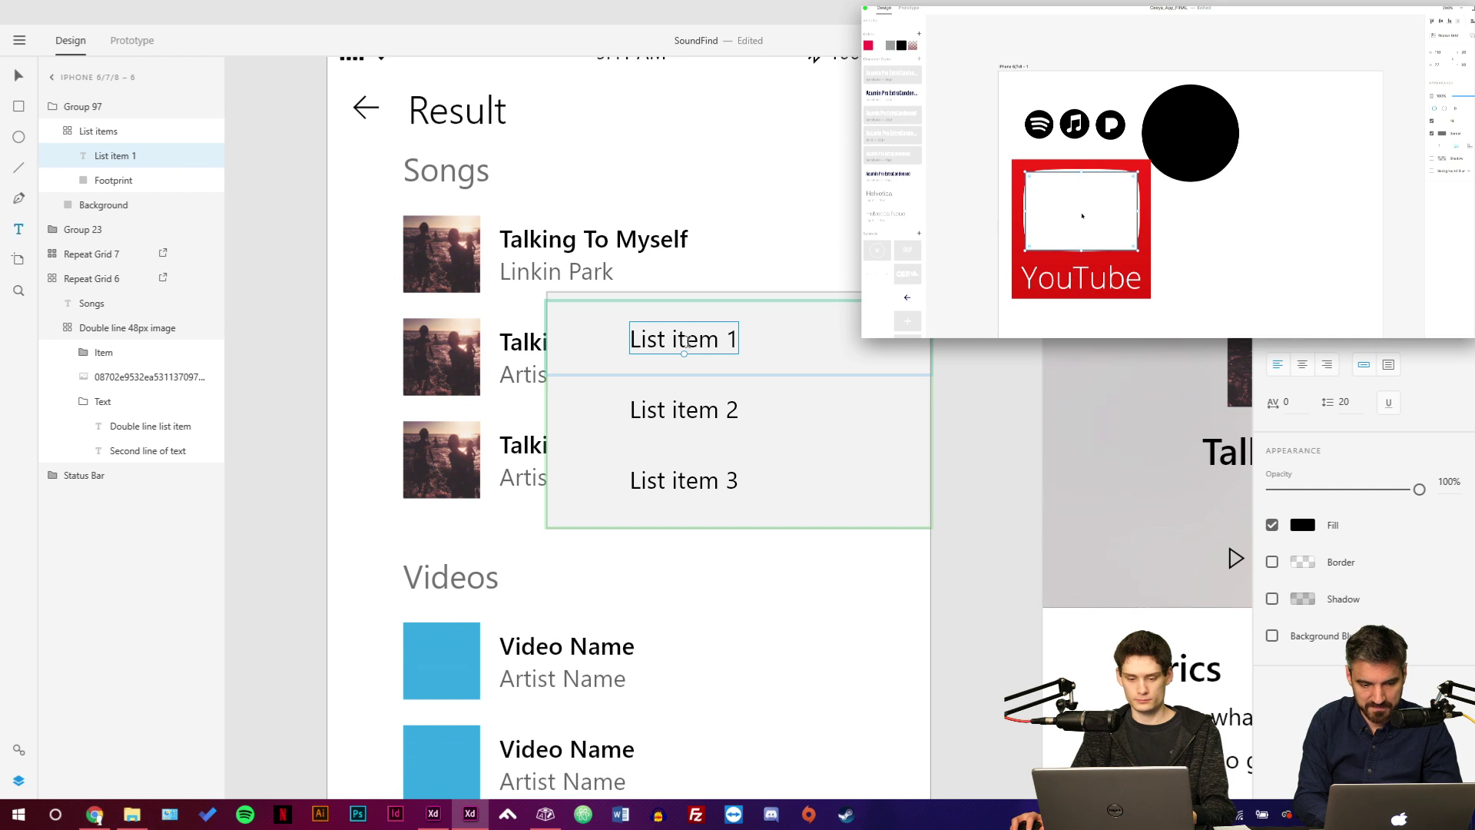
# Rename the three menu entries as Play, Save and Open in app...
pyautogui.doubleClick(689, 343)
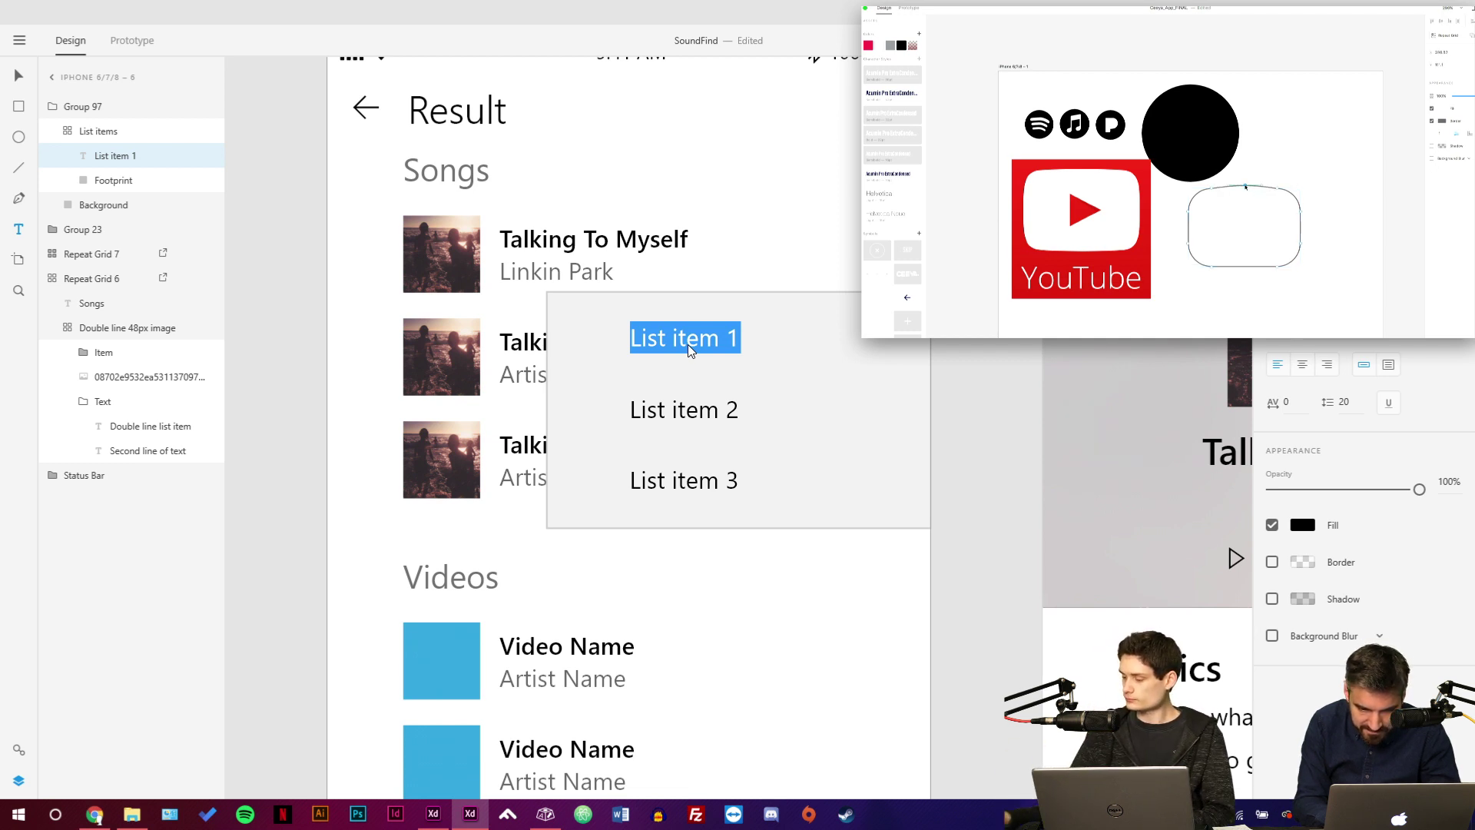
pyautogui.write('Play')
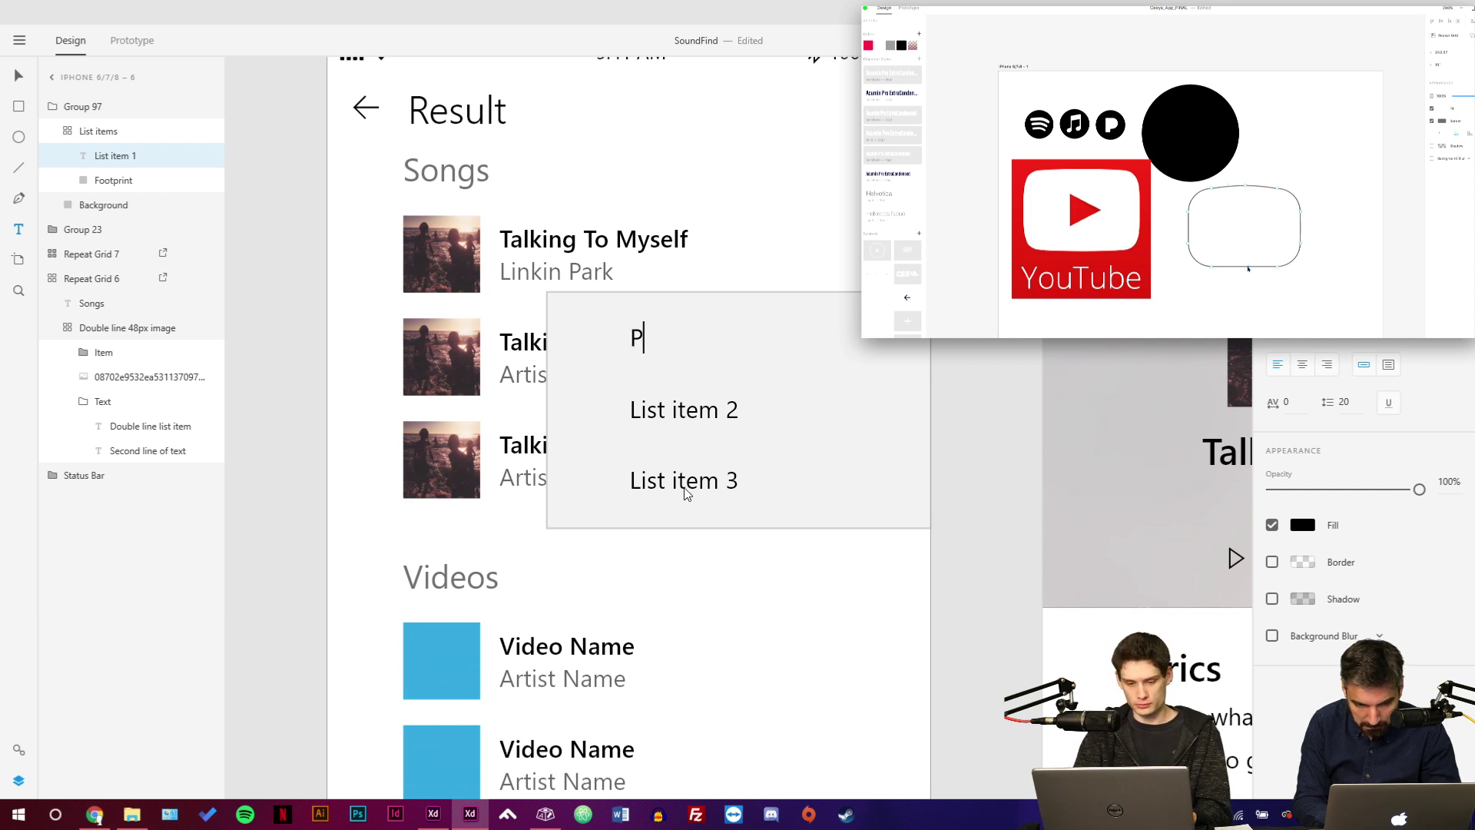
pyautogui.click(674, 411)
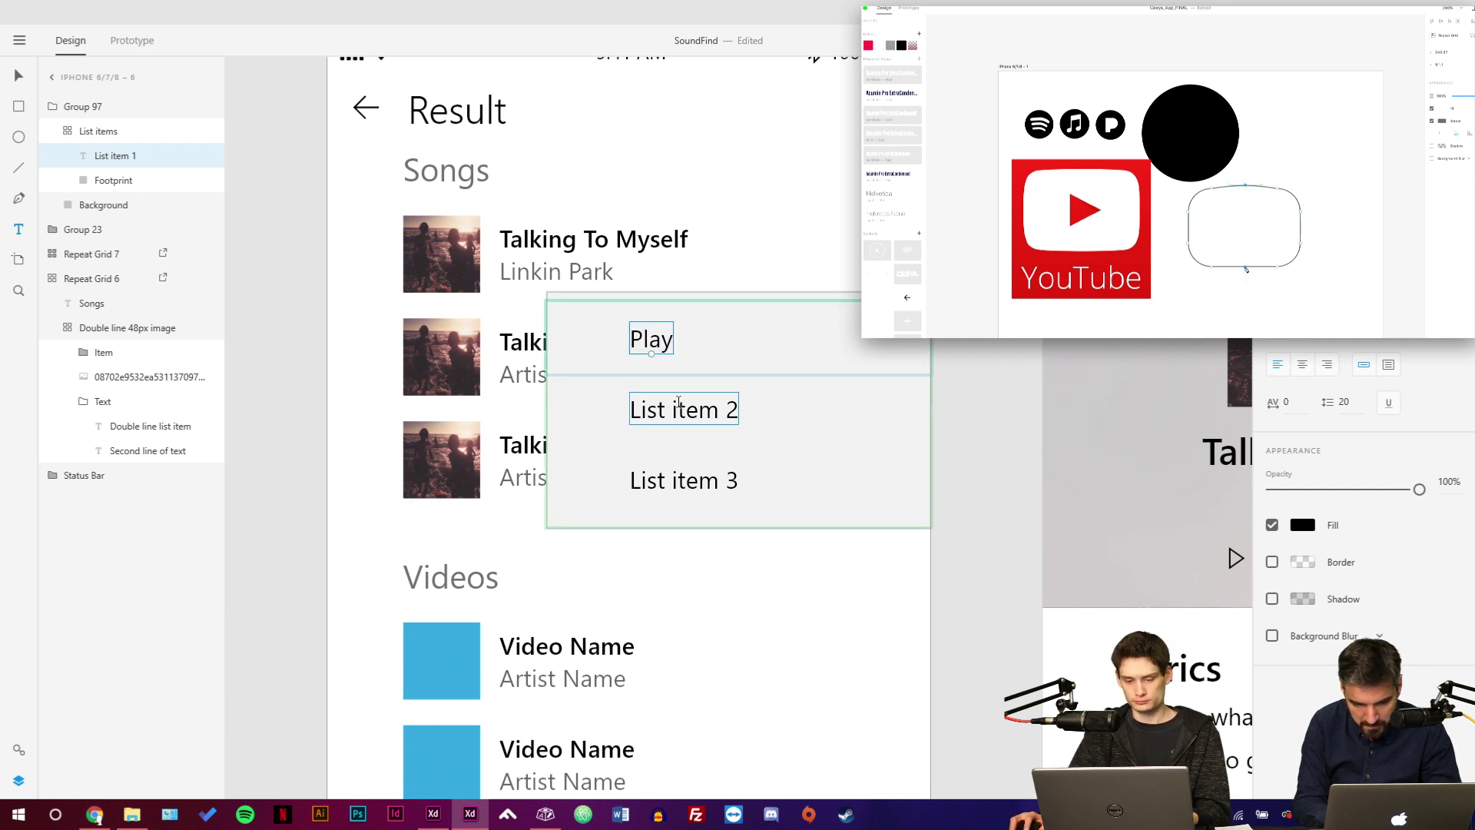
pyautogui.doubleClick(680, 410)
pyautogui.write('Save')
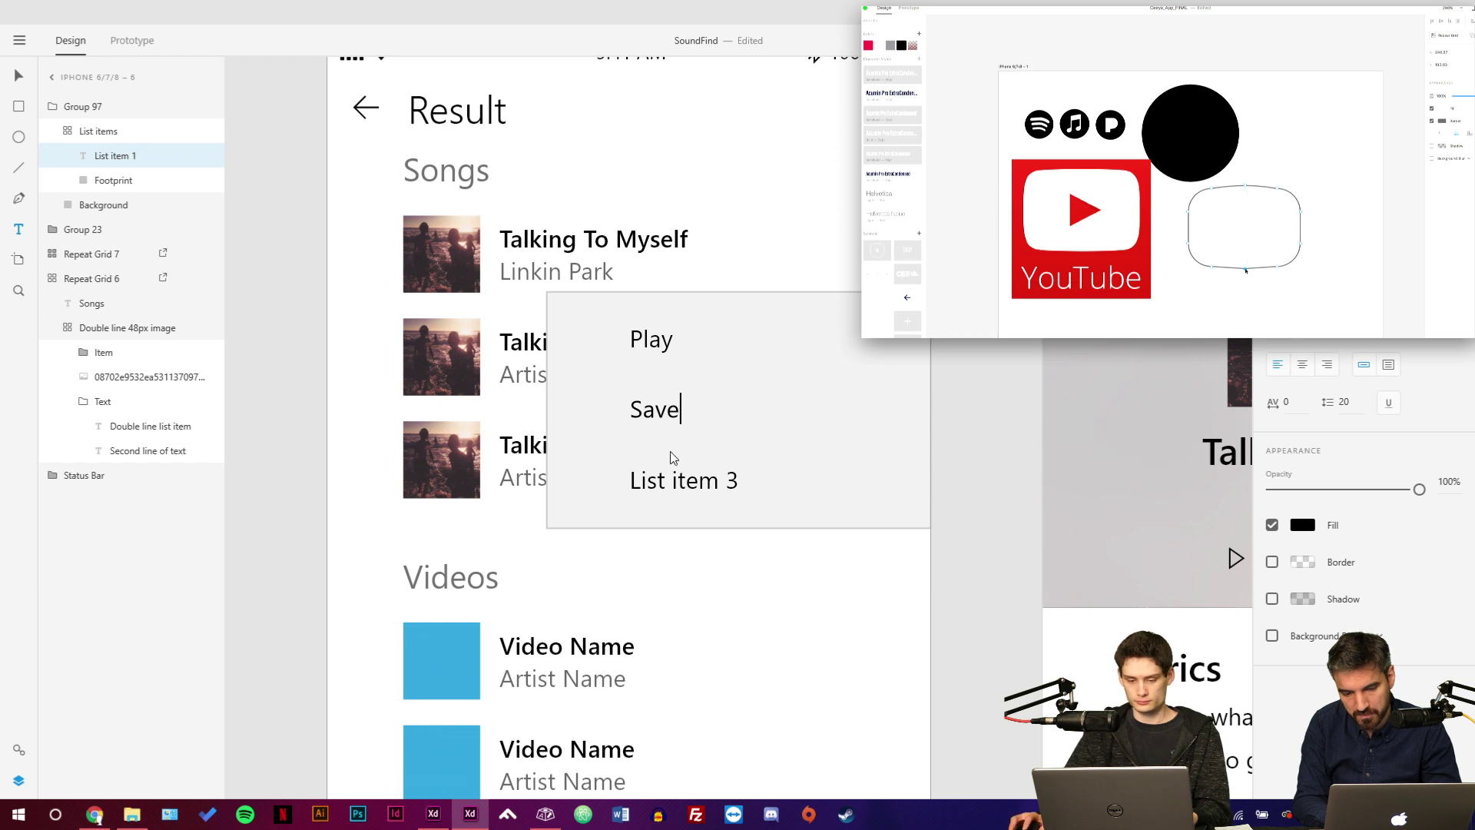
pyautogui.press('Escape')
pyautogui.click(677, 480)
pyautogui.doubleClick(678, 482)
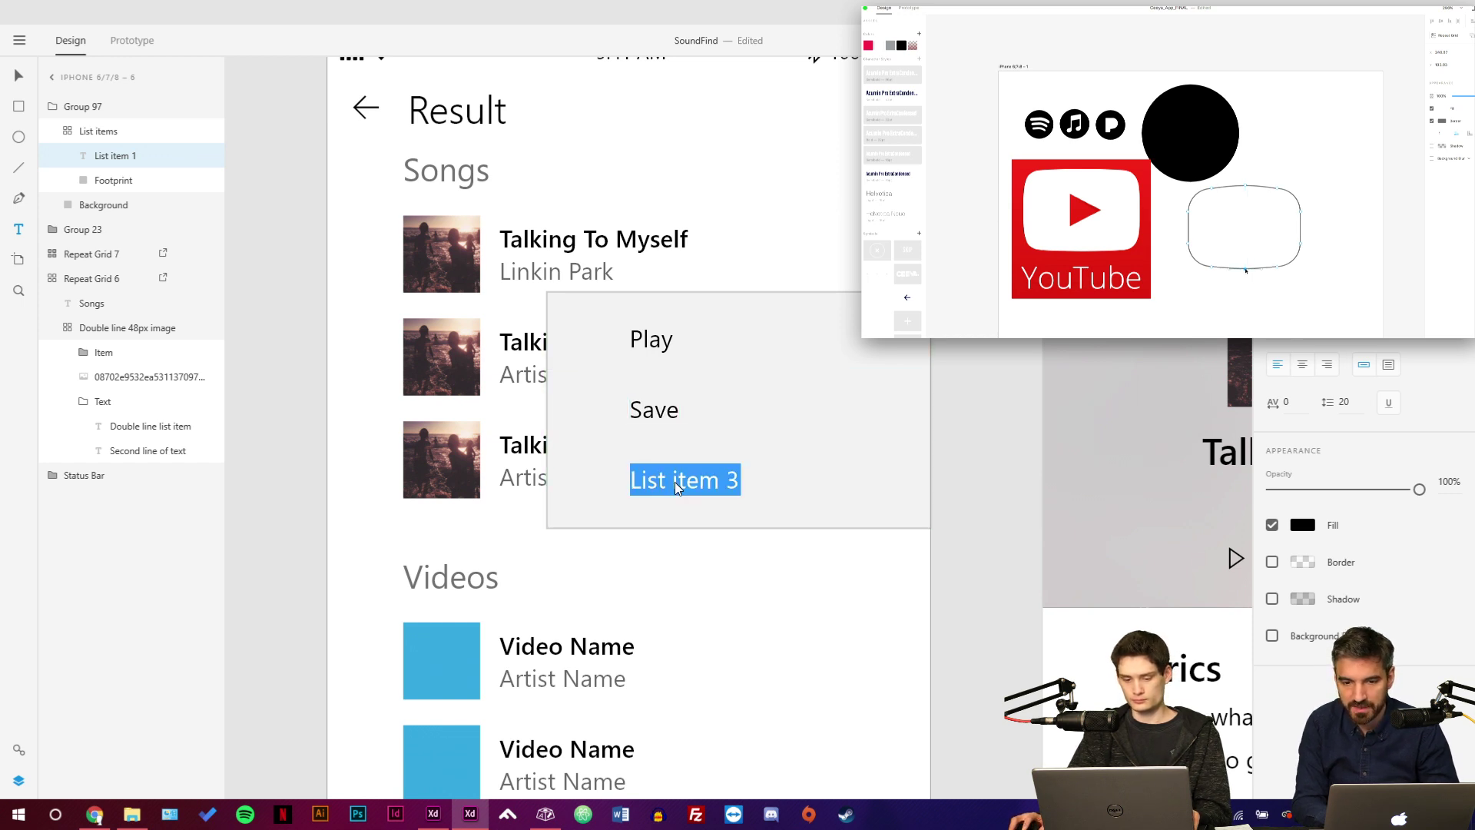
pyautogui.write('Open in app...')
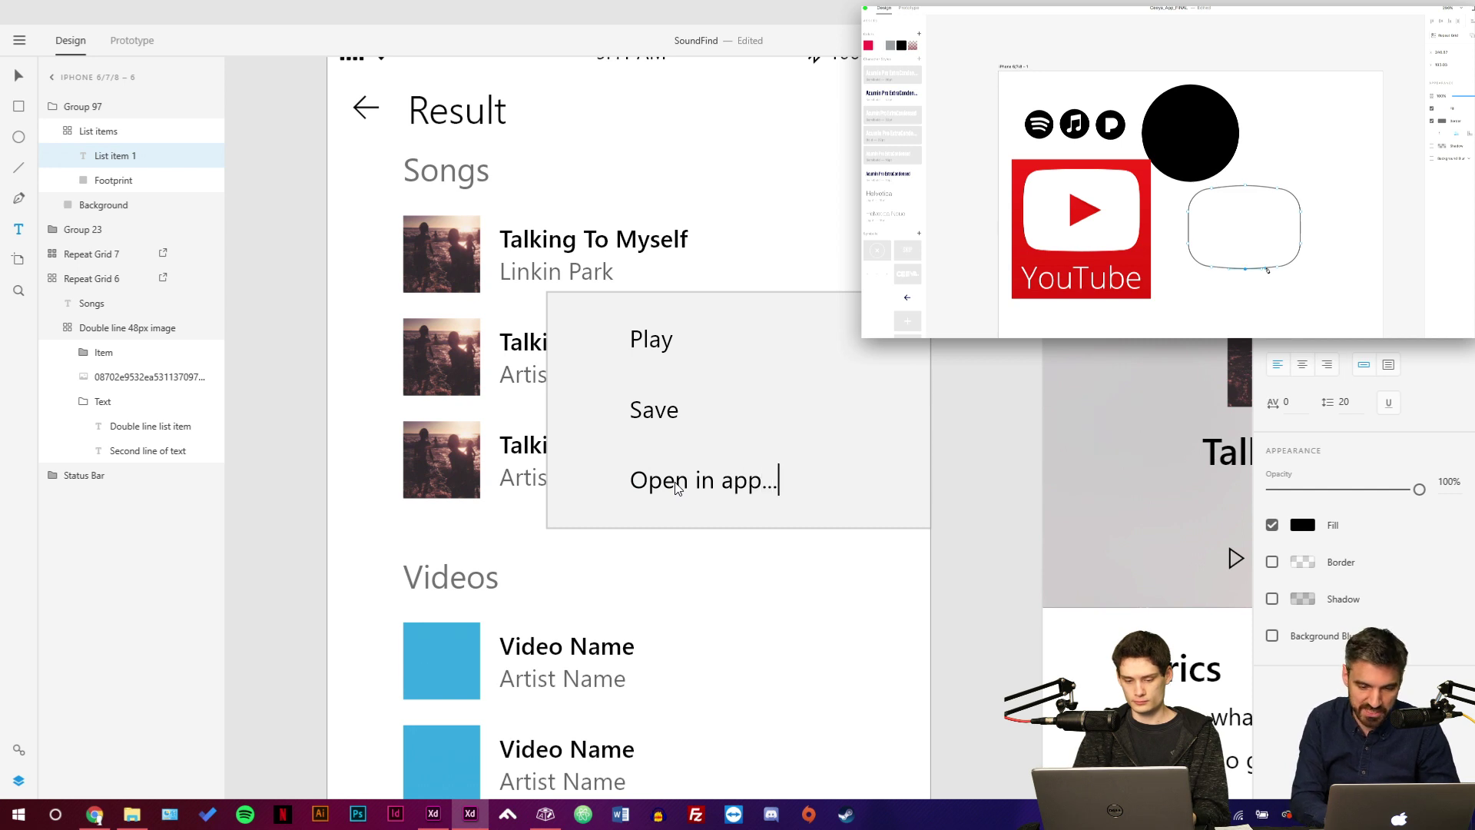
pyautogui.press('Escape')
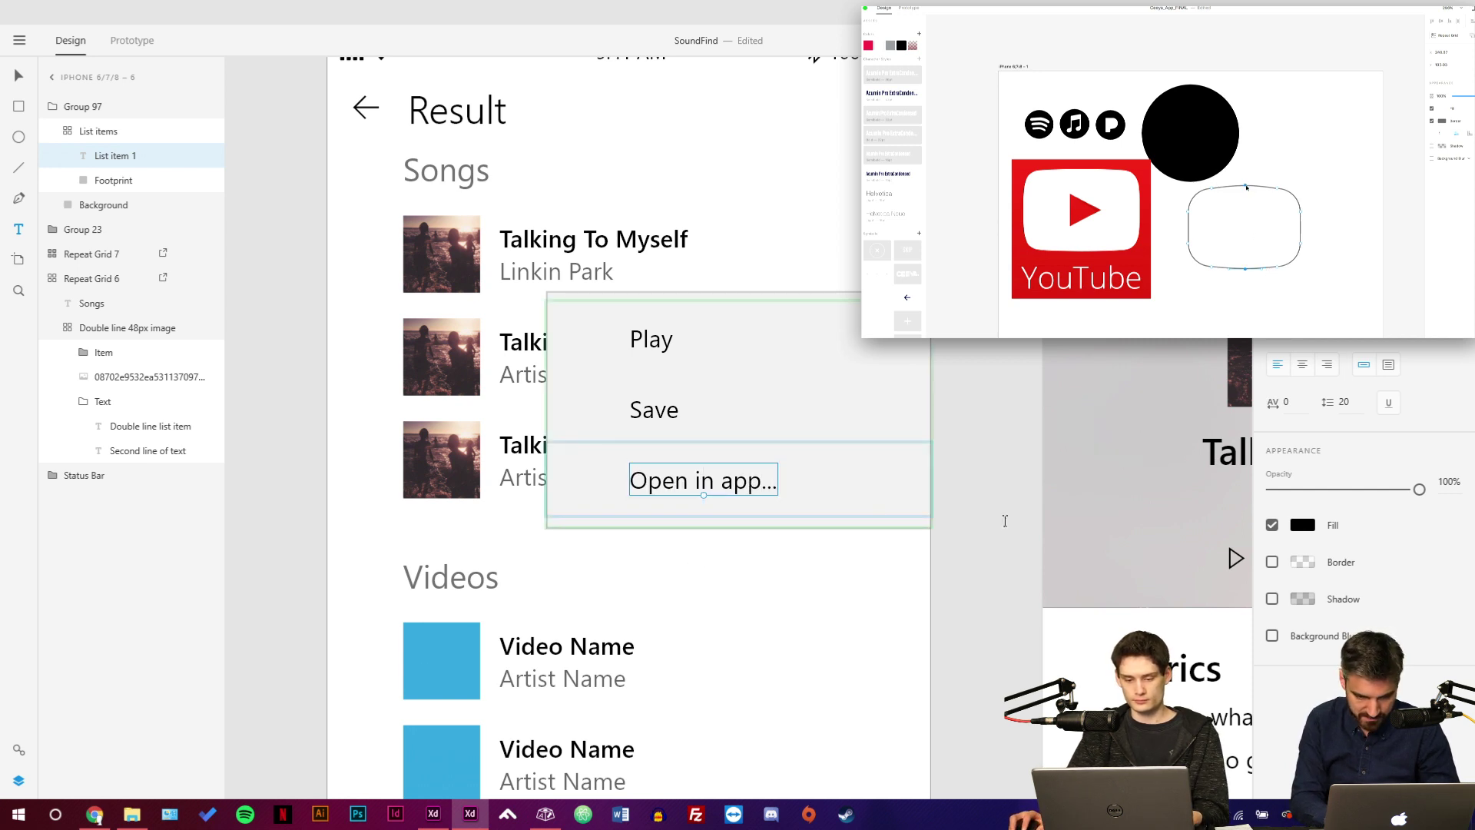
# Copy the play icon glyph from the Play button on the Music Results artboard.
pyautogui.click(985, 547)
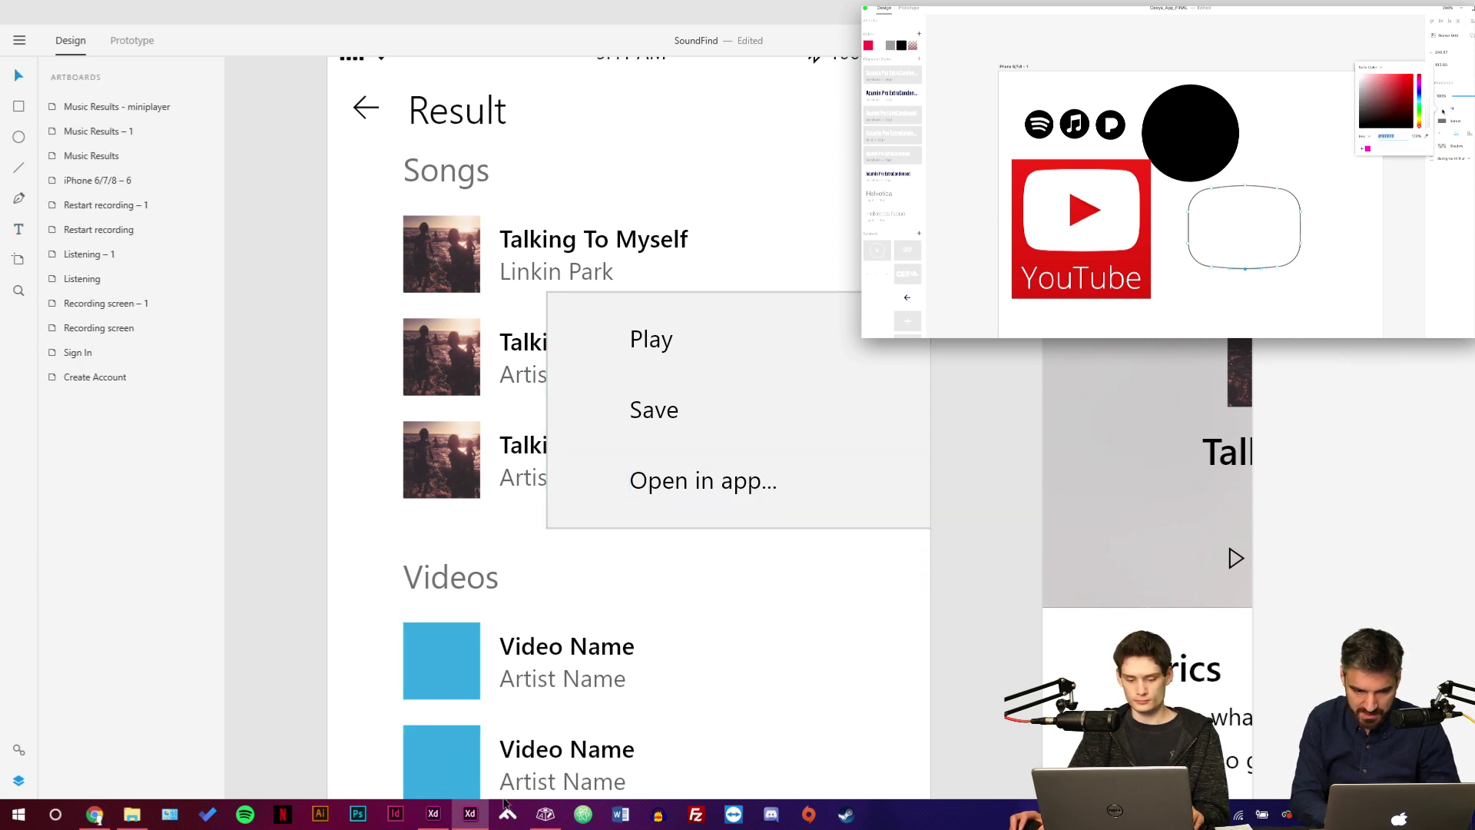
pyautogui.hscroll(4, 1127, 530)
pyautogui.scroll(-2, 1126, 530)
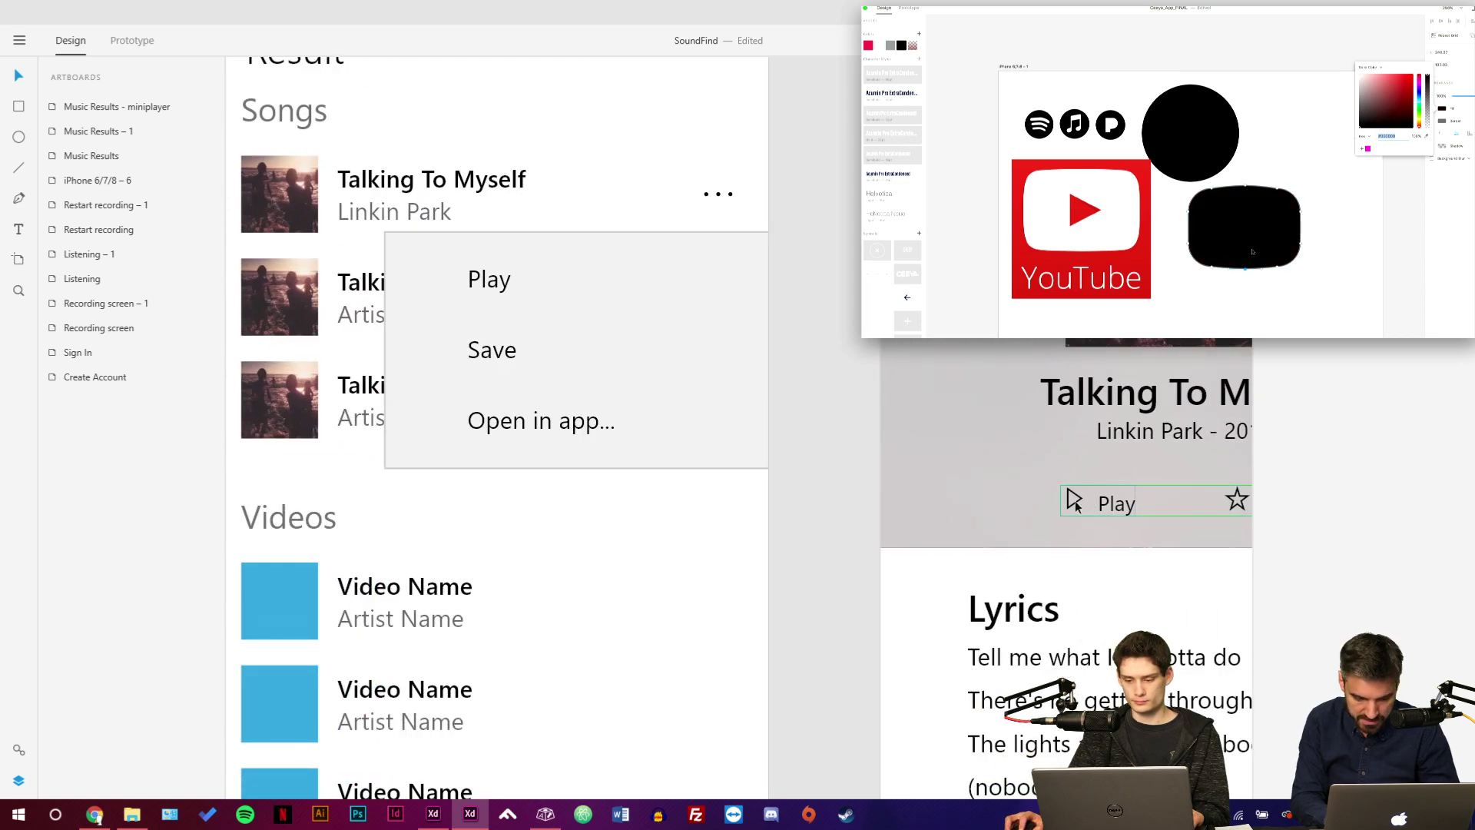
pyautogui.doubleClick(1074, 501)
pyautogui.doubleClick(1075, 501)
pyautogui.click(1078, 501)
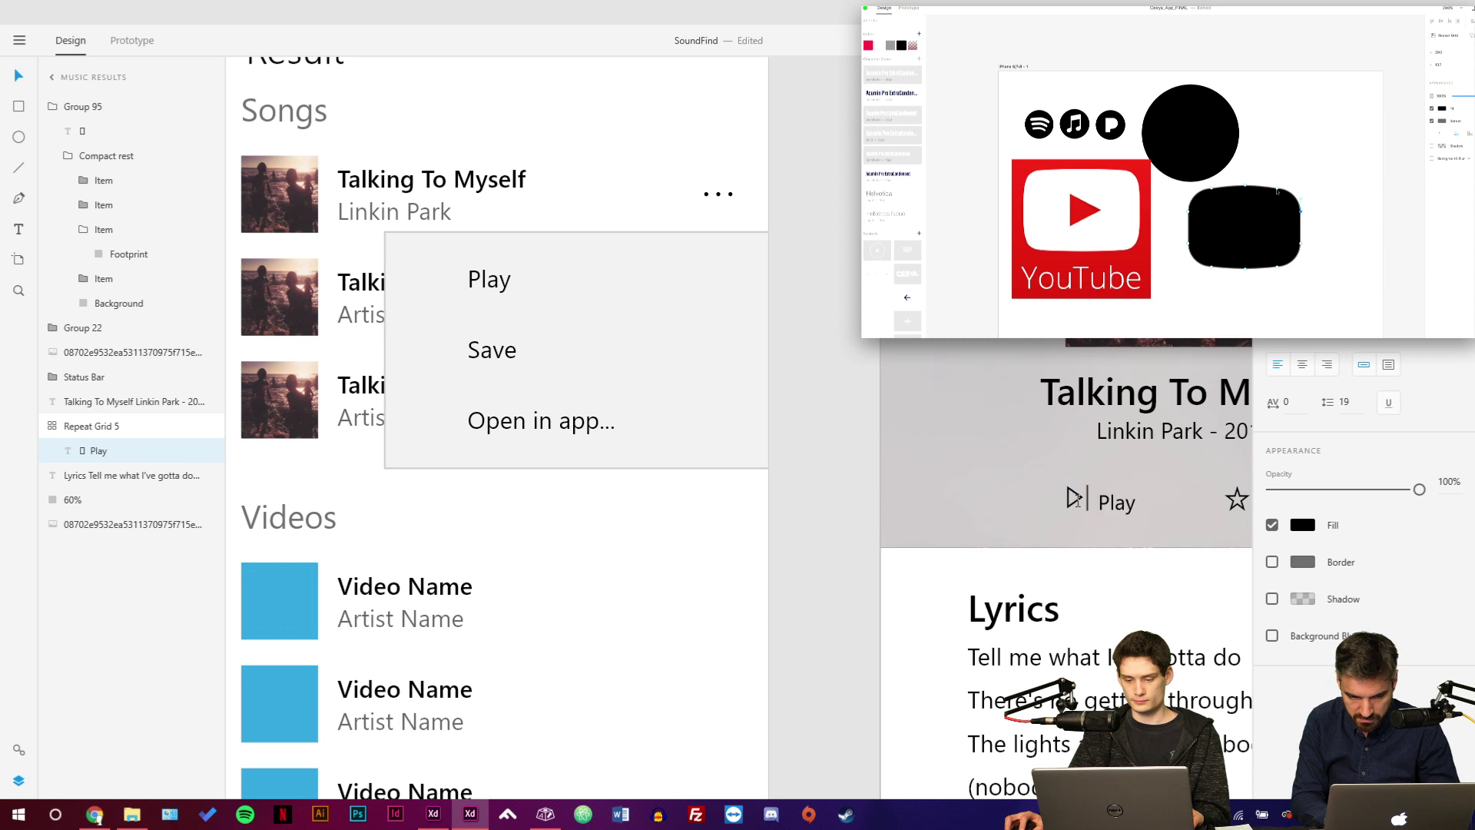
pyautogui.press('Escape')
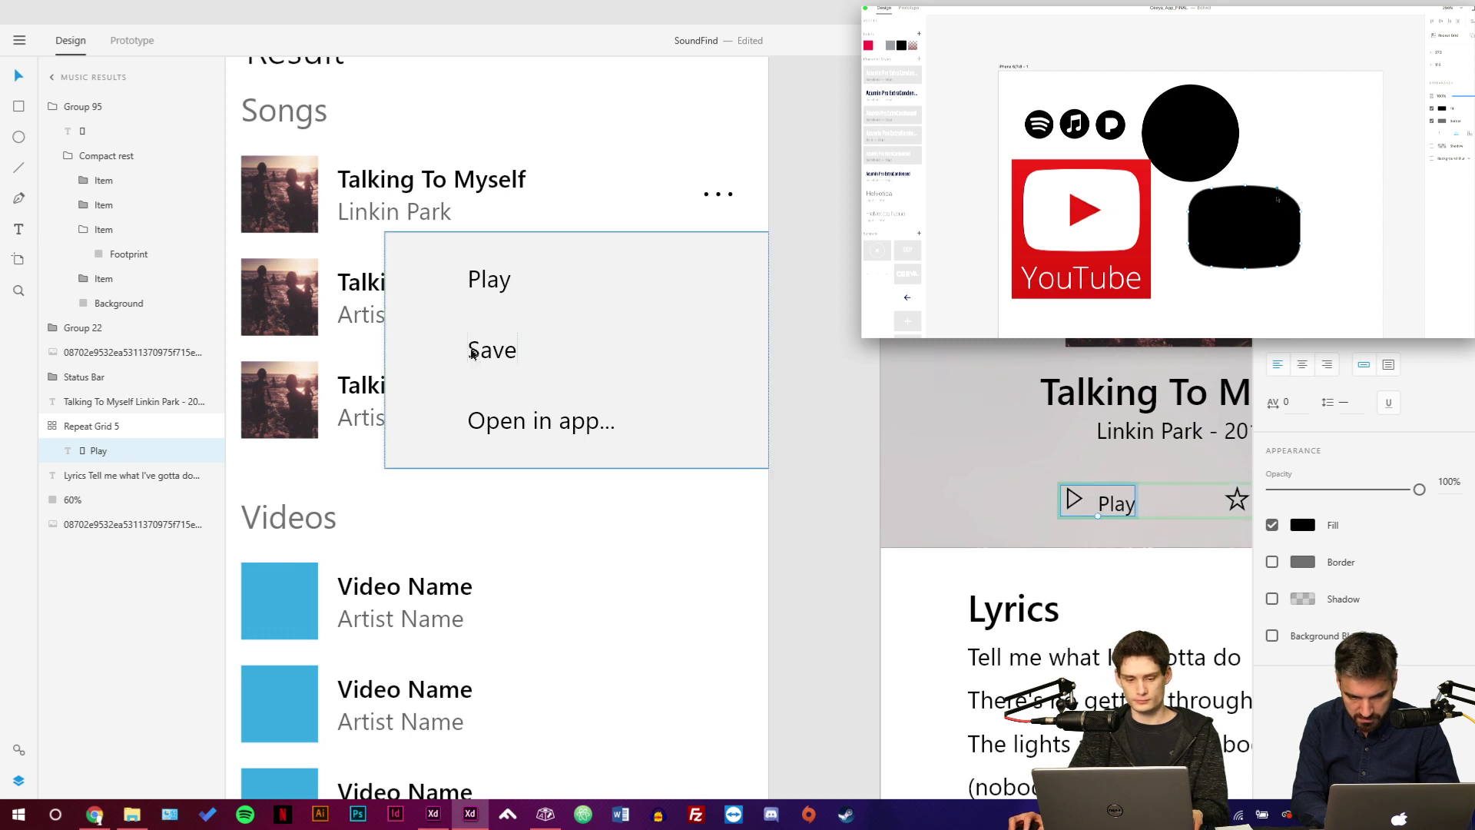
# Add the play icon to the empty margin beside the list menu's entries, as centred point text in the icon font.
pyautogui.click(482, 298)
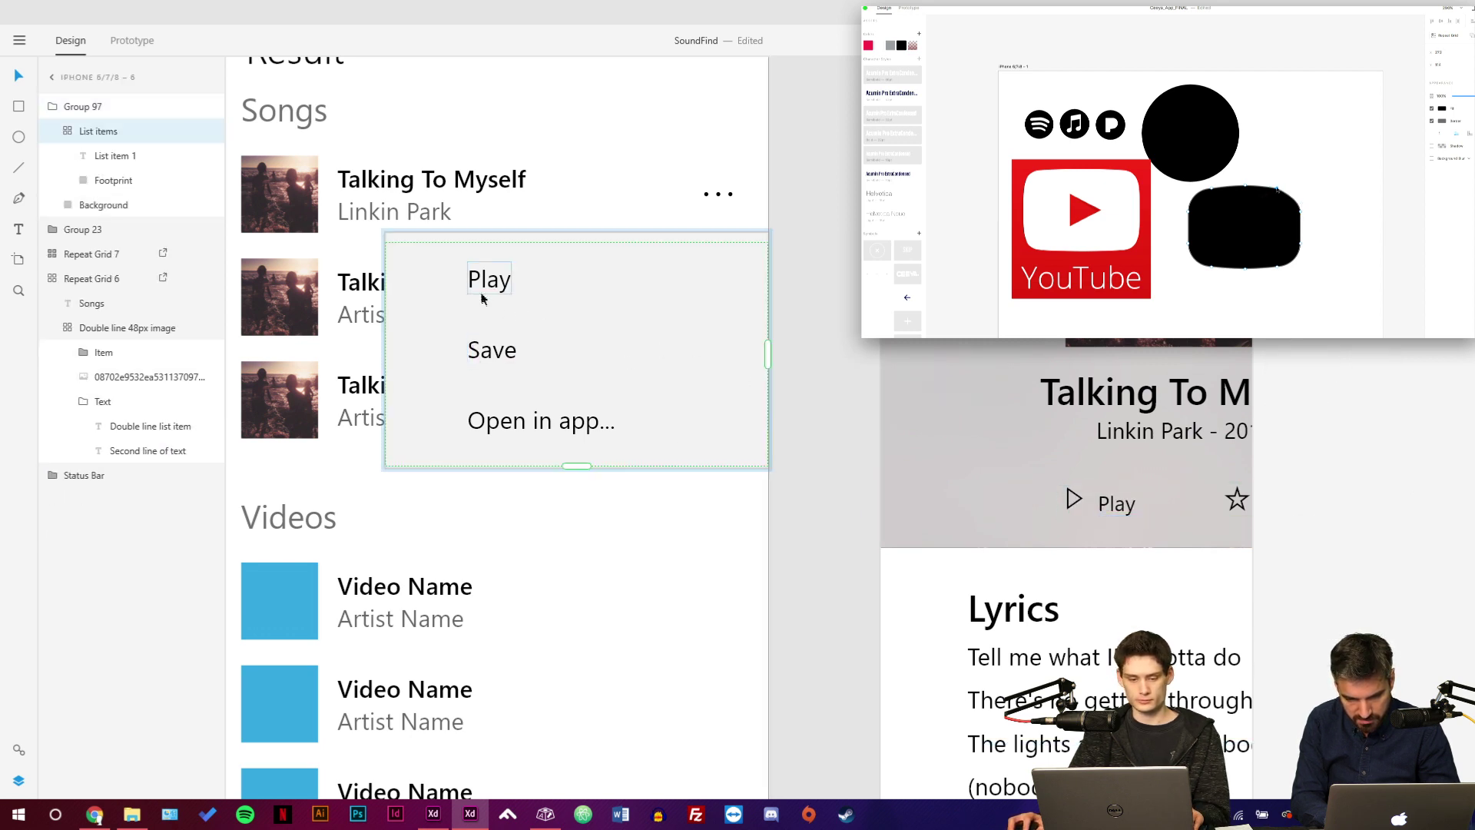
pyautogui.doubleClick(479, 283)
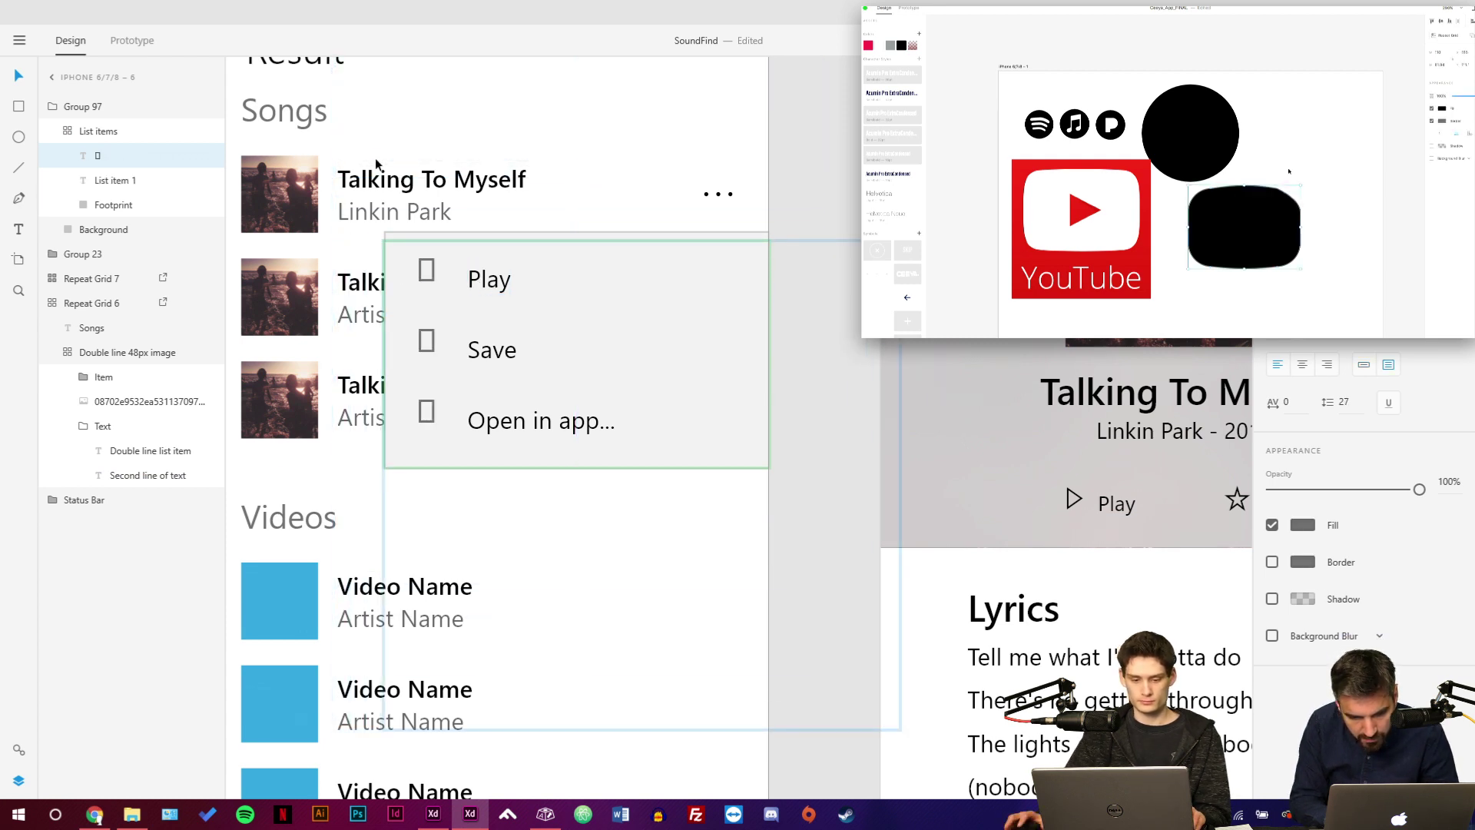
pyautogui.scroll(3, 431, 230)
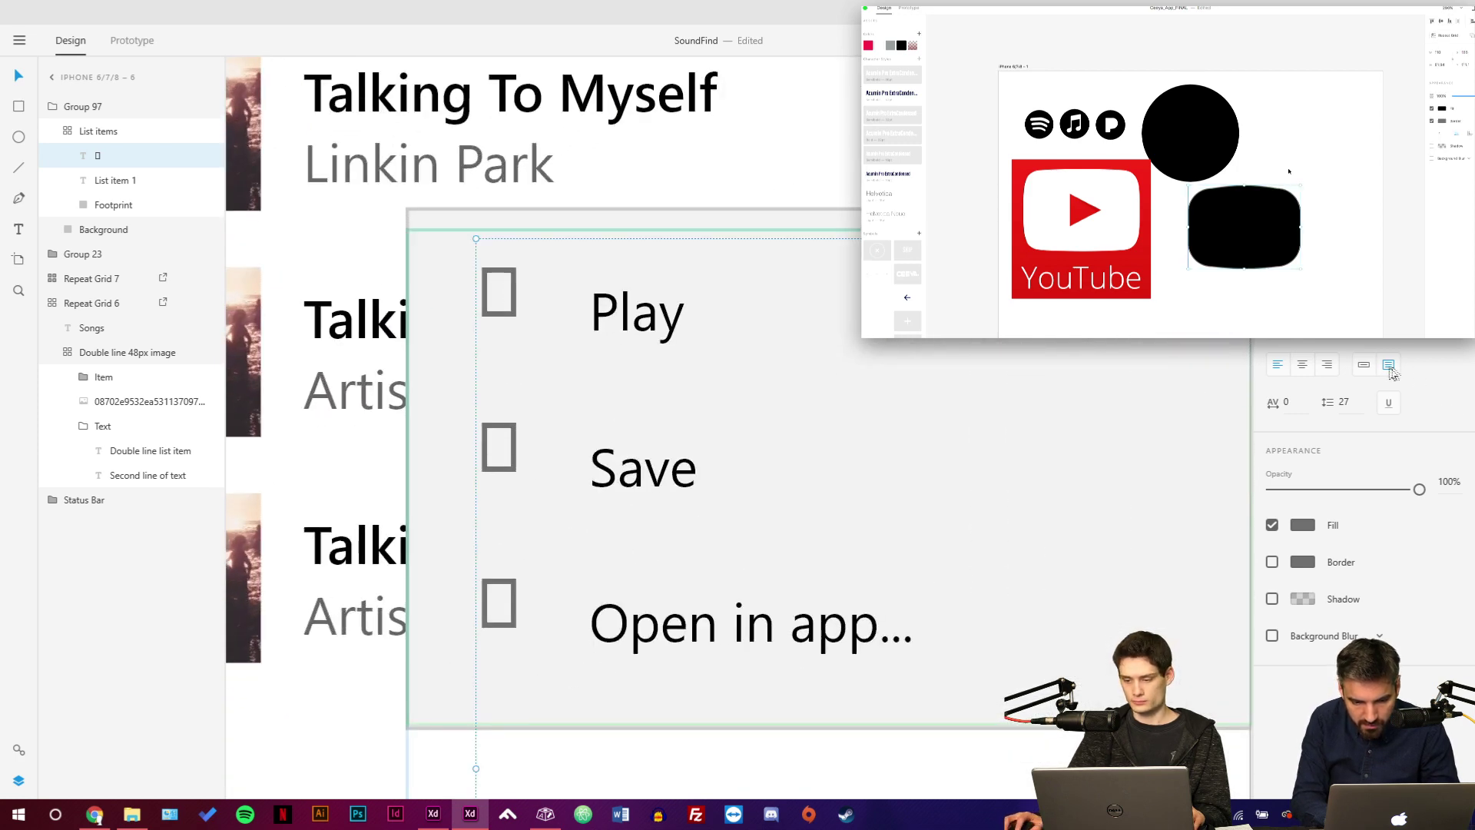
pyautogui.click(1366, 366)
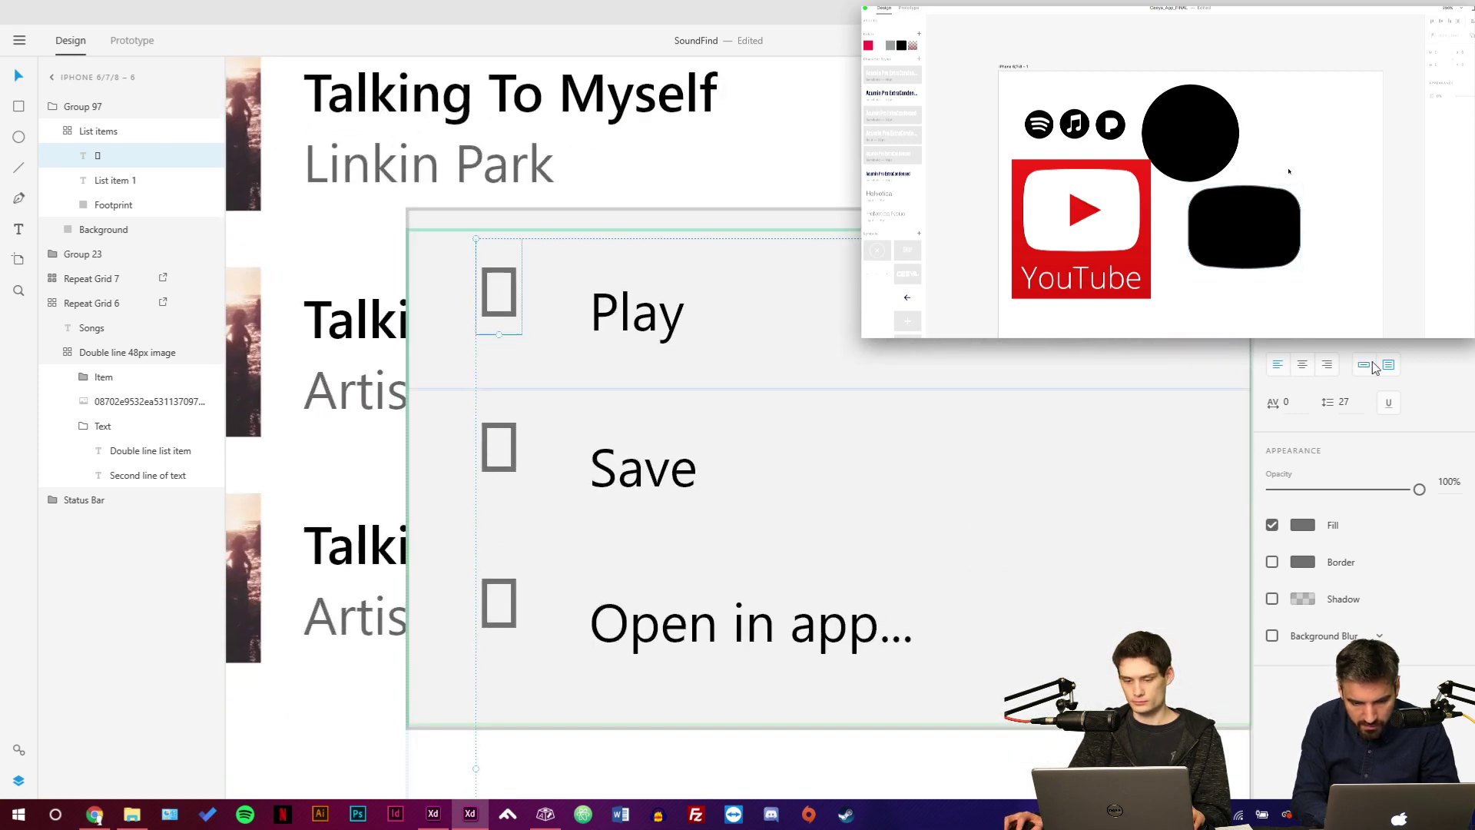
pyautogui.click(1303, 366)
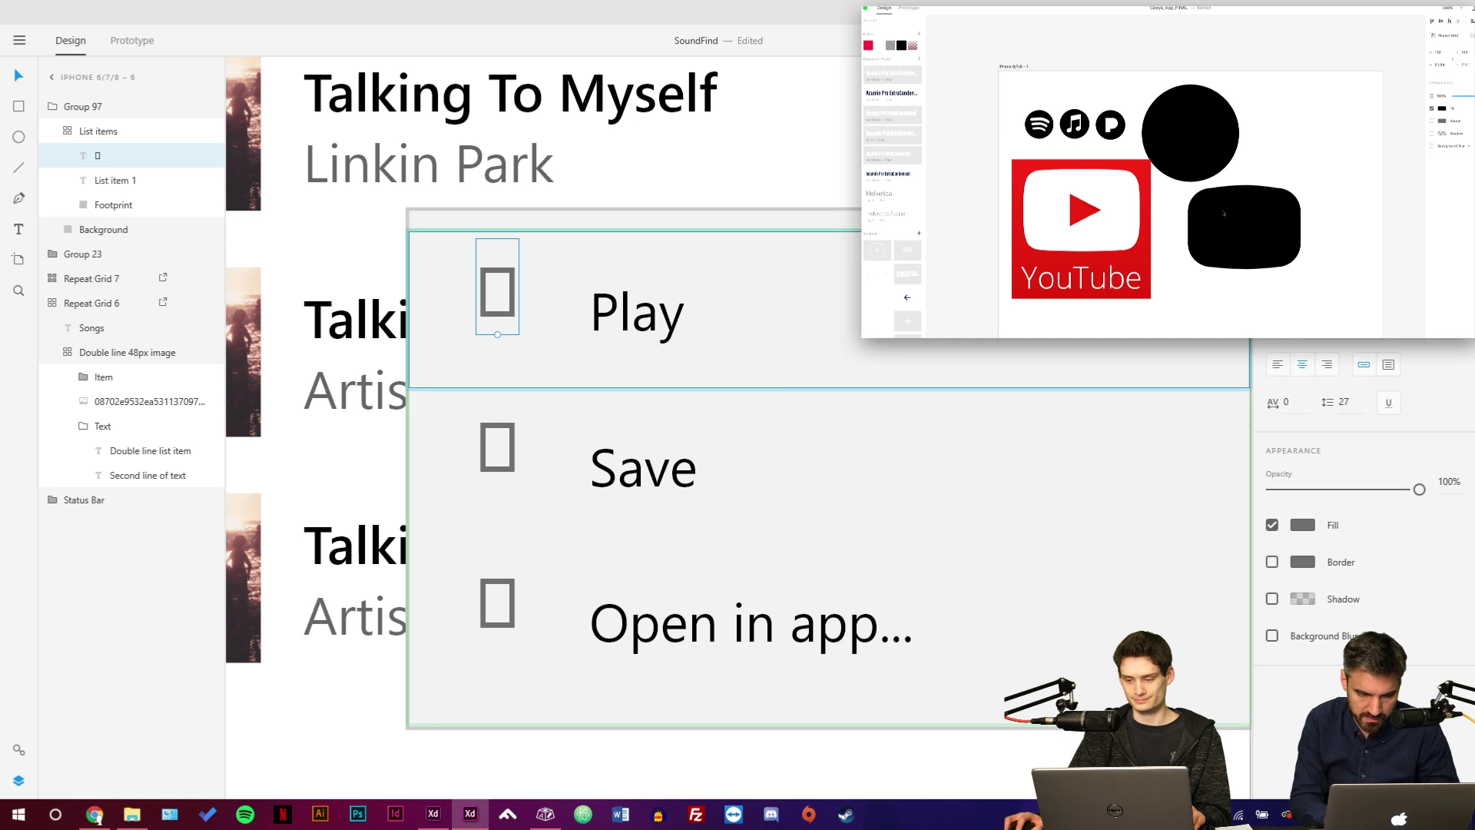
pyautogui.press('Return')
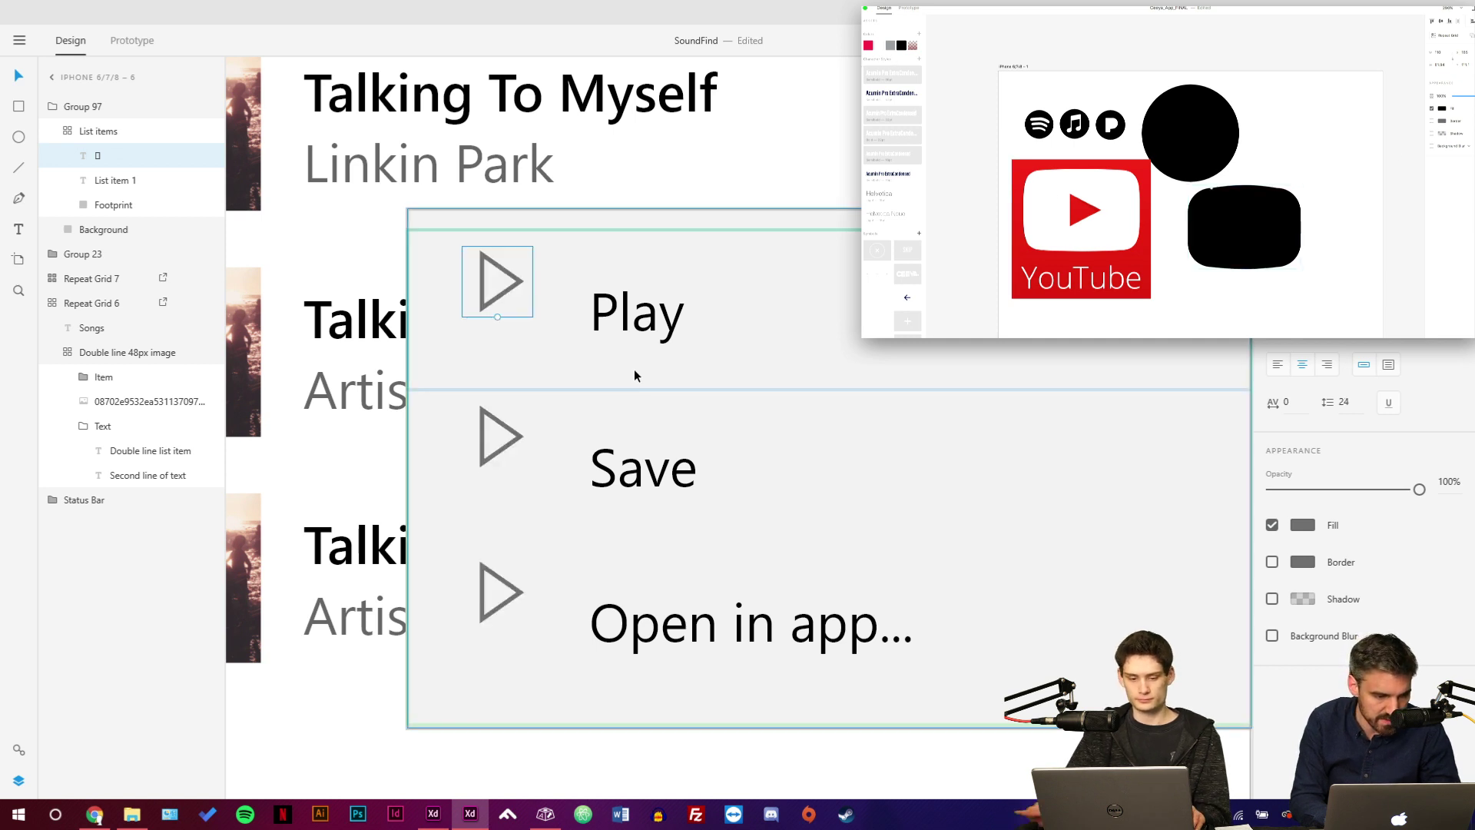
# Nudge the play icons down within the list menu until they line up with the entry text.
pyautogui.press('Down')
pyautogui.press('Down')
pyautogui.press('Down')
pyautogui.press('Down')
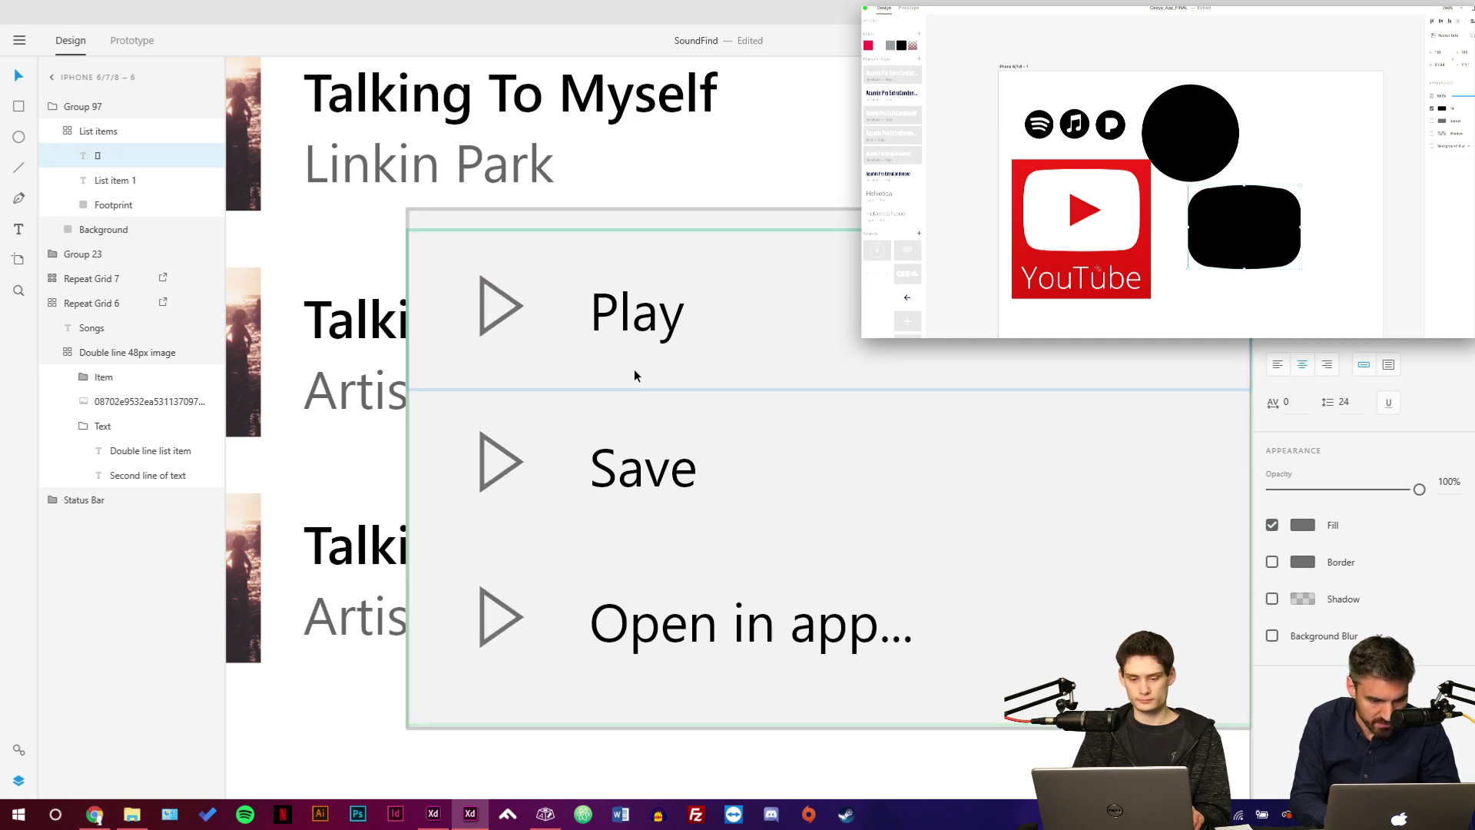
pyautogui.press('Down')
pyautogui.press('Down')
pyautogui.press('Down')
pyautogui.press('Down')
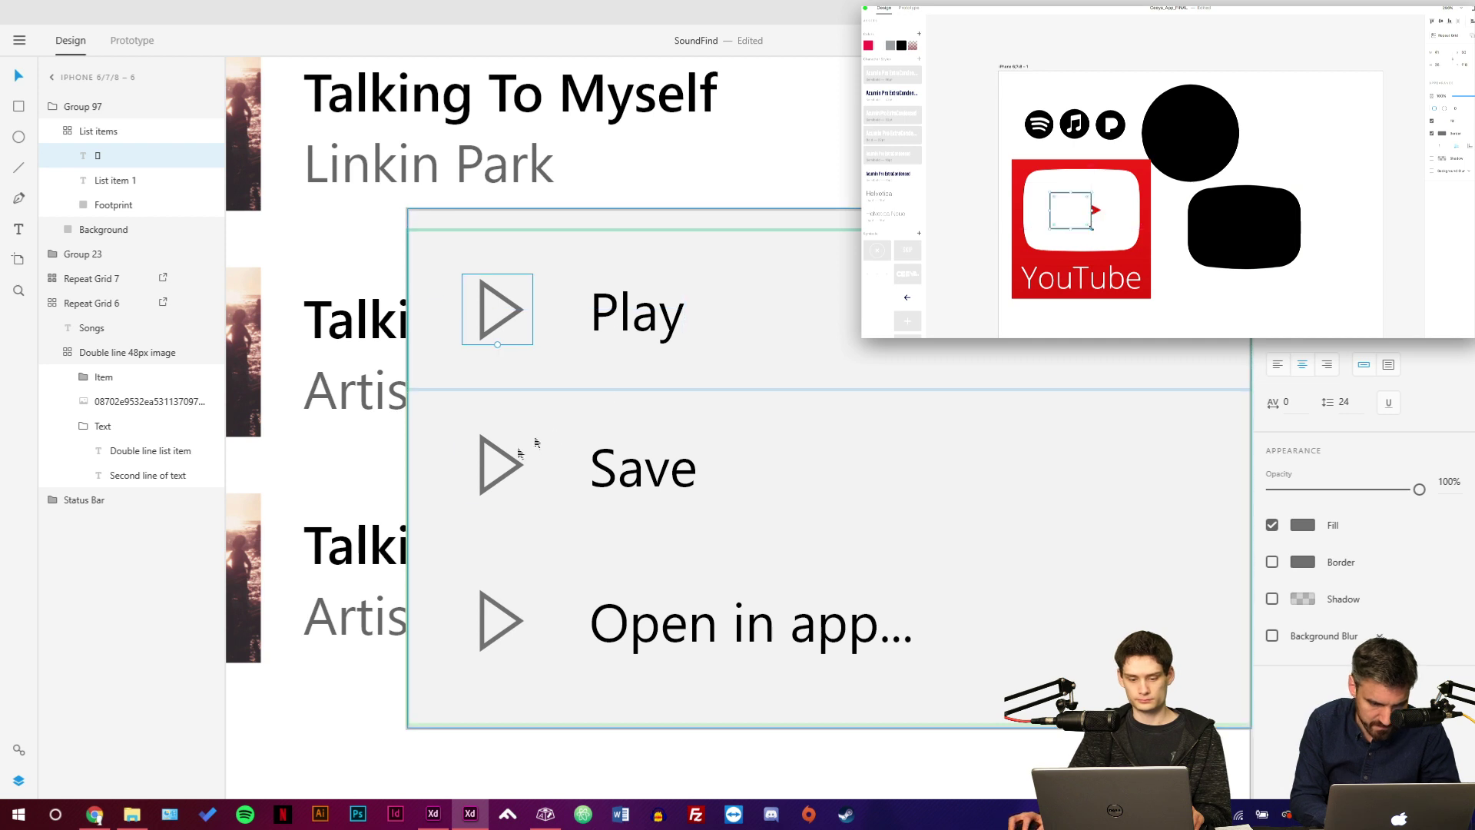
# Copy the star icon glyph from the Save button on the Music Results artboard.
pyautogui.click(512, 461)
pyautogui.doubleClick(511, 462)
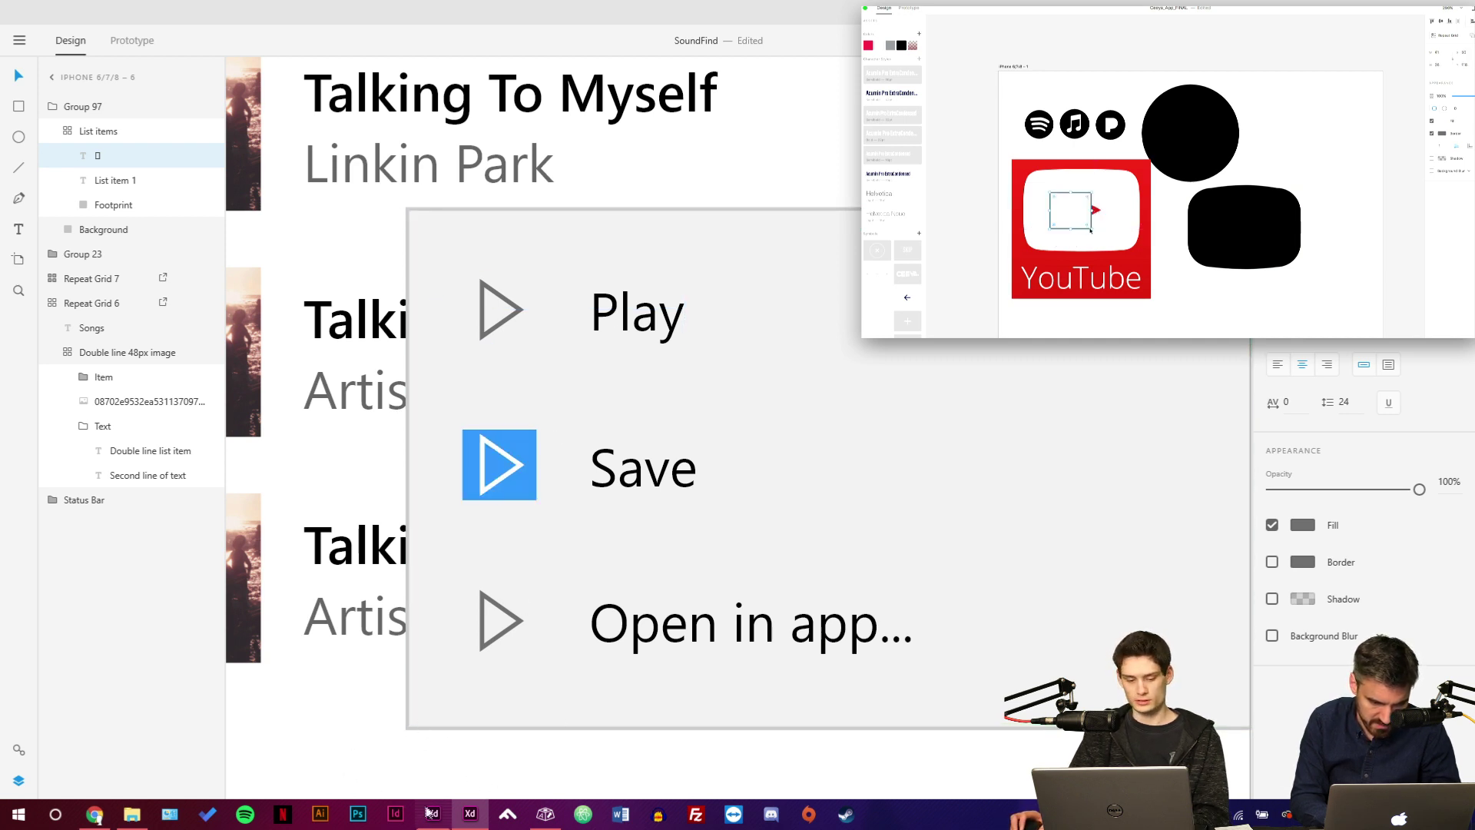
pyautogui.press('Escape')
pyautogui.scroll(-2, 956, 565)
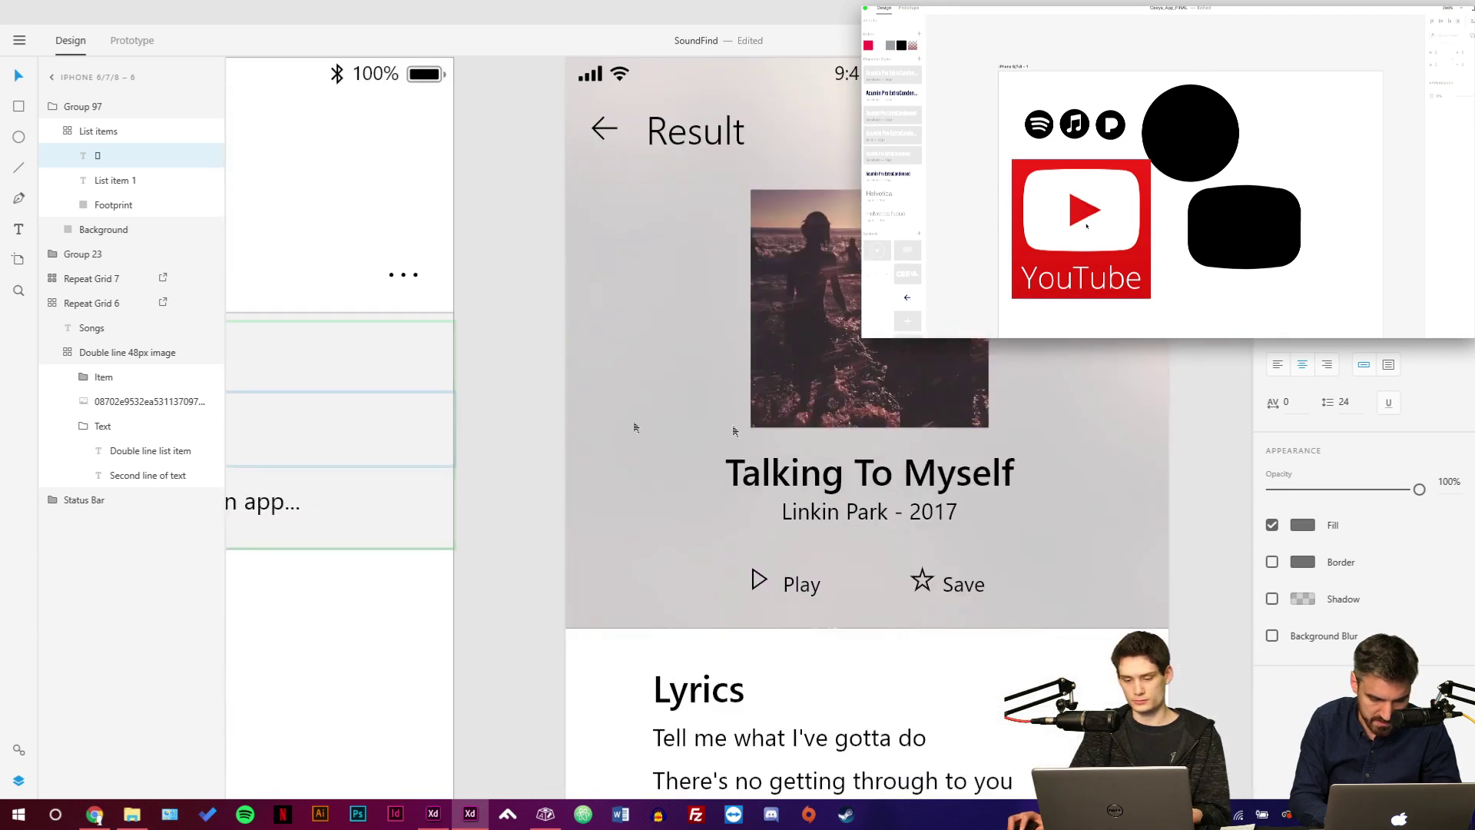
pyautogui.press('t')
pyautogui.click(922, 582)
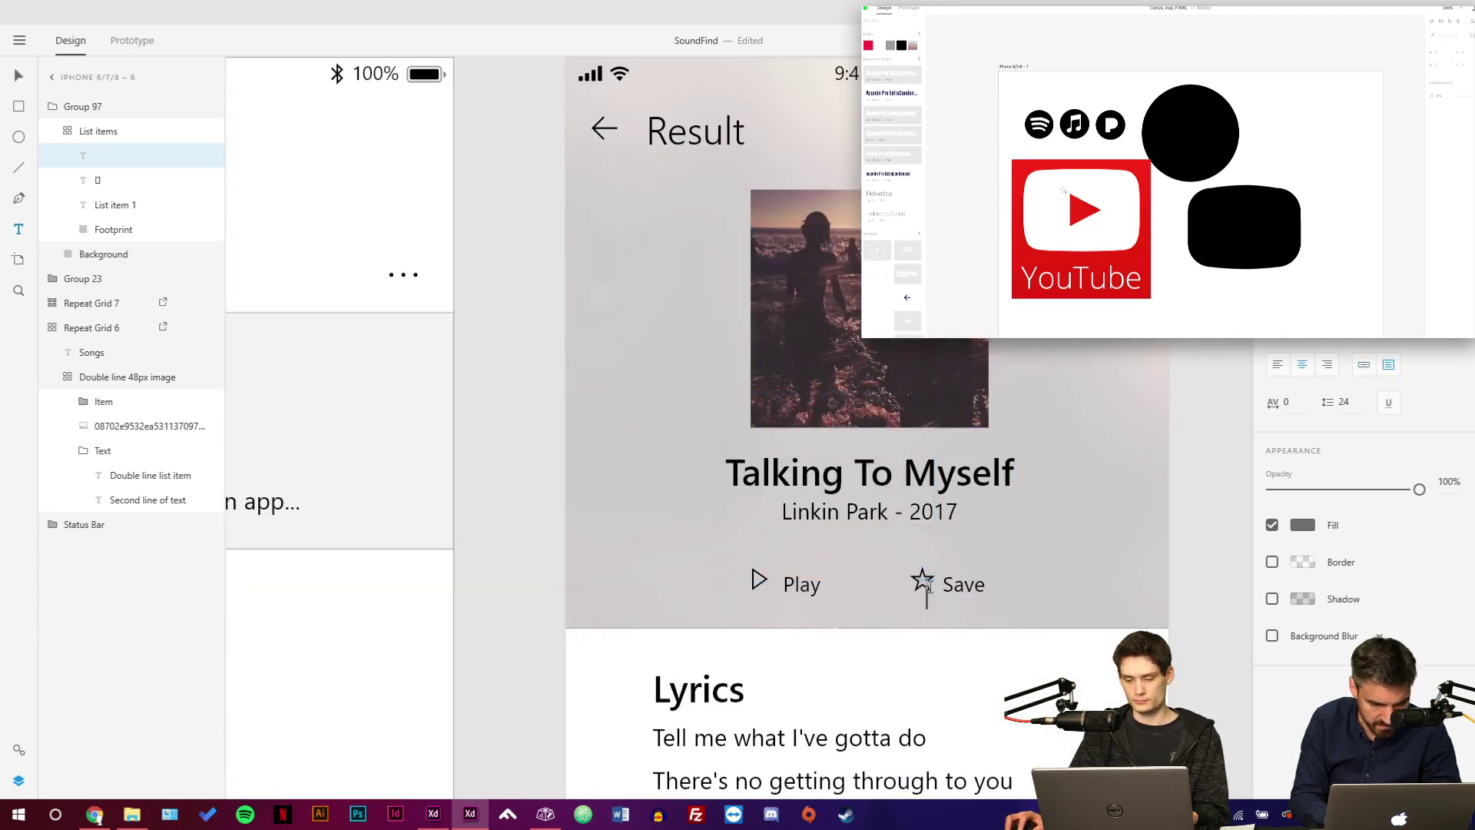
pyautogui.click(938, 582)
pyautogui.click(940, 582)
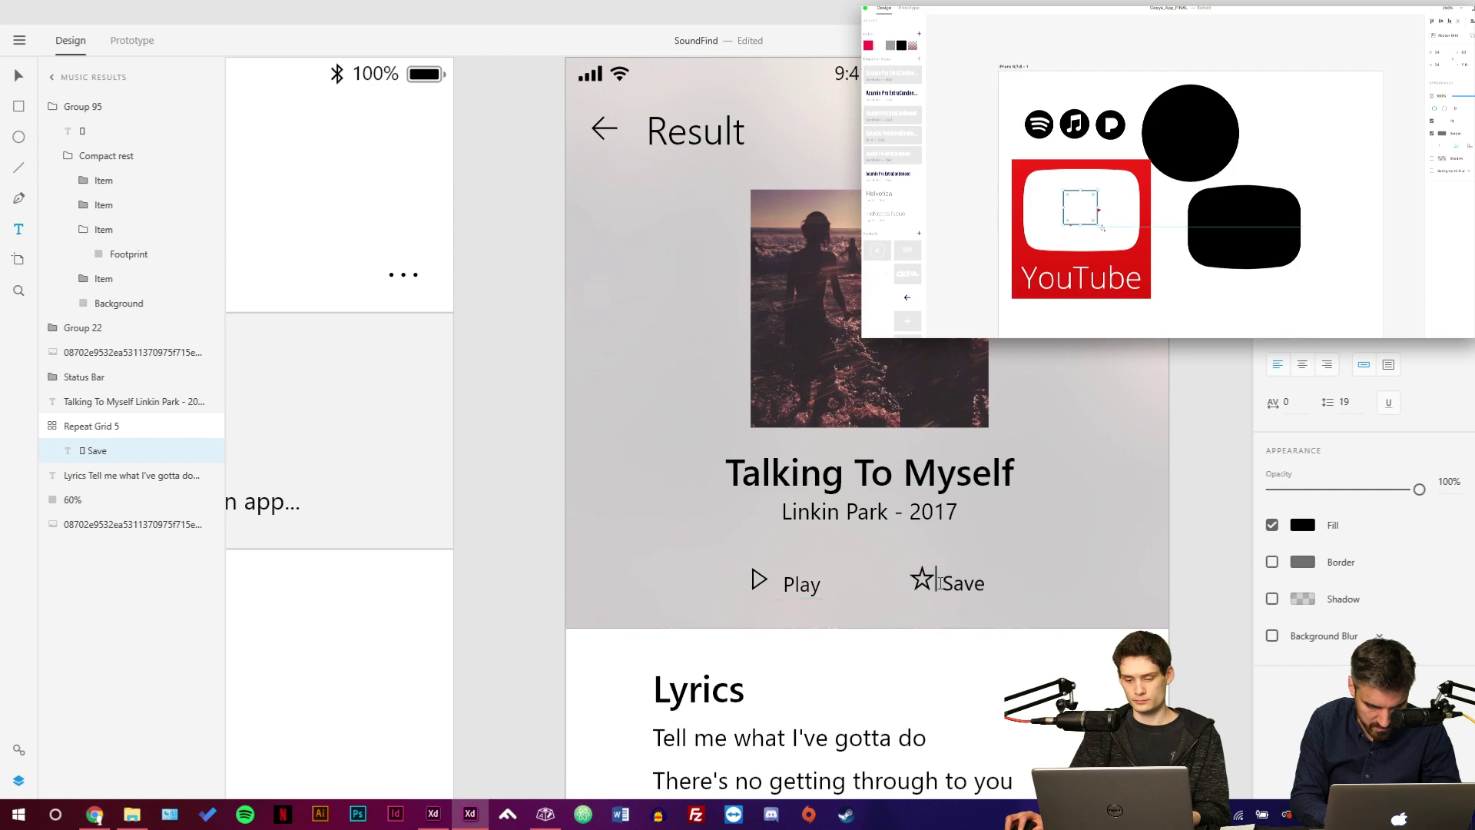
pyautogui.press('Escape')
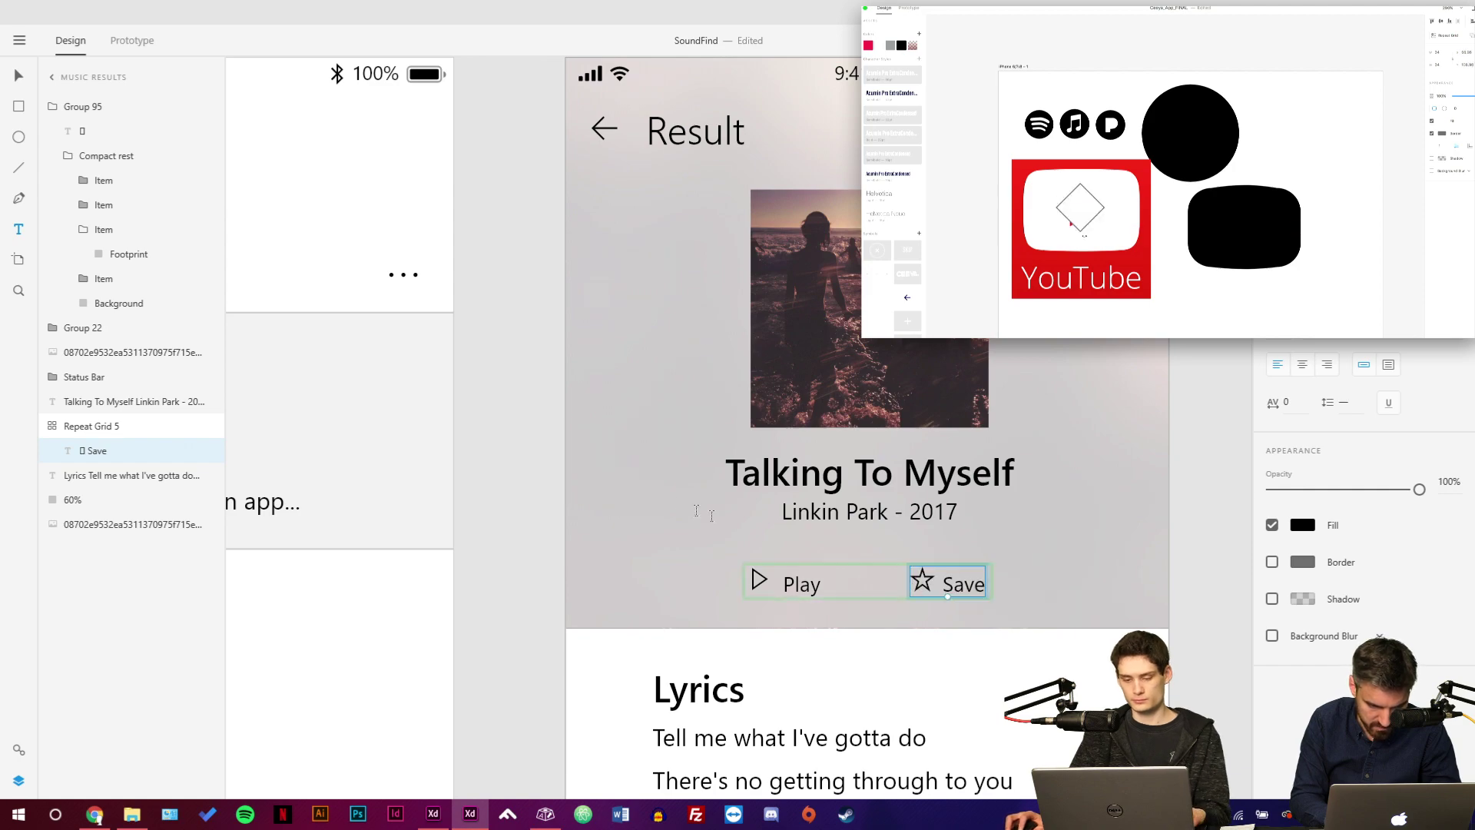
# Replace the play icon beside the menu's Save entry with the star icon.
pyautogui.hscroll(-8, 936, 581)
pyautogui.hscroll(-3, 938, 538)
pyautogui.hscroll(3, 868, 449)
pyautogui.scroll(5, 838, 437)
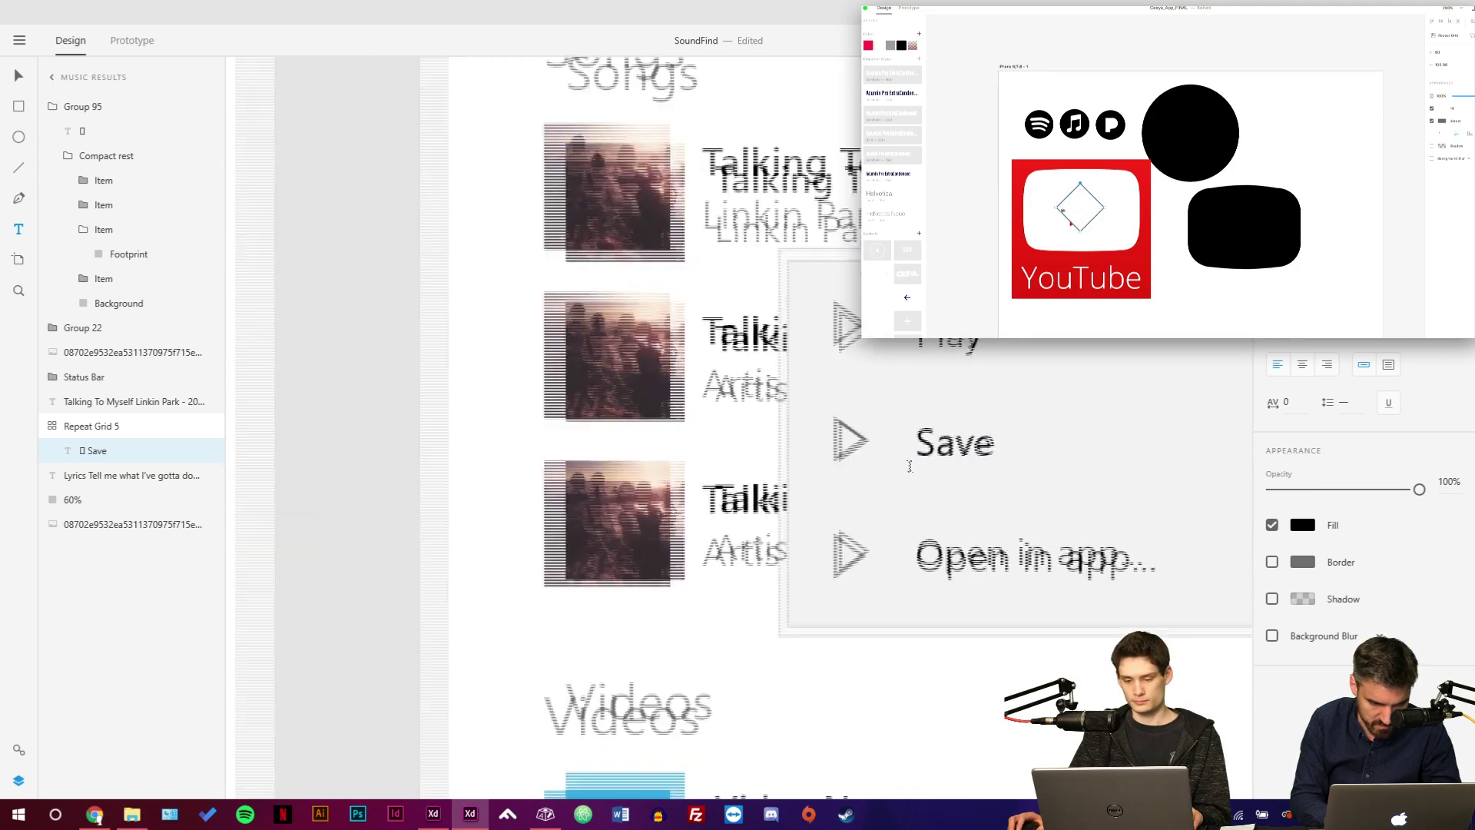
pyautogui.doubleClick(838, 437)
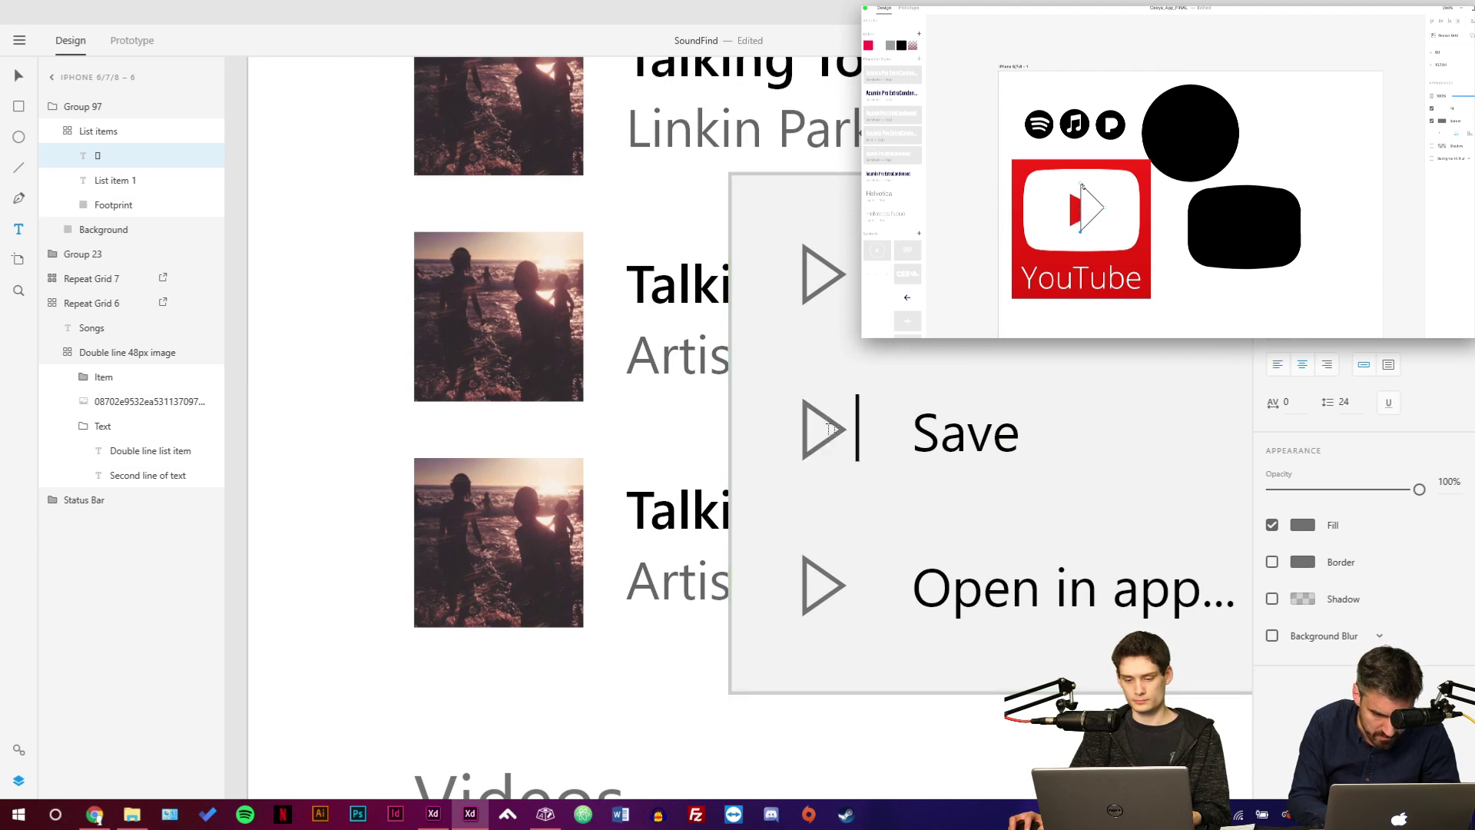
pyautogui.doubleClick(831, 429)
pyautogui.write('☆')
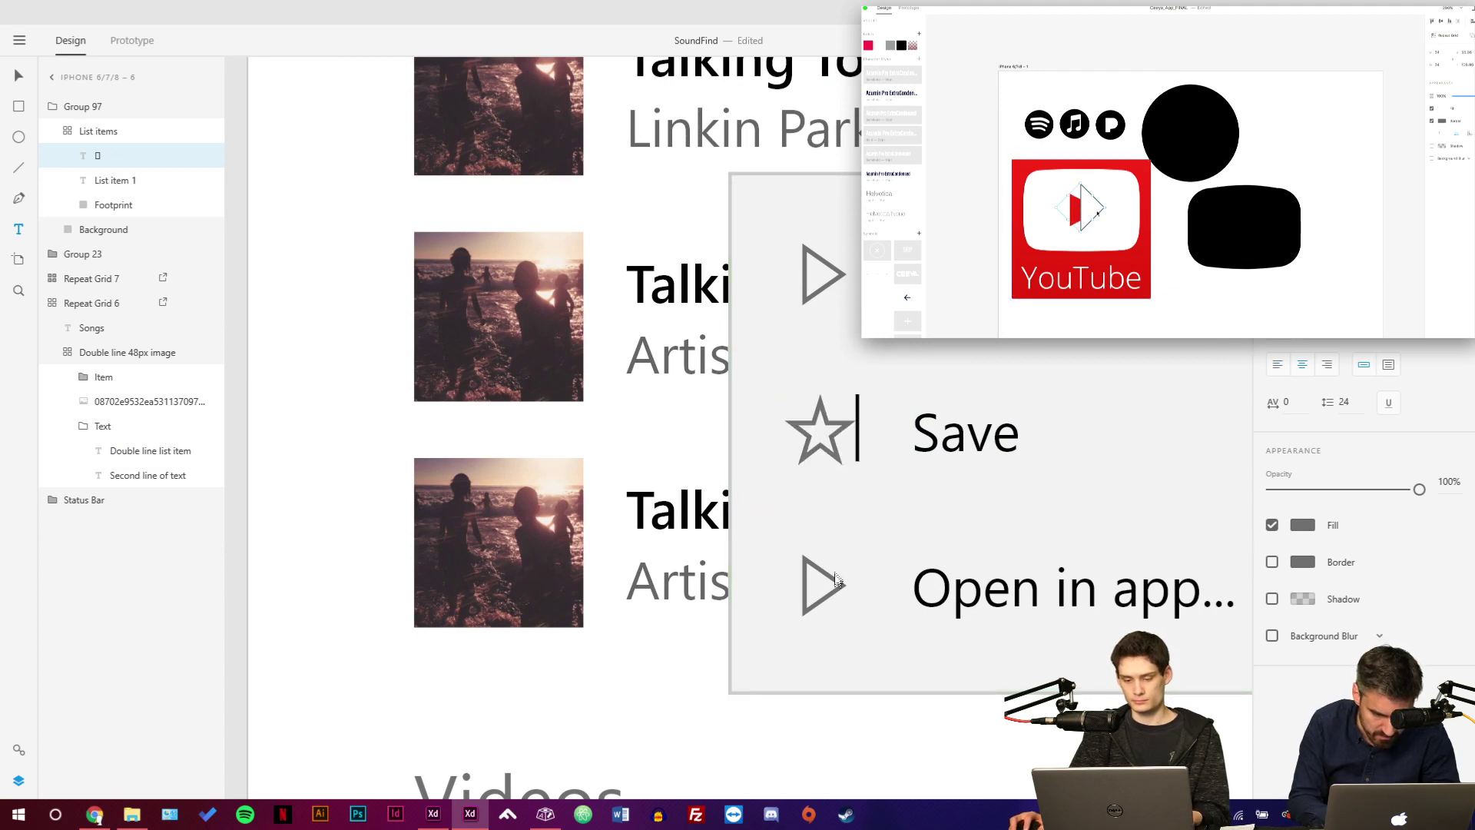
pyautogui.press('Escape')
pyautogui.press('Escape')
# Try to paste the boxed up-arrow icon from the Music Results bottom bar over the icon beside Open in app..., and undo the paste.
pyautogui.scroll(-2, 896, 573)
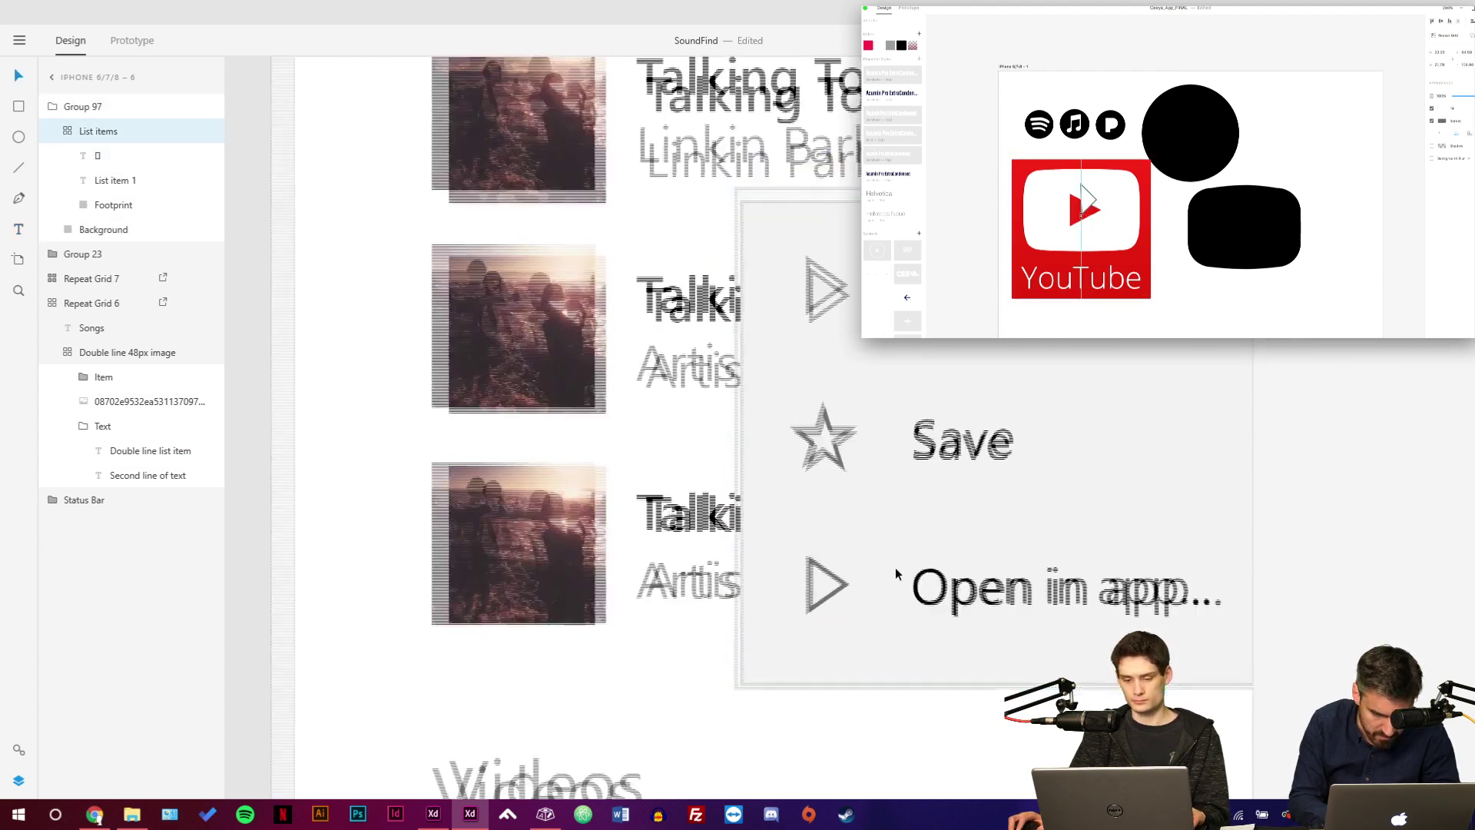
pyautogui.scroll(3, 639, 476)
pyautogui.scroll(1, 638, 475)
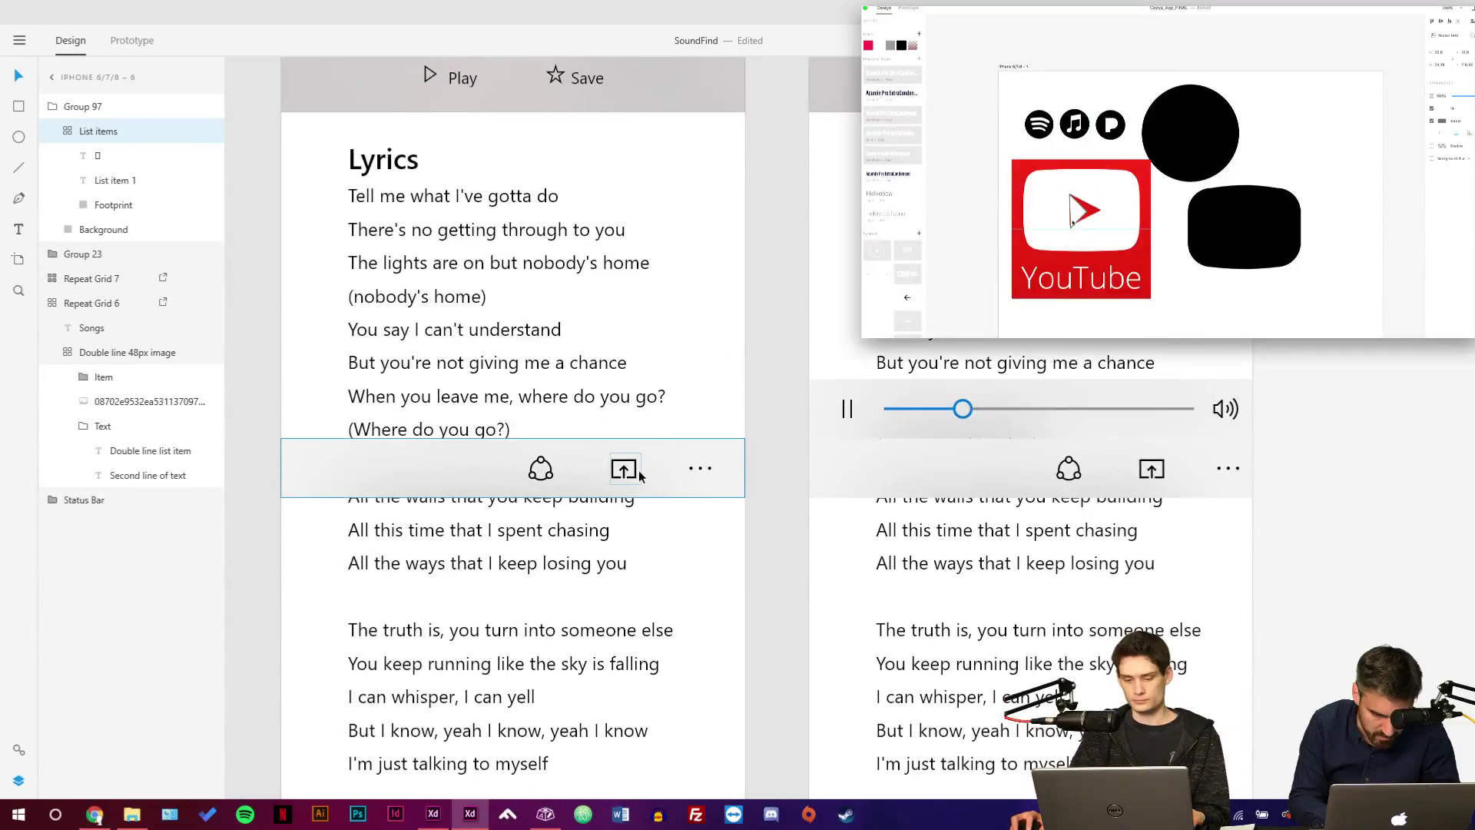
pyautogui.doubleClick(638, 475)
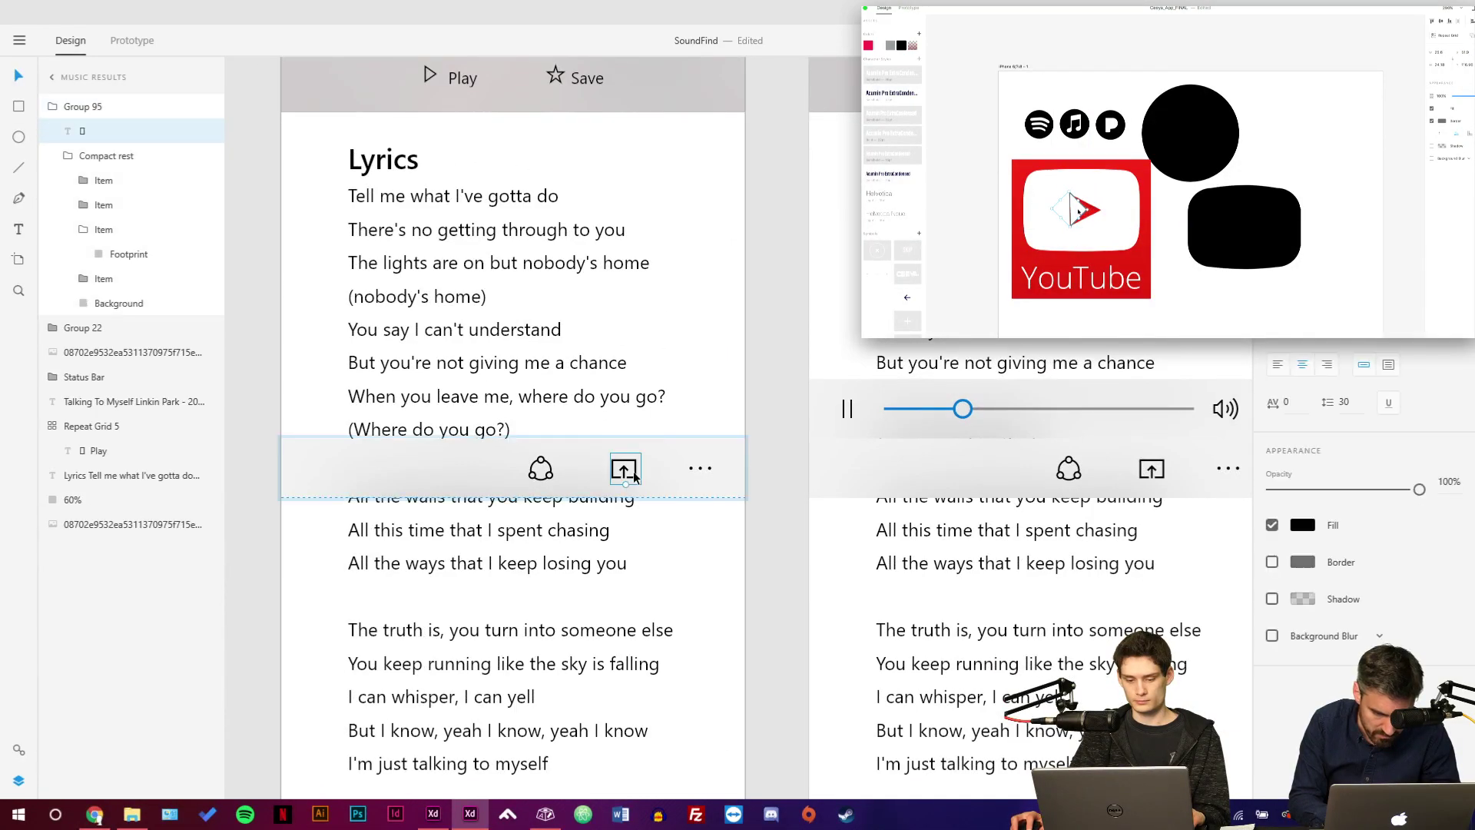
pyautogui.scroll(-3, 636, 475)
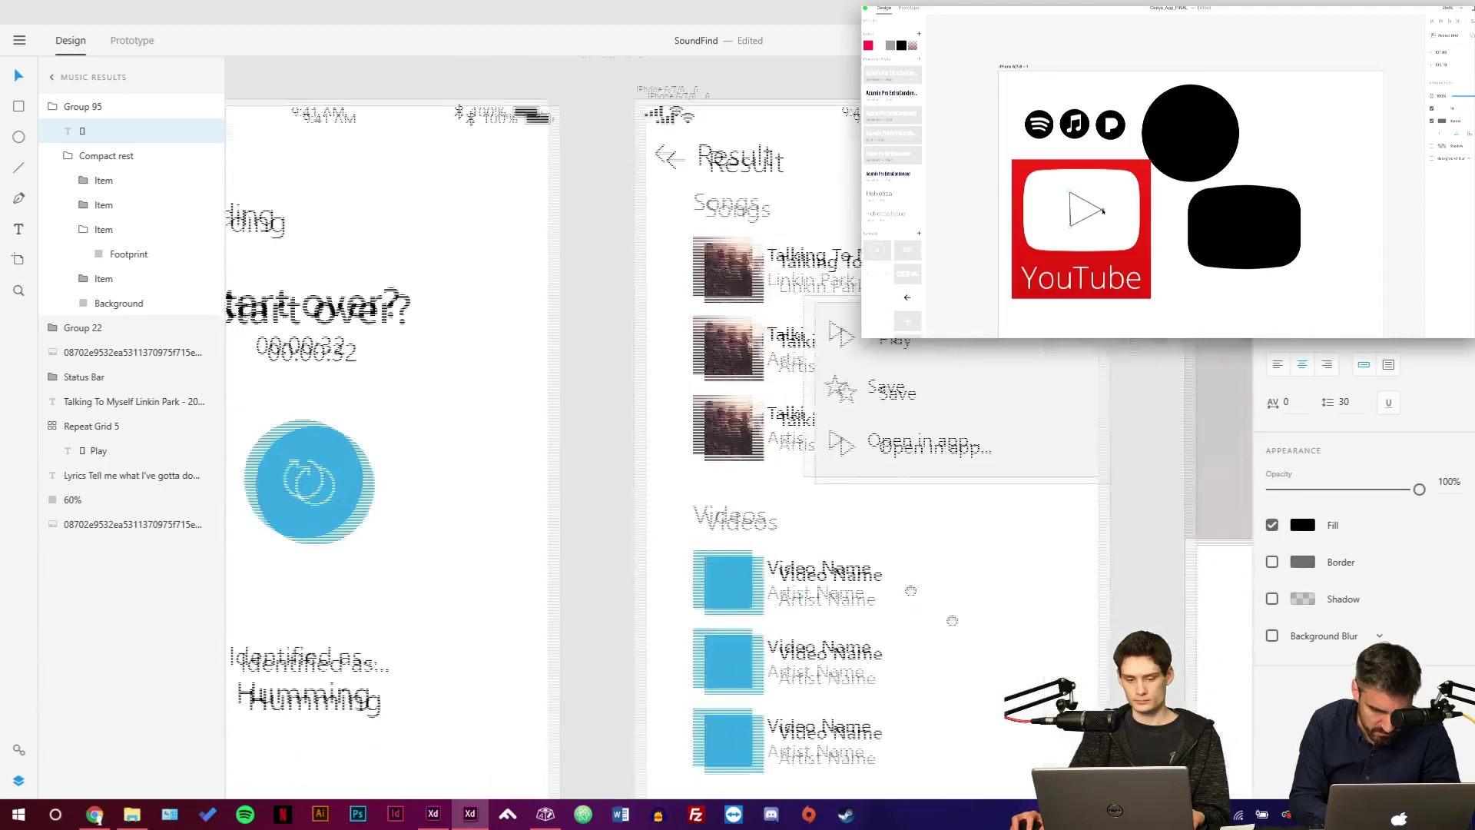
pyautogui.scroll(3, 1091, 529)
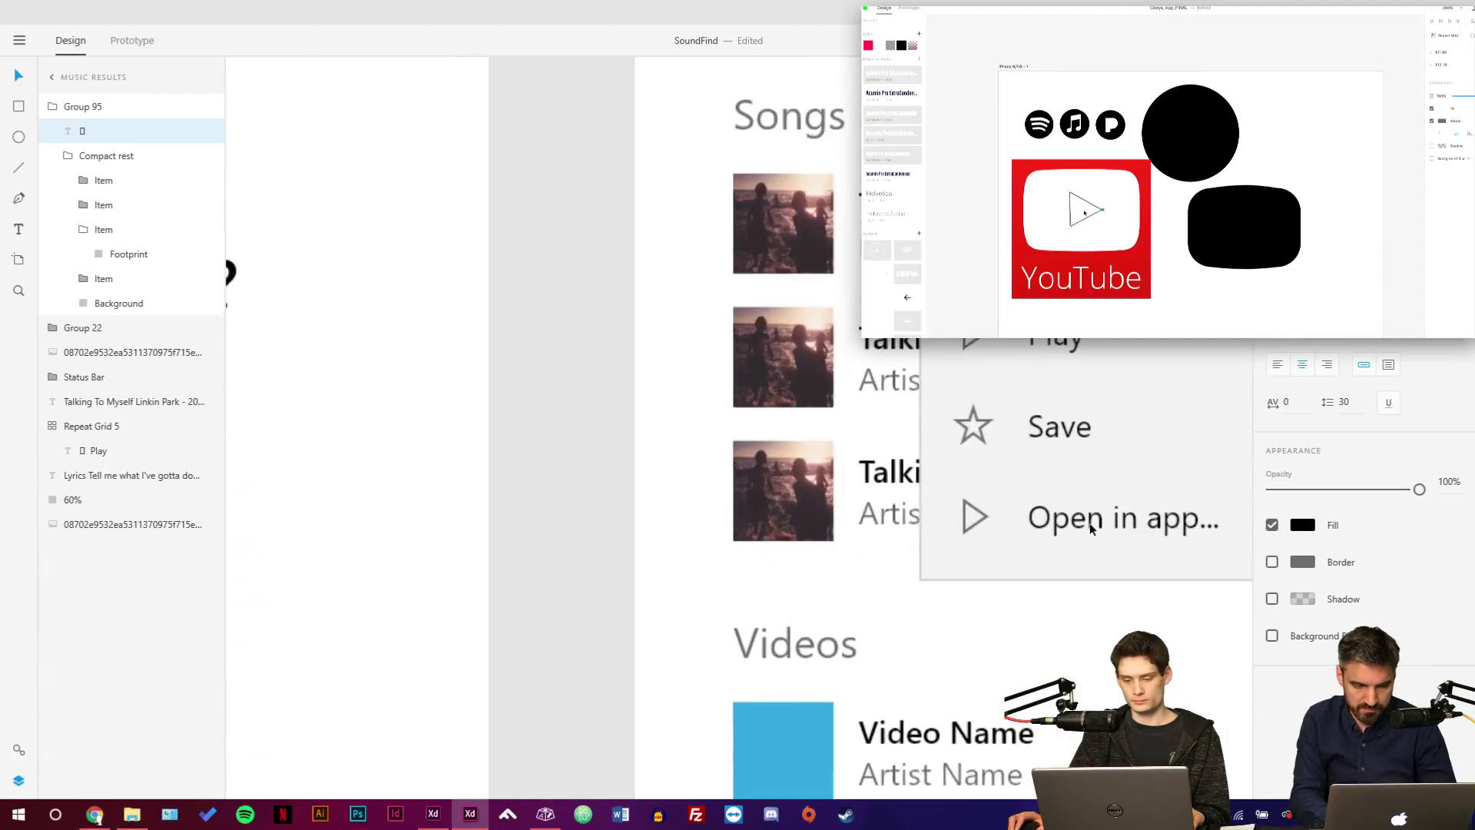
pyautogui.click(976, 517)
pyautogui.doubleClick(981, 519)
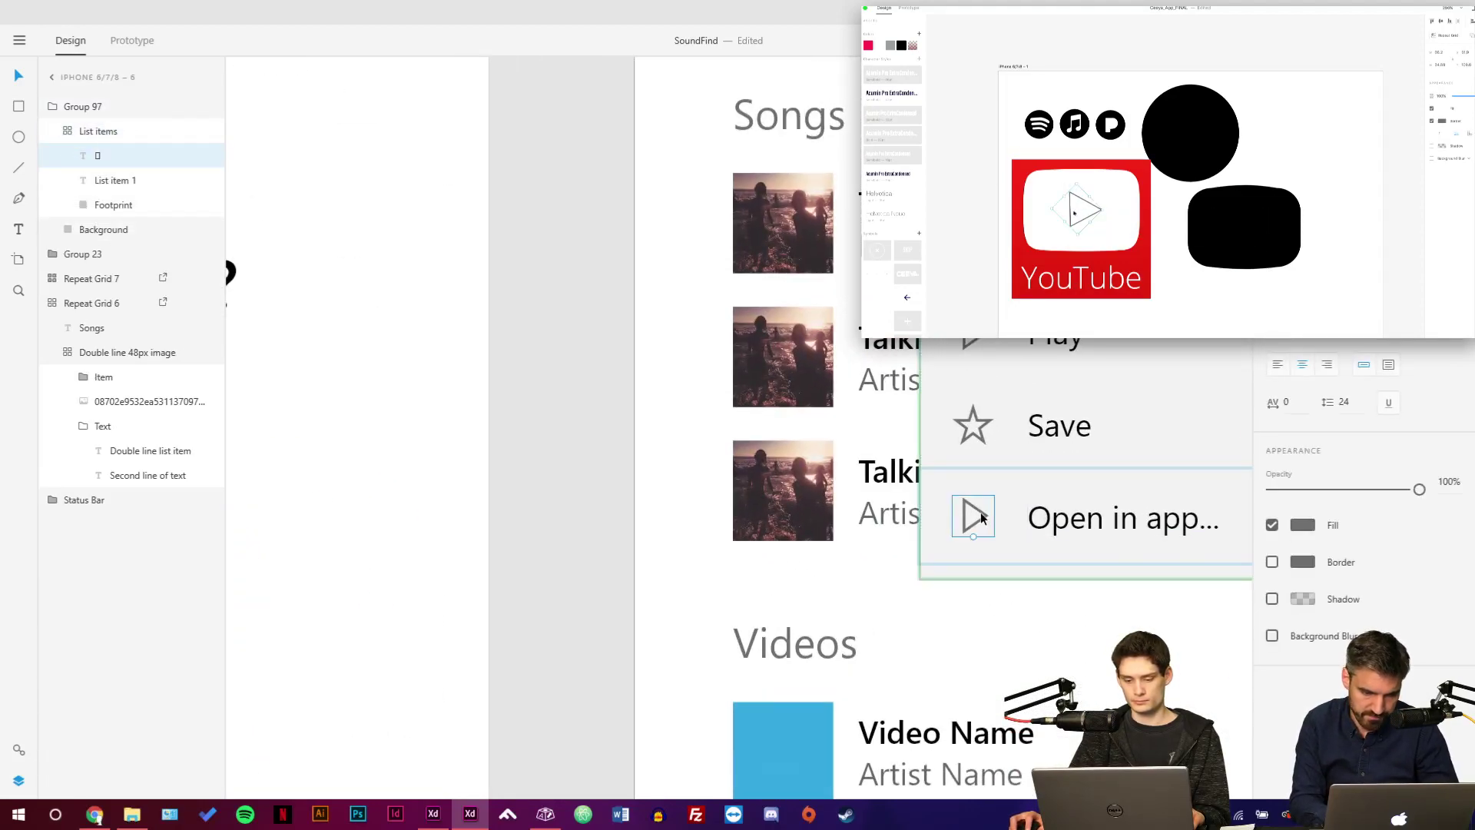
pyautogui.hotkey('ctrl', 'v')
pyautogui.hotkey('ctrl', 'z')
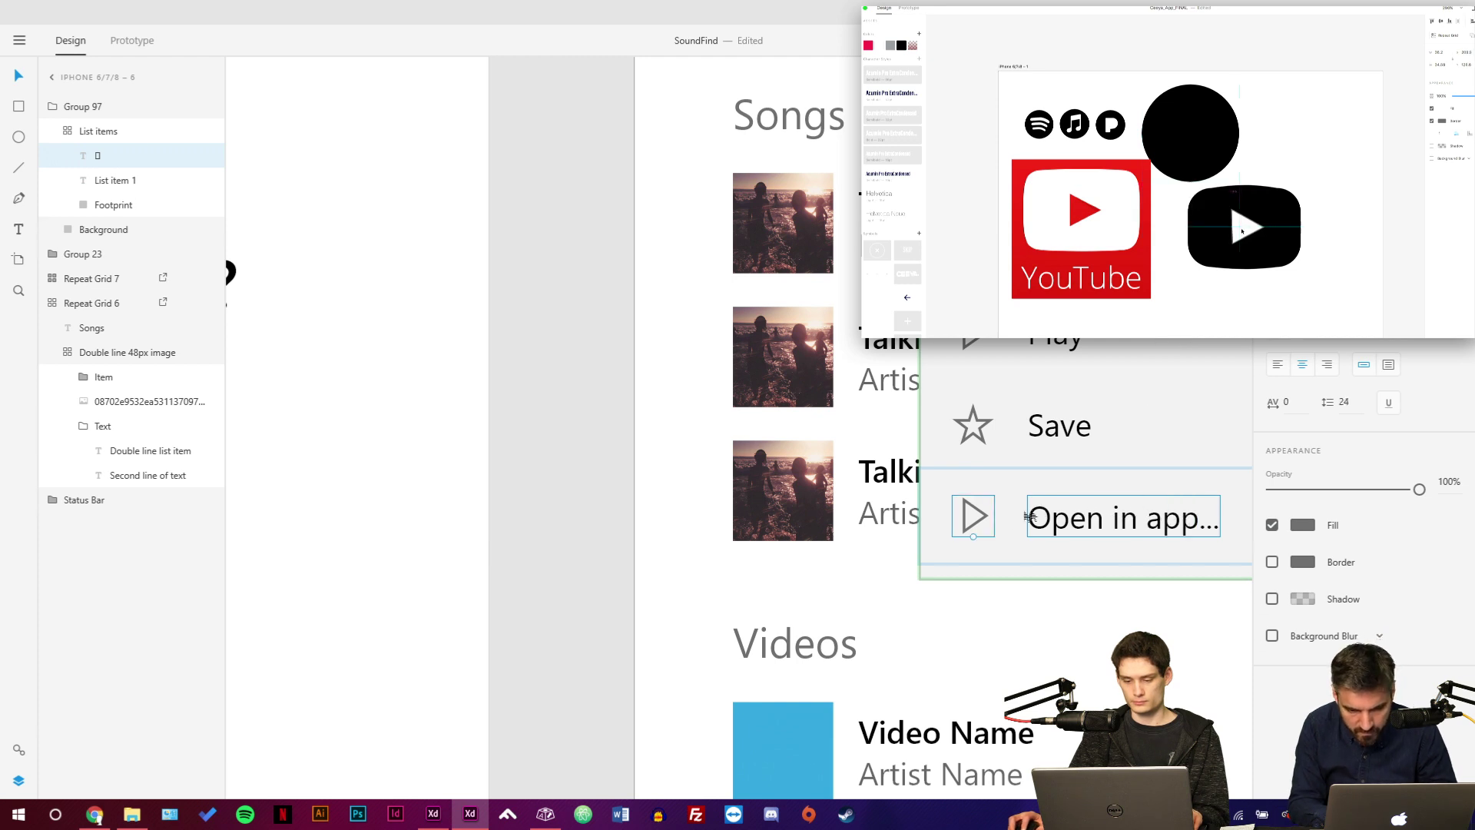
# Copy the U+E18C glyph of Segoe MDL2 Assets from Character Map and return to the SoundFind design.
pyautogui.doubleClick(981, 516)
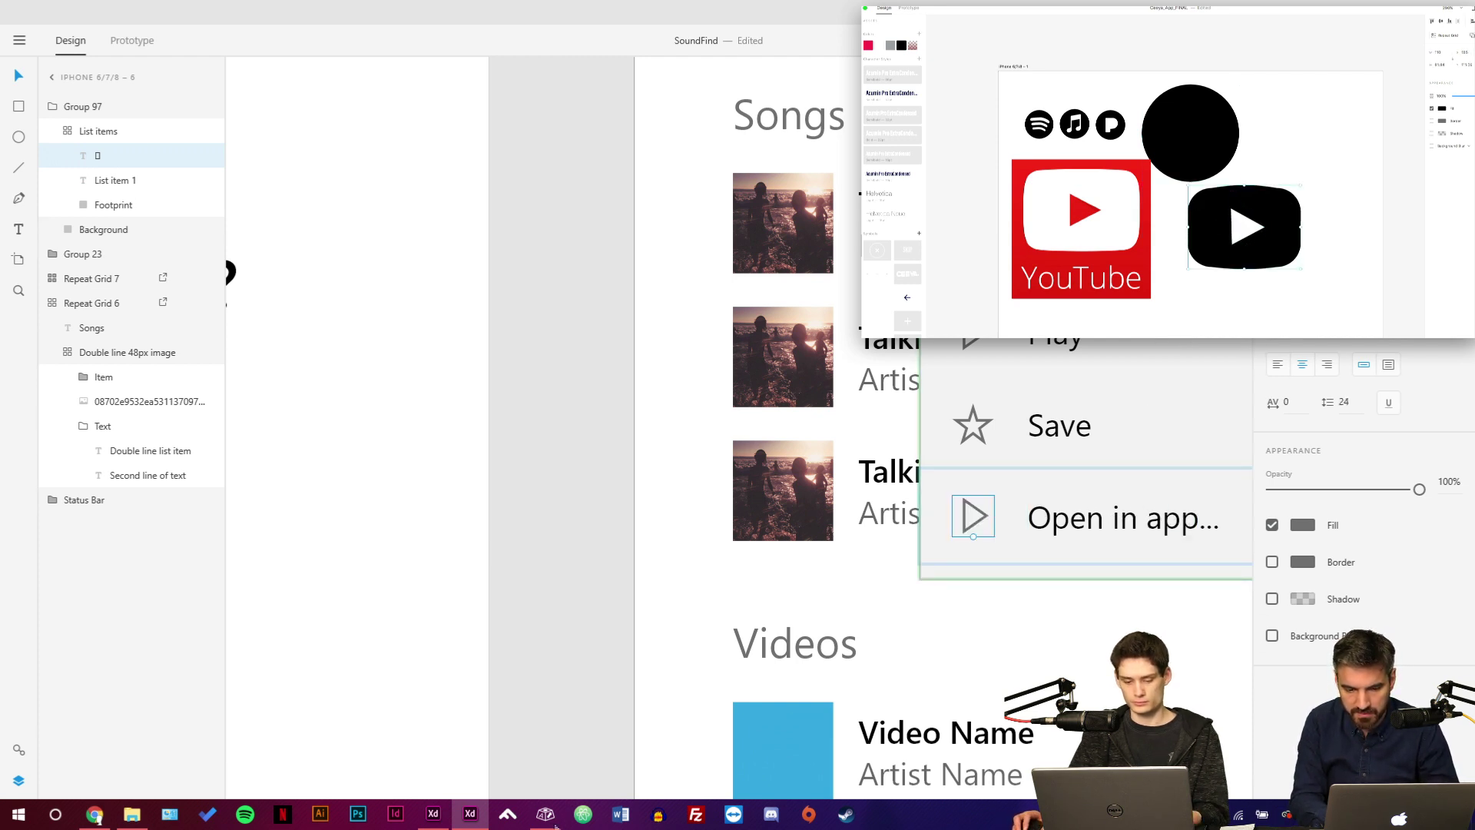
pyautogui.click(546, 814)
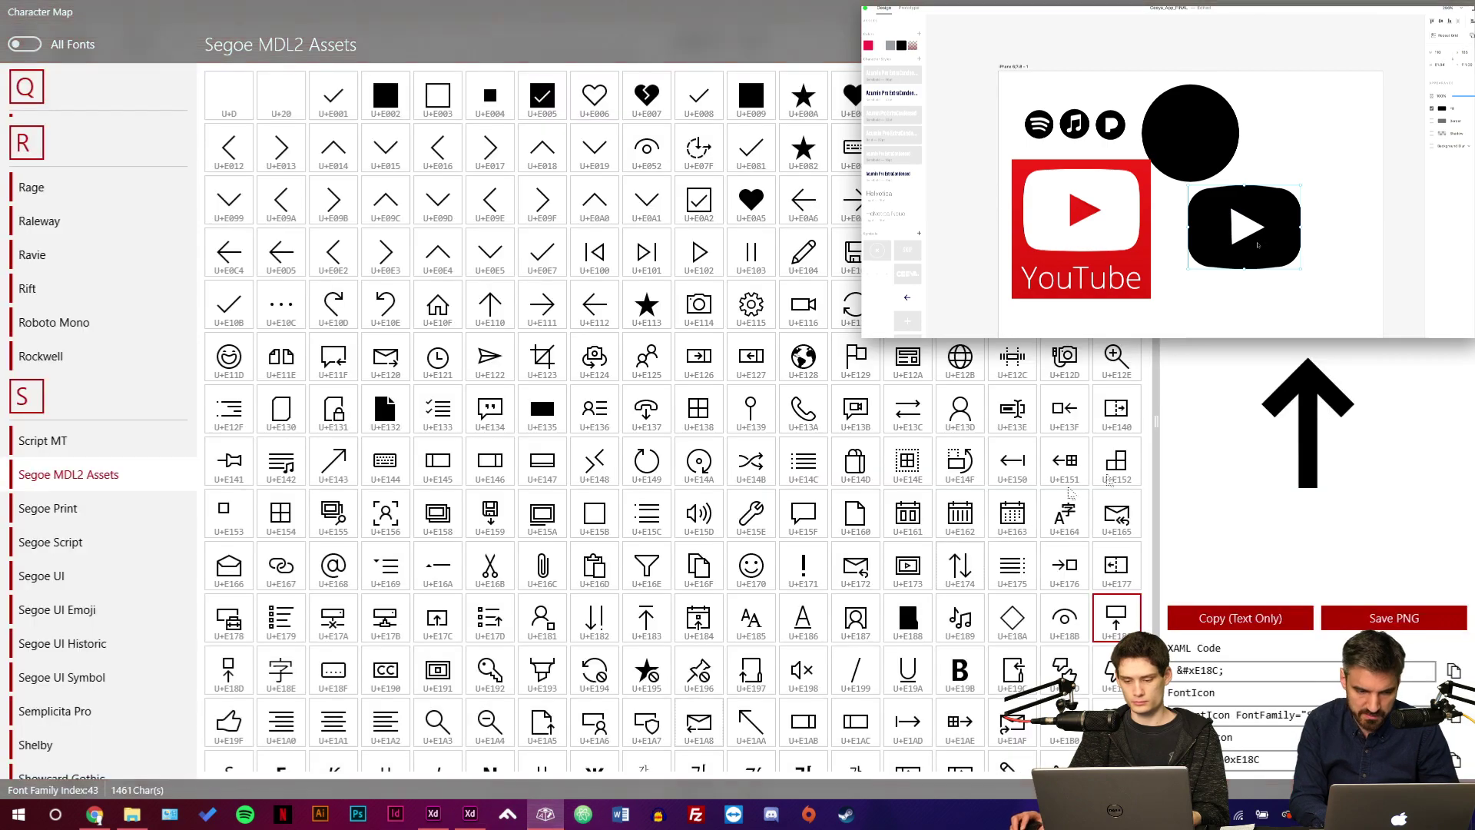
pyautogui.click(1228, 621)
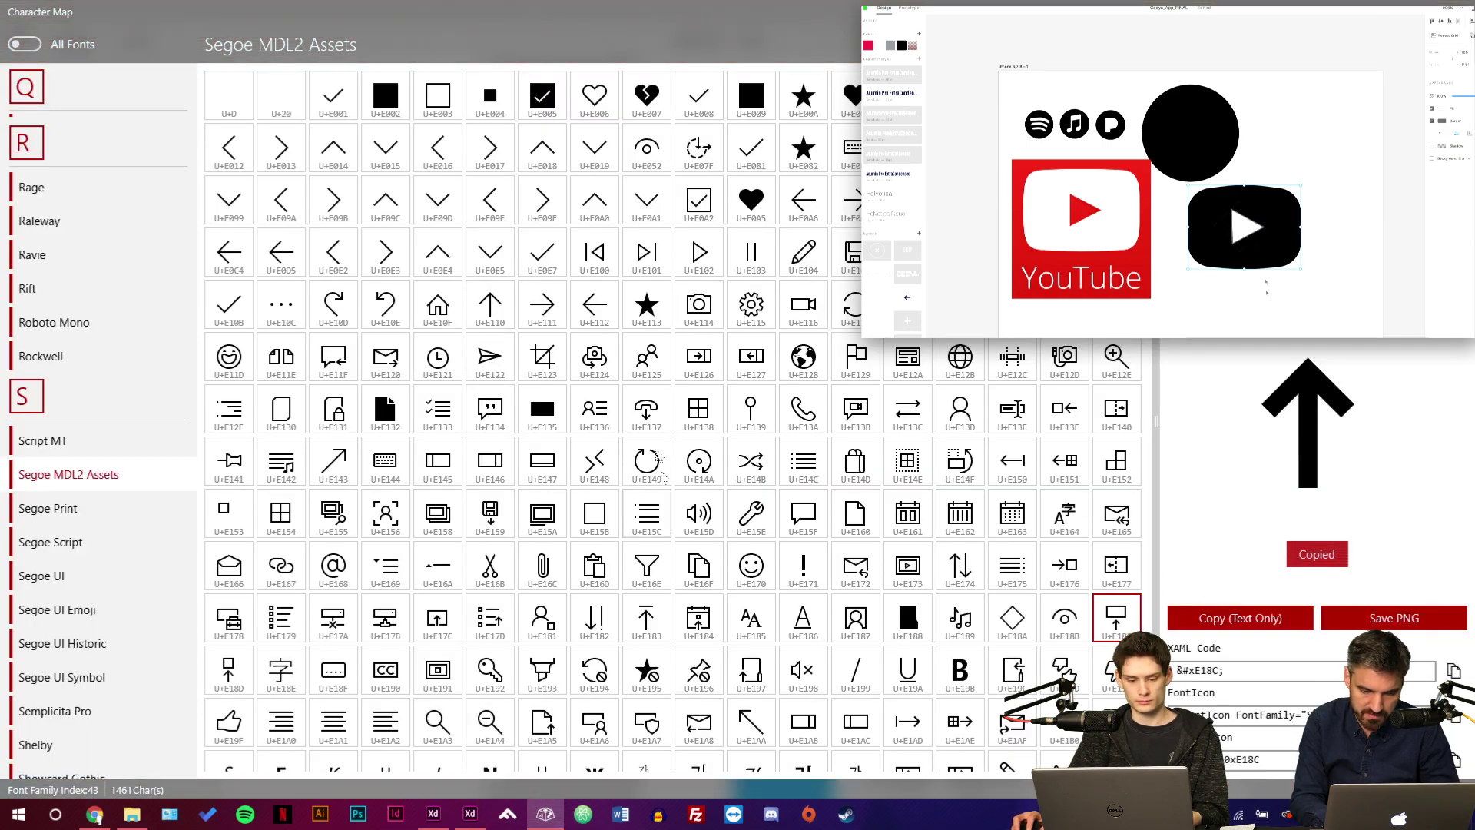
pyautogui.scroll(-3, 443, 542)
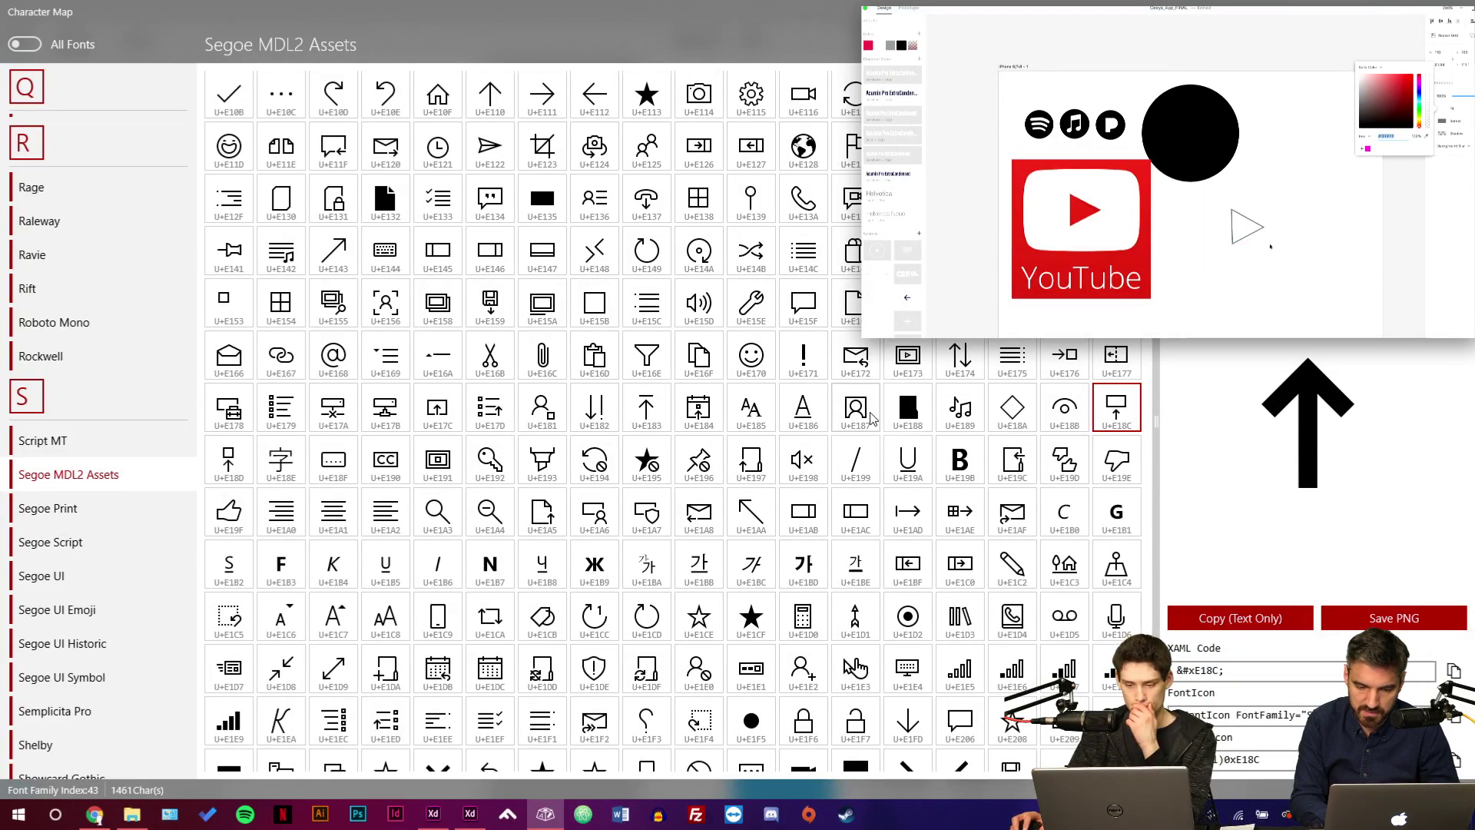
pyautogui.click(468, 821)
pyautogui.click(435, 821)
pyautogui.click(474, 822)
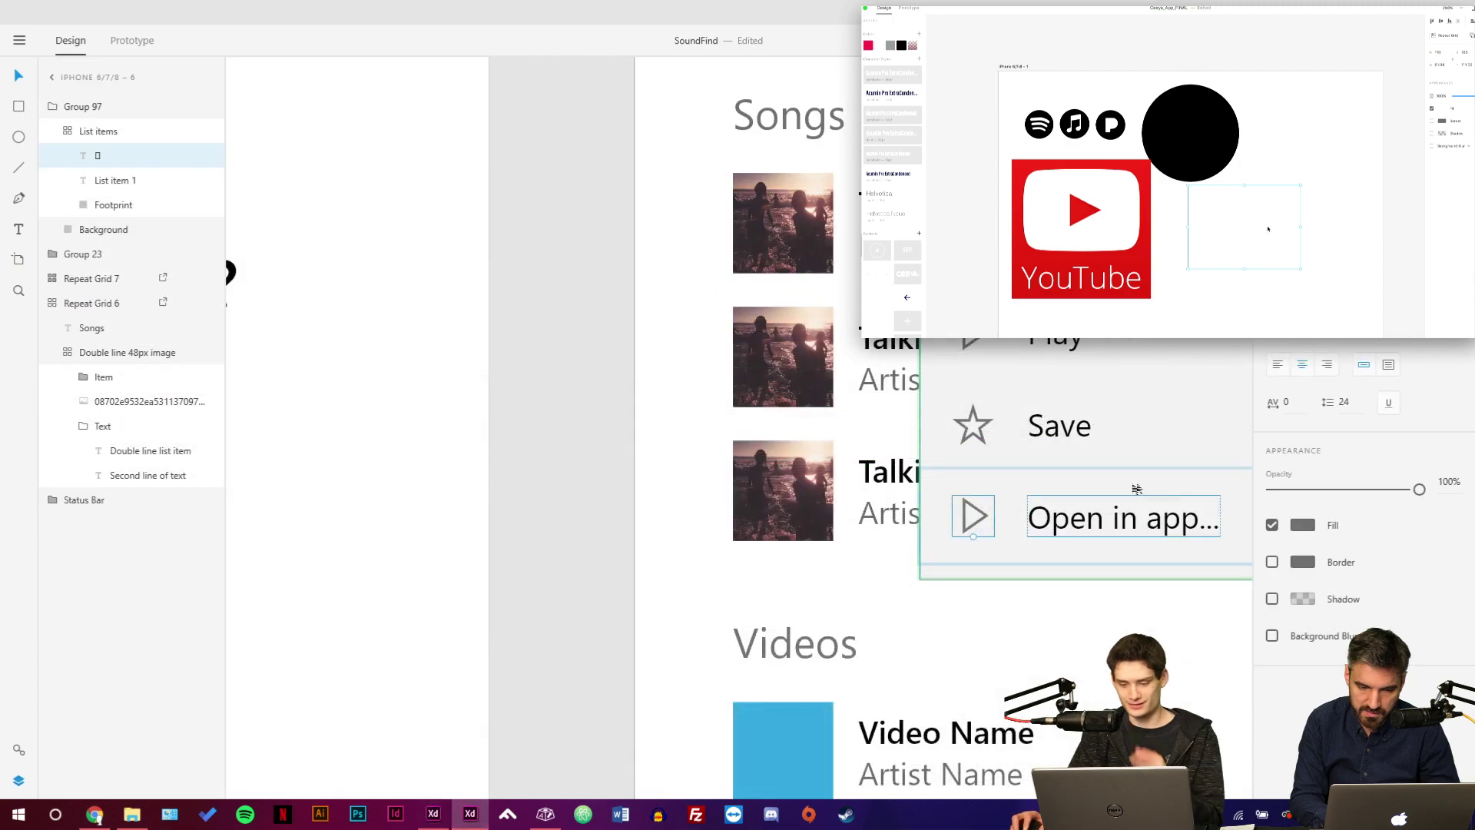
# Copy the boxed up-arrow icon glyph from the bottom bar of the Music Results artboard.
pyautogui.moveTo(1075, 527); pyautogui.dragTo(325, 502)
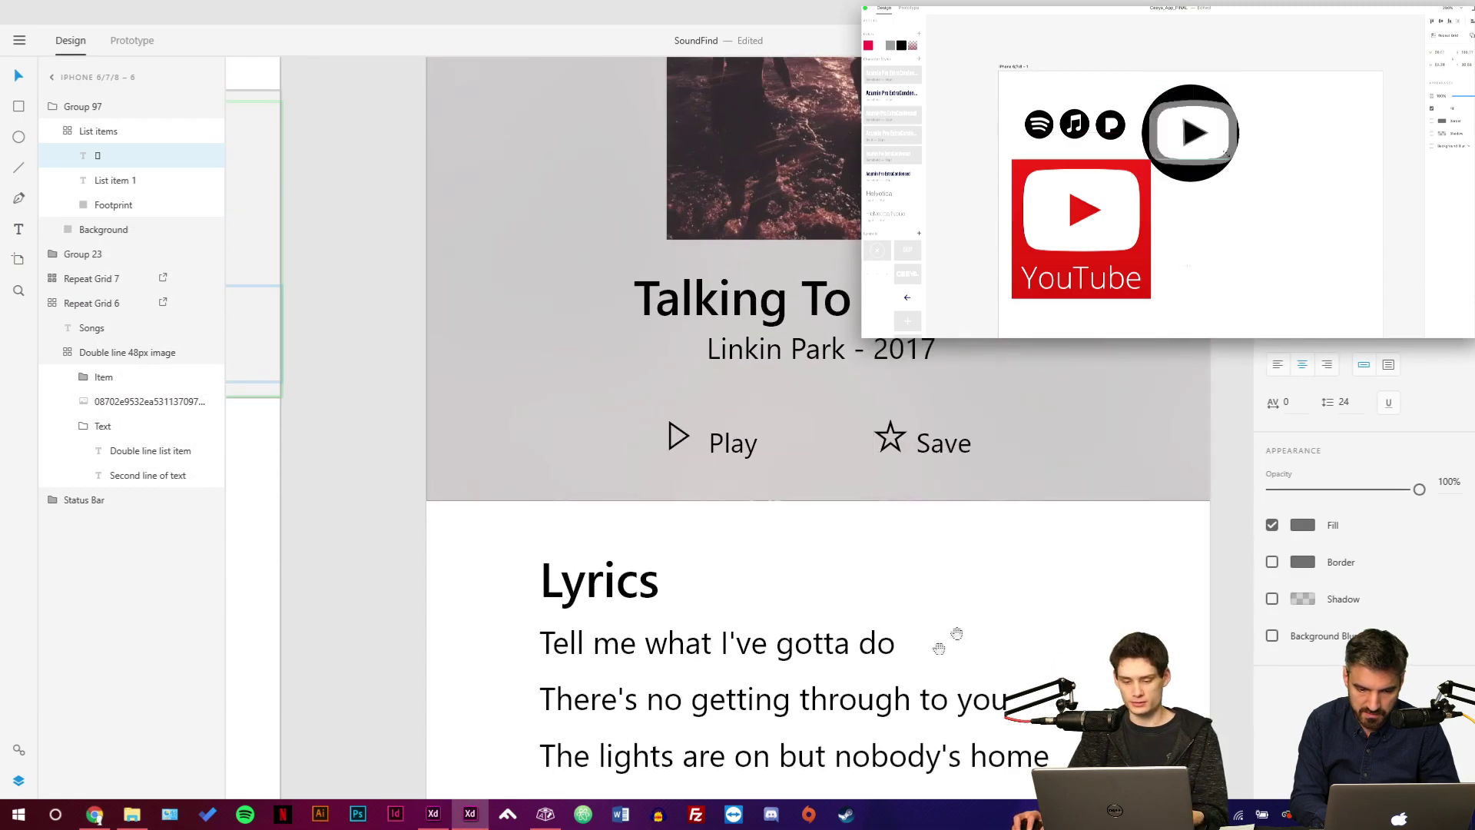
pyautogui.scroll(-8, 948, 635)
pyautogui.hscroll(3, 948, 635)
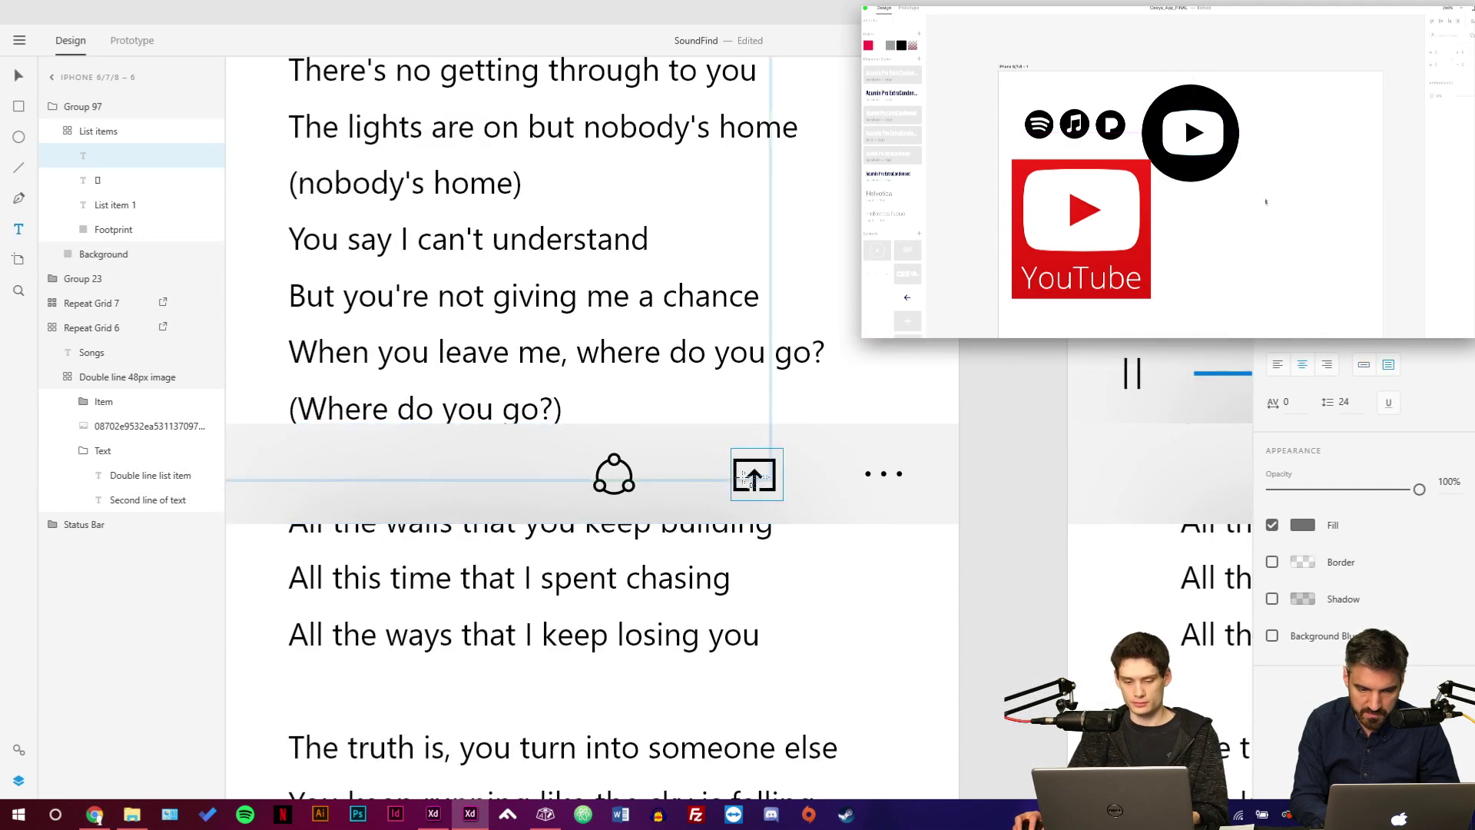
pyautogui.doubleClick(760, 478)
pyautogui.doubleClick(768, 481)
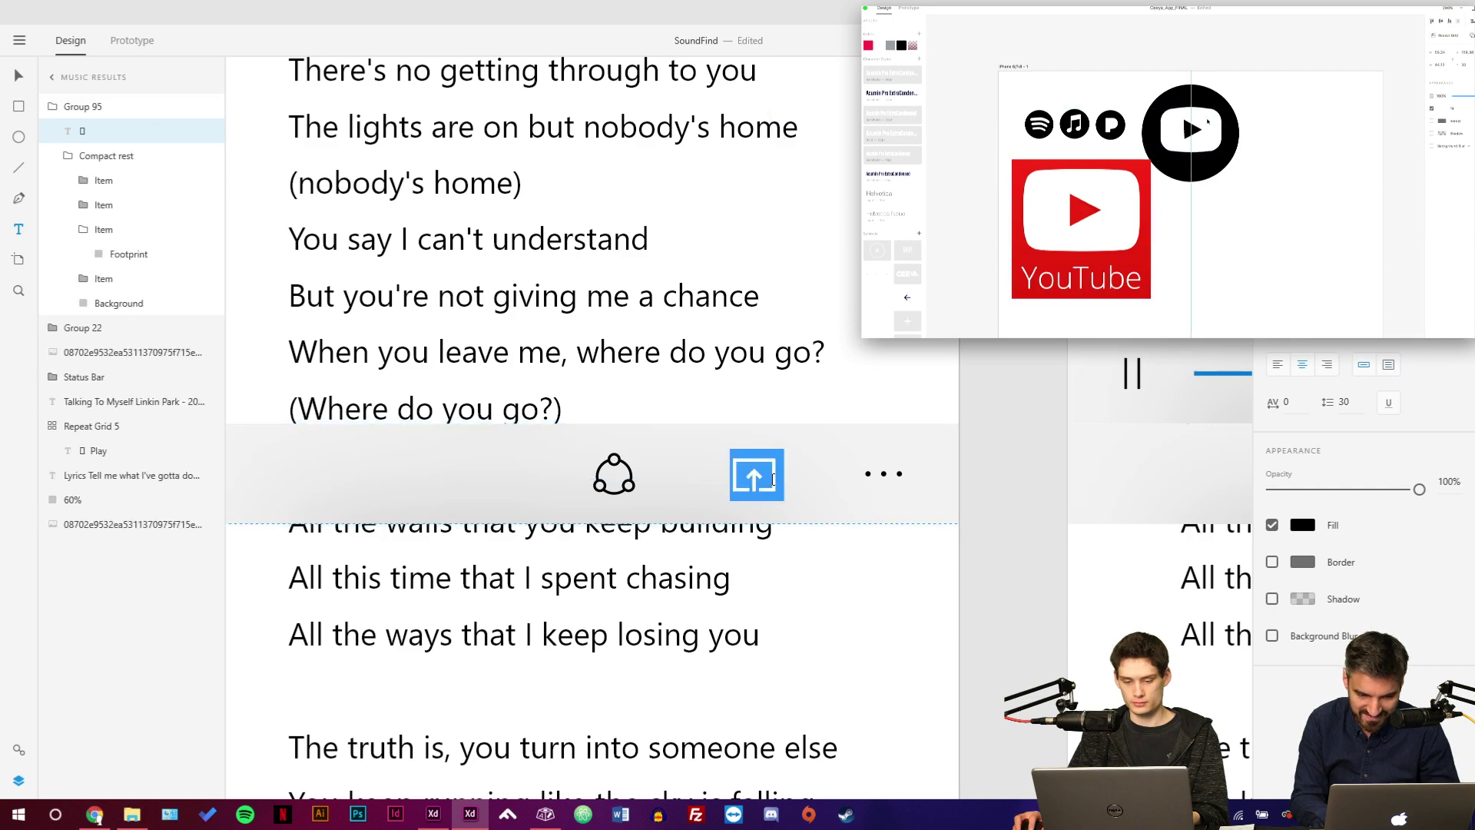
pyautogui.press('Escape')
# Replace the play icon beside the context menu's Open in app... entry with the copied boxed up-arrow glyph.
pyautogui.scroll(10, 692, 476)
pyautogui.hscroll(-3, 656, 489)
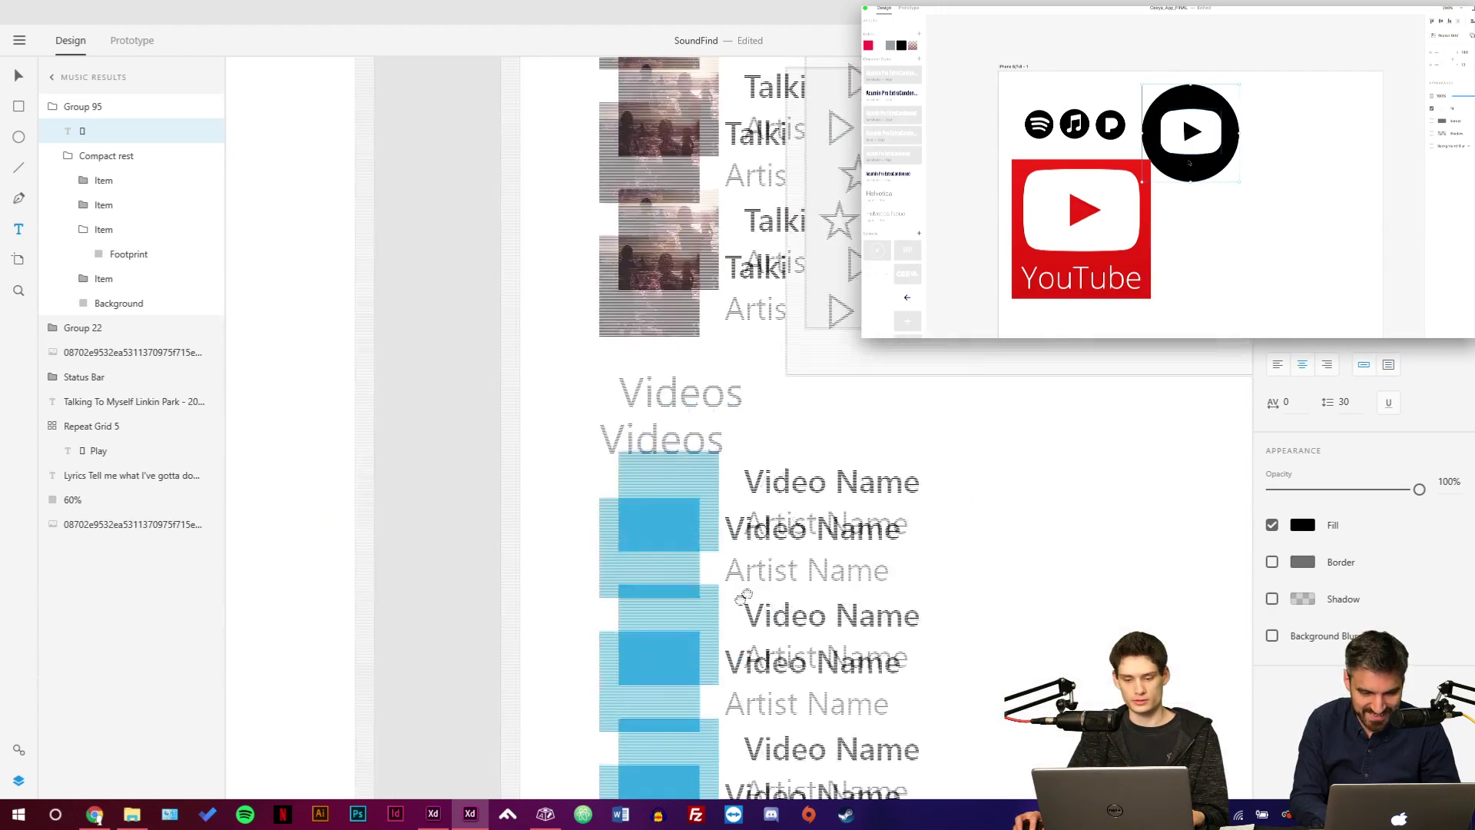
pyautogui.doubleClick(674, 436)
pyautogui.hotkey('ctrl', 'v')
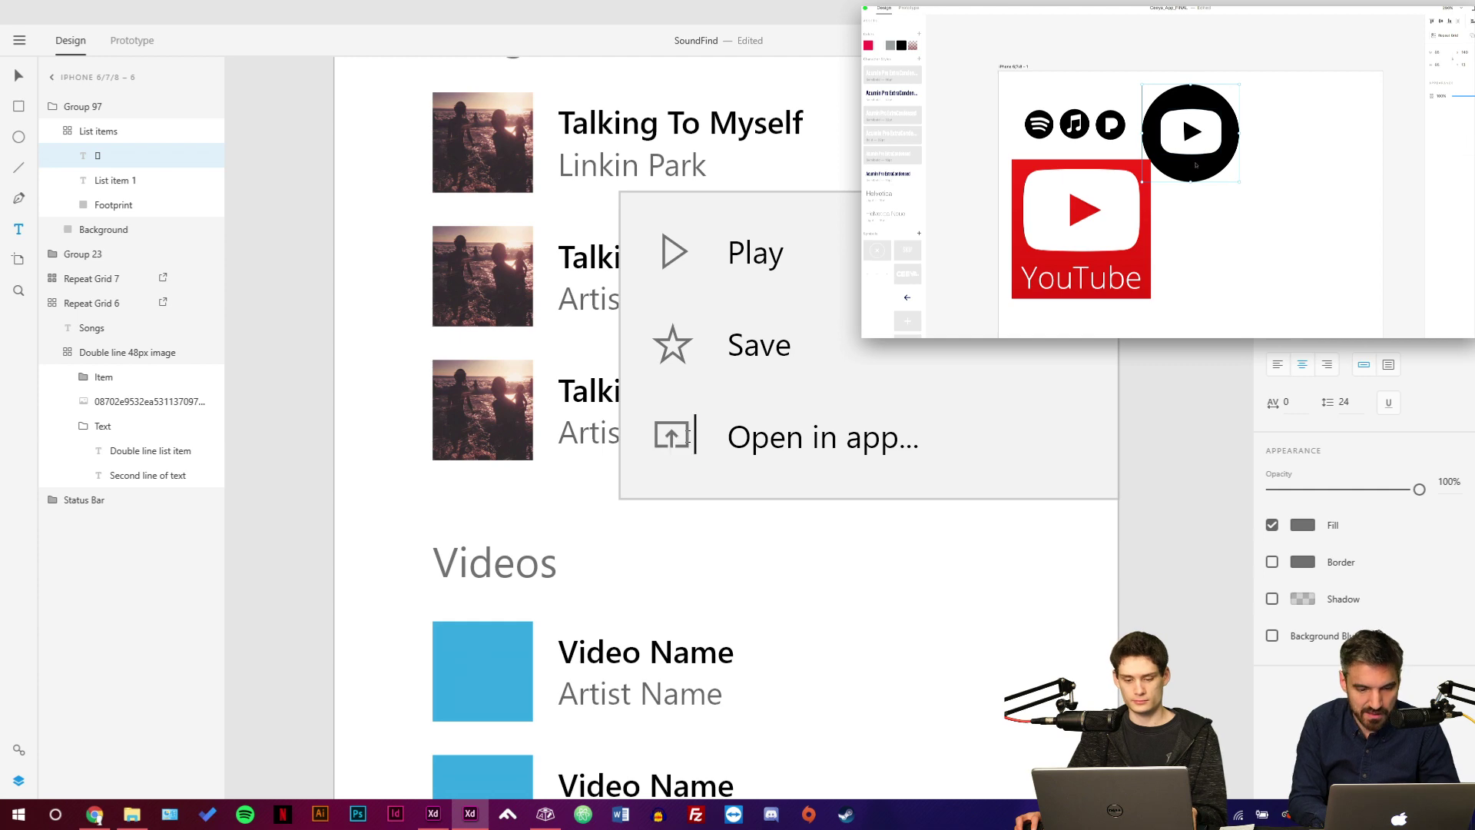
pyautogui.click(1151, 533)
pyautogui.scroll(4, 675, 432)
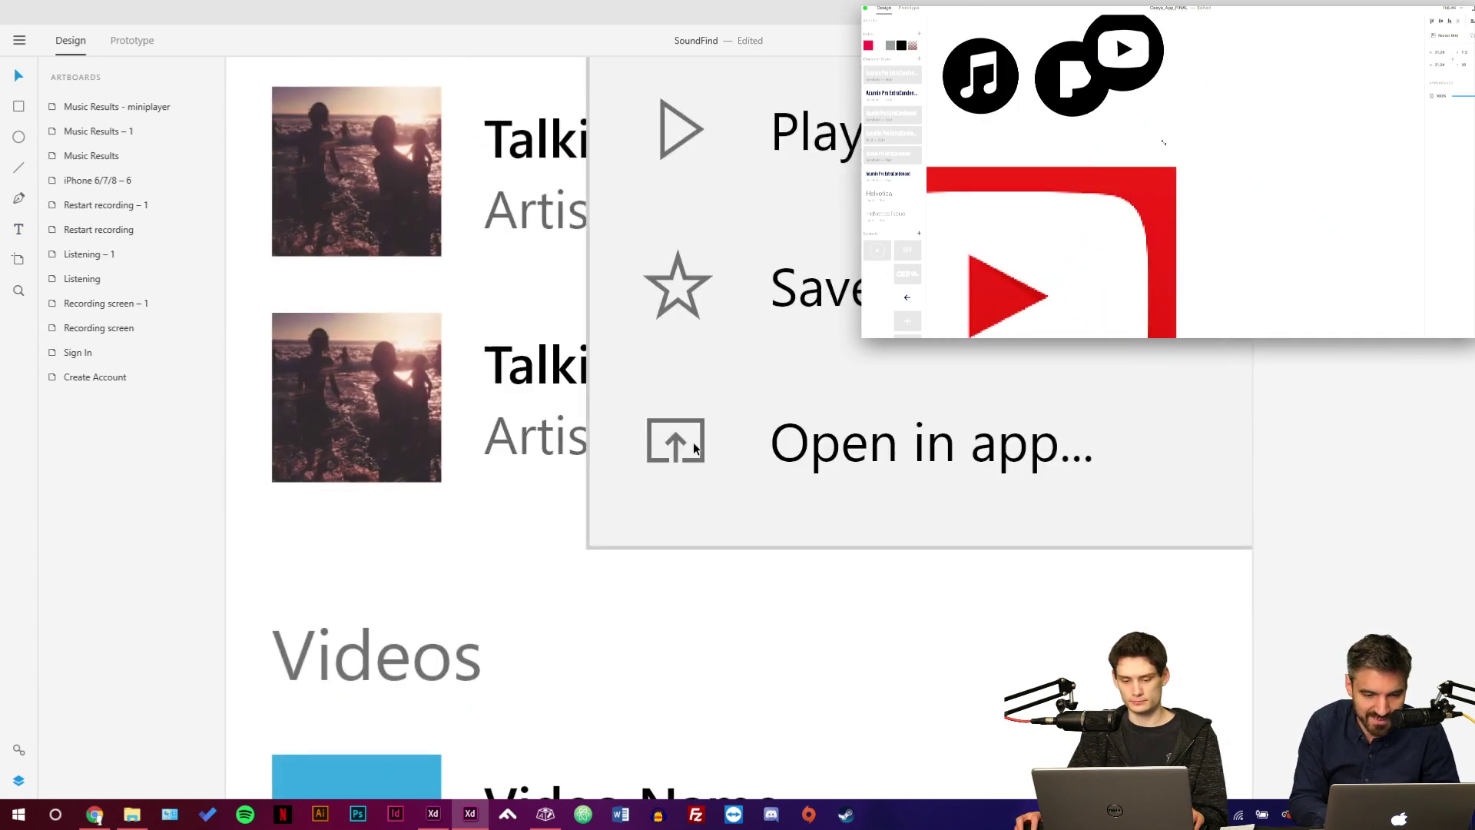
pyautogui.click(708, 448)
pyautogui.doubleClick(708, 445)
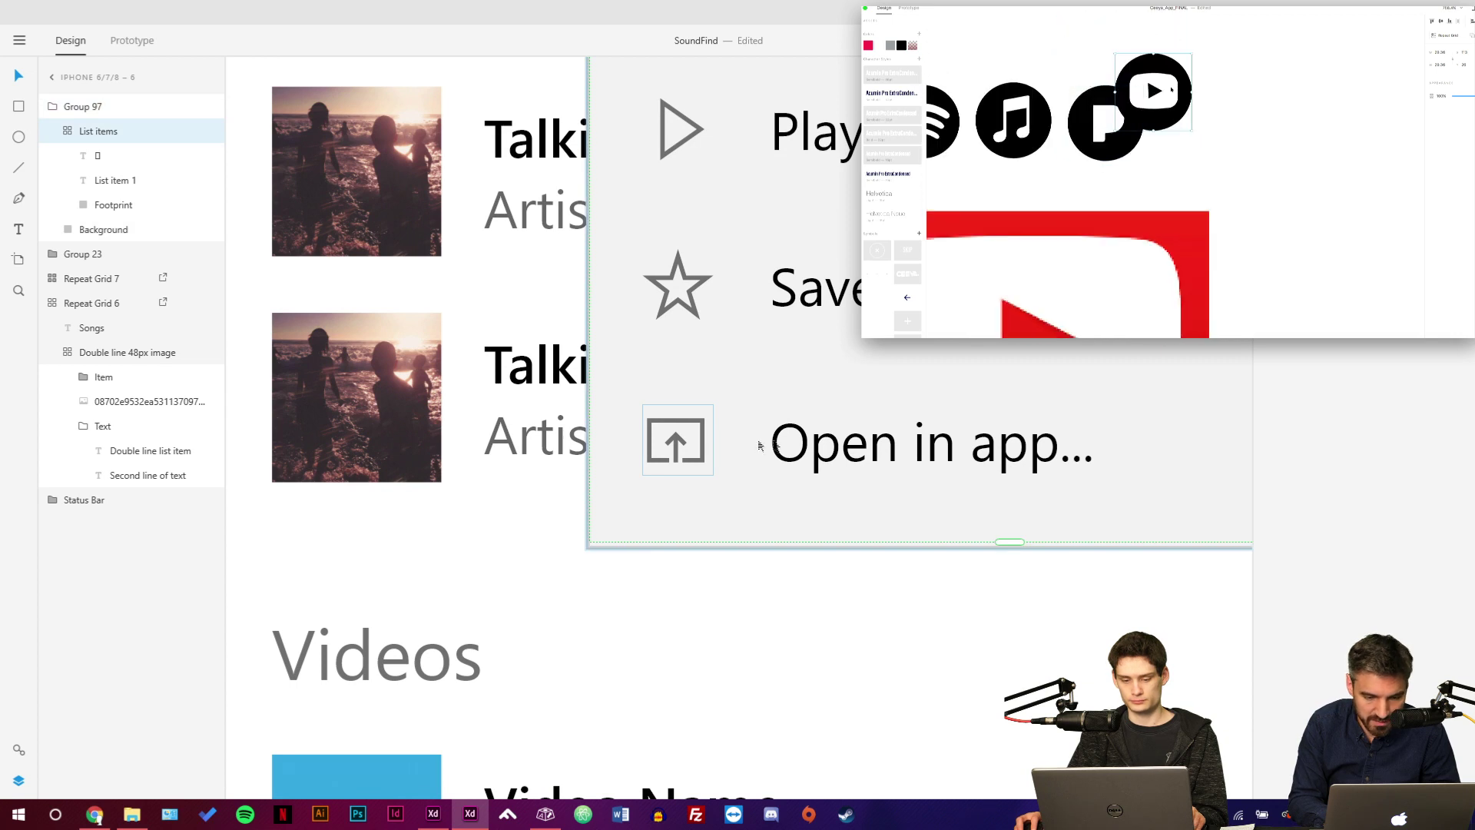
pyautogui.click(795, 446)
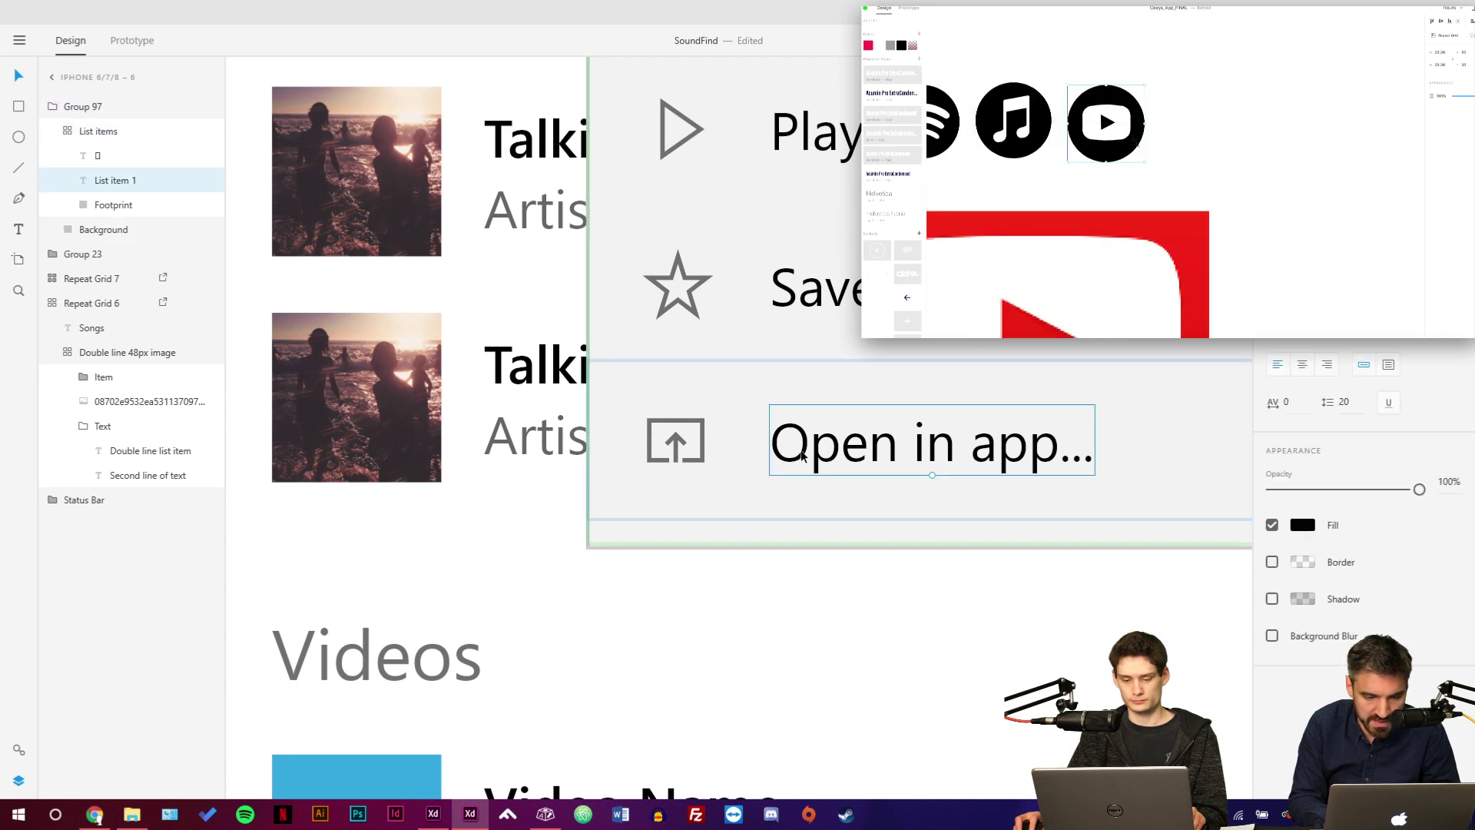
pyautogui.doubleClick(805, 451)
pyautogui.click(805, 451)
pyautogui.press('Escape')
pyautogui.moveTo(790, 453); pyautogui.dragTo(734, 453)
pyautogui.hotkey('ctrl', 'z')
pyautogui.press('Escape')
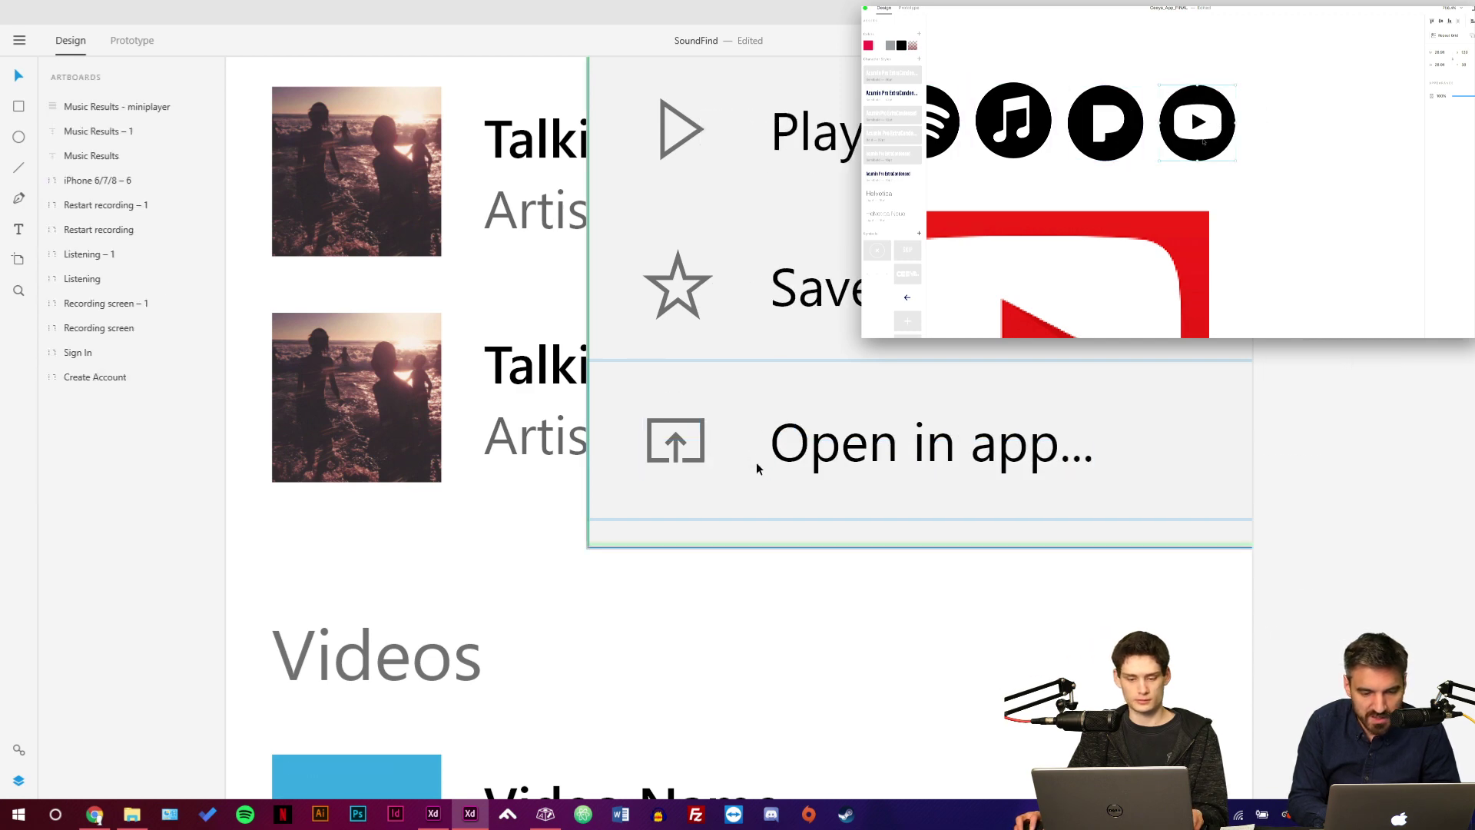
# Save the SoundFind design.
pyautogui.scroll(-5, 730, 552)
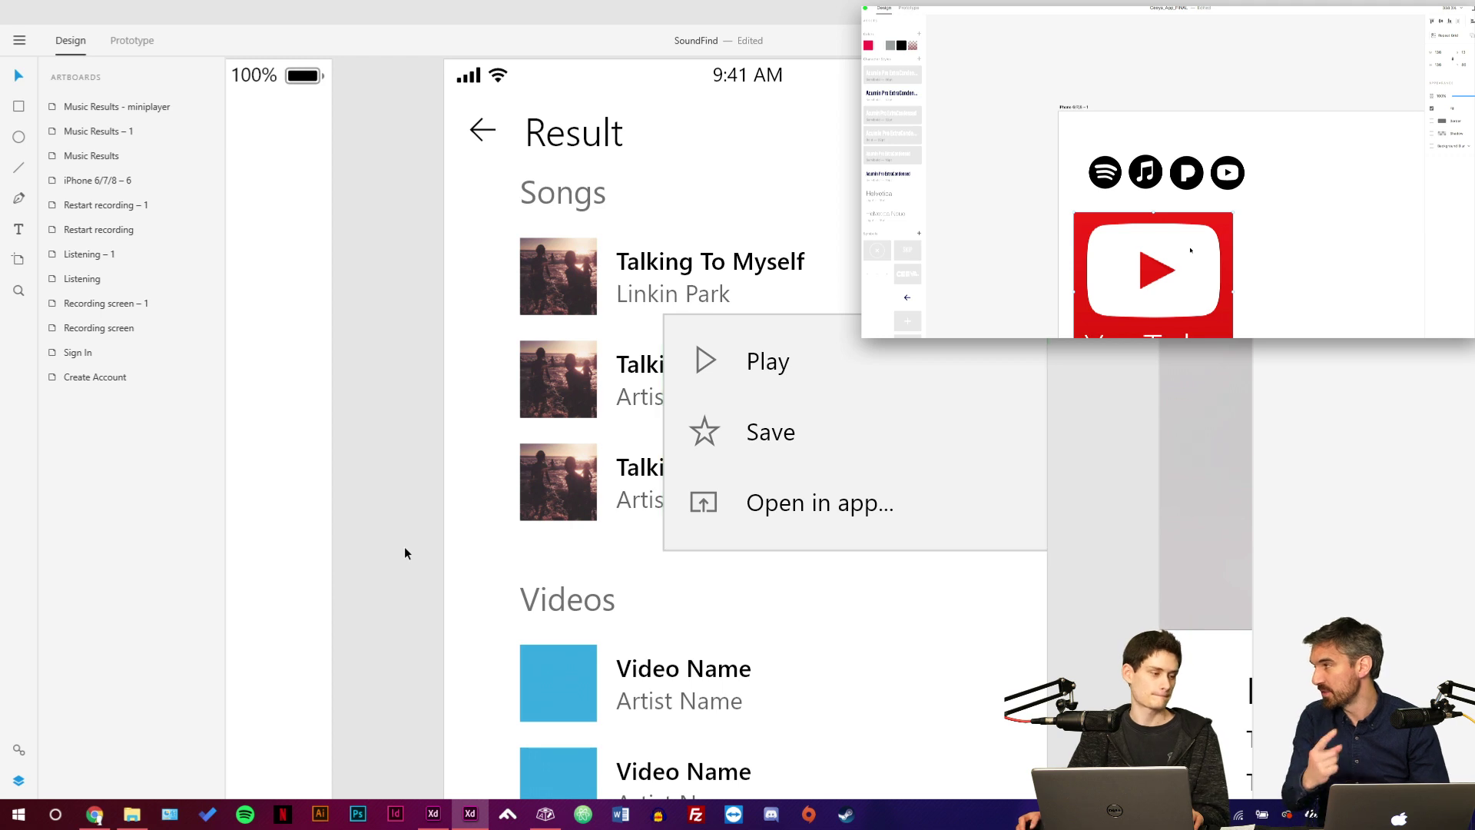
pyautogui.hotkey('ctrl', 's')
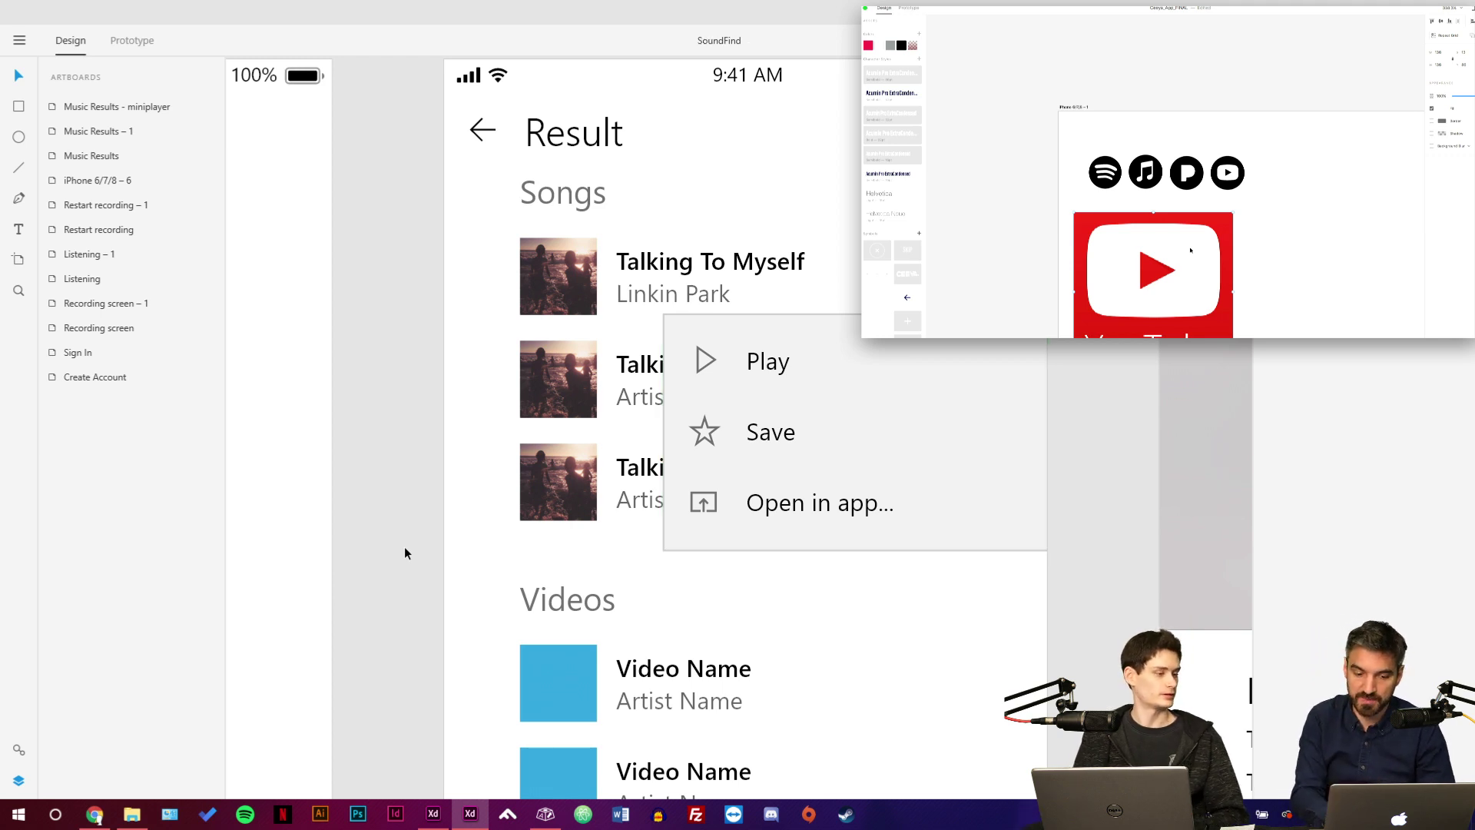
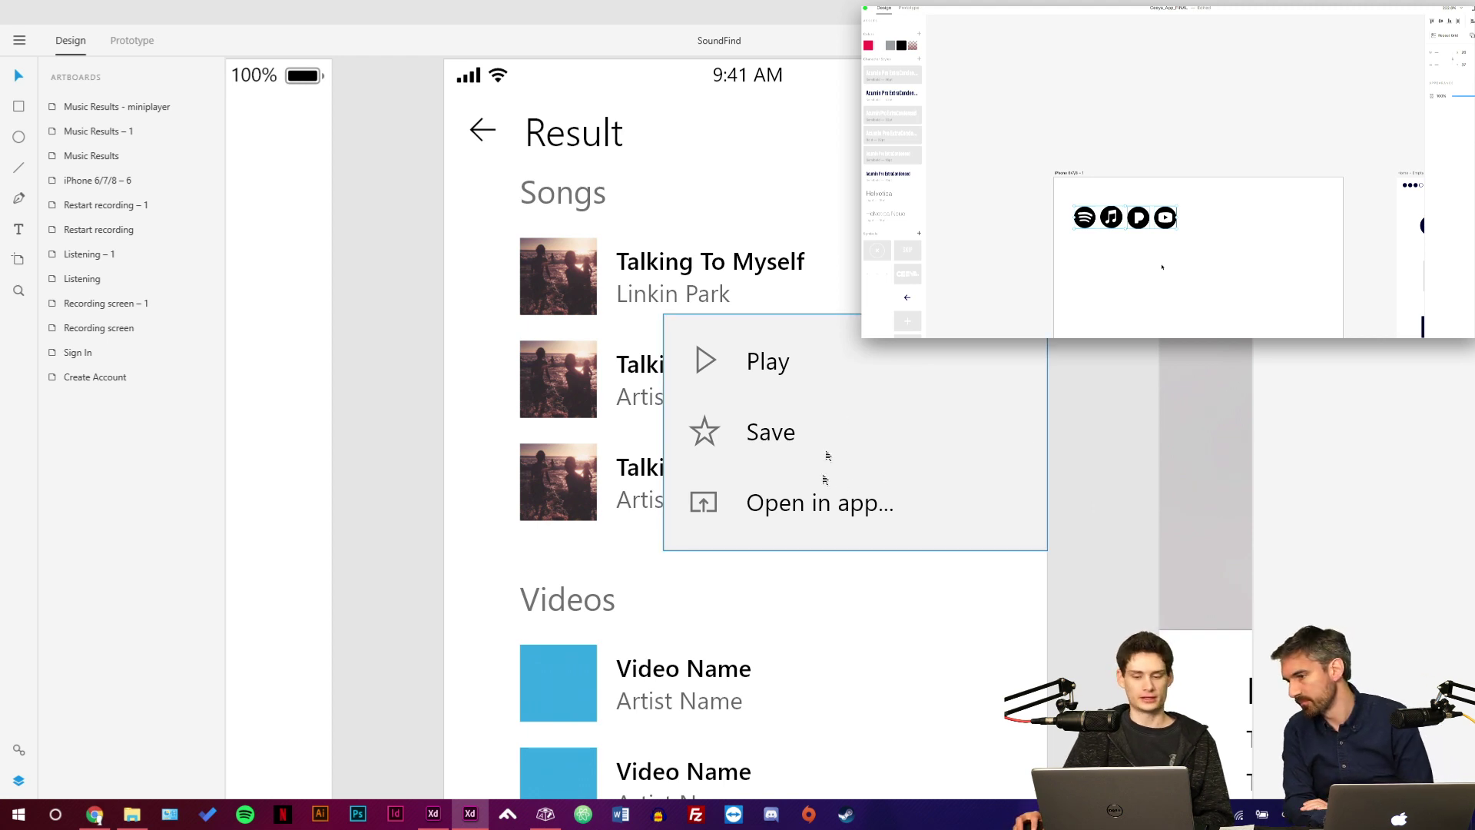
pyautogui.click(828, 455)
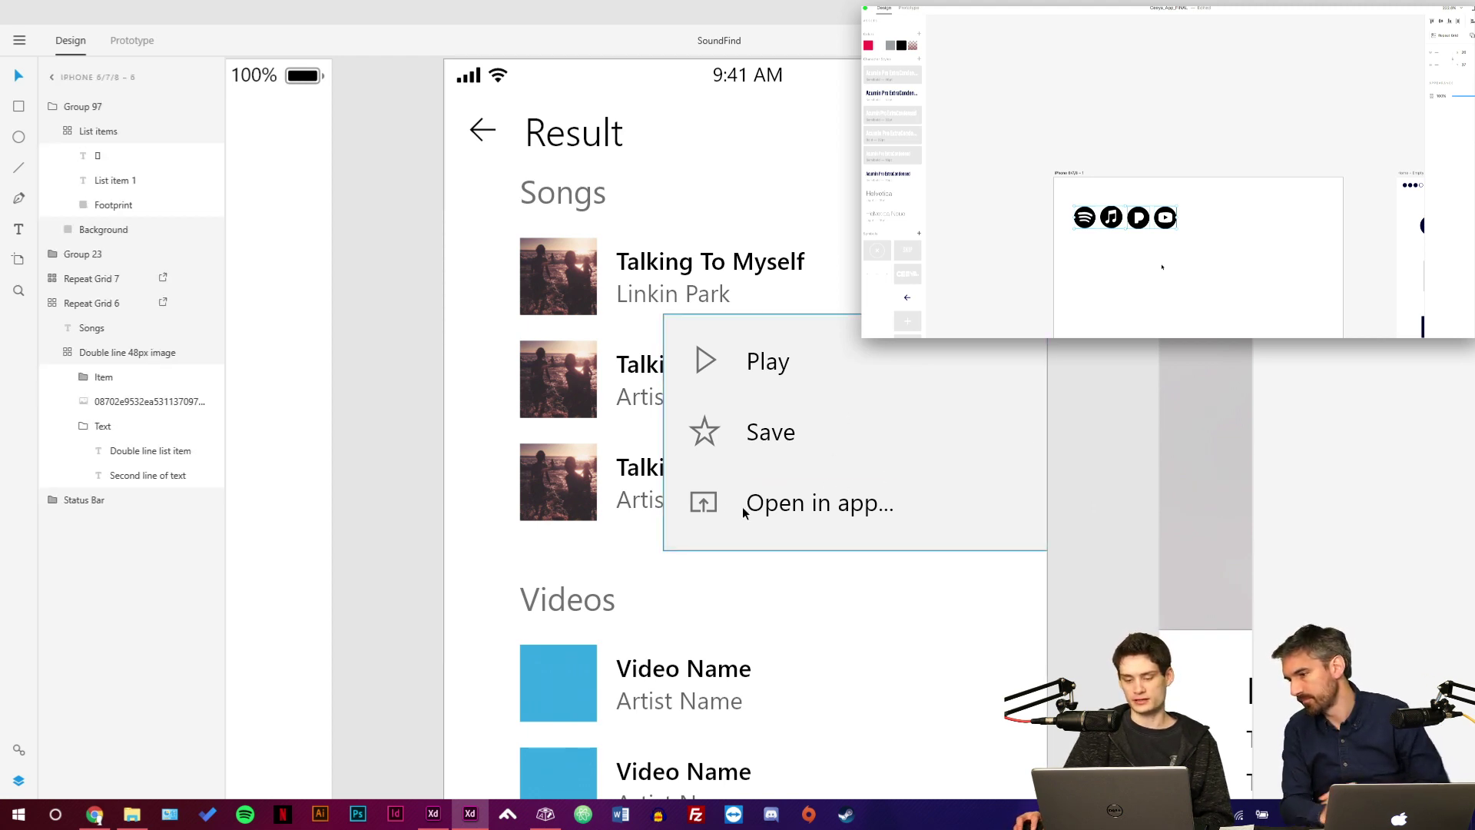
pyautogui.click(704, 510)
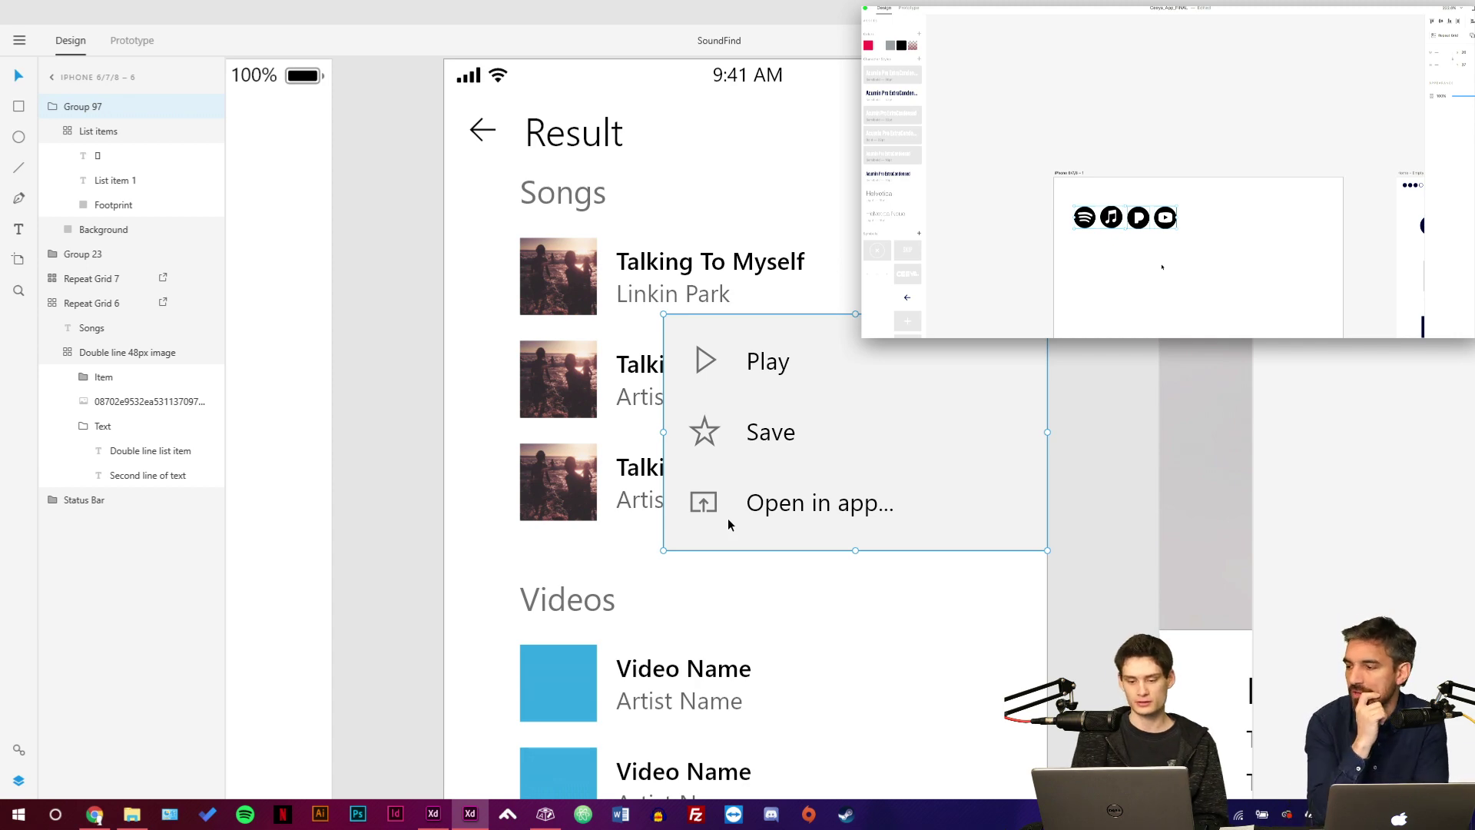
pyautogui.click(1160, 391)
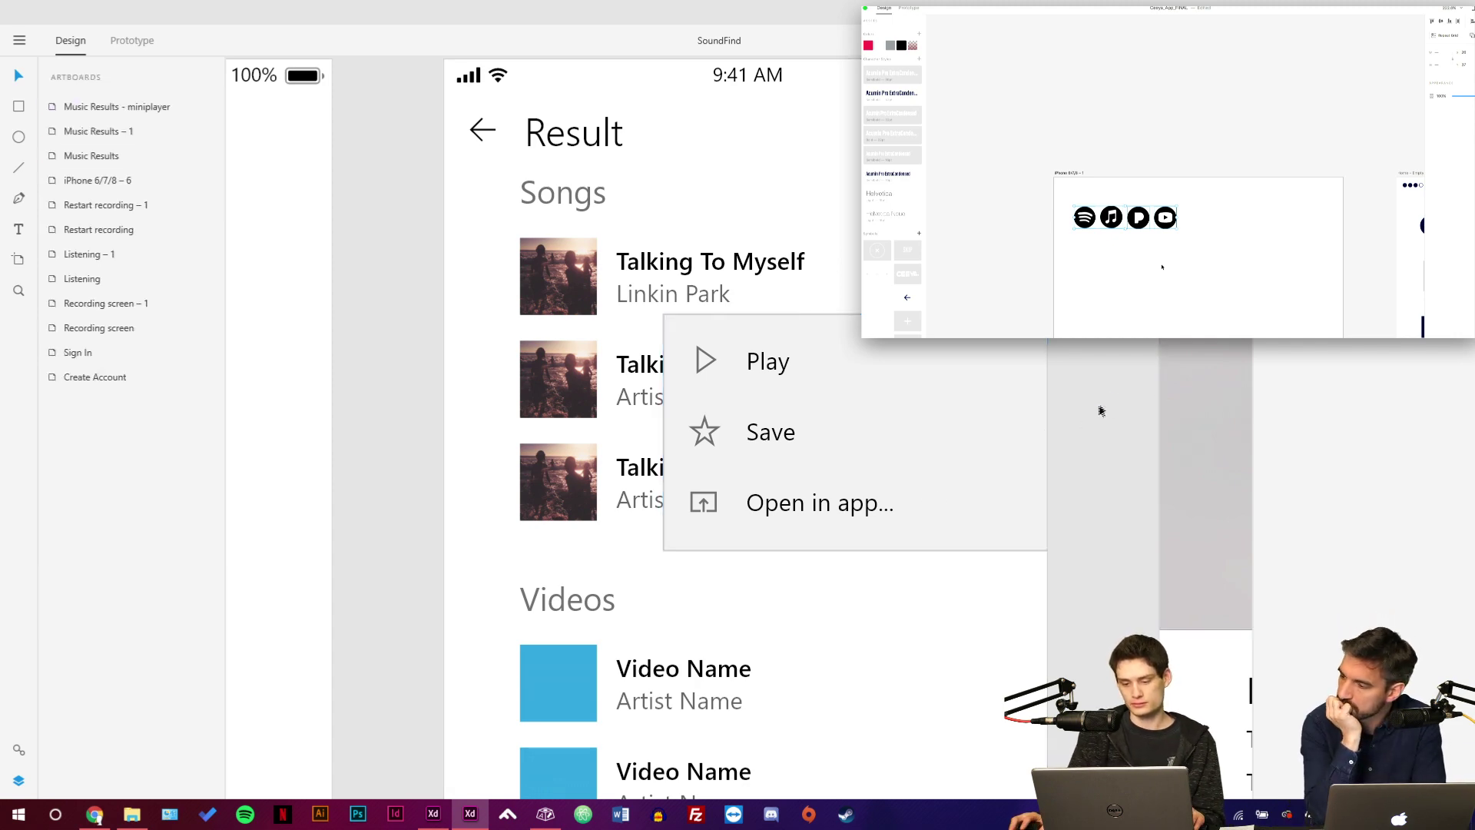
pyautogui.scroll(-3, 1093, 422)
pyautogui.moveTo(1093, 422); pyautogui.dragTo(880, 361)
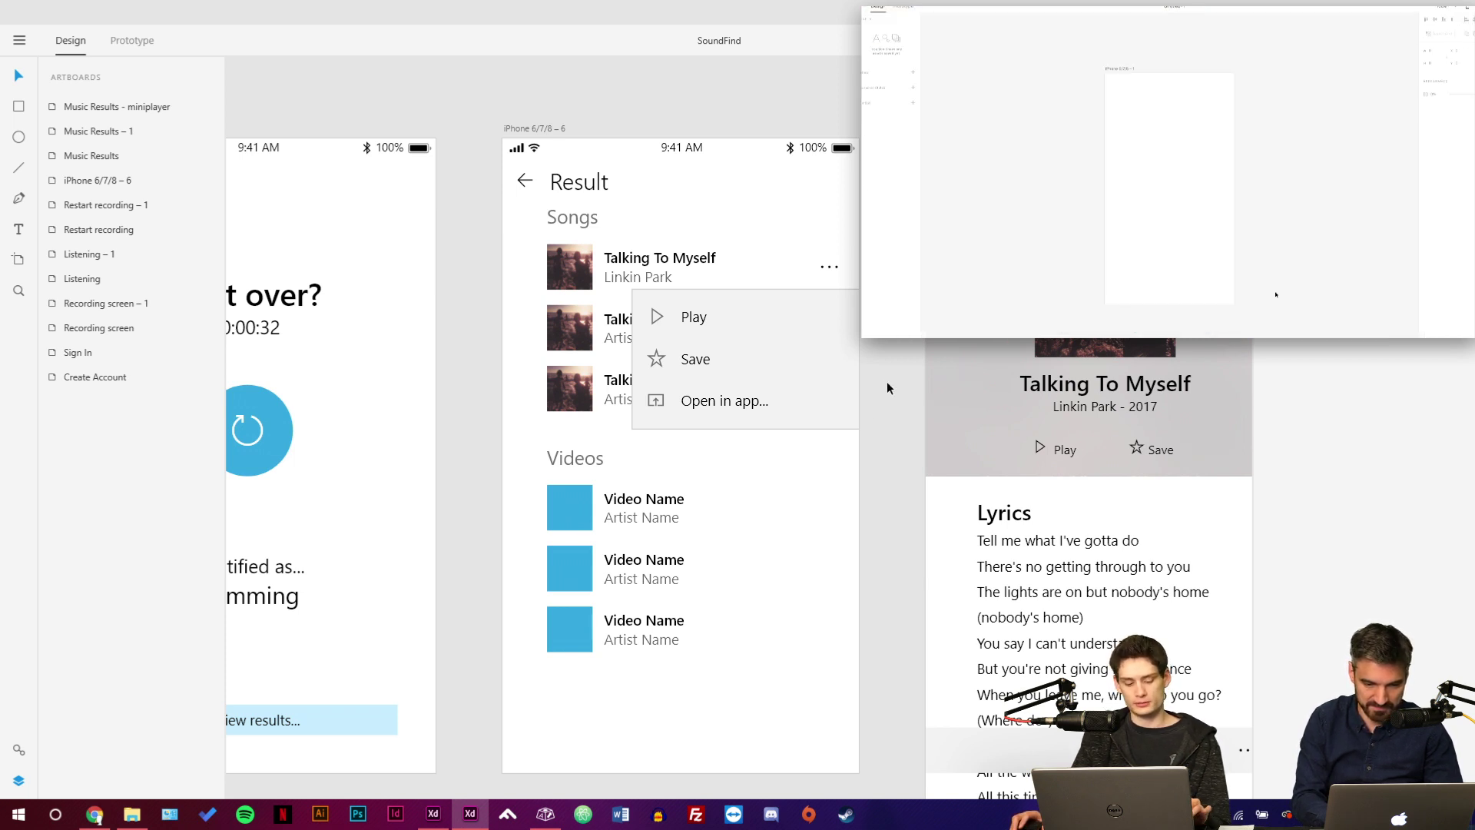
pyautogui.press('super')
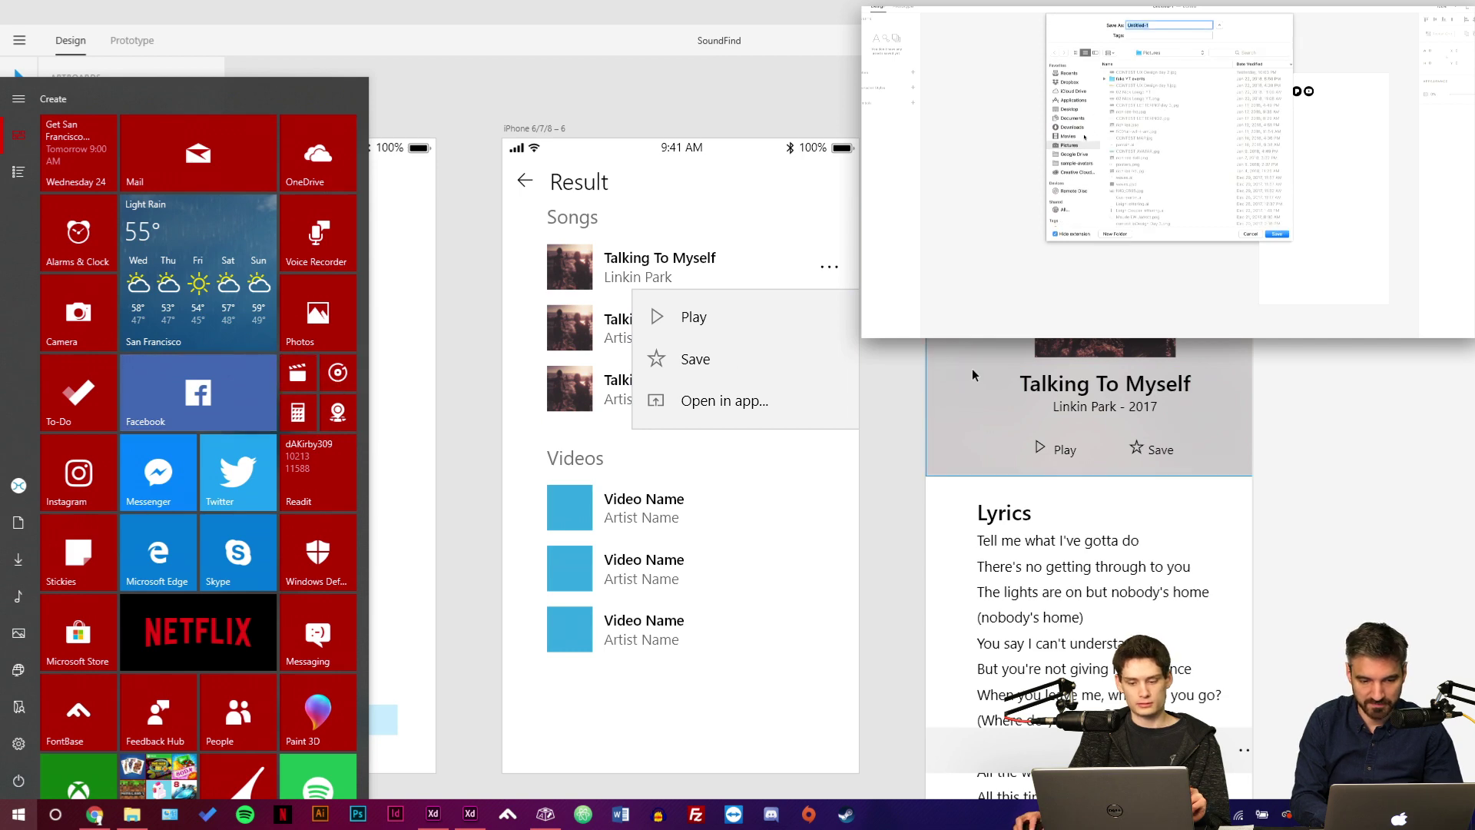
pyautogui.click(924, 366)
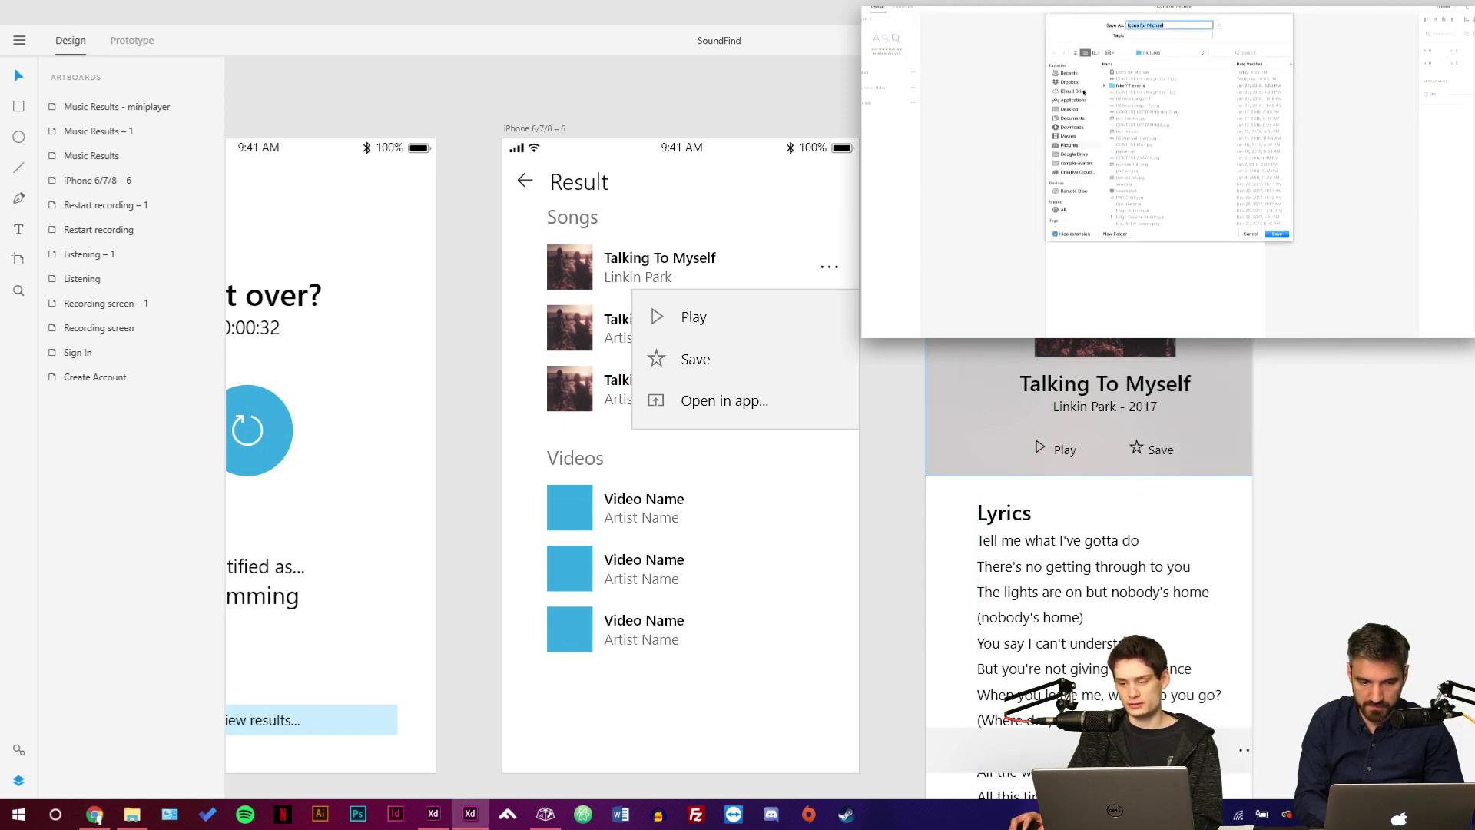
pyautogui.click(711, 401)
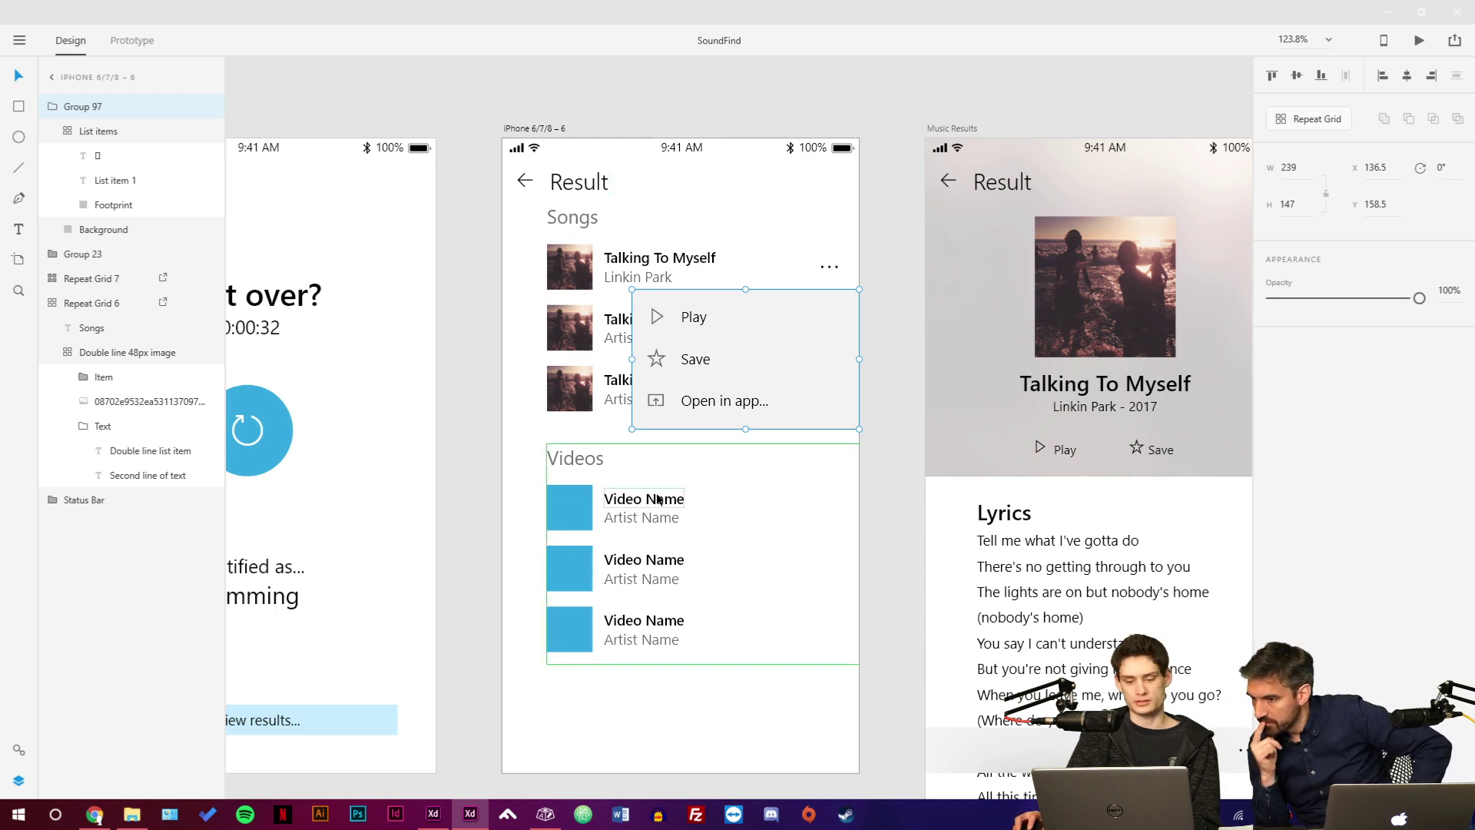
pyautogui.click(873, 460)
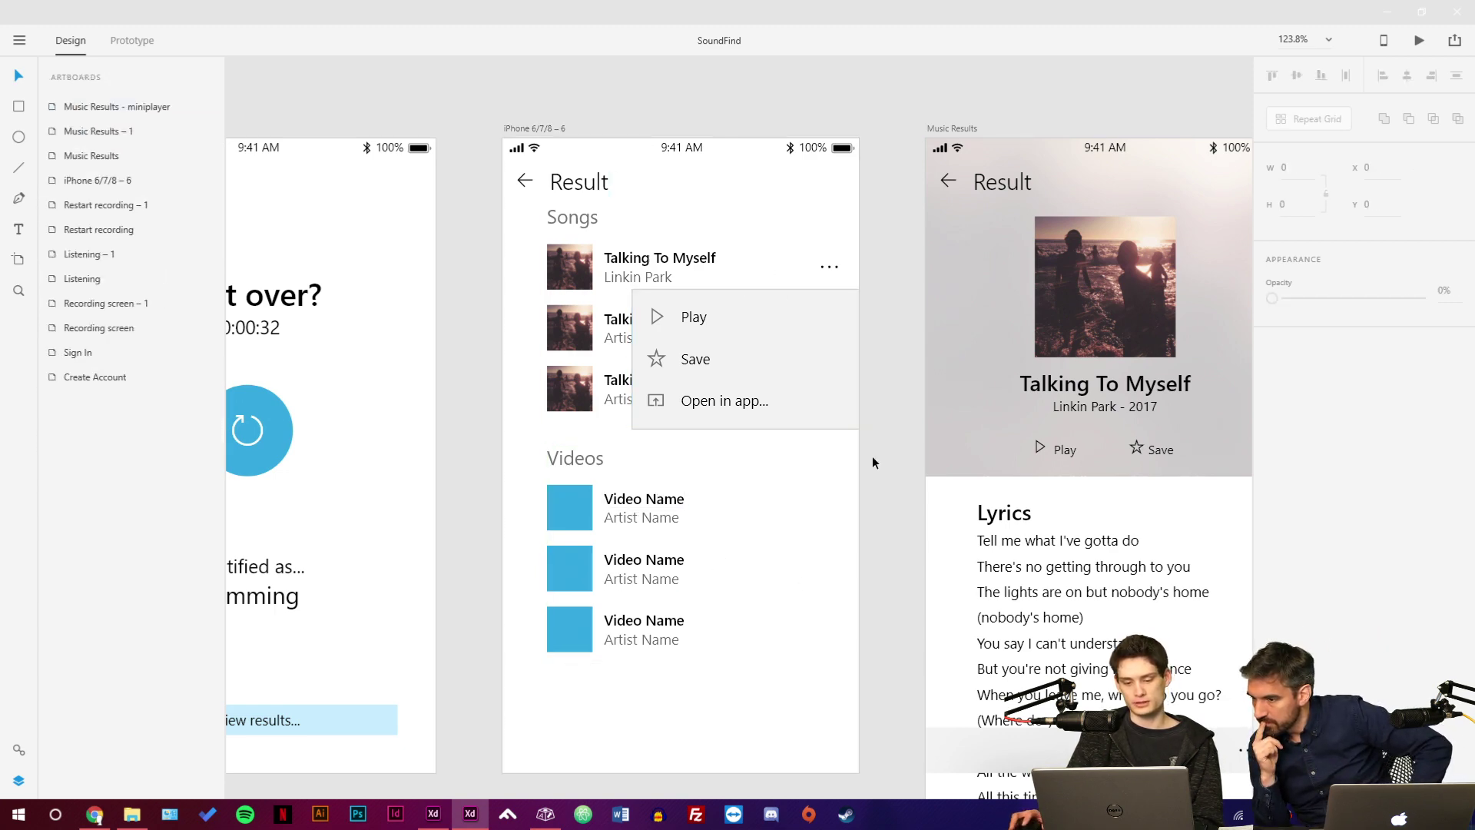
pyautogui.scroll(-1, 873, 455)
pyautogui.scroll(-3, 869, 448)
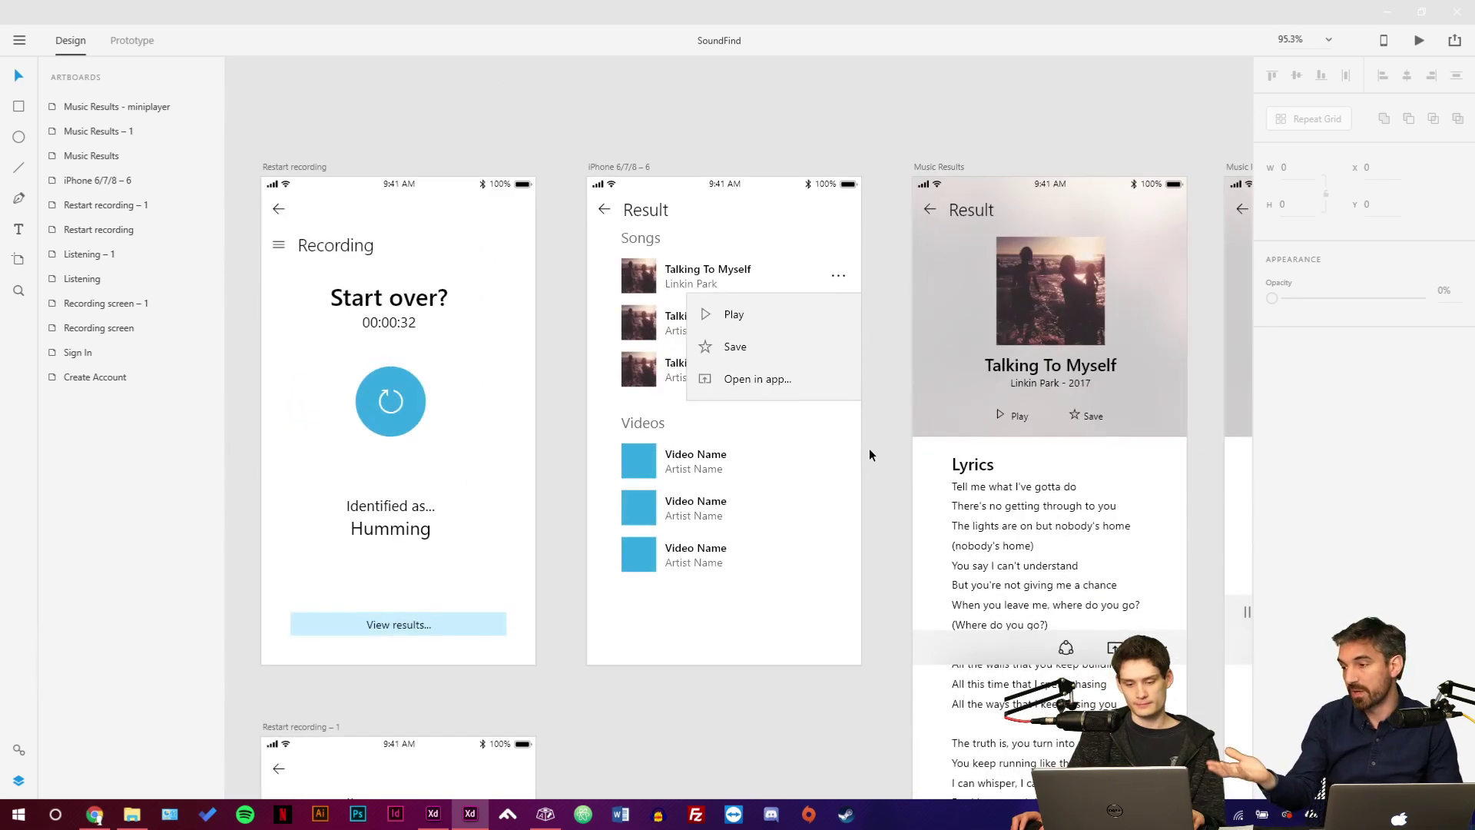
pyautogui.moveTo(869, 449); pyautogui.dragTo(885, 388)
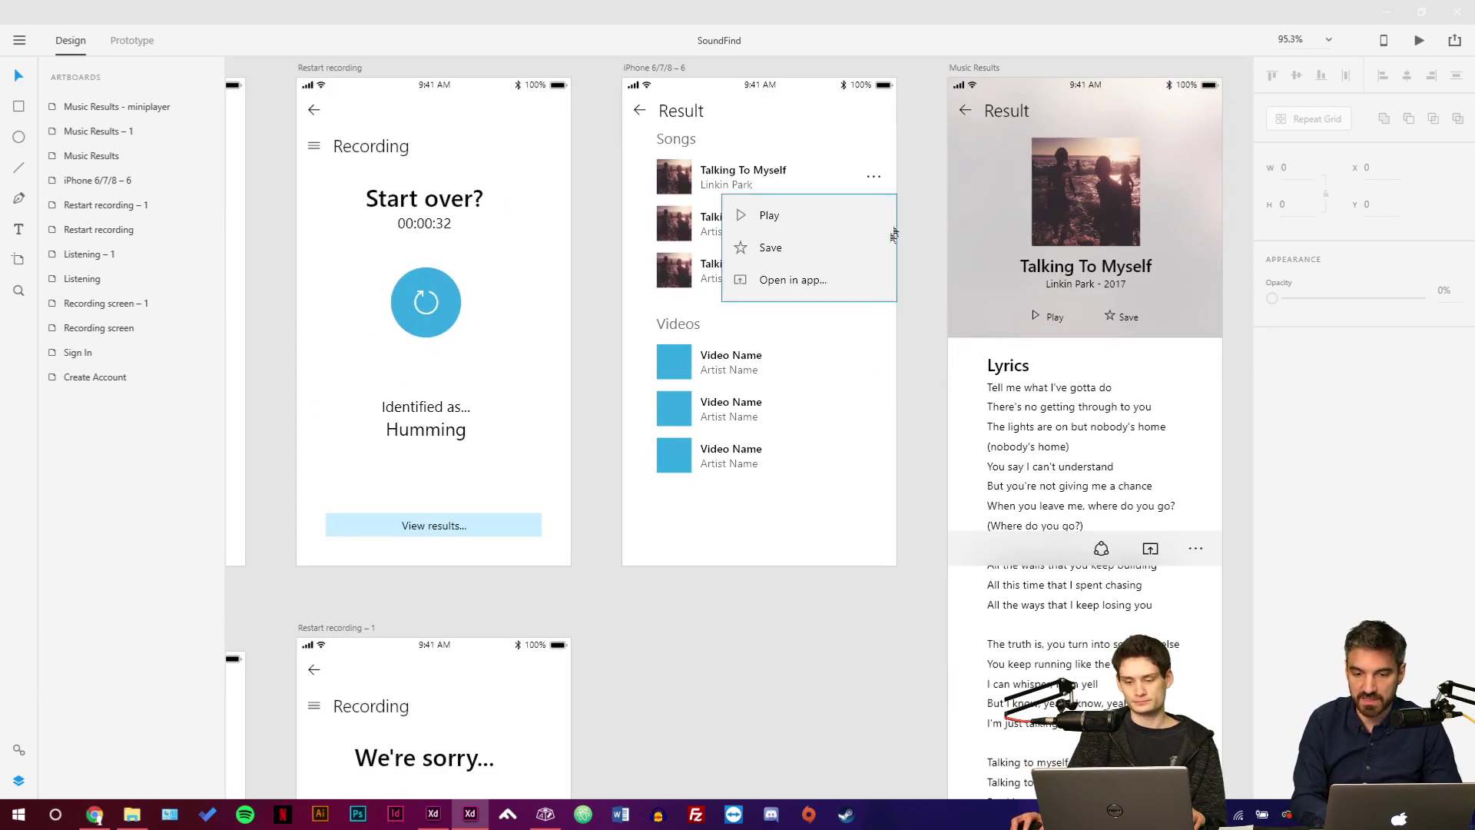
# Duplicate the iPhone 6/7/8 – 6 artboard into the empty space above it and keep the song context menu only on the copy.
pyautogui.scroll(-4, 845, 308)
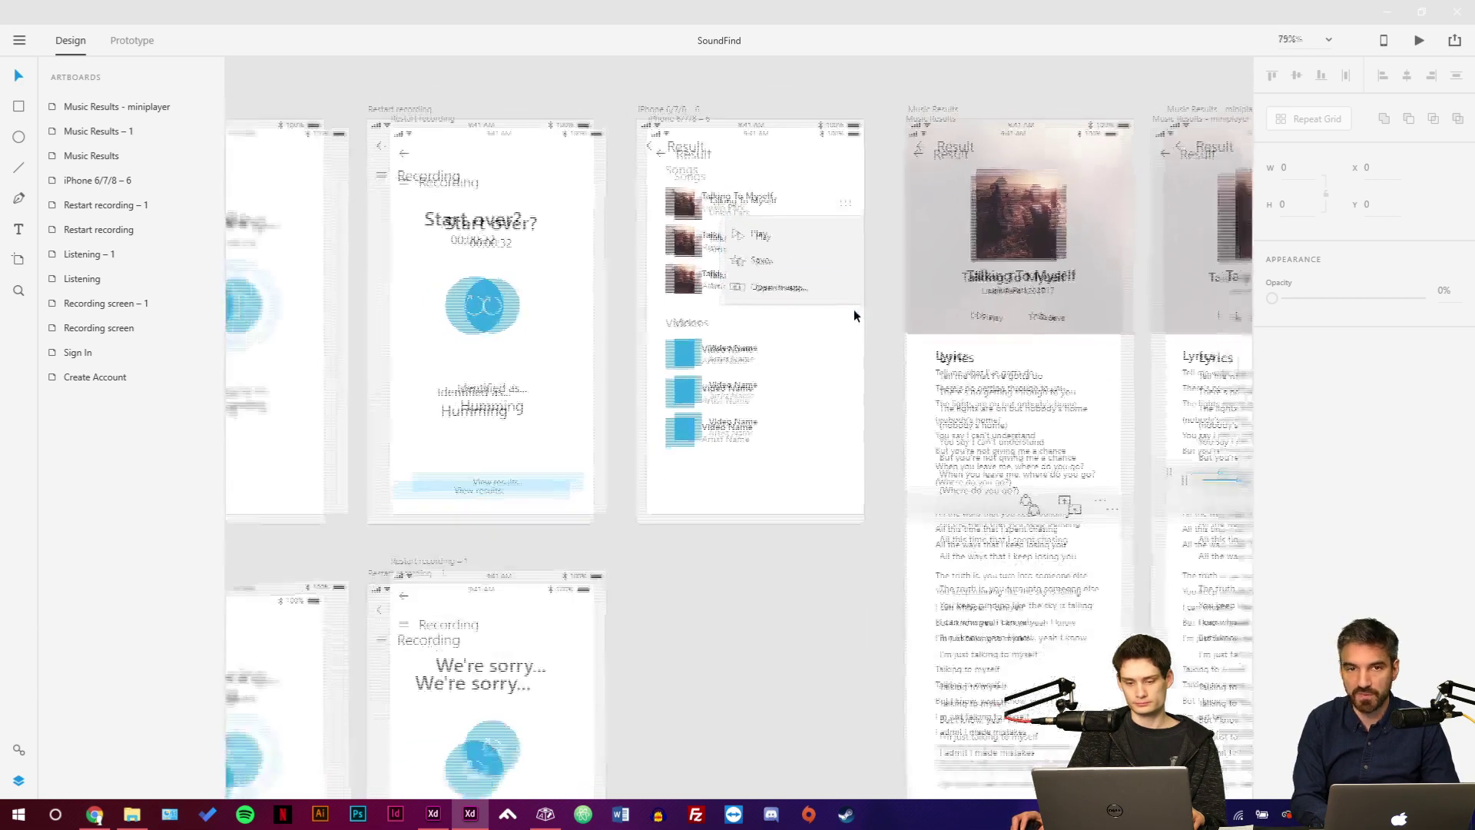
pyautogui.scroll(5, 731, 161)
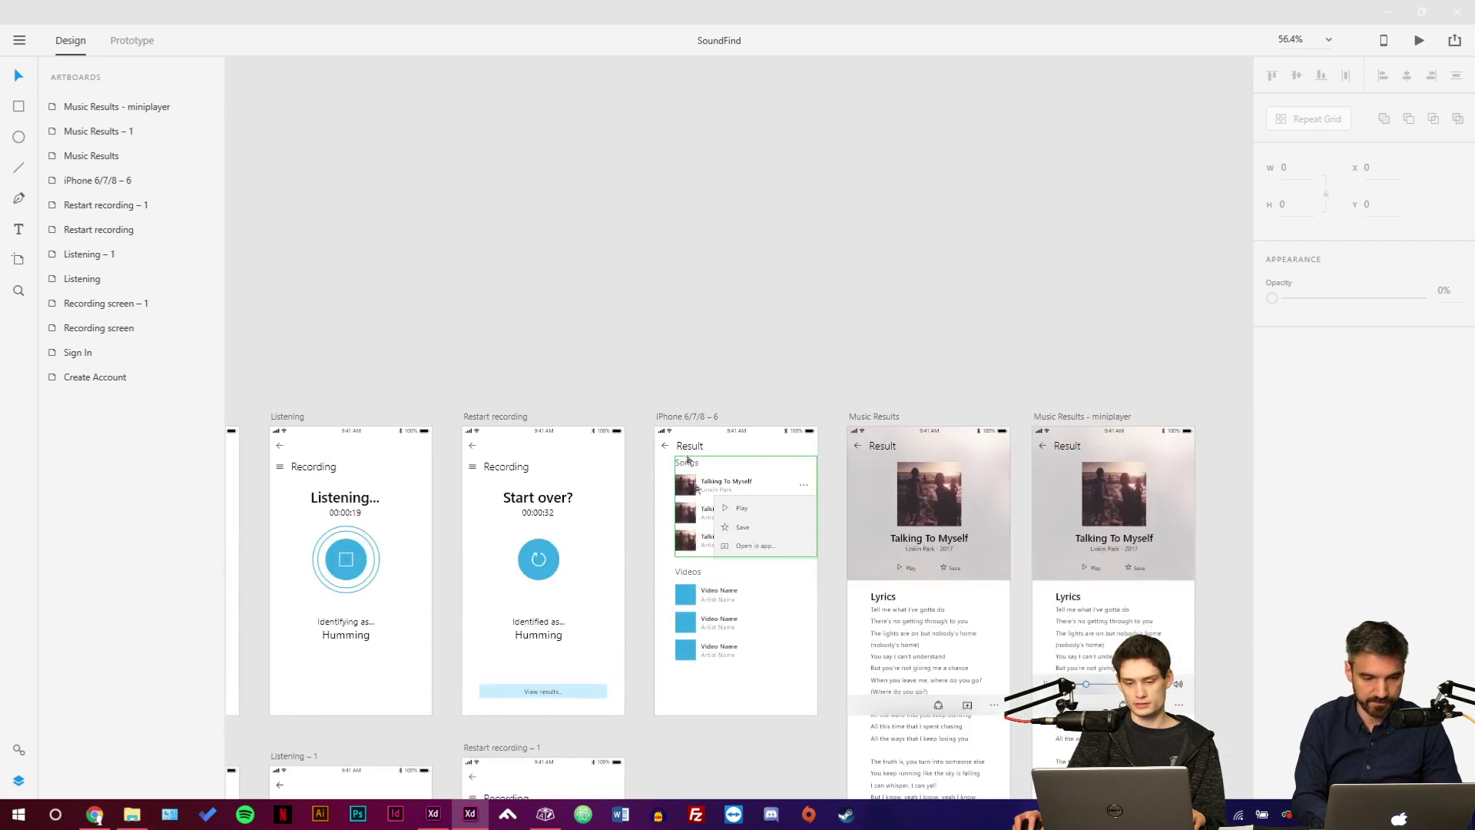
pyautogui.moveTo(676, 414); pyautogui.dragTo(676, 81)
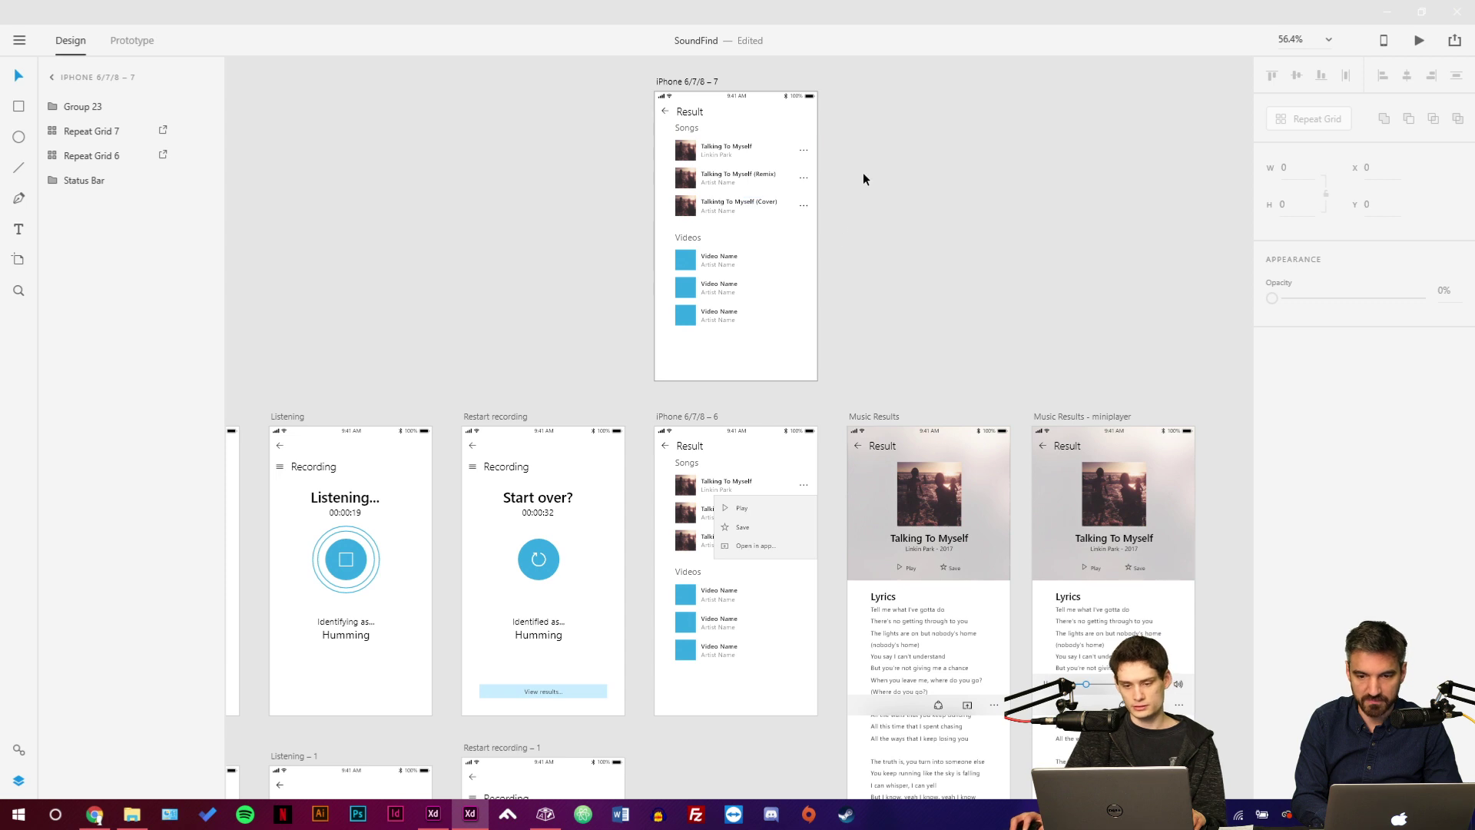
pyautogui.click(784, 517)
pyautogui.click(733, 552)
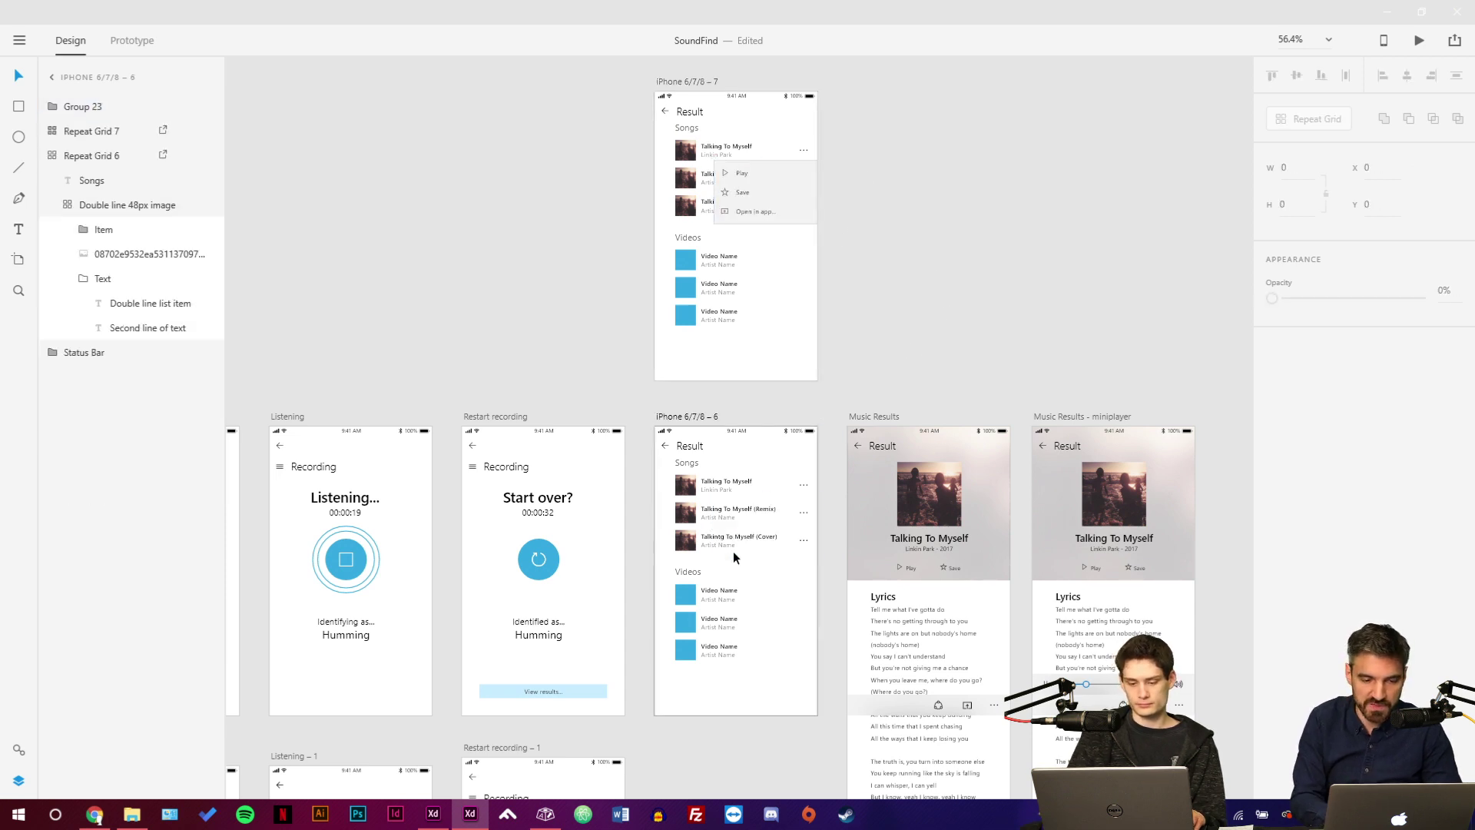
# In Prototype mode, link the three-dot icon of the first song, Talking To Myself, to the duplicated artboard with the open context menu.
pyautogui.click(133, 41)
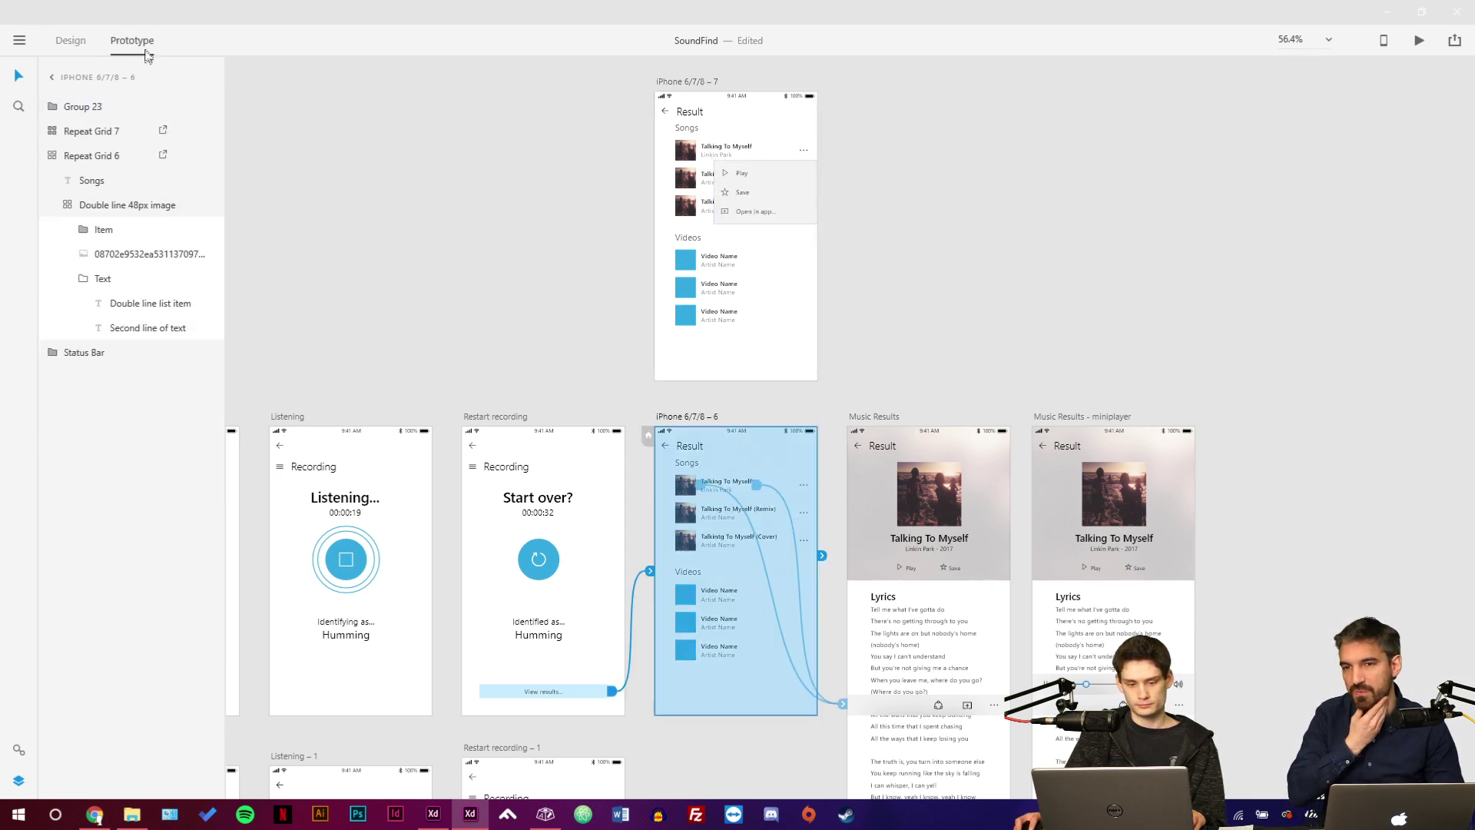
pyautogui.click(805, 489)
pyautogui.press('Escape')
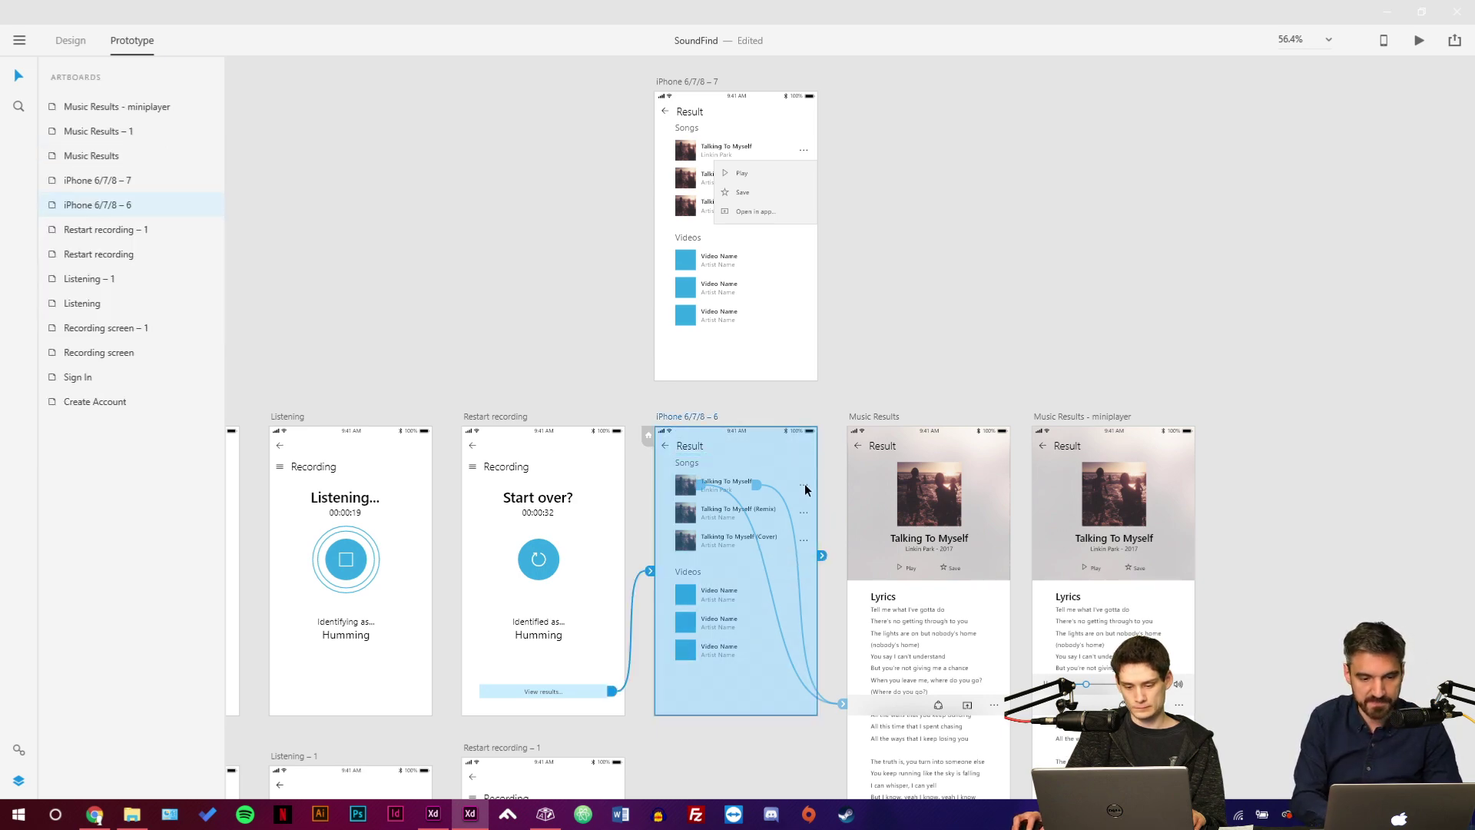
pyautogui.scroll(5, 805, 489)
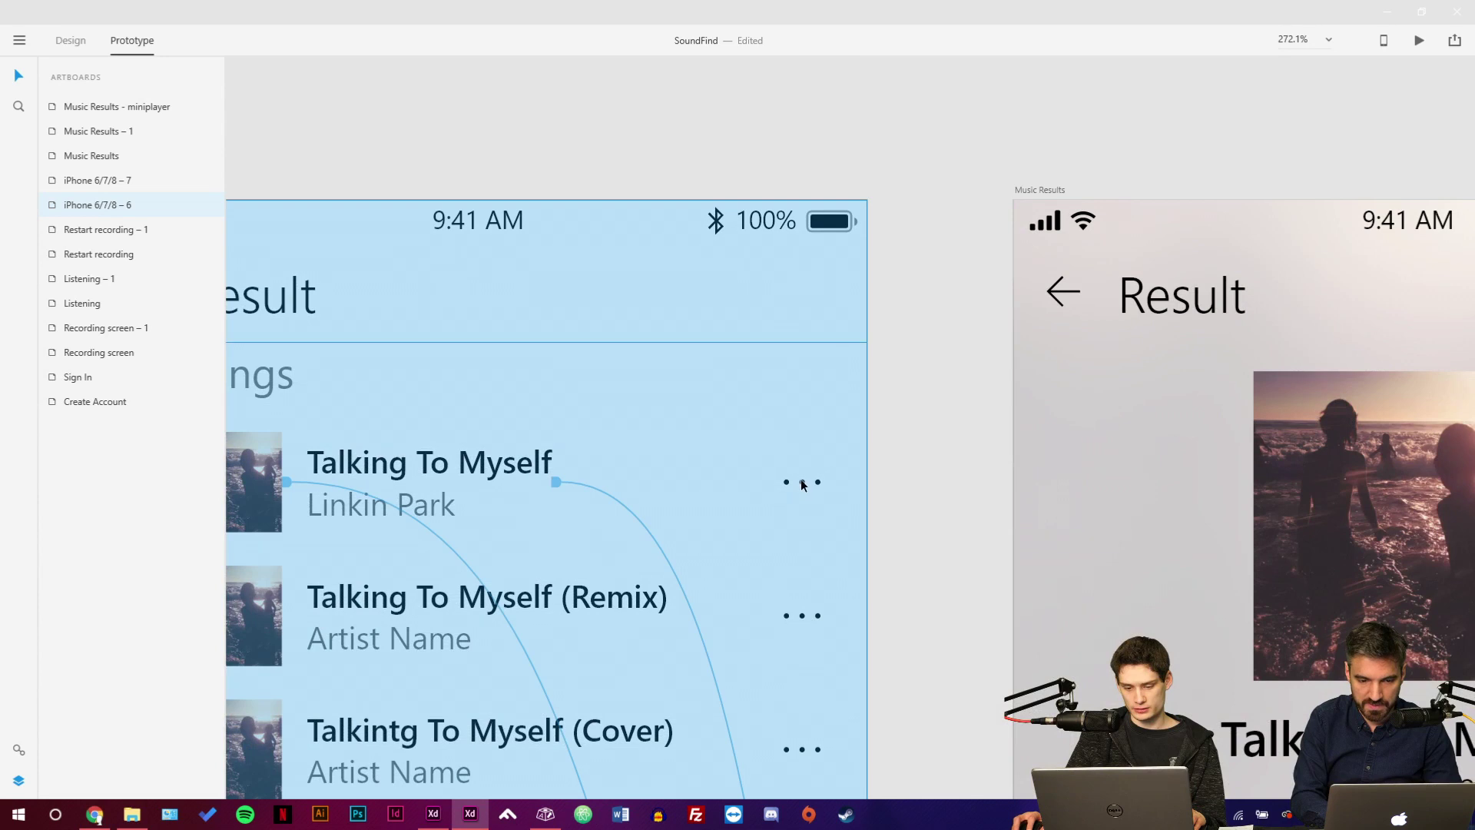
pyautogui.click(803, 484)
pyautogui.doubleClick(802, 484)
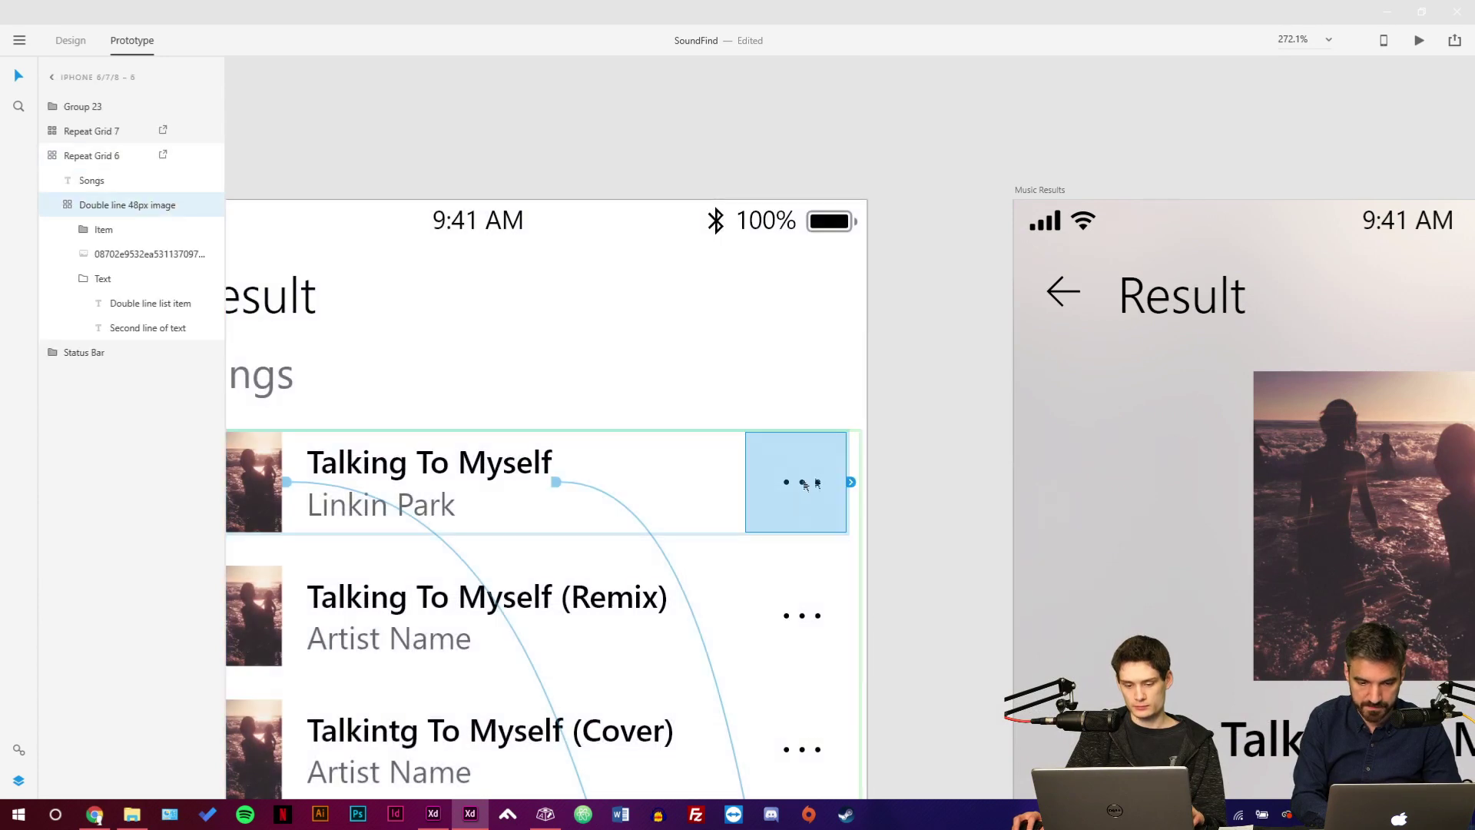
pyautogui.moveTo(853, 485); pyautogui.dragTo(826, 188)
pyautogui.scroll(-1, 827, 189)
pyautogui.scroll(-4, 827, 192)
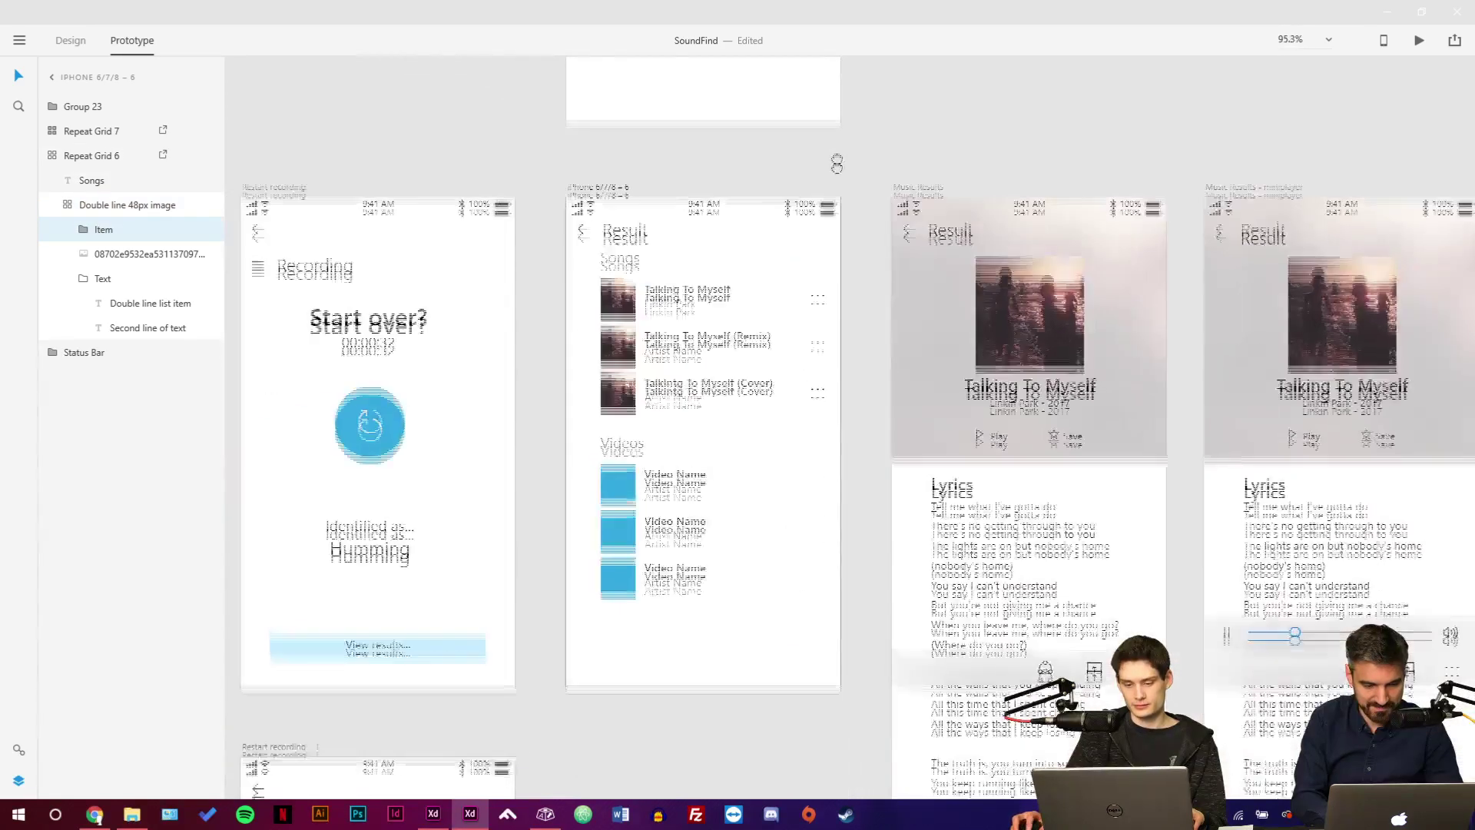
pyautogui.moveTo(831, 605); pyautogui.dragTo(779, 219)
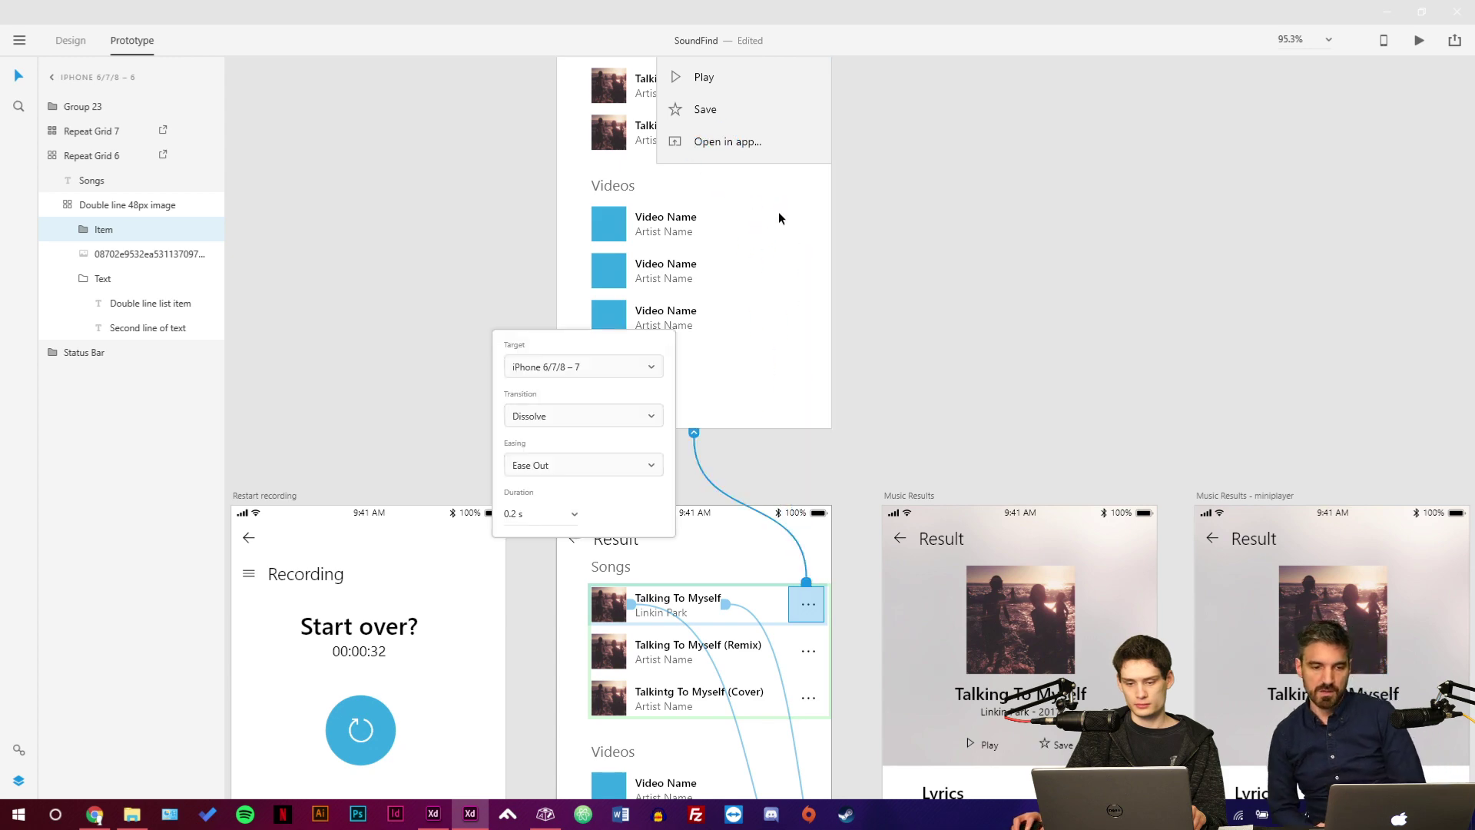
pyautogui.click(823, 547)
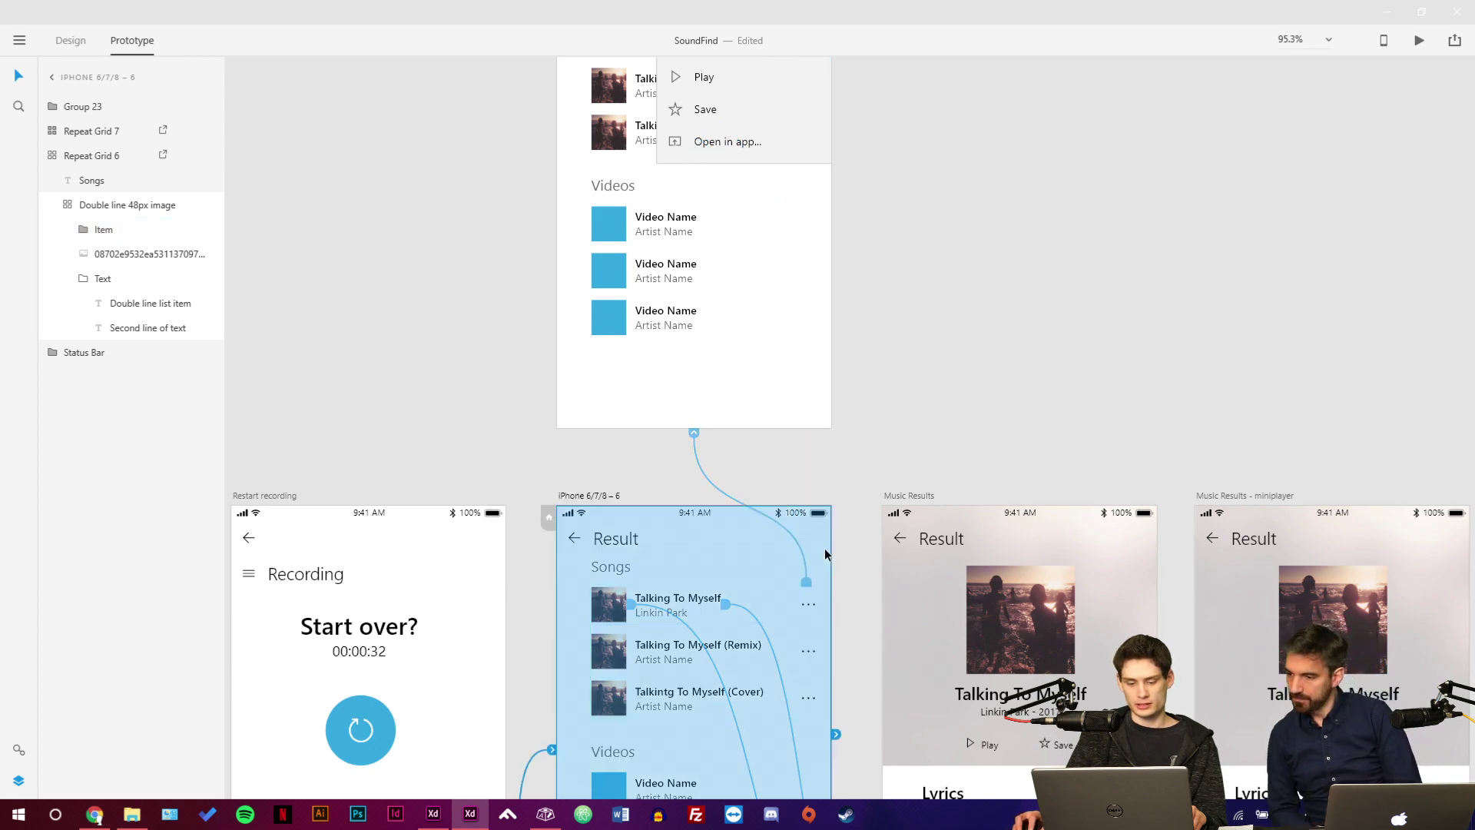
# Try to pull the prototype link on the iPhone 6/7/8 – 6 artboard's first three-dot icon away from its current target.
pyautogui.scroll(5, 800, 593)
pyautogui.click(823, 612)
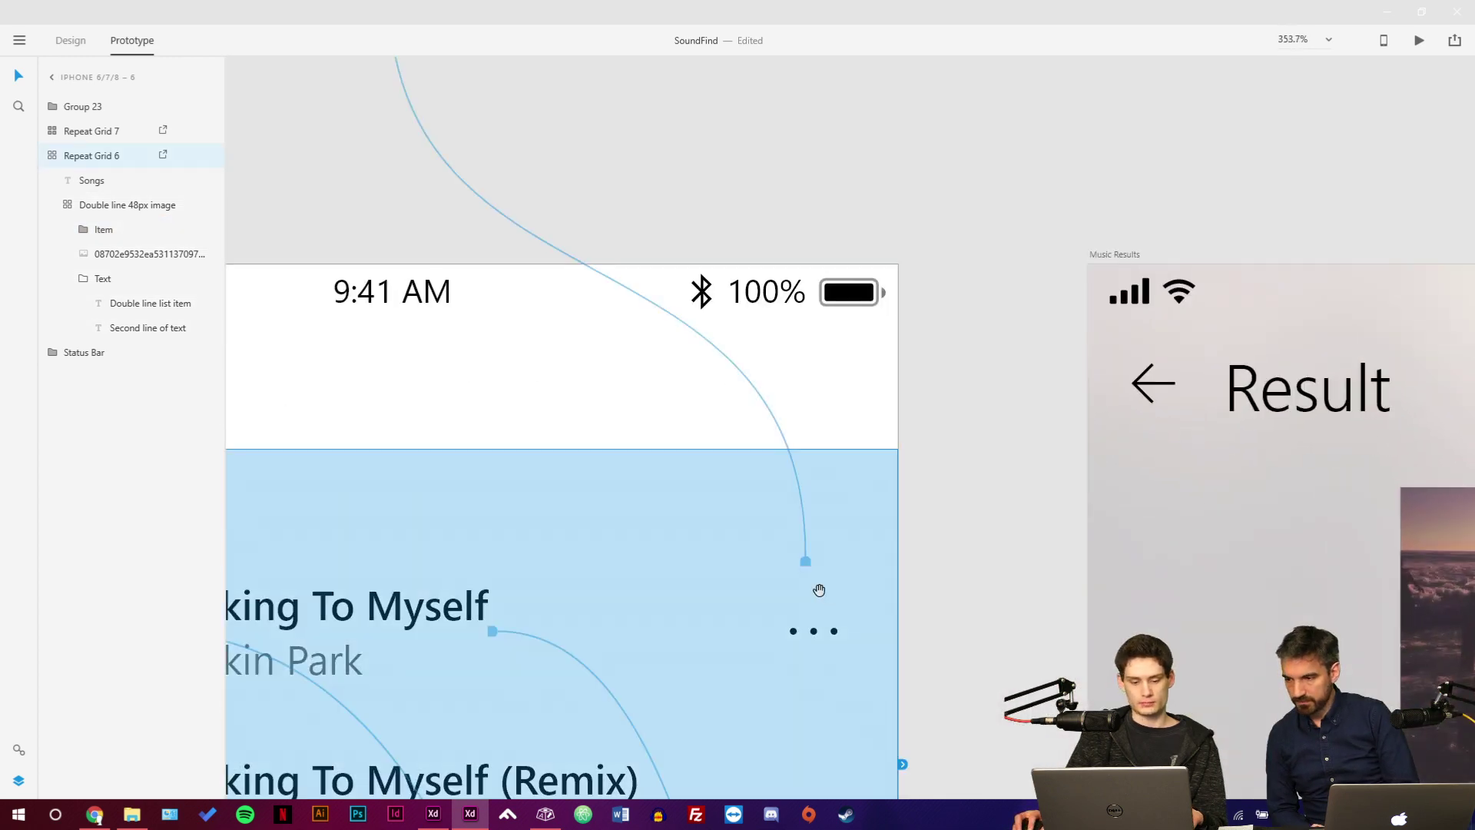
pyautogui.scroll(-3, 816, 592)
pyautogui.click(861, 413)
pyautogui.click(826, 418)
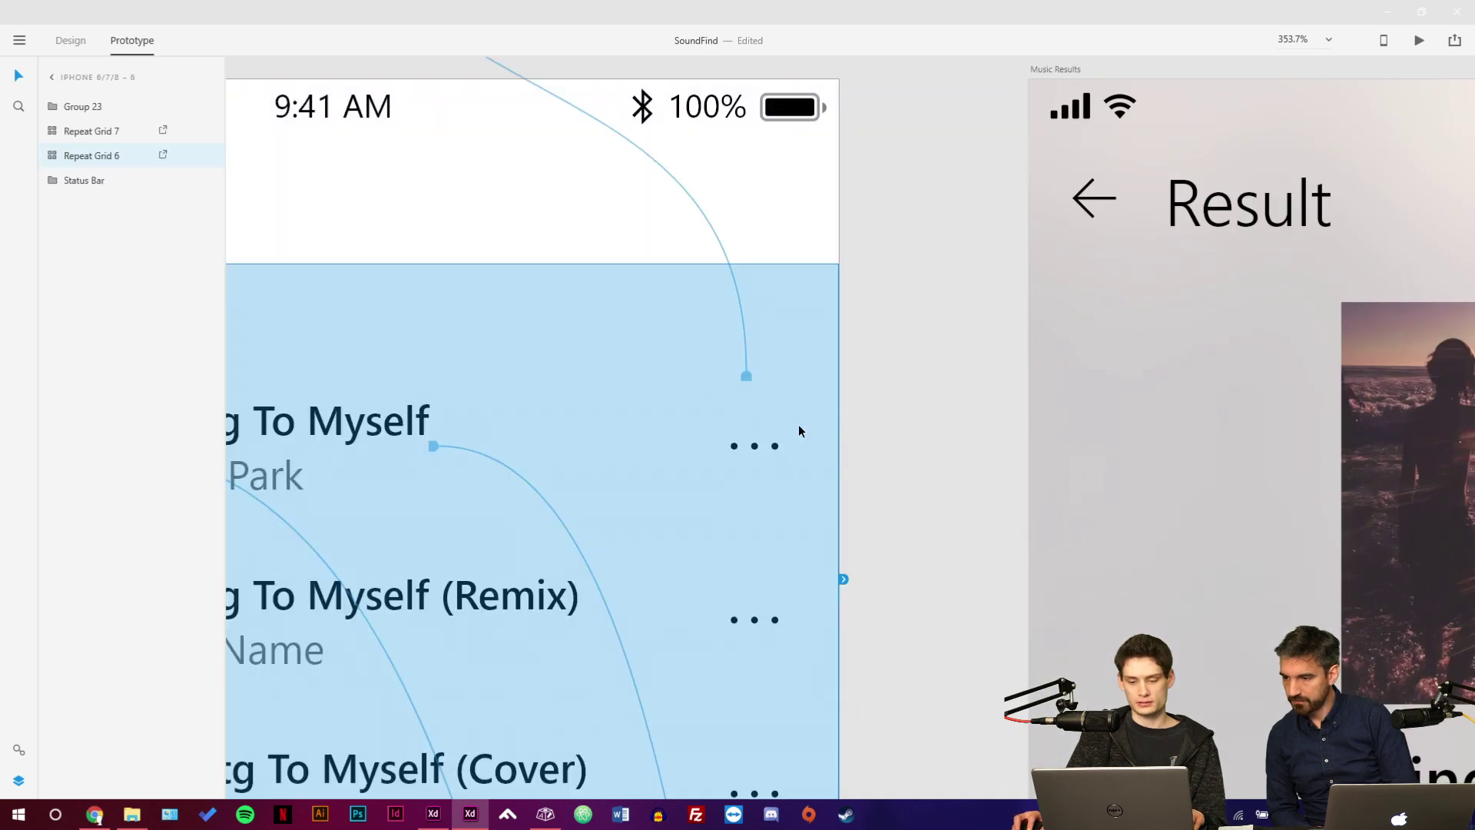
pyautogui.doubleClick(774, 441)
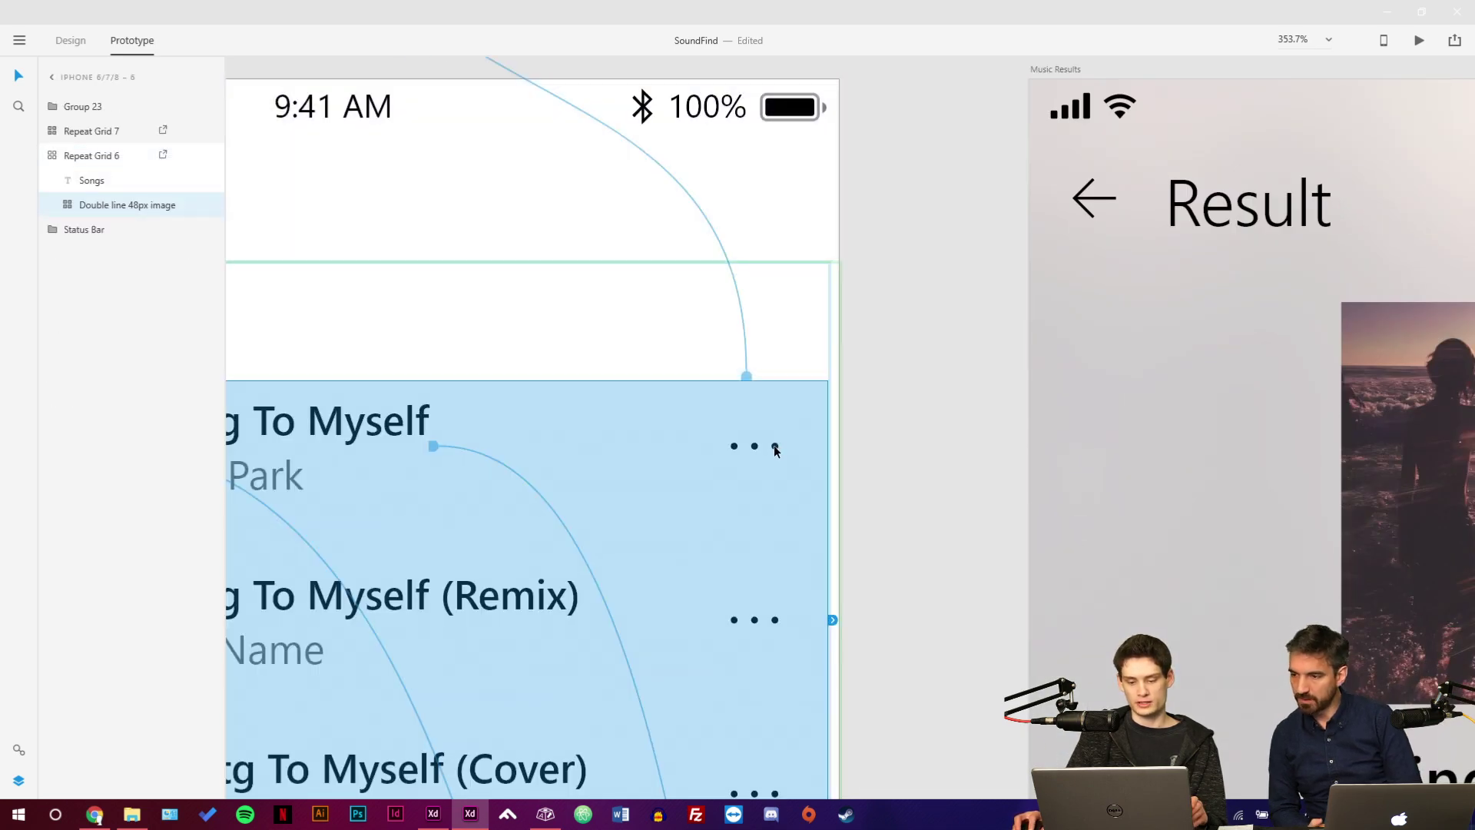
pyautogui.doubleClick(774, 447)
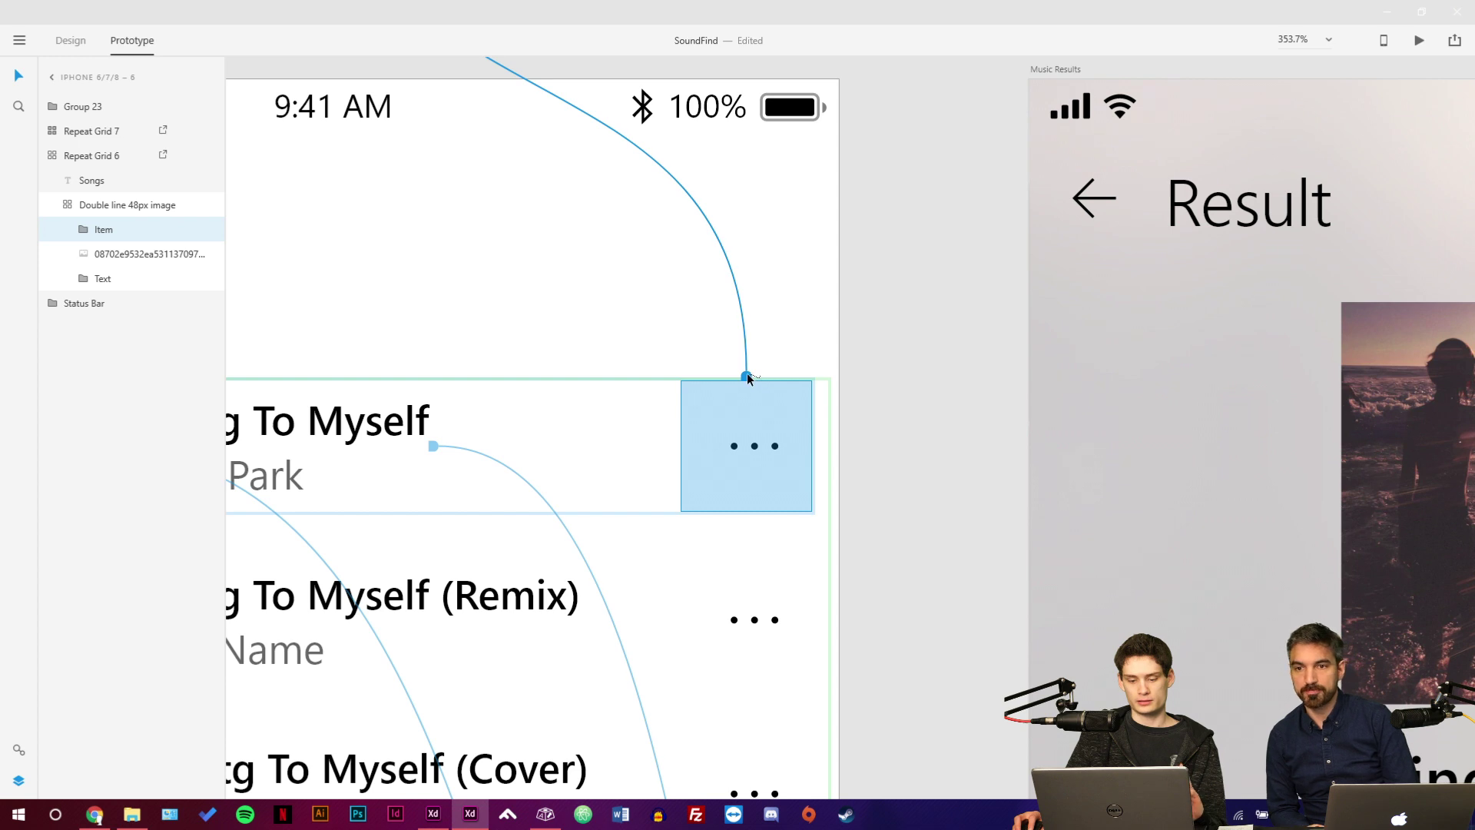
pyautogui.moveTo(747, 375); pyautogui.dragTo(820, 293)
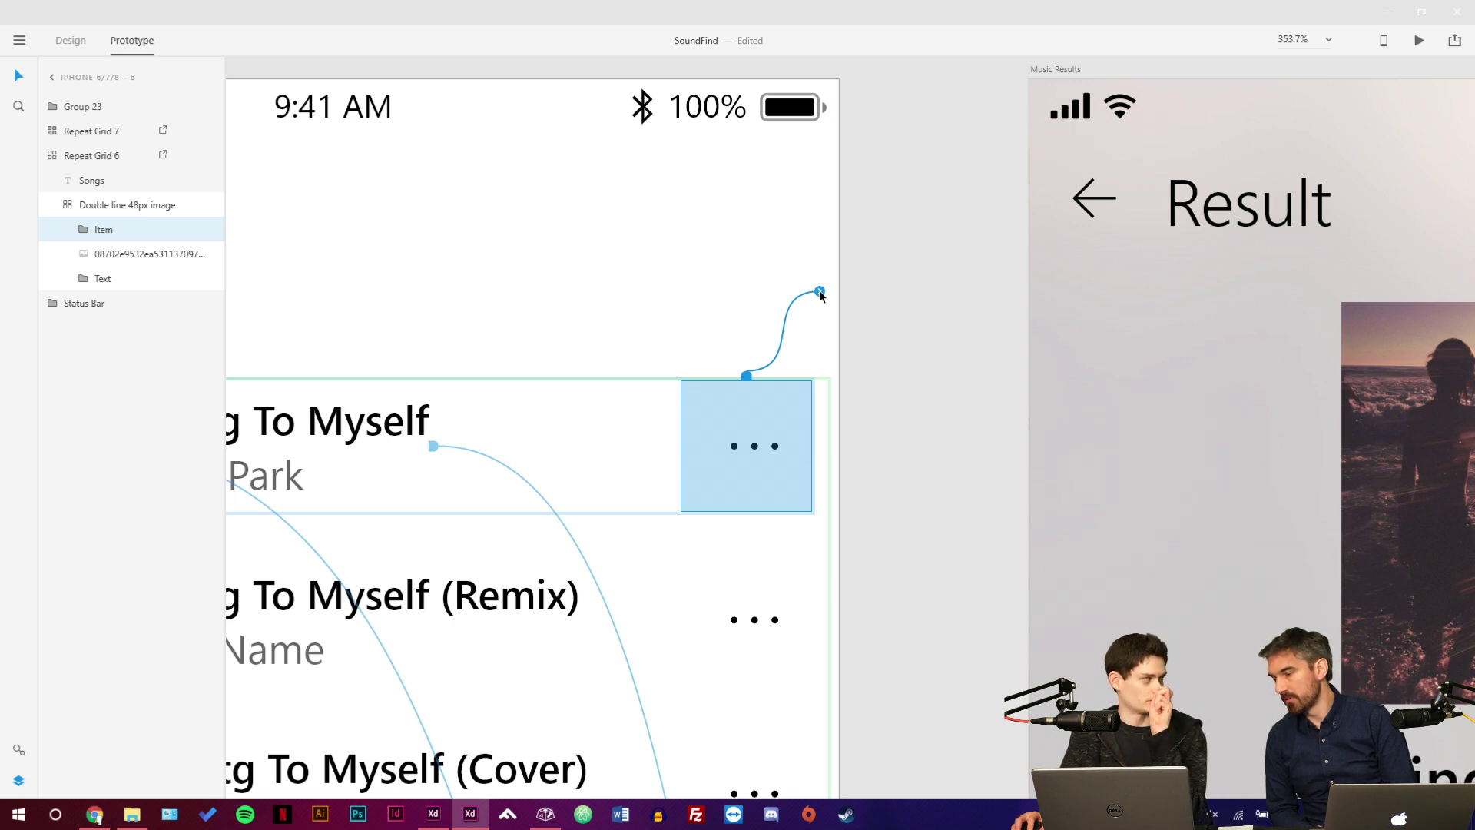
pyautogui.moveTo(819, 293); pyautogui.dragTo(899, 350)
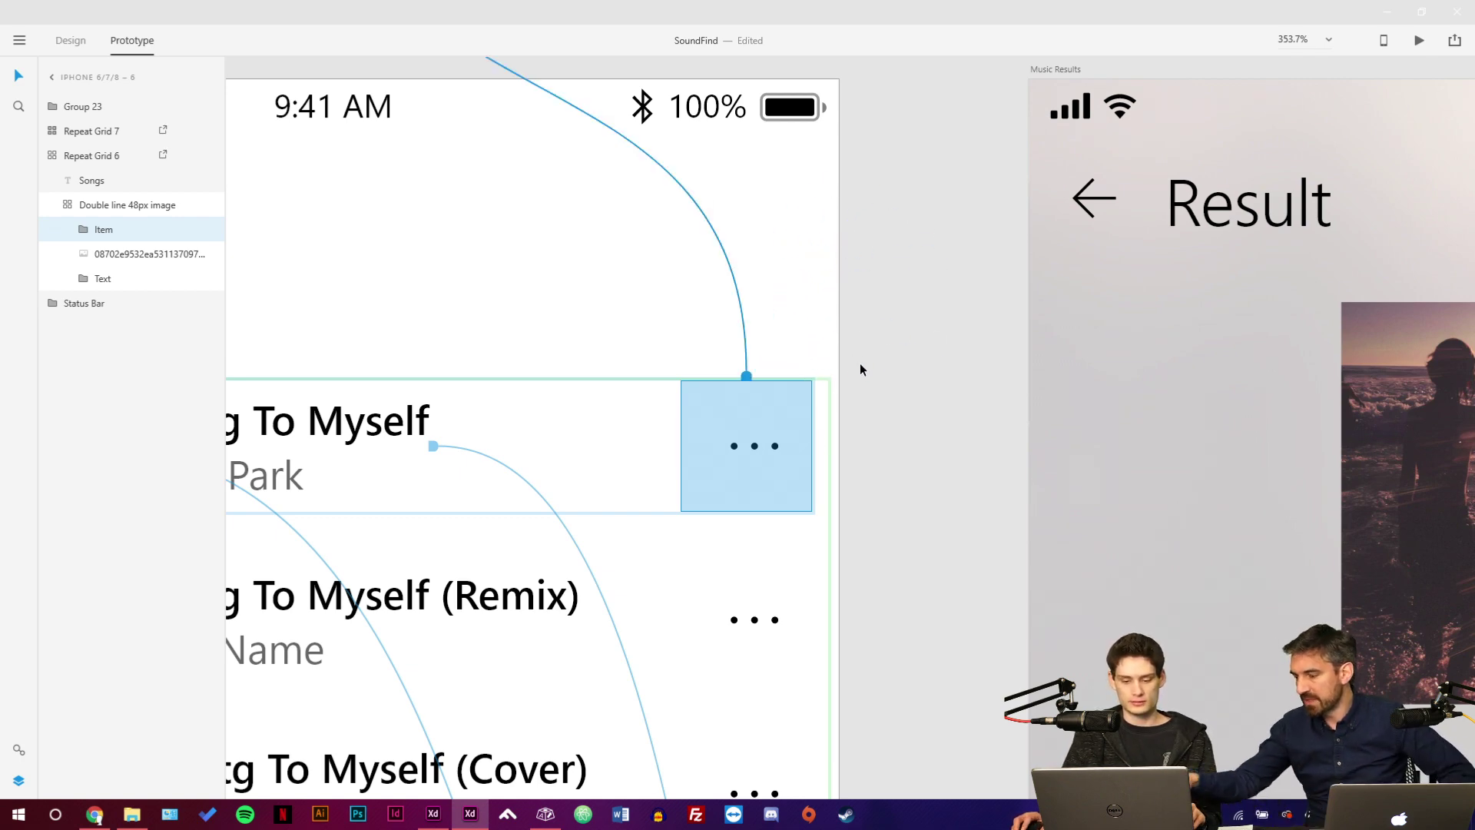
pyautogui.hotkey('ctrl', '0')
pyautogui.scroll(10, 861, 370)
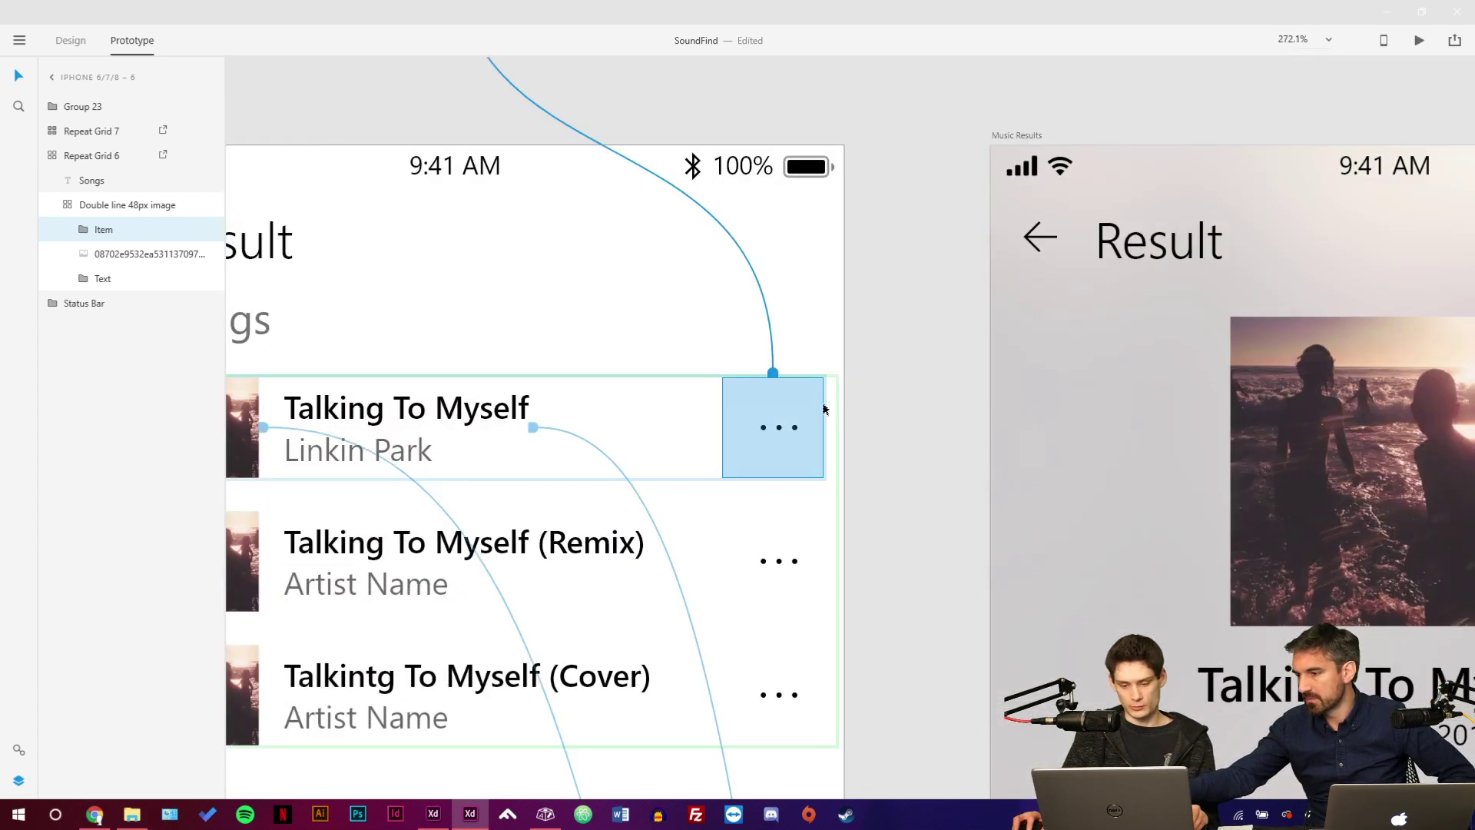
pyautogui.moveTo(772, 372); pyautogui.dragTo(764, 188)
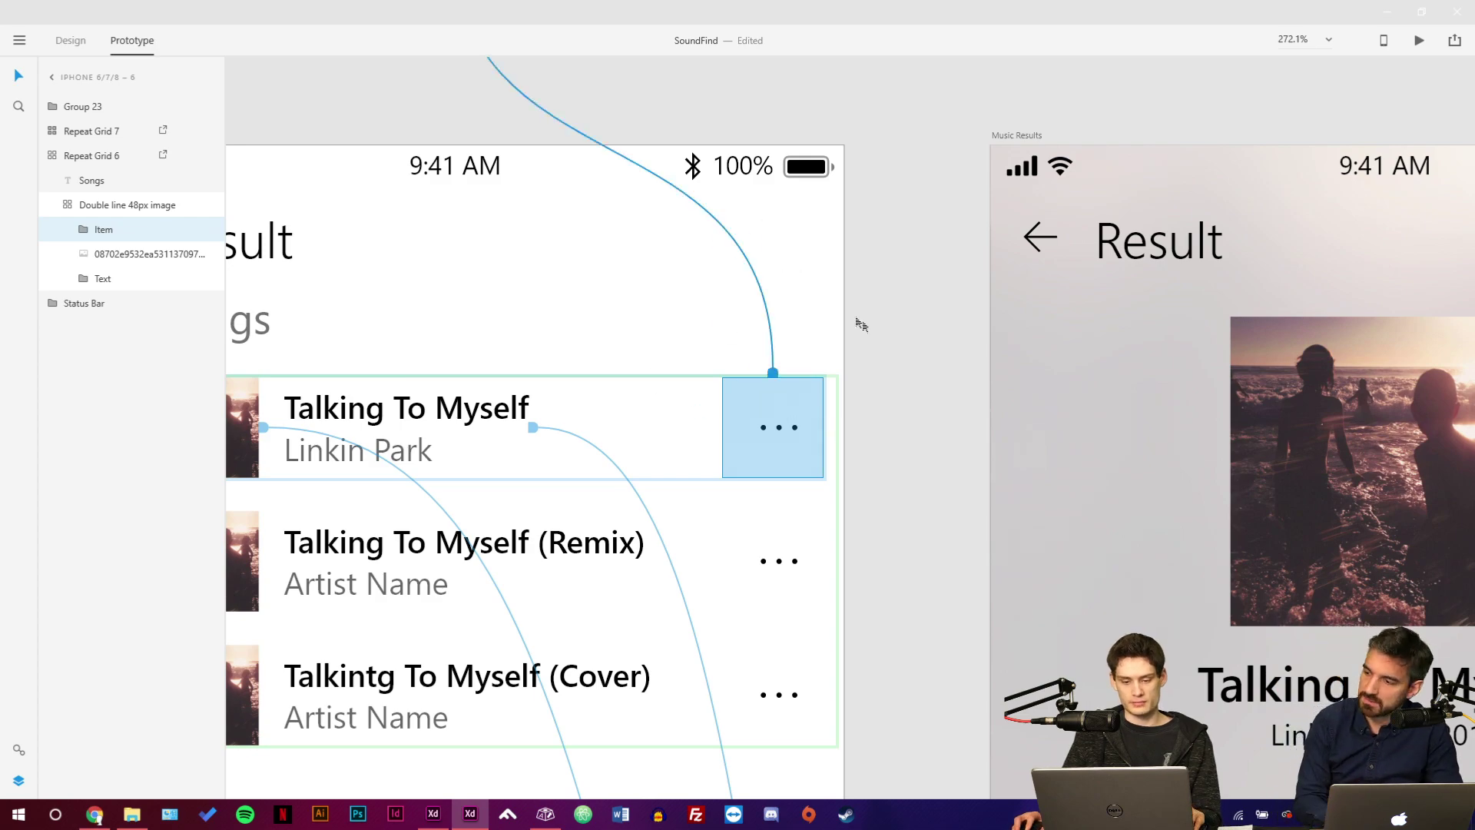
# Preview the prototype from the iPhone 6/7/8 – 6 artboard, open the context menu from Talking To Myself's three-dot icon, and close the preview.
pyautogui.click(927, 366)
pyautogui.scroll(-4, 846, 395)
pyautogui.moveTo(857, 405); pyautogui.dragTo(819, 547)
pyautogui.scroll(-3, 820, 546)
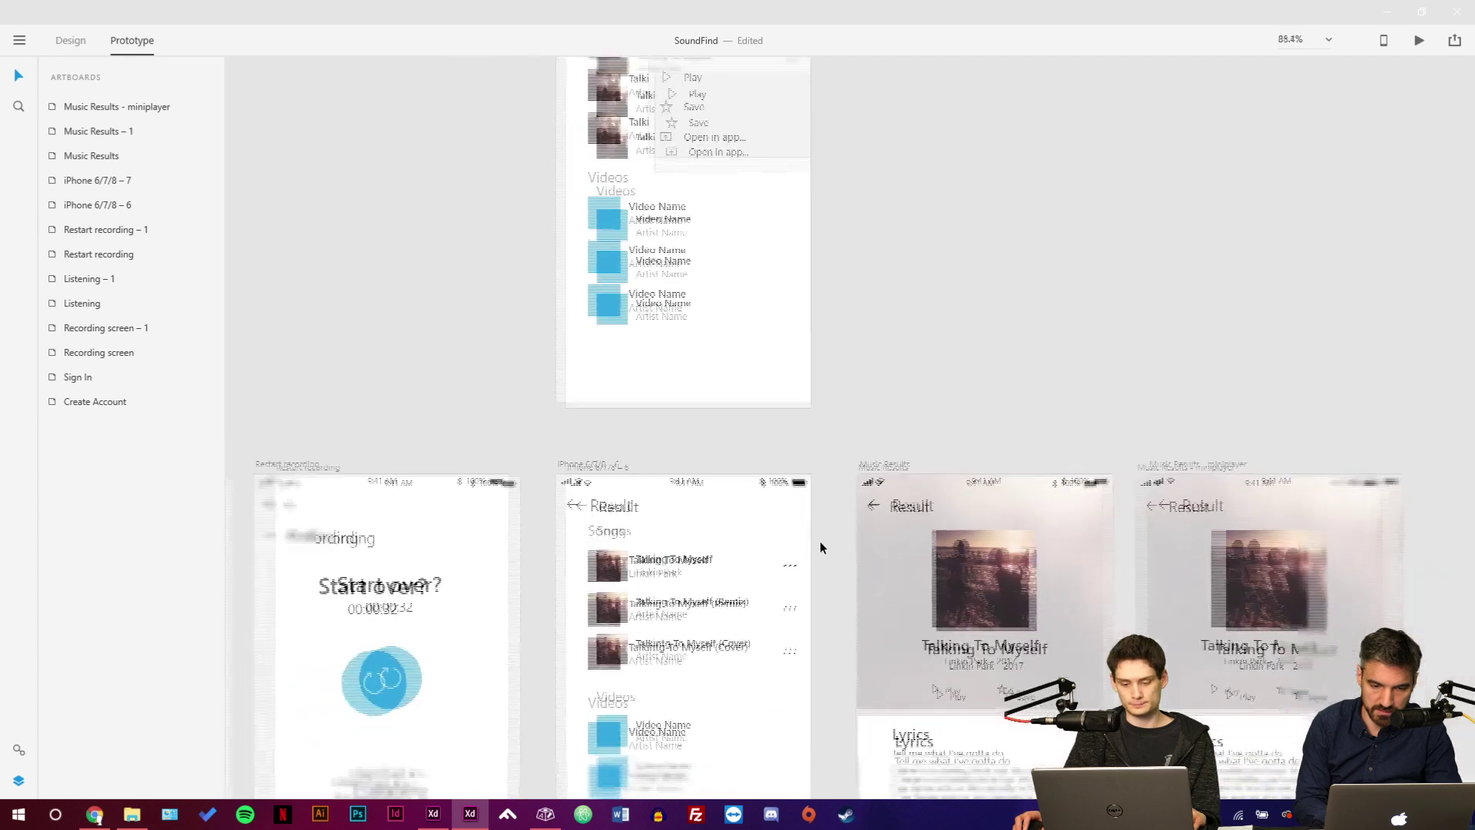
pyautogui.scroll(-2, 819, 547)
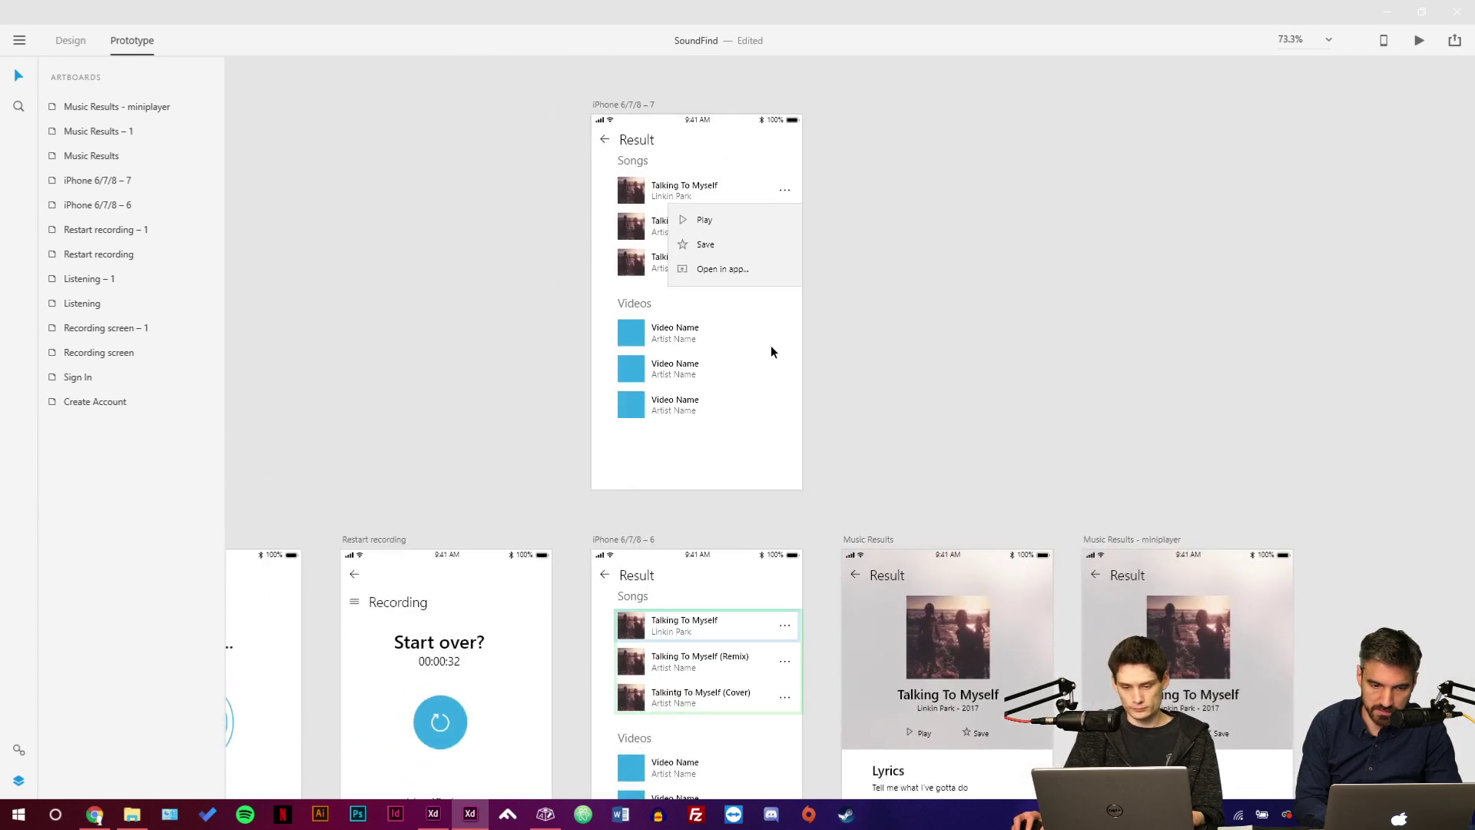
pyautogui.click(708, 570)
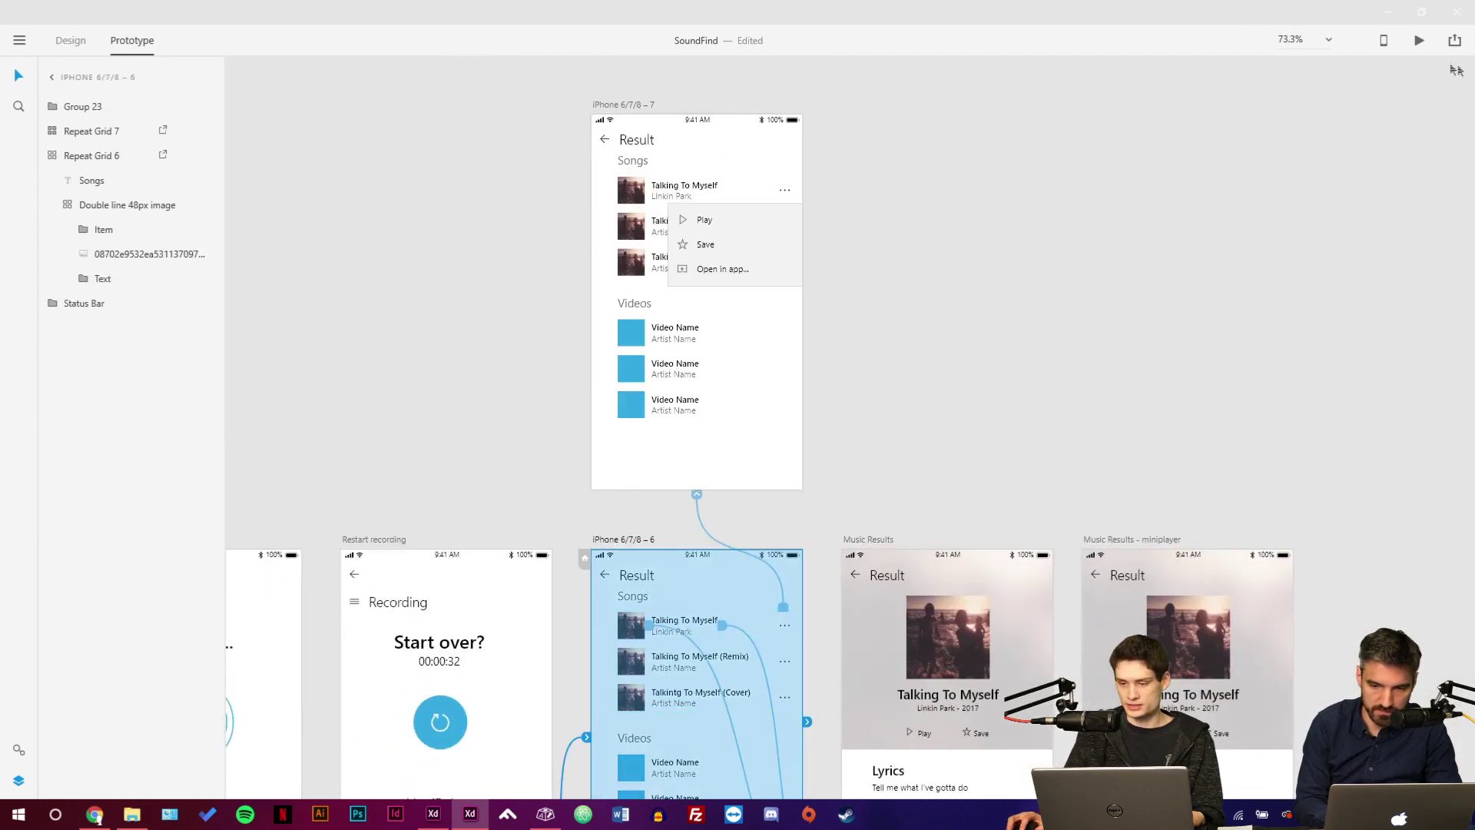
pyautogui.click(1419, 42)
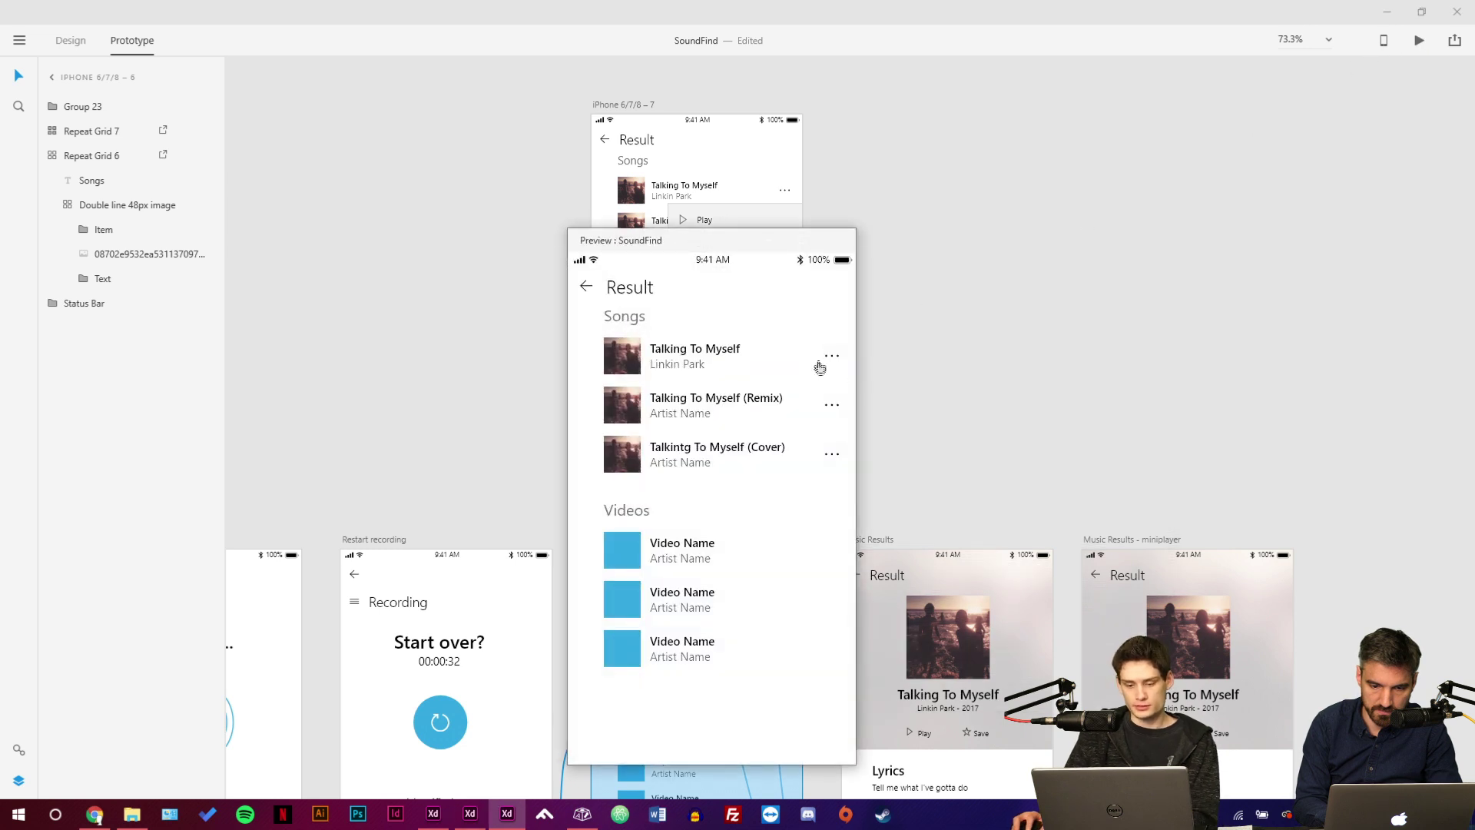
pyautogui.click(831, 360)
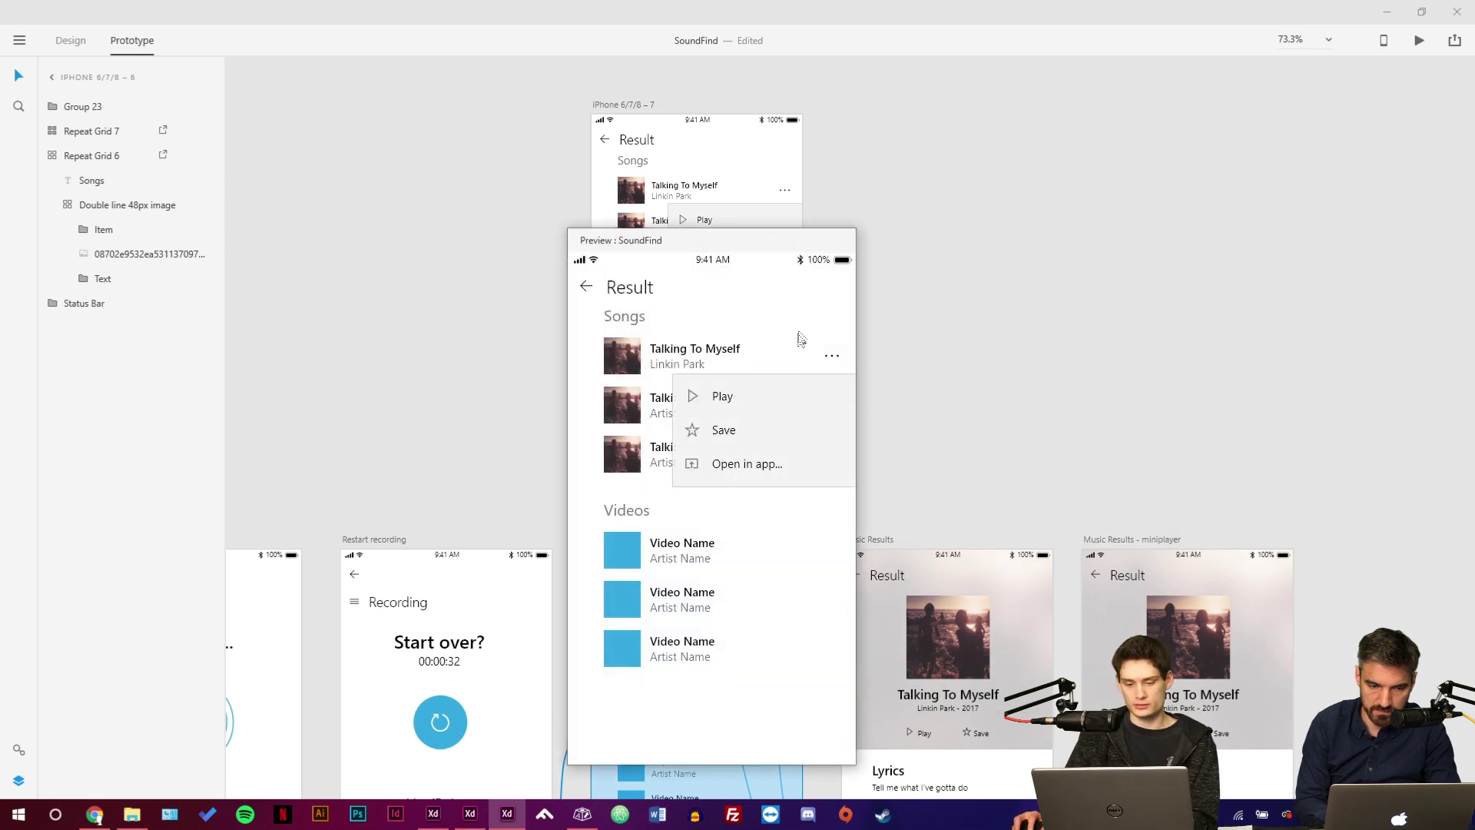
pyautogui.click(840, 239)
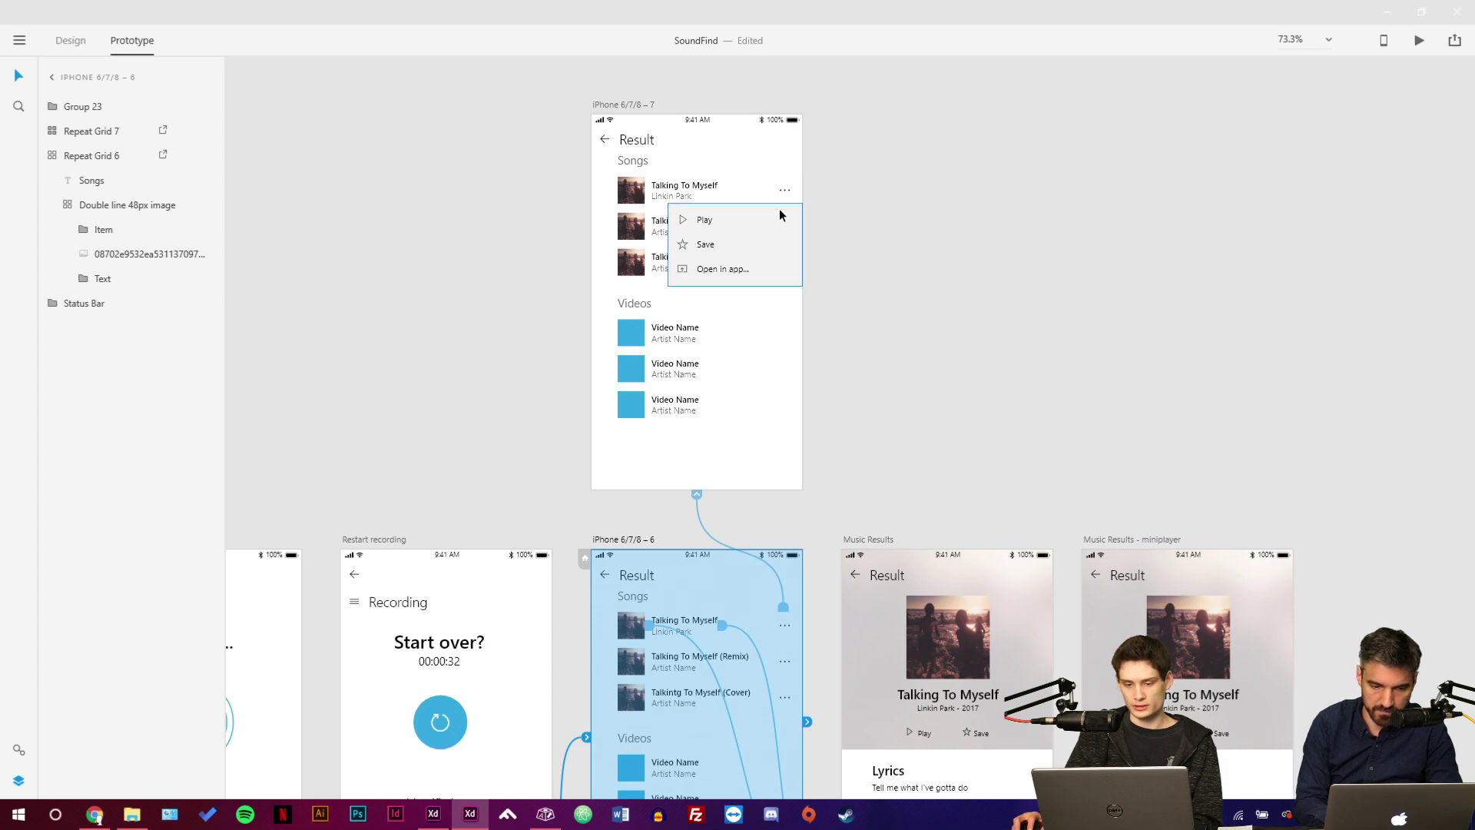
pyautogui.click(787, 189)
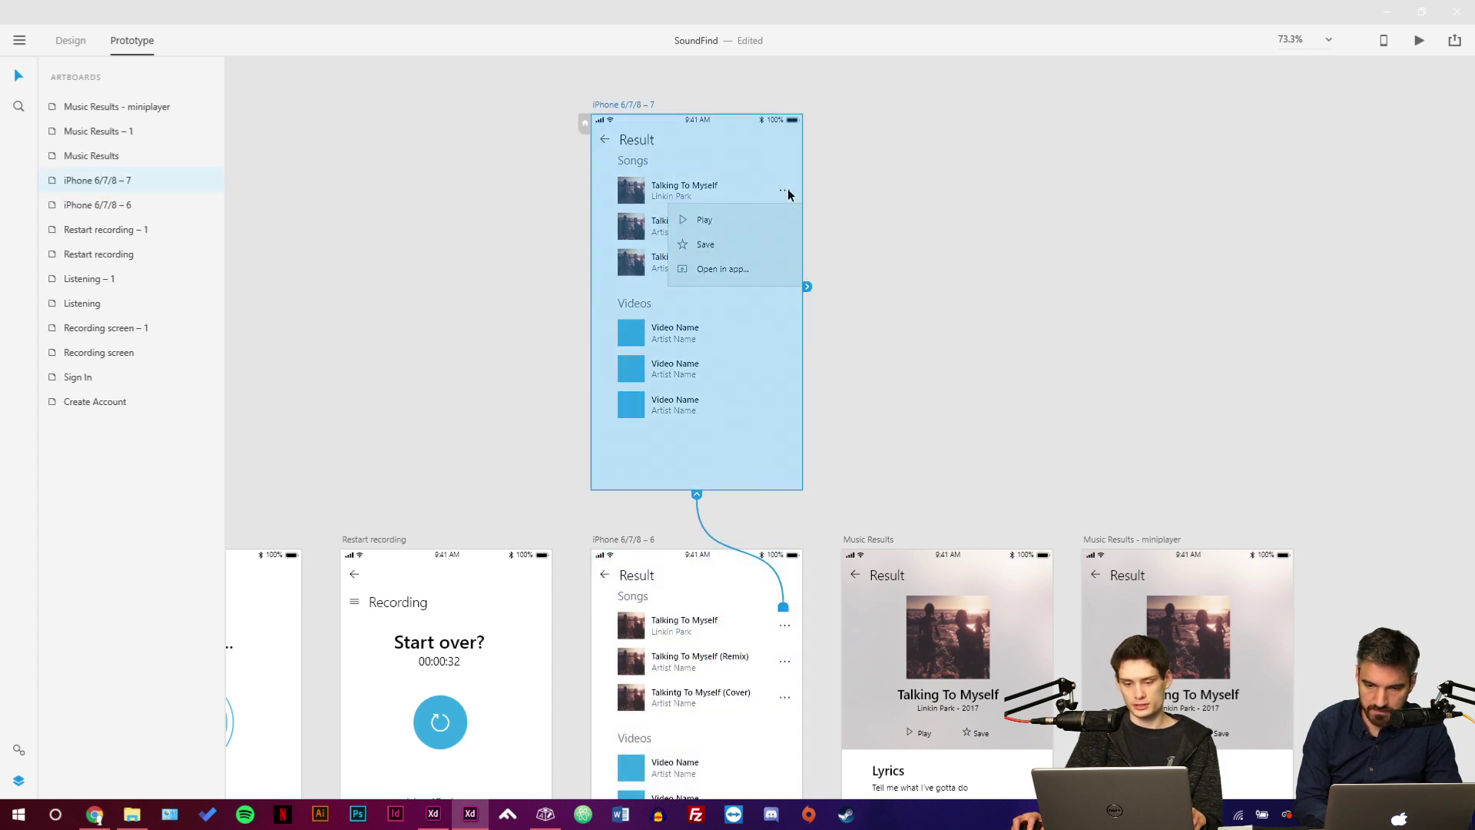
pyautogui.scroll(5, 788, 192)
pyautogui.scroll(-2, 784, 228)
pyautogui.moveTo(821, 240); pyautogui.dragTo(830, 334)
pyautogui.click(707, 139)
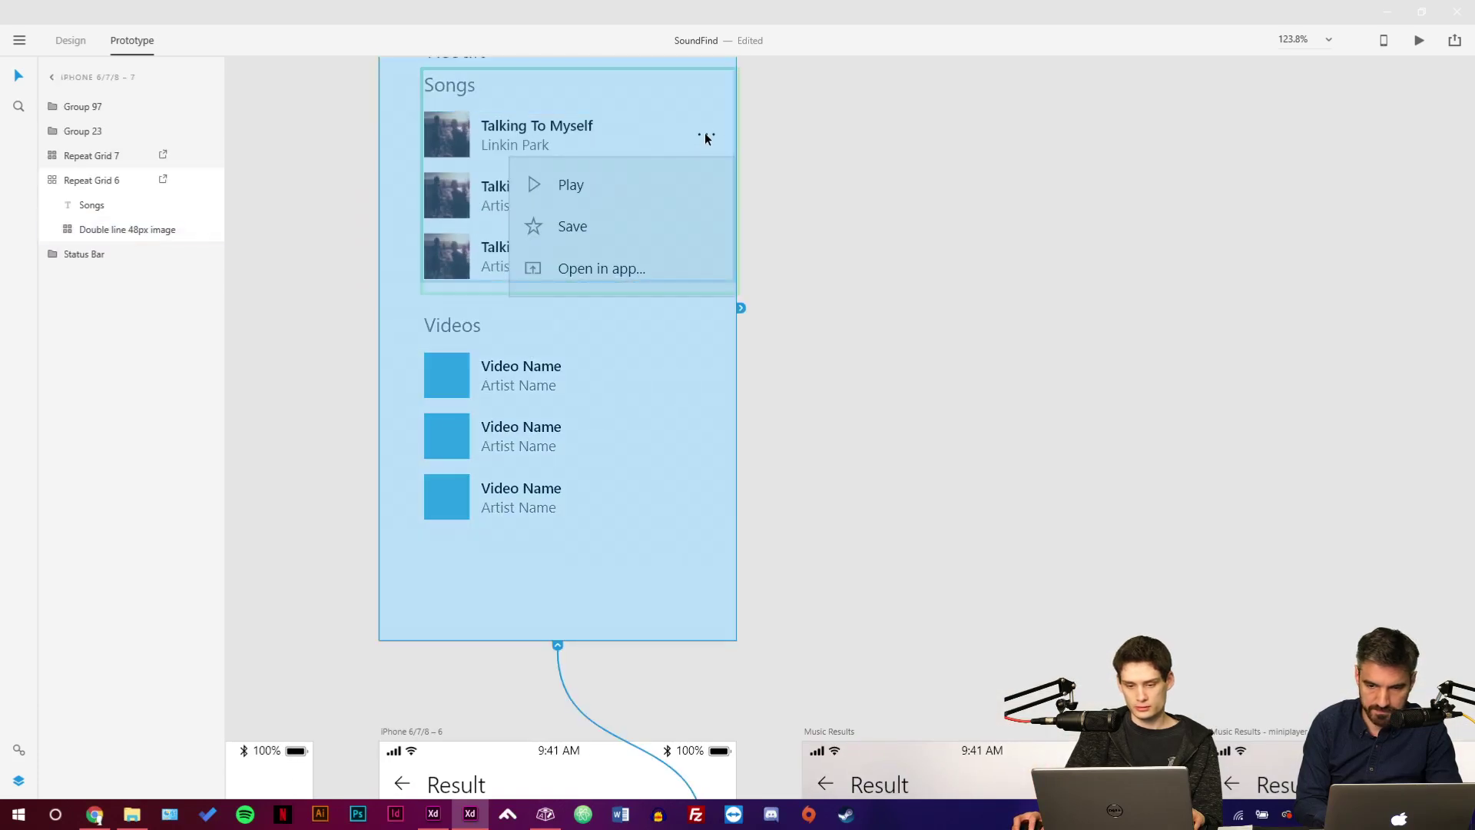
pyautogui.press('Escape')
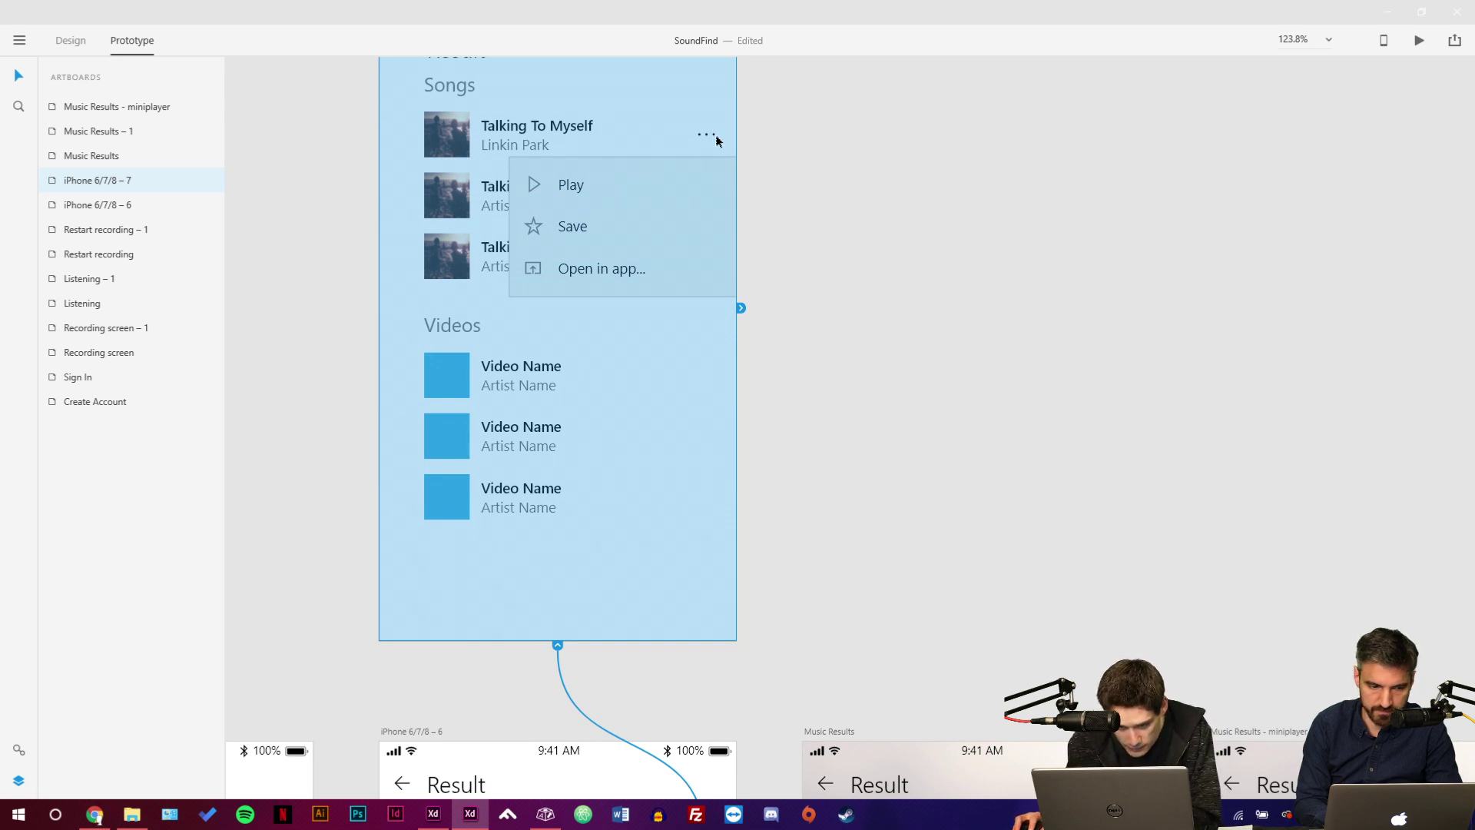
pyautogui.click(714, 138)
pyautogui.doubleClick(713, 135)
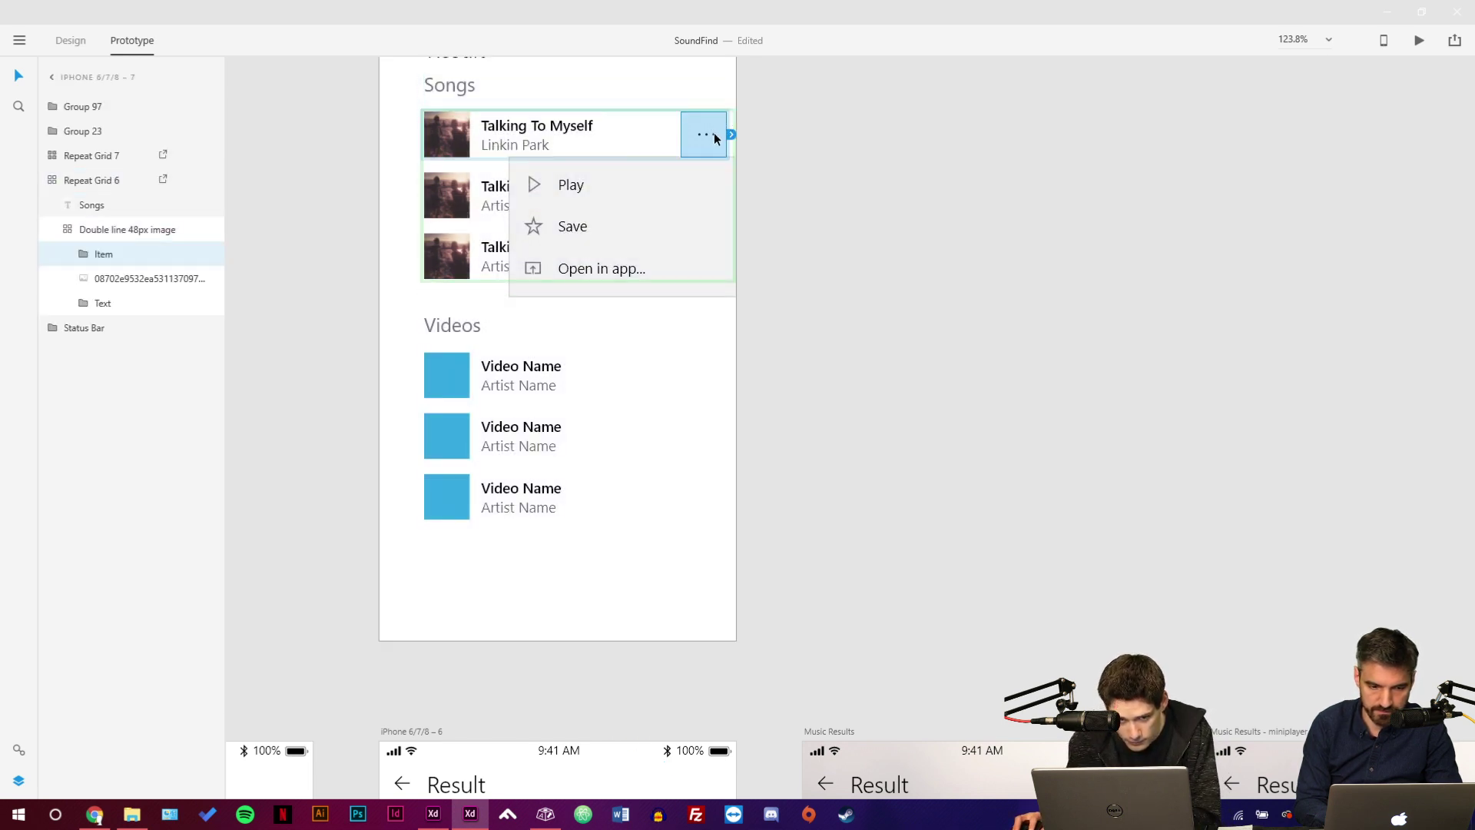
pyautogui.press('Escape')
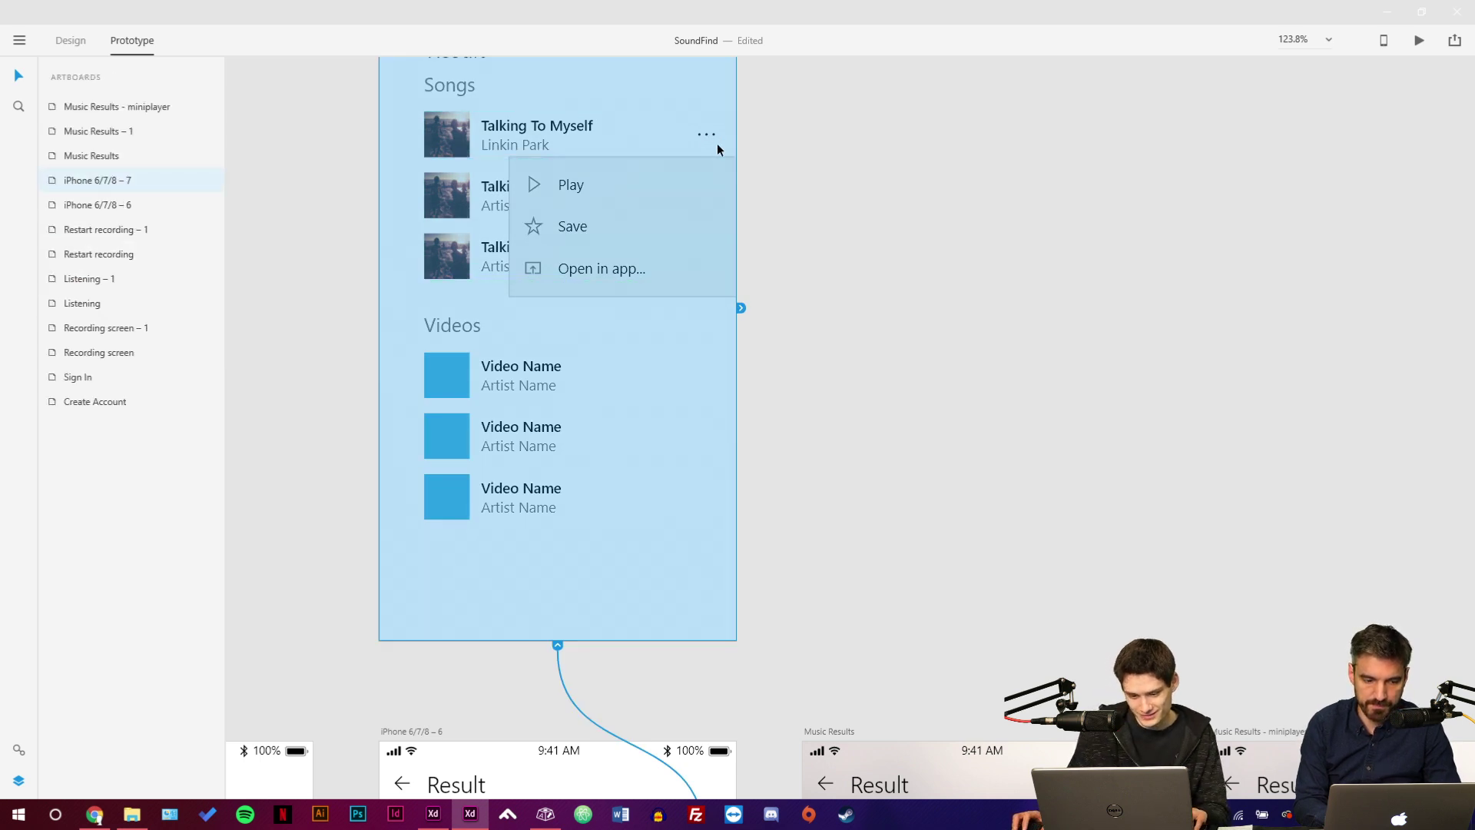
pyautogui.scroll(3, 790, 257)
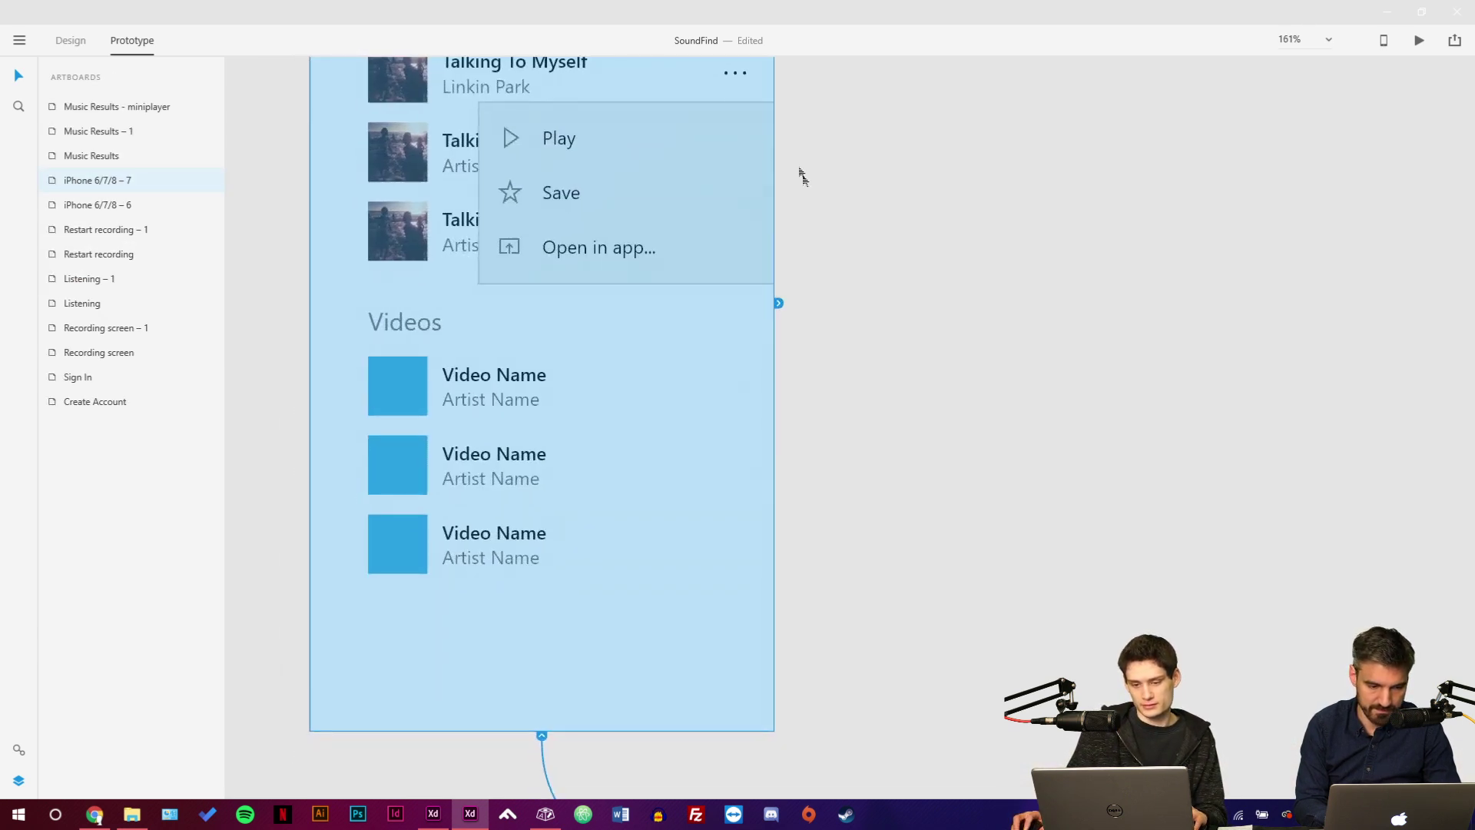
pyautogui.click(743, 77)
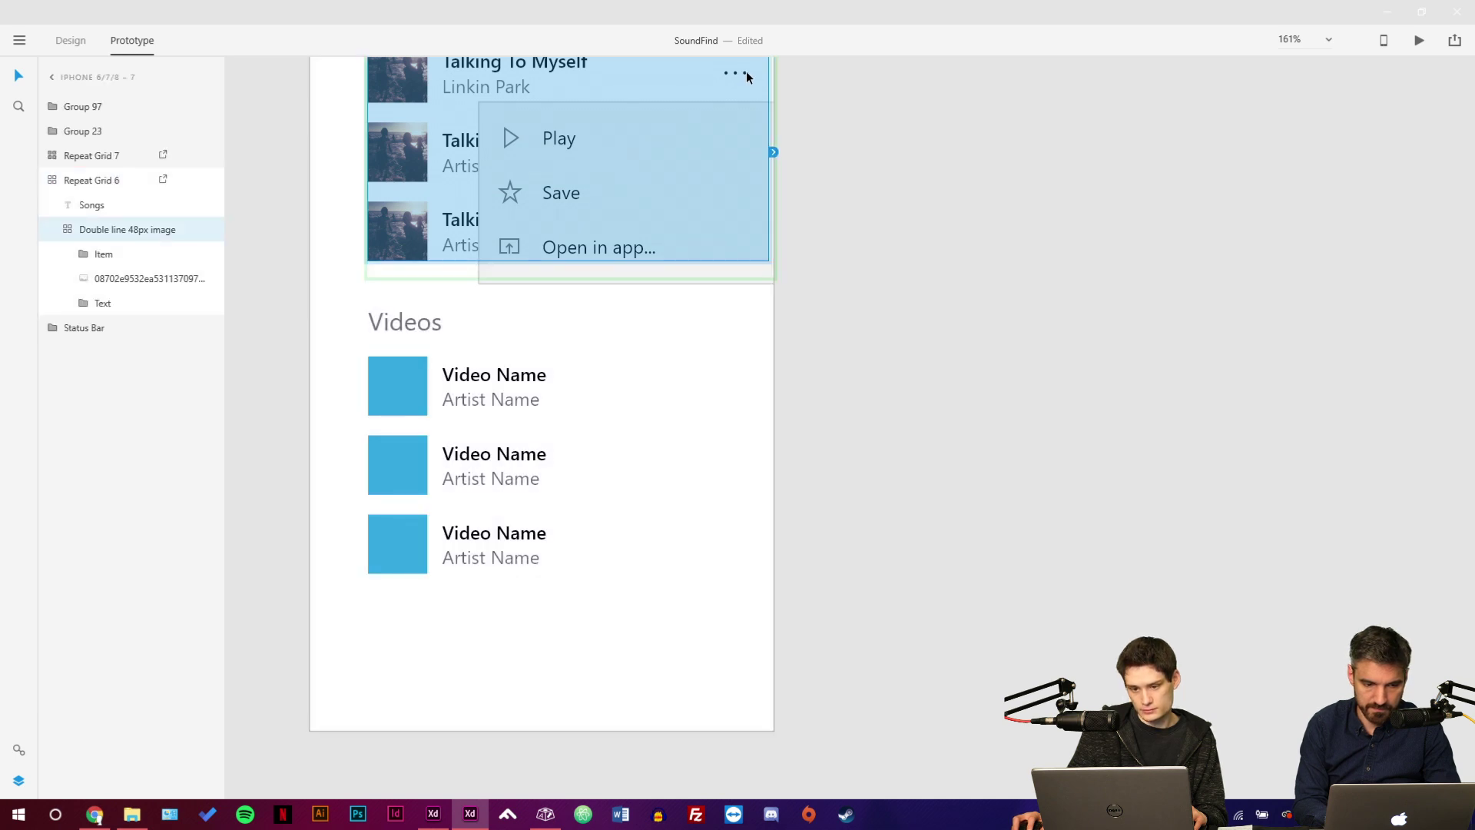
pyautogui.press('Escape')
pyautogui.click(743, 77)
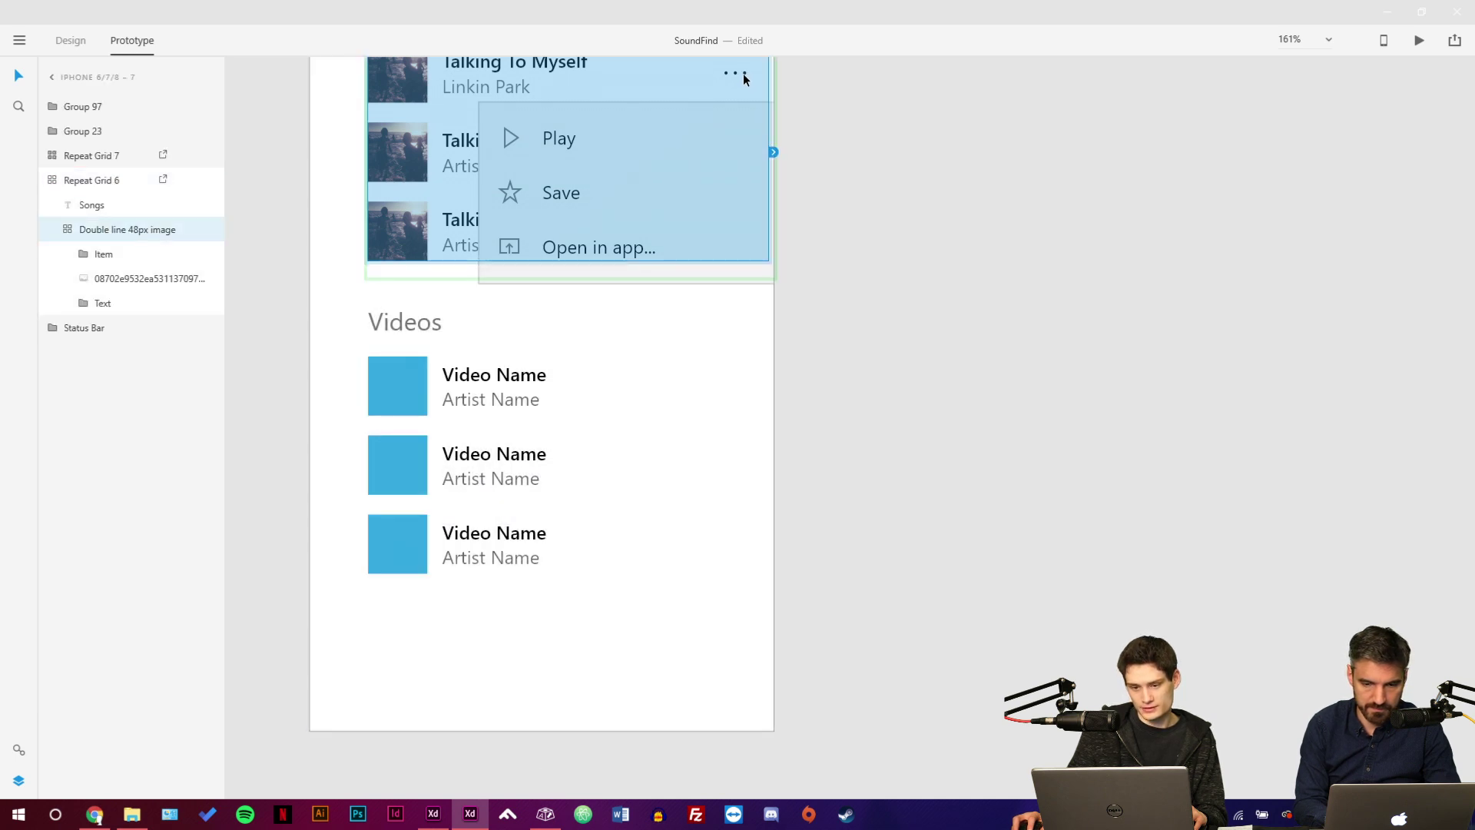
pyautogui.press('Escape')
# Save the SoundFind design.
pyautogui.scroll(-5, 780, 318)
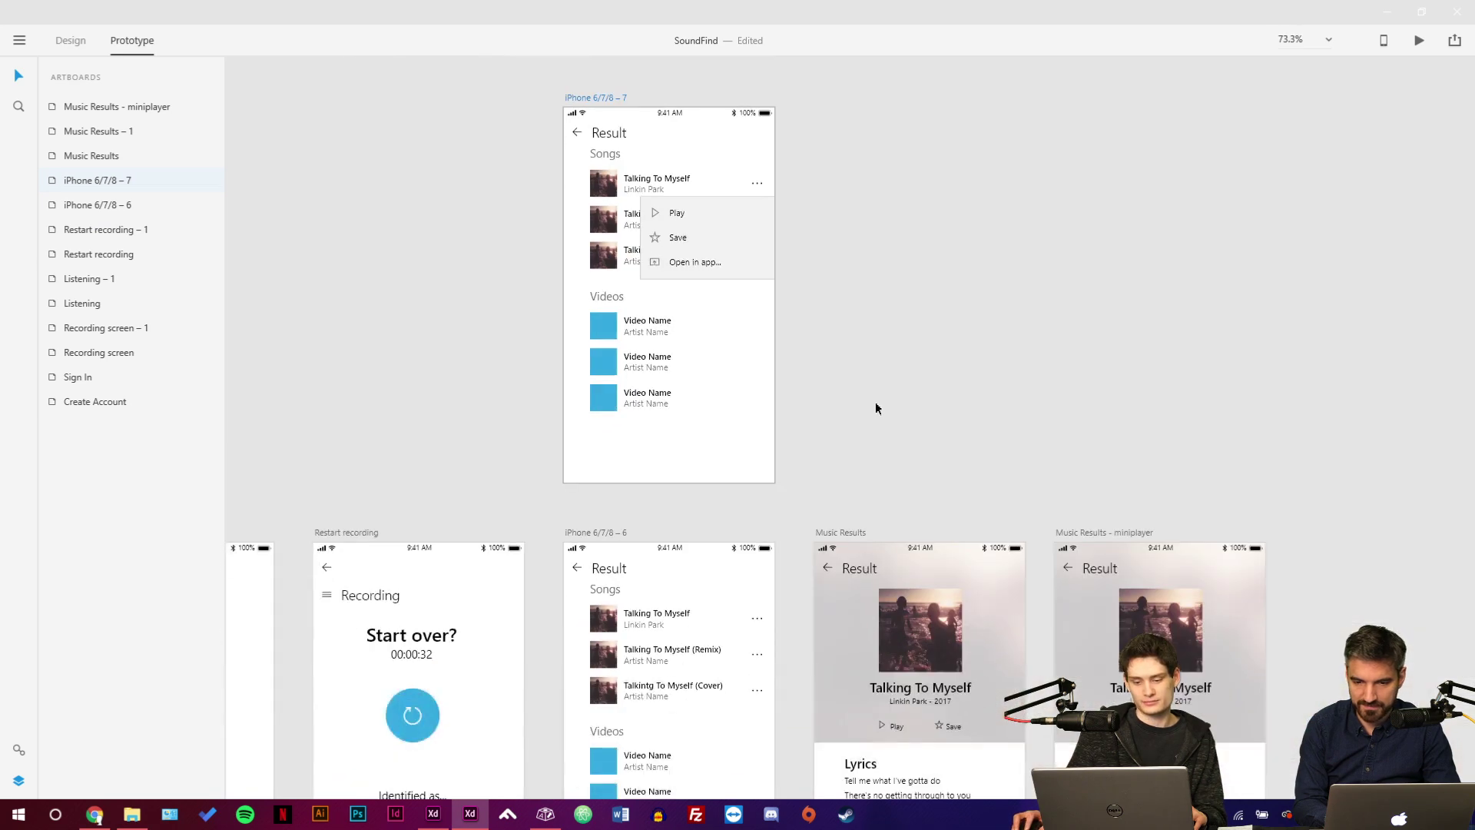
pyautogui.moveTo(875, 408); pyautogui.dragTo(716, 234)
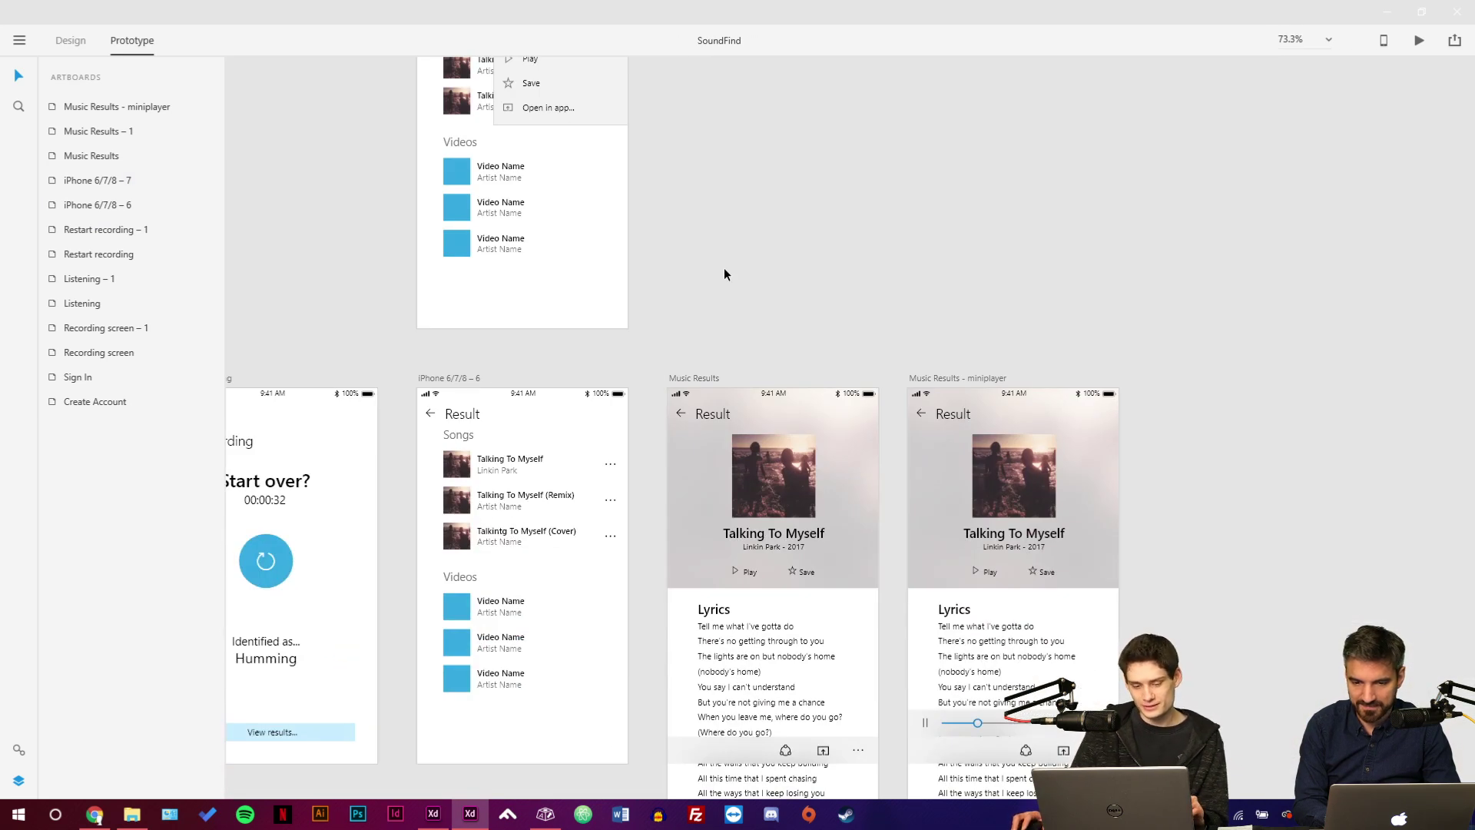
pyautogui.scroll(2, 726, 284)
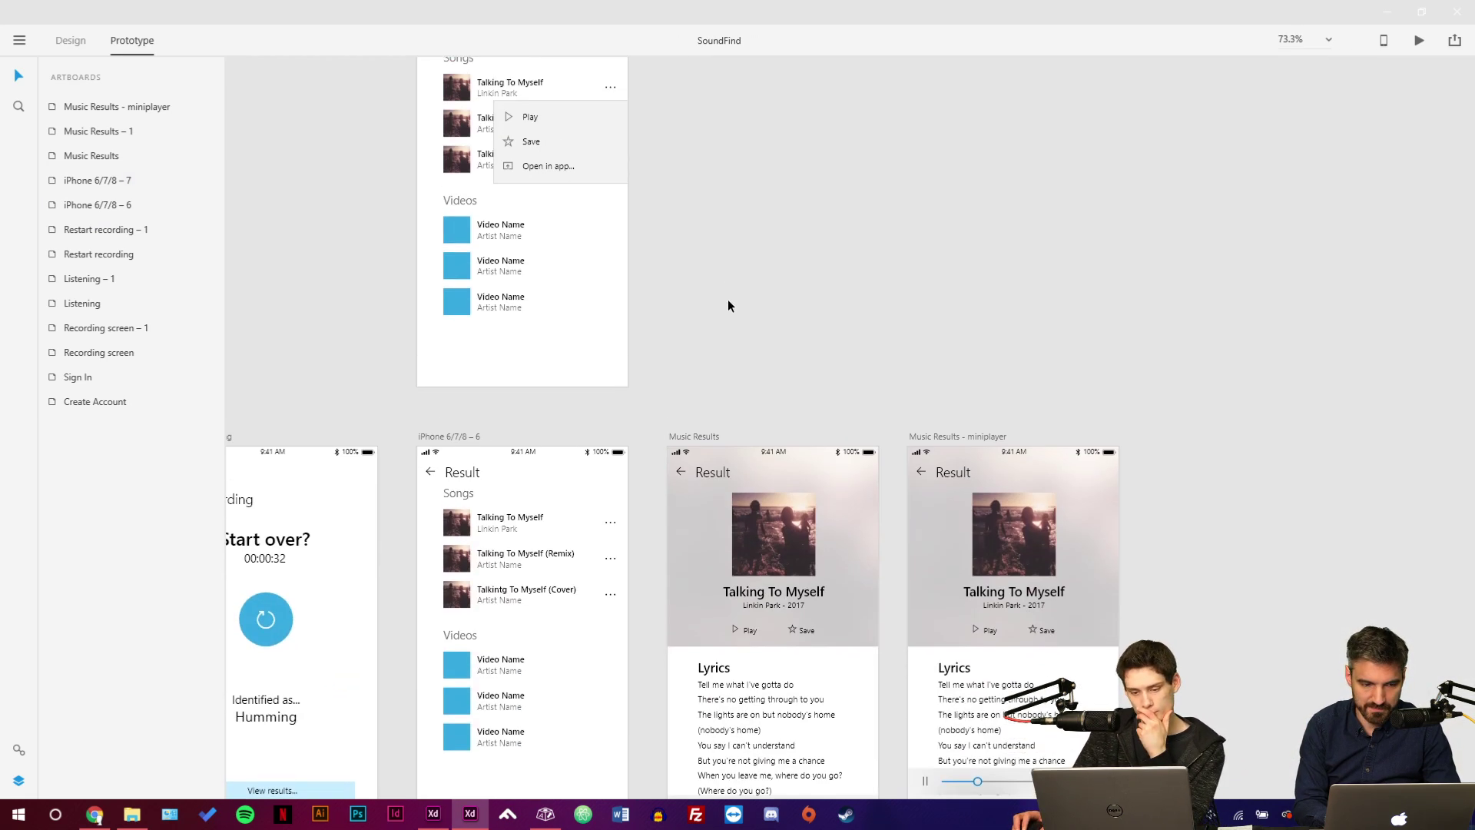
pyautogui.click(543, 178)
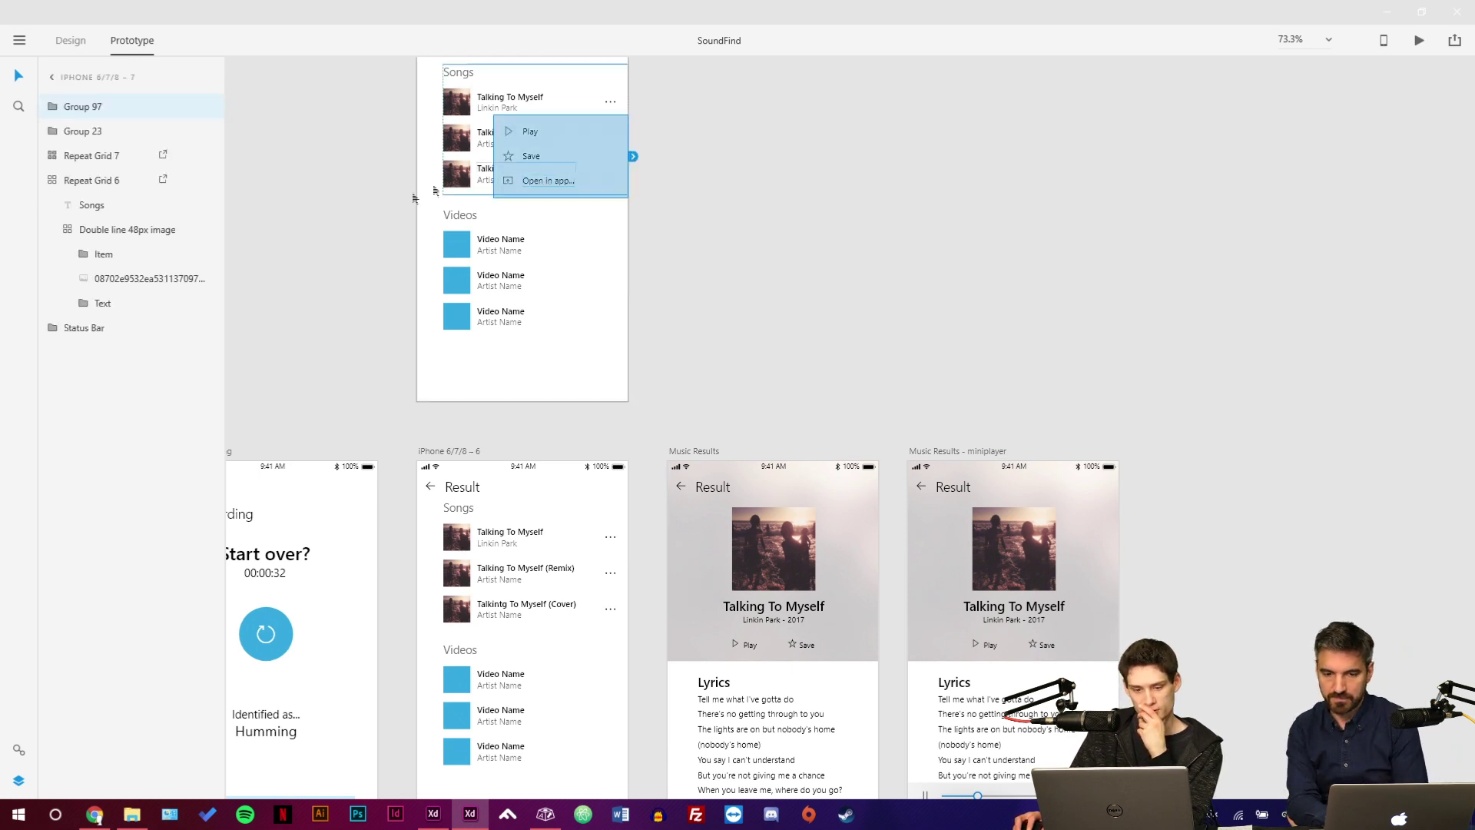
pyautogui.click(806, 341)
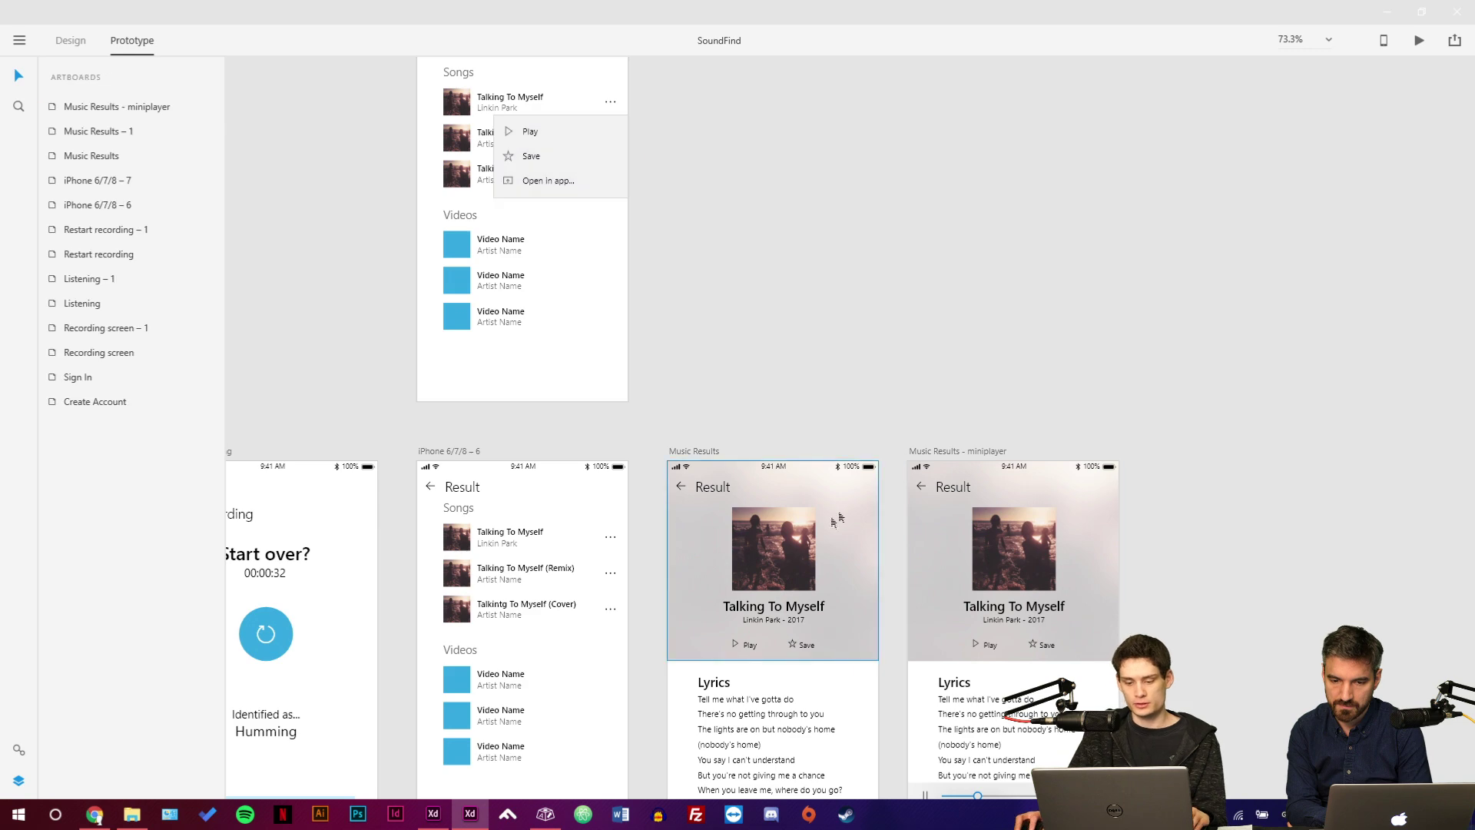
pyautogui.moveTo(838, 521); pyautogui.dragTo(605, 159)
pyautogui.scroll(5, 605, 158)
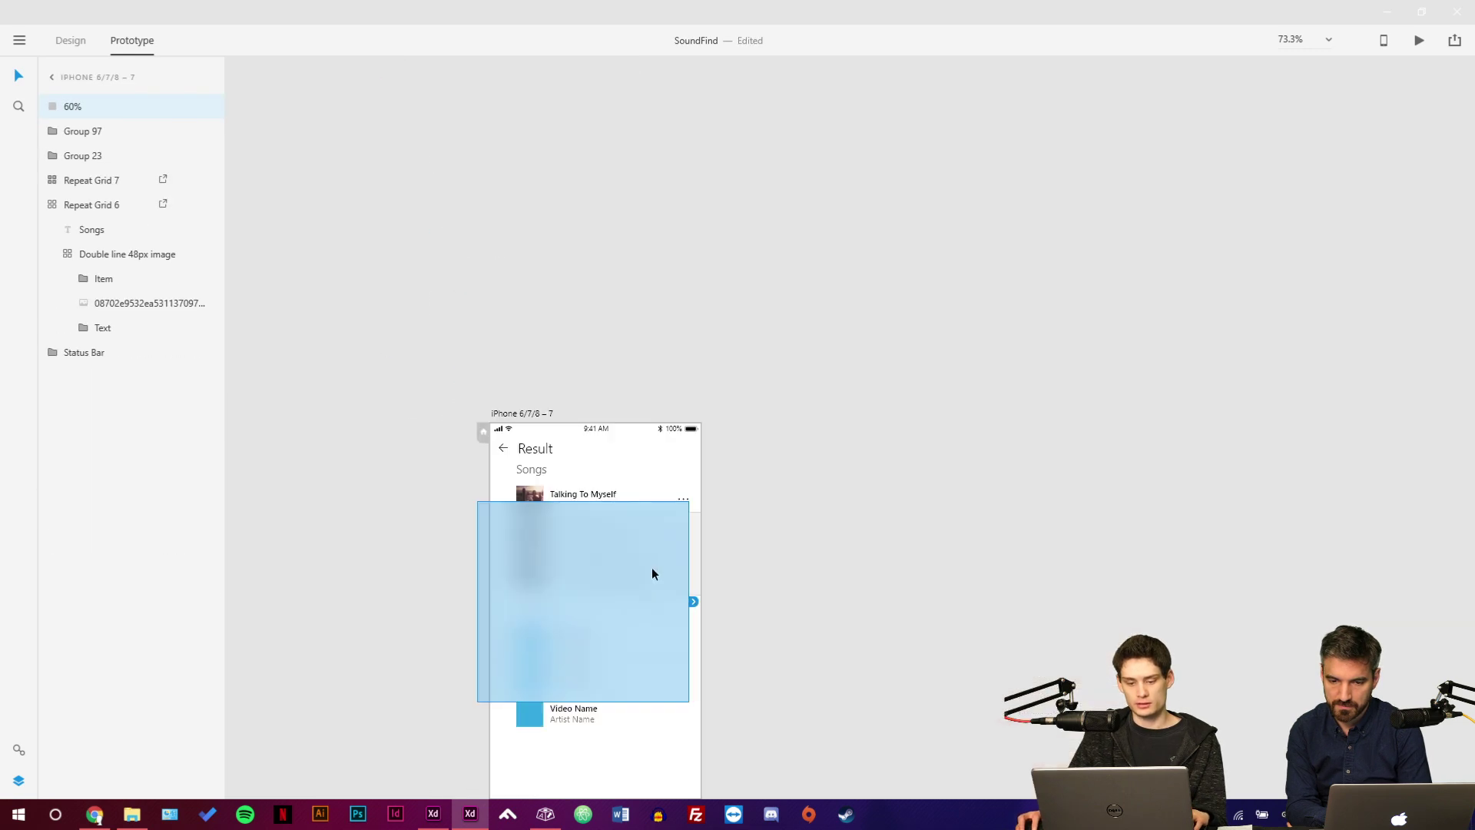
pyautogui.click(71, 42)
pyautogui.moveTo(584, 568); pyautogui.dragTo(562, 513)
pyautogui.press('Delete')
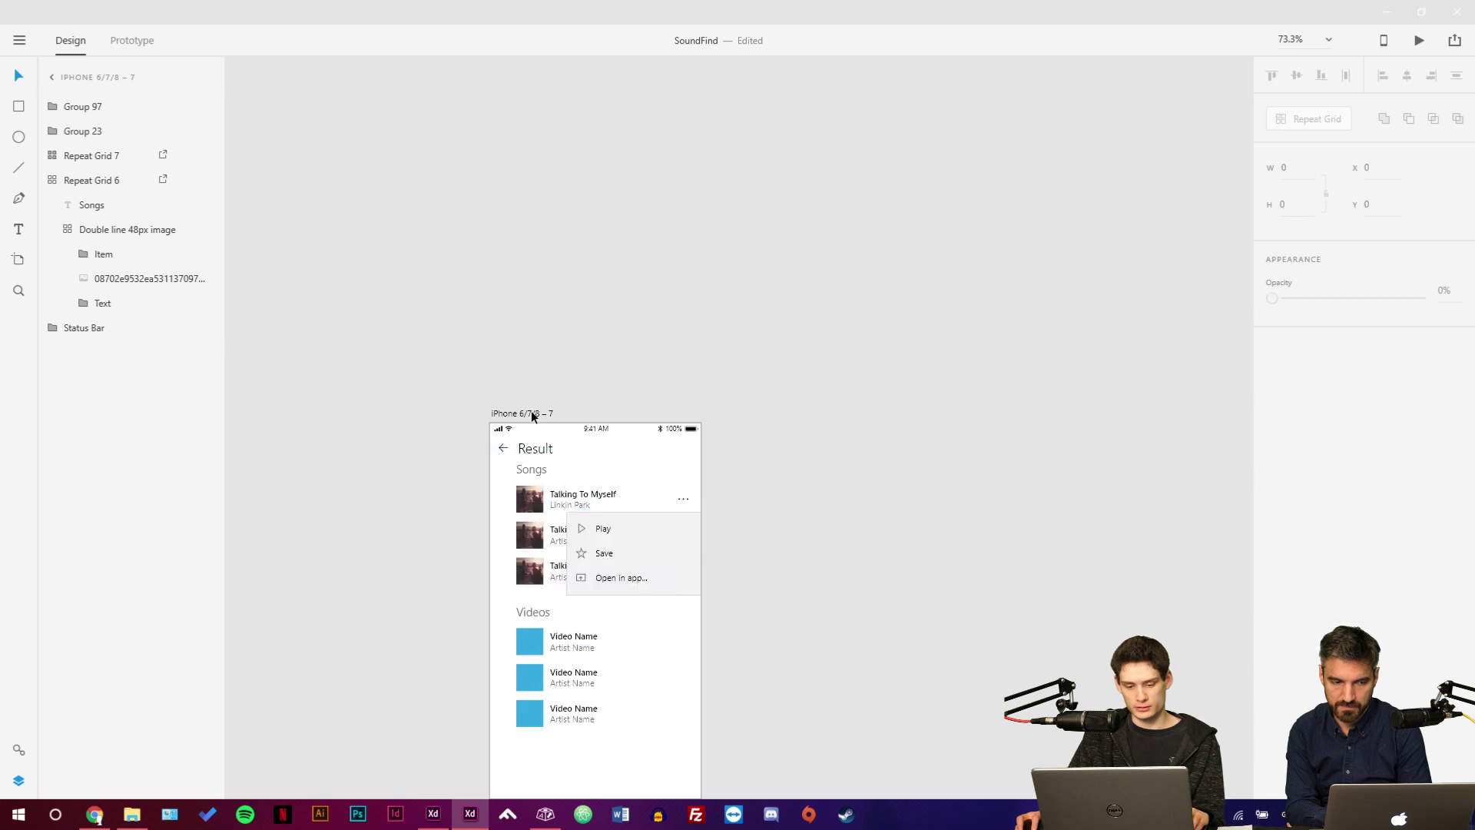
# In Design mode, duplicate the iPhone 6/7/8 – 7 artboard with the open context menu into the empty space beside it.
pyautogui.moveTo(534, 412); pyautogui.dragTo(880, 432)
pyautogui.scroll(4, 855, 527)
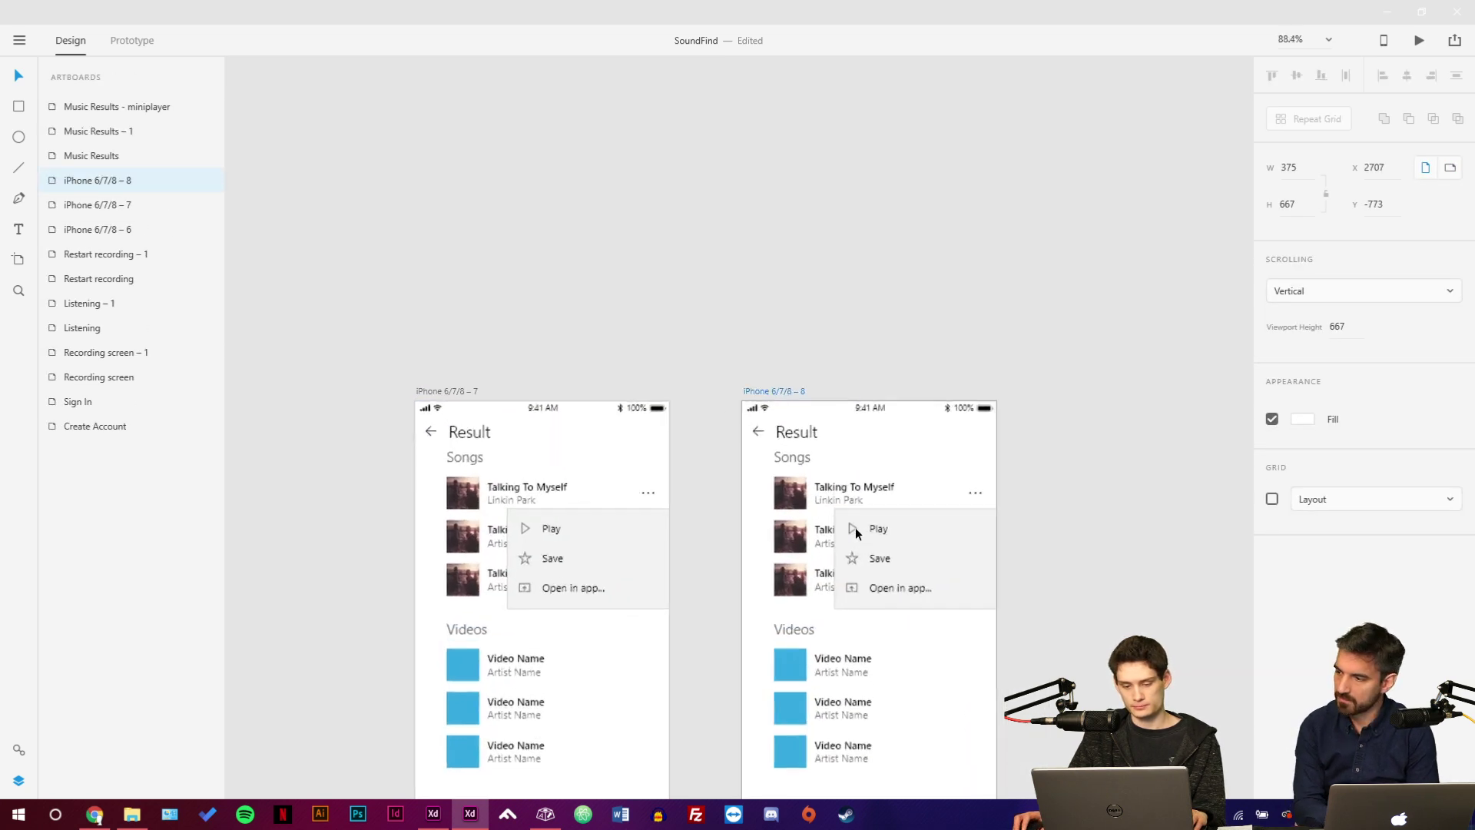
# Paste the blurred overlay onto the iPhone 6/7/8 – 8 artboard and narrow it from its left edge to about 274 px wide.
pyautogui.hotkey('ctrl', 'v')
pyautogui.moveTo(694, 351); pyautogui.dragTo(690, 320)
pyautogui.moveTo(605, 522); pyautogui.dragTo(679, 749)
pyautogui.click(999, 410)
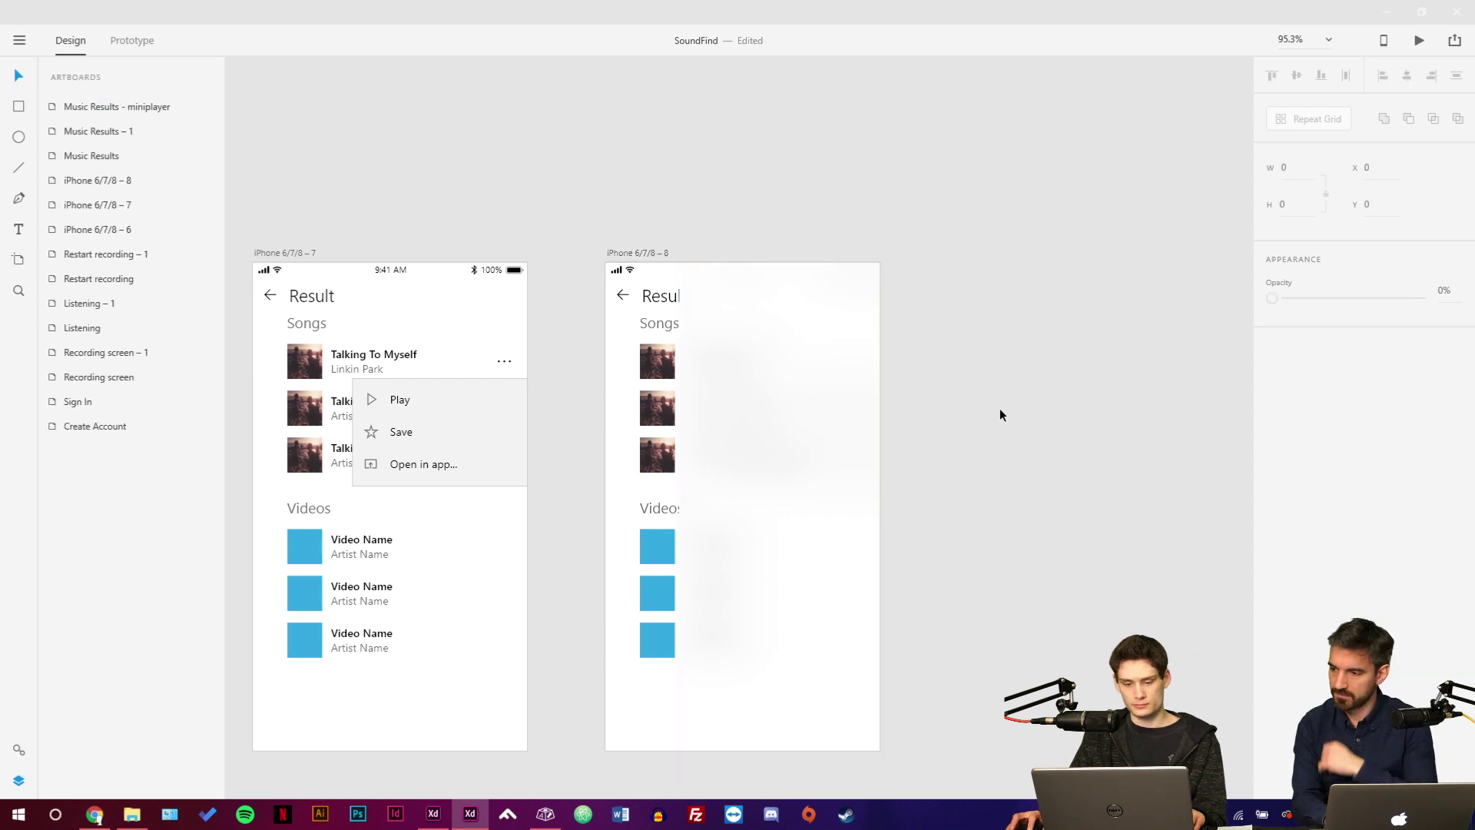
# Try pasting a copy of the Play/Save/Open in app... popup from iPhone 6/7/8 – 7 over the blurred overlay.
pyautogui.click(850, 347)
pyautogui.click(414, 423)
pyautogui.hotkey('ctrl', 'c')
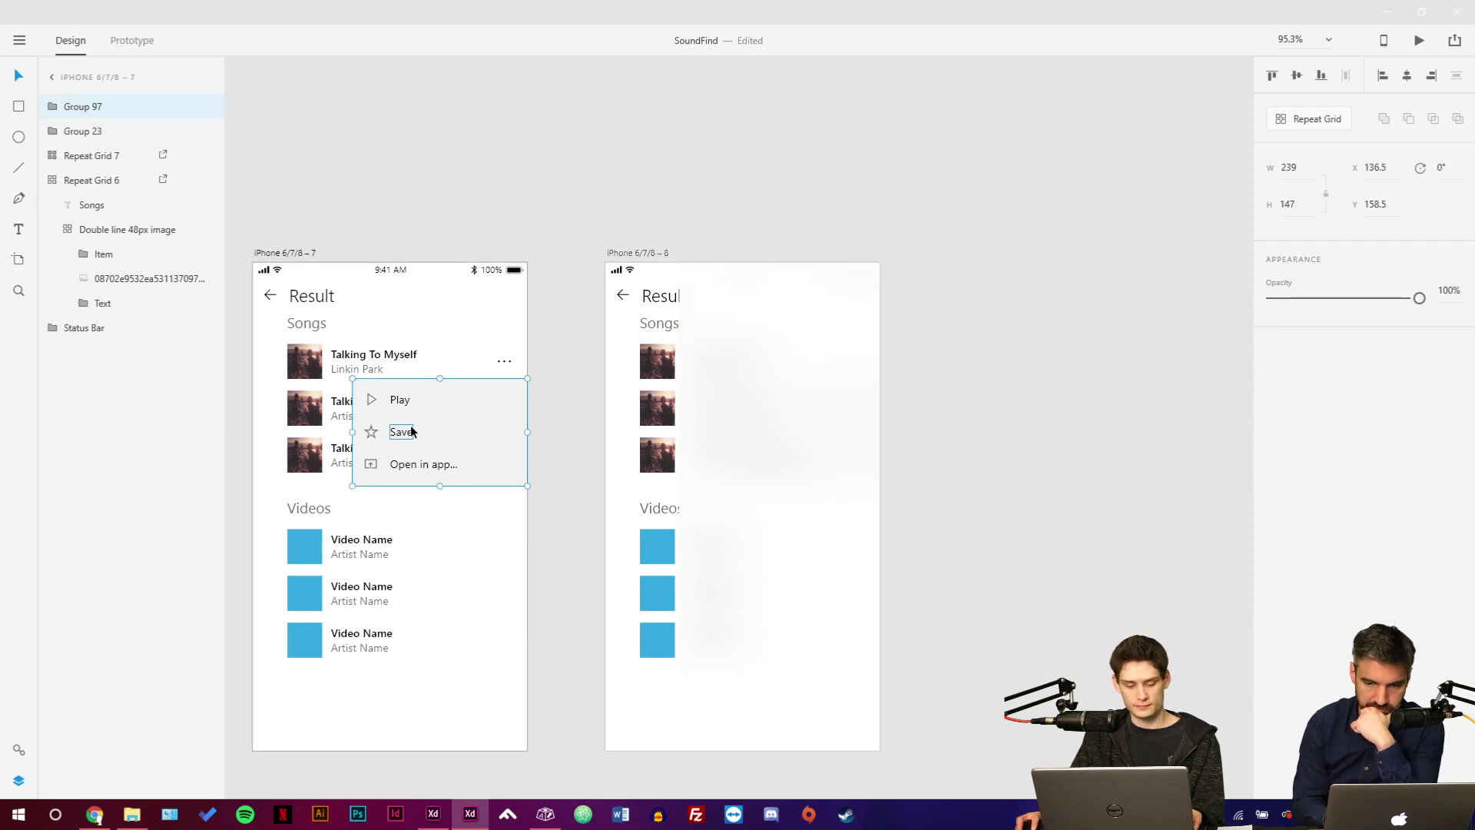
pyautogui.click(713, 400)
pyautogui.hotkey('ctrl', 'v')
pyautogui.hotkey('ctrl', 'z')
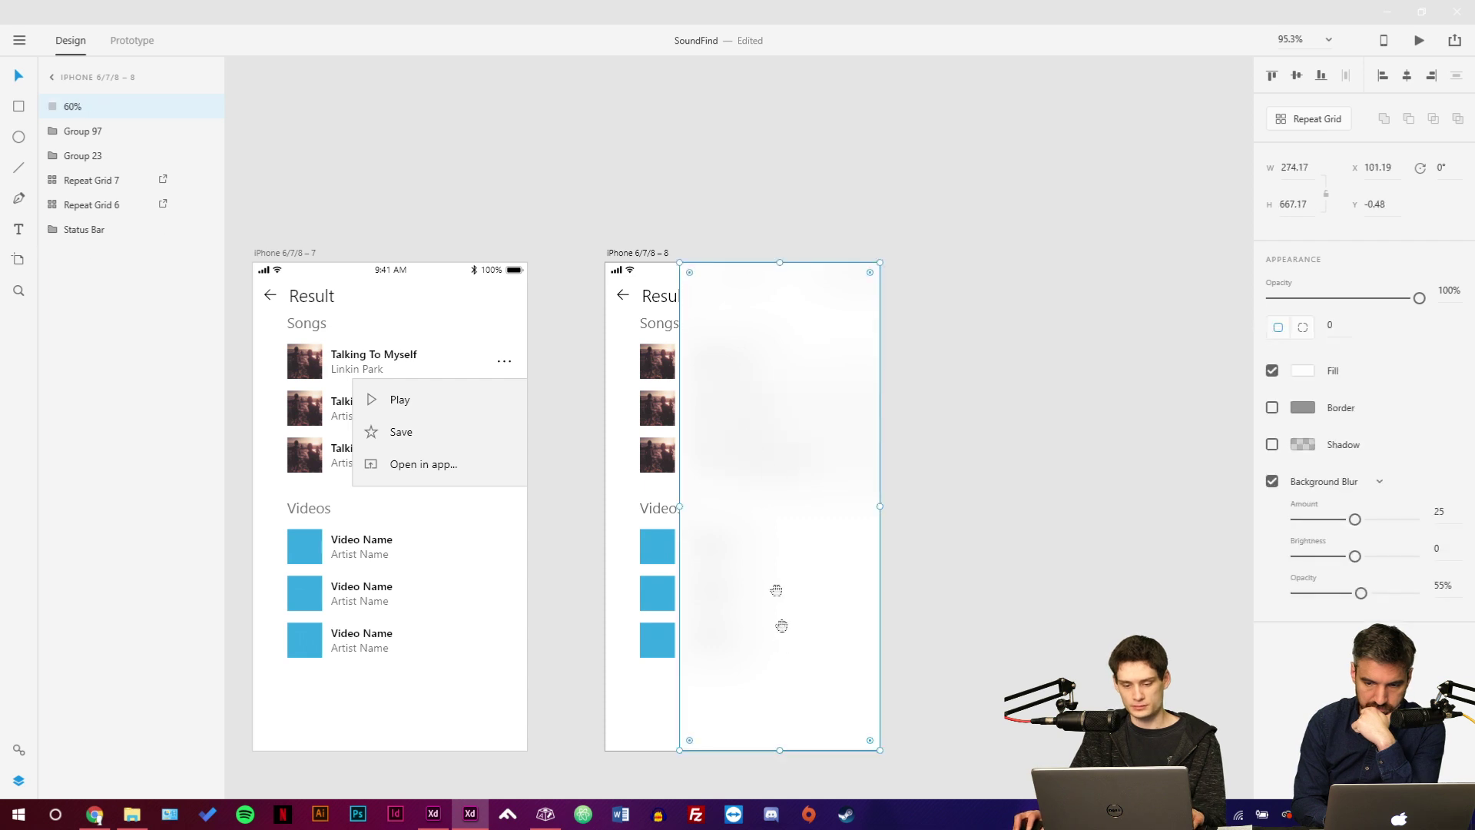
# Copy the Spotify/Apple Music/Pandora/YouTube menu from the Music Results – 1 artboard and paste it onto iPhone 6/7/8 – 8.
pyautogui.scroll(-7, 777, 593)
pyautogui.moveTo(609, 659); pyautogui.dragTo(634, 244)
pyautogui.scroll(-5, 635, 244)
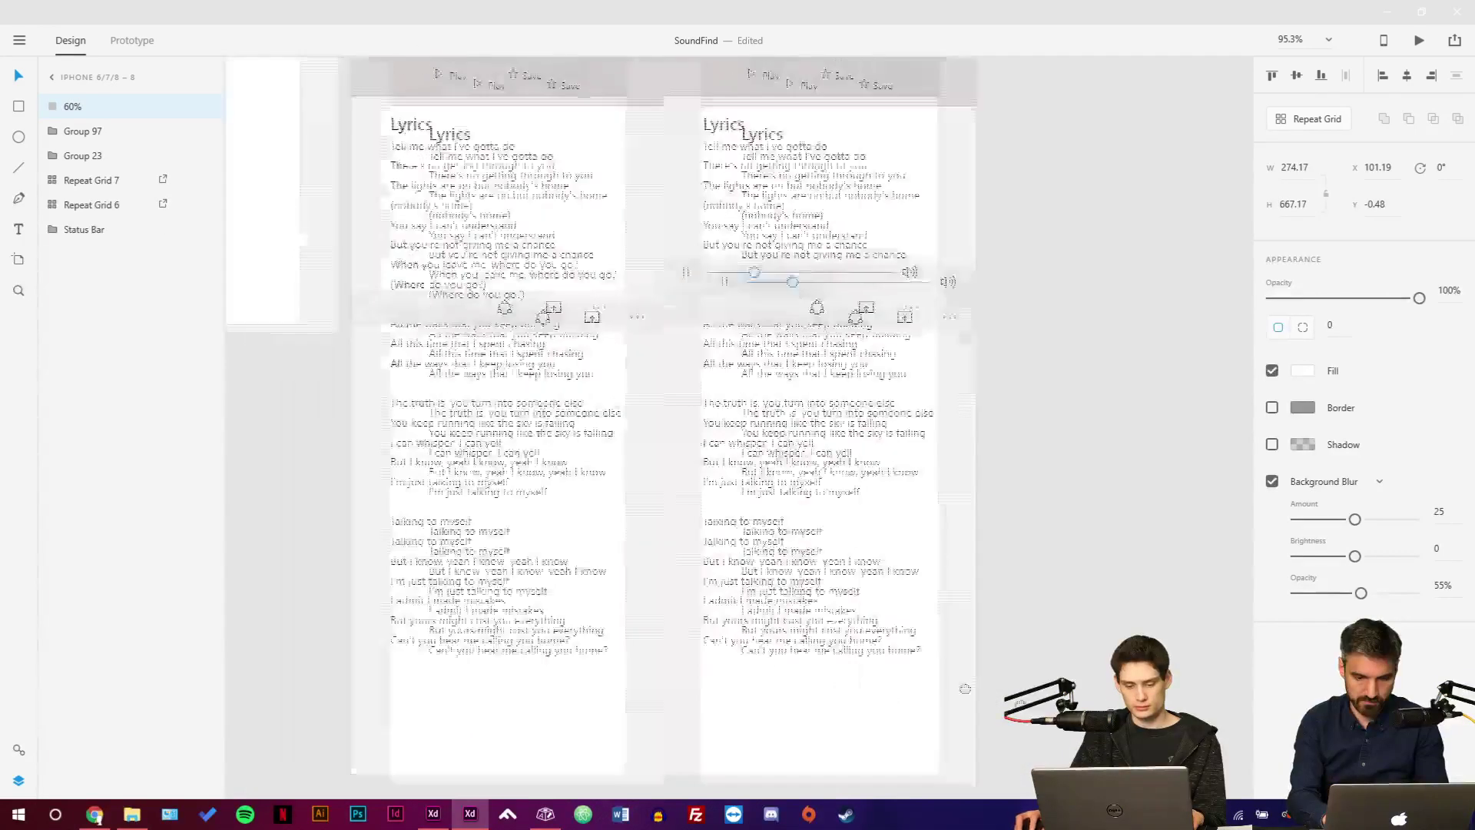
pyautogui.scroll(3, 797, 326)
pyautogui.moveTo(942, 601); pyautogui.dragTo(566, 178)
pyautogui.click(721, 441)
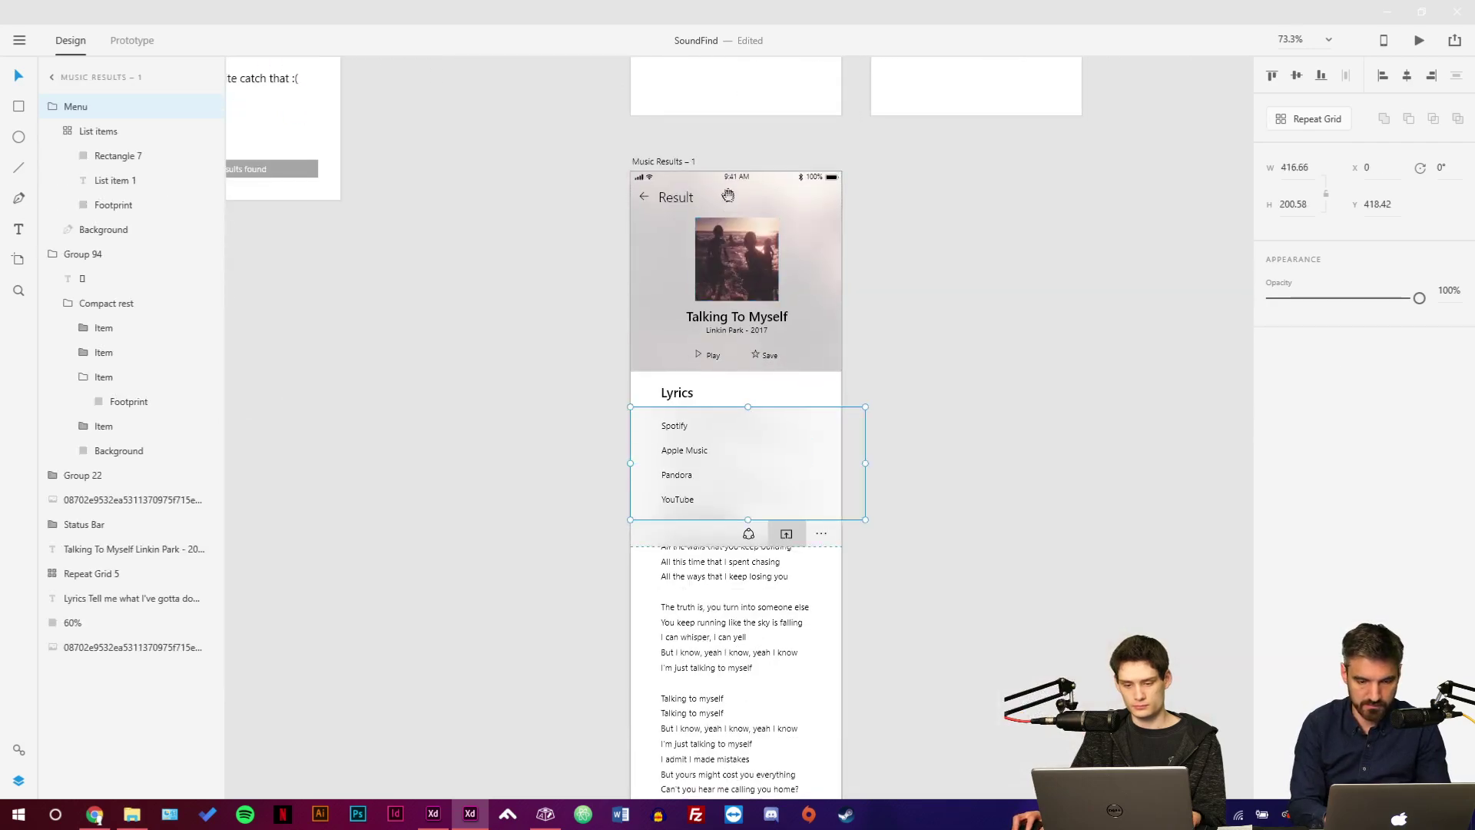
pyautogui.scroll(-3, 720, 440)
pyautogui.scroll(8, 724, 671)
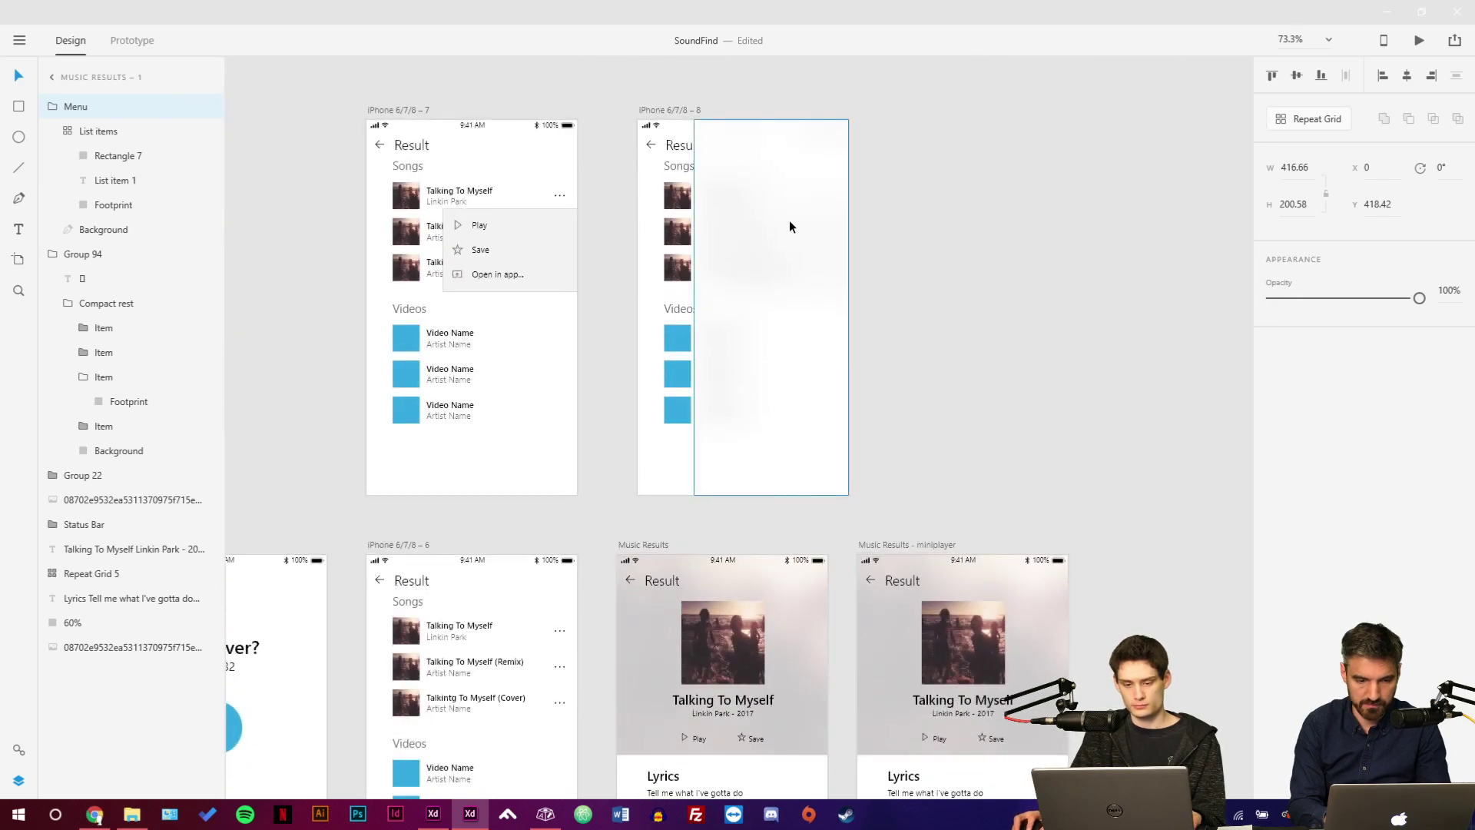
pyautogui.click(790, 220)
pyautogui.hotkey('ctrl', 'v')
# Delete the blurred overlay and move the pasted app menu to the artboard's upper edge at X 59, Y 0.42.
pyautogui.moveTo(774, 369); pyautogui.dragTo(838, 230)
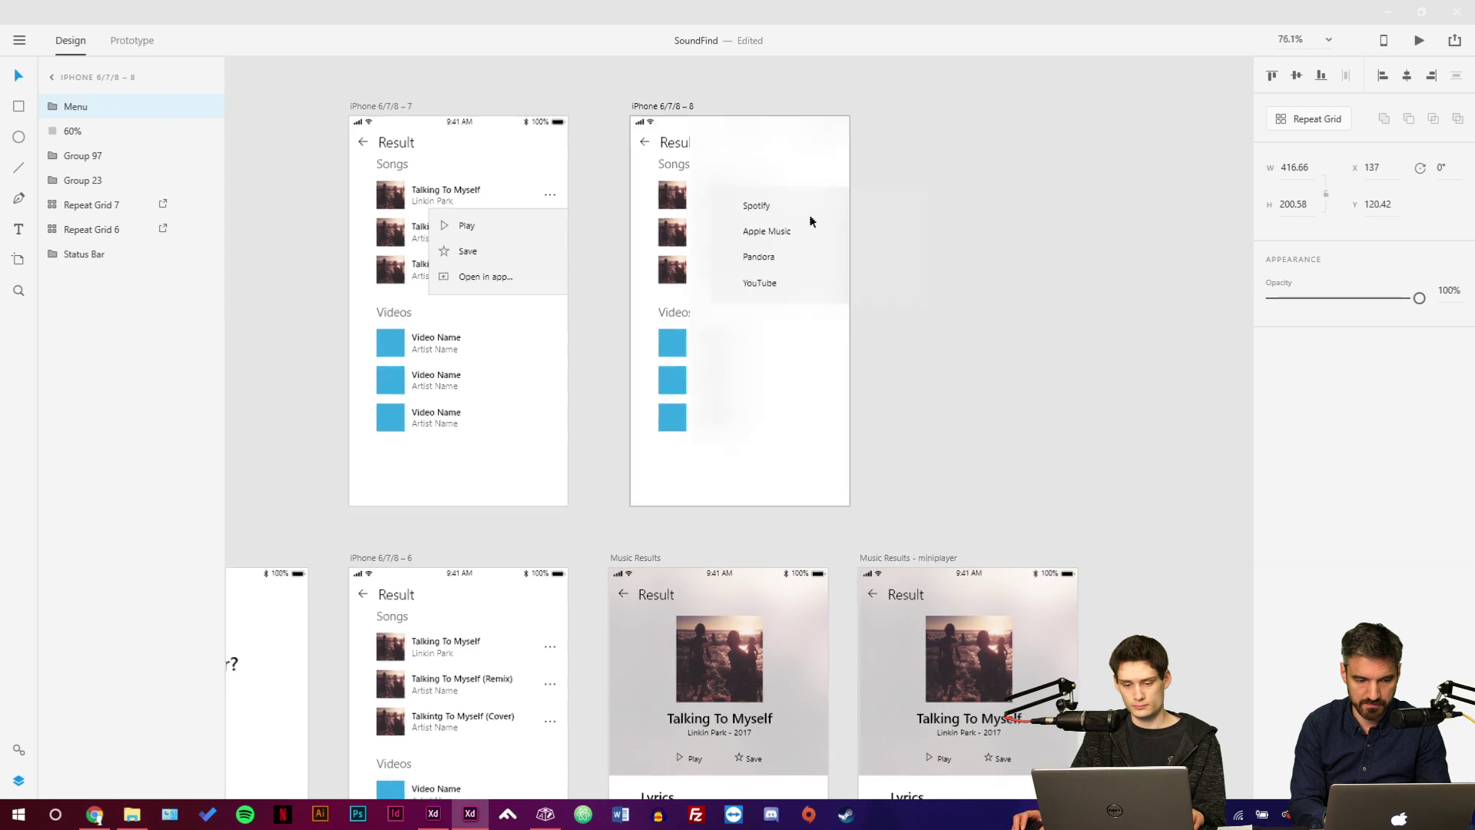
pyautogui.scroll(5, 803, 228)
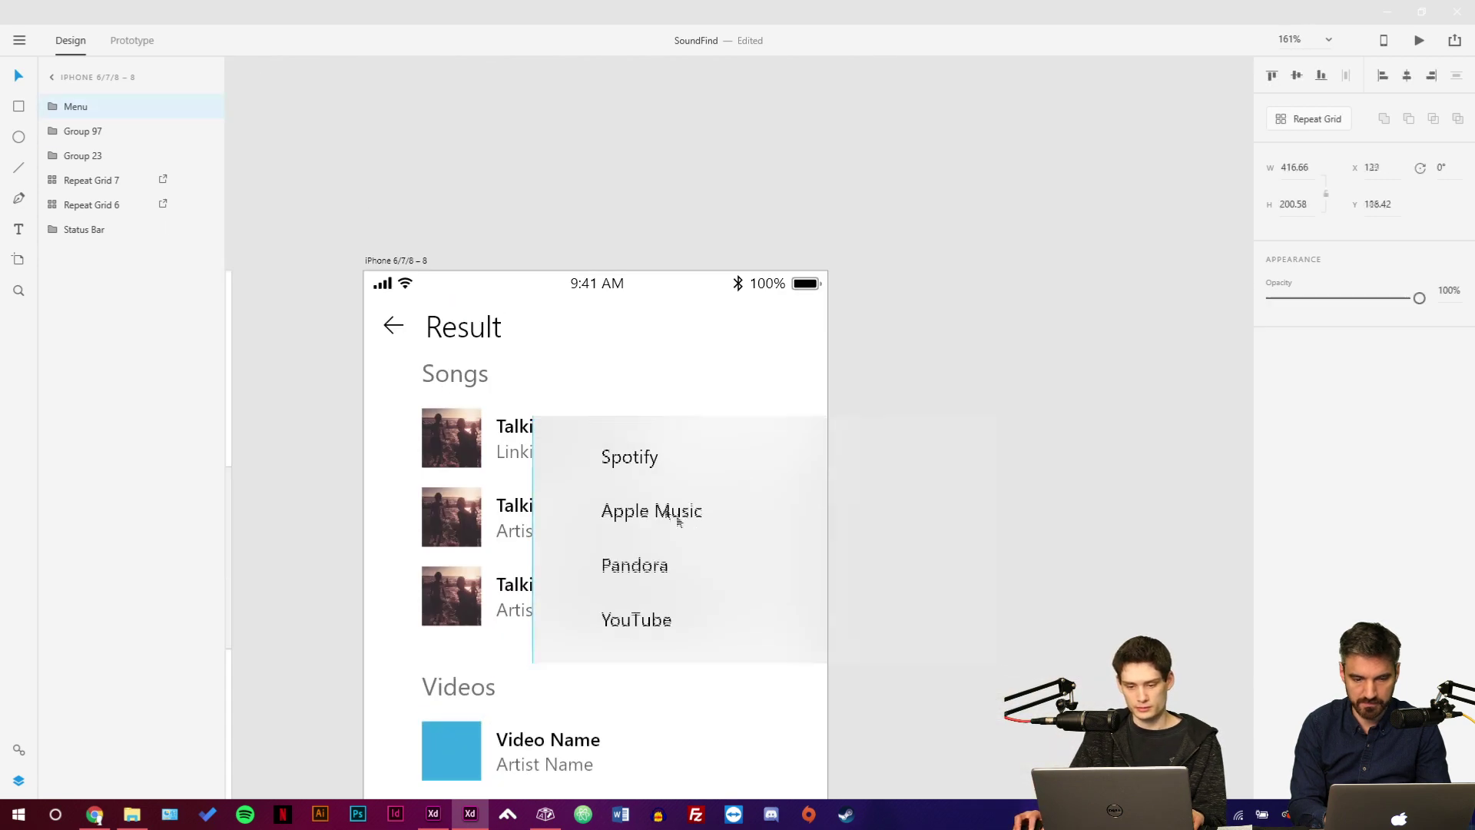
pyautogui.moveTo(678, 521); pyautogui.dragTo(517, 415)
pyautogui.scroll(-3, 511, 331)
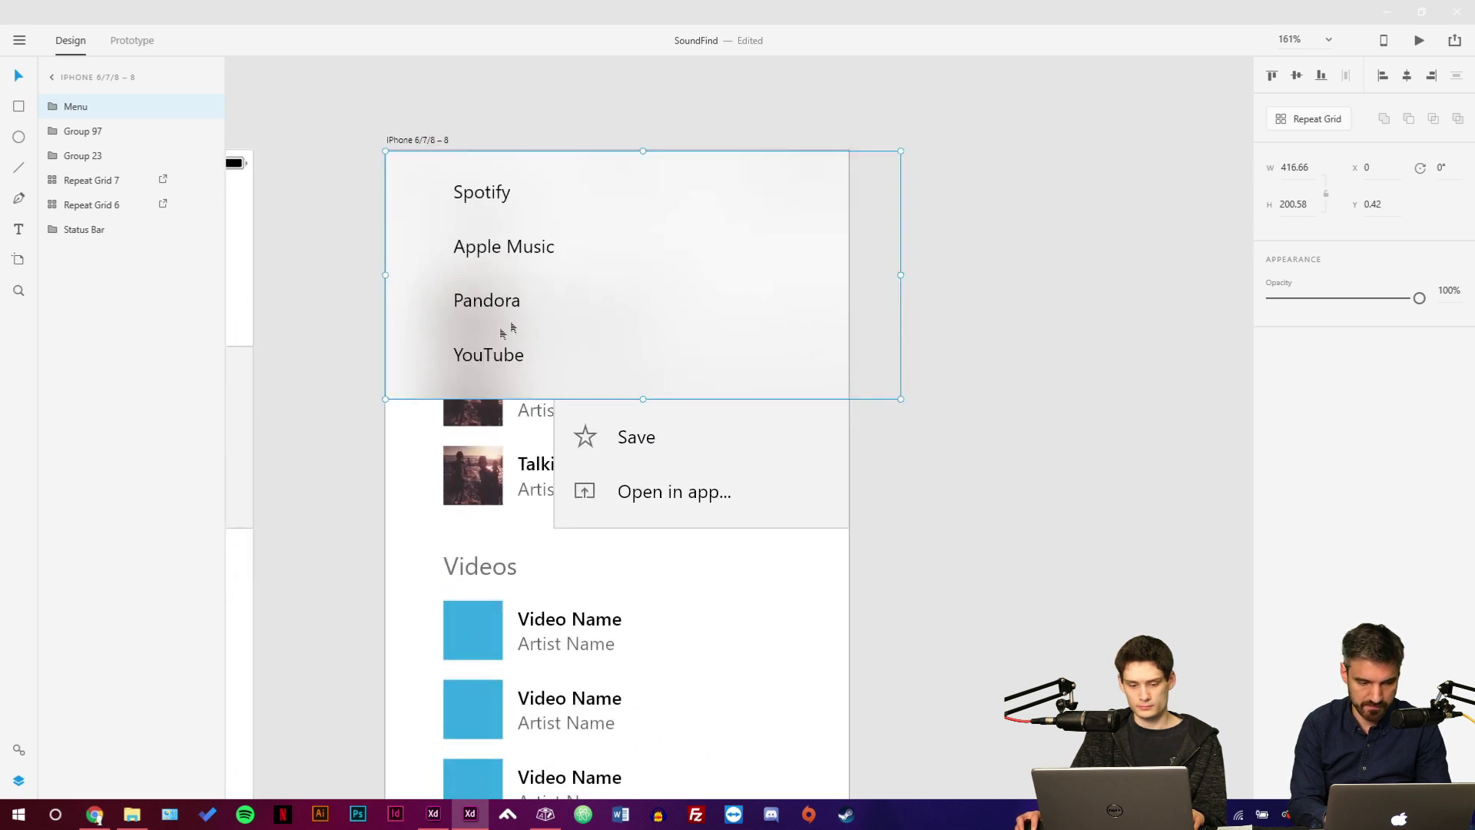
pyautogui.doubleClick(625, 329)
pyautogui.moveTo(384, 274); pyautogui.dragTo(333, 366)
pyautogui.click(333, 366)
pyautogui.moveTo(487, 300); pyautogui.dragTo(586, 304)
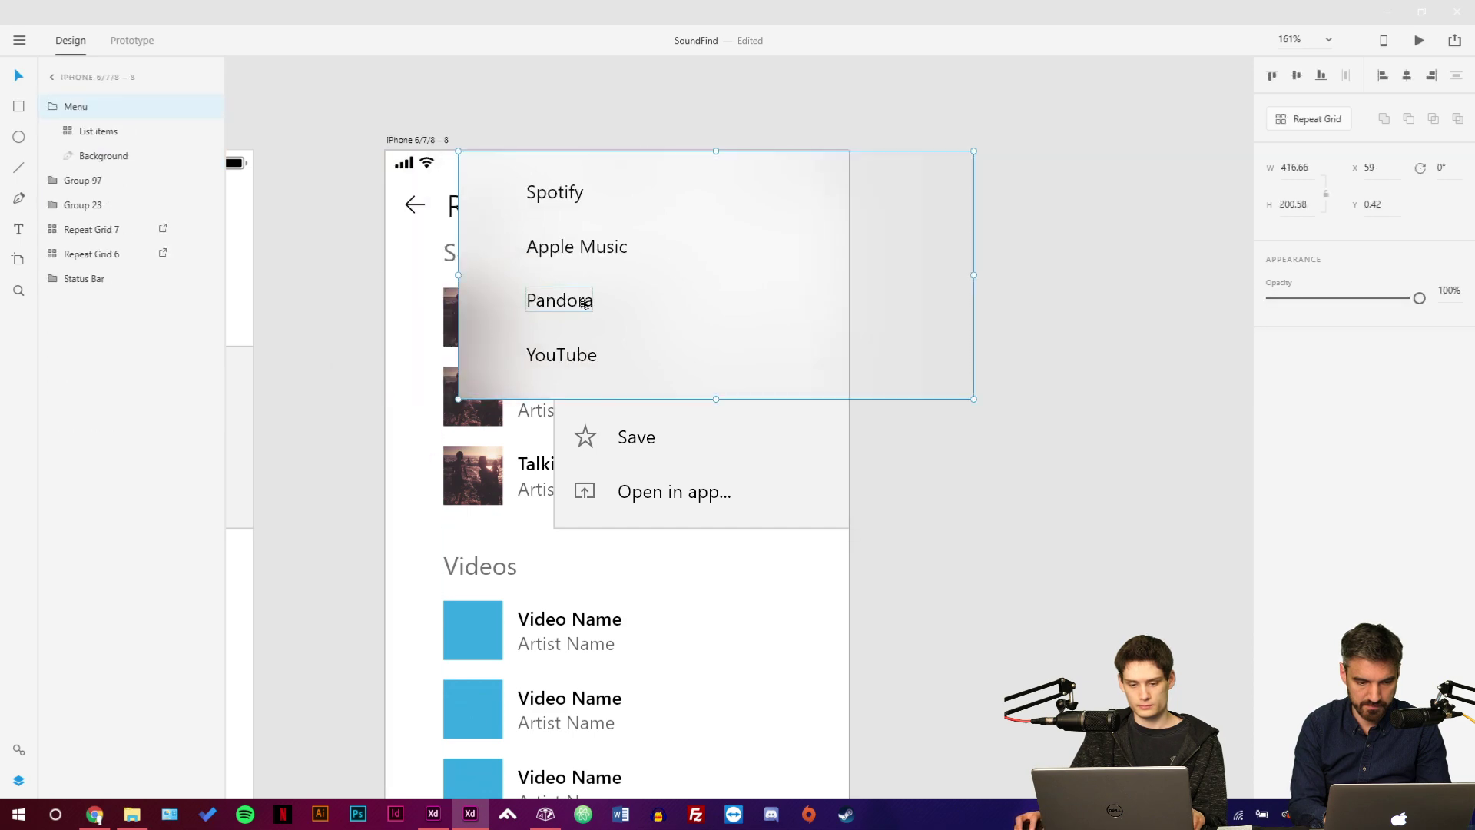
# Stretch the app menu's background down to the artboard's lower edge so the panel spans the full screen height.
pyautogui.doubleClick(855, 335)
pyautogui.scroll(-5, 855, 336)
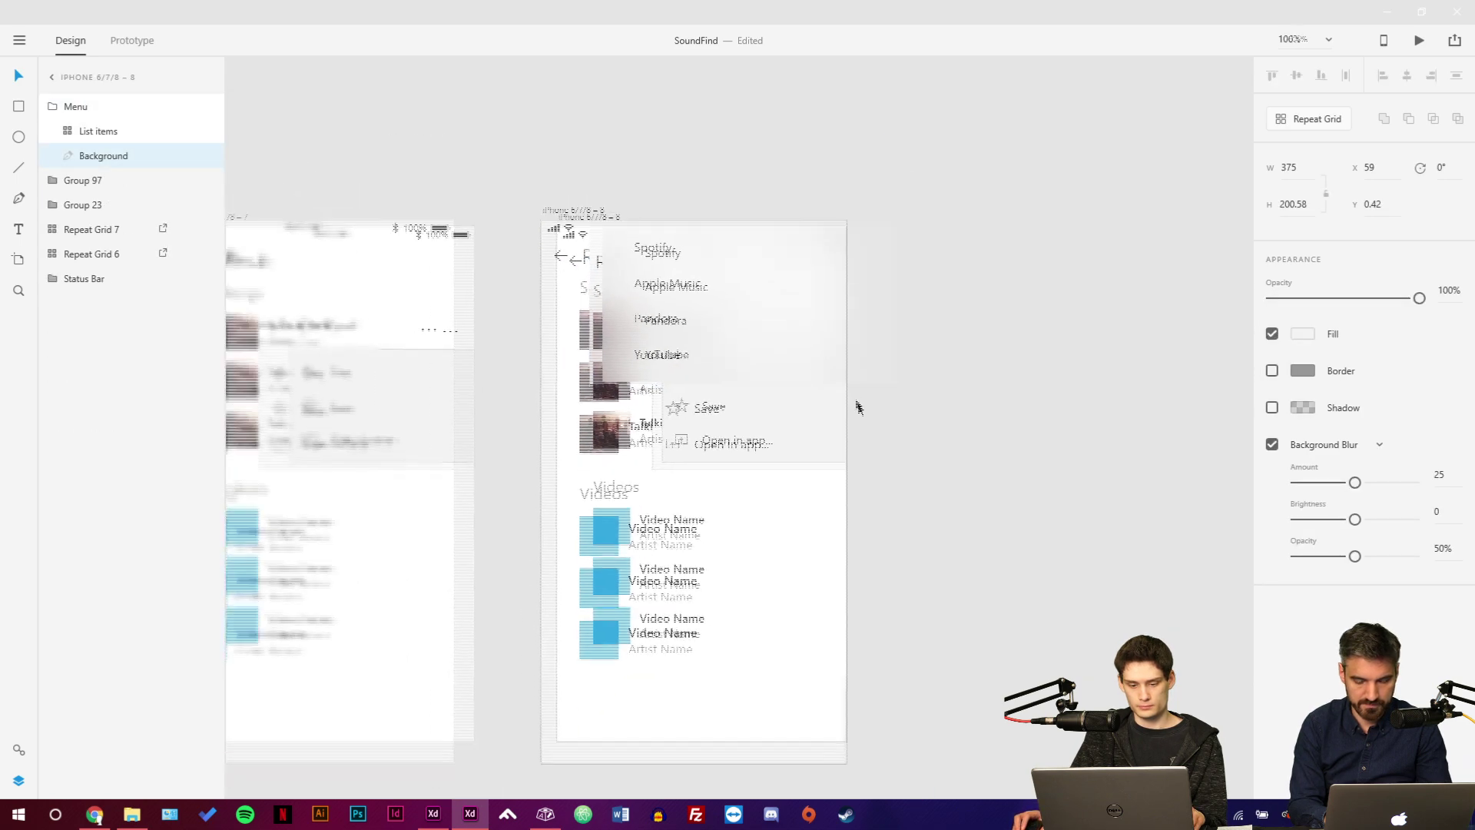
pyautogui.moveTo(583, 205); pyautogui.dragTo(587, 517)
pyautogui.hotkey('ctrl', 'z')
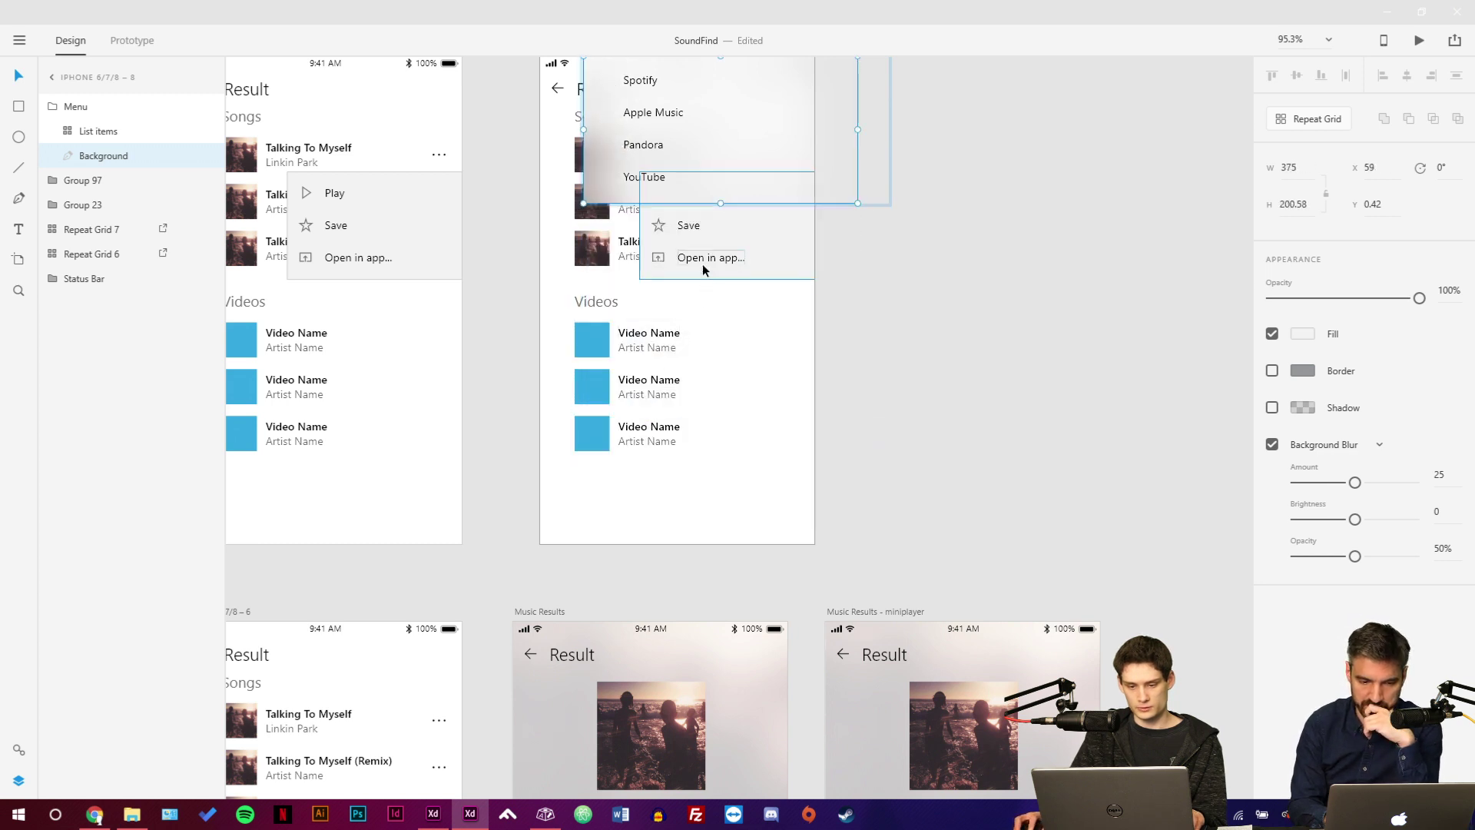
pyautogui.moveTo(720, 220); pyautogui.dragTo(721, 543)
pyautogui.moveTo(825, 323); pyautogui.dragTo(817, 474)
pyautogui.click(888, 450)
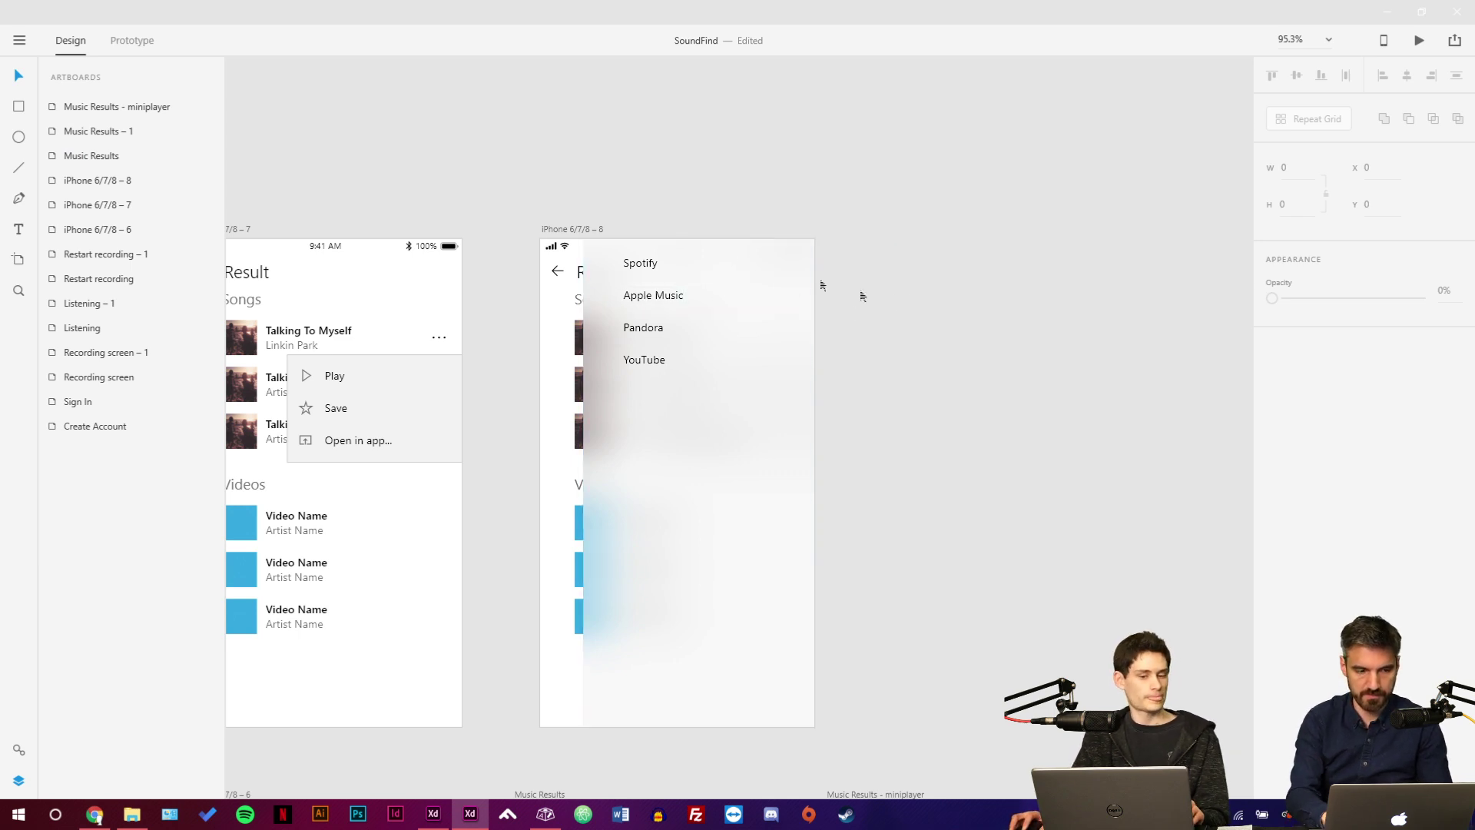
# Move the list of music apps down within the menu panel to about Y 103.
pyautogui.click(641, 259)
pyautogui.doubleClick(637, 265)
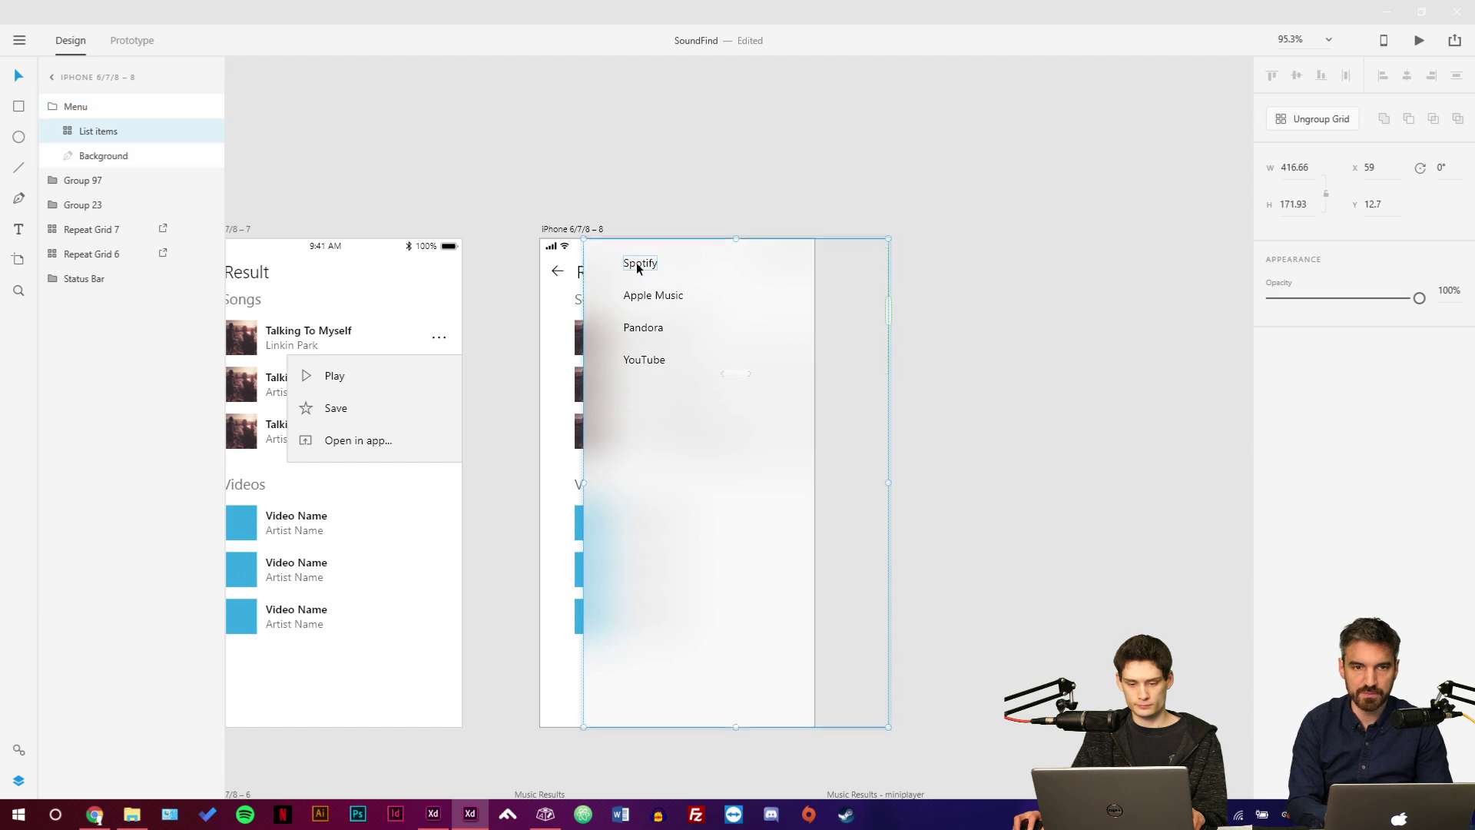
pyautogui.moveTo(637, 265); pyautogui.dragTo(638, 331)
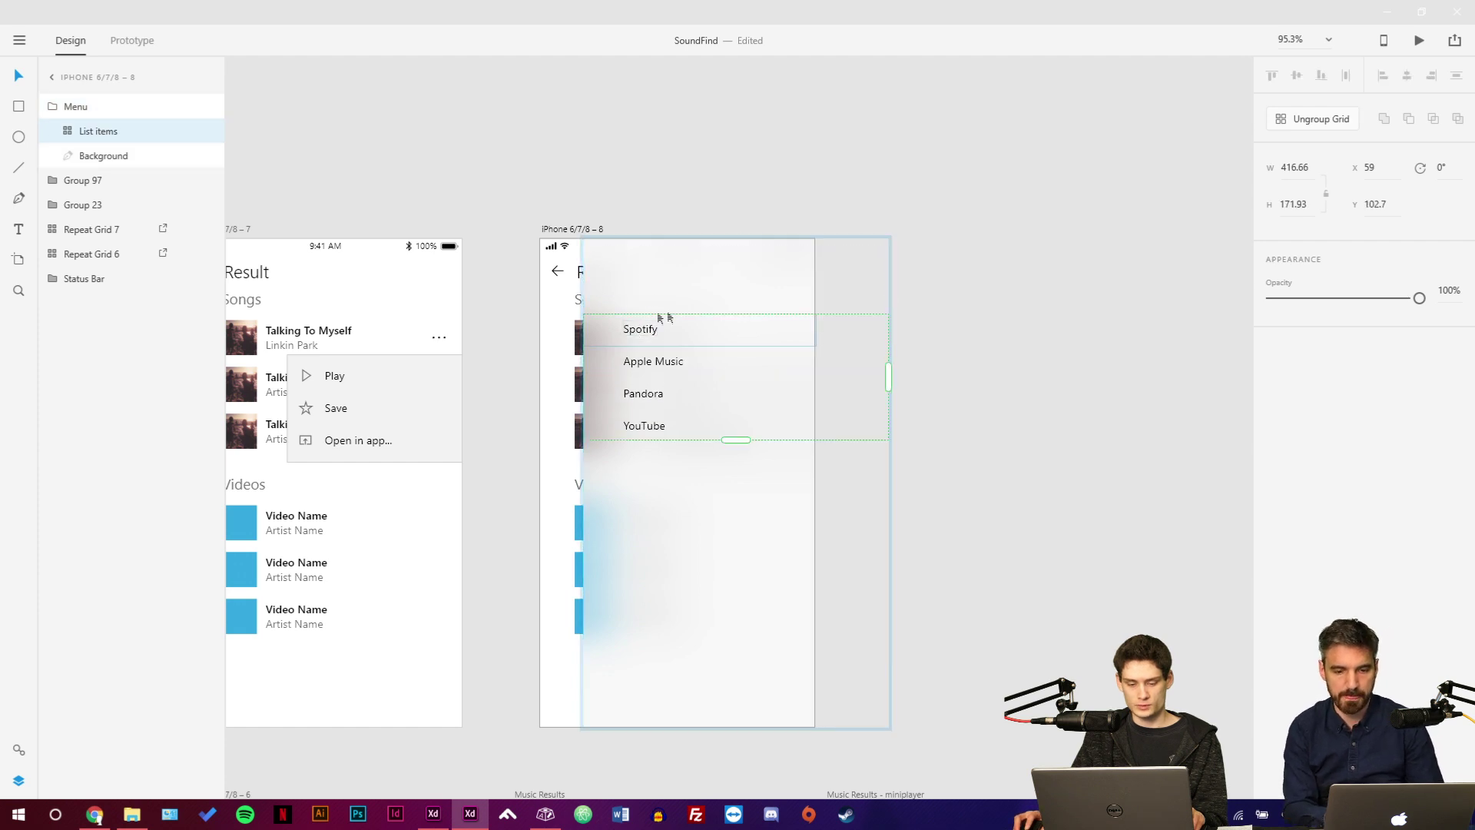
pyautogui.click(778, 191)
# Copy the "Result" page title from iPhone 6/7/8 – 7 into the app menu panel, placing it above the list at X 108, Y 23.
pyautogui.press('t')
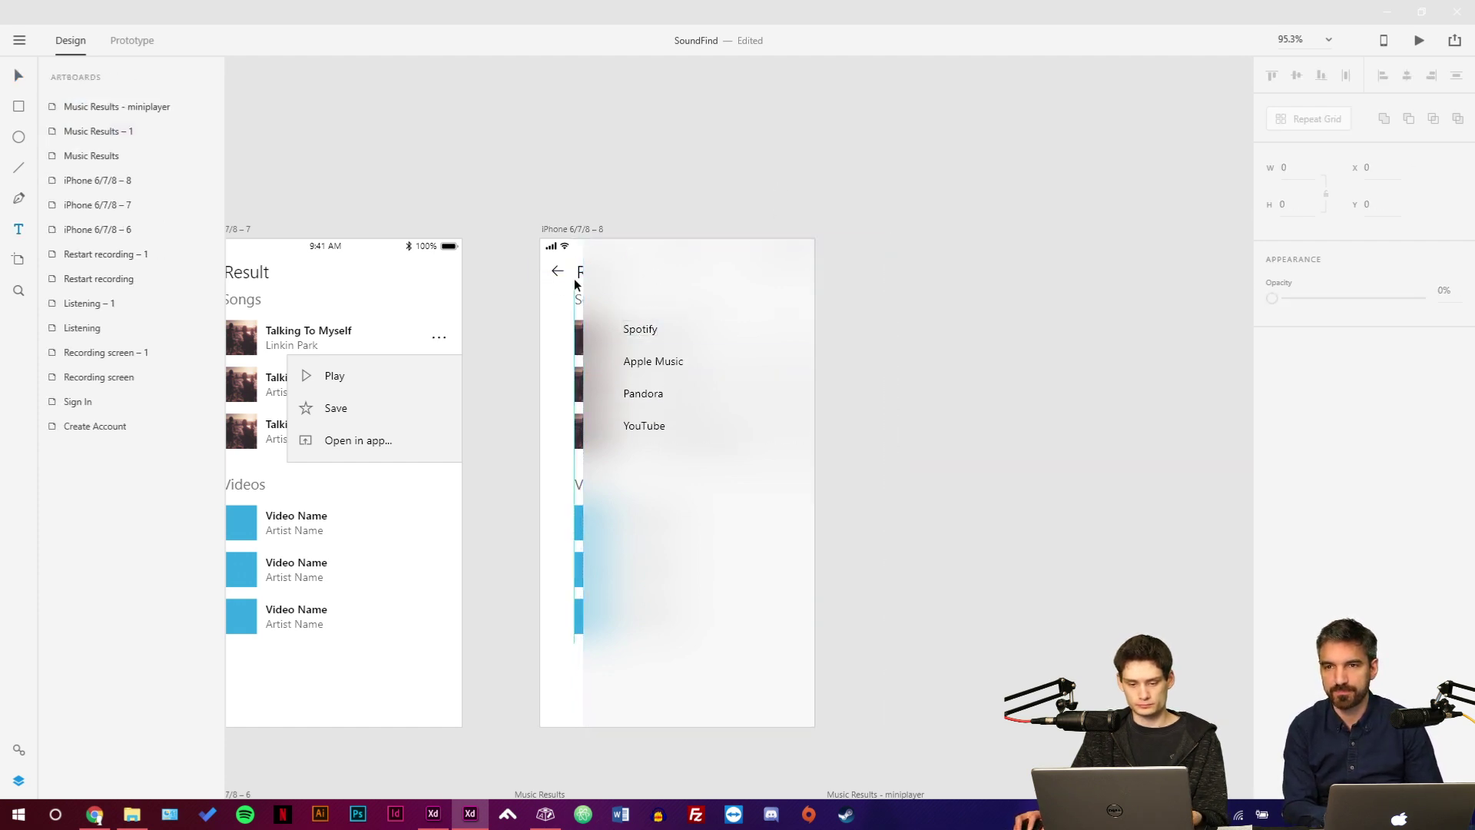
pyautogui.press('v')
pyautogui.hscroll(-5, 630, 274)
pyautogui.click(432, 295)
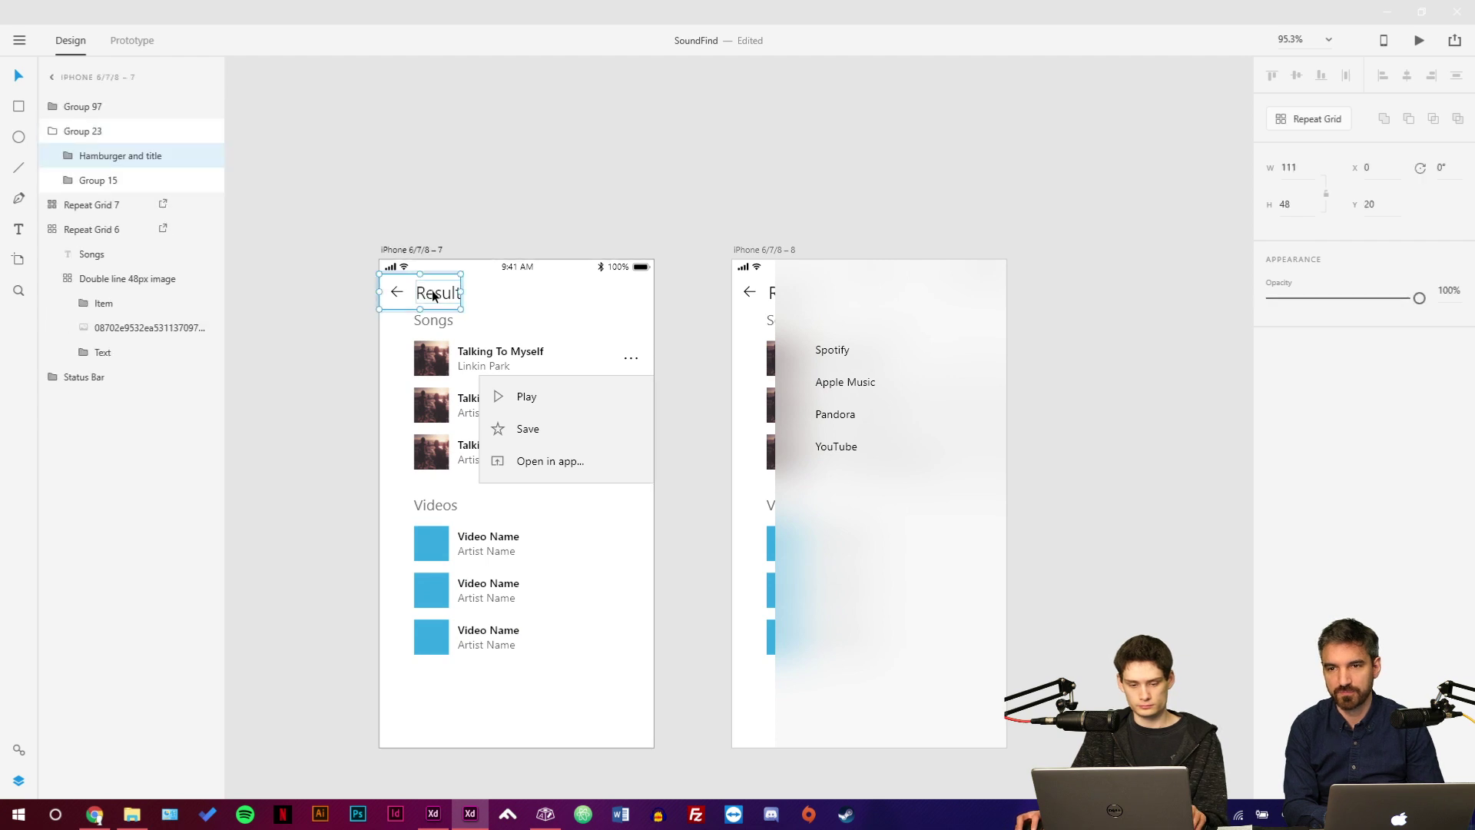
pyautogui.doubleClick(442, 295)
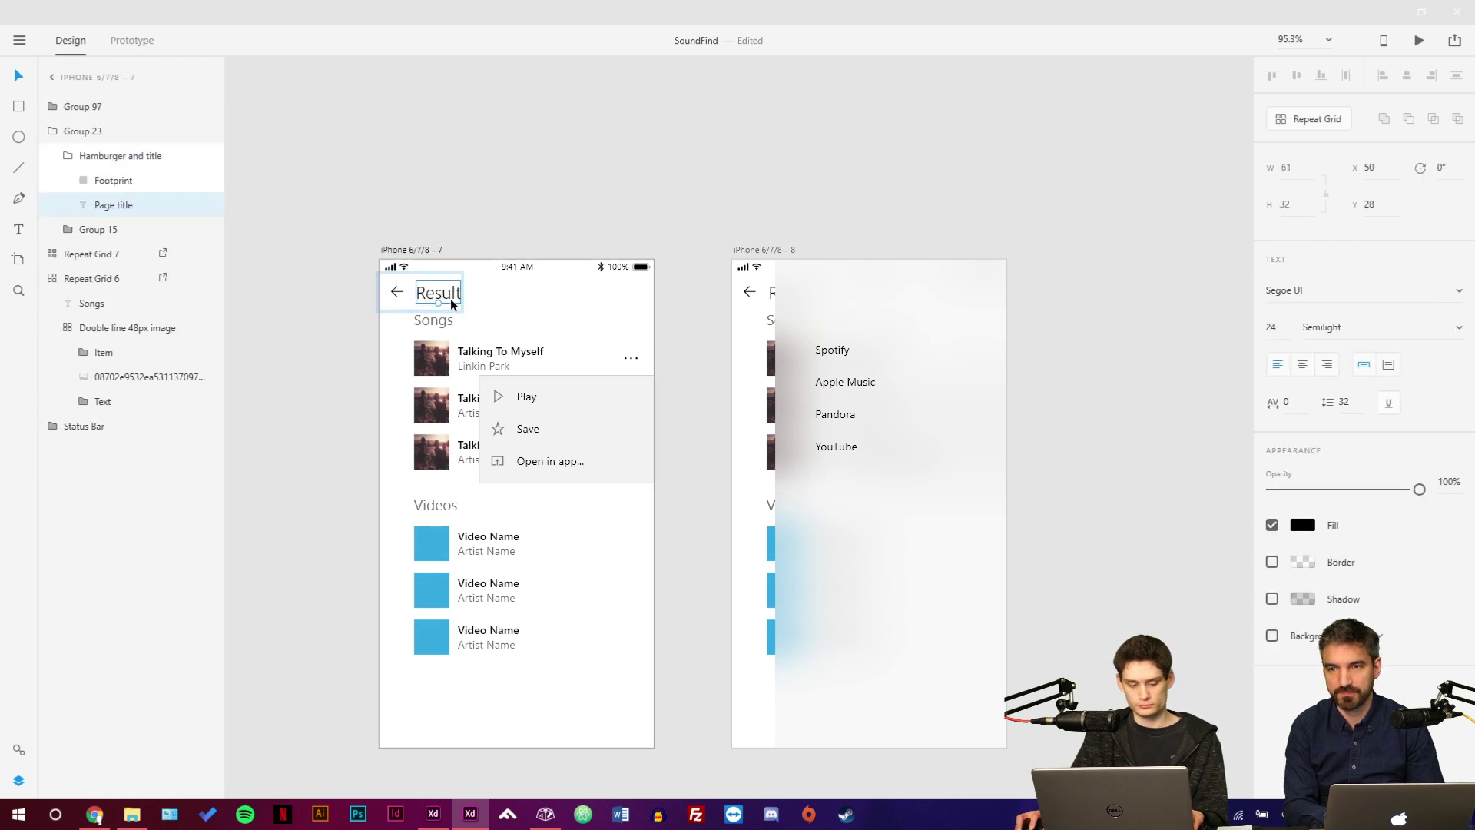
pyautogui.hscroll(4, 691, 322)
pyautogui.click(720, 316)
pyautogui.hotkey('ctrl', 'v')
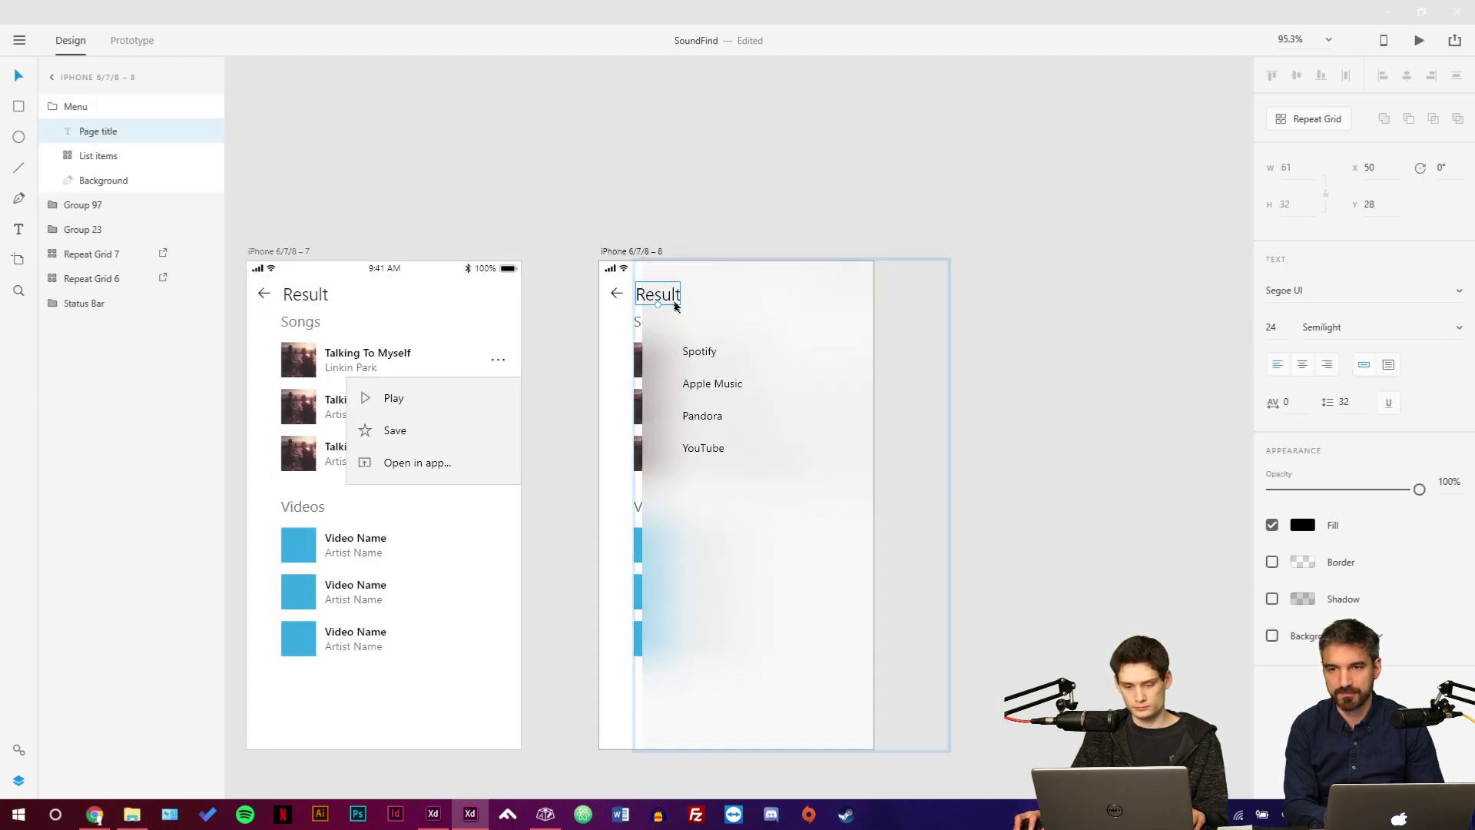
pyautogui.moveTo(670, 298); pyautogui.dragTo(714, 295)
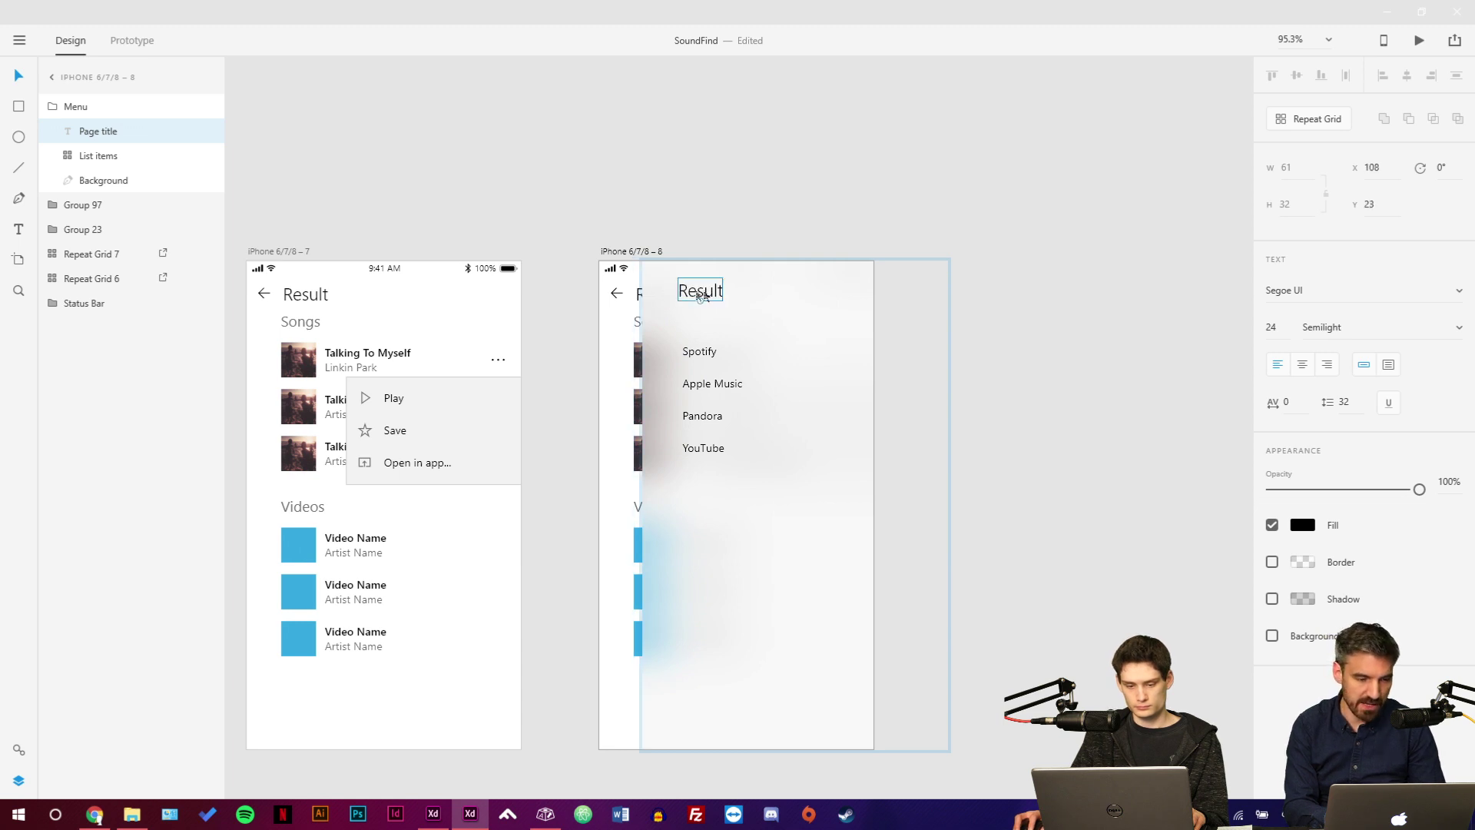
# Change the copied title's text to "Open in app".
pyautogui.doubleClick(694, 295)
pyautogui.write('Open in app')
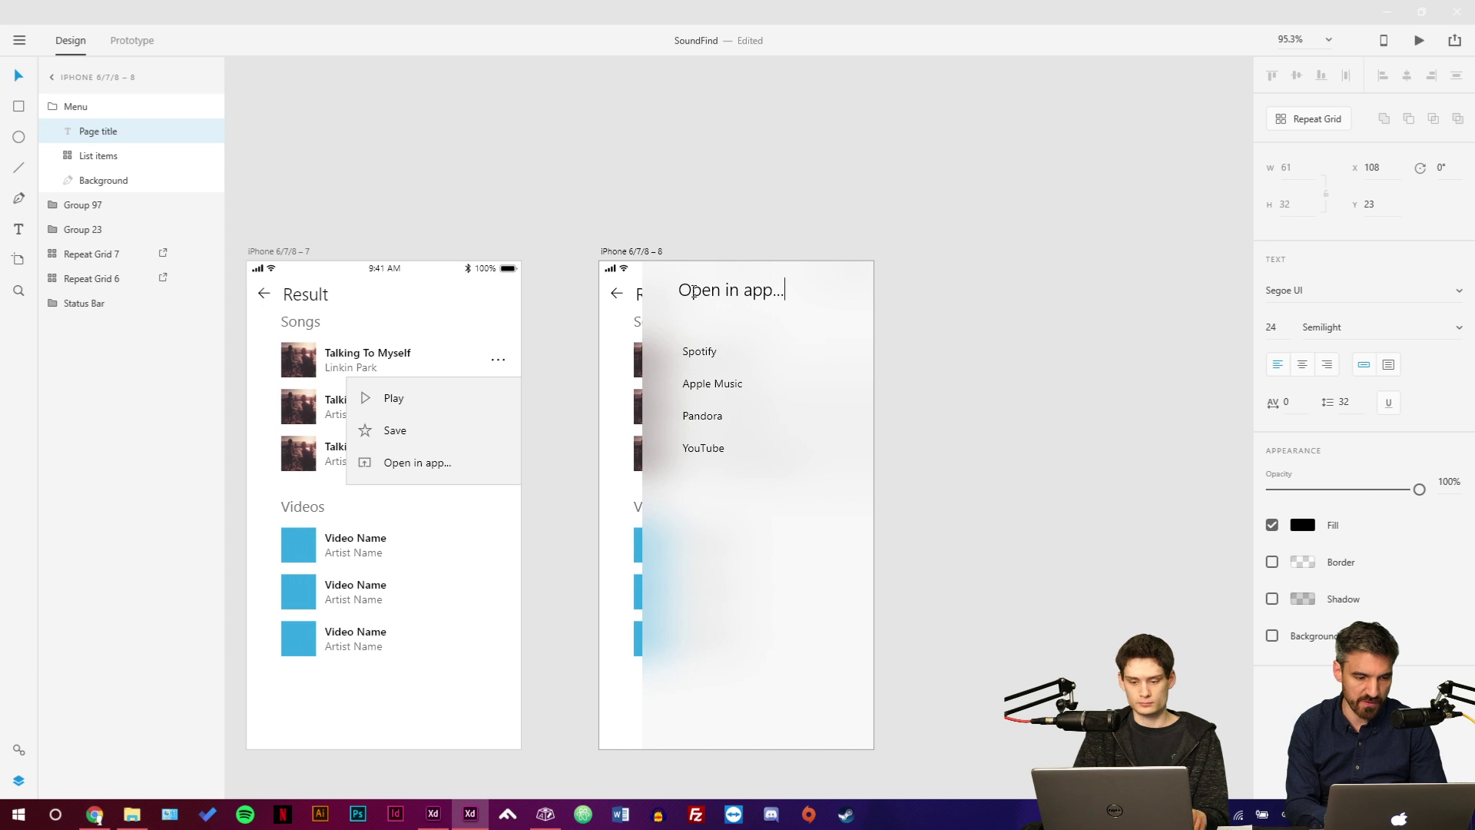
pyautogui.press('Escape')
# Move the list of music apps up closer to the "Open in app" title and raise the title to Y 15.
pyautogui.scroll(5, 695, 296)
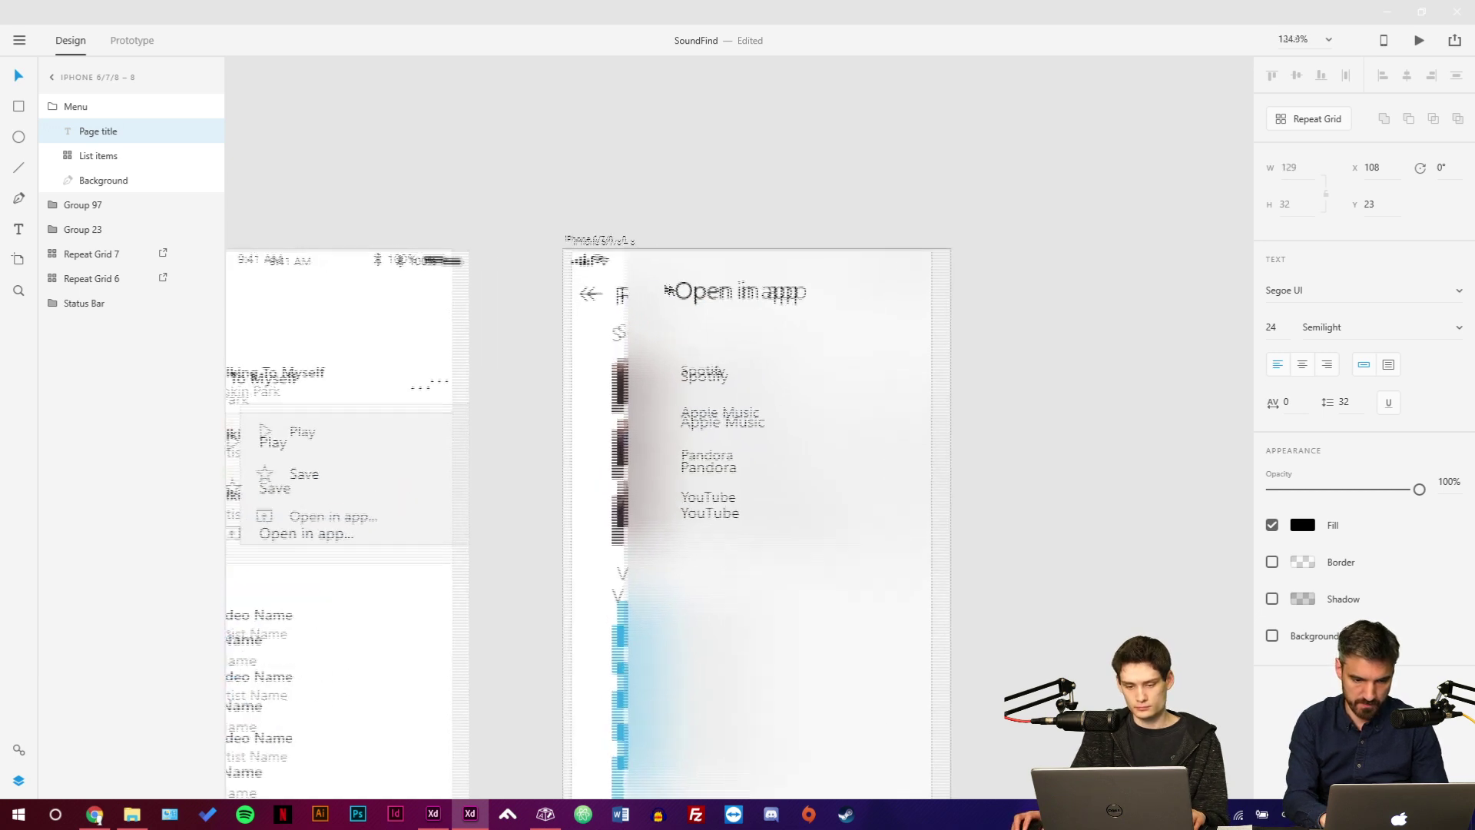
pyautogui.moveTo(703, 470); pyautogui.dragTo(715, 395)
pyautogui.moveTo(724, 303); pyautogui.dragTo(724, 285)
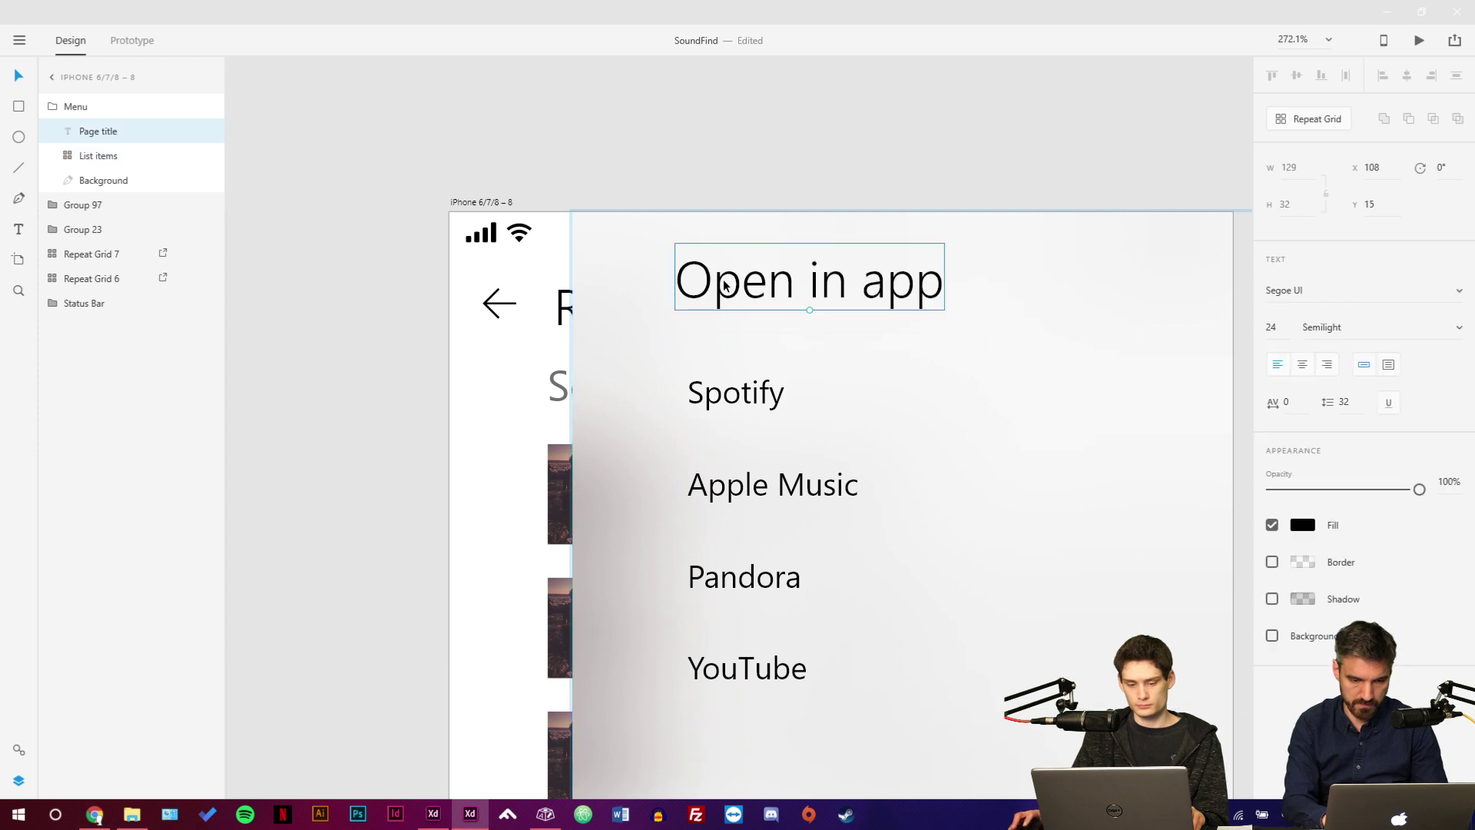
pyautogui.click(305, 385)
# Lower the "Open in app" title level with the back arrow and shift the list of music apps down slightly.
pyautogui.scroll(-3, 357, 367)
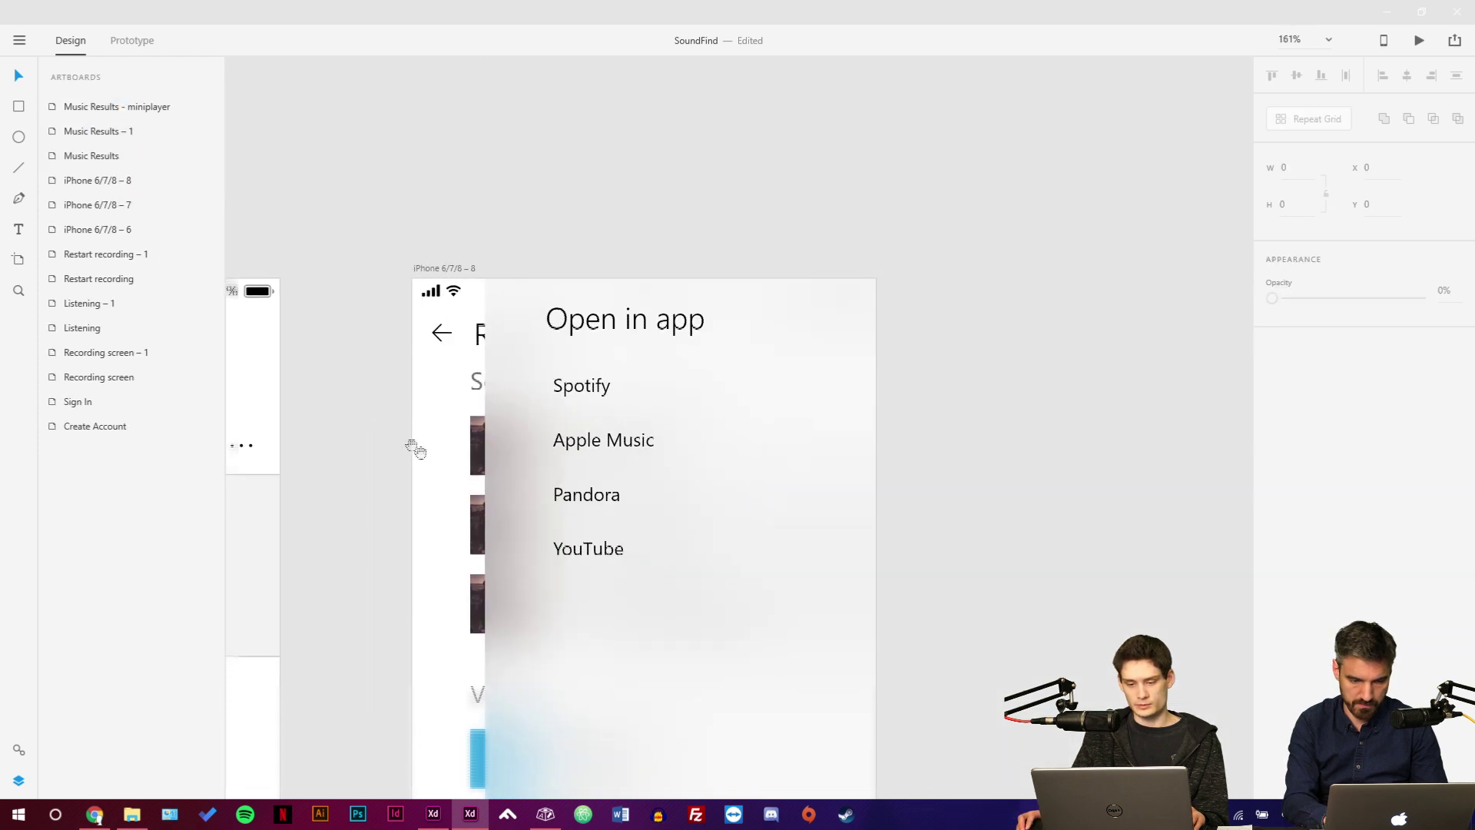
pyautogui.moveTo(412, 445); pyautogui.dragTo(638, 306)
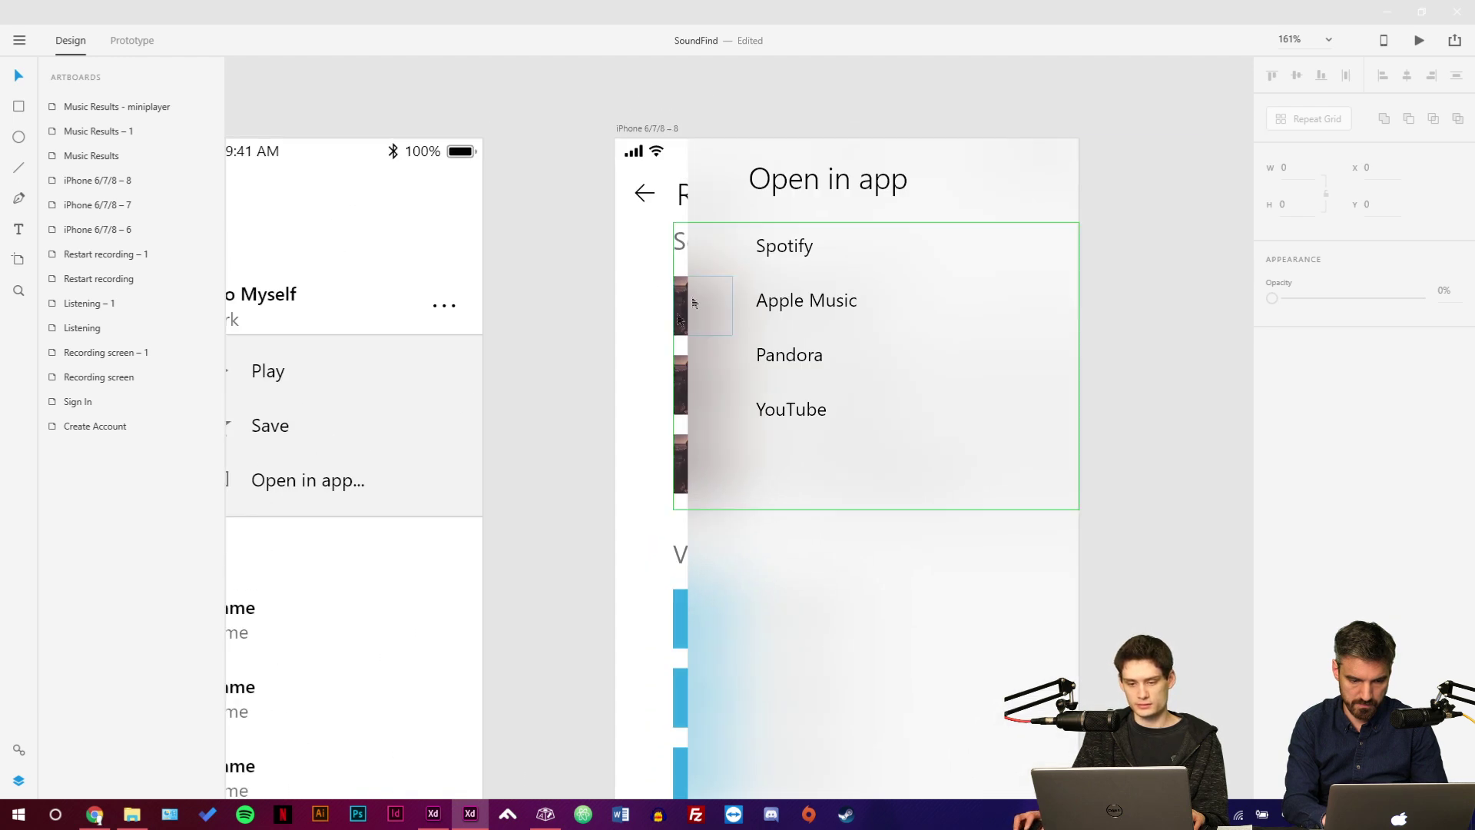
pyautogui.click(779, 186)
pyautogui.moveTo(778, 186); pyautogui.dragTo(778, 190)
pyautogui.hotkey('ctrl', 'z')
pyautogui.doubleClick(778, 179)
pyautogui.moveTo(779, 247); pyautogui.dragTo(777, 265)
pyautogui.click(589, 298)
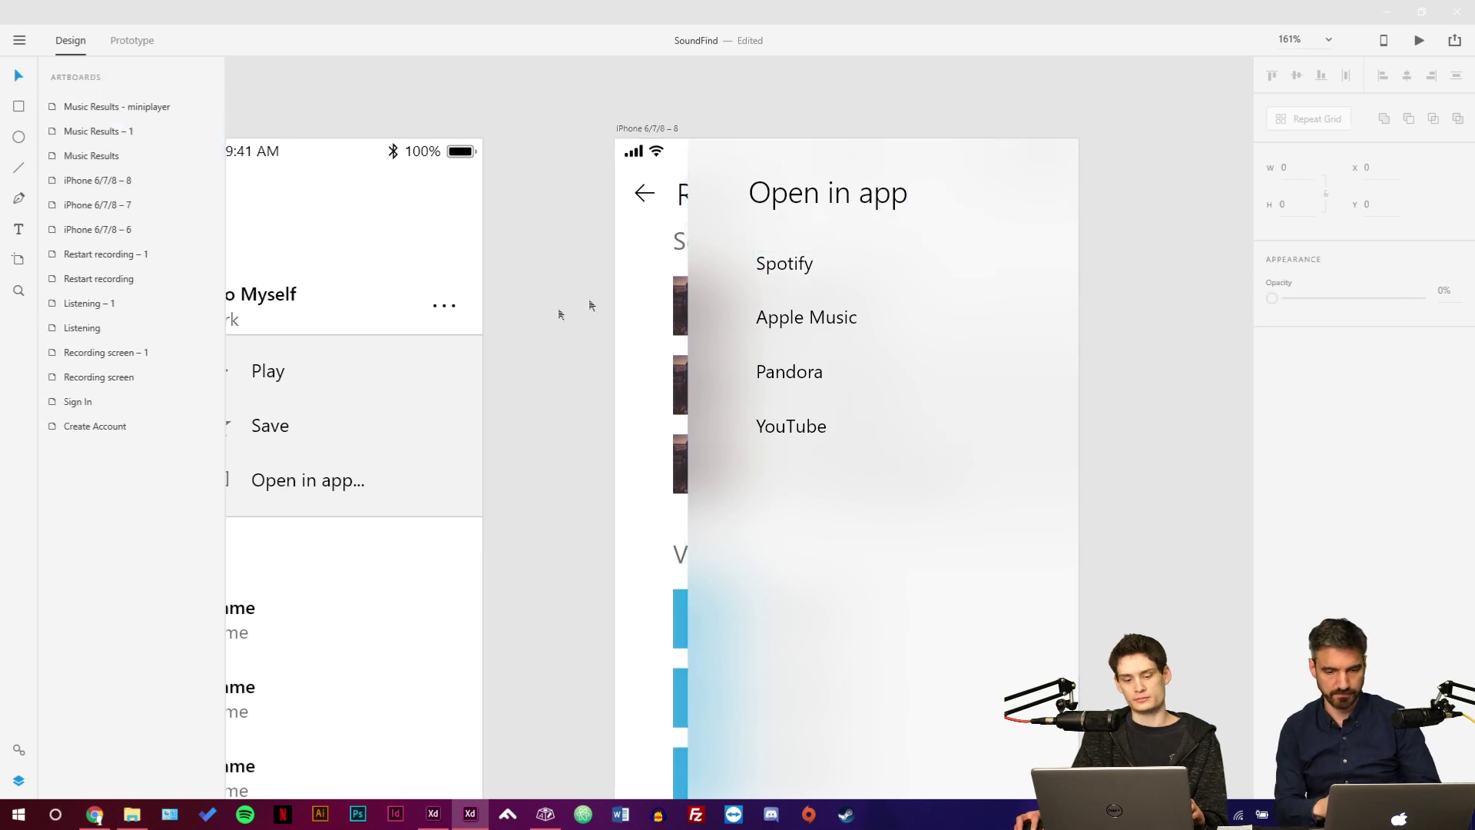
# Link the "Open in app..." text in the iPhone 6/7/8 – 7 popup to the iPhone 6/7/8 – 8 artboard with a Dissolve transition.
pyautogui.hscroll(-3, 589, 299)
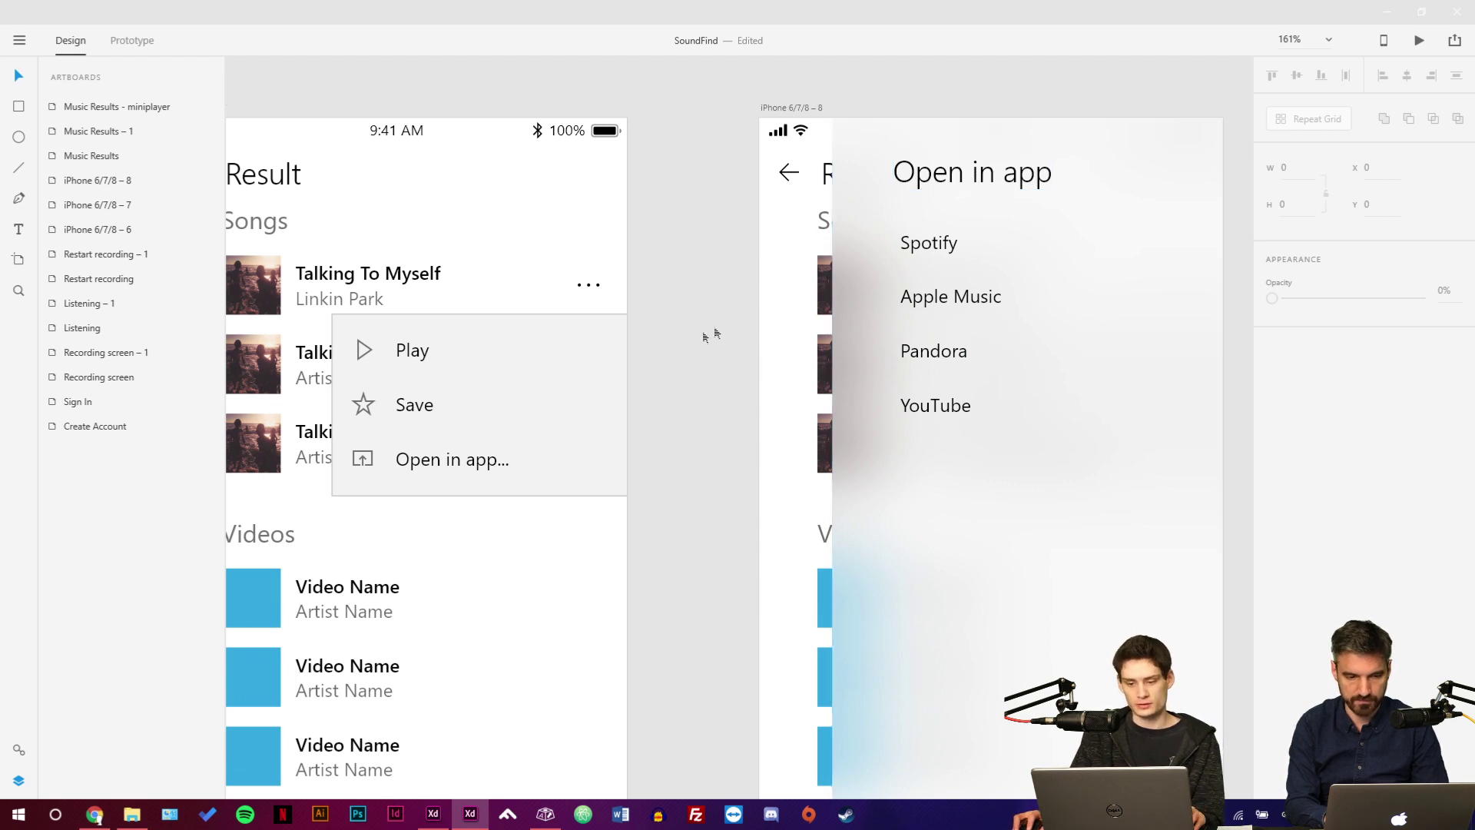
pyautogui.click(458, 462)
pyautogui.hscroll(2, 821, 357)
pyautogui.scroll(-3, 822, 358)
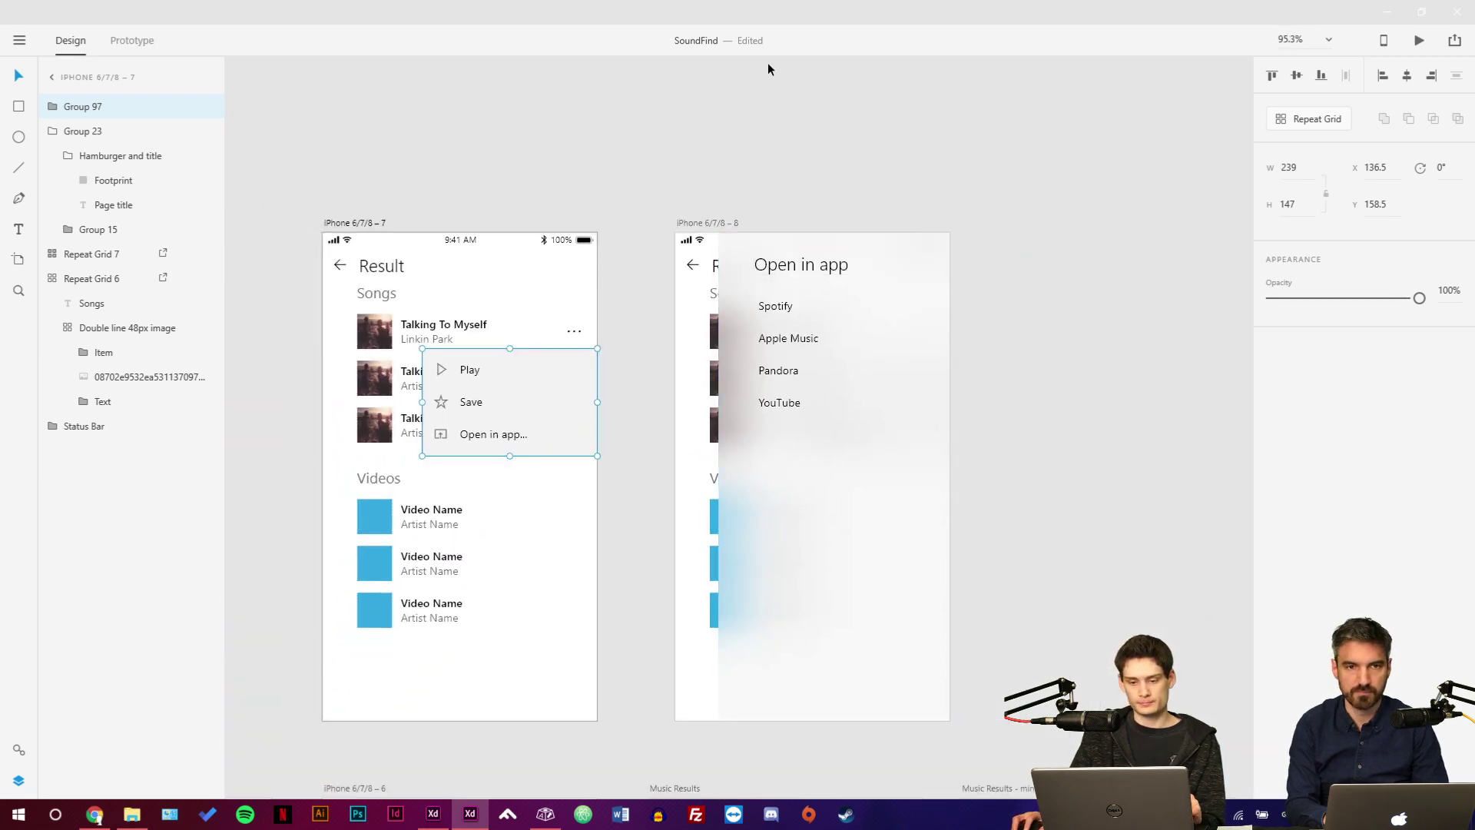
pyautogui.click(109, 42)
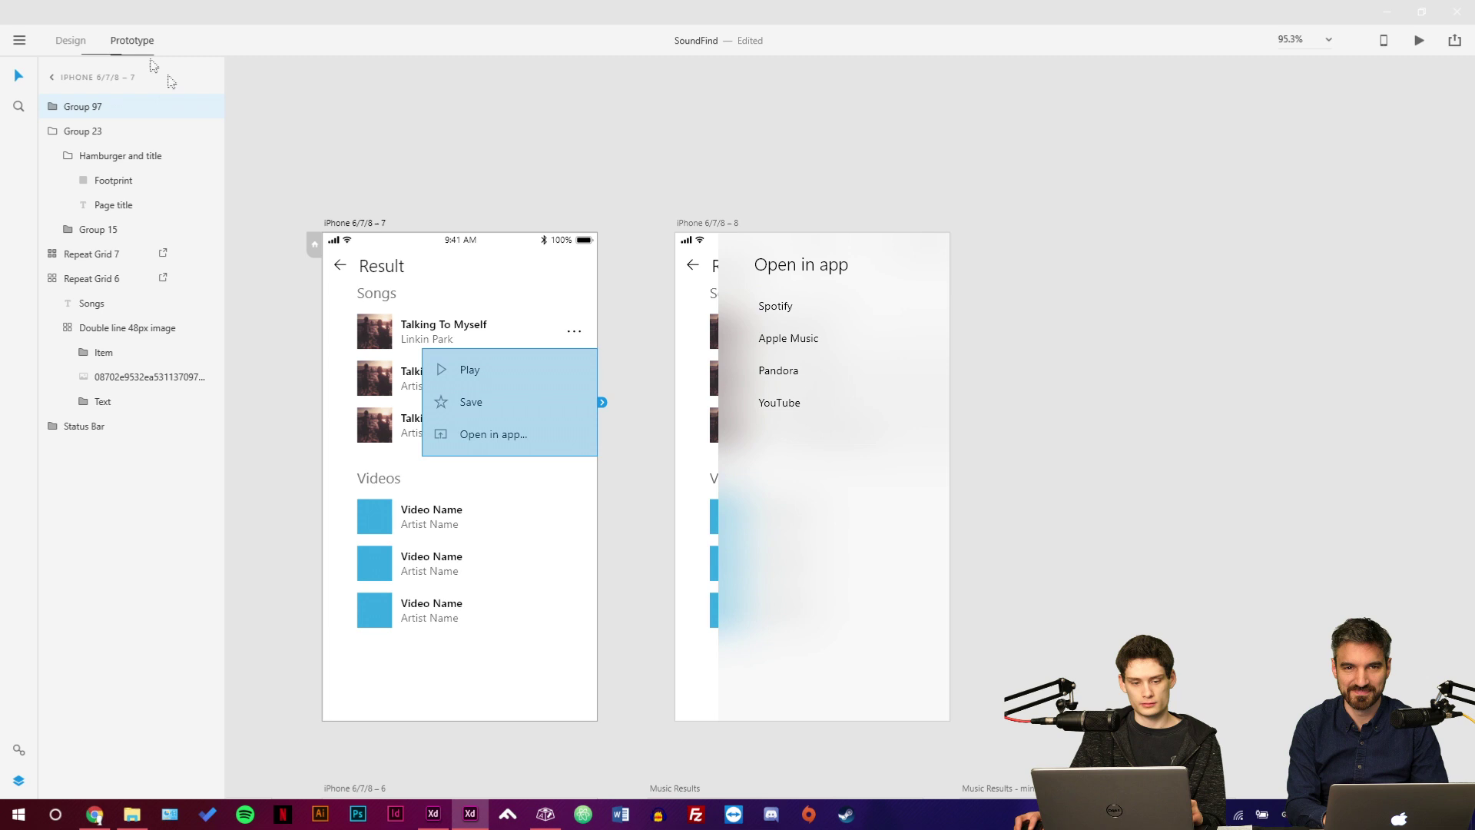
pyautogui.doubleClick(473, 435)
pyautogui.doubleClick(484, 435)
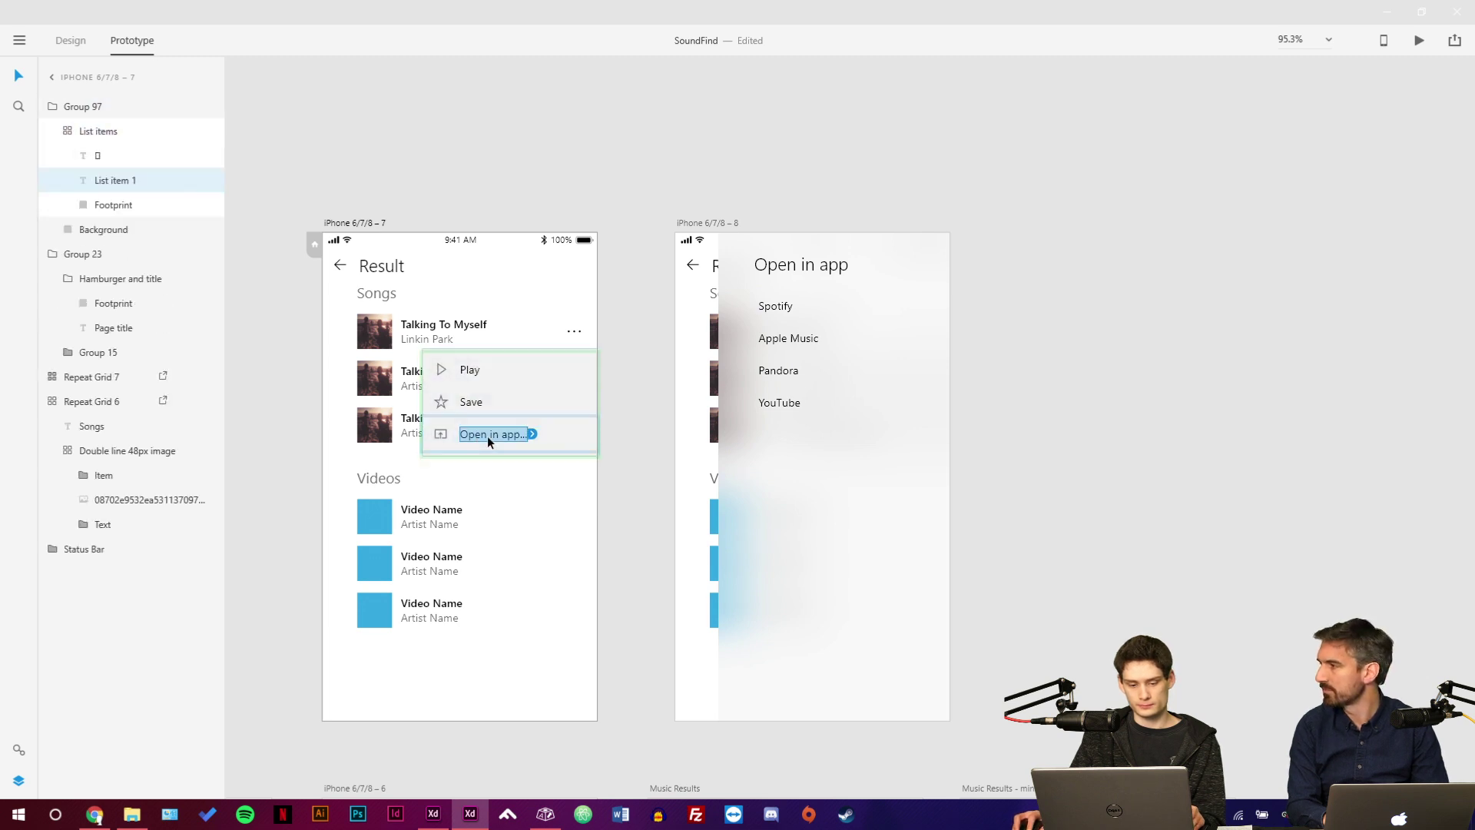
pyautogui.moveTo(532, 435); pyautogui.dragTo(753, 446)
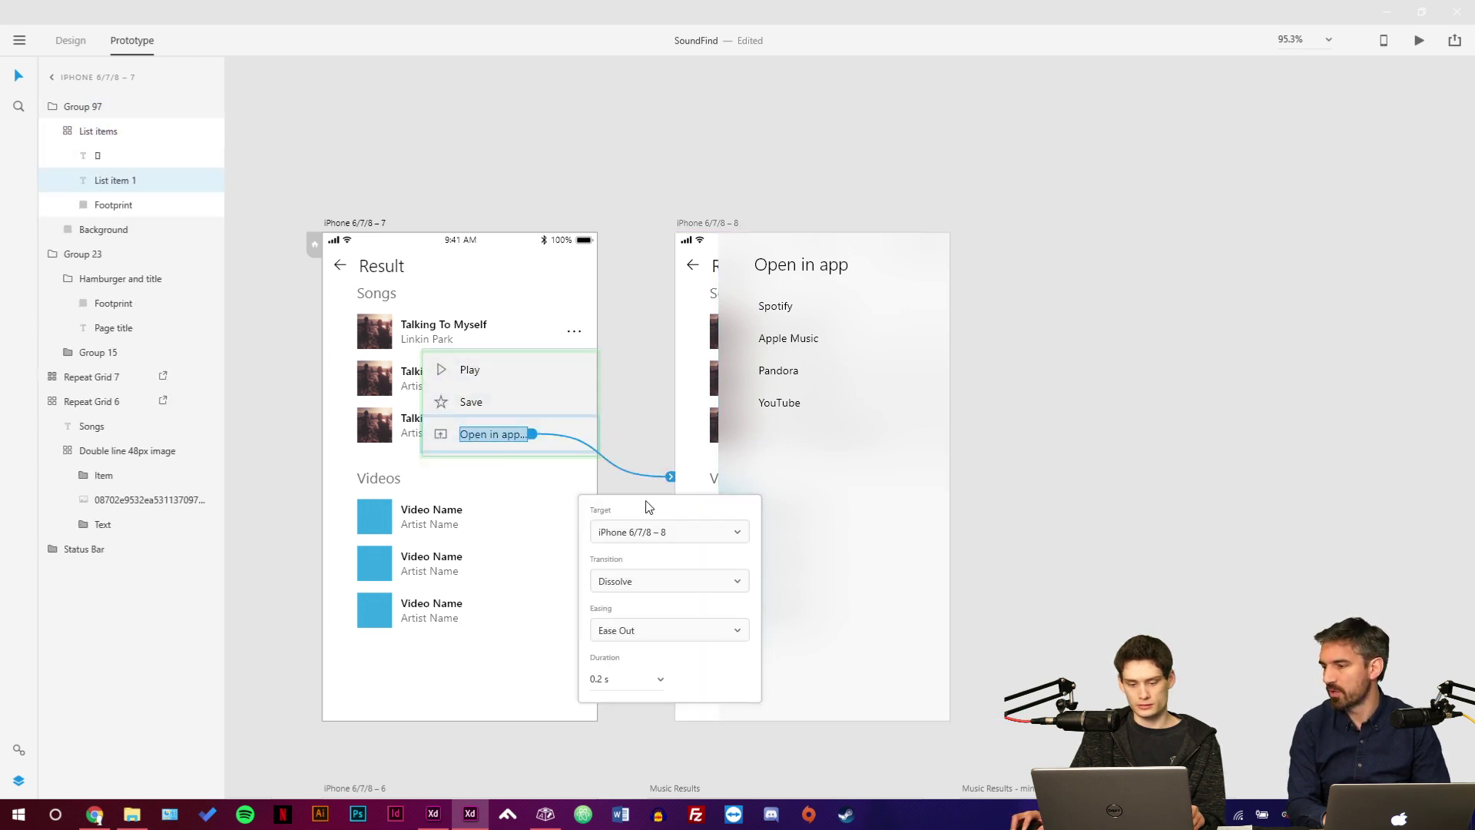
pyautogui.click(441, 435)
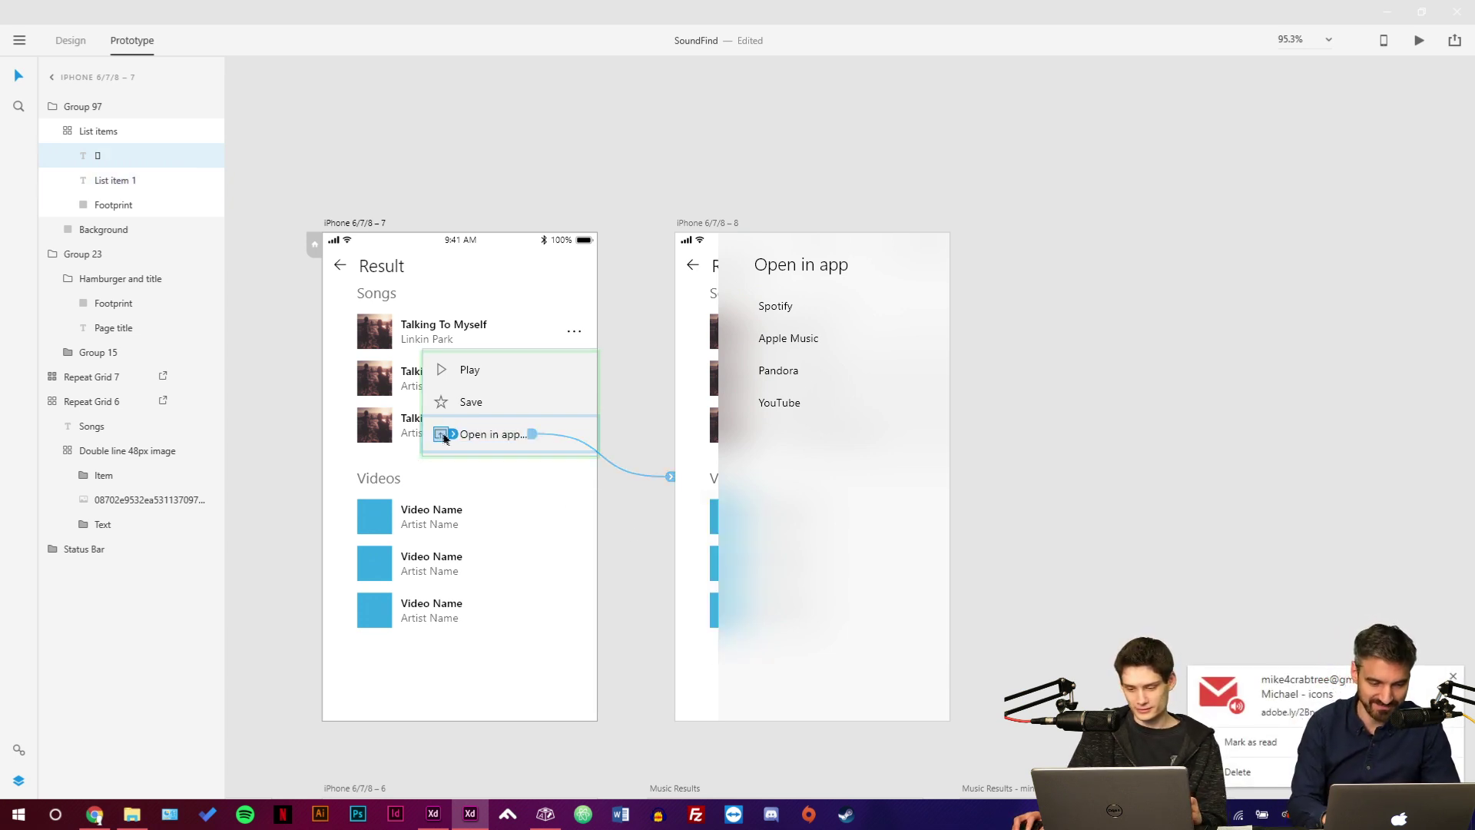
# Switch to the browser through the icons e-mail notification and open the shared icons XD file in Creative Cloud.
pyautogui.click(1223, 692)
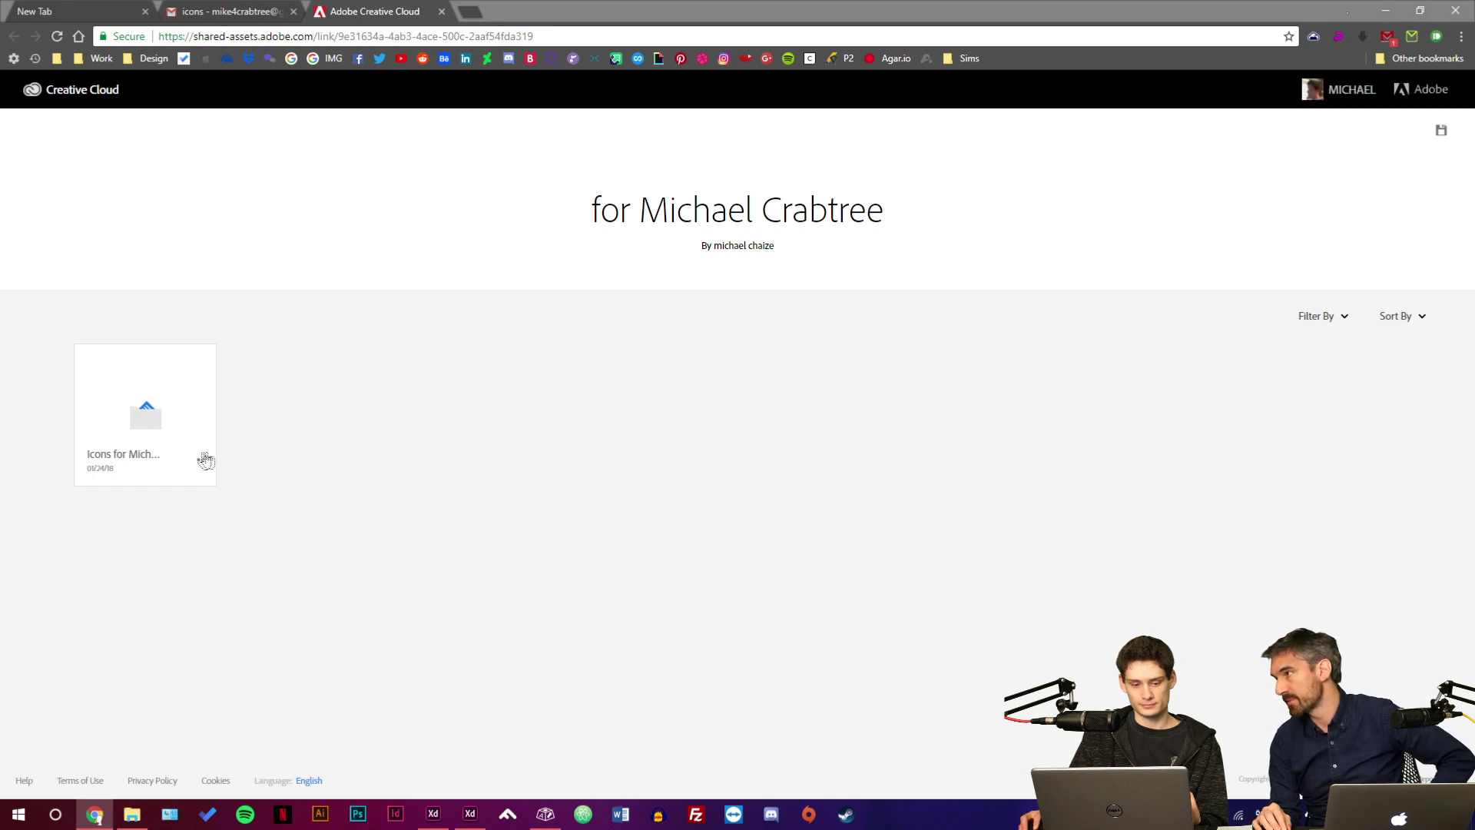
pyautogui.click(203, 459)
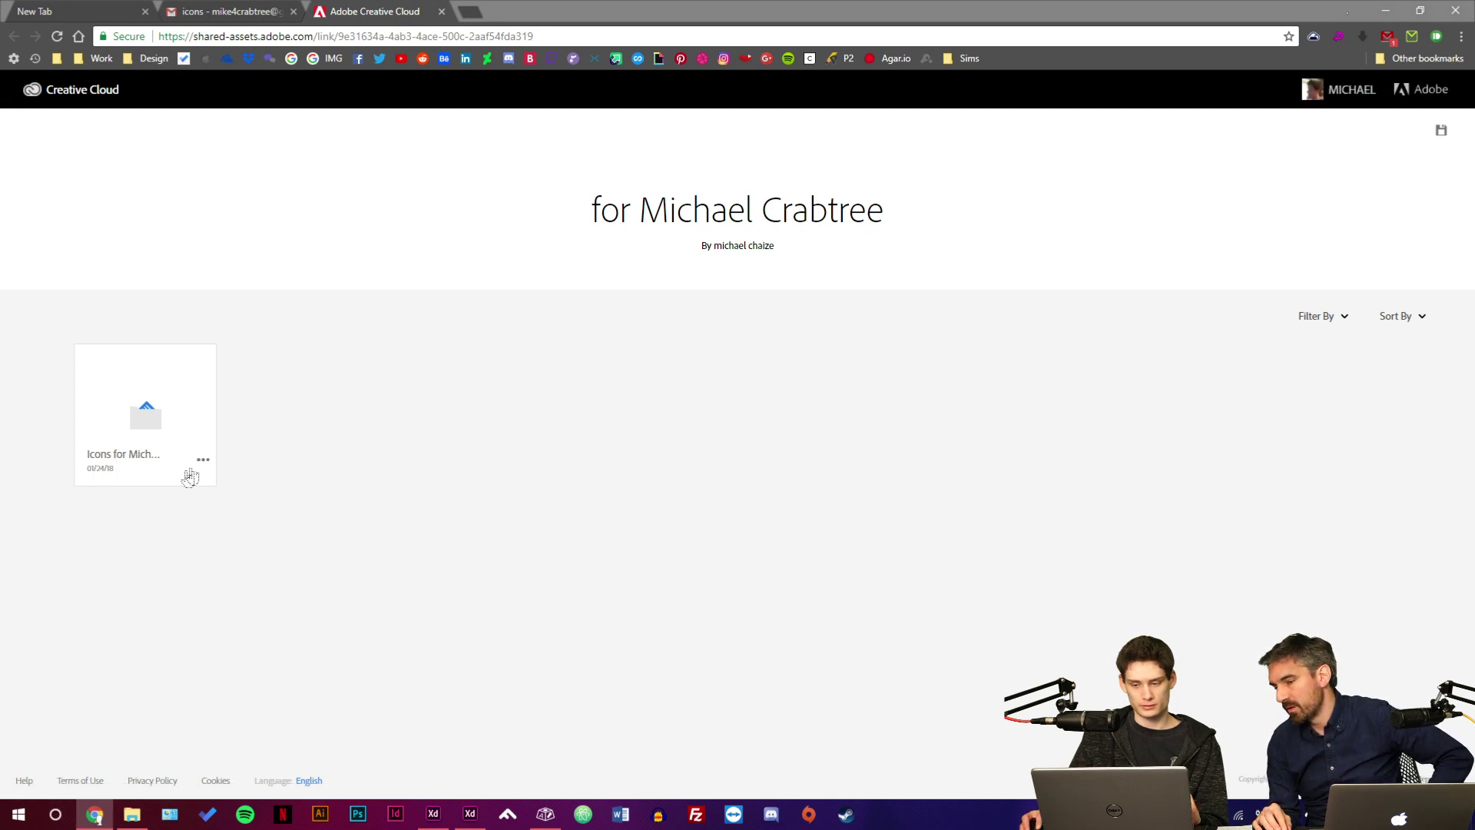
pyautogui.click(163, 417)
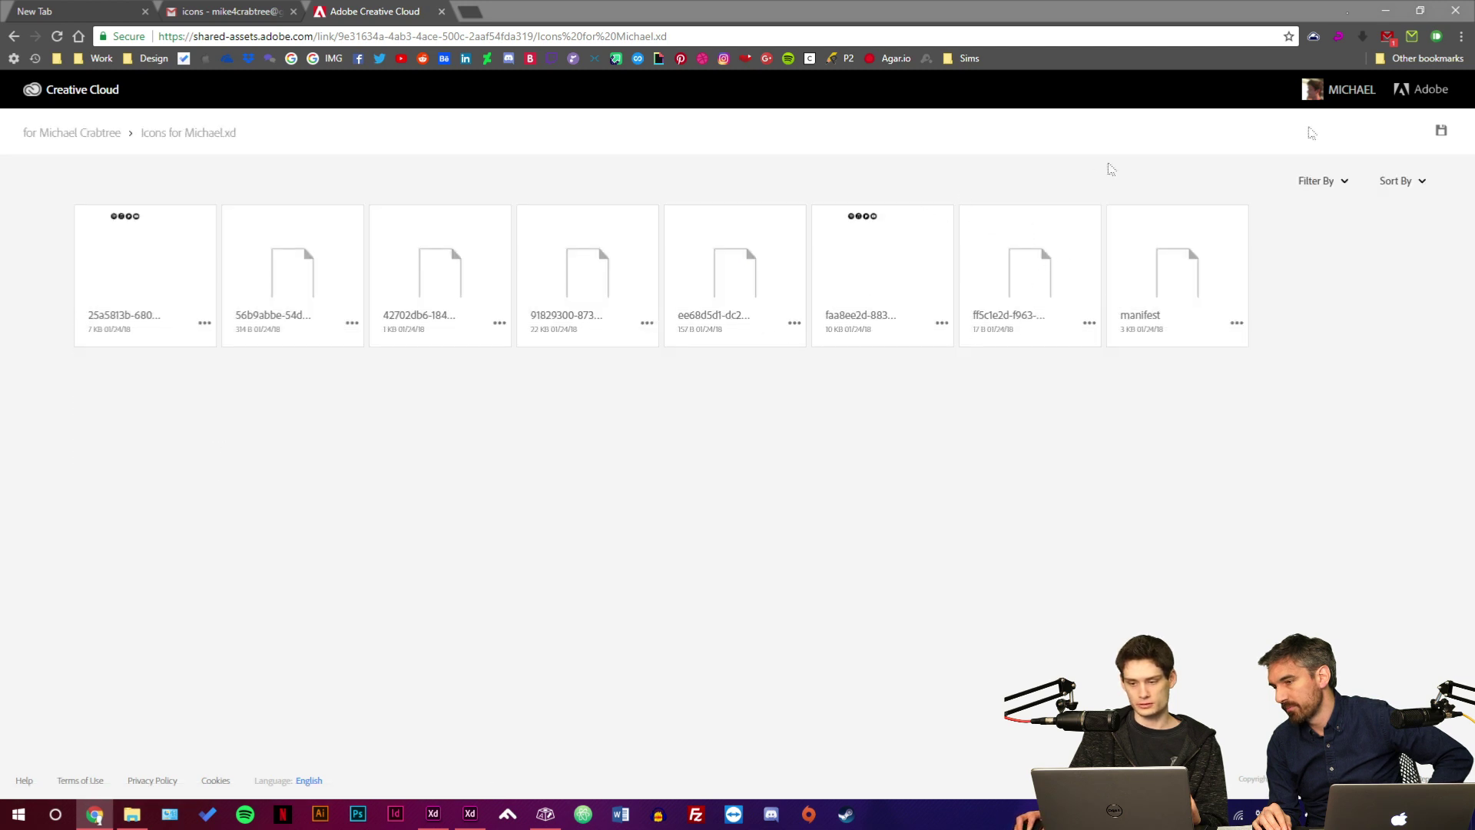
pyautogui.click(206, 323)
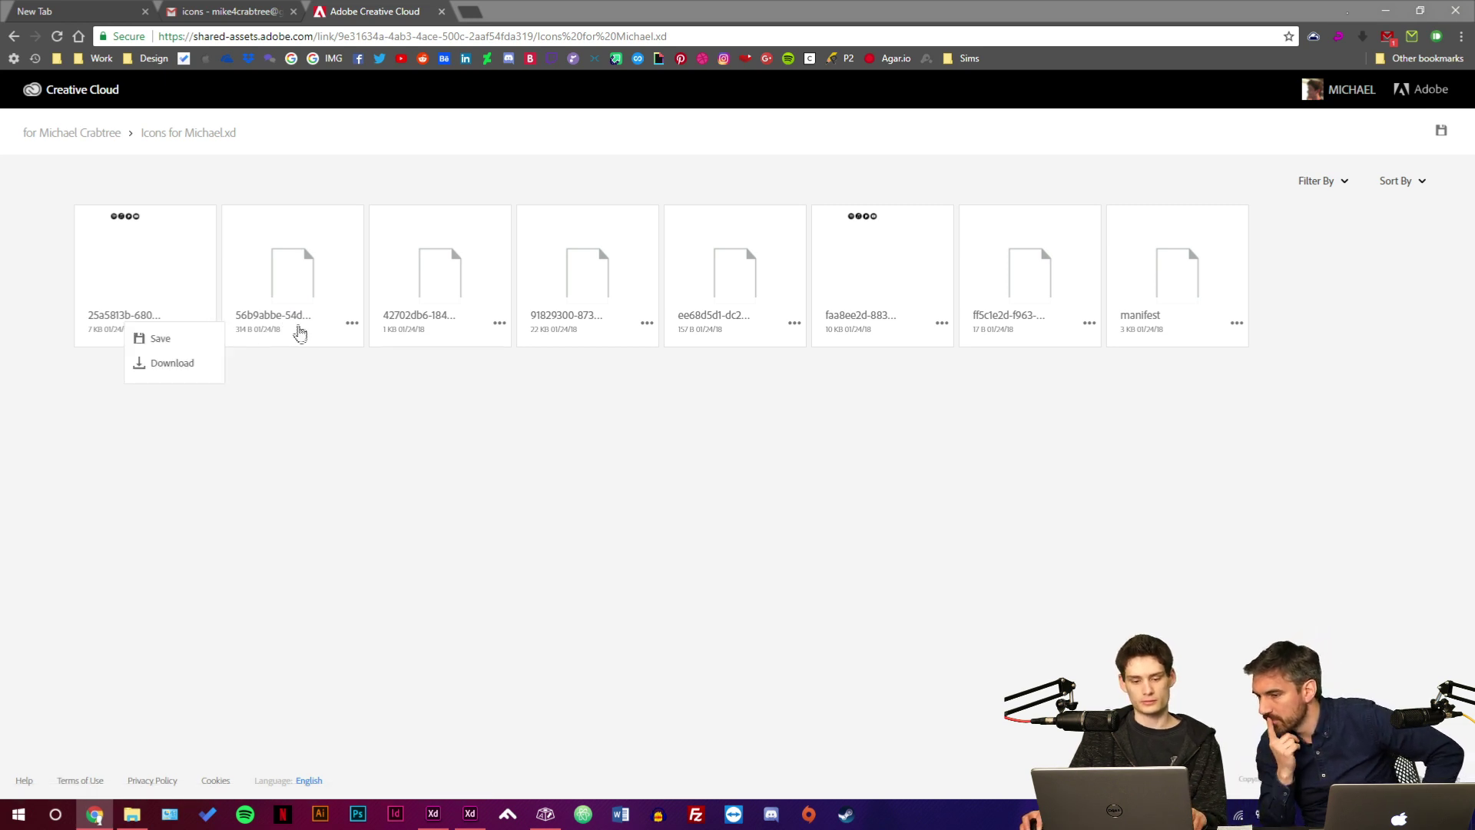
pyautogui.moveTo(336, 405); pyautogui.dragTo(121, 303)
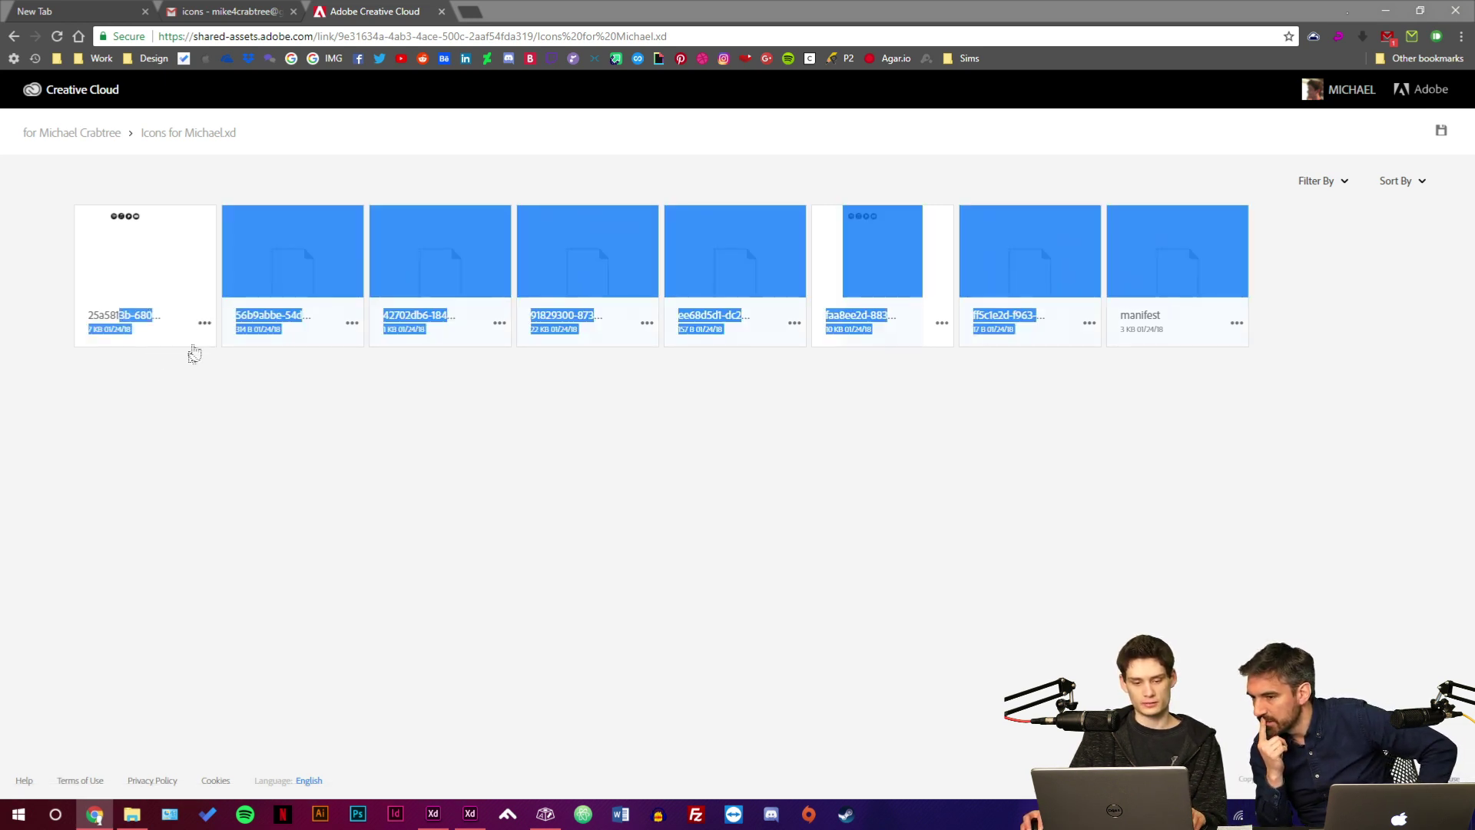
pyautogui.click(275, 253)
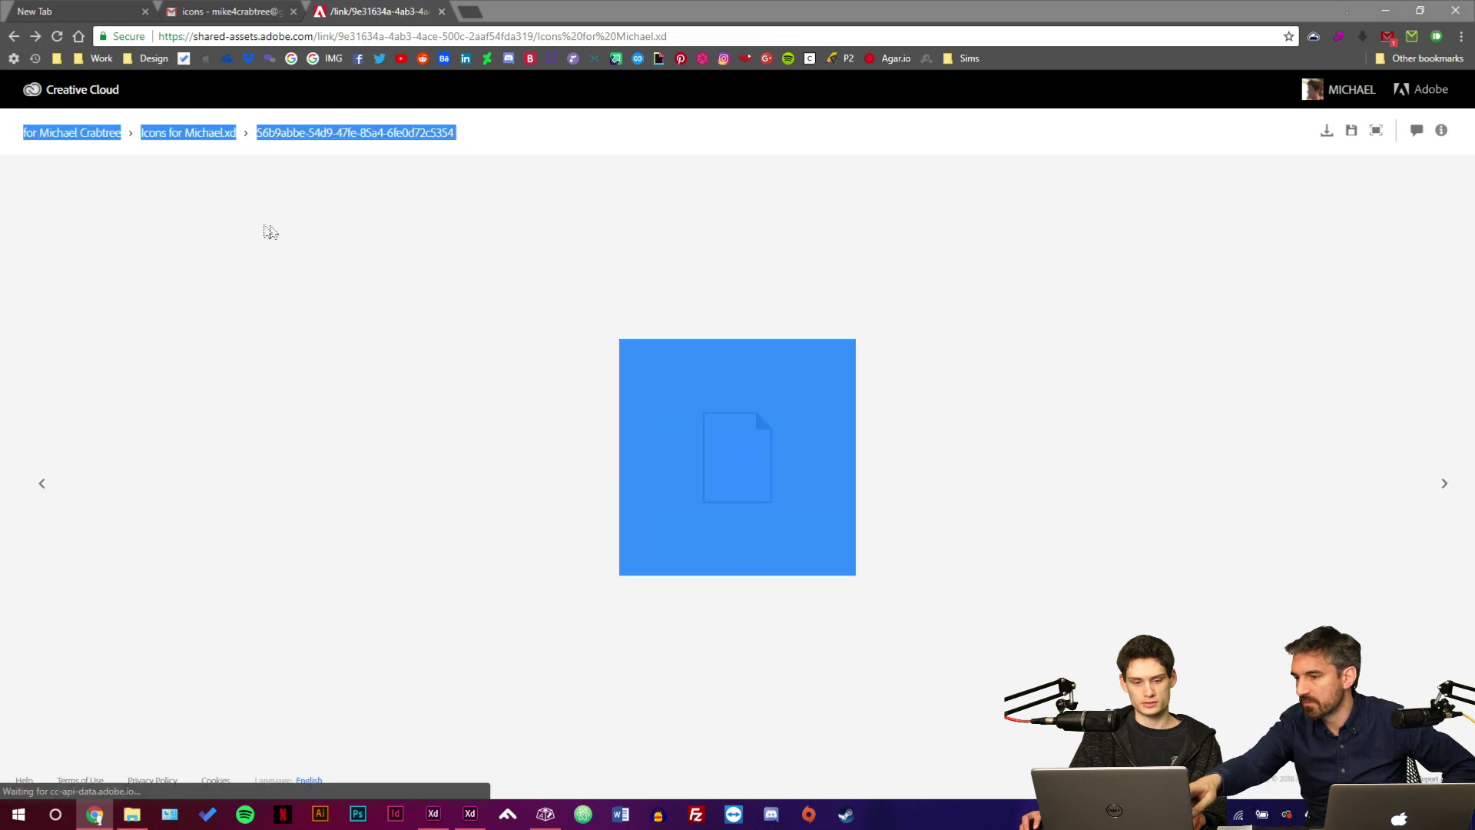
pyautogui.hotkey('alt', 'Left')
# Download the first asset, 25a5813b-680..., from the contents of the shared icons XD file.
pyautogui.click(205, 325)
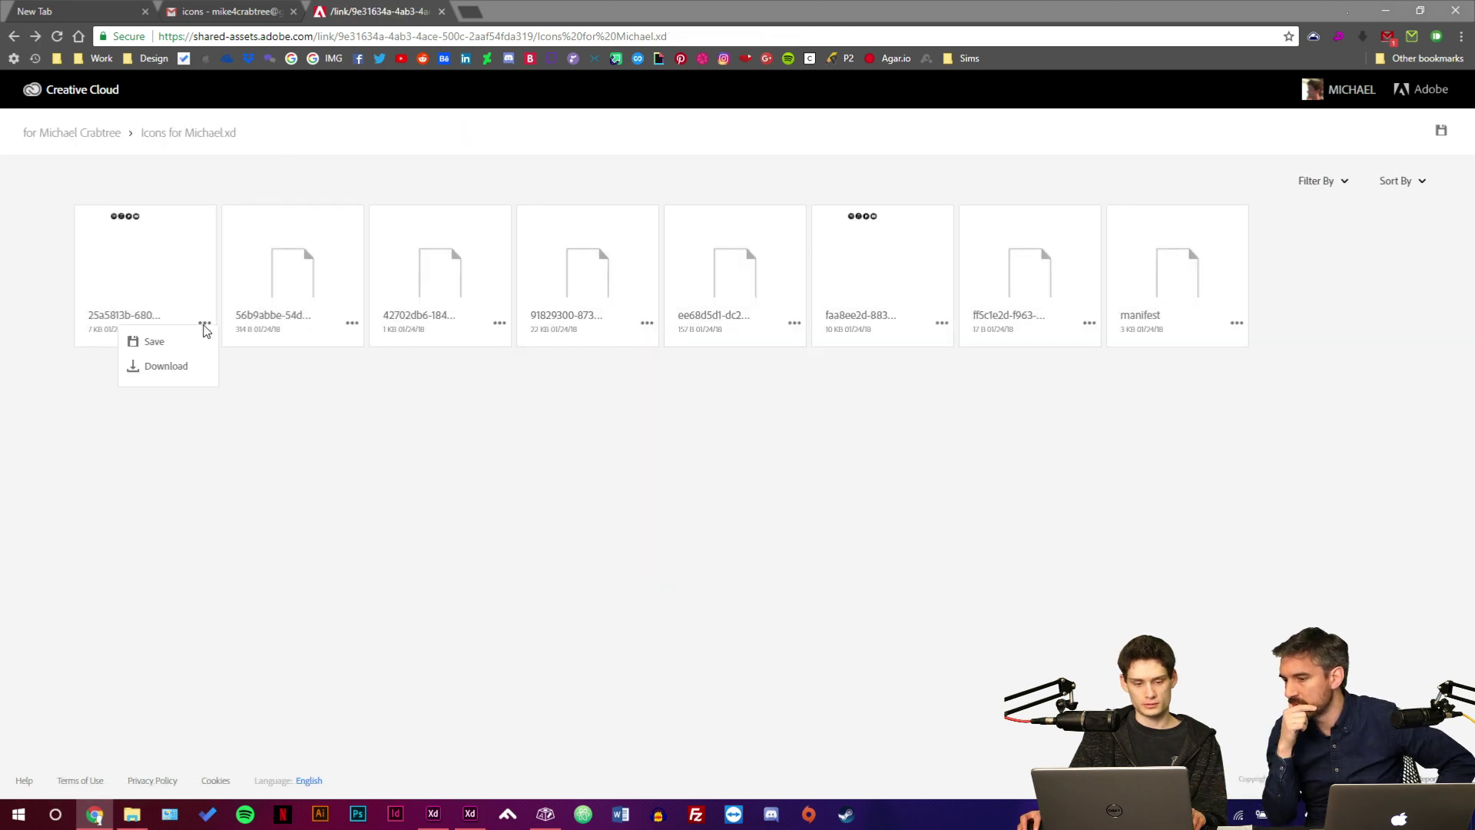
pyautogui.click(167, 366)
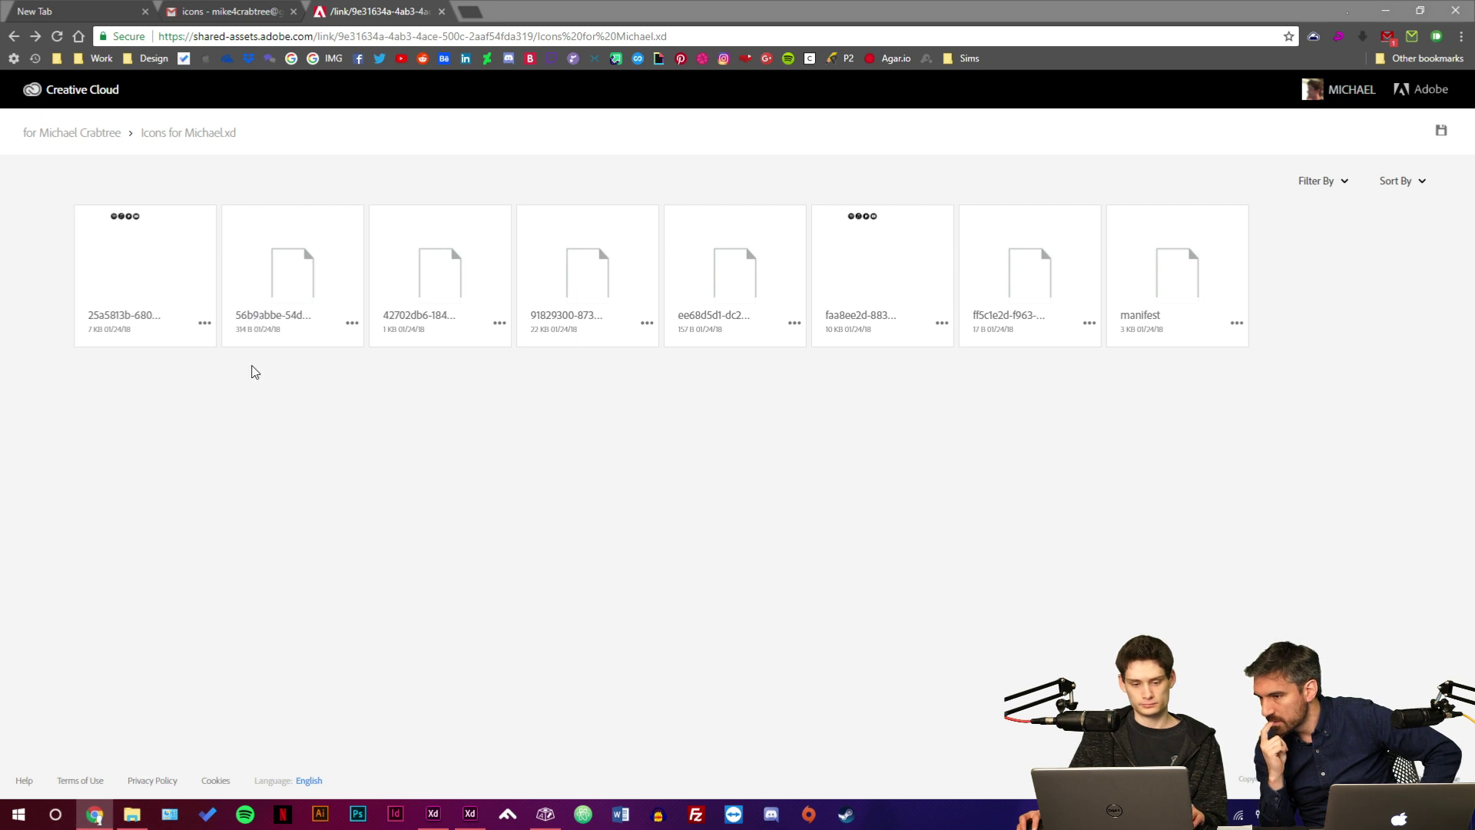
pyautogui.click(205, 324)
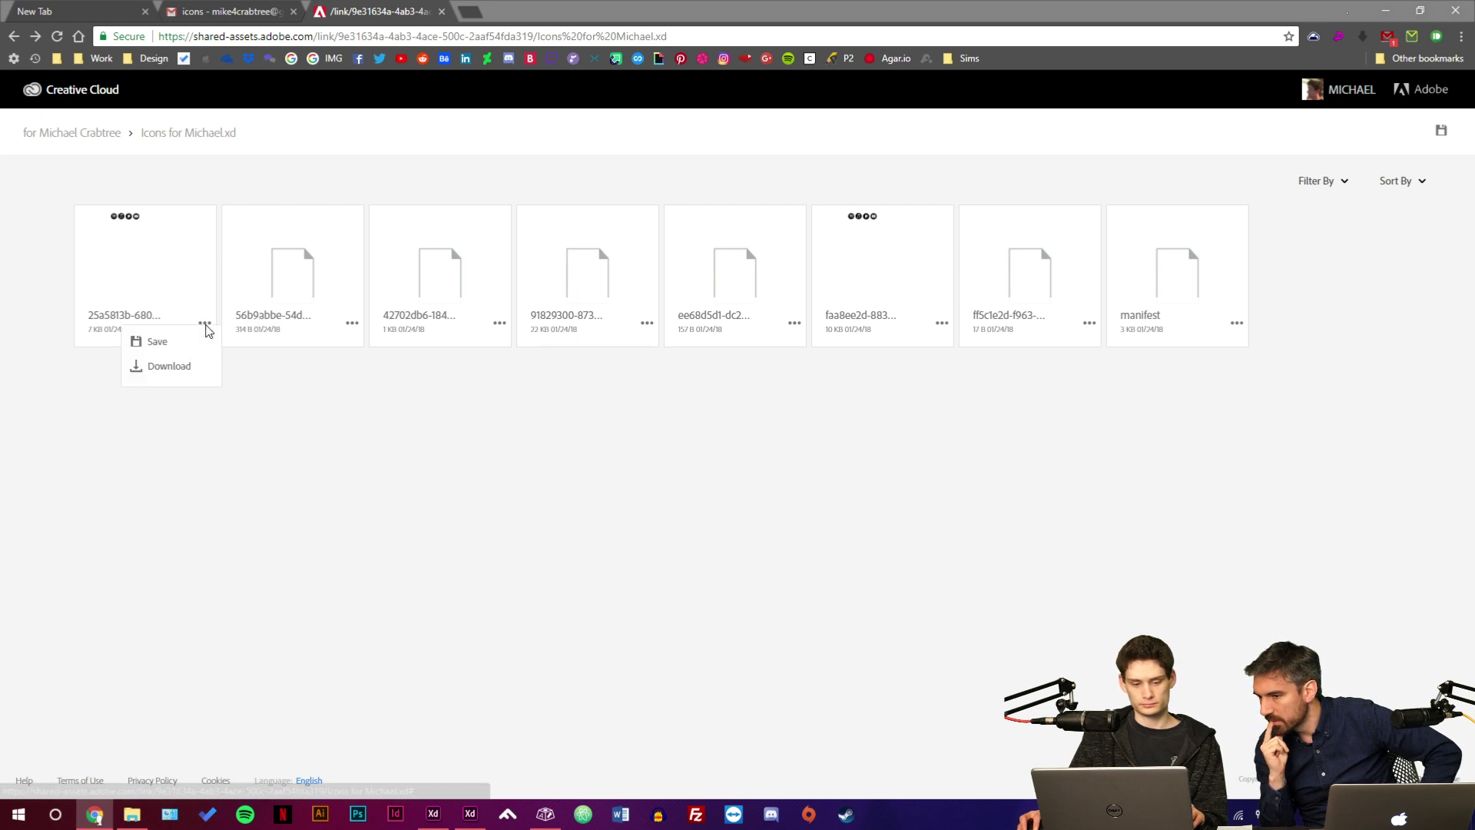
pyautogui.click(188, 369)
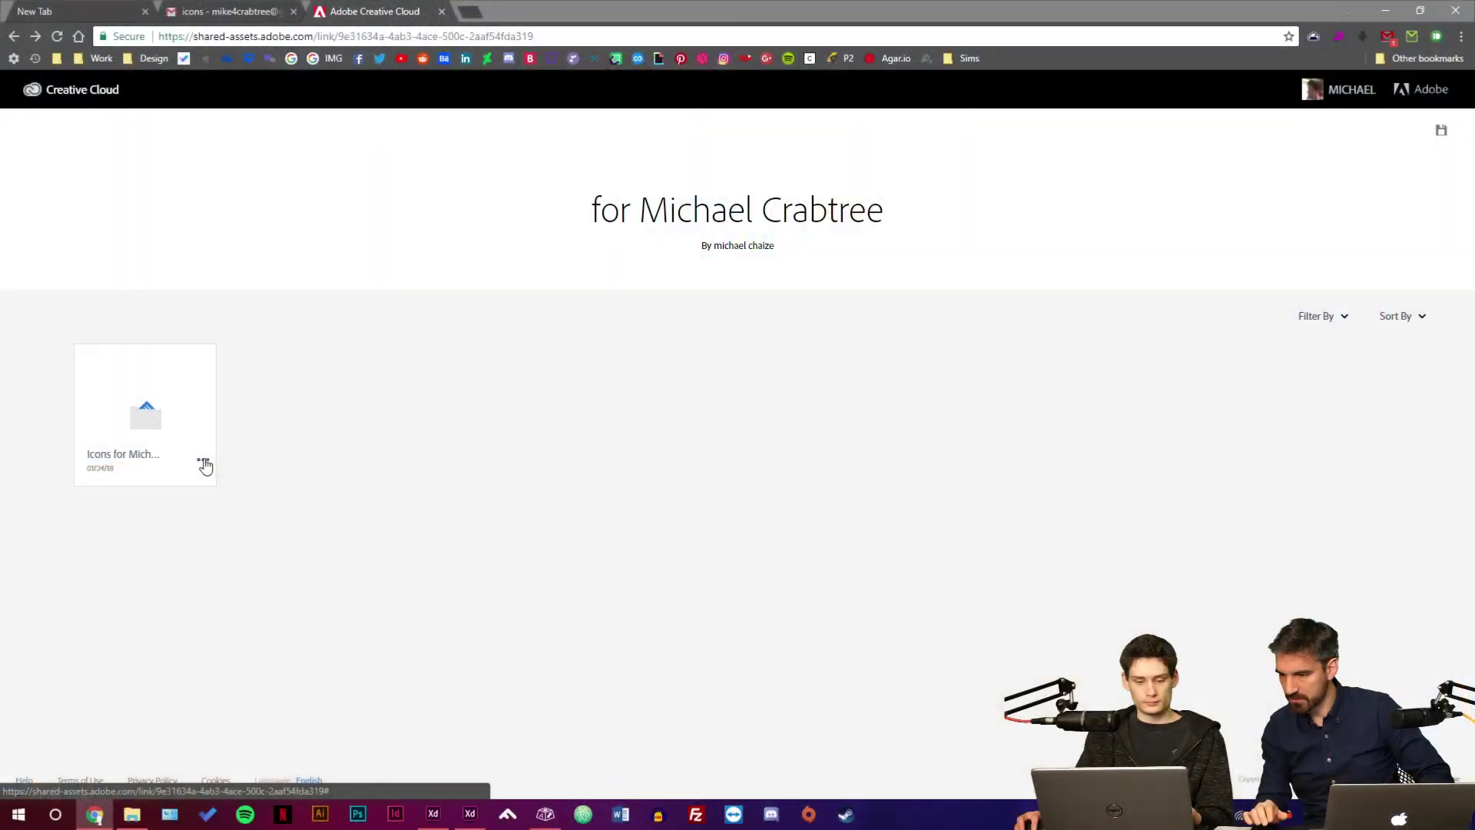
# Open the Creative Cloud Files folder through the Creative Cloud desktop app to look for the shared icons file, and return to the browser.
pyautogui.click(204, 463)
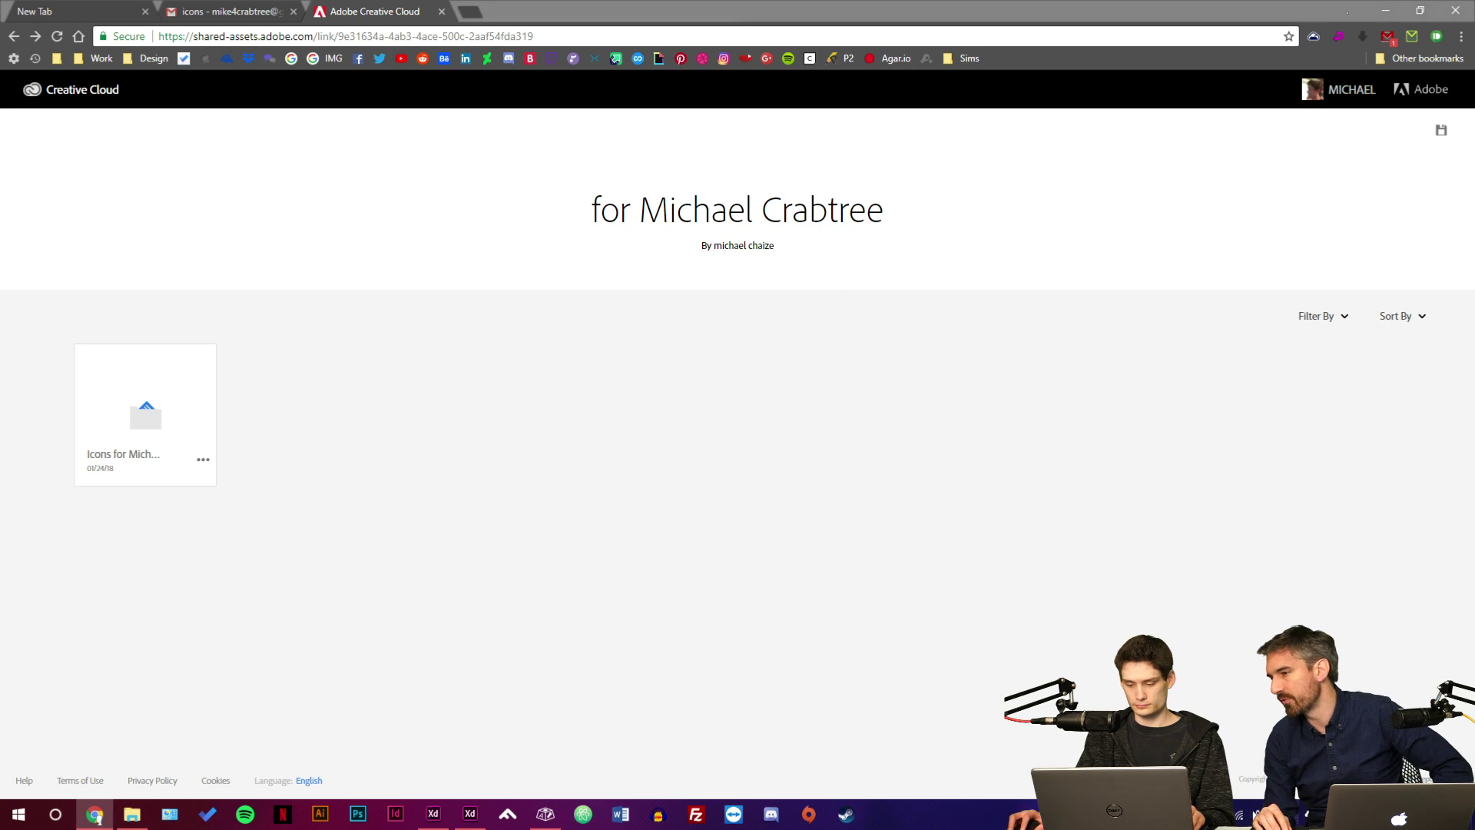
pyautogui.click(1261, 815)
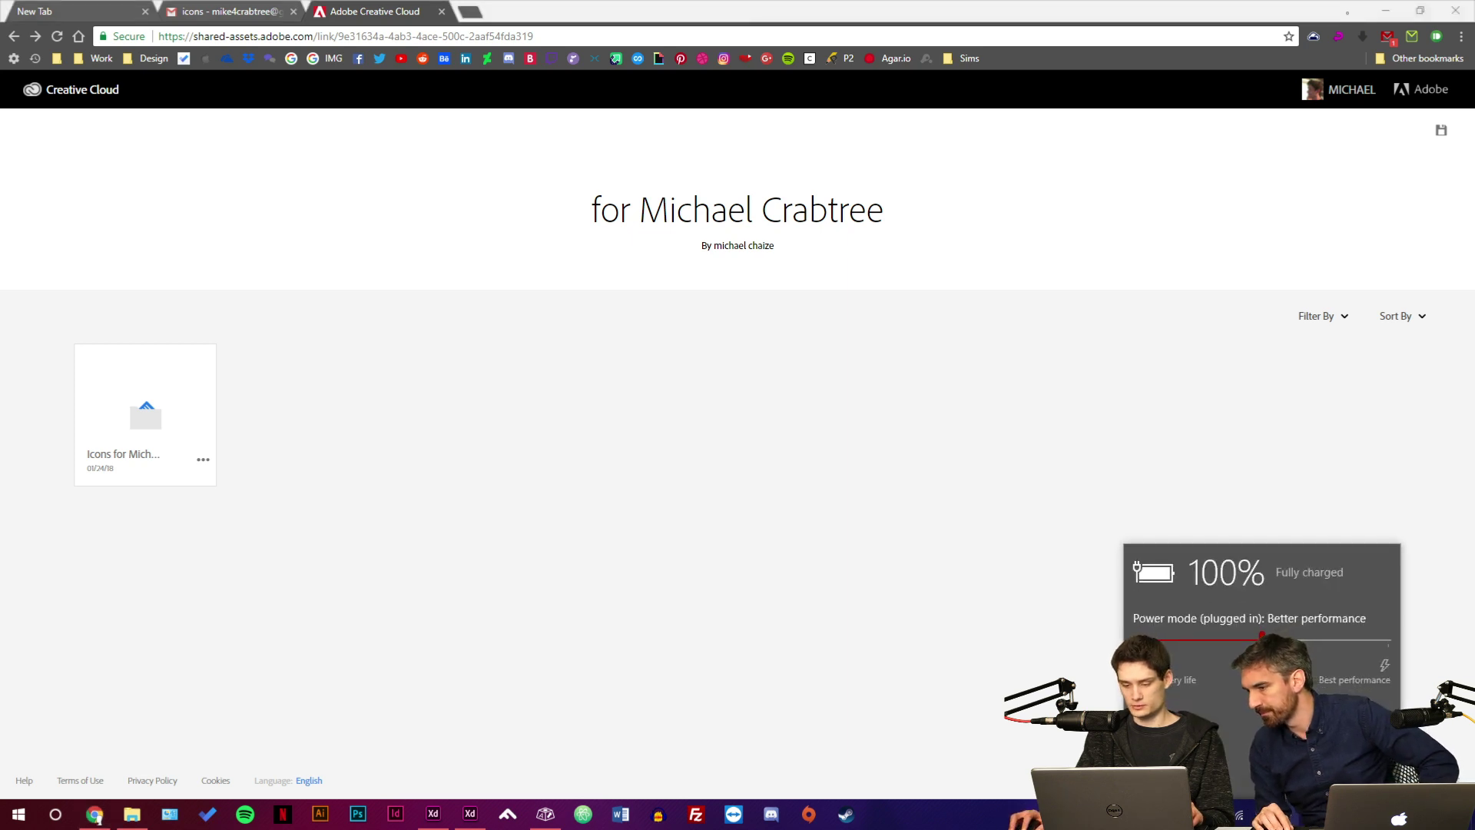
pyautogui.click(1297, 817)
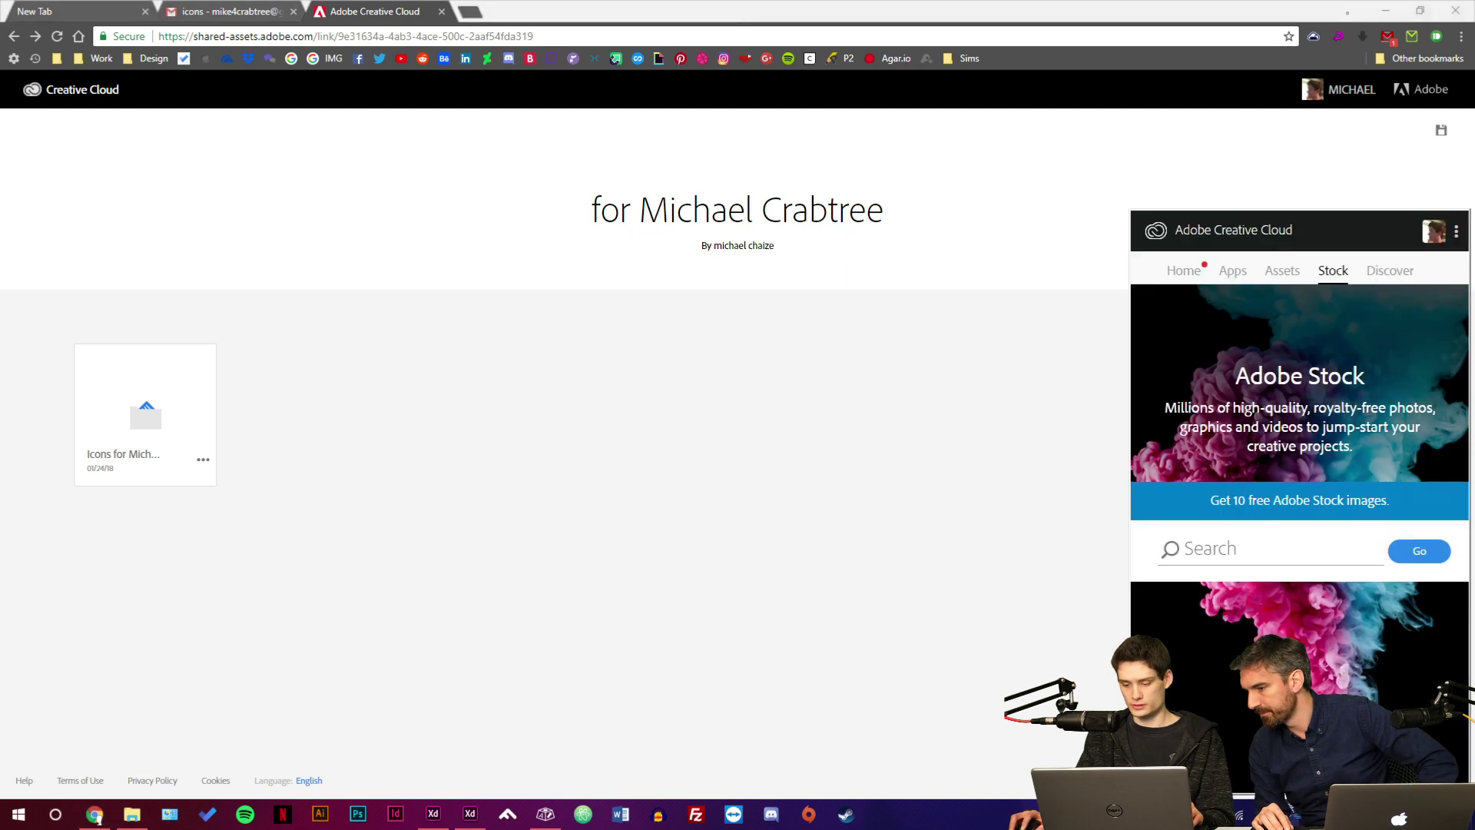
pyautogui.click(1201, 274)
pyautogui.click(1282, 270)
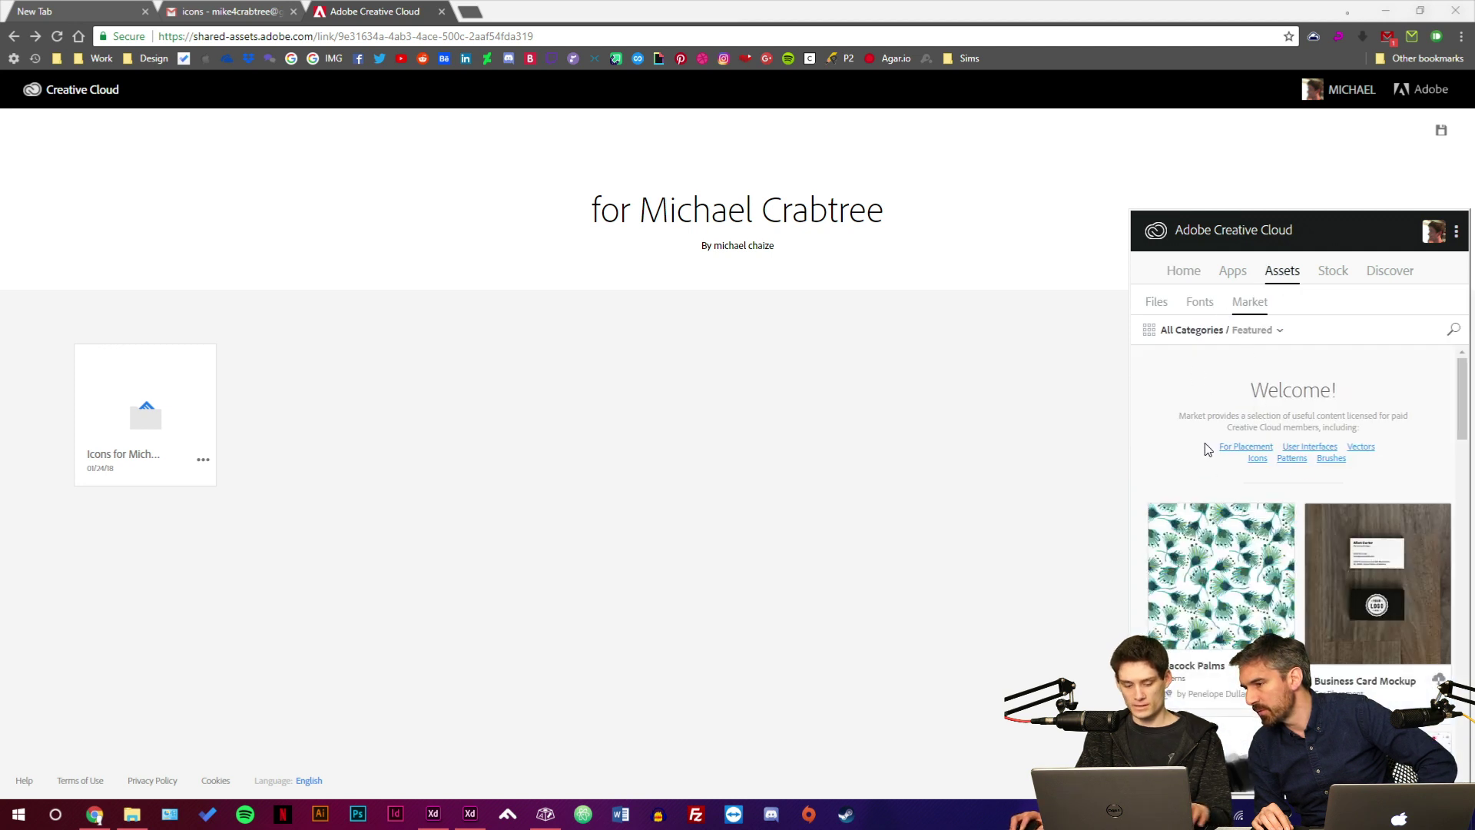
pyautogui.click(1156, 329)
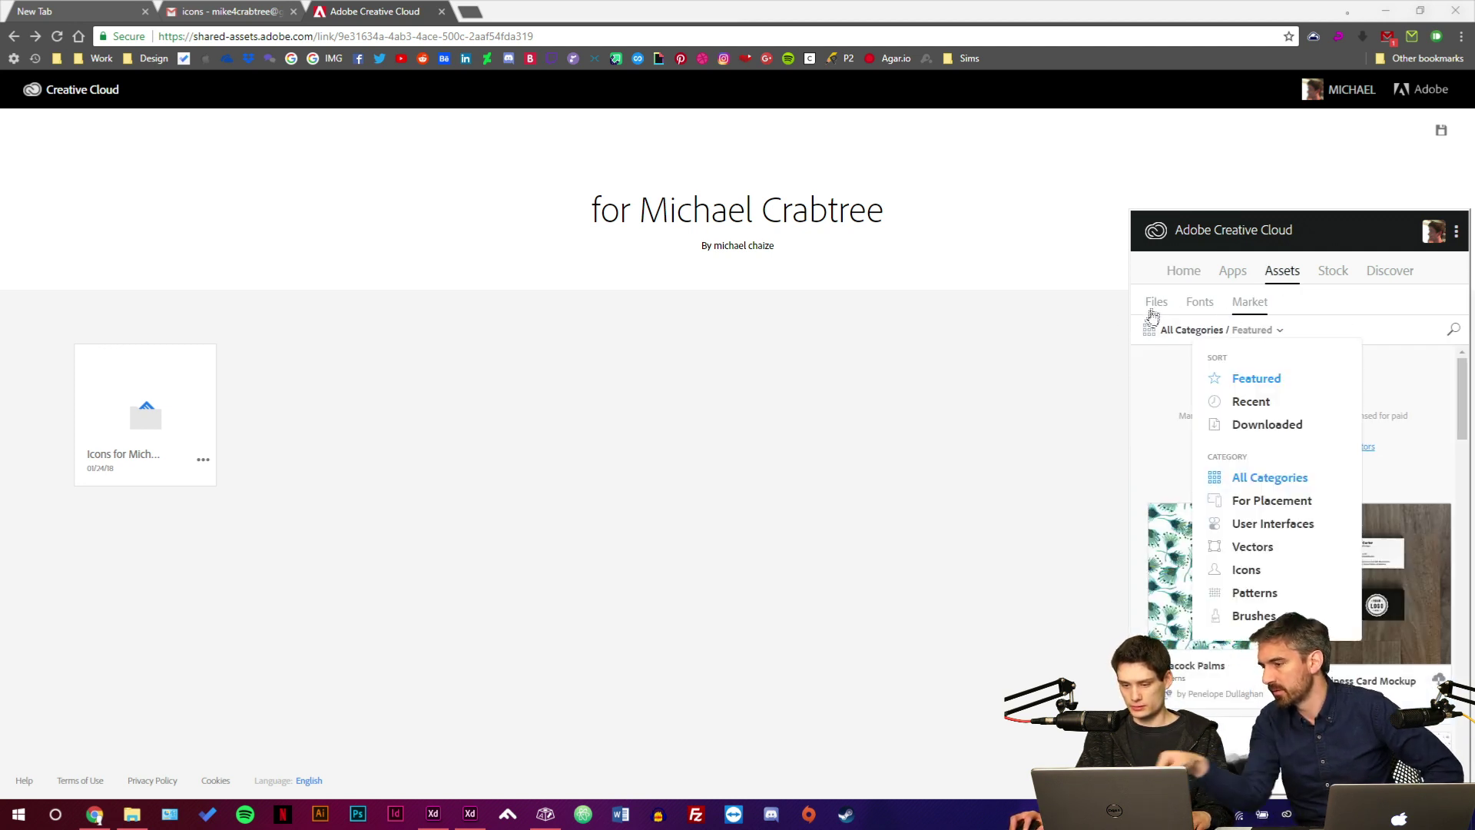
pyautogui.click(1155, 304)
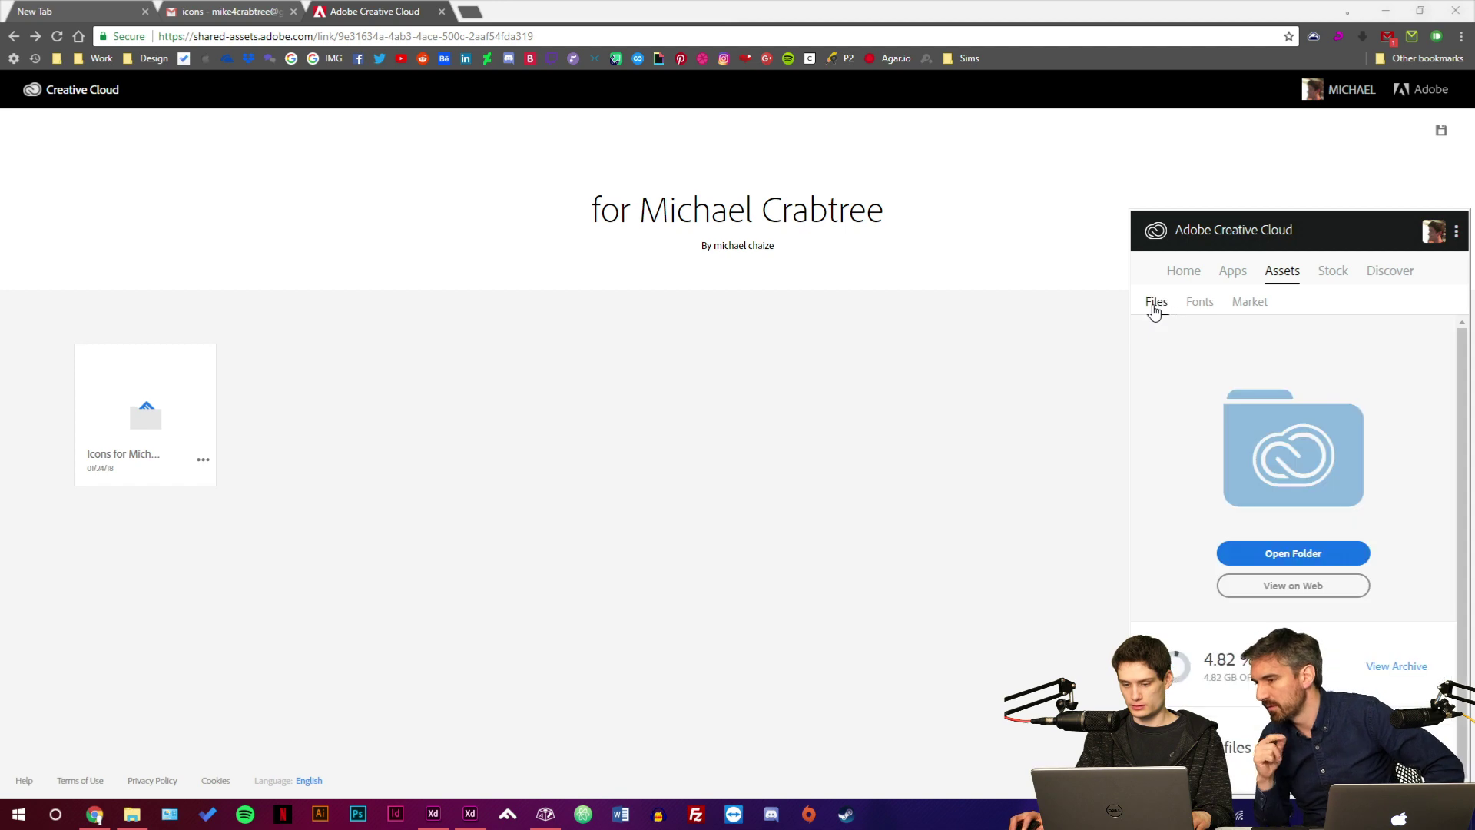
pyautogui.click(1292, 553)
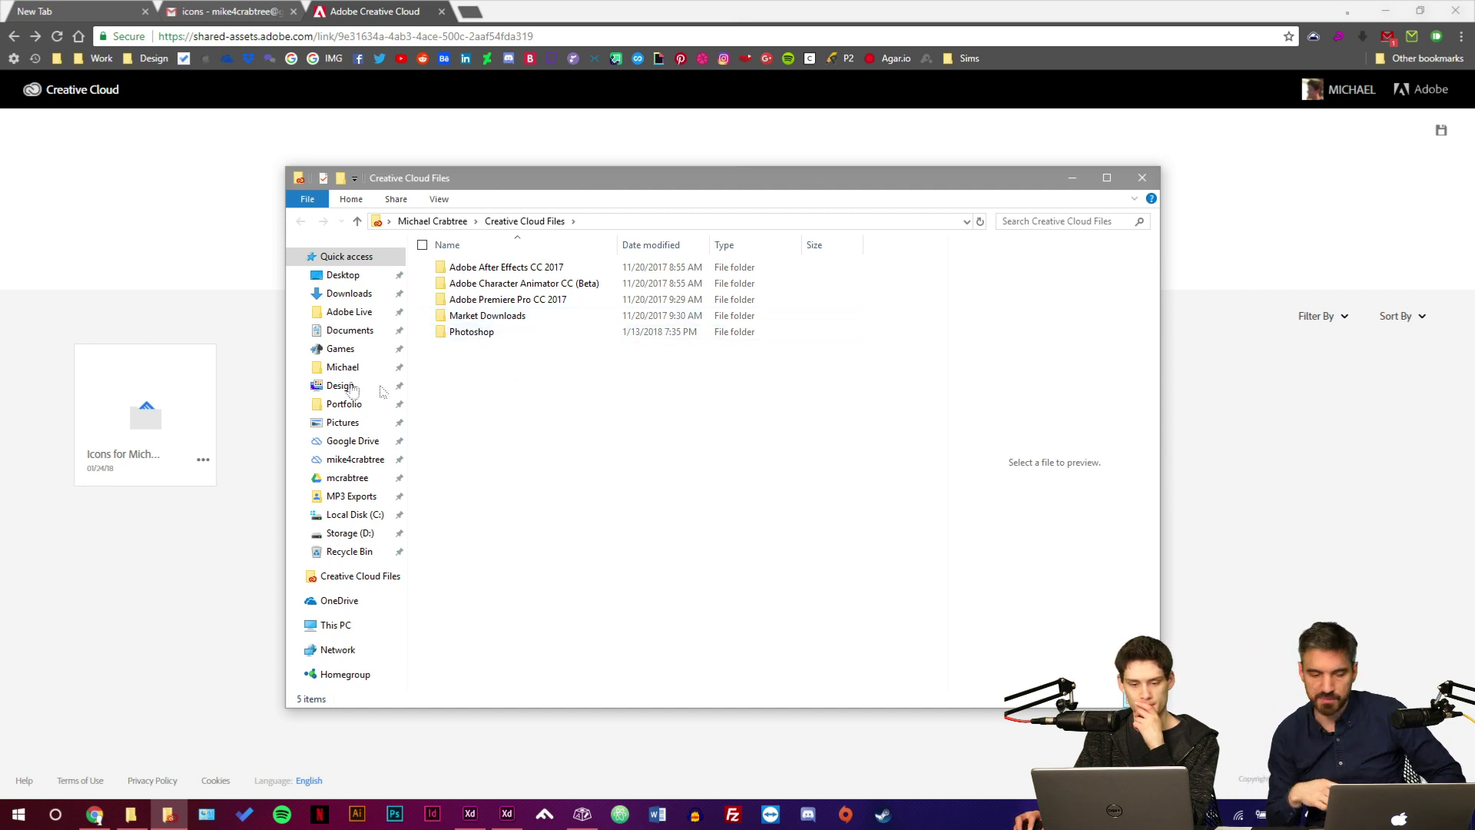
pyautogui.click(142, 286)
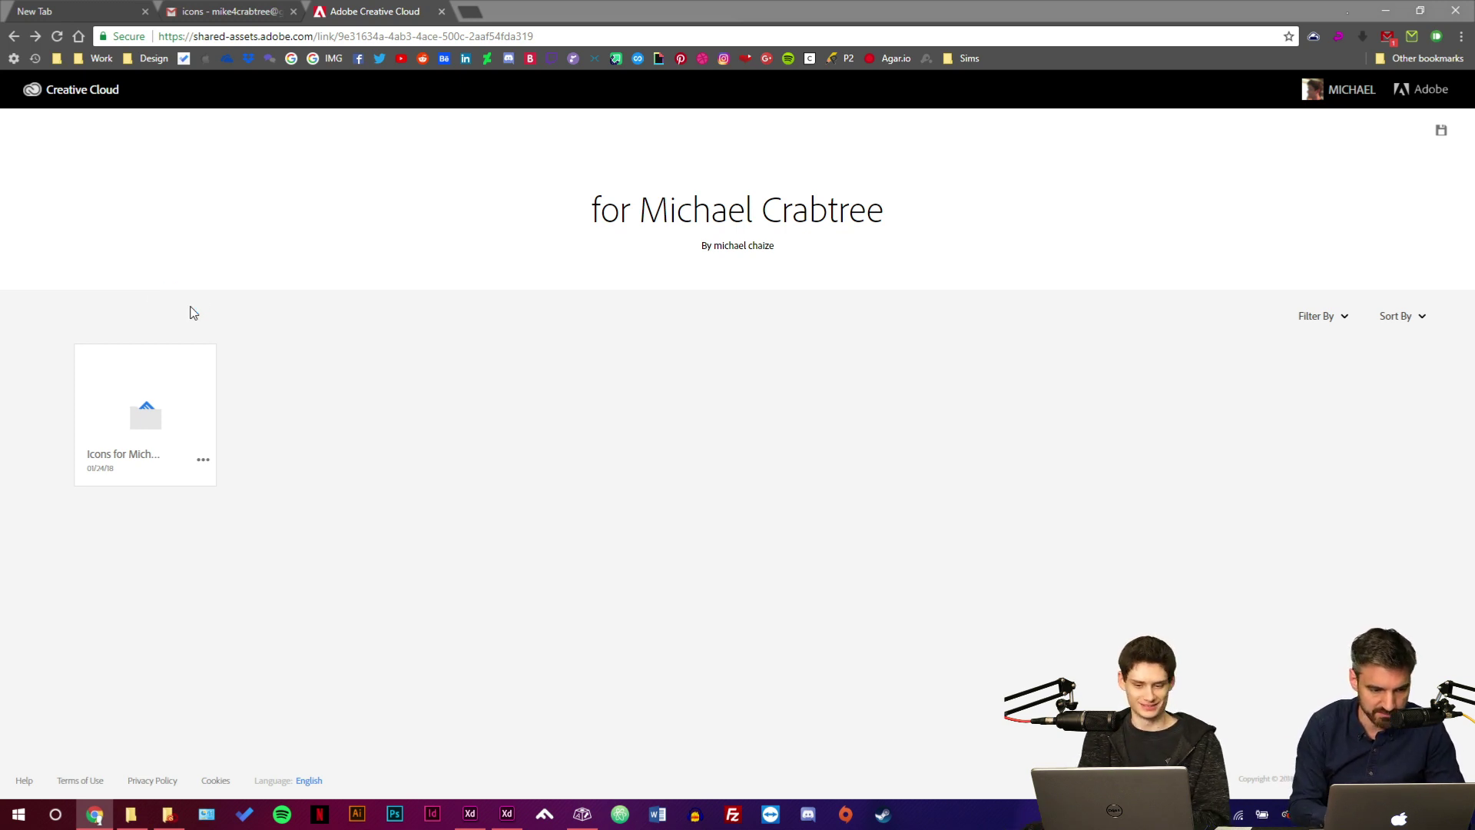
# Switch from the browser to the SoundFind document in Adobe XD.
pyautogui.press('super+Tab')
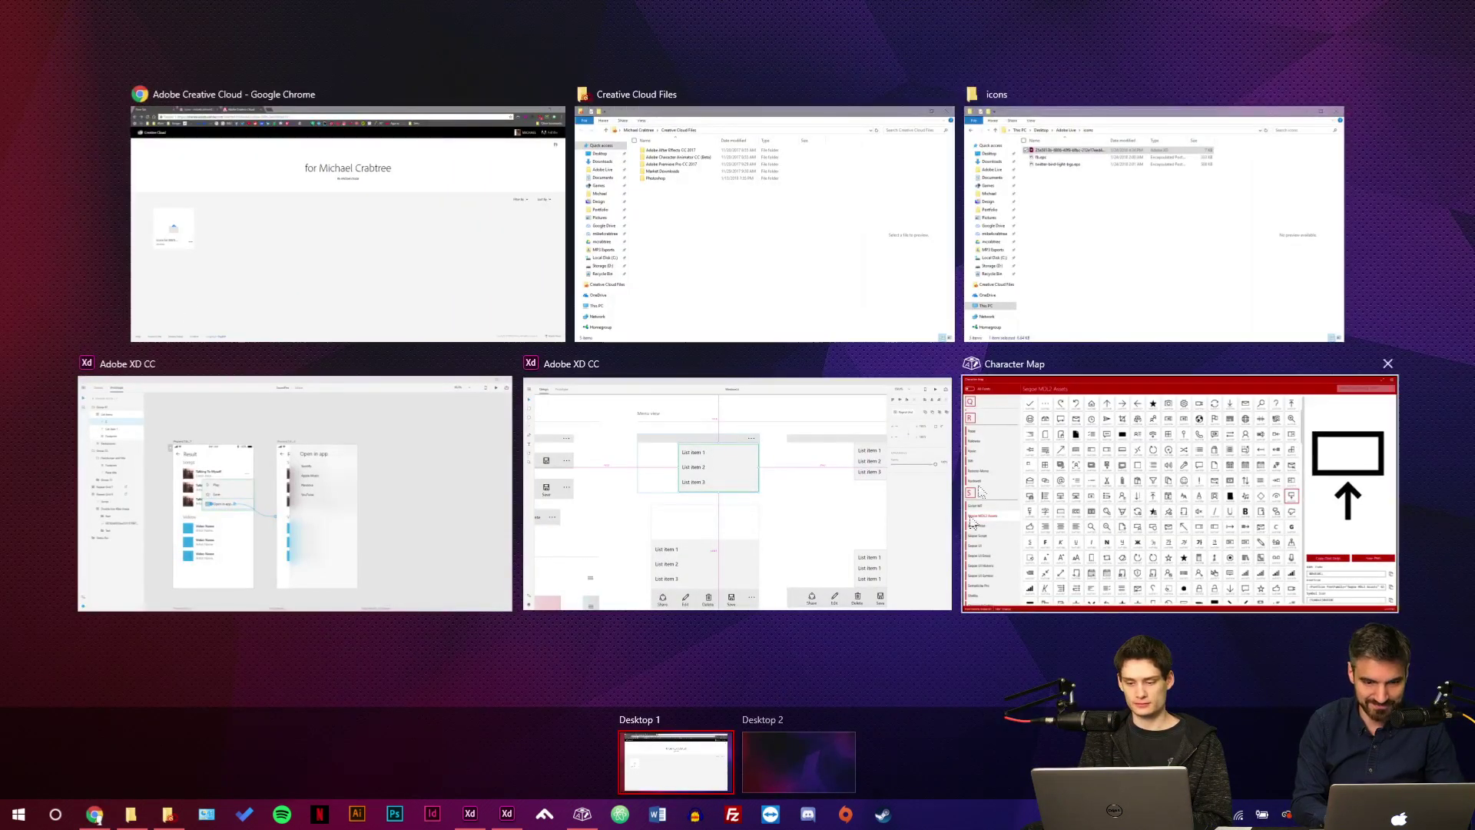
pyautogui.click(604, 481)
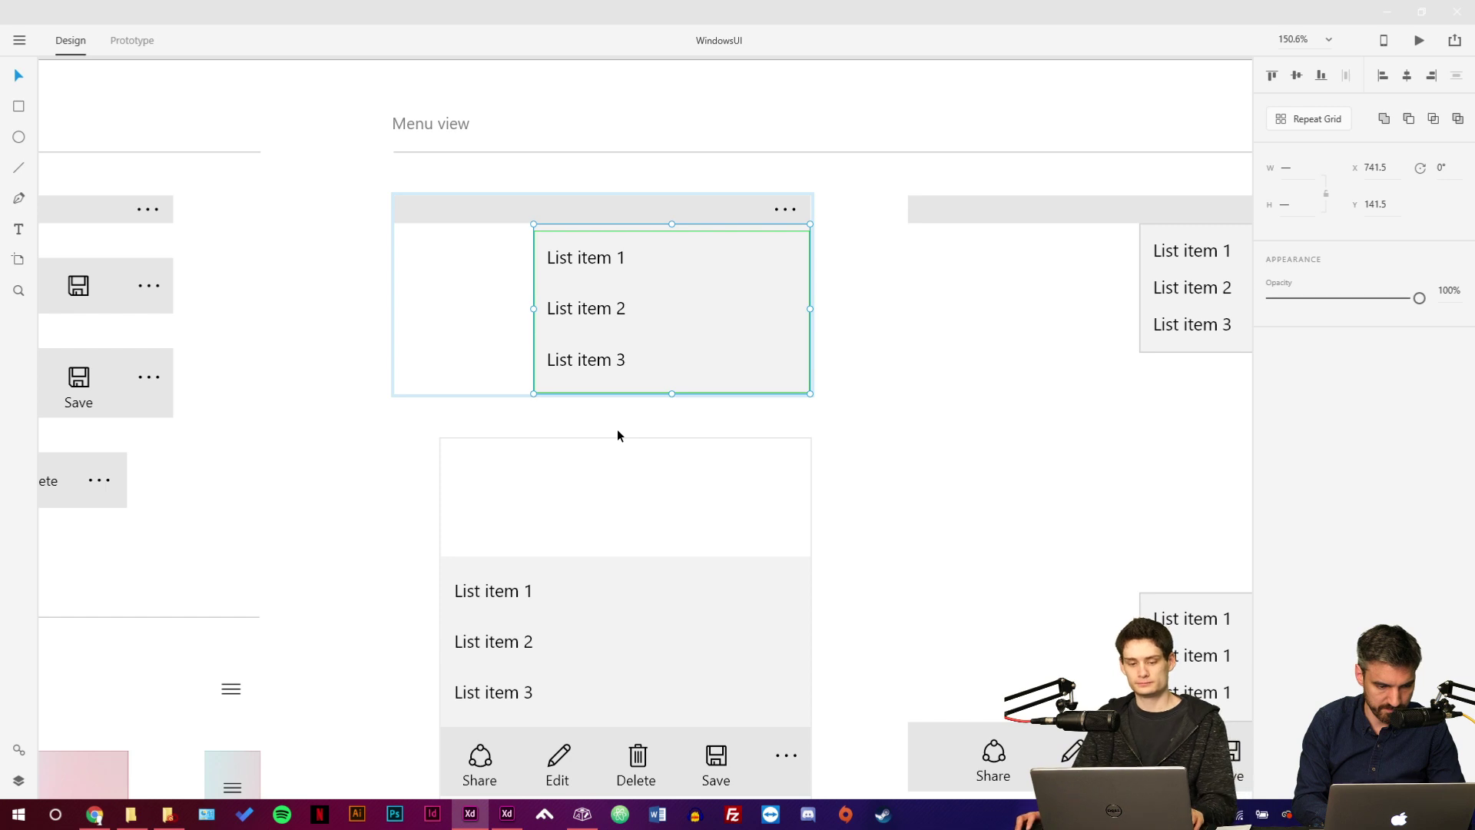
pyautogui.hotkey('alt', 'Tab')
pyautogui.hotkey('alt', 'shift', 'Tab')
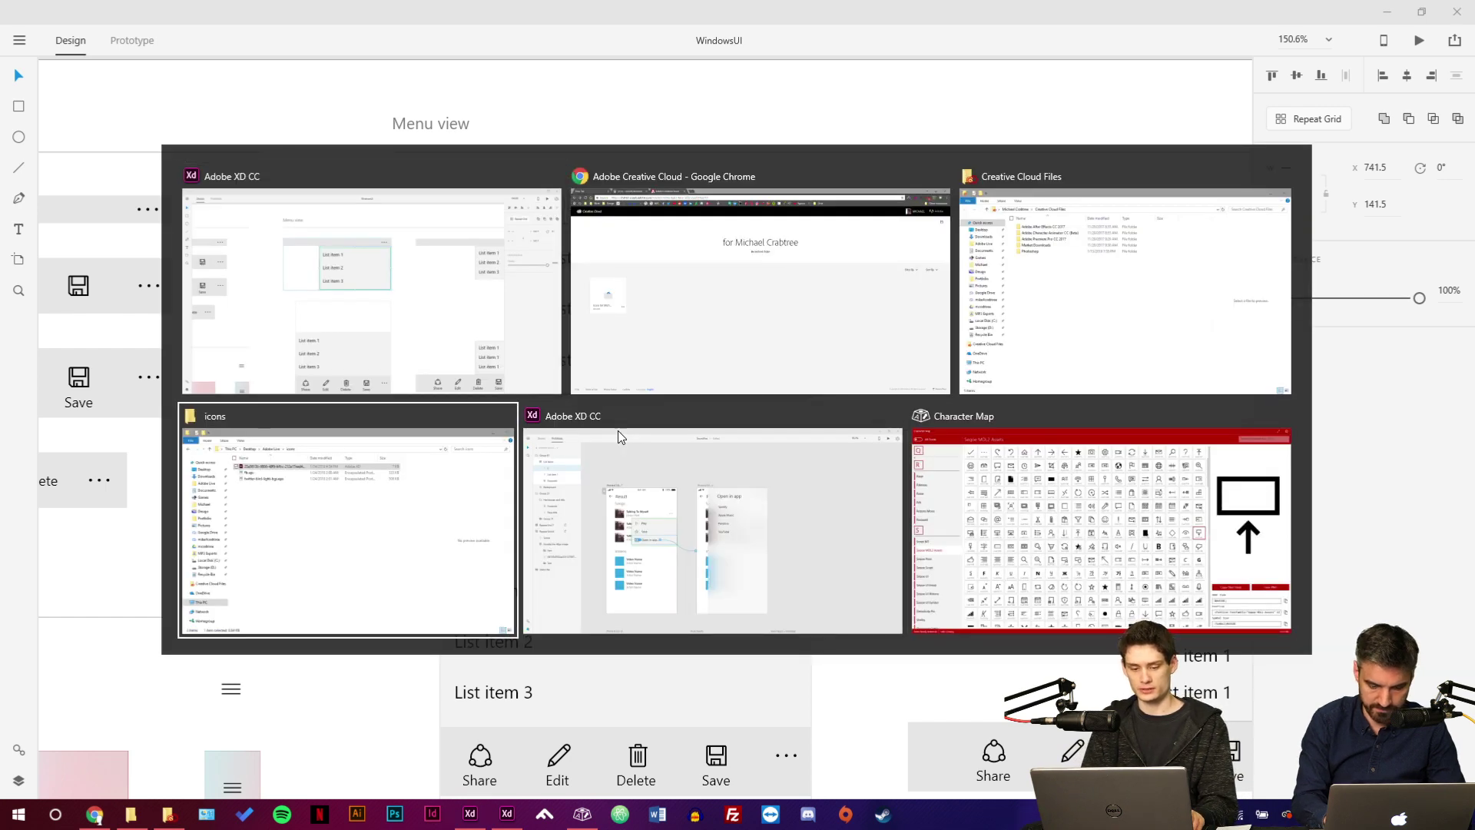
pyautogui.hotkey('alt', 'Tab')
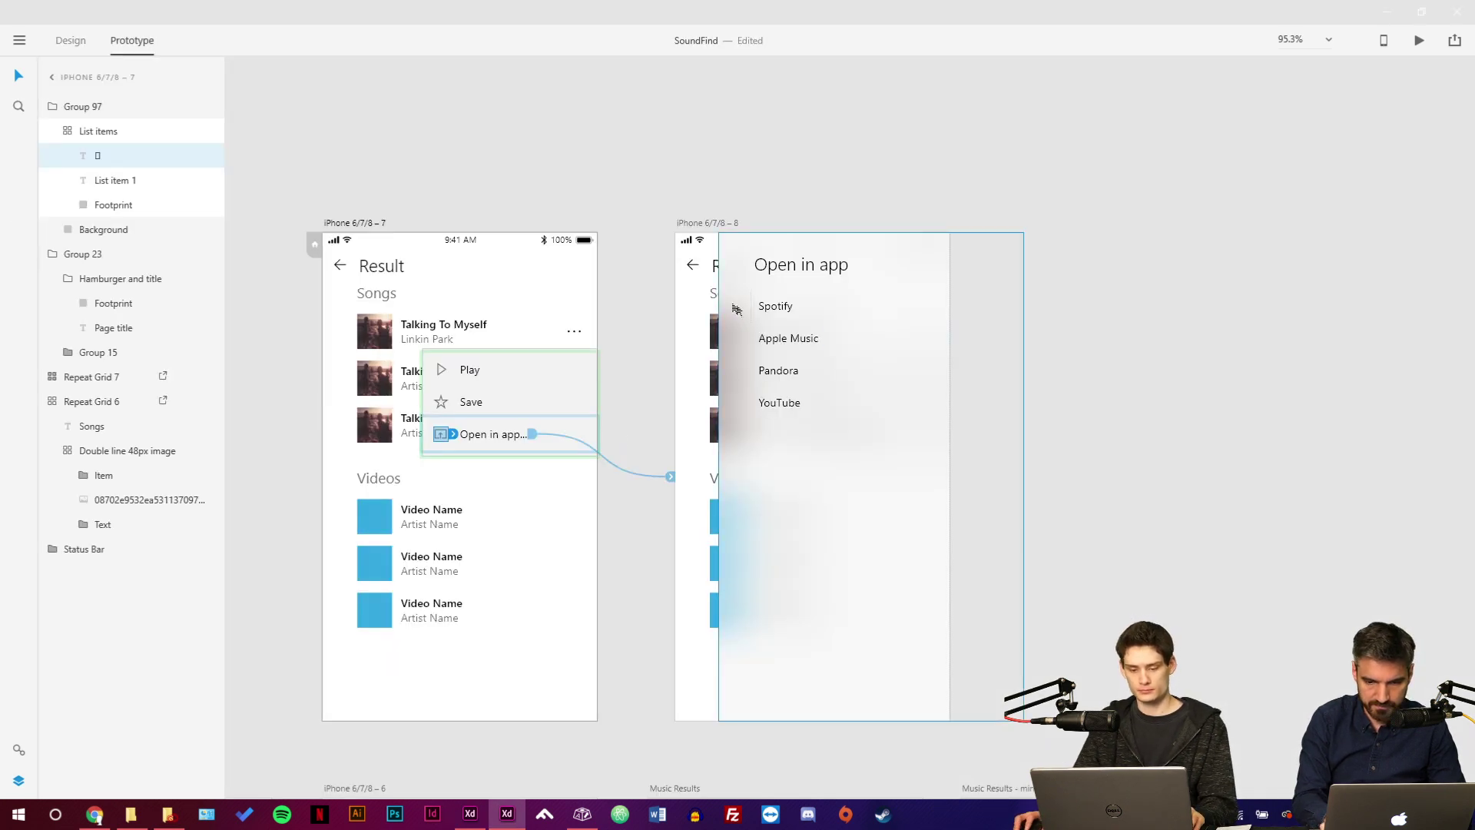
# Link the icon beside "Open in app..." in the popup to the iPhone 6/7/8 – 8 artboard with a Slide Right transition and return to Design mode.
pyautogui.click(656, 284)
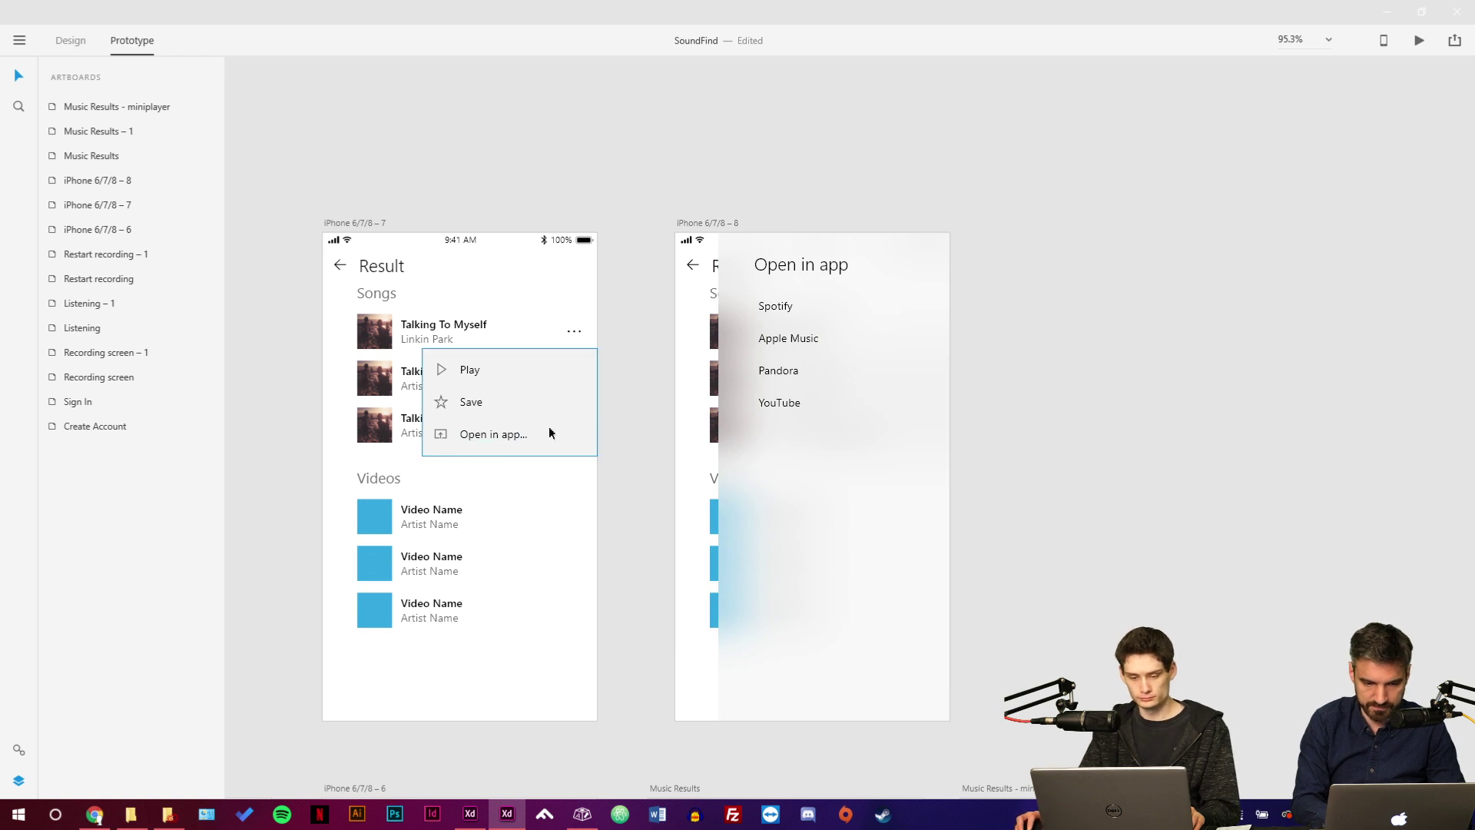
pyautogui.click(445, 433)
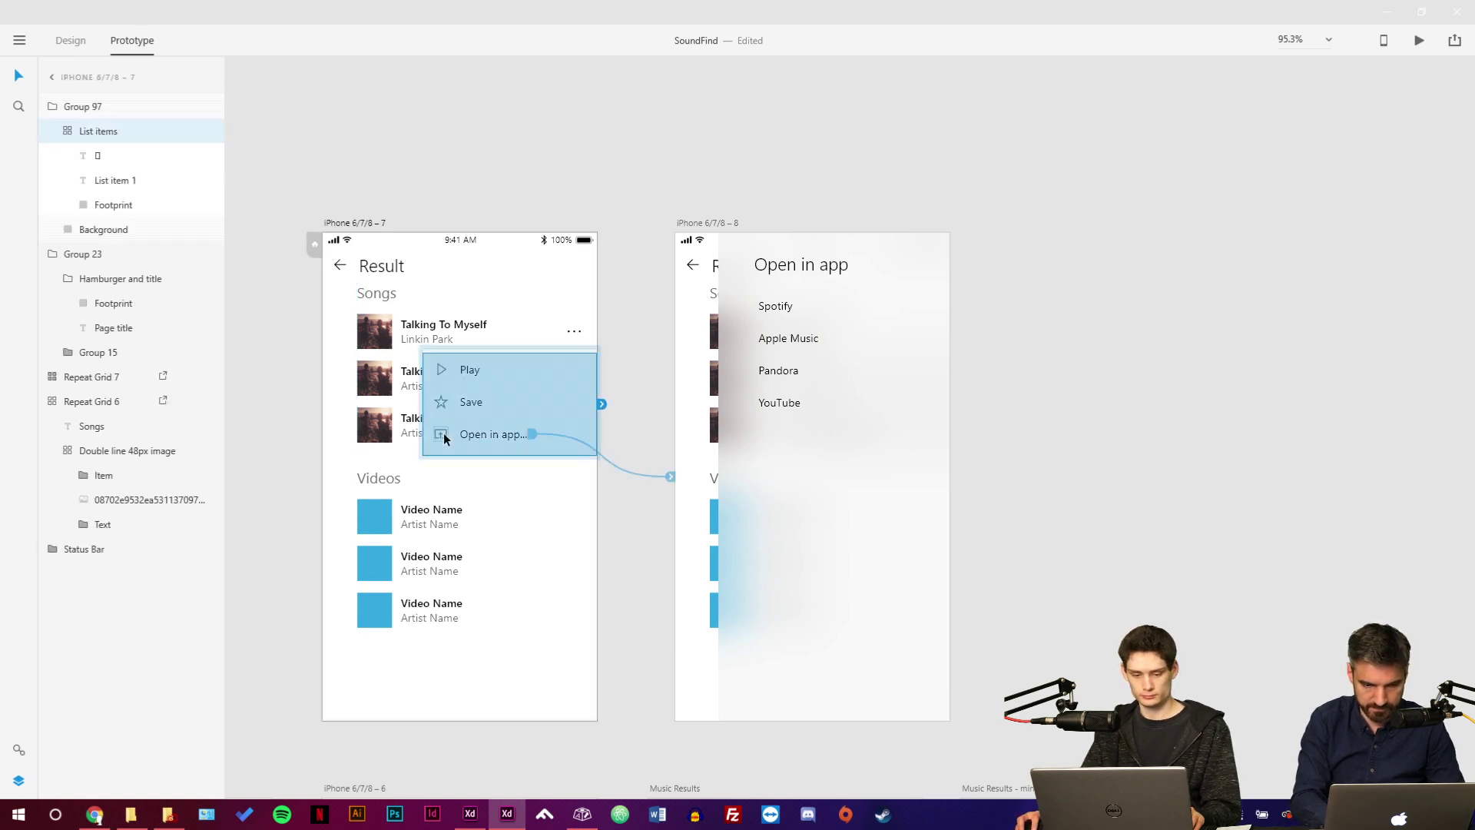
pyautogui.click(444, 434)
pyautogui.moveTo(455, 433); pyautogui.dragTo(804, 405)
pyautogui.click(655, 578)
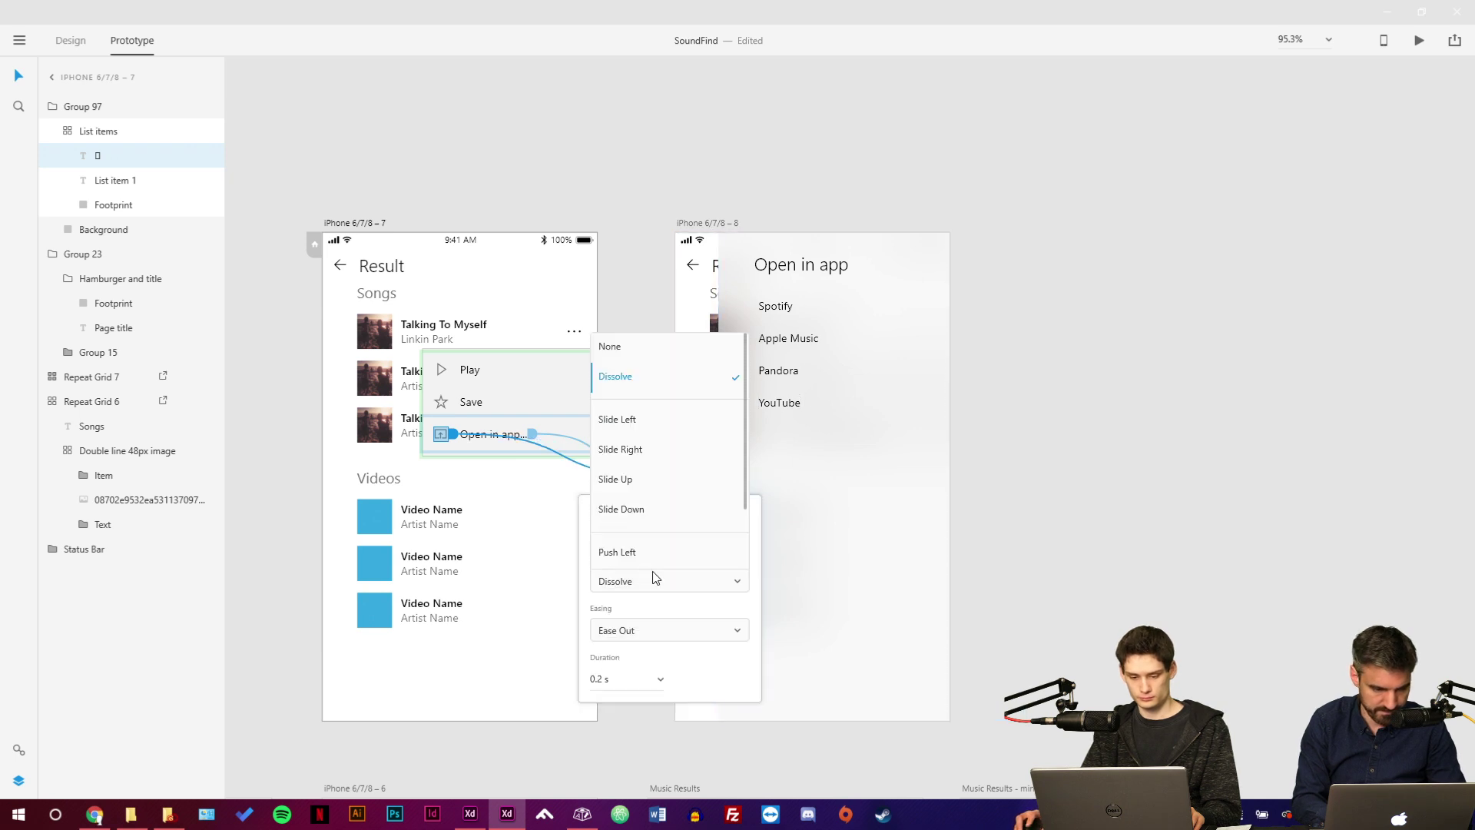
pyautogui.click(644, 451)
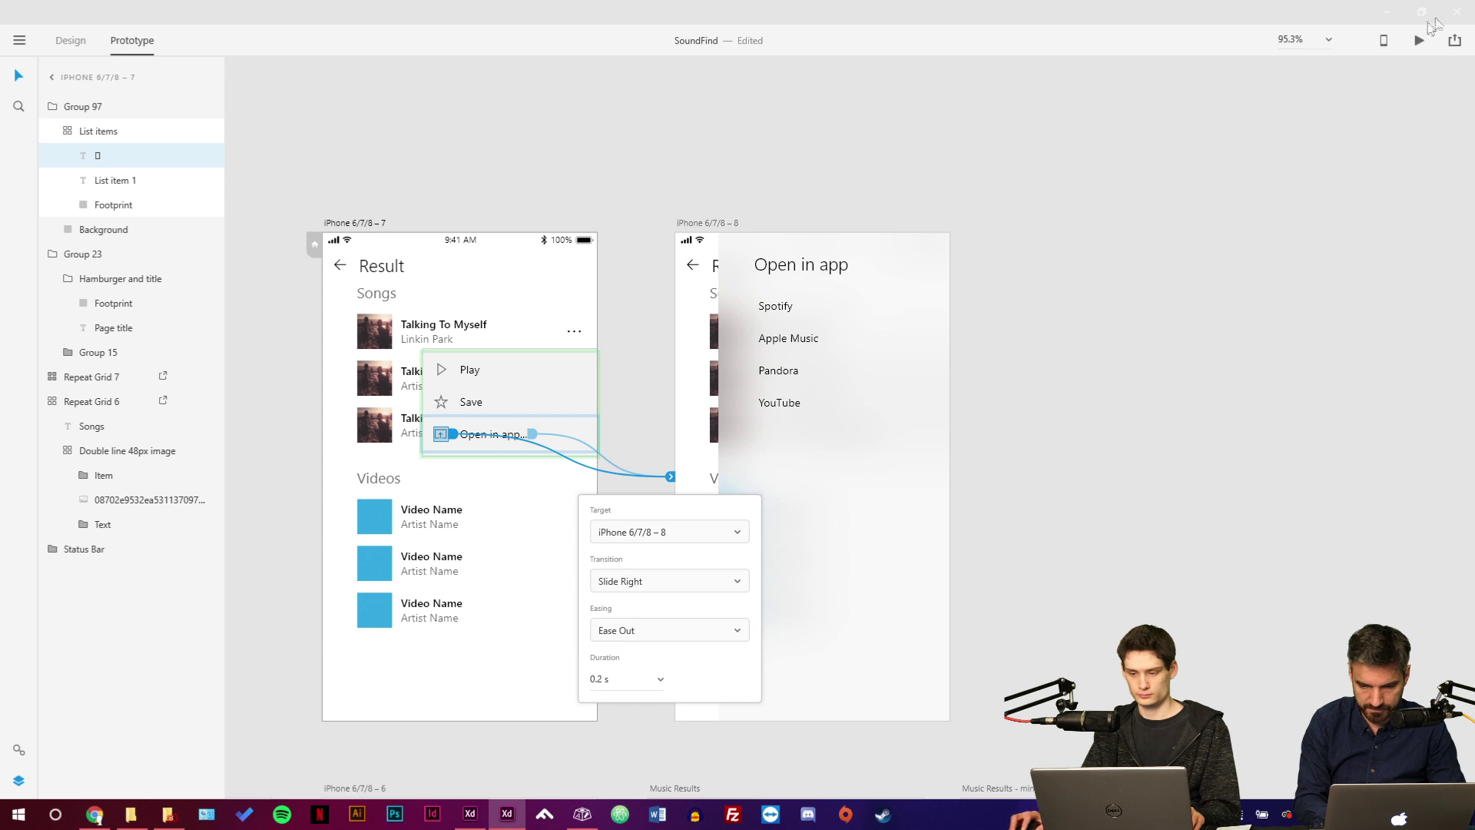
pyautogui.click(70, 40)
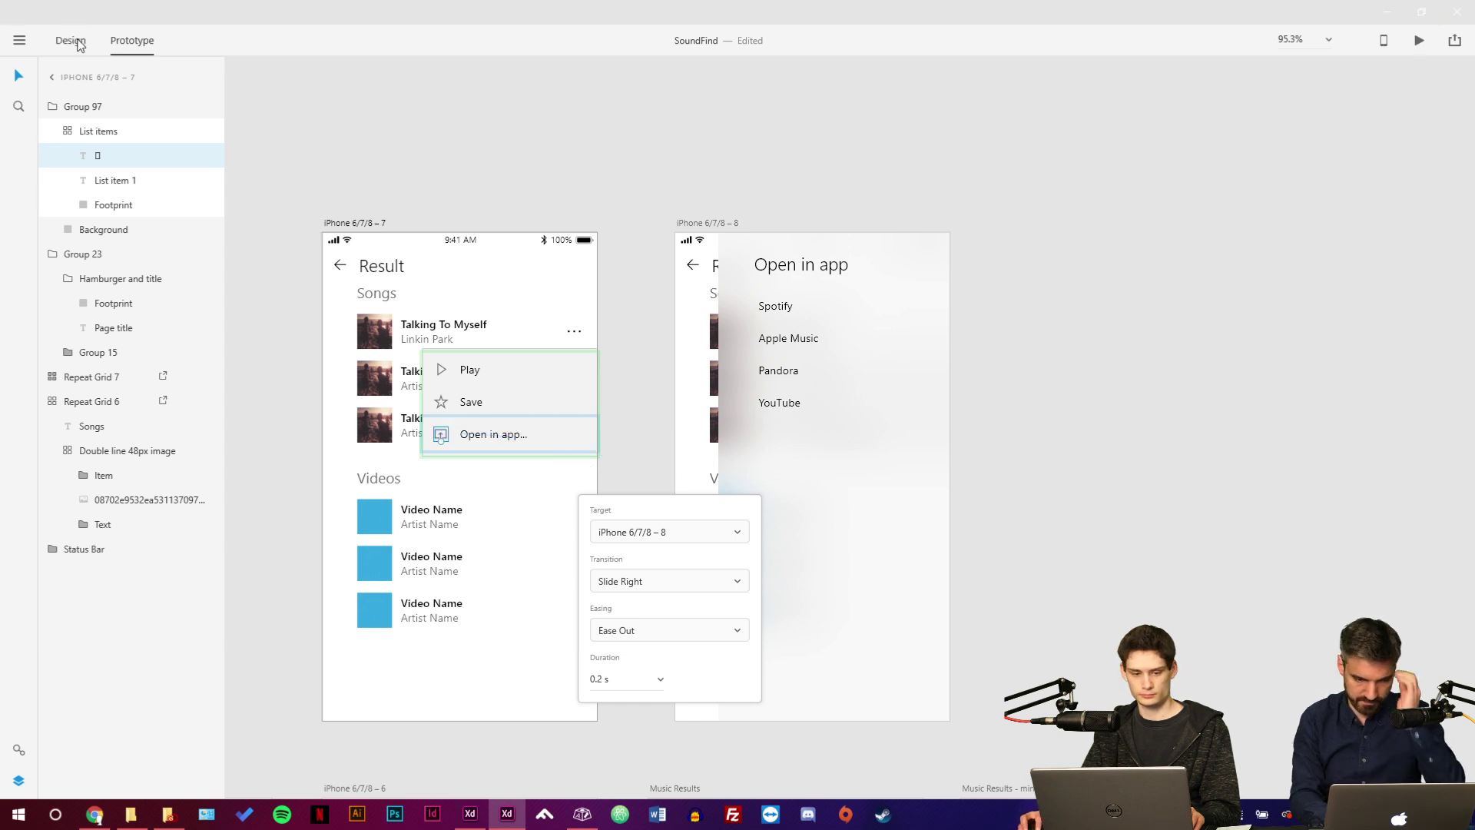
pyautogui.click(1418, 45)
pyautogui.click(724, 467)
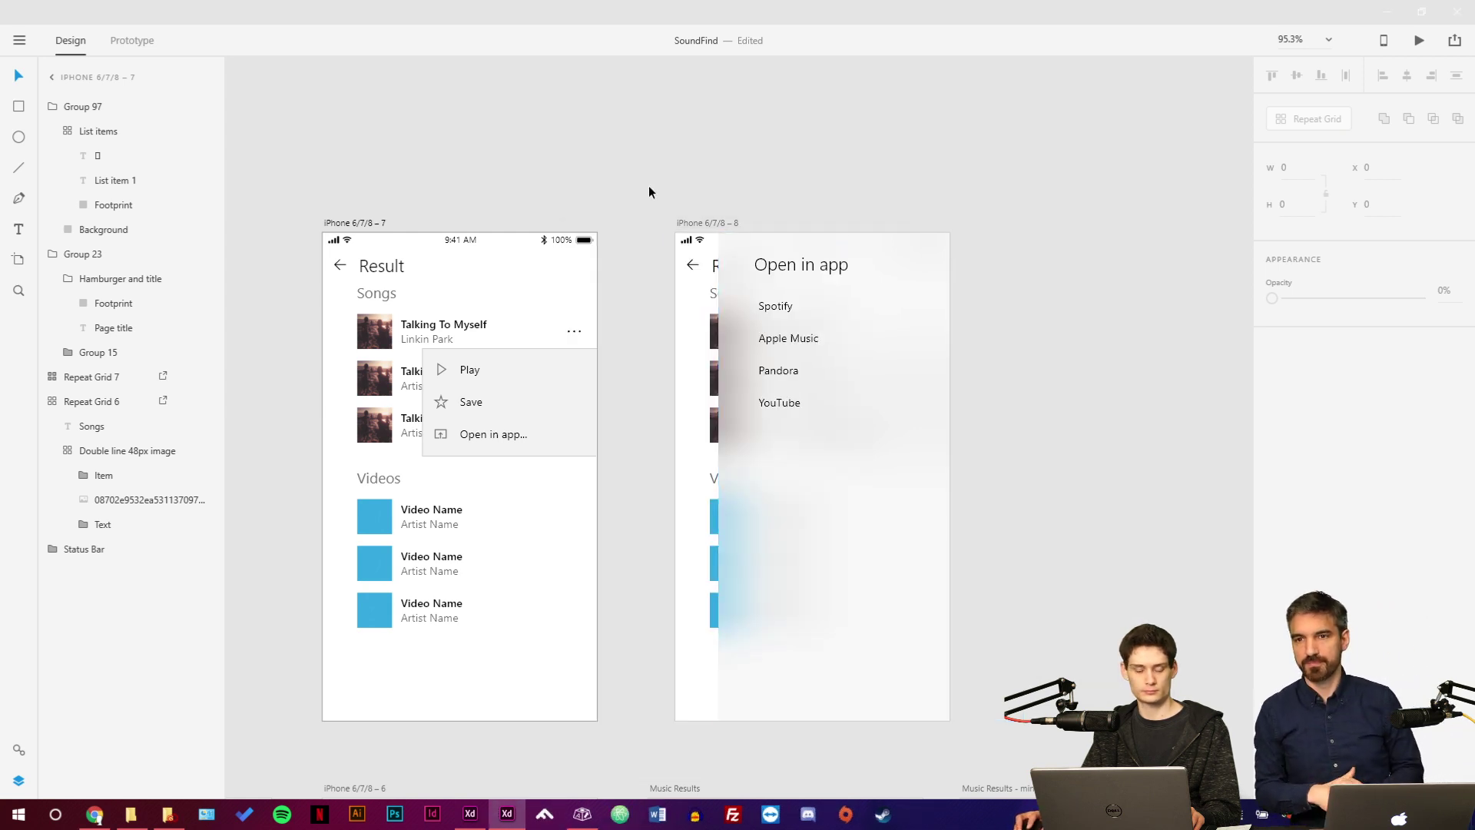
pyautogui.hotkey('alt', 'Tab')
pyautogui.hotkey('alt', 'shift', 'Tab')
pyautogui.hotkey('alt', 'shift', 'Tab')
pyautogui.hotkey('alt', 'shift', 'Tab')
pyautogui.hotkey('alt', 'shift', 'Tab')
pyautogui.hotkey('alt', 'shift', 'Tab')
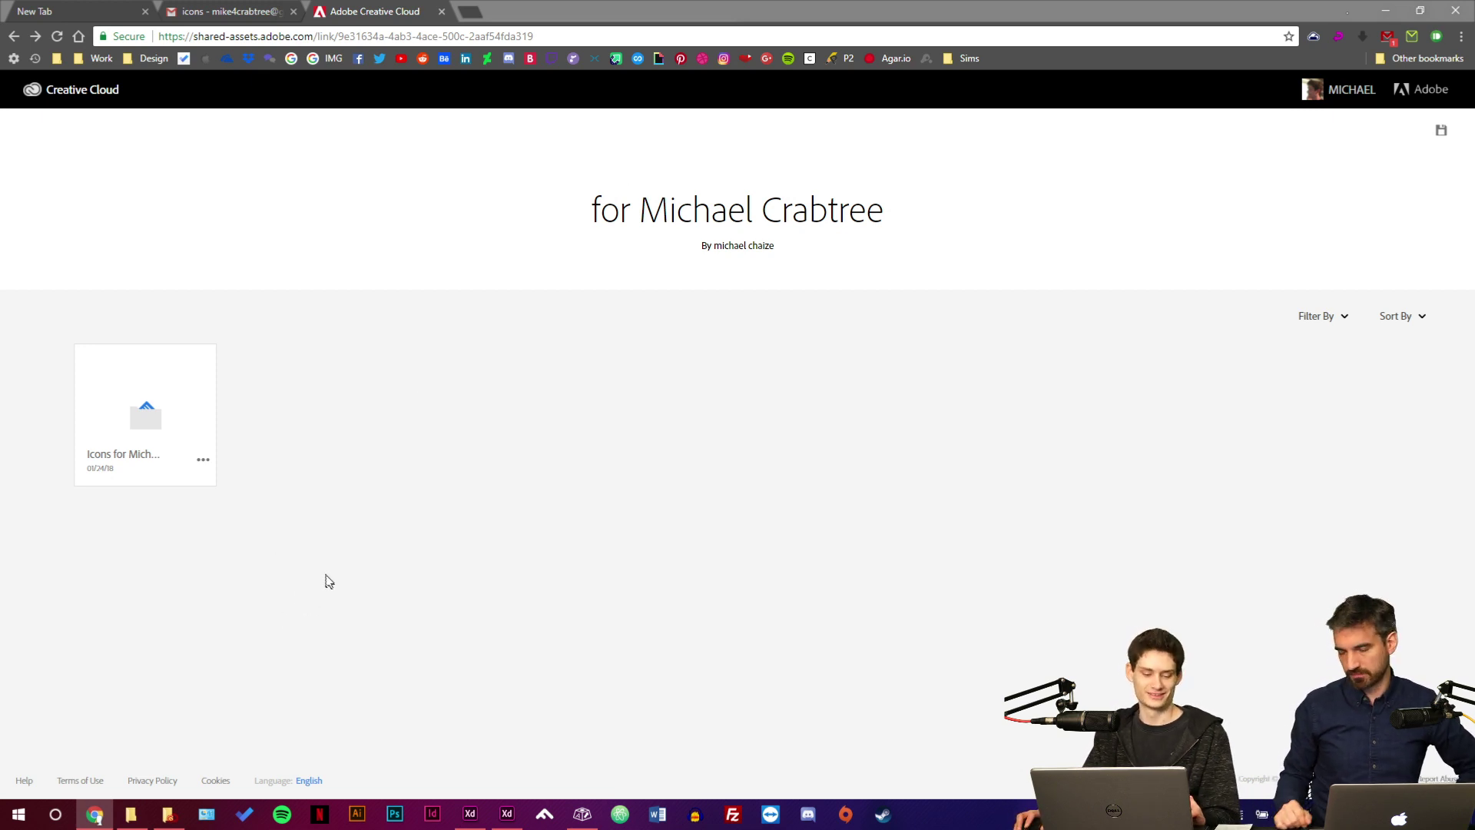
pyautogui.hotkey('alt', 'Tab')
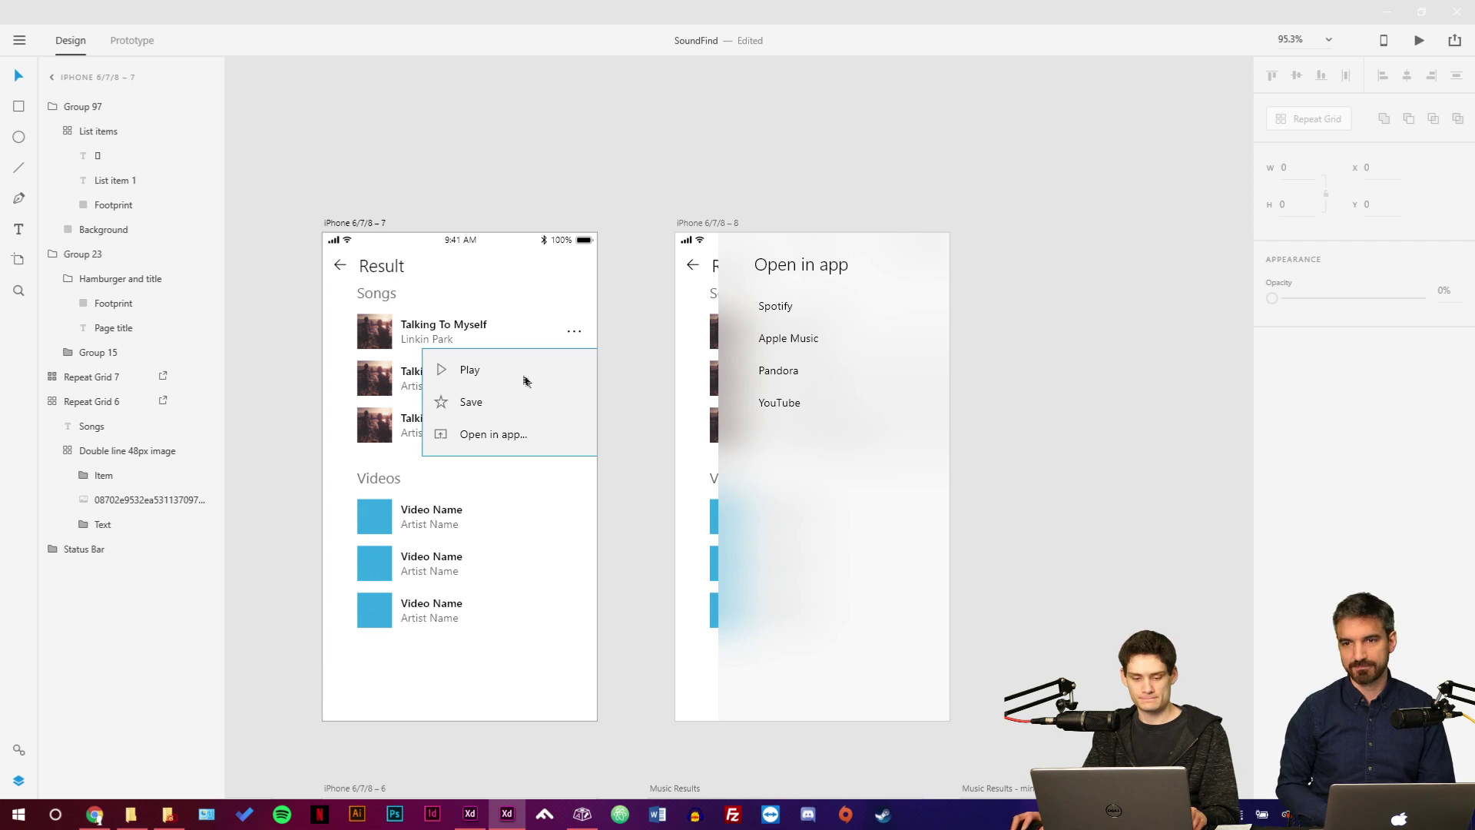
# Turn on Background Blur for the popup menu's background rectangle on the iPhone 6/7/8 – 7 artboard.
pyautogui.click(634, 376)
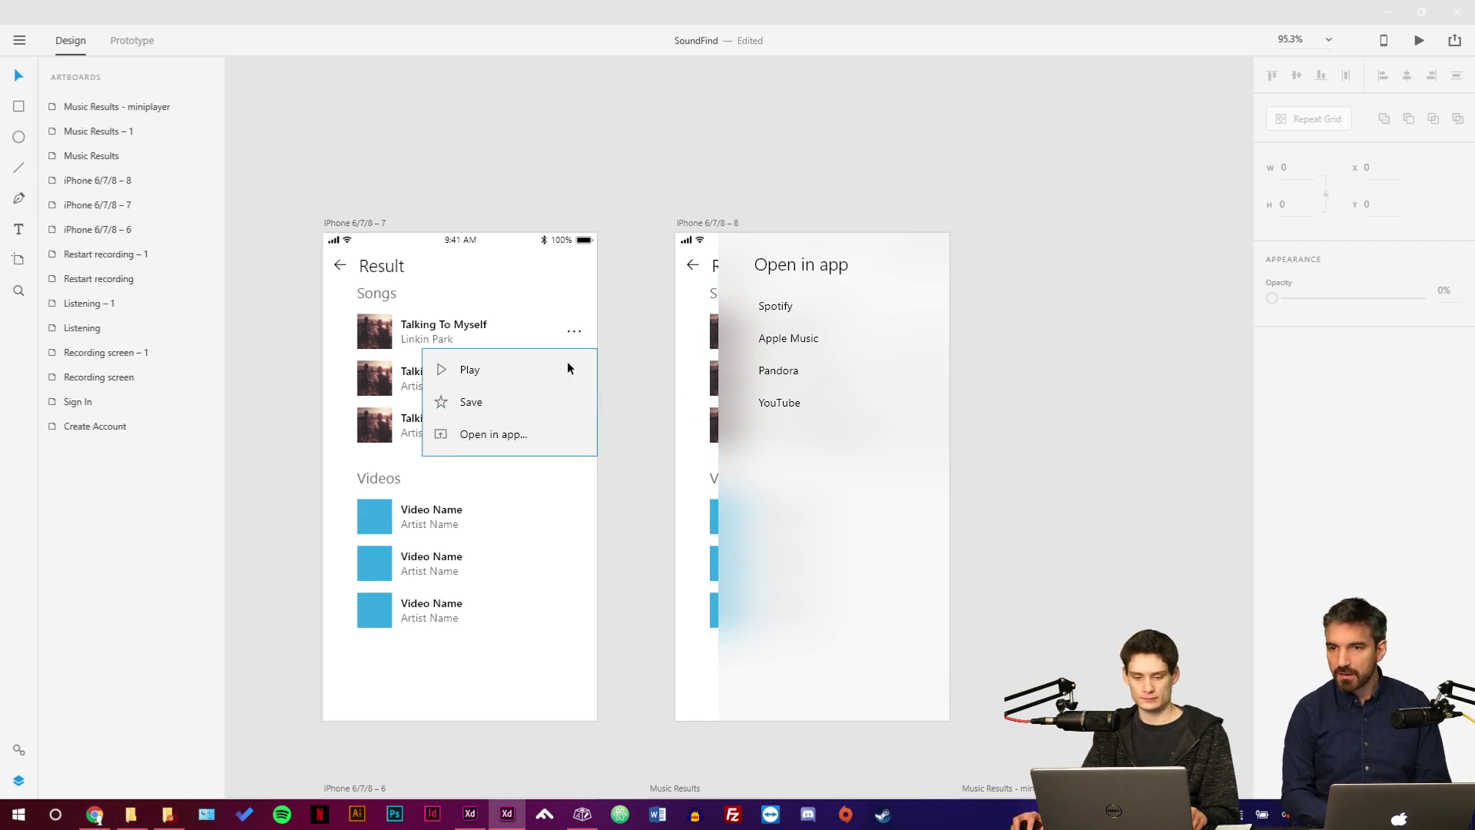
pyautogui.click(569, 367)
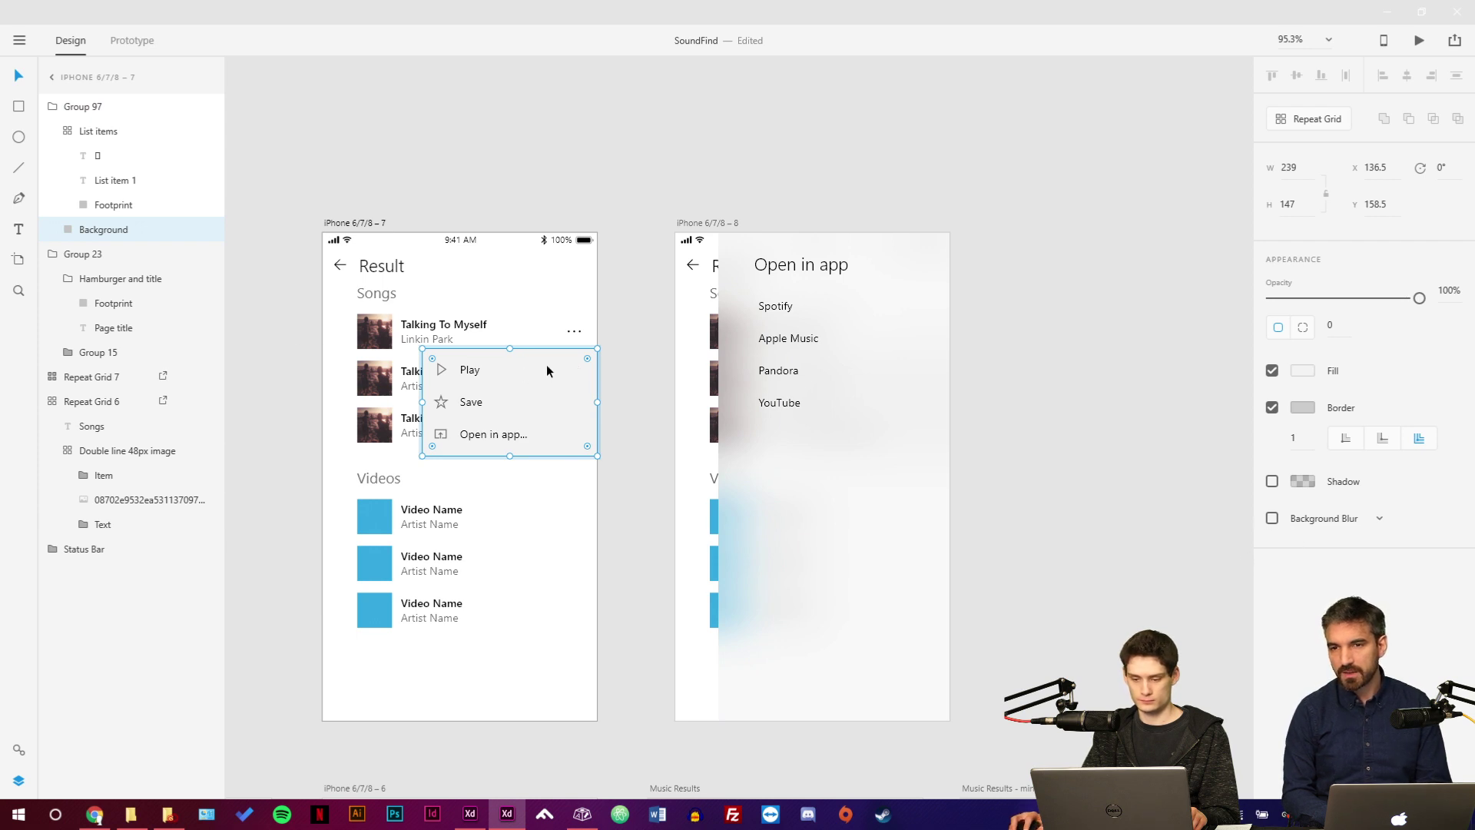
pyautogui.click(1272, 519)
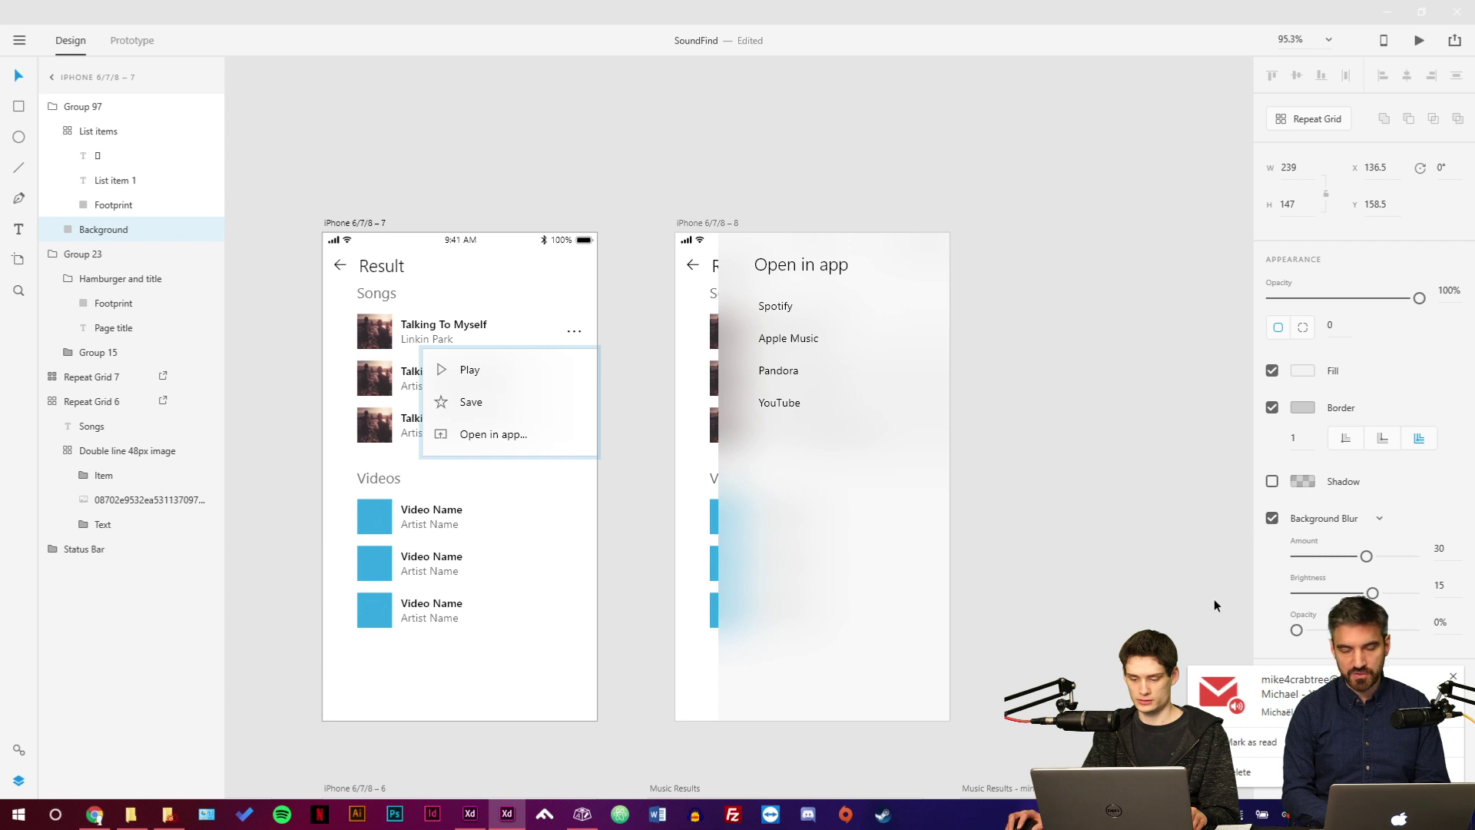
# Open the new "XD file in attachment" e-mail in the browser and save its attached icons XD file in the icons folder.
pyautogui.click(1261, 697)
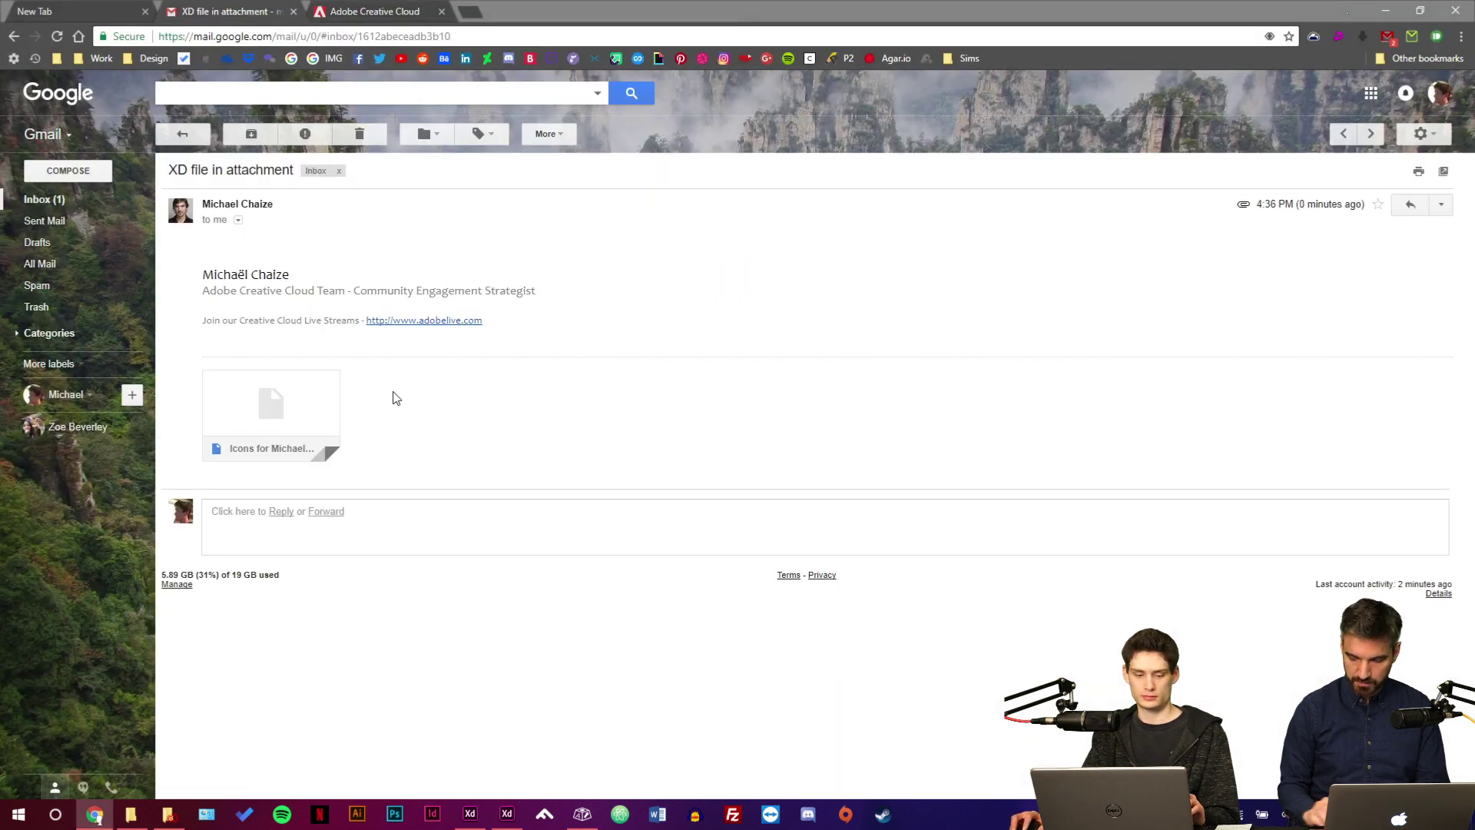
pyautogui.moveTo(245, 444)
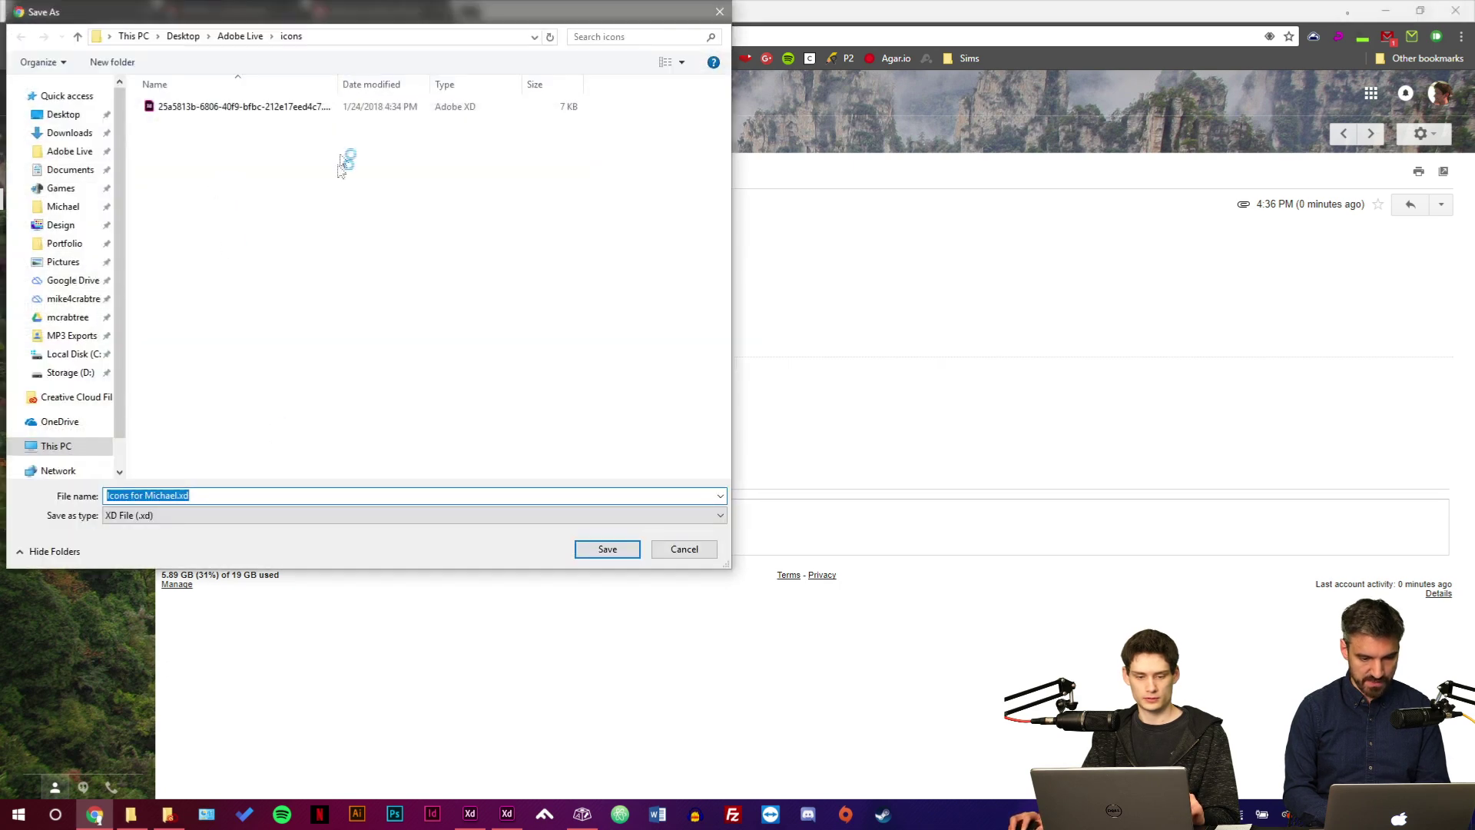
pyautogui.click(607, 550)
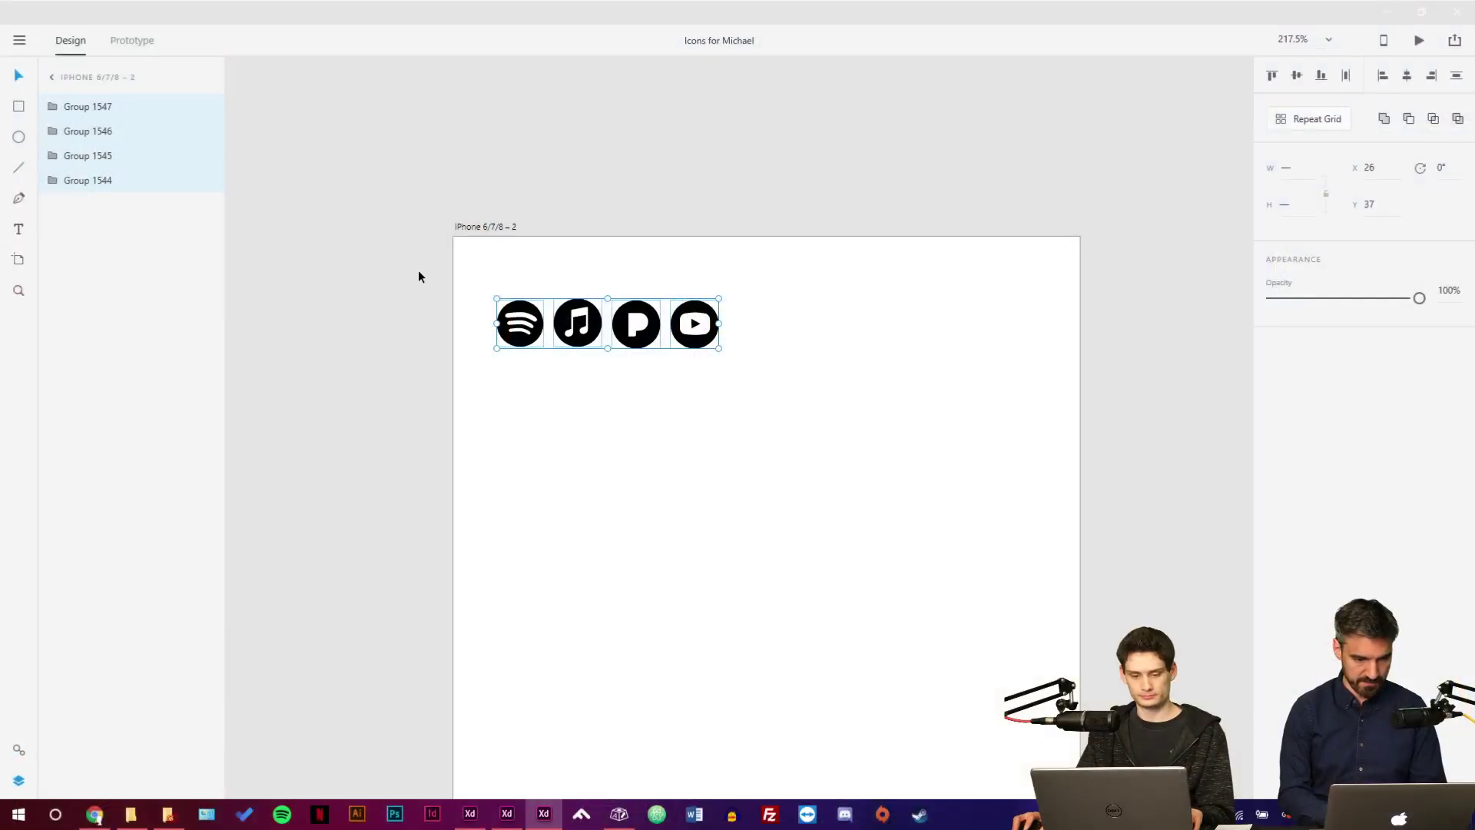
# Close the Icons for Michael document and return to the Music Results – 1 artboard in SoundFind.
pyautogui.click(1457, 12)
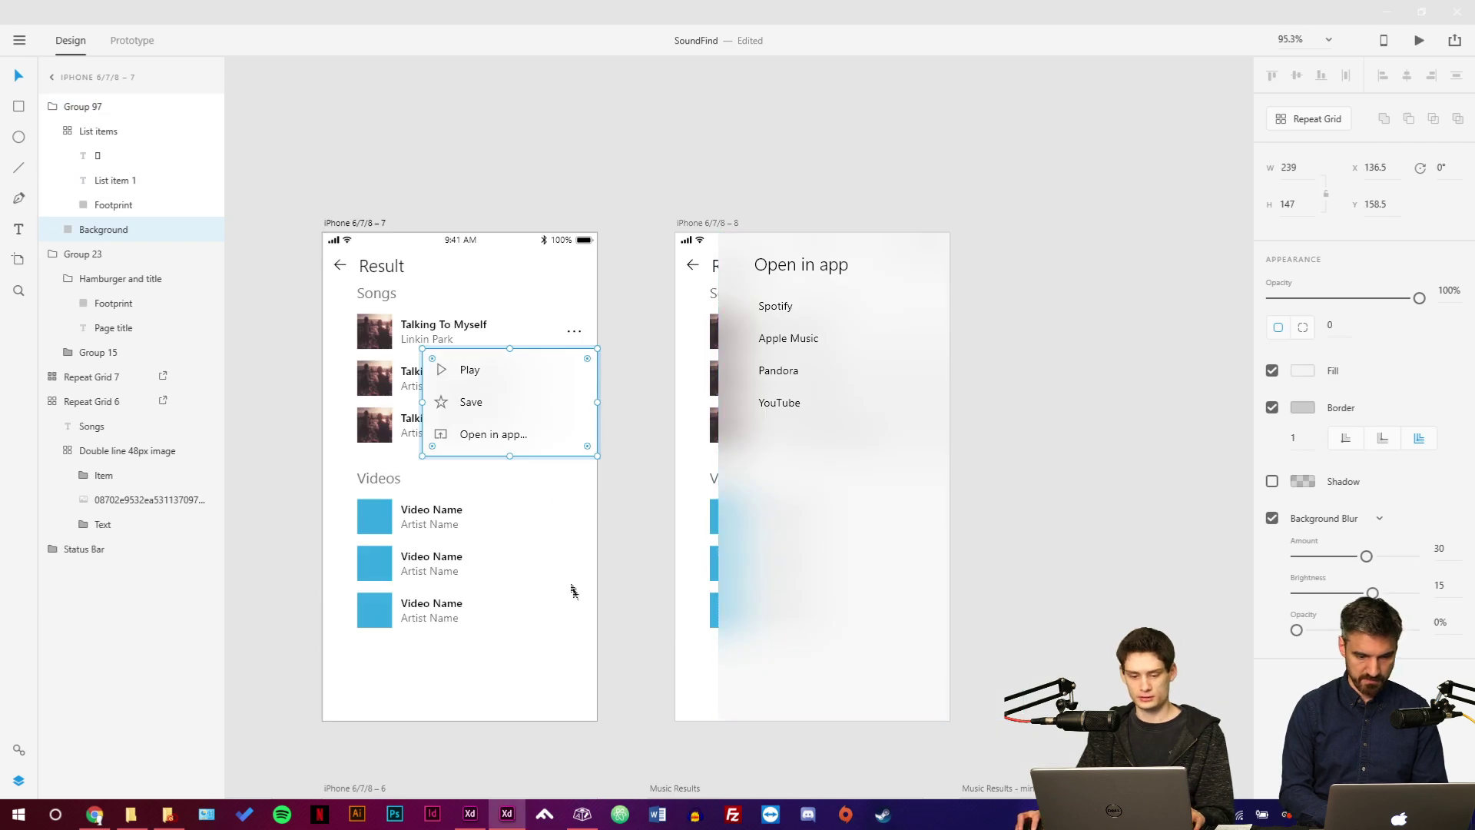
pyautogui.scroll(-10, 572, 591)
pyautogui.hscroll(4, 702, 379)
pyautogui.scroll(-10, 630, 673)
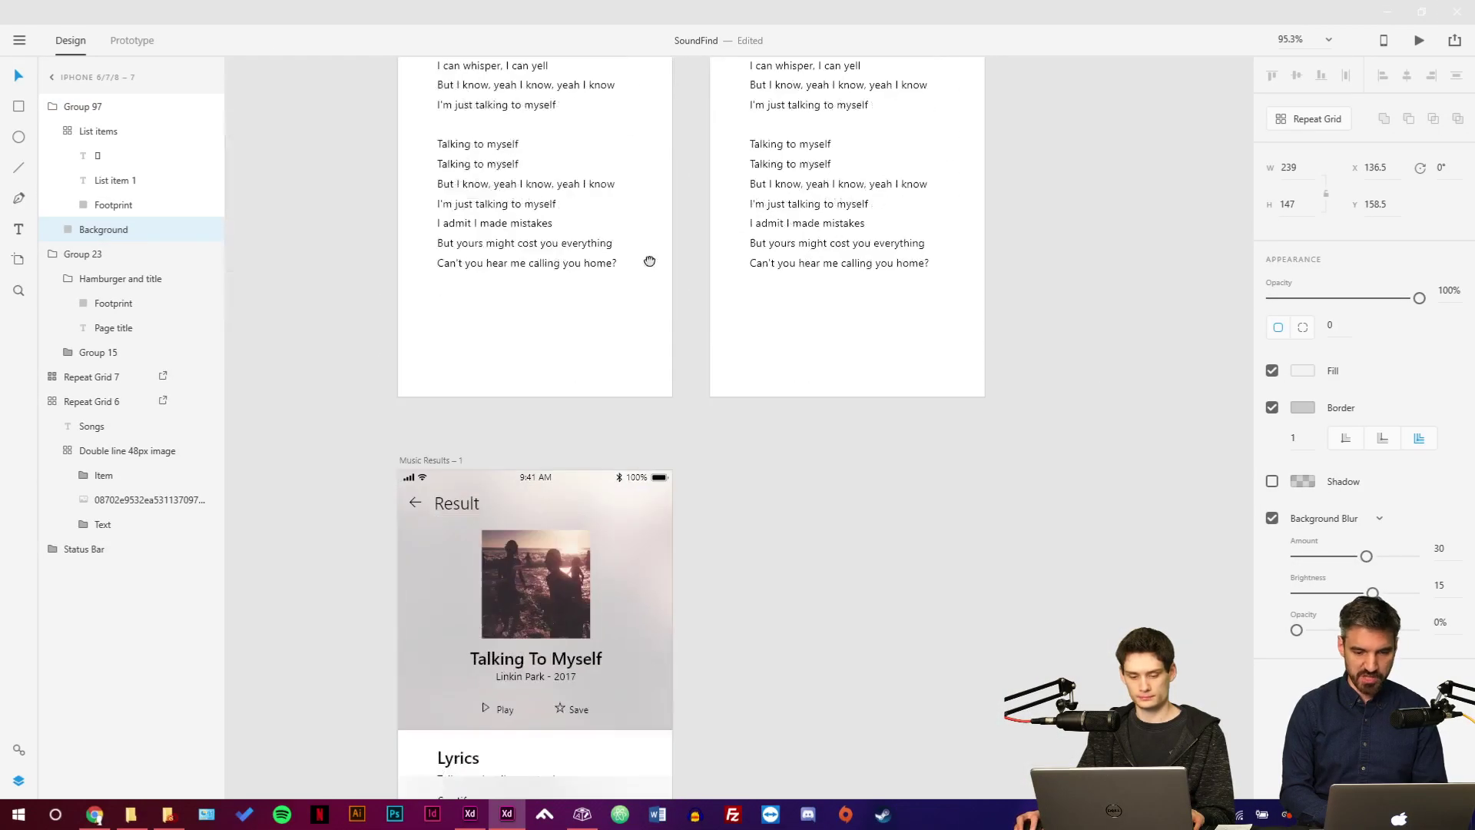
pyautogui.click(351, 371)
pyautogui.scroll(5, 352, 371)
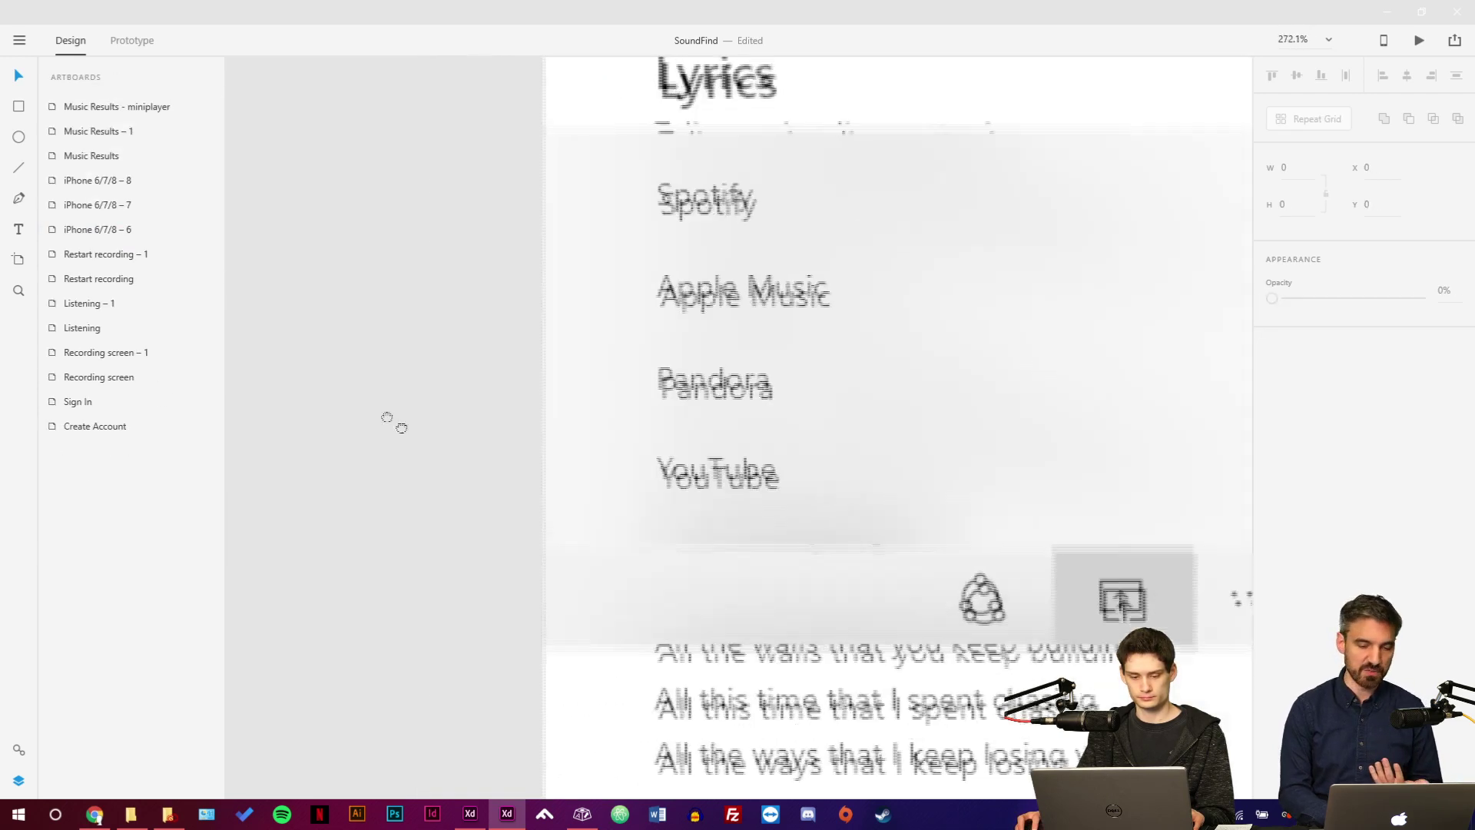
# Try to paste the four music app icons into the Spotify row of the Music Results – 1 menu's repeat grid.
pyautogui.click(880, 318)
pyautogui.doubleClick(809, 278)
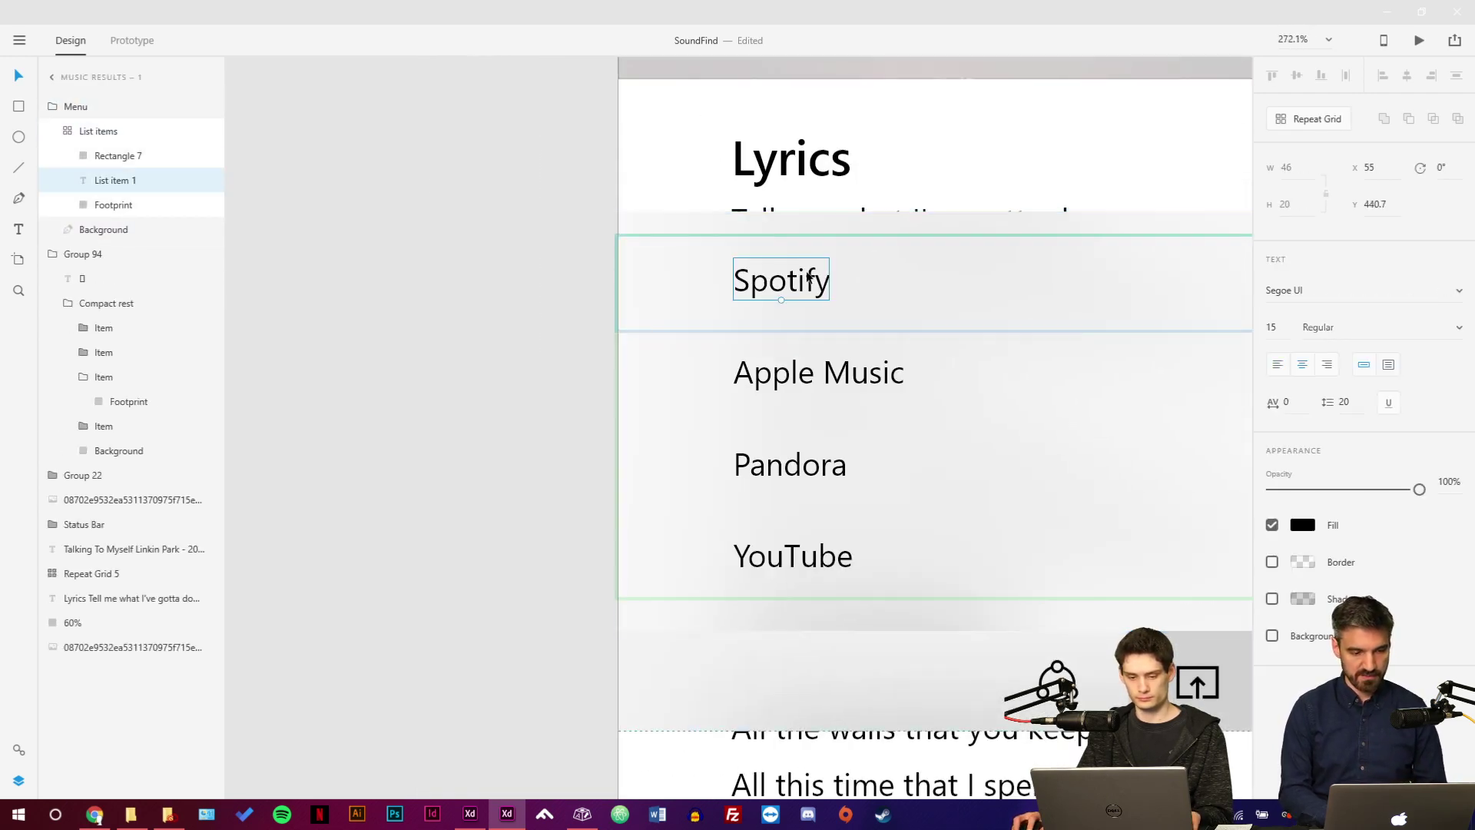
pyautogui.hotkey('ctrl', 'v')
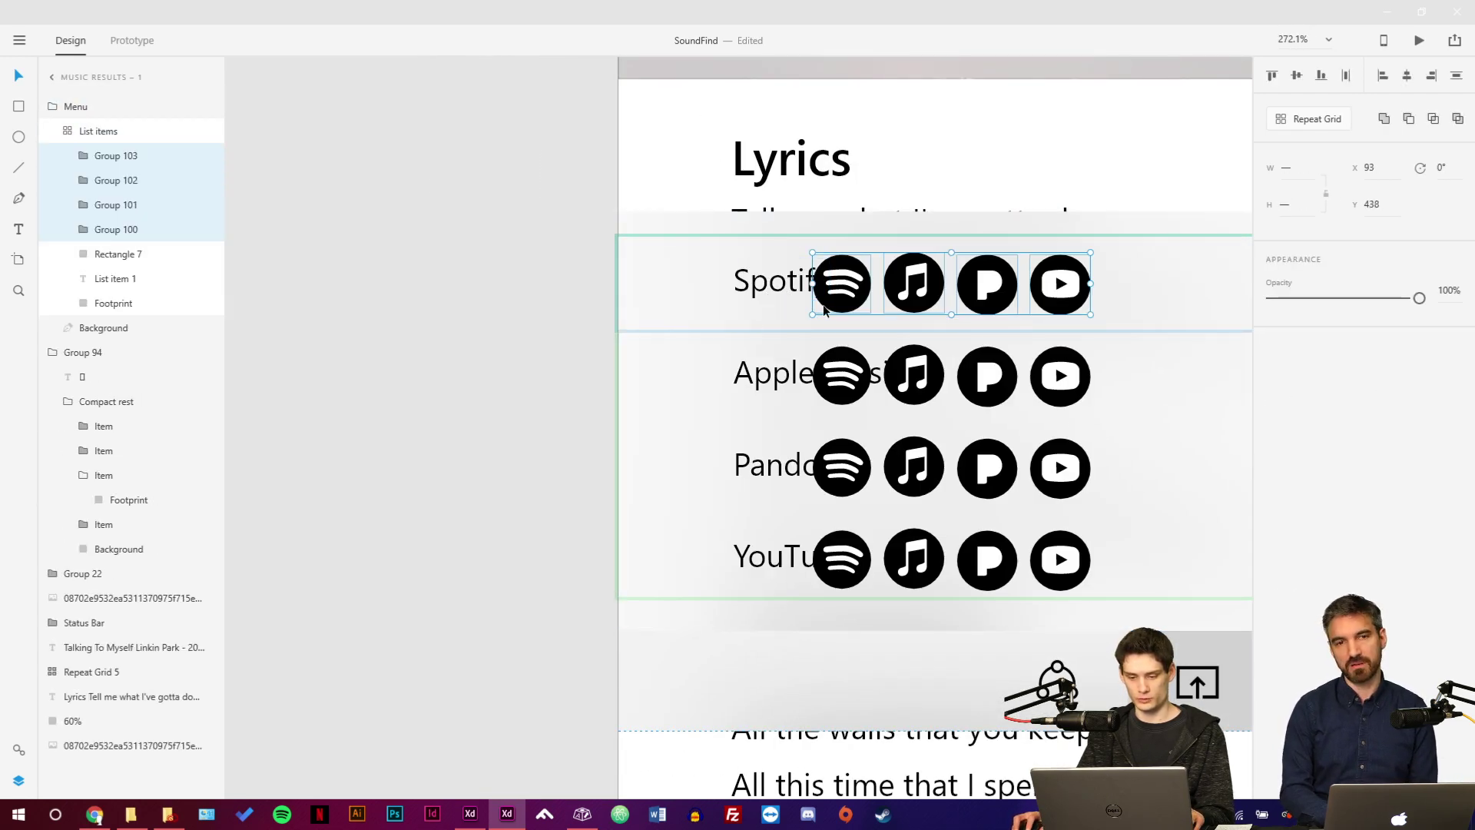
pyautogui.hotkey('ctrl', 'z')
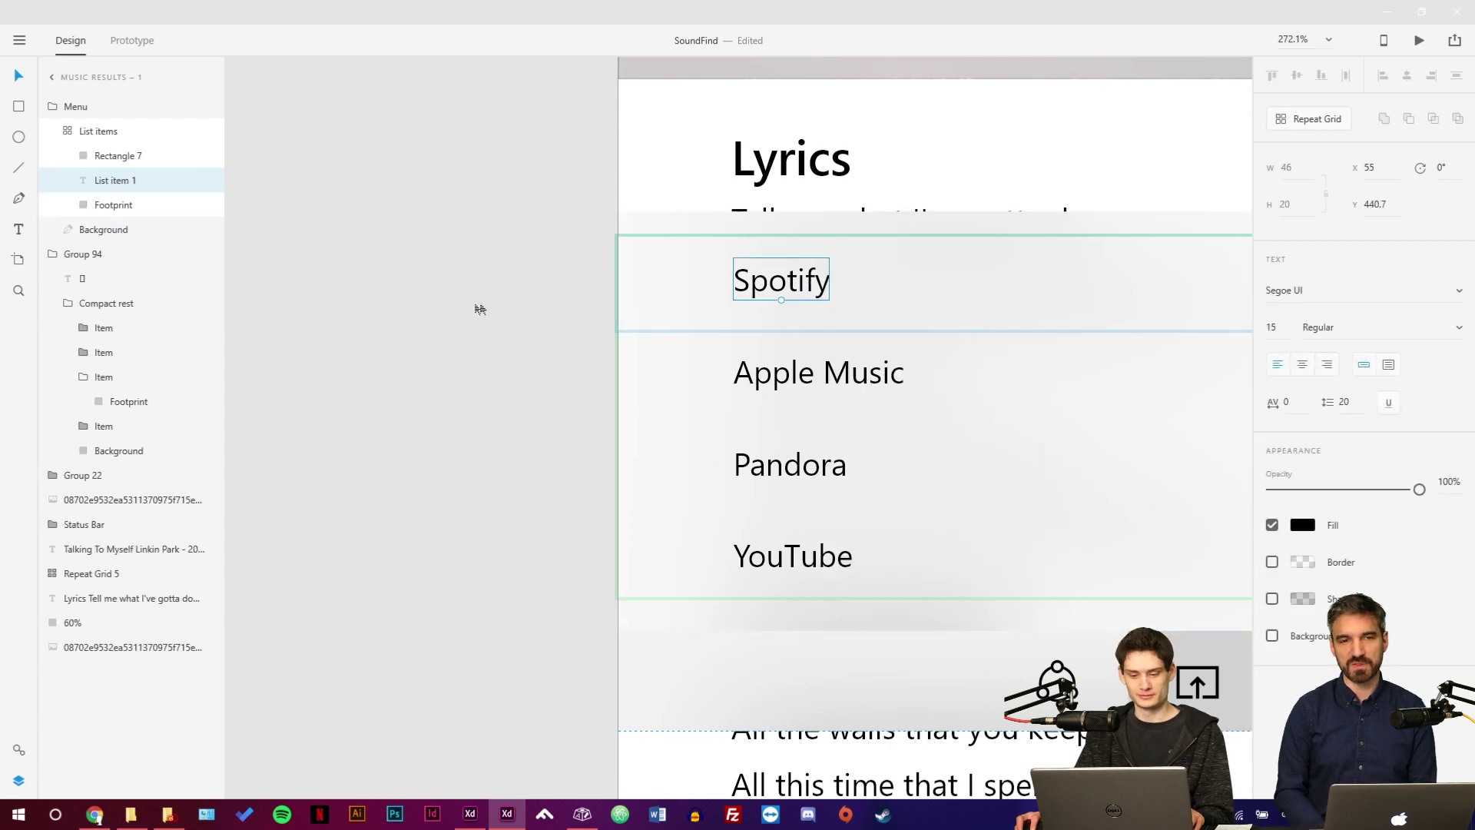
# Paste the four music app icons and move them onto the pasteboard beside the Music Results – 1 artboard.
pyautogui.press('Escape')
pyautogui.doubleClick(789, 275)
pyautogui.hotkey('ctrl', 'v')
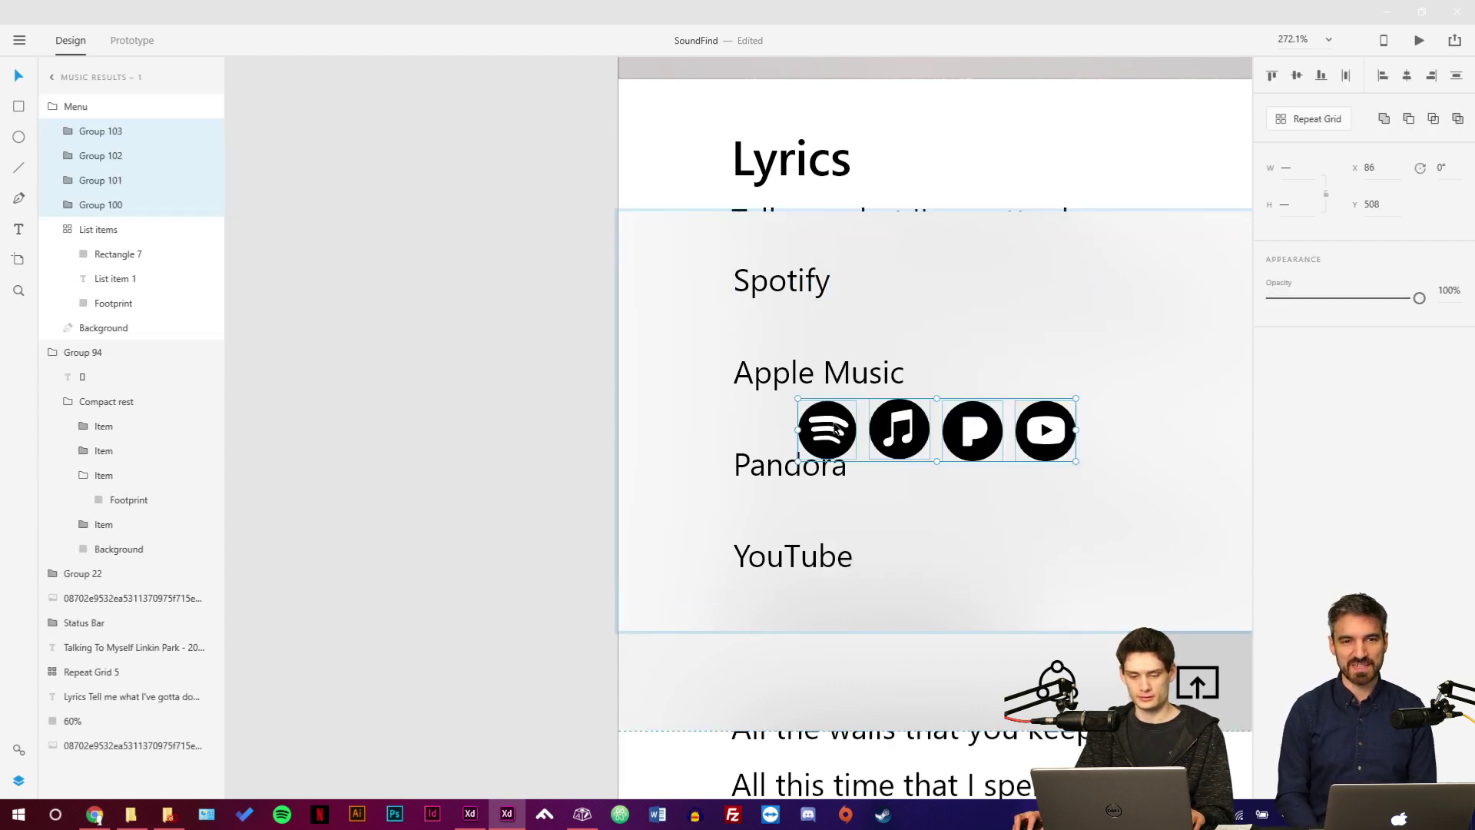
pyautogui.moveTo(836, 419); pyautogui.dragTo(318, 312)
pyautogui.press('Delete')
pyautogui.press('Escape')
pyautogui.hotkey('ctrl', 'z')
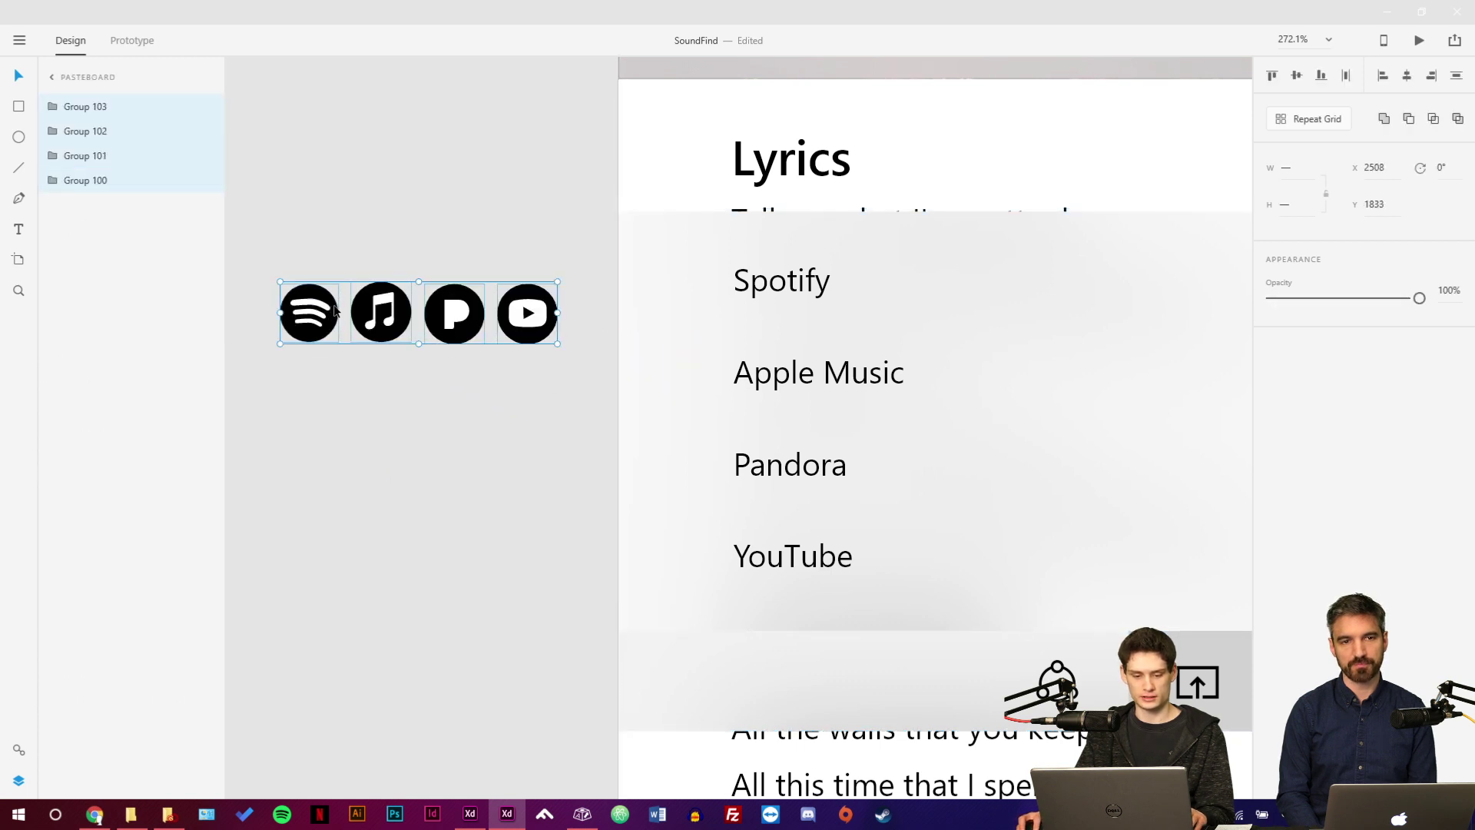
# Copy the Spotify icon's shapes into the Spotify row of the repeat grid and place them before the label at about X 14, Y 439.
pyautogui.doubleClick(313, 279)
pyautogui.moveTo(283, 240); pyautogui.dragTo(353, 349)
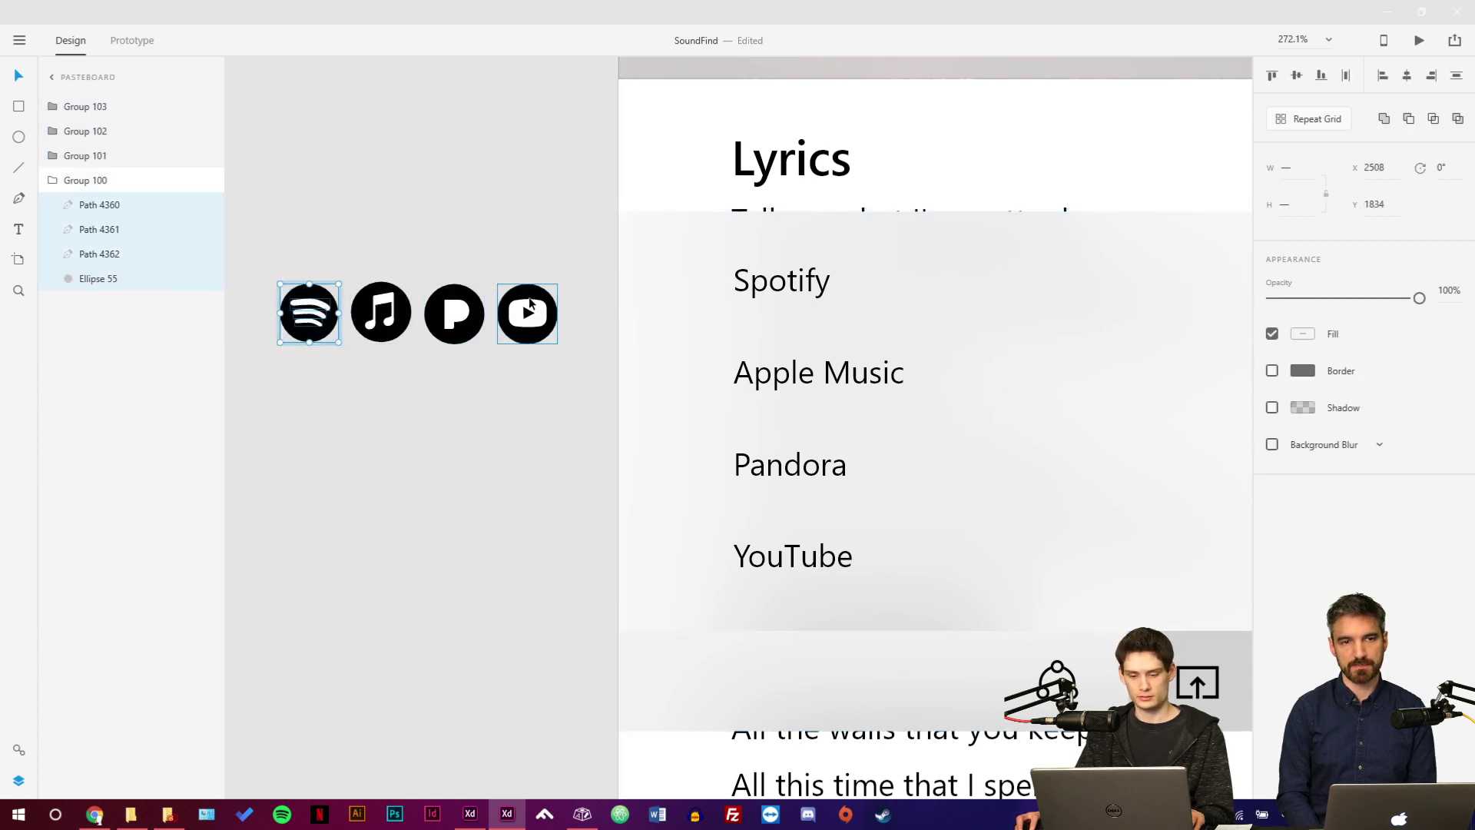
pyautogui.click(708, 273)
pyautogui.doubleClick(710, 274)
pyautogui.click(714, 280)
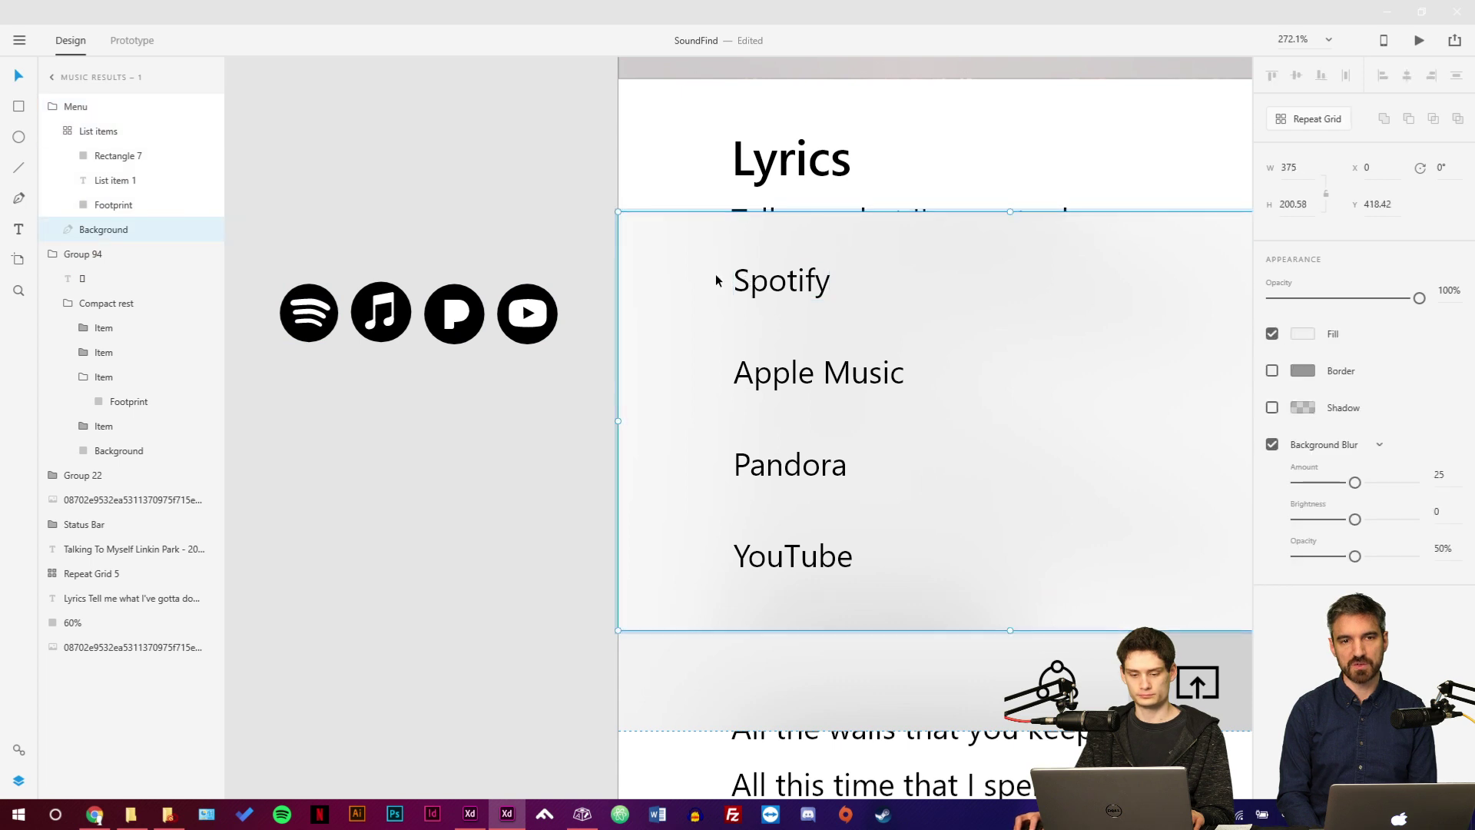
pyautogui.click(747, 284)
pyautogui.hotkey('ctrl', 'v')
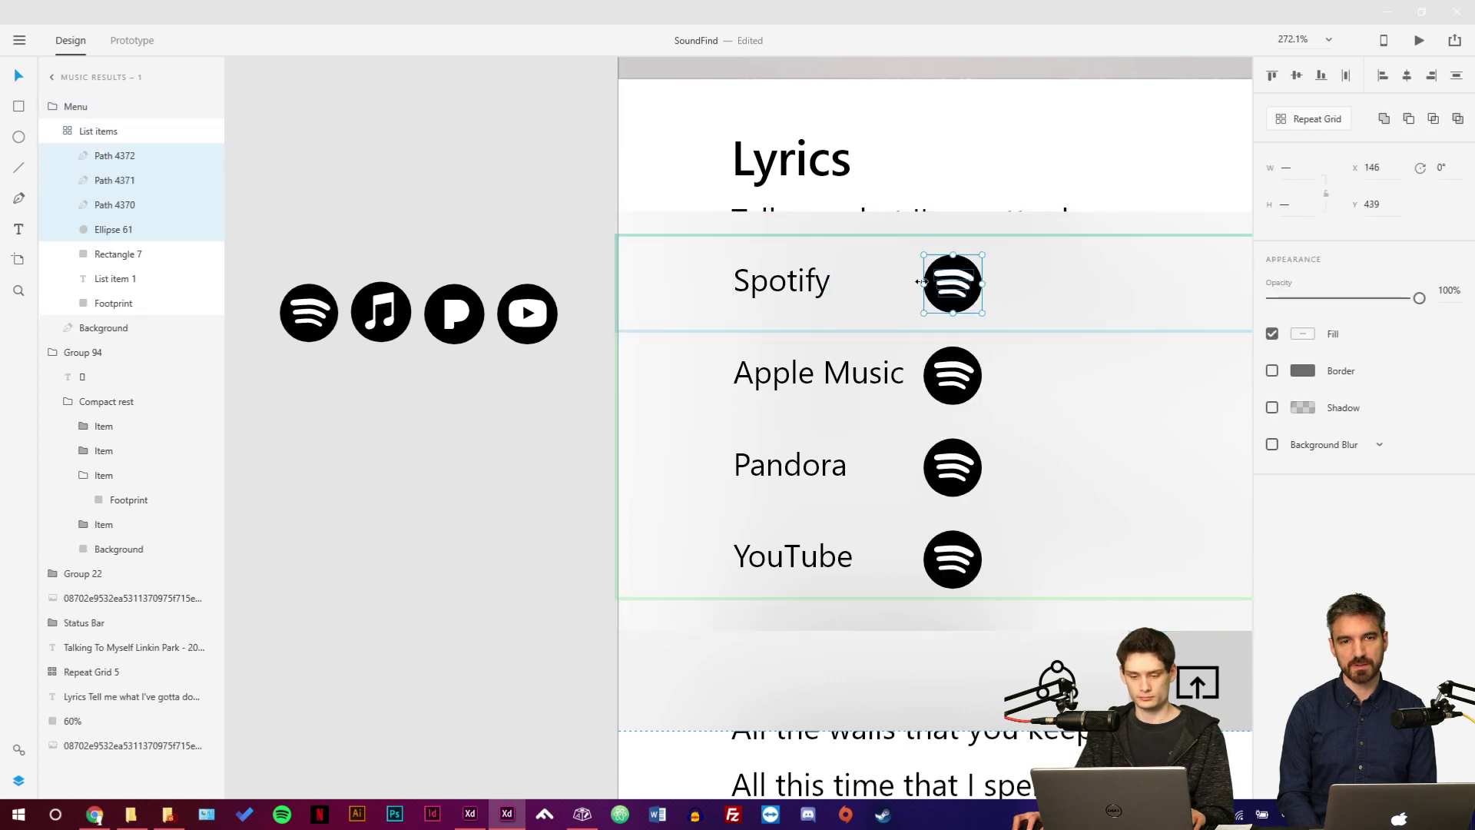
pyautogui.moveTo(929, 287); pyautogui.dragTo(662, 278)
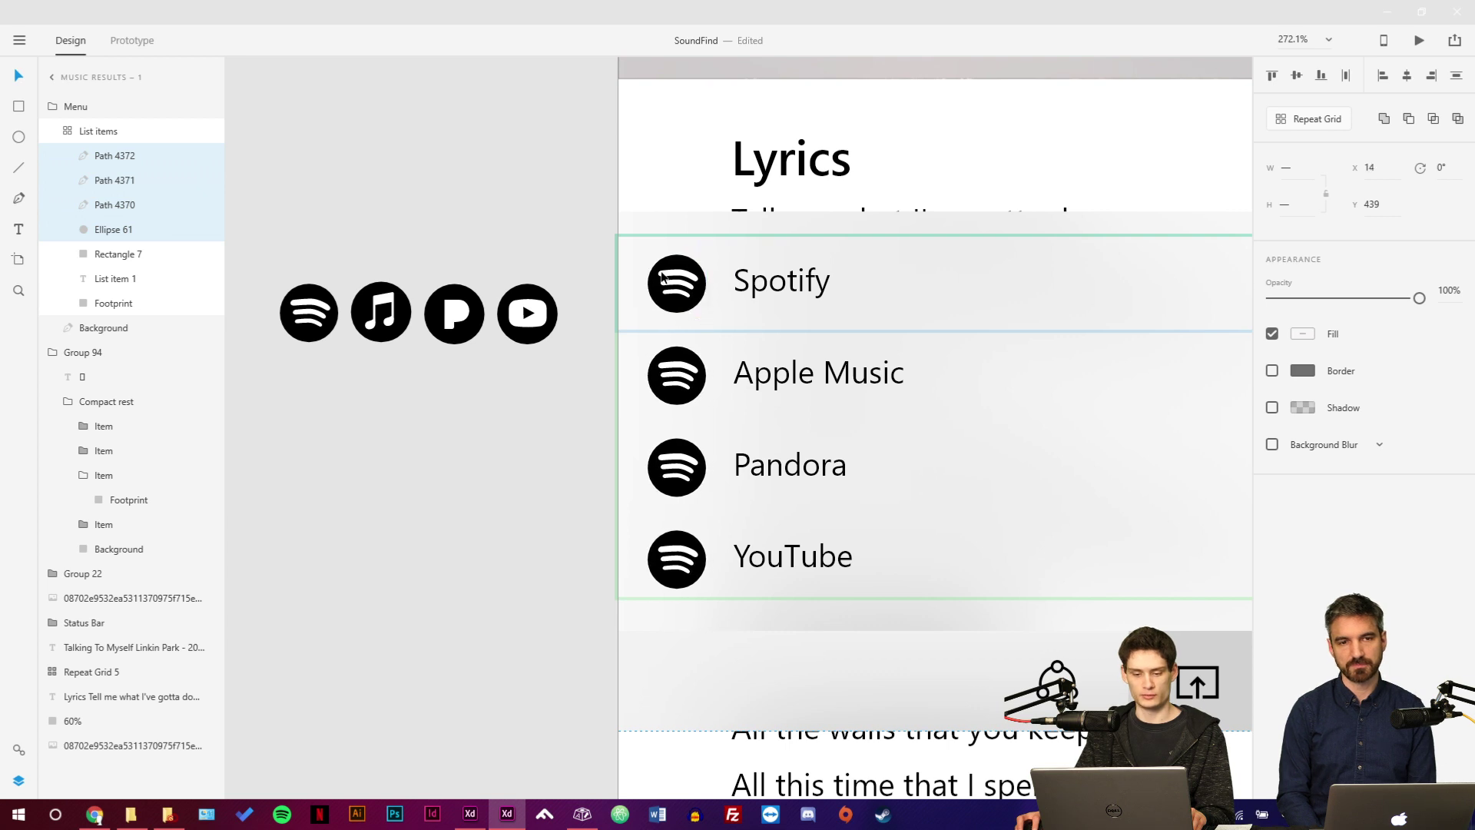
# Ungroup the menu's repeat grid of list items into separate rows.
pyautogui.click(695, 364)
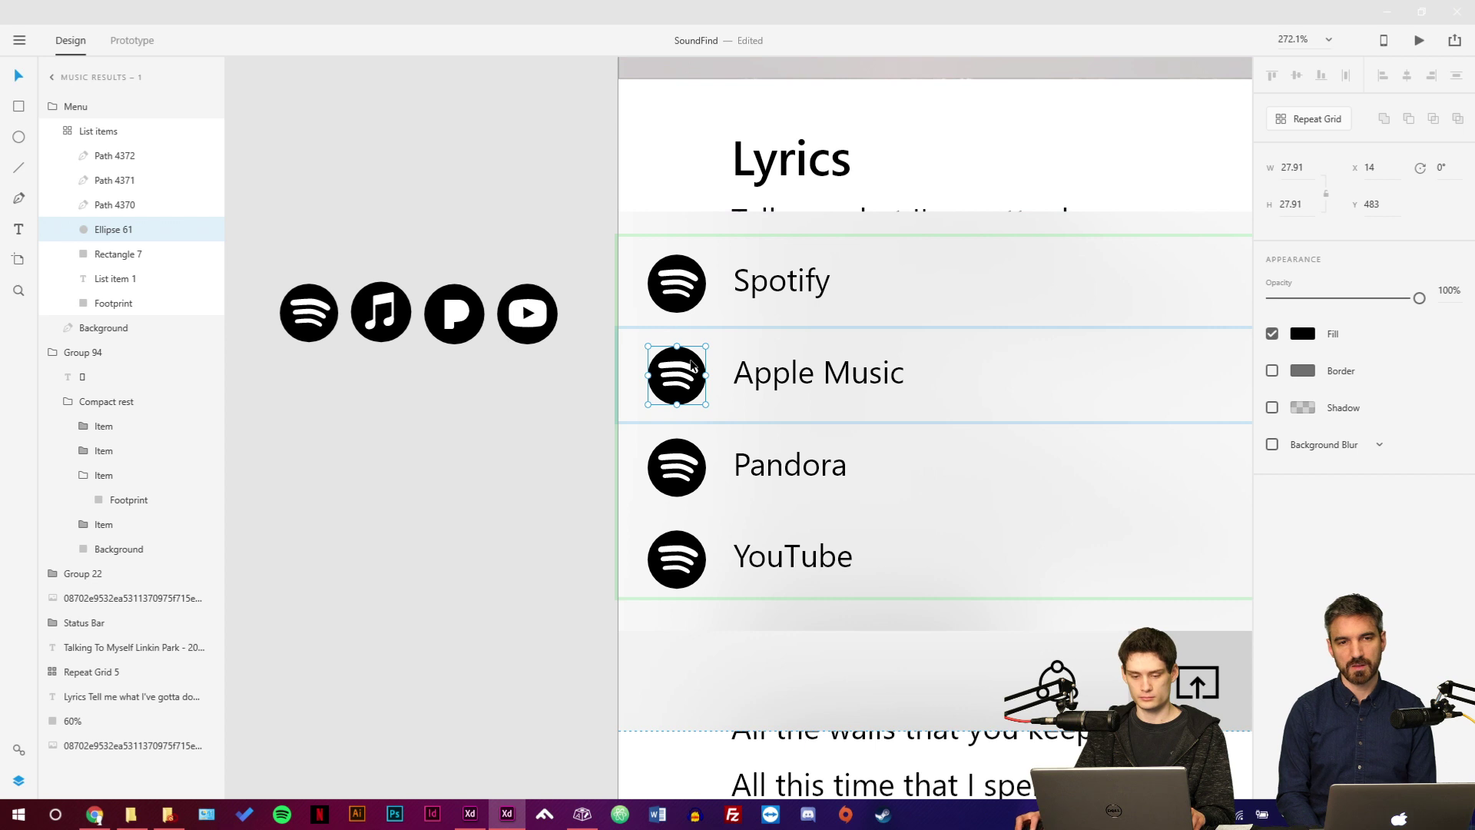
pyautogui.press('Escape')
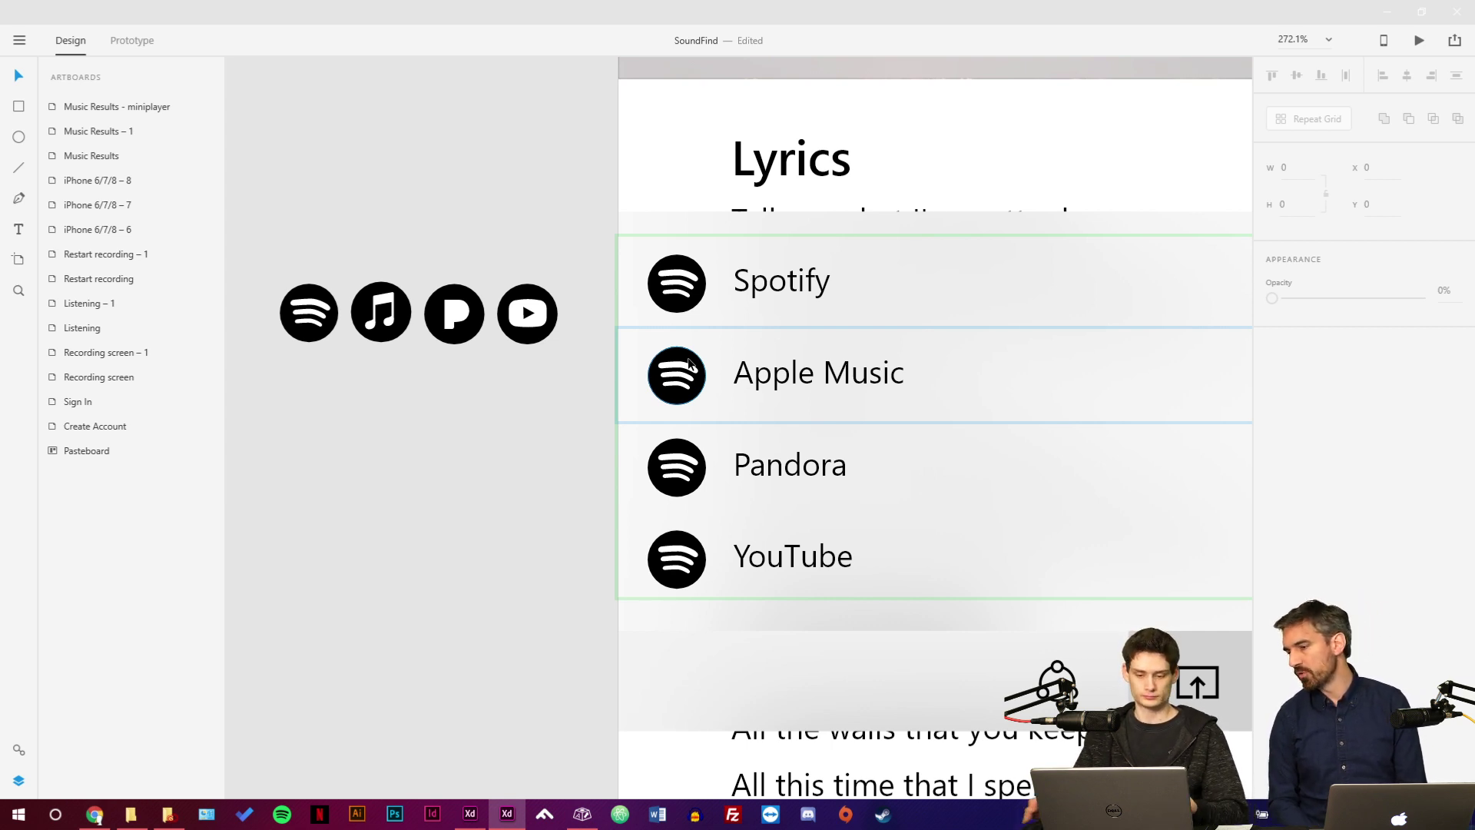
pyautogui.doubleClick(684, 307)
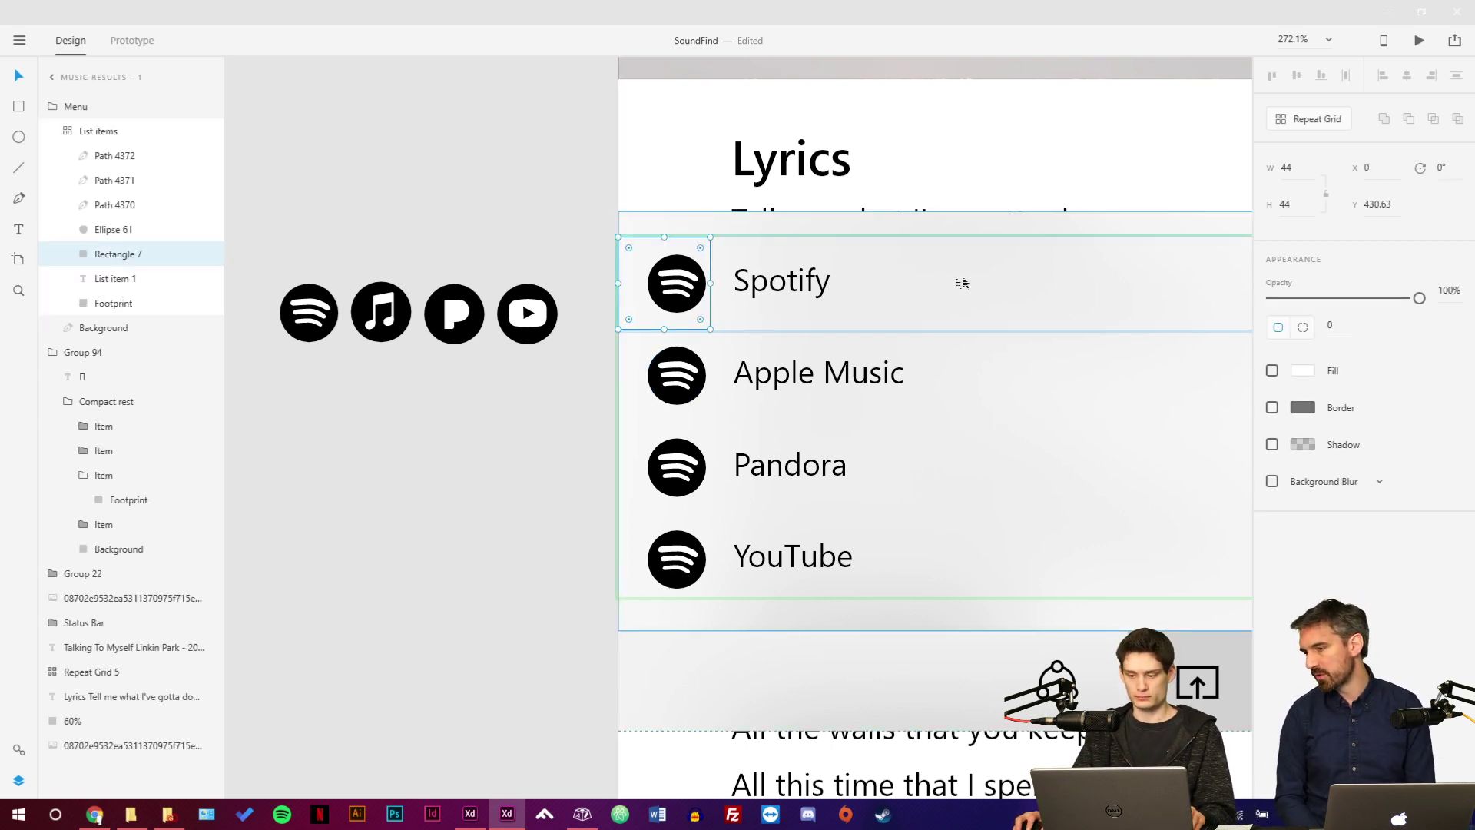
pyautogui.click(490, 237)
pyautogui.click(860, 308)
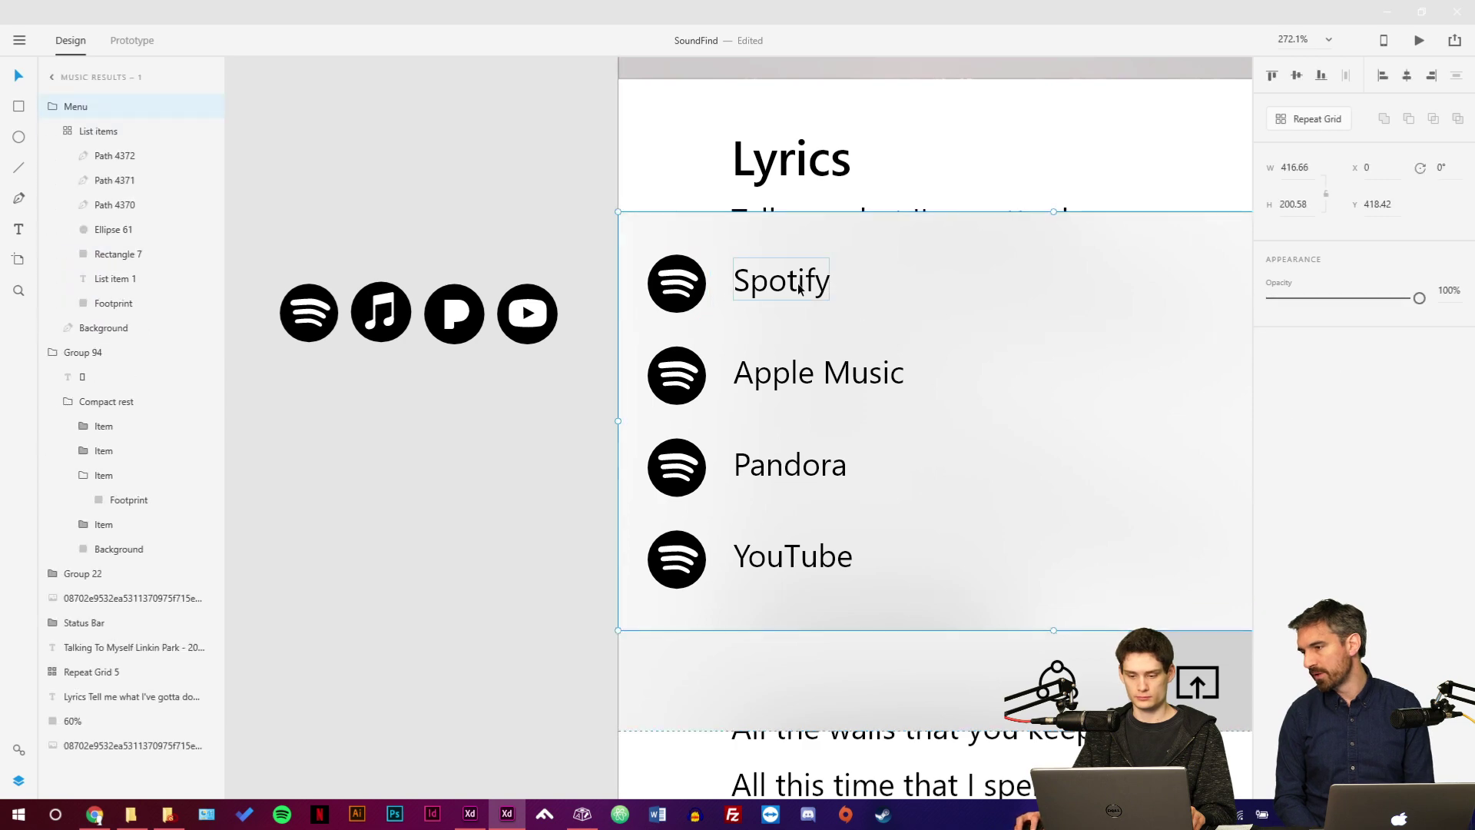
pyautogui.doubleClick(799, 288)
pyautogui.click(1317, 118)
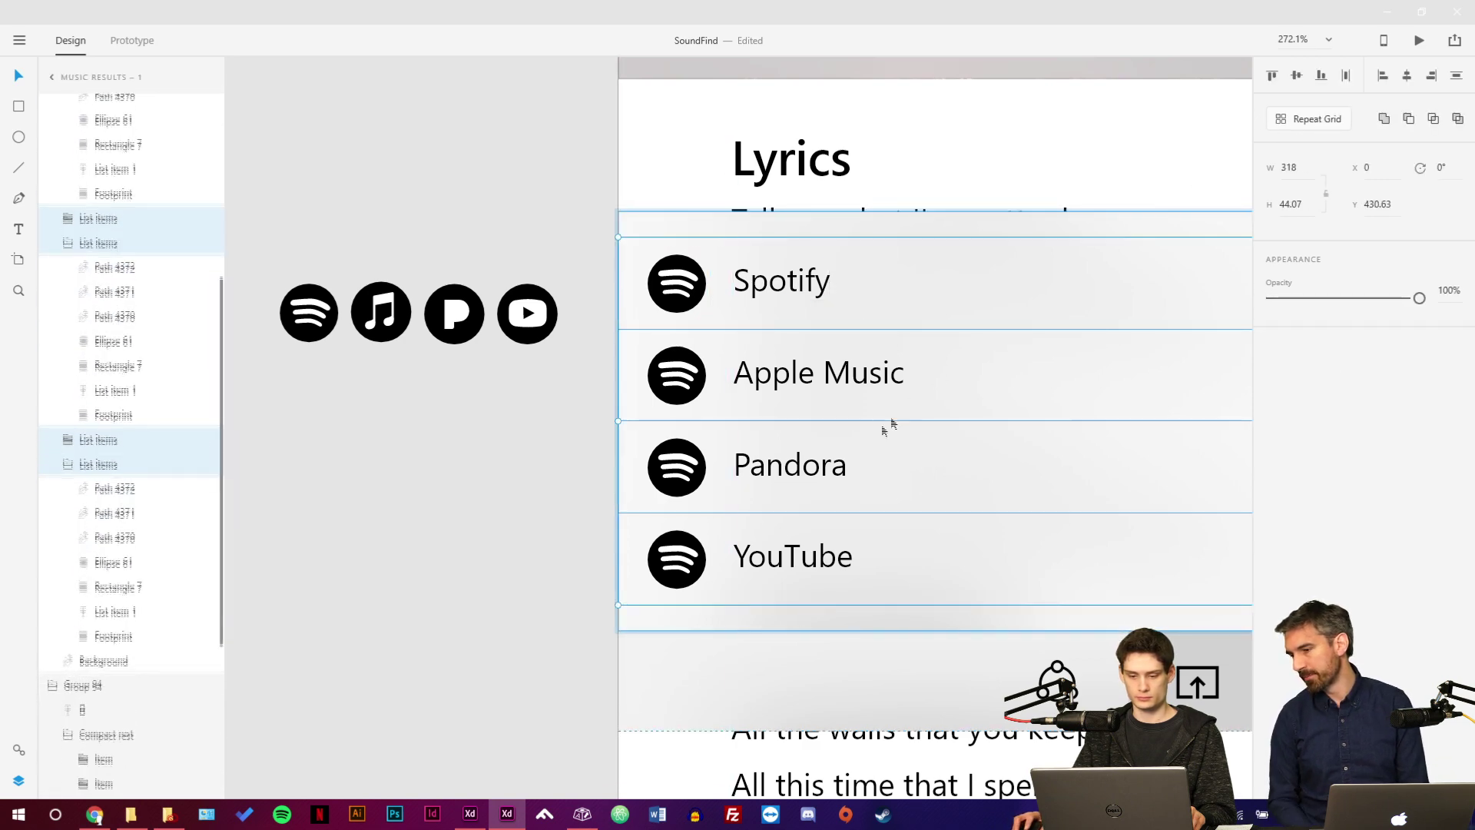
pyautogui.click(563, 422)
# Delete all the Spotify icon shapes from the Apple Music row.
pyautogui.click(694, 303)
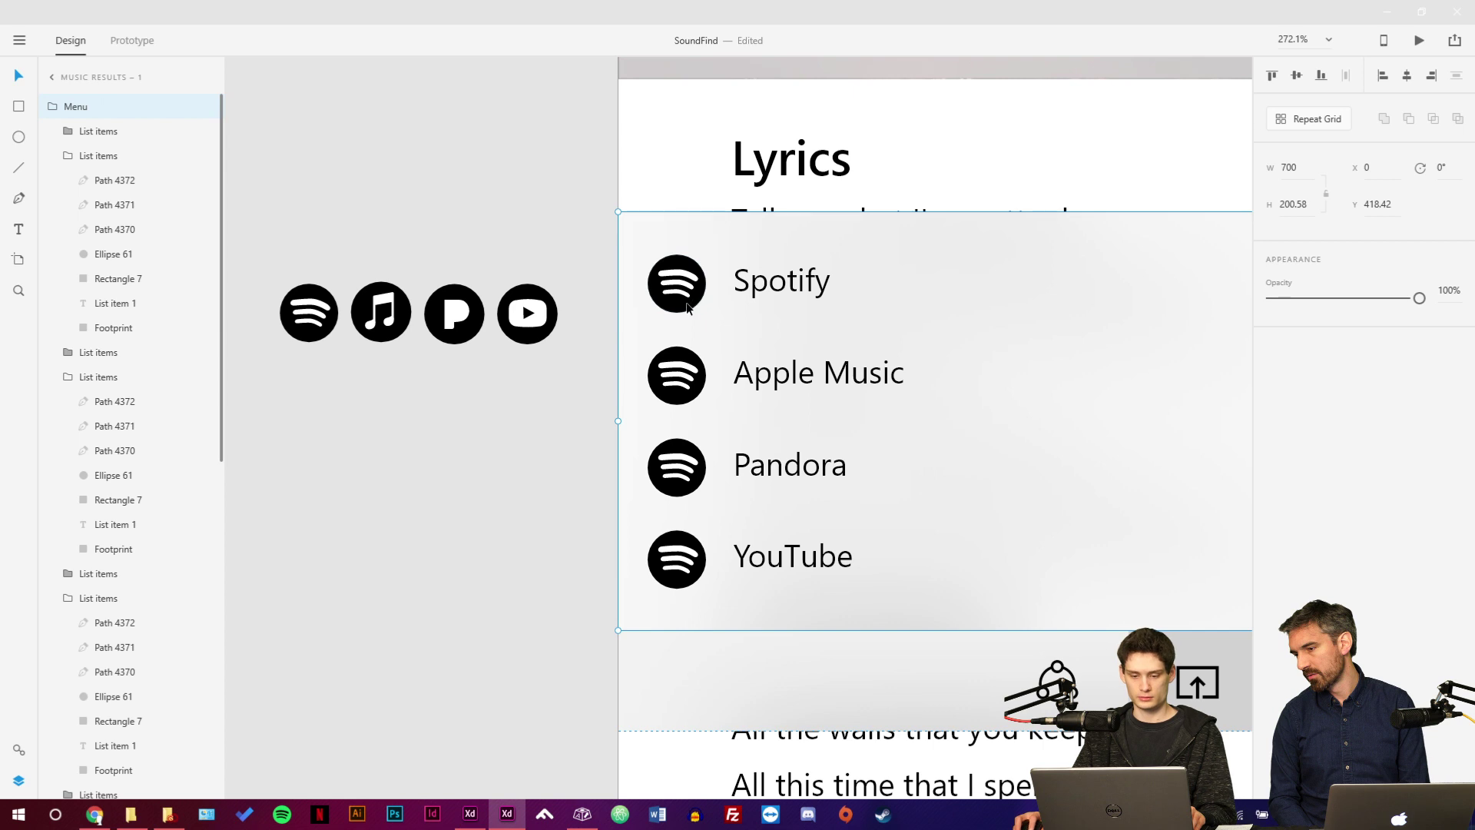
pyautogui.doubleClick(688, 307)
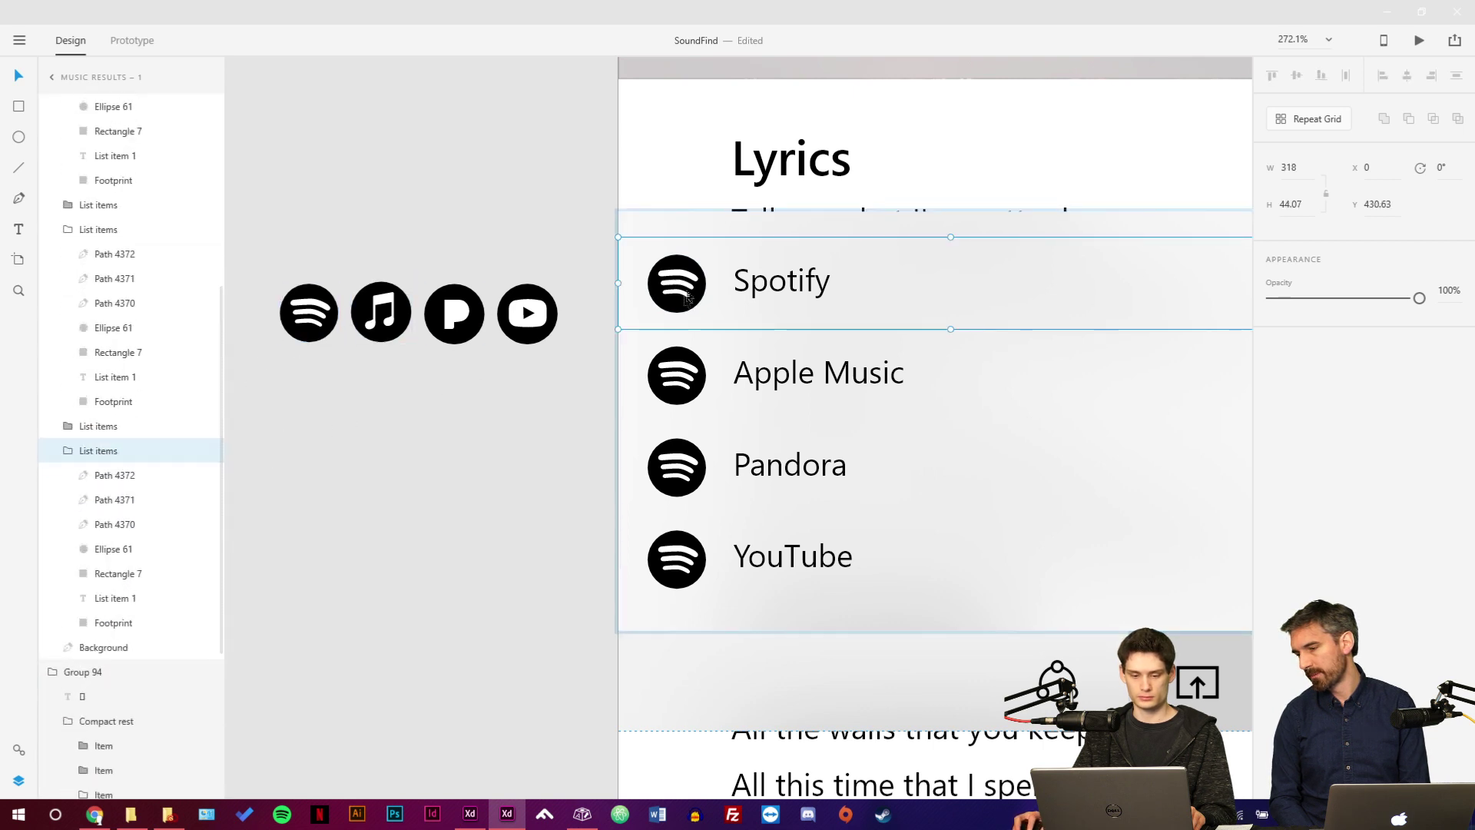
pyautogui.click(686, 302)
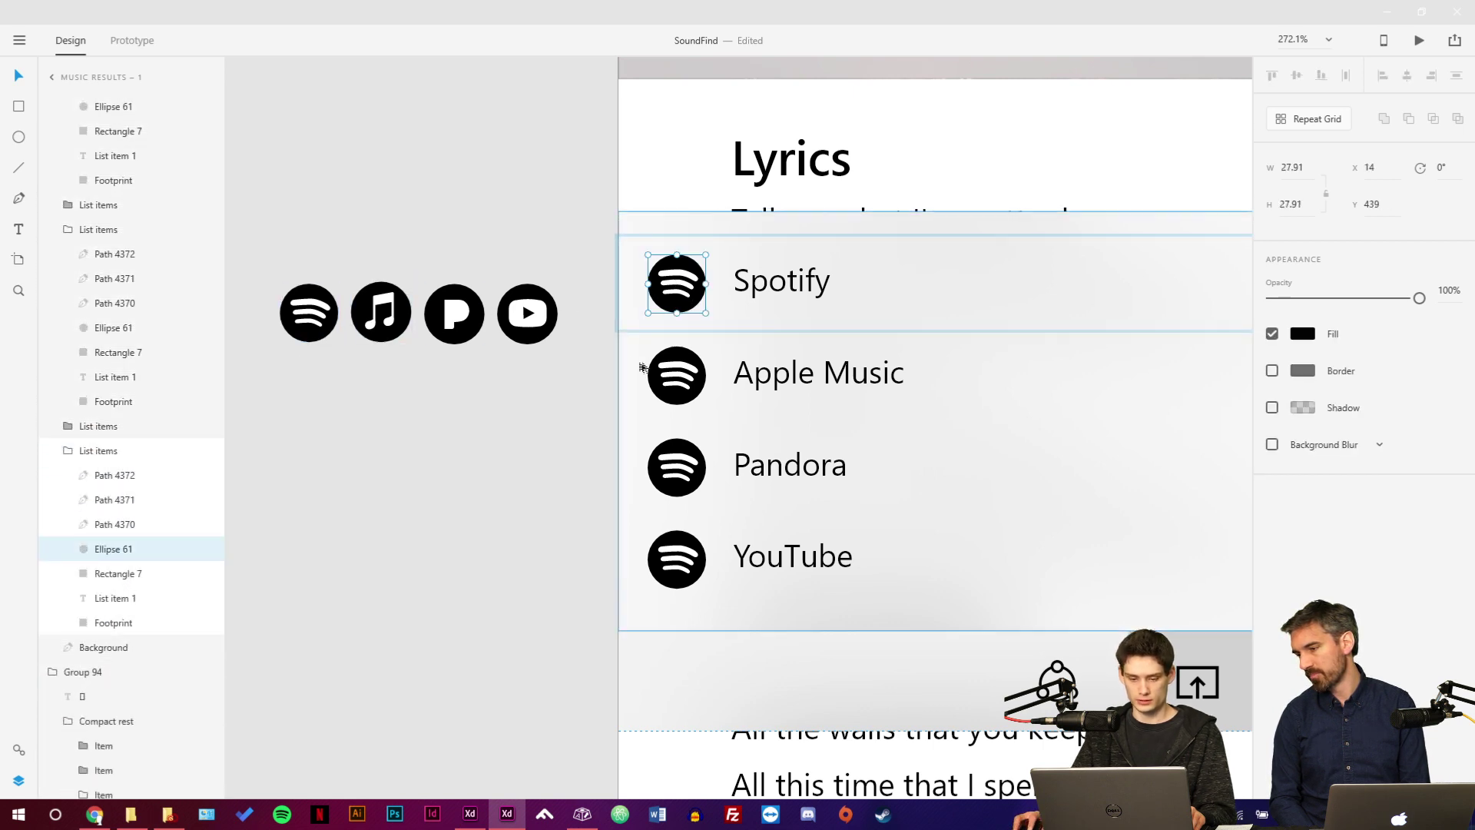
pyautogui.click(676, 396)
pyautogui.click(677, 404)
pyautogui.press('Delete')
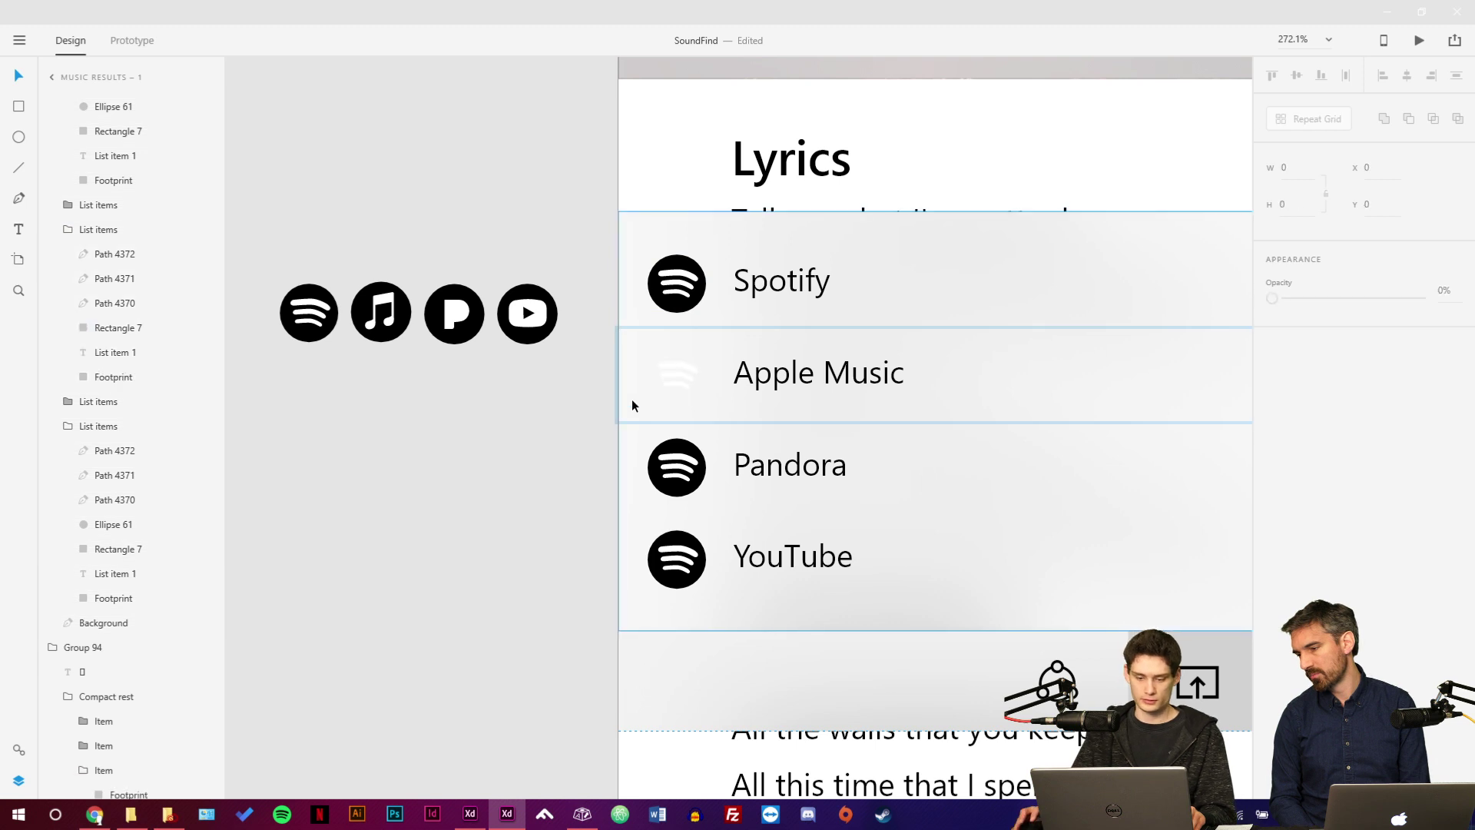
pyautogui.hotkey('ctrl', 'z')
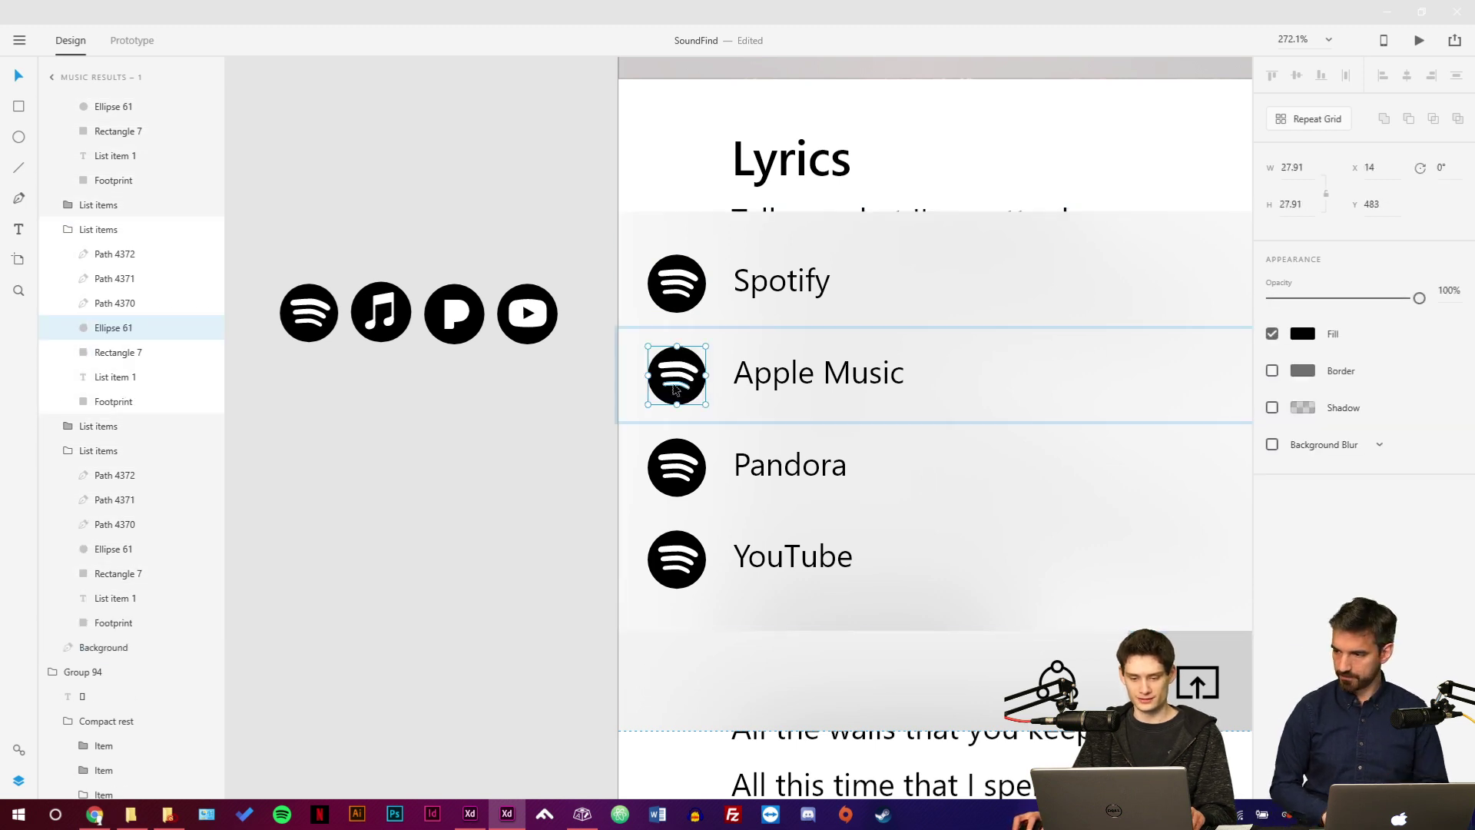
pyautogui.keyDown('shift'); pyautogui.click(678, 376); pyautogui.keyUp('shift')
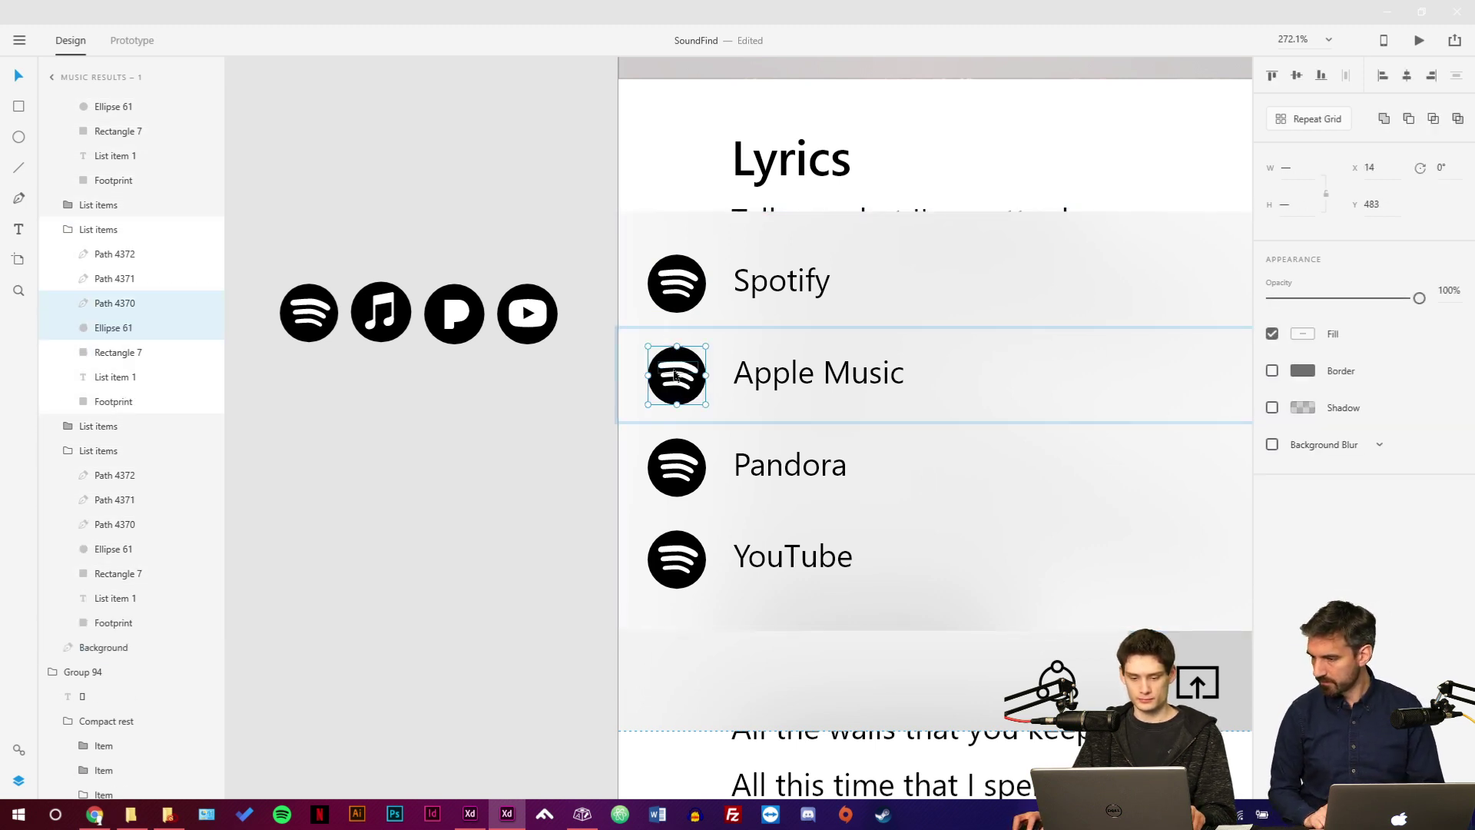
pyautogui.keyDown('shift'); pyautogui.click(676, 380); pyautogui.keyUp('shift')
pyautogui.scroll(5, 676, 380)
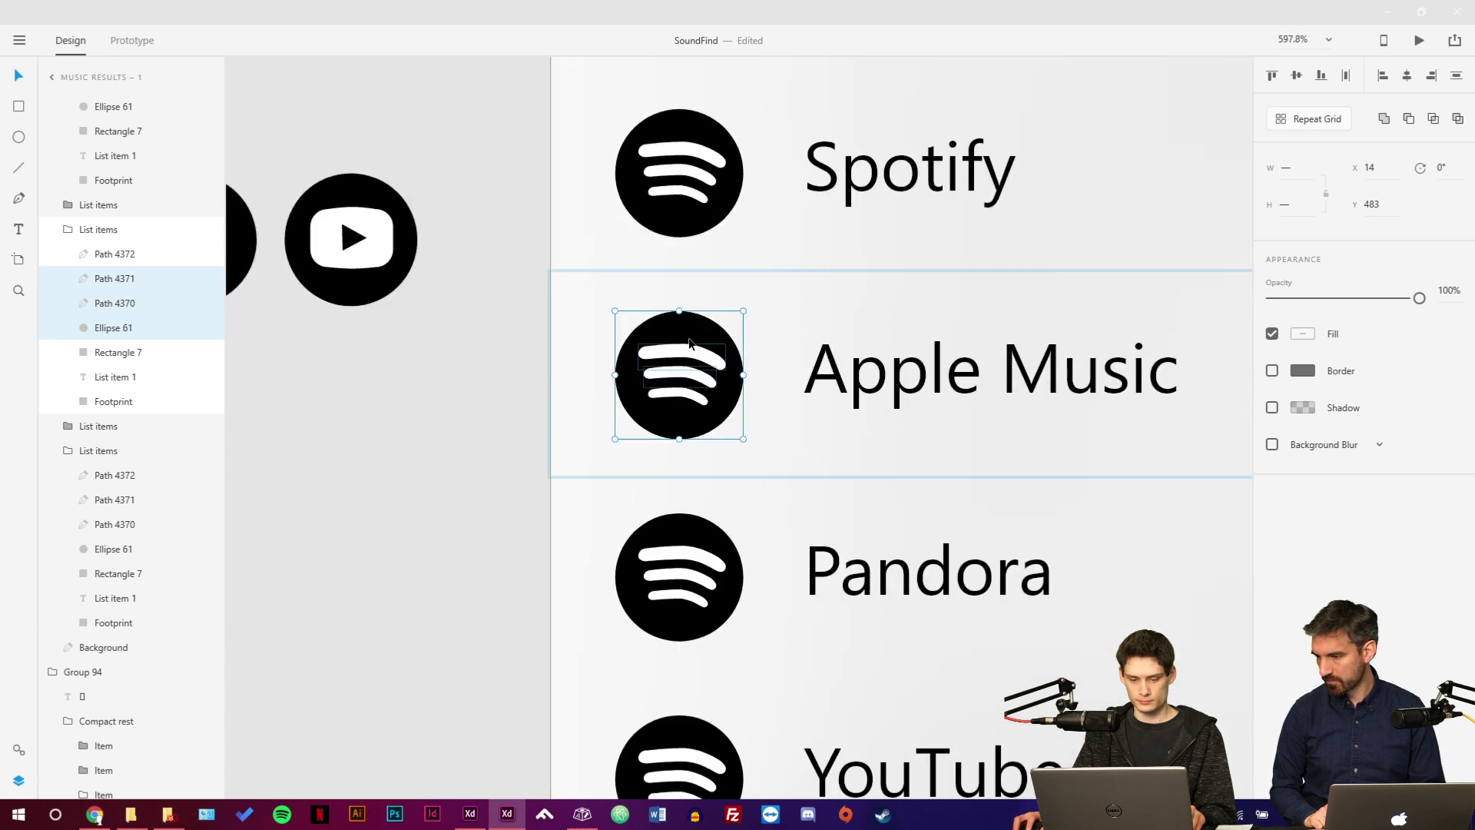
pyautogui.press('Delete')
pyautogui.click(682, 388)
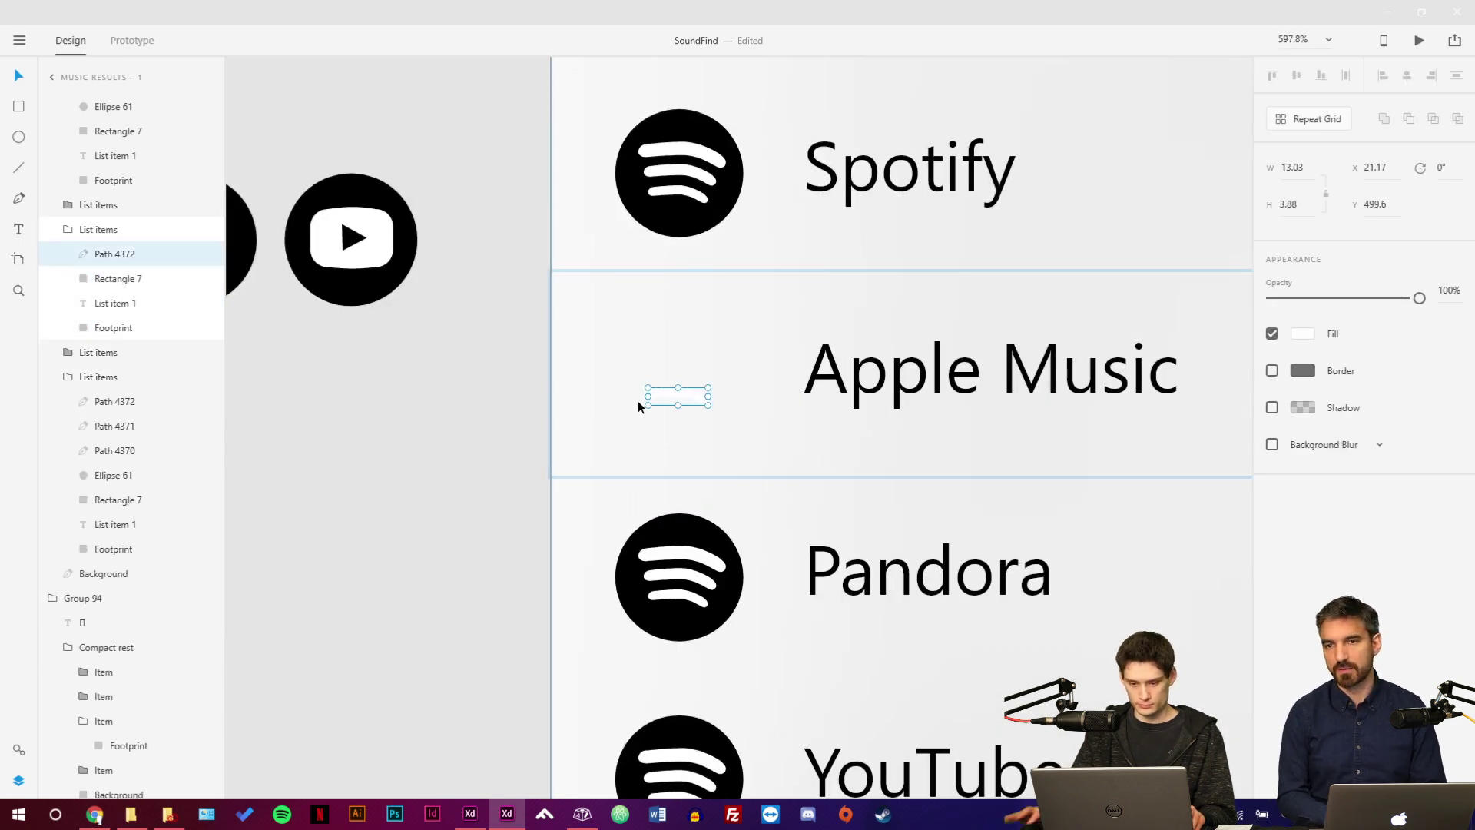
pyautogui.press('Delete')
# Copy the music note icon from the pasteboard into the Apple Music row and place it before the label at about X 14, Y 480.
pyautogui.moveTo(366, 407); pyautogui.dragTo(728, 329)
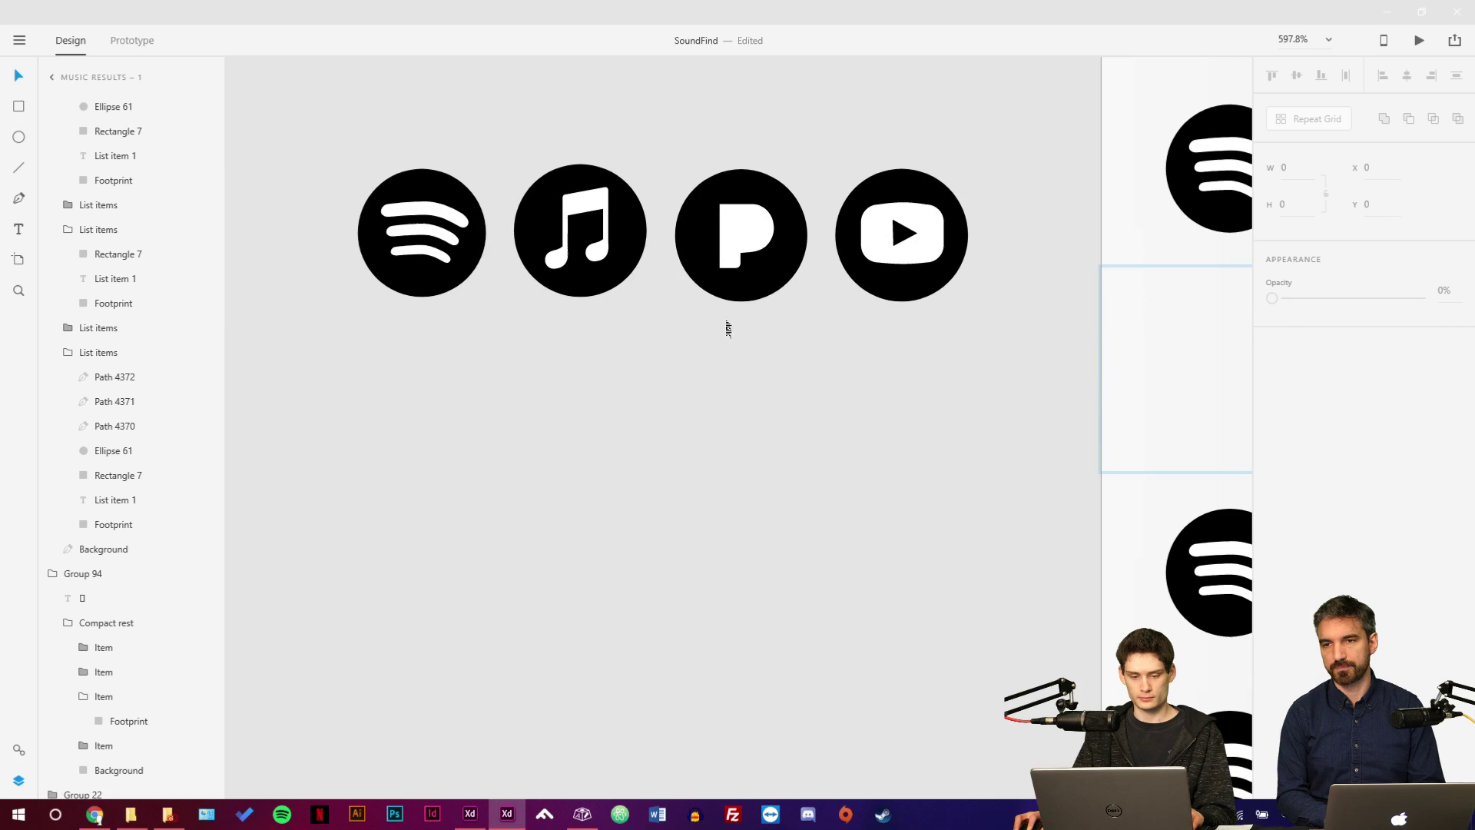
pyautogui.click(604, 294)
pyautogui.moveTo(820, 352); pyautogui.dragTo(268, 265)
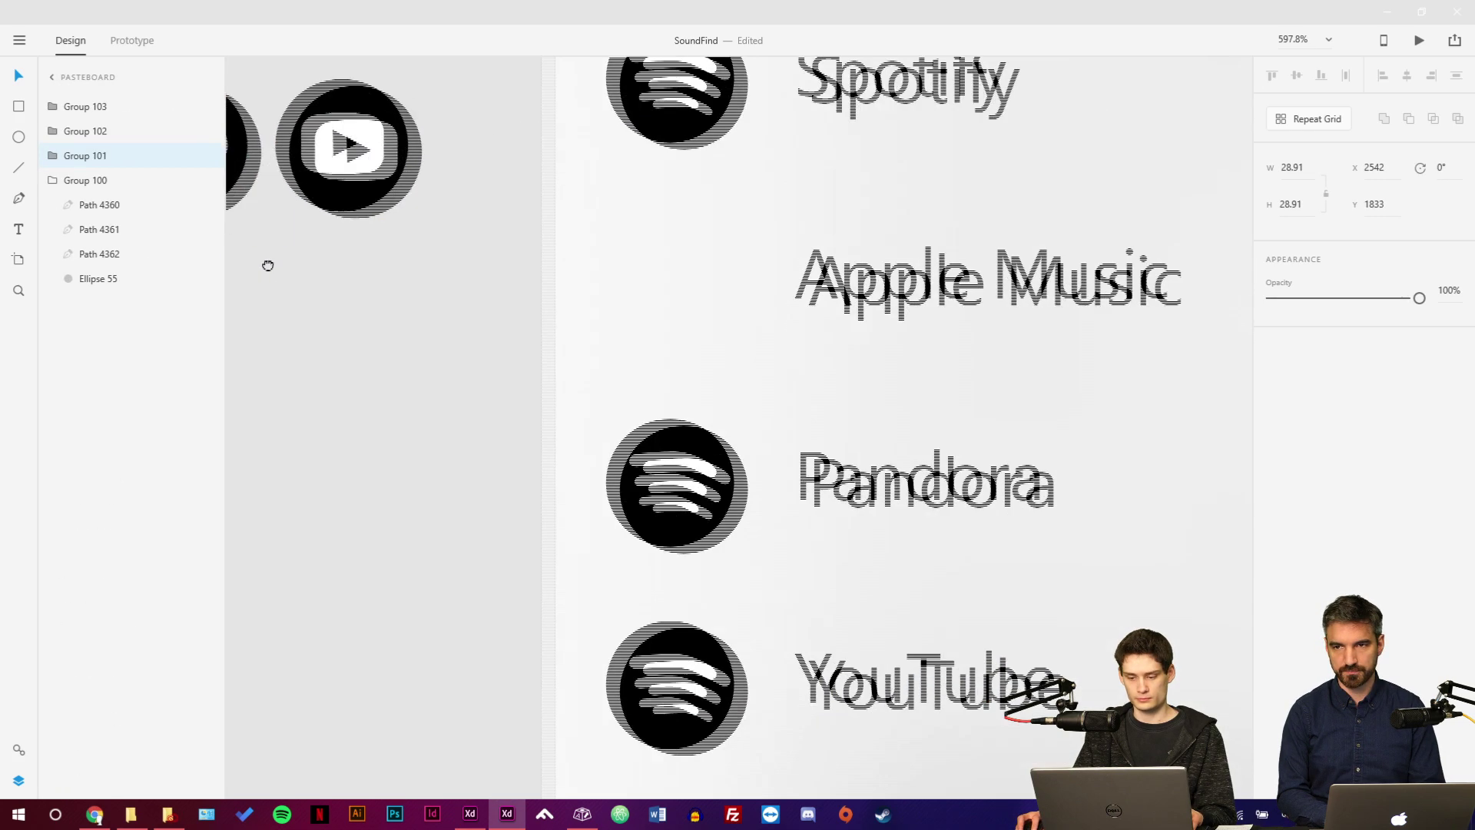
pyautogui.click(810, 269)
pyautogui.doubleClick(799, 269)
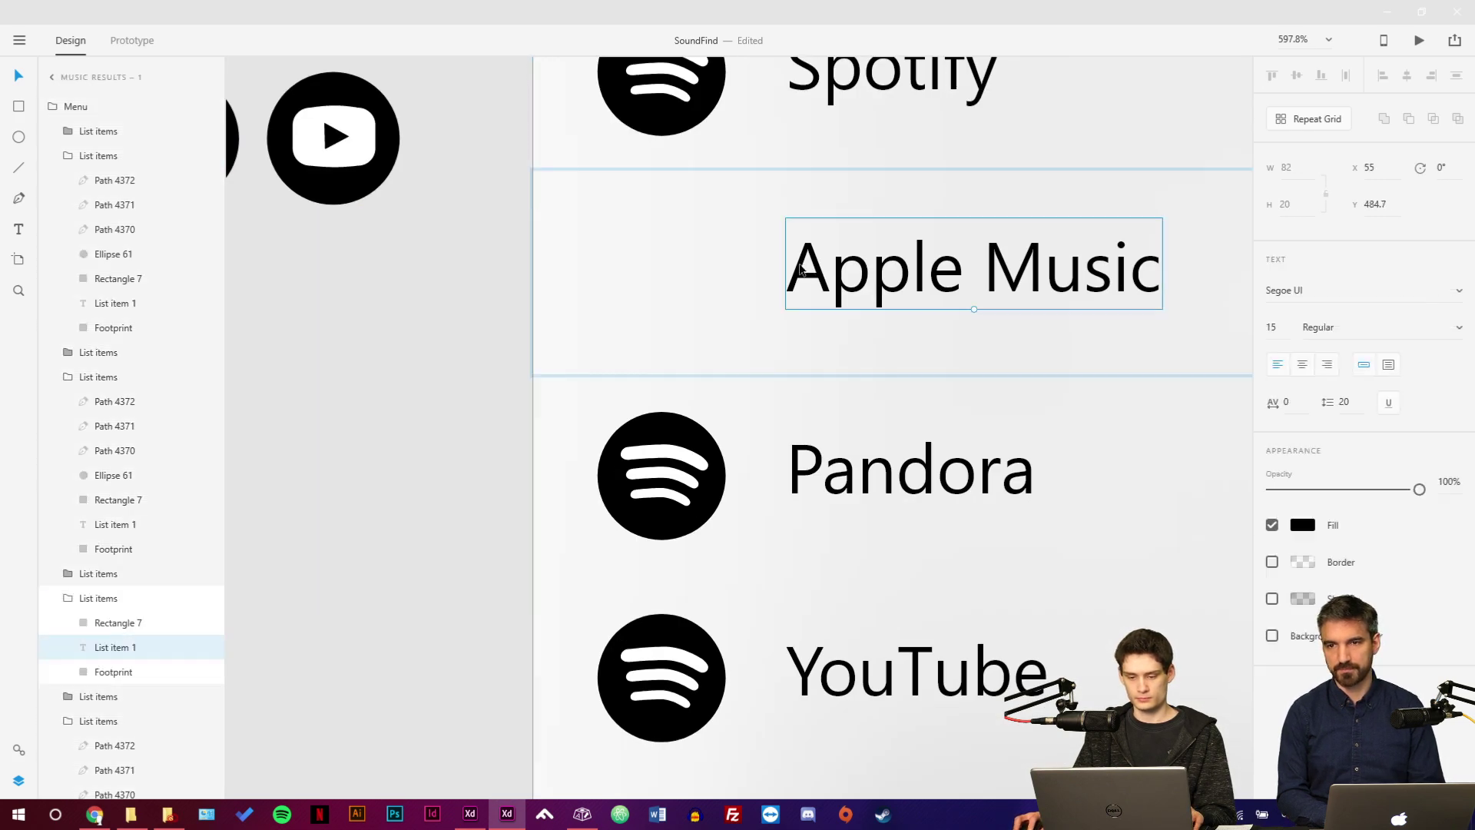
pyautogui.hotkey('ctrl', 'v')
pyautogui.moveTo(881, 398); pyautogui.dragTo(627, 245)
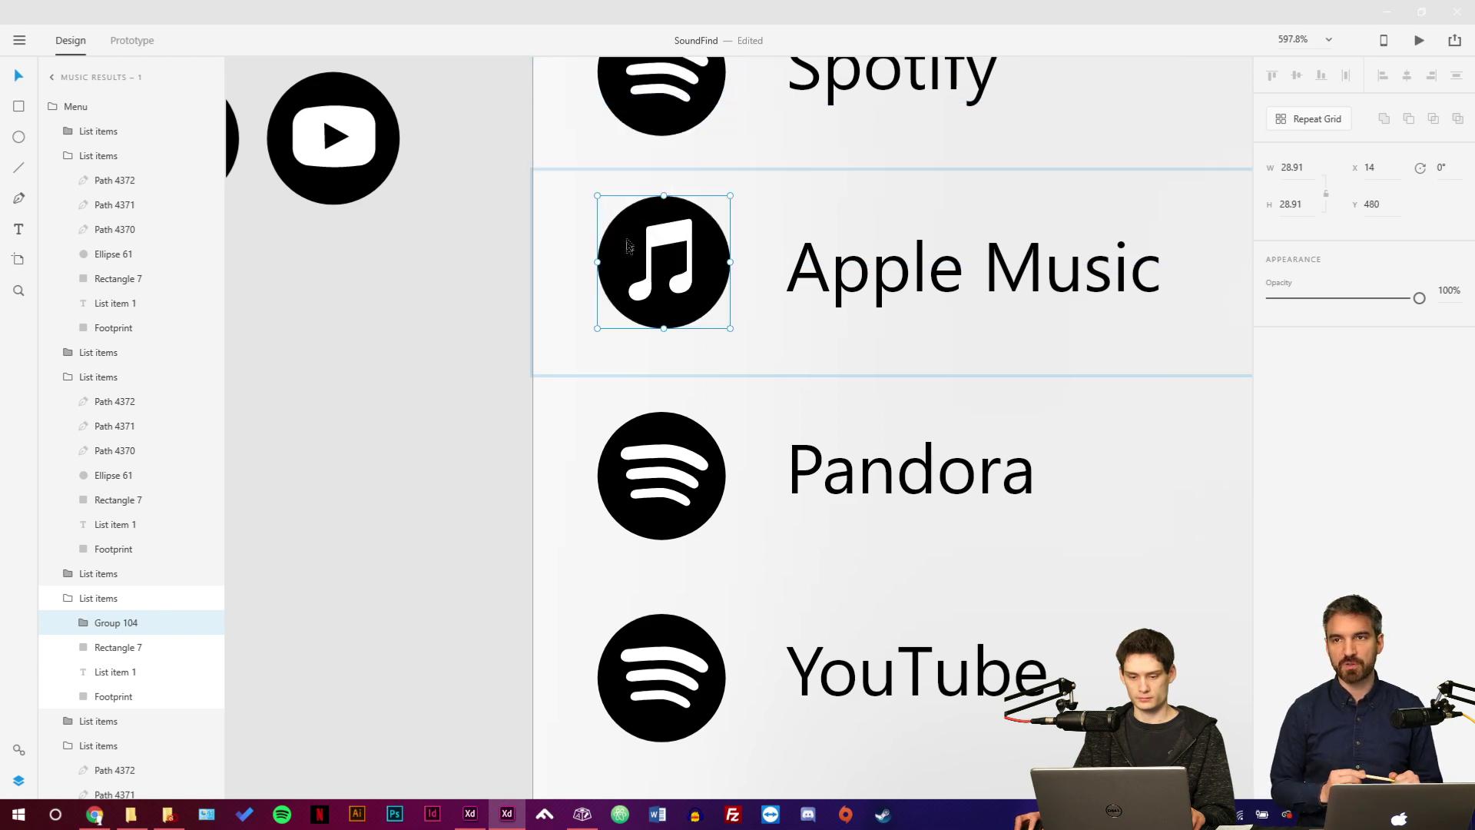
# Delete the black circle of the Spotify icon in the Pandora row.
pyautogui.click(451, 398)
pyautogui.scroll(-3, 455, 411)
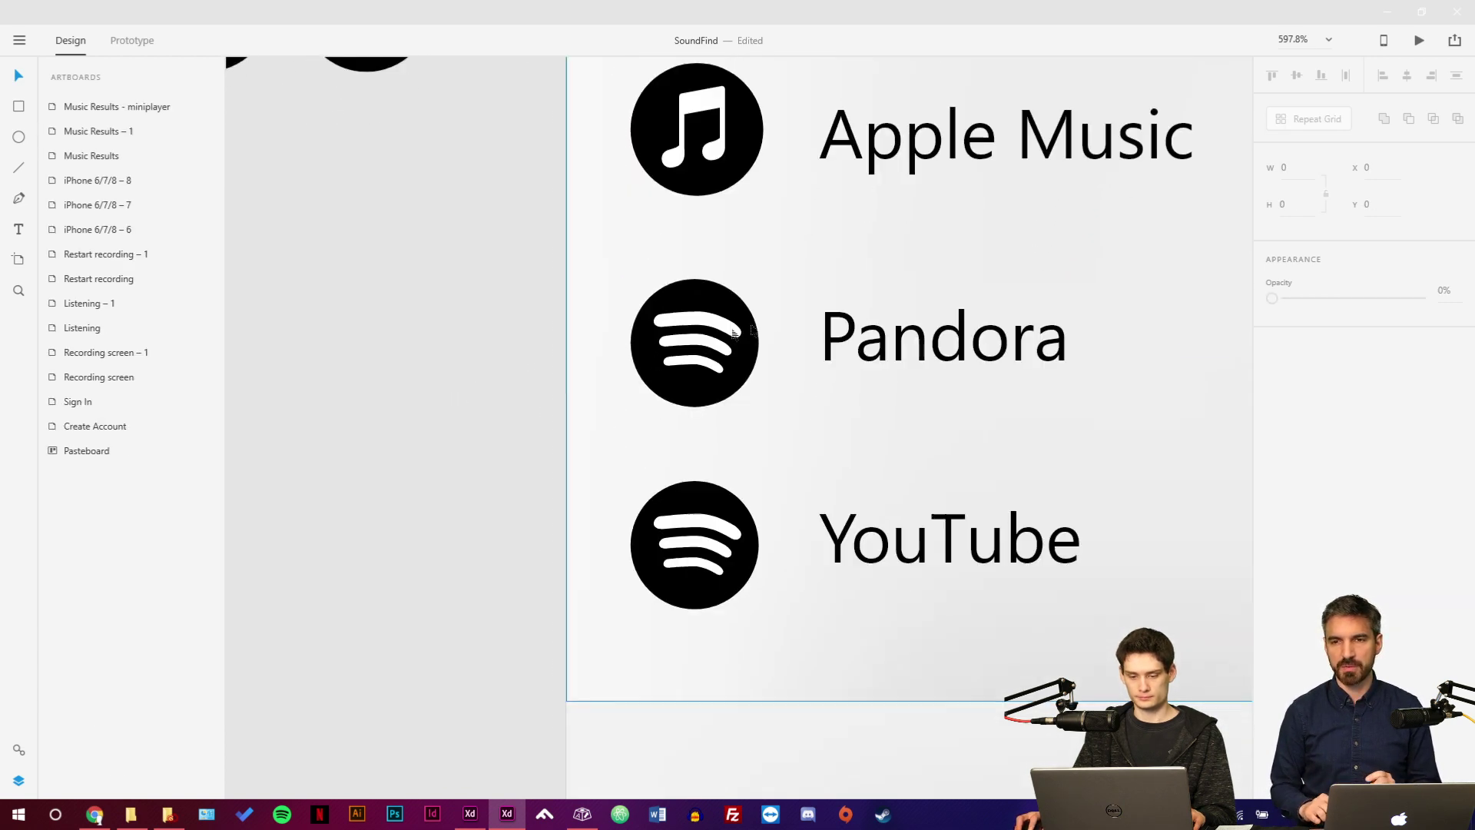
pyautogui.click(737, 316)
pyautogui.click(731, 313)
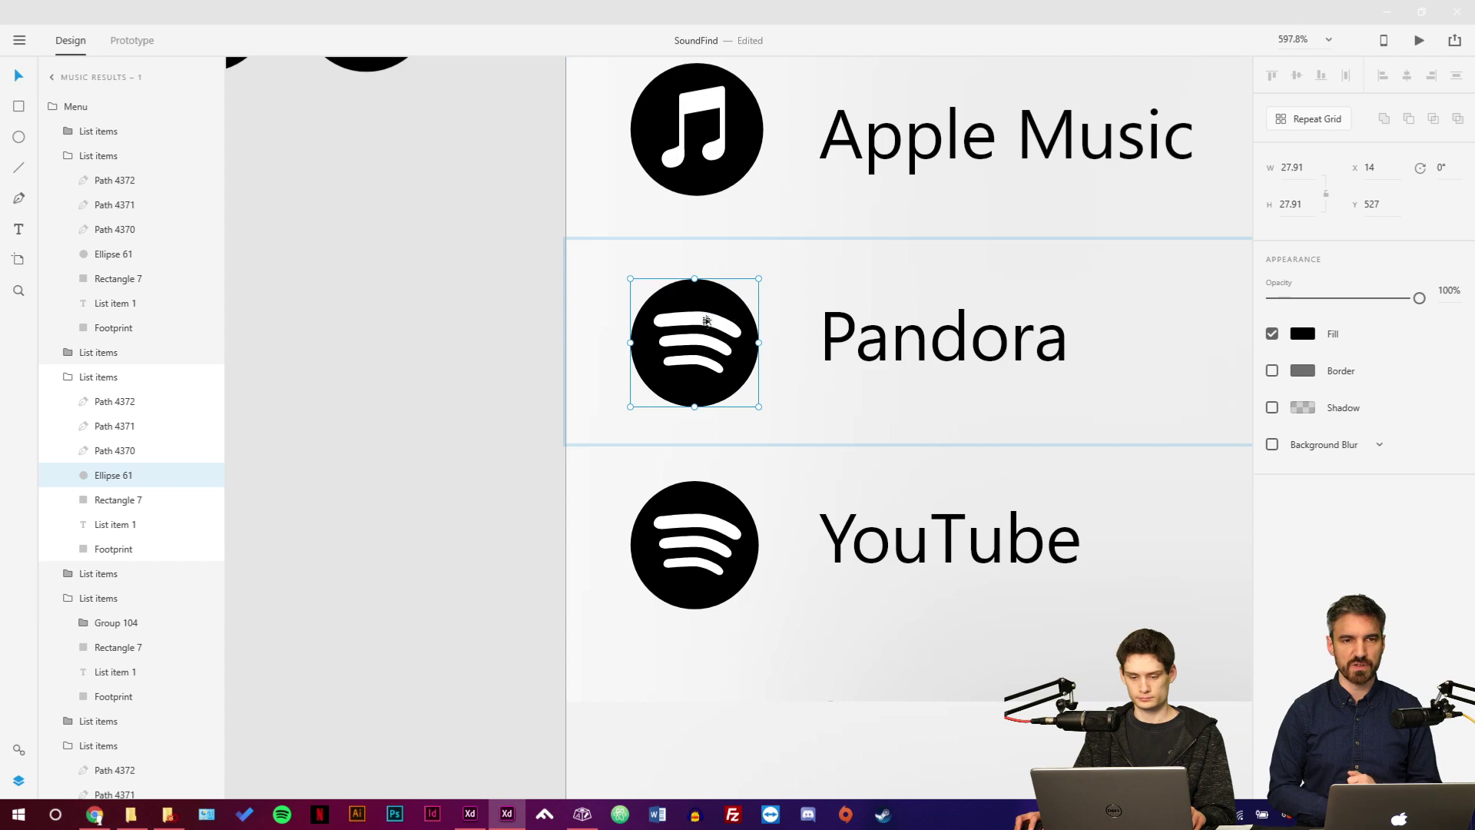
pyautogui.press('Delete')
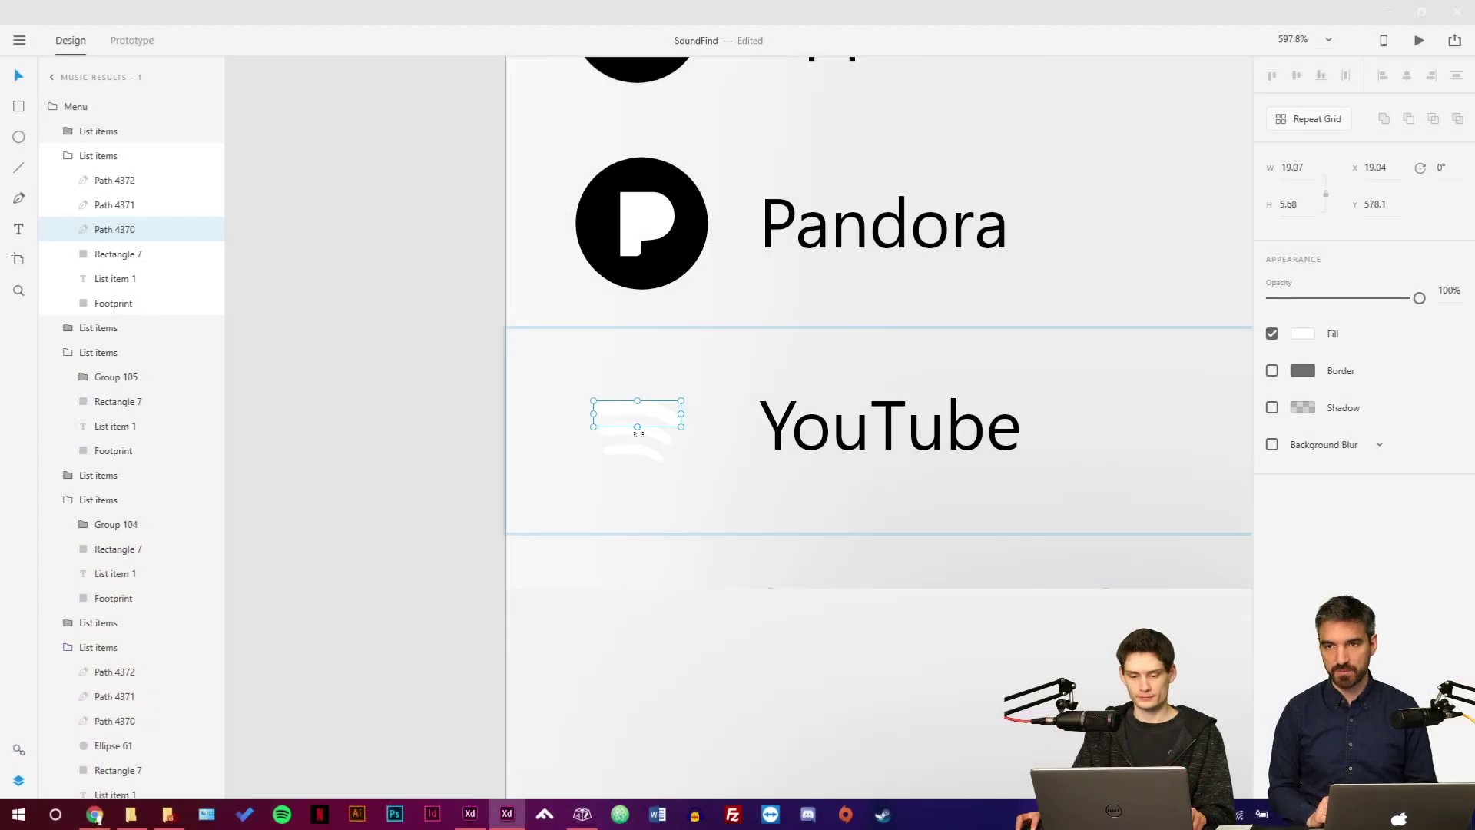
# Replace the leftover white Spotify shapes in the YouTube row with the YouTube icon, placed before the label at about X 15, Y 570.
pyautogui.press('Delete')
pyautogui.click(645, 435)
pyautogui.press('Delete')
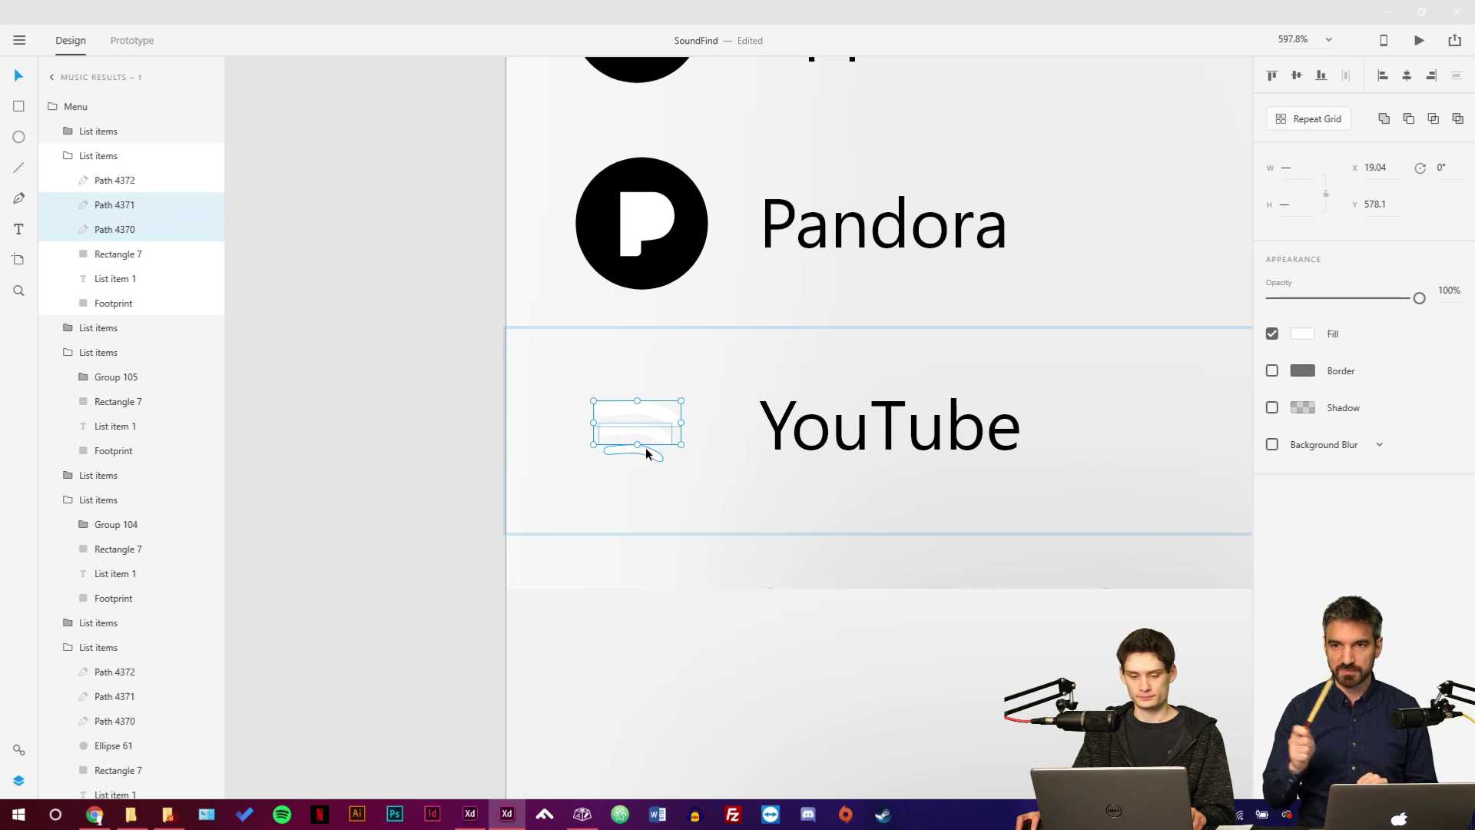
pyautogui.click(646, 452)
pyautogui.press('Delete')
pyautogui.hotkey('ctrl', 'v')
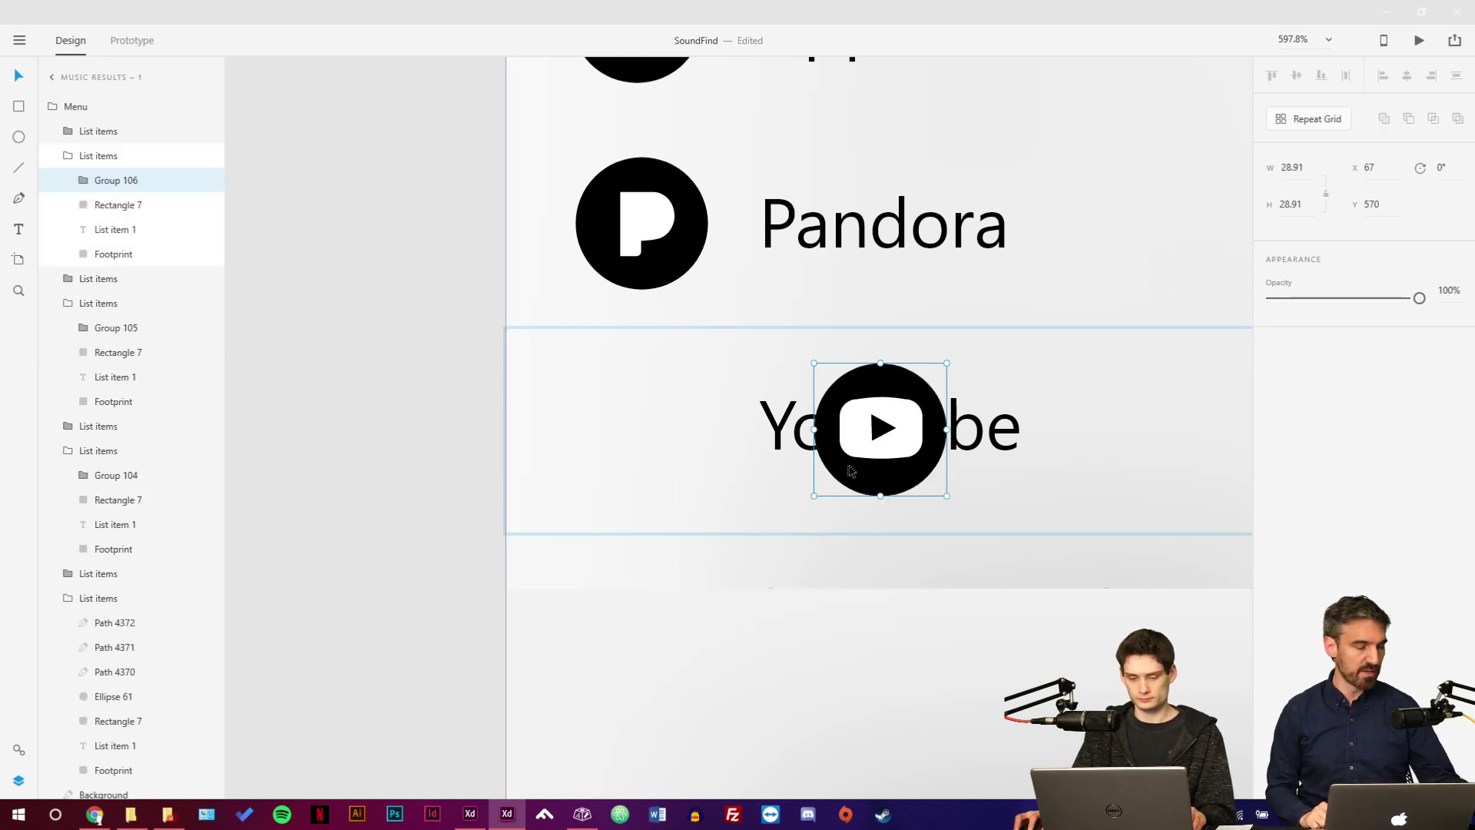
pyautogui.moveTo(850, 471); pyautogui.dragTo(612, 451)
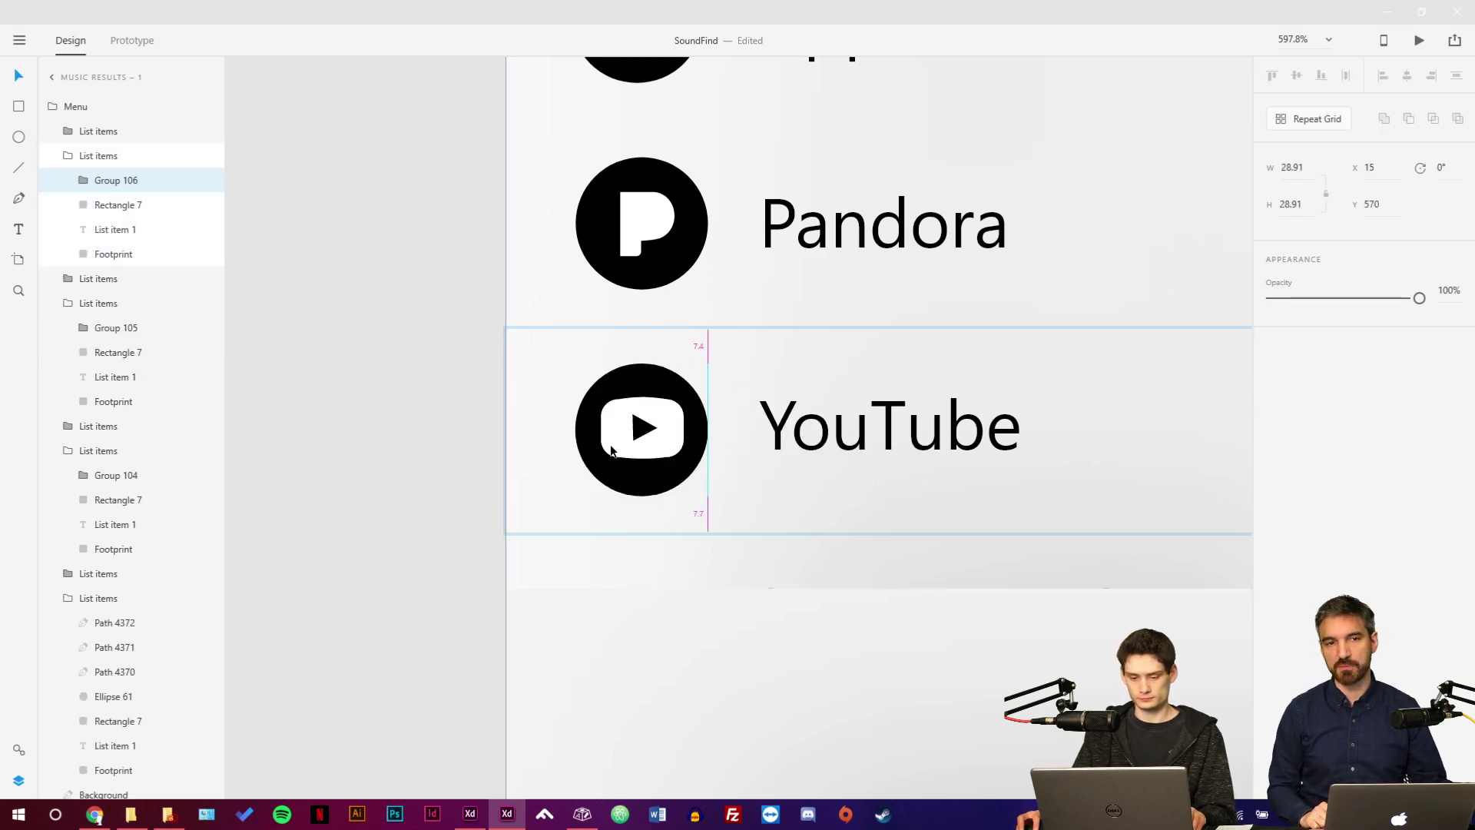
# Cut the four music app icons from the pasteboard beside the Music Results – 1 artboard.
pyautogui.click(453, 419)
pyautogui.scroll(-5, 461, 461)
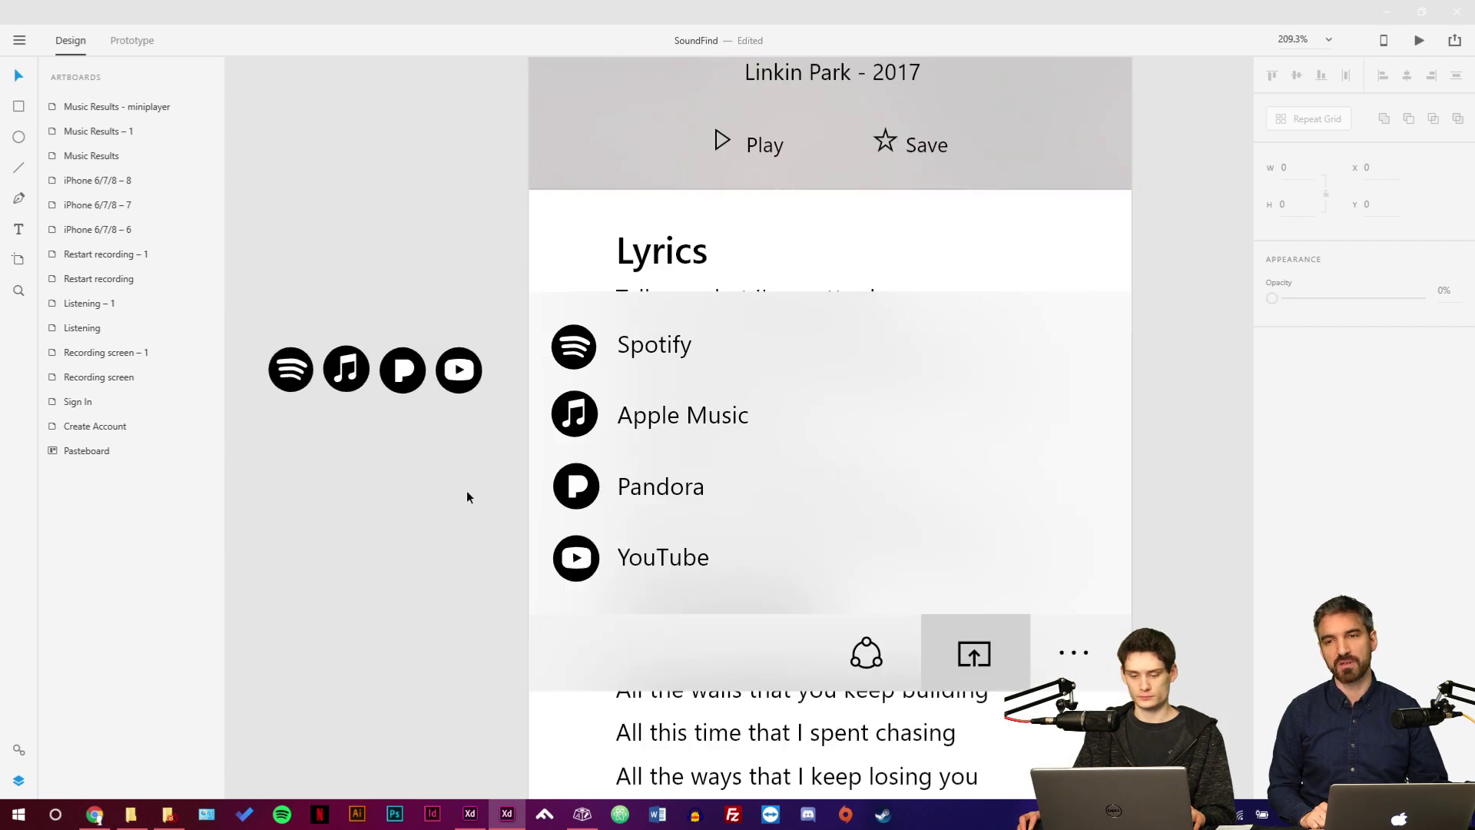
pyautogui.scroll(-3, 467, 497)
pyautogui.moveTo(538, 461); pyautogui.dragTo(448, 491)
pyautogui.hotkey('ctrl', 'z')
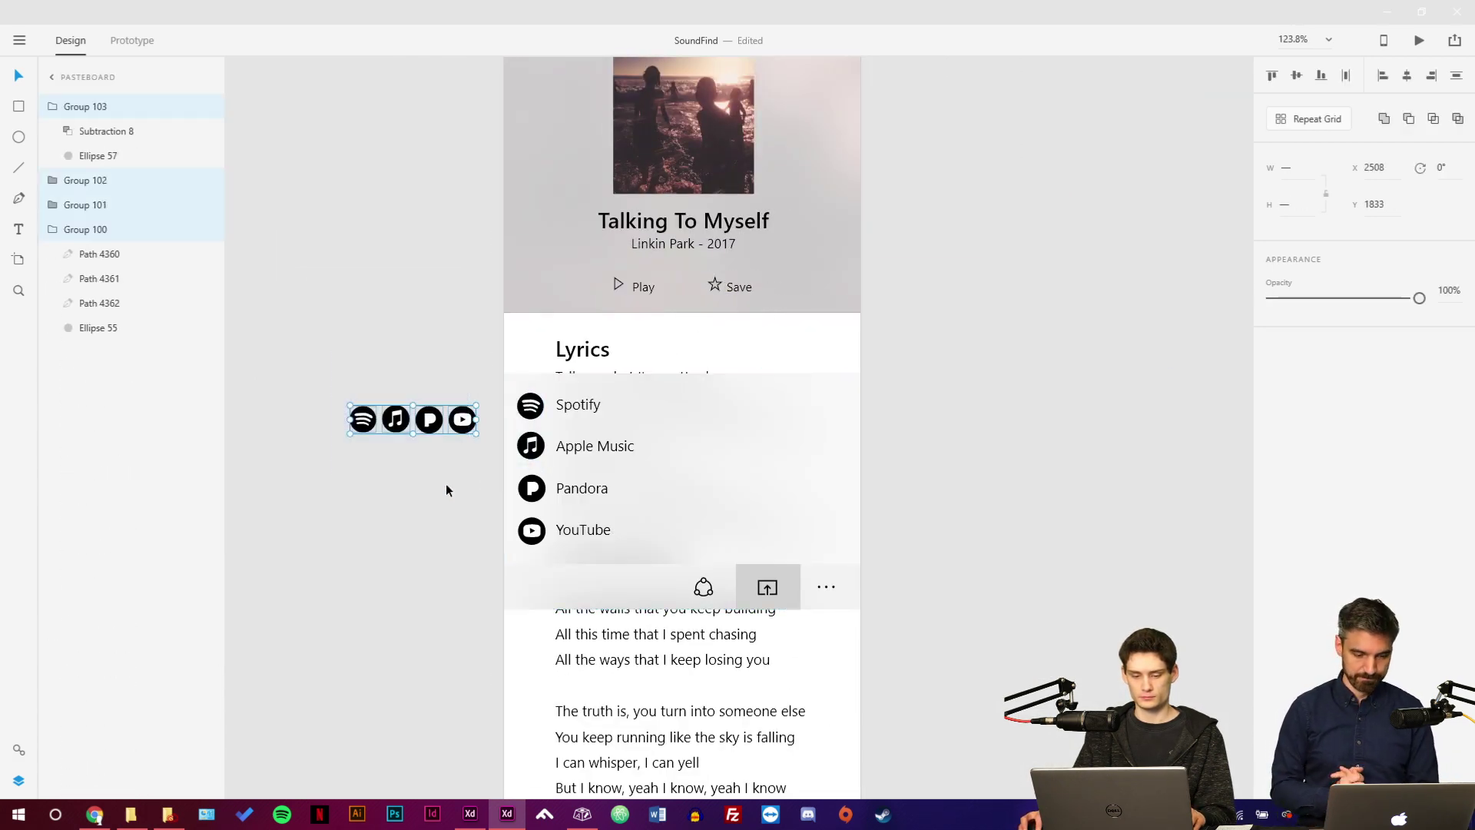
pyautogui.hotkey('ctrl', 'x')
pyautogui.click(560, 471)
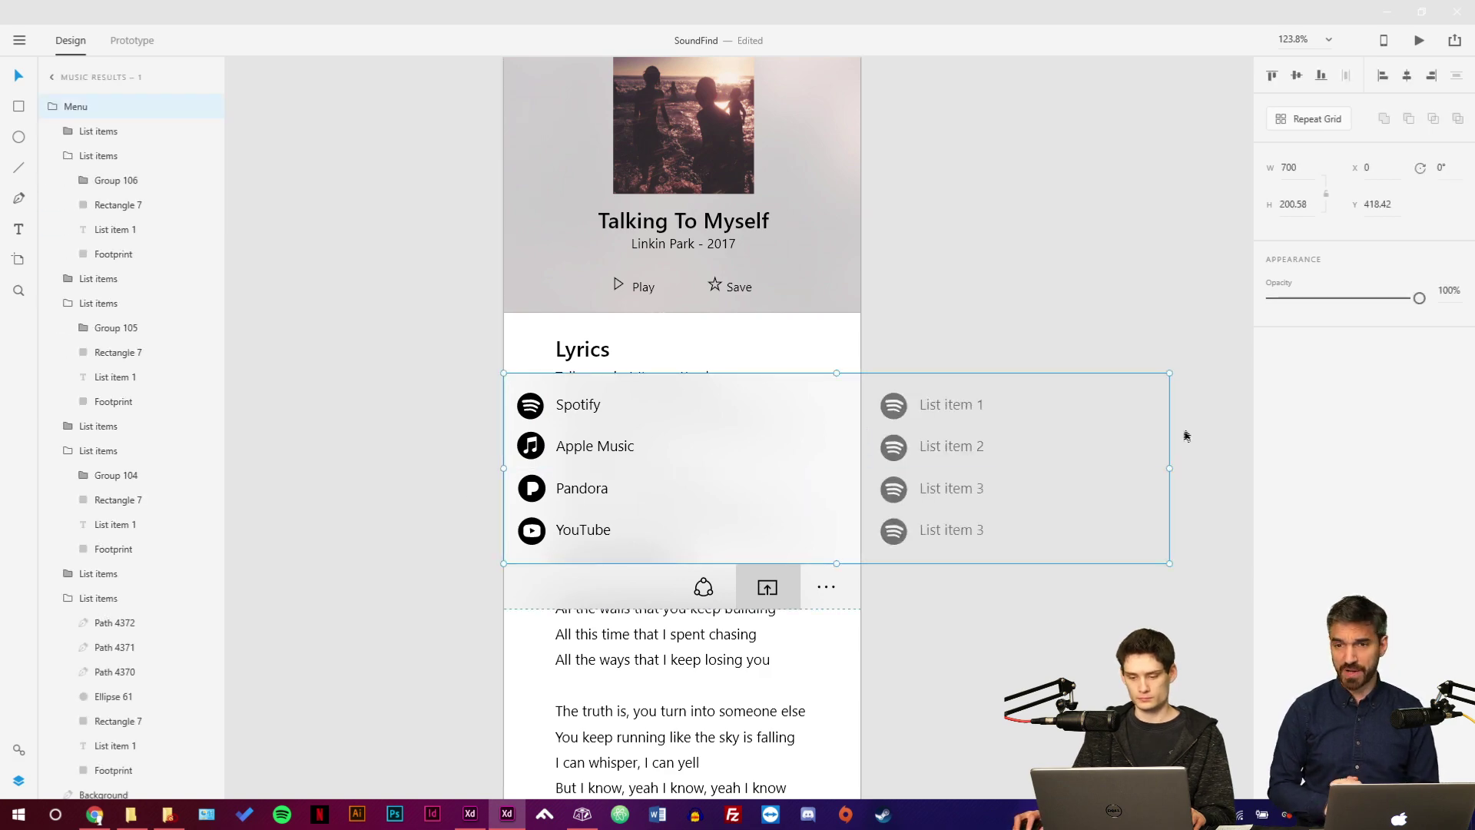
pyautogui.moveTo(1172, 466); pyautogui.dragTo(993, 480)
pyautogui.hotkey('ctrl', 'z')
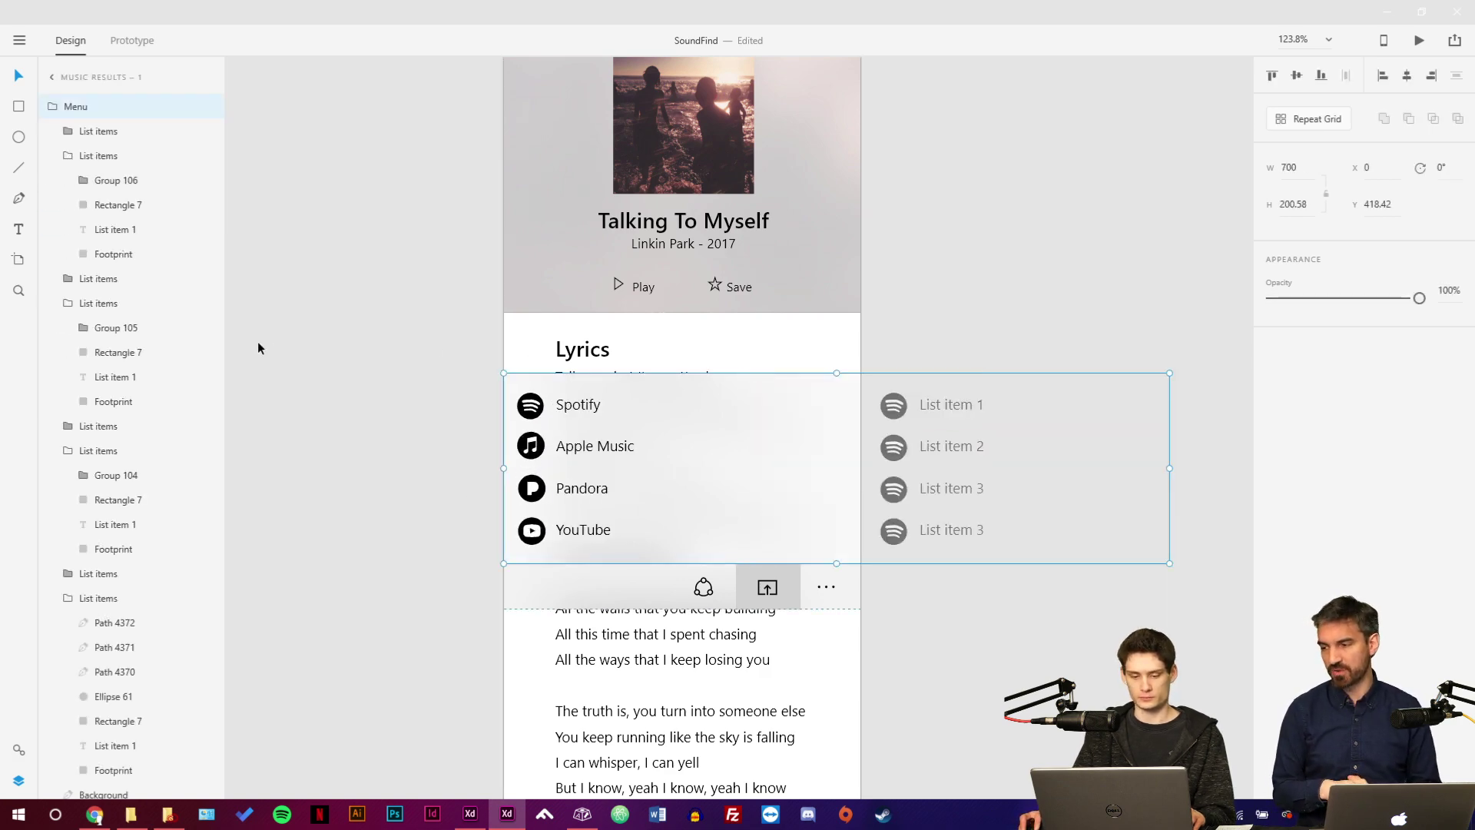
pyautogui.click(382, 385)
pyautogui.scroll(-1, 382, 385)
pyautogui.scroll(-1, 382, 385)
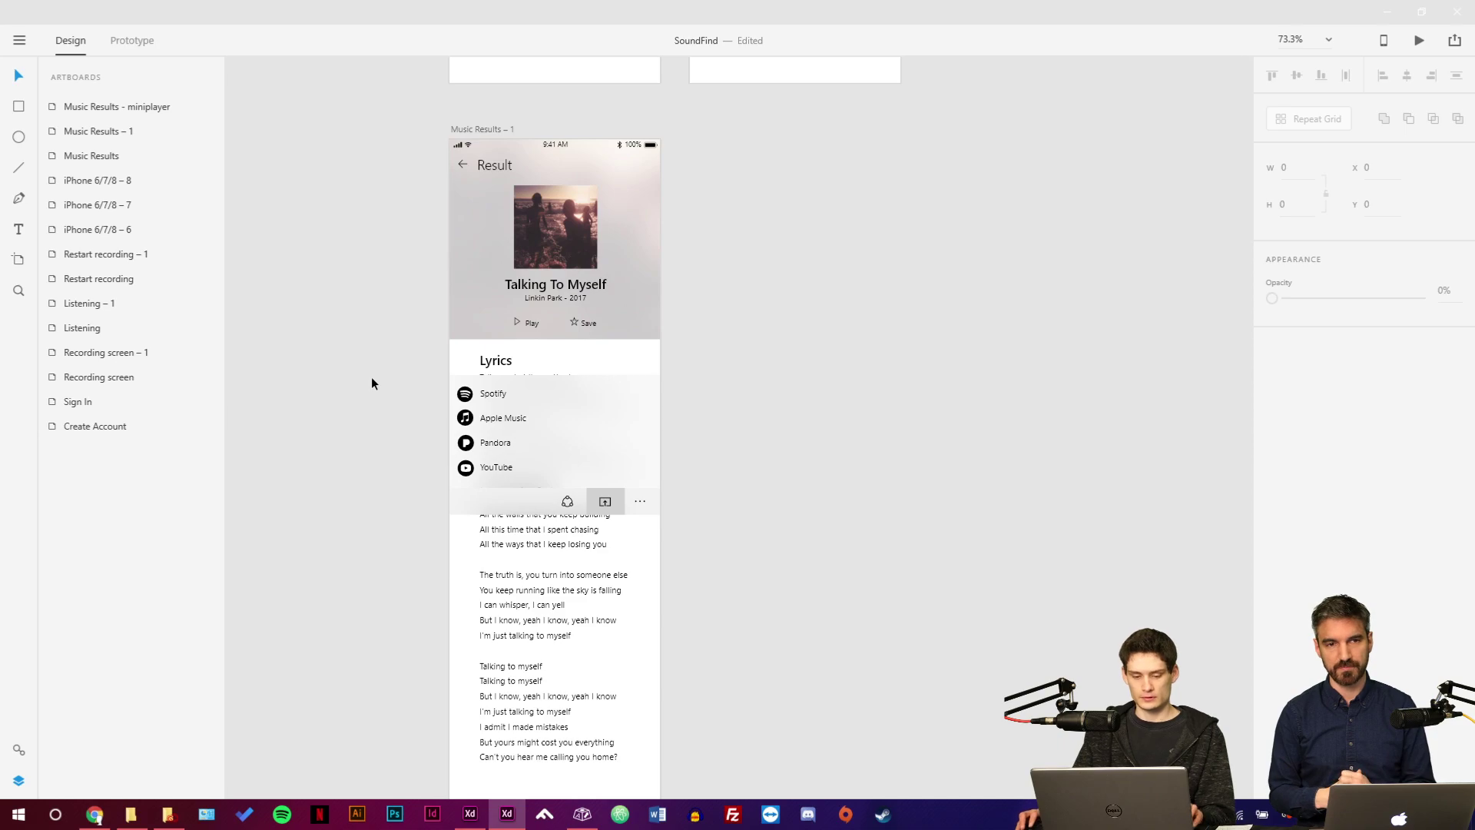
# Examine the app icons in the menu on the Music Results – 1 artboard up close.
pyautogui.moveTo(372, 369); pyautogui.dragTo(750, 425)
pyautogui.scroll(-2, 425, 513)
pyautogui.scroll(8, 844, 565)
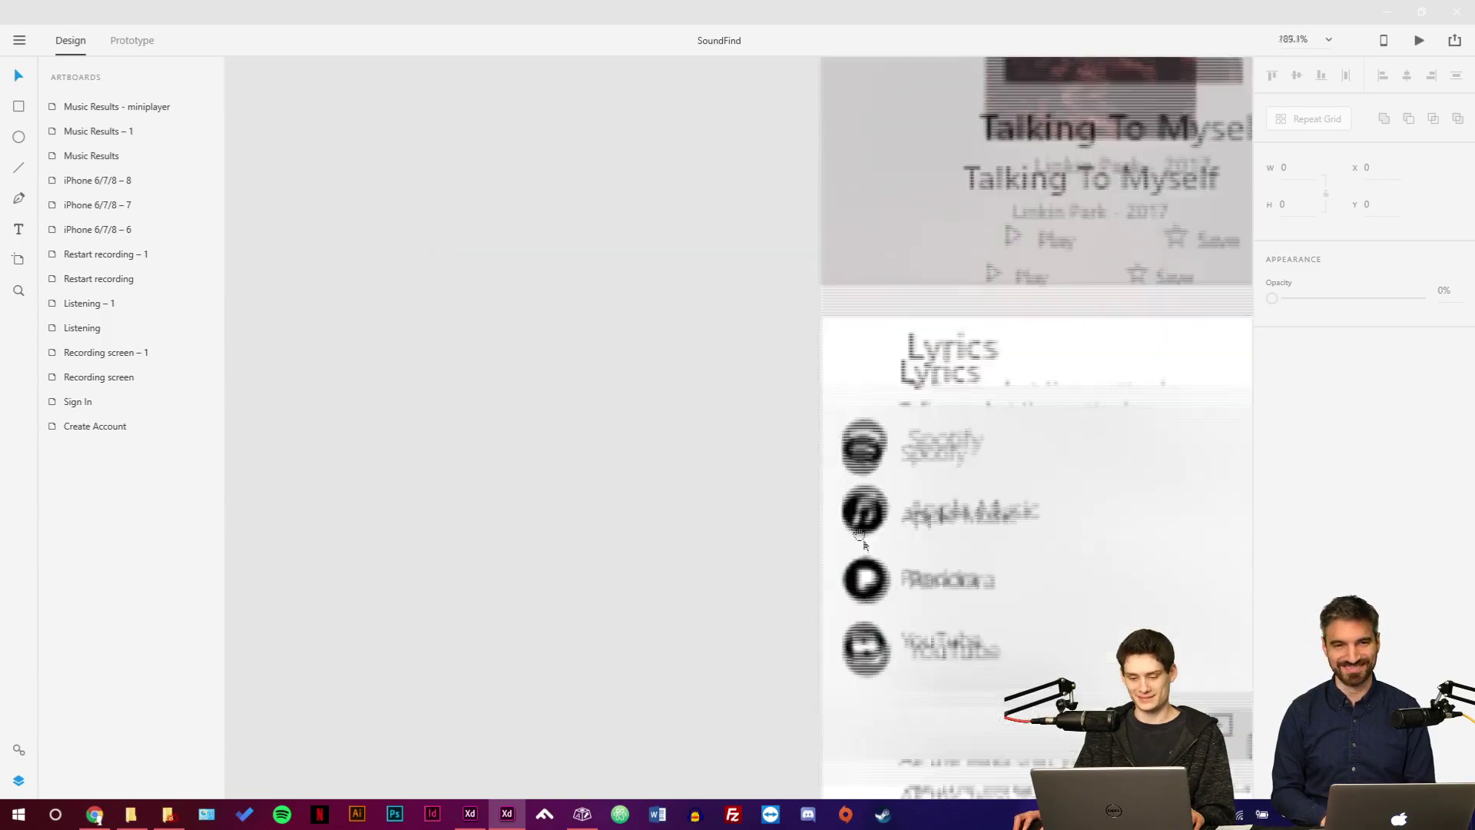
pyautogui.scroll(5, 591, 390)
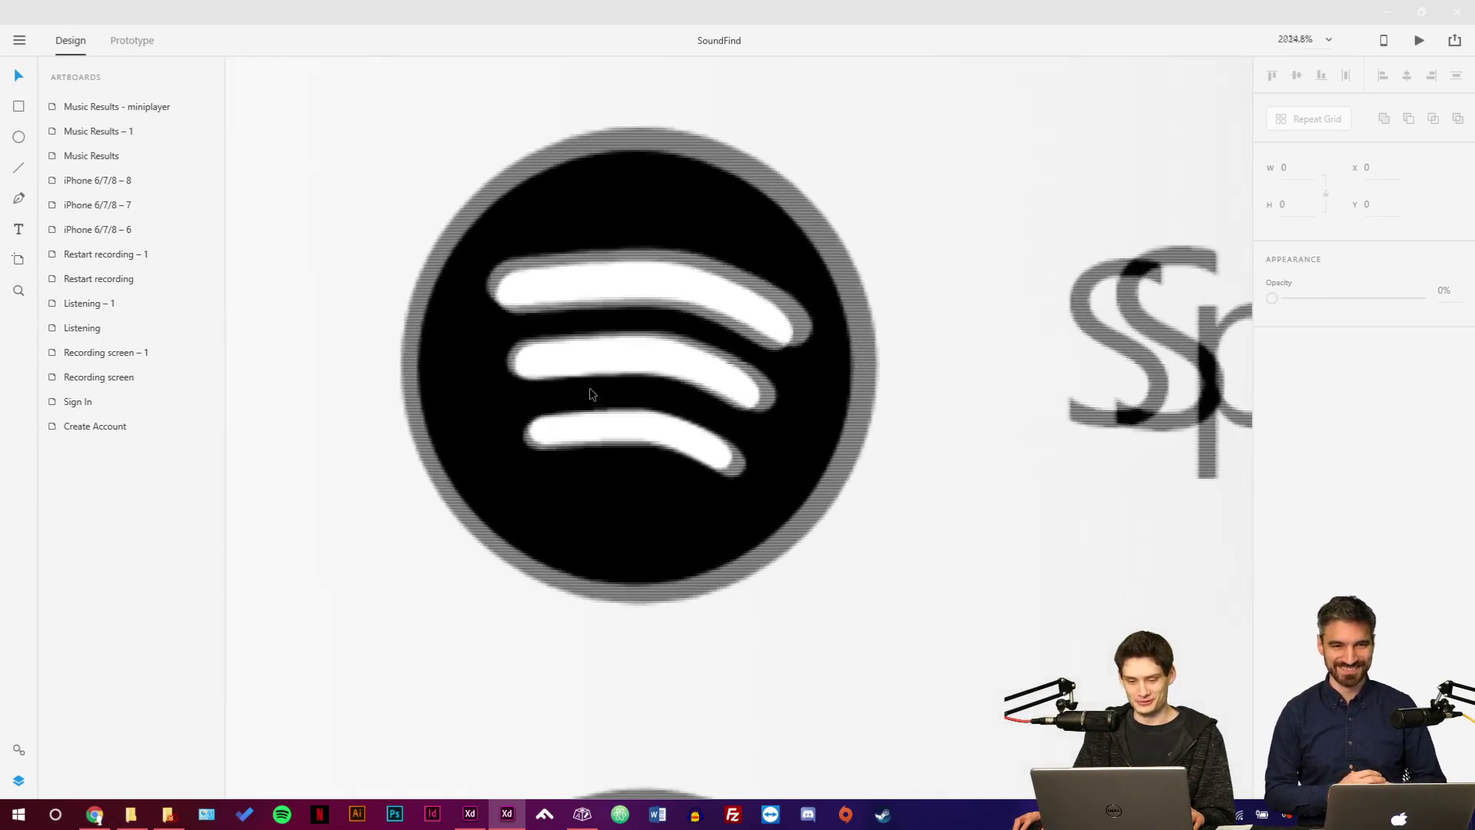
pyautogui.scroll(-6, 594, 394)
pyautogui.scroll(-3, 597, 399)
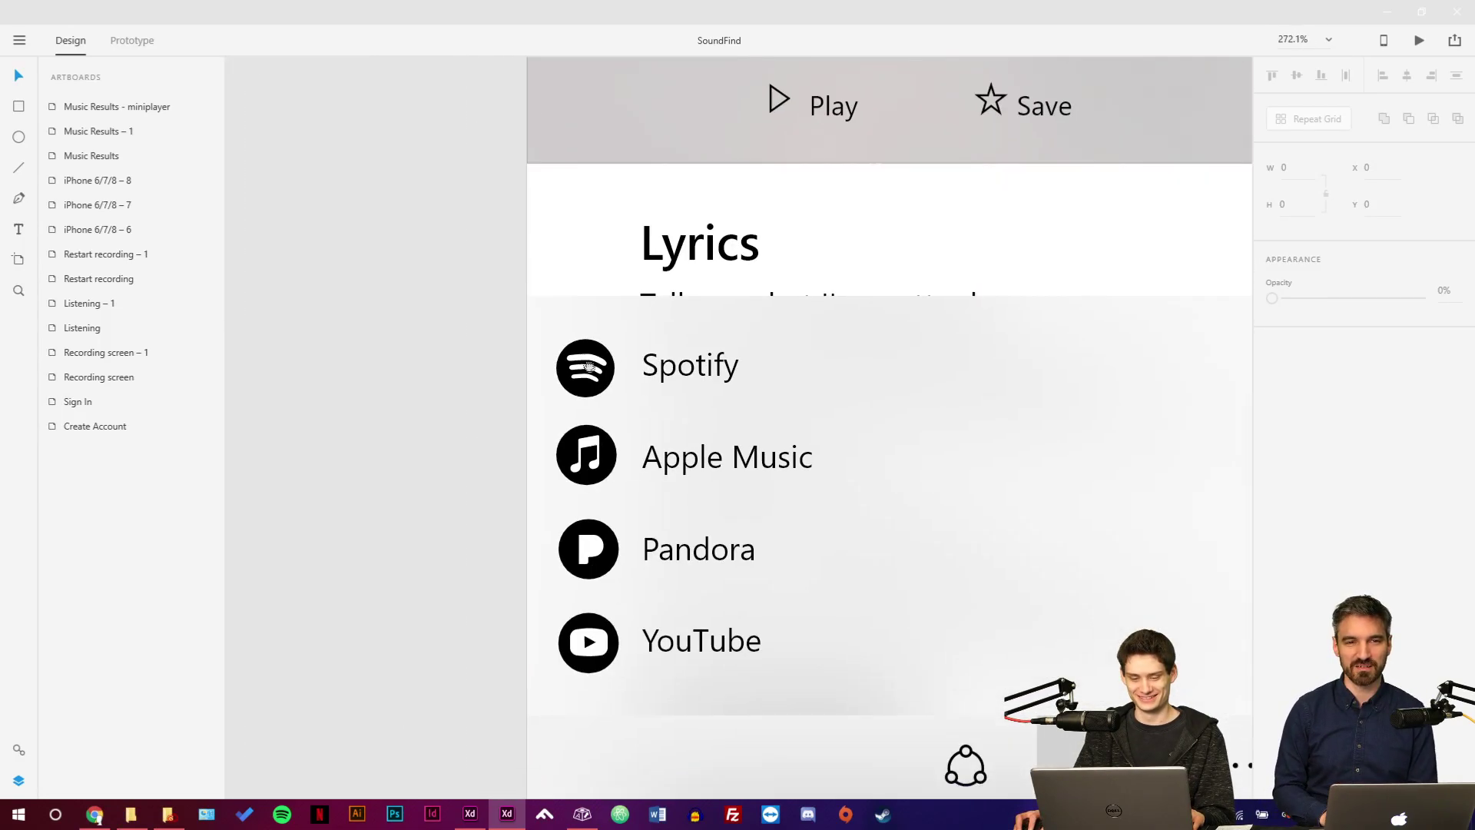
pyautogui.click(563, 282)
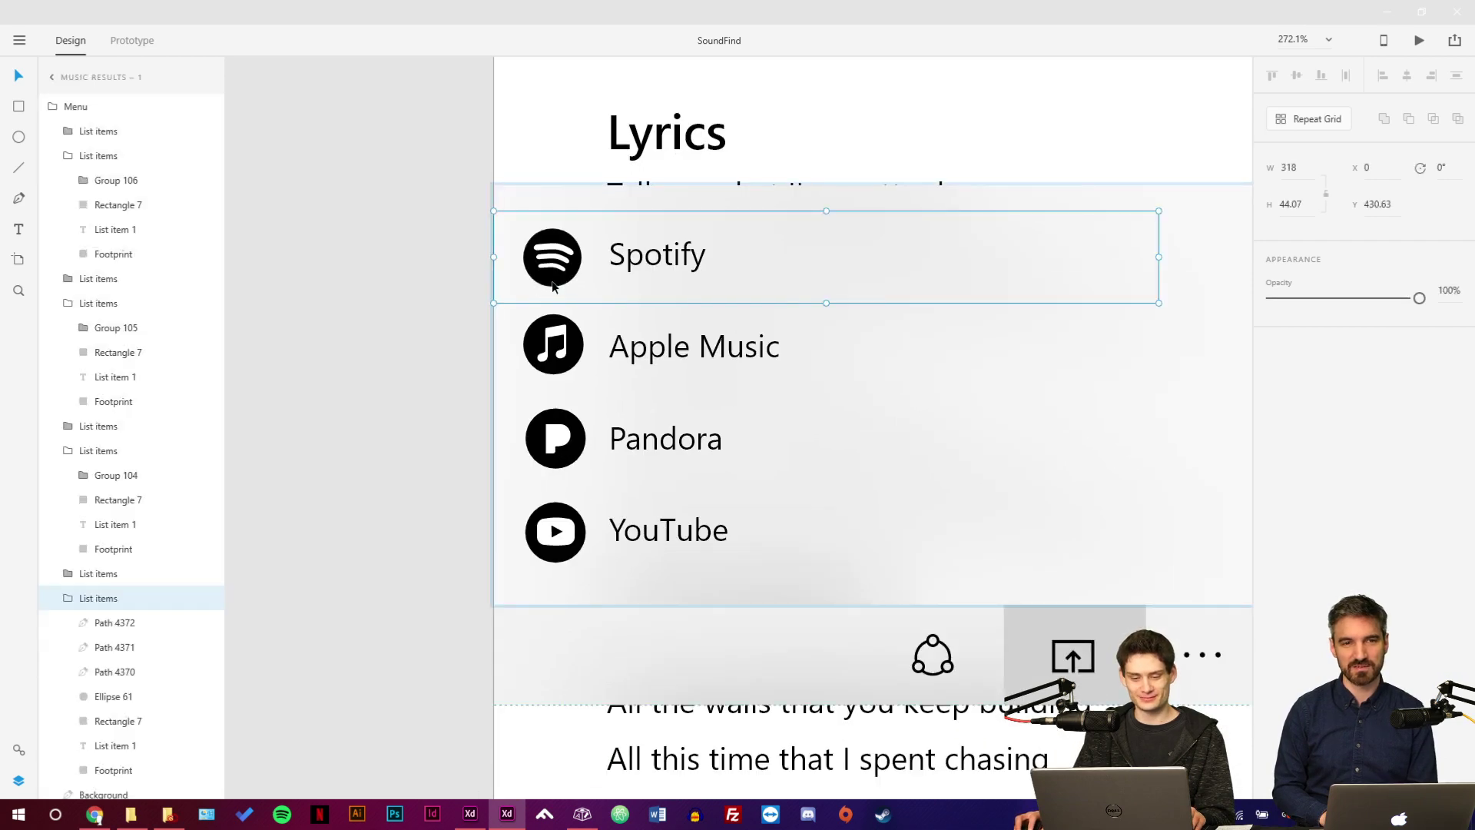
# Paste the four music app icons onto the pasteboard beside the Music Results – 1 artboard.
pyautogui.click(366, 322)
pyautogui.hscroll(-3, 538, 381)
pyautogui.hotkey('ctrl', 'v')
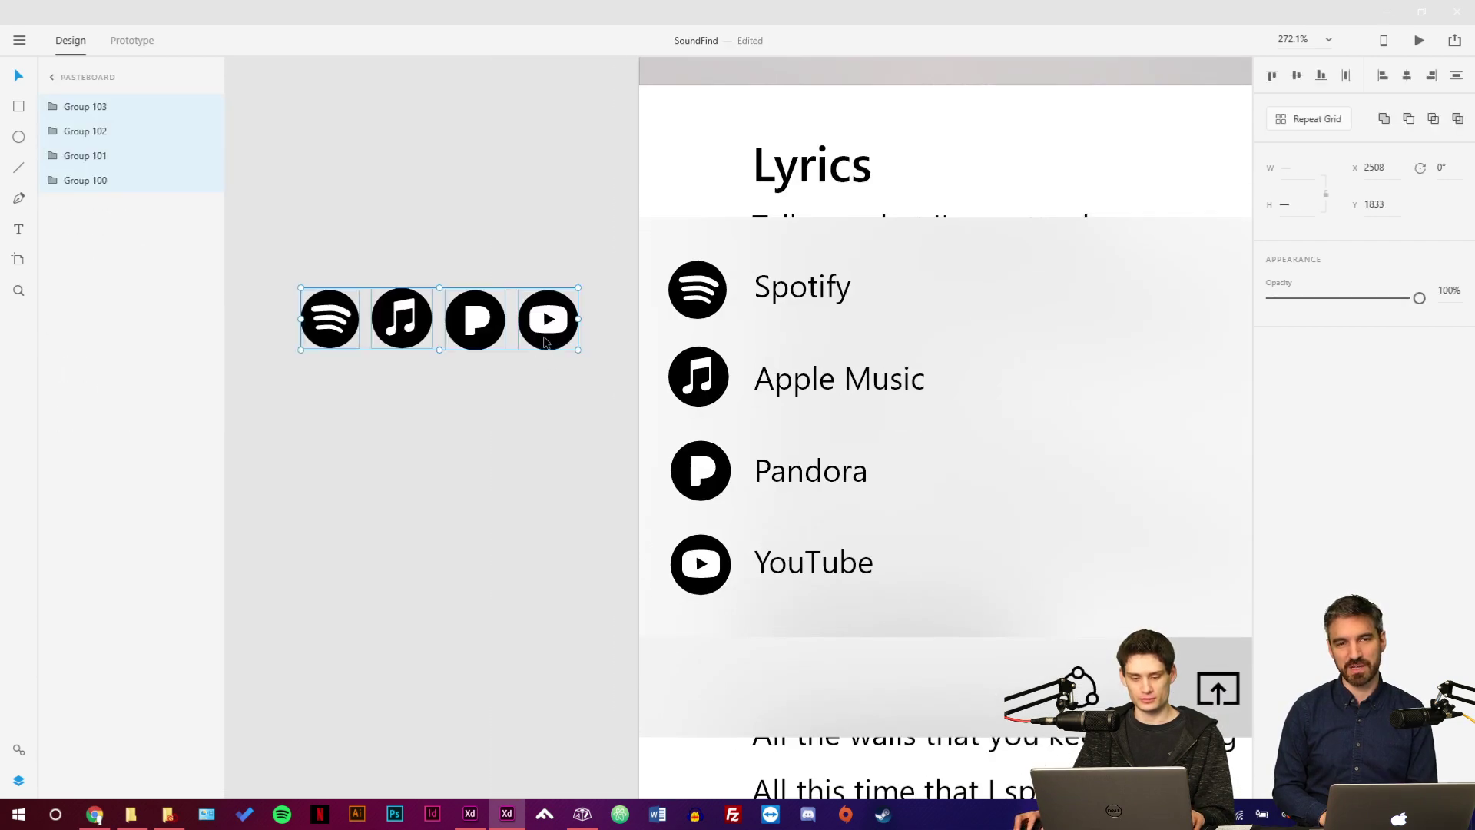
pyautogui.click(547, 361)
# Paste the four music app icons and place them on the pasteboard beside the iPhone 6/7/8 – 8 artboard.
pyautogui.scroll(-5, 531, 366)
pyautogui.moveTo(451, 325); pyautogui.dragTo(844, 618)
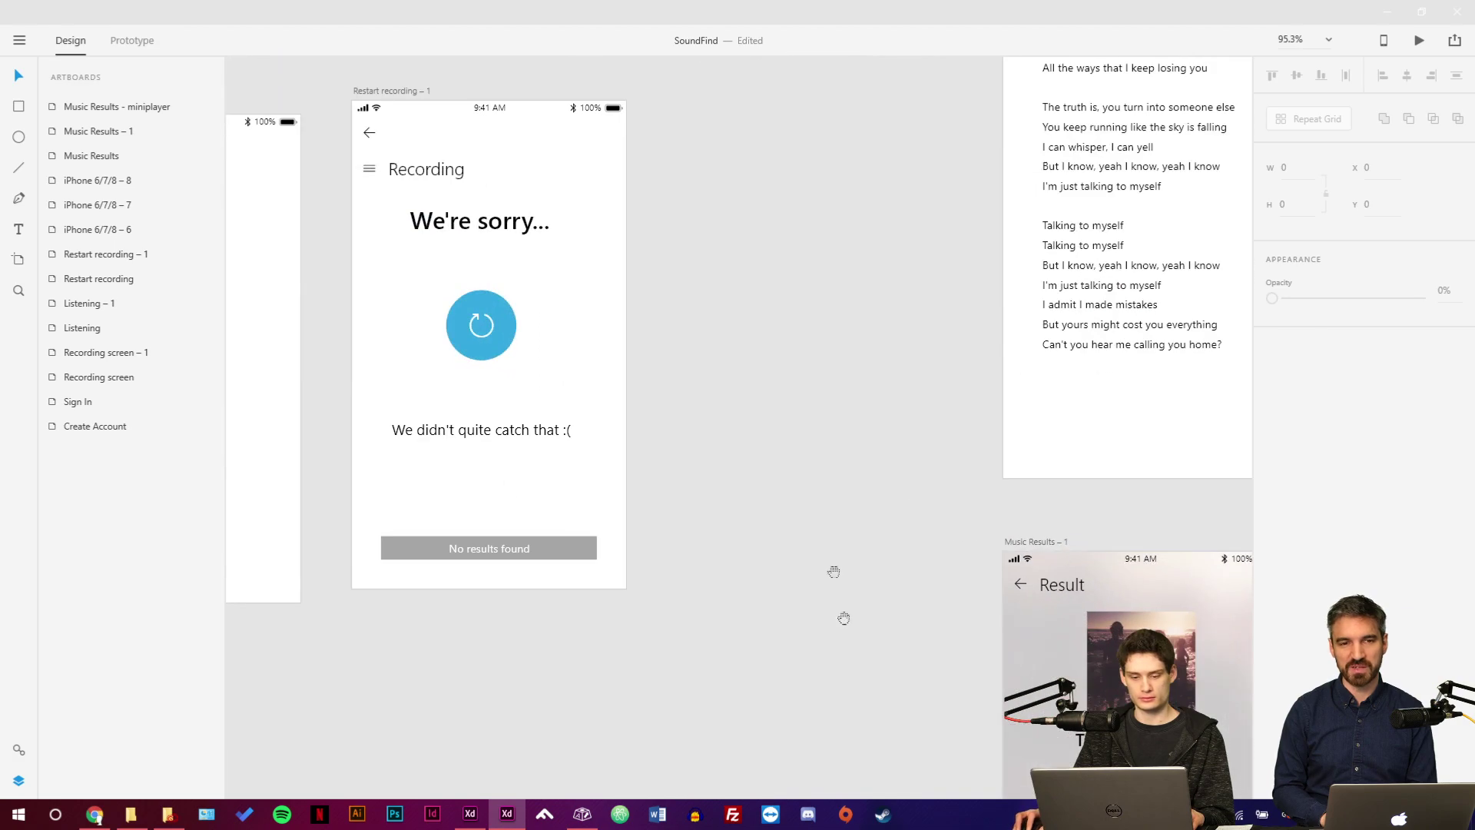
pyautogui.scroll(-5, 803, 369)
pyautogui.moveTo(793, 279); pyautogui.dragTo(669, 639)
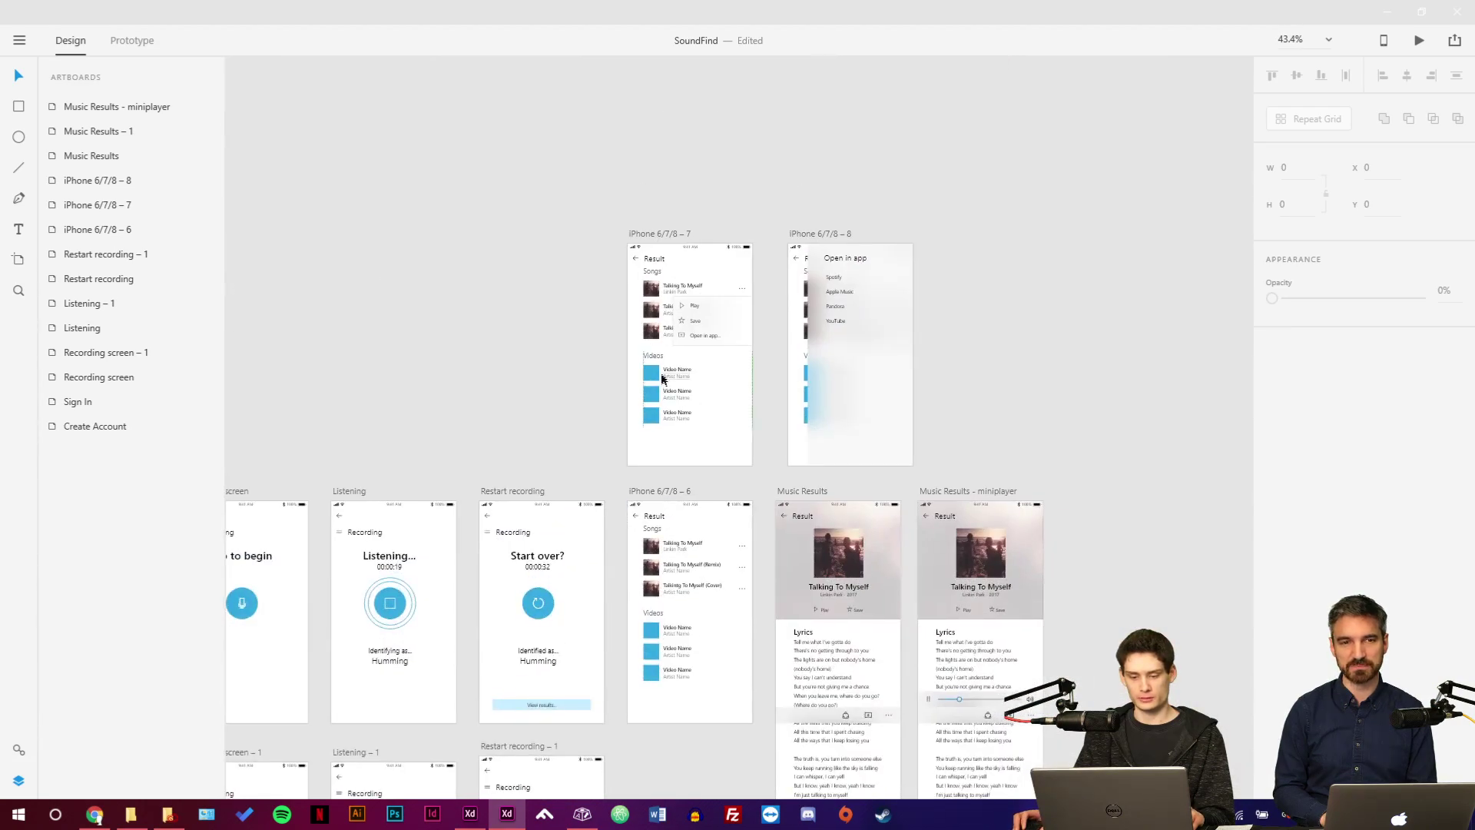
pyautogui.scroll(5, 662, 379)
pyautogui.hscroll(5, 777, 356)
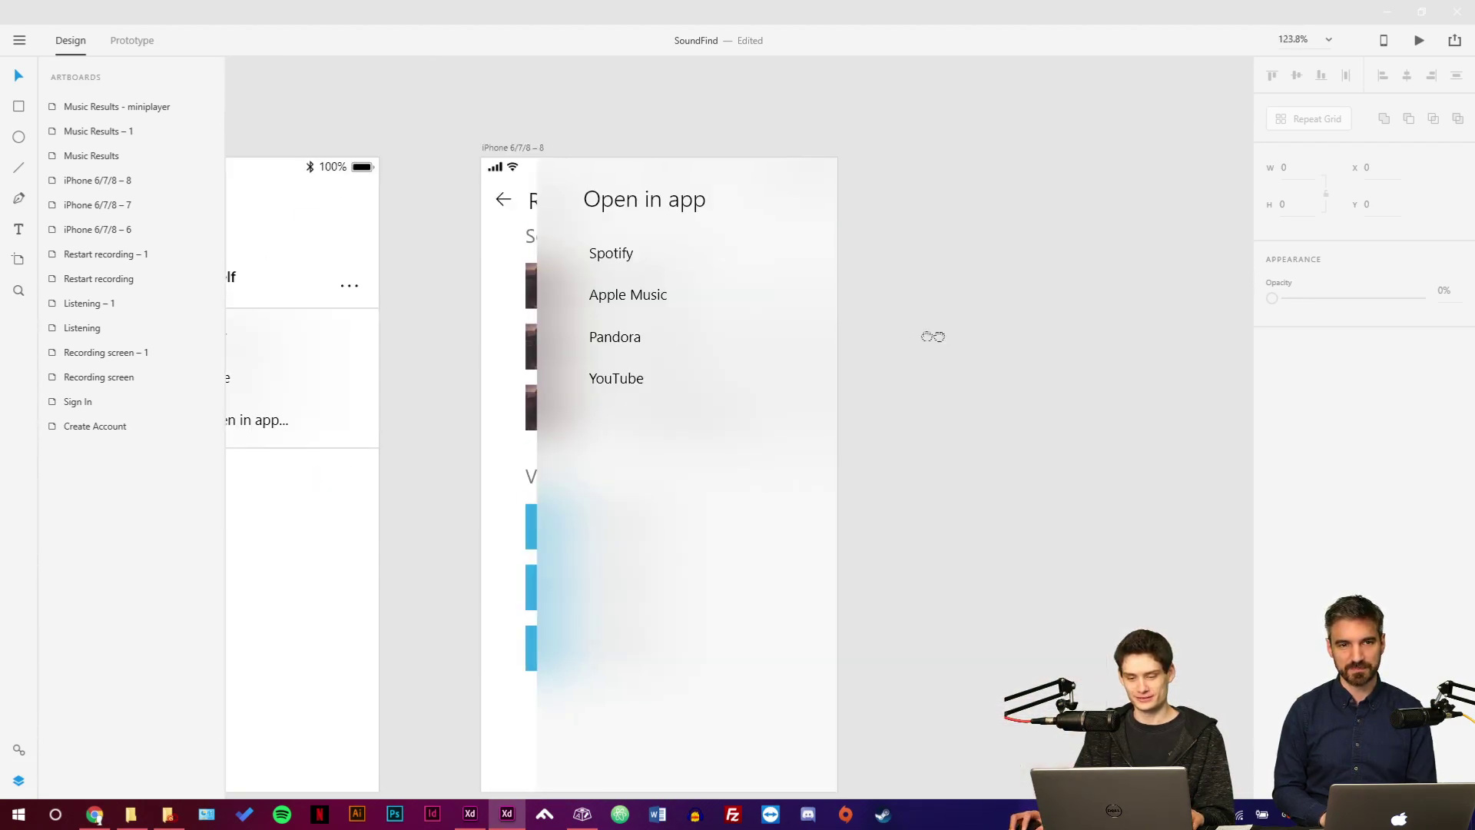
pyautogui.hscroll(2, 934, 336)
pyautogui.hotkey('ctrl', 'v')
pyautogui.moveTo(737, 431); pyautogui.dragTo(845, 321)
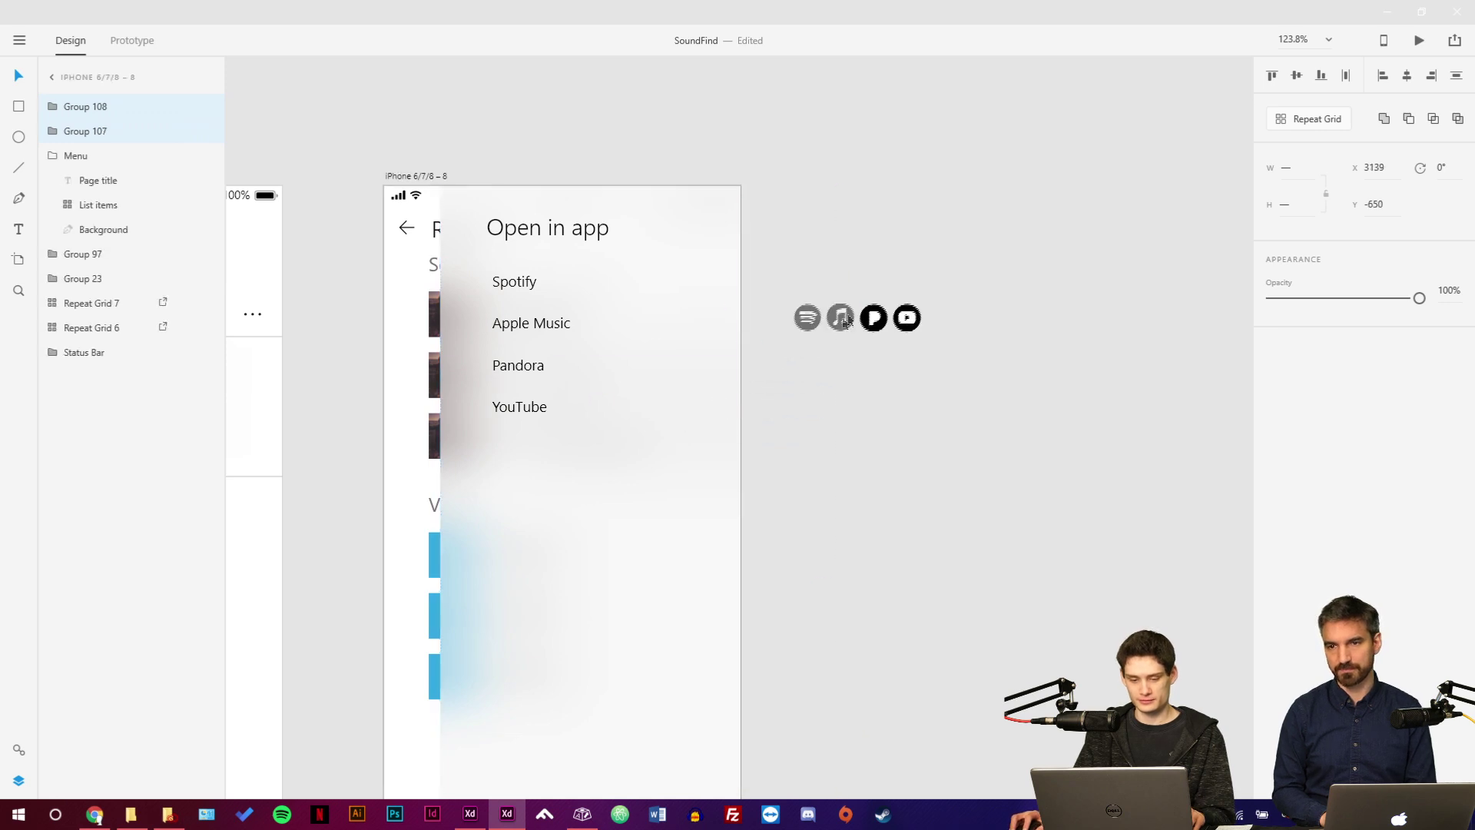
# Ungroup the repeat grid of list items in the "Open in app" menu on the iPhone 6/7/8 – 8 artboard.
pyautogui.scroll(5, 845, 321)
pyautogui.moveTo(1029, 317); pyautogui.dragTo(580, 285)
pyautogui.click(398, 249)
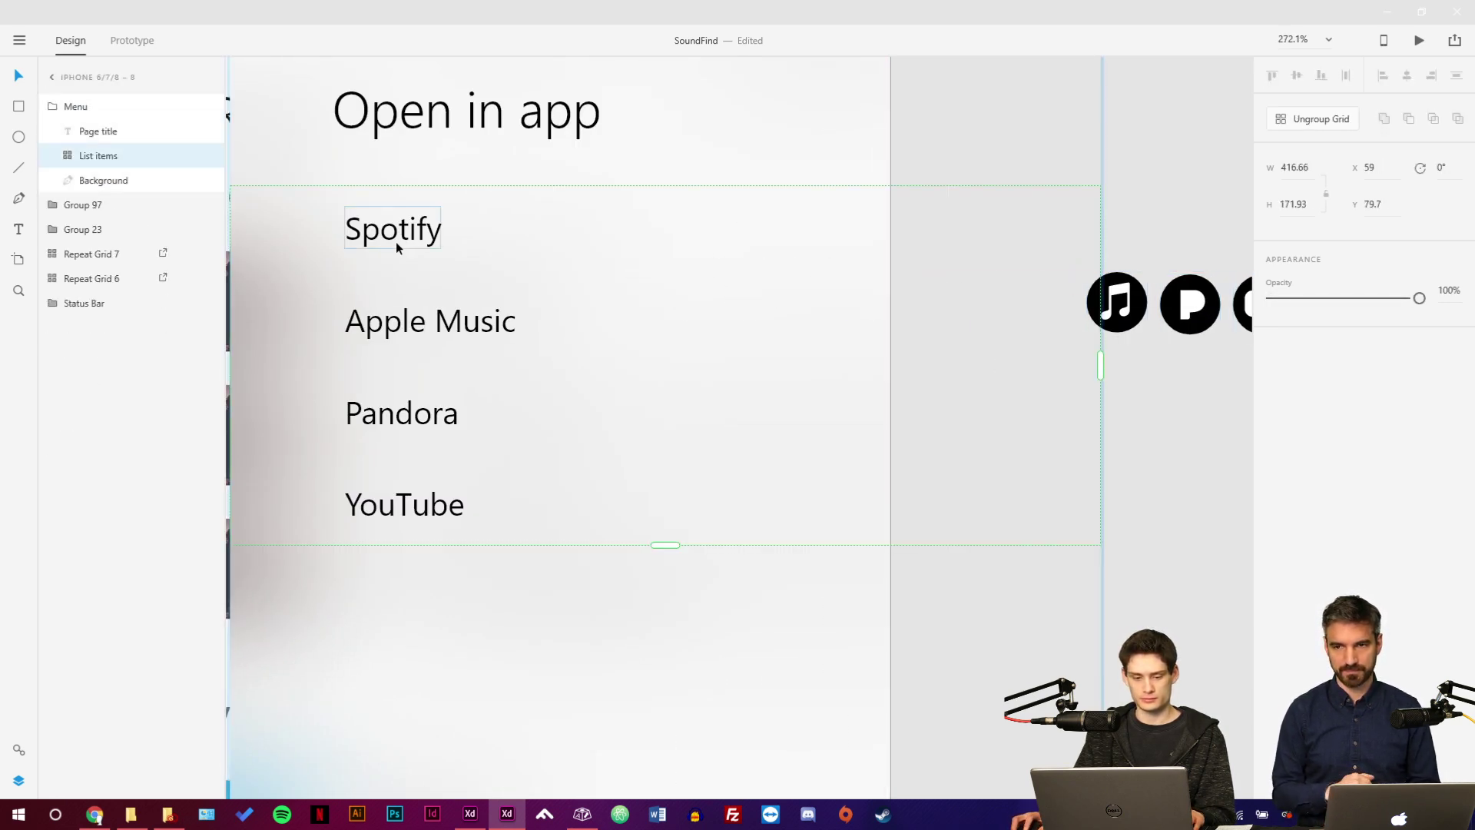
pyautogui.doubleClick(398, 248)
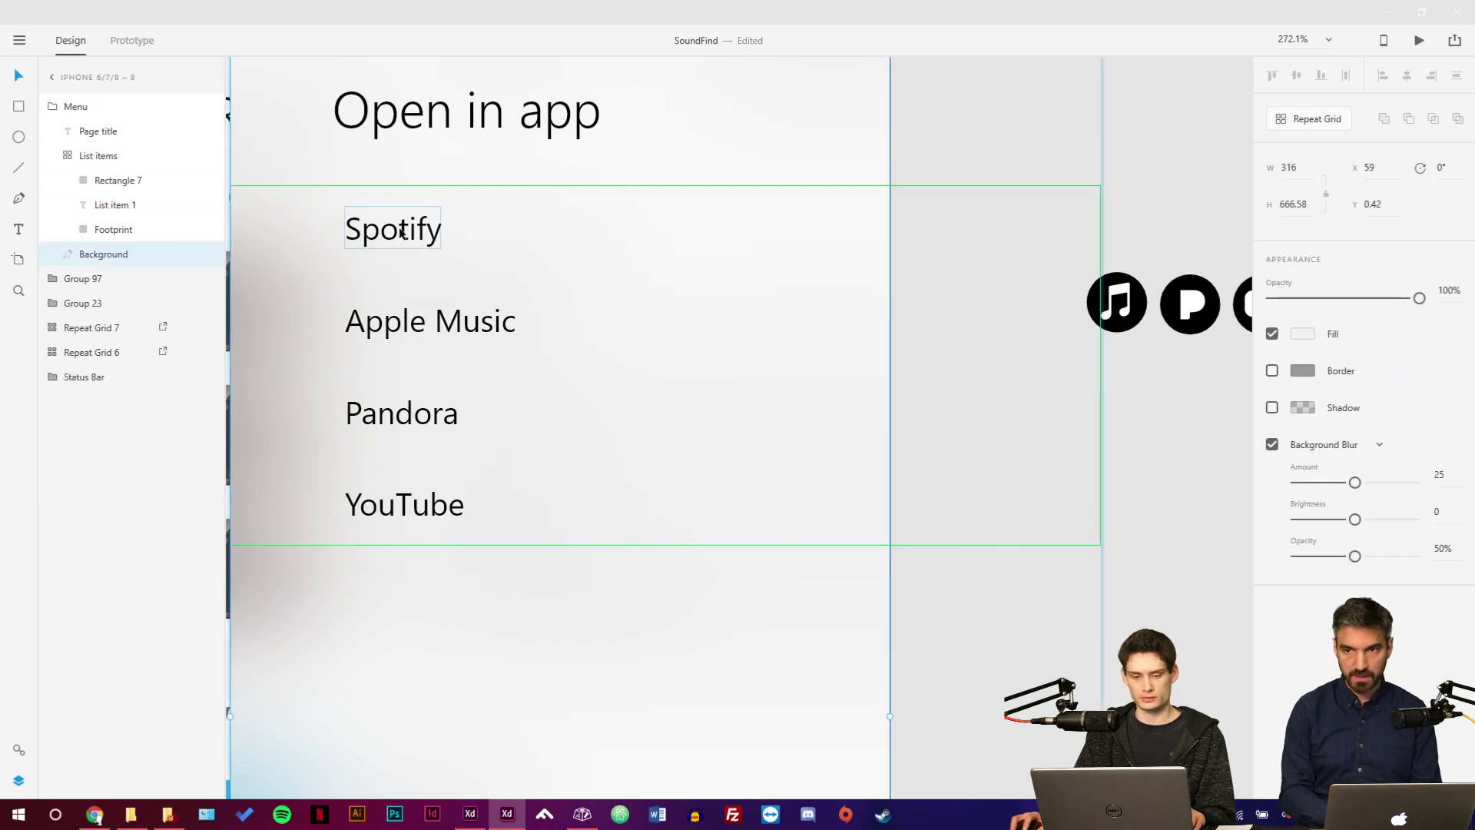
pyautogui.click(773, 153)
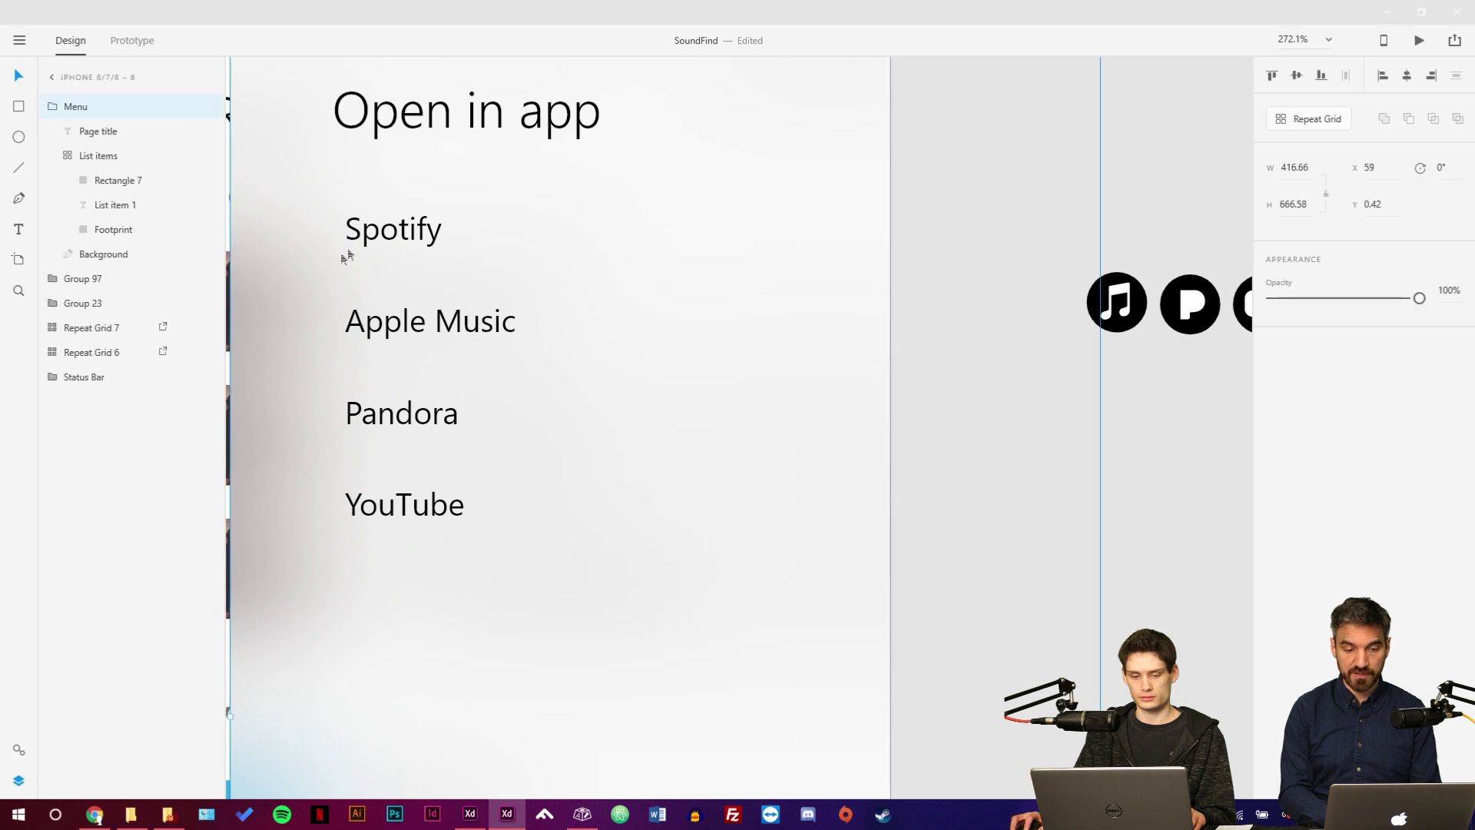
pyautogui.doubleClick(443, 234)
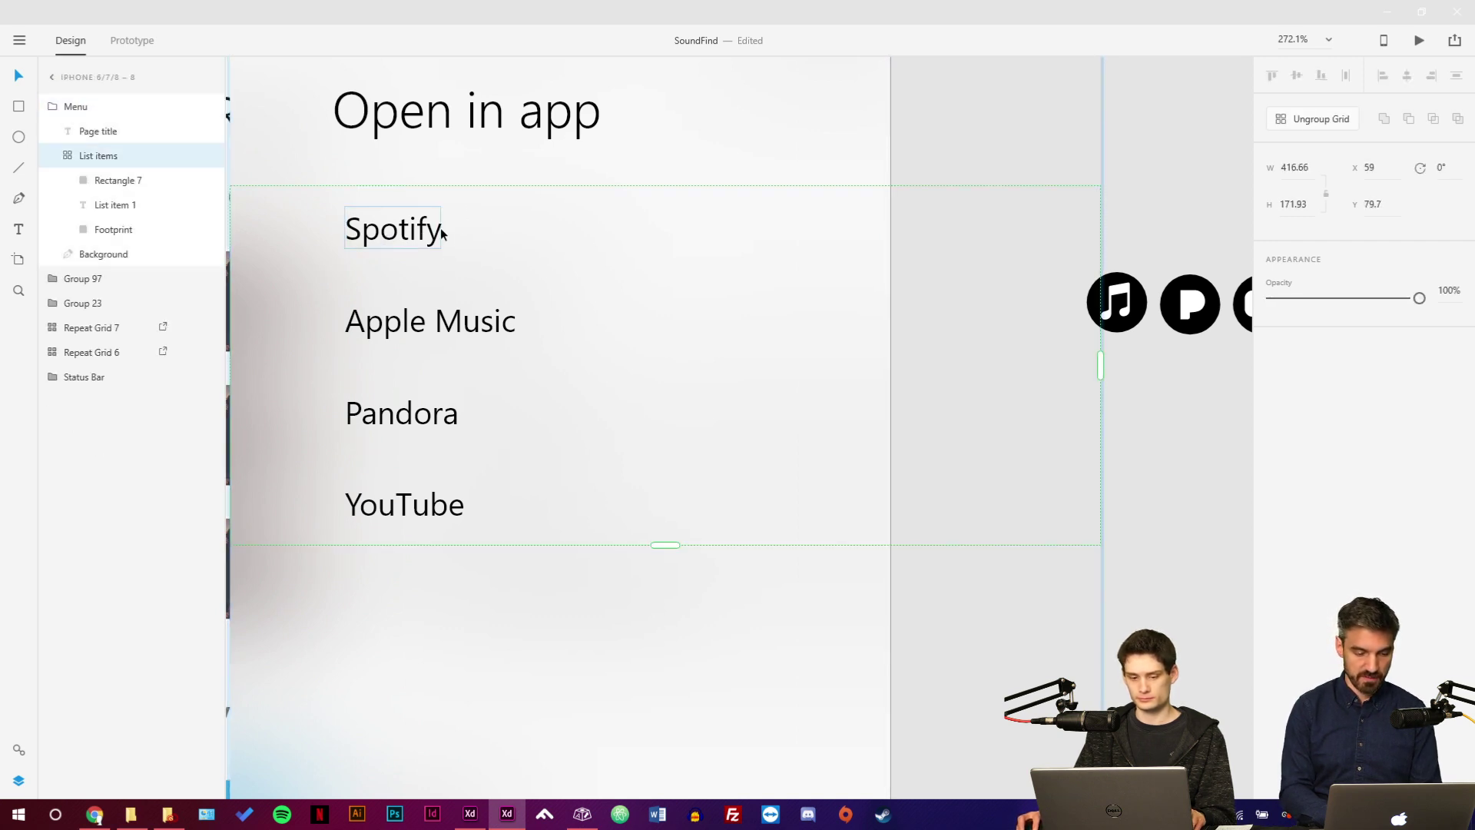
pyautogui.click(1336, 120)
pyautogui.click(1116, 240)
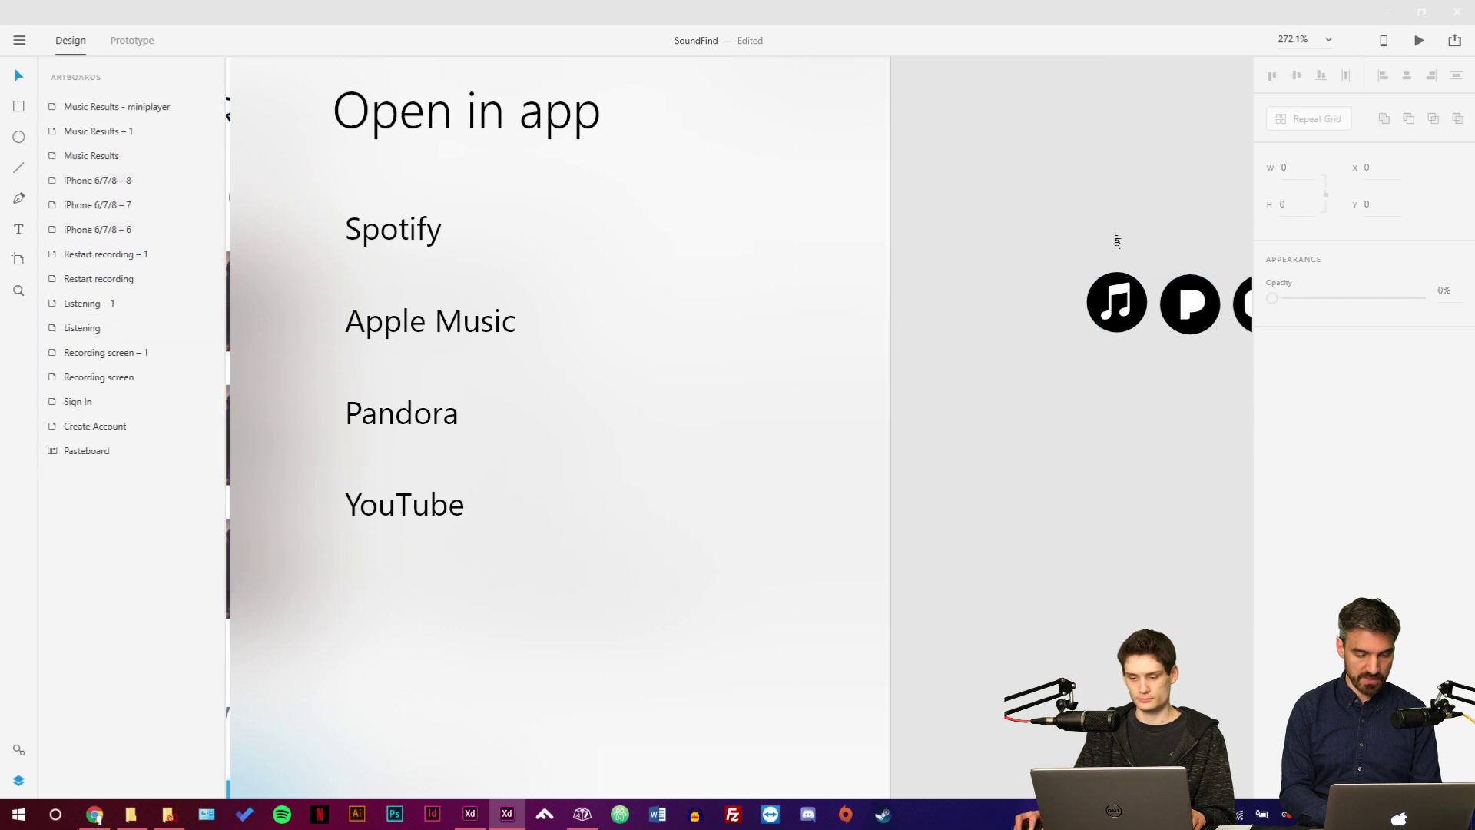
pyautogui.moveTo(1088, 127); pyautogui.dragTo(1227, 473)
pyautogui.moveTo(1107, 173); pyautogui.dragTo(1118, 330)
pyautogui.hotkey('ctrl', 'z')
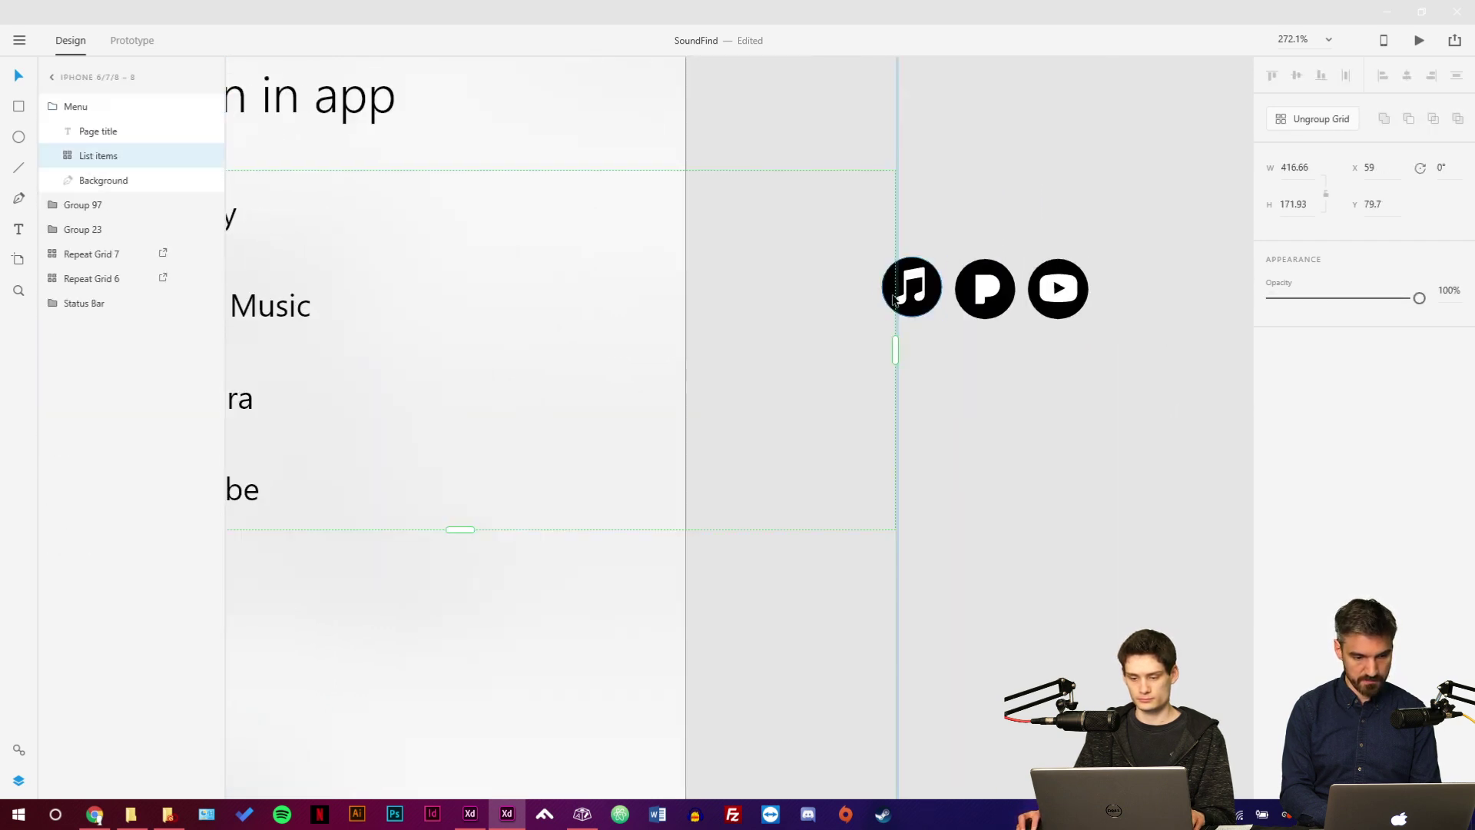
pyautogui.hotkey('ctrl', 'shift', 'z')
# Paste the Spotify icon into the Spotify row of the "Open in app" menu and place it before the label.
pyautogui.click(555, 263)
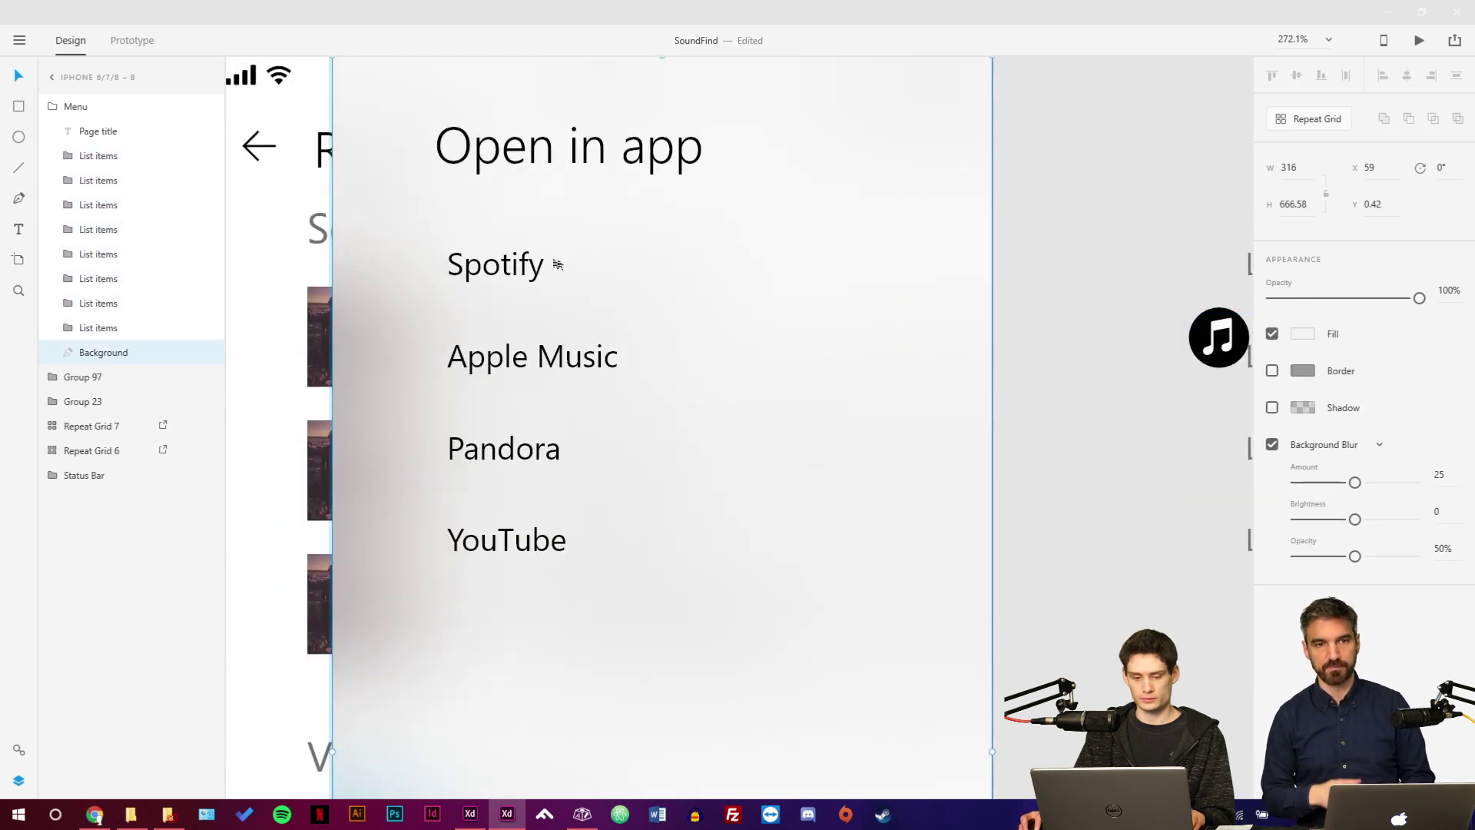
pyautogui.click(471, 266)
pyautogui.doubleClick(470, 267)
pyautogui.hotkey('ctrl', 'v')
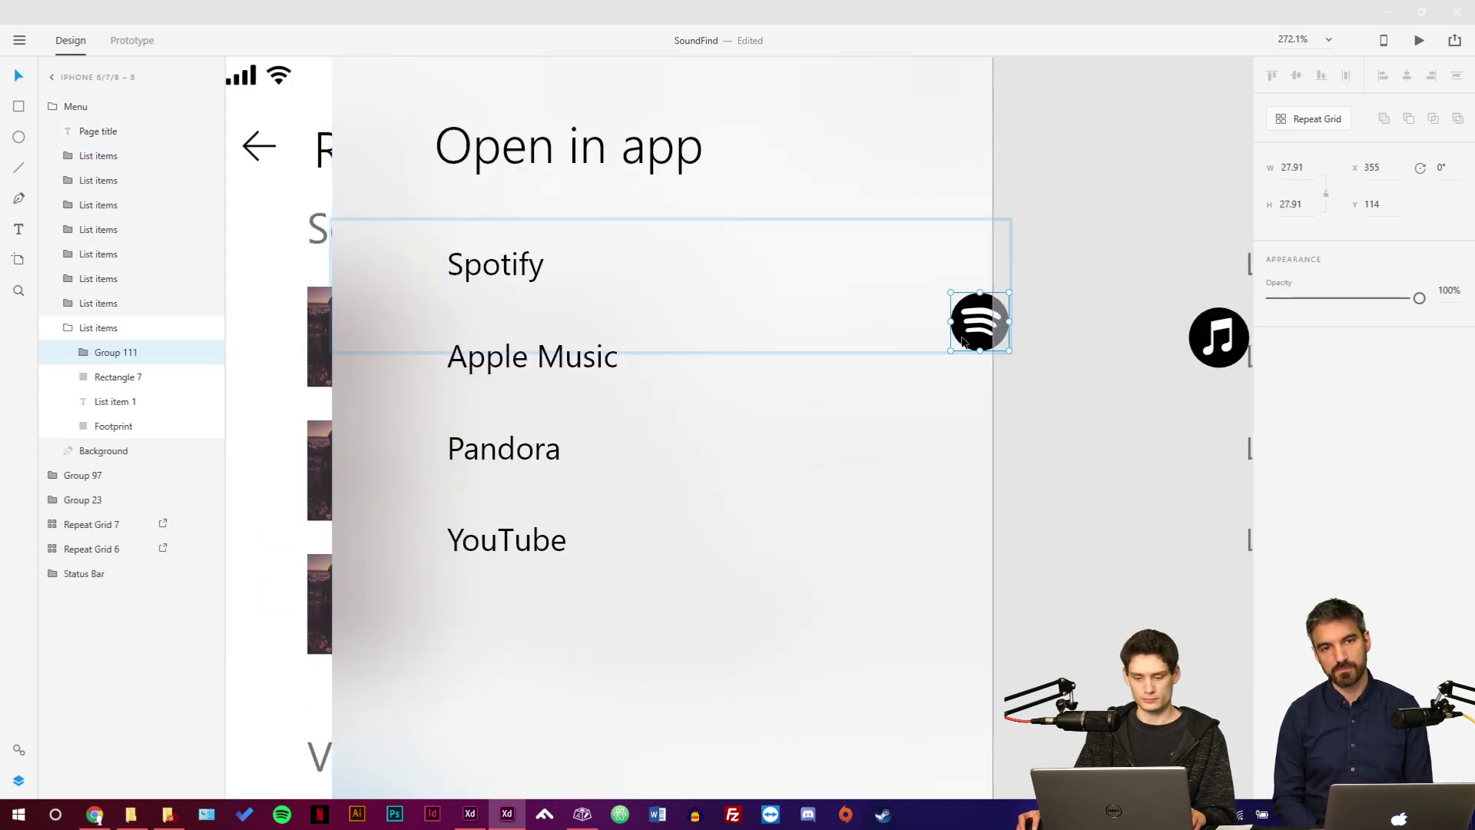
pyautogui.moveTo(963, 341); pyautogui.dragTo(381, 284)
# Move the music note icon from the pasteboard into the menu, before the Apple Music label at about X 79, Y 131.
pyautogui.scroll(-1, 668, 292)
pyautogui.hscroll(1, 669, 292)
pyautogui.click(1160, 278)
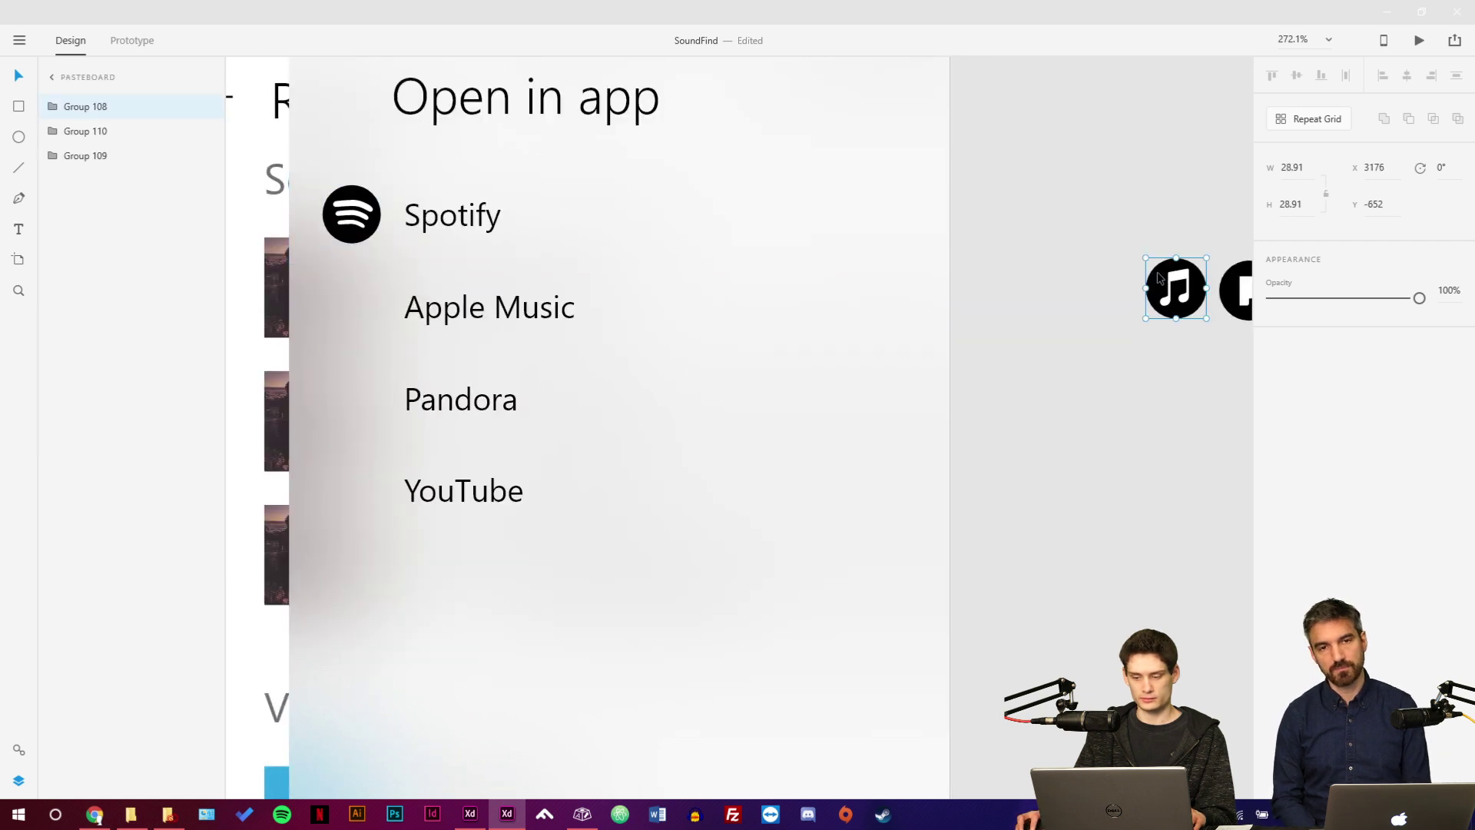
pyautogui.hotkey('ctrl', 'x')
pyautogui.doubleClick(499, 308)
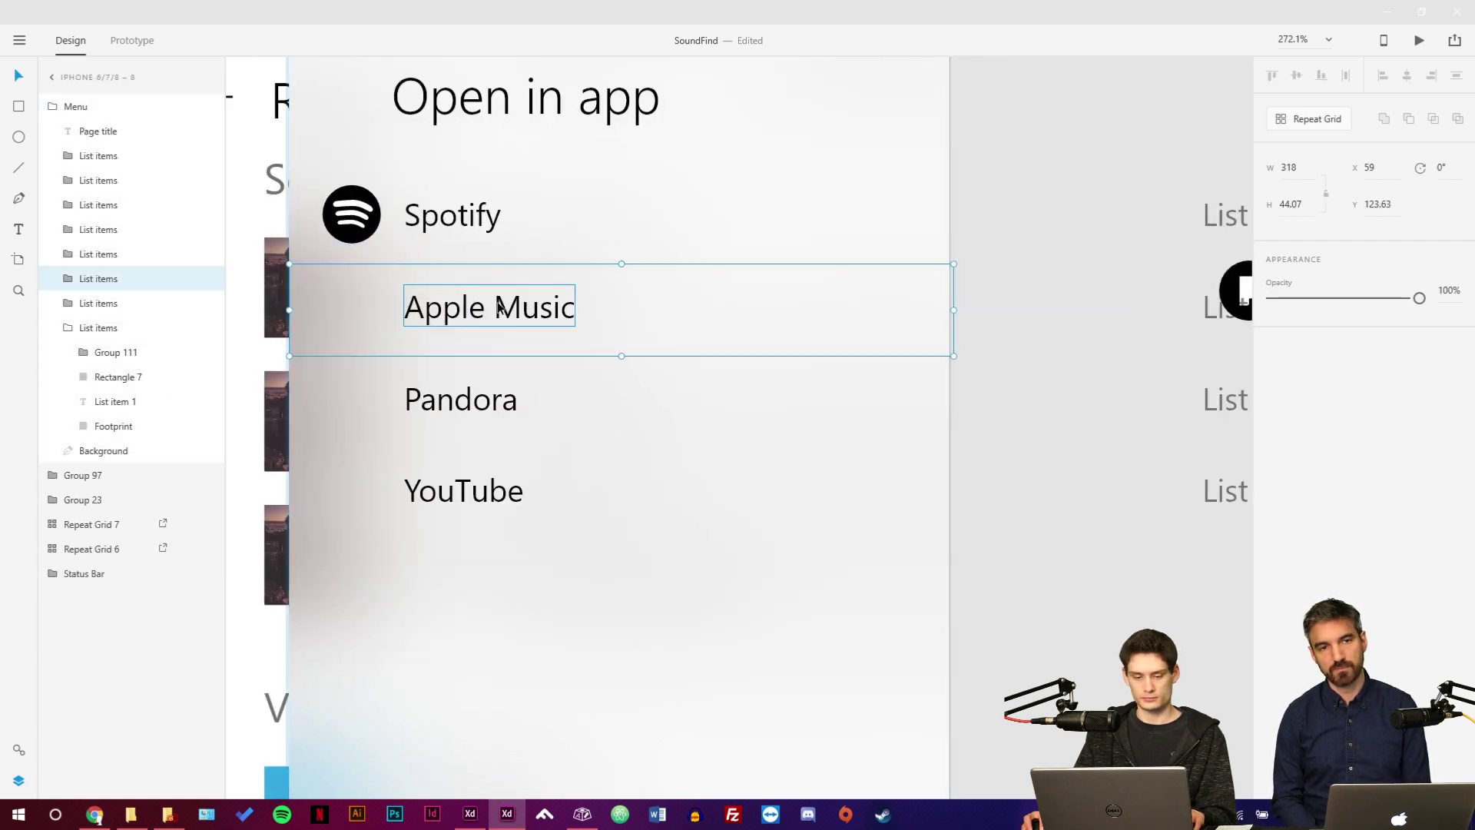
pyautogui.hotkey('ctrl', 'v')
pyautogui.moveTo(603, 432); pyautogui.dragTo(378, 314)
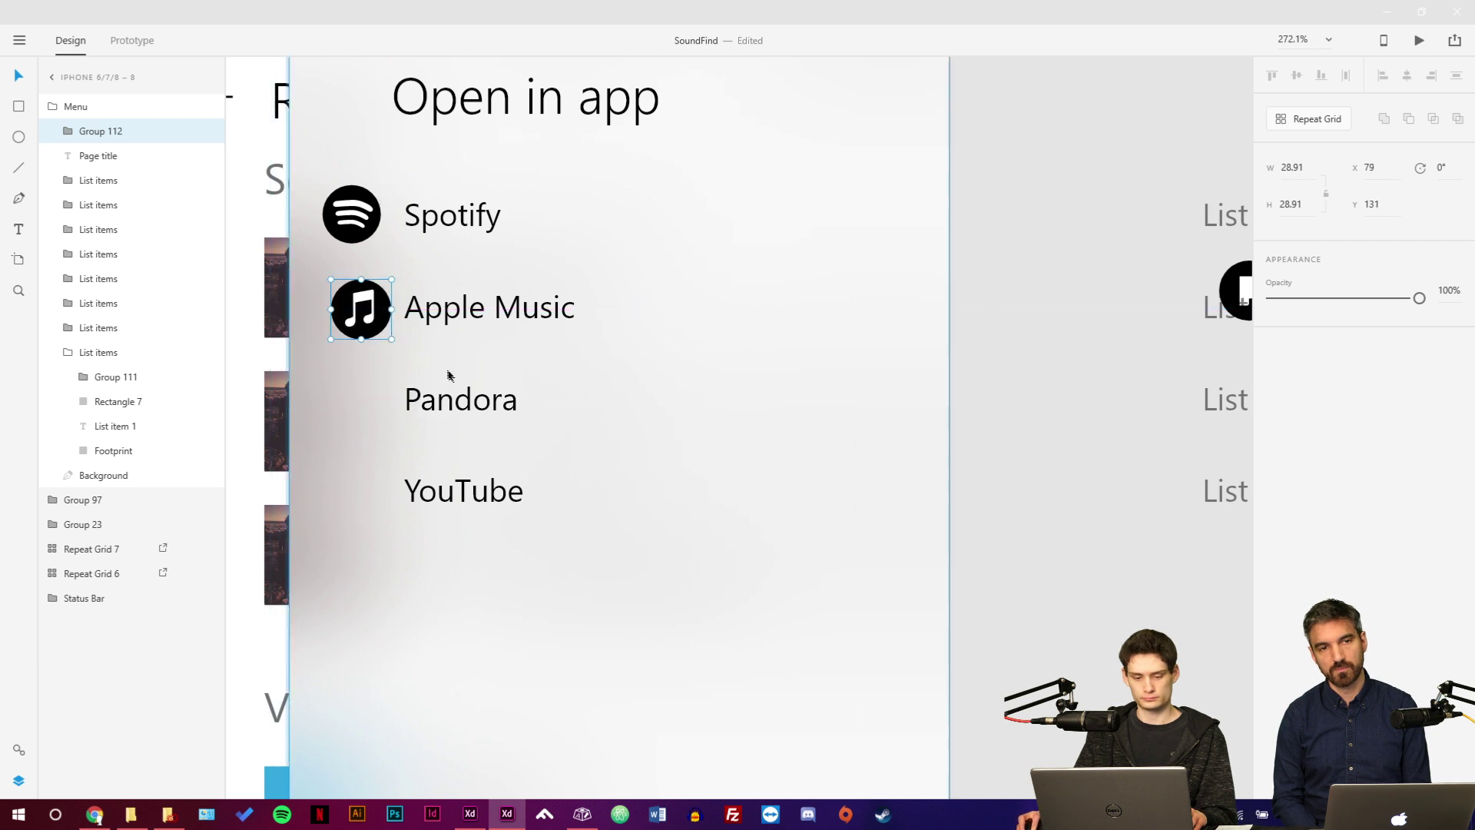
# Shift the music note icon beneath the Spotify icon to X 75, Y 131.
pyautogui.scroll(-1, 447, 361)
pyautogui.hscroll(1, 447, 361)
pyautogui.moveTo(347, 262); pyautogui.dragTo(520, 508)
pyautogui.scroll(3, 330, 255)
pyautogui.scroll(-3, 576, 500)
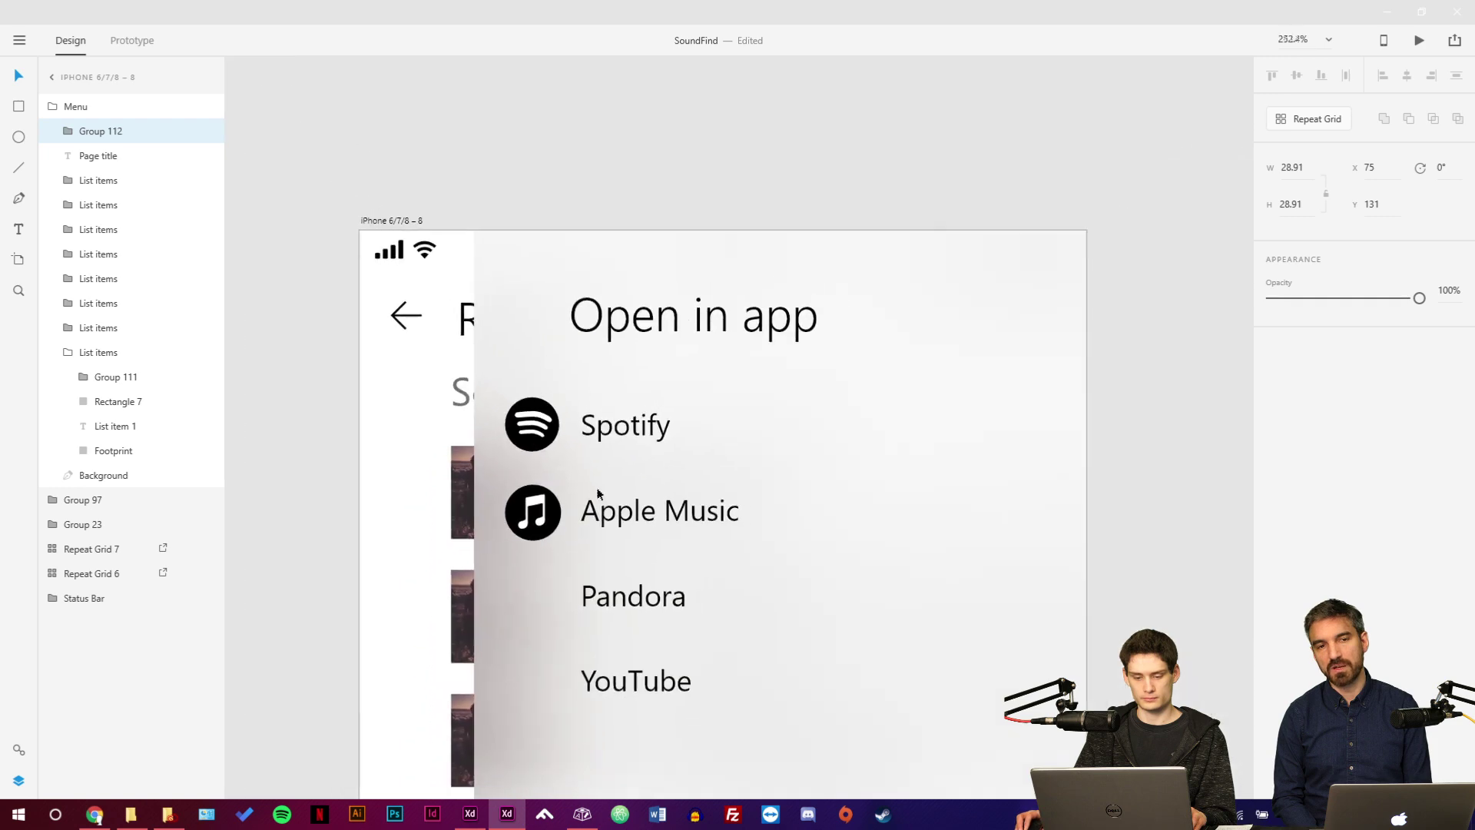
pyautogui.scroll(-1, 599, 493)
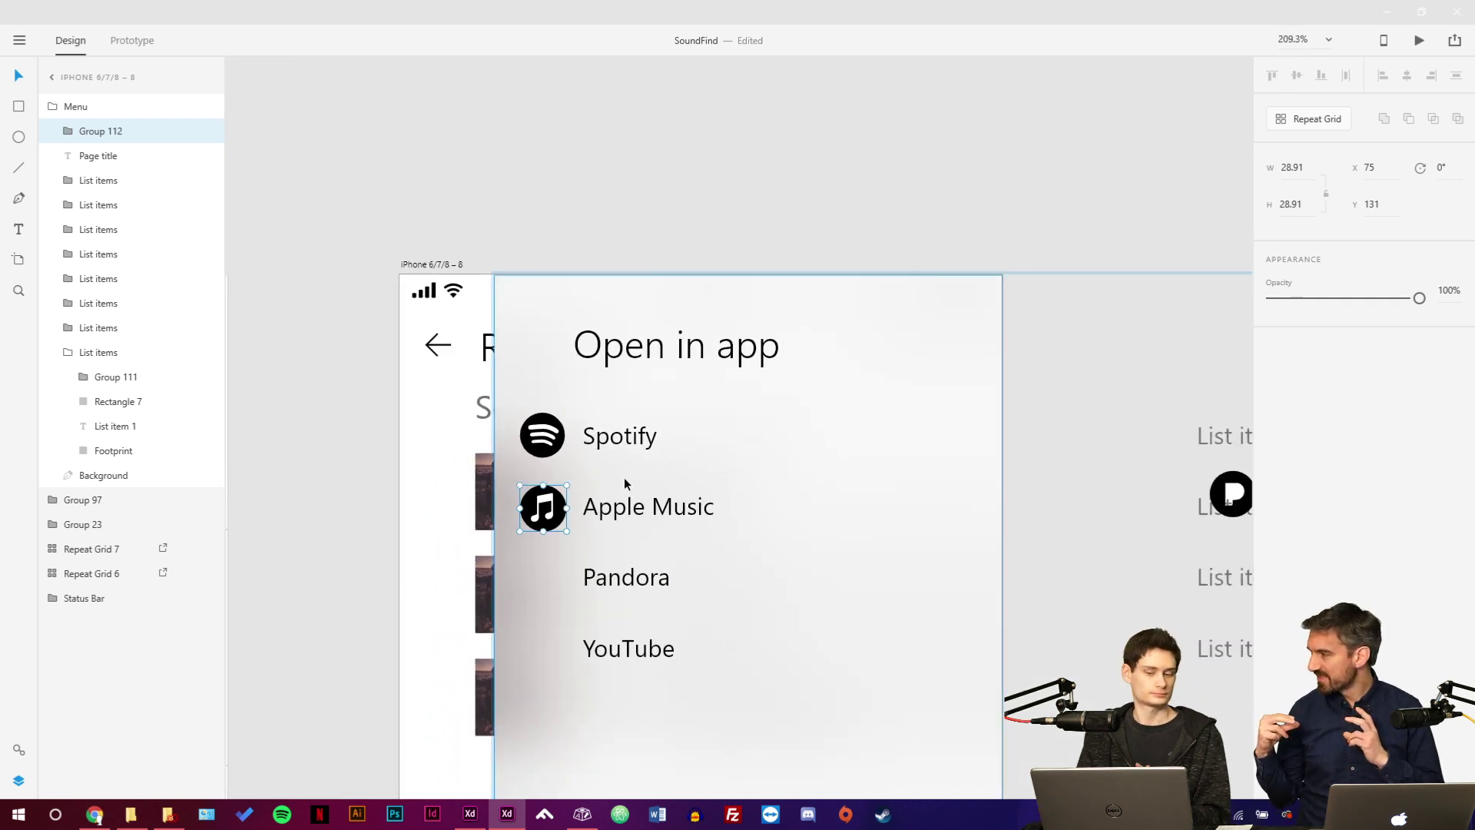
pyautogui.press('Right')
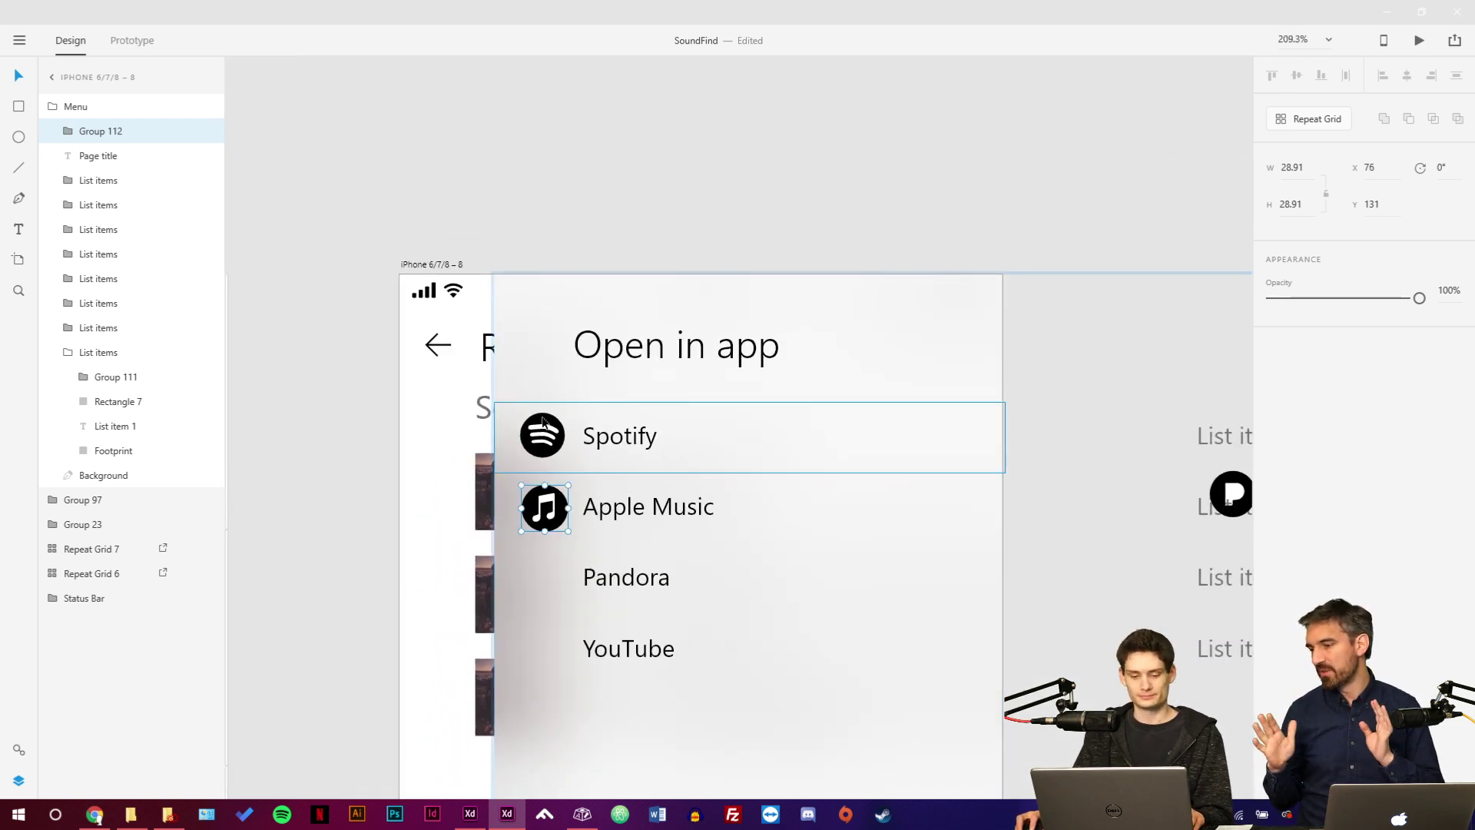
pyautogui.press('Left')
# Move the Pandora and YouTube icons from the pasteboard to before their labels, with the YouTube icon at about X 77, Y 214.
pyautogui.scroll(-5, 767, 500)
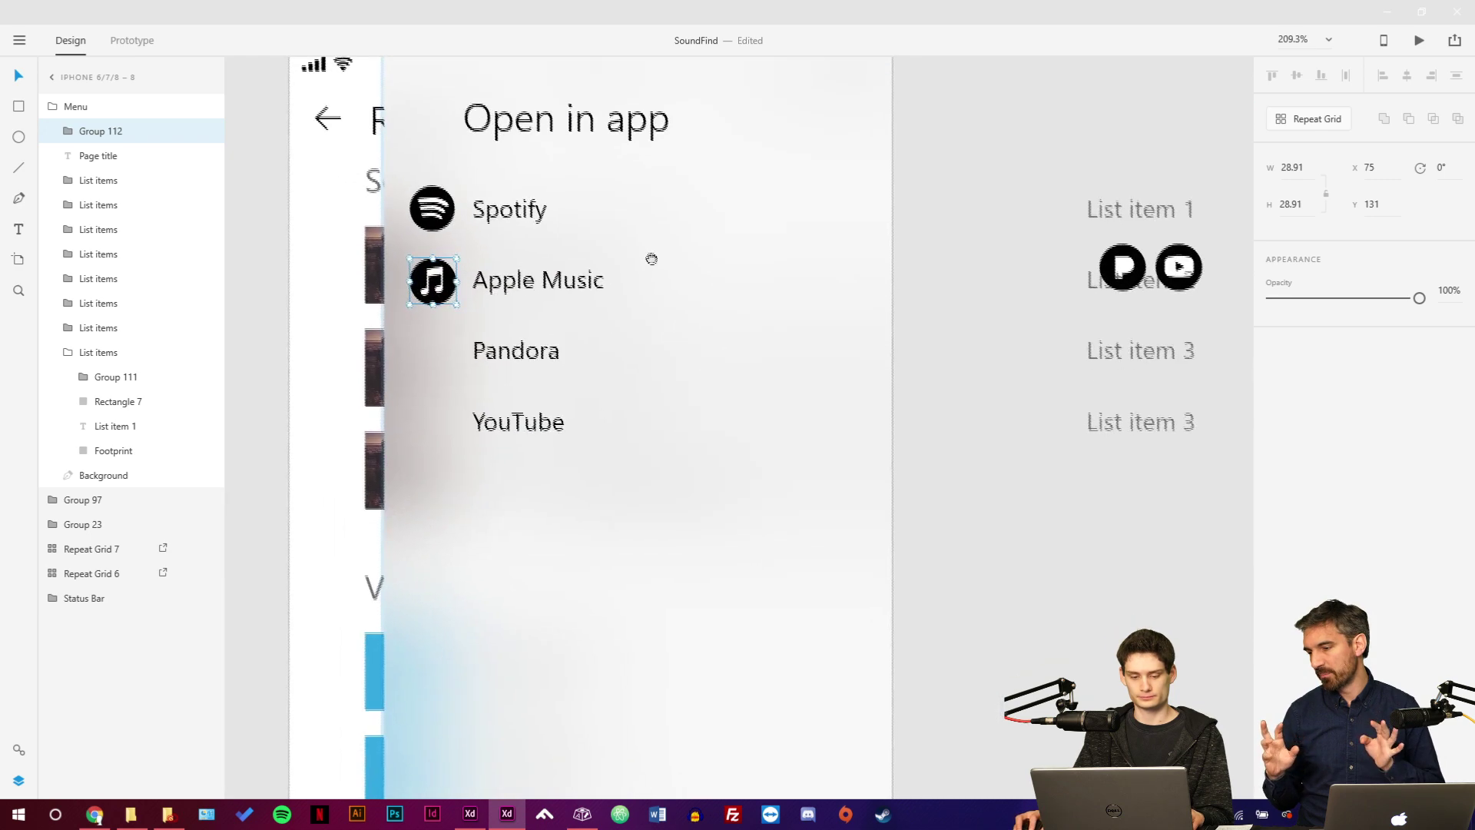
pyautogui.click(994, 415)
pyautogui.moveTo(1126, 263); pyautogui.dragTo(440, 345)
pyautogui.moveTo(1161, 257); pyautogui.dragTo(448, 413)
pyautogui.scroll(5, 448, 413)
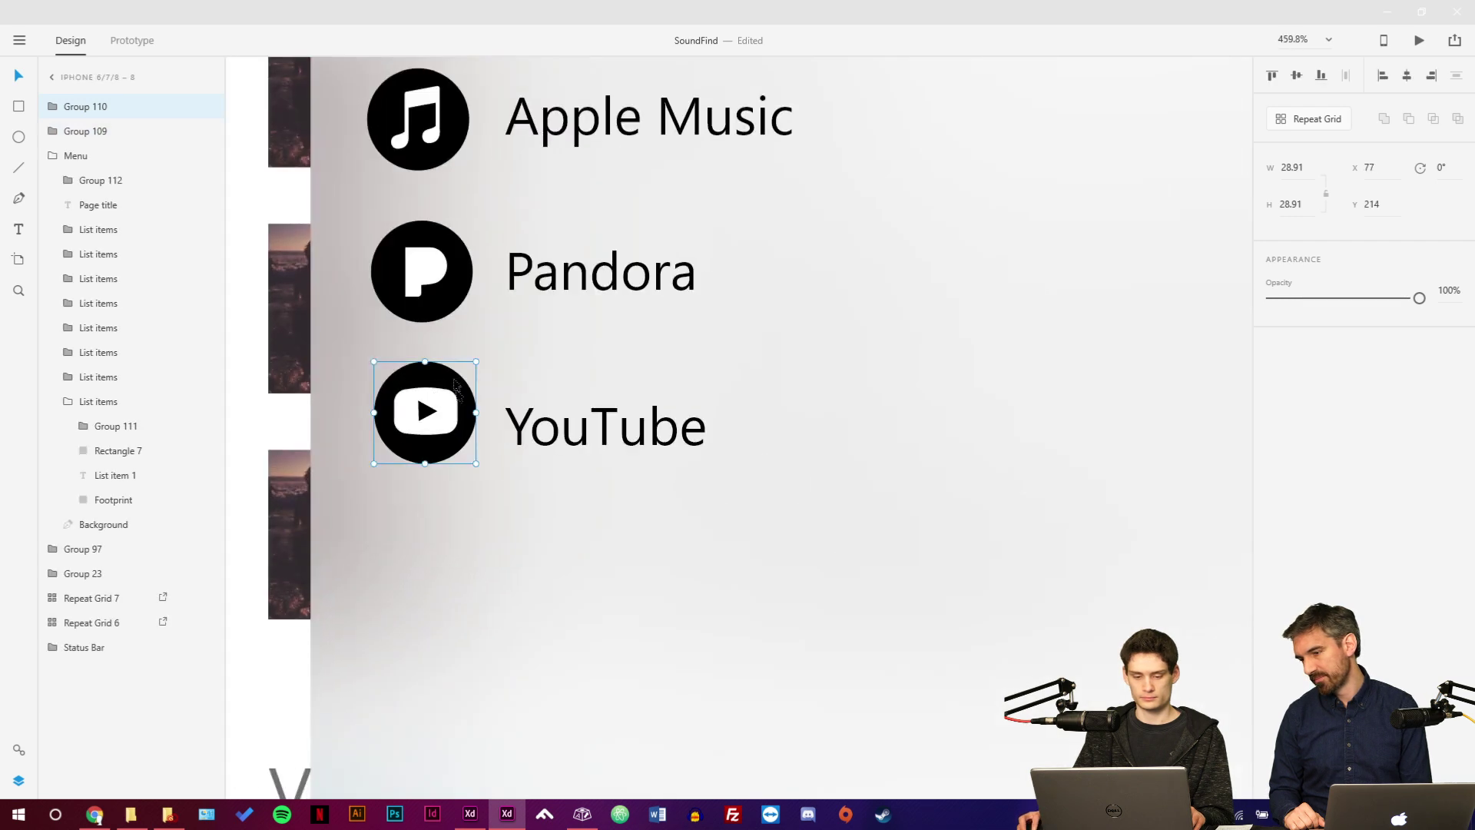
# Nudge the Pandora and YouTube icons together to the left, to X 74.09.
pyautogui.moveTo(429, 313); pyautogui.dragTo(429, 199)
pyautogui.hotkey('ctrl', 'z')
pyautogui.keyDown('shift'); pyautogui.click(424, 386); pyautogui.keyUp('shift')
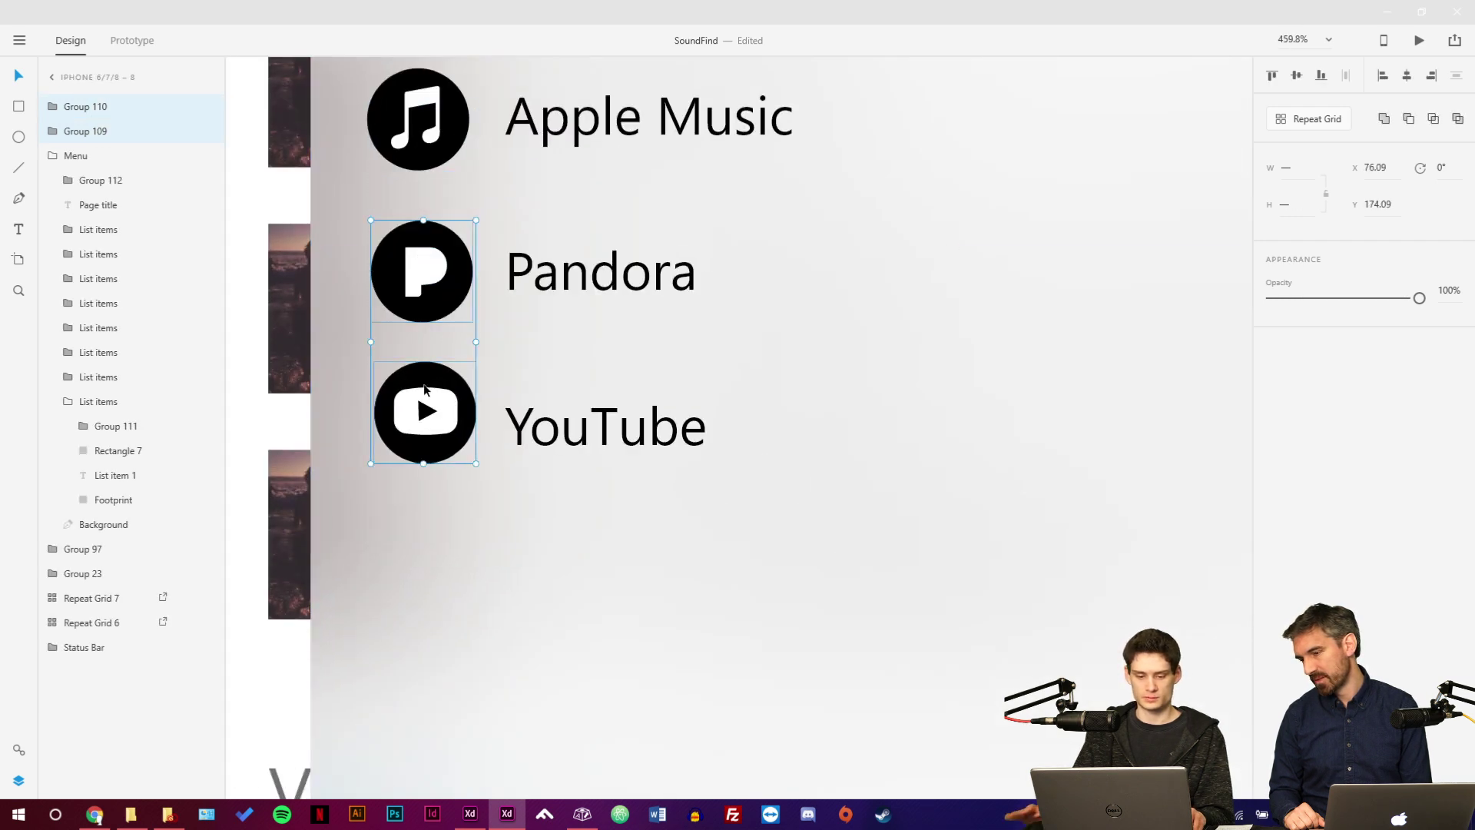
pyautogui.press('Left')
pyautogui.press('Left')
pyautogui.press('Left')
pyautogui.press('Right')
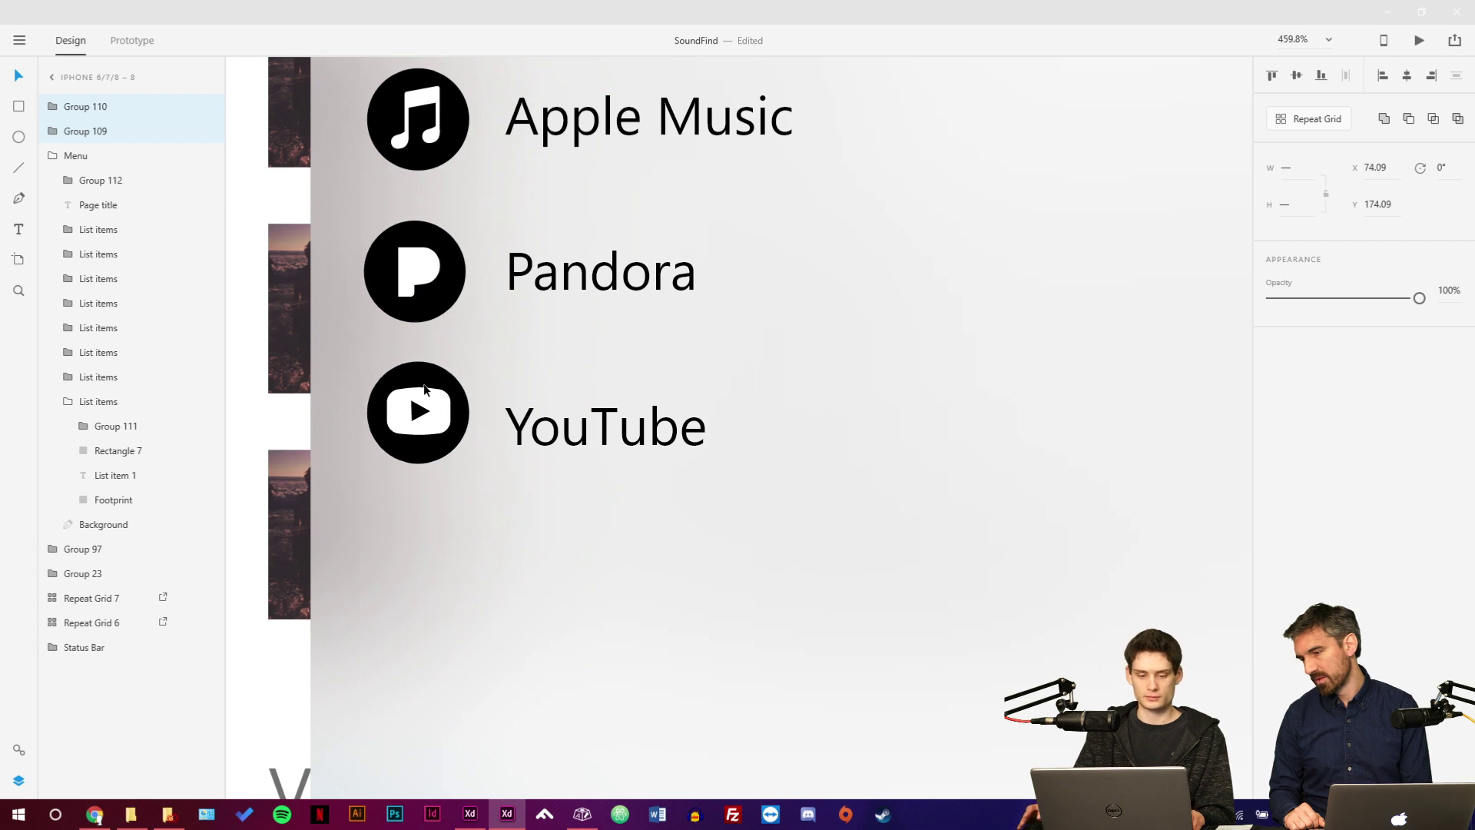
# Nudge the YouTube icon to X 74 beneath the Pandora icon, and select both icons together.
pyautogui.press('Escape')
pyautogui.click(427, 387)
pyautogui.moveTo(427, 387); pyautogui.dragTo(411, 269)
pyautogui.hotkey('ctrl', 'z')
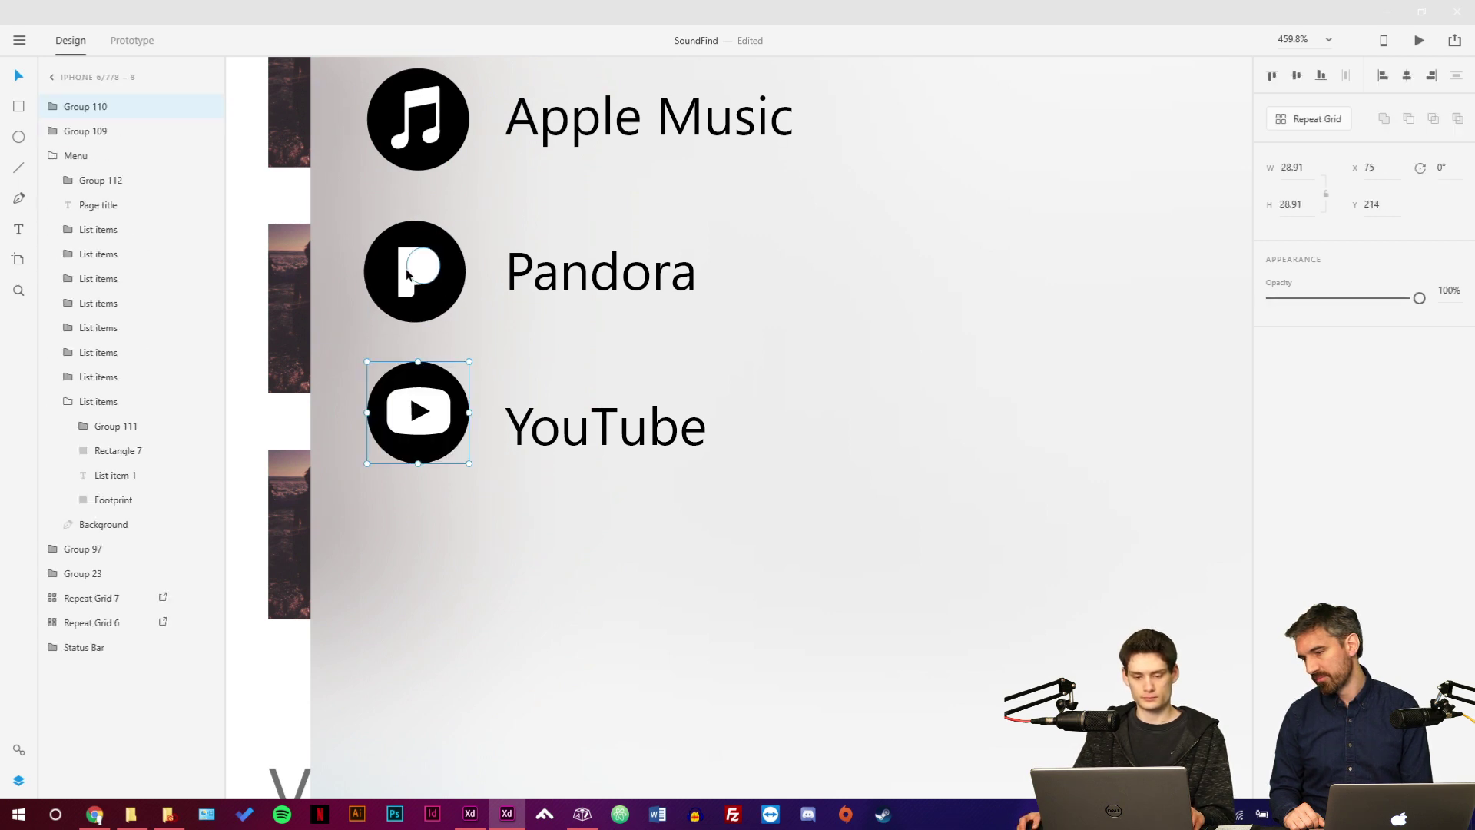
pyautogui.press('Right')
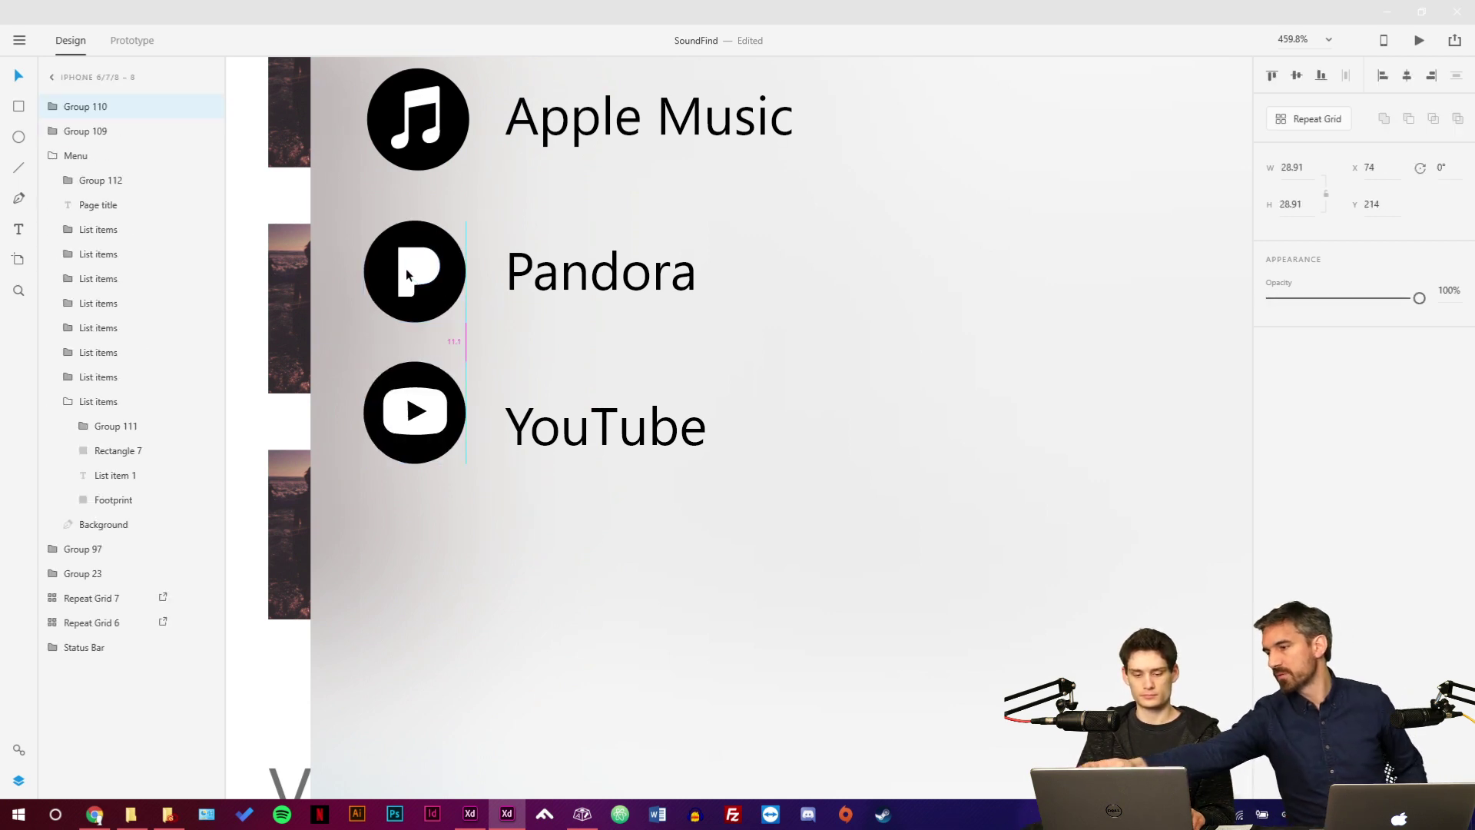
pyautogui.keyDown('shift'); pyautogui.click(448, 264); pyautogui.keyUp('shift')
pyautogui.scroll(5, 448, 264)
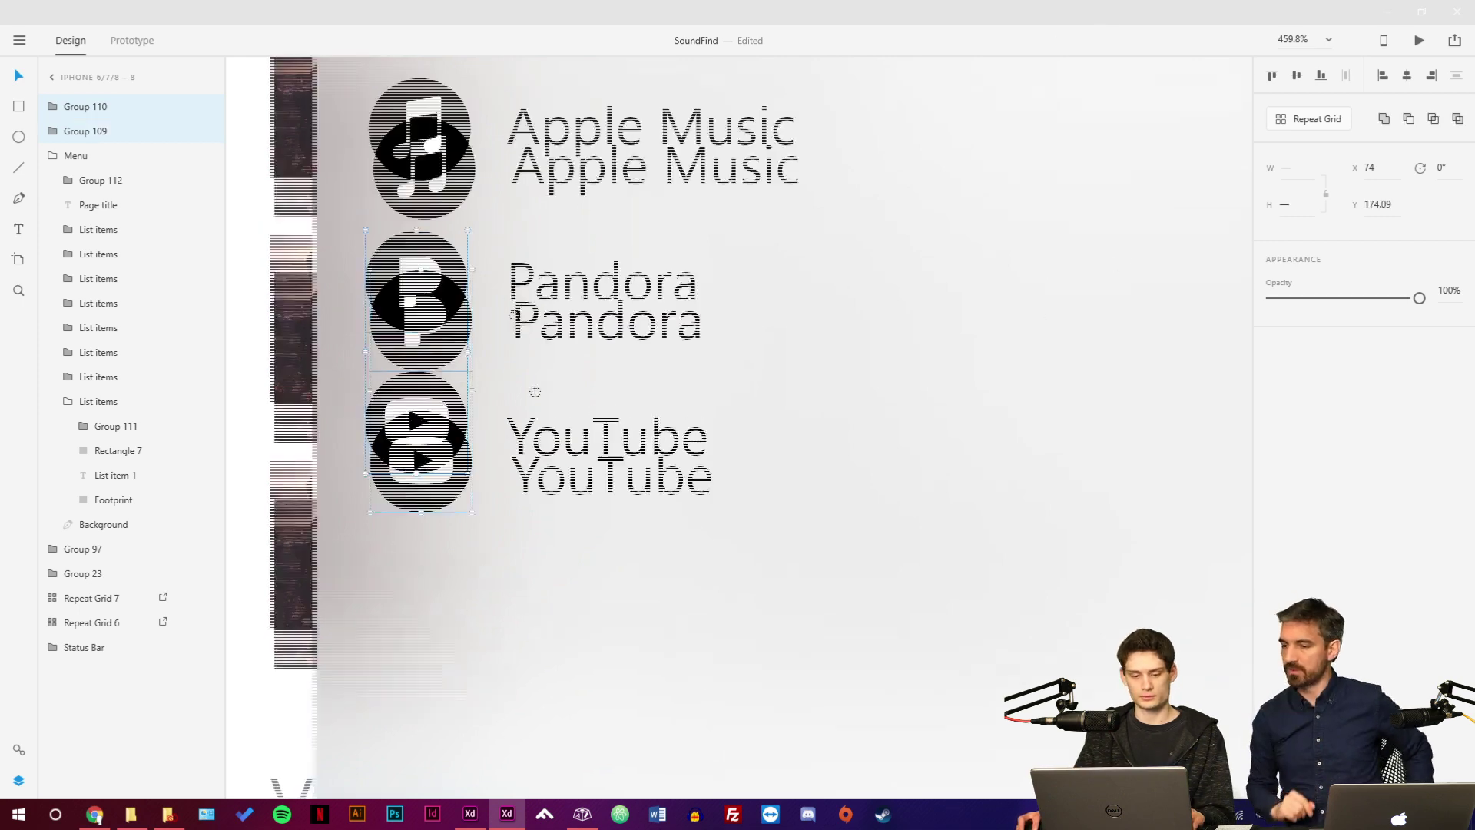
# Move the music note icon out of the Menu group to the artboard's top level, keeping its place before Apple Music.
pyautogui.keyDown('shift'); pyautogui.click(553, 480); pyautogui.keyUp('shift')
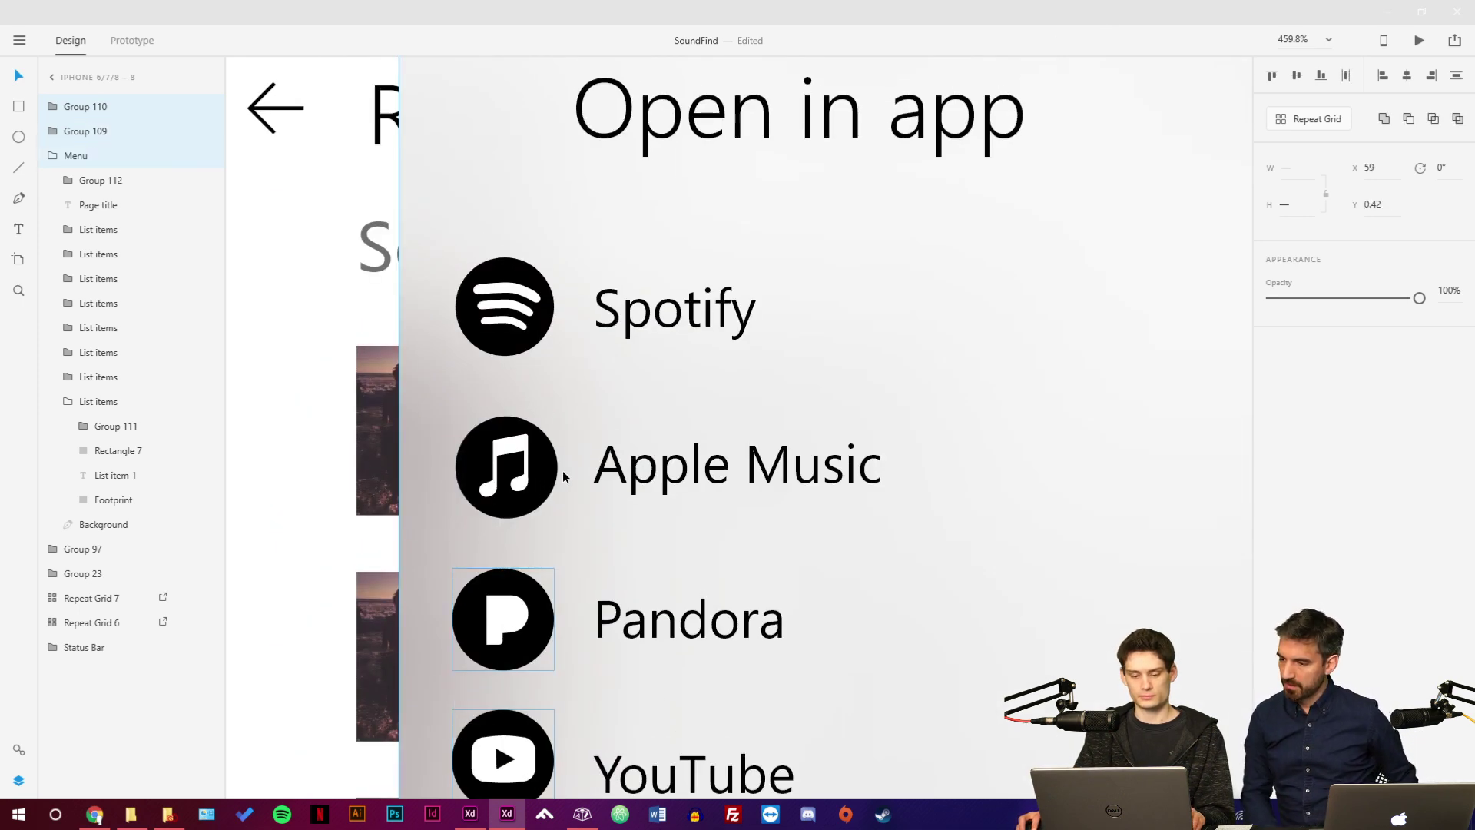
pyautogui.click(569, 488)
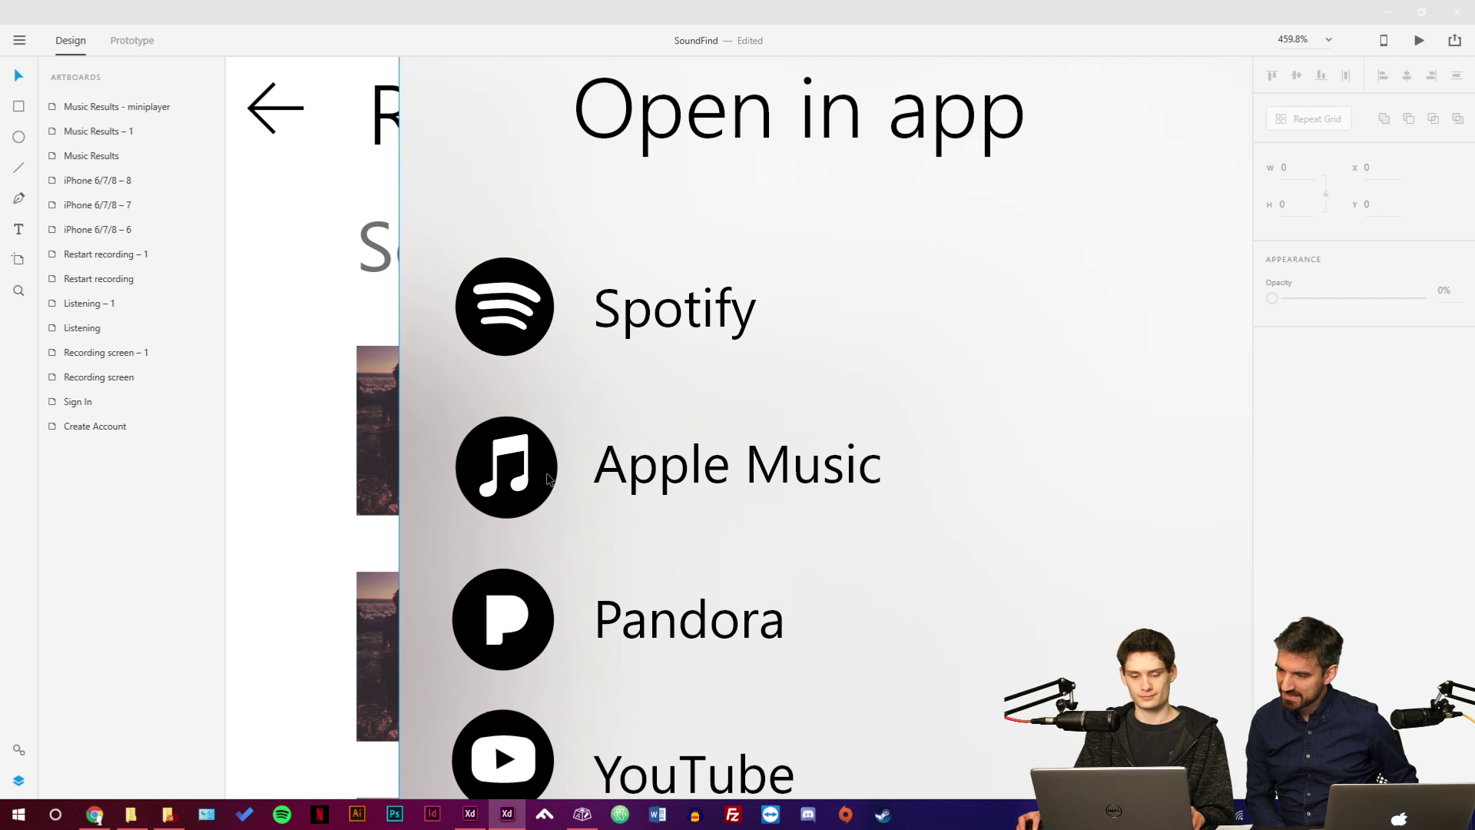
pyautogui.doubleClick(548, 478)
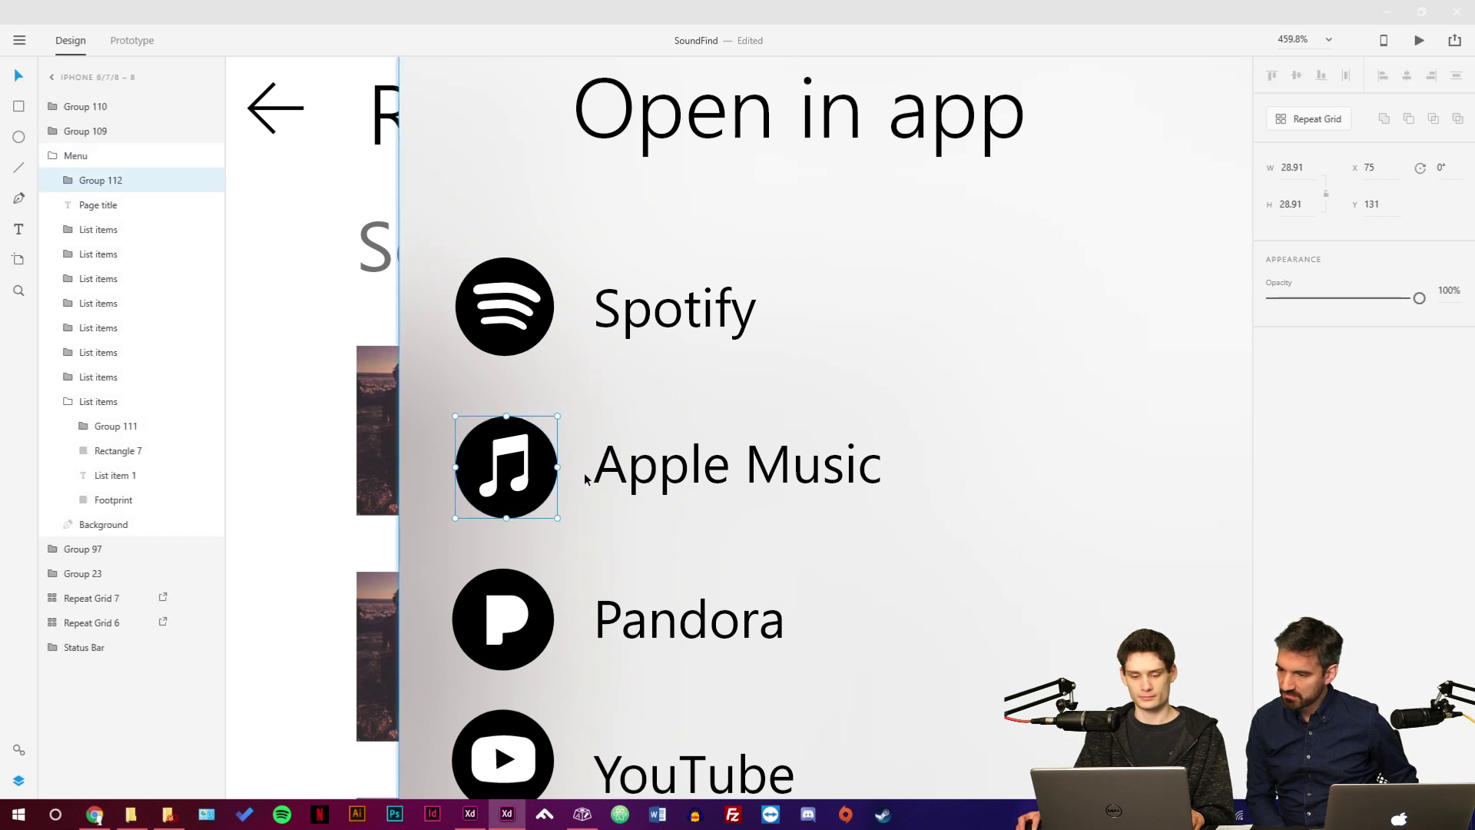
pyautogui.press('Delete')
pyautogui.click(522, 338)
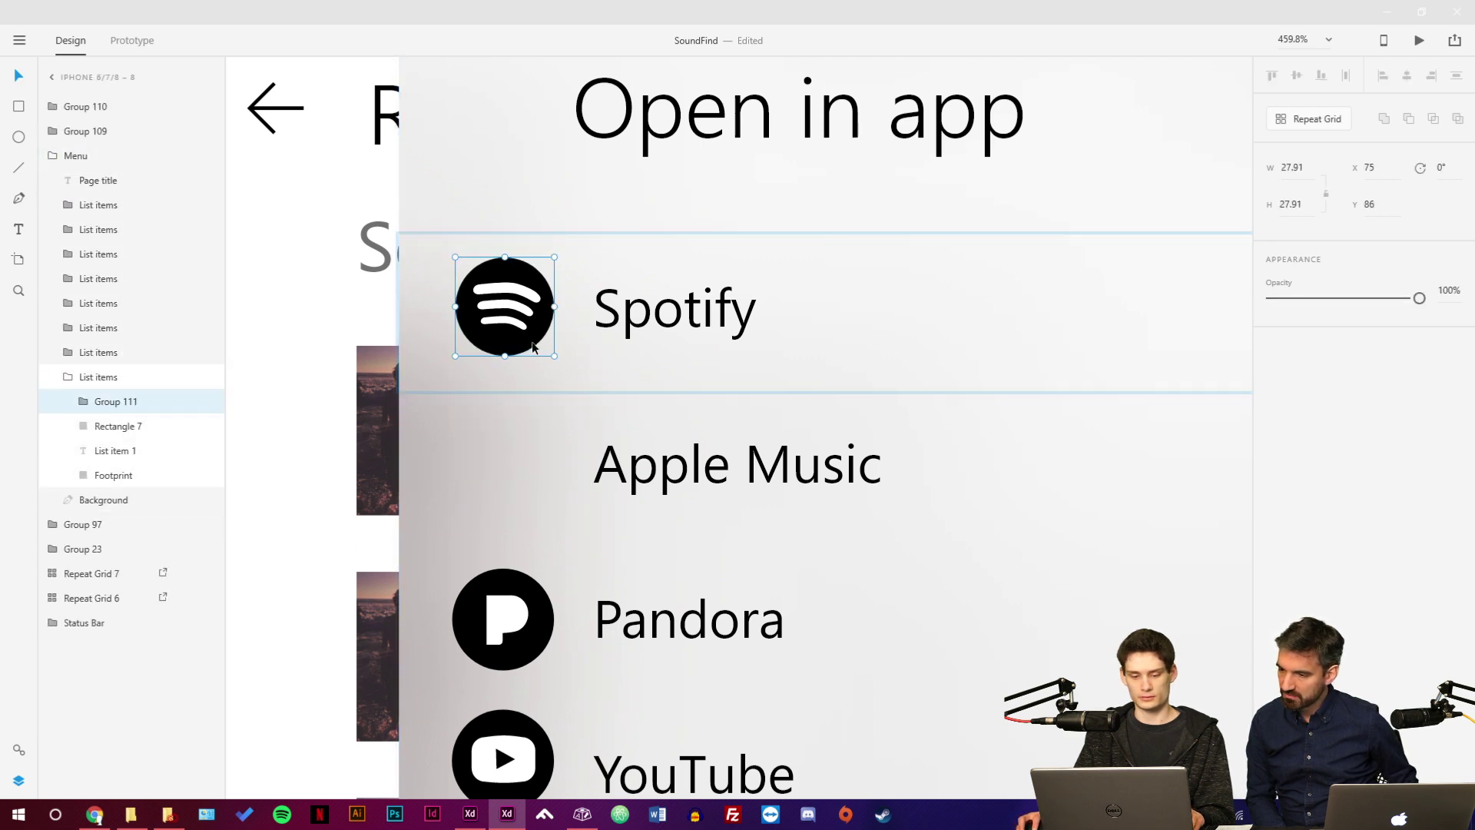
pyautogui.hotkey('ctrl', 'z')
pyautogui.hotkey('ctrl', 'shift', 'z')
pyautogui.hotkey('ctrl', 'z')
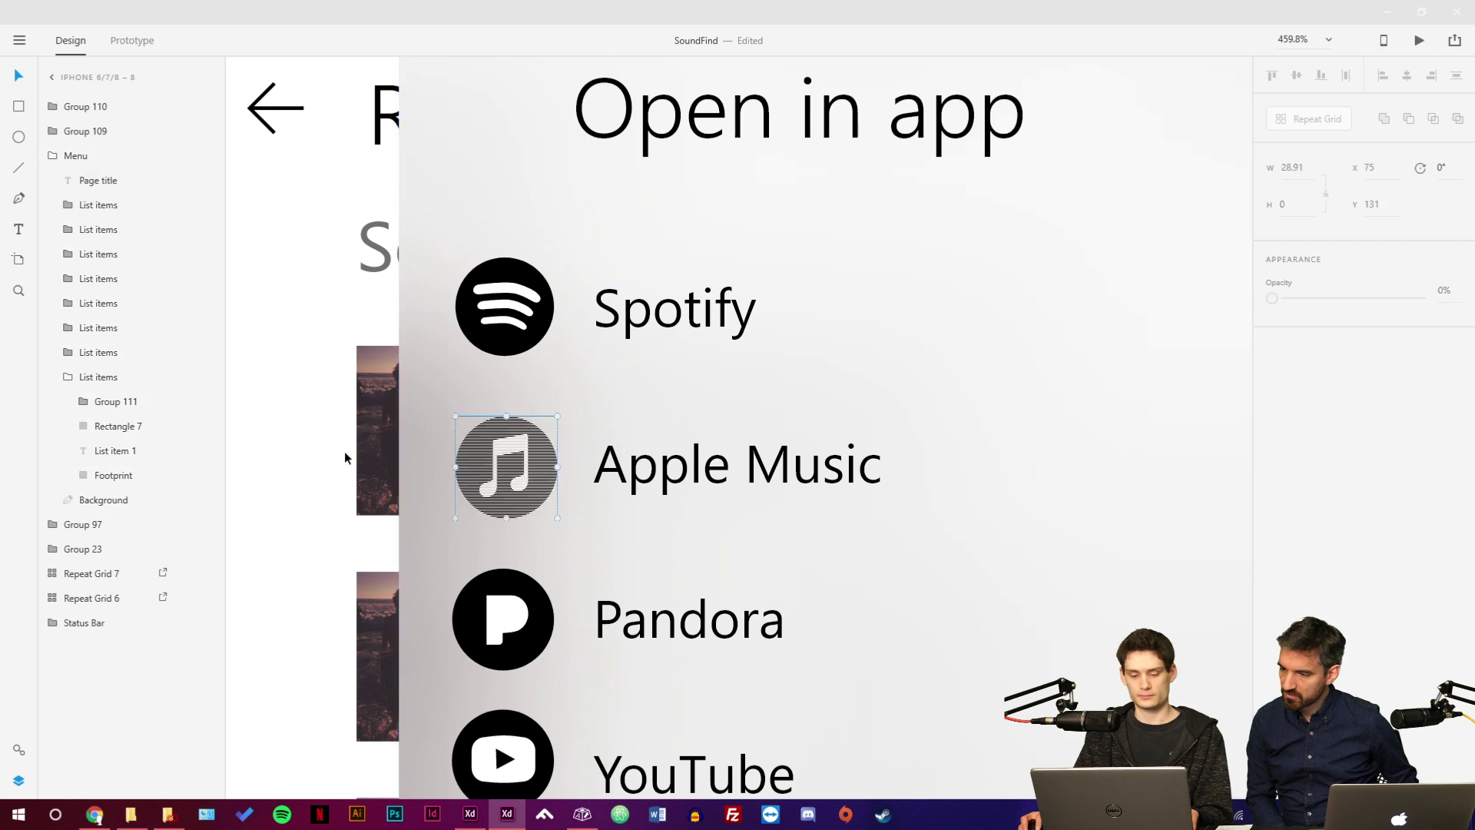
# Take the Spotify icon out of its list item and place it at the artboard's top level in the same position.
pyautogui.click(532, 311)
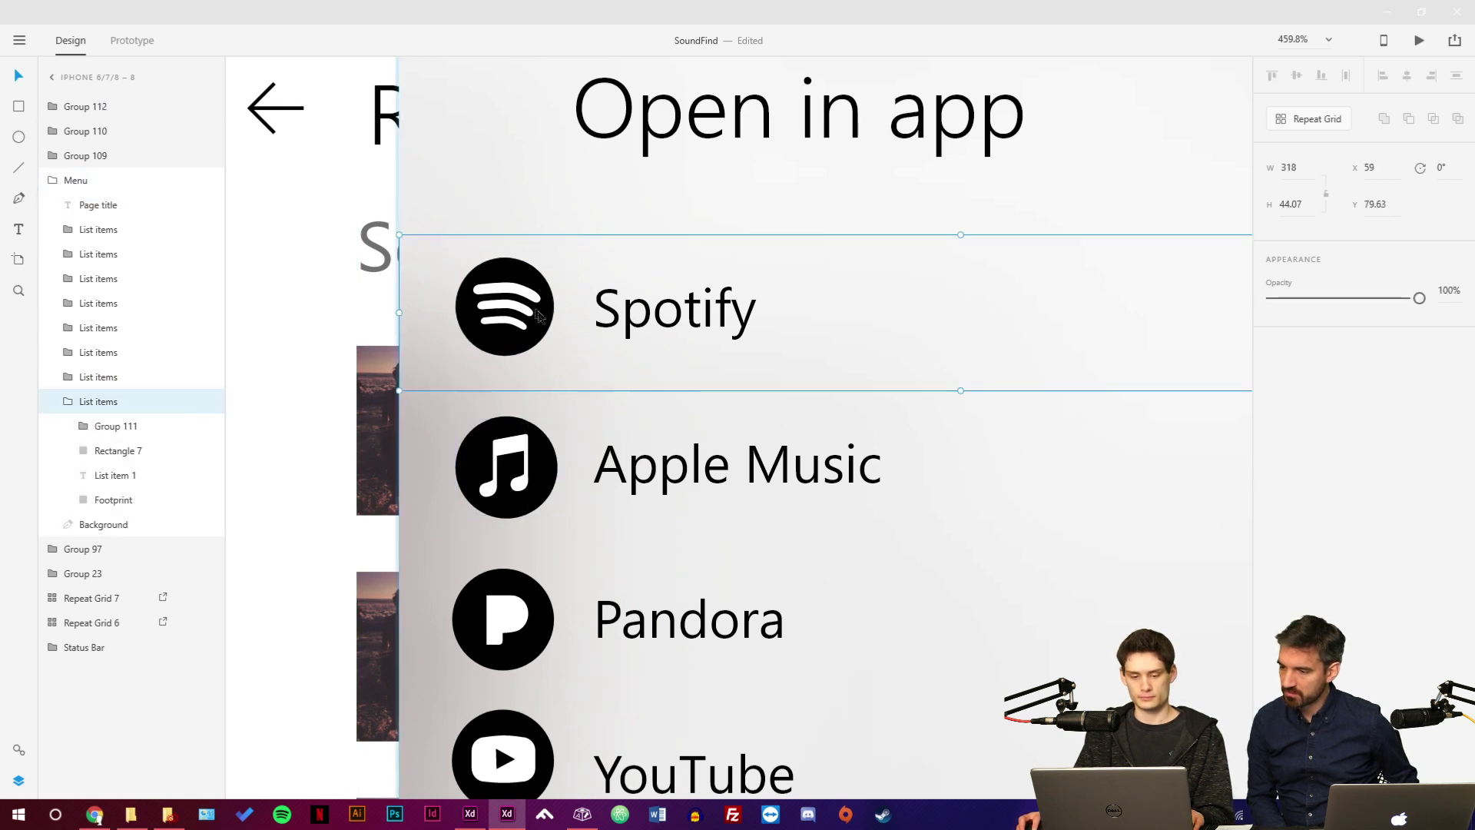
pyautogui.doubleClick(538, 317)
pyautogui.press('Delete')
pyautogui.click(340, 348)
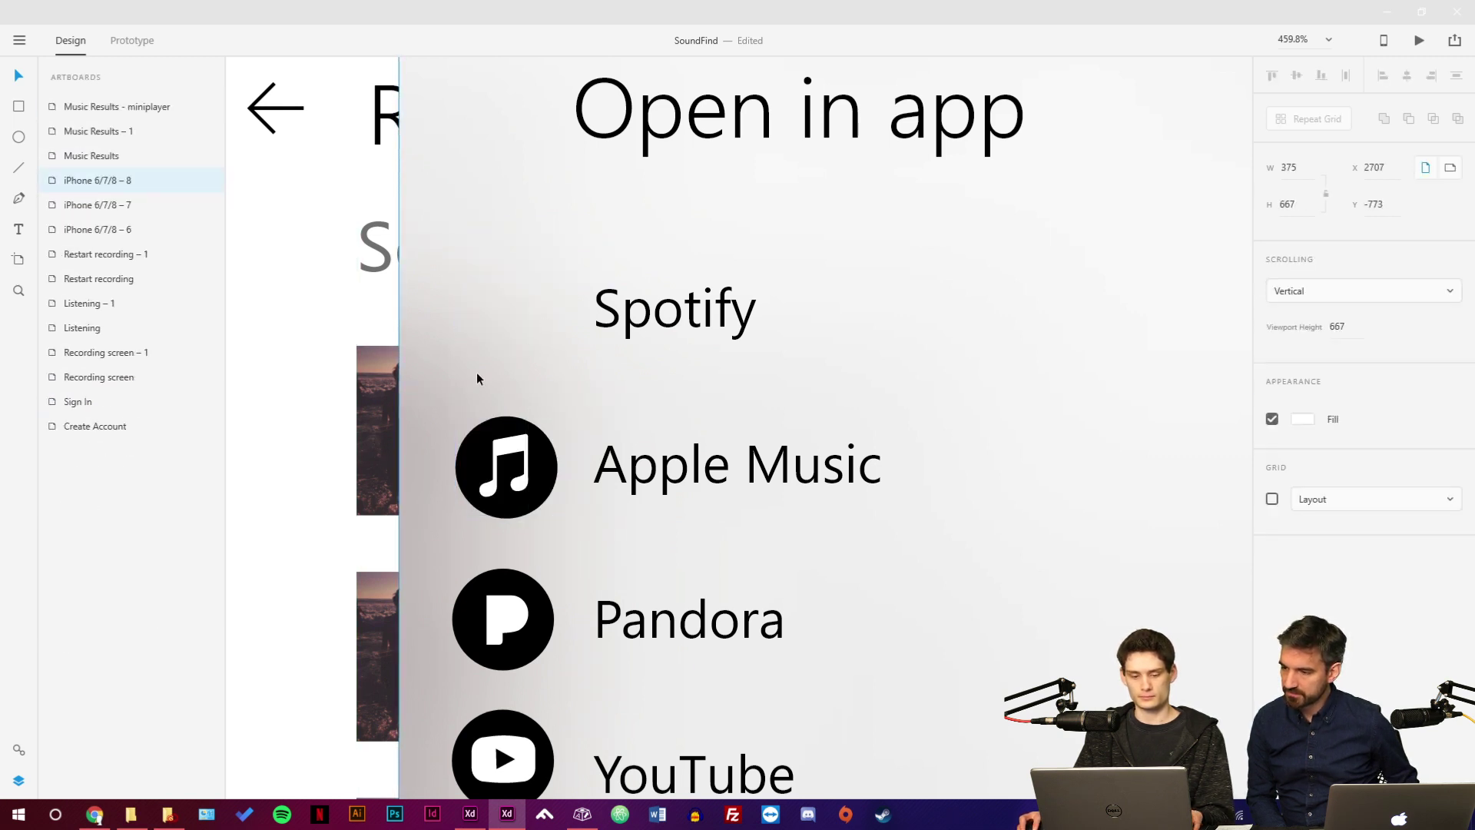
pyautogui.hotkey('ctrl', 'z')
# Select all four app icons and align them on a shared horizontal centre.
pyautogui.keyDown('shift'); pyautogui.click(484, 499); pyautogui.keyUp('shift')
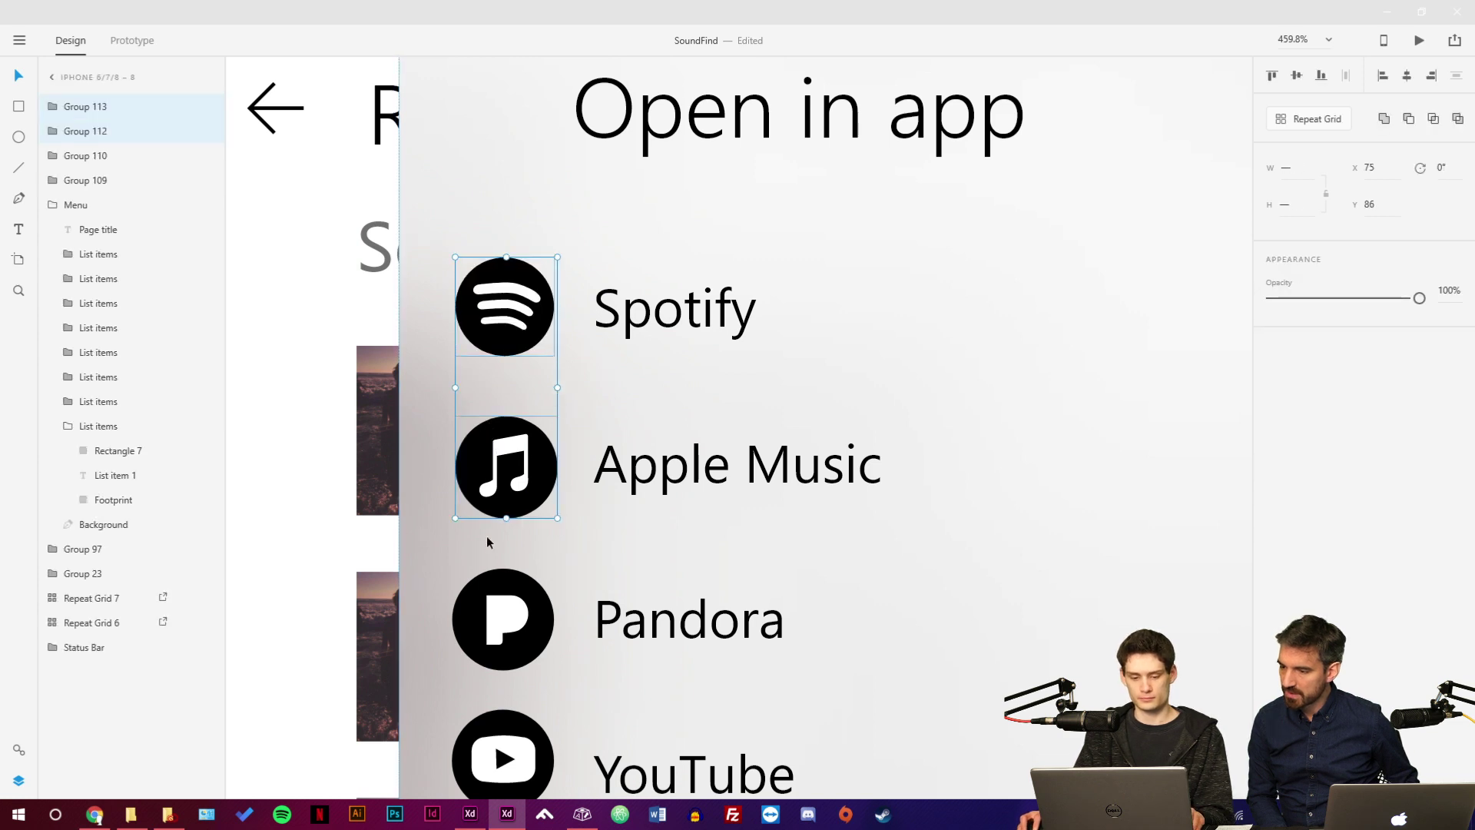
pyautogui.keyDown('shift'); pyautogui.click(503, 618); pyautogui.keyUp('shift')
pyautogui.keyDown('shift'); pyautogui.click(503, 757); pyautogui.keyUp('shift')
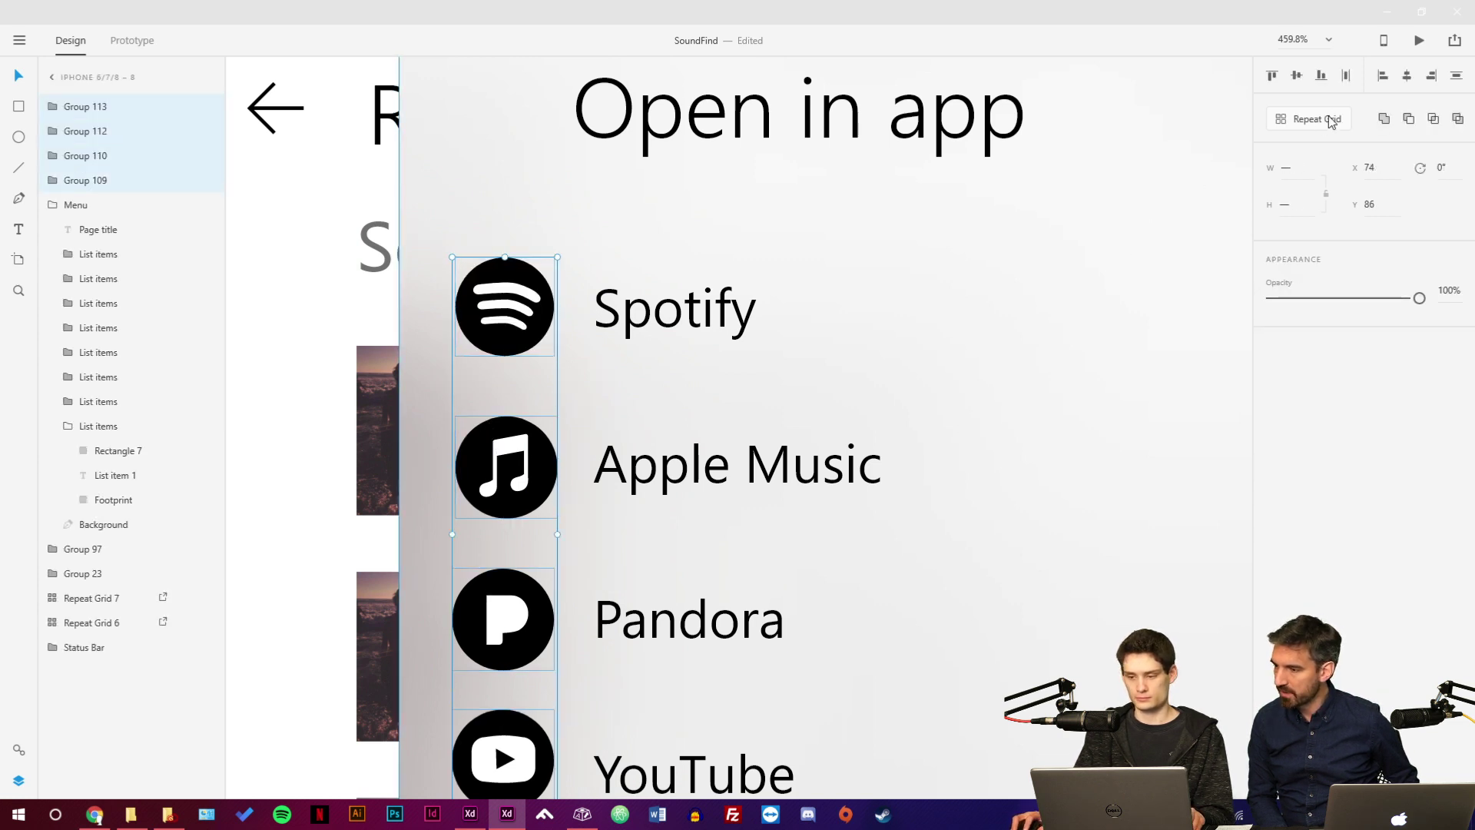
pyautogui.click(1411, 83)
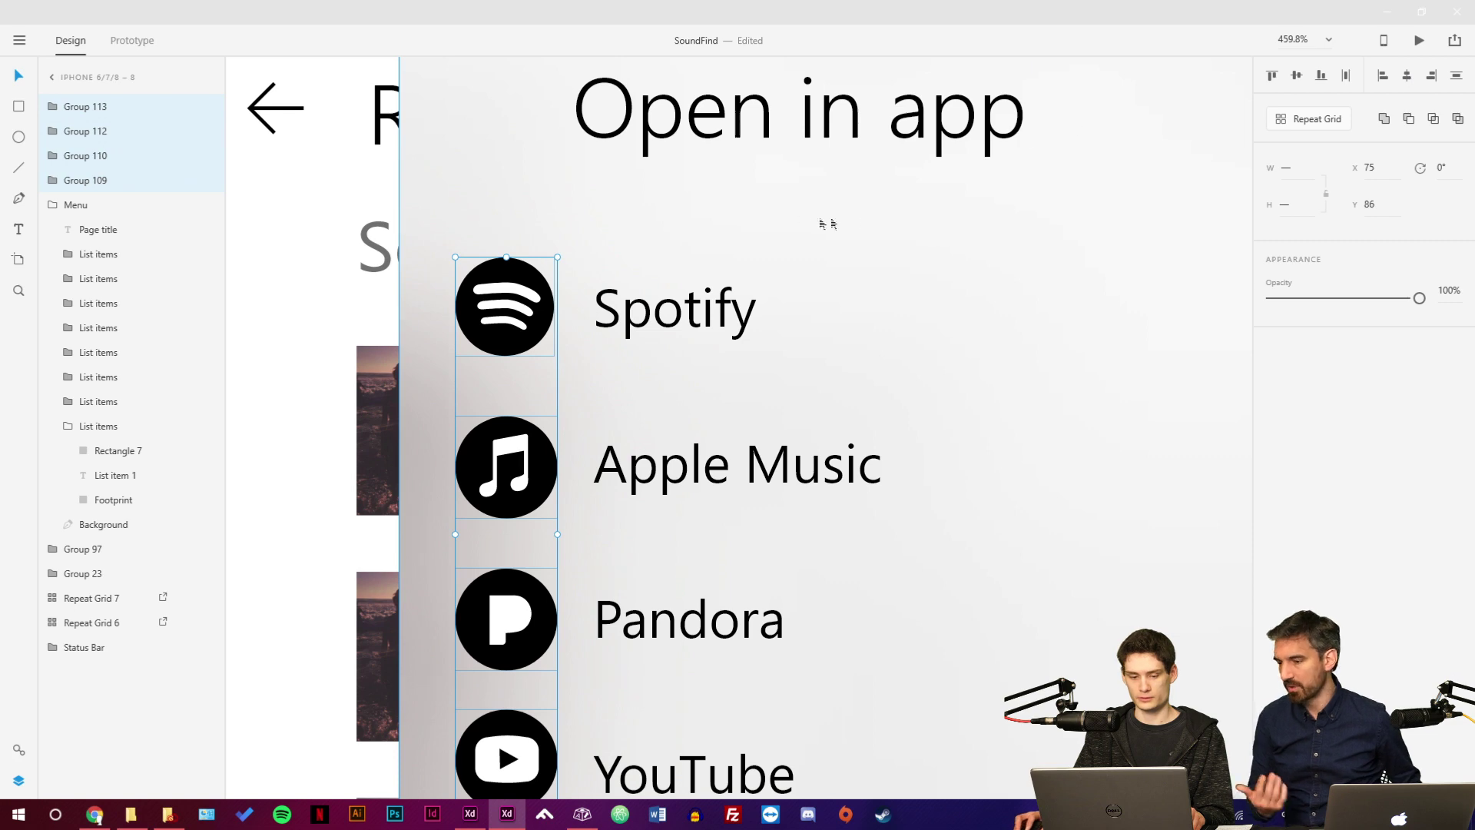
pyautogui.click(1304, 80)
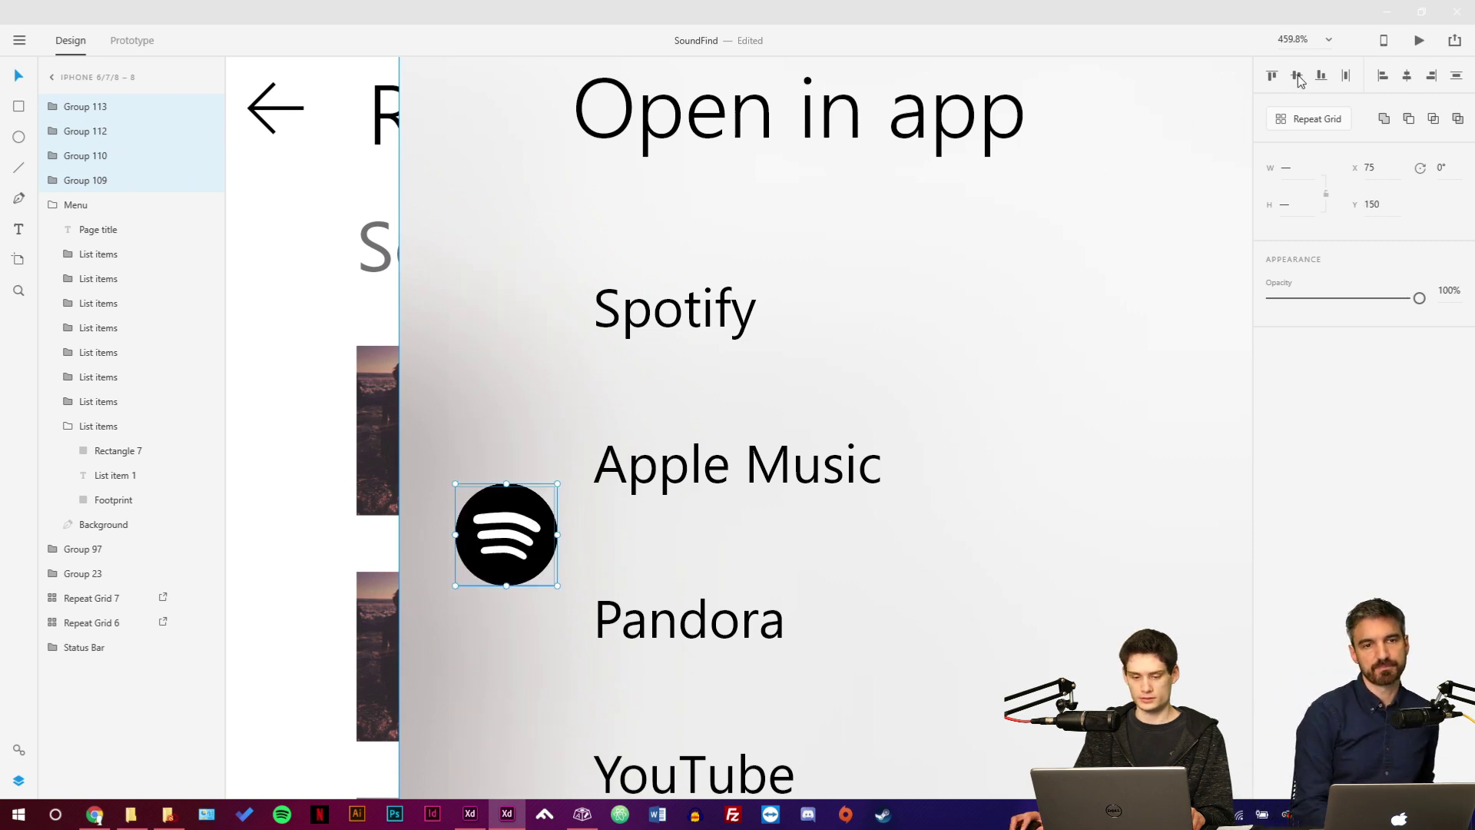
pyautogui.hotkey('ctrl', 'z')
pyautogui.click(278, 429)
pyautogui.scroll(-3, 278, 429)
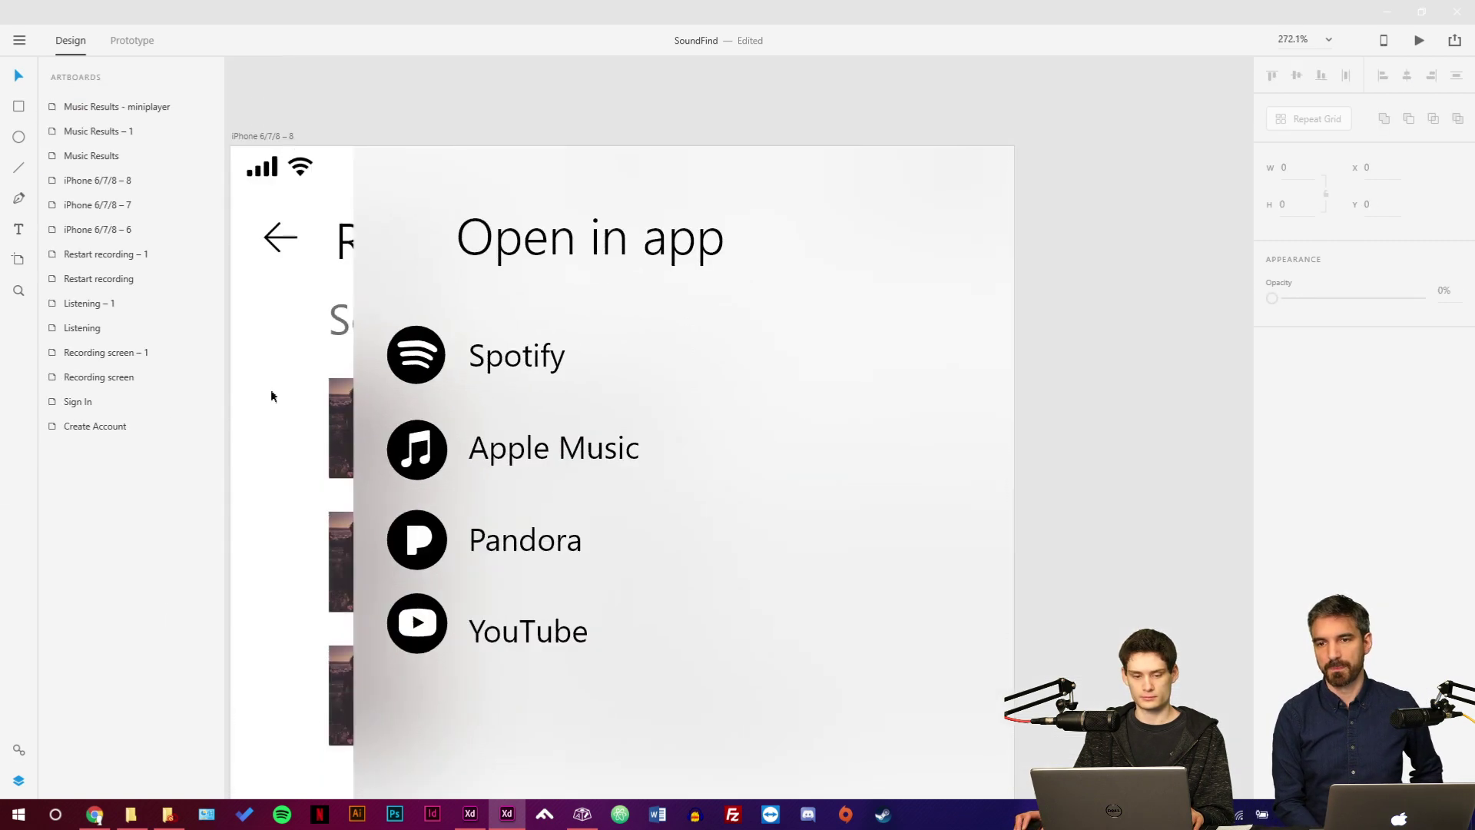
# Hide the layers list and start a prototype preview from the Create Account artboard.
pyautogui.click(19, 783)
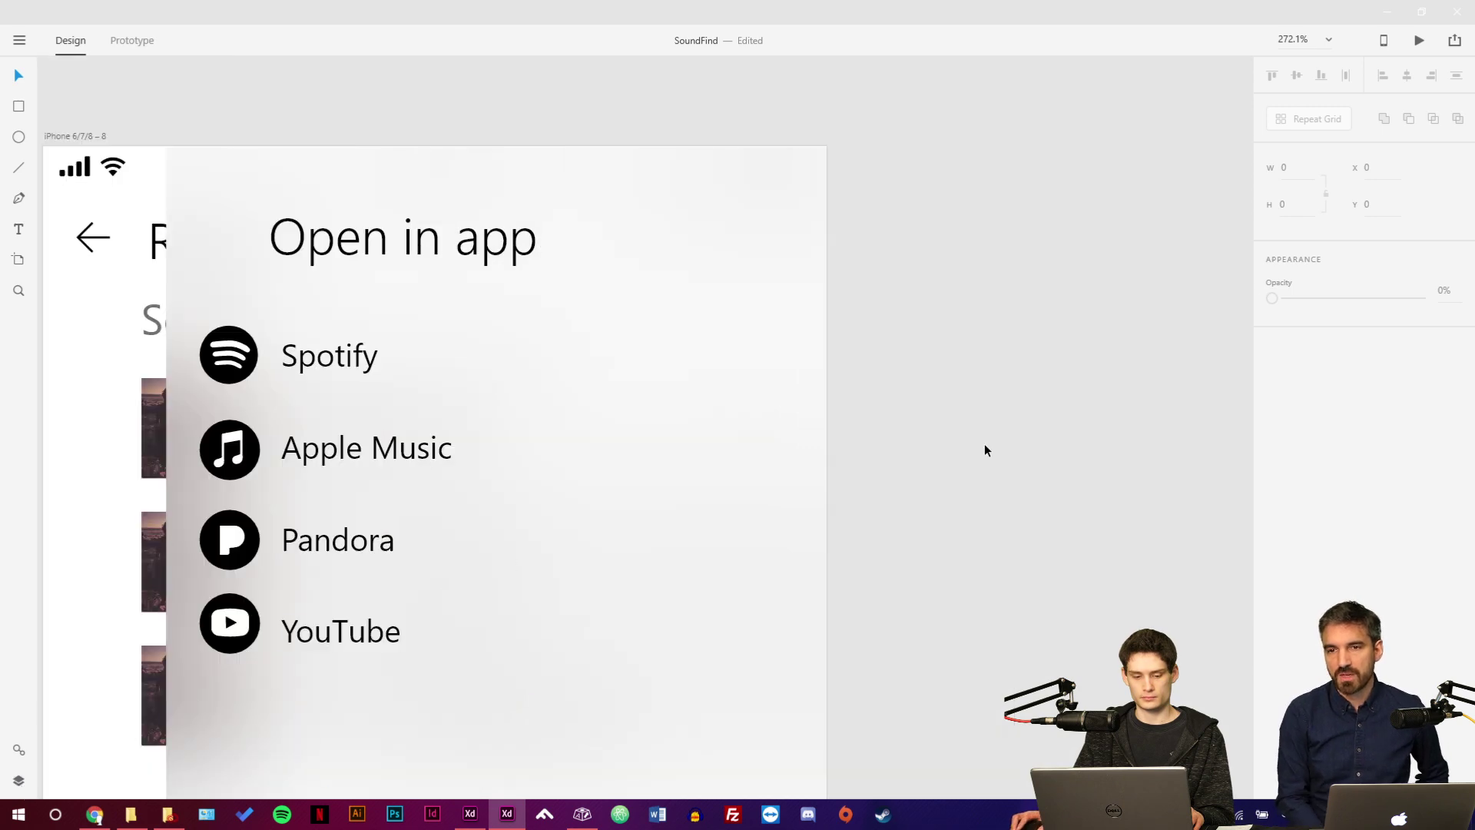
pyautogui.scroll(-4, 999, 441)
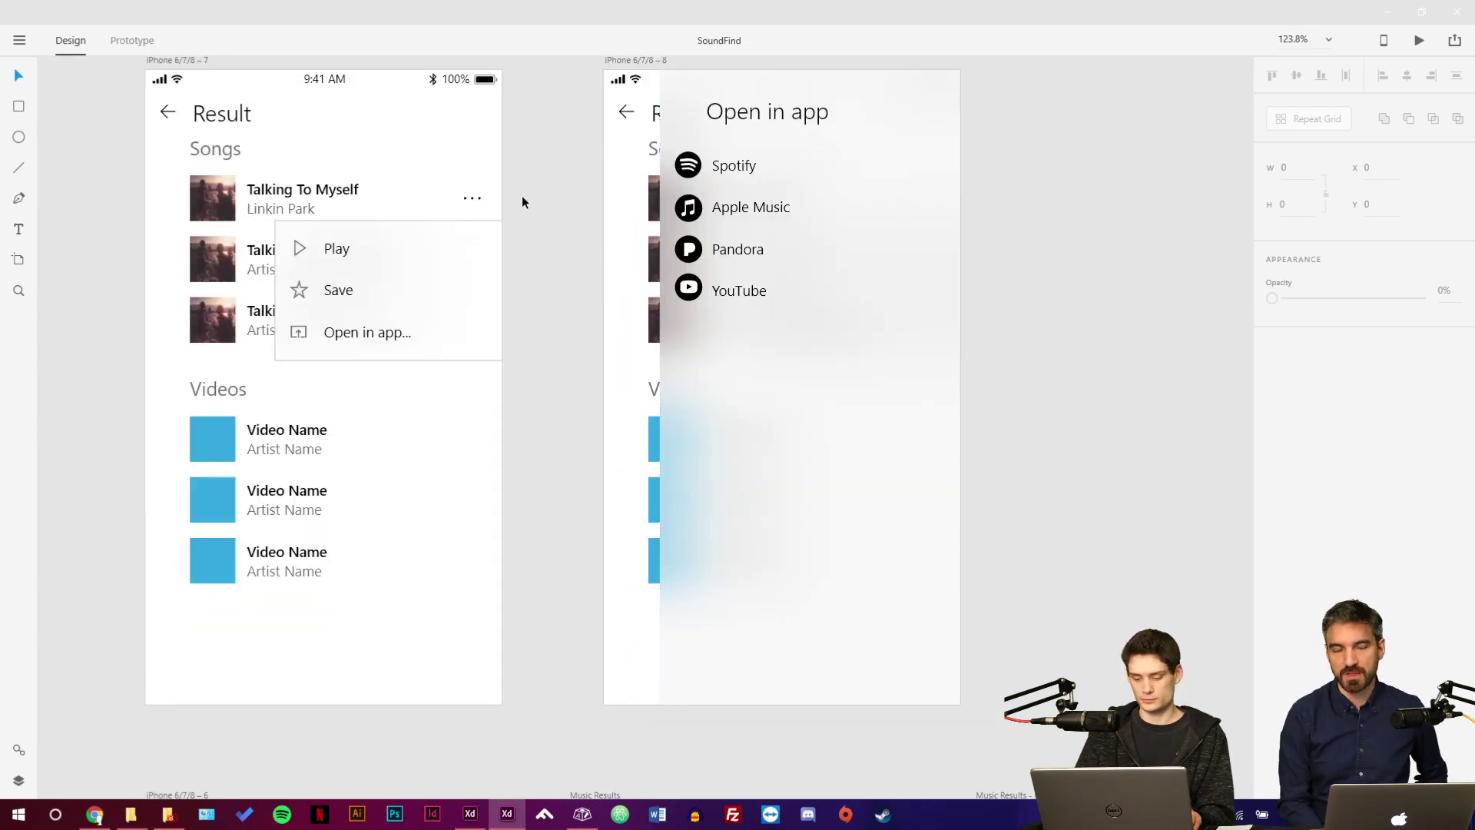
pyautogui.hotkey('ctrl', '0')
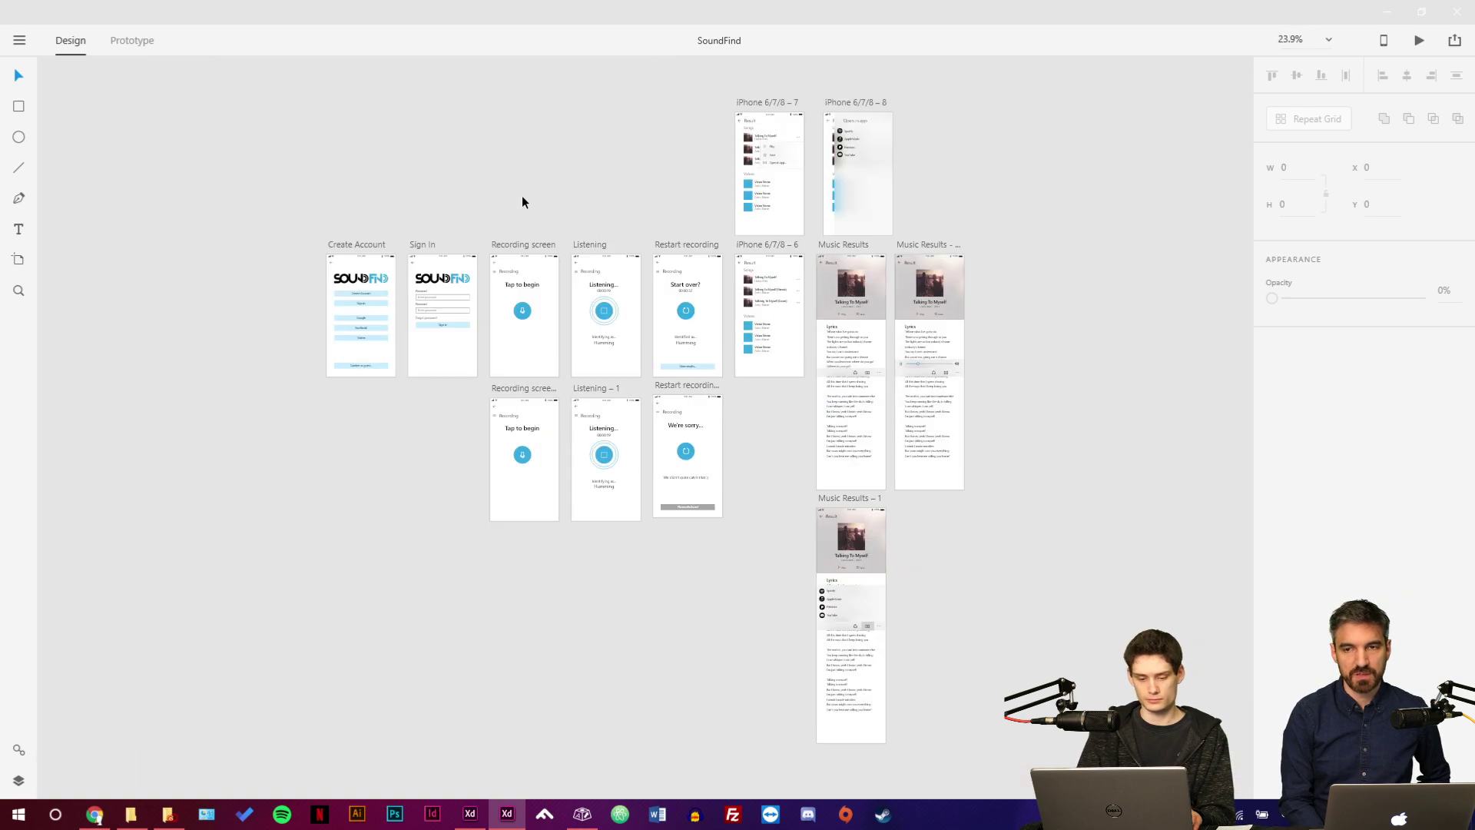
pyautogui.click(351, 296)
pyautogui.scroll(5, 338, 301)
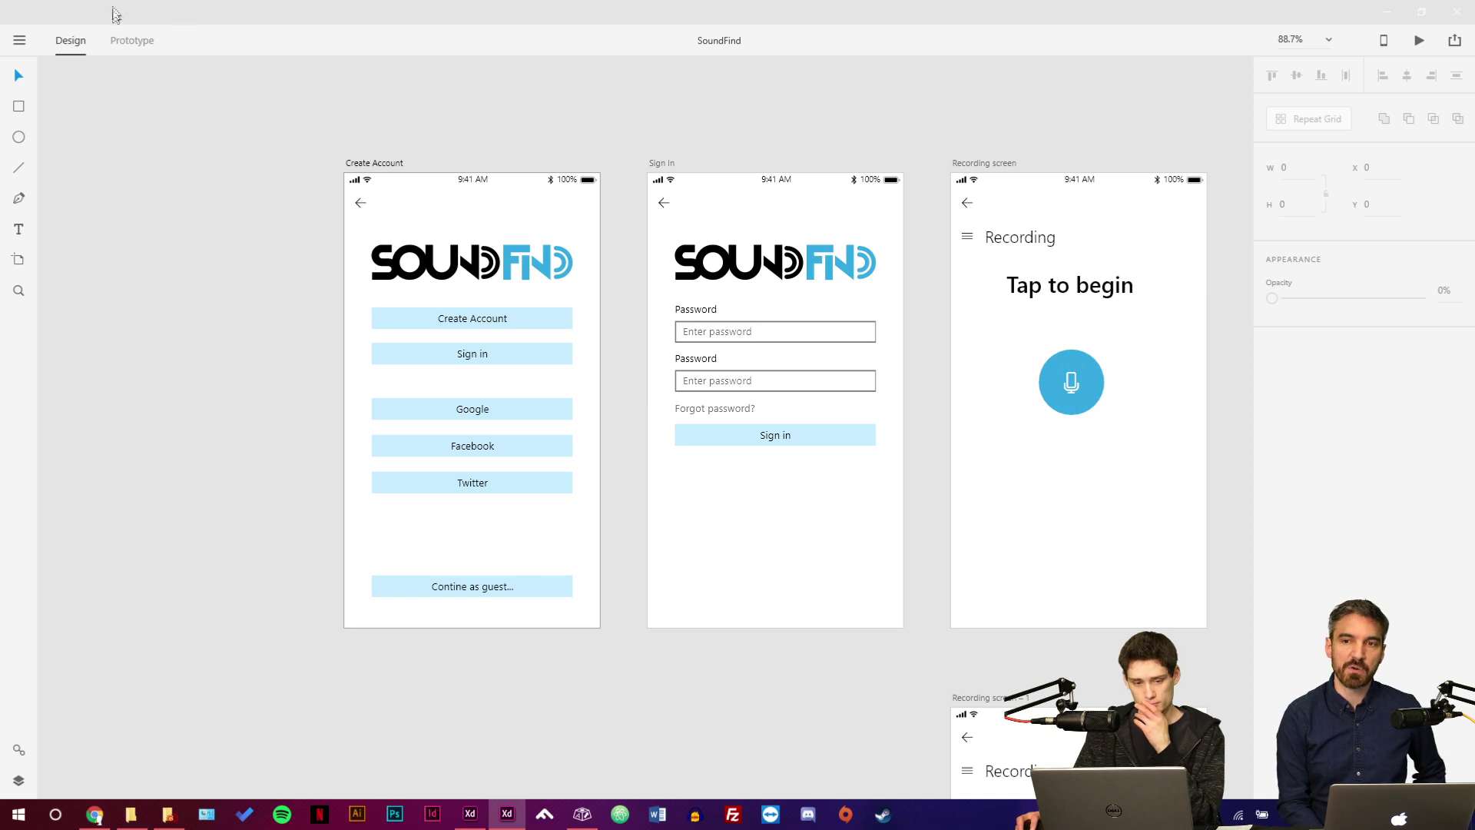
pyautogui.click(133, 41)
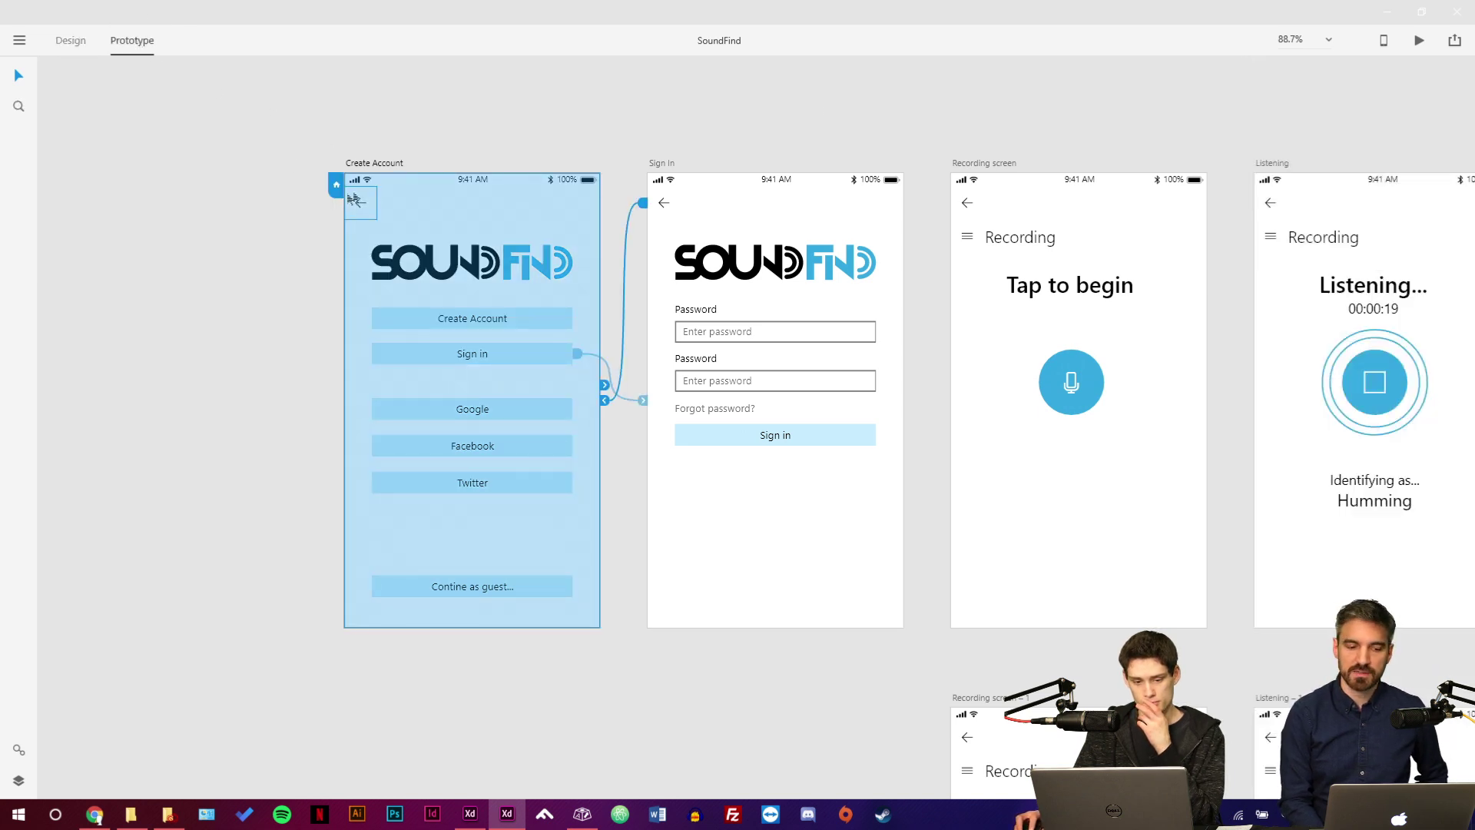
pyautogui.click(1419, 44)
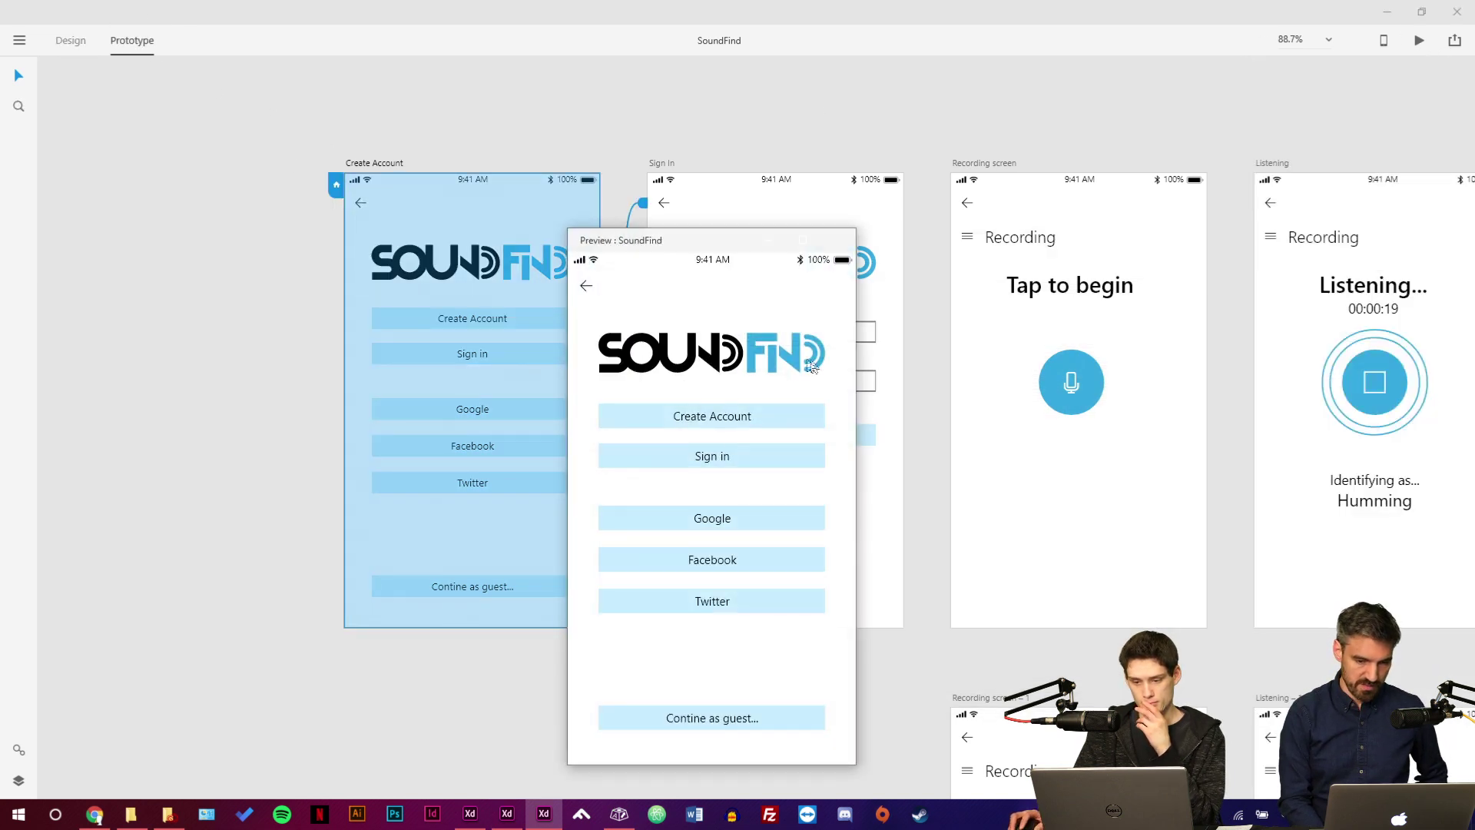
# Walk through the preview from sign-in via recording and results to the Open in app menu, and close it.
pyautogui.click(701, 459)
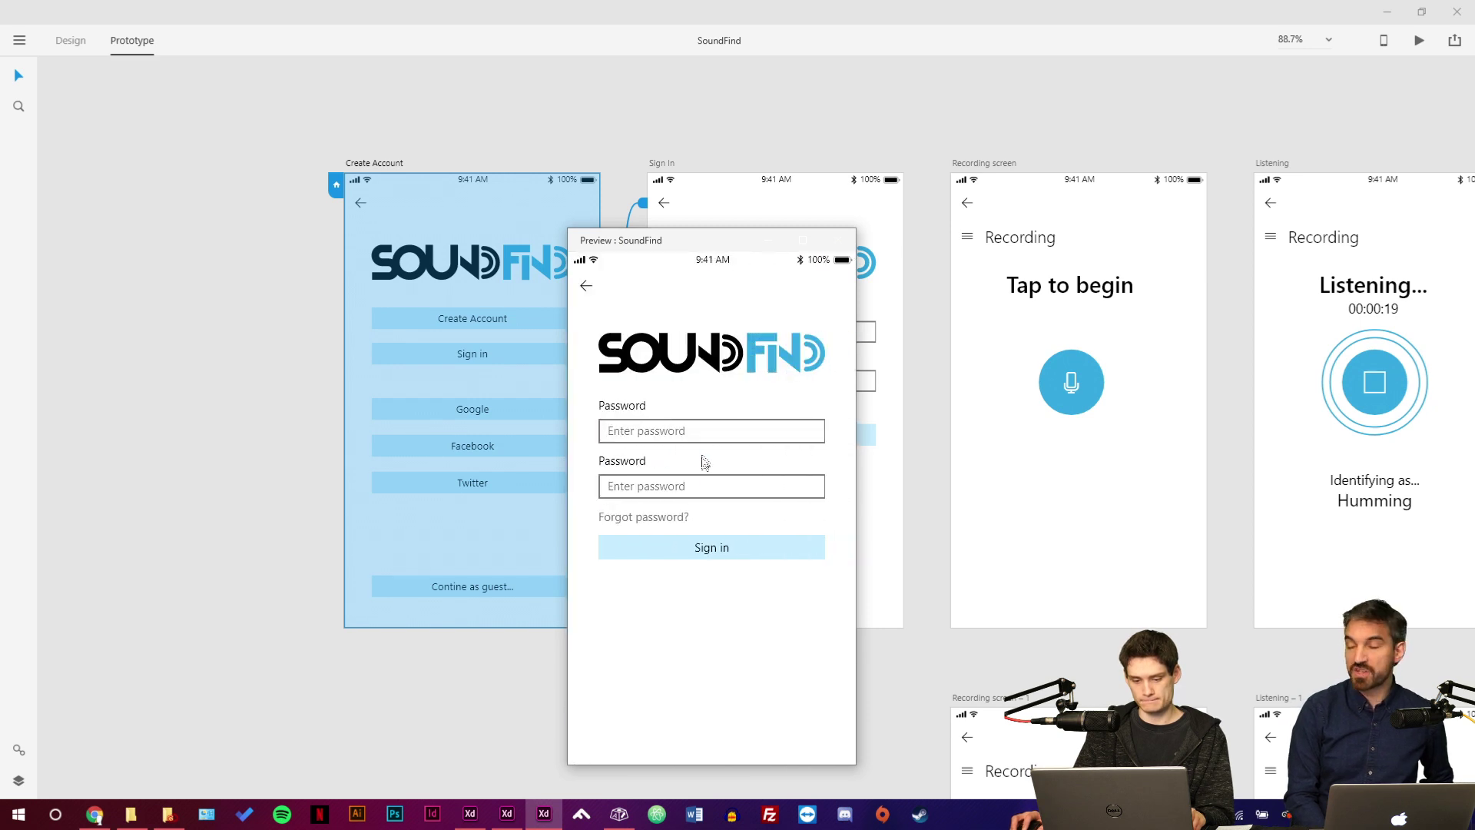
pyautogui.click(701, 549)
pyautogui.click(704, 495)
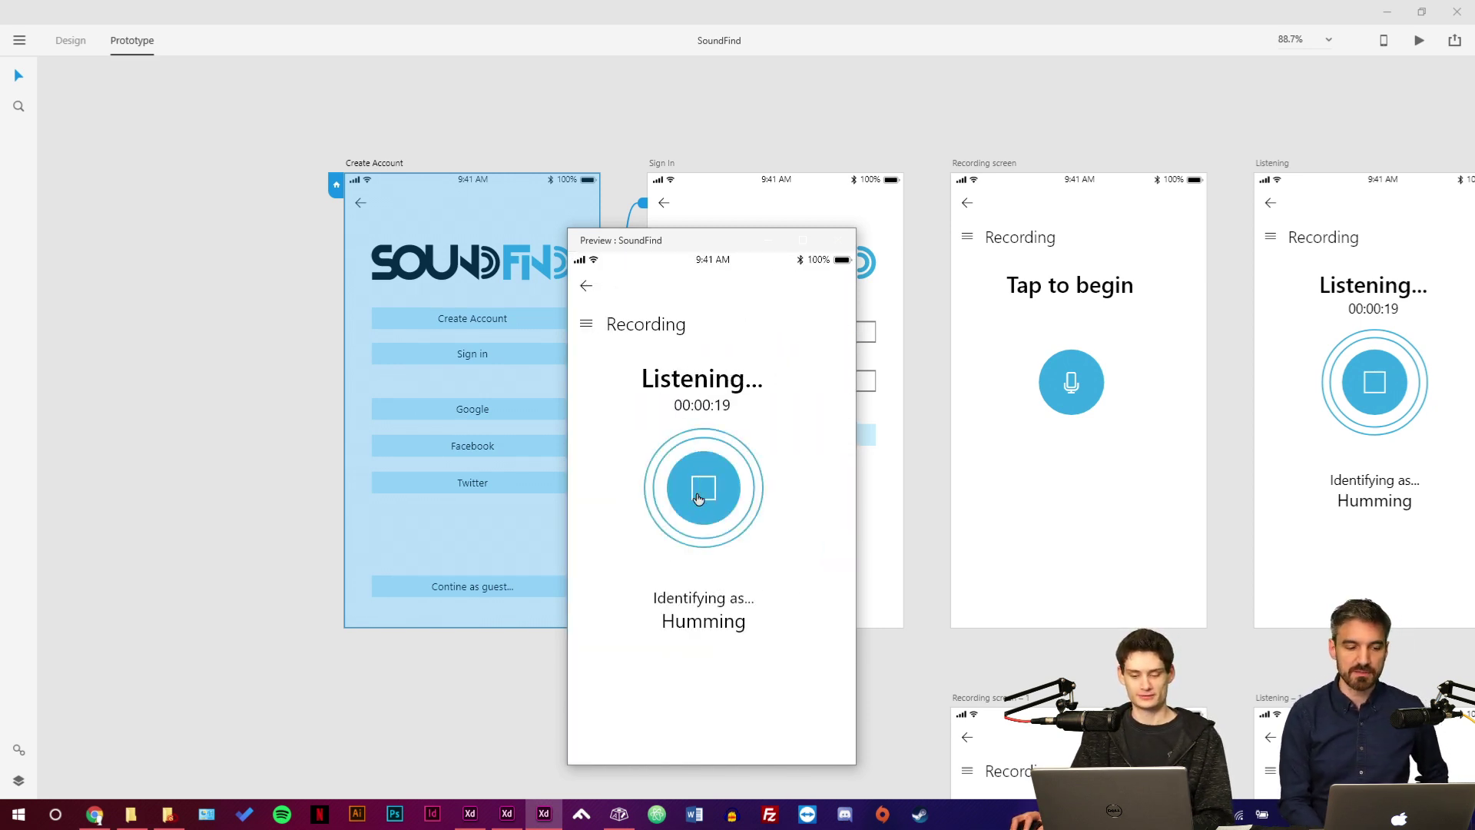
pyautogui.click(707, 496)
pyautogui.click(706, 496)
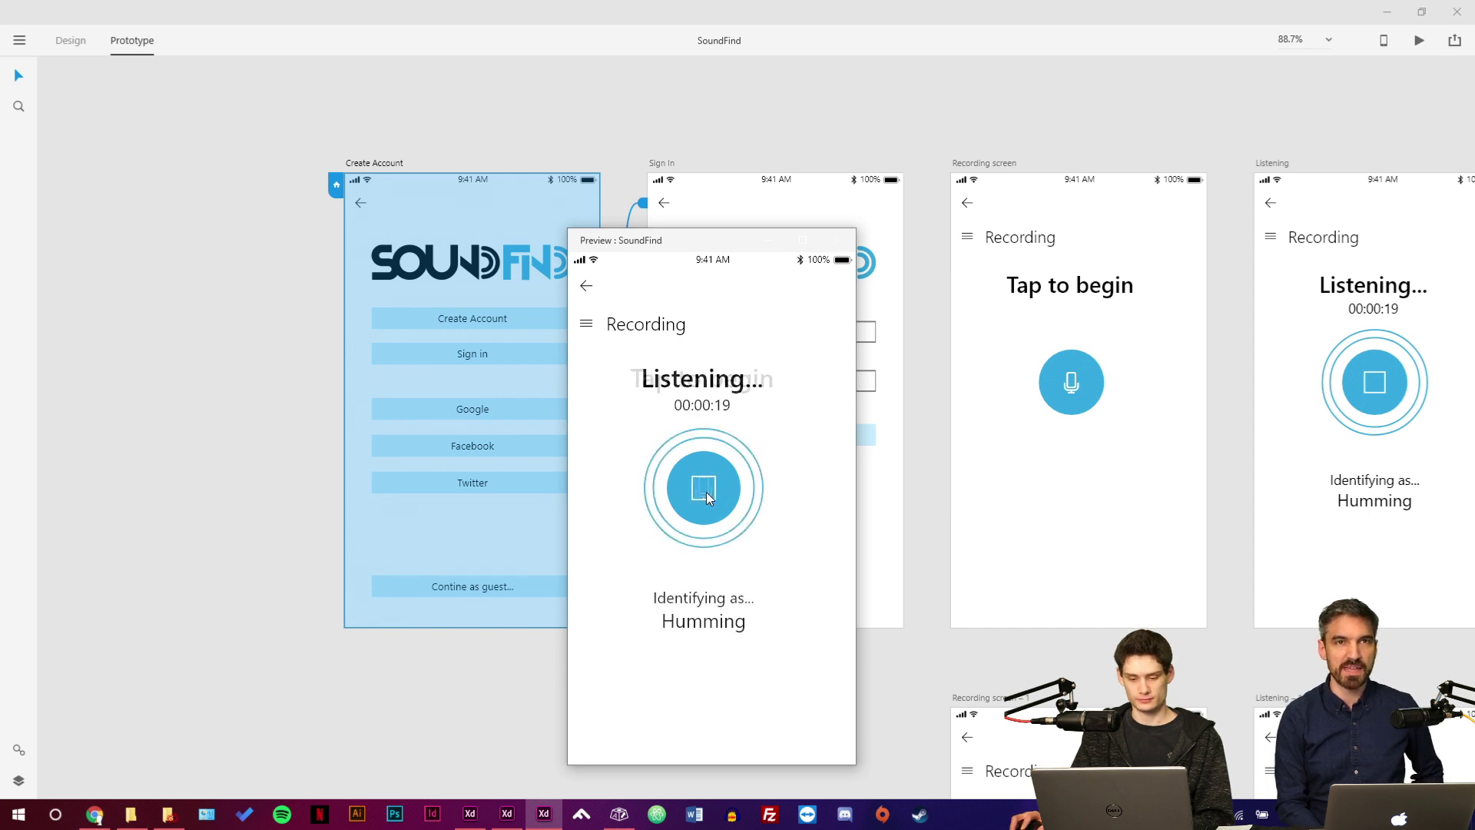
pyautogui.click(693, 721)
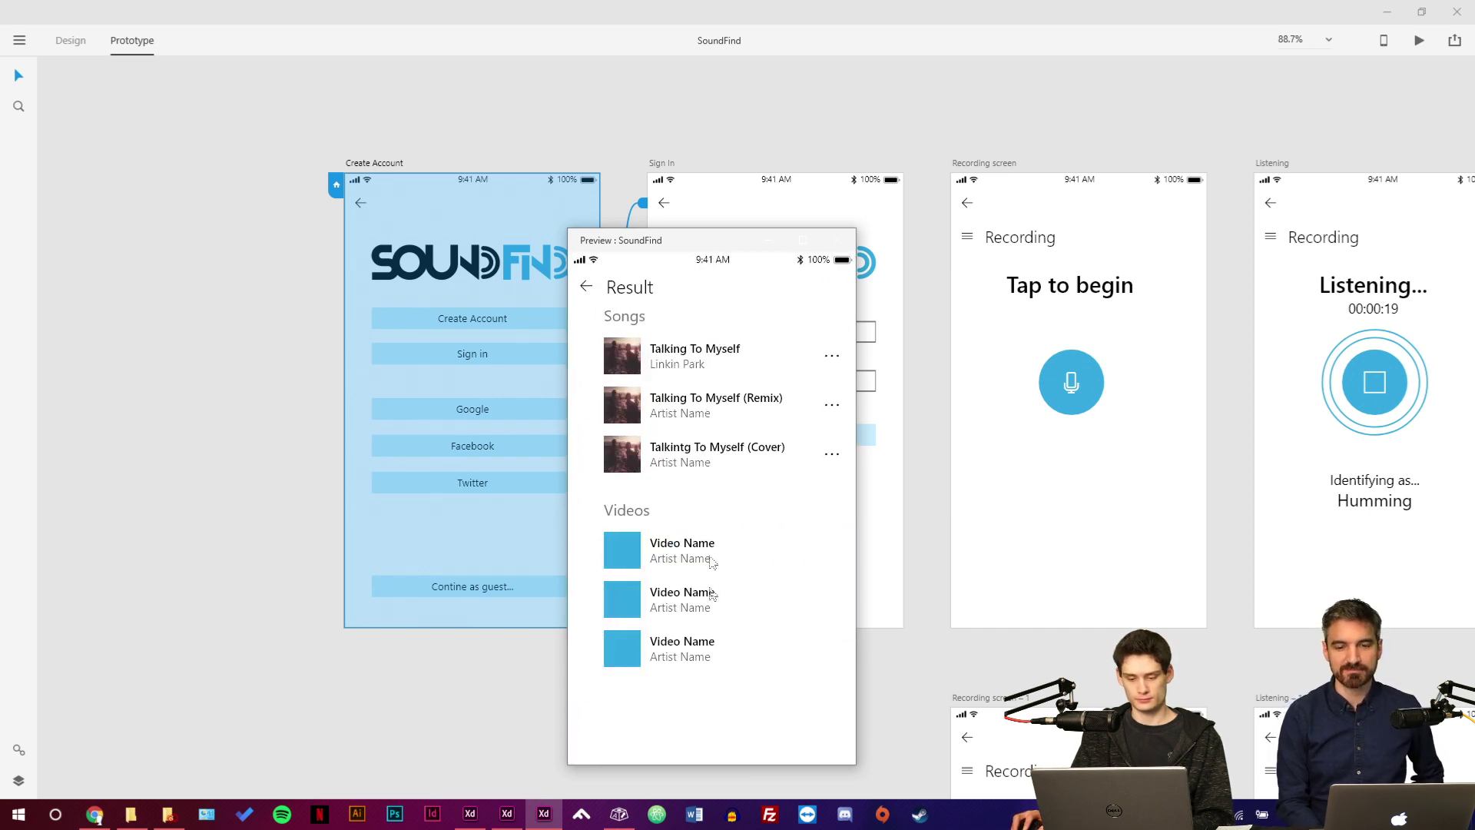
pyautogui.click(834, 358)
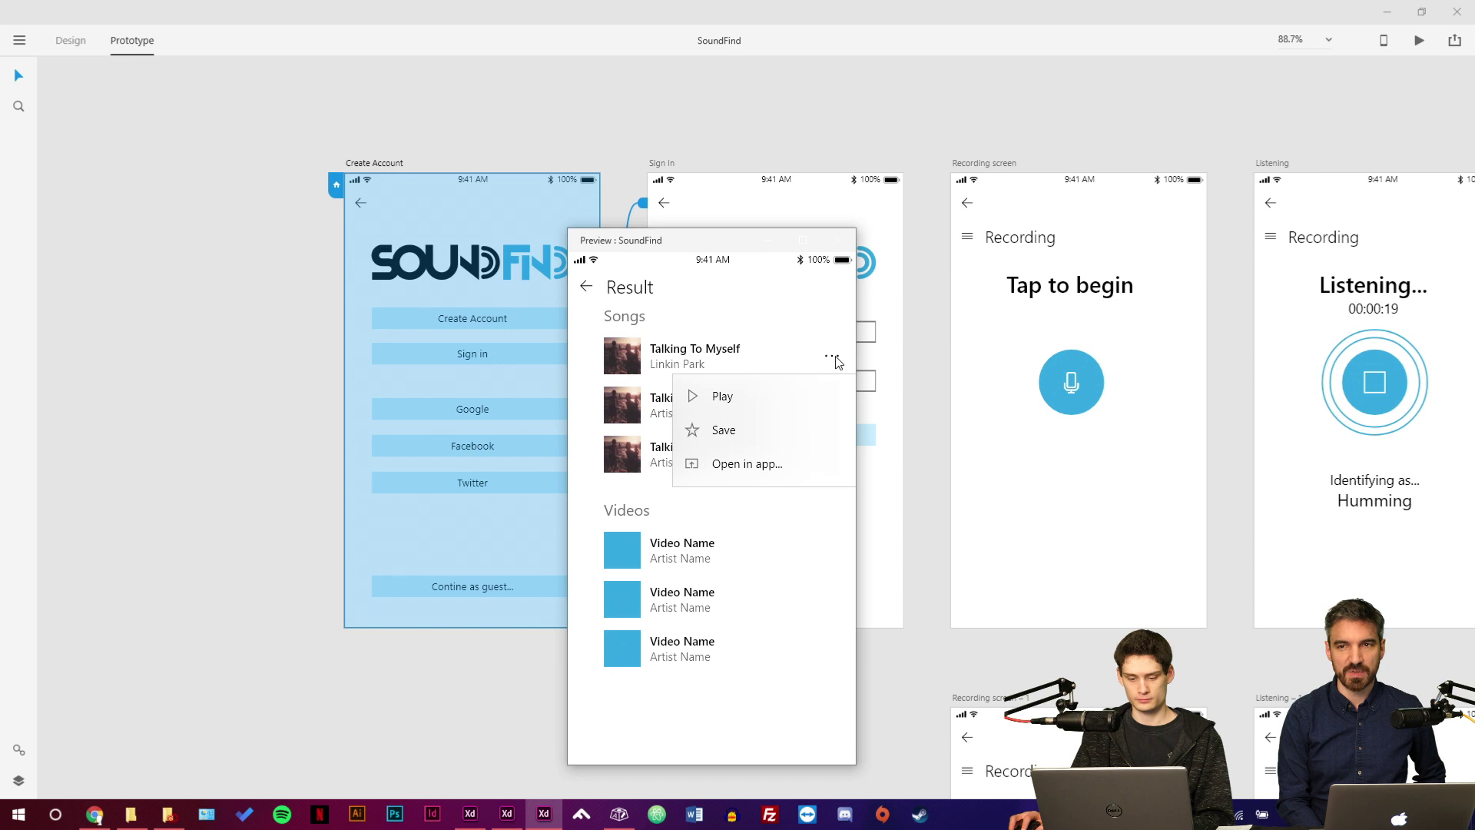
pyautogui.click(734, 465)
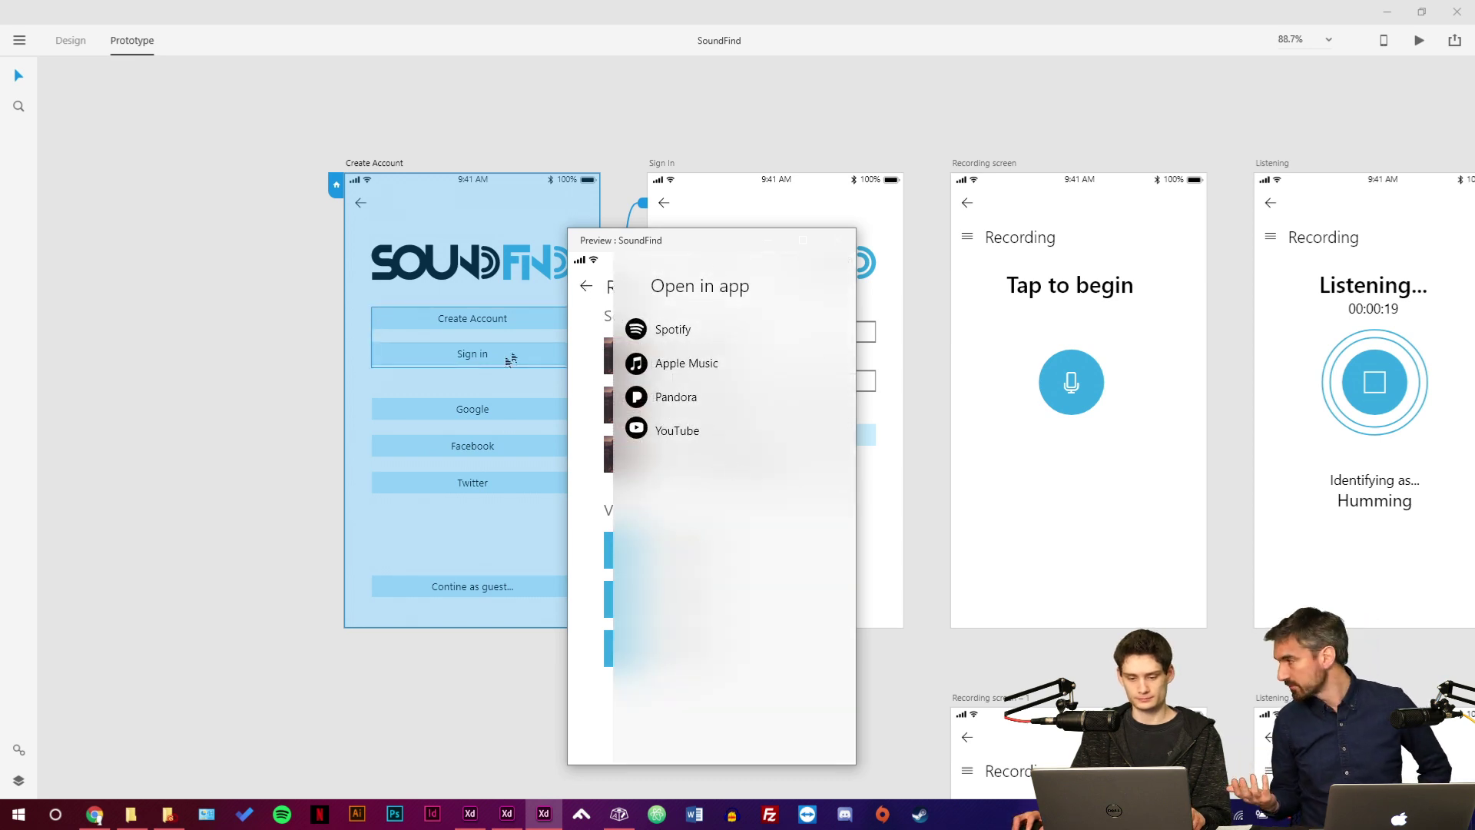
pyautogui.click(839, 240)
# Draw a rectangle about 58 wide and 606 high at X 1, Y 61 over the exposed results strip beside the Open in app menu.
pyautogui.hscroll(10, 988, 332)
pyautogui.scroll(3, 846, 353)
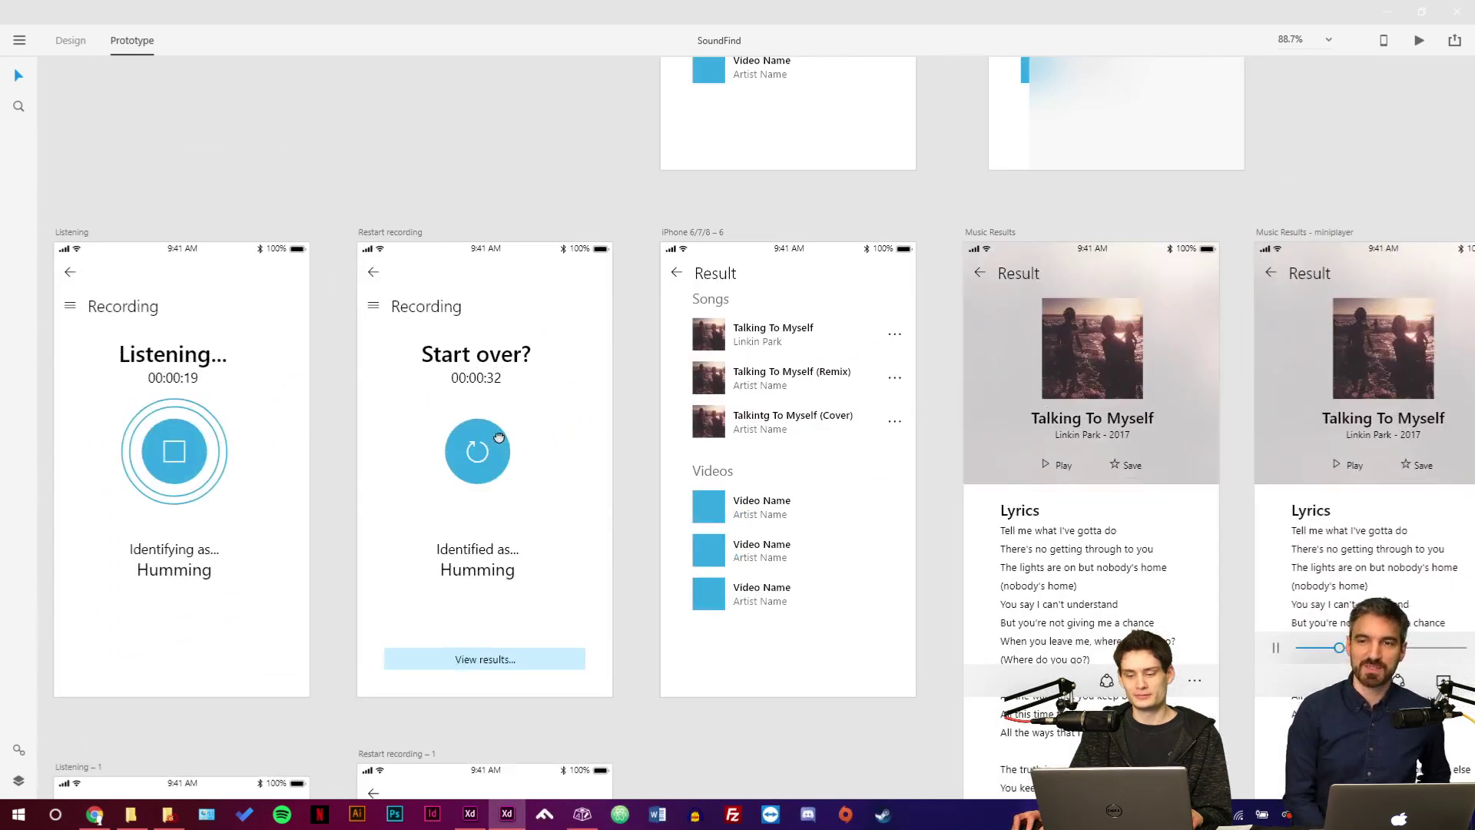
pyautogui.scroll(5, 766, 371)
pyautogui.scroll(5, 757, 407)
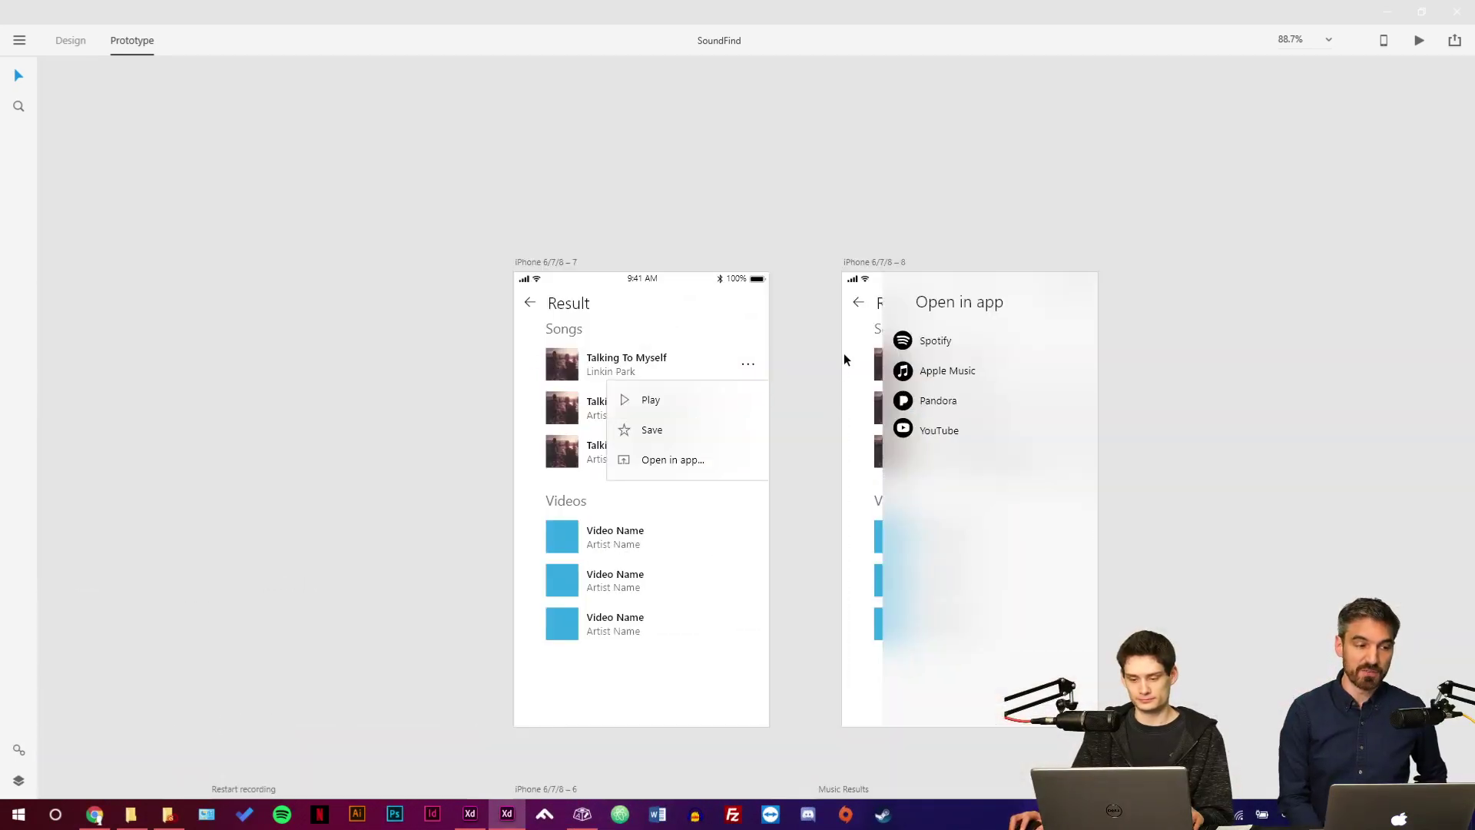
pyautogui.click(70, 40)
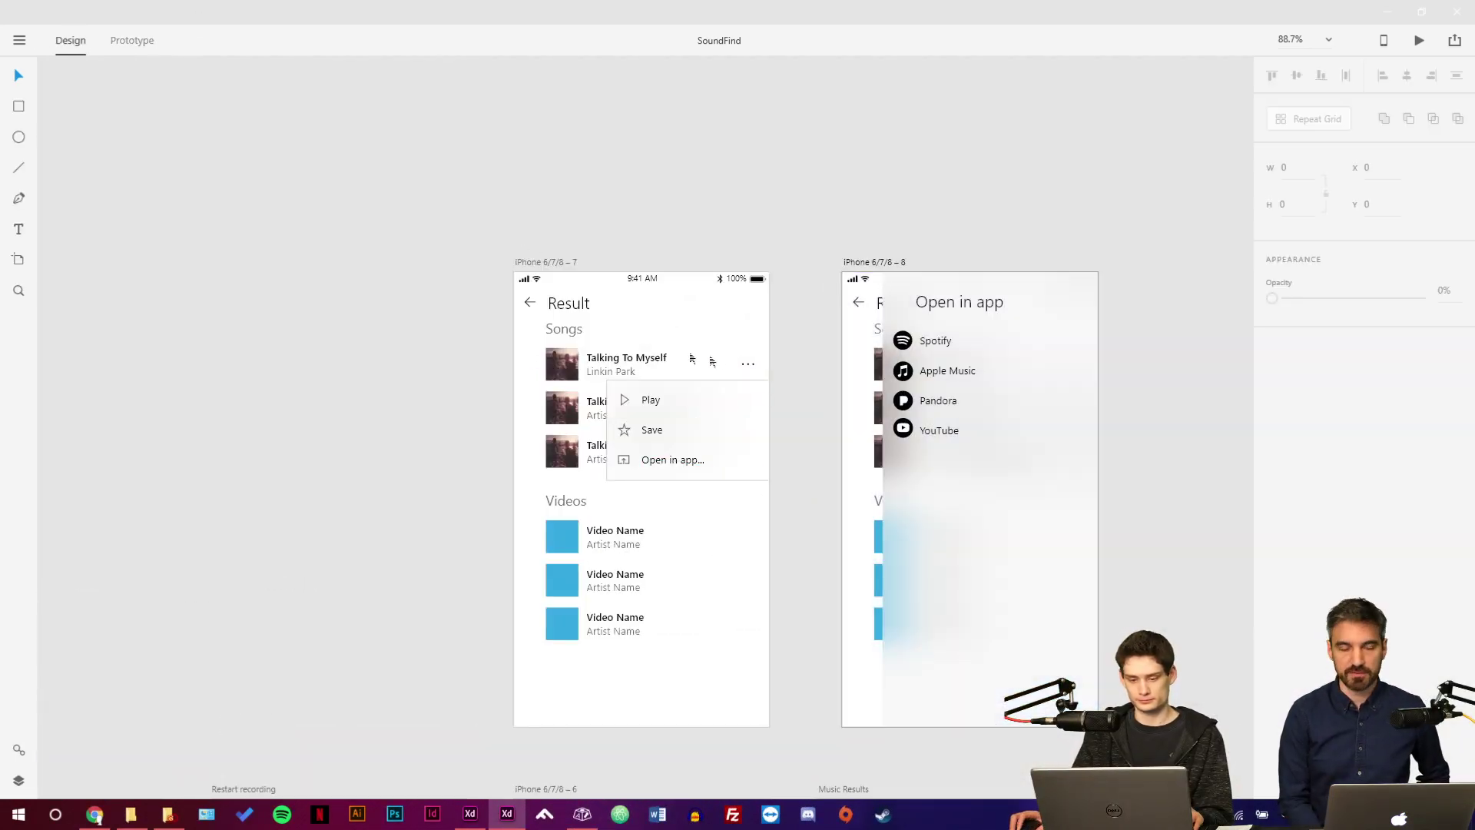
pyautogui.scroll(6, 843, 362)
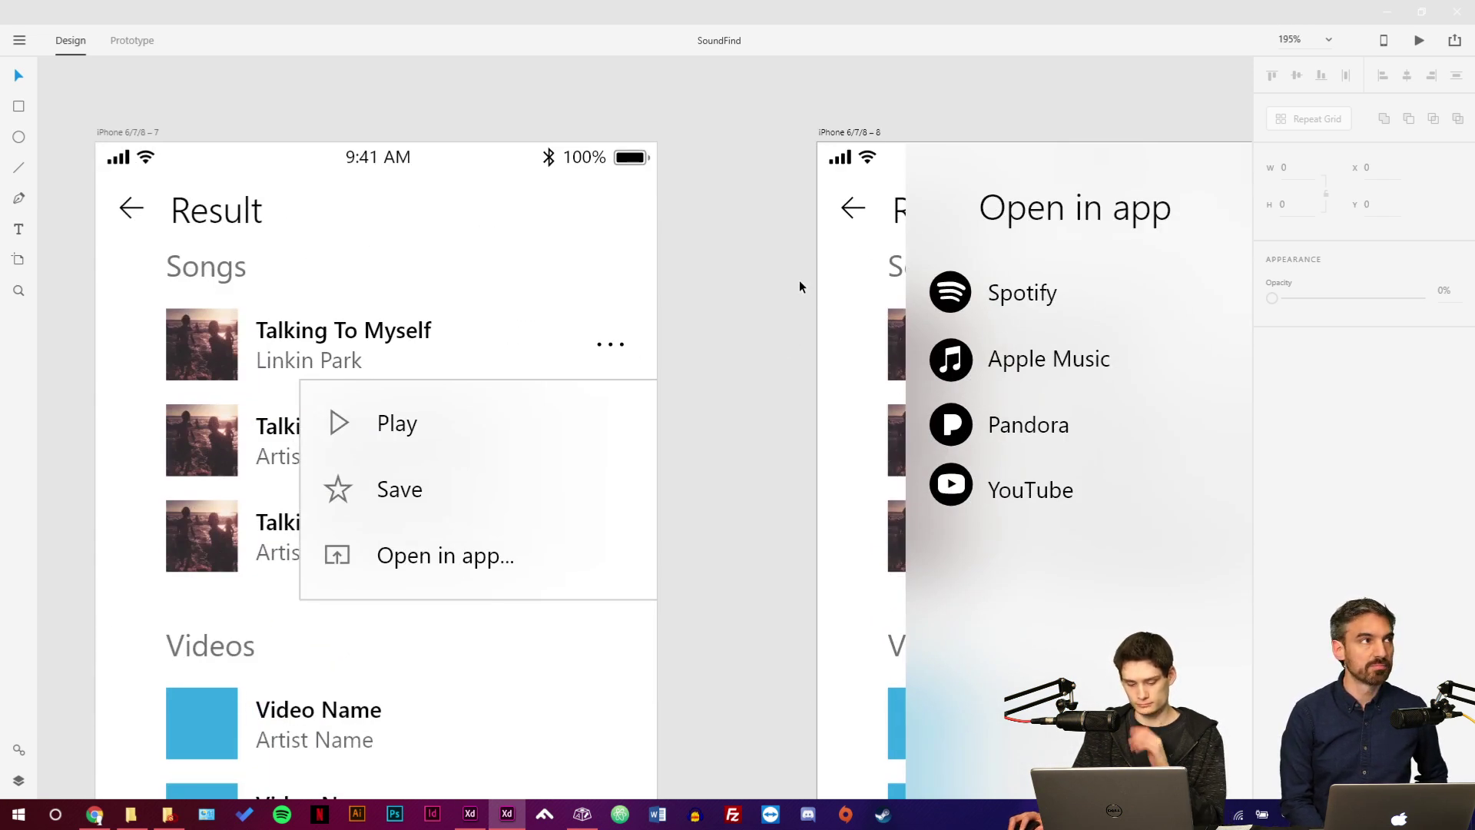
pyautogui.press('r')
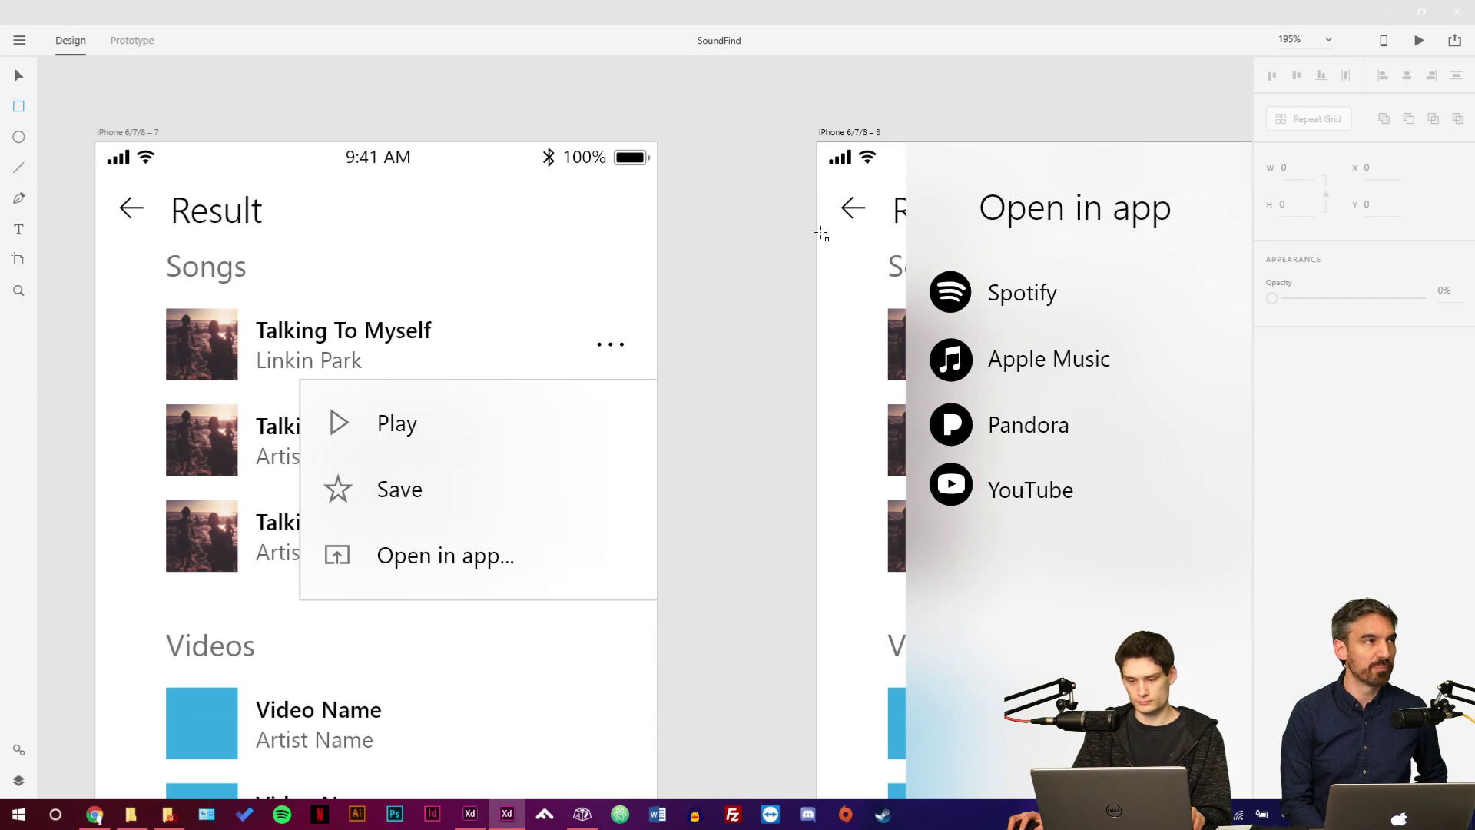
pyautogui.moveTo(819, 236); pyautogui.dragTo(876, 591)
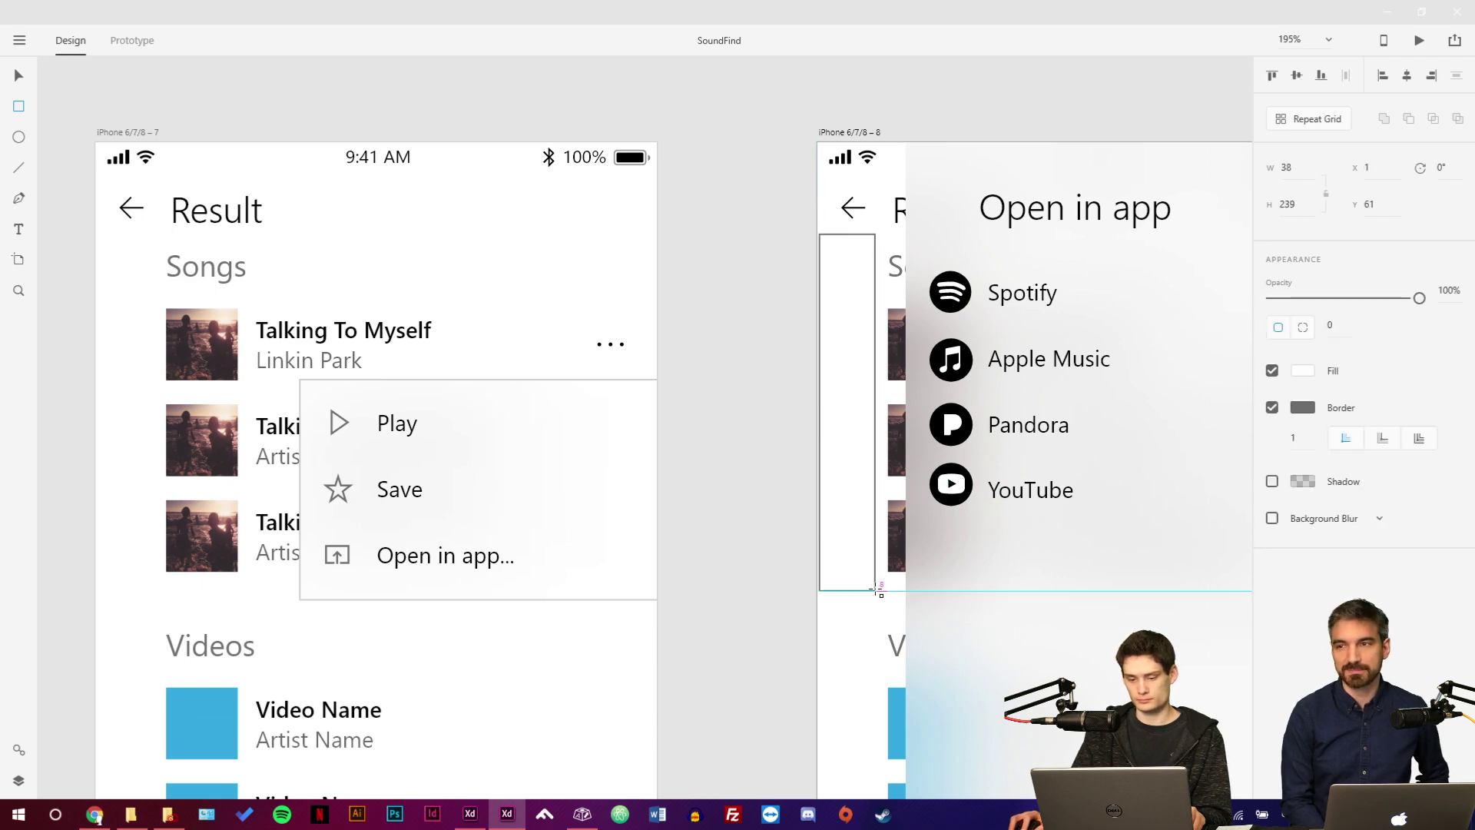
pyautogui.scroll(-2, 876, 590)
pyautogui.scroll(-2, 868, 591)
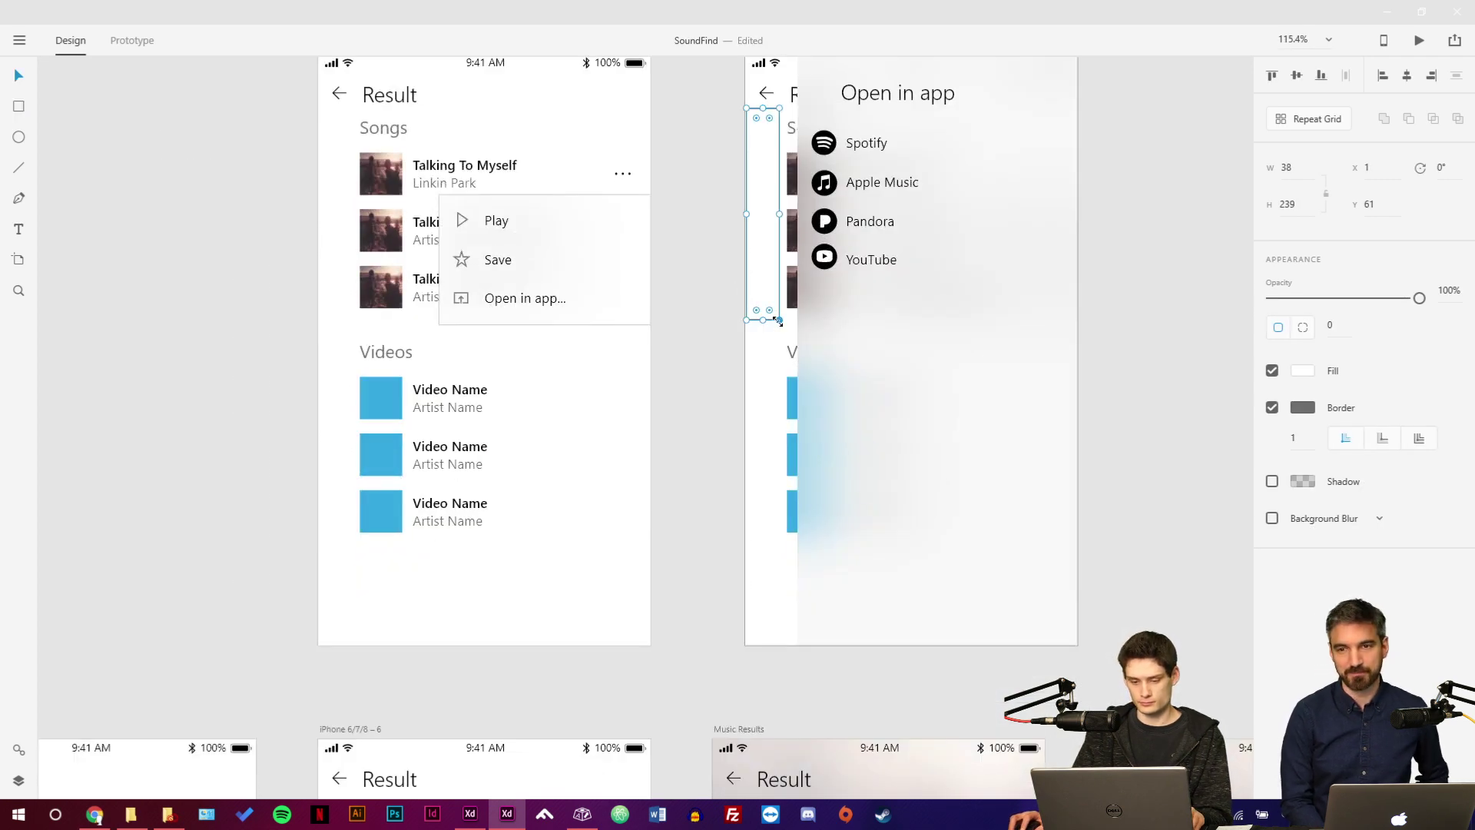
pyautogui.moveTo(779, 321); pyautogui.dragTo(796, 643)
# Remove the fill and border of the rectangle beside the Open in app menu.
pyautogui.click(1272, 370)
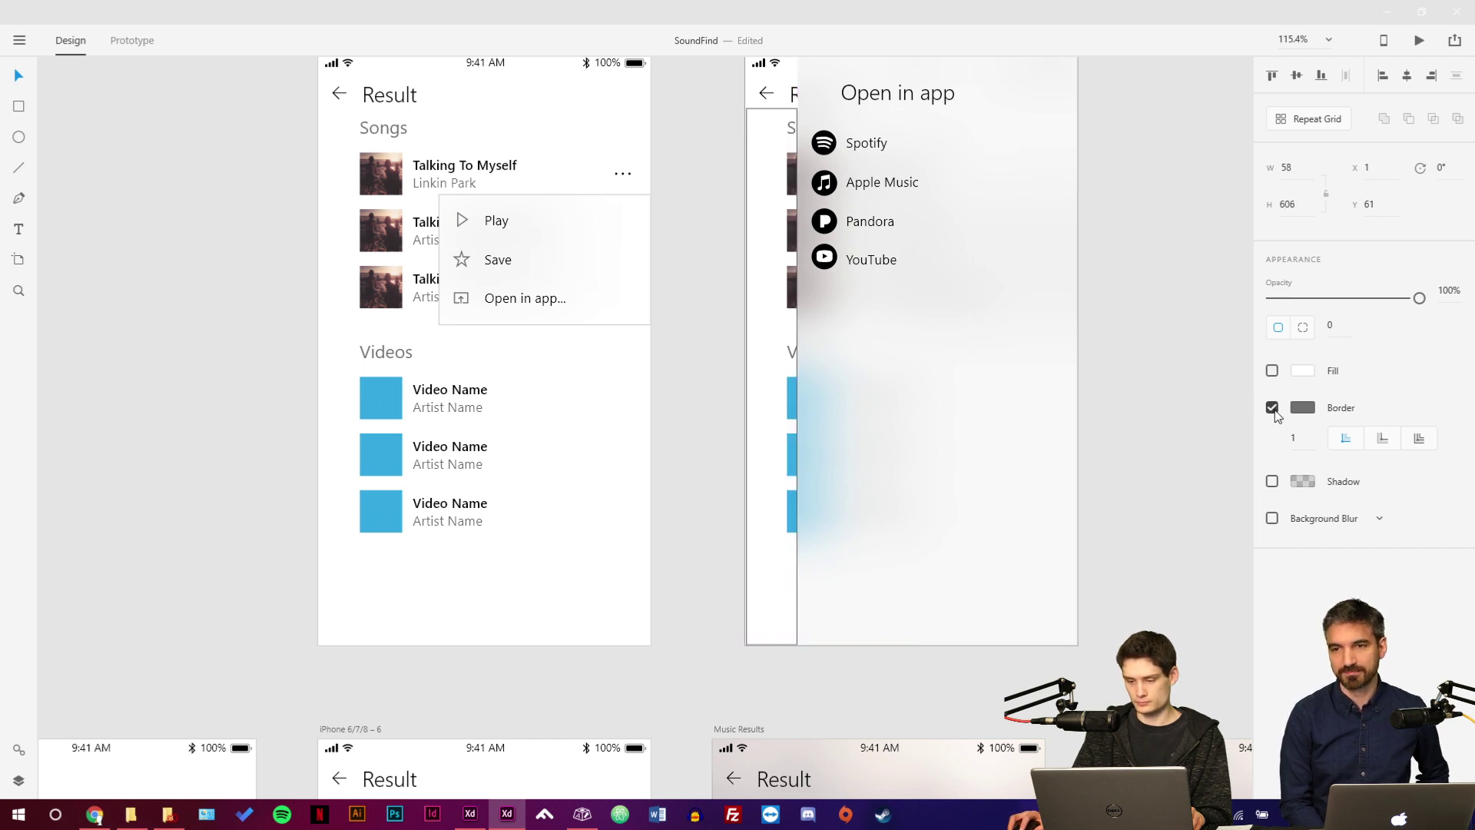
pyautogui.click(1273, 407)
pyautogui.scroll(3, 197, 303)
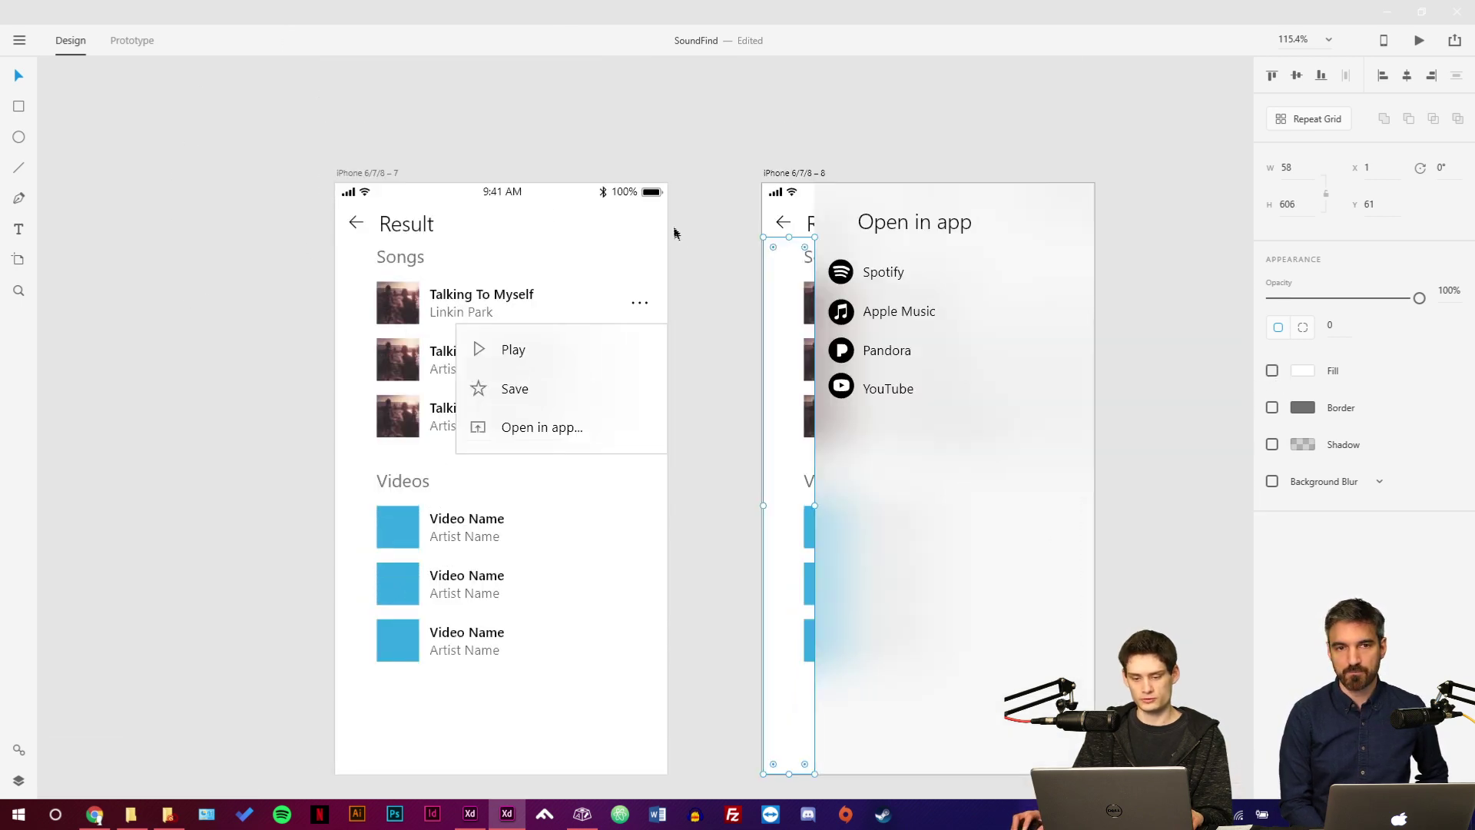
# Link the transparent rectangle beside the Open in app menu to artboard iPhone 6/7/8 – 7 with Slide Right, Ease Out, 0.2 s.
pyautogui.click(132, 40)
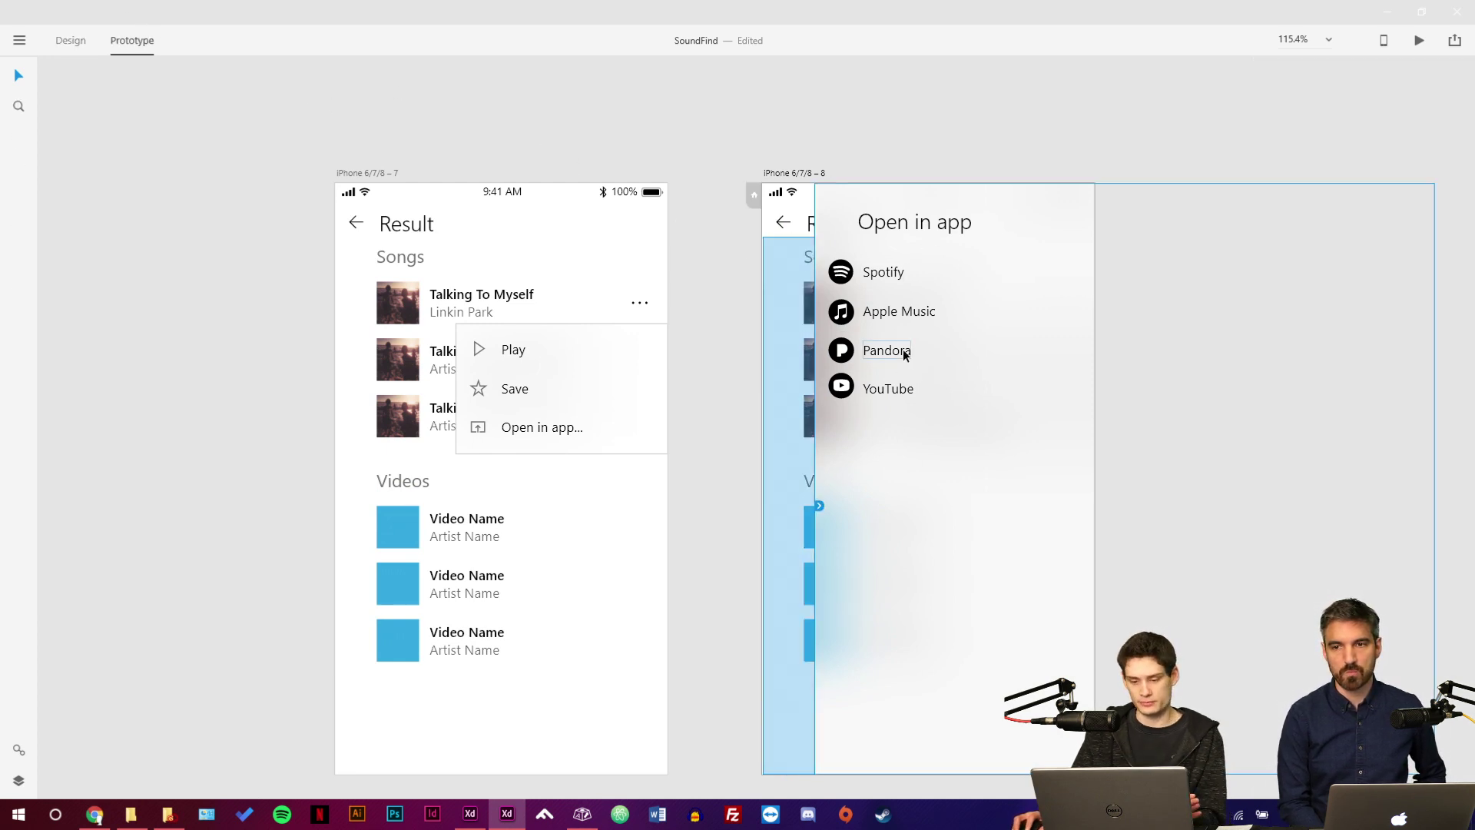
pyautogui.click(782, 273)
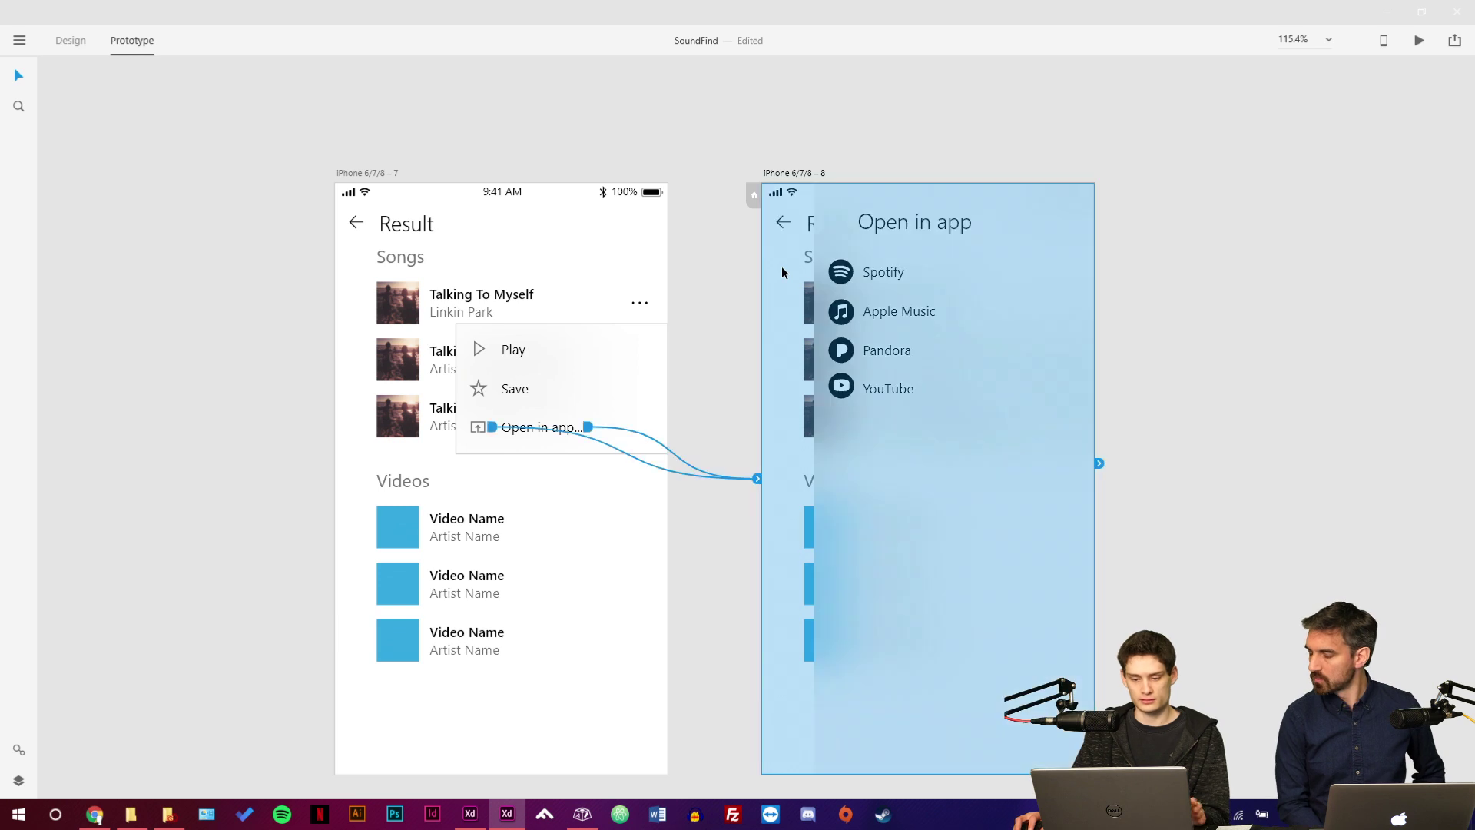
pyautogui.click(757, 318)
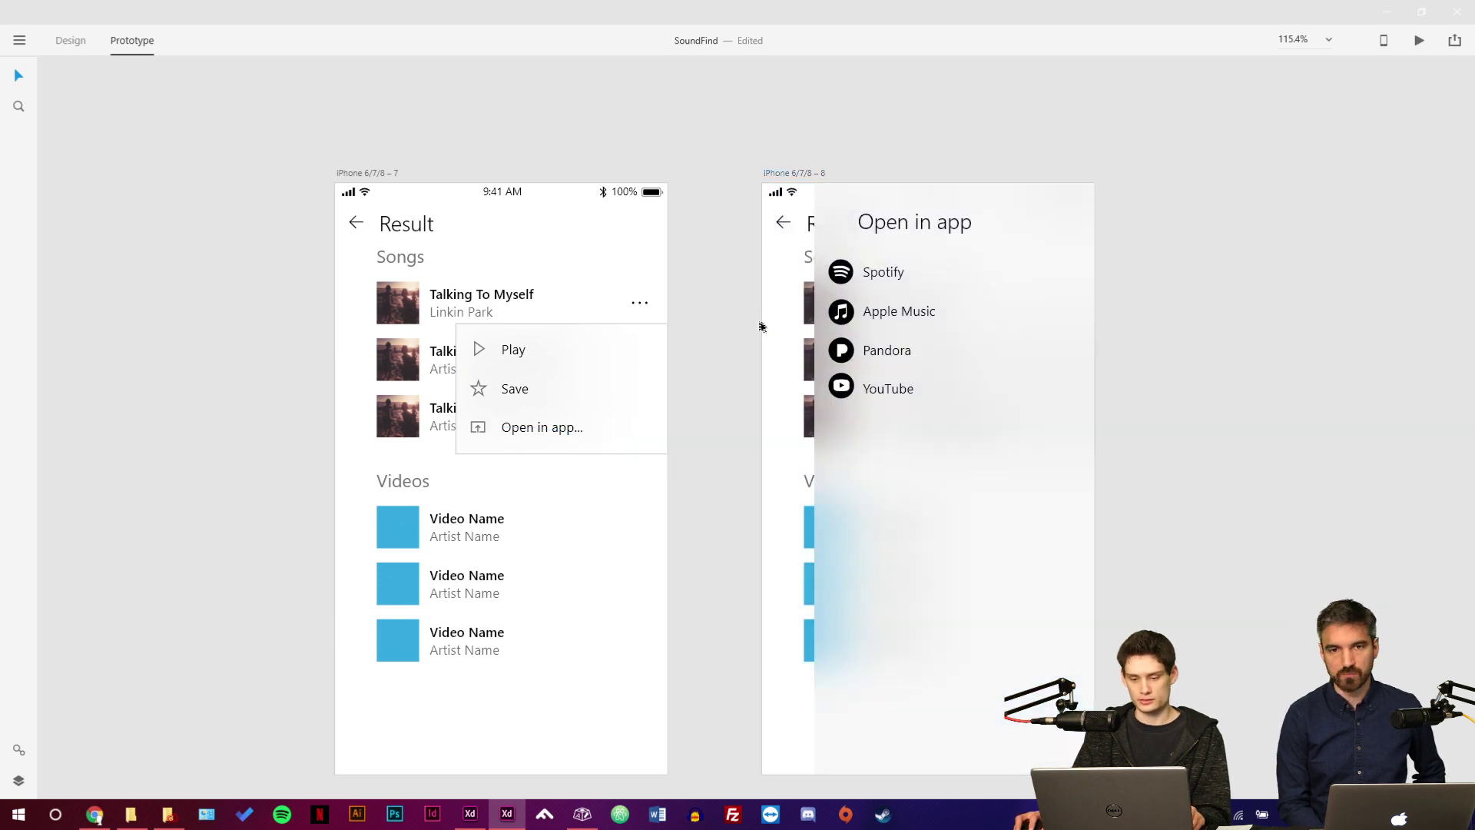
pyautogui.click(764, 327)
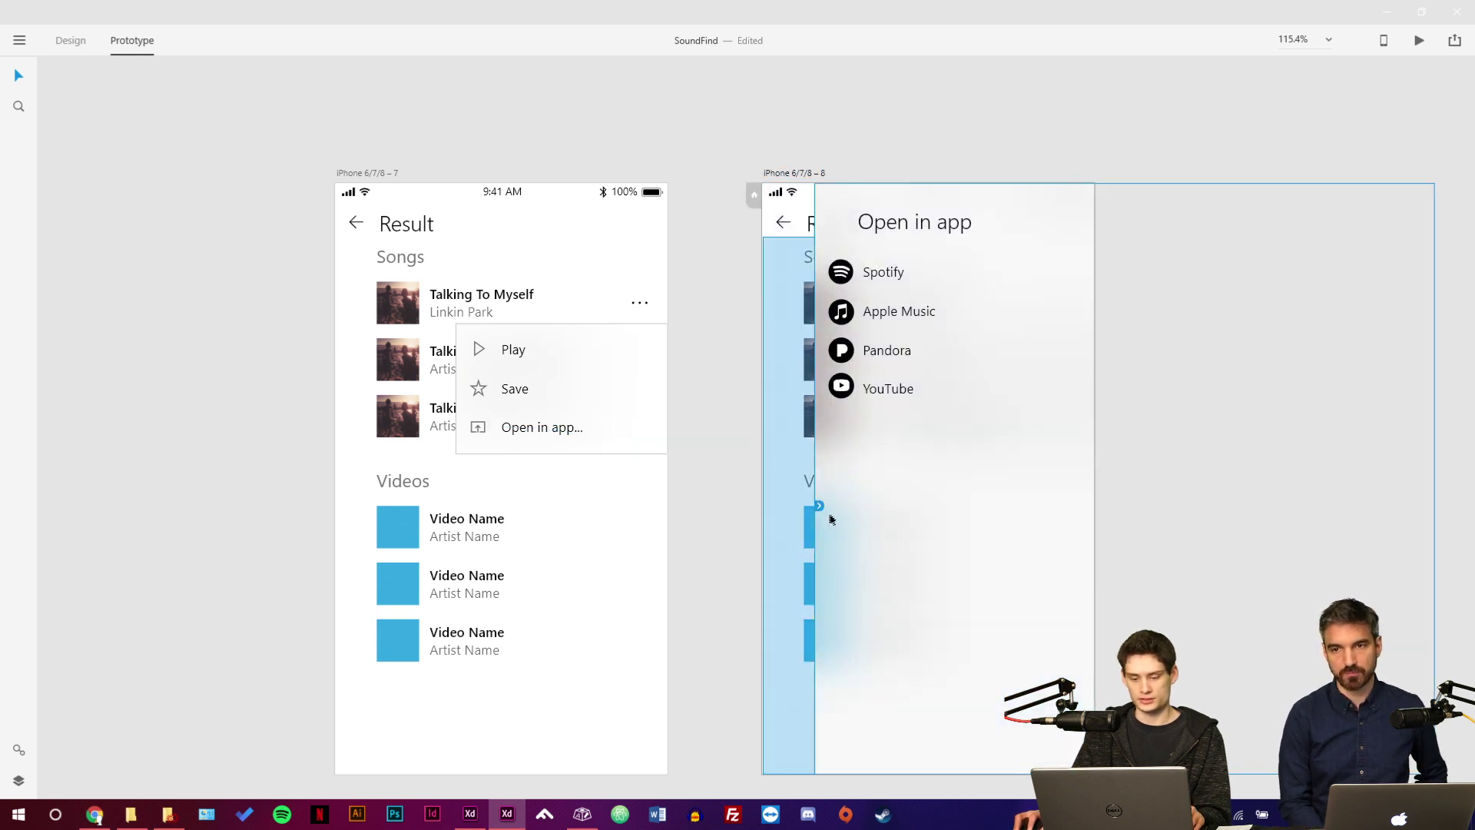
pyautogui.moveTo(817, 507); pyautogui.dragTo(596, 552)
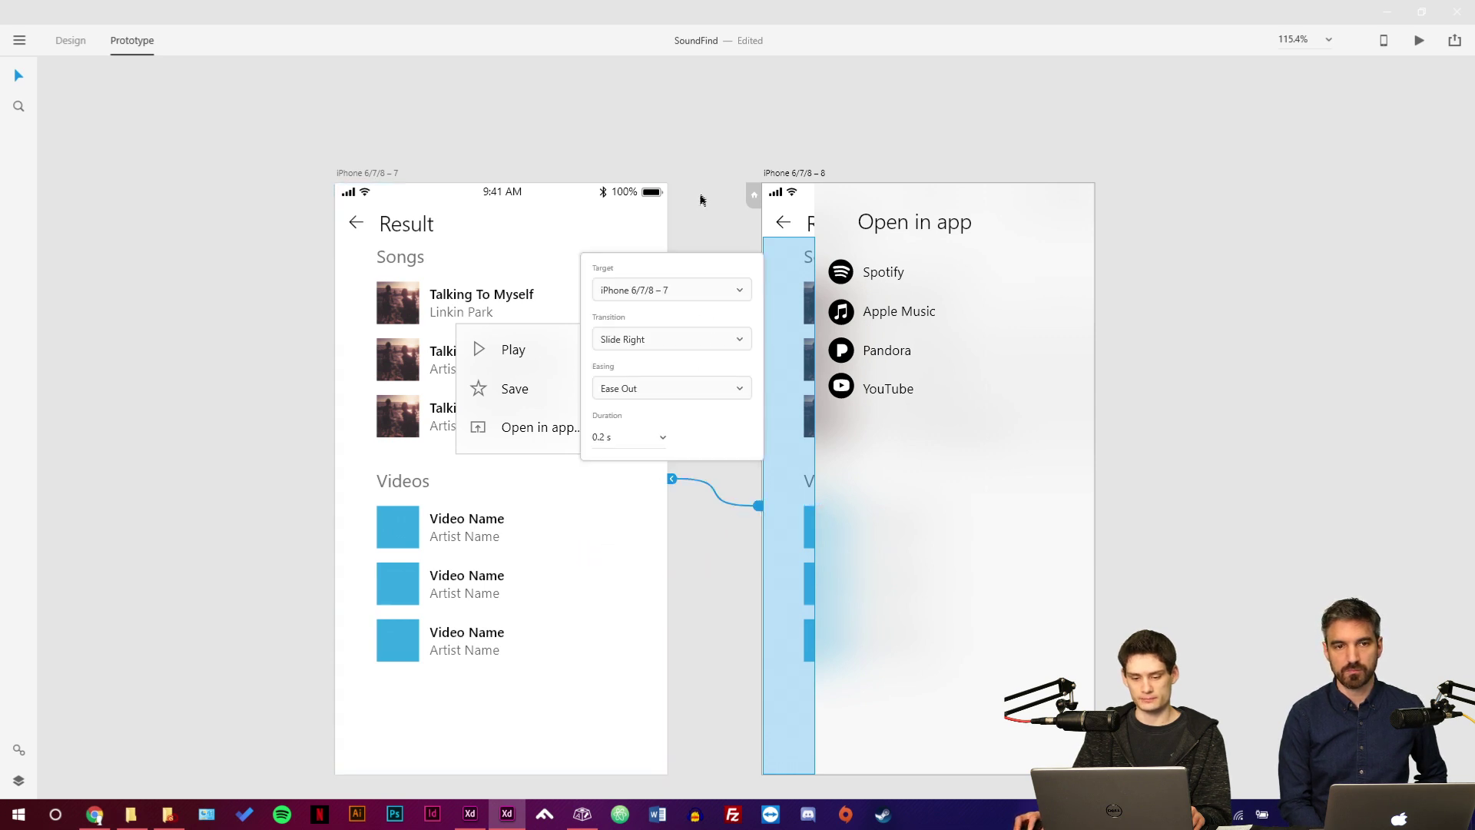
pyautogui.click(700, 199)
# Preview from the Result artboard, open the Open in app menu, dismiss it through the transparent area, and close the preview.
pyautogui.click(469, 261)
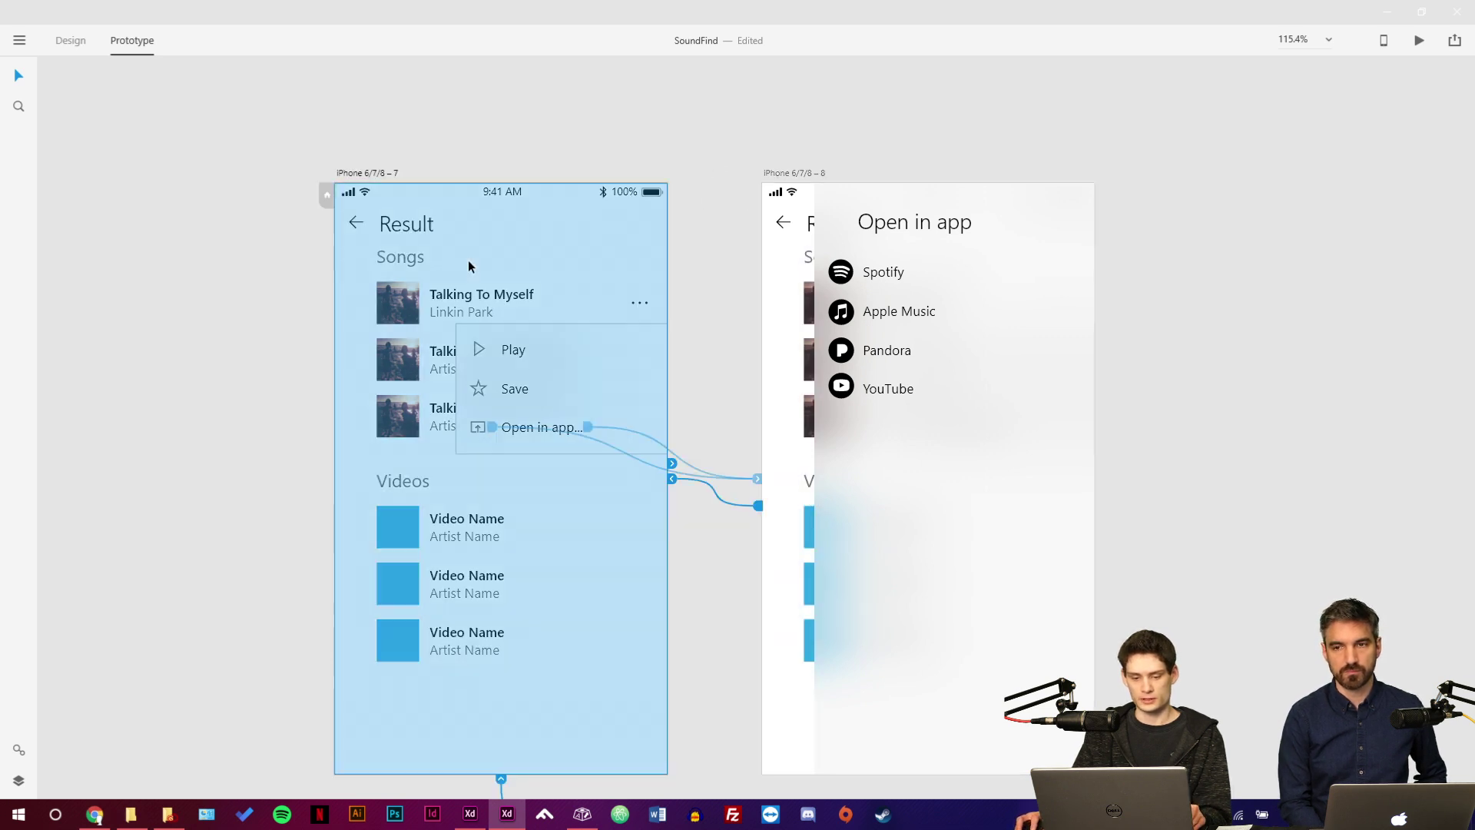
pyautogui.click(1421, 45)
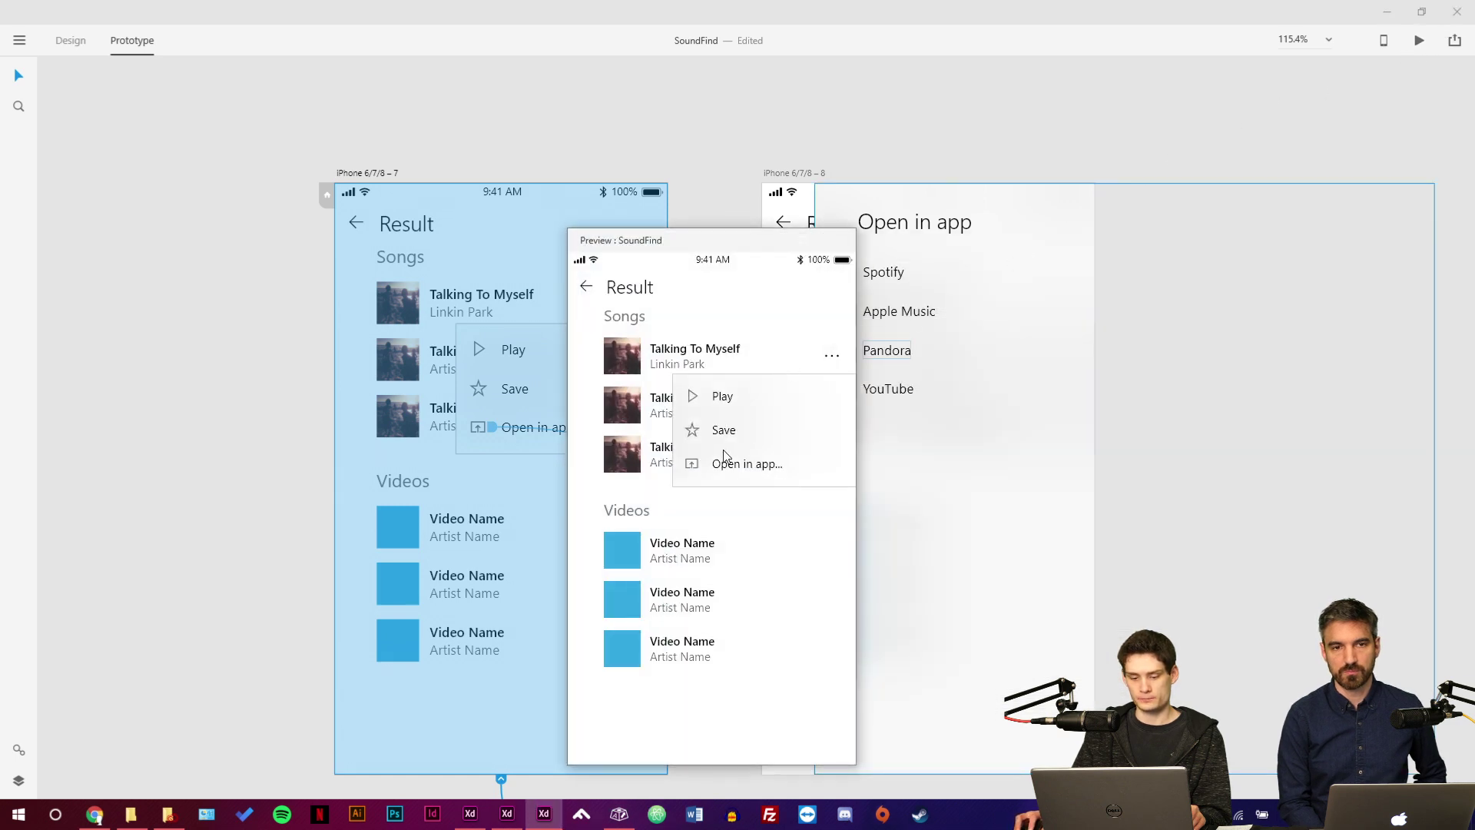
pyautogui.click(726, 462)
pyautogui.click(596, 397)
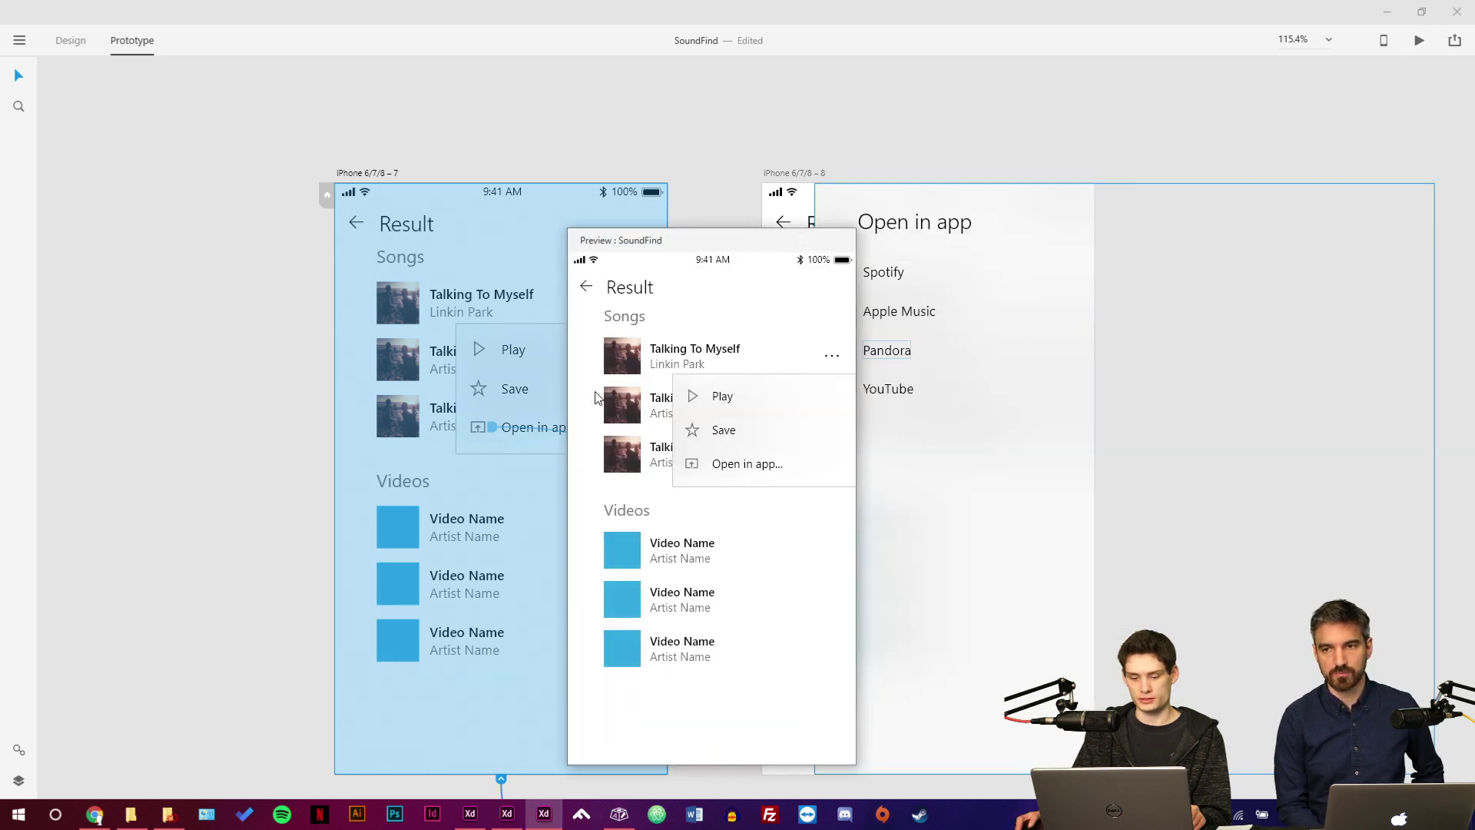
pyautogui.click(841, 239)
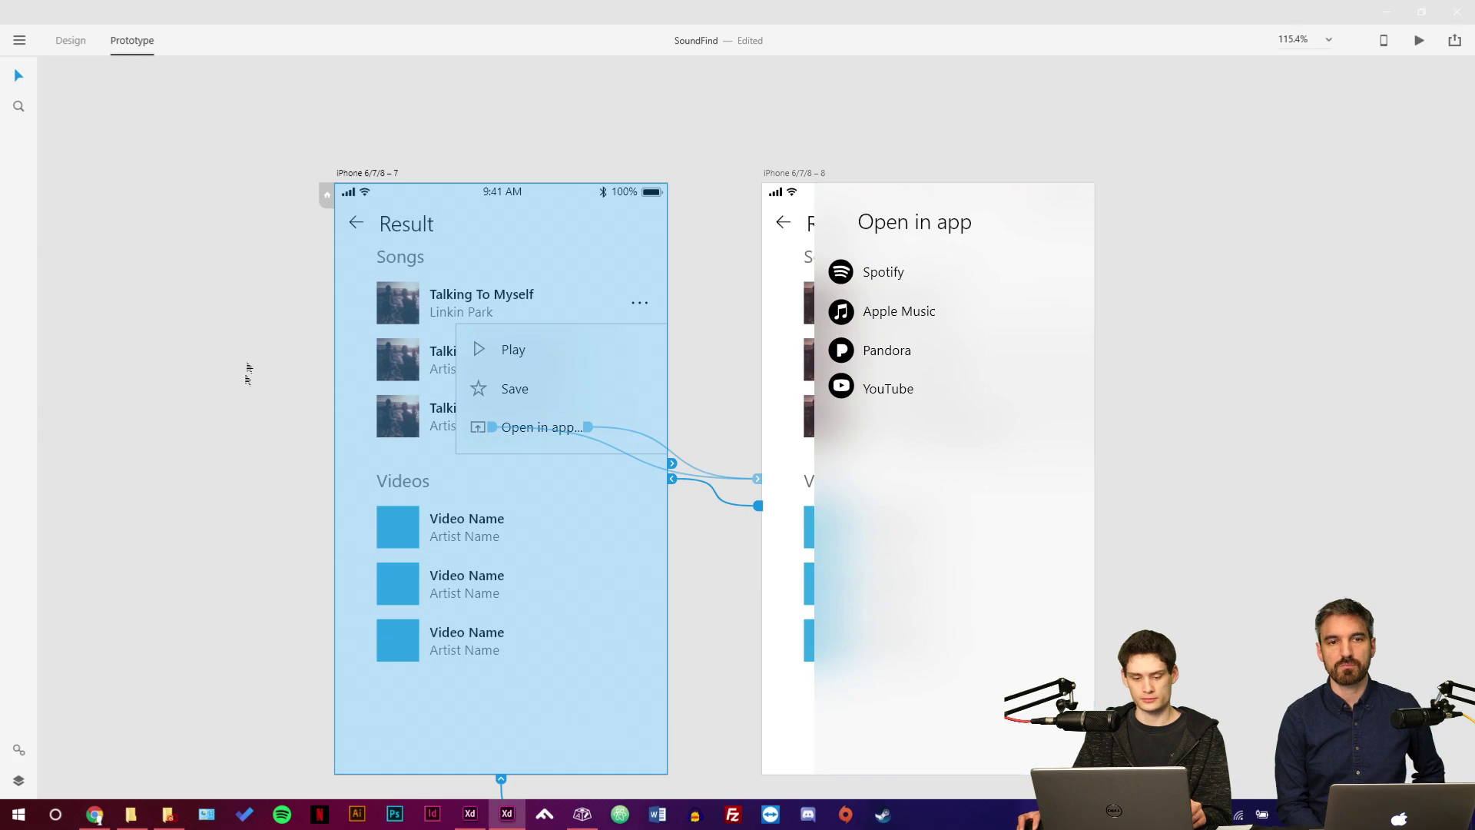
# Return to design mode and bring the SoundFind artboards into view as an overview.
pyautogui.click(70, 42)
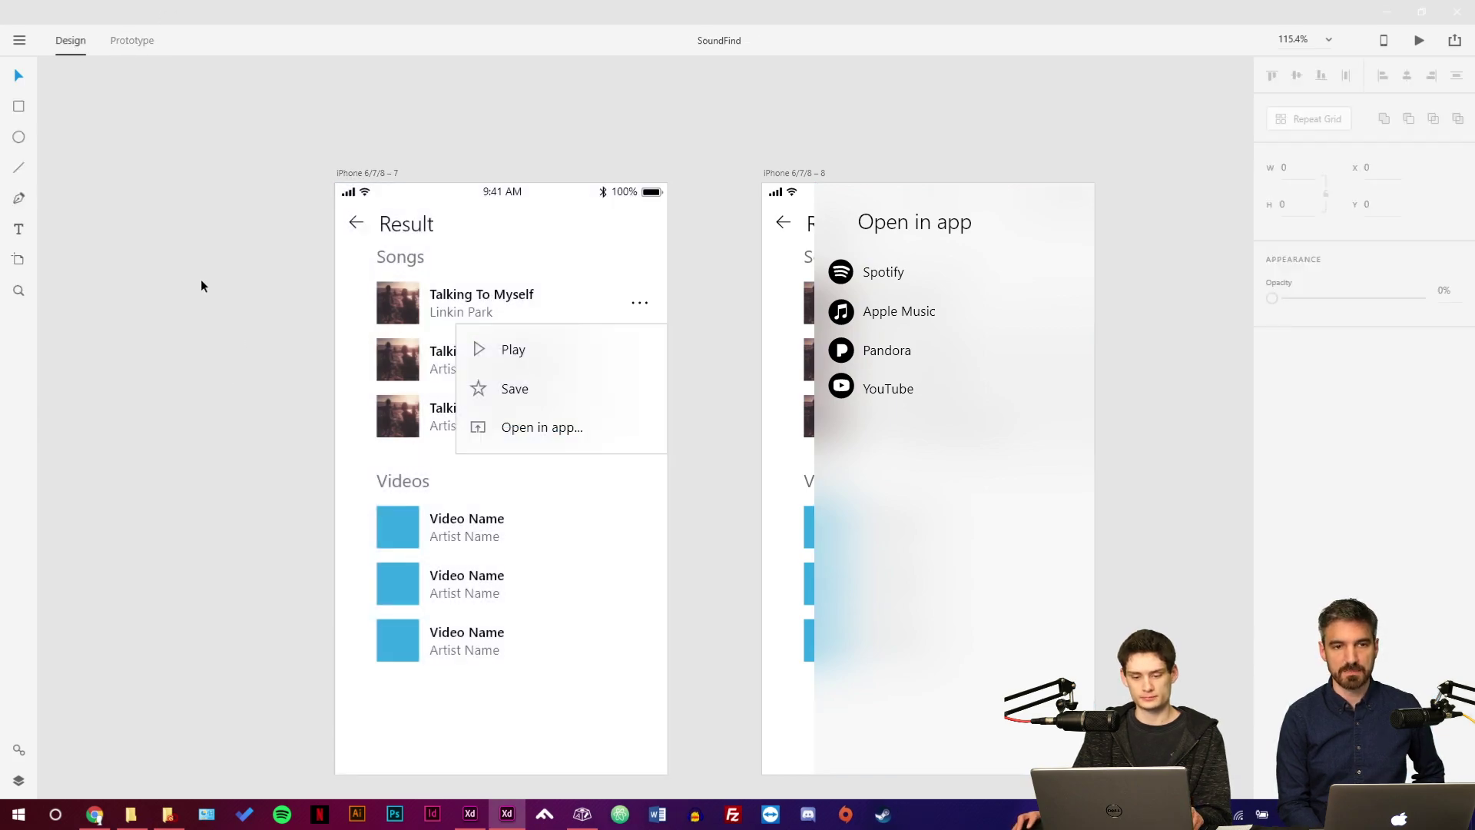
pyautogui.scroll(-5, 254, 333)
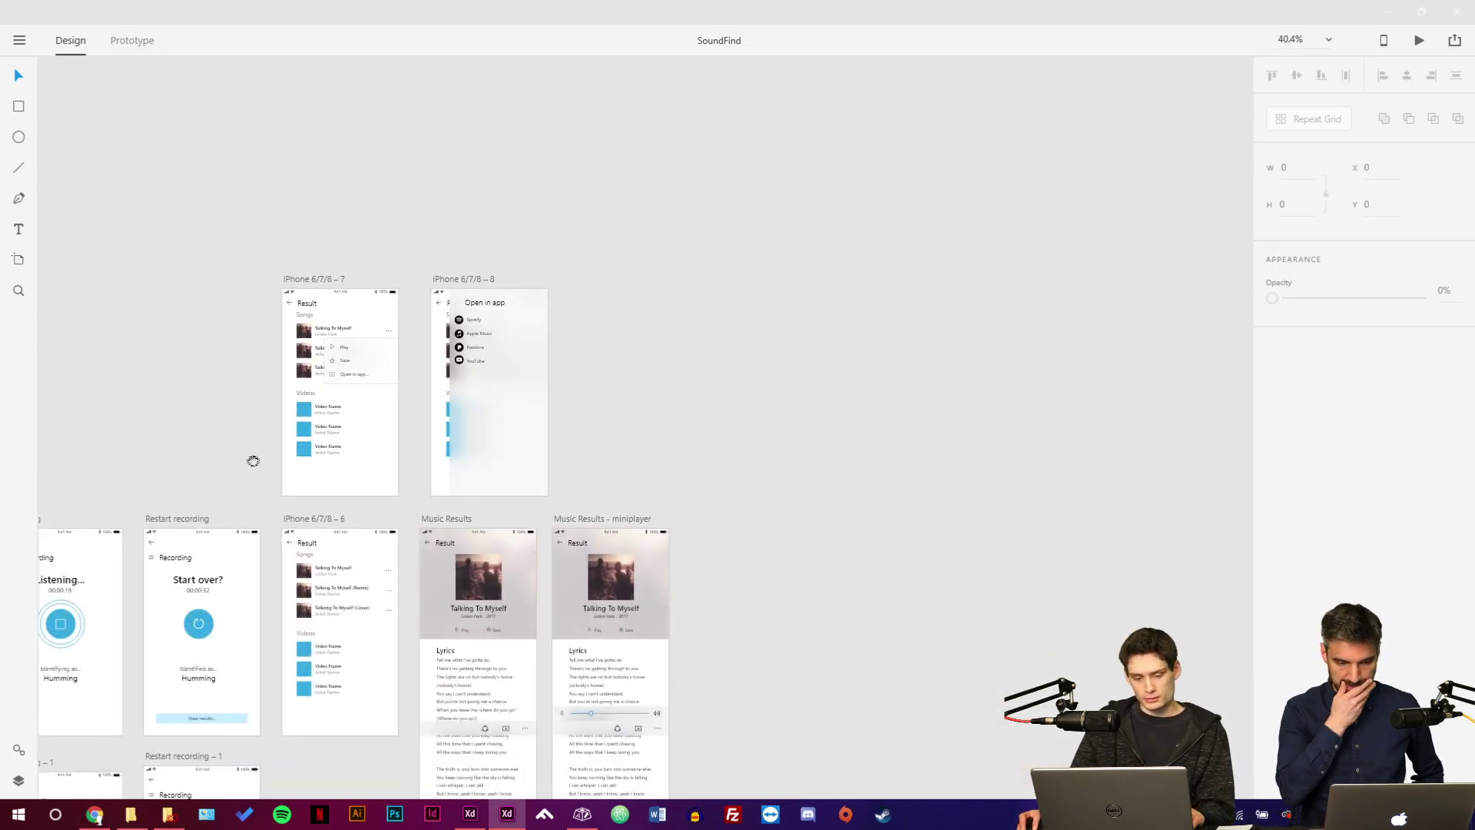
pyautogui.moveTo(253, 461); pyautogui.dragTo(896, 252)
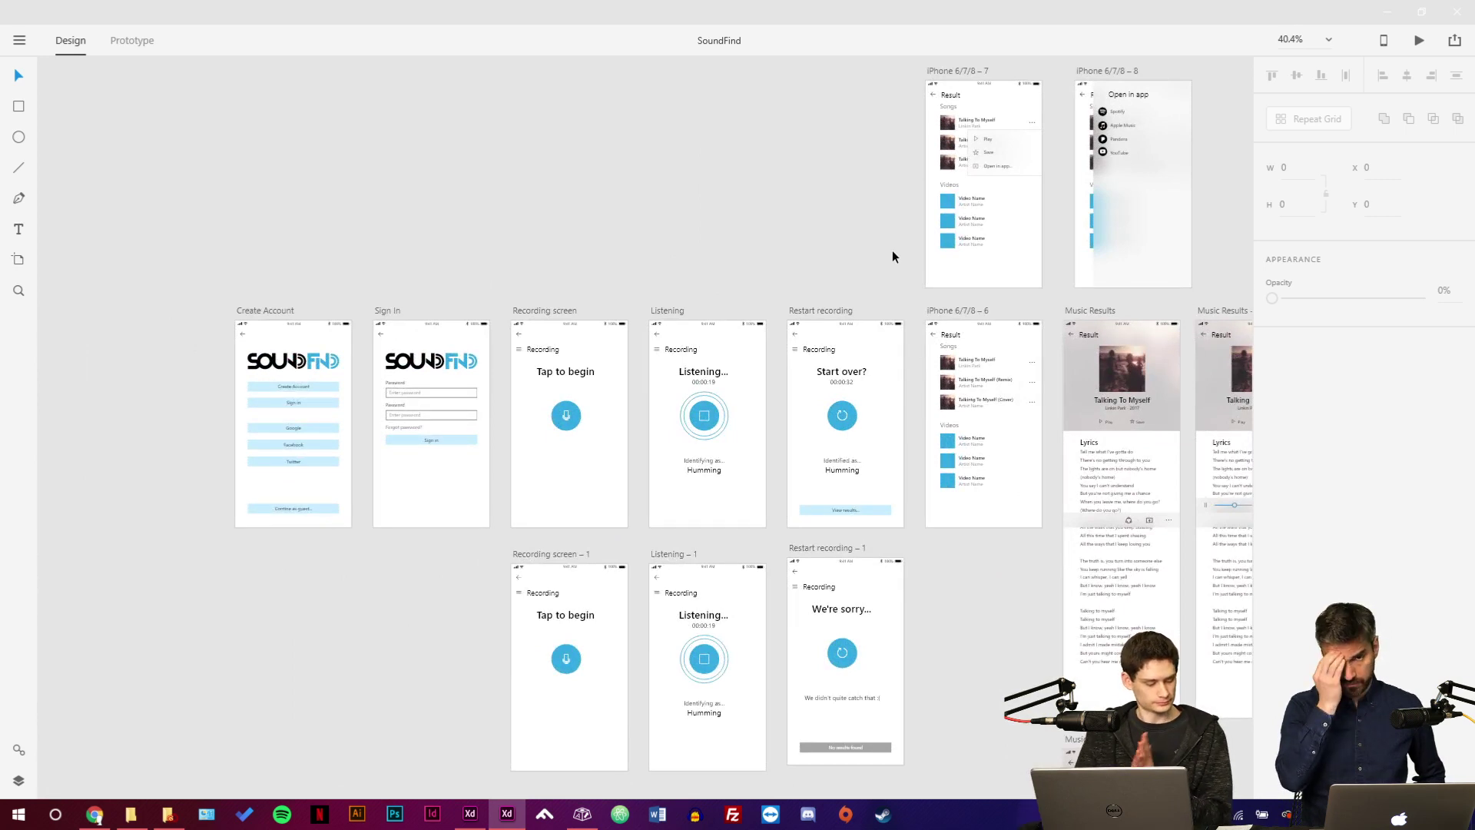
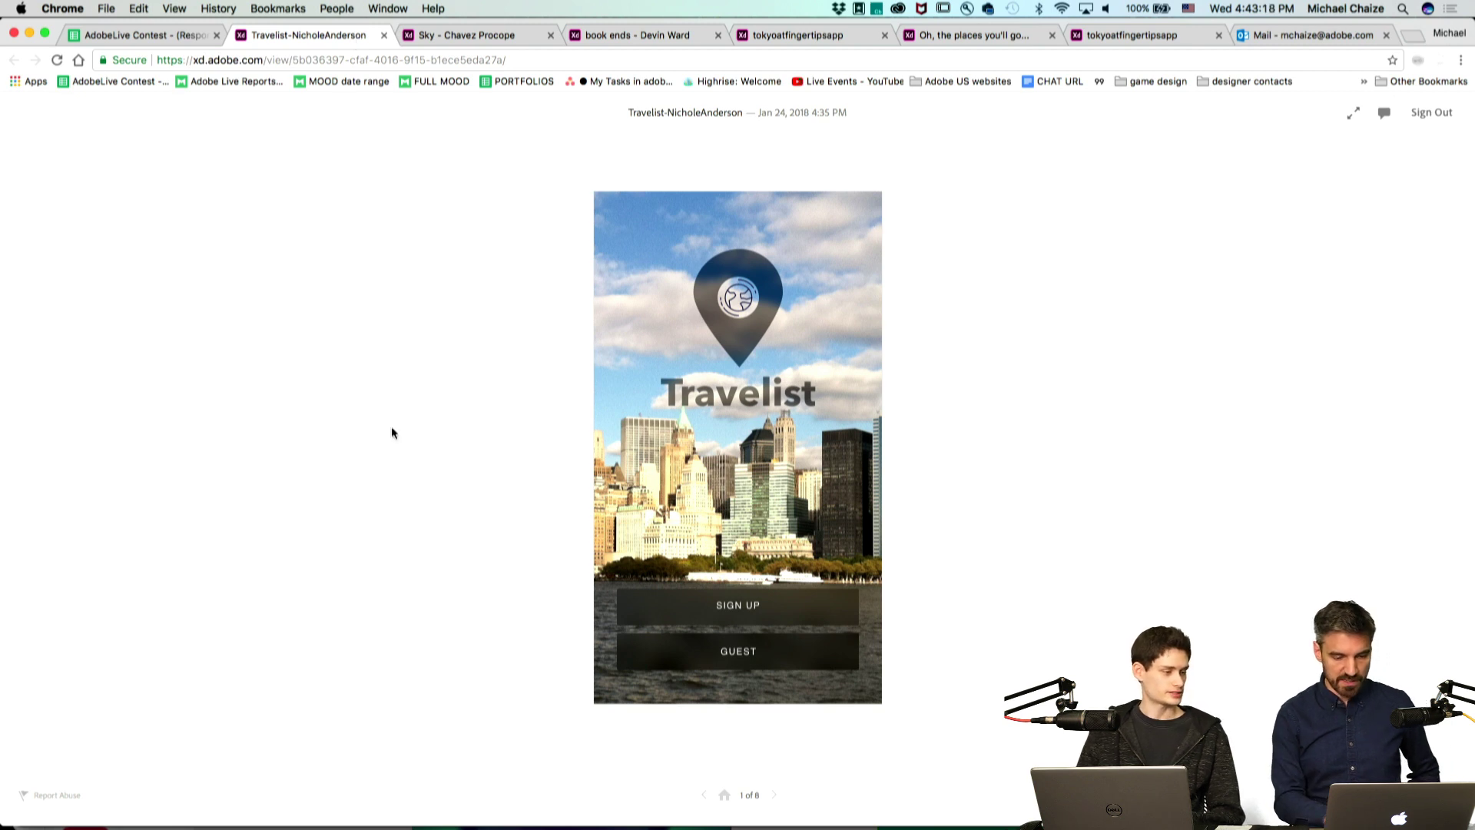
# Switch to the Travelist prototype in Chrome and walk from sign-up via New York to the Statue of Liberty search result.
pyautogui.click(737, 499)
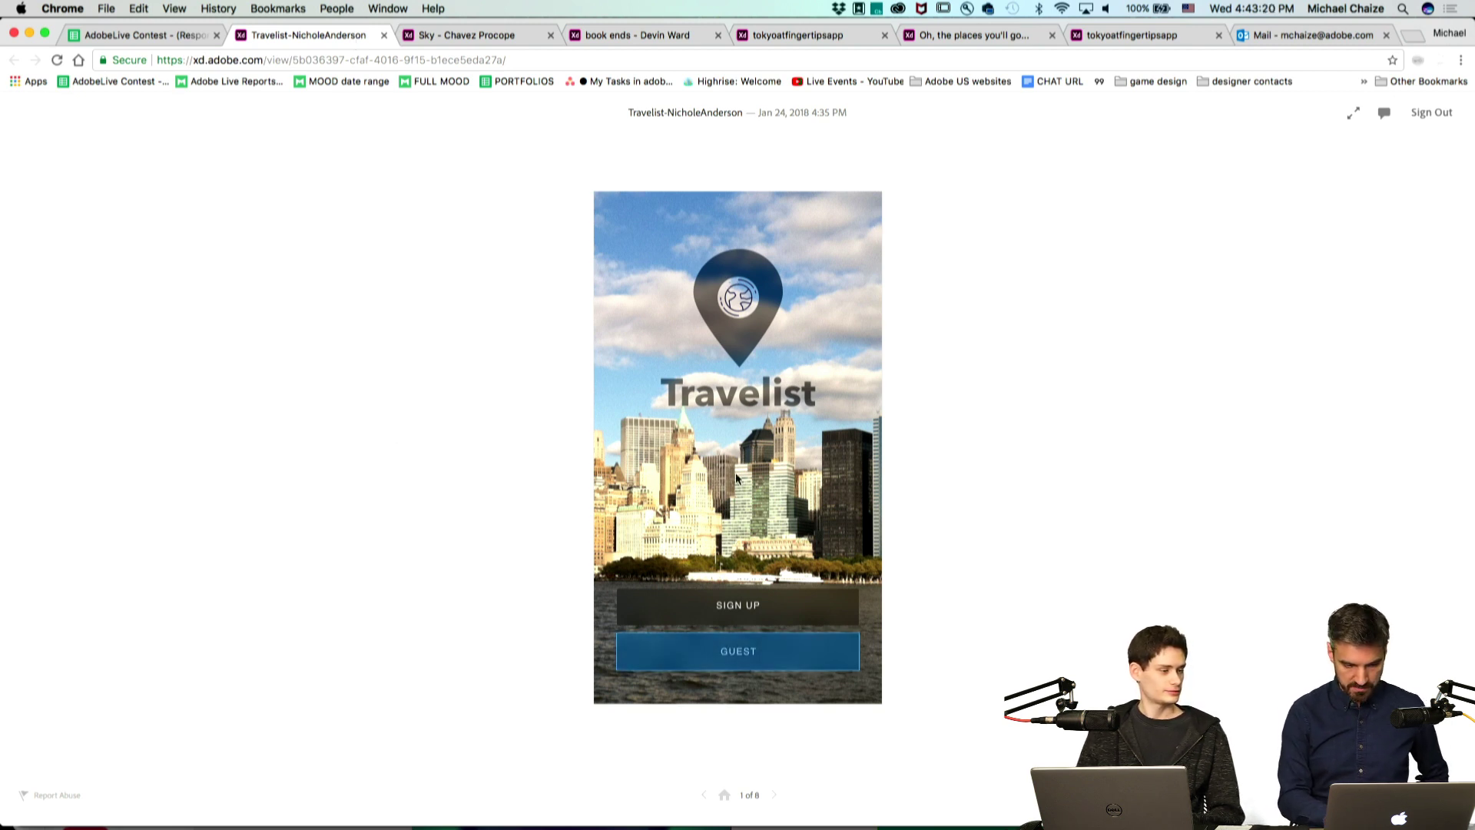
pyautogui.click(744, 606)
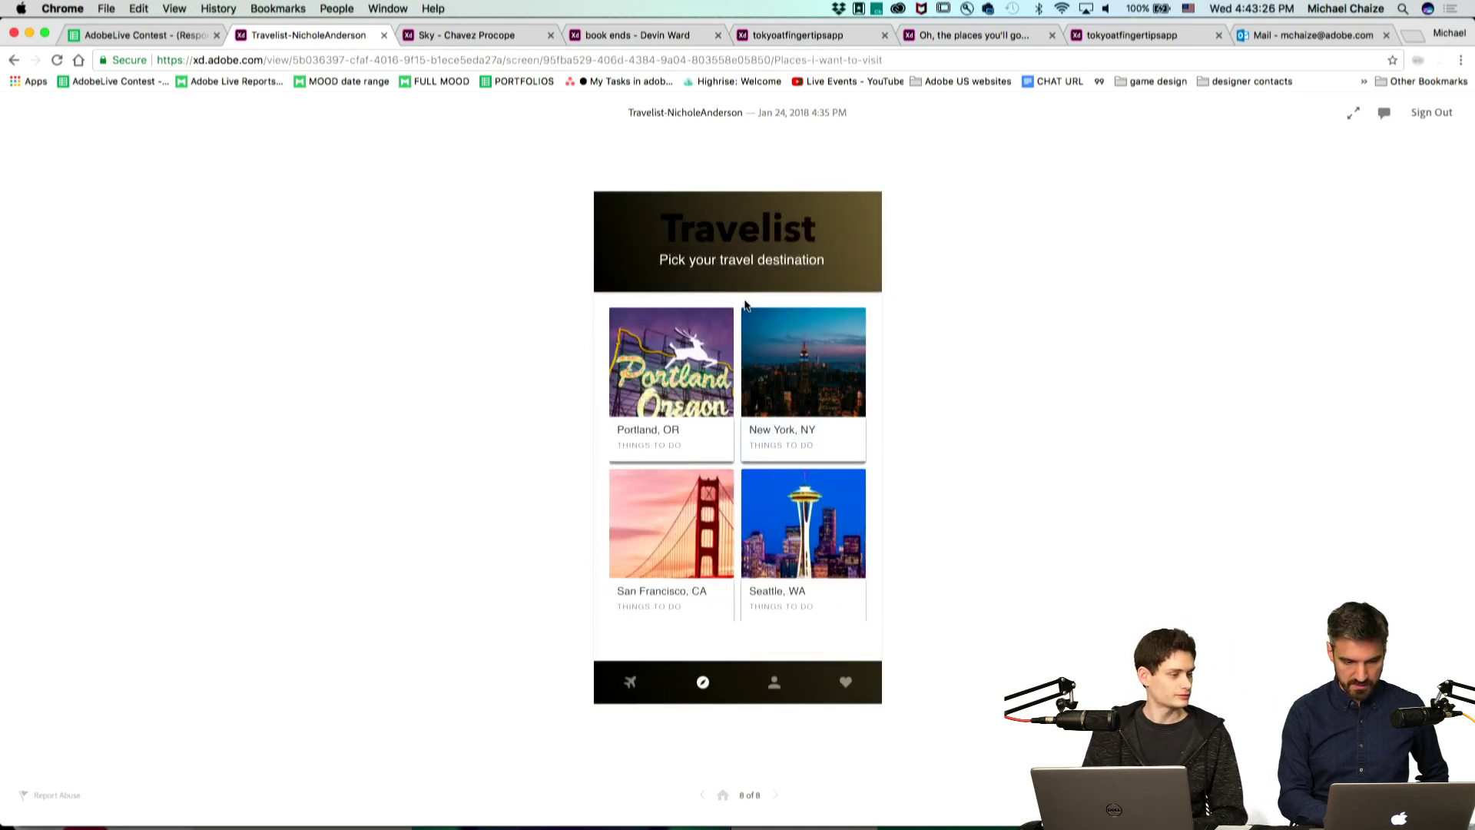
pyautogui.click(795, 392)
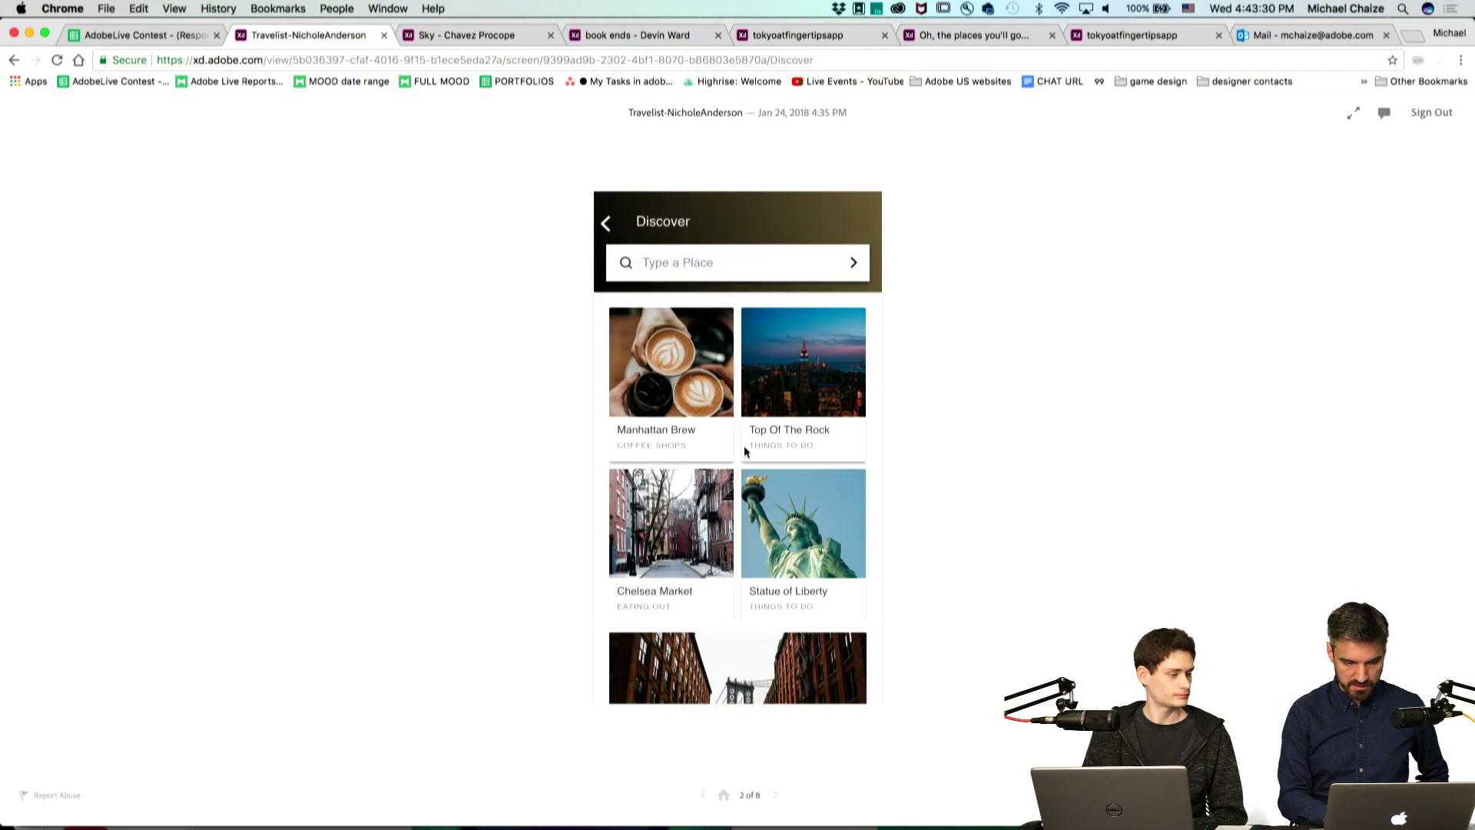
pyautogui.click(751, 256)
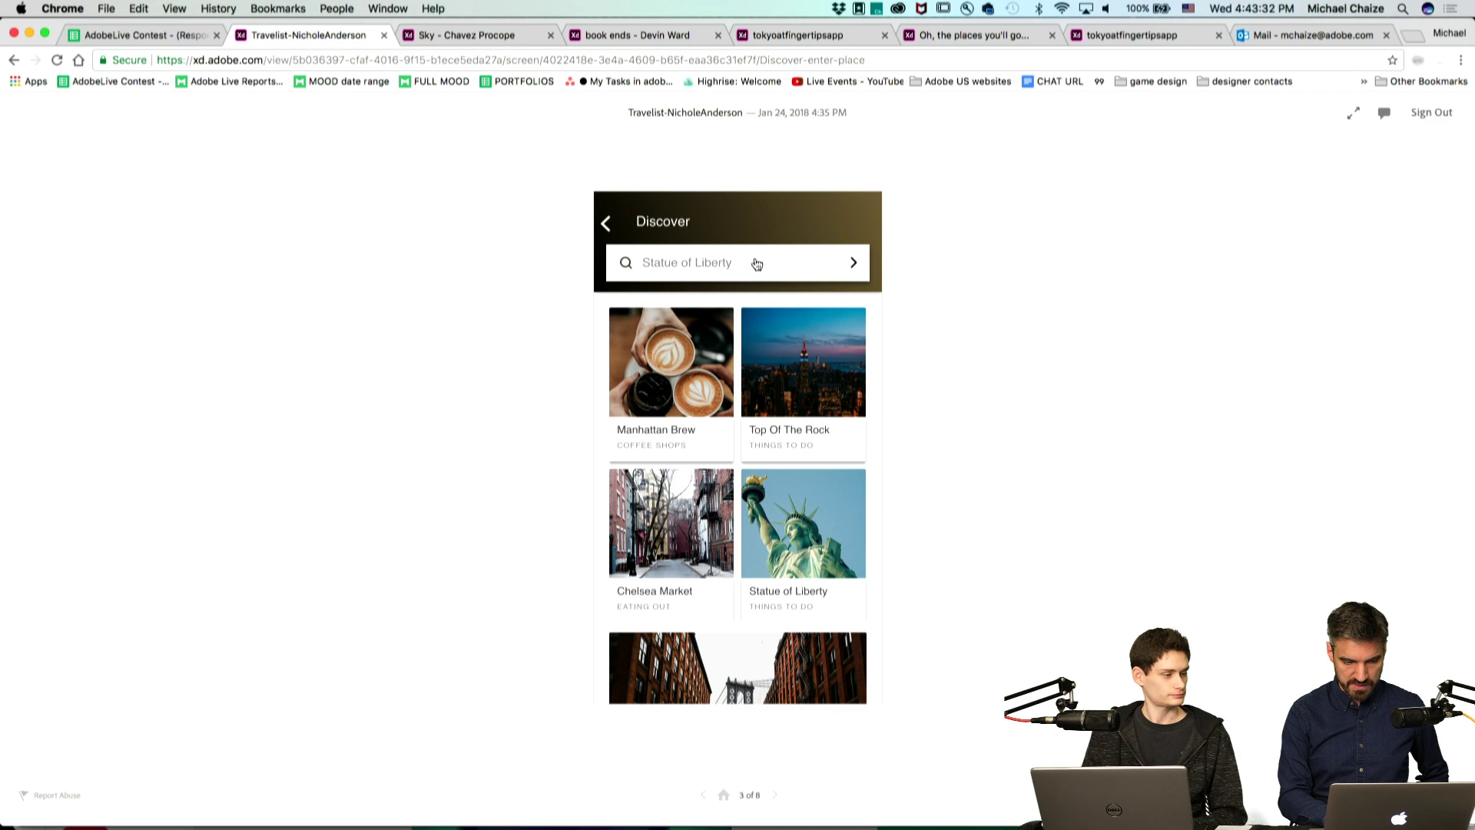
pyautogui.click(747, 306)
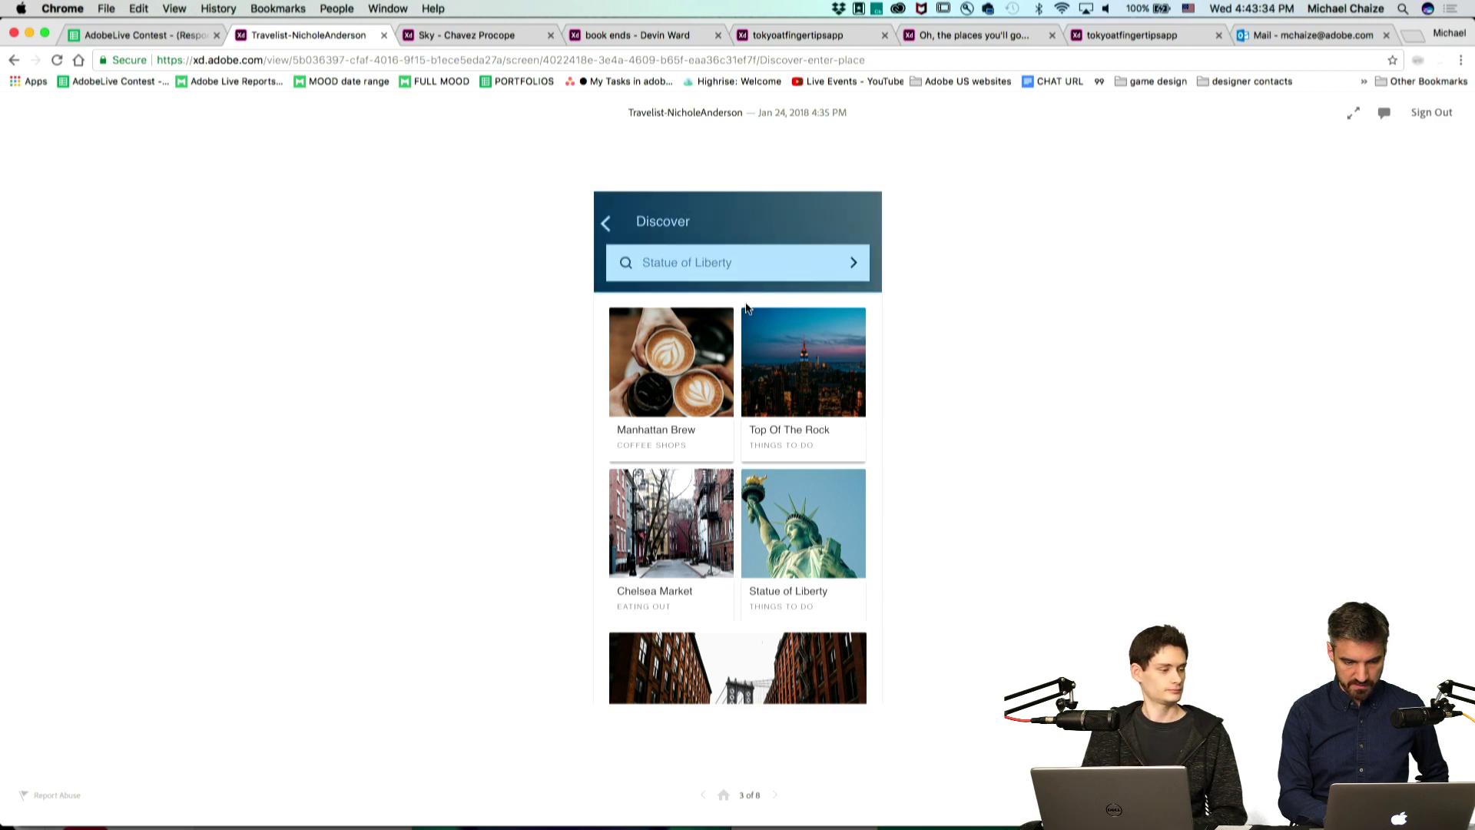
pyautogui.click(745, 274)
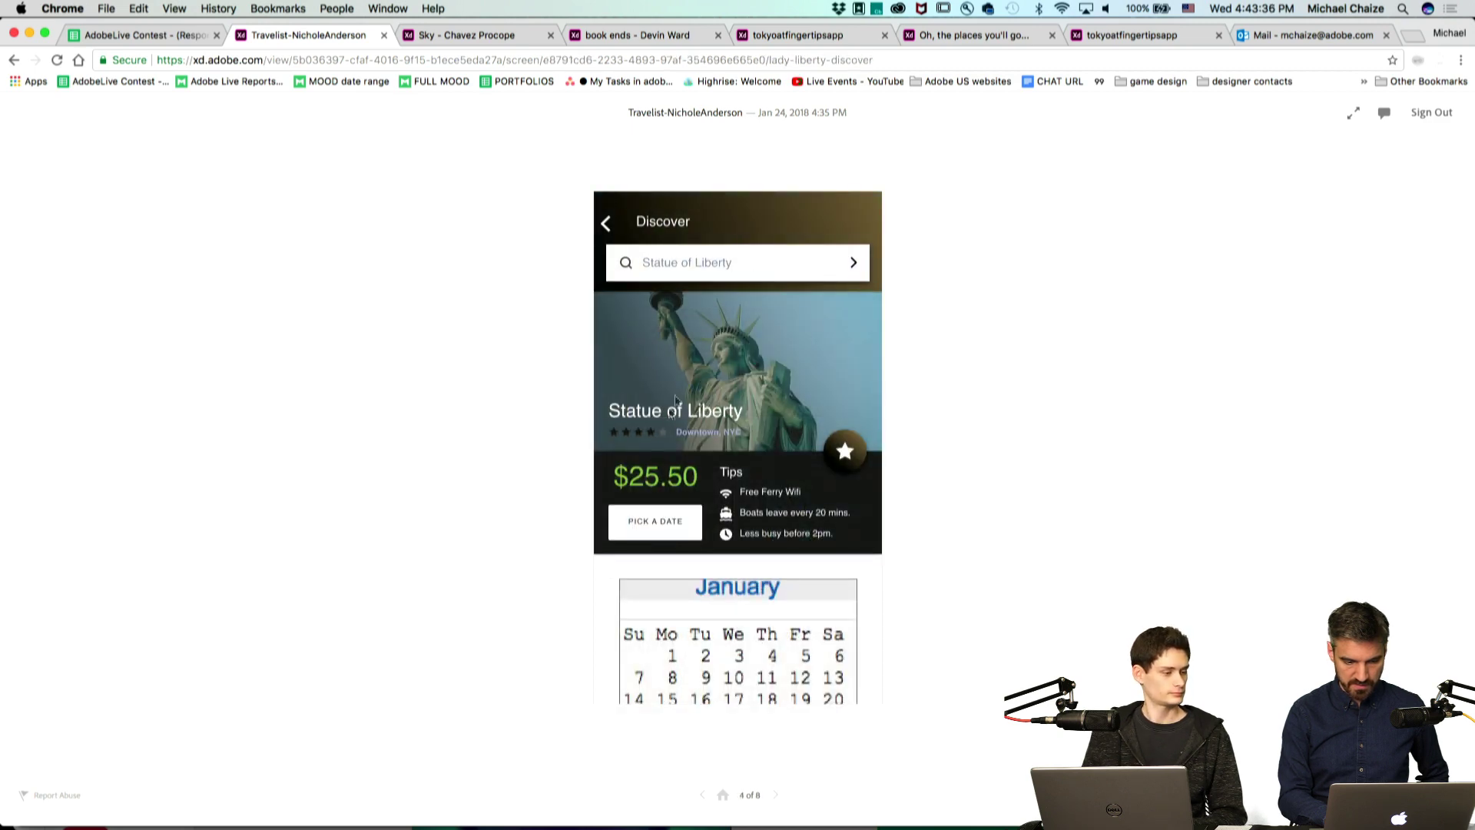
# Test the Statue of Liberty booking for January 31, confirm the purchase by fingerprint, and close the confirmation.
pyautogui.scroll(-5, 733, 526)
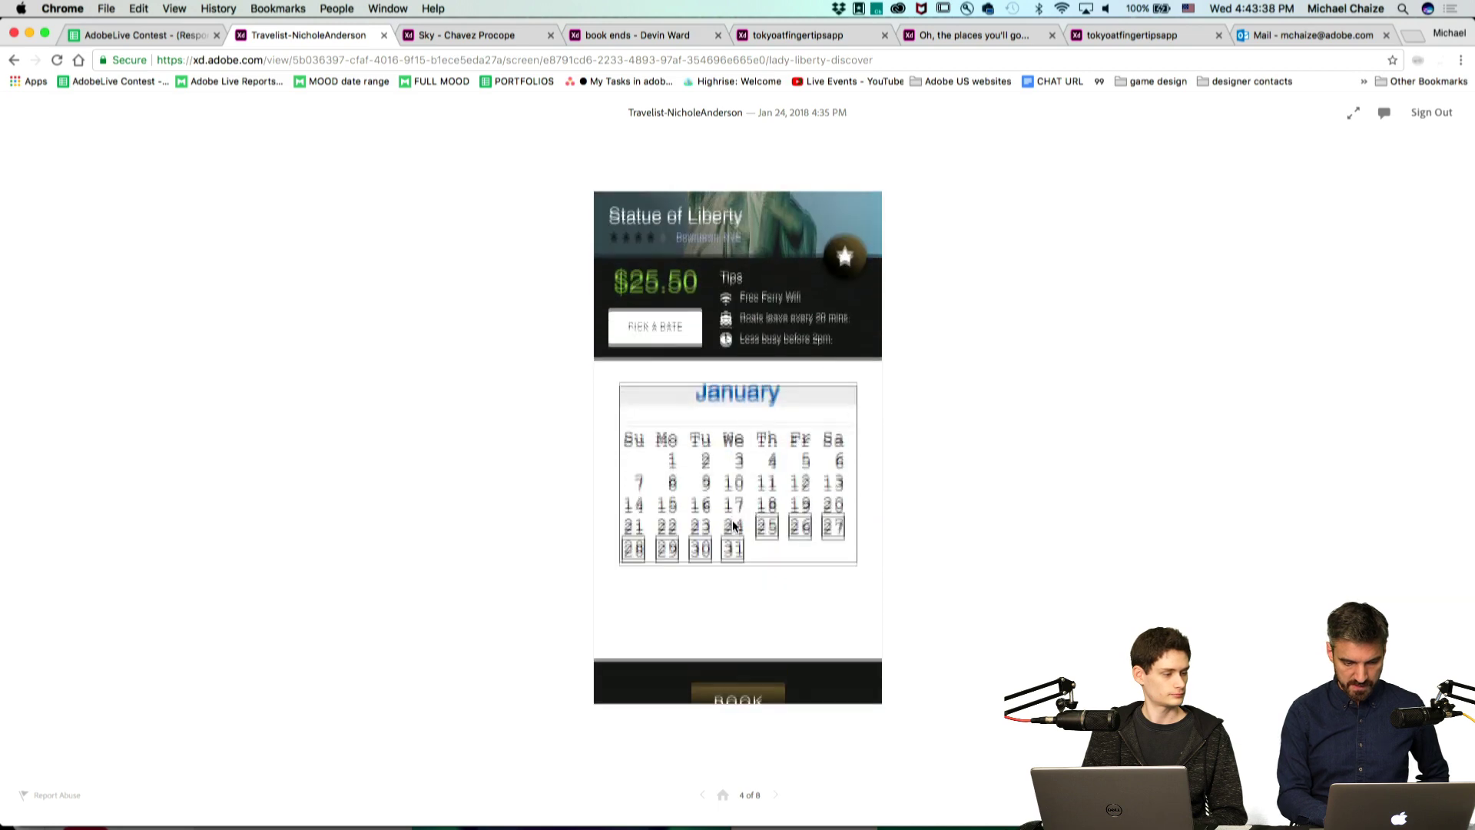
pyautogui.click(734, 526)
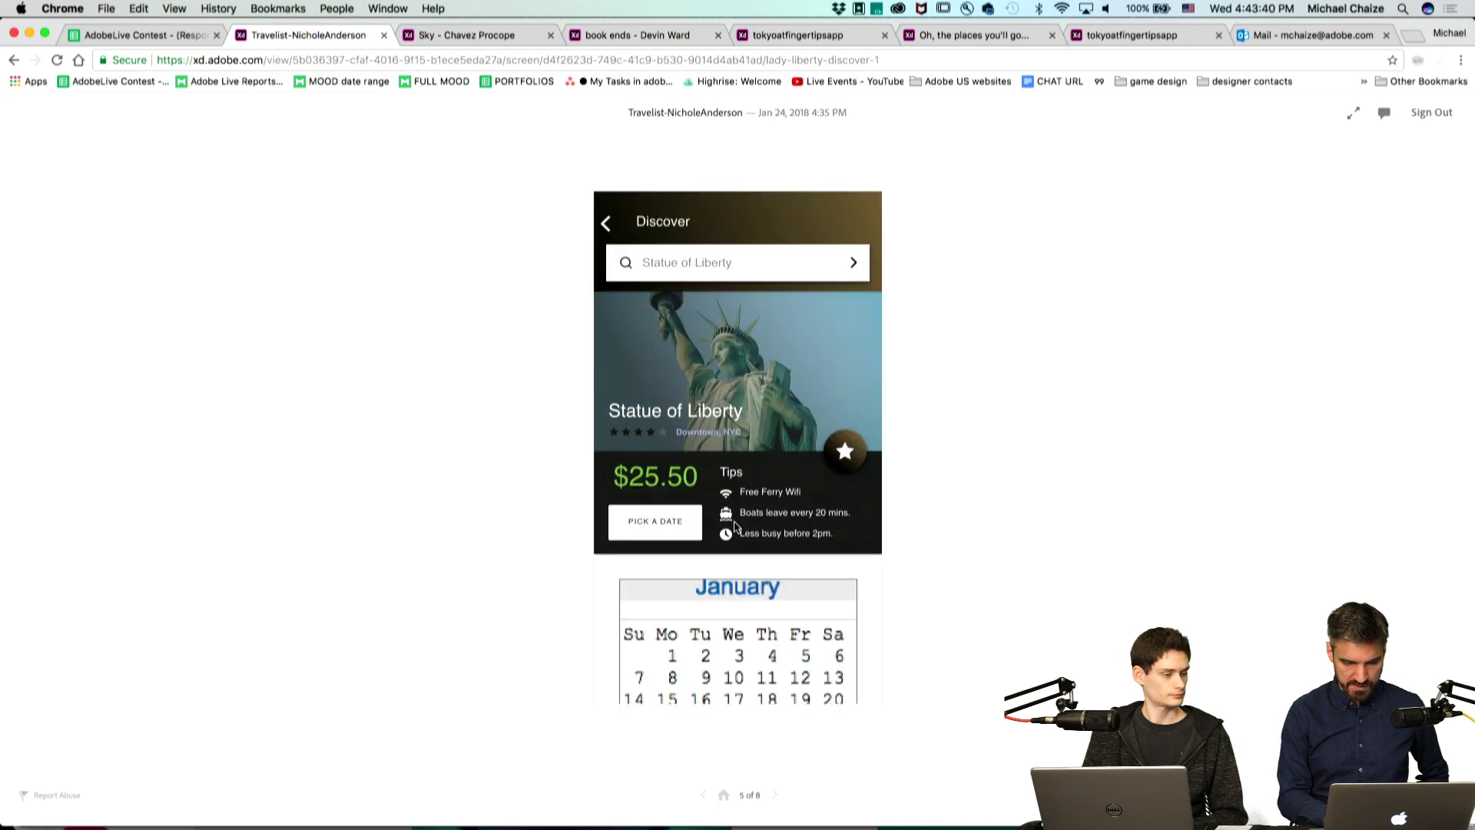
pyautogui.scroll(-5, 735, 525)
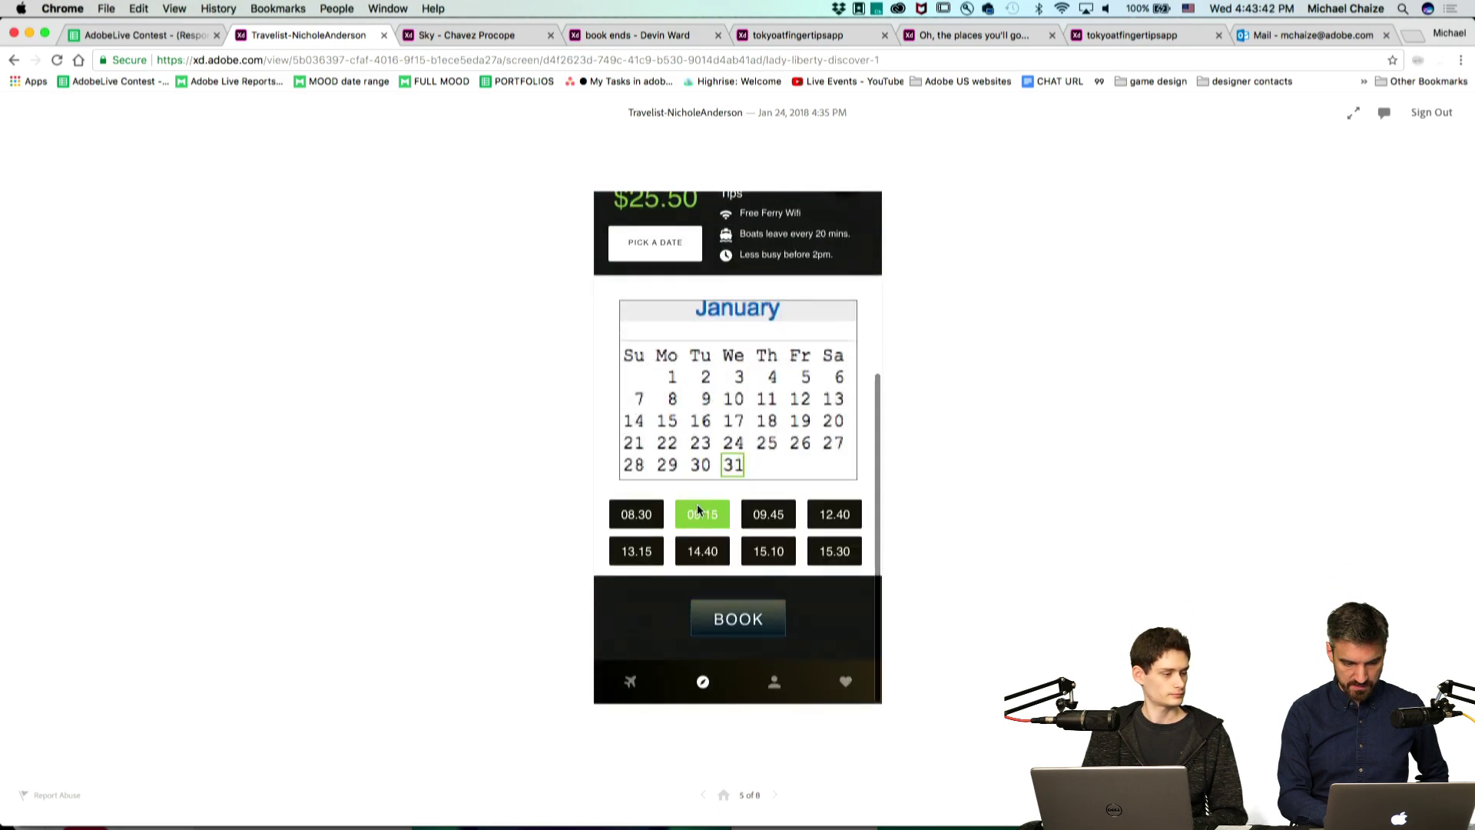
pyautogui.click(739, 622)
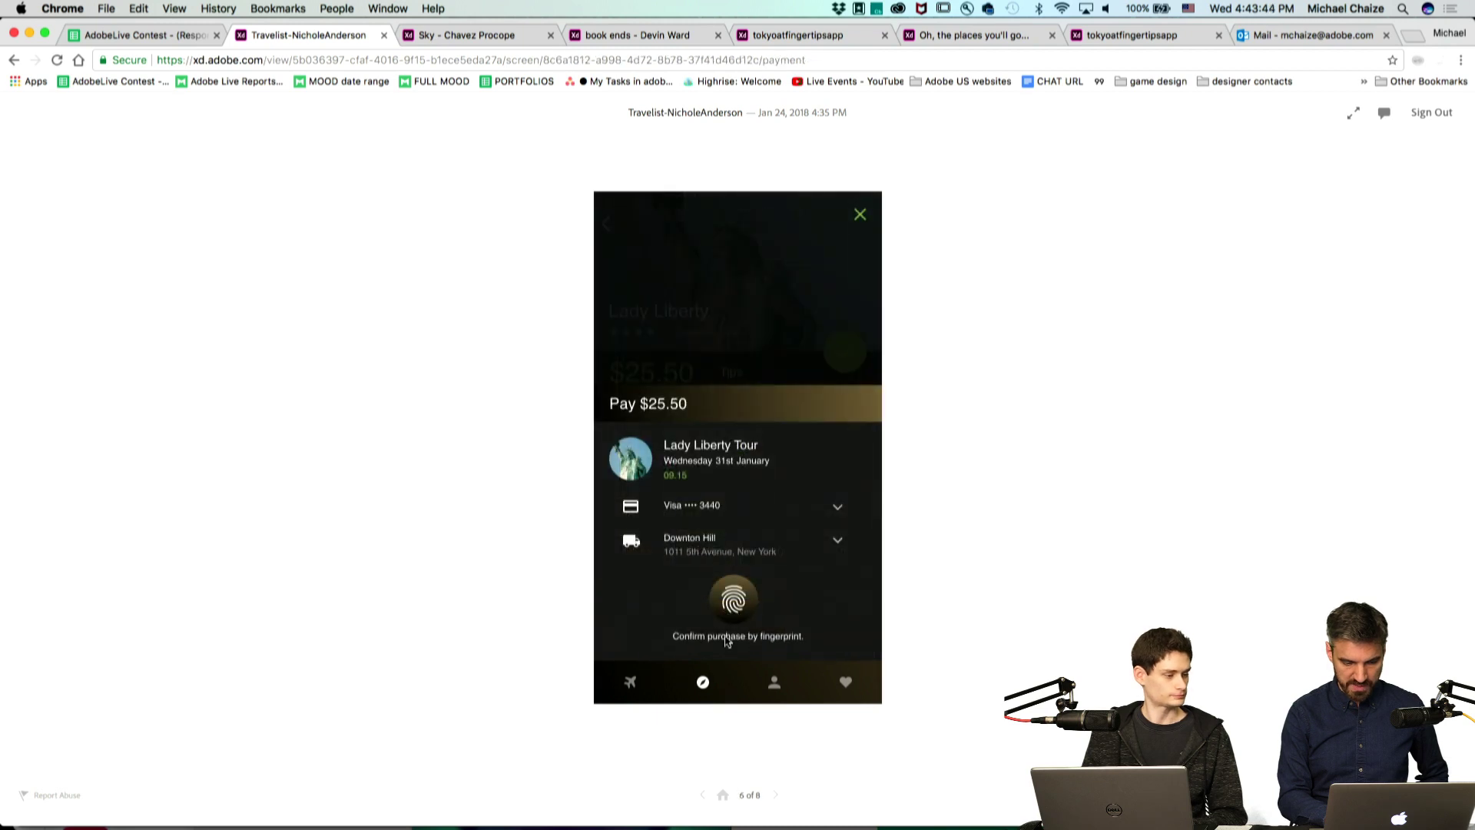
pyautogui.click(744, 605)
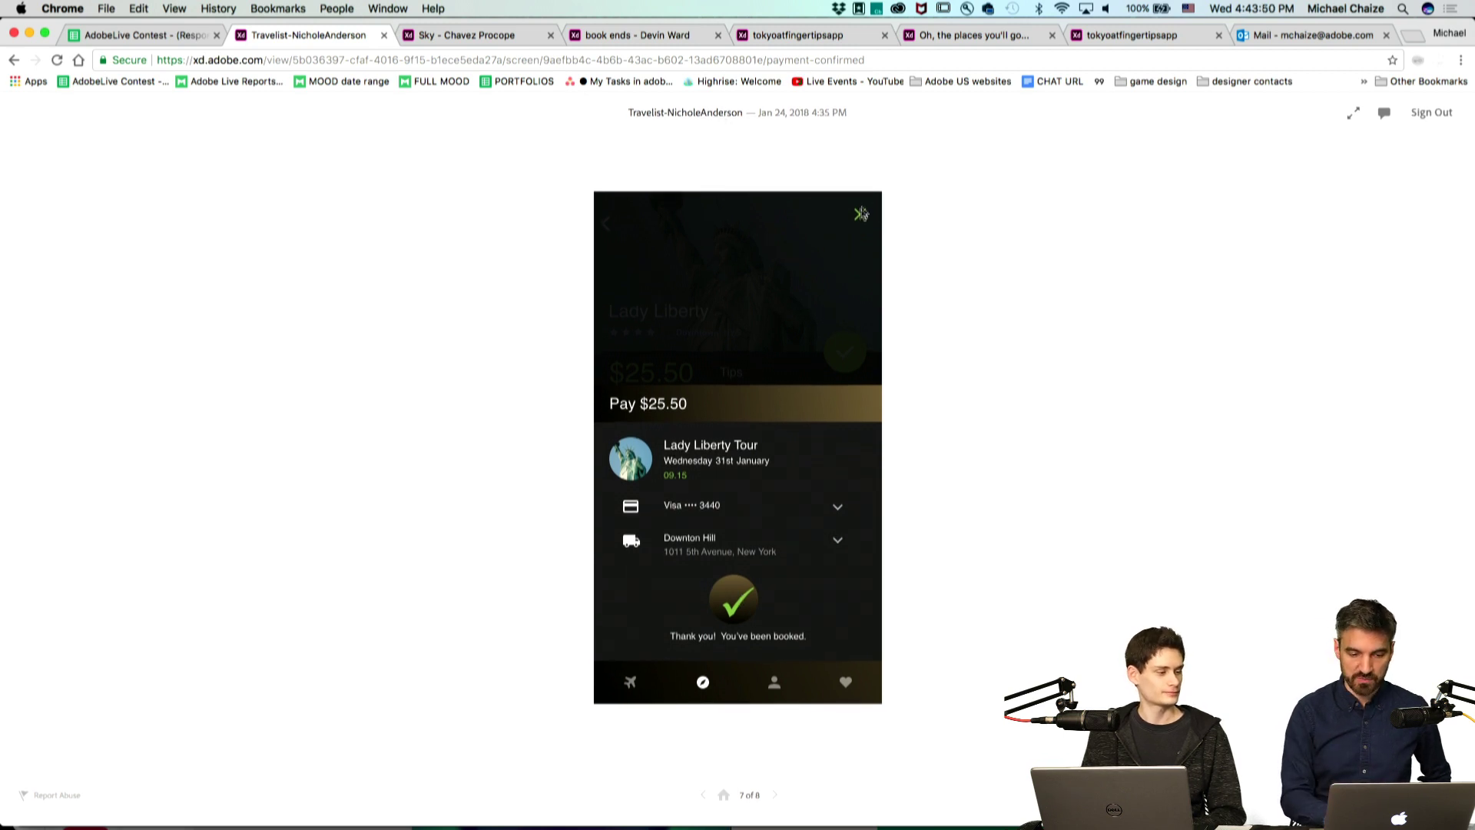
pyautogui.click(861, 213)
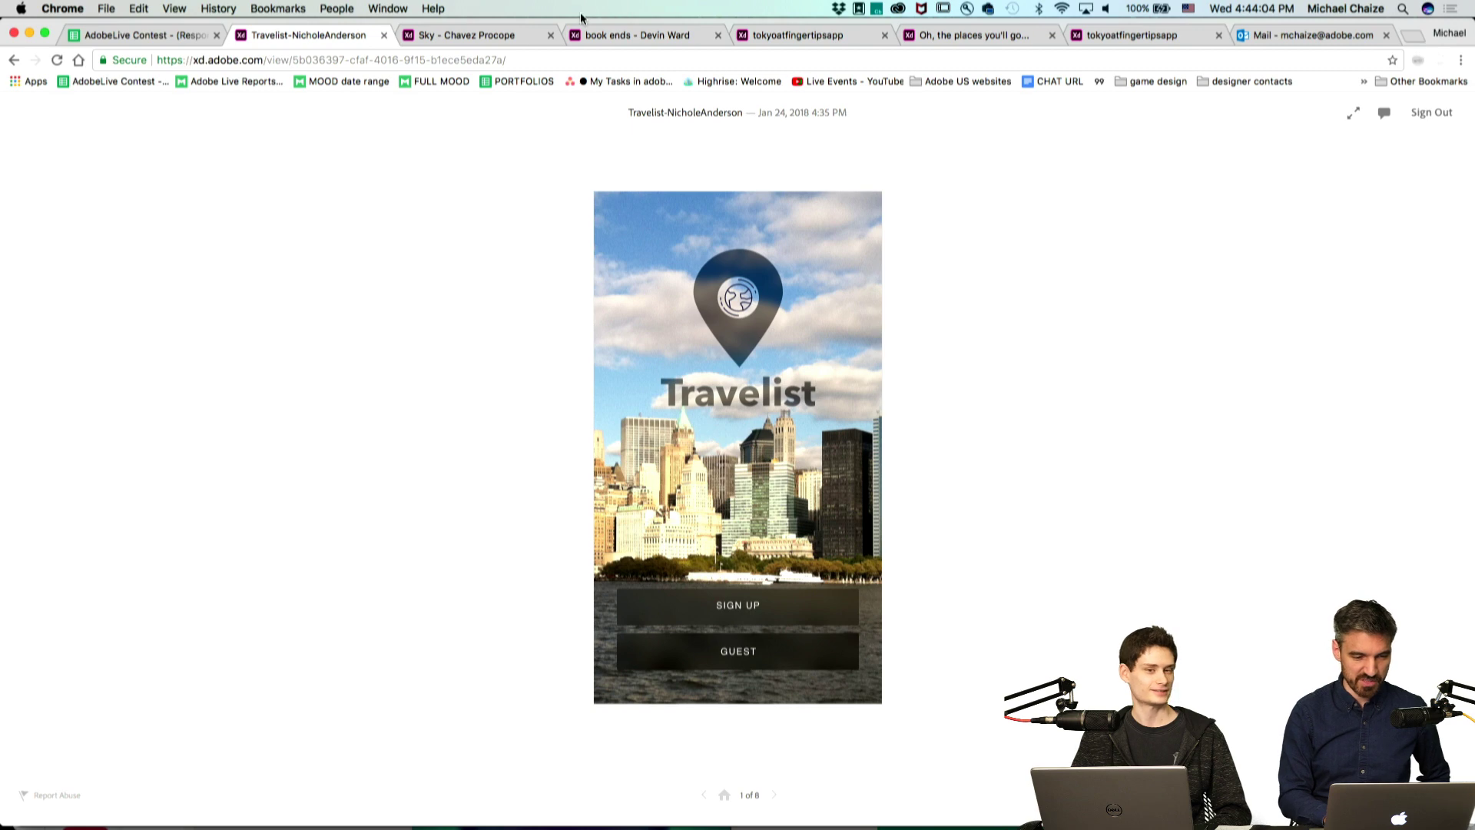
# Open the Sky travel prototype, log in, and go through the upcoming trips to the plan a trip screen.
pyautogui.click(501, 34)
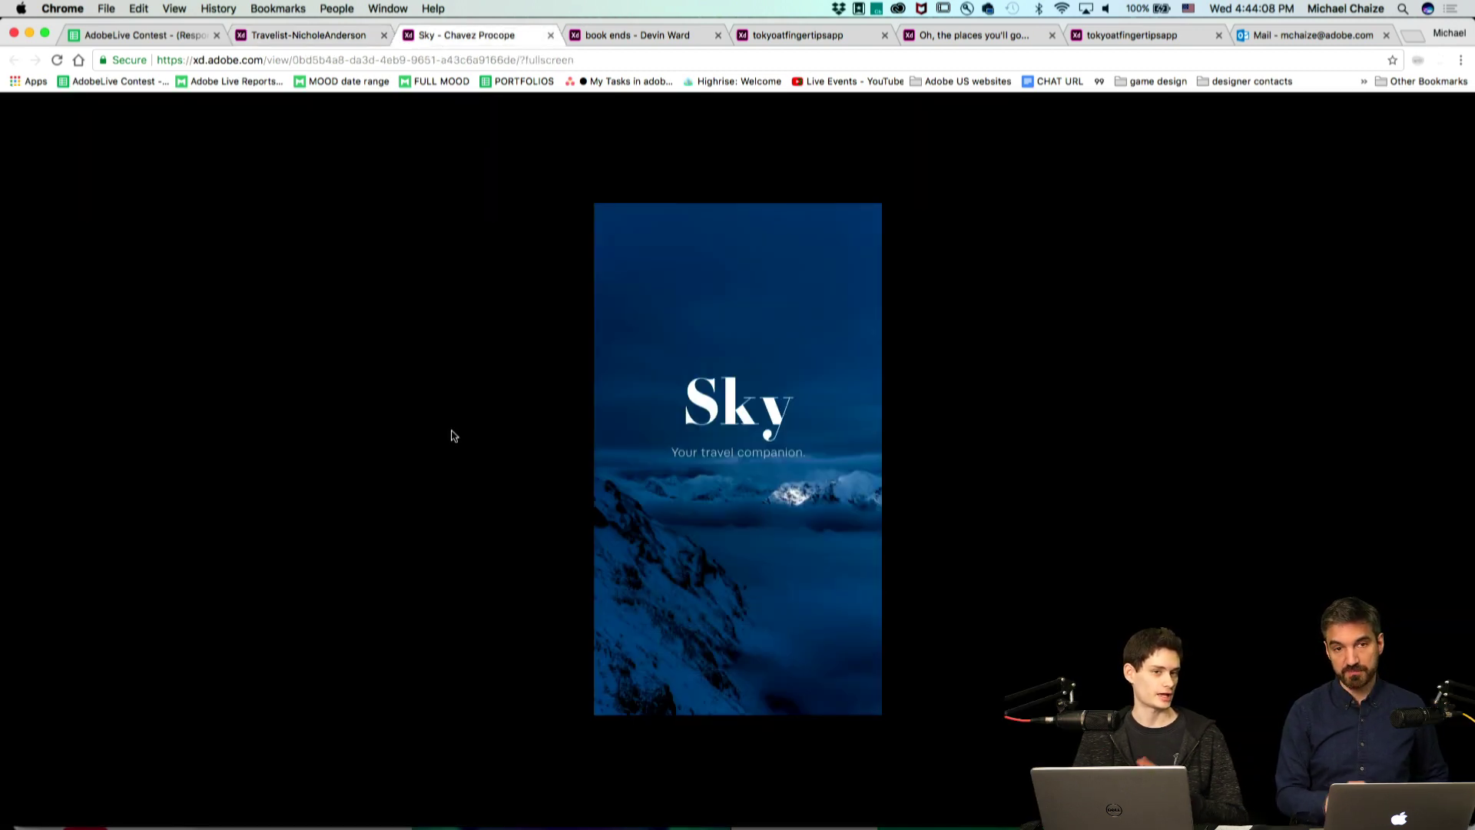
pyautogui.click(764, 490)
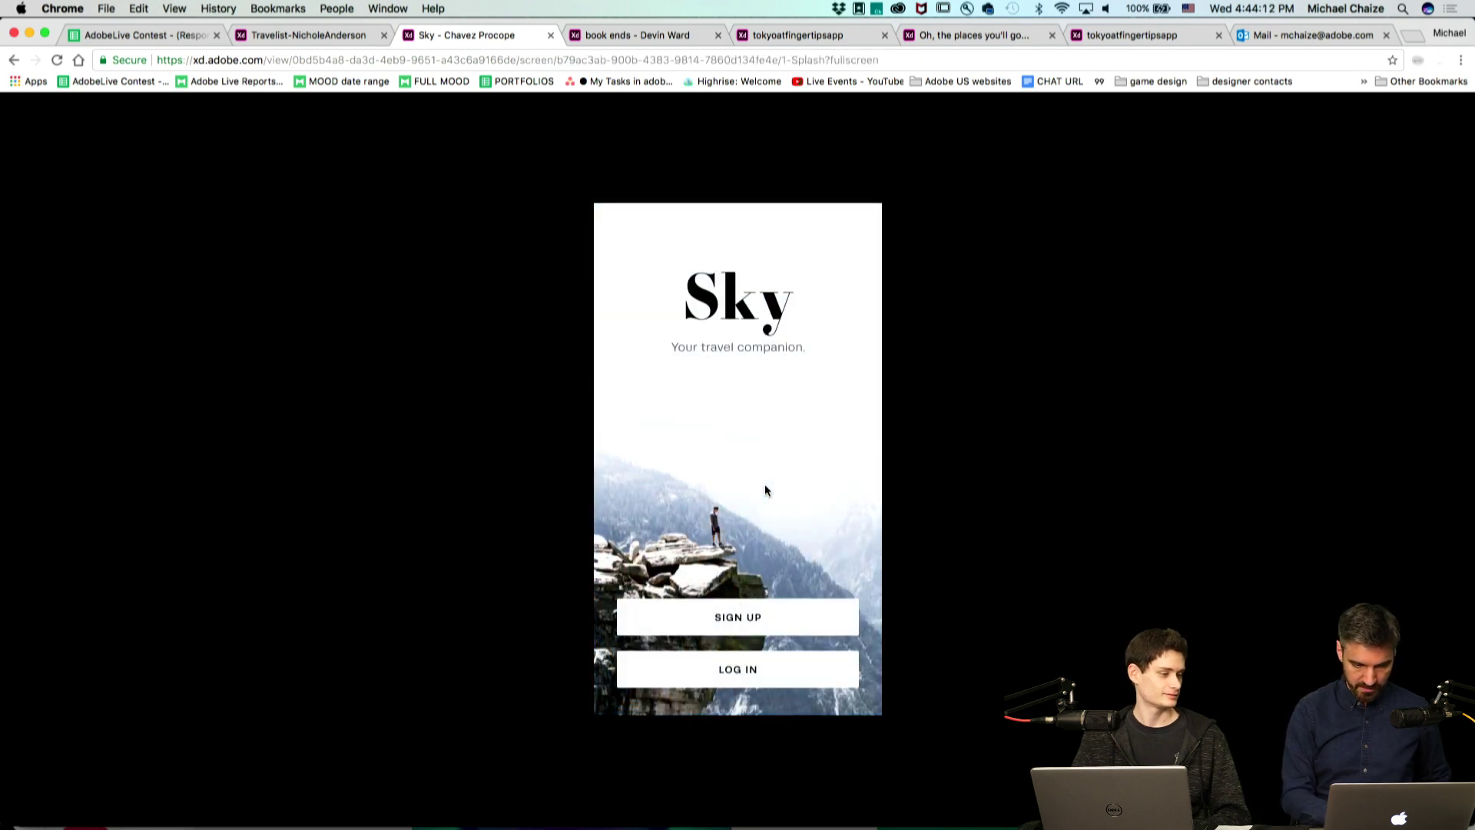
pyautogui.click(768, 679)
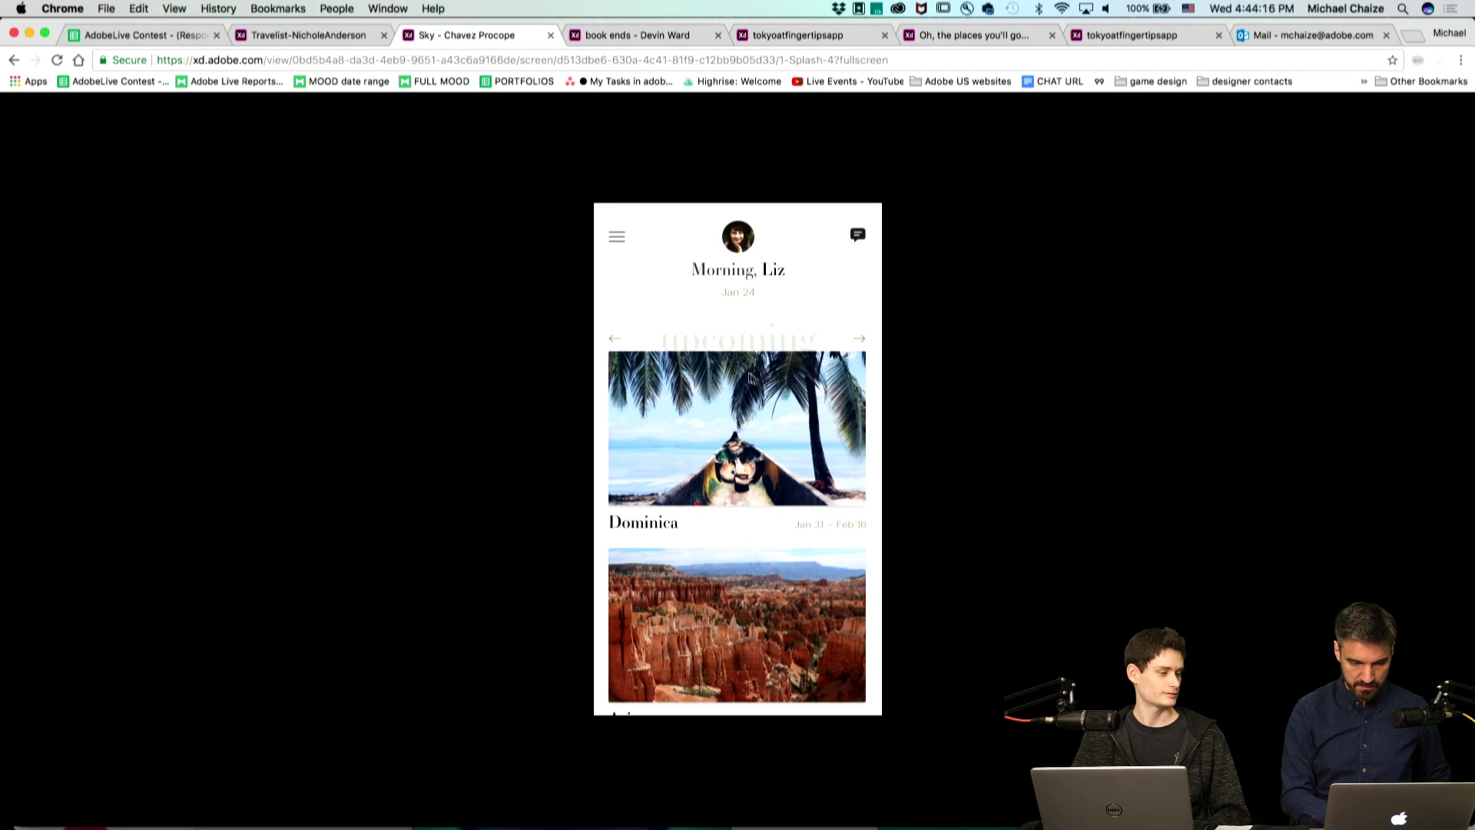
pyautogui.scroll(-3, 740, 467)
pyautogui.scroll(3, 741, 467)
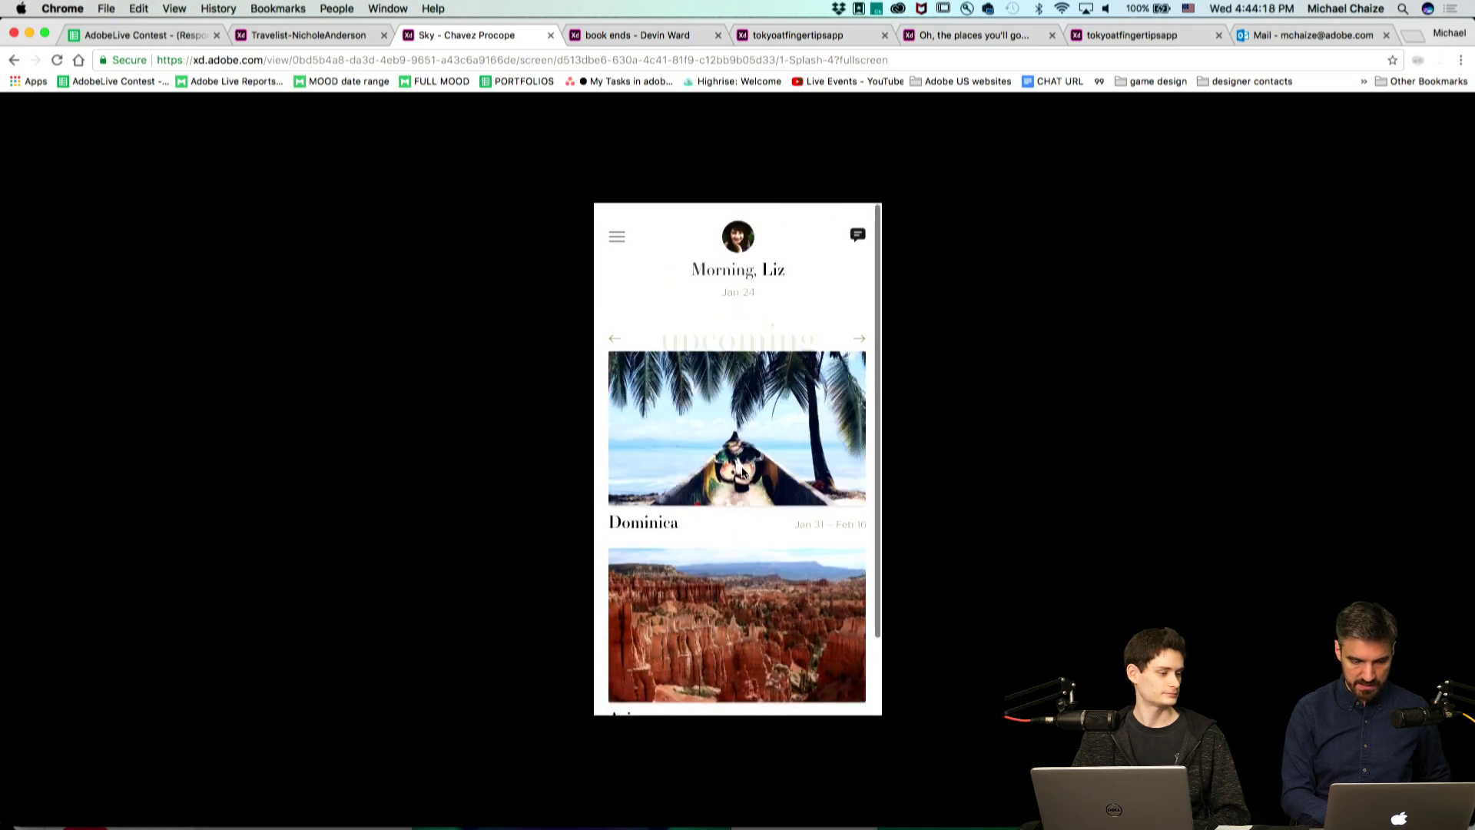
pyautogui.click(862, 338)
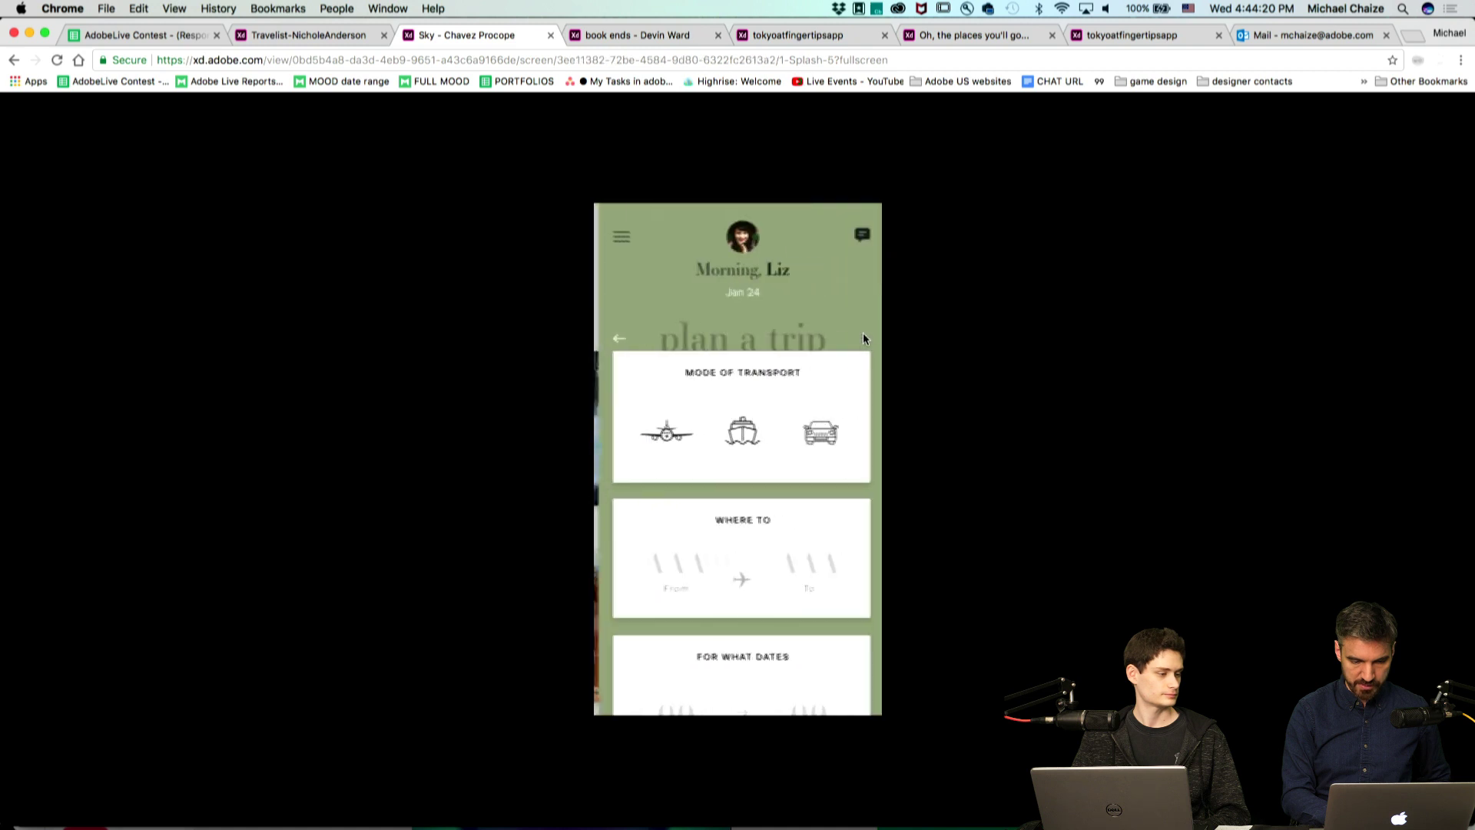
# Choose the airplane as mode of transport and fill in the route from Atlanta to St. Kitts.
pyautogui.scroll(-3, 773, 330)
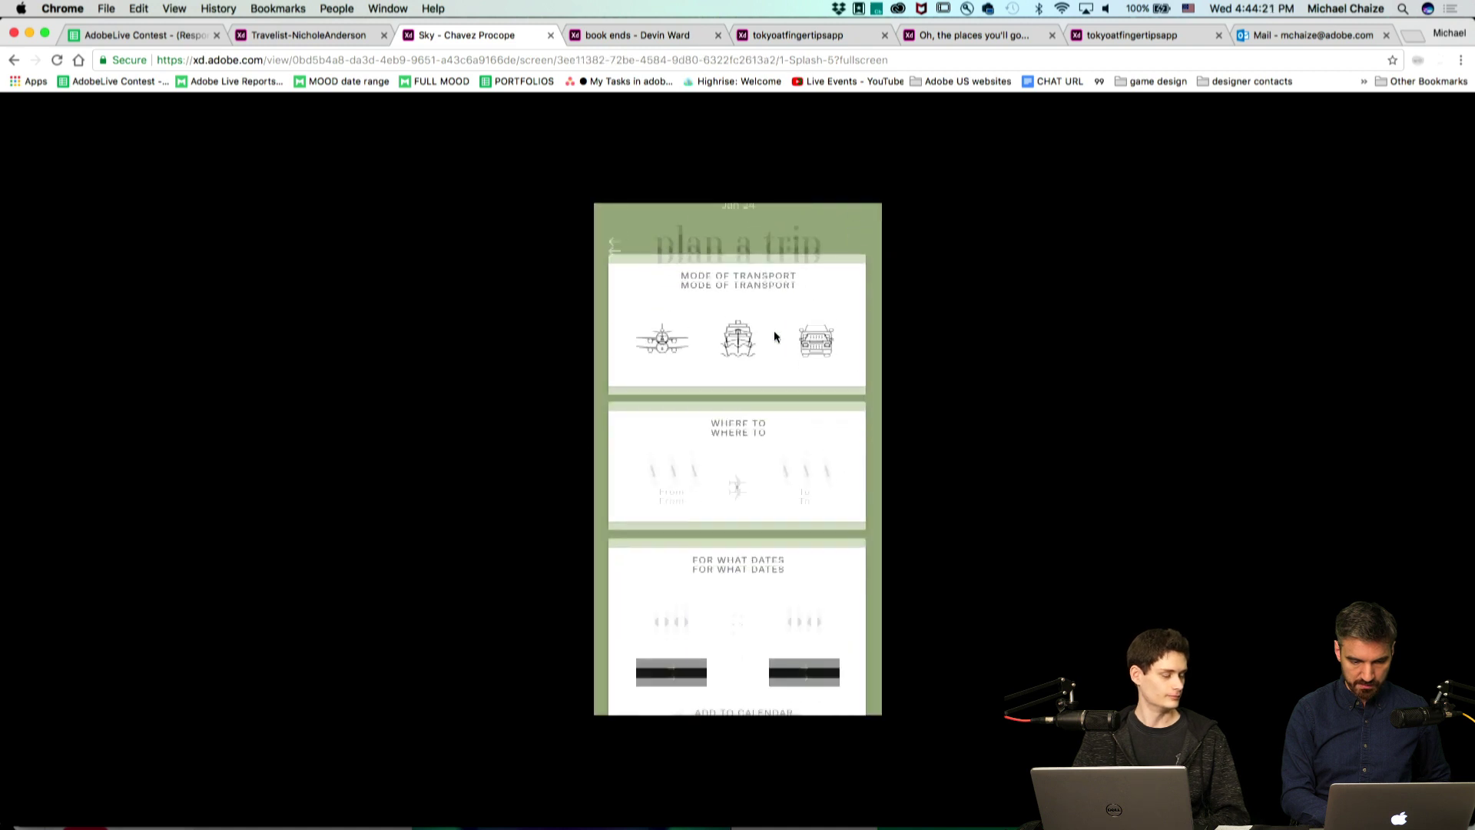
pyautogui.click(641, 320)
pyautogui.scroll(-5, 639, 312)
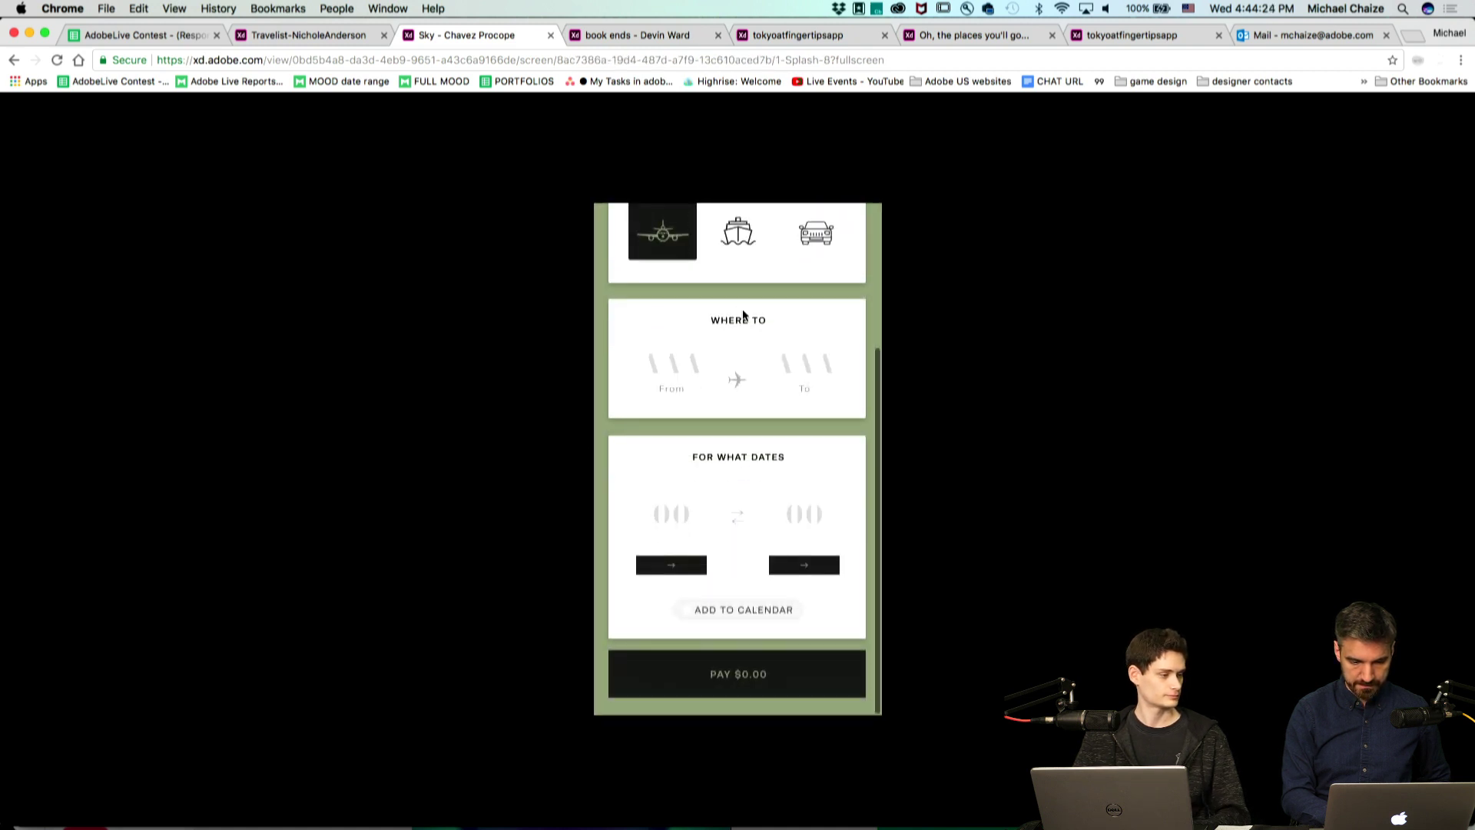
pyautogui.click(670, 374)
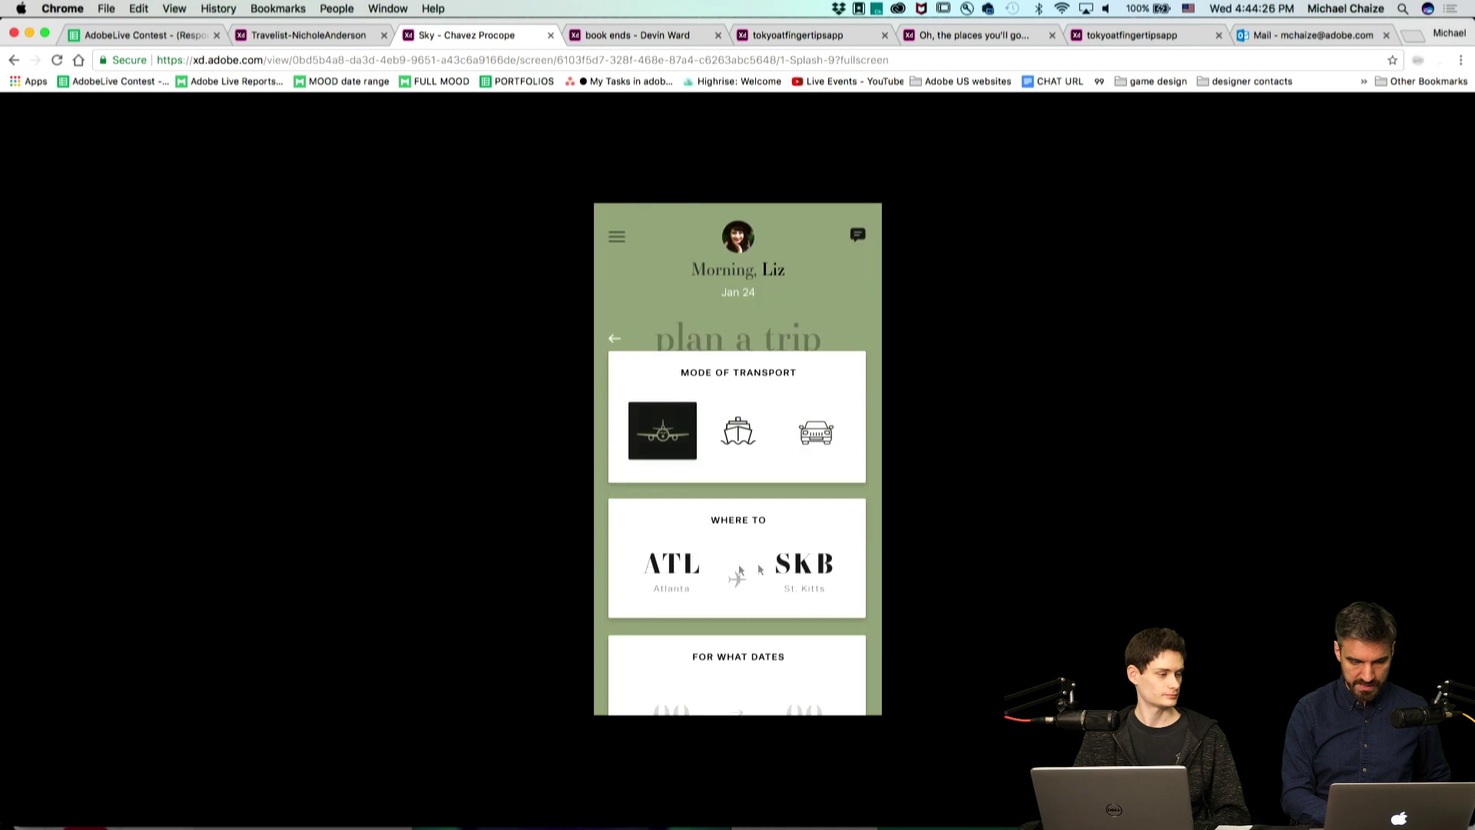
# Open the travel date picker, choose August 27 for departure and September 2 for return, and complete the selection.
pyautogui.scroll(-5, 808, 593)
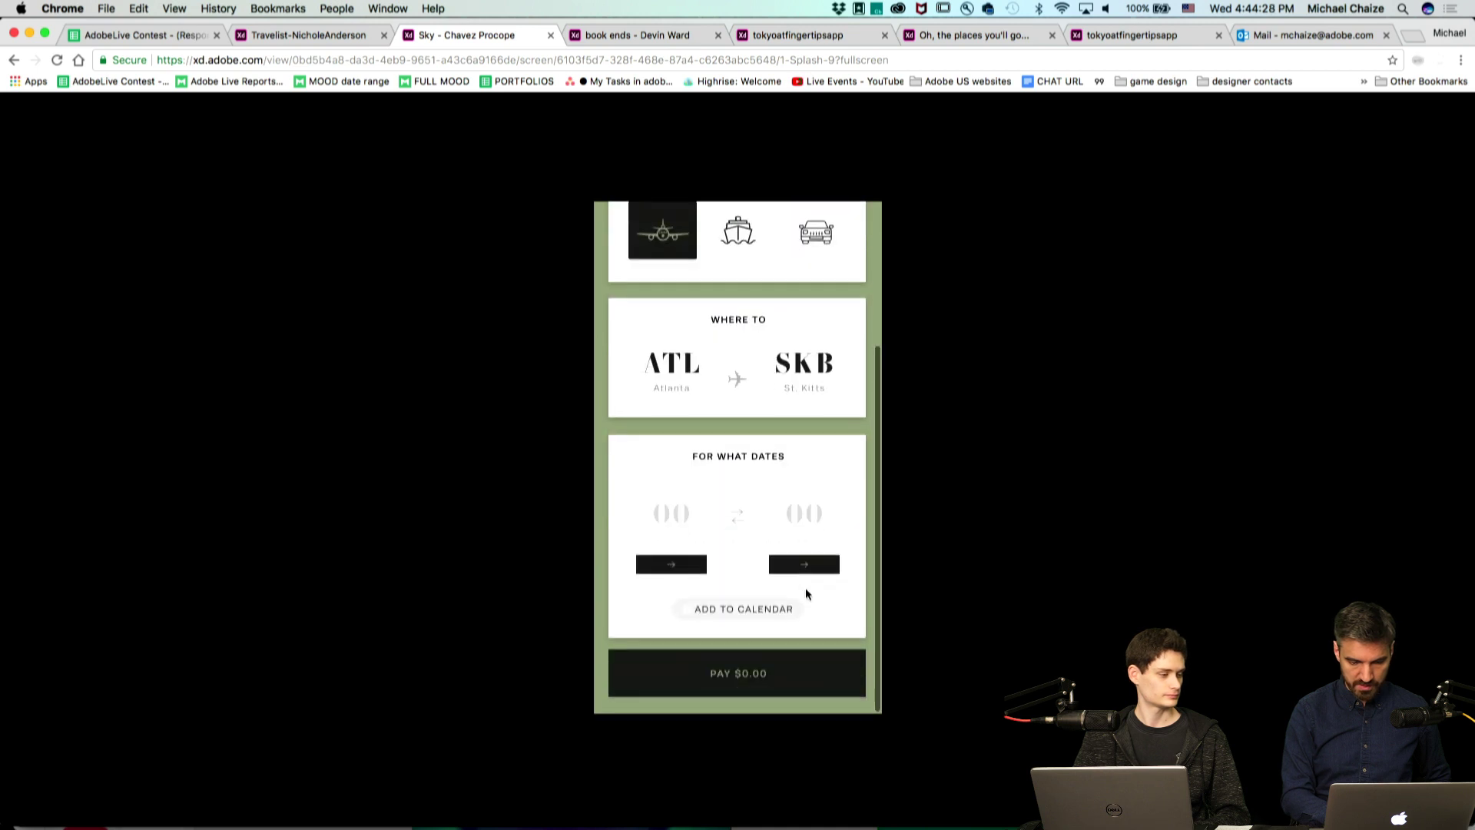
pyautogui.click(675, 509)
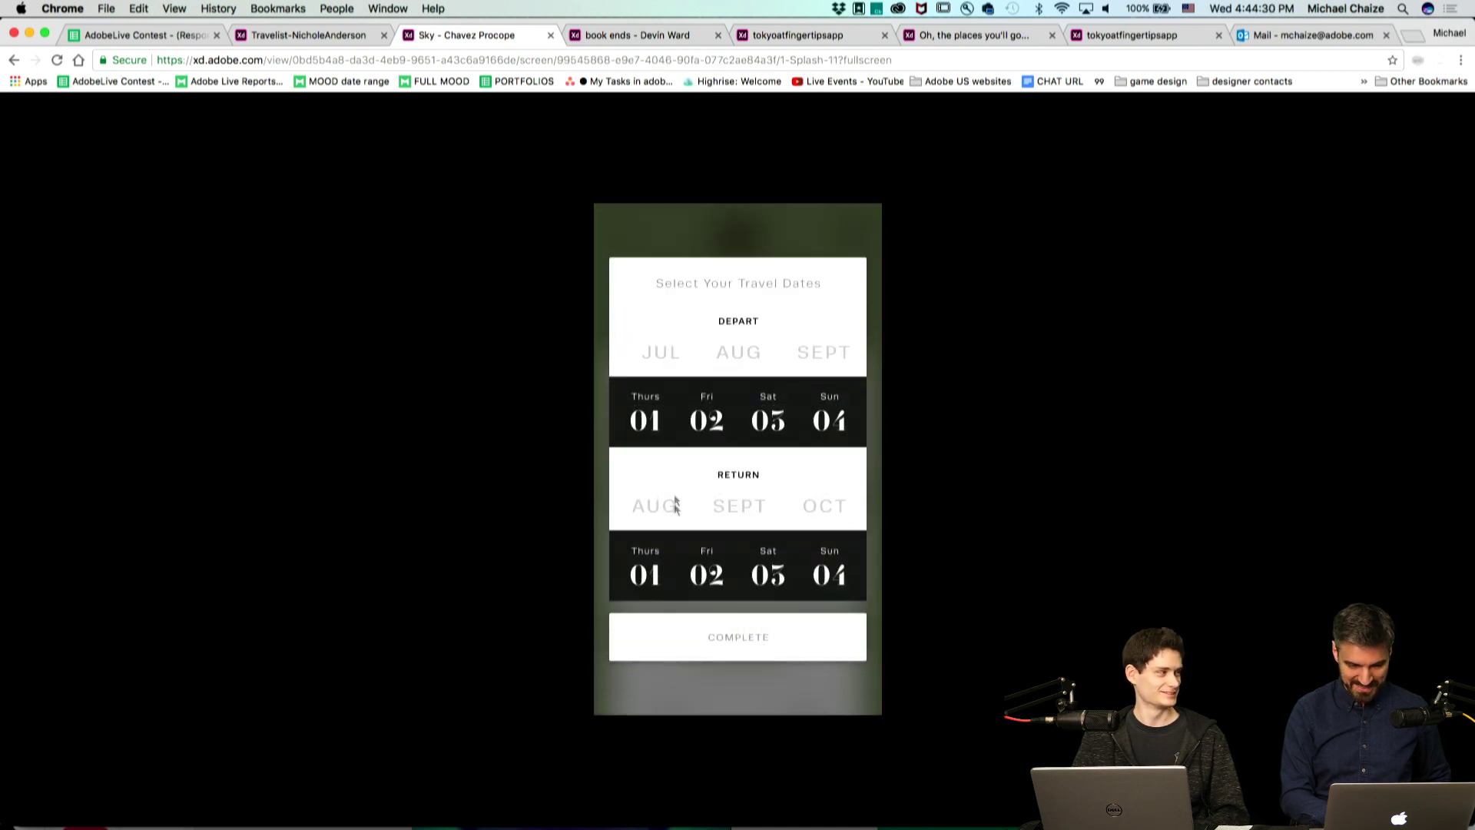
pyautogui.click(759, 341)
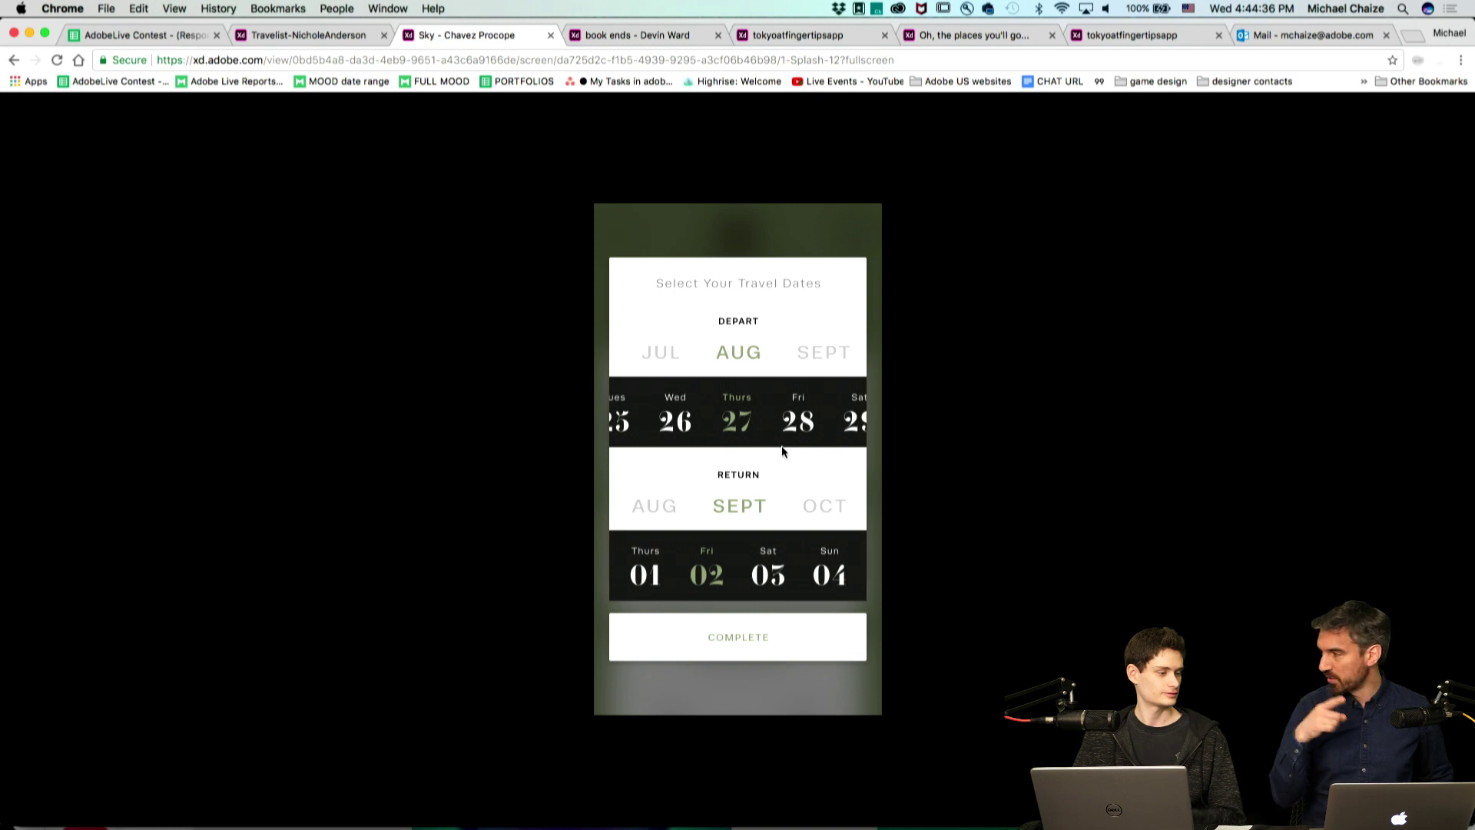
pyautogui.click(783, 451)
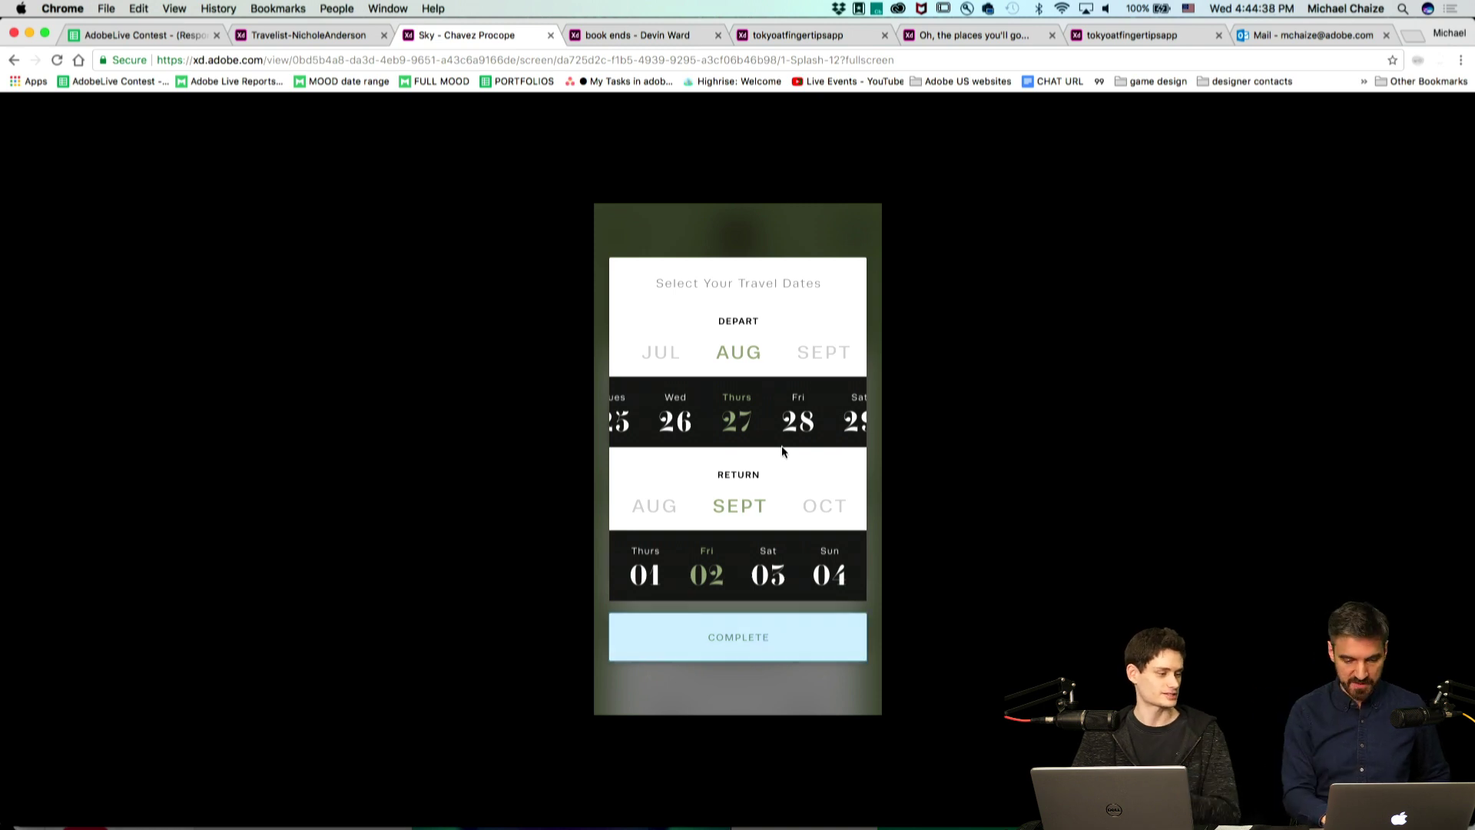
pyautogui.click(725, 644)
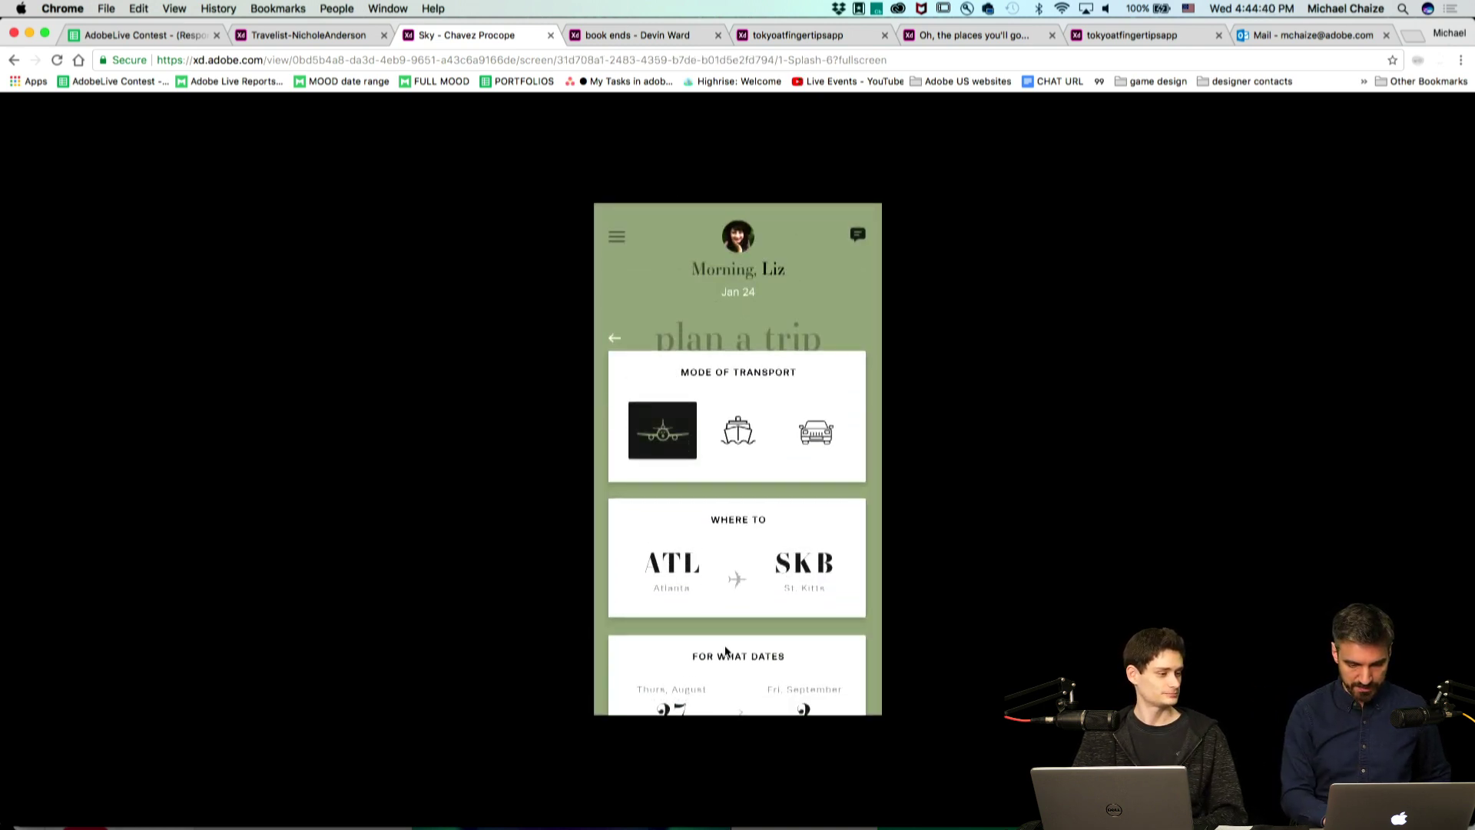
# Test paying for the trip with the fingerprint scan and continue to the St. Kitts explore screen.
pyautogui.scroll(-3, 725, 652)
pyautogui.click(730, 676)
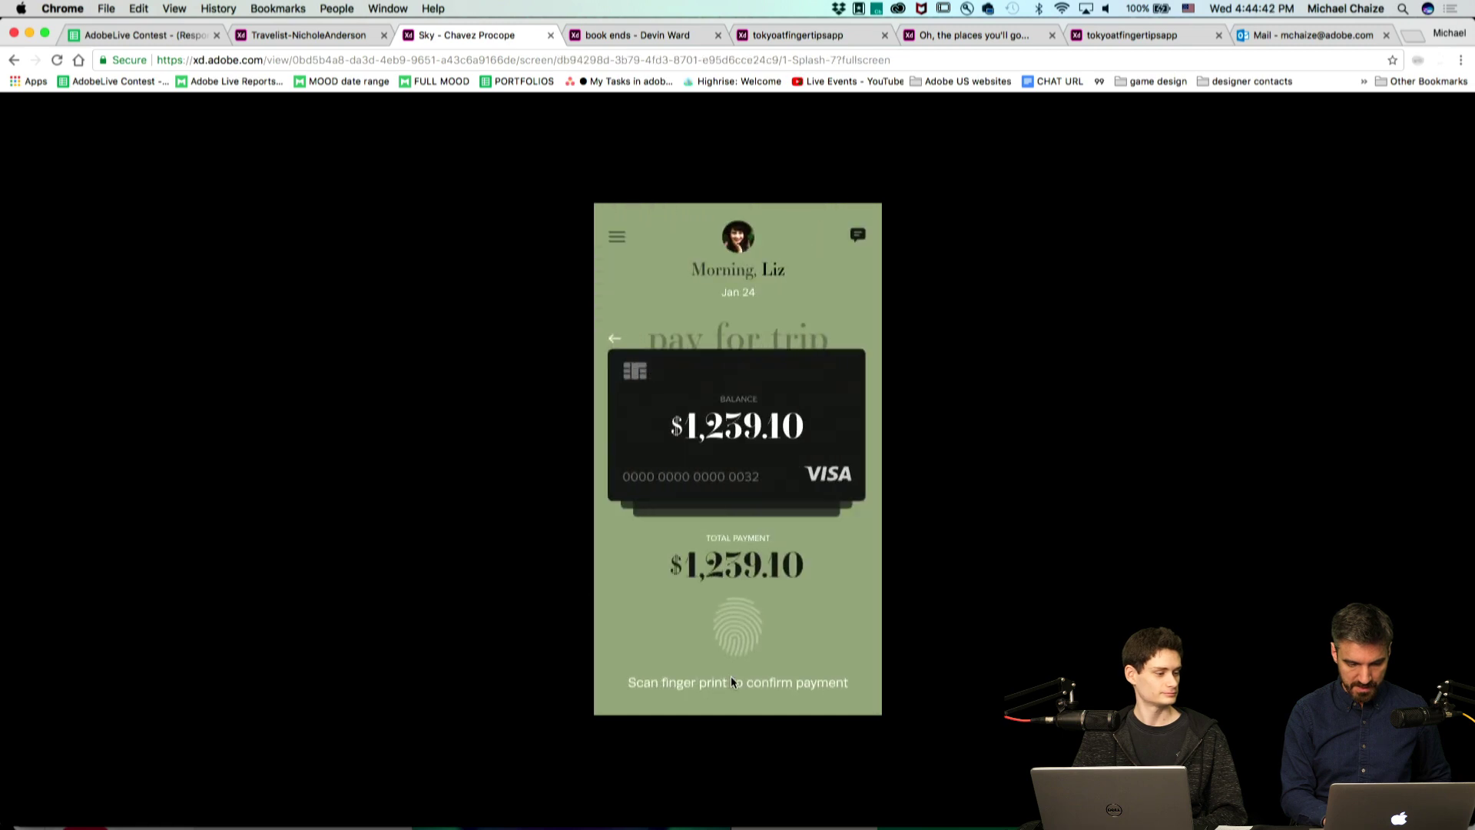
pyautogui.click(740, 623)
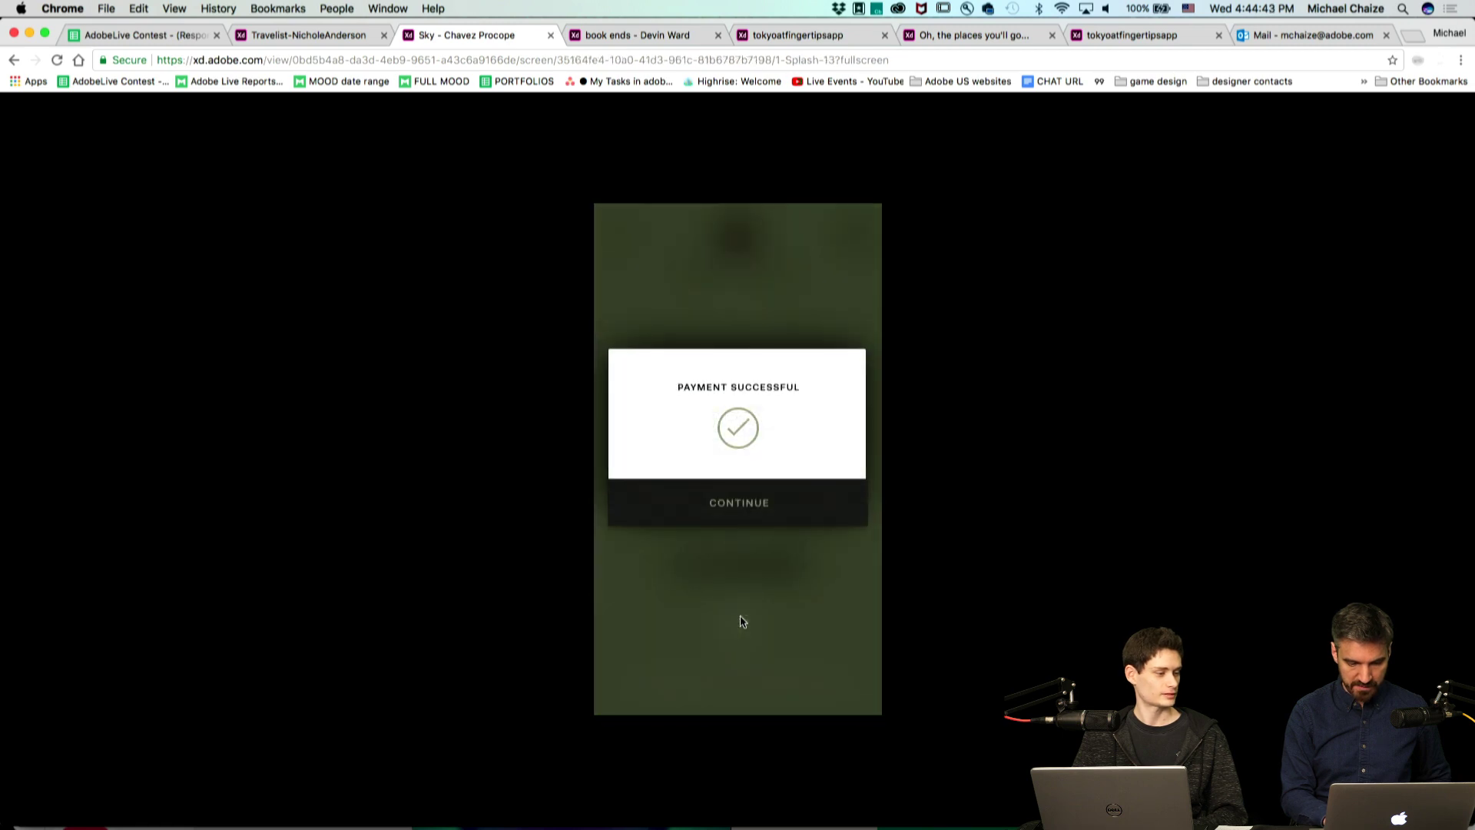
pyautogui.click(757, 501)
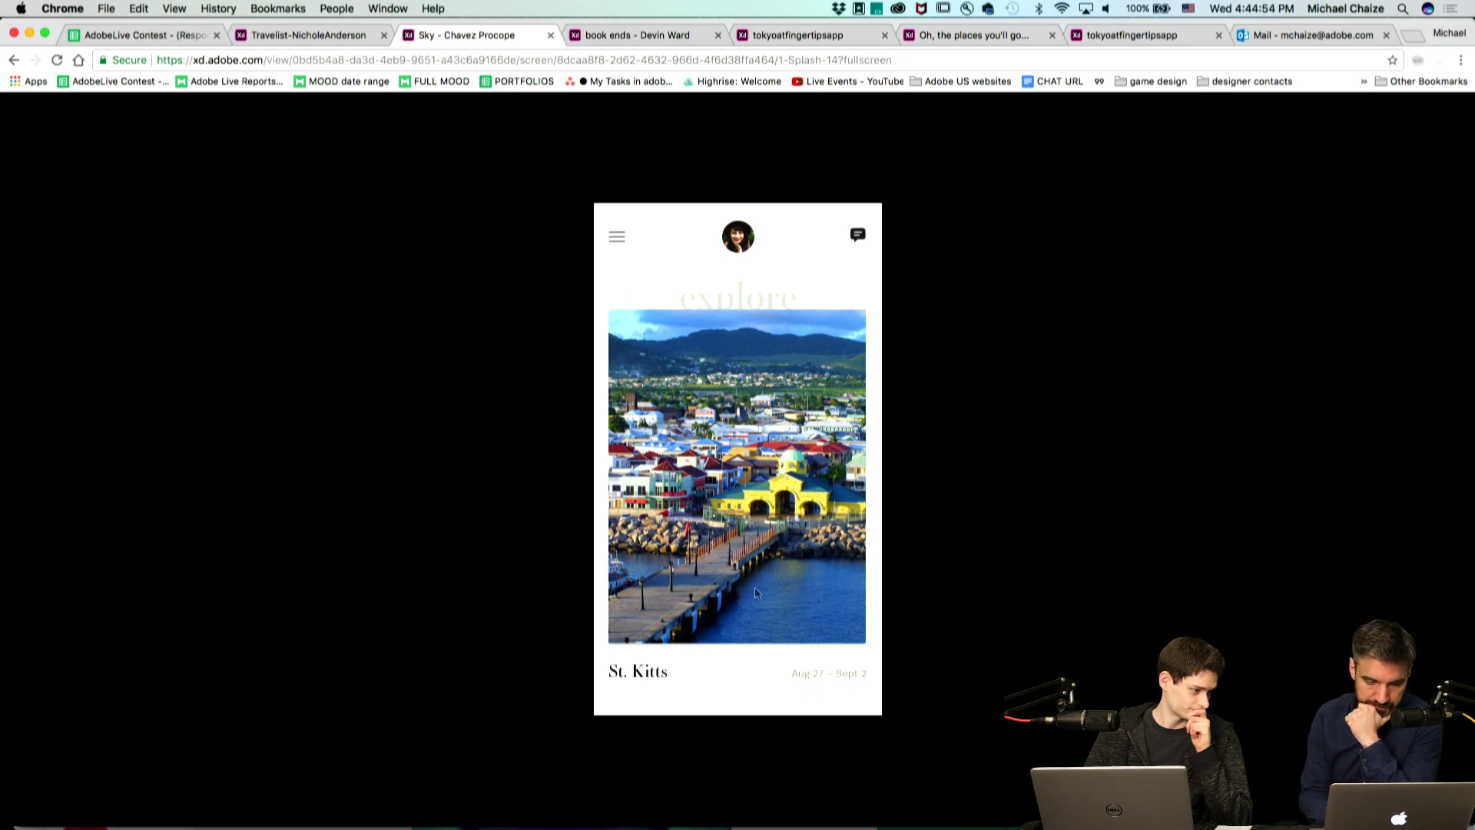
# Open the book ends prototype and walk from Current Location through Tokyo Tower's details and route back to the found locations map.
pyautogui.click(631, 39)
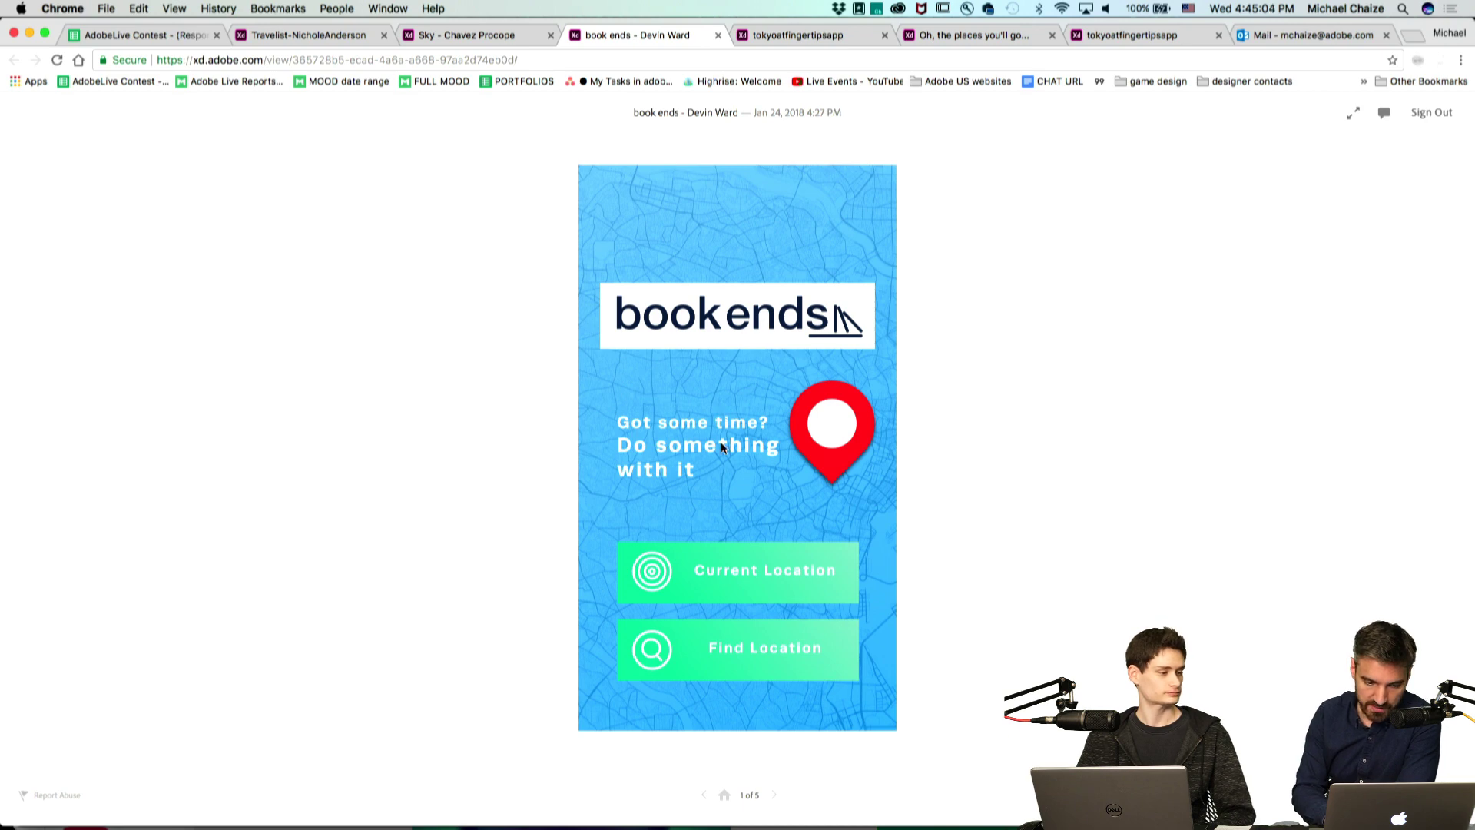
pyautogui.click(745, 568)
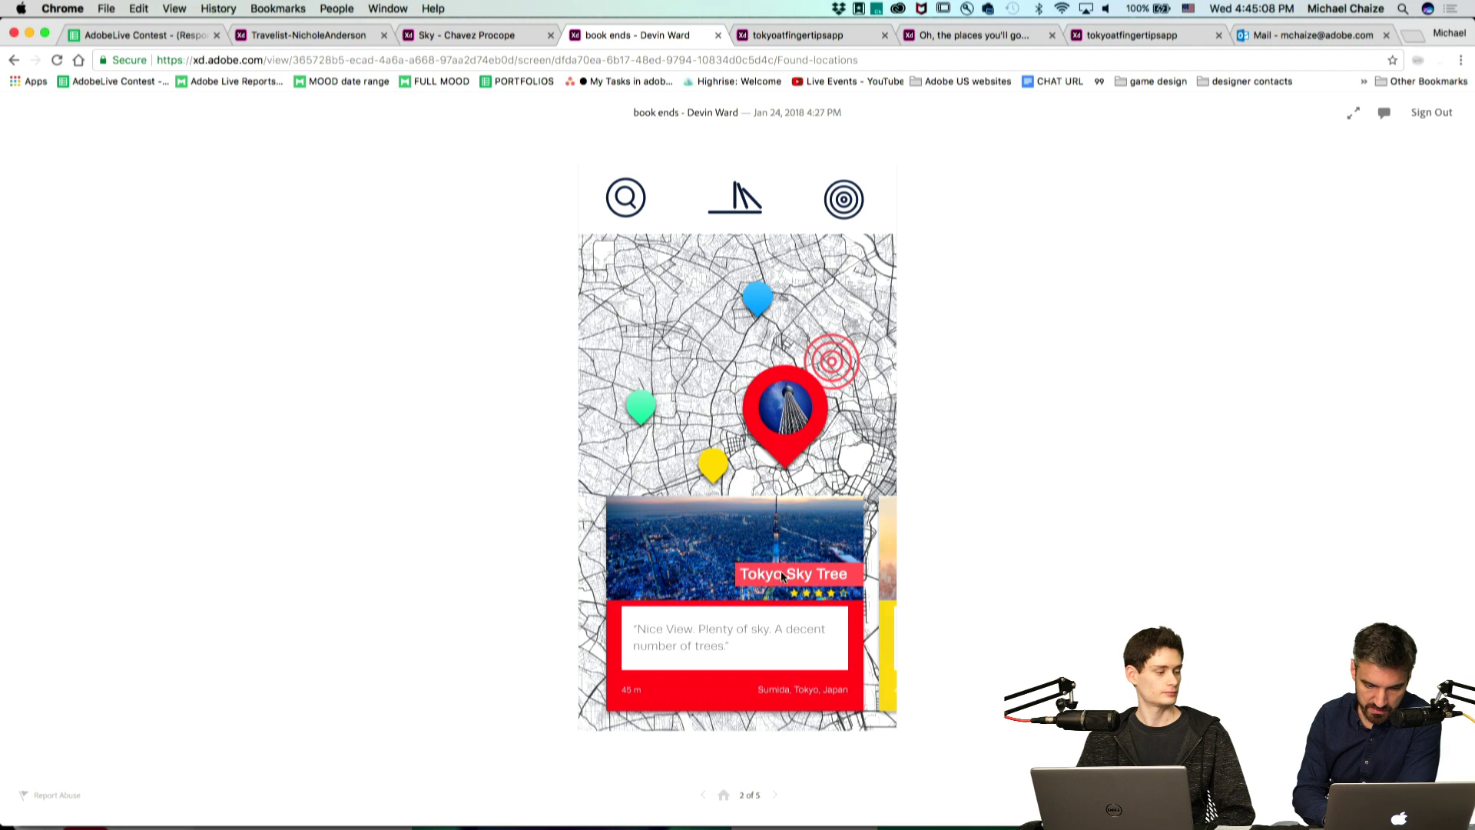
pyautogui.click(891, 559)
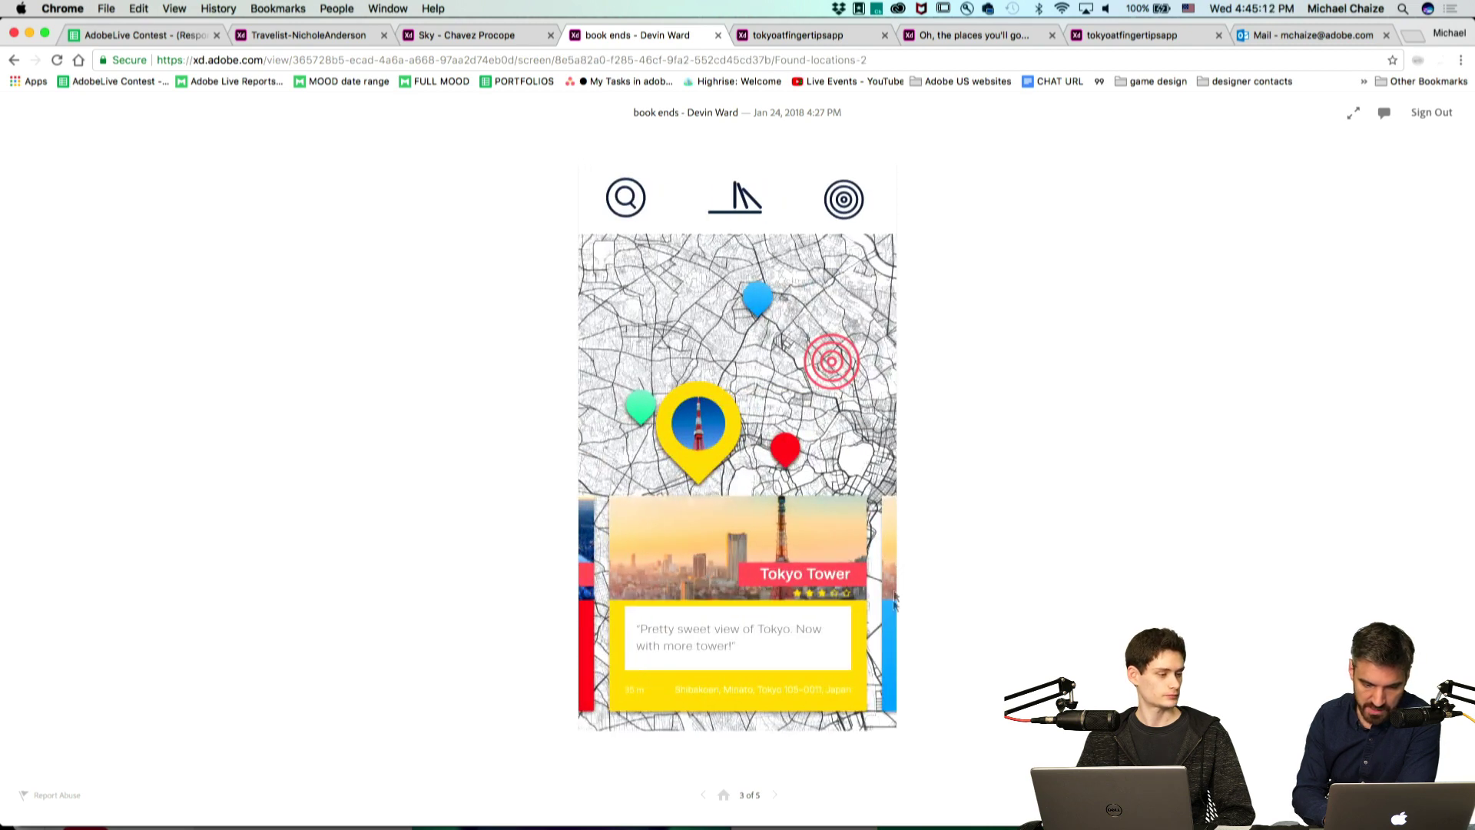
pyautogui.click(819, 569)
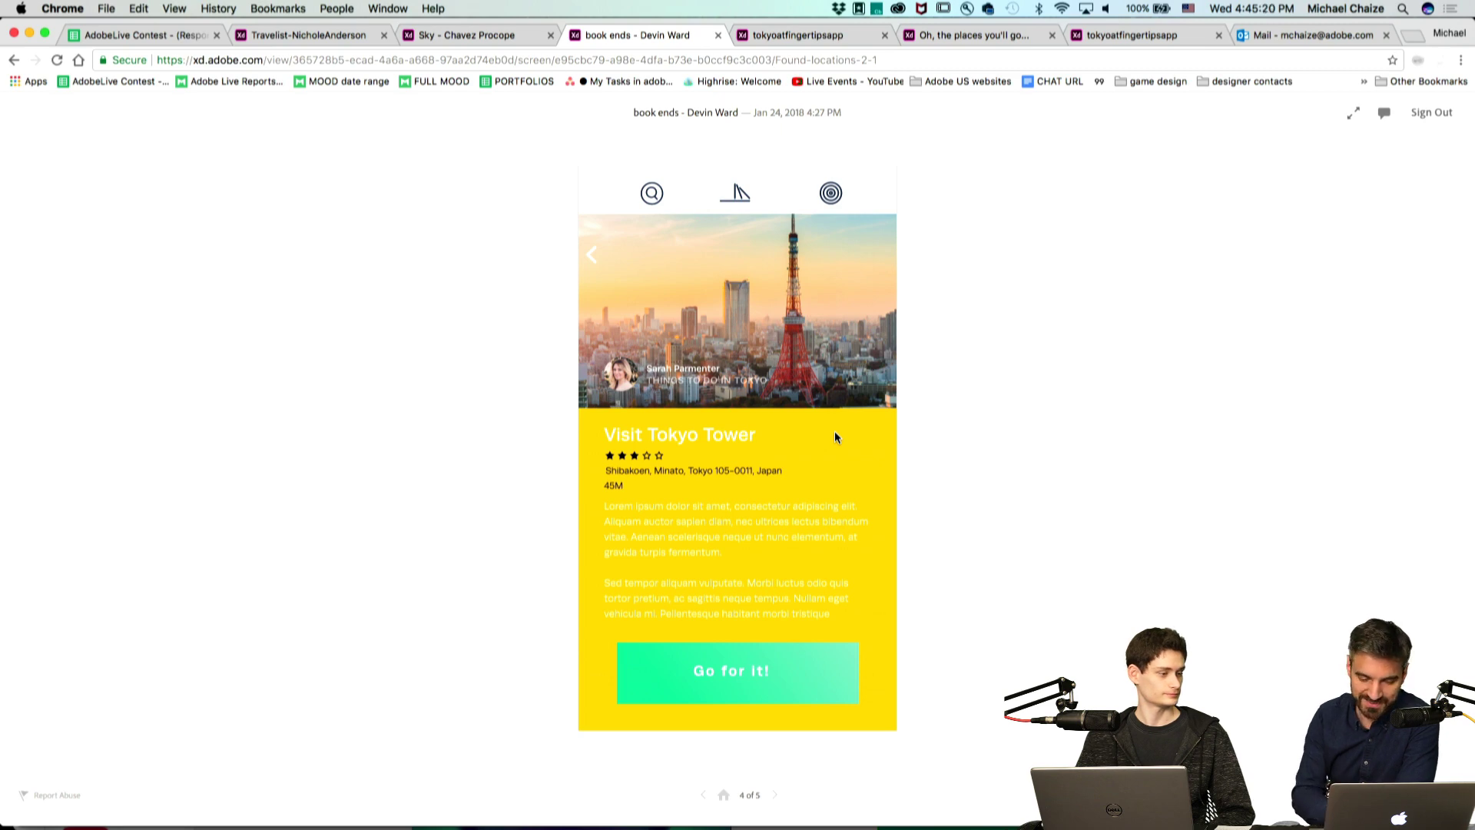
pyautogui.click(753, 666)
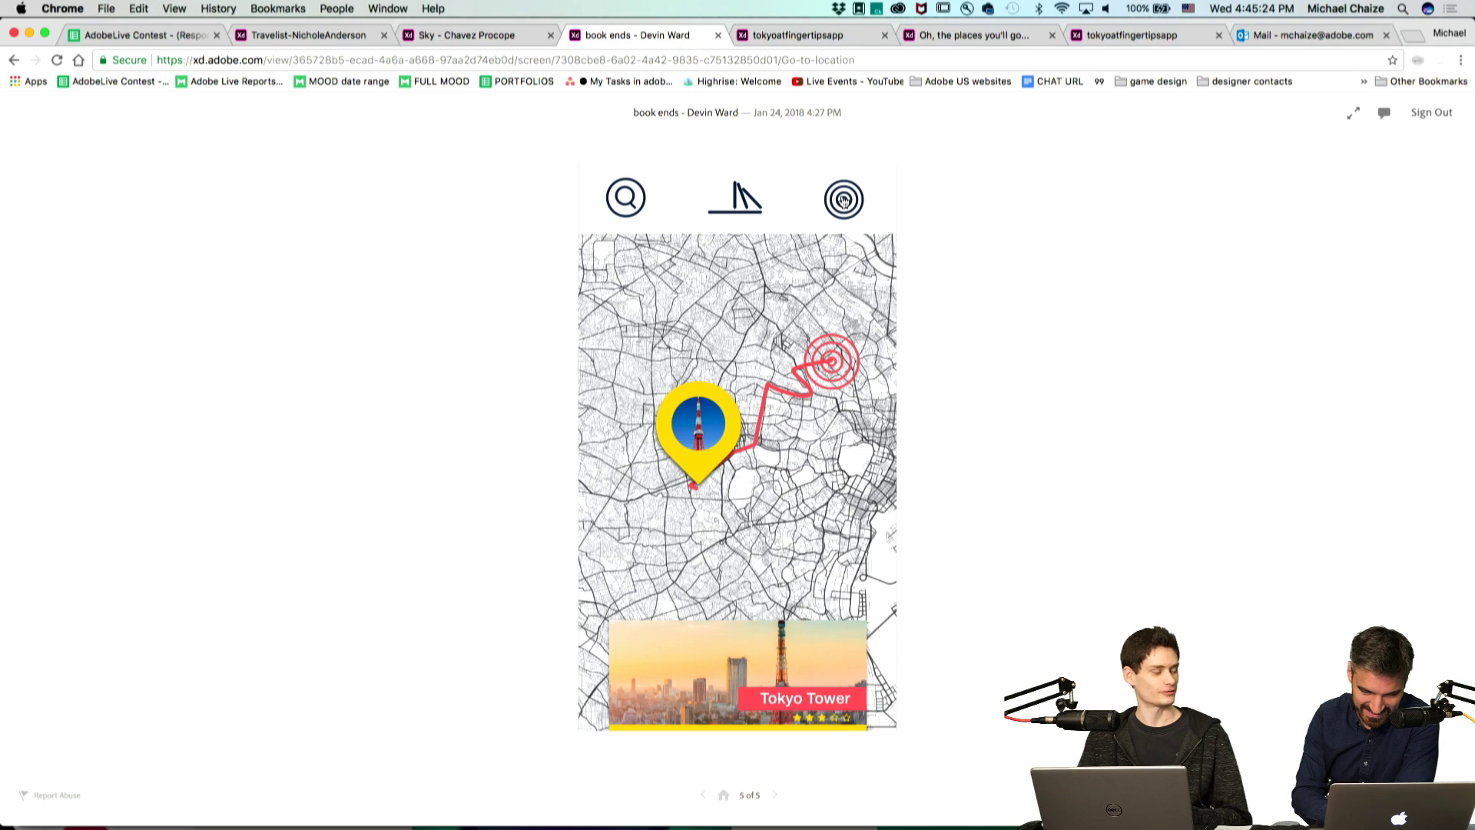
pyautogui.click(843, 201)
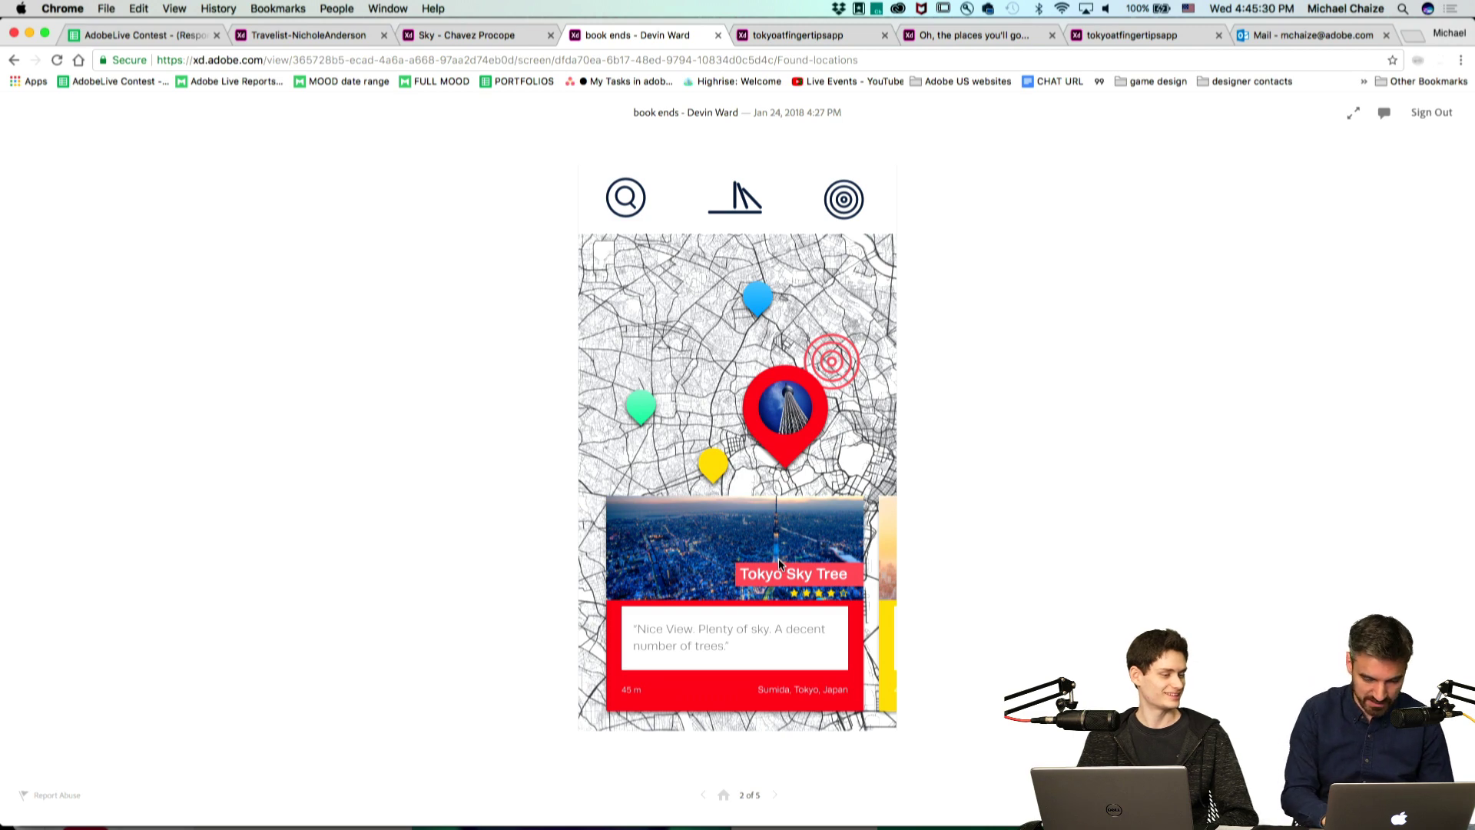
# Search Google in a new browser tab for "tokyo sky tree height in meters".
pyautogui.hotkey('ctrl', 't')
pyautogui.write('toky')
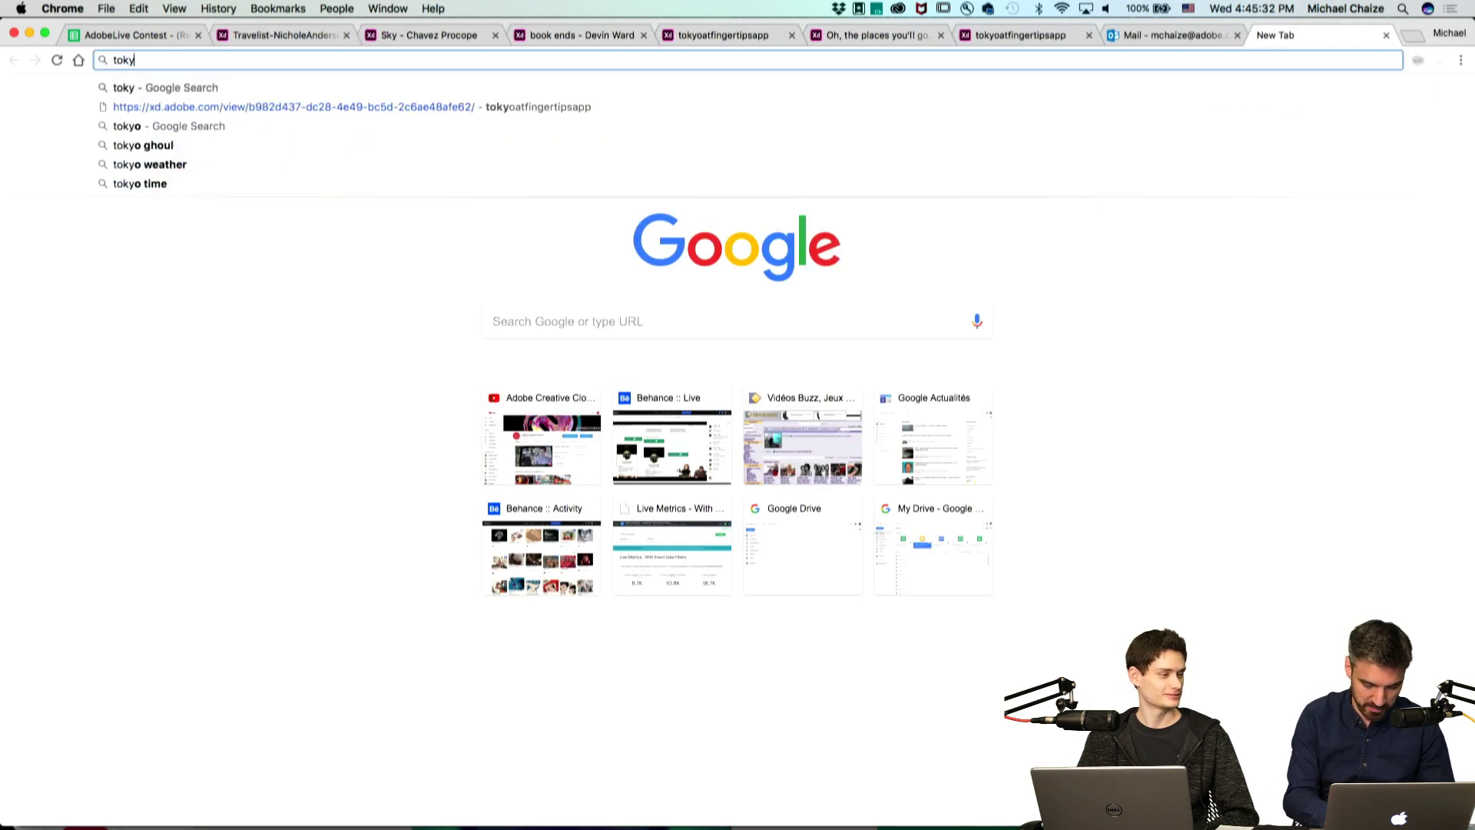
pyautogui.write('o sky tre')
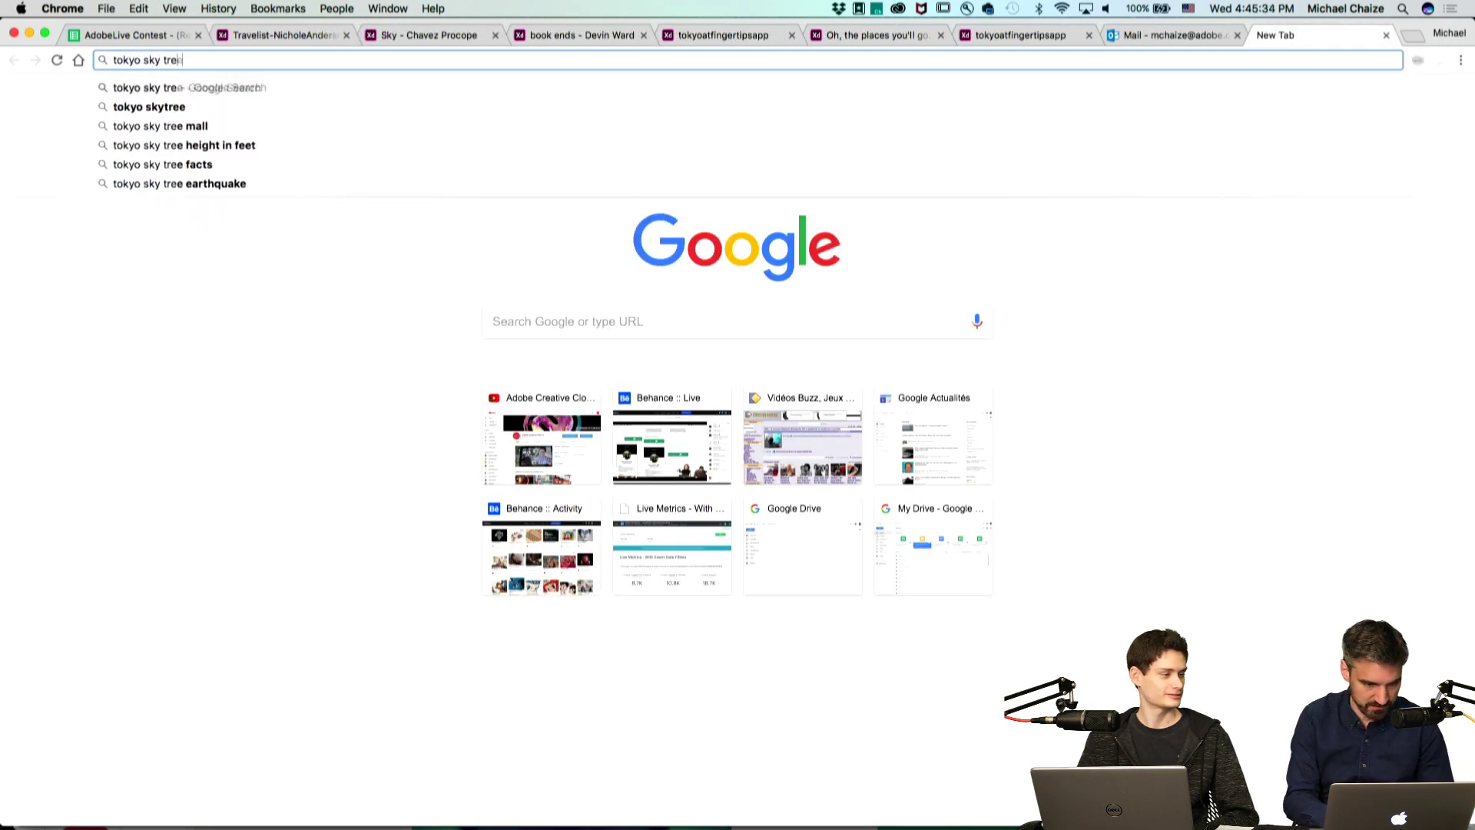
pyautogui.write('e hei')
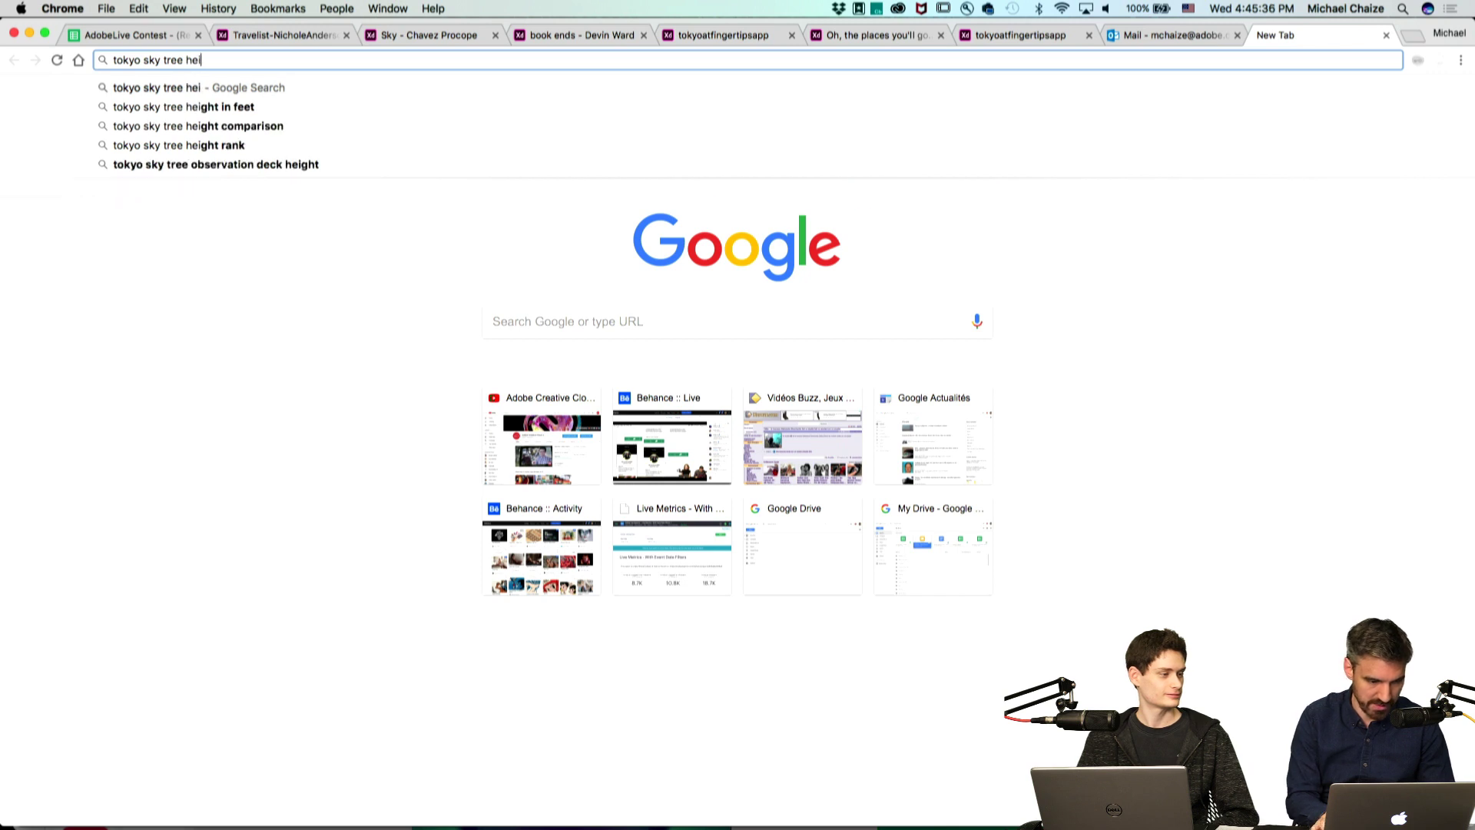
pyautogui.write('ght in met')
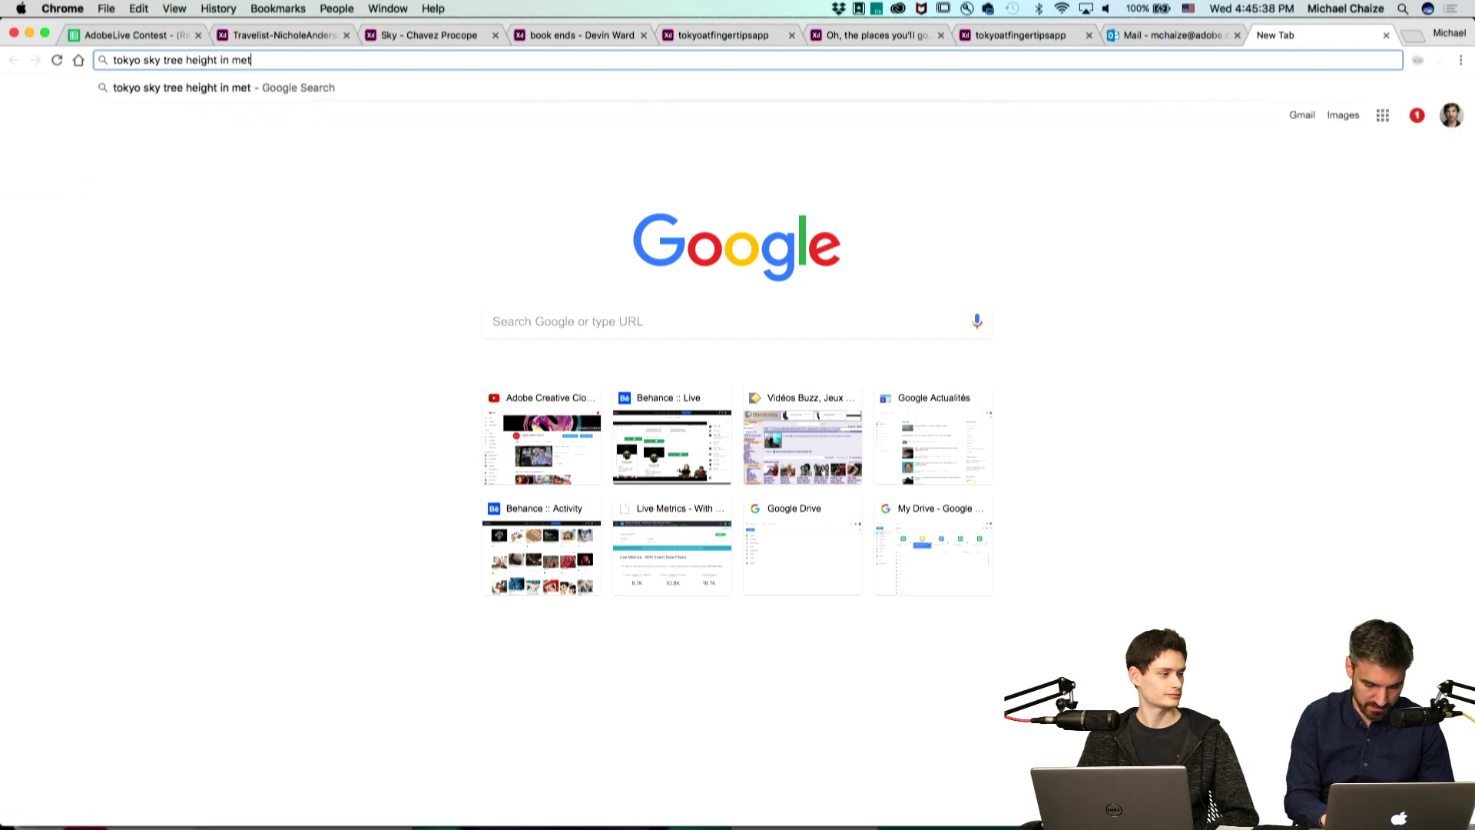
pyautogui.write('ers')
pyautogui.press('Return')
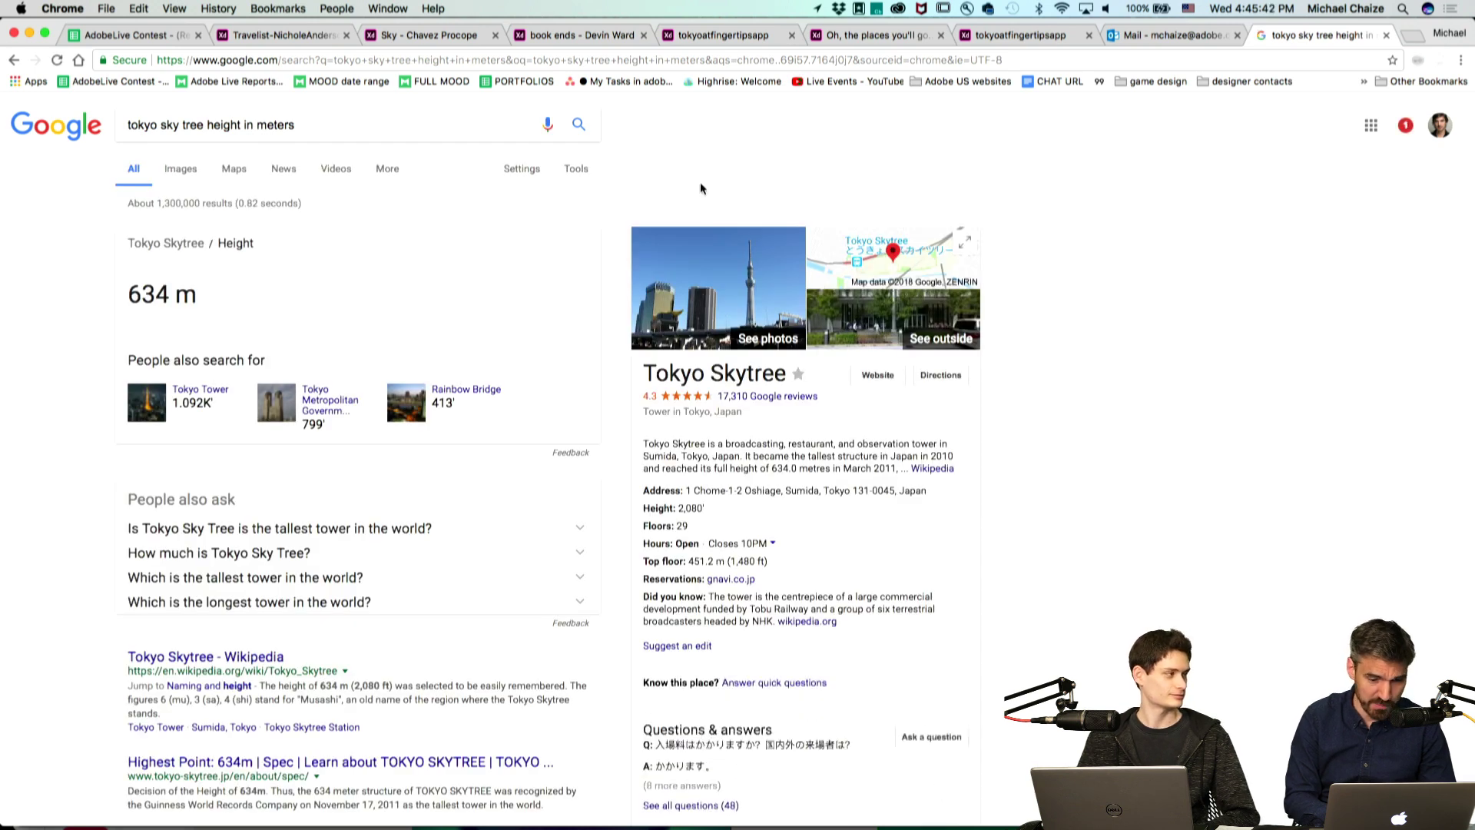
# Close the search results and mail tabs and return to the book ends prototype.
pyautogui.click(1381, 36)
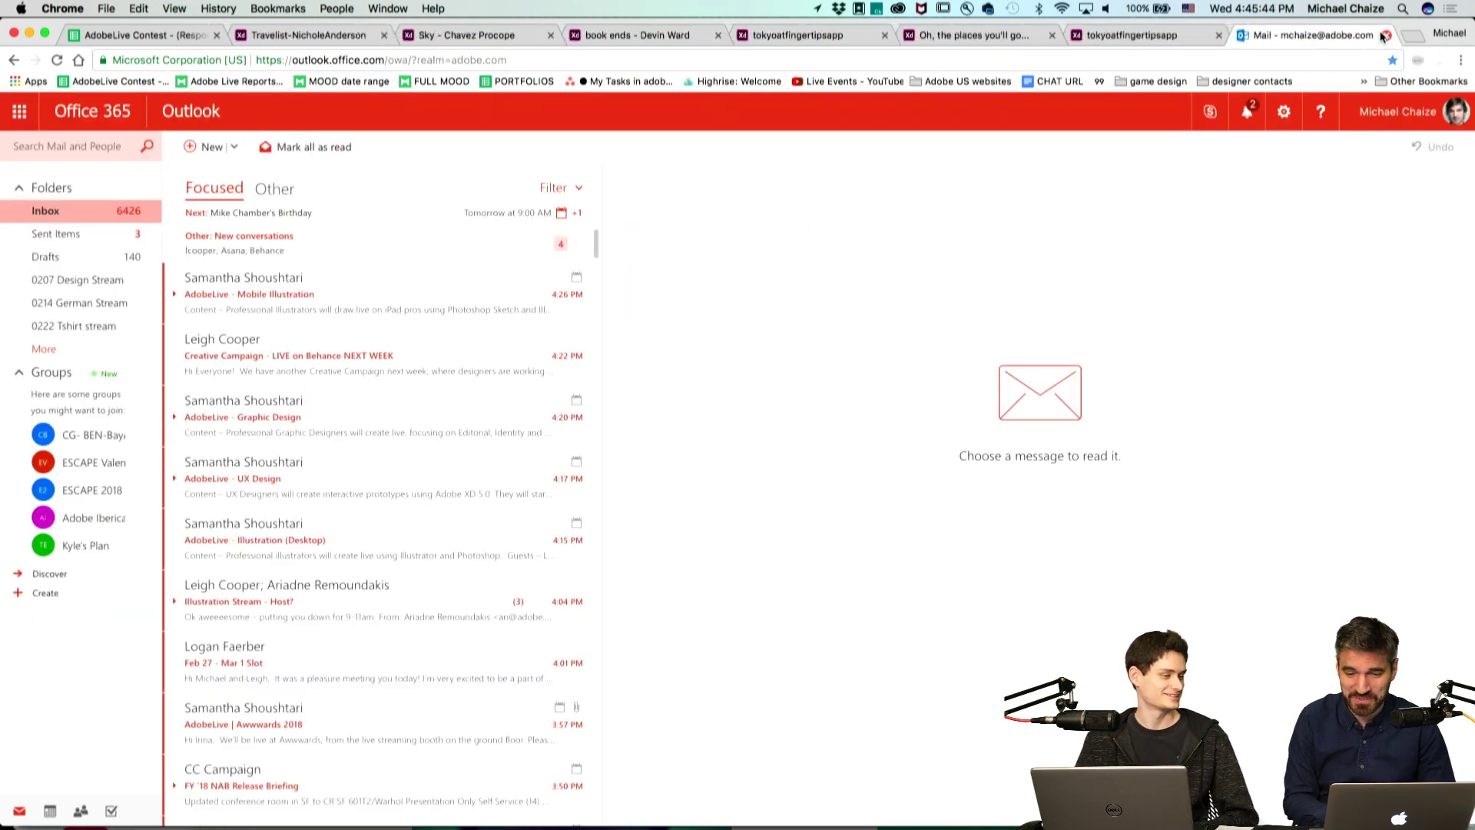
pyautogui.click(1204, 40)
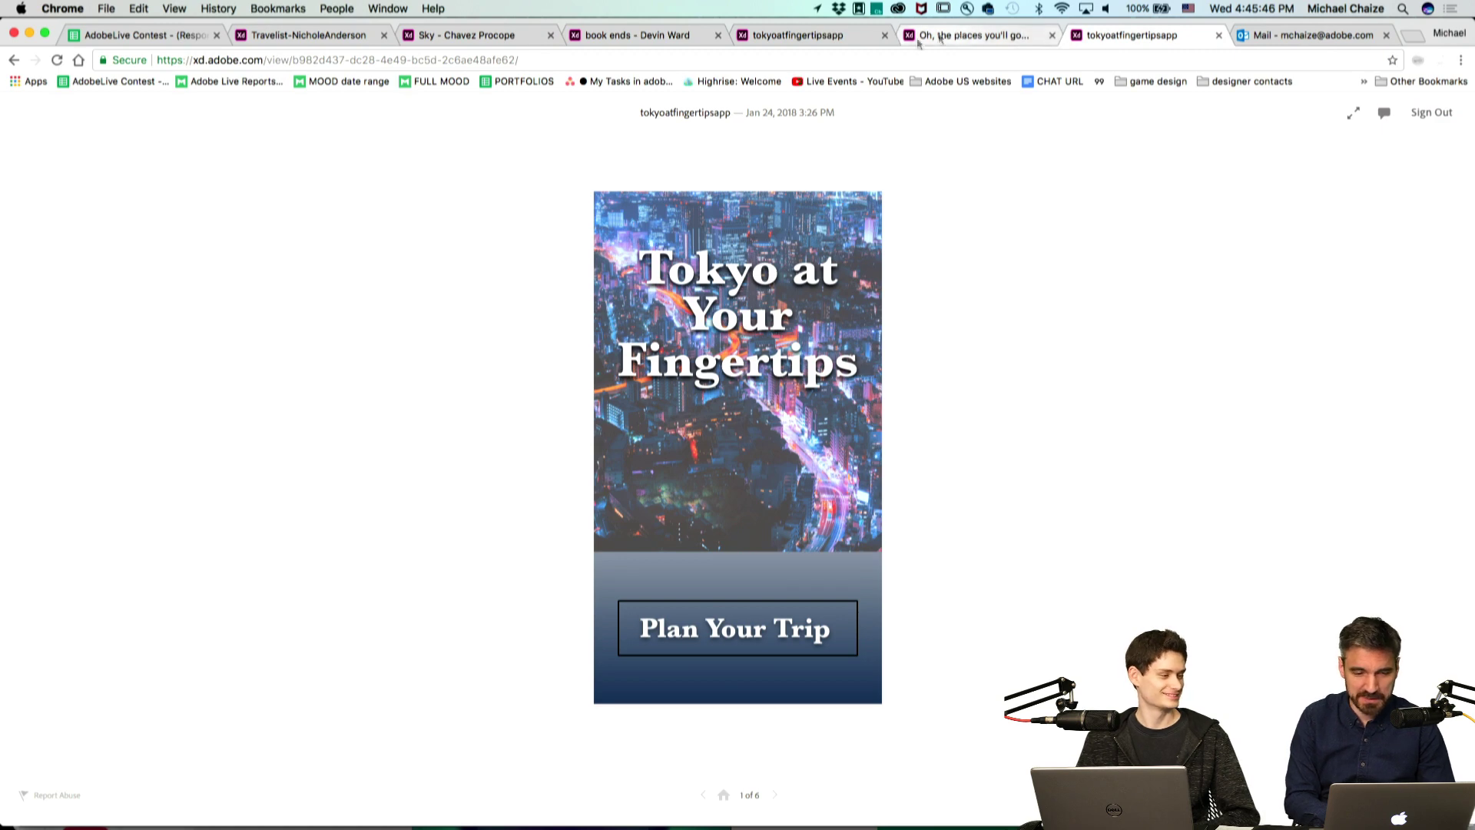
pyautogui.click(1384, 36)
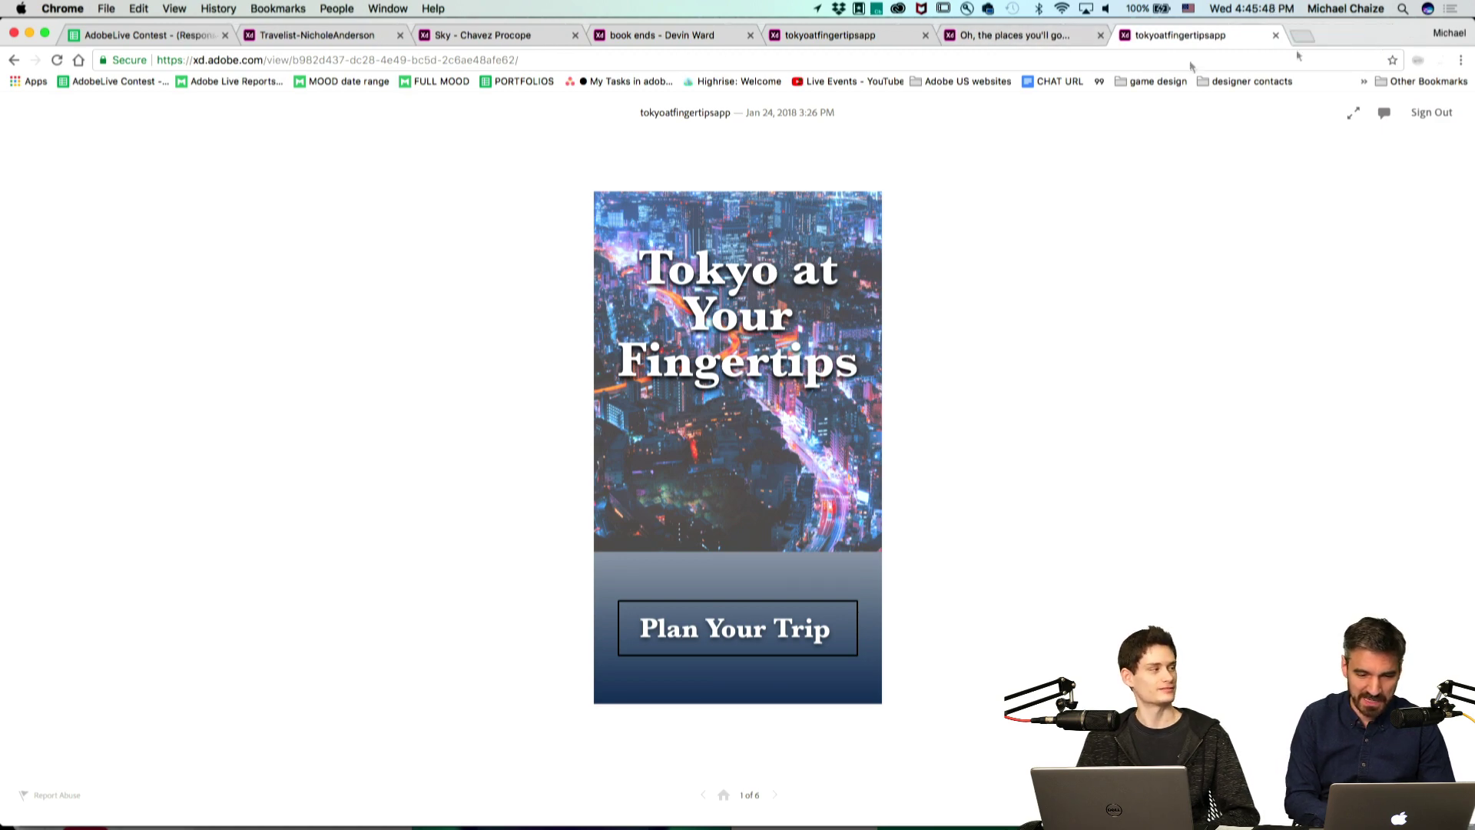
pyautogui.click(453, 38)
pyautogui.click(649, 34)
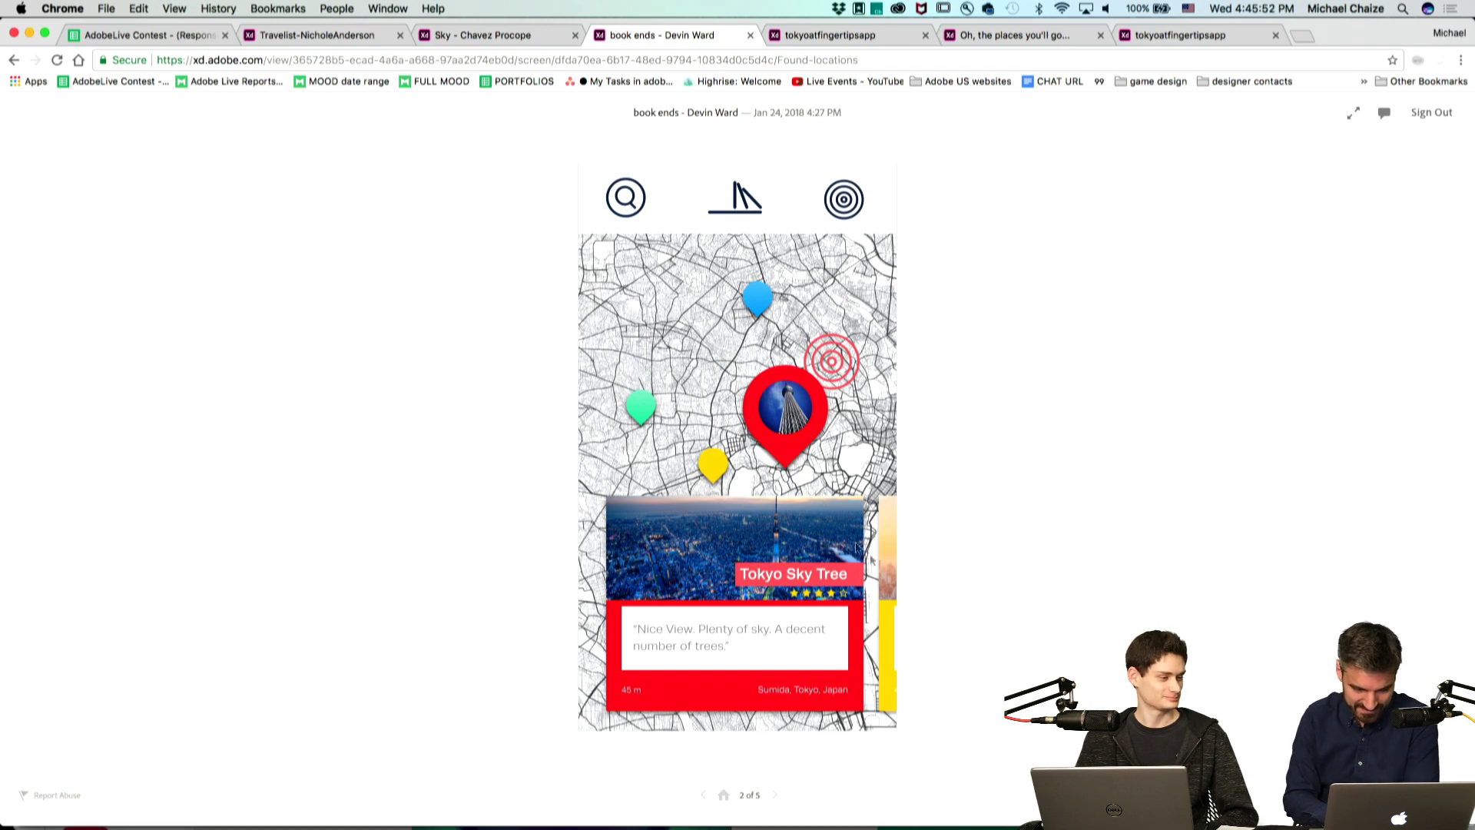
# Retest book ends' Tokyo Tower card, details and route screens, and try the links back to the found locations map.
pyautogui.click(890, 578)
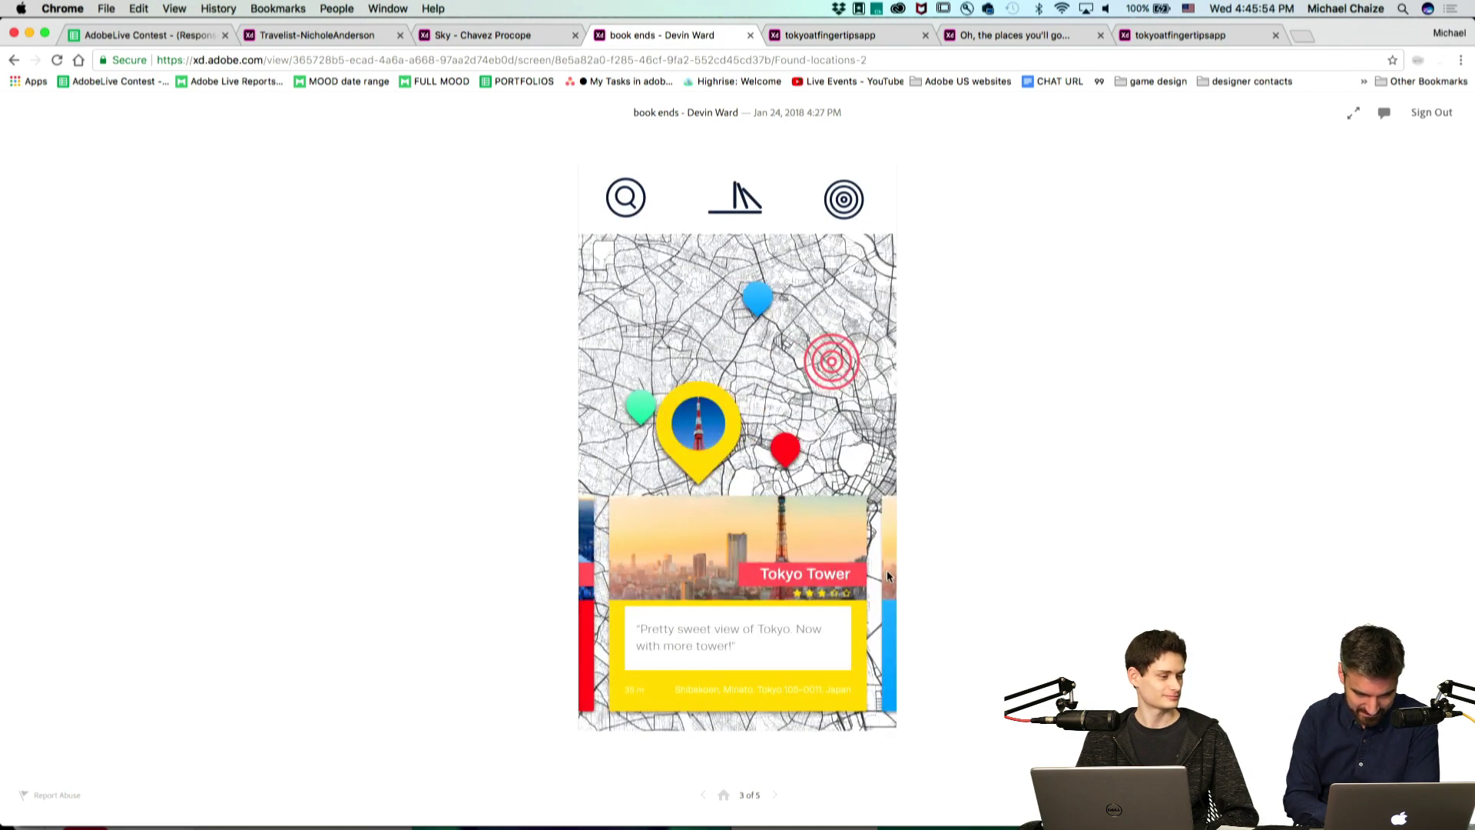
pyautogui.click(809, 623)
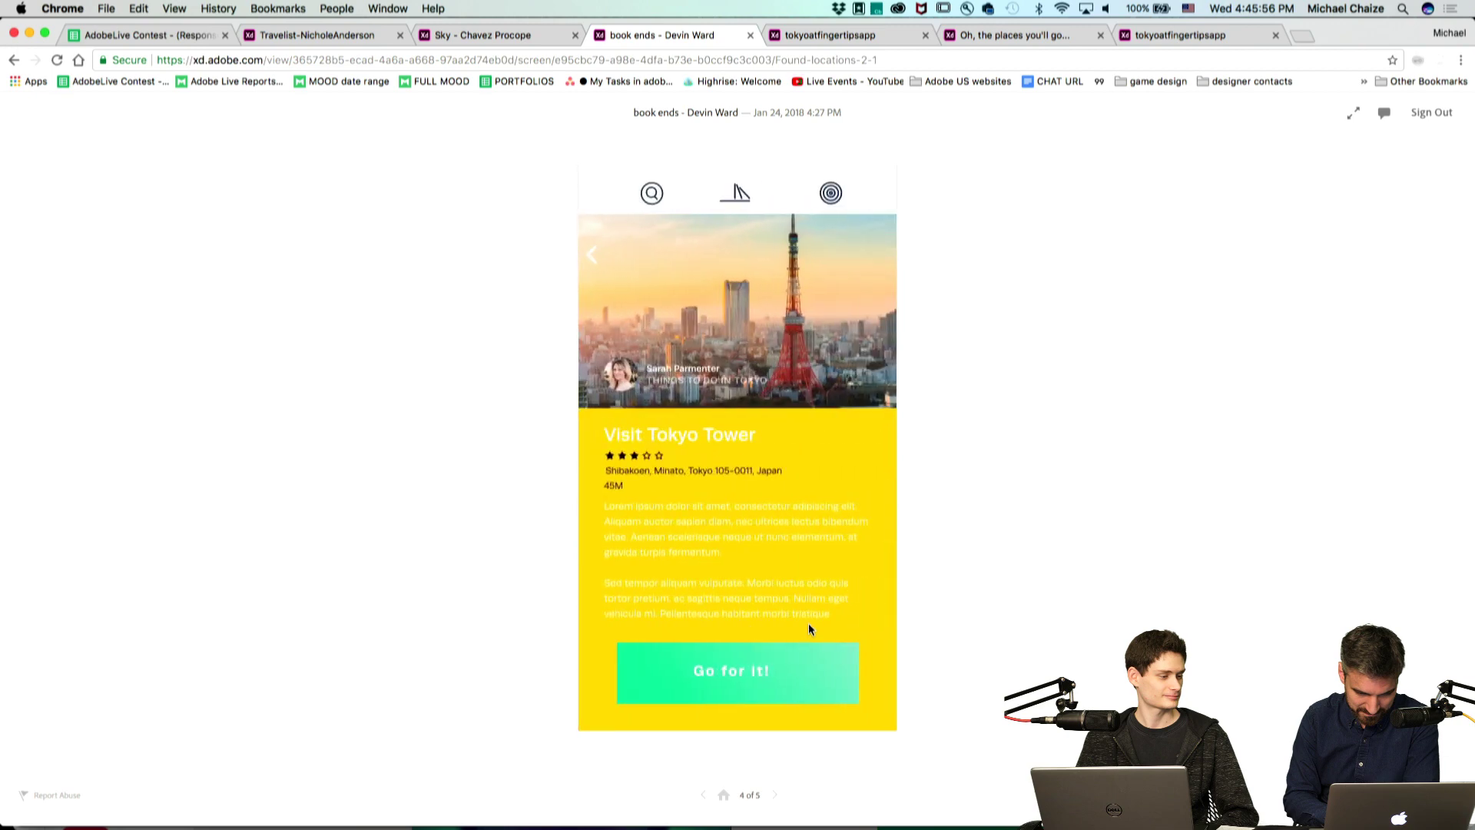
pyautogui.click(801, 673)
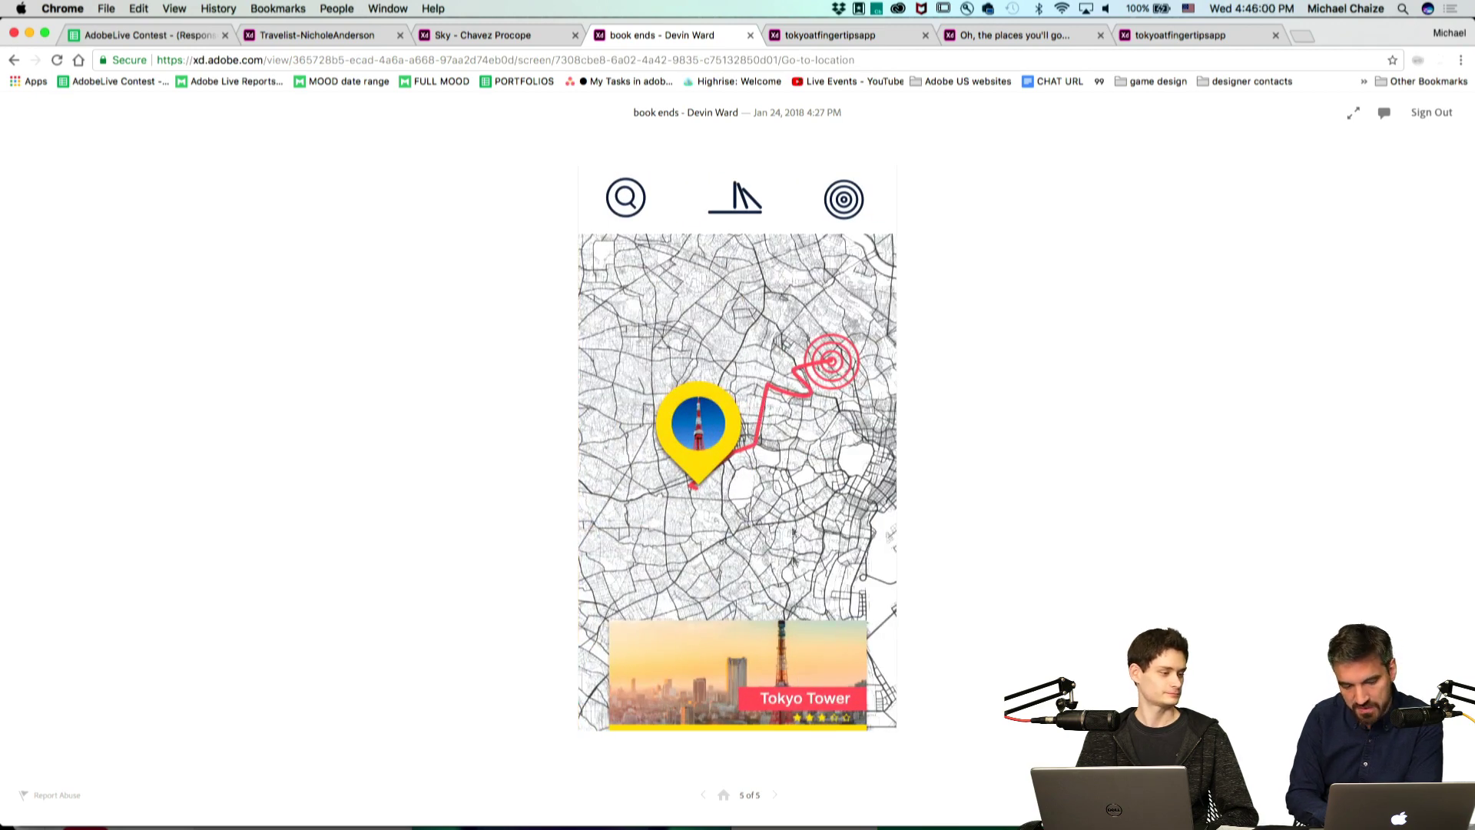
pyautogui.click(791, 619)
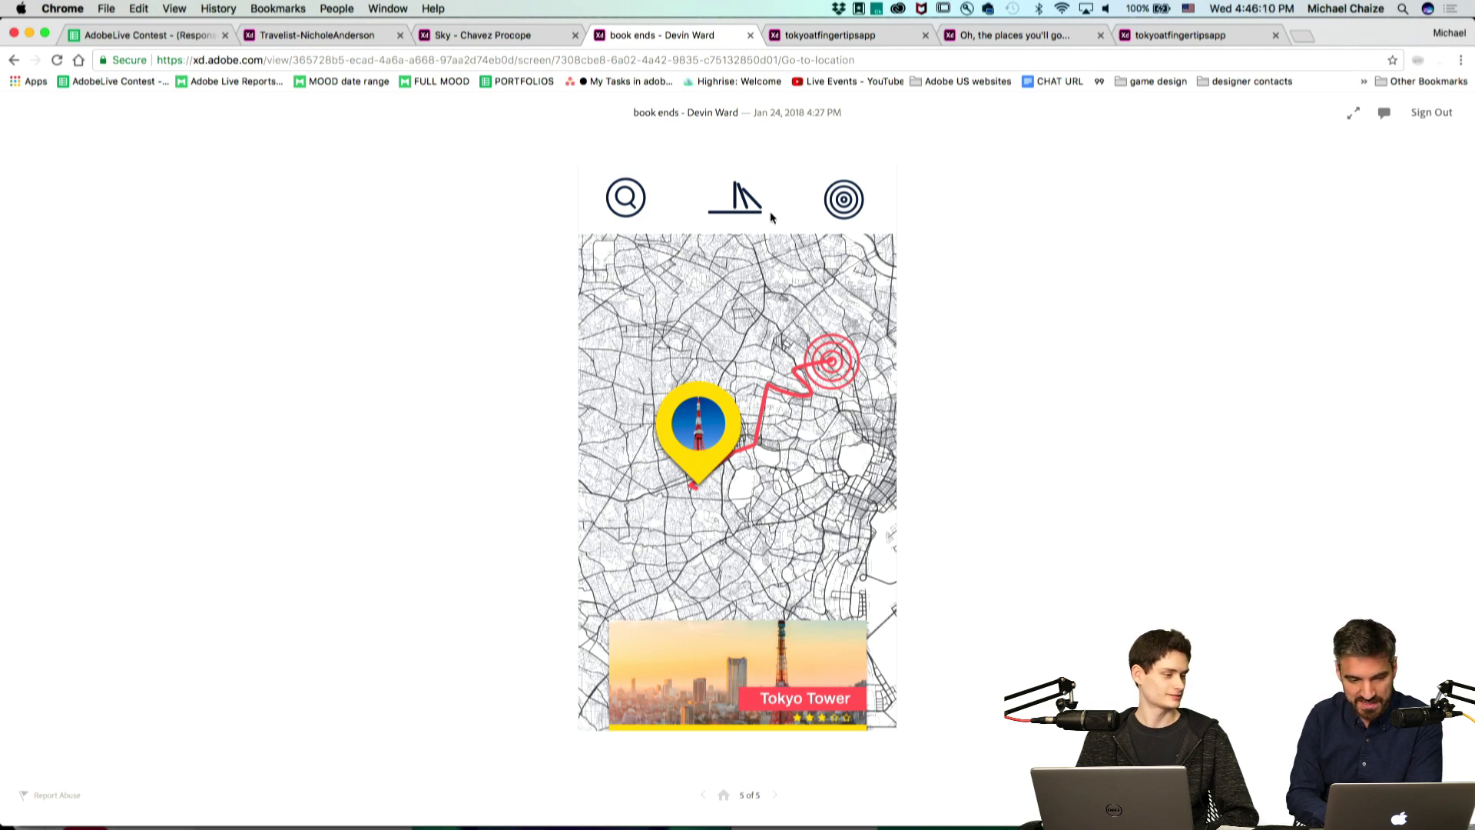
pyautogui.click(749, 208)
pyautogui.click(830, 360)
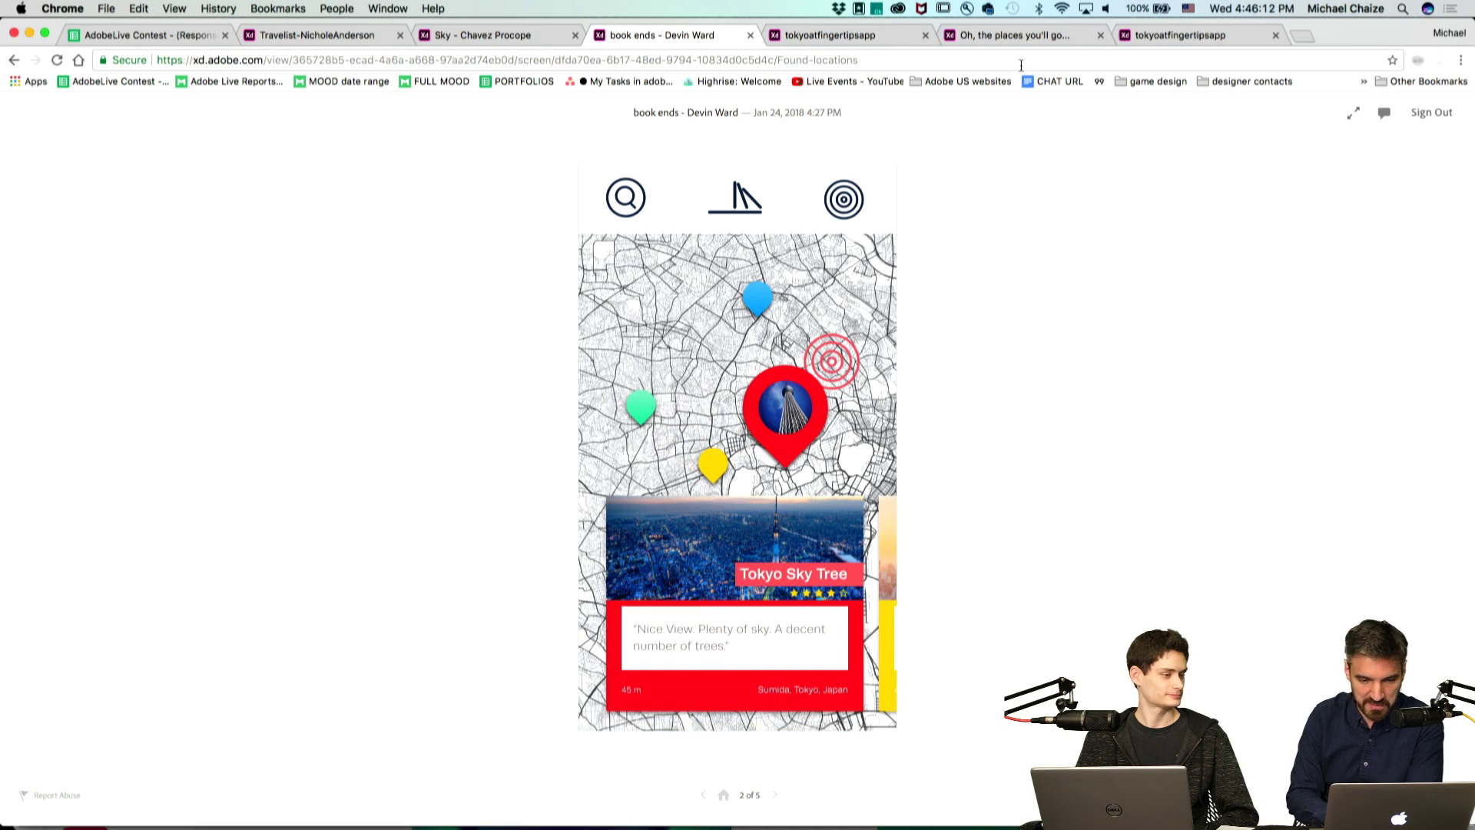
# Open the Tokyo at Your Fingertips prototype, start planning a trip, and view the Instagram pictures article before returning to Discover Tokyo.
pyautogui.click(871, 38)
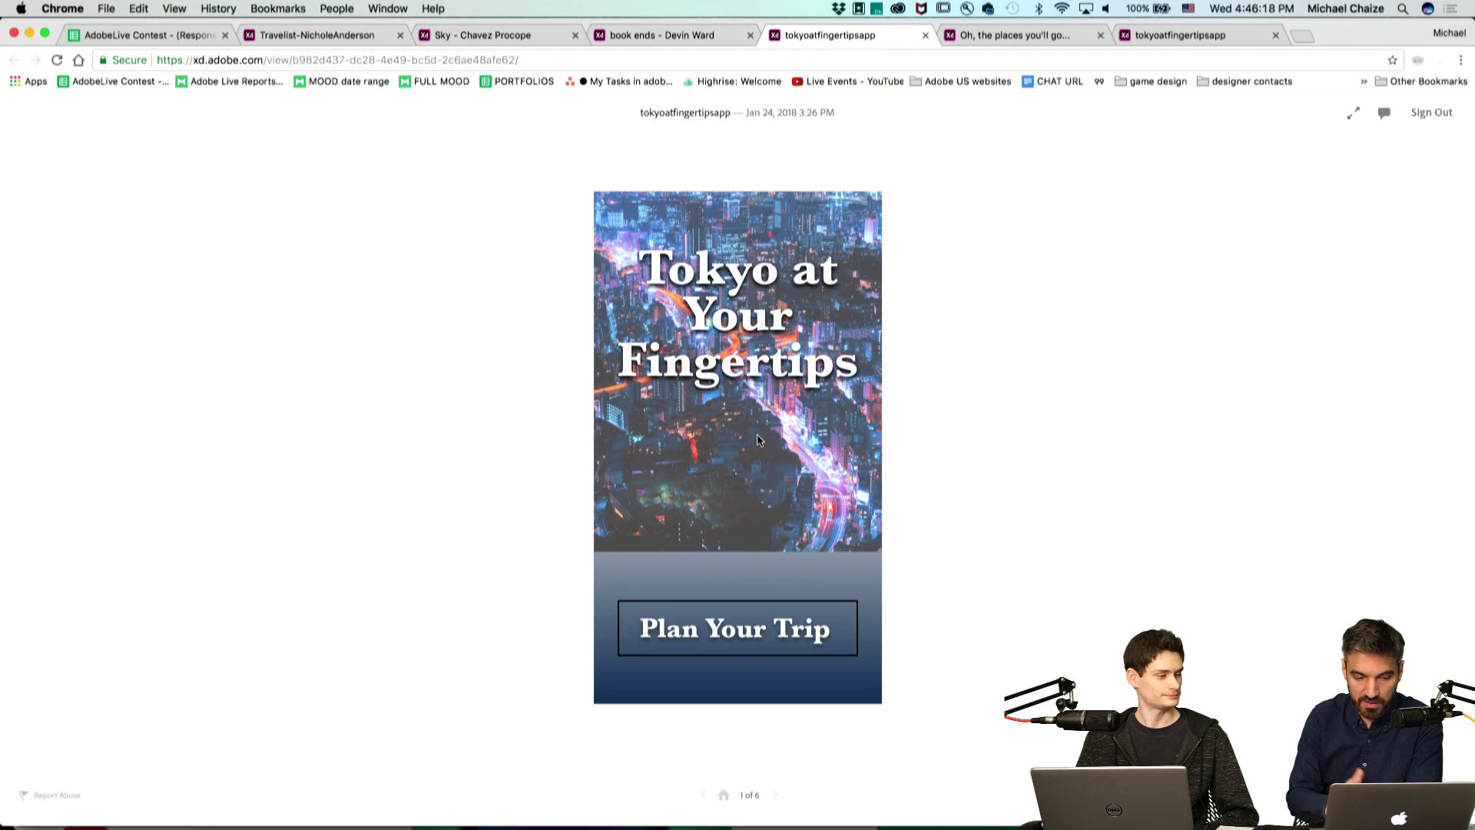
pyautogui.click(799, 634)
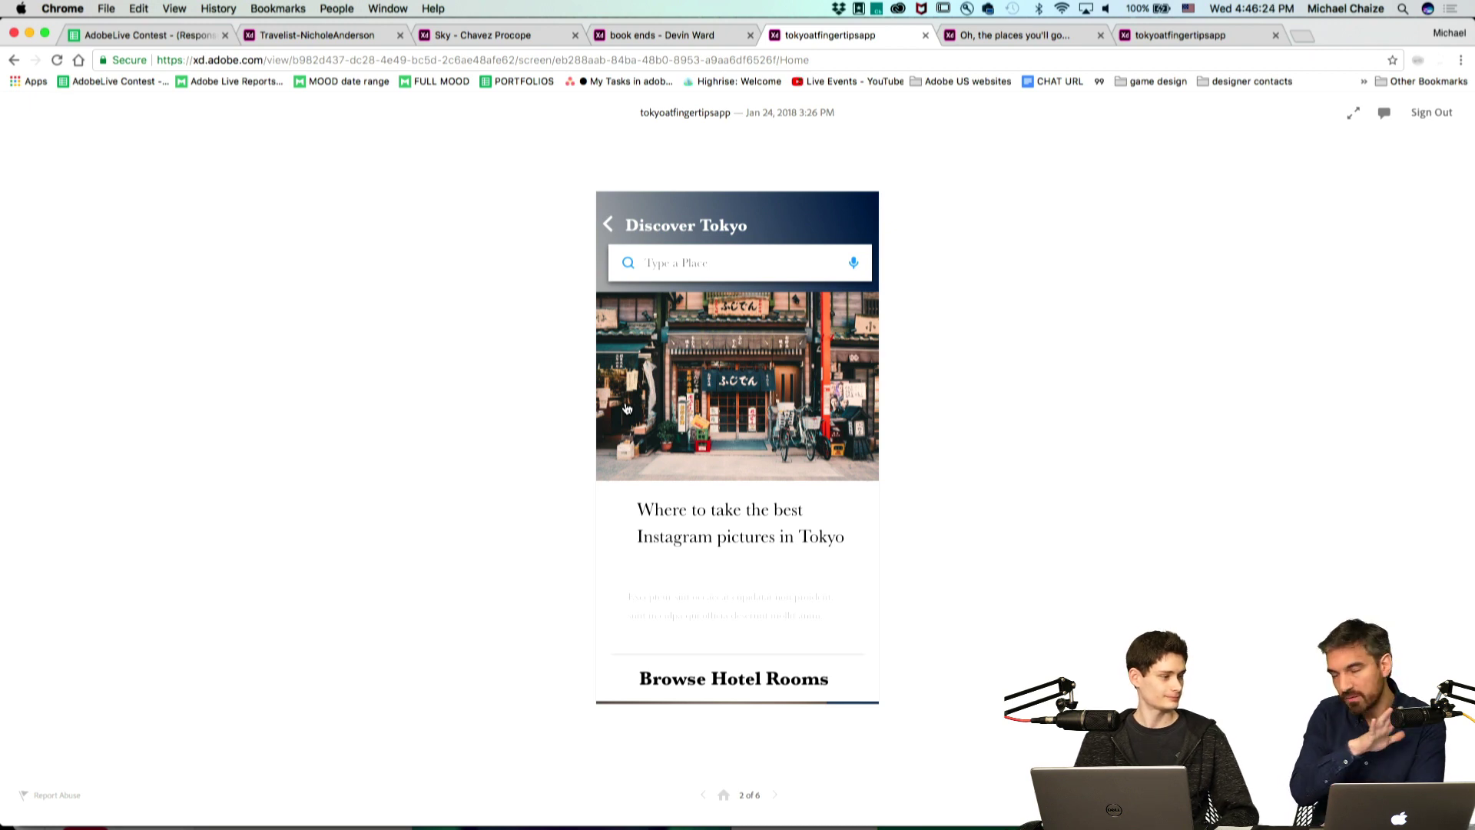
pyautogui.click(653, 500)
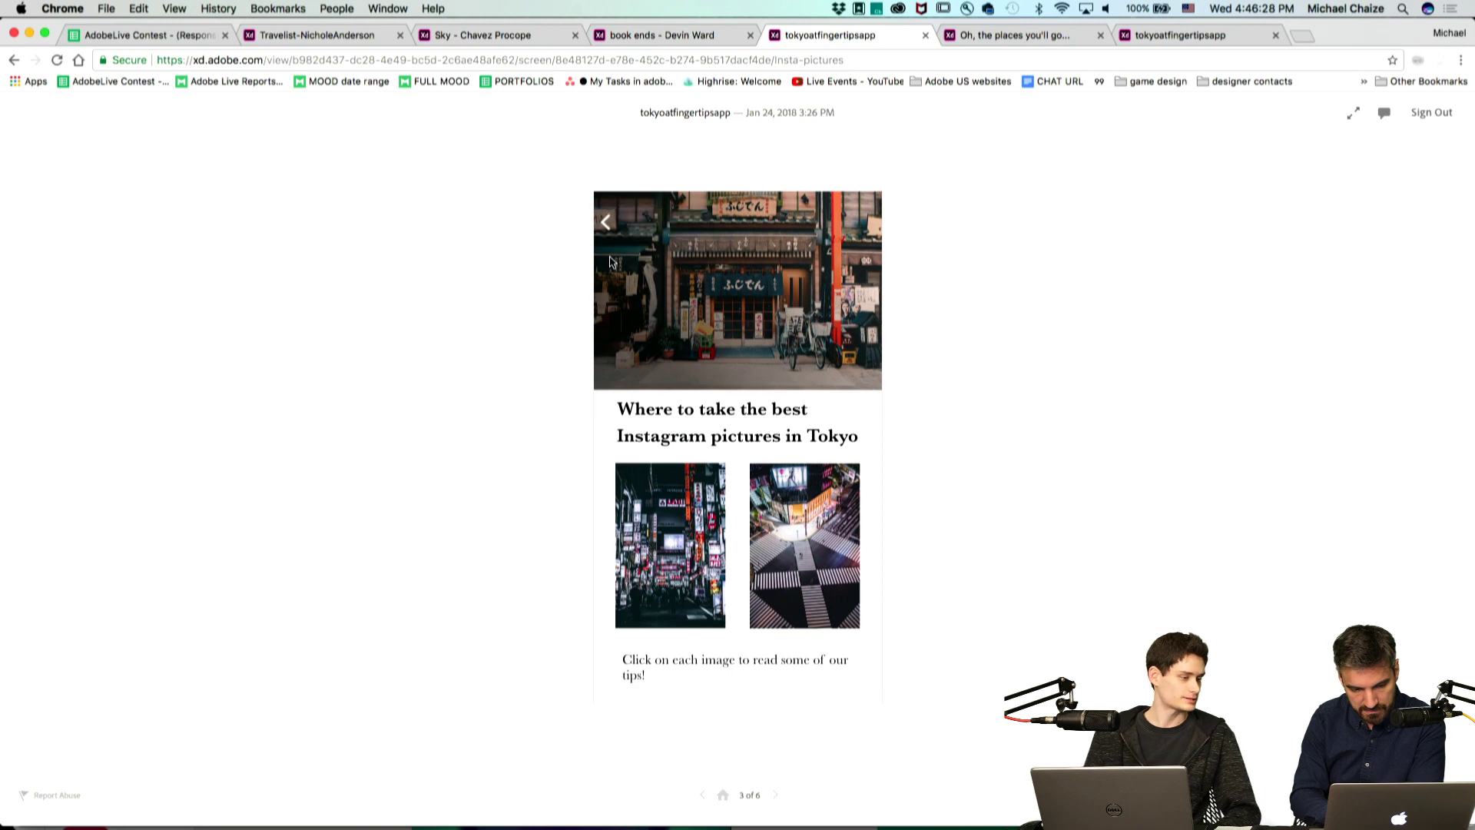
pyautogui.click(649, 219)
# Browse the hotel rooms and open the Downtown Tokyo Suite, testing its link back to Discover Tokyo.
pyautogui.scroll(-5, 793, 655)
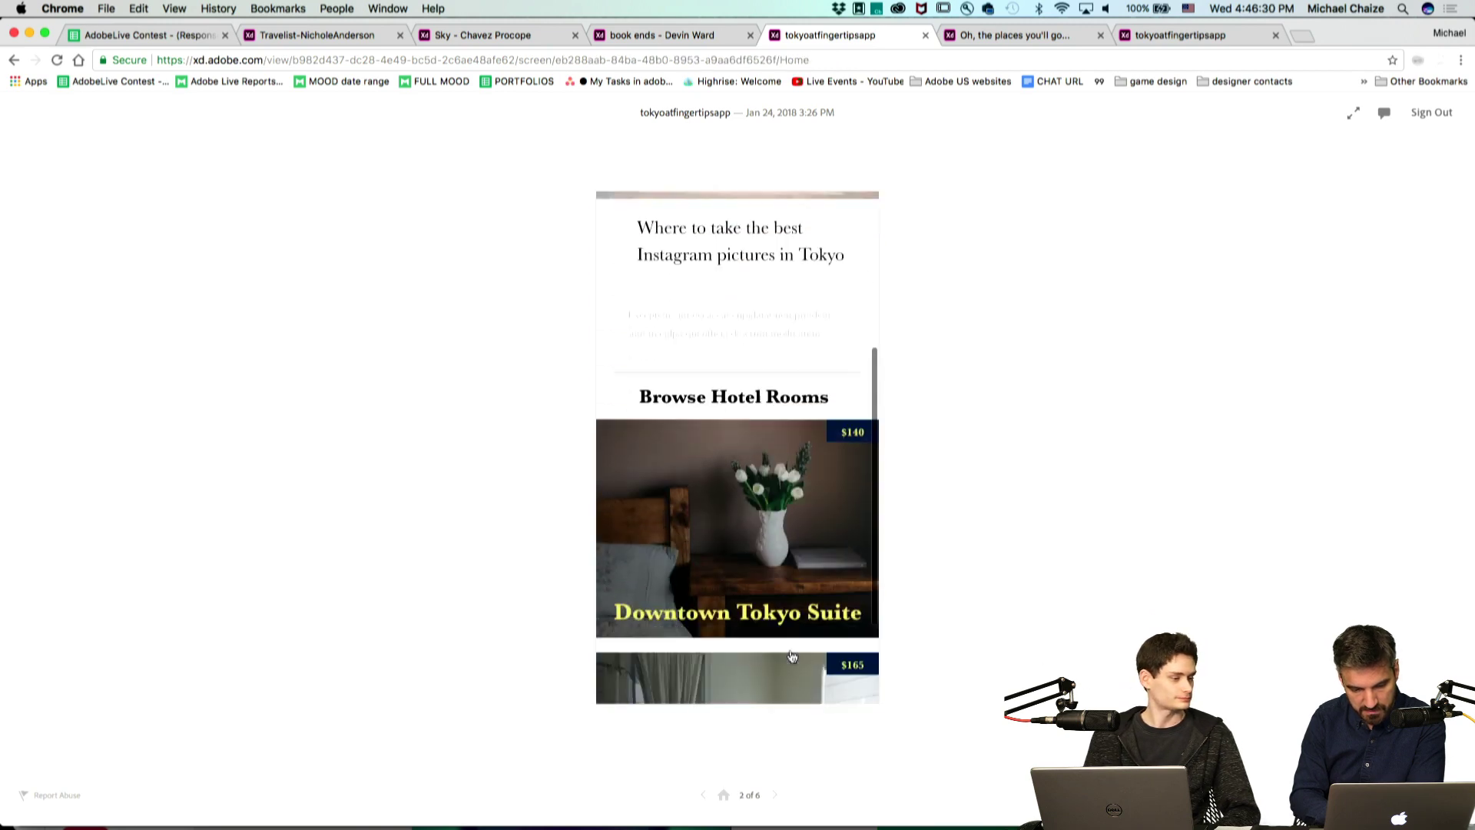
pyautogui.click(781, 531)
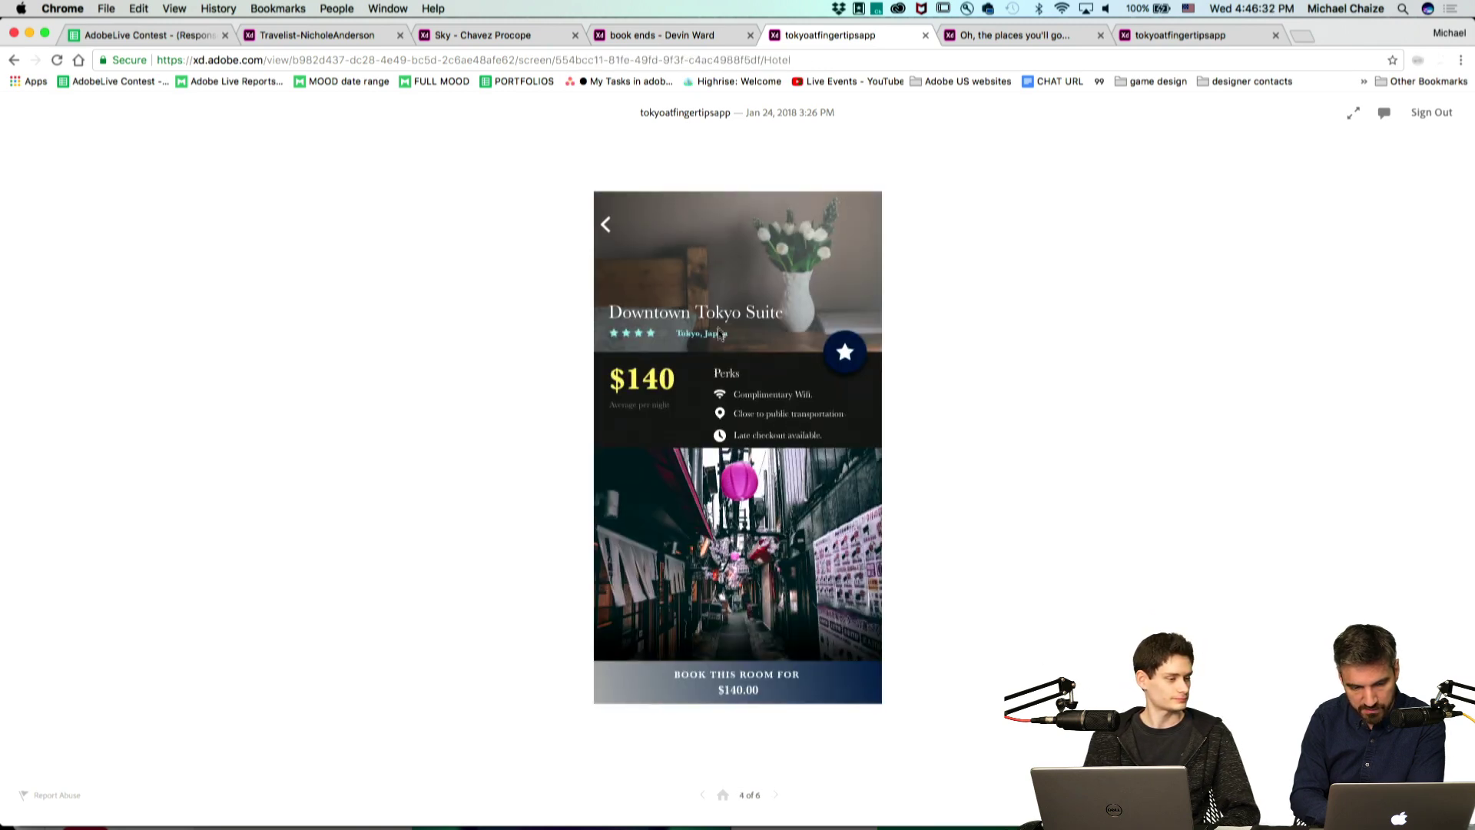
pyautogui.click(605, 224)
pyautogui.scroll(-5, 676, 551)
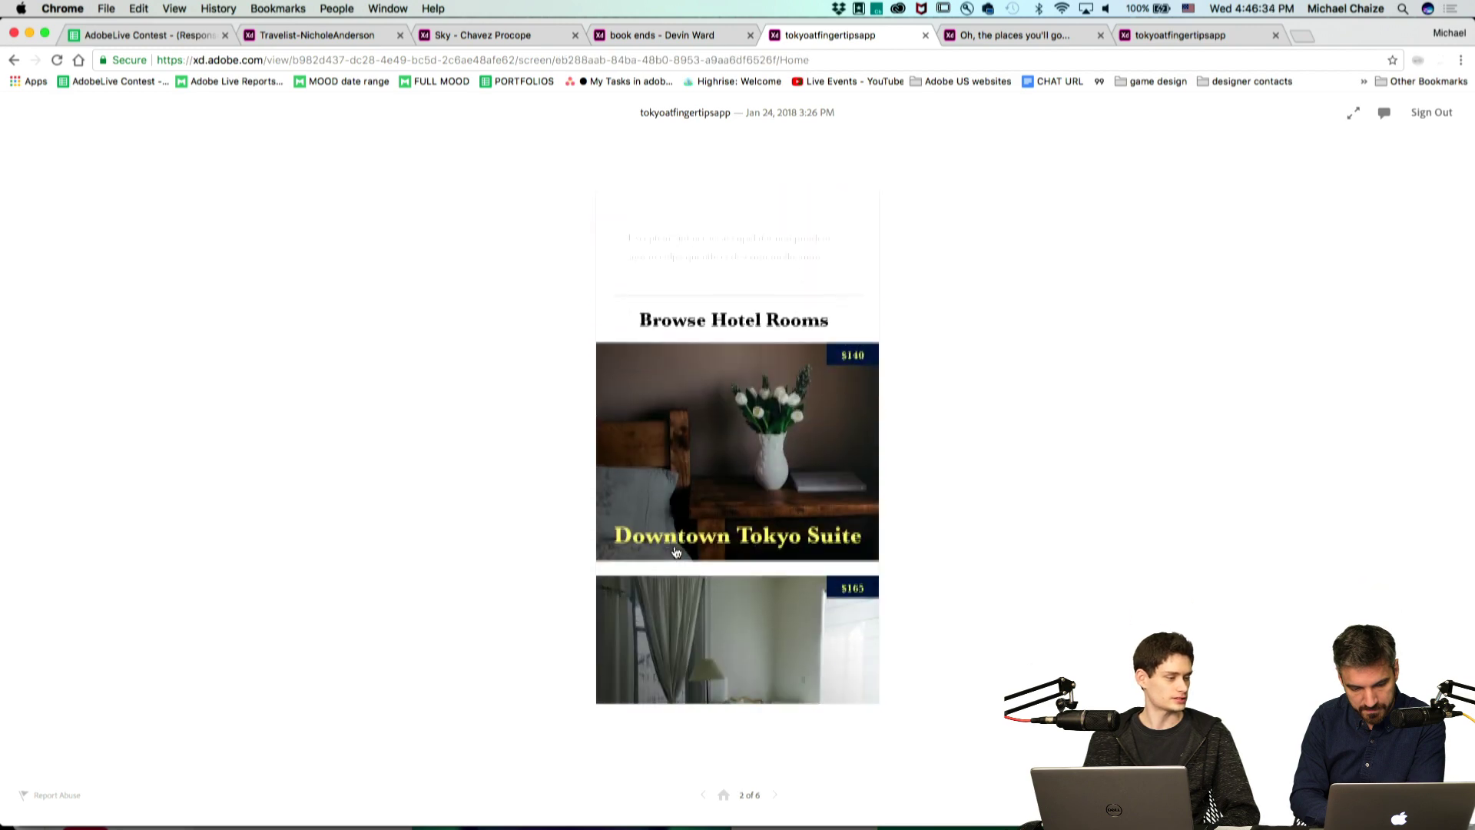
pyautogui.click(749, 542)
pyautogui.click(749, 542)
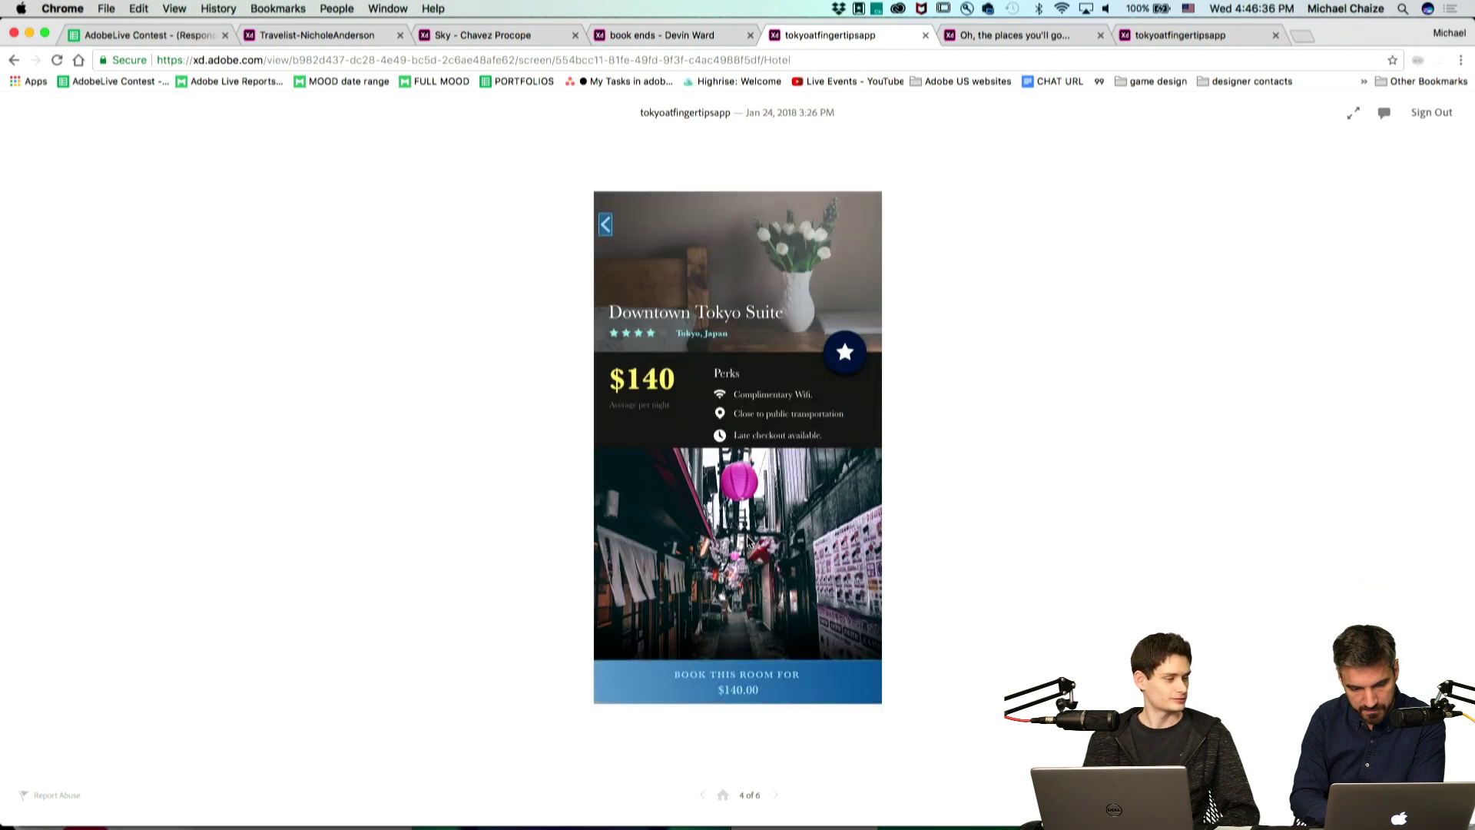
# Test booking the Downtown Tokyo Suite for $140.00 through fingerprint confirmation, and return to the prototype's Discover Tokyo screen.
pyautogui.click(766, 685)
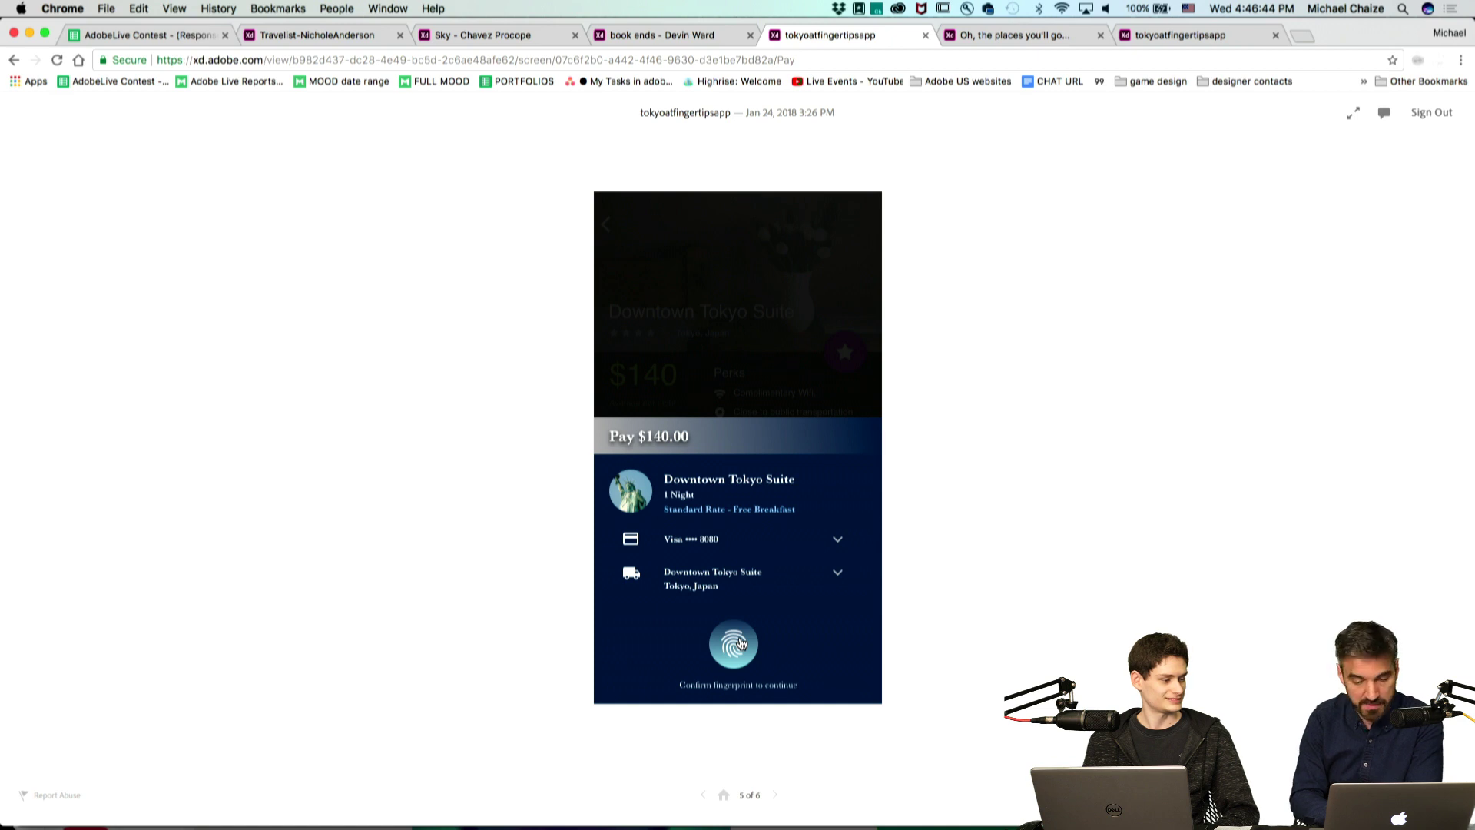
pyautogui.click(734, 644)
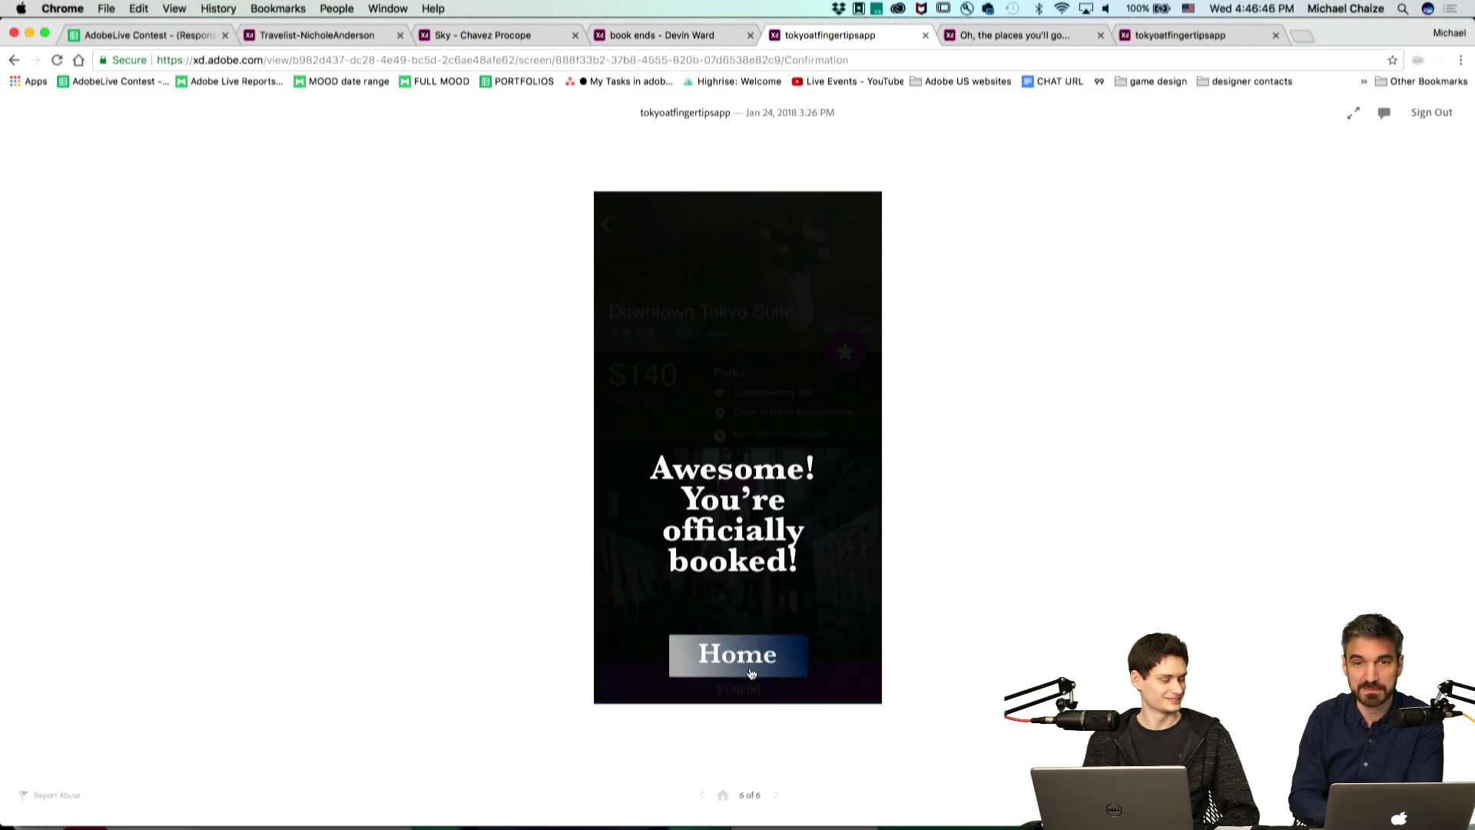
pyautogui.click(738, 655)
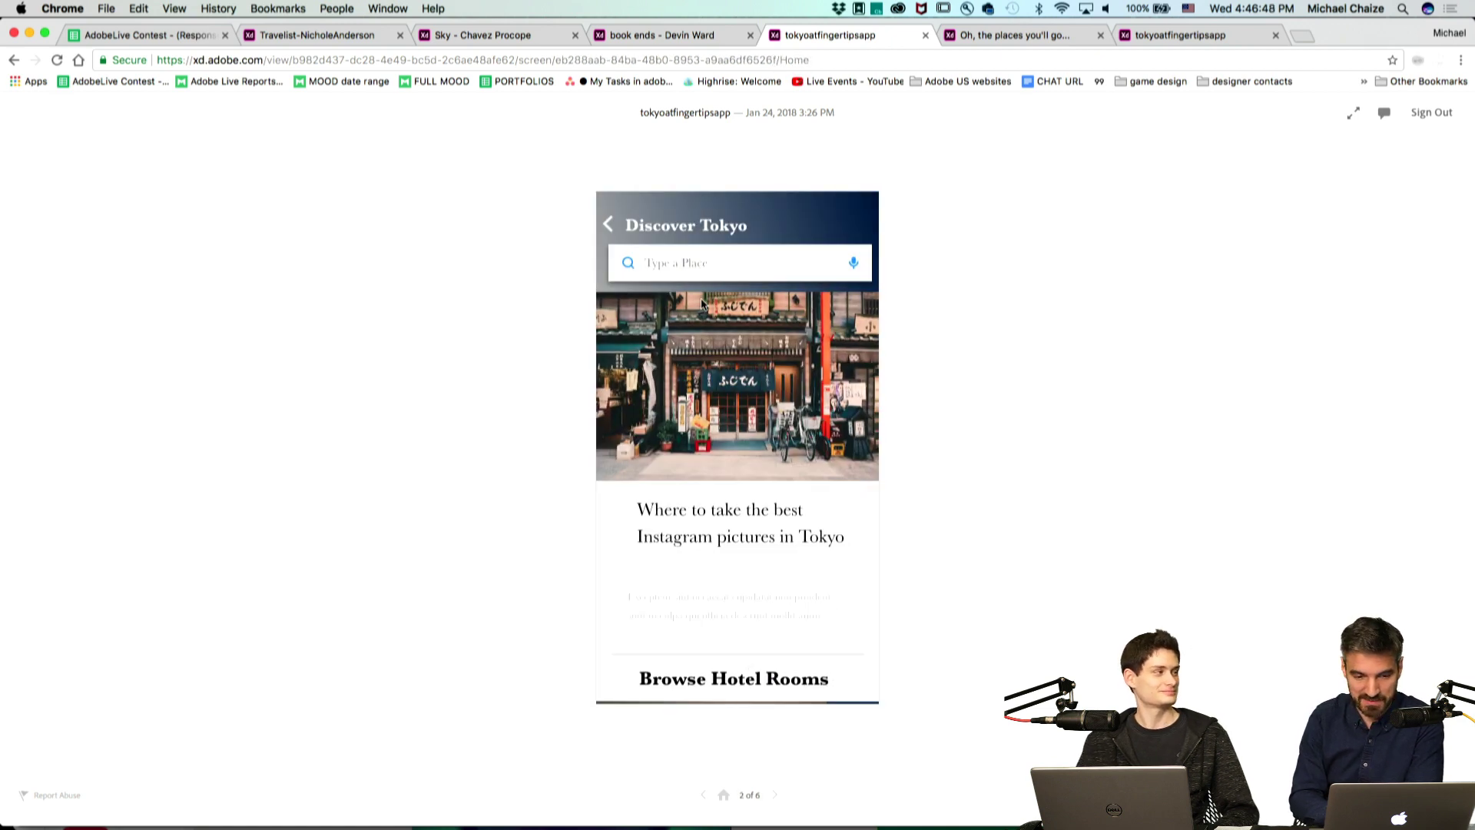
# Switch to the Oh, the places you'll go prototype, restart it from its first screen, and enter the destination chooser.
pyautogui.click(1016, 36)
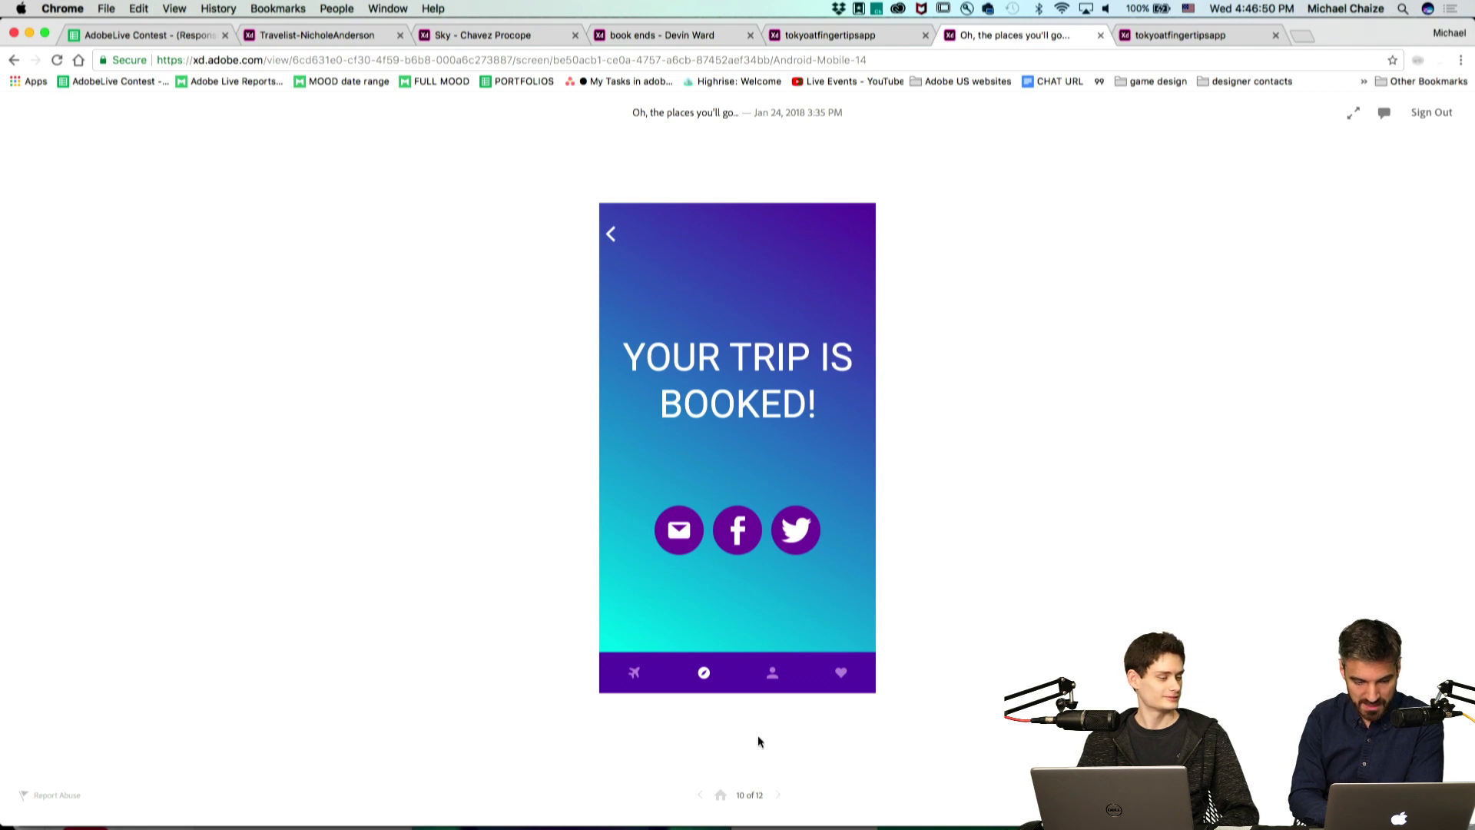
pyautogui.click(720, 795)
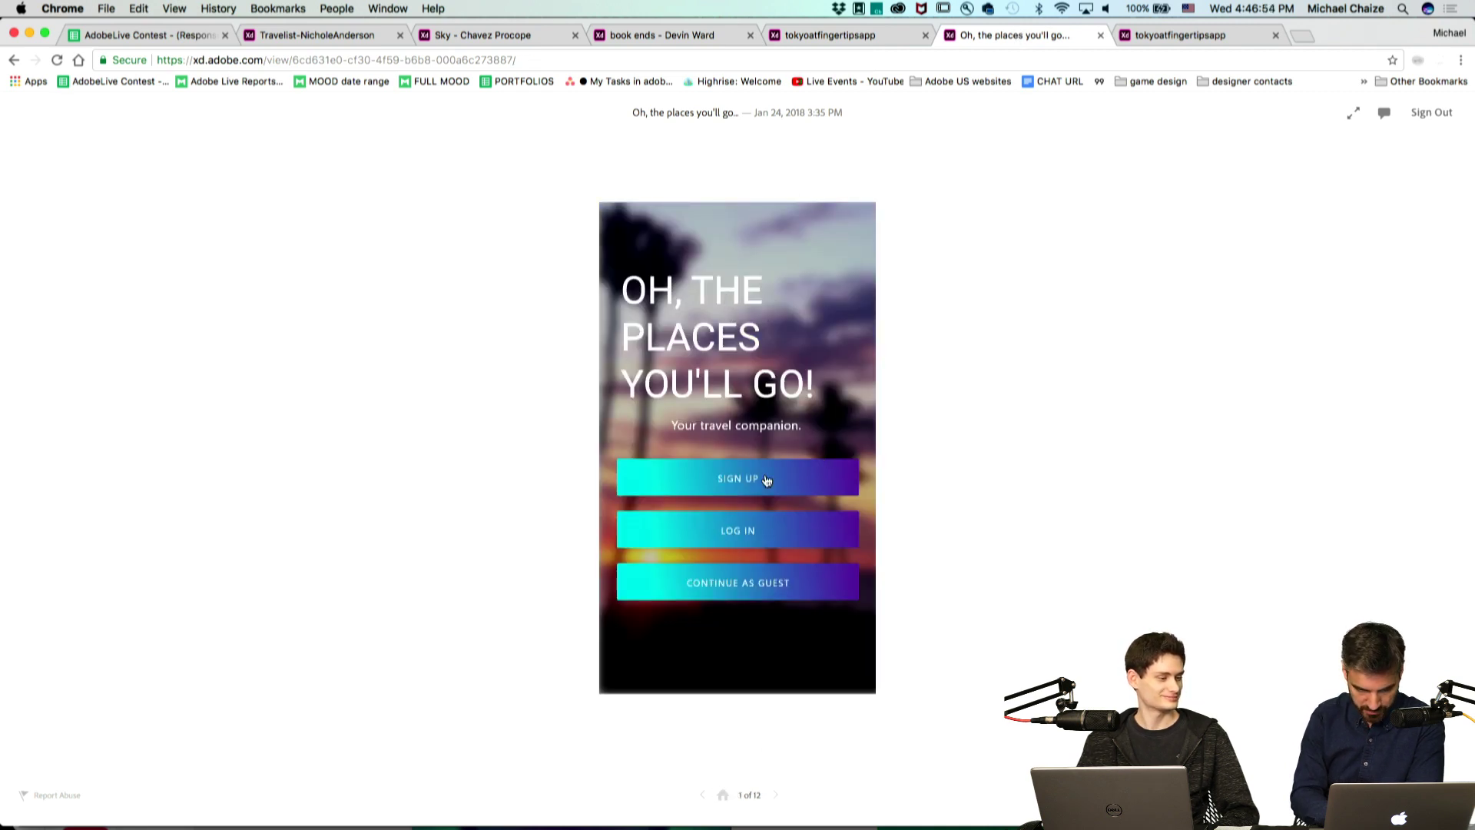
pyautogui.click(766, 532)
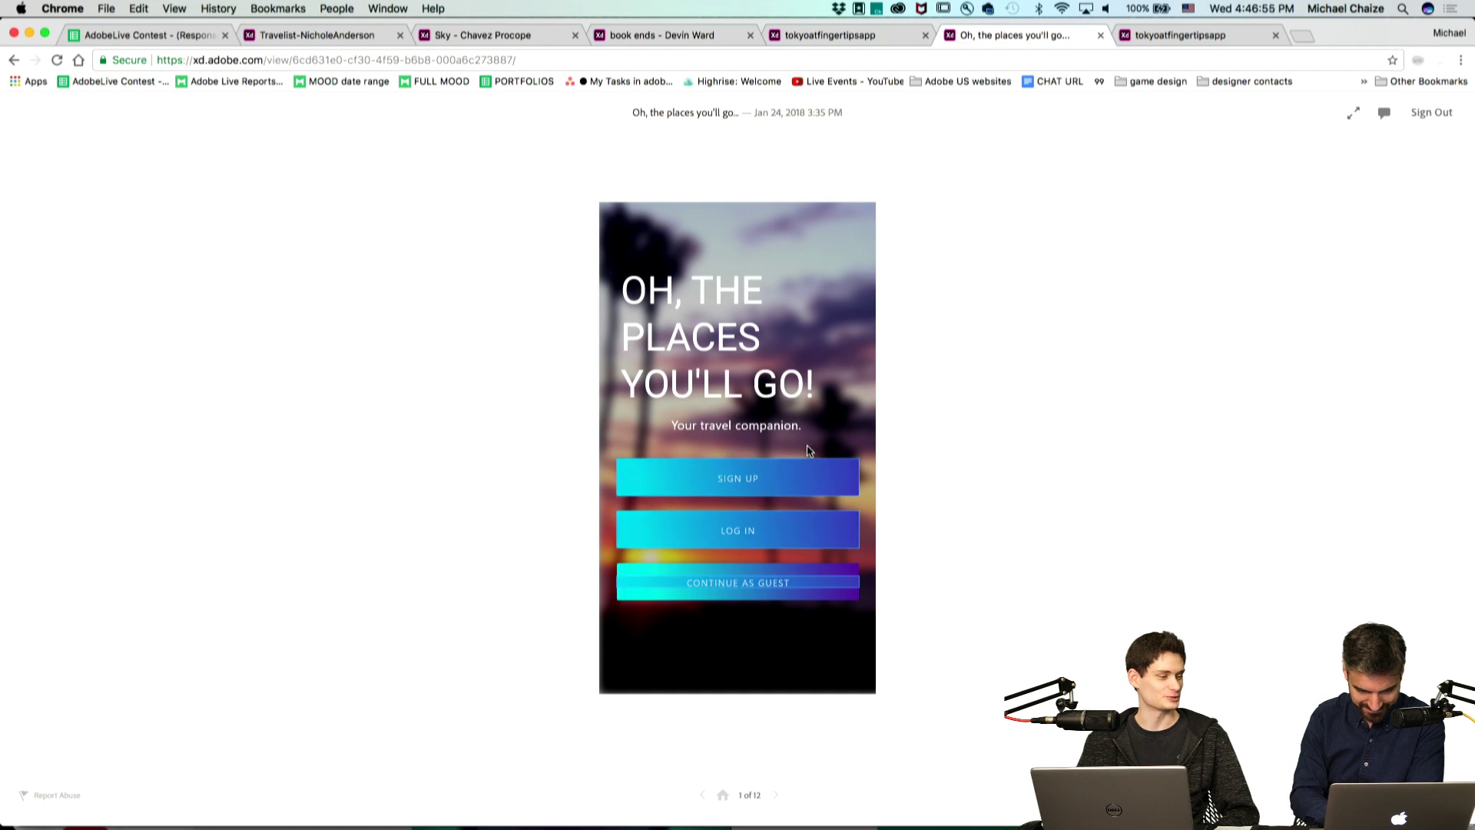
pyautogui.click(783, 520)
pyautogui.click(762, 501)
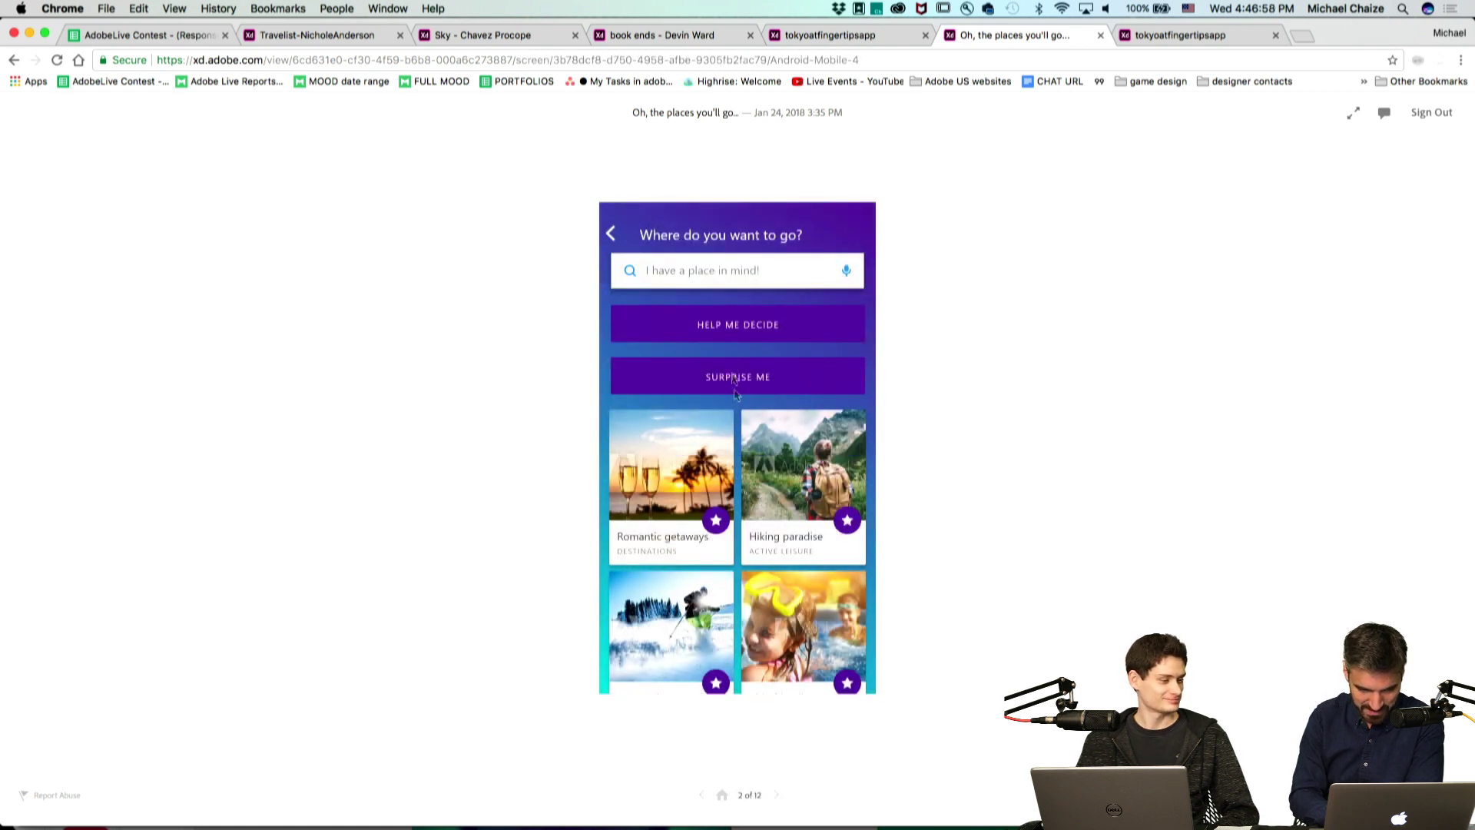
# Test the Help Me Decide and Surprise Me options and look through the travel categories on the destination chooser.
pyautogui.click(747, 323)
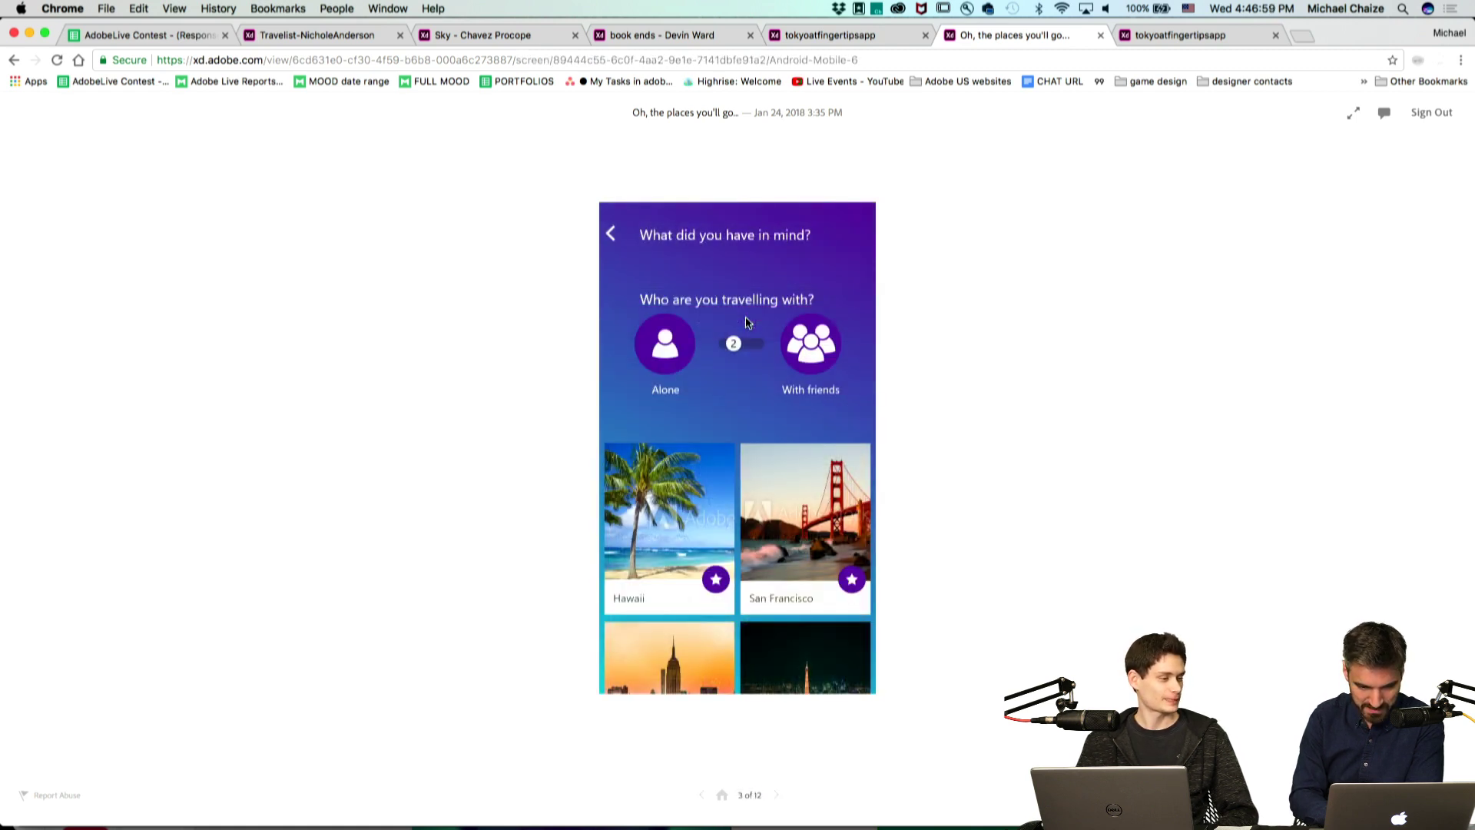
pyautogui.click(613, 235)
pyautogui.click(764, 380)
pyautogui.scroll(-2, 768, 382)
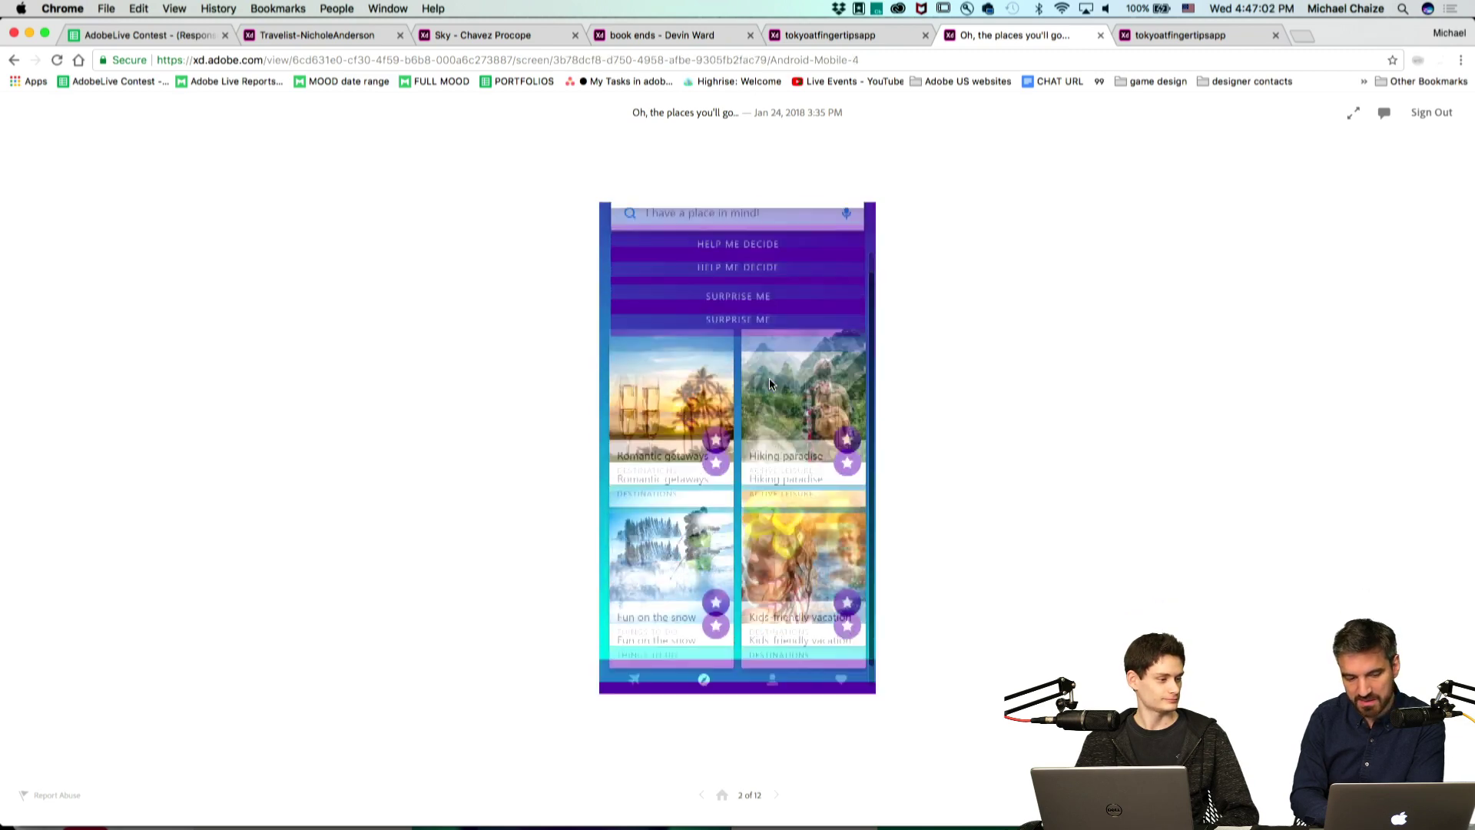
pyautogui.scroll(2, 815, 420)
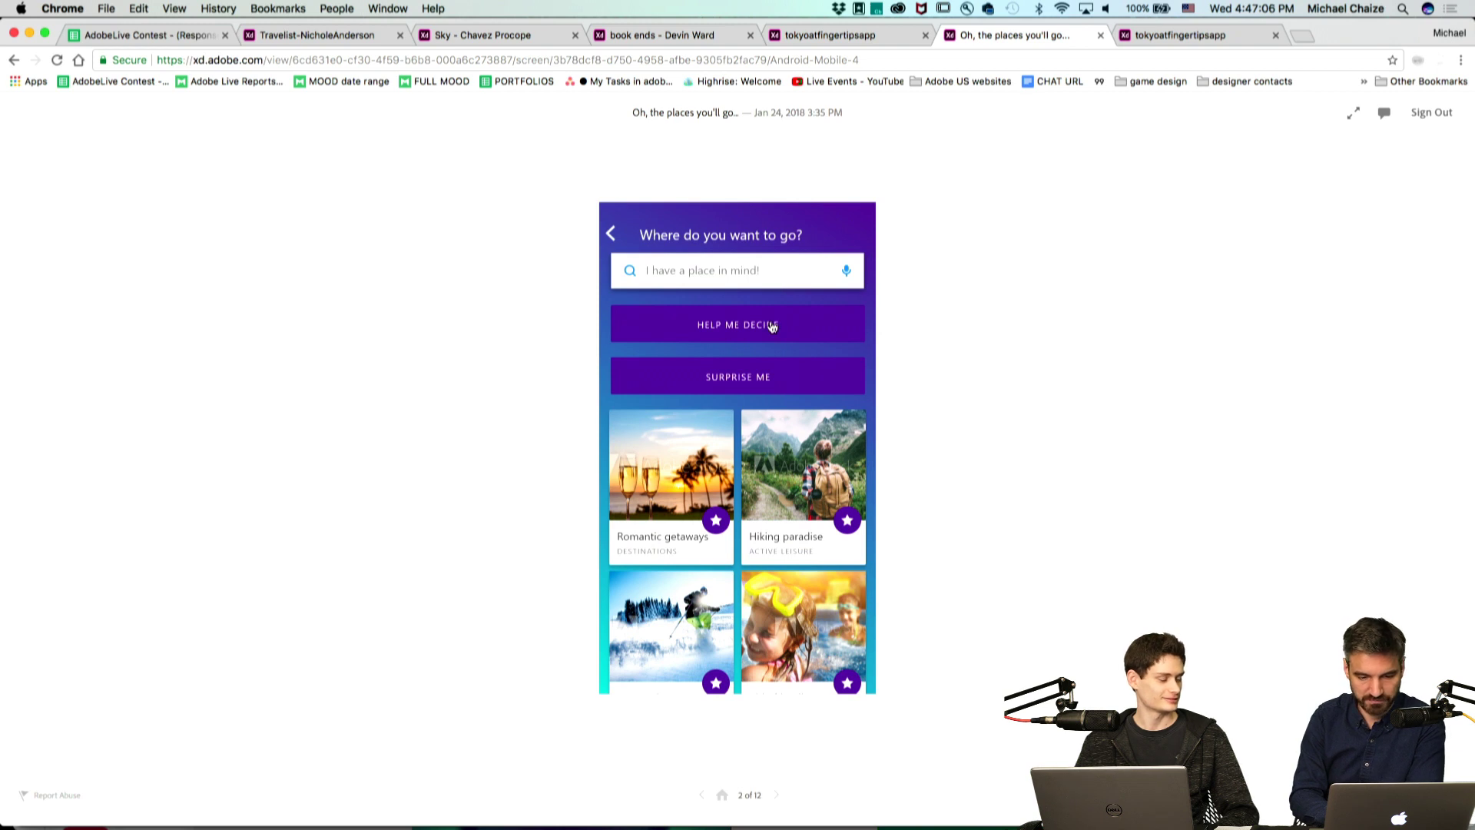
pyautogui.click(760, 388)
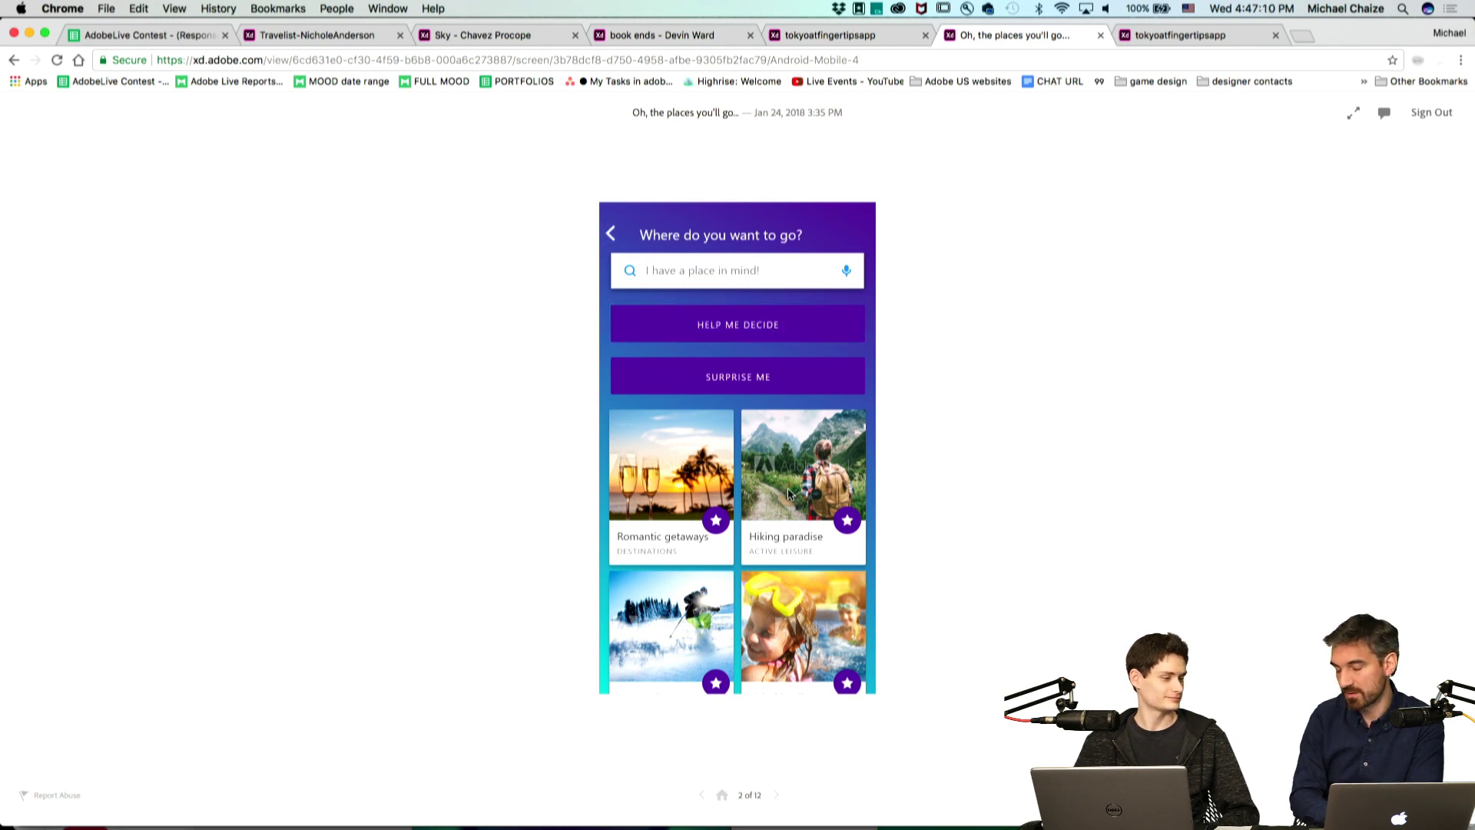
# Go through the Help Me Decide questions, choosing 2 travelers, sunny weather and an active holiday.
pyautogui.click(774, 323)
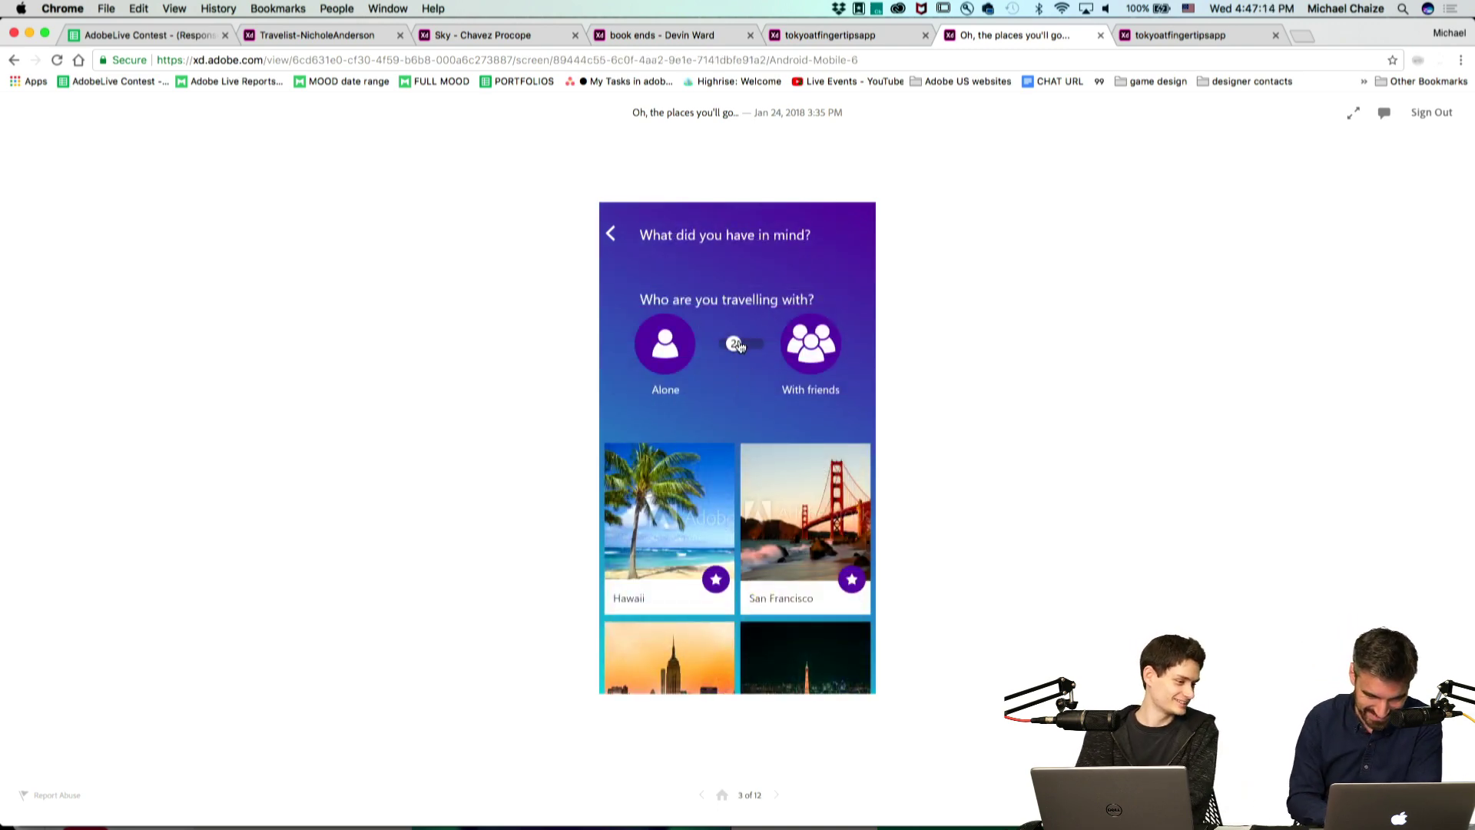
pyautogui.click(737, 345)
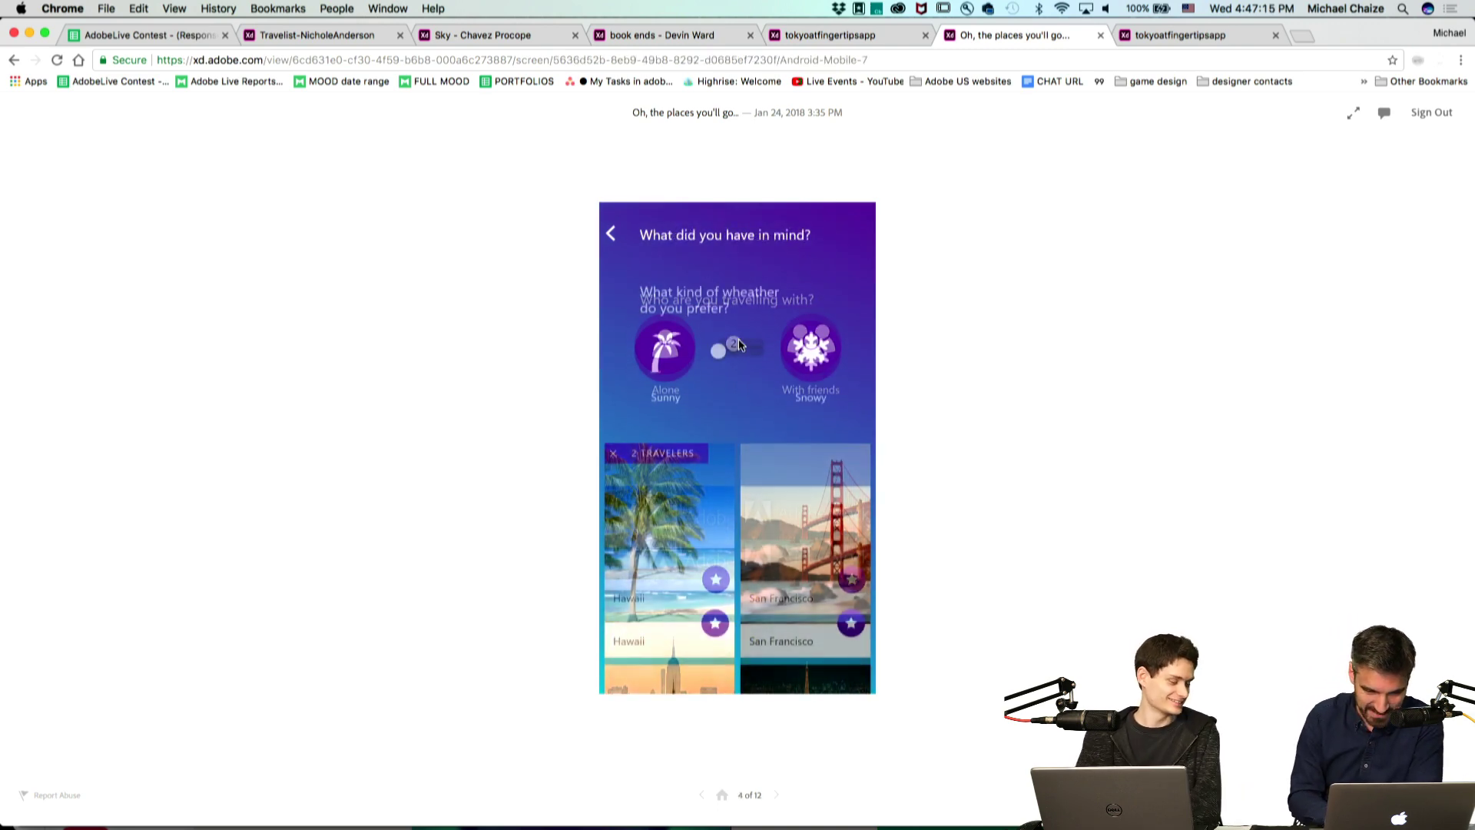
pyautogui.click(665, 353)
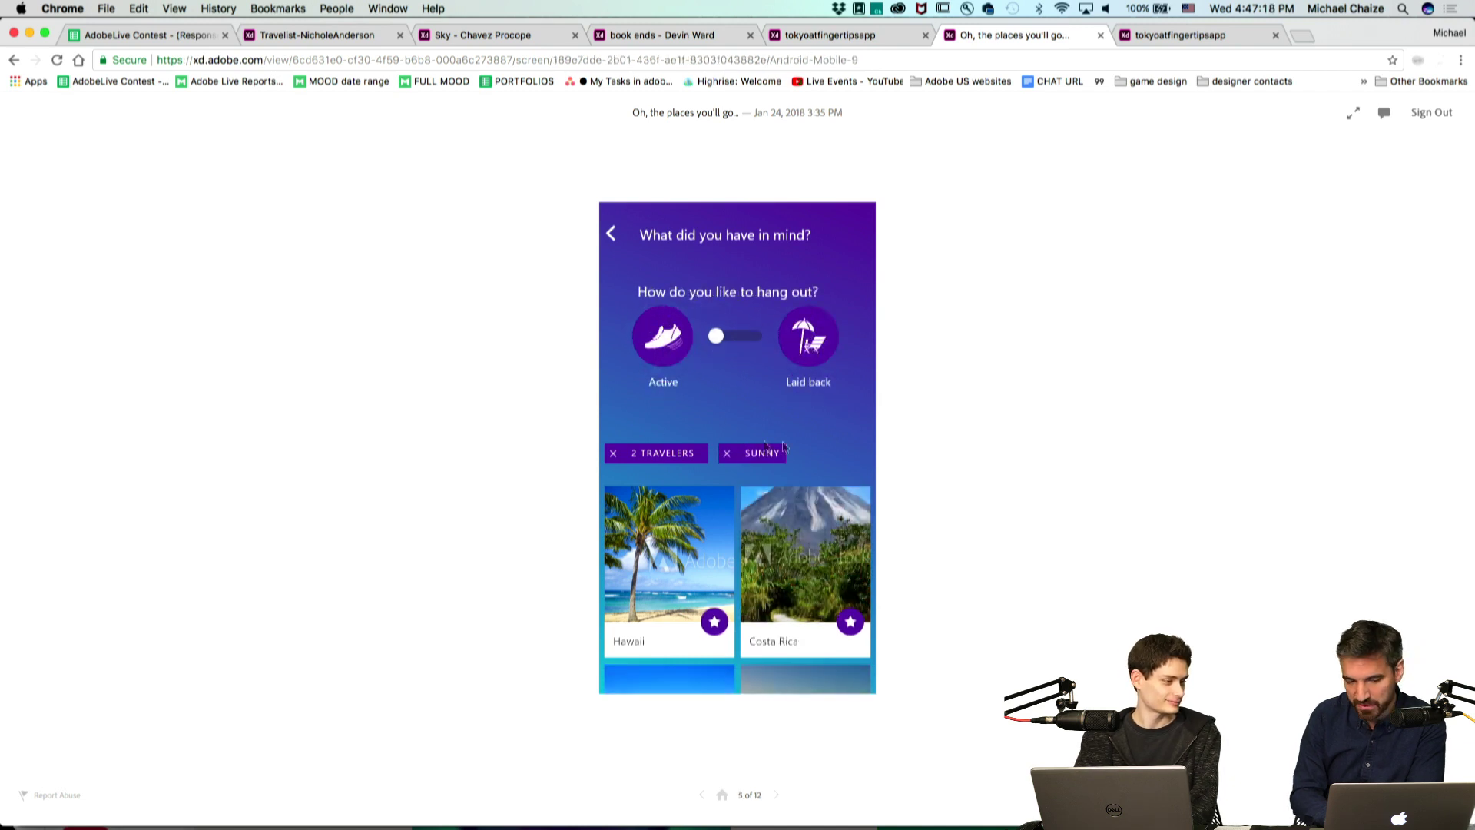
pyautogui.click(666, 338)
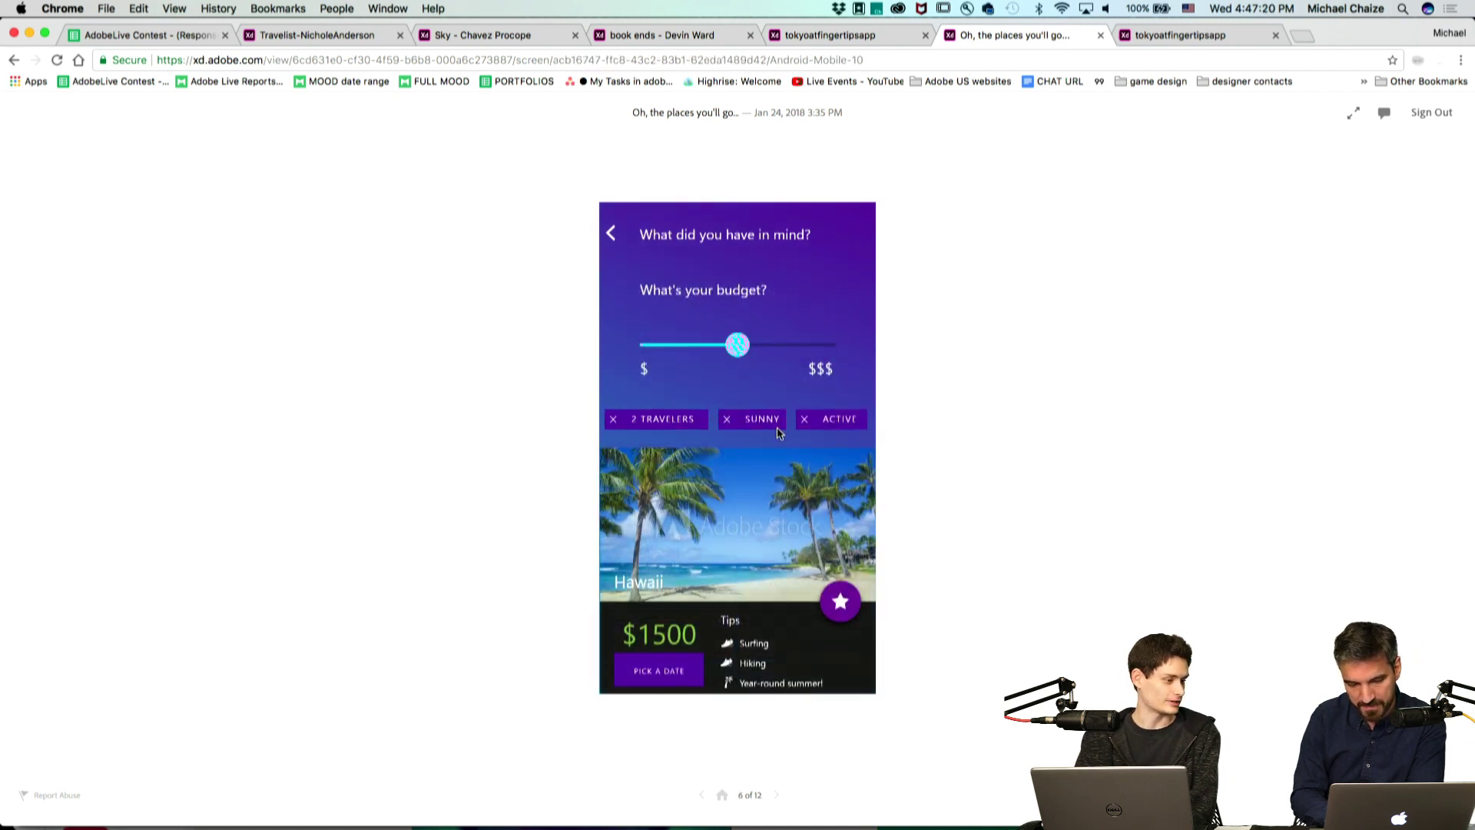
# Look through the suggested trips below the budget question and open the Hawaii trip's details.
pyautogui.scroll(-5, 800, 514)
pyautogui.scroll(-1, 800, 514)
pyautogui.click(740, 475)
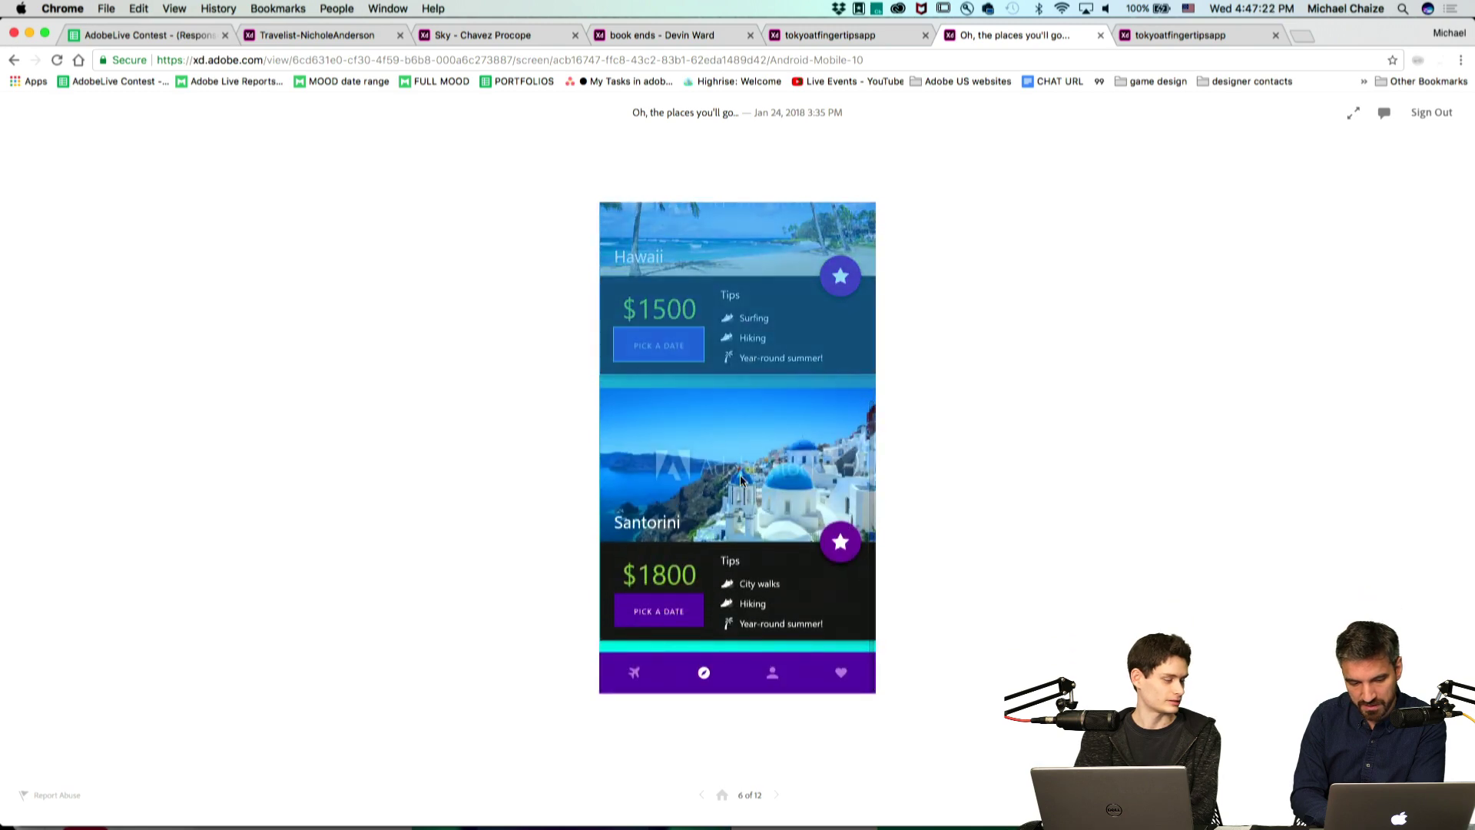
pyautogui.scroll(5, 740, 475)
pyautogui.click(789, 395)
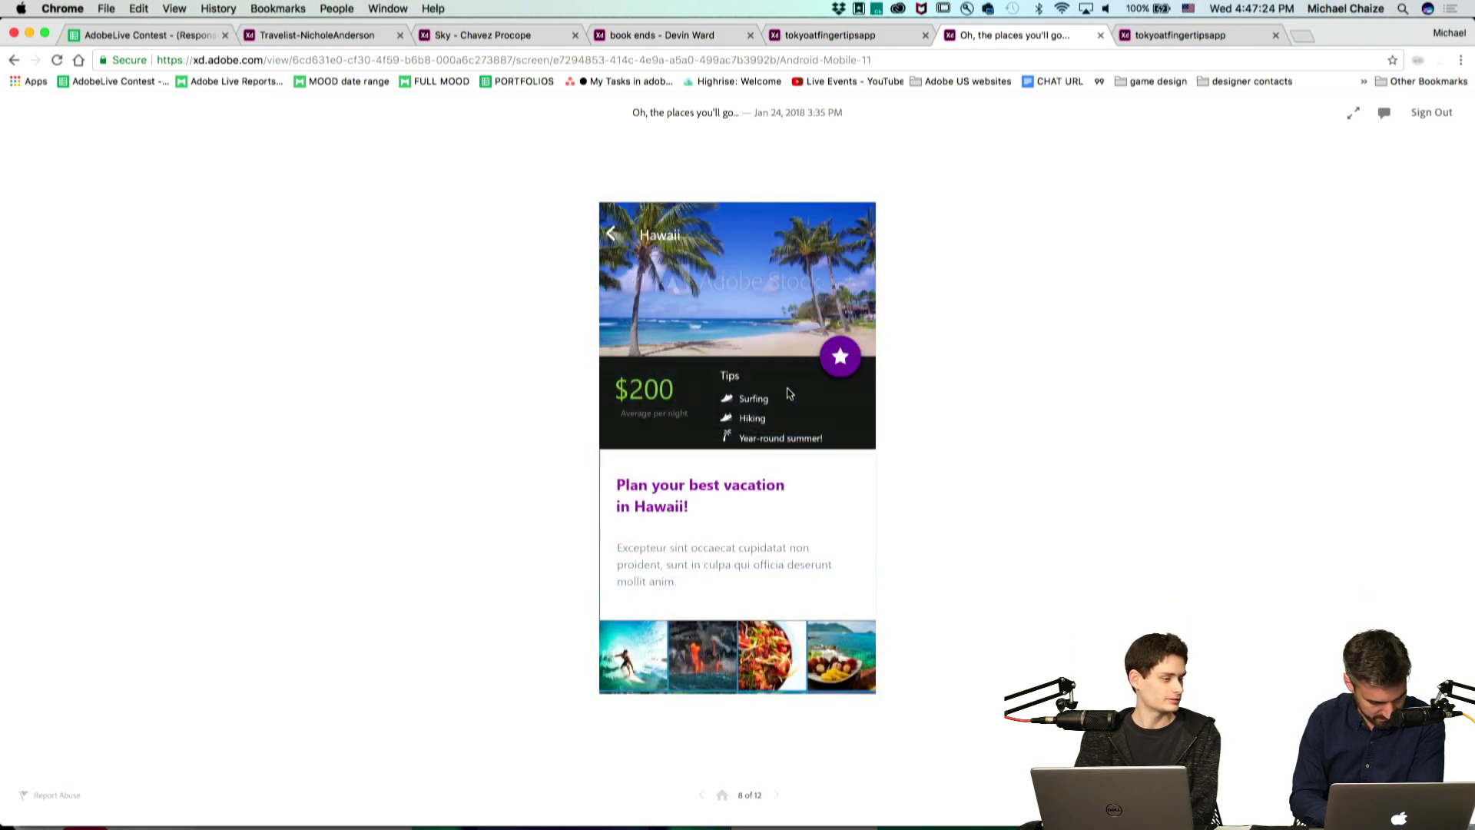
# Review the Hawaii details and test booking the trip for $1500 through fingerprint confirmation.
pyautogui.click(816, 538)
pyautogui.scroll(-5, 814, 538)
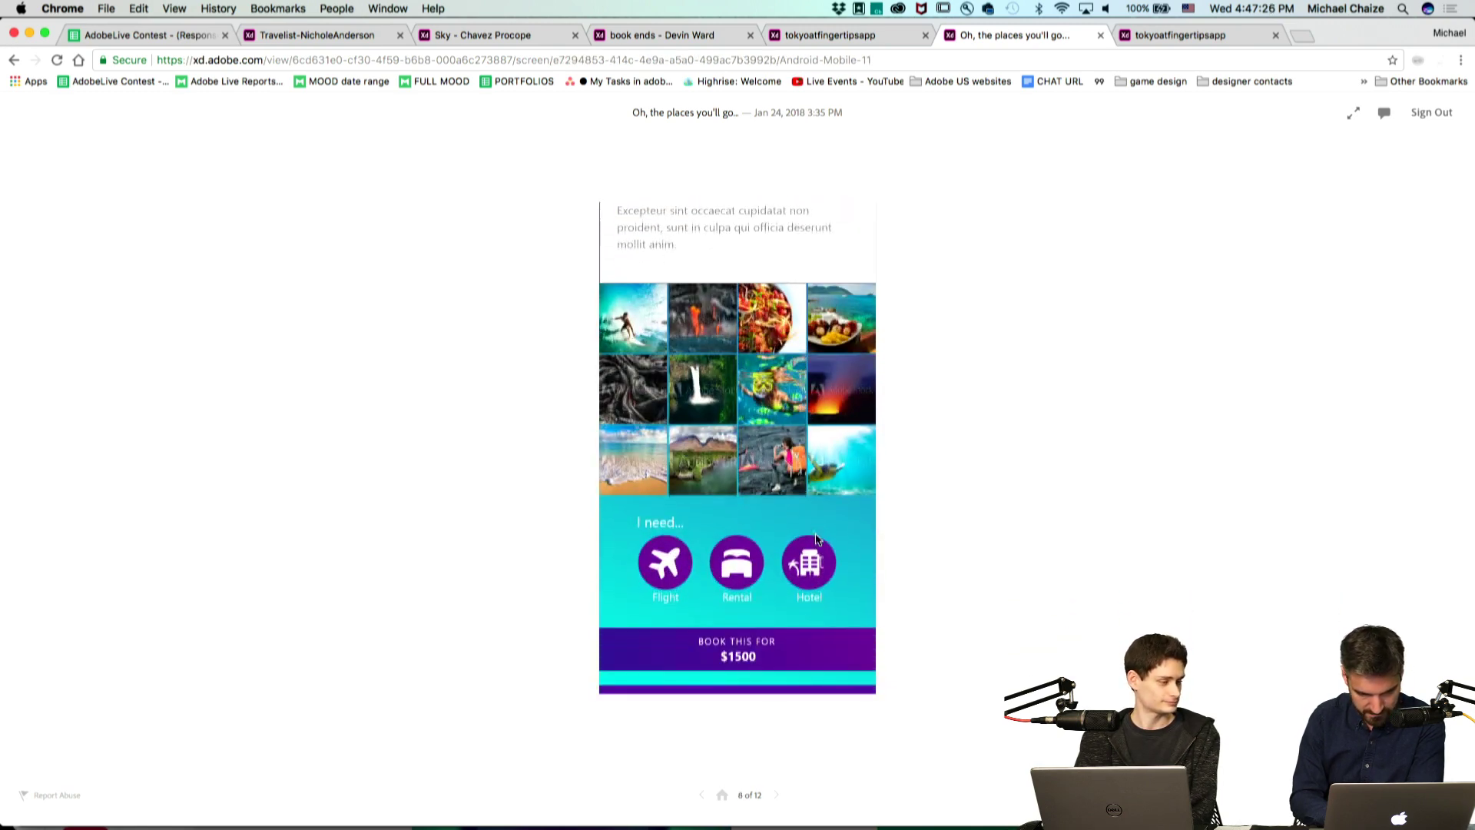
pyautogui.click(754, 653)
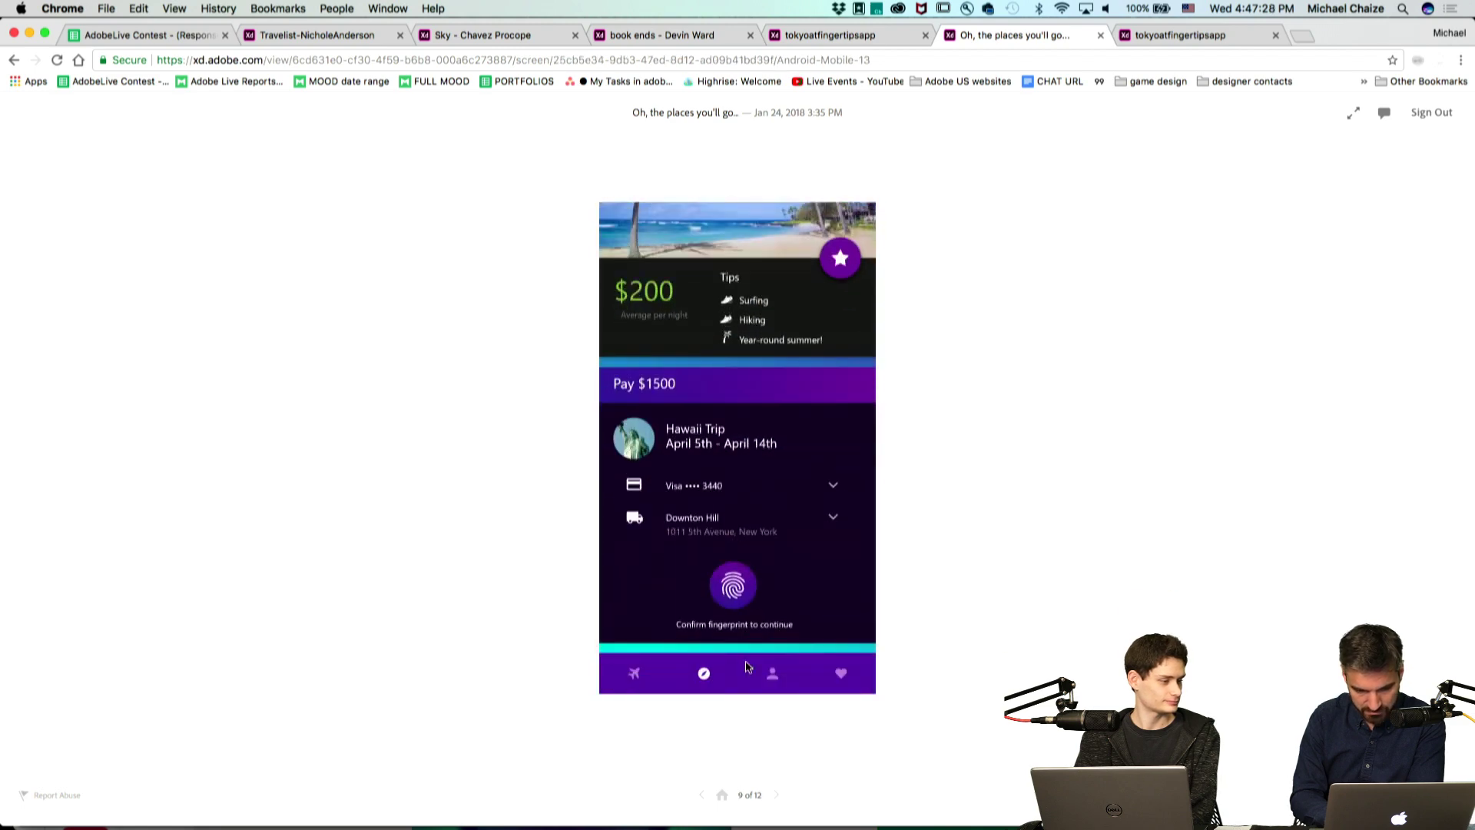
pyautogui.click(741, 589)
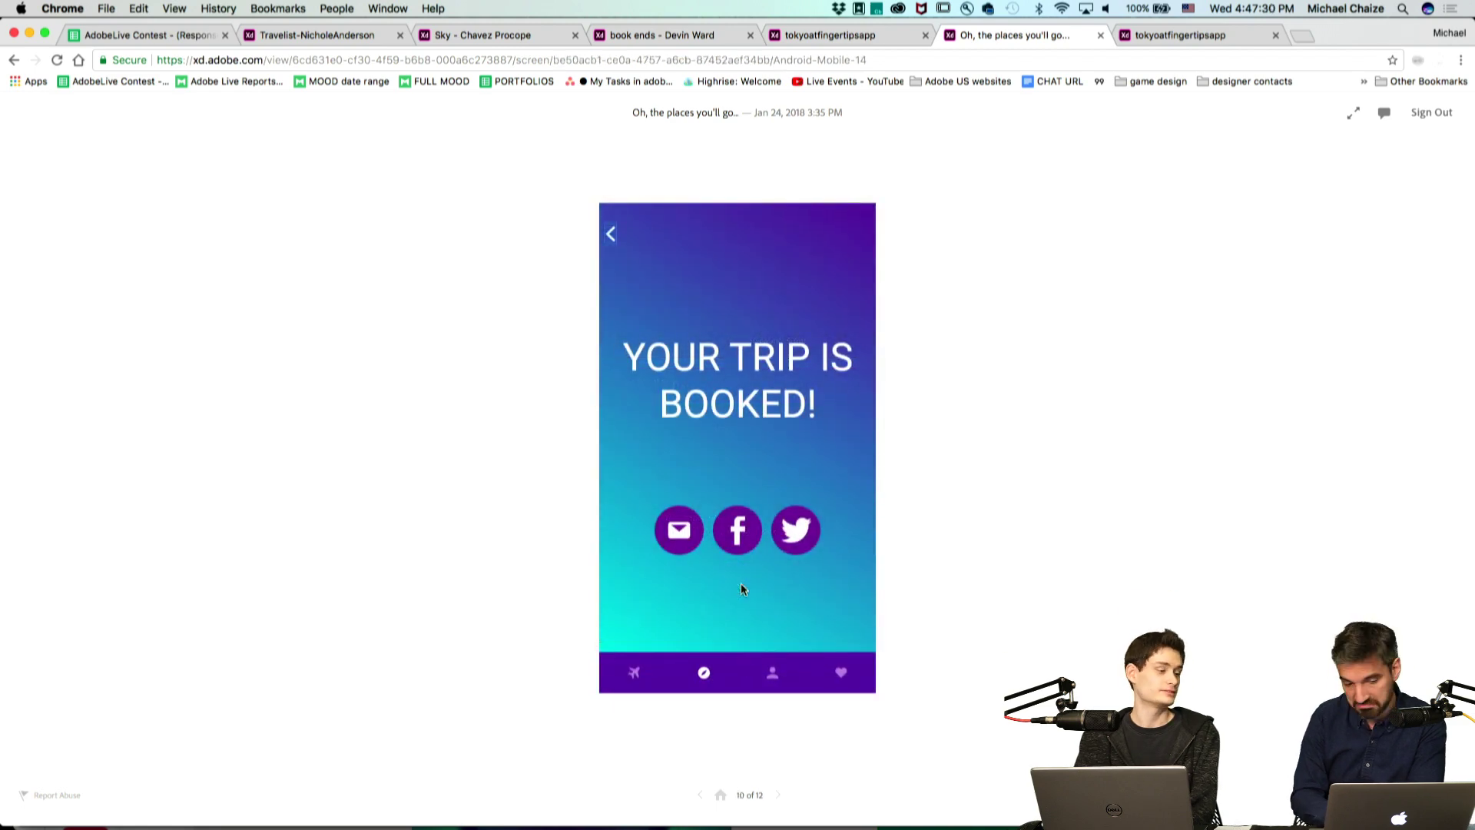
# View the prototype's remaining sign-up and login screens, and return to its first screen.
pyautogui.click(777, 795)
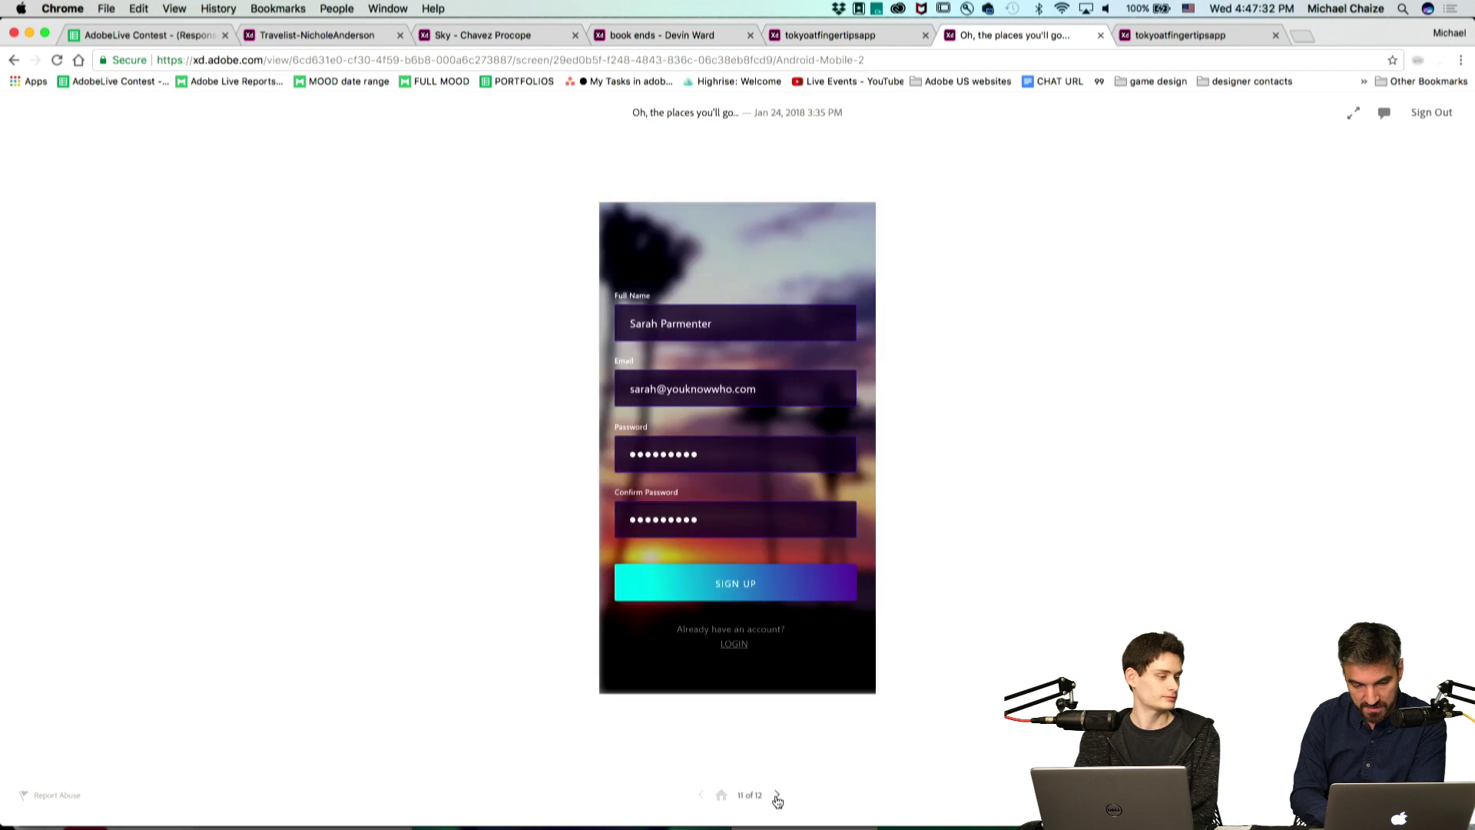
pyautogui.click(777, 795)
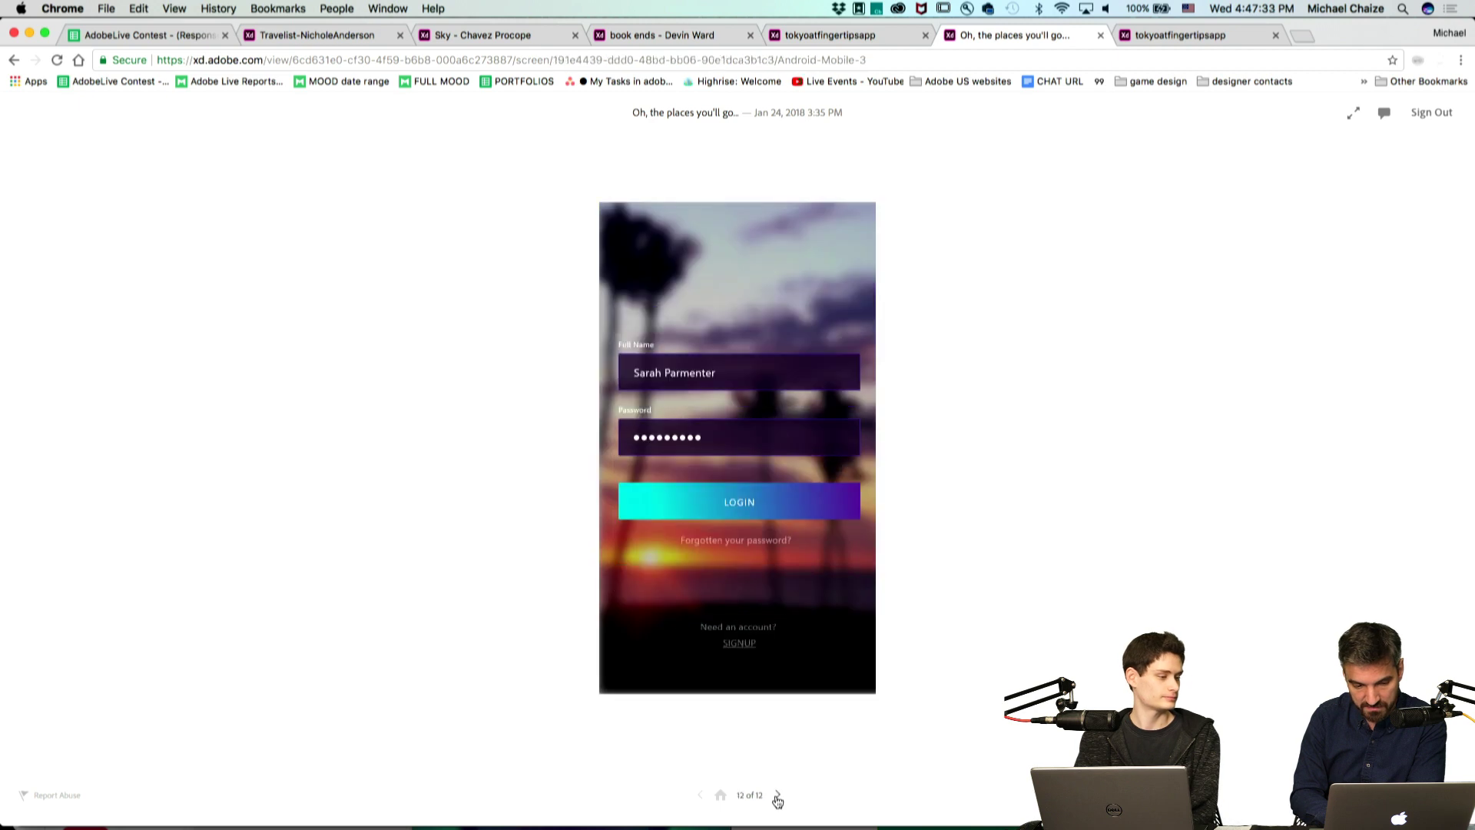
pyautogui.click(703, 793)
pyautogui.click(723, 795)
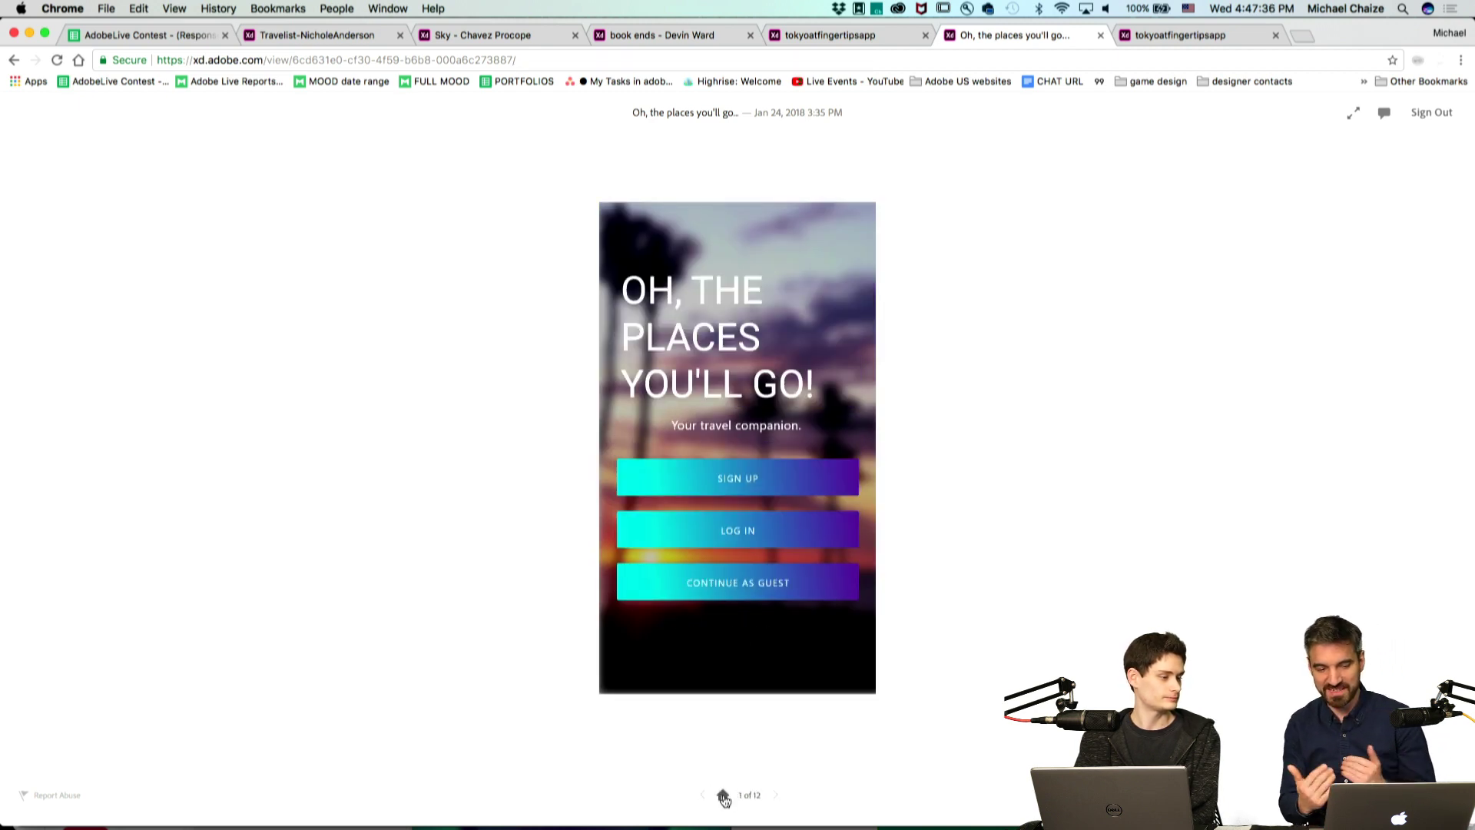
# Test the Sign Up flow through to the destination chooser, and return to the prototype's first screen.
pyautogui.click(774, 475)
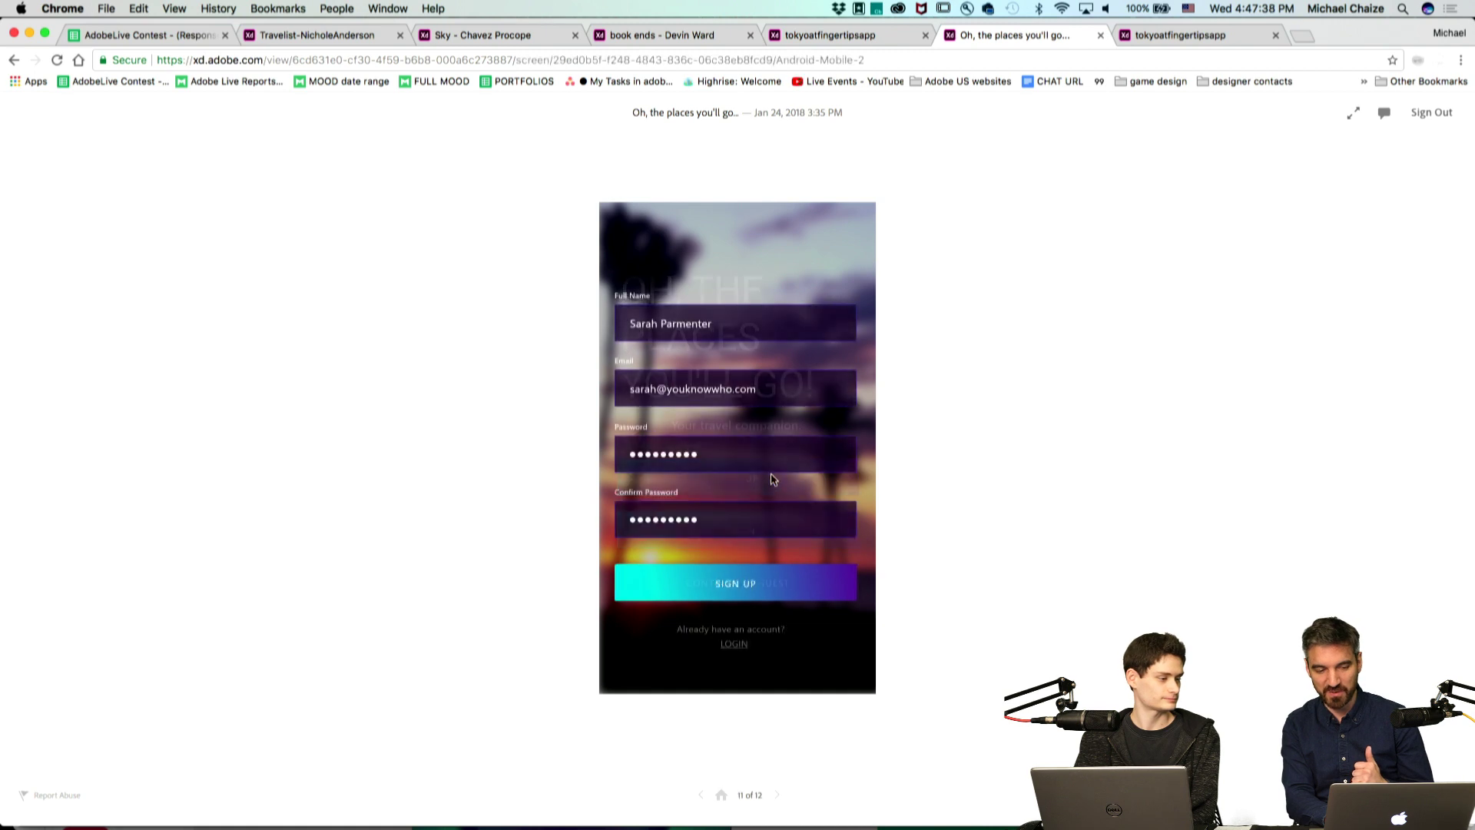
pyautogui.click(754, 590)
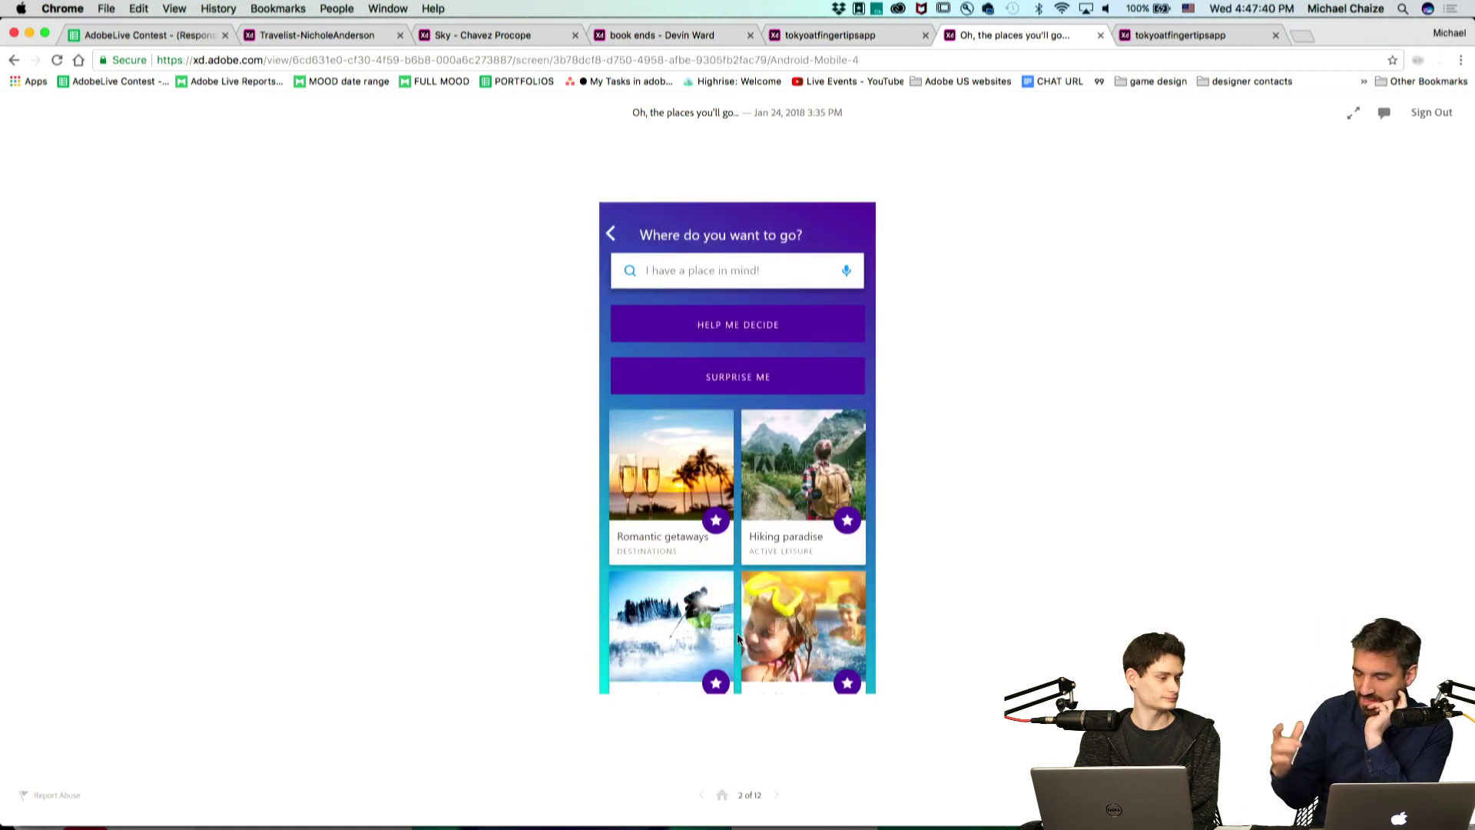
pyautogui.click(722, 794)
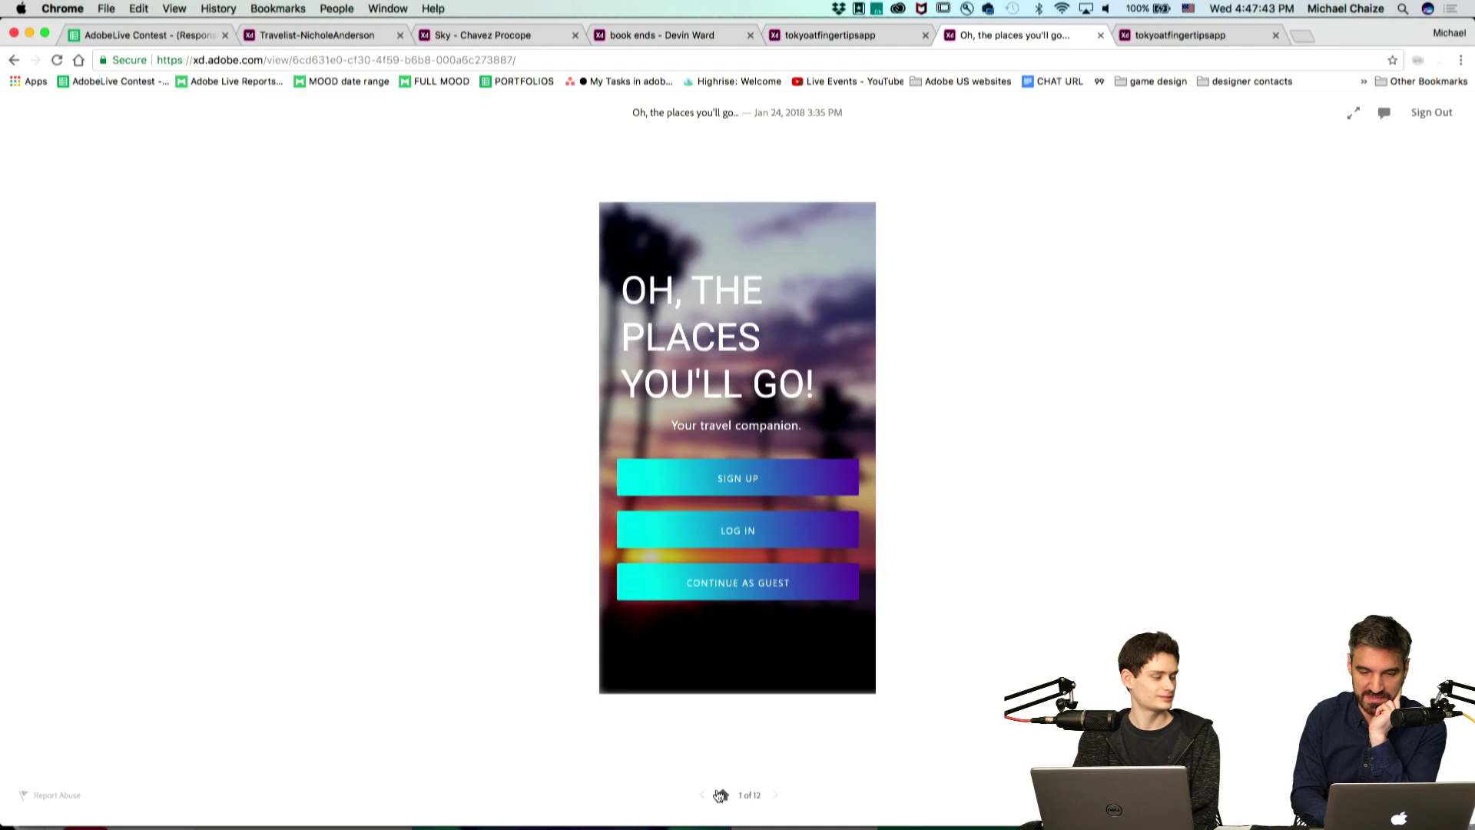
# Close the duplicate tokyoatfingertipsapp tab.
pyautogui.click(1219, 40)
pyautogui.click(1275, 35)
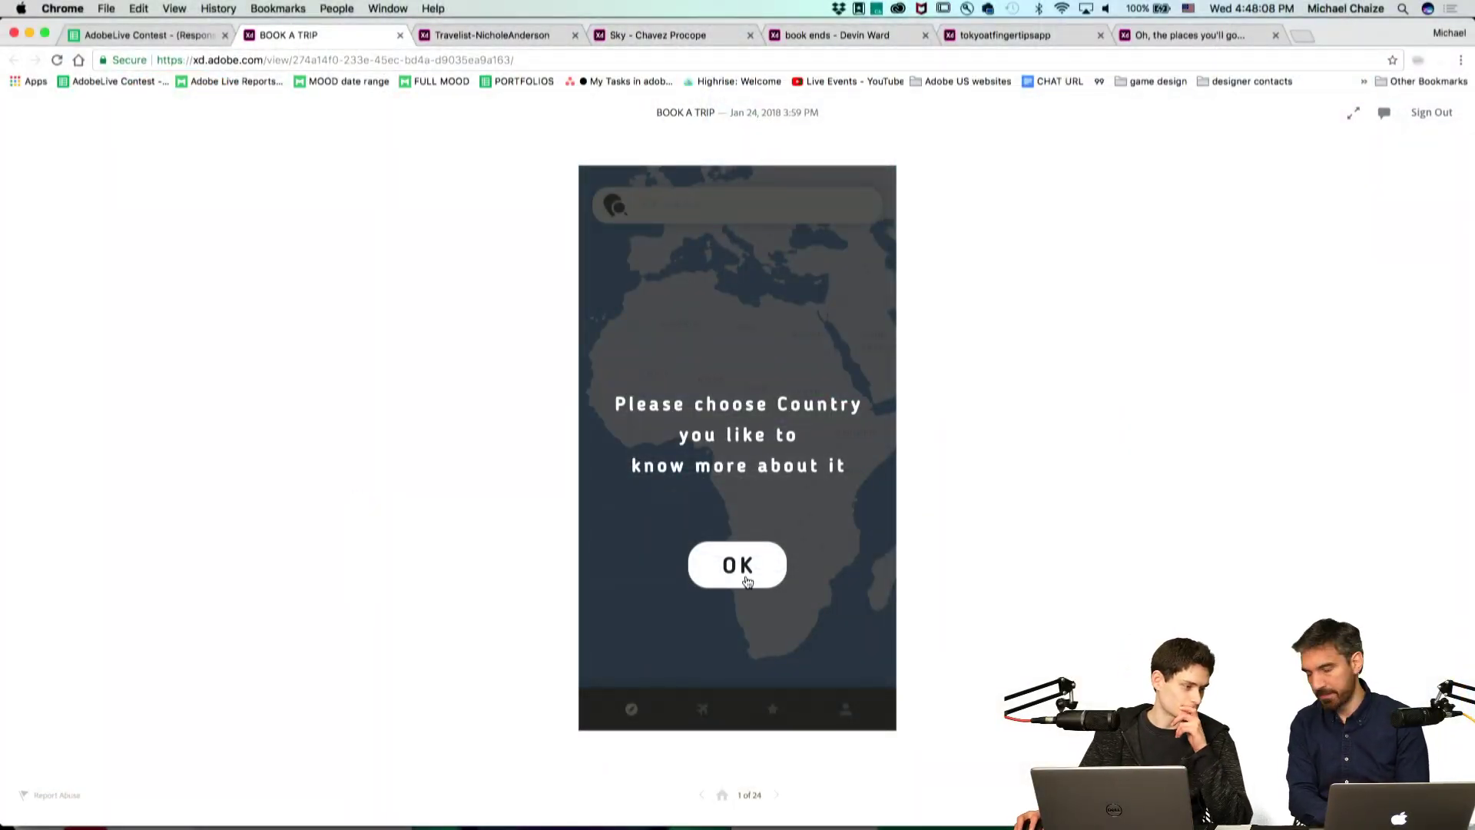
# Choose Egypt on the BOOK A TRIP country map and view Cairo's restaurants.
pyautogui.click(738, 565)
pyautogui.click(876, 382)
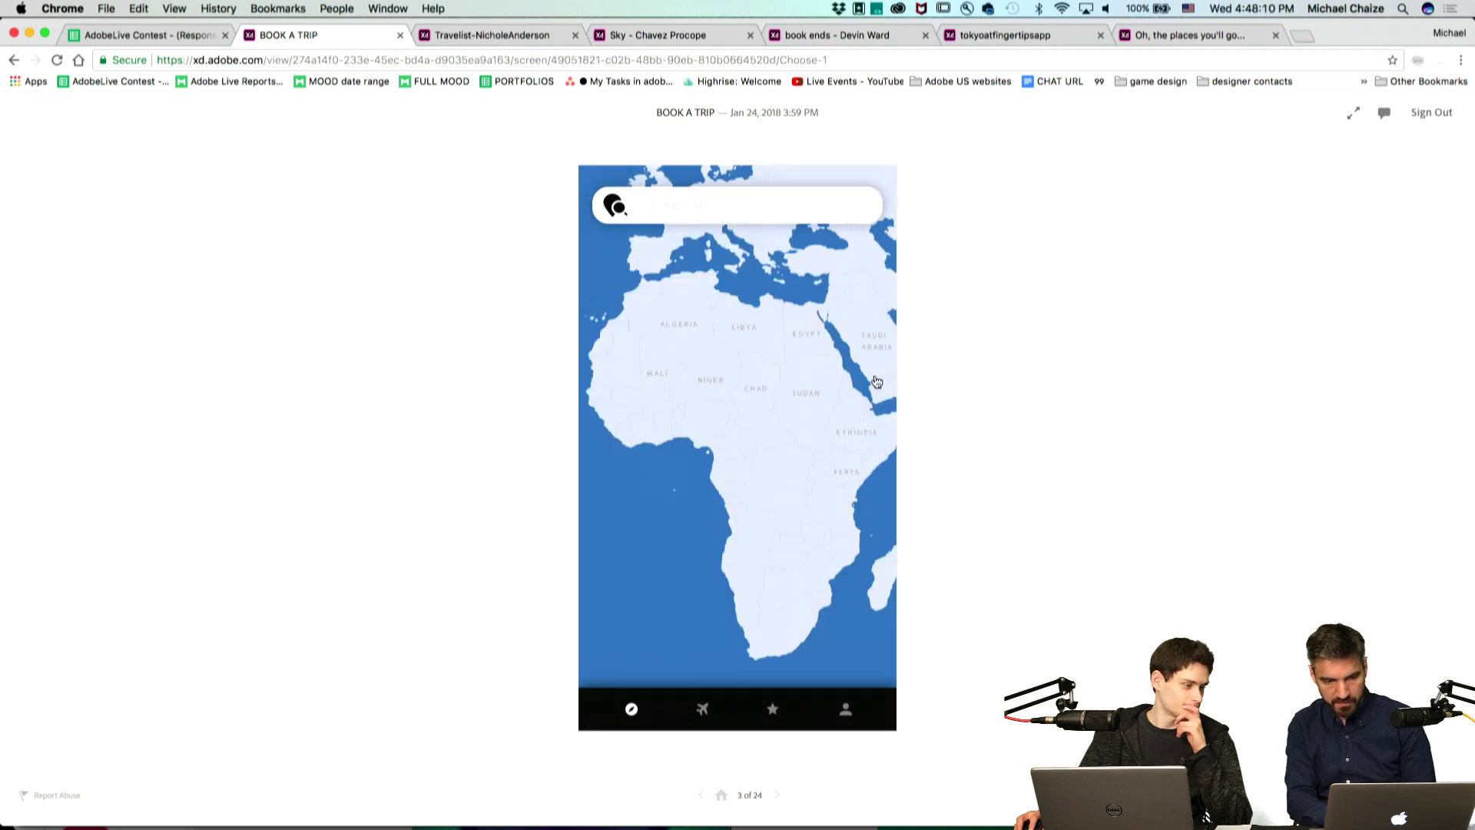
pyautogui.click(805, 333)
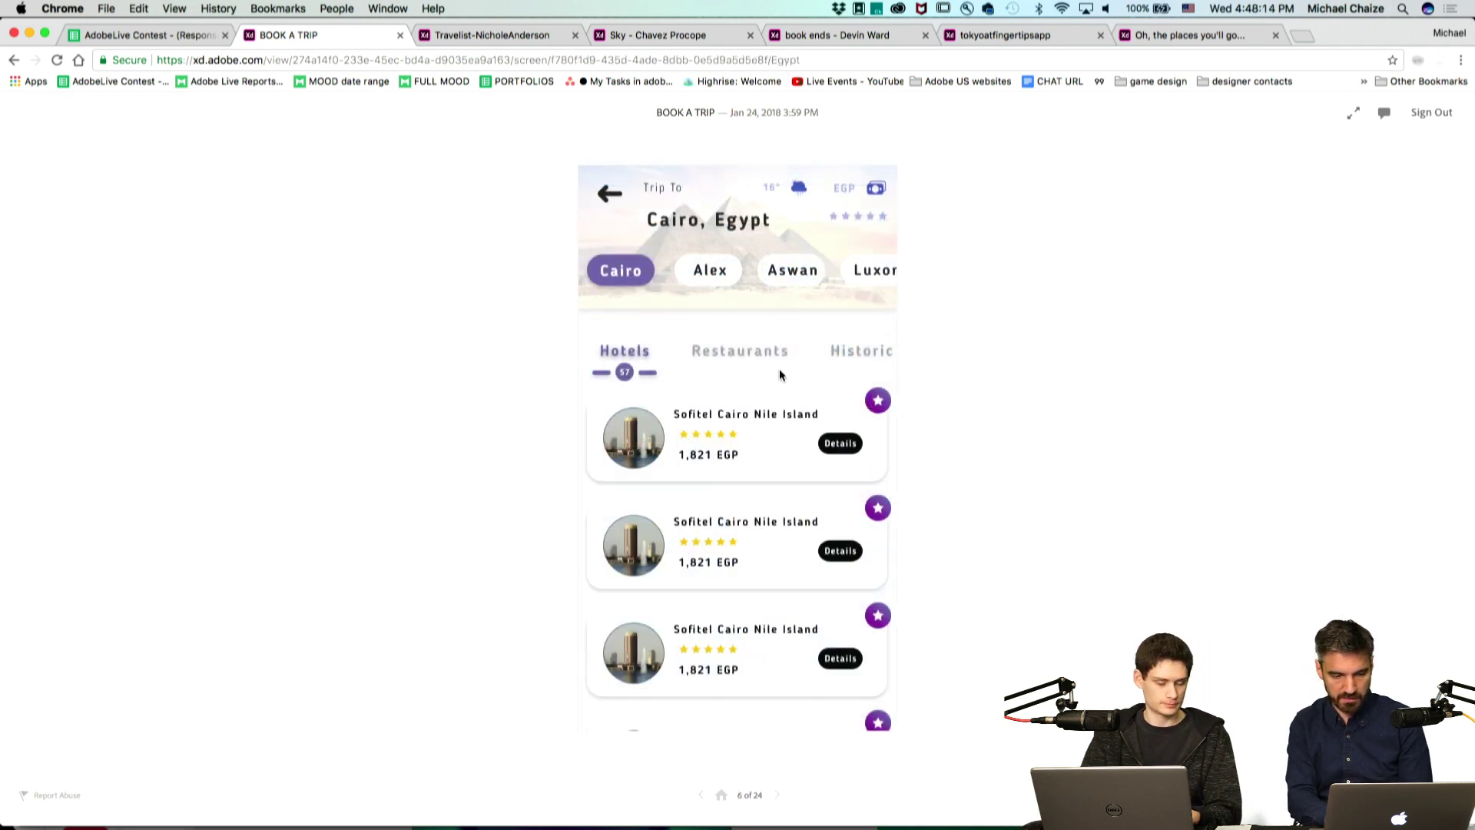
pyautogui.click(744, 371)
pyautogui.click(759, 345)
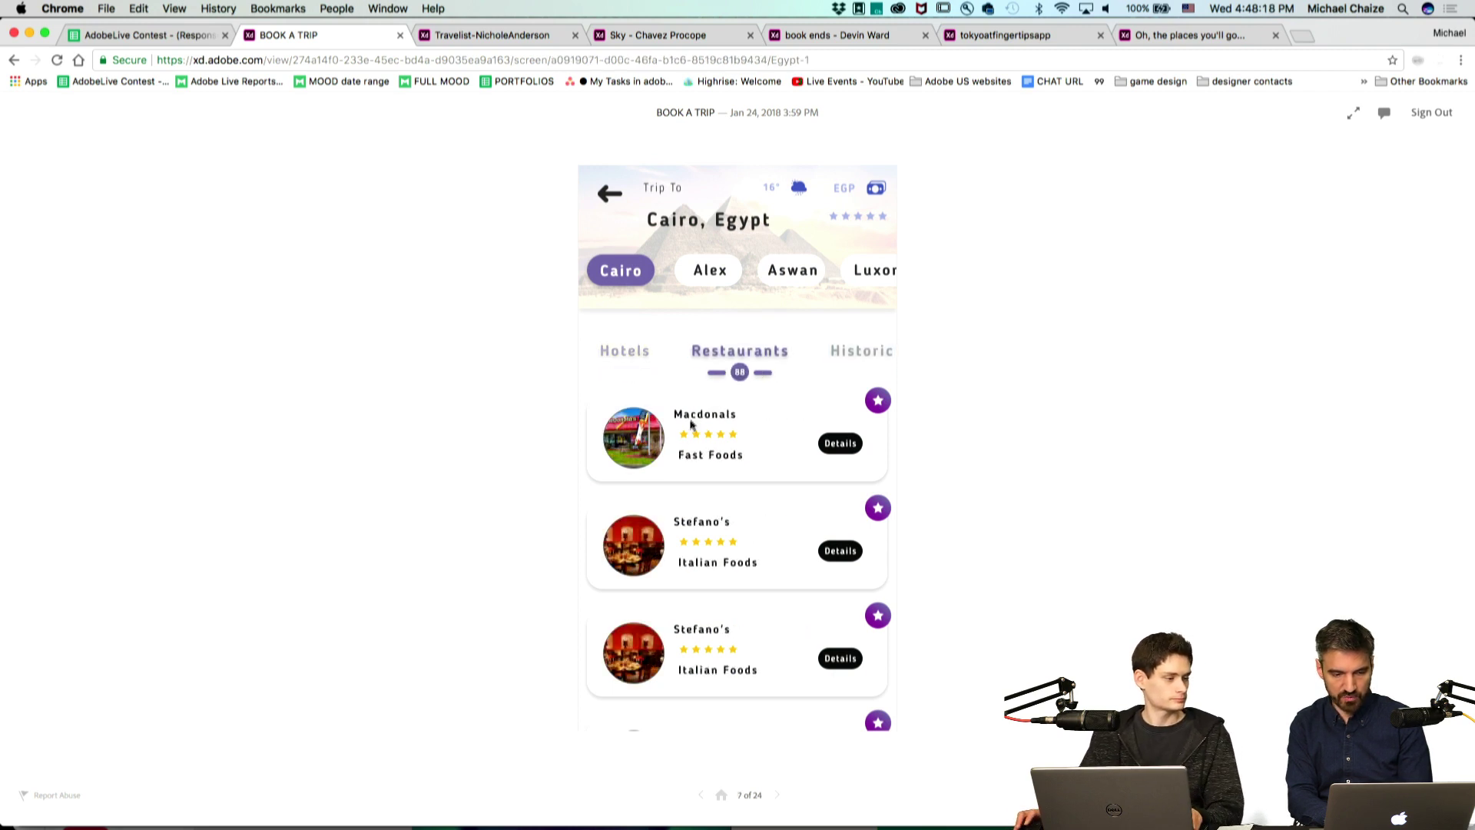
pyautogui.click(613, 453)
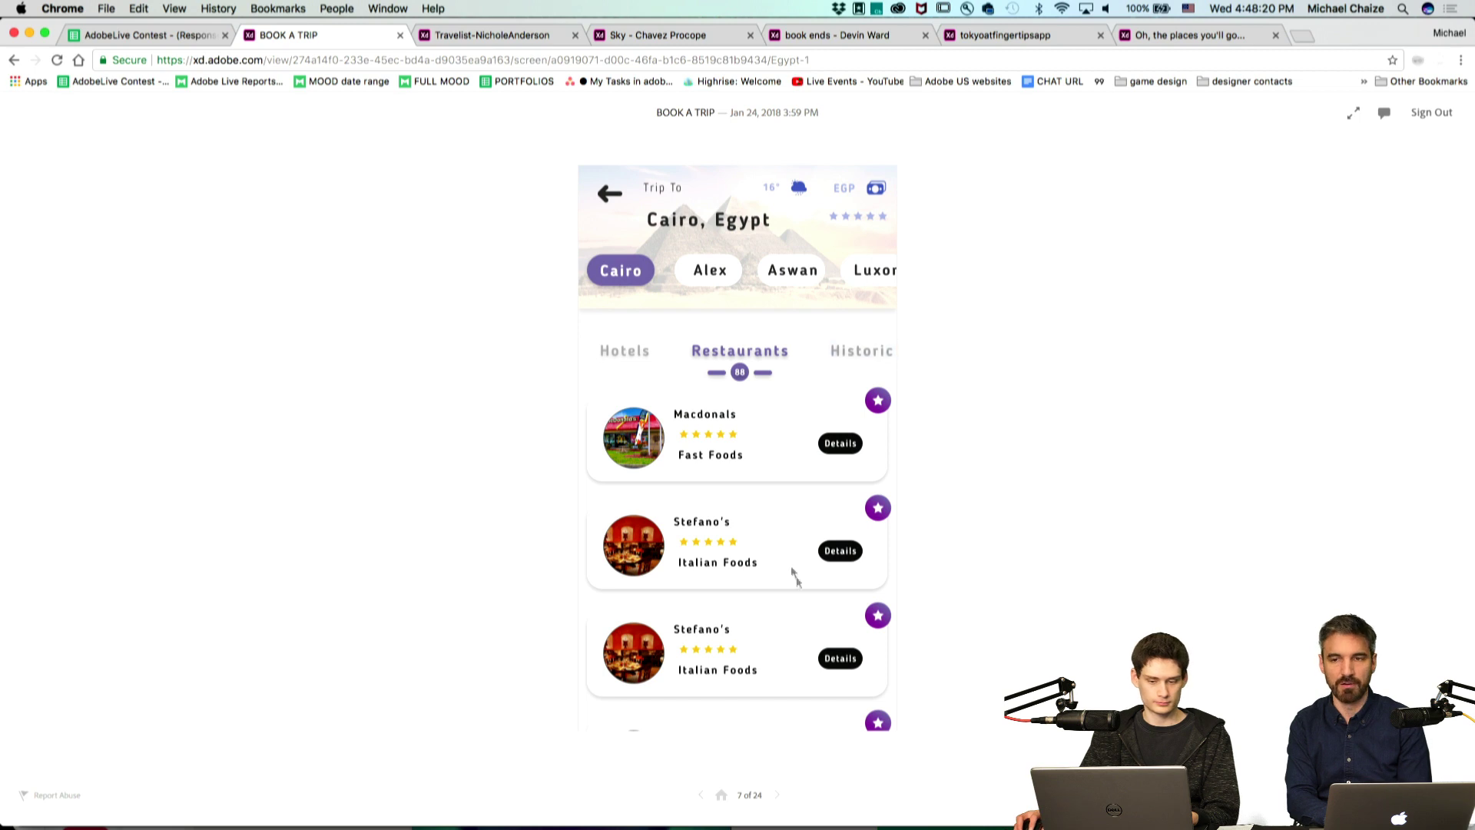
# Browse Cairo's place categories through to the Historic Places list.
pyautogui.click(859, 362)
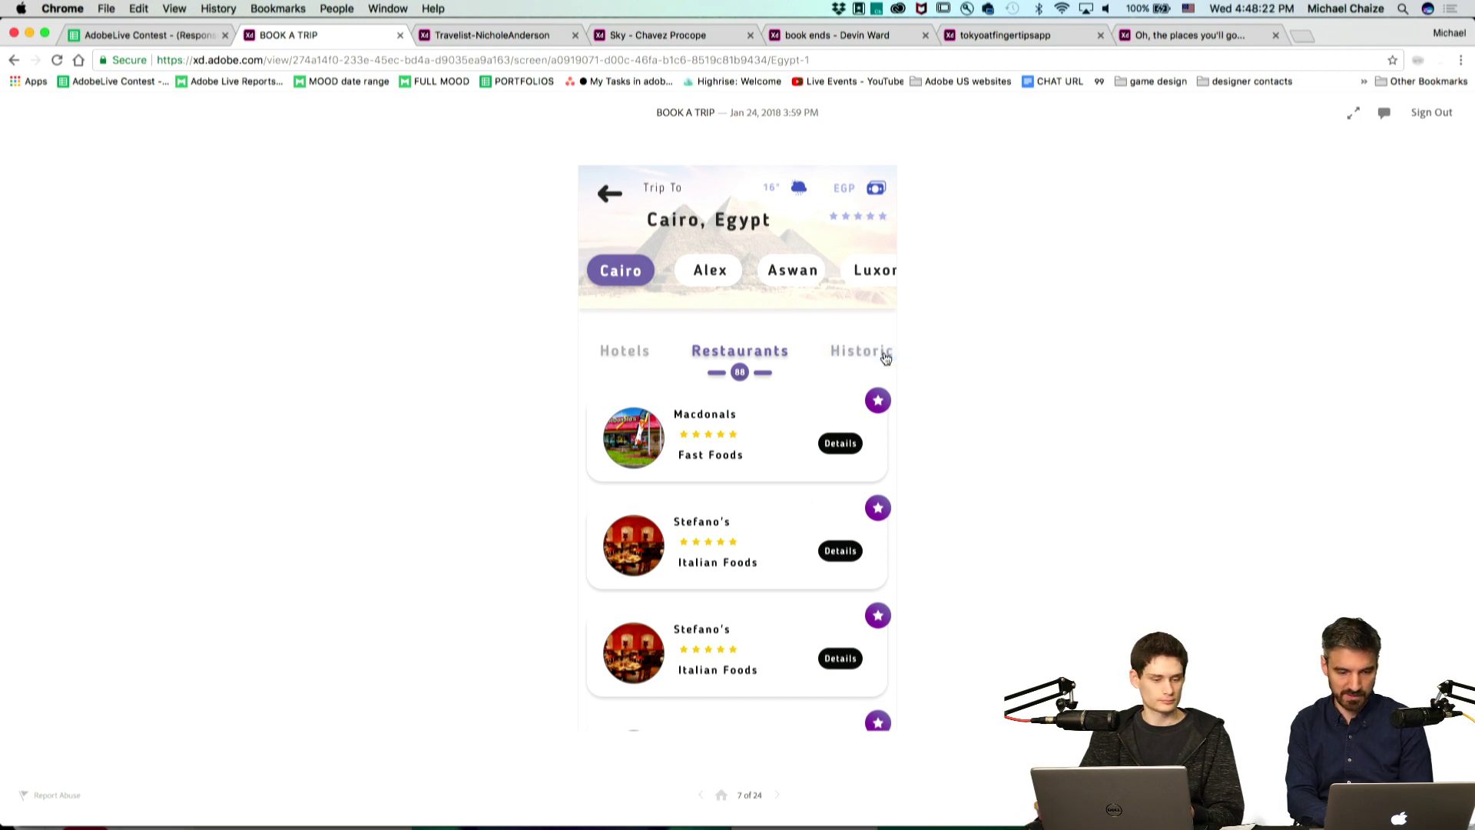
pyautogui.click(885, 358)
pyautogui.click(741, 345)
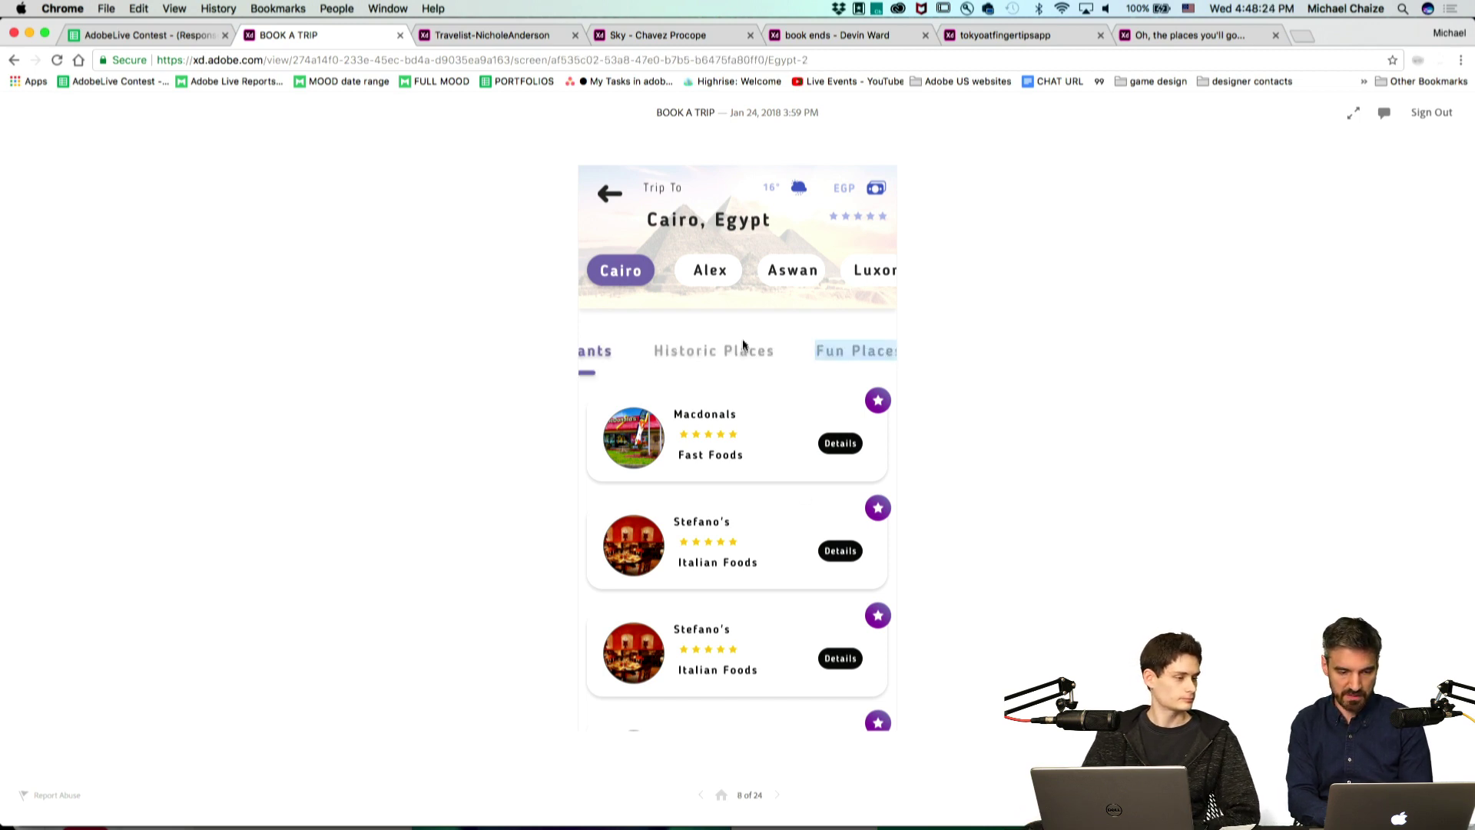
pyautogui.click(834, 354)
pyautogui.click(684, 358)
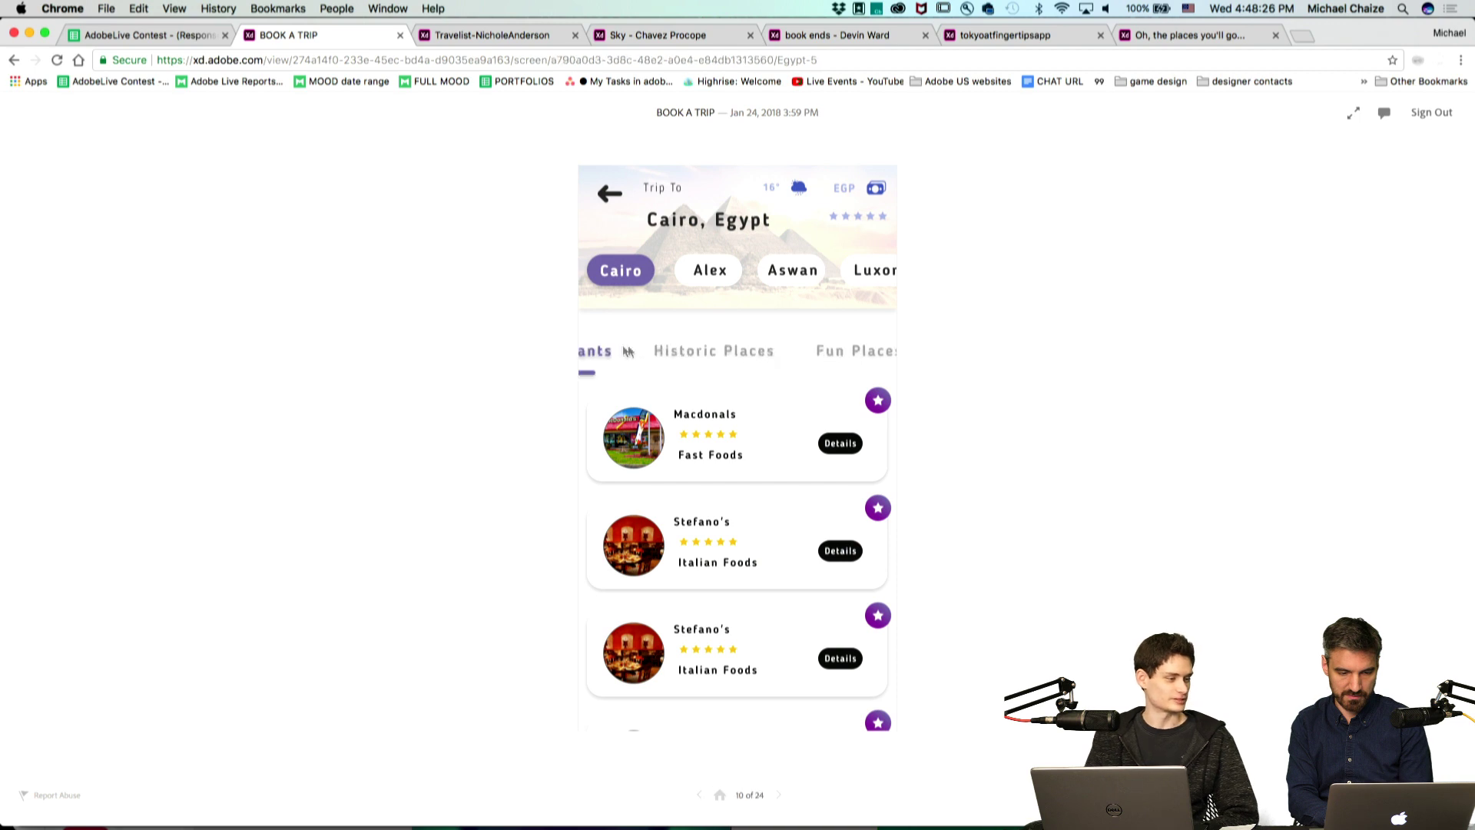
pyautogui.click(704, 259)
pyautogui.click(701, 356)
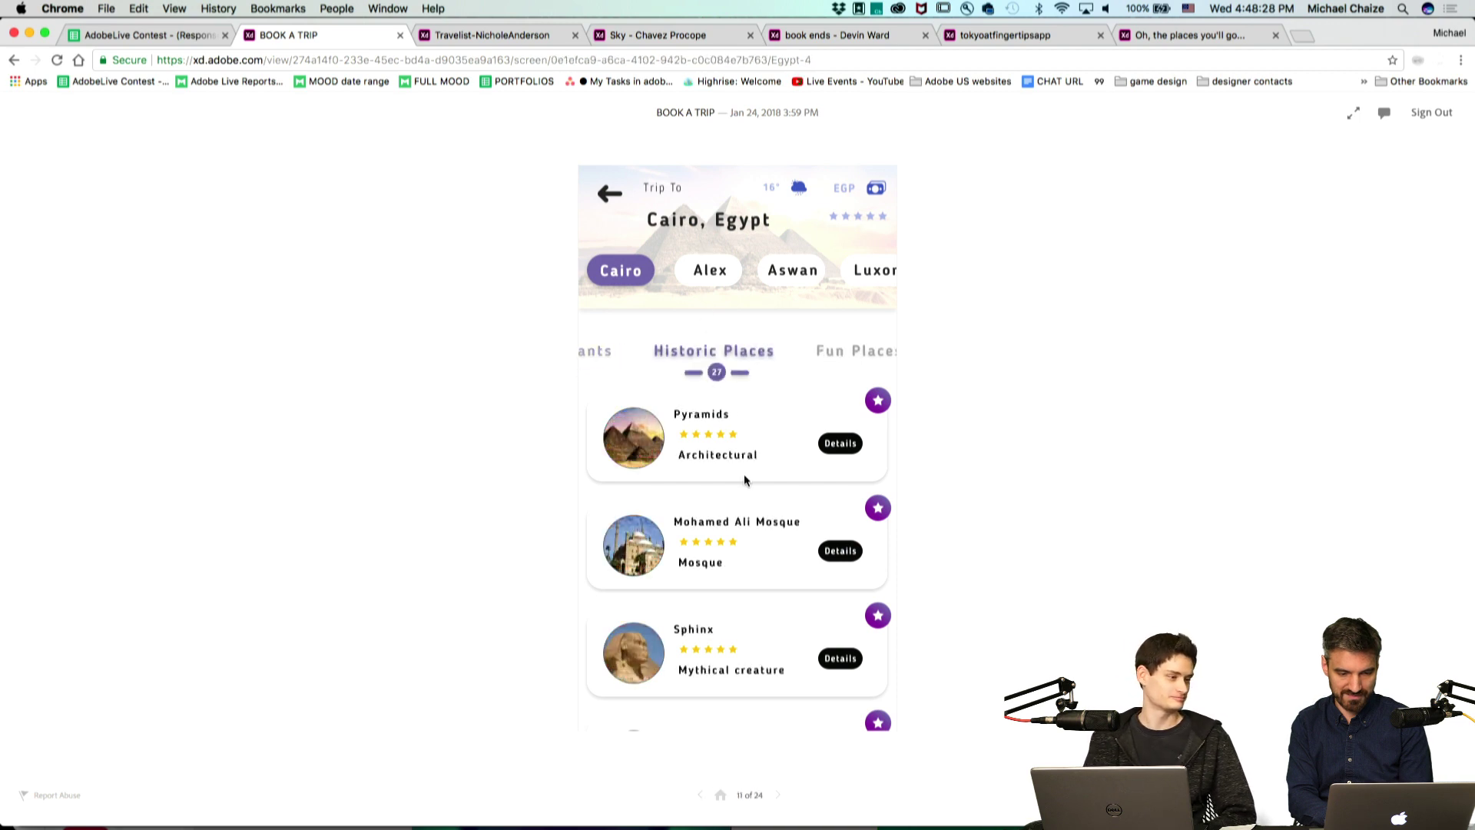
pyautogui.click(754, 473)
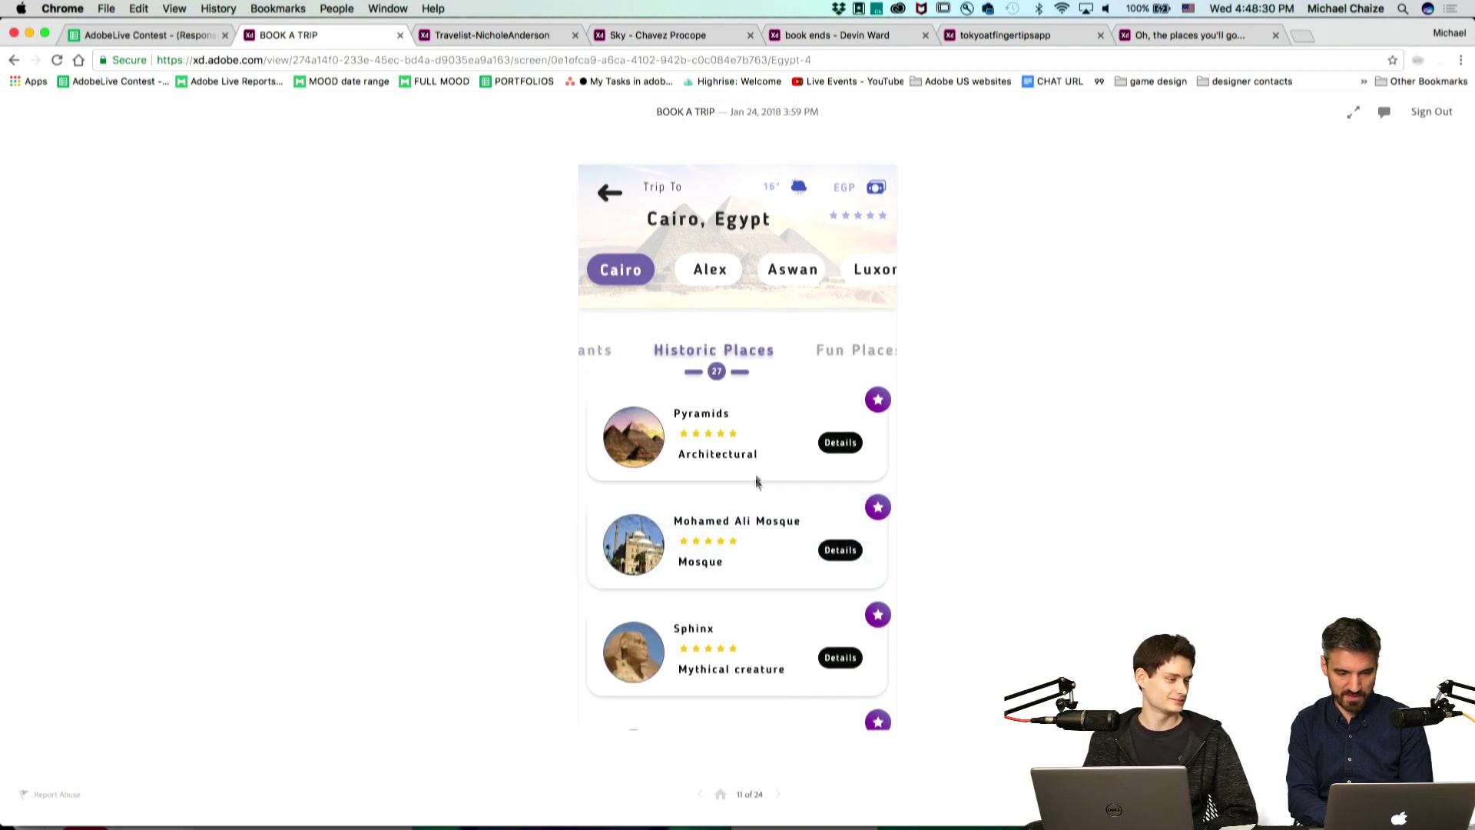
# Review the Mohamed Ali Mosque details and start a test booking with the airplane as vehicle.
pyautogui.click(828, 555)
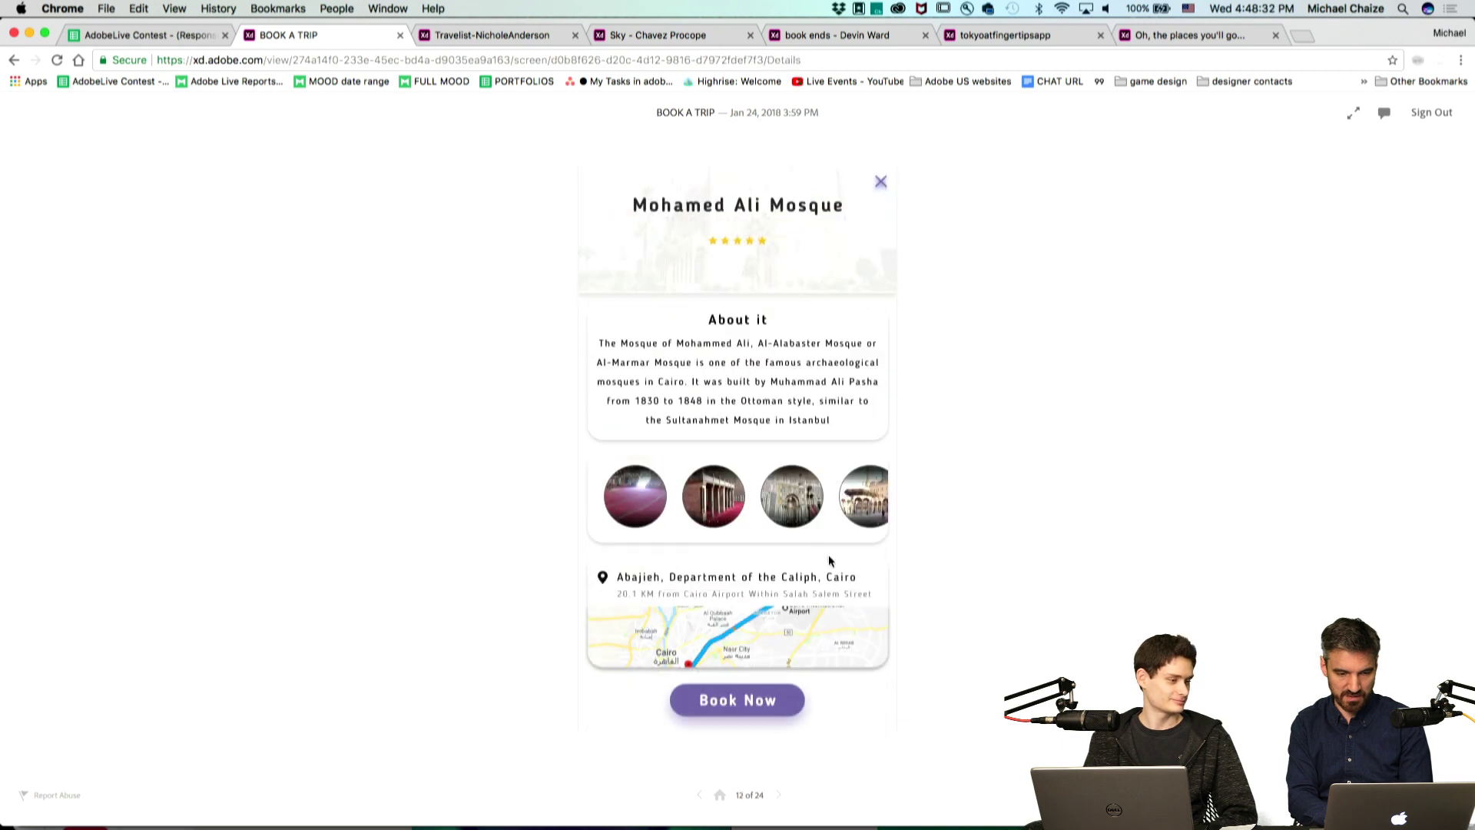
pyautogui.click(759, 403)
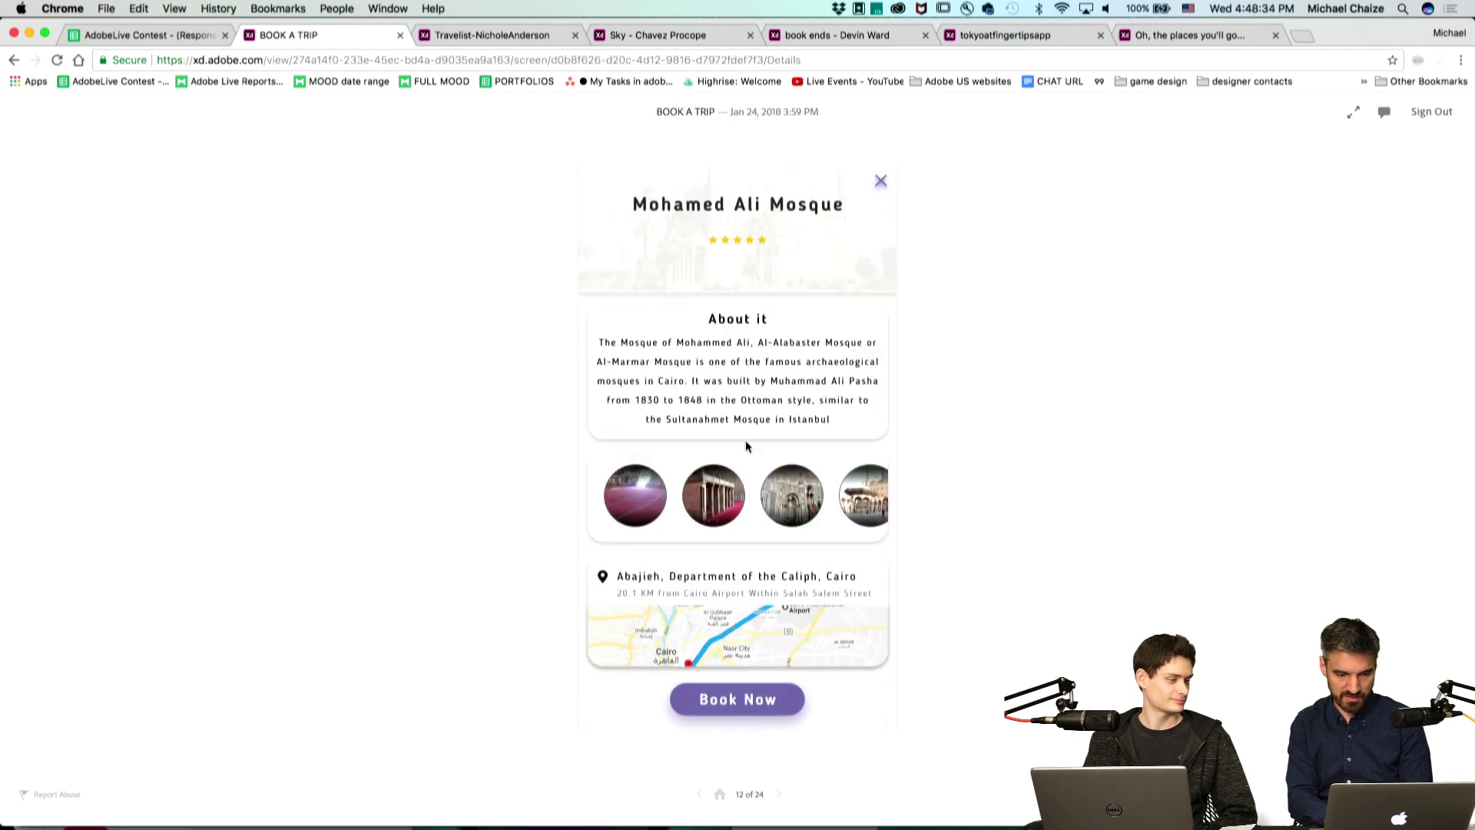
pyautogui.click(711, 708)
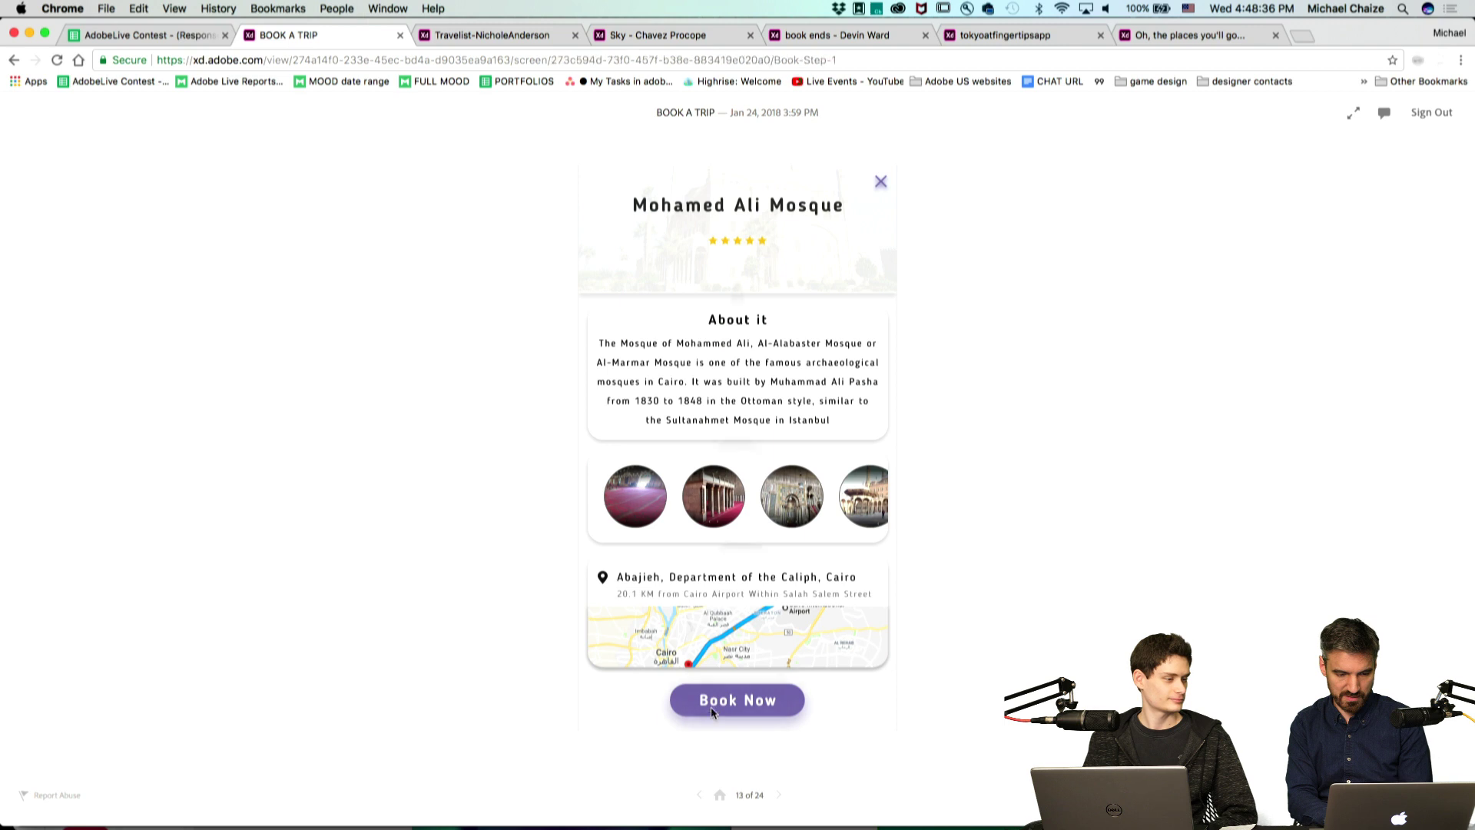
pyautogui.click(734, 342)
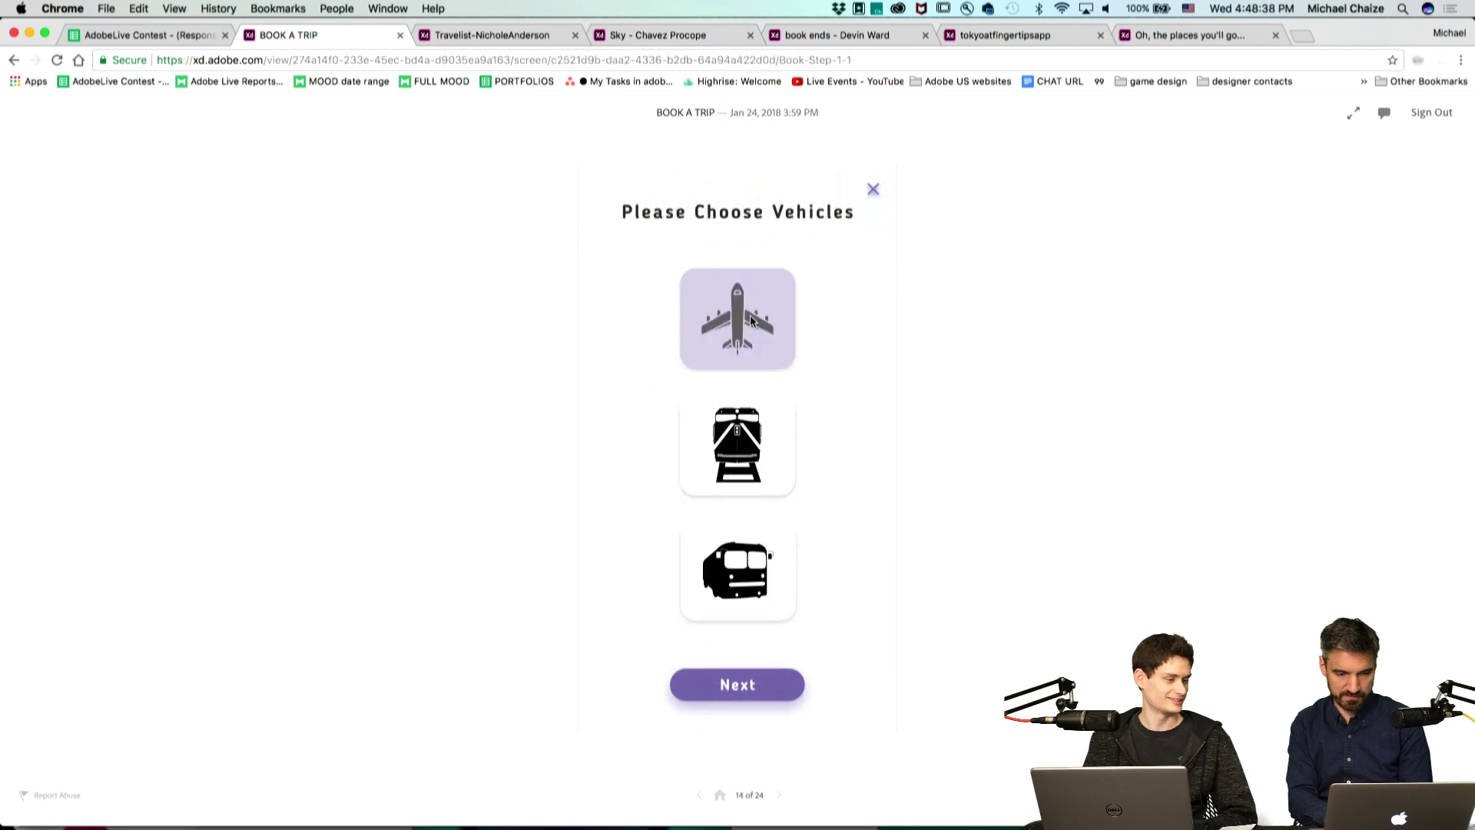
pyautogui.click(769, 686)
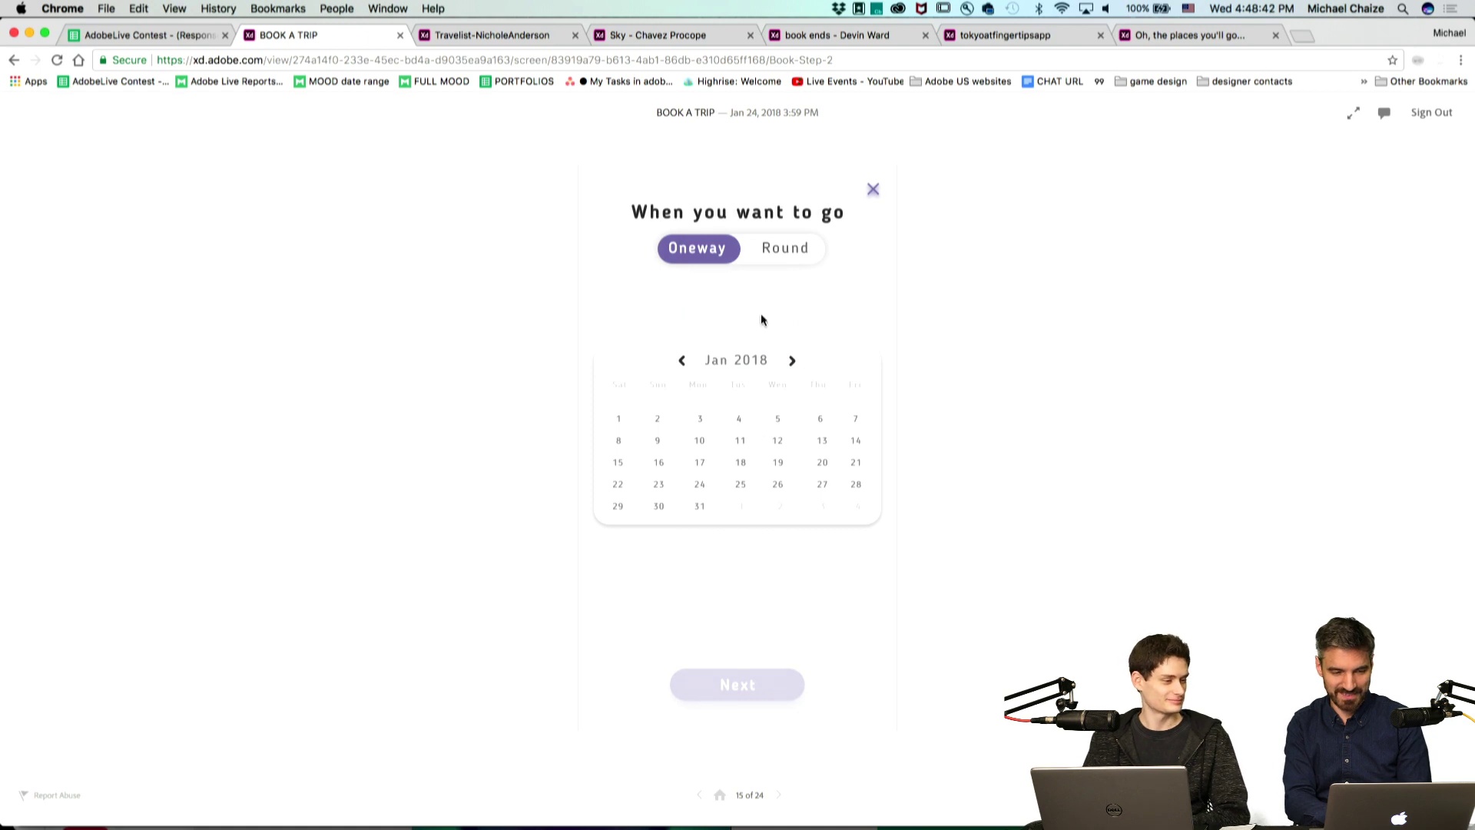
# Test the travel dates with a round trip from January 25 to January 31, 2018.
pyautogui.click(792, 250)
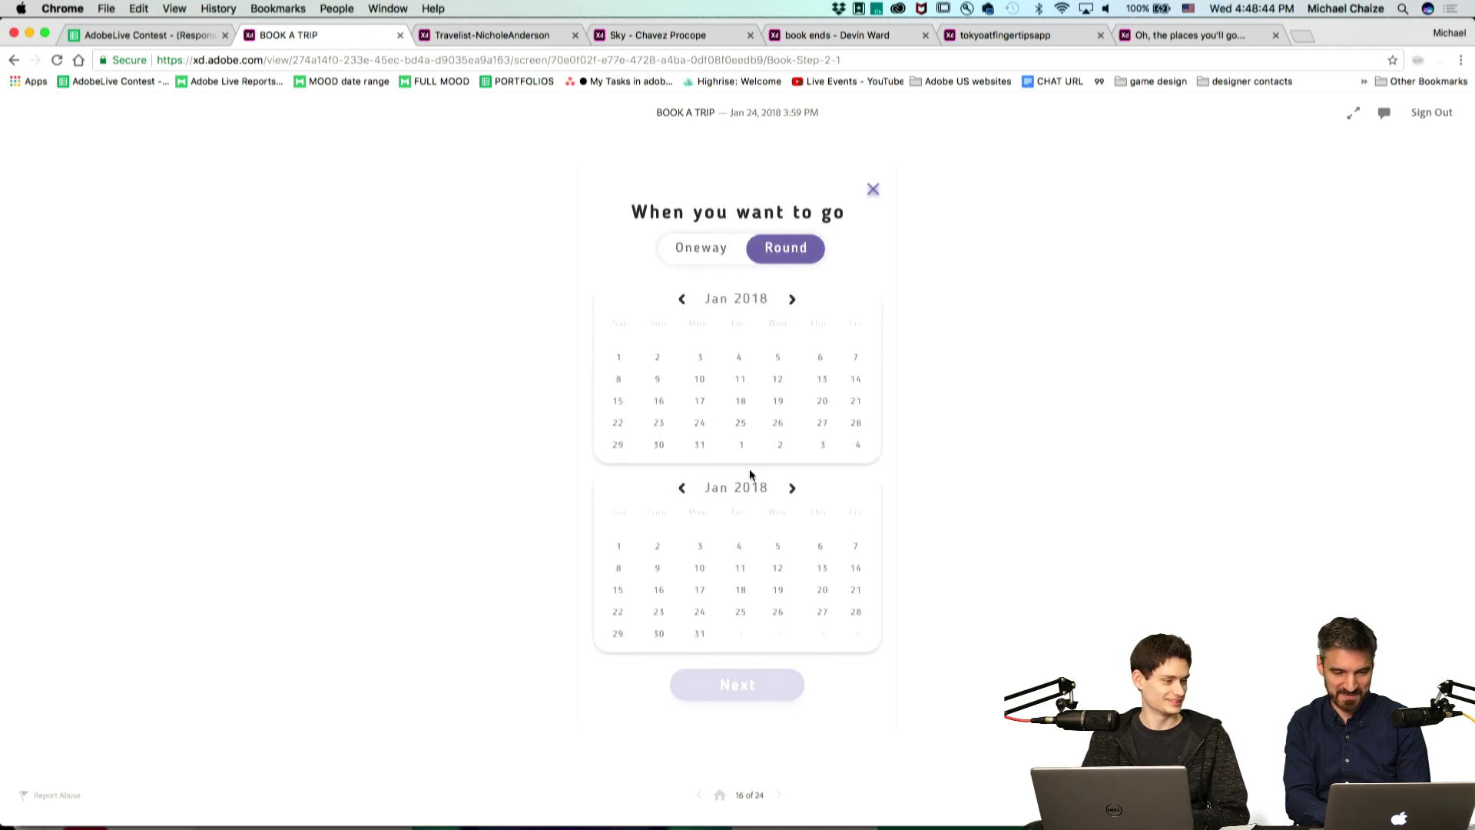
pyautogui.click(739, 422)
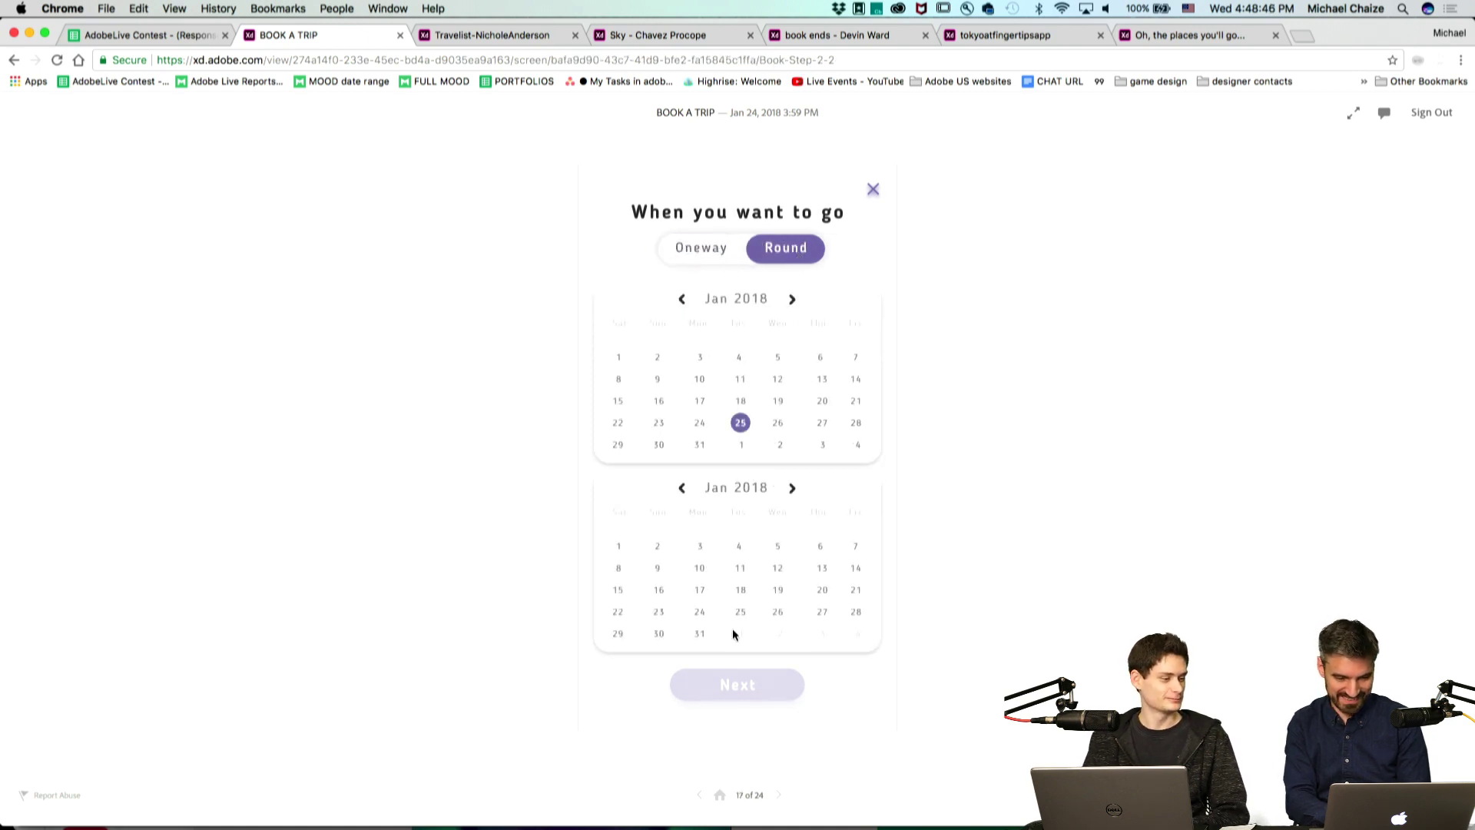
pyautogui.click(699, 634)
pyautogui.click(763, 697)
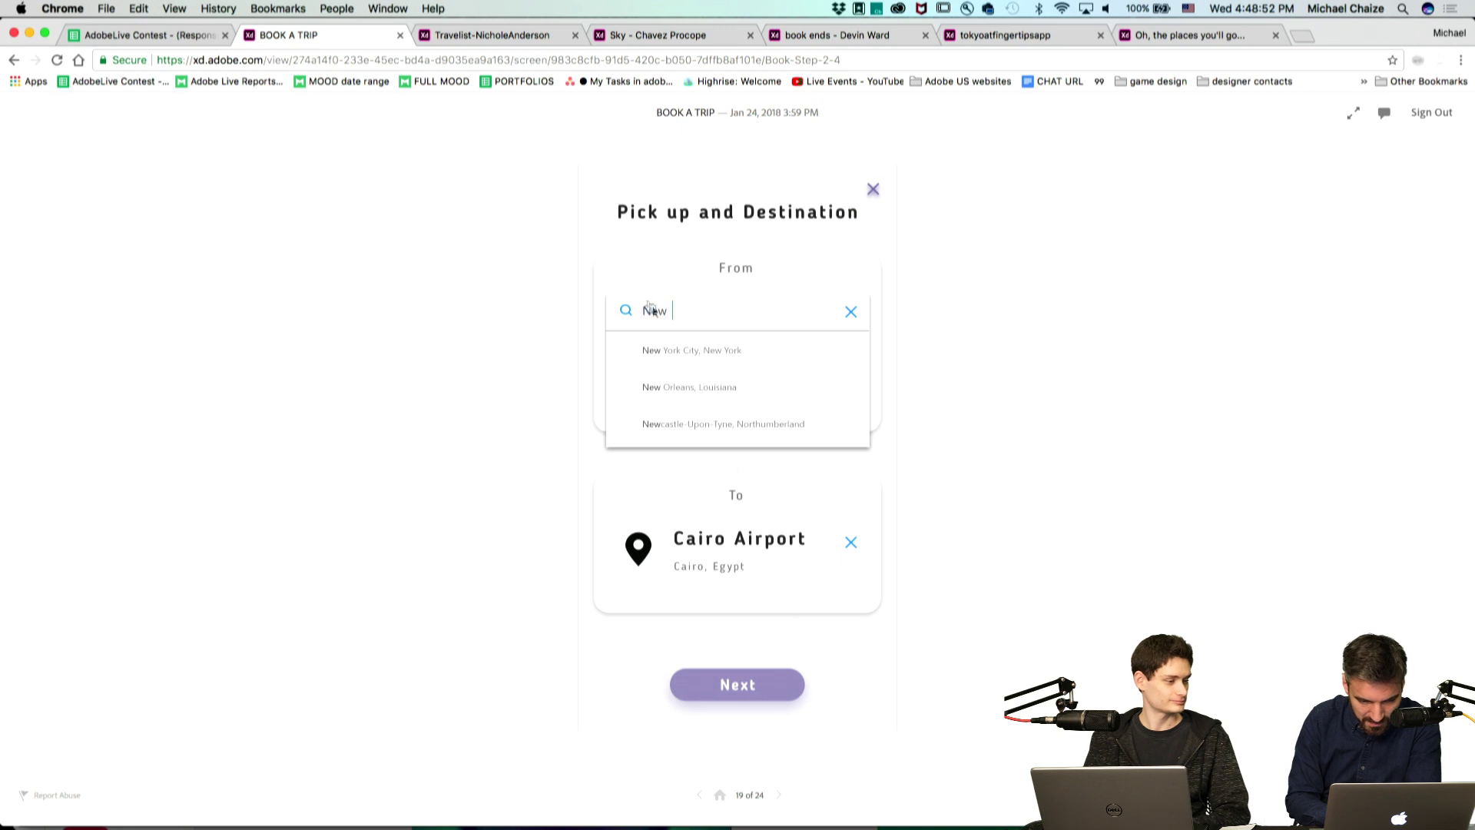
# Test New York as the departure point to Cairo Airport and select two adult travellers.
pyautogui.click(666, 310)
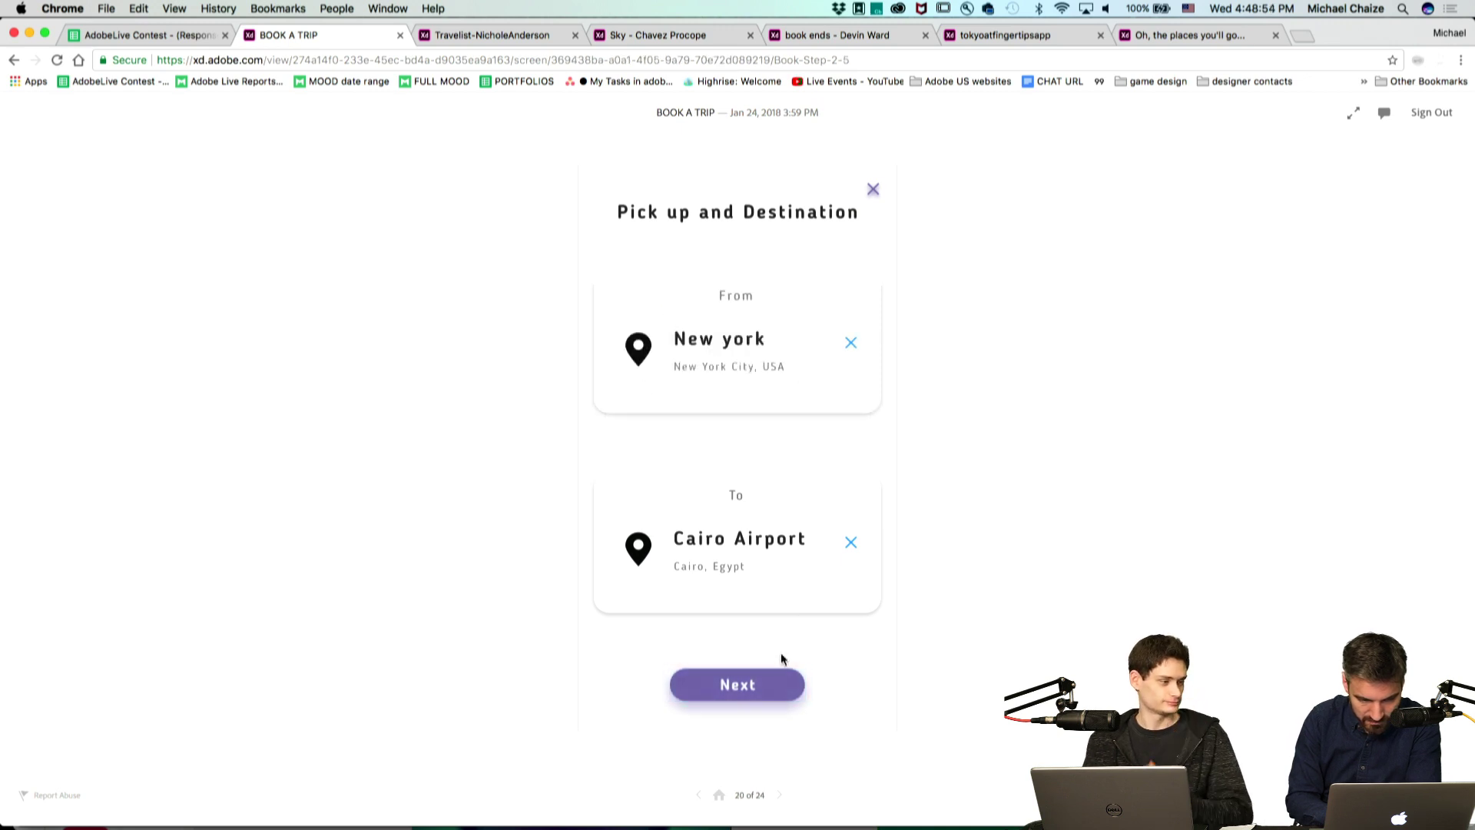
pyautogui.click(765, 687)
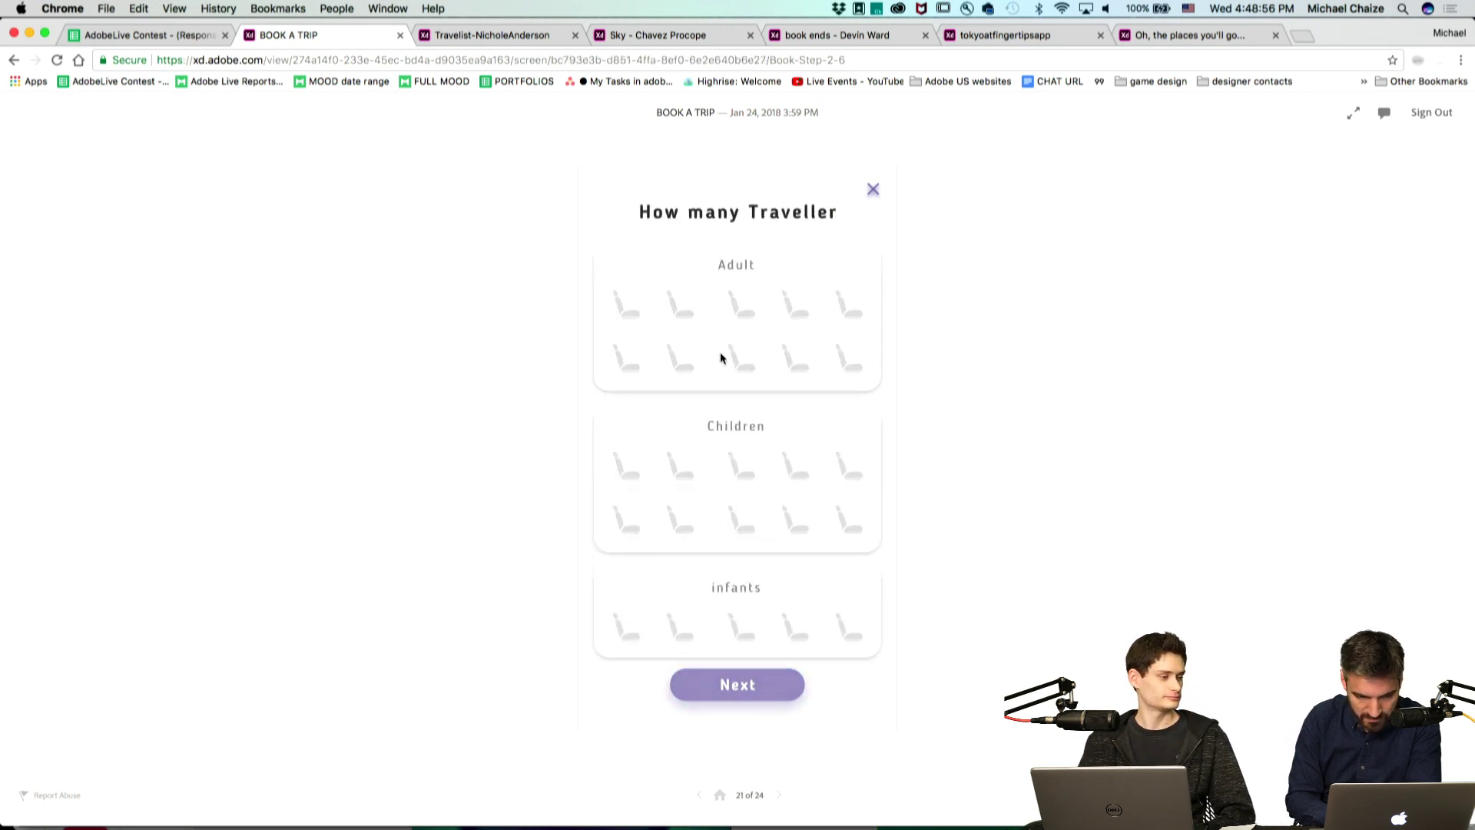
pyautogui.click(681, 305)
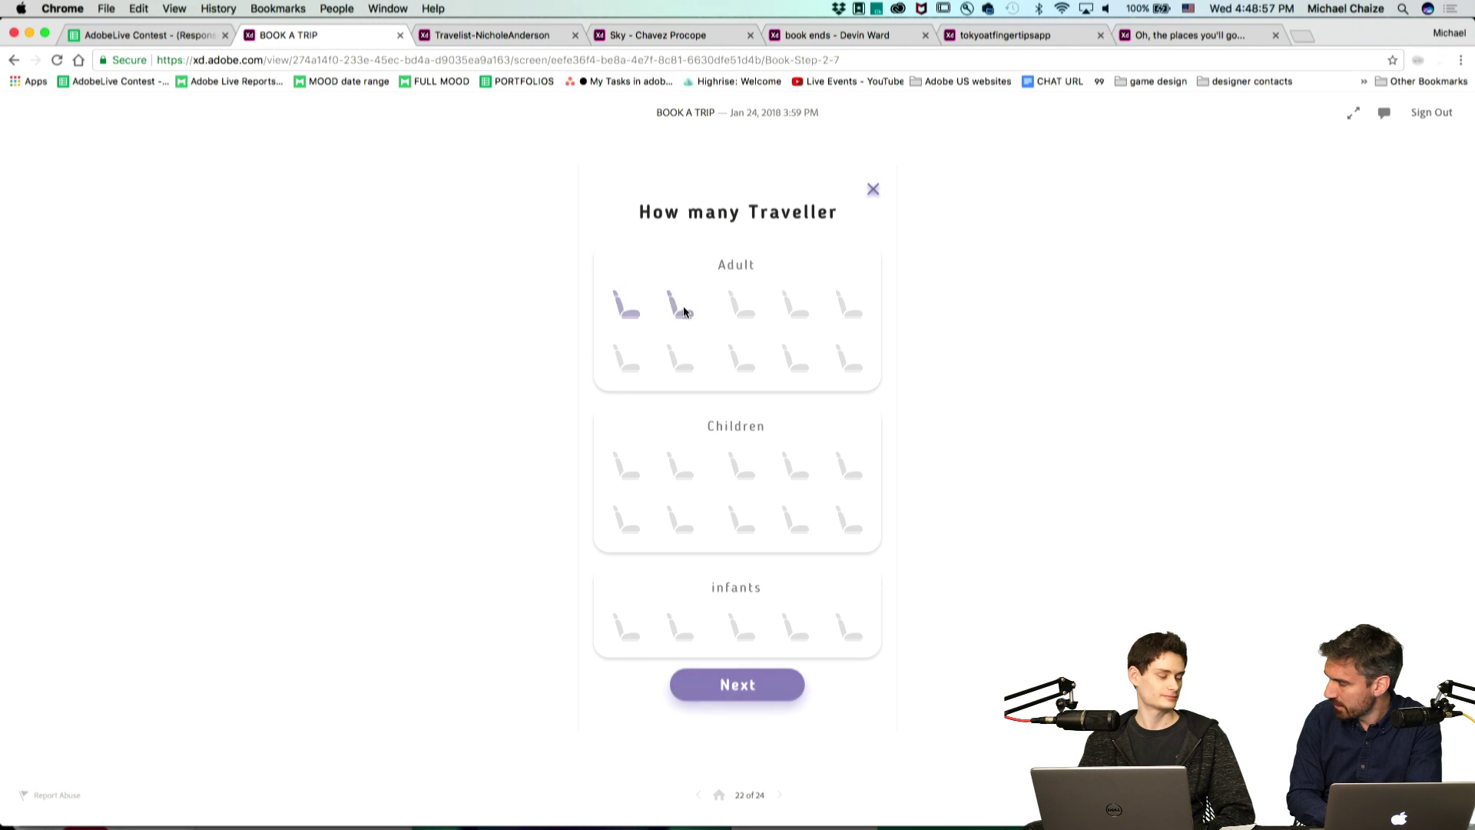
pyautogui.click(769, 690)
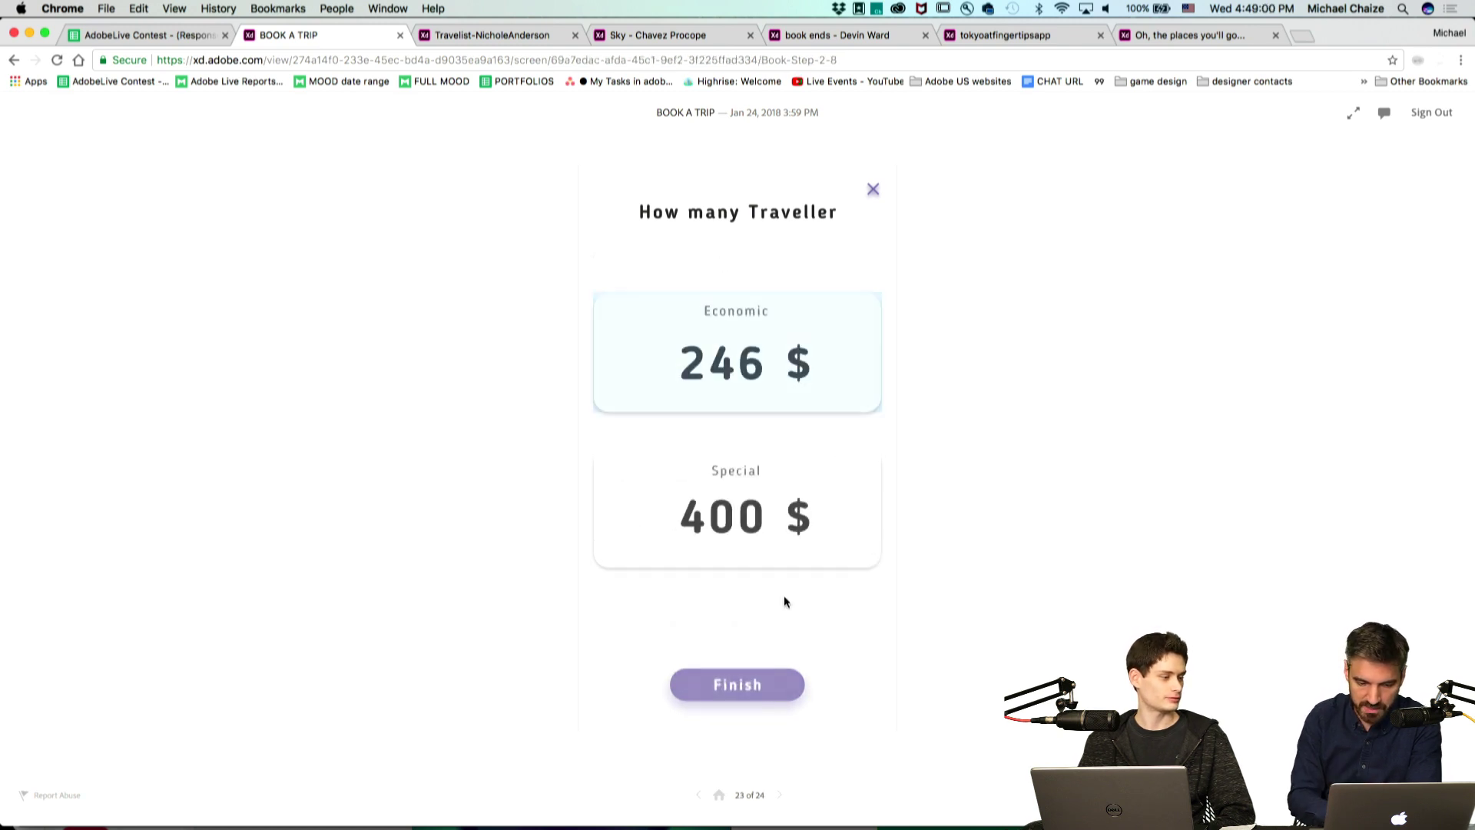
# Finish the test booking with the Economic fare at 246 $, and return to the prototype's first screen.
pyautogui.click(746, 380)
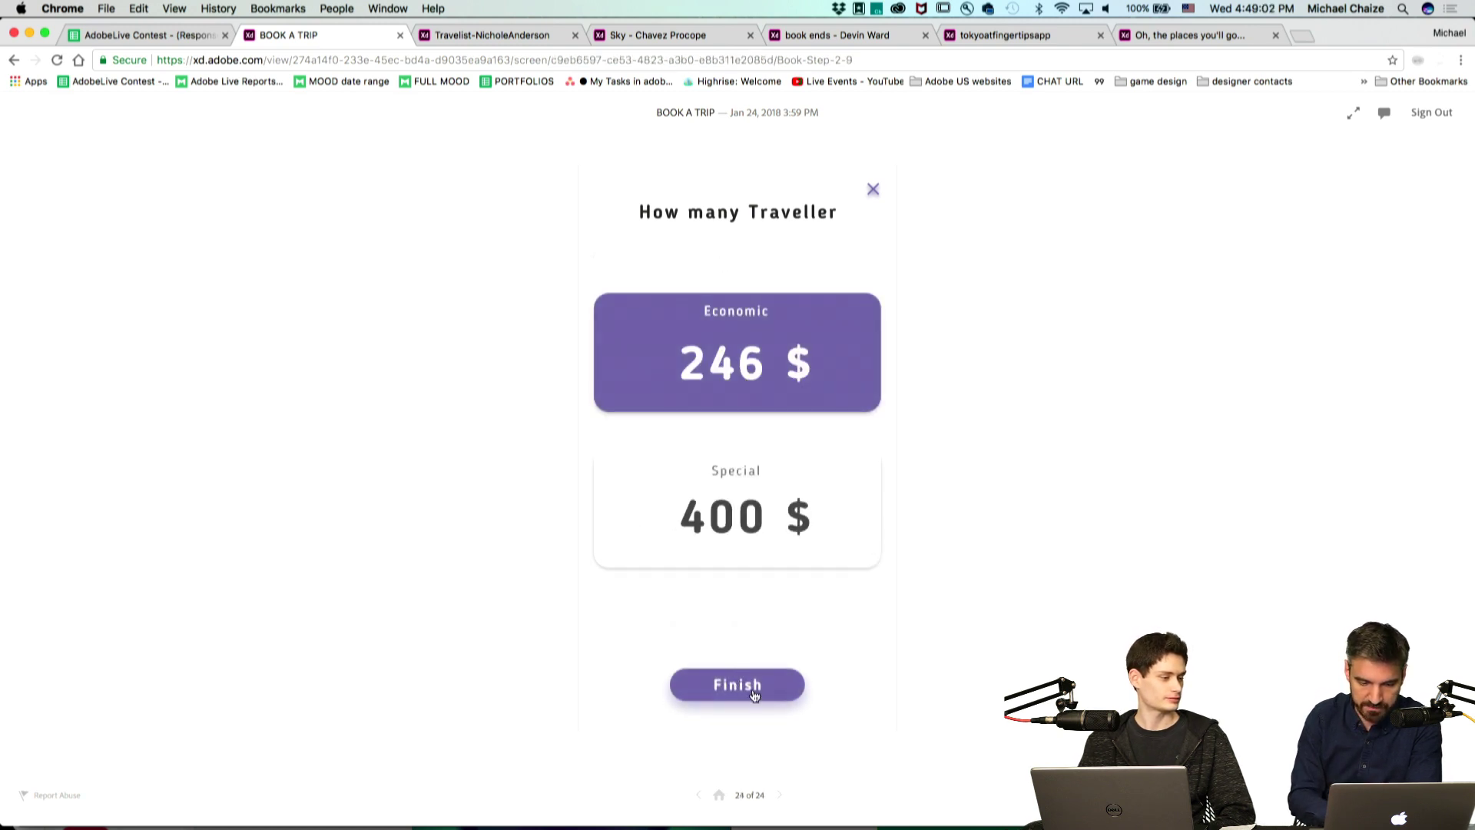
pyautogui.click(755, 696)
pyautogui.click(766, 567)
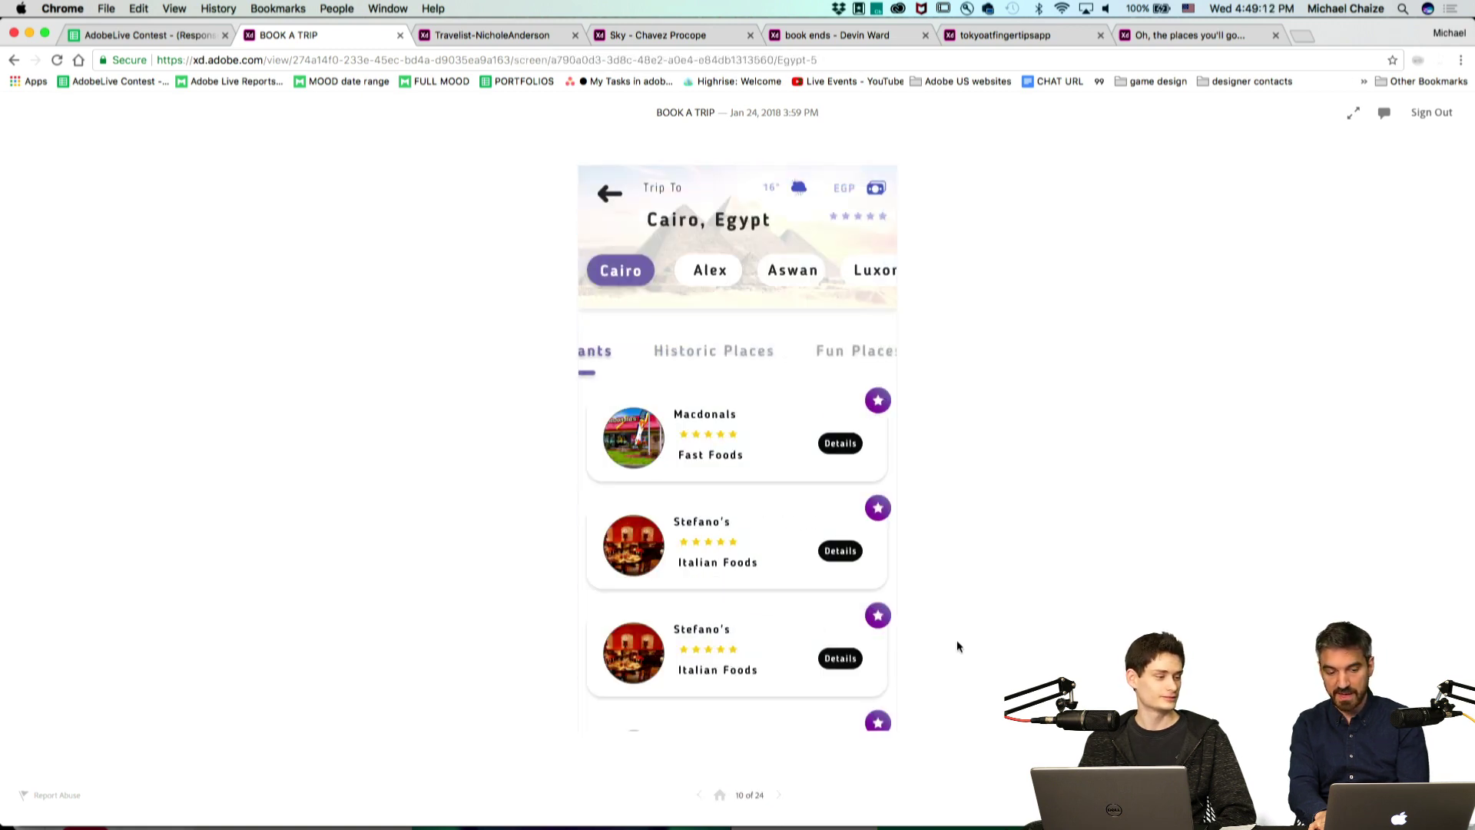
pyautogui.click(720, 796)
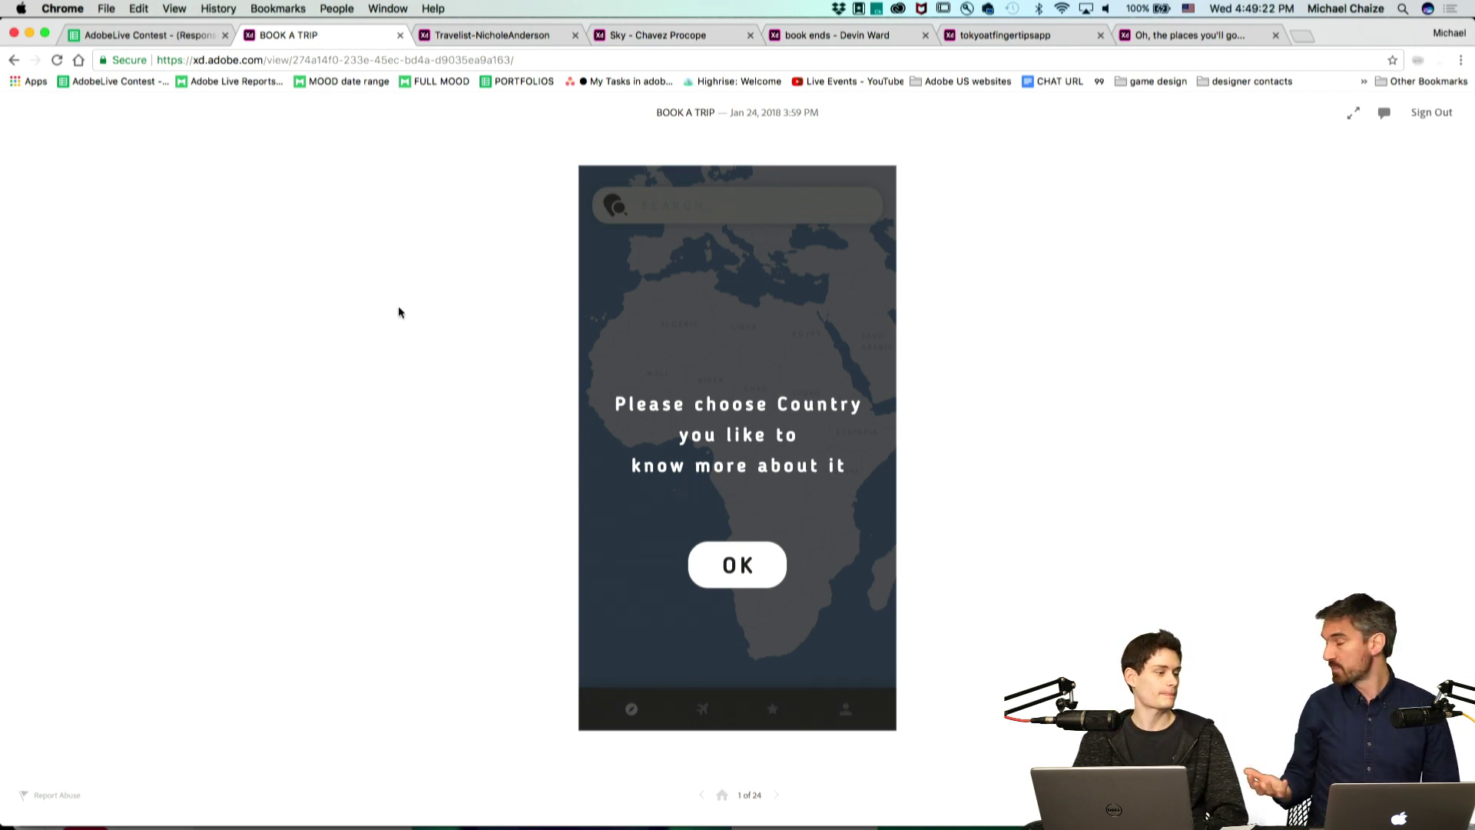
# Switch to the Sky prototype and flip through its screens to get back to its first screen.
pyautogui.hotkey('ctrl', 'Tab')
pyautogui.hotkey('ctrl', 'Tab')
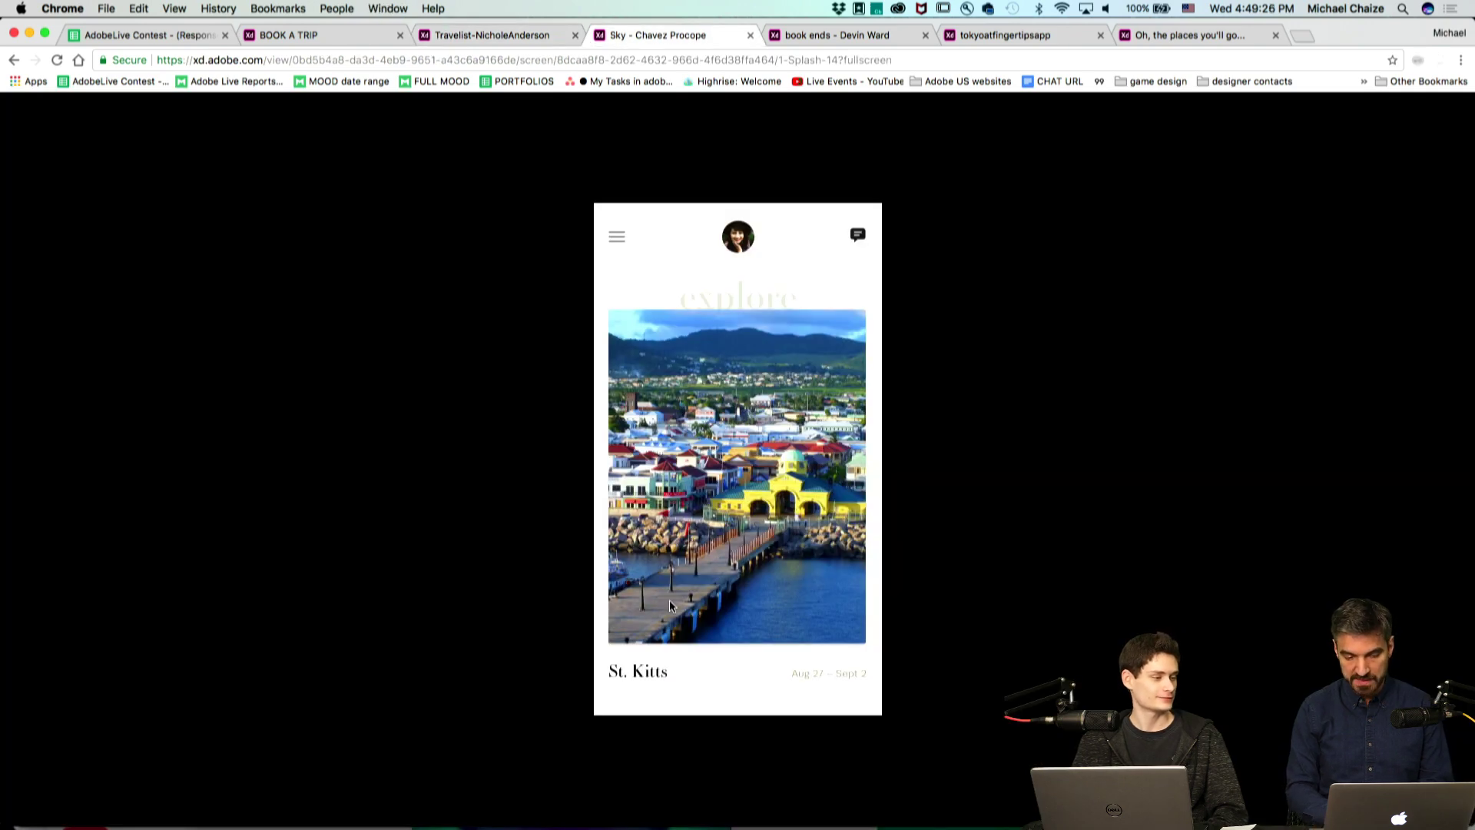
pyautogui.press('Right')
pyautogui.press('Right')
pyautogui.press('Right')
pyautogui.press('Right')
pyautogui.press('Right')
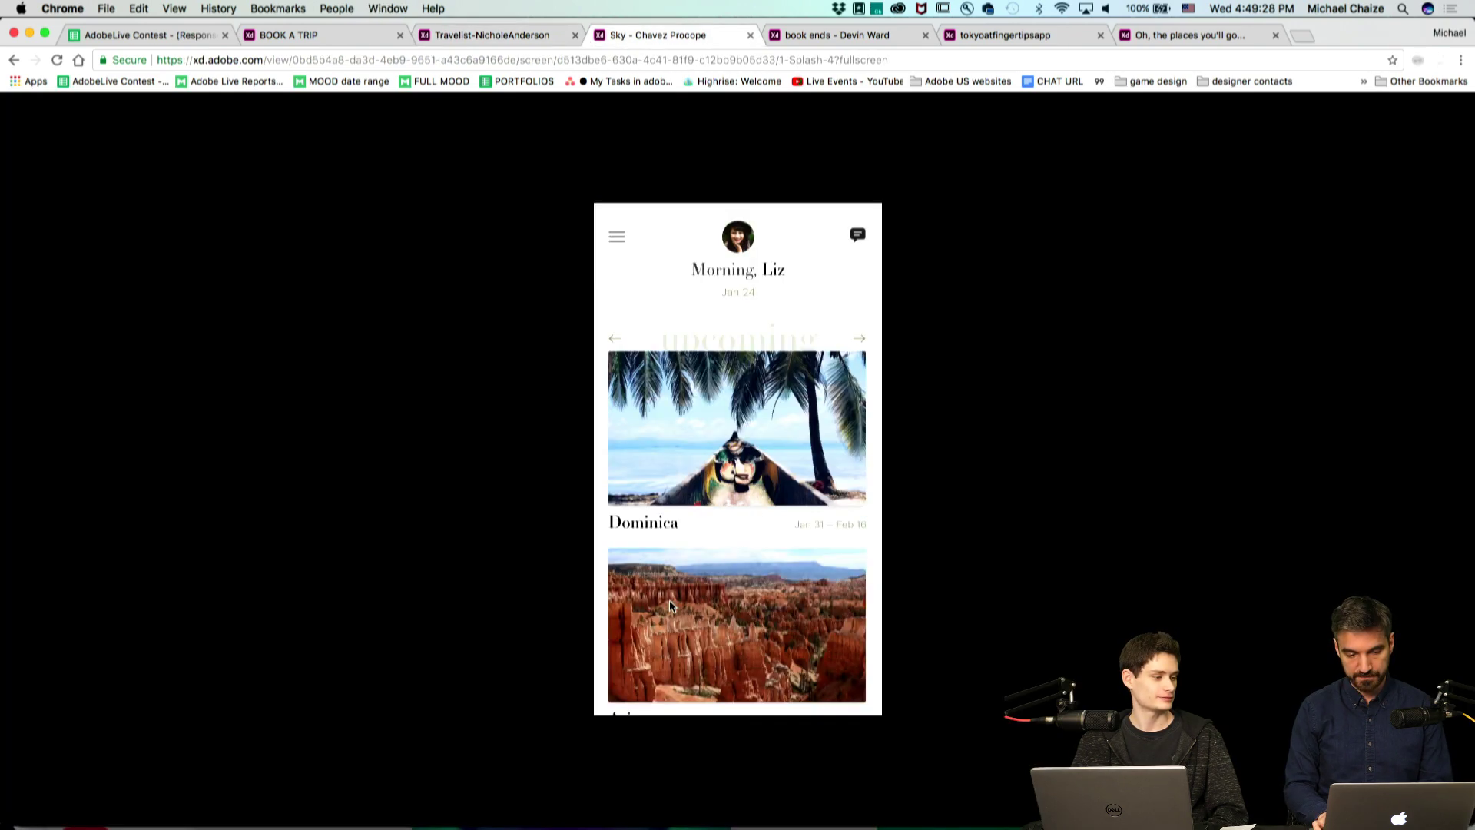
pyautogui.press('Right')
# Revisit the book ends, tokyoatfingertipsapp and Oh, the places you'll go prototypes, resetting the first two to their opening screens, and go back to Sky.
pyautogui.hotkey('ctrl', 'Tab')
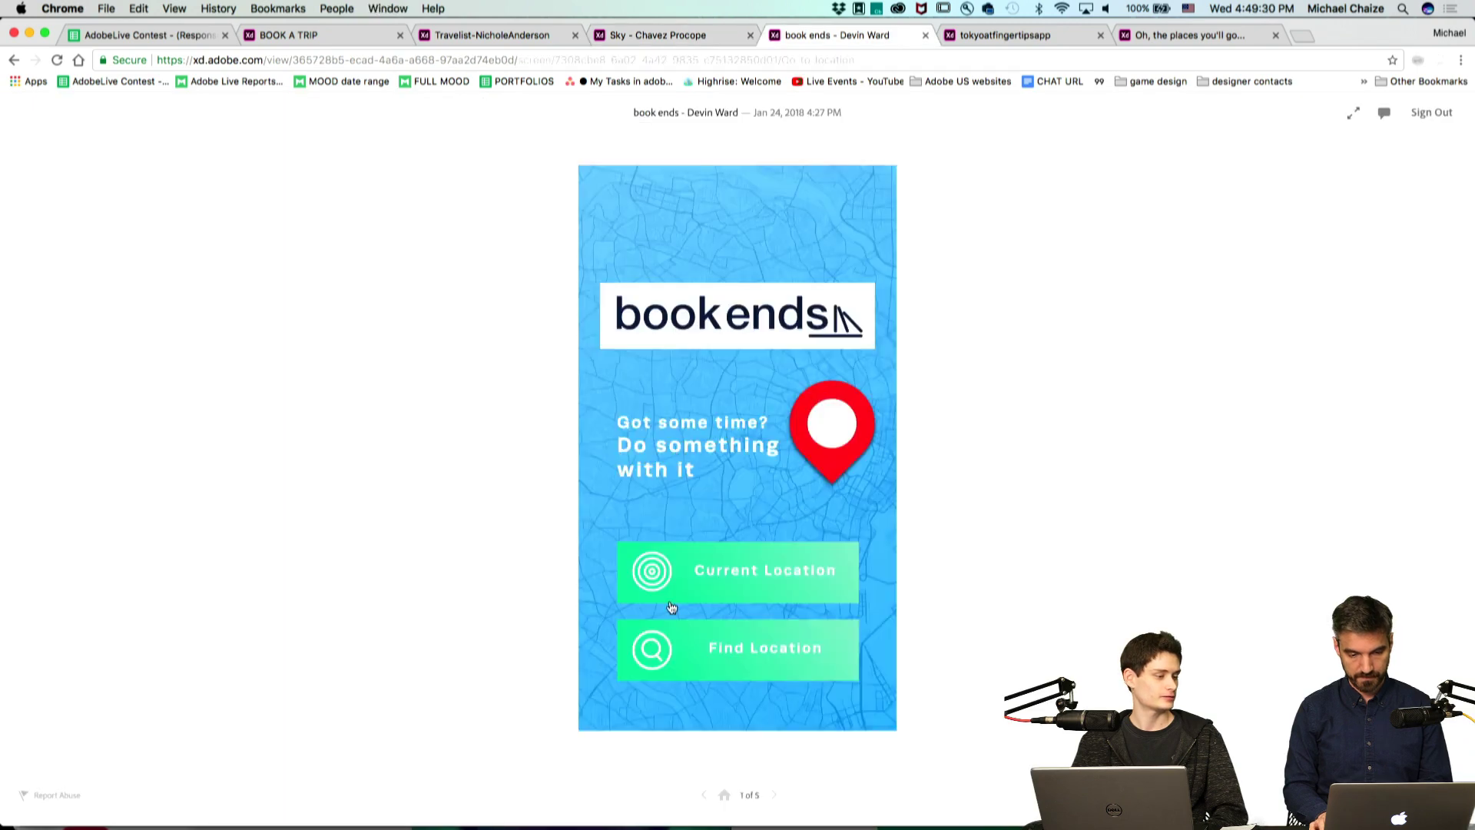
pyautogui.hotkey('ctrl', 'Tab')
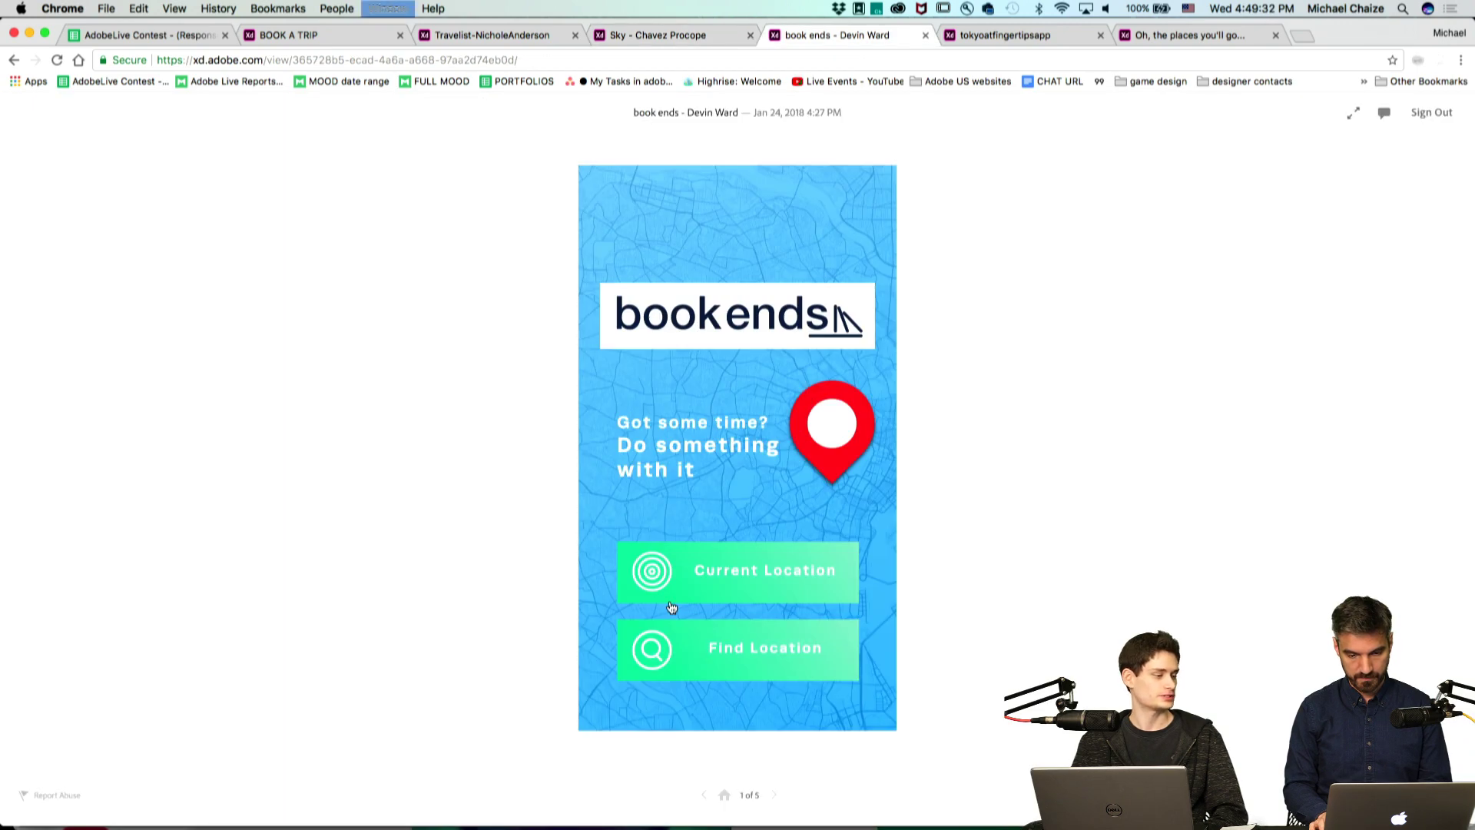
pyautogui.hotkey('ctrl', 'Tab')
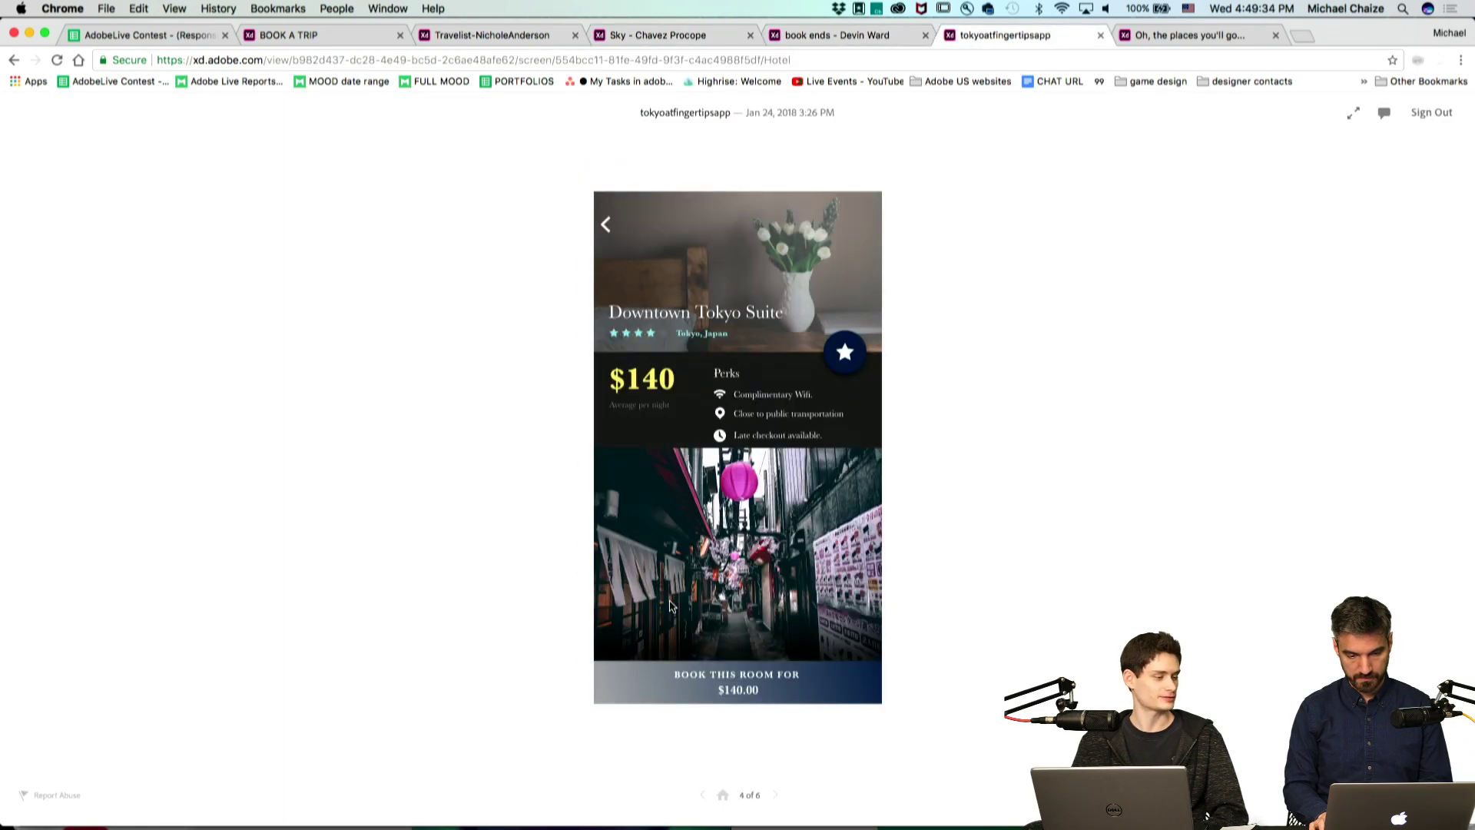
pyautogui.hotkey('ctrl', 'Tab')
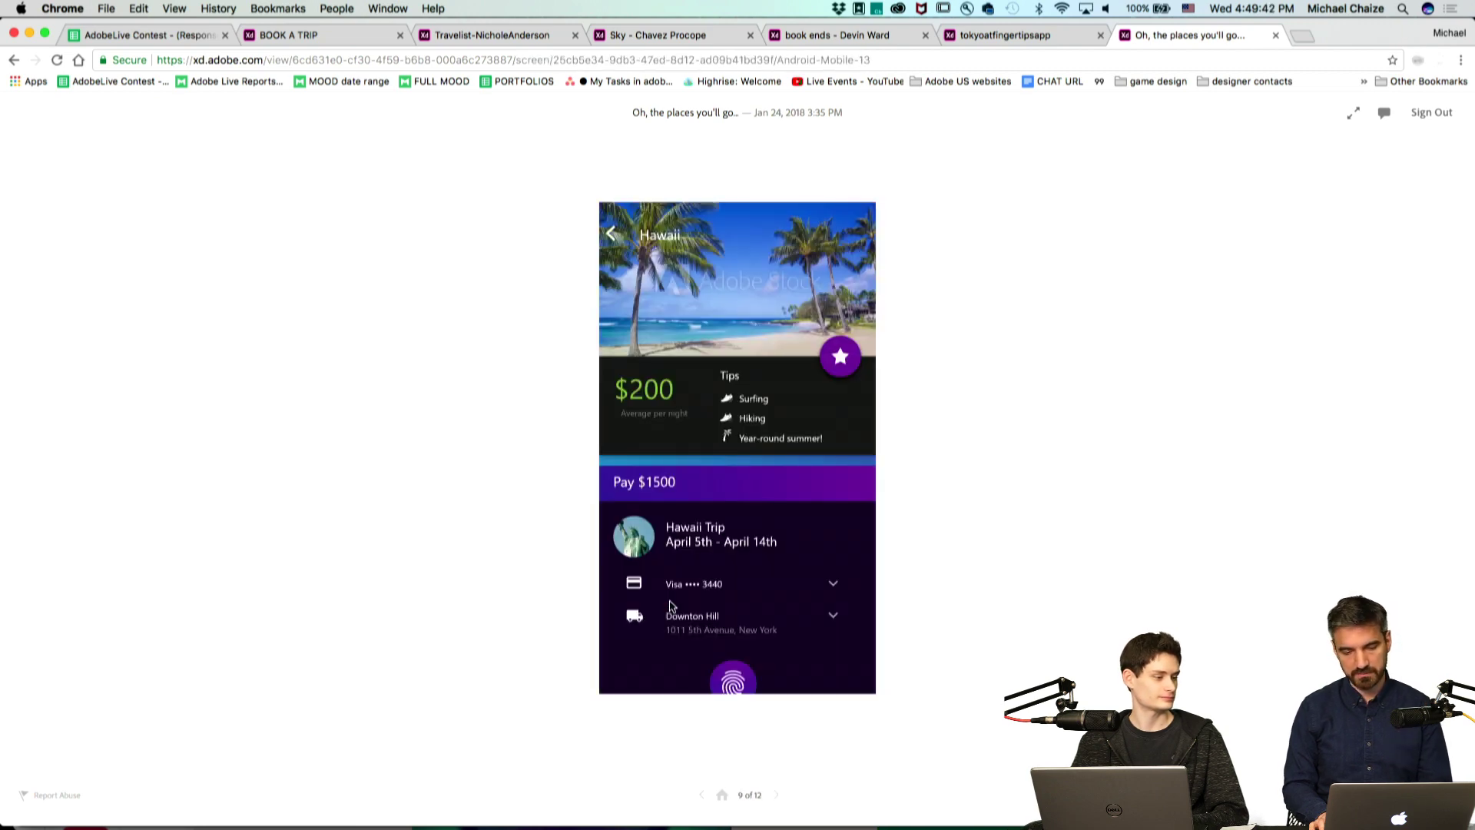
pyautogui.hotkey('ctrl', 'shift', 'Tab')
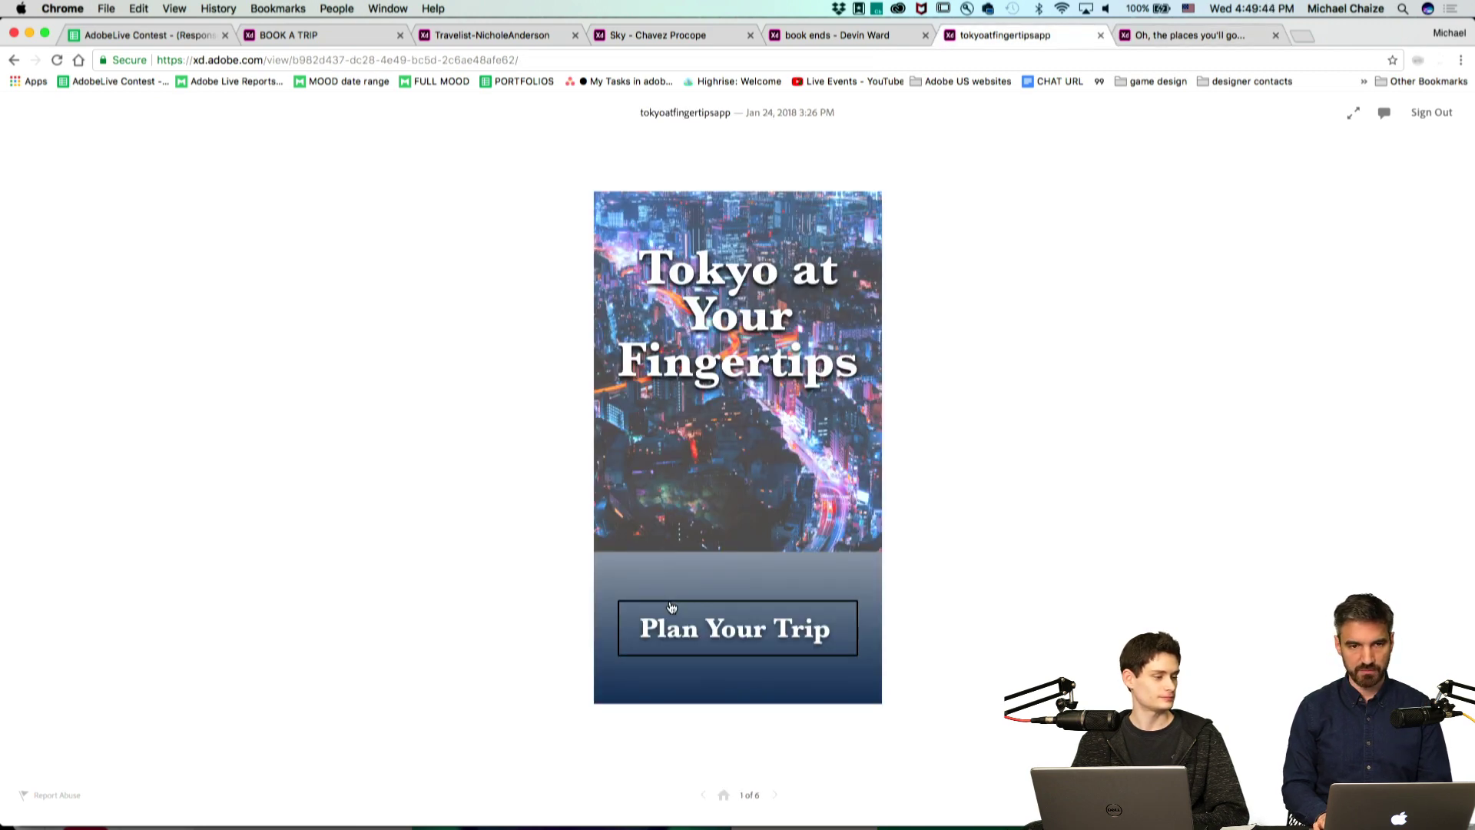
pyautogui.hotkey('ctrl', 'shift', 'Tab')
pyautogui.hotkey('ctrl', 'shift', 'Tab')
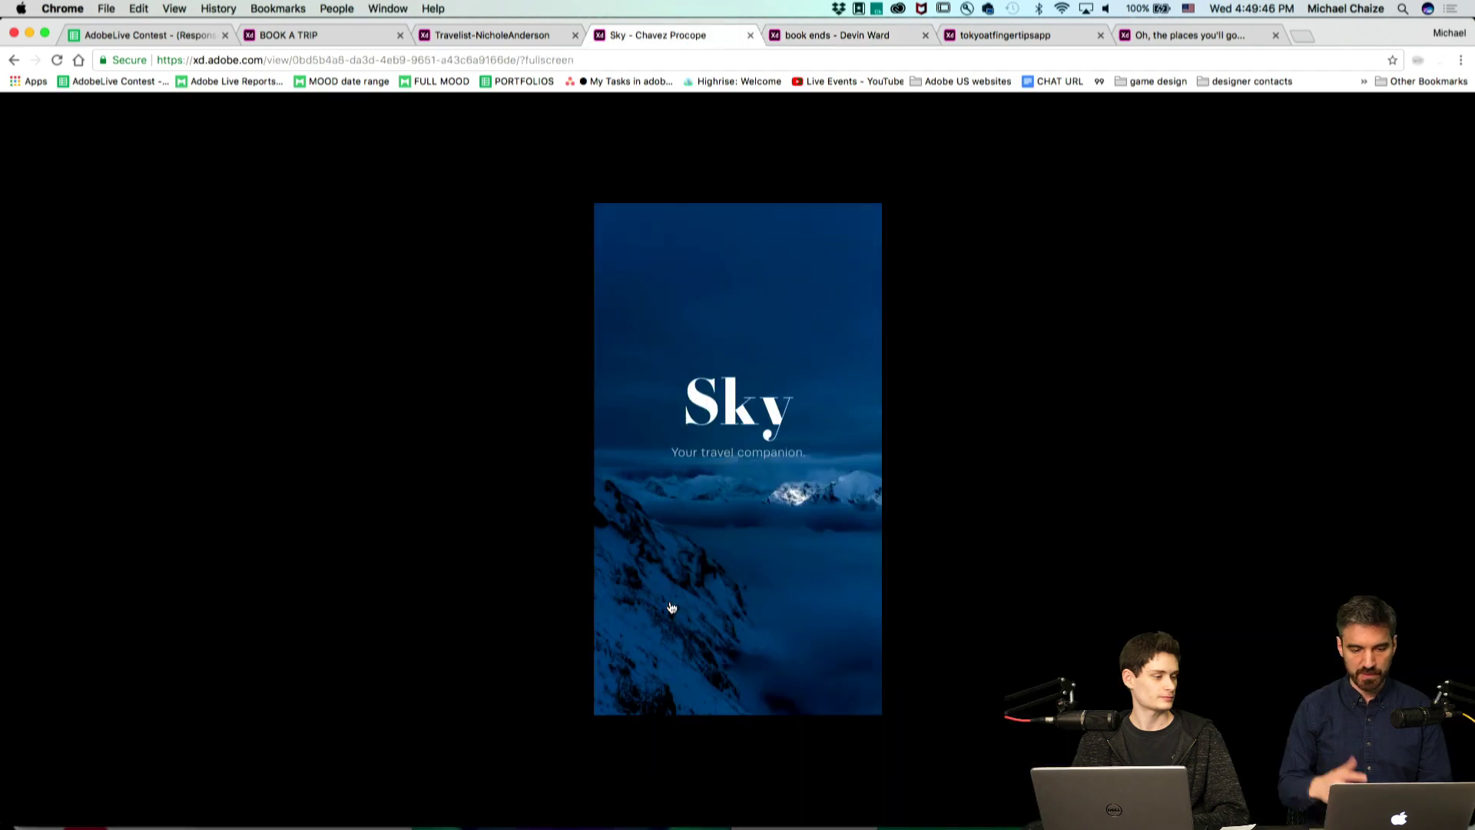
# Page through the Travelist prototype to its Lady Liberty Tour payment screen, and go back to BOOK A TRIP.
pyautogui.hotkey('ctrl', 'shift', 'Tab')
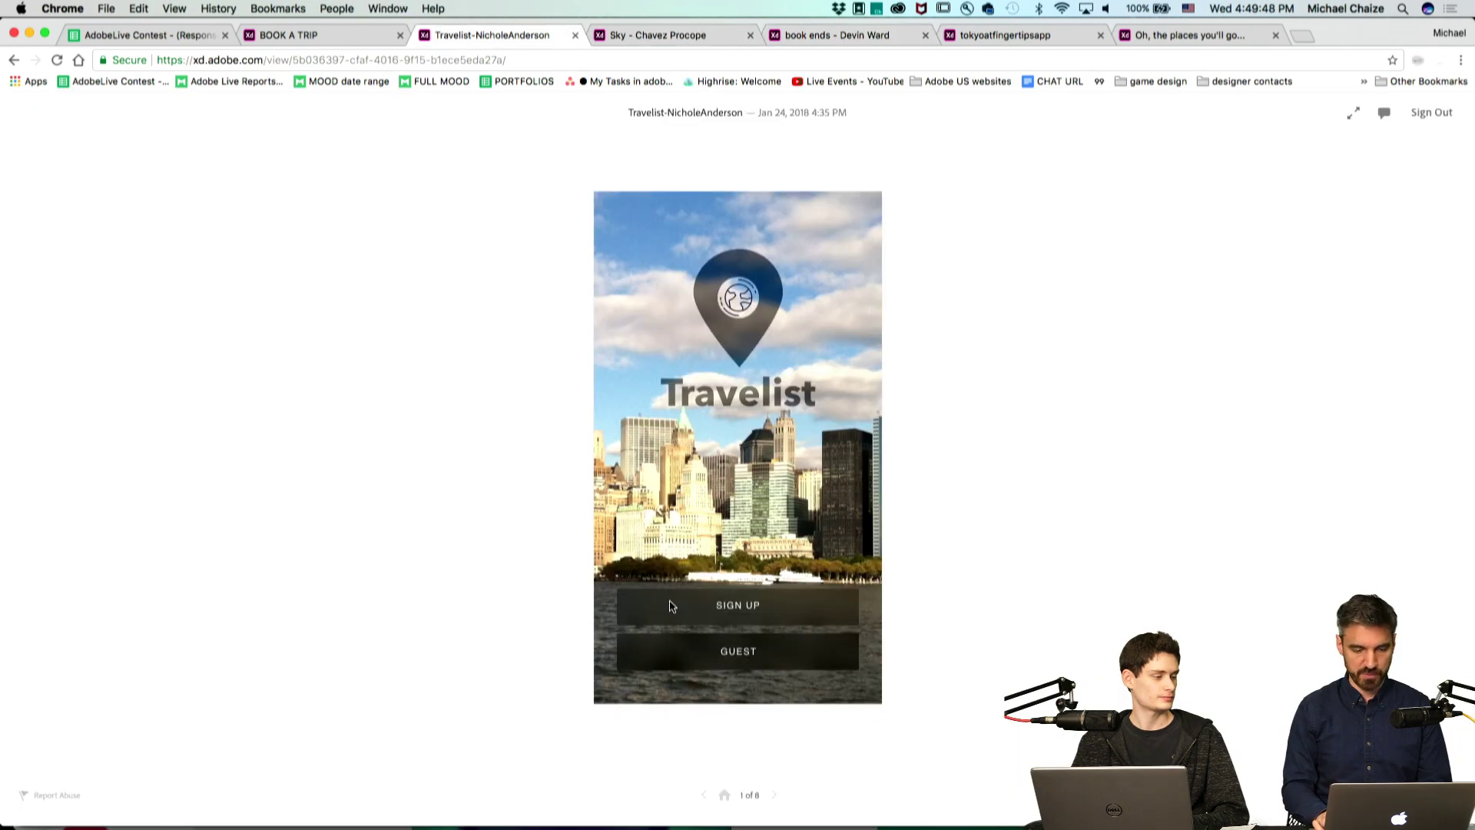
pyautogui.press('Right')
pyautogui.press('Right')
pyautogui.press('Right')
pyautogui.press('Right')
pyautogui.press('Right')
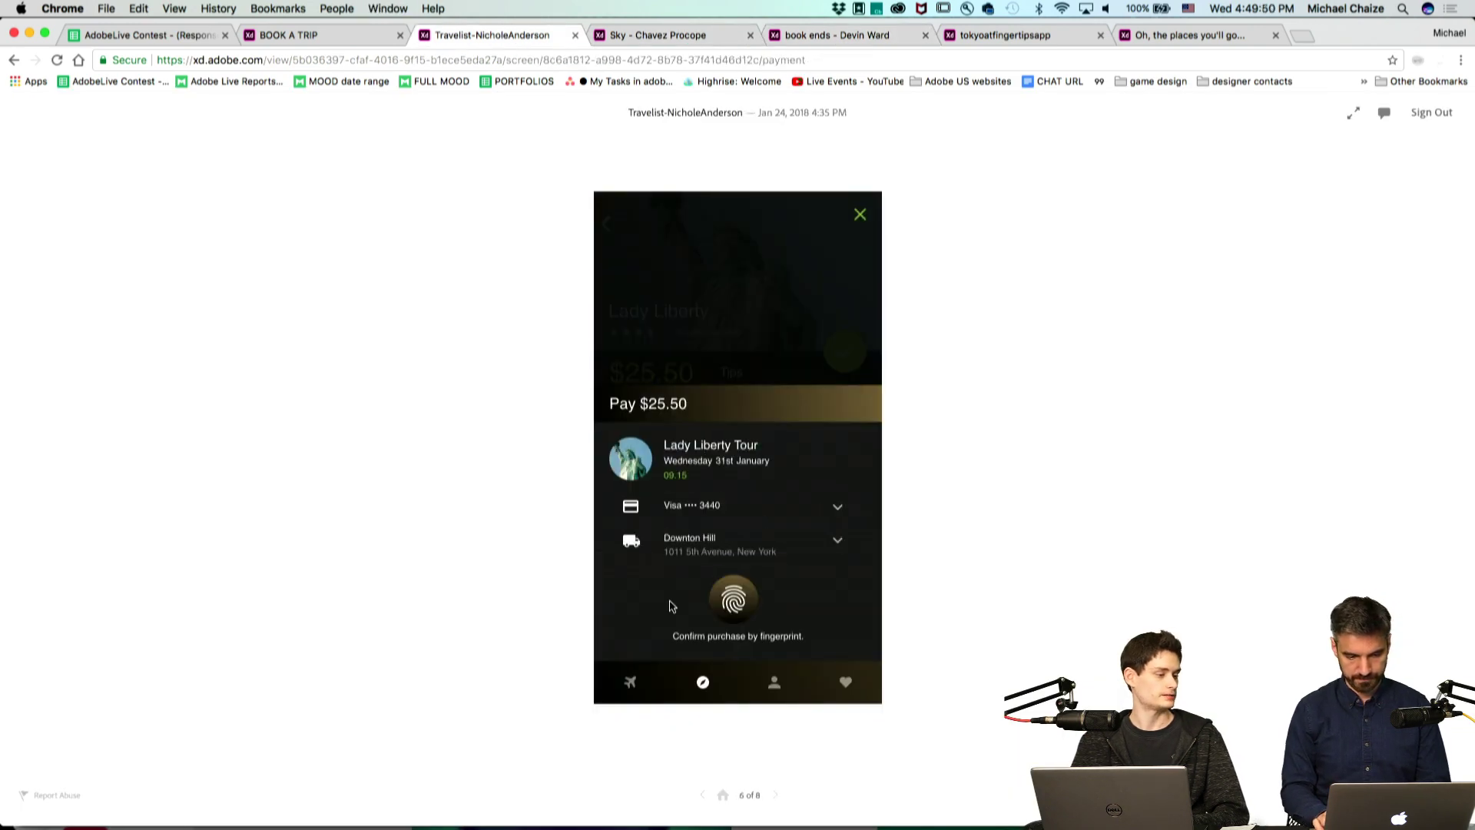
pyautogui.press('Left')
pyautogui.press('Left')
pyautogui.hotkey('ctrl', 'shift', 'Tab')
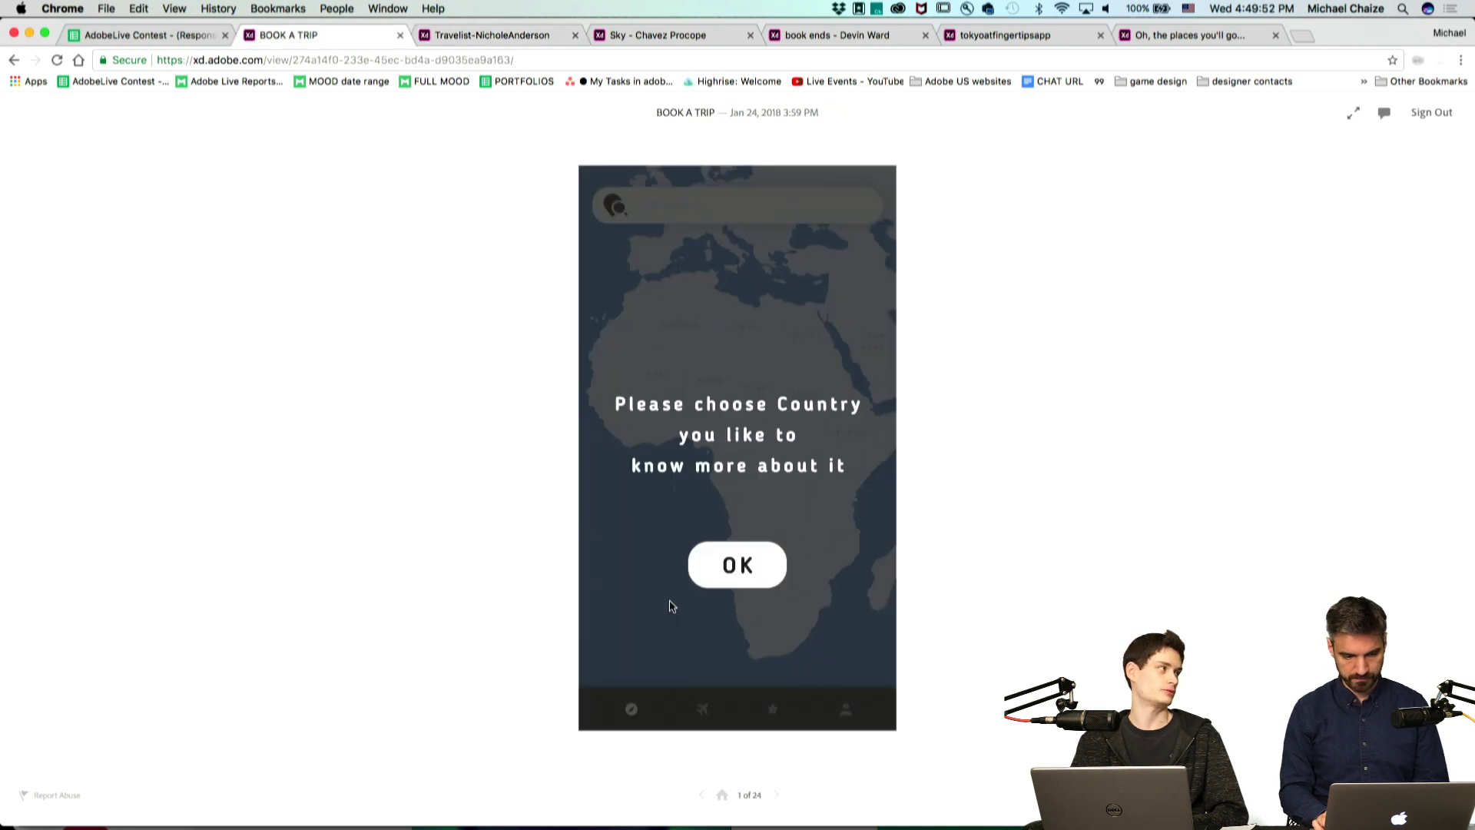
# Advance the BOOK A TRIP prototype to its Africa map screen, and switch to the Oh, the places you'll go prototype.
pyautogui.press('Right')
pyautogui.press('Right')
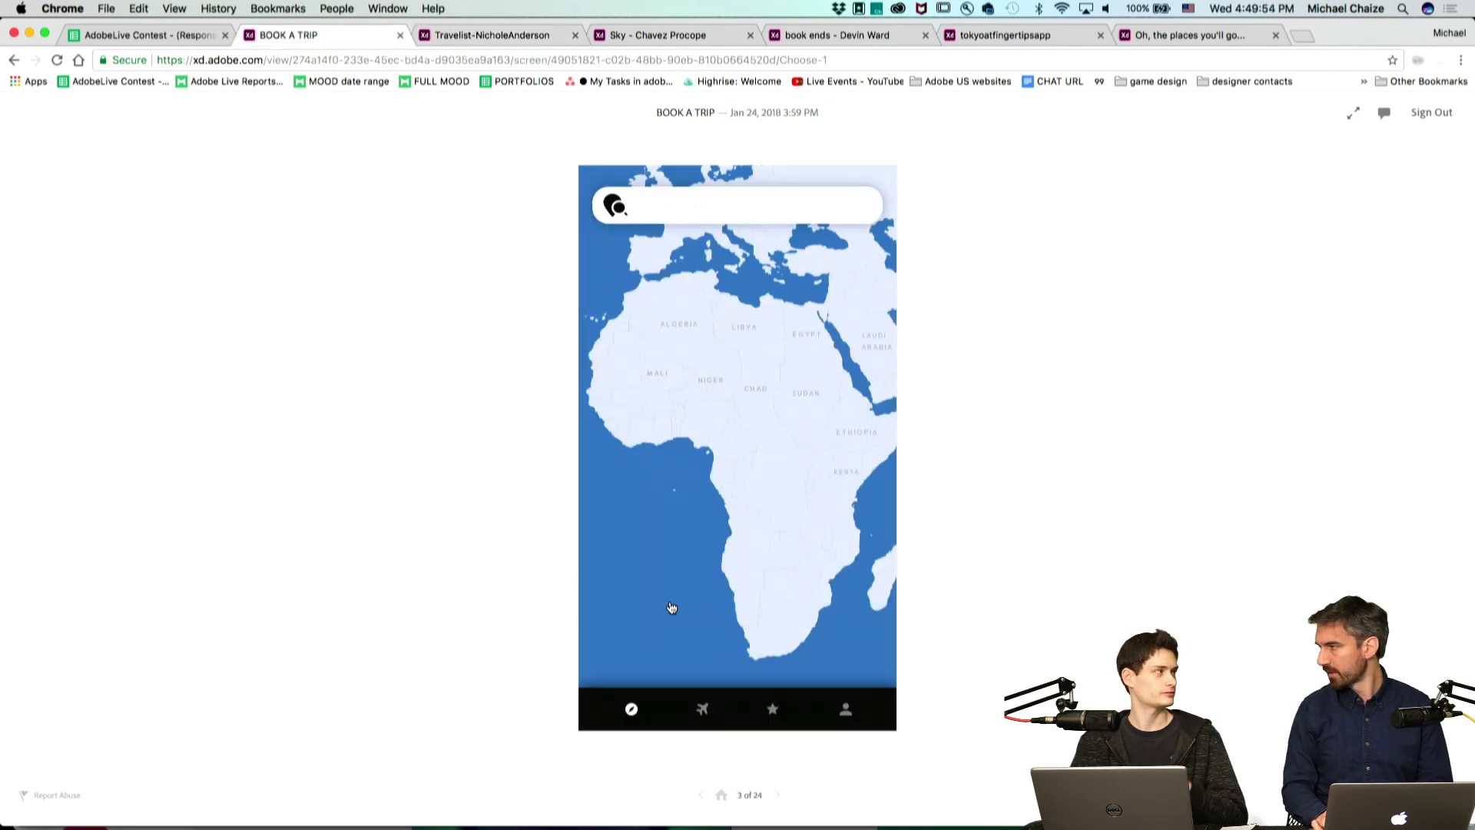
pyautogui.hotkey('ctrl', 'Tab')
pyautogui.hotkey('ctrl', 'Tab')
pyautogui.hotkey('ctrl', 'Tab')
pyautogui.hotkey('ctrl', 'Tab')
pyautogui.hotkey('ctrl', 'Tab')
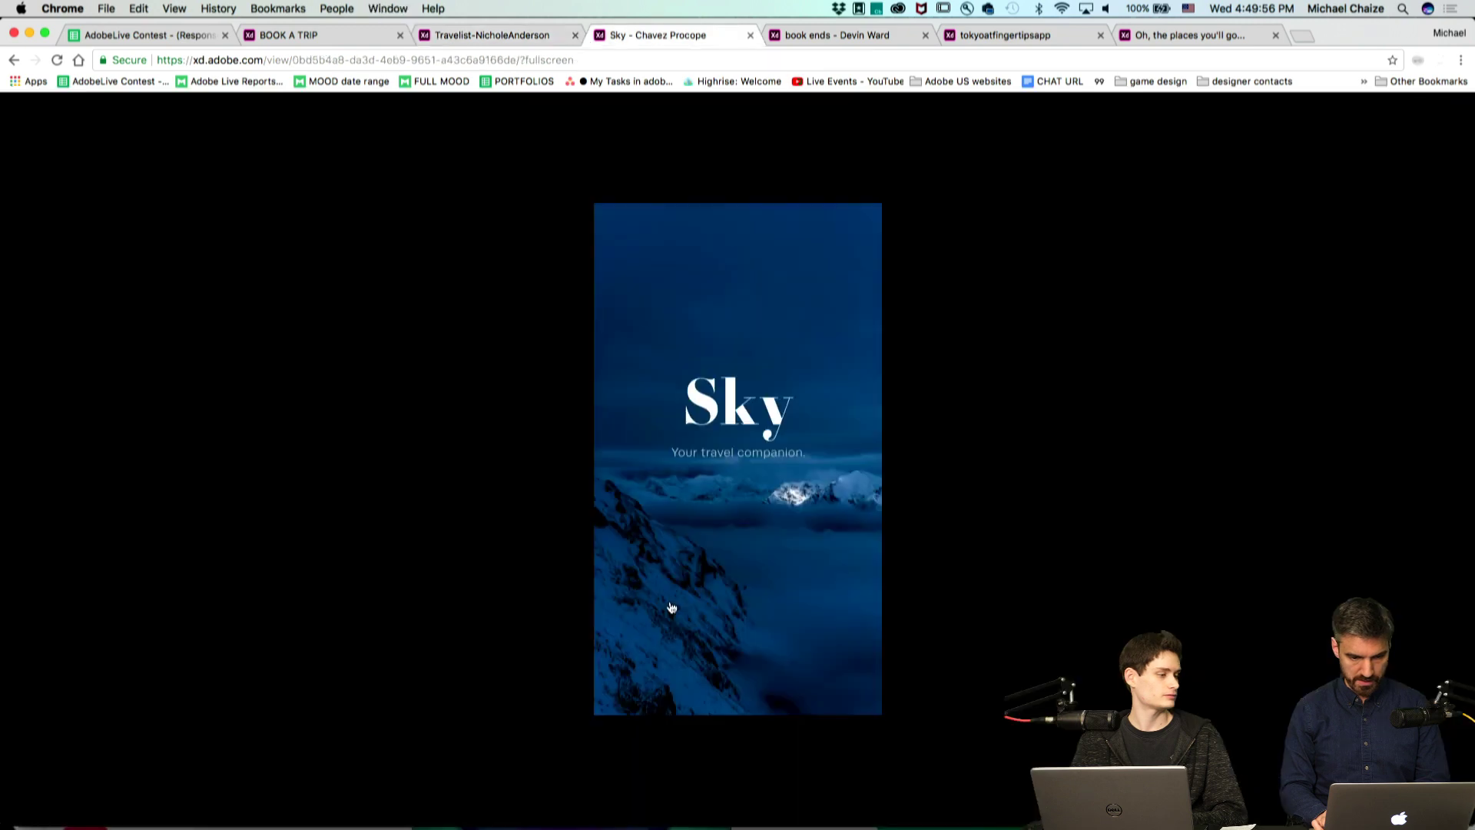
# Page through Oh, the places you'll go from the booked-trip screen around to its weather preference question.
pyautogui.press('Right')
pyautogui.press('Right')
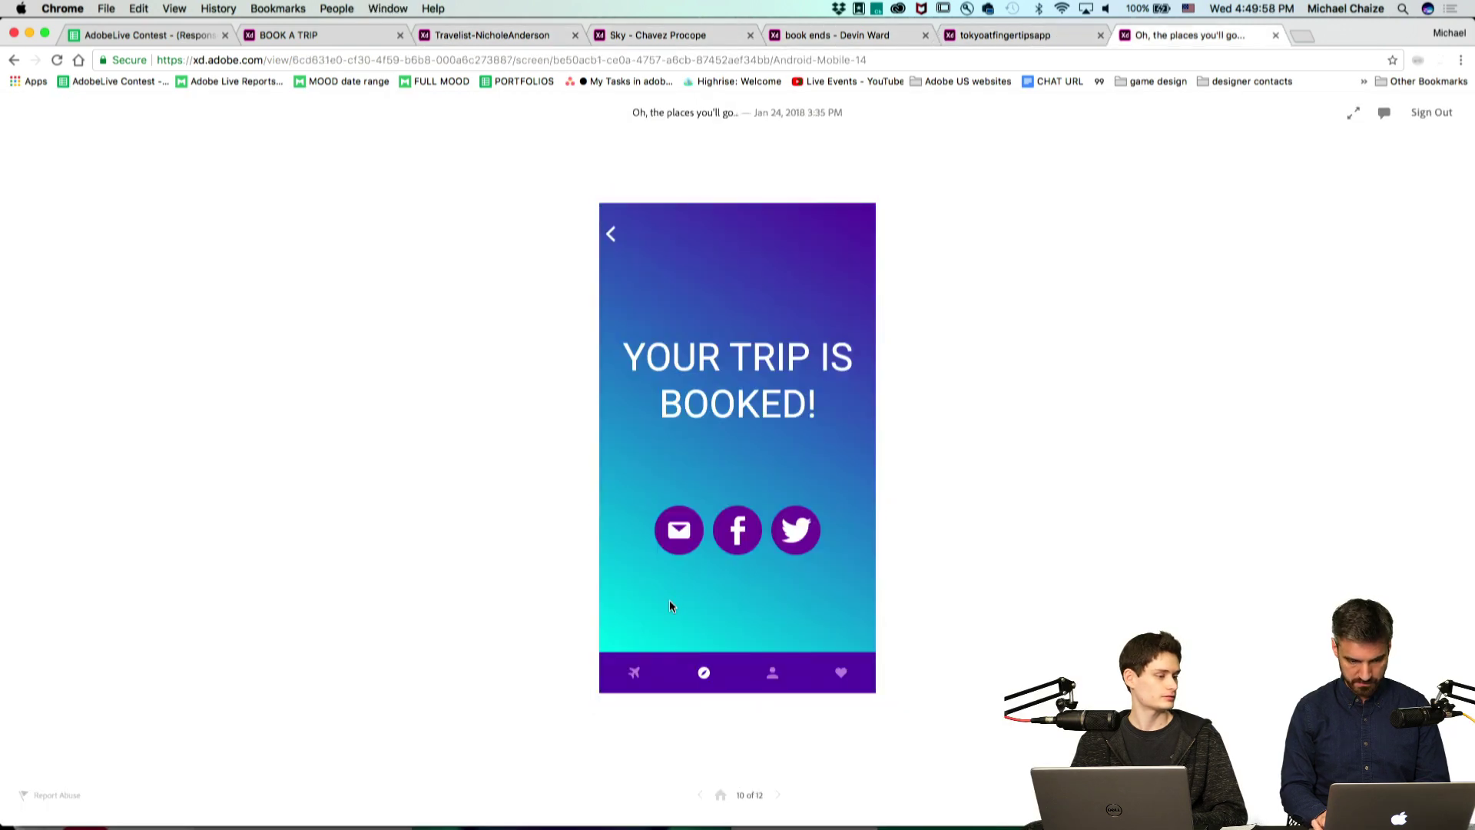
pyautogui.press('Right')
pyautogui.press('Right')
pyautogui.press('Right')
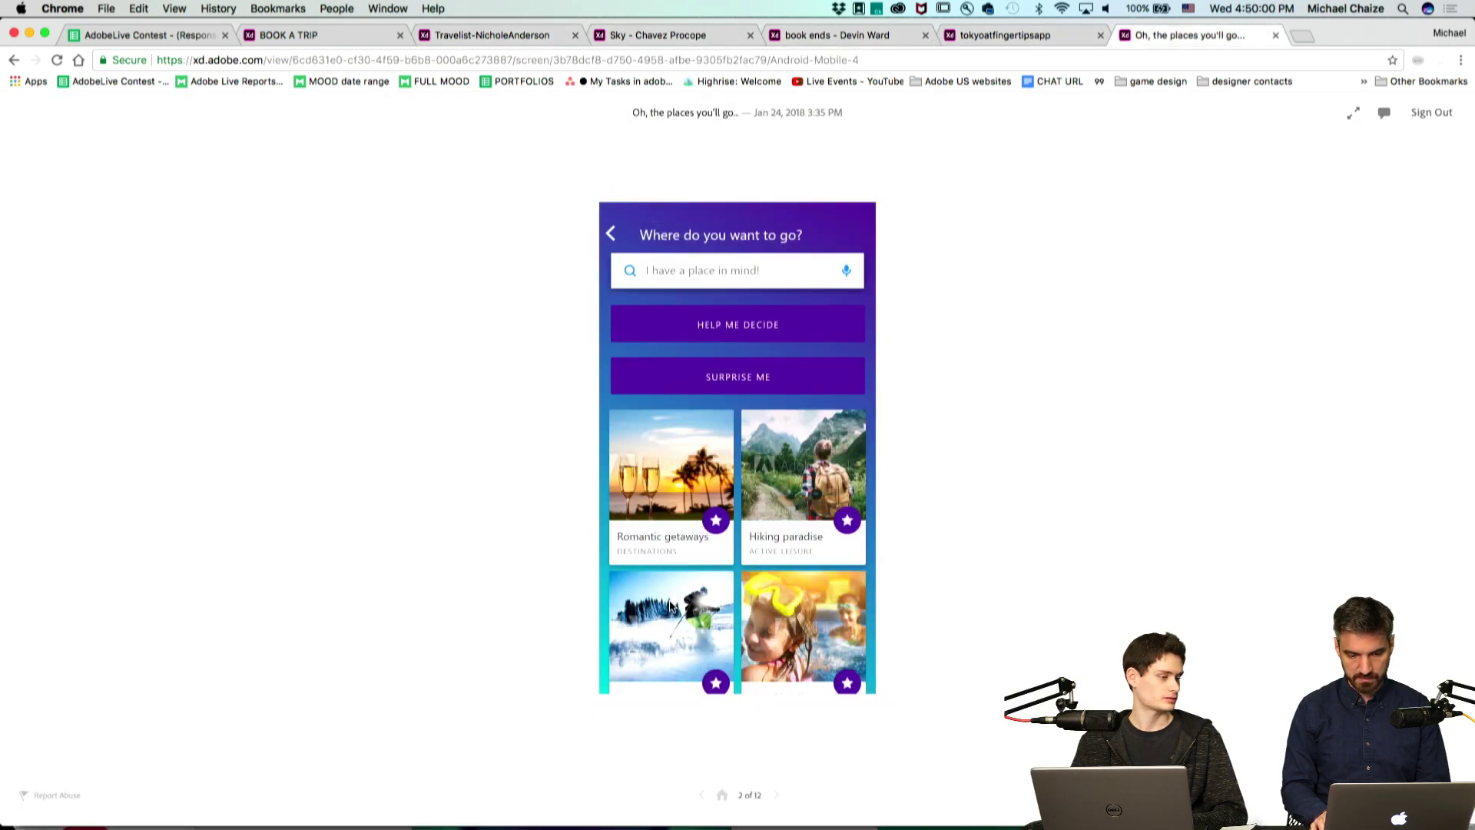
pyautogui.press('Right')
pyautogui.press('Right')
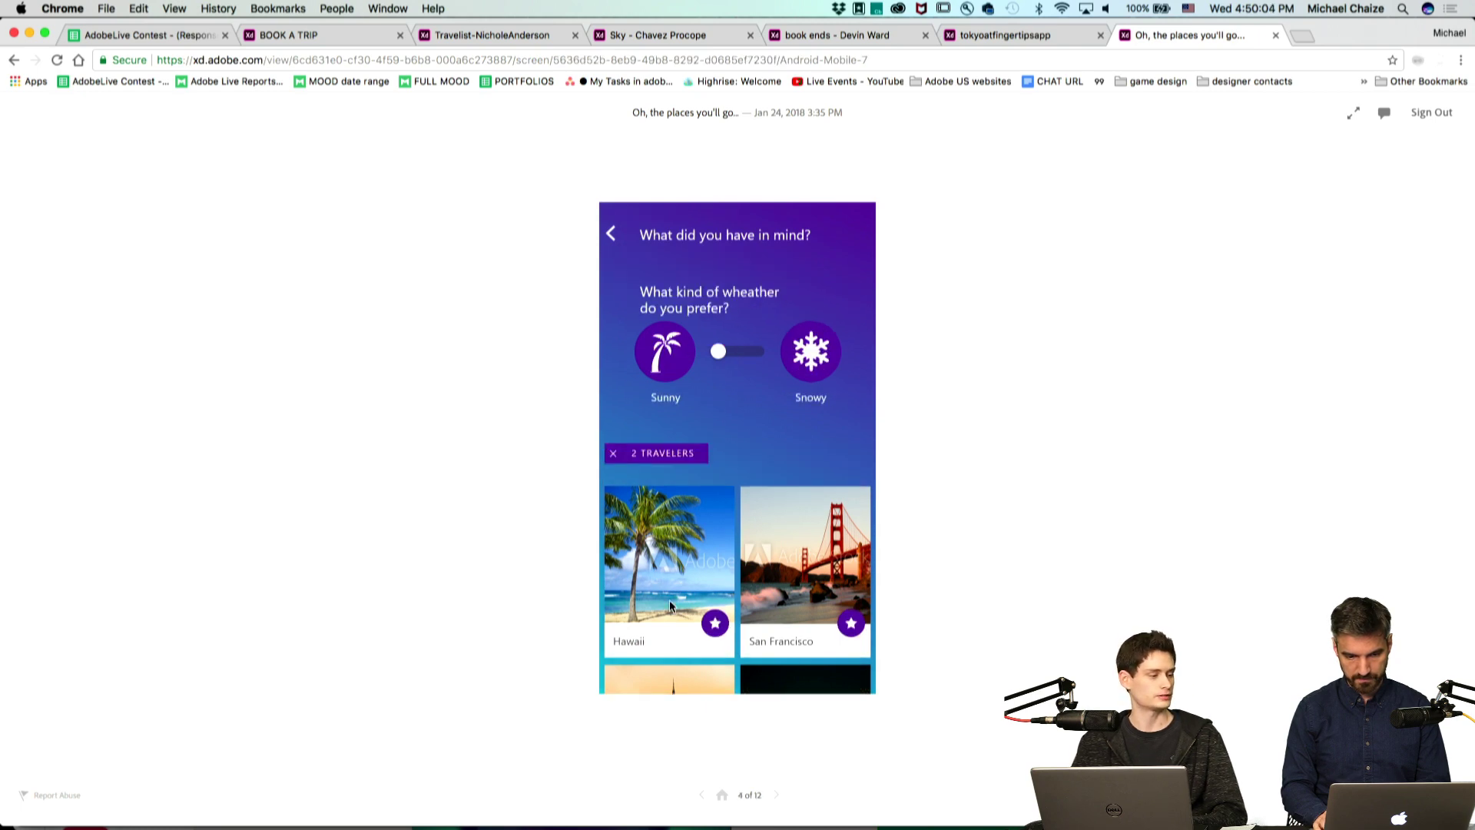
# Go back past the Travelist prototype to the BOOK A TRIP map screen.
pyautogui.press('super+alt+Left')
pyautogui.press('super+alt+Left')
pyautogui.press('super+alt+Left')
pyautogui.press('super+alt+Left')
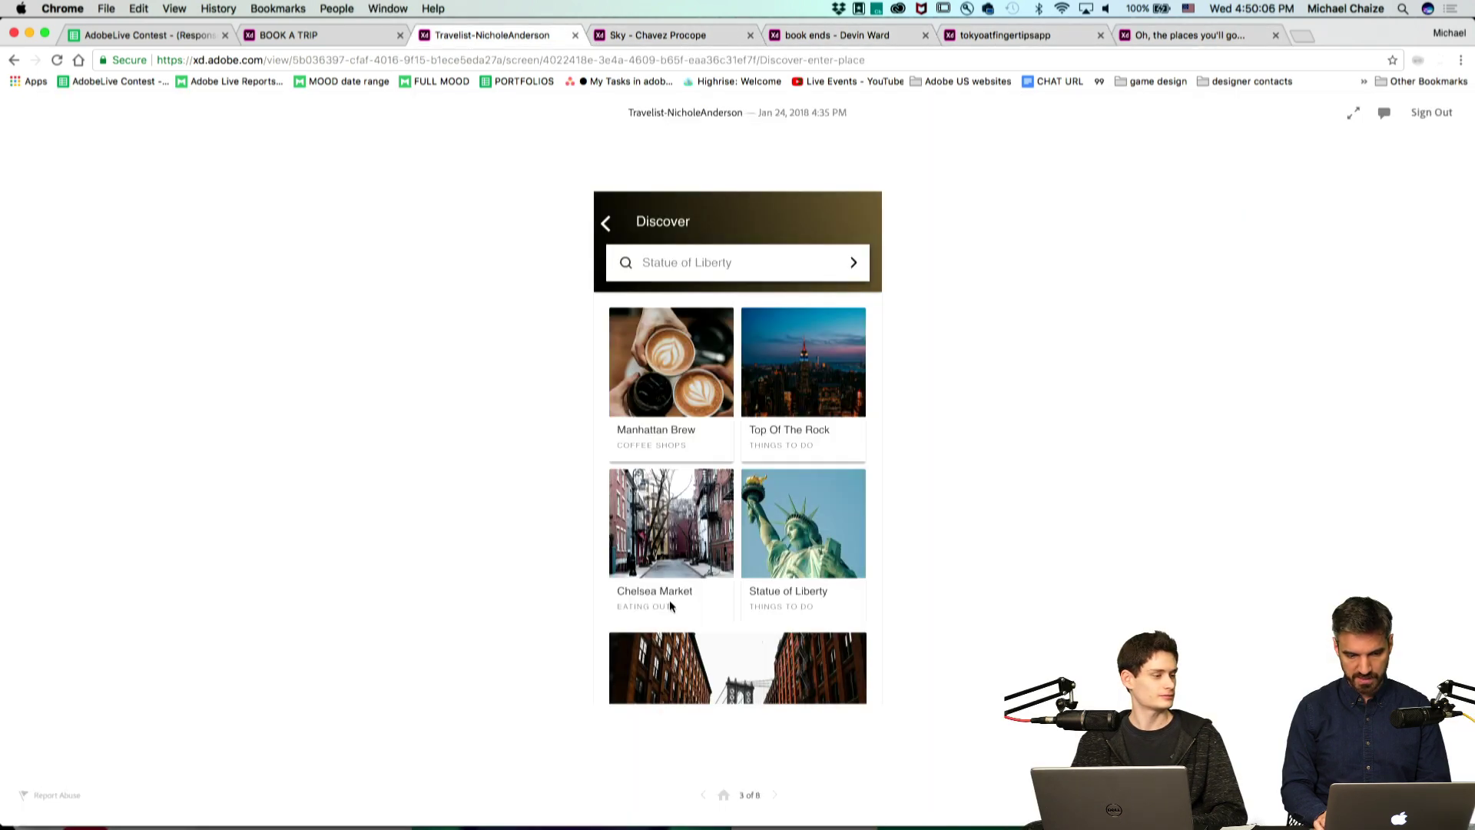
pyautogui.press('super+alt+Right')
pyautogui.press('super+alt+Left')
pyautogui.press('super+alt+Left')
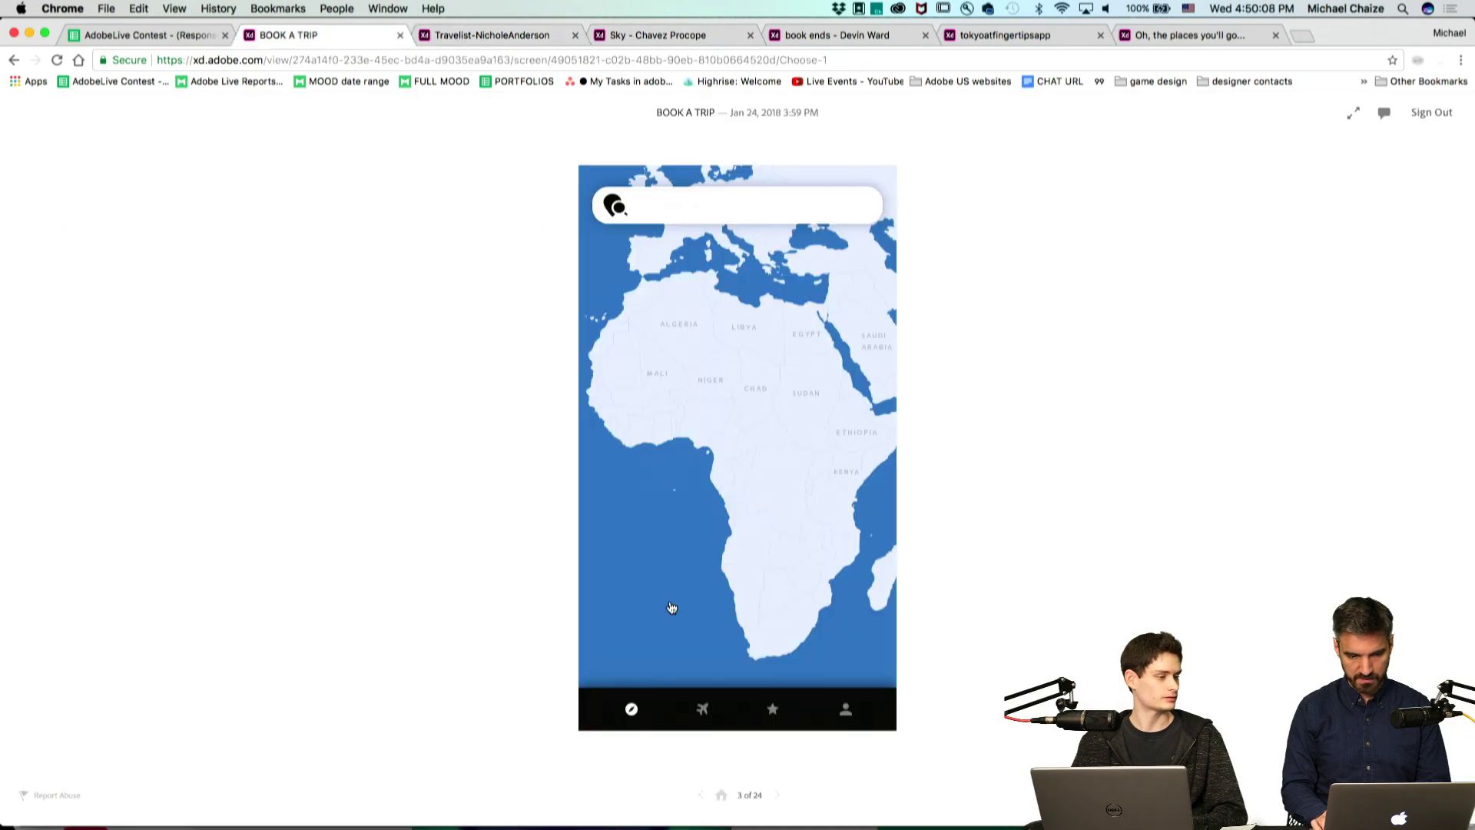
# Page through BOOK A TRIP's Cairo, Egypt listings to the Mohamed Ali Mosque details screen.
pyautogui.click(670, 602)
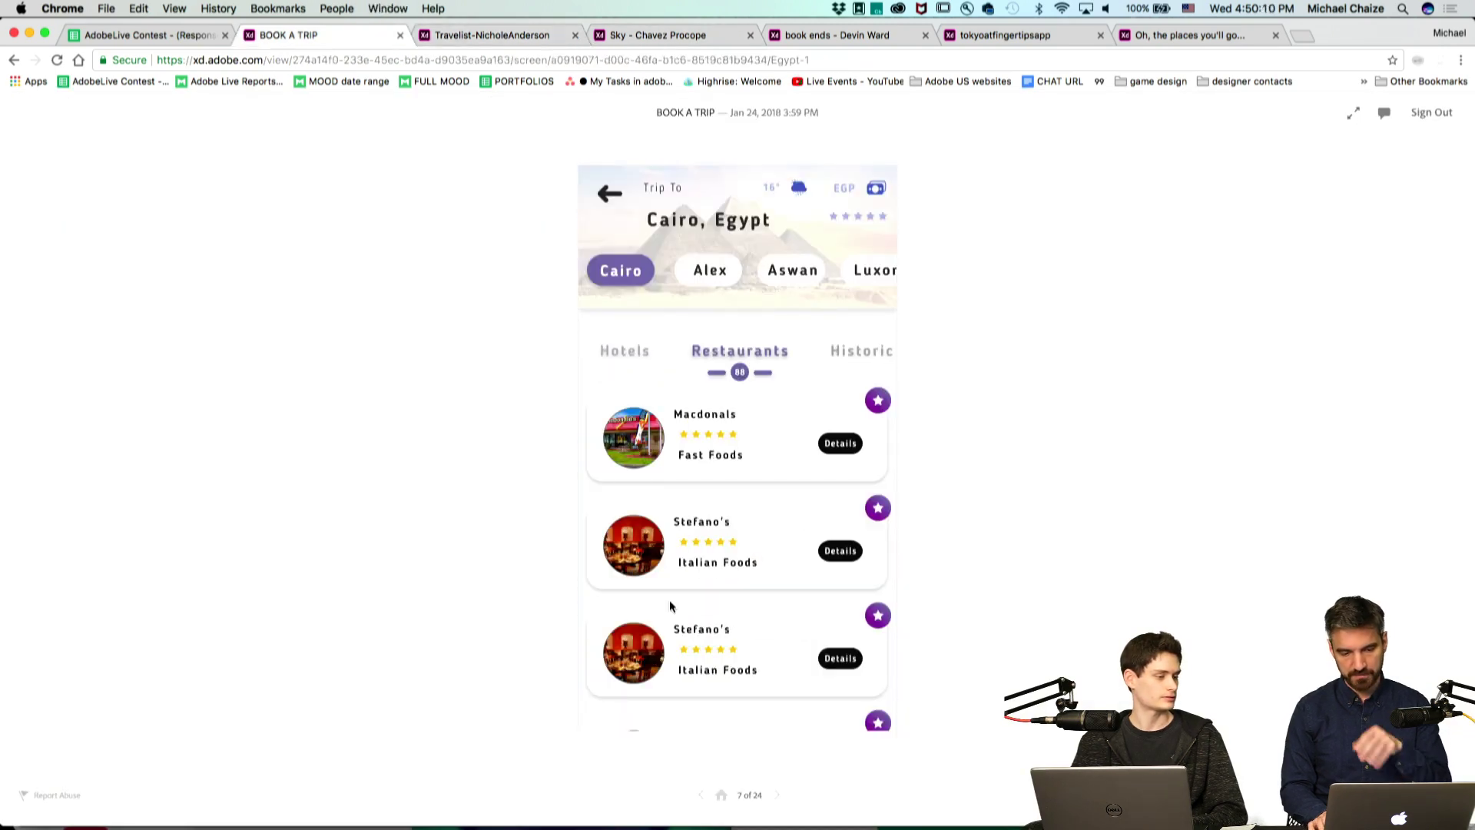
pyautogui.press('Right')
pyautogui.press('Right')
pyautogui.press('Right')
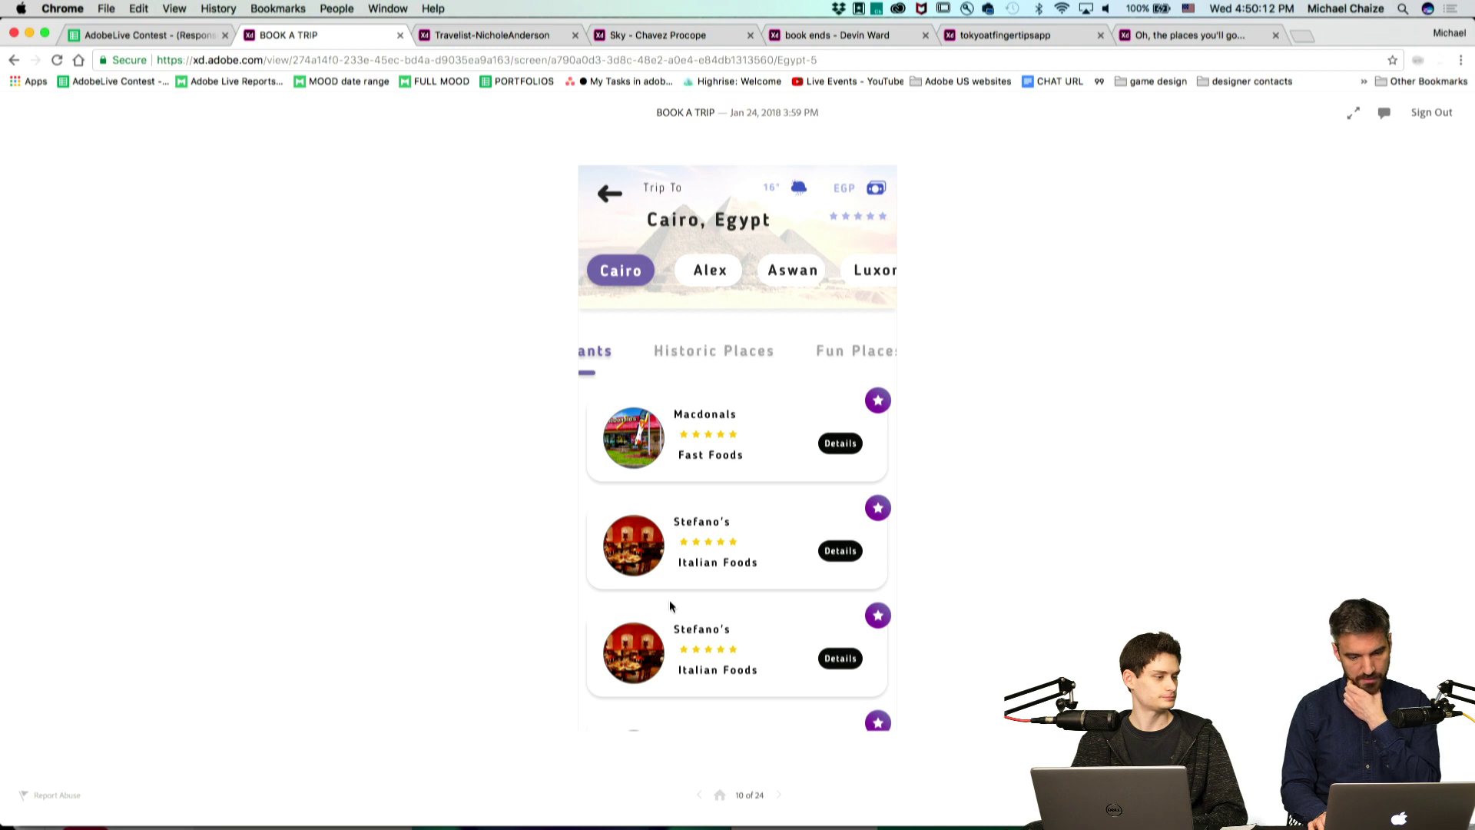
pyautogui.press('Right')
pyautogui.press('Right')
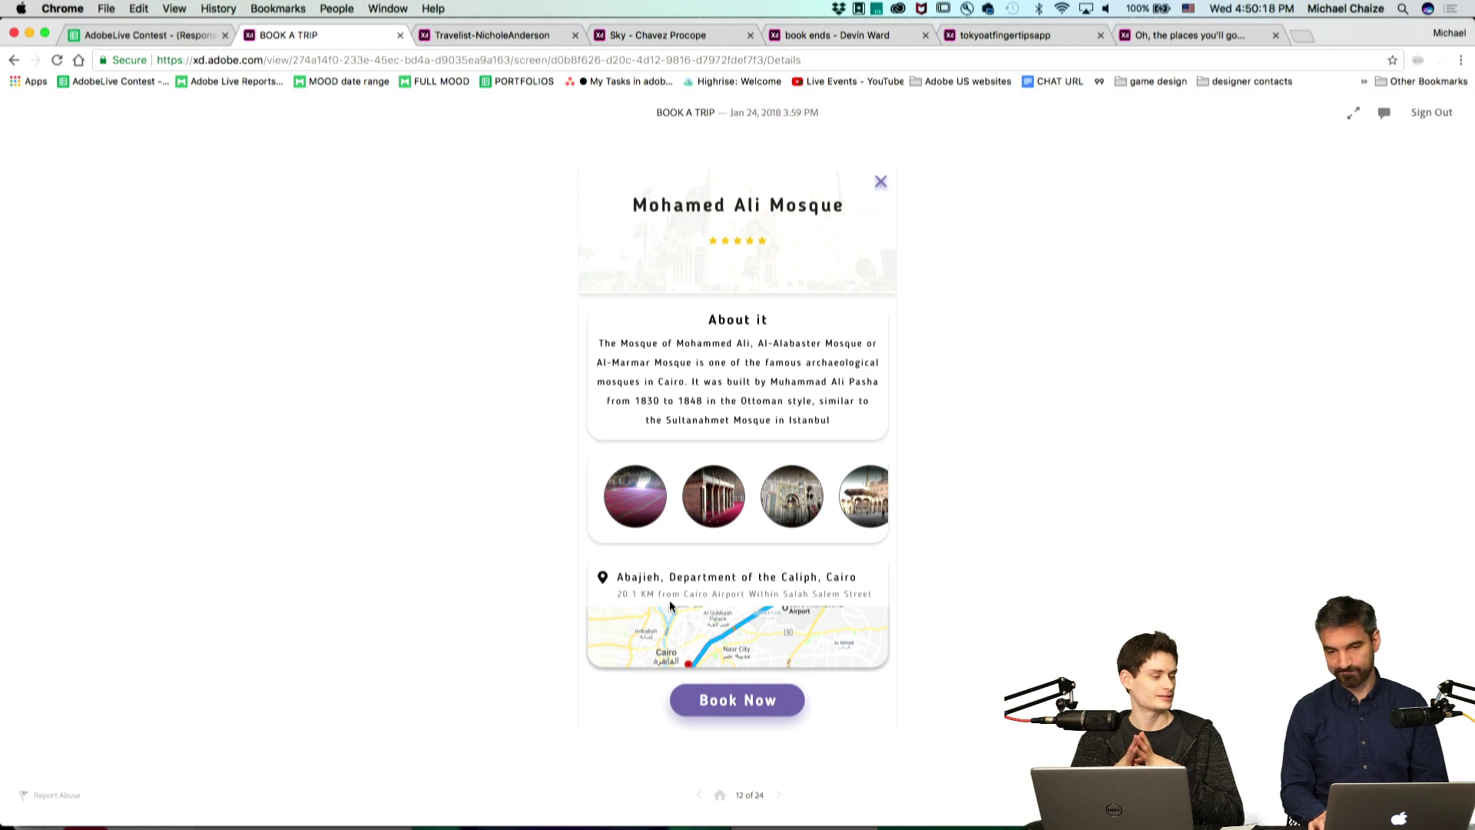
# Switch to Oh, the places you'll go and return it to its opening screen.
pyautogui.press('super+alt+Right')
pyautogui.press('super+alt+Right')
pyautogui.press('super+alt+Right')
pyautogui.press('super+alt+Right')
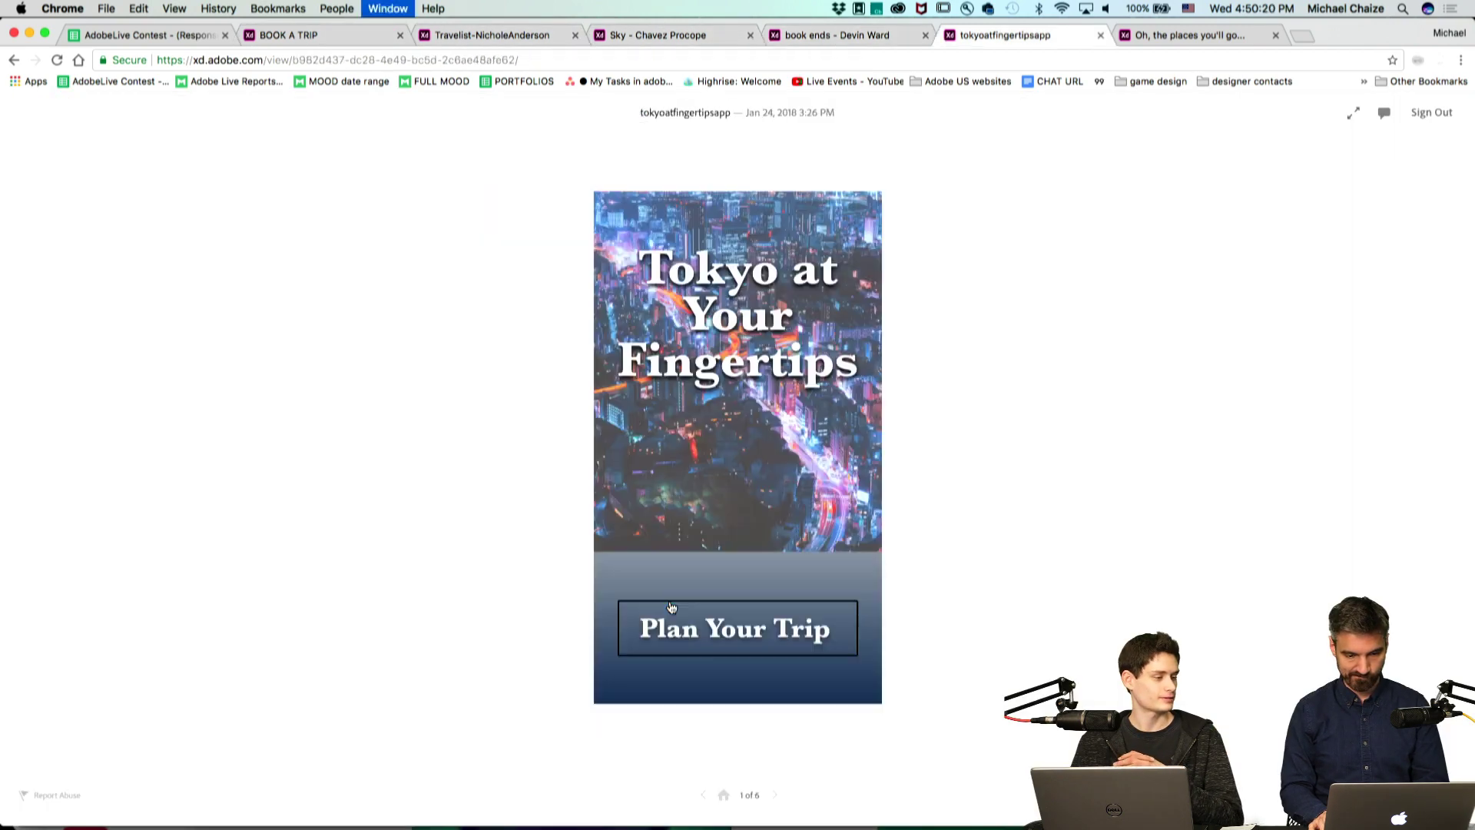
pyautogui.press('super+alt+Right')
pyautogui.press('Left')
pyautogui.press('Left')
pyautogui.press('Left')
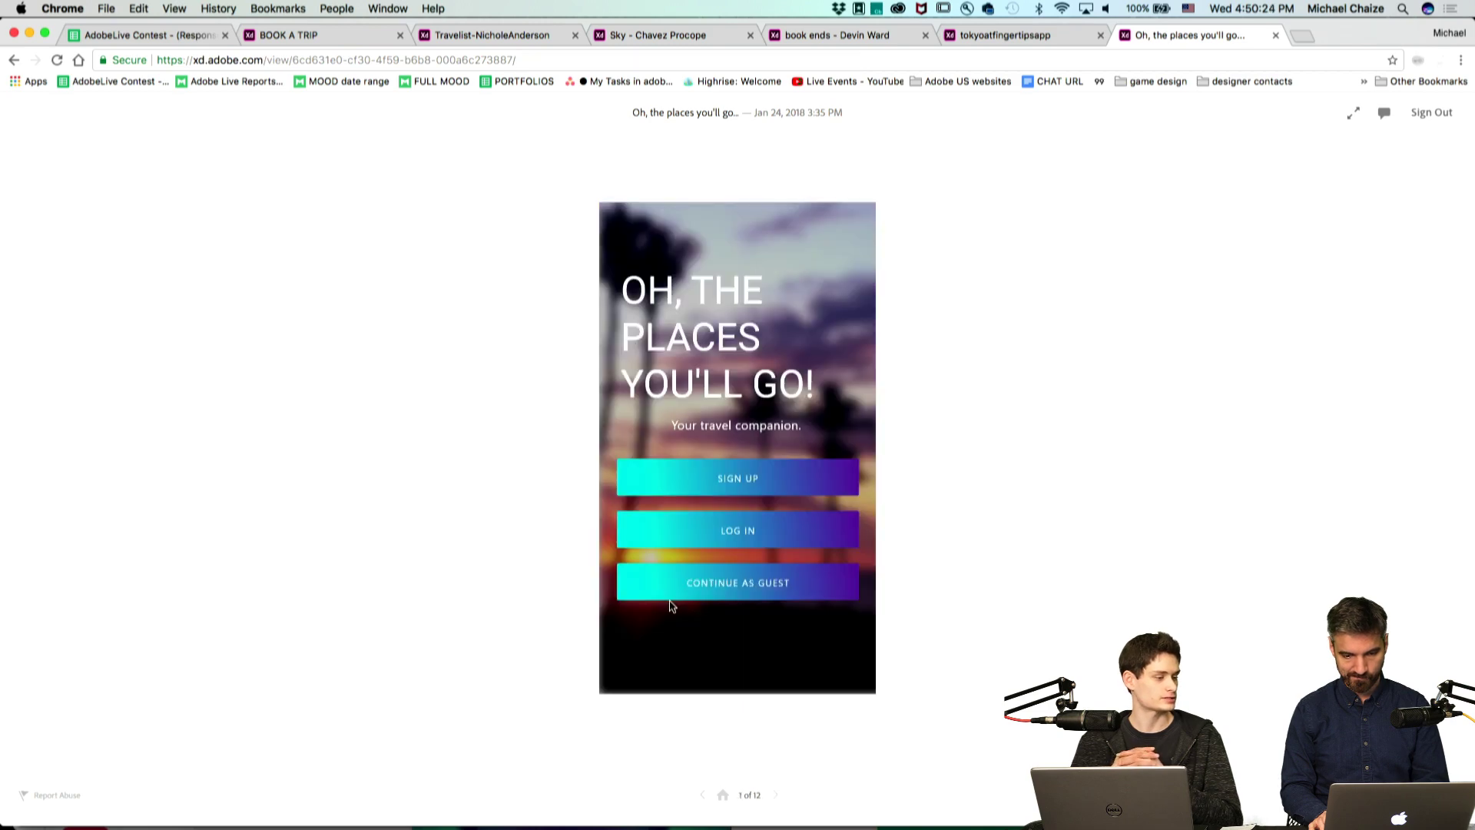
# Go back to BOOK A TRIP and advance to its vehicle choice screen with the airplane selected.
pyautogui.press('super+alt+Left')
pyautogui.press('super+alt+Left')
pyautogui.press('super+alt+Left')
pyautogui.press('super+alt+Left')
pyautogui.press('super+alt+Left')
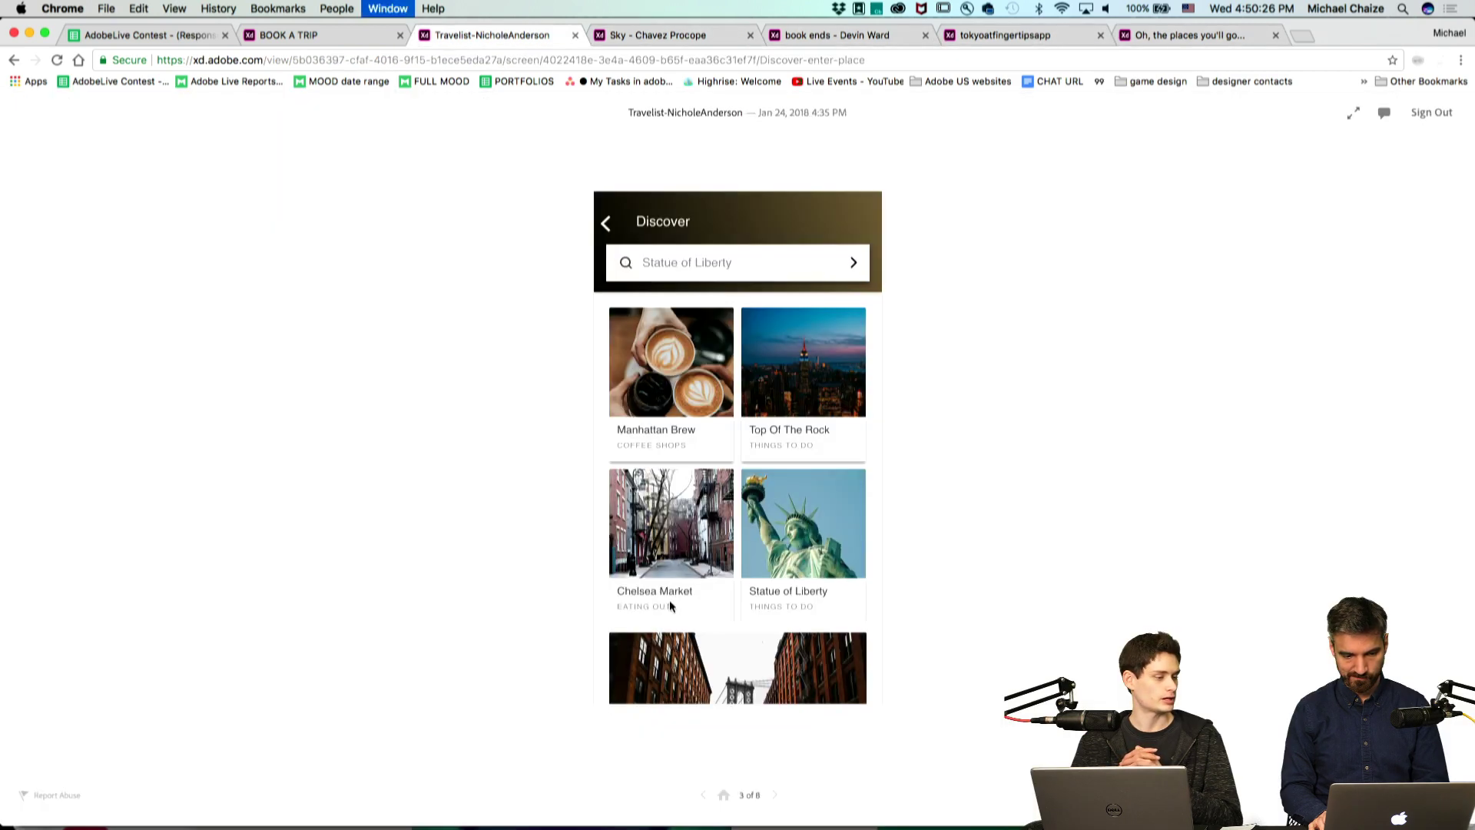
pyautogui.press('Right')
pyautogui.press('Right')
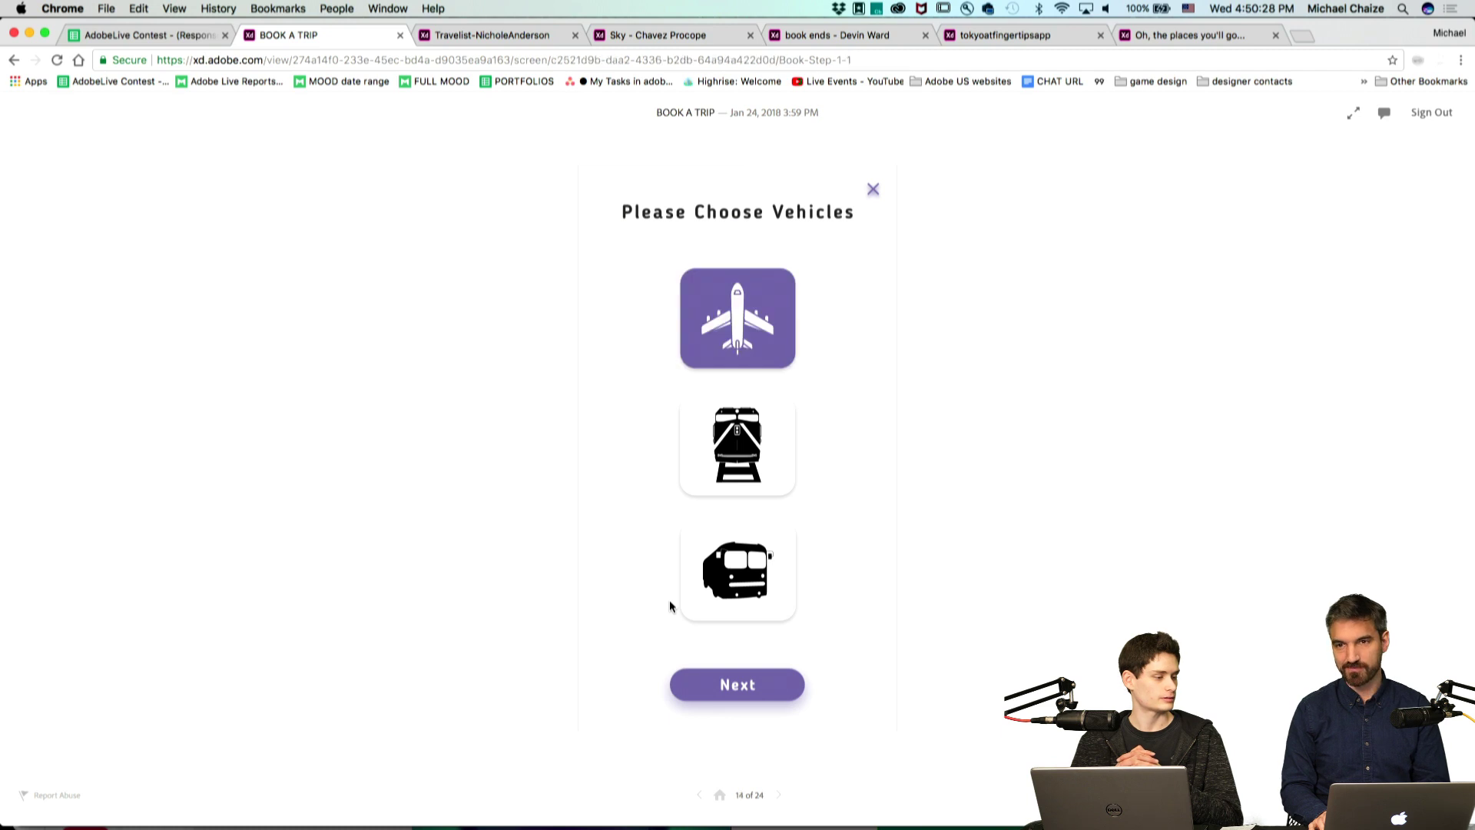
# Page through BOOK A TRIP's travel date screens to the round trip with 25 and 31 Jan 2018 selected.
pyautogui.press('Right')
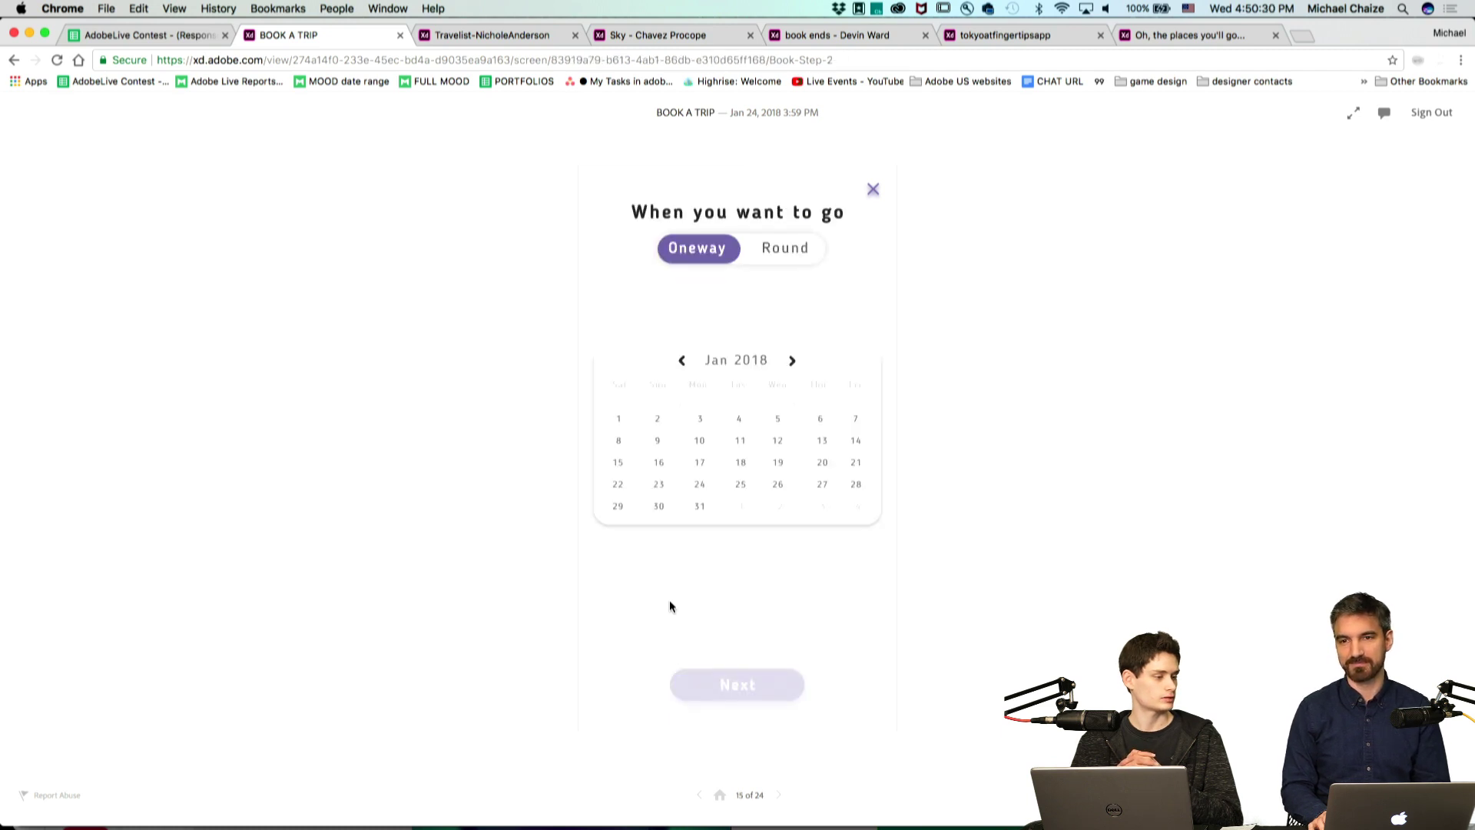
pyautogui.press('Right')
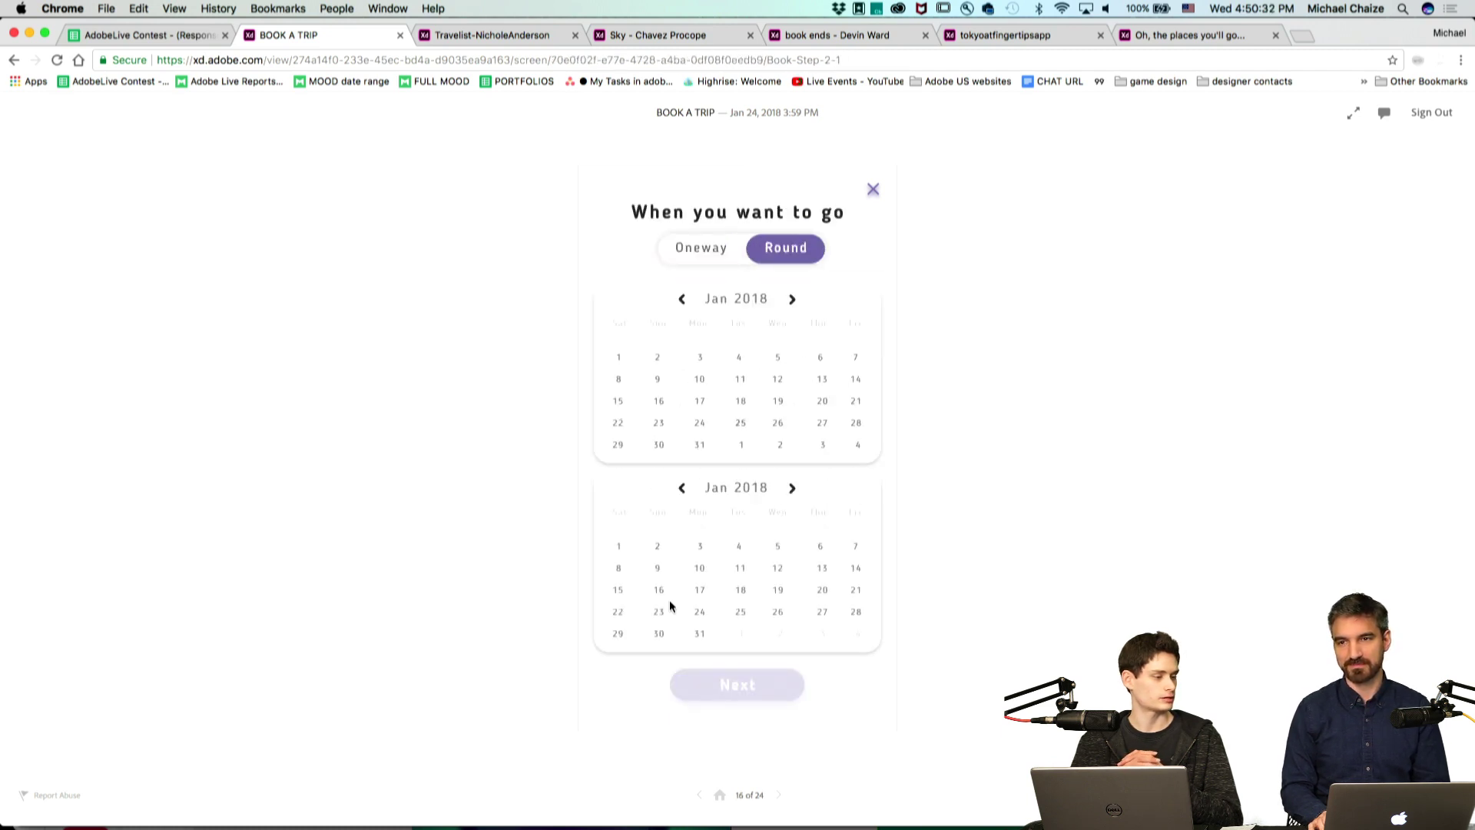
pyautogui.press('Right')
pyautogui.press('Right')
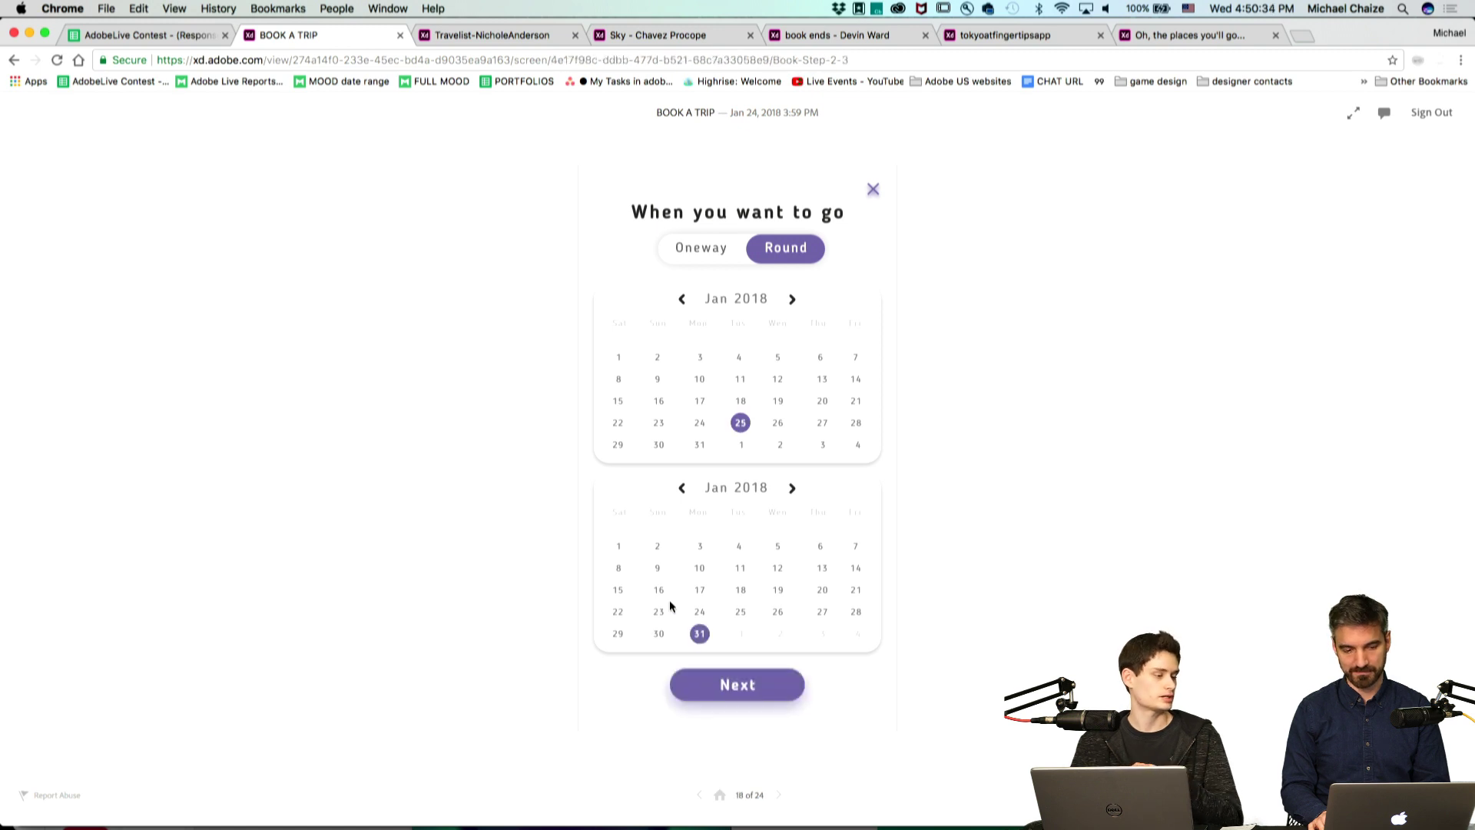
# Switch to Oh, the places you'll go and advance from its opening screen to the travelling companions question.
pyautogui.hotkey('ctrl', 'Tab')
pyautogui.hotkey('ctrl', 'Tab')
pyautogui.hotkey('ctrl', 'Tab')
pyautogui.hotkey('ctrl', 'Tab')
pyautogui.hotkey('ctrl', 'Tab')
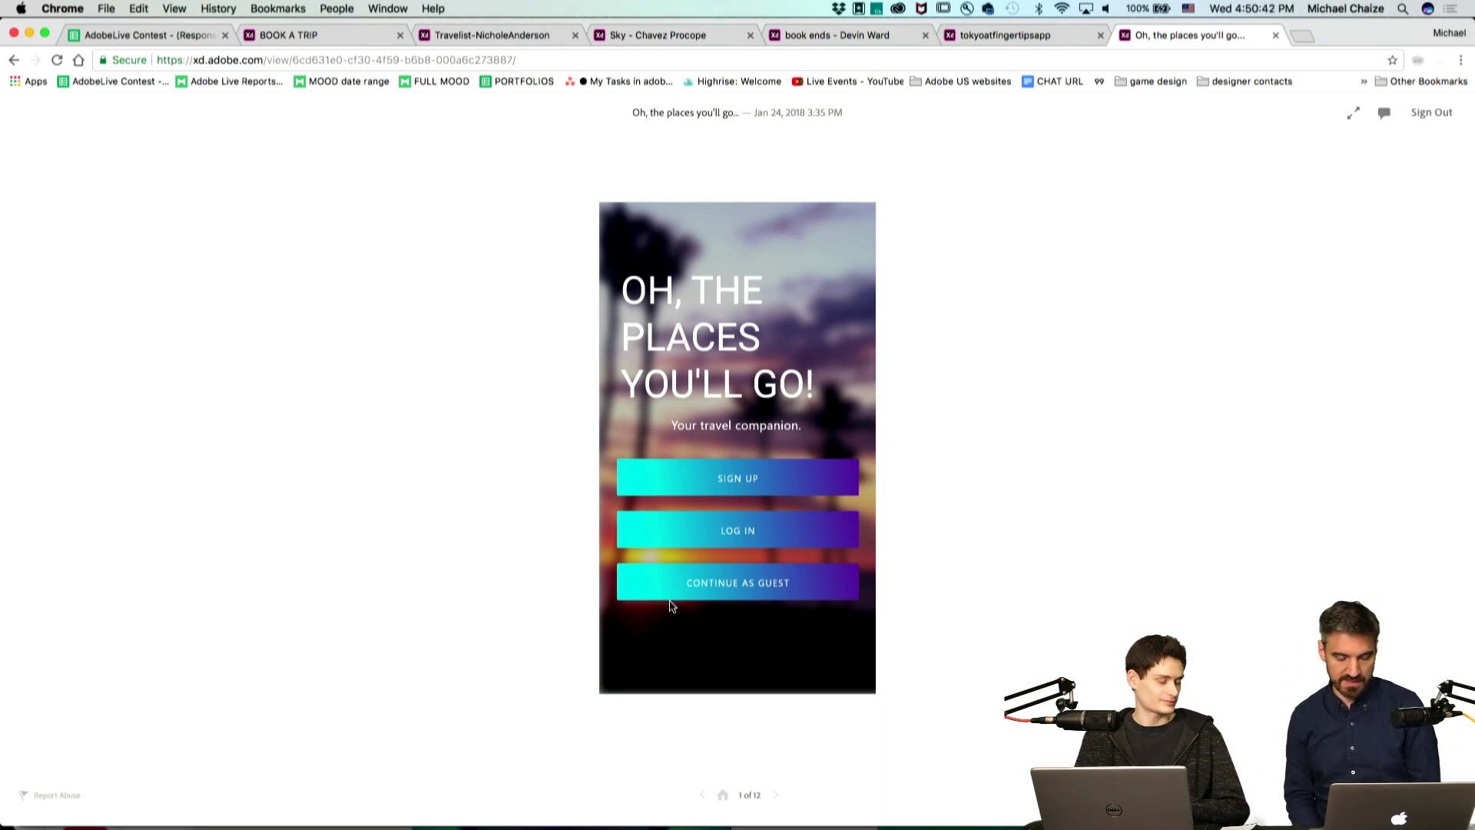
pyautogui.click(670, 598)
pyautogui.click(670, 604)
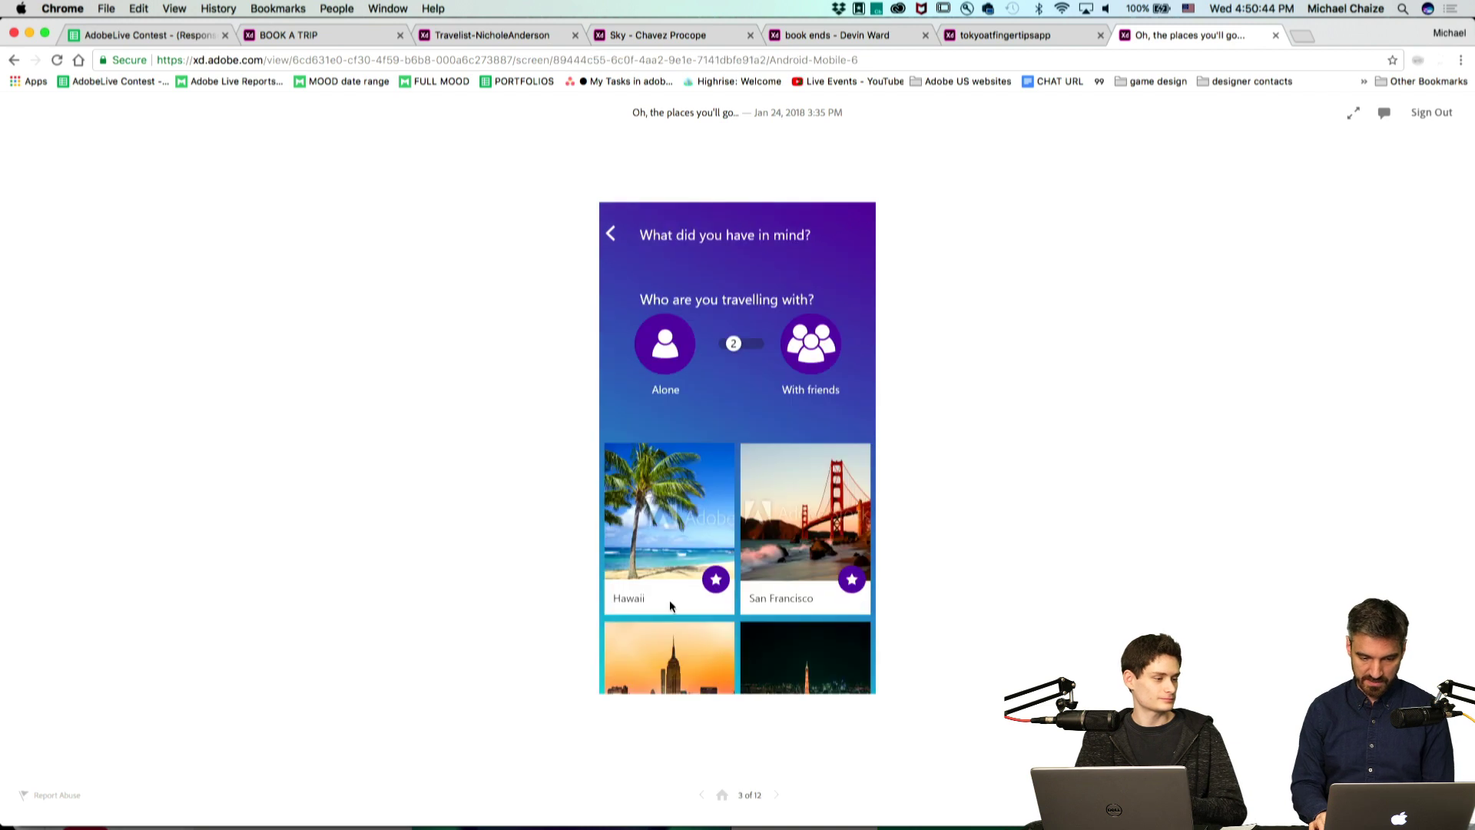
# Answer the trip preference questions with 2 travelers, Sunny weather and Active.
pyautogui.click(738, 347)
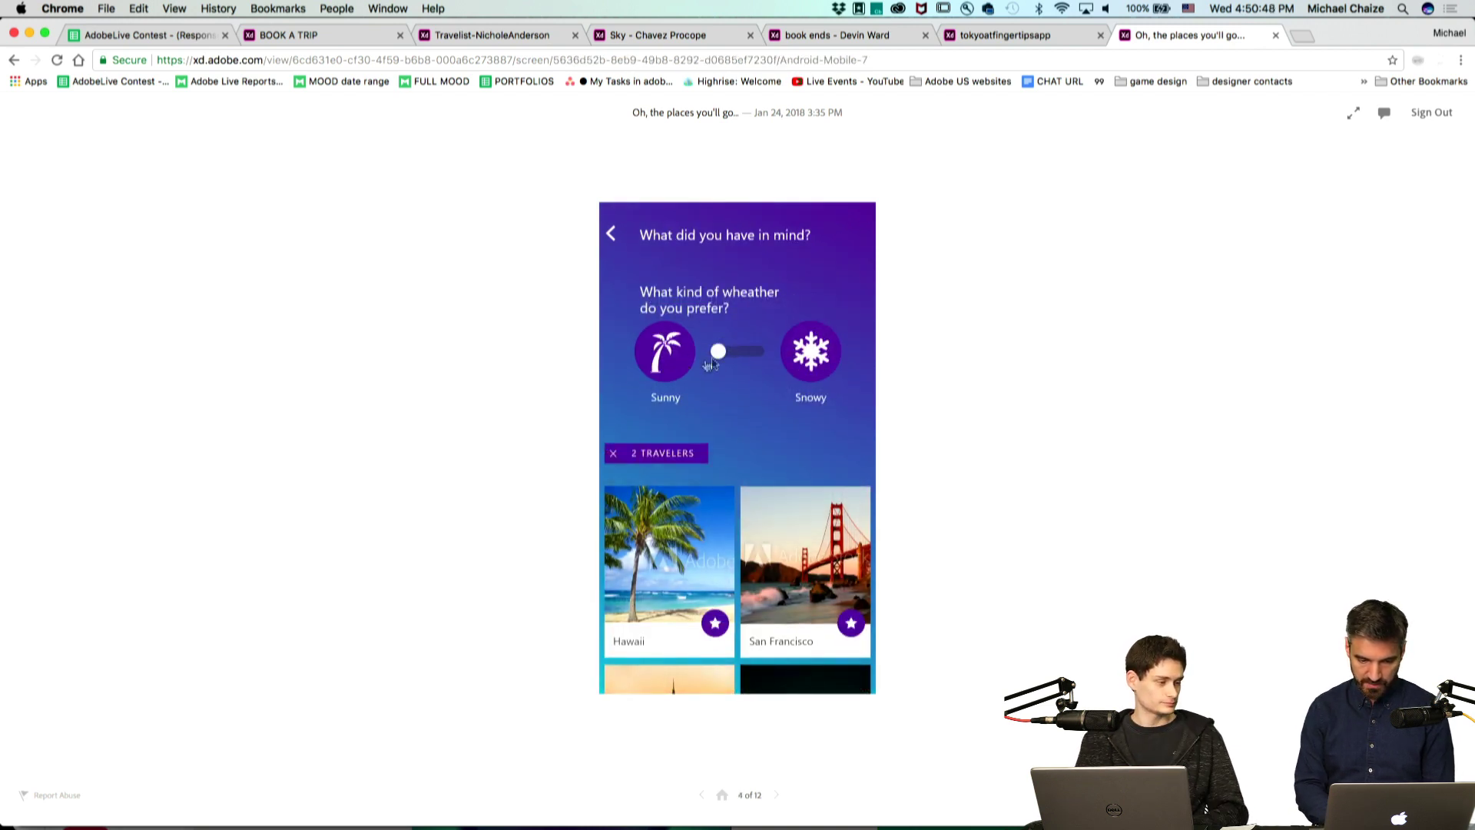
pyautogui.click(711, 361)
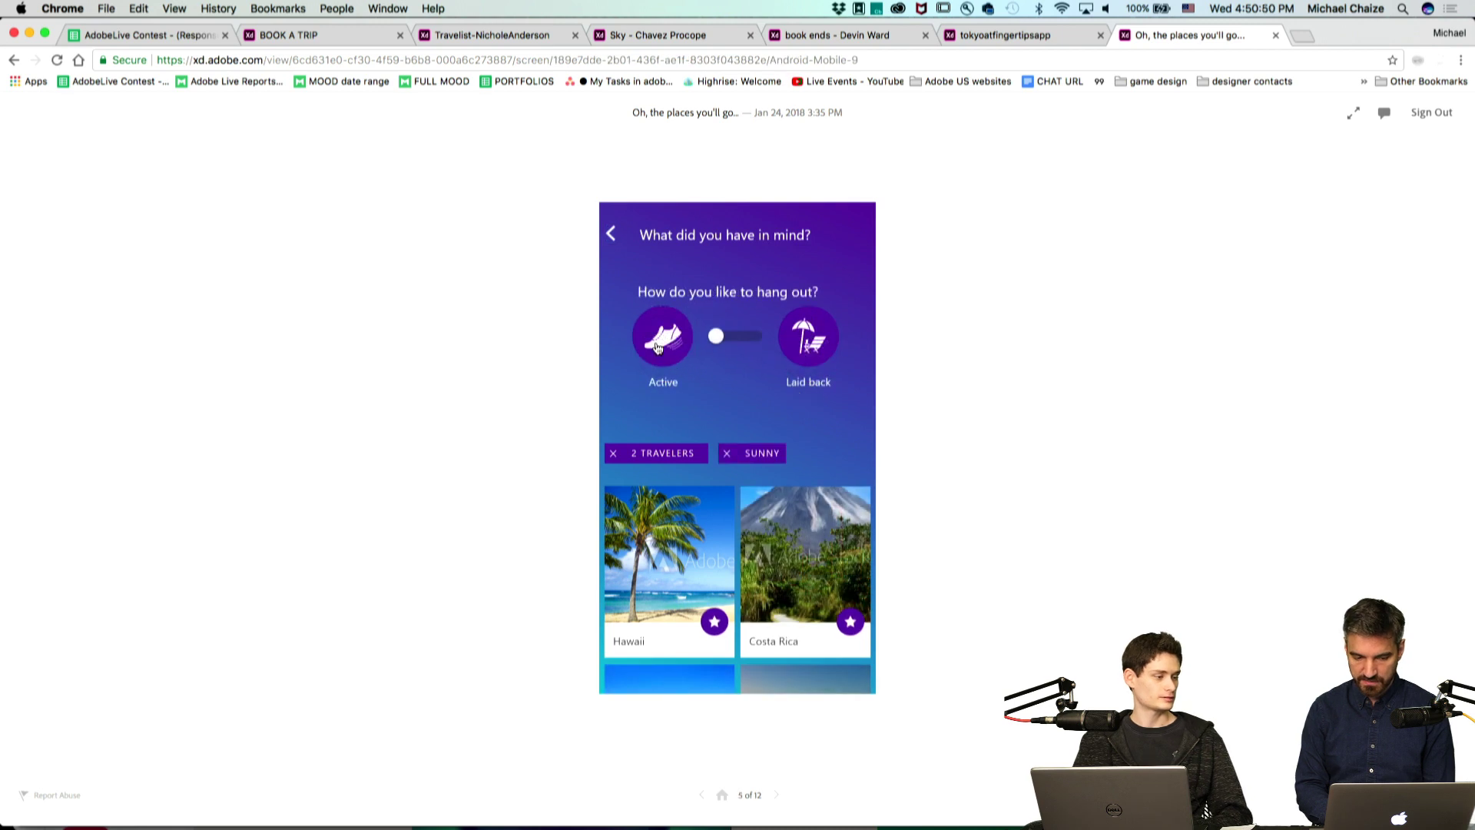
pyautogui.click(659, 344)
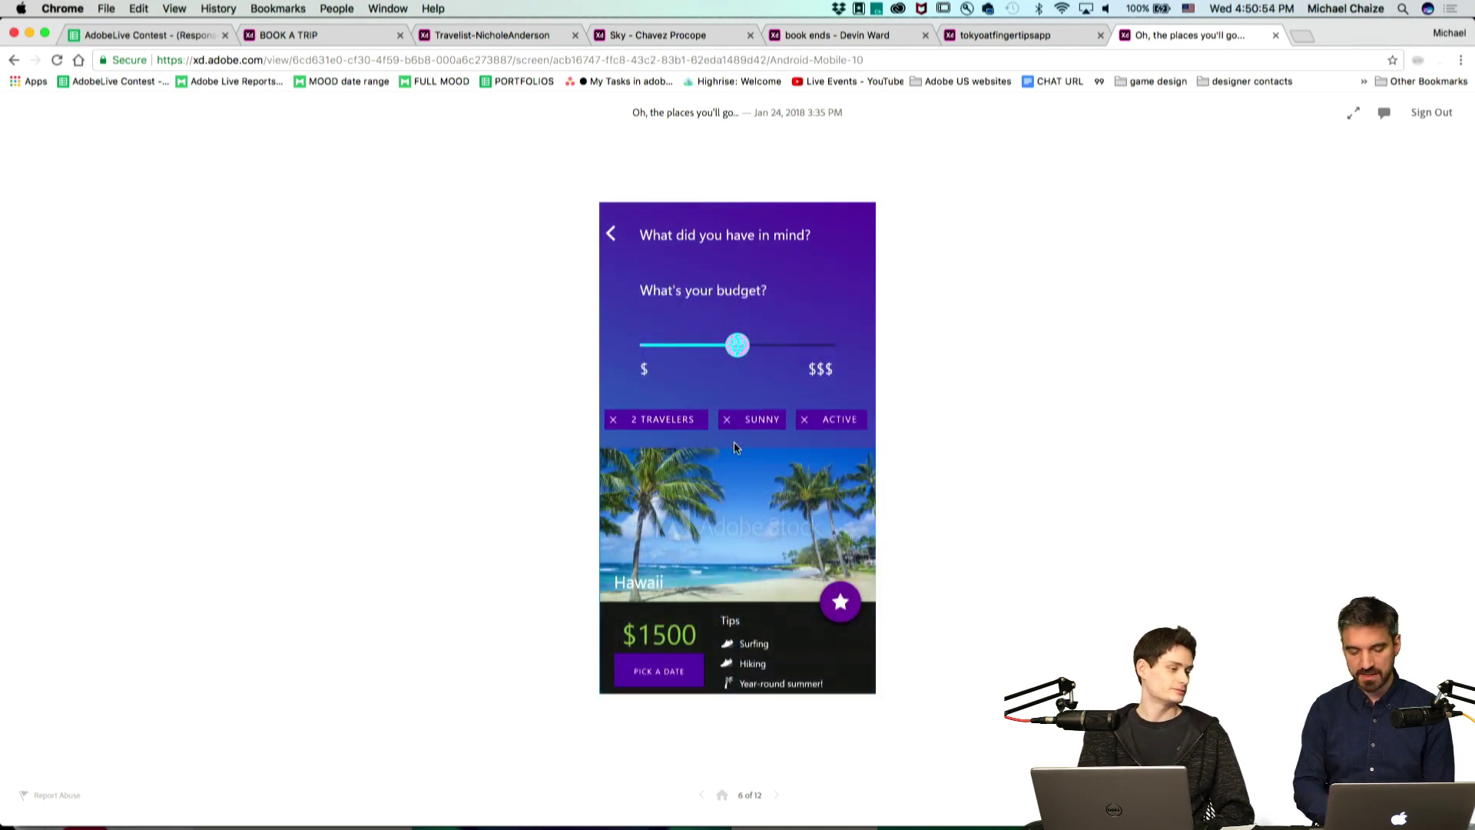
# Open the Hawaii suggestion, book it for $1500, and confirm the payment with the fingerprint.
pyautogui.scroll(-5, 736, 453)
pyautogui.scroll(5, 741, 457)
pyautogui.click(751, 462)
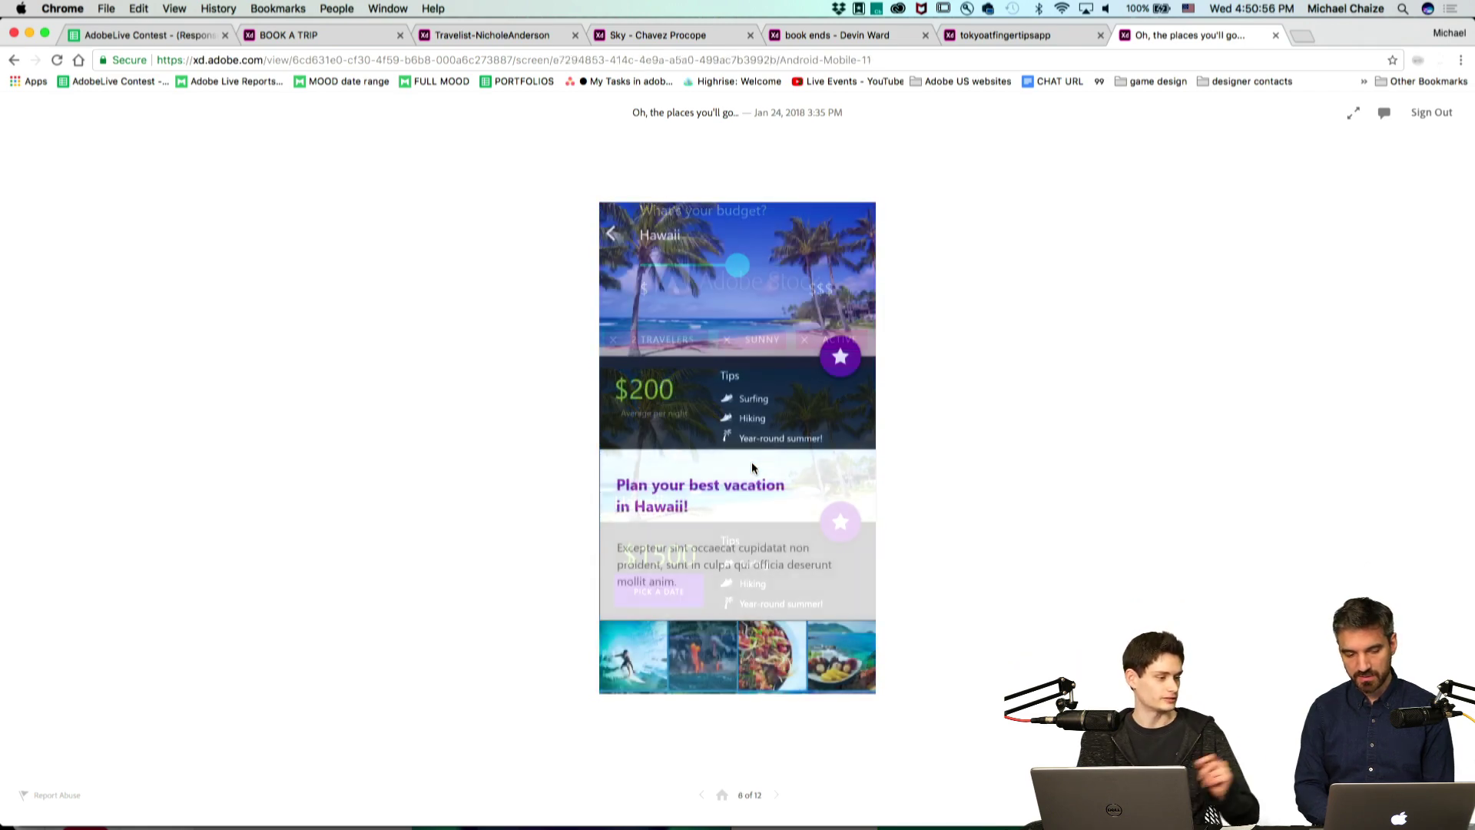
pyautogui.scroll(-5, 752, 467)
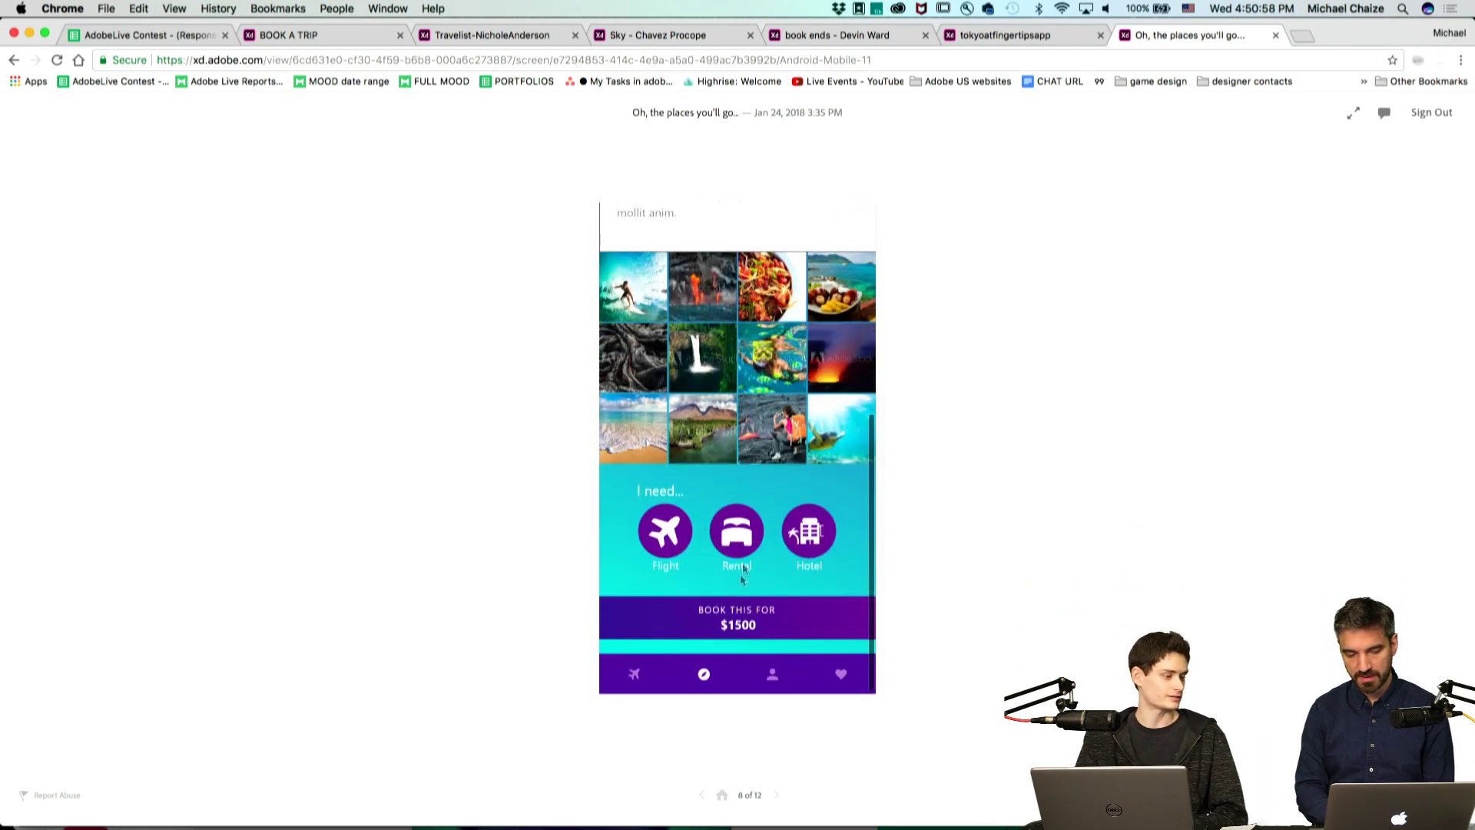
pyautogui.click(734, 619)
pyautogui.scroll(-3, 734, 624)
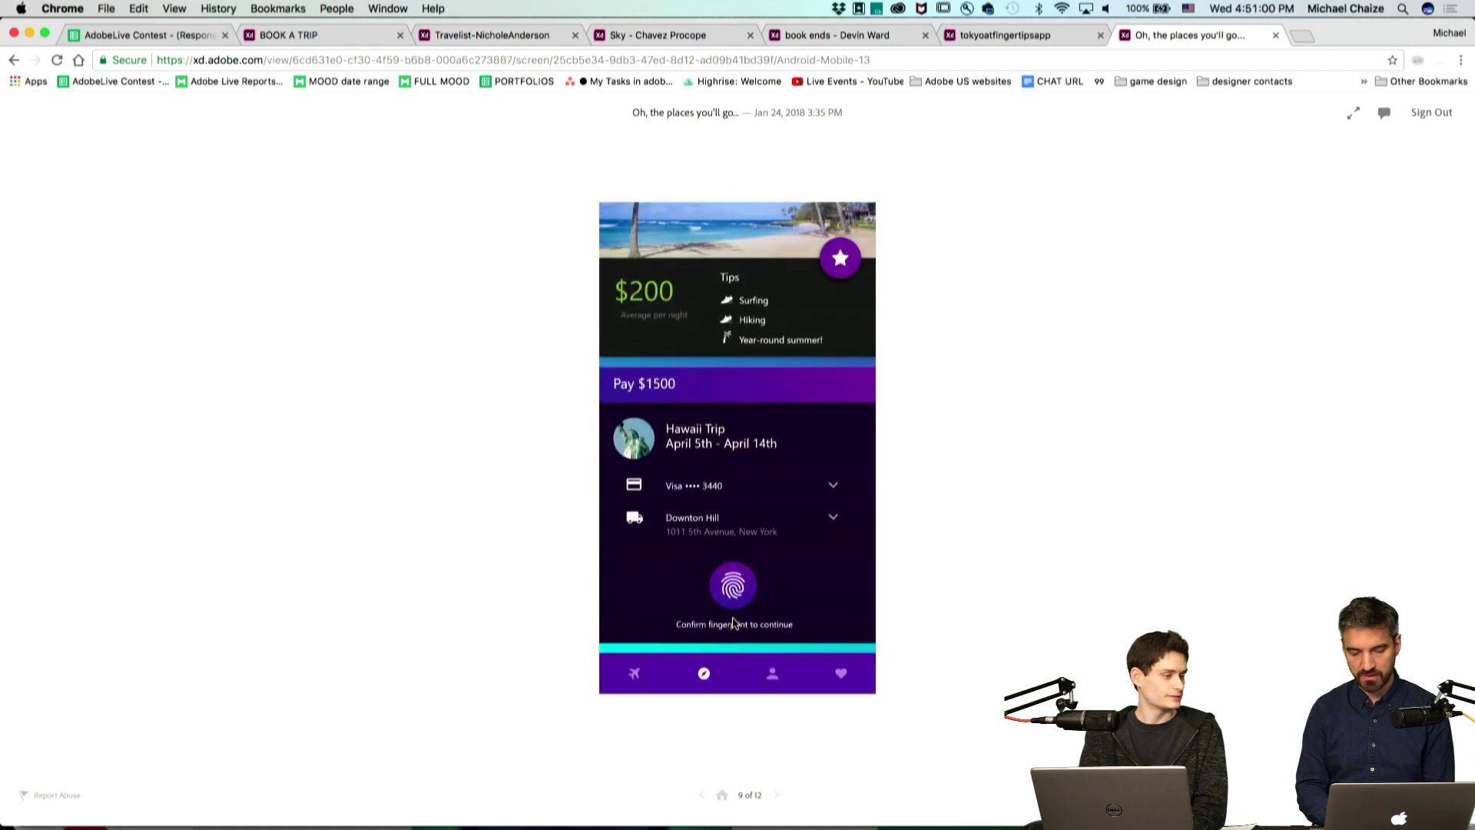
pyautogui.click(727, 578)
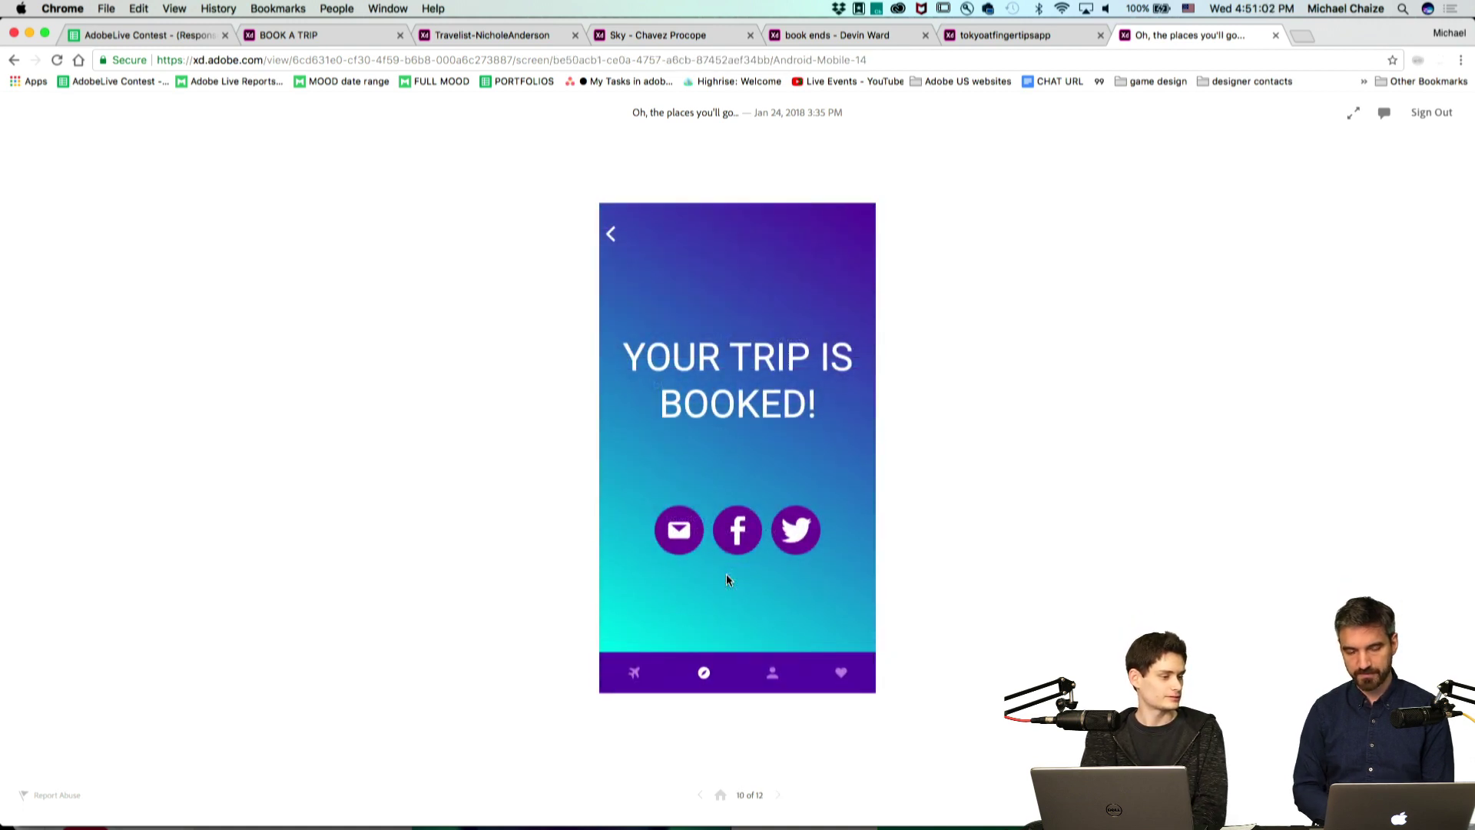